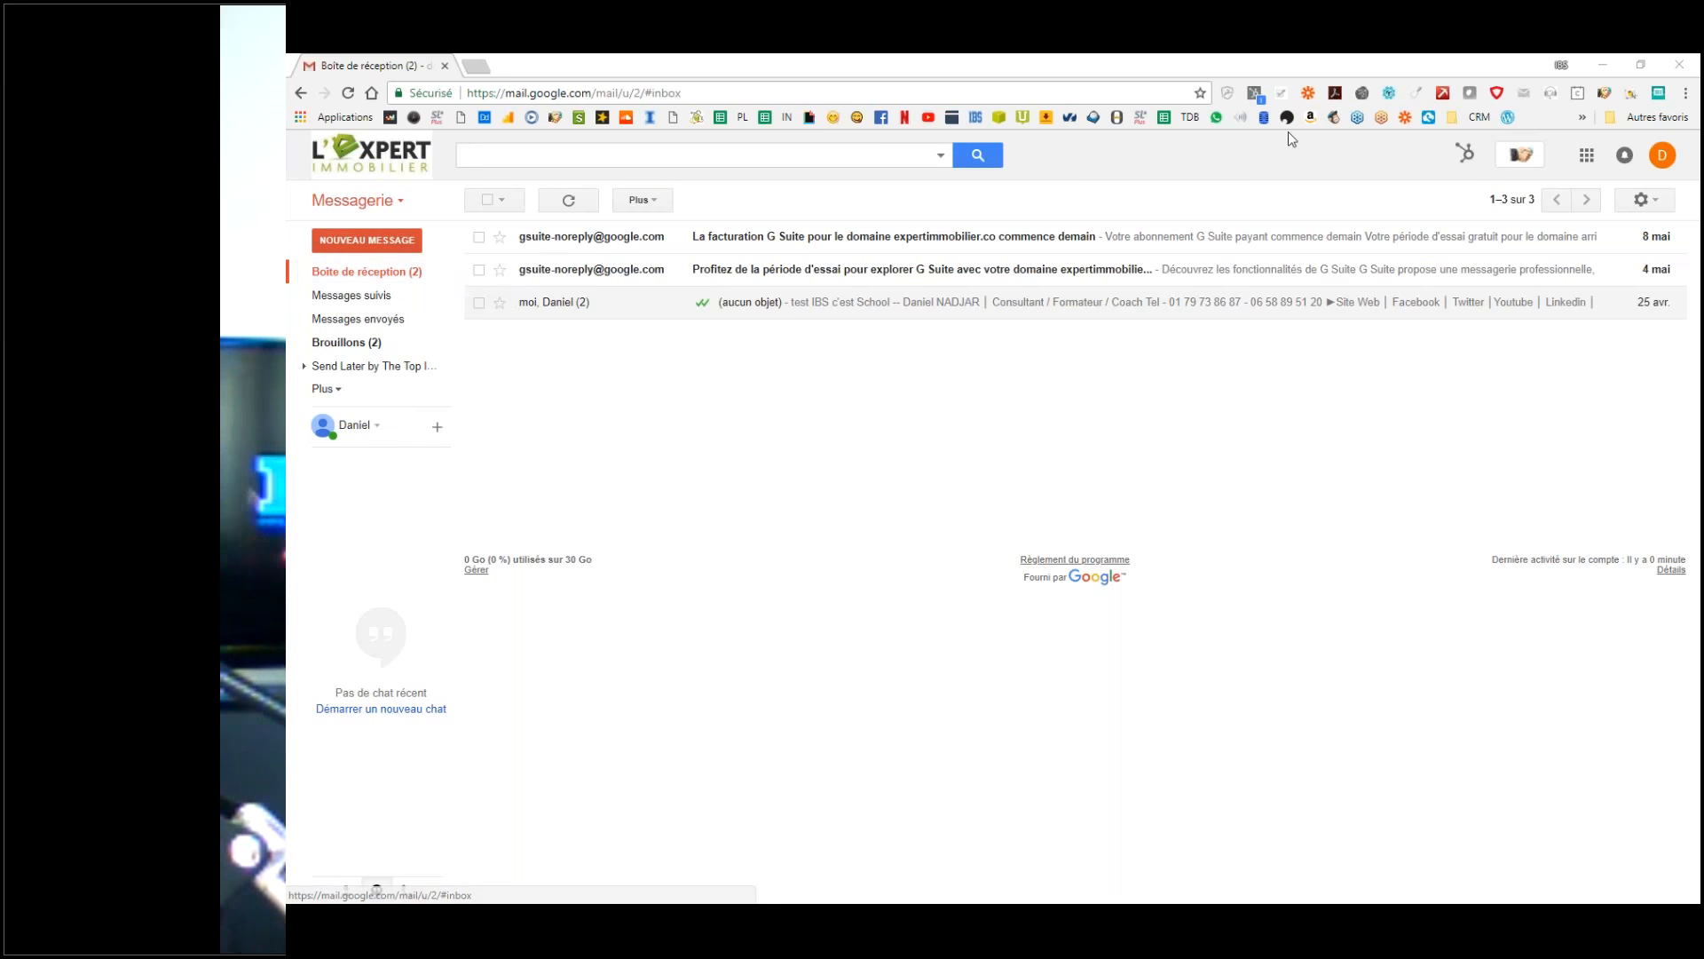
Step: Open the account details panel, select the start of the account address, then close the panel
{"action": "left_click", "coordinate": [1662, 155]}
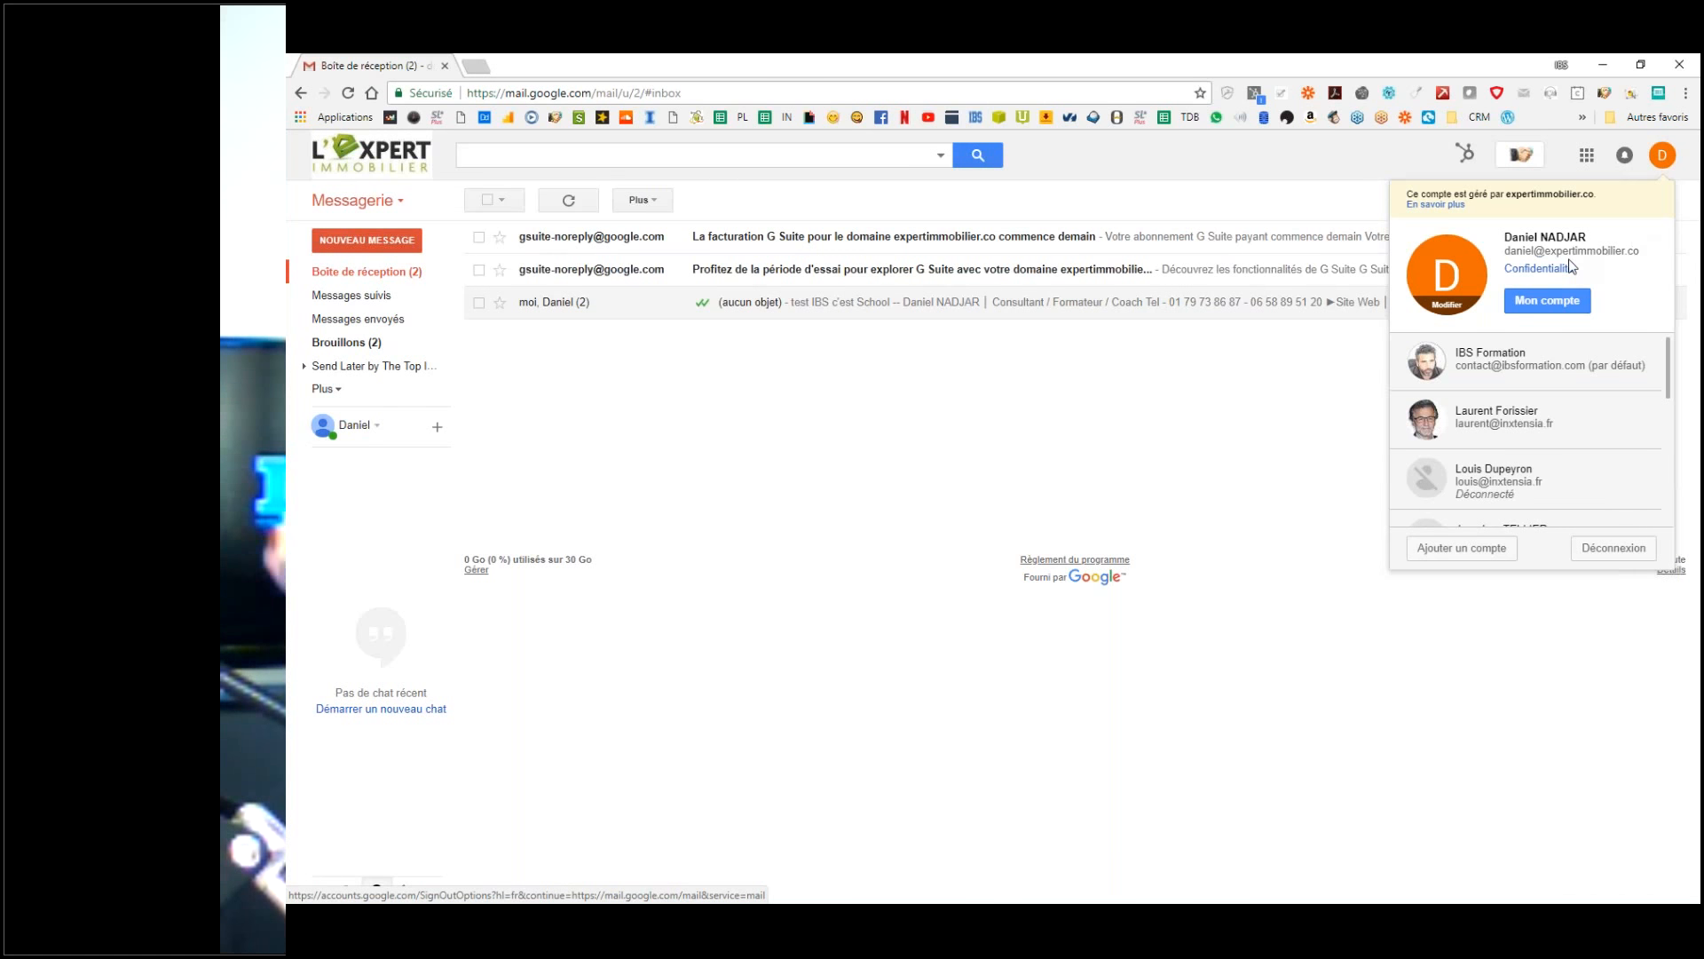
{"action": "left_click_drag", "start_coordinate": [1537, 252], "coordinate": [1507, 253]}
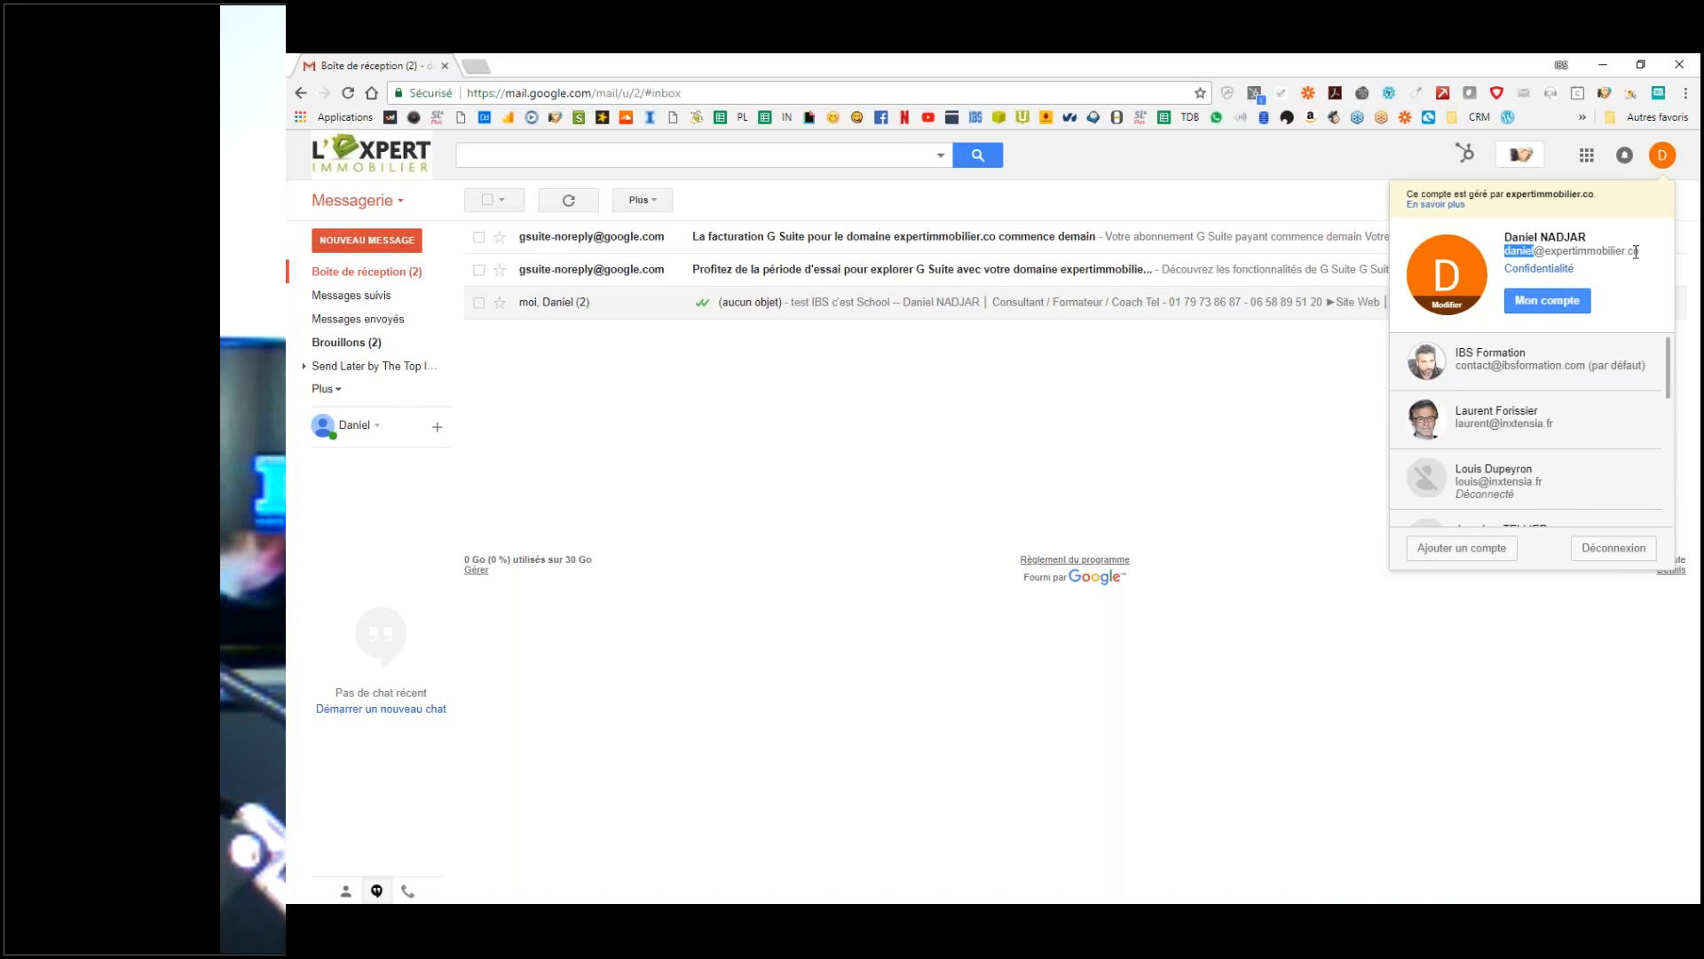
{"action": "left_click", "coordinate": [1126, 450]}
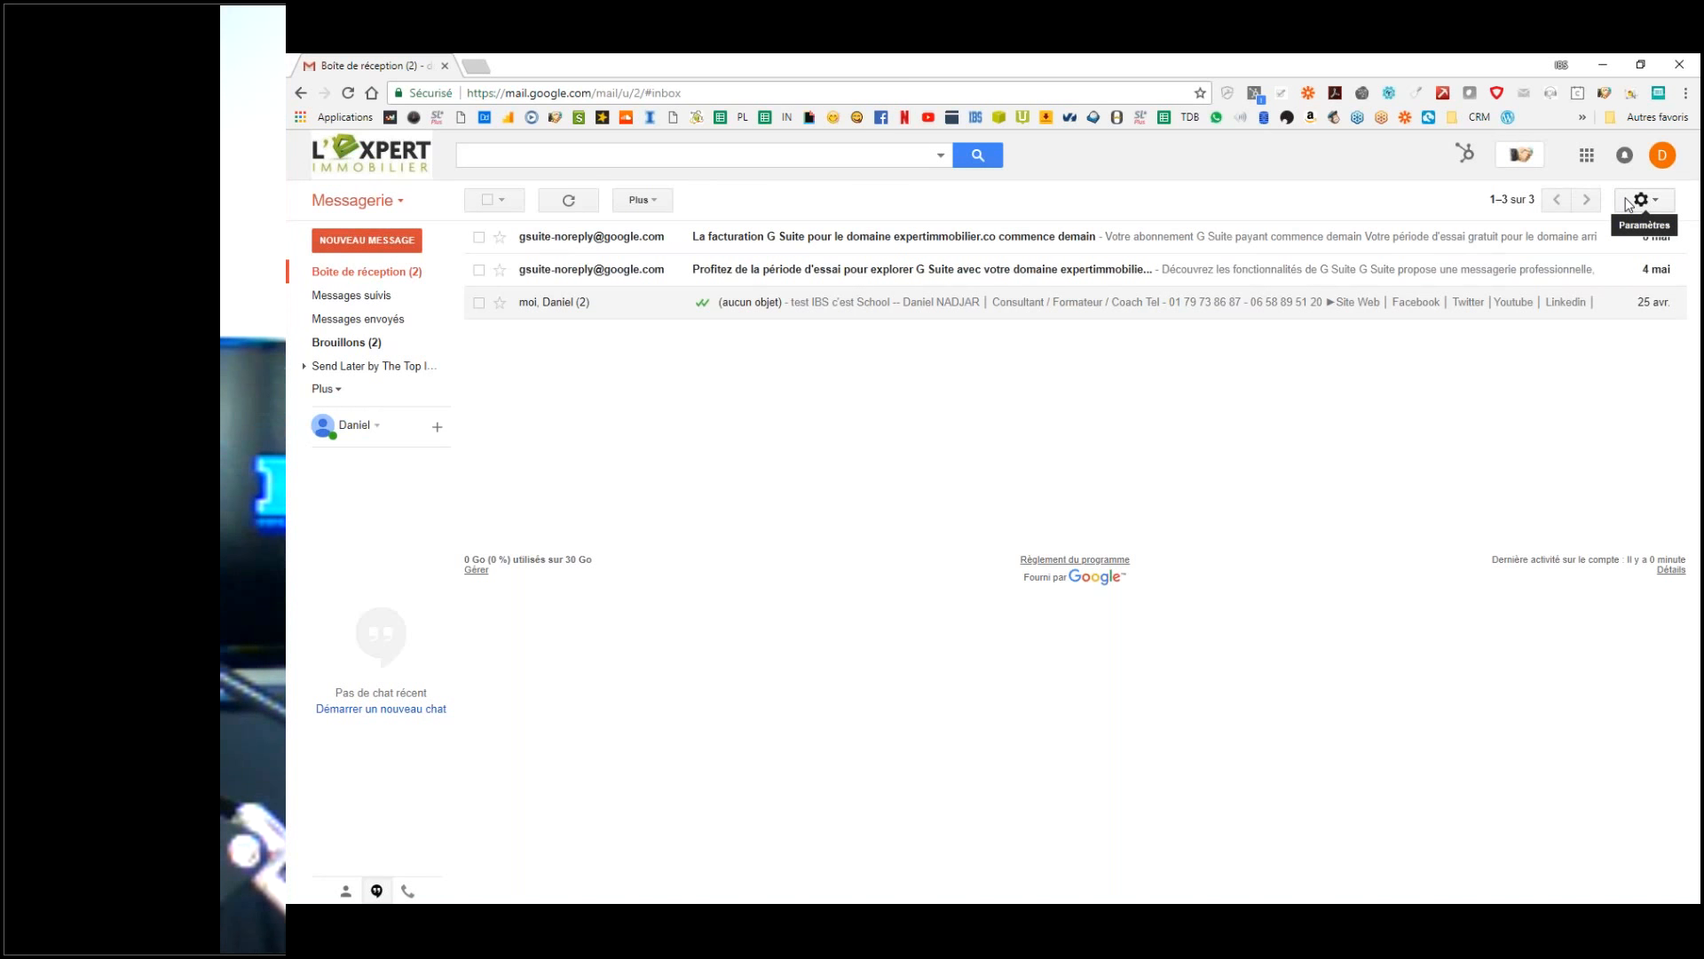
Step: Load google.fr in a new tab beside the inbox and place the cursor in its search box
{"action": "left_click", "coordinate": [476, 64]}
{"action": "left_click", "coordinate": [370, 95]}
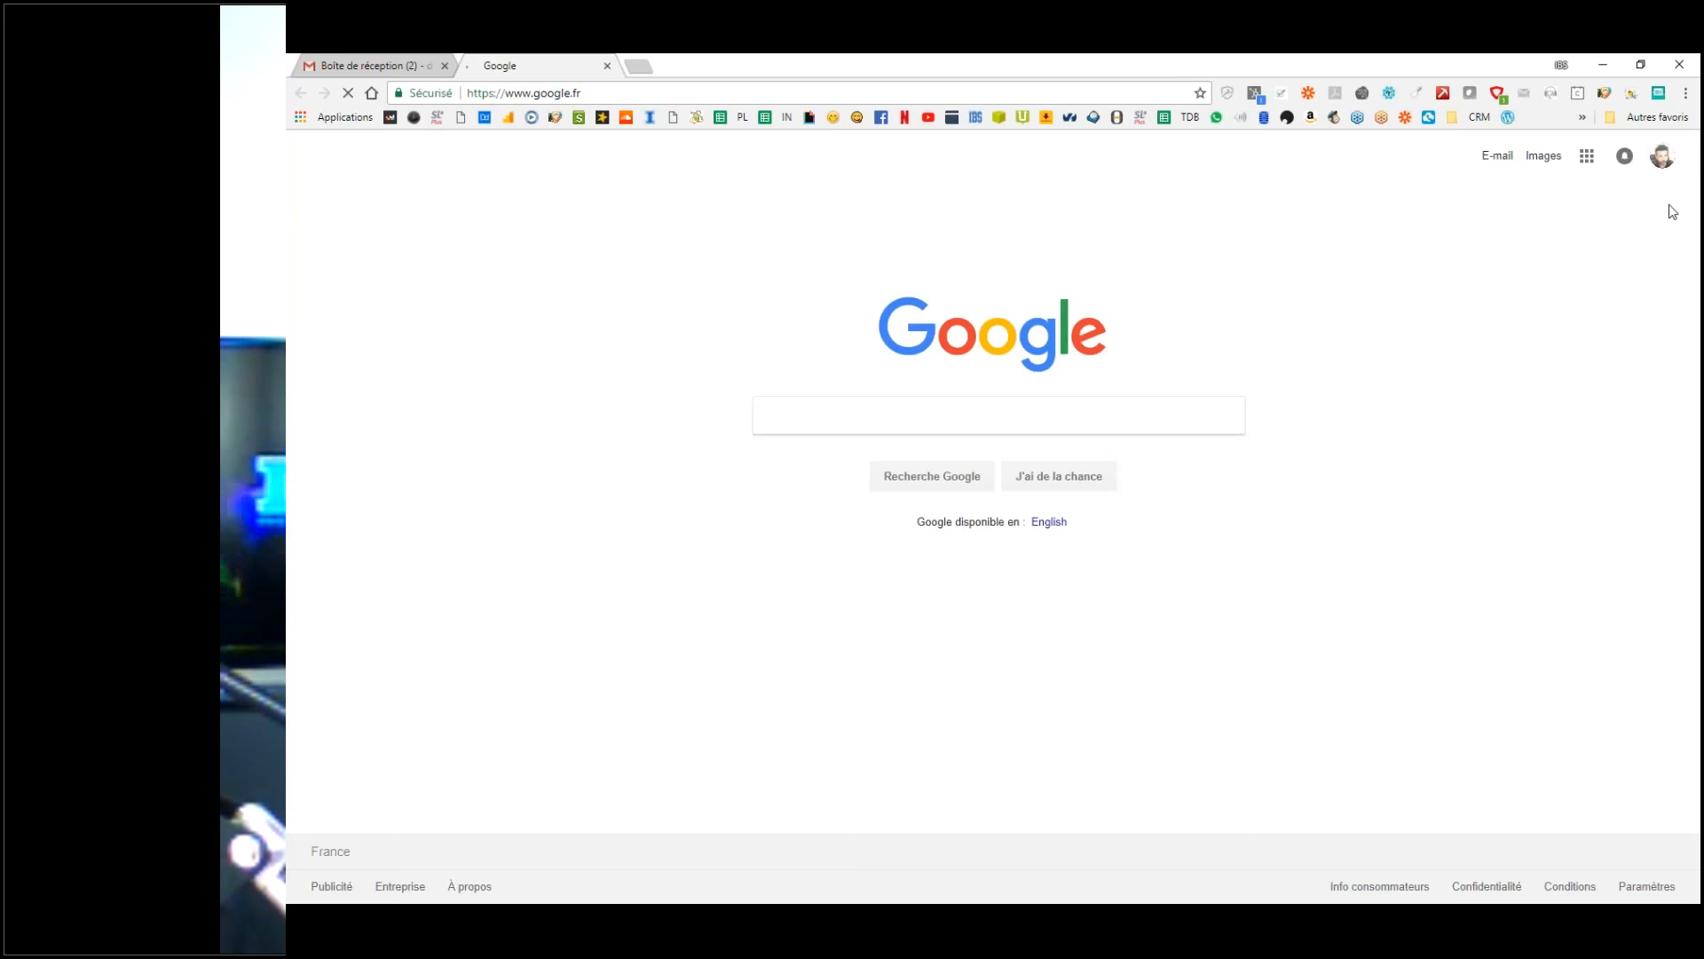
{"action": "left_click", "coordinate": [1665, 158]}
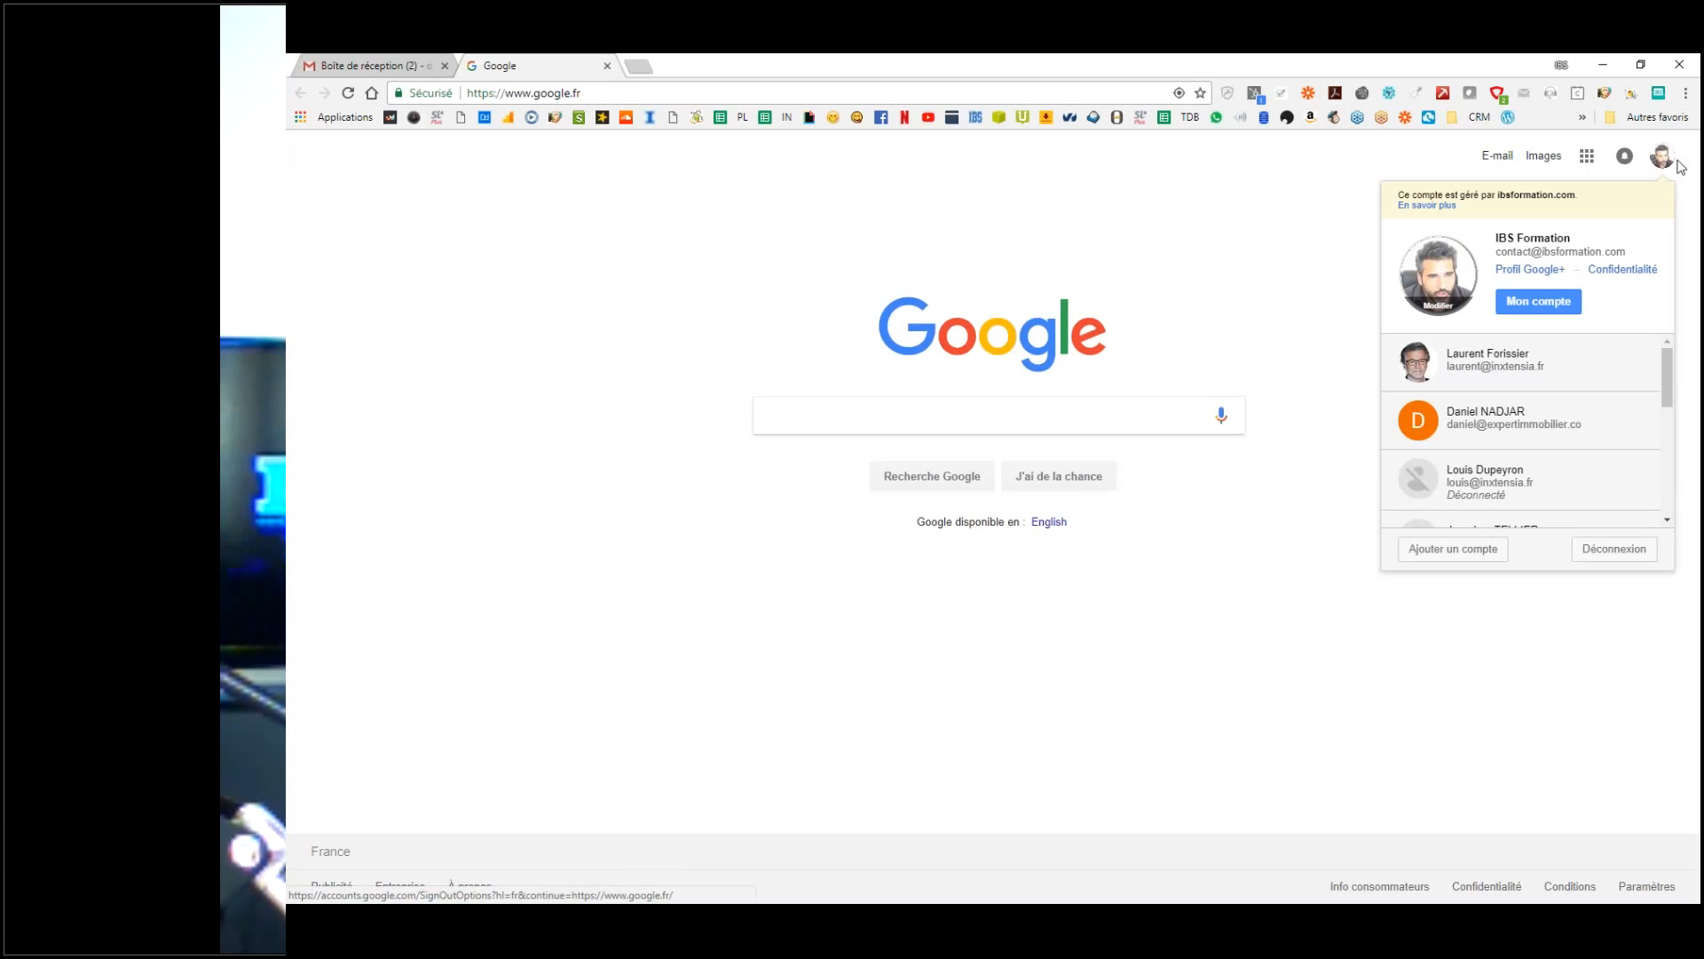
{"action": "left_click", "coordinate": [1689, 167]}
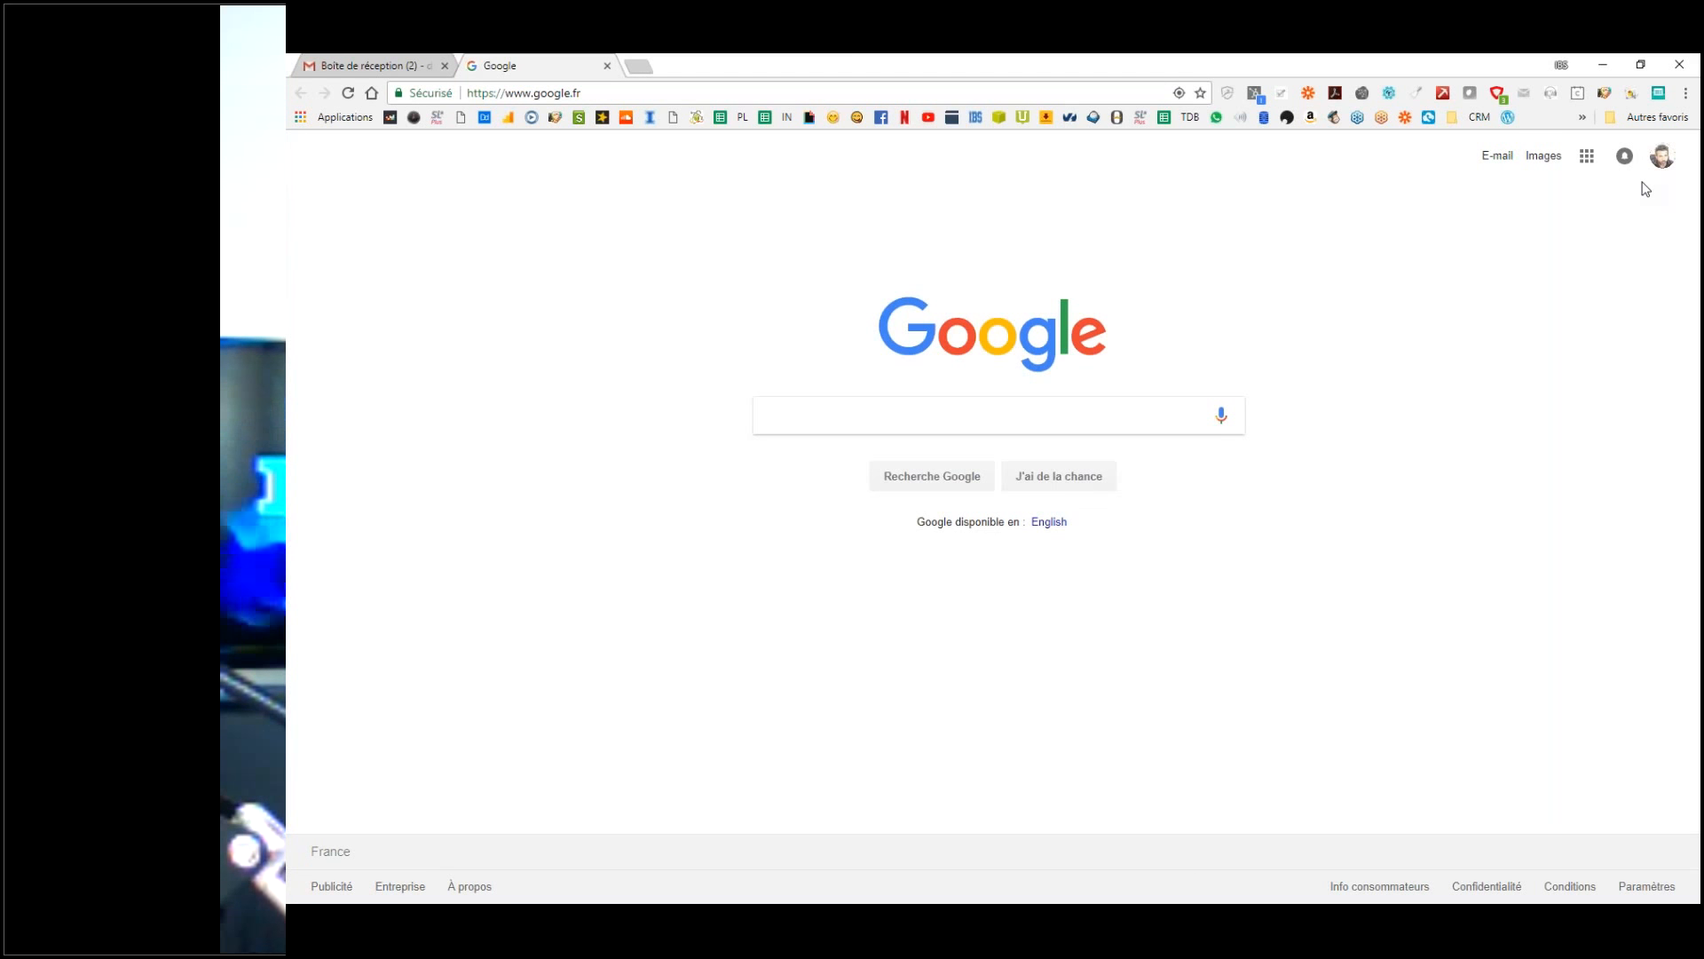
{"action": "left_click", "coordinate": [1012, 417]}
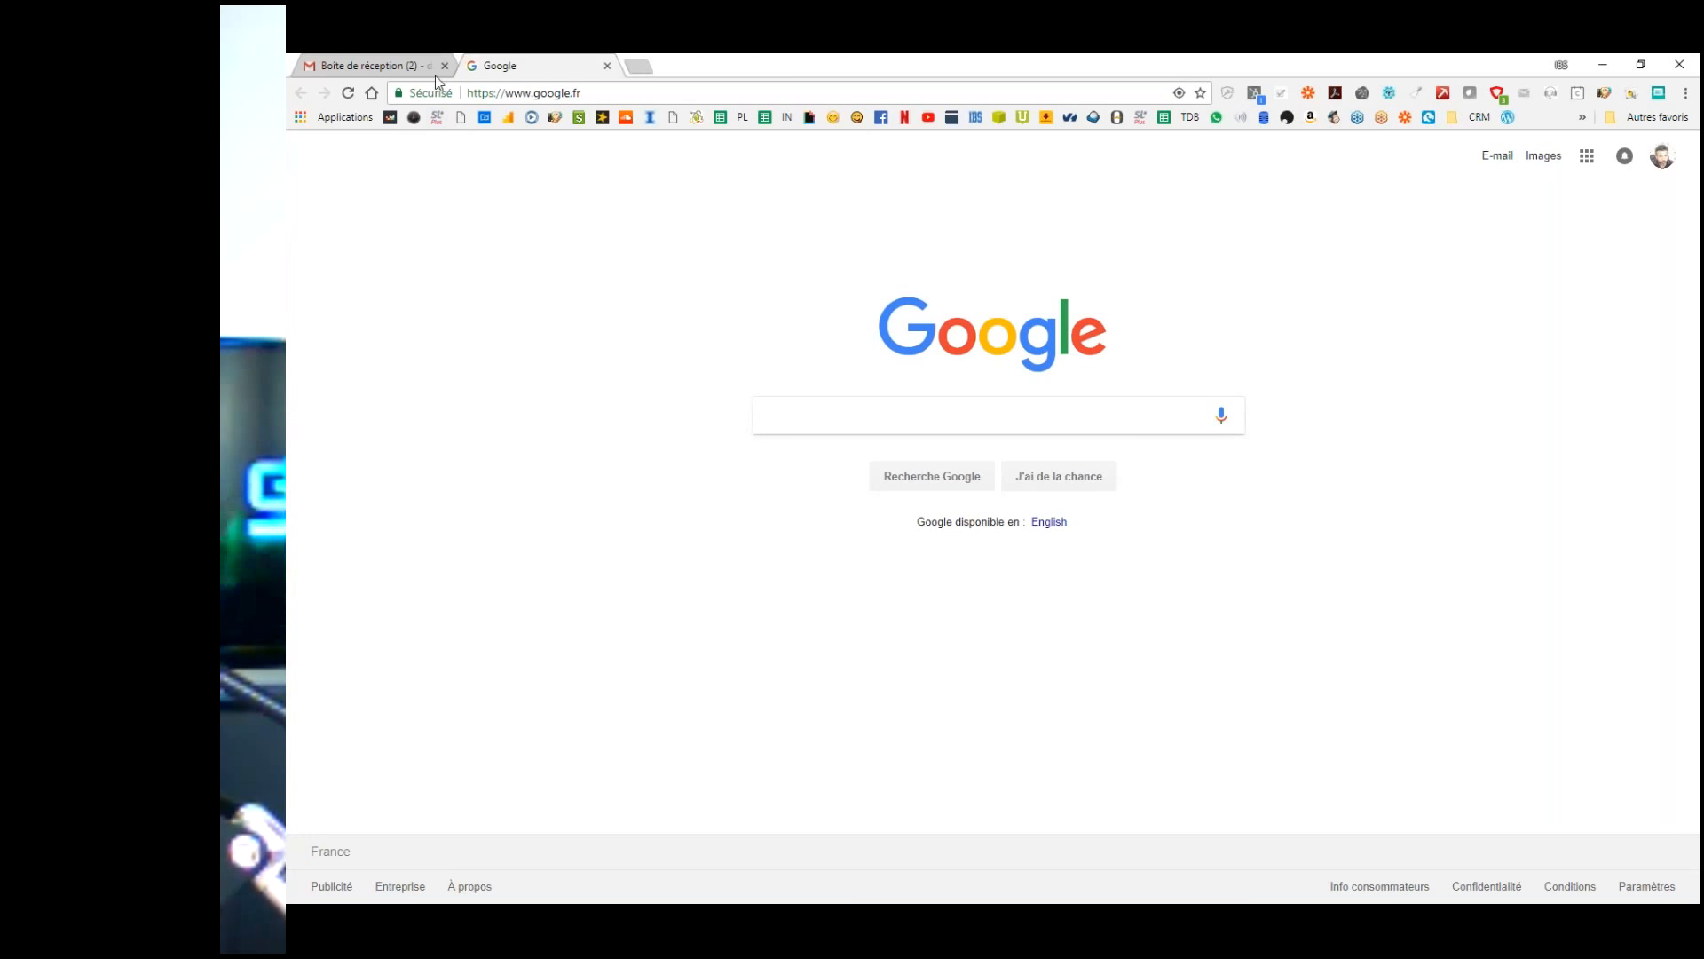
Step: Search 'telecharger chrome' and open the Google Chrome download page from the results
{"action": "left_click", "coordinate": [874, 427]}
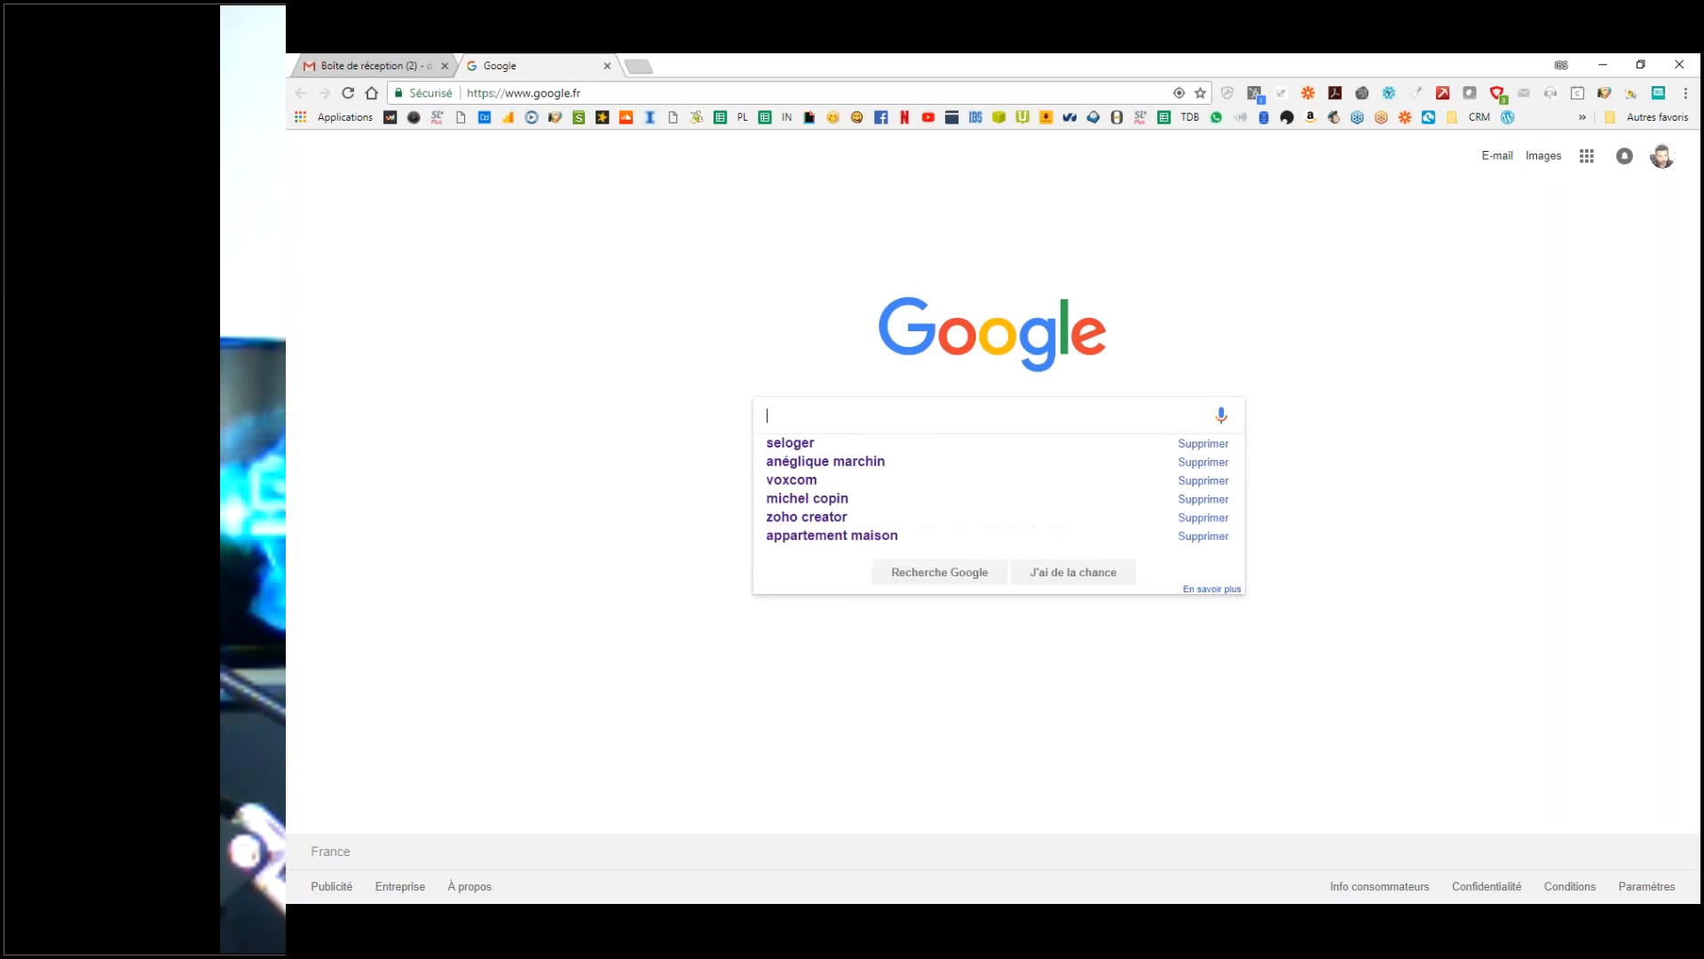
{"action": "type", "text": "t"}
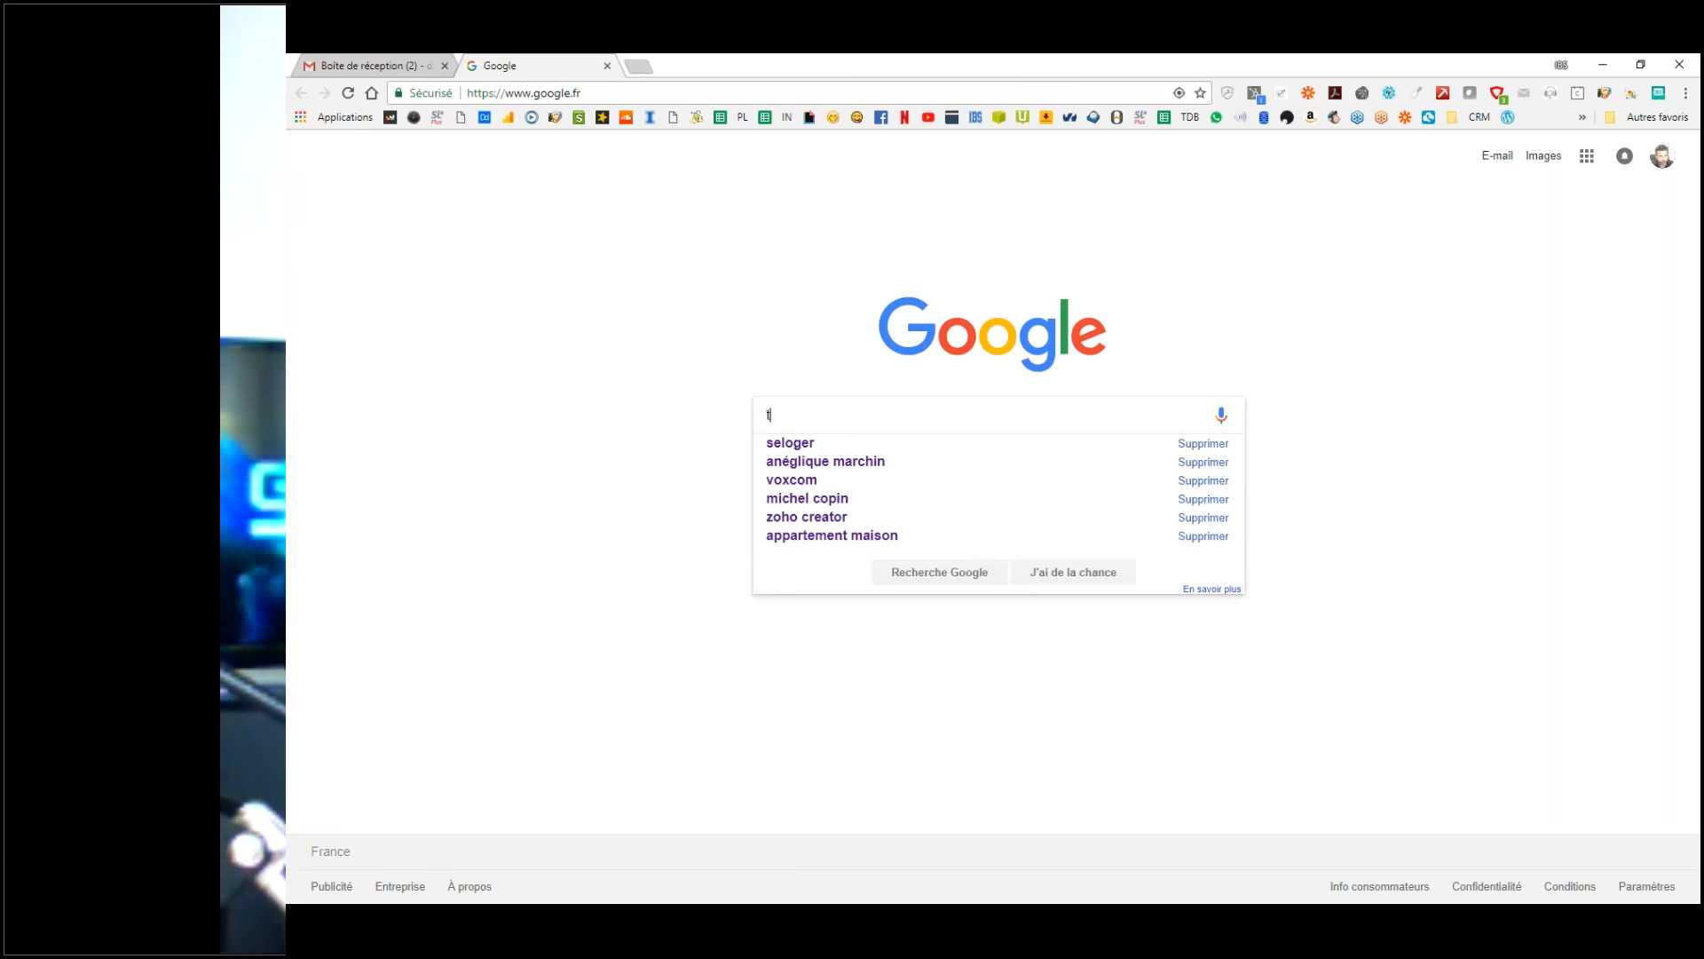
{"action": "type", "text": "elec"}
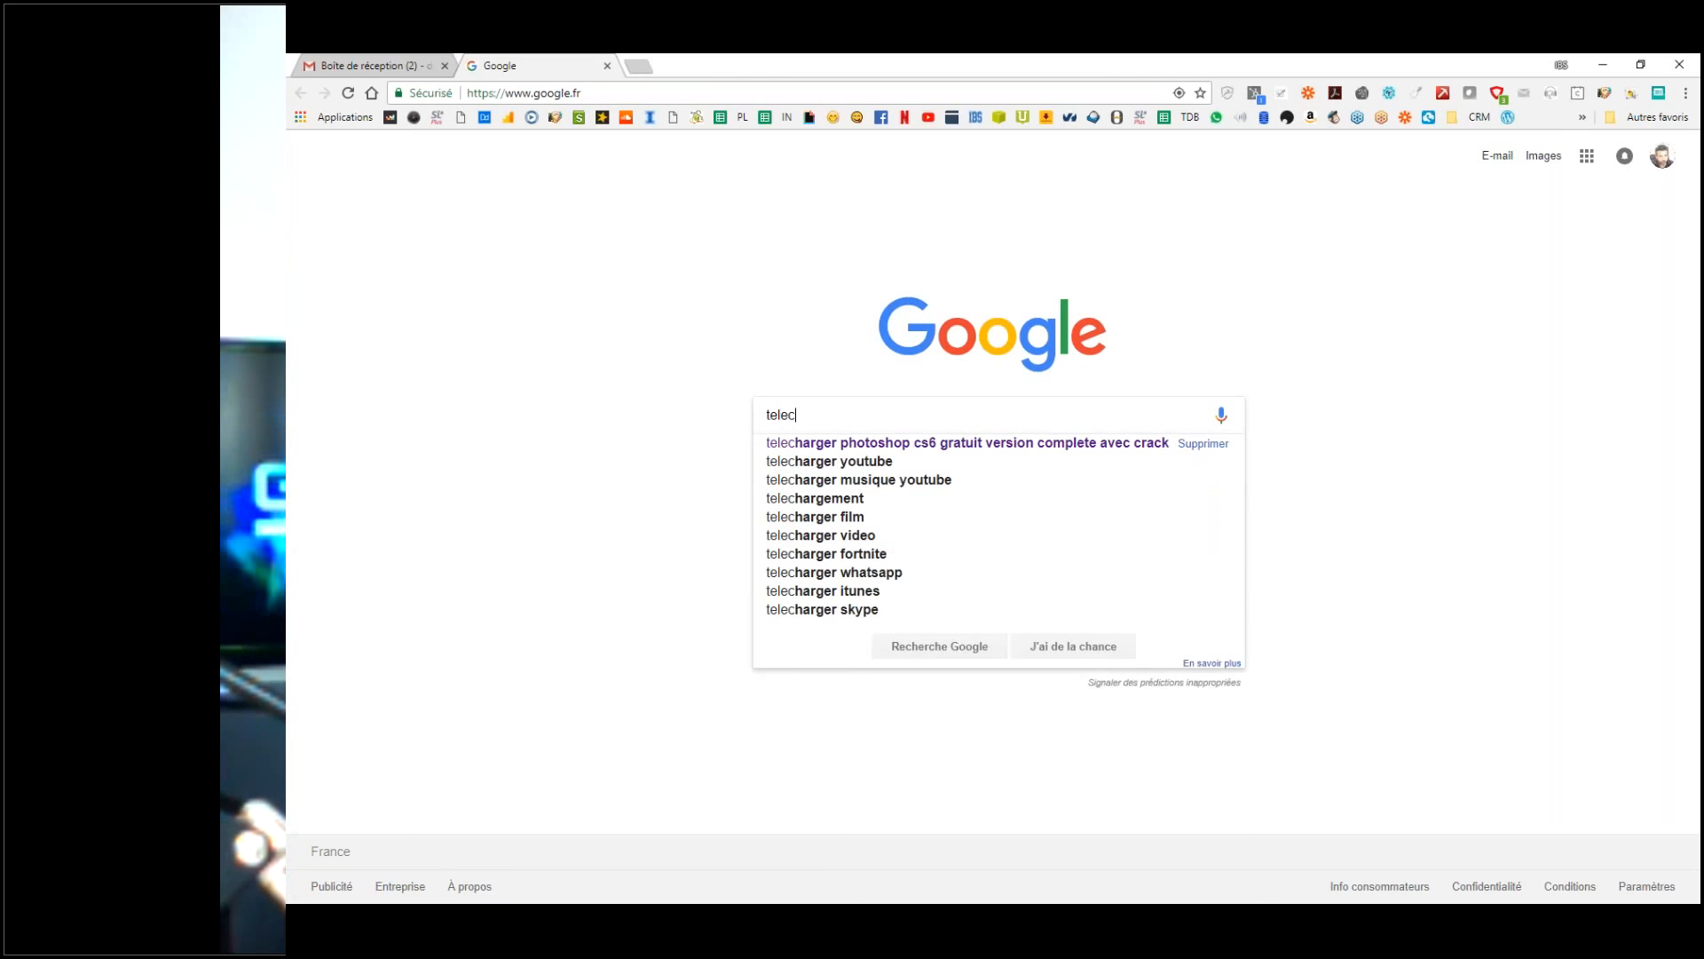
{"action": "type", "text": "harger c"}
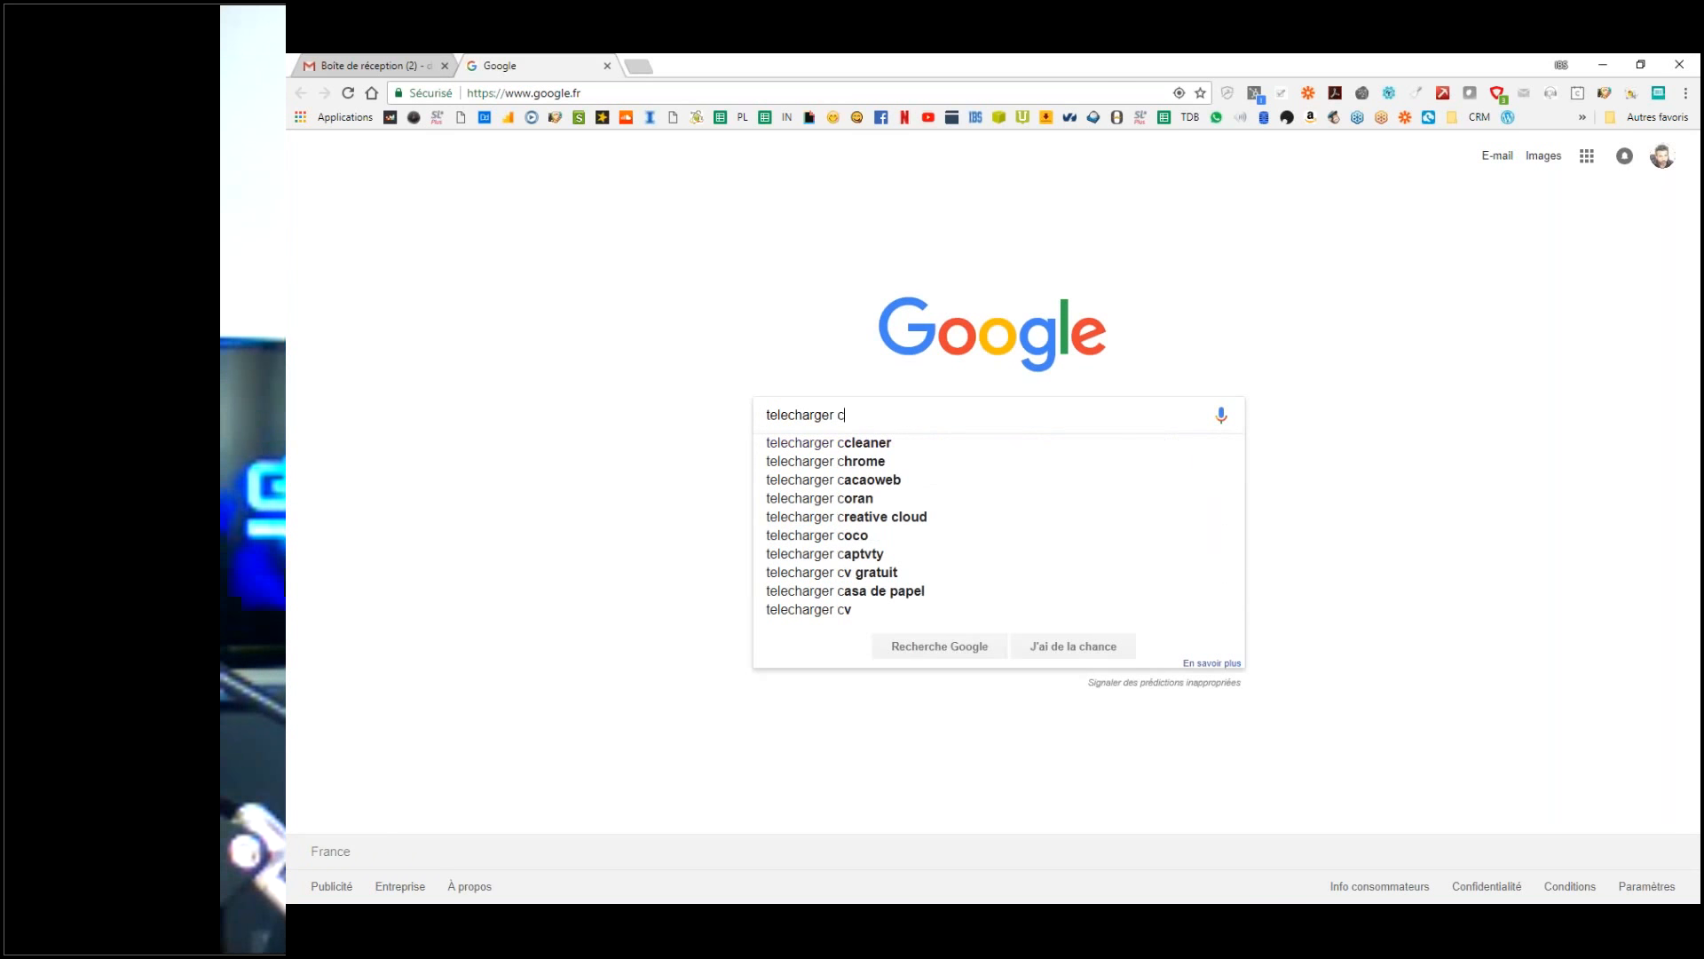
{"action": "type", "text": "hro"}
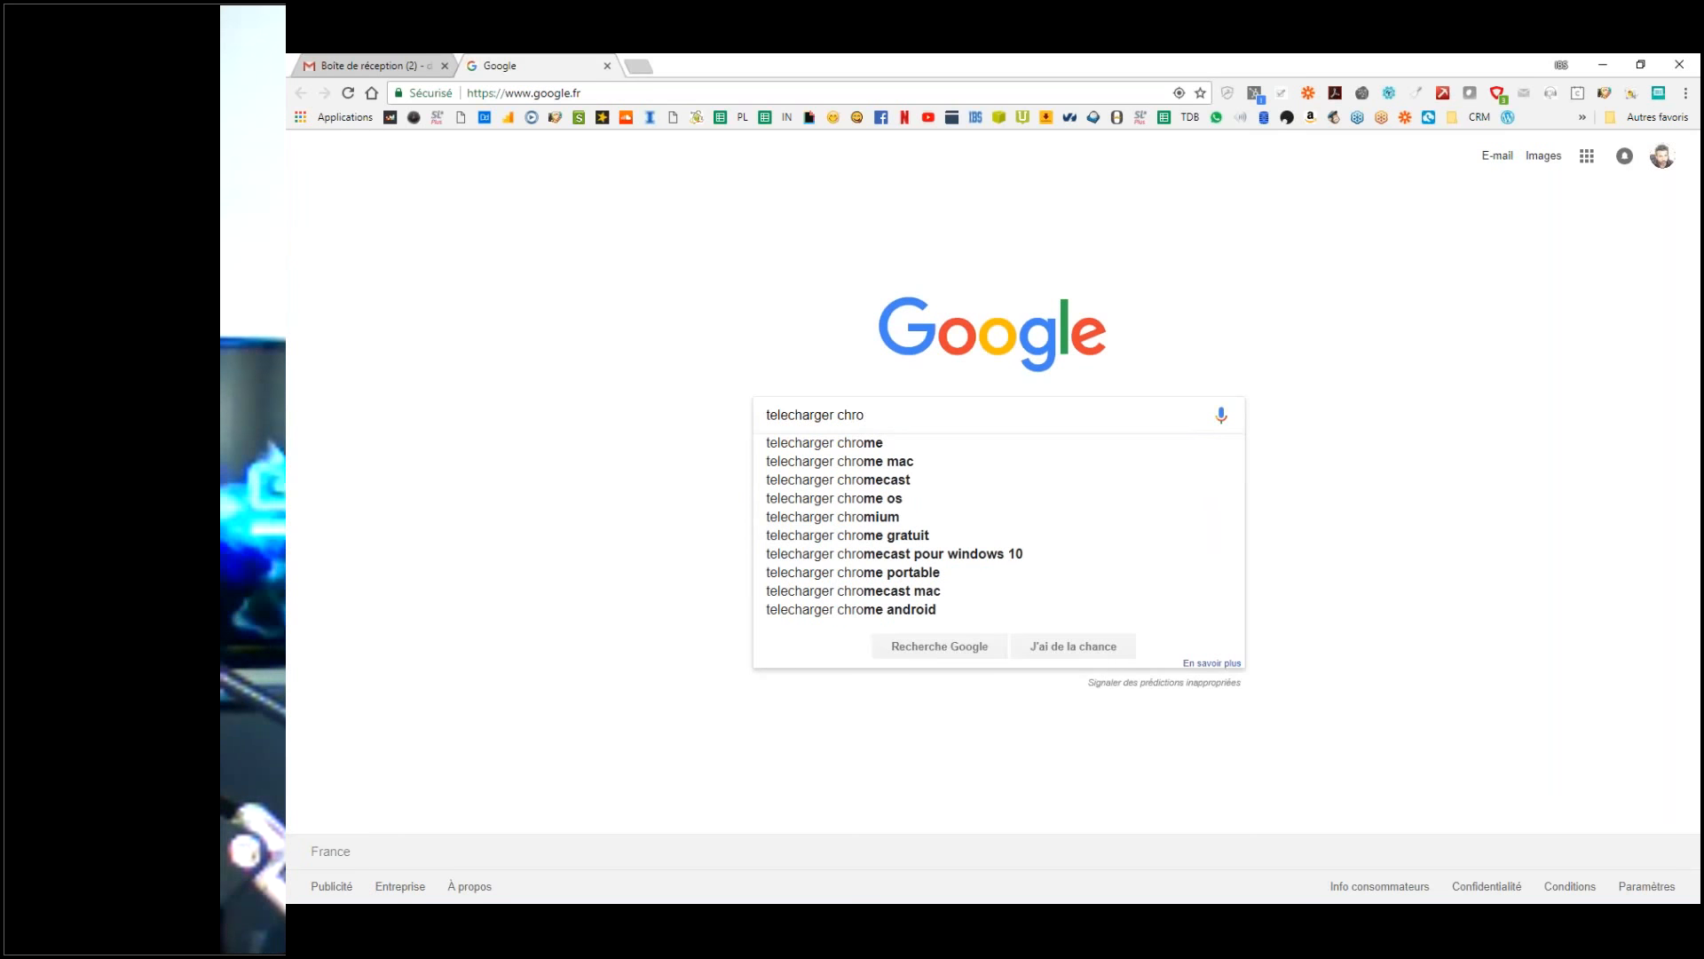
{"action": "key", "text": "Down"}
{"action": "key", "text": "Return"}
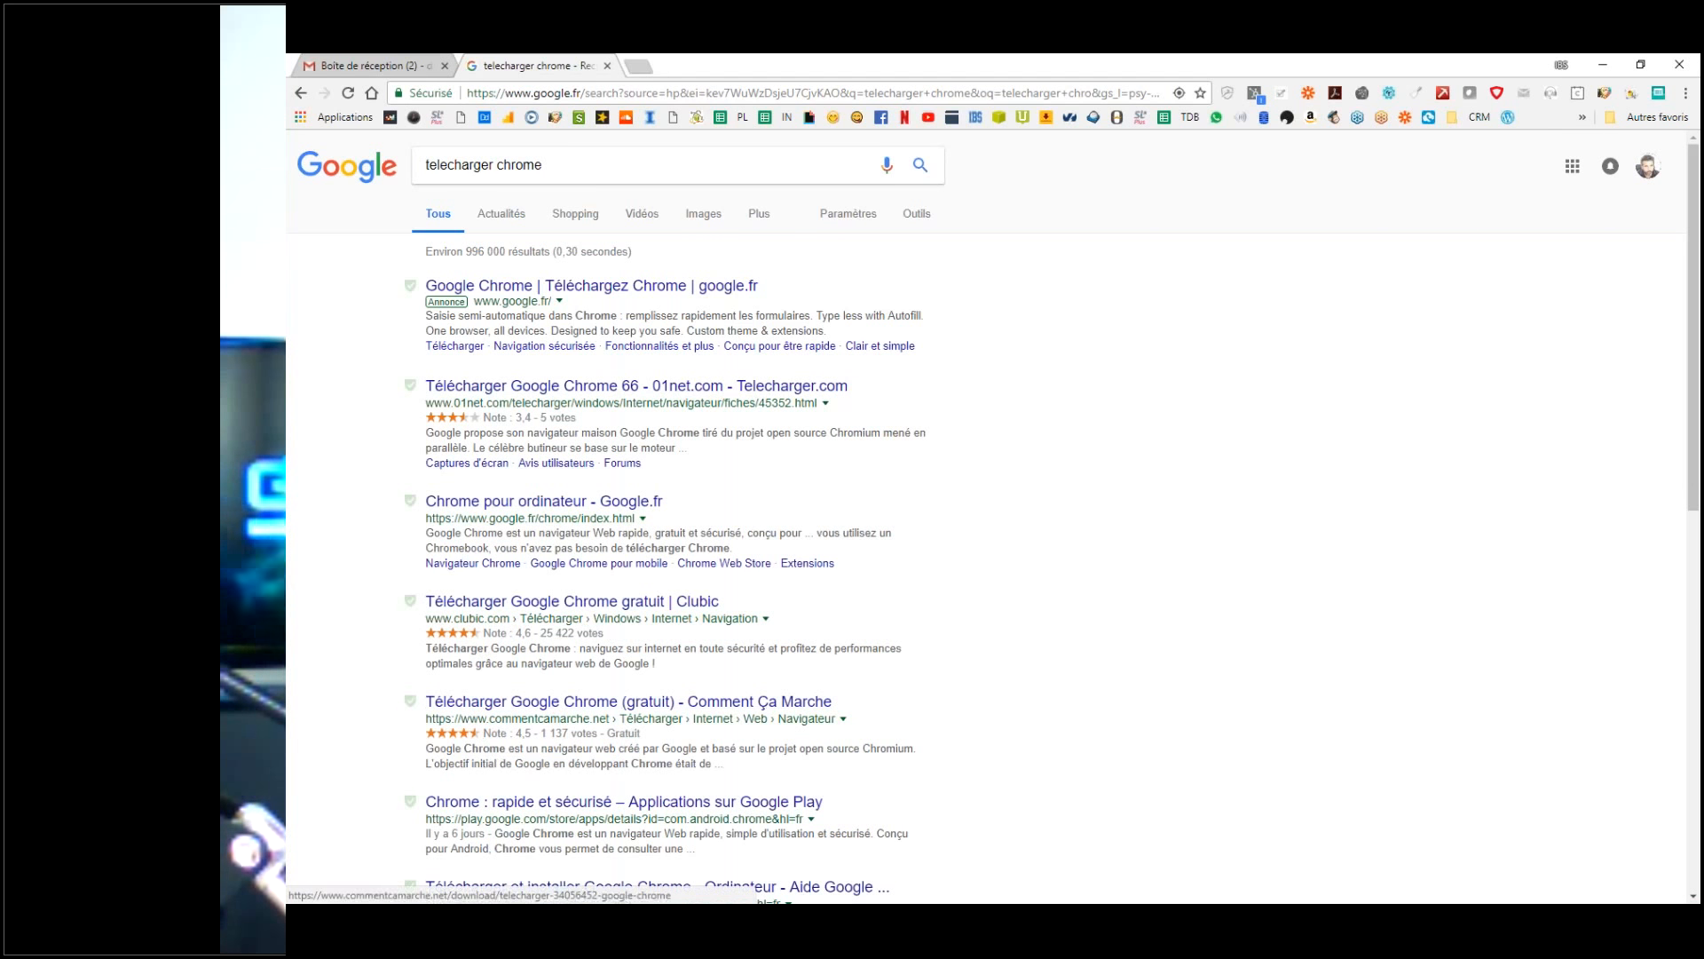
{"action": "left_click_drag", "start_coordinate": [581, 305], "coordinate": [474, 303]}
{"action": "left_click", "coordinate": [583, 287]}
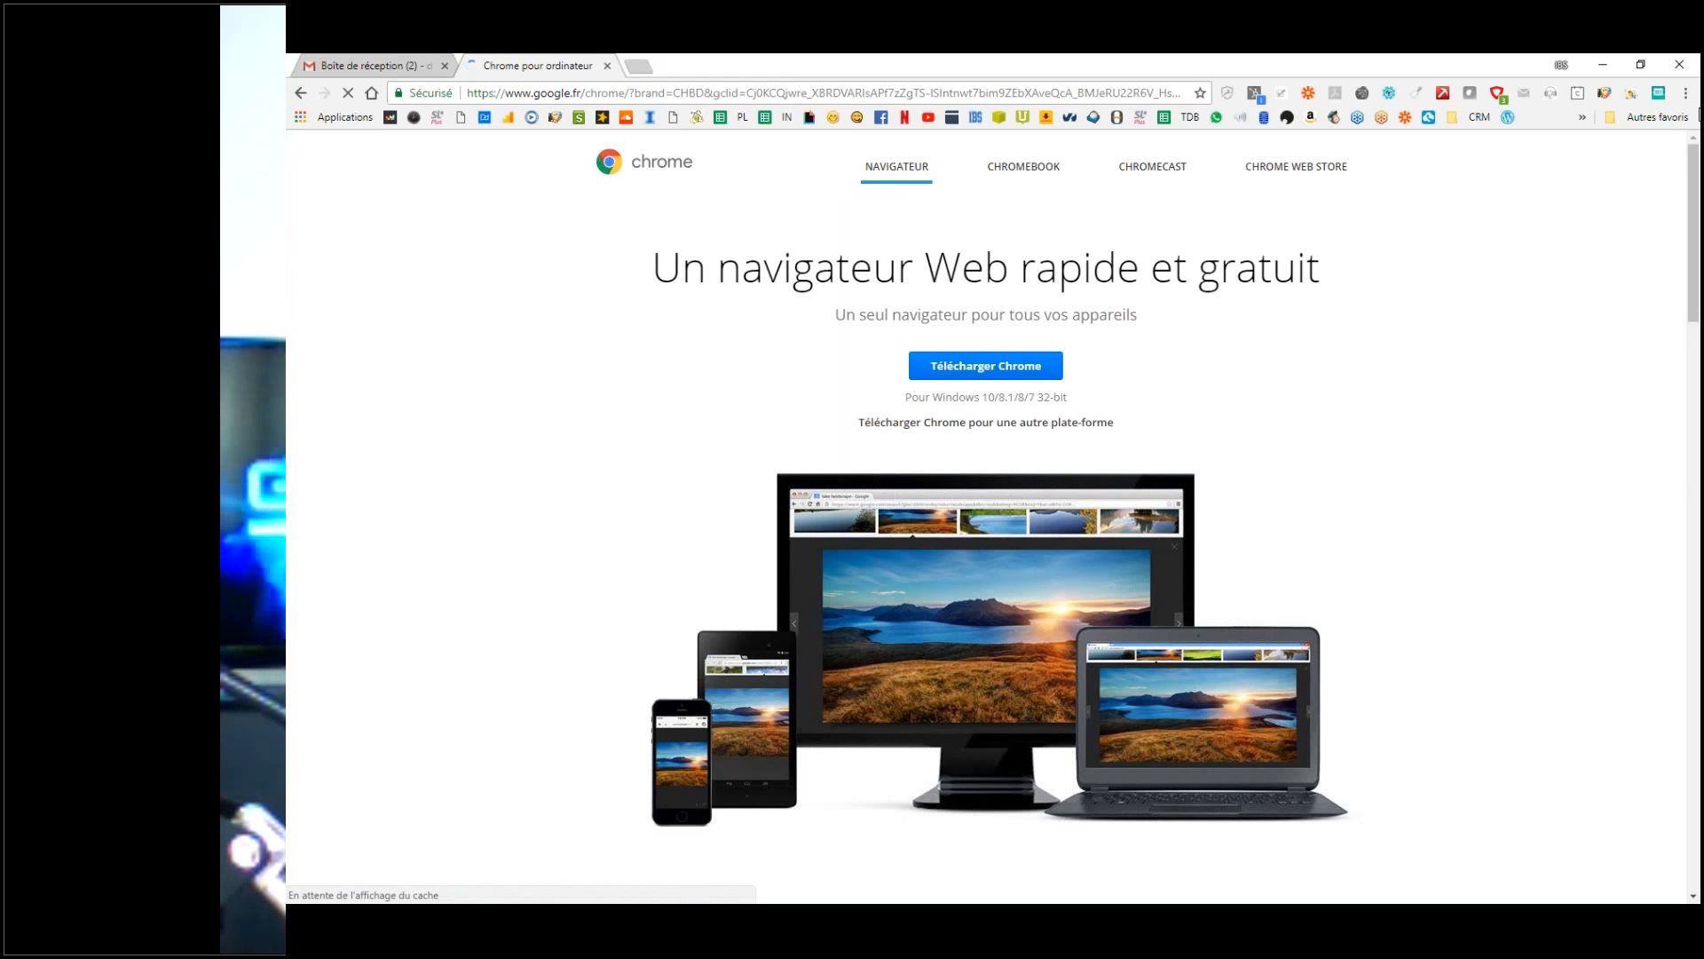
Step: Open Chrome's Paramètres page in a new tab from the three-dot menu
{"action": "left_click", "coordinate": [1694, 96]}
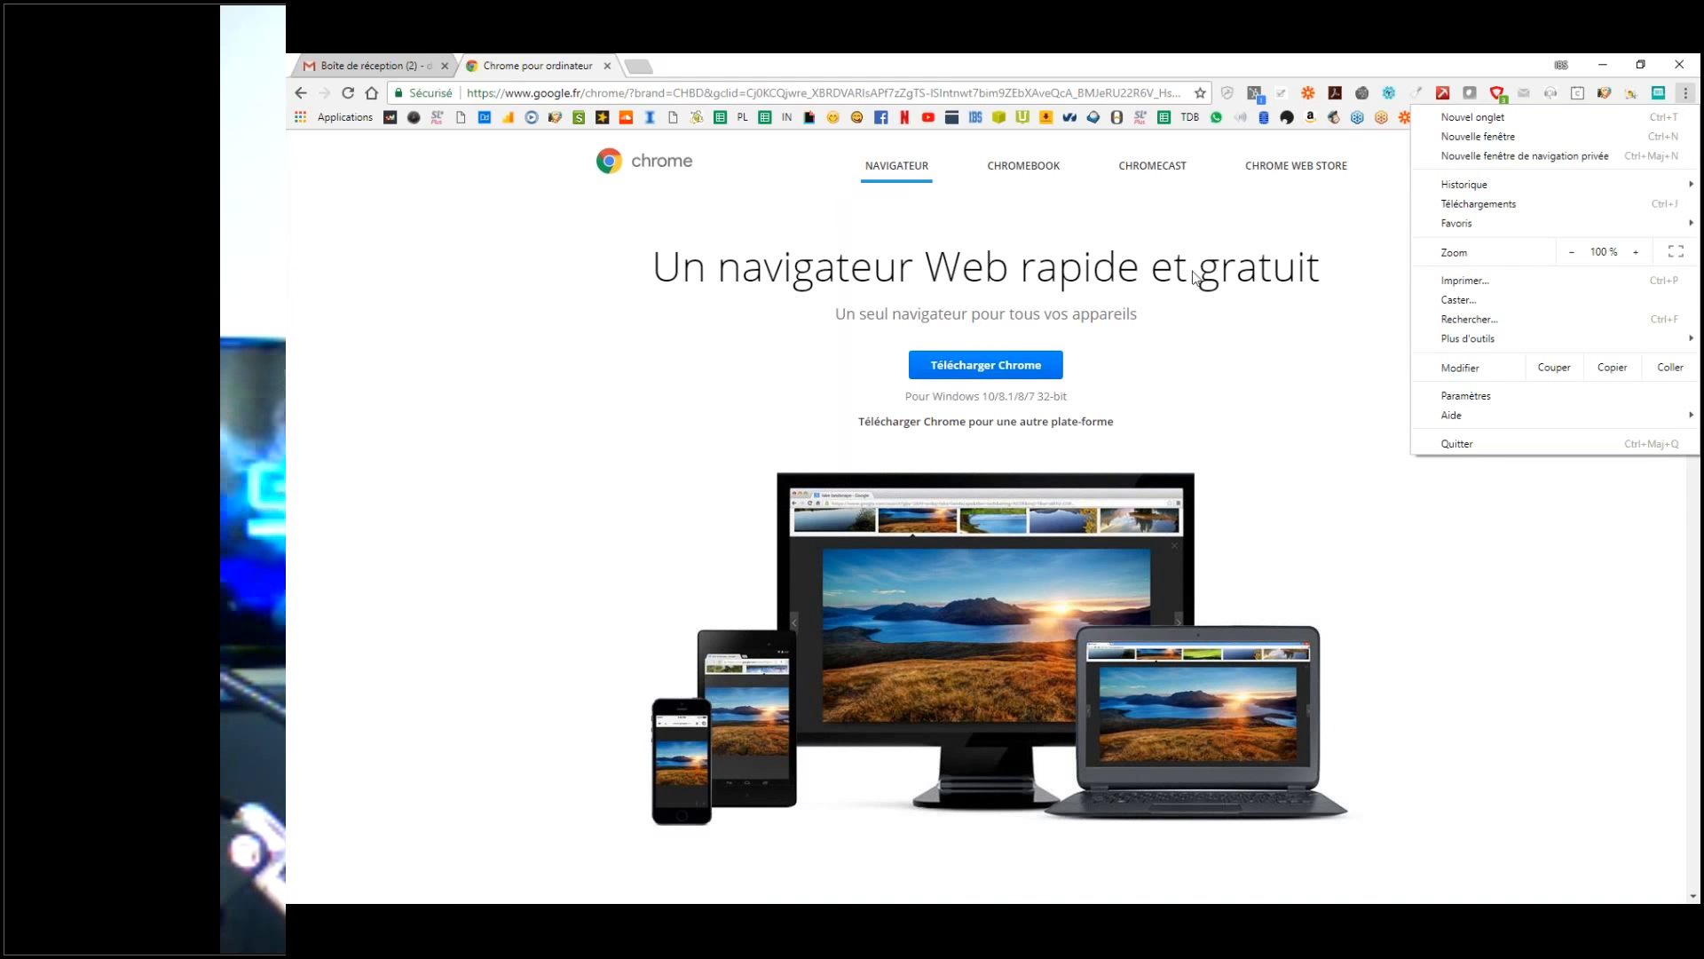
{"action": "left_click", "coordinate": [1376, 228]}
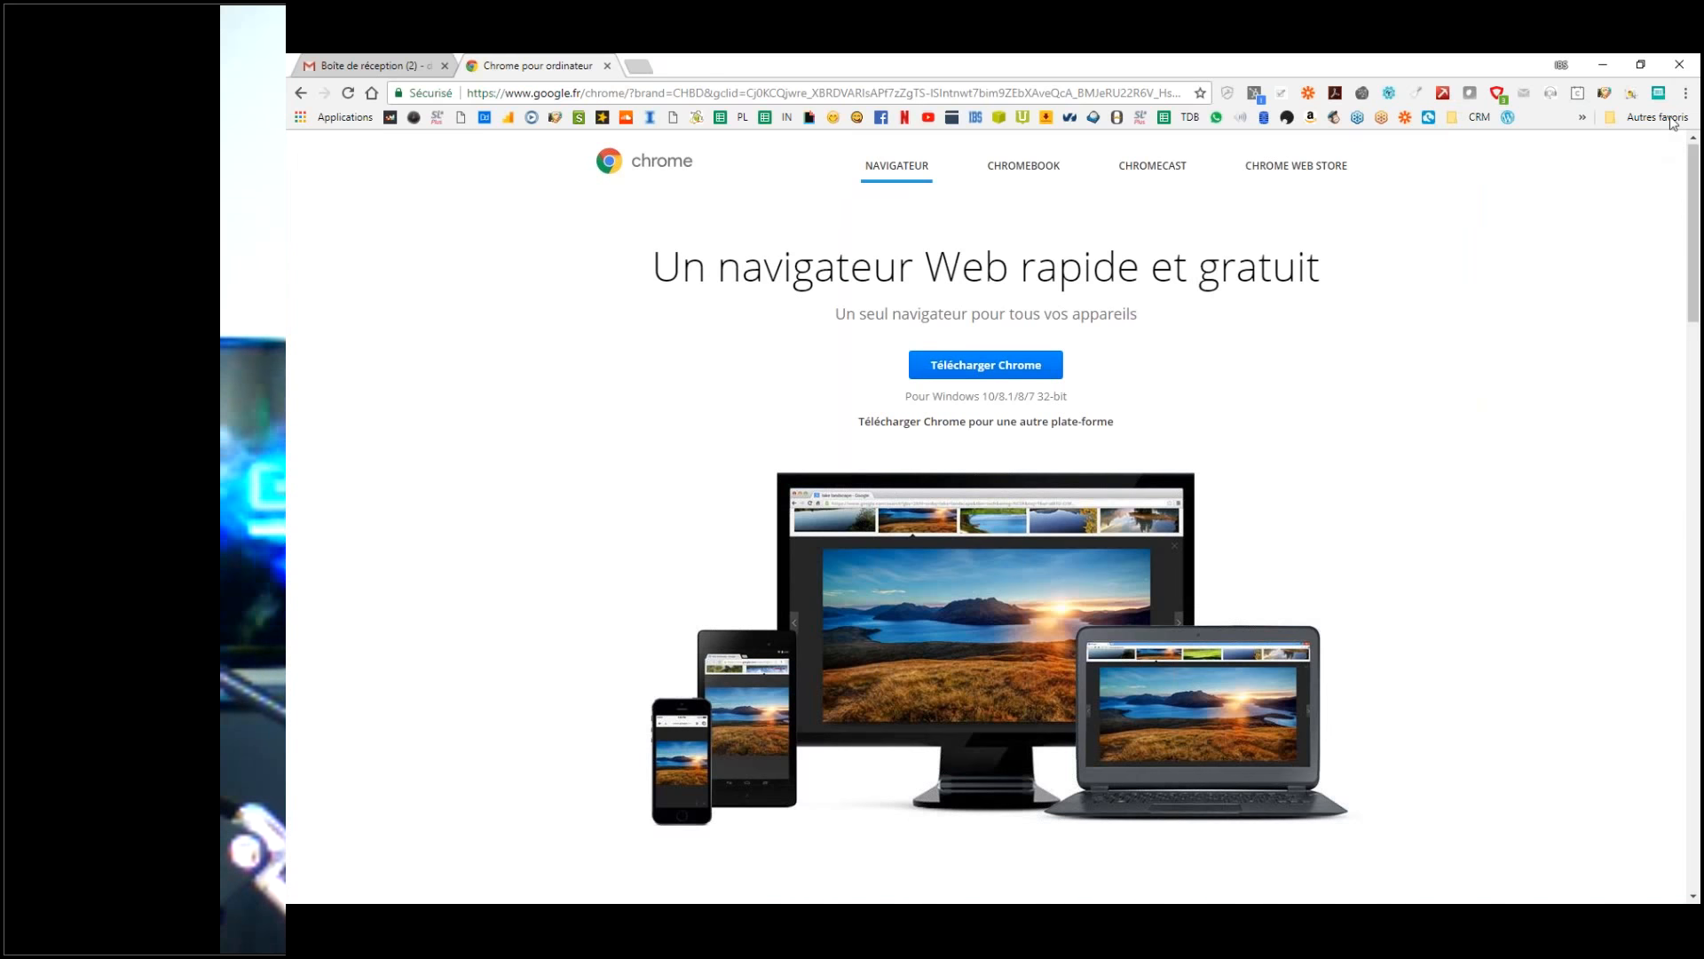
{"action": "left_click", "coordinate": [1690, 94]}
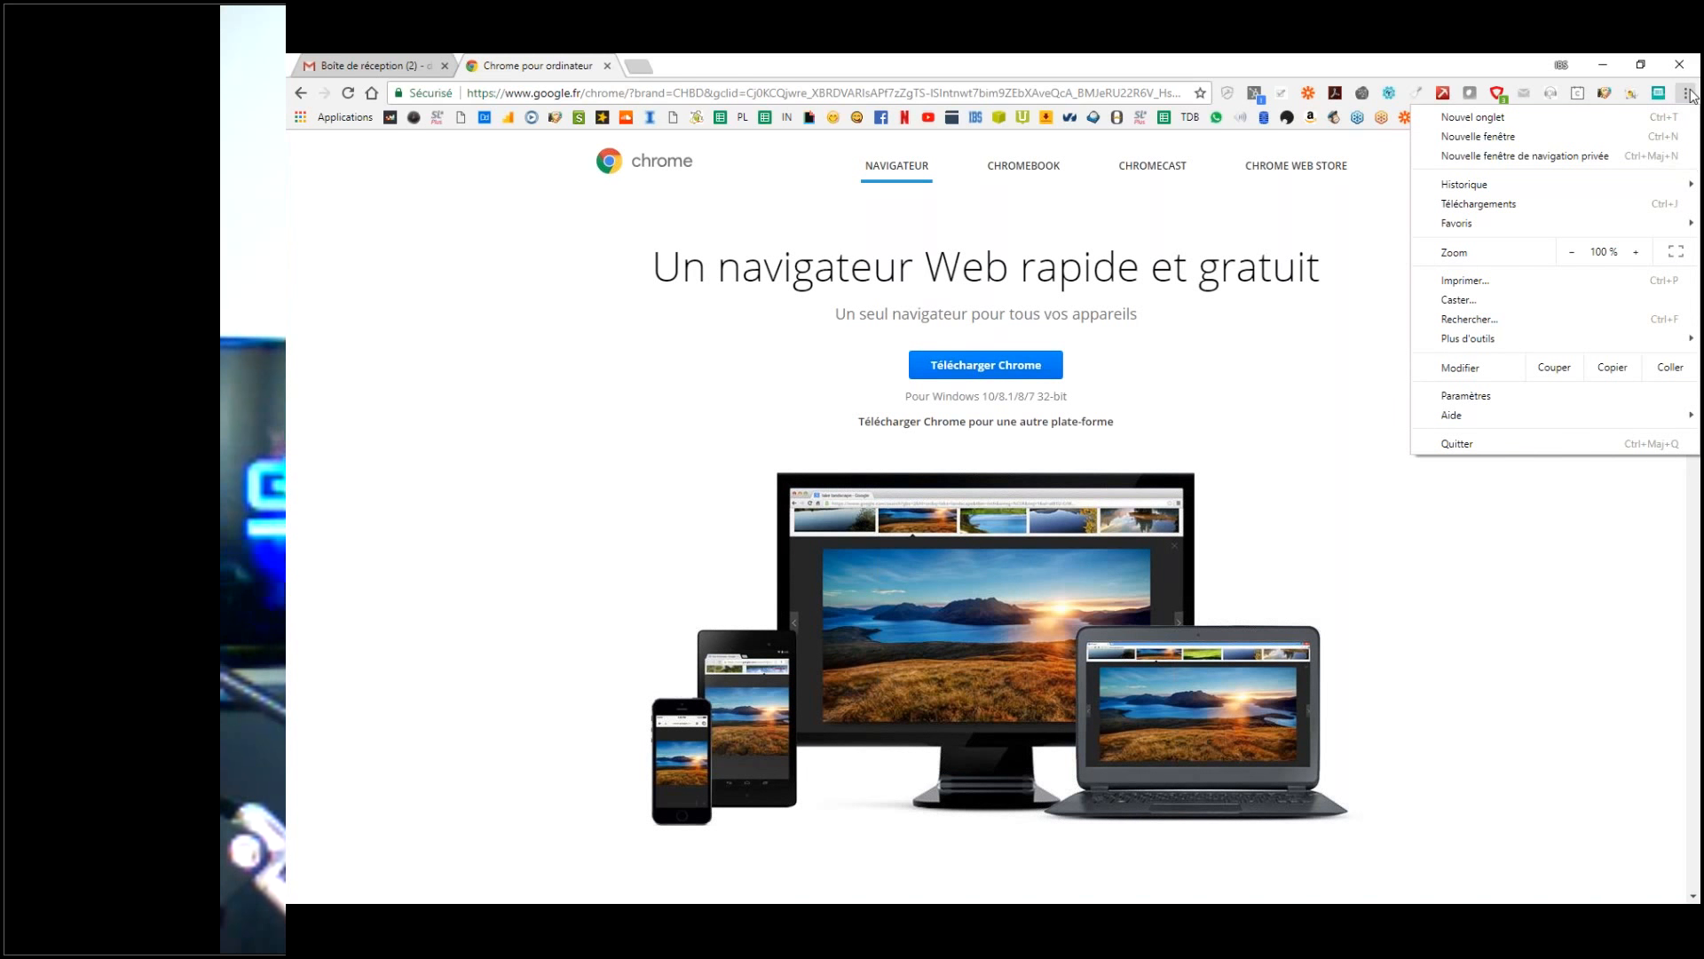
{"action": "left_click", "coordinate": [1474, 398]}
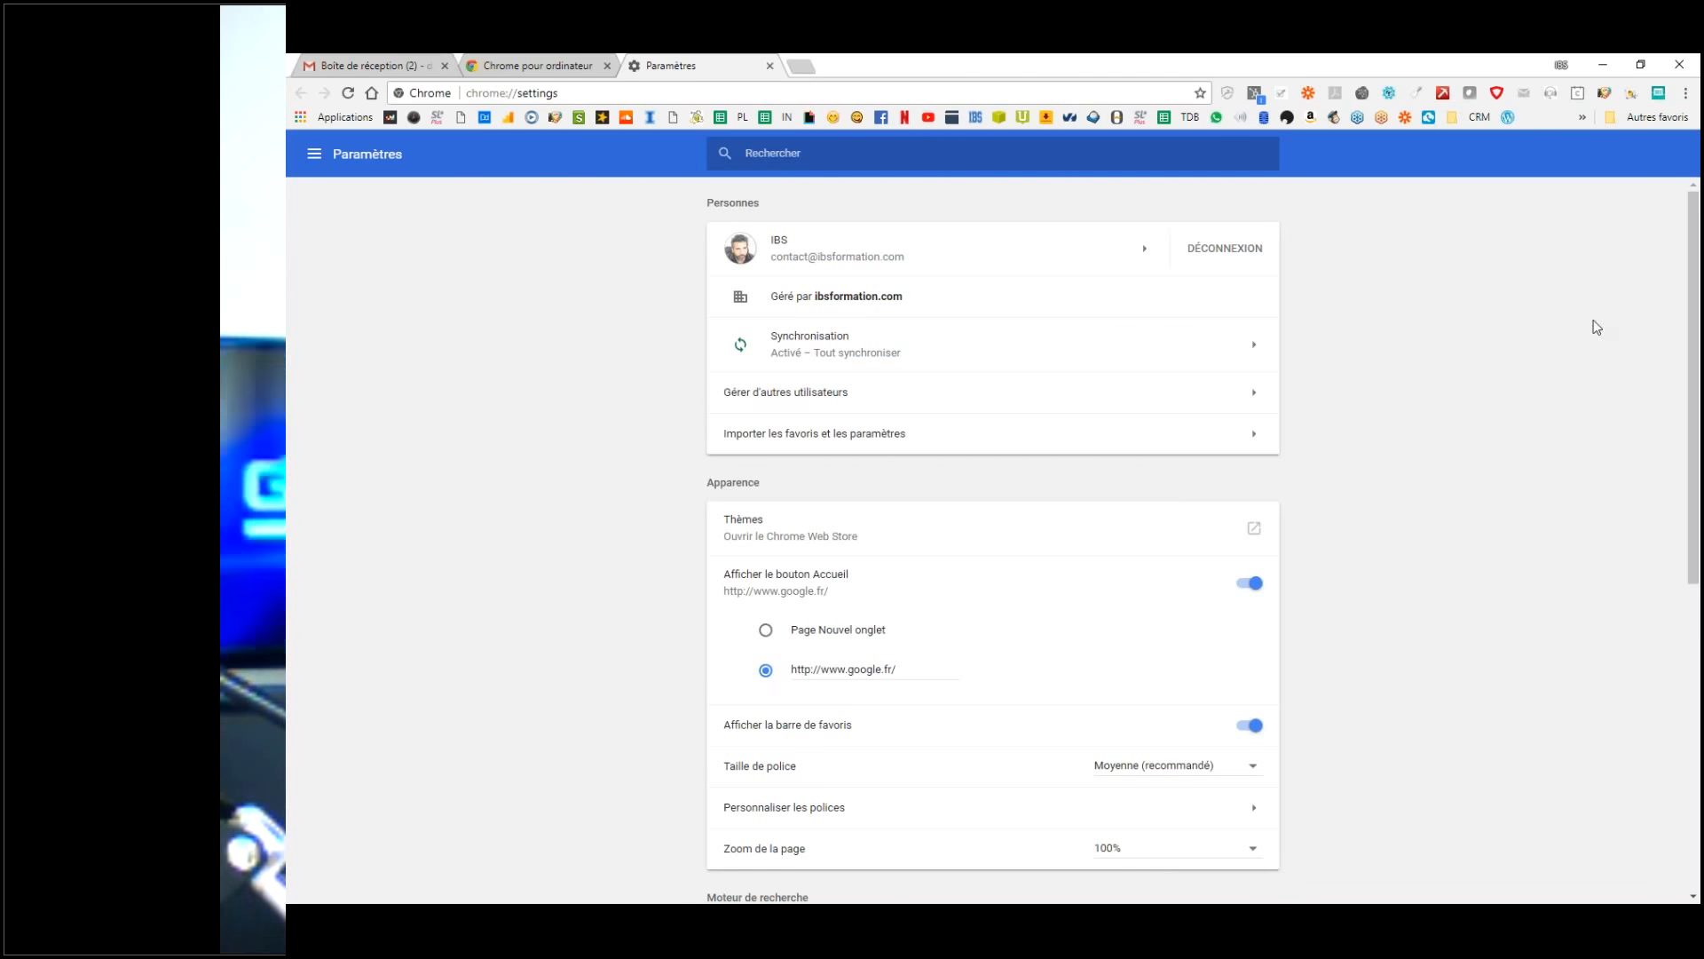
{"action": "left_click", "coordinate": [1685, 92]}
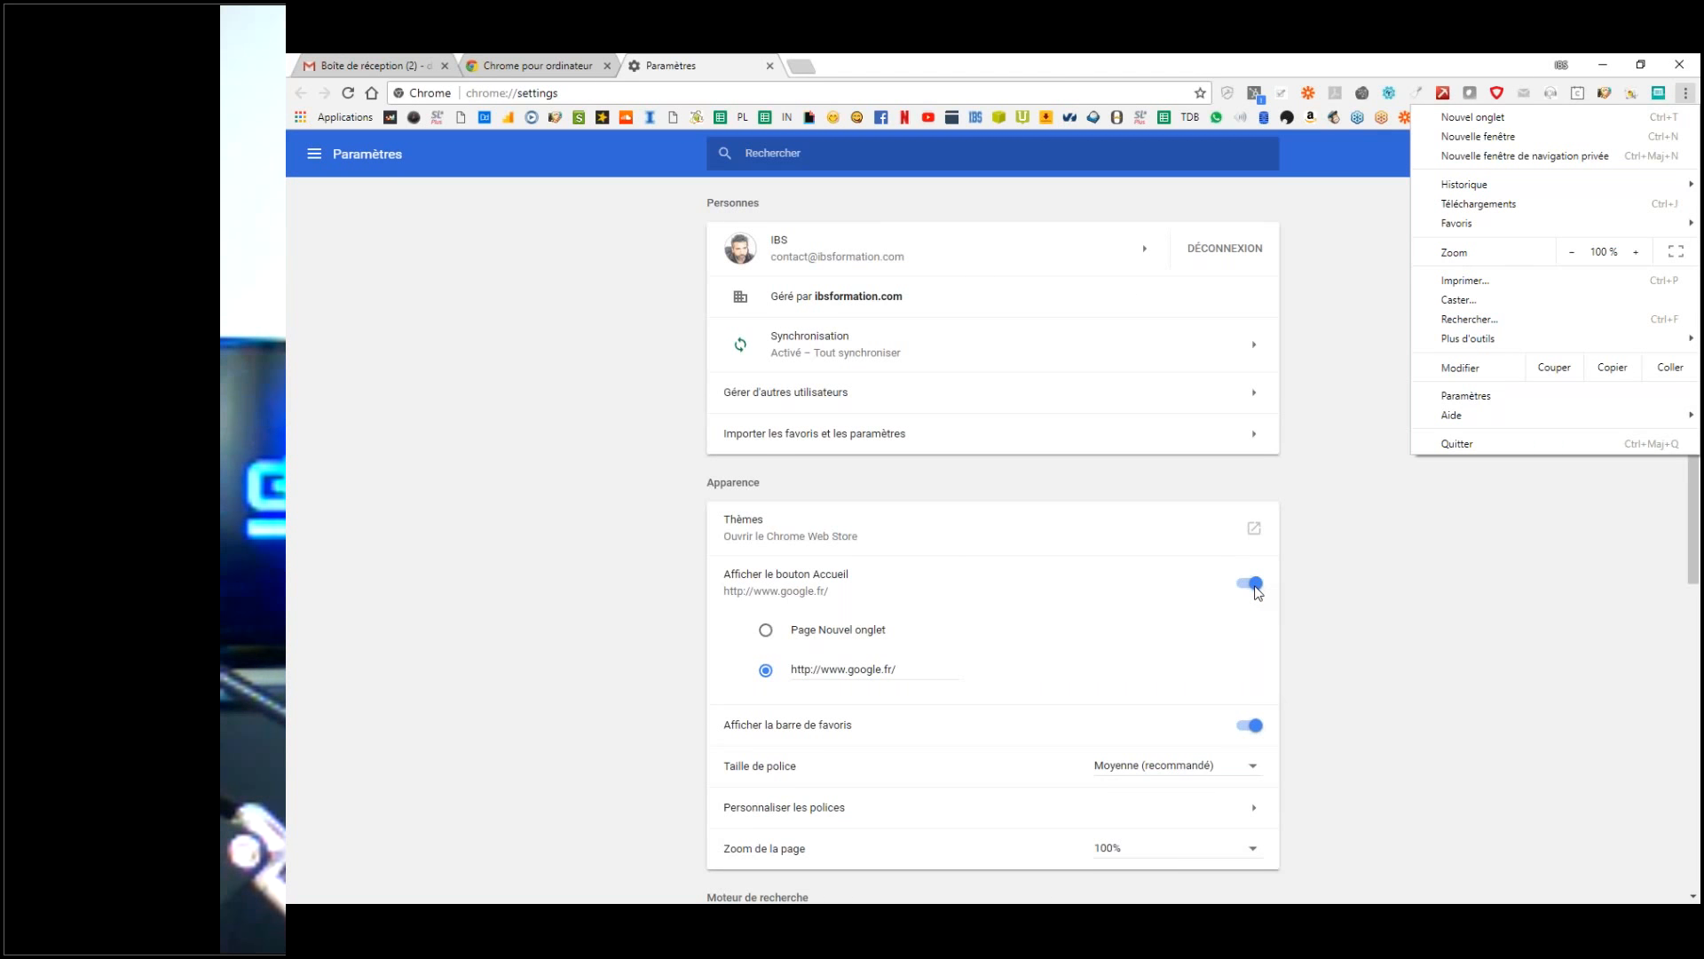
{"action": "left_click", "coordinate": [1258, 593]}
{"action": "left_click", "coordinate": [1251, 586]}
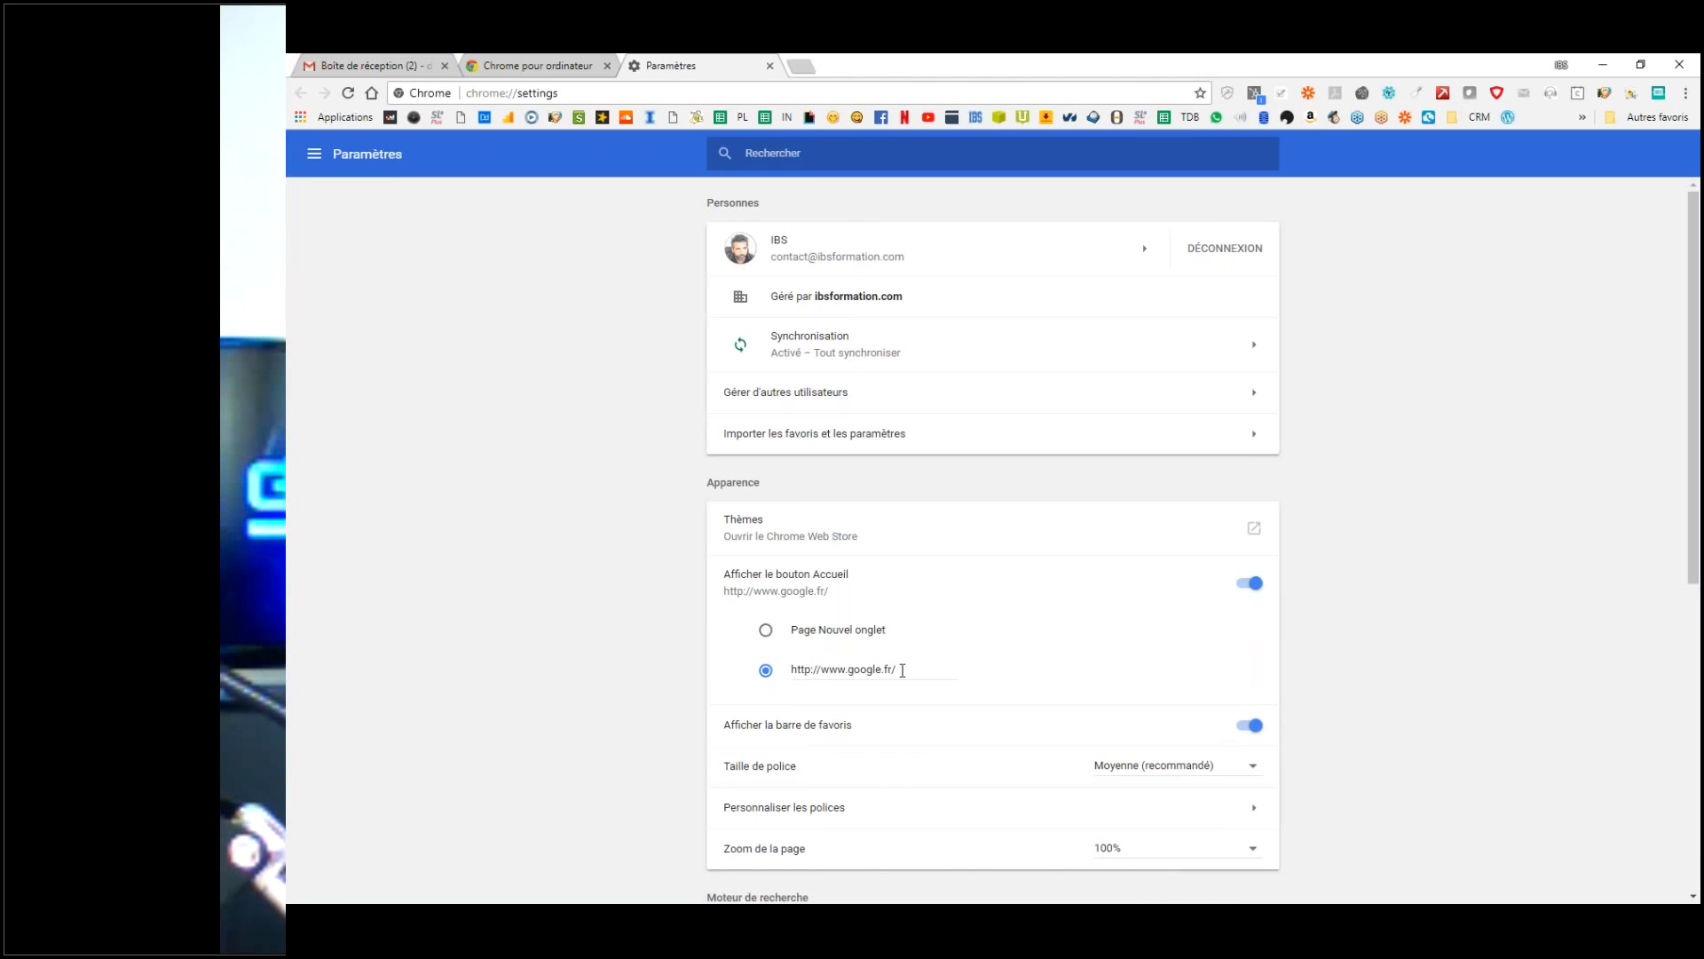
{"action": "left_click", "coordinate": [766, 671]}
{"action": "left_click", "coordinate": [765, 673]}
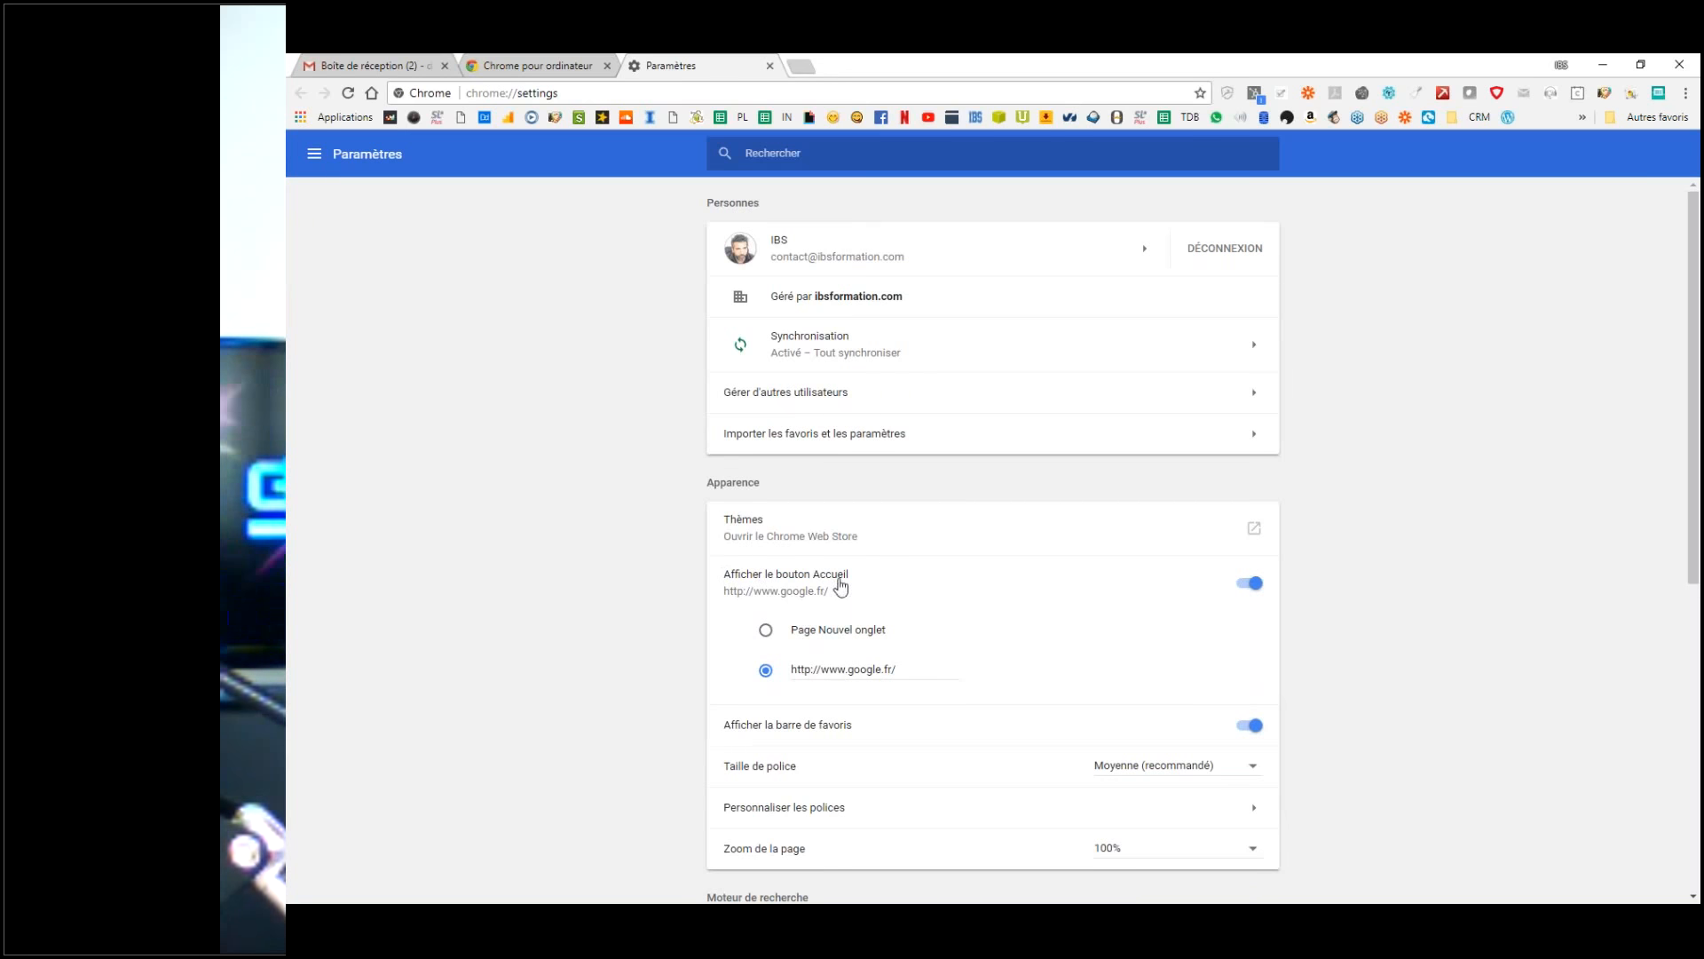
Step: Load the Google home page in the Chrome pour ordinateur tab
{"action": "left_click", "coordinate": [371, 96]}
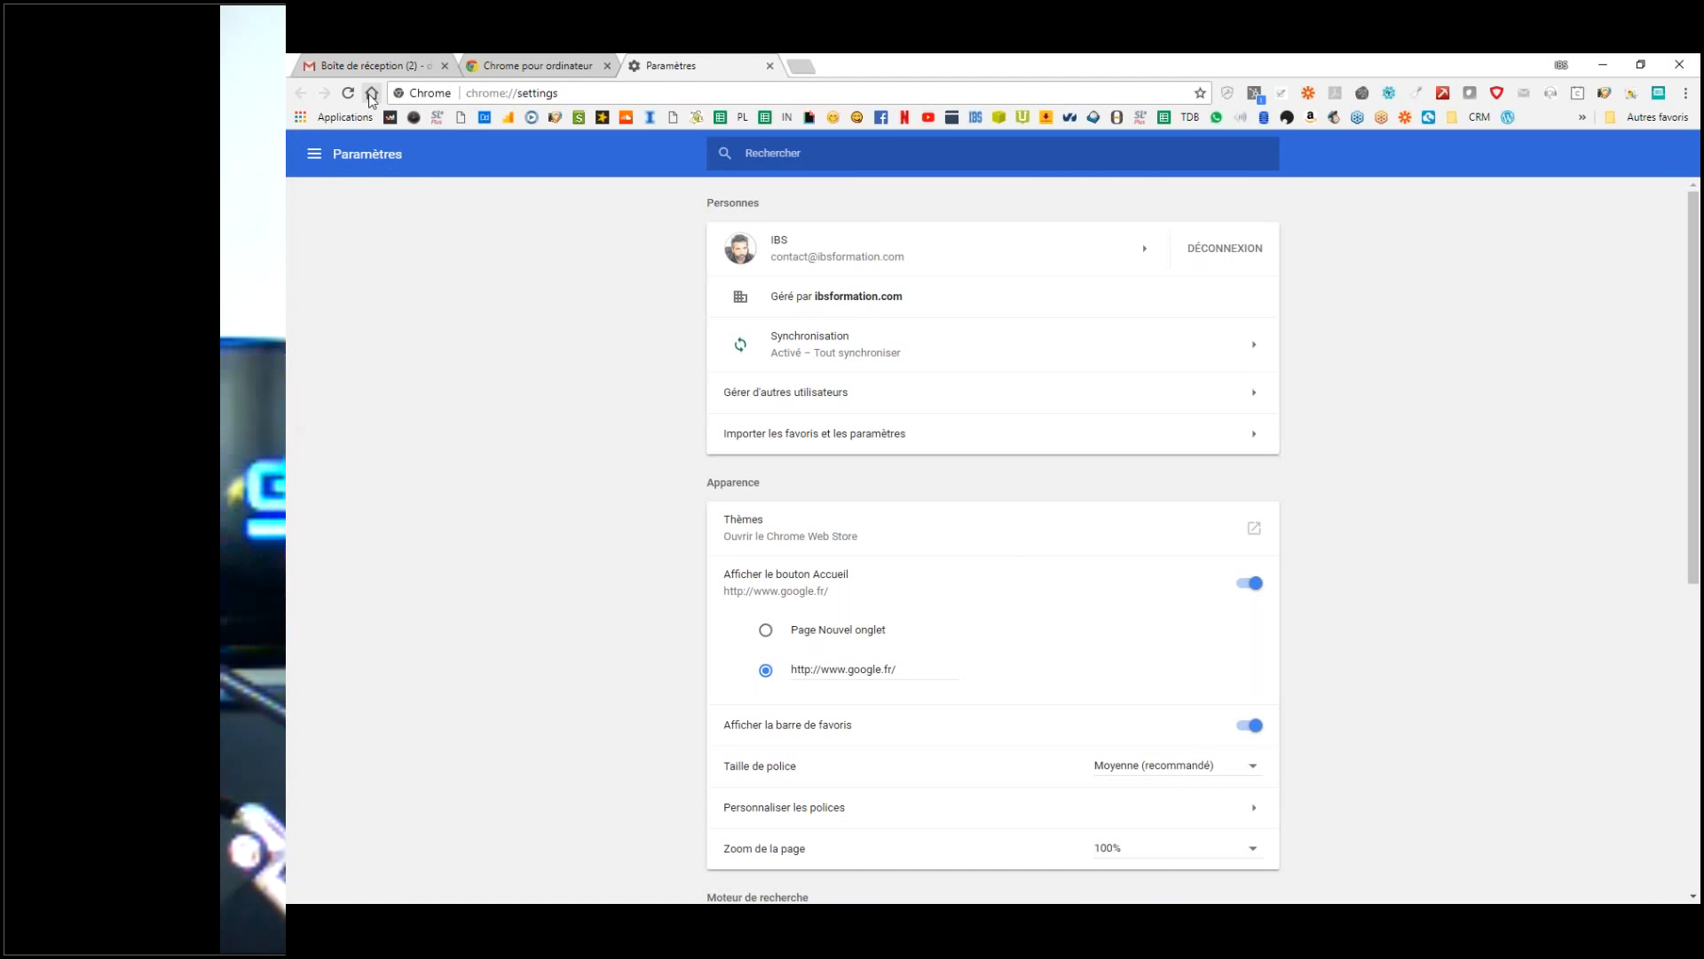
{"action": "left_click", "coordinate": [531, 63]}
{"action": "key", "text": "ctrl"}
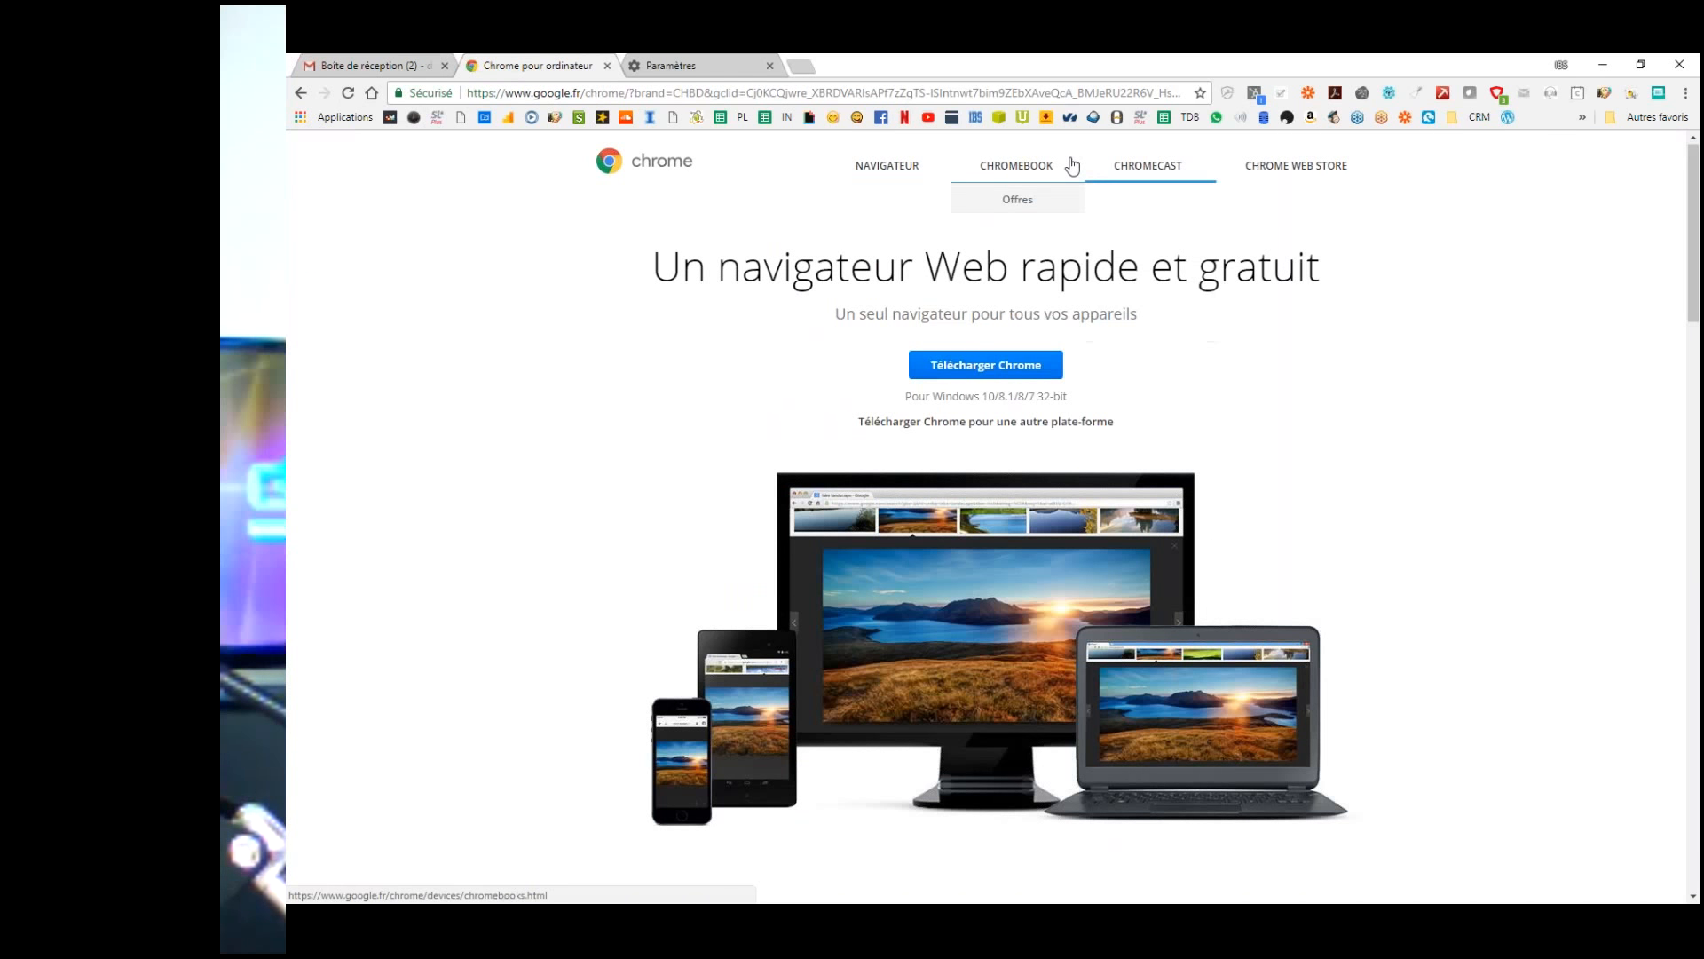
{"action": "left_click", "coordinate": [371, 92]}
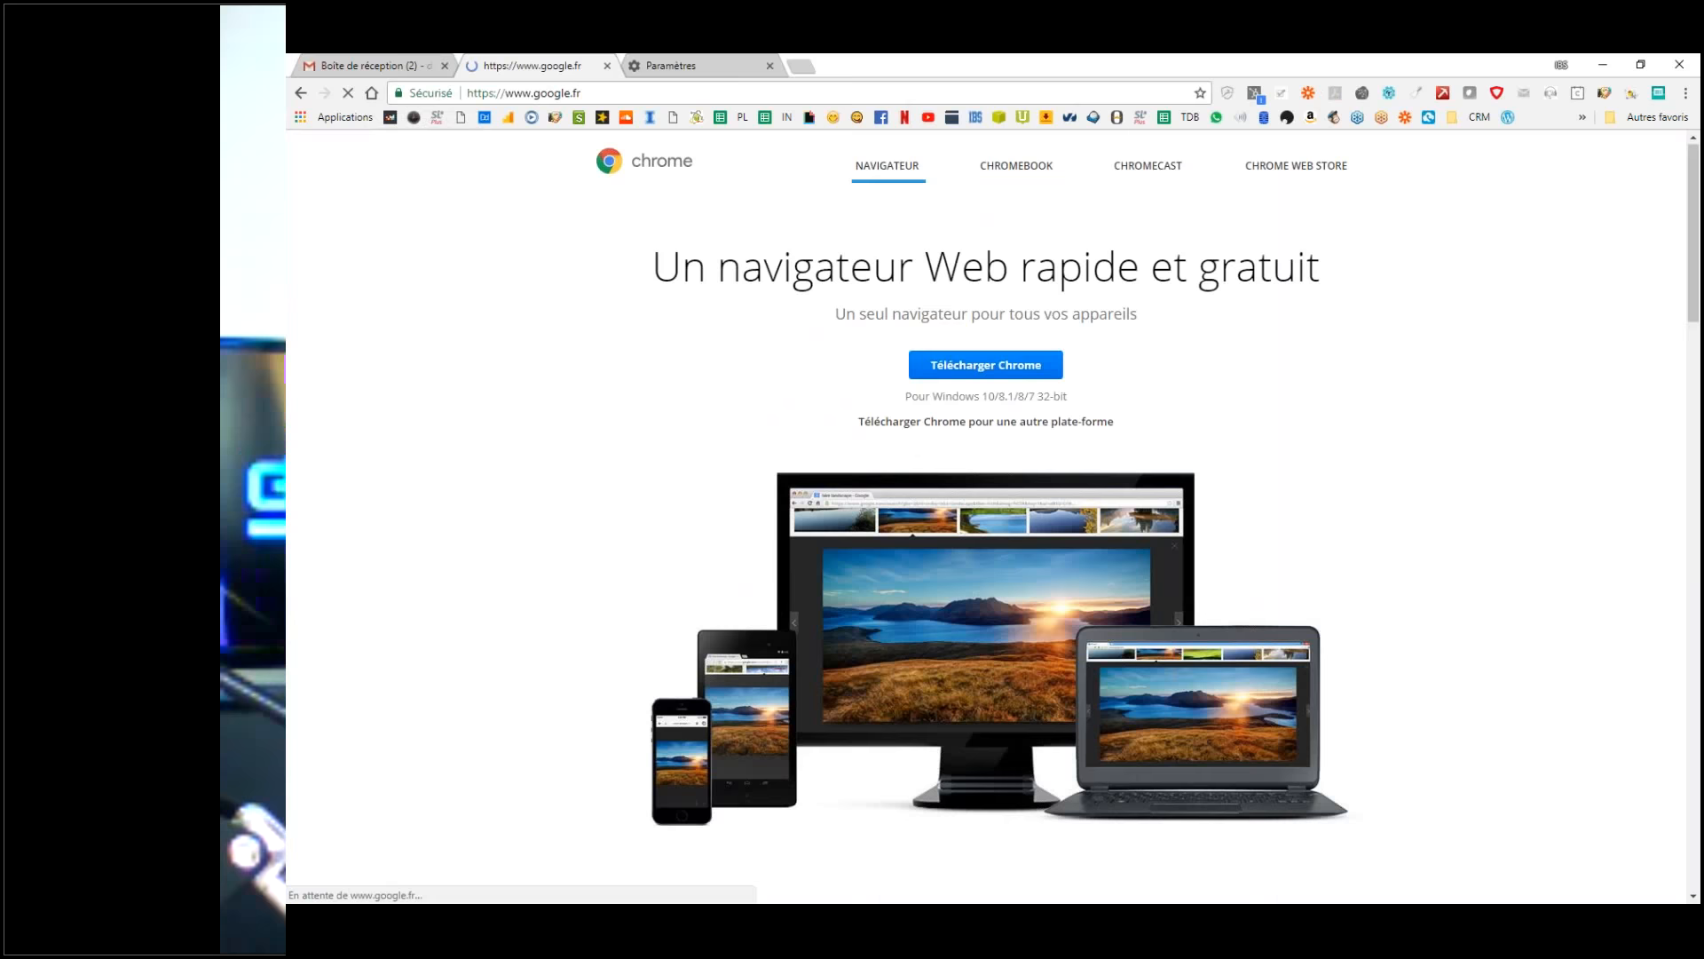
Step: Back on the Paramètres tab, scroll through the settings and view the remaining bookmarks folders
{"action": "left_click", "coordinate": [688, 62]}
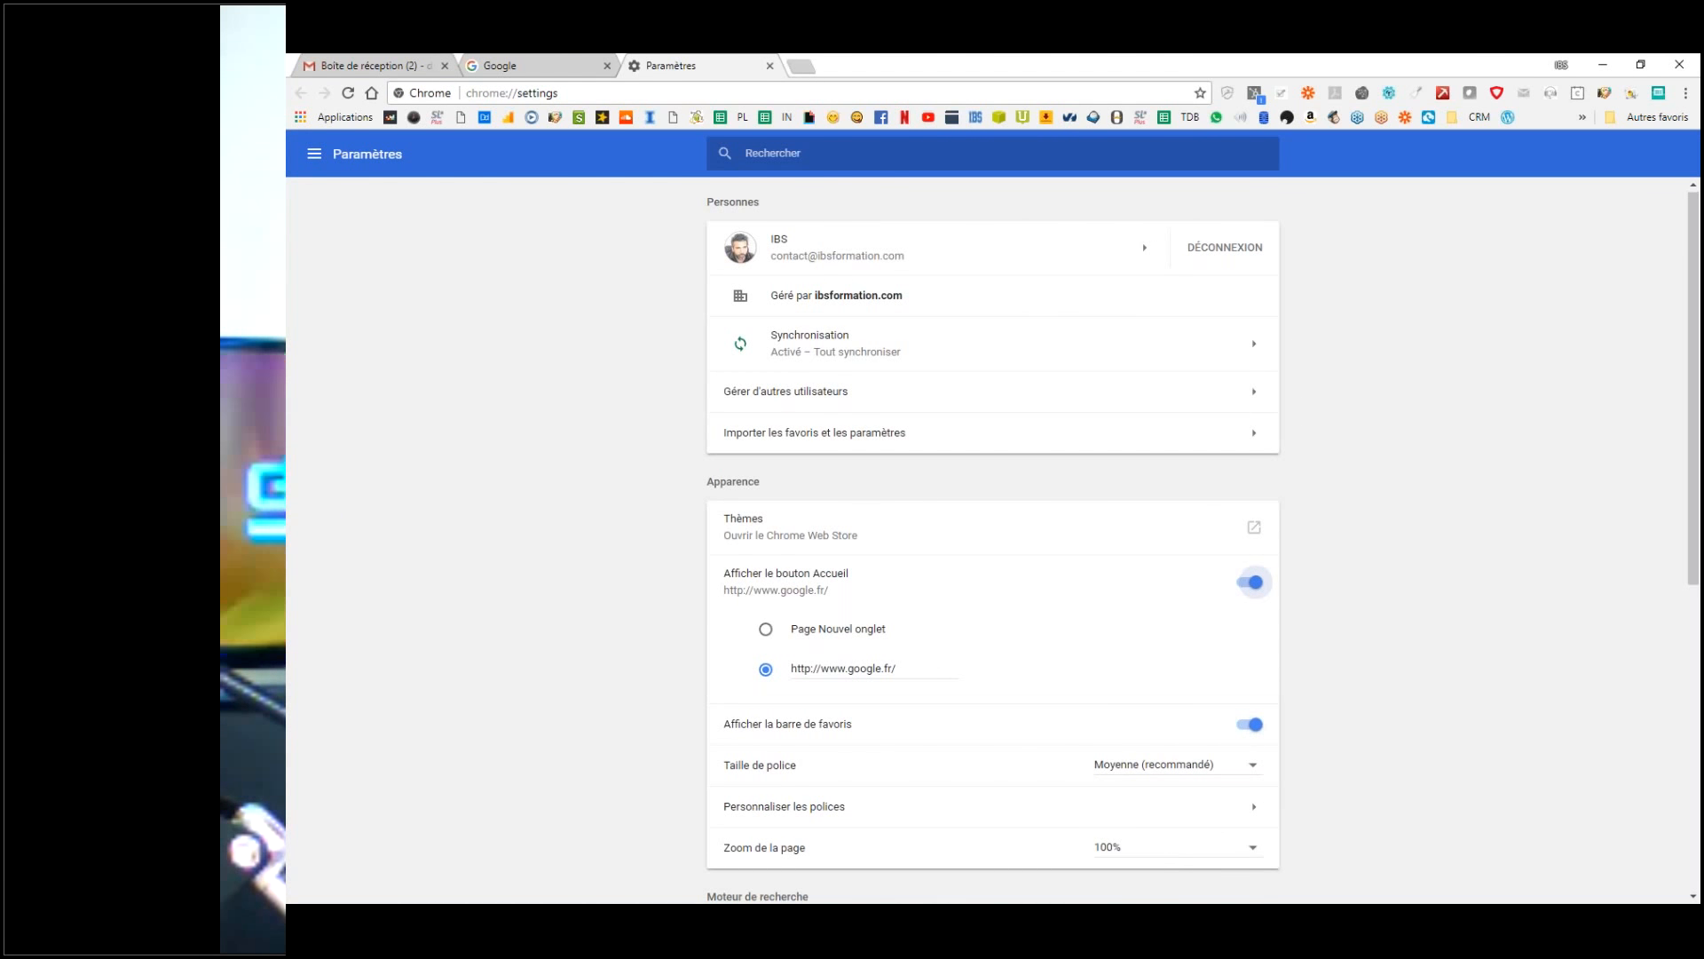
{"action": "scroll", "coordinate": [852, 568], "scroll_direction": "down", "scroll_amount": 2}
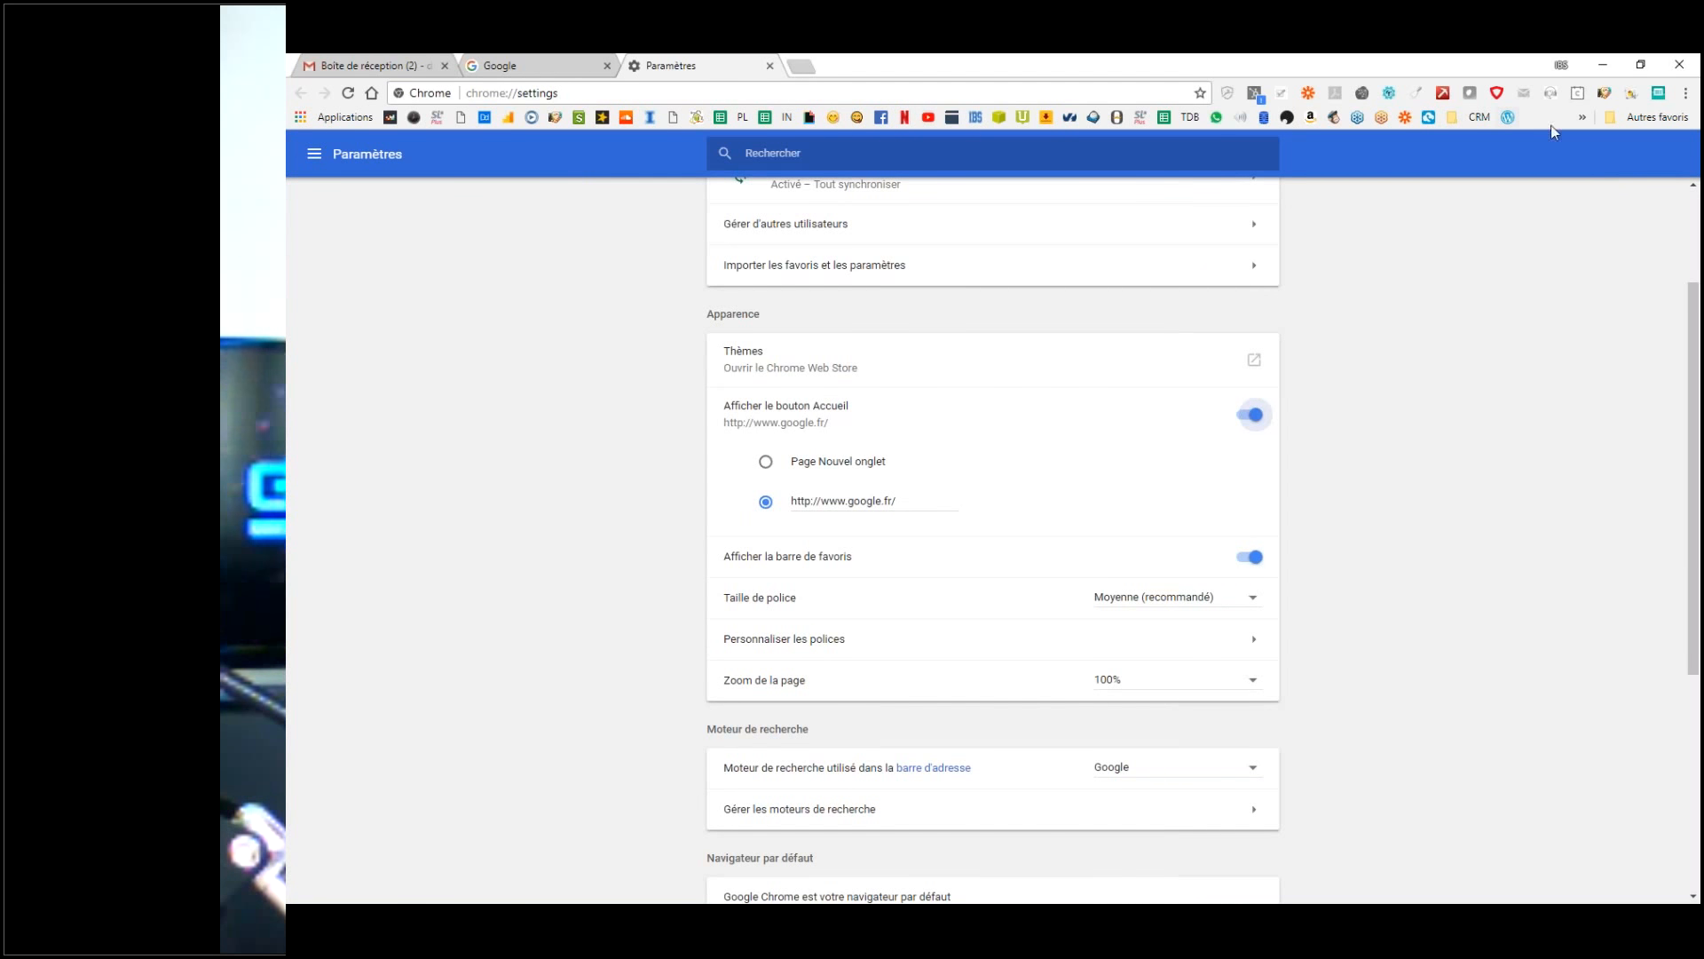
{"action": "left_click", "coordinate": [1583, 117]}
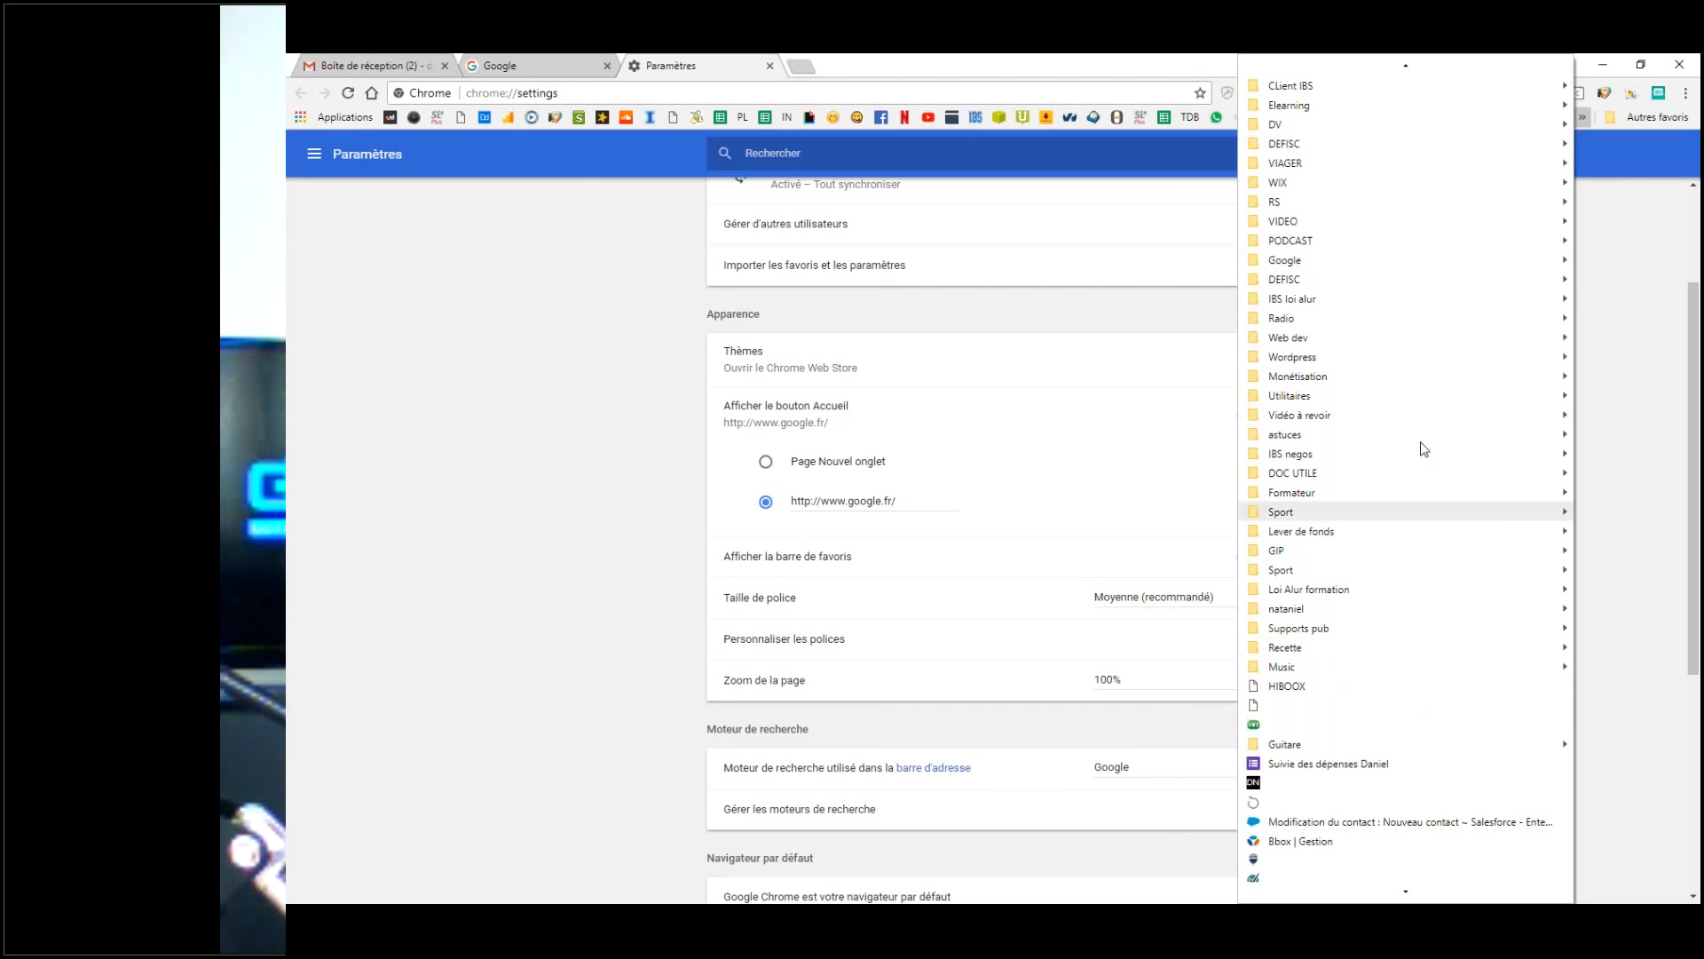
{"action": "left_click", "coordinate": [449, 336]}
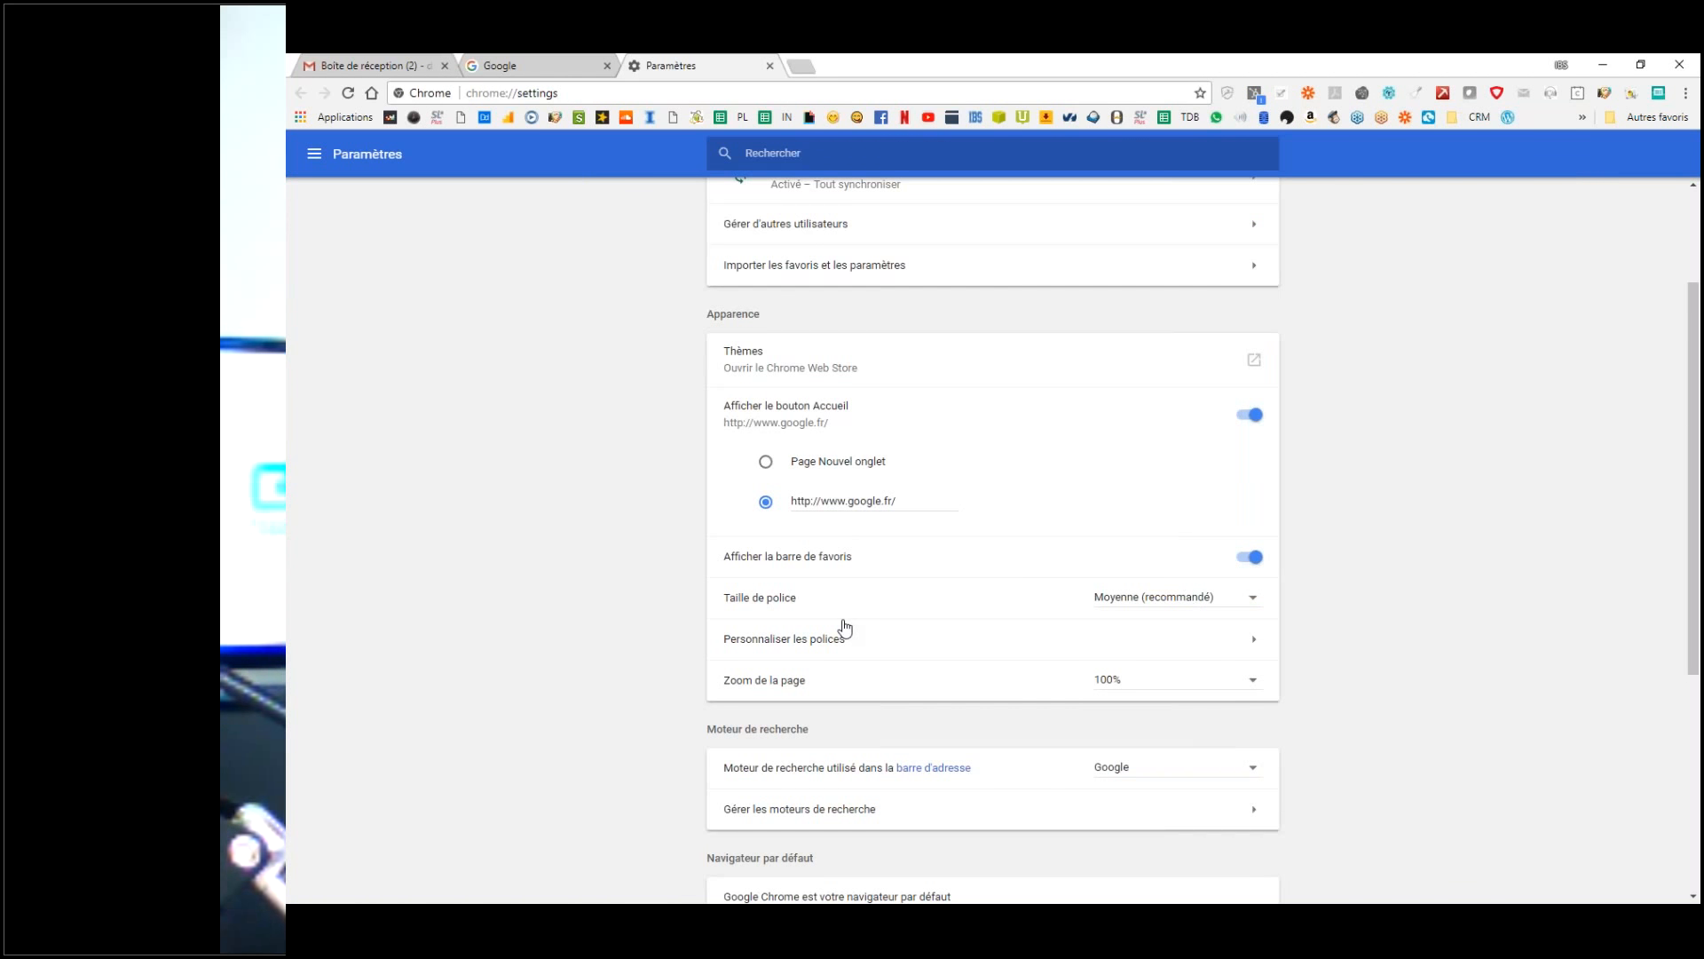
{"action": "scroll", "coordinate": [844, 627], "scroll_direction": "down", "scroll_amount": 5}
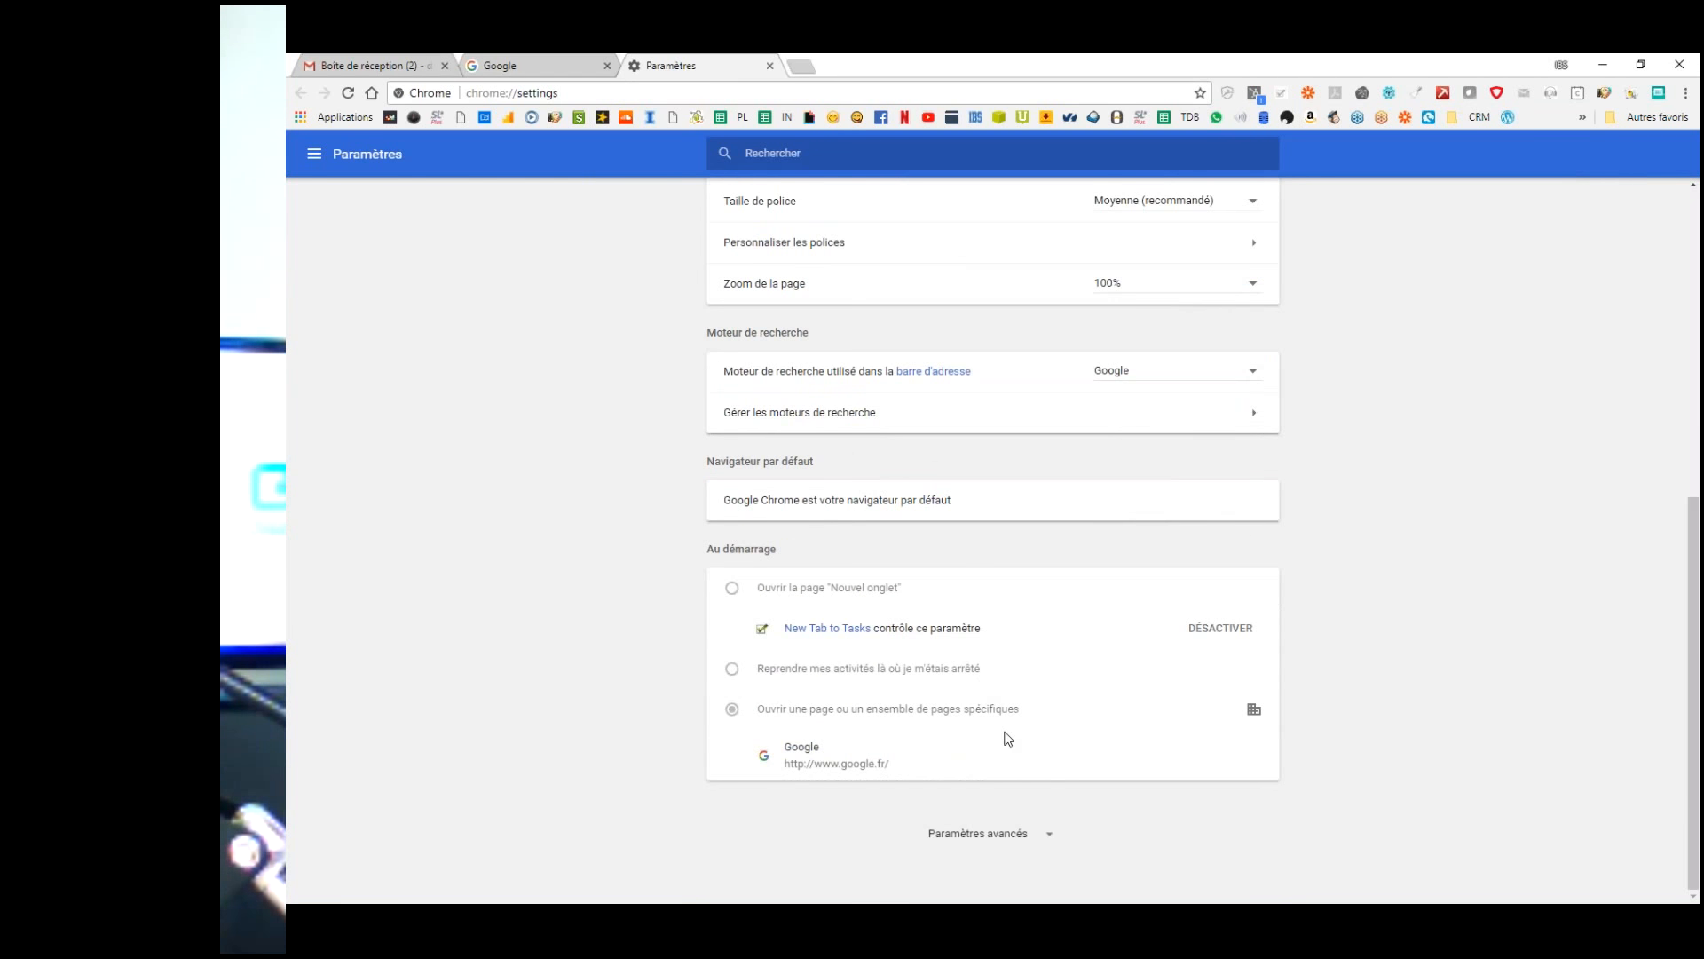
{"action": "scroll", "coordinate": [1008, 739], "scroll_direction": "up", "scroll_amount": 6}
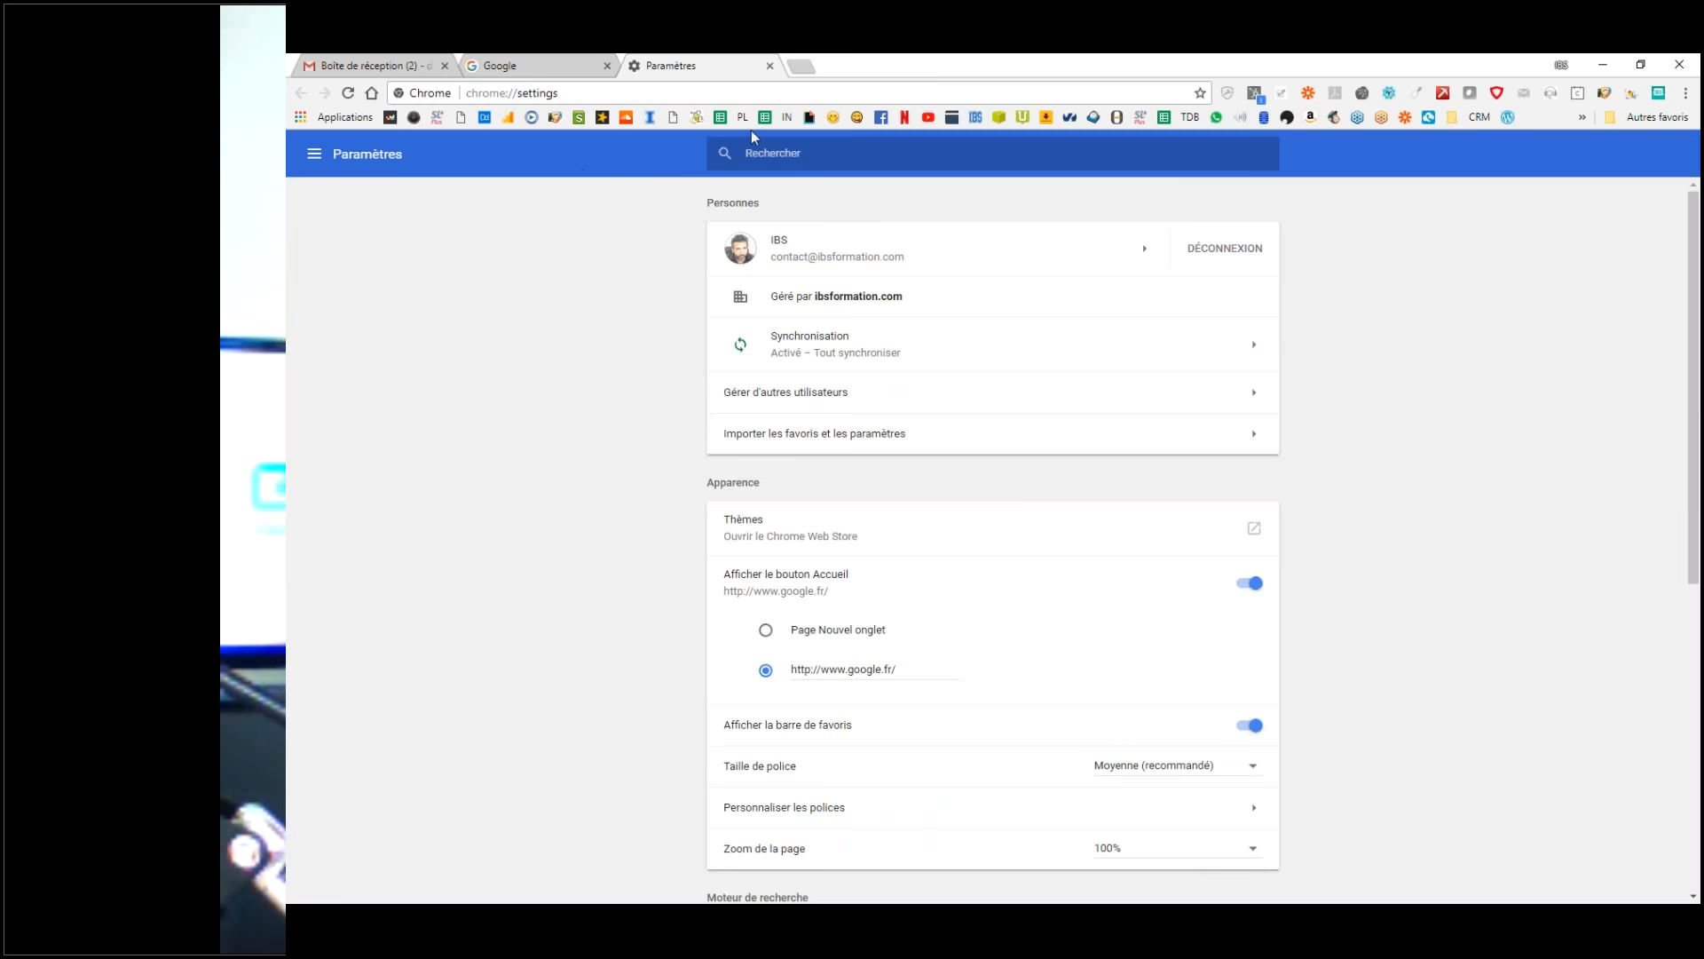
Step: On the google.fr tab, check the account panel, then open the Google apps launcher grid
{"action": "left_click", "coordinate": [532, 66]}
{"action": "left_click", "coordinate": [1671, 163]}
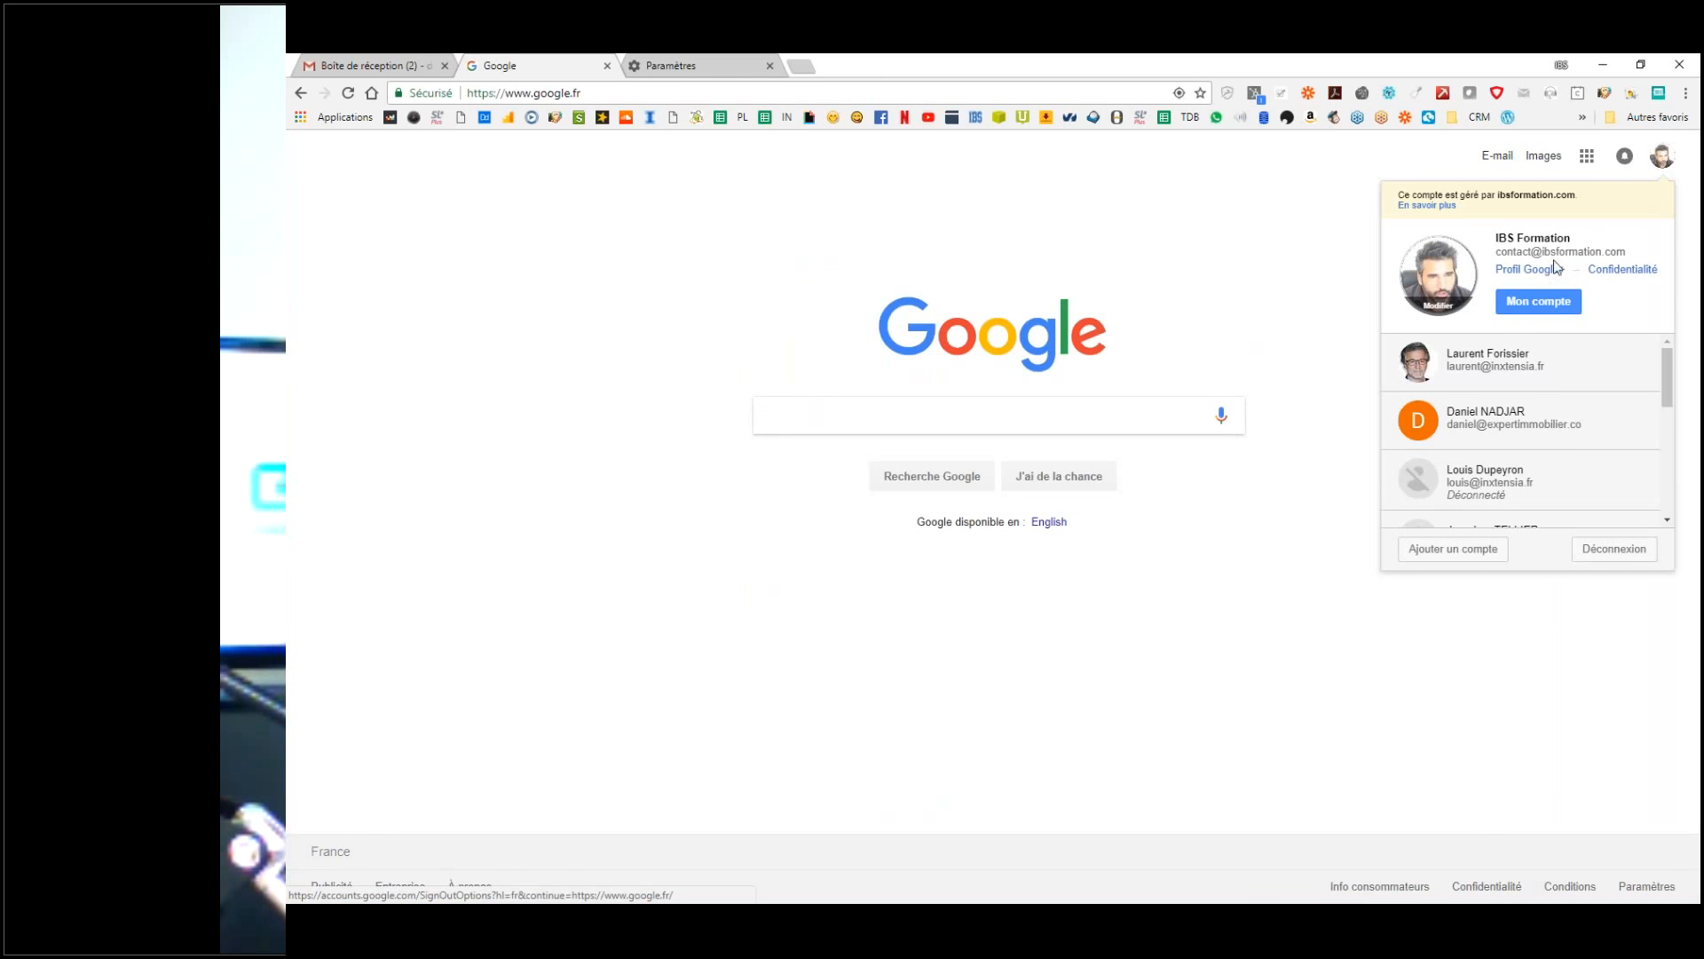
{"action": "left_click", "coordinate": [321, 62]}
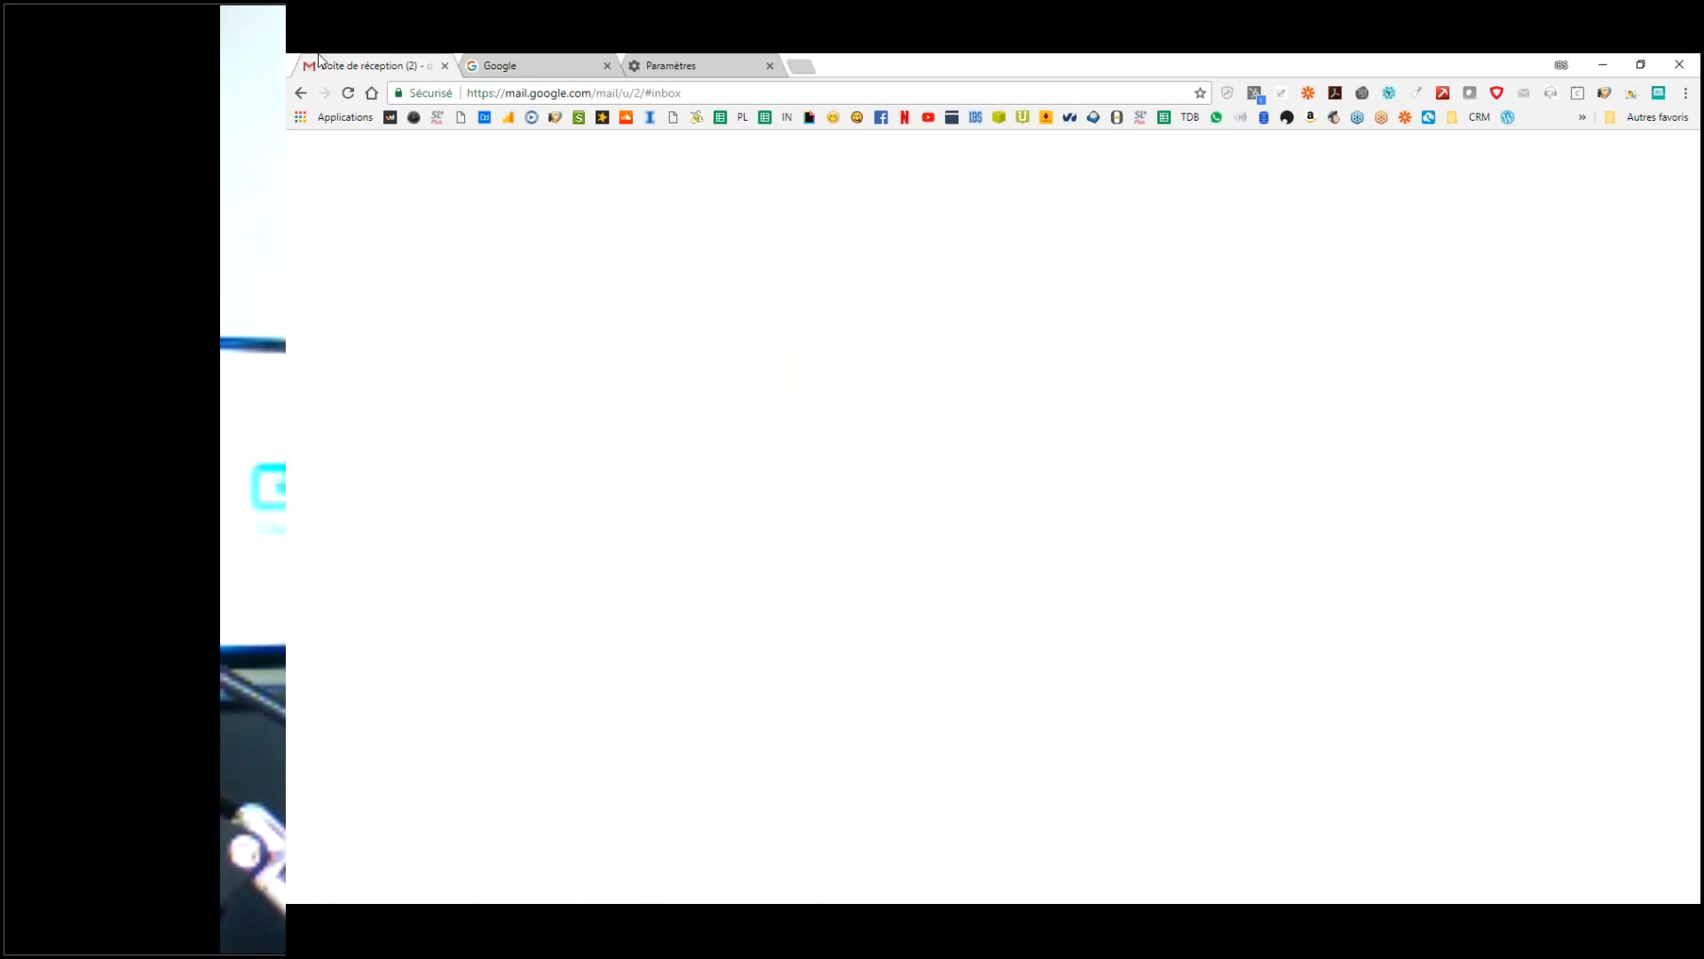
{"action": "left_click", "coordinate": [565, 66]}
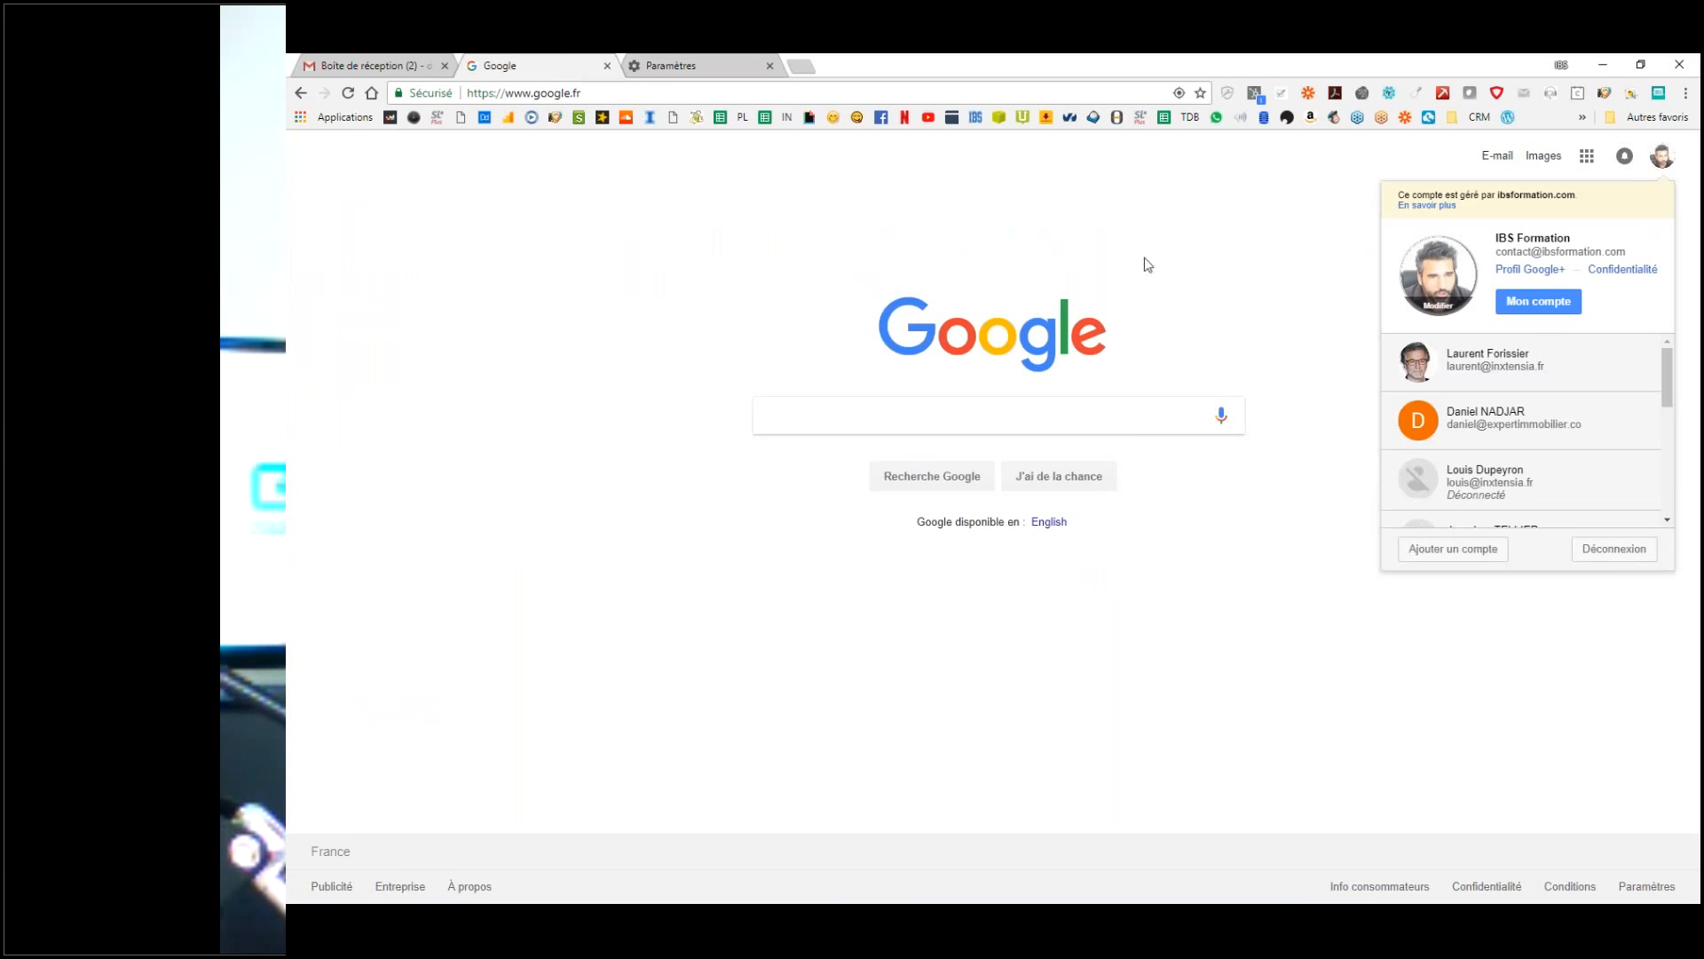
{"action": "left_click", "coordinate": [1588, 155]}
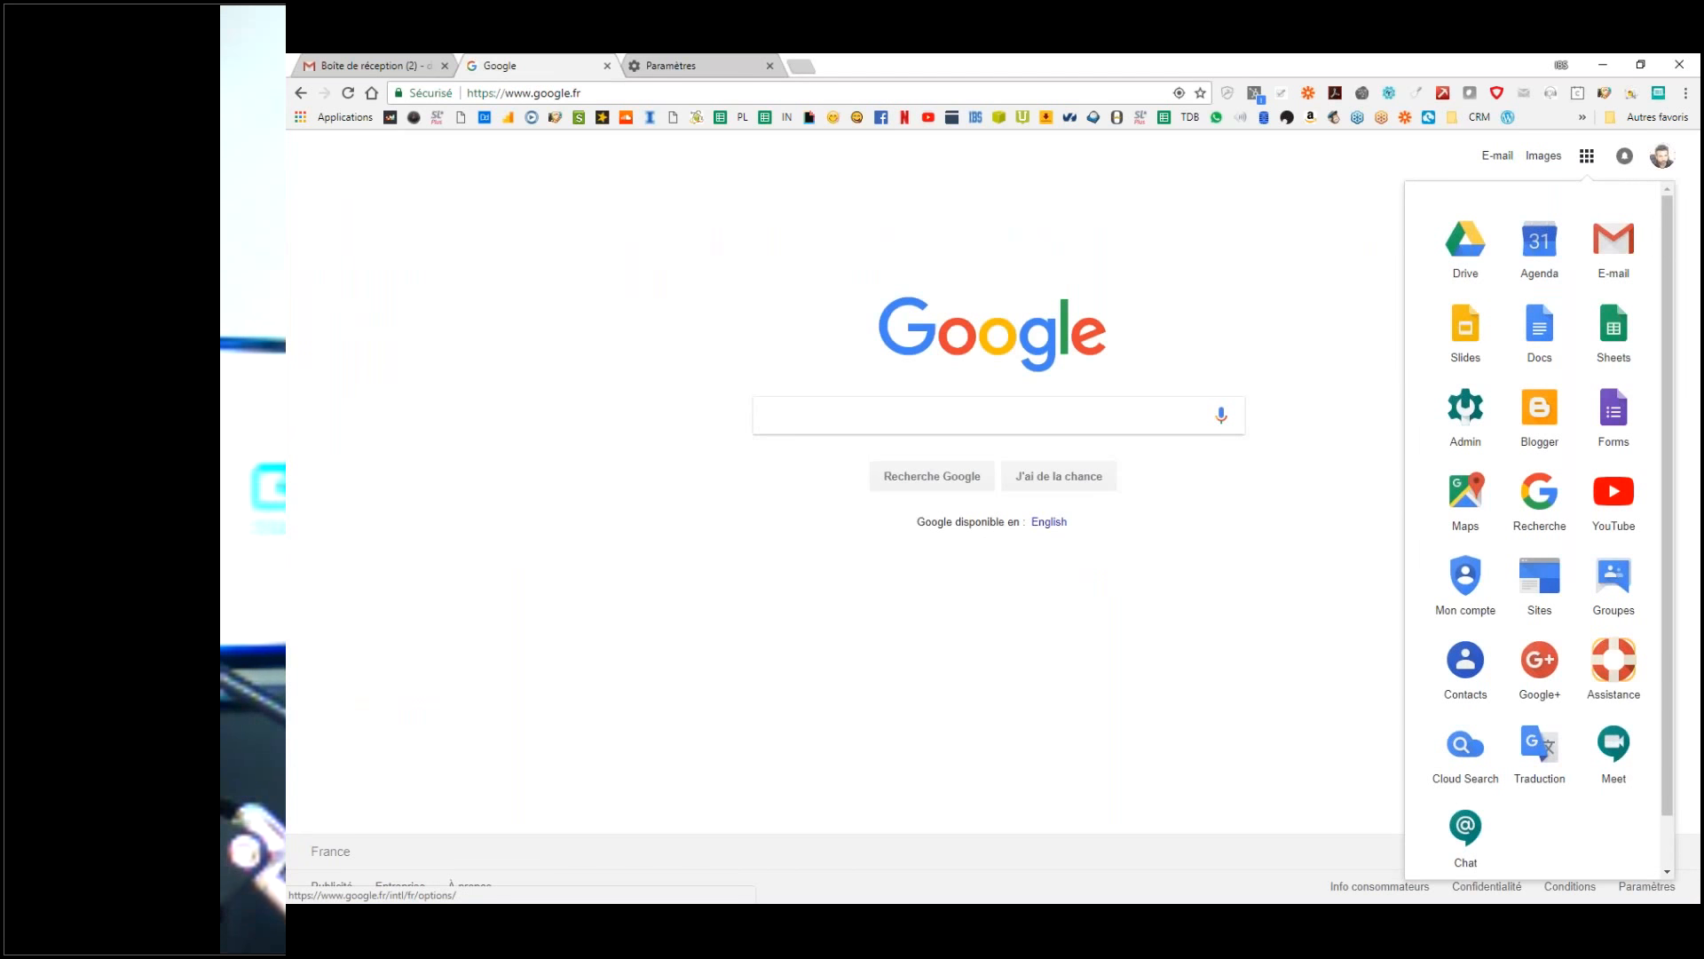
{"action": "left_click", "coordinate": [1587, 157]}
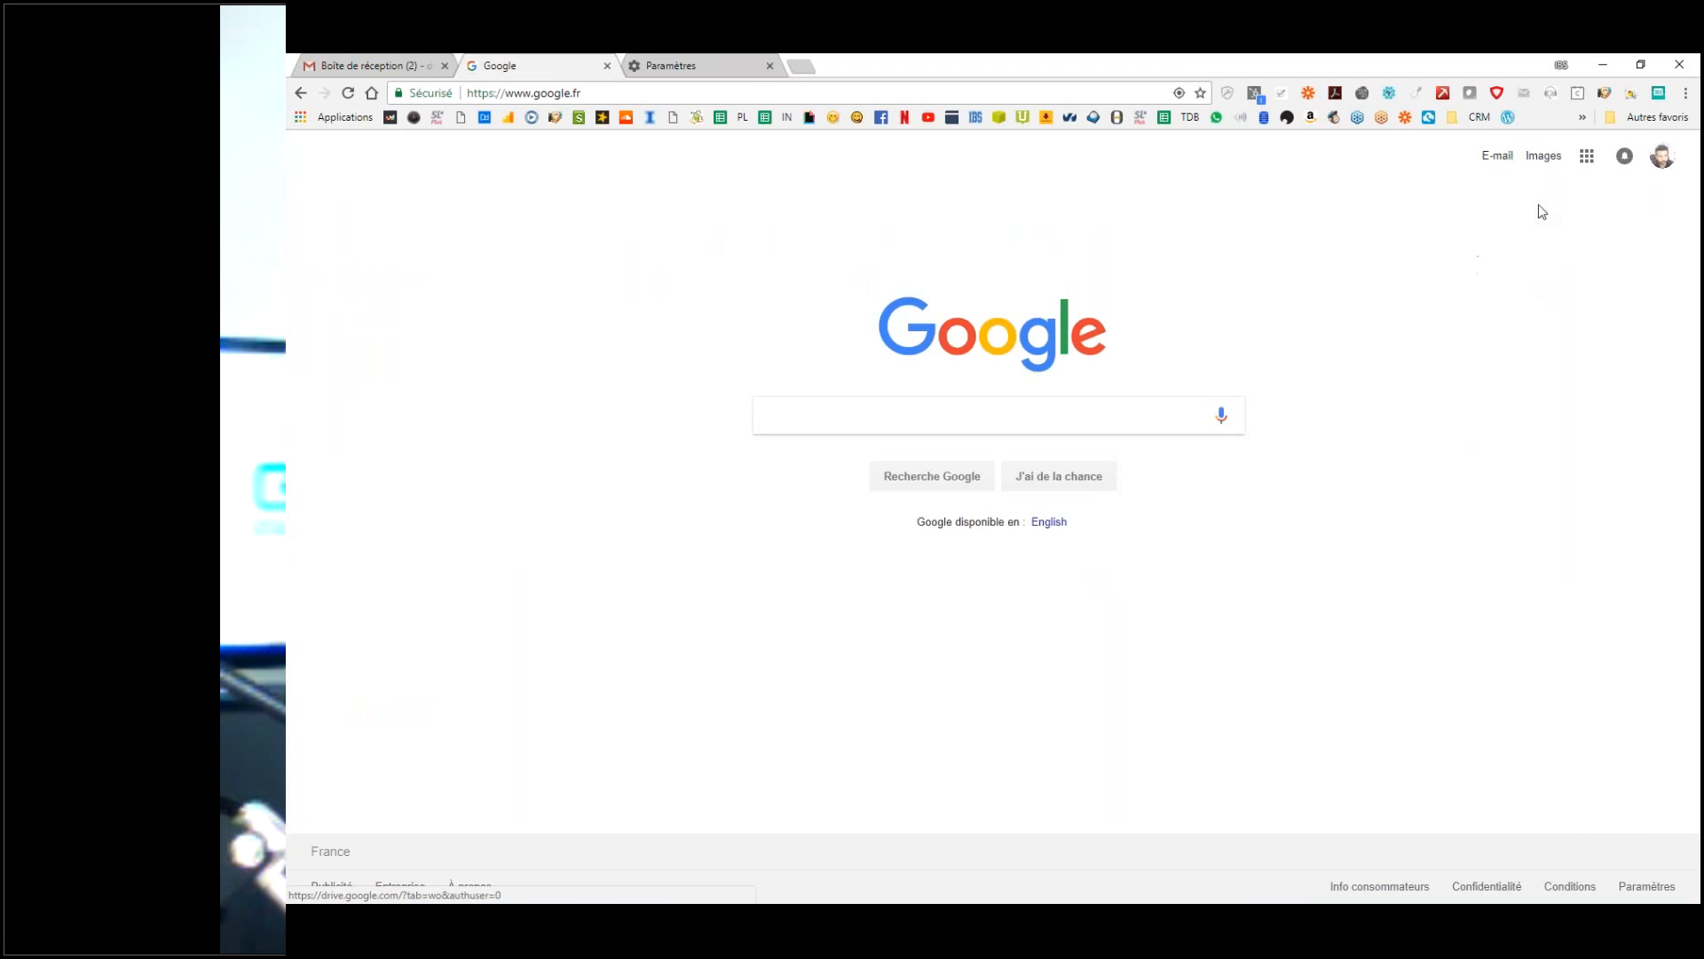
{"action": "left_click", "coordinate": [1587, 156]}
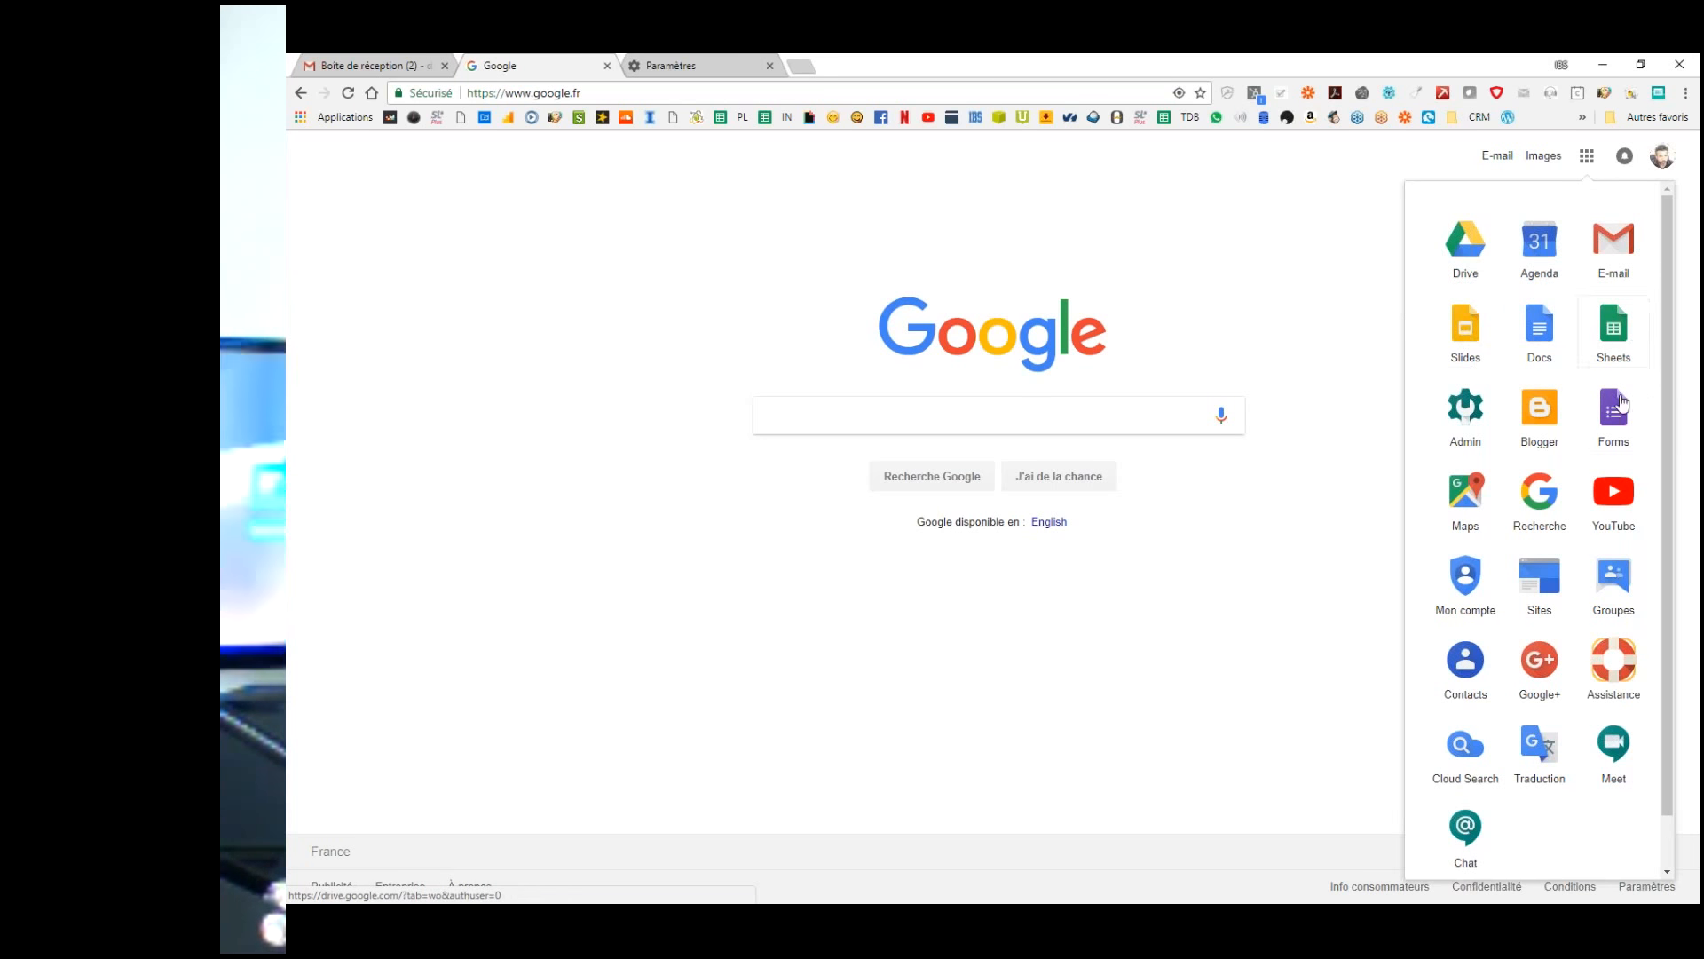
Step: Drag the Forms, Sheets and Maps tiles to new slots in the apps launcher, then close it
{"action": "left_click_drag", "start_coordinate": [1617, 413], "coordinate": [1625, 333]}
{"action": "left_click_drag", "start_coordinate": [1466, 410], "coordinate": [1540, 330]}
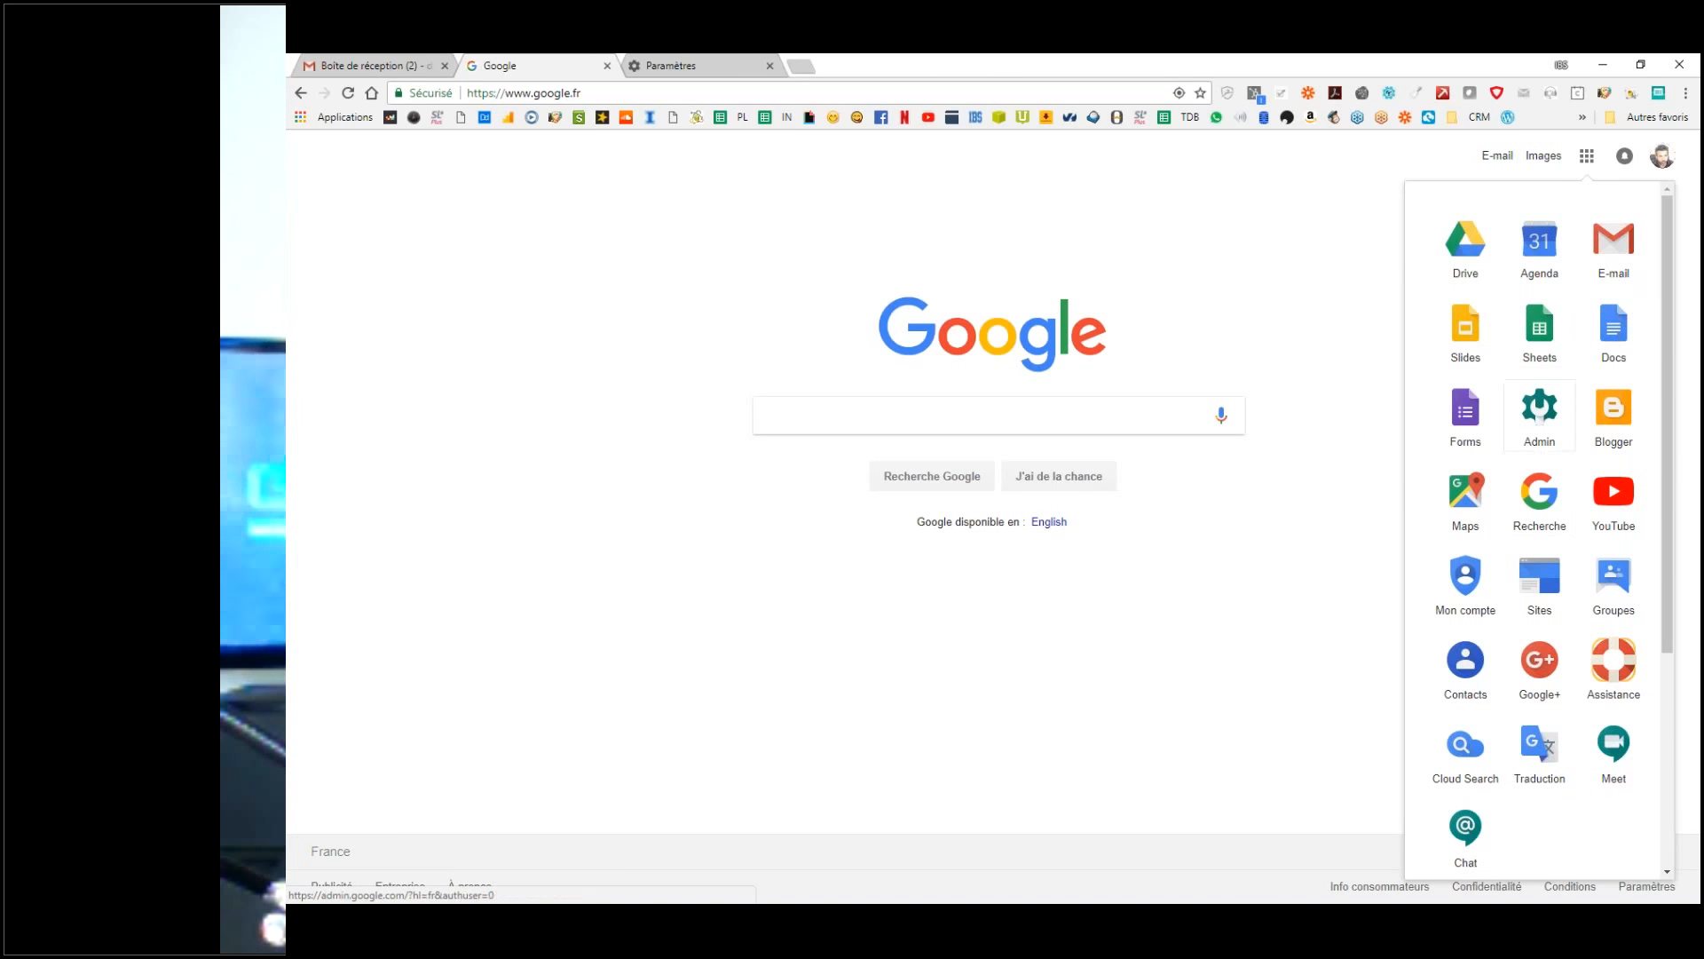
{"action": "left_click_drag", "start_coordinate": [1473, 515], "coordinate": [1594, 454]}
{"action": "scroll", "coordinate": [1518, 472], "scroll_direction": "down", "scroll_amount": 2}
{"action": "scroll", "coordinate": [1518, 471], "scroll_direction": "up", "scroll_amount": 2}
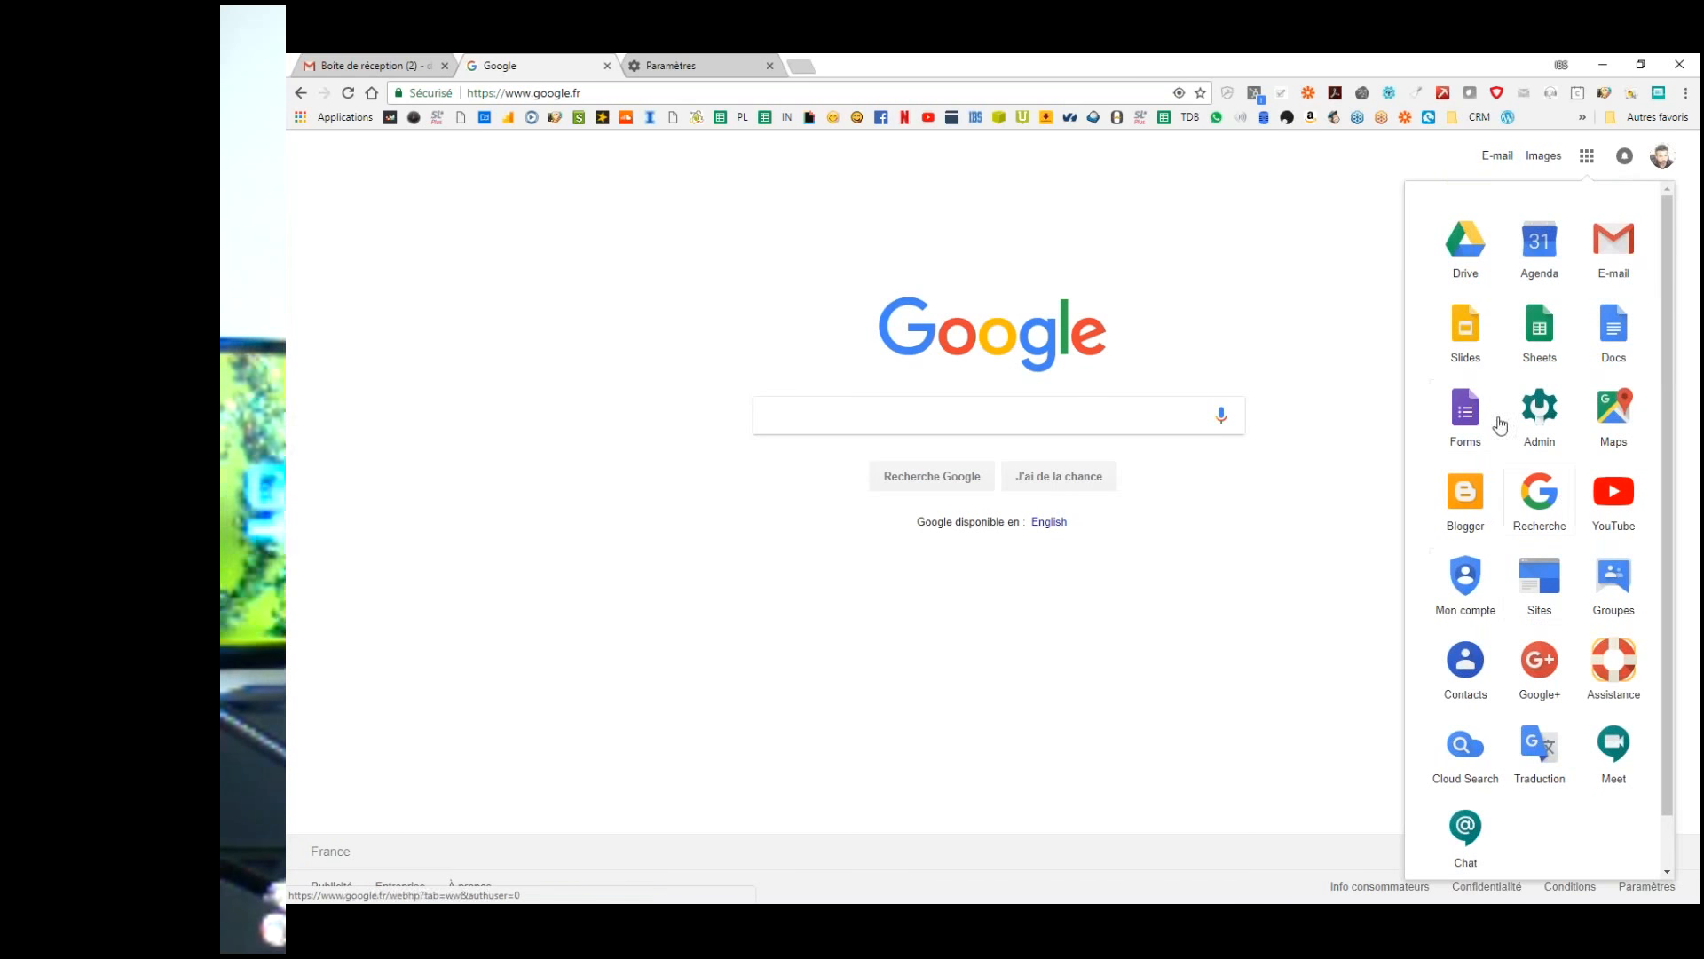
{"action": "left_click", "coordinate": [1265, 320]}
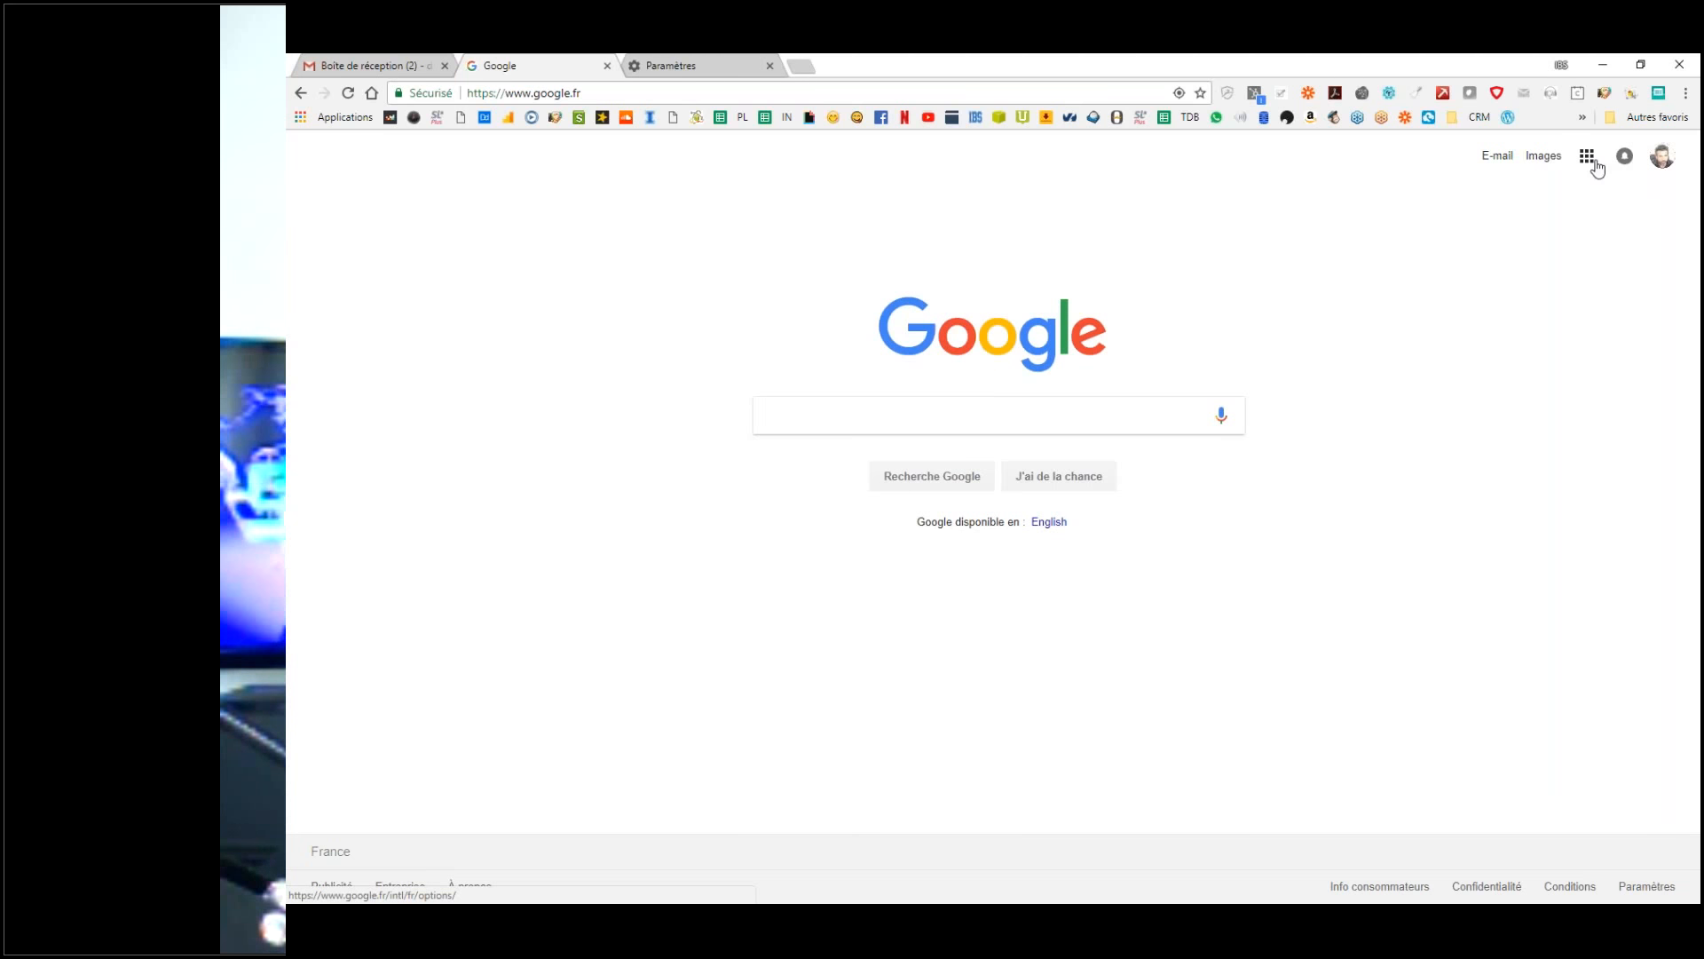
Step: Return to the Gmail inbox tab
{"action": "left_click", "coordinate": [382, 66]}
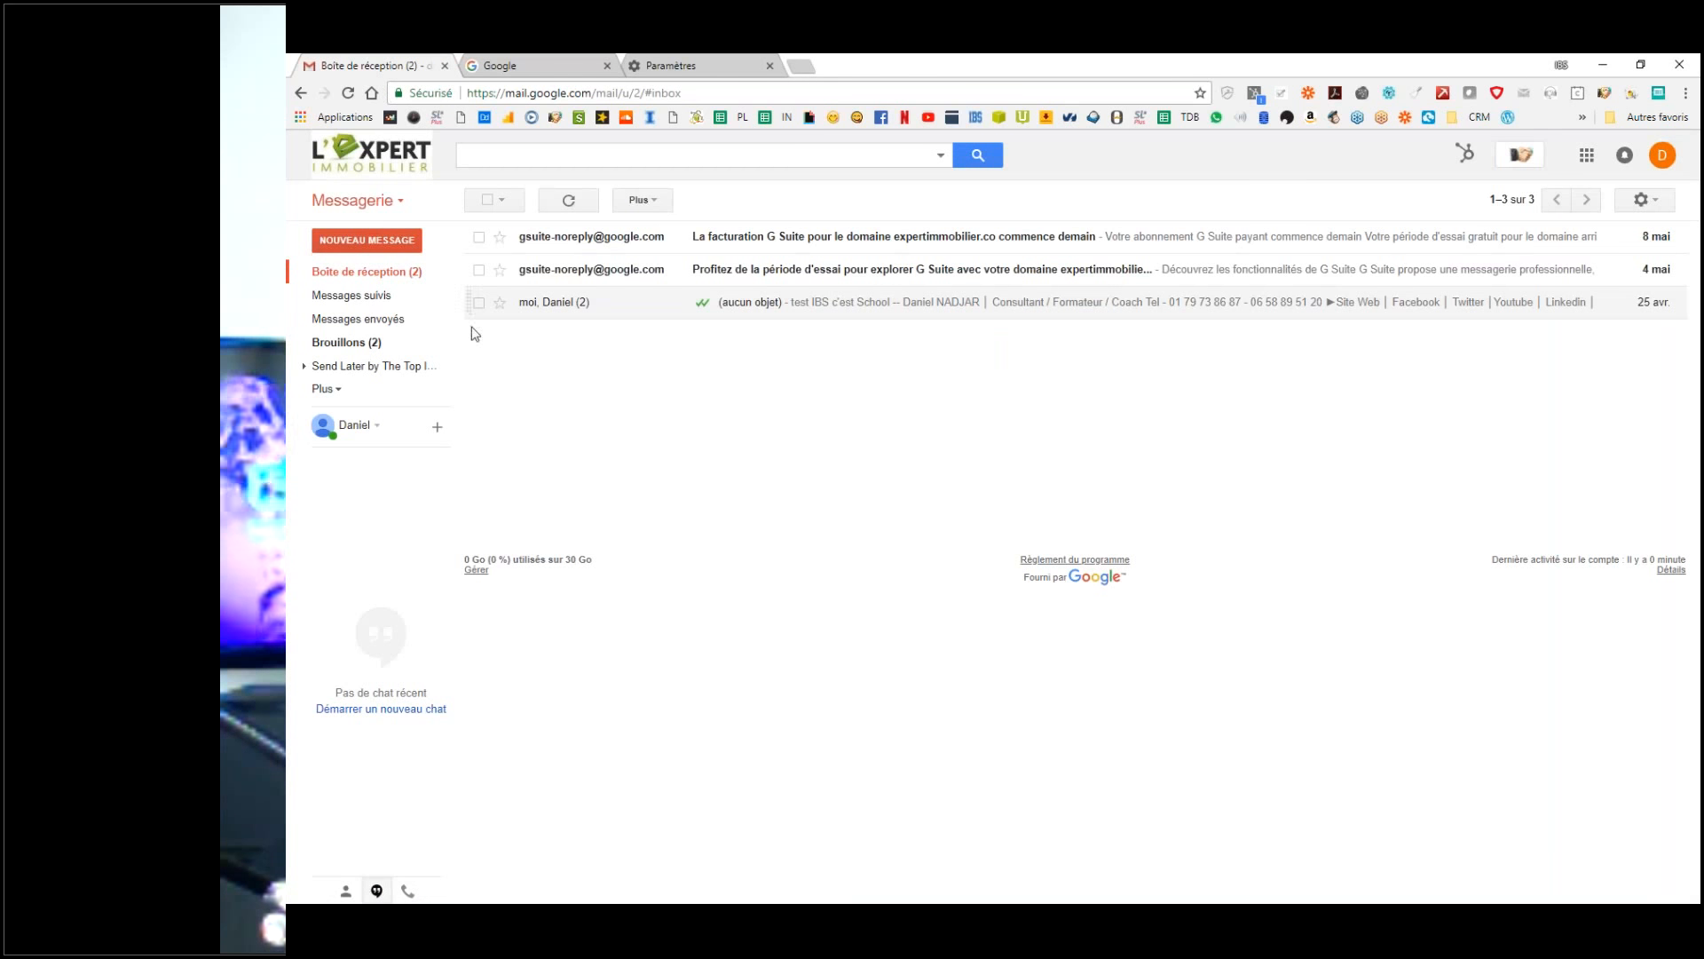
{"action": "key", "text": "ctrl+Tab"}
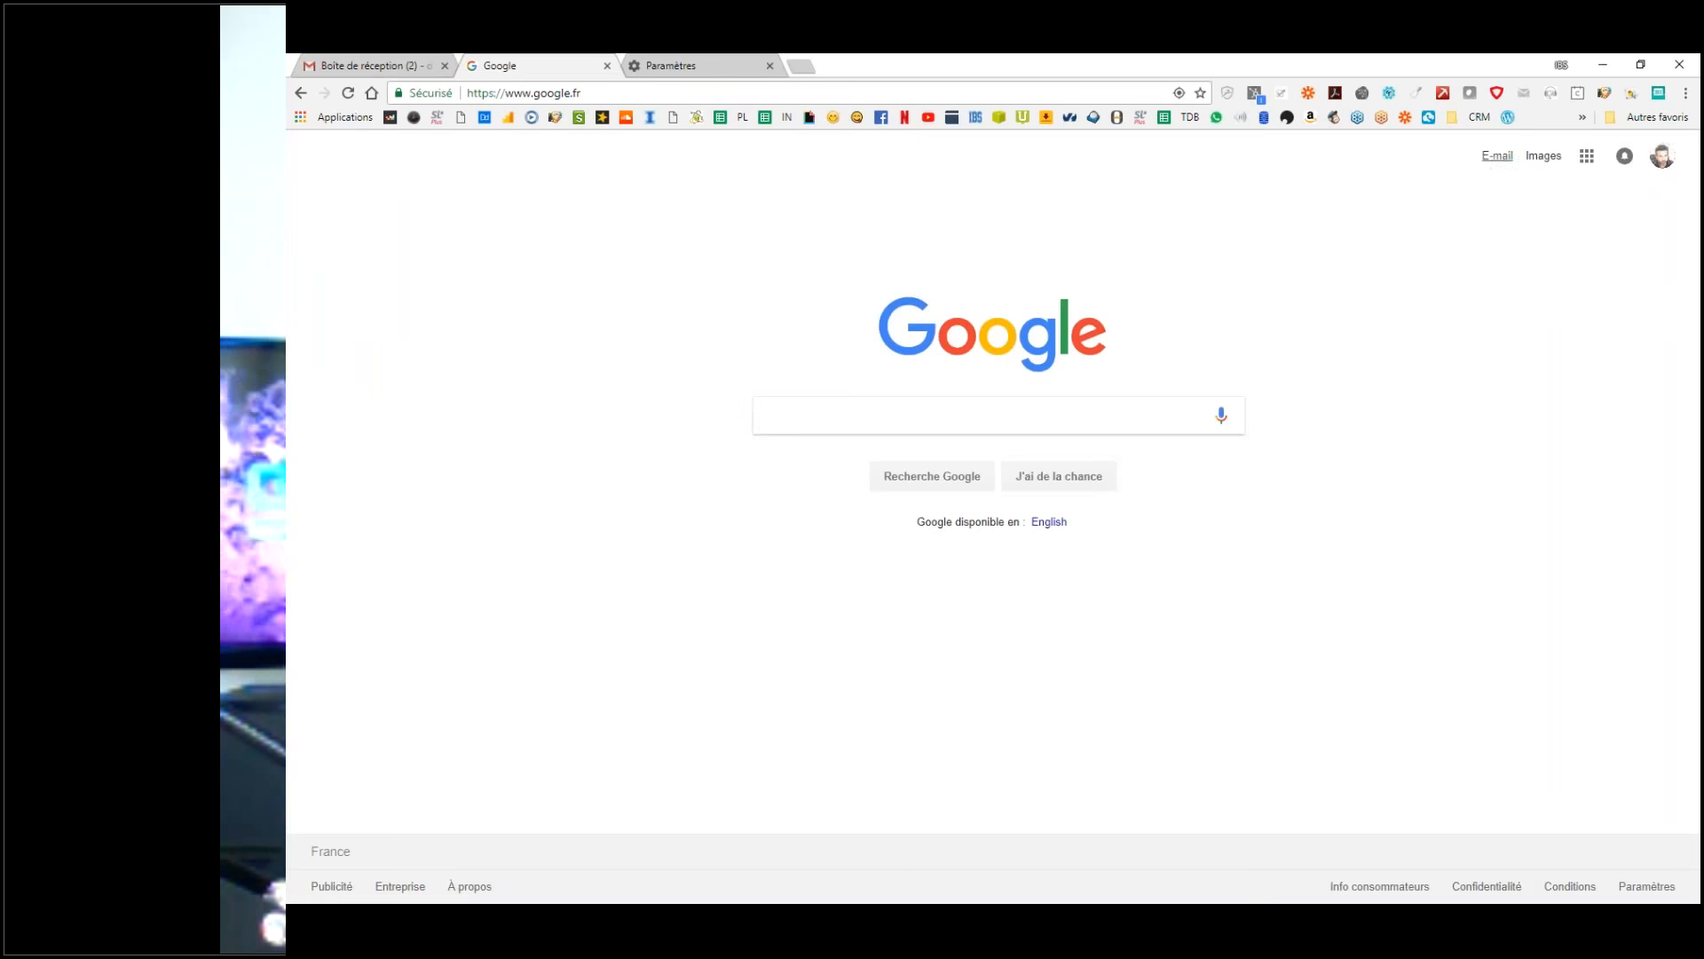
{"action": "left_click", "coordinate": [344, 60]}
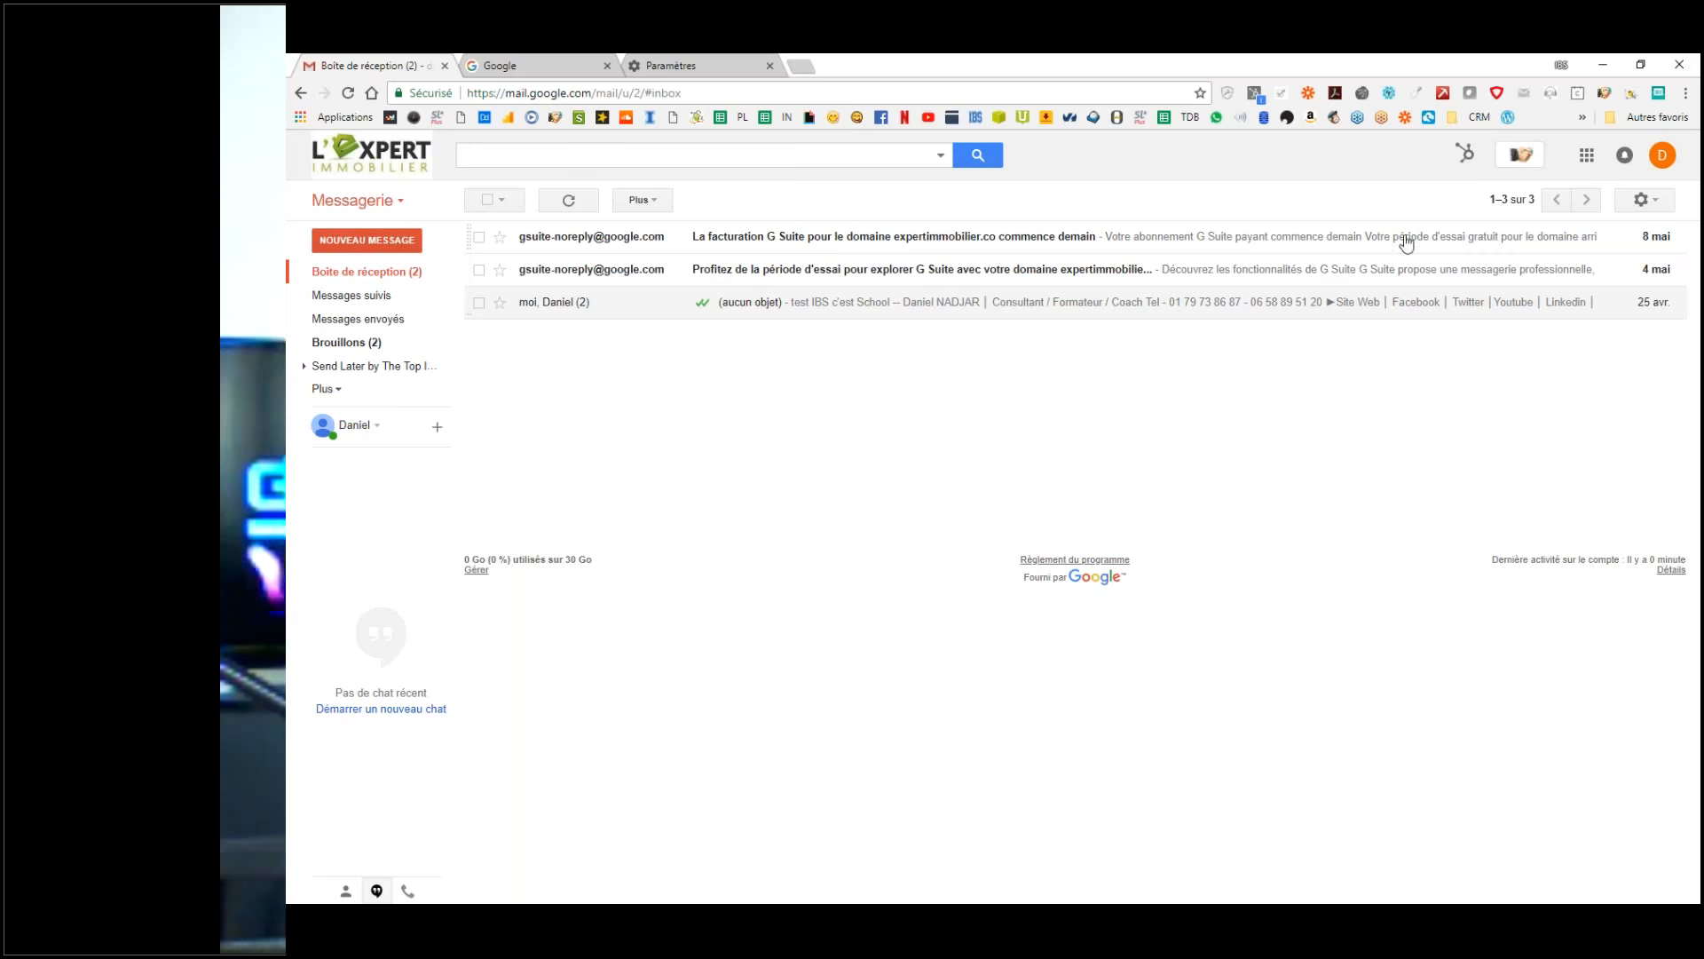
Step: Choose Paramètres from the Gmail gear menu to open the full settings
{"action": "left_click", "coordinate": [1644, 202]}
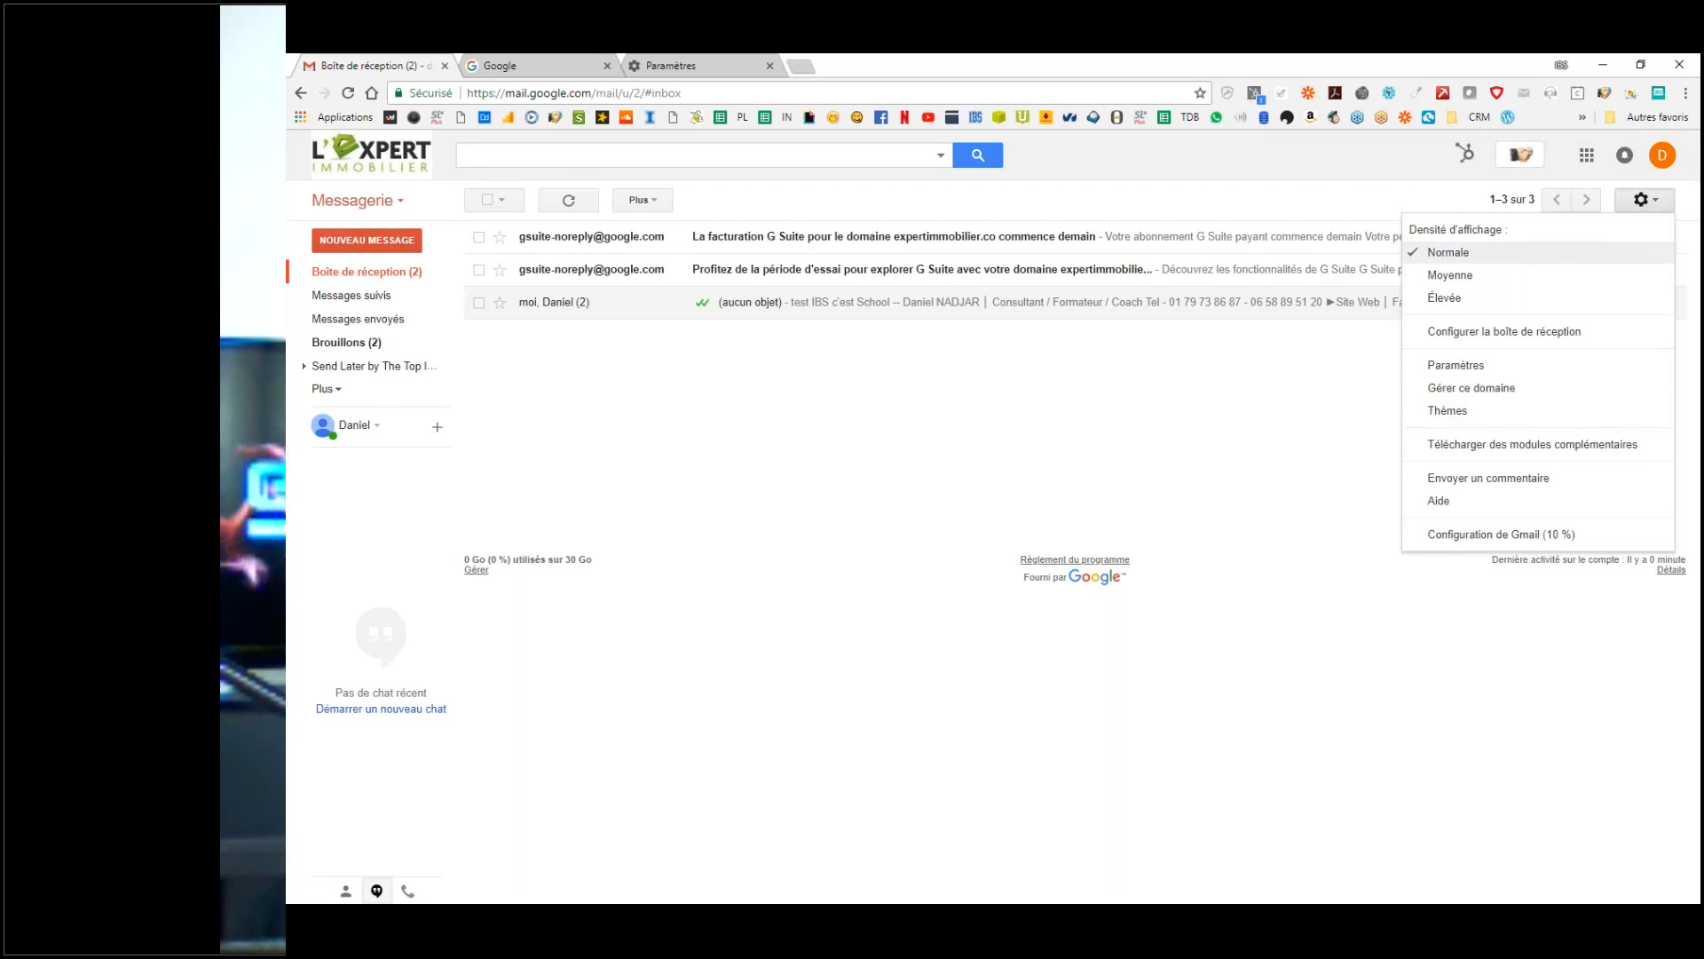
{"action": "left_click", "coordinate": [1643, 200]}
{"action": "left_click", "coordinate": [1642, 200]}
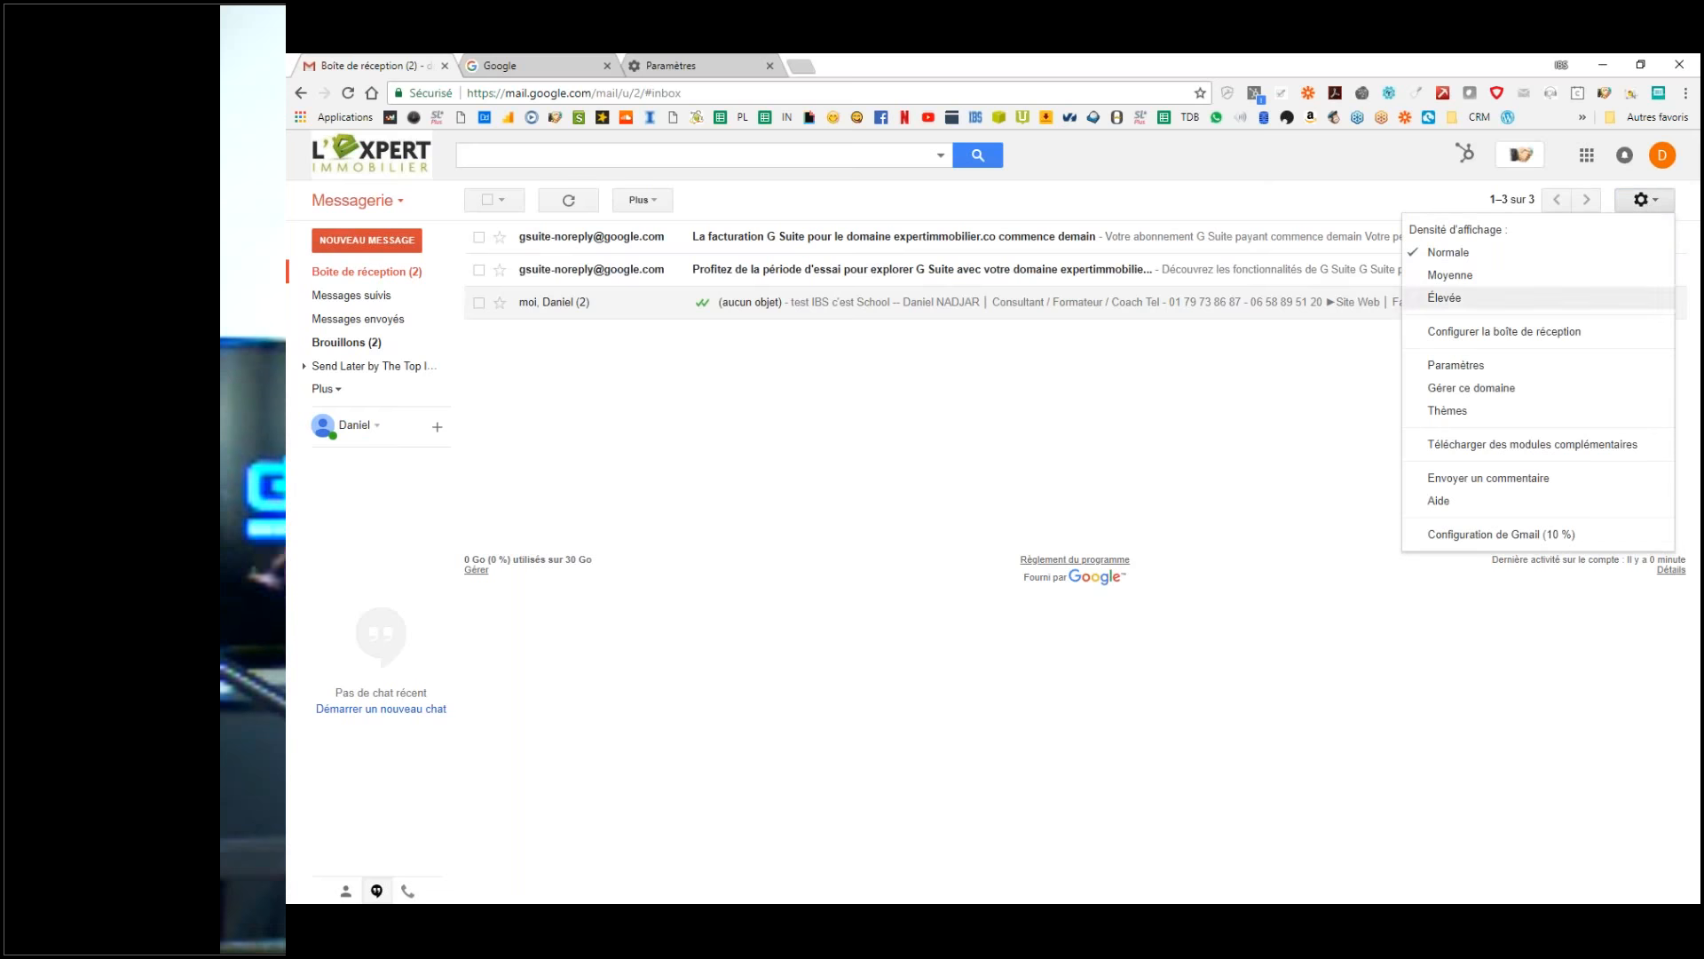
{"action": "left_click", "coordinate": [1499, 368]}
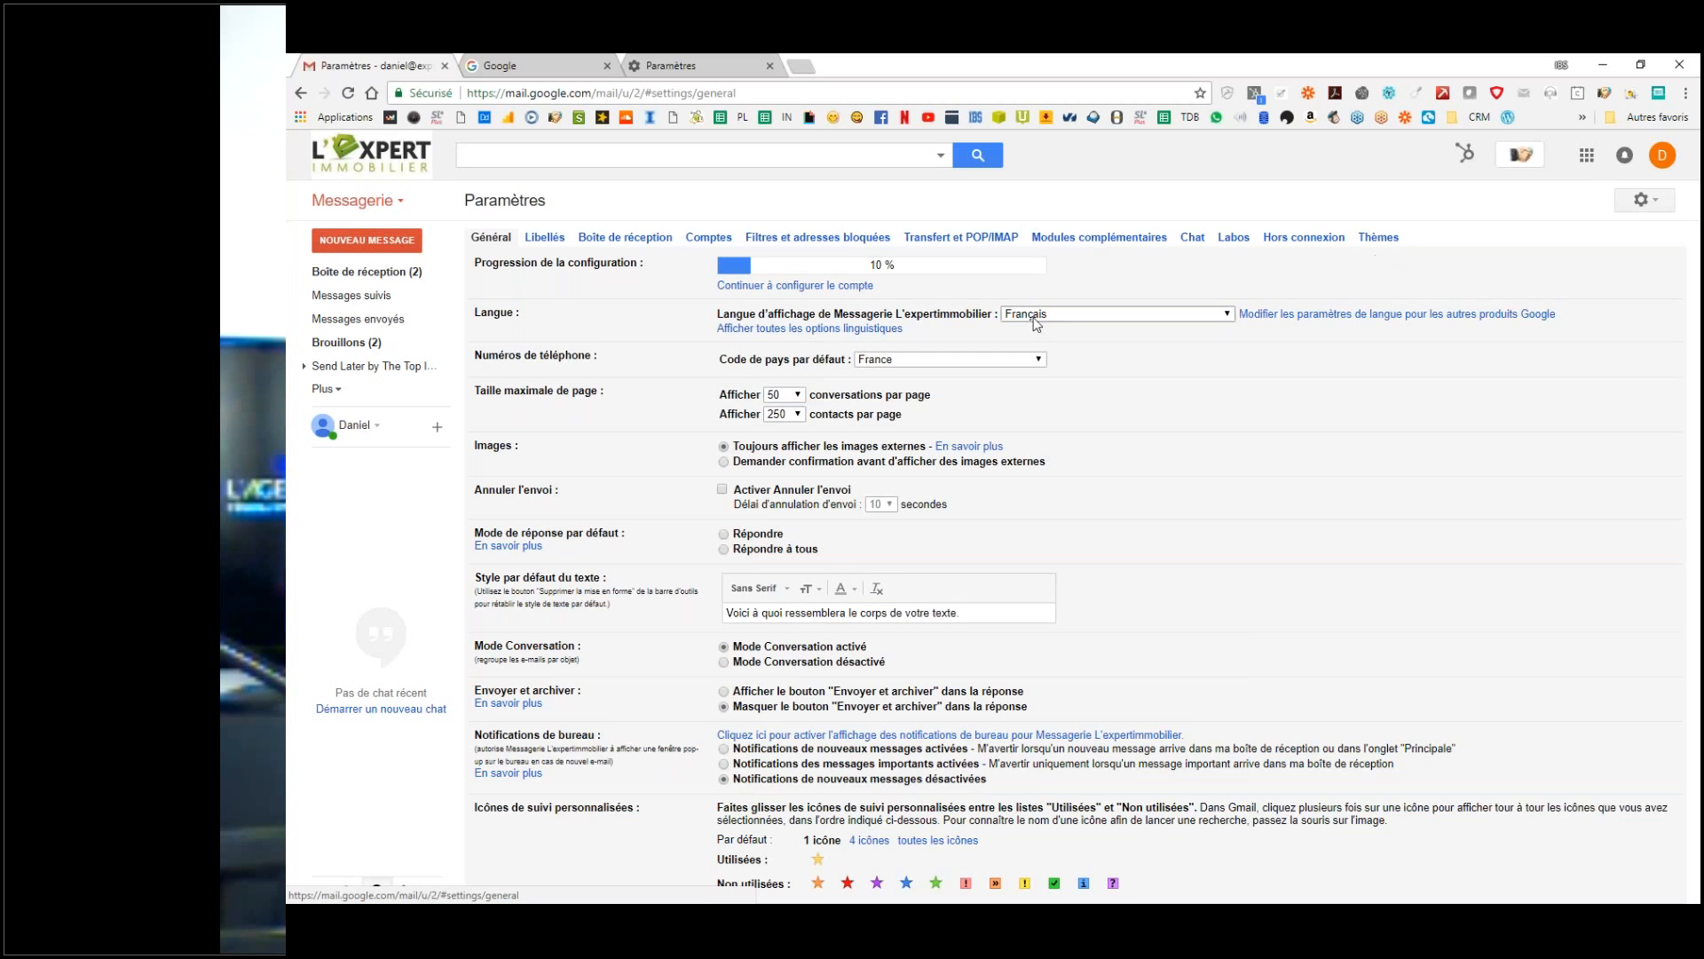
Step: In the Général section, keep Français as display language and France as default country code
{"action": "left_click", "coordinate": [491, 237]}
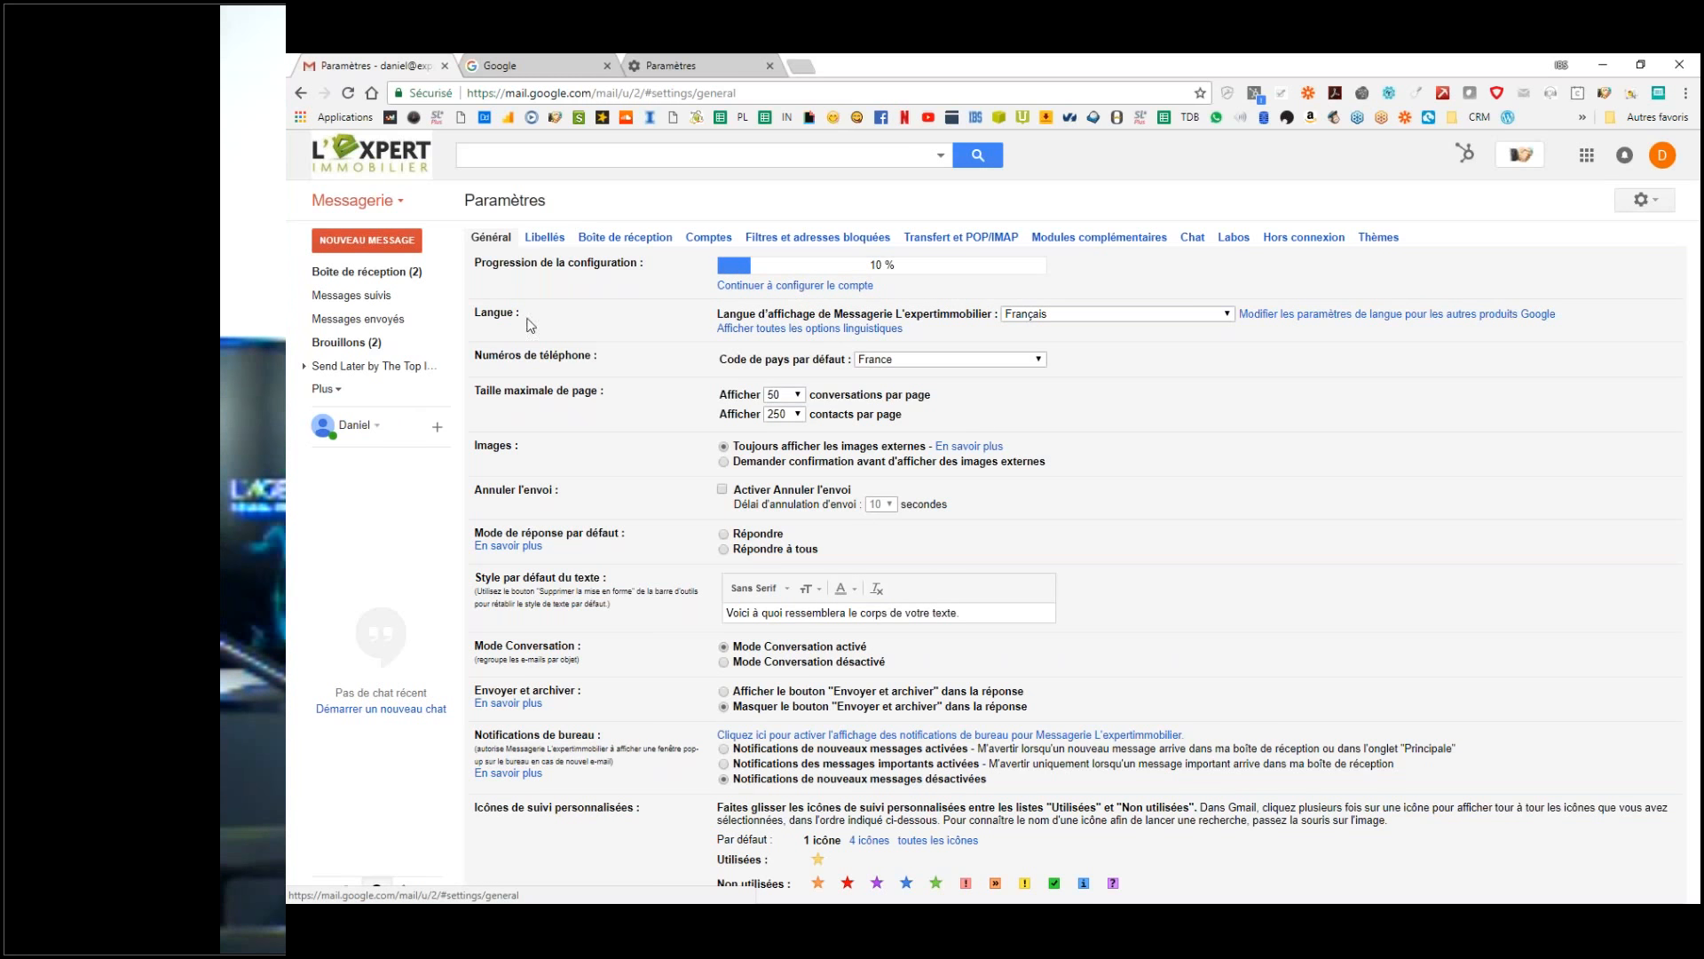
{"action": "left_click", "coordinate": [1061, 315]}
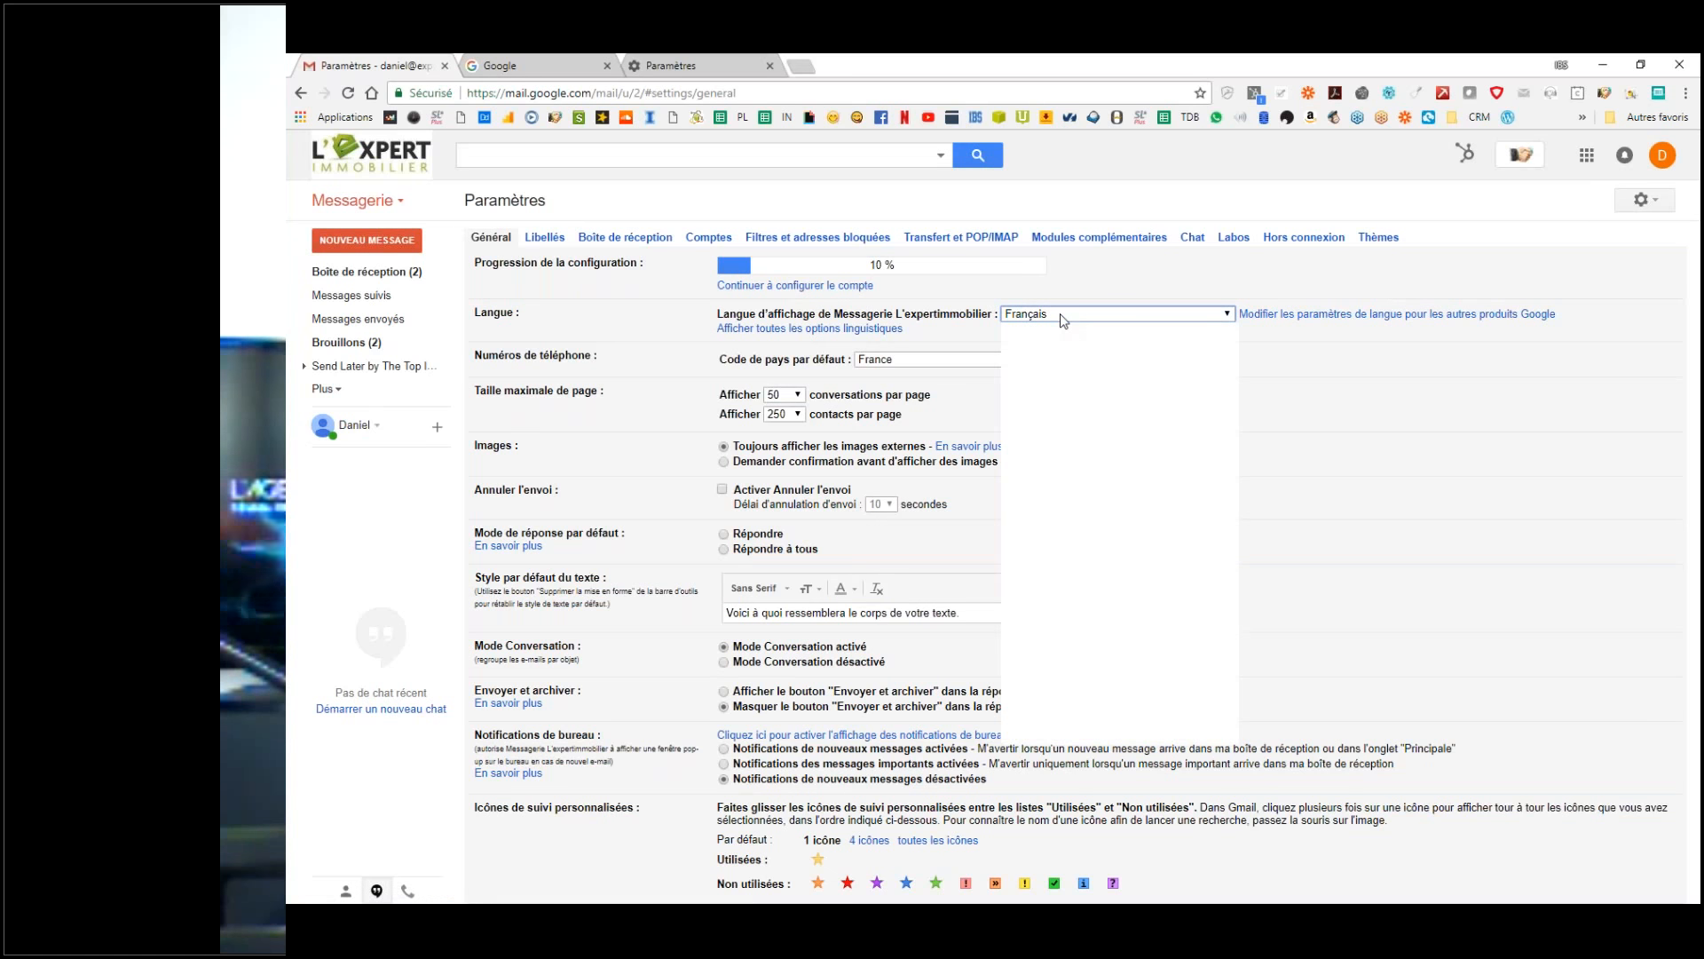
{"action": "left_click", "coordinate": [1636, 317]}
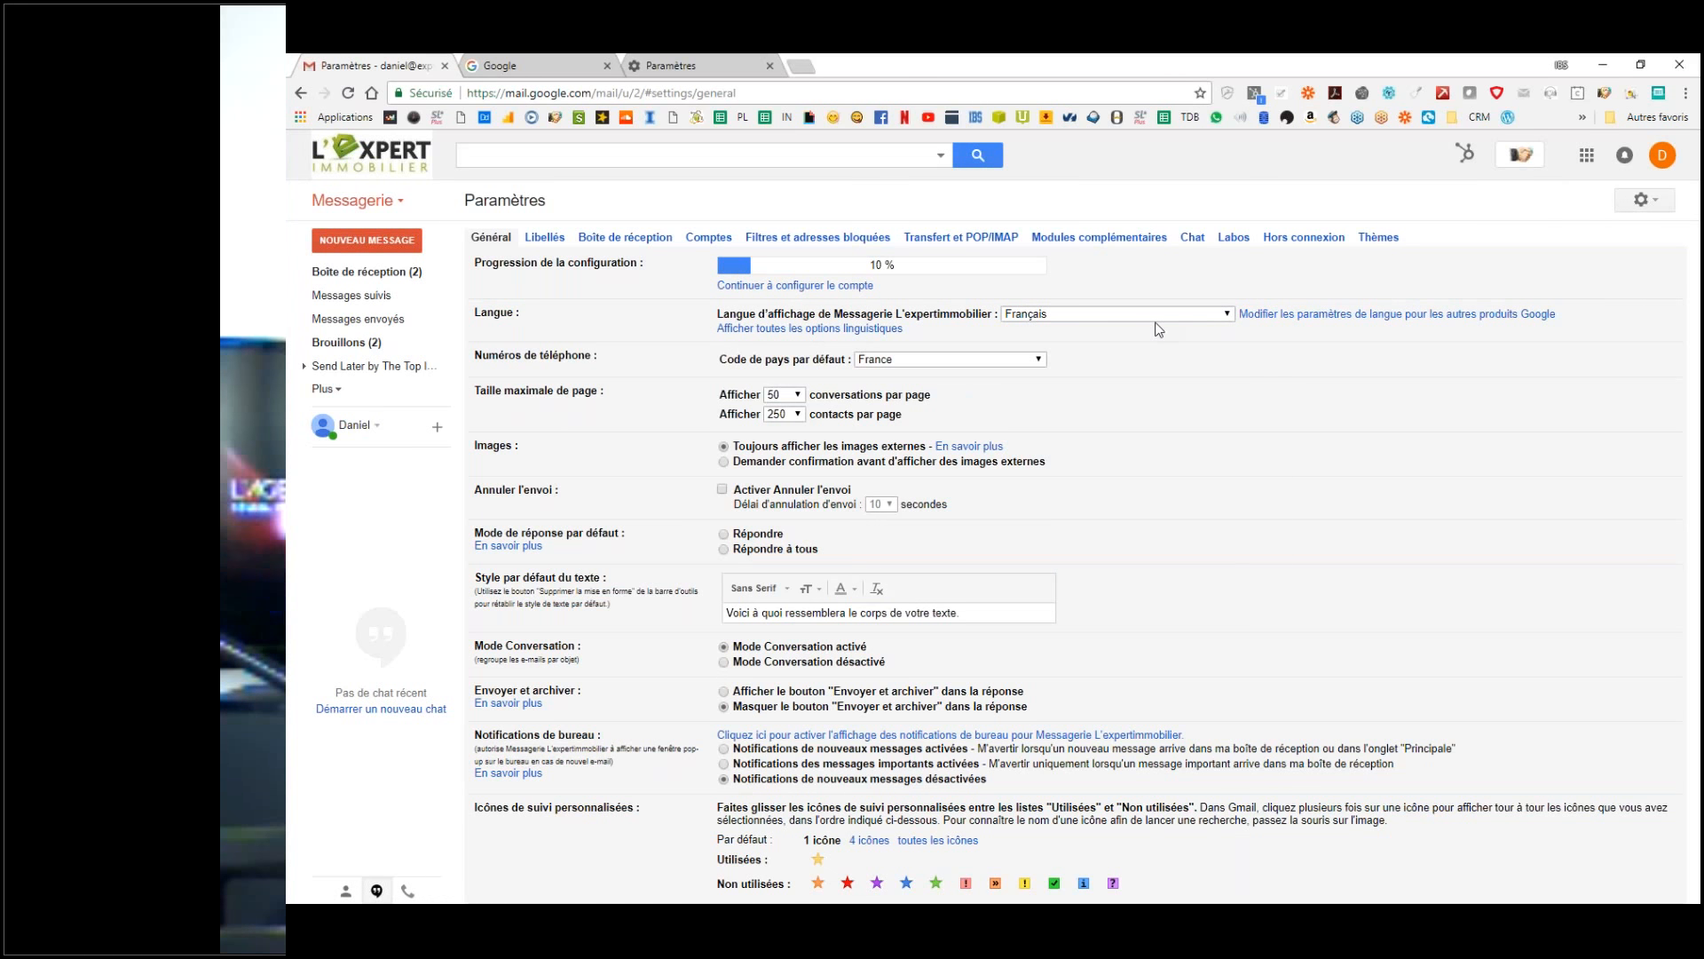
{"action": "key", "text": "ctrl"}
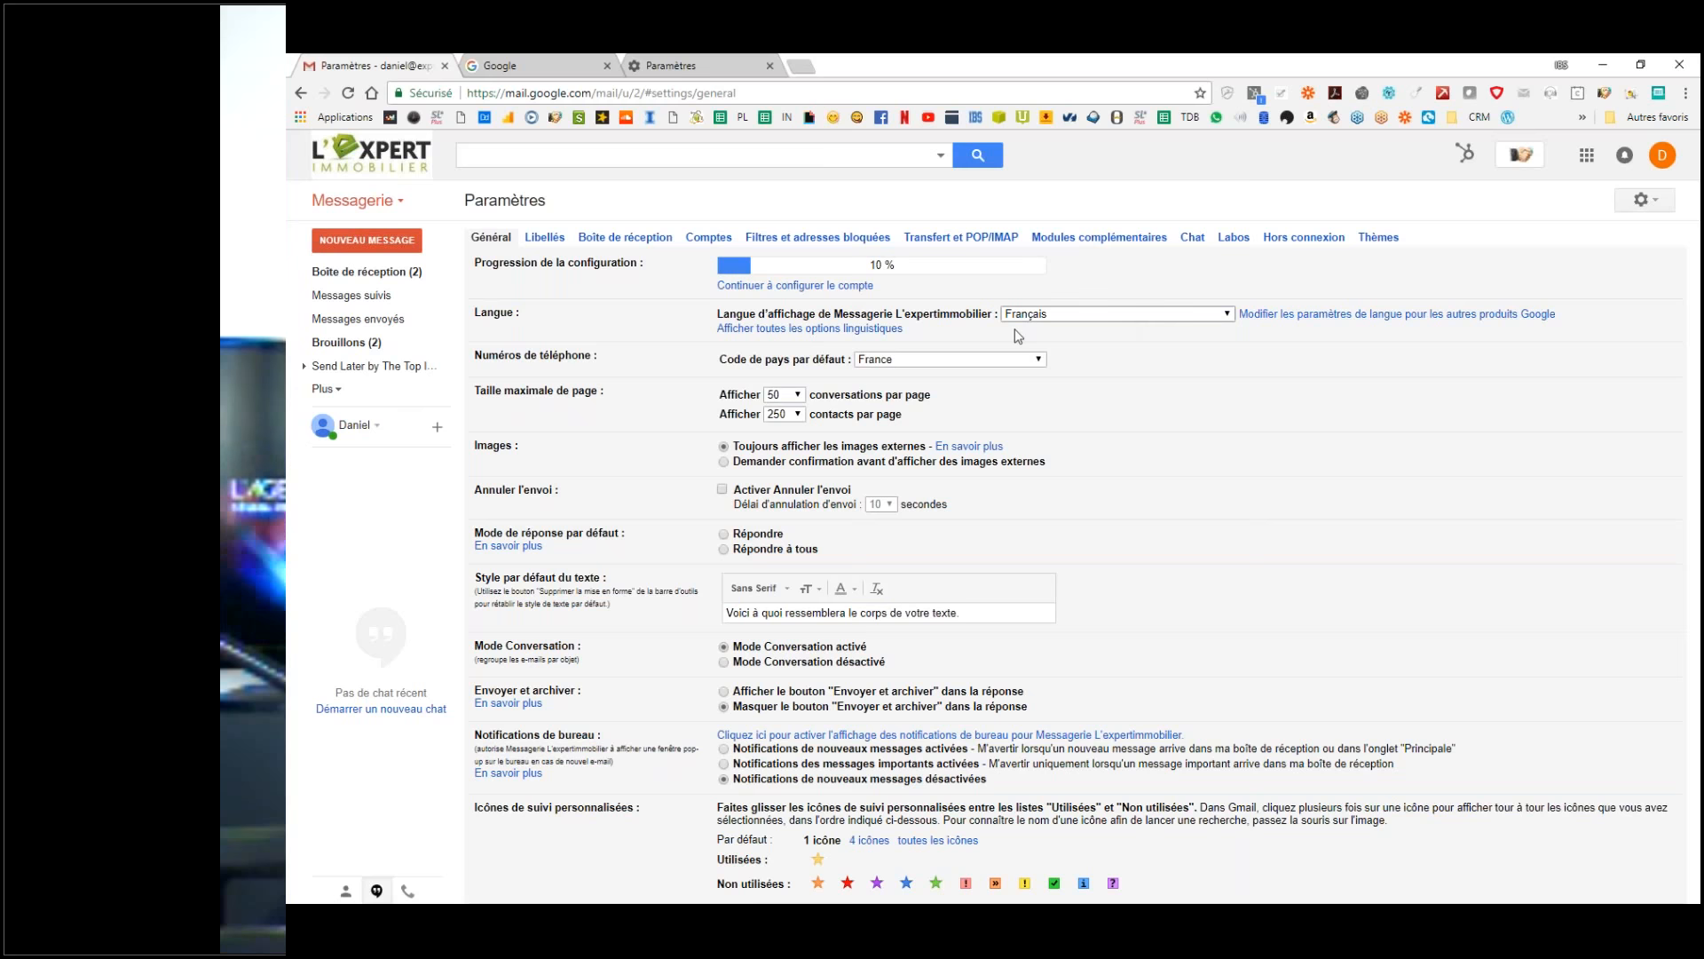
{"action": "key", "text": "ctrl"}
{"action": "left_click", "coordinate": [885, 360]}
{"action": "left_click", "coordinate": [885, 362]}
Step: Raise conversations per page from 50 to 100 and keep 250 contacts per page
{"action": "left_click", "coordinate": [797, 396]}
{"action": "key", "text": "ctrl"}
{"action": "left_click", "coordinate": [778, 468]}
{"action": "left_click", "coordinate": [797, 396]}
{"action": "left_click", "coordinate": [785, 480]}
{"action": "left_click", "coordinate": [785, 415]}
{"action": "left_click", "coordinate": [782, 451]}
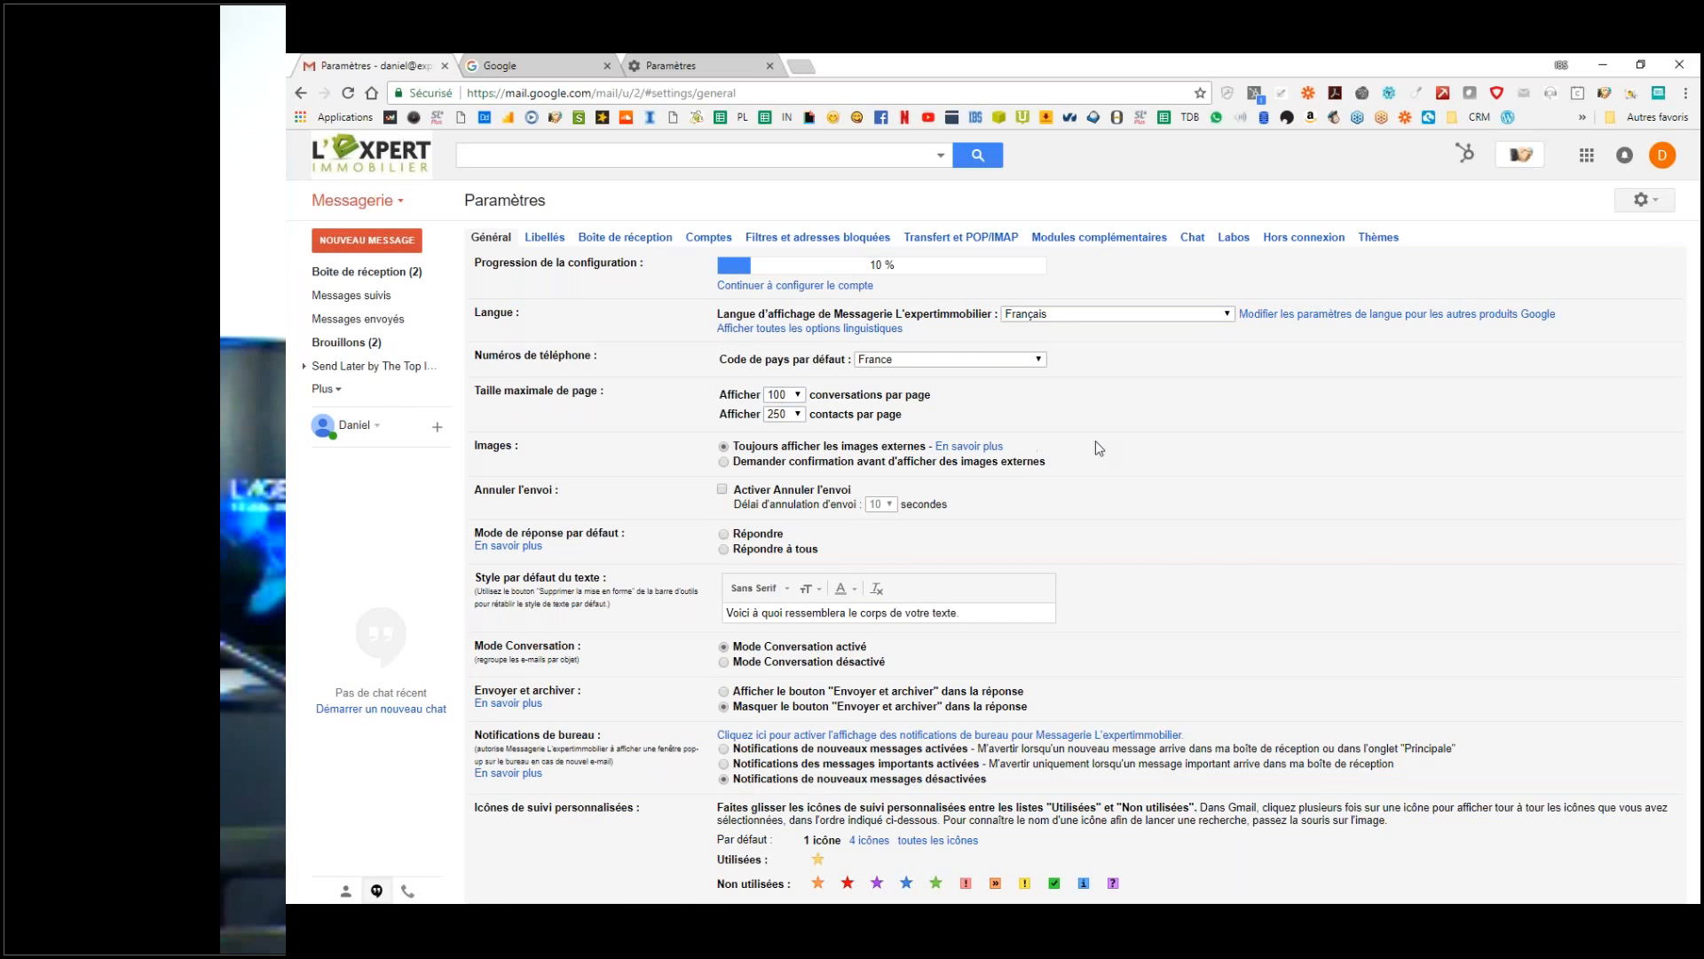
Step: Keep external images always shown, tick Activer Annuler l'envoi, and select Répondre as default reply mode
{"action": "scroll", "coordinate": [1095, 440], "scroll_direction": "down", "scroll_amount": 2}
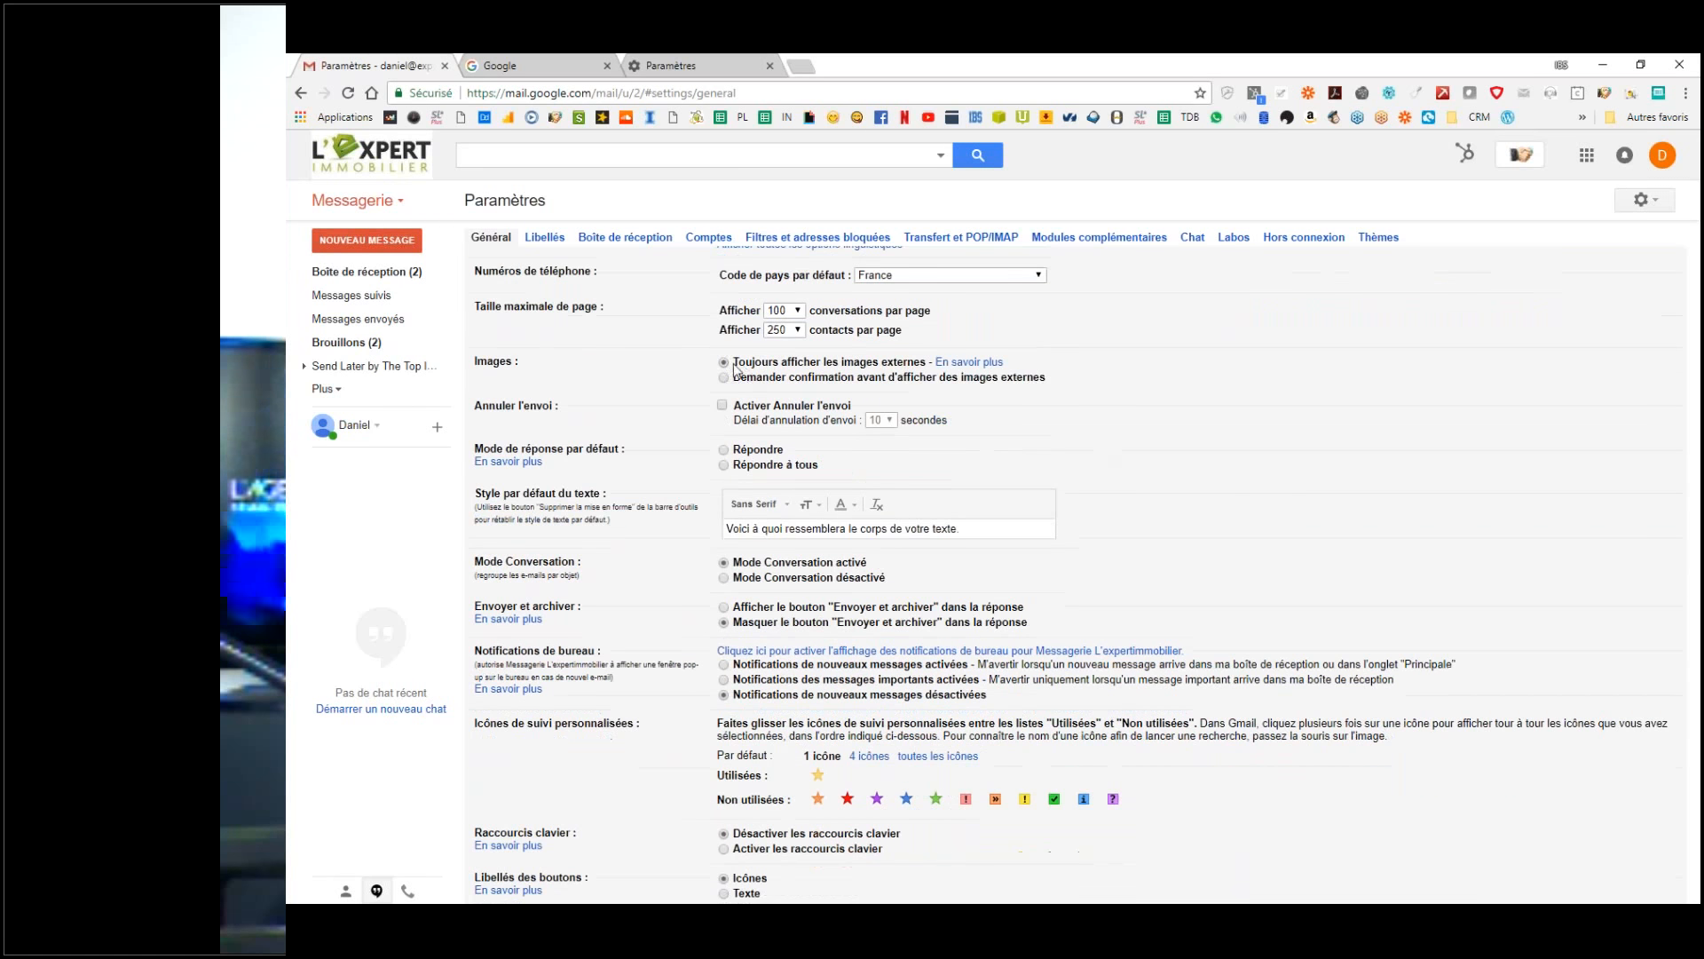
{"action": "left_click_drag", "start_coordinate": [746, 364], "coordinate": [904, 364]}
{"action": "left_click", "coordinate": [903, 364]}
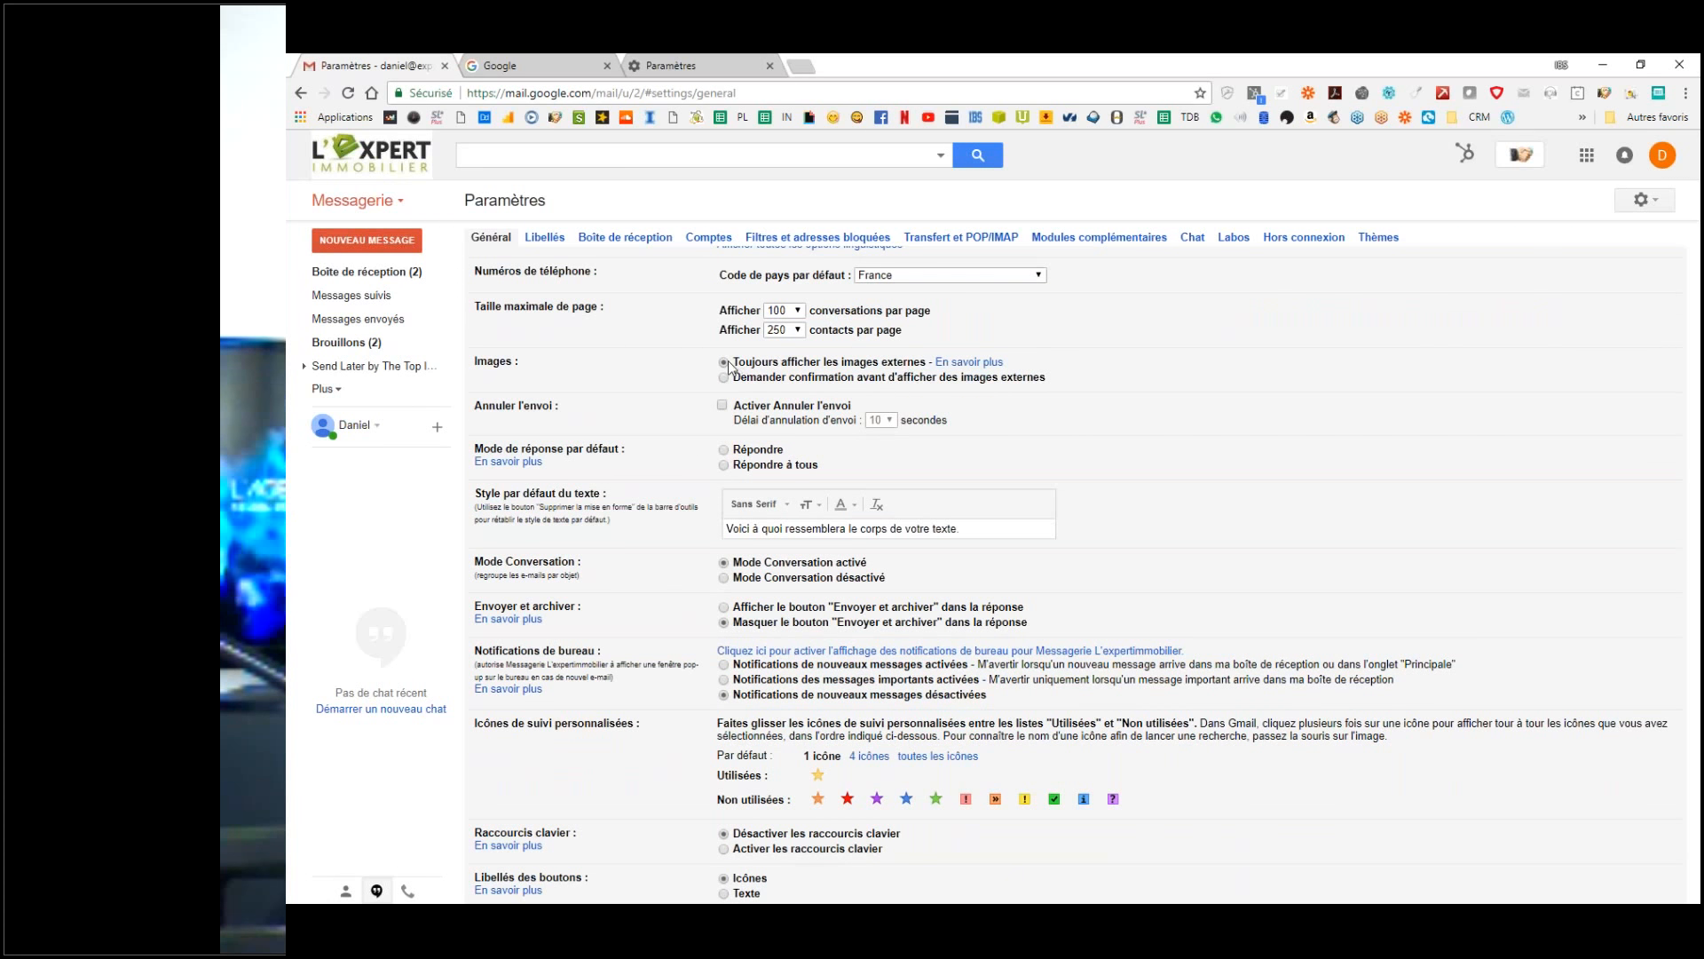
{"action": "left_click", "coordinate": [723, 405]}
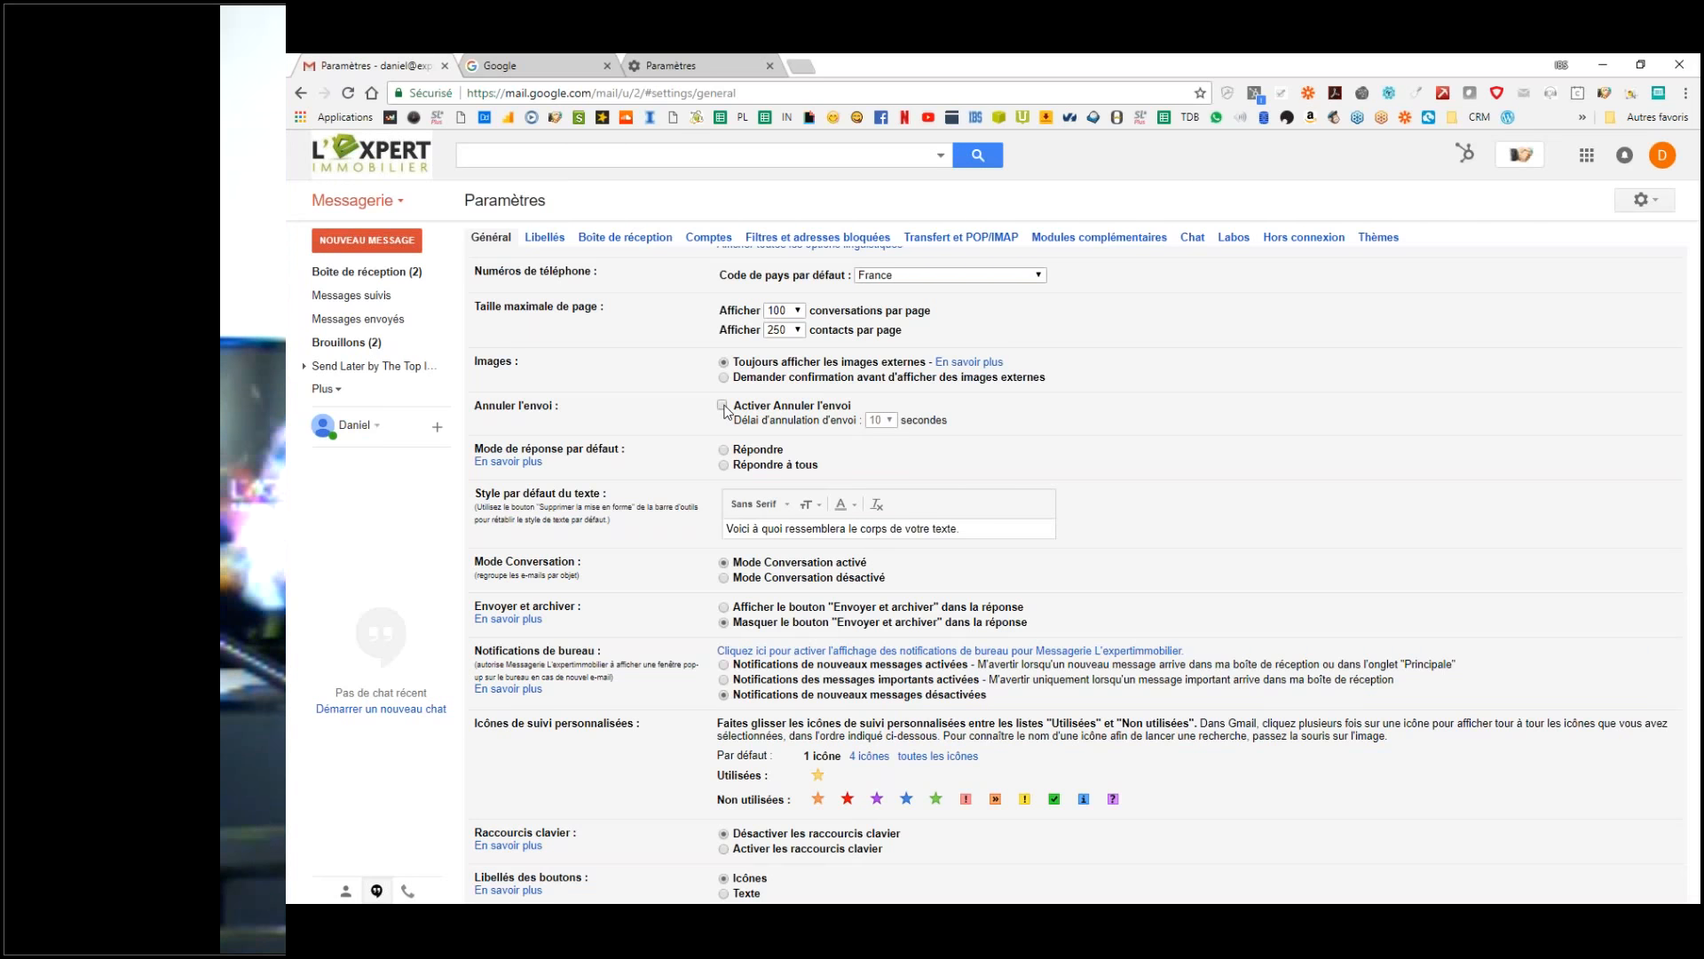
{"action": "left_click", "coordinate": [725, 454]}
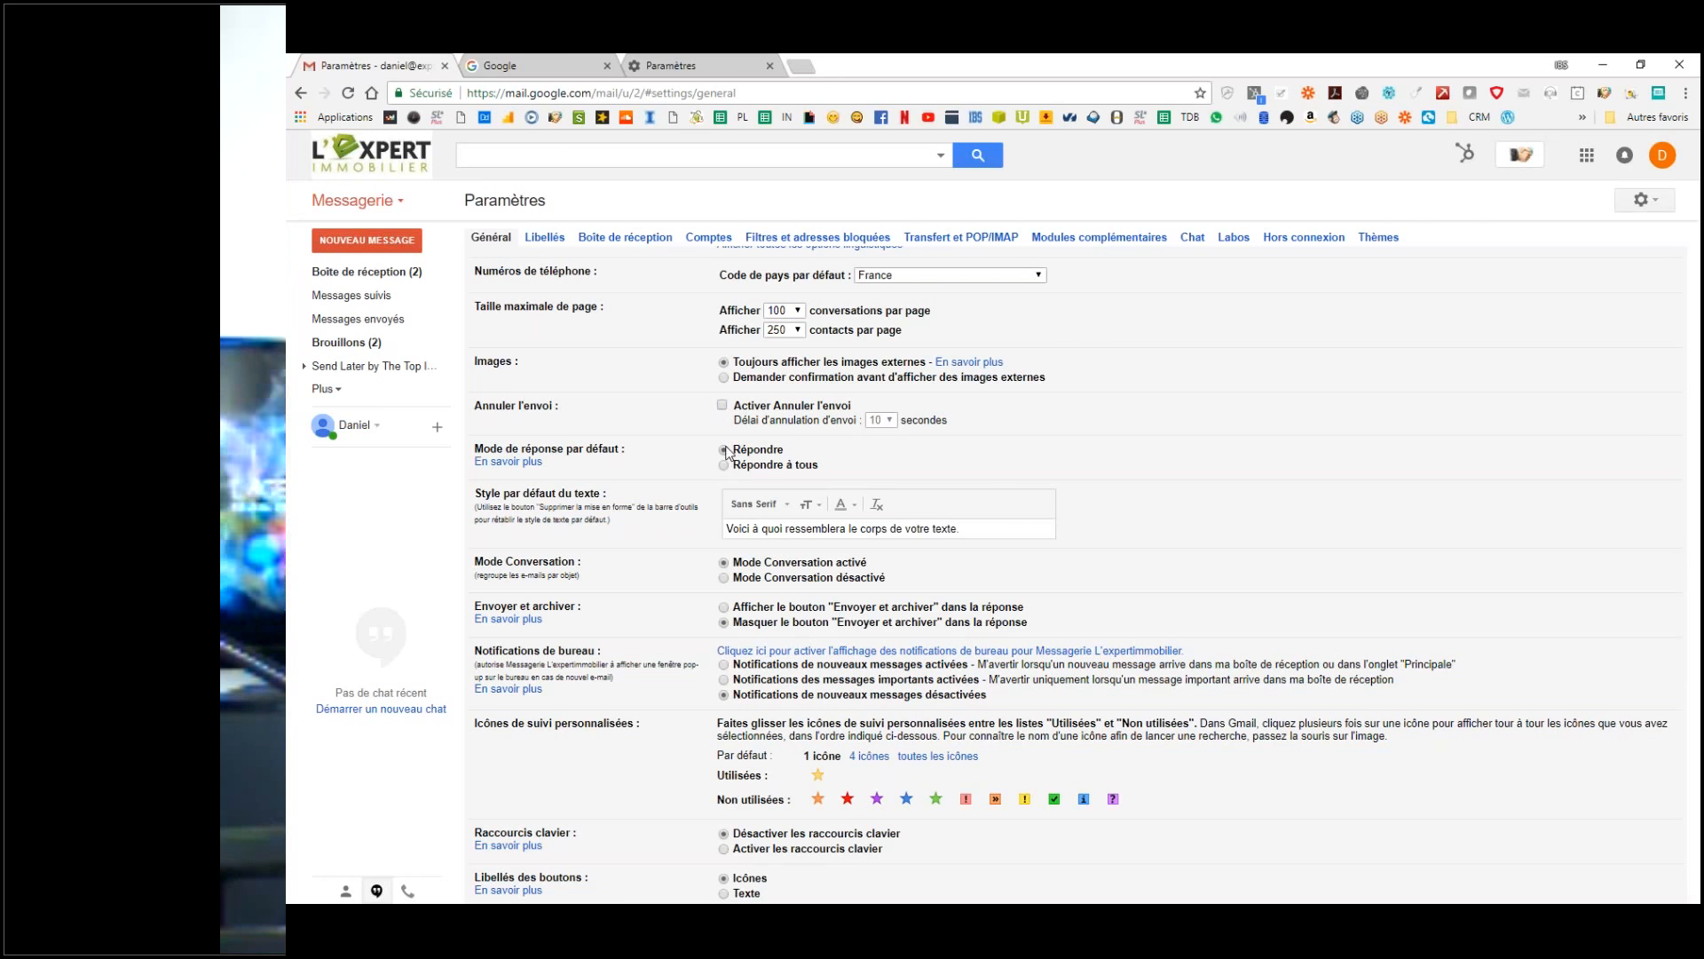
{"action": "left_click", "coordinate": [725, 451]}
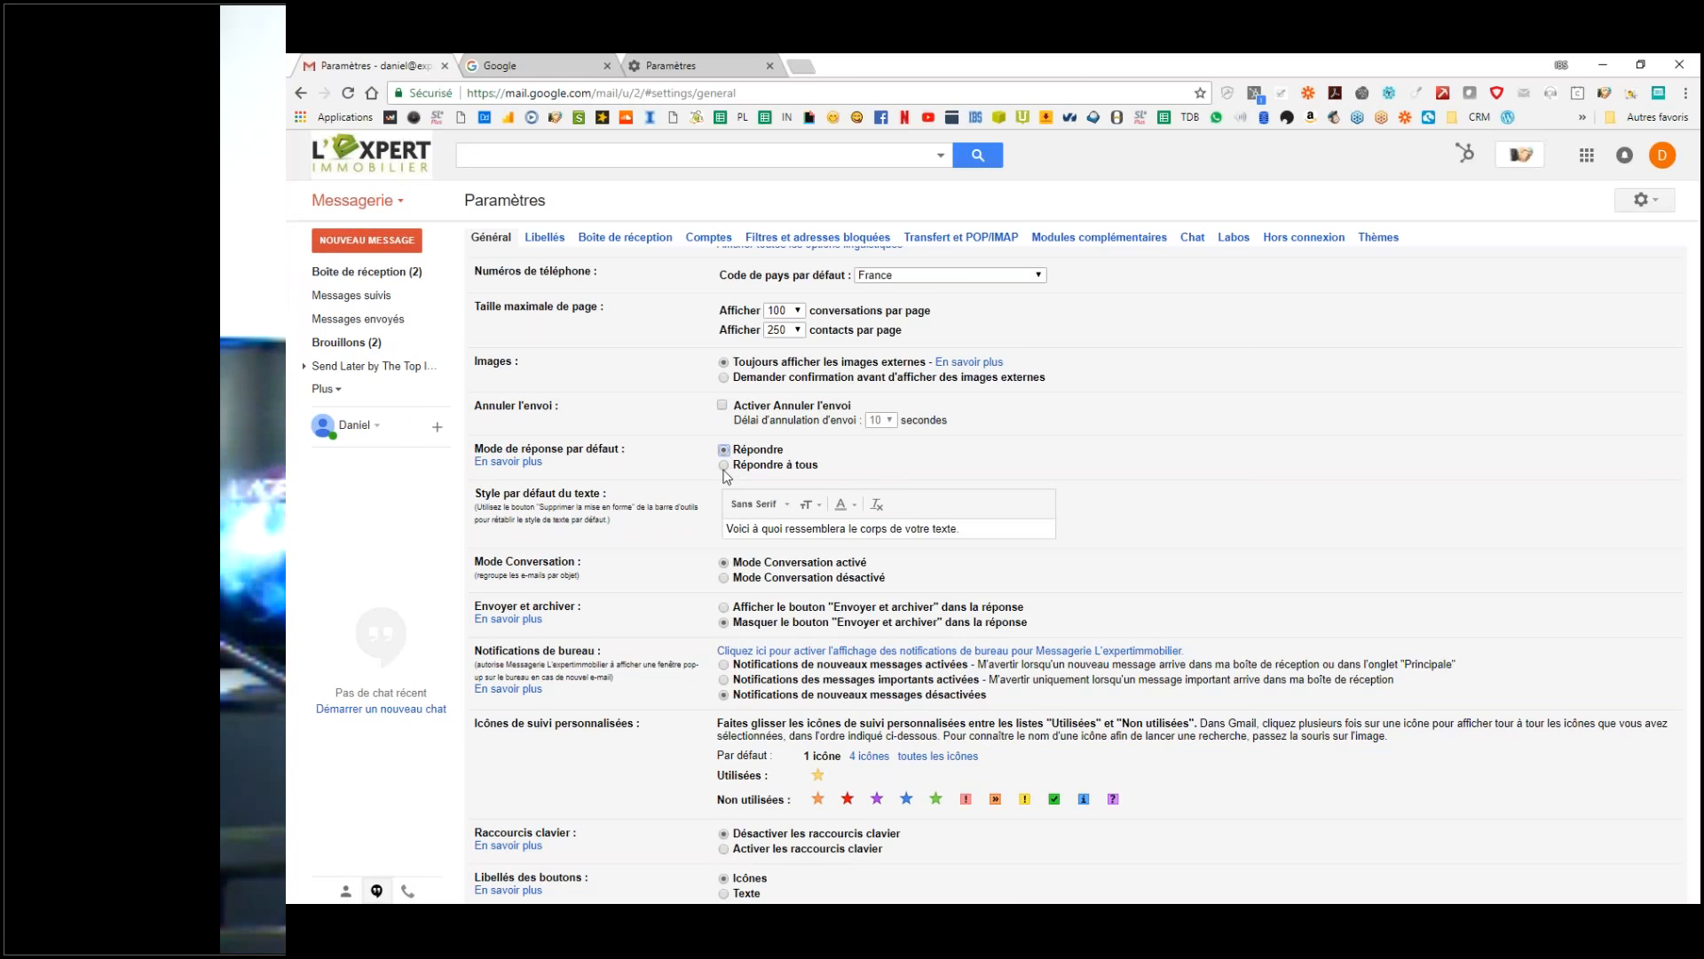
{"action": "left_click", "coordinate": [726, 451]}
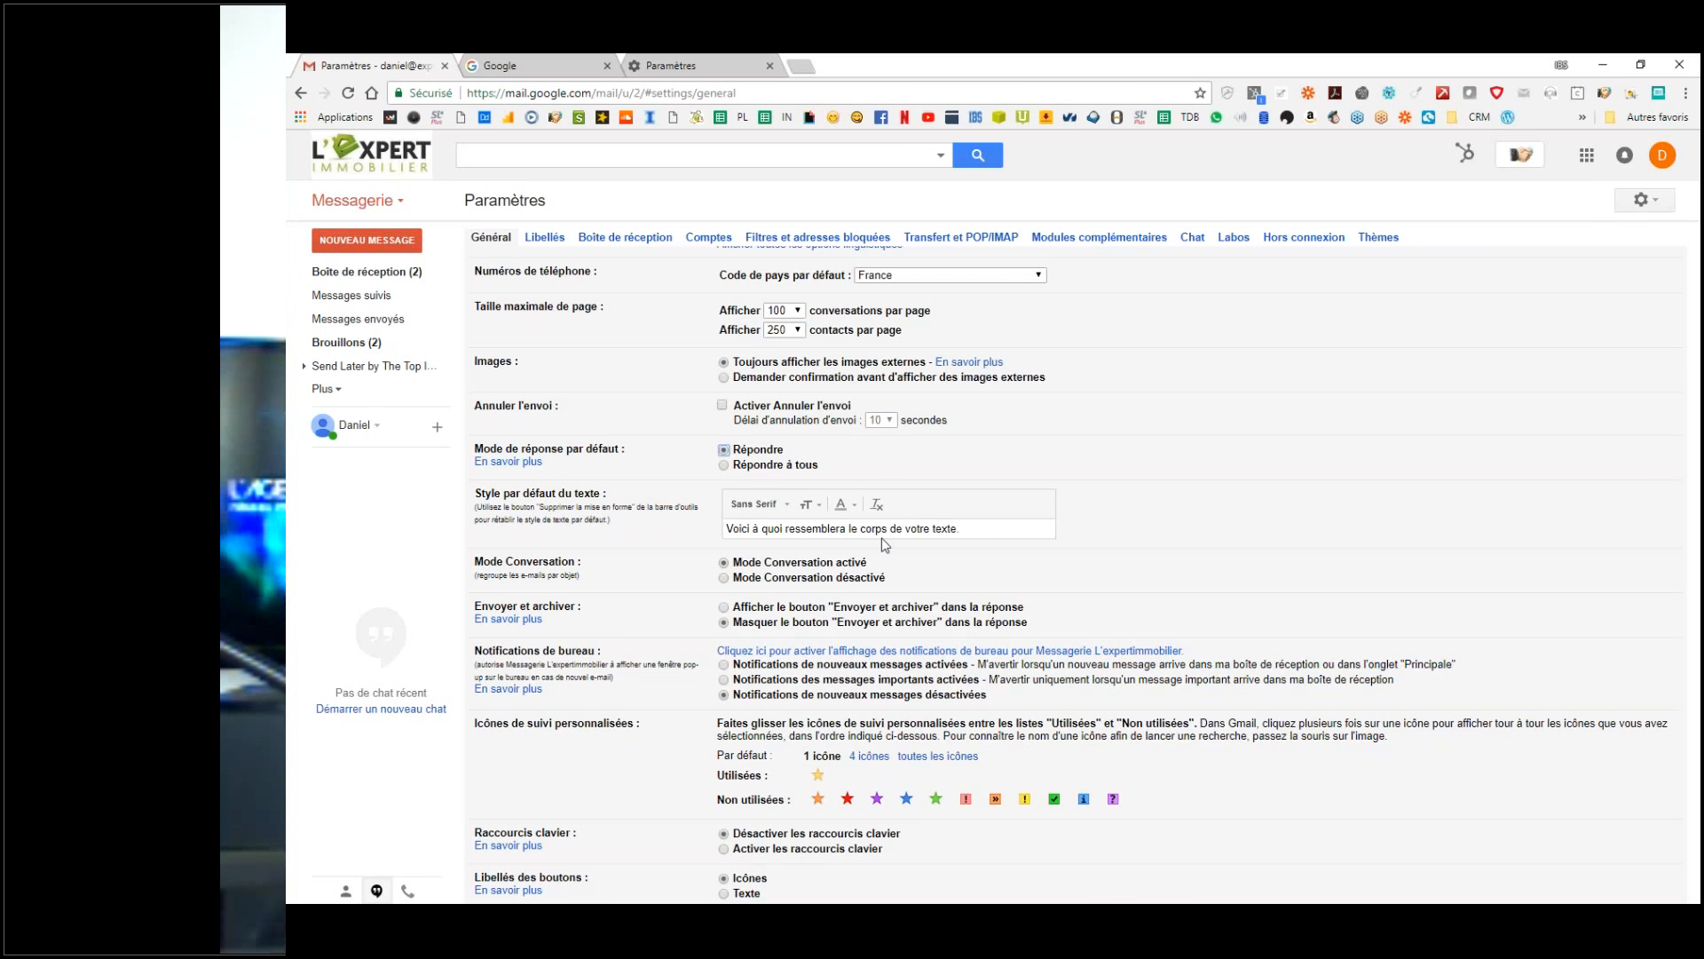
Step: Leave Mode Conversation désactivé and select 'Afficher le bouton Envoyer et archiver' for replies
{"action": "left_click", "coordinate": [807, 579]}
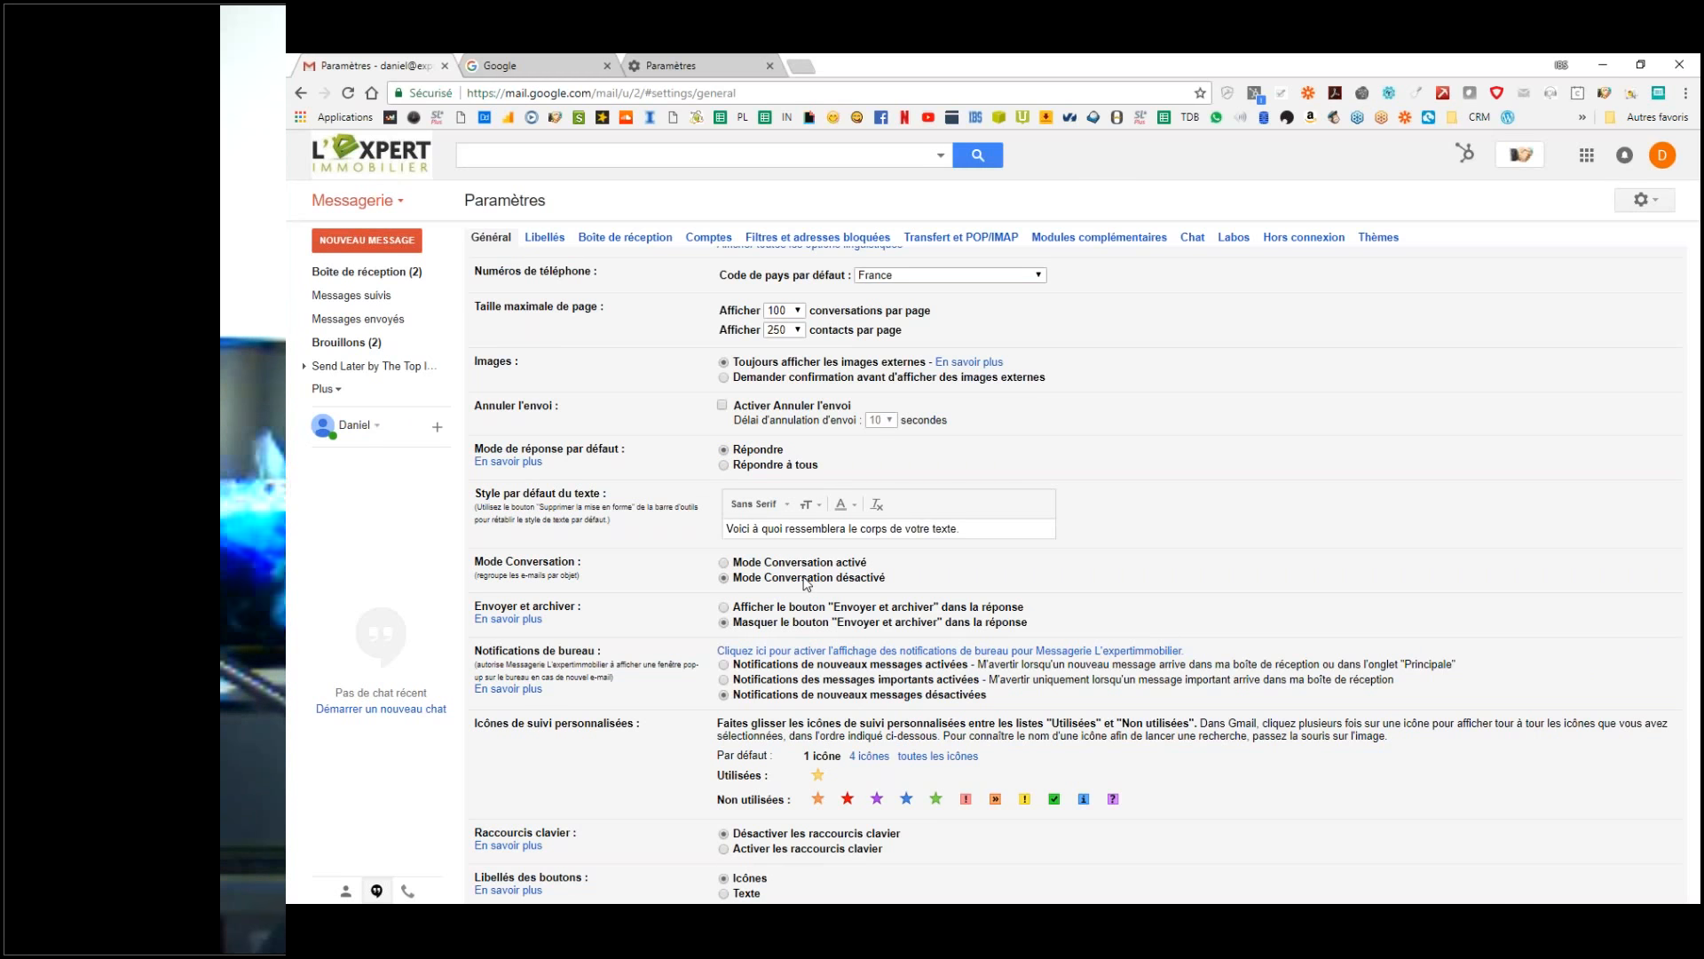
{"action": "scroll", "coordinate": [804, 579], "scroll_direction": "down", "scroll_amount": 3}
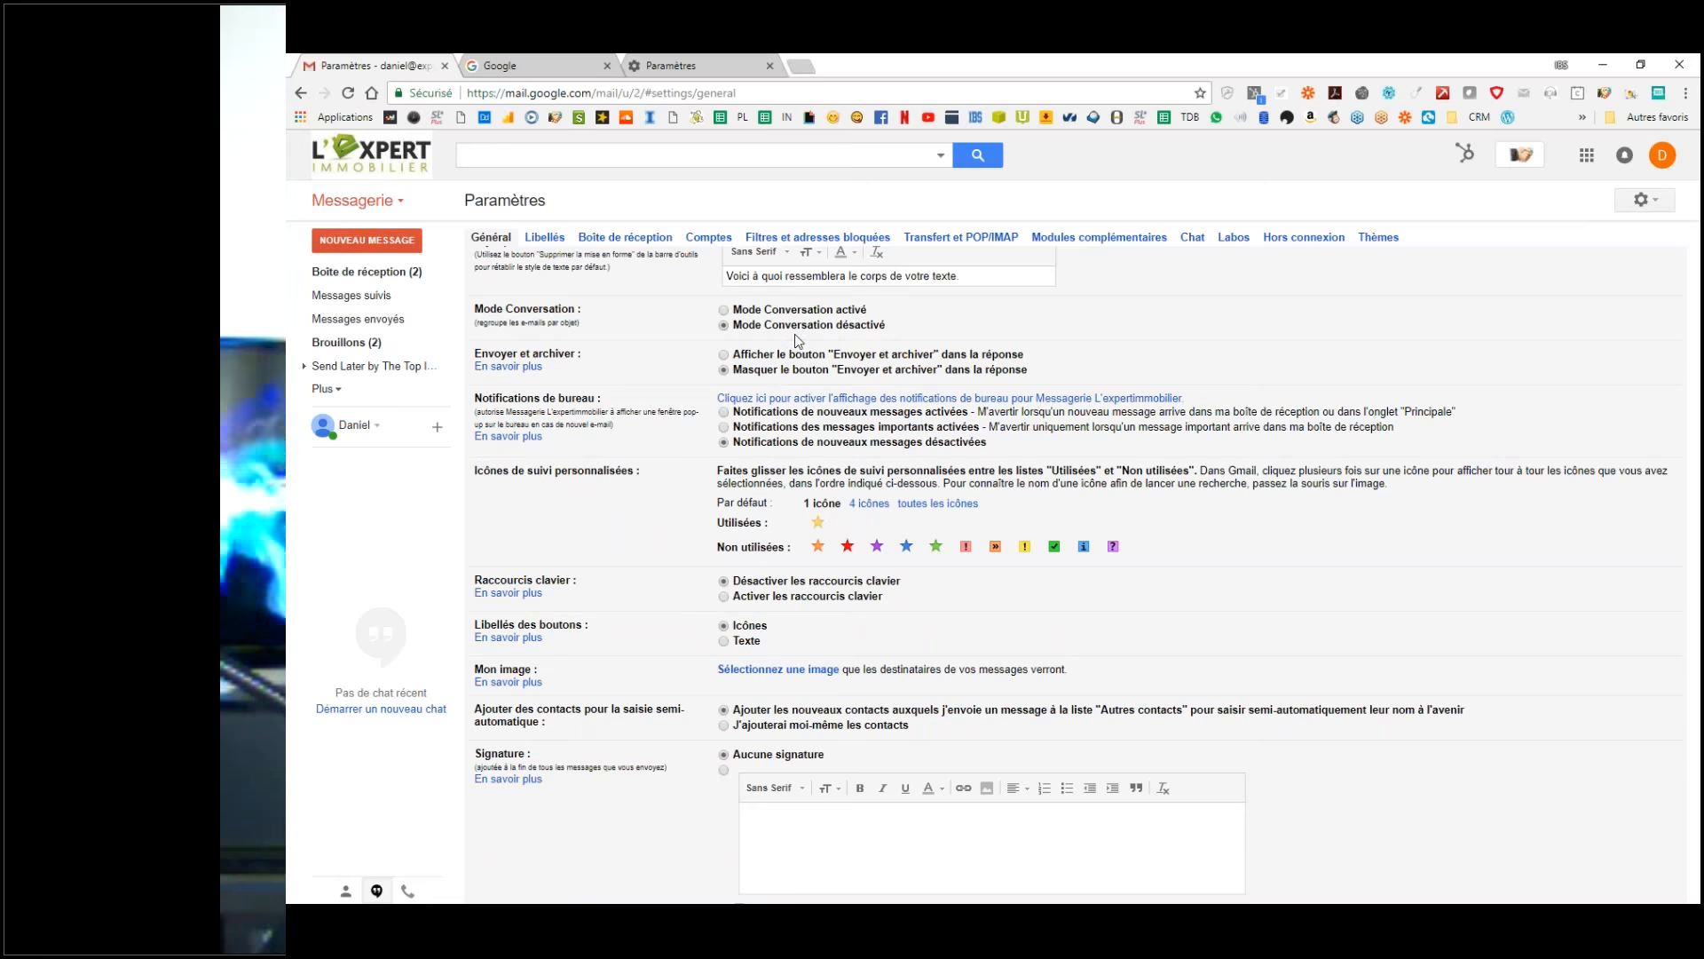
{"action": "scroll", "coordinate": [810, 335], "scroll_direction": "up", "scroll_amount": 2}
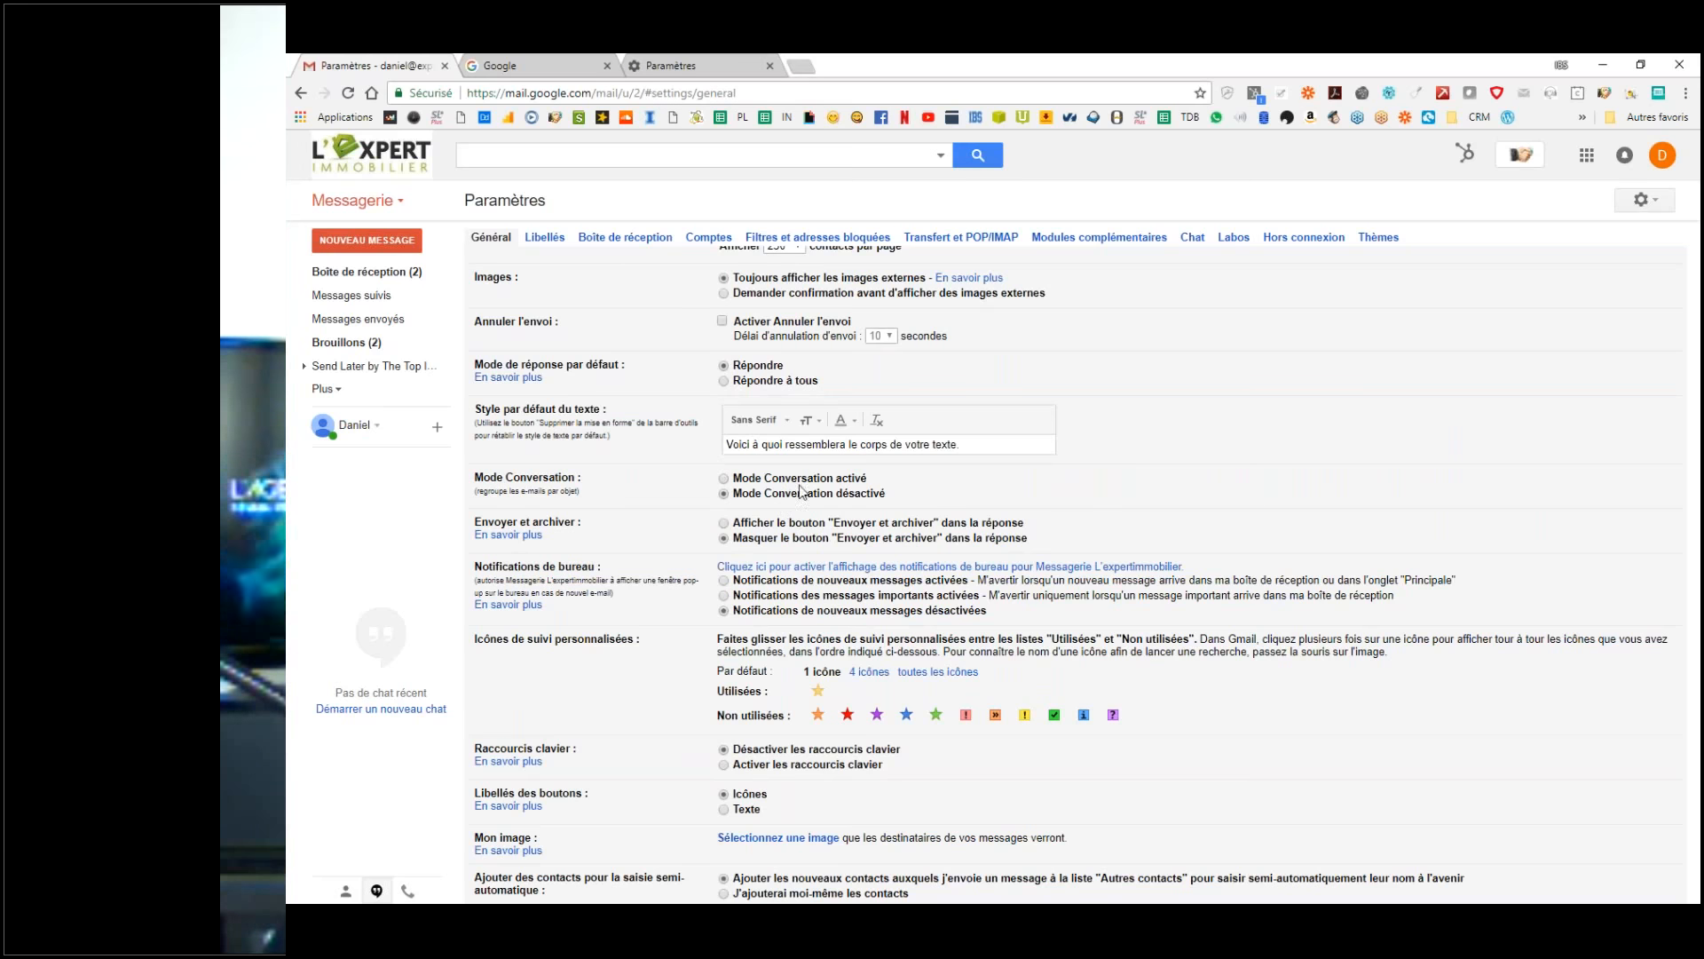
{"action": "left_click", "coordinate": [808, 481]}
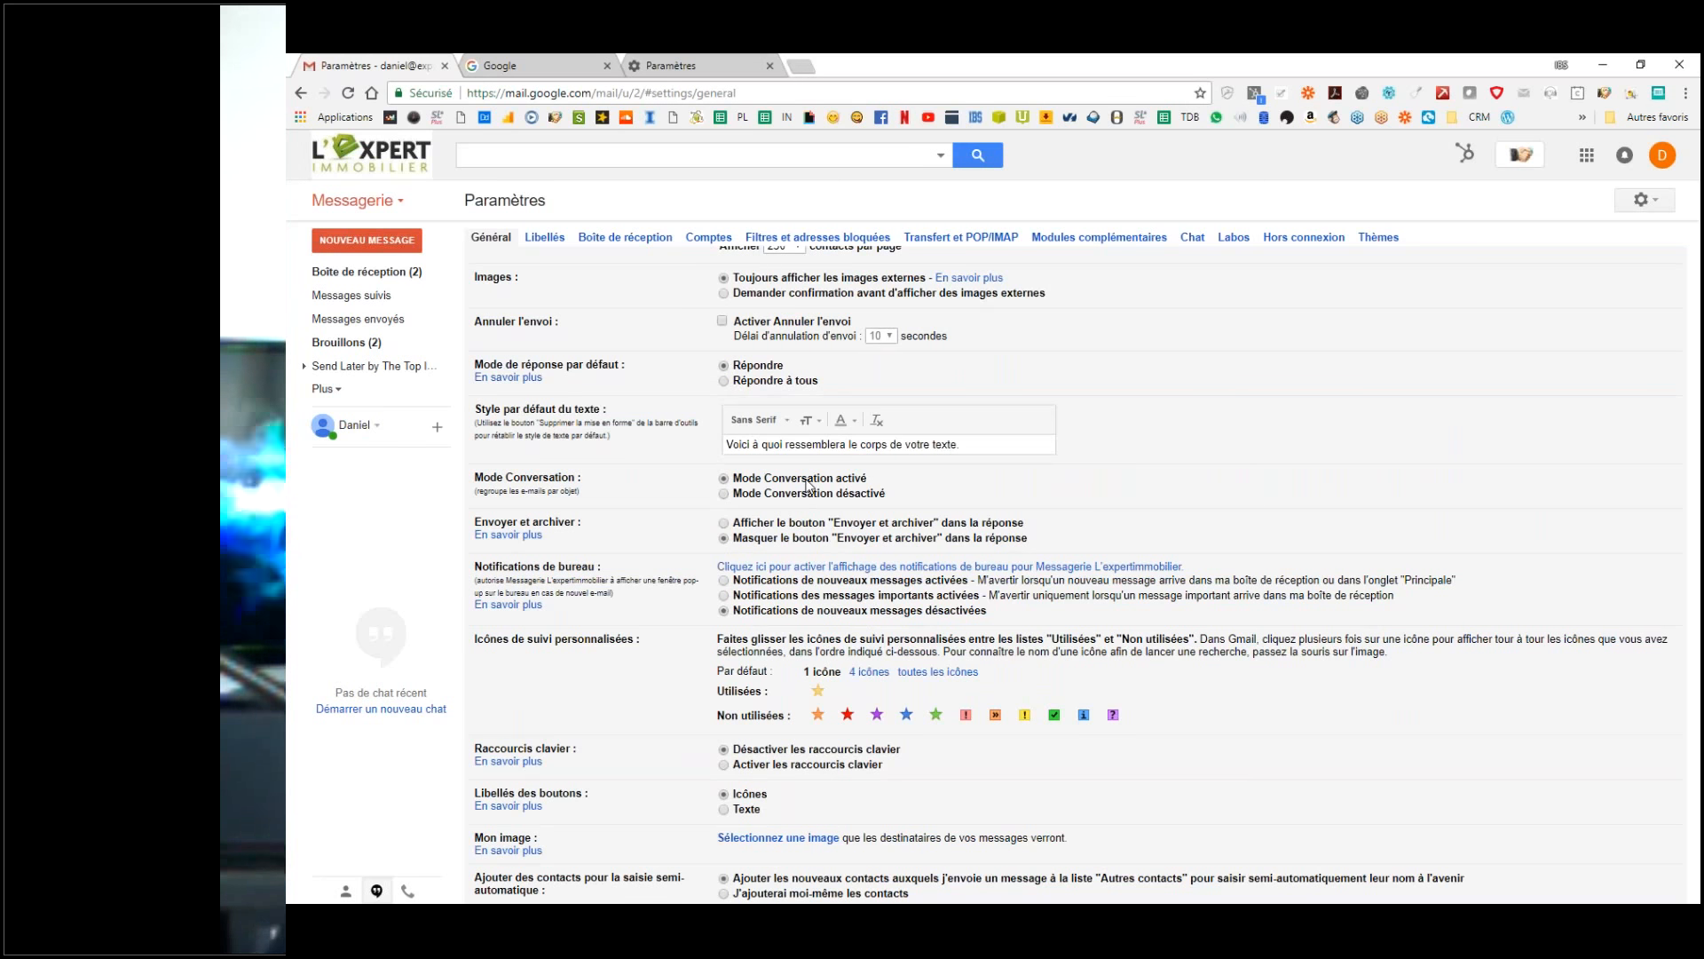
{"action": "left_click", "coordinate": [818, 495]}
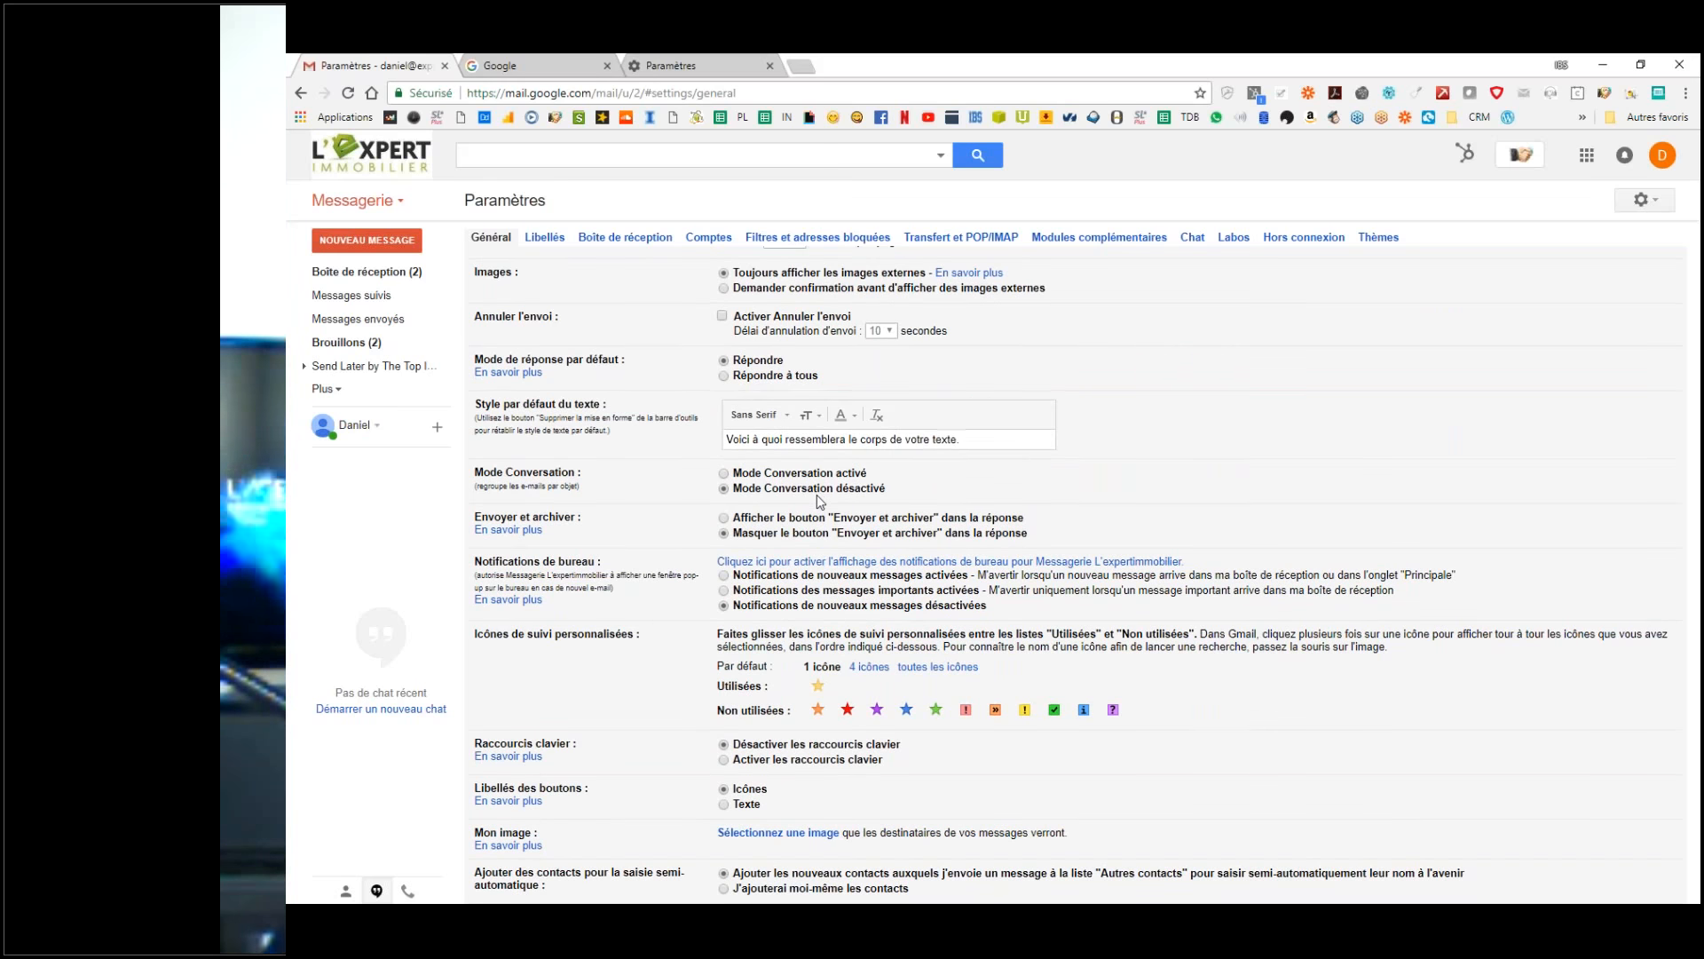
{"action": "scroll", "coordinate": [816, 494], "scroll_direction": "down", "scroll_amount": 1}
{"action": "left_click", "coordinate": [805, 444]}
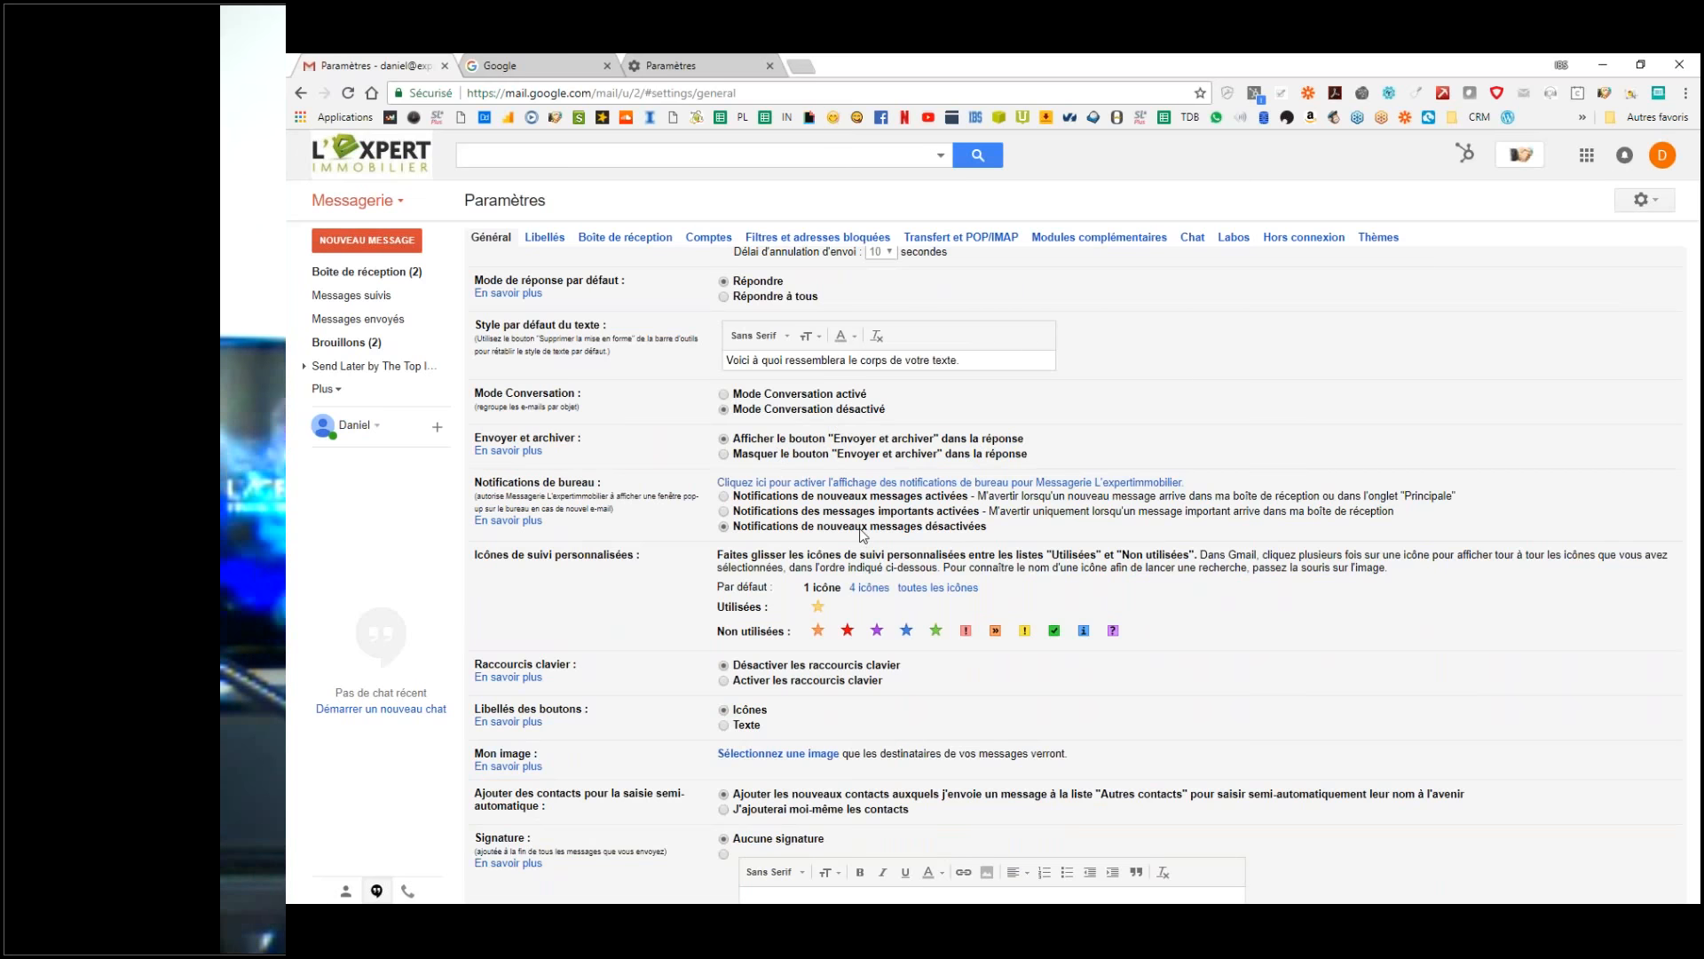
{"action": "scroll", "coordinate": [861, 535], "scroll_direction": "down", "scroll_amount": 2}
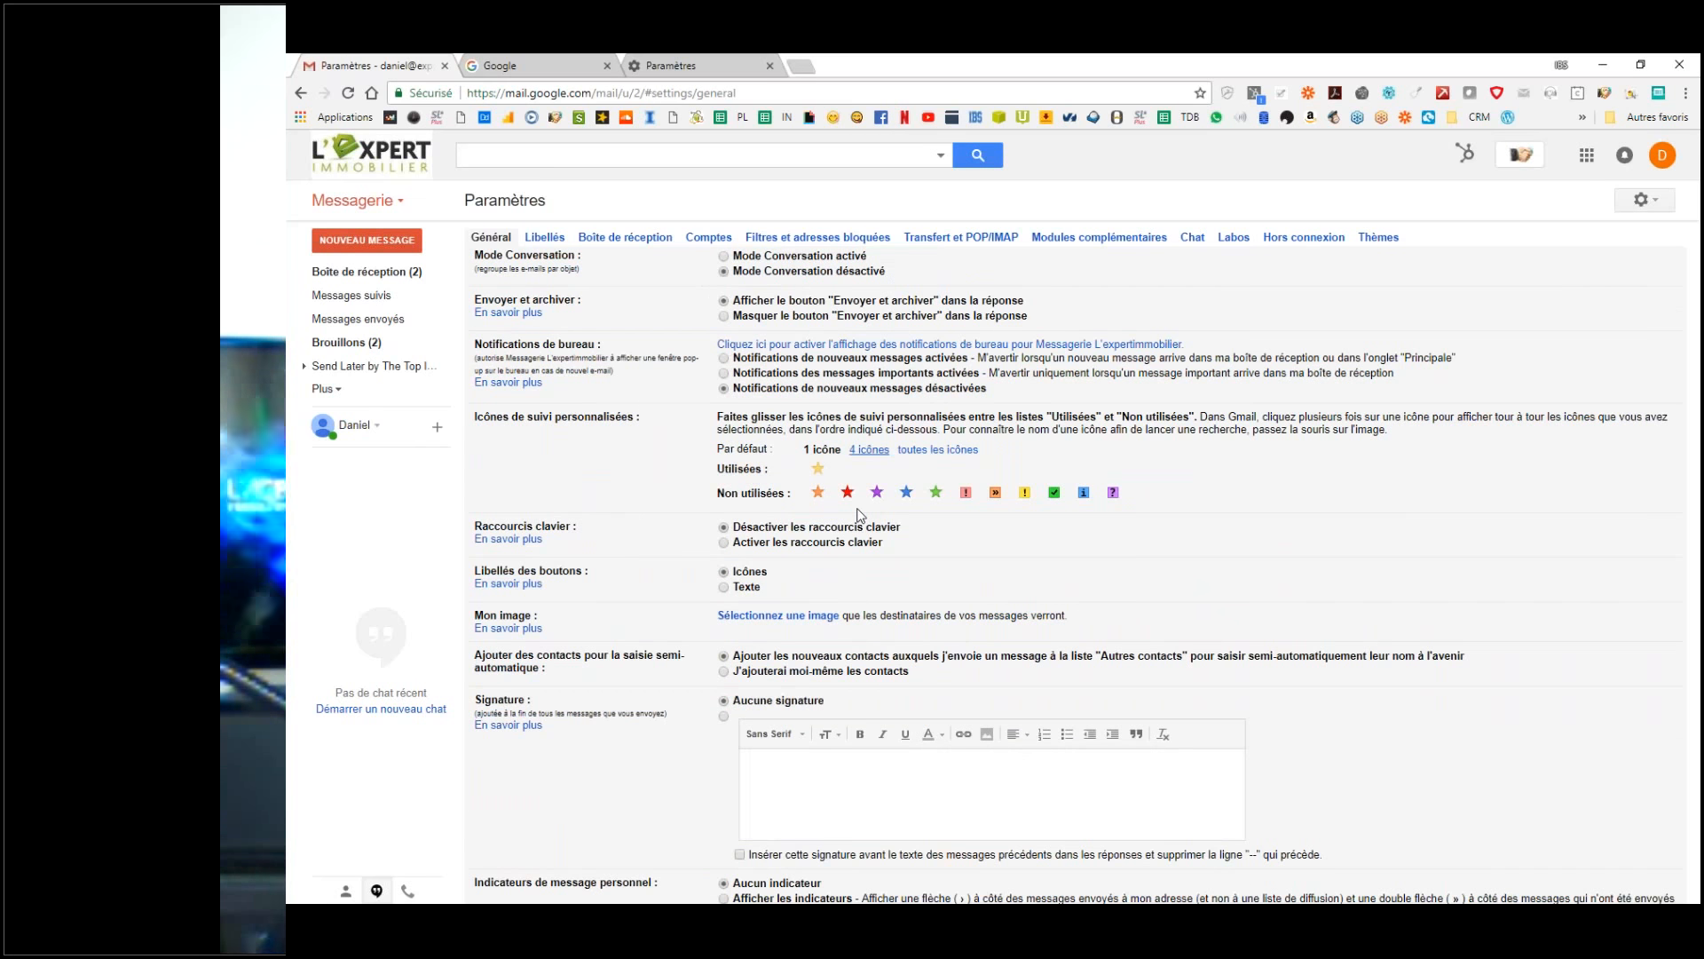
{"action": "scroll", "coordinate": [859, 515], "scroll_direction": "up", "scroll_amount": 2}
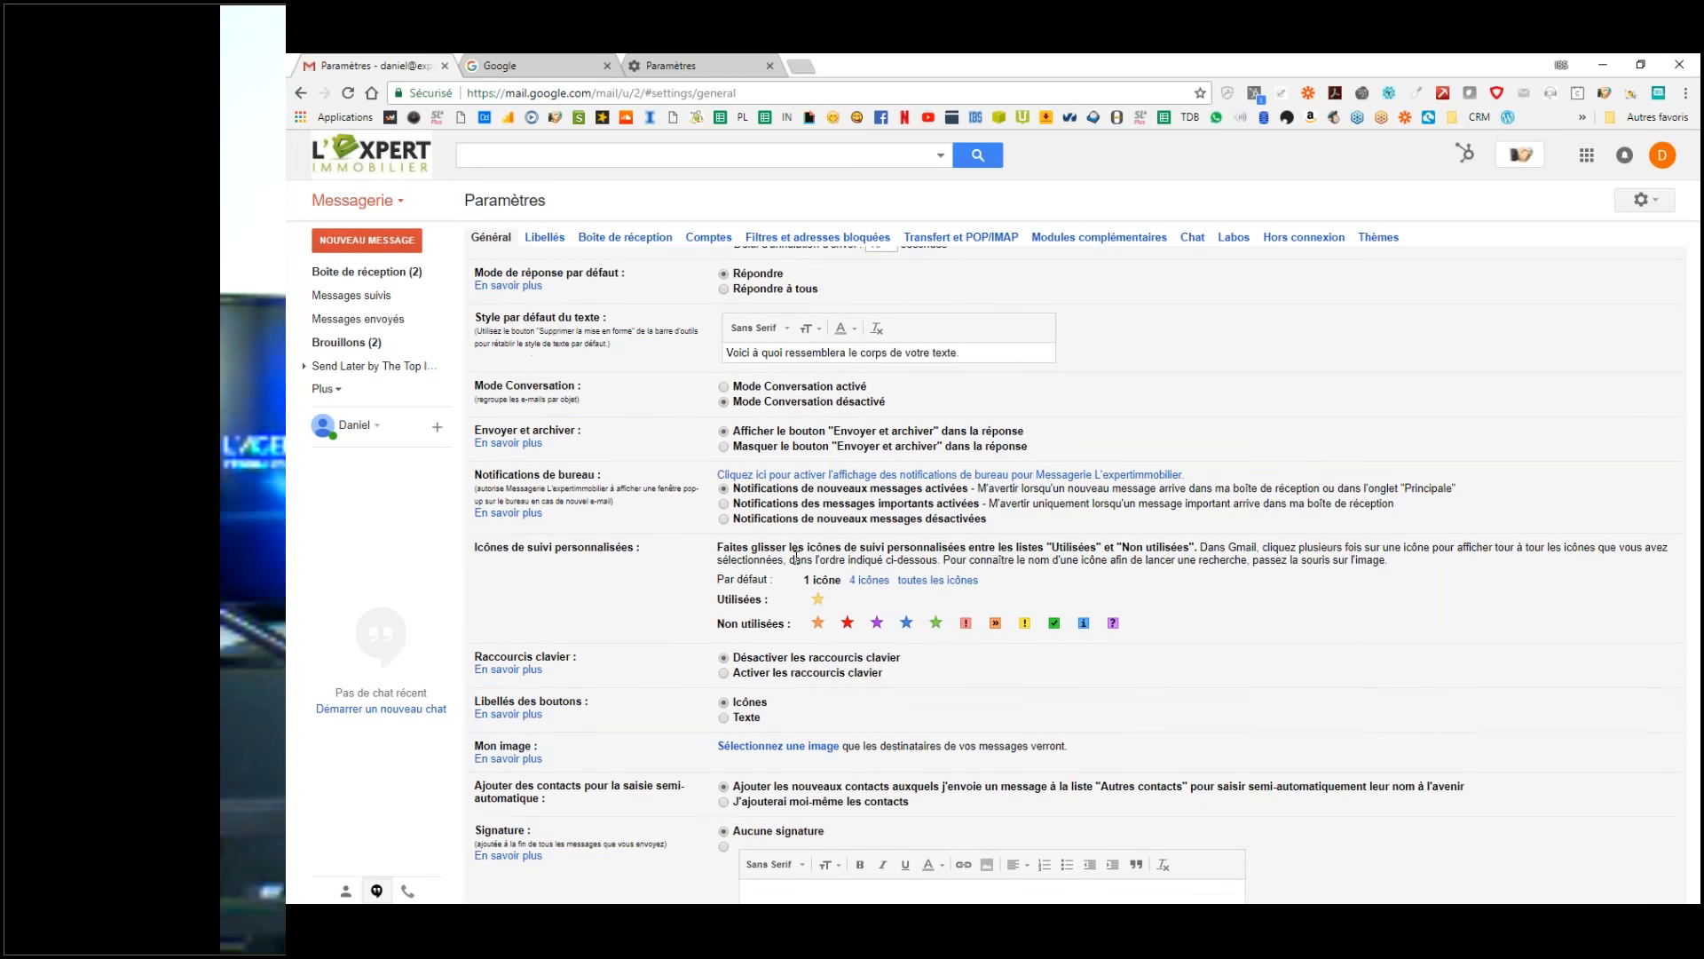
Step: Move the red star into Utilisées, take the green star back out, and keep keyboard shortcuts disabled
{"action": "scroll", "coordinate": [796, 557], "scroll_direction": "down", "scroll_amount": 2}
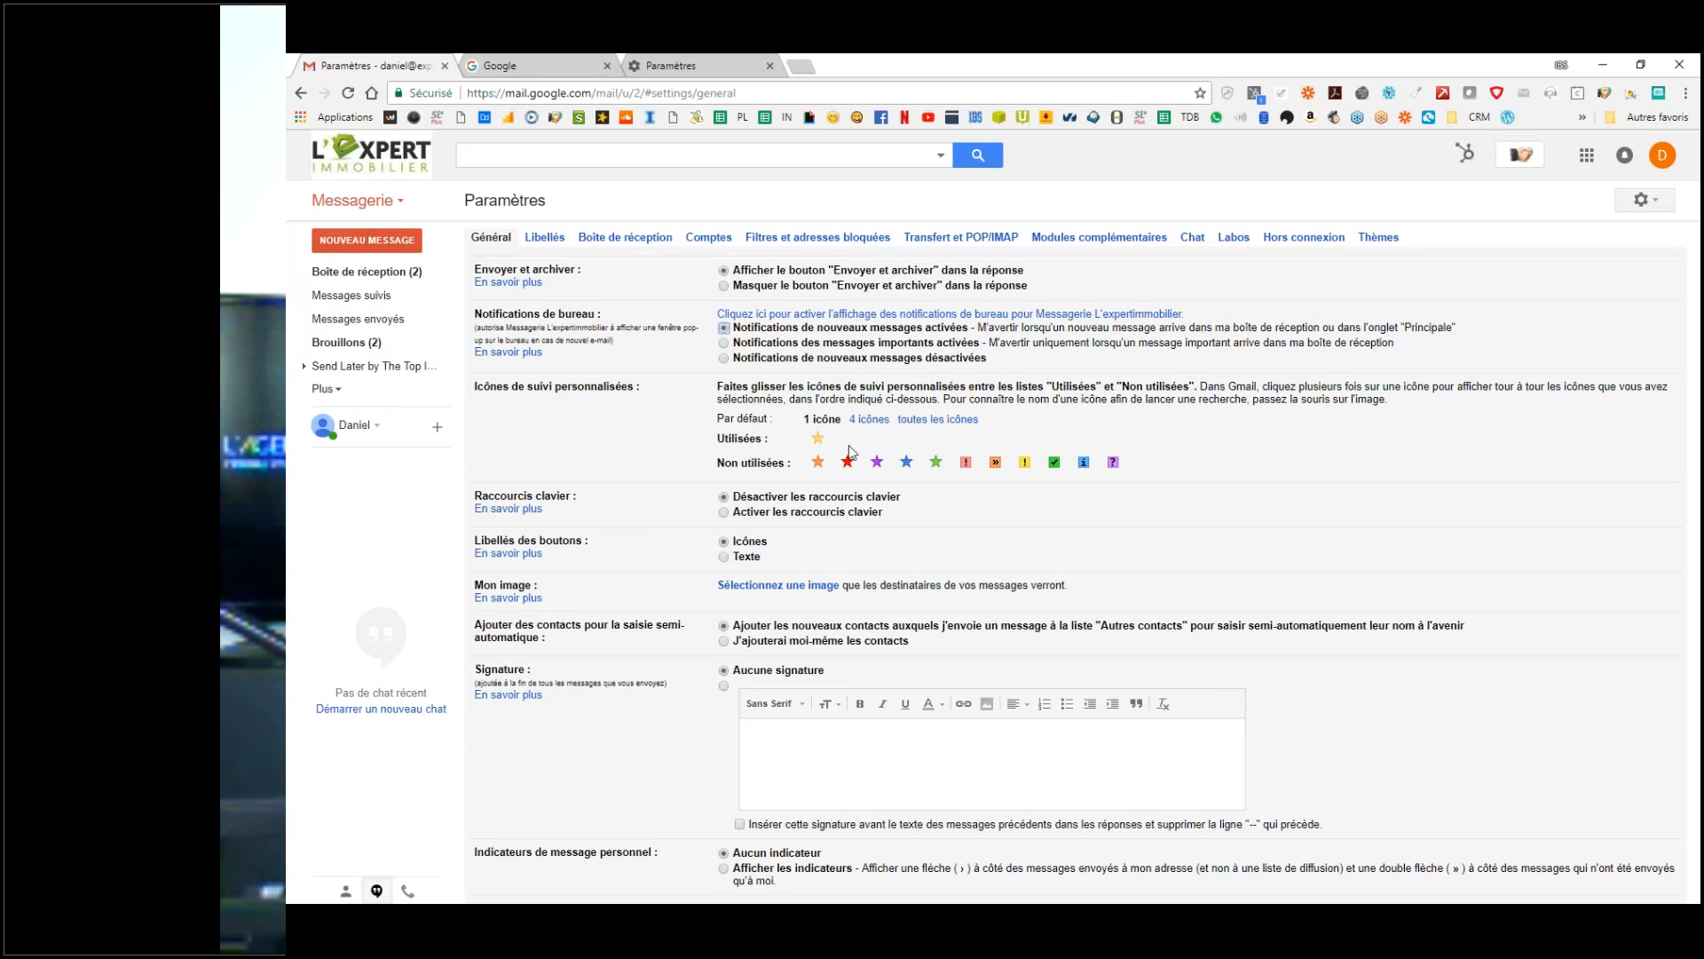
{"action": "mouse_move", "coordinate": [848, 462]}
{"action": "left_mouse_down"}
{"action": "mouse_move", "coordinate": [848, 437]}
{"action": "mouse_move", "coordinate": [879, 448]}
{"action": "left_mouse_up"}
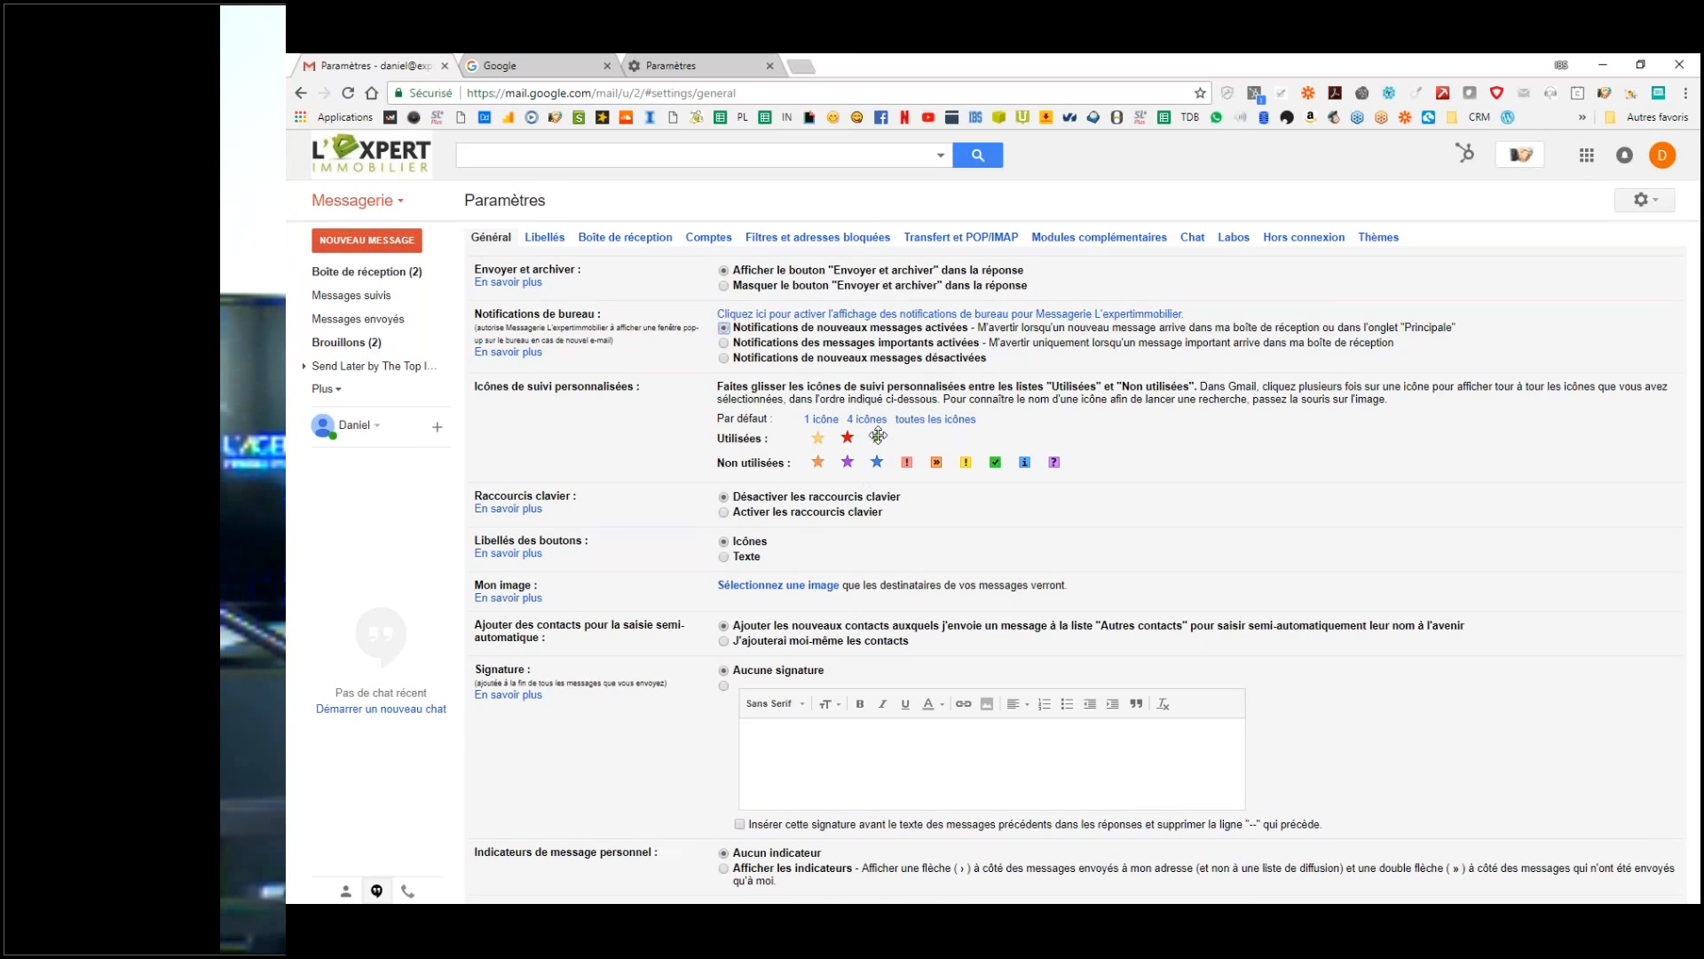
{"action": "mouse_move", "coordinate": [878, 435]}
{"action": "left_mouse_down"}
{"action": "mouse_move", "coordinate": [872, 460]}
{"action": "mouse_move", "coordinate": [892, 465]}
{"action": "left_mouse_up"}
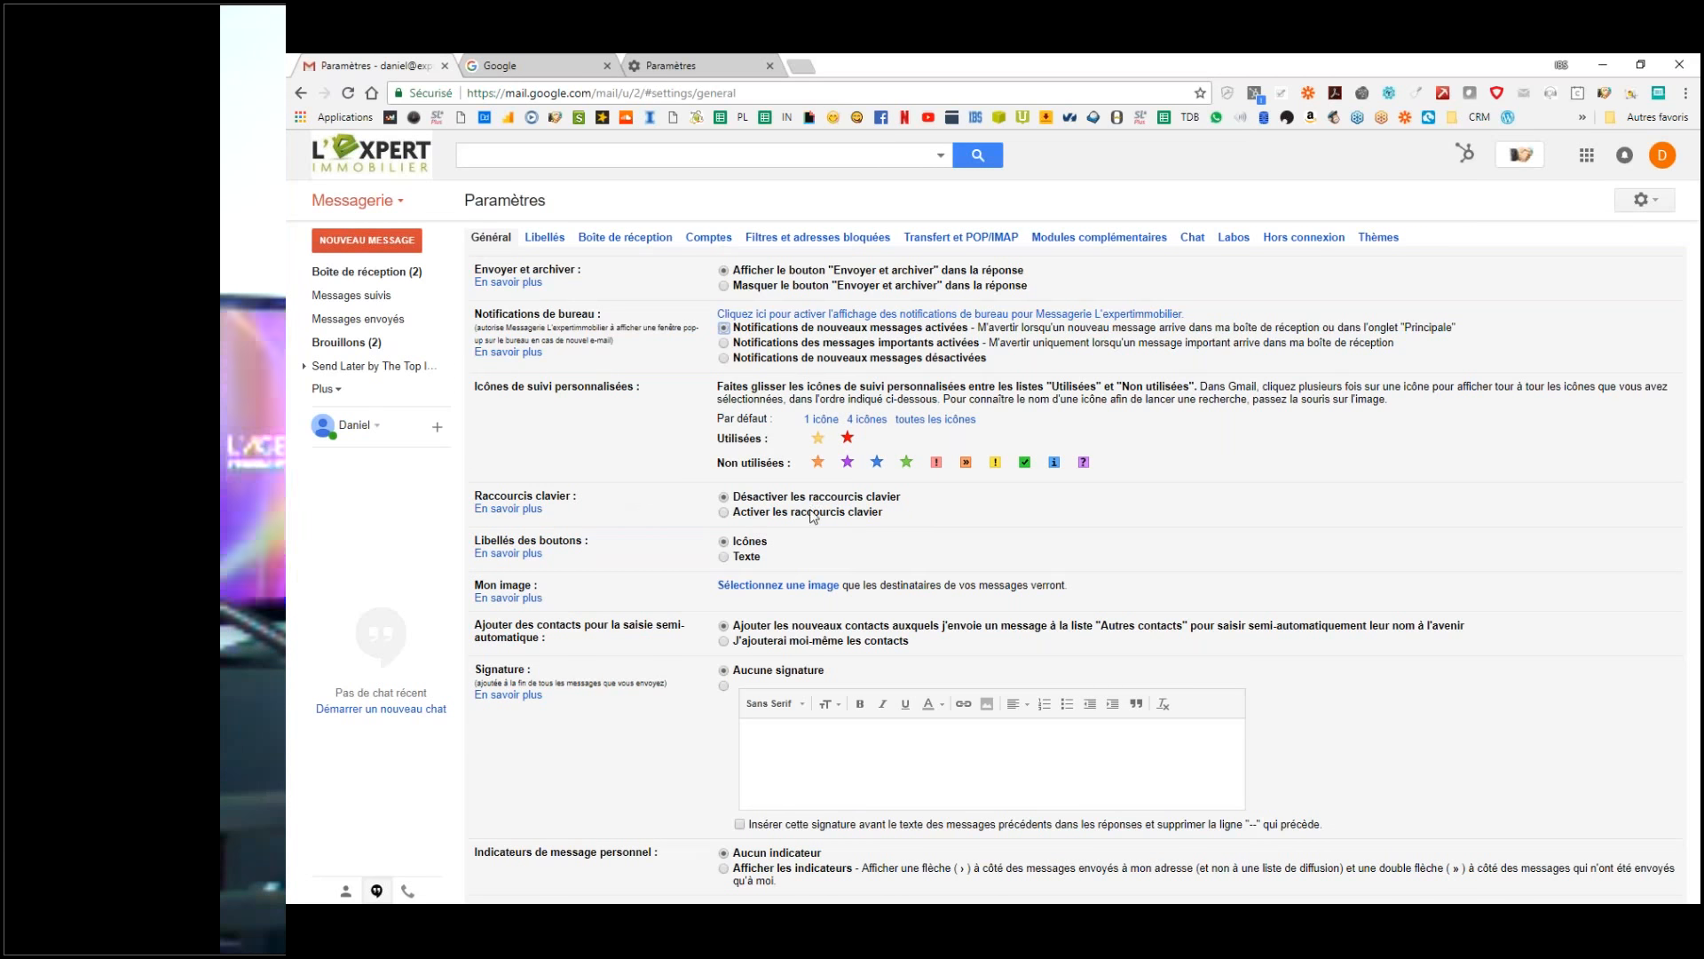
{"action": "left_click", "coordinate": [757, 513]}
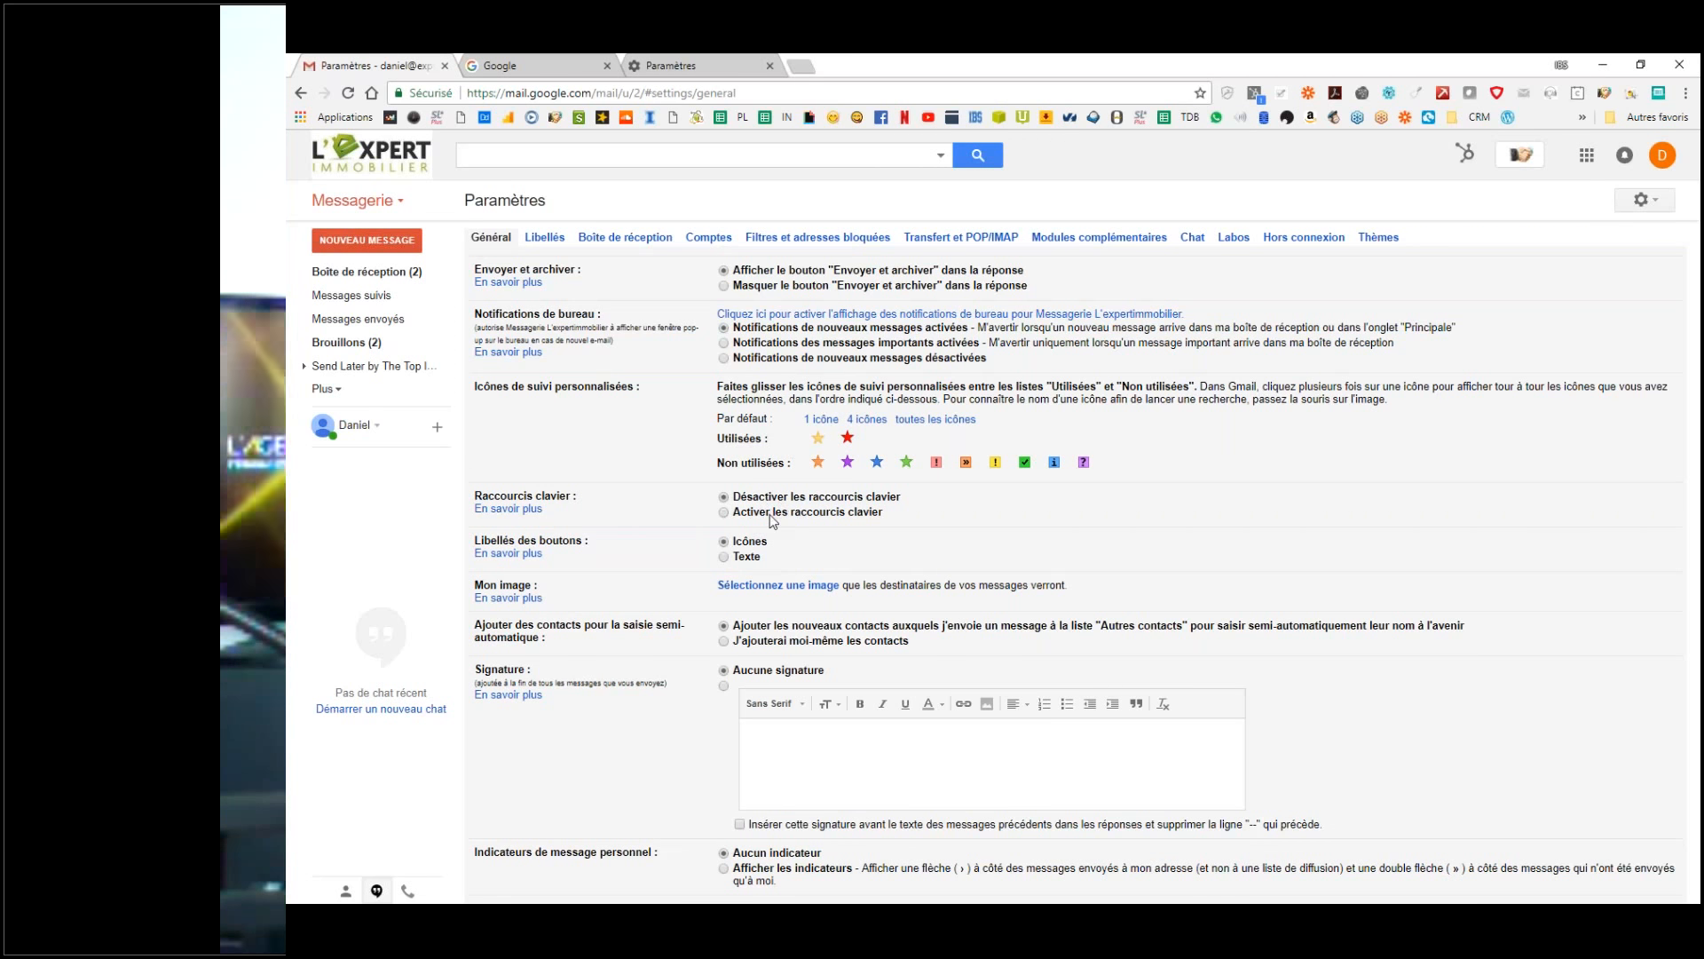
{"action": "key", "text": "ctrl"}
{"action": "key", "text": "ctrl"}
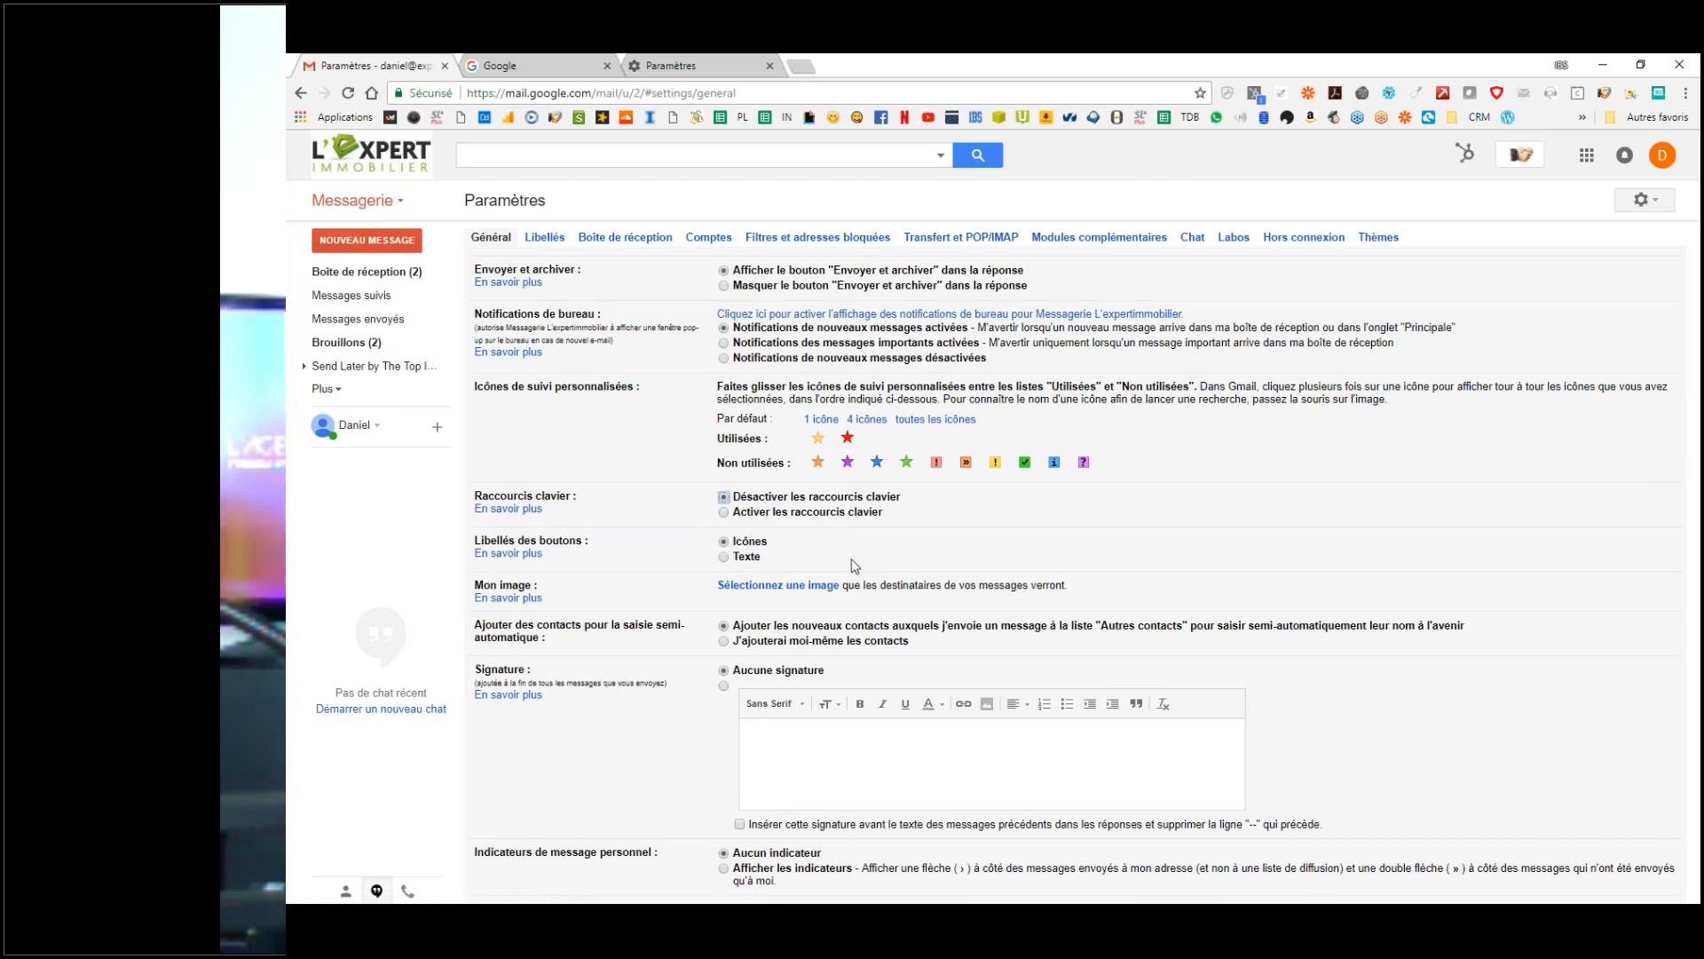
Step: Try choosing a profile picture, close the photo upload window, and open the Google account panel
{"action": "left_click", "coordinate": [756, 588]}
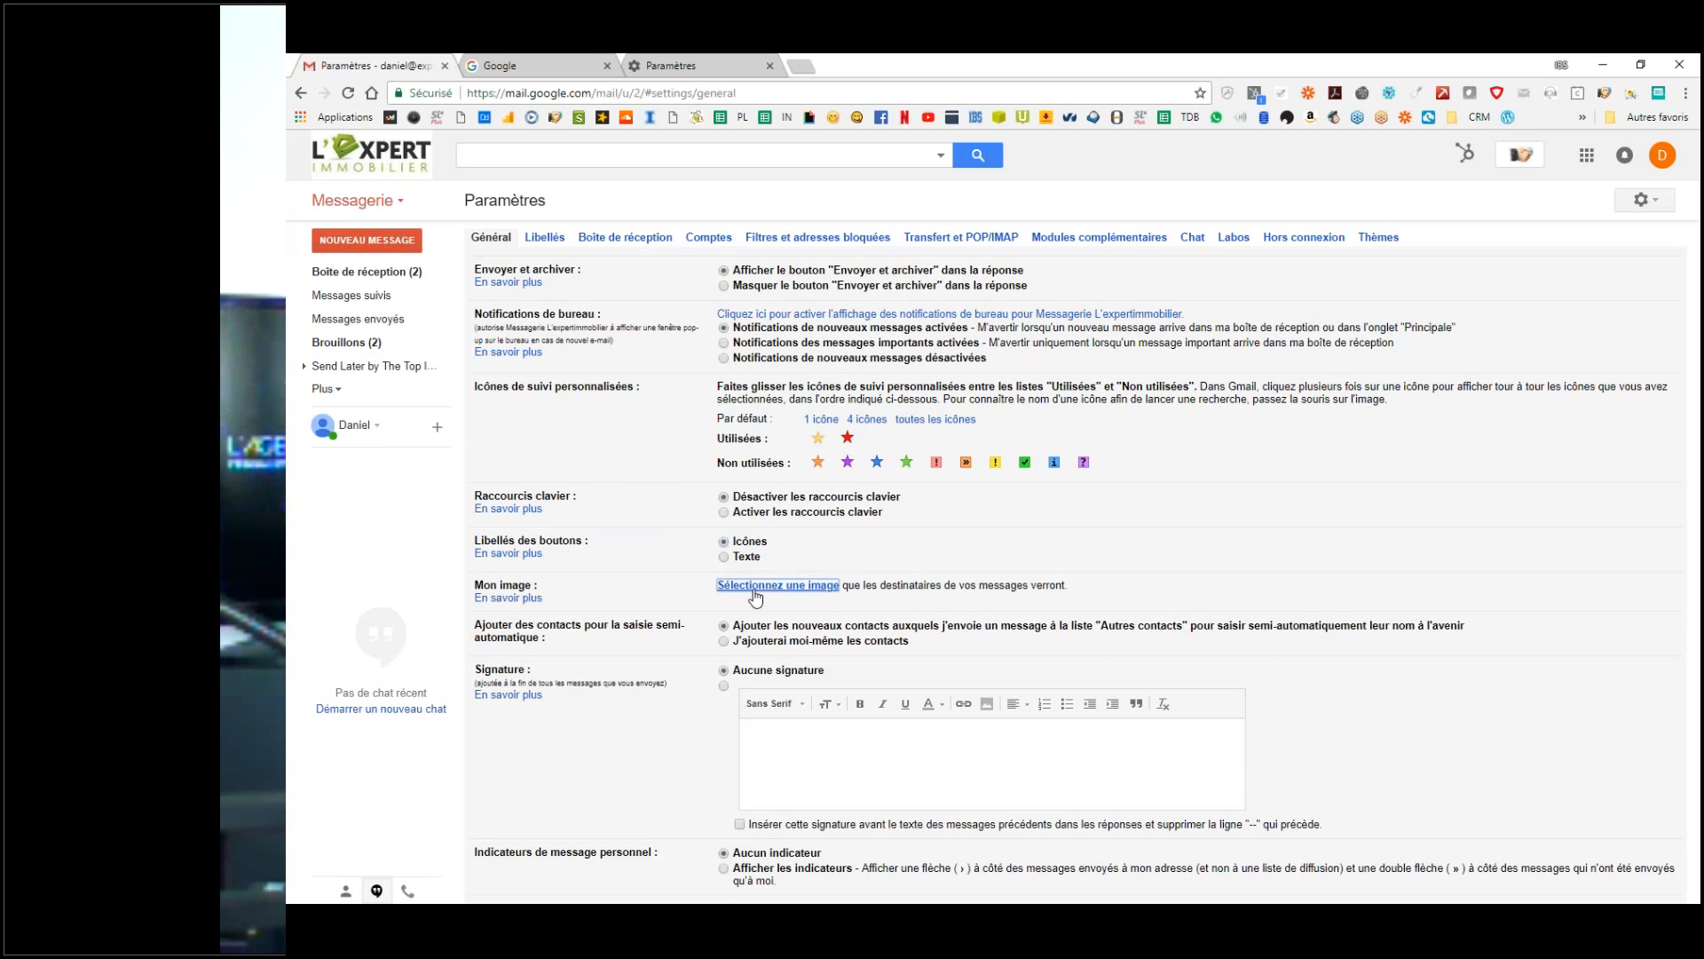
{"action": "left_click", "coordinate": [941, 637]}
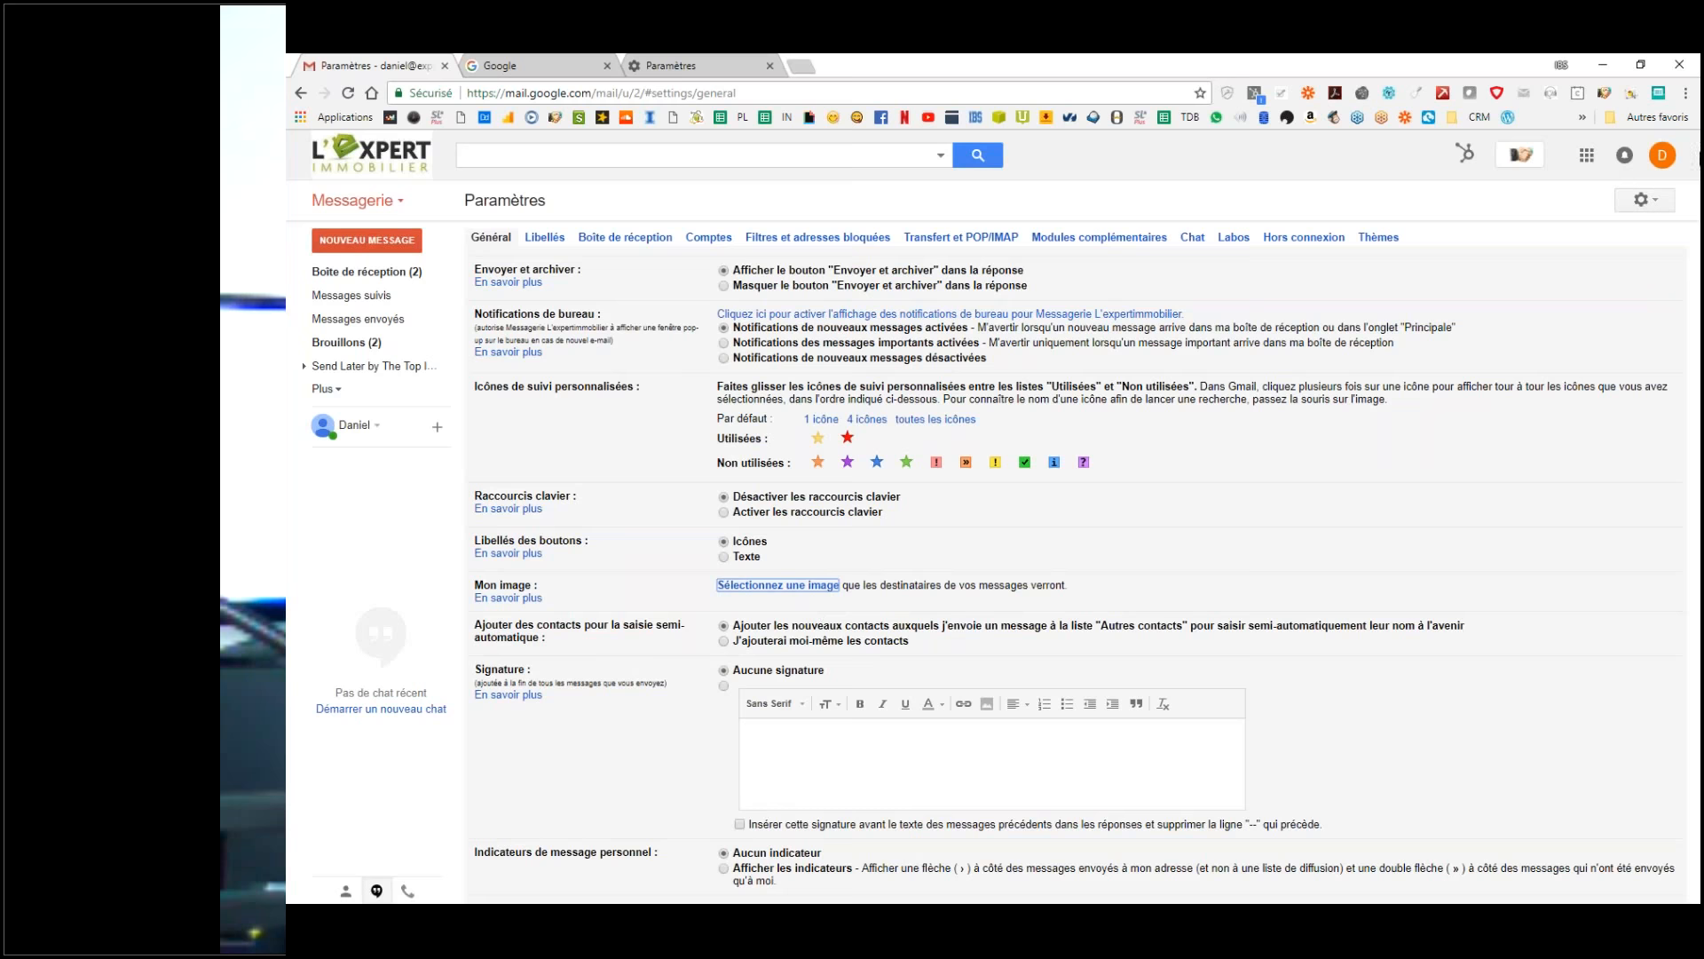
{"action": "left_click", "coordinate": [1661, 154]}
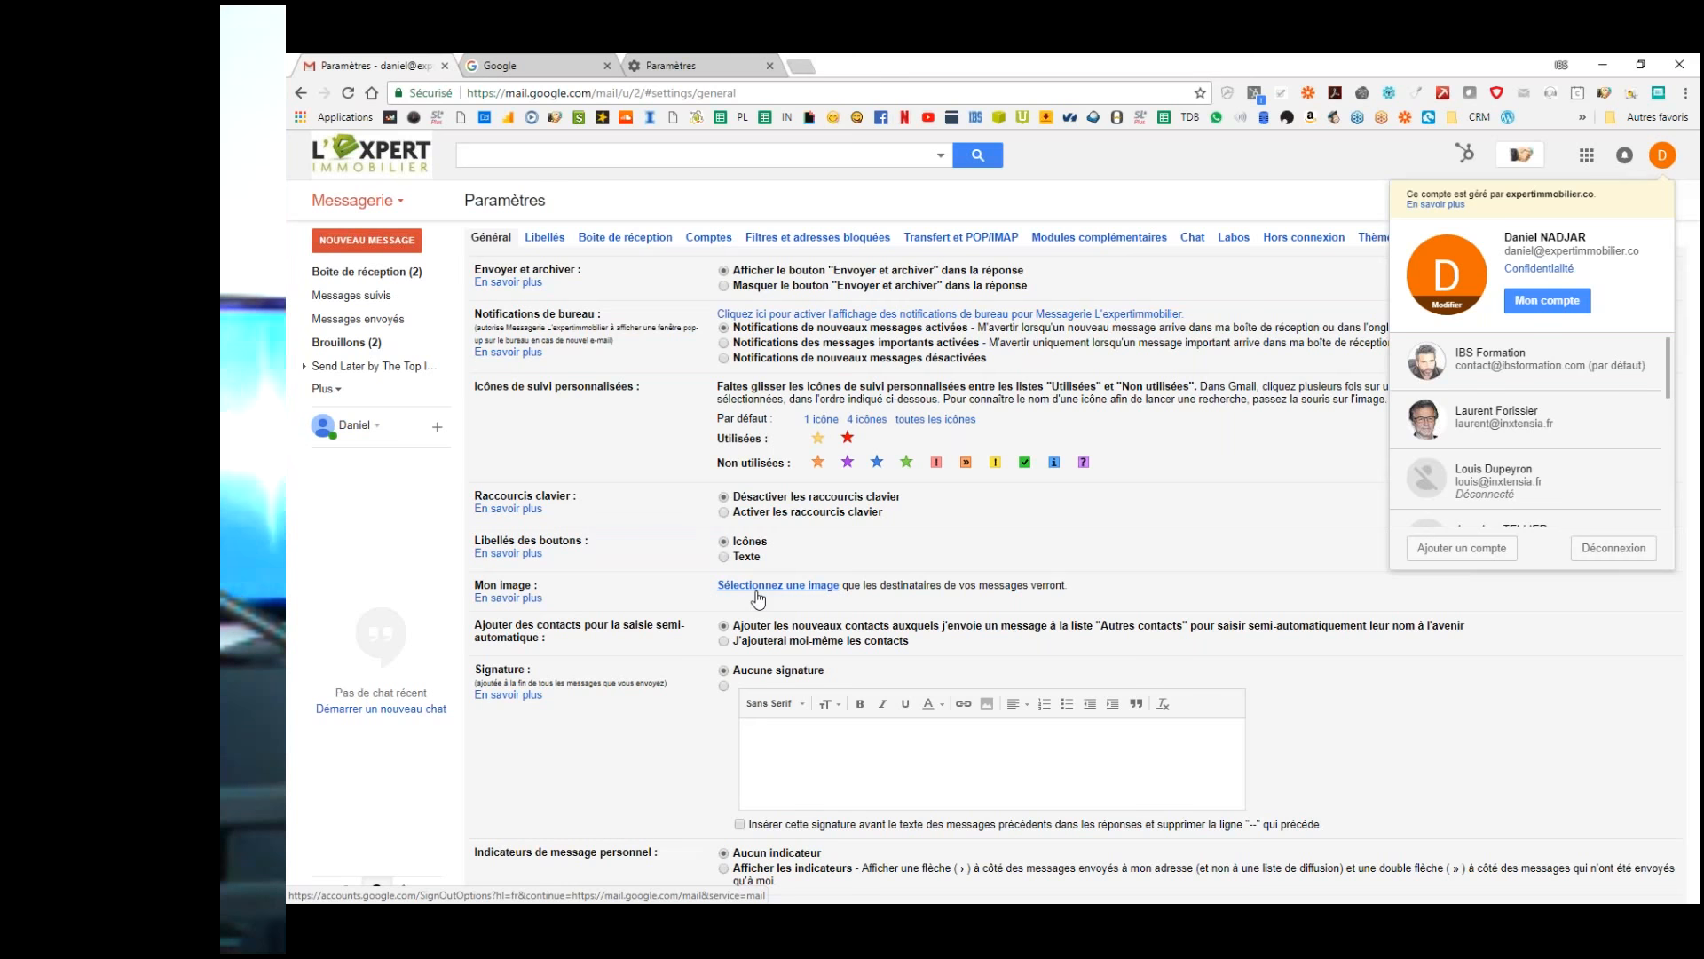
Step: Dismiss the account panel, returning to Général settings showing Aucune signature and auto-reply off
{"action": "left_click", "coordinate": [785, 587]}
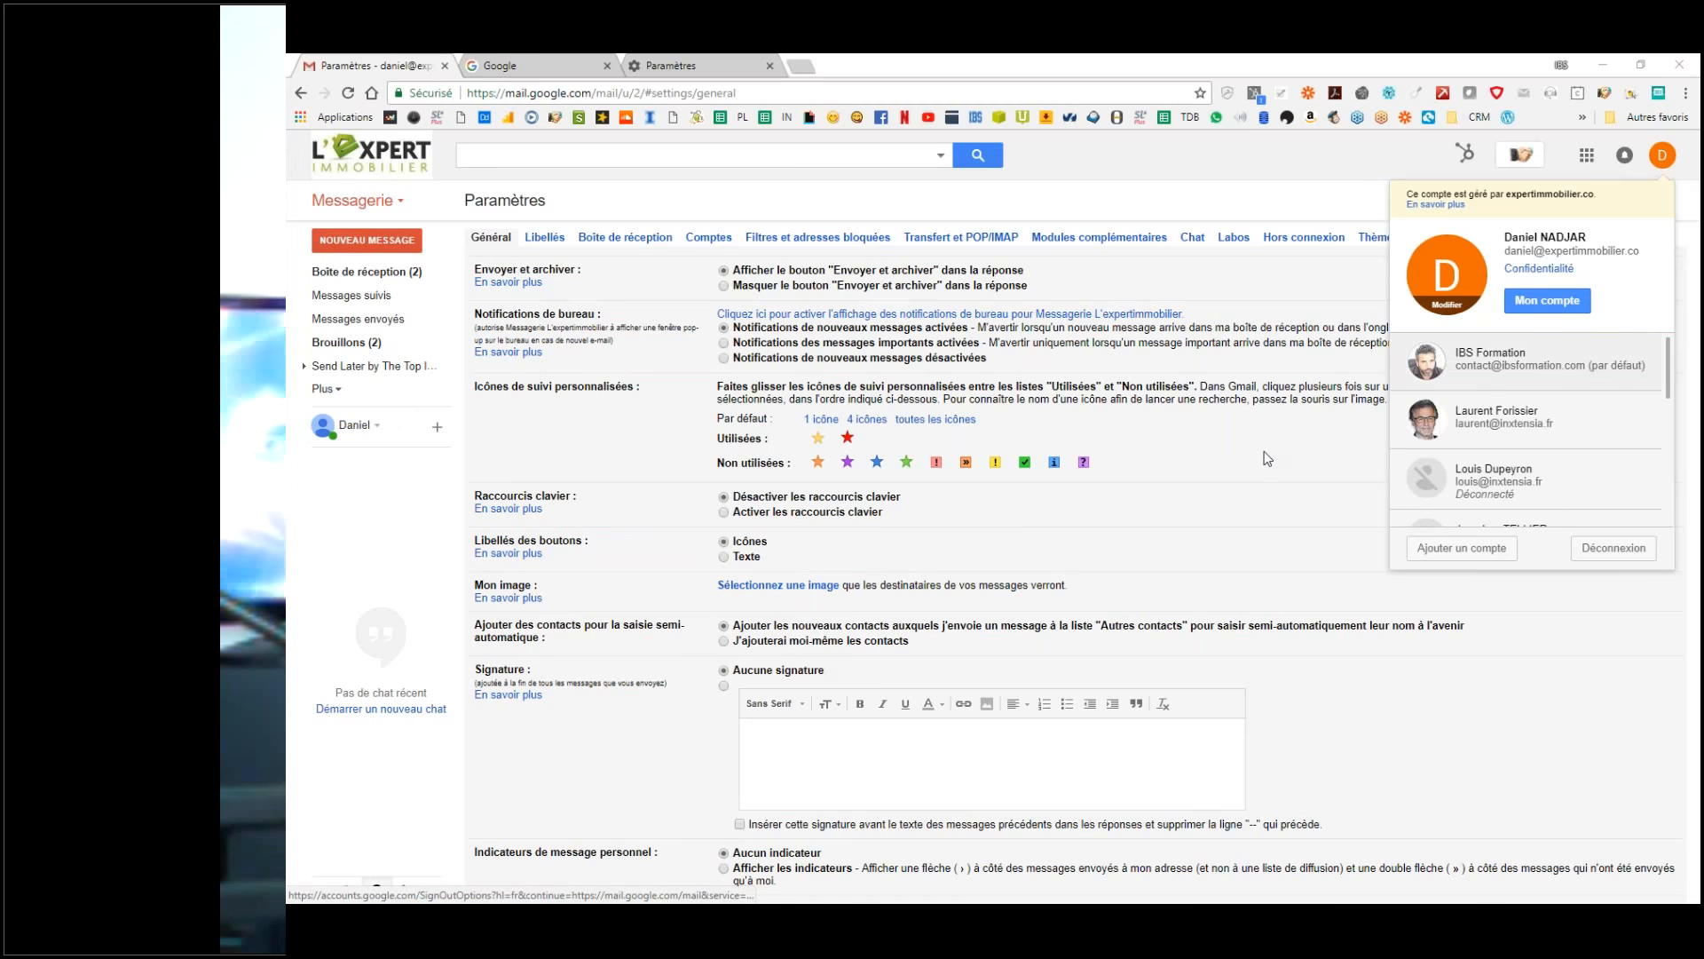
{"action": "scroll", "coordinate": [1268, 459], "scroll_direction": "down", "scroll_amount": 2}
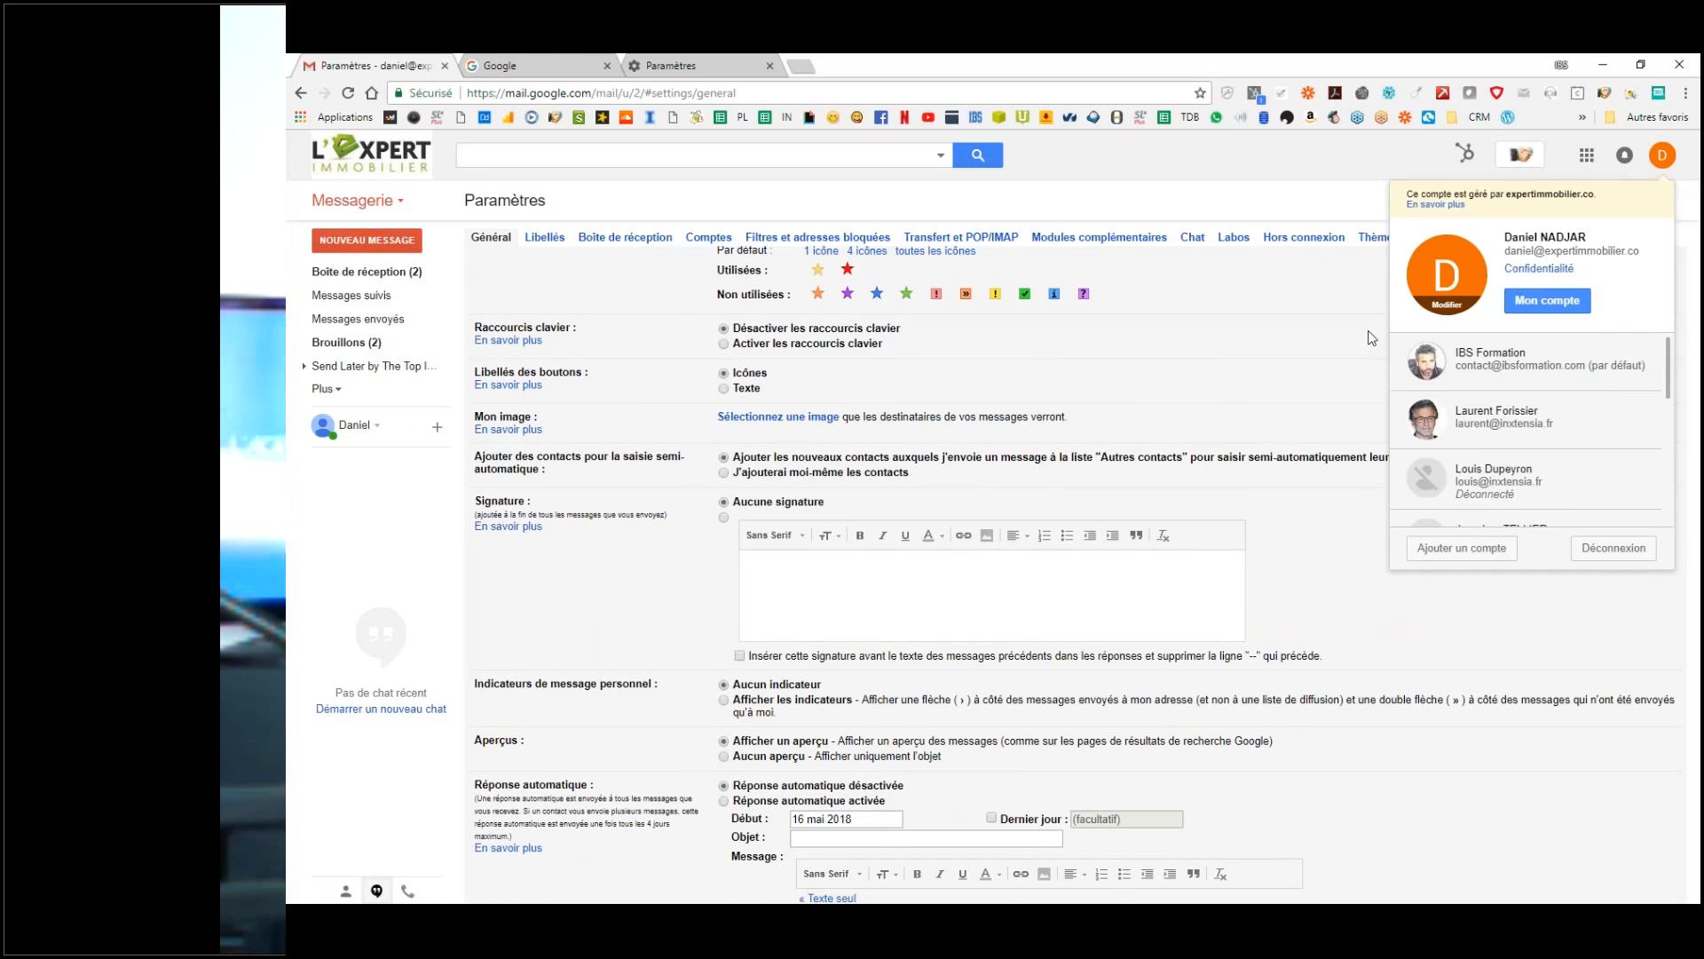
{"action": "left_click", "coordinate": [1195, 504]}
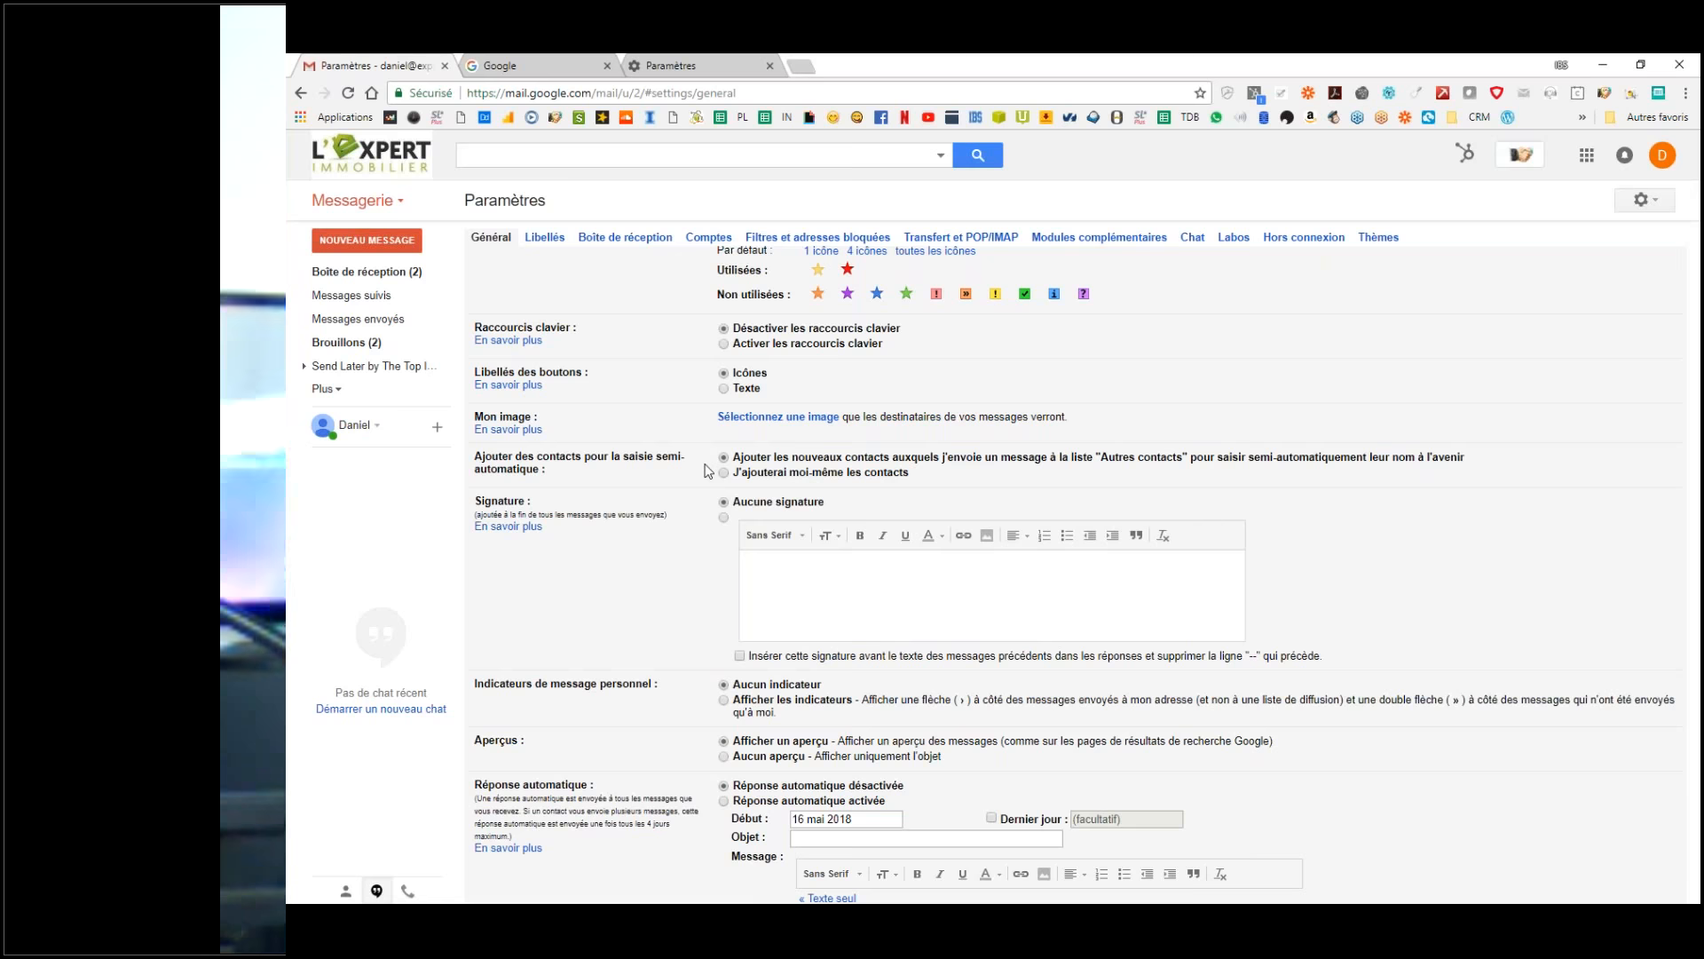
Step: Turn on the signature option and select Afficher les indicateurs for personal messages
{"action": "left_click", "coordinate": [819, 578]}
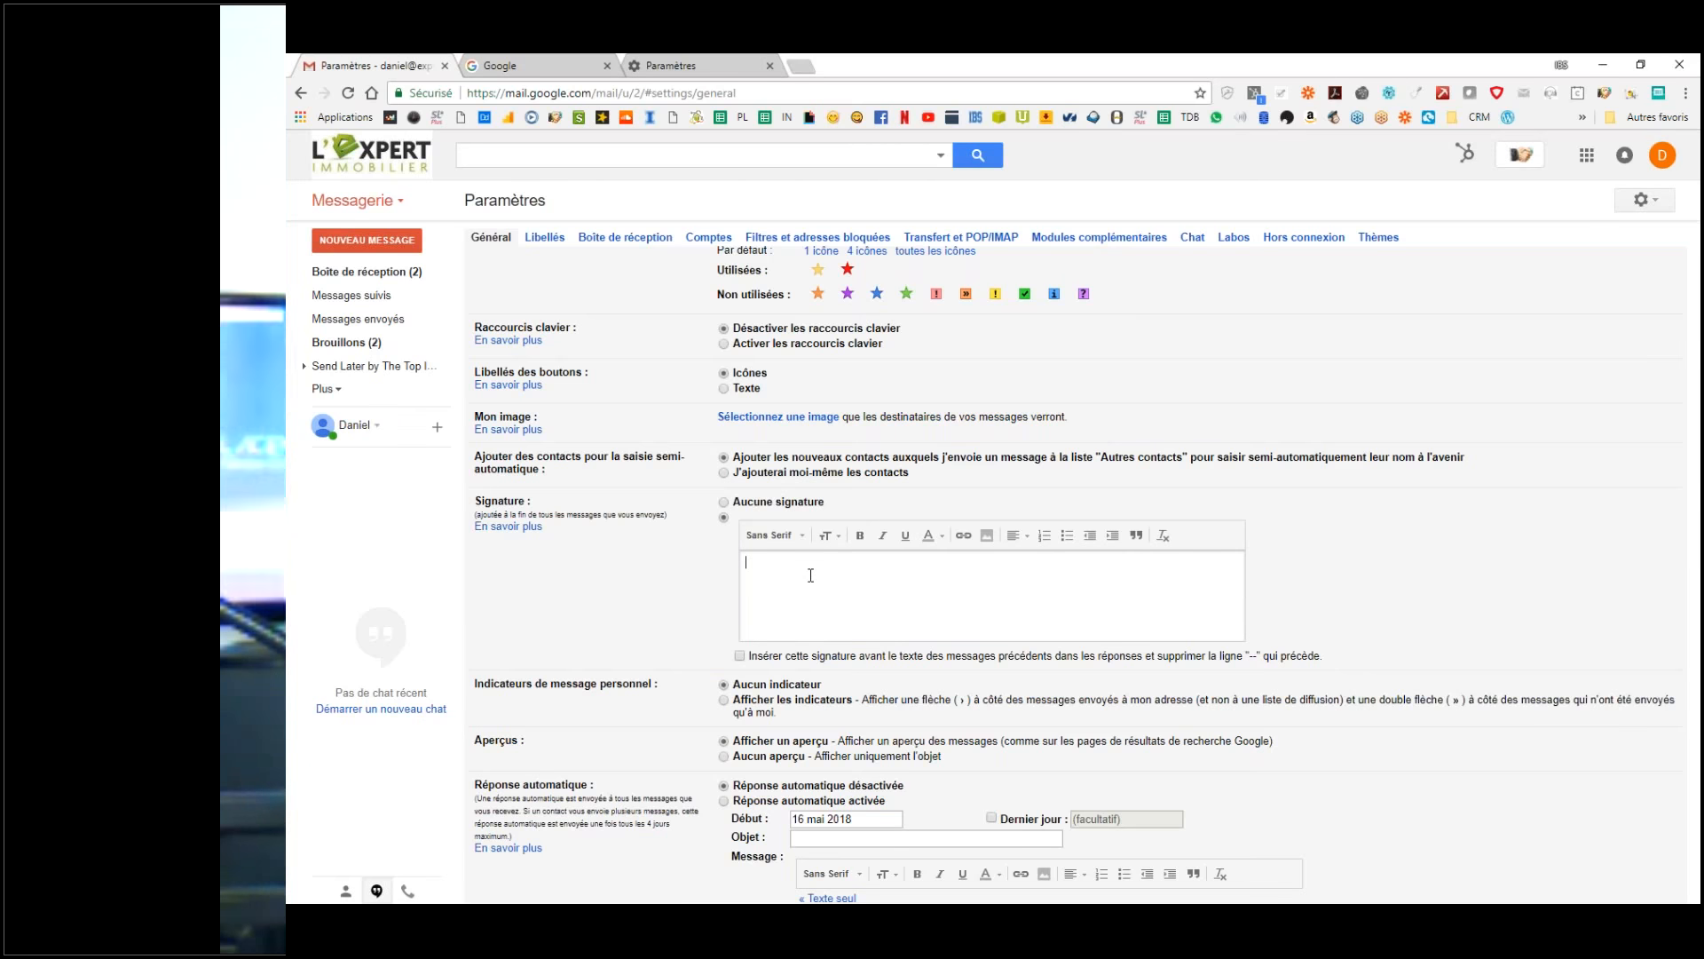
{"action": "scroll", "coordinate": [811, 575], "scroll_direction": "down", "scroll_amount": 2}
{"action": "scroll", "coordinate": [810, 575], "scroll_direction": "down", "scroll_amount": 3}
{"action": "scroll", "coordinate": [811, 576], "scroll_direction": "up", "scroll_amount": 4}
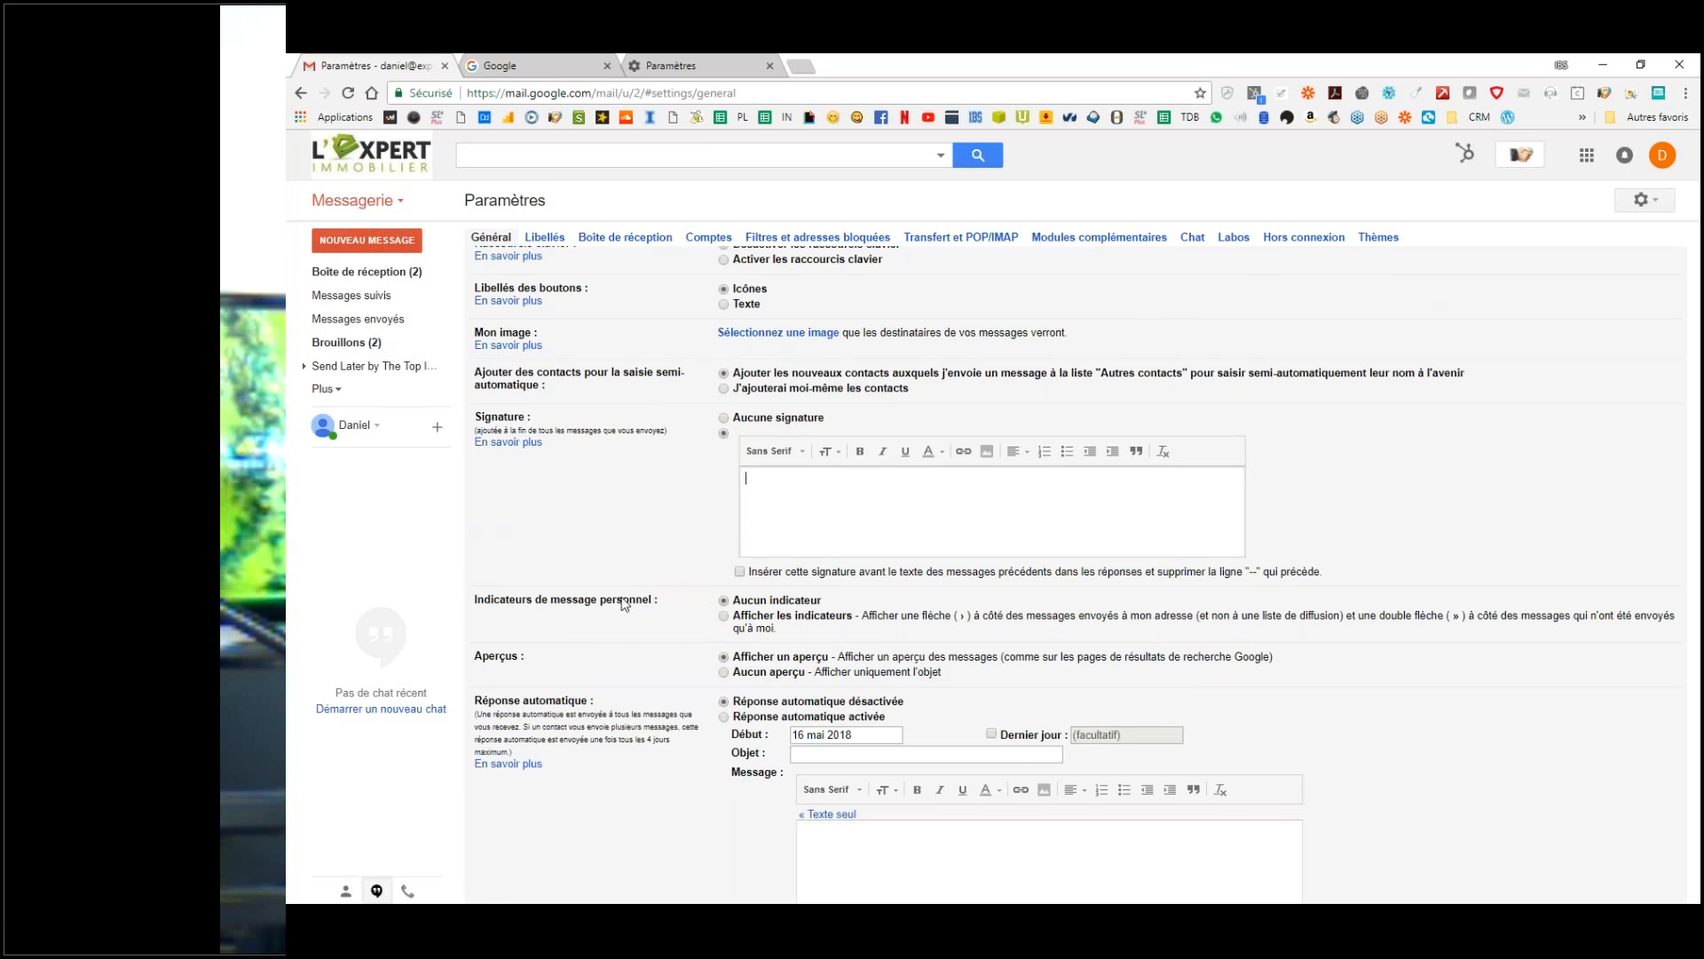
{"action": "left_click_drag", "start_coordinate": [512, 600], "coordinate": [672, 607]}
{"action": "left_click", "coordinate": [672, 611]}
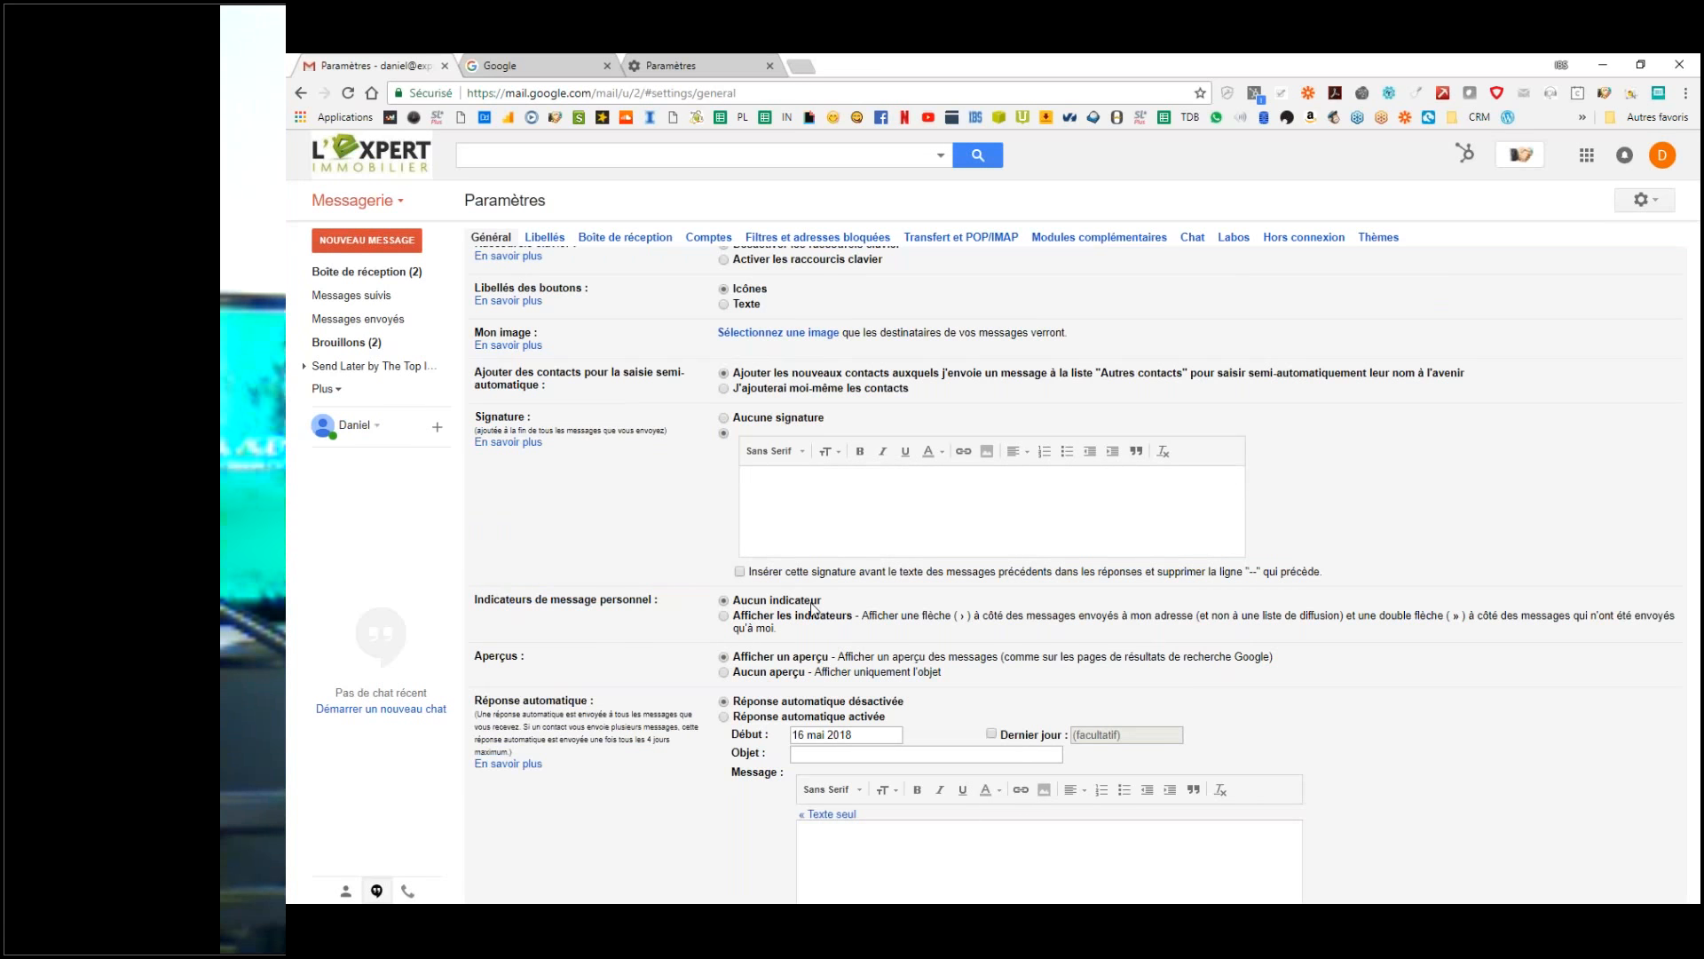
{"action": "left_click", "coordinate": [724, 616]}
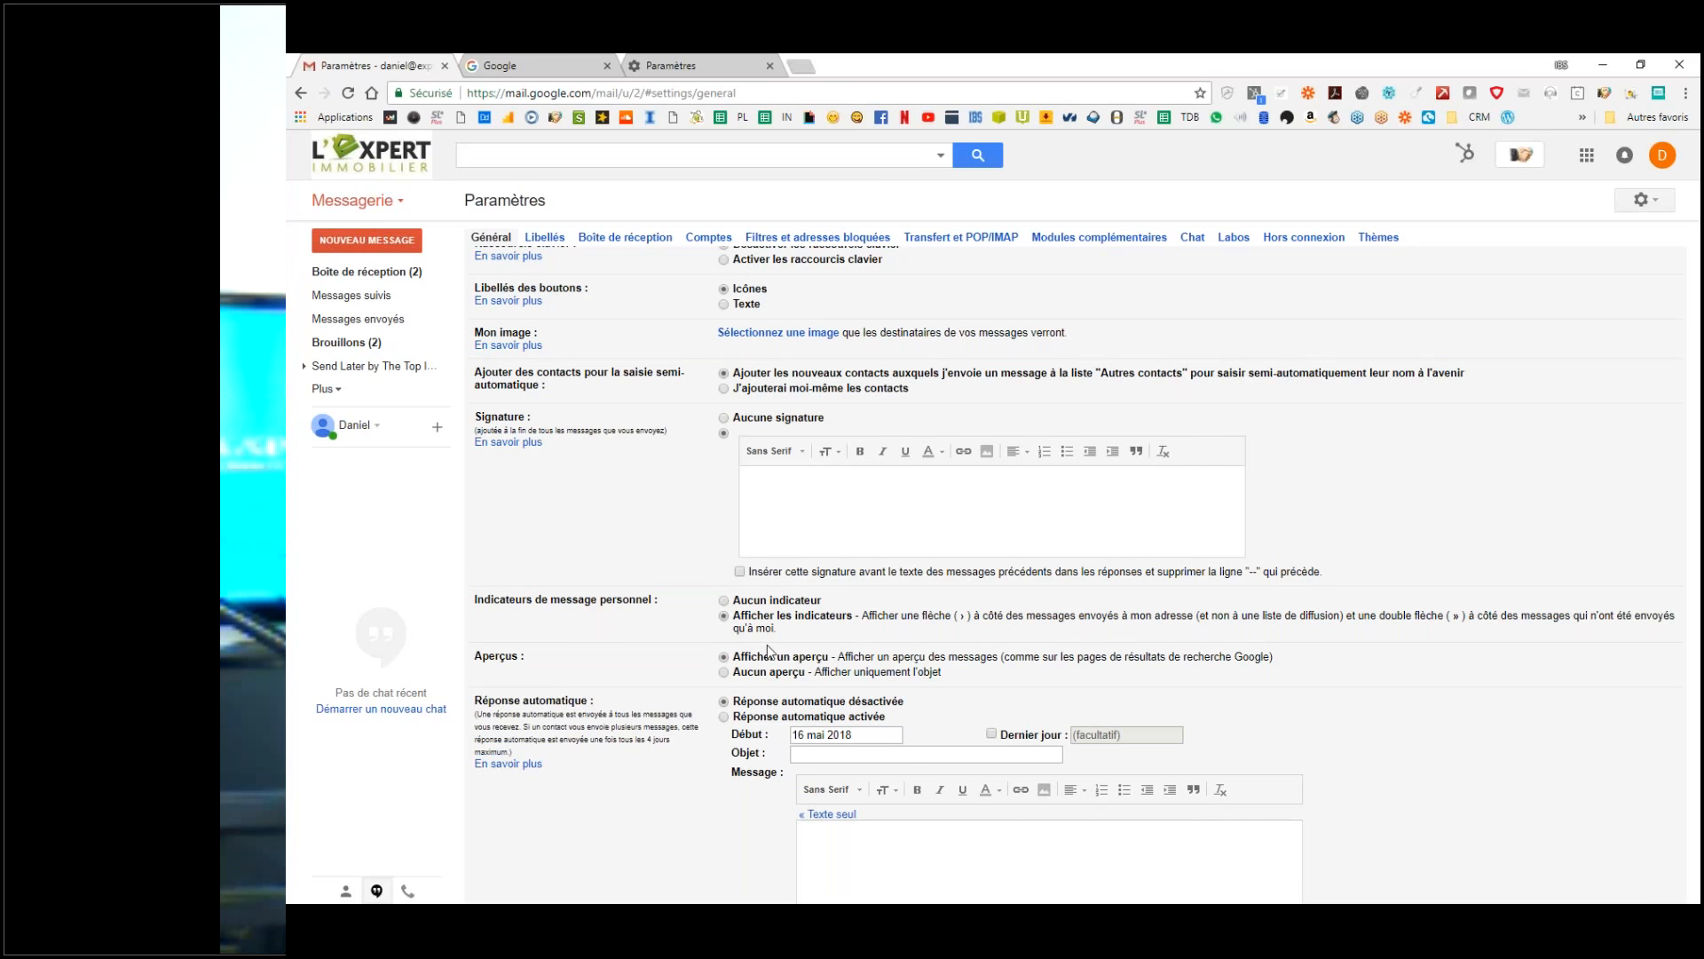
Step: Set message previews to Aucun aperçu and save the Général settings changes
{"action": "scroll", "coordinate": [769, 651], "scroll_direction": "down", "scroll_amount": 3}
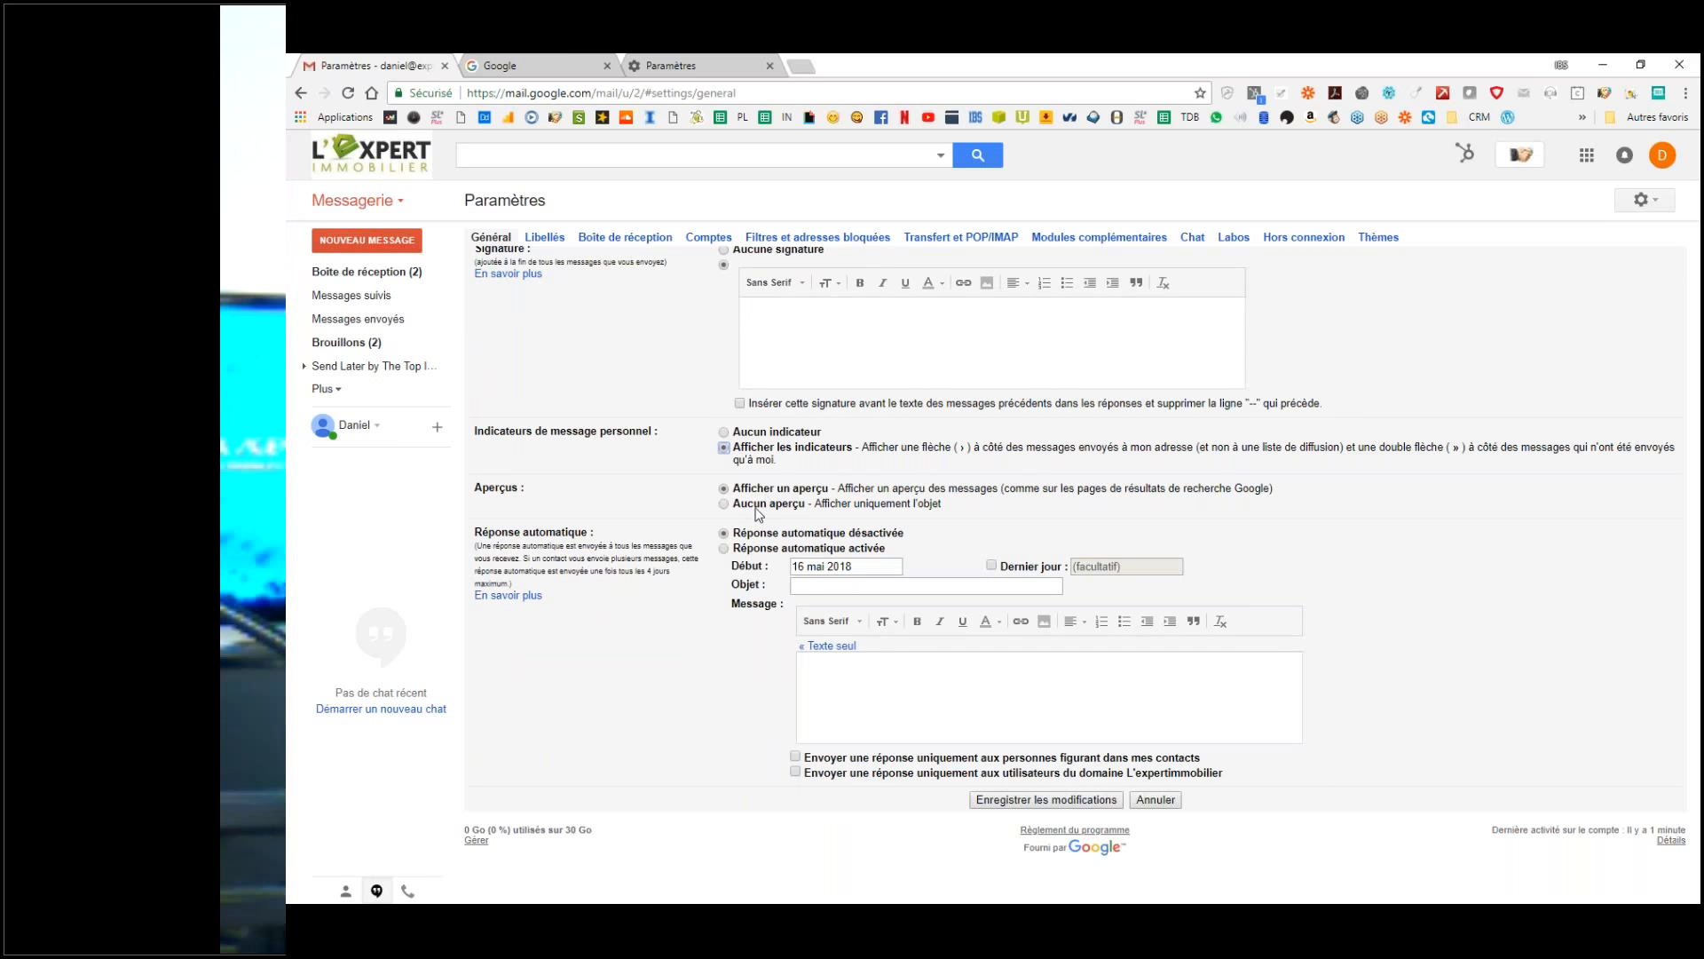
{"action": "left_click", "coordinate": [725, 505]}
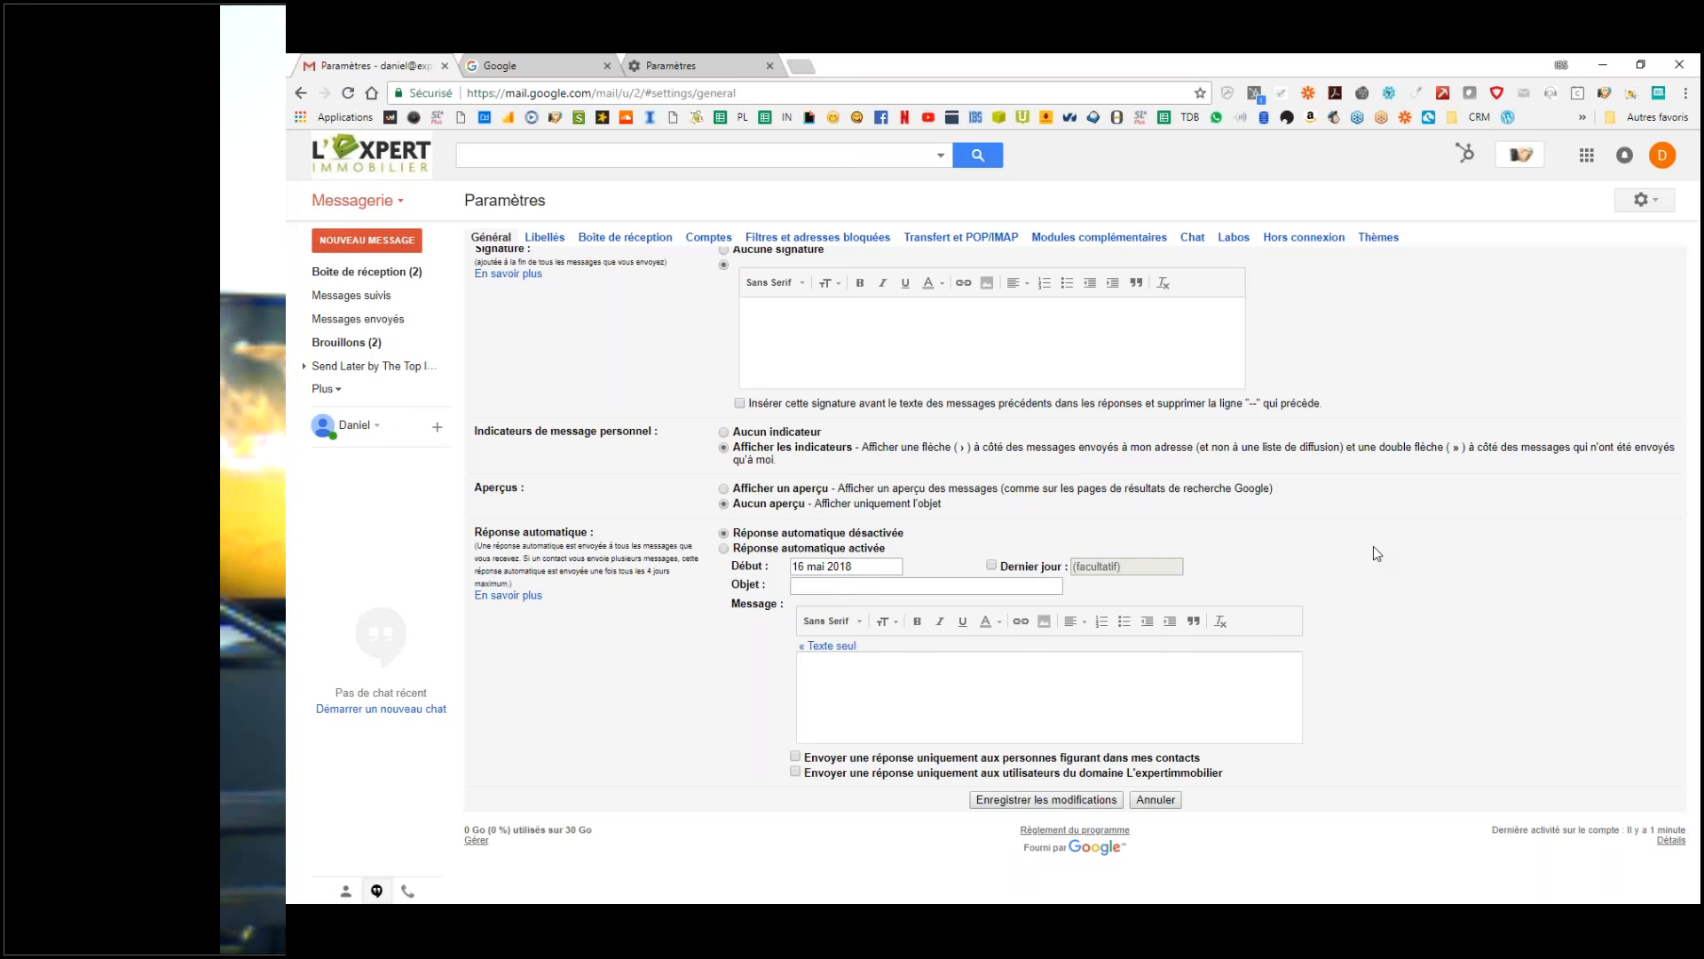
{"action": "left_click", "coordinate": [937, 688]}
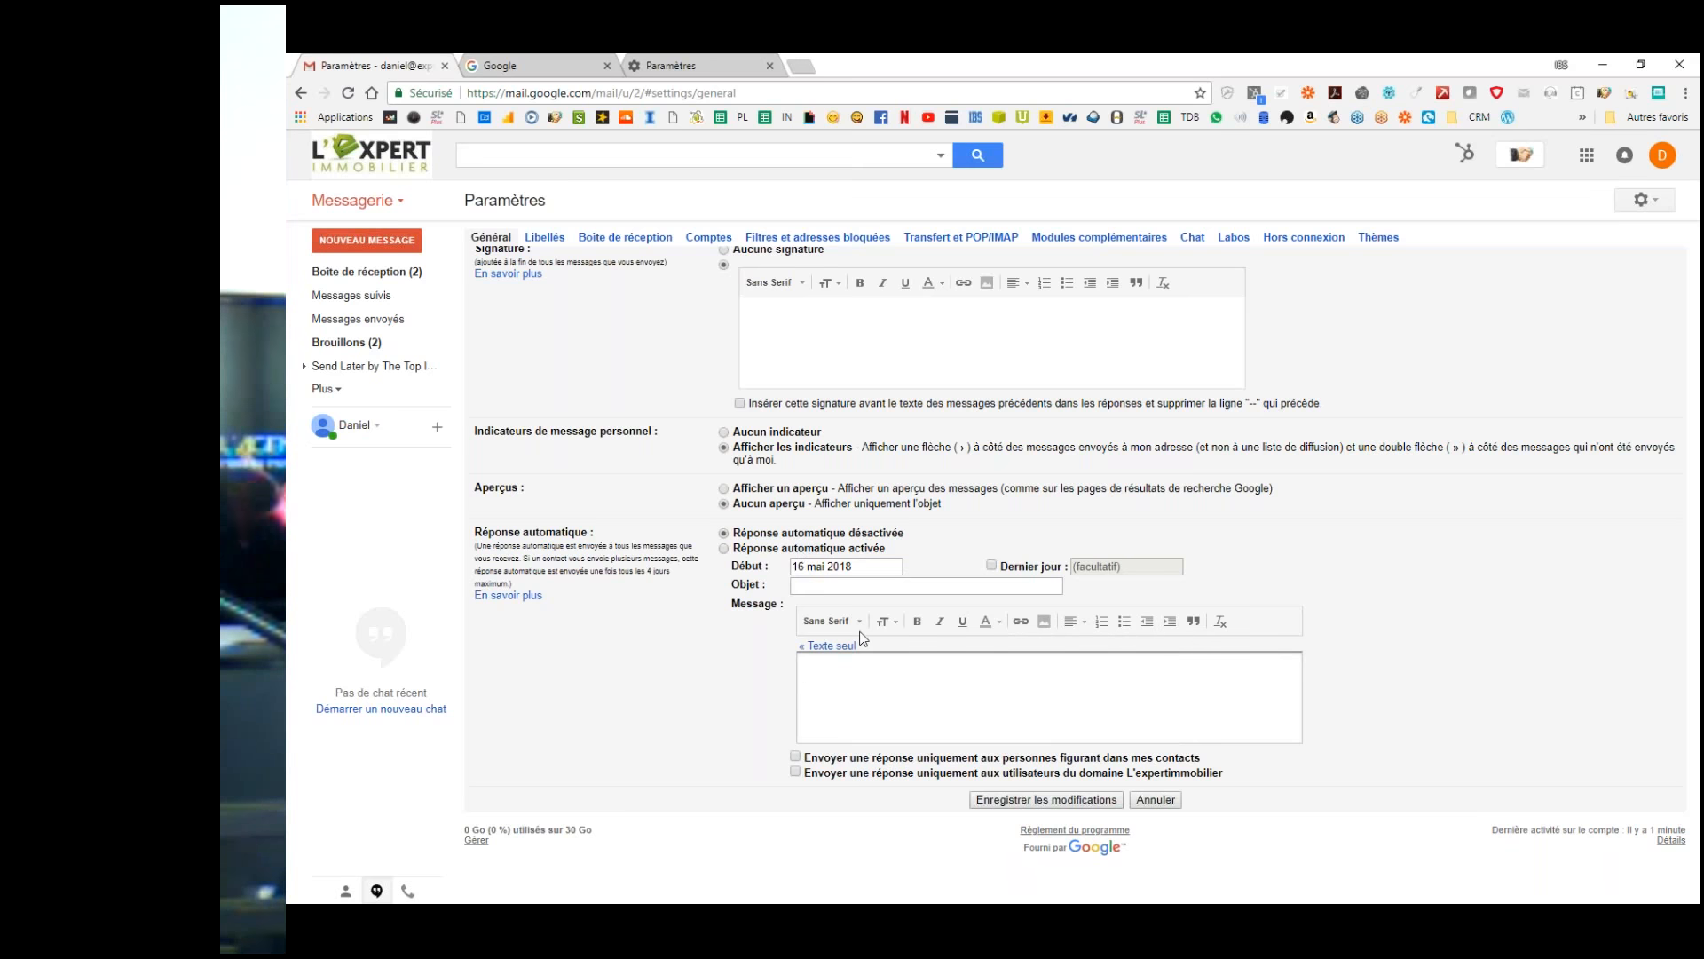
{"action": "left_click", "coordinate": [1031, 800]}
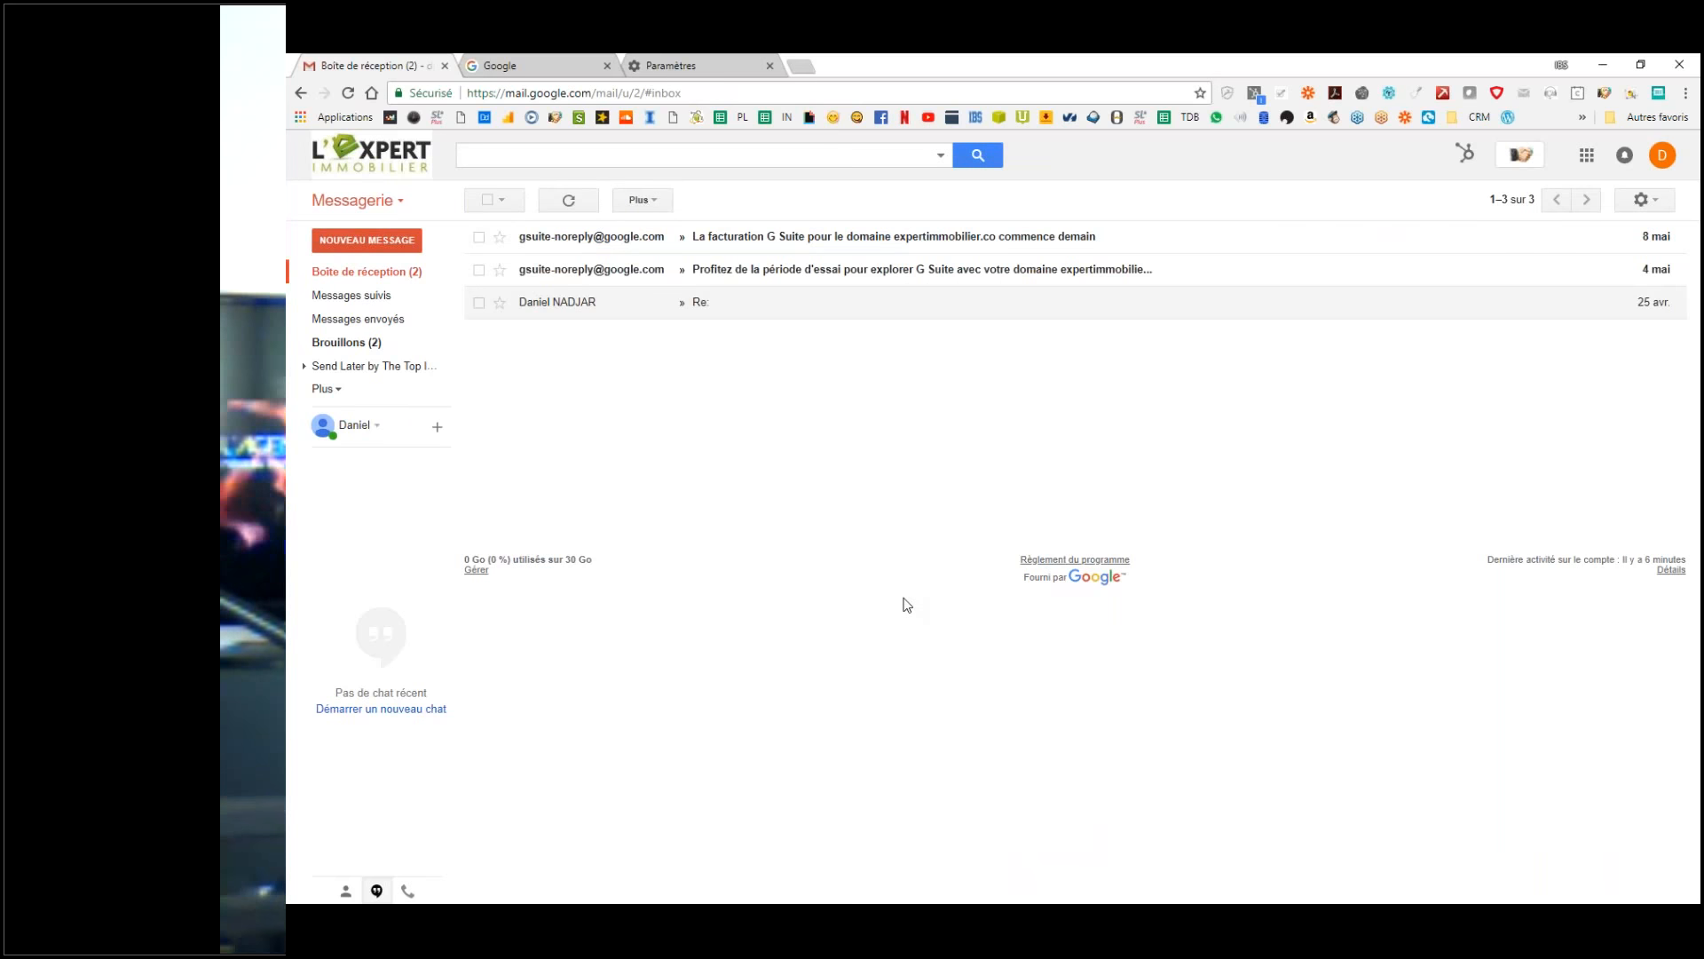
{"action": "left_click", "coordinate": [1646, 200]}
Step: In the Boîte de réception settings, set the inbox type to Non lus d'abord
{"action": "left_click", "coordinate": [1435, 365]}
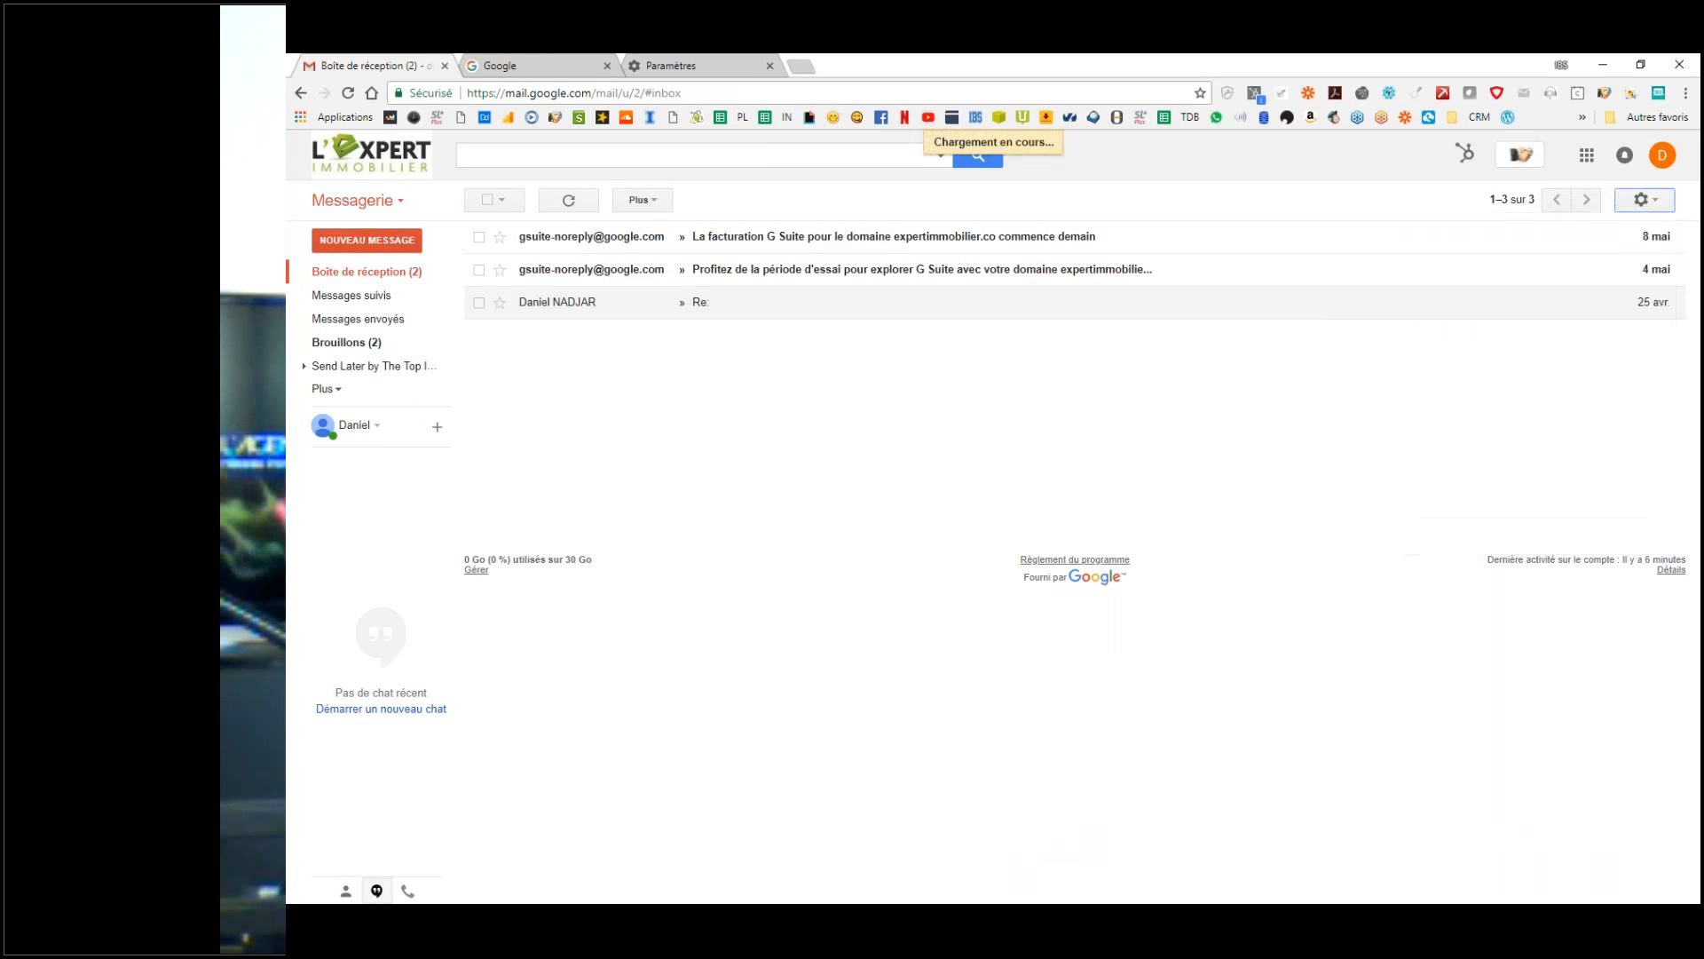
{"action": "scroll", "coordinate": [976, 612], "scroll_direction": "down", "scroll_amount": 10}
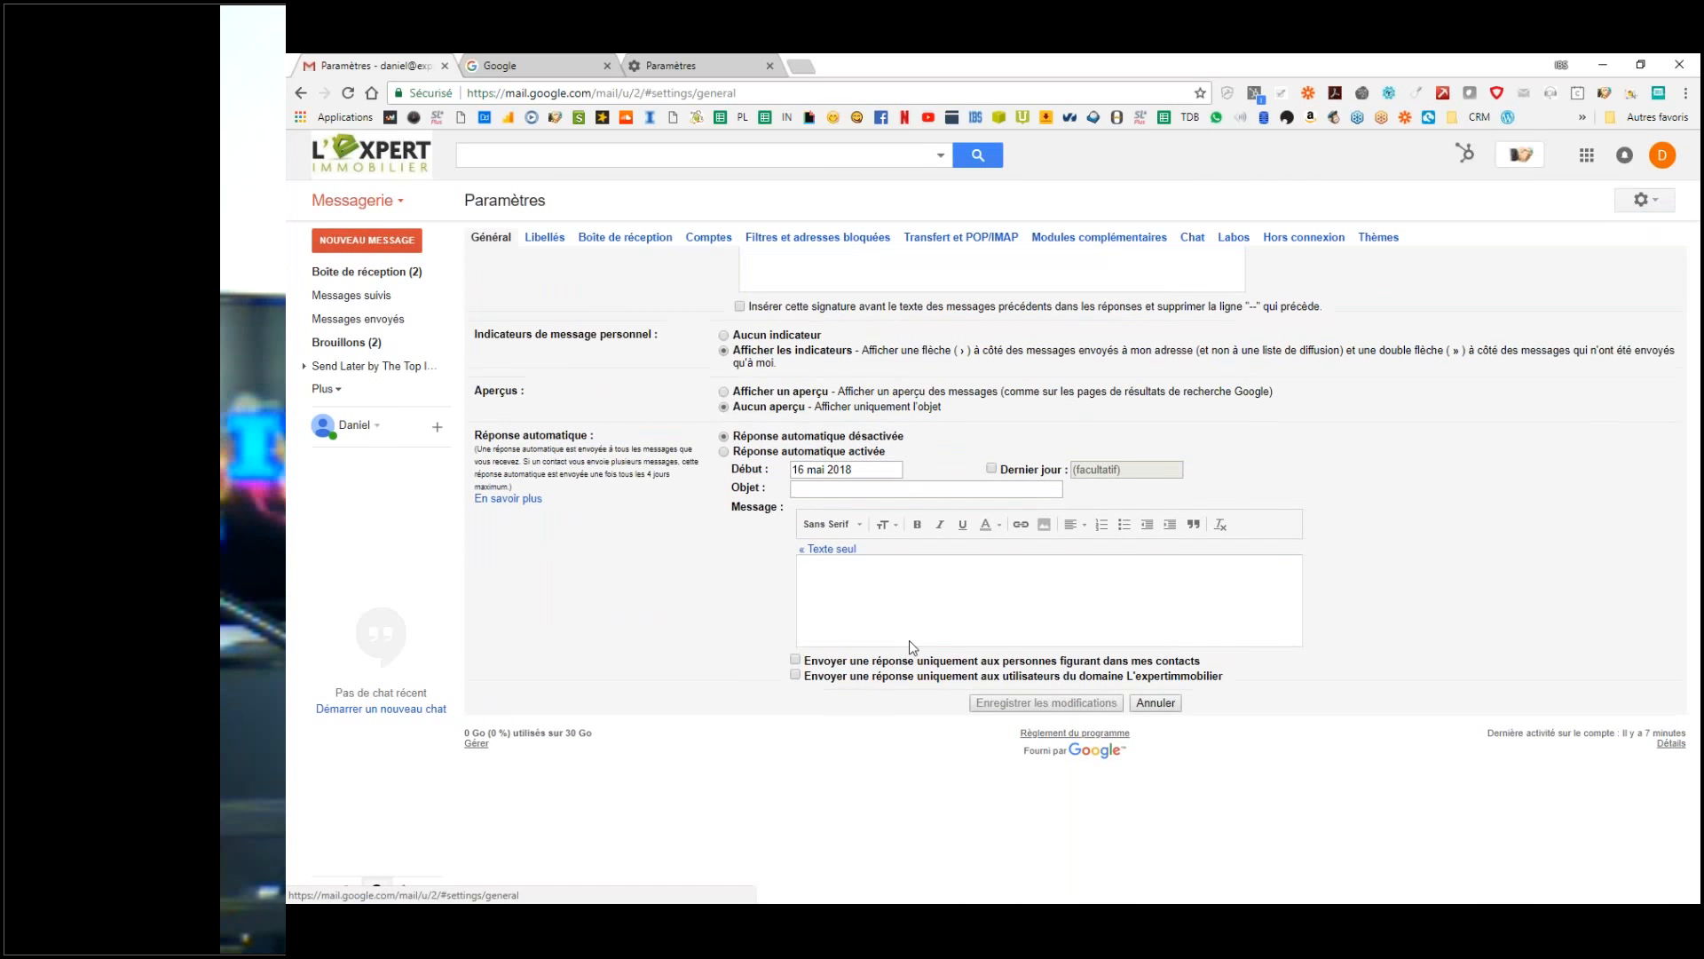
{"action": "left_click", "coordinate": [487, 238]}
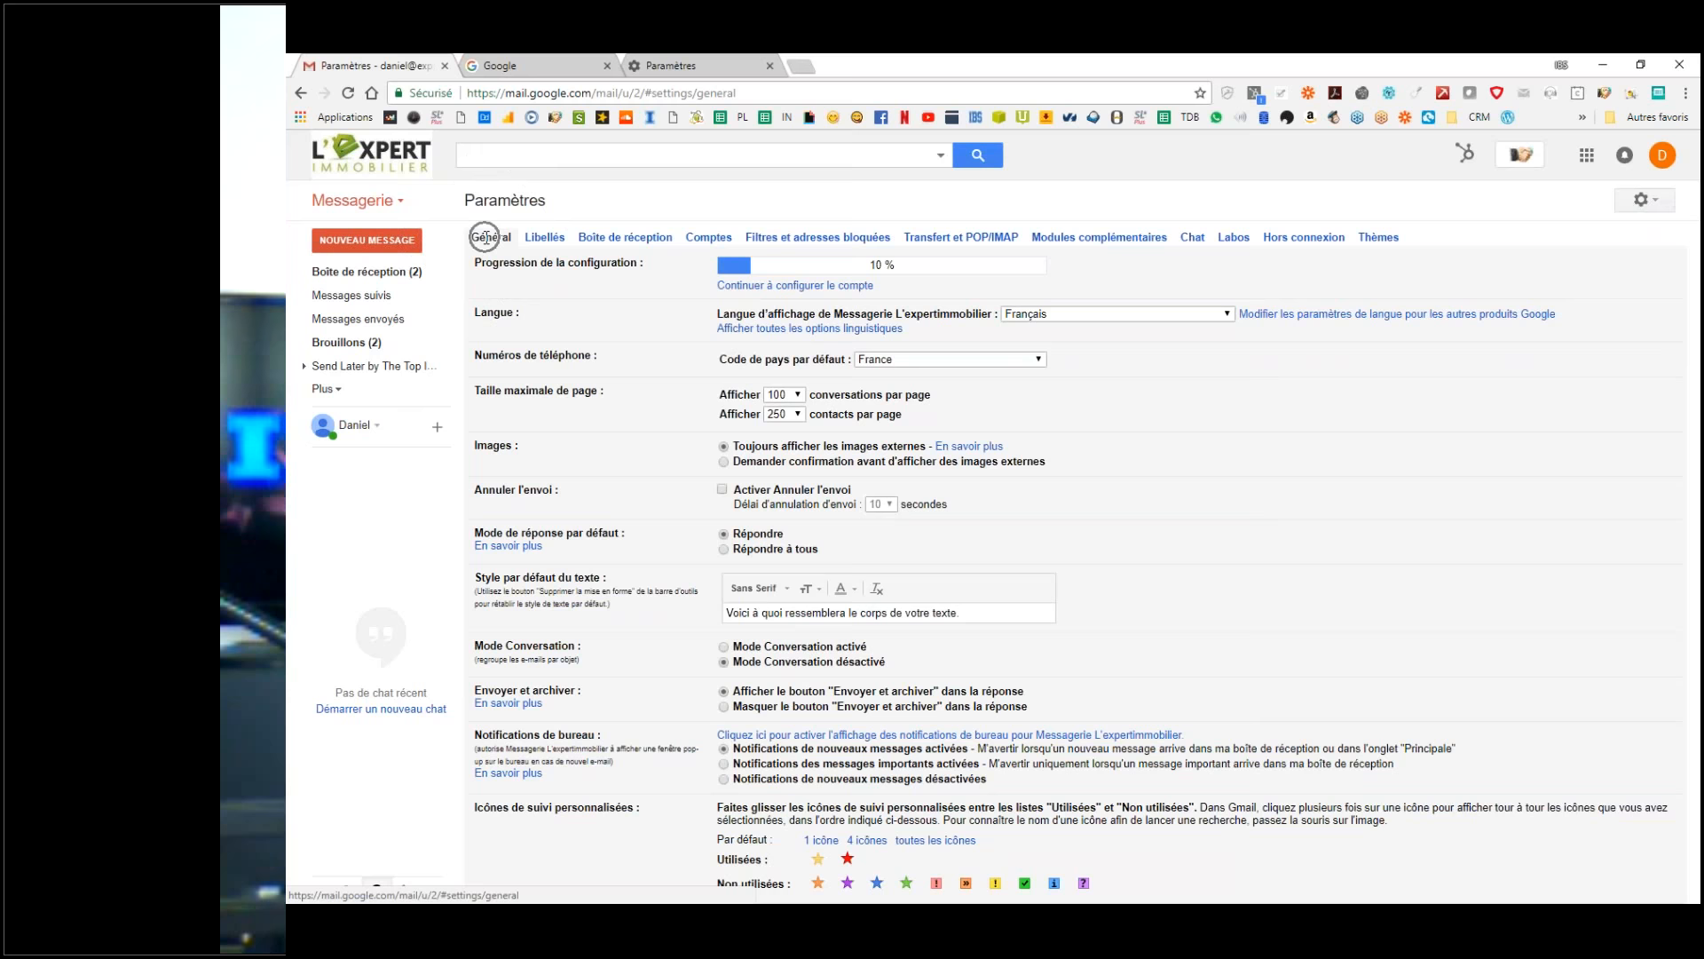
{"action": "left_click", "coordinate": [624, 245]}
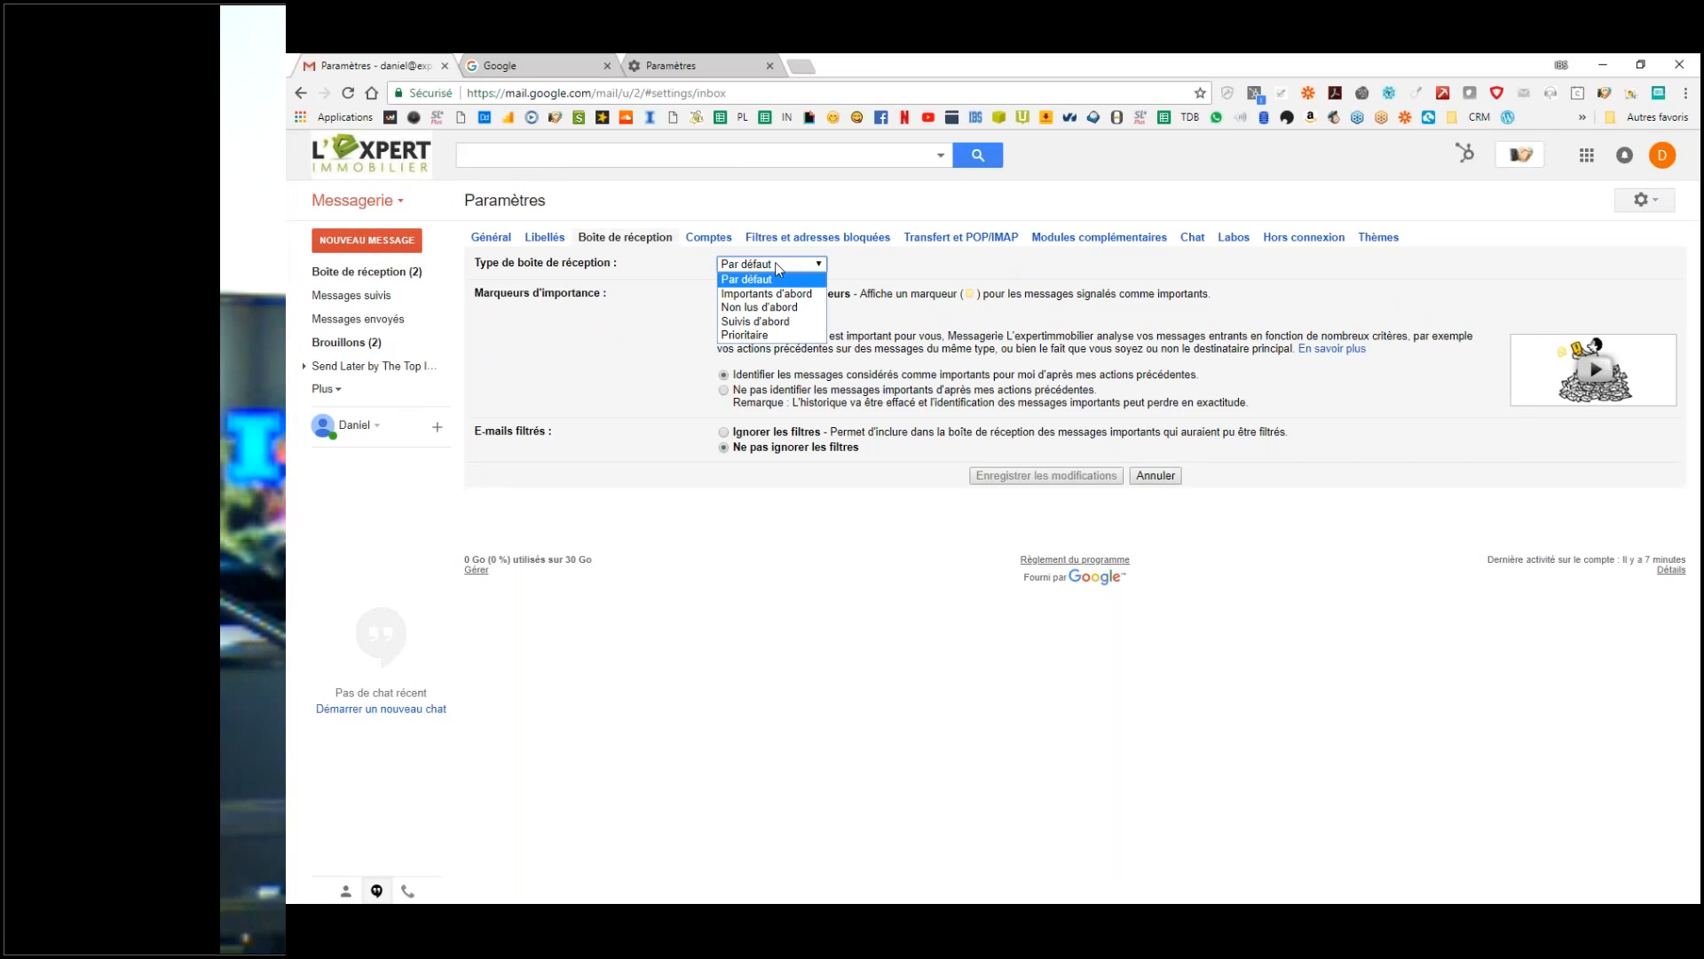
{"action": "left_click", "coordinate": [765, 308]}
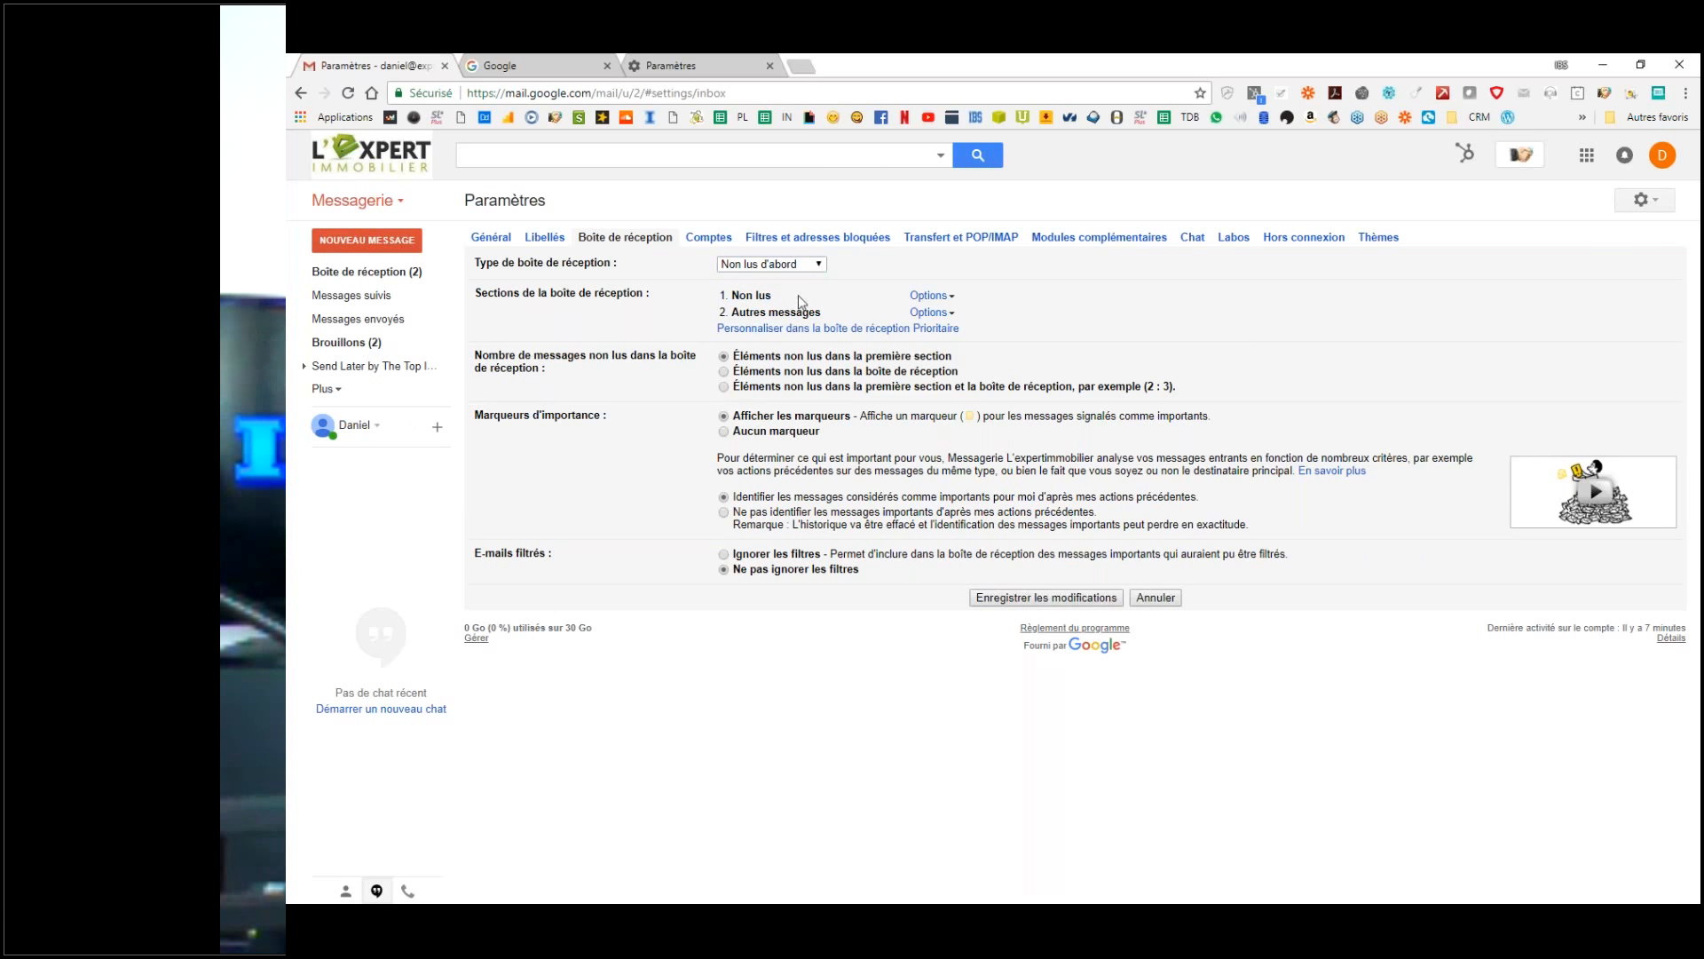
Step: Show 50 éléments in both the Non lus and Autres messages sections, then choose Priority Inbox
{"action": "left_click", "coordinate": [931, 295]}
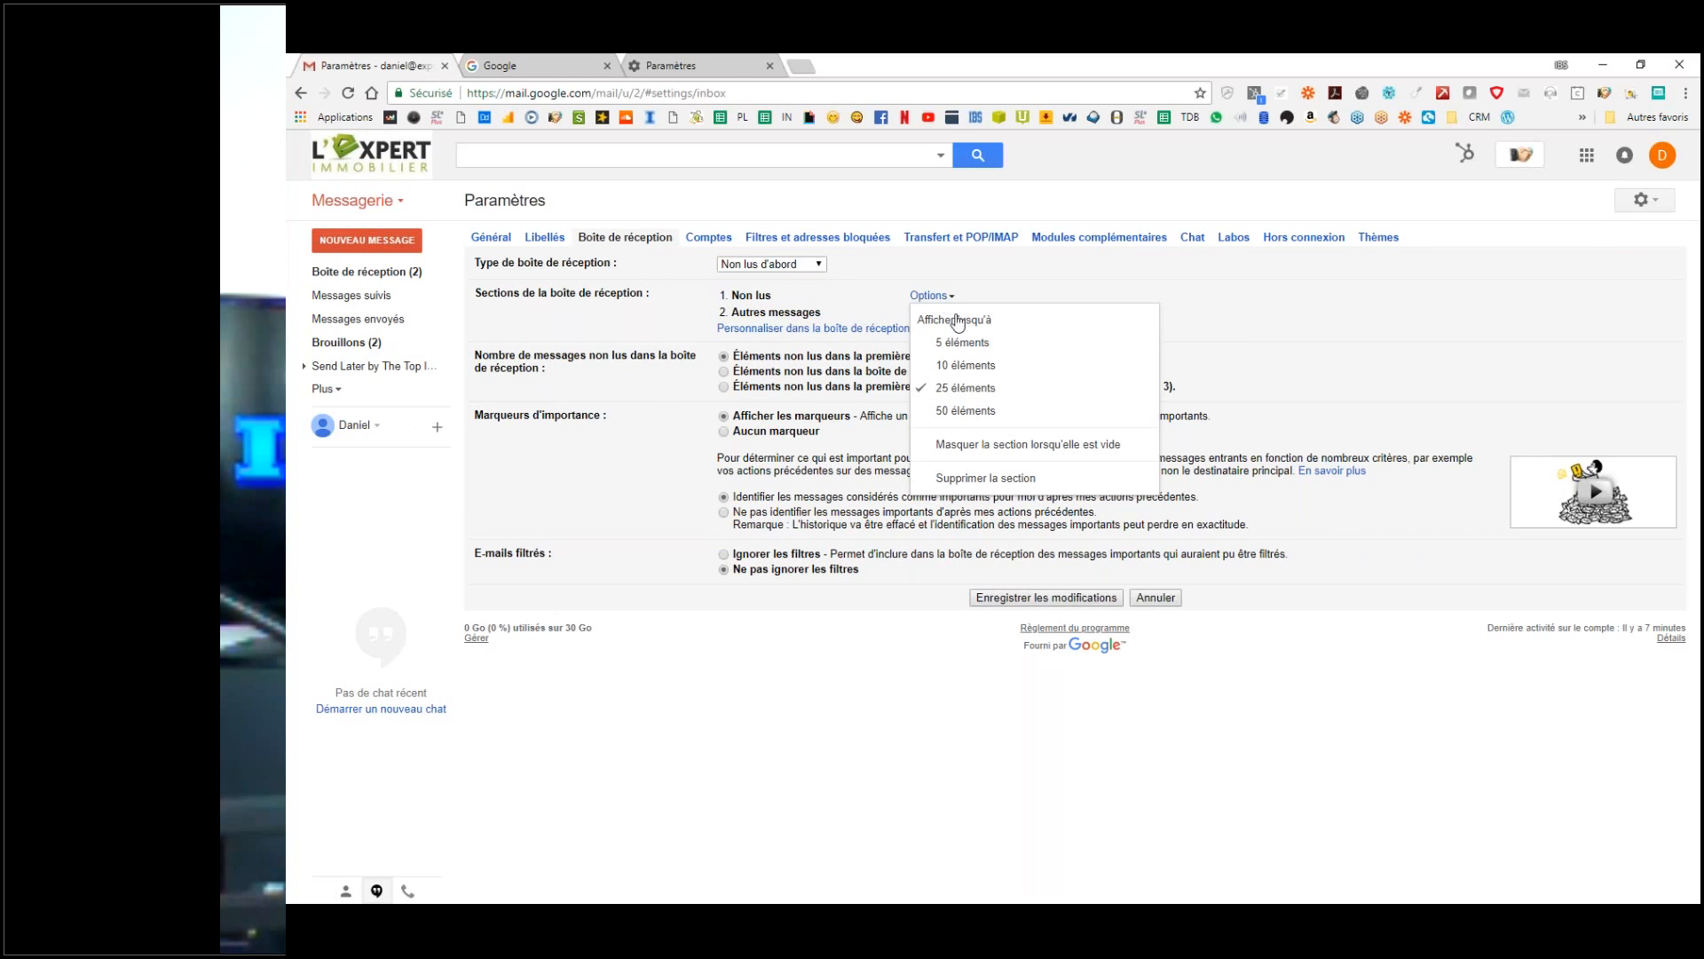
{"action": "left_click", "coordinate": [964, 414]}
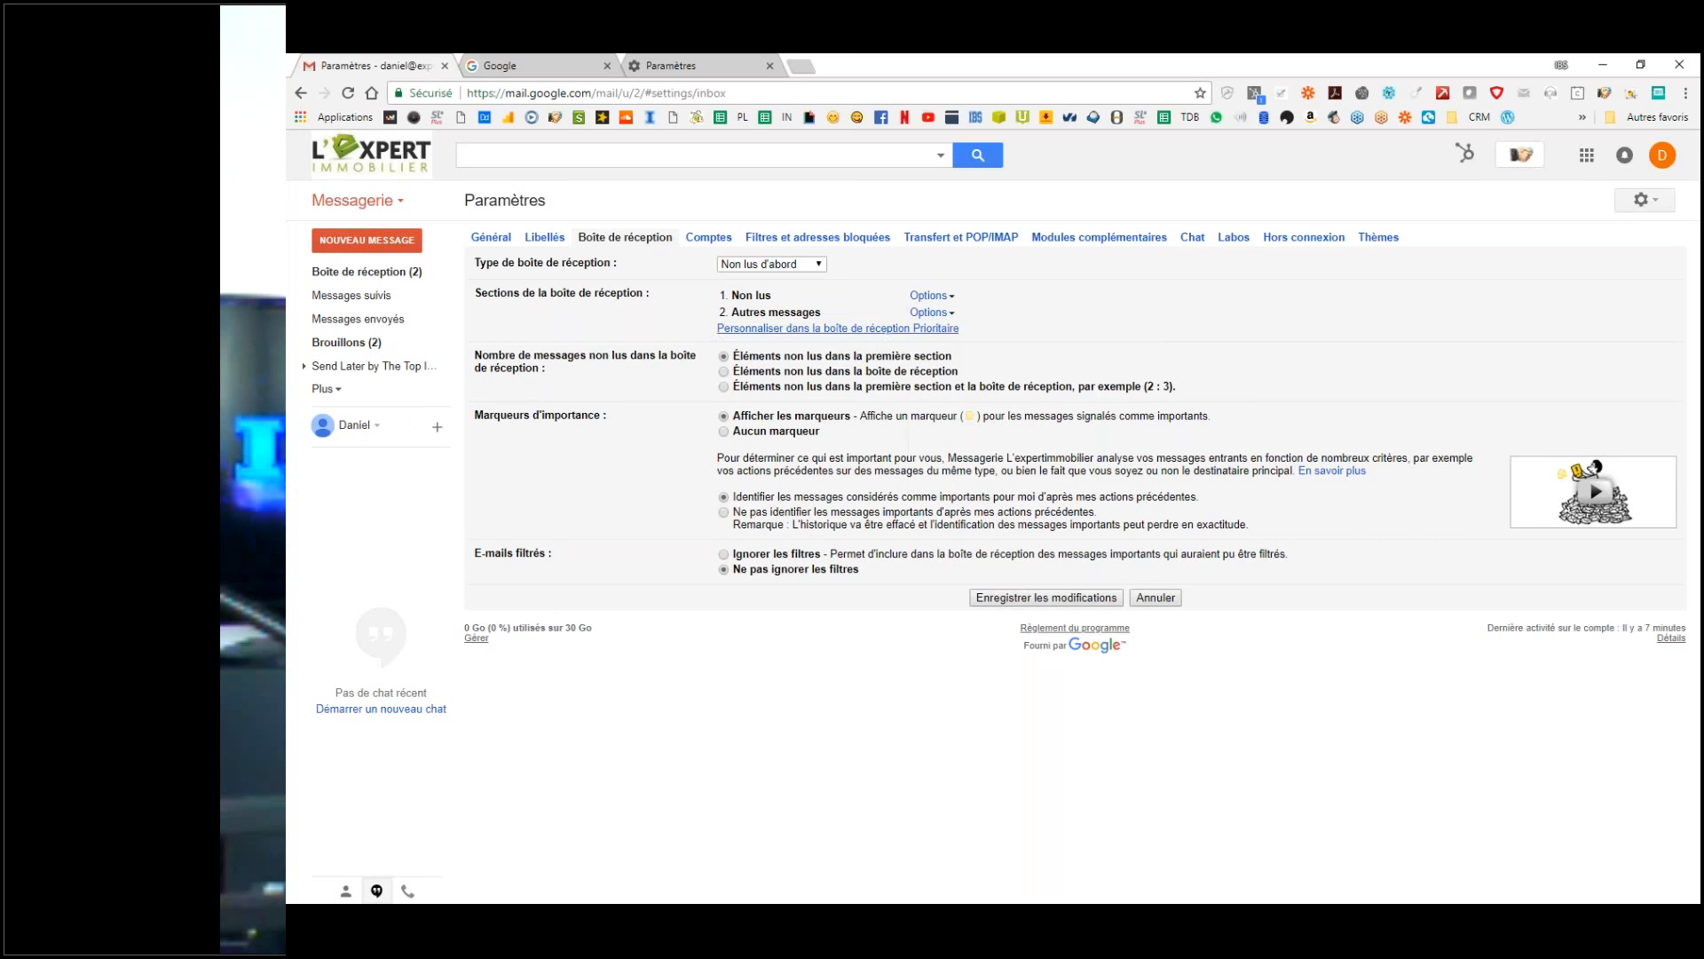
{"action": "left_click", "coordinate": [931, 313]}
{"action": "left_click", "coordinate": [830, 320]}
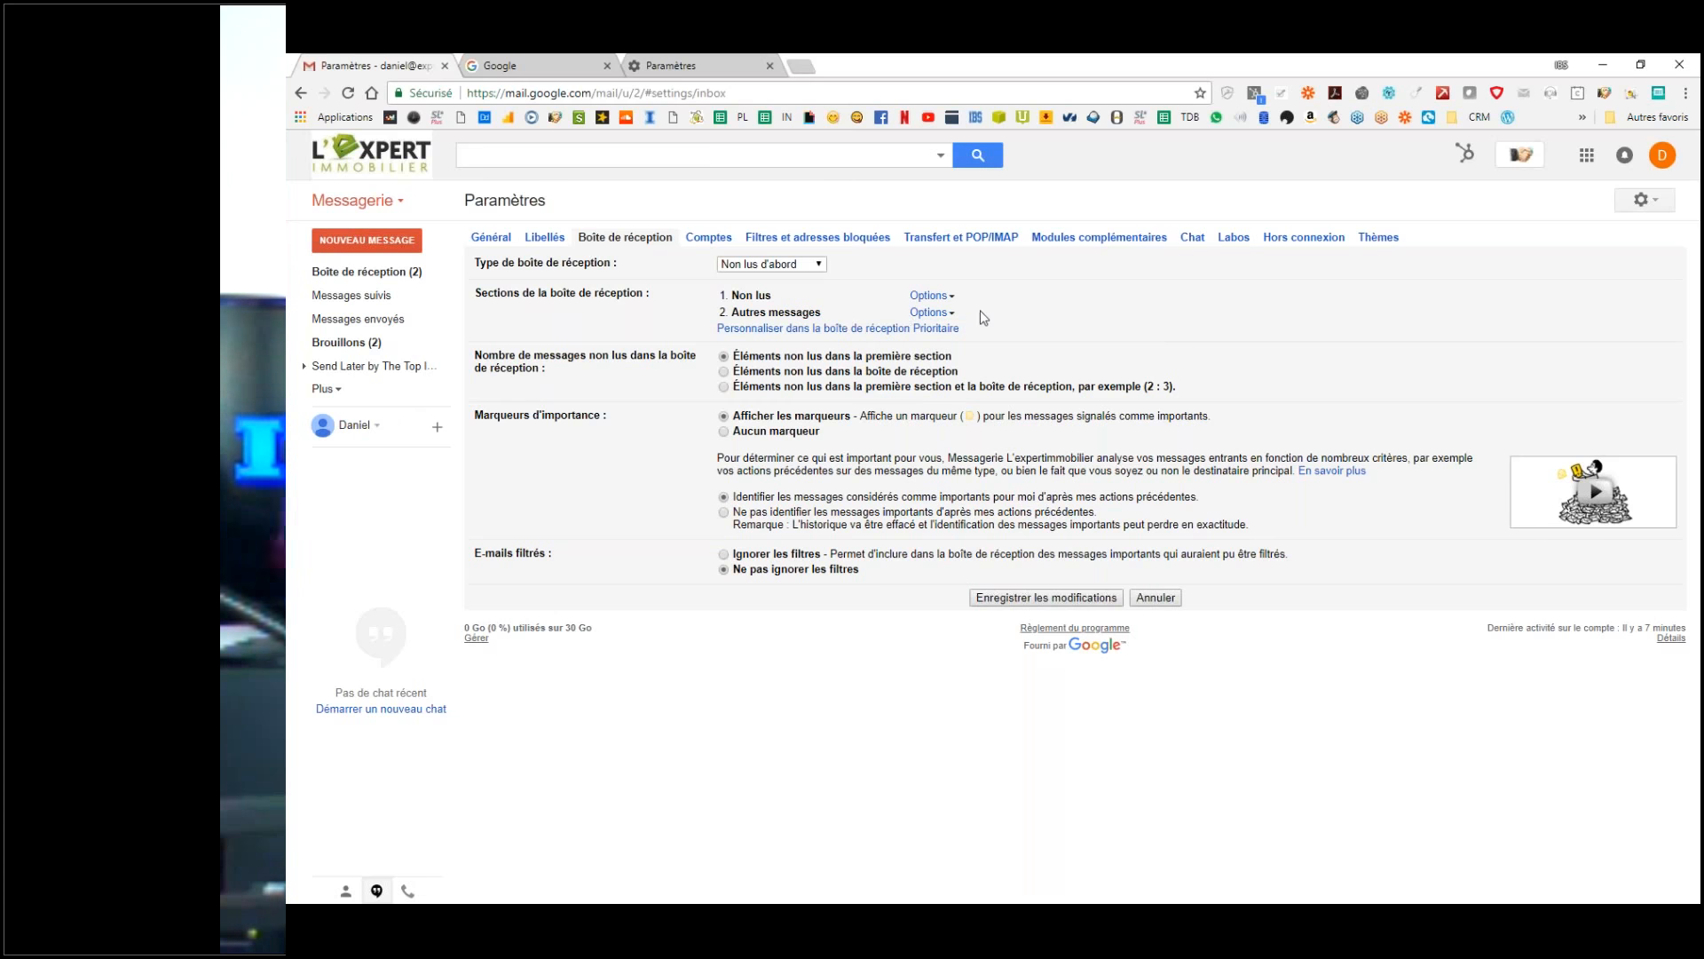
{"action": "left_click", "coordinate": [936, 314]}
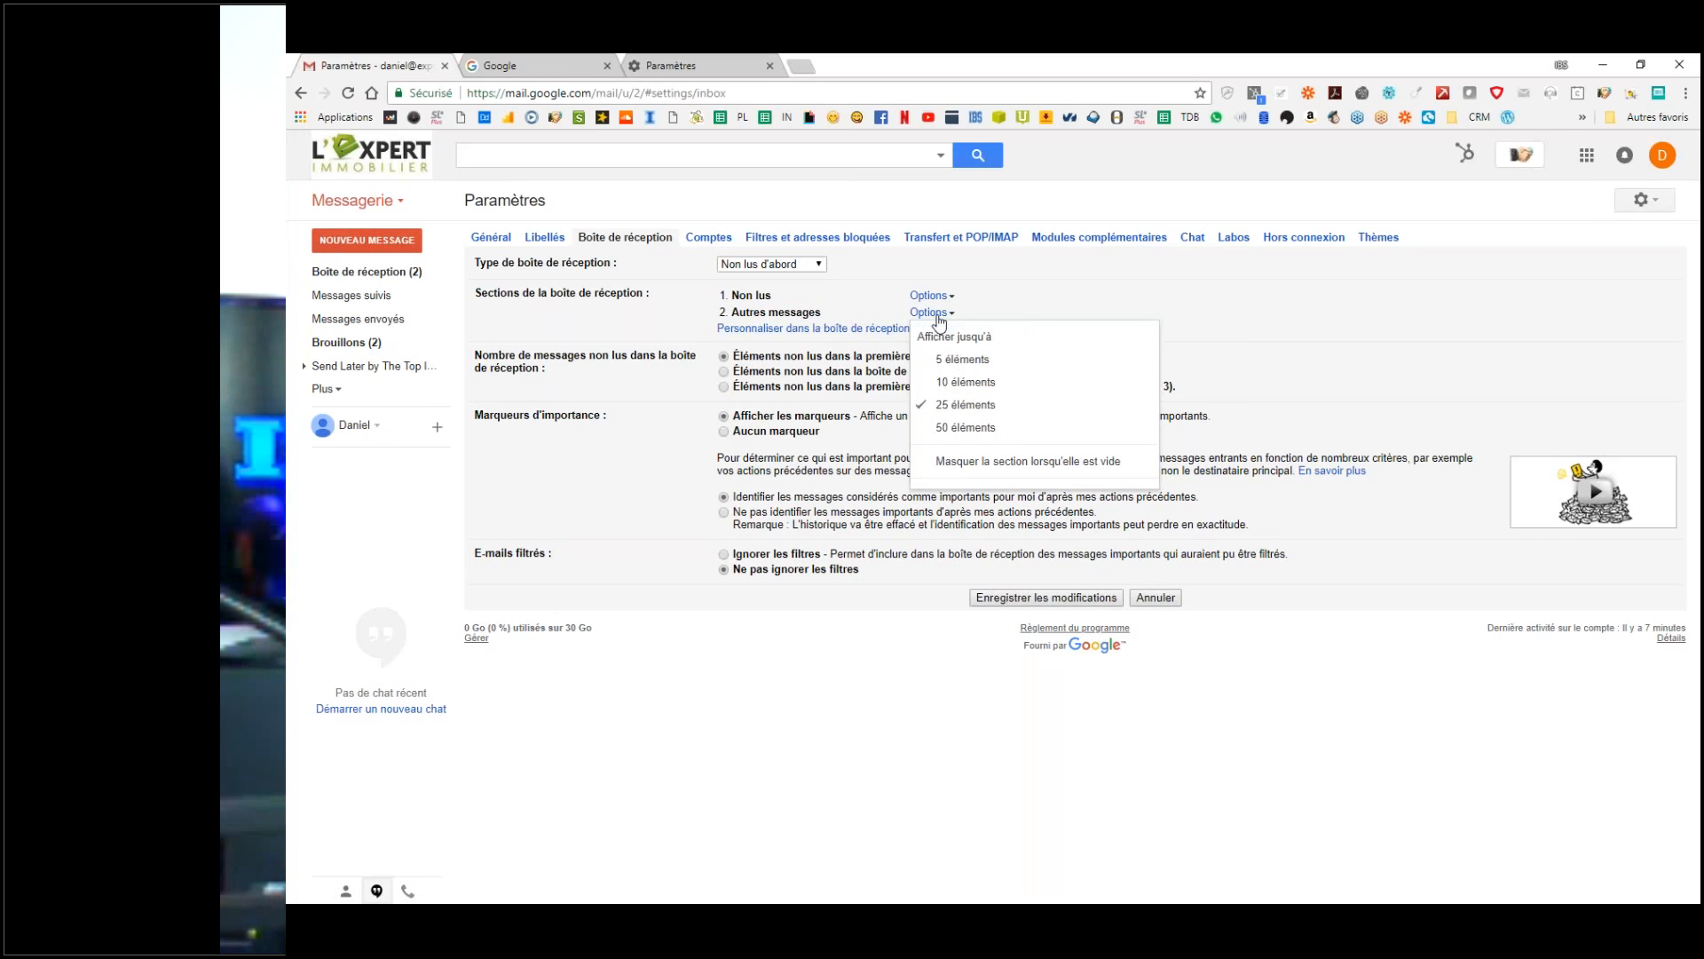
{"action": "left_click", "coordinate": [963, 427]}
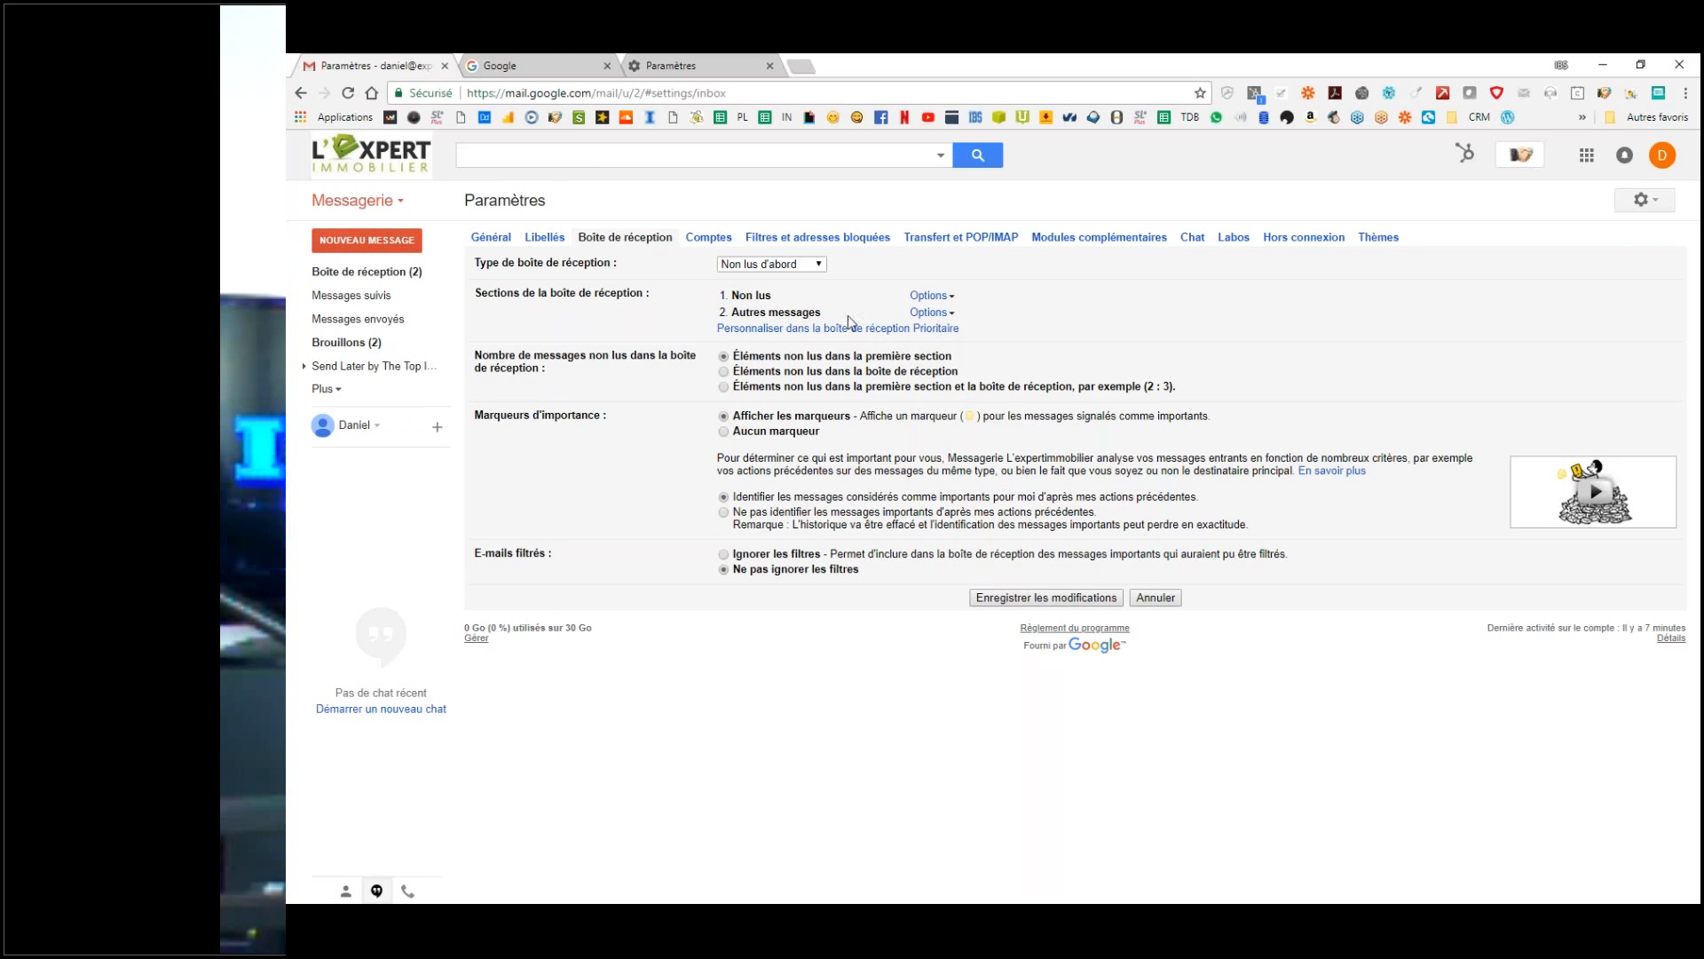
{"action": "left_click", "coordinate": [801, 331]}
Step: Fill sections 2 and 3 with Importants et non lus and Messages suivis
{"action": "left_click", "coordinate": [828, 370]}
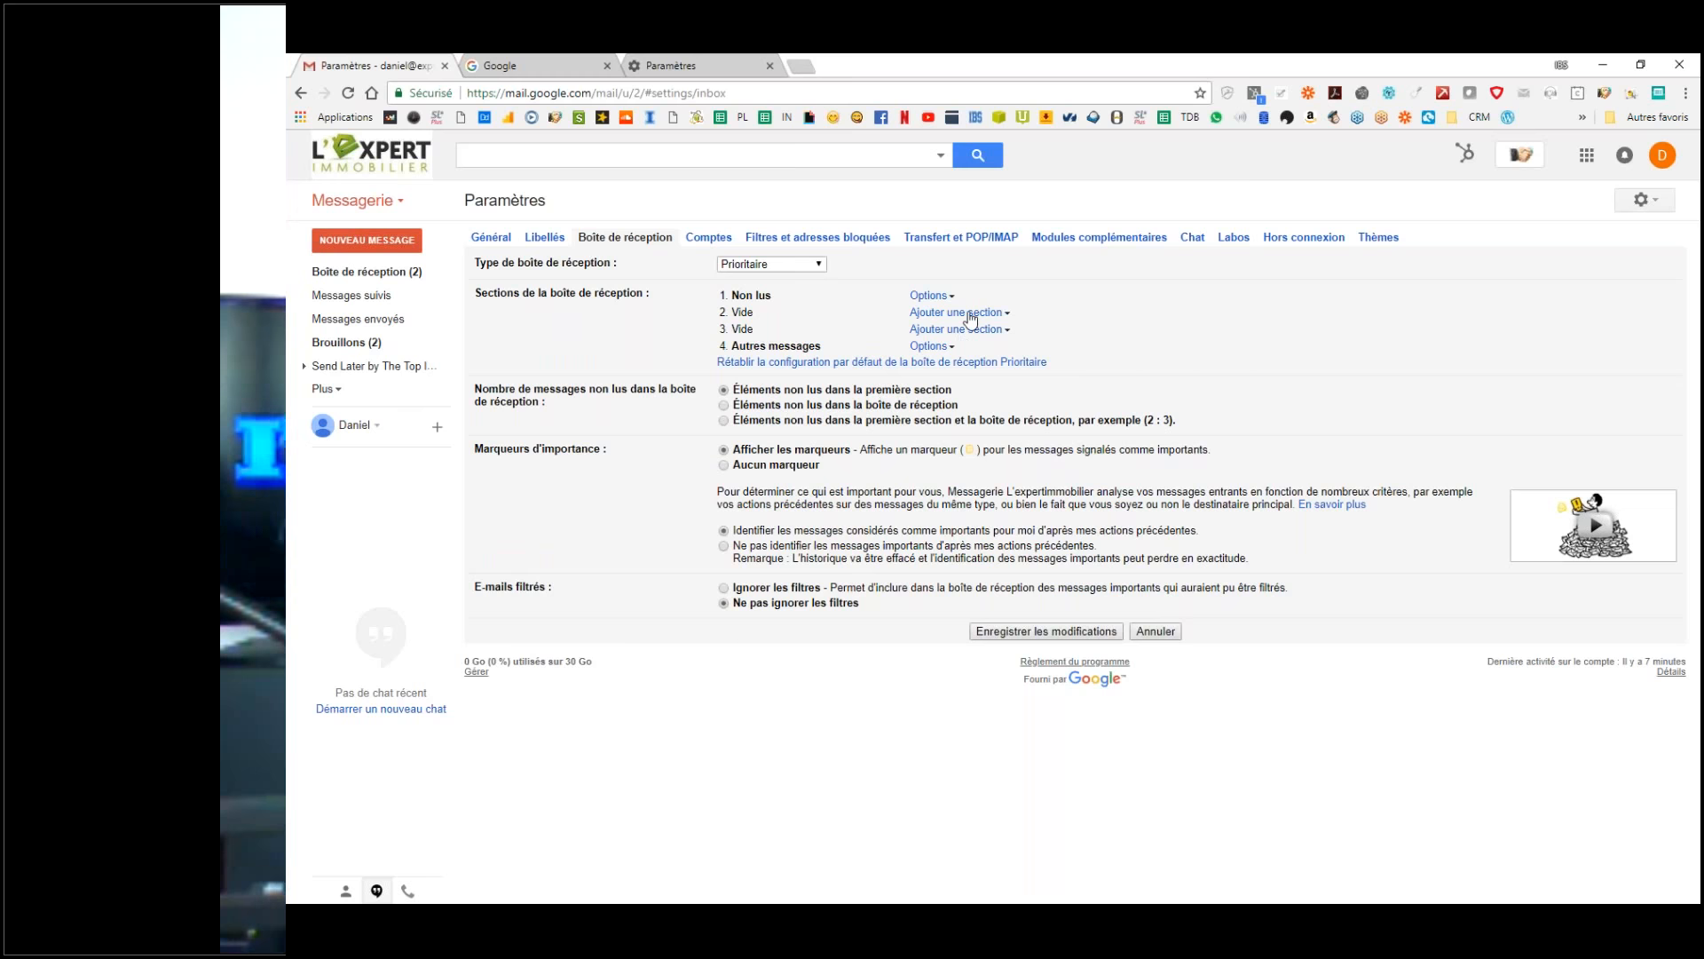
{"action": "left_click_drag", "start_coordinate": [773, 295], "coordinate": [741, 294]}
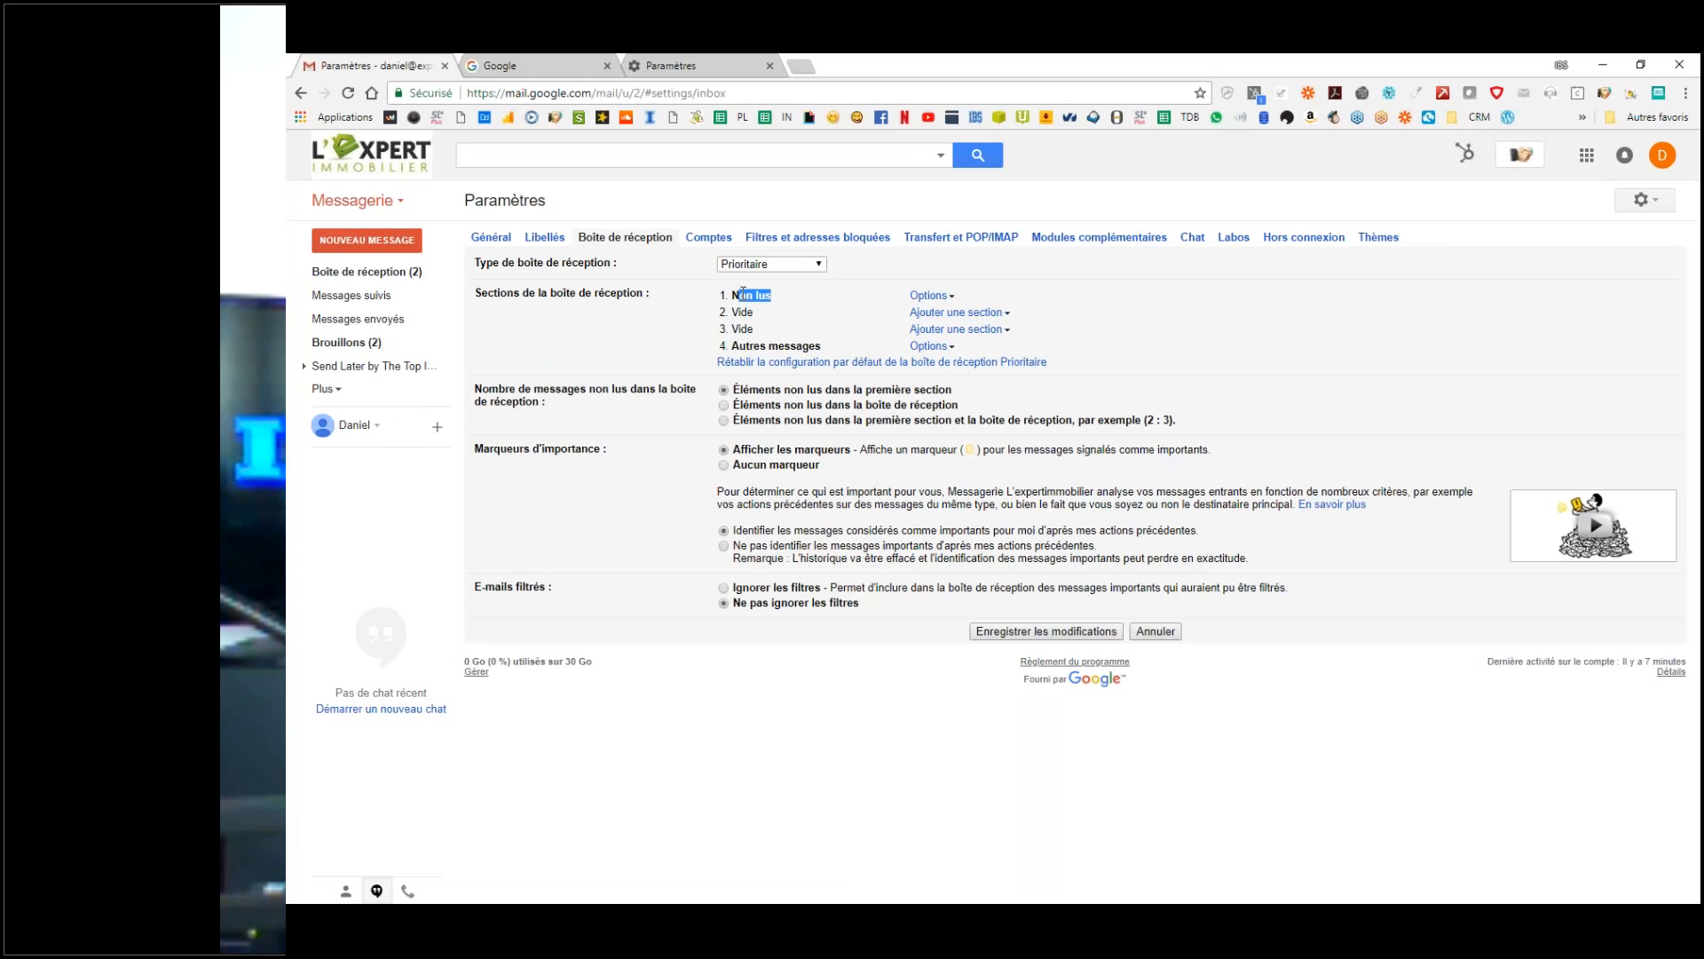
{"action": "left_click", "coordinate": [959, 313]}
{"action": "left_click", "coordinate": [982, 366]}
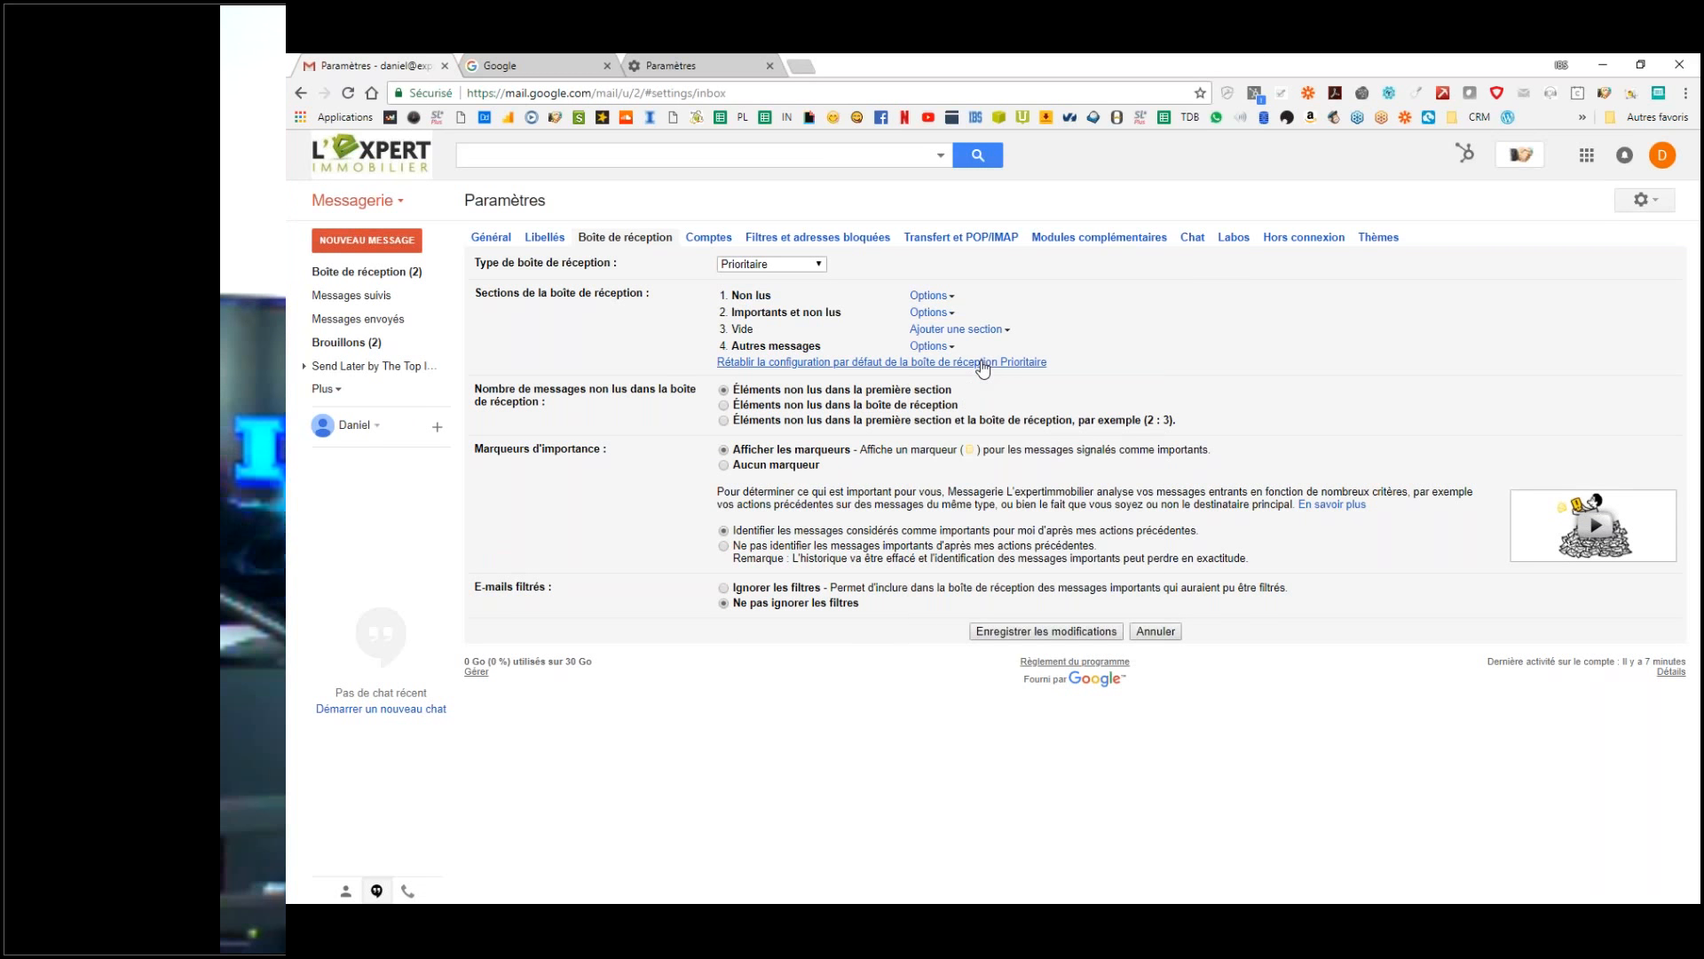
{"action": "left_click", "coordinate": [951, 332]}
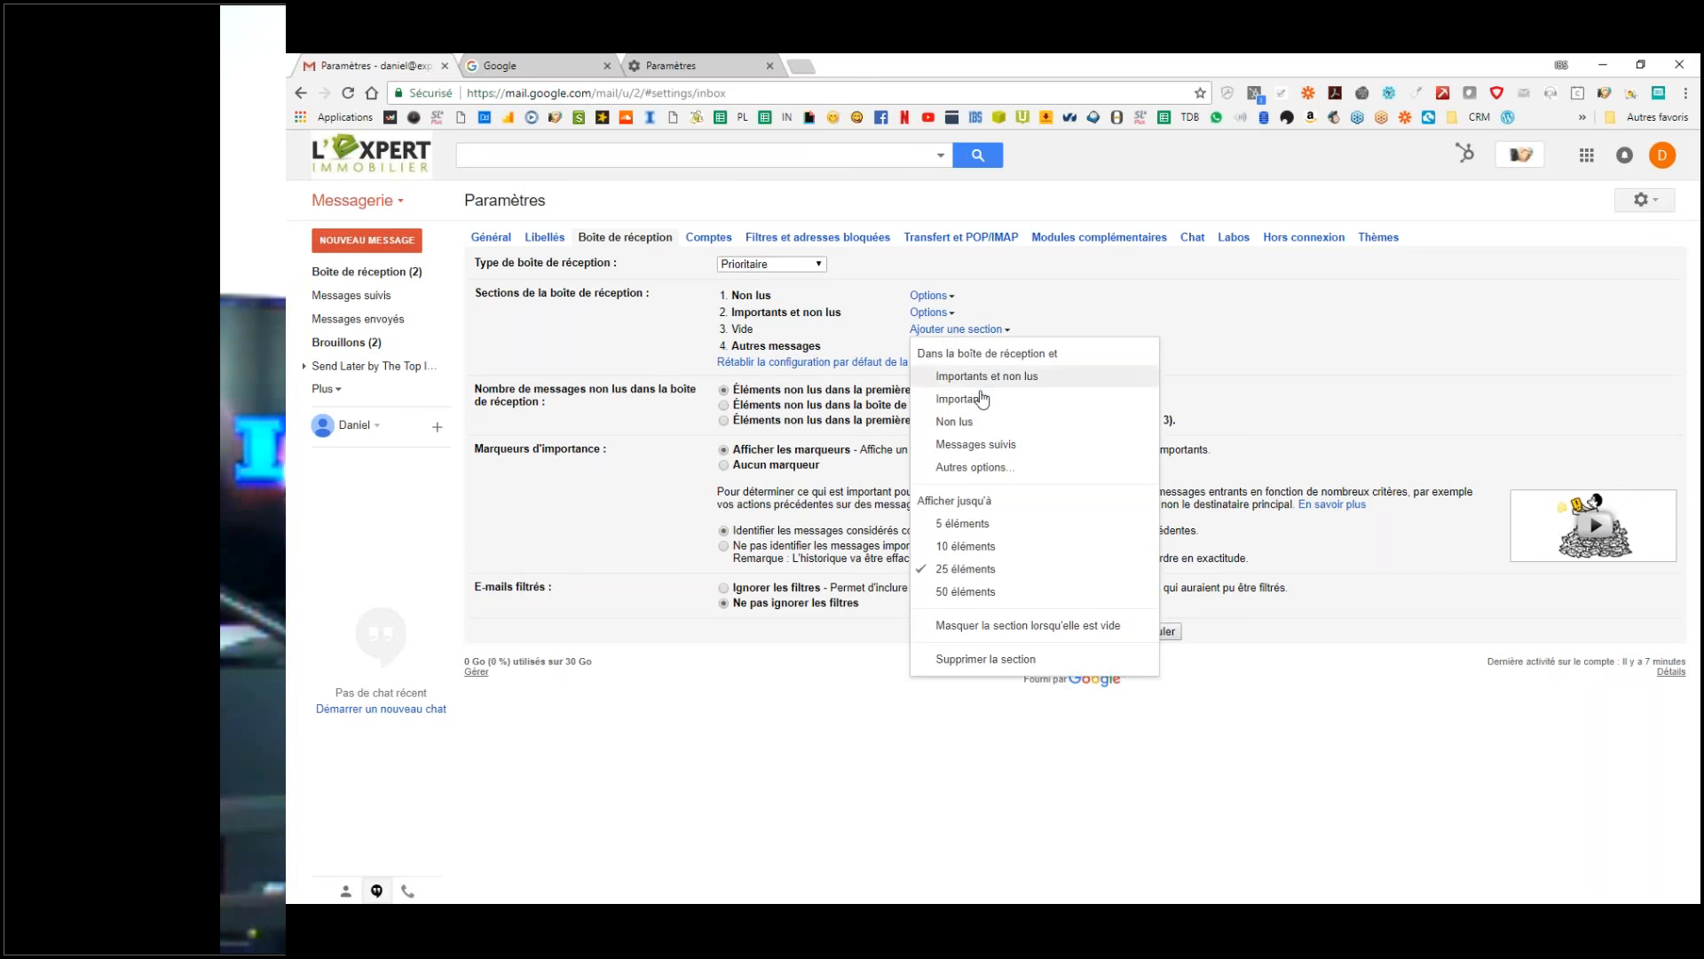
{"action": "left_click", "coordinate": [982, 446]}
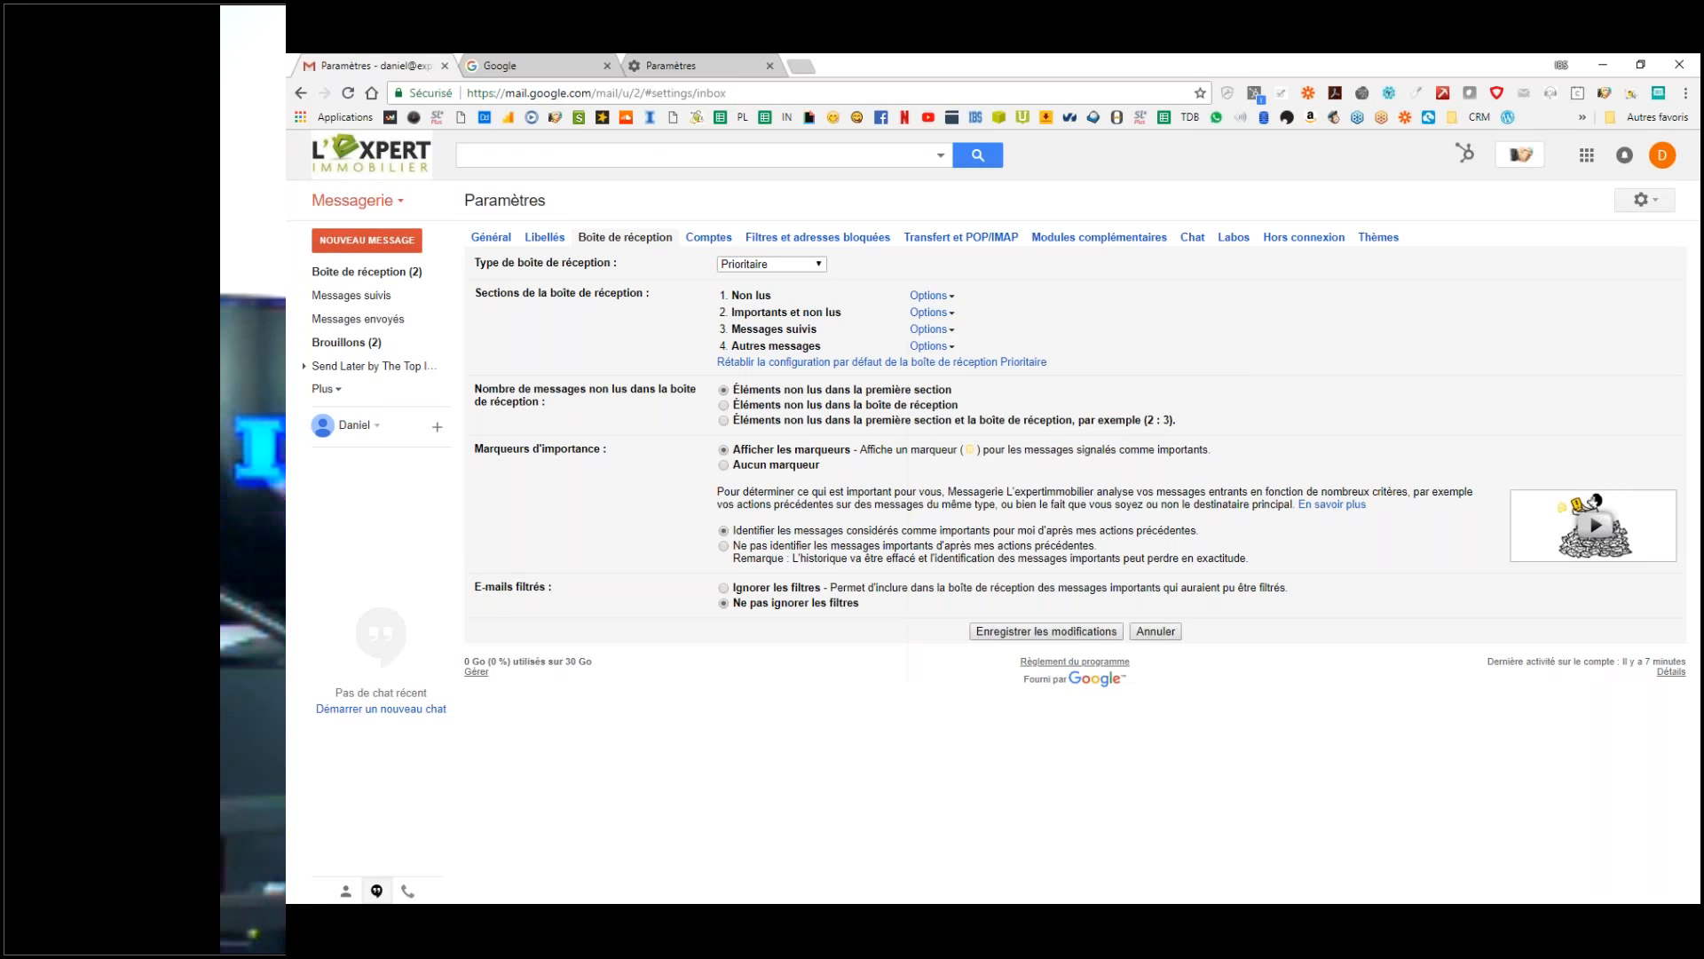
Step: Make the Messages suivis section show up to 50 éléments
{"action": "left_click", "coordinate": [930, 329]}
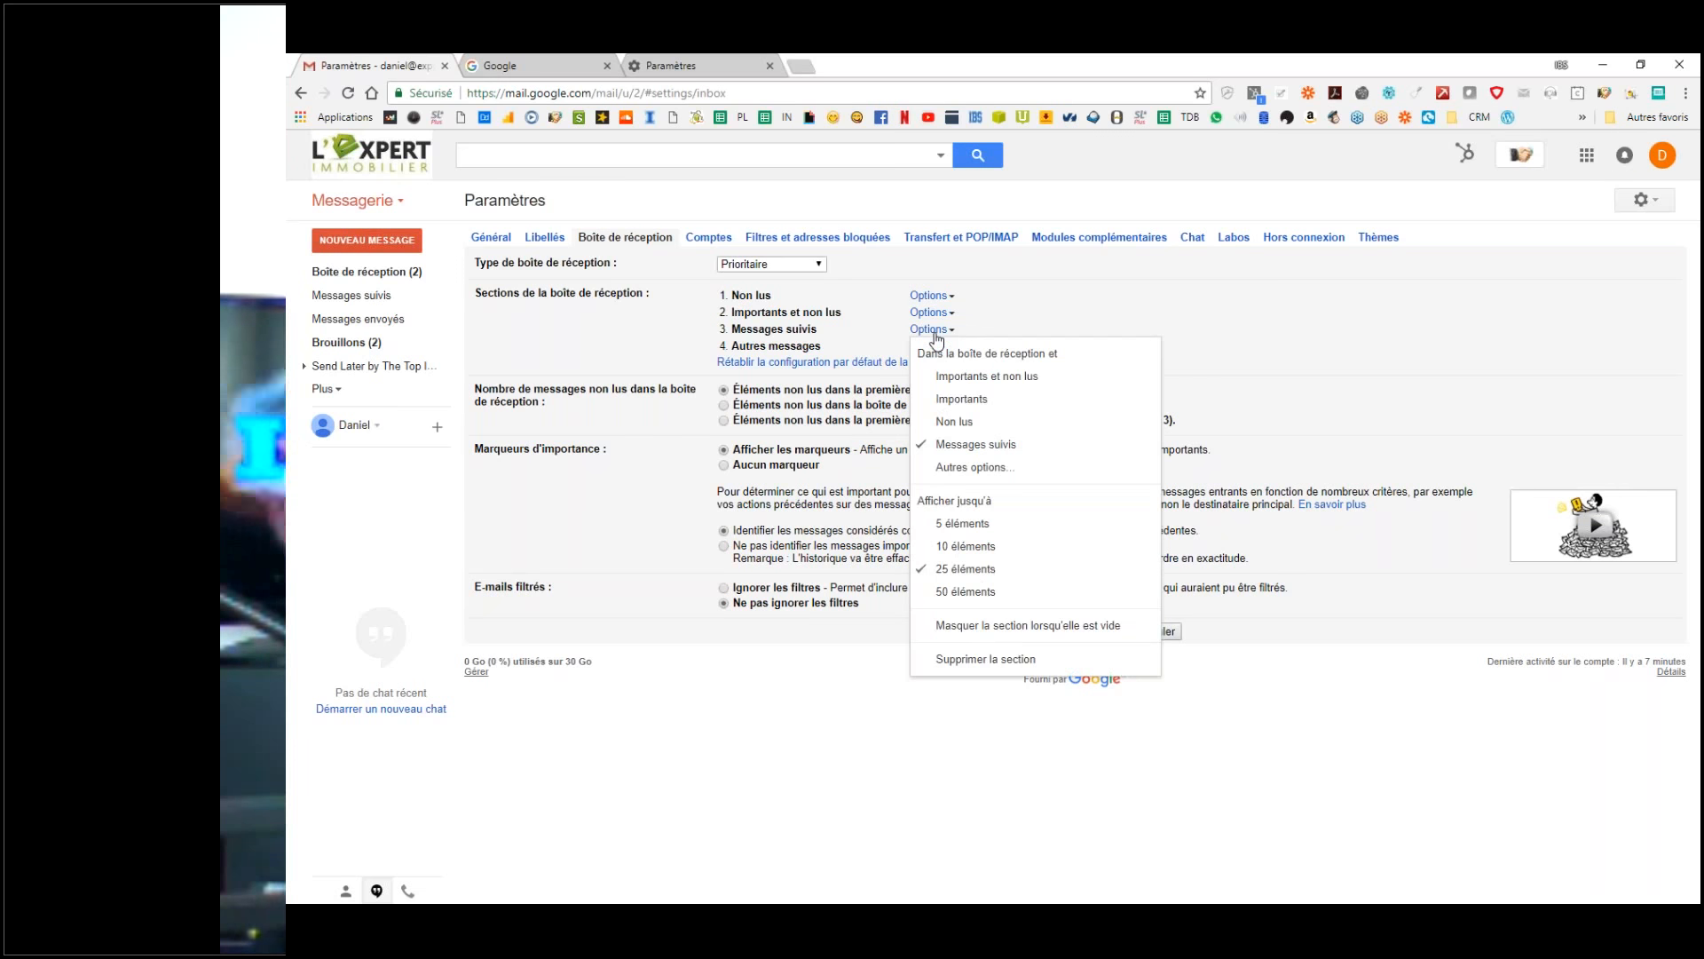
{"action": "left_click", "coordinate": [966, 592]}
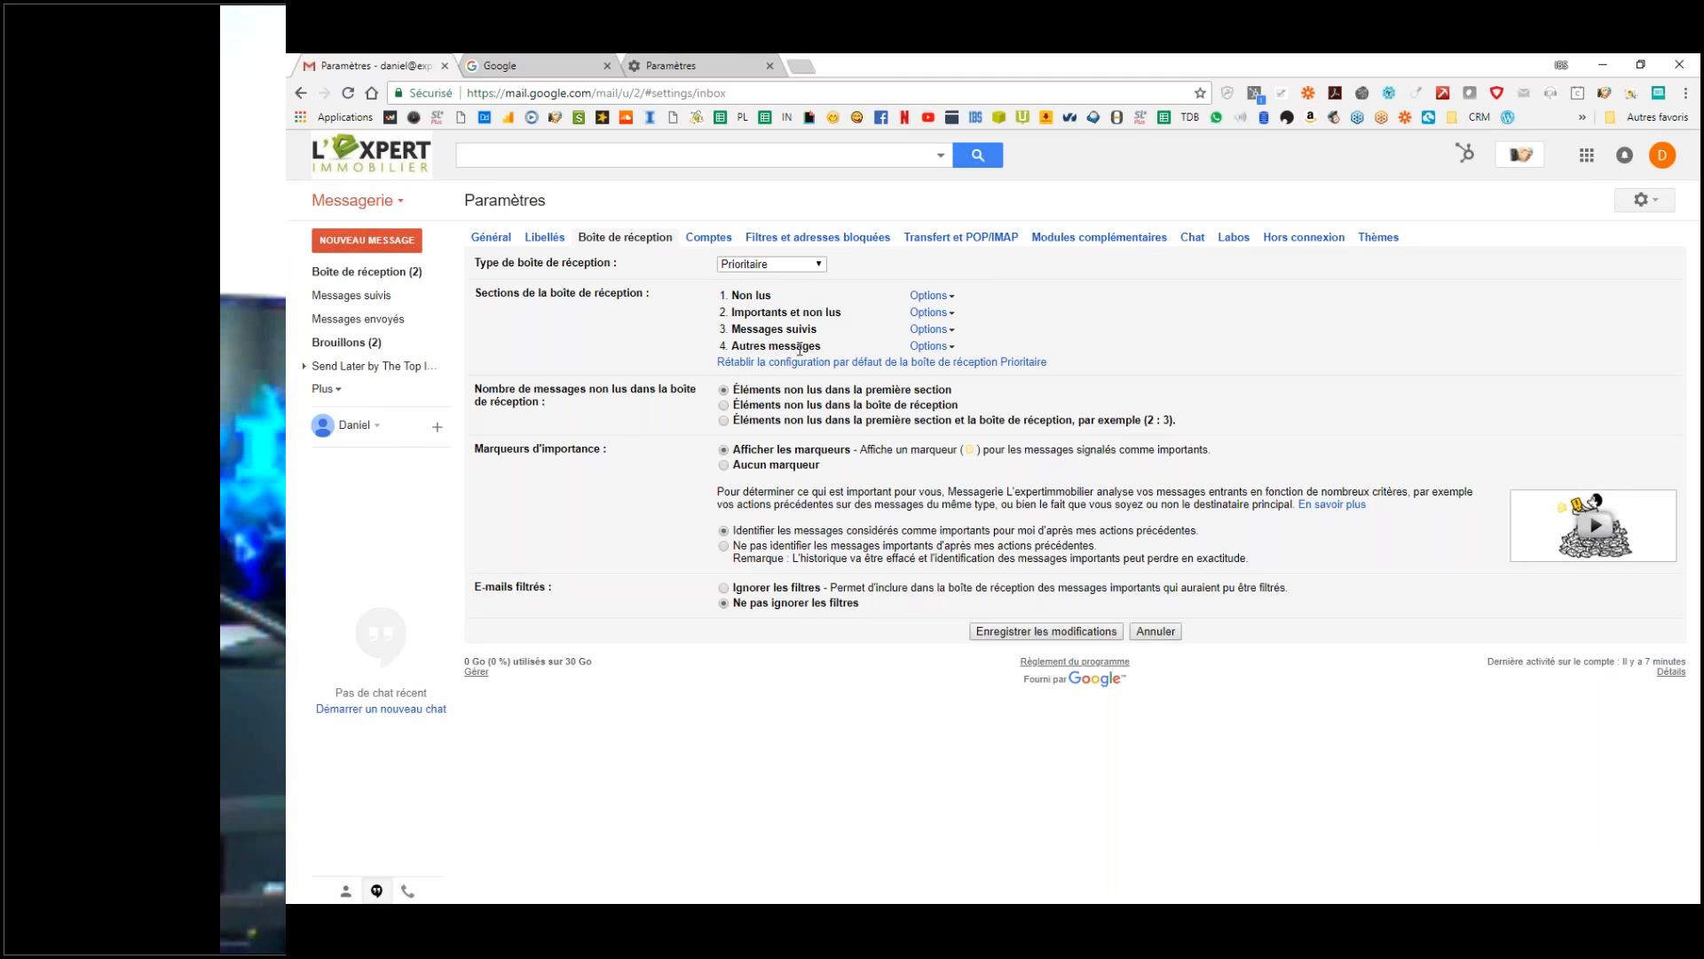
{"action": "left_click", "coordinate": [932, 330]}
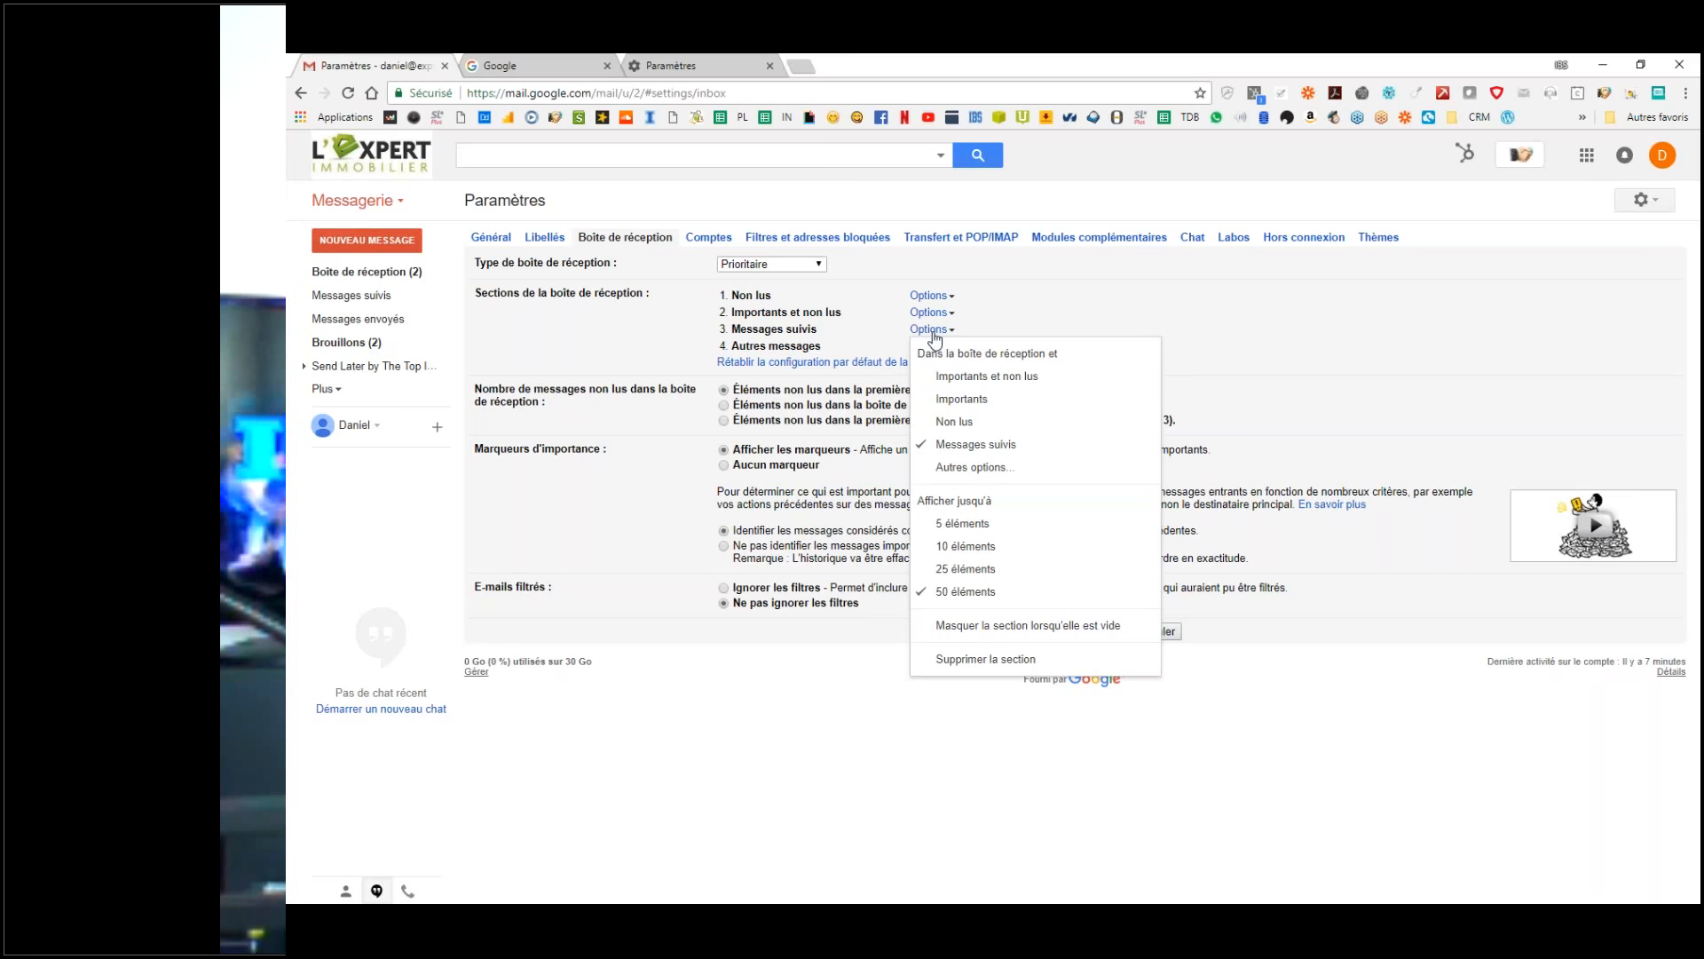
{"action": "left_click", "coordinate": [930, 443]}
{"action": "left_click", "coordinate": [943, 330]}
Step: Delete the Messages suivis section, select Ignorer les filtres, and save the inbox settings
{"action": "left_click", "coordinate": [985, 659]}
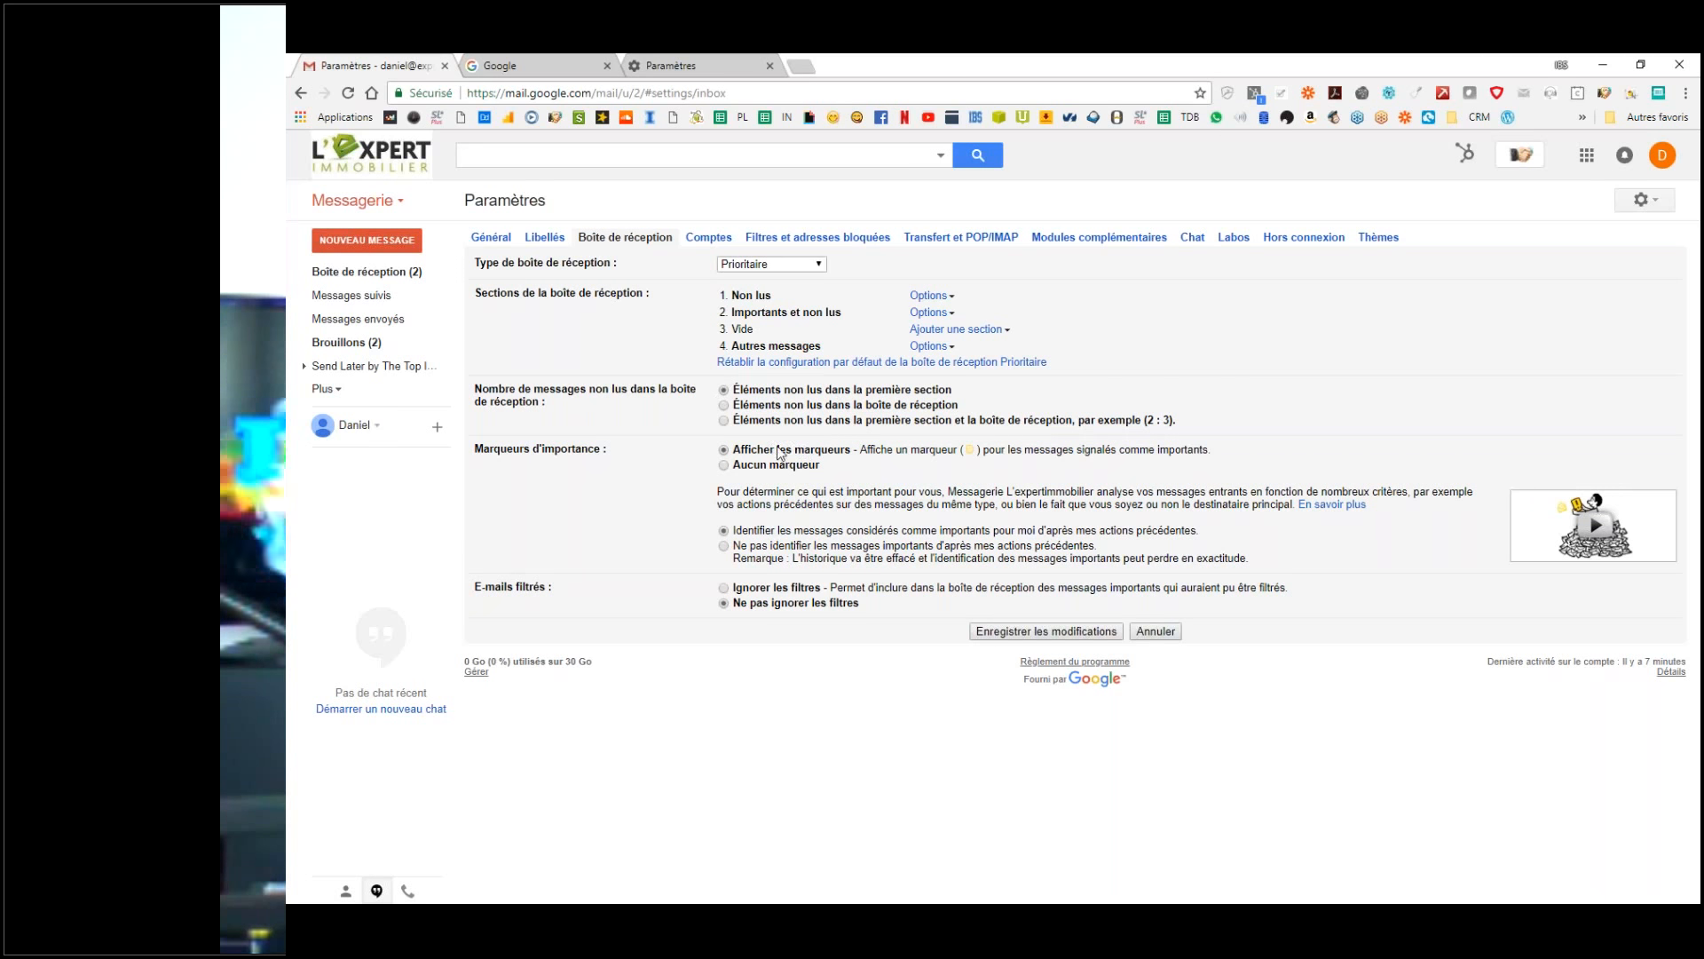
{"action": "left_click", "coordinate": [787, 554]}
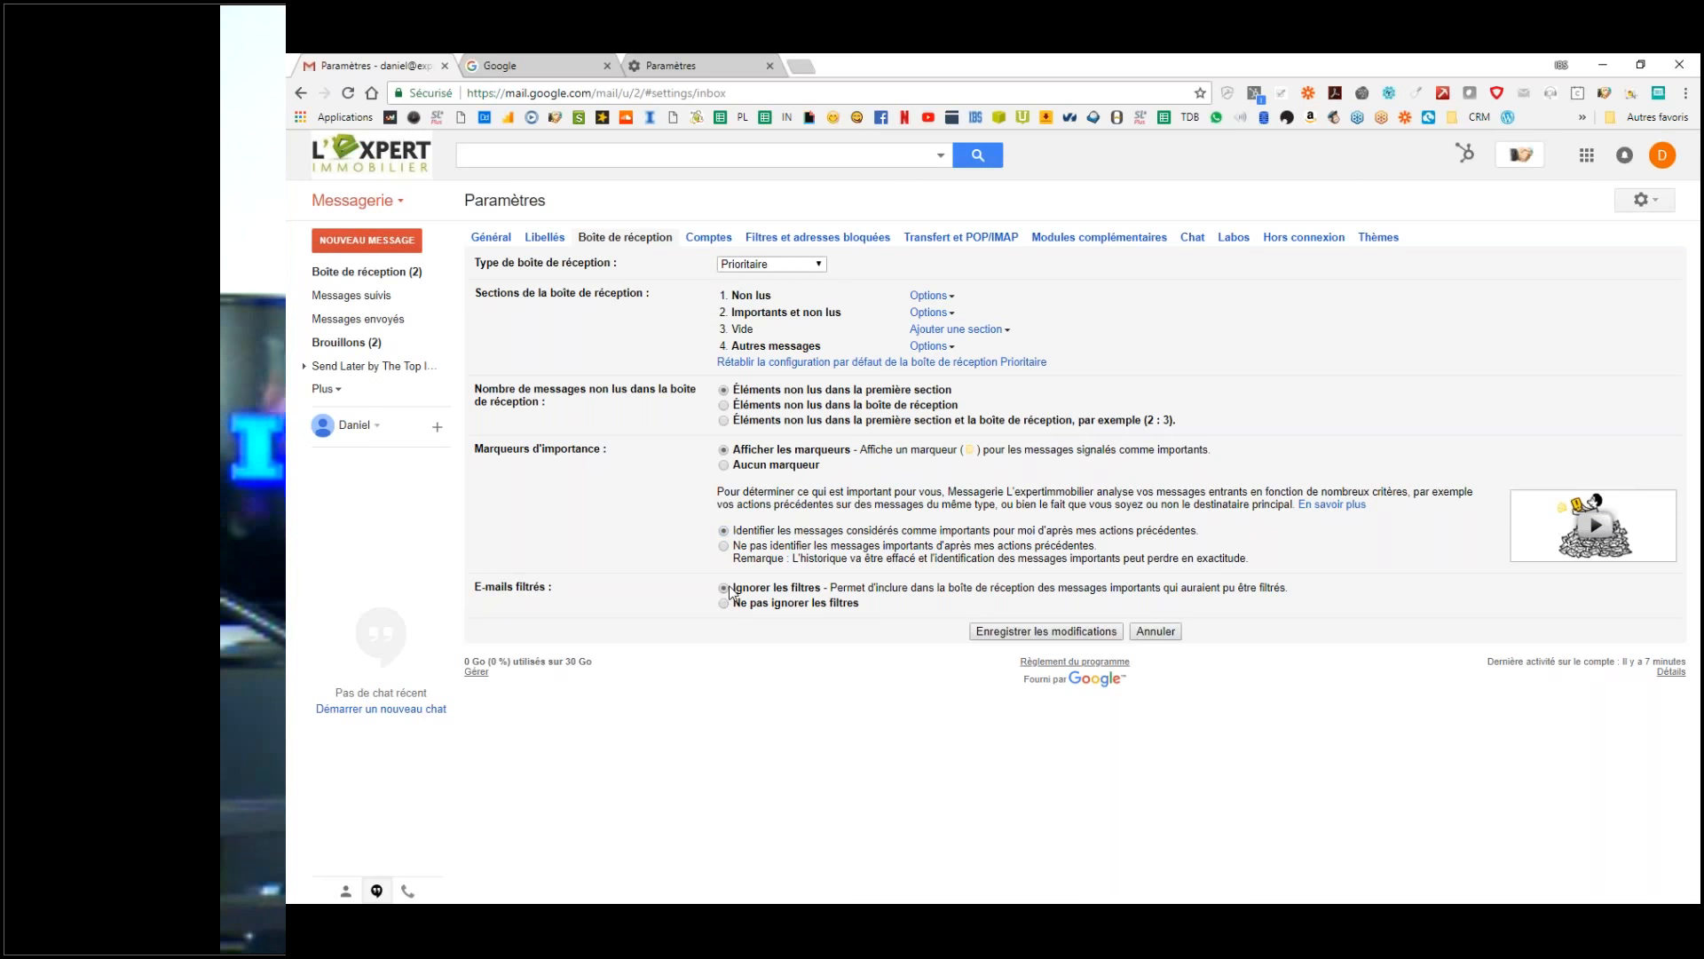
{"action": "left_click", "coordinate": [794, 592]}
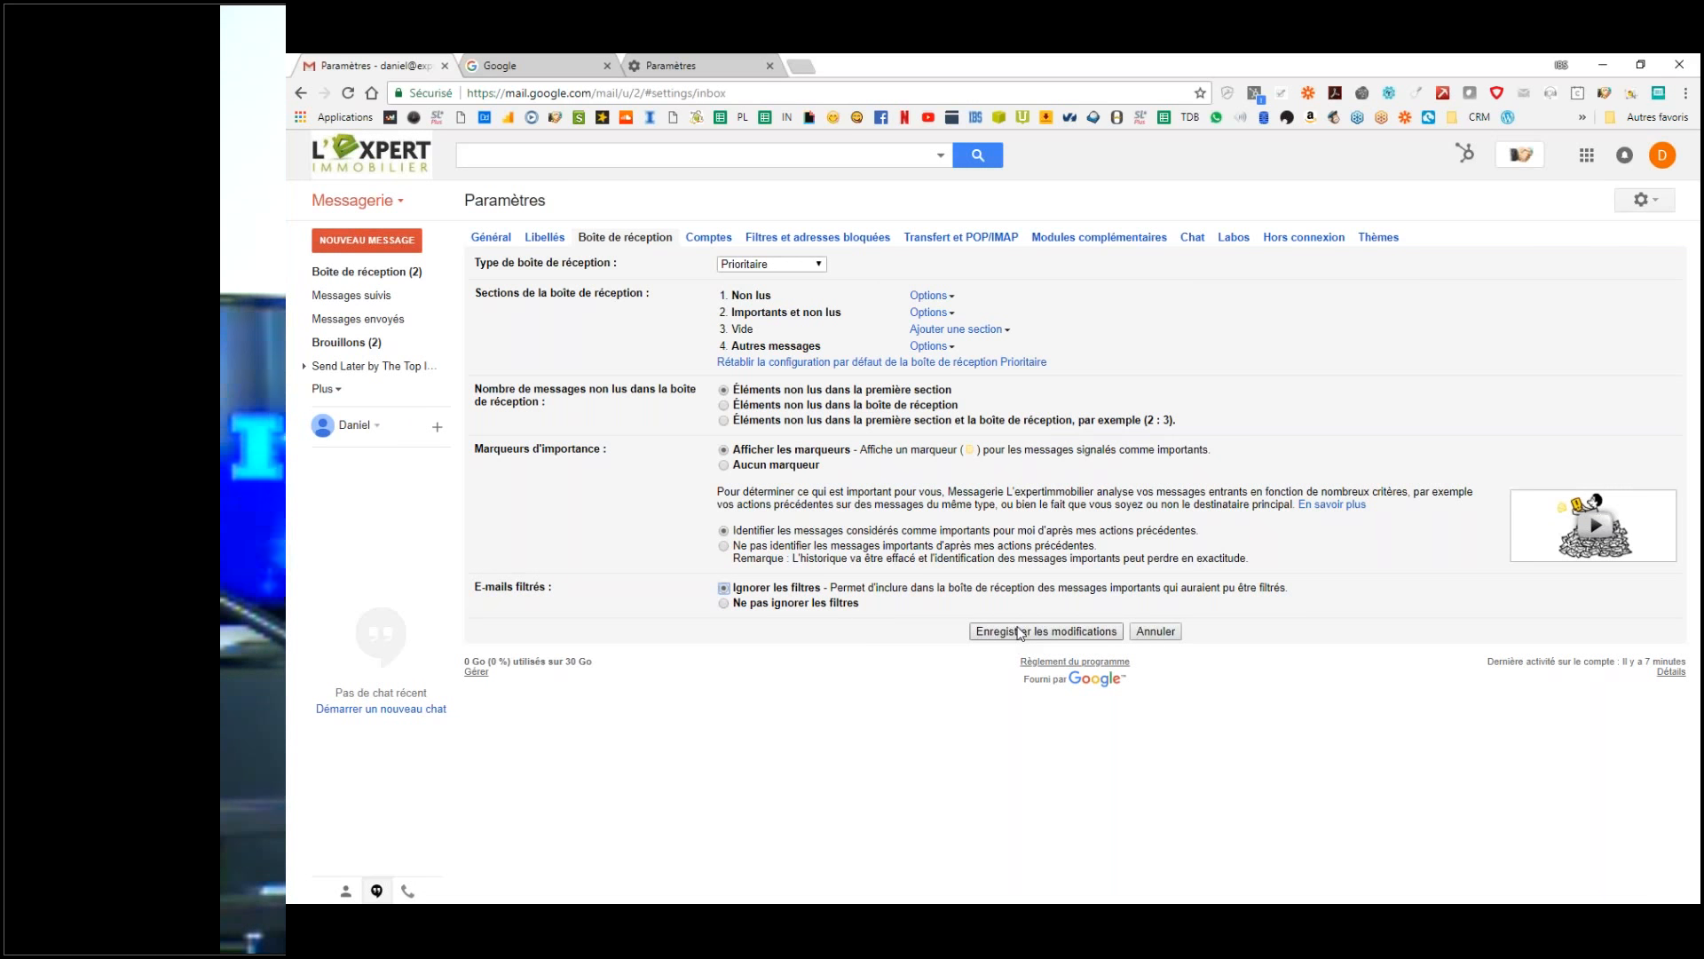
{"action": "left_click", "coordinate": [1021, 631]}
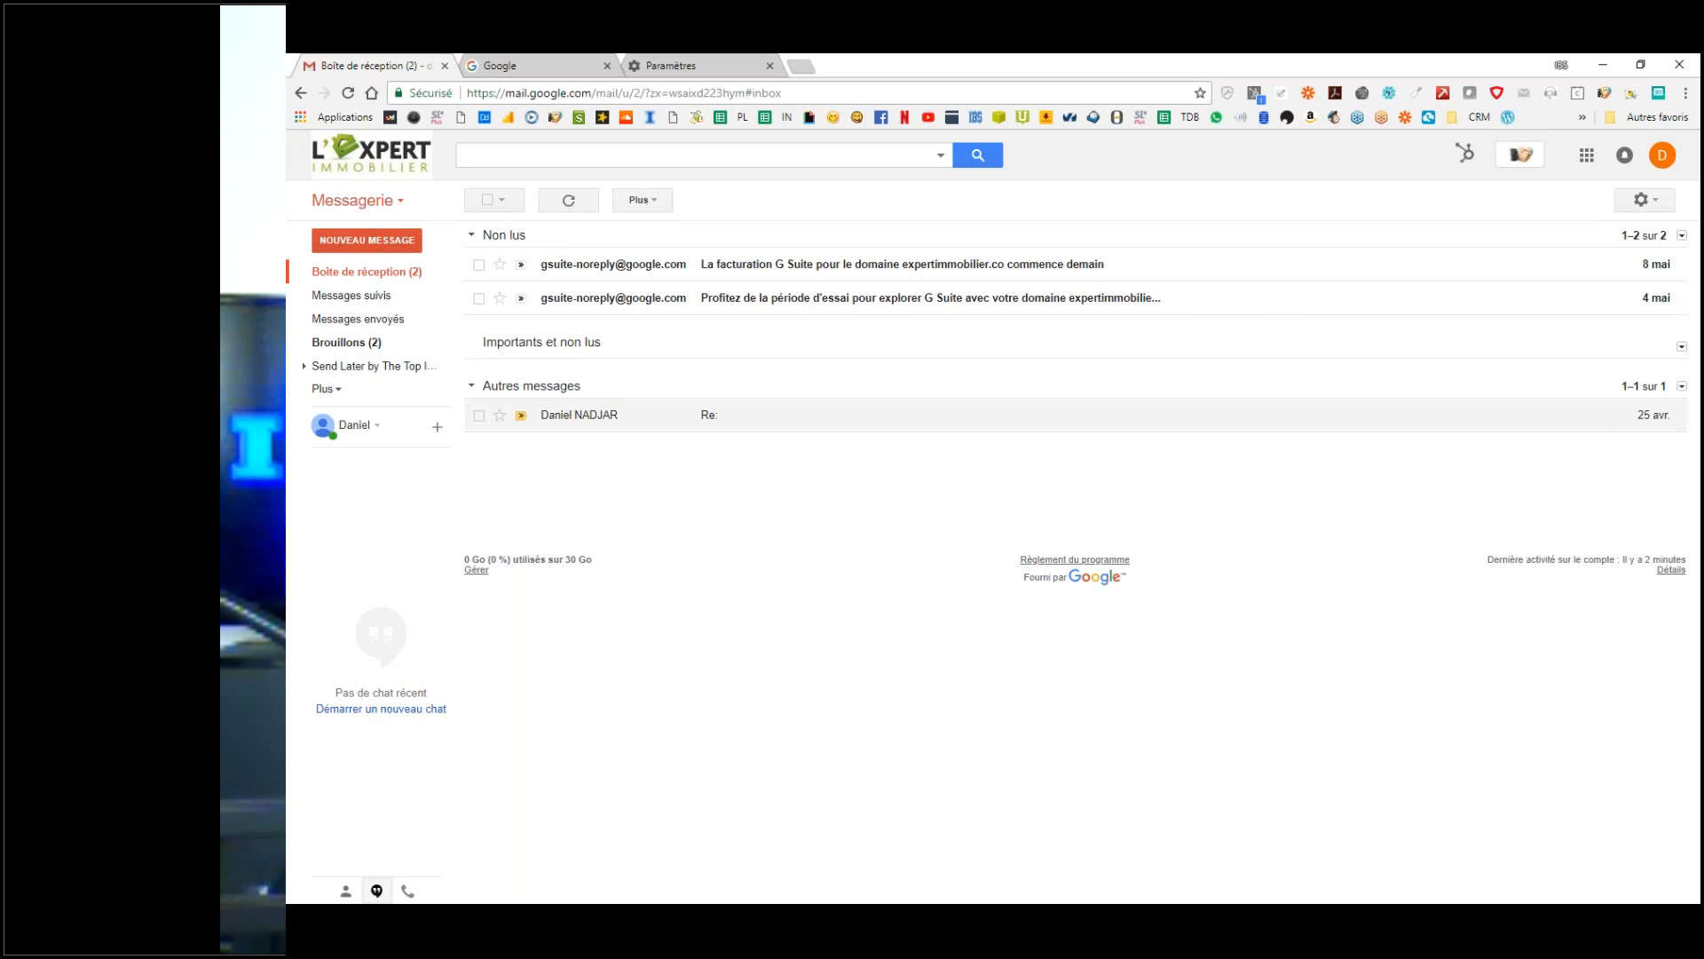
Step: Mark the reply message as unread via Plus, glance at Brouillons, and return to Boîte de réception
{"action": "left_click", "coordinate": [480, 416]}
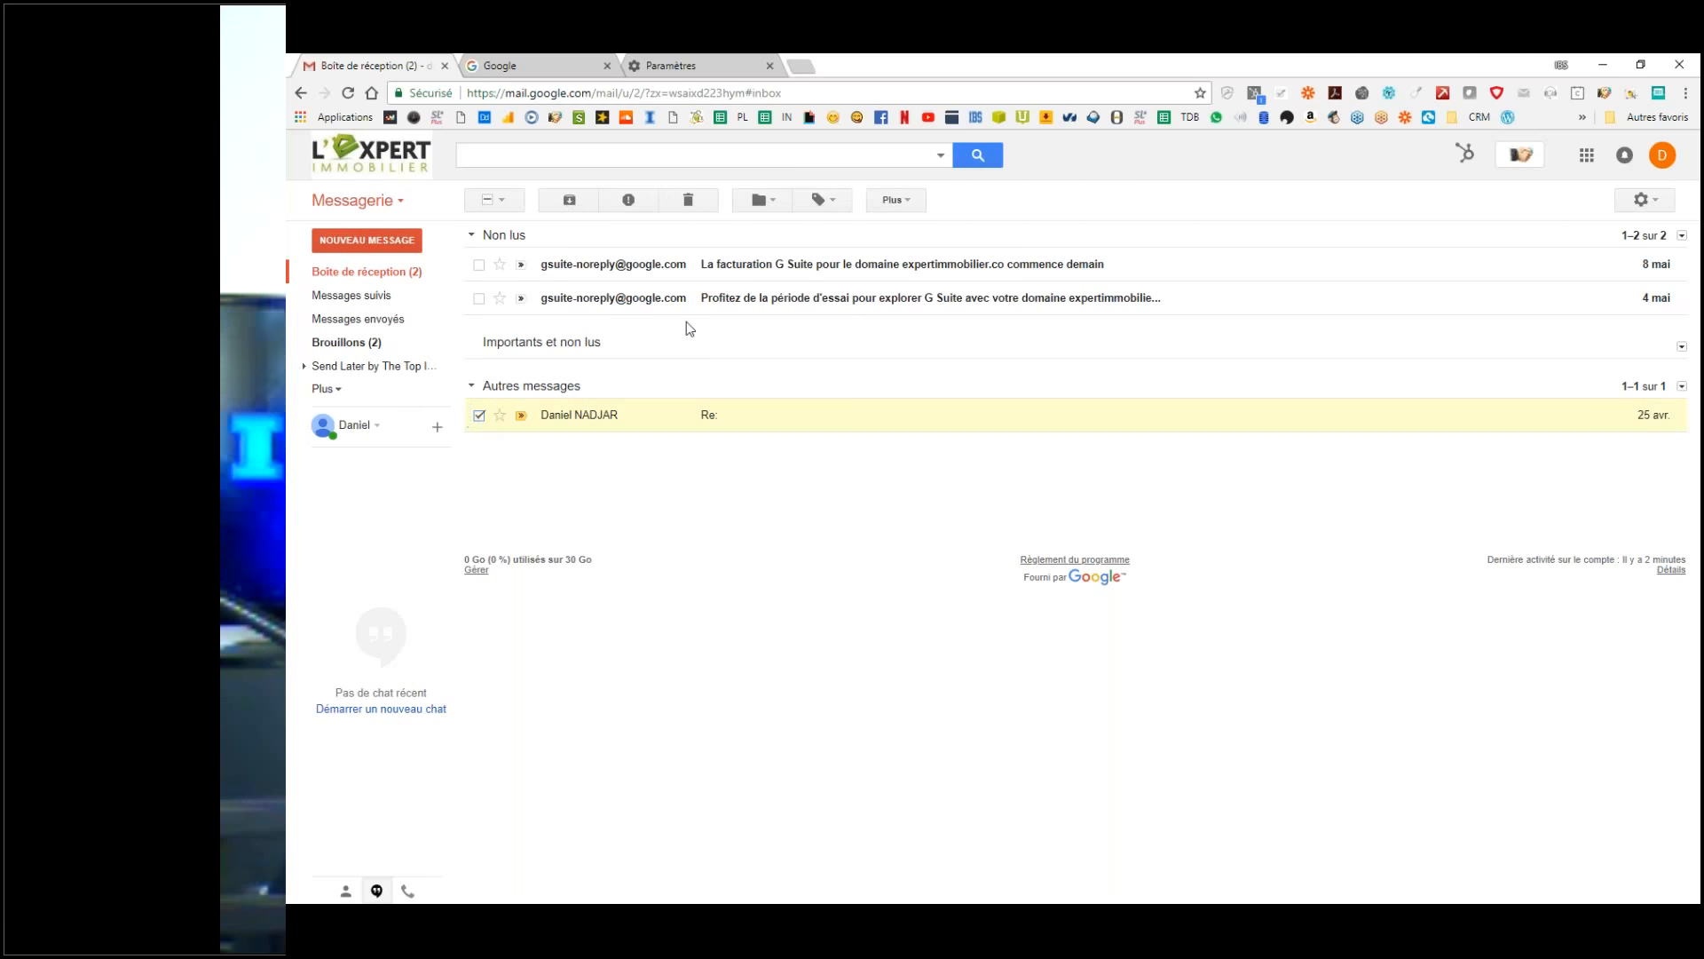
{"action": "left_click", "coordinate": [897, 200]}
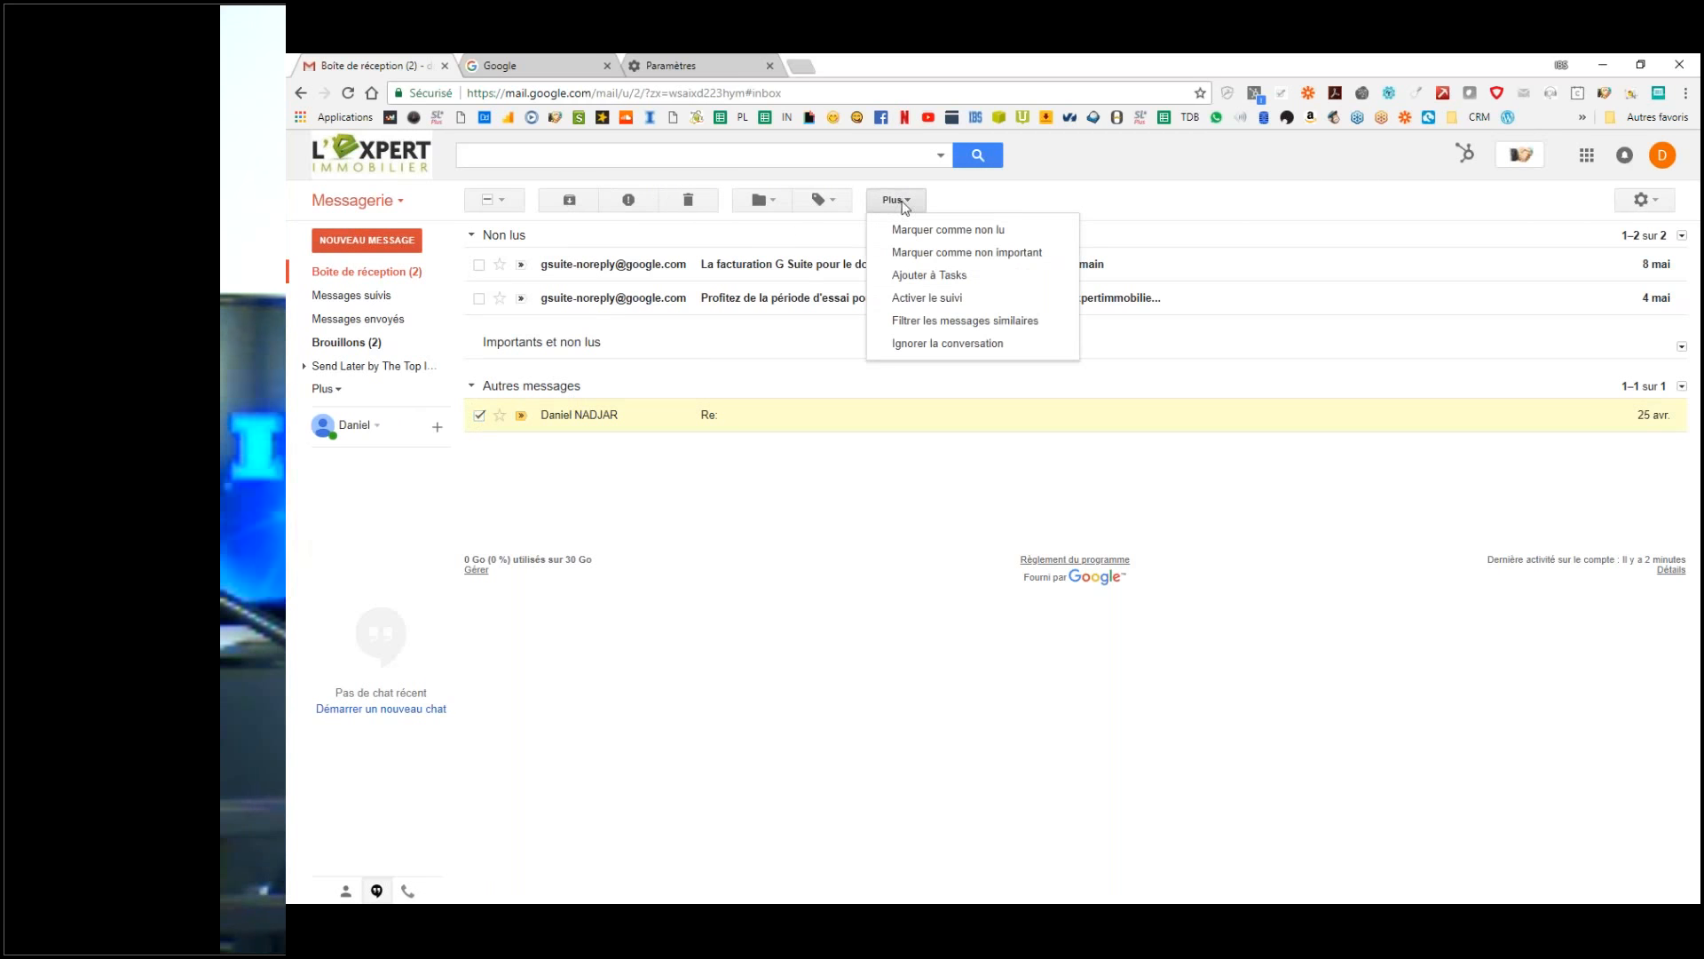
{"action": "left_click", "coordinate": [975, 233]}
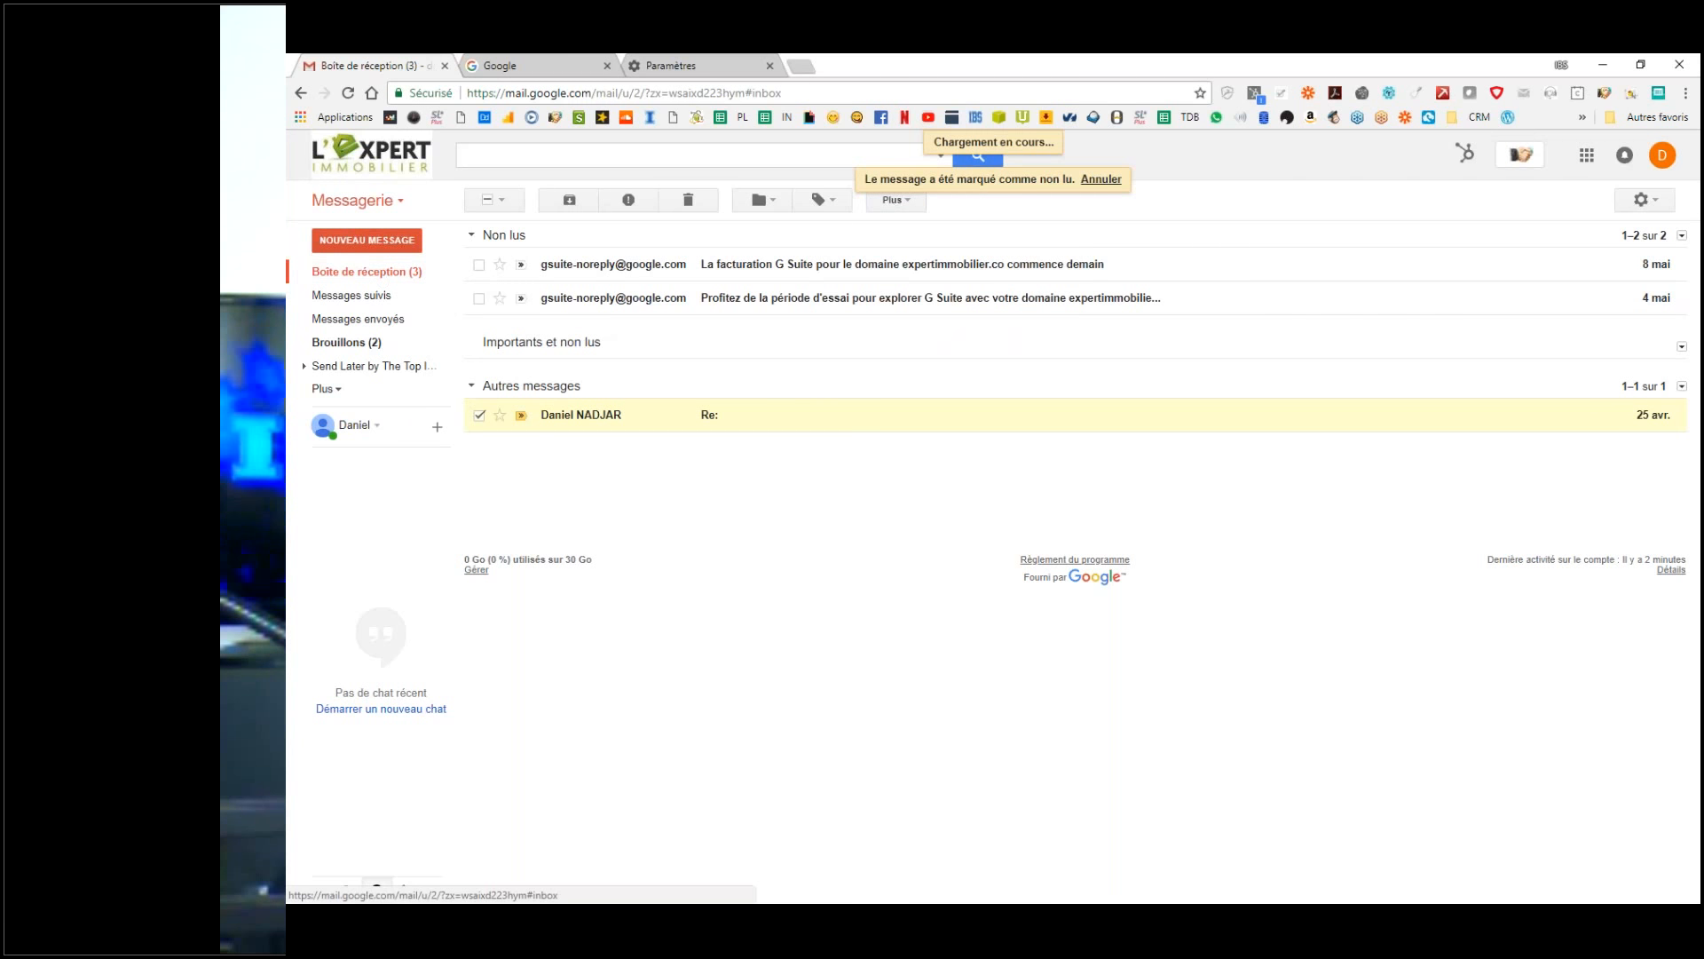
{"action": "left_click", "coordinate": [379, 336]}
{"action": "left_click", "coordinate": [369, 273]}
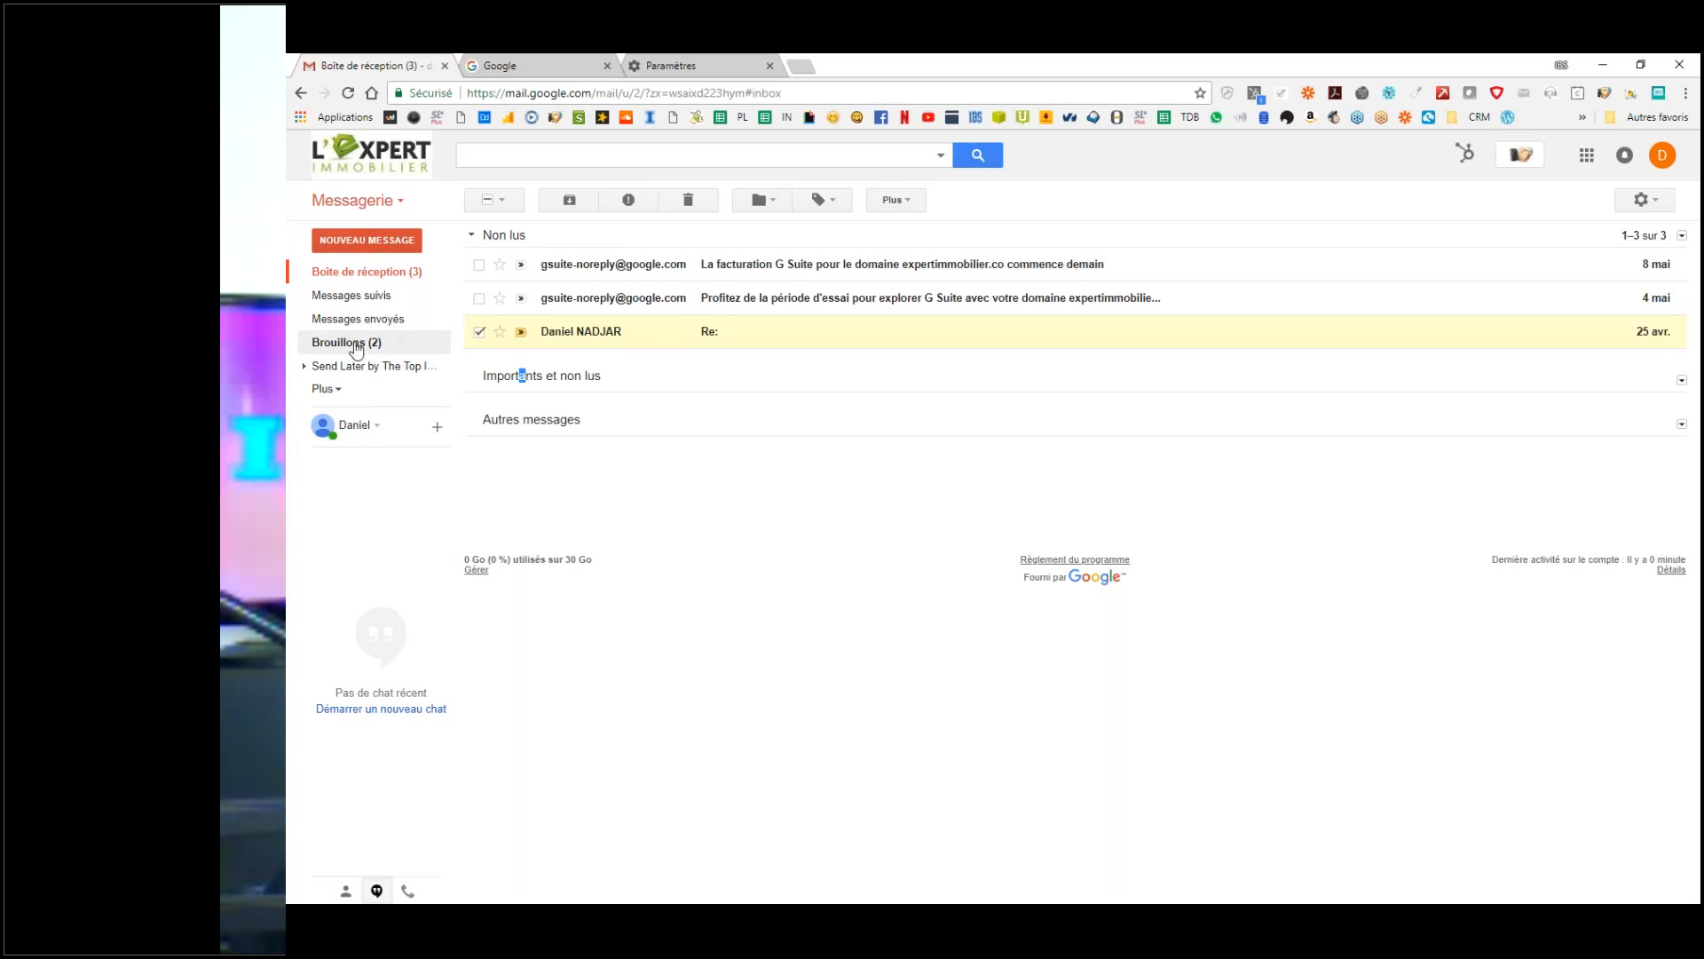
Step: In Boîte de réception settings, make section 1 Importants et non lus and section 2 Non lus
{"action": "left_click", "coordinate": [322, 391]}
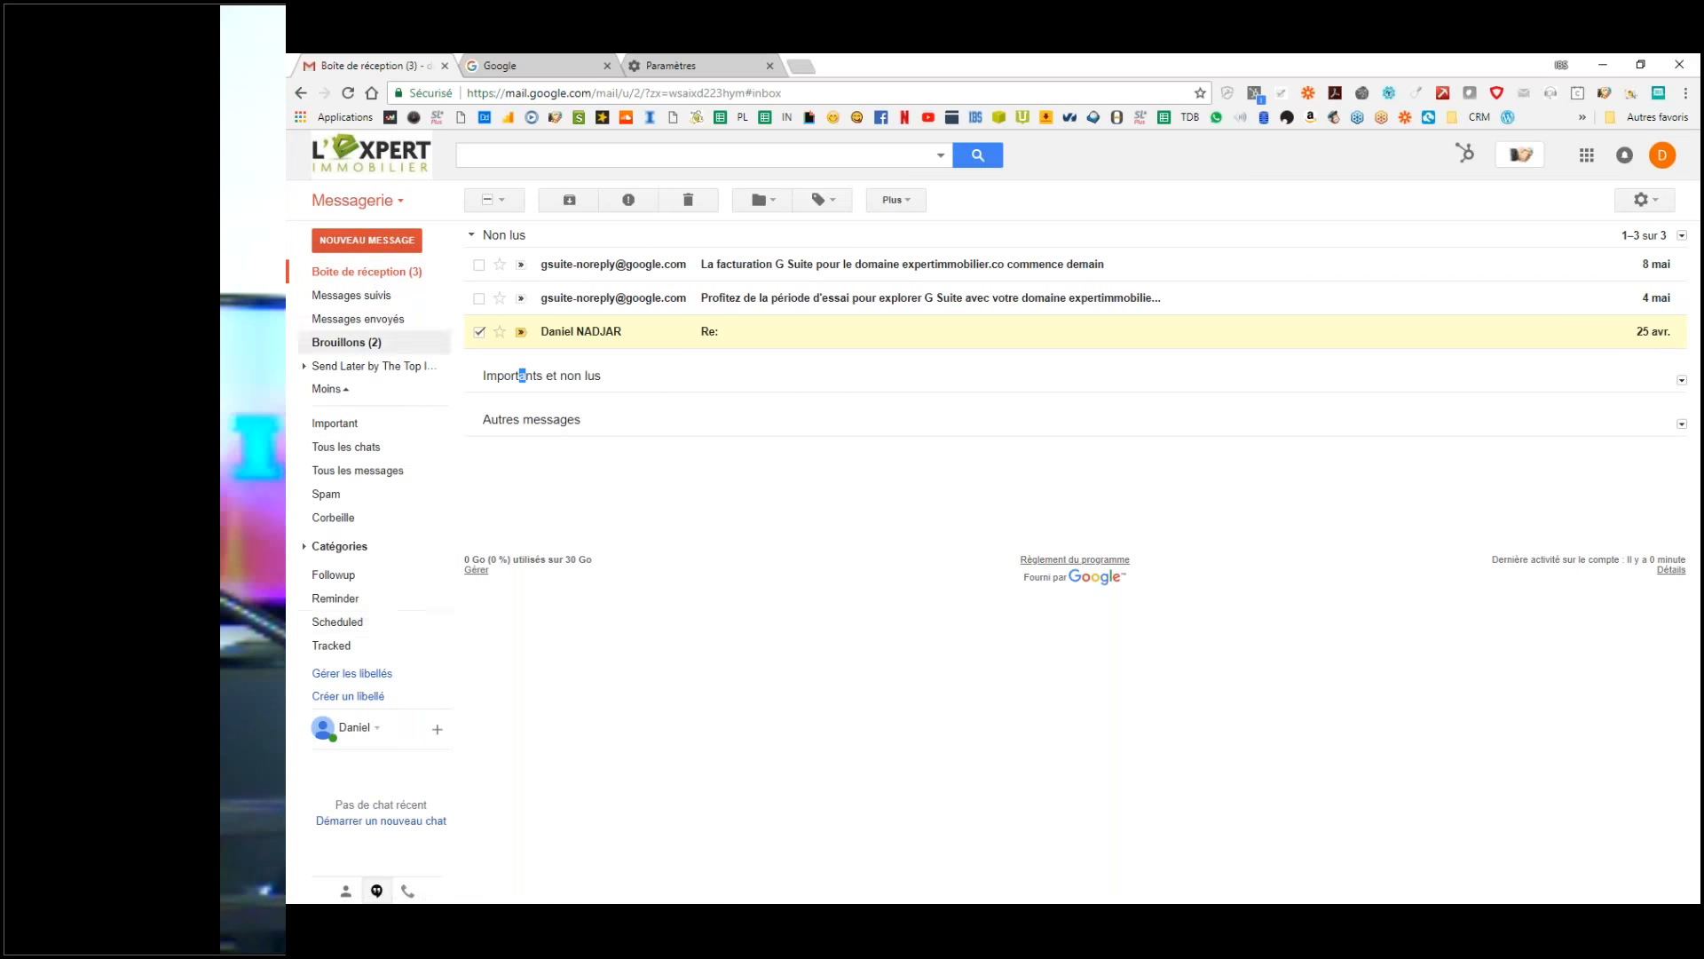
{"action": "left_click", "coordinate": [1645, 200]}
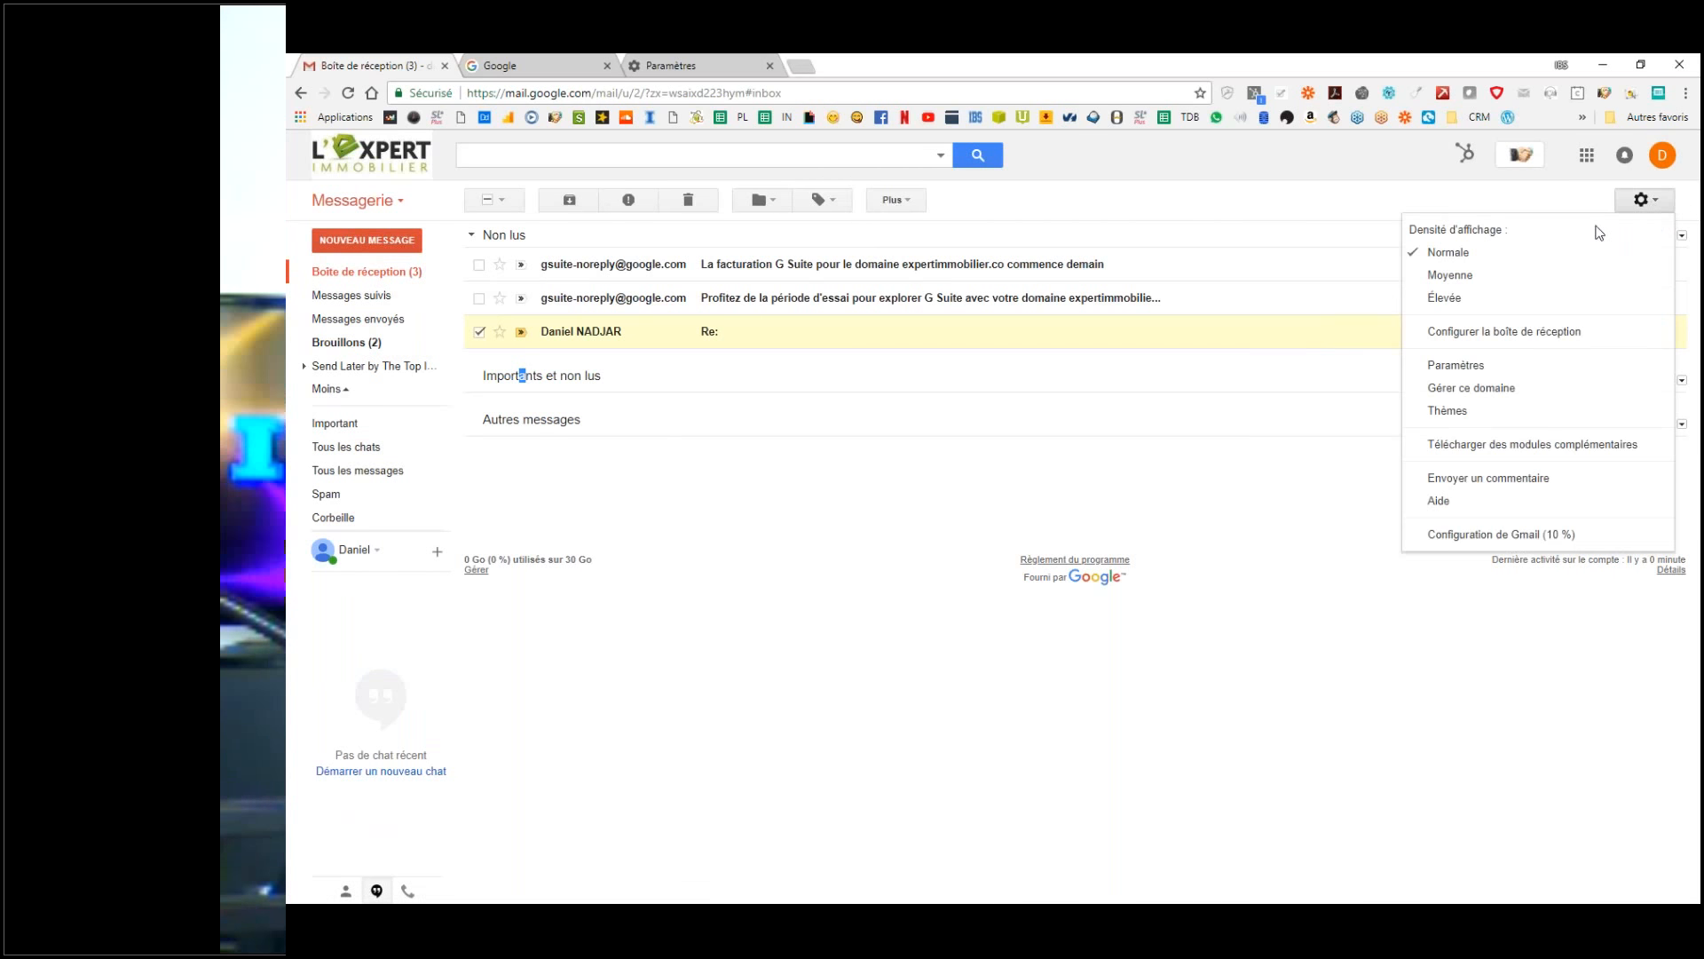
{"action": "left_click", "coordinate": [1473, 365]}
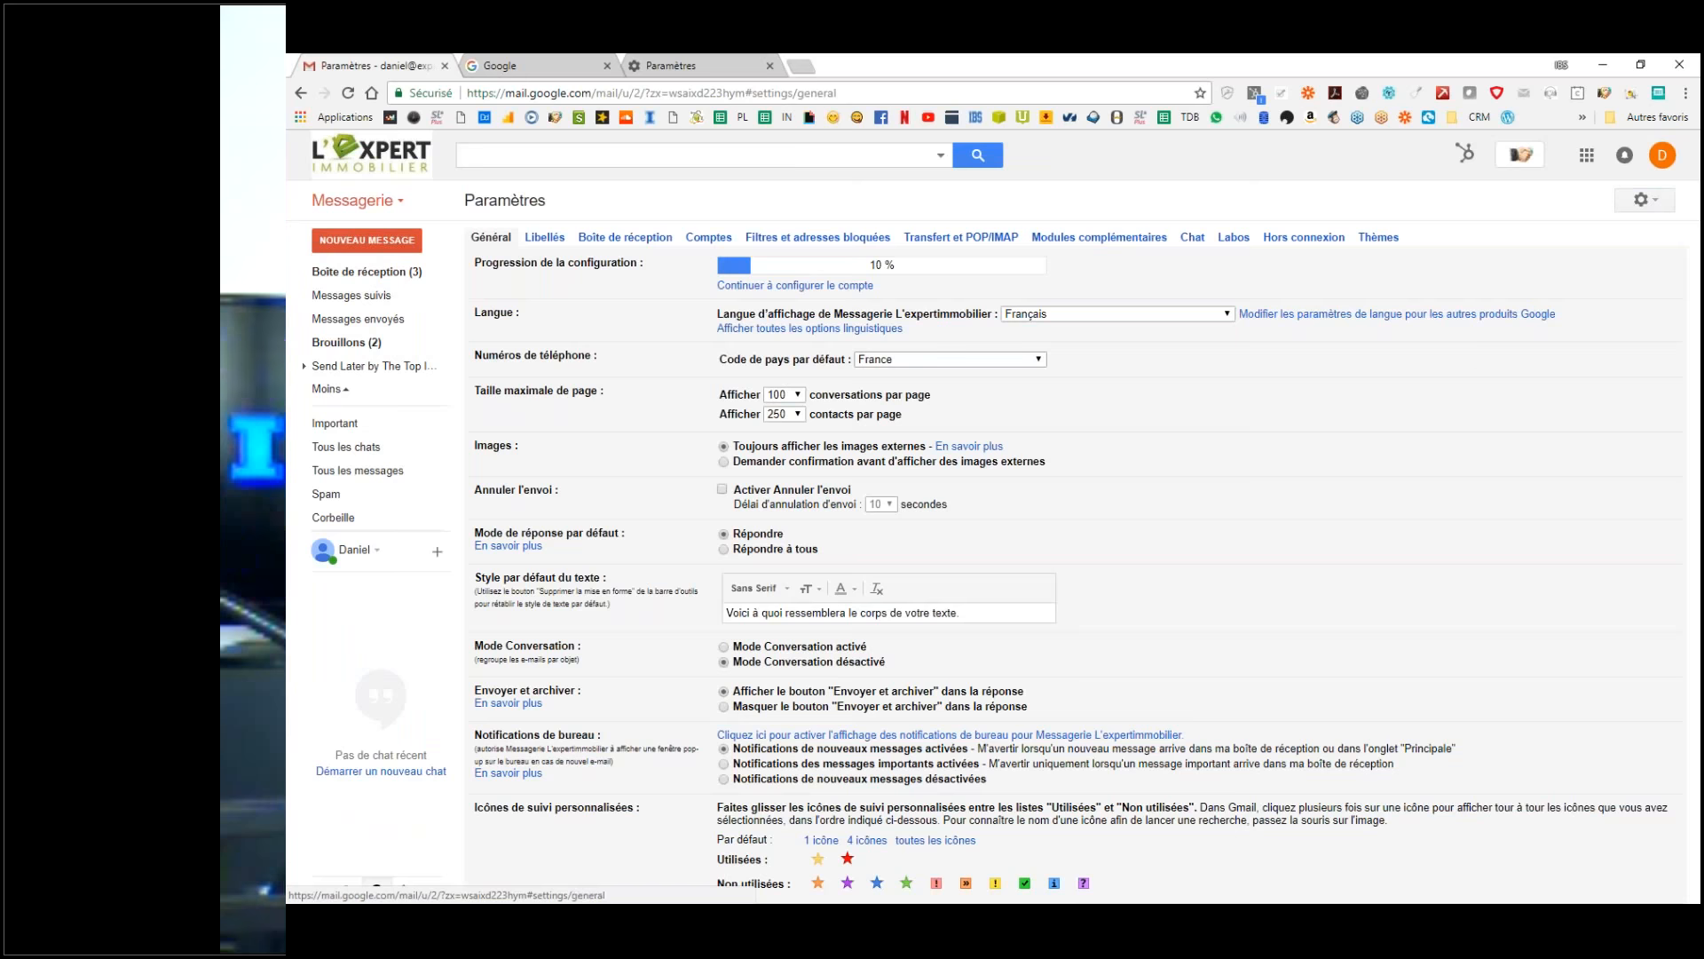
{"action": "left_click", "coordinate": [626, 240]}
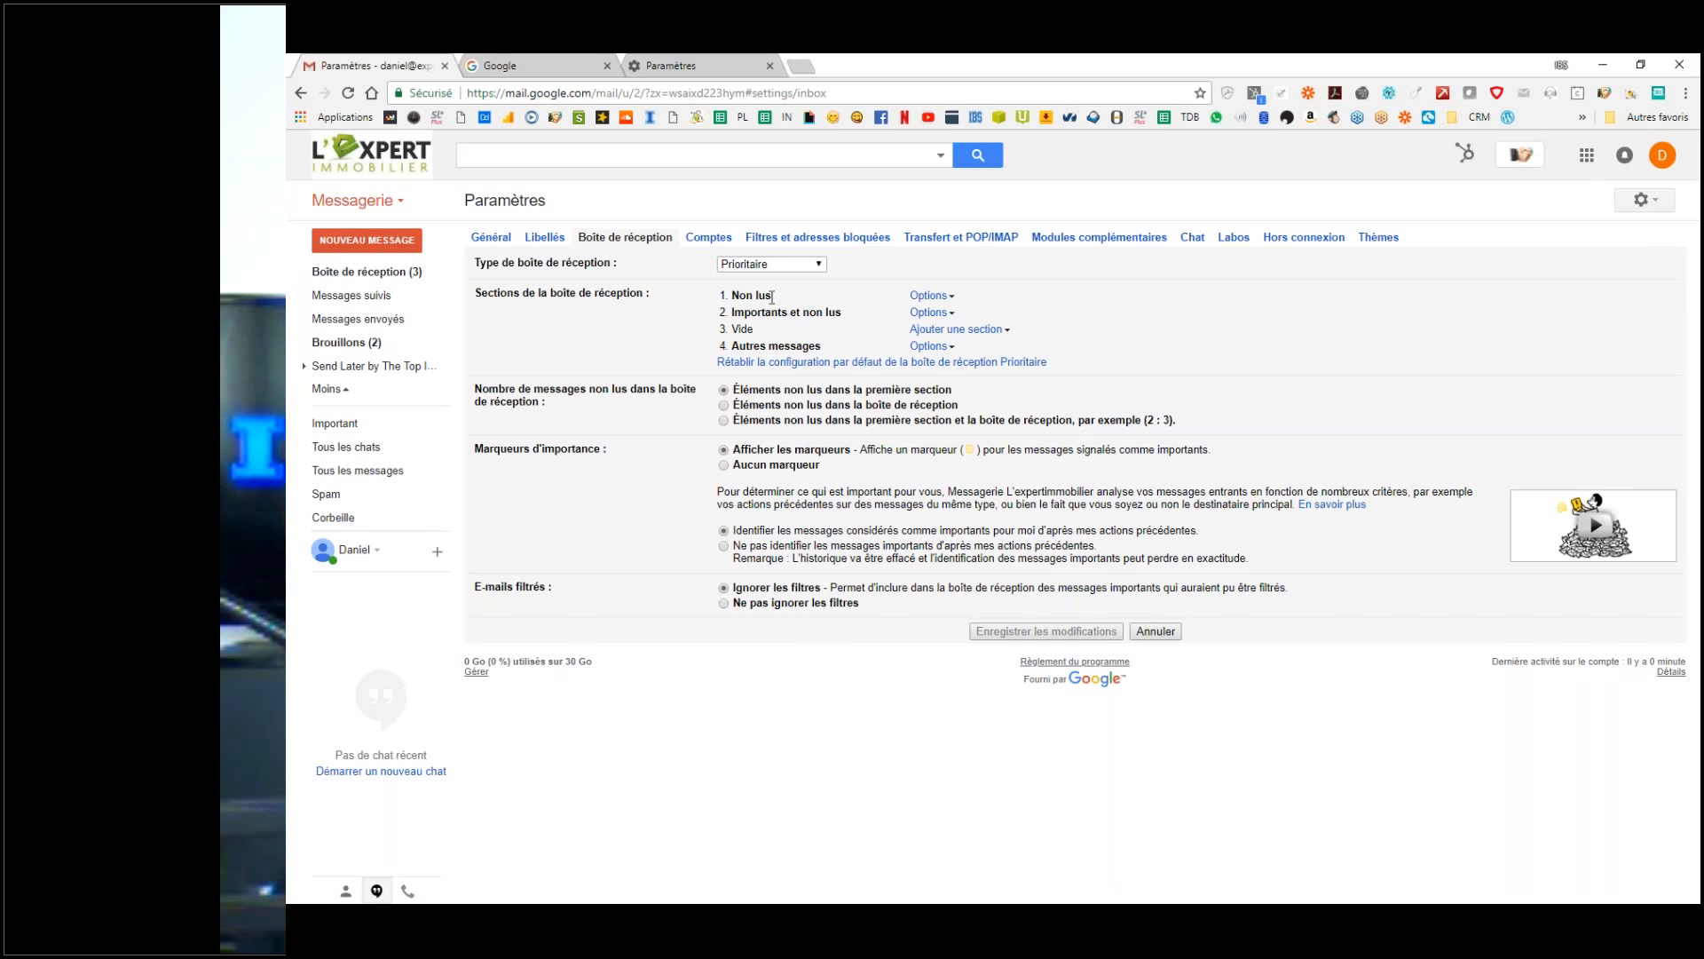
{"action": "left_click", "coordinate": [928, 298]}
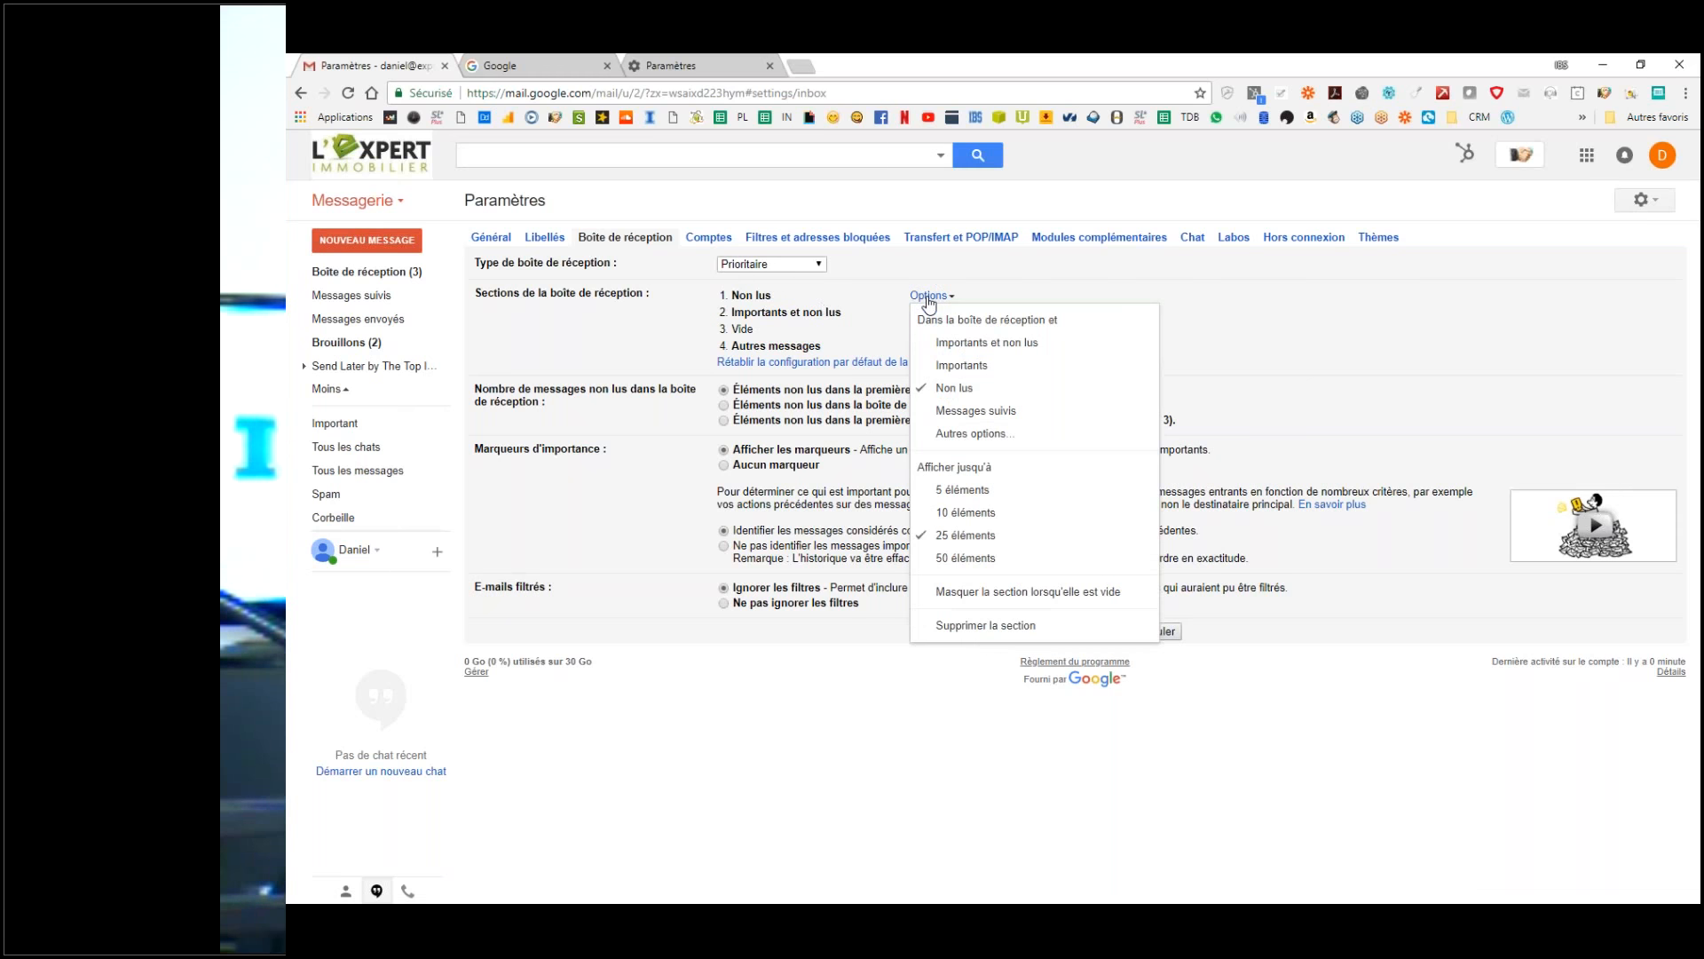
{"action": "left_click", "coordinate": [966, 344]}
{"action": "left_click", "coordinate": [932, 313]}
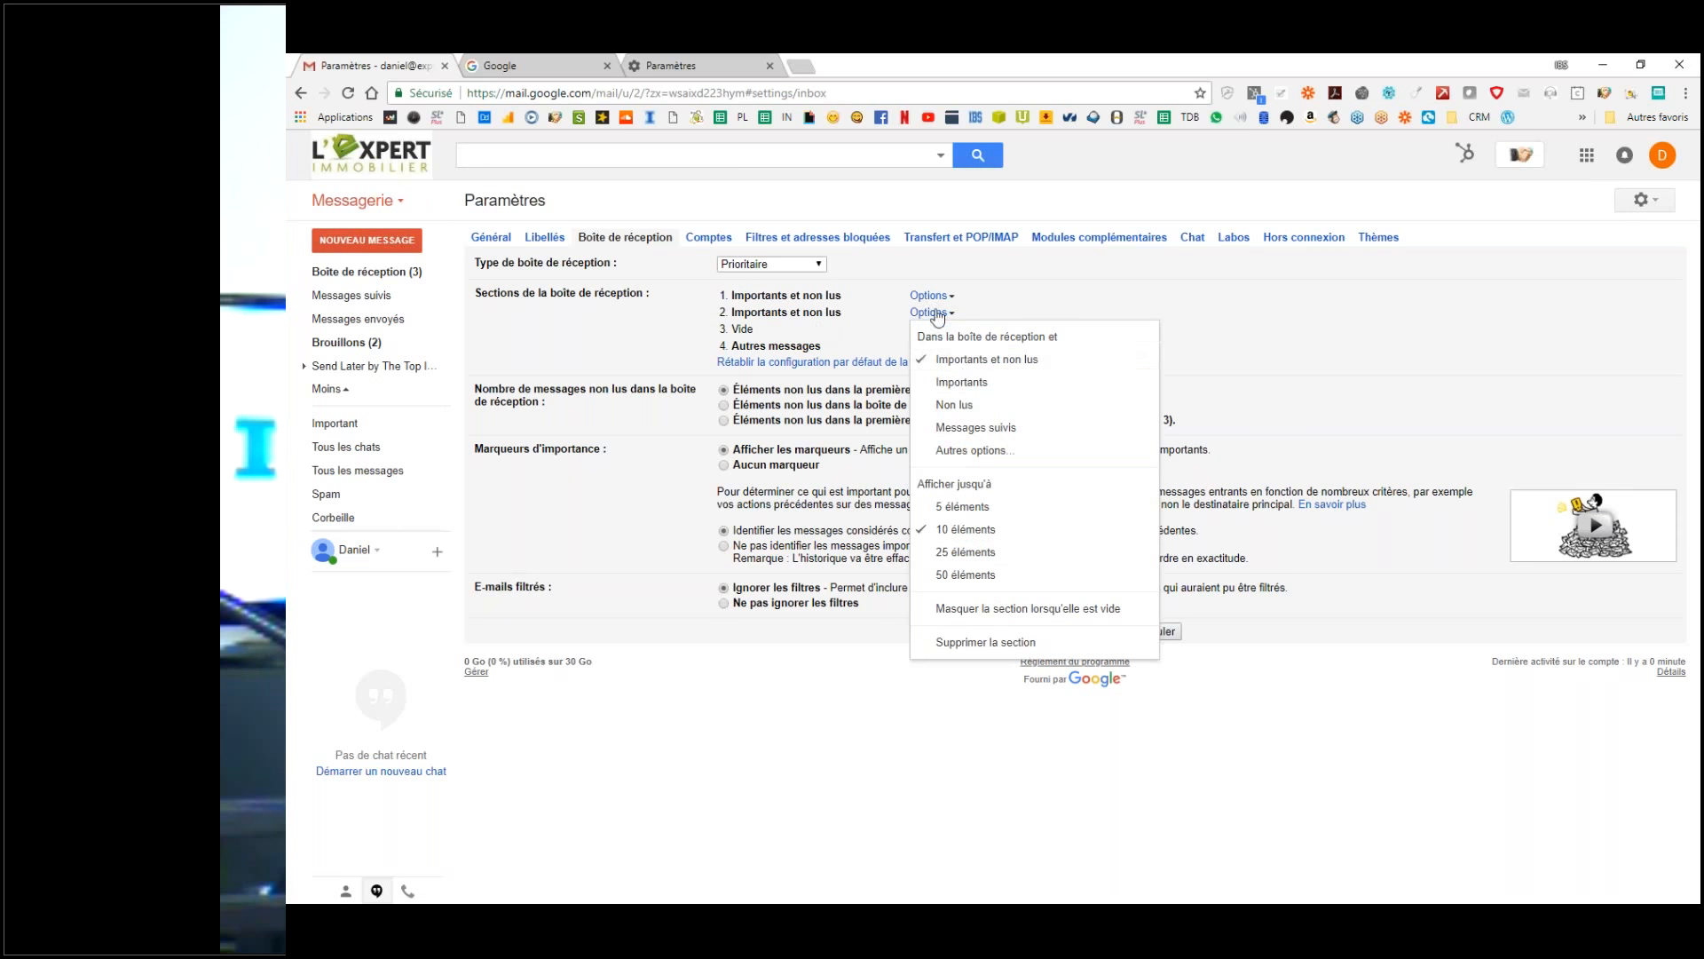
{"action": "left_click", "coordinate": [958, 405]}
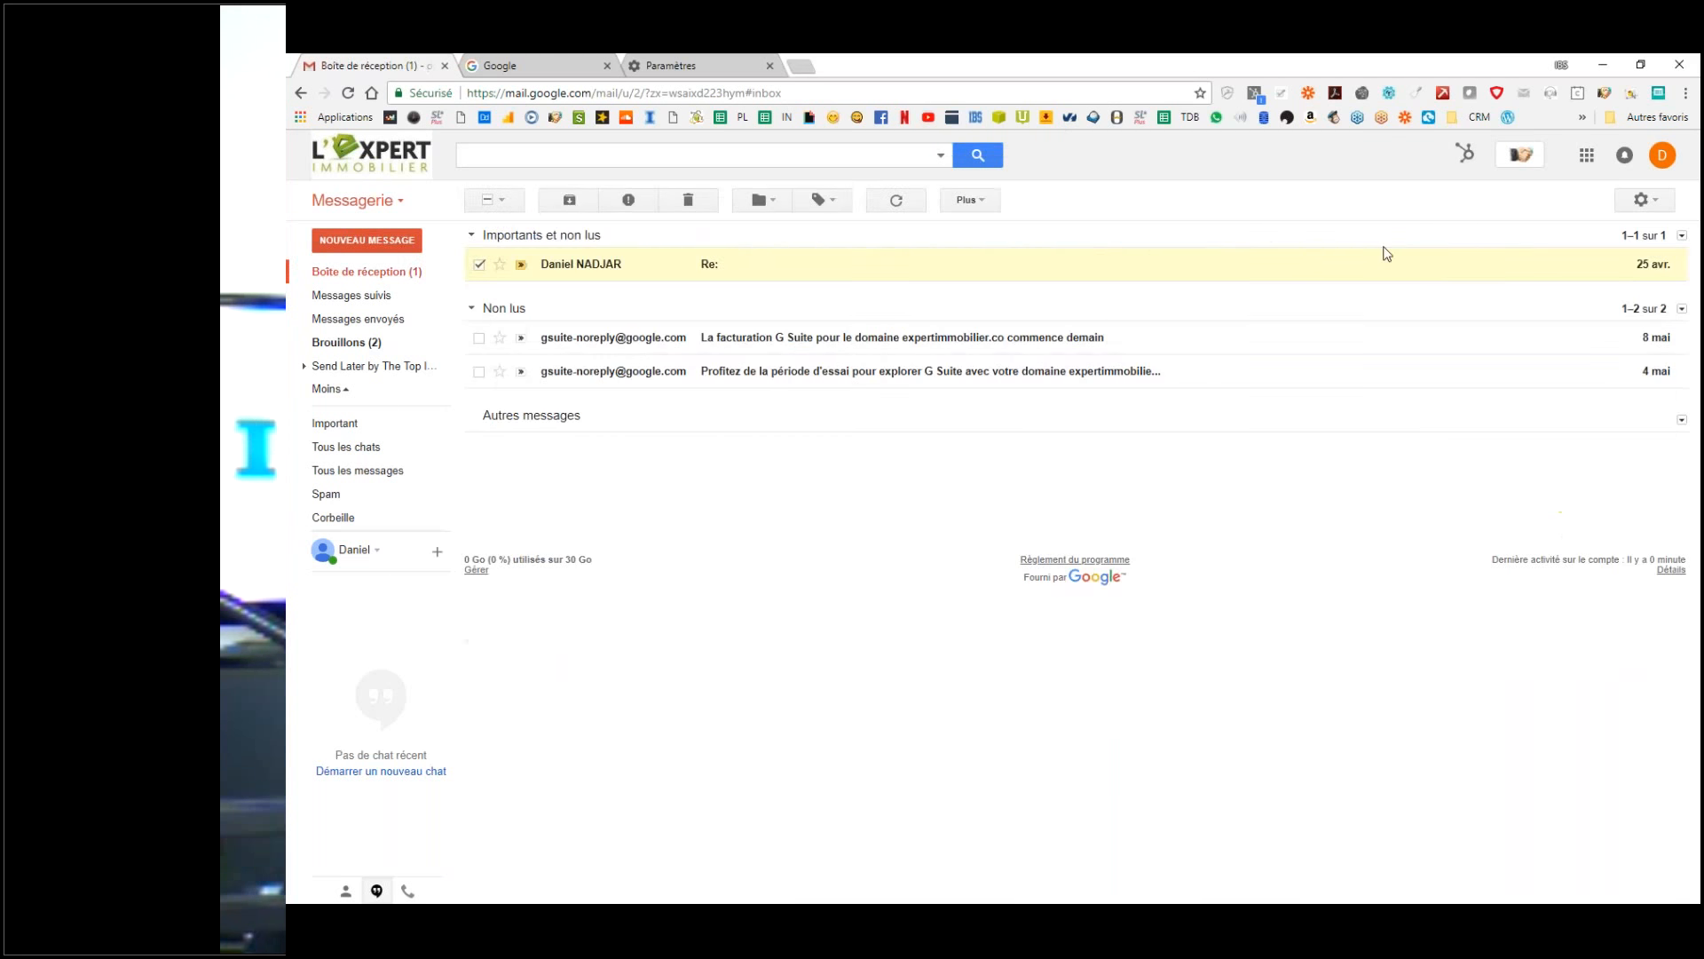
{"action": "left_click", "coordinate": [1644, 199]}
{"action": "left_click", "coordinate": [1478, 365]}
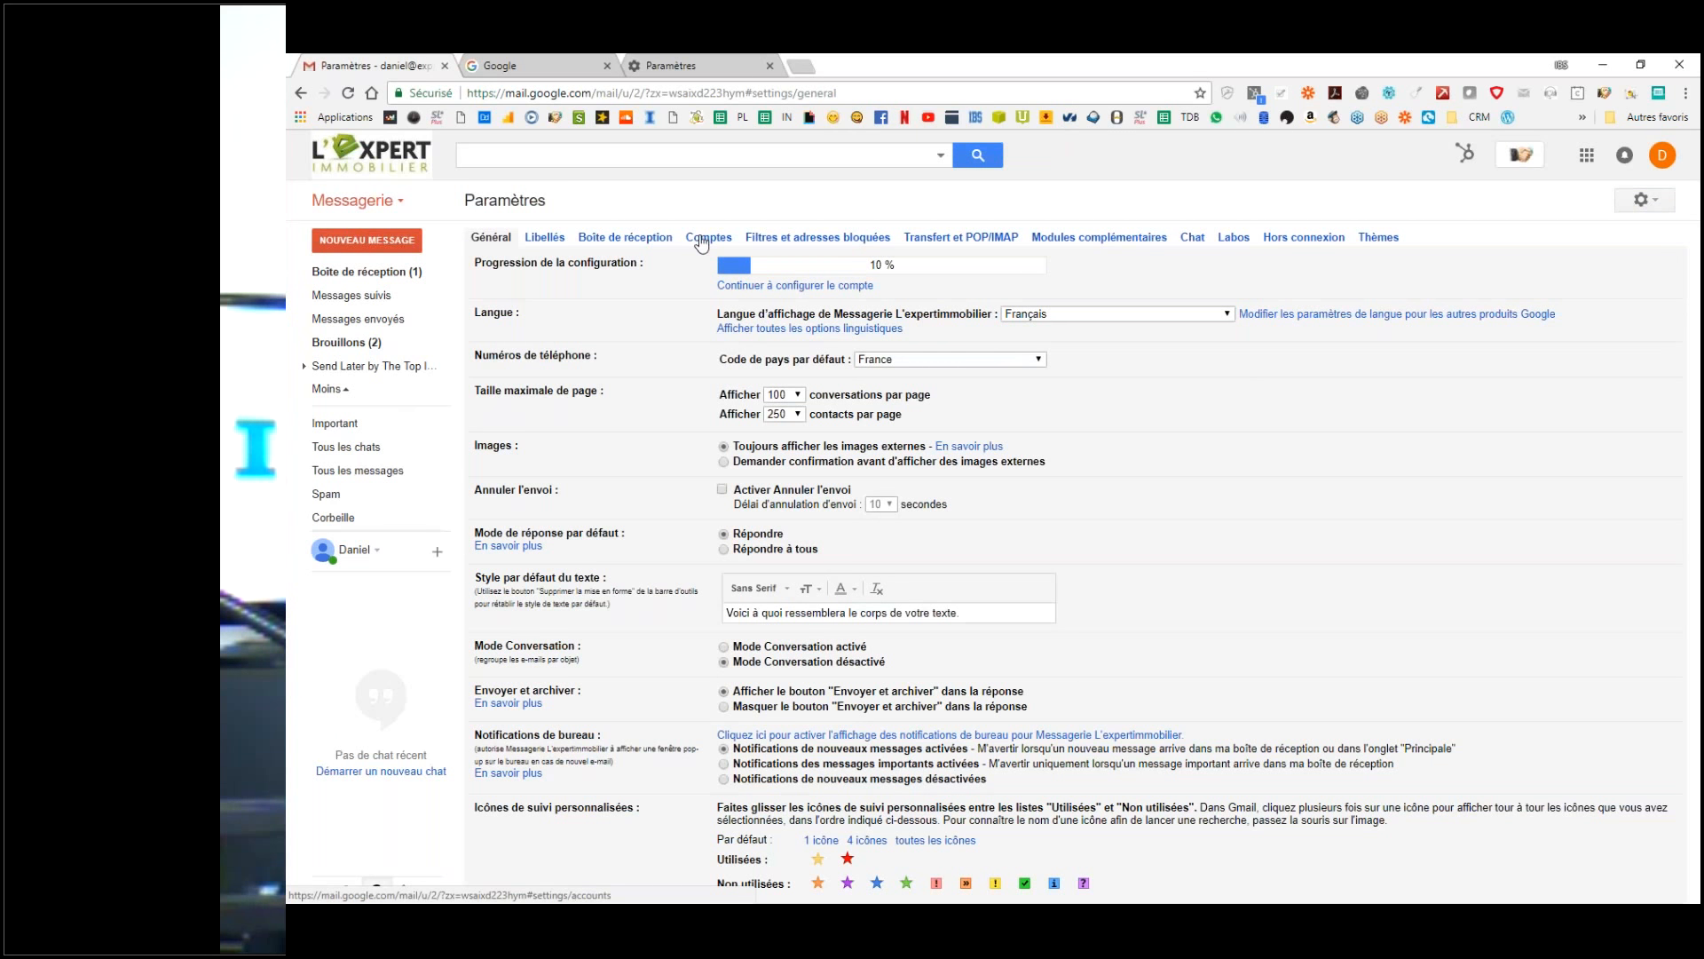
{"action": "left_click", "coordinate": [701, 240]}
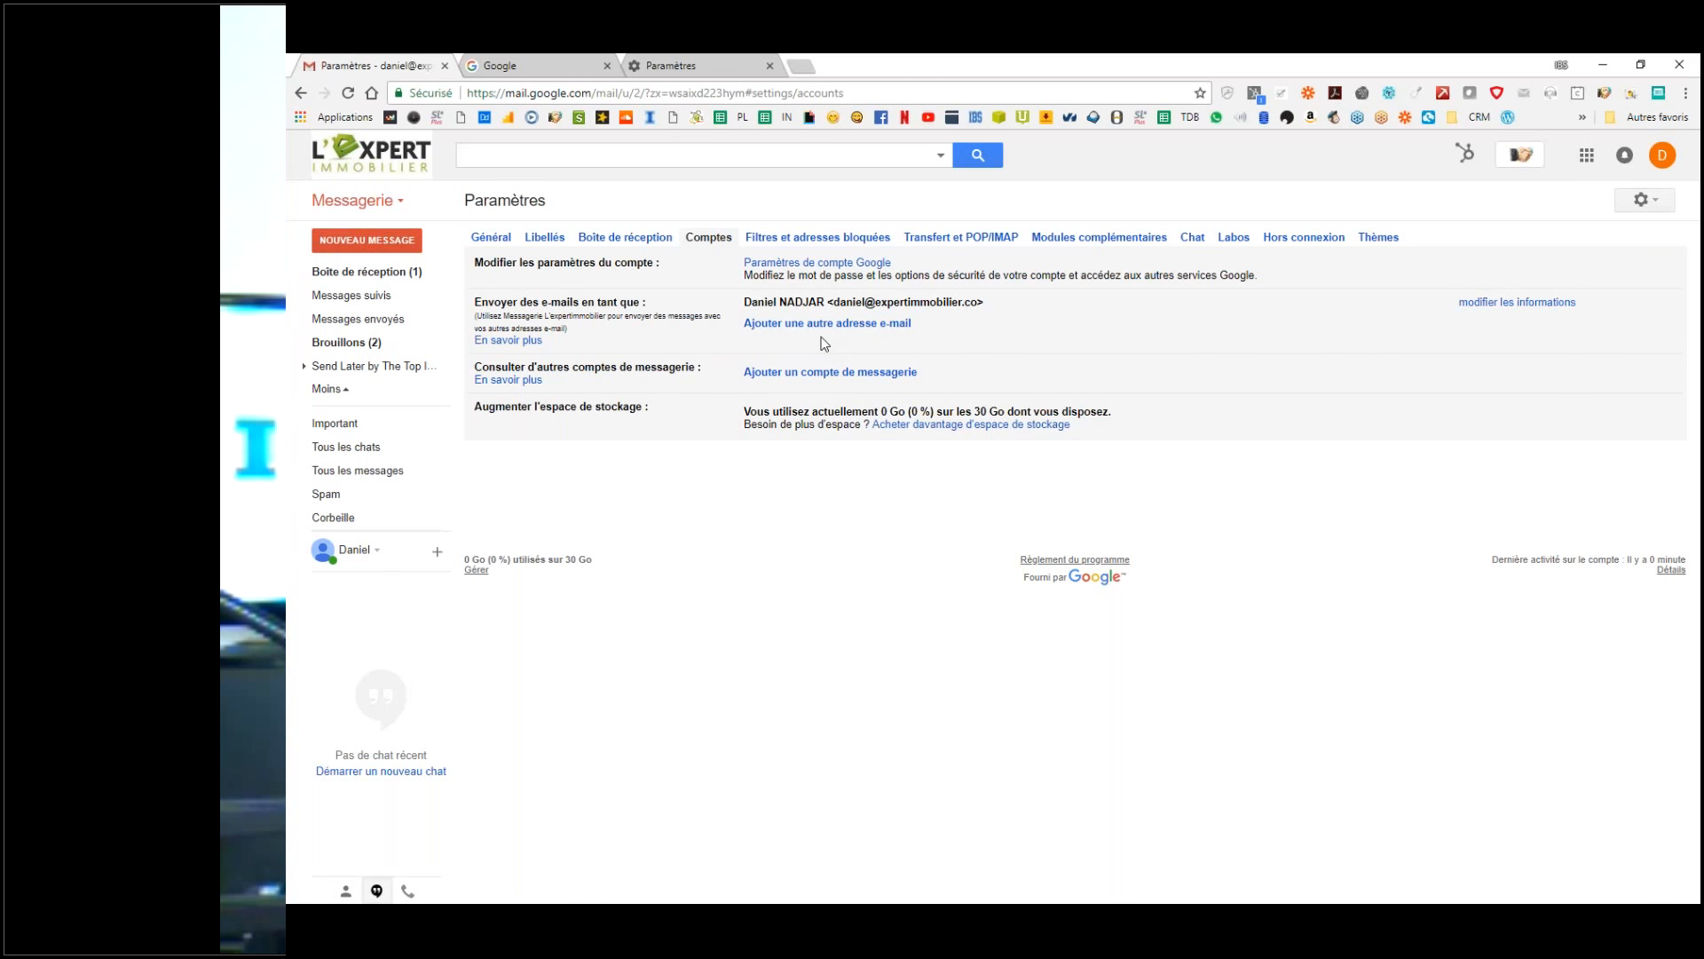
{"action": "left_click", "coordinate": [714, 240]}
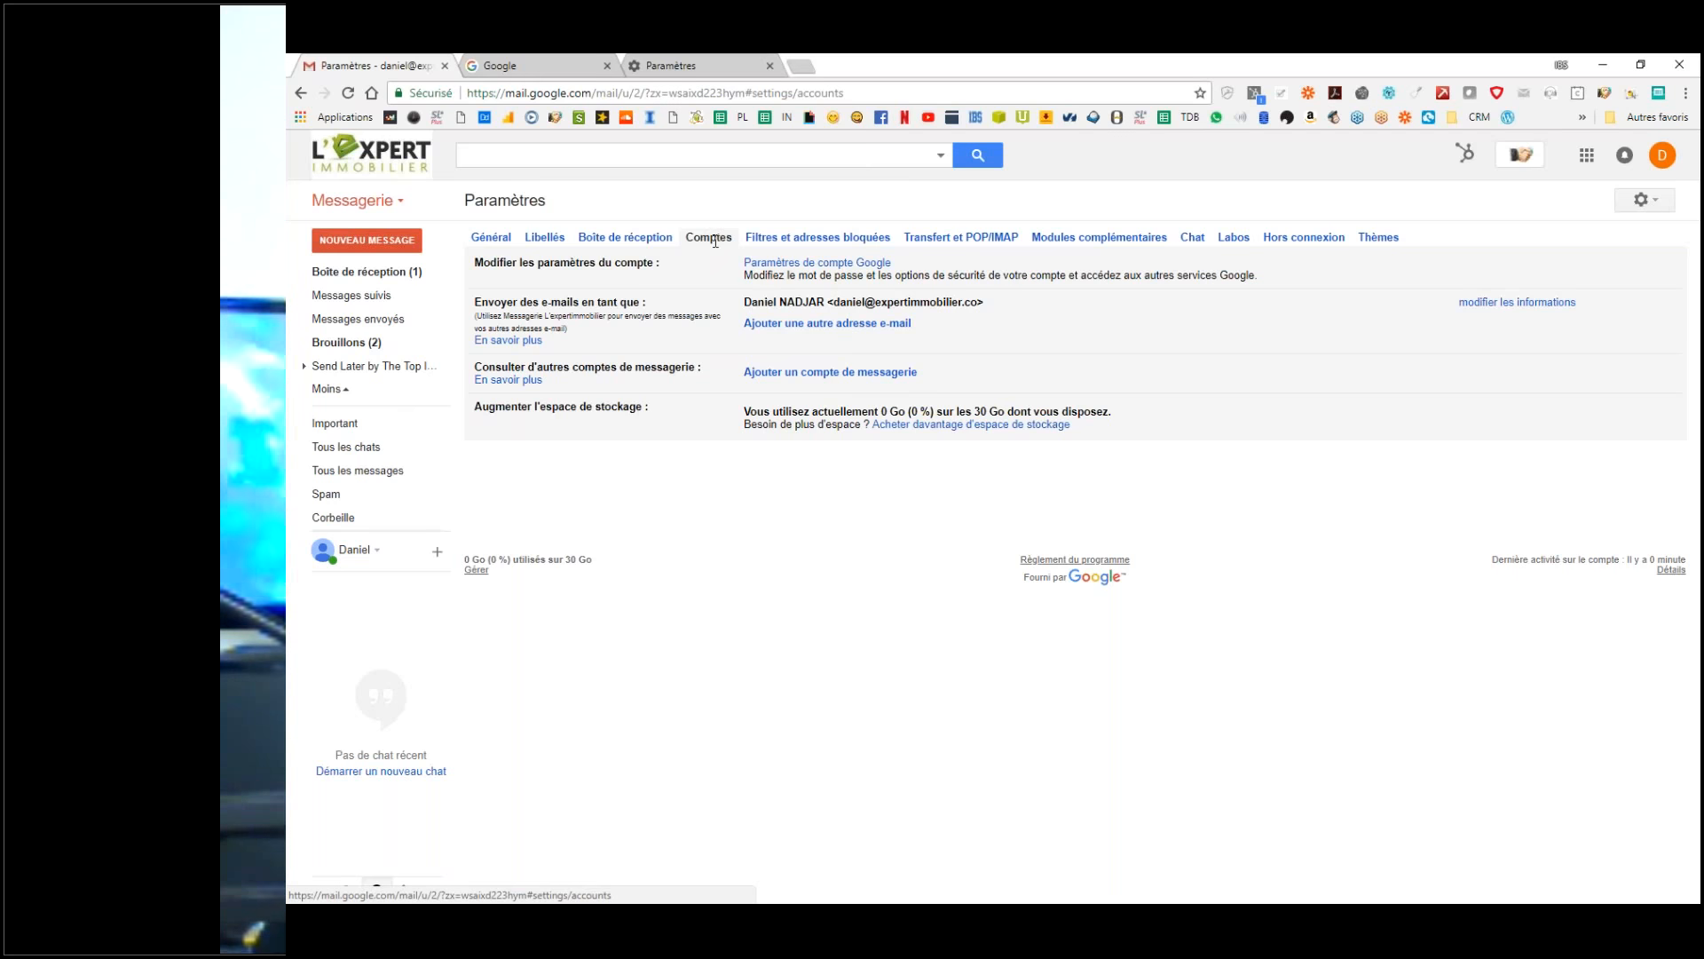
{"action": "left_click_drag", "start_coordinate": [744, 302], "coordinate": [817, 304]}
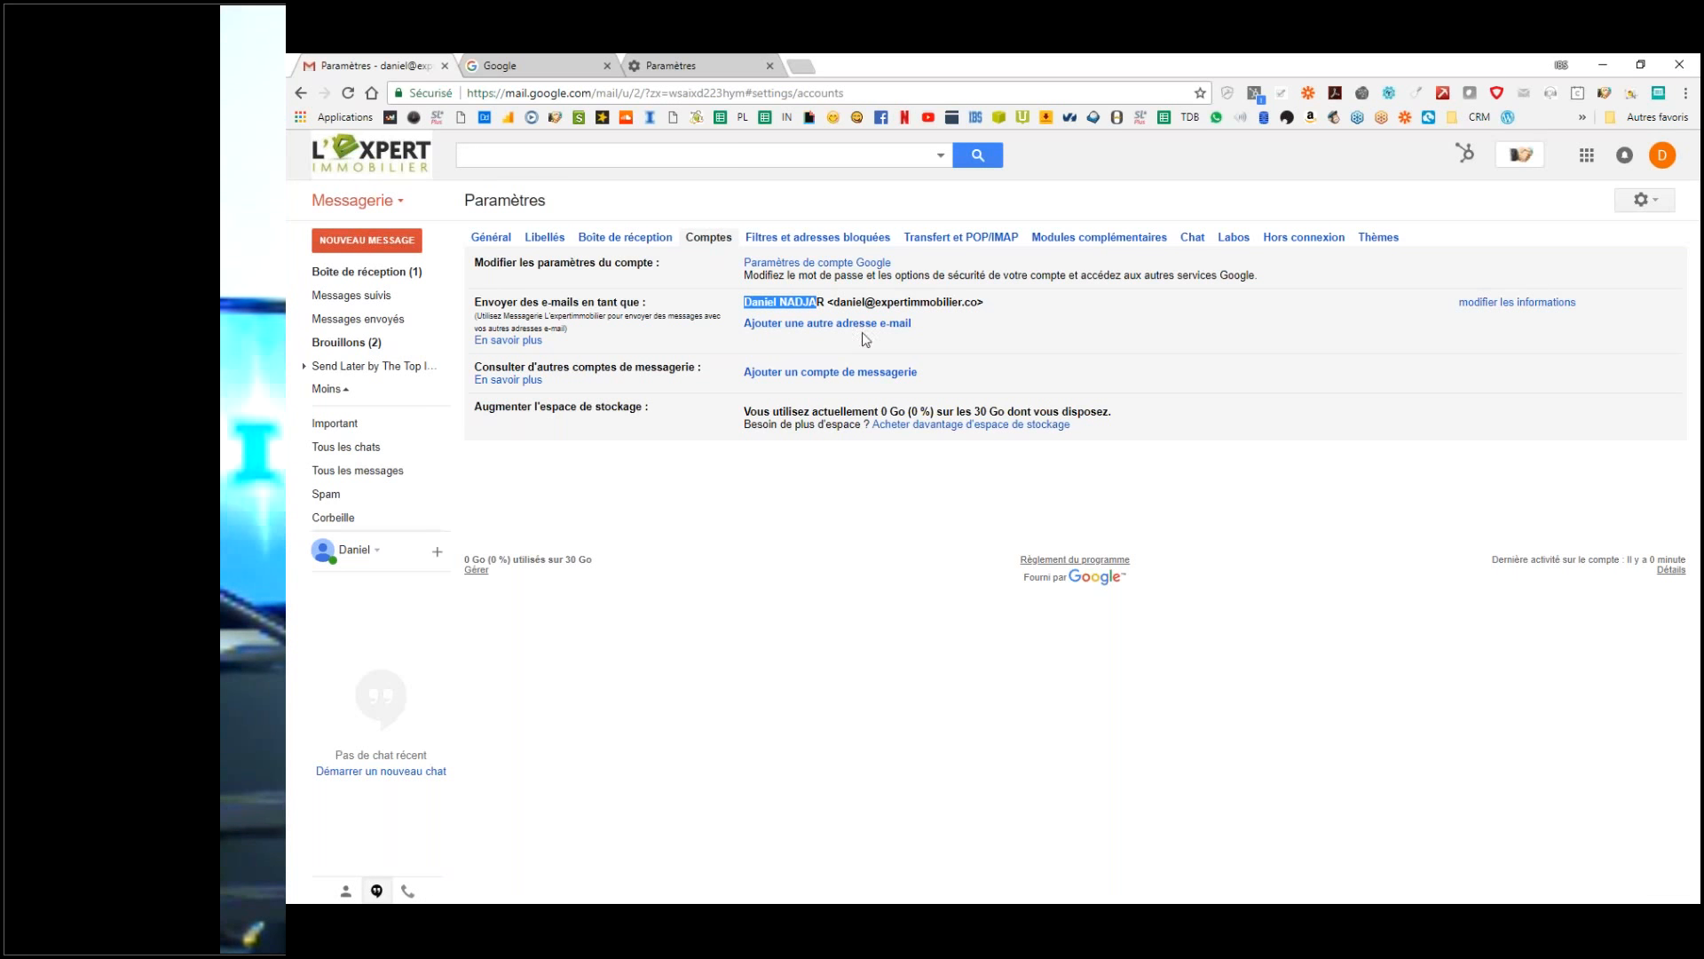
Step: In Transfert et POP/IMAP, enable POP for all messages and IMAP, then save
{"action": "left_click", "coordinate": [796, 241]}
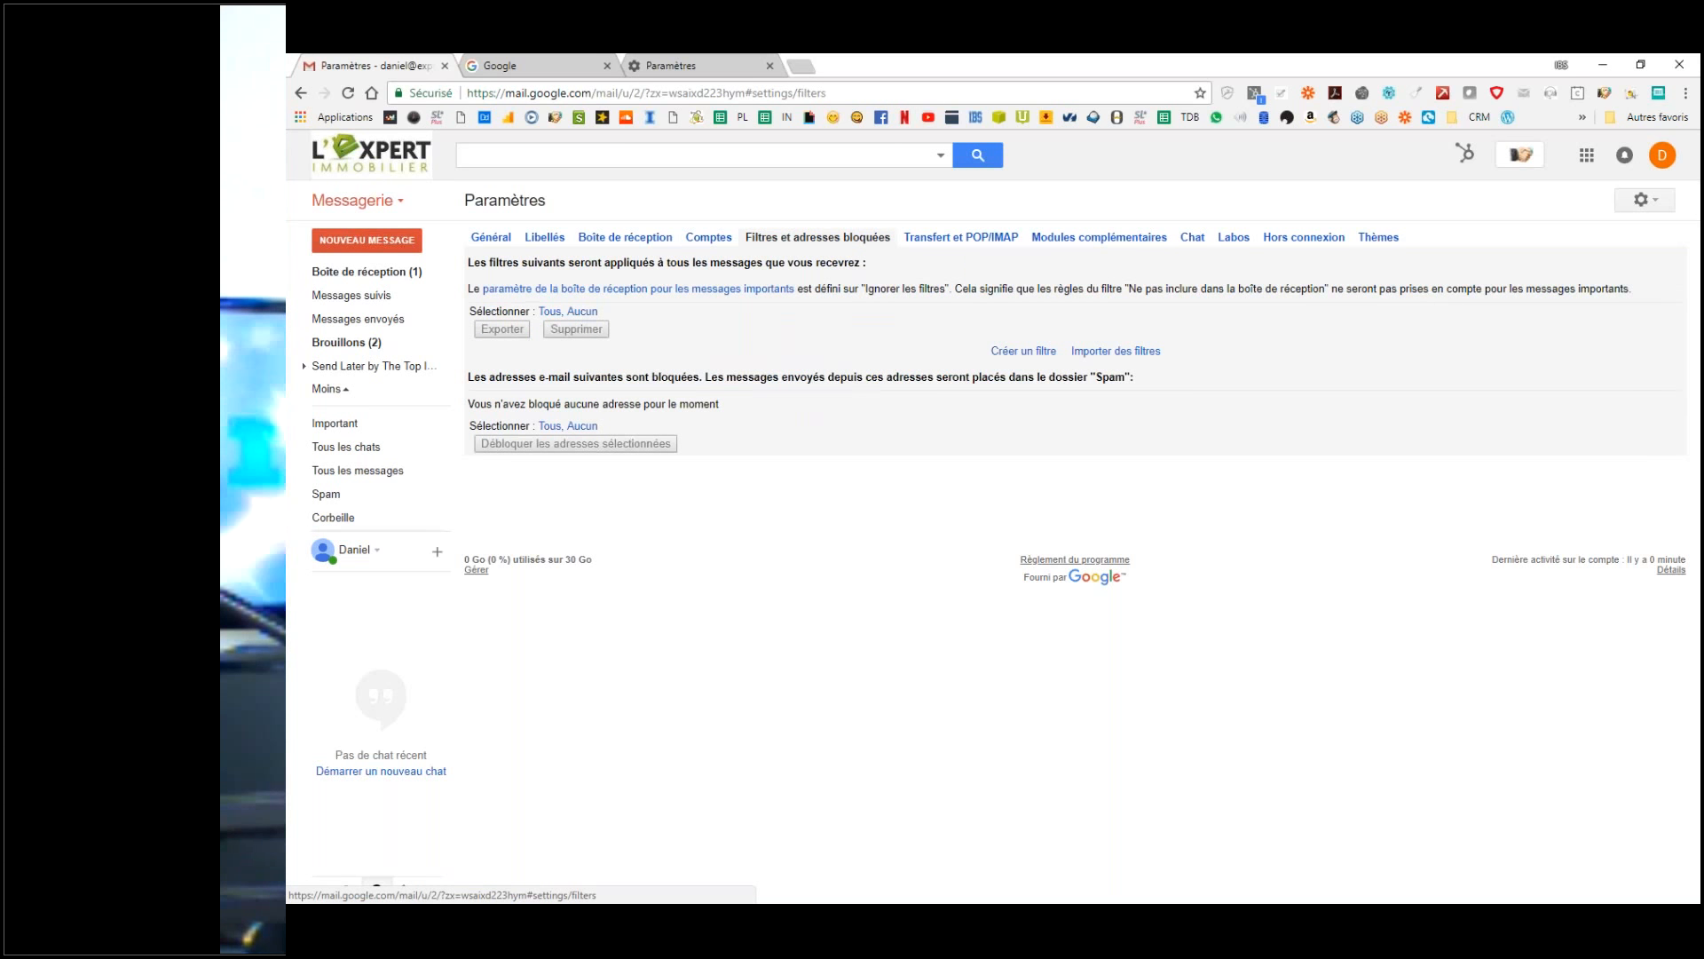
{"action": "key", "text": "ctrl"}
{"action": "left_click", "coordinate": [963, 236]}
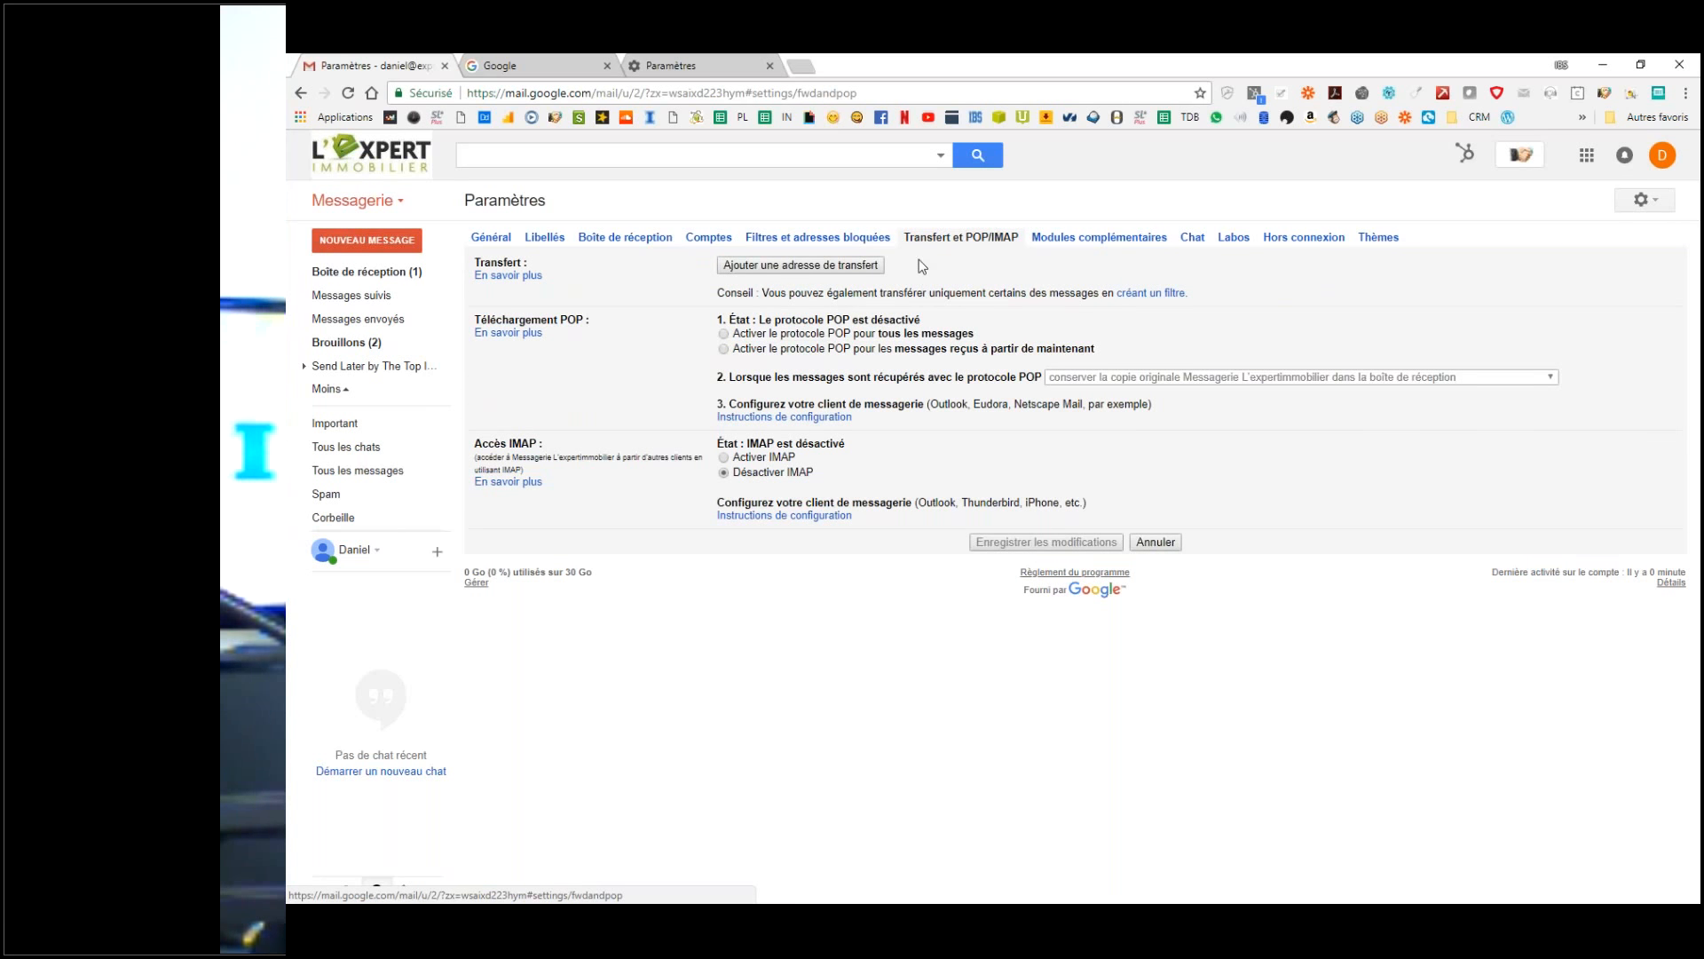
{"action": "left_click", "coordinate": [723, 334]}
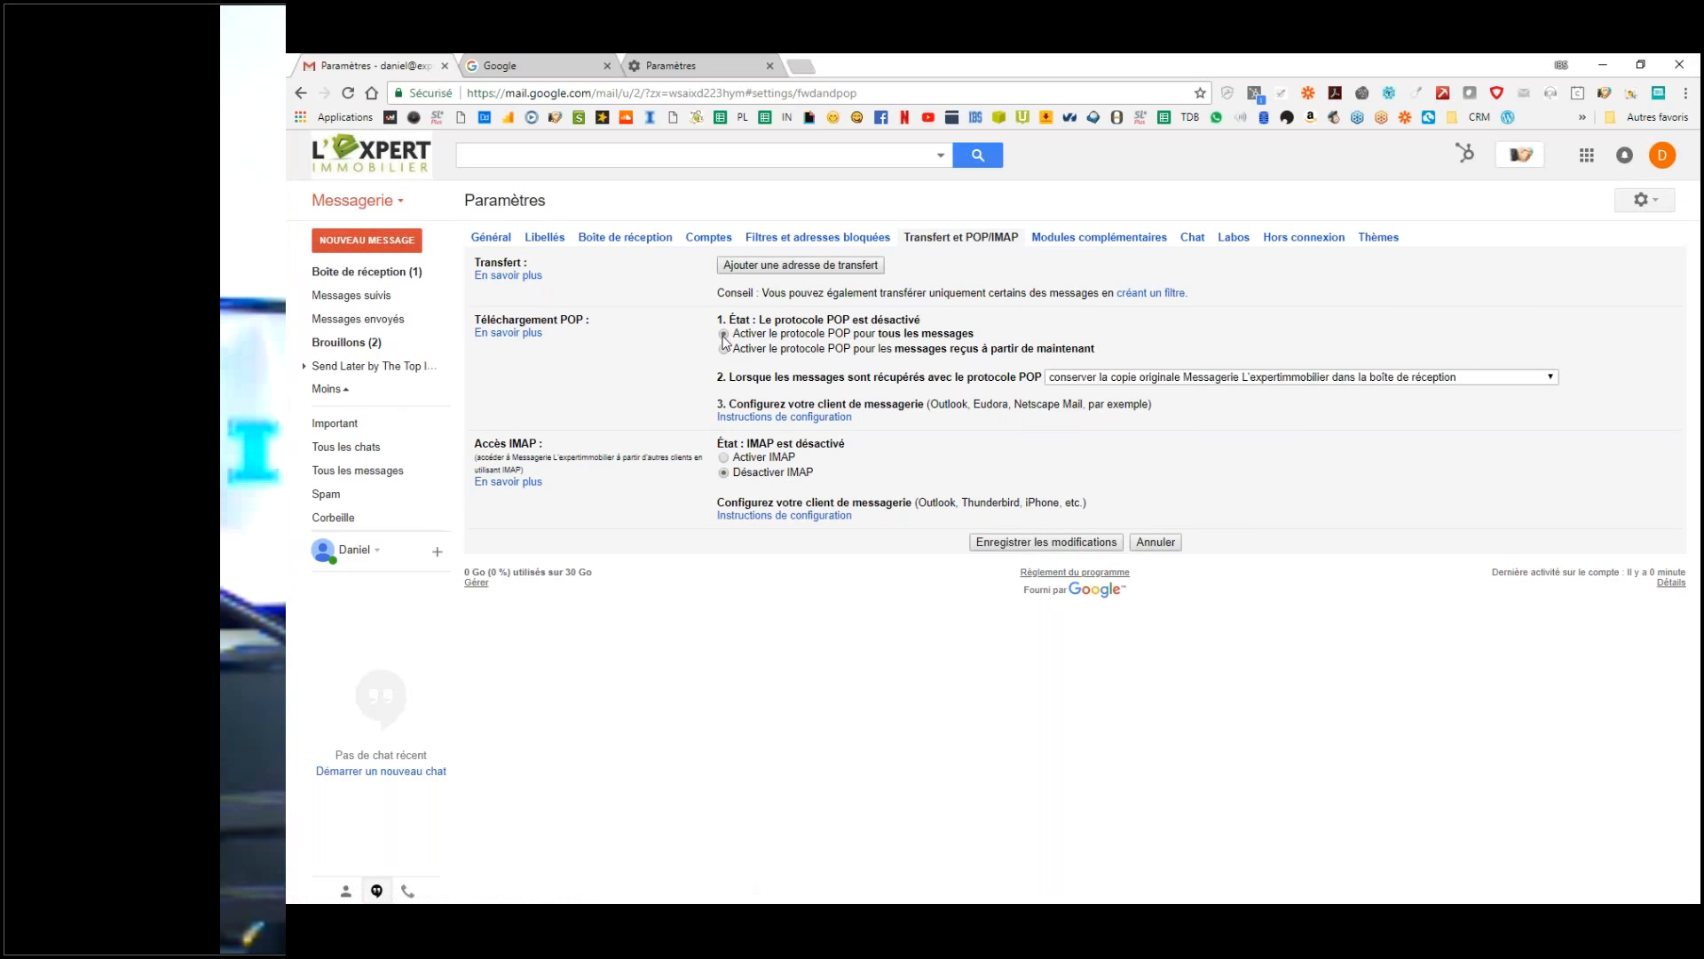
{"action": "left_click", "coordinate": [724, 458]}
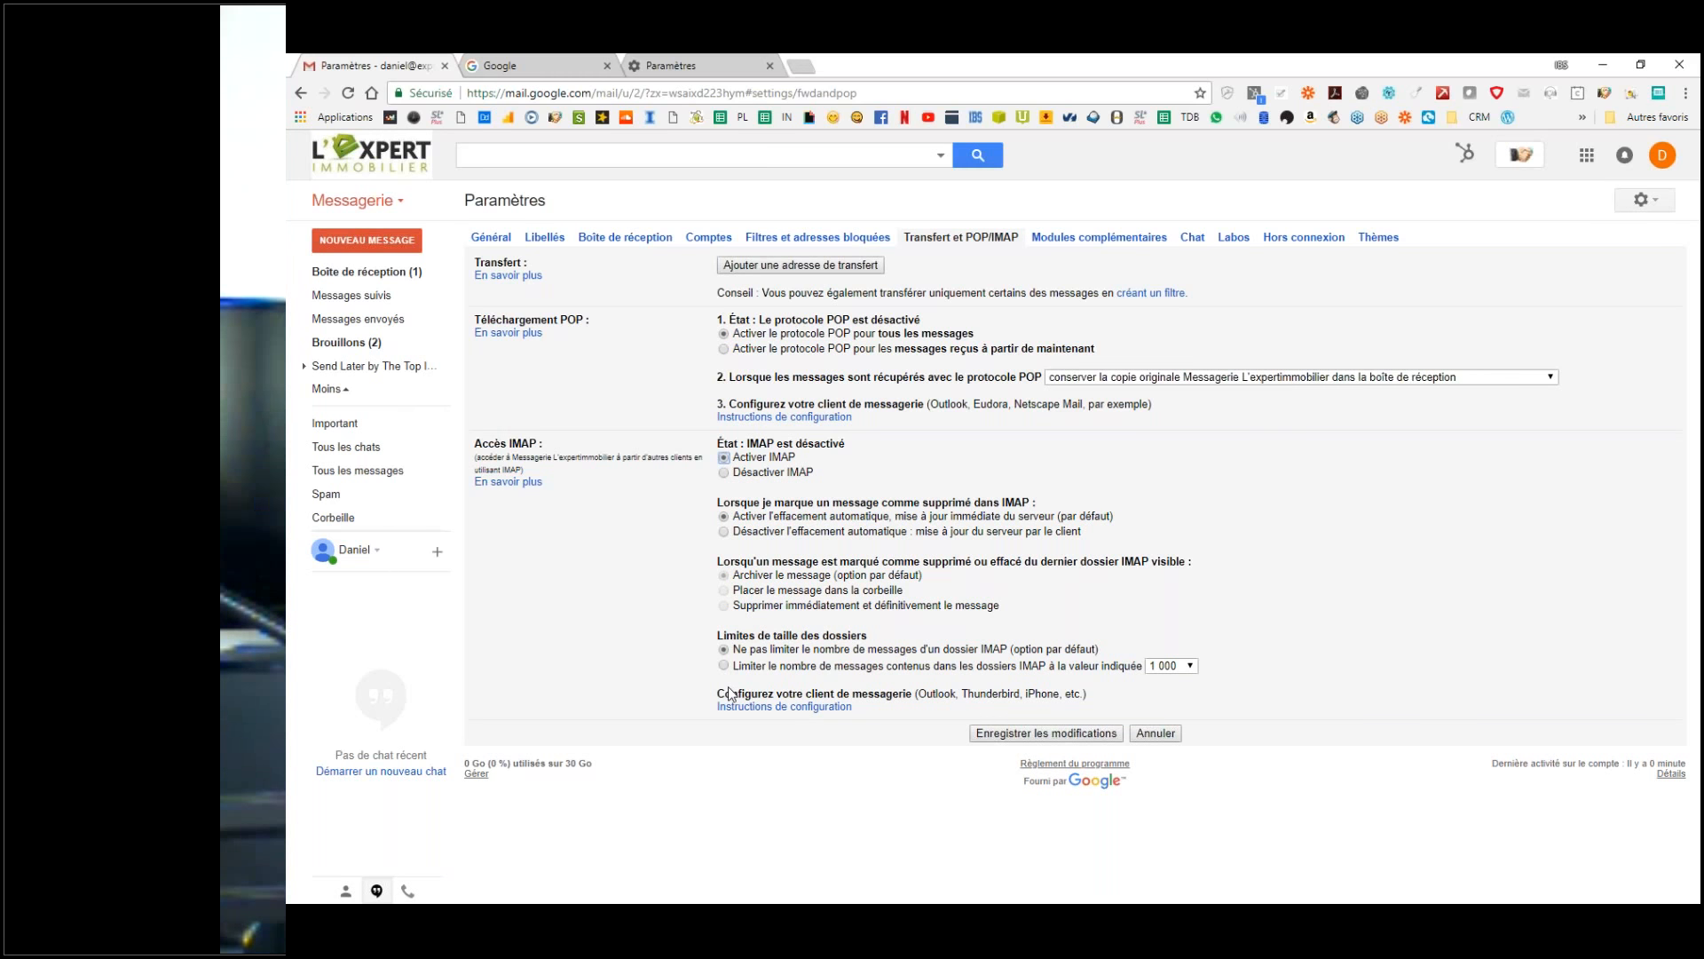
{"action": "left_click", "coordinate": [1065, 738]}
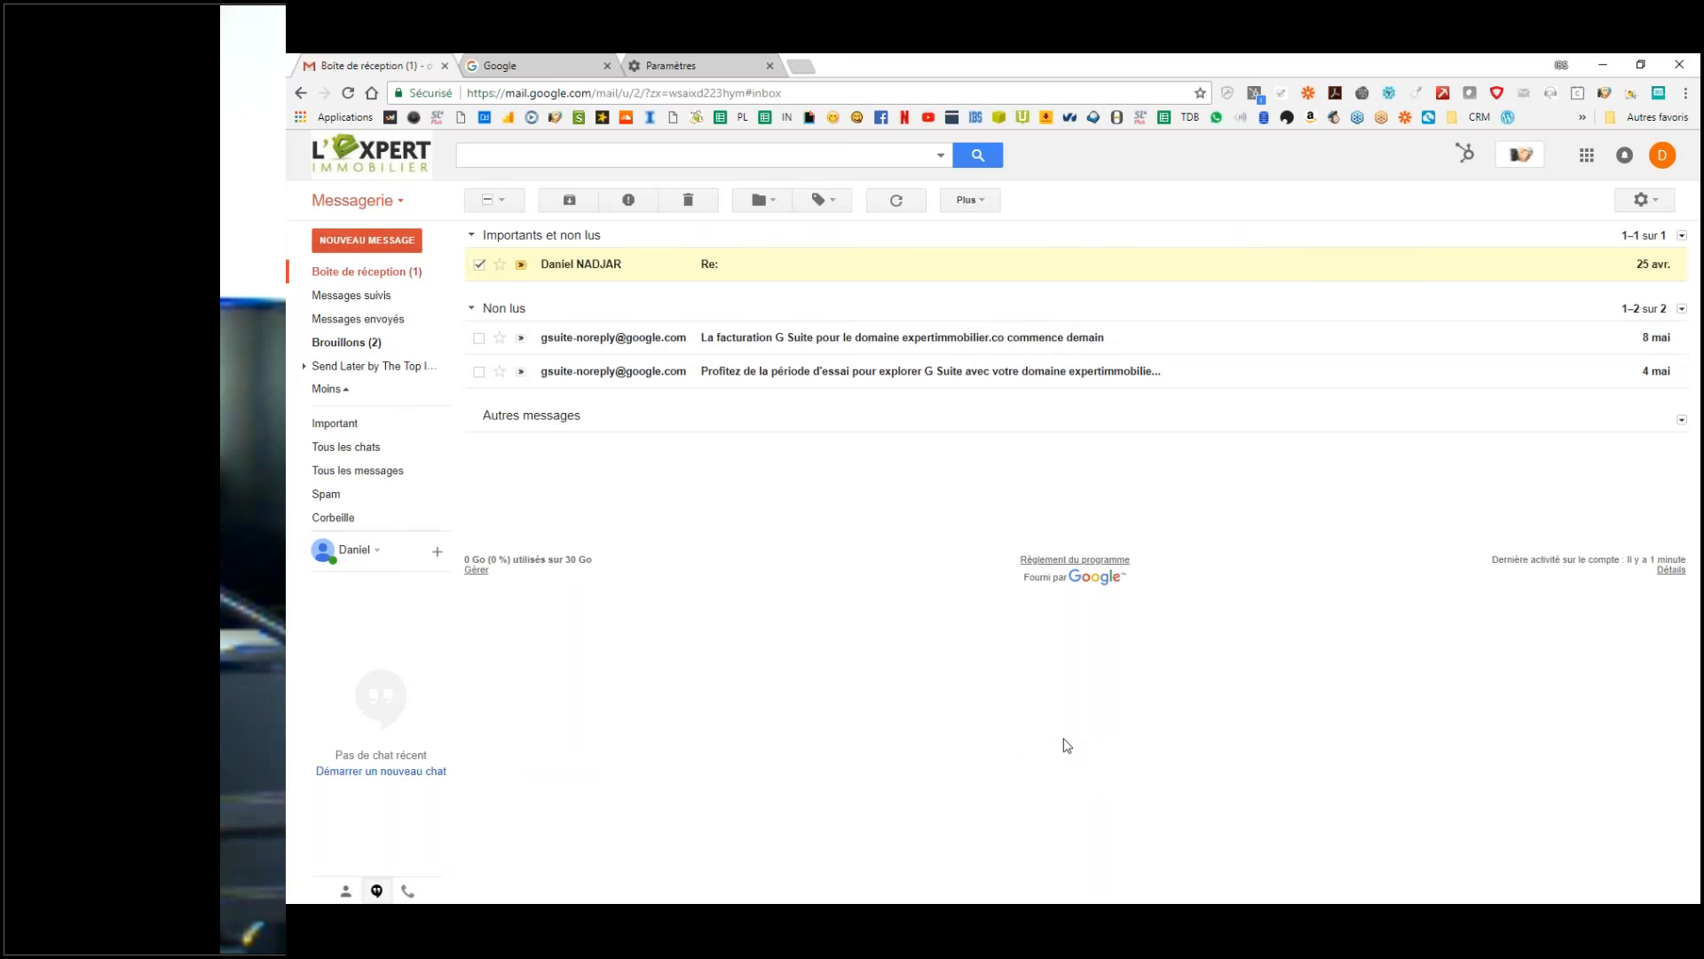
{"action": "left_click", "coordinate": [1645, 199]}
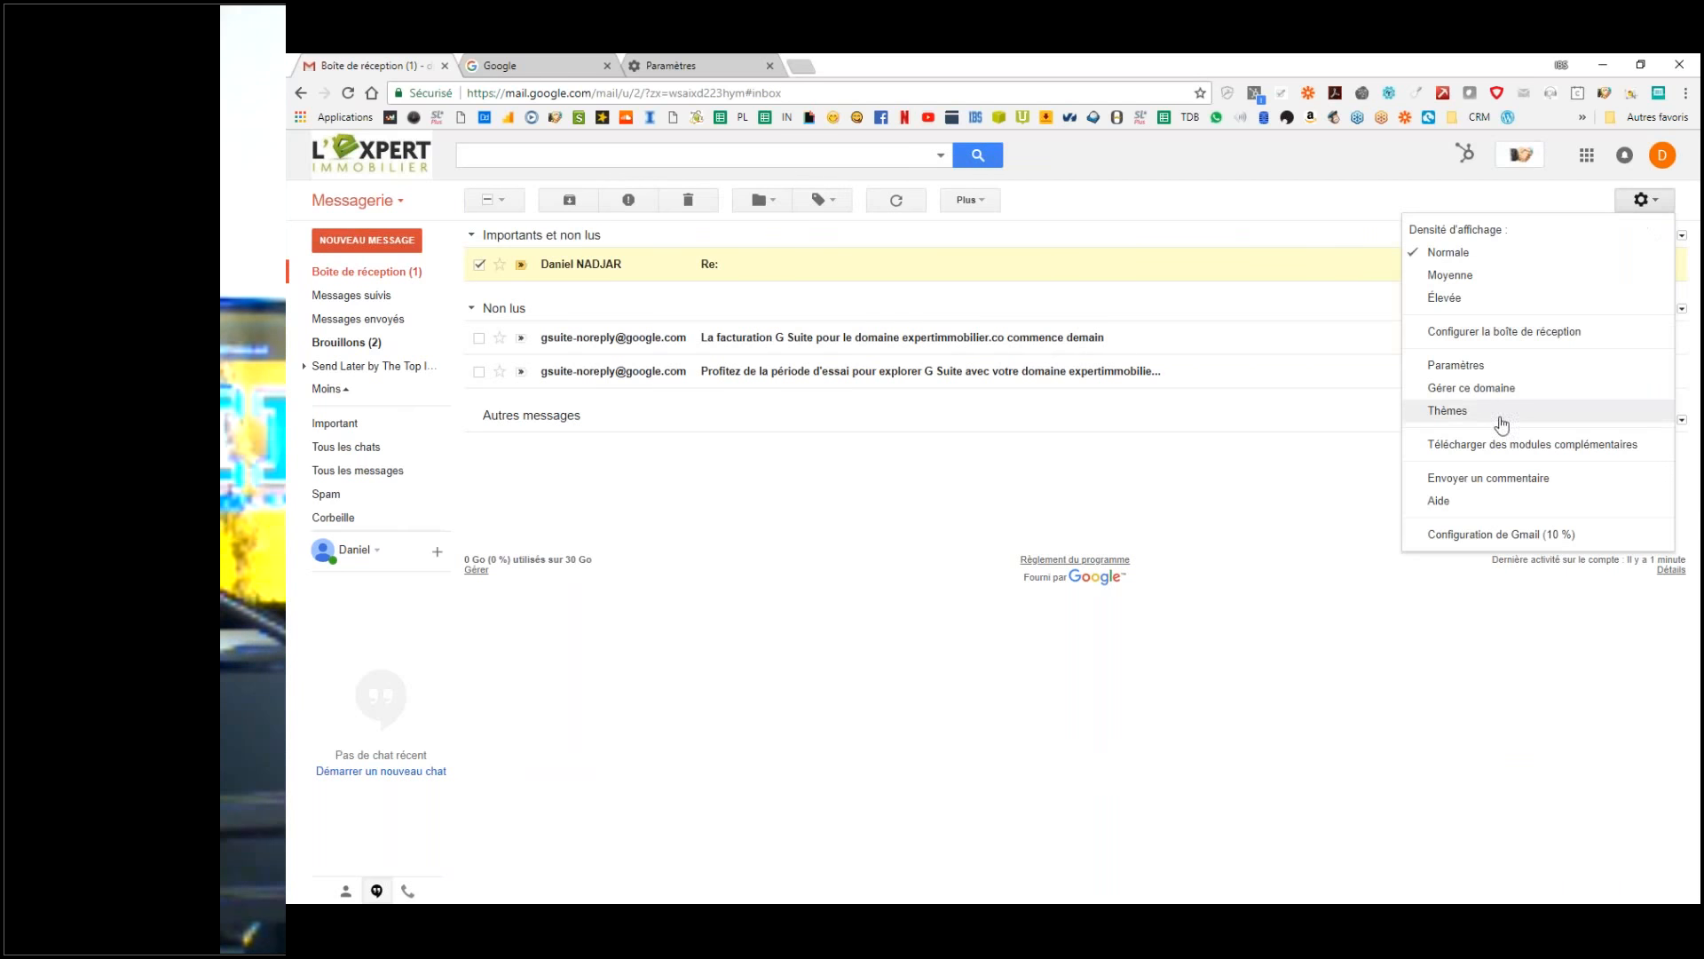
Step: Go through the Modules complémentaires and Chat settings to the Labos experimental features page
{"action": "left_click", "coordinate": [1455, 366]}
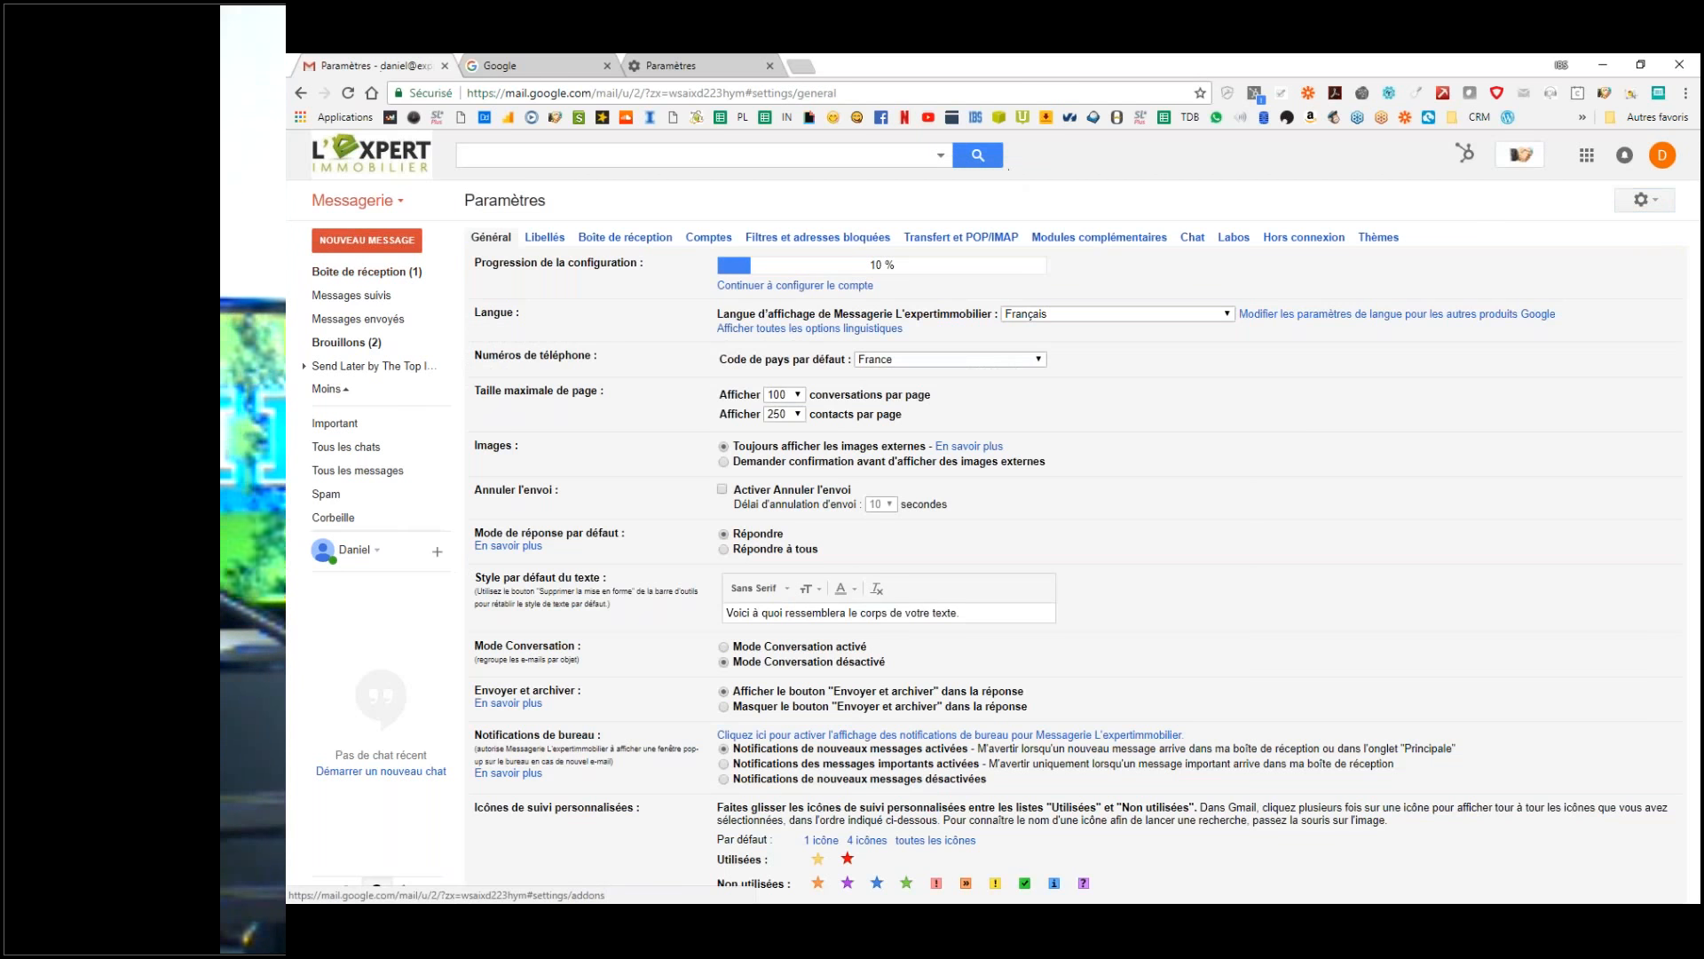
{"action": "left_click", "coordinate": [1099, 238]}
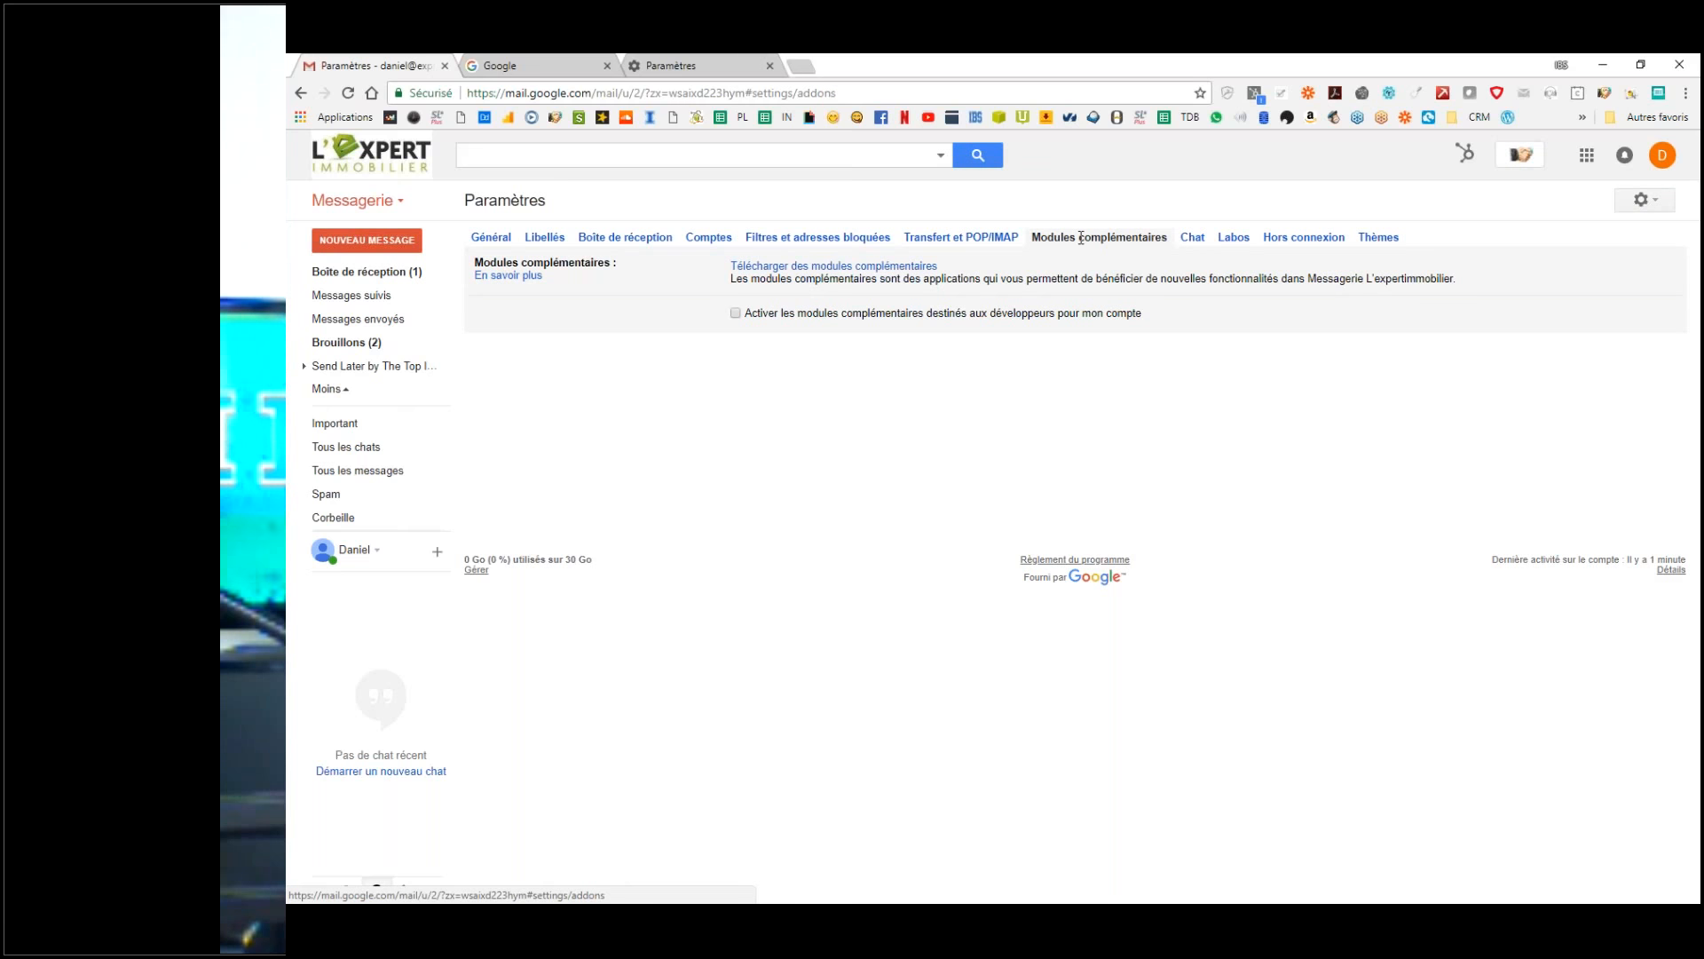
{"action": "left_click", "coordinate": [1190, 240]}
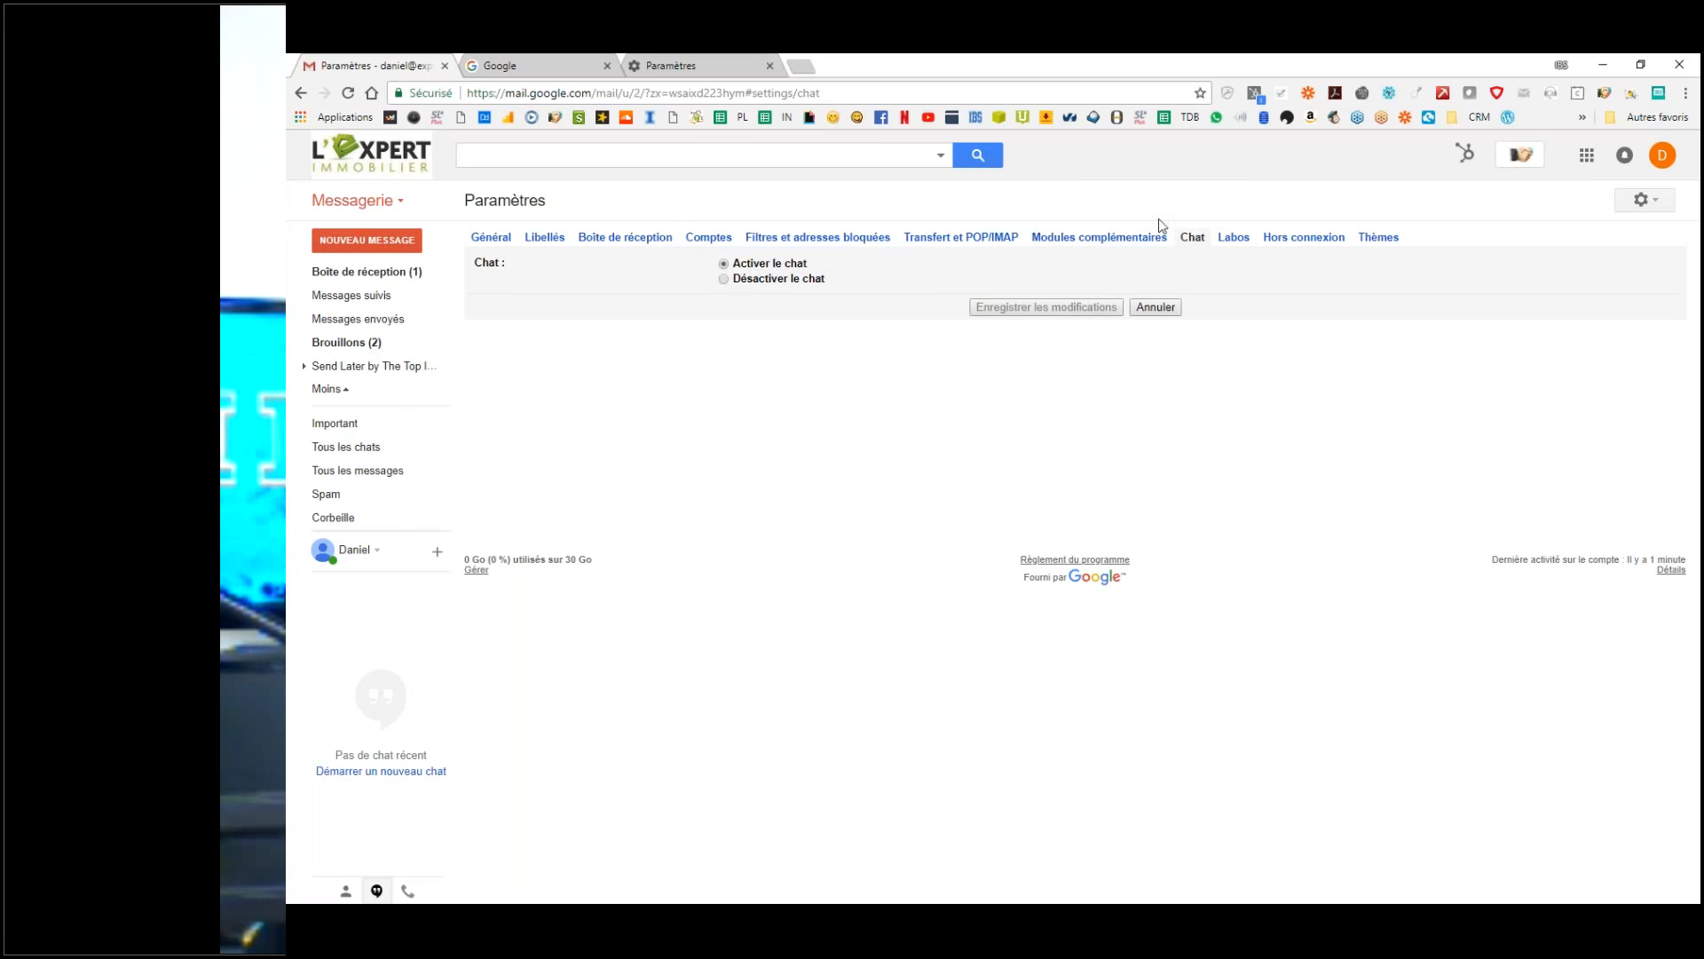
{"action": "left_click", "coordinate": [1243, 241]}
{"action": "left_click", "coordinate": [1234, 238]}
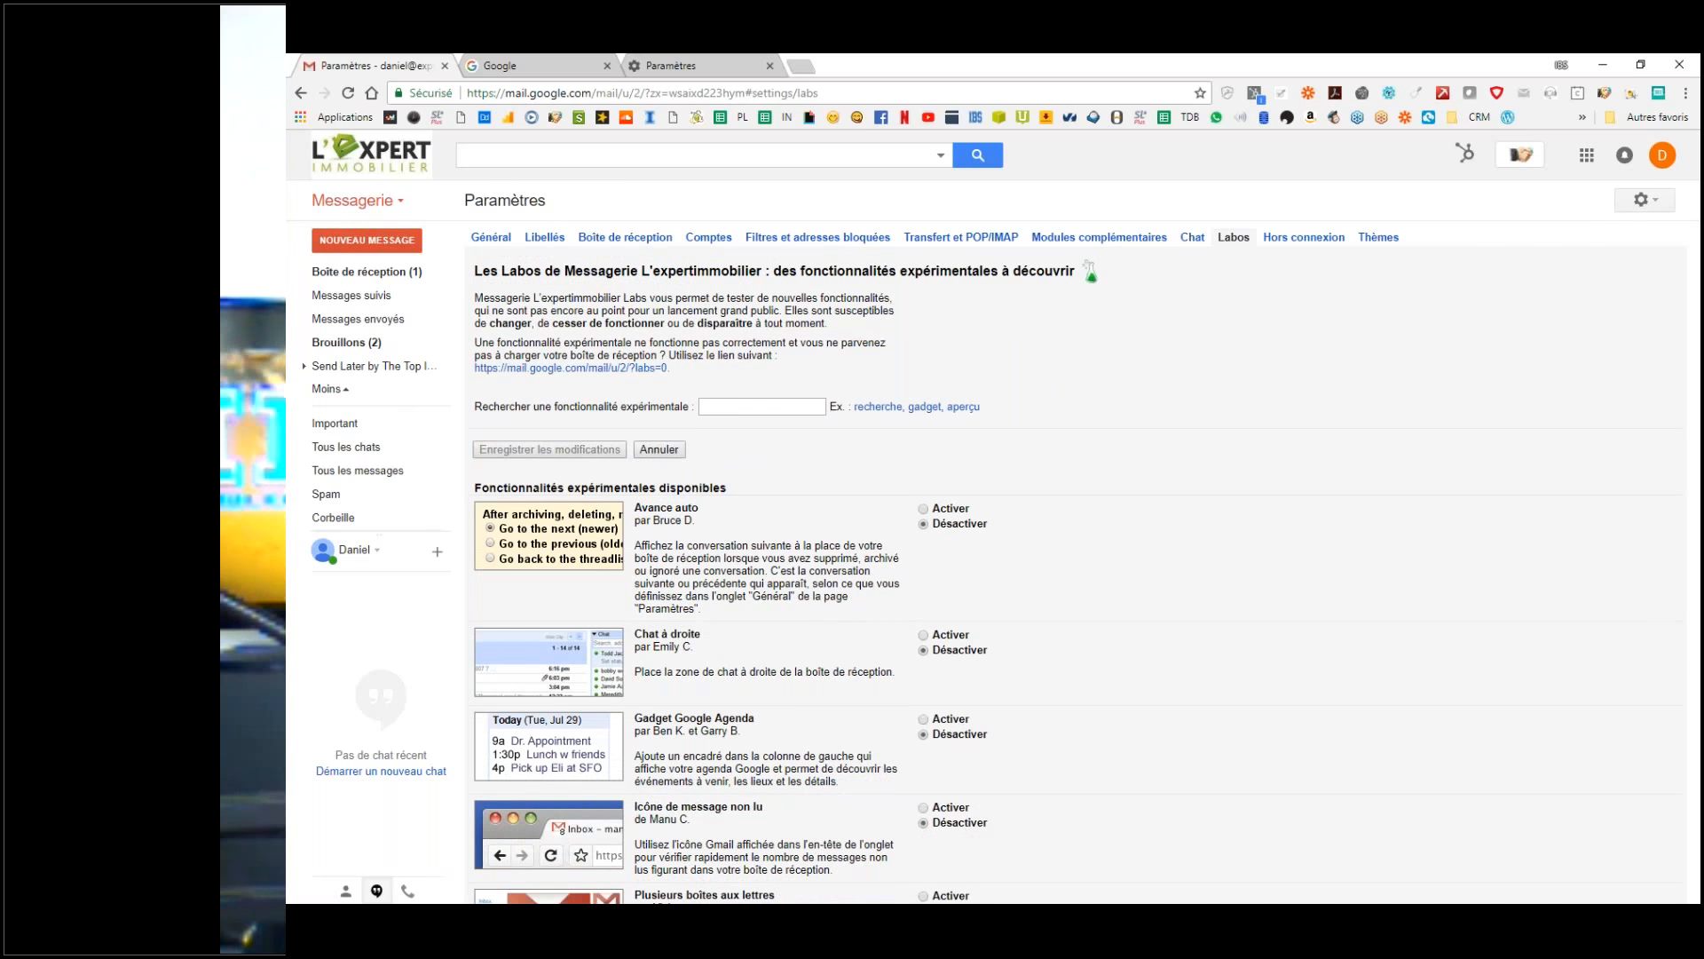
Step: Enable the Chat à droite and Icône de message non lu Labs features
{"action": "left_click", "coordinate": [357, 556]}
{"action": "left_click", "coordinate": [356, 557]}
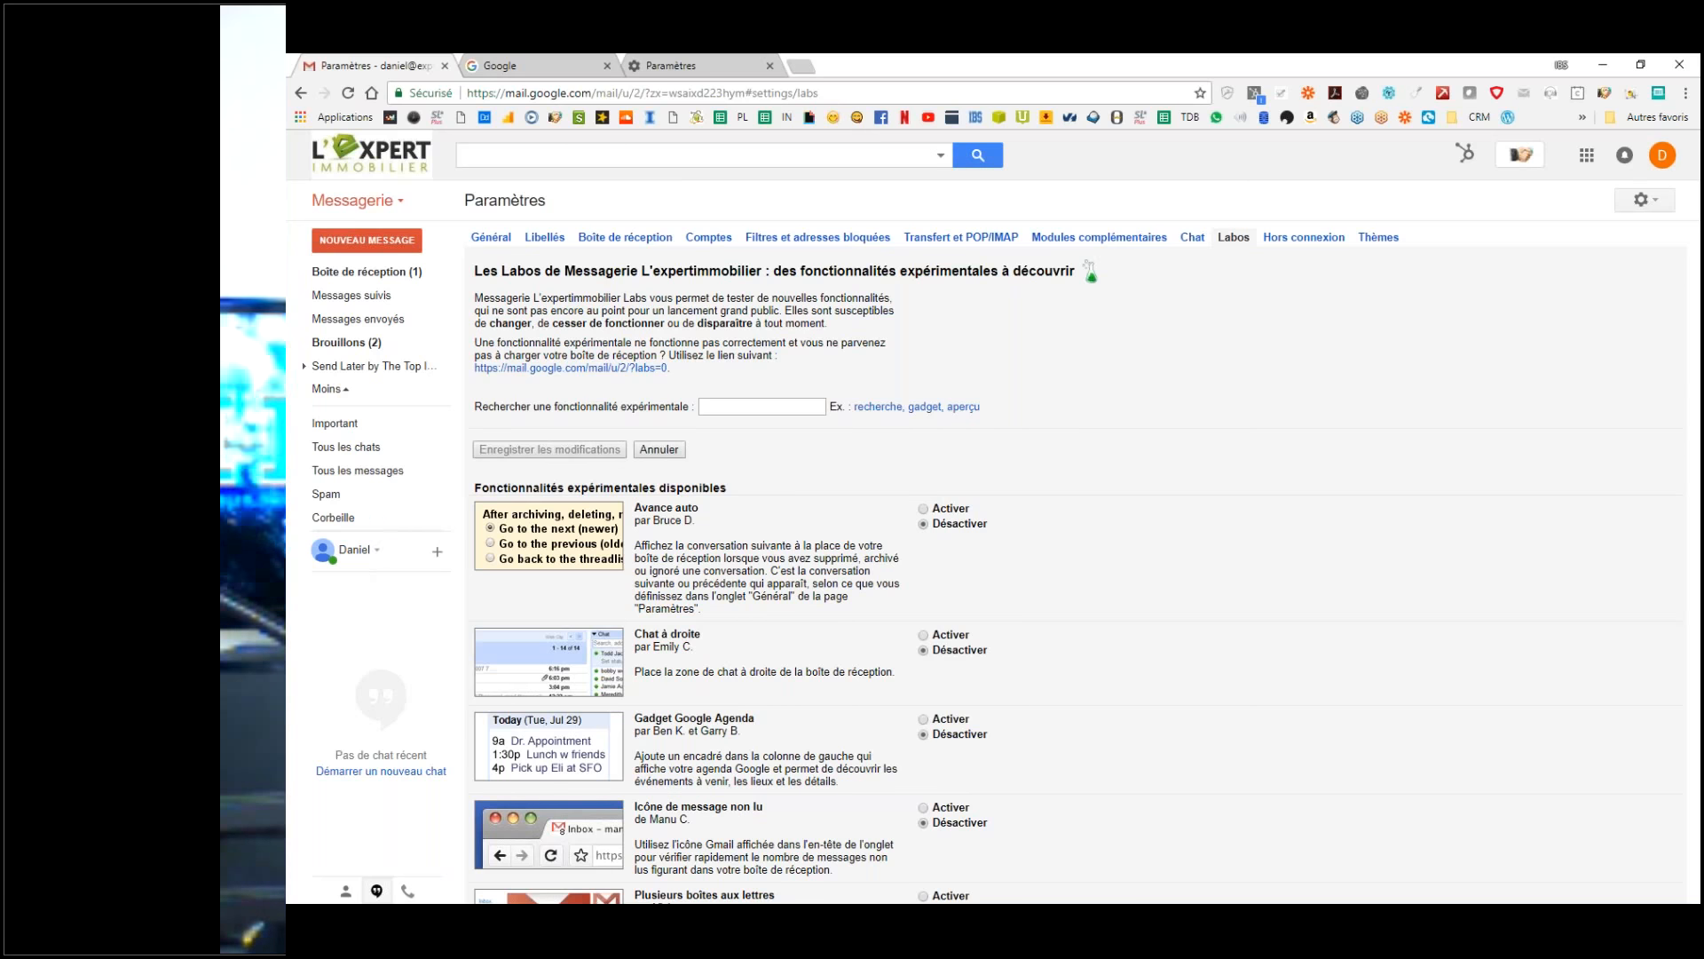
{"action": "mouse_move", "coordinate": [373, 294]}
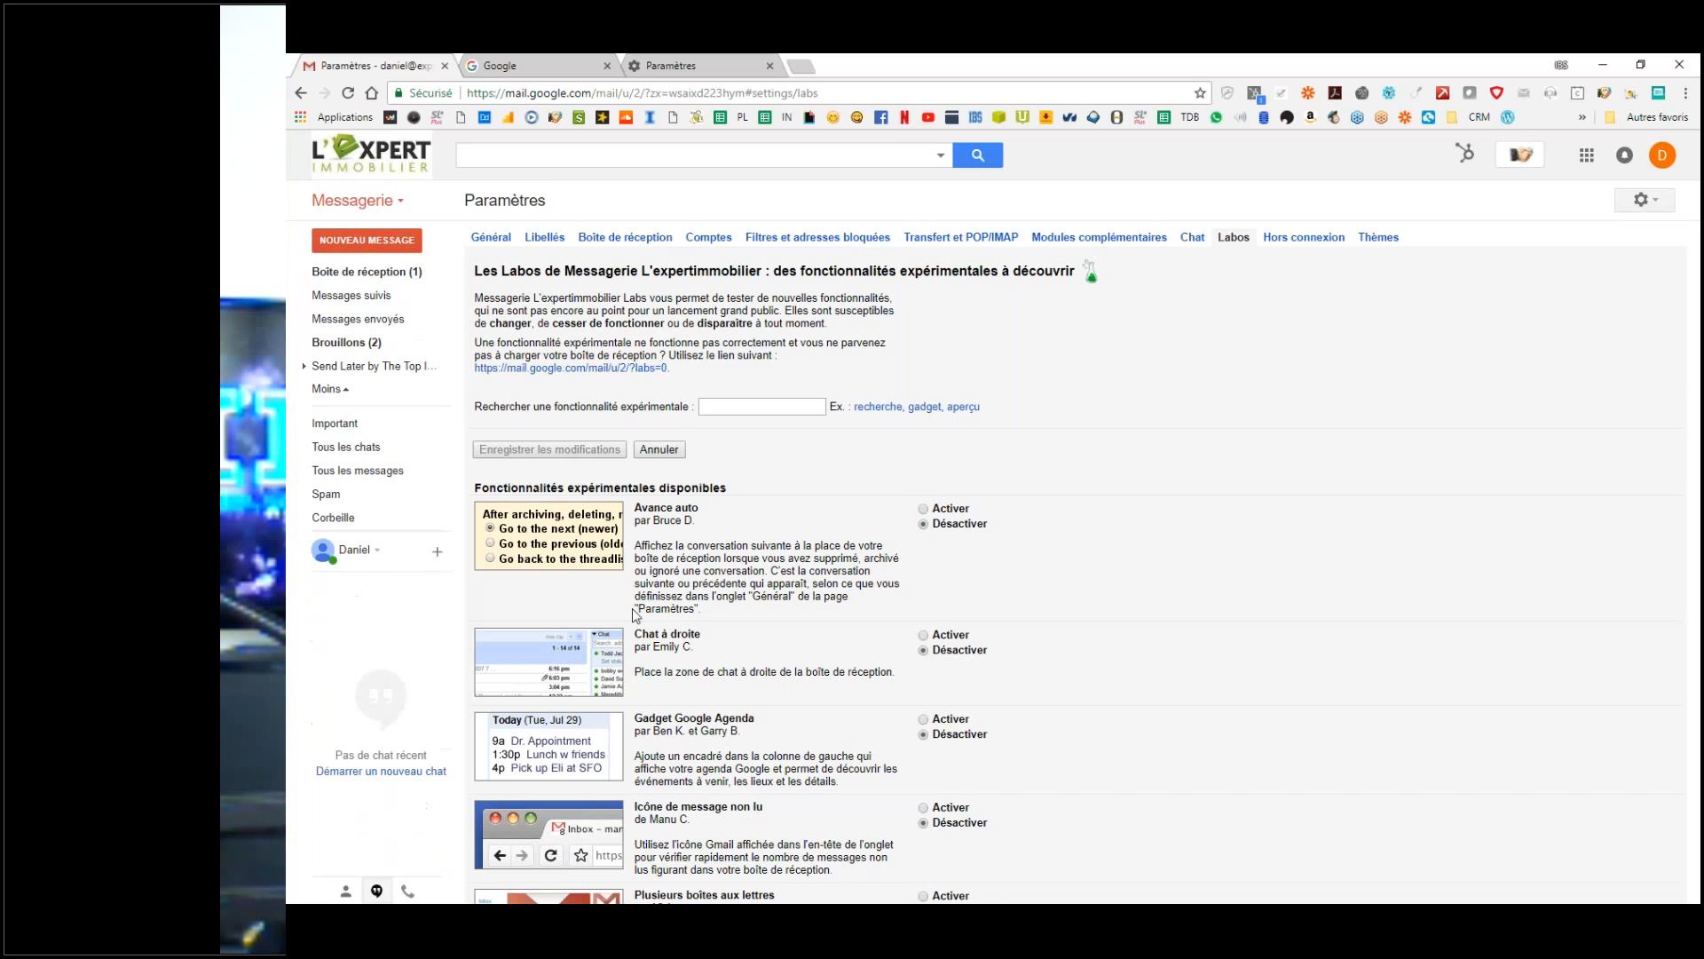
{"action": "scroll", "coordinate": [633, 608], "scroll_direction": "down", "scroll_amount": 2}
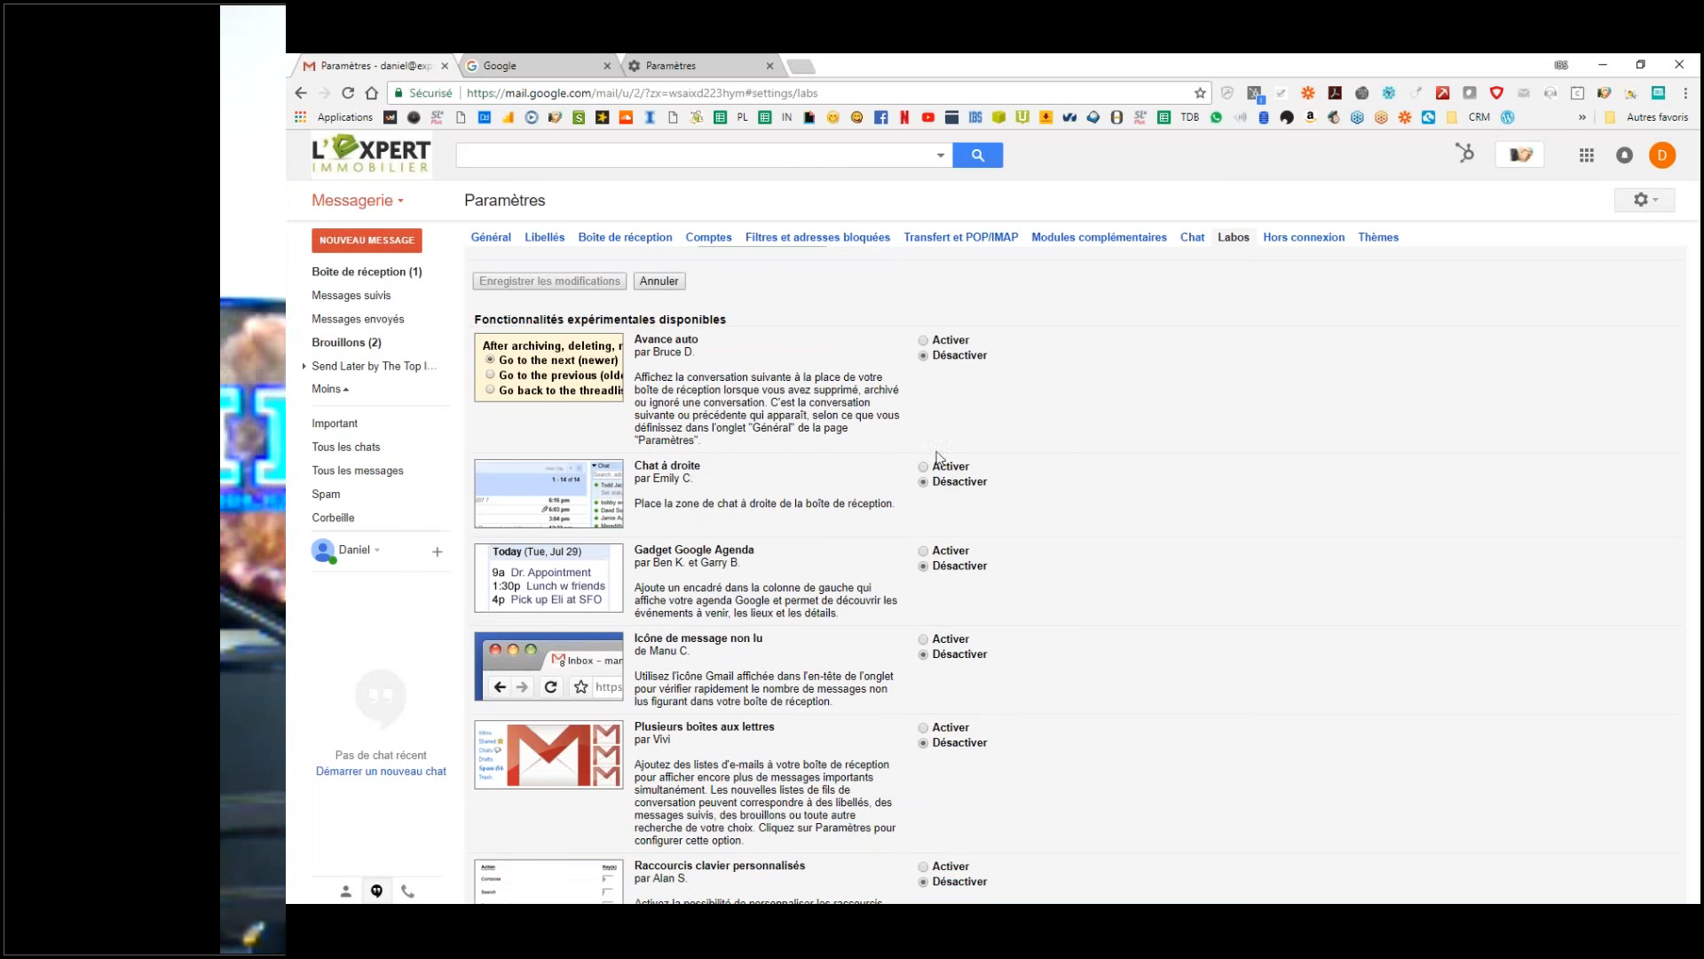
{"action": "left_click_drag", "start_coordinate": [699, 467], "coordinate": [648, 466]}
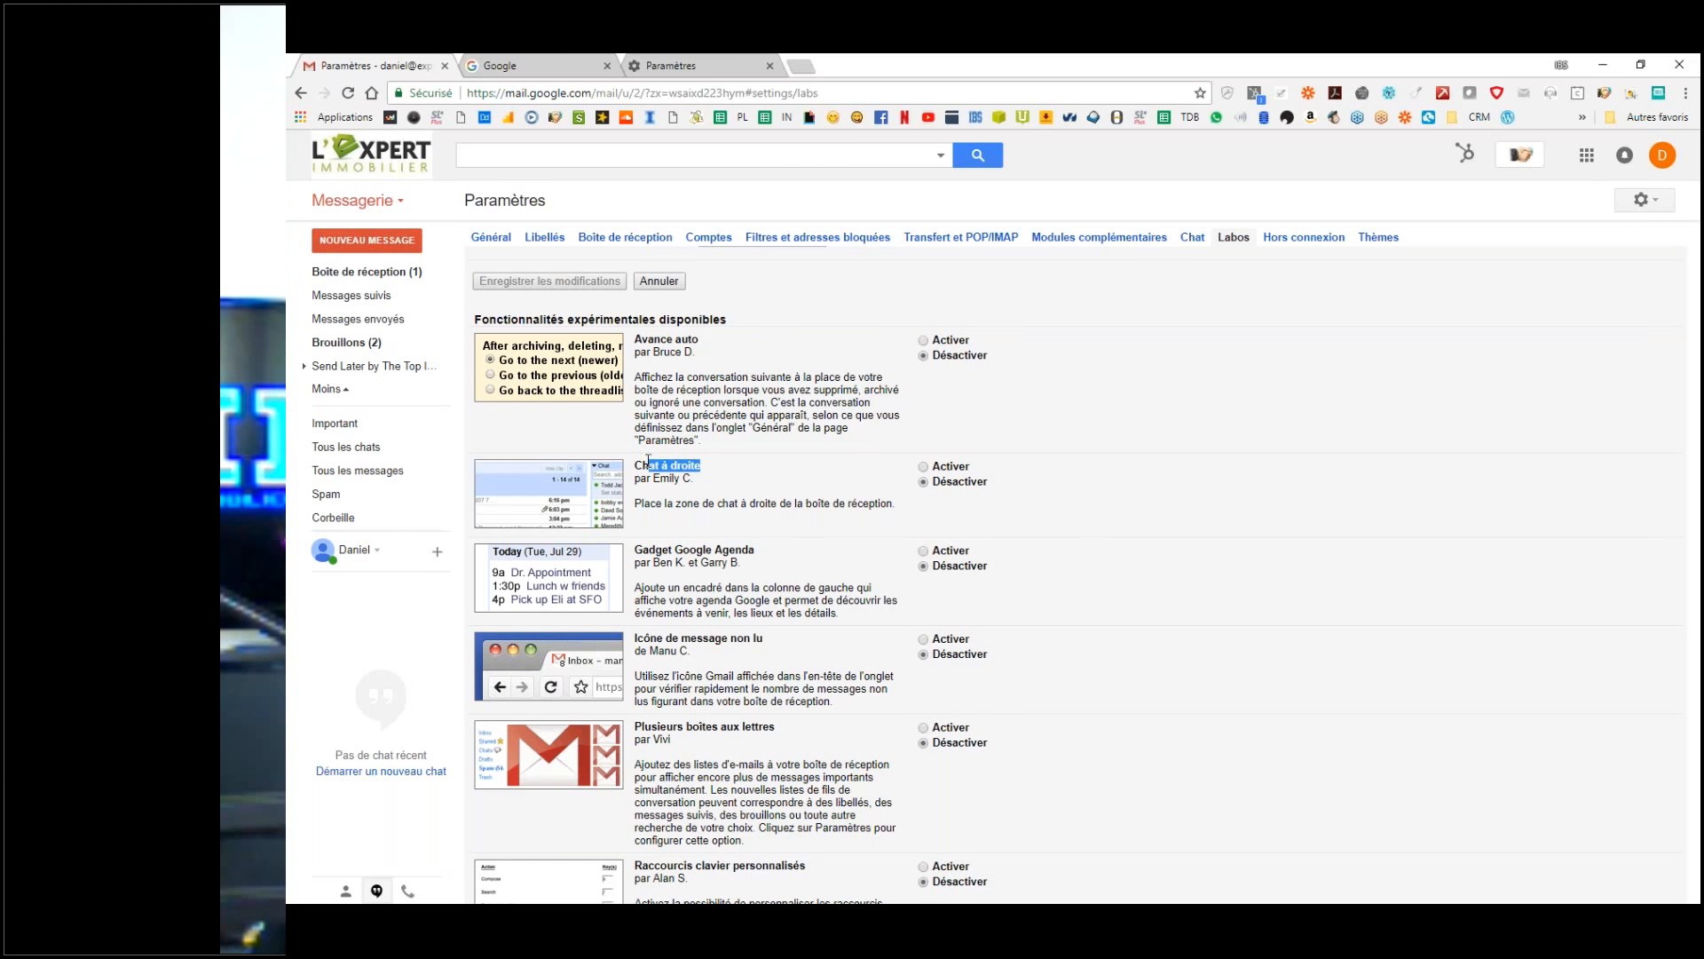
{"action": "left_click", "coordinate": [923, 467]}
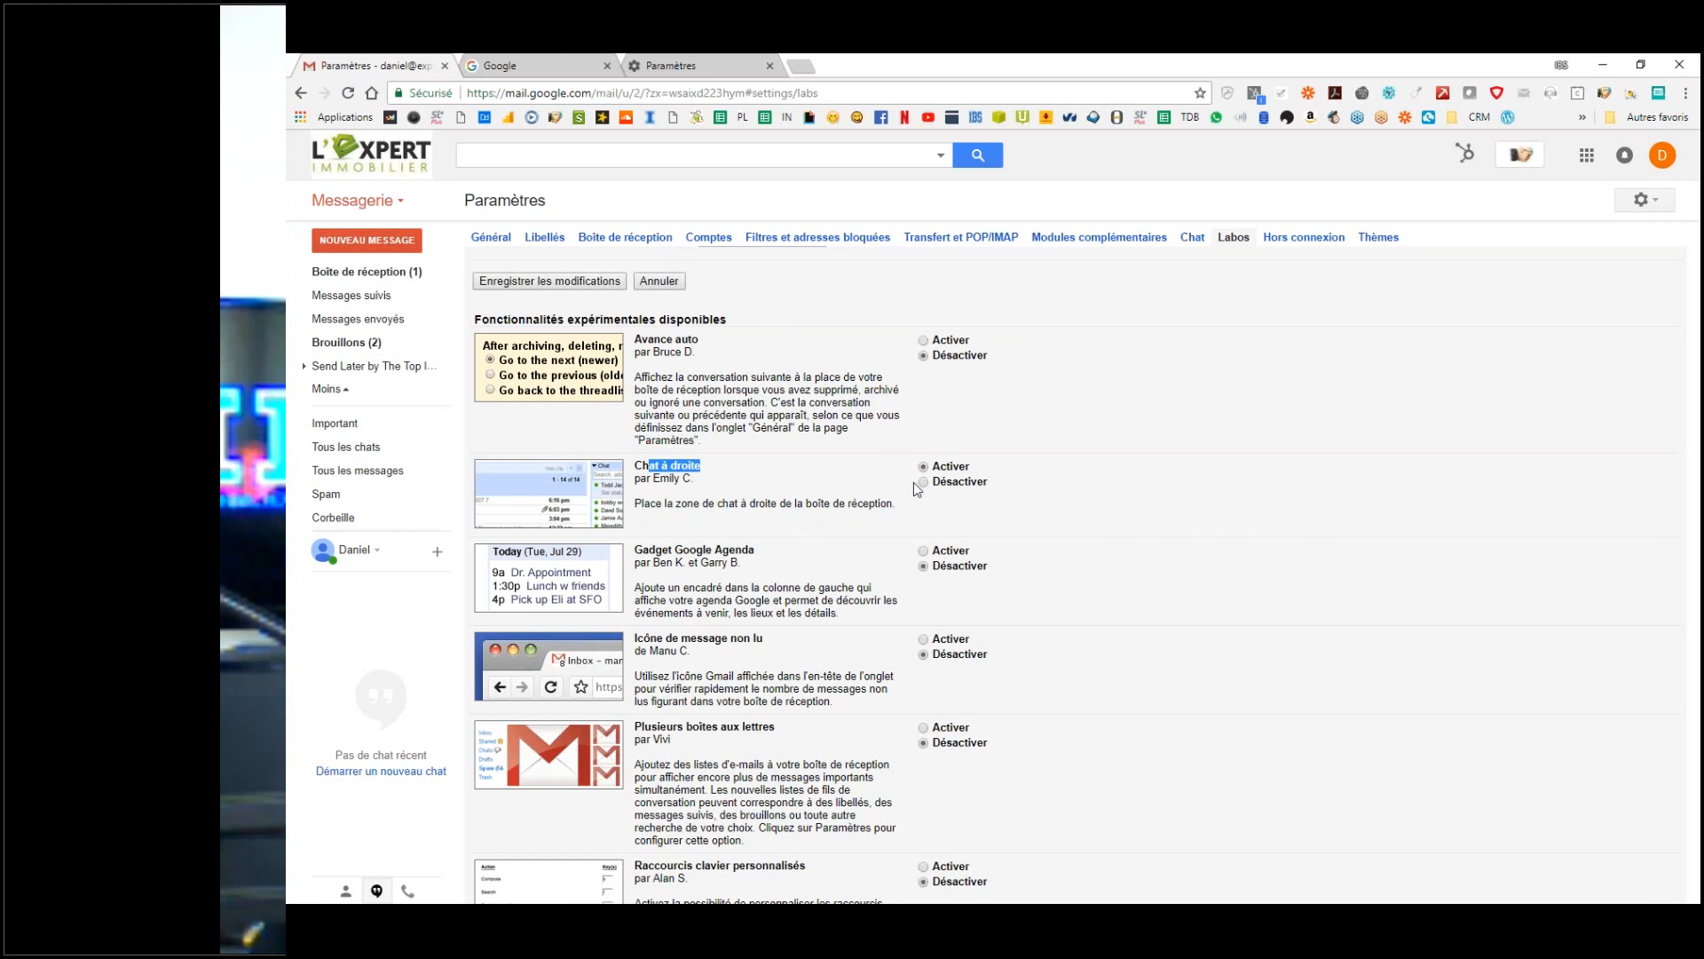
{"action": "scroll", "coordinate": [914, 482], "scroll_direction": "down", "scroll_amount": 1}
{"action": "scroll", "coordinate": [916, 486], "scroll_direction": "down", "scroll_amount": 1}
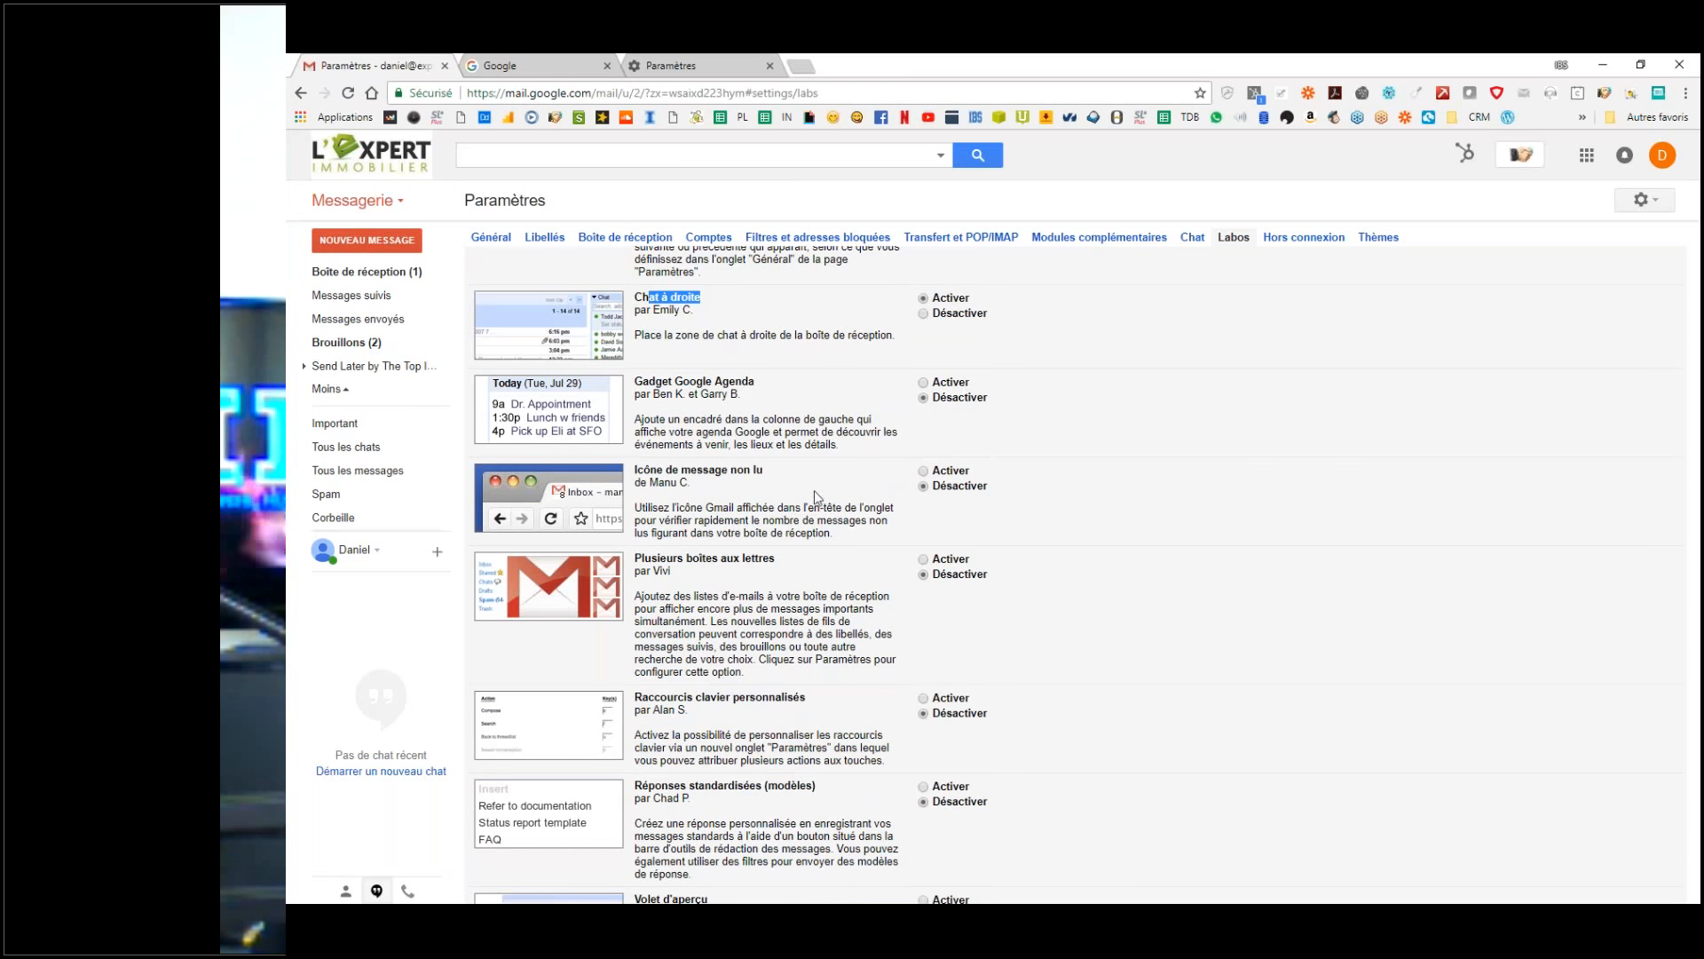
{"action": "scroll", "coordinate": [799, 493], "scroll_direction": "down", "scroll_amount": 1}
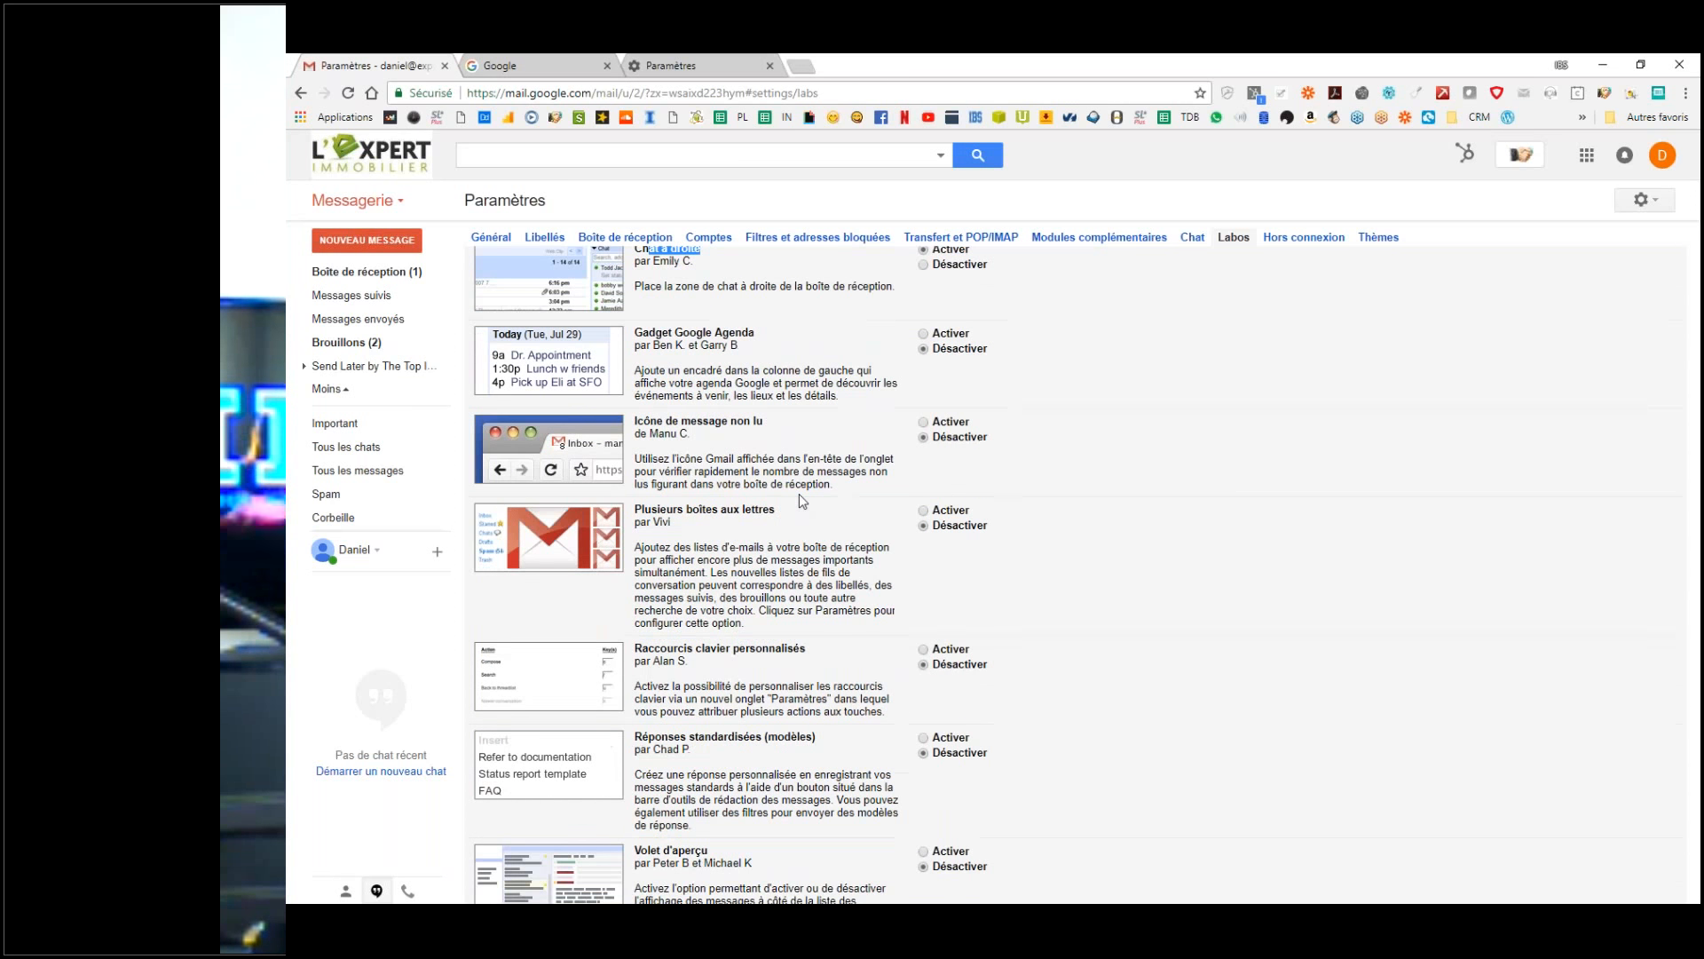
{"action": "left_click", "coordinate": [924, 386]}
Step: Enable Plusieurs boîtes aux lettres and Réponses standardisées, then save the Labs changes
{"action": "scroll", "coordinate": [794, 454], "scroll_direction": "down", "scroll_amount": 1}
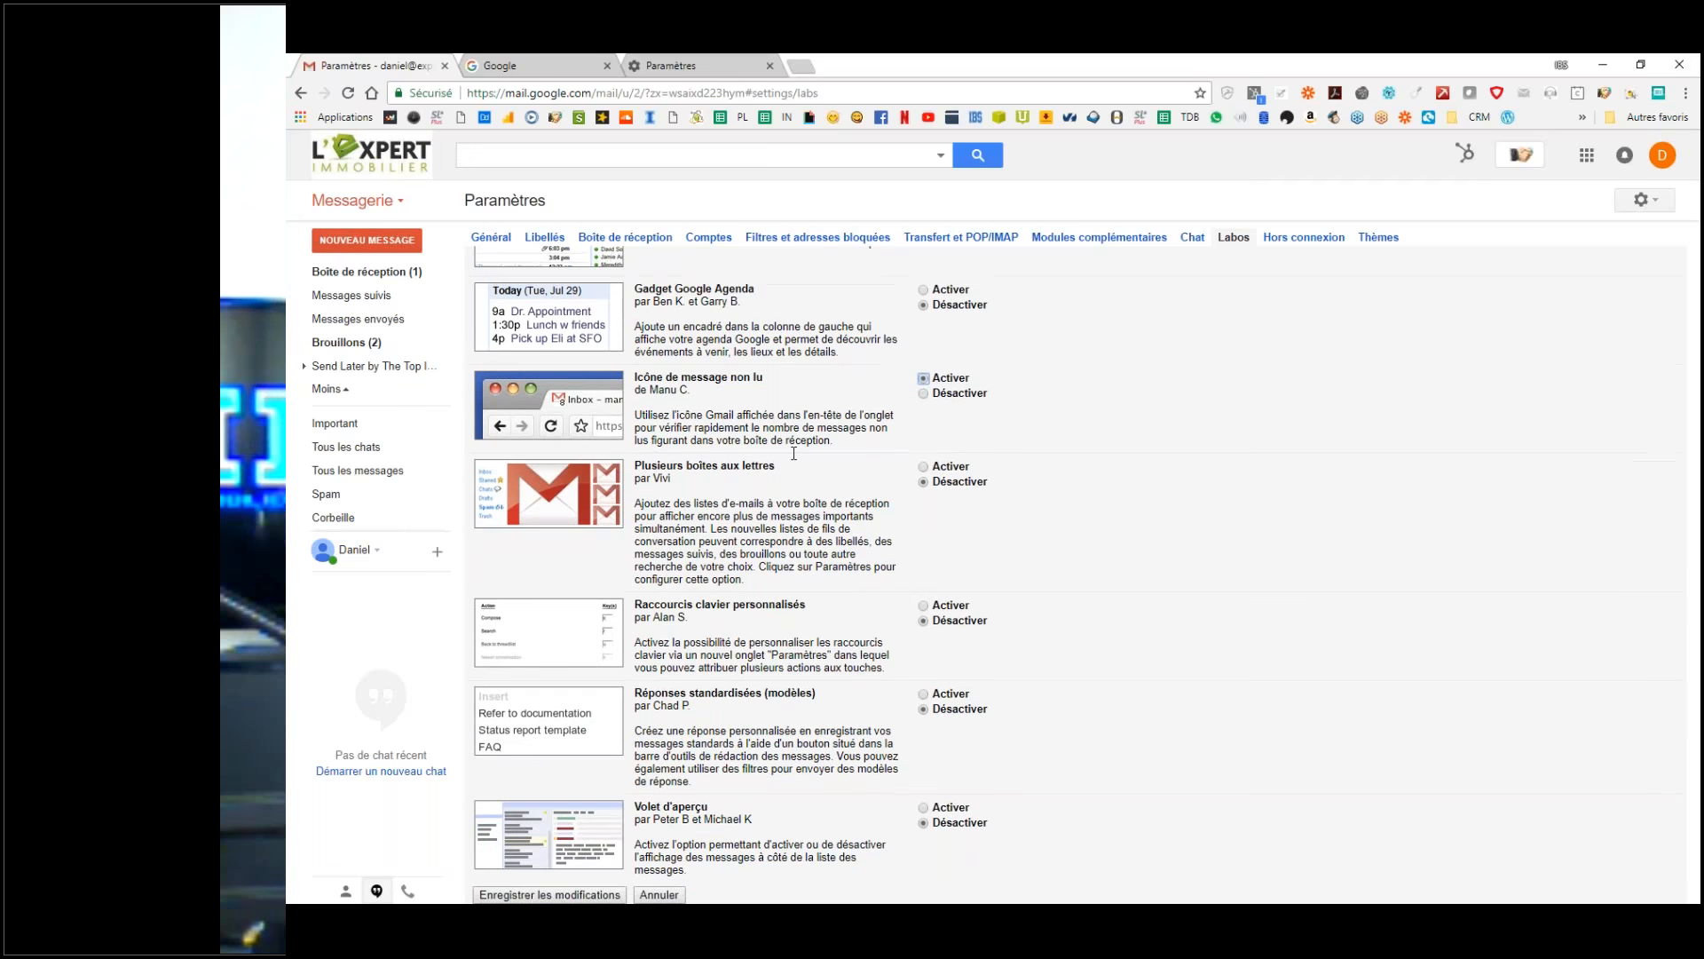
{"action": "scroll", "coordinate": [794, 454], "scroll_direction": "down", "scroll_amount": 2}
{"action": "left_click", "coordinate": [923, 307]}
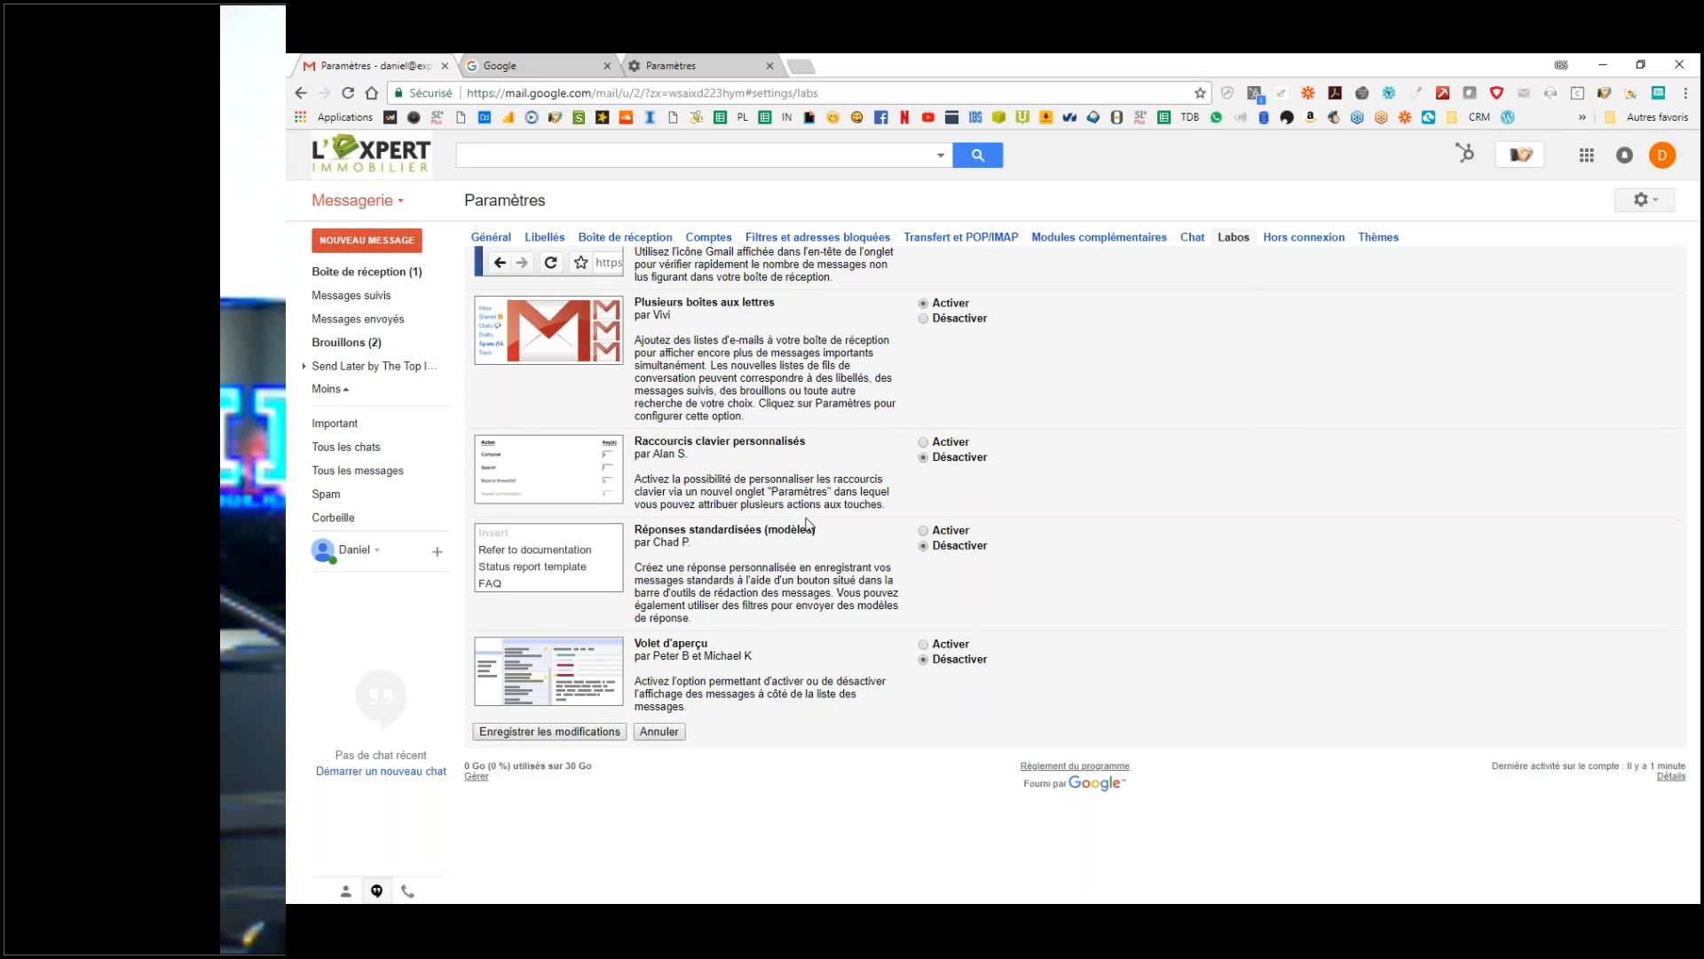
{"action": "scroll", "coordinate": [808, 524], "scroll_direction": "down", "scroll_amount": 1}
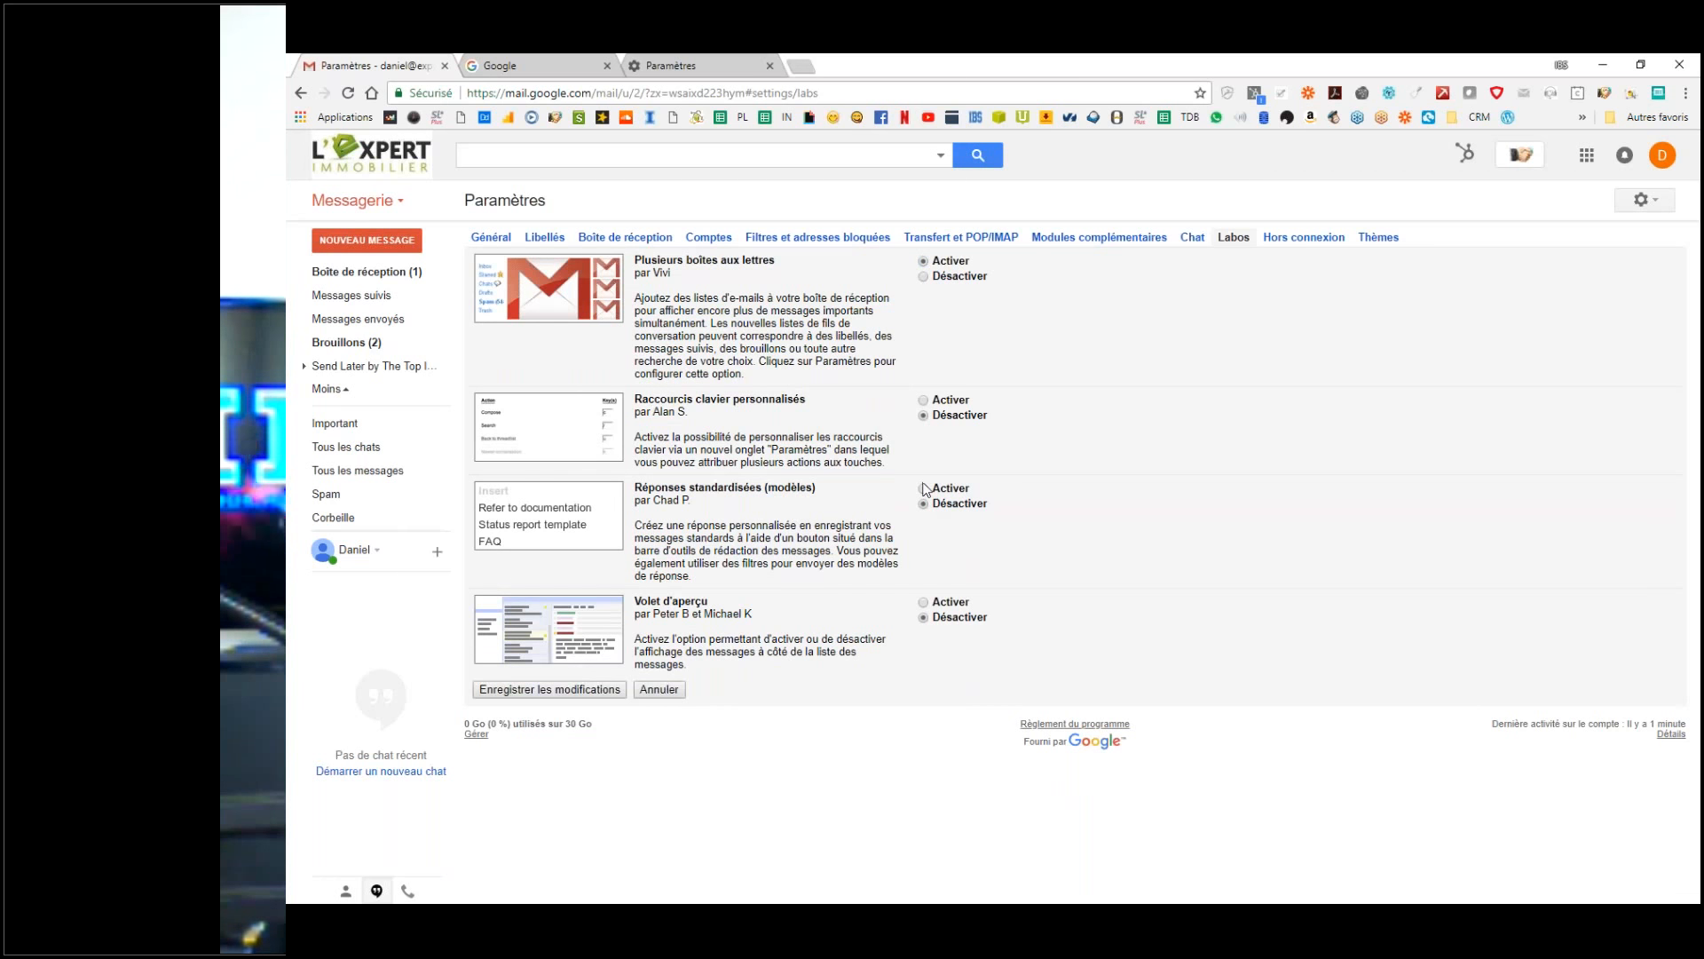
{"action": "left_click", "coordinate": [924, 489]}
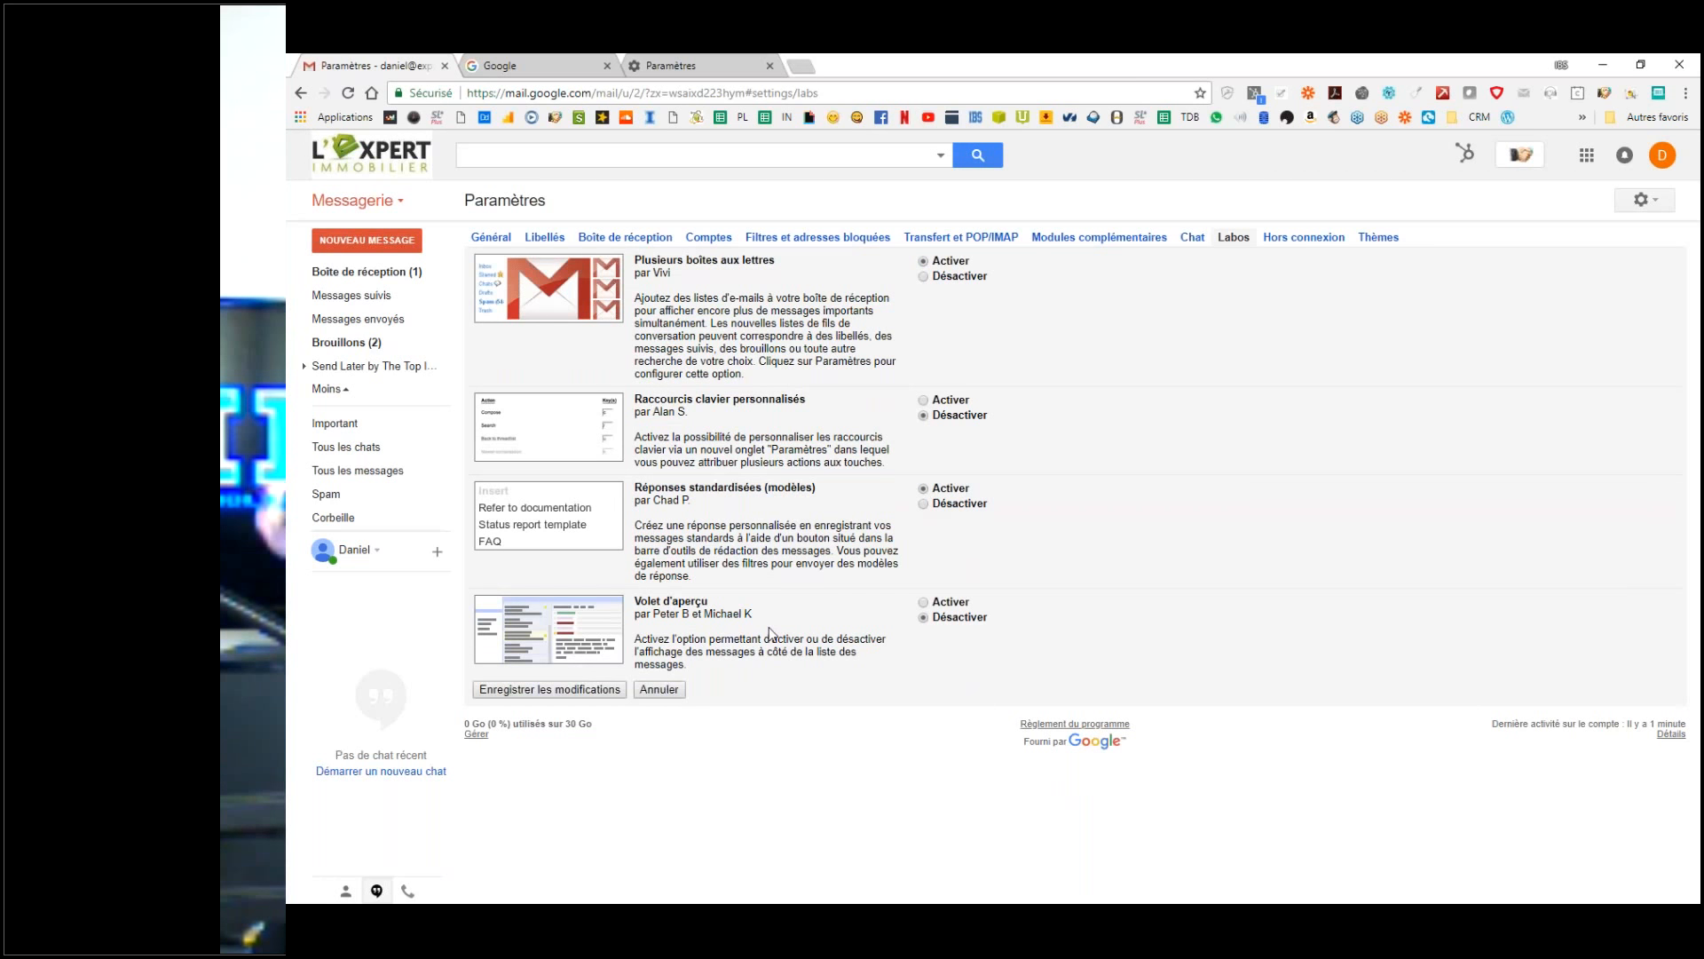
{"action": "left_click", "coordinate": [502, 691]}
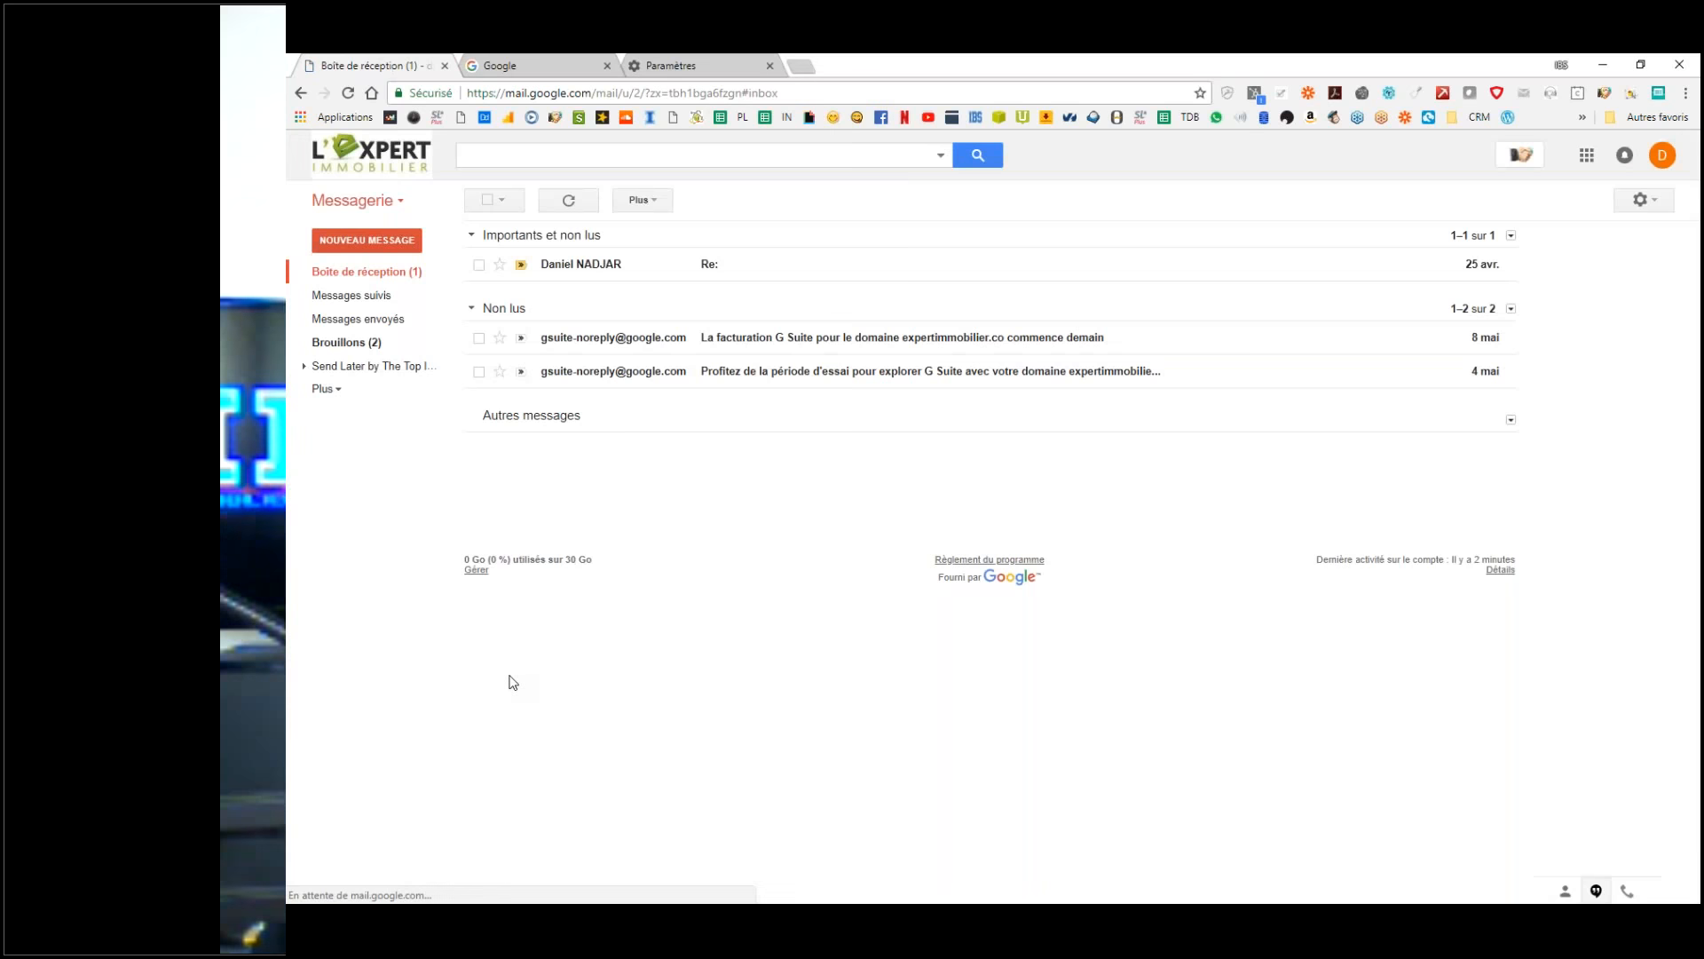
Step: Expand the sidebar label list, then open Paramètres and go to the Thèmes tab
{"action": "left_click", "coordinate": [341, 391]}
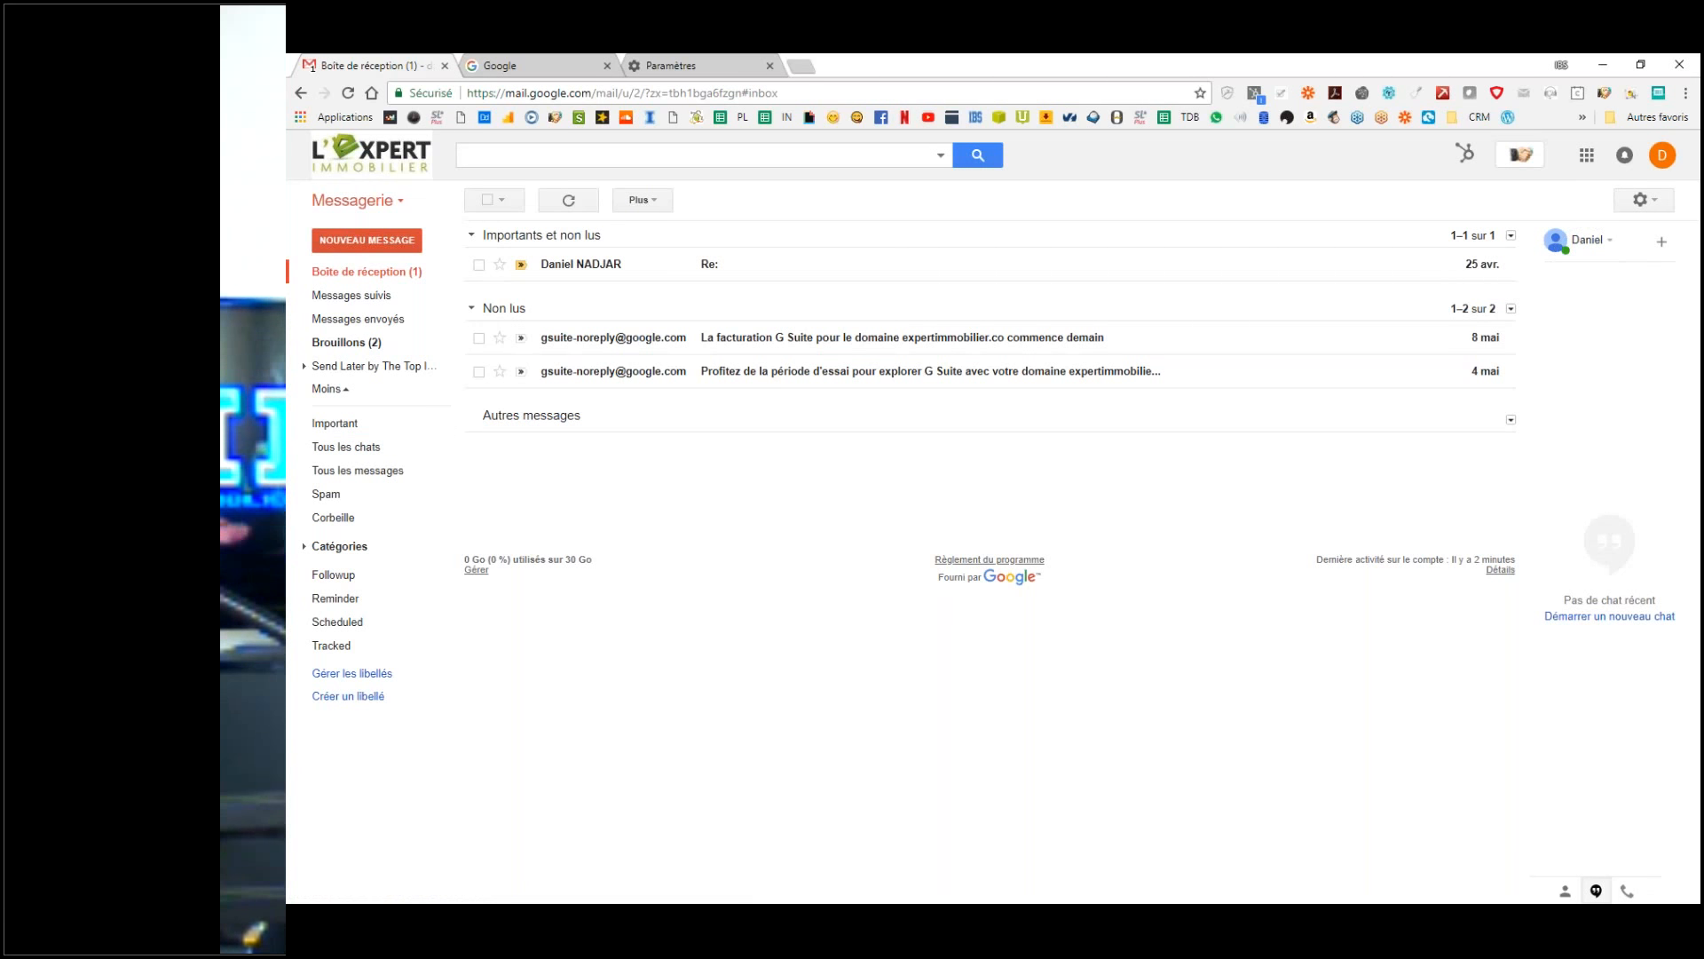
{"action": "left_click", "coordinate": [1644, 200]}
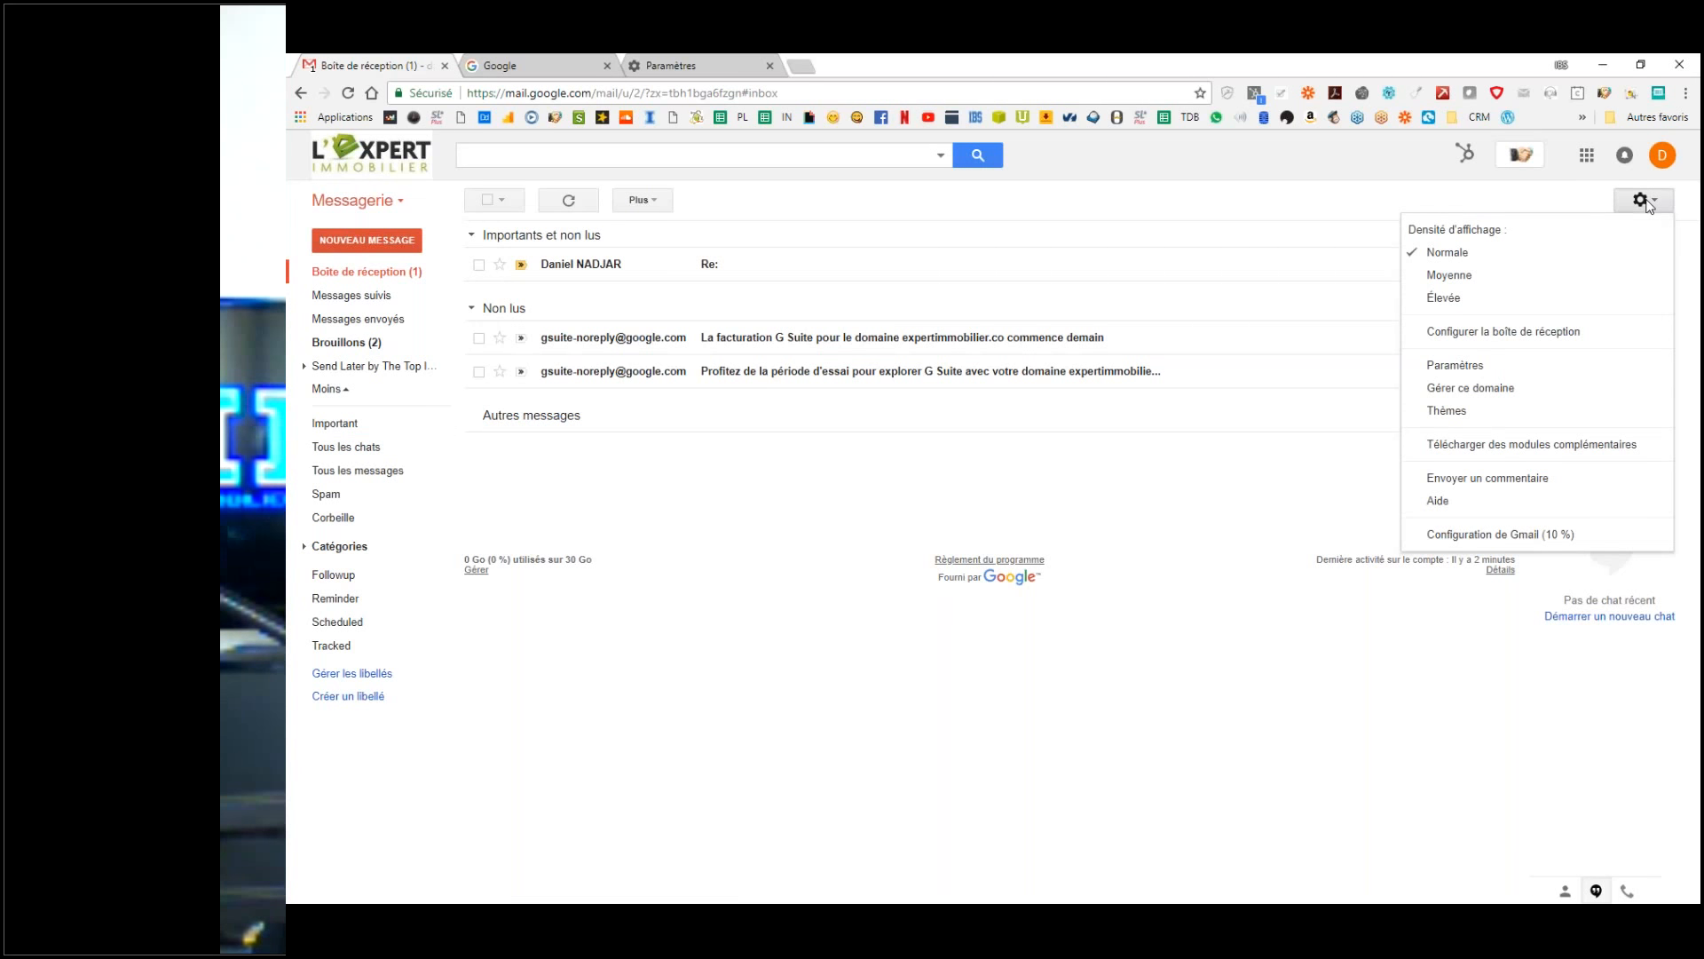
{"action": "left_click", "coordinate": [1475, 366]}
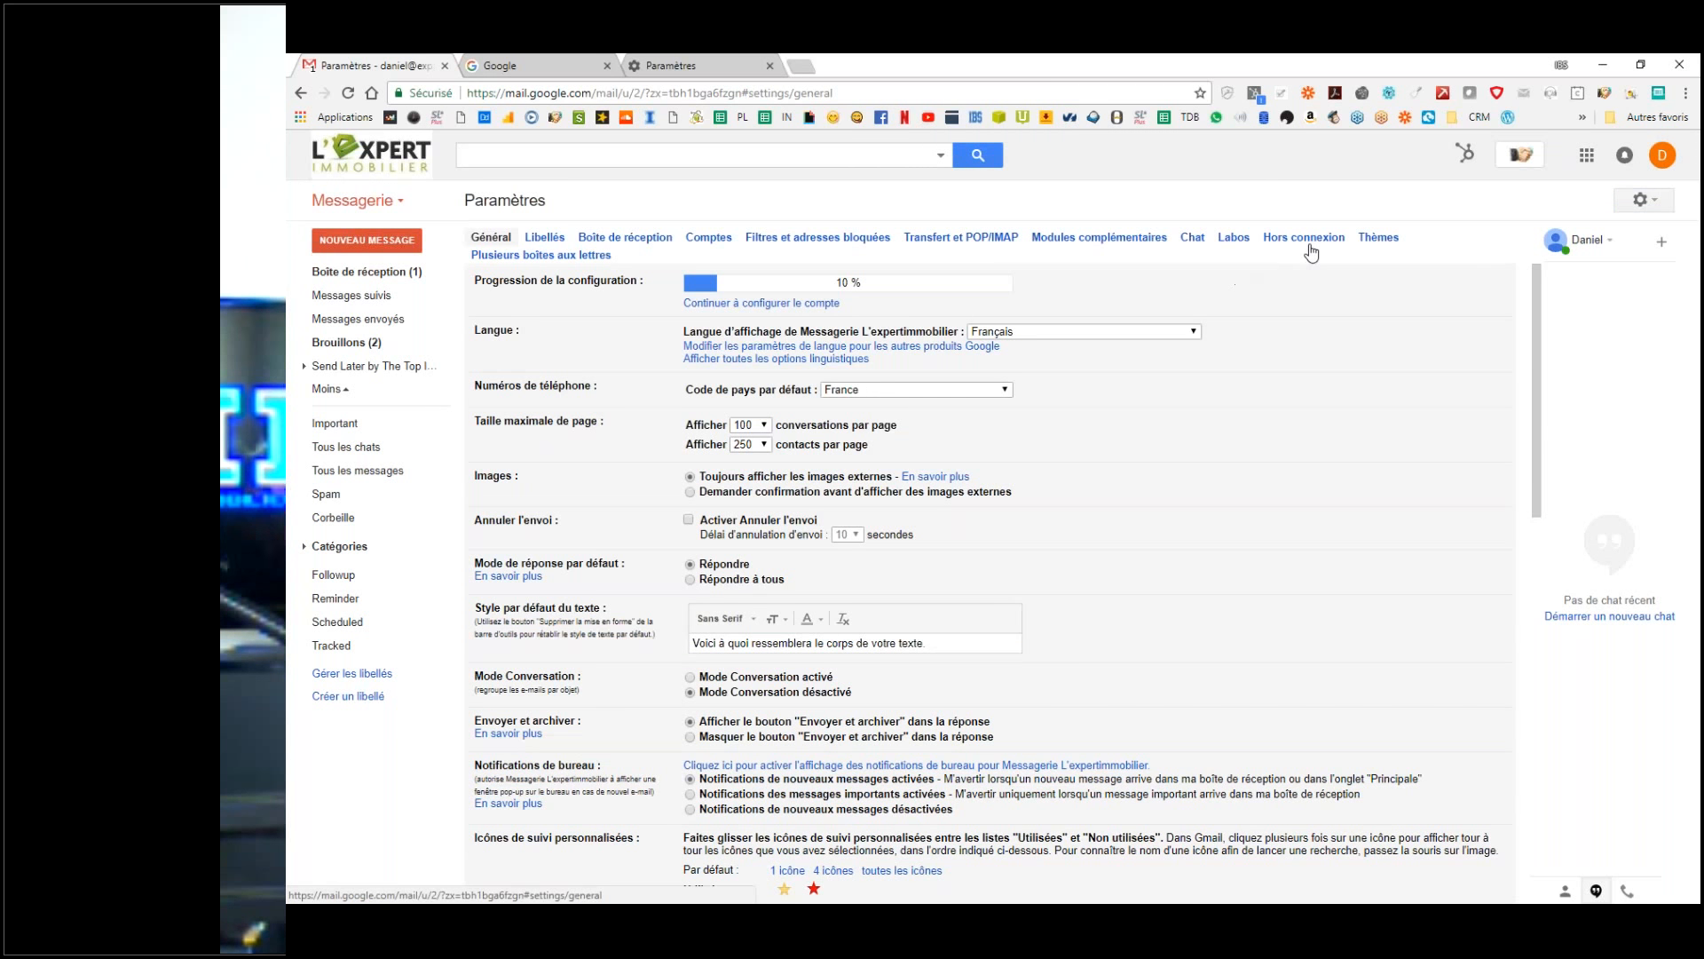
{"action": "left_click", "coordinate": [1313, 253]}
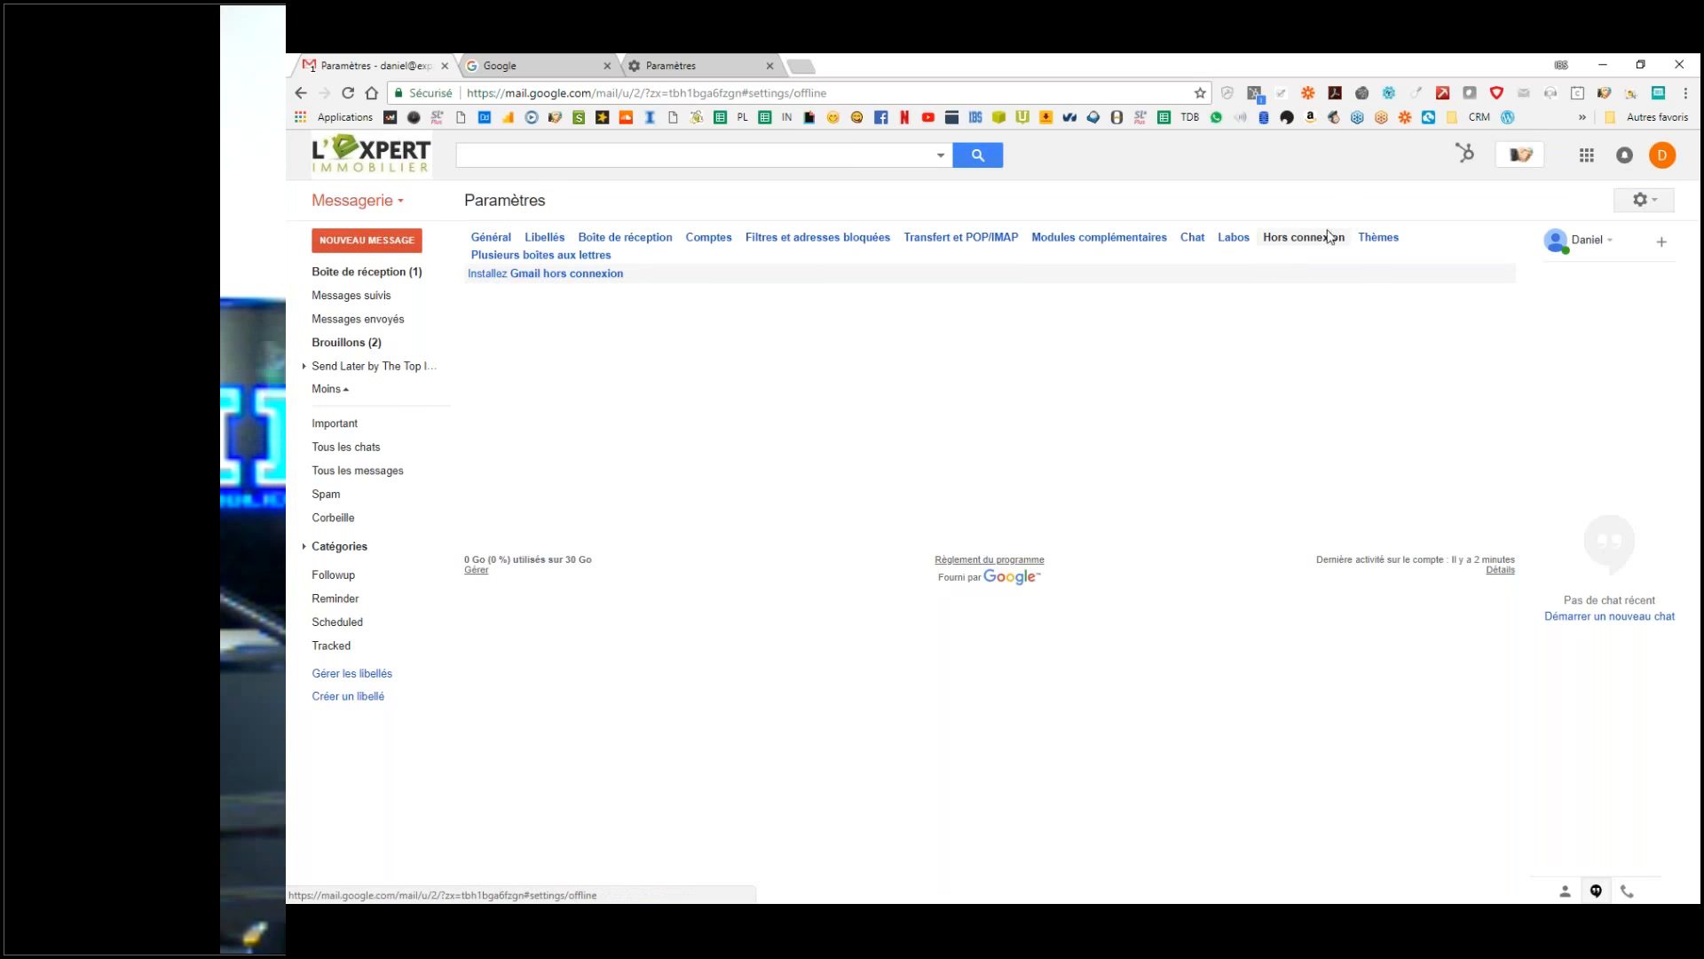
{"action": "left_click", "coordinate": [556, 281]}
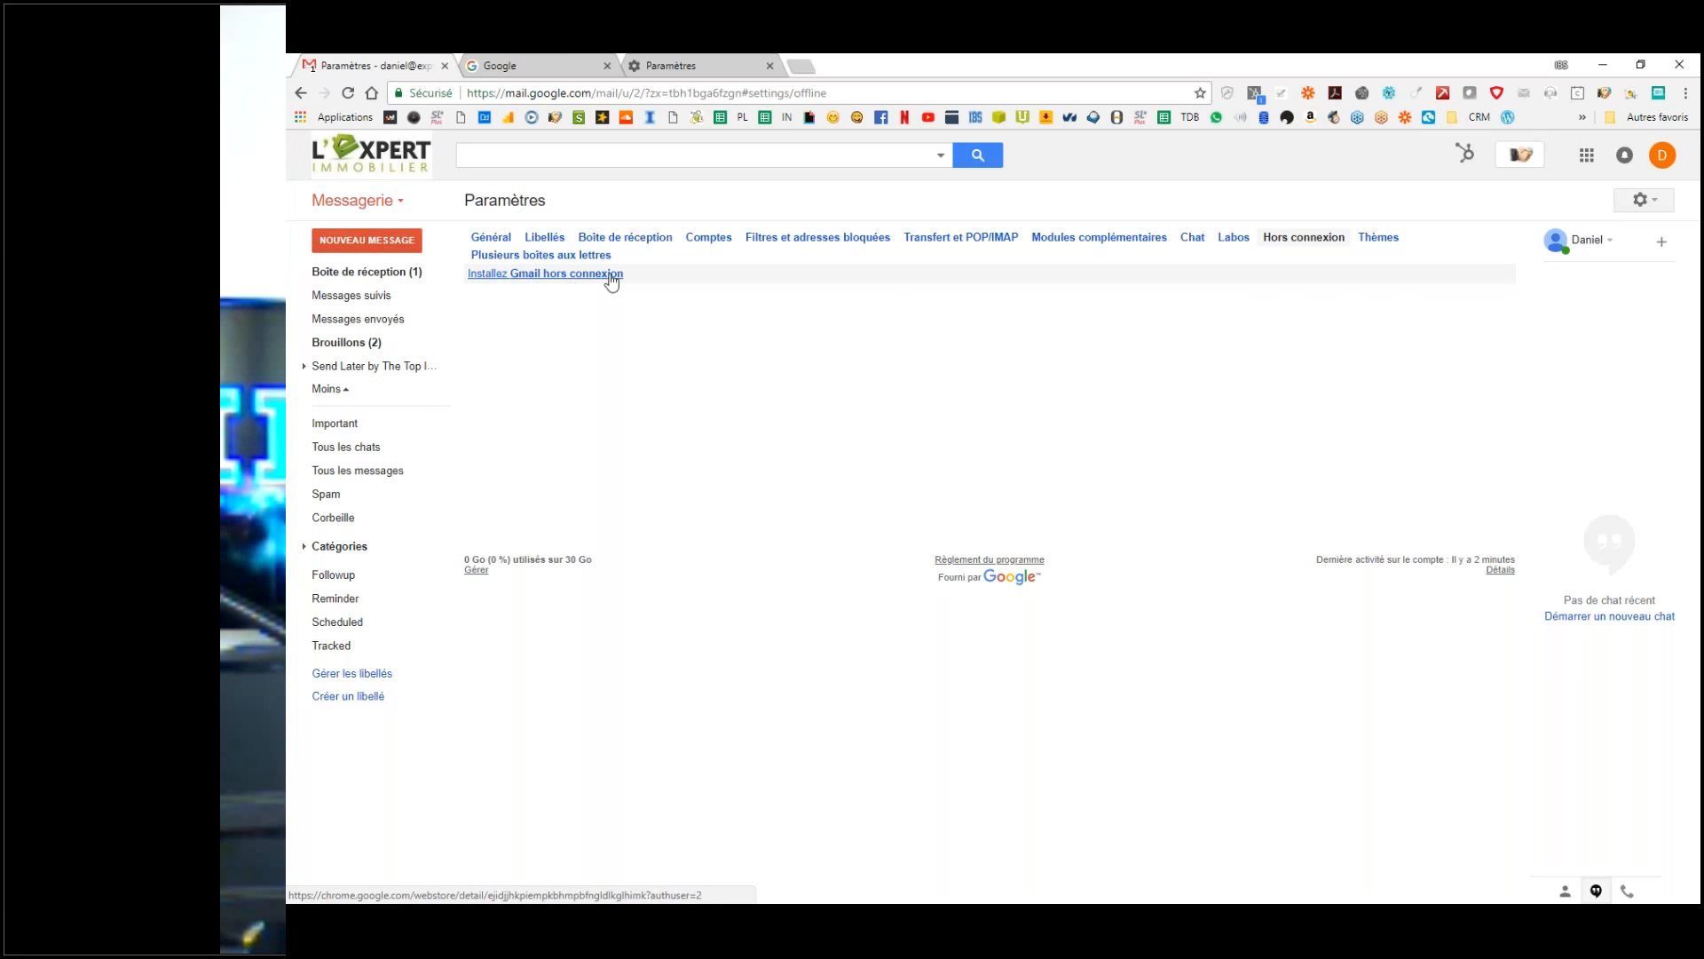
{"action": "left_click", "coordinate": [1375, 240]}
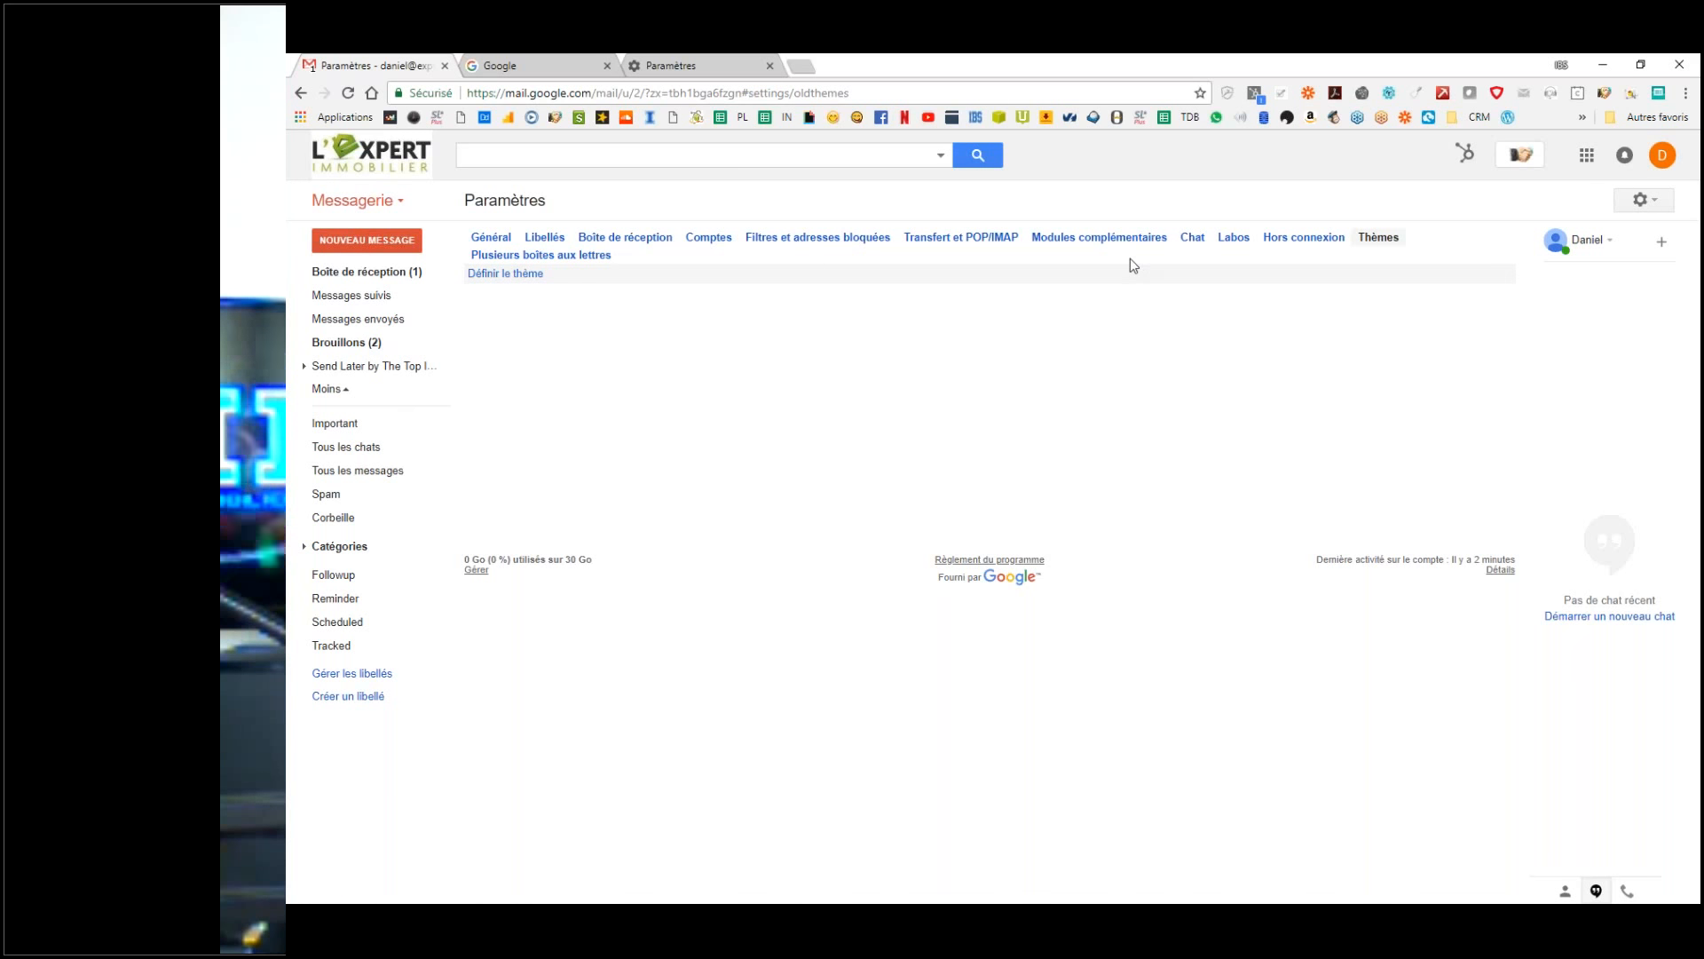
Step: Open the Définir le thème chooser from the Thèmes settings
{"action": "left_click", "coordinate": [1191, 238]}
{"action": "left_click", "coordinate": [1379, 238]}
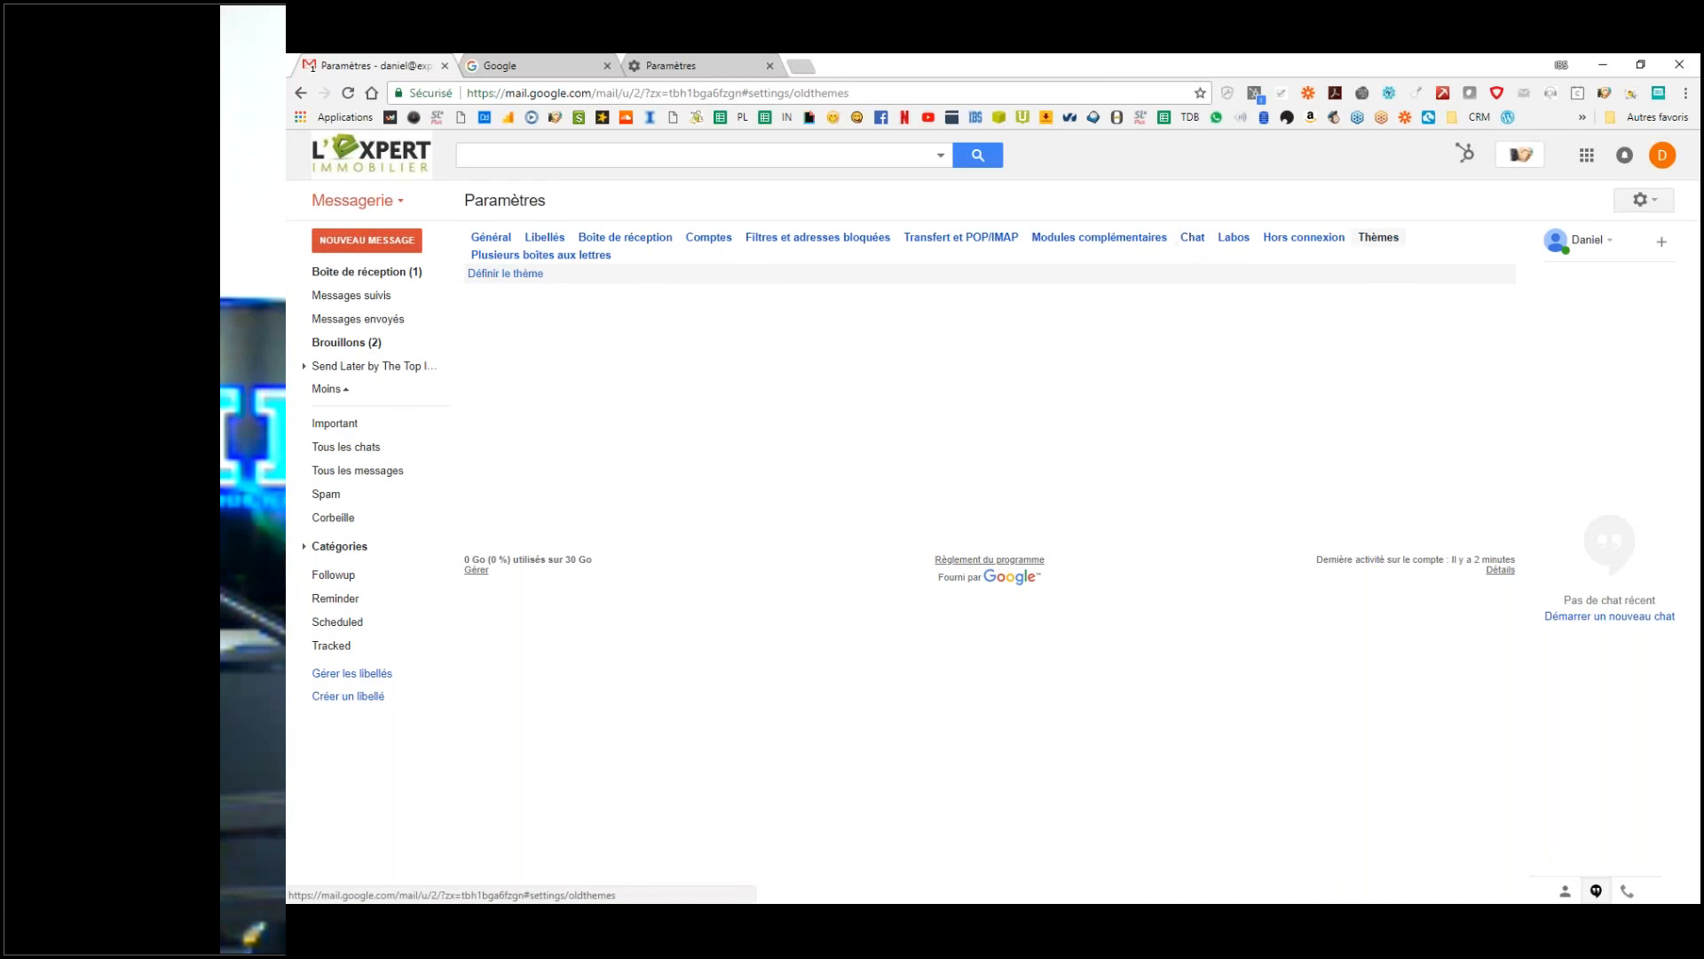
{"action": "left_click", "coordinate": [495, 275]}
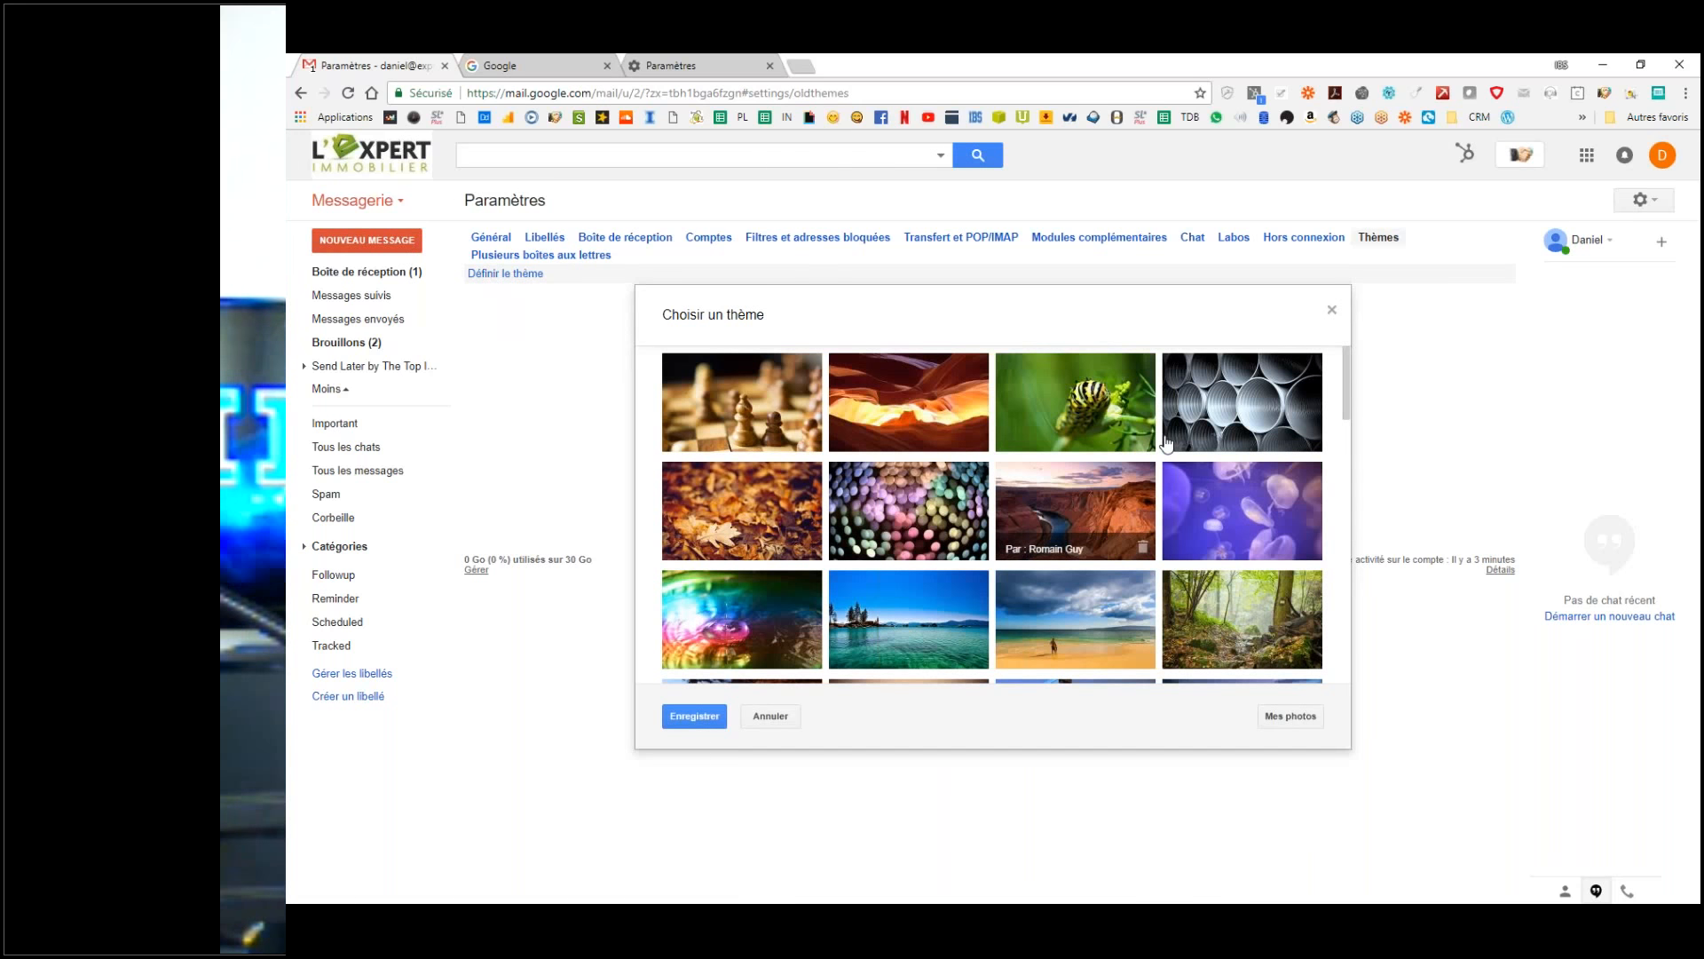
Step: Browse the theme grid and preview the grey metal-pipes photo theme
{"action": "scroll", "coordinate": [1166, 441], "scroll_direction": "down", "scroll_amount": 6}
{"action": "scroll", "coordinate": [1166, 441], "scroll_direction": "up", "scroll_amount": 4}
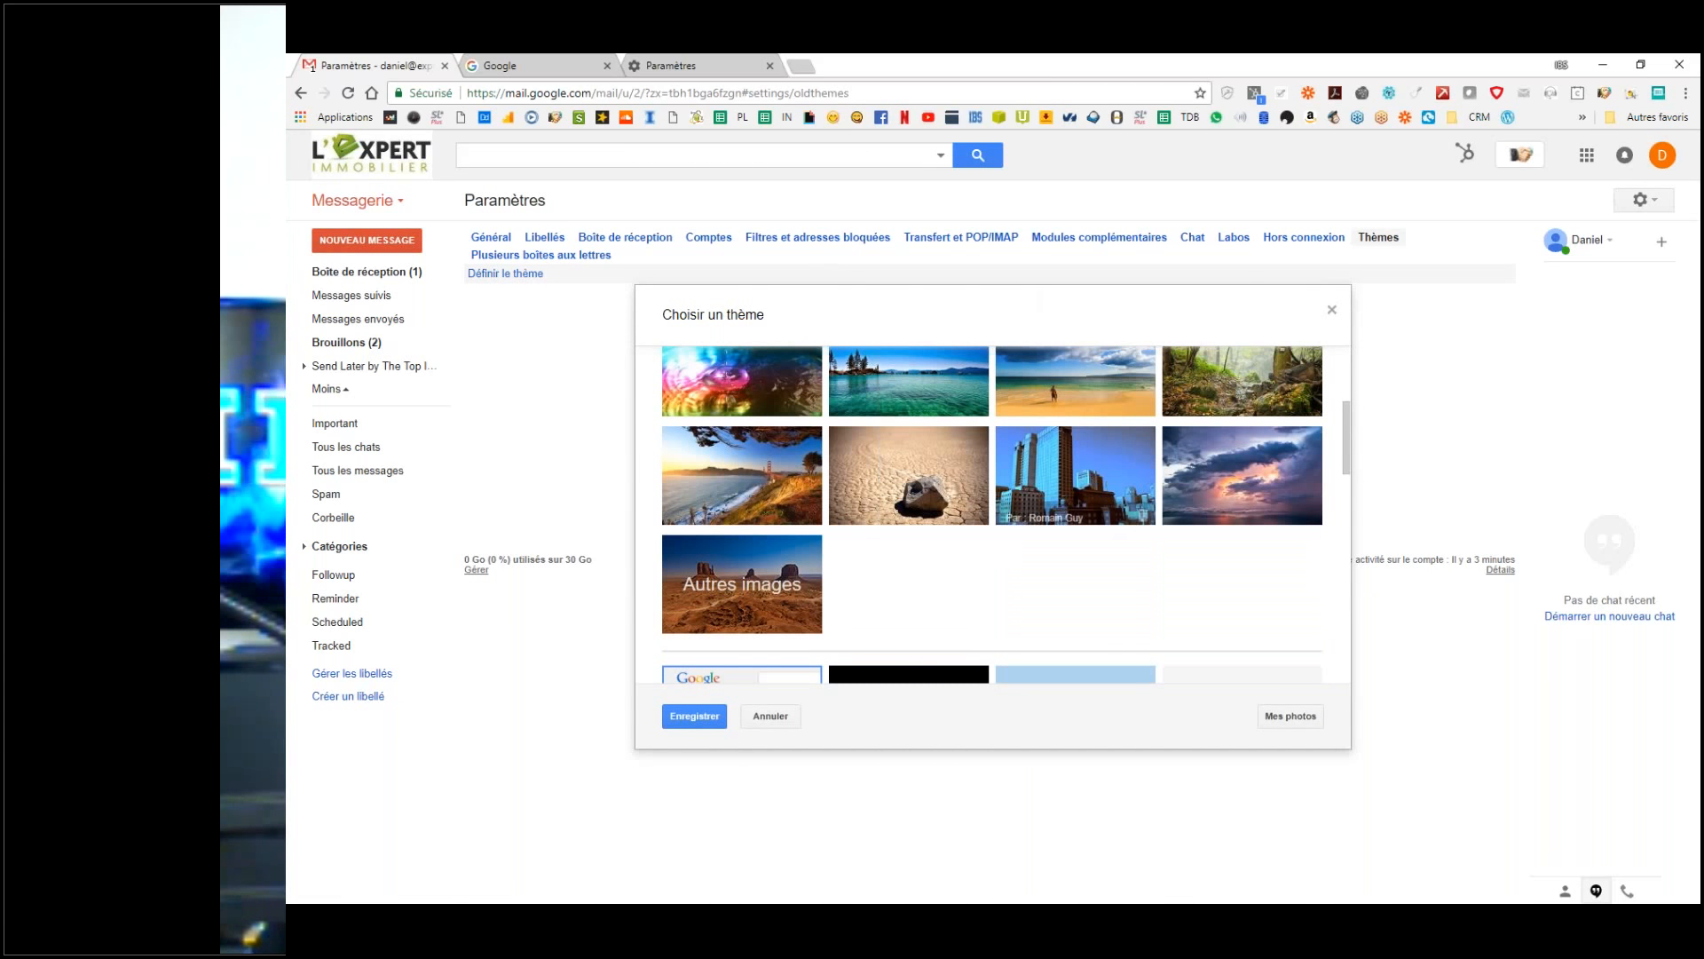
{"action": "scroll", "coordinate": [1116, 517], "scroll_direction": "up", "scroll_amount": 1}
{"action": "scroll", "coordinate": [1117, 518], "scroll_direction": "up", "scroll_amount": 3}
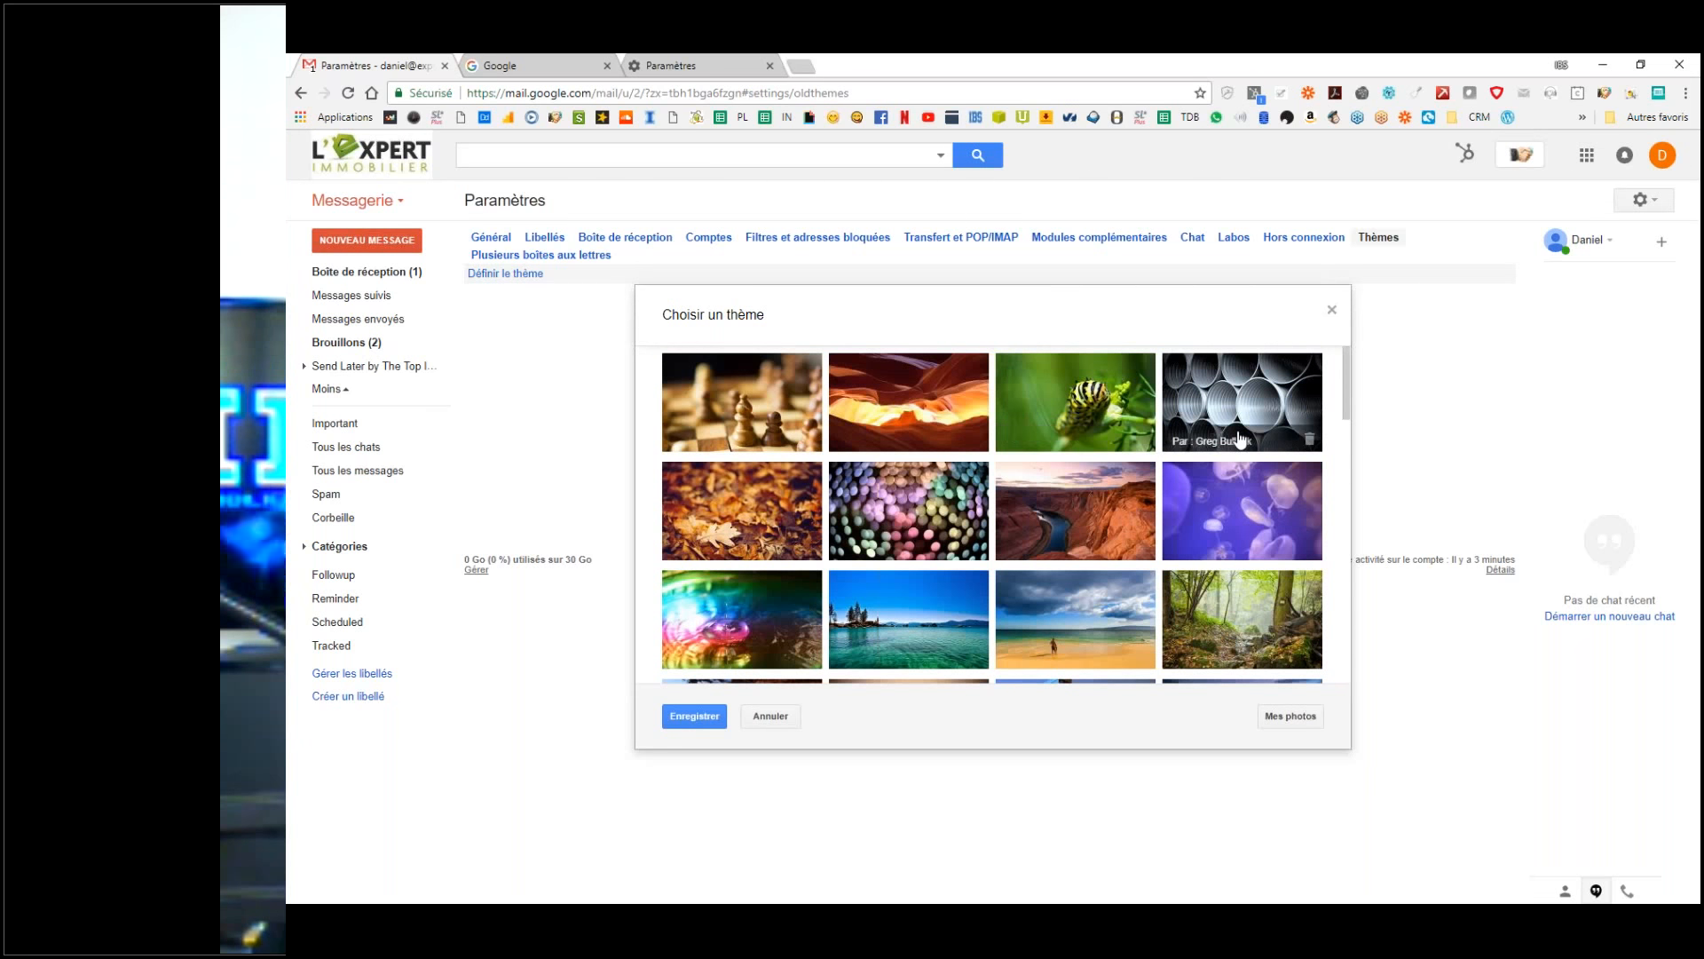
{"action": "scroll", "coordinate": [964, 545], "scroll_direction": "down", "scroll_amount": 8}
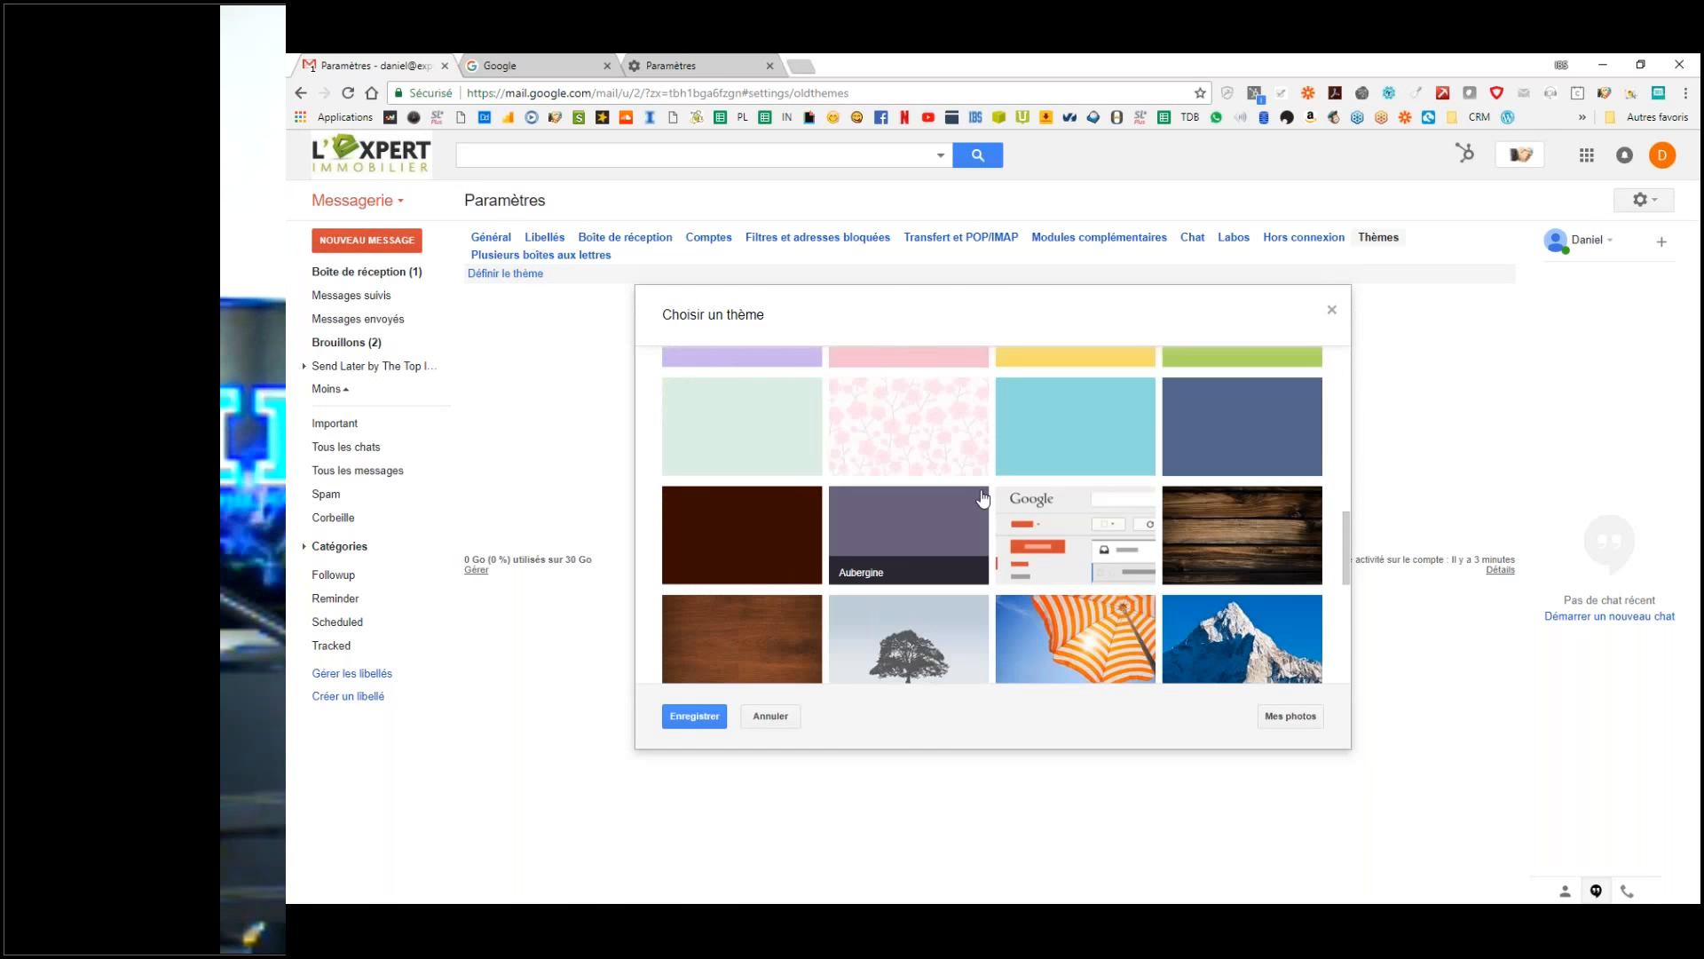
{"action": "scroll", "coordinate": [967, 508], "scroll_direction": "up", "scroll_amount": 3}
{"action": "scroll", "coordinate": [941, 520], "scroll_direction": "down", "scroll_amount": 3}
{"action": "scroll", "coordinate": [949, 514], "scroll_direction": "down", "scroll_amount": 5}
{"action": "scroll", "coordinate": [951, 515], "scroll_direction": "up", "scroll_amount": 5}
{"action": "scroll", "coordinate": [956, 515], "scroll_direction": "down", "scroll_amount": 5}
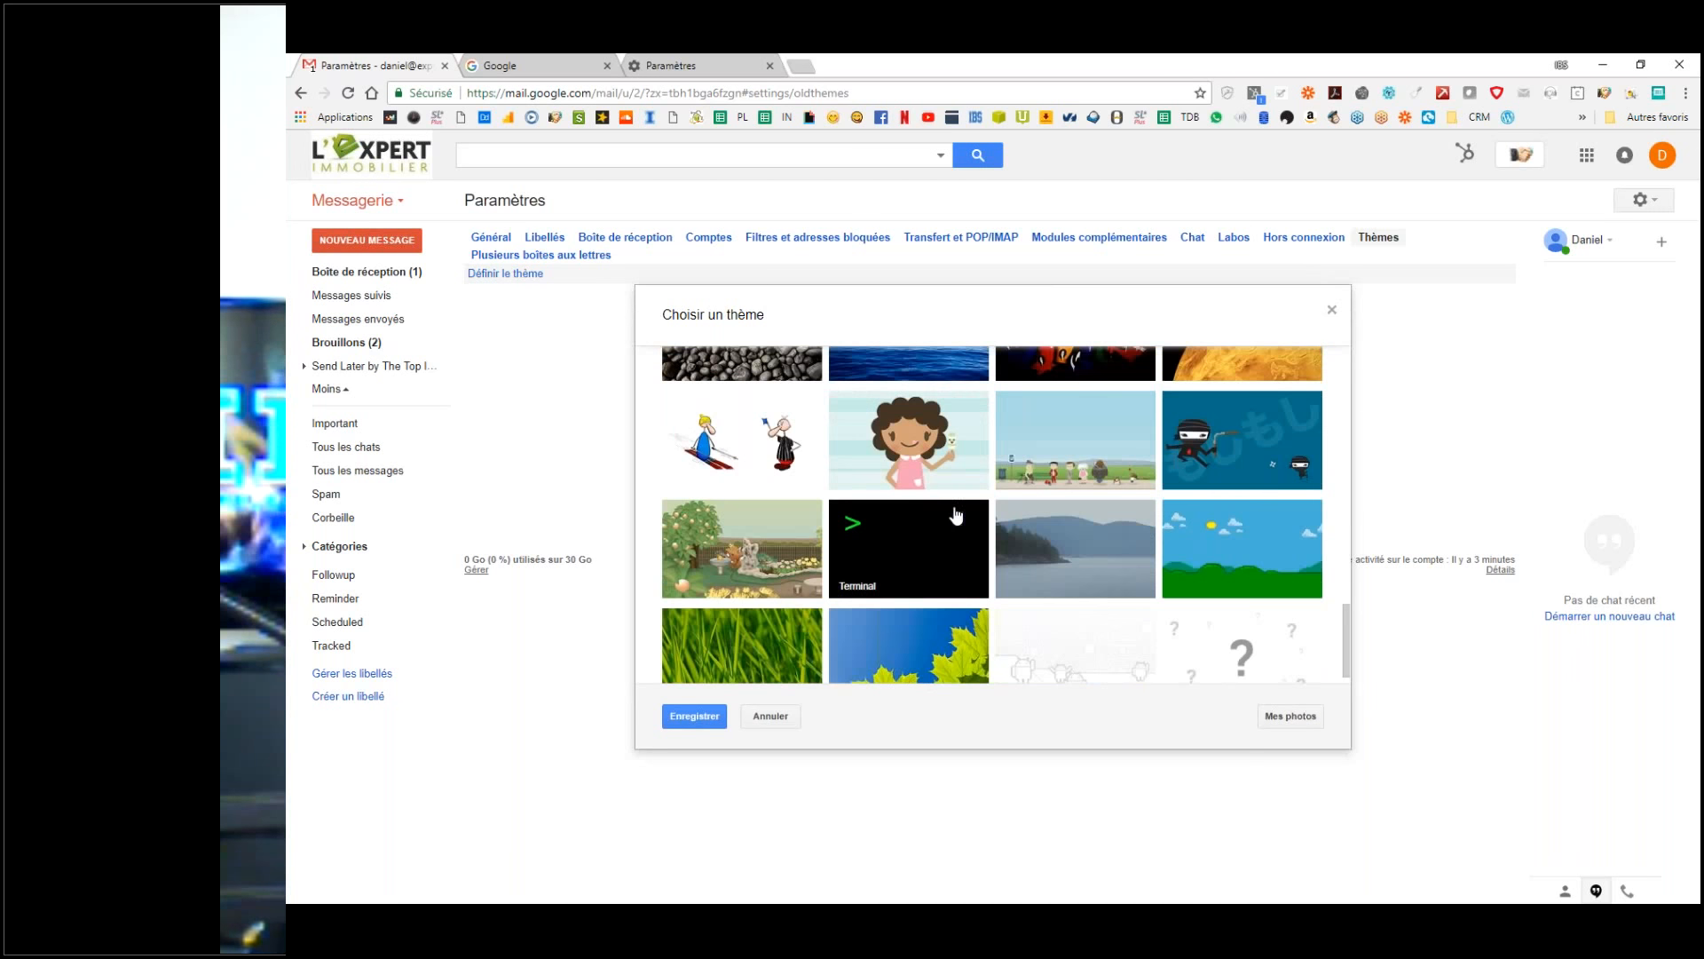
{"action": "scroll", "coordinate": [959, 520], "scroll_direction": "up", "scroll_amount": 15}
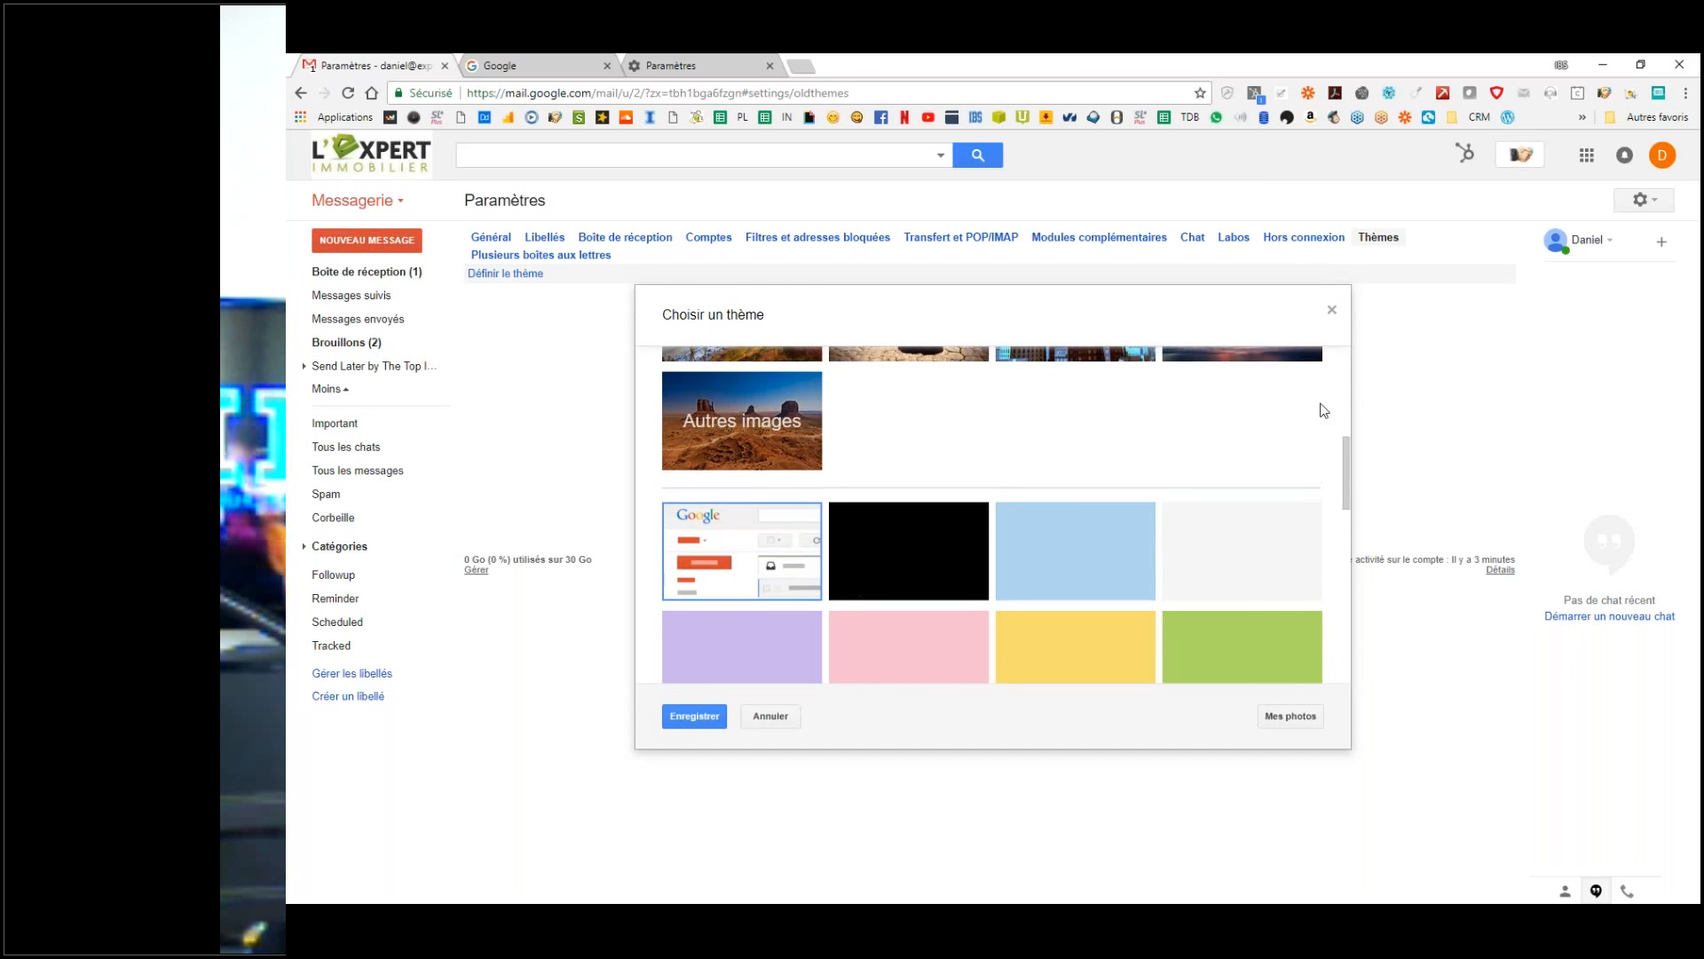
{"action": "left_click", "coordinate": [1276, 401]}
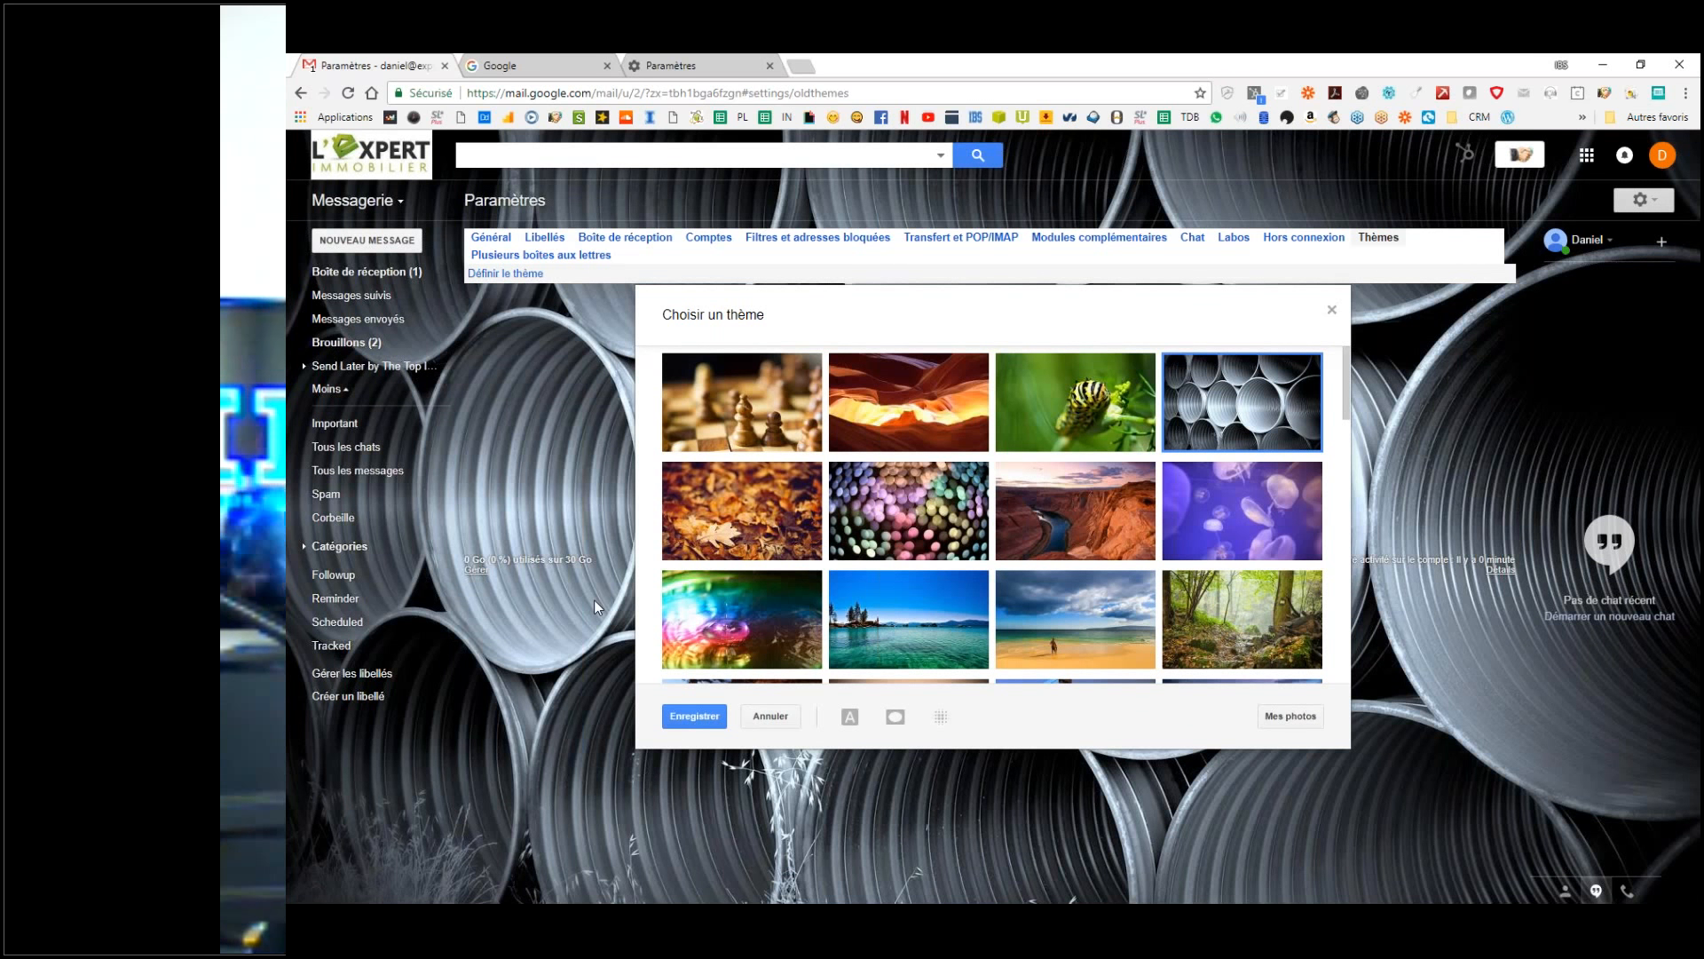
Step: Apply and save the plain black theme
{"action": "scroll", "coordinate": [876, 533], "scroll_direction": "down", "scroll_amount": 5}
{"action": "scroll", "coordinate": [876, 535], "scroll_direction": "down", "scroll_amount": 4}
{"action": "left_click", "coordinate": [896, 392]}
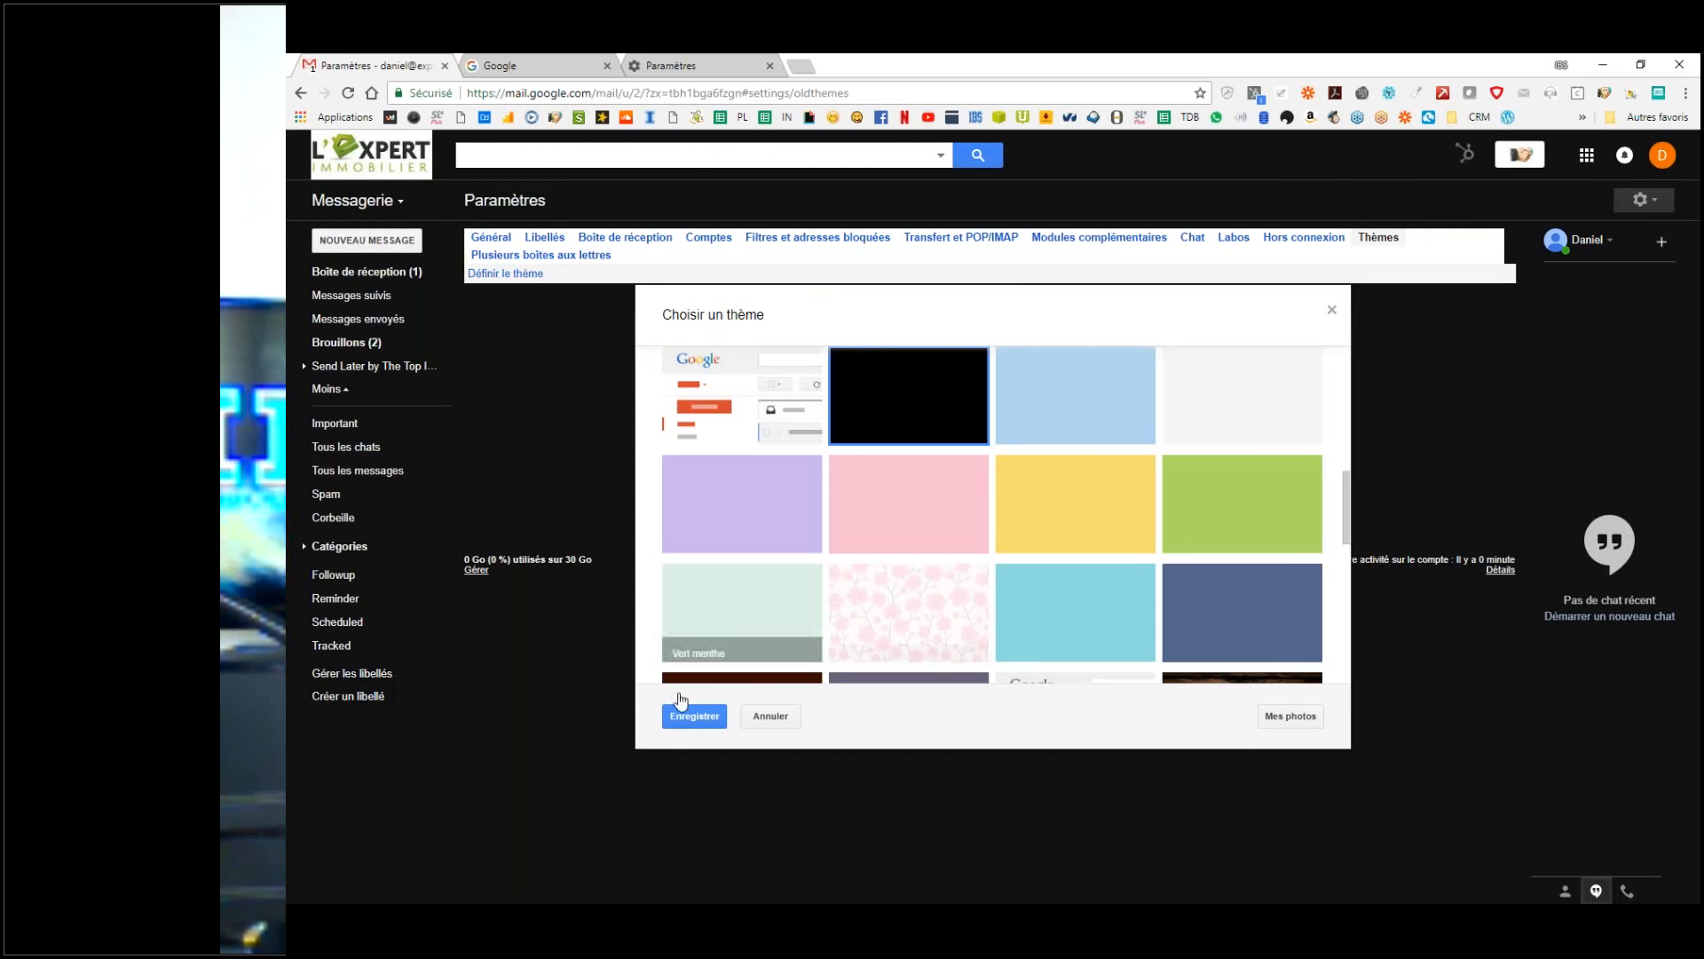
{"action": "left_click", "coordinate": [693, 716]}
Step: Reopen the theme chooser and save the Terminal theme instead
{"action": "left_click", "coordinate": [528, 273]}
{"action": "scroll", "coordinate": [992, 515], "scroll_direction": "down", "scroll_amount": 10}
{"action": "left_click", "coordinate": [894, 525]}
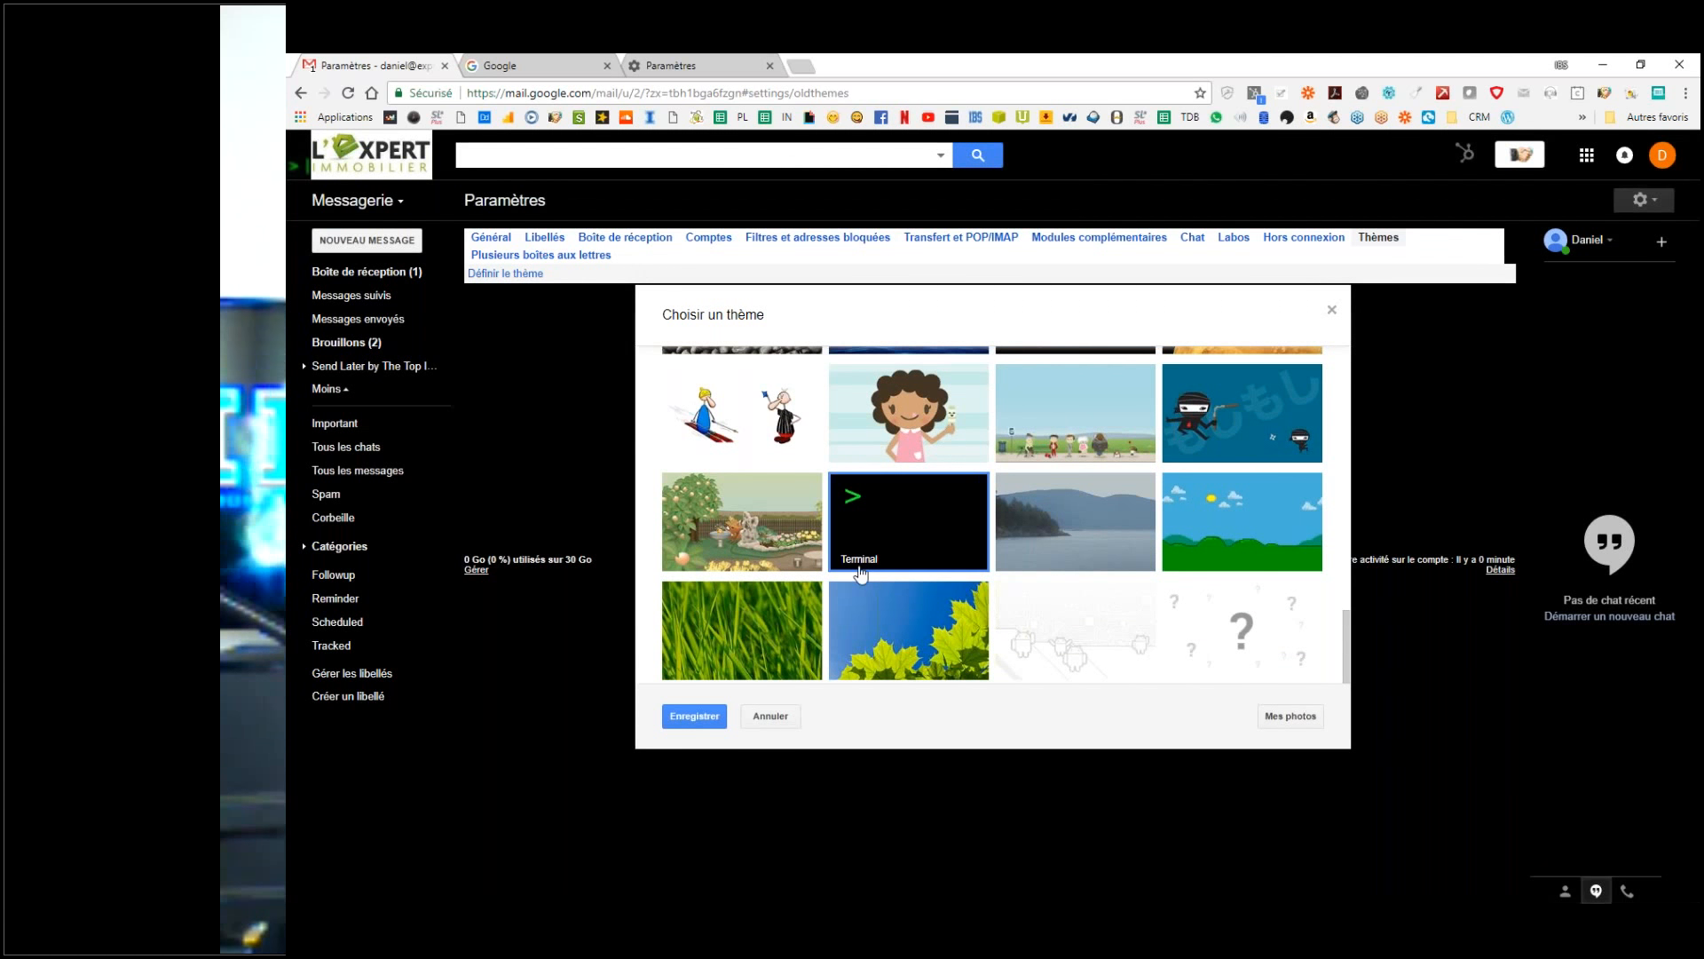
{"action": "left_click", "coordinate": [696, 717]}
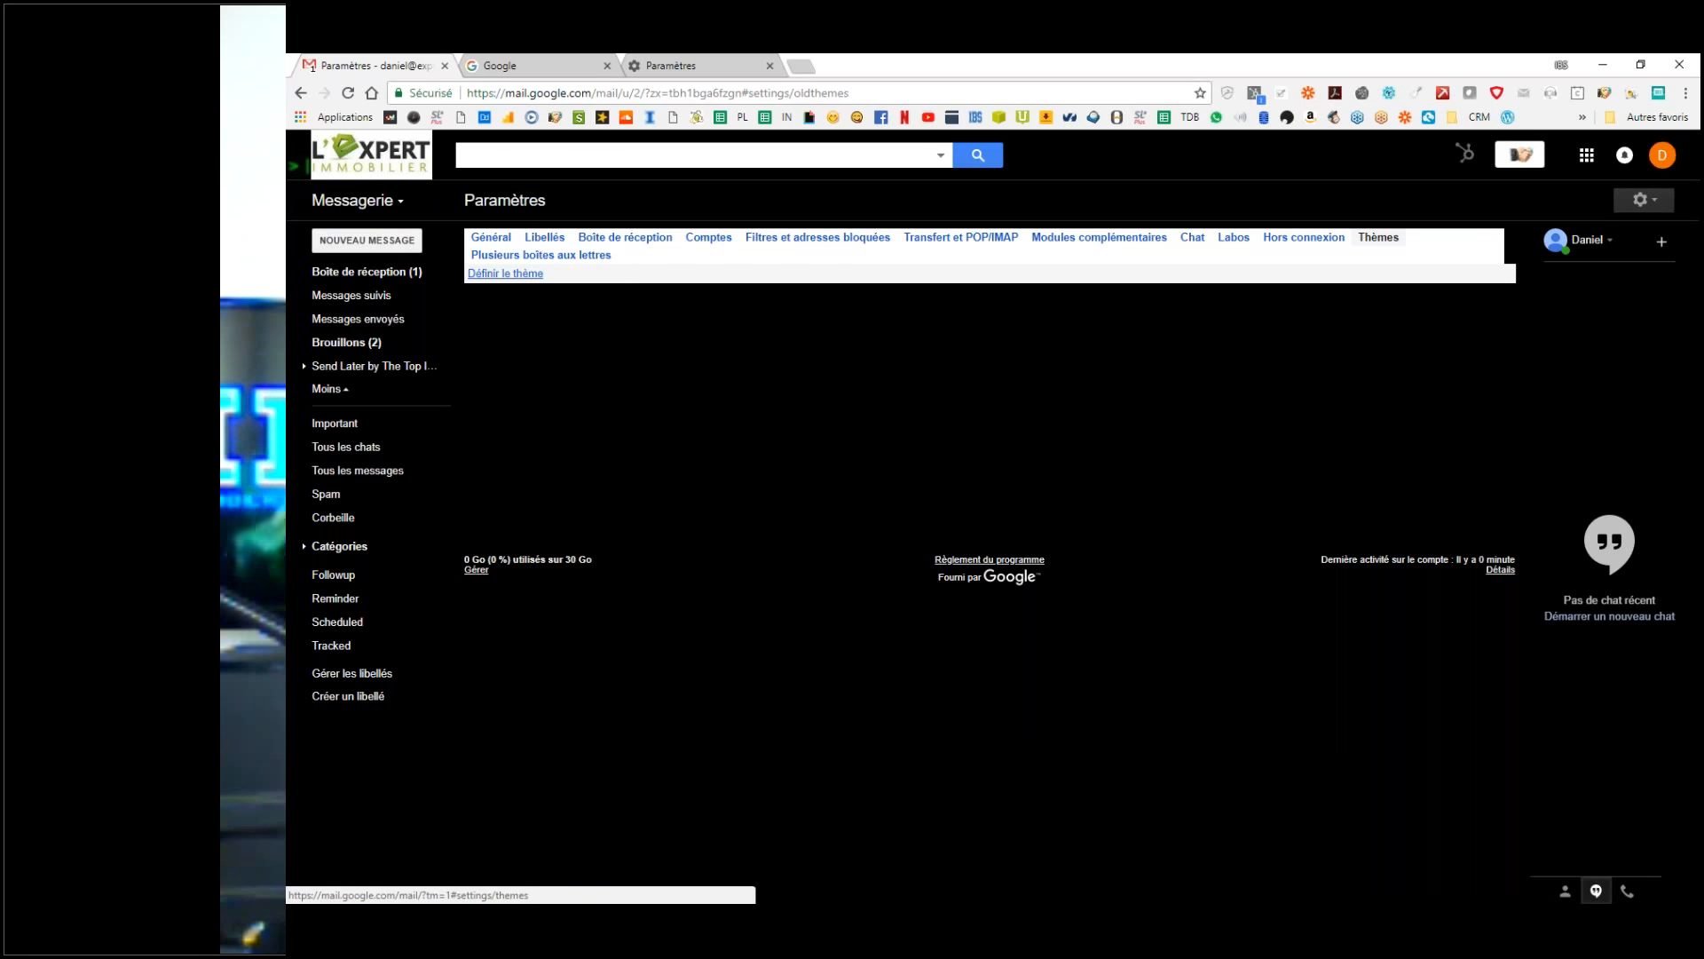
Step: Try the Sombre dark theme and save it
{"action": "left_click", "coordinate": [529, 274]}
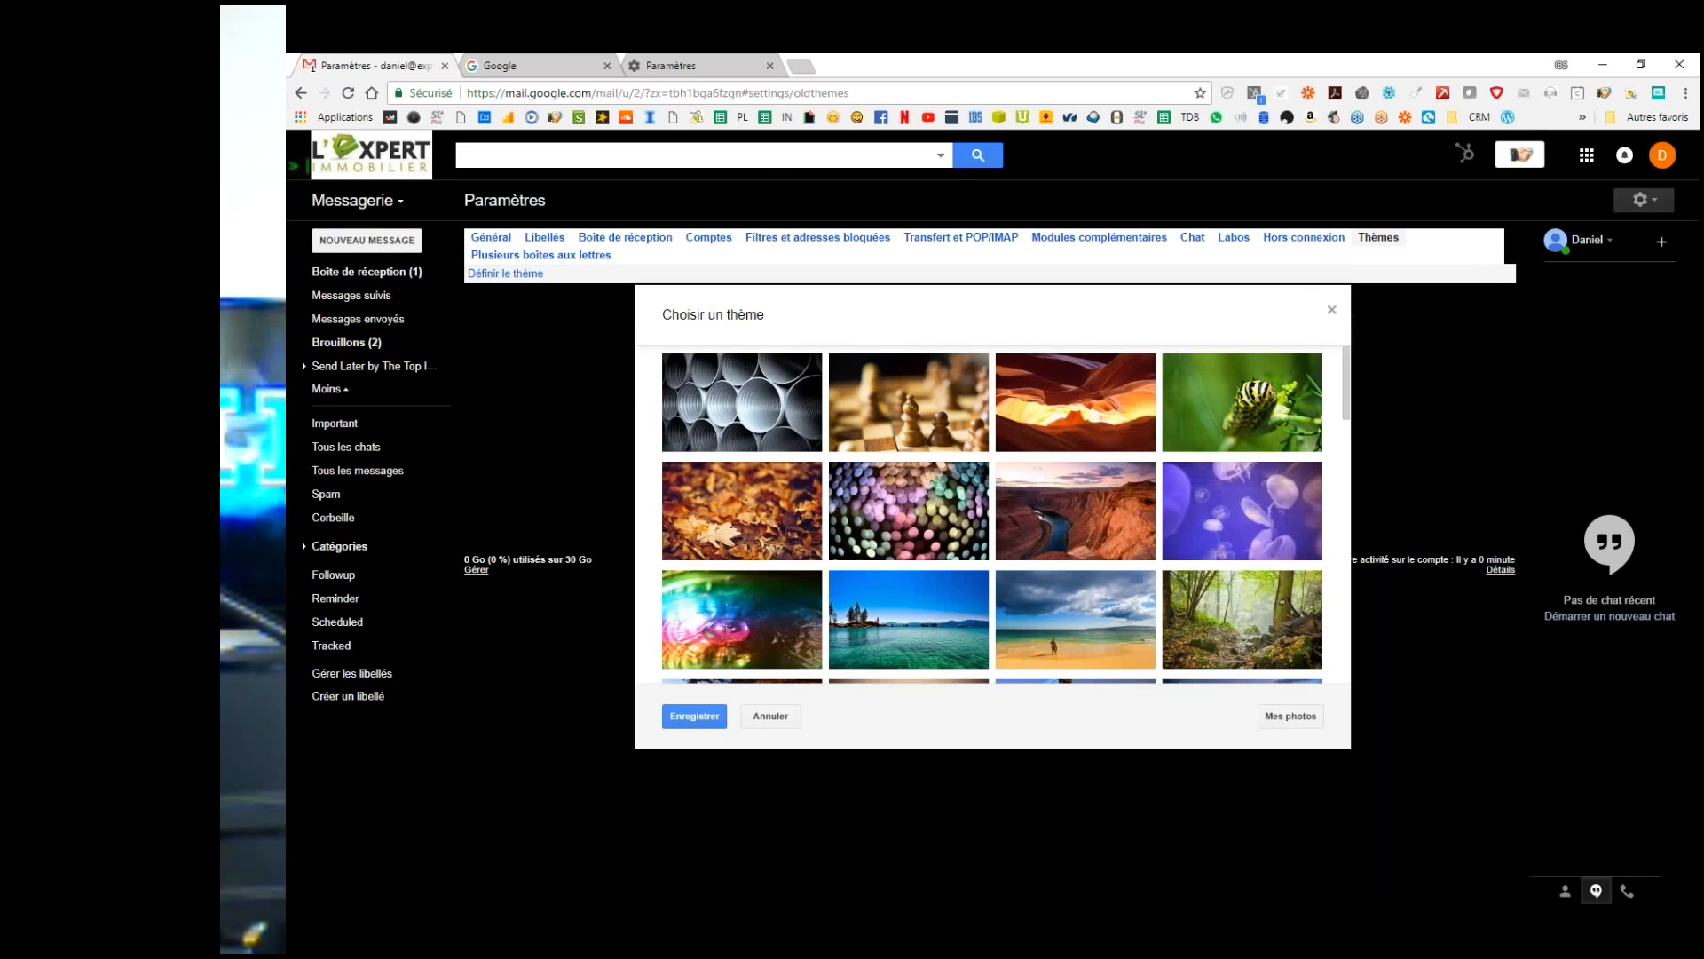
{"action": "scroll", "coordinate": [977, 555], "scroll_direction": "down", "scroll_amount": 7}
{"action": "scroll", "coordinate": [1075, 515], "scroll_direction": "down", "scroll_amount": 5}
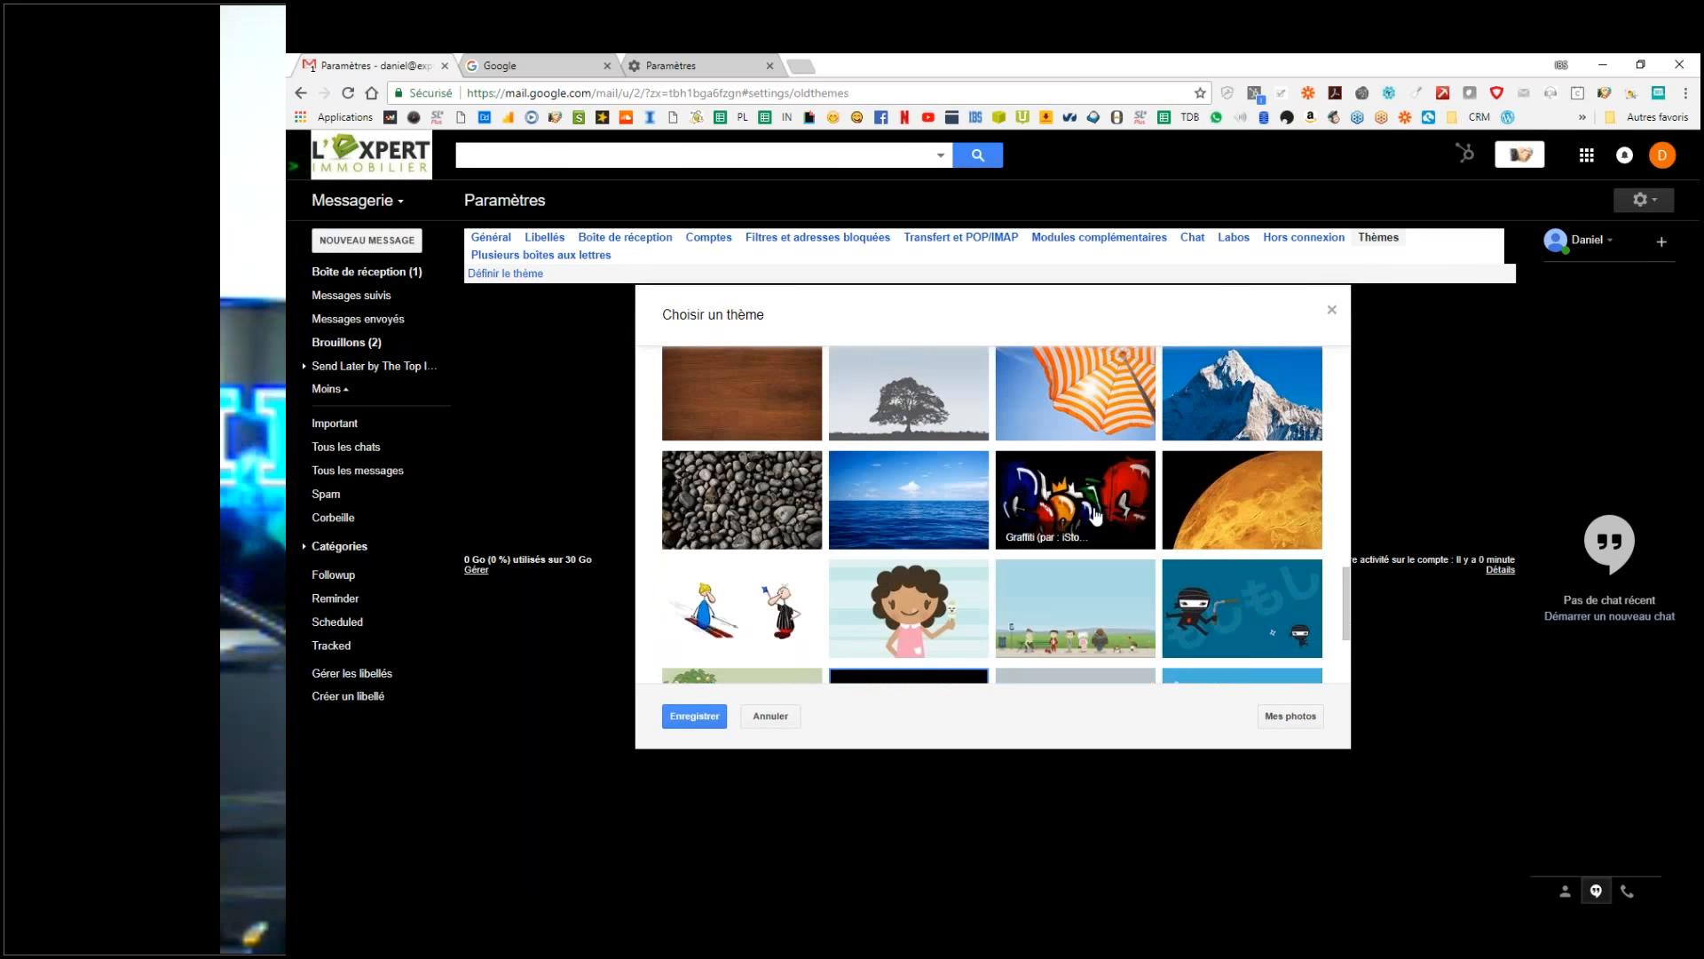
{"action": "scroll", "coordinate": [1097, 515], "scroll_direction": "down", "scroll_amount": 2}
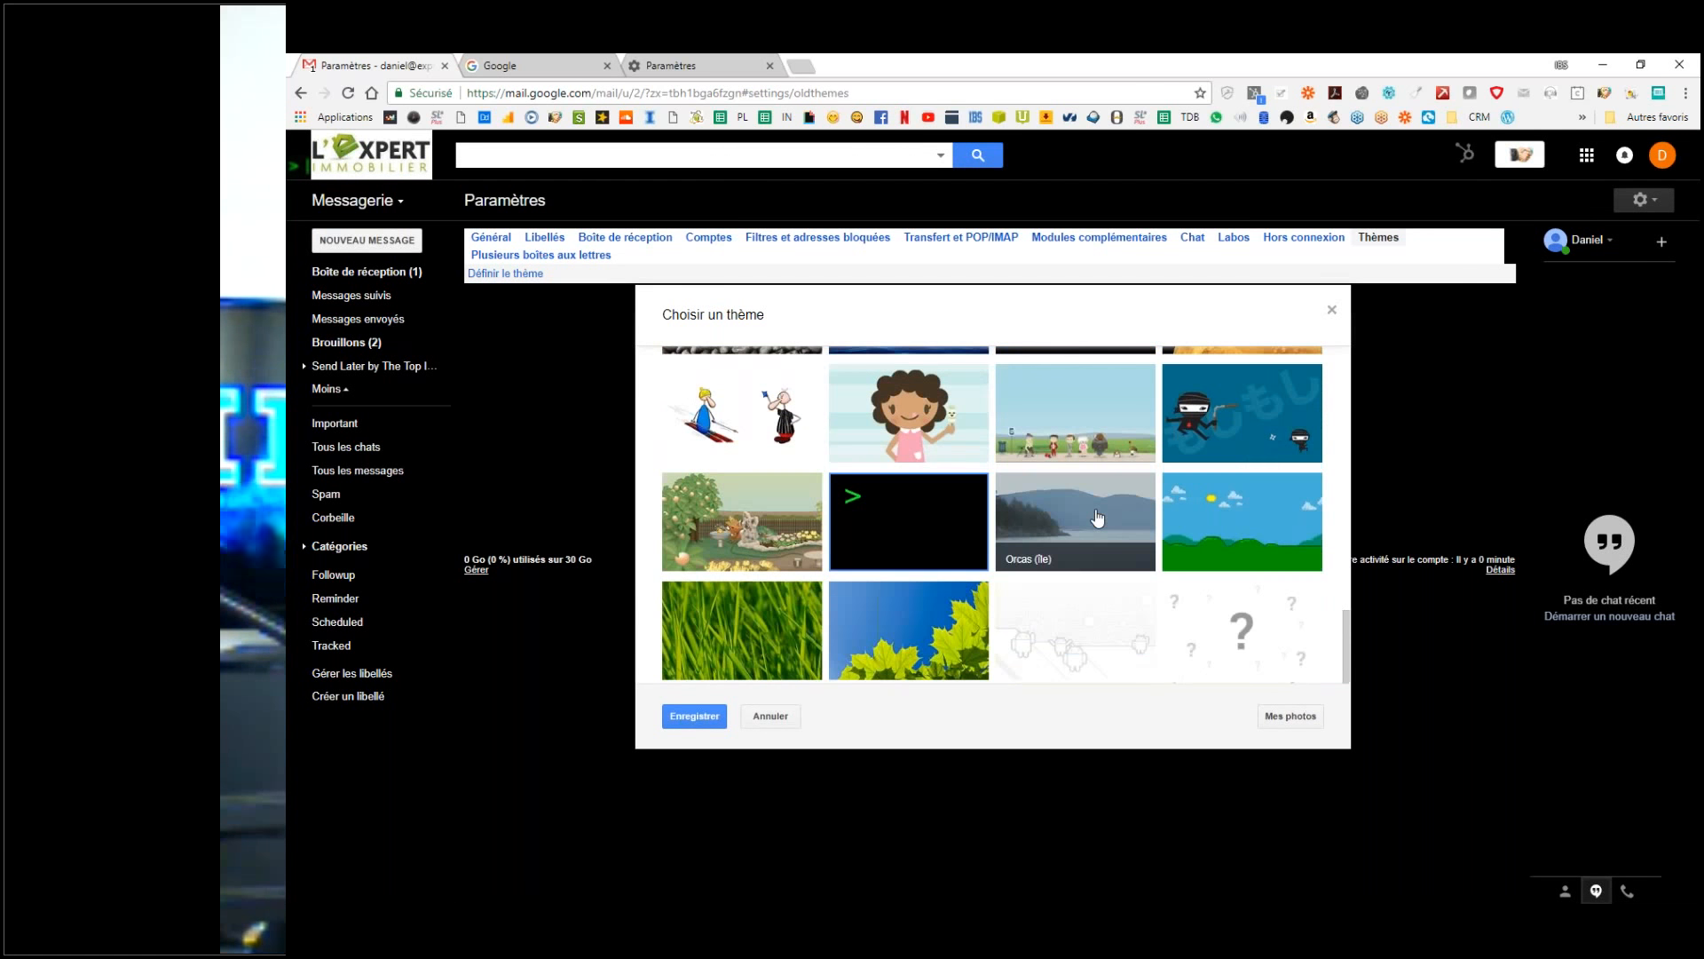
{"action": "scroll", "coordinate": [1097, 518], "scroll_direction": "up", "scroll_amount": 15}
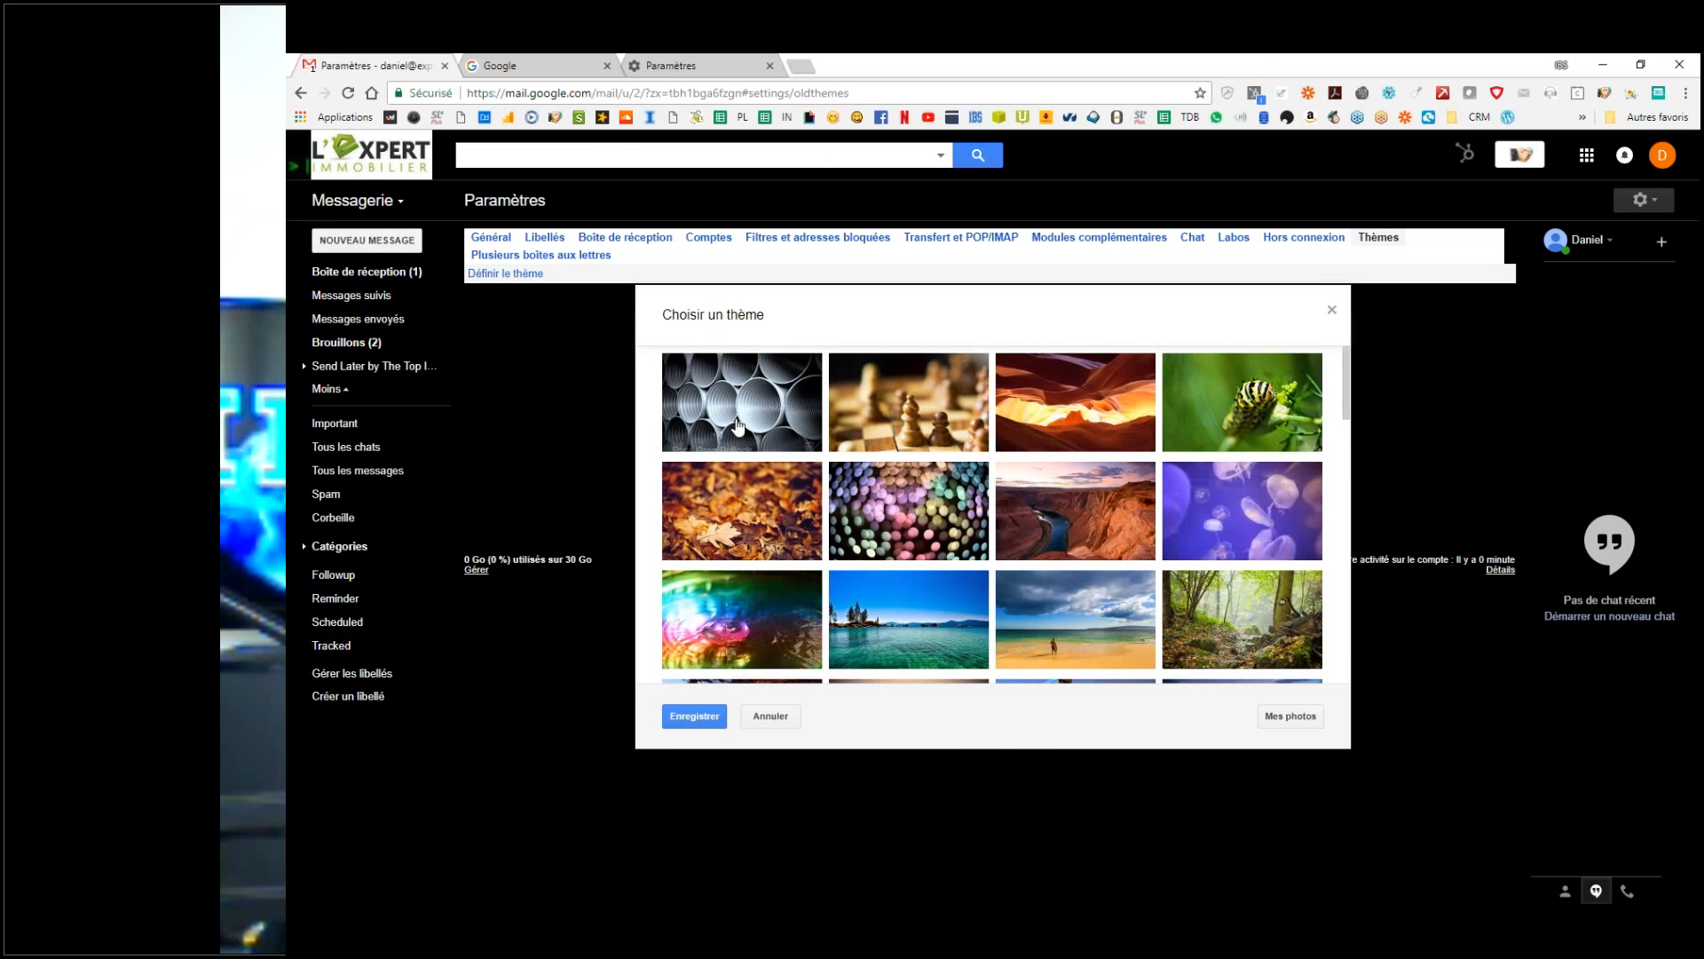
{"action": "scroll", "coordinate": [1020, 532], "scroll_direction": "down", "scroll_amount": 10}
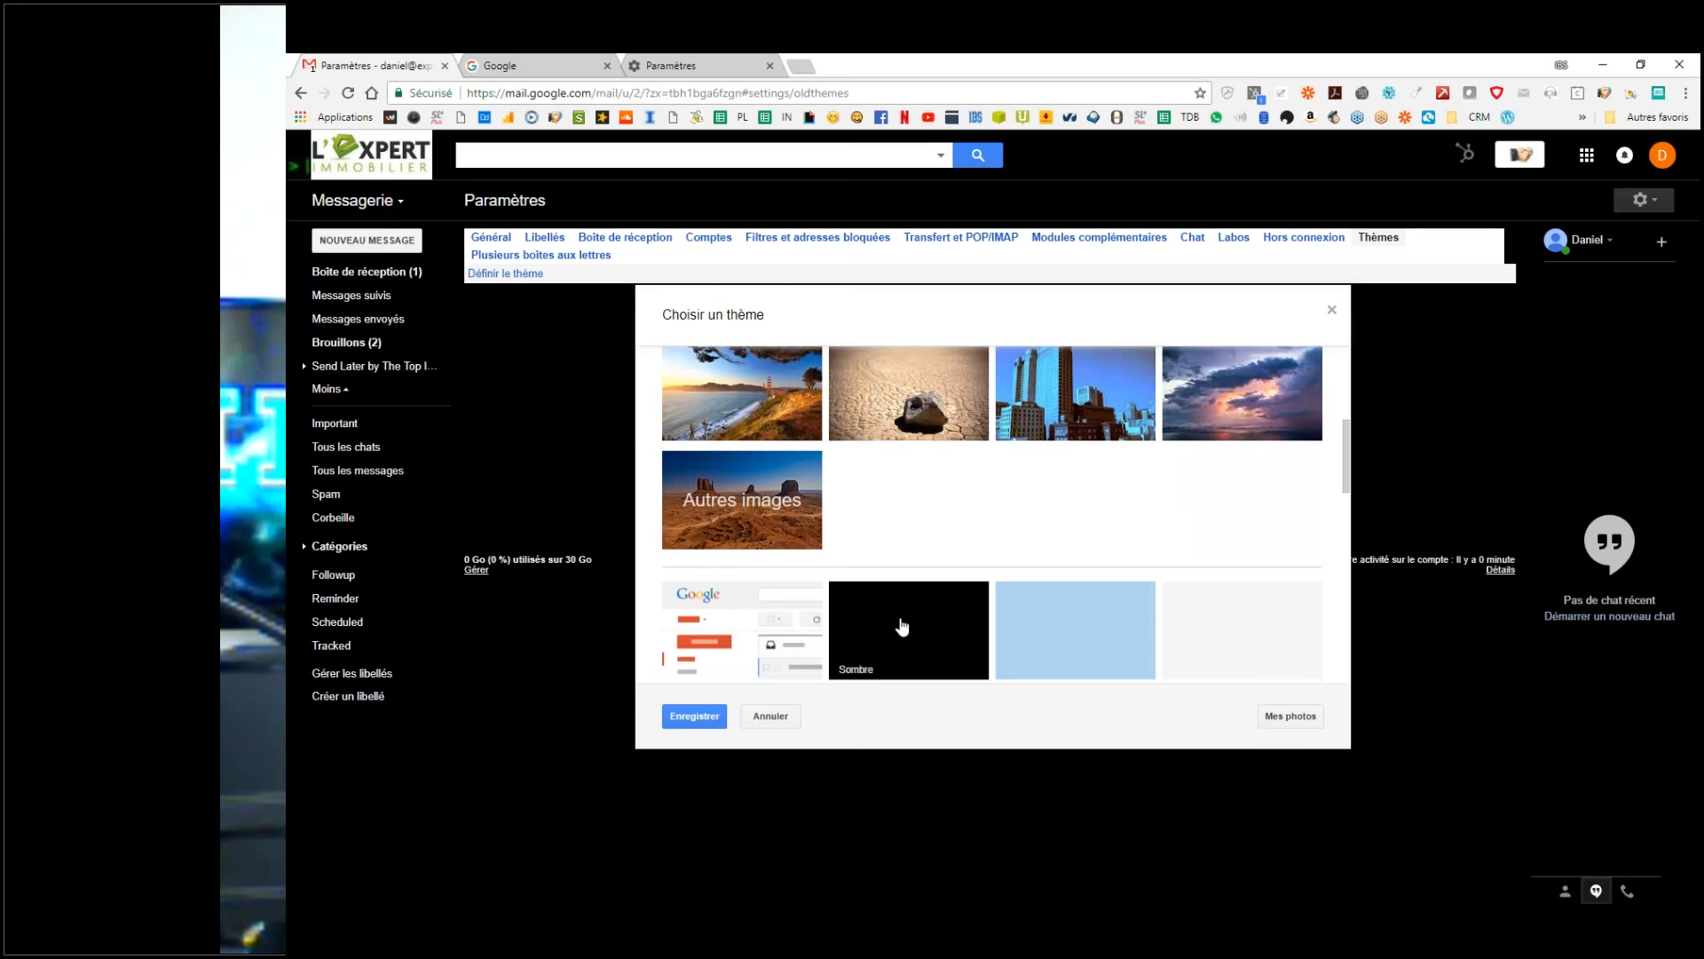
{"action": "left_click", "coordinate": [894, 624]}
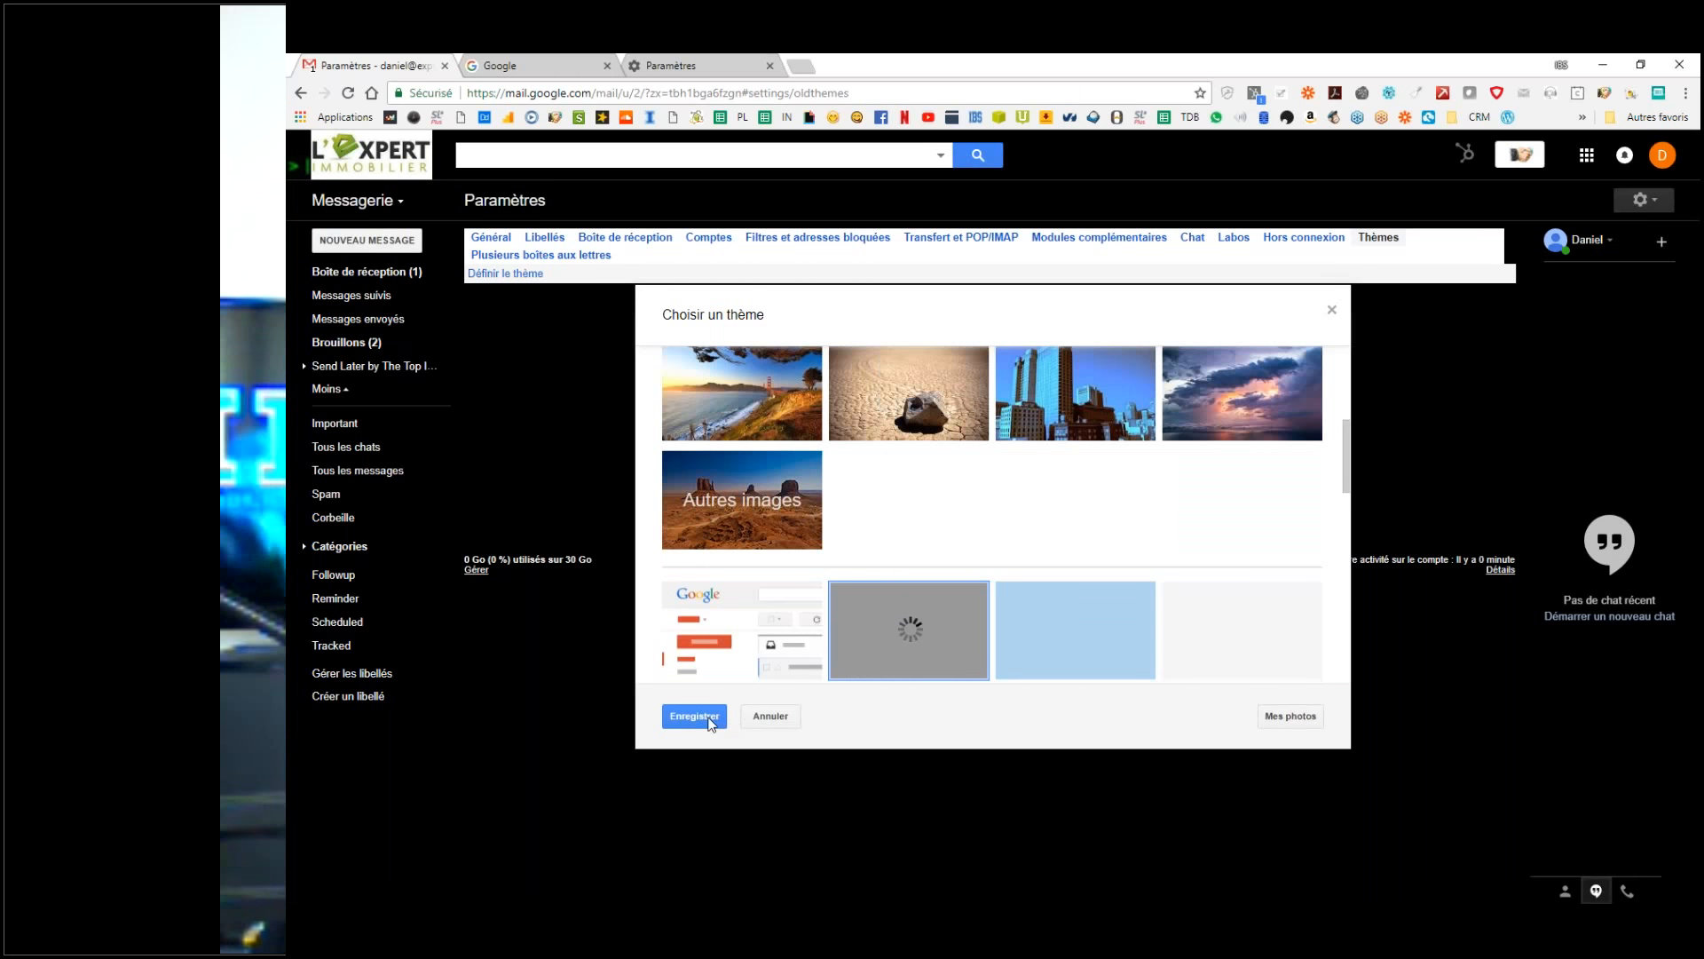
{"action": "left_click", "coordinate": [710, 717]}
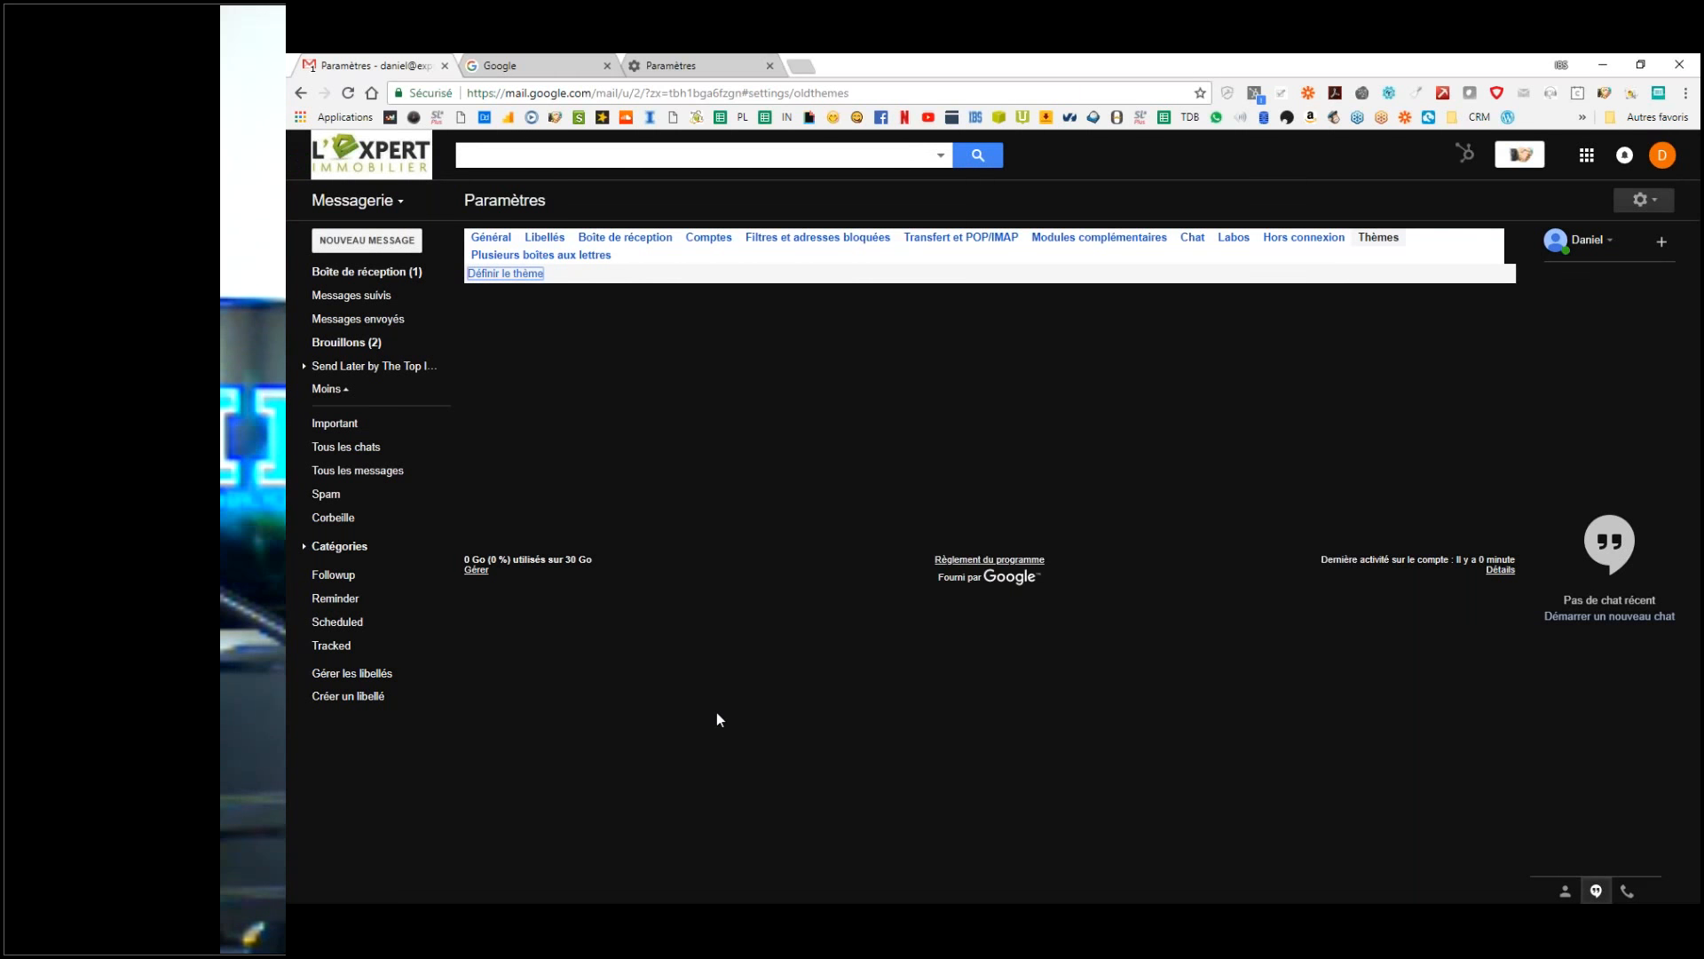
Step: Switch to the default Google light theme, save, and return to Boîte de réception
{"action": "left_click", "coordinate": [1641, 201]}
{"action": "left_click", "coordinate": [529, 277]}
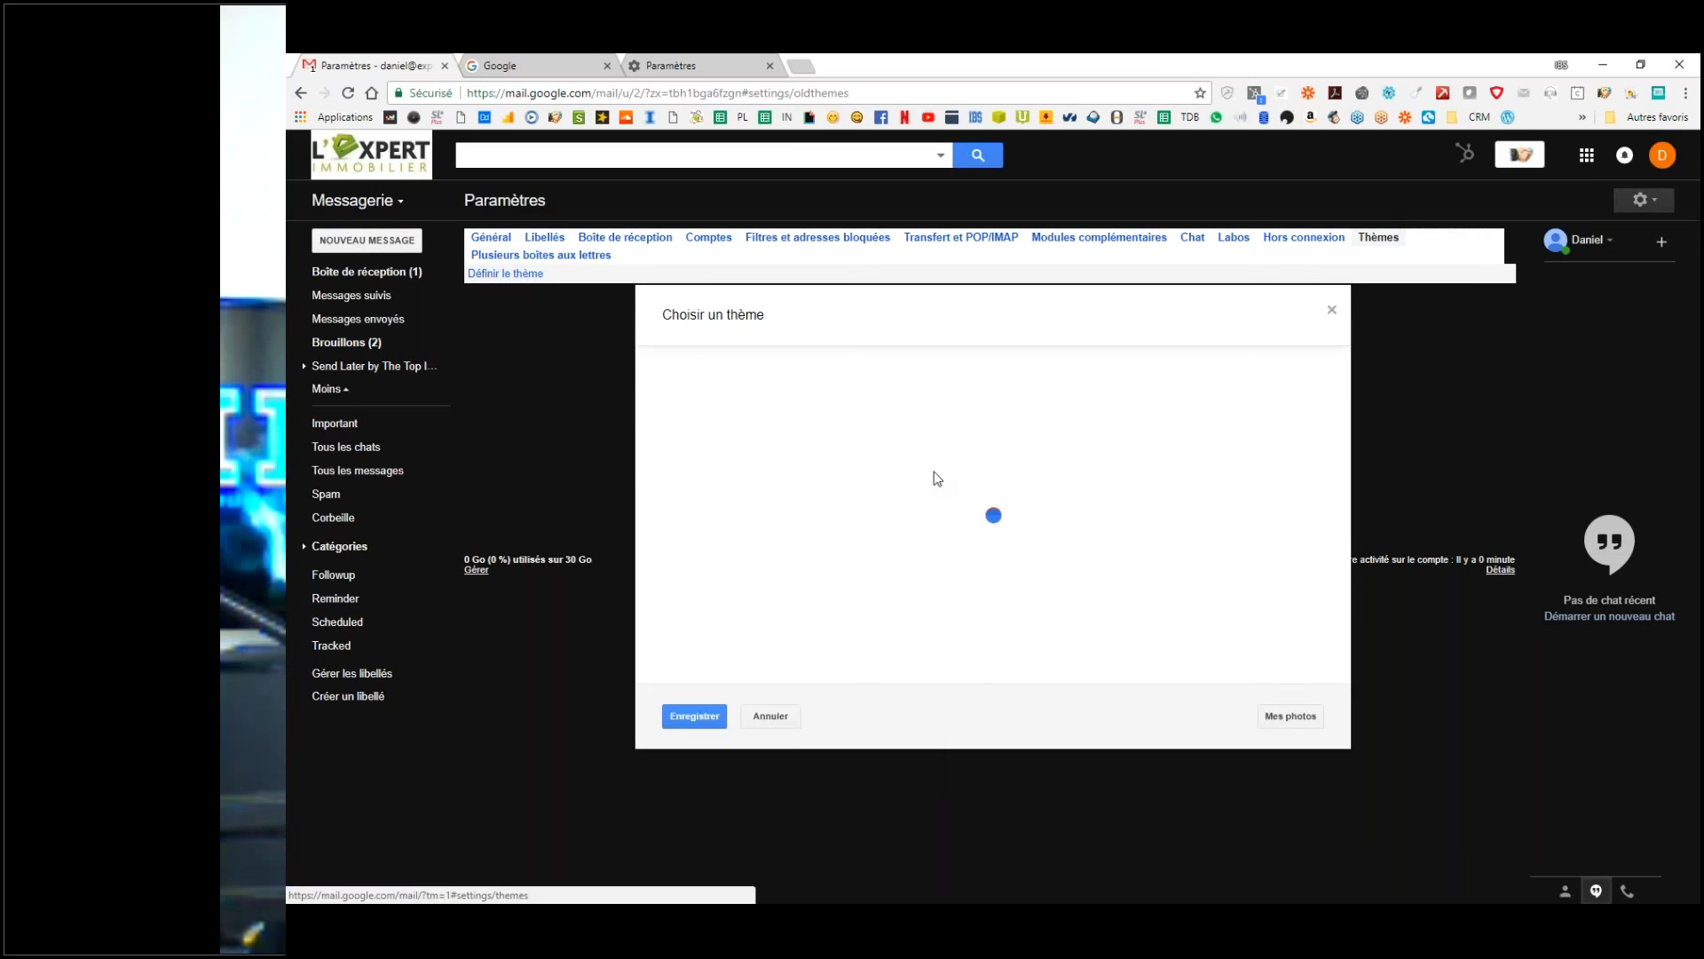
{"action": "scroll", "coordinate": [943, 482], "scroll_direction": "down", "scroll_amount": 5}
{"action": "left_click", "coordinate": [795, 449]}
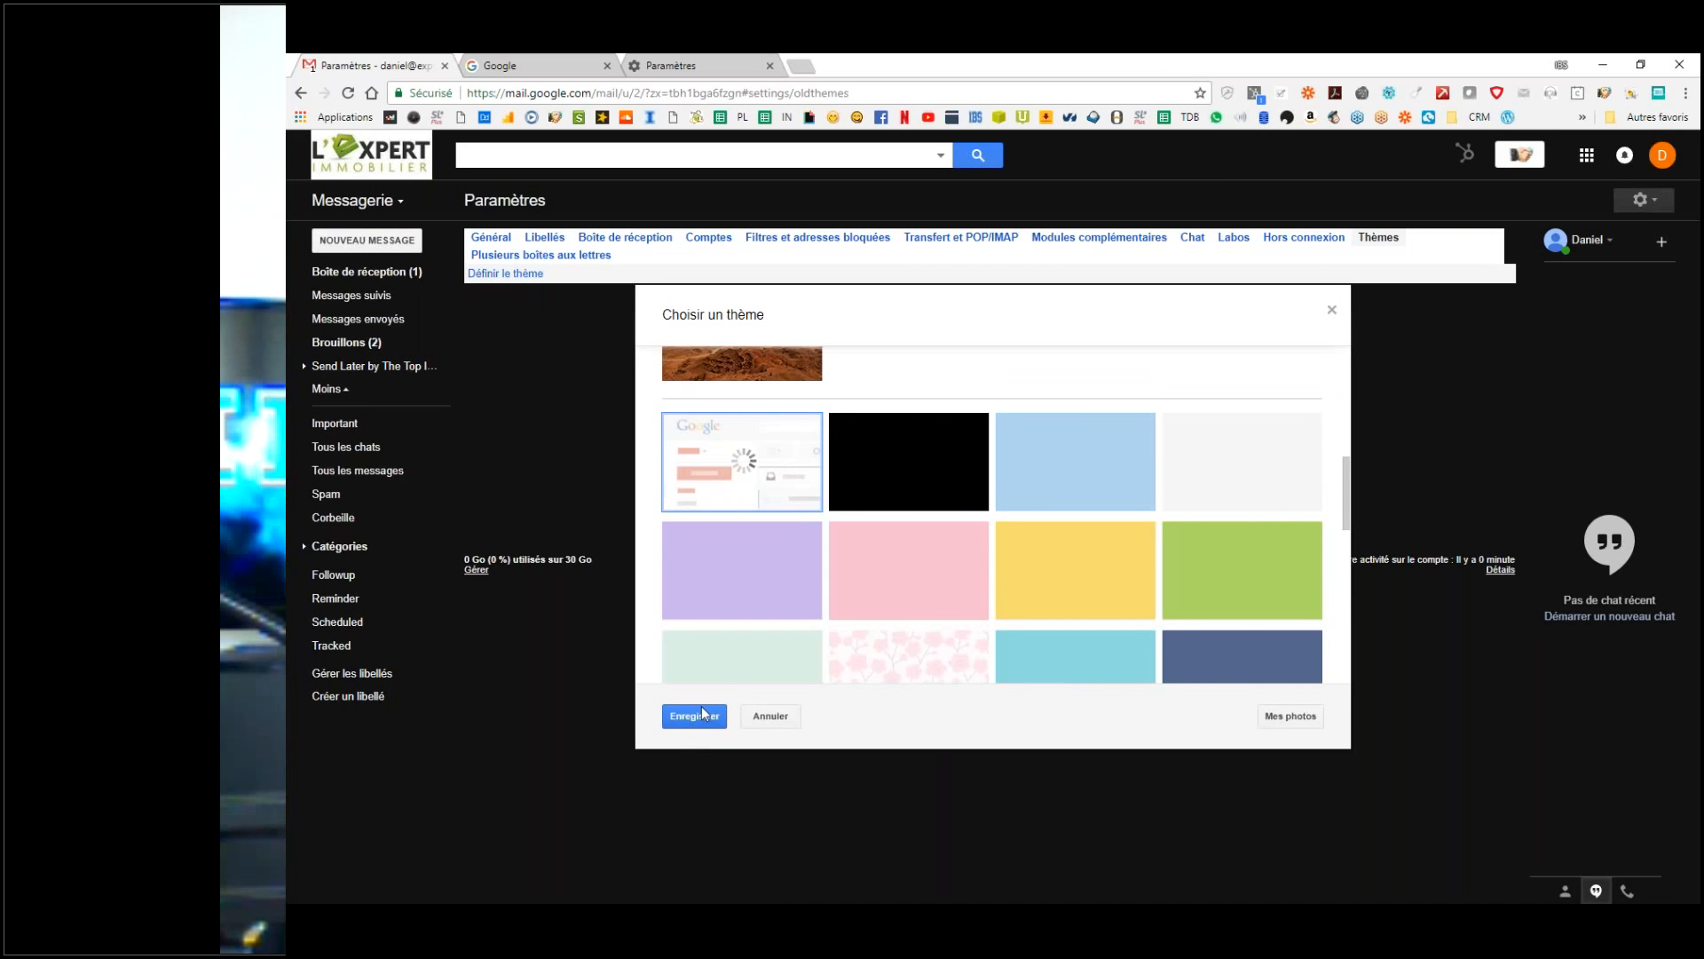
{"action": "left_click", "coordinate": [703, 715]}
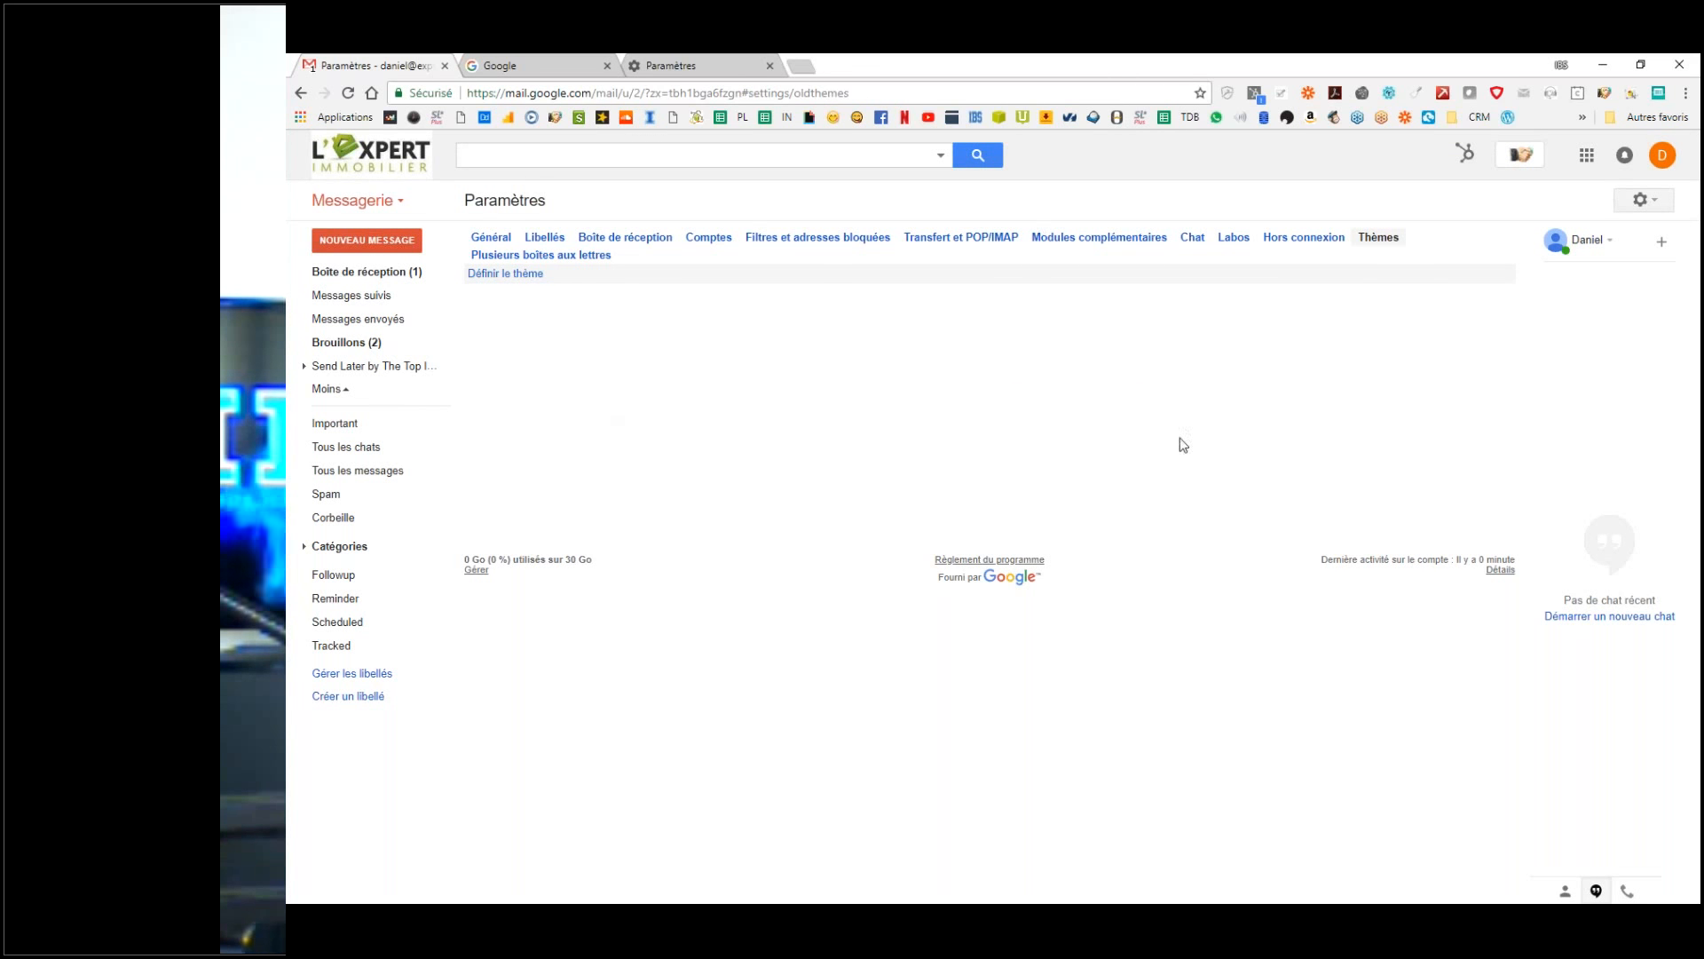
{"action": "left_click", "coordinate": [364, 271]}
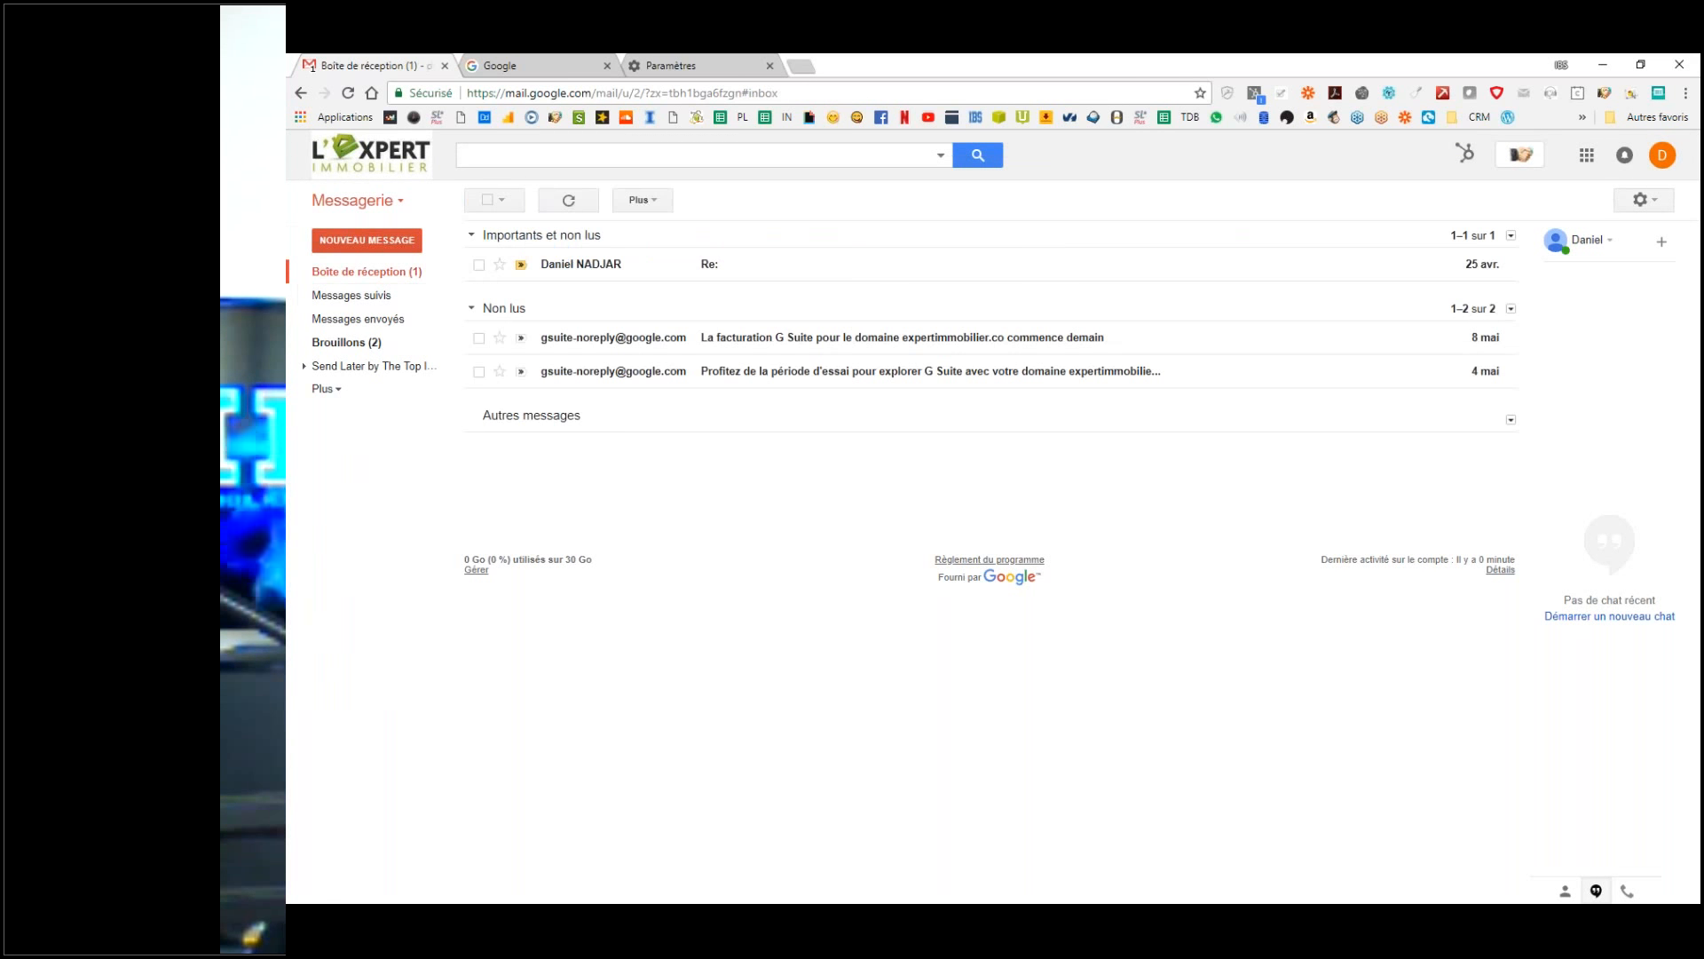
Step: Send a message titled 'test' to your own address and refresh the inbox
{"action": "left_click", "coordinate": [382, 246]}
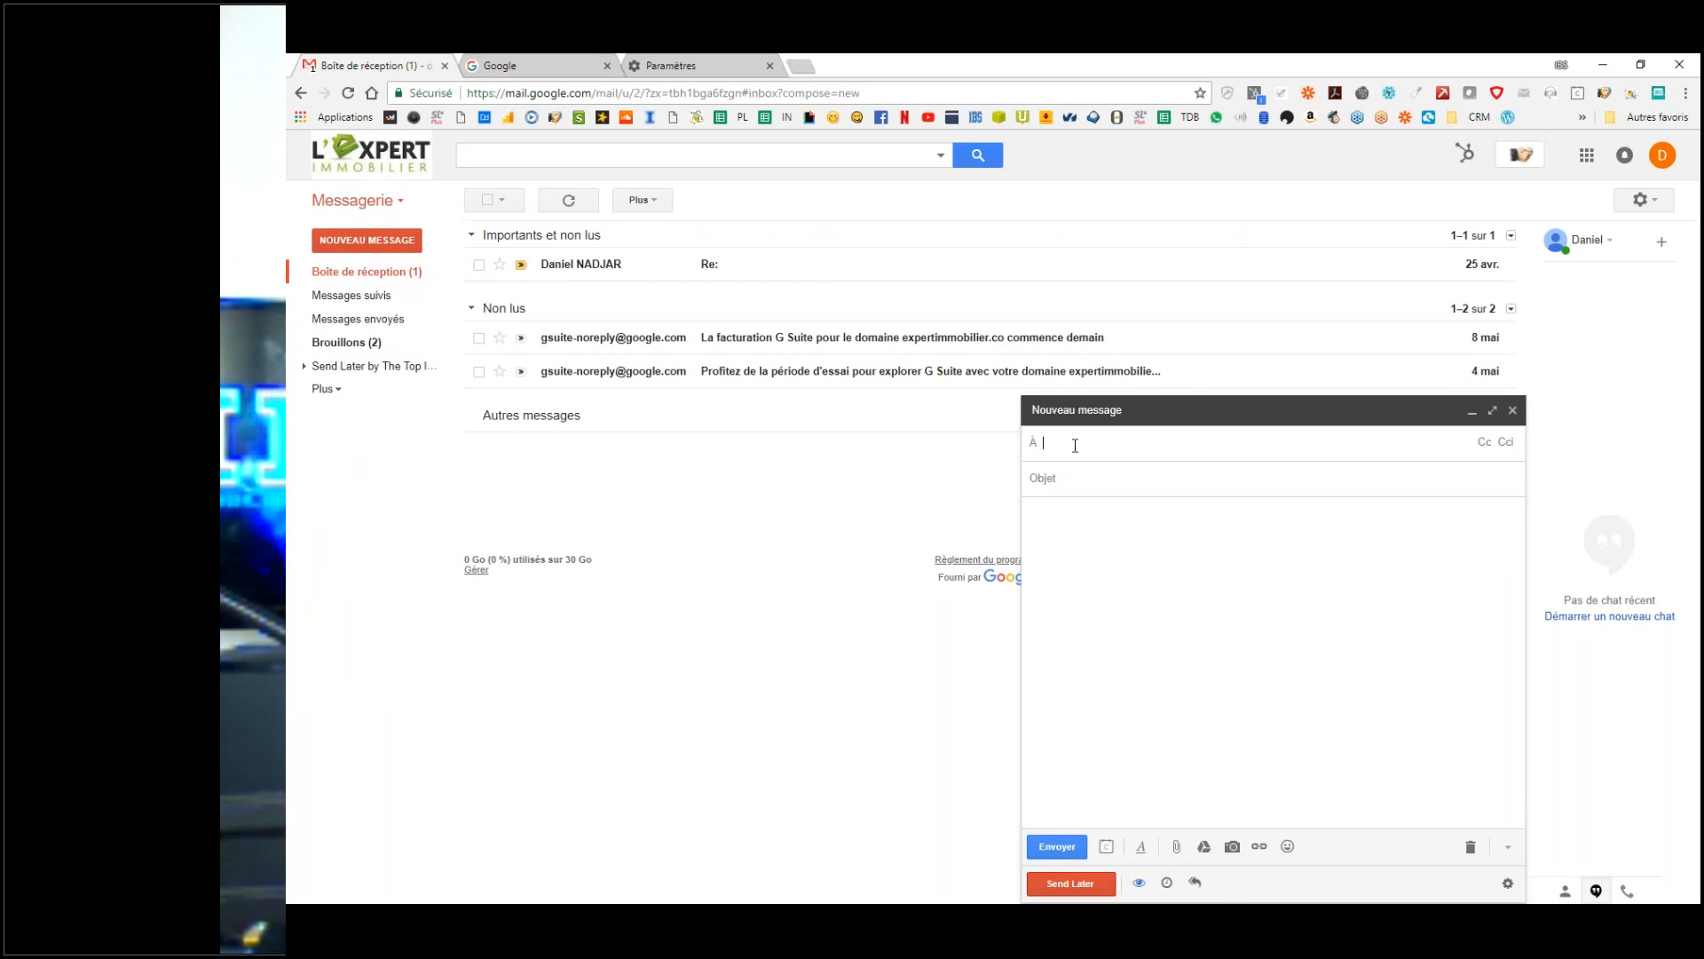
{"action": "type", "text": "danie"}
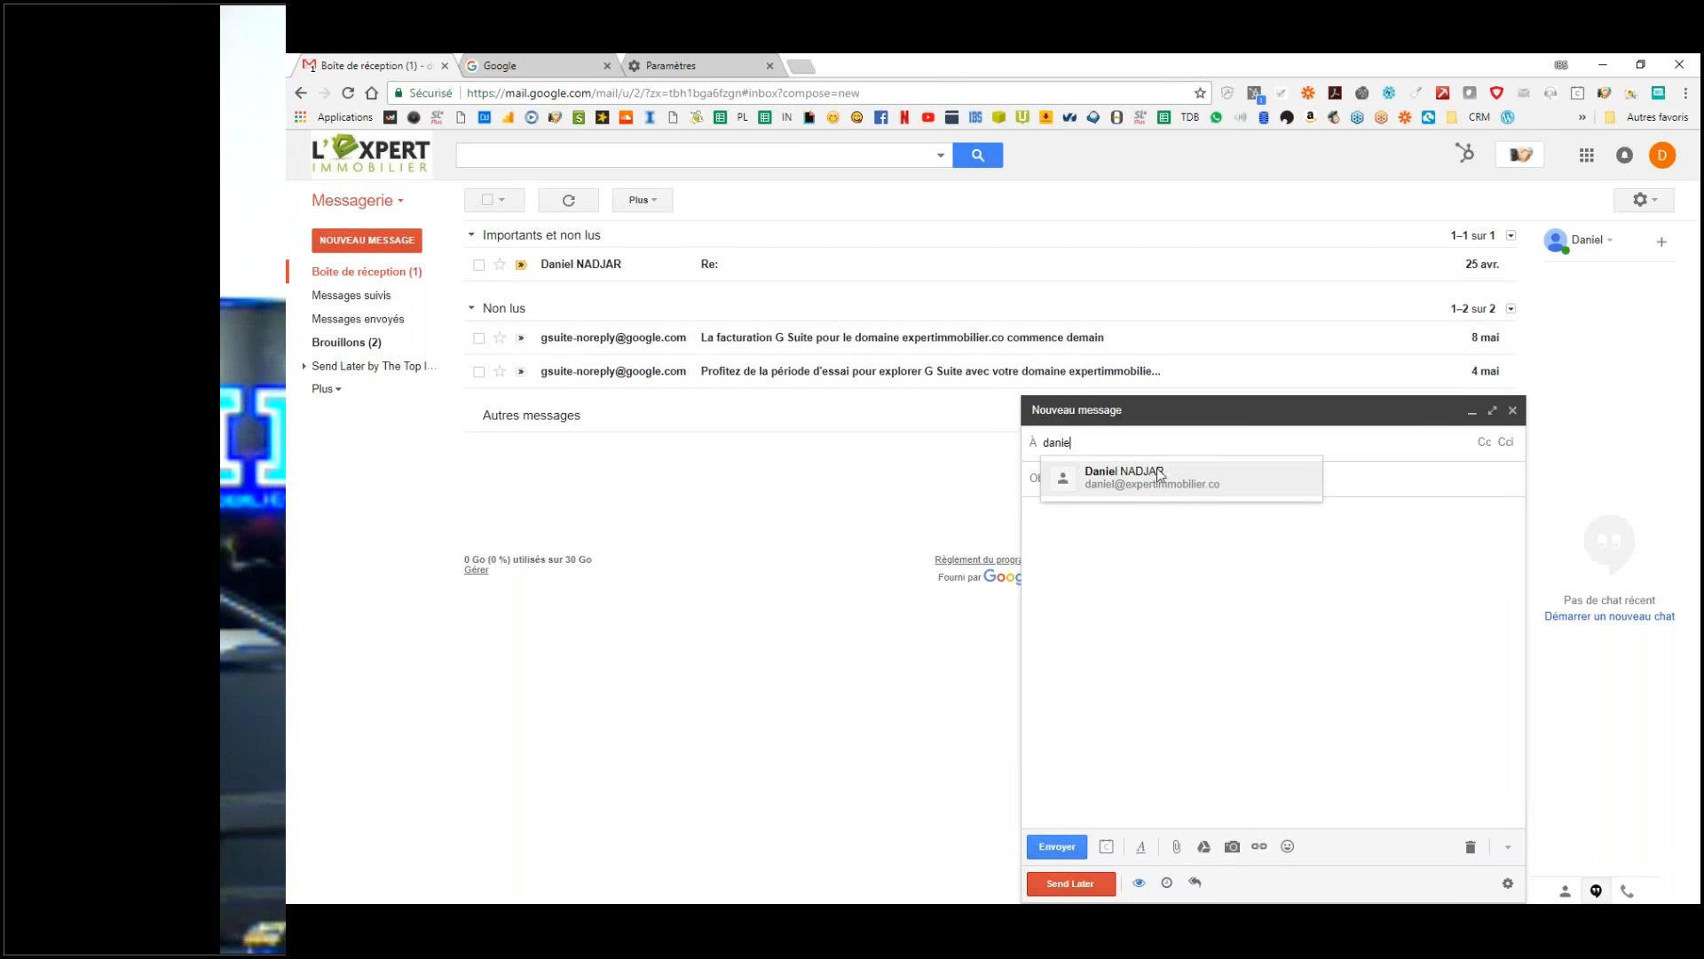
{"action": "left_click", "coordinate": [1159, 479]}
{"action": "left_click", "coordinate": [1070, 482]}
{"action": "type", "text": "test"}
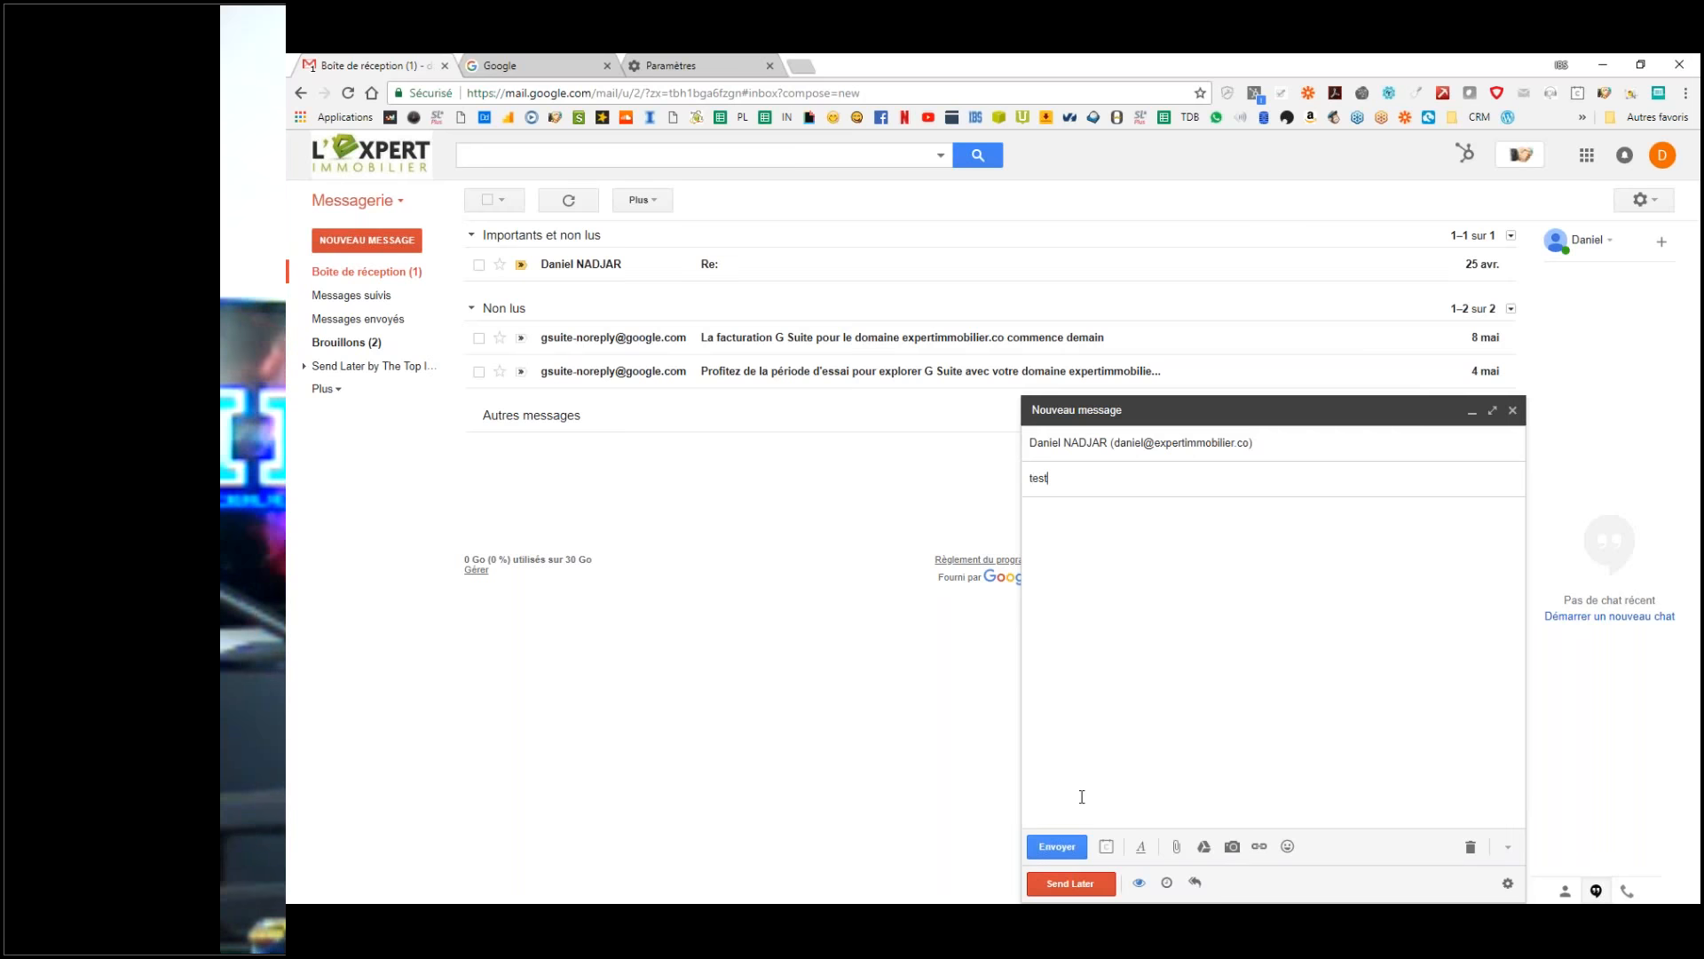
{"action": "left_click", "coordinate": [1057, 847]}
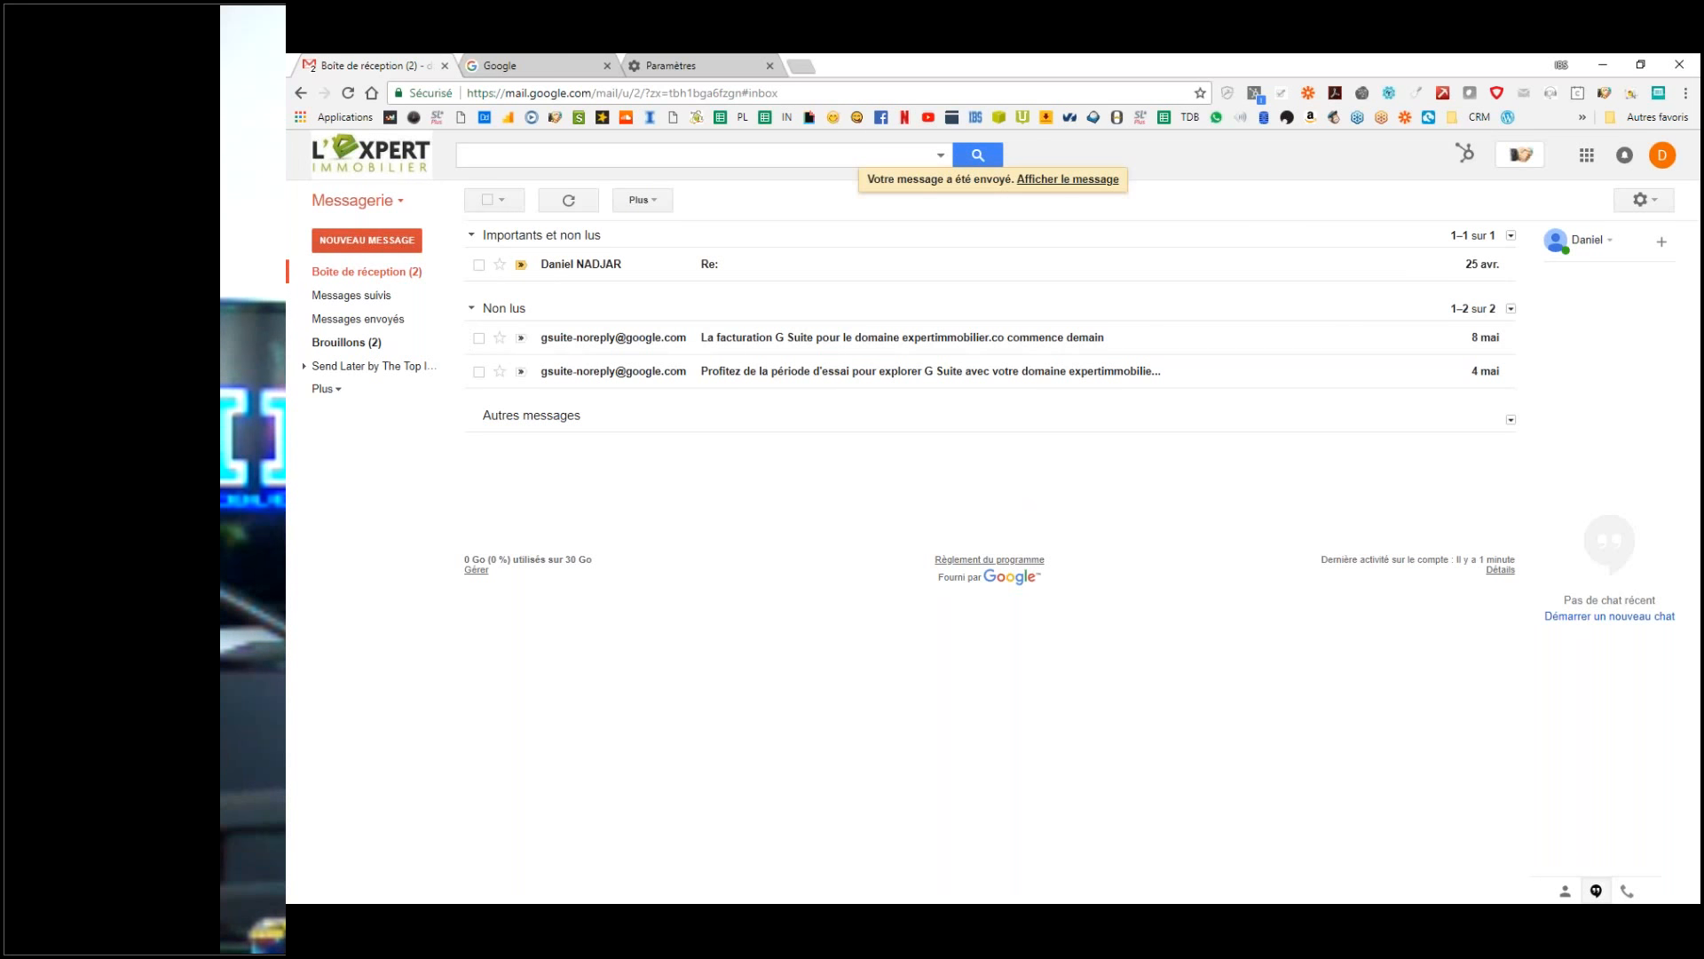
{"action": "left_click", "coordinate": [401, 280]}
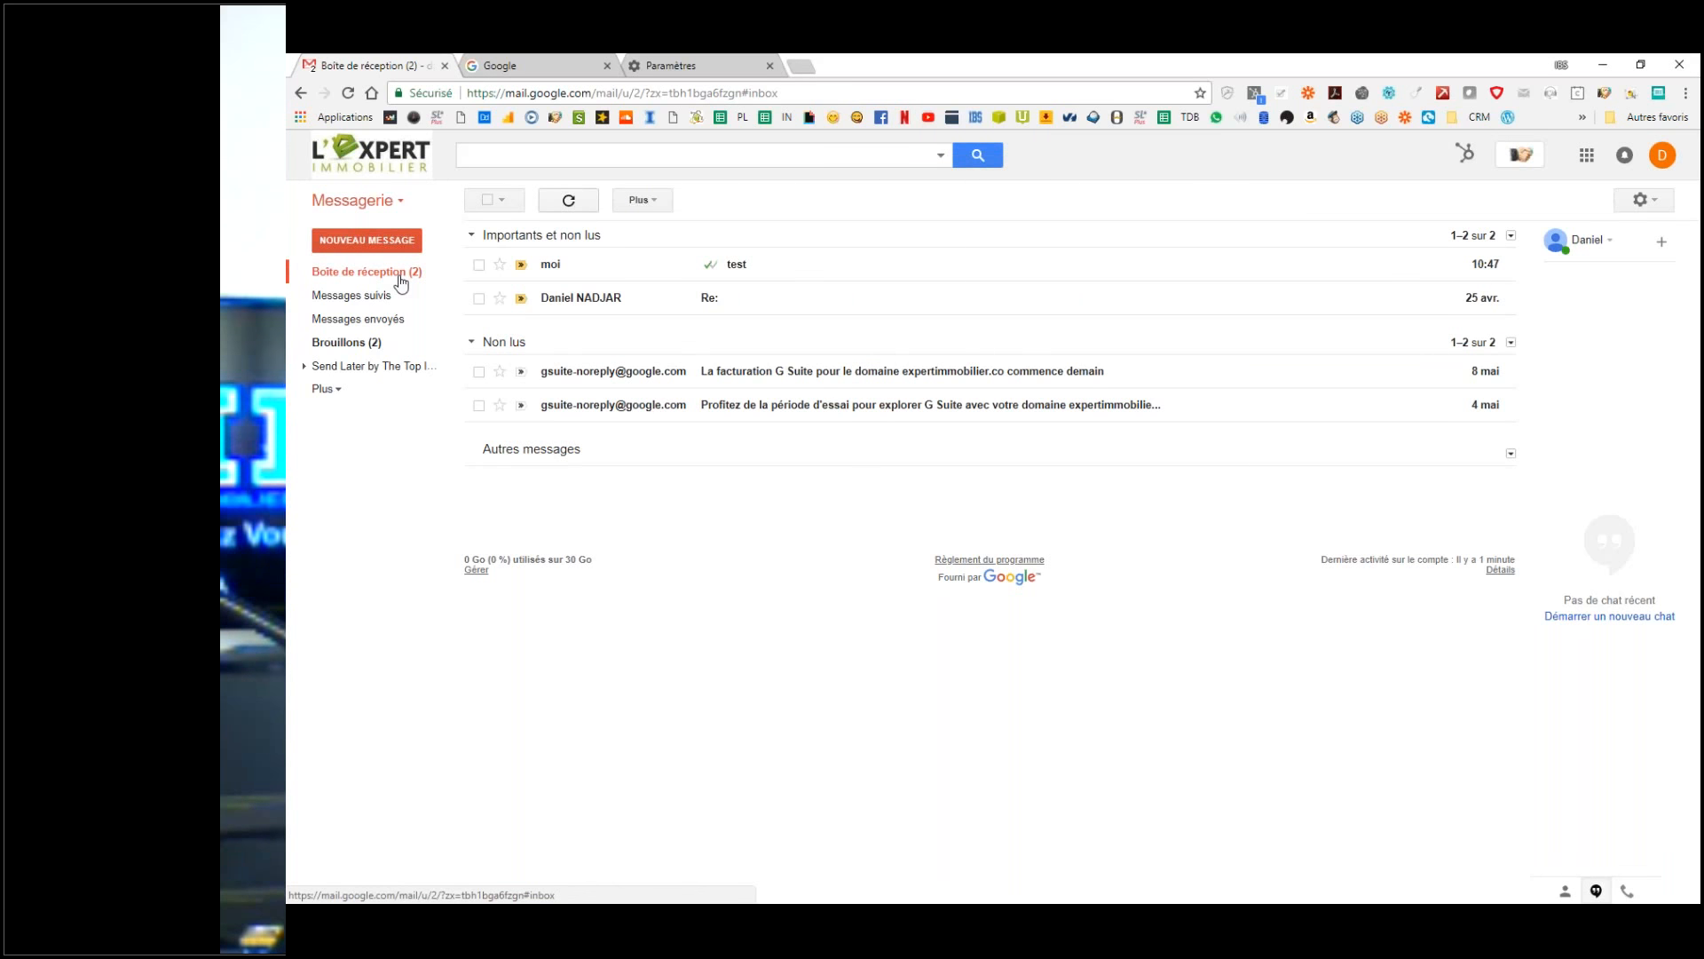
Step: Open the received test email and check its sender and recipient details
{"action": "left_click", "coordinate": [600, 266]}
{"action": "left_click", "coordinate": [547, 294]}
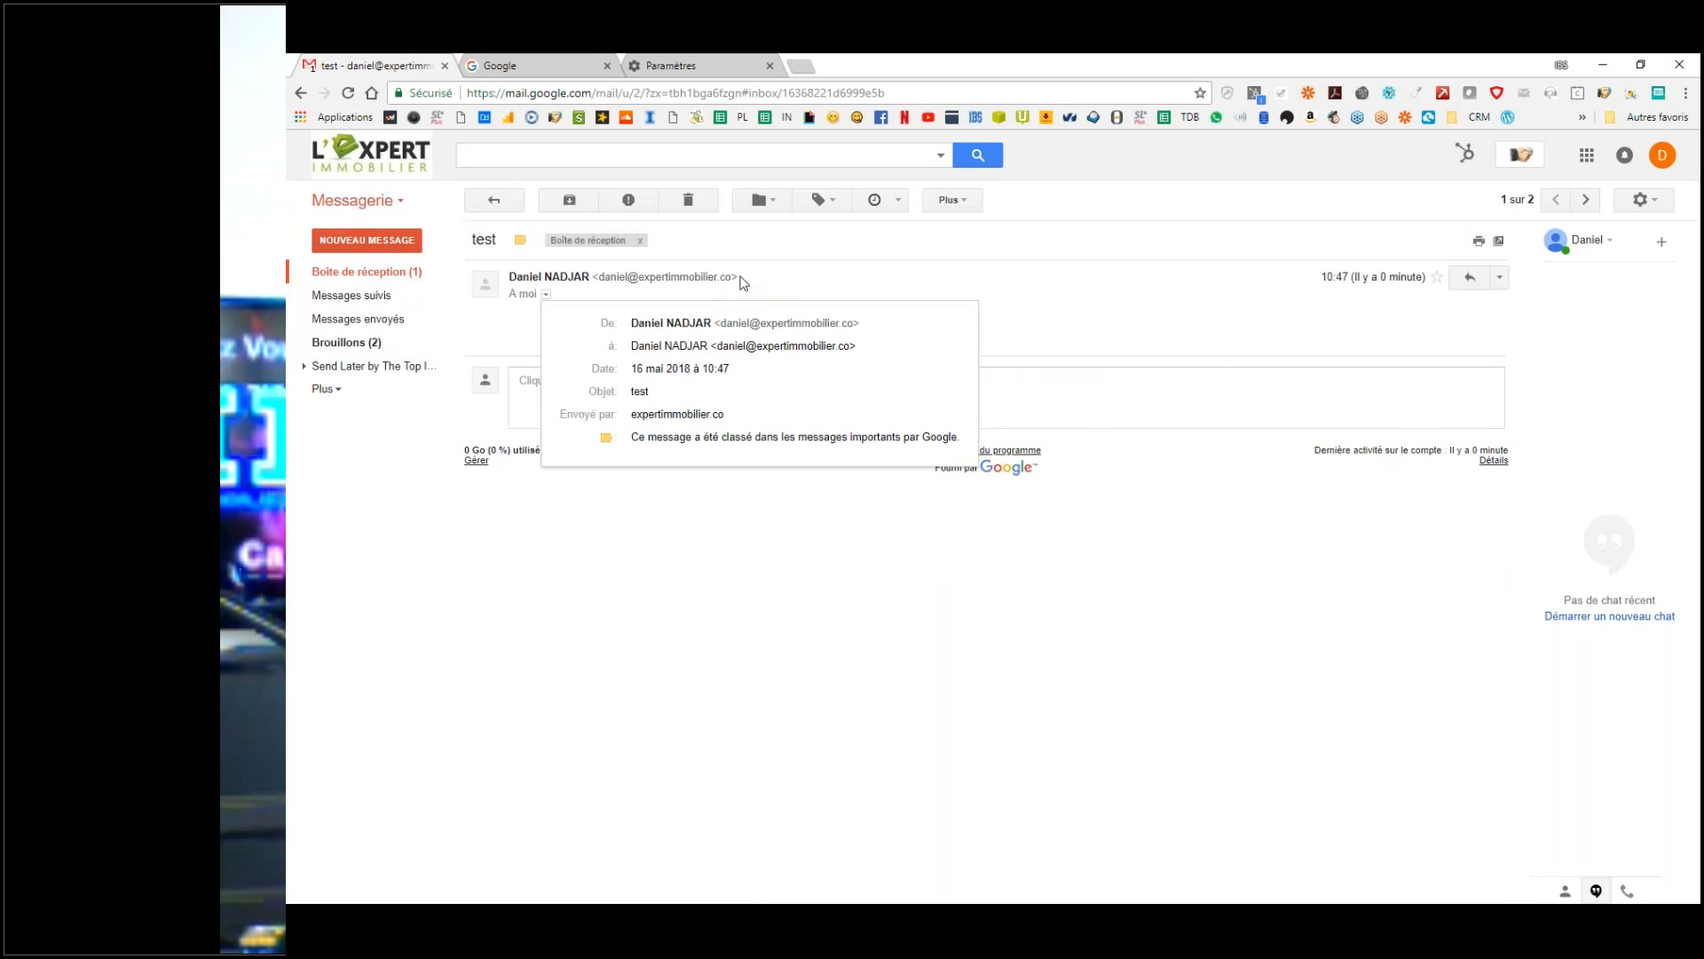
{"action": "left_click_drag", "start_coordinate": [726, 279], "coordinate": [617, 277]}
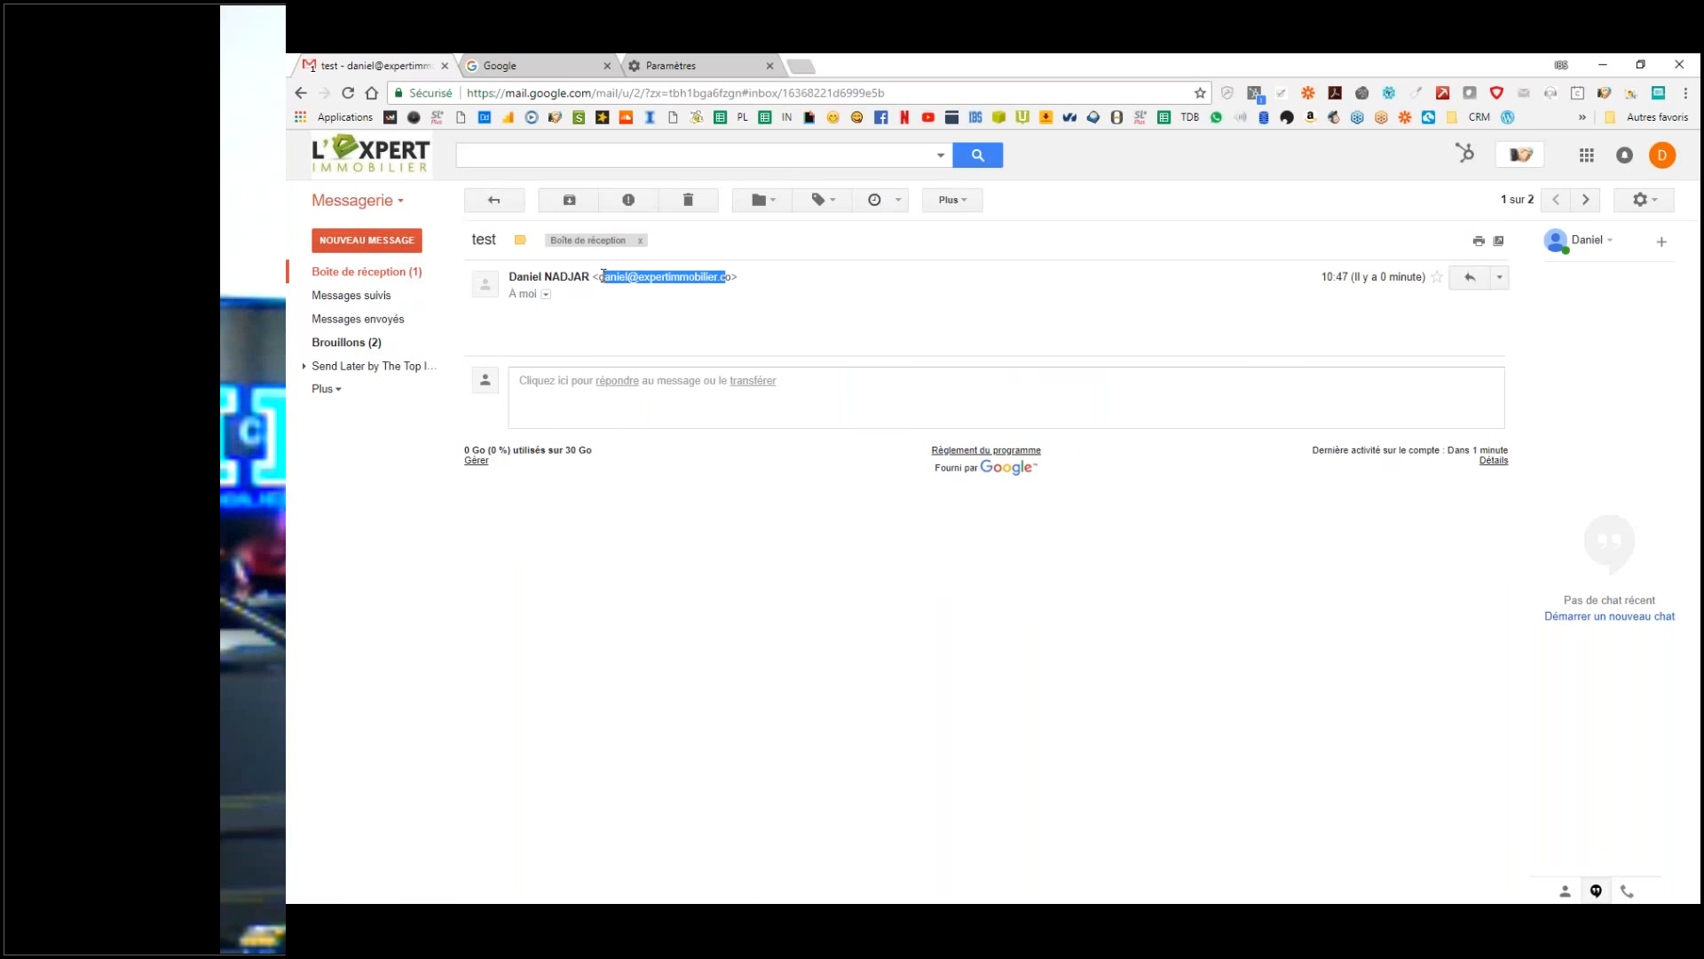
{"action": "left_click", "coordinate": [603, 276]}
{"action": "left_click", "coordinate": [547, 295]}
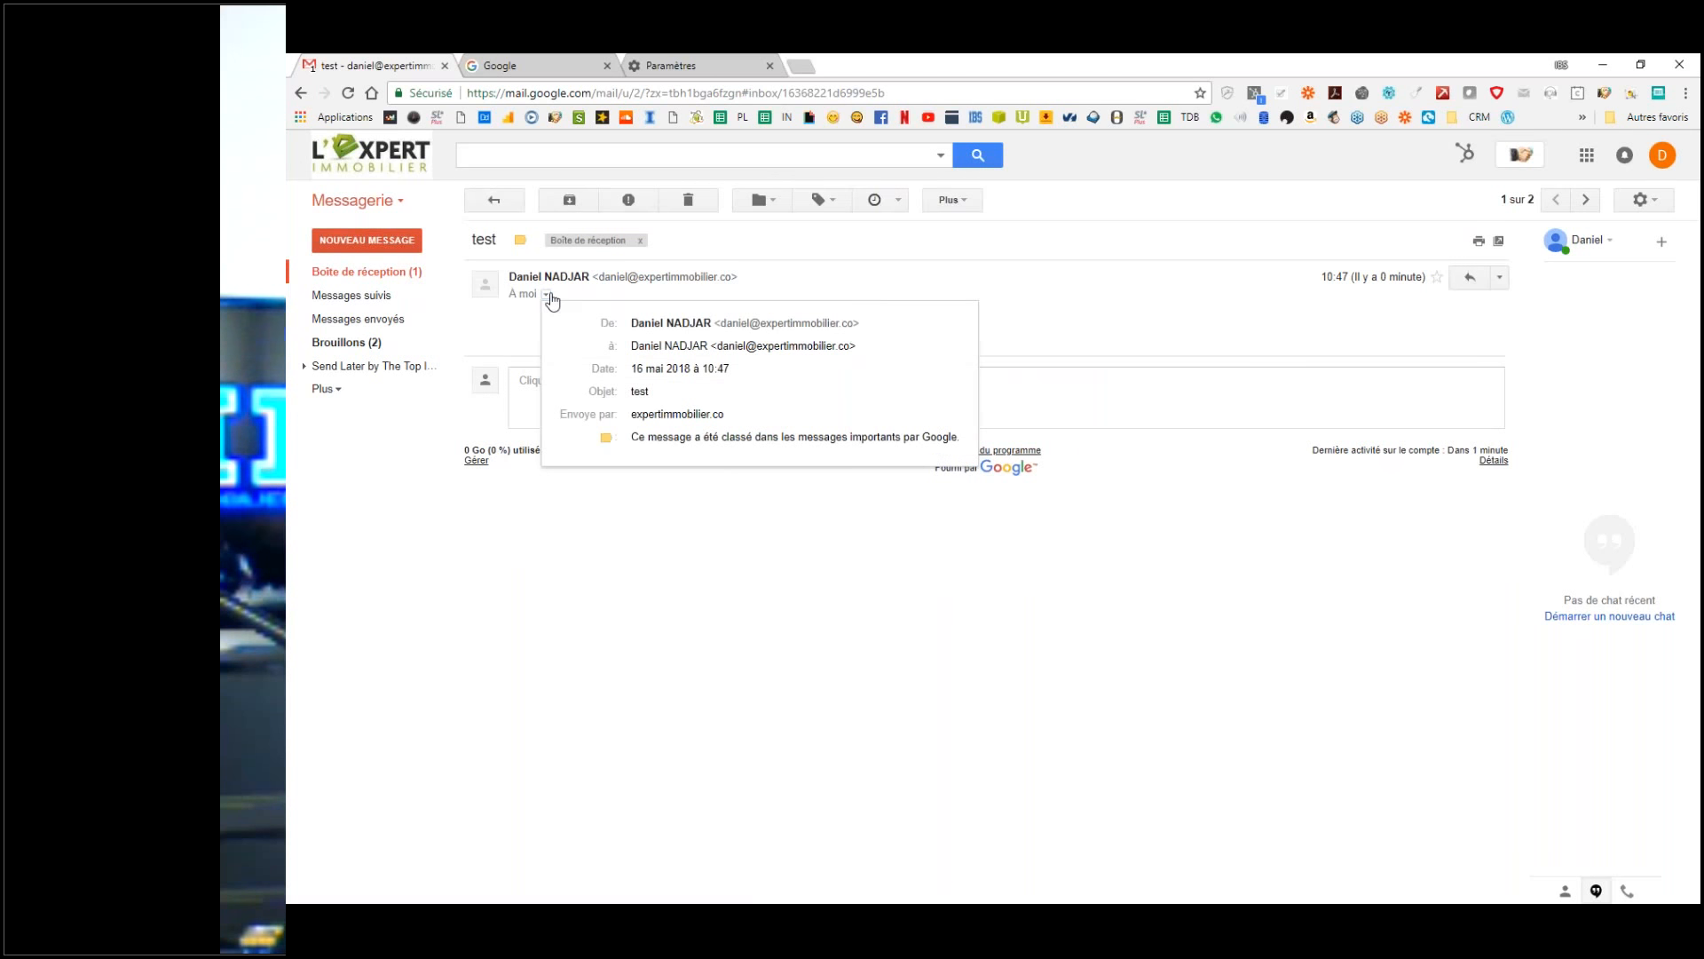
{"action": "left_click", "coordinate": [538, 305]}
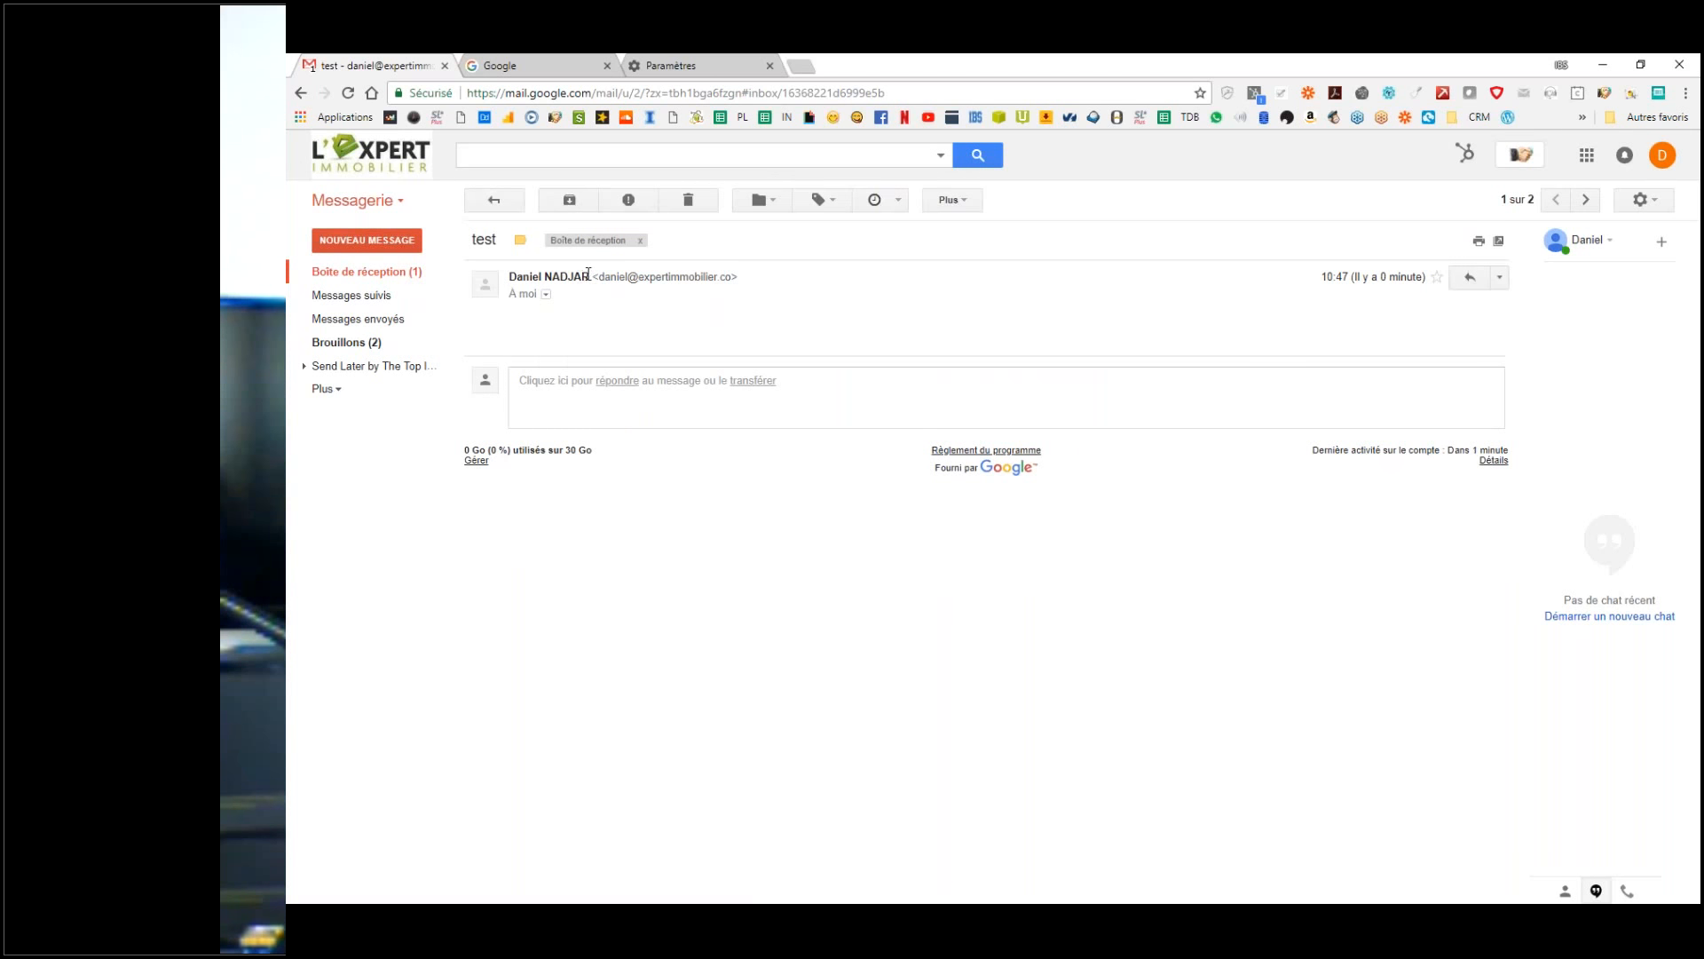
Step: Highlight the sender name and view the sender's contact card
{"action": "mouse_move", "coordinate": [588, 275]}
{"action": "mouse_move", "coordinate": [510, 276]}
{"action": "left_mouse_down"}
{"action": "mouse_move", "coordinate": [587, 277]}
{"action": "mouse_move", "coordinate": [541, 280]}
{"action": "left_mouse_up"}
{"action": "left_click", "coordinate": [565, 288]}
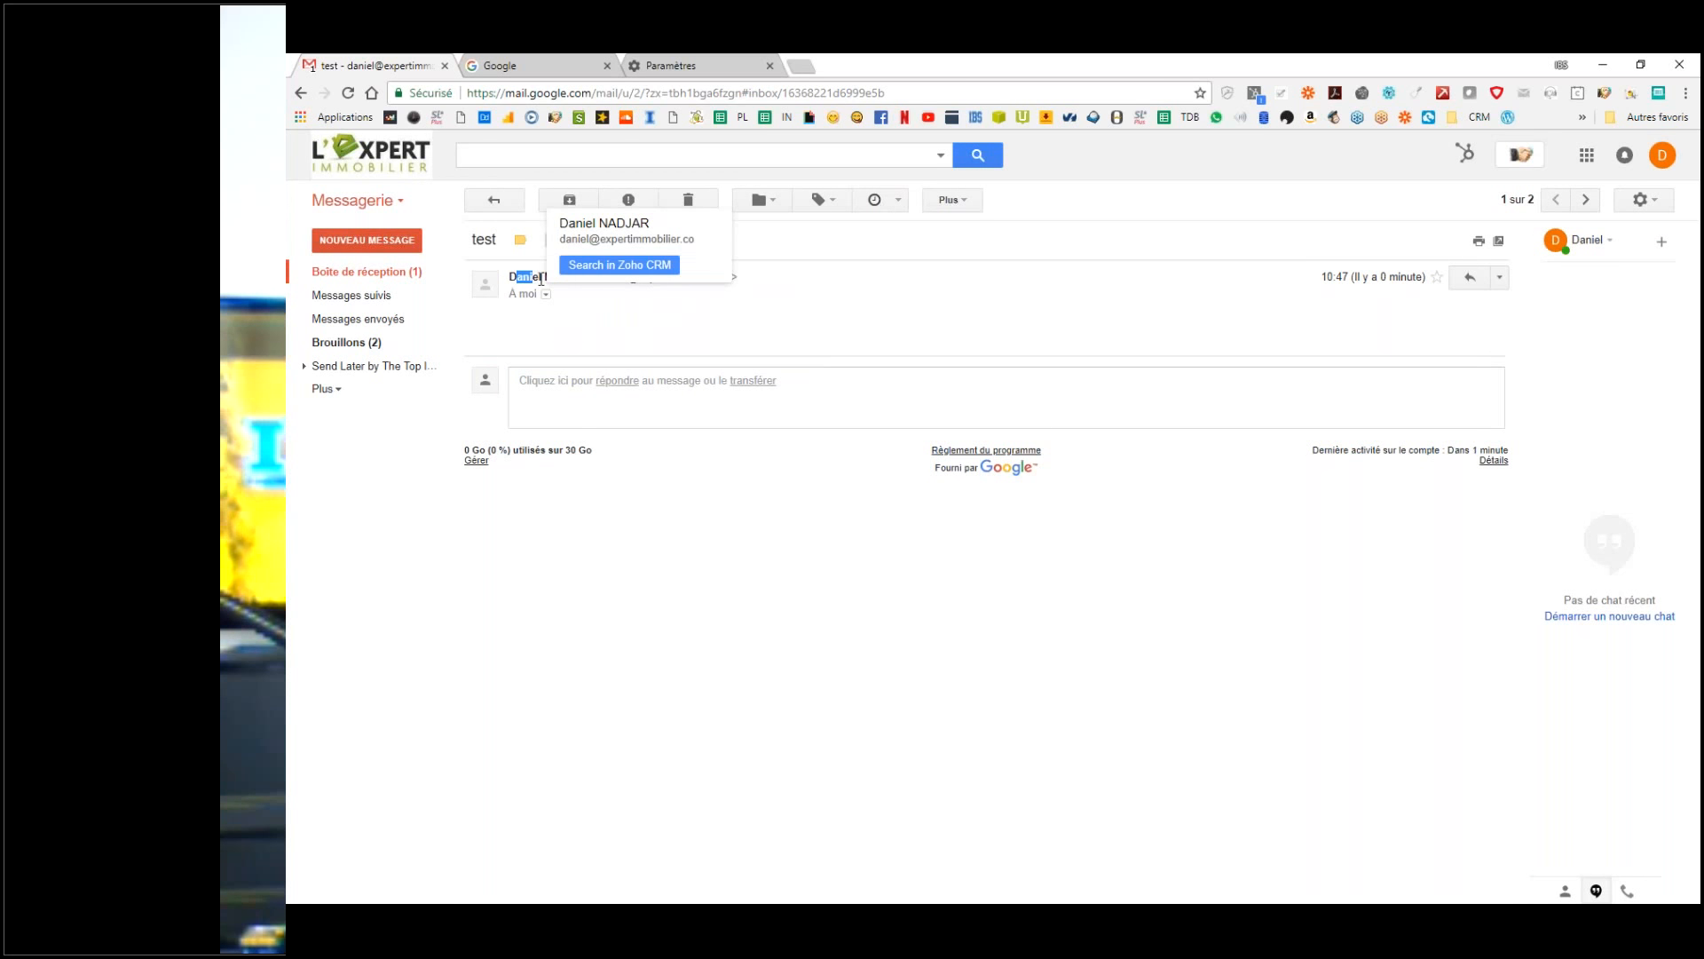
{"action": "left_click", "coordinate": [629, 332]}
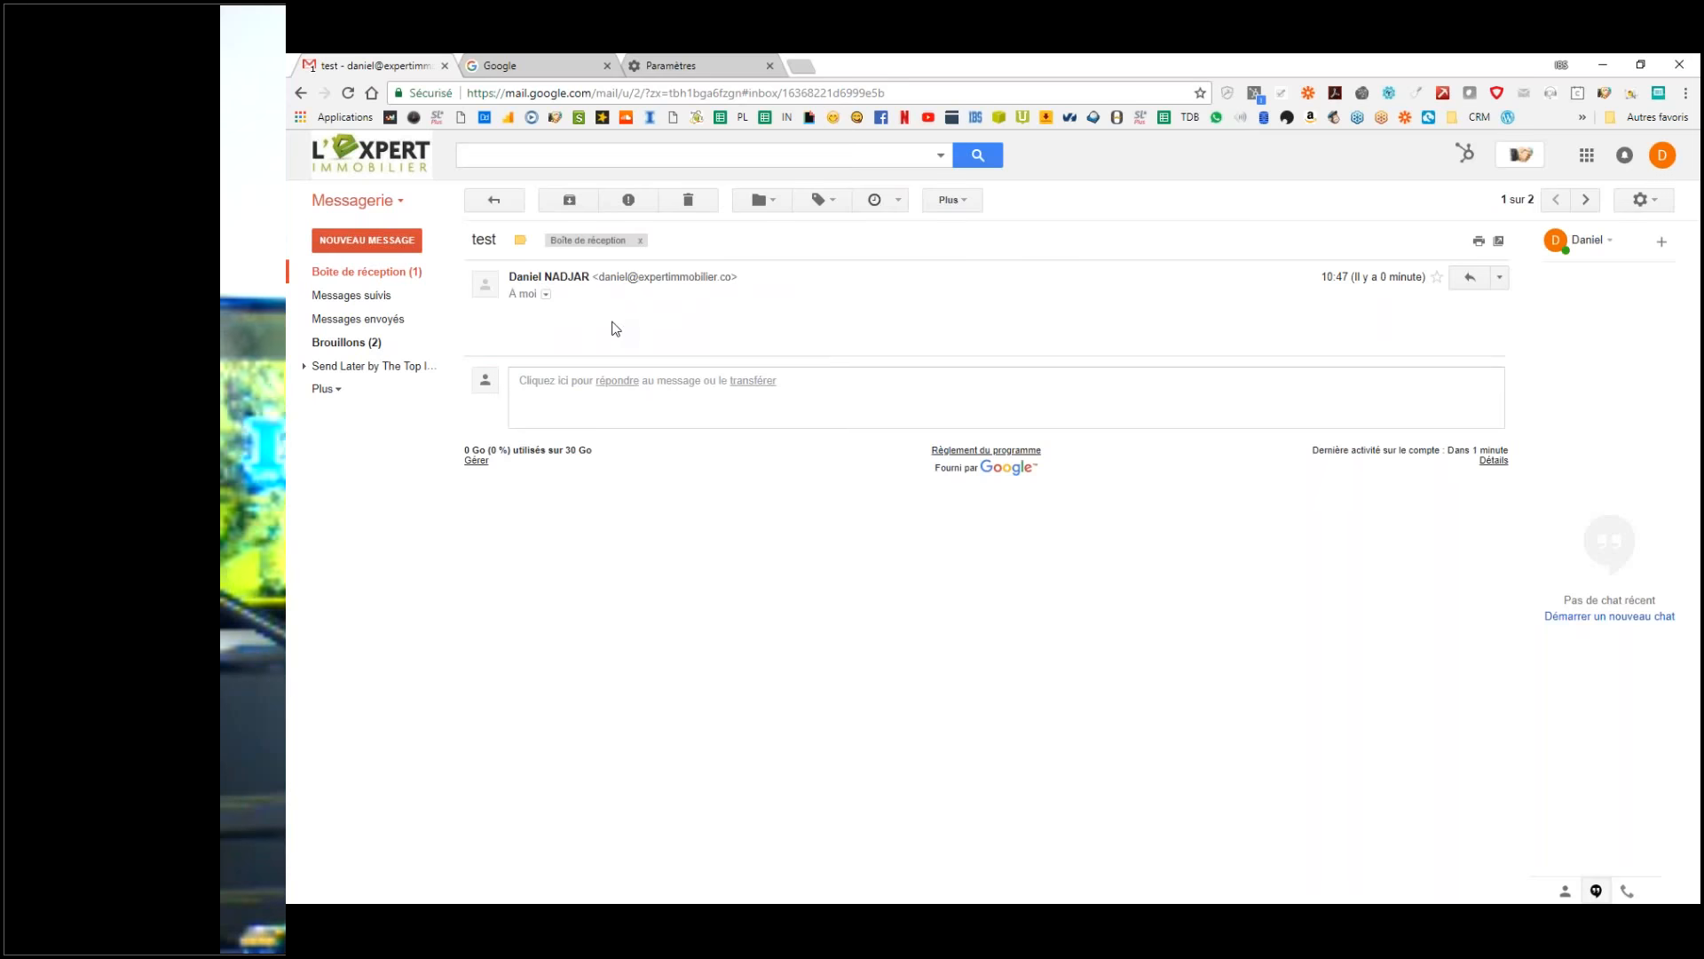
{"action": "left_click_drag", "start_coordinate": [510, 277], "coordinate": [536, 277]}
{"action": "left_click", "coordinate": [981, 329]}
Step: Go to Paramètres > Comptes and edit the send-as address's display name
{"action": "left_click", "coordinate": [1638, 201]}
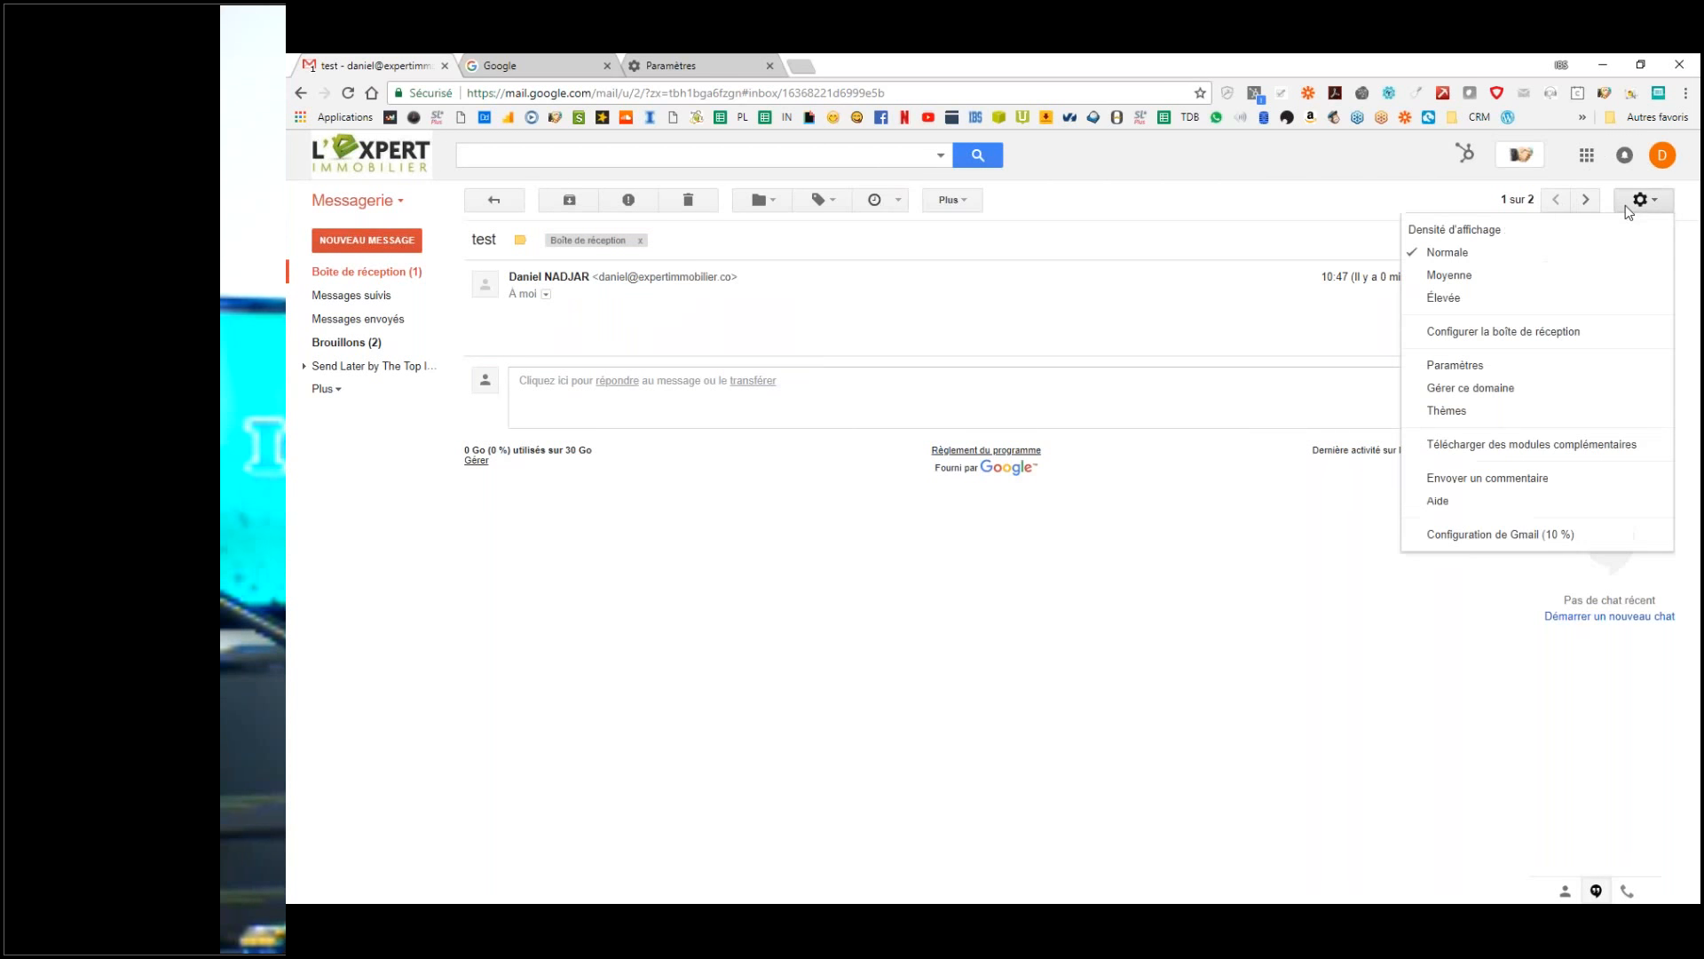
{"action": "left_click", "coordinate": [1493, 382]}
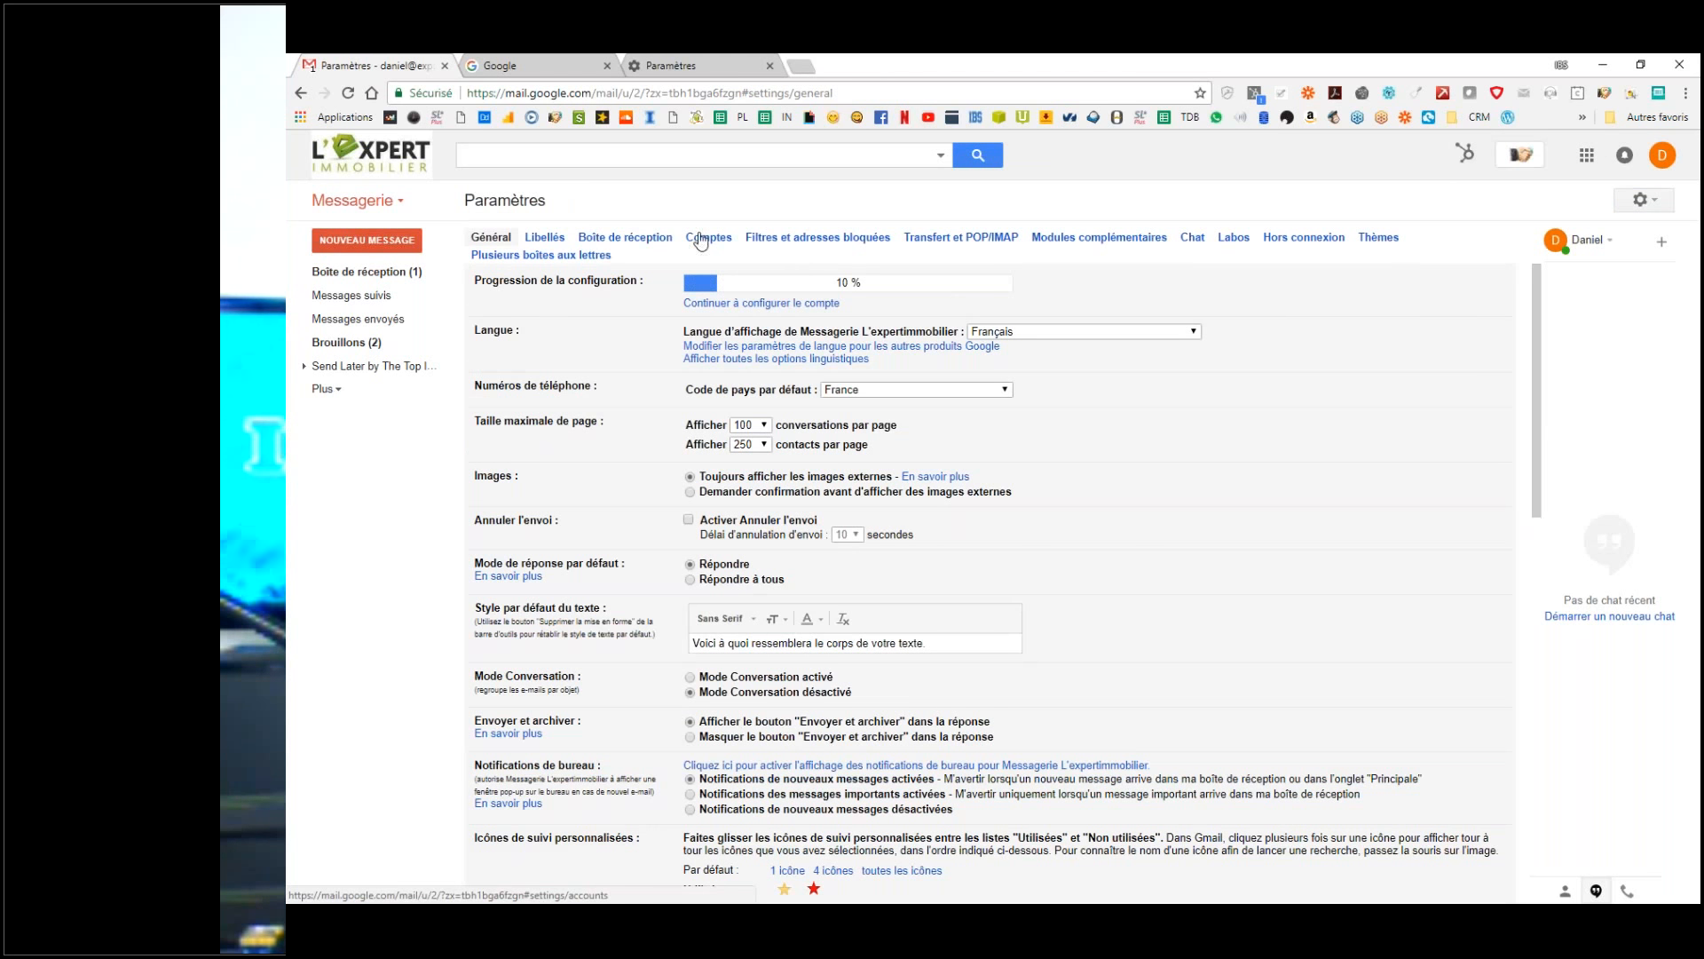
{"action": "left_click", "coordinate": [701, 240]}
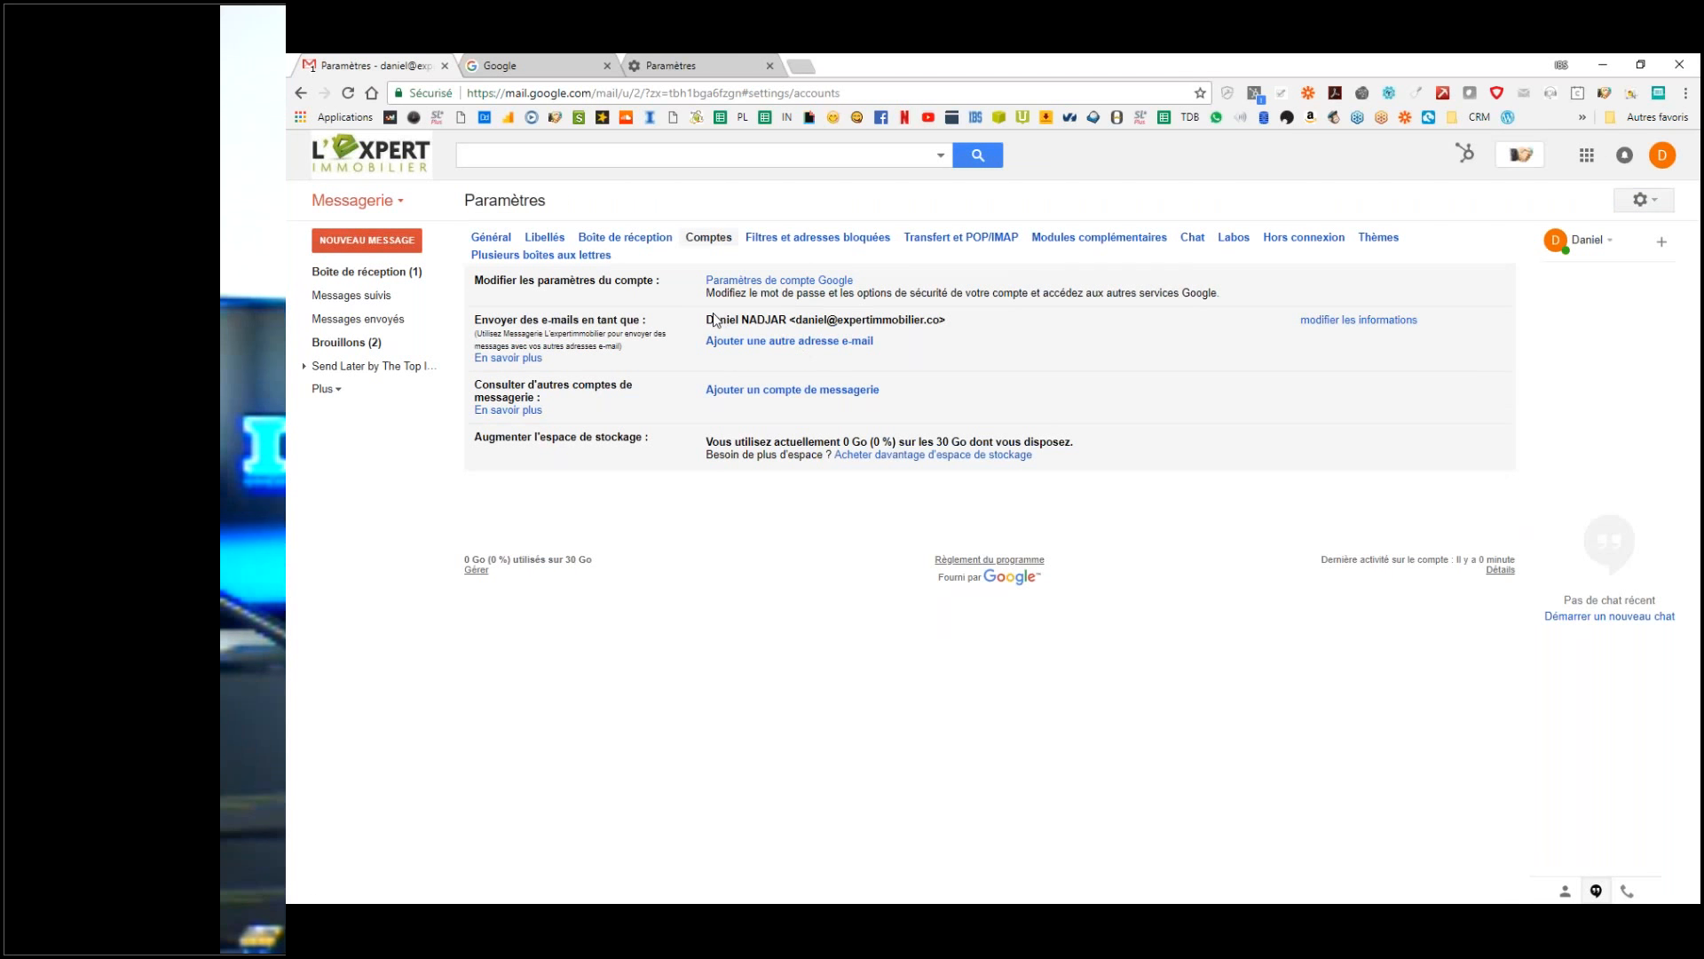
{"action": "left_click_drag", "start_coordinate": [707, 319], "coordinate": [787, 319]}
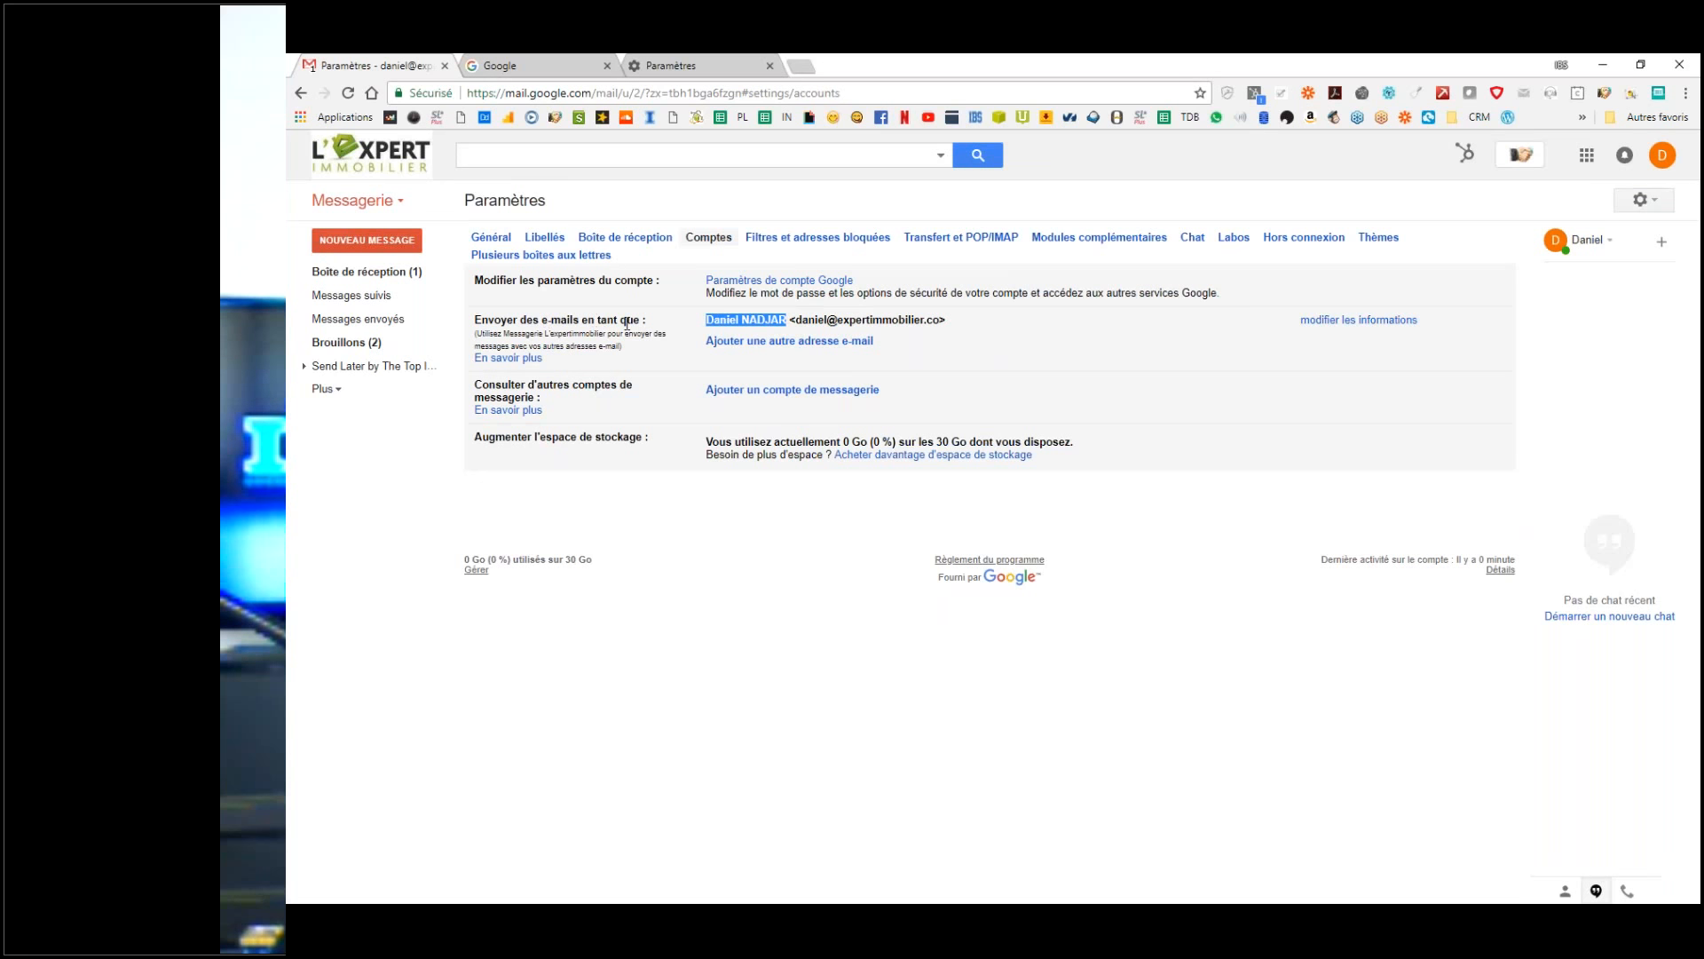
{"action": "left_click", "coordinate": [762, 326]}
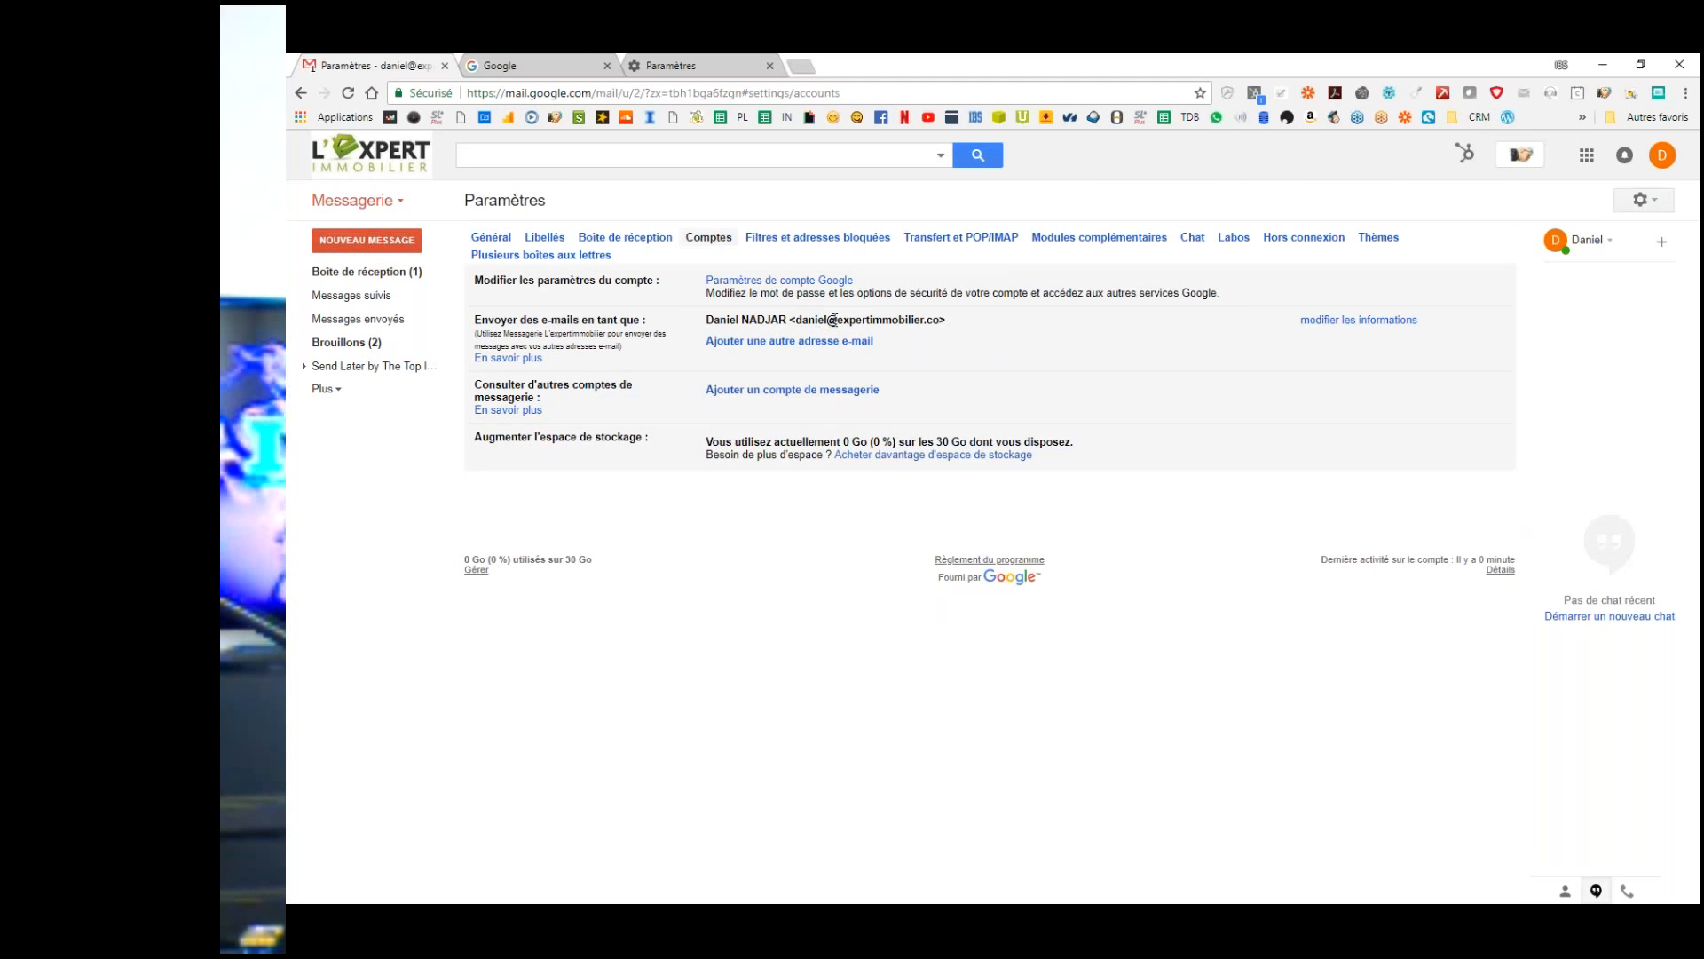
{"action": "left_click", "coordinate": [1356, 325]}
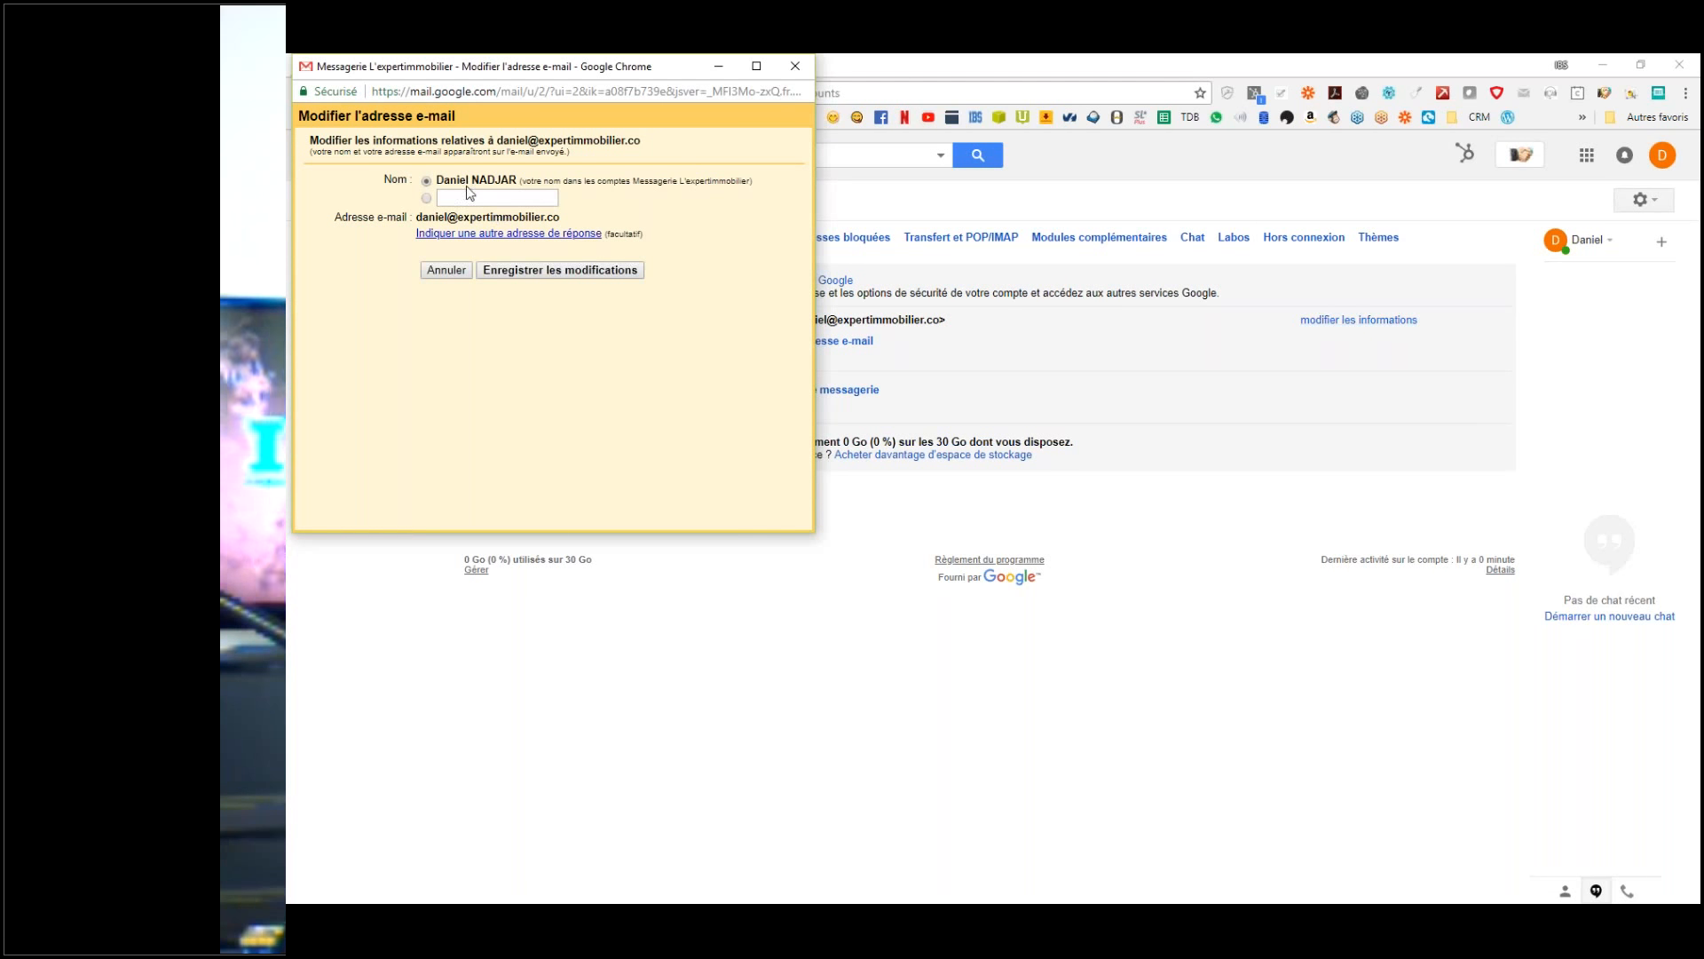
Step: Set a custom sender name of Superman and save the change
{"action": "left_click", "coordinate": [453, 197]}
{"action": "left_click", "coordinate": [488, 201]}
{"action": "type", "text": "Superman"}
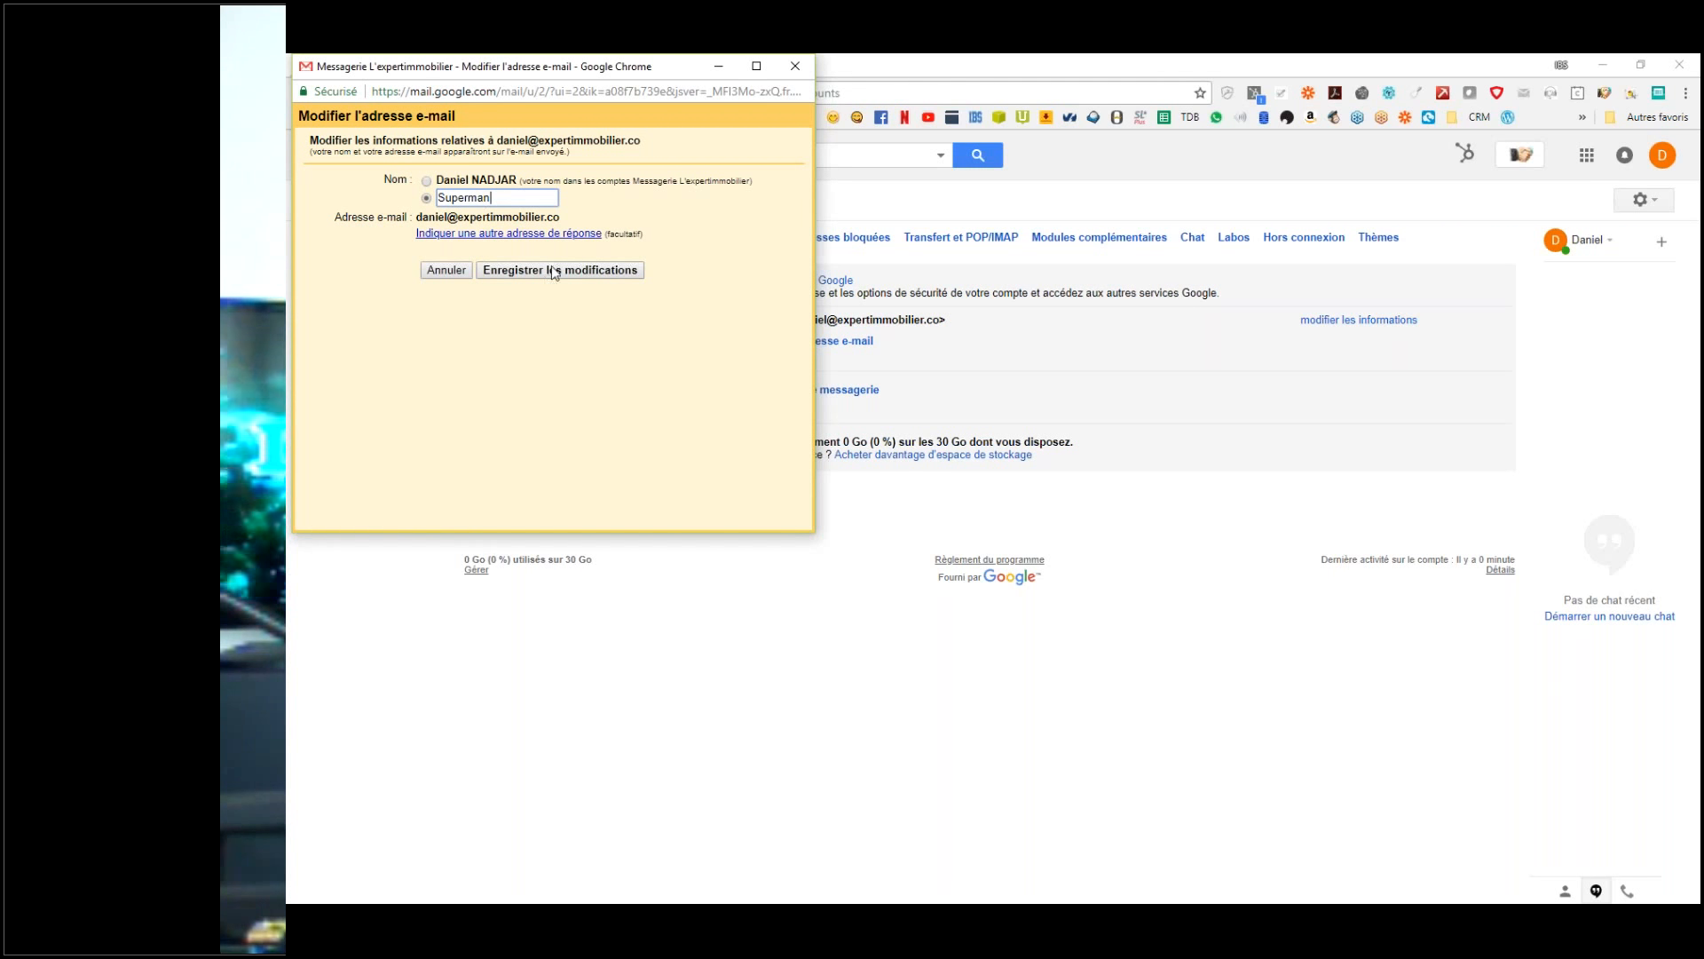
{"action": "left_click", "coordinate": [553, 272]}
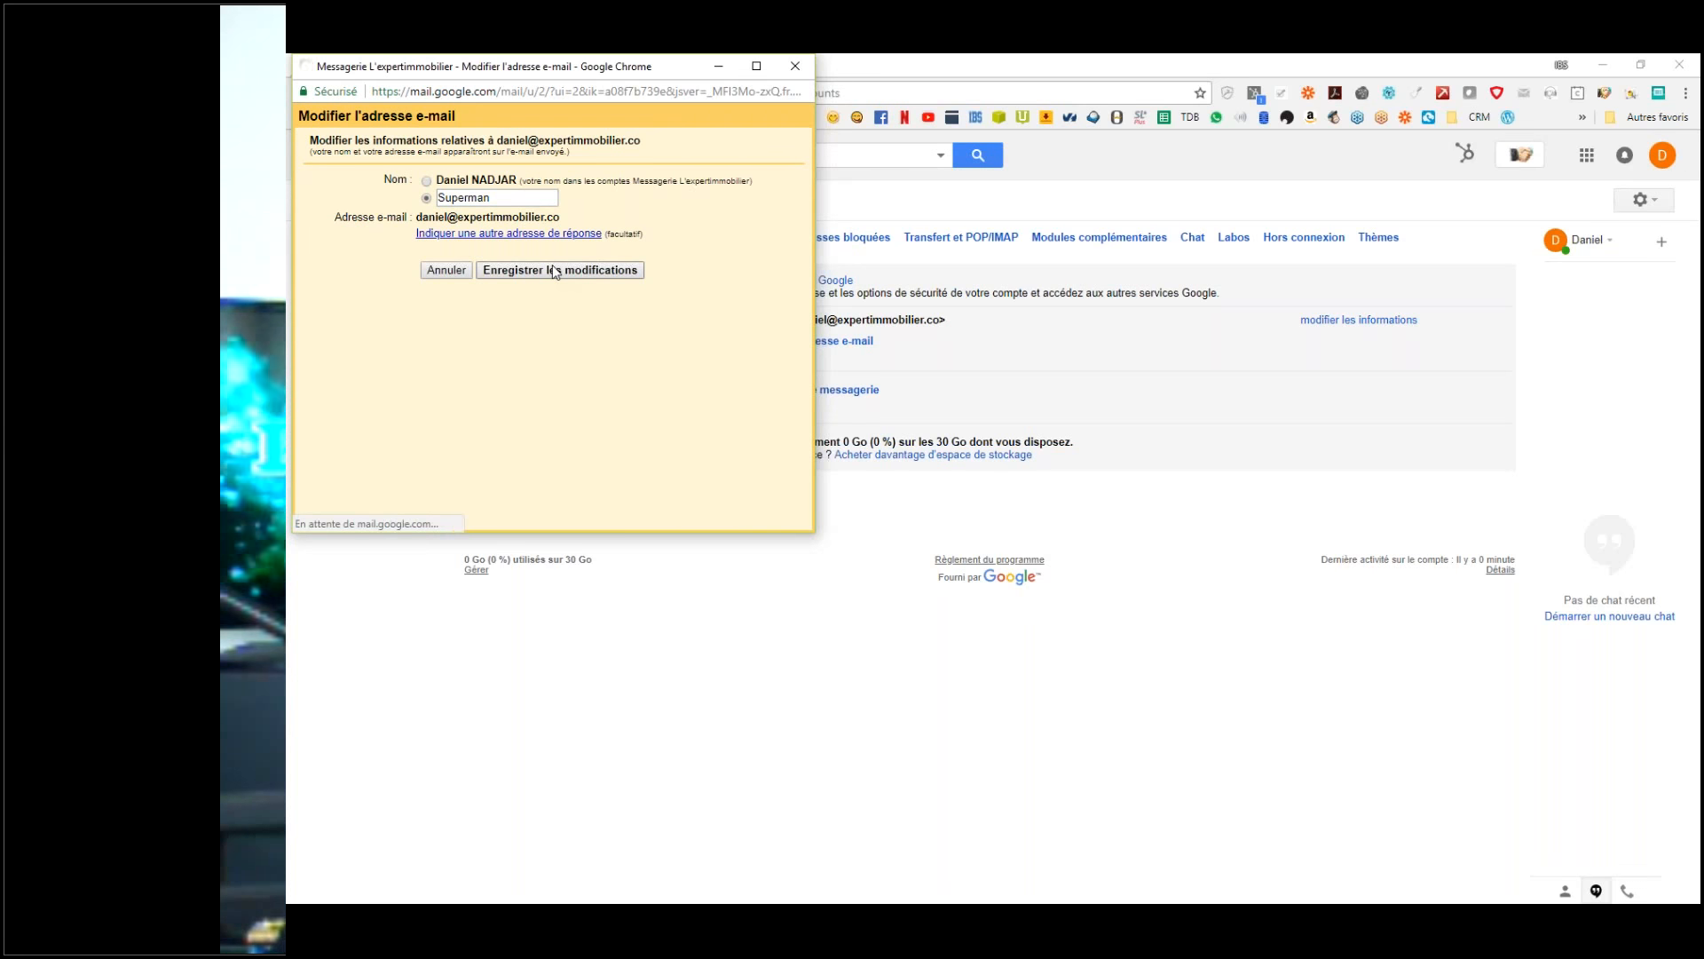
Step: Return to Boîte de réception and start a new message
{"action": "left_click", "coordinate": [365, 268]}
{"action": "left_click", "coordinate": [369, 268]}
{"action": "left_click", "coordinate": [373, 241]}
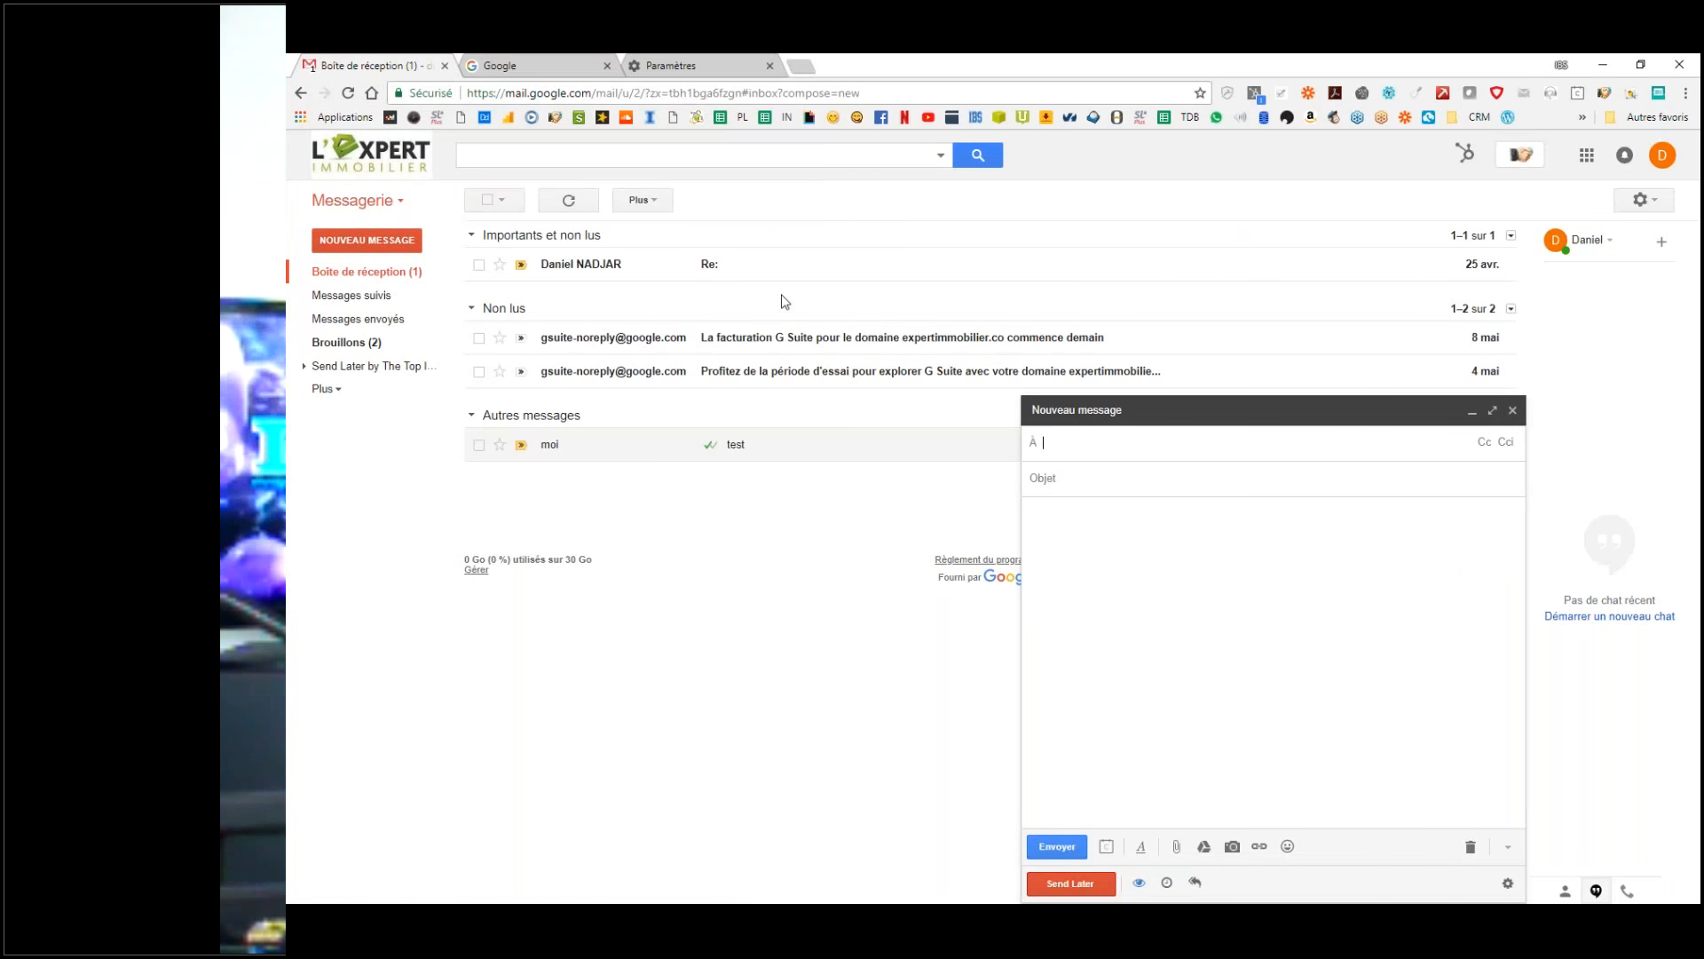
Step: Send a 'test' message to your own address and open it to confirm sender Superman
{"action": "type", "text": "da"}
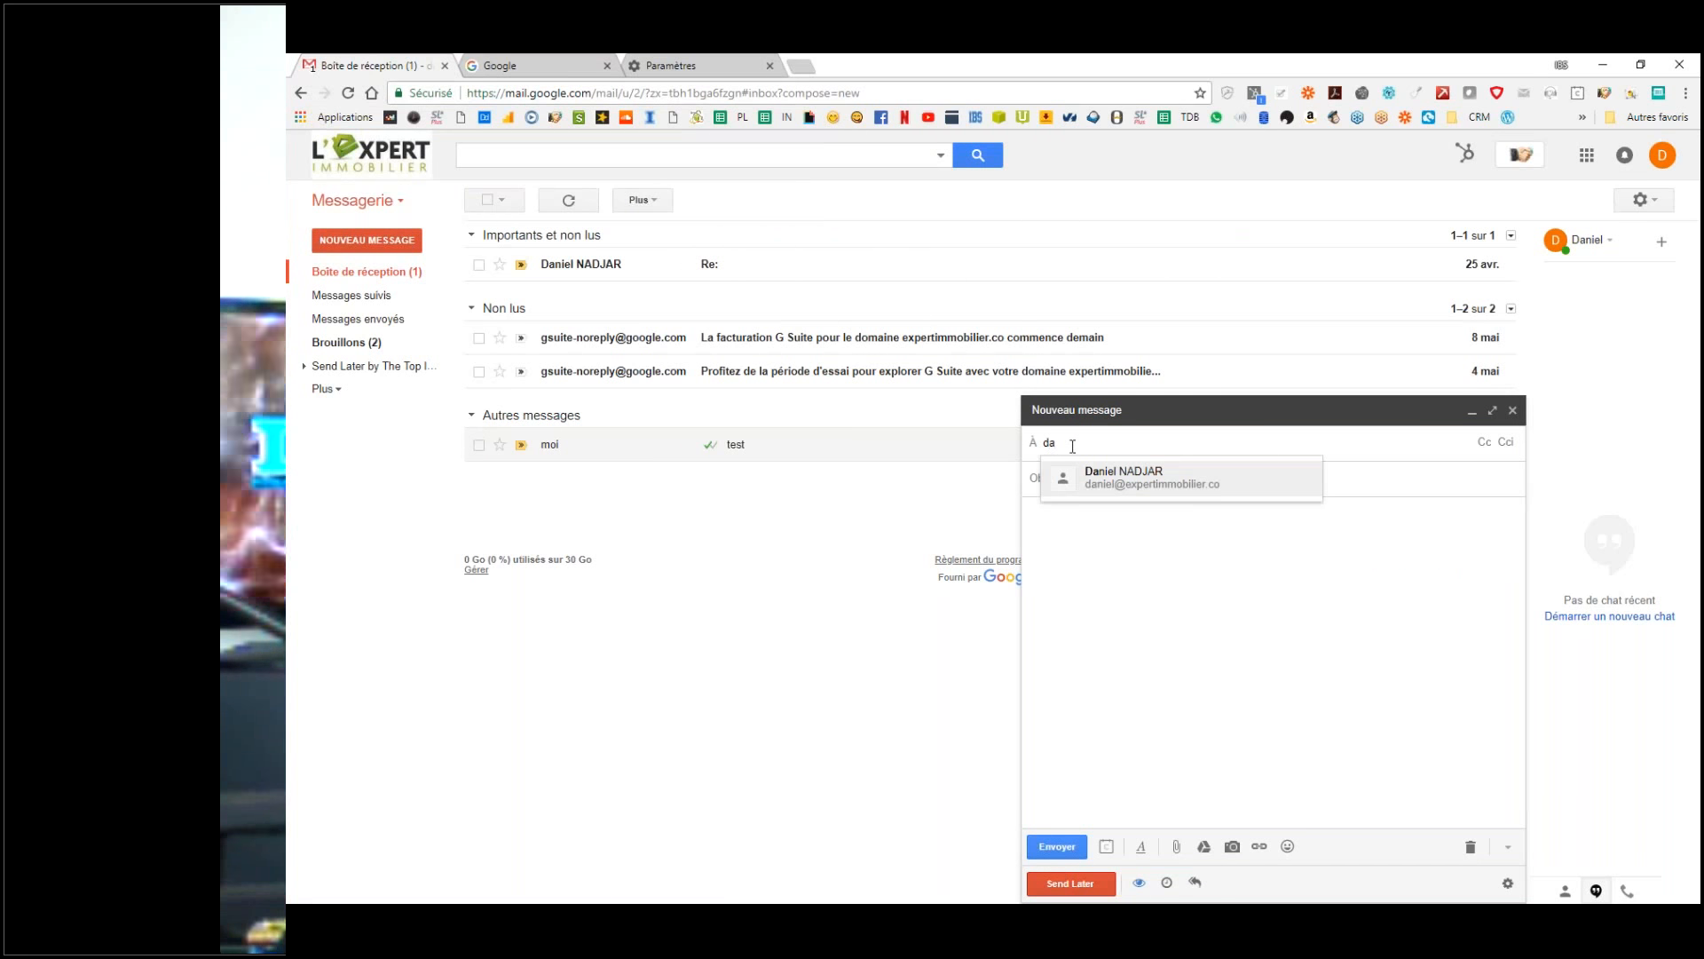
{"action": "left_click", "coordinate": [1121, 484]}
{"action": "left_click", "coordinate": [1101, 478]}
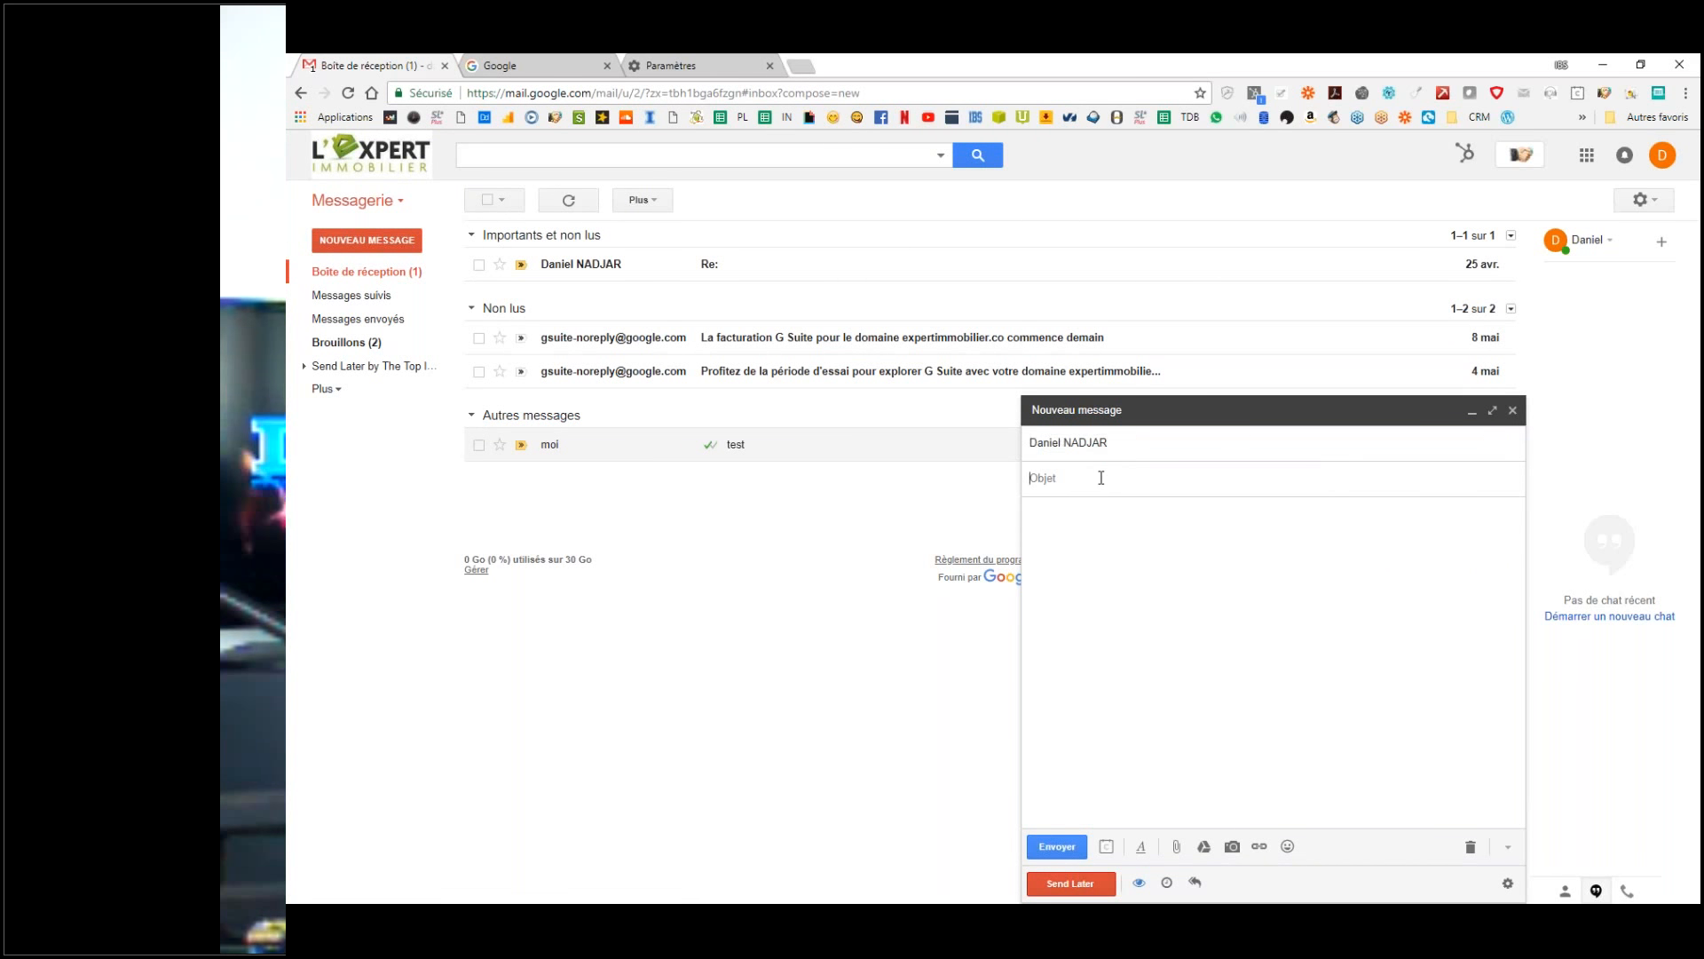
{"action": "type", "text": "test"}
{"action": "left_click", "coordinate": [1064, 844]}
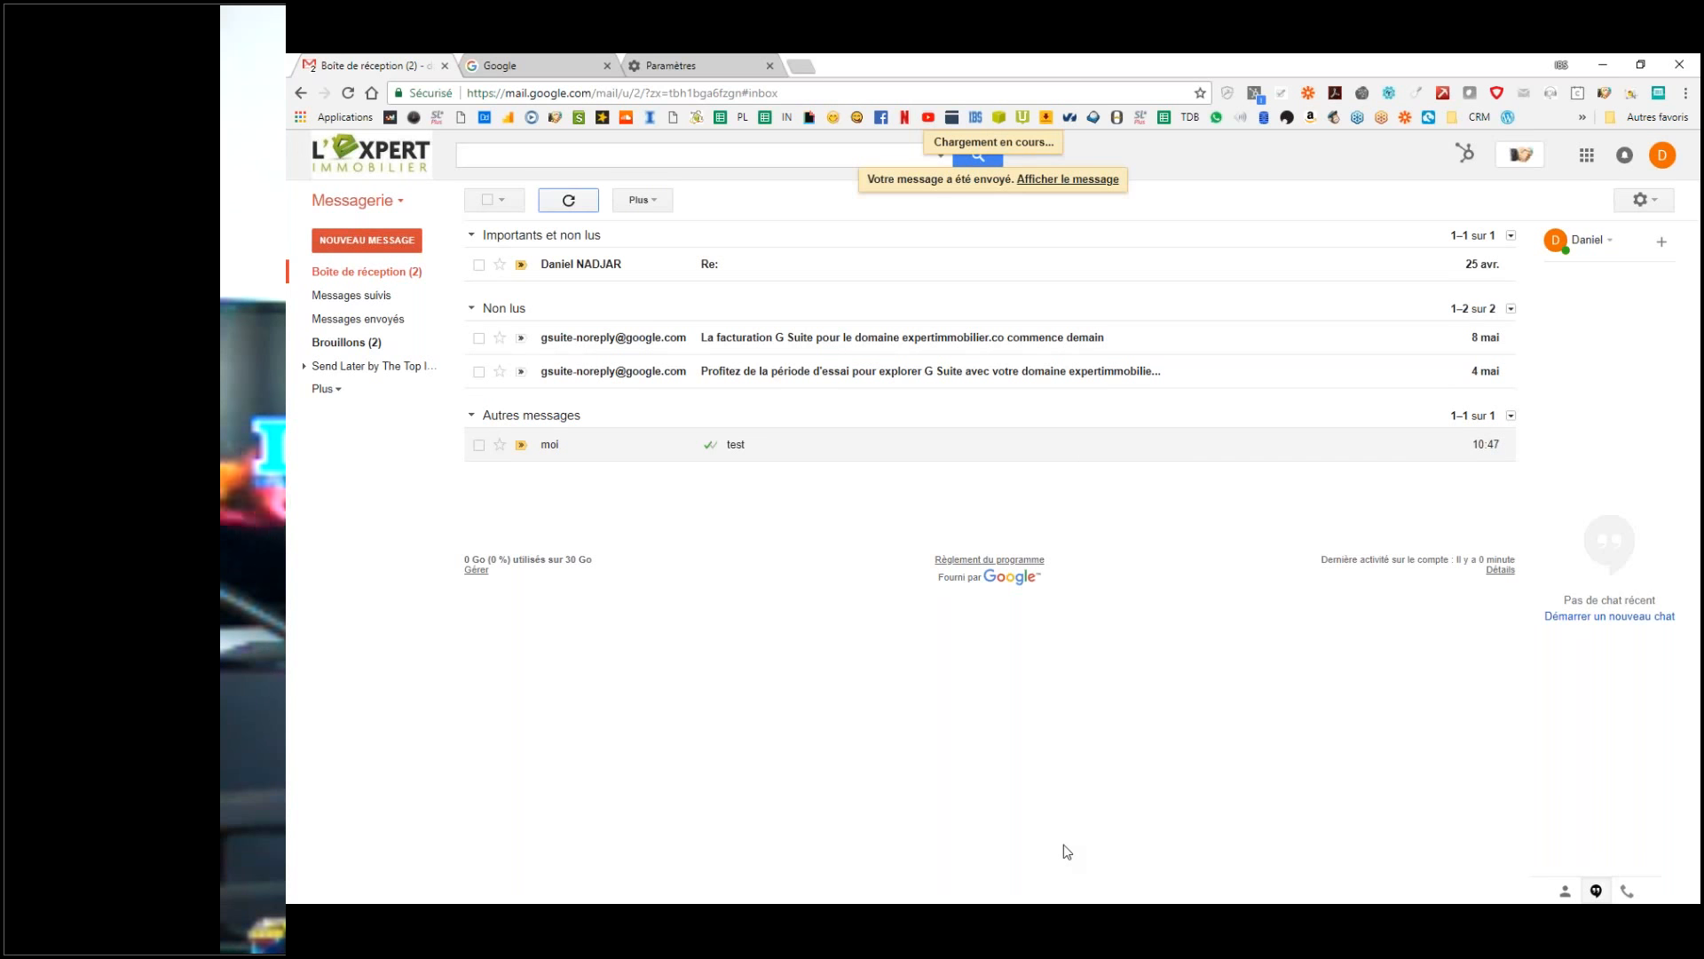
{"action": "left_click", "coordinate": [550, 271]}
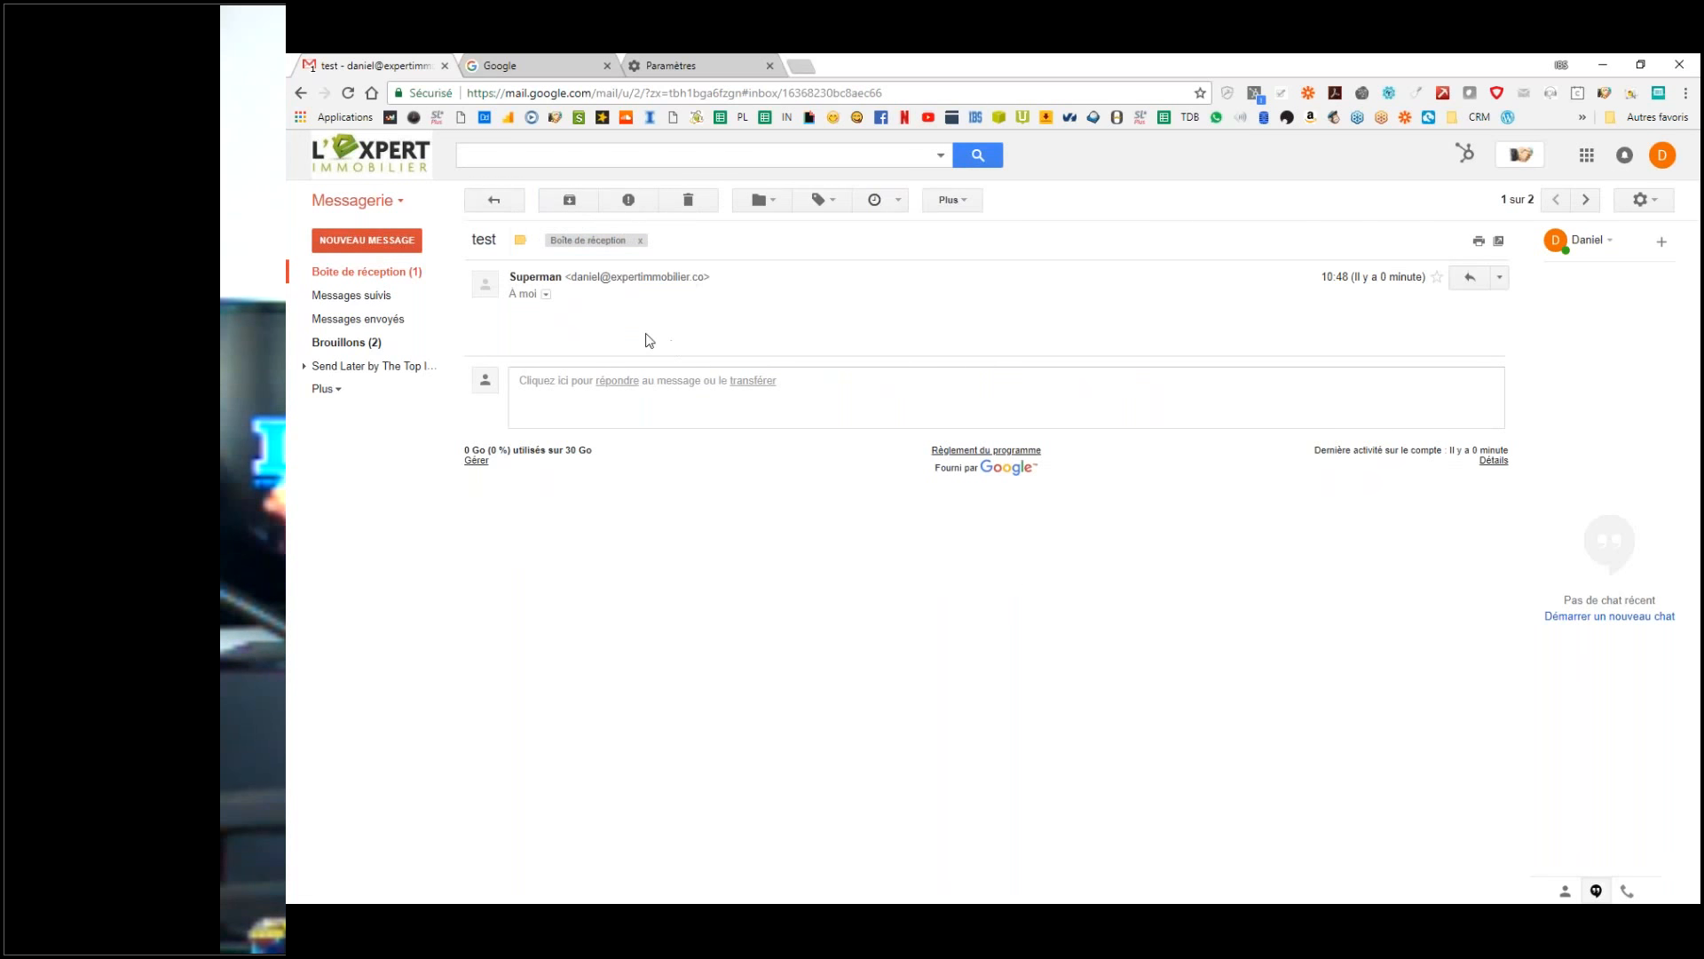
Step: Go back to Paramètres and open the Comptes tab
{"action": "left_click", "coordinate": [1640, 198]}
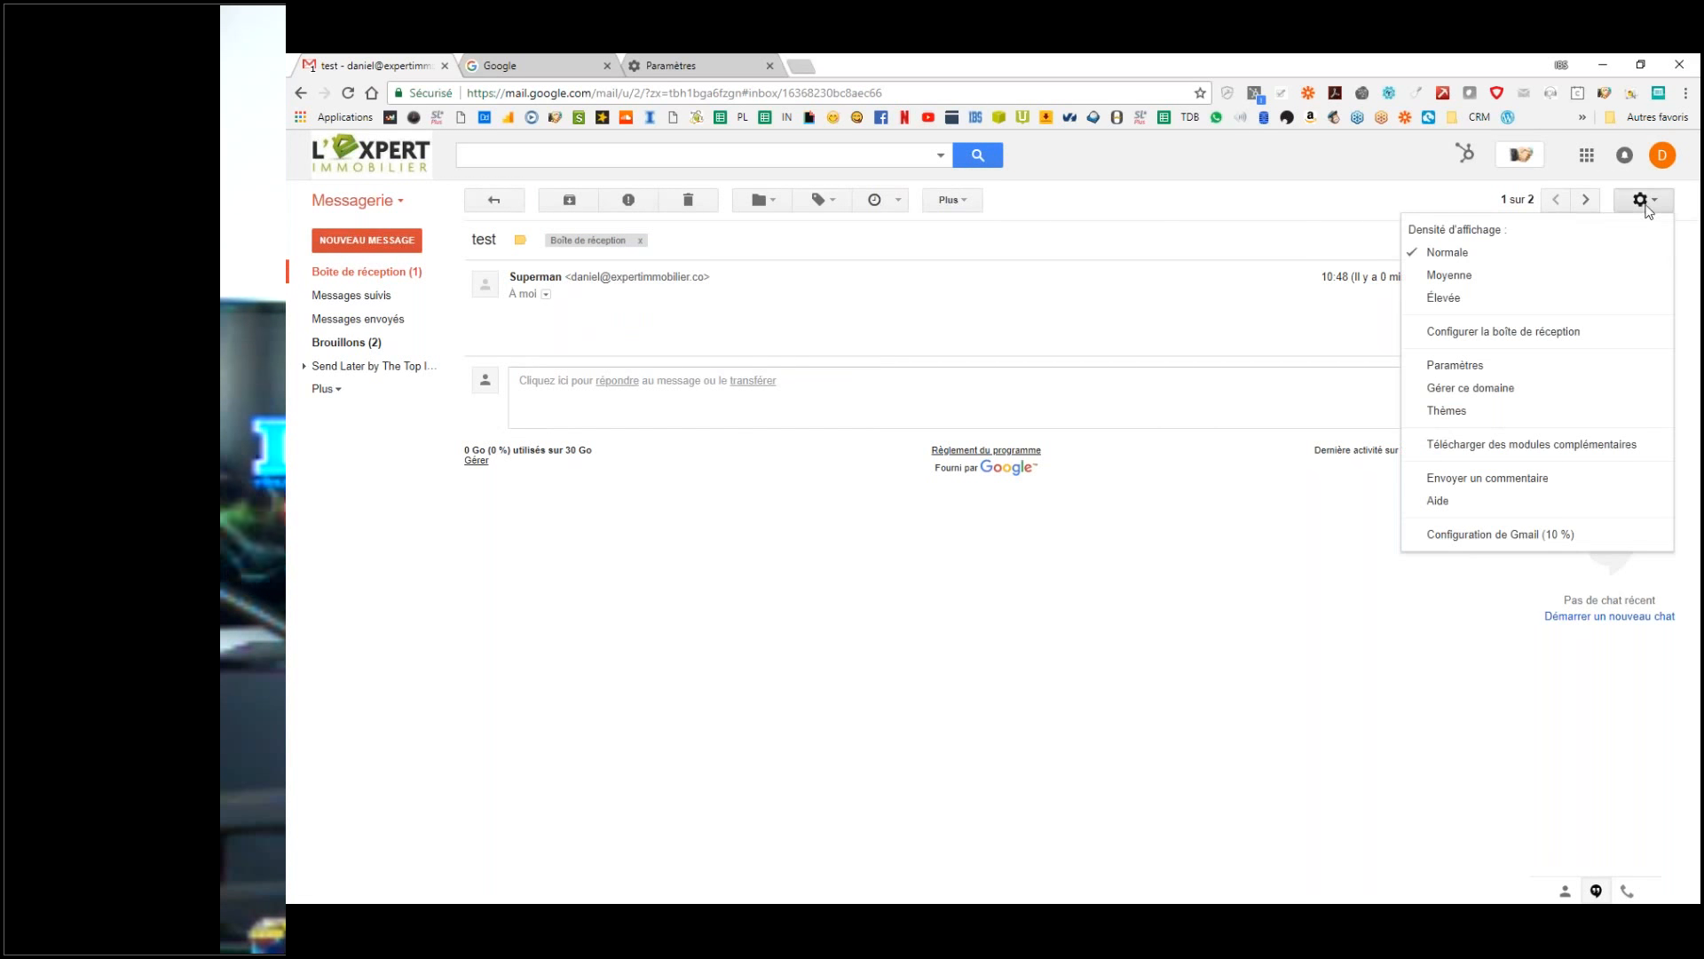
{"action": "left_click", "coordinate": [1480, 378]}
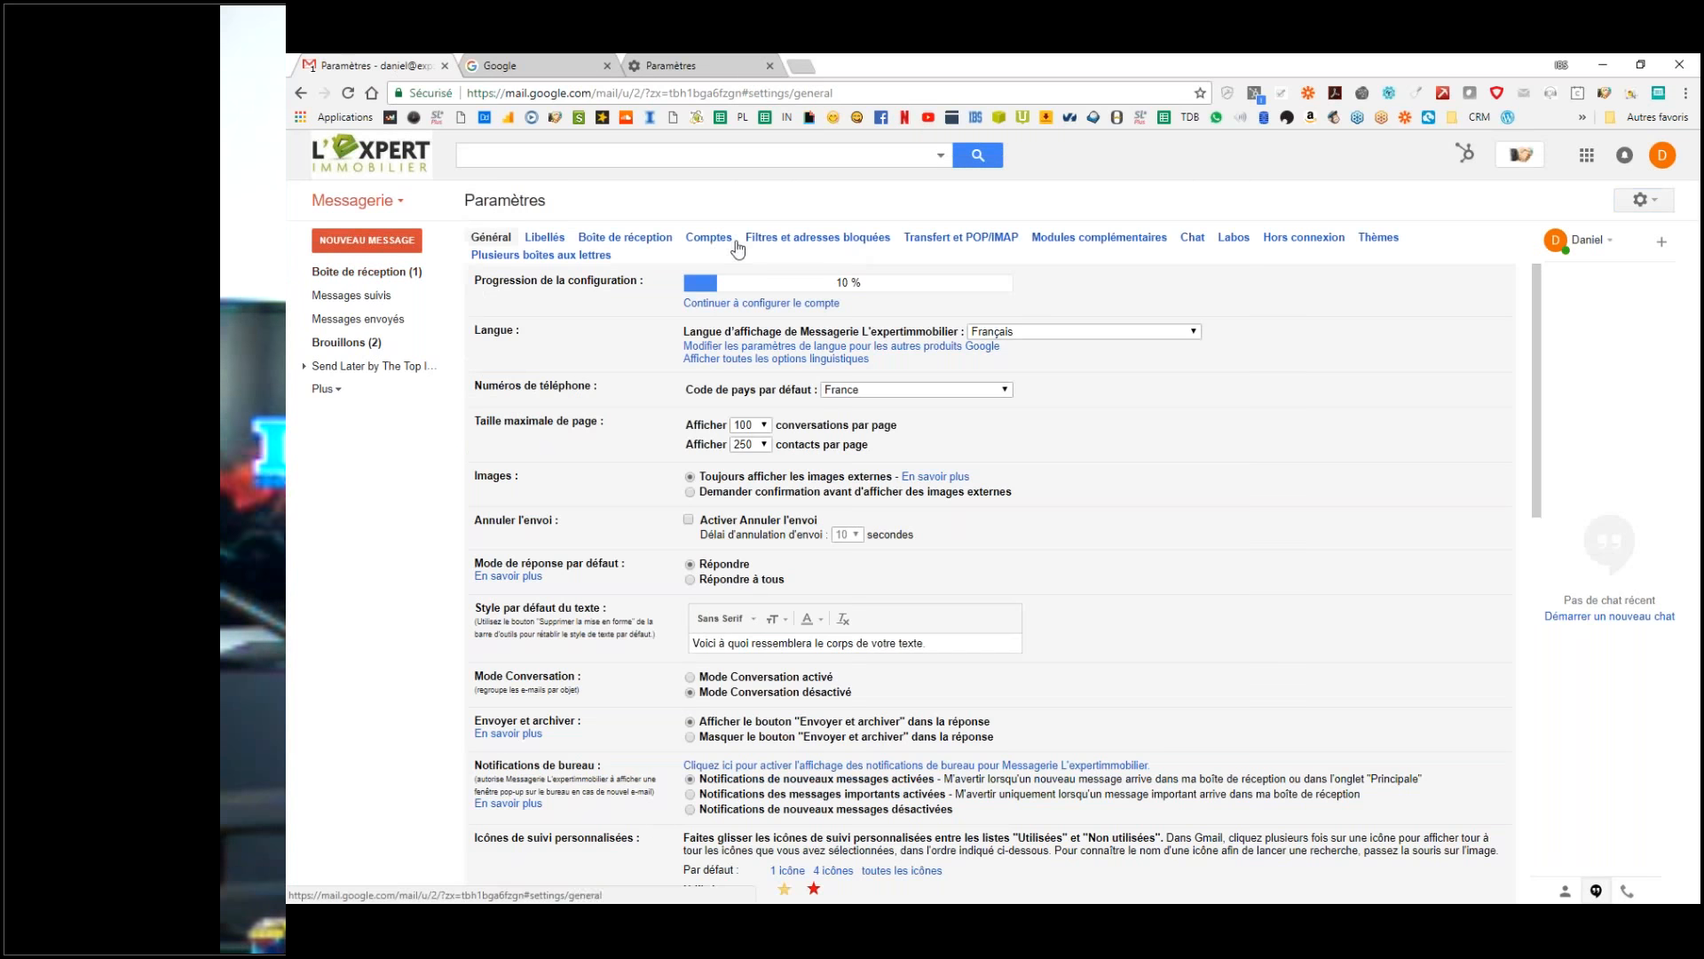
{"action": "left_click", "coordinate": [709, 237]}
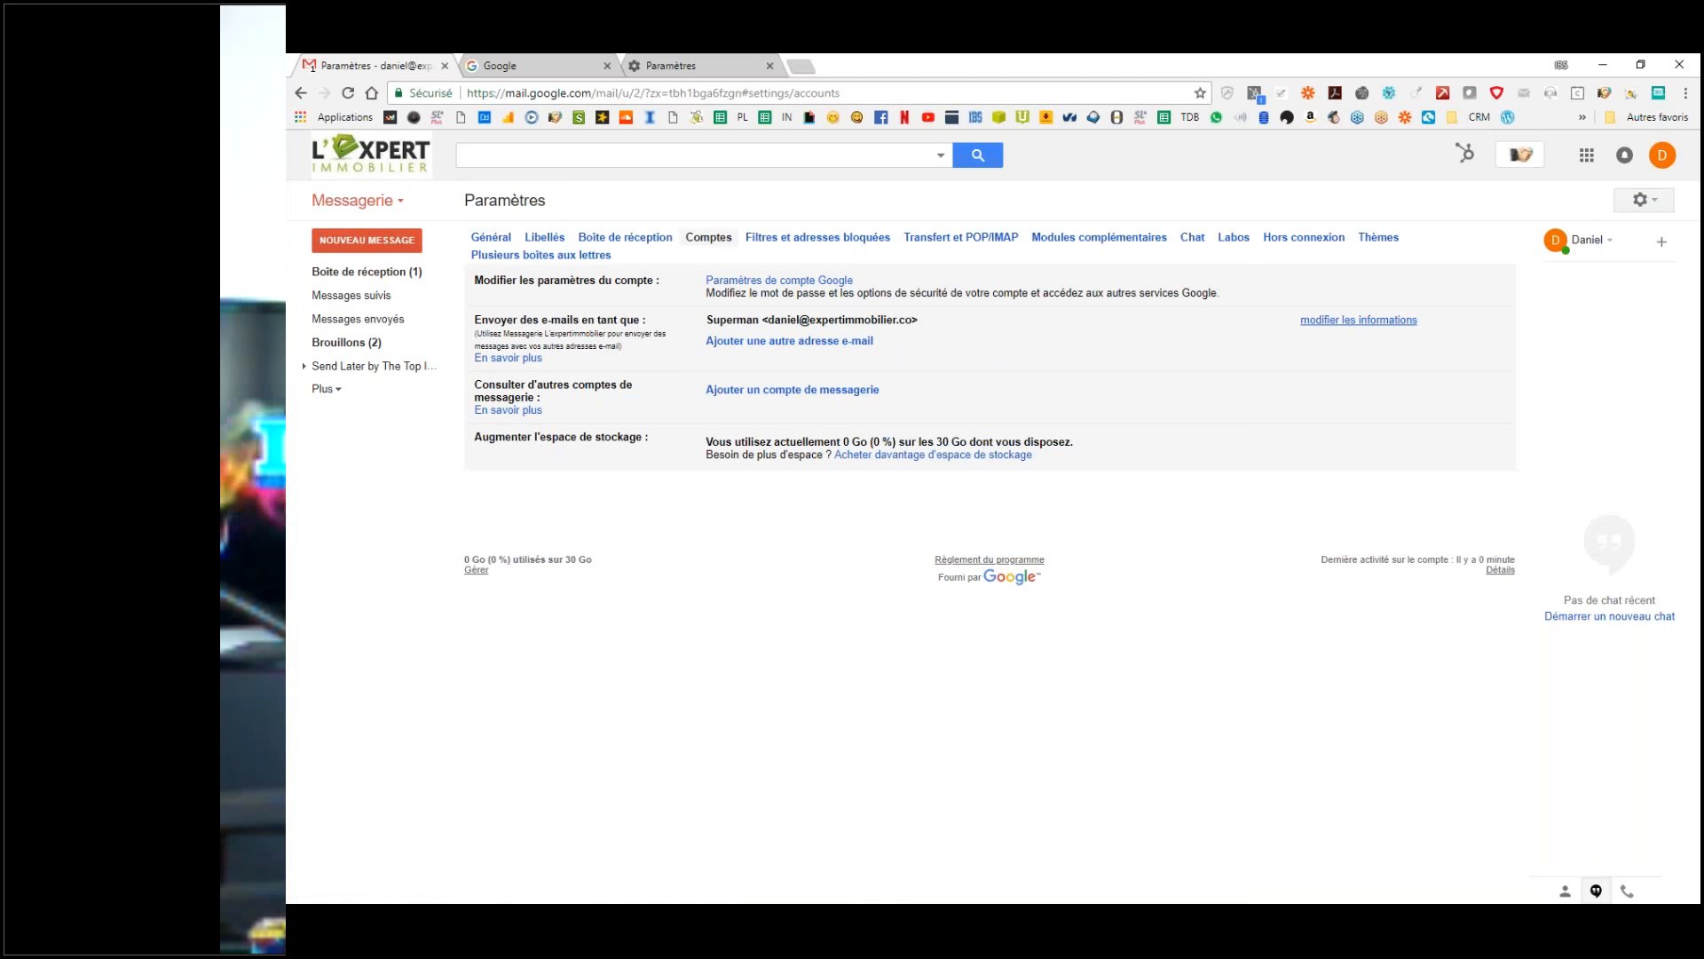
Step: Replace Superman with Le Coach in the send-as Nom field and save the change
{"action": "left_click", "coordinate": [1358, 320]}
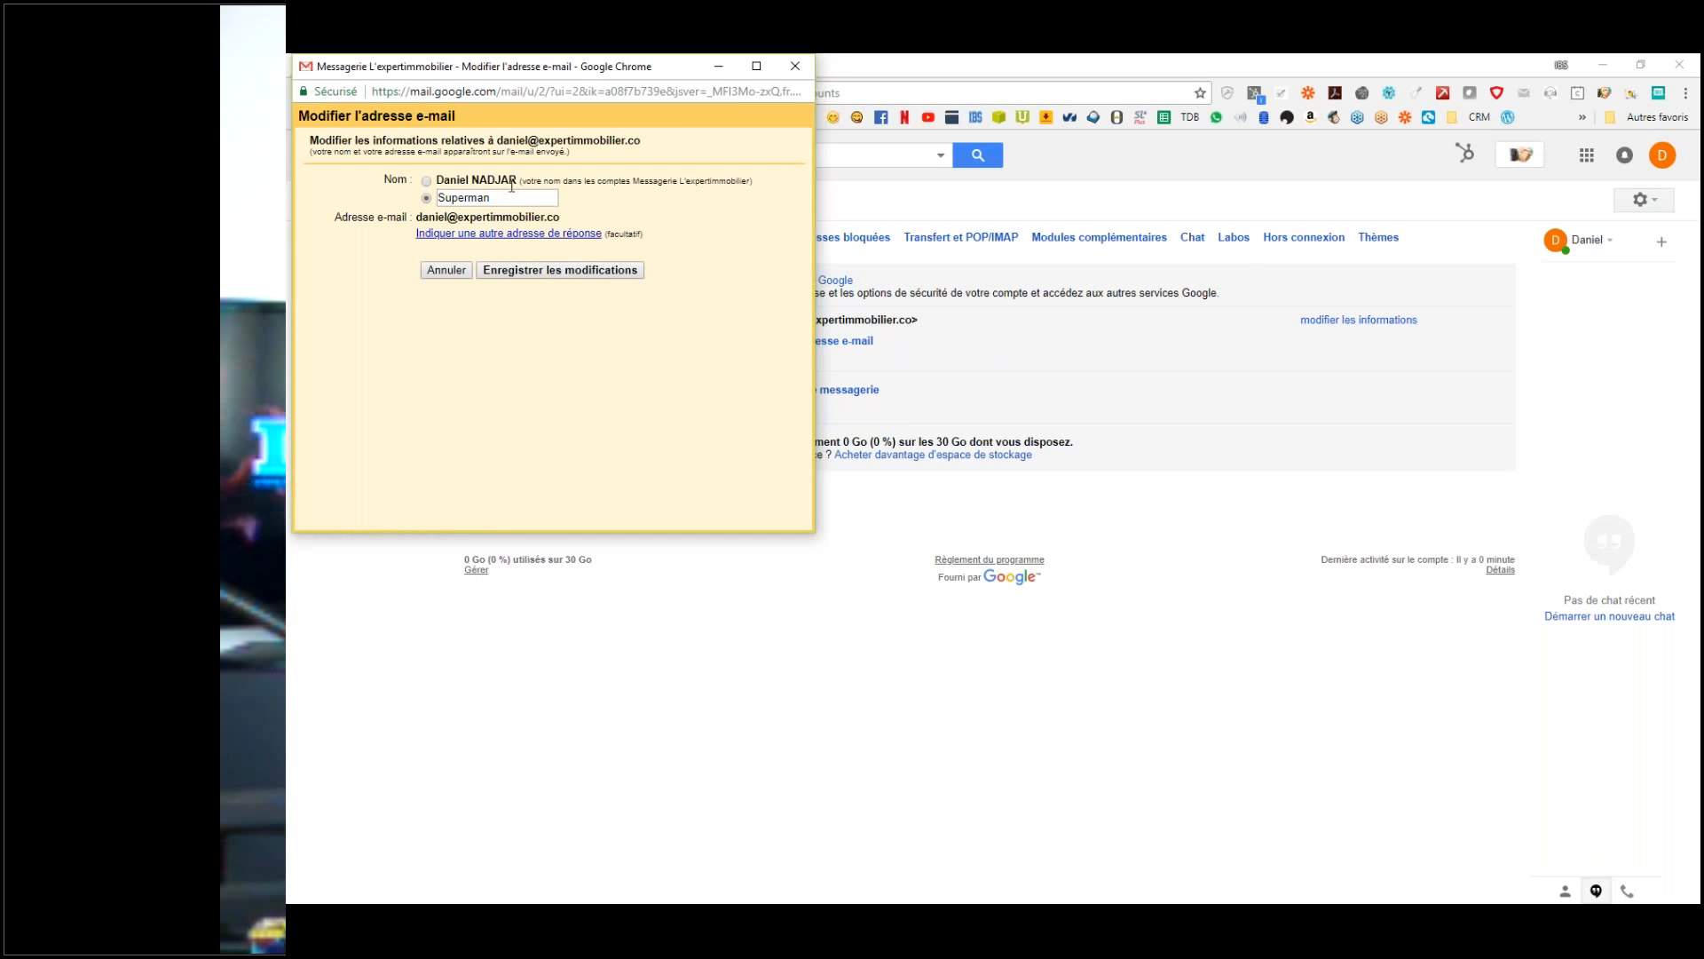
{"action": "left_click_drag", "start_coordinate": [305, 199], "coordinate": [515, 214]}
{"action": "double_click", "coordinate": [479, 198]}
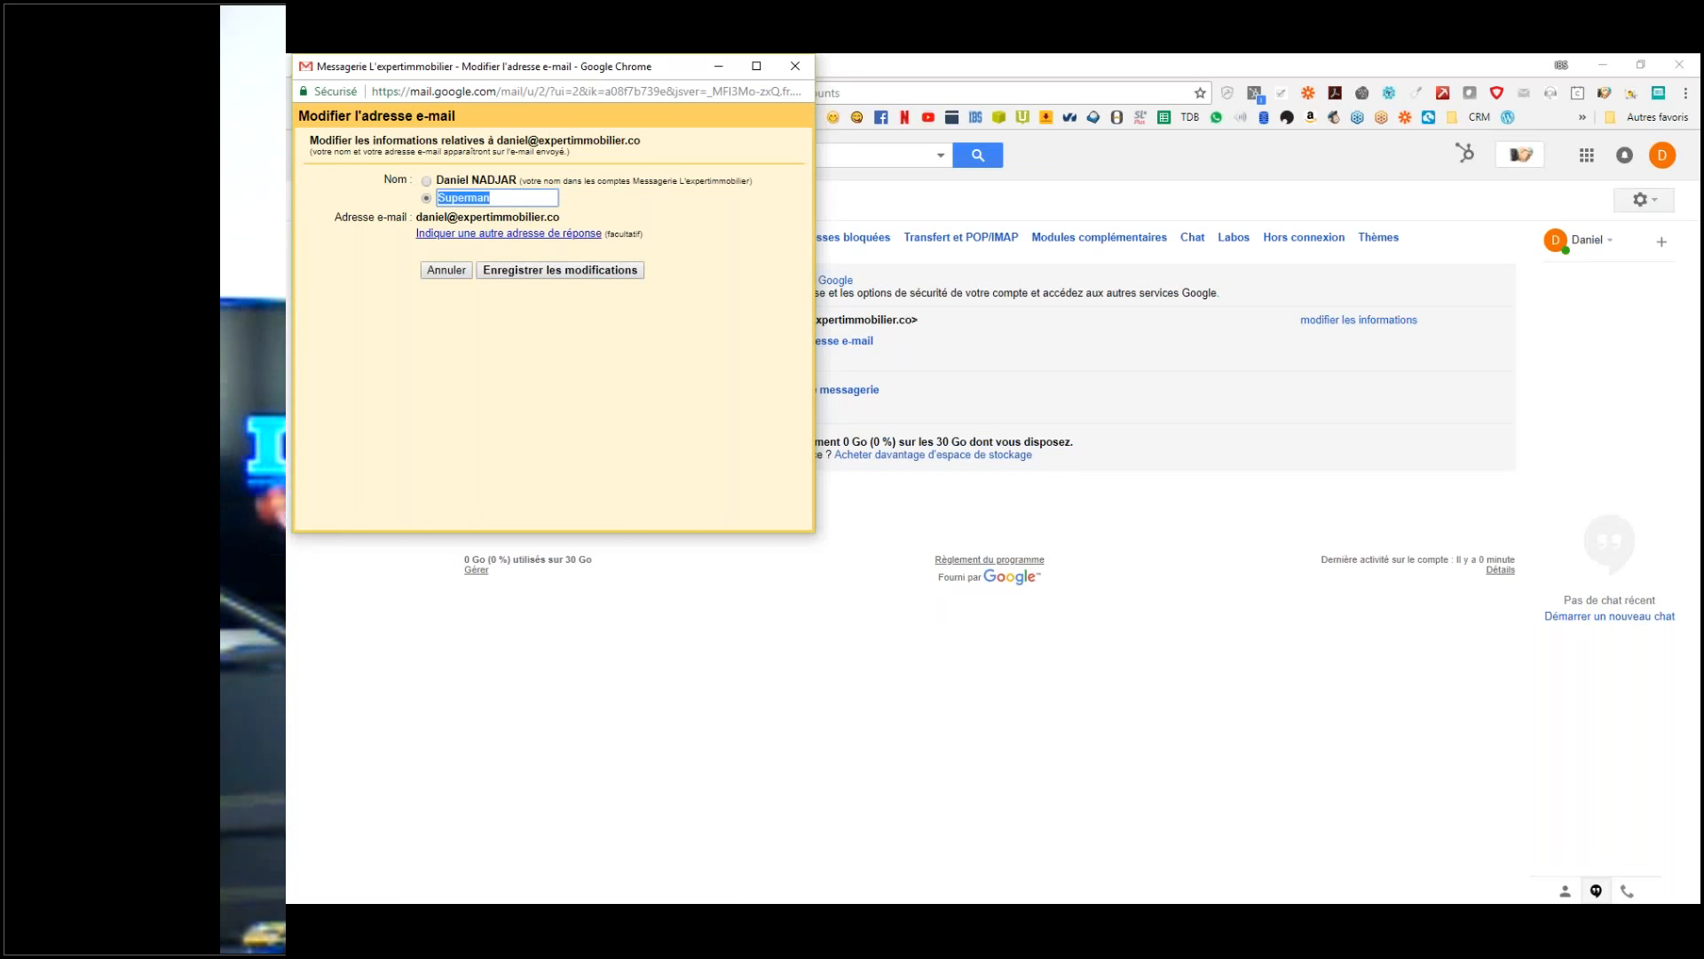
{"action": "type", "text": "Le Coach"}
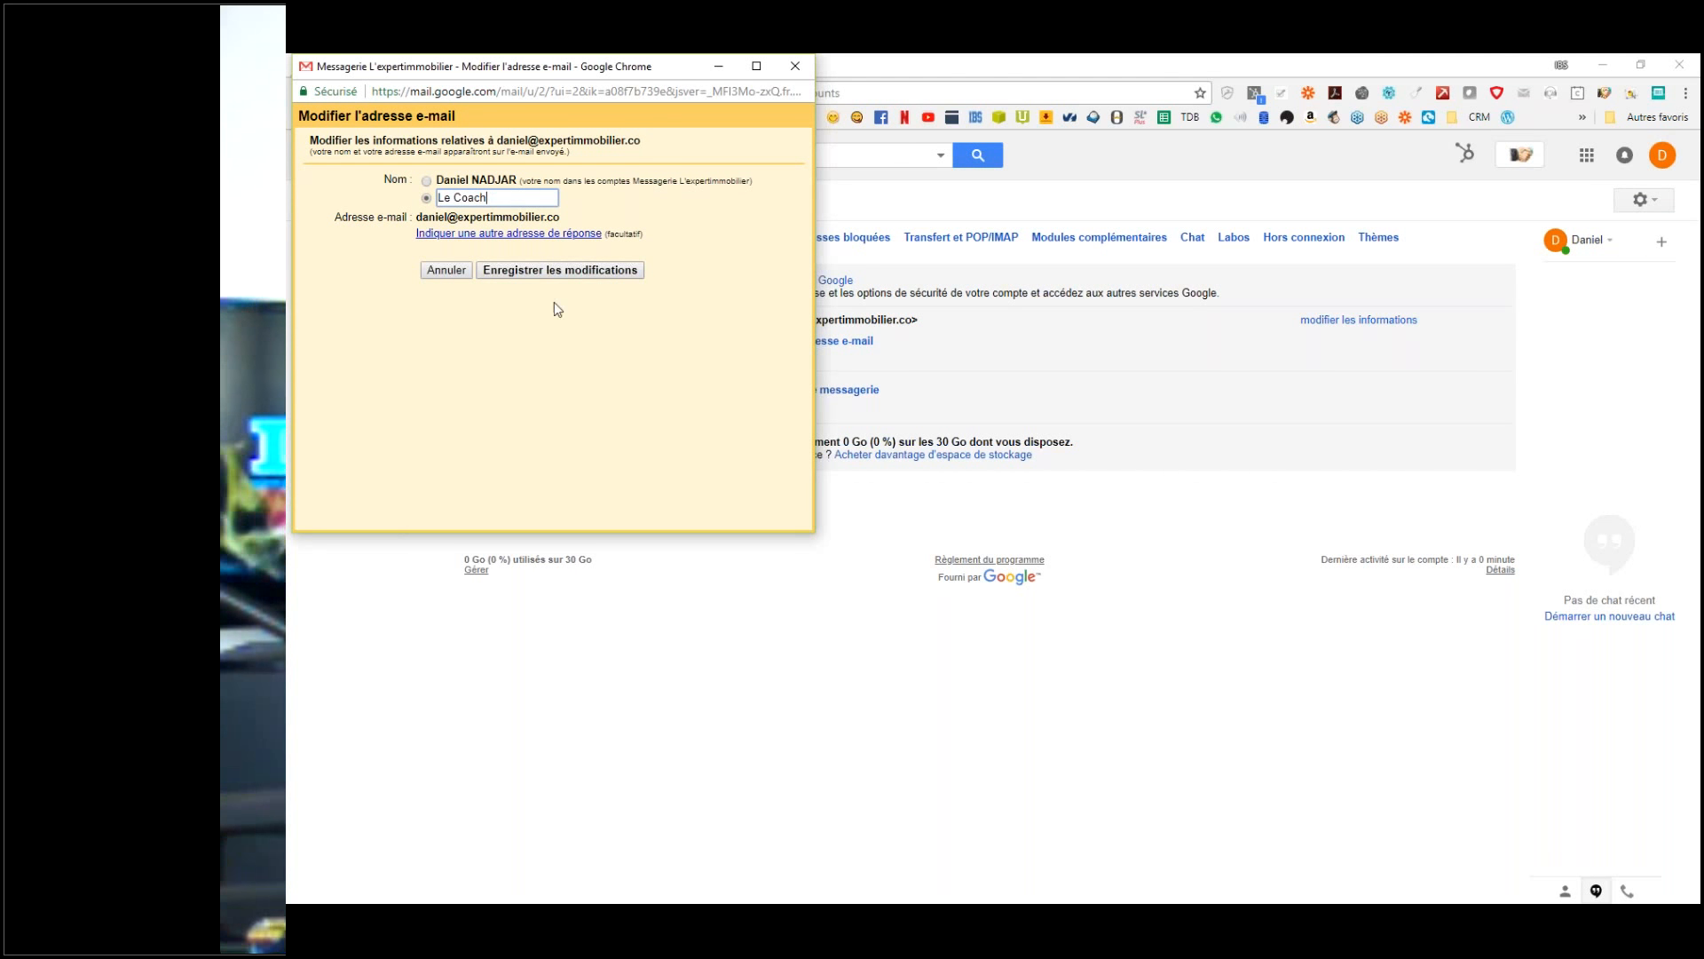
{"action": "left_click", "coordinate": [578, 273]}
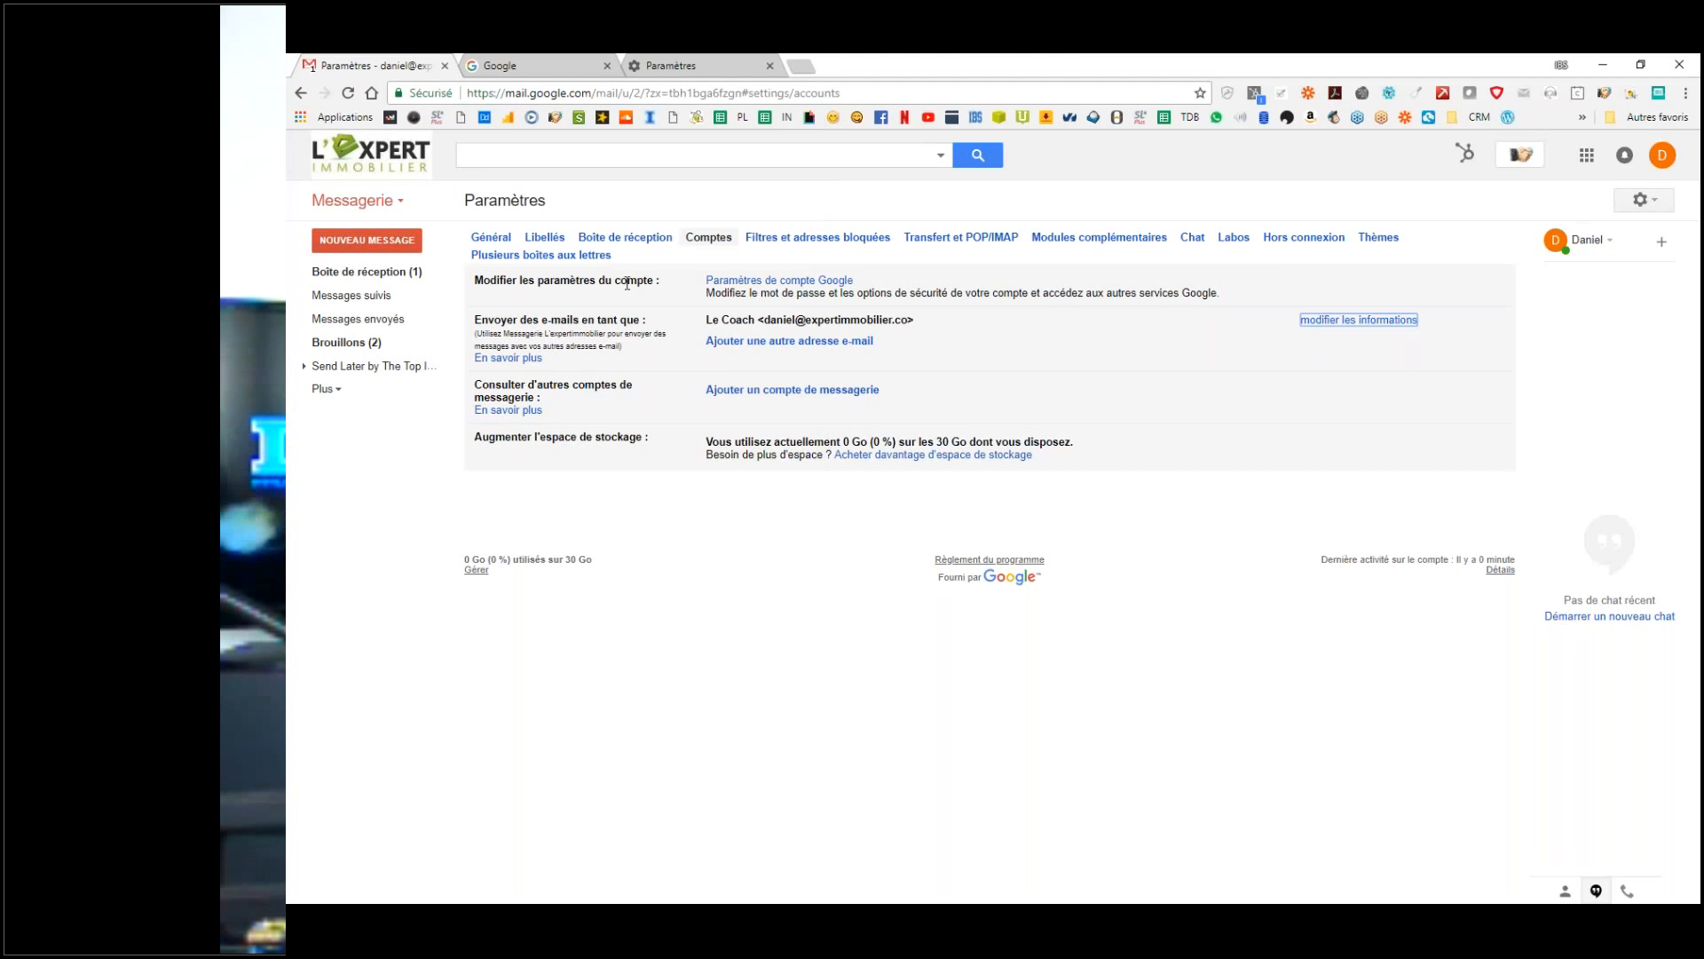
Step: Open the Re: conversation and the test email sent as Superman from the inbox to compare them
{"action": "left_click", "coordinate": [357, 271]}
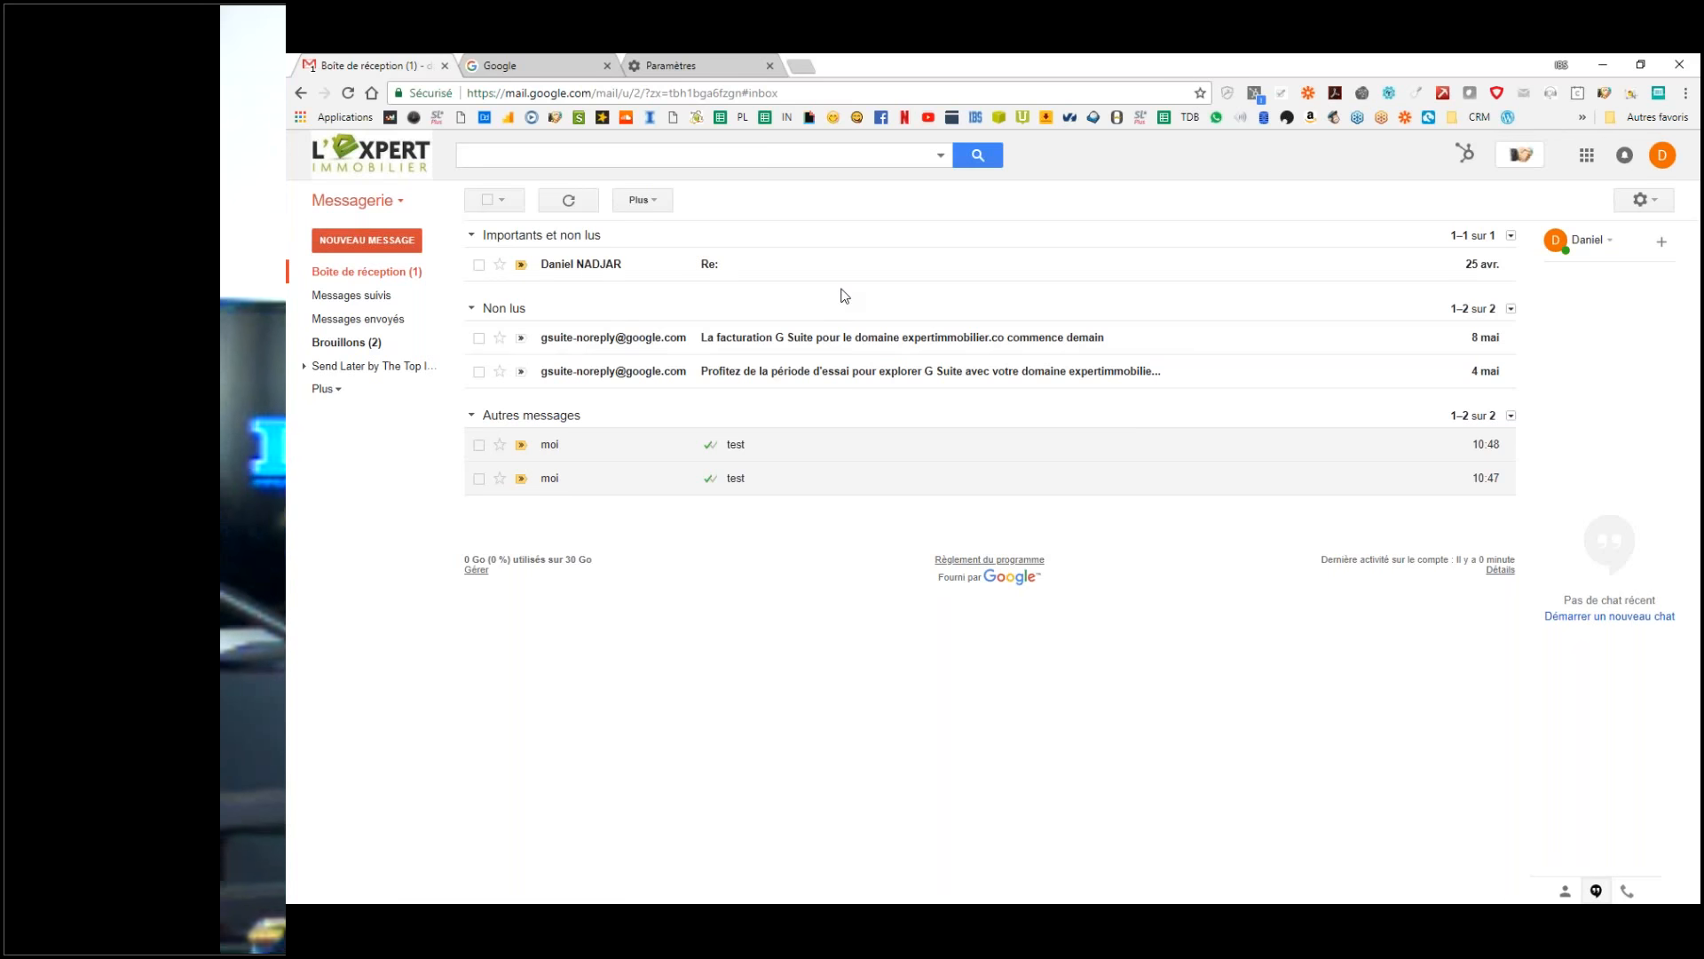
{"action": "left_click", "coordinate": [615, 266]}
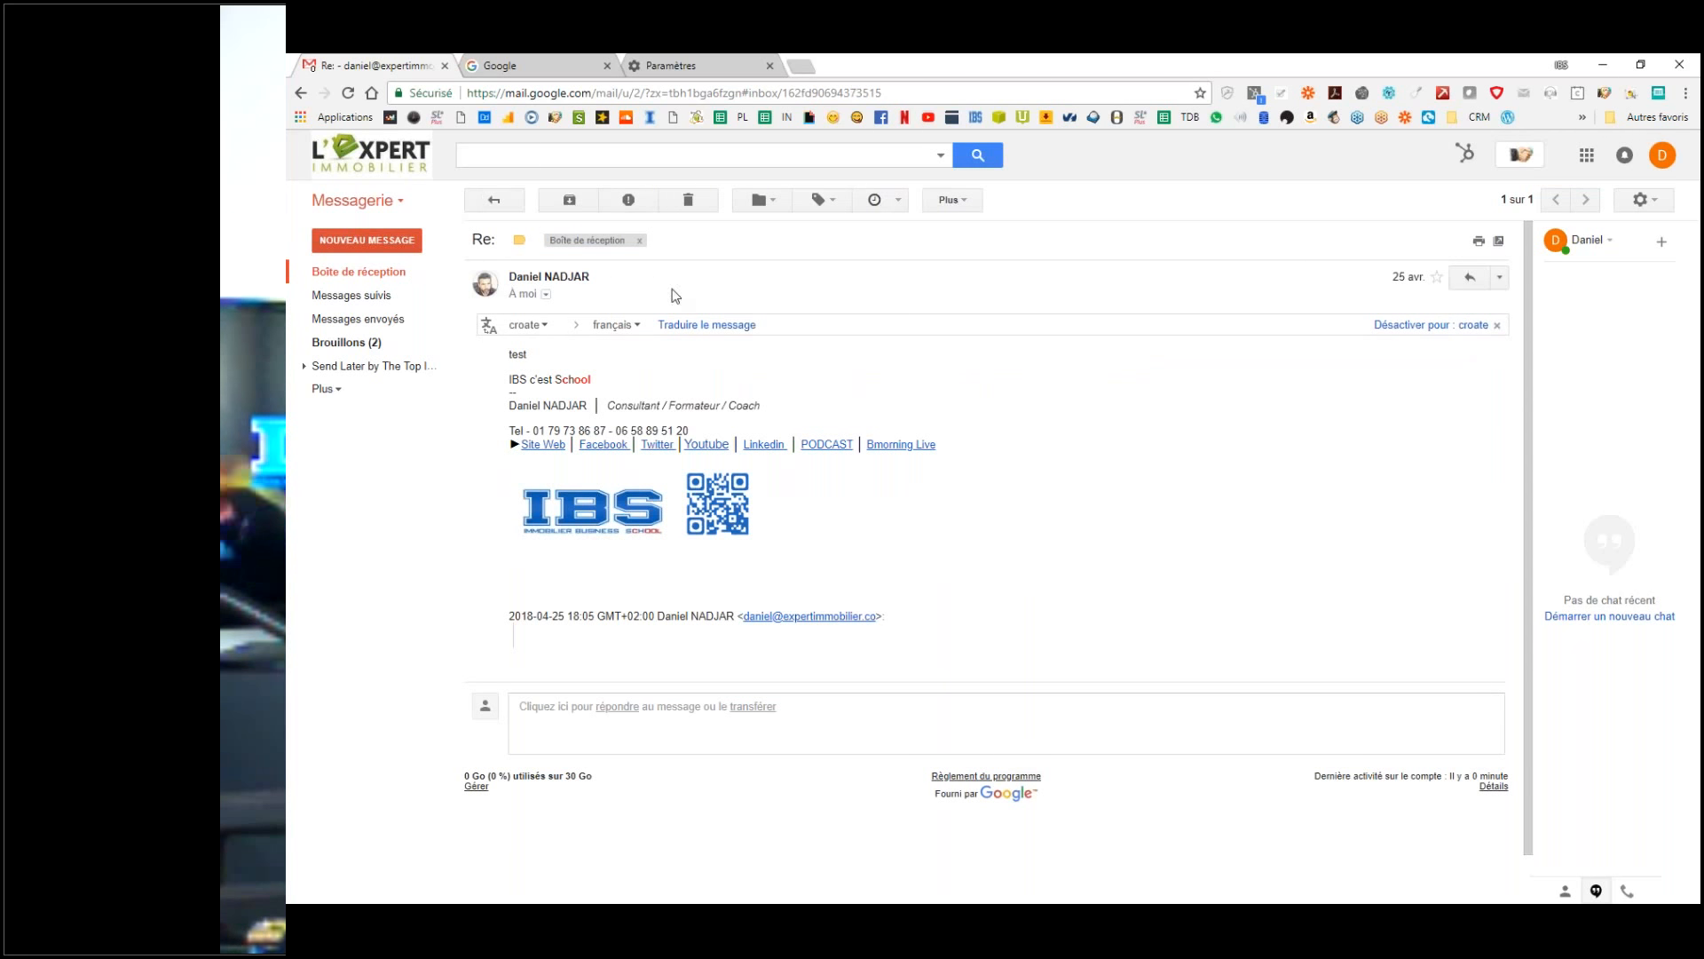
{"action": "left_click", "coordinate": [359, 270]}
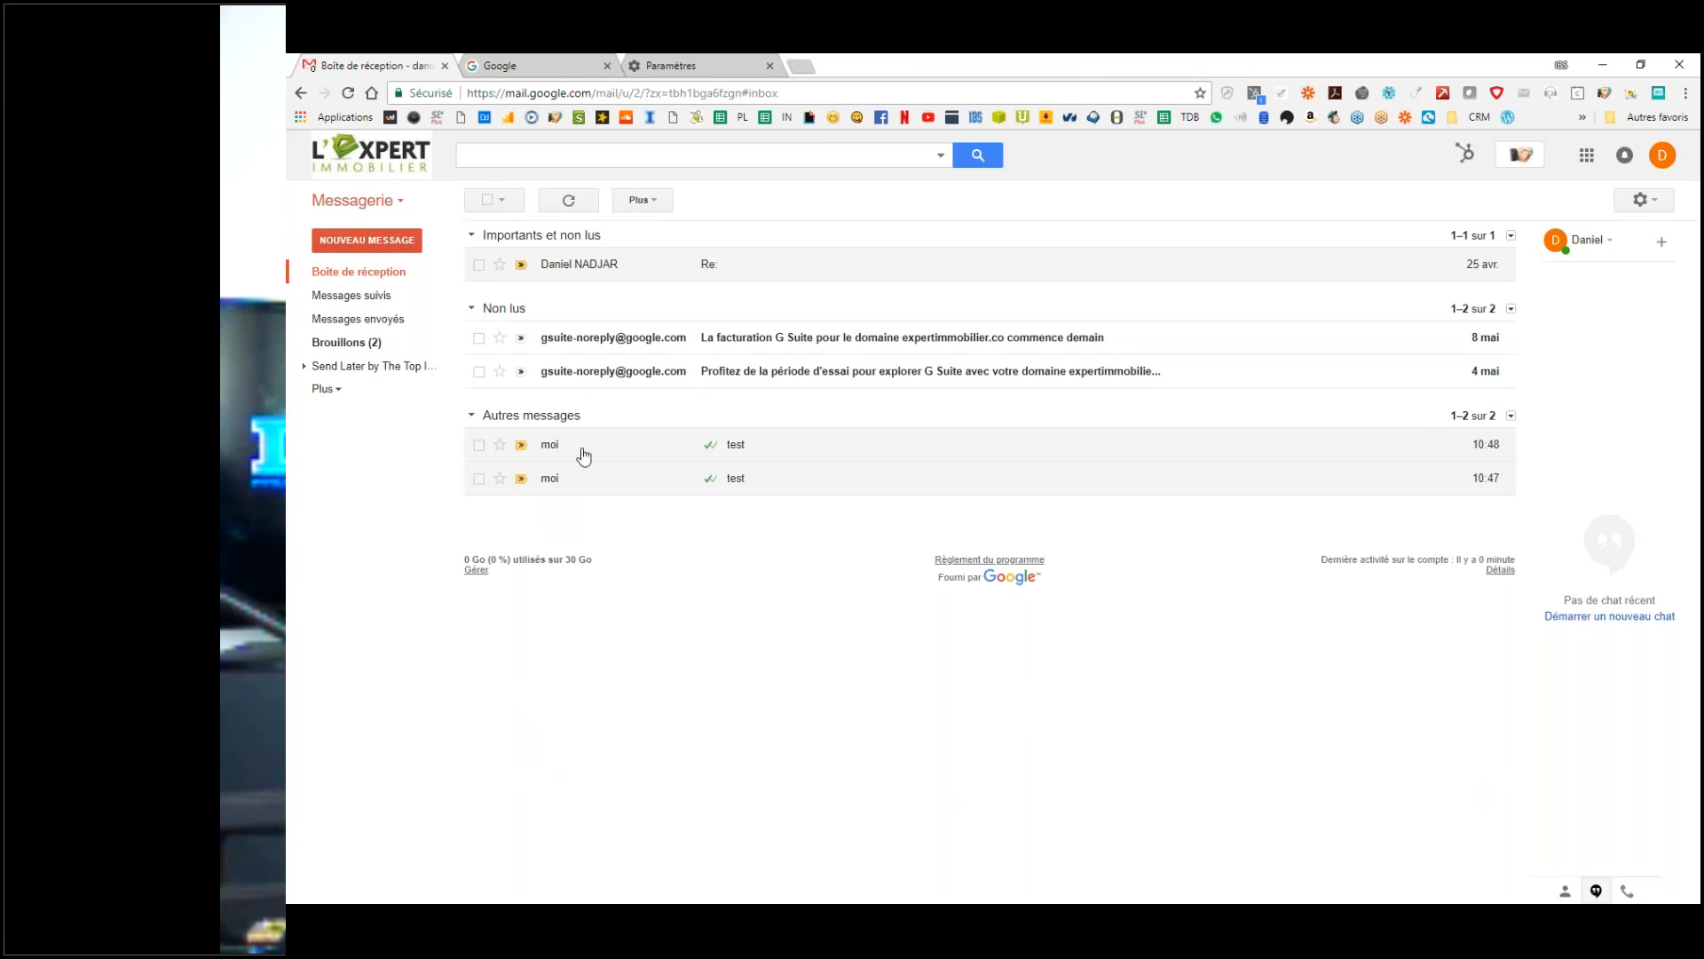
{"action": "left_click", "coordinate": [588, 446]}
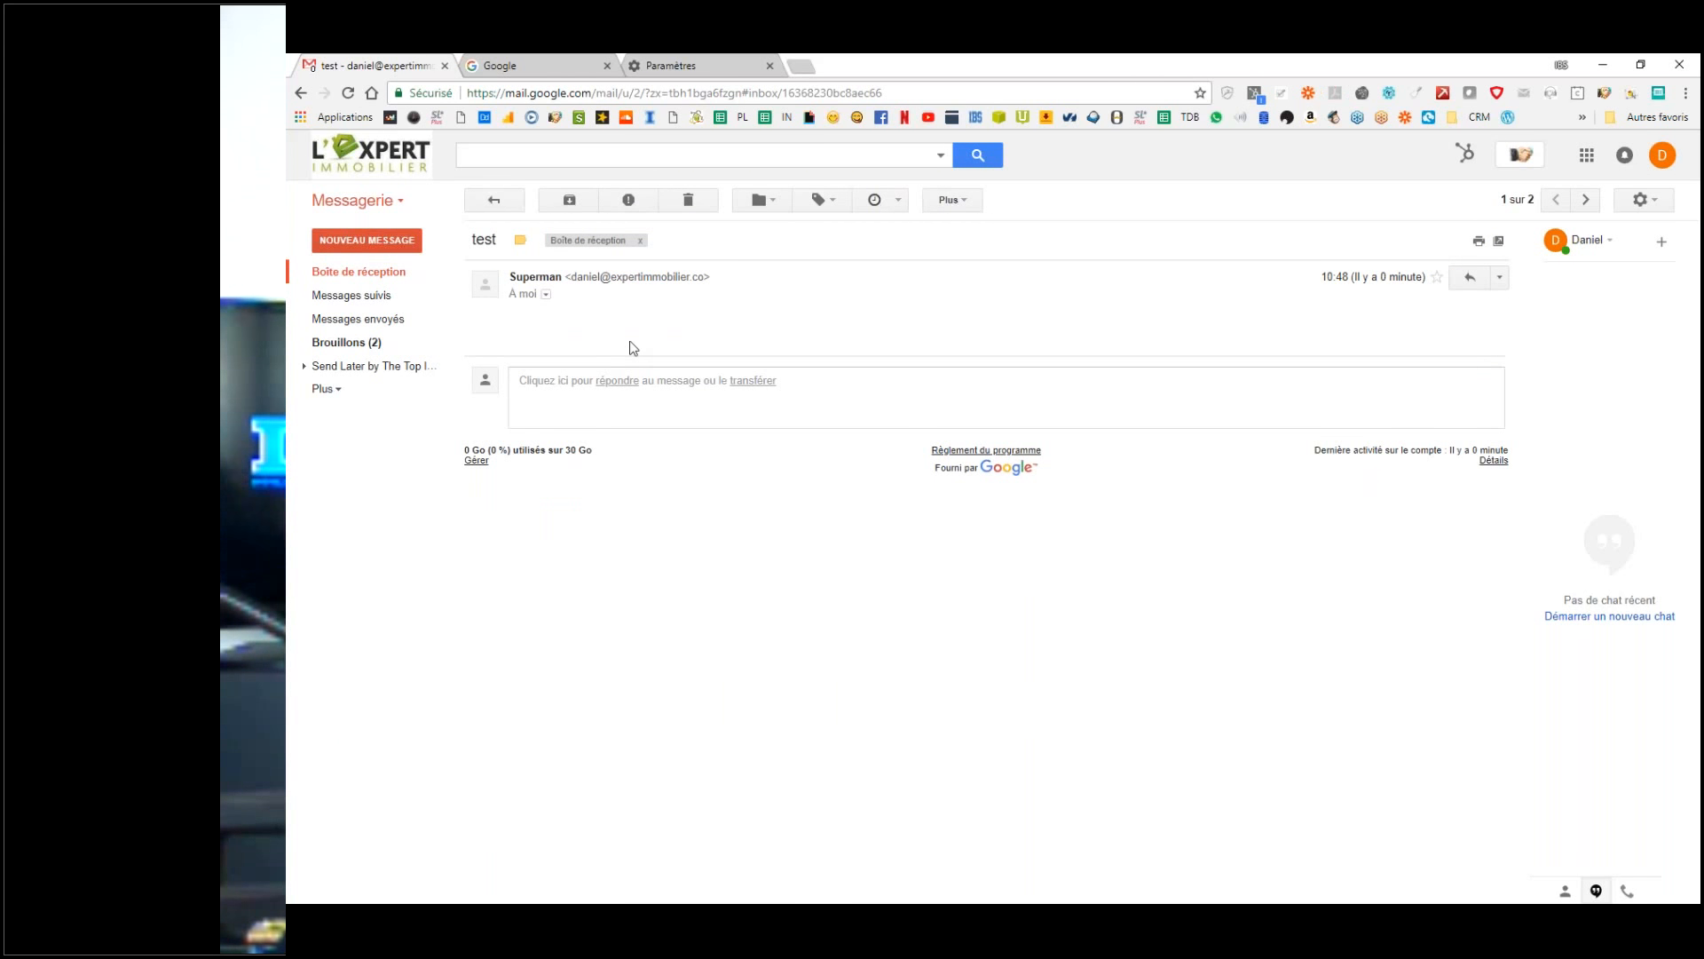
{"action": "left_click", "coordinate": [362, 273]}
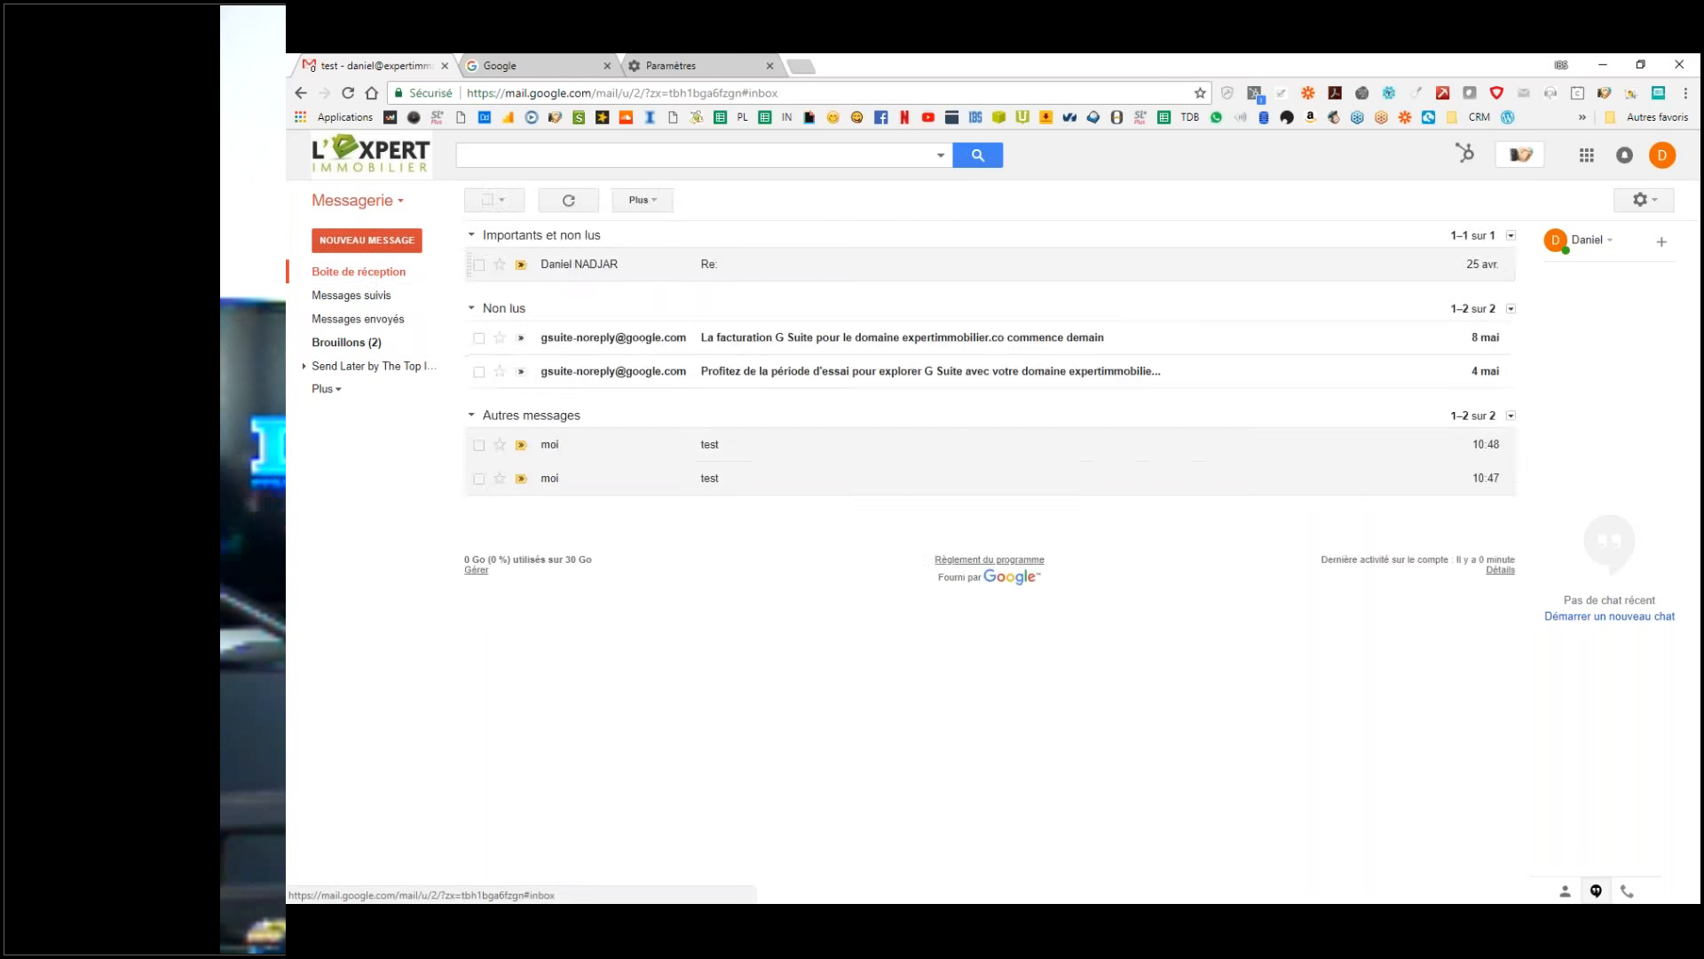
Step: Reopen the Re: email and select its signature from the dashes through the IBS logo
{"action": "left_click", "coordinate": [611, 275]}
{"action": "left_click_drag", "start_coordinate": [509, 379], "coordinate": [1158, 558]}
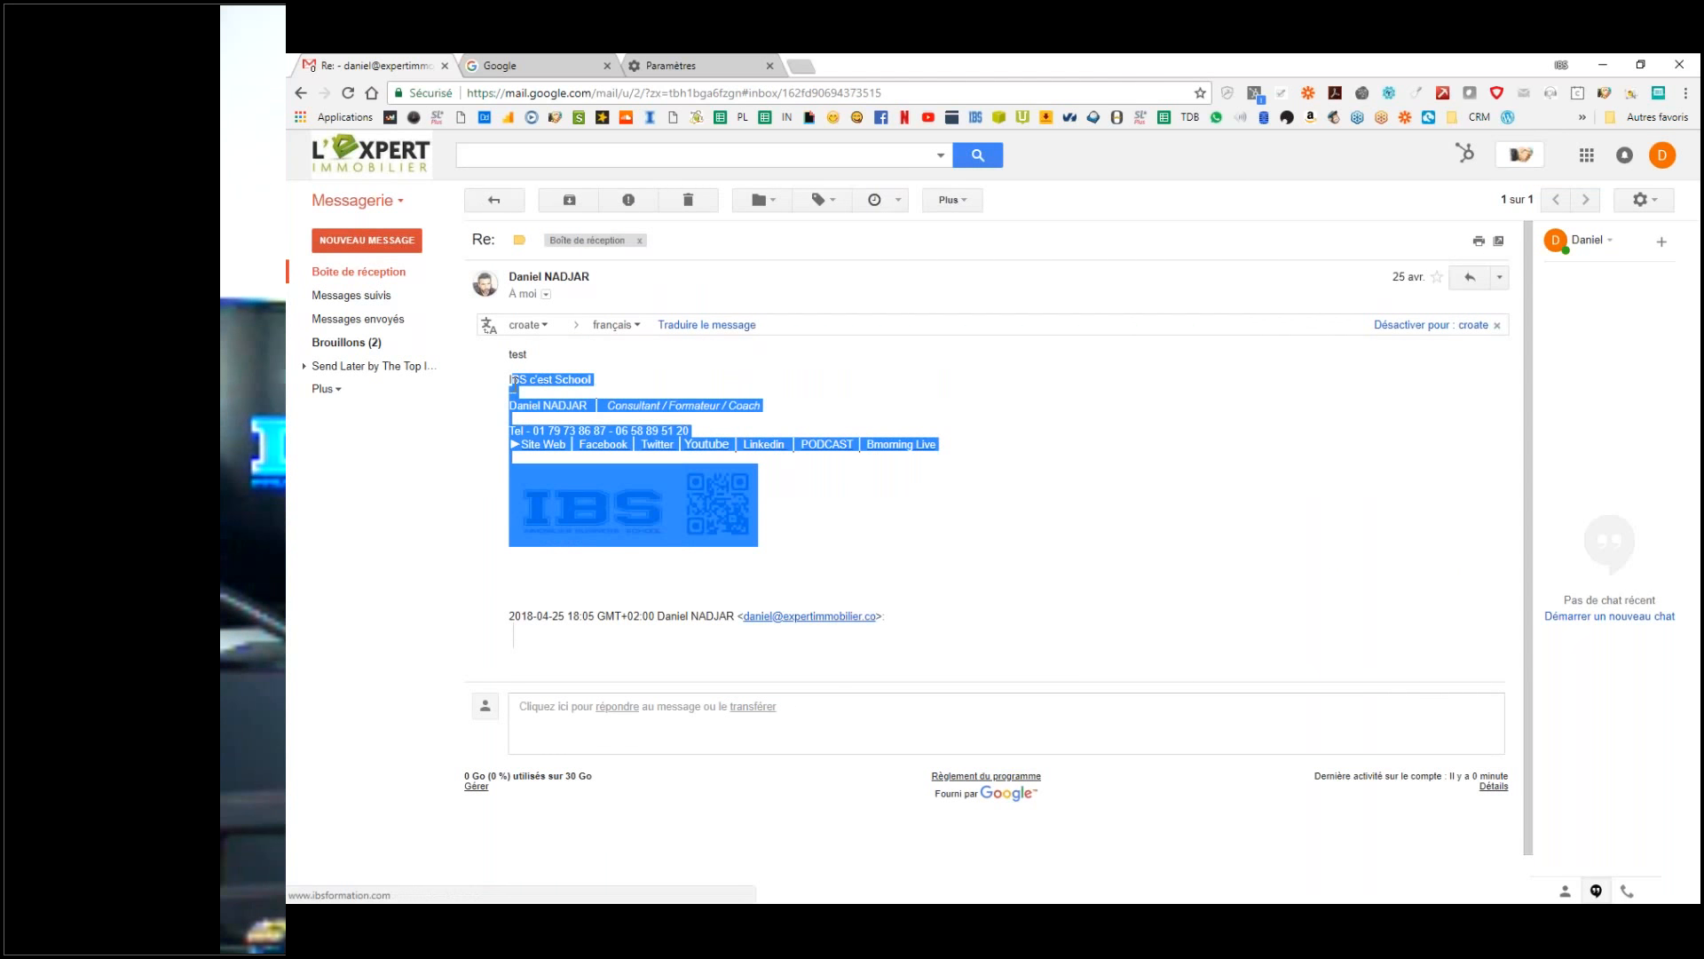
{"action": "left_click", "coordinate": [1137, 547]}
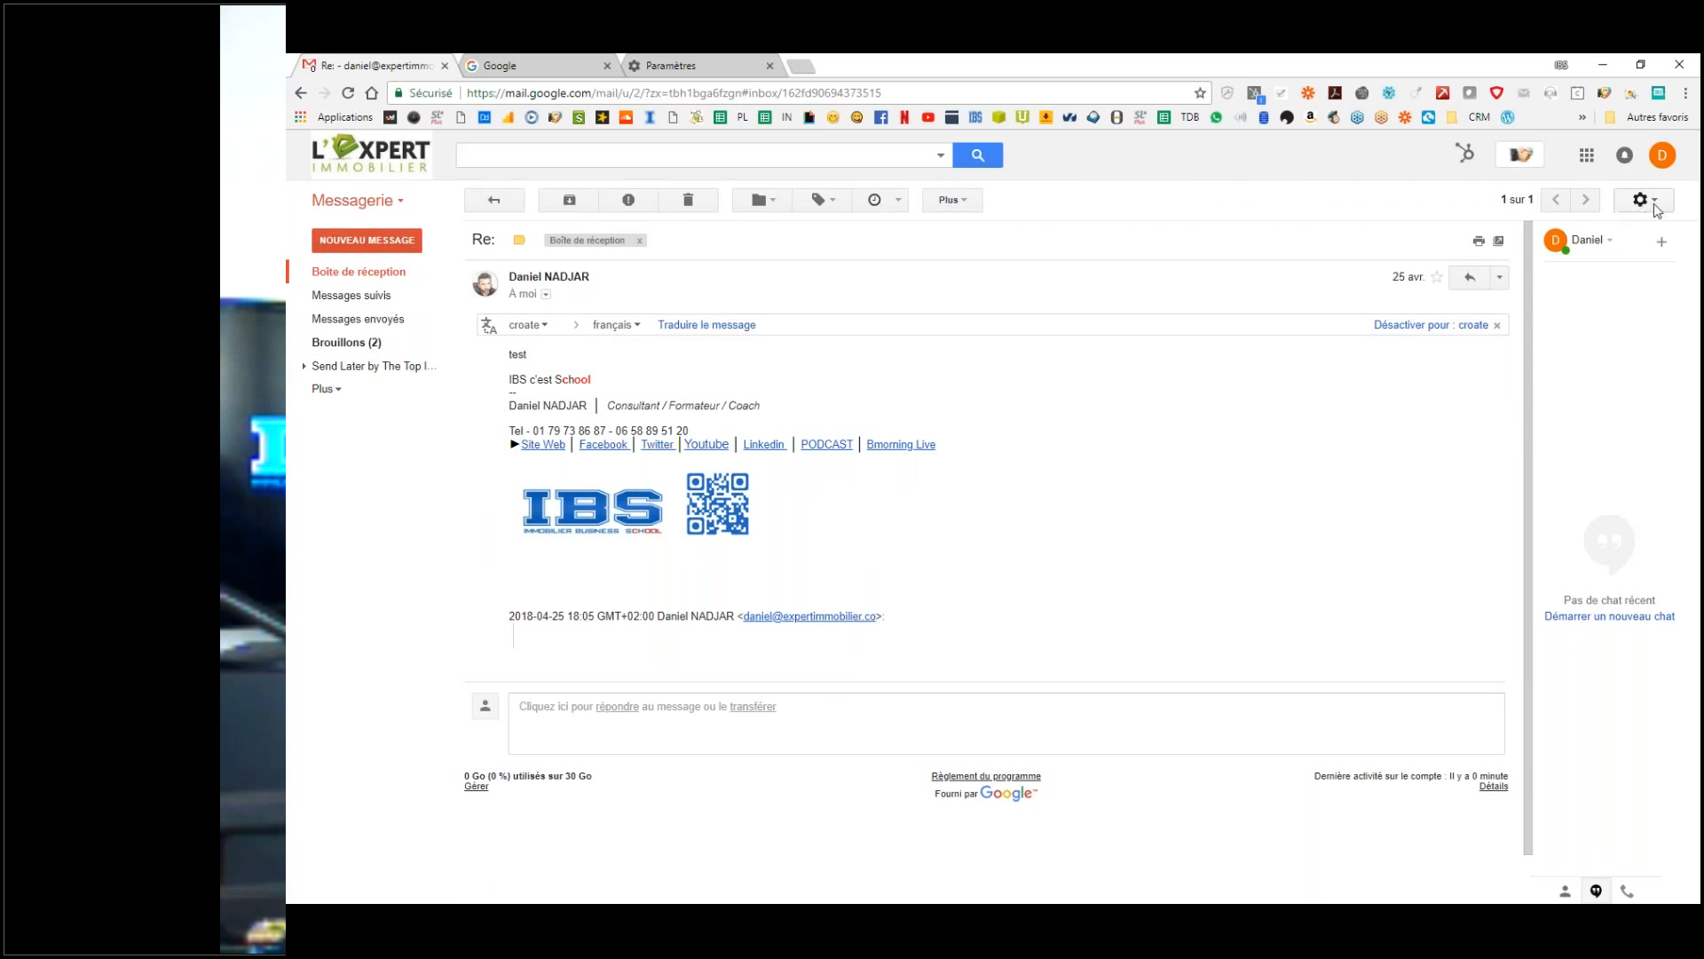
{"action": "mouse_move", "coordinate": [862, 522]}
{"action": "left_mouse_down"}
{"action": "mouse_move", "coordinate": [501, 442]}
{"action": "mouse_move", "coordinate": [480, 384]}
{"action": "left_mouse_up"}
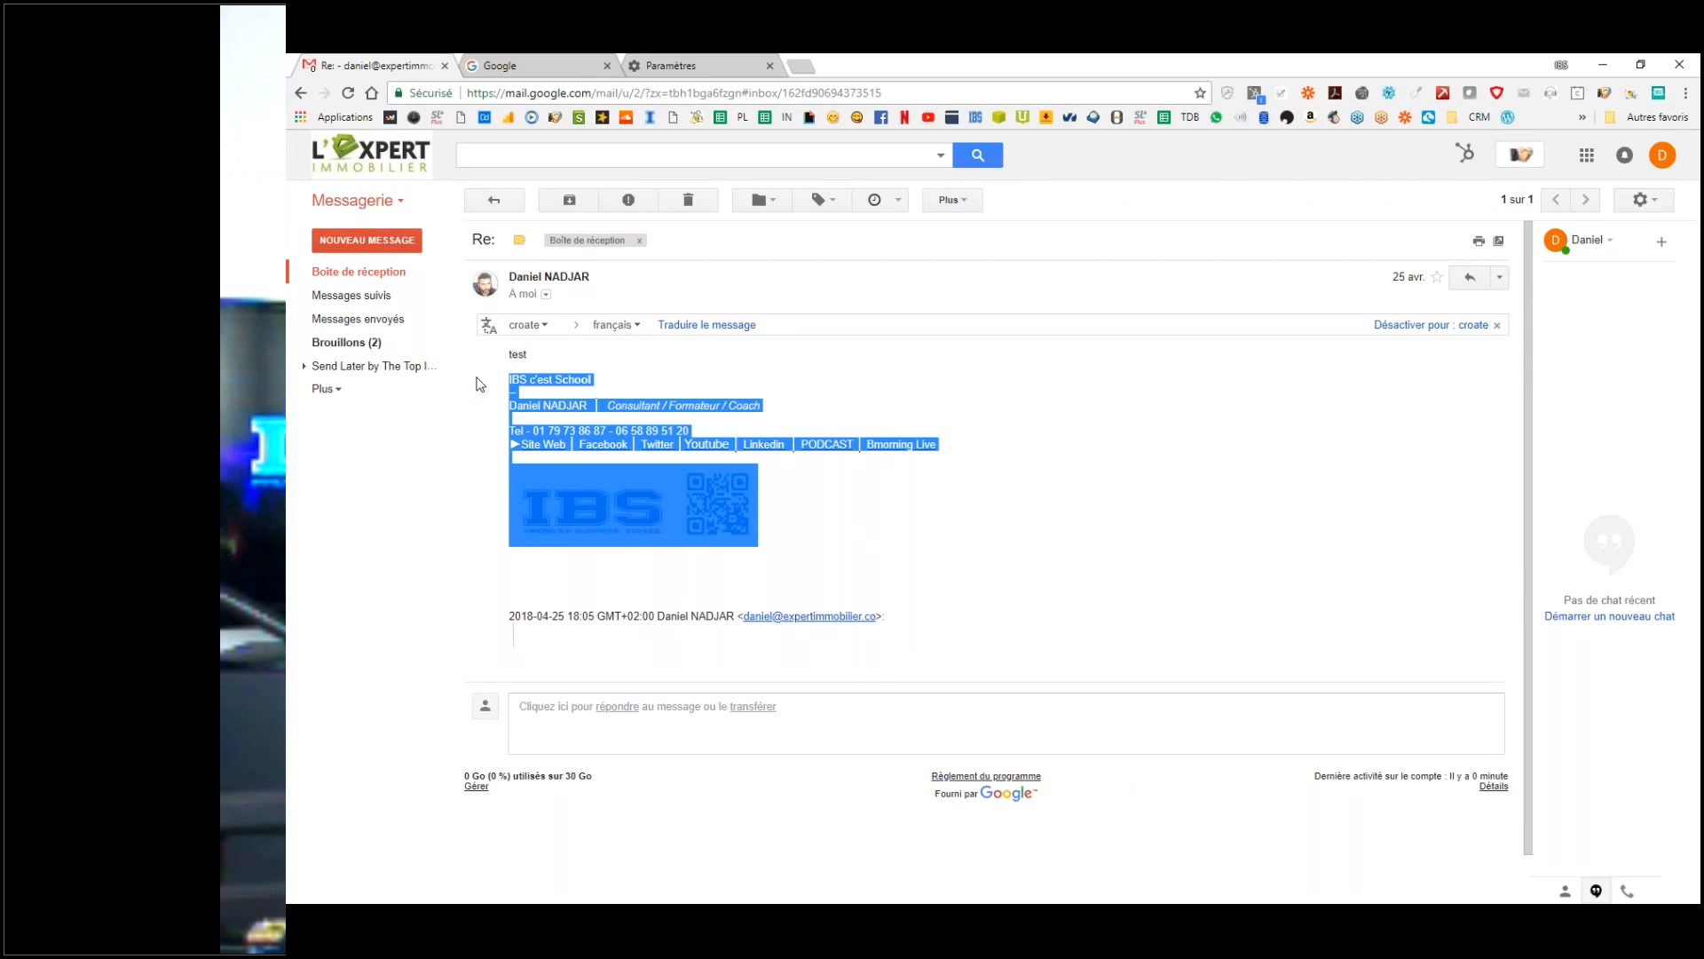
Step: Open Gmail's general settings and switch on a custom signature in the Signature section
{"action": "left_click", "coordinate": [1317, 391]}
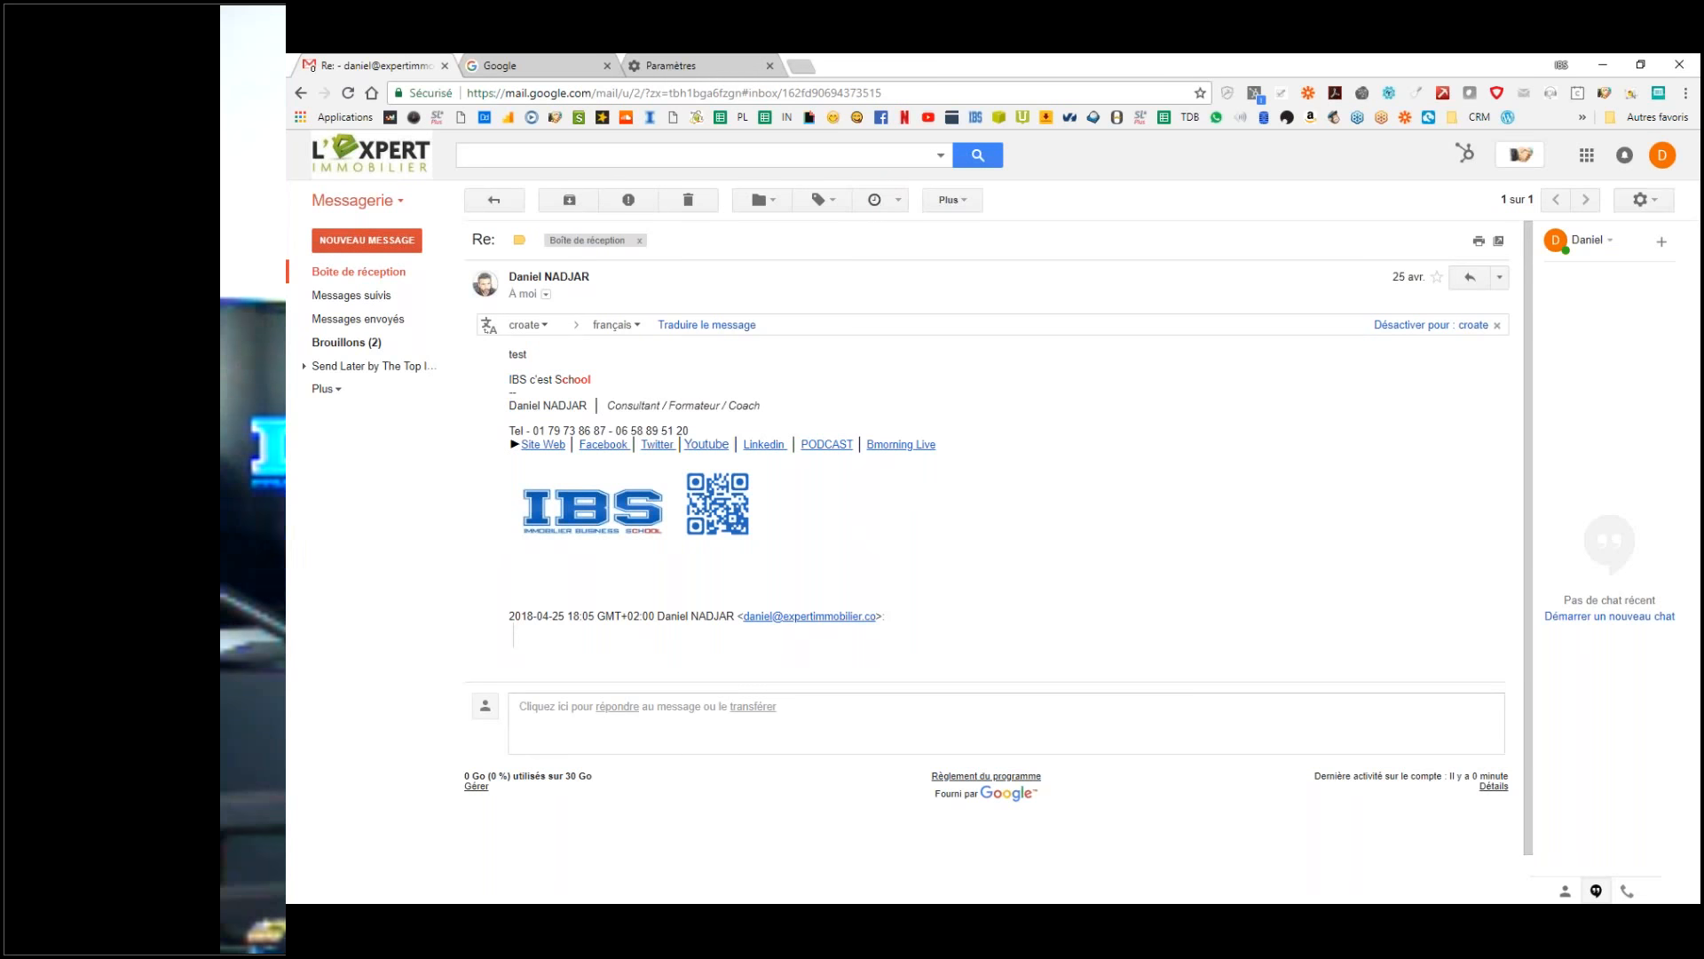
{"action": "left_click", "coordinate": [1641, 204]}
{"action": "left_click", "coordinate": [1421, 364]}
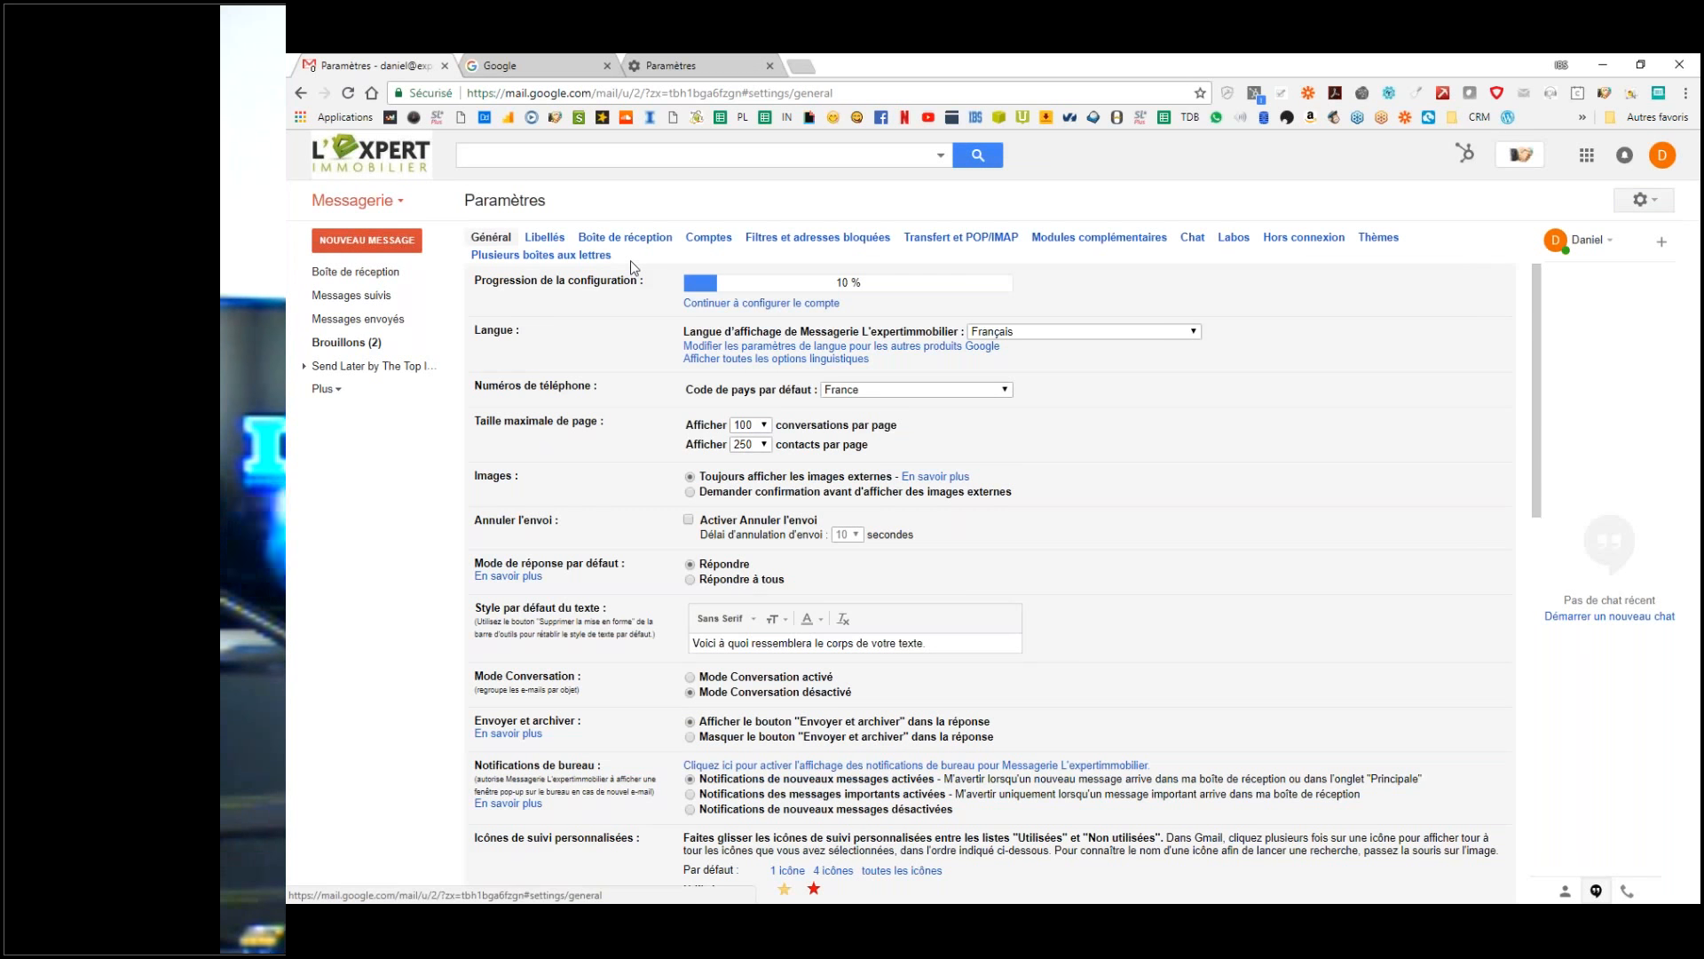
{"action": "scroll", "coordinate": [1042, 492], "scroll_direction": "down", "scroll_amount": 8}
{"action": "left_click", "coordinate": [797, 526]}
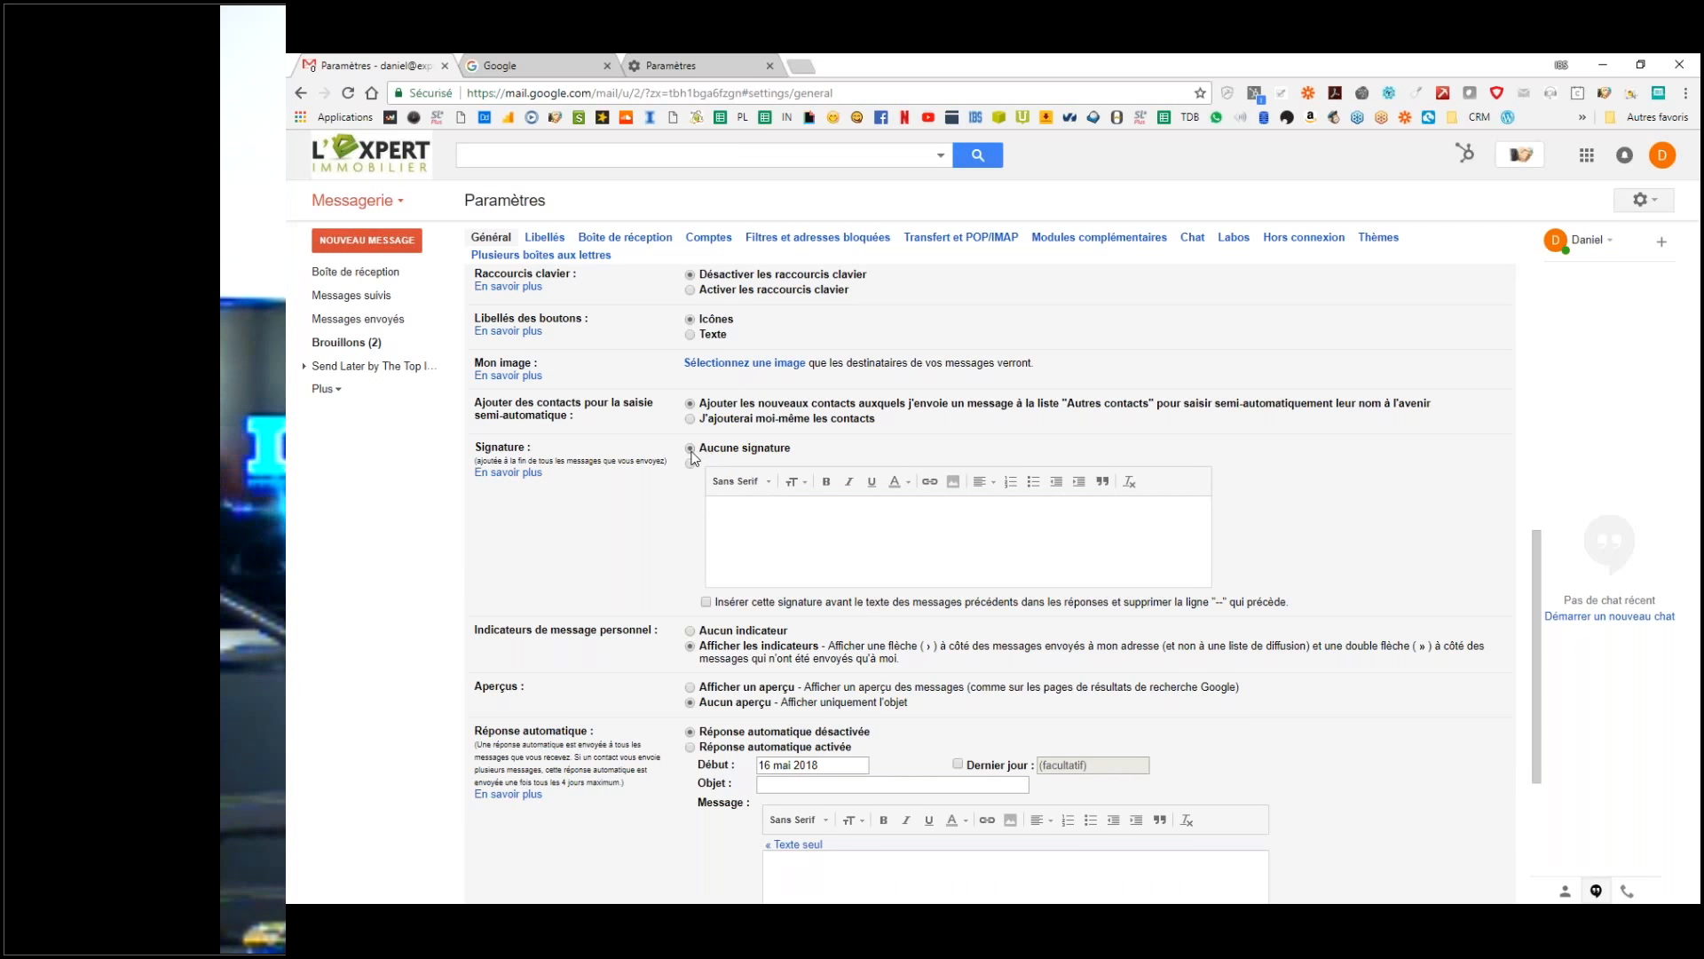
{"action": "left_click", "coordinate": [762, 533]}
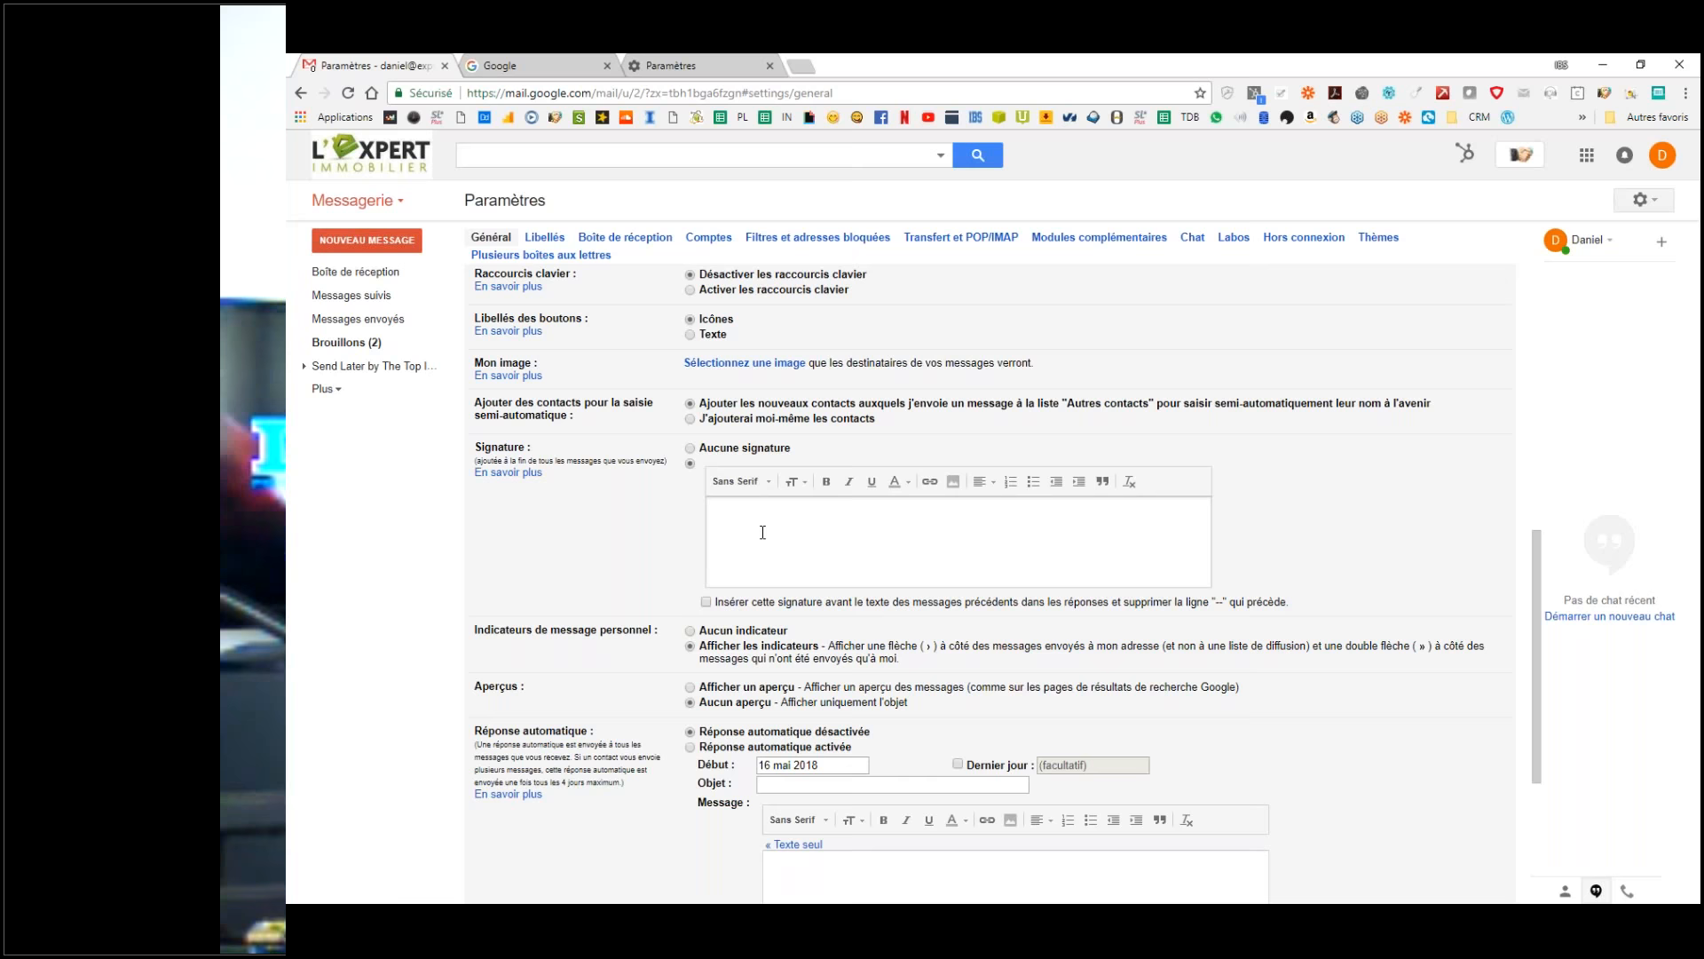
Step: Type the account holder's full name in the signature with a -- separator line above it
{"action": "type", "text": "Le"}
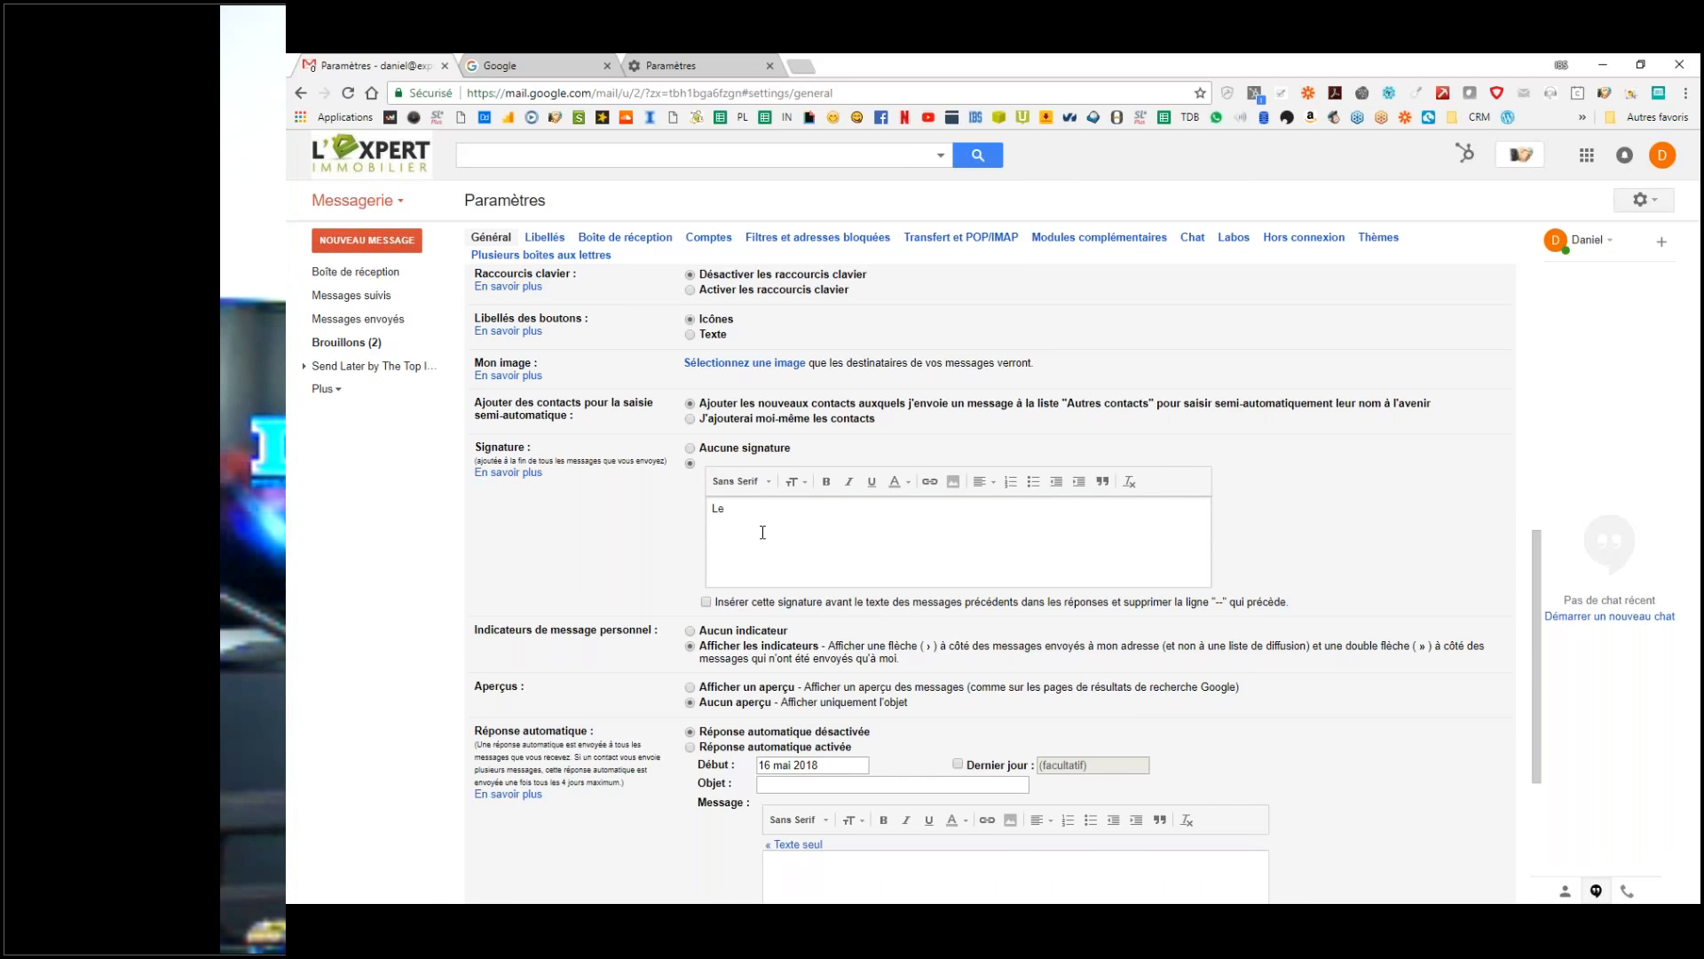
{"action": "key", "text": "BackSpace"}
{"action": "key", "text": "BackSpace"}
{"action": "key", "text": "BackSpace"}
{"action": "type", "text": "Daniel NADJAR"}
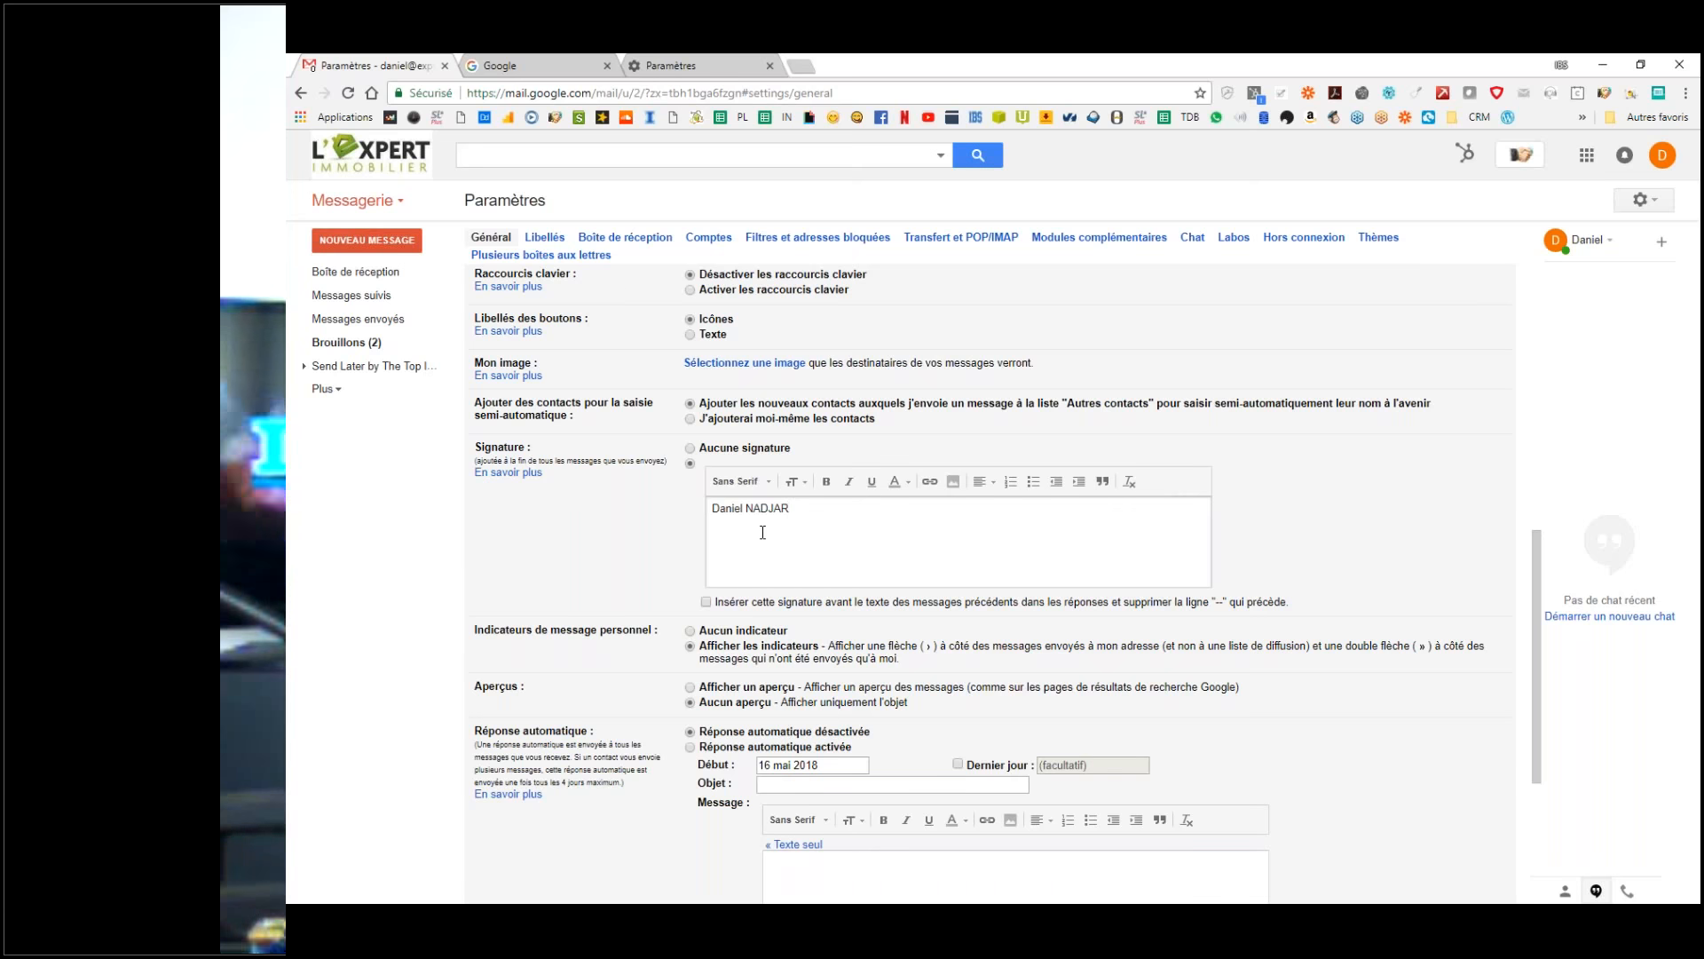
{"action": "key", "text": "Home"}
{"action": "key", "text": "Return"}
{"action": "key", "text": "Up"}
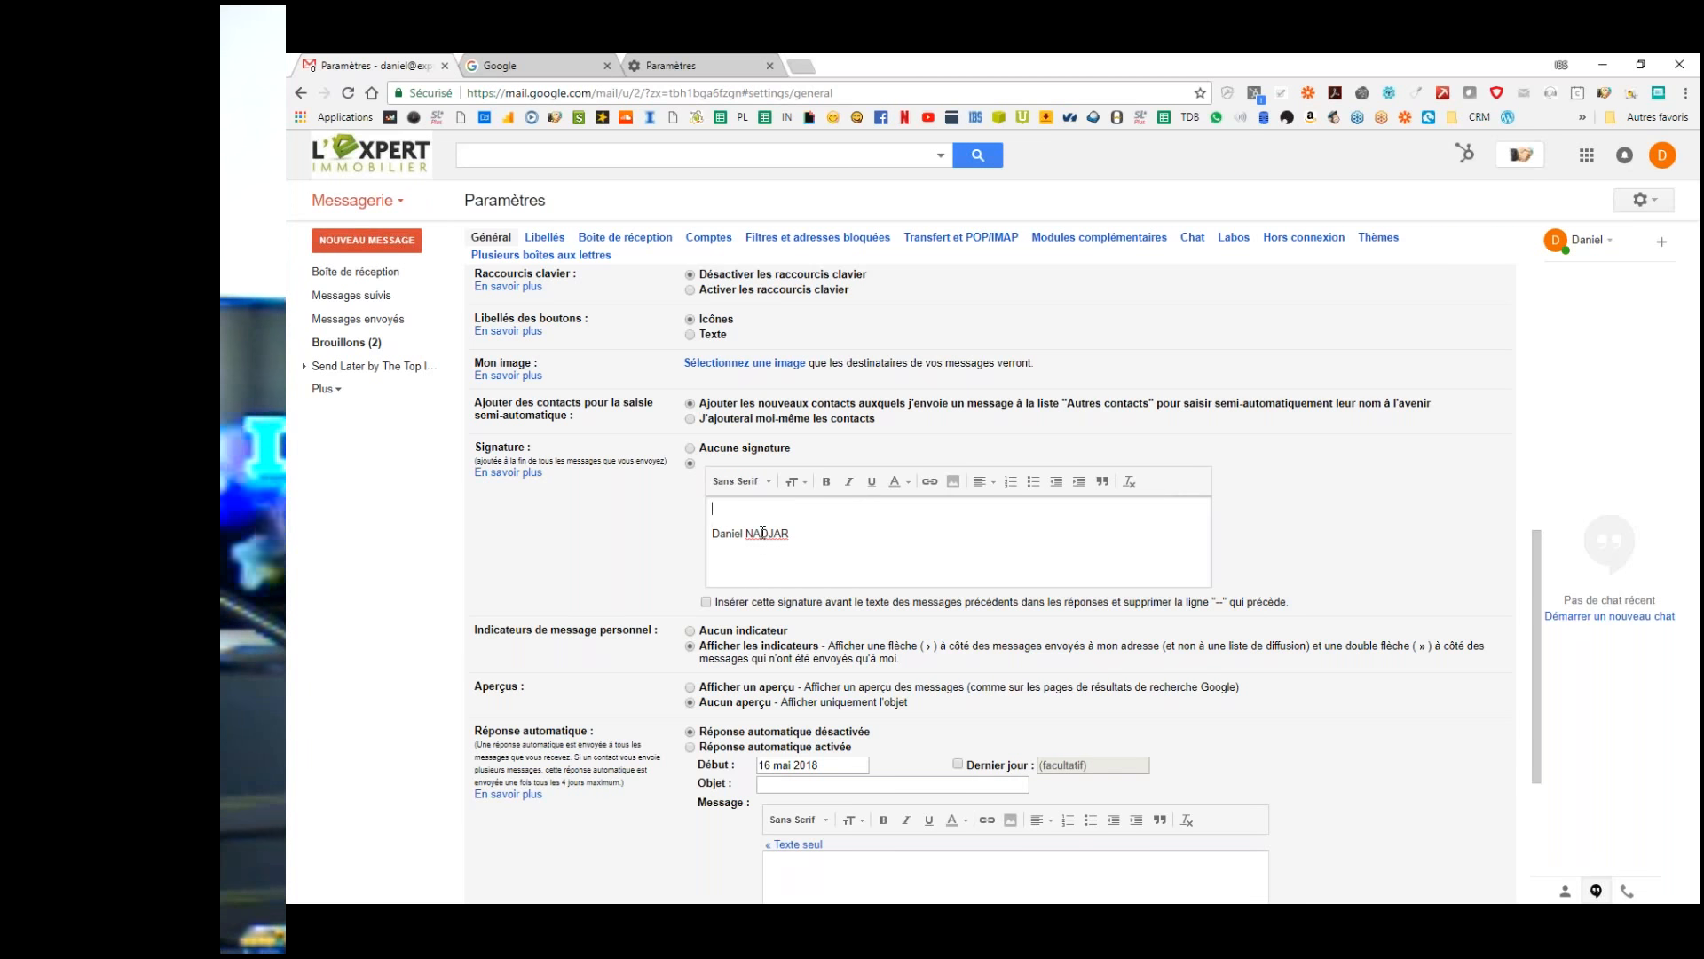
{"action": "type", "text": "--"}
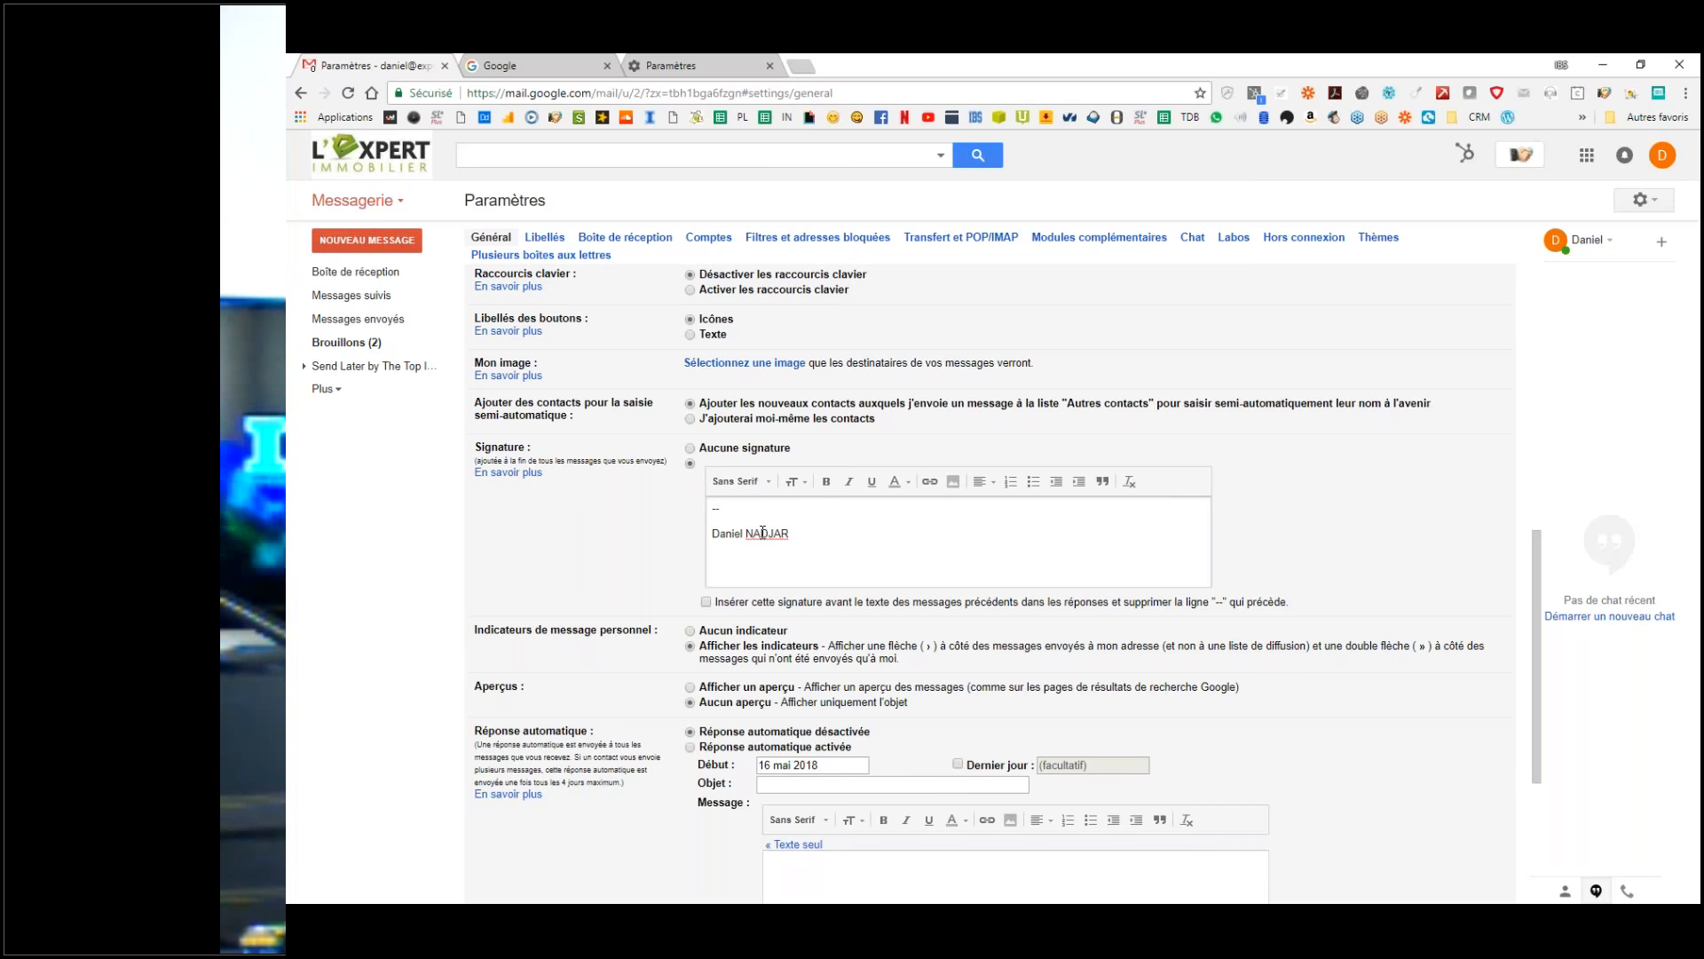
{"action": "key", "text": "Delete"}
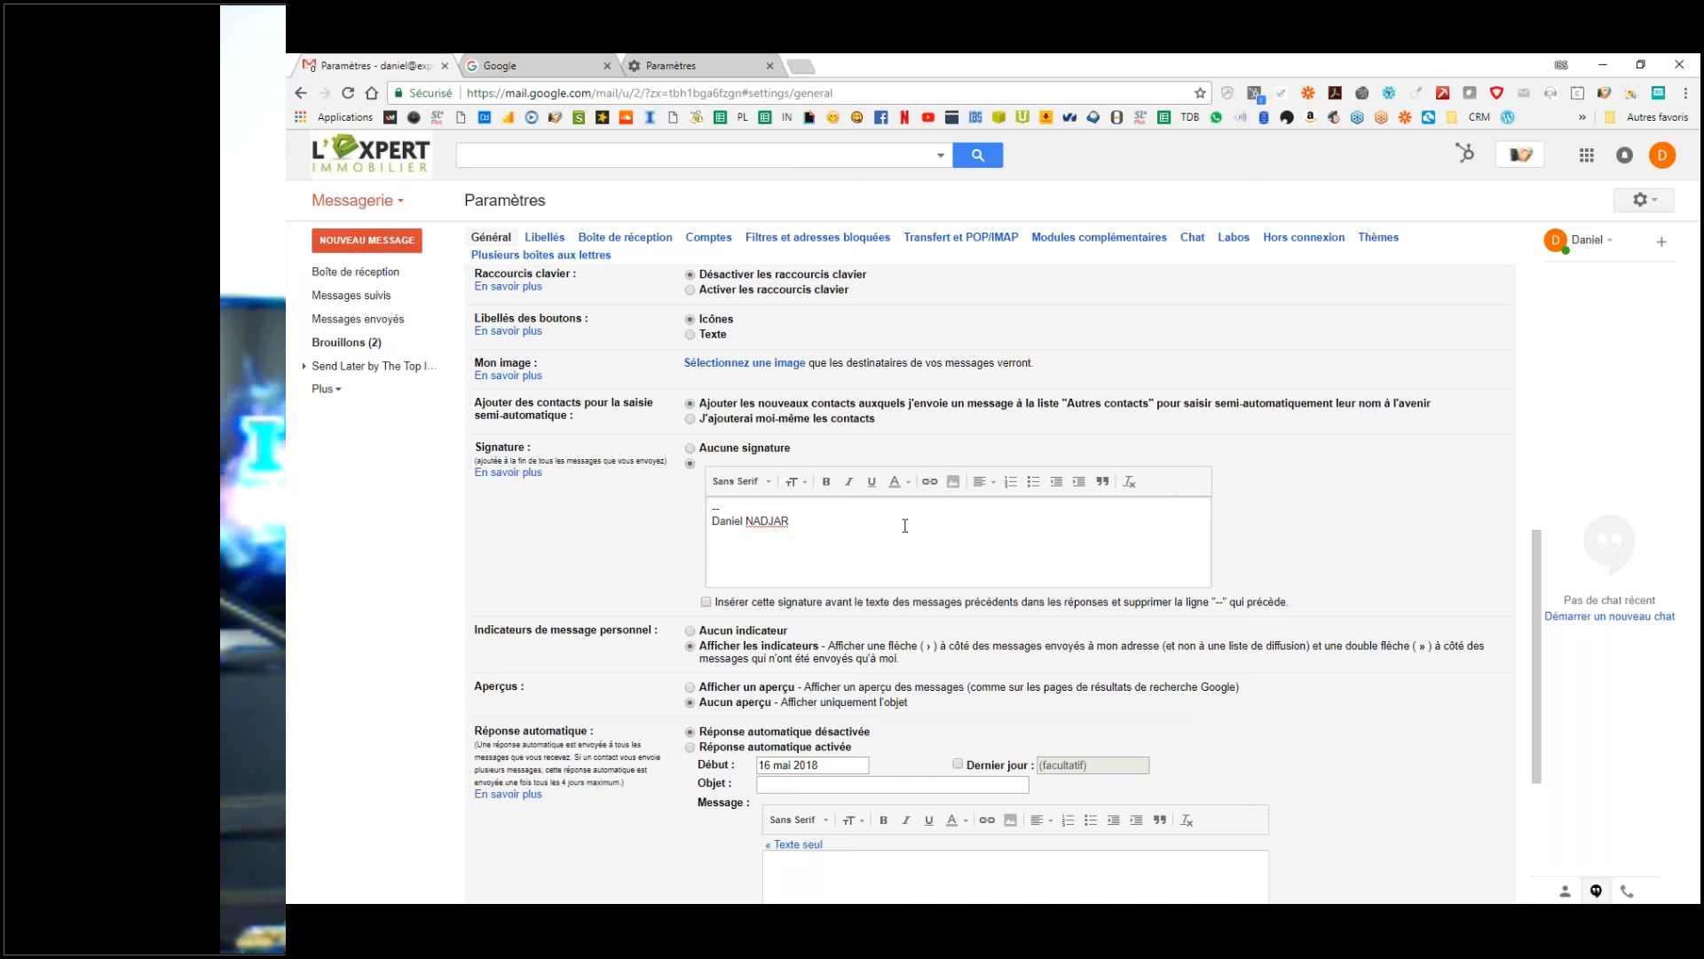
Step: Add 'Formateur - Coach - Consultant' under the name, then a line with the landline and mobile numbers
{"action": "key", "text": "Return"}
{"action": "type", "text": "Formateur"}
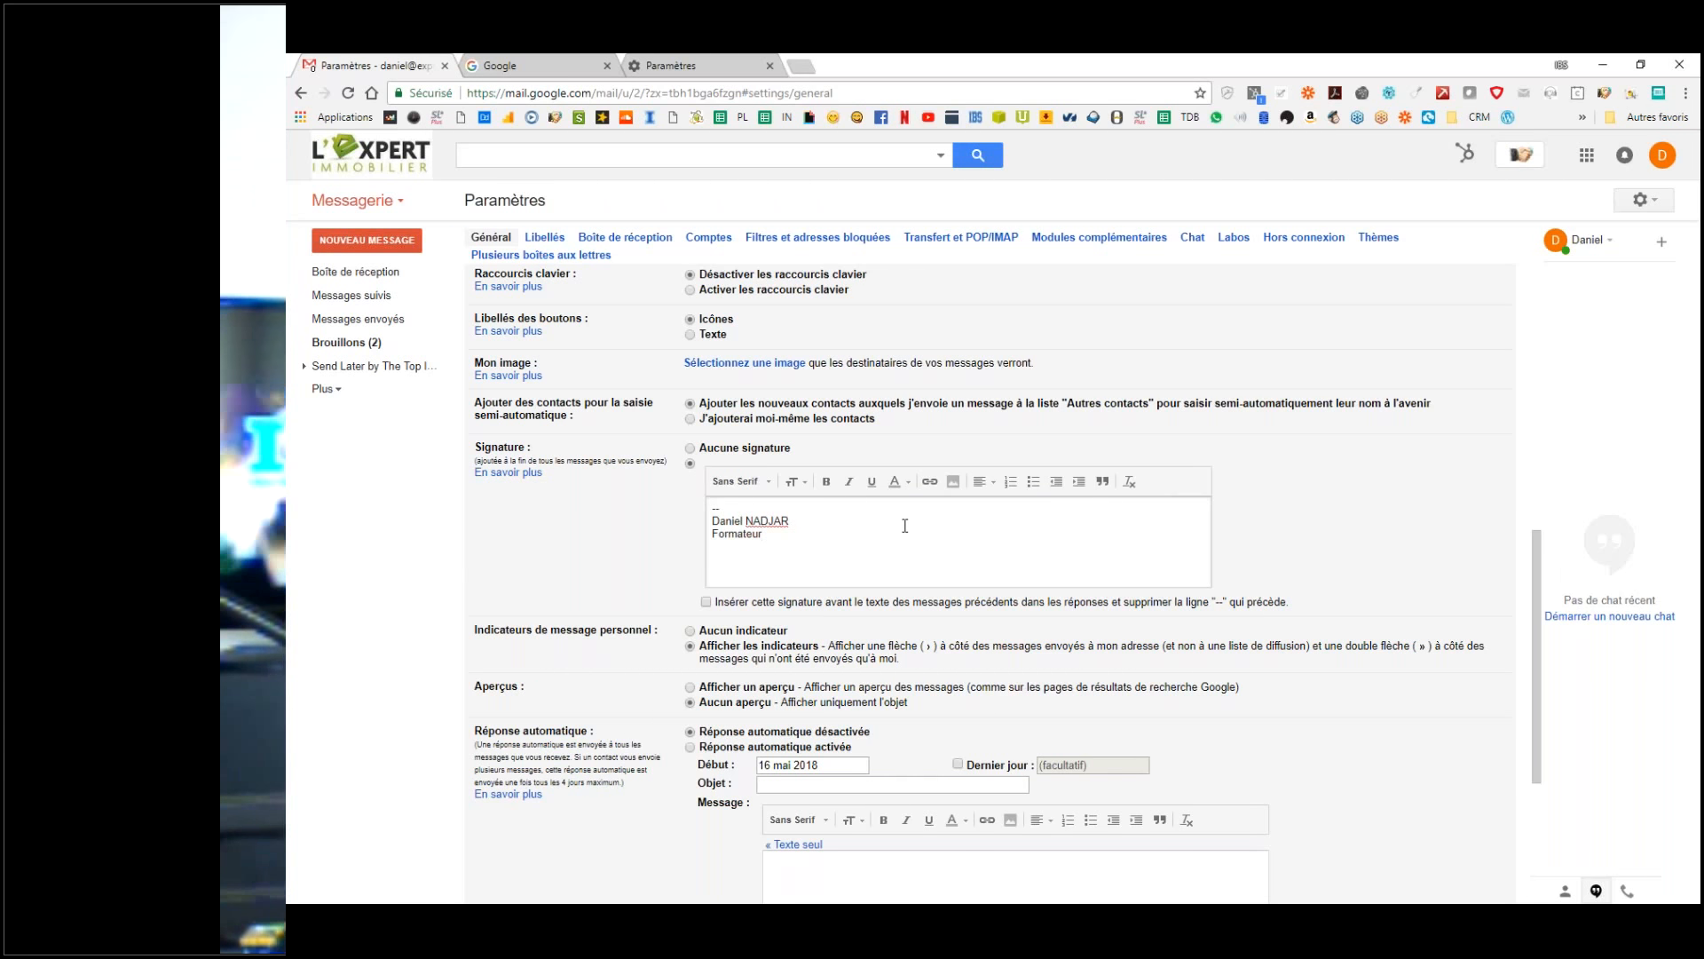
{"action": "type", "text": " - C"}
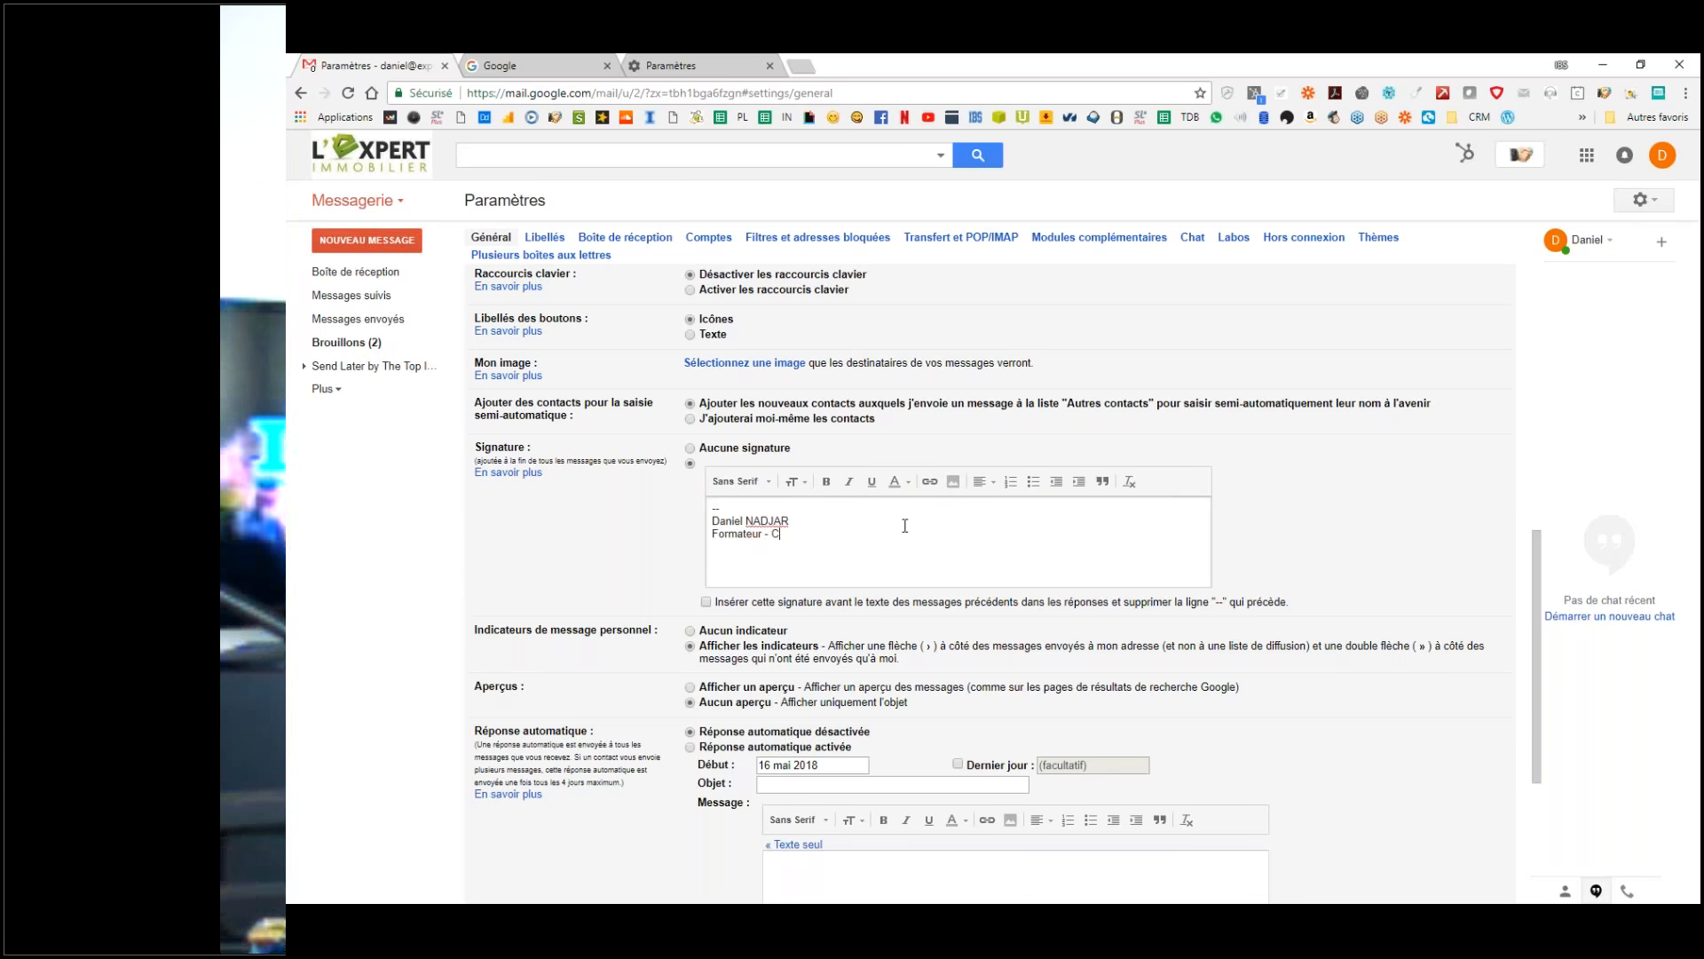
{"action": "type", "text": "oach - "}
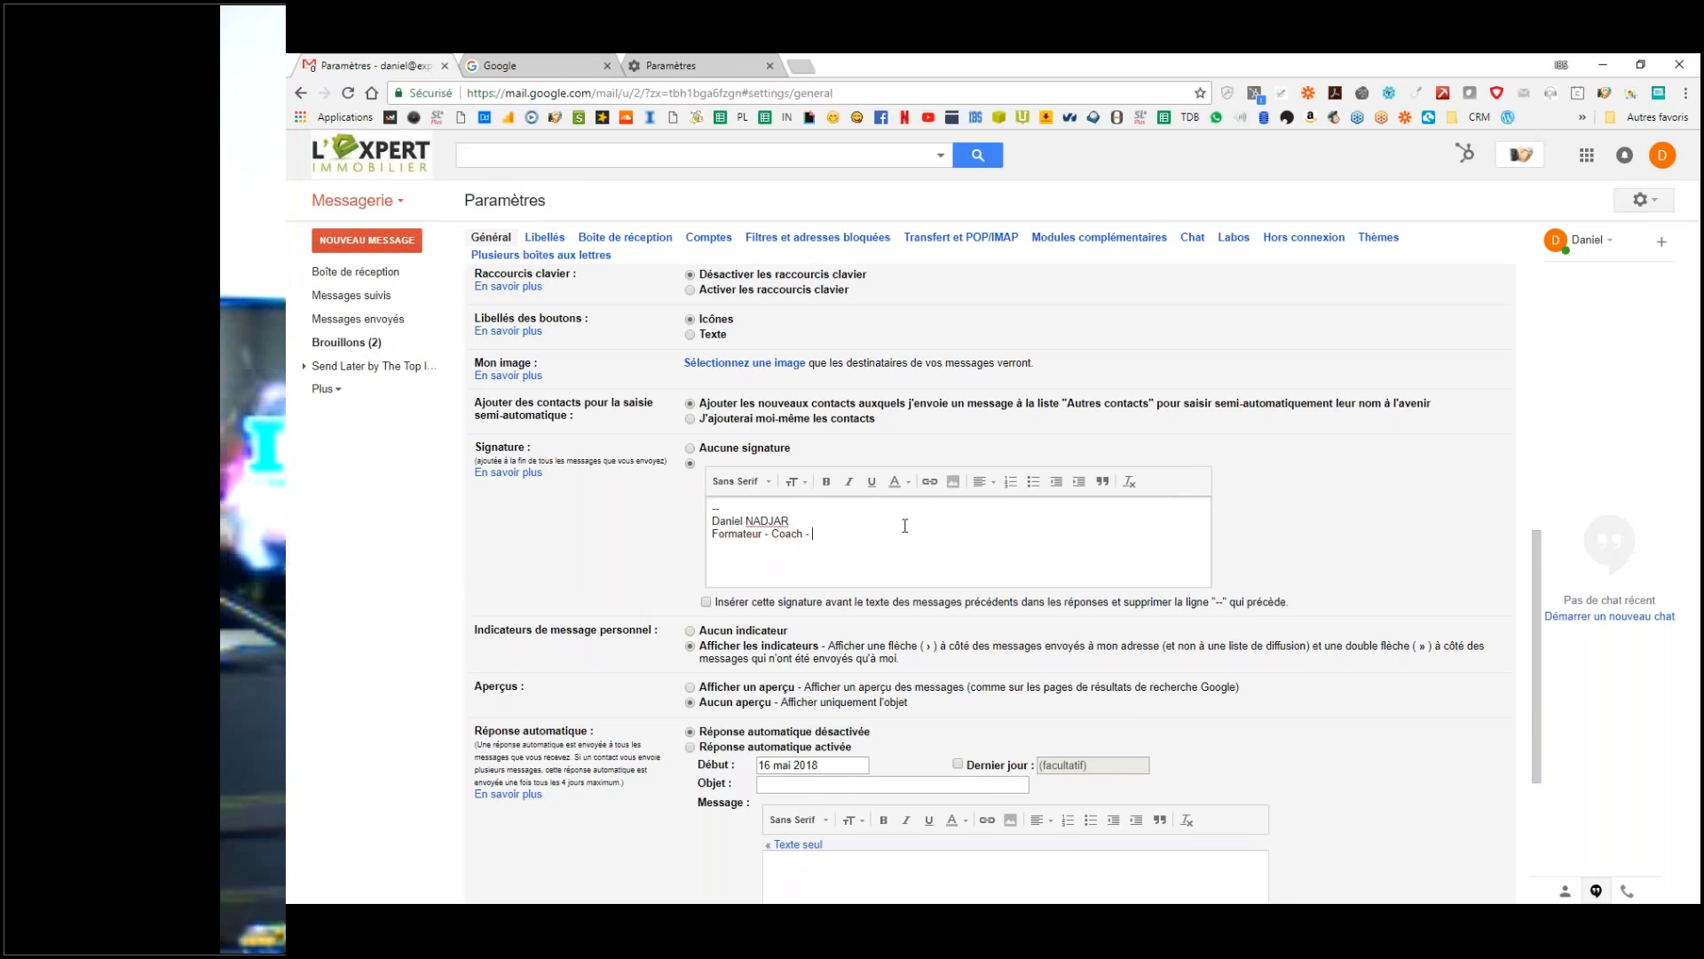
{"action": "type", "text": "Consul"}
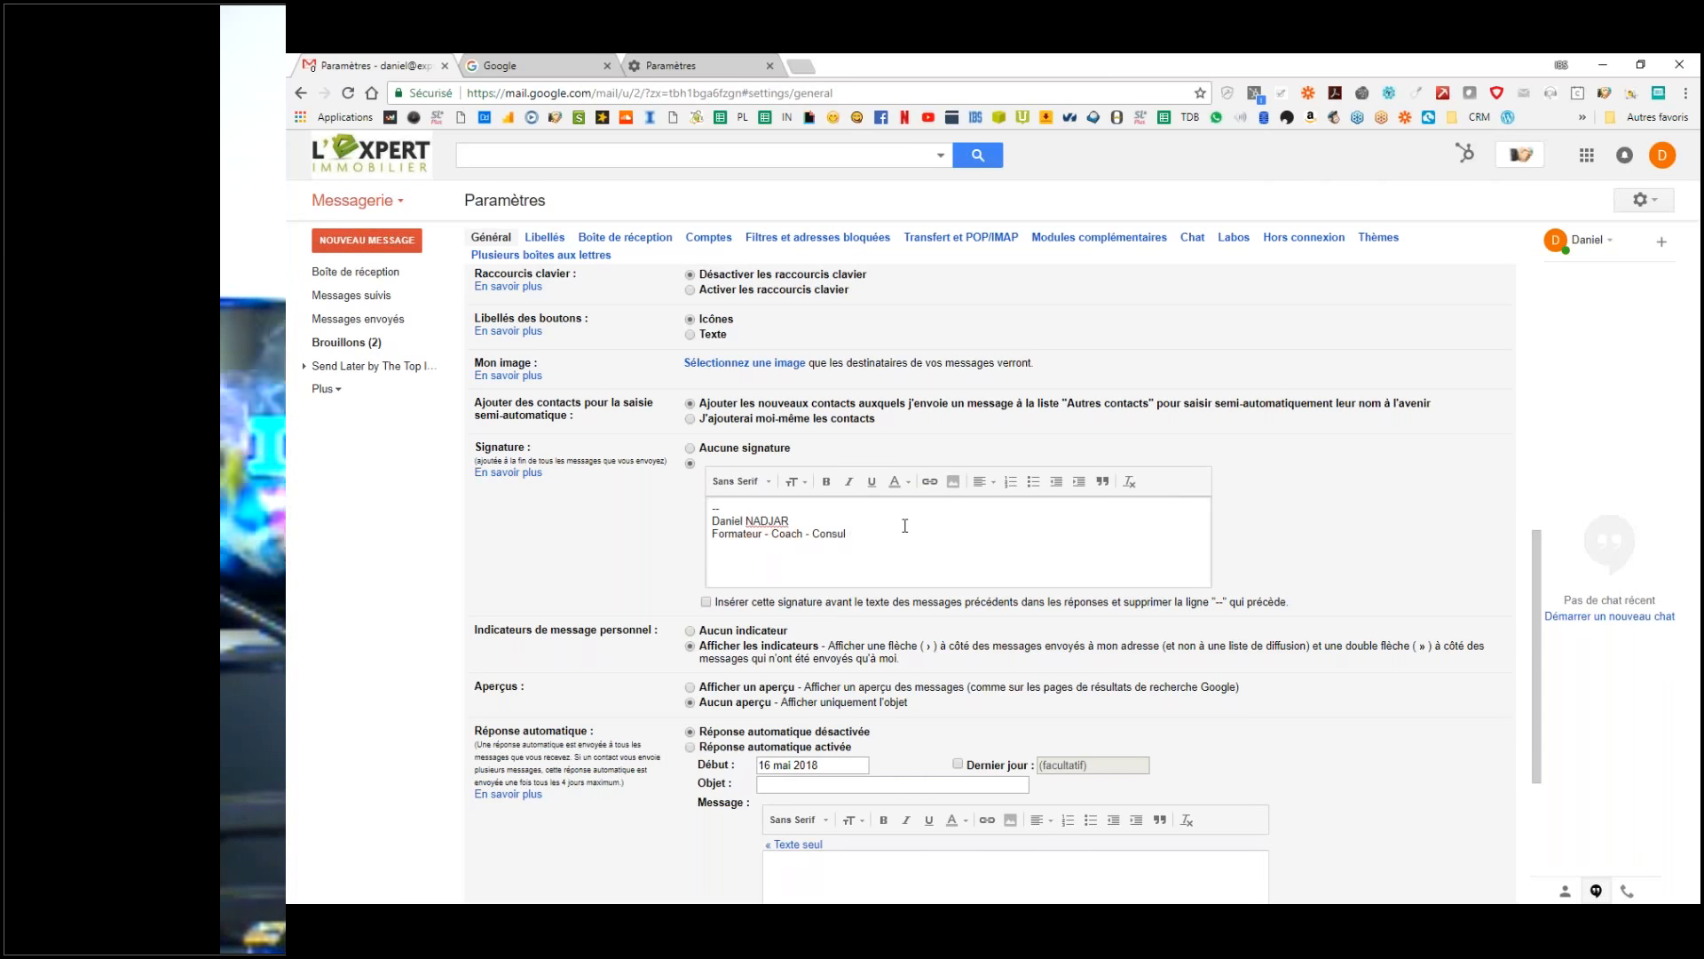
{"action": "type", "text": "tant "}
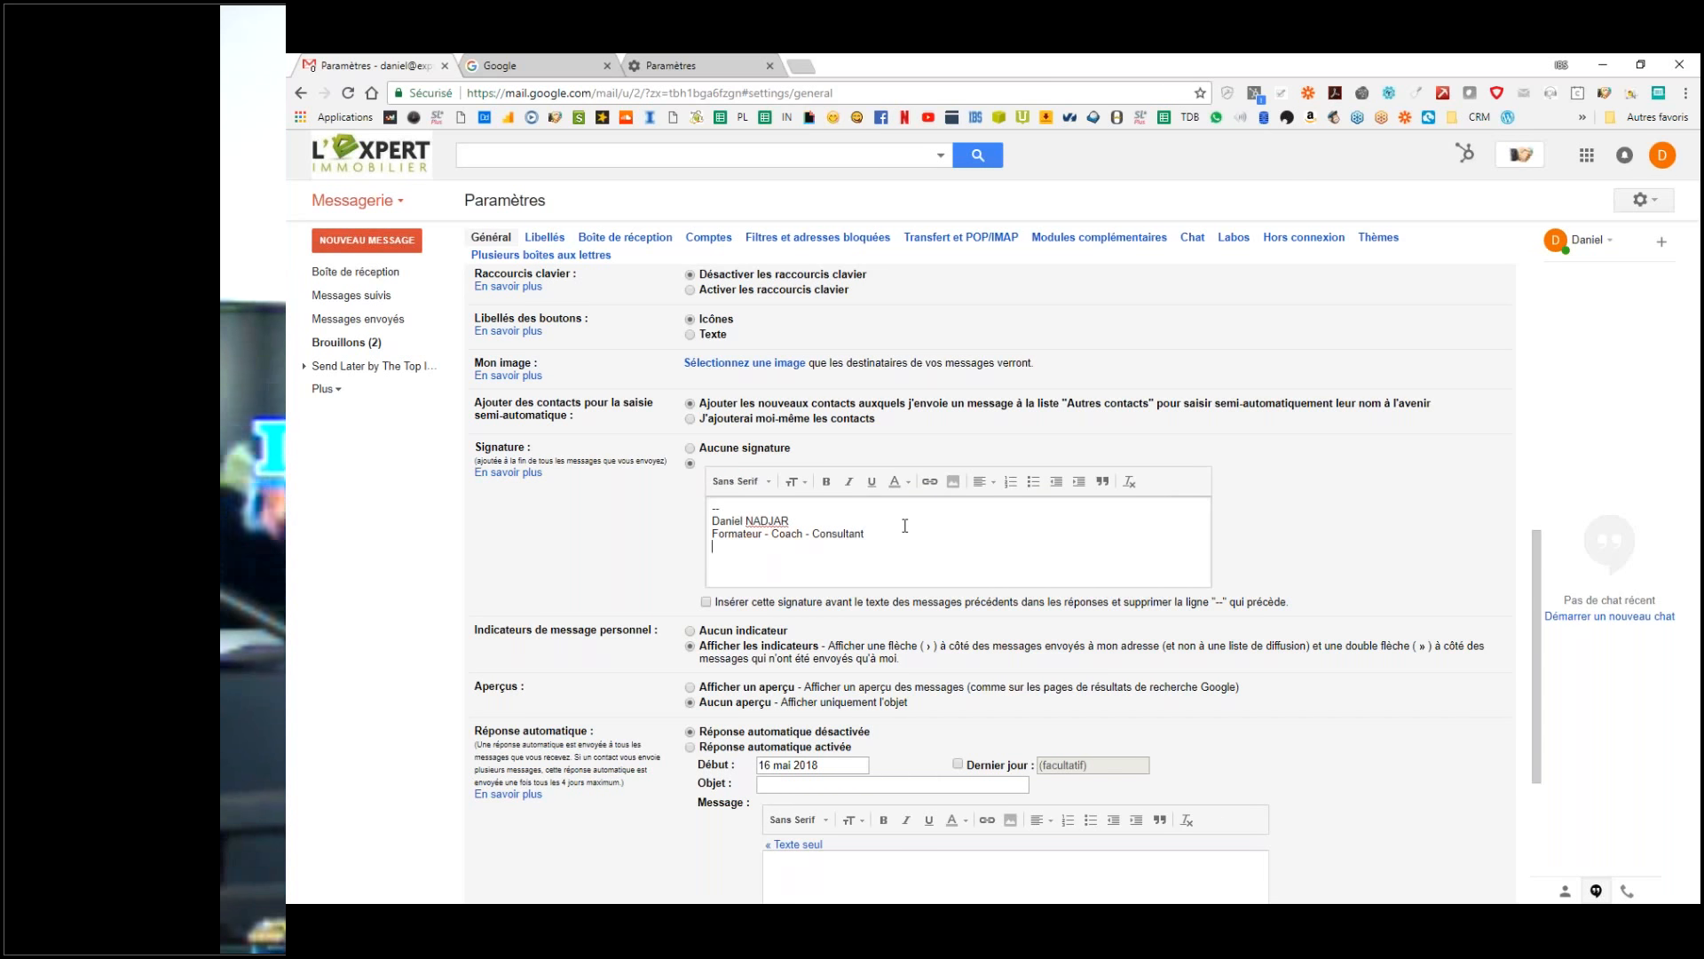
{"action": "type", "text": "06 58"}
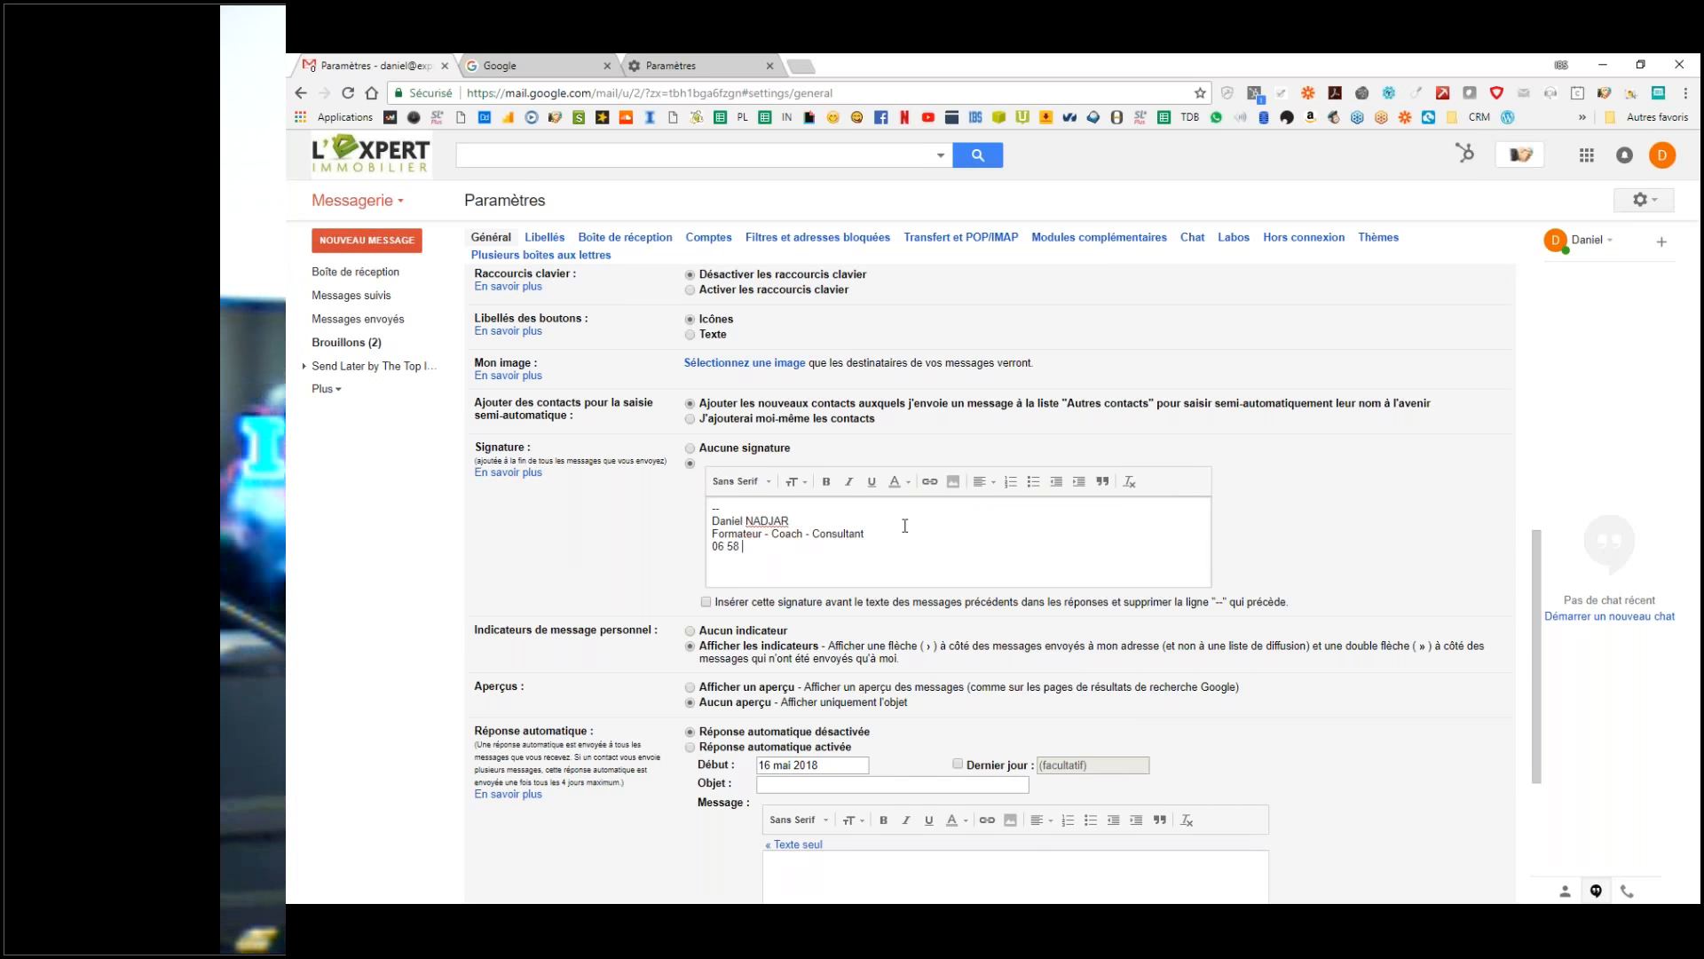
{"action": "key", "text": "BackSpace"}
{"action": "key", "text": "BackSpace"}
{"action": "key", "text": "BackSpace"}
{"action": "key", "text": "BackSpace"}
{"action": "key", "text": "BackSpace"}
{"action": "key", "text": "BackSpace"}
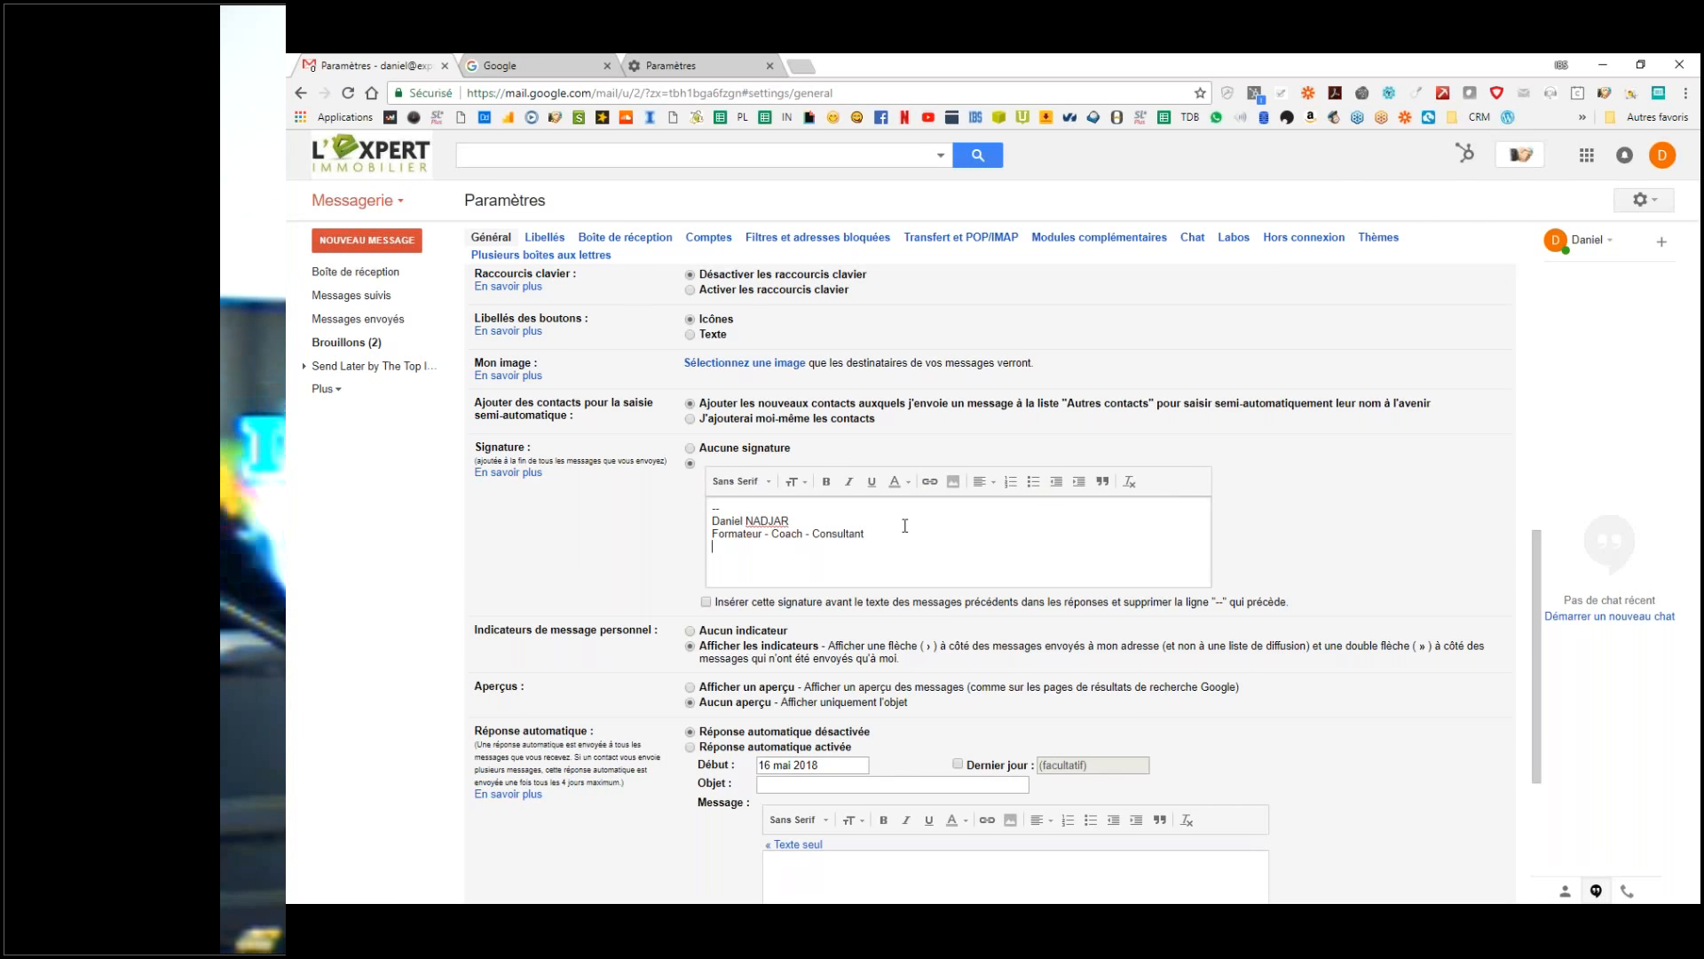
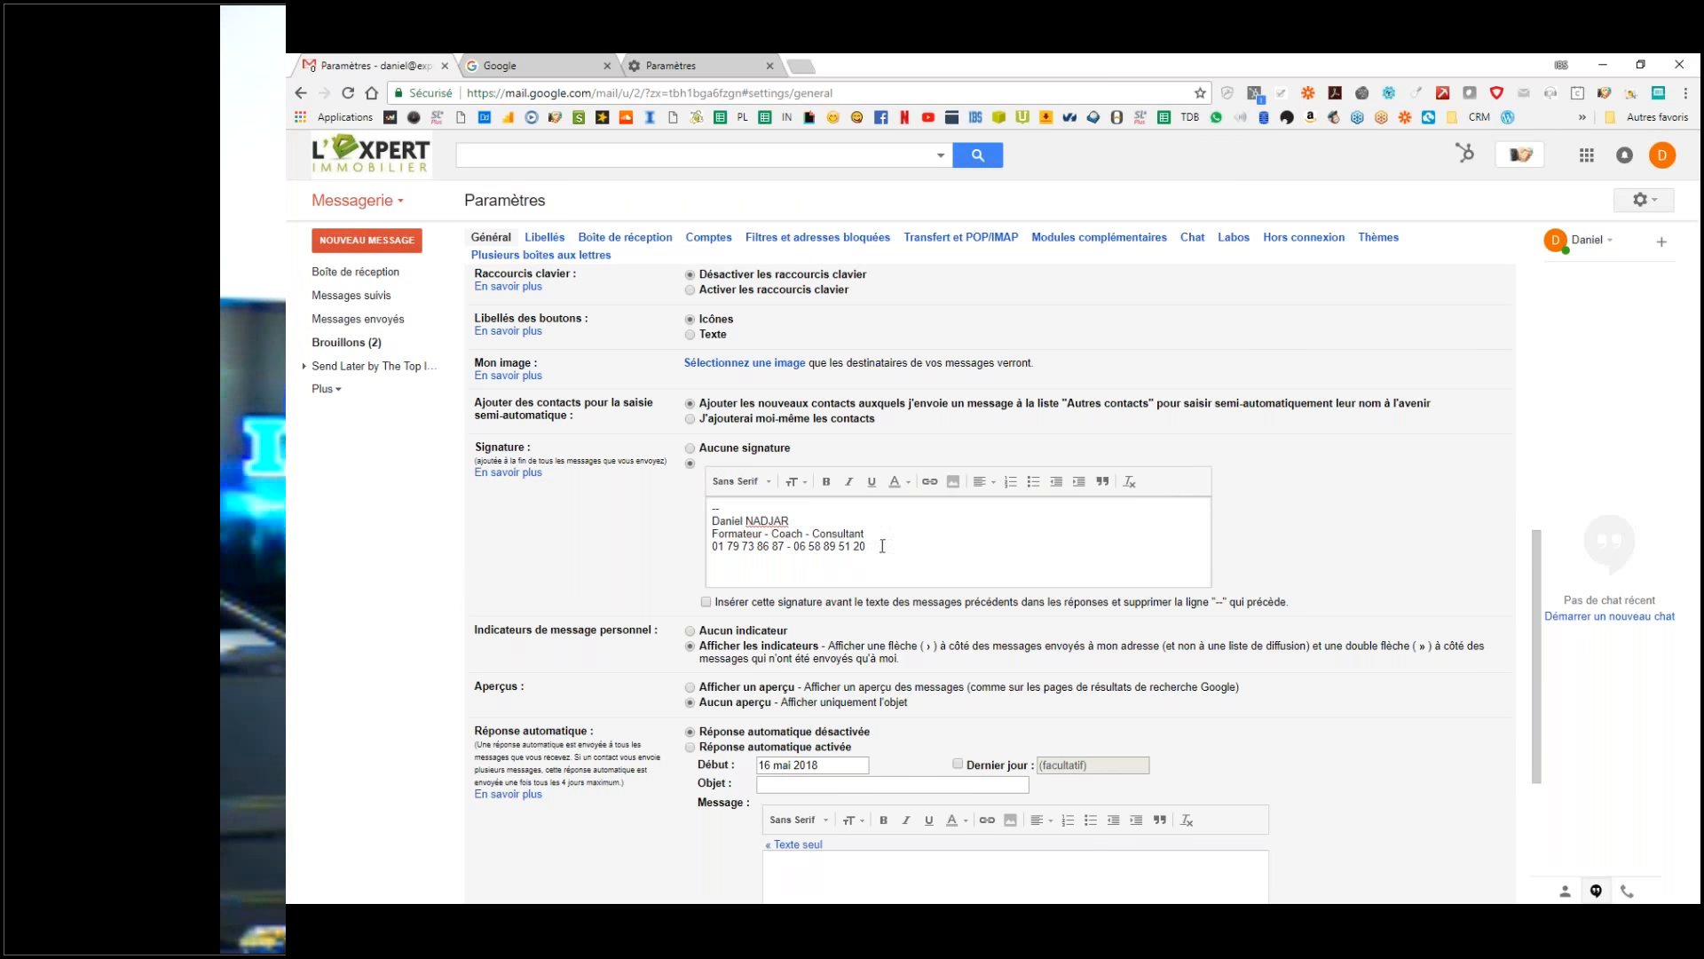
Step: Label the signature's phone line with a 'T' prefix before the landline number
{"action": "left_click", "coordinate": [715, 548]}
{"action": "type", "text": "Tel :"}
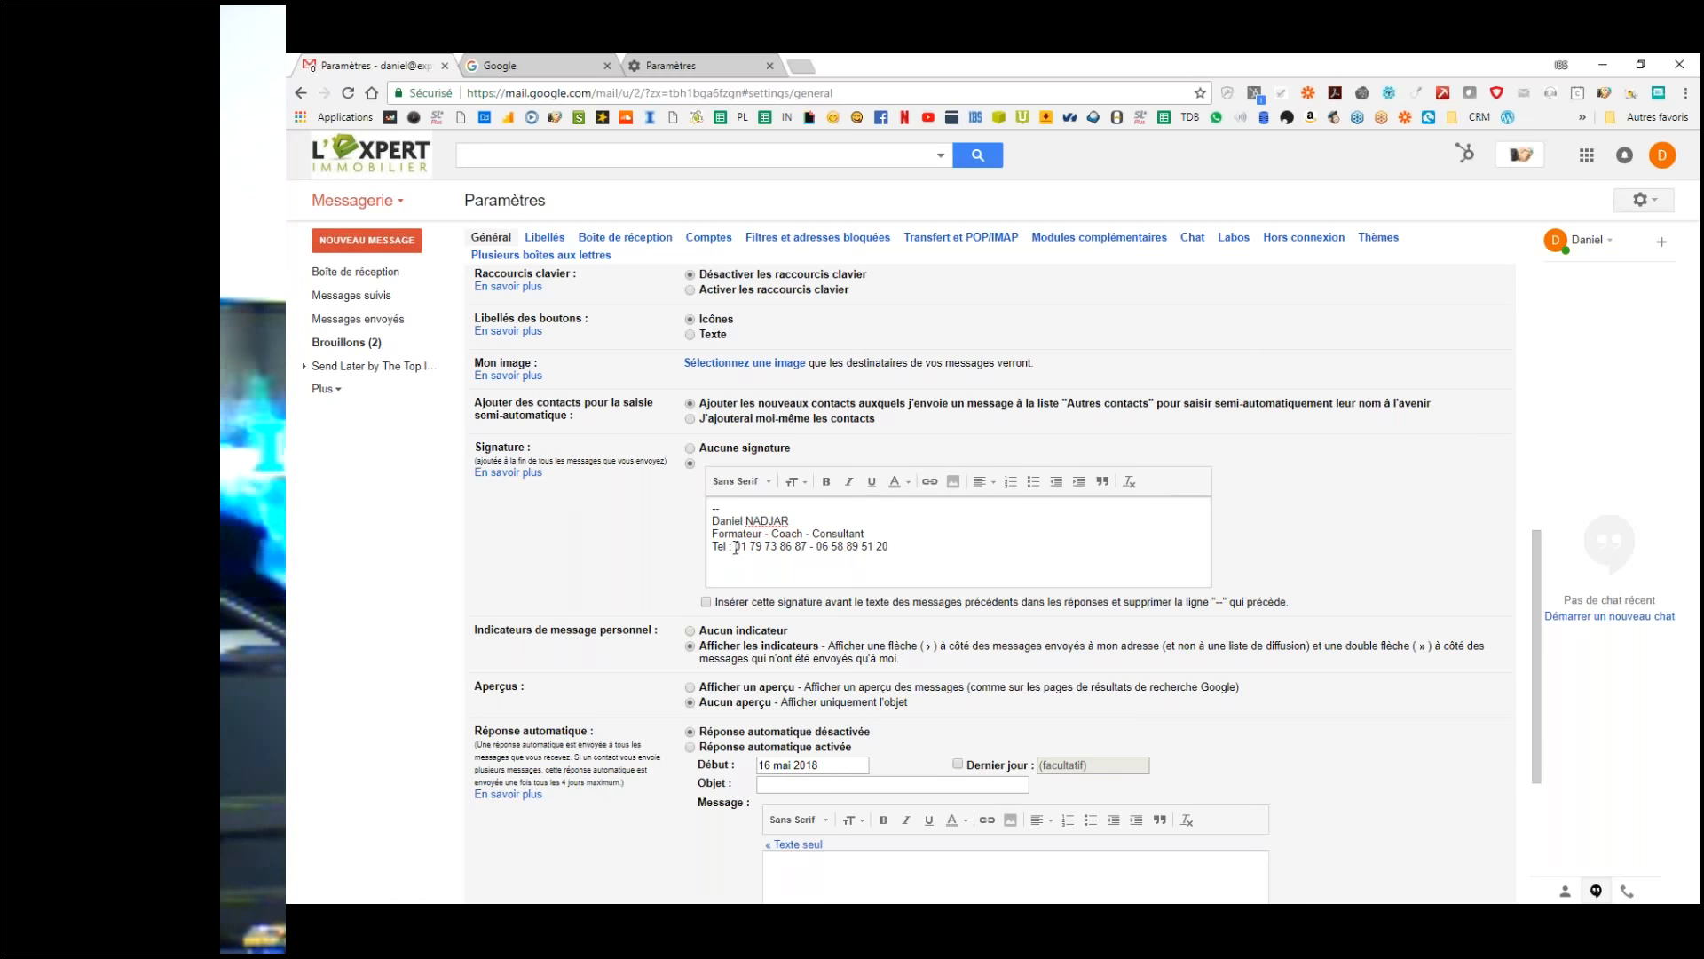
{"action": "left_click_drag", "start_coordinate": [736, 548], "coordinate": [713, 548]}
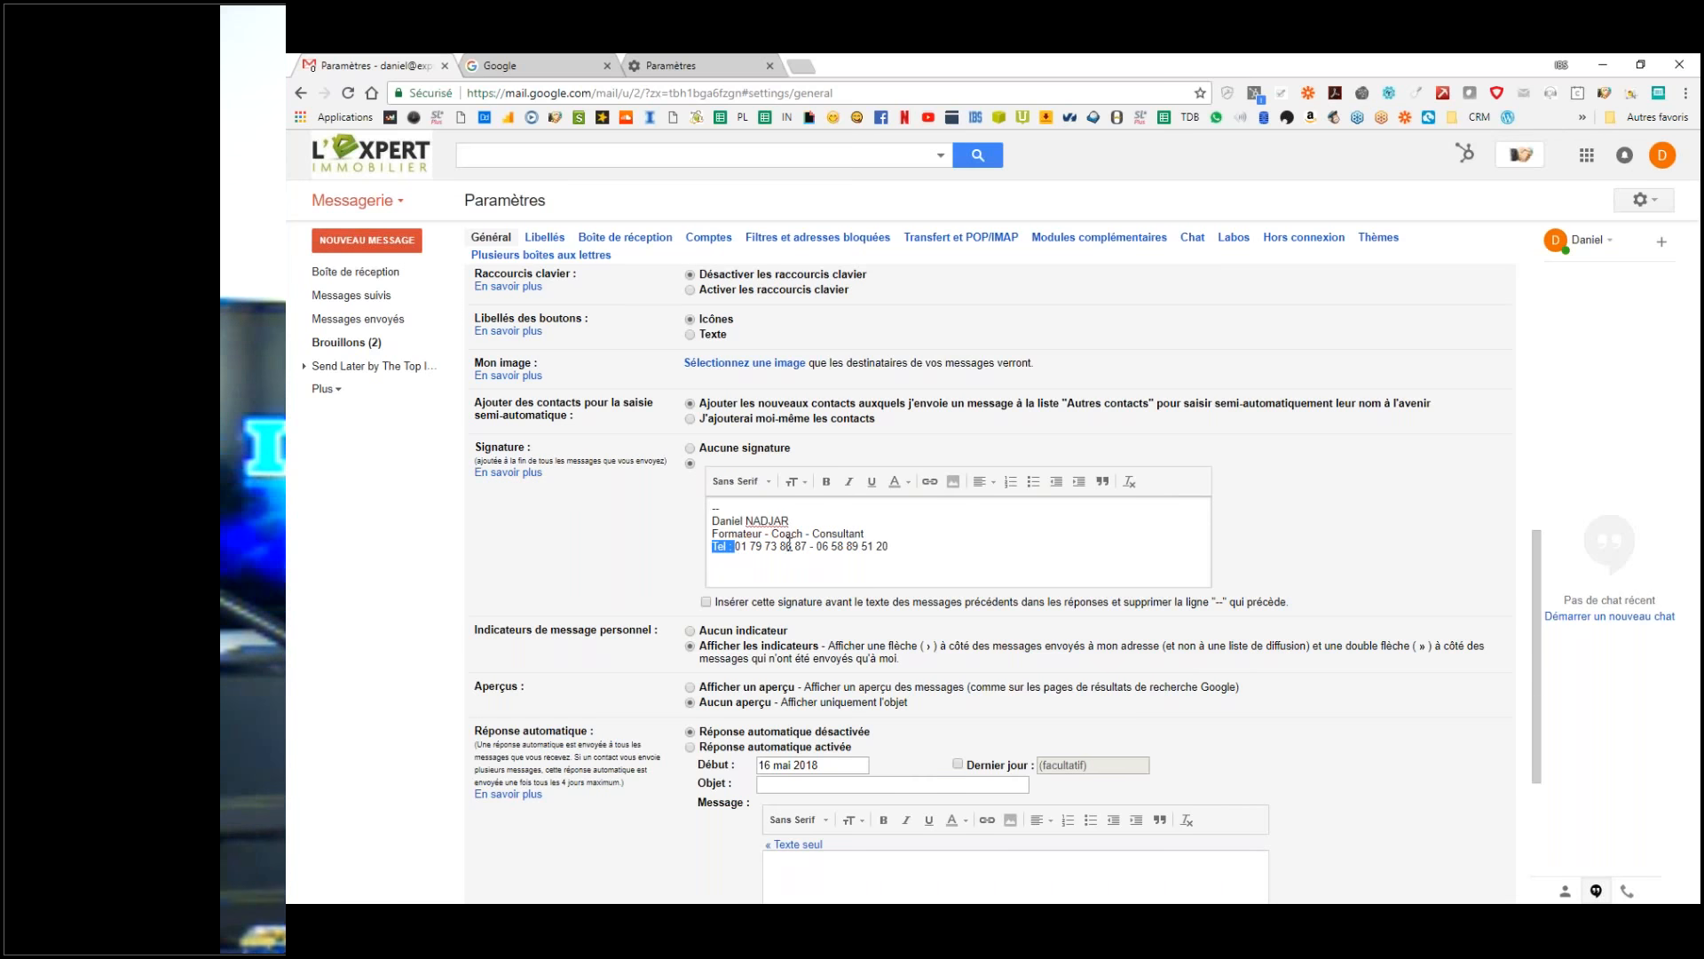
{"action": "key", "text": "BackSpace"}
{"action": "type", "text": "T"}
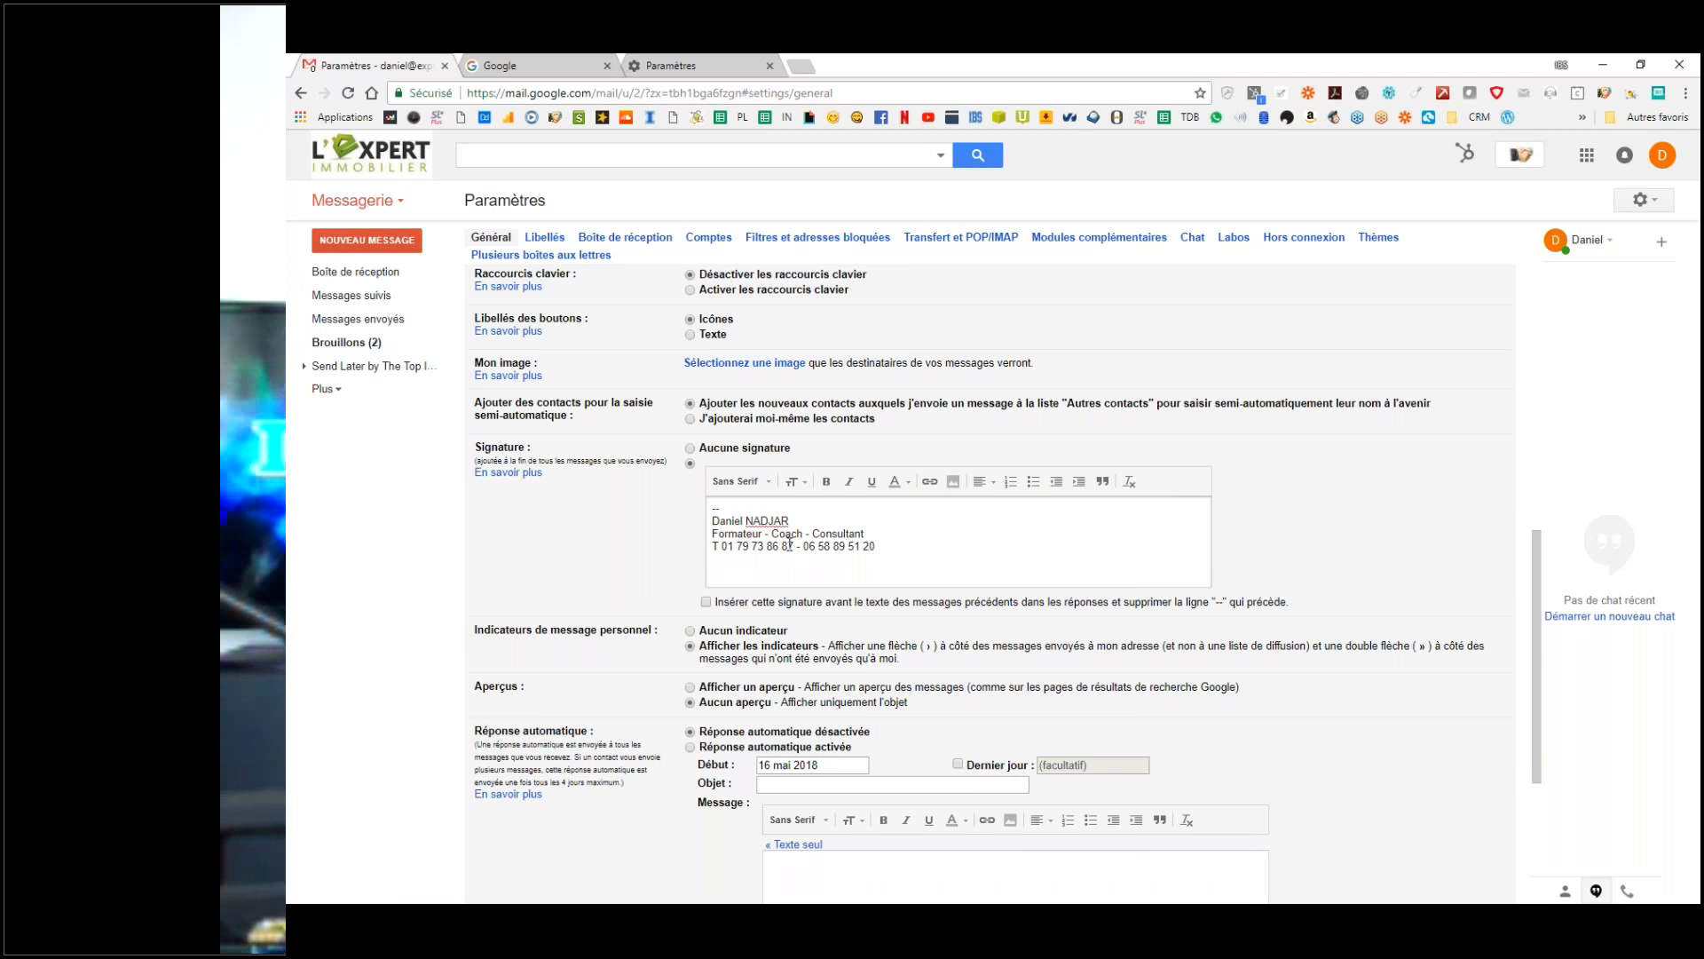
{"action": "type", "text": " :"}
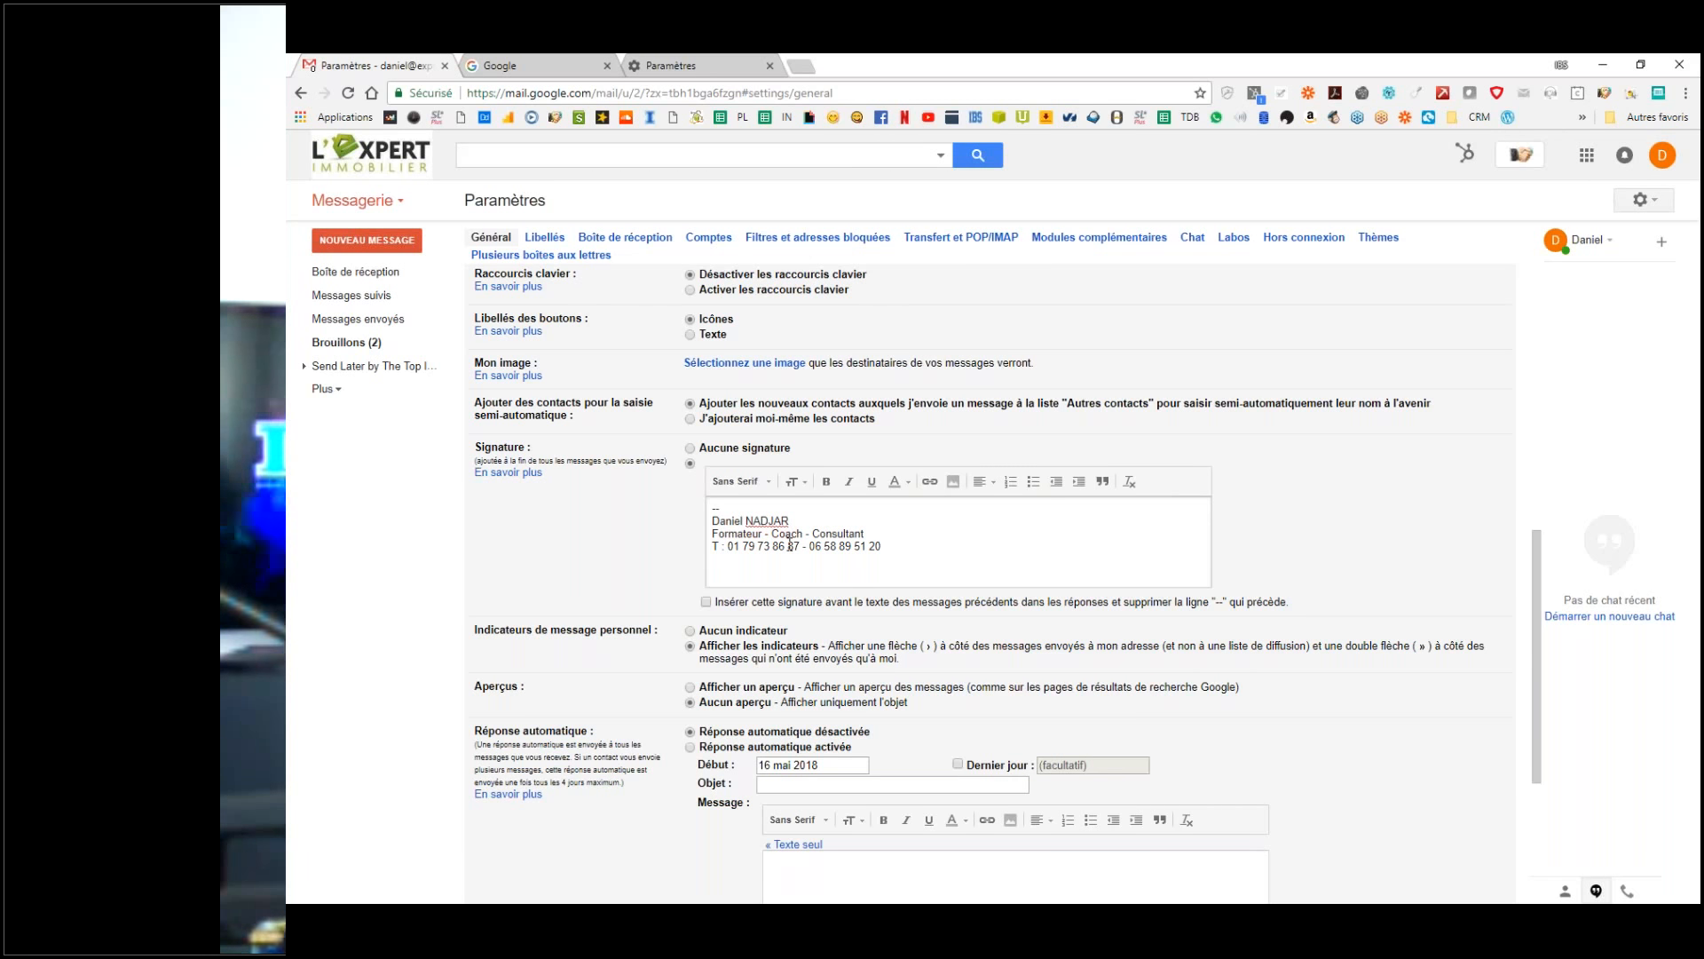
{"action": "key", "text": "BackSpace"}
{"action": "key", "text": "BackSpace"}
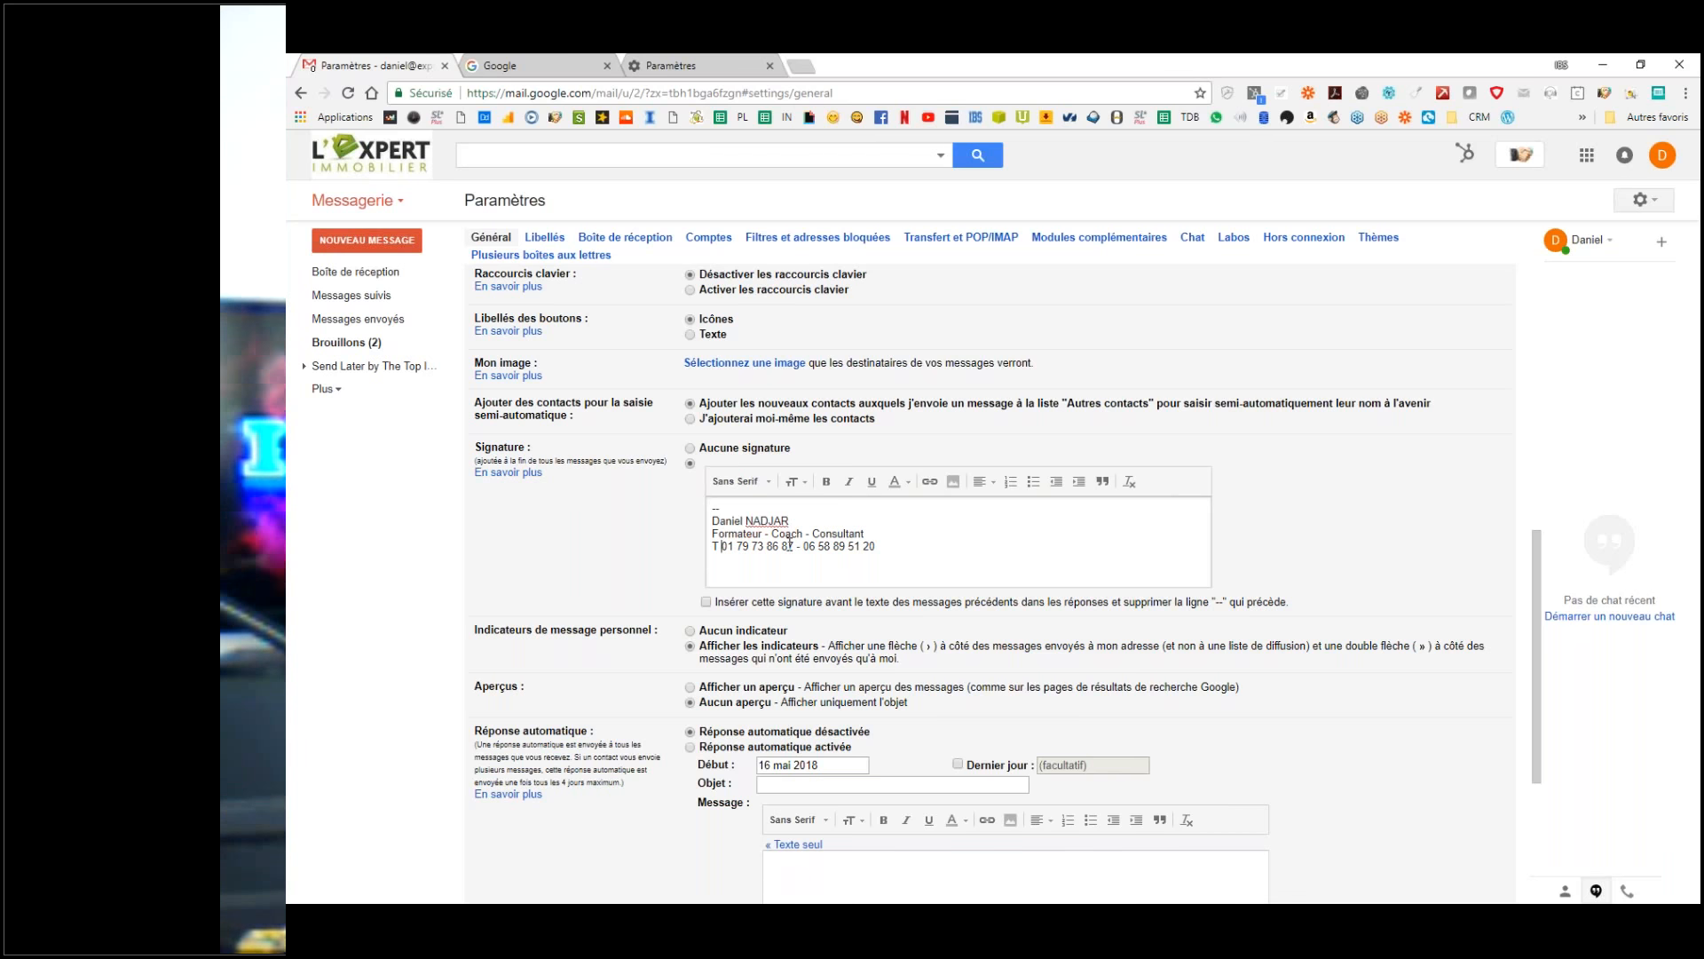
{"action": "type", "text": "M"}
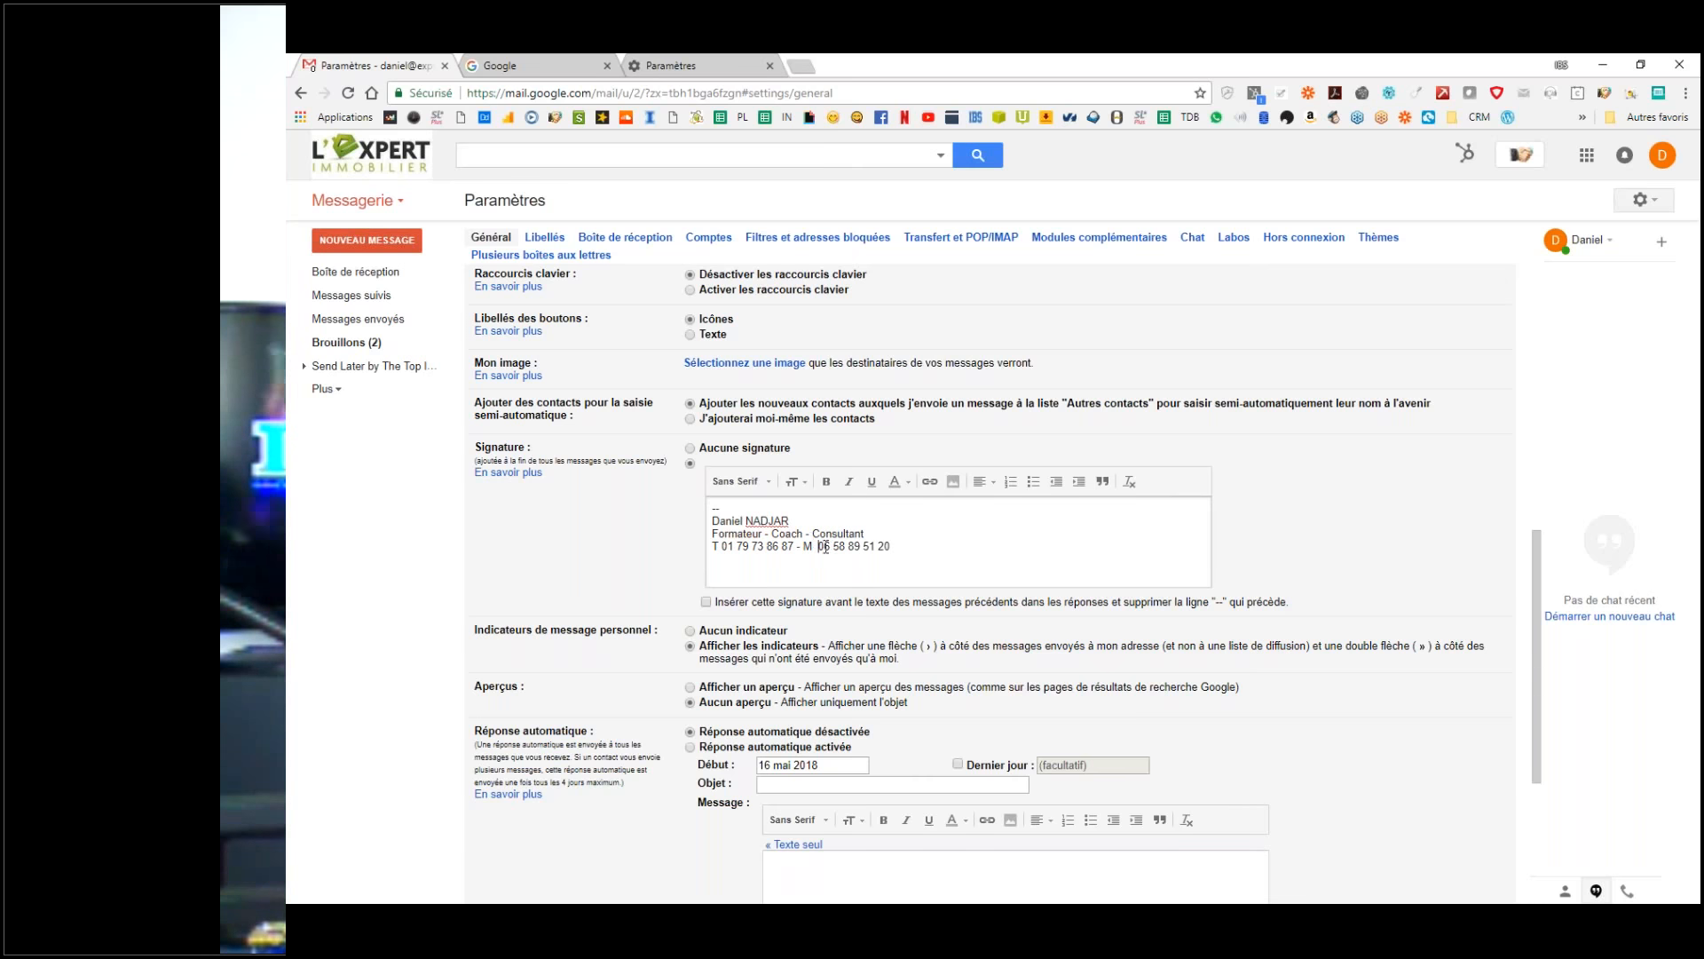
Step: Remove the stray M before the mobile number and add an empty line below the phone line
{"action": "left_click_drag", "start_coordinate": [804, 551], "coordinate": [817, 550]}
{"action": "key", "text": "Delete"}
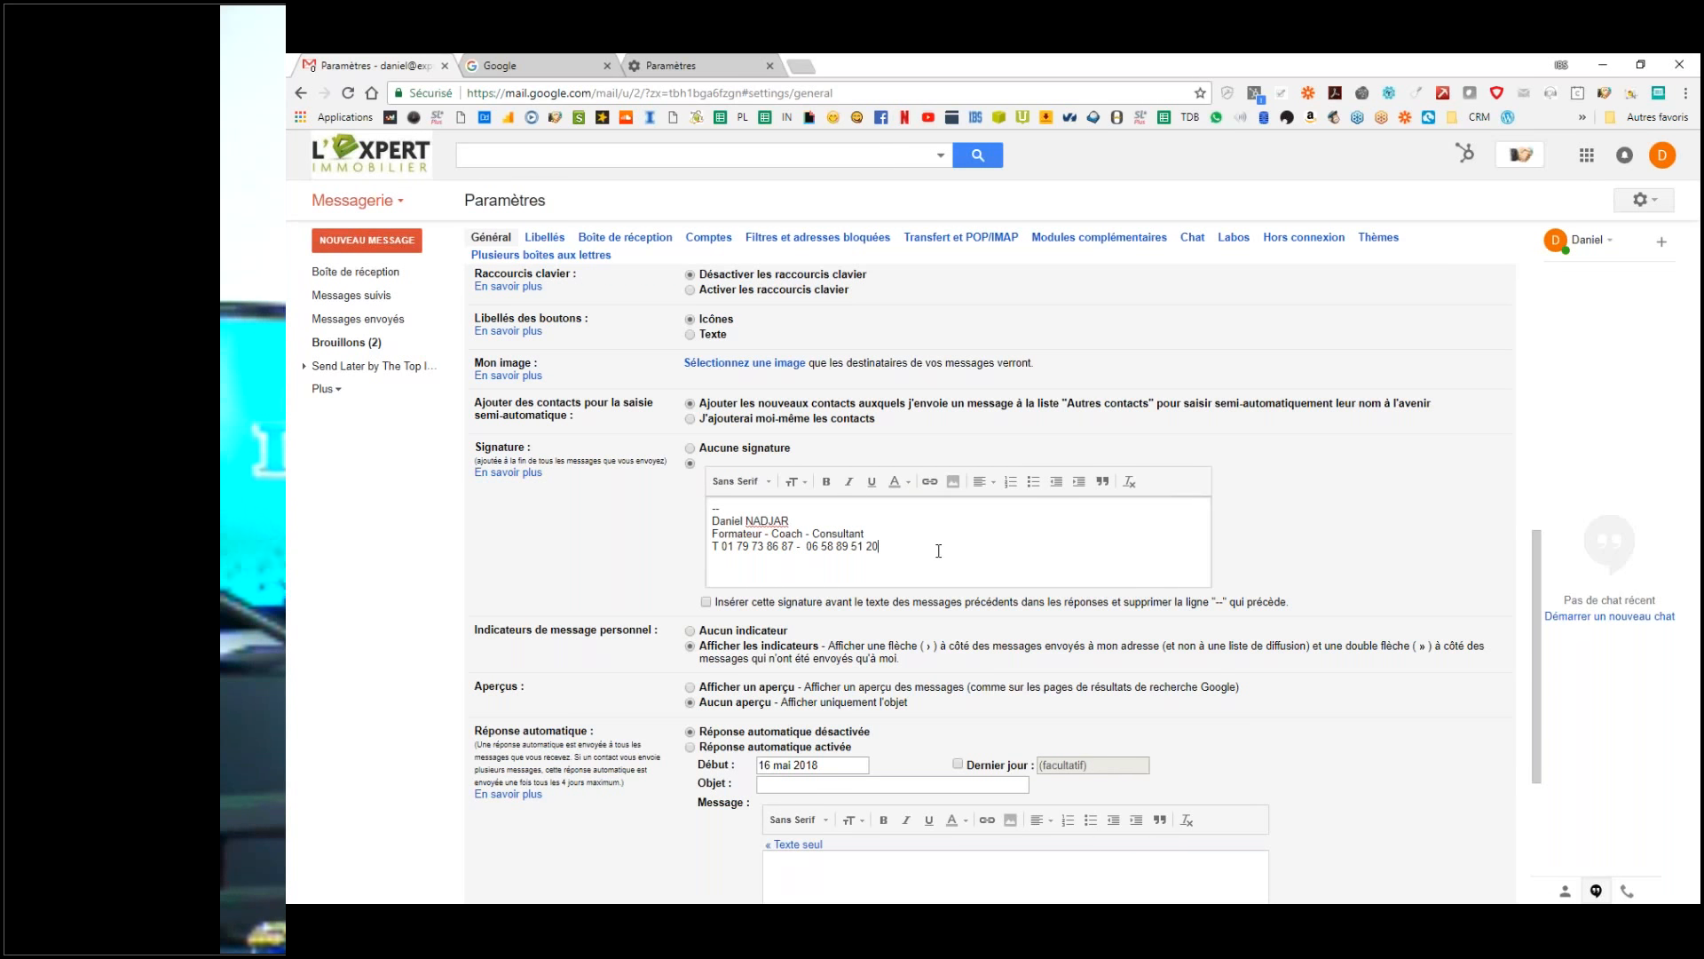
{"action": "key", "text": "Return"}
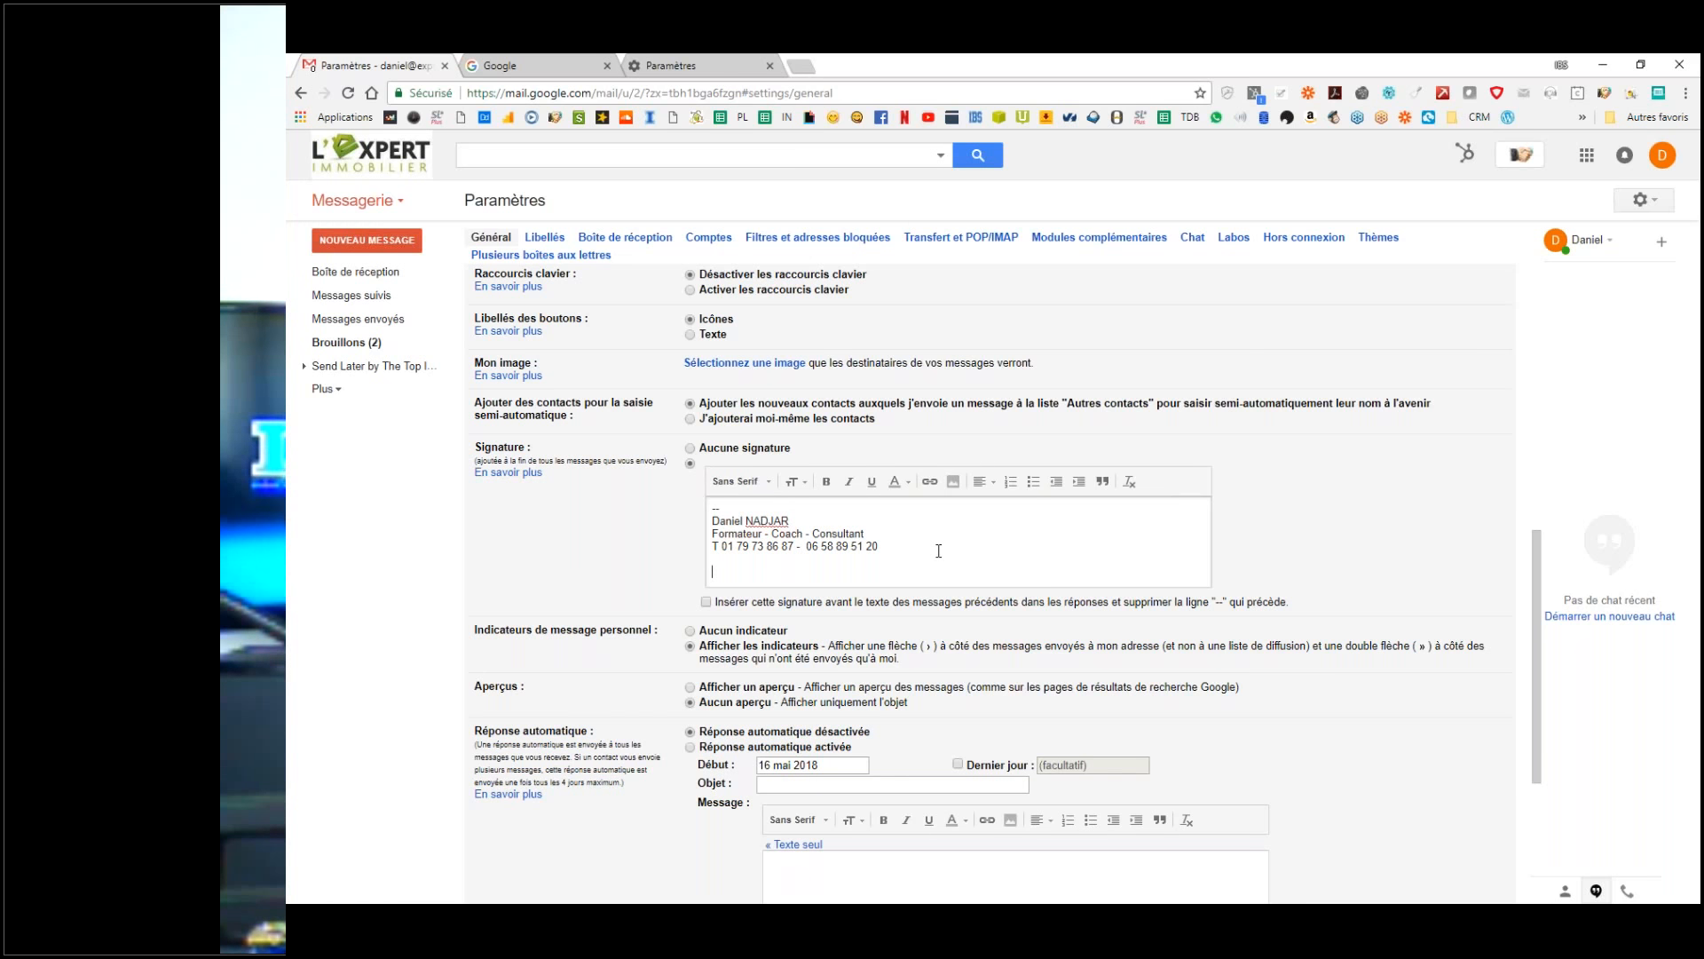
{"action": "left_click_drag", "start_coordinate": [902, 543], "coordinate": [707, 524]}
{"action": "left_click", "coordinate": [737, 570]}
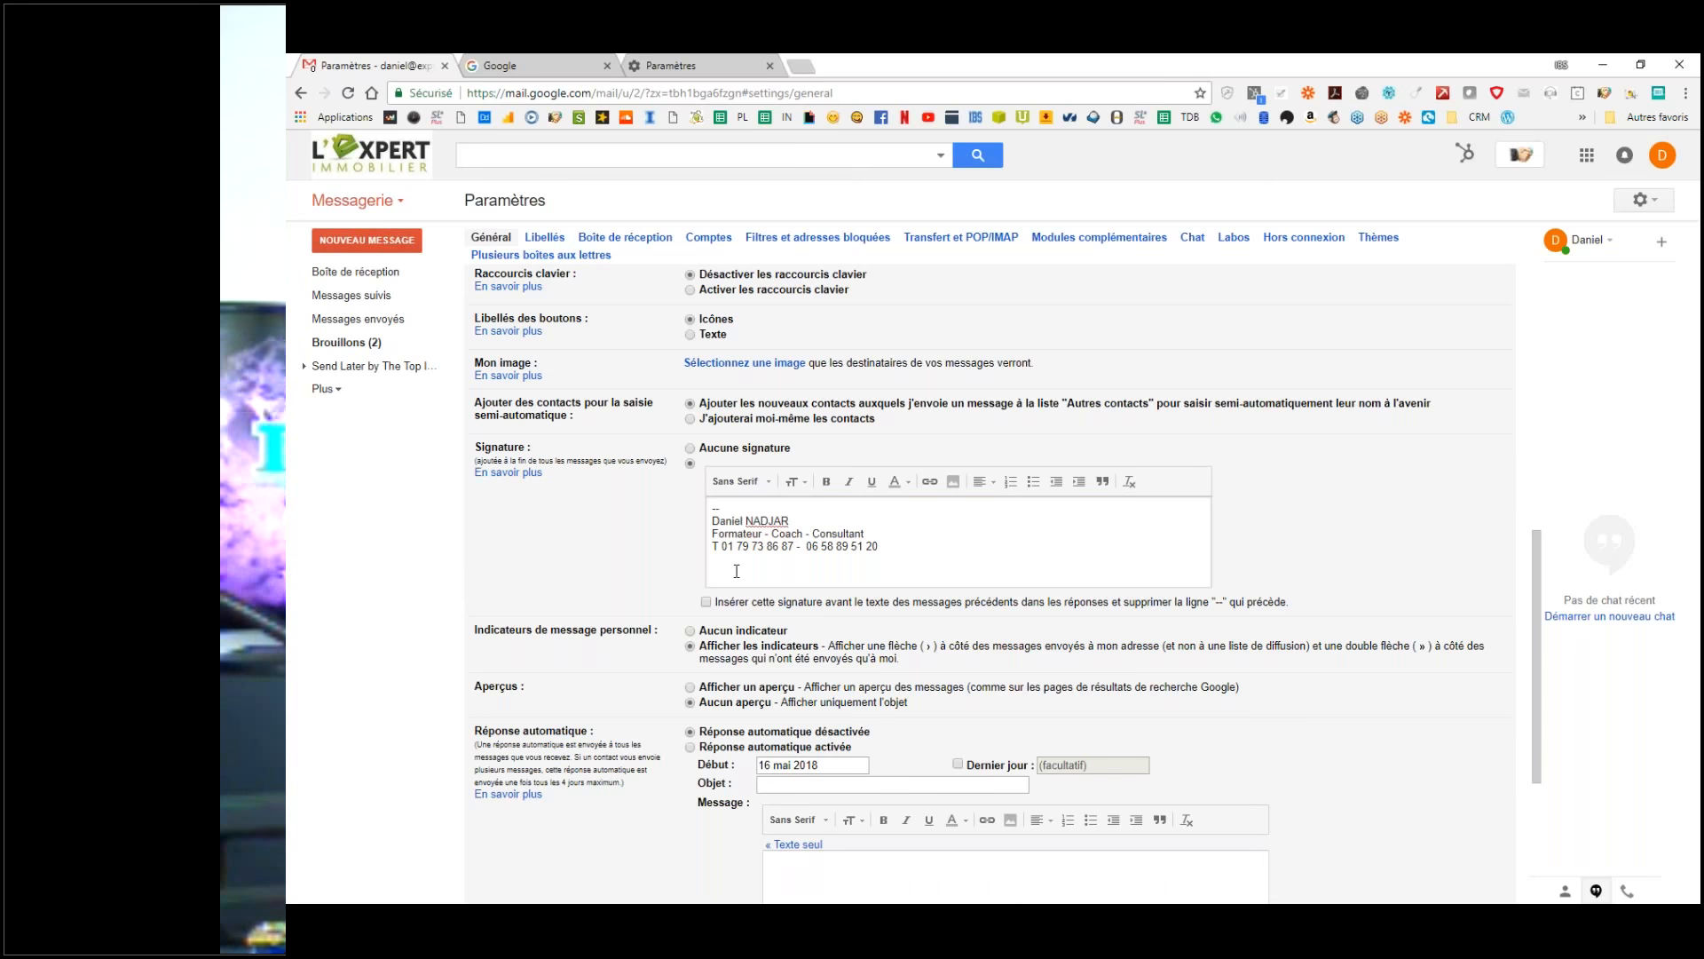
{"action": "scroll", "coordinate": [737, 571], "scroll_direction": "down", "scroll_amount": 1}
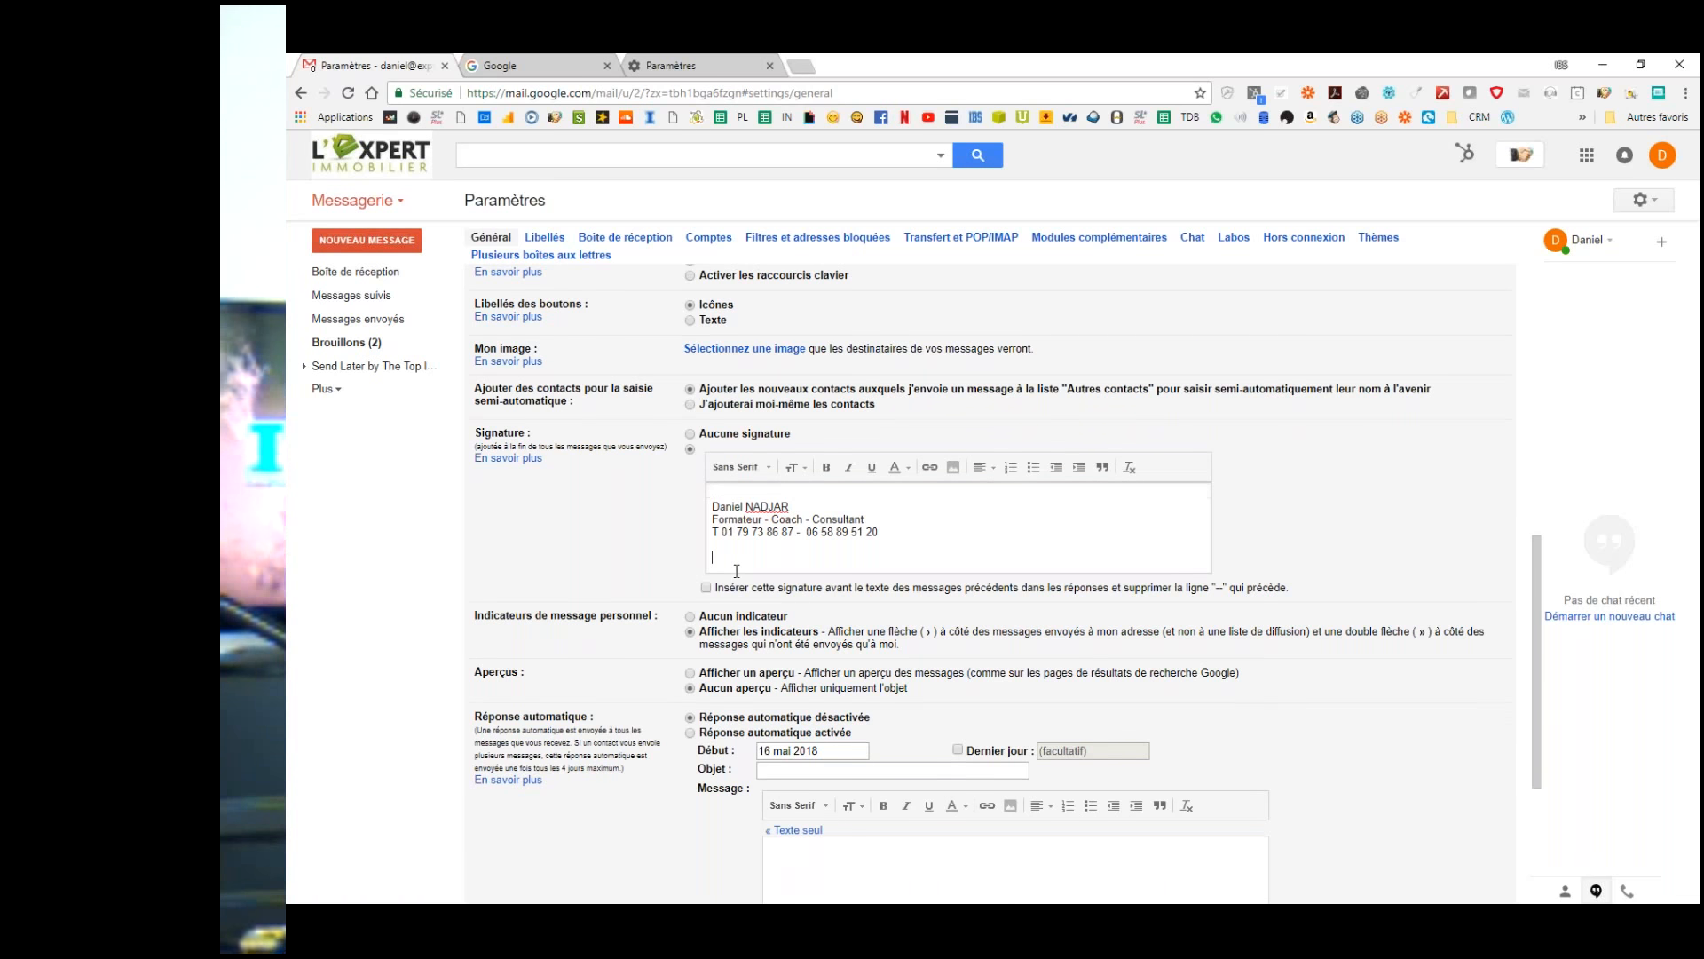
Step: Type the links line 'Facebook - Youtube - Mon site - Fixons rendez-vous' in the signature
{"action": "scroll", "coordinate": [772, 497], "scroll_direction": "down", "scroll_amount": 2}
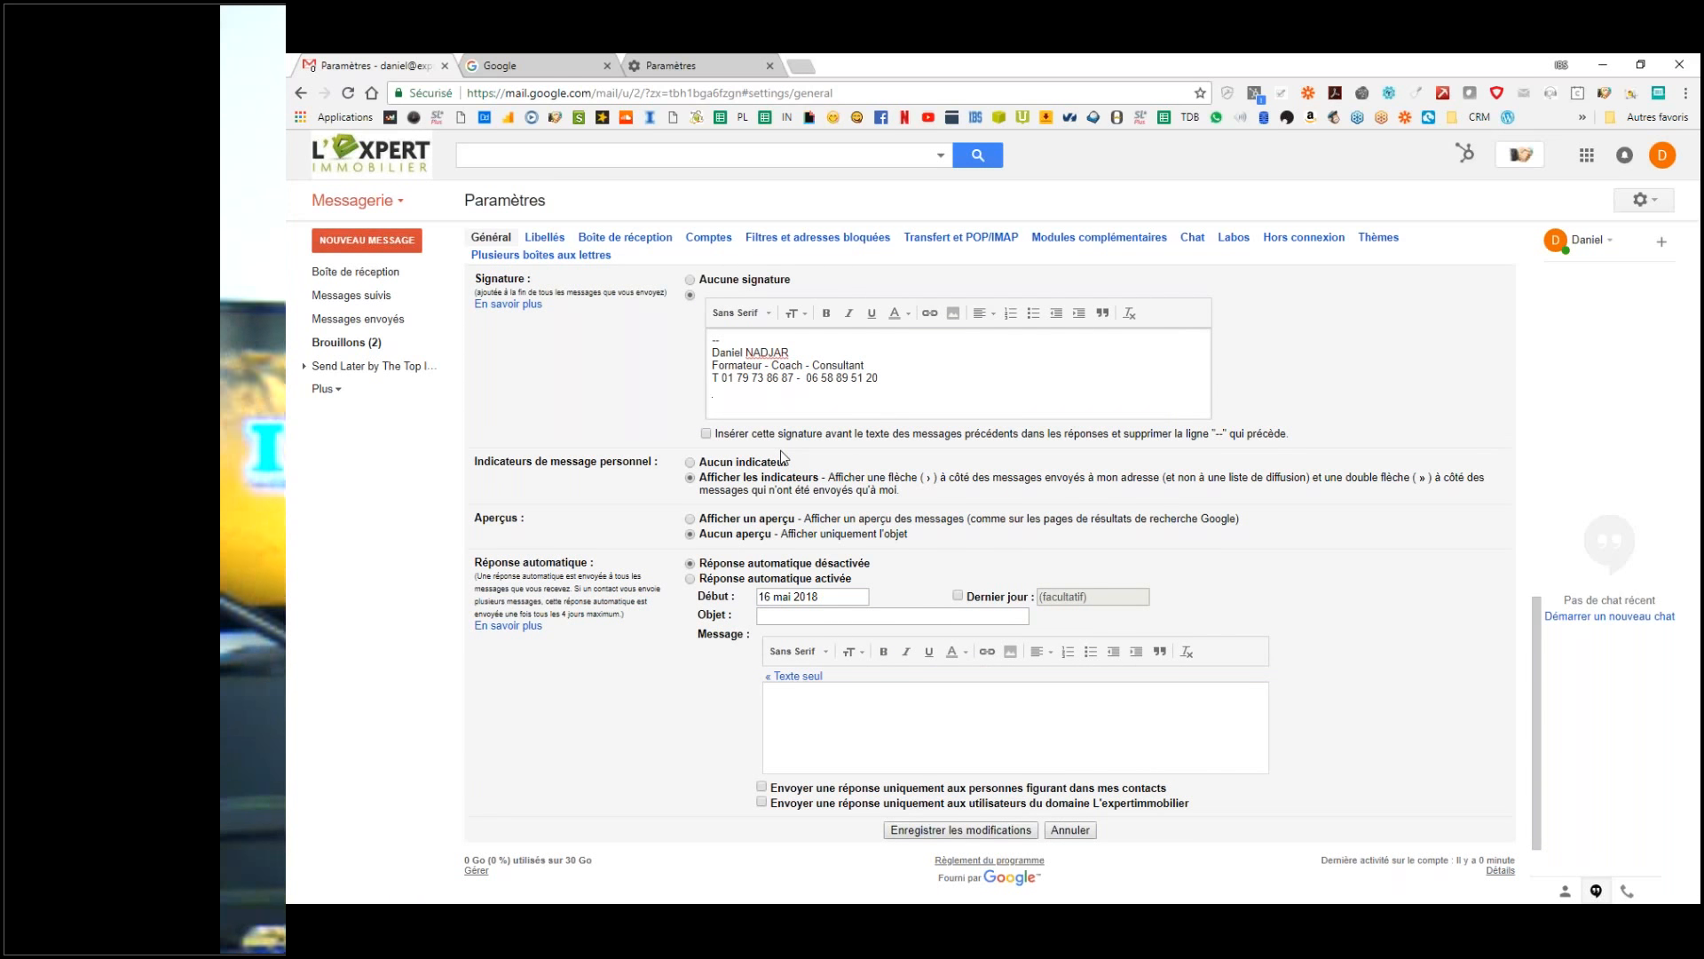
{"action": "type", "text": "Facebook "}
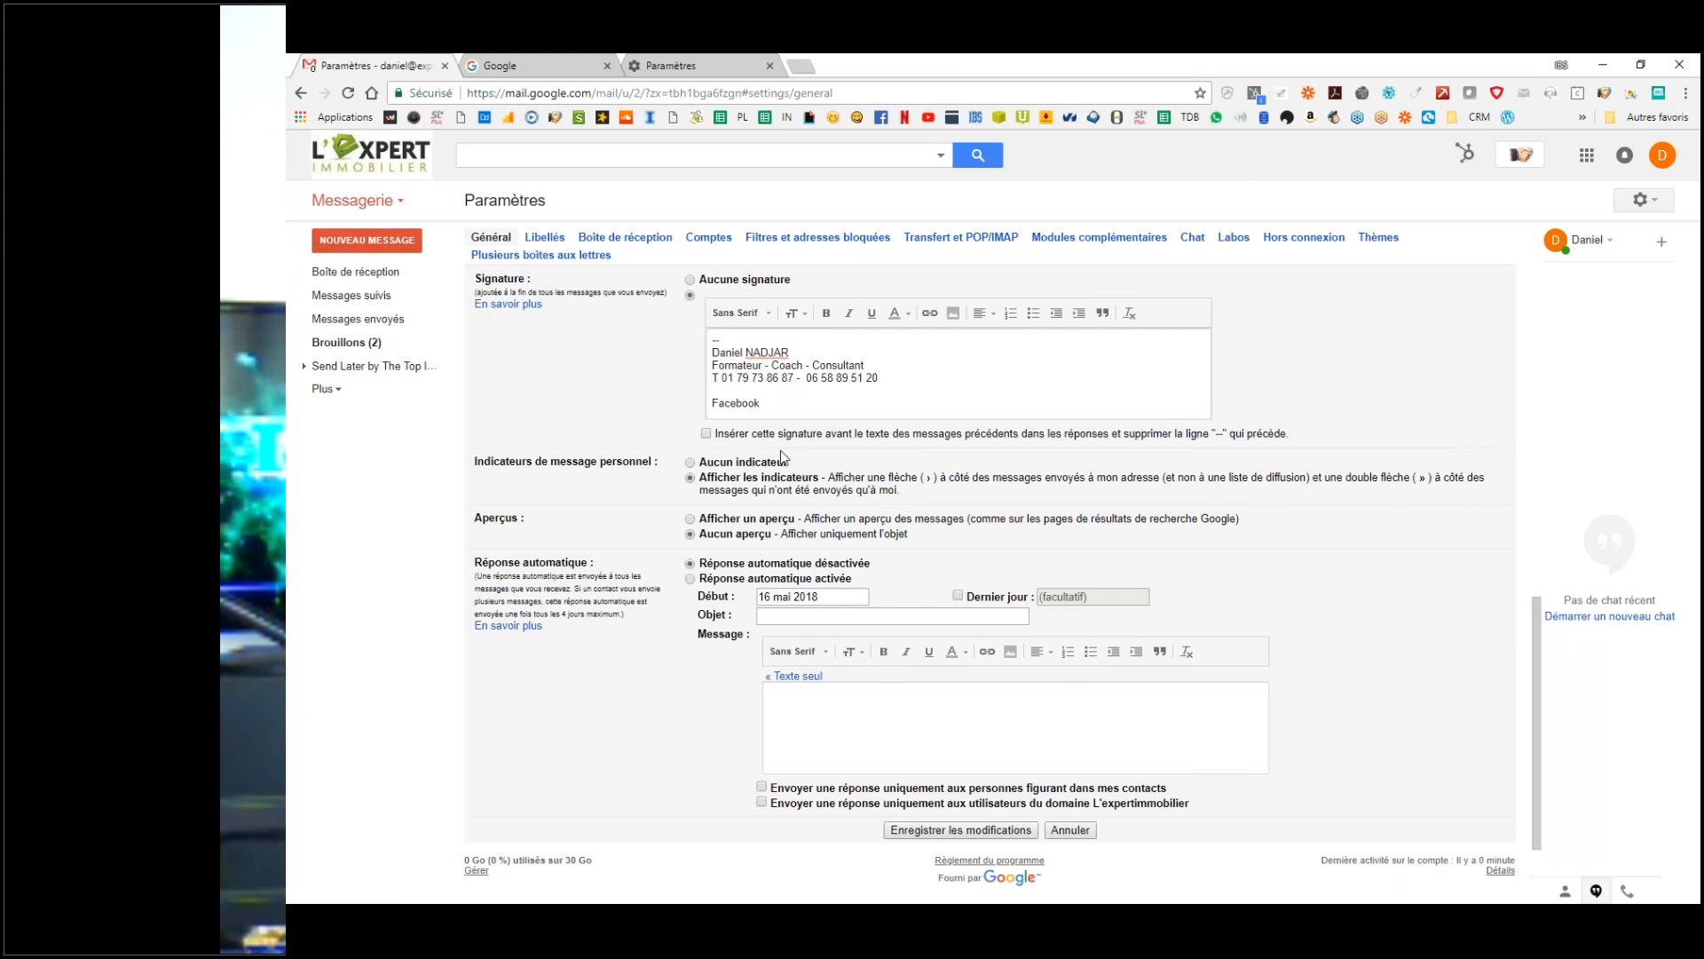
{"action": "type", "text": "-"}
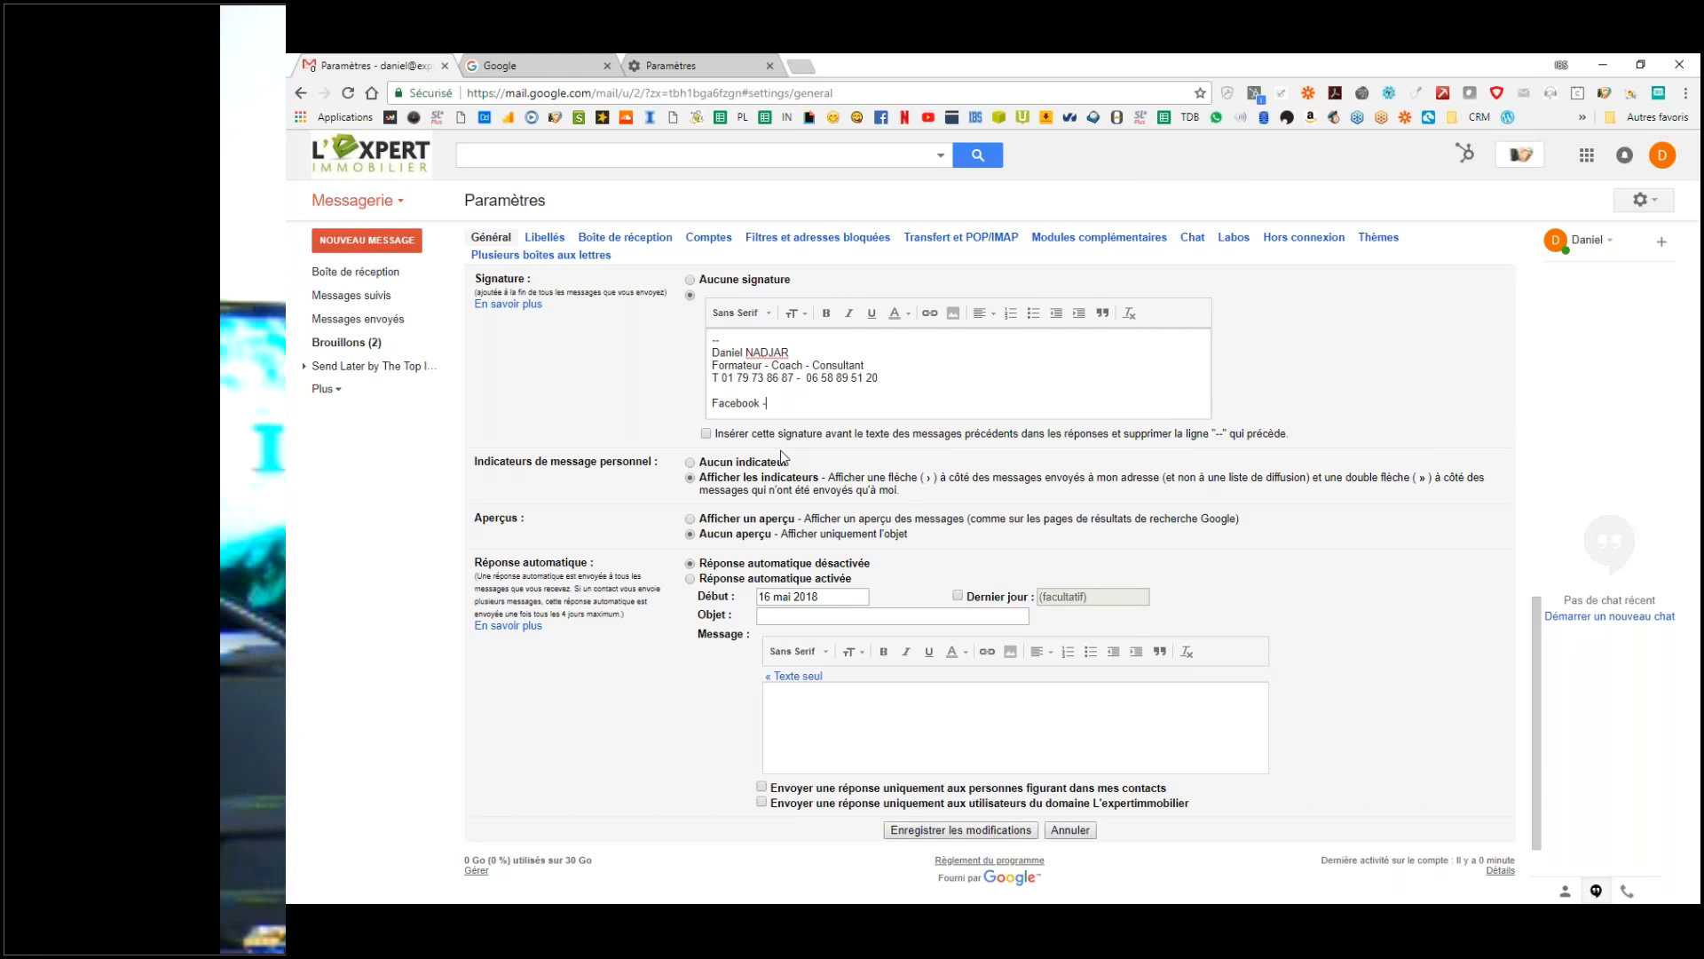
{"action": "type", "text": " Youbube"}
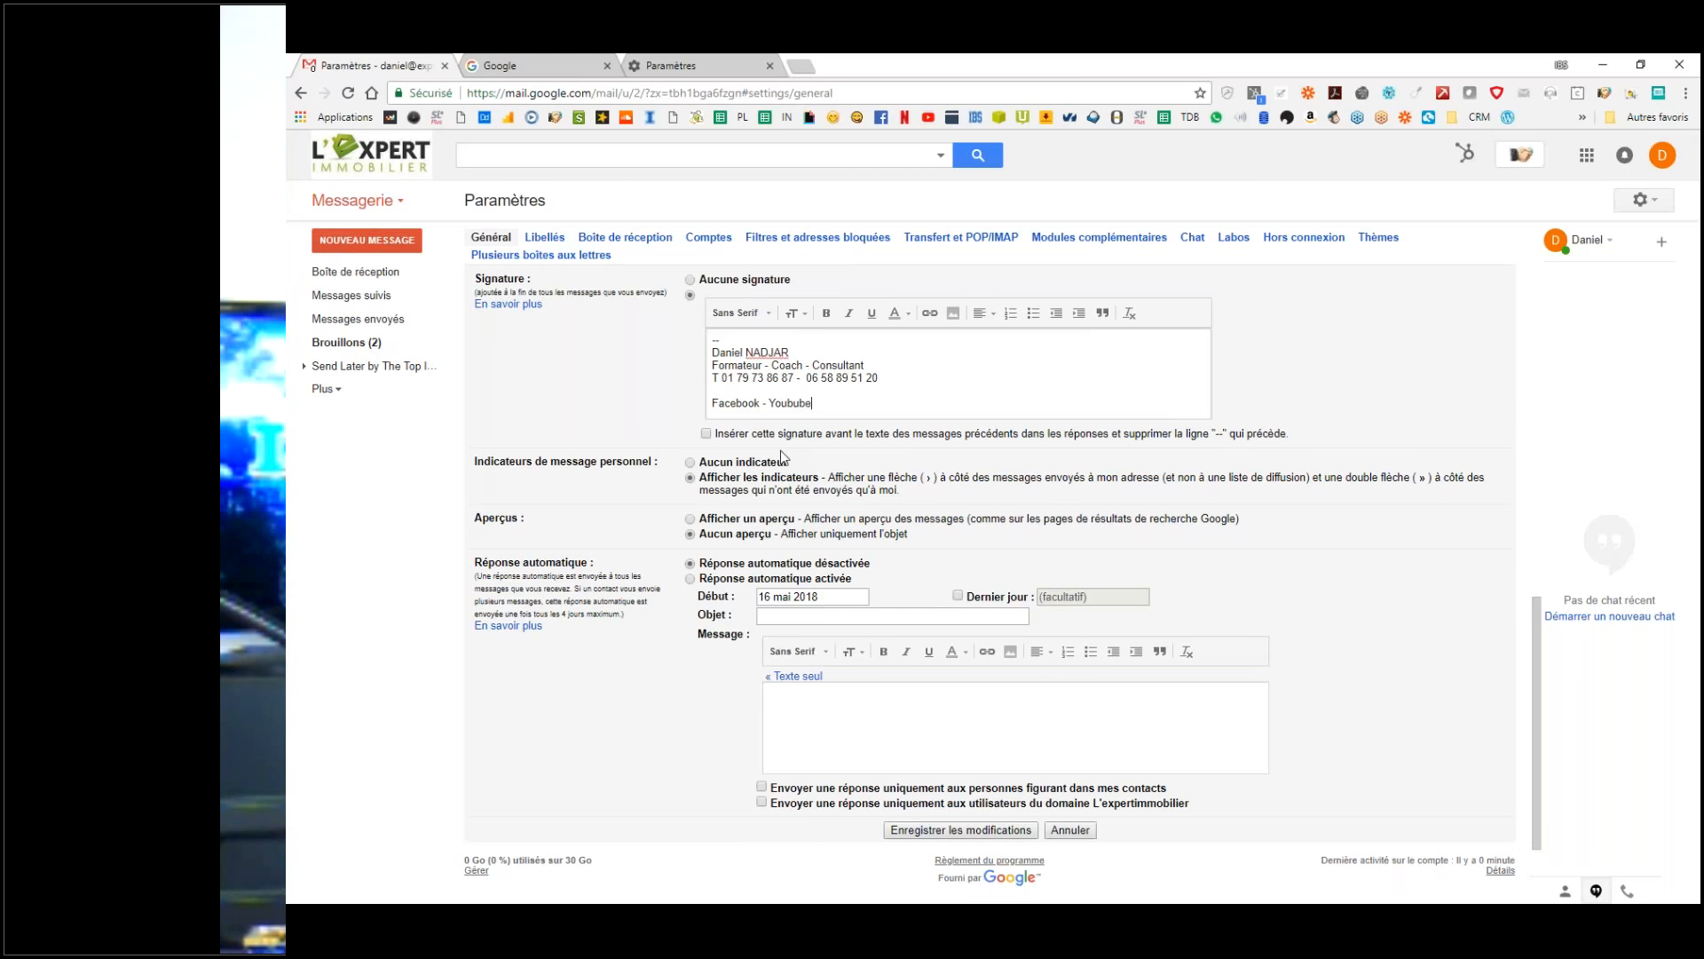
{"action": "key", "text": "BackSpace"}
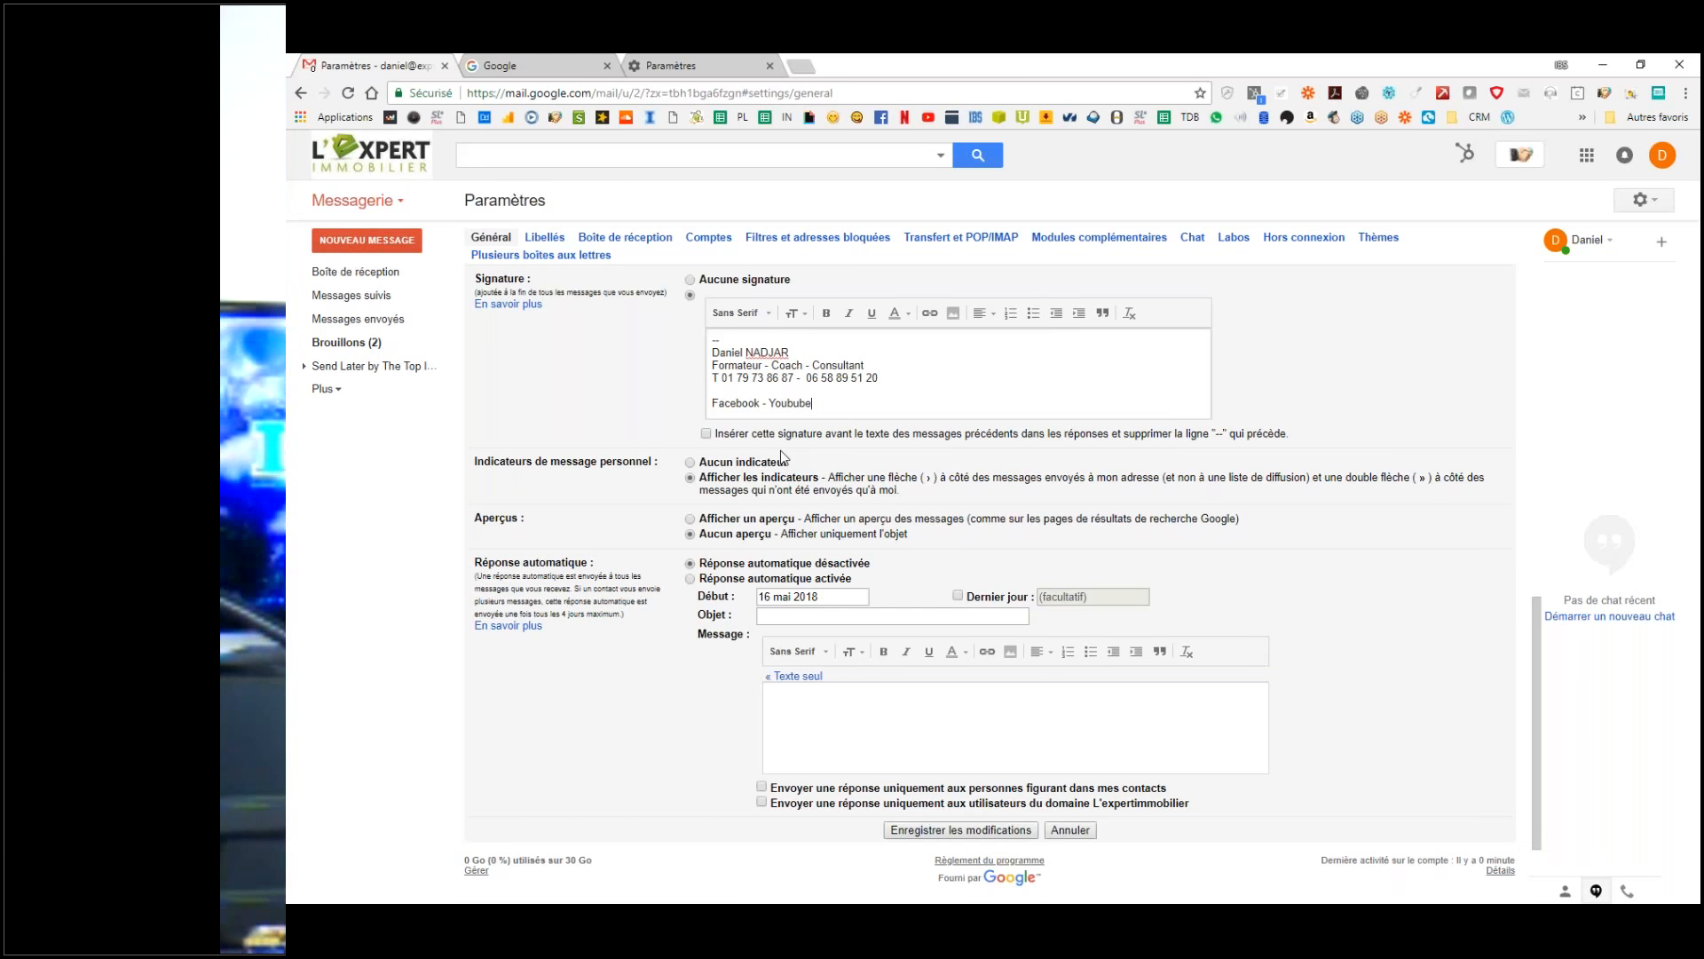
{"action": "type", "text": "tube "}
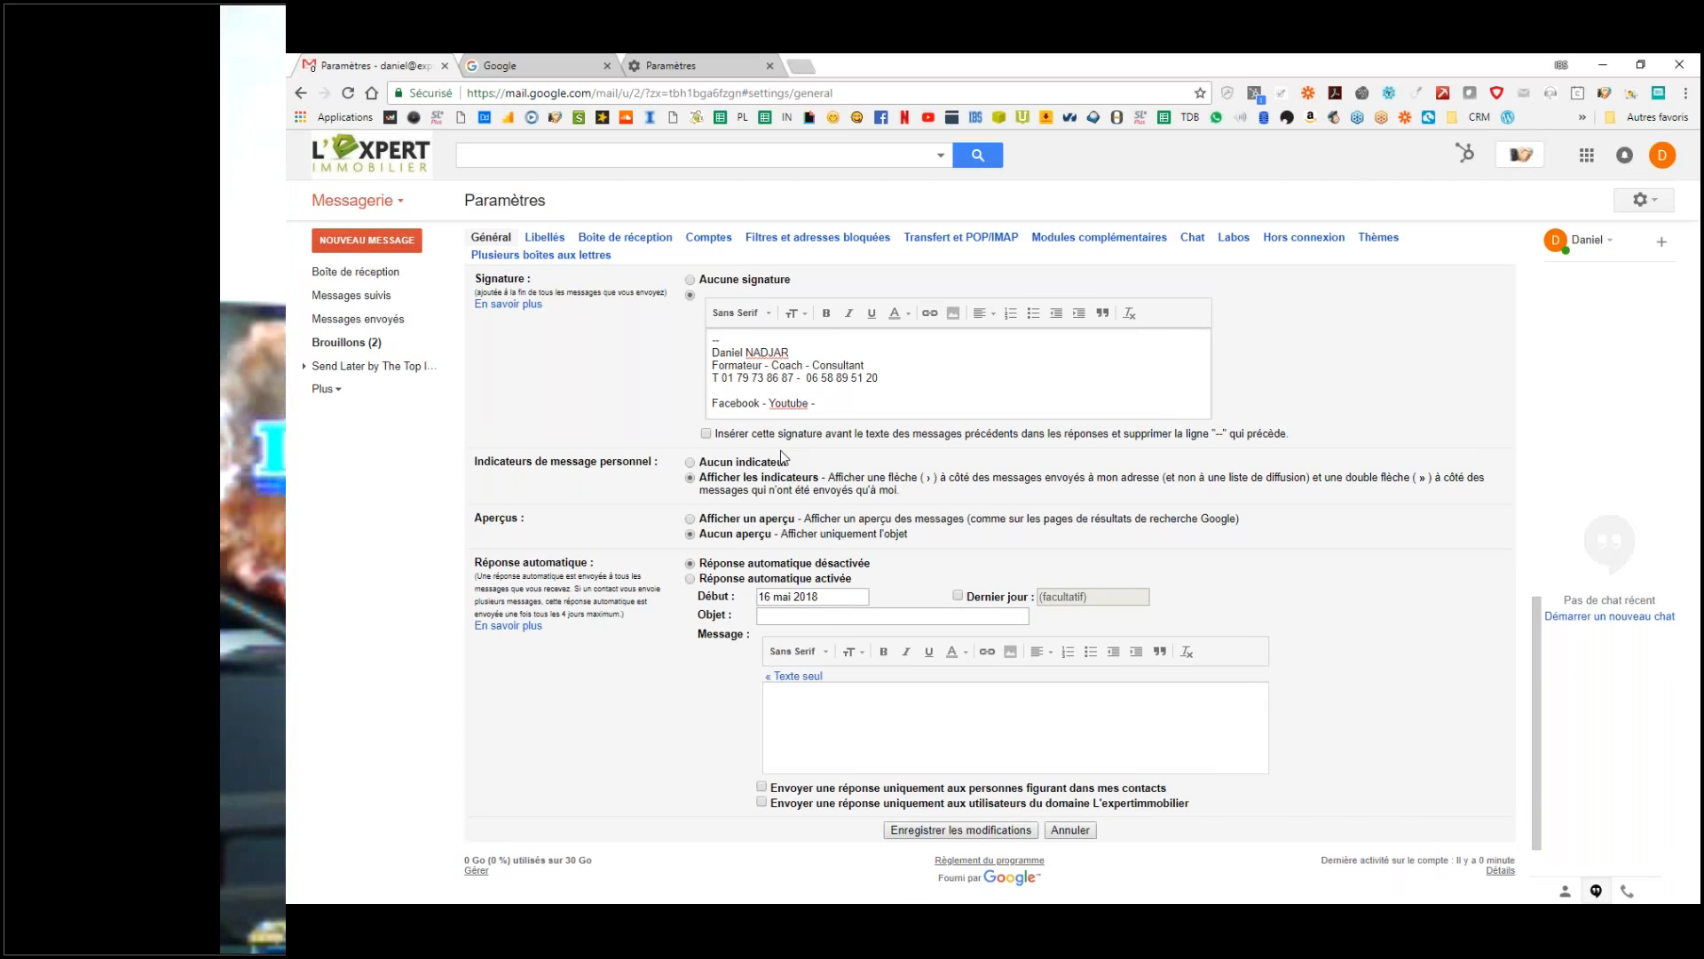
{"action": "type", "text": "- Mon site -"}
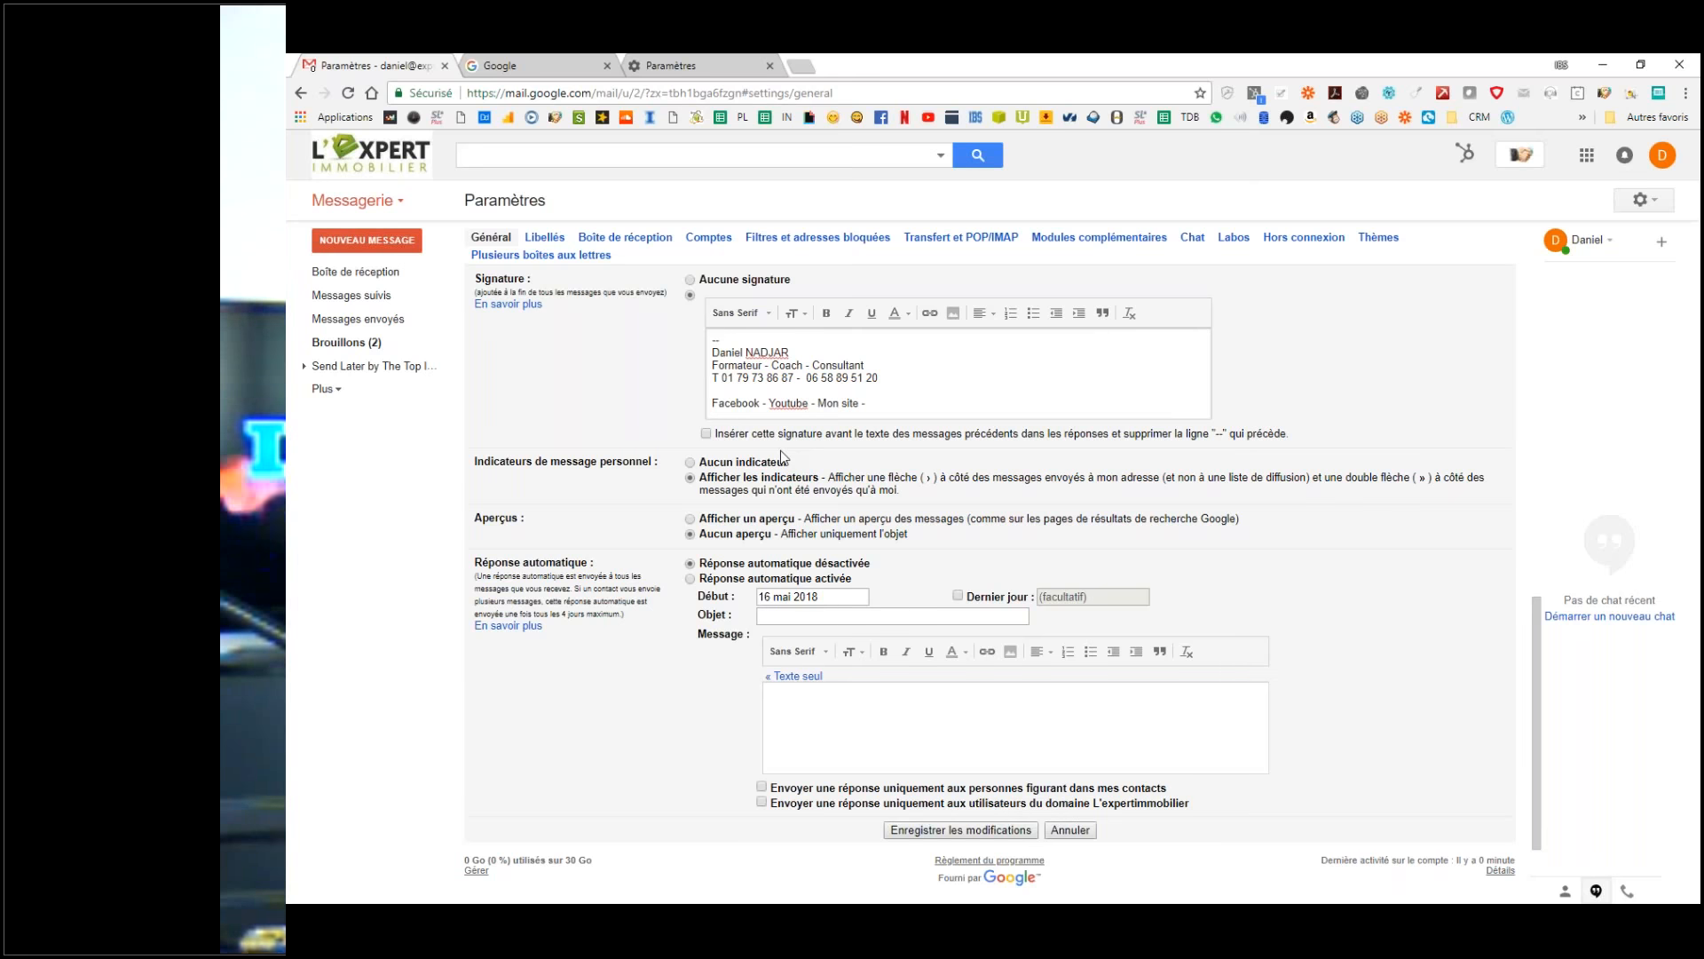
{"action": "type", "text": " Mo"}
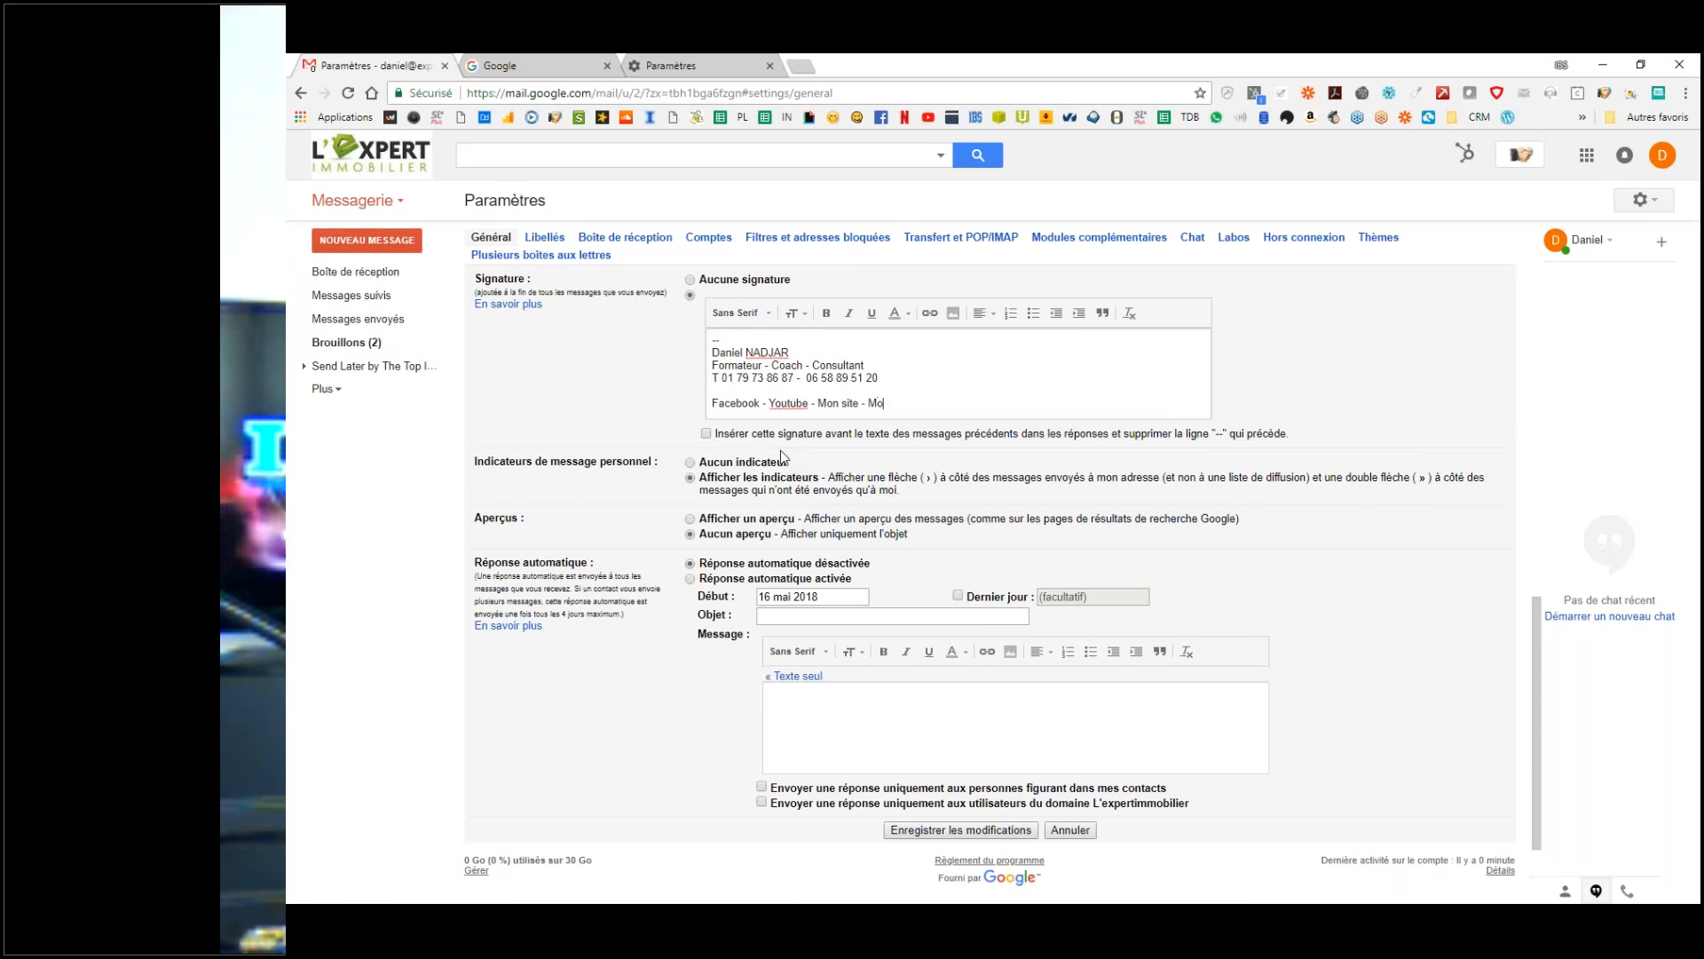
{"action": "type", "text": "n, agenda"}
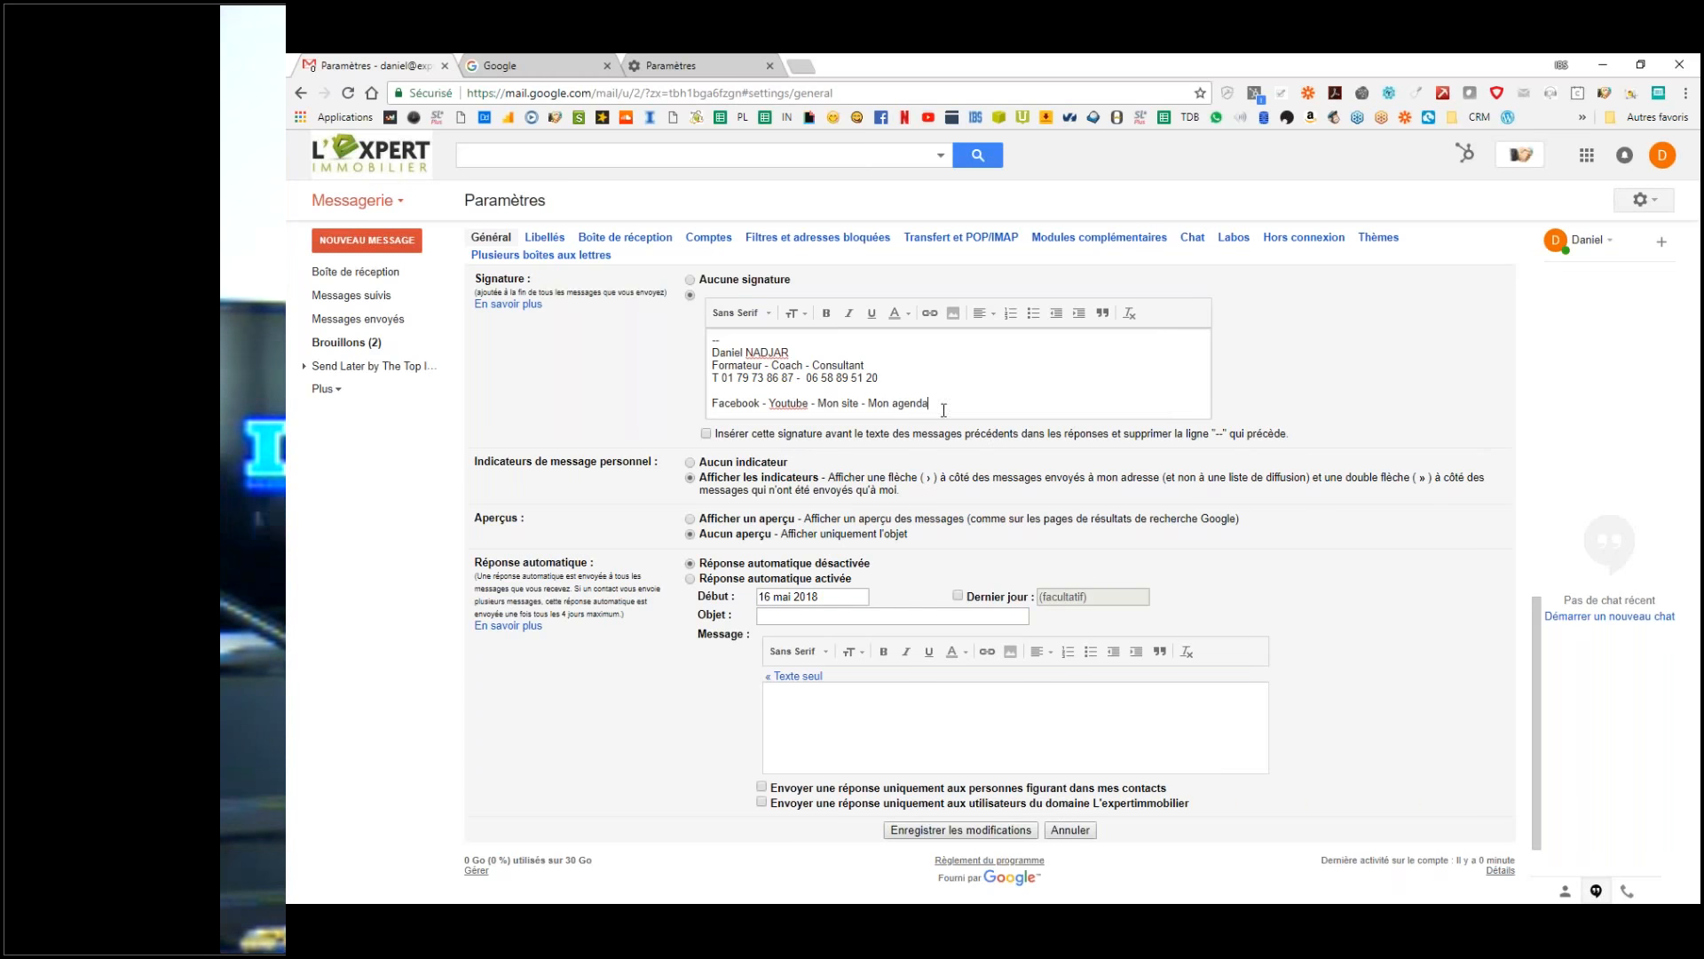
{"action": "left_click_drag", "start_coordinate": [929, 404], "coordinate": [869, 404]}
{"action": "type", "text": "Fixons rendez-vous"}
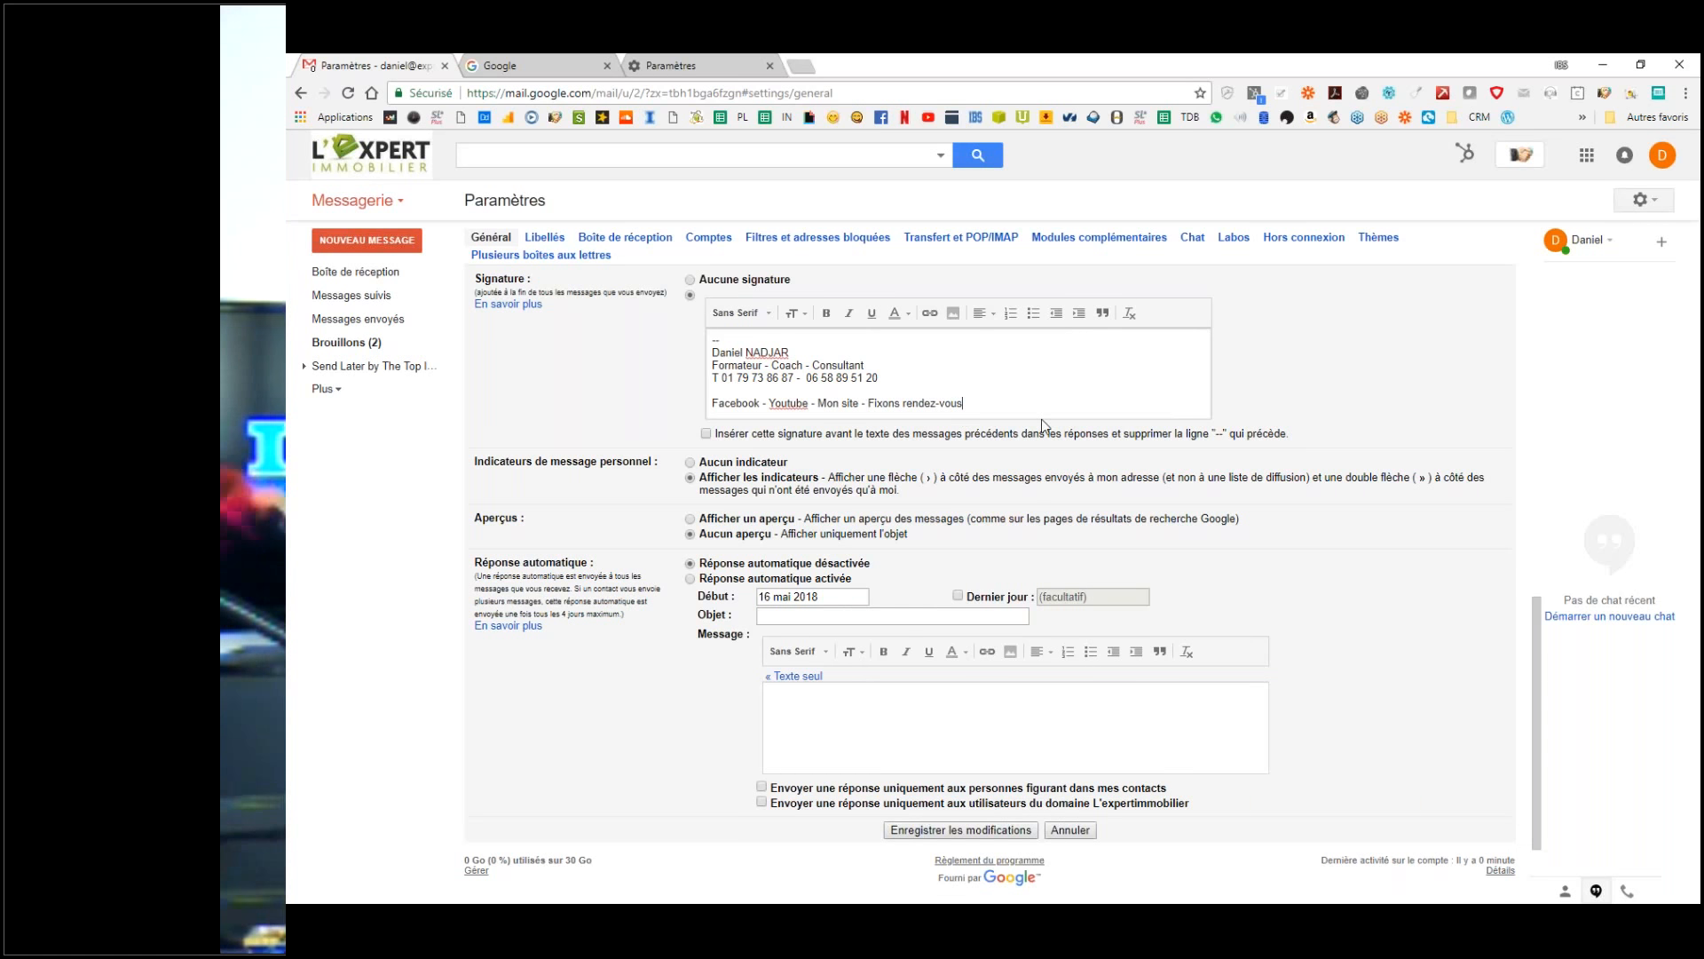
Step: Start a new line beneath the links and bring up the Insert image window
{"action": "key", "text": "Return"}
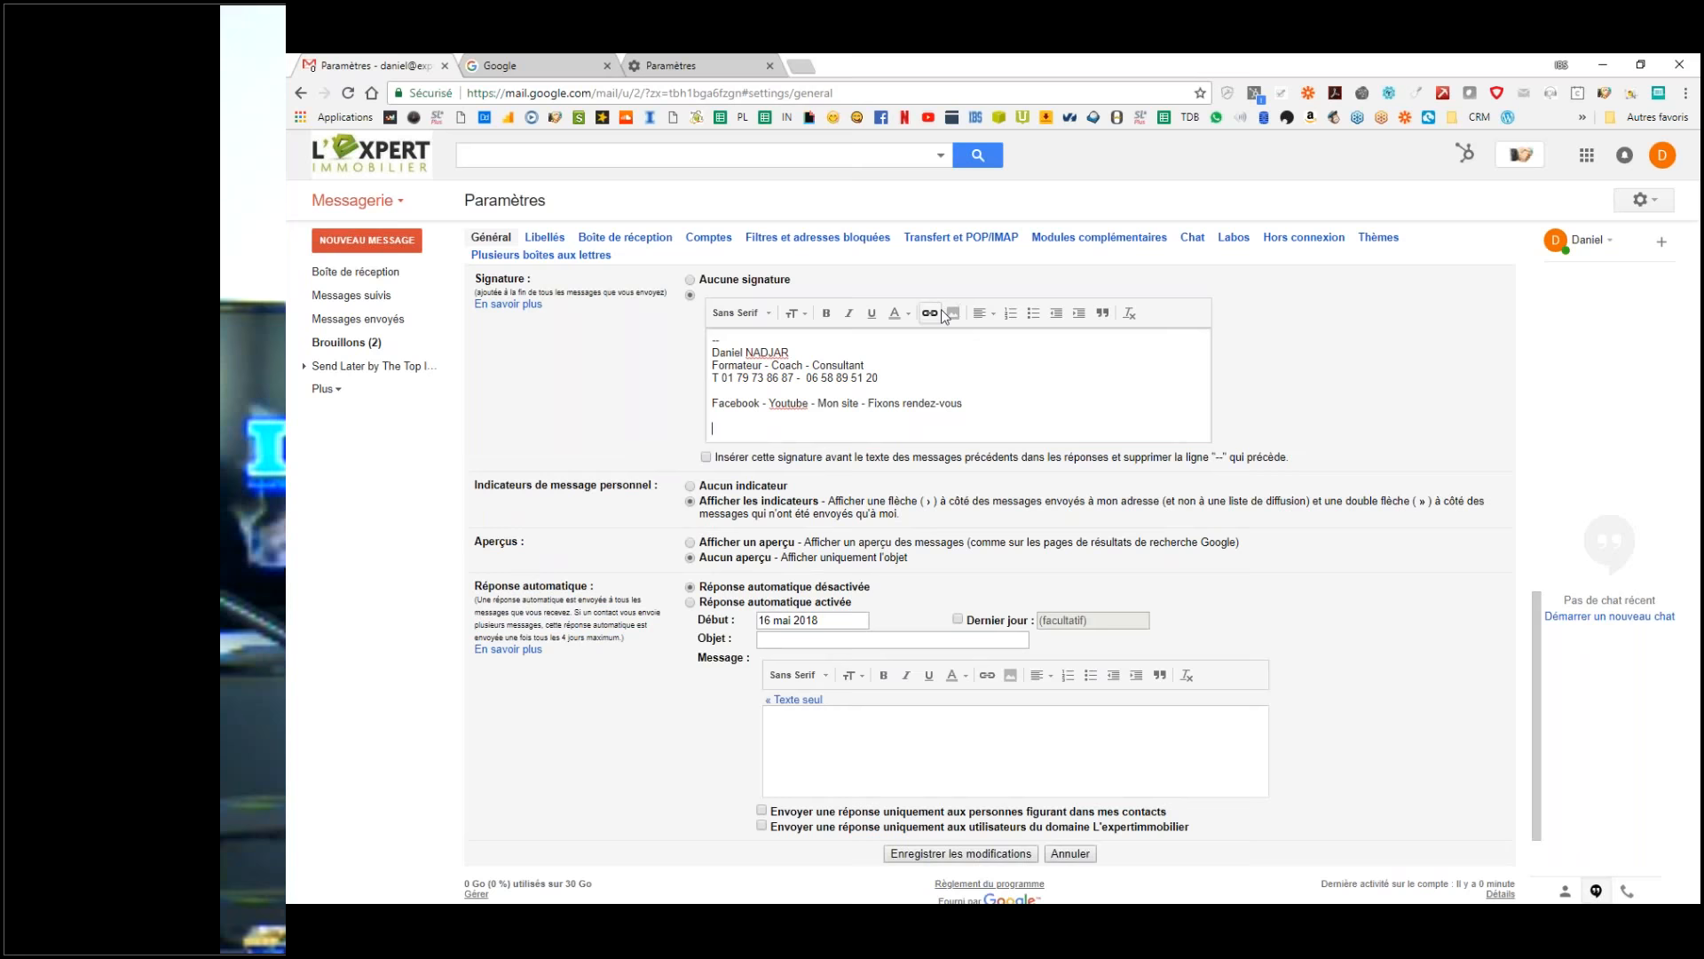
{"action": "left_click", "coordinate": [956, 321]}
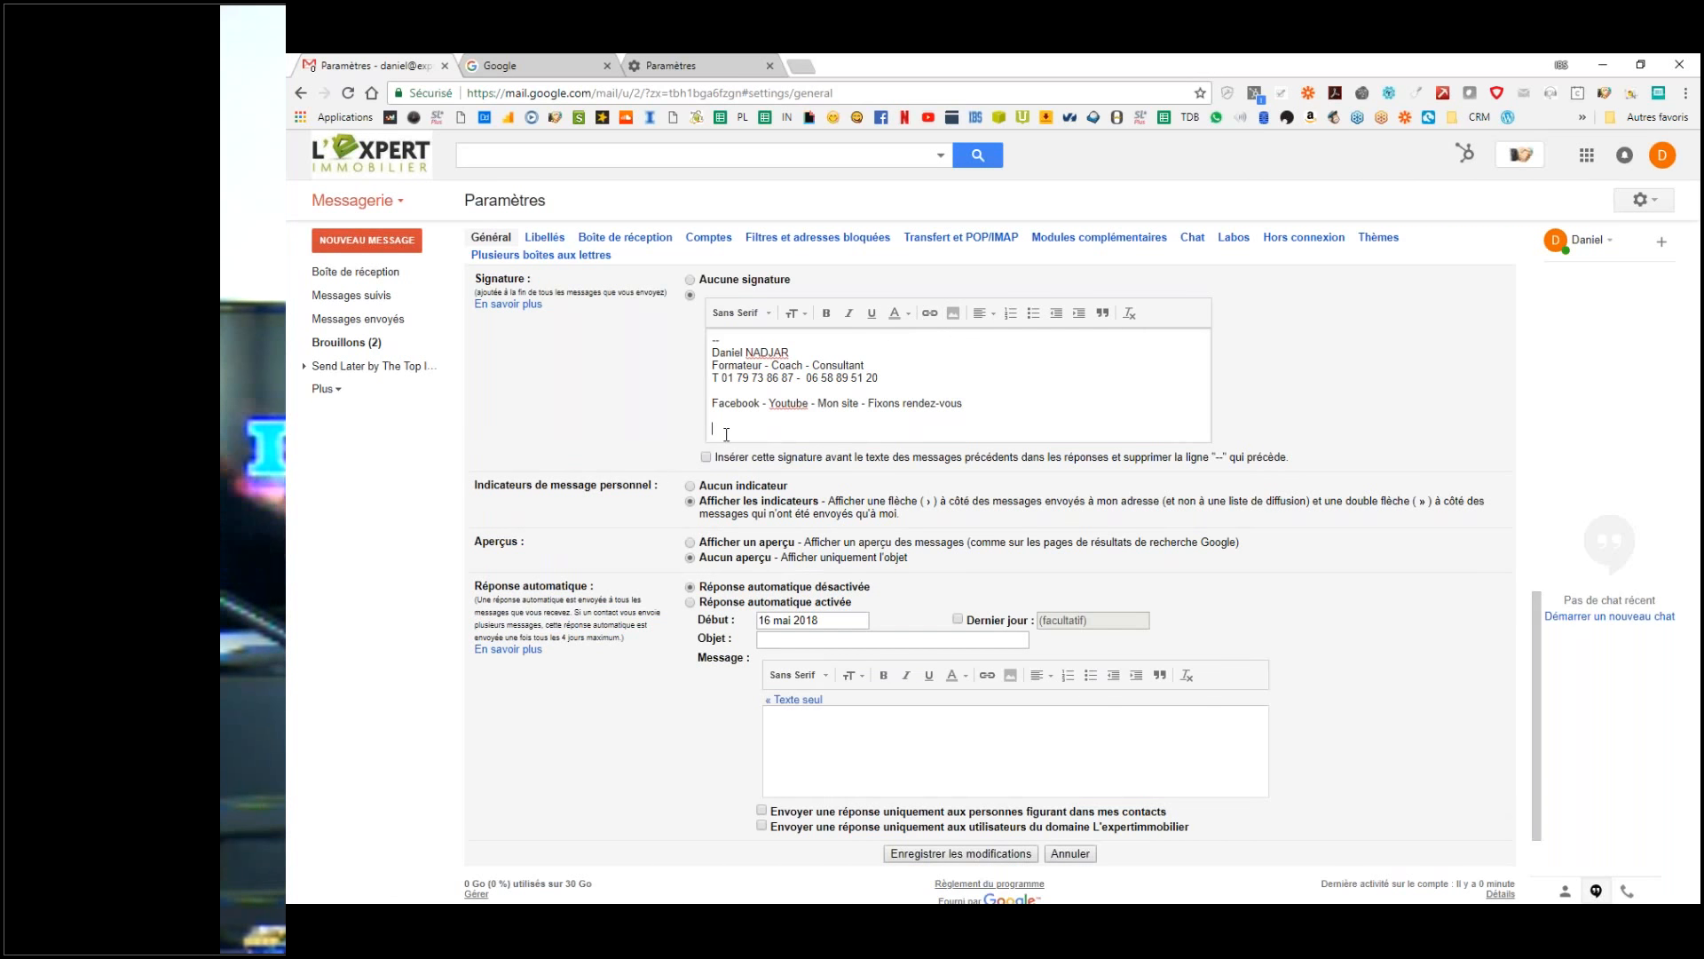
{"action": "left_click", "coordinate": [954, 313]}
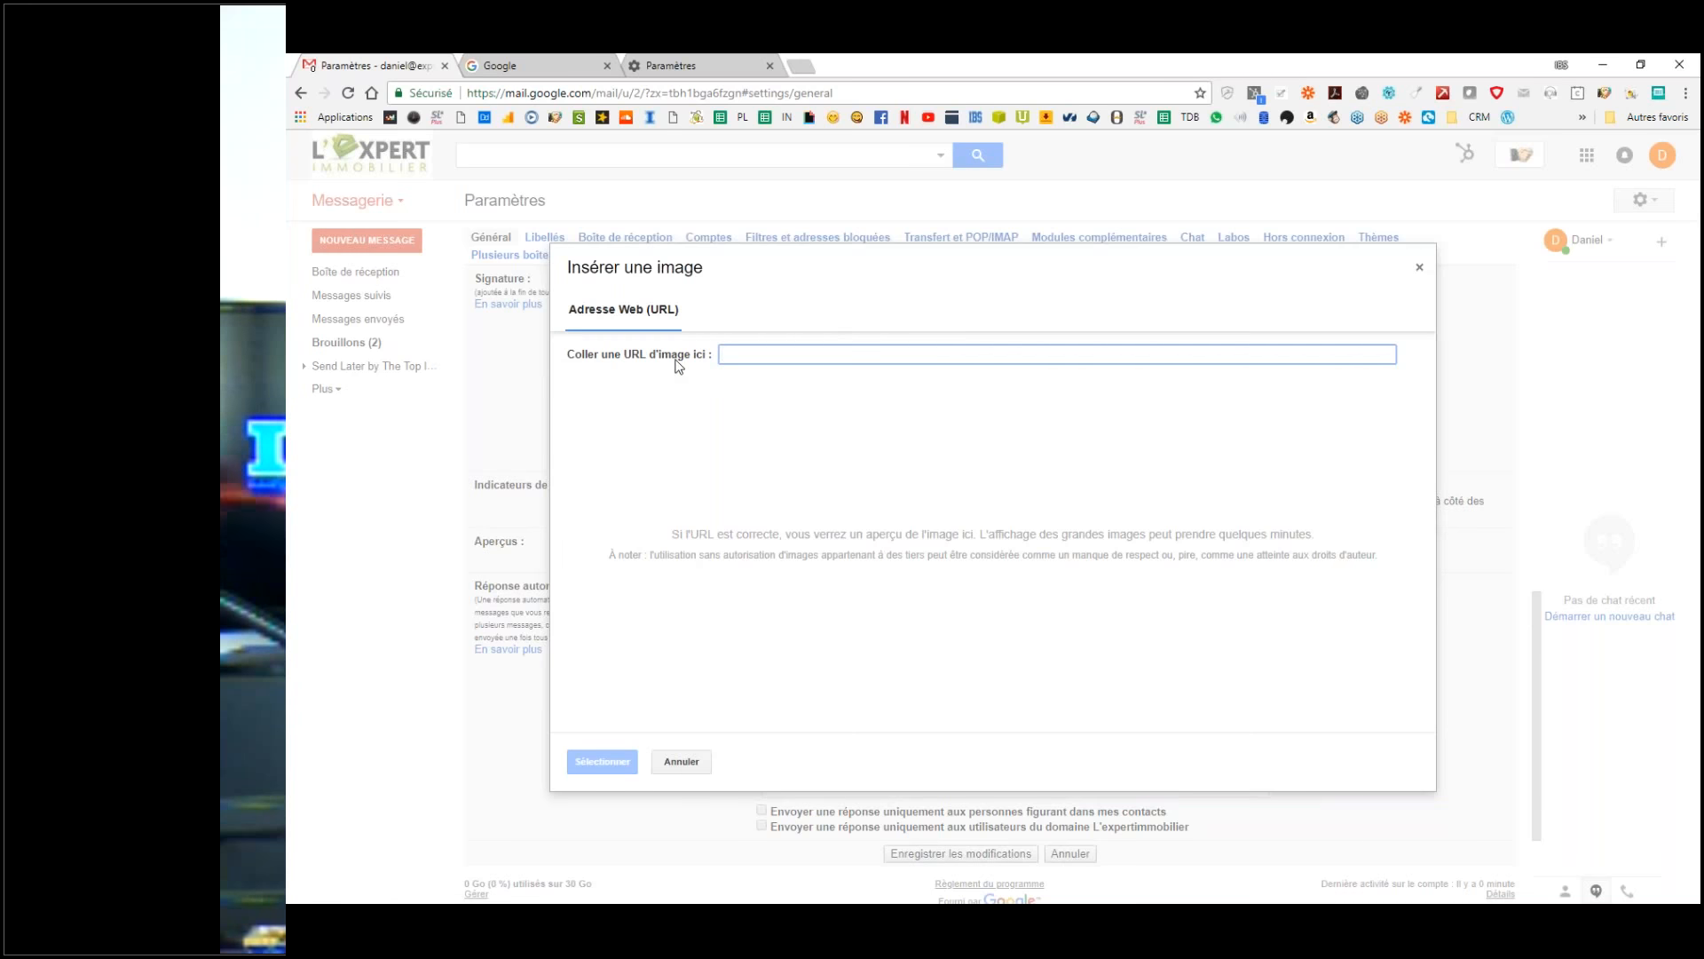
Step: Close and reopen the Insérer une image window, leaving it open, and move to the Google tab
{"action": "left_click", "coordinate": [763, 518]}
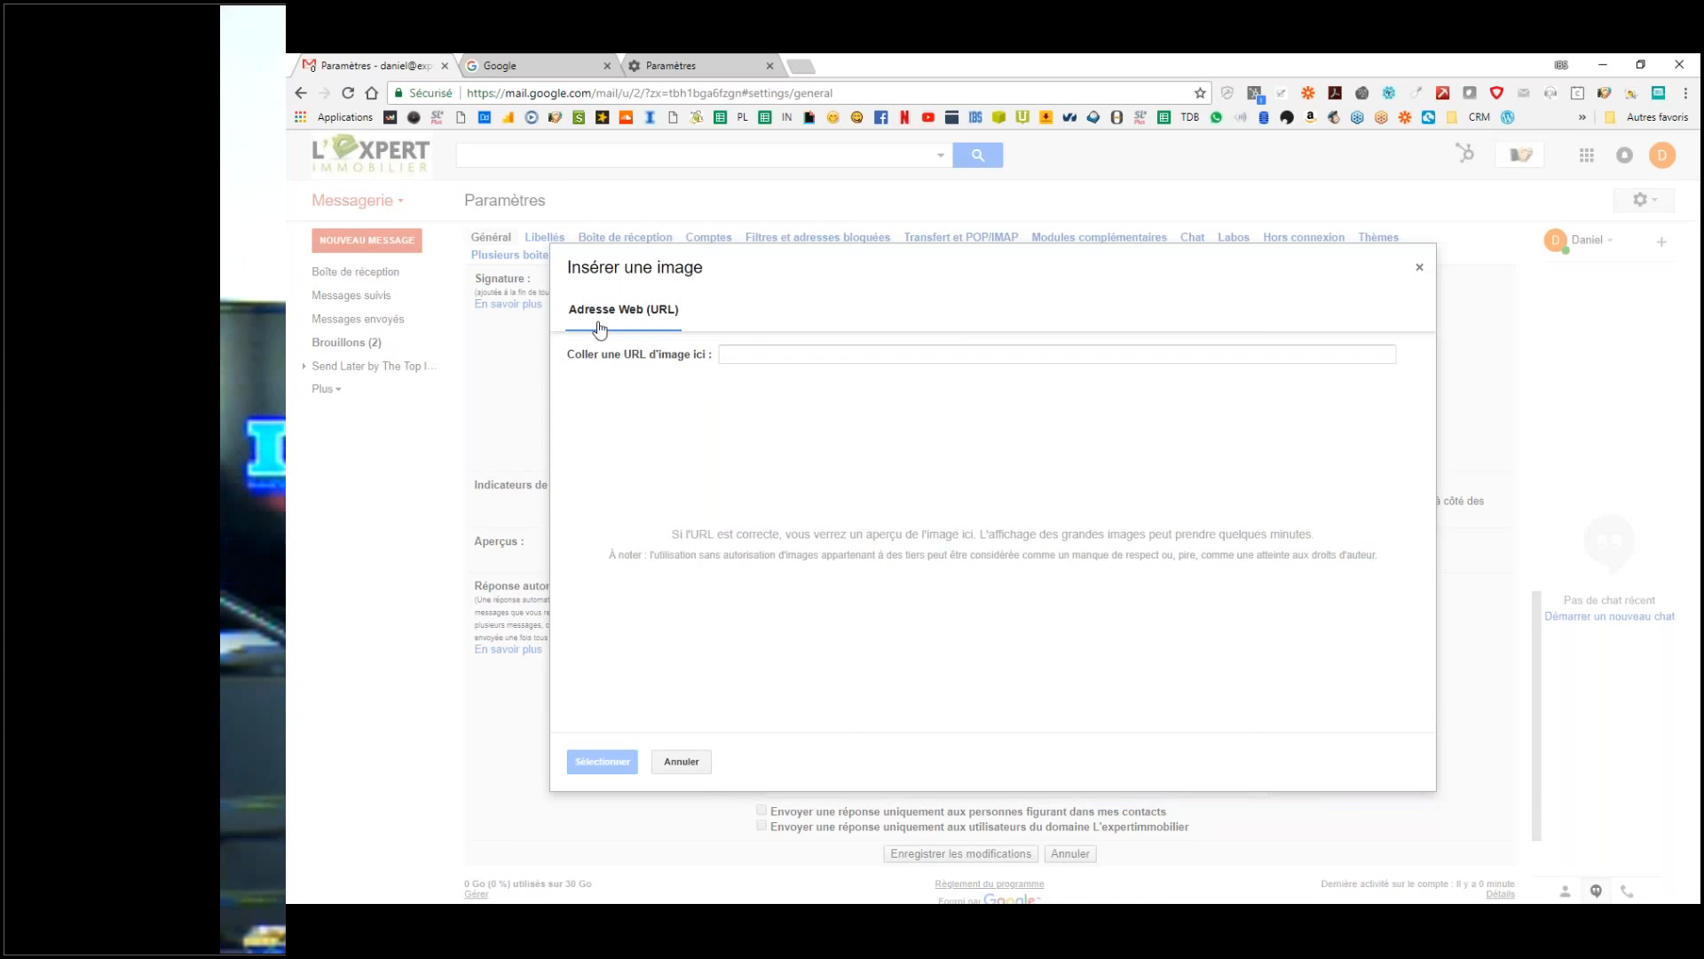
{"action": "left_click", "coordinate": [689, 757]}
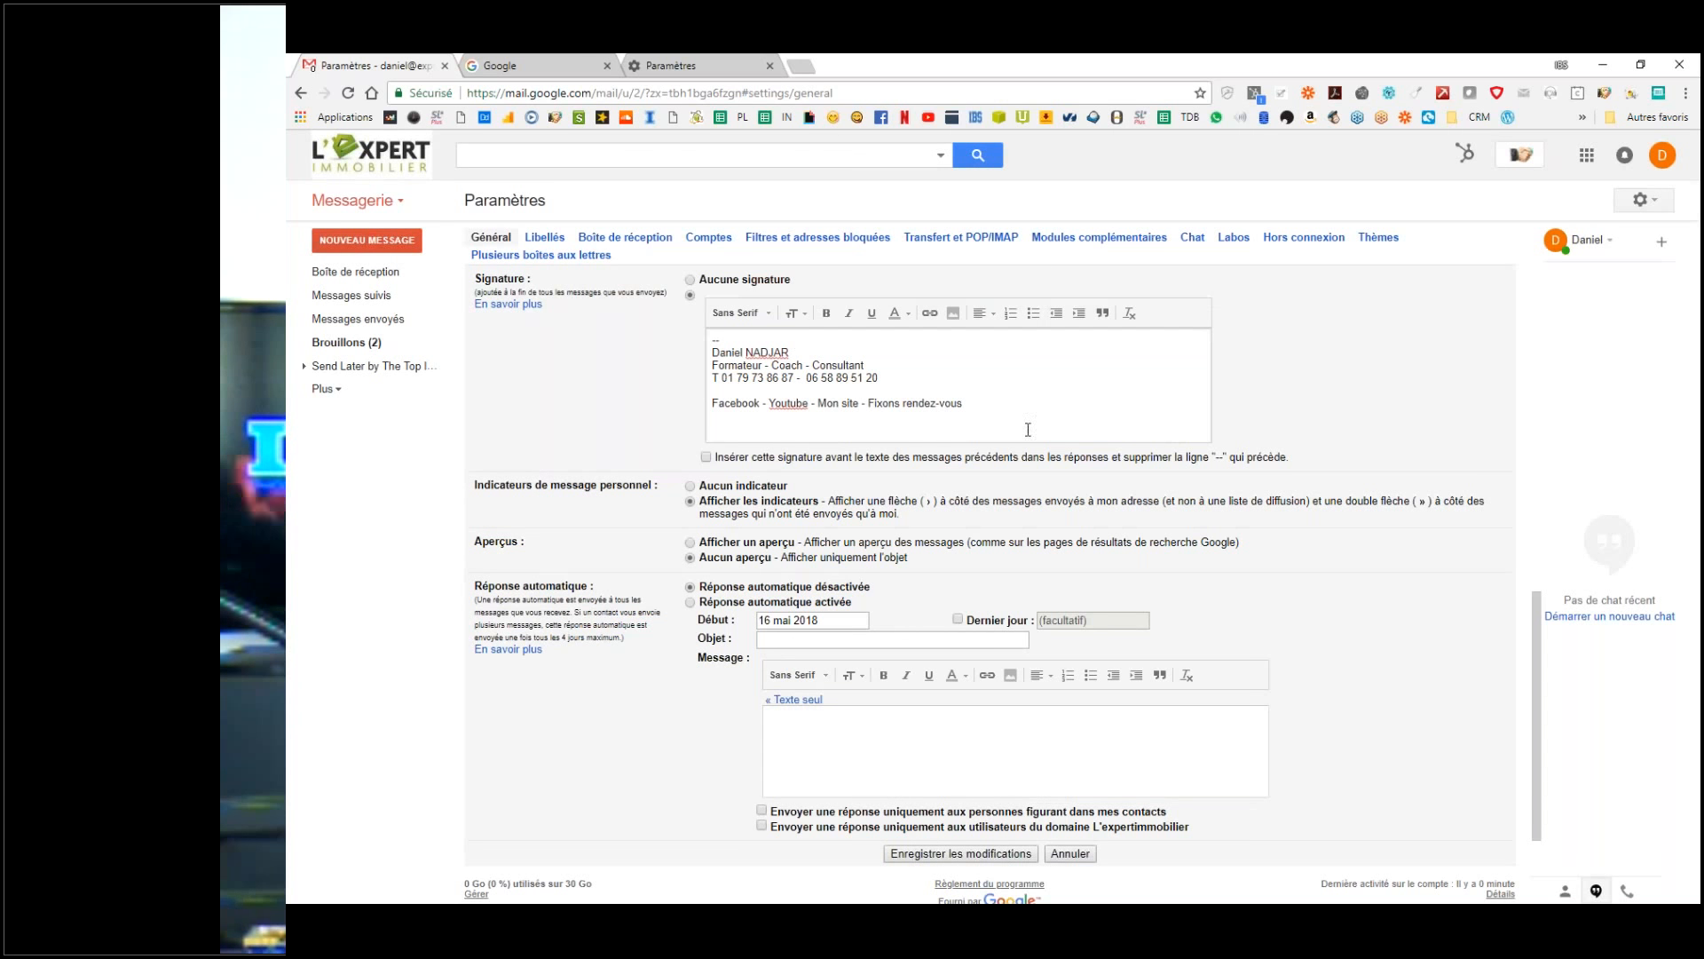
{"action": "left_click", "coordinate": [954, 314]}
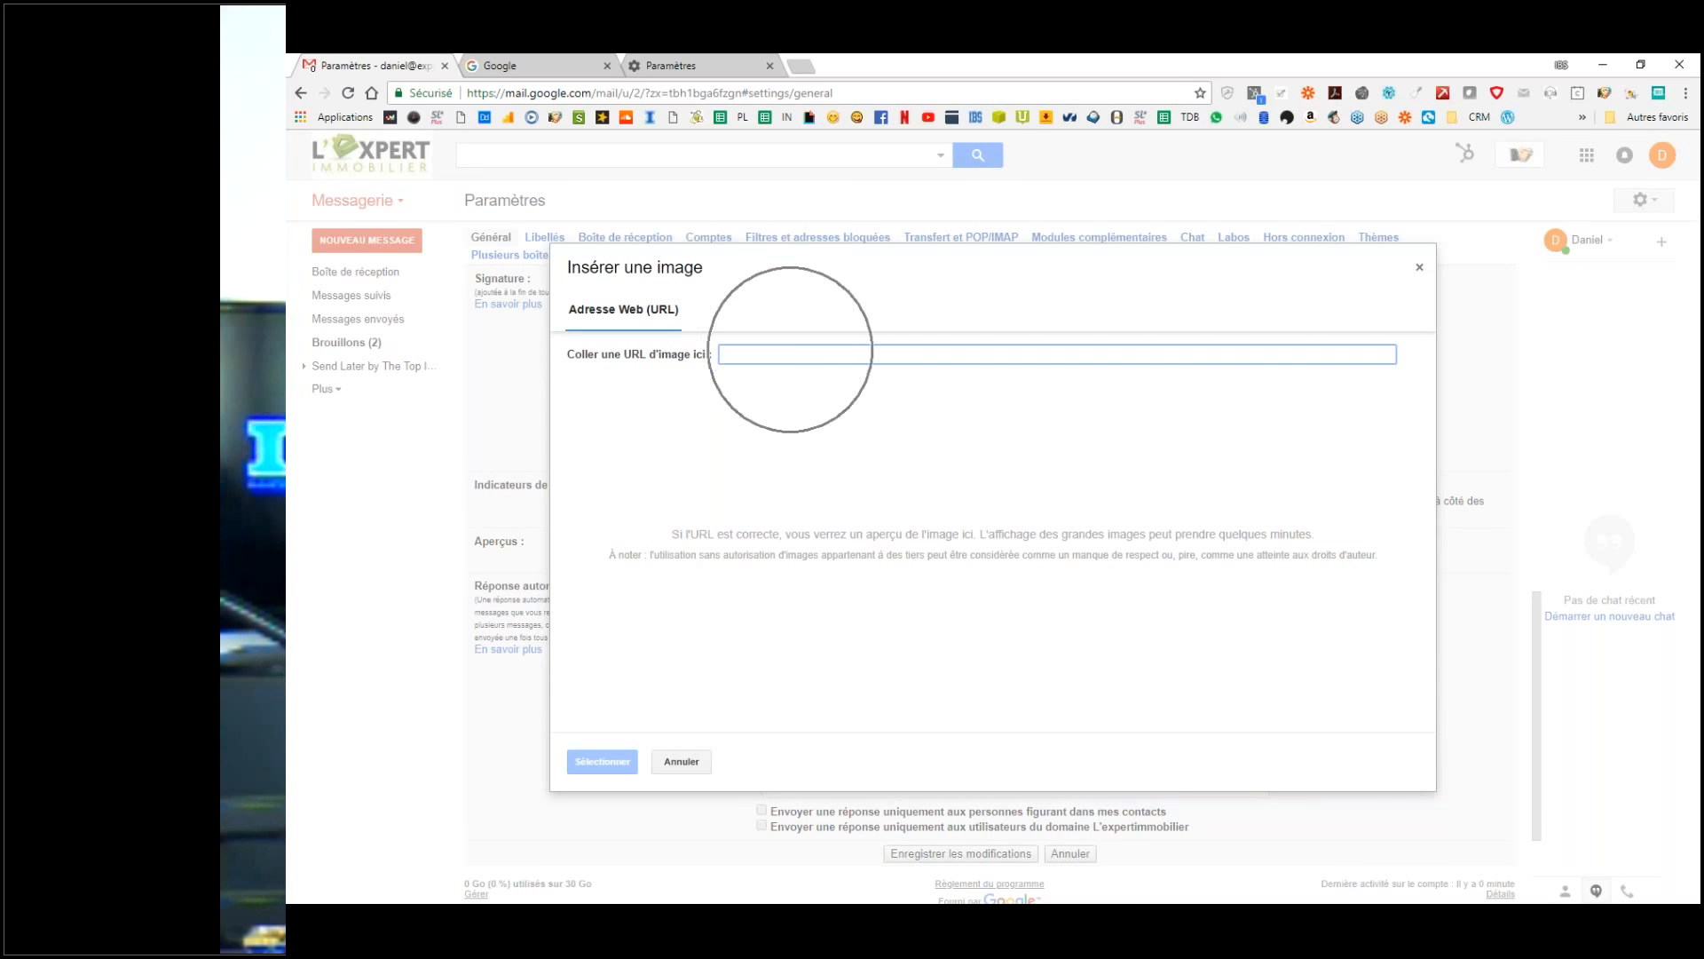
{"action": "left_click", "coordinate": [548, 59]}
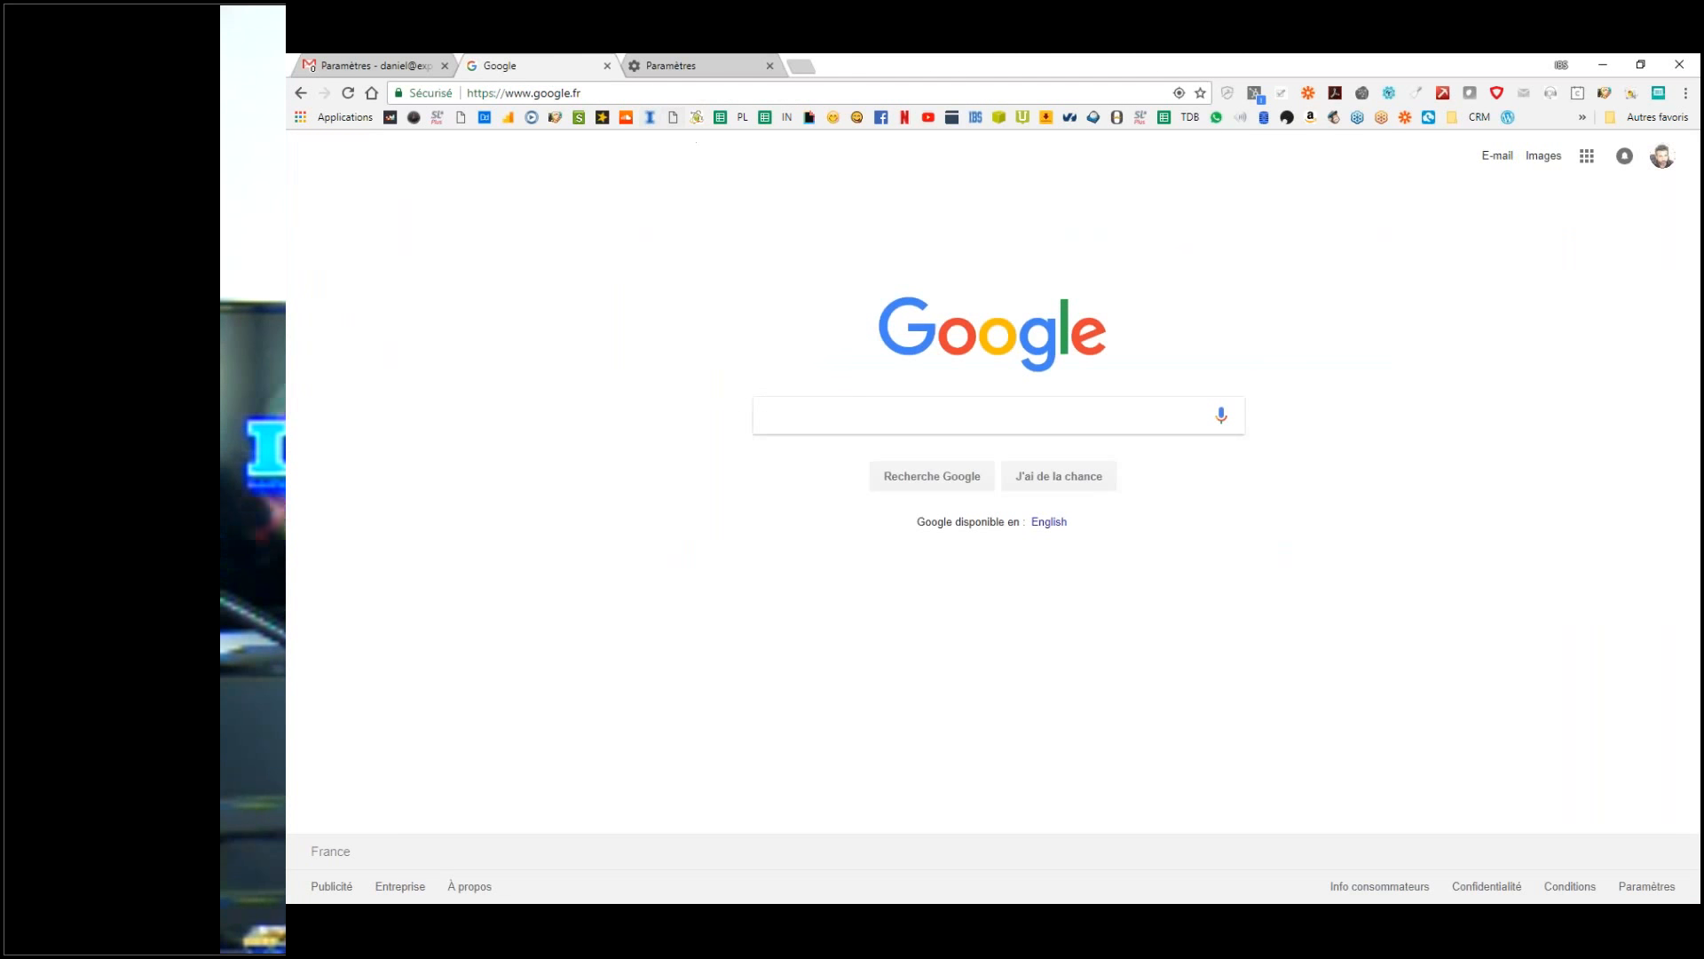
{"action": "left_click", "coordinate": [640, 93]}
{"action": "type", "text": "exp"}
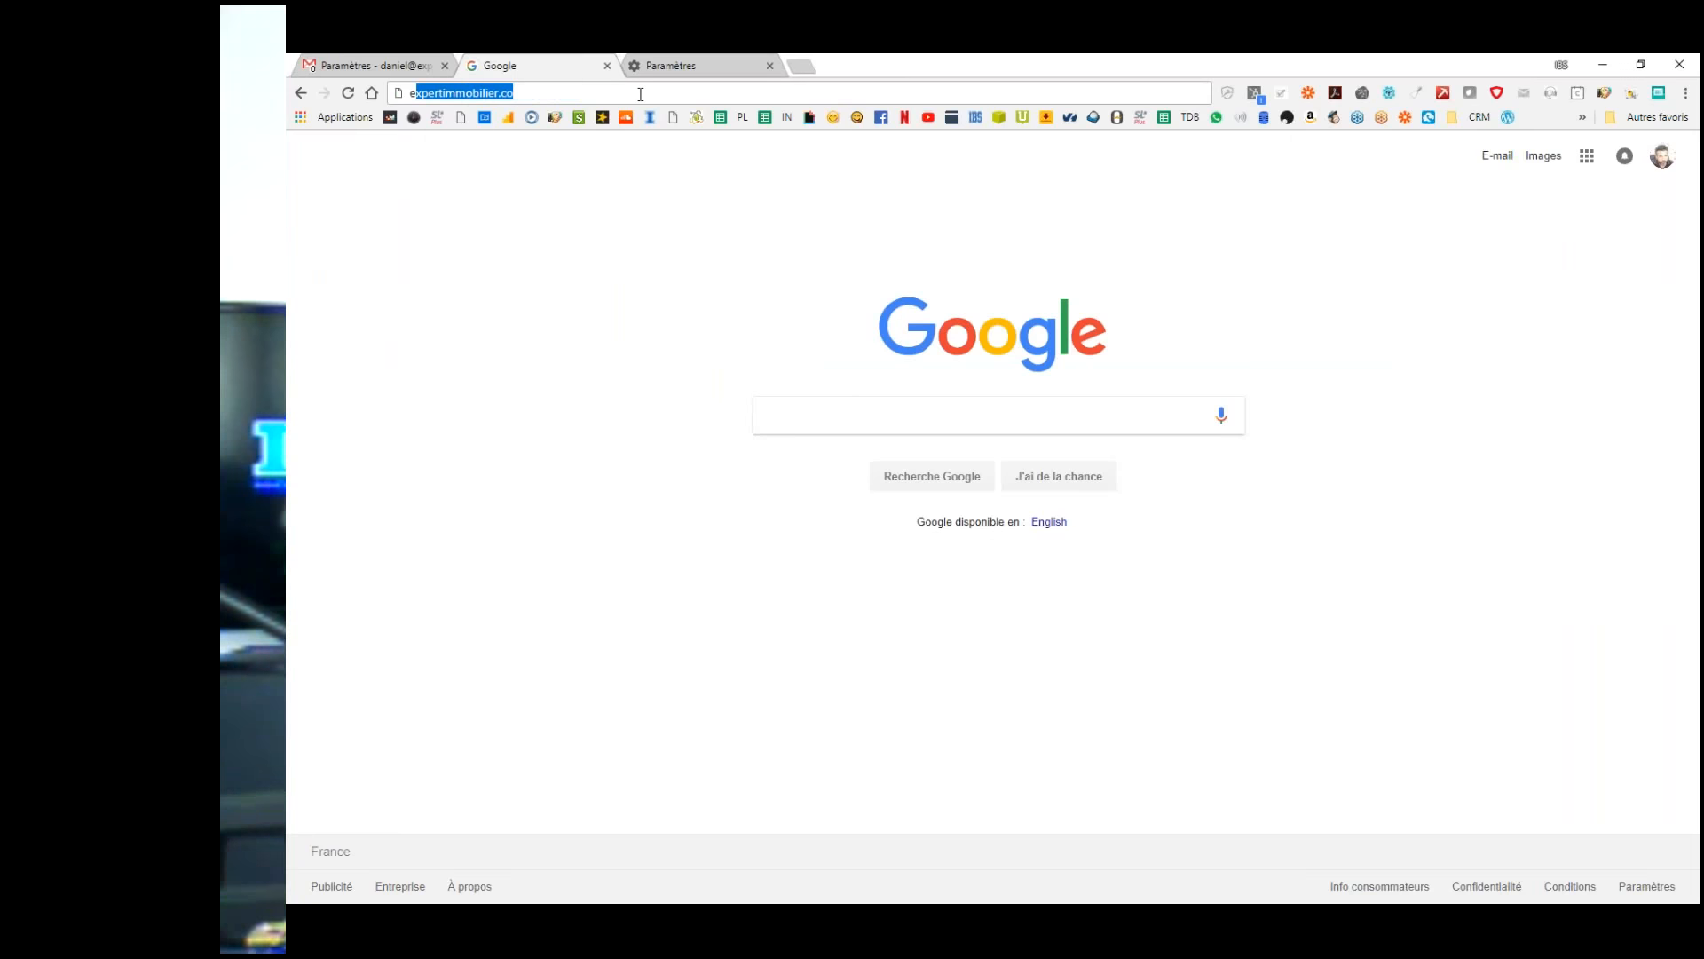
{"action": "type", "text": "er"}
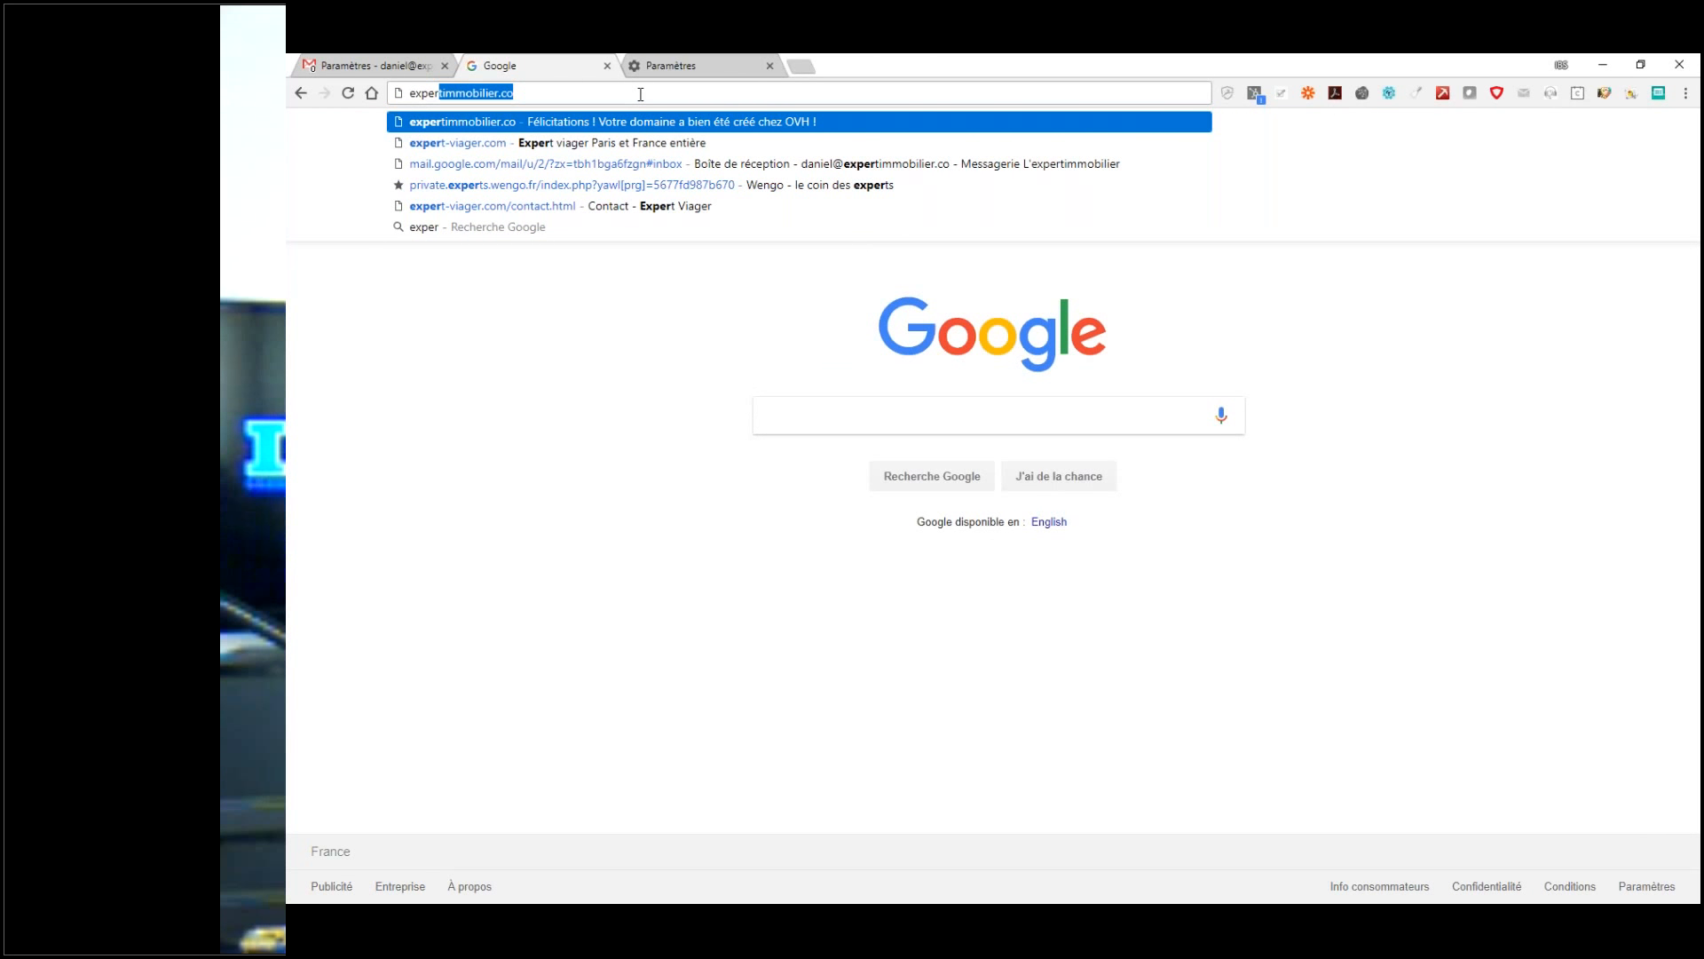
{"action": "key", "text": "BackSpace"}
{"action": "key", "text": "BackSpace"}
{"action": "key", "text": "BackSpace"}
{"action": "key", "text": "BackSpace"}
{"action": "key", "text": "BackSpace"}
{"action": "key", "text": "BackSpace"}
{"action": "type", "text": "ap"}
{"action": "key", "text": "Return"}
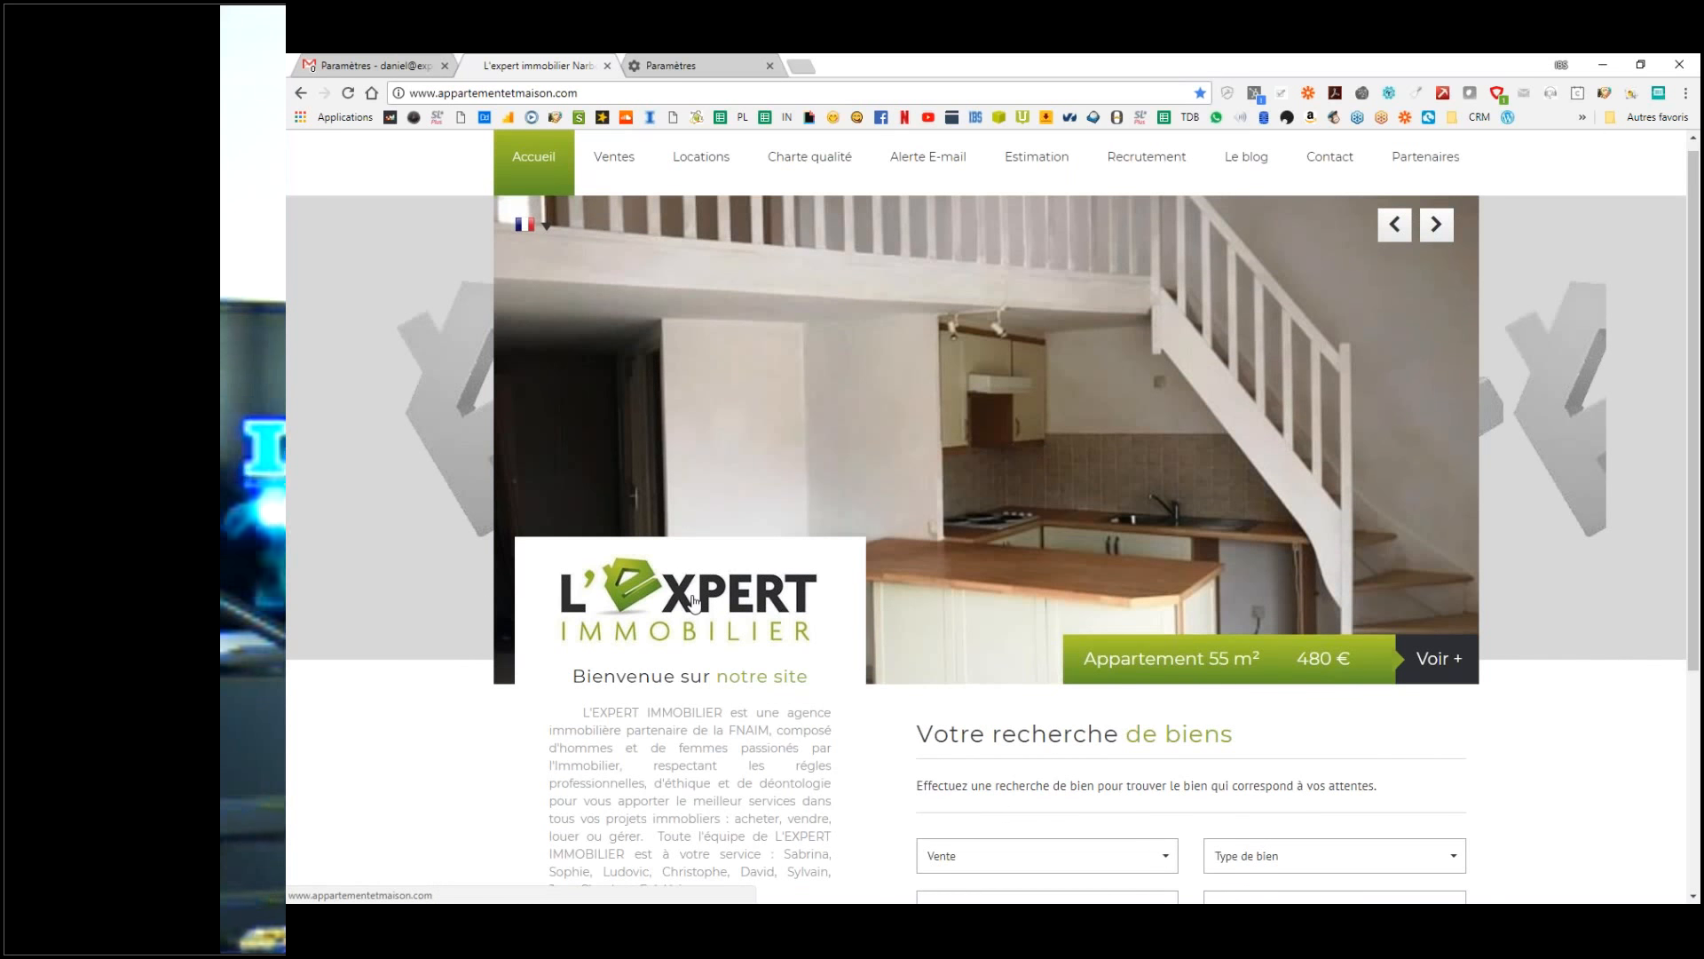
Step: Copy the agency logo's image address from the Ventes page of the L'Expert Immobilier site
{"action": "scroll", "coordinate": [696, 601], "scroll_direction": "down", "scroll_amount": 4}
{"action": "scroll", "coordinate": [614, 355], "scroll_direction": "up", "scroll_amount": 4}
{"action": "left_click", "coordinate": [615, 173]}
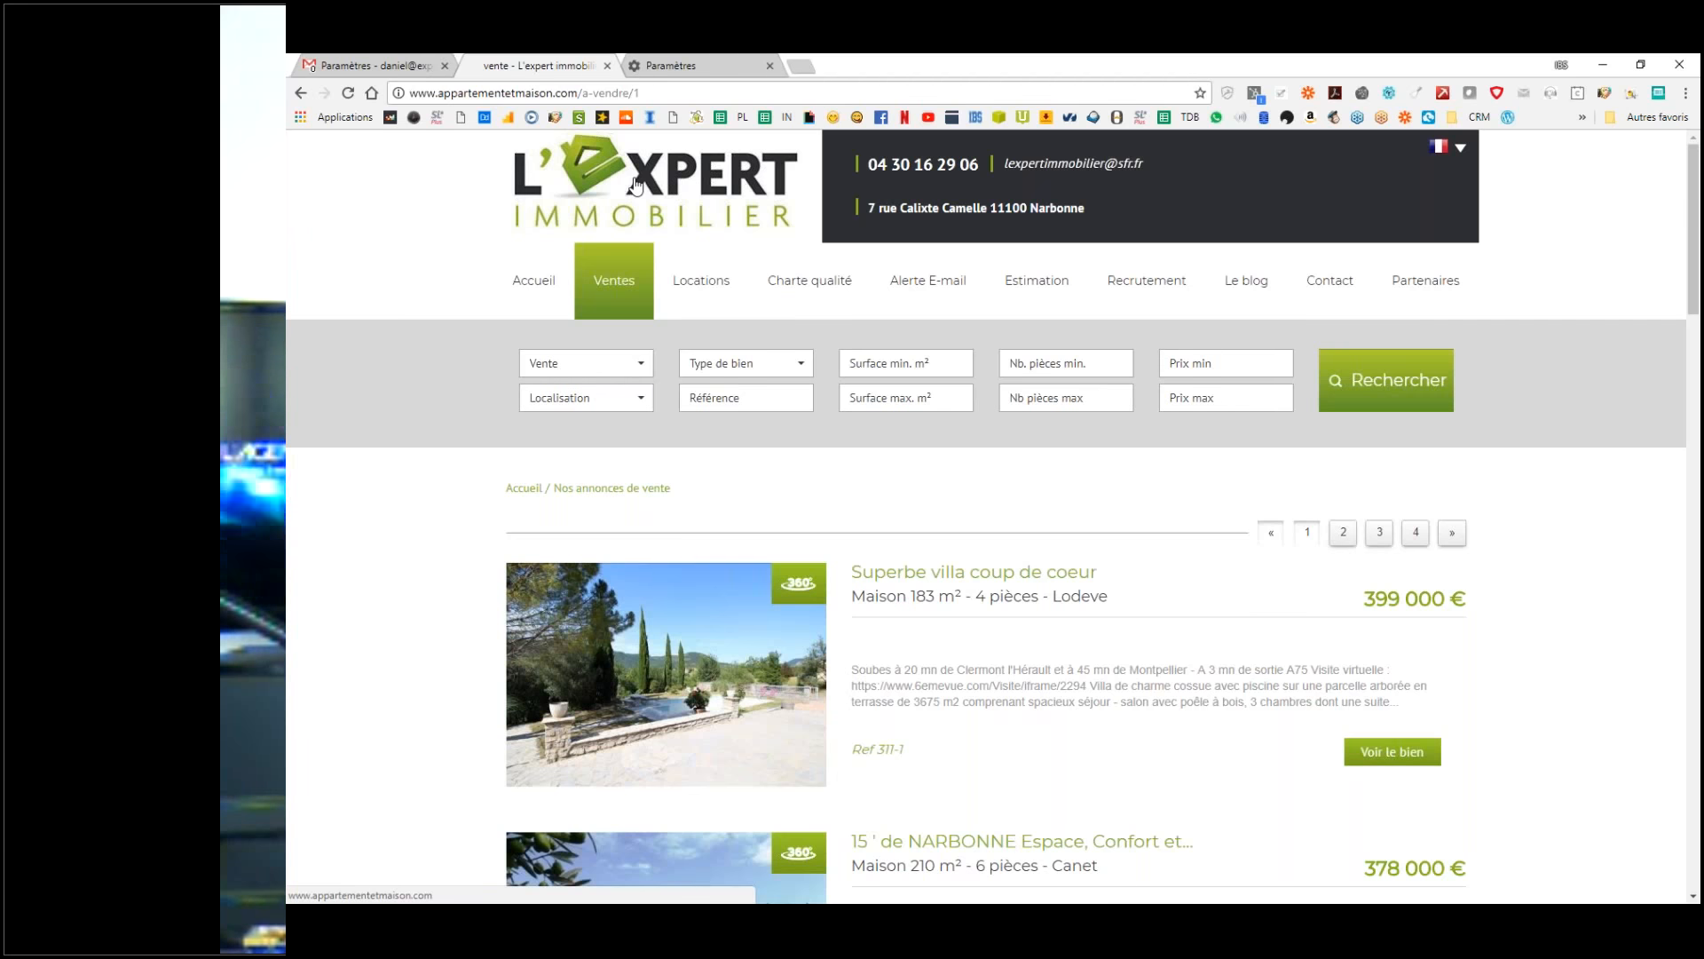
{"action": "right_click", "coordinate": [635, 186]}
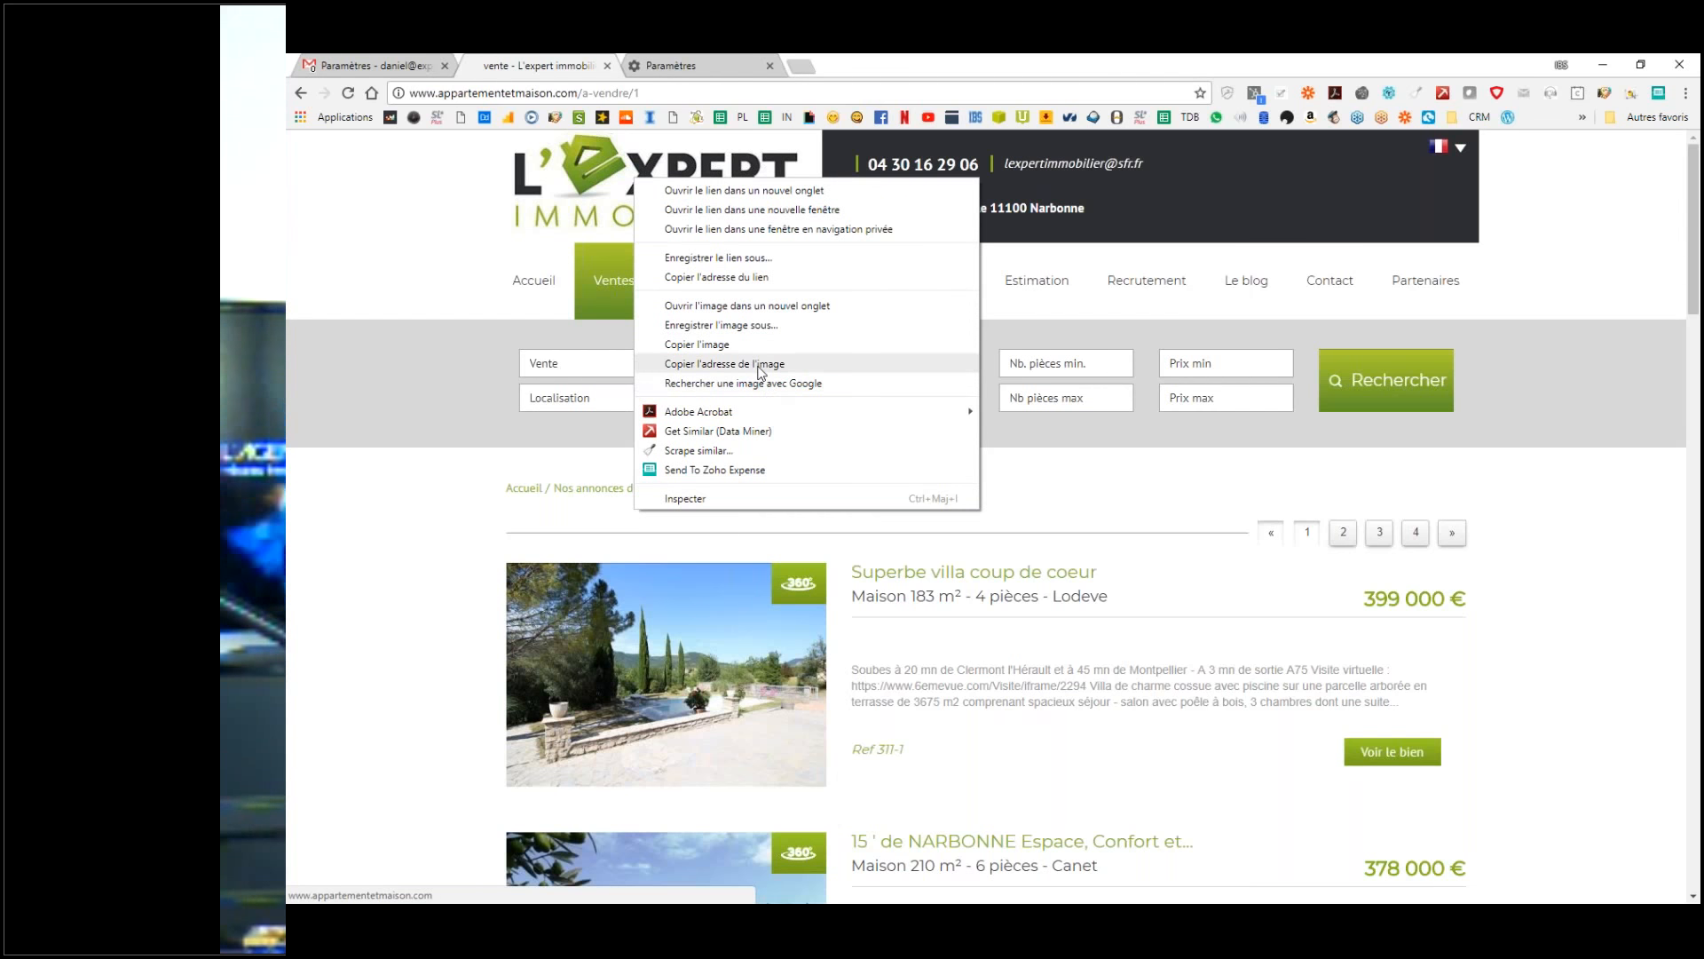
{"action": "left_click", "coordinate": [722, 368]}
Step: Paste the copied logo URL into a fresh Insérer une image window and insert the logo with Sélectionner
{"action": "left_click", "coordinate": [387, 62]}
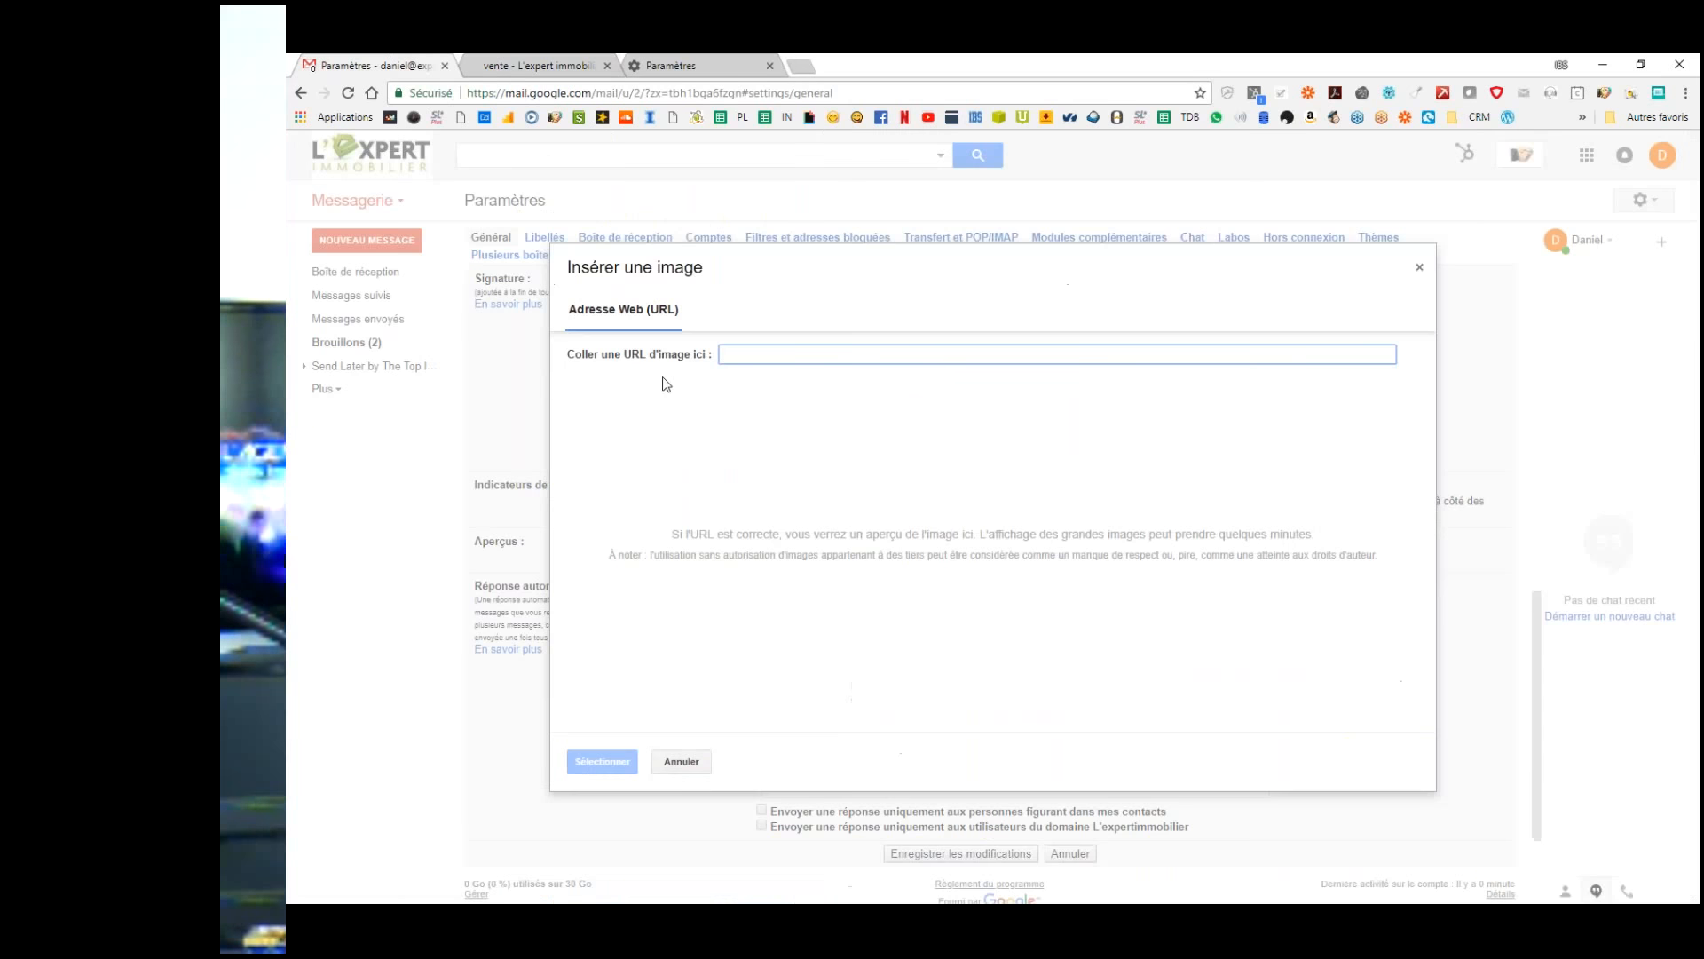
{"action": "left_click", "coordinate": [690, 761]}
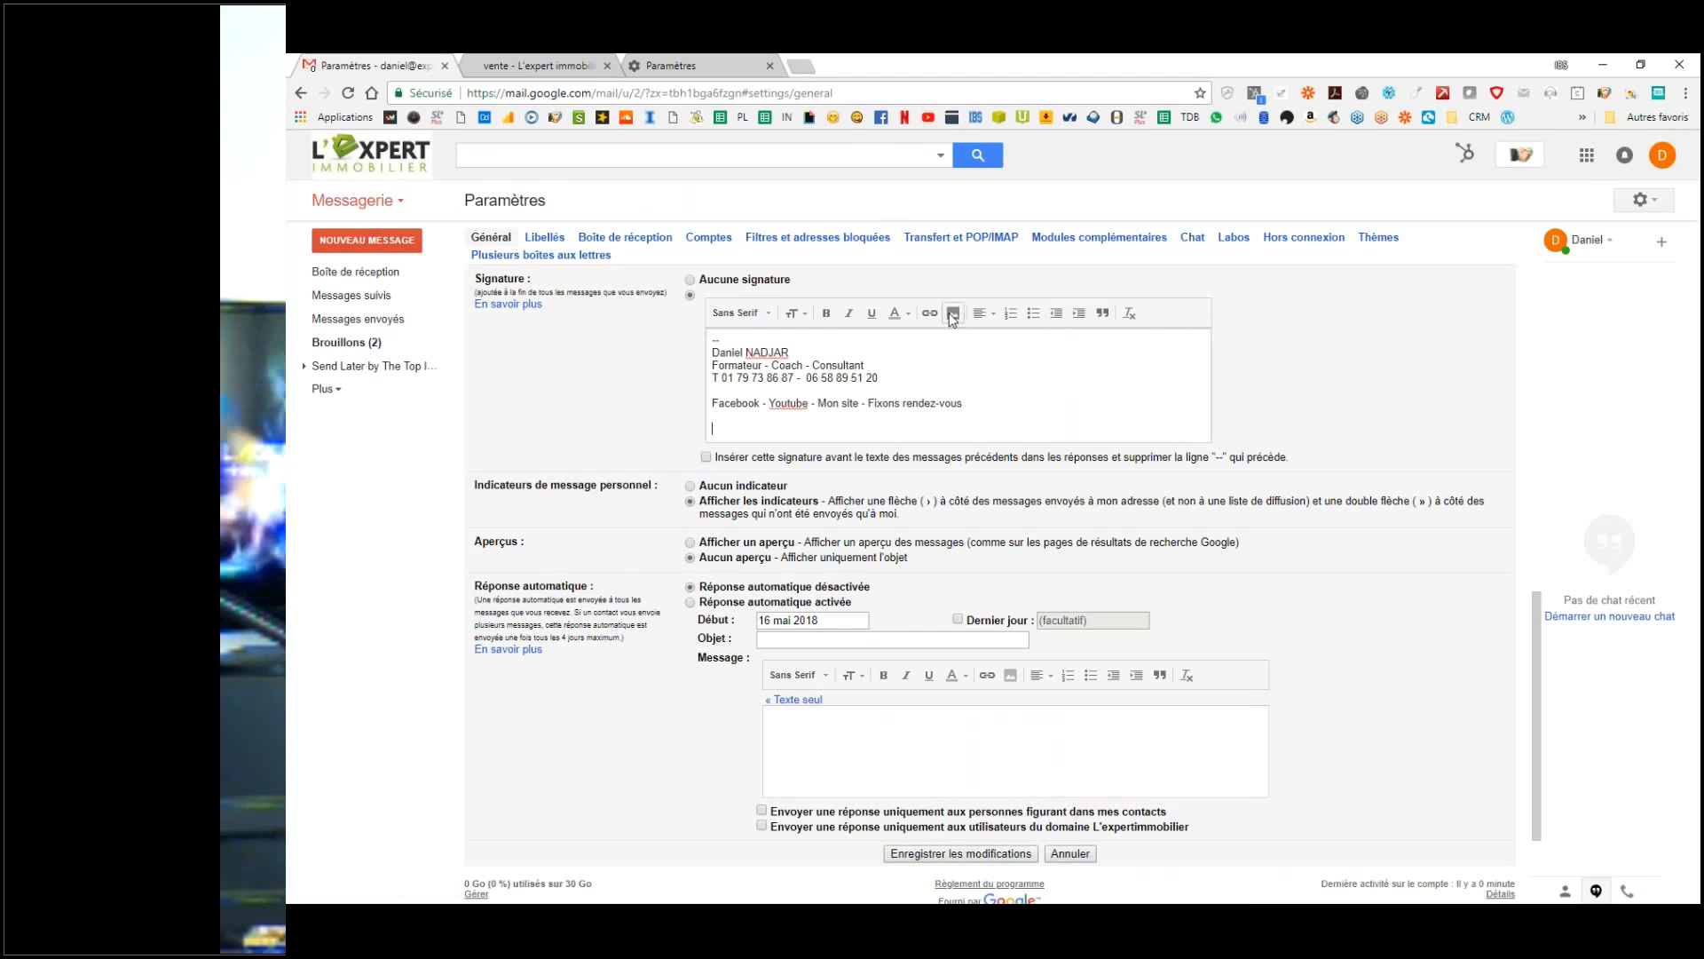
{"action": "left_click", "coordinate": [953, 320]}
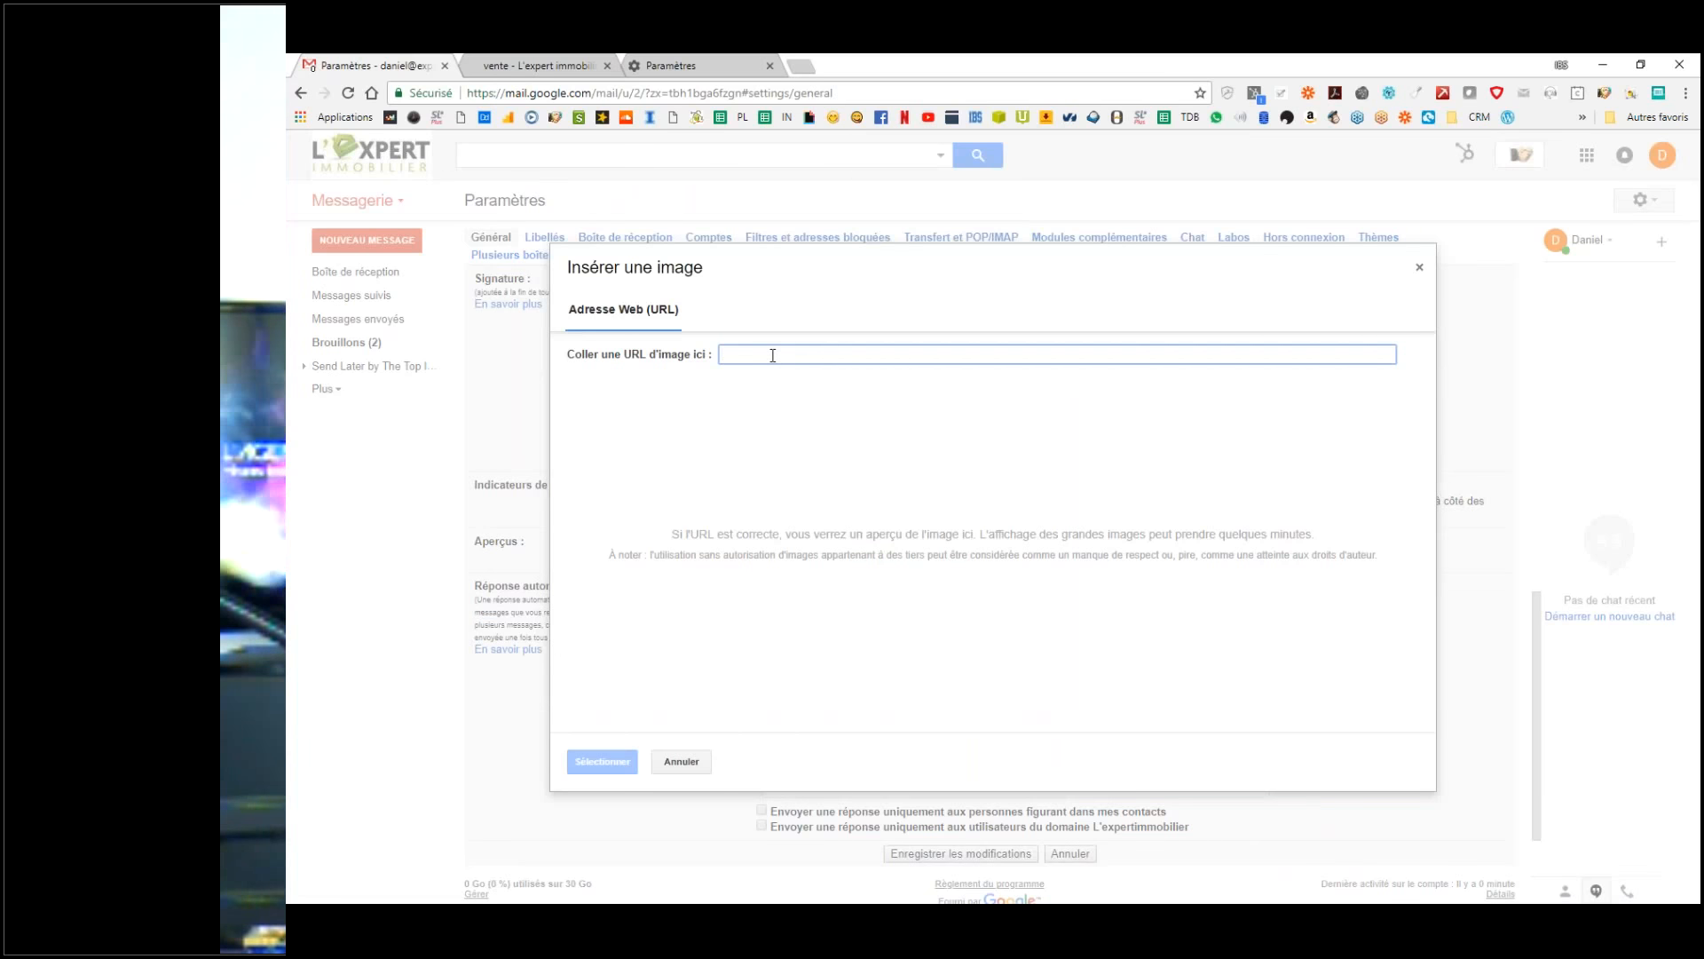
{"action": "type", "text": "http://lexpertimmobilier.staticlbi.com/original/images/logoSite.png"}
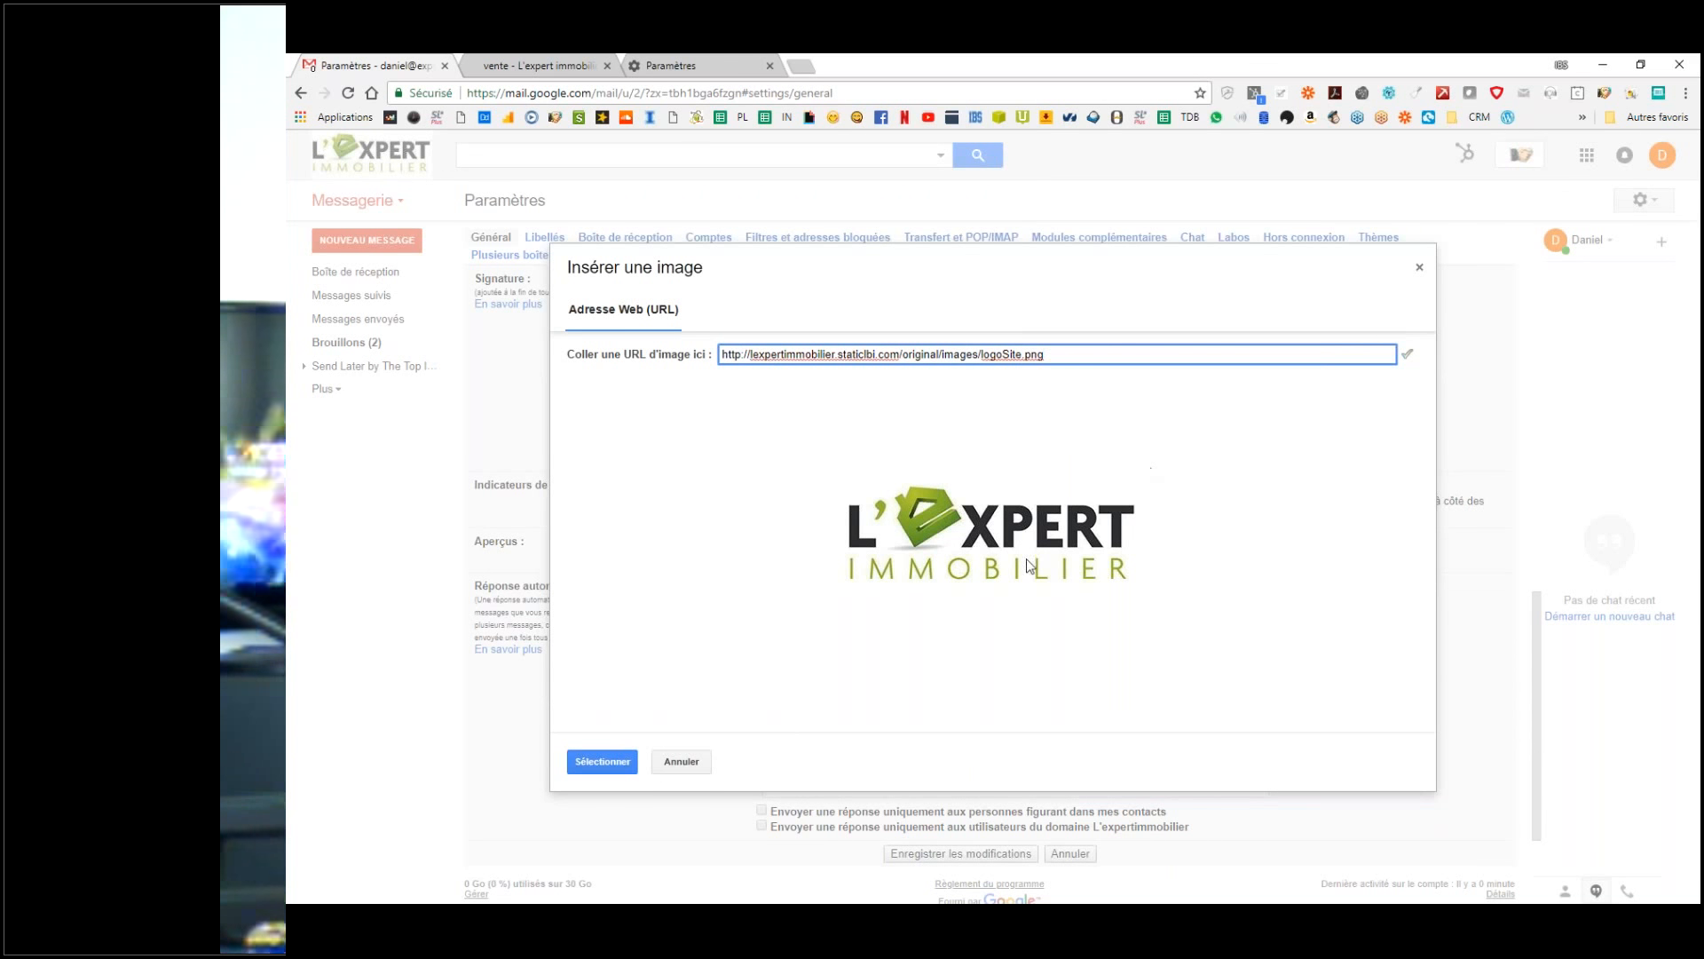
{"action": "left_click", "coordinate": [595, 764]}
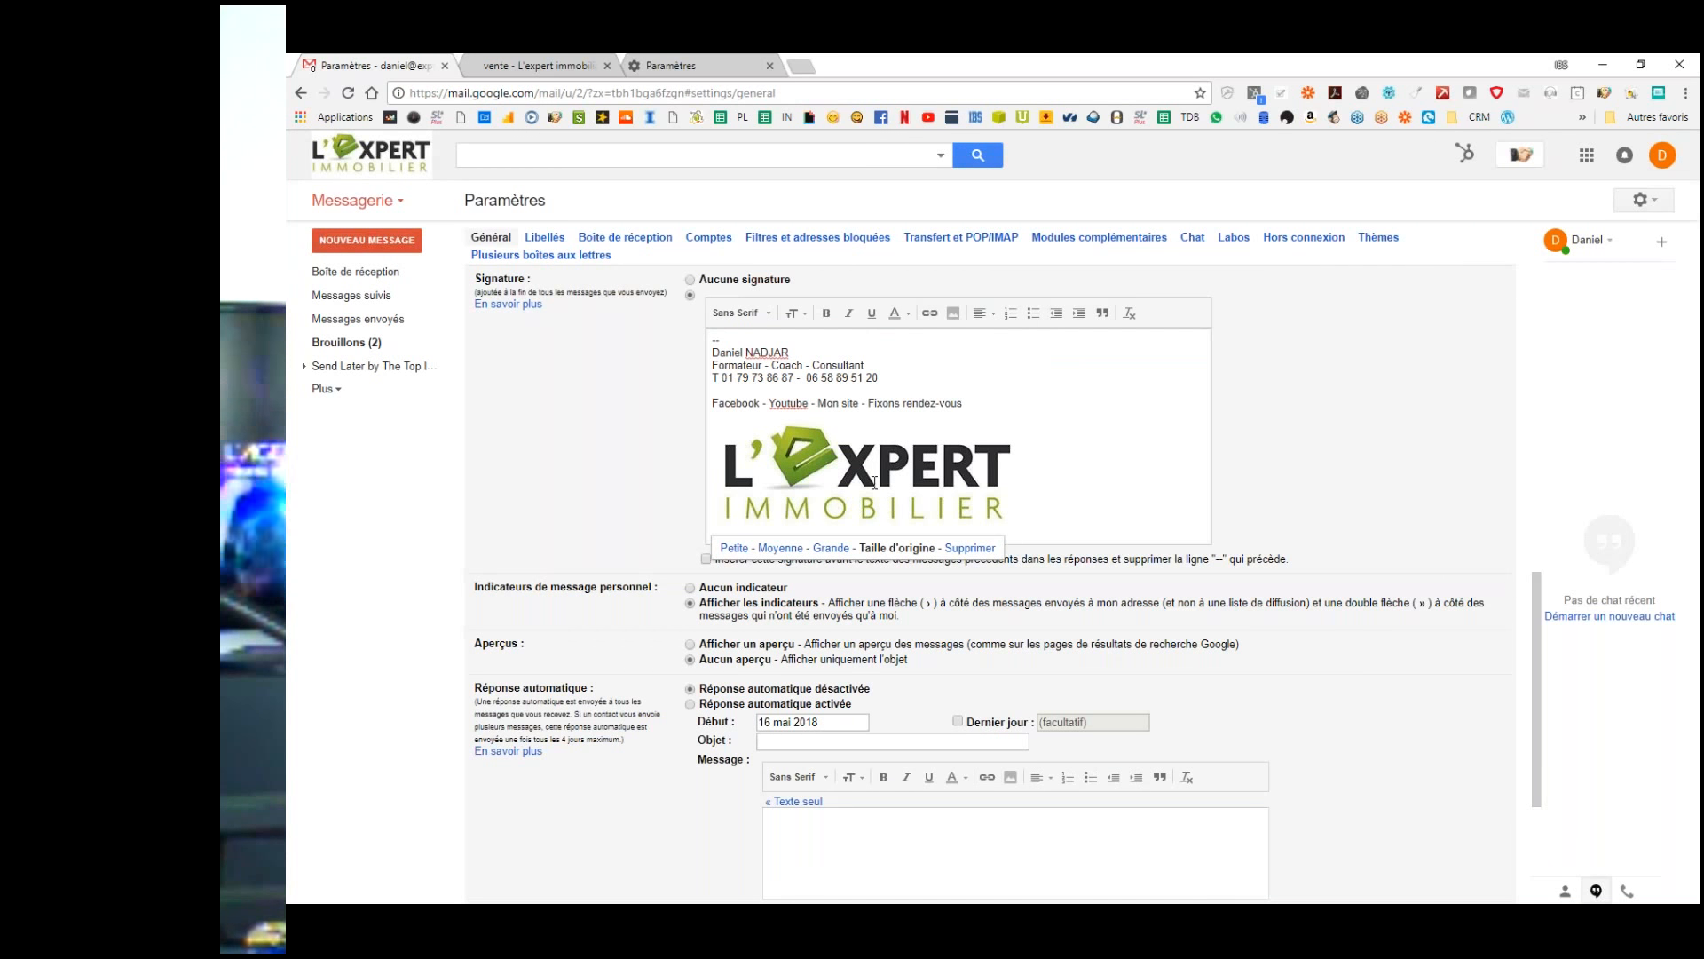
{"action": "left_click_drag", "start_coordinate": [795, 508], "coordinate": [972, 488]}
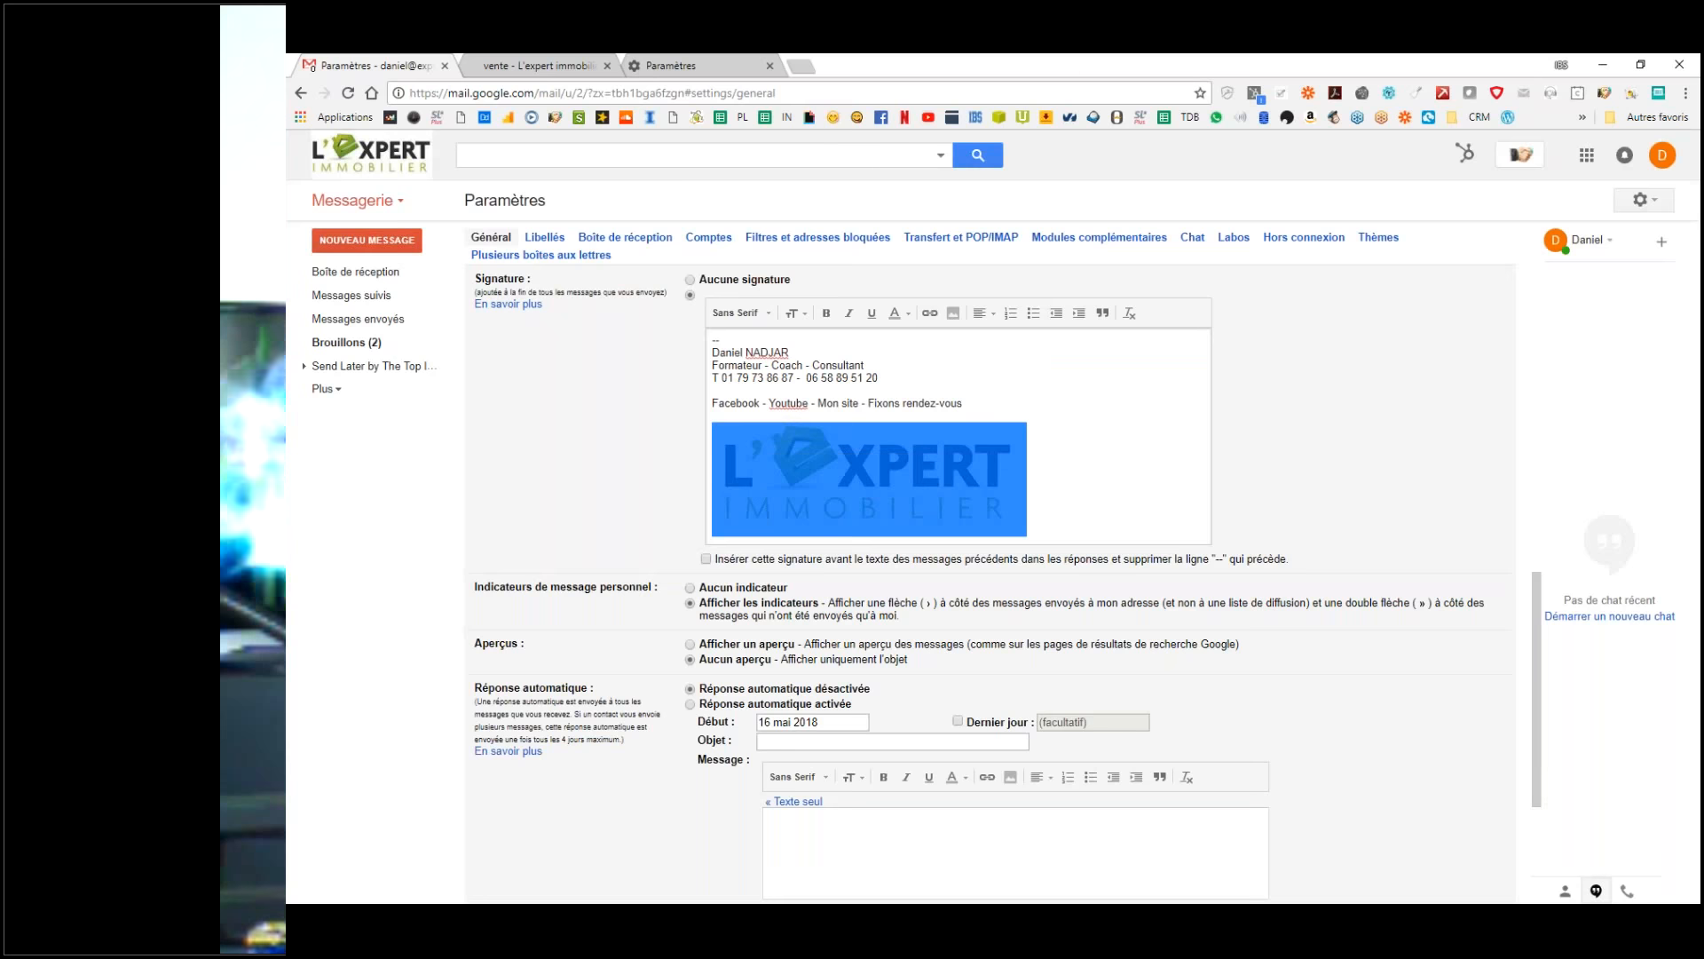
{"action": "left_click", "coordinate": [779, 547]}
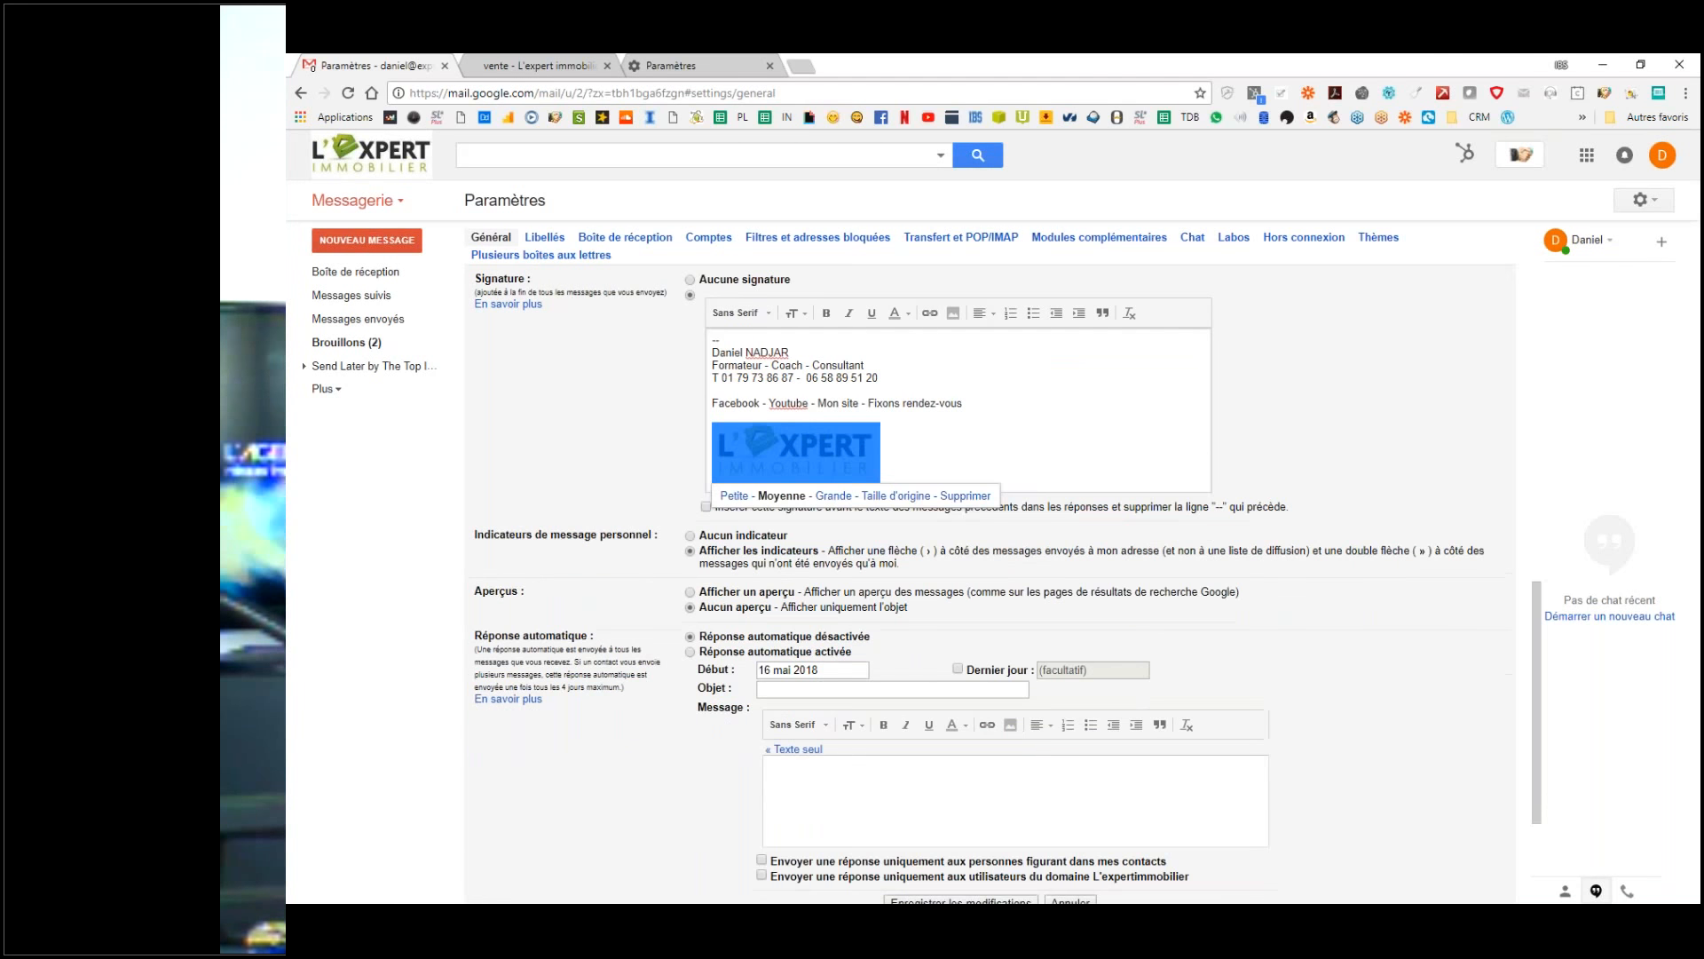
{"action": "left_click", "coordinate": [947, 451]}
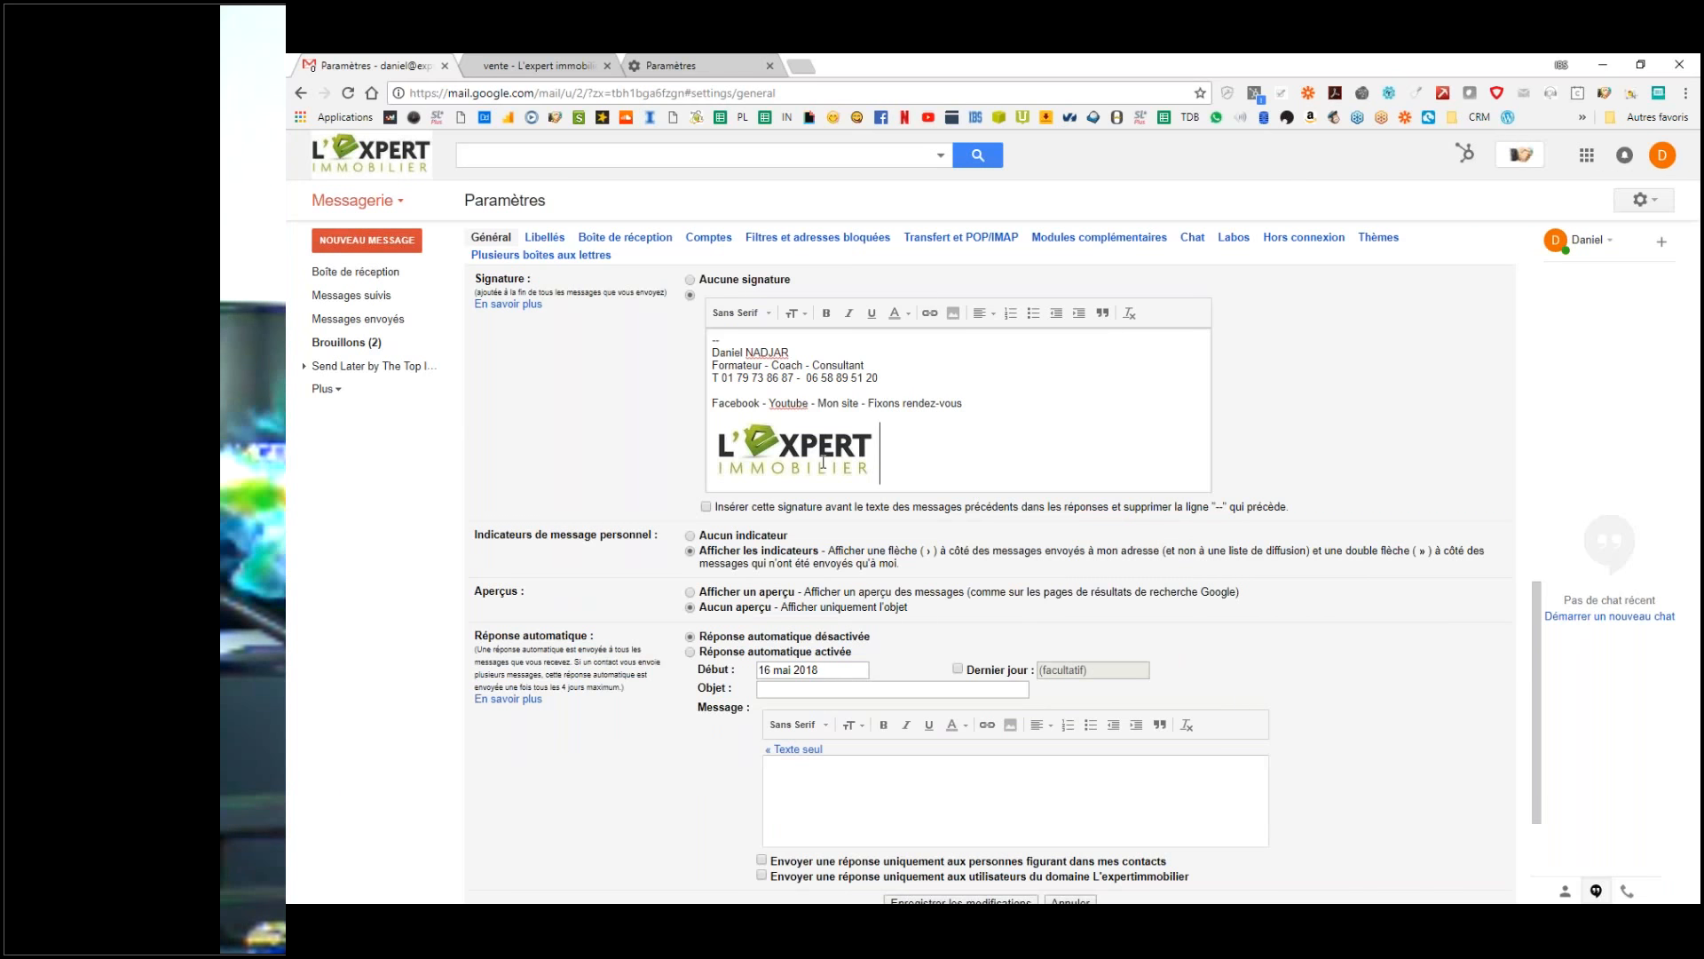
{"action": "key", "text": "shift+Left"}
{"action": "left_click", "coordinate": [990, 456]}
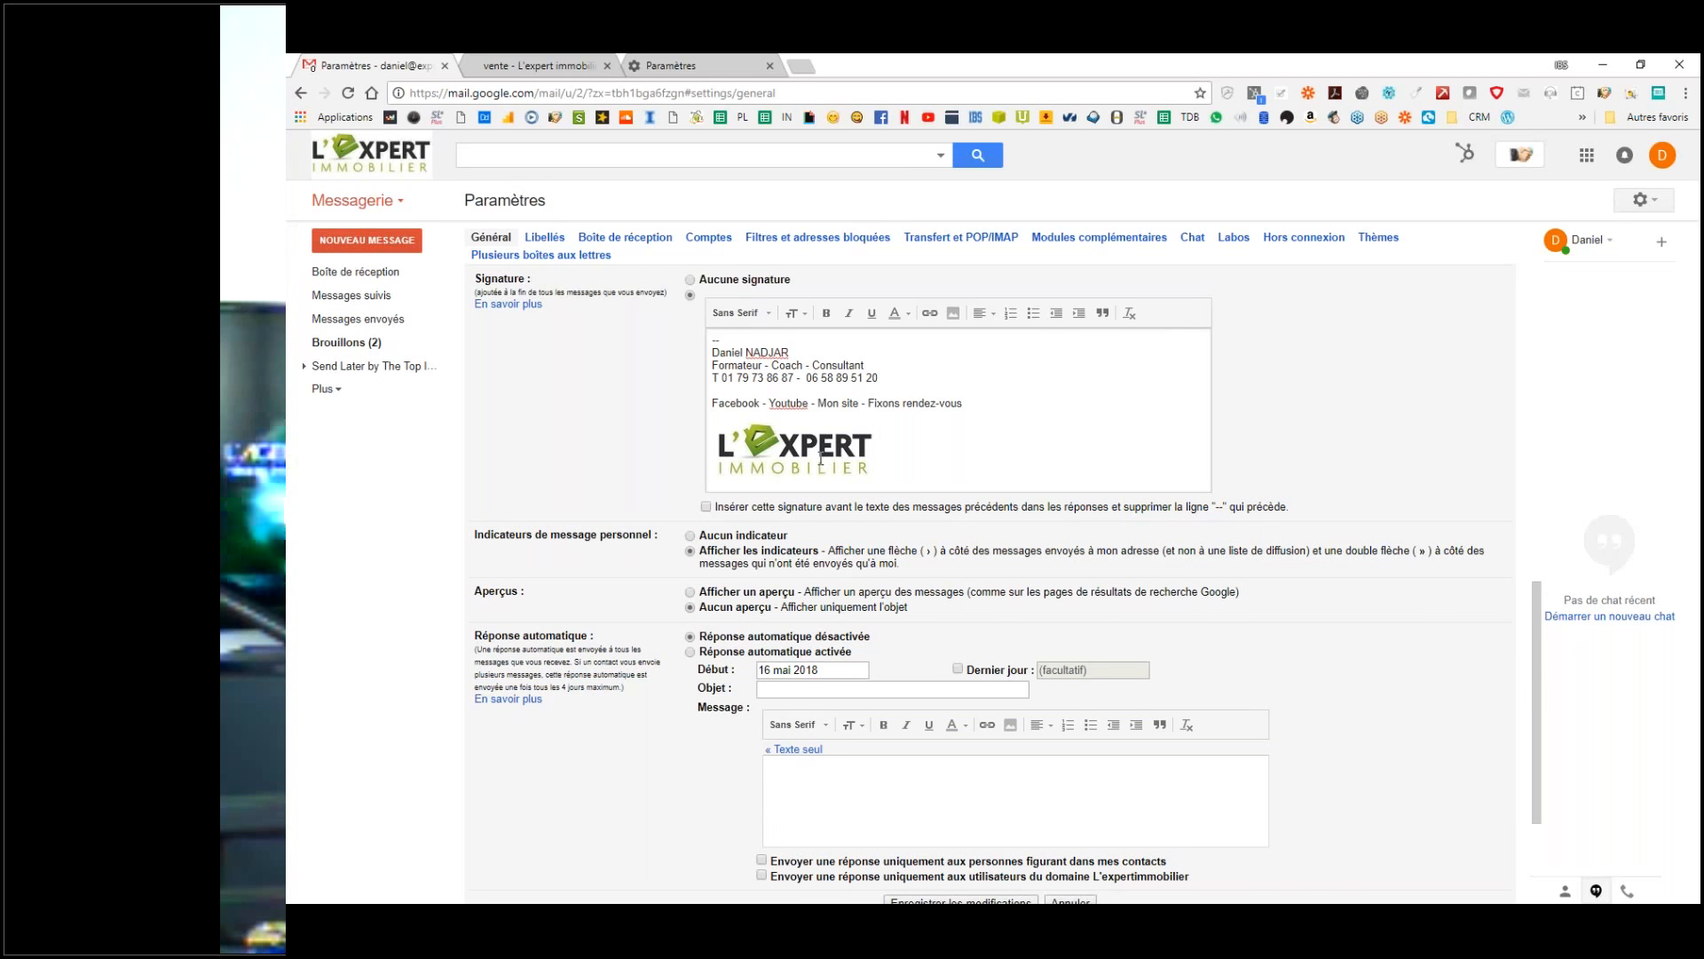
{"action": "left_click", "coordinate": [821, 464]}
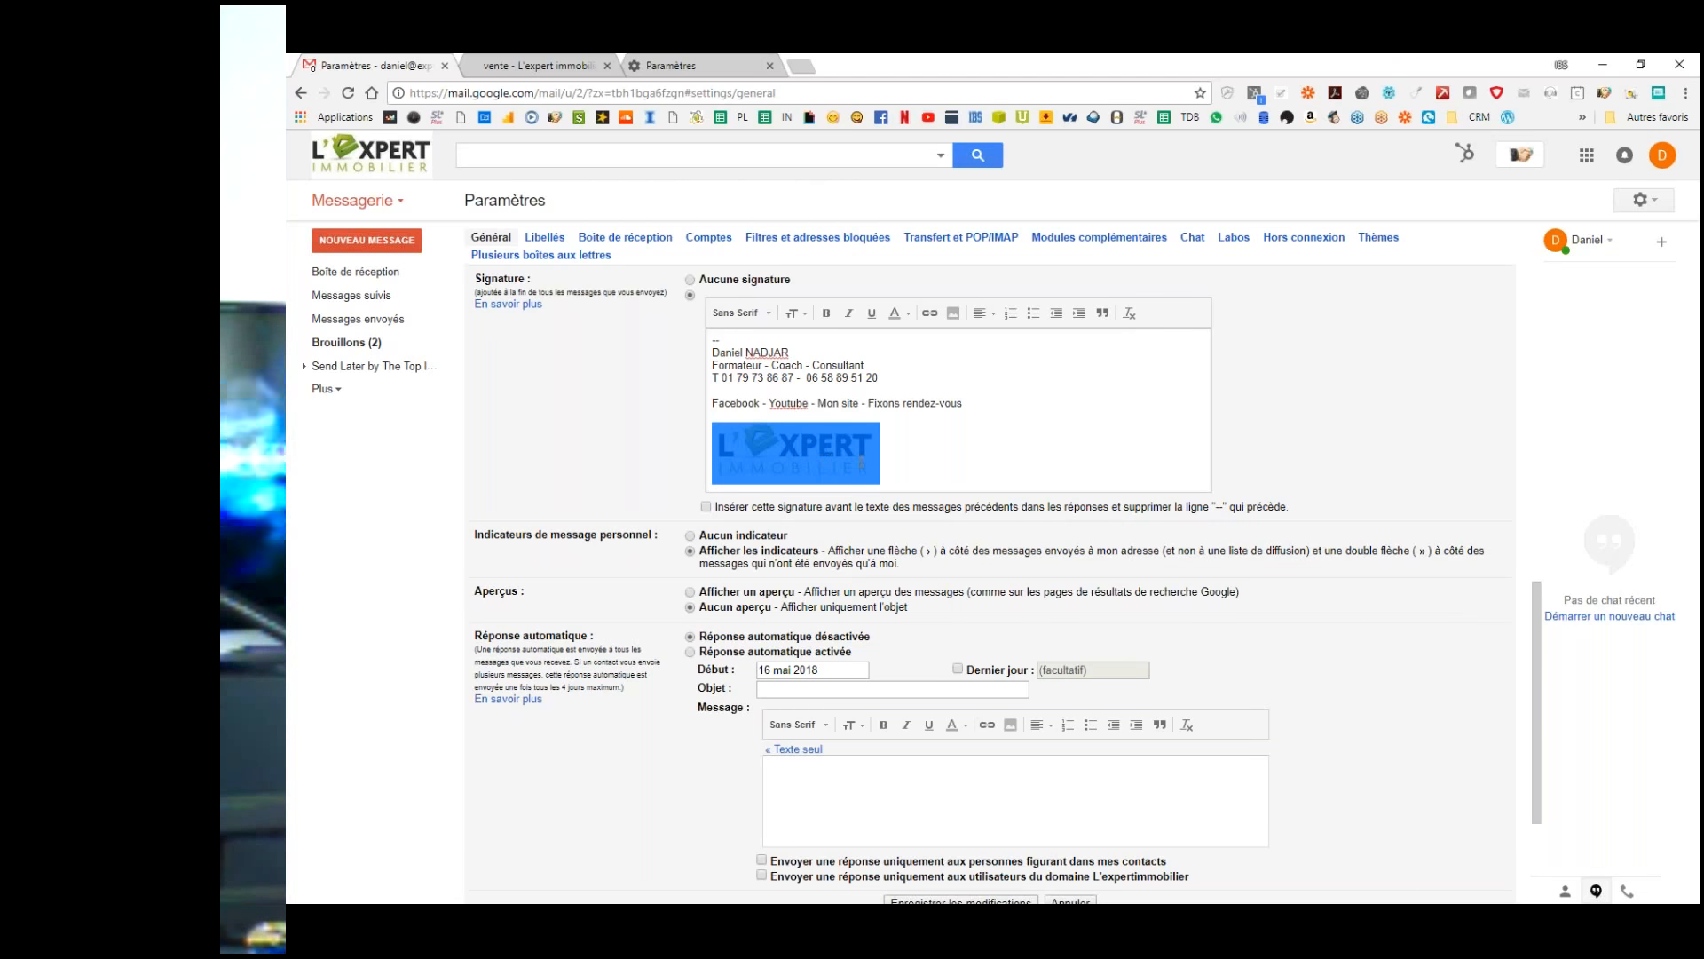
{"action": "left_click", "coordinate": [936, 458]}
{"action": "left_click", "coordinate": [846, 455]}
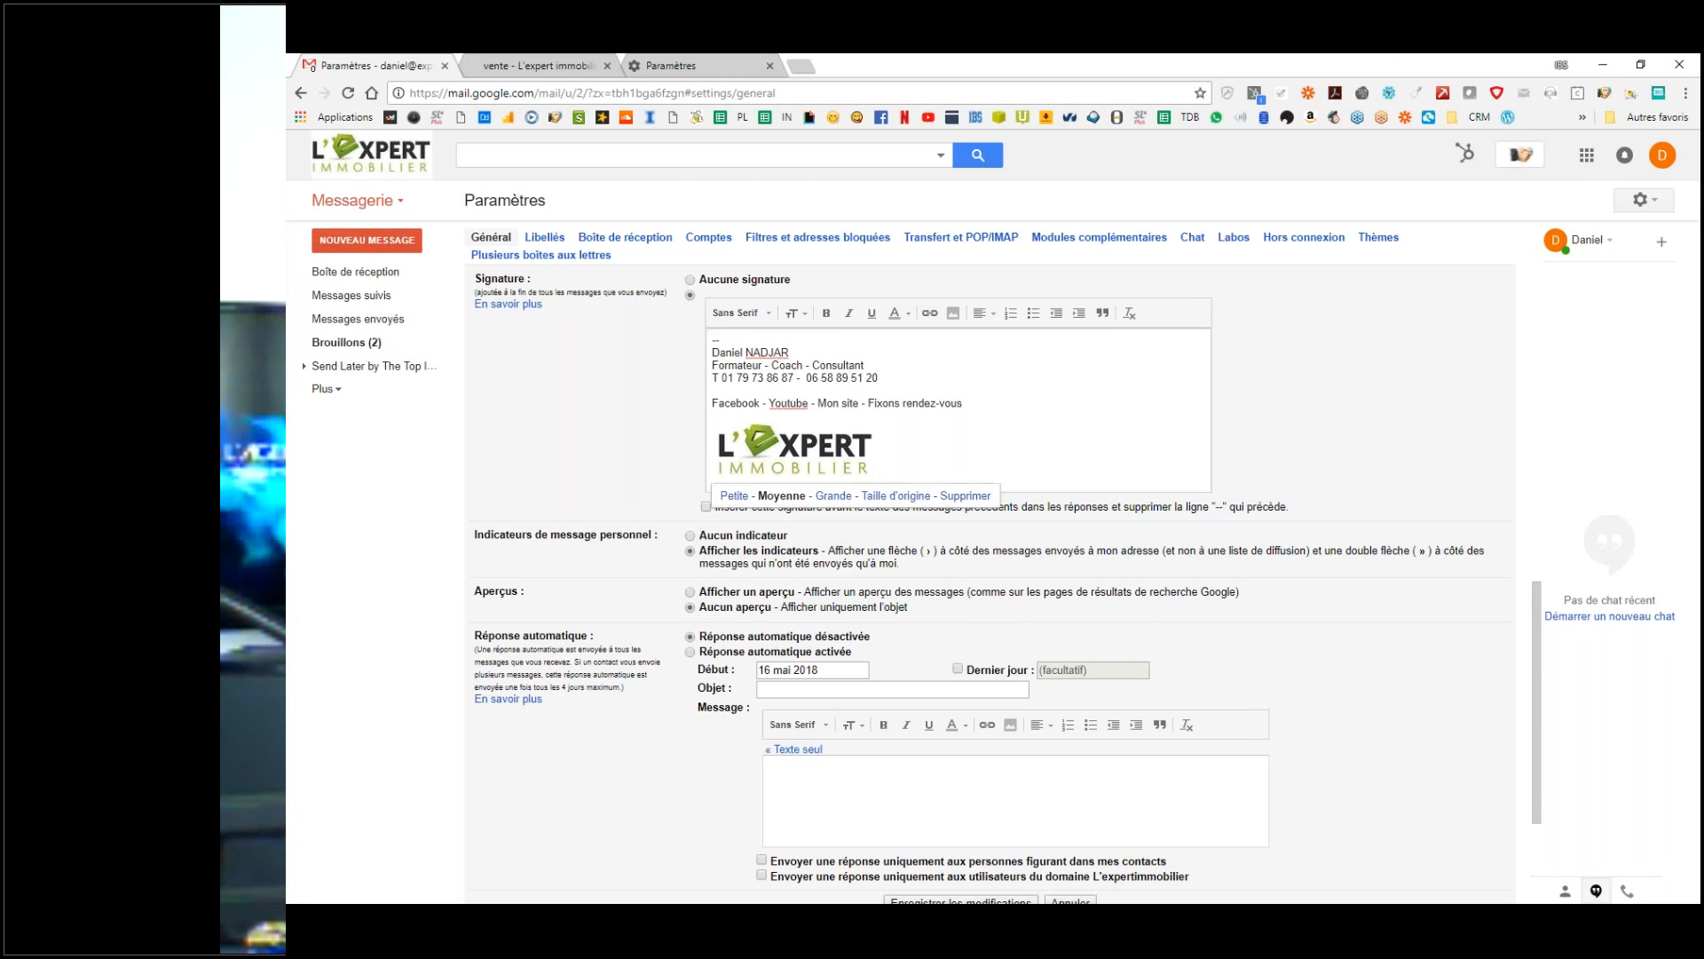
{"action": "left_click_drag", "start_coordinate": [844, 453], "coordinate": [836, 451]}
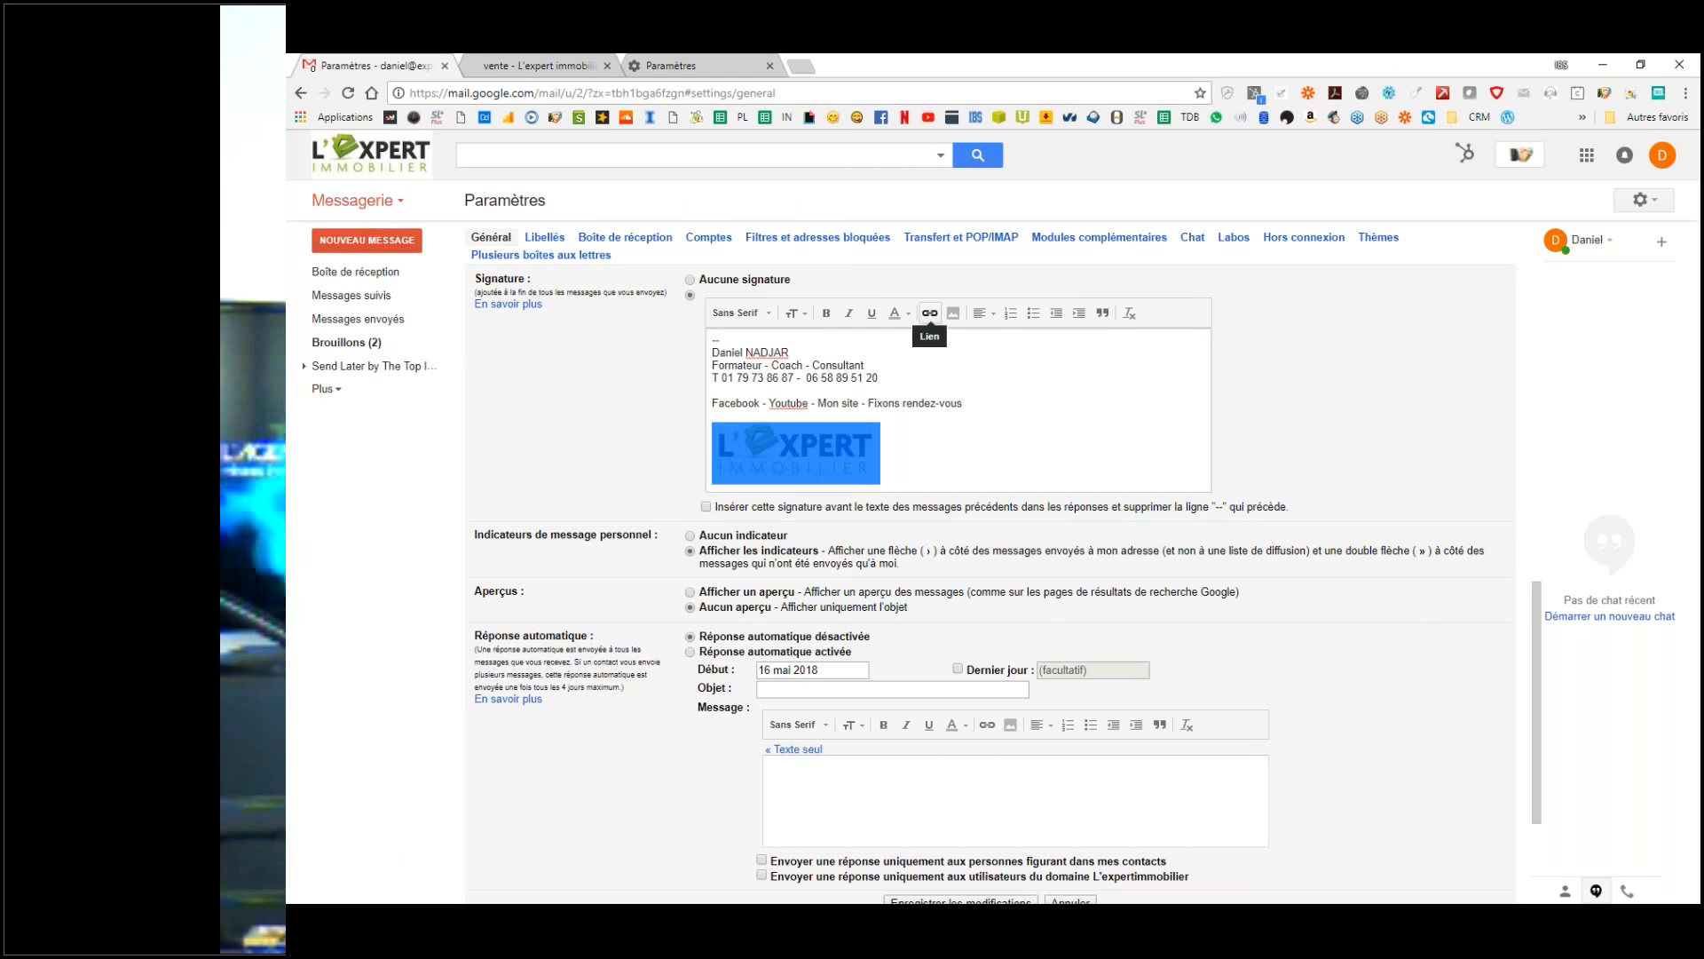
{"action": "left_click", "coordinate": [929, 315]}
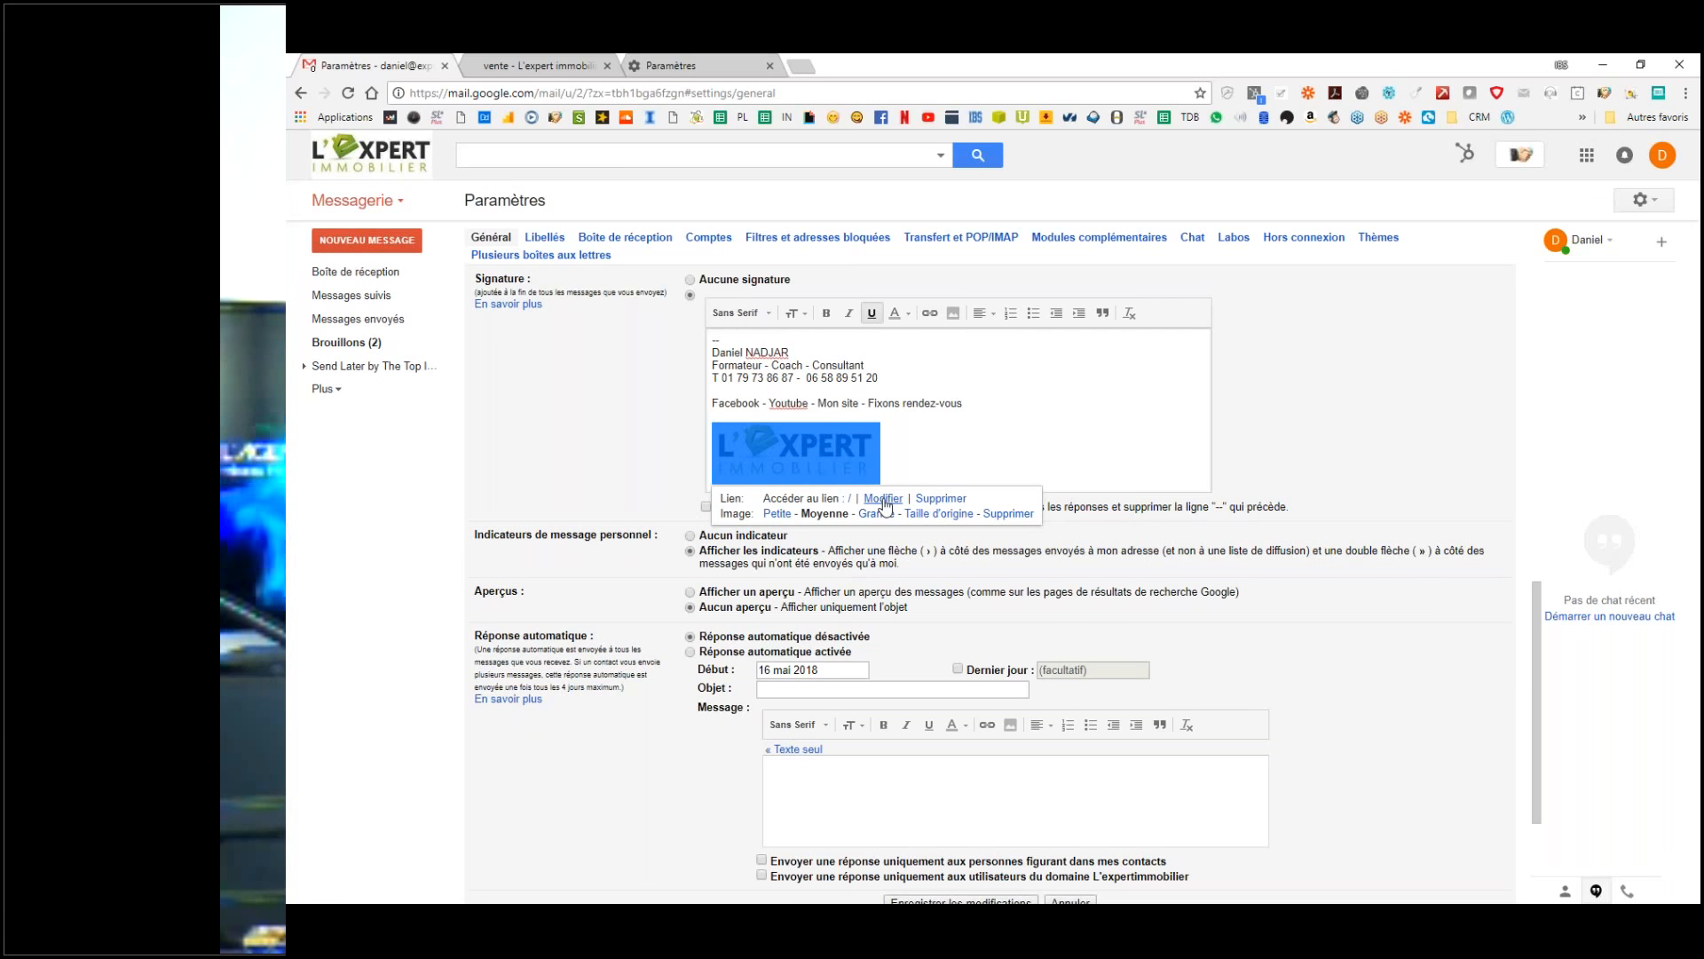
{"action": "left_click", "coordinate": [883, 500]}
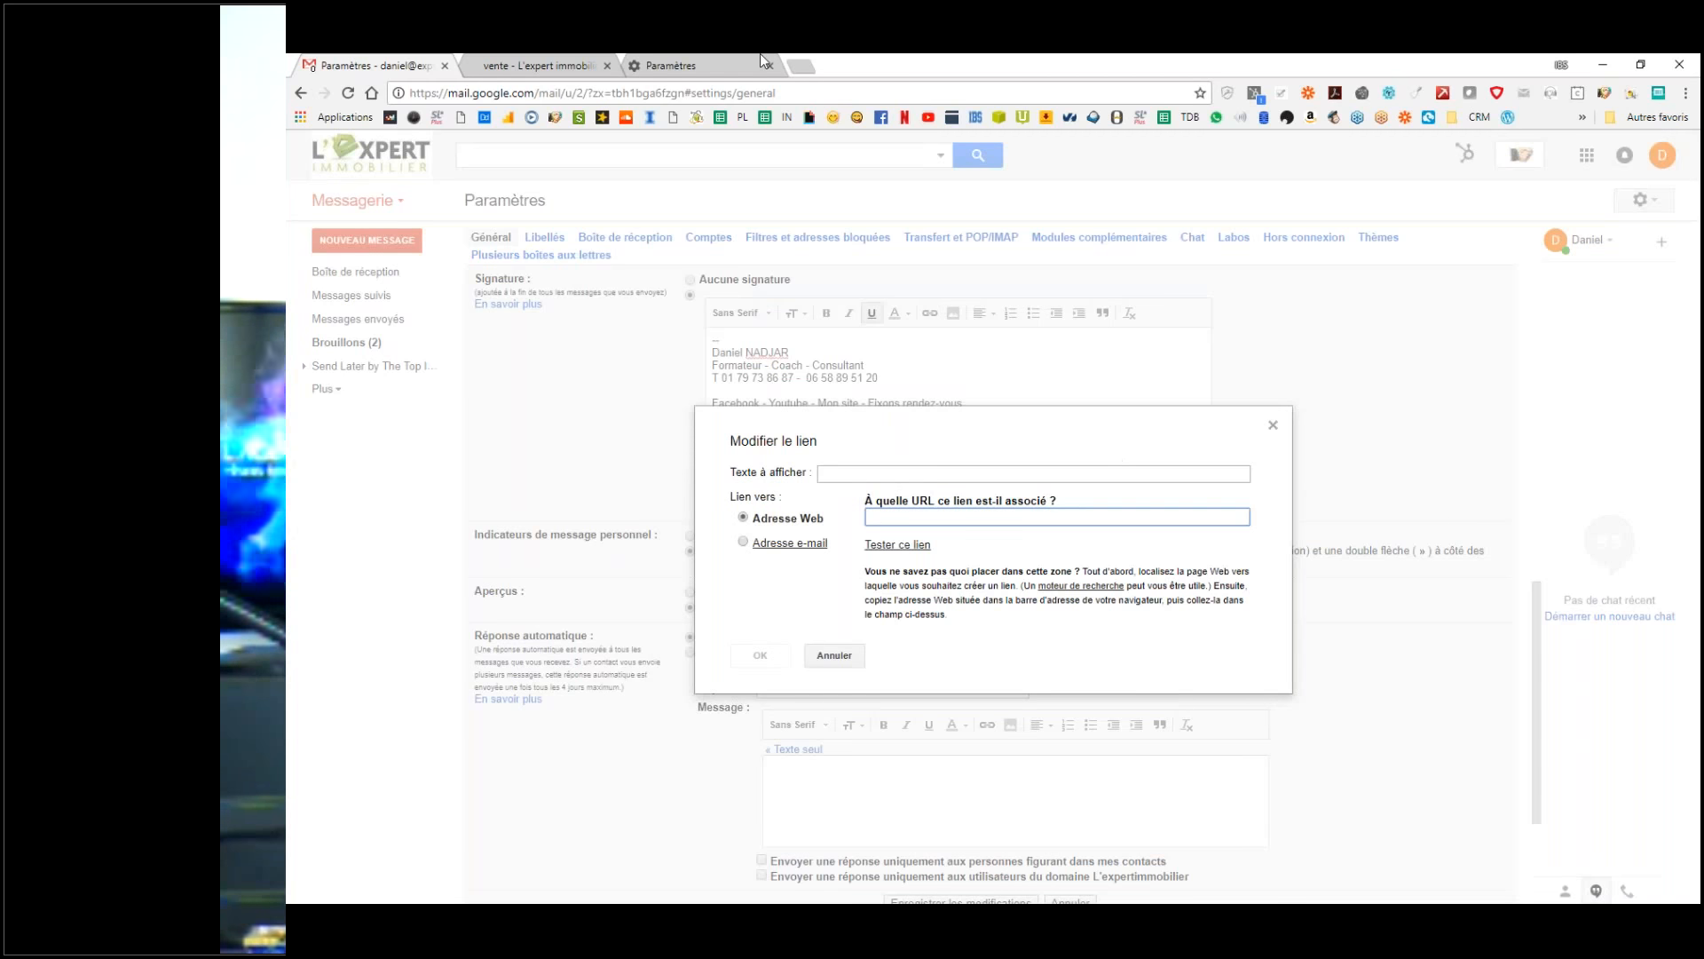
{"action": "left_click", "coordinate": [568, 65]}
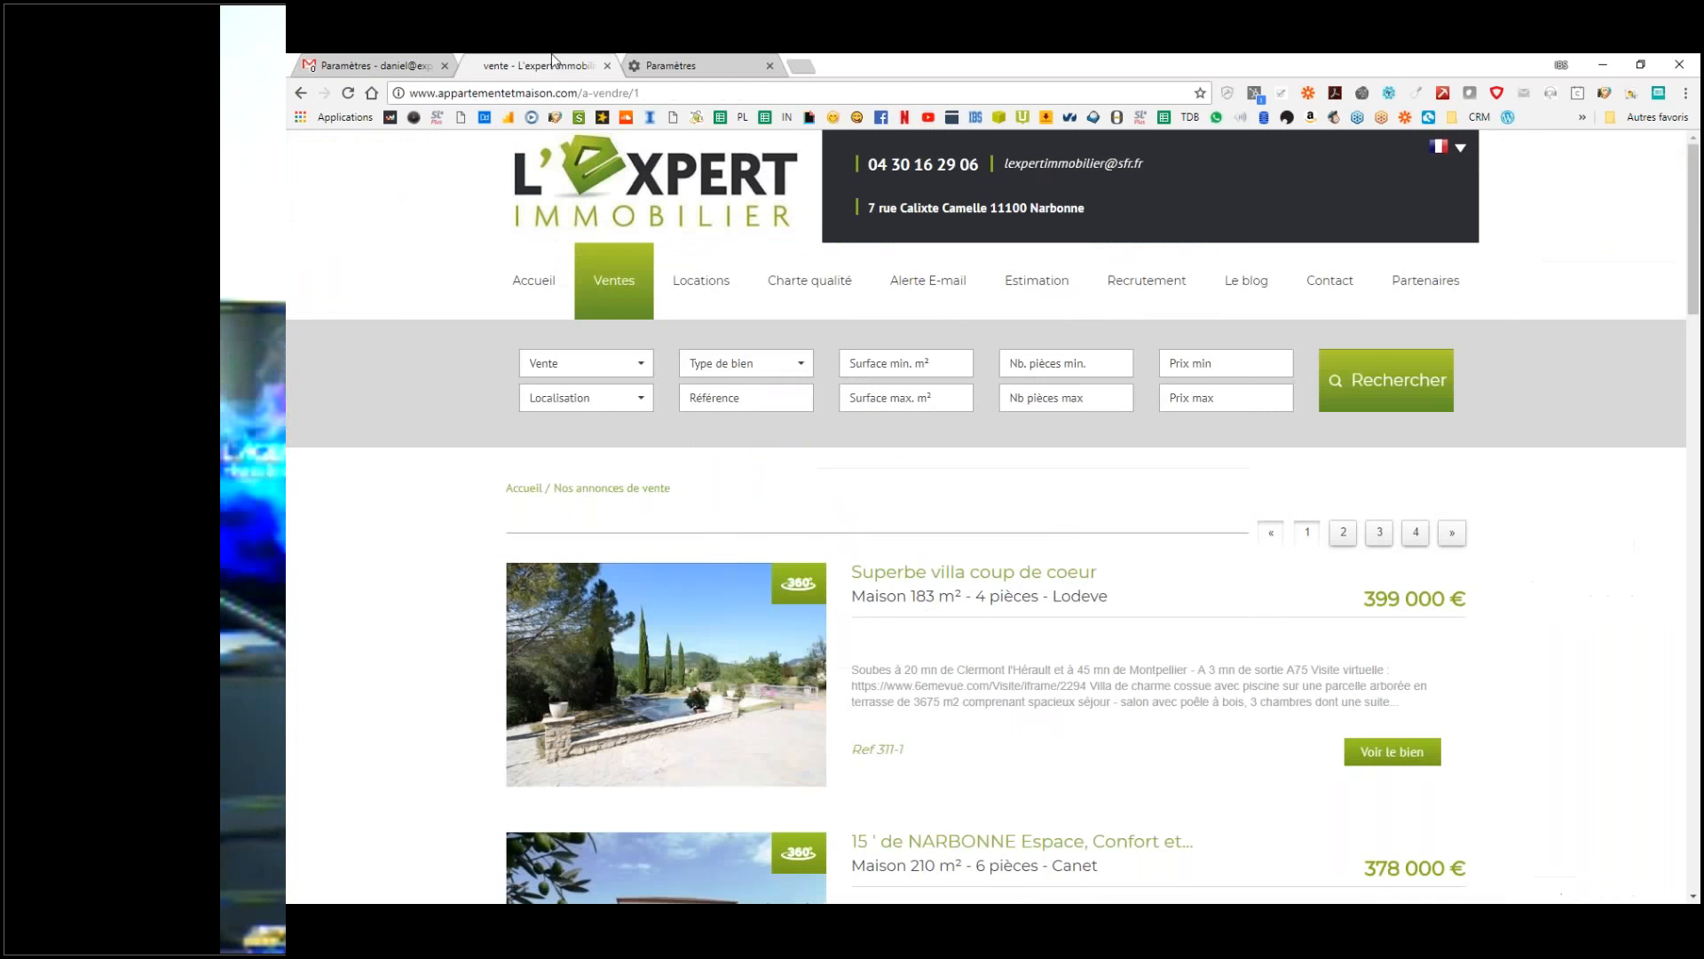
{"action": "left_click", "coordinate": [654, 92]}
{"action": "key", "text": "ctrl+c"}
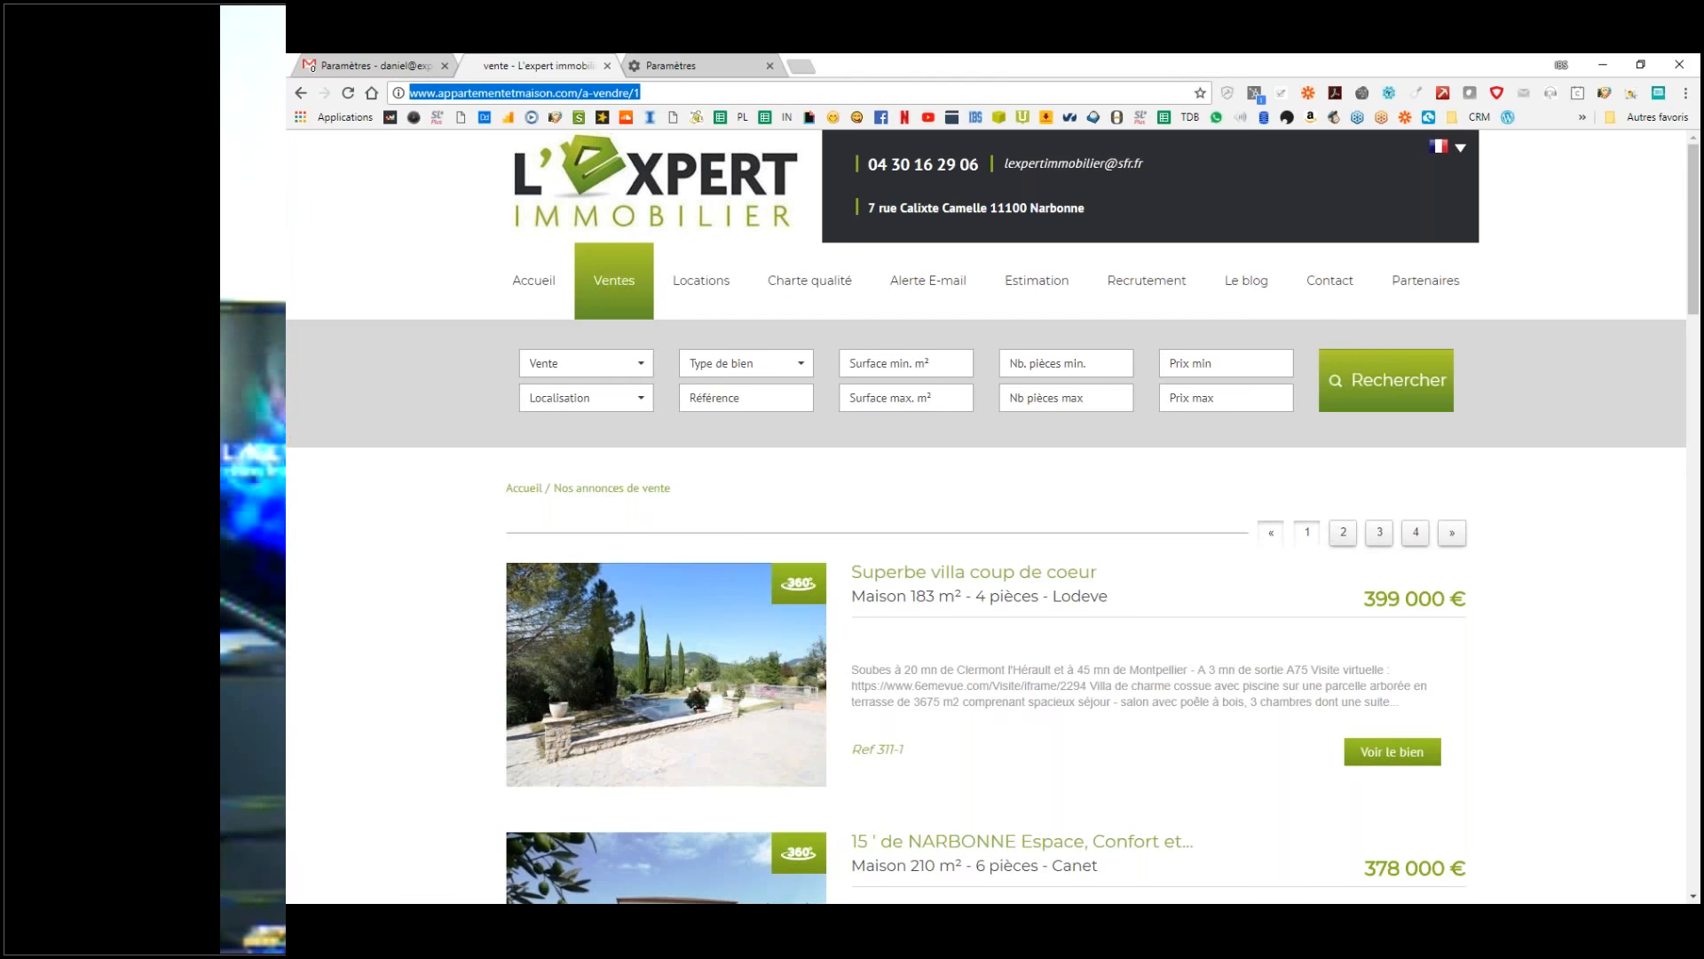
{"action": "left_click", "coordinate": [636, 291]}
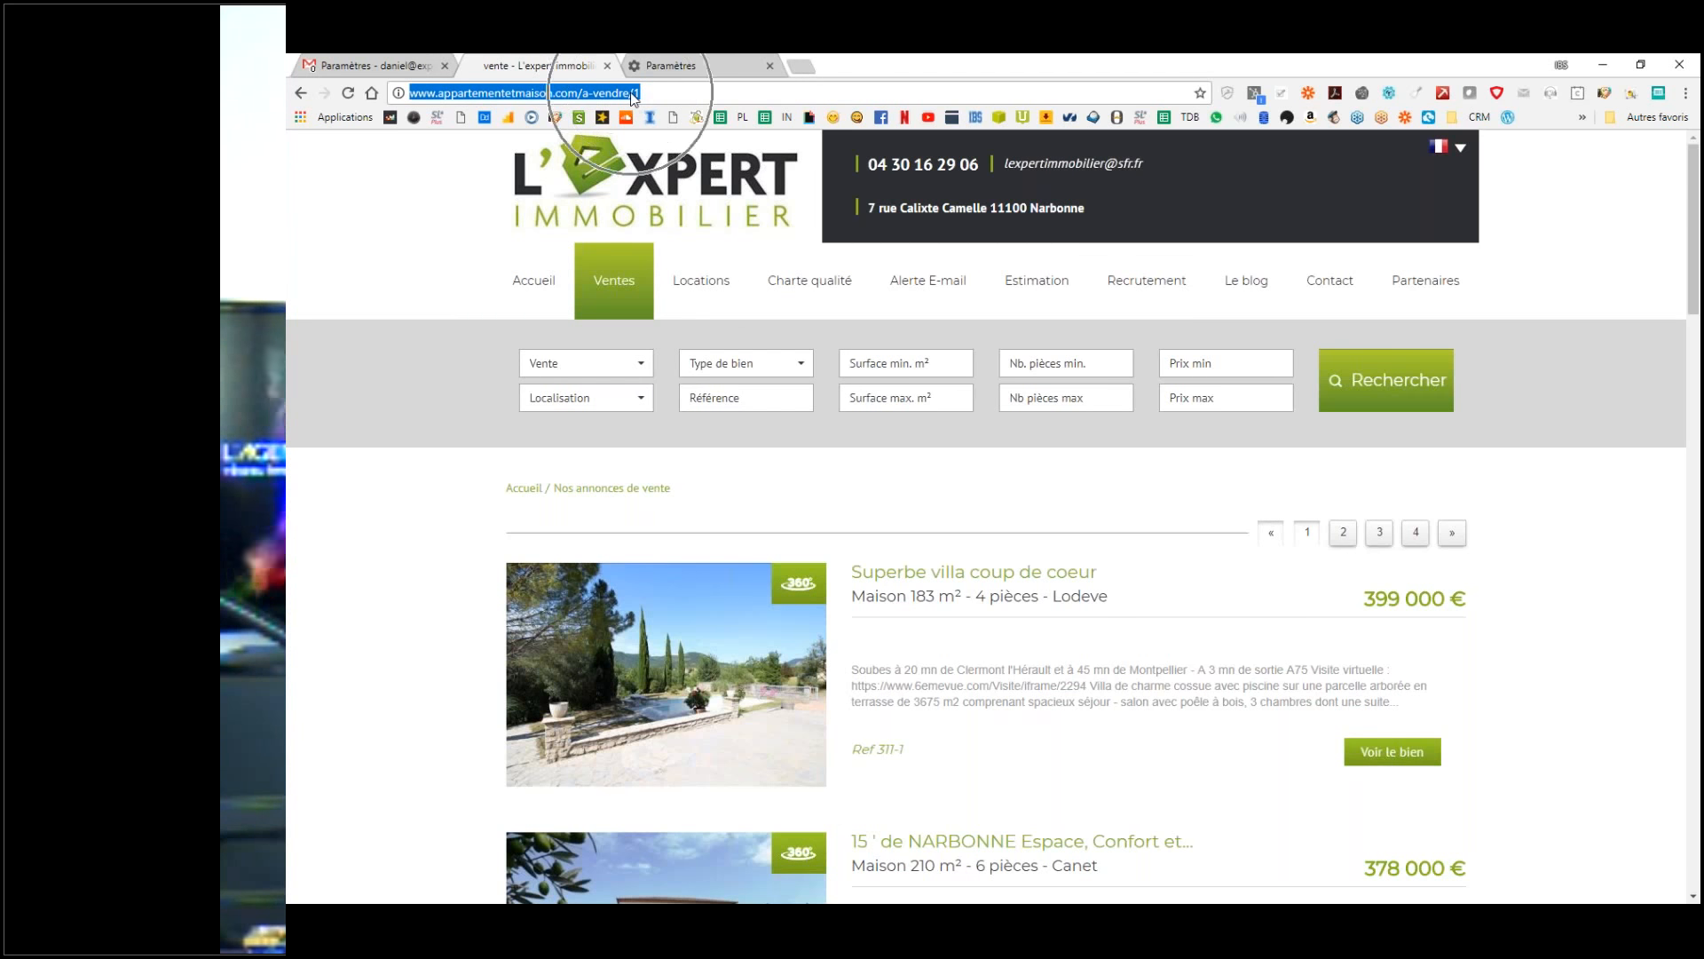
{"action": "left_click", "coordinate": [378, 62]}
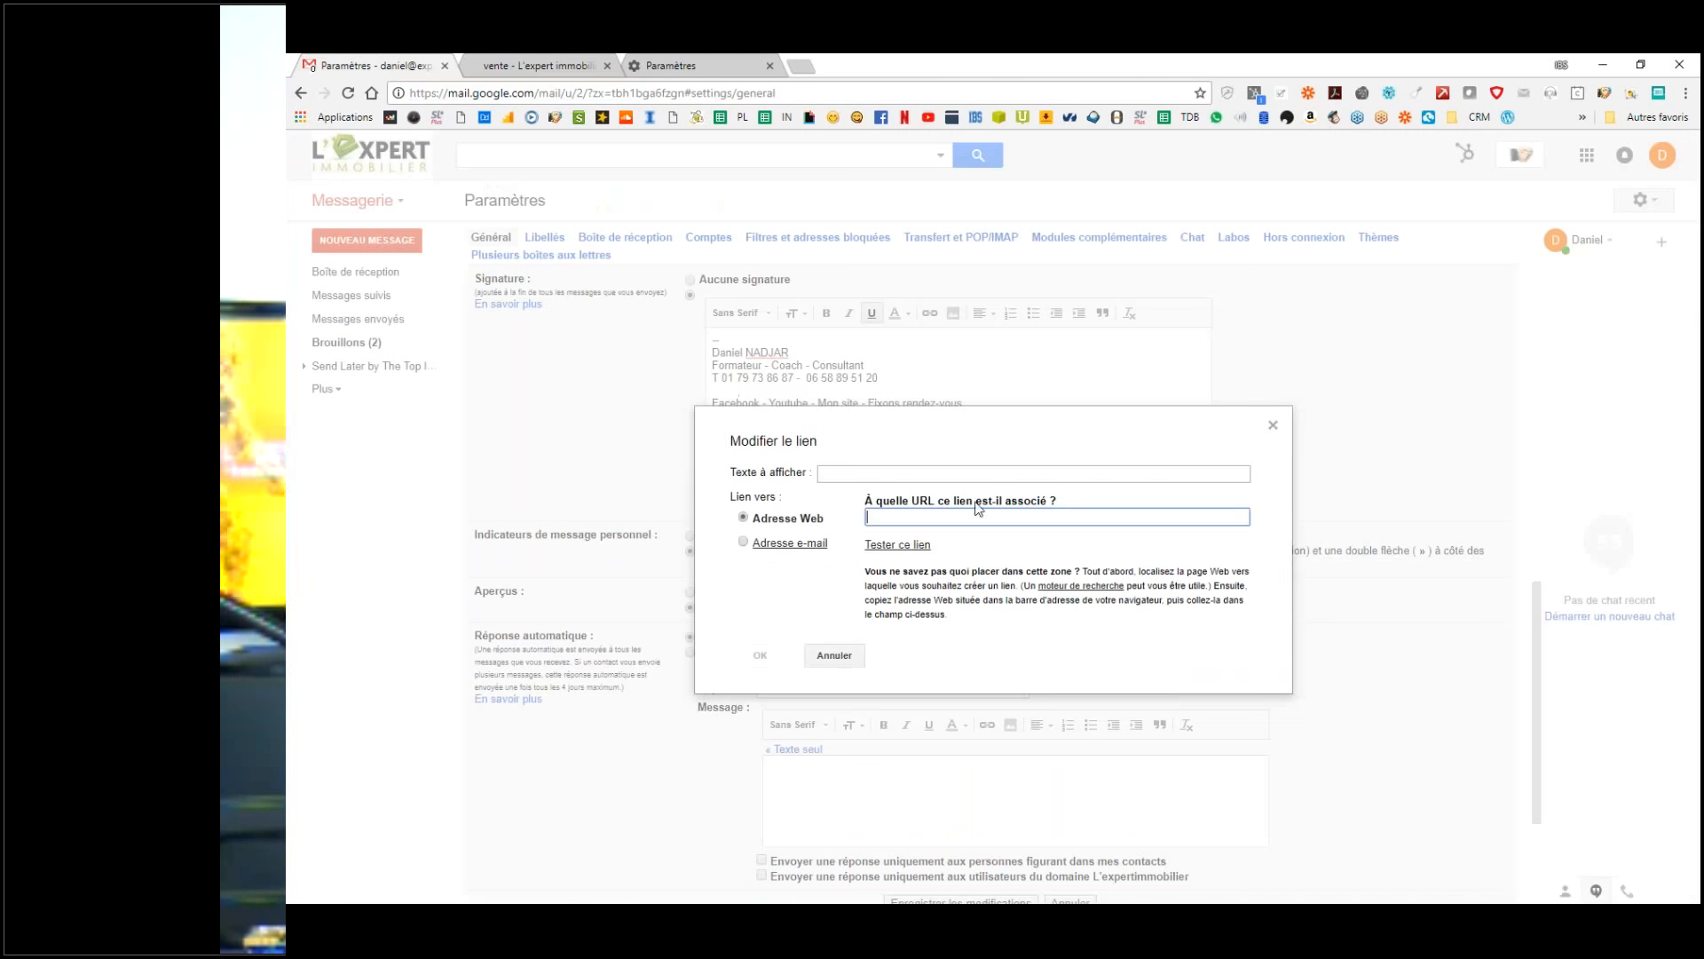
{"action": "key", "text": "ctrl+v"}
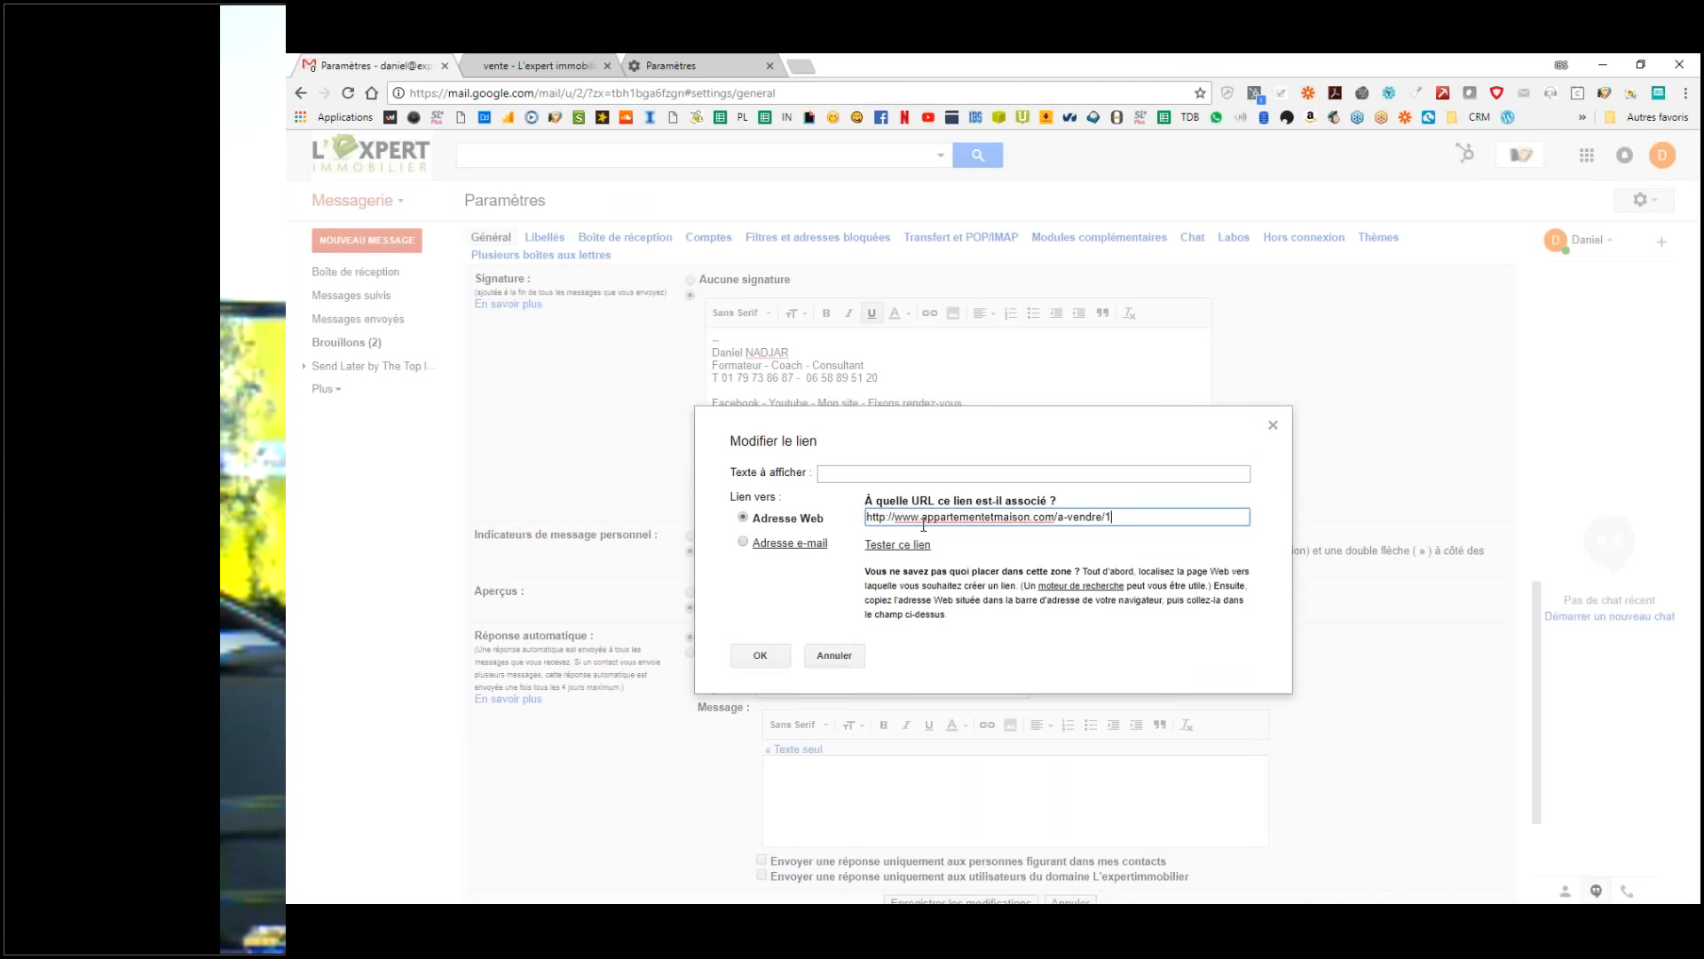
{"action": "left_click", "coordinate": [761, 656]}
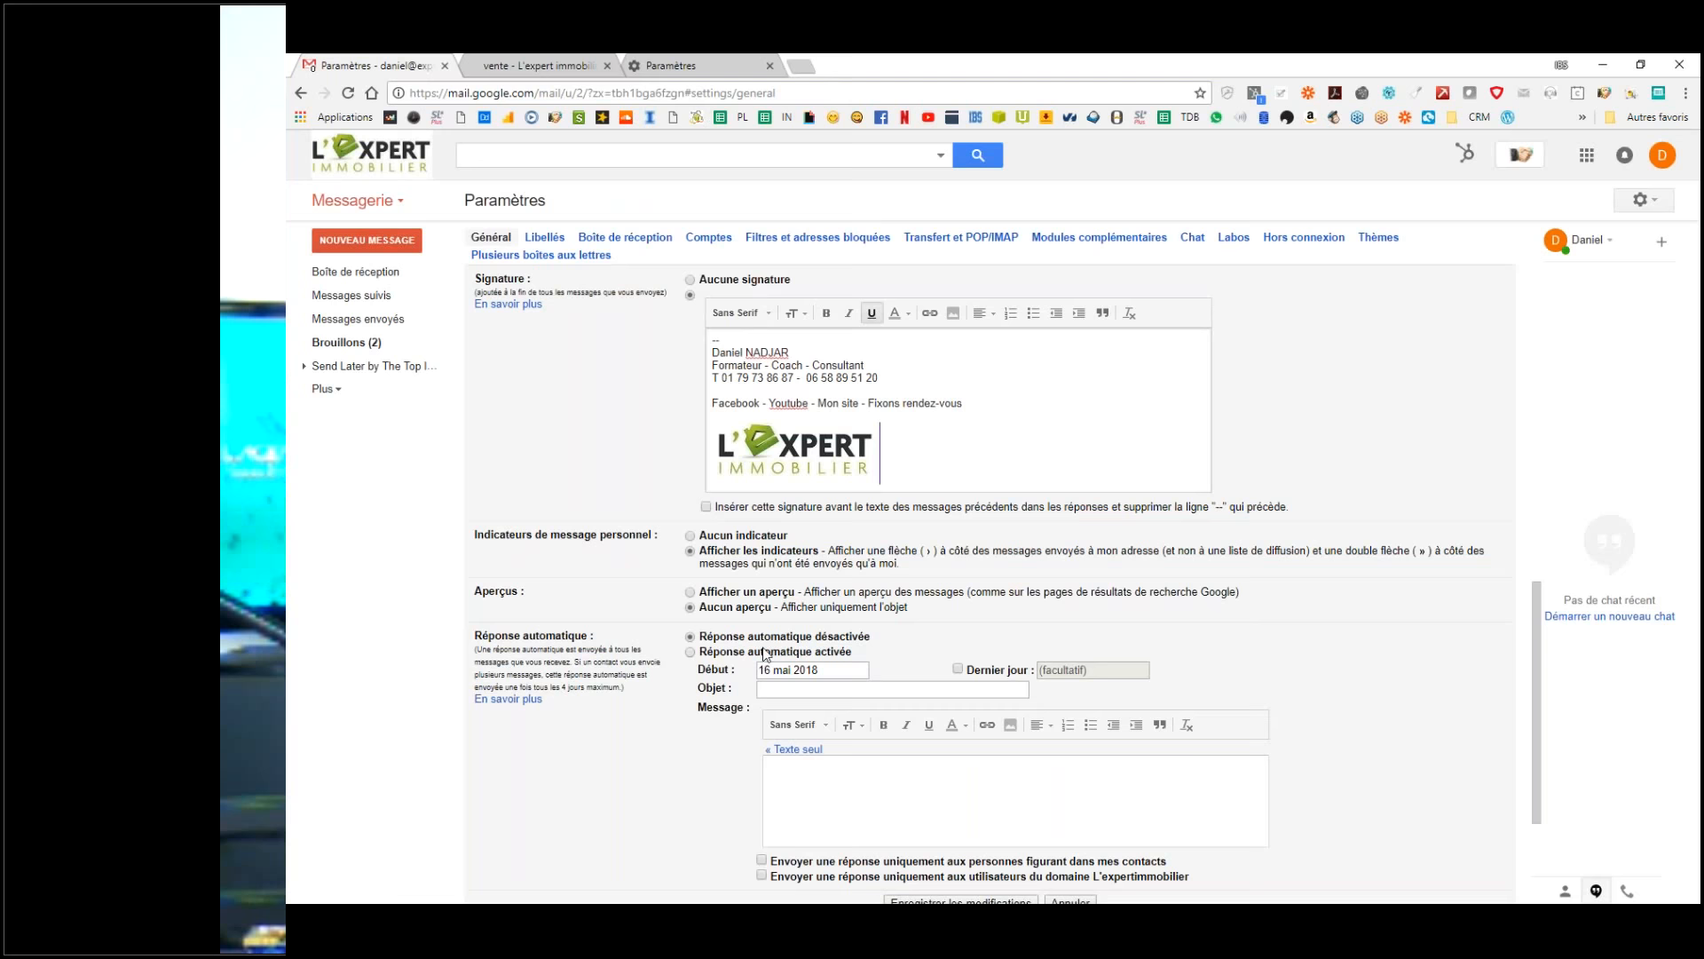
Step: Check the logo's new link, then select the word Facebook in the signature
{"action": "left_click", "coordinate": [821, 454]}
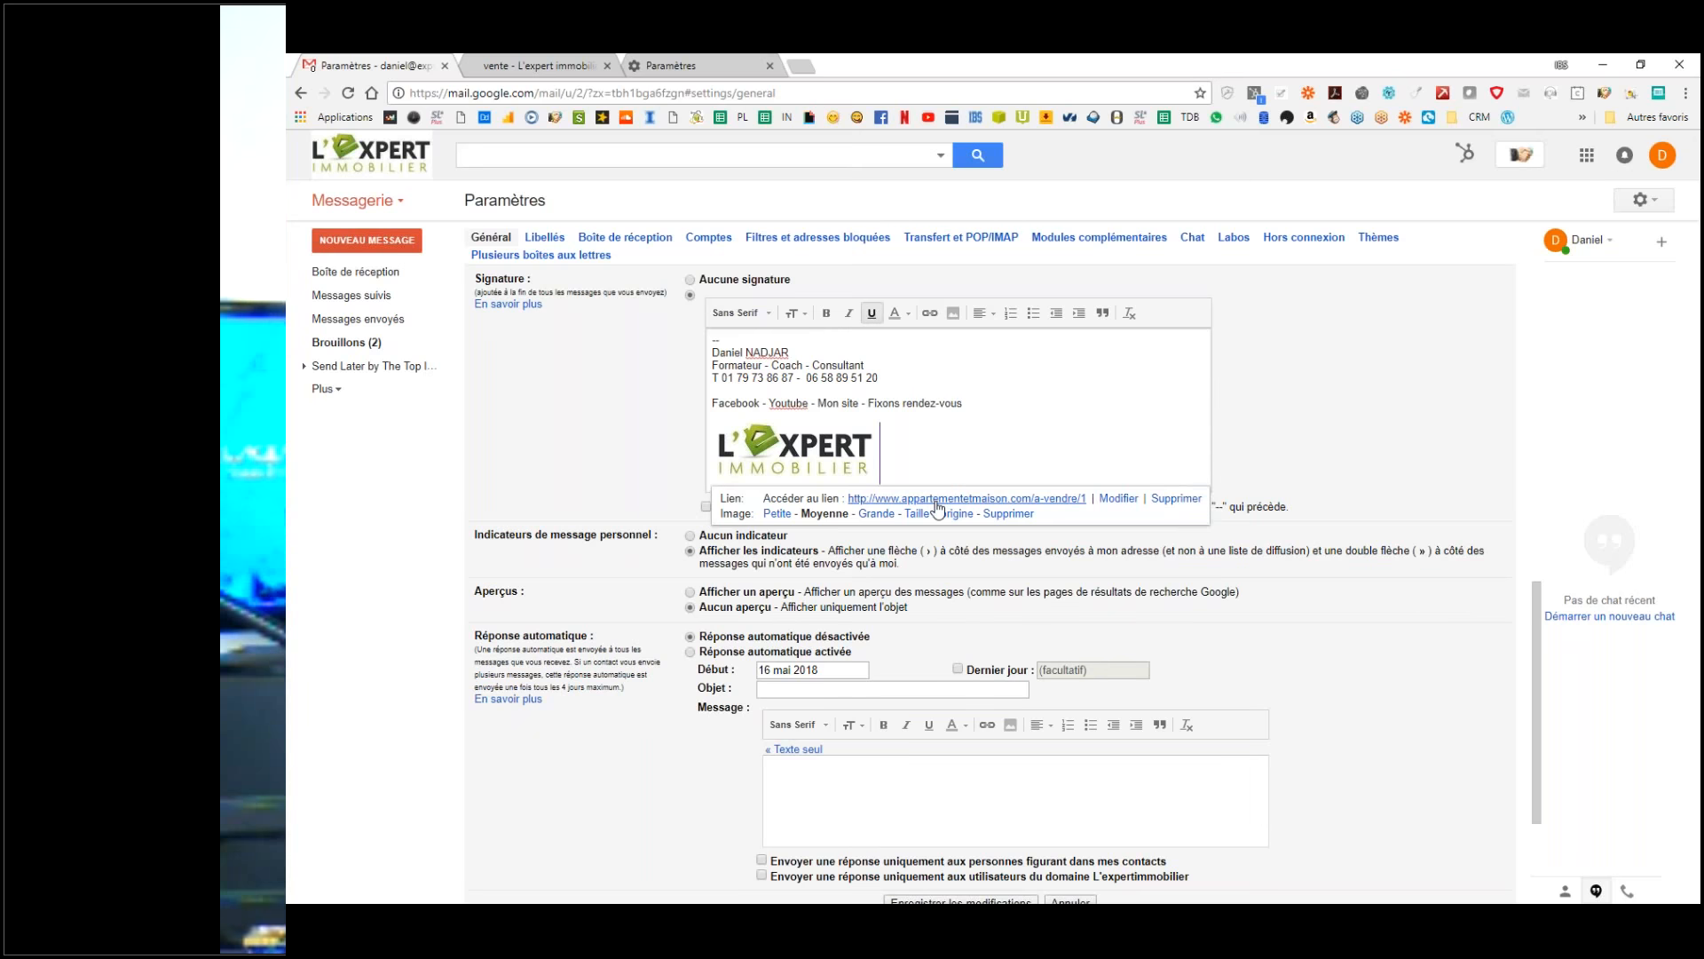
{"action": "left_click", "coordinate": [917, 433]}
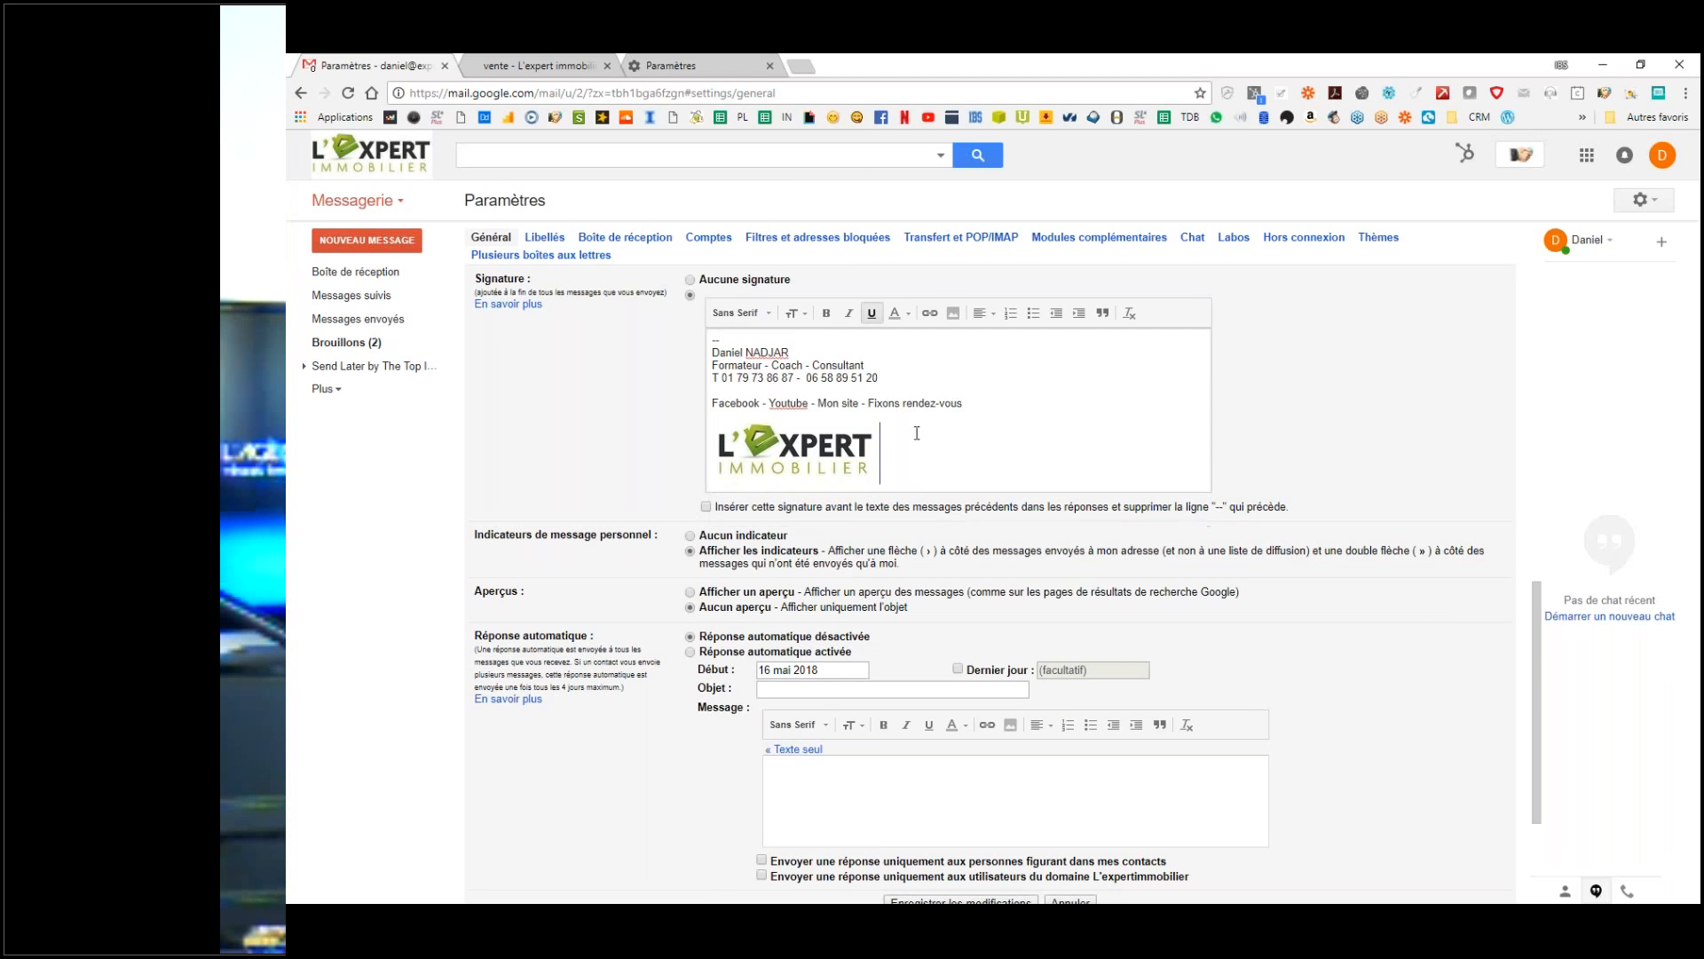
{"action": "double_click", "coordinate": [741, 406]}
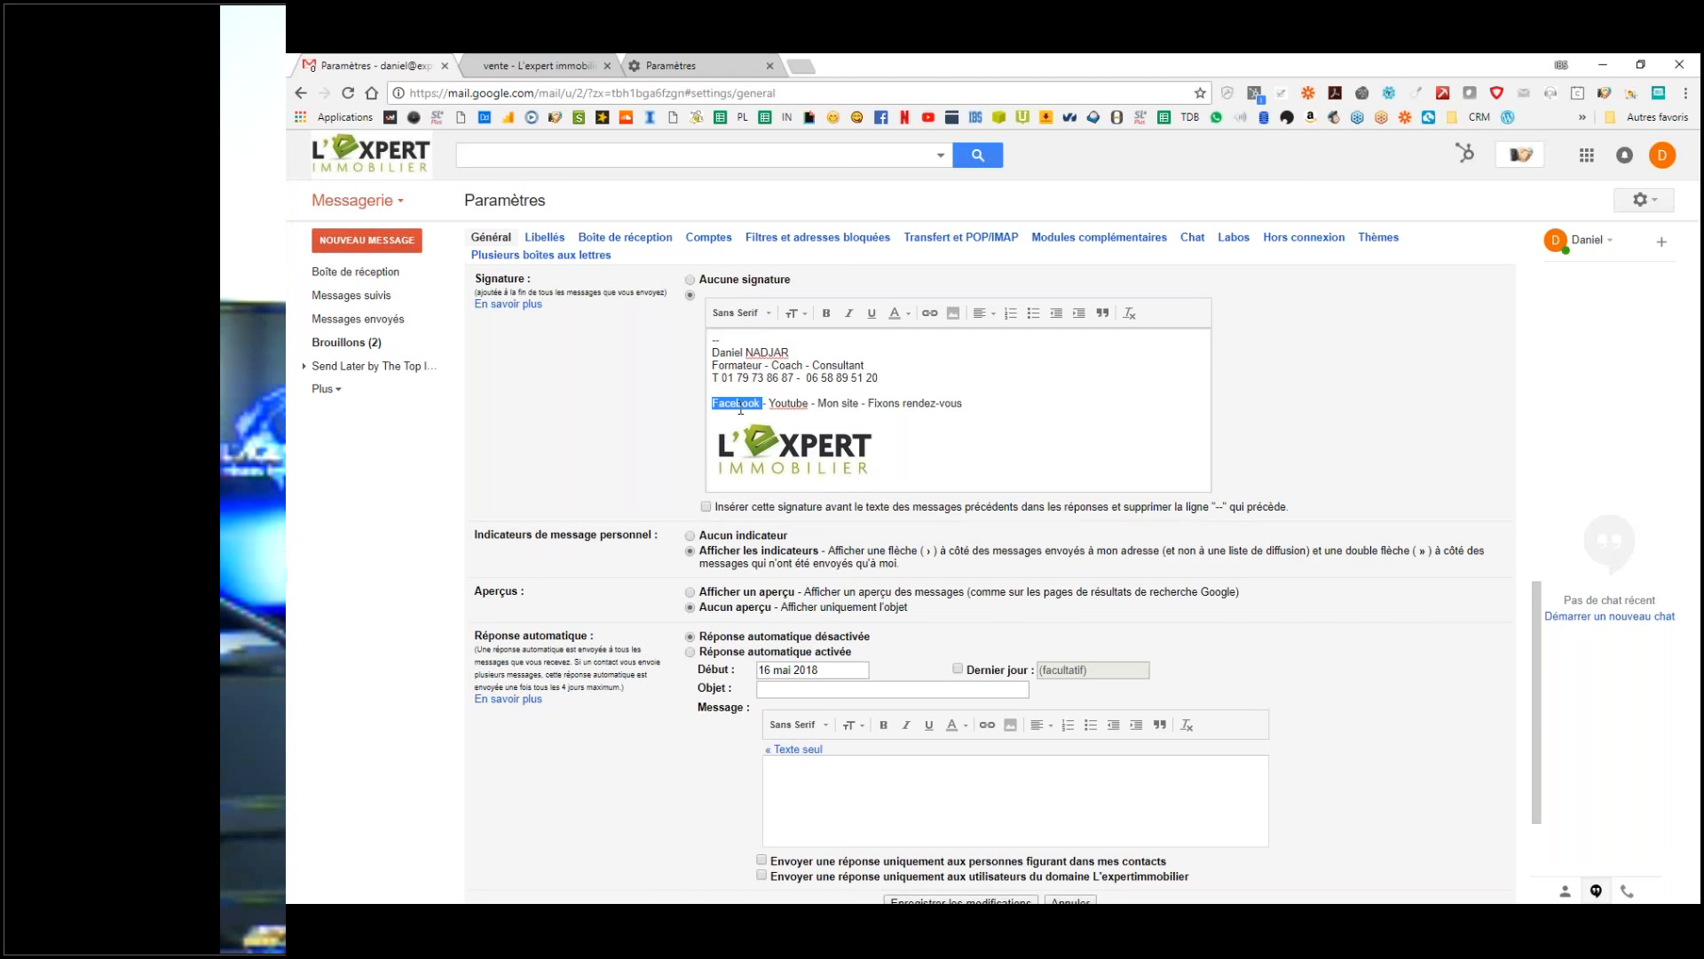
Step: On the agency's listings page, follow the Facebook and LinkedIn links in the site footer
{"action": "left_click", "coordinate": [543, 64]}
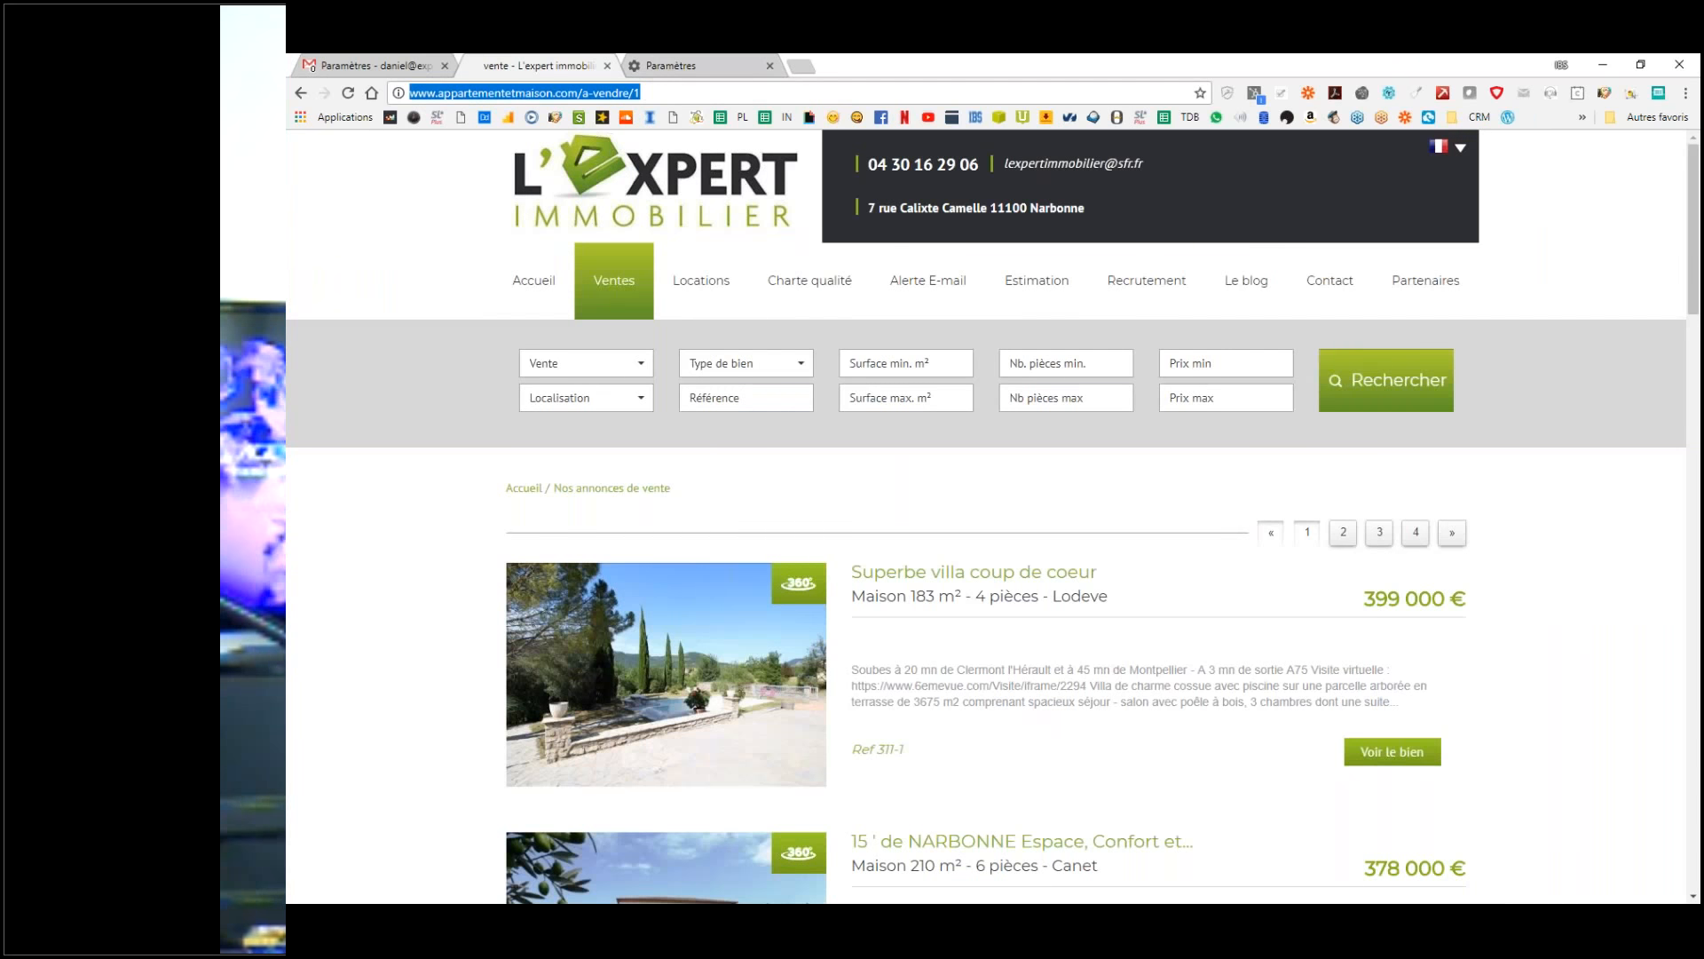
{"action": "scroll", "coordinate": [985, 517], "scroll_direction": "down", "scroll_amount": 1}
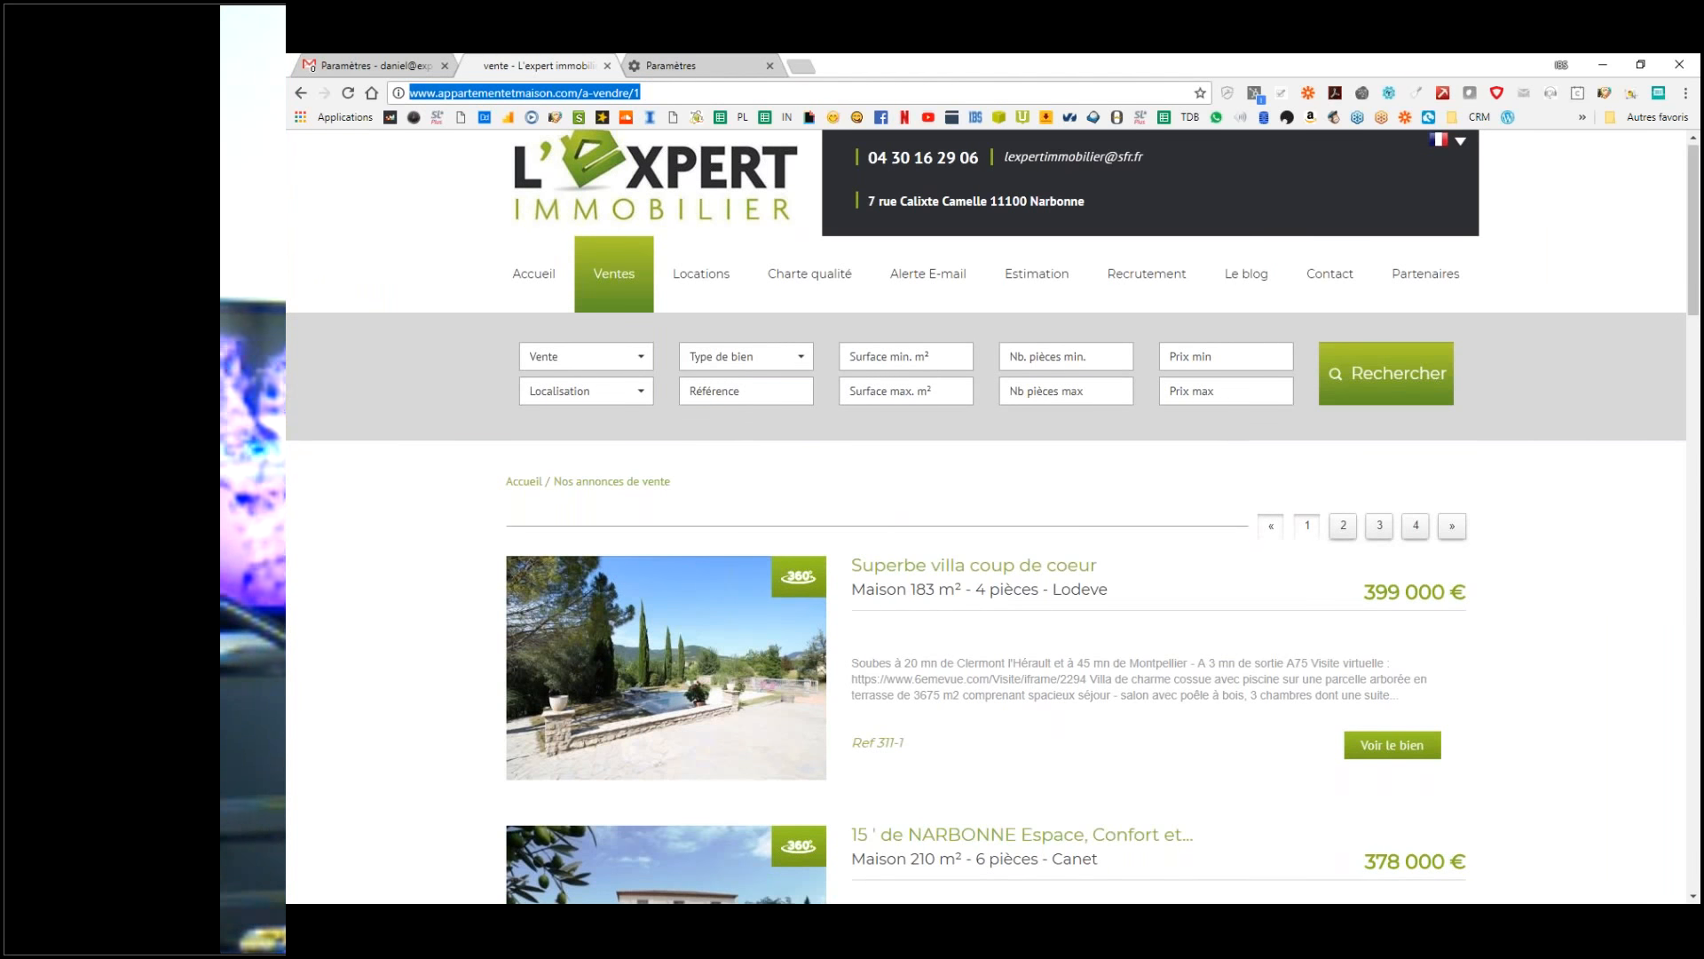
{"action": "scroll", "coordinate": [1129, 679], "scroll_direction": "down", "scroll_amount": 10}
{"action": "scroll", "coordinate": [1129, 679], "scroll_direction": "down", "scroll_amount": 10}
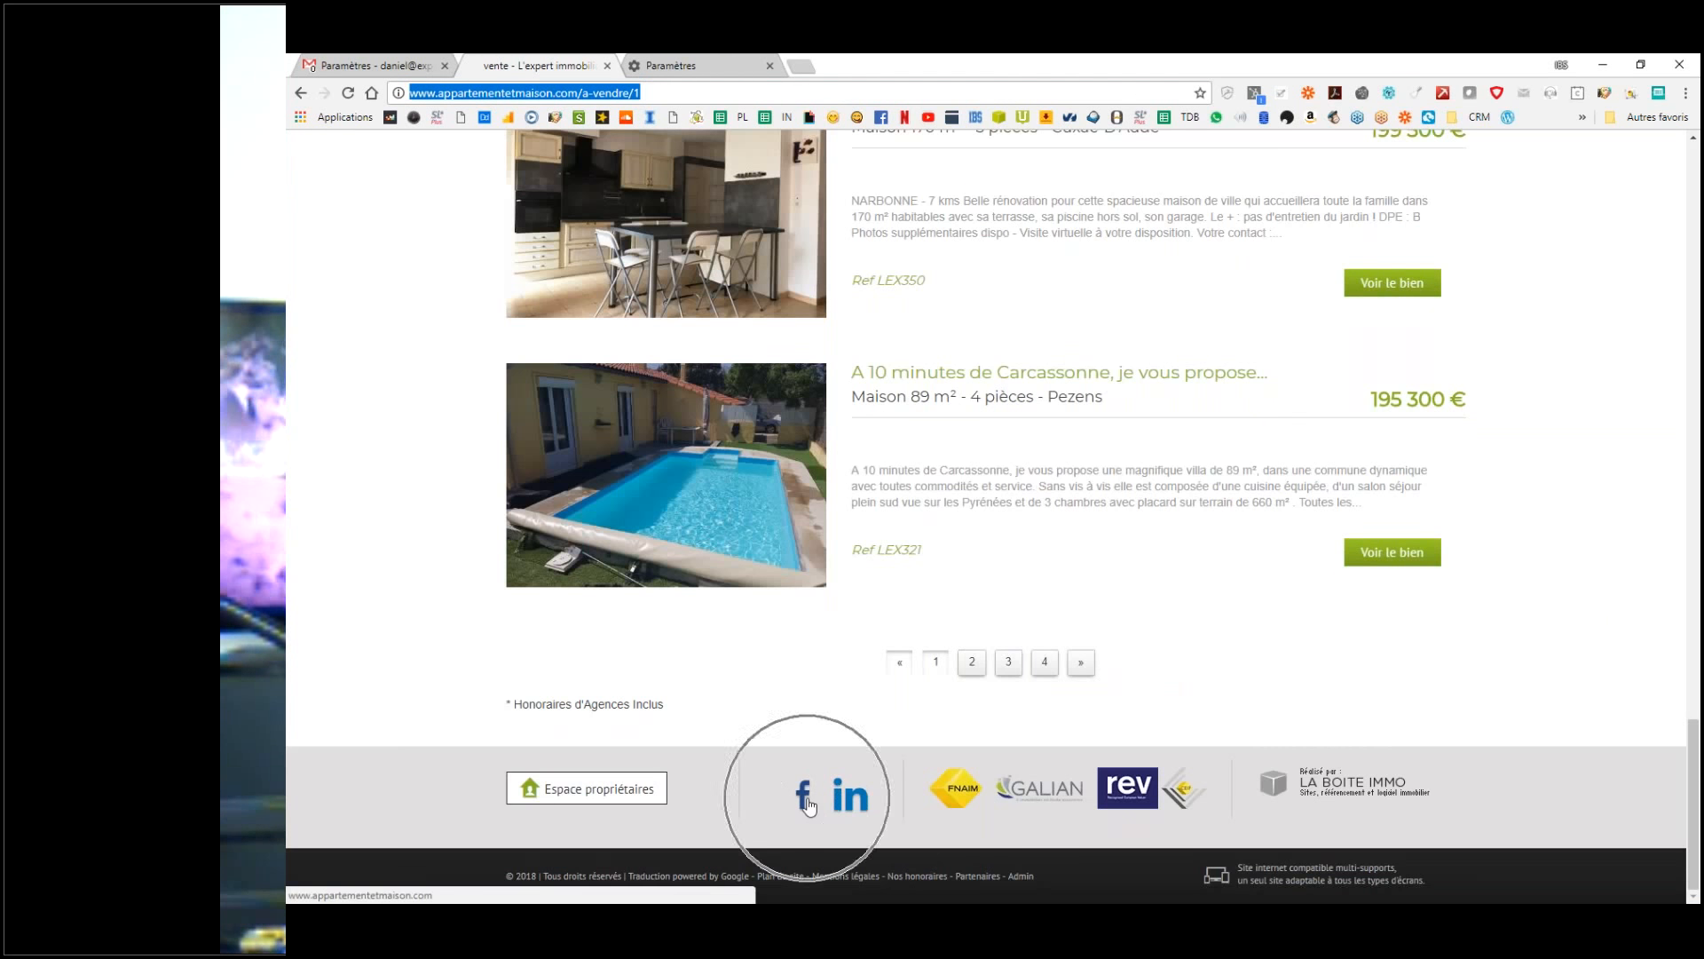
{"action": "left_click", "coordinate": [804, 797]}
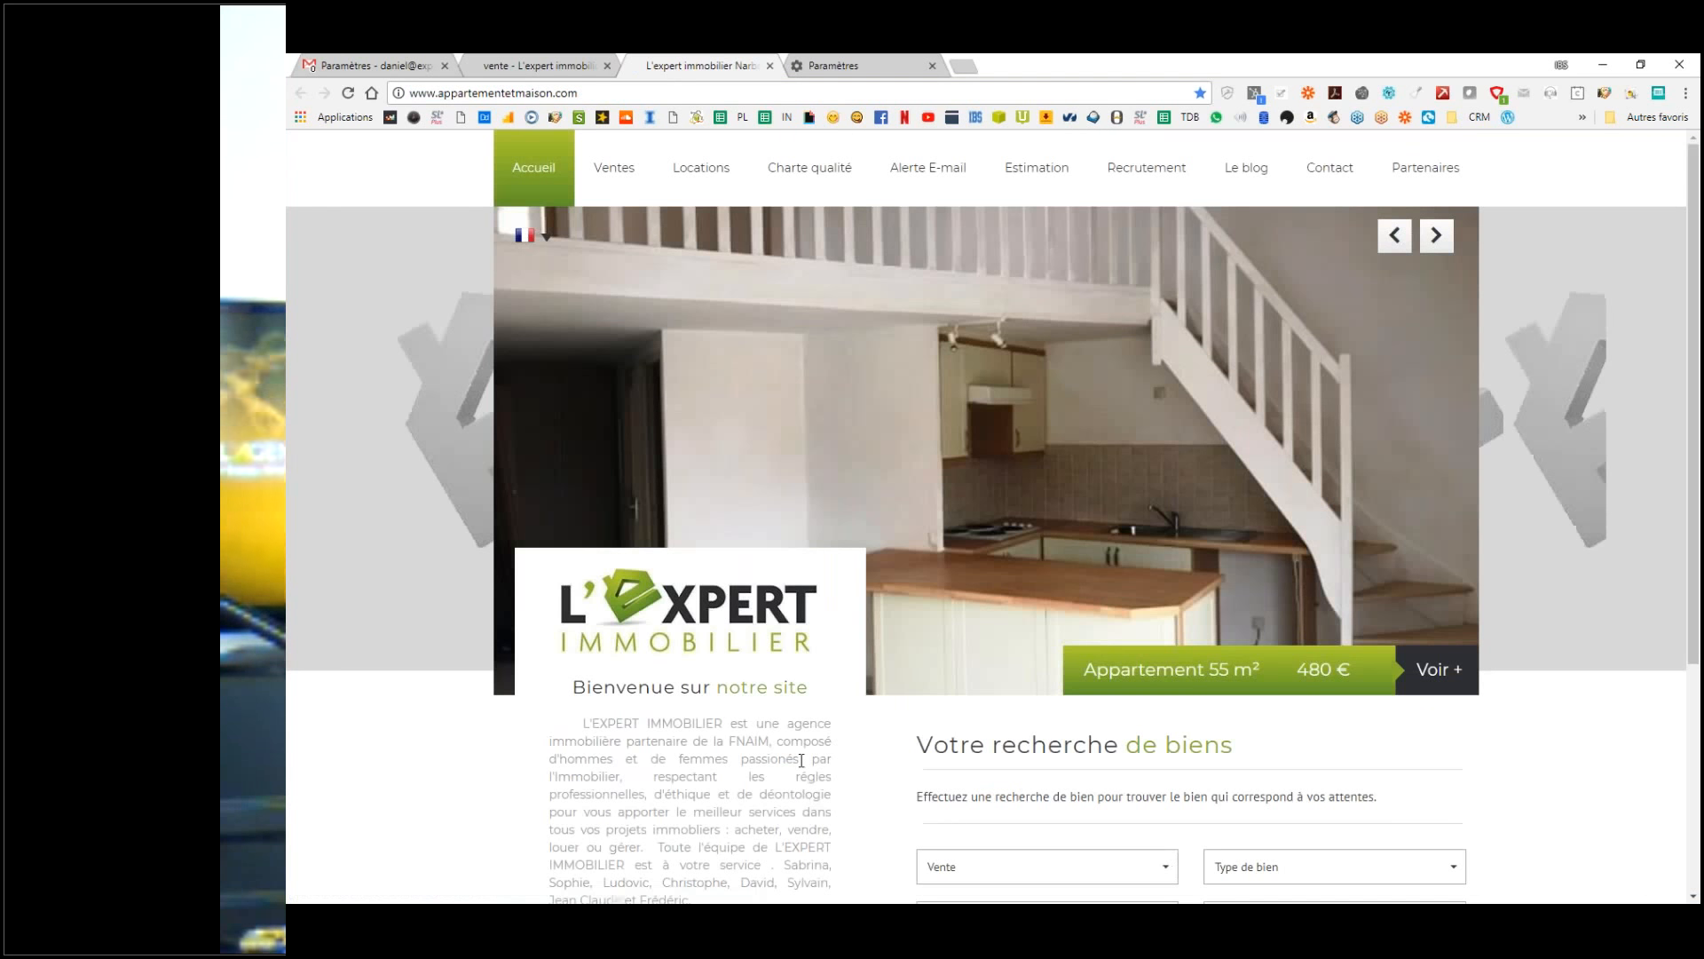
{"action": "scroll", "coordinate": [802, 761], "scroll_direction": "down", "scroll_amount": 3}
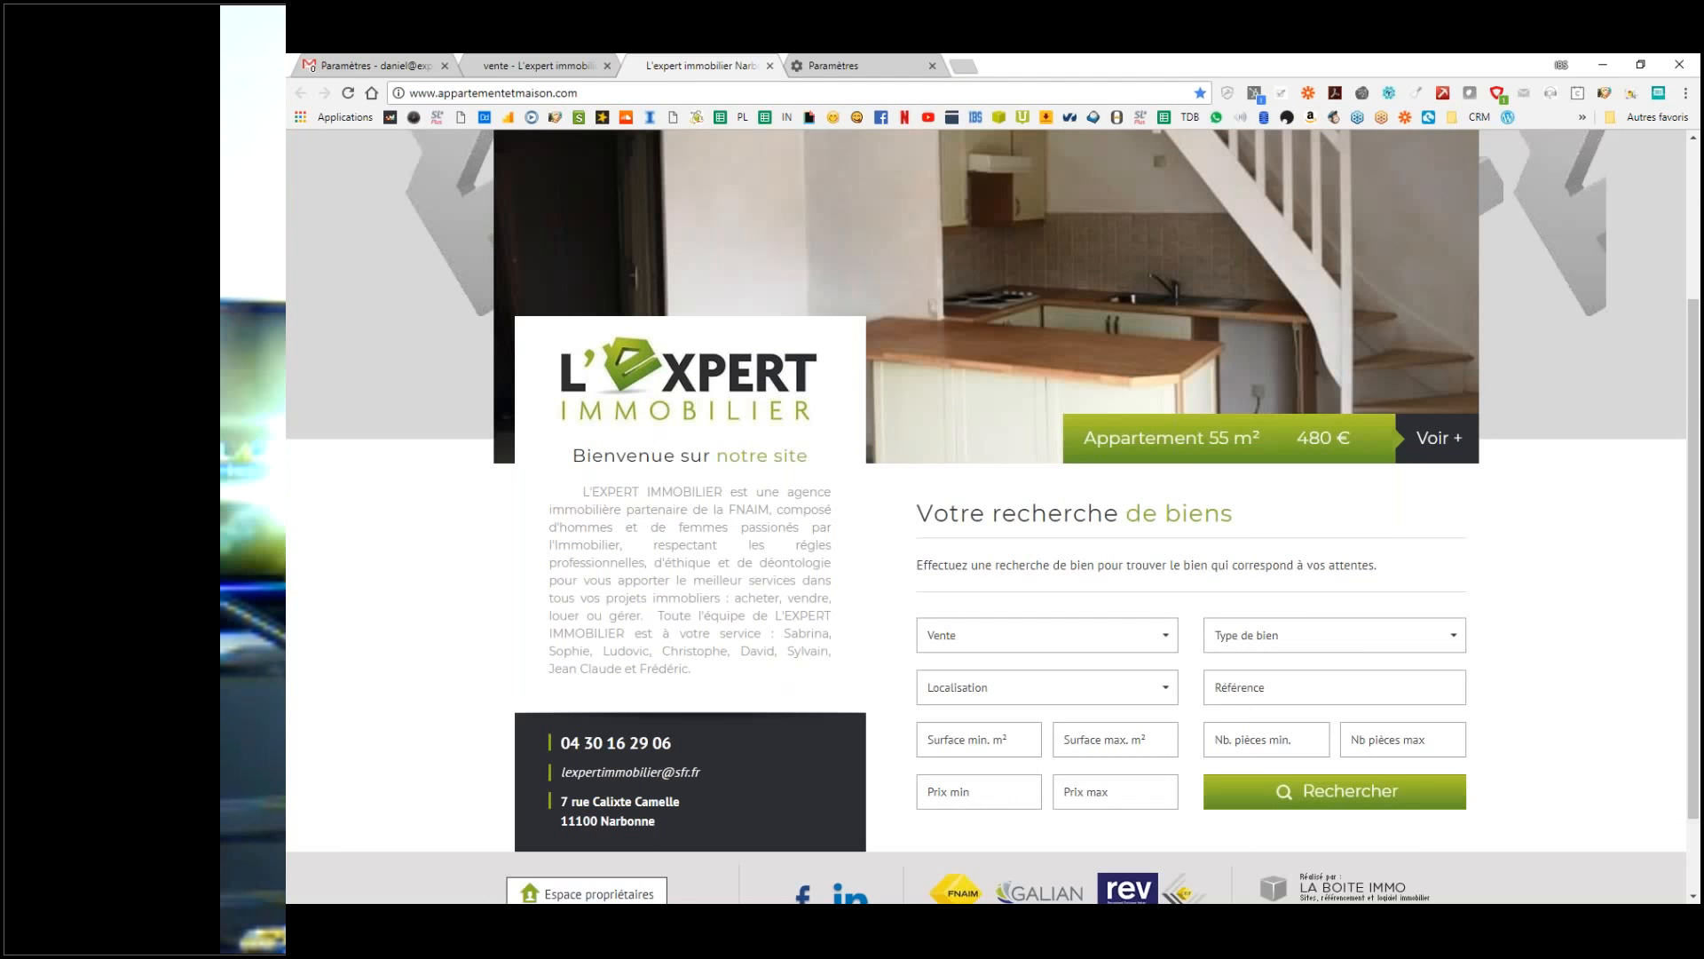
{"action": "scroll", "coordinate": [801, 760], "scroll_direction": "down", "scroll_amount": 2}
{"action": "left_click", "coordinate": [854, 795]}
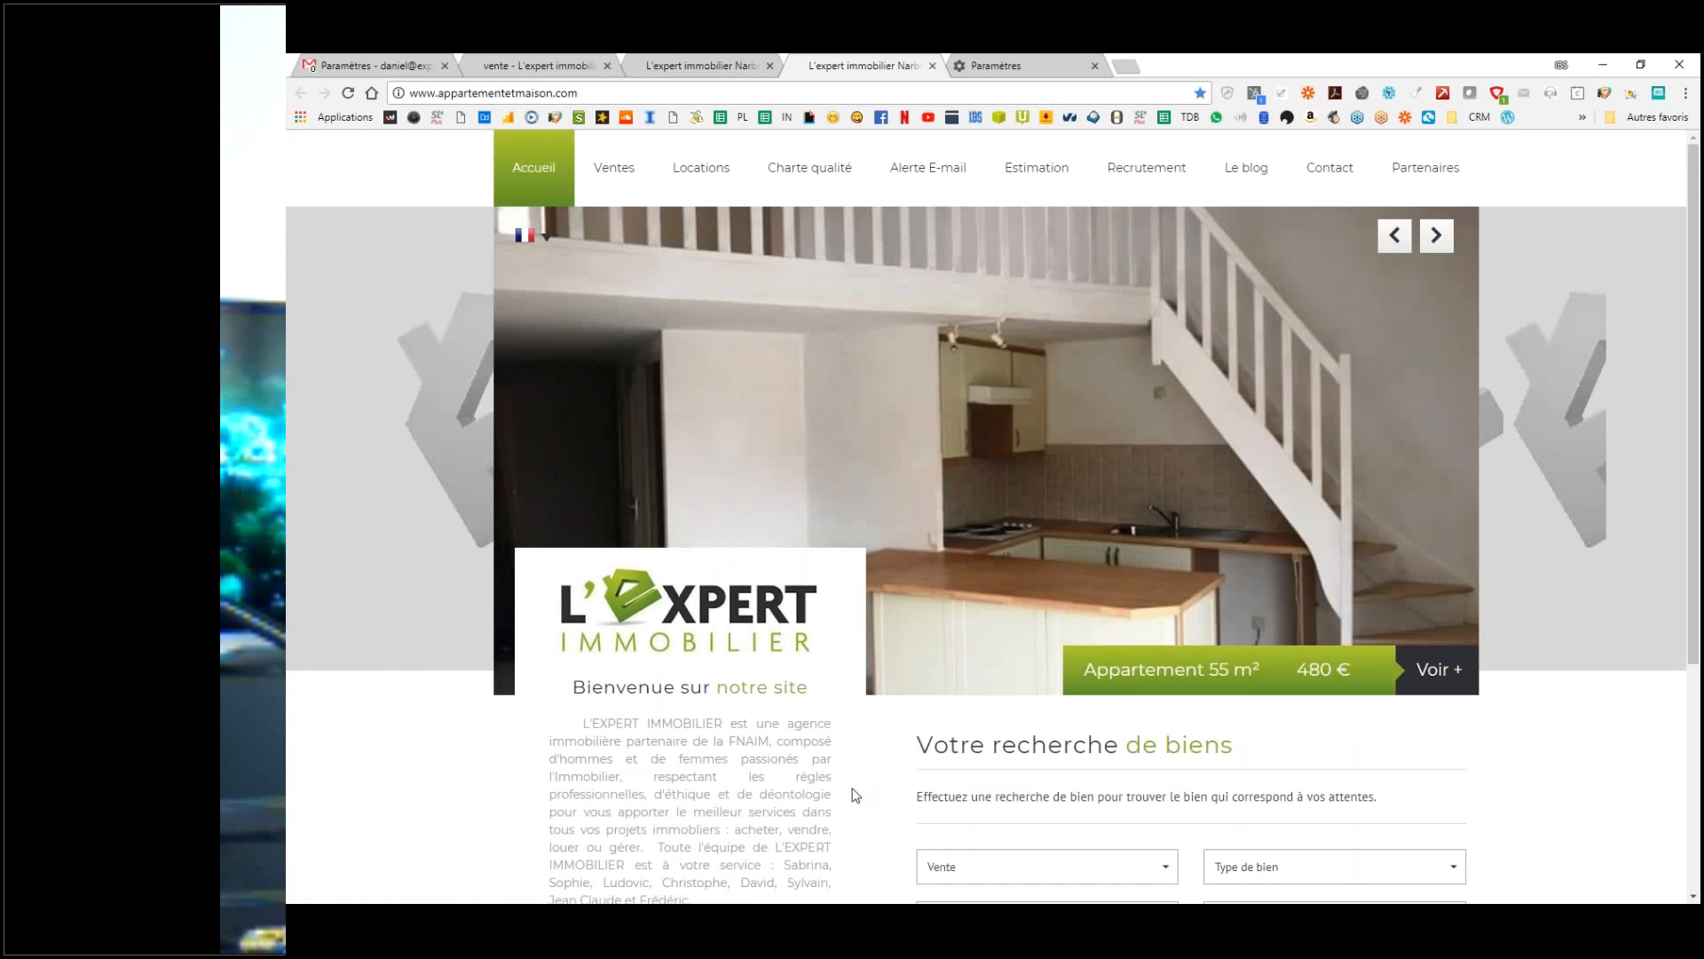
Step: Open the agency's Facebook group page, IBS formation Coaching, in a new tab
{"action": "scroll", "coordinate": [855, 795], "scroll_direction": "down", "scroll_amount": 4}
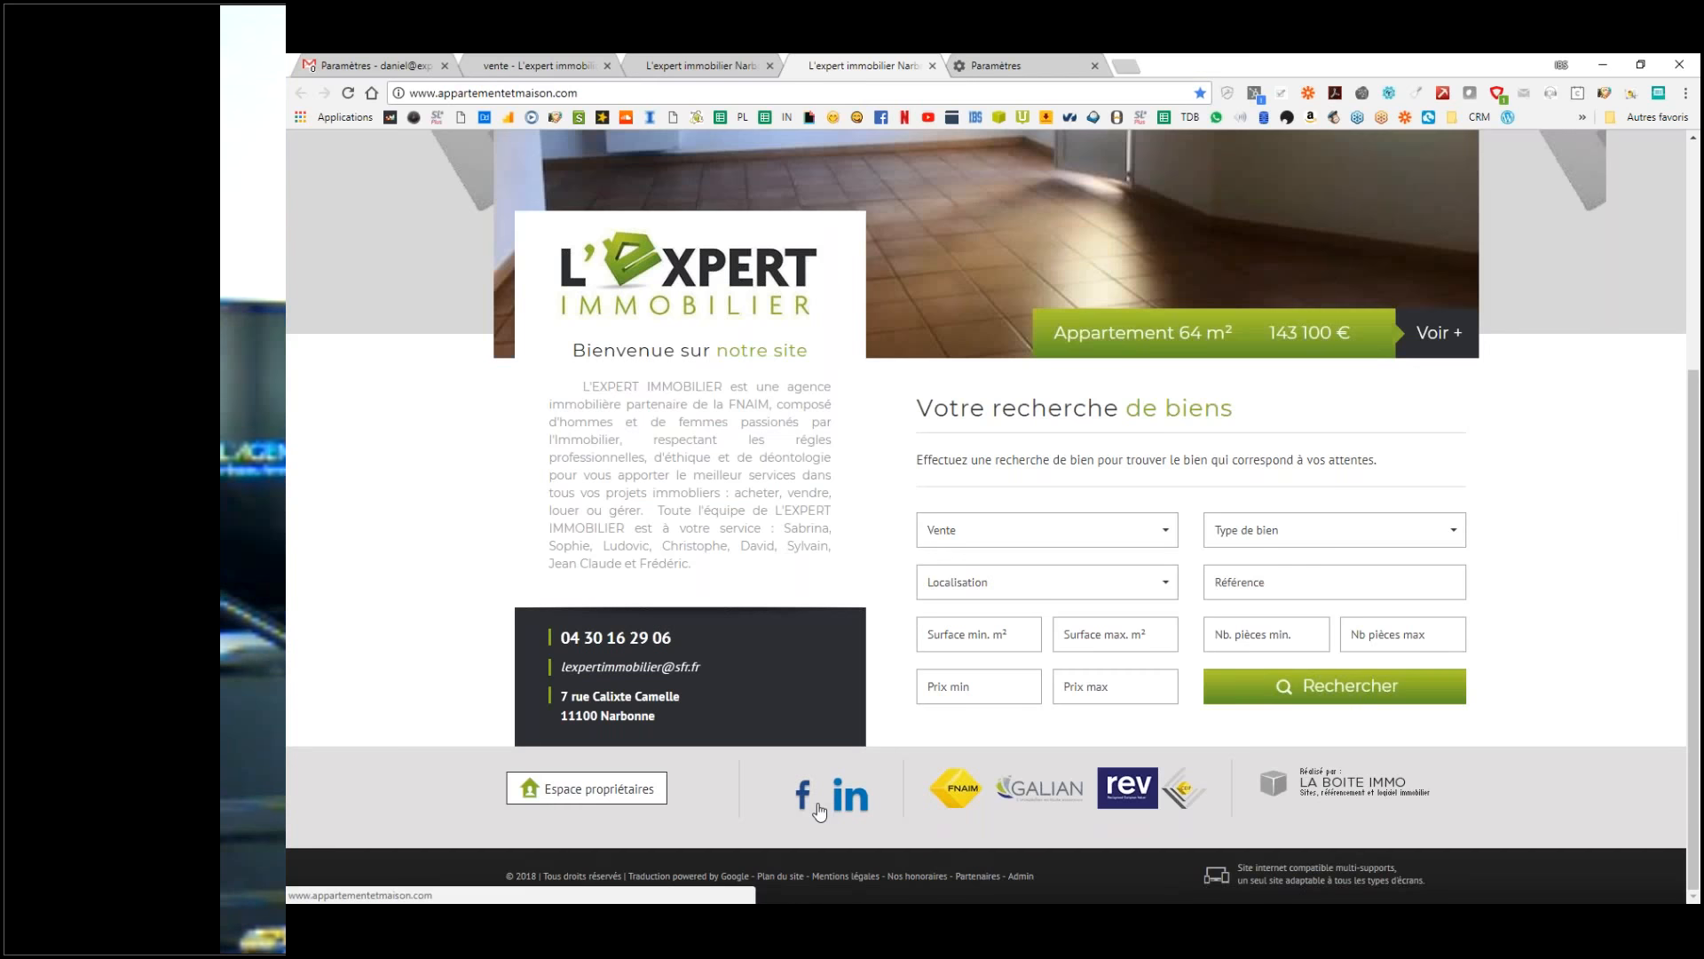
{"action": "scroll", "coordinate": [572, 780], "scroll_direction": "up", "scroll_amount": 4}
{"action": "scroll", "coordinate": [991, 517], "scroll_direction": "down", "scroll_amount": 1}
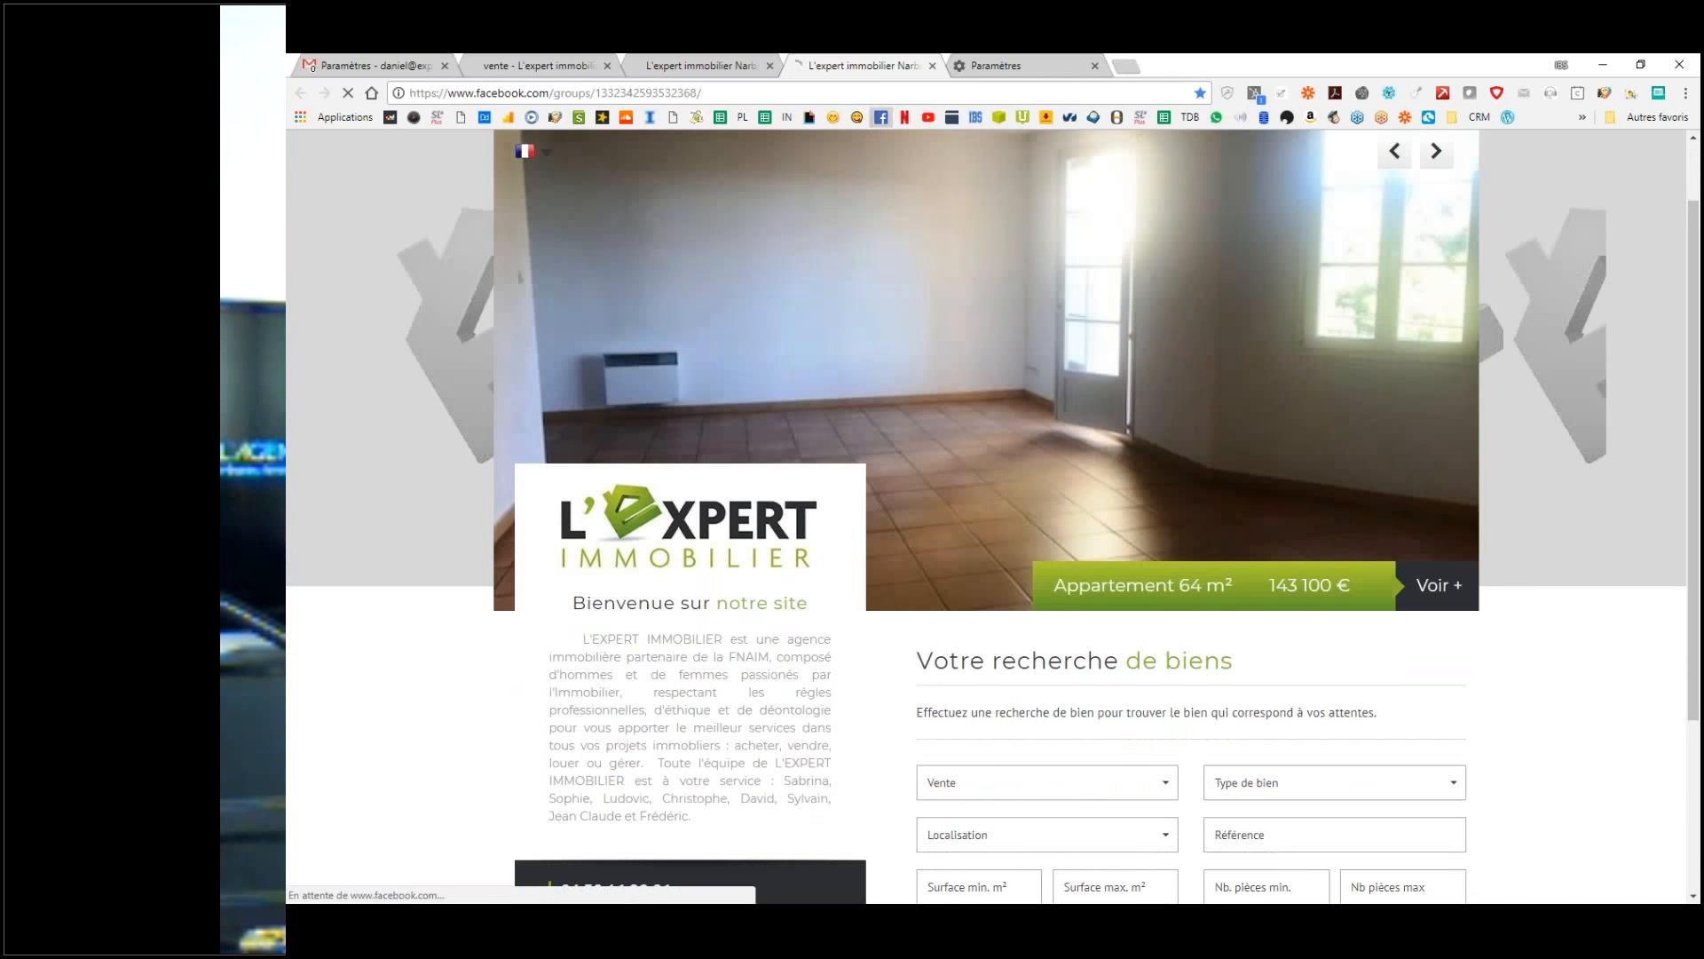
{"action": "left_click", "coordinate": [880, 116]}
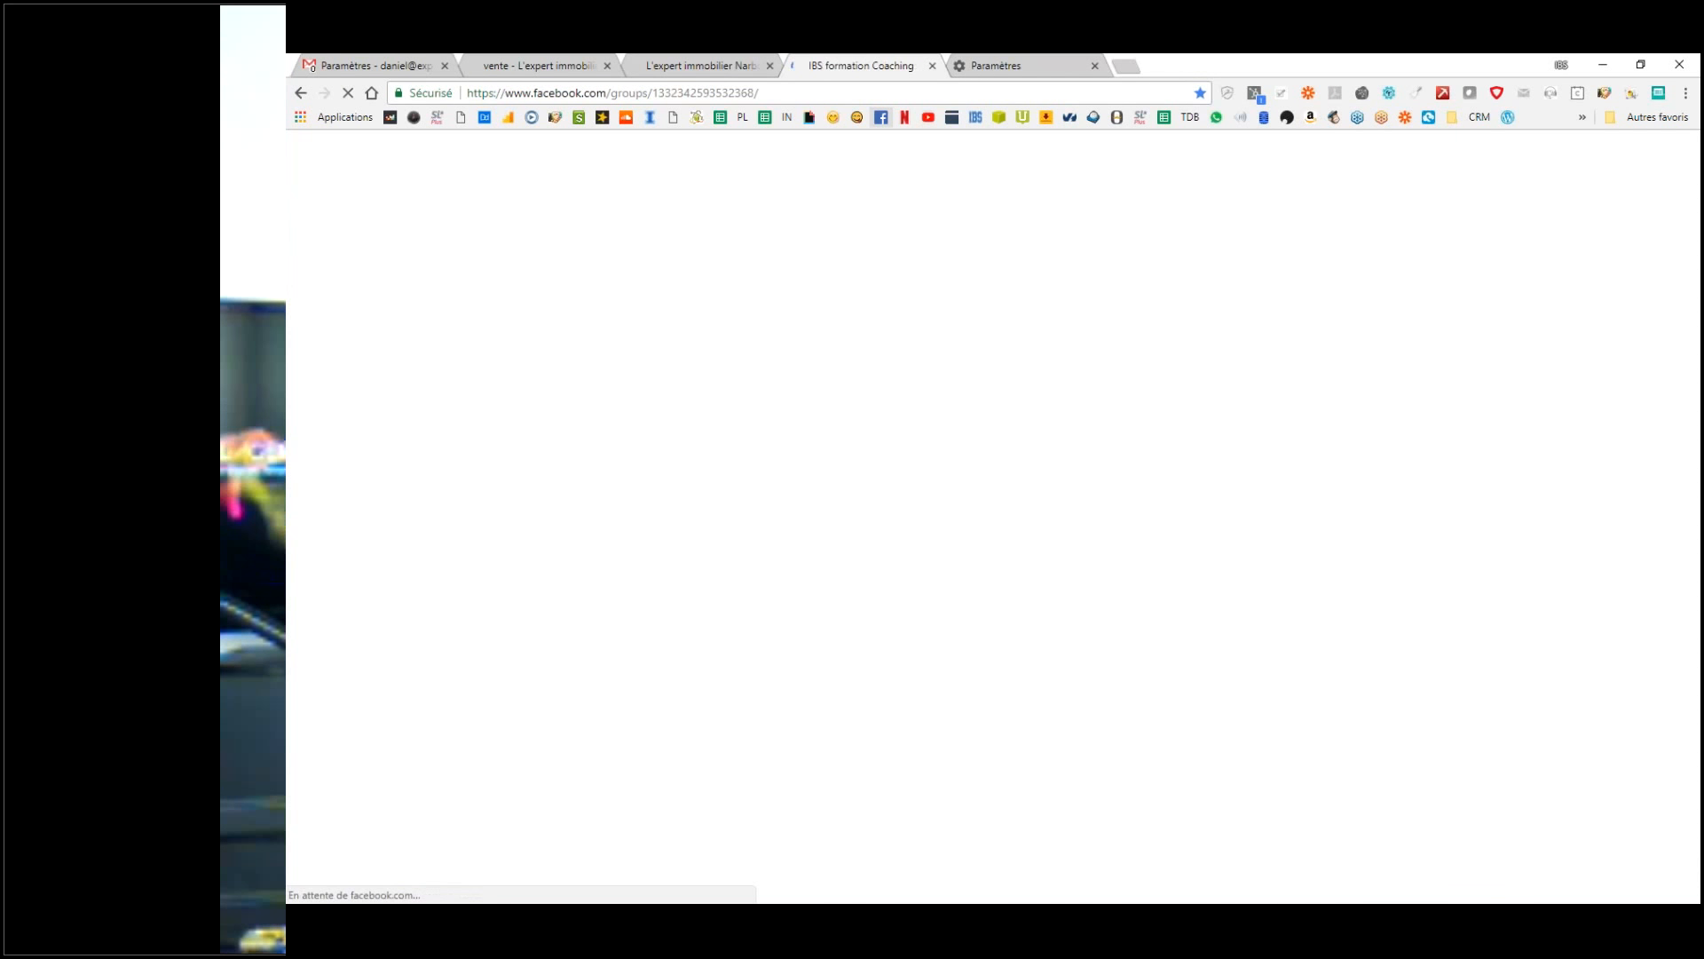
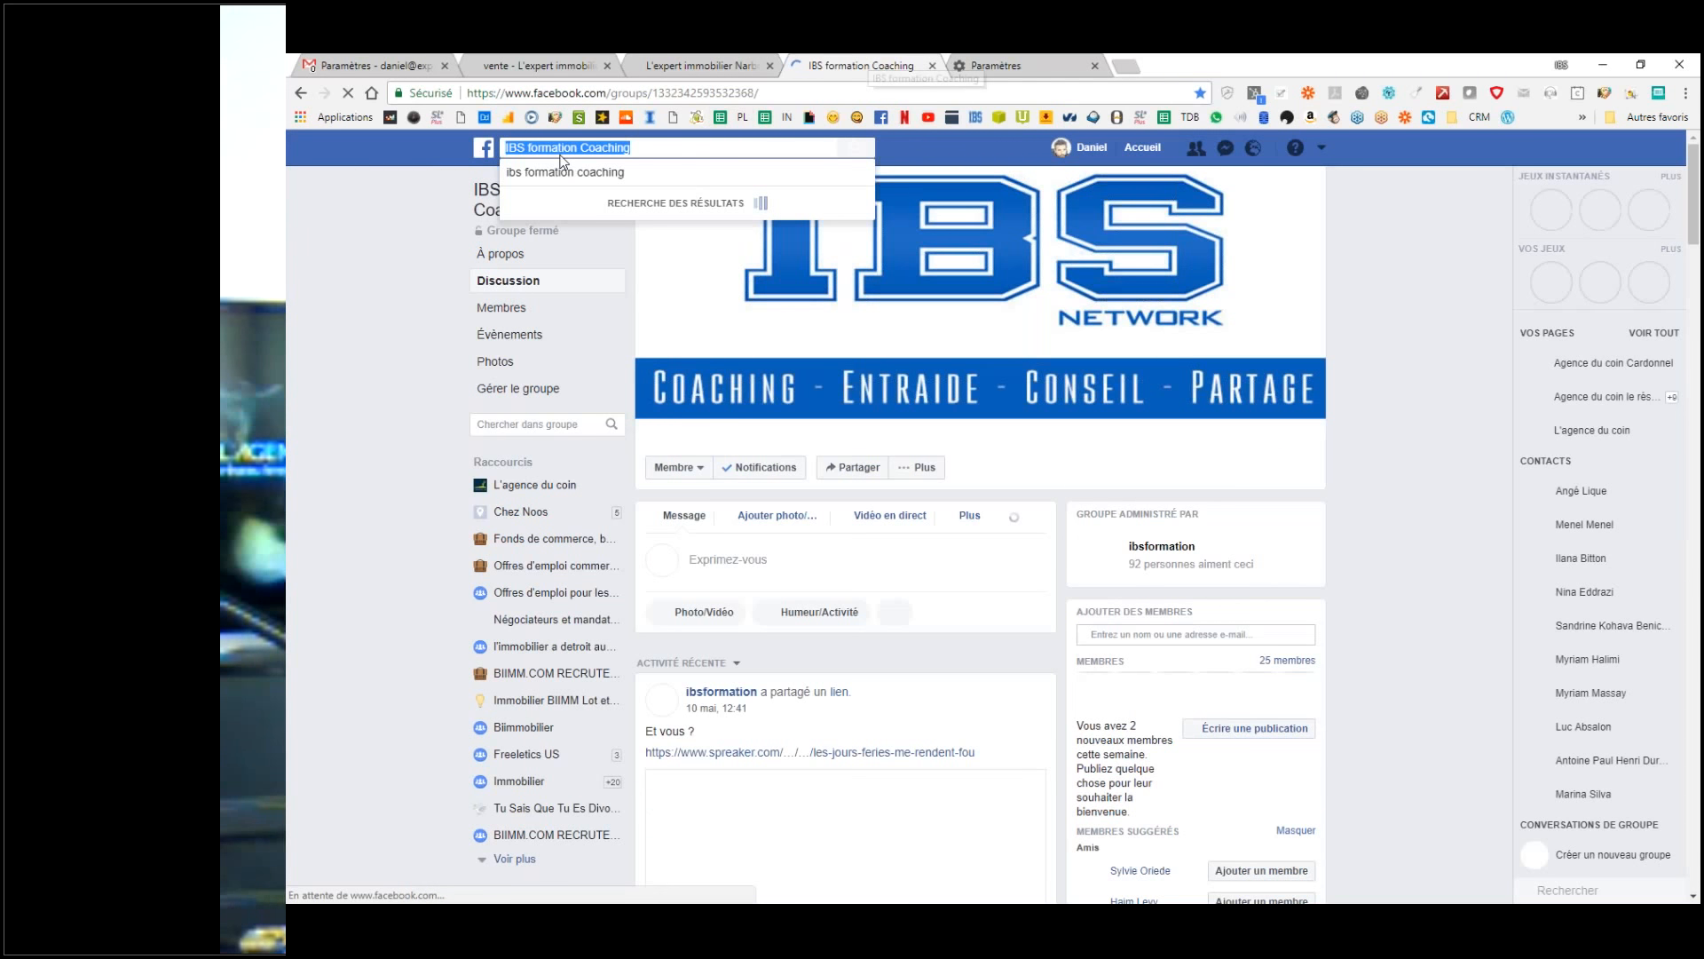
Step: Search Facebook for 'expert immobilier' and open the L'Expert Immobilier page
{"action": "type", "text": "xpert"}
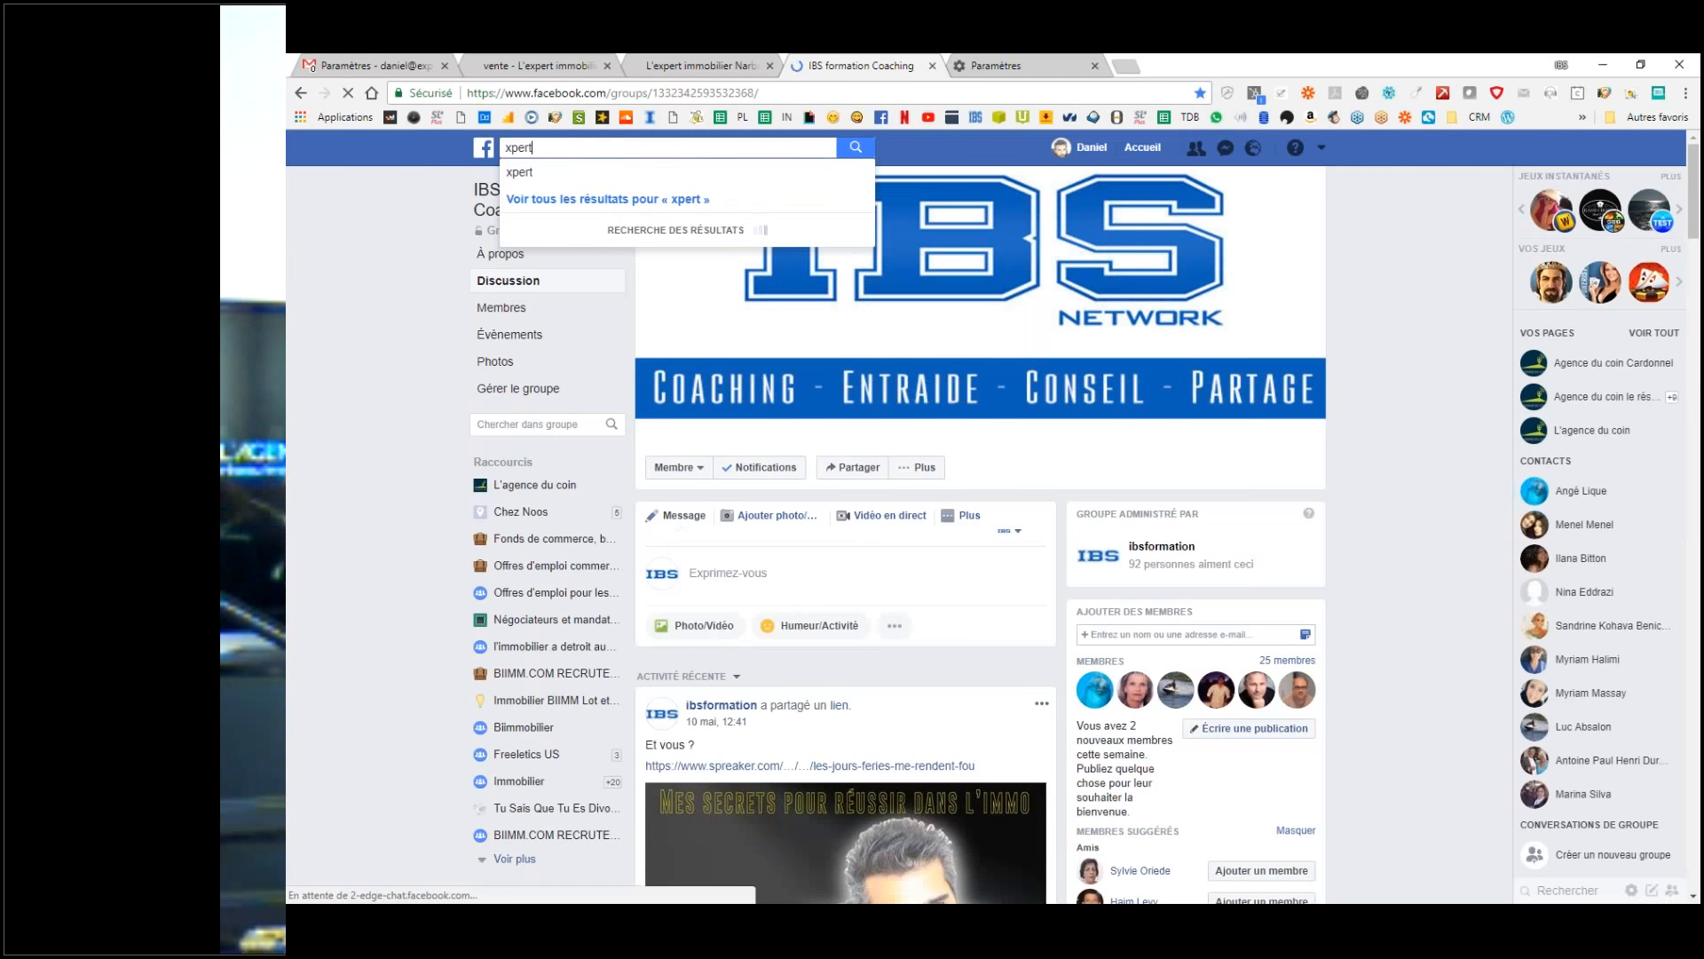
{"action": "key", "text": "BackSpace"}
{"action": "key", "text": "BackSpace"}
{"action": "key", "text": "BackSpace"}
{"action": "key", "text": "BackSpace"}
{"action": "key", "text": "BackSpace"}
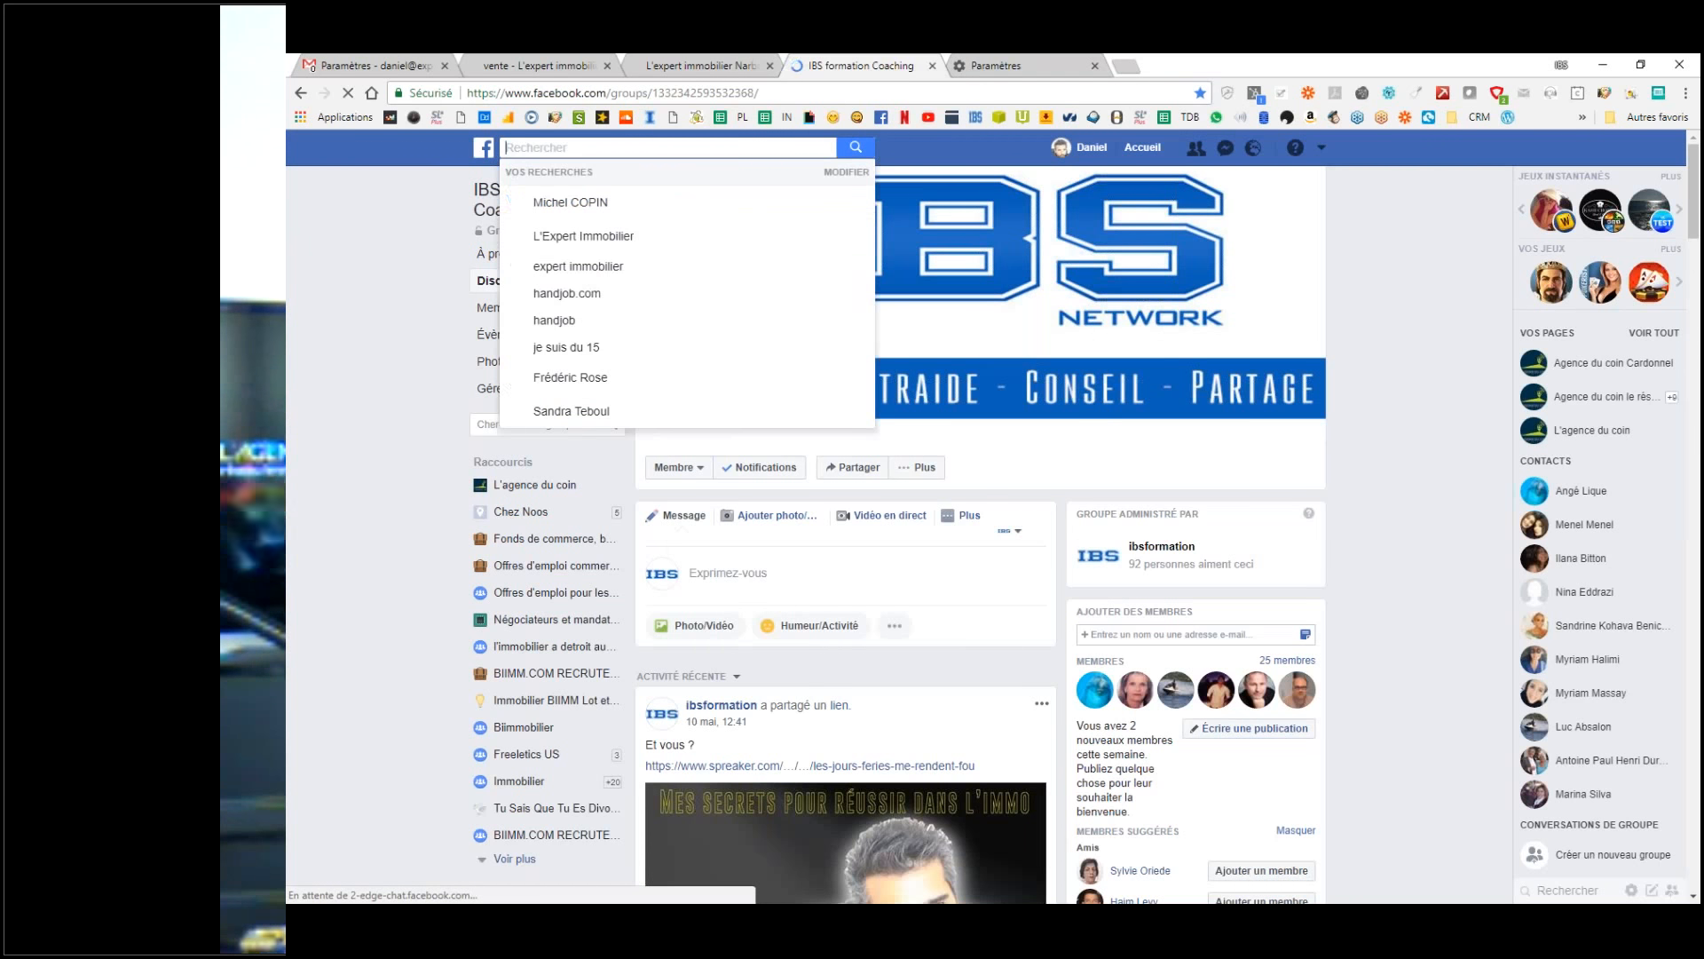
{"action": "type", "text": "expert"}
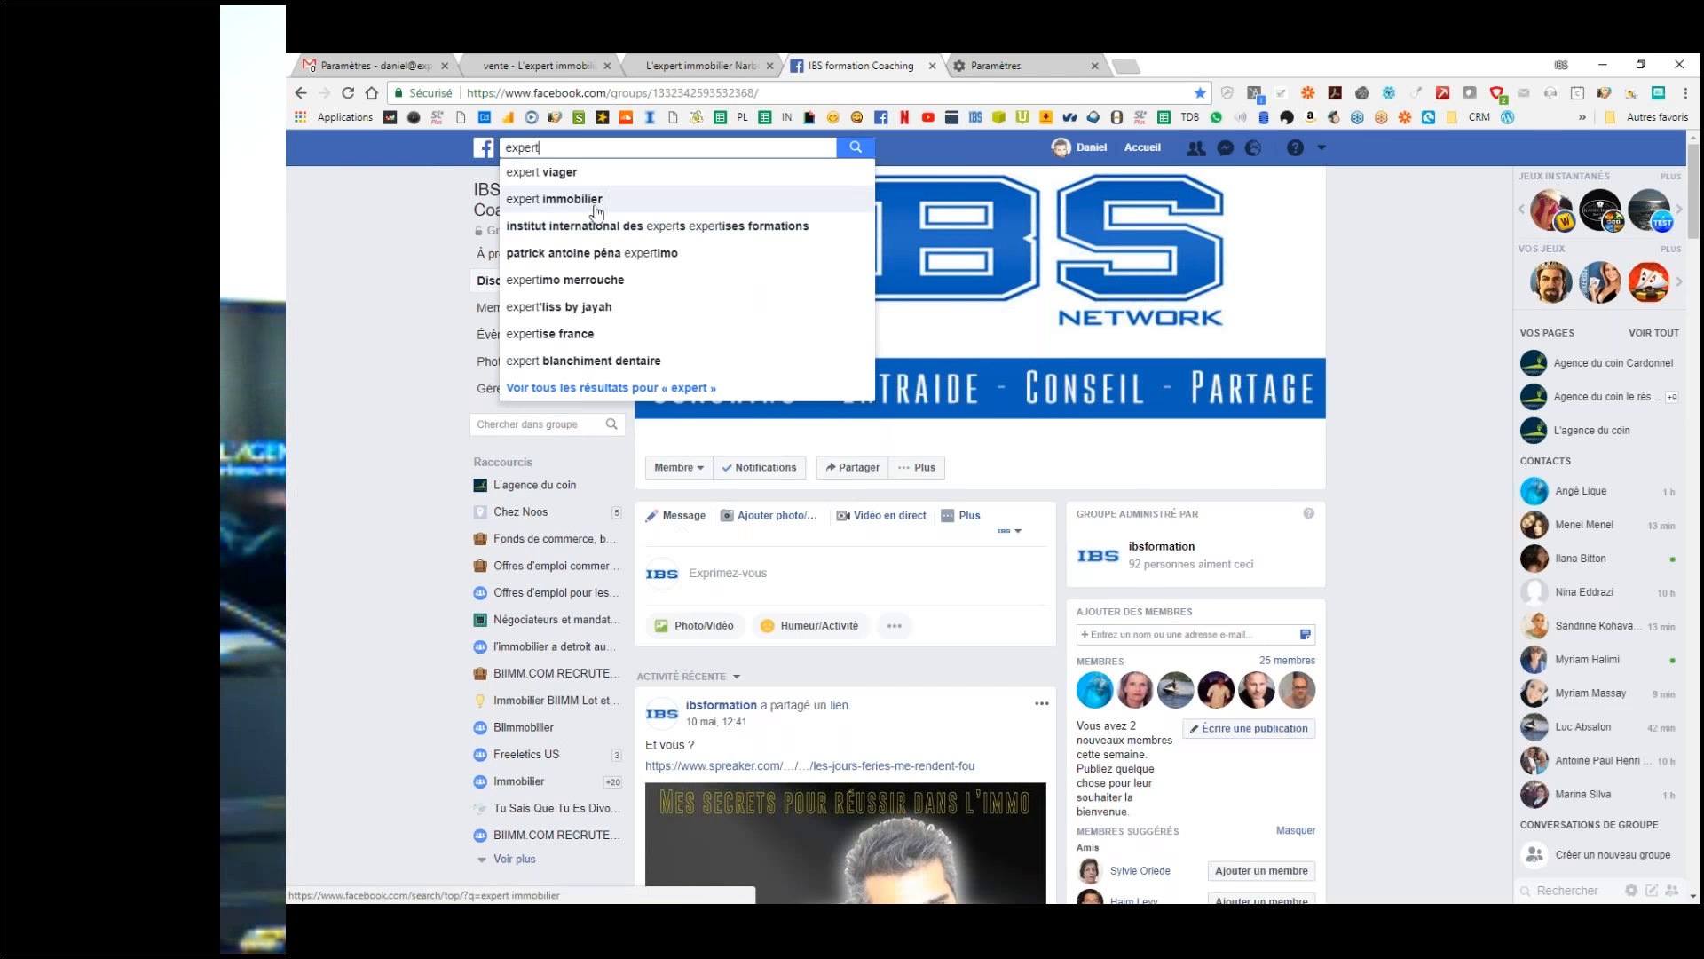
{"action": "left_click", "coordinate": [592, 204]}
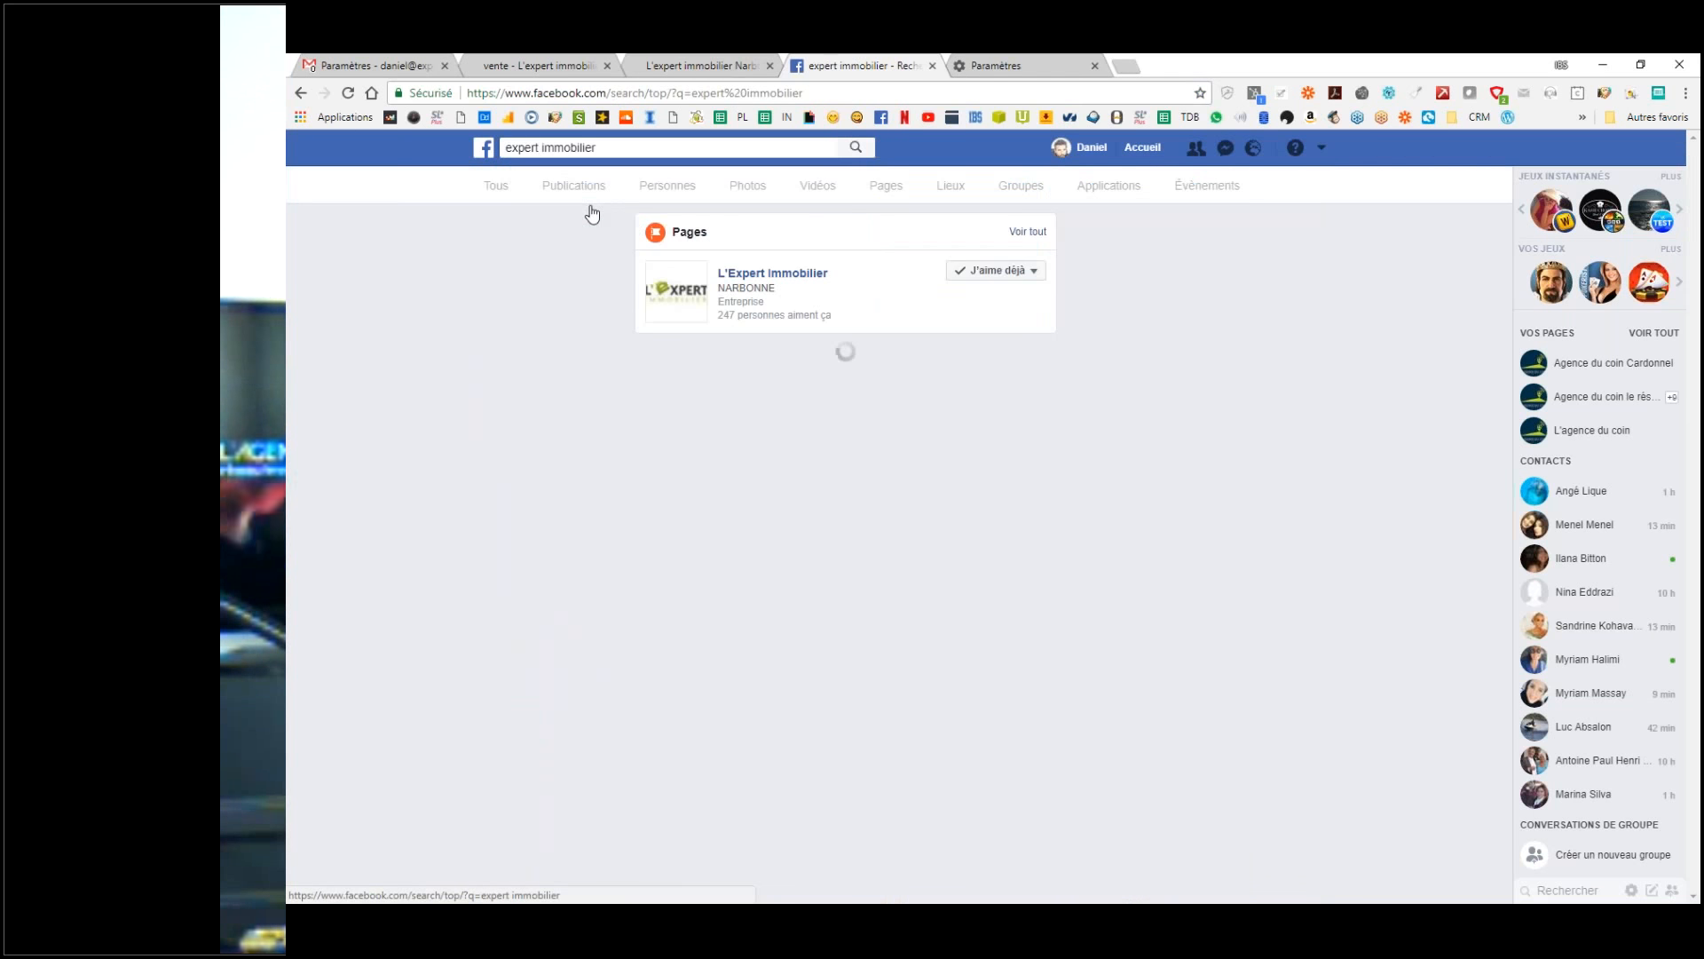
{"action": "left_click", "coordinate": [775, 277]}
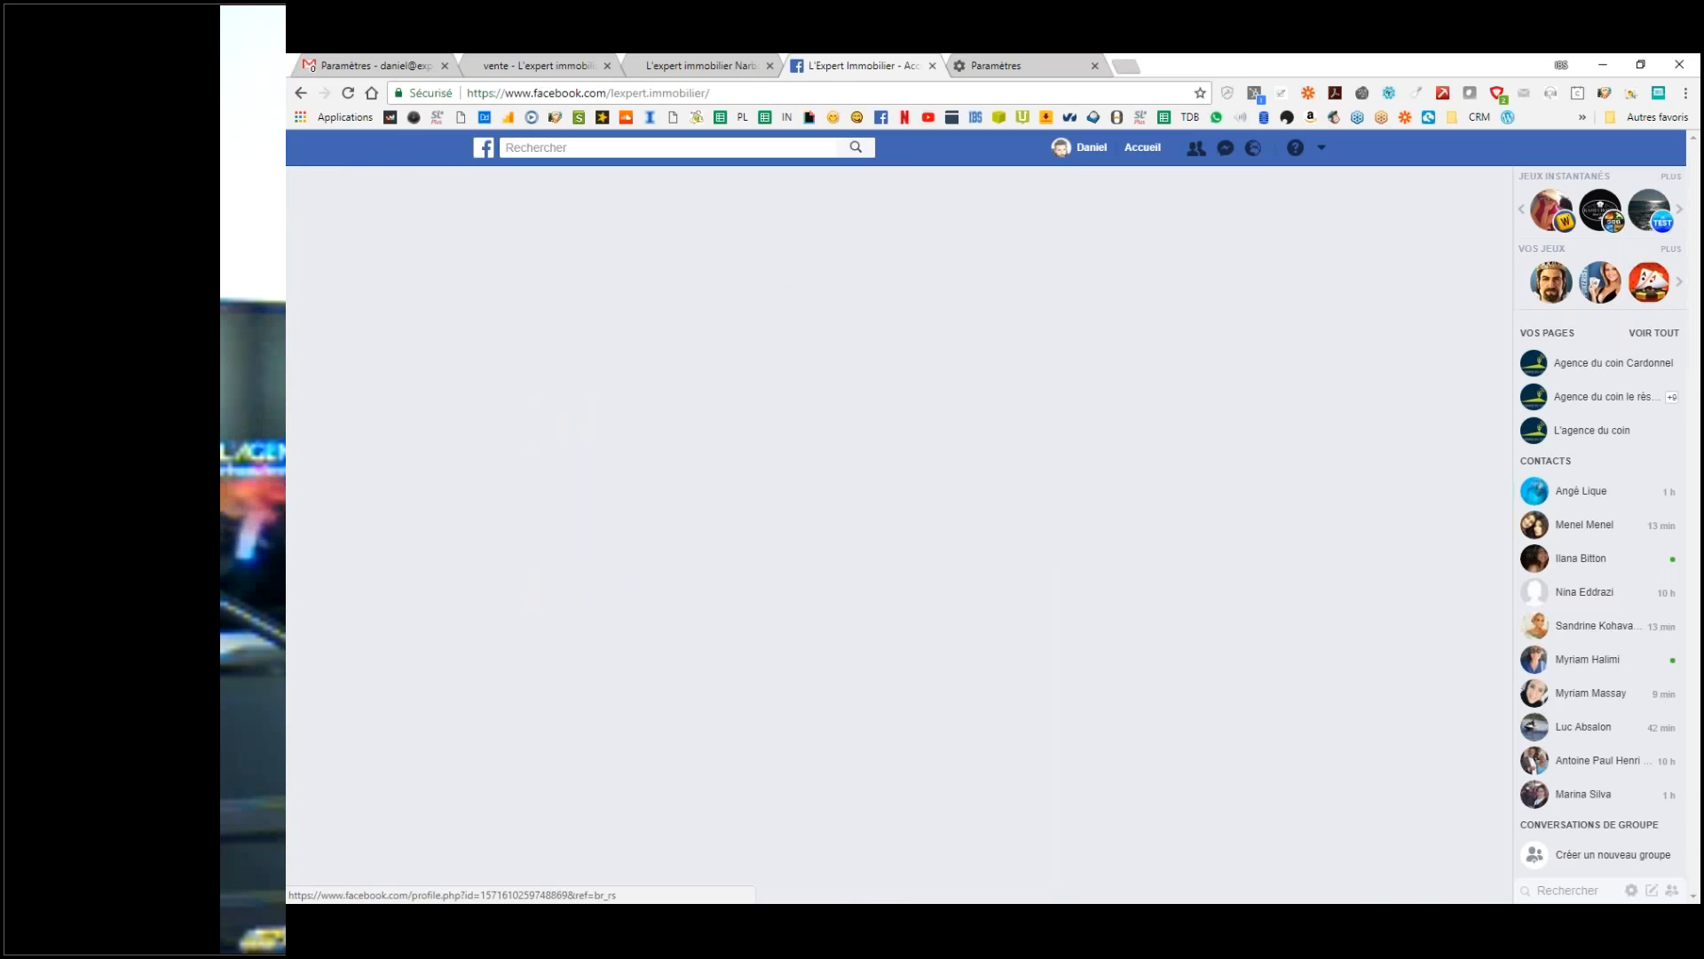
Step: Copy the page's web address and select the word Facebook in the Gmail signature
{"action": "left_click", "coordinate": [537, 95]}
{"action": "key", "text": "ctrl+c"}
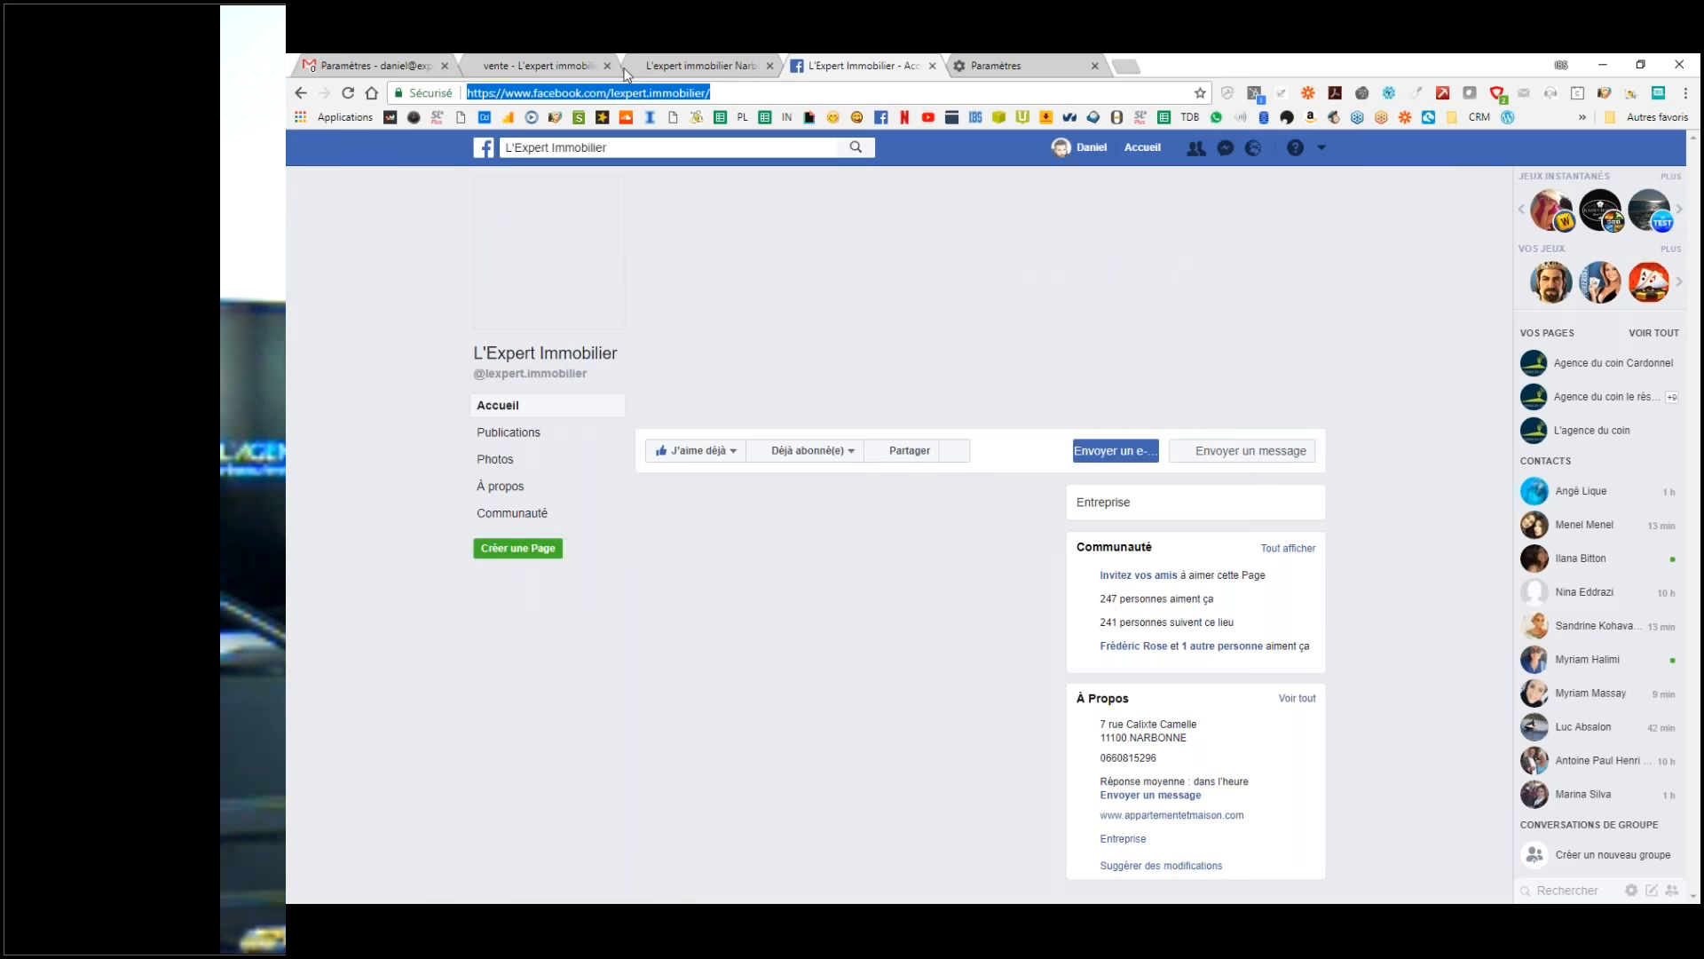
{"action": "left_click", "coordinate": [385, 61]}
{"action": "double_click", "coordinate": [743, 401]}
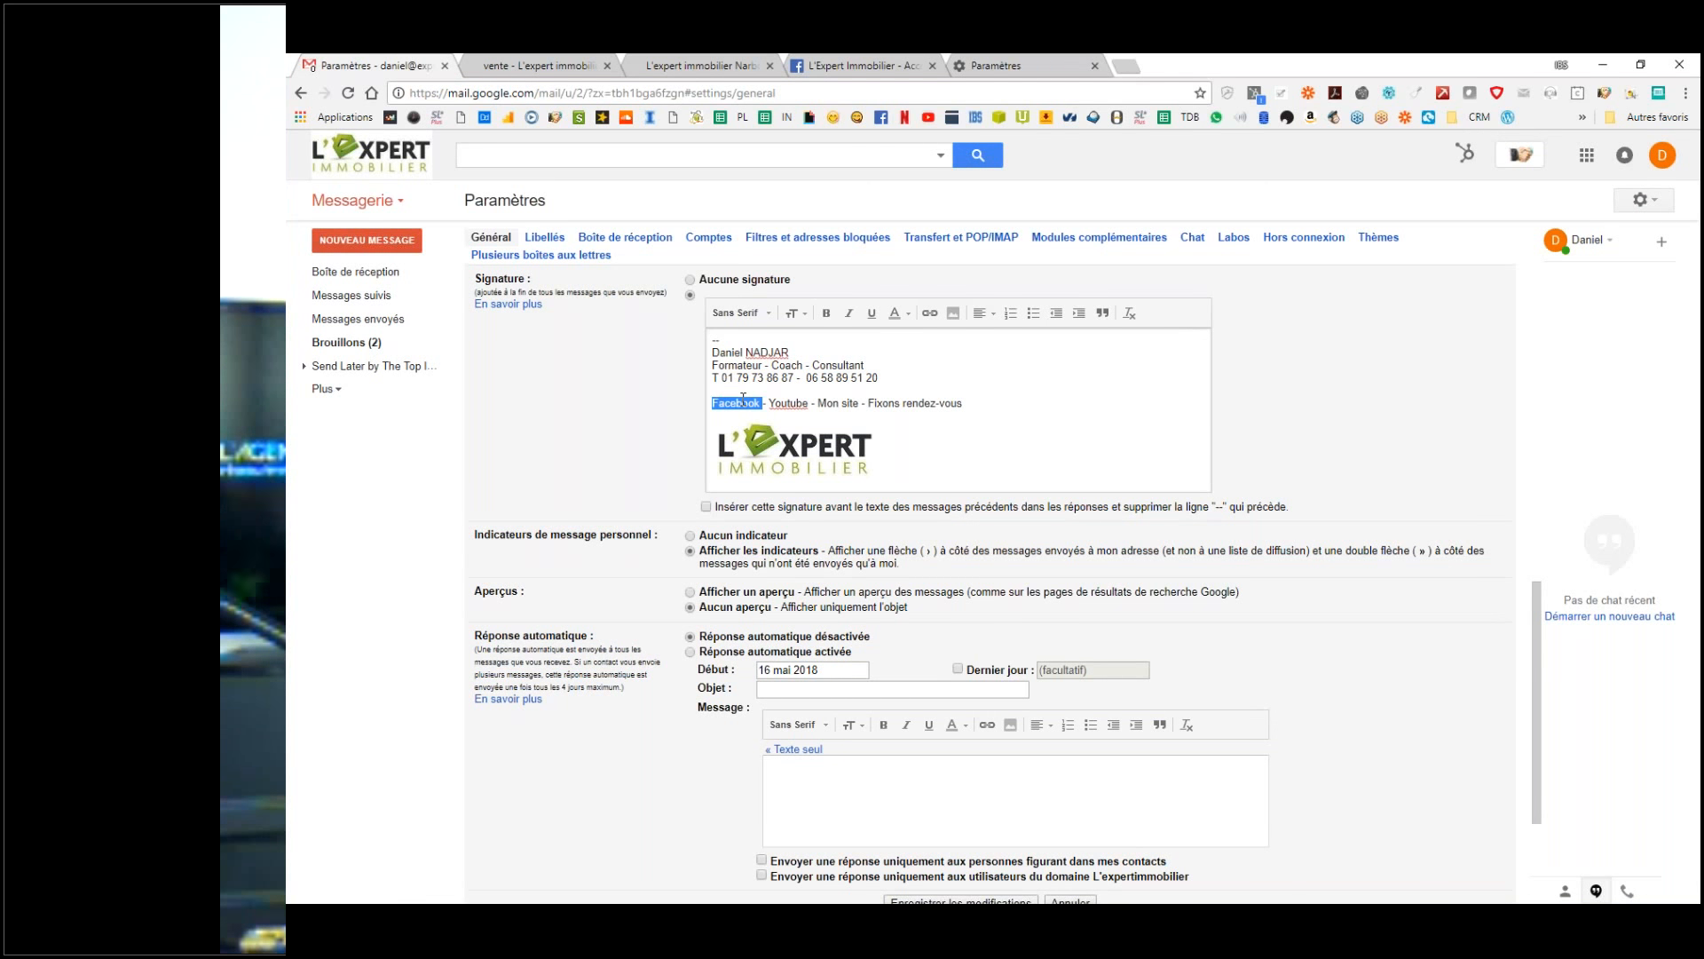
Step: Link the signature's Facebook entry to the copied Facebook page and delete the Youtube entry
{"action": "left_click", "coordinate": [931, 314]}
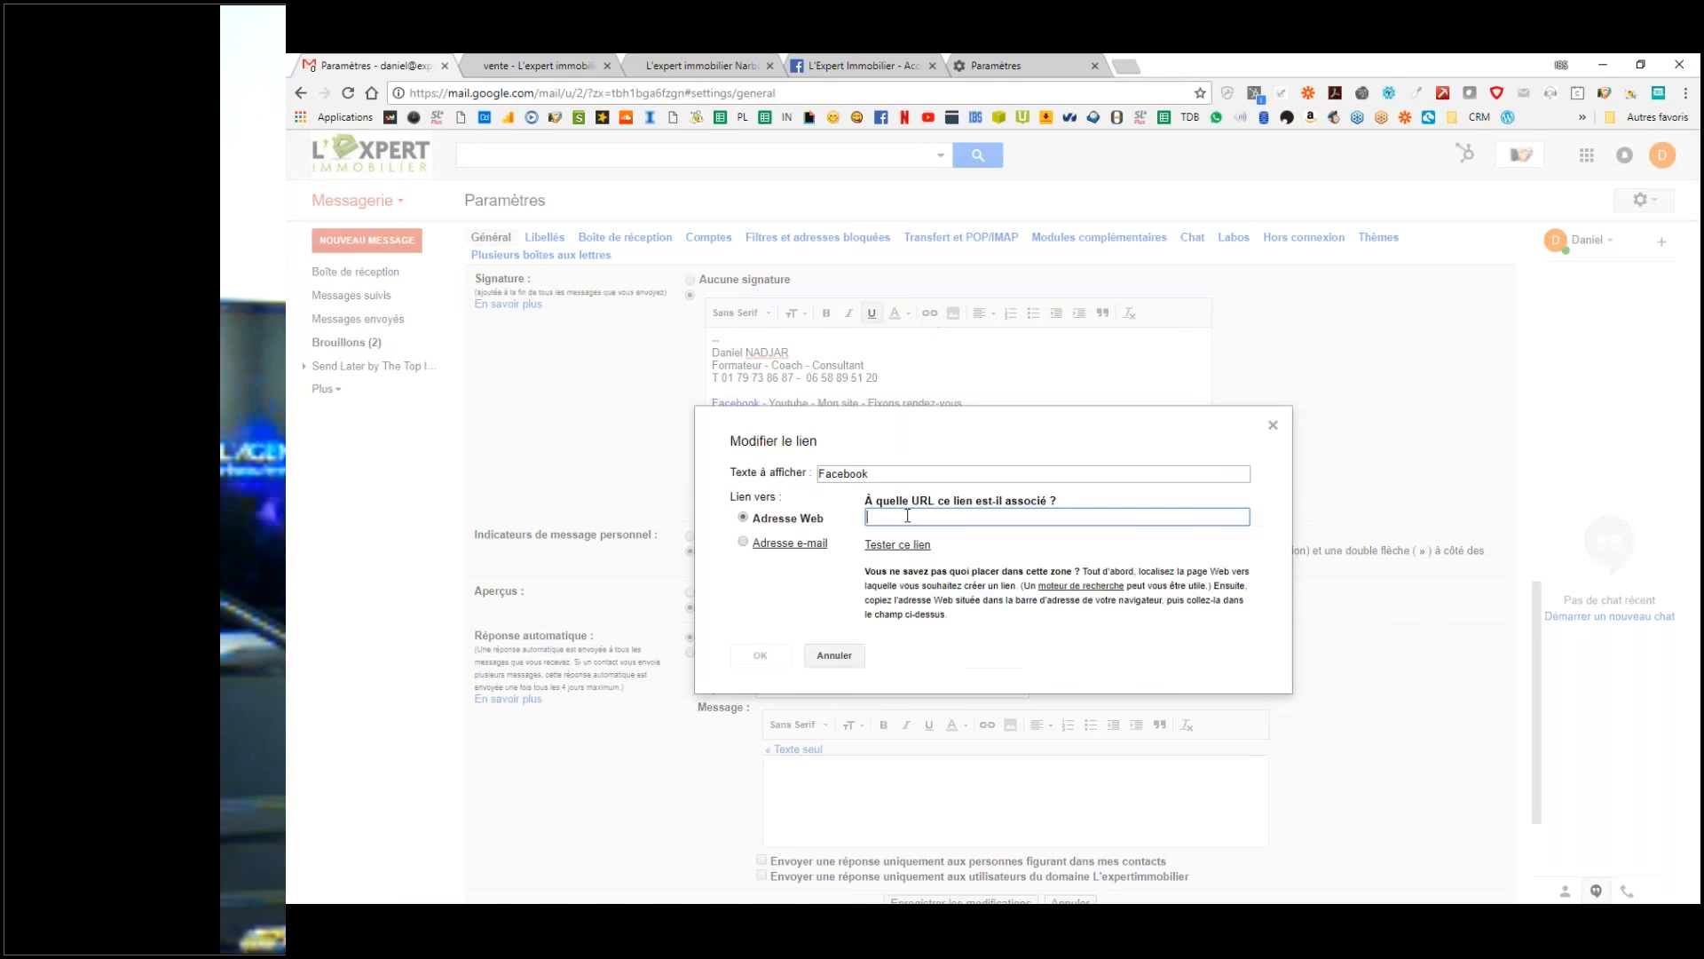
{"action": "key", "text": "ctrl+v"}
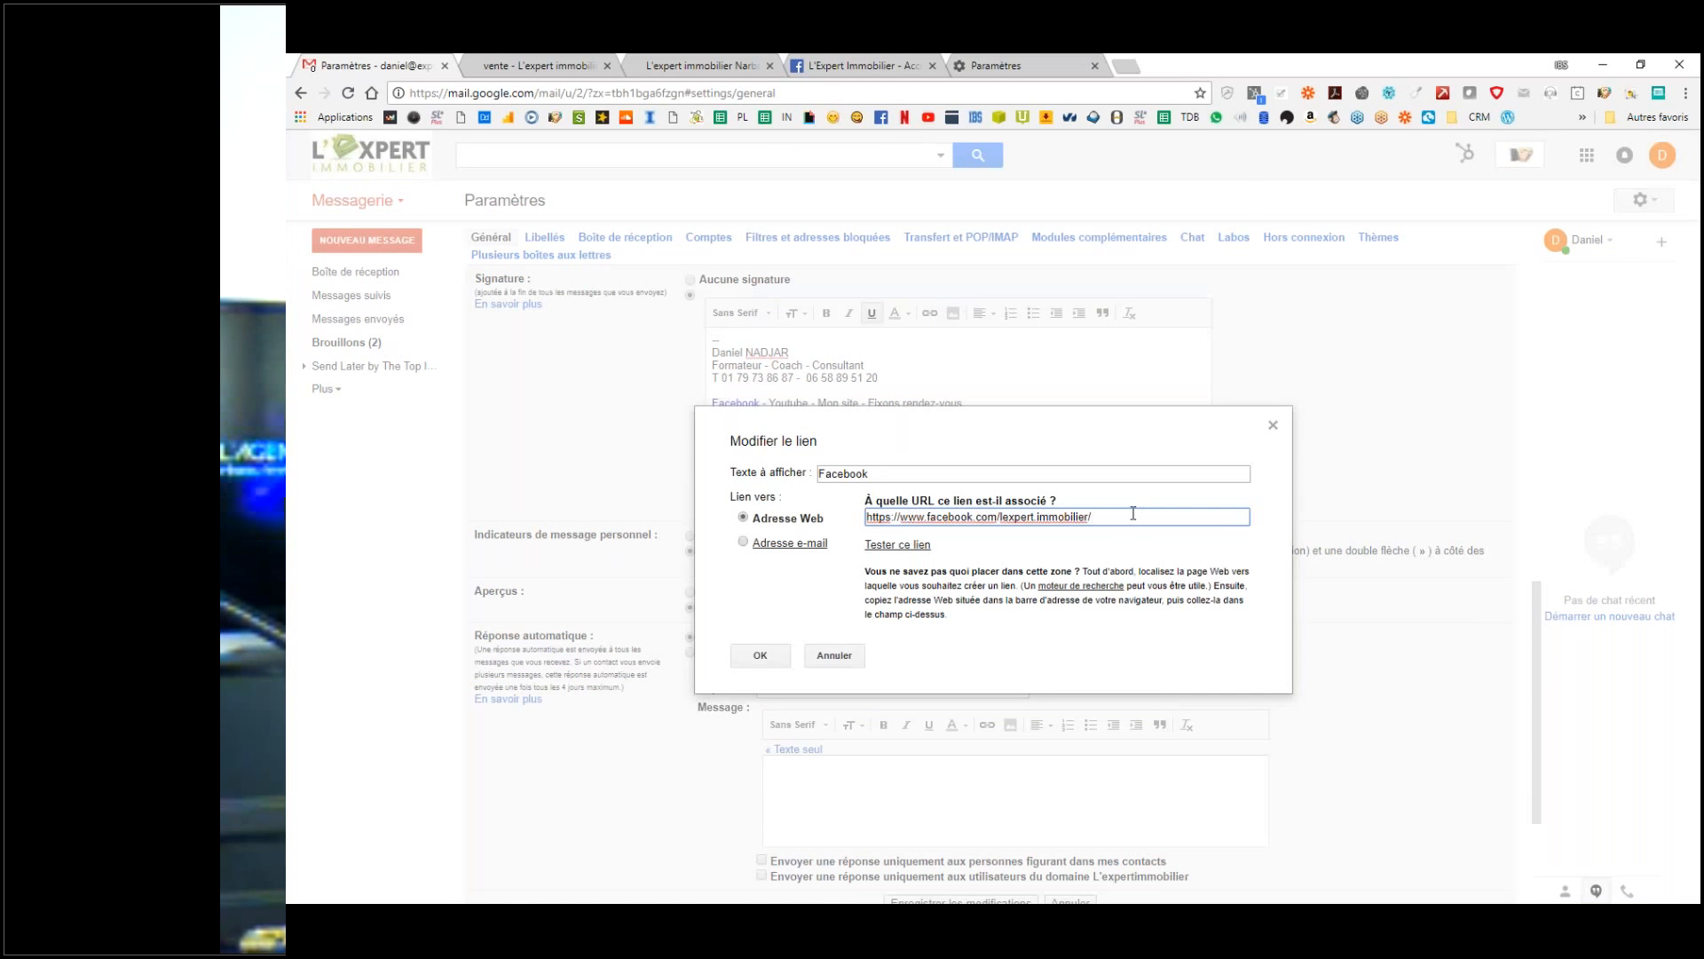
{"action": "left_click", "coordinate": [760, 655]}
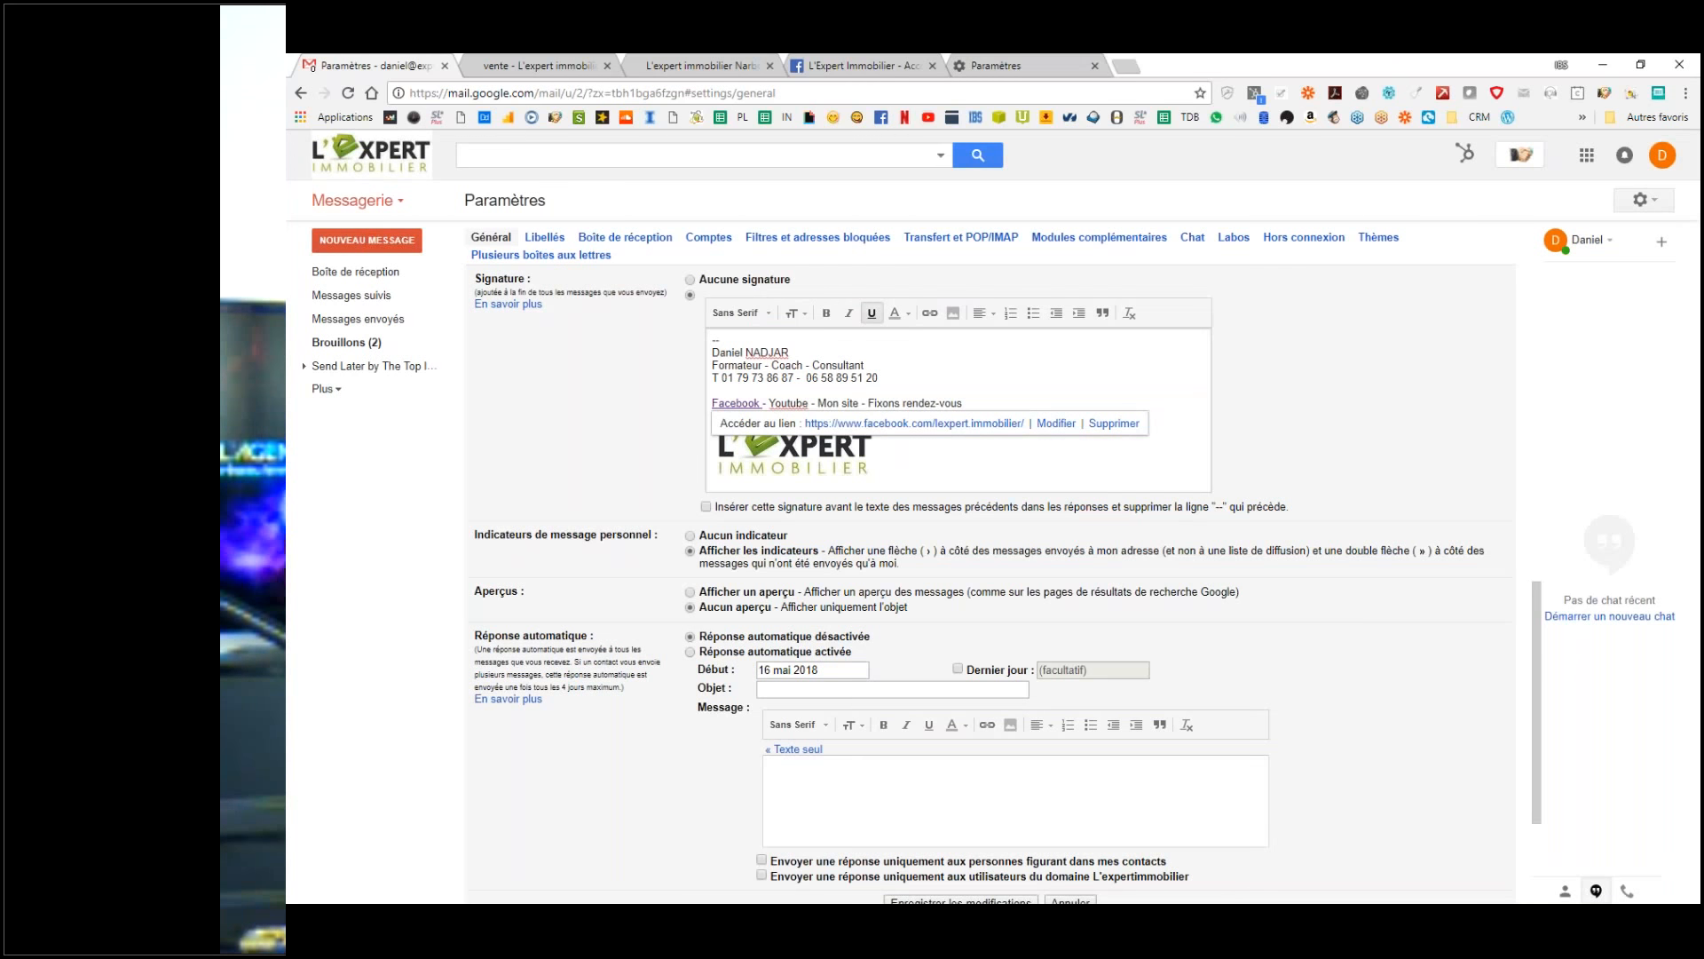
{"action": "double_click", "coordinate": [786, 403]}
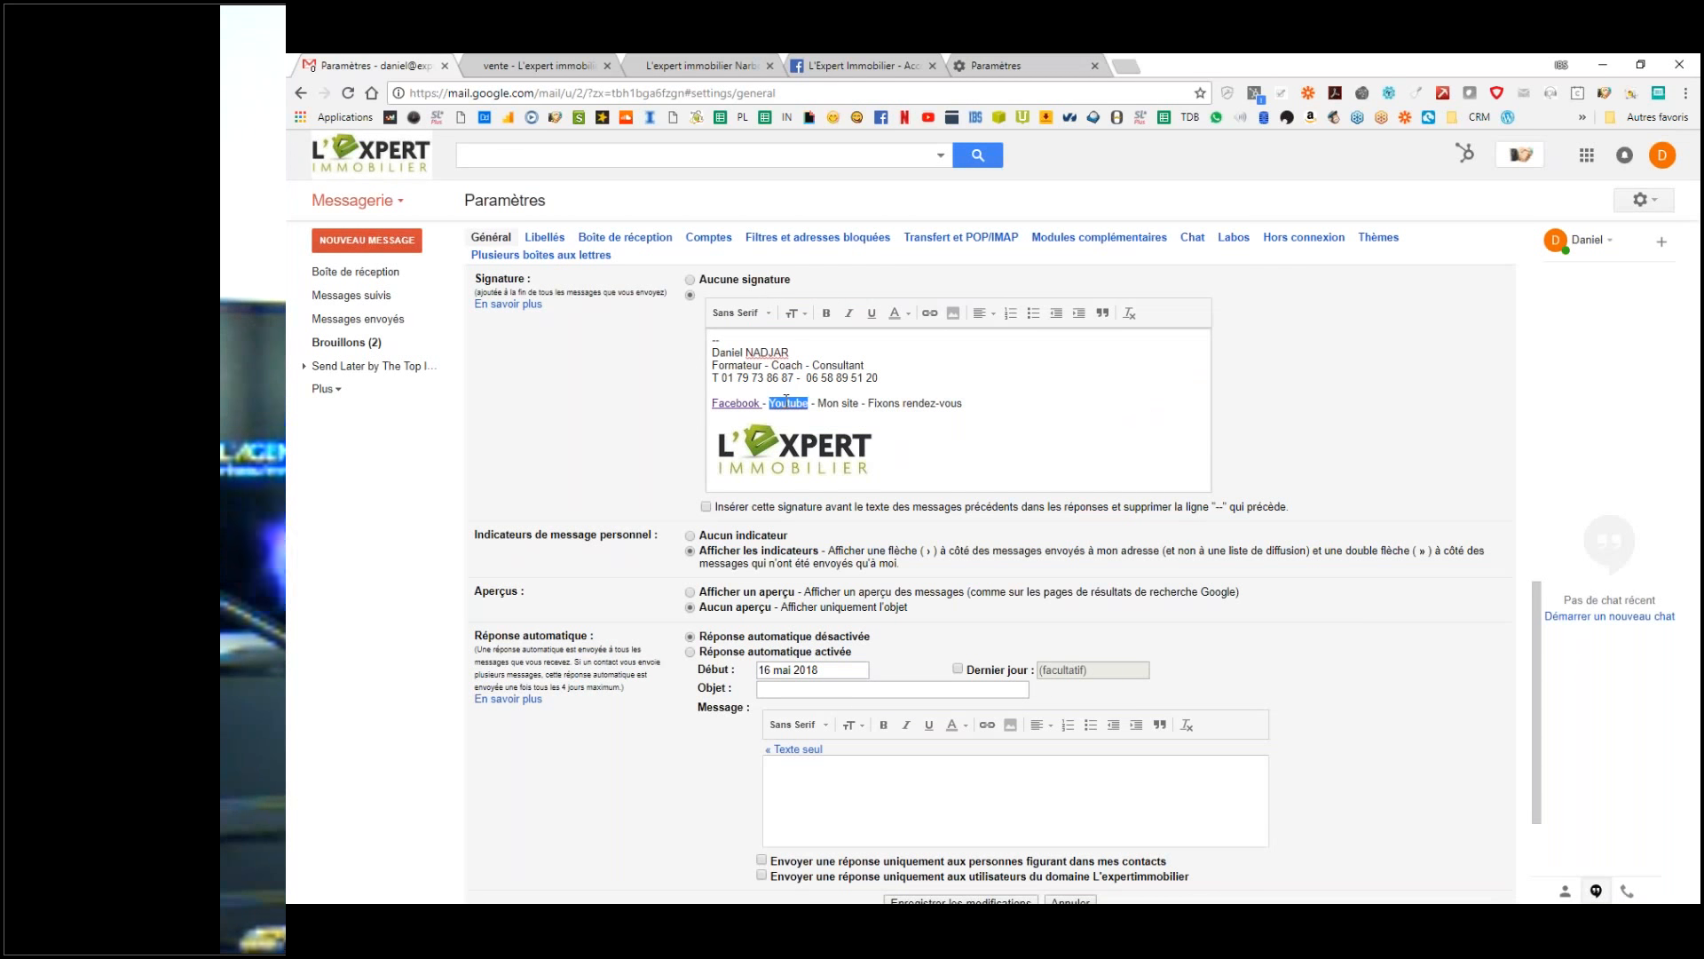
{"action": "key", "text": "Delete"}
{"action": "key", "text": "Delete"}
{"action": "key", "text": "Delete"}
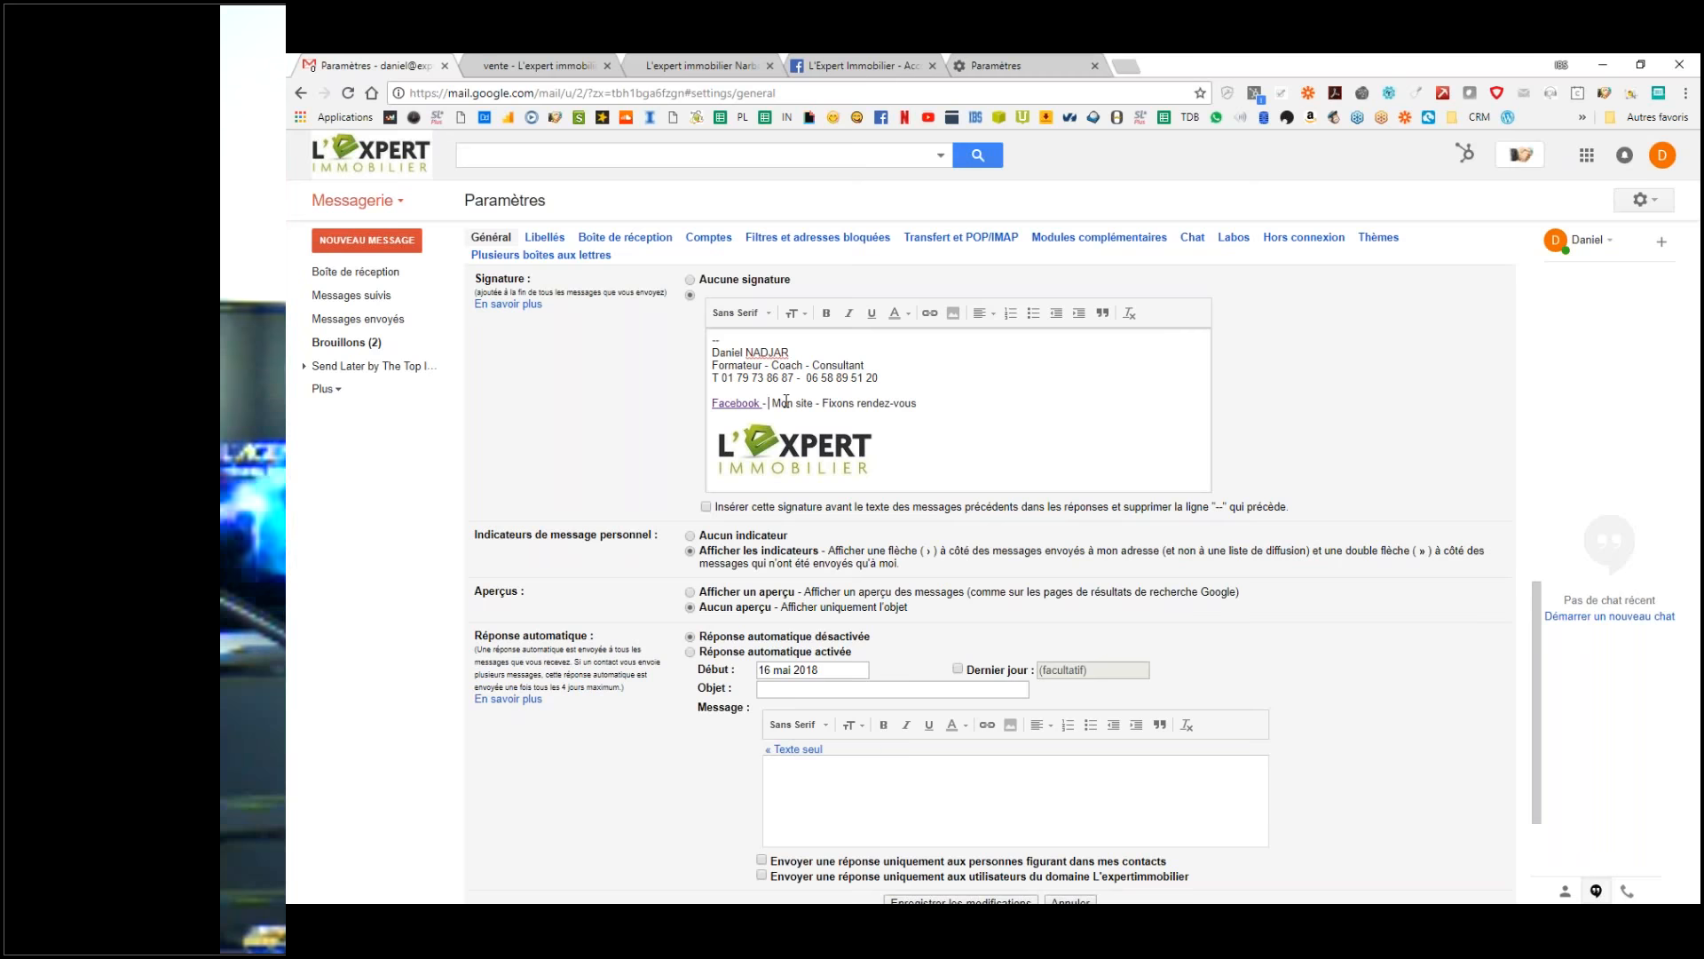
Step: Link 'Mon site' in the signature to the listings page appartementetmaison.com/a-vendre/1
{"action": "double_click", "coordinate": [787, 403]}
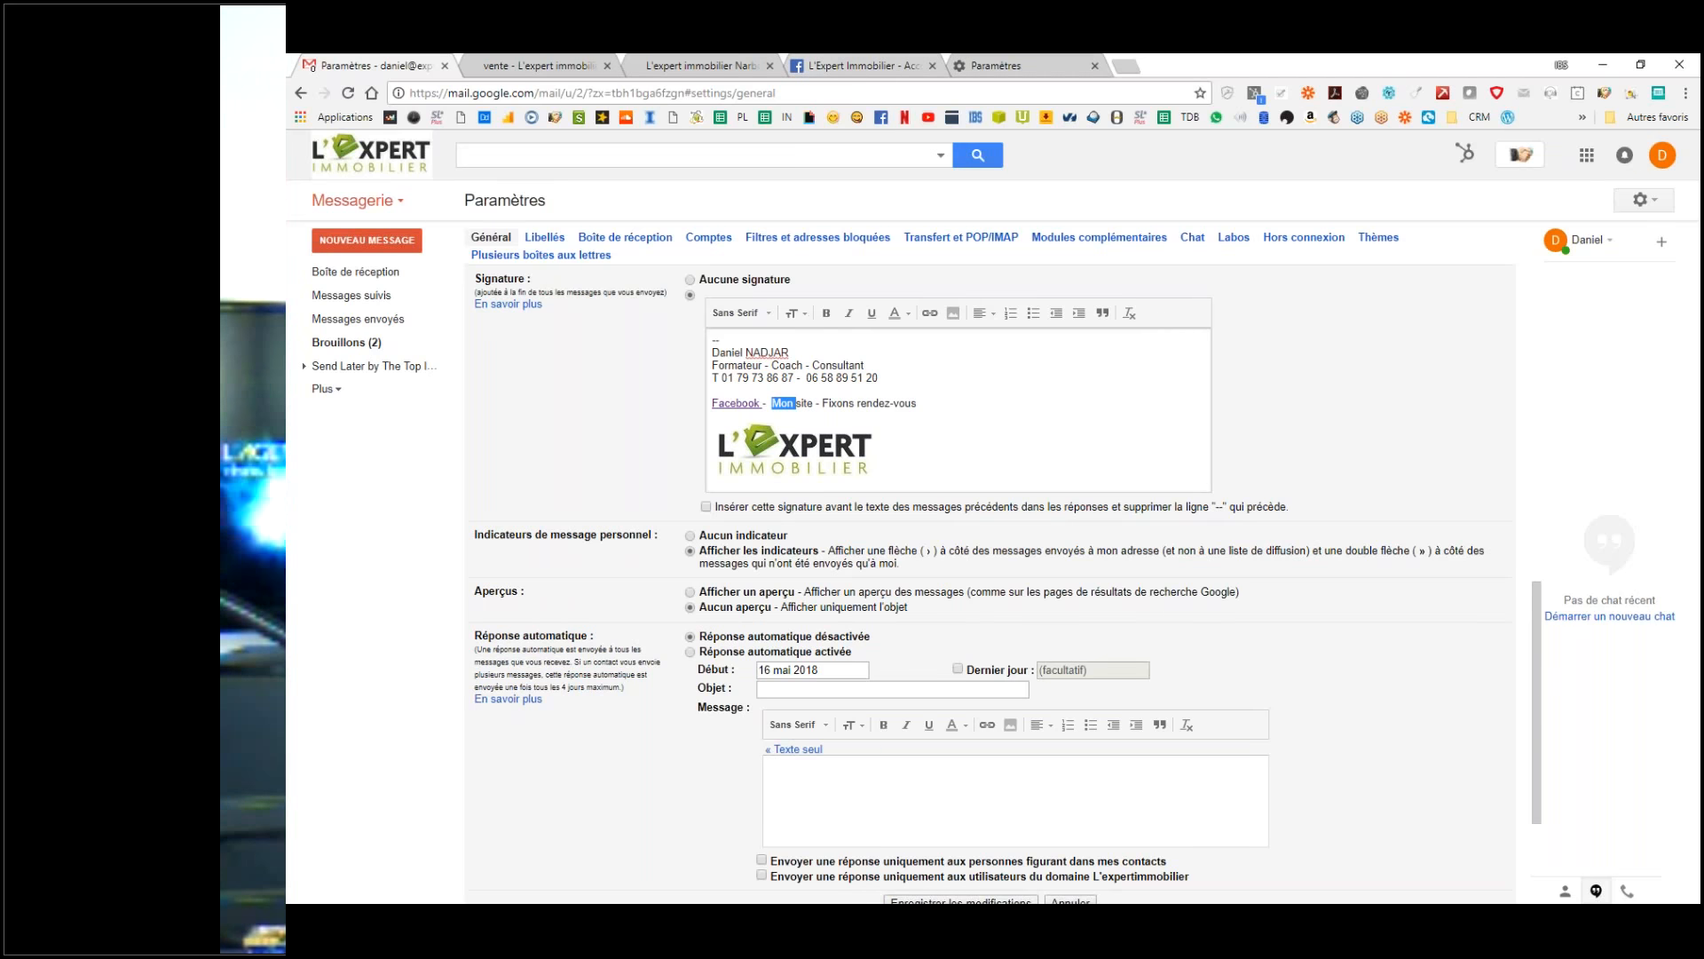
{"action": "left_click", "coordinate": [726, 62]}
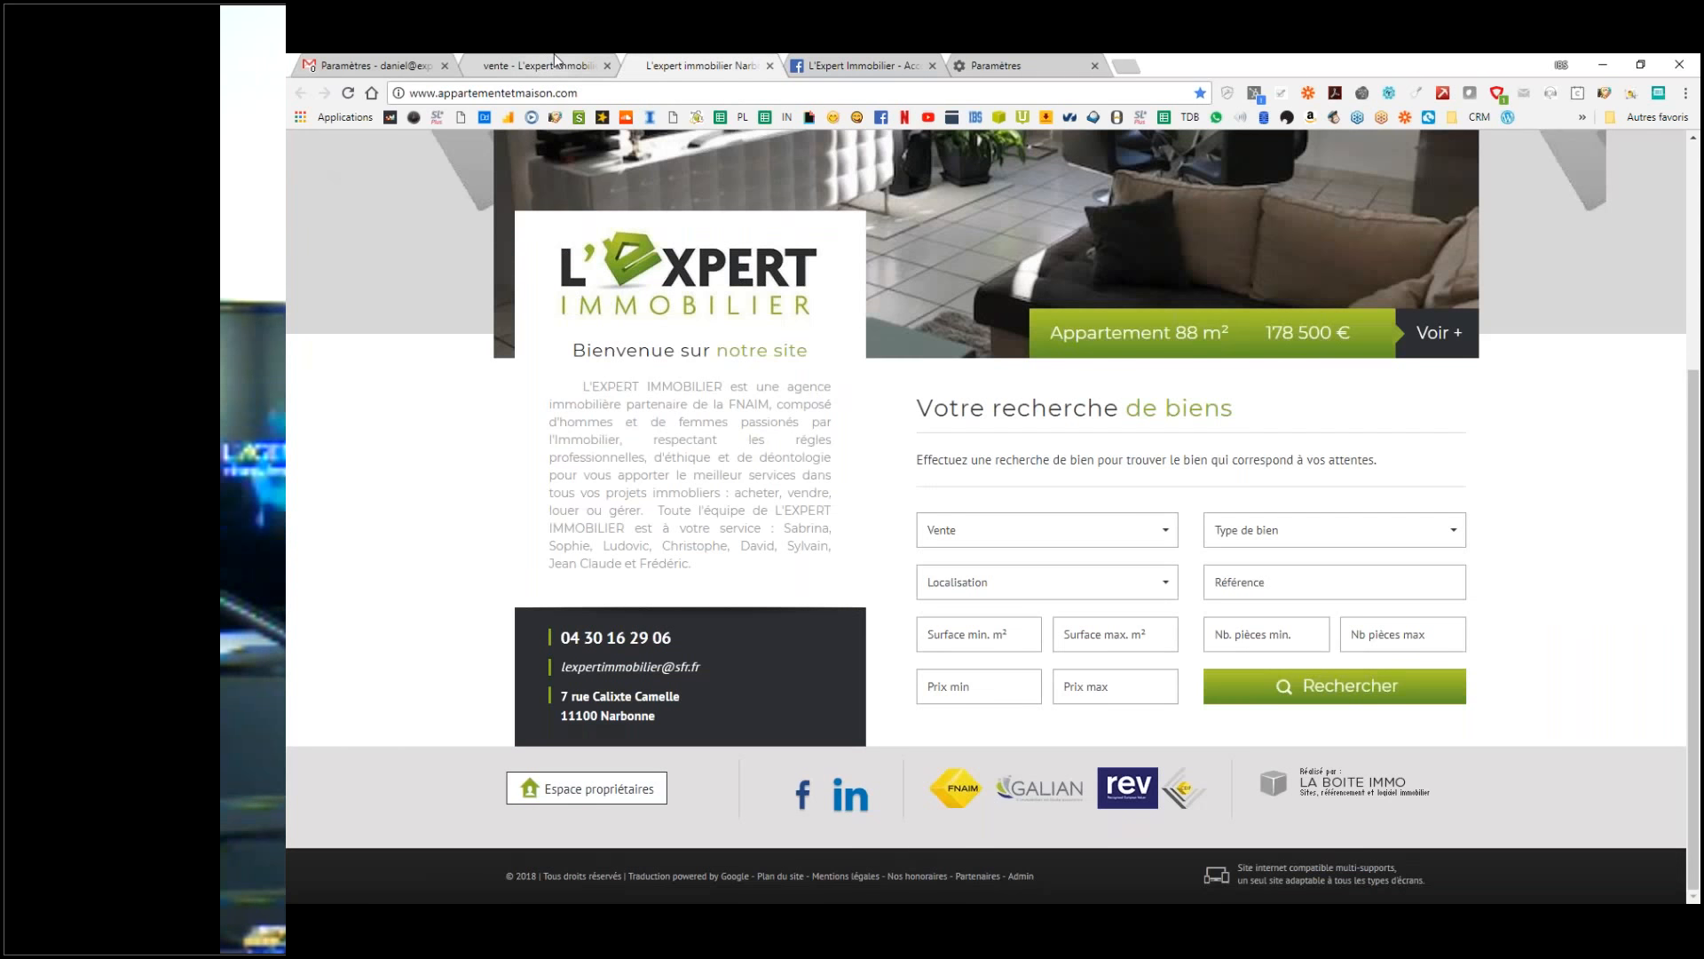
{"action": "left_click", "coordinate": [554, 55]}
{"action": "scroll", "coordinate": [985, 515], "scroll_direction": "up", "scroll_amount": 2}
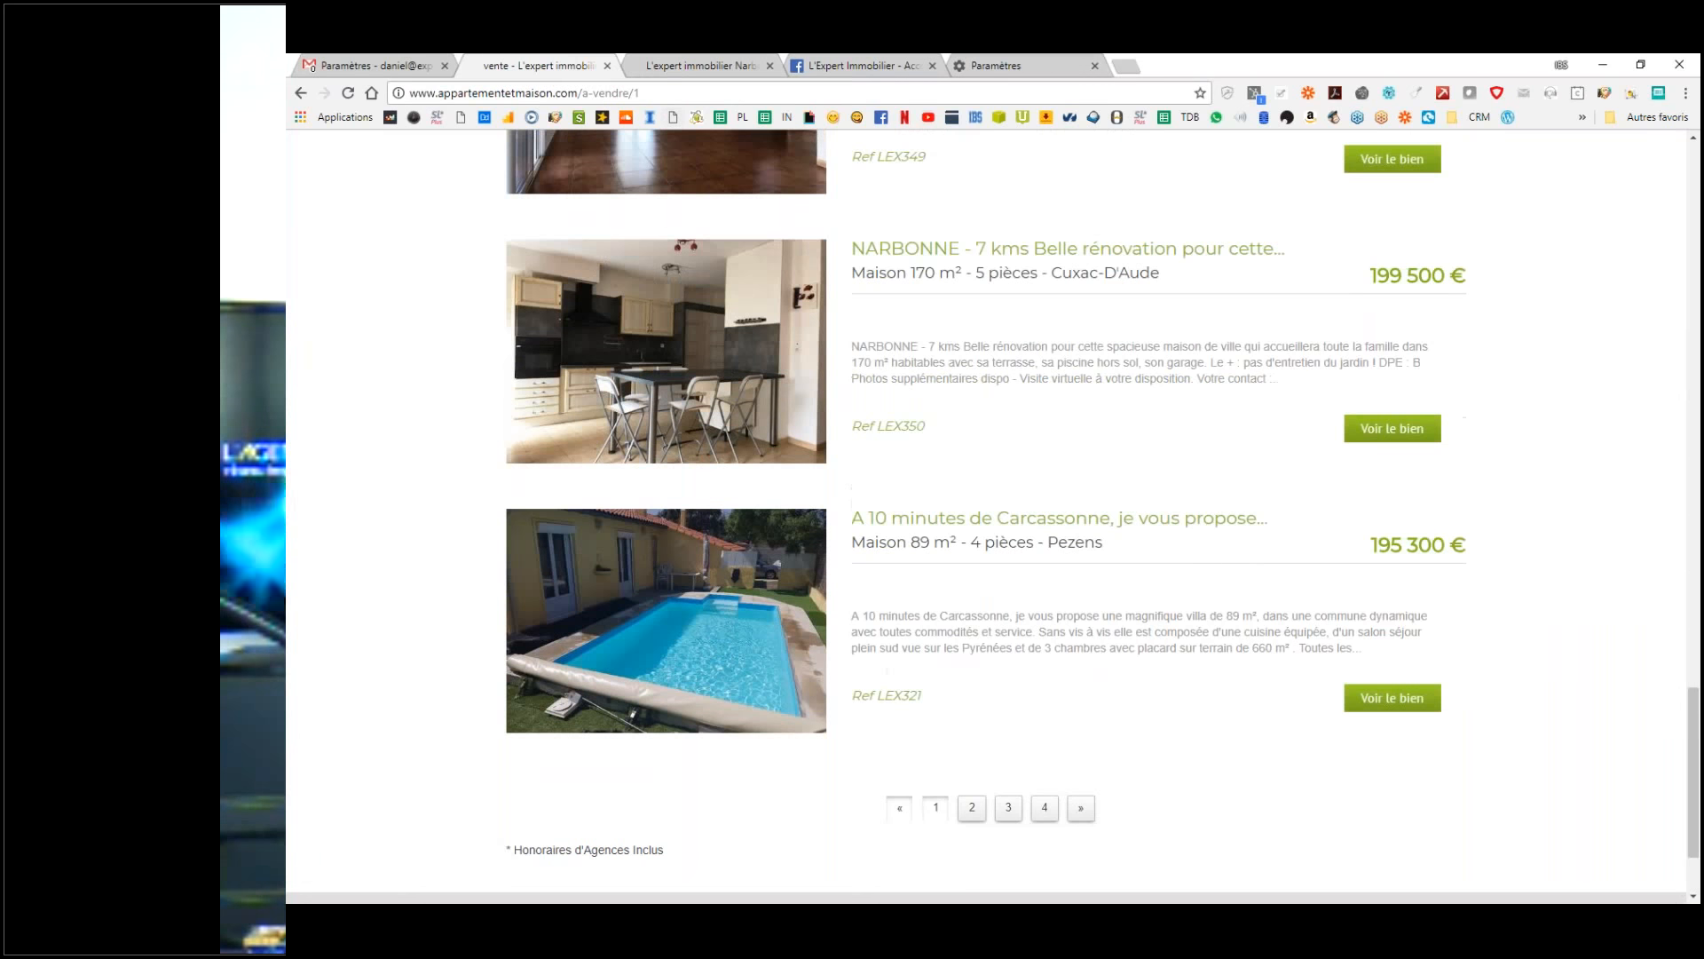
{"action": "scroll", "coordinate": [985, 515], "scroll_direction": "up", "scroll_amount": 2}
{"action": "left_click", "coordinate": [369, 65]}
{"action": "left_click", "coordinate": [808, 401]}
{"action": "left_click_drag", "start_coordinate": [813, 400], "coordinate": [773, 400]}
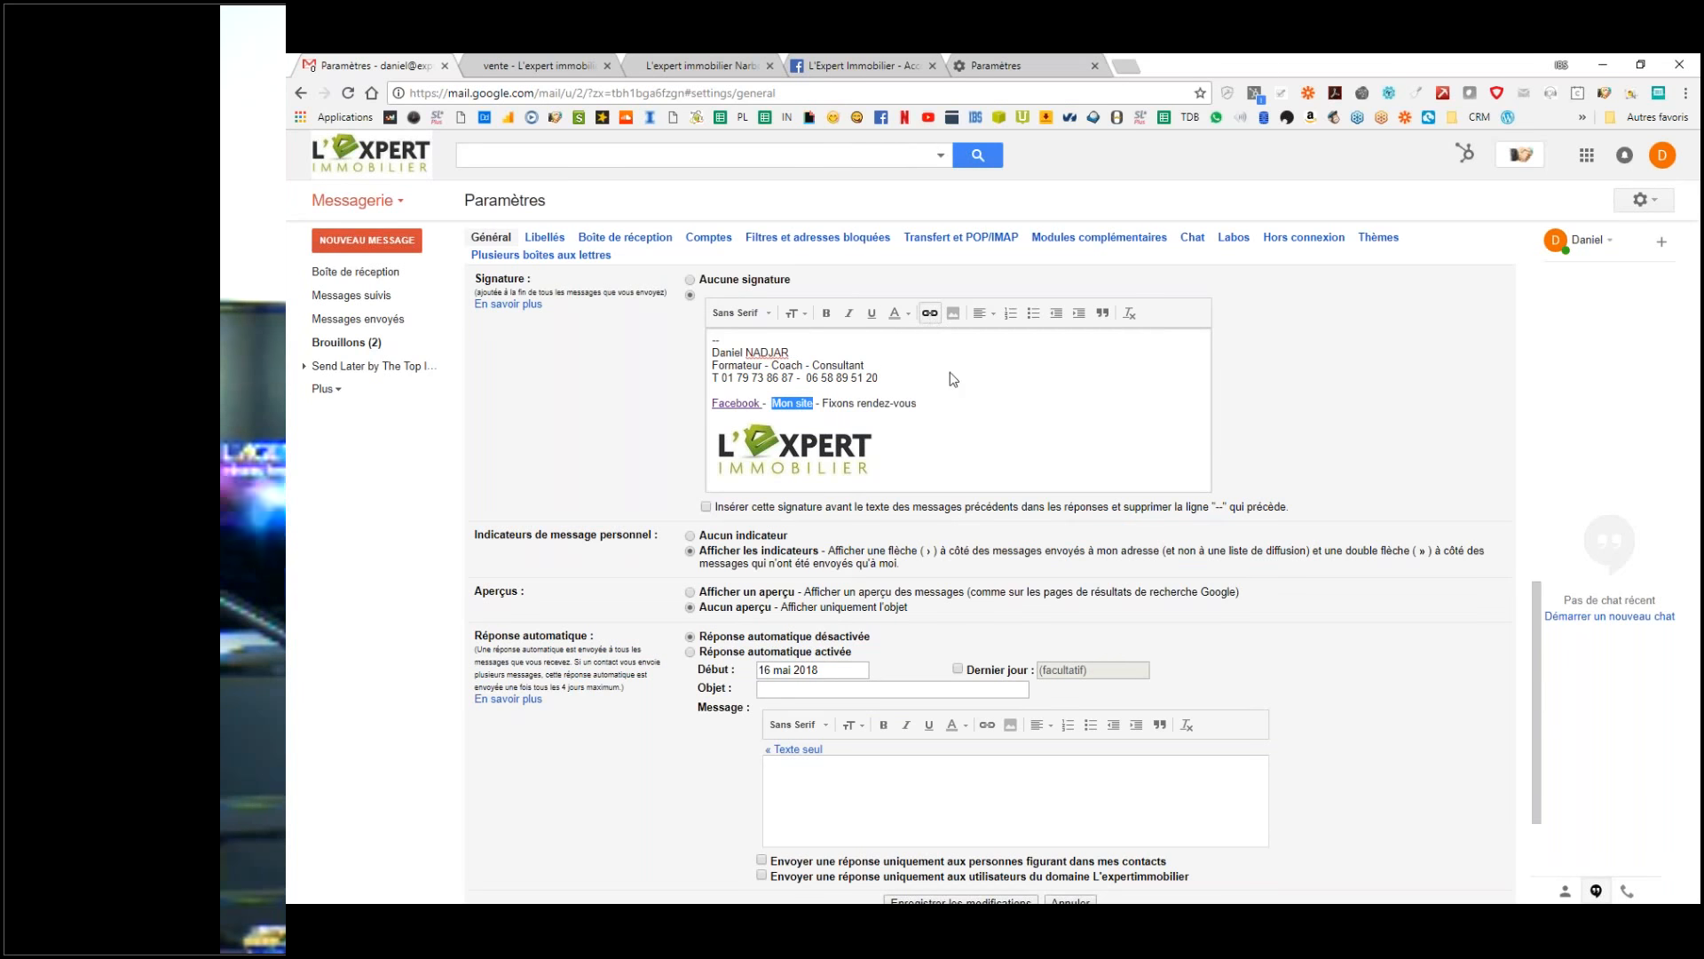
{"action": "left_click", "coordinate": [929, 313]}
{"action": "type", "text": "http://www.appartementetmaison.com/a-vendre/1"}
{"action": "left_click", "coordinate": [760, 655]}
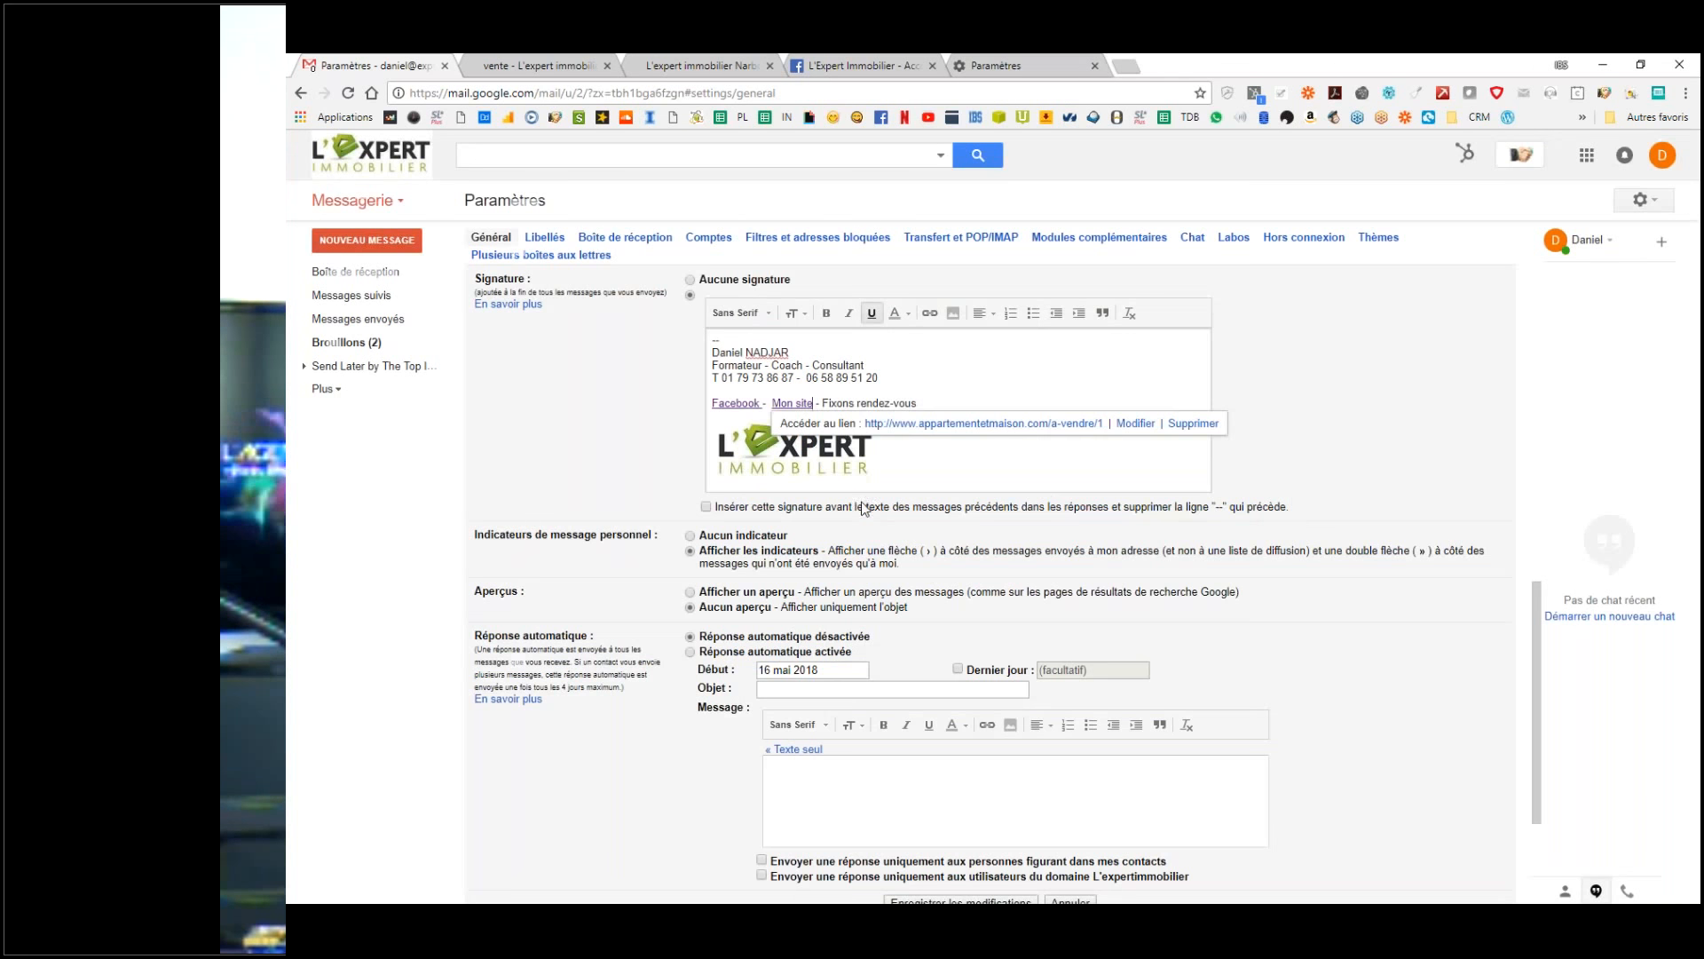
{"action": "left_click", "coordinate": [1047, 64]}
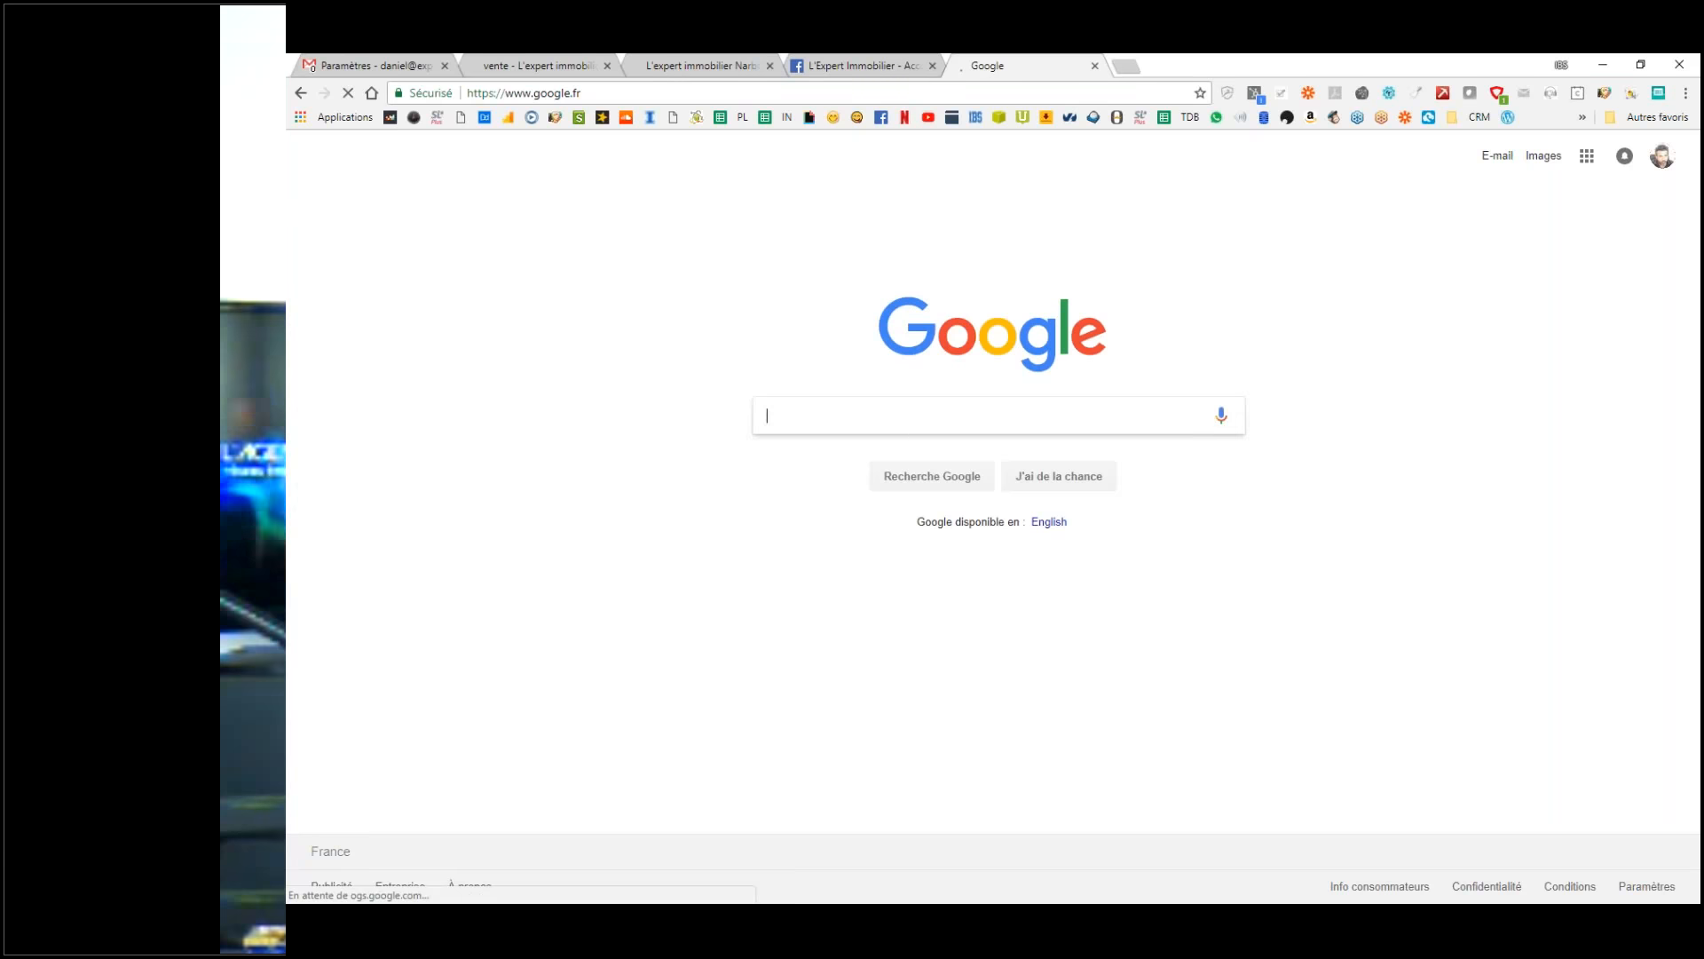
Step: Search Google for 'calendly' and open the calendly.com result
{"action": "type", "text": "calendly"}
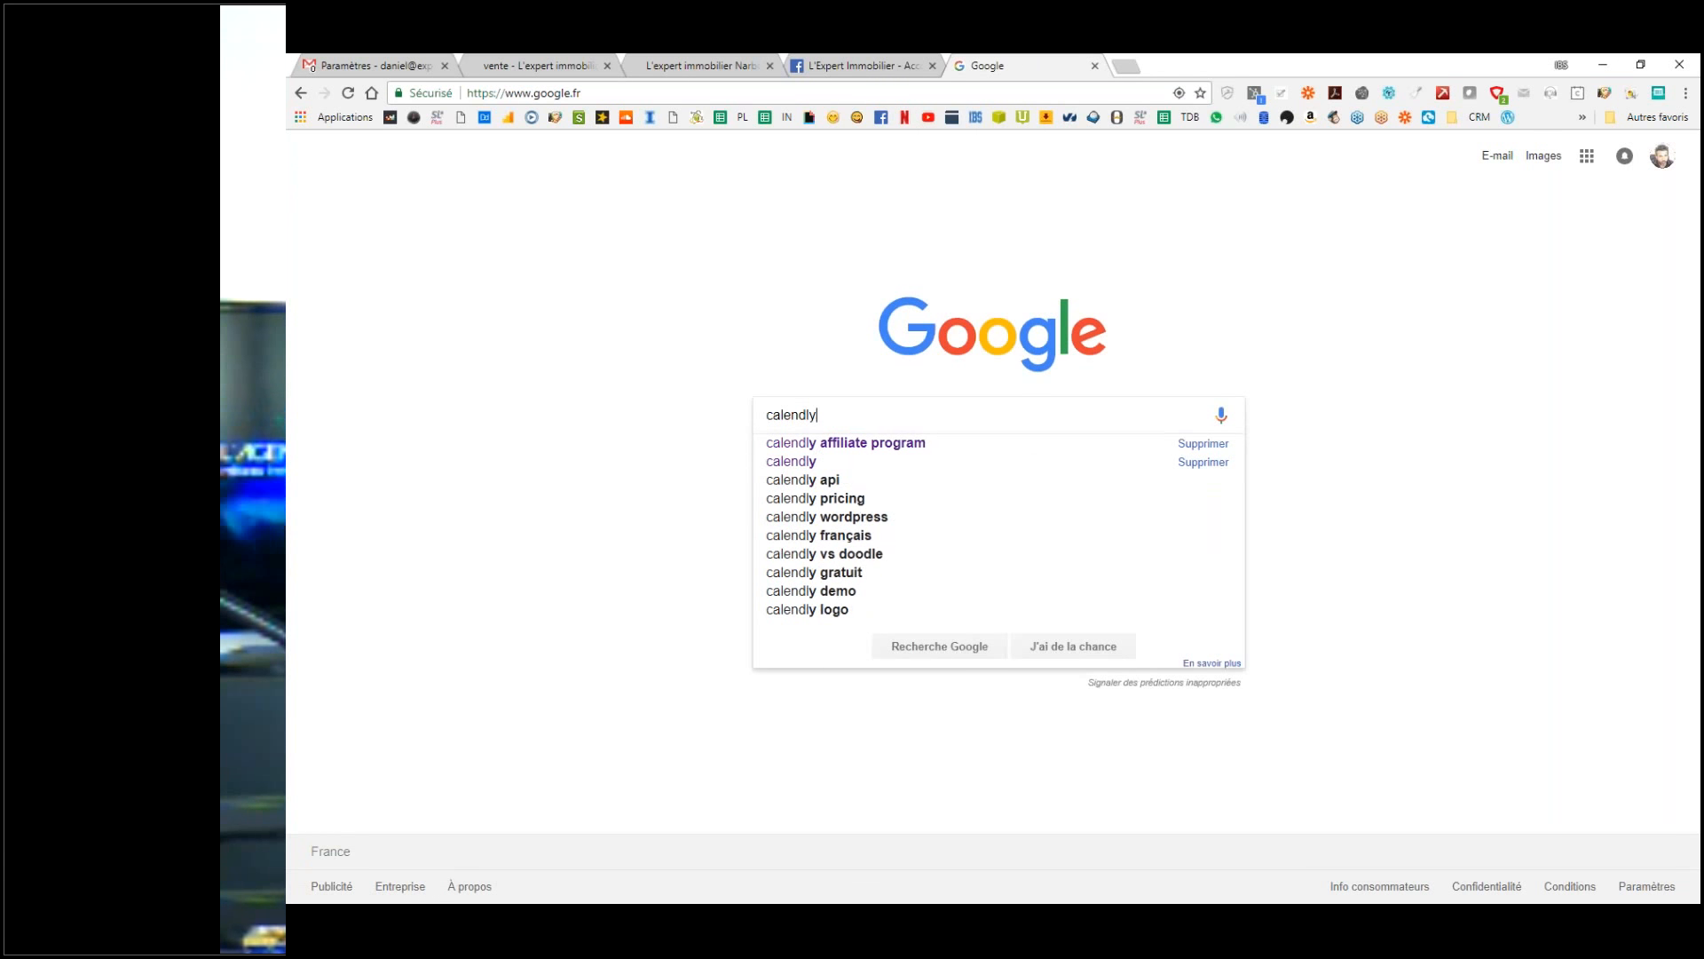
{"action": "key", "text": "Return"}
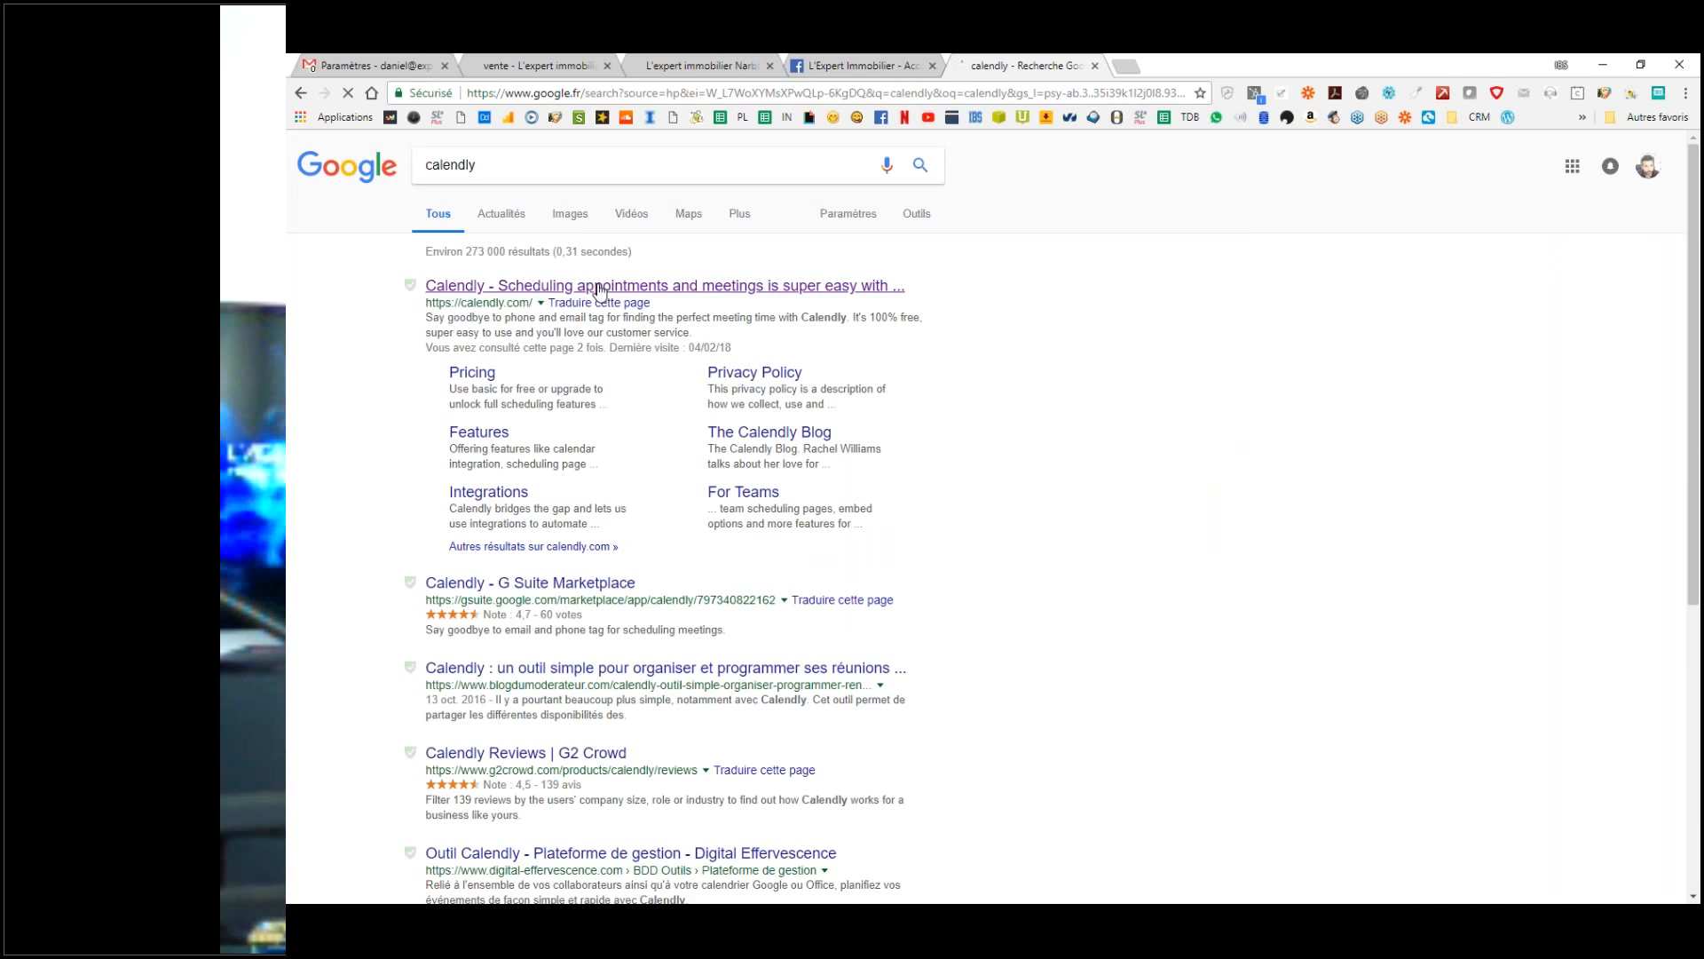
{"action": "left_click", "coordinate": [599, 286]}
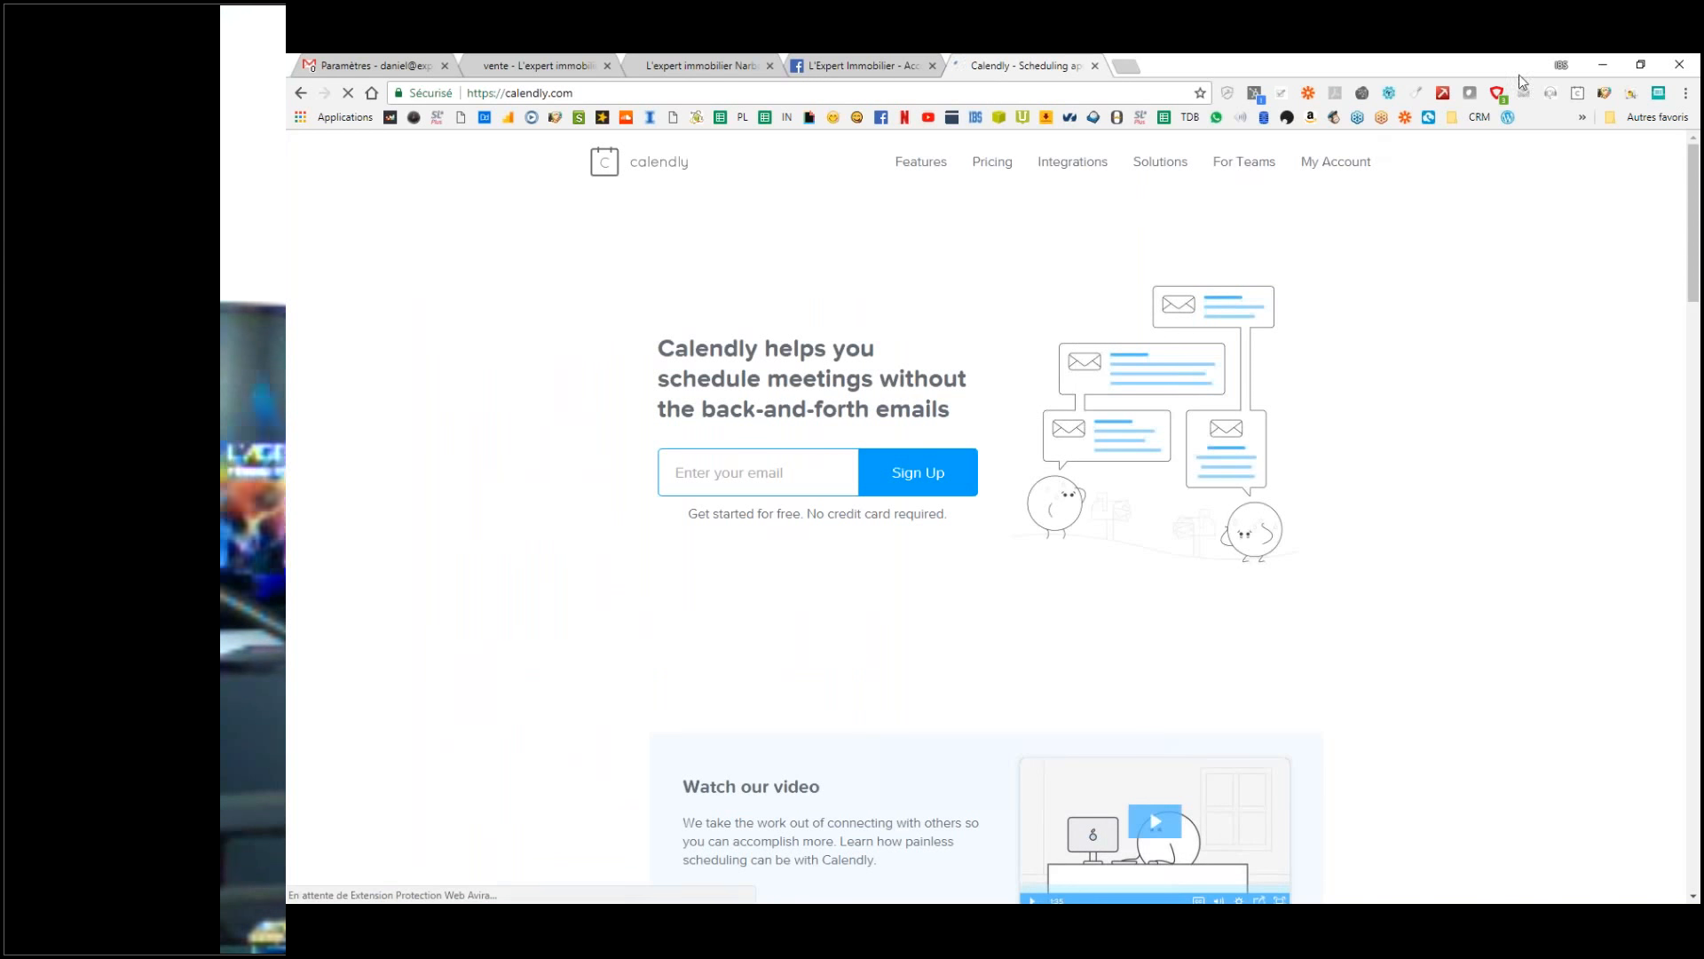
Step: From the Calendly TDB bookmark, copy the rdv-telephonique event's booking link, then return to Gmail
{"action": "left_click", "coordinate": [1583, 117]}
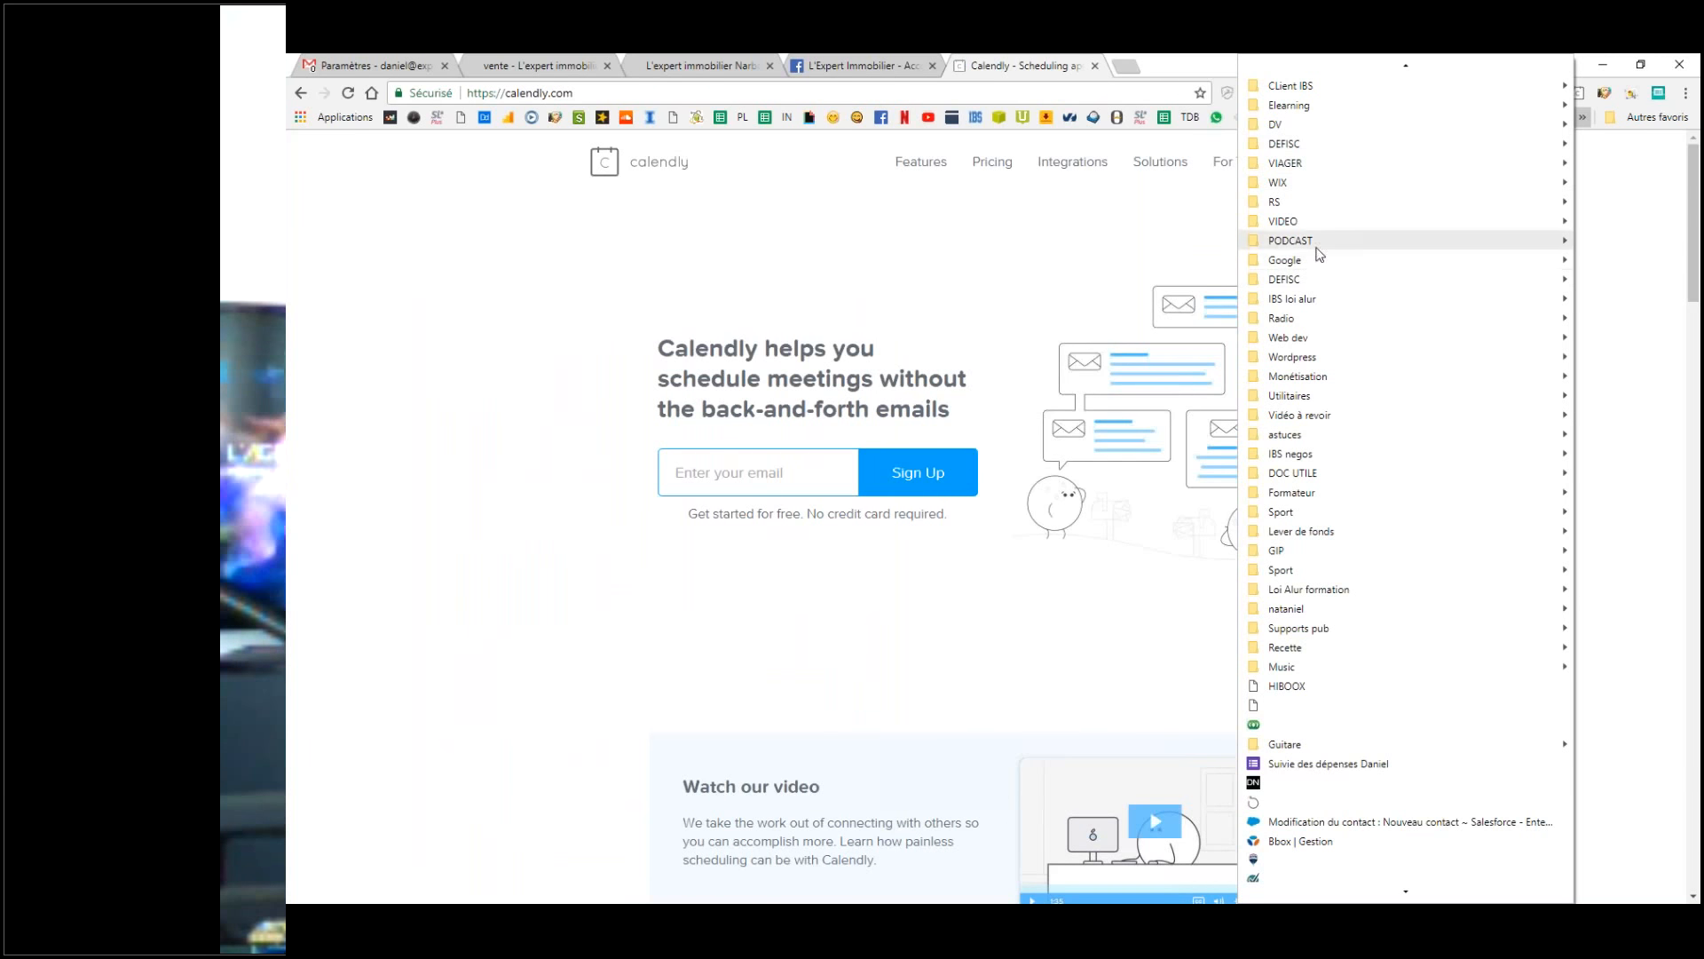
{"action": "mouse_move", "coordinate": [1312, 262]}
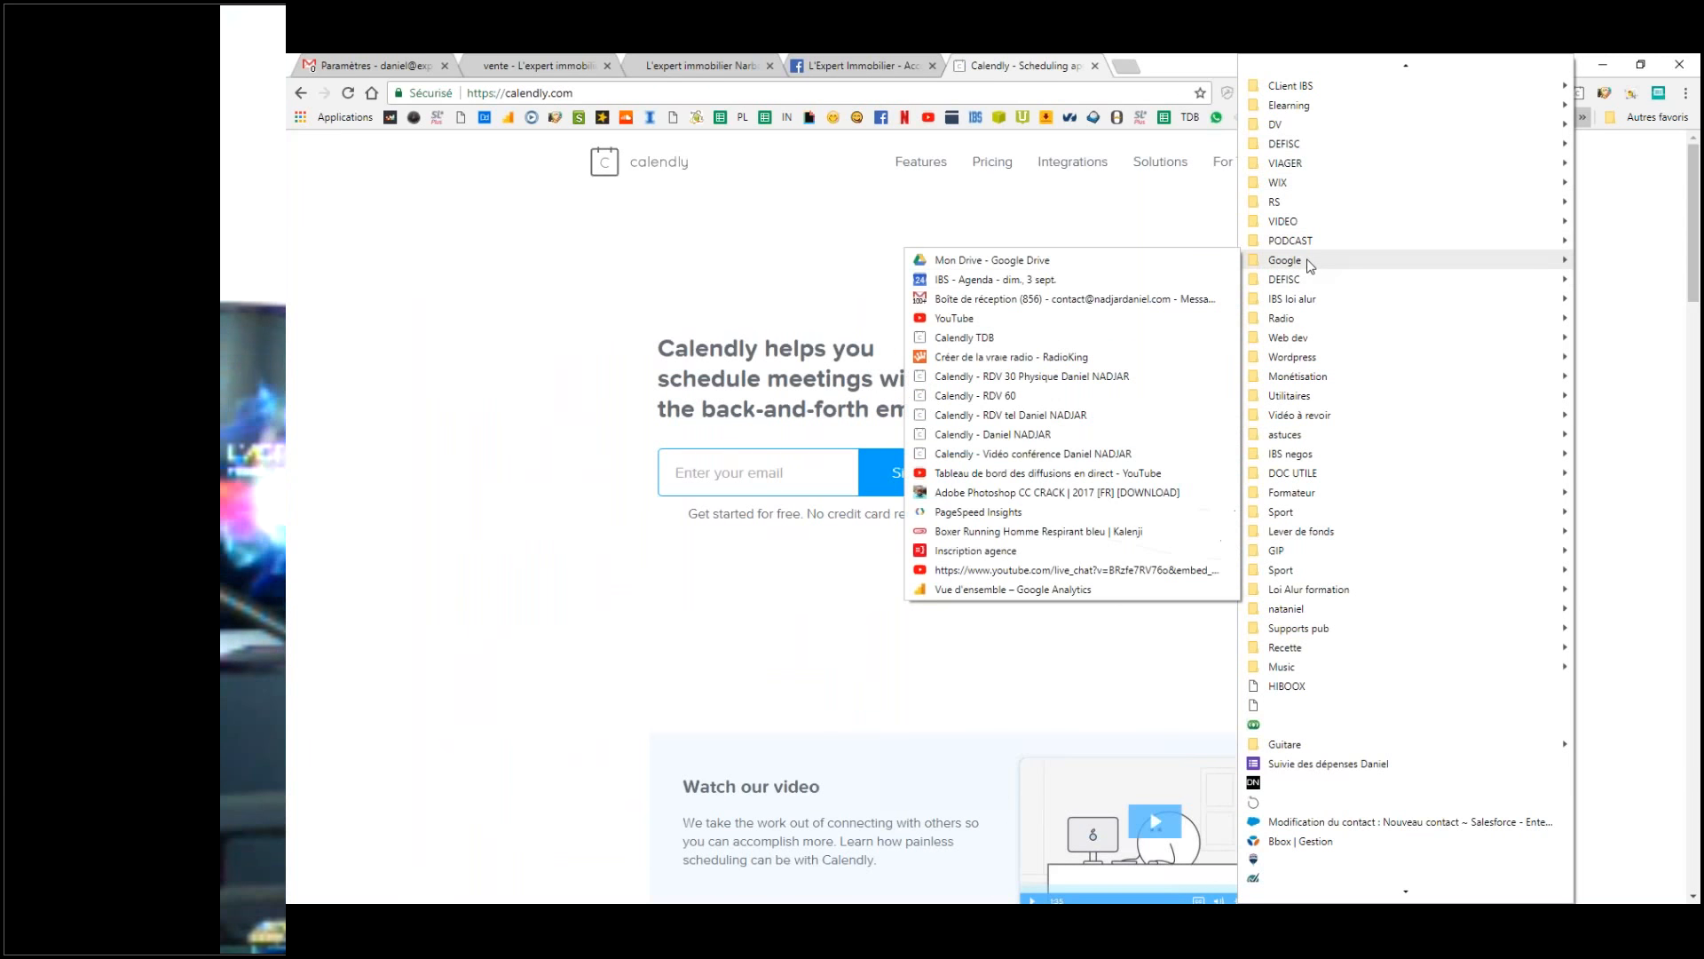
{"action": "left_click", "coordinate": [963, 341]}
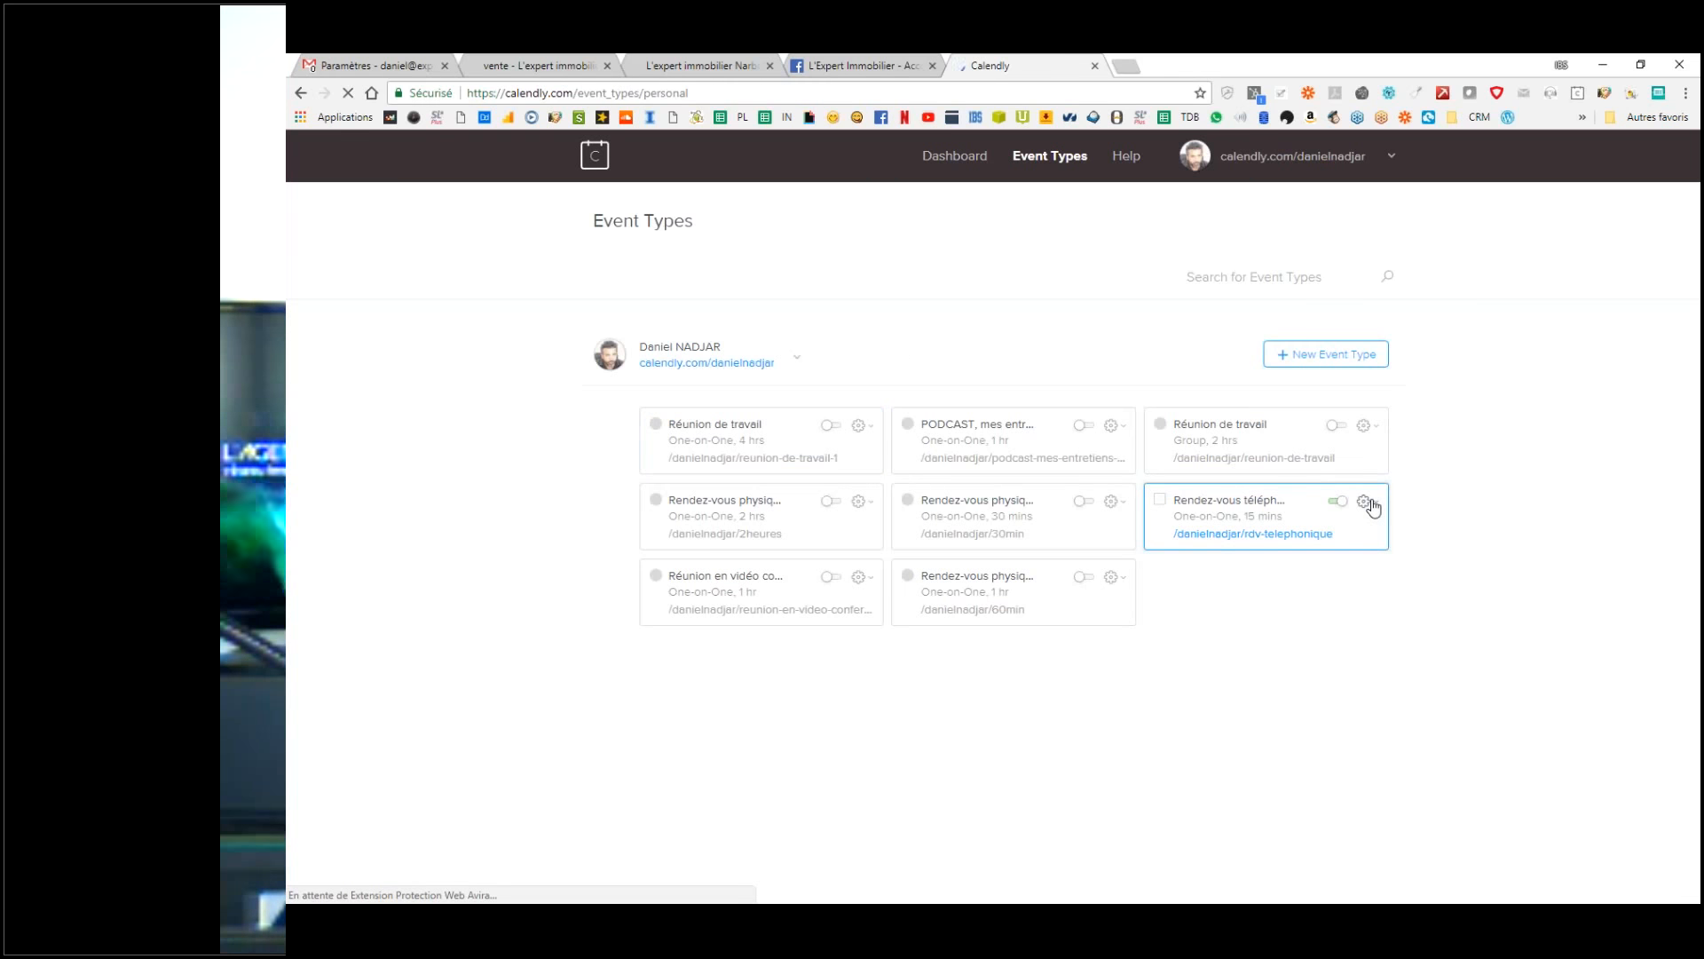
{"action": "left_click", "coordinate": [1372, 505]}
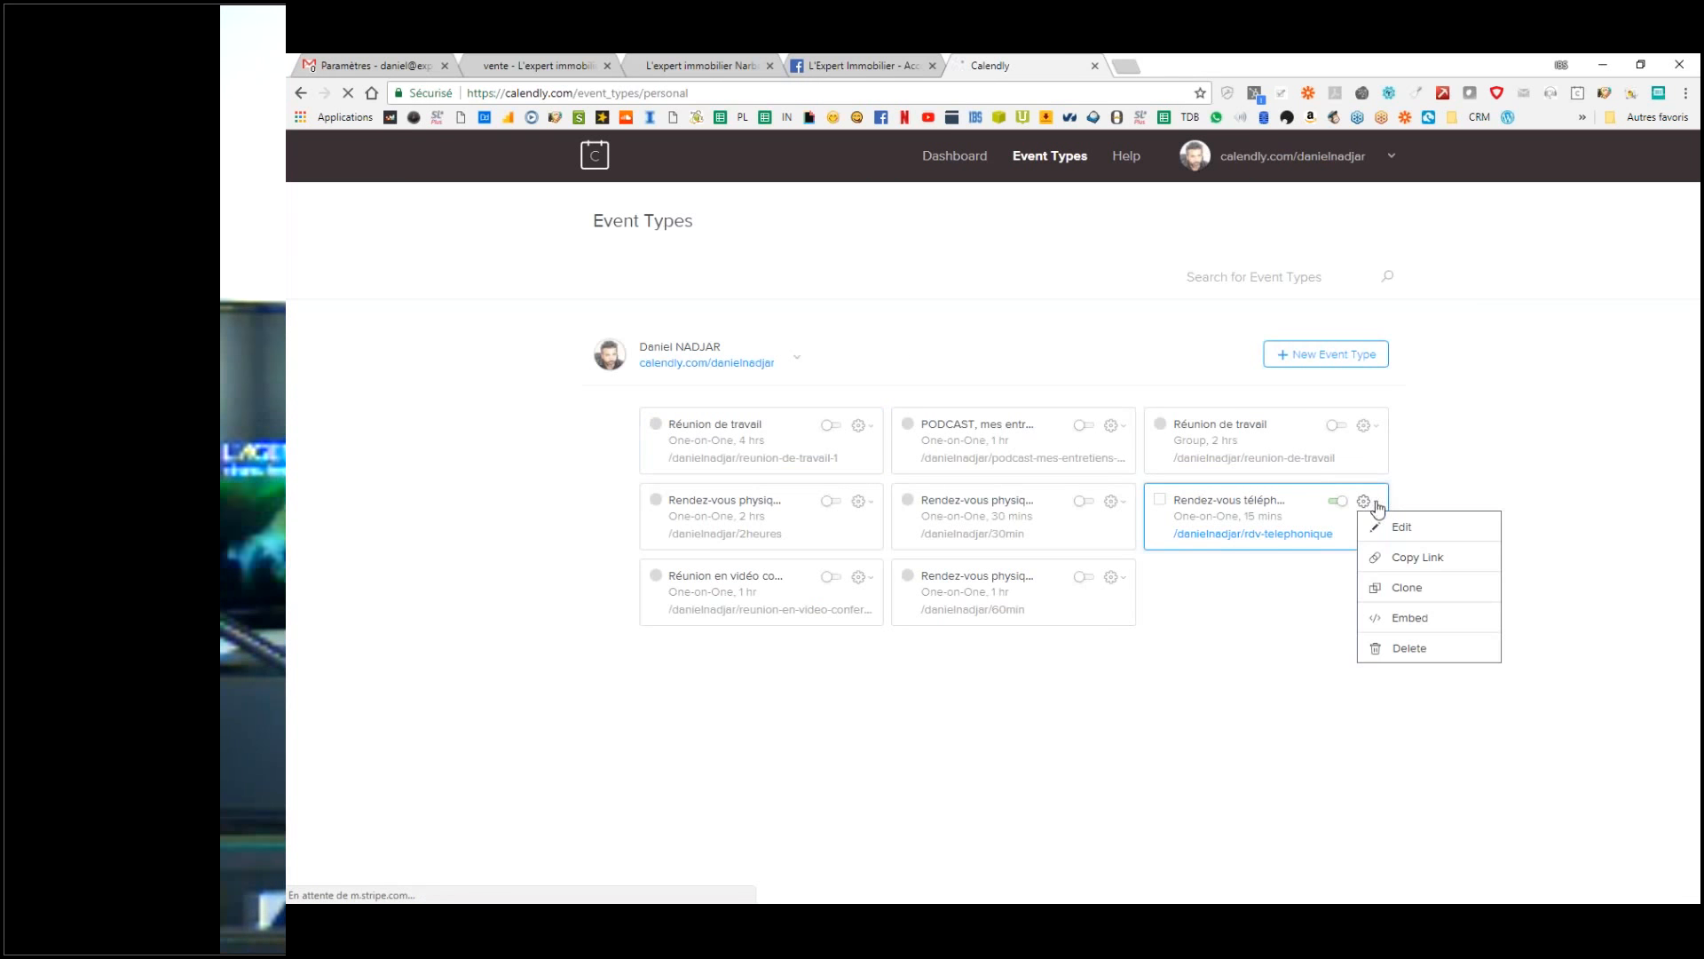
{"action": "left_click", "coordinate": [1403, 558]}
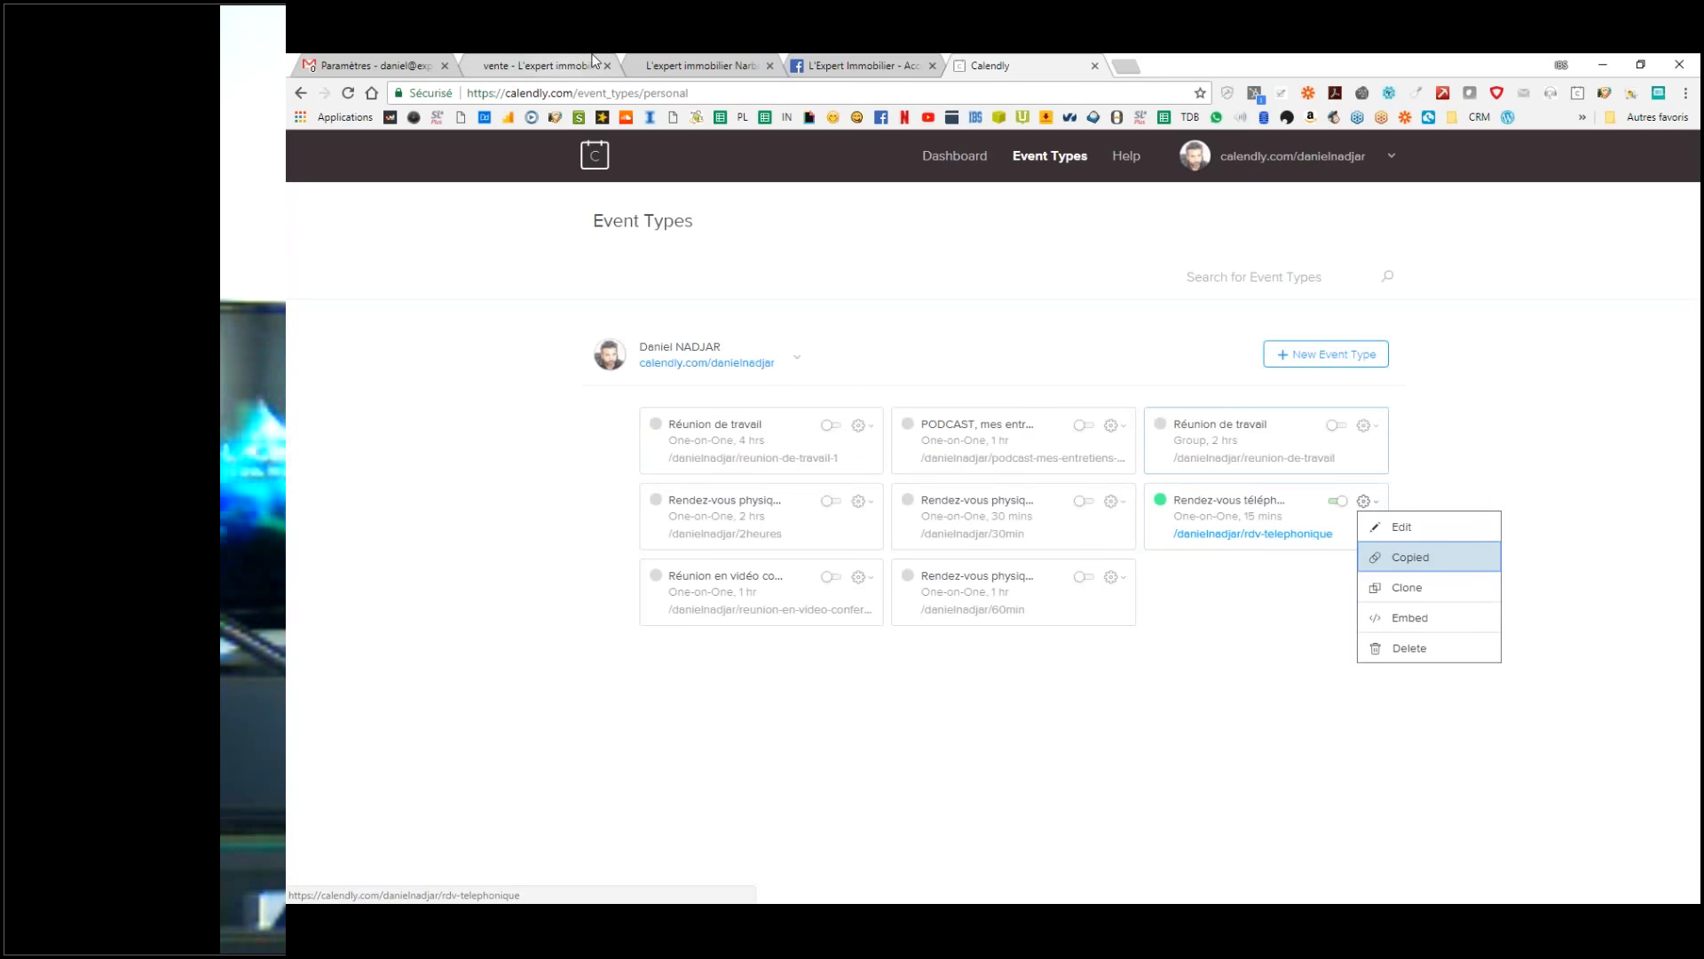
{"action": "left_click", "coordinate": [593, 60]}
{"action": "left_click", "coordinate": [398, 56]}
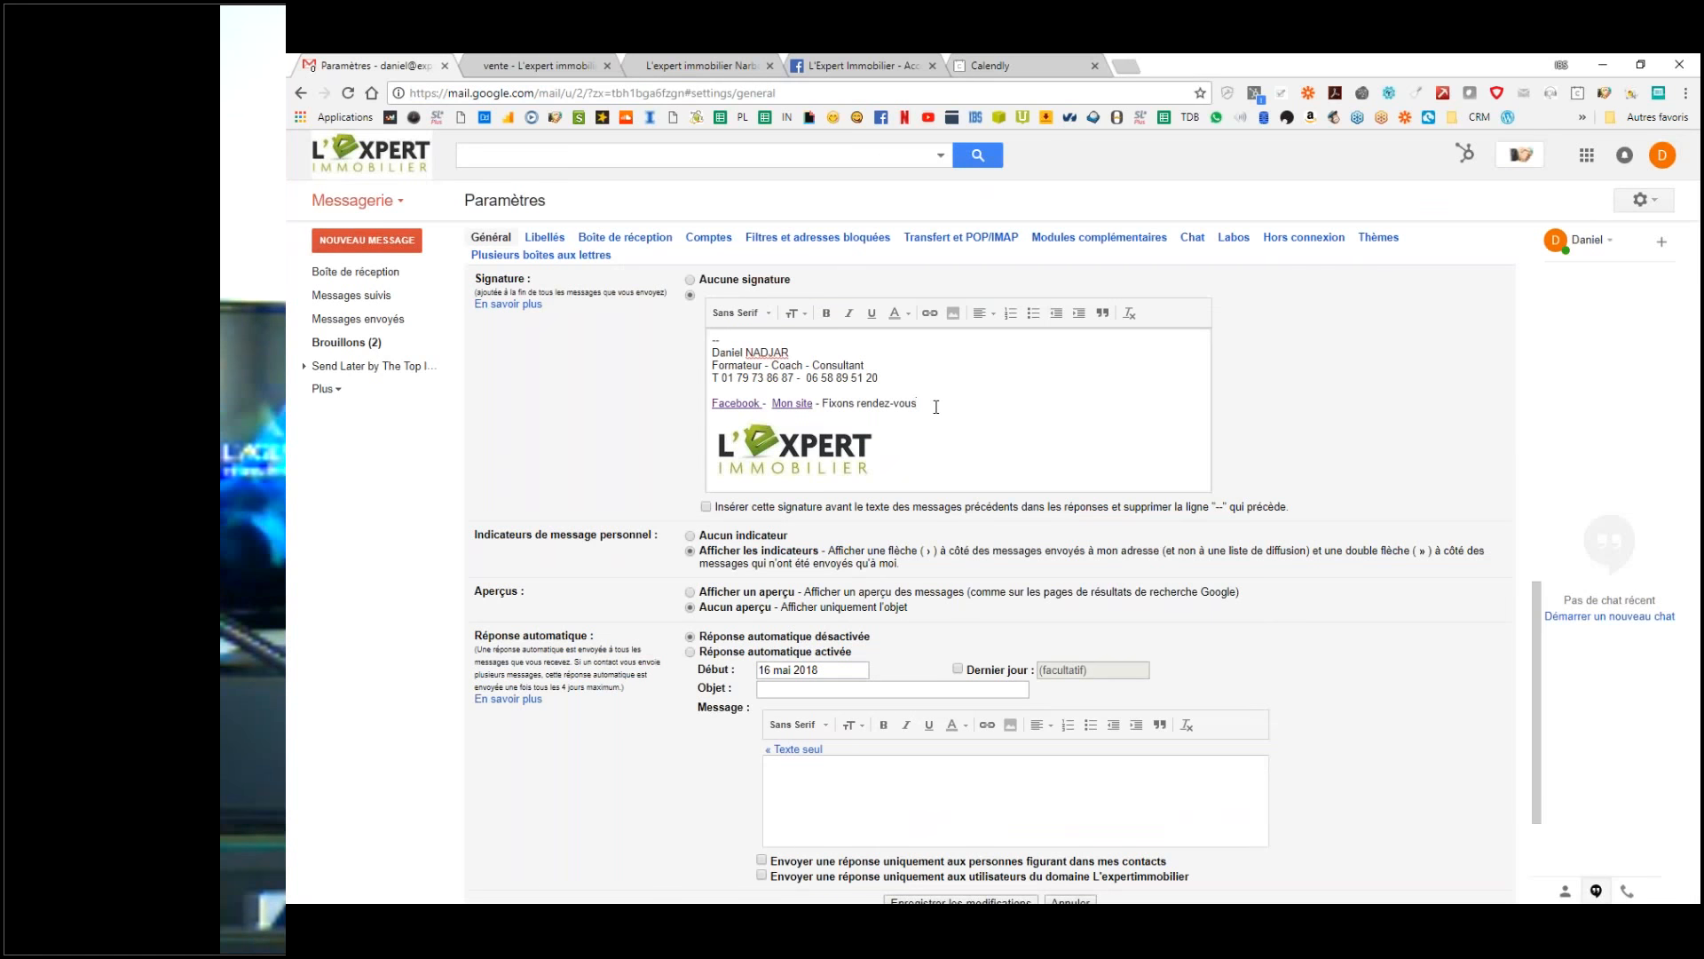
Step: Link 'Fixons rendez-vous' in the signature to the Calendly booking link
{"action": "left_click_drag", "start_coordinate": [934, 407], "coordinate": [825, 411]}
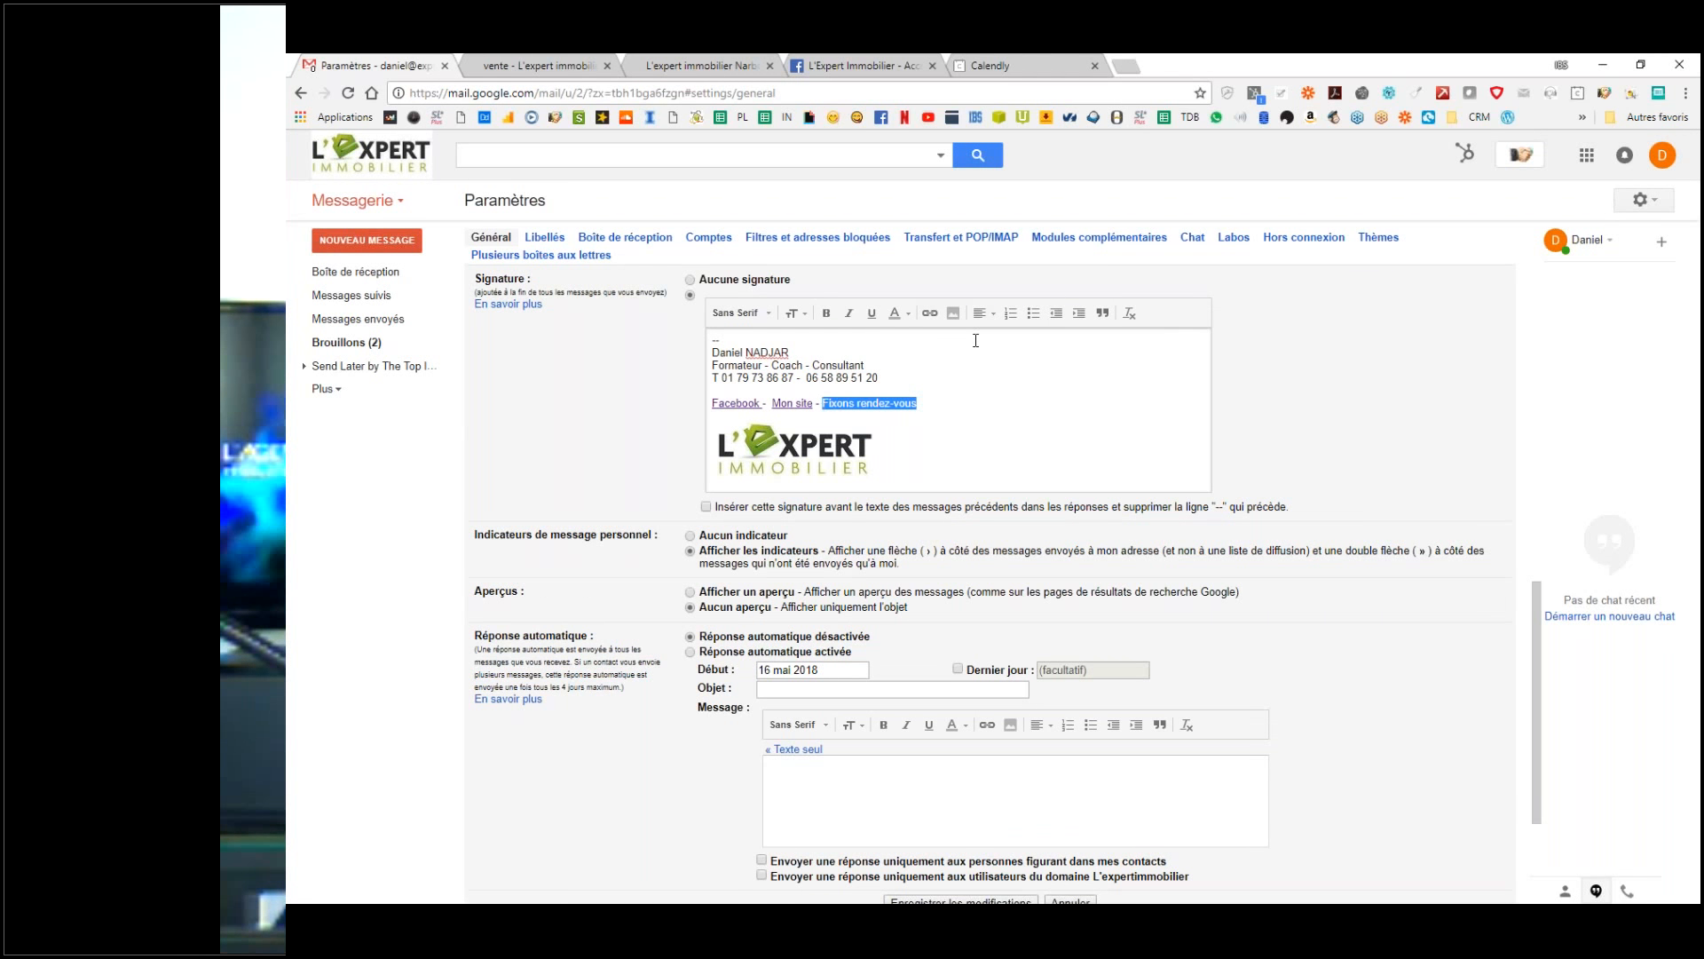
{"action": "left_click", "coordinate": [929, 313]}
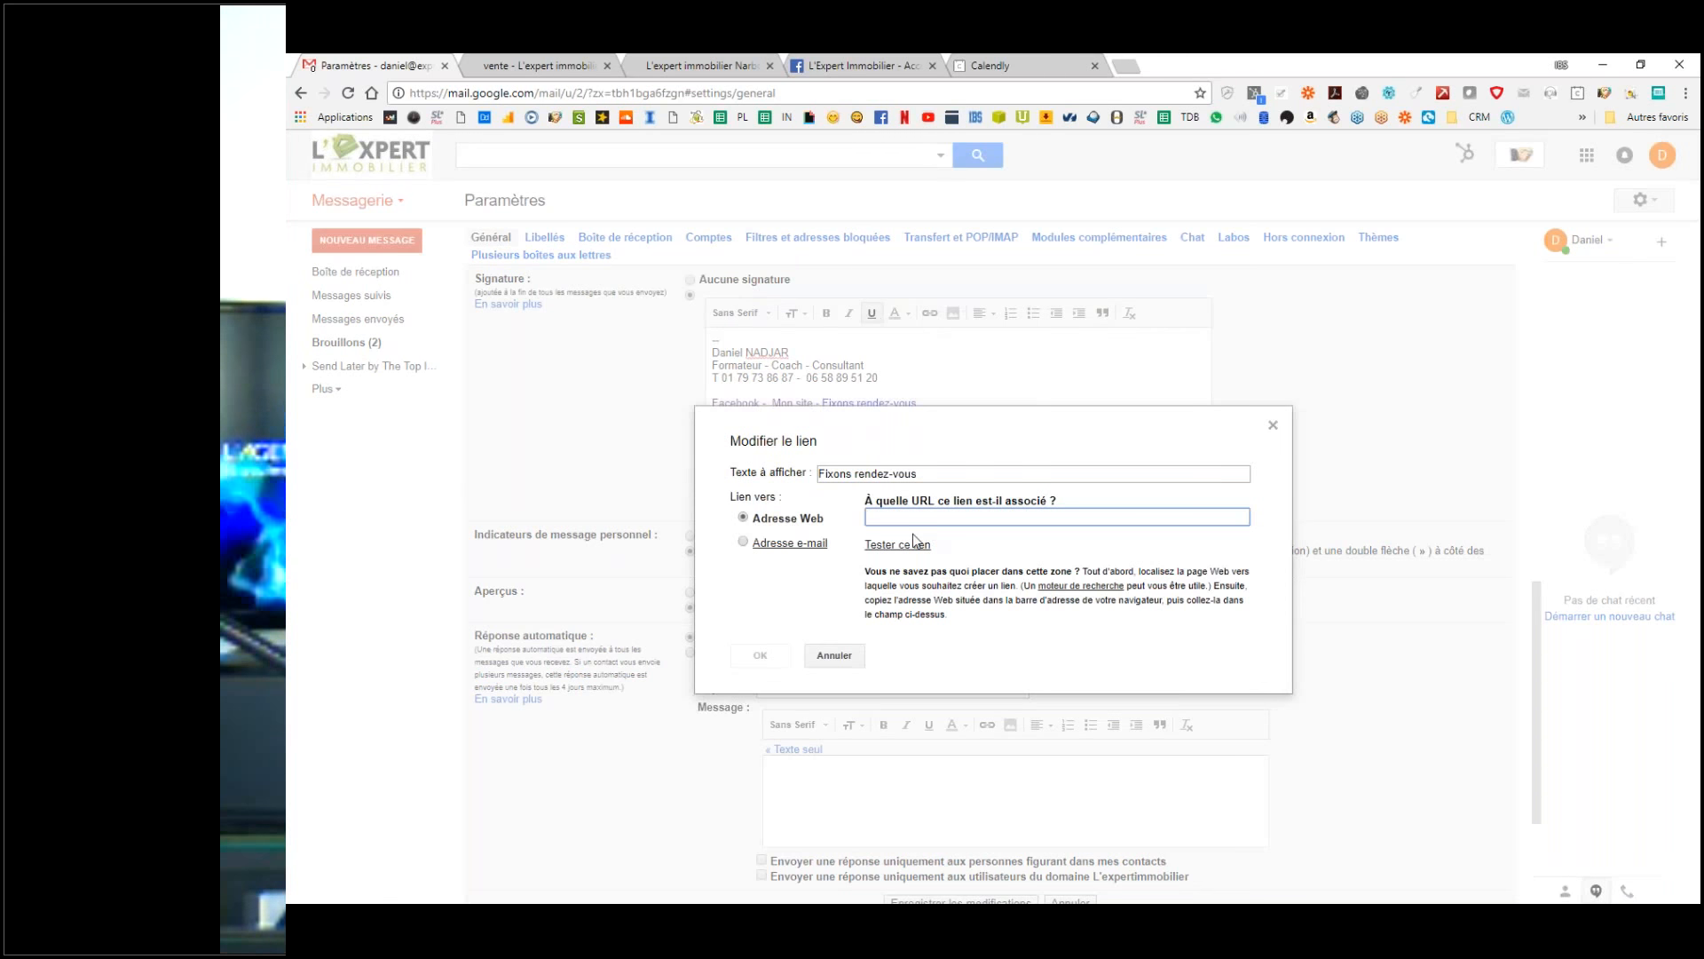
{"action": "type", "text": "https://calendly.com/danielnadjar/rdv-telephonique"}
{"action": "left_click", "coordinate": [760, 656]}
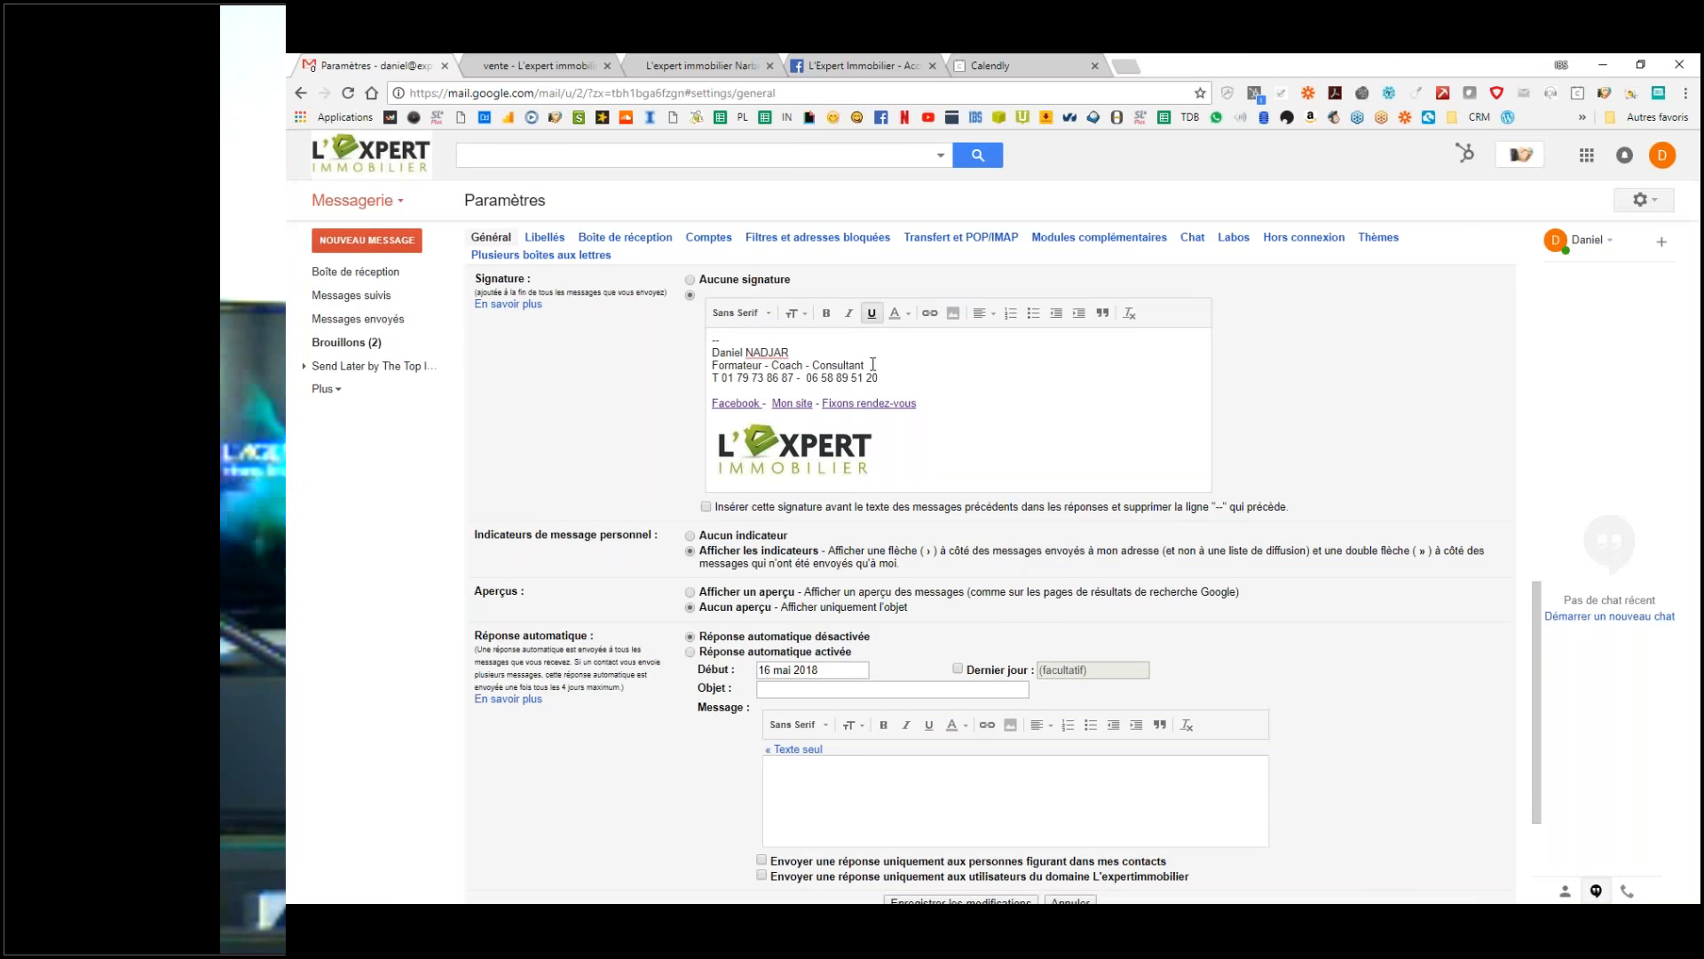
Step: Italicize the 'Formateur - Coach - Consultant' line in the signature
{"action": "left_click_drag", "start_coordinate": [866, 366], "coordinate": [712, 367]}
{"action": "left_click", "coordinate": [848, 313]}
{"action": "left_click", "coordinate": [977, 367]}
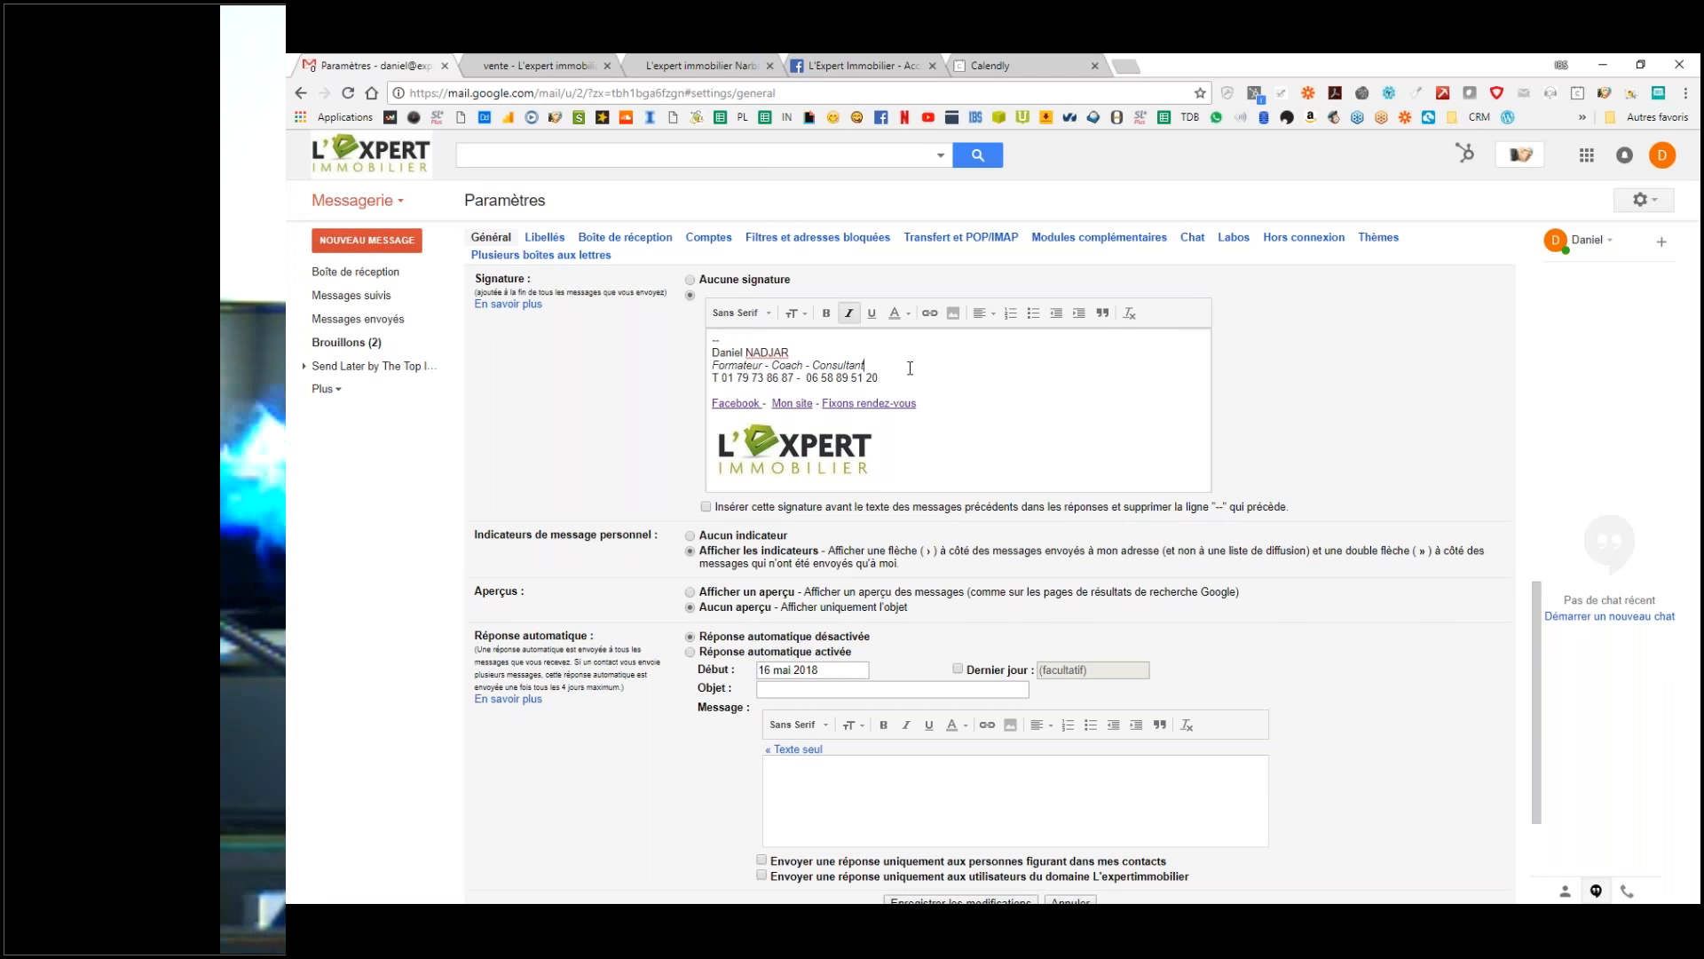
Step: Leave no extra blank line after the job title and save with 'Enregistrer les modifications'
{"action": "key", "text": "Return"}
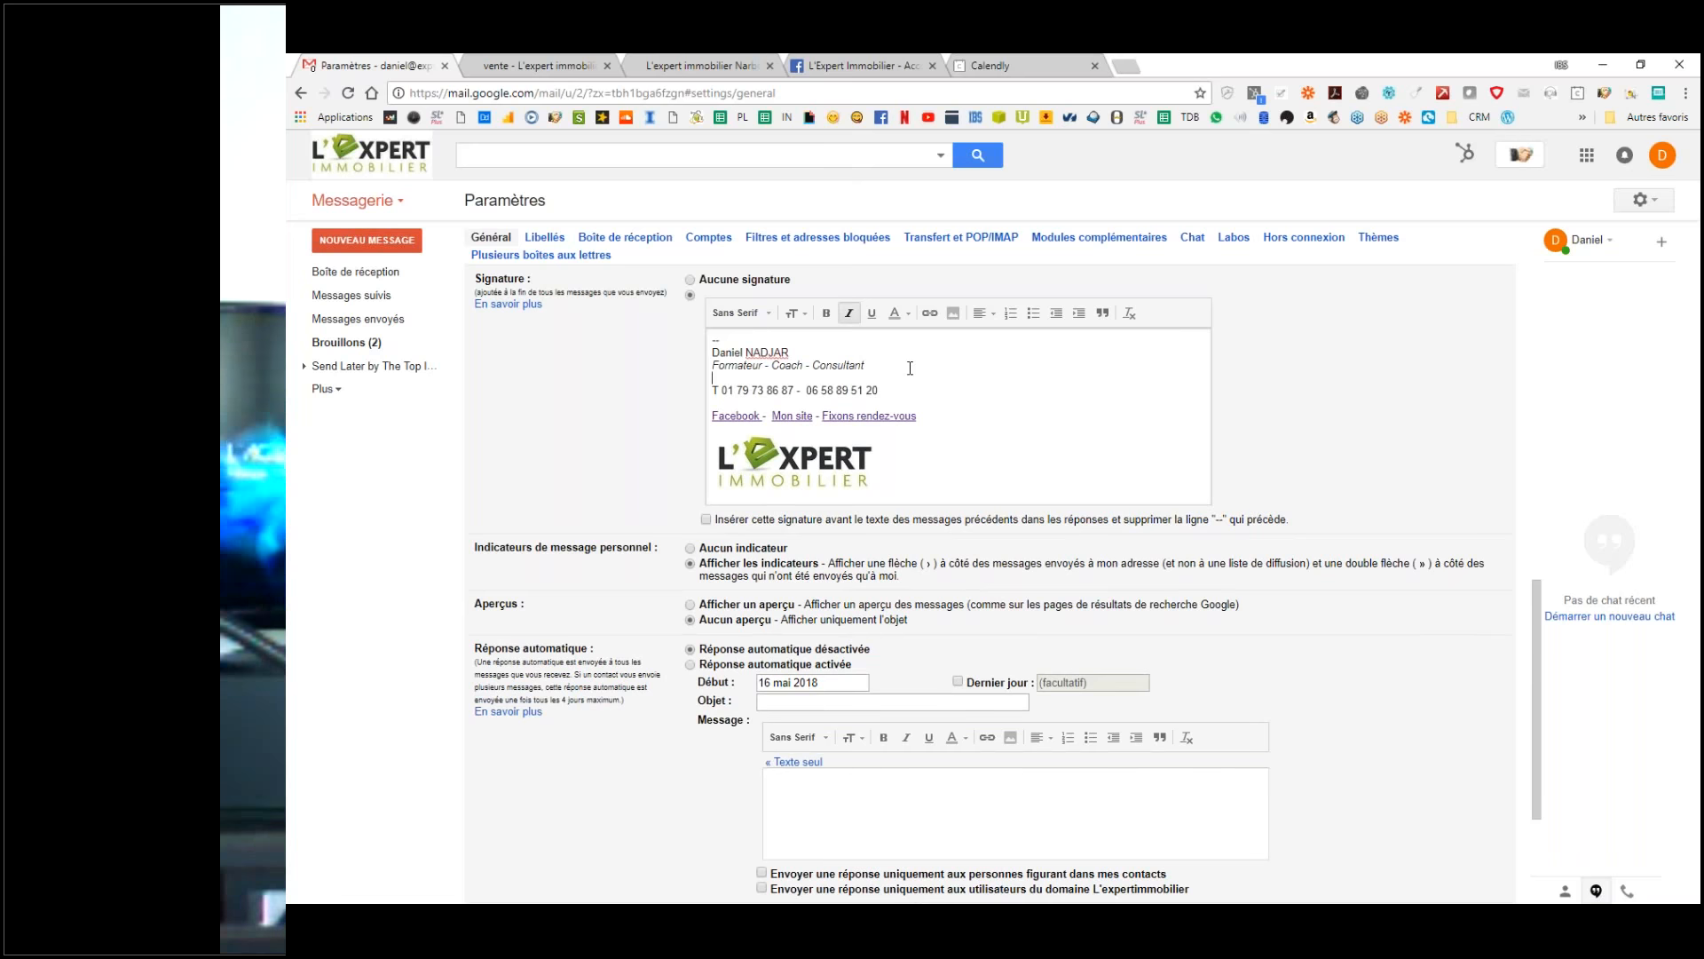
{"action": "key", "text": "BackSpace"}
{"action": "left_click", "coordinate": [994, 434]}
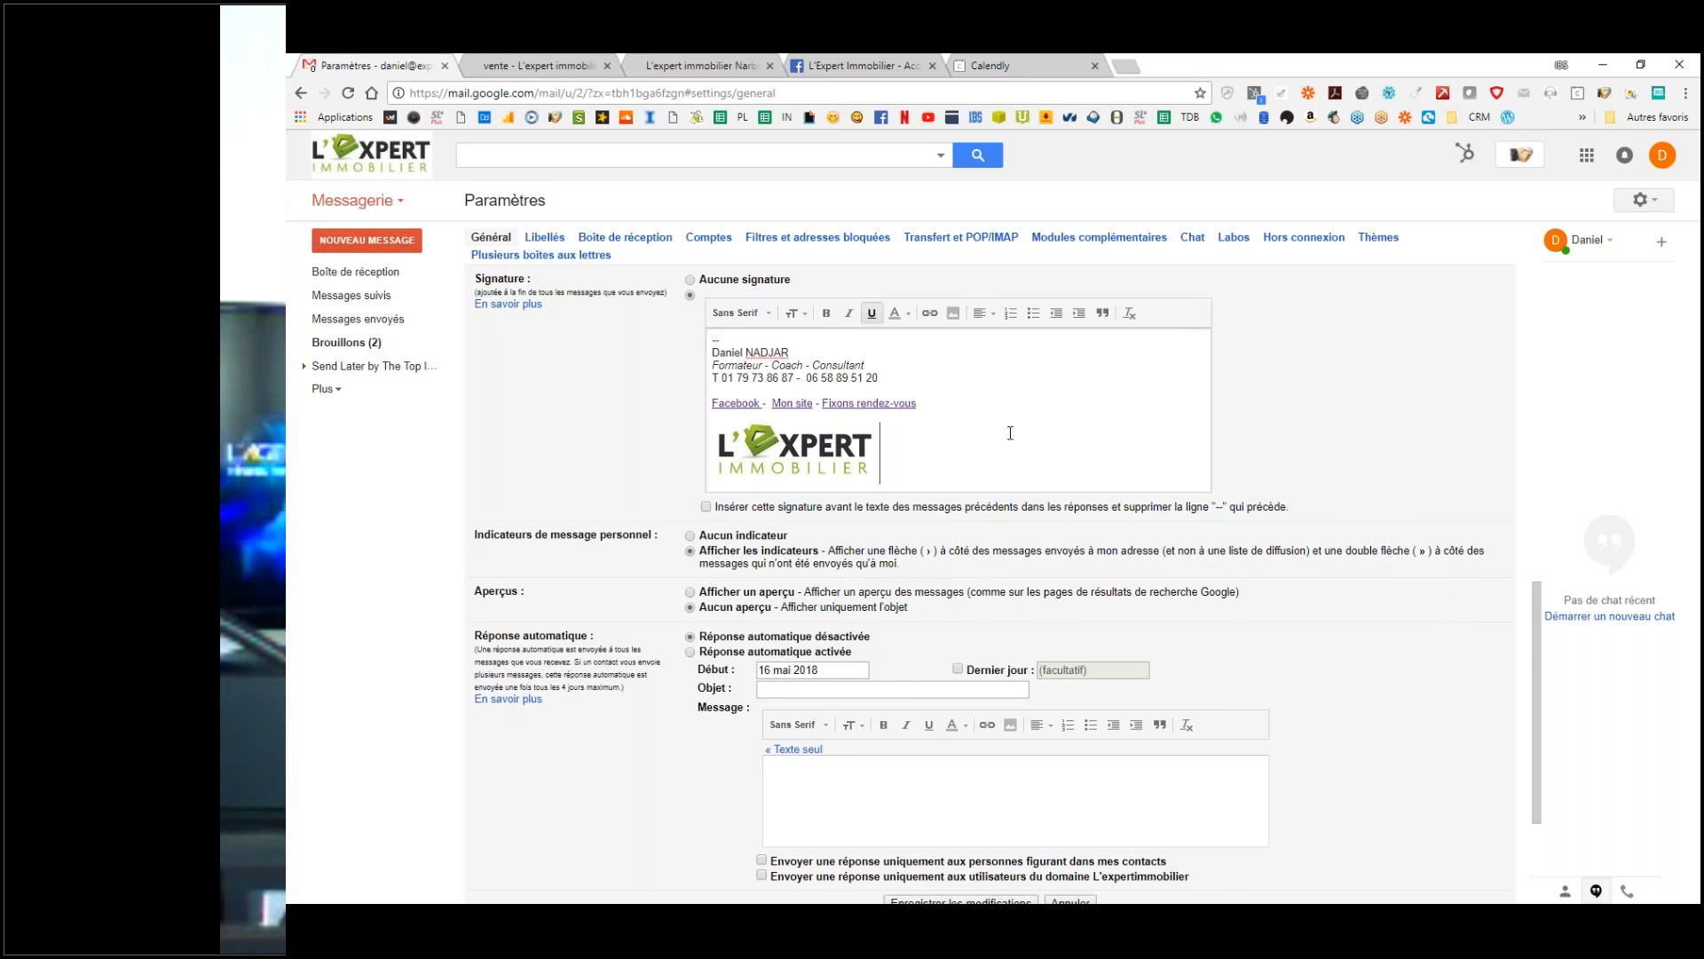
{"action": "scroll", "coordinate": [995, 568], "scroll_direction": "down", "scroll_amount": 3}
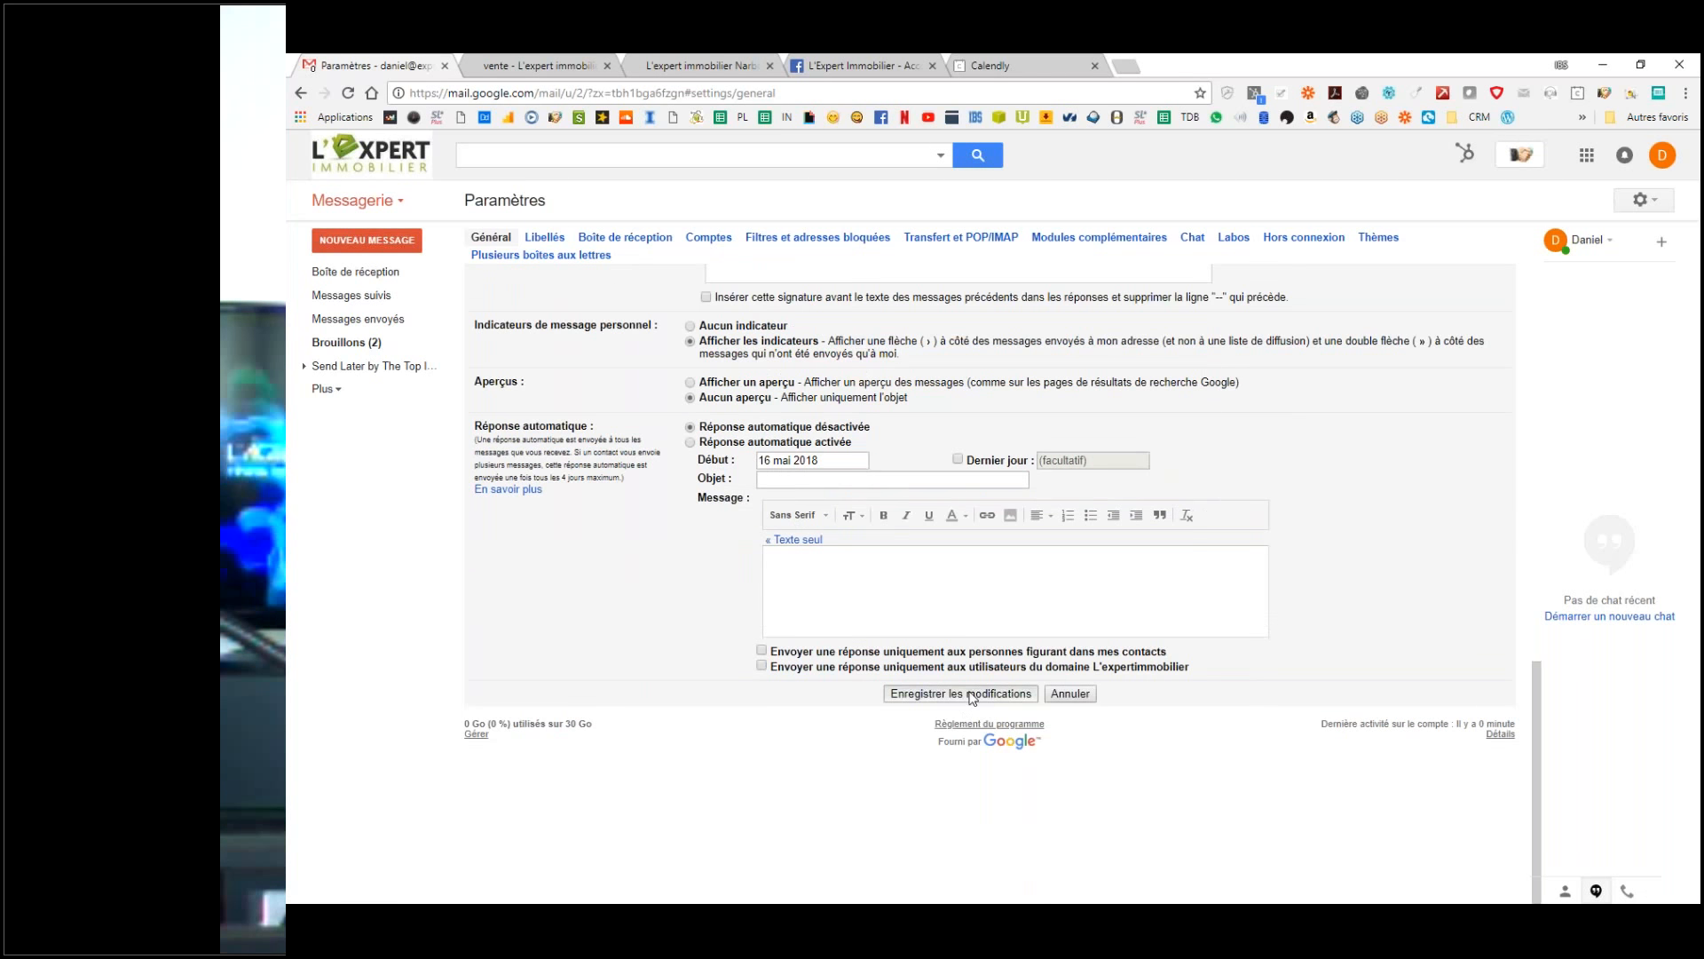
{"action": "left_click", "coordinate": [979, 693]}
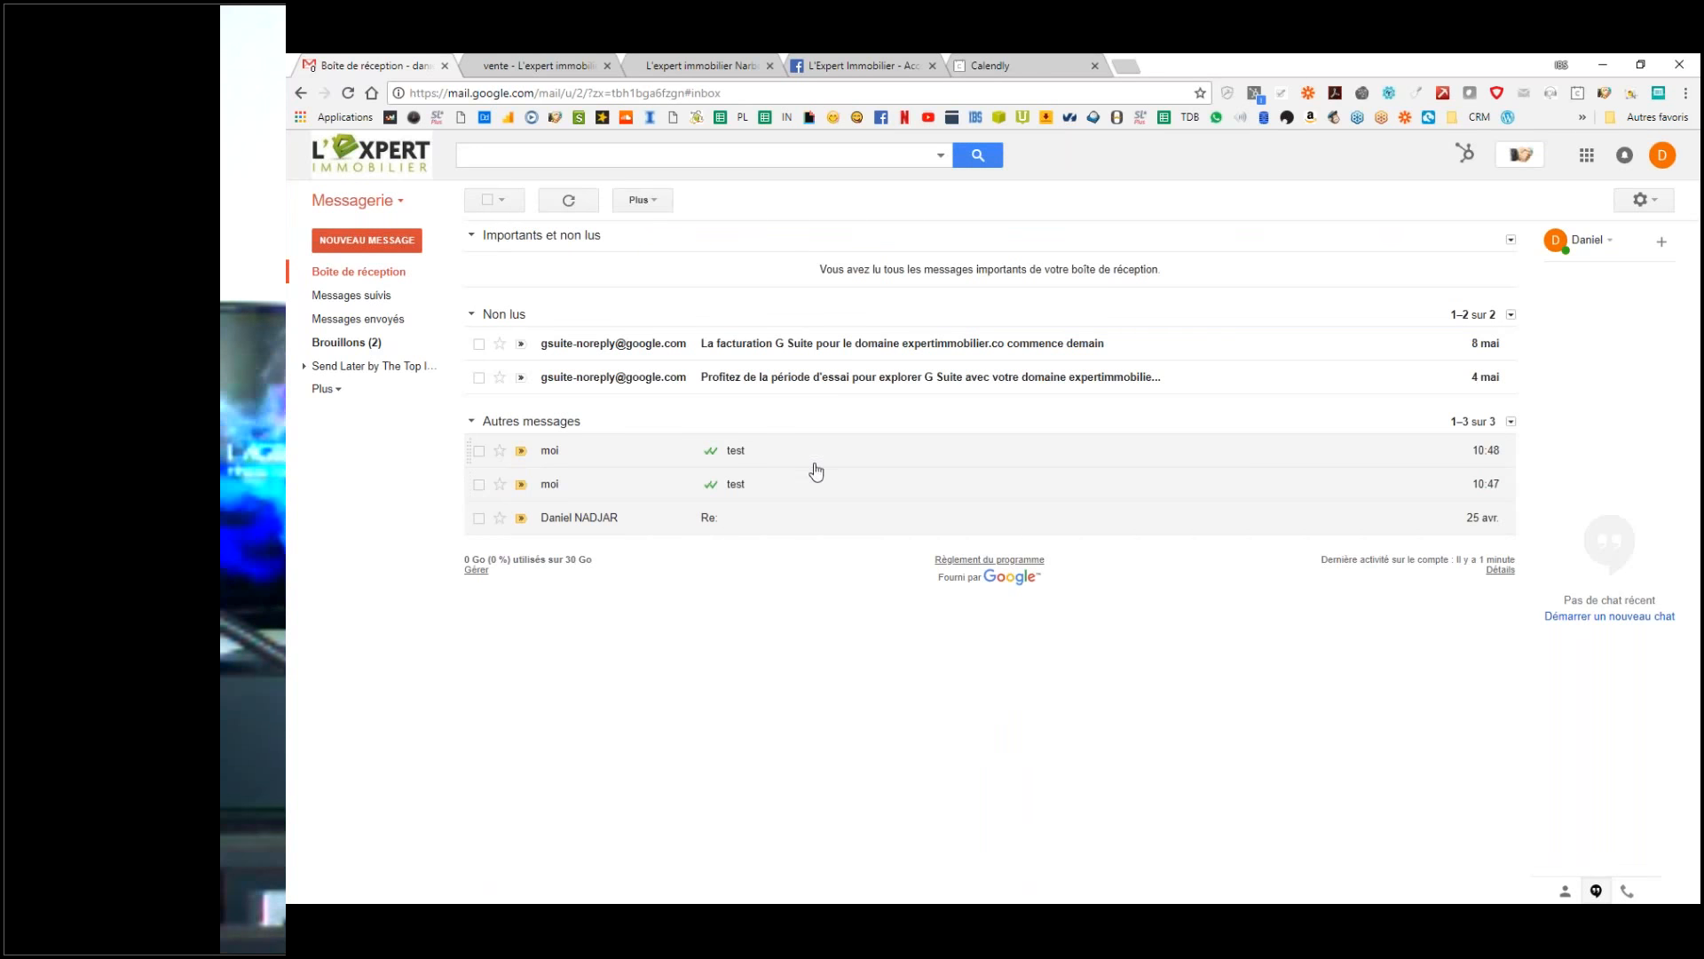
Step: Send a blank test email to your own address
{"action": "left_click", "coordinate": [814, 460]}
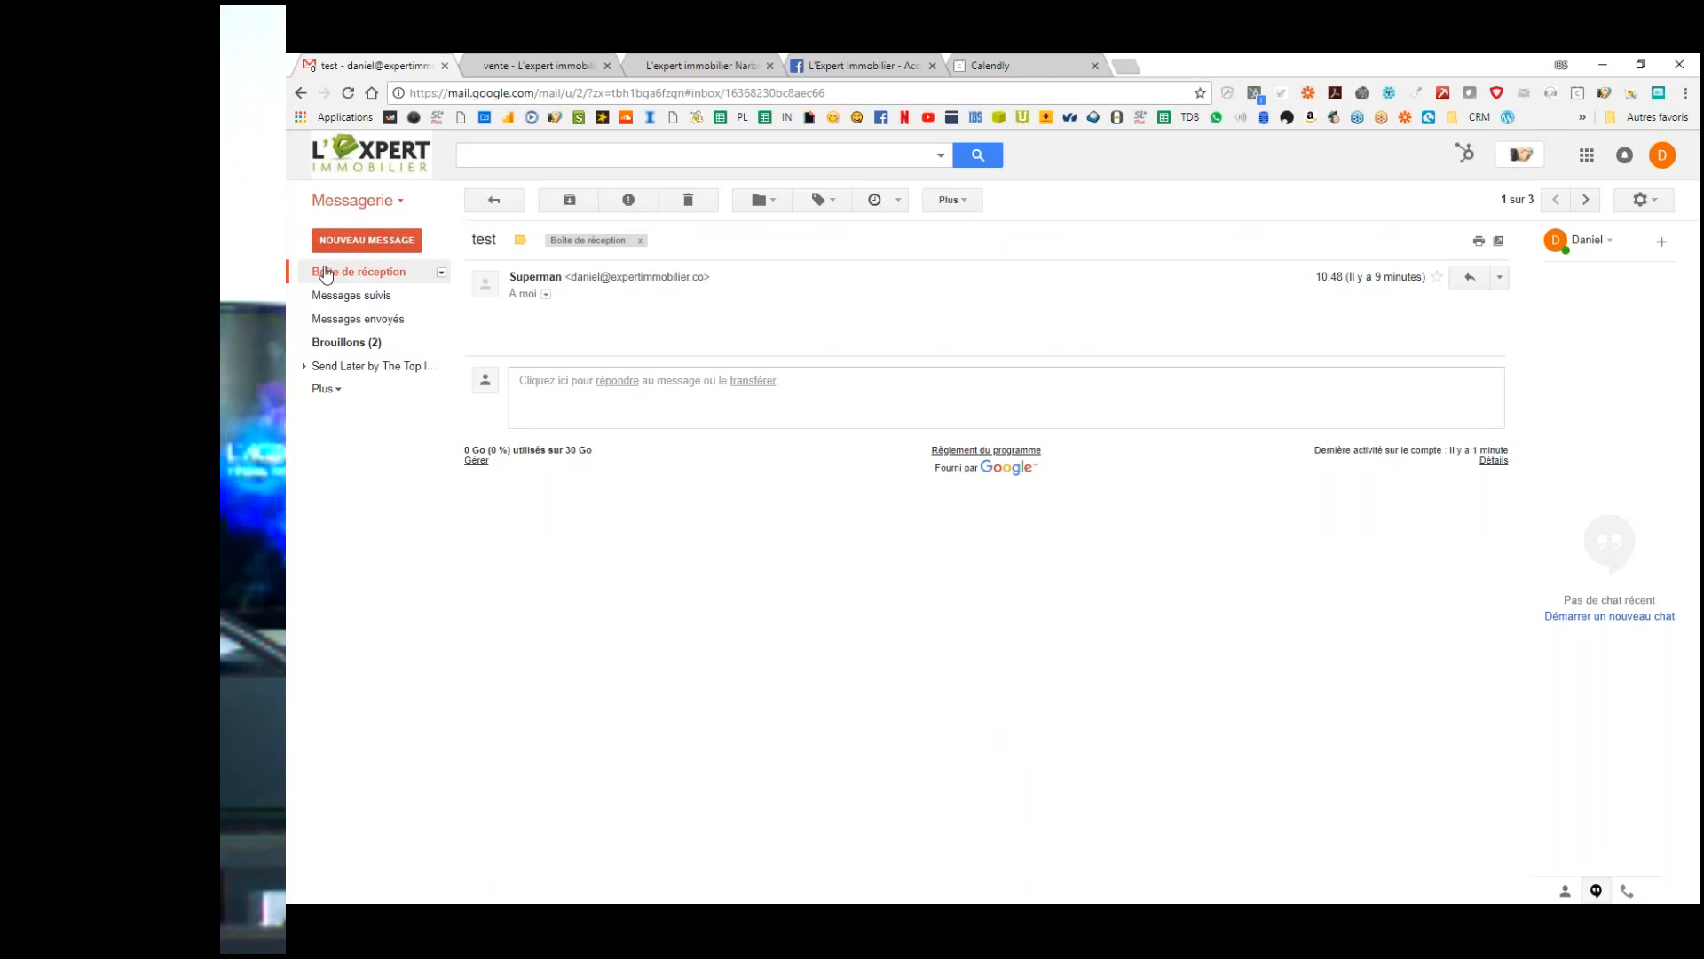
{"action": "left_click", "coordinate": [382, 270]}
{"action": "left_click", "coordinate": [371, 237]}
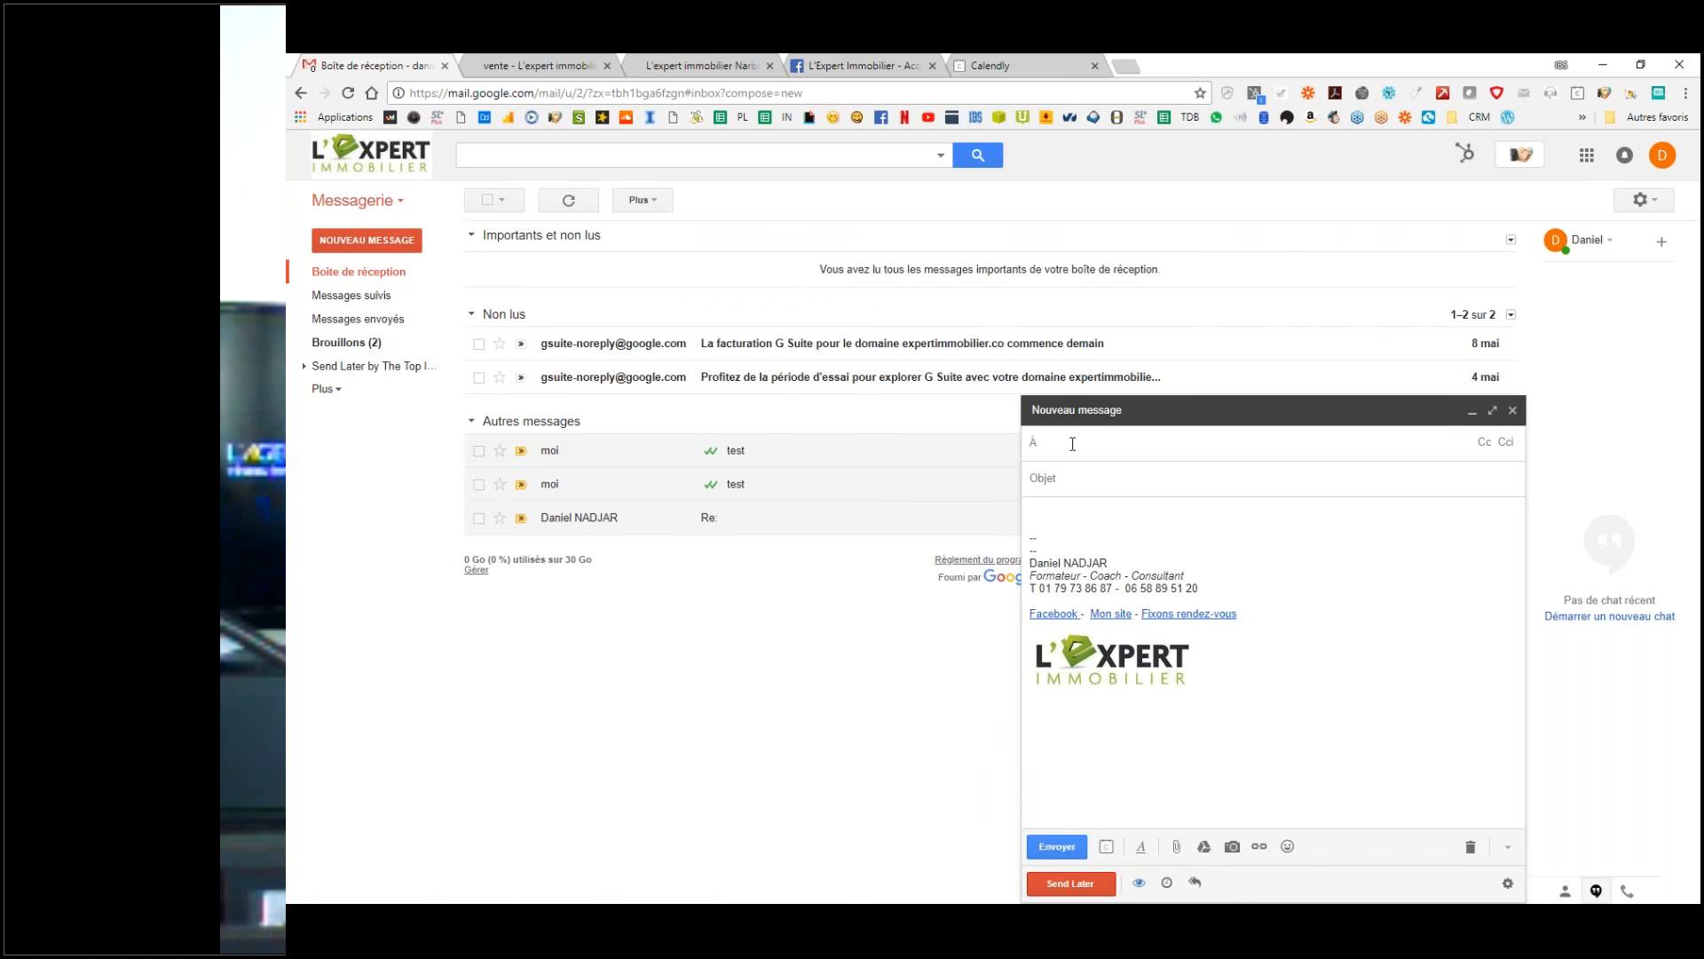
{"action": "type", "text": "da"}
{"action": "key", "text": "Return"}
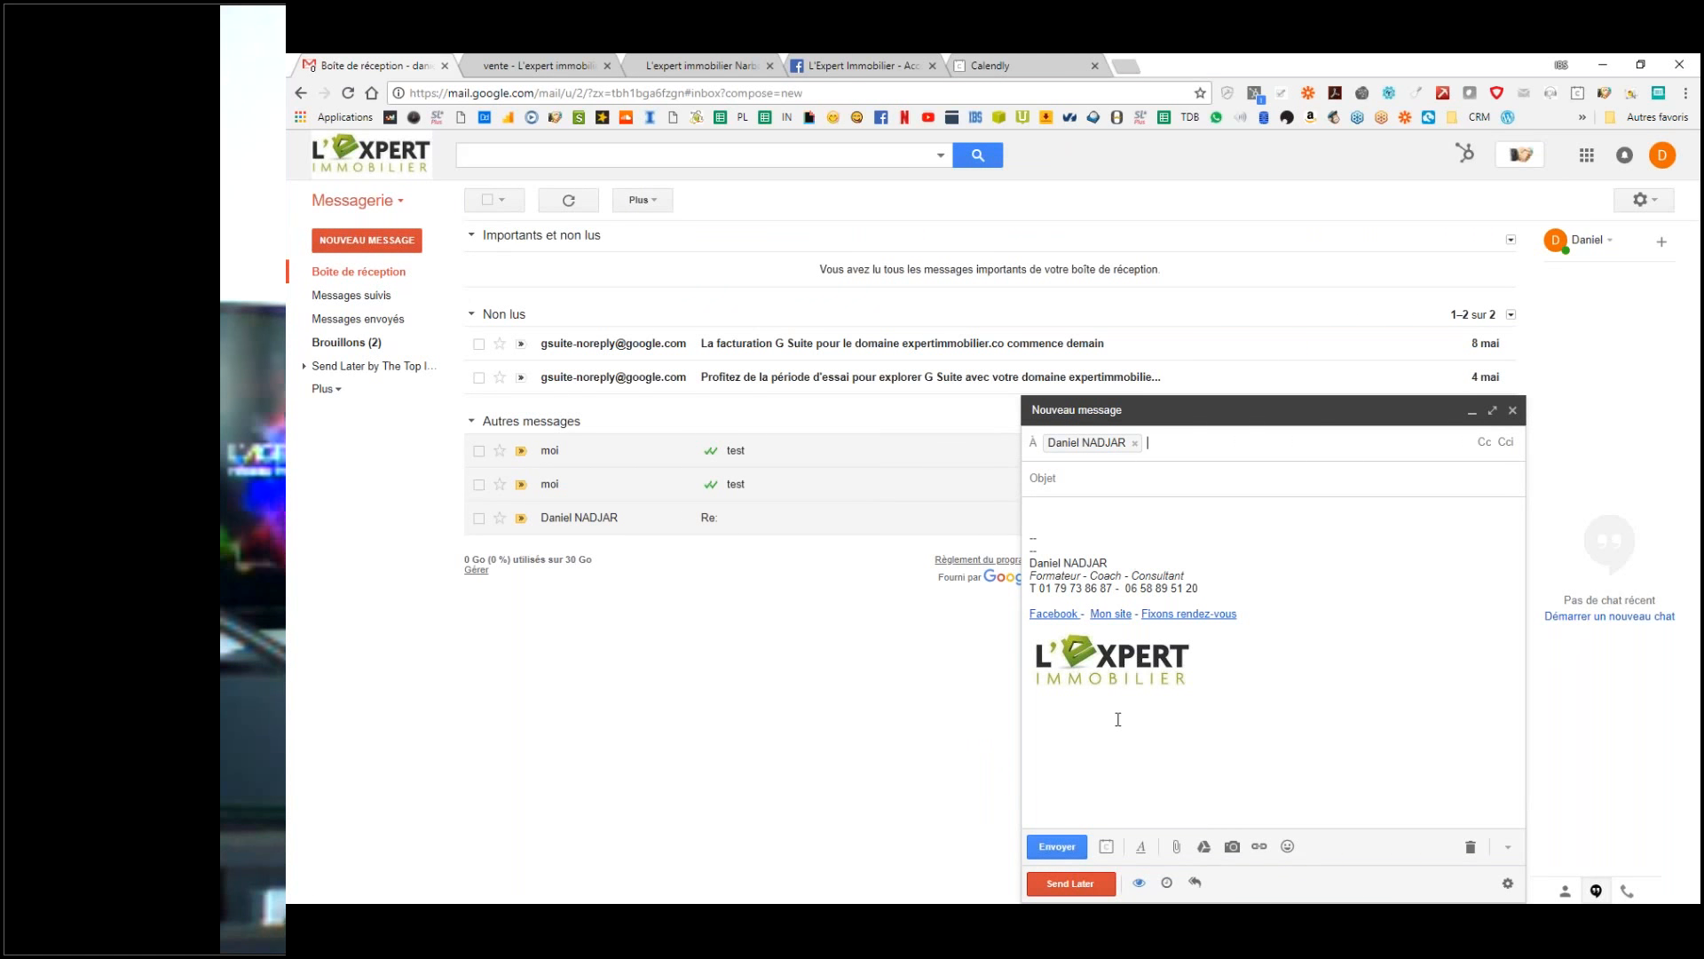
{"action": "left_click", "coordinate": [1057, 846]}
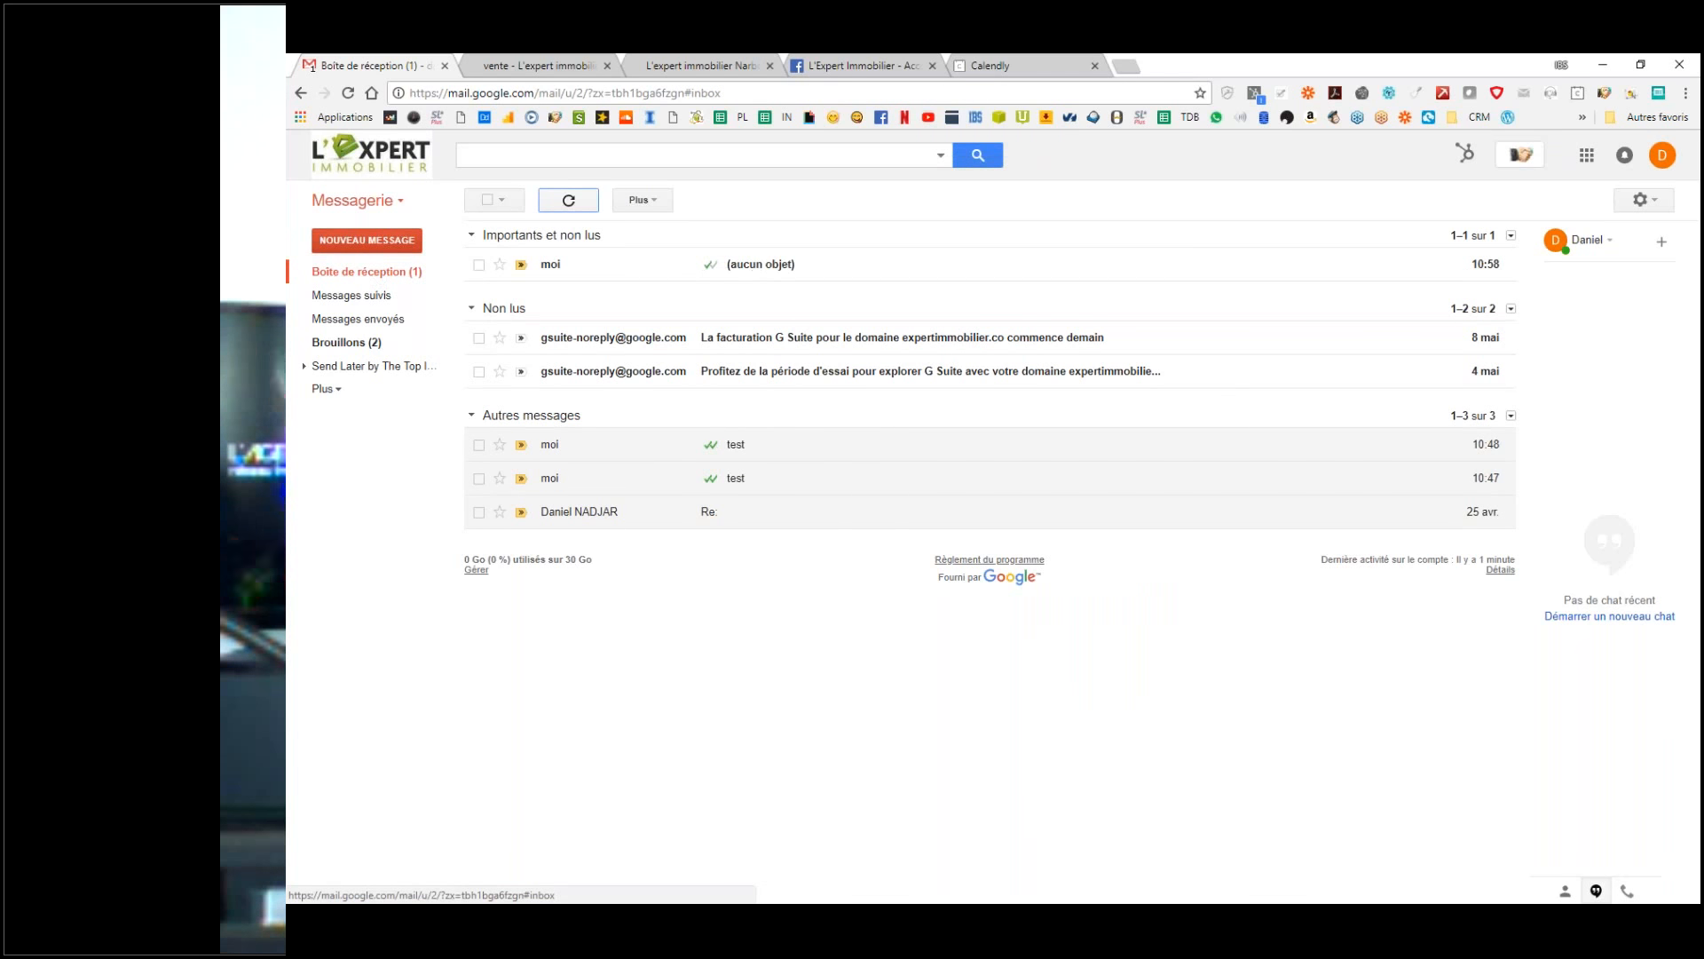
Step: Open the received test email to inspect the signature, then go to Paramètres
{"action": "left_click", "coordinate": [791, 266]}
{"action": "triple_click", "coordinate": [529, 382]}
{"action": "left_click", "coordinate": [908, 359]}
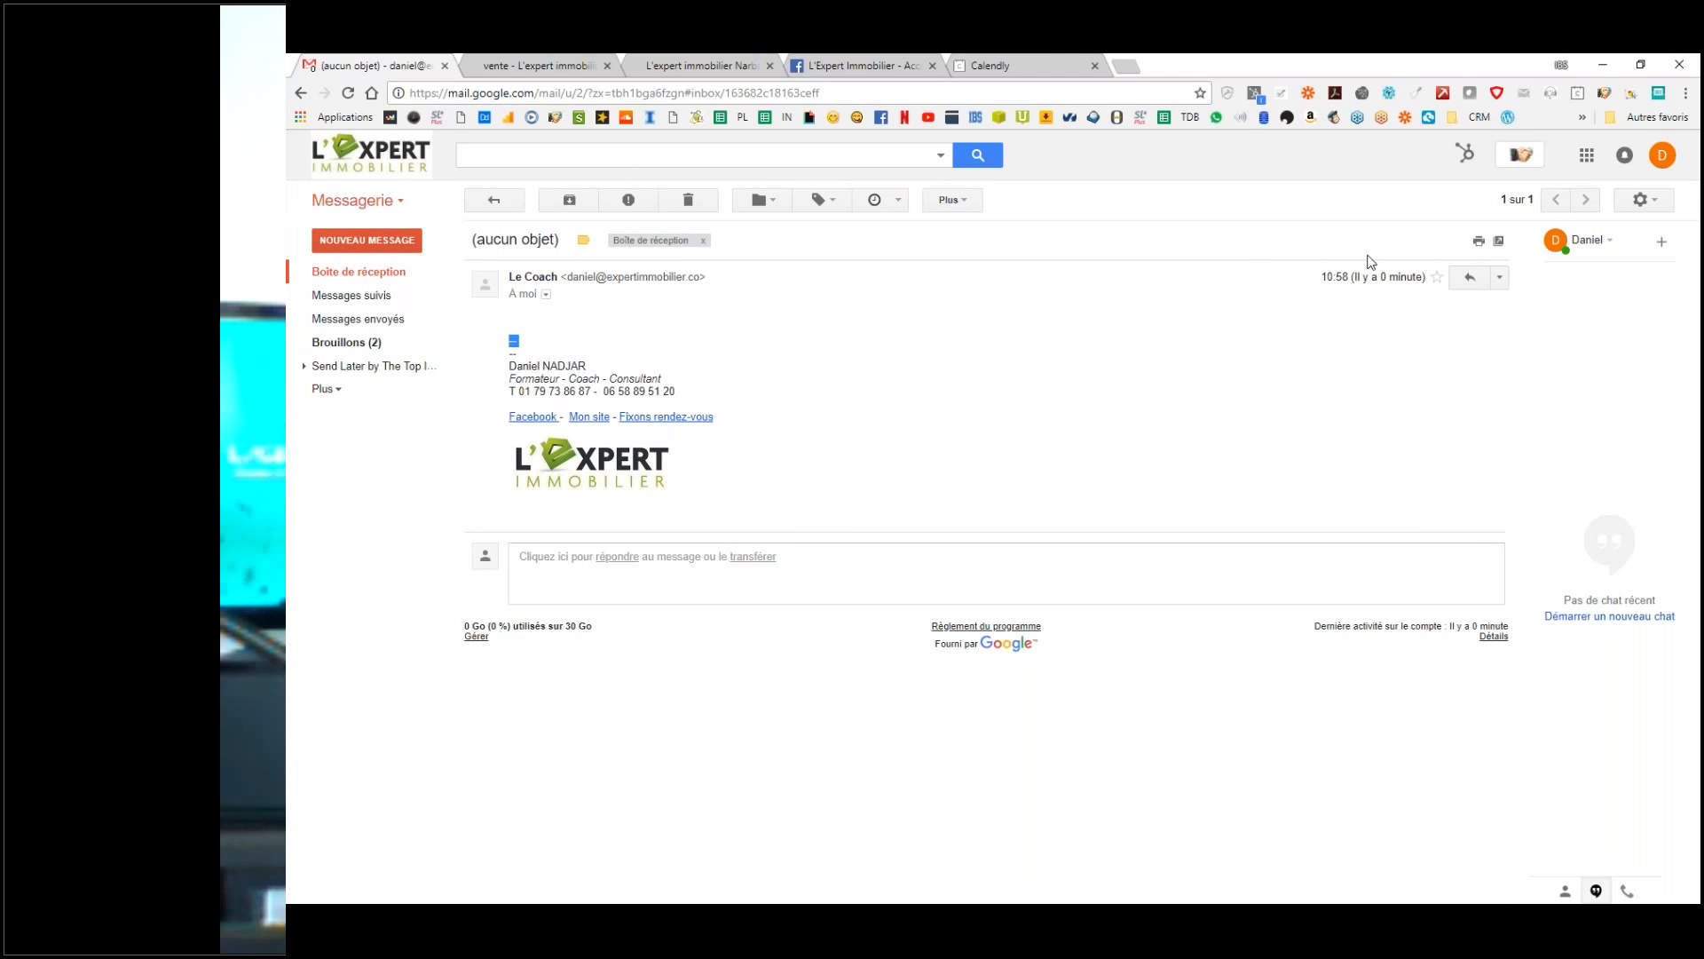
{"action": "left_click", "coordinate": [1640, 200]}
{"action": "left_click", "coordinate": [1456, 365]}
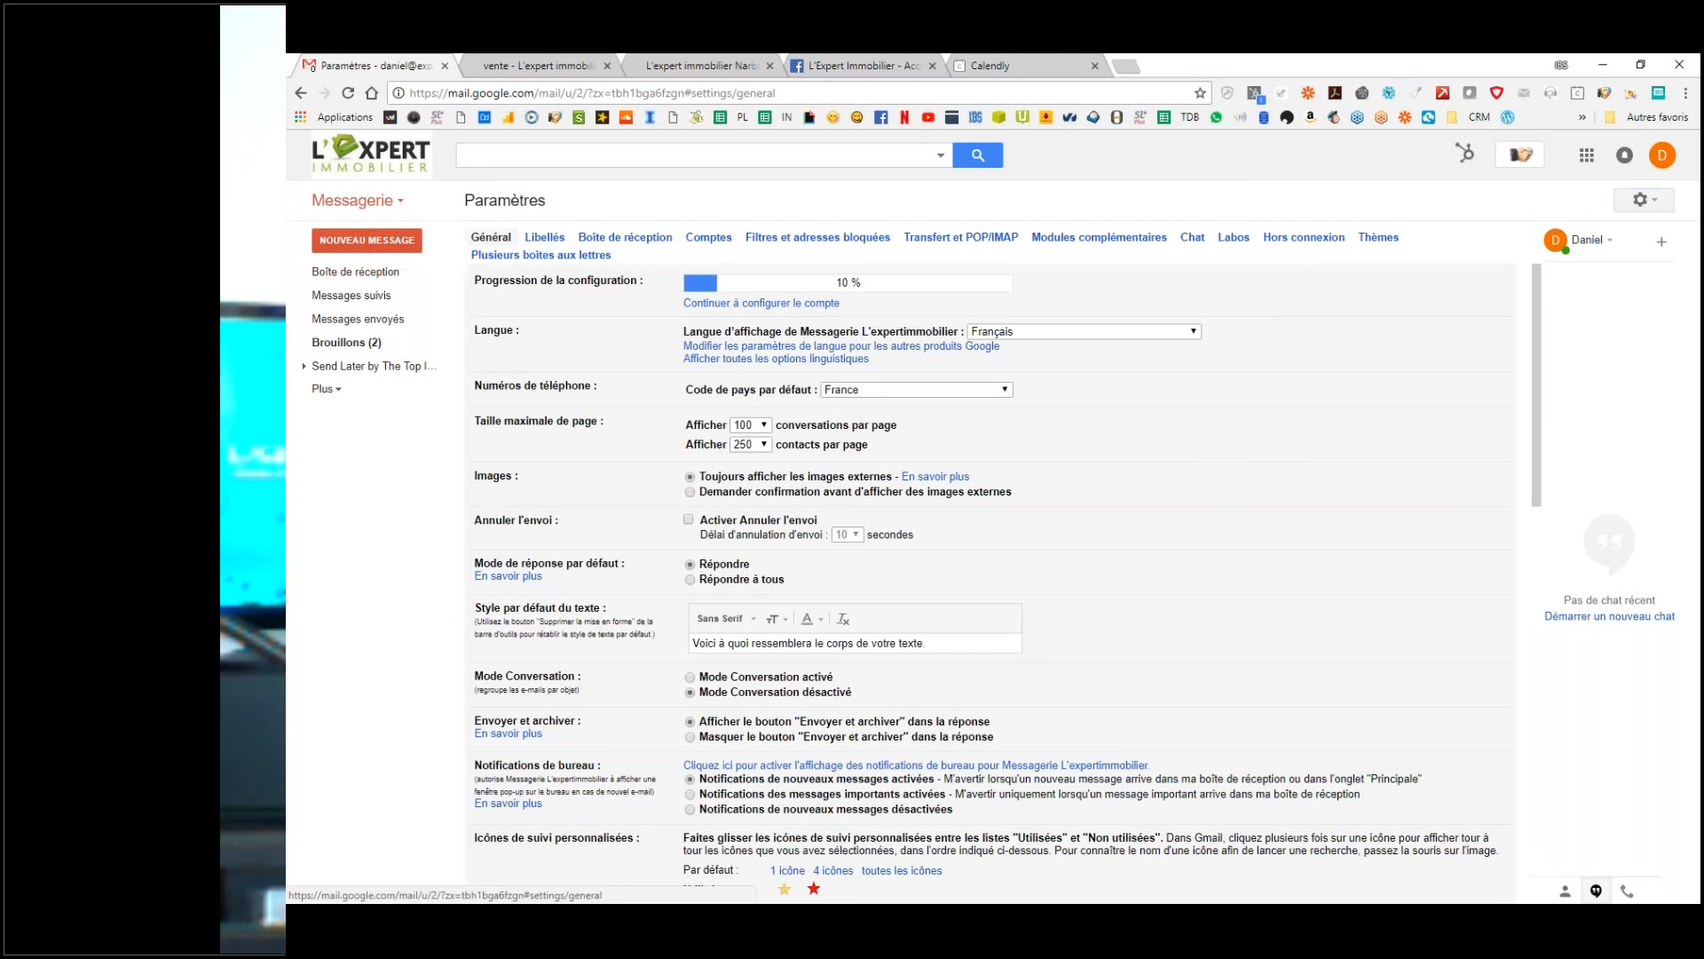
Step: Delete the signature's leading empty line, save with 'Enregistrer les modifications', and compose a new message
{"action": "scroll", "coordinate": [977, 439], "scroll_direction": "down", "scroll_amount": 1}
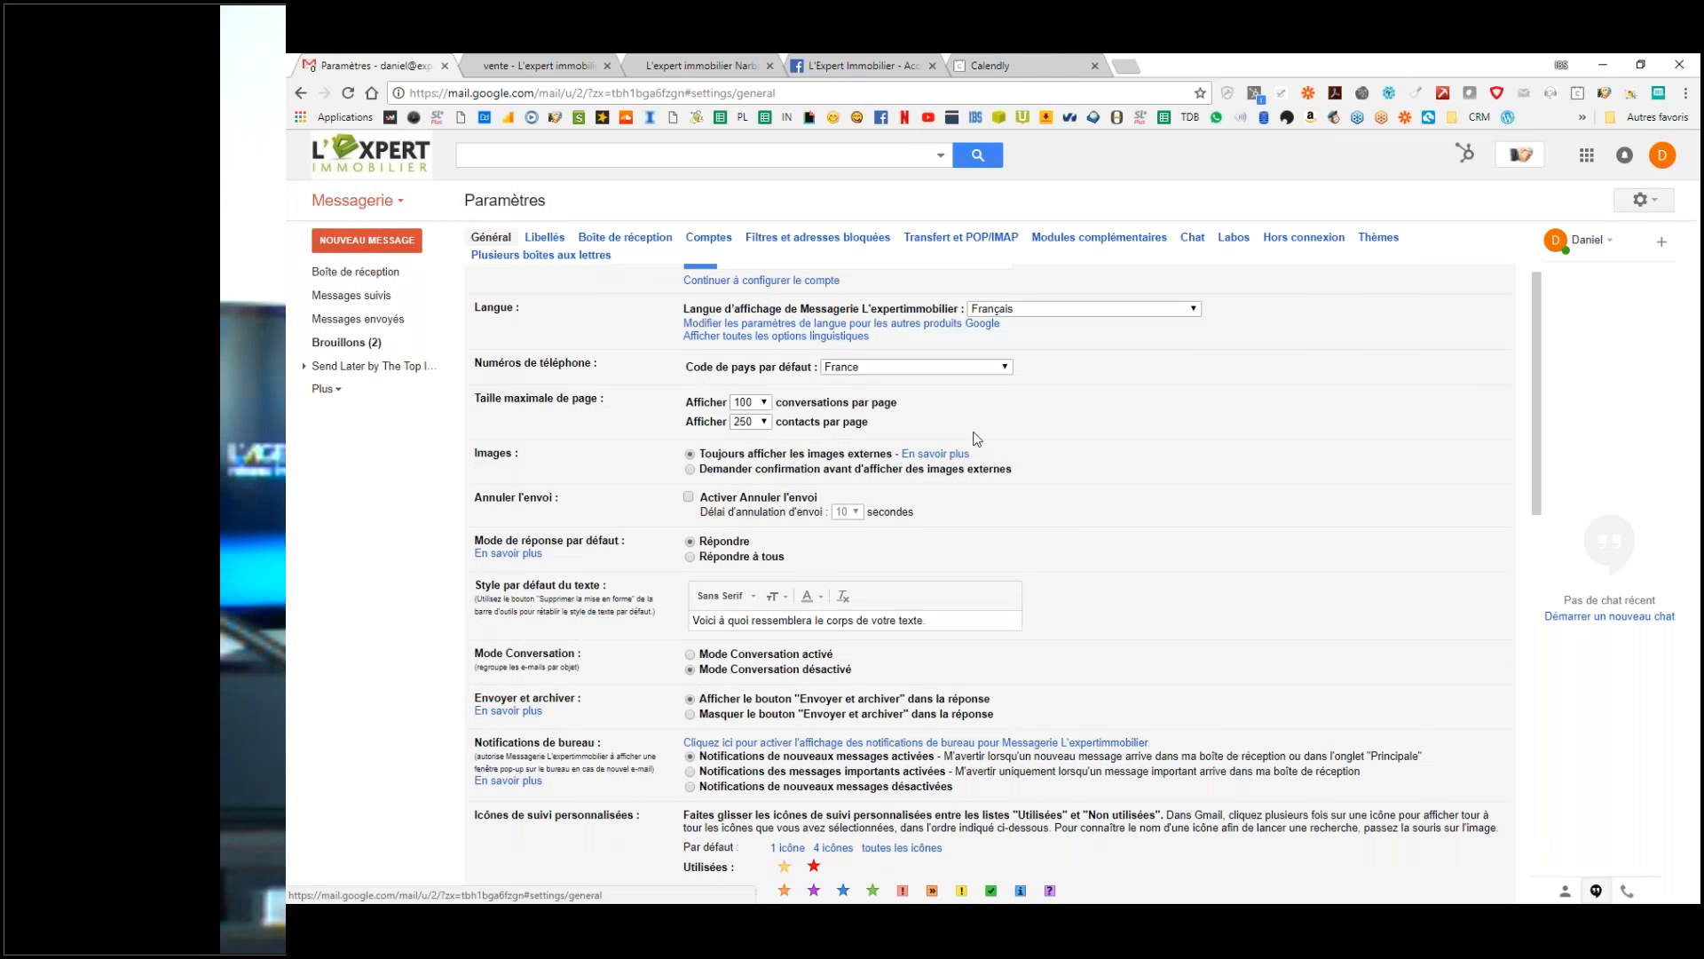
{"action": "scroll", "coordinate": [976, 438], "scroll_direction": "down", "scroll_amount": 15}
{"action": "scroll", "coordinate": [977, 533], "scroll_direction": "up", "scroll_amount": 3}
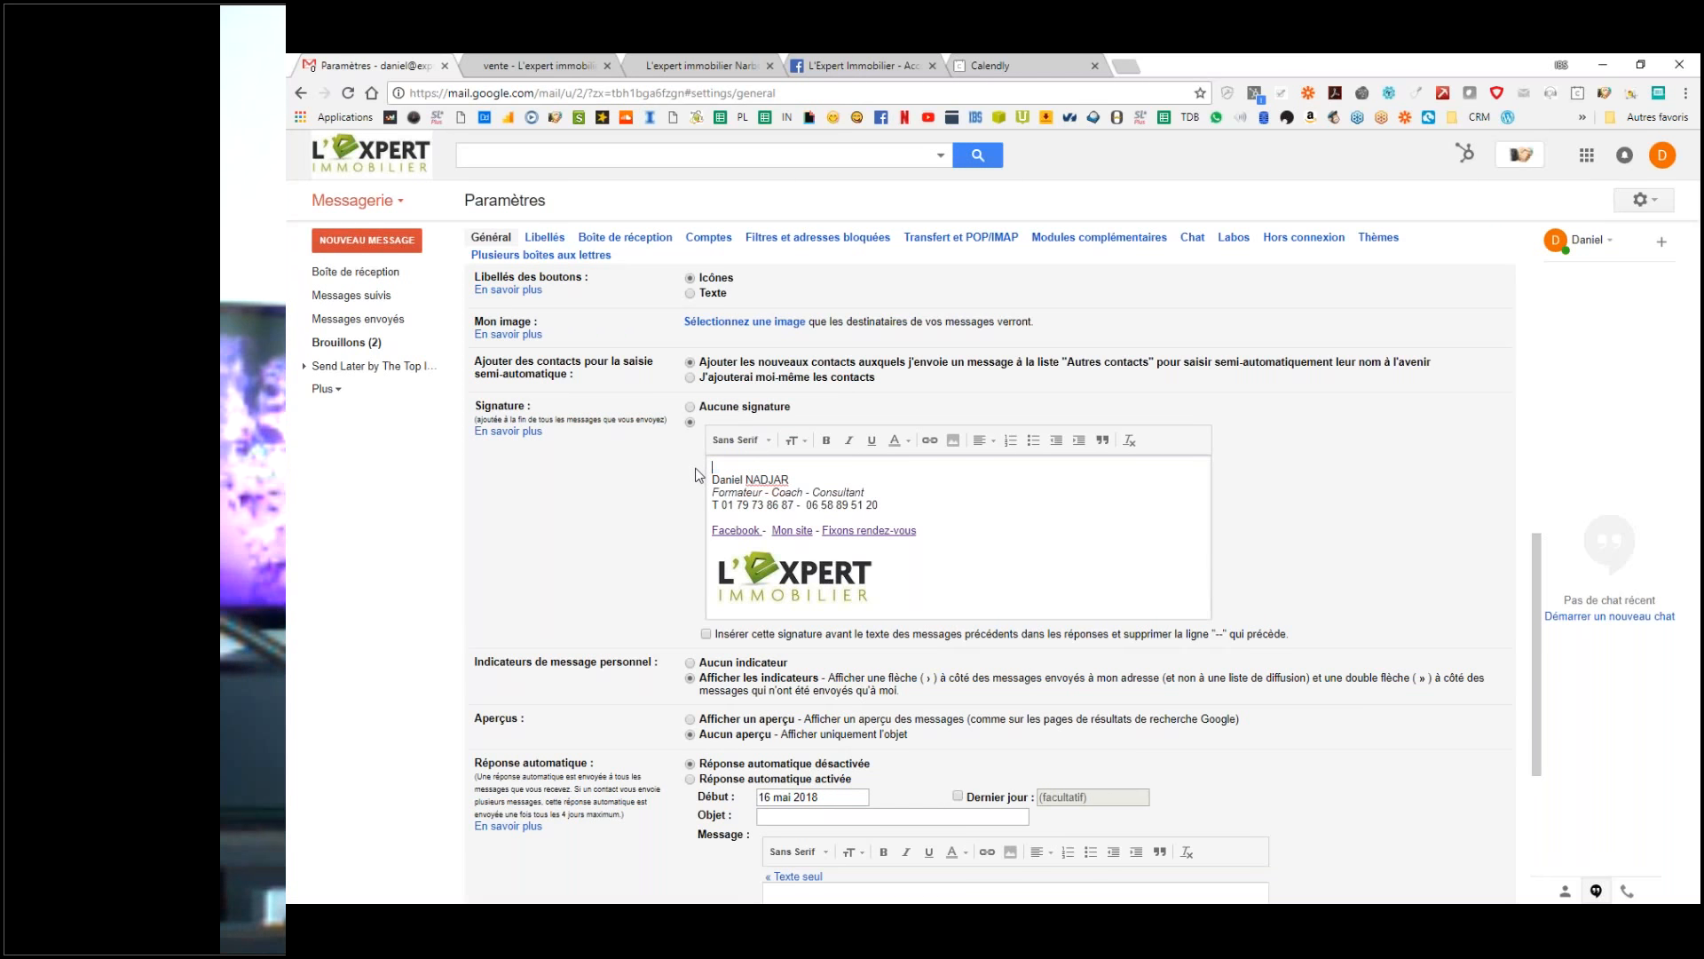
{"action": "key", "text": "Delete"}
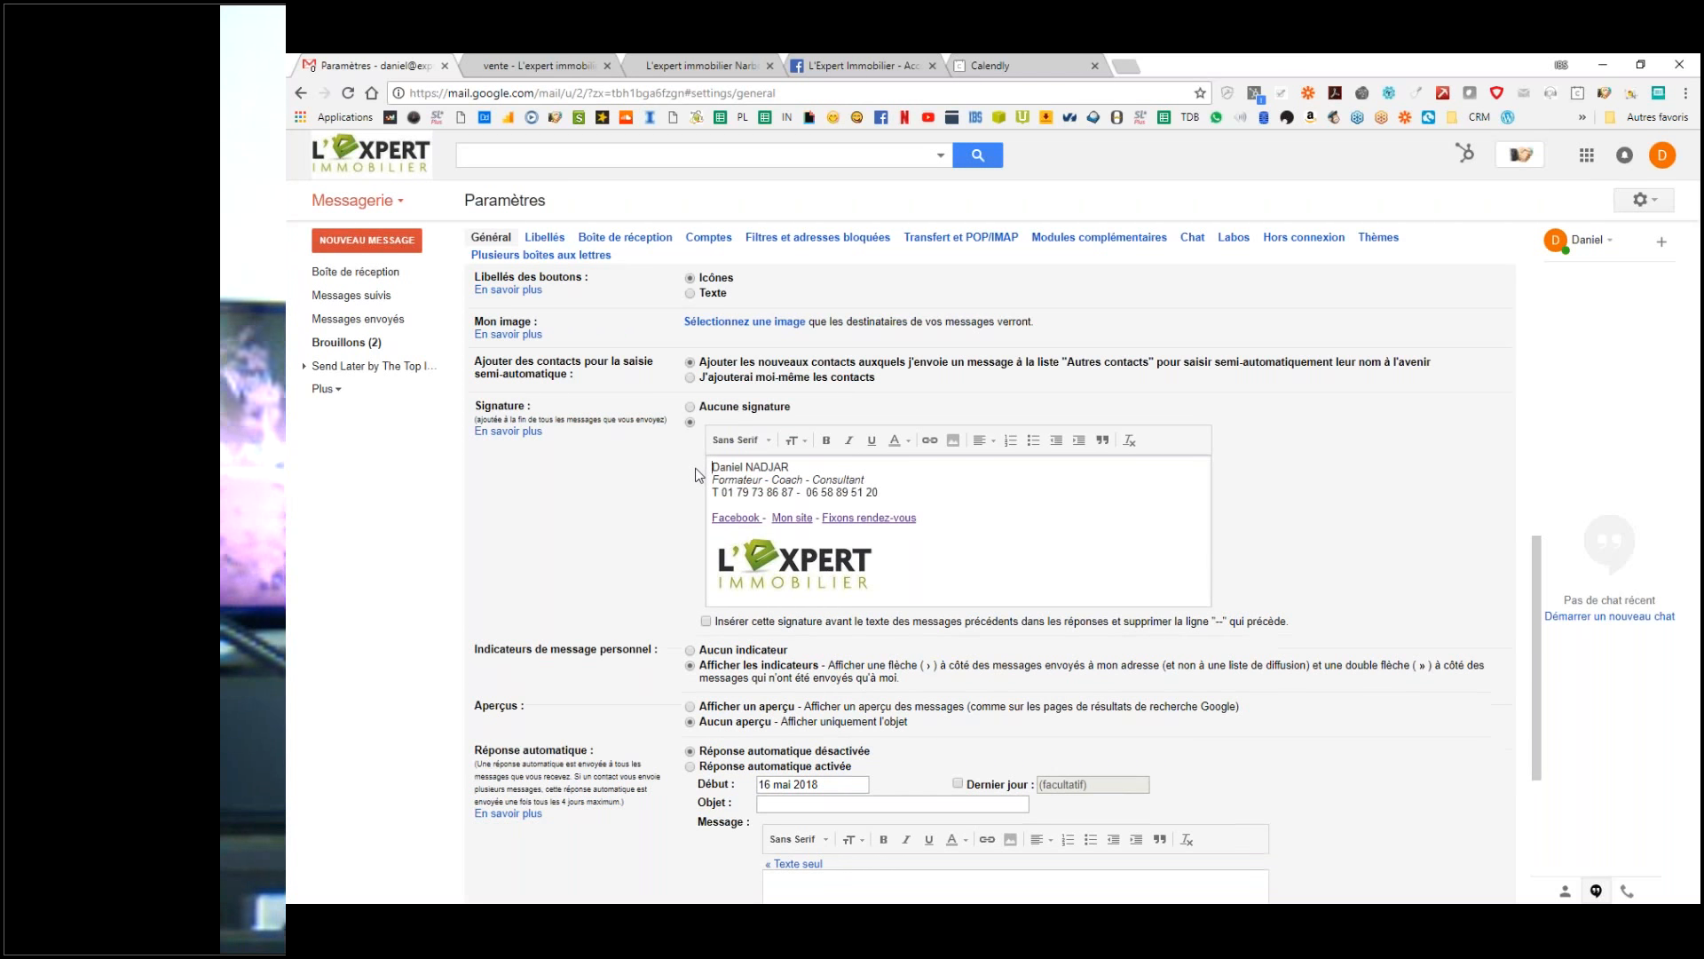
{"action": "scroll", "coordinate": [772, 535], "scroll_direction": "down", "scroll_amount": 3}
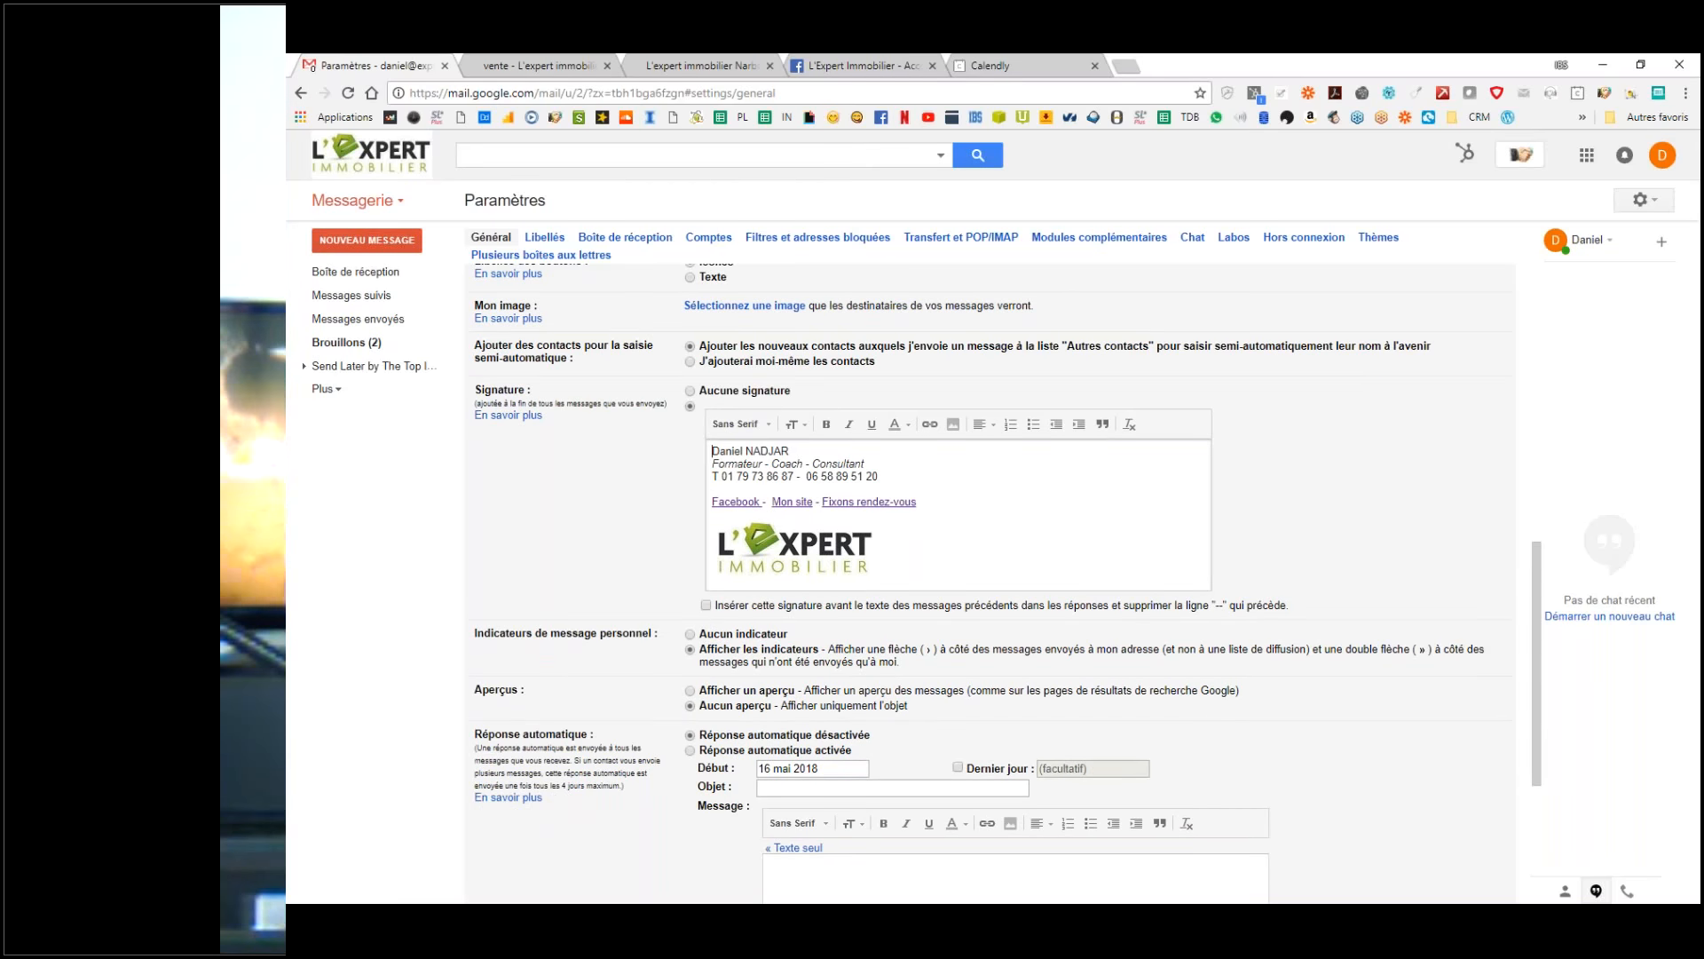
{"action": "left_click", "coordinate": [930, 768]}
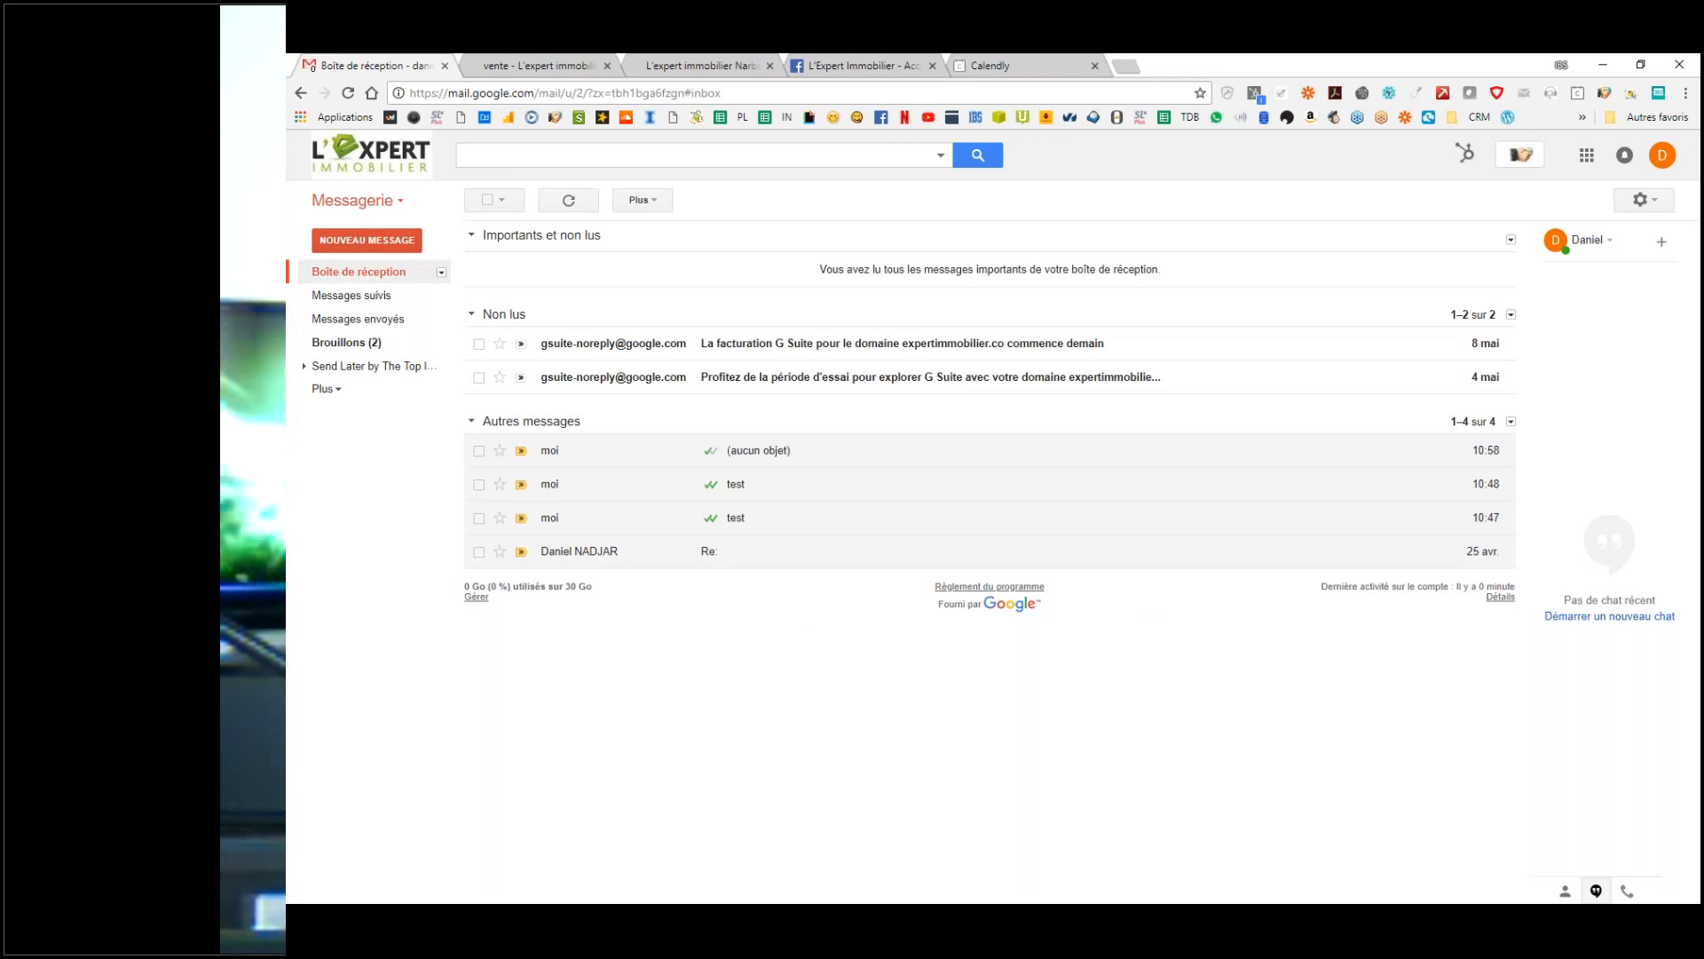
{"action": "left_click", "coordinate": [367, 240]}
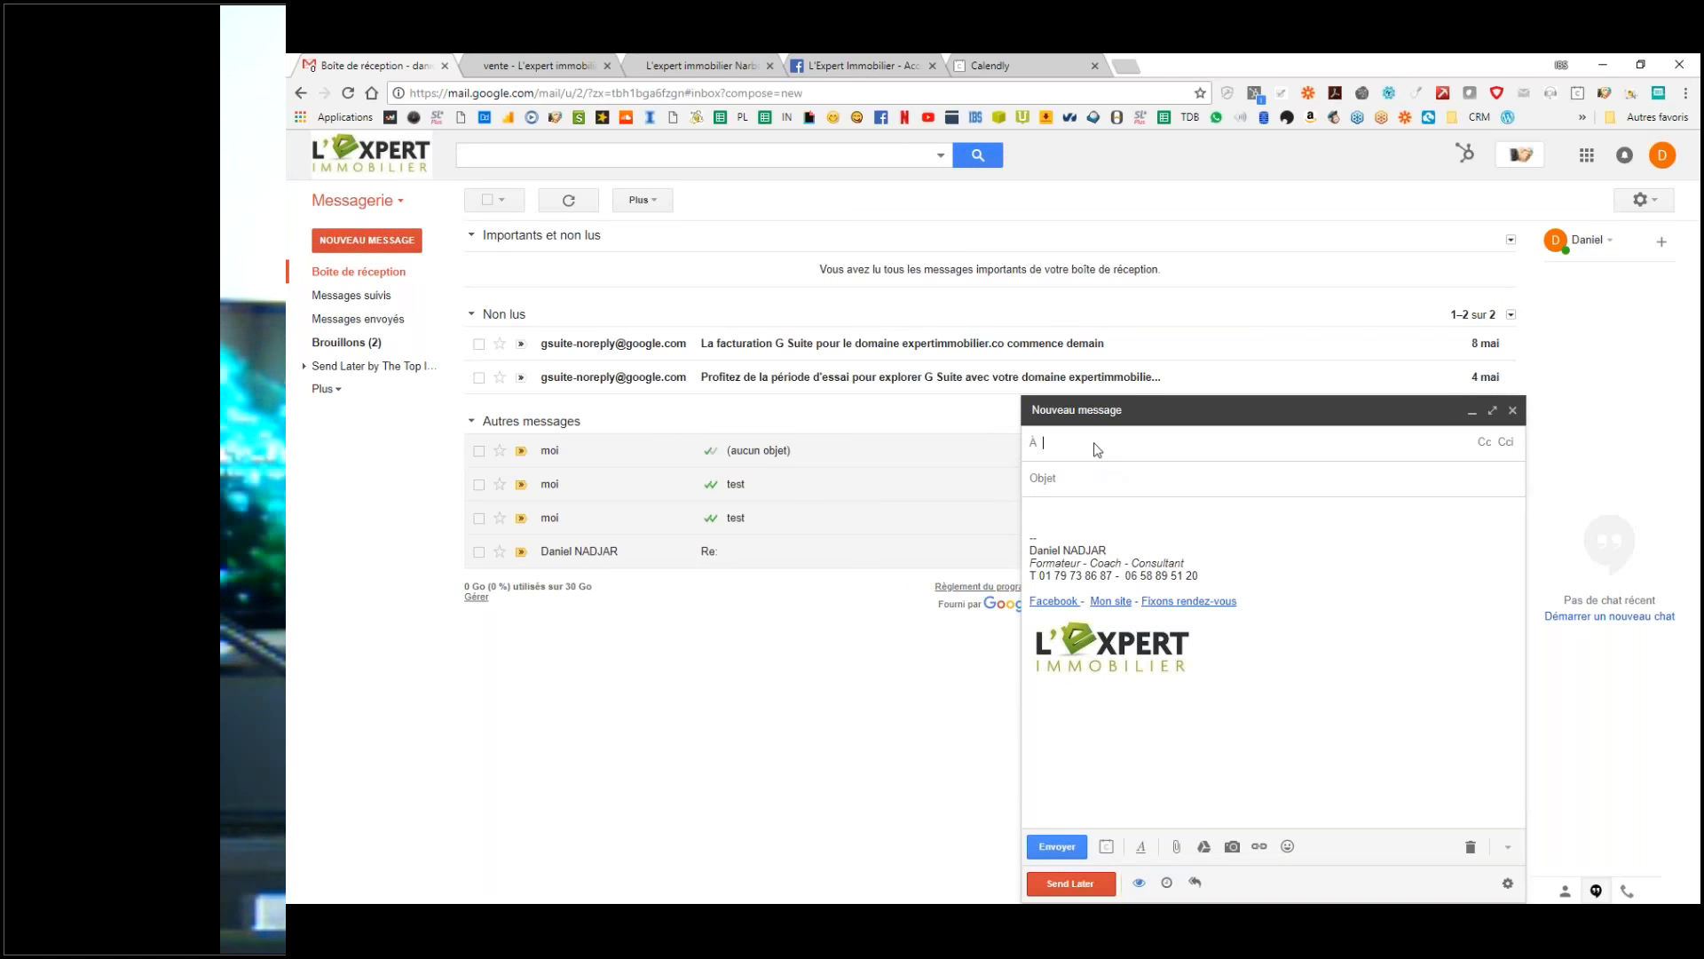
Step: Address the message to your own account and send it without a subject
{"action": "type", "text": "da"}
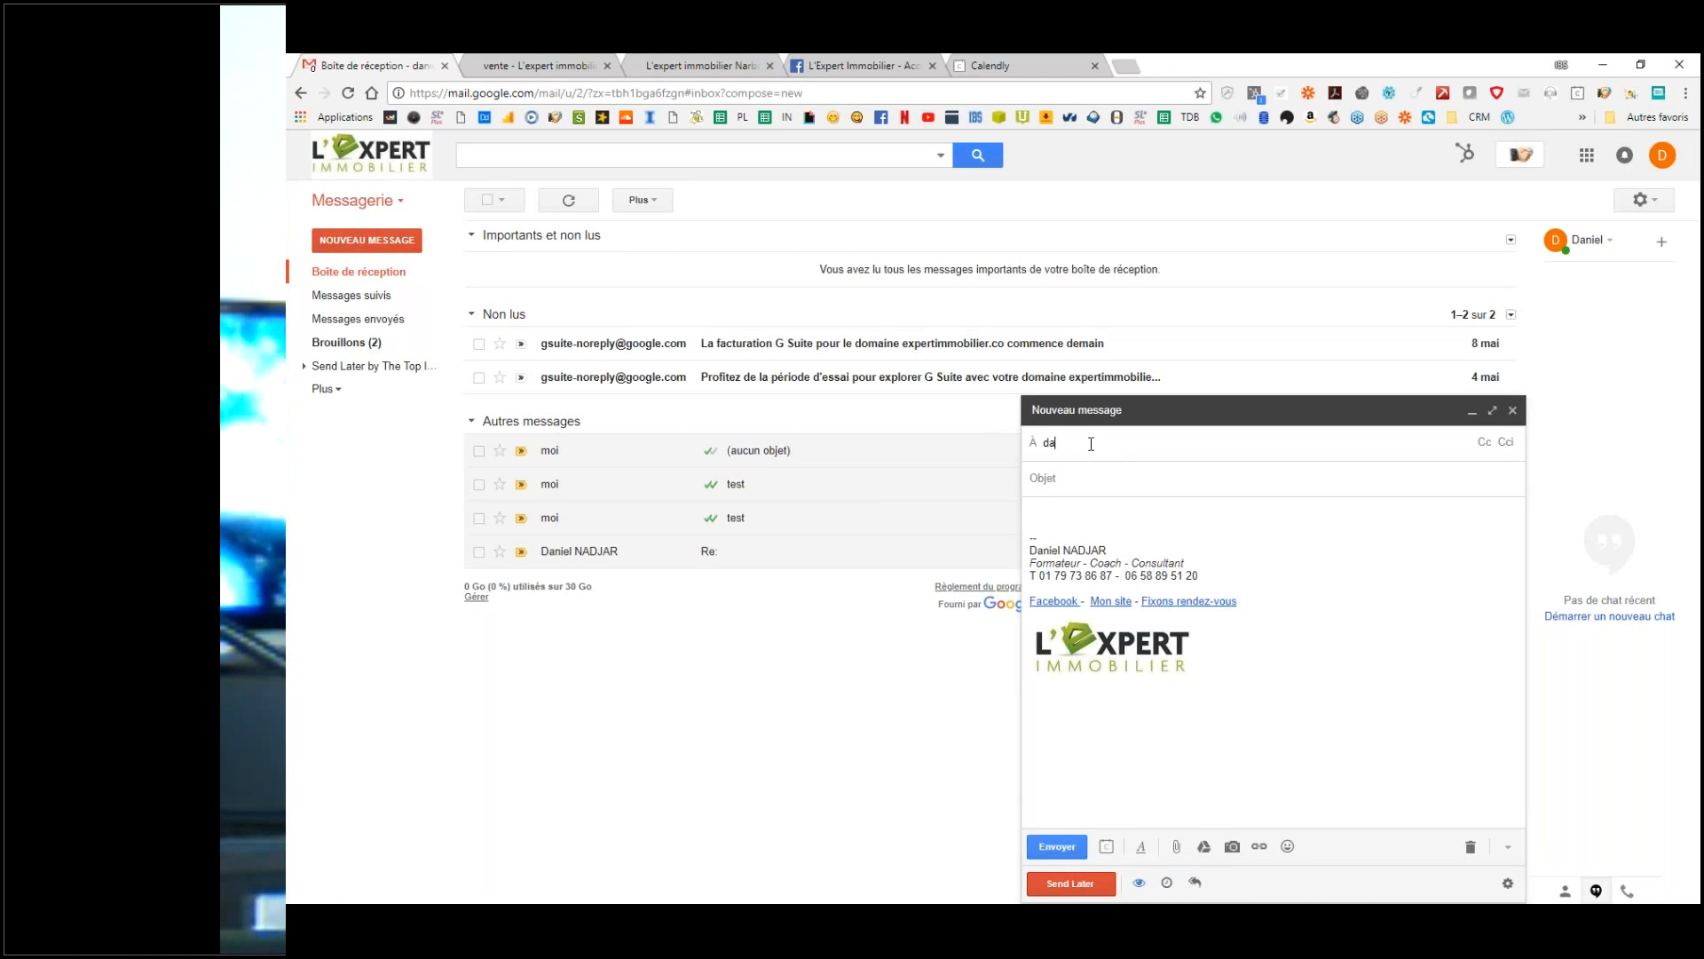
{"action": "left_click", "coordinate": [1097, 479]}
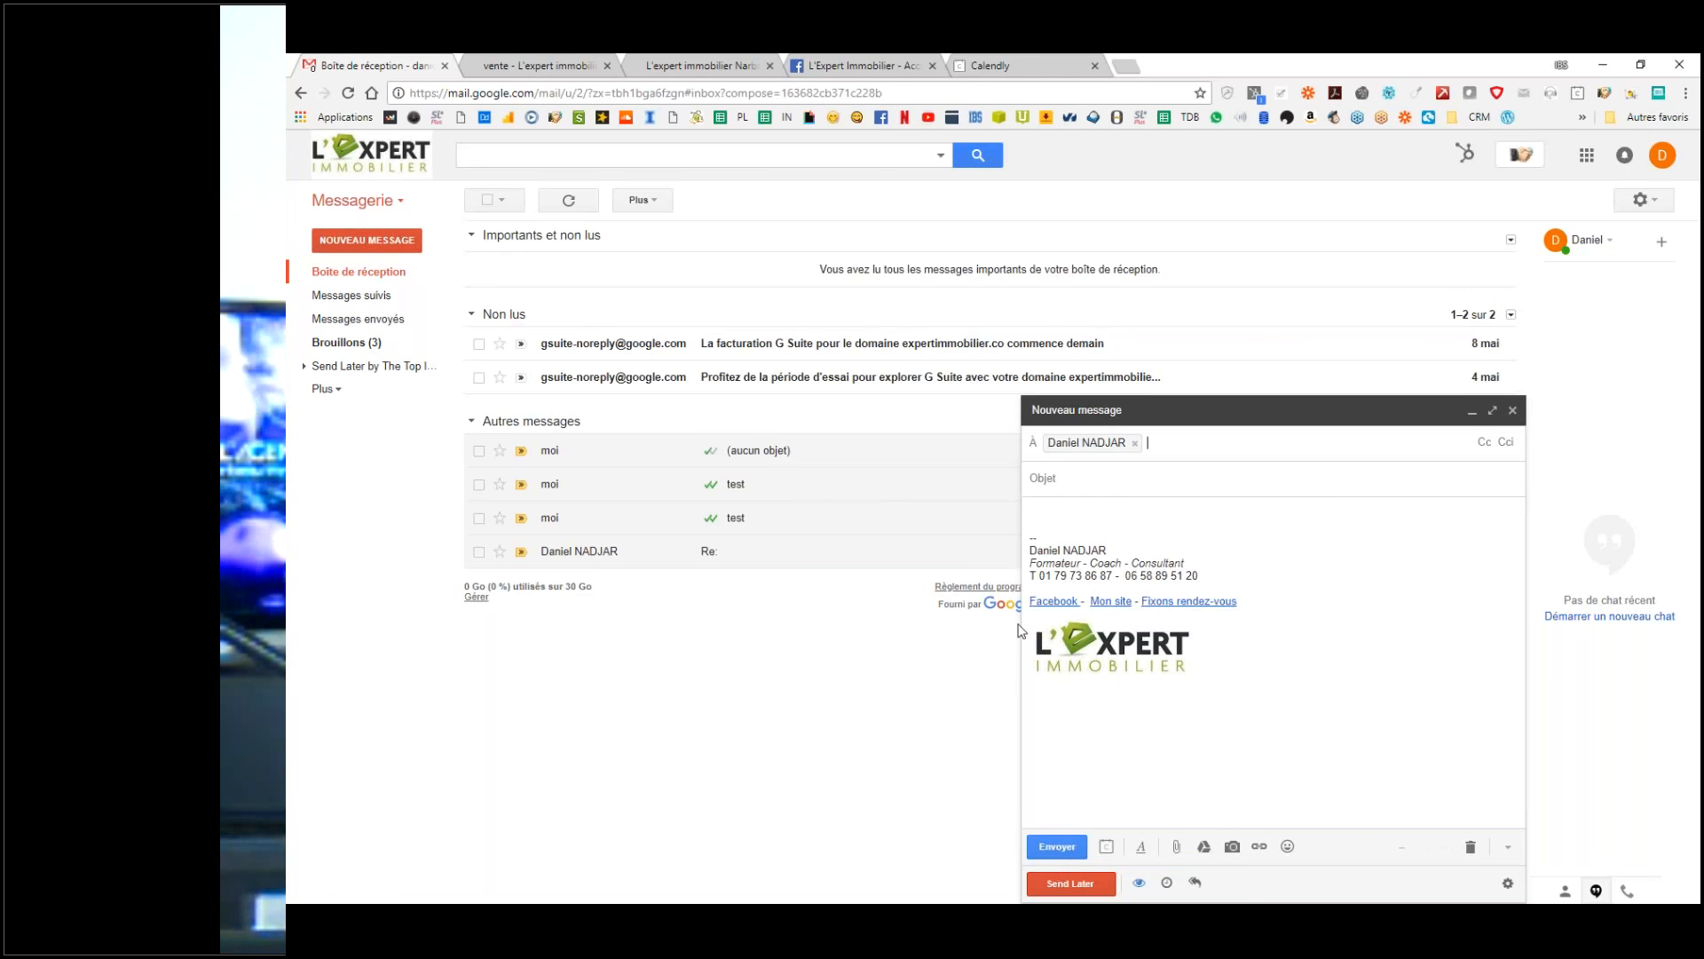
{"action": "left_click", "coordinate": [1078, 879]}
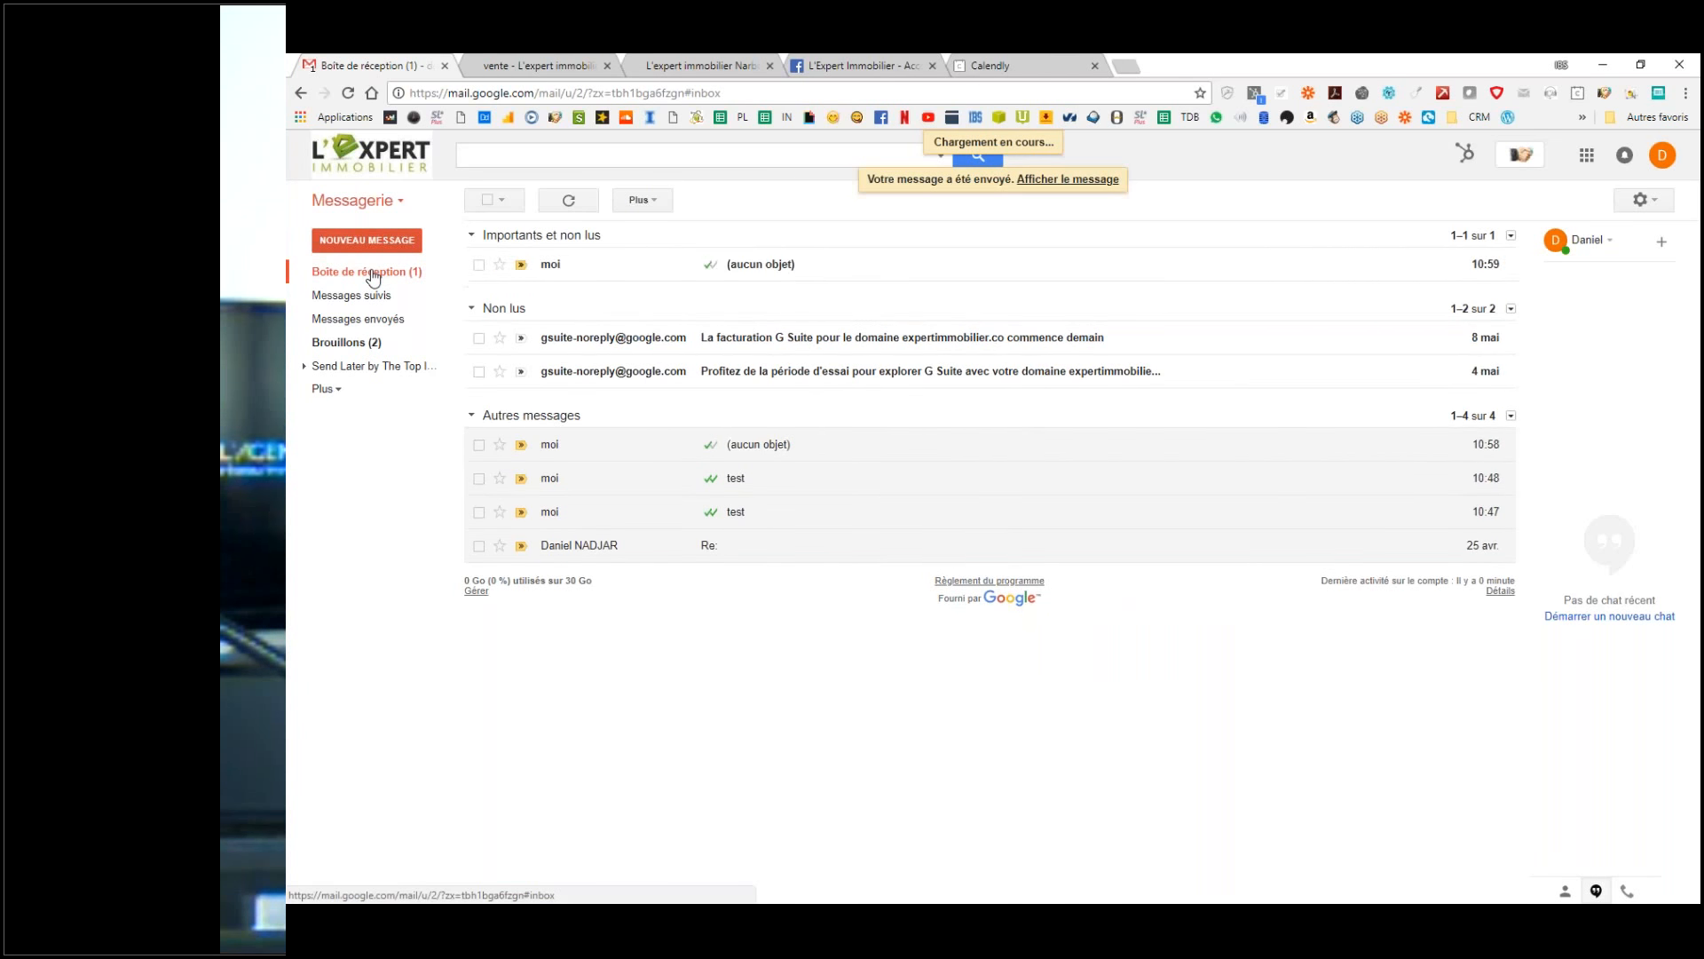
Step: Open the '(aucun objet)' test email to check the signature, then go back to Boîte de réception
{"action": "left_click", "coordinate": [590, 266]}
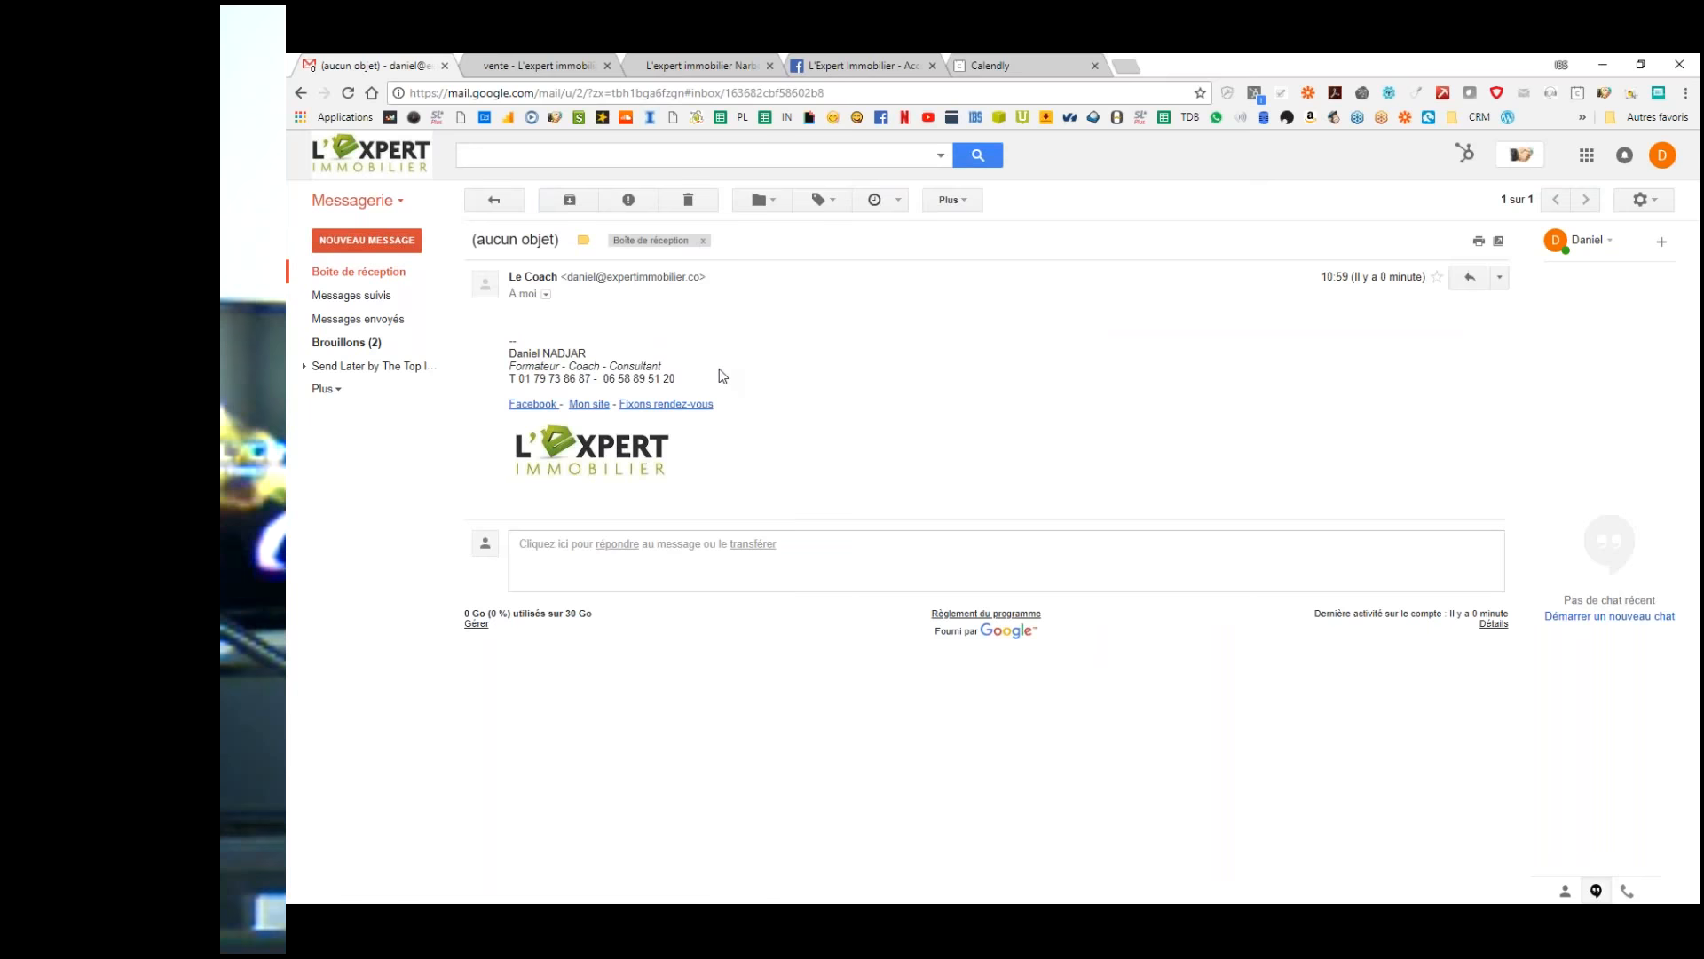
{"action": "left_click", "coordinate": [344, 275]}
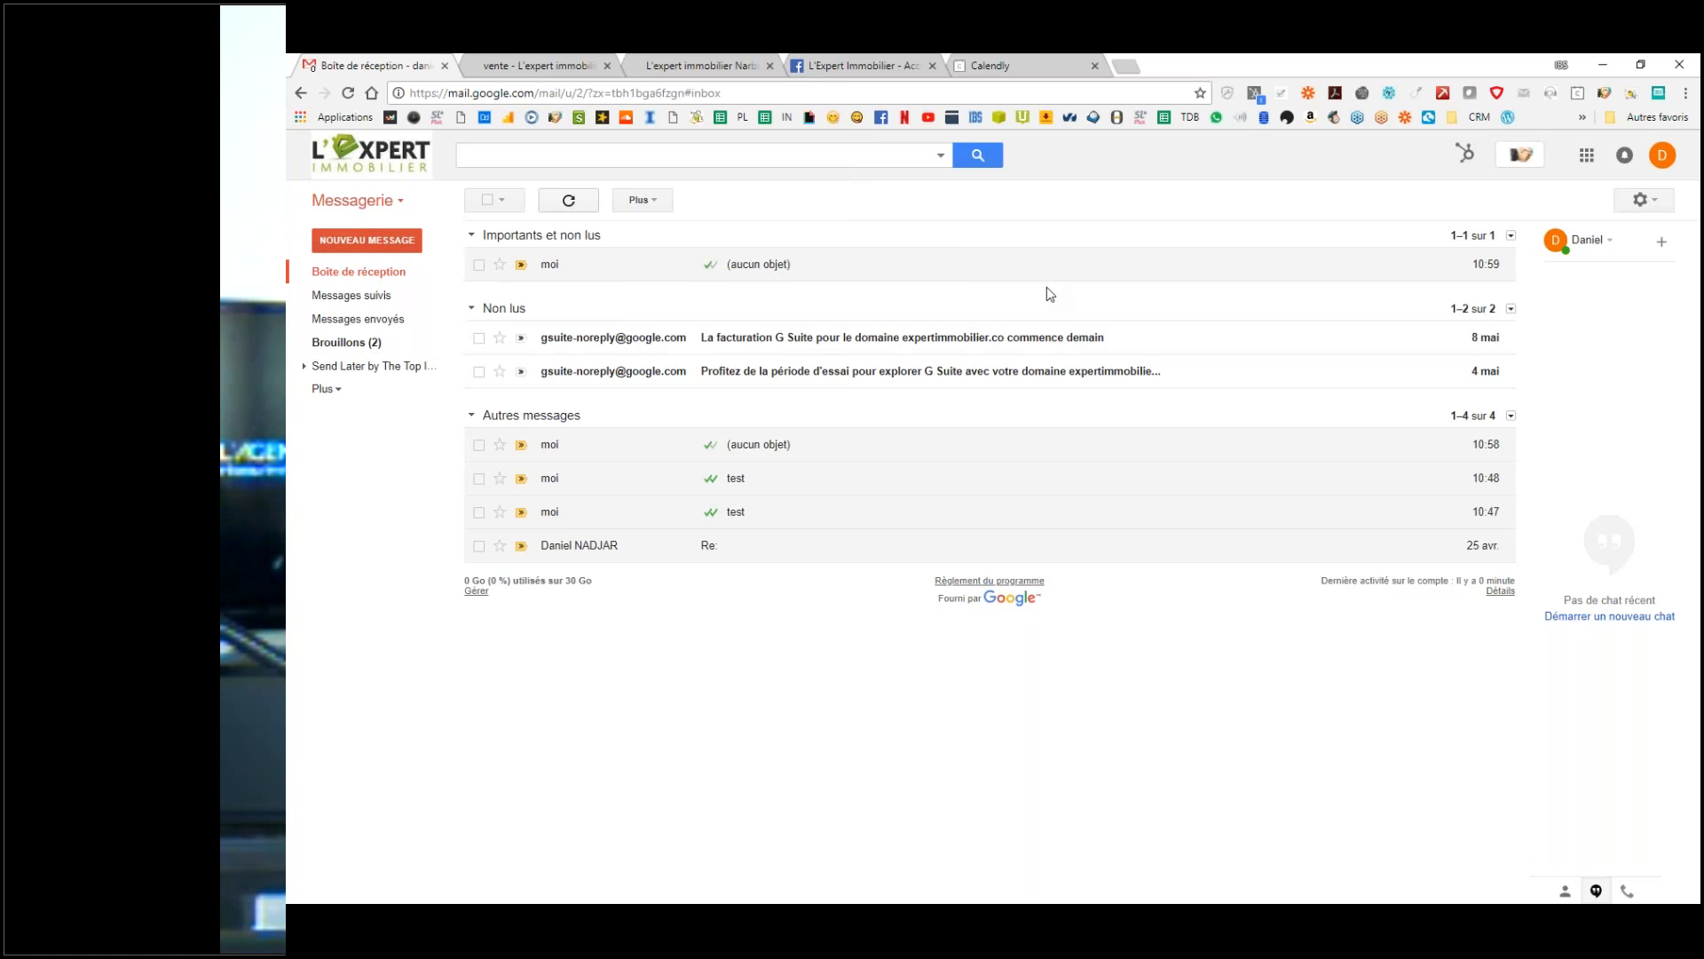
{"action": "left_click", "coordinate": [326, 388]}
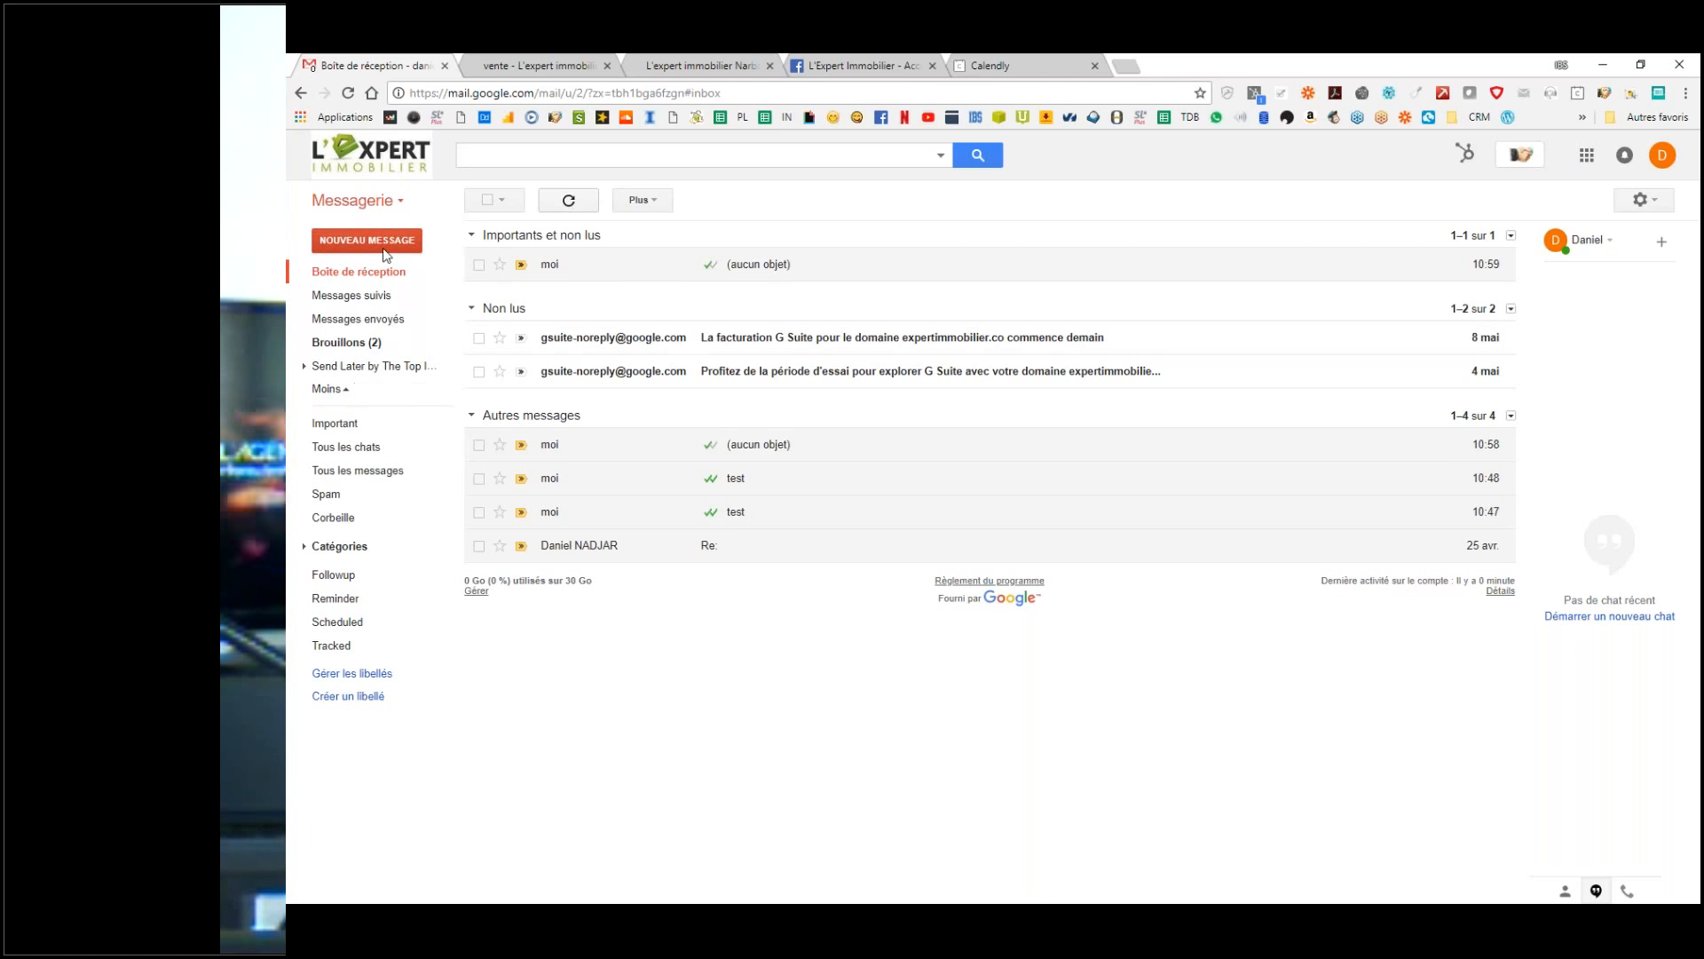
{"action": "left_click", "coordinate": [364, 275]}
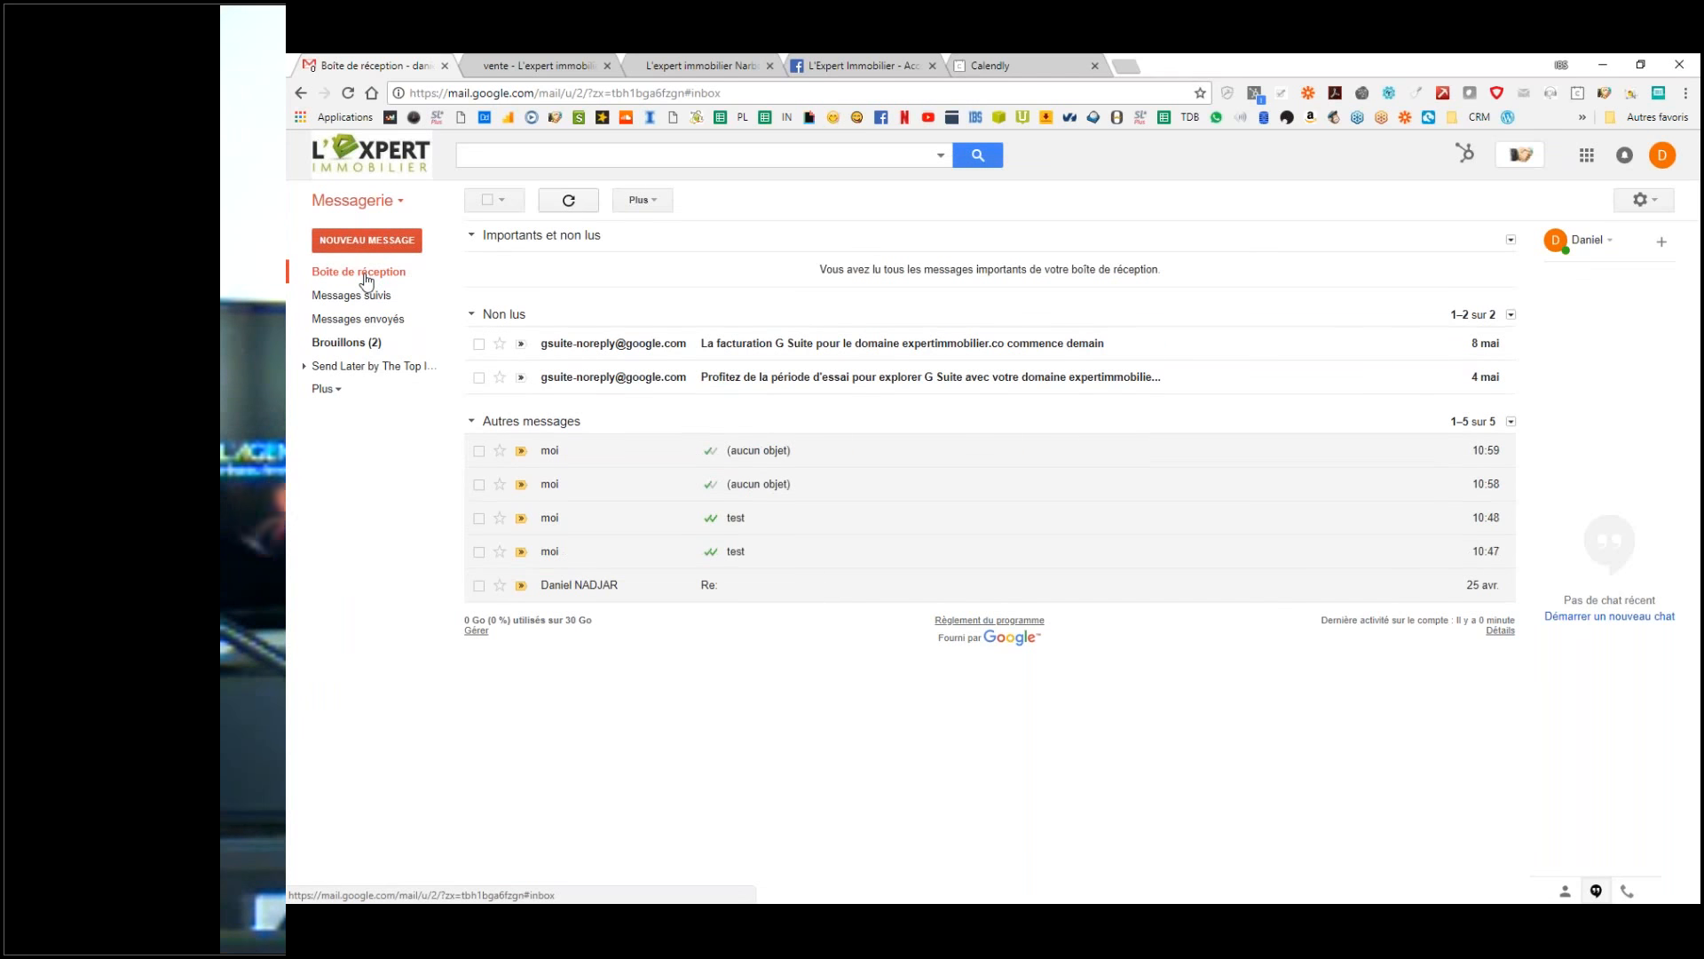
Step: Compose a new message and toggle the Calendly sidebar open, closed, and open again
{"action": "left_click", "coordinate": [390, 245]}
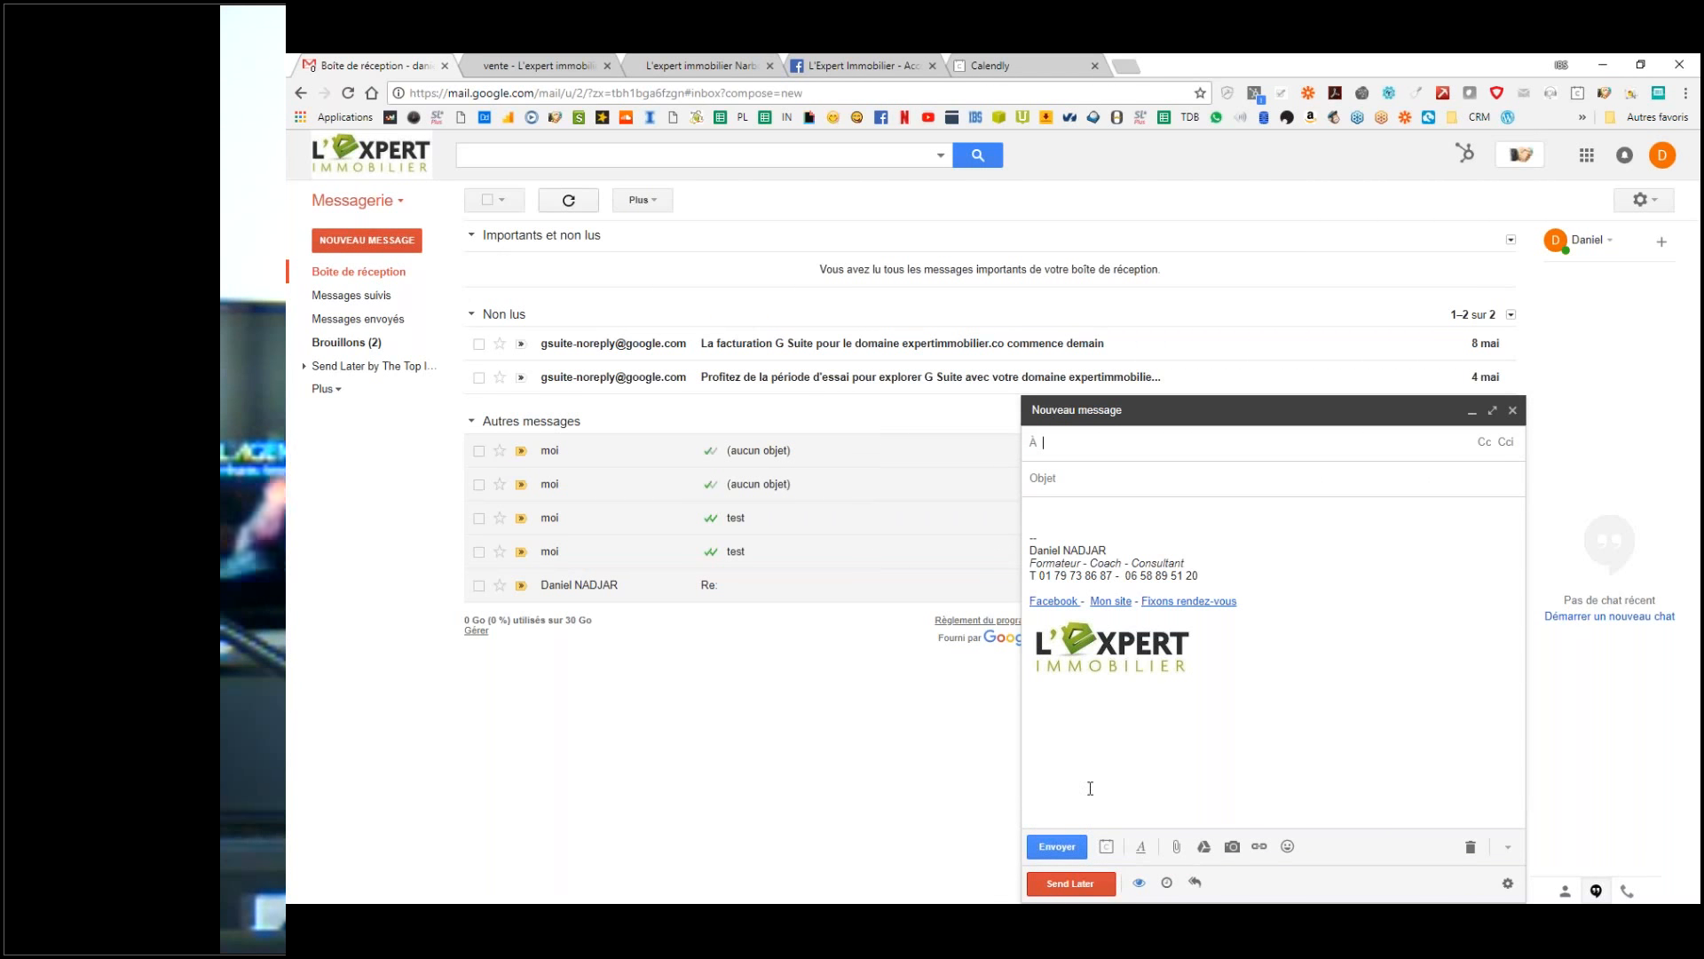
{"action": "left_click", "coordinate": [1107, 847]}
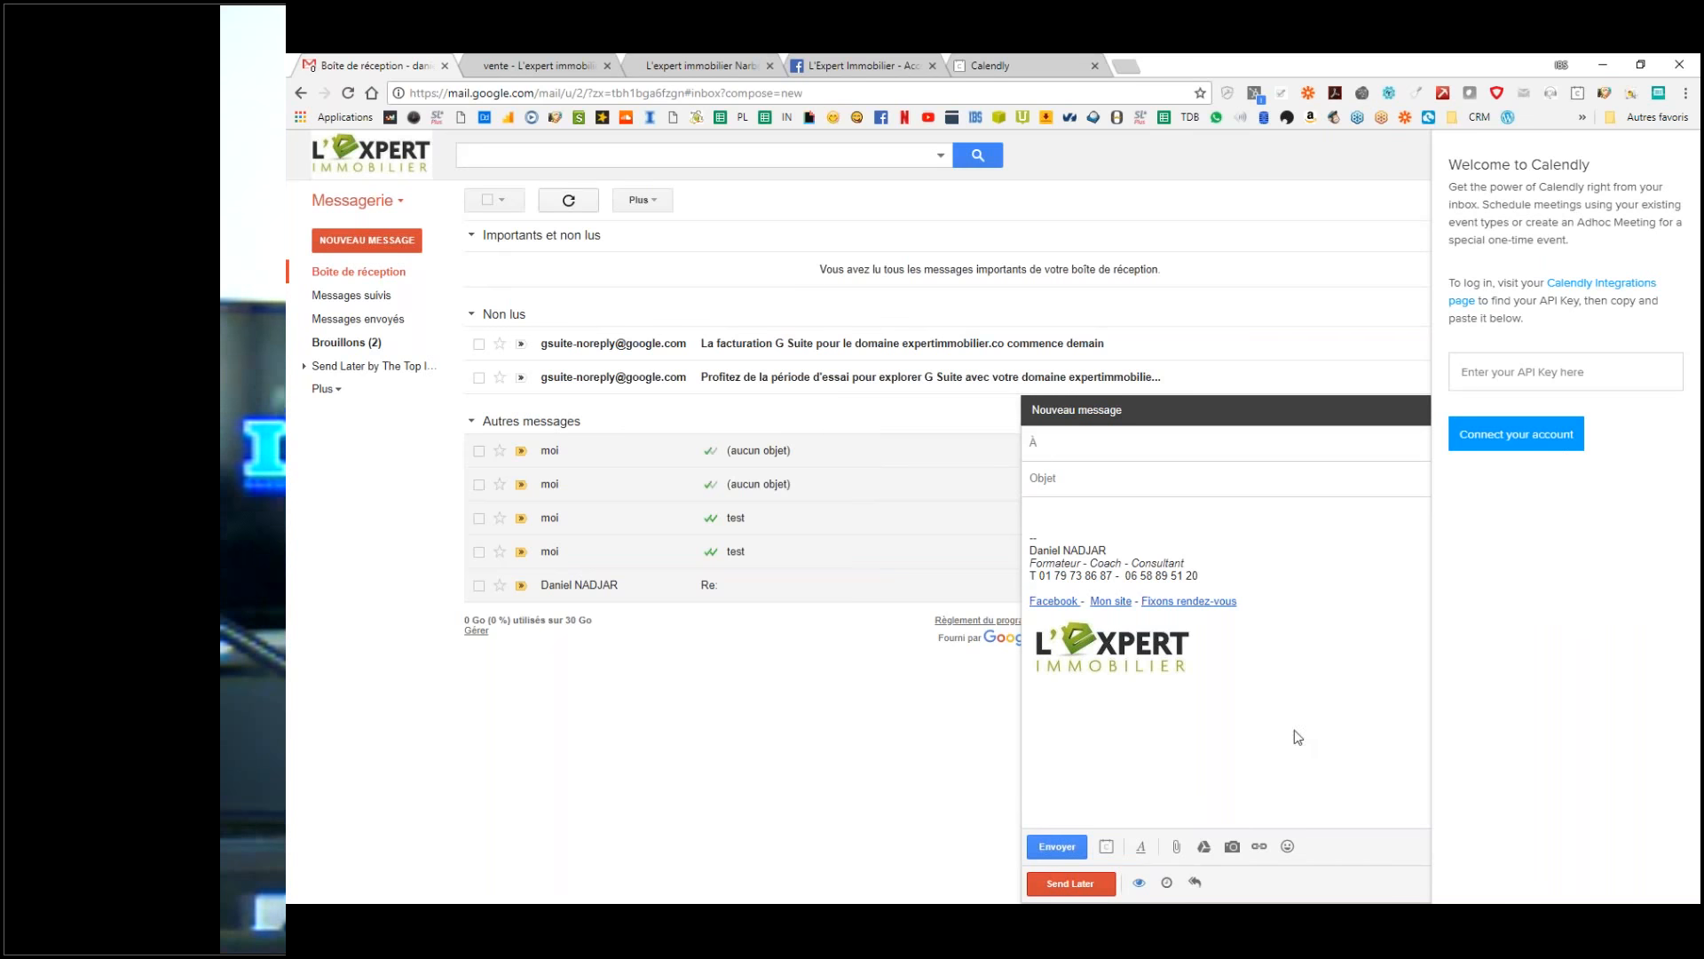
{"action": "left_click", "coordinate": [1108, 847]}
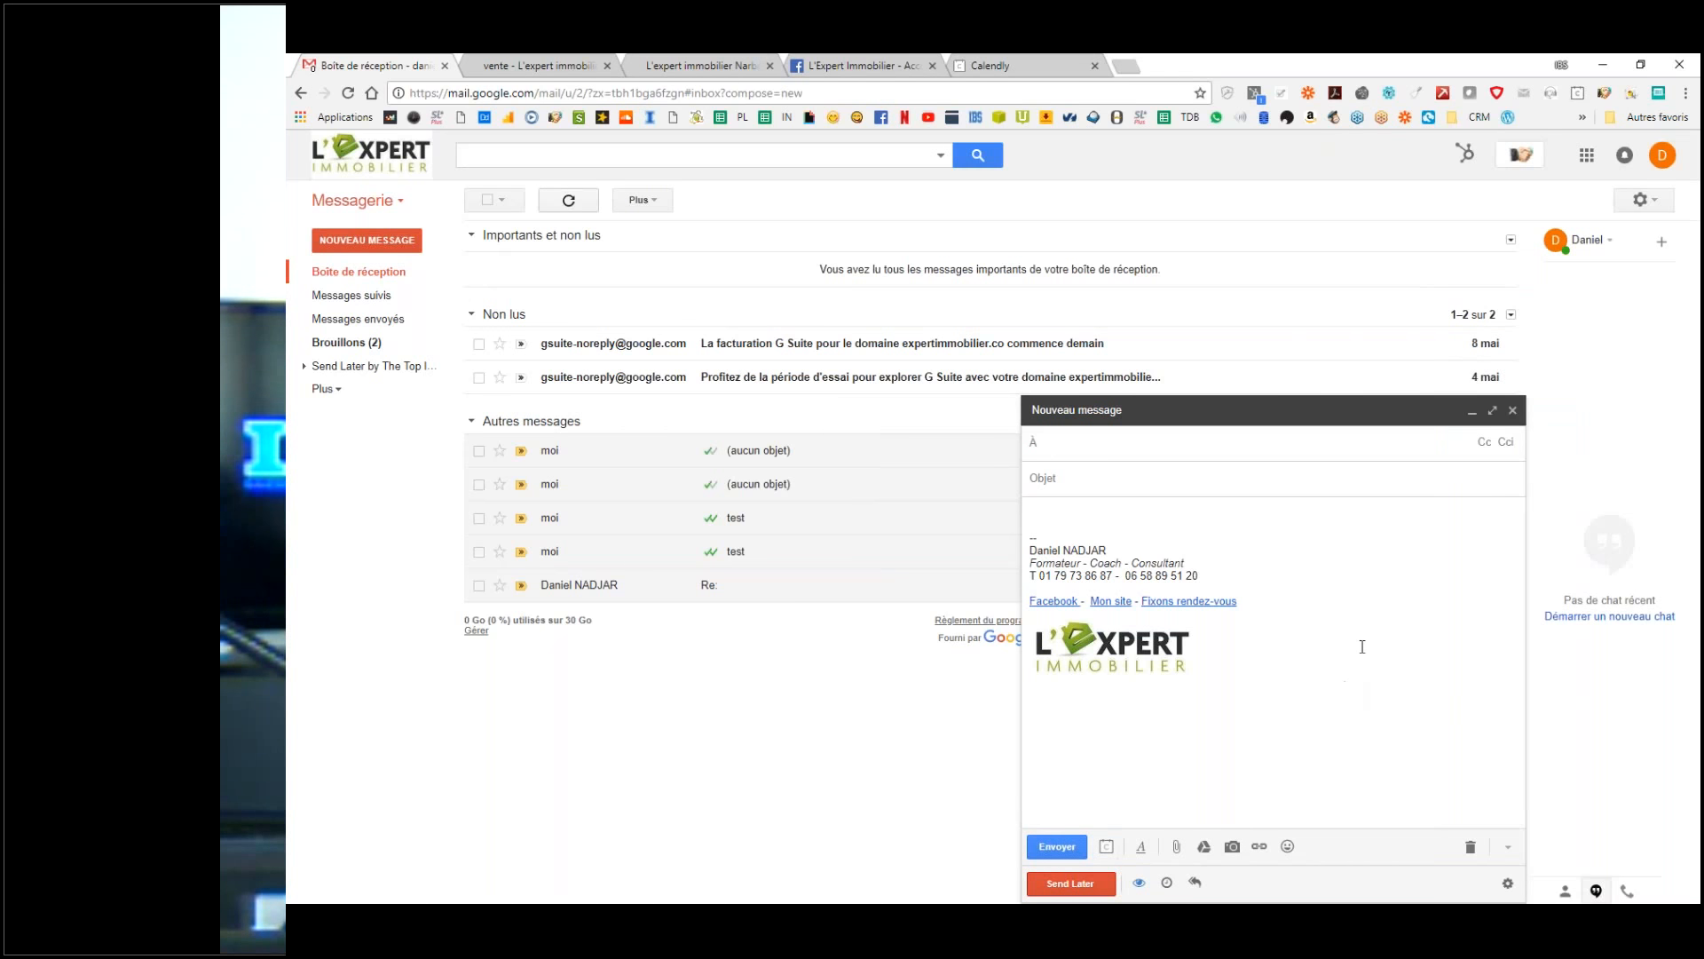
{"action": "left_click", "coordinate": [1108, 847]}
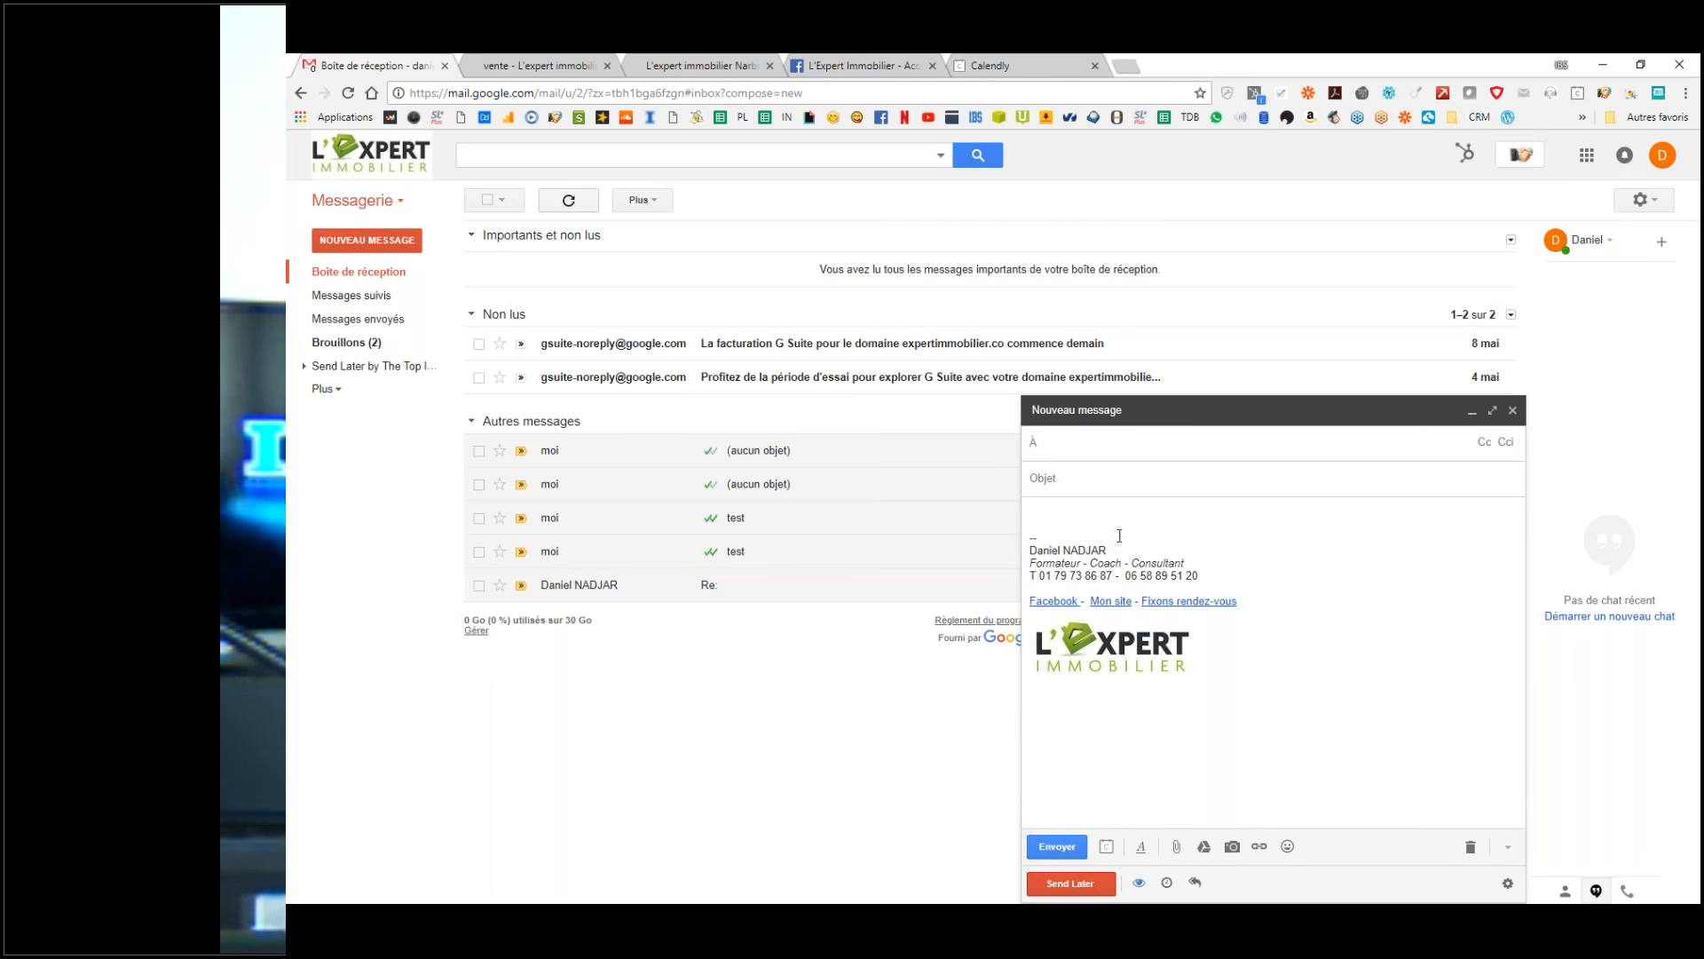
Step: Select the entire message body, including the signature links and the L'Expert Immobilier logo
{"action": "left_click", "coordinate": [1078, 520]}
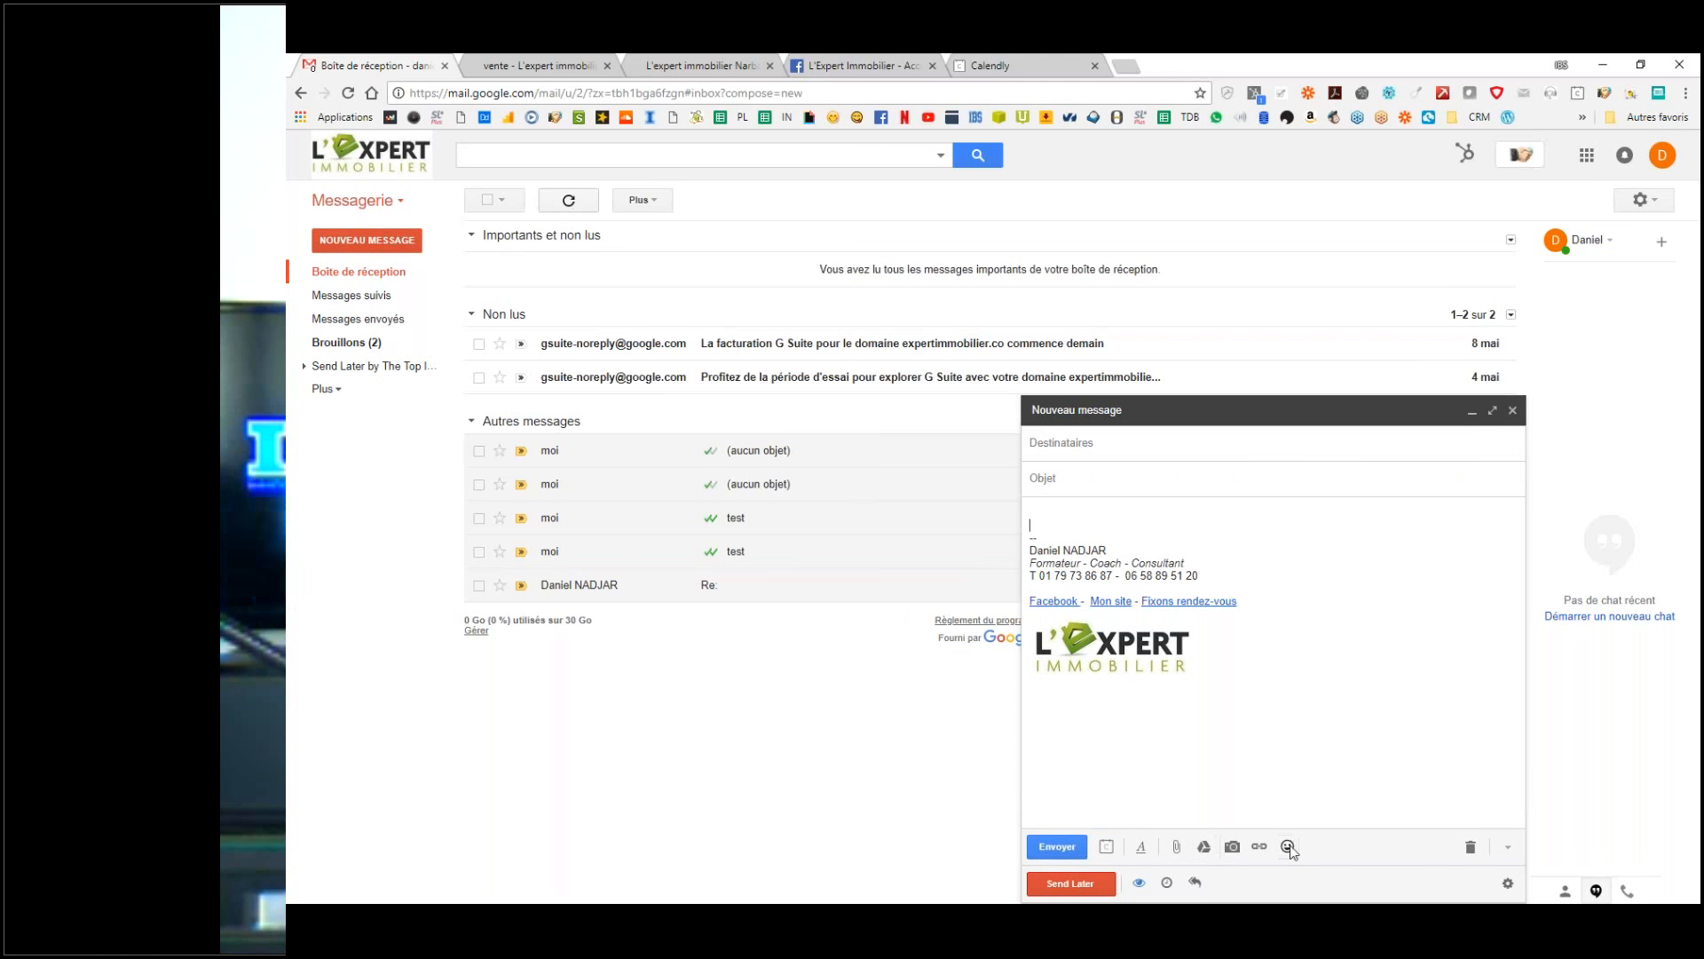
{"action": "left_click", "coordinate": [1125, 732]}
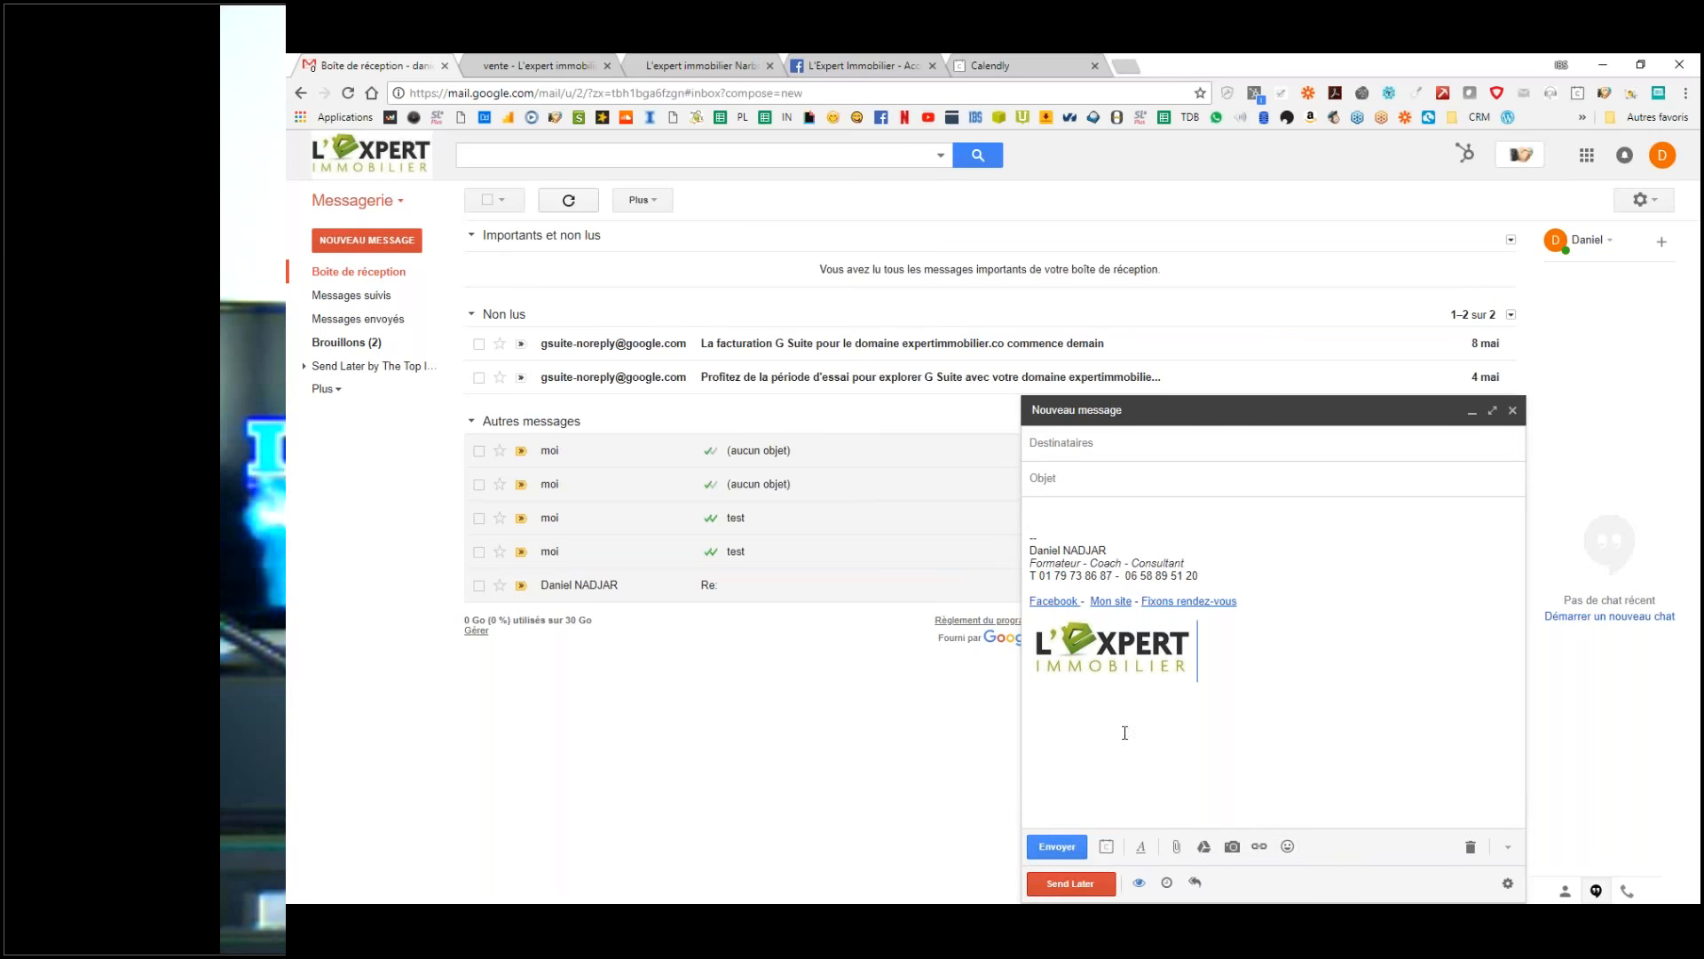
{"action": "left_click", "coordinate": [1066, 515]}
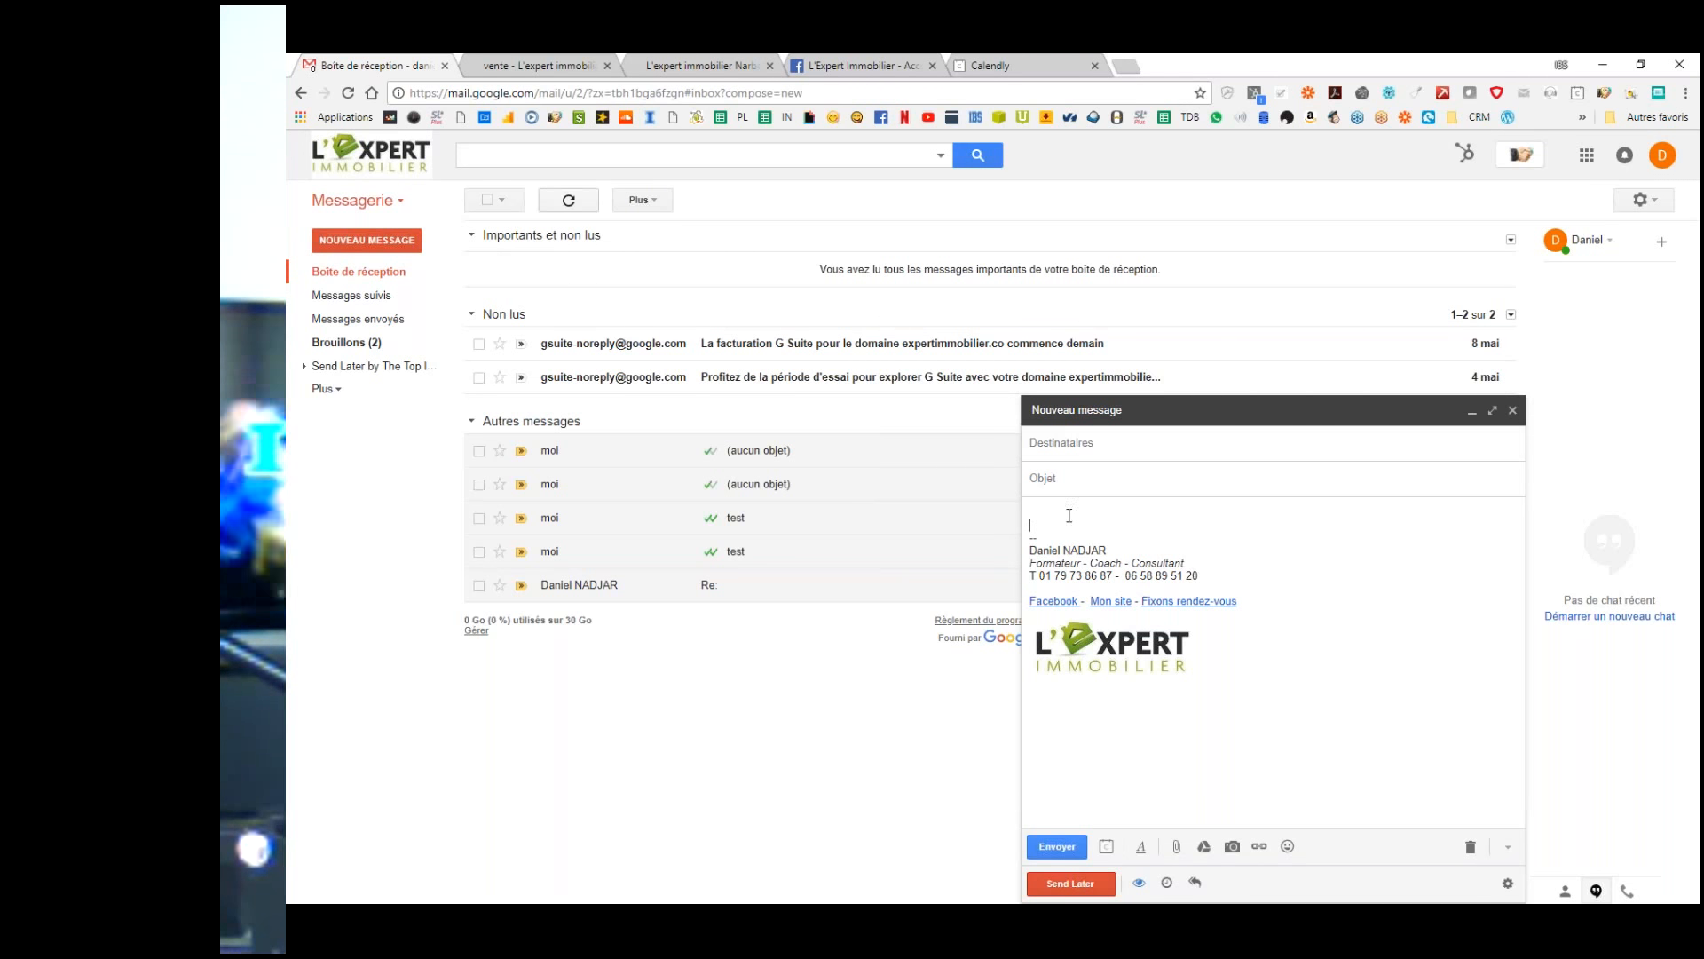
{"action": "left_click", "coordinate": [1217, 647]}
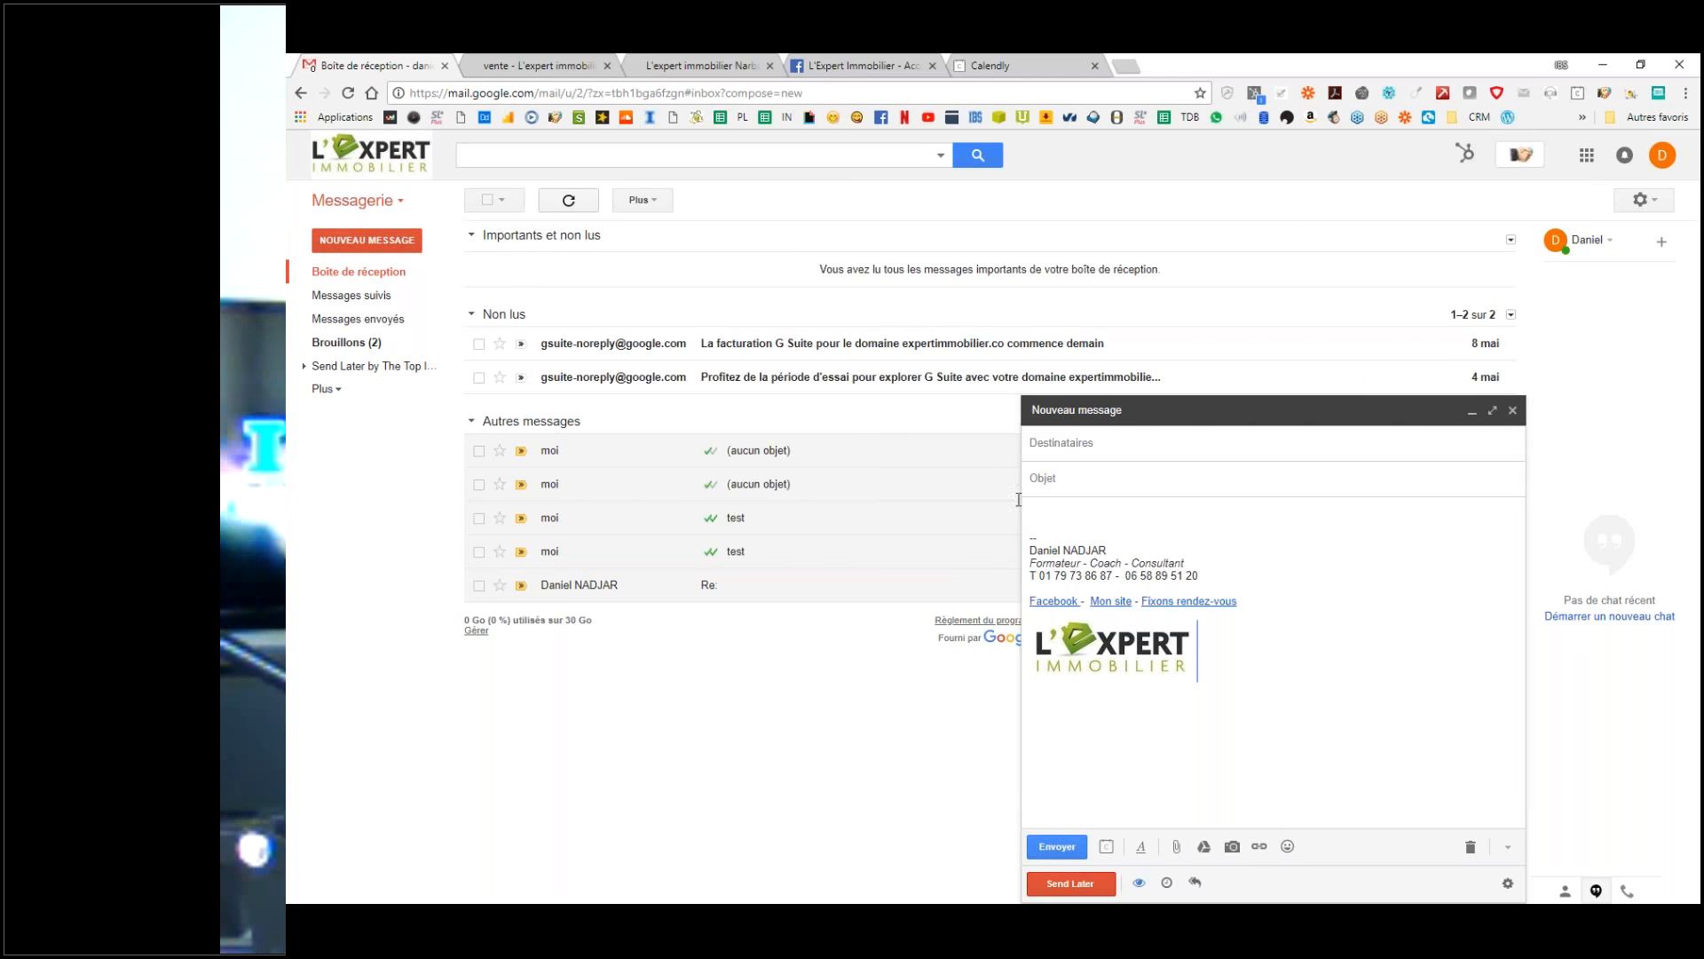
{"action": "key", "text": "ctrl+a"}
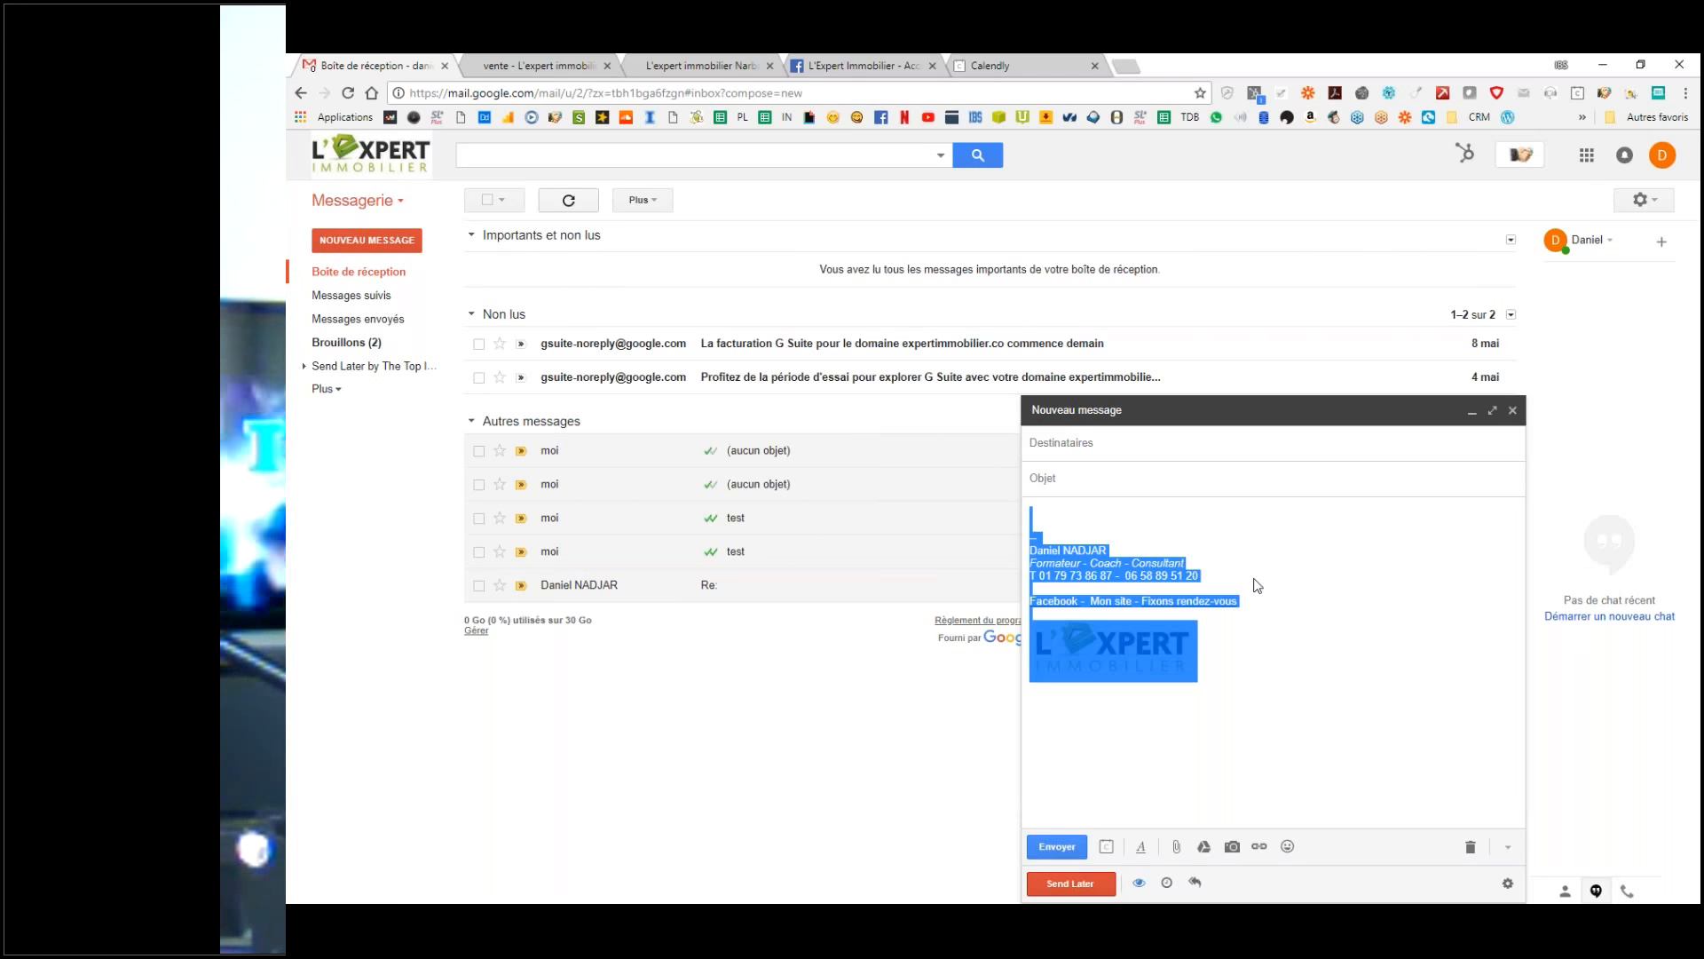
Step: Delete the selected signature and enter the subject 'Fixons rendez-vous'
{"action": "key", "text": "BackSpace"}
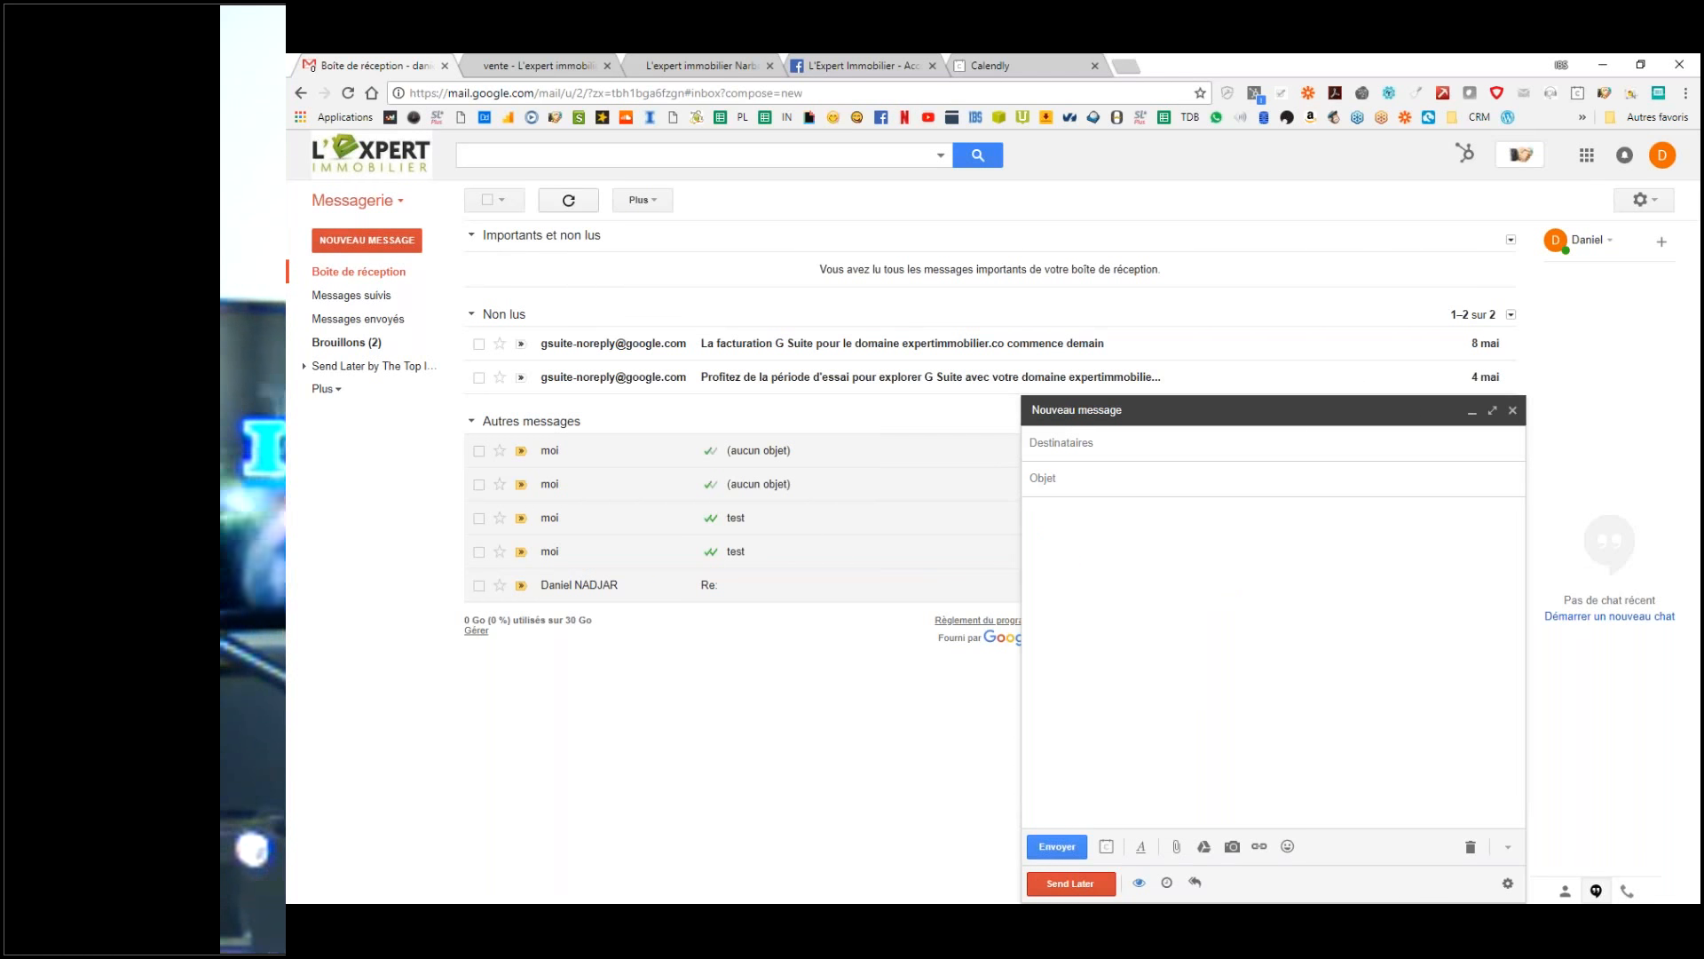
{"action": "left_click", "coordinate": [1100, 482]}
{"action": "type", "text": "Fixons rendez-vous"}
Step: Write a body greeting and propose a property visit following the phone conversation
{"action": "left_click", "coordinate": [1071, 521]}
{"action": "type", "text": "M. bonjour,"}
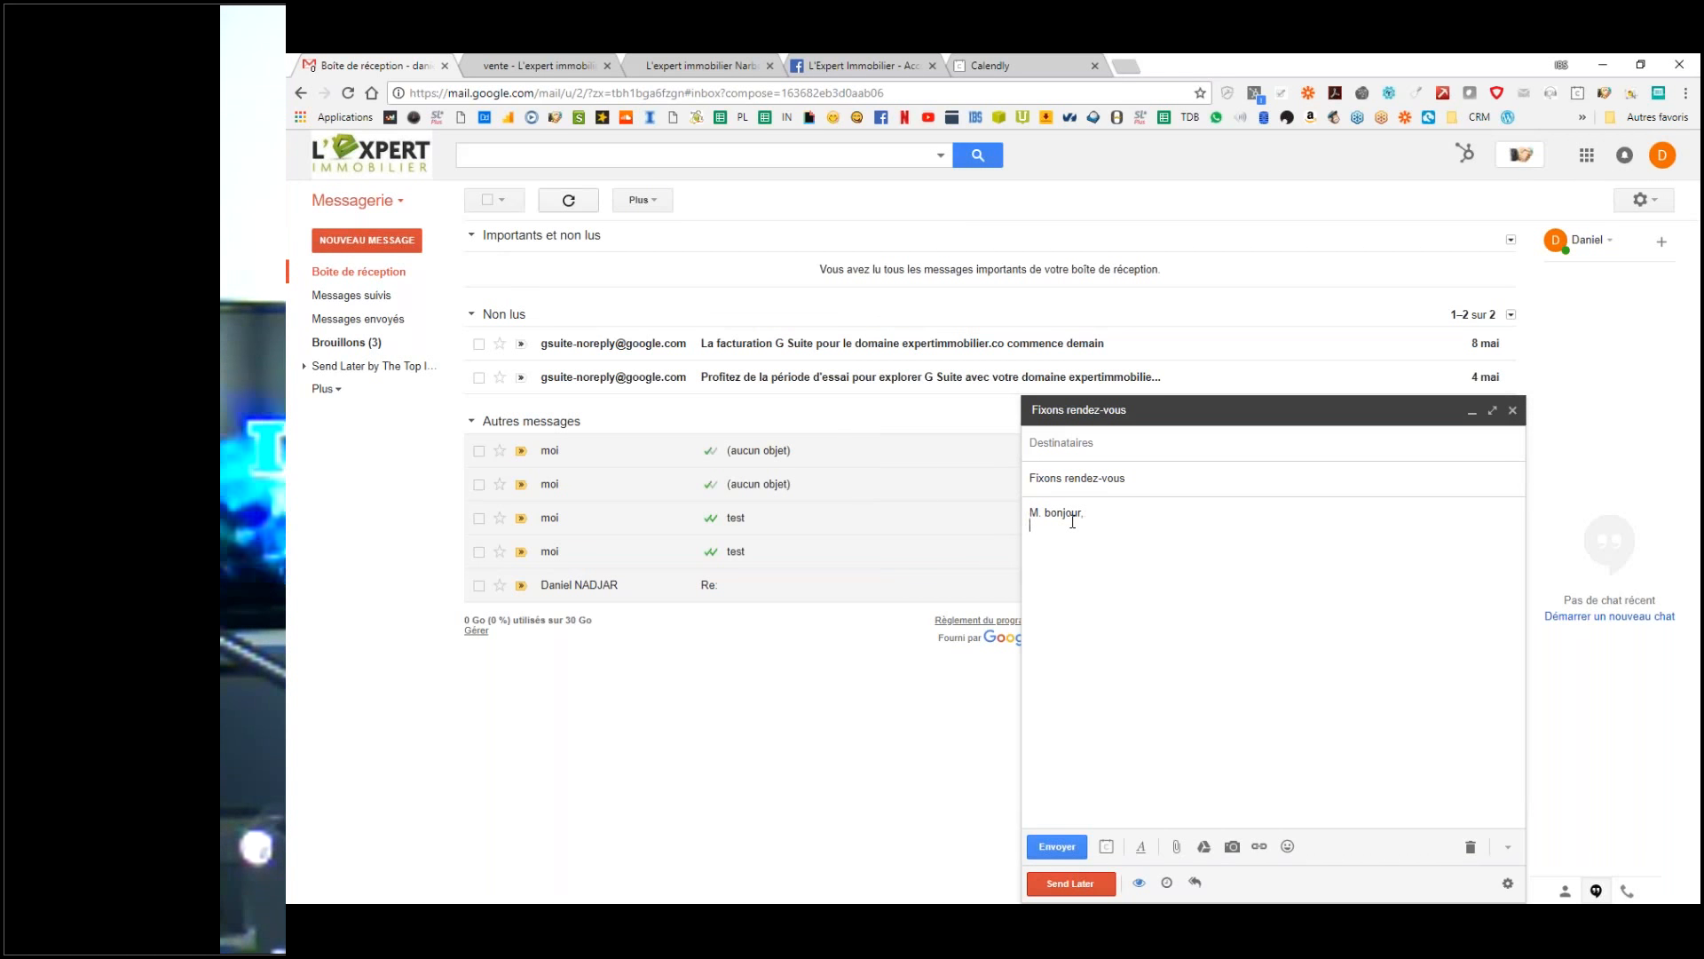
{"action": "left_click_drag", "start_coordinate": [1086, 513], "coordinate": [939, 506]}
{"action": "type", "text": "Bon"}
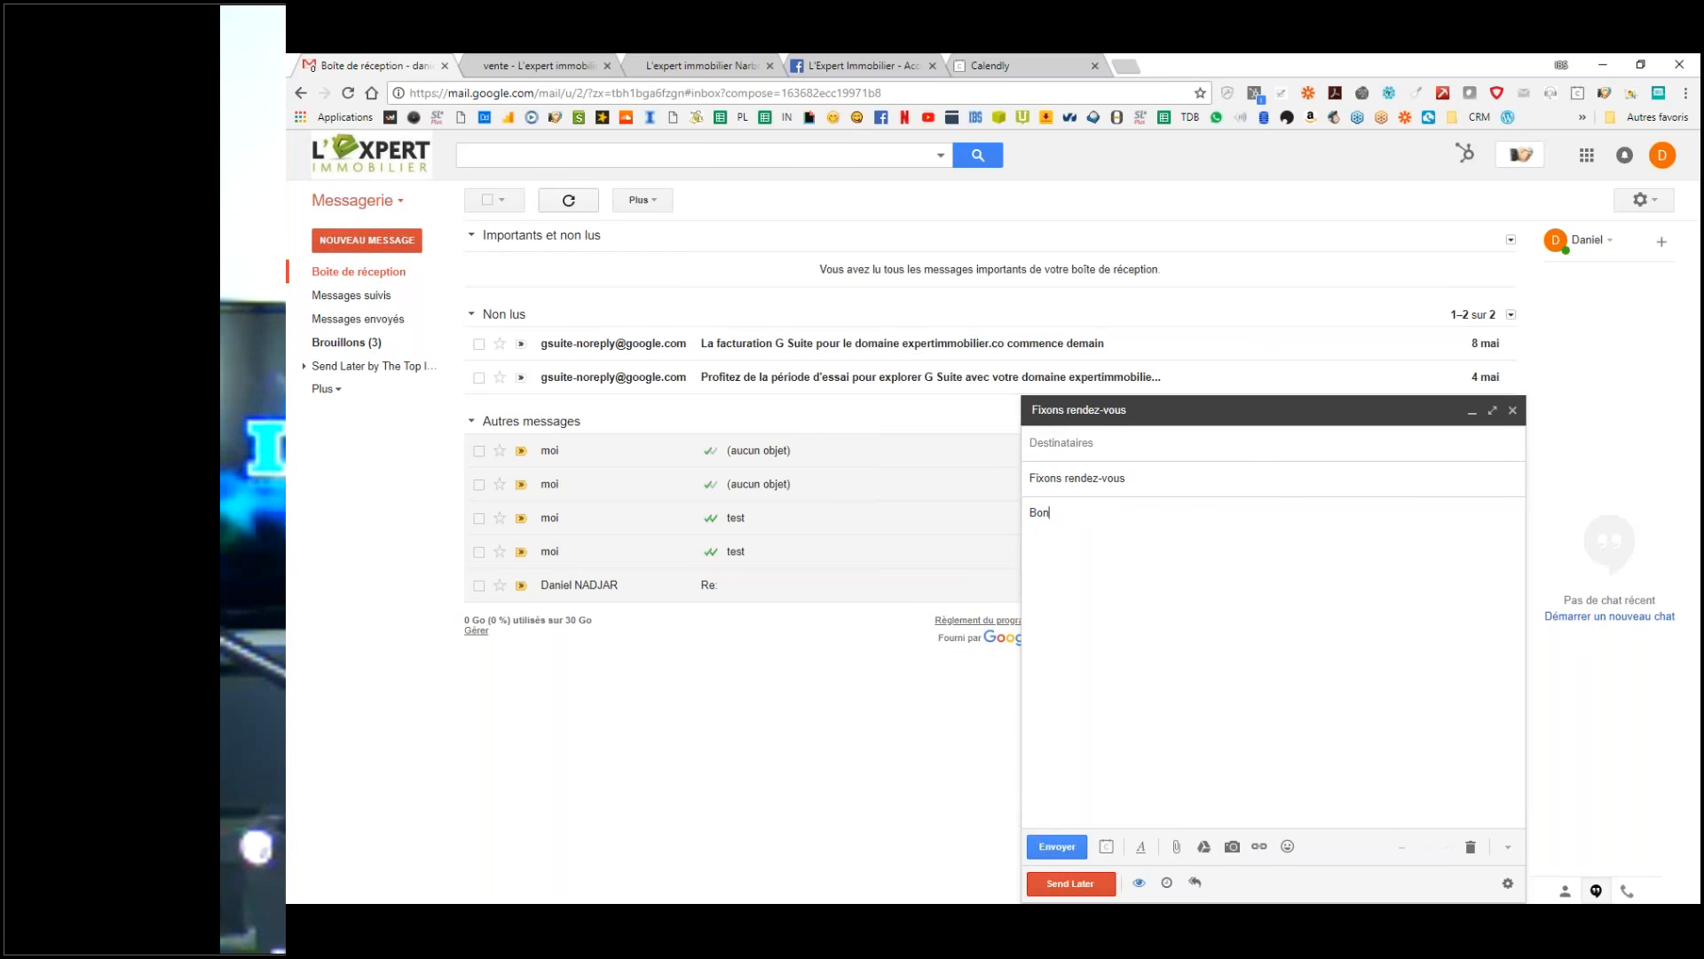
{"action": "type", "text": "uite à n"}
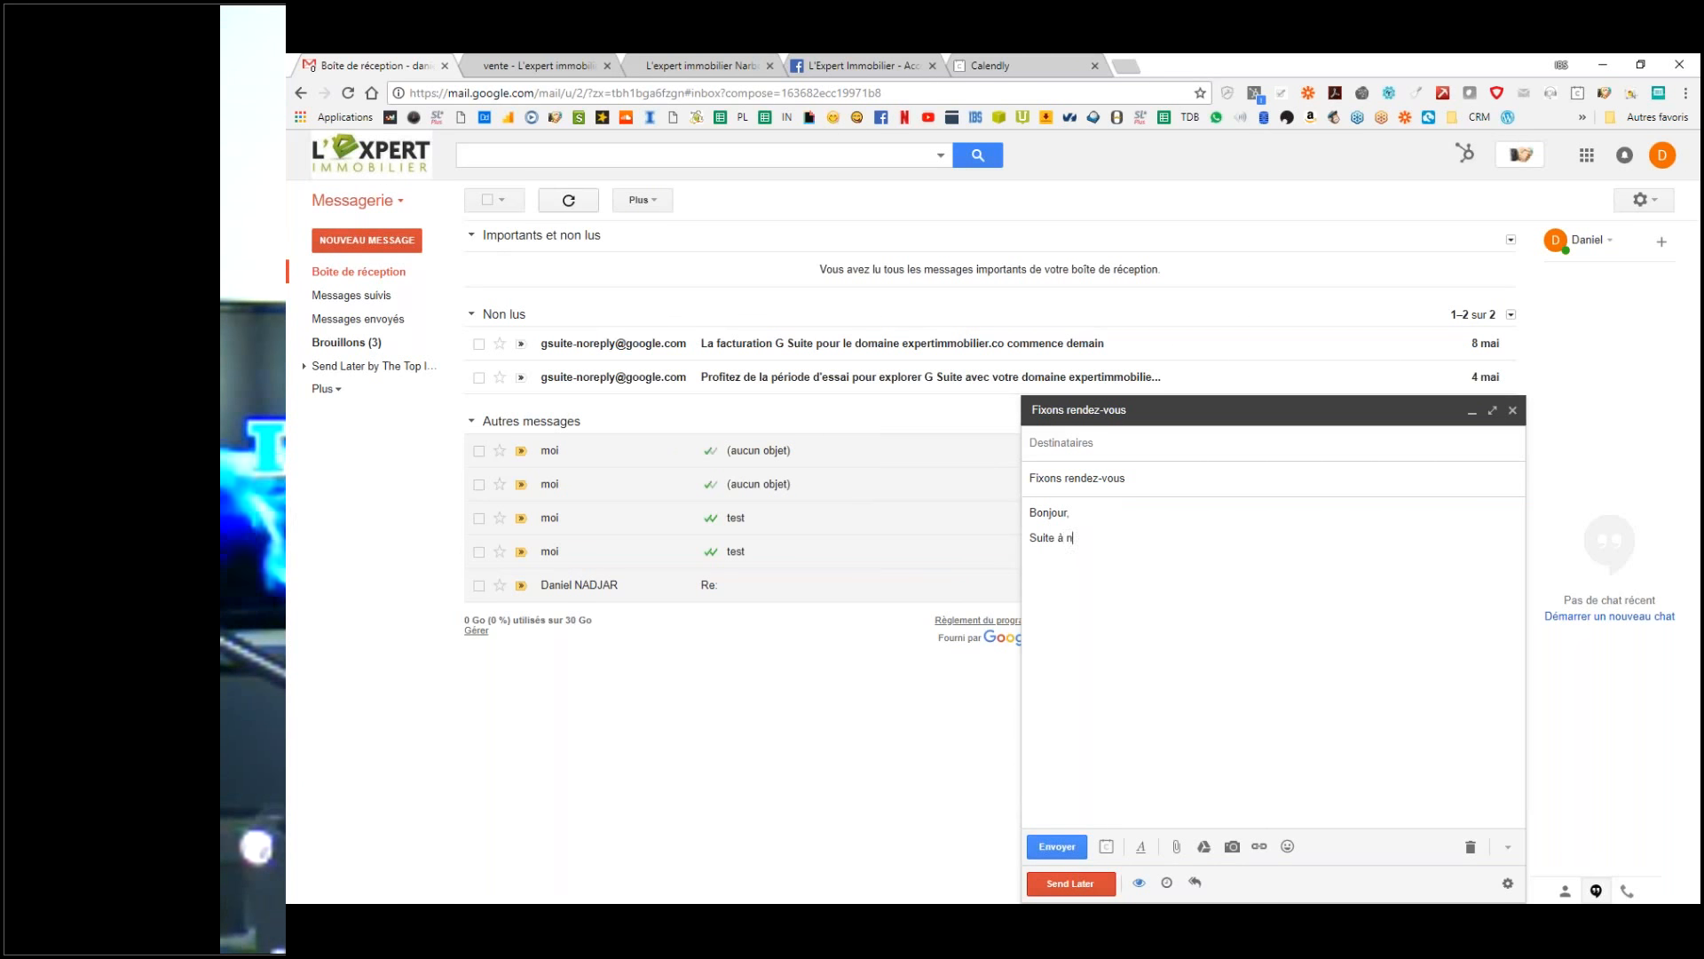
{"action": "type", "text": "otre conversation téléphonique, je vous"}
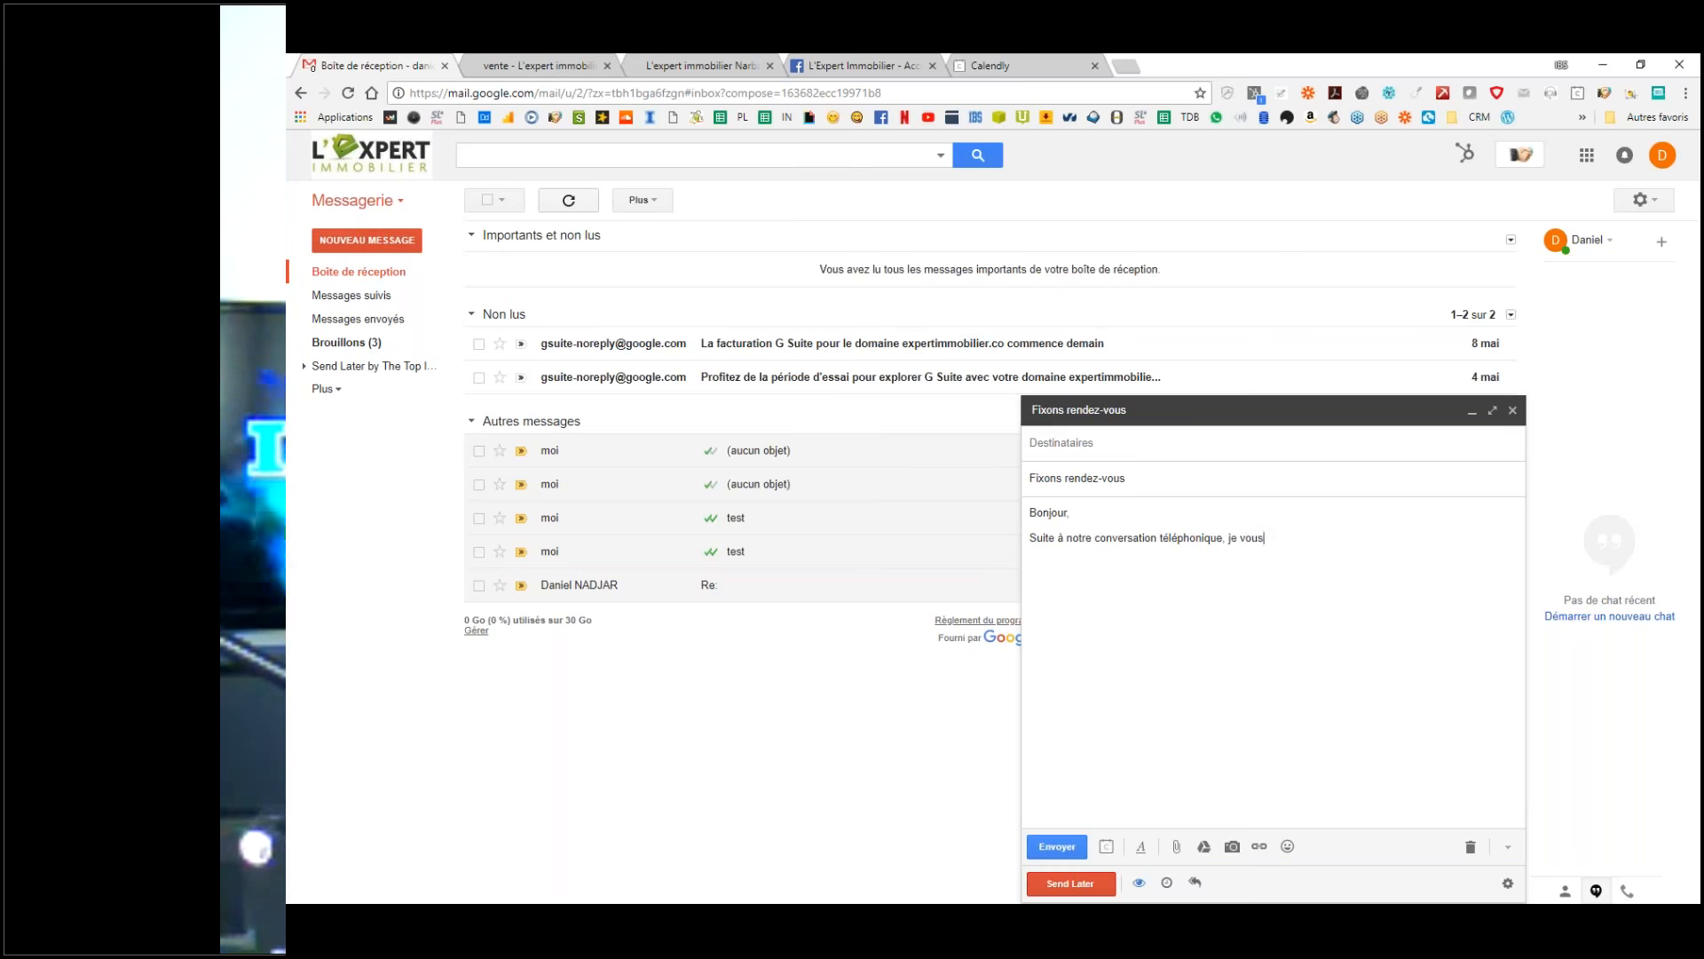
{"action": "type", "text": " propose un rendez"}
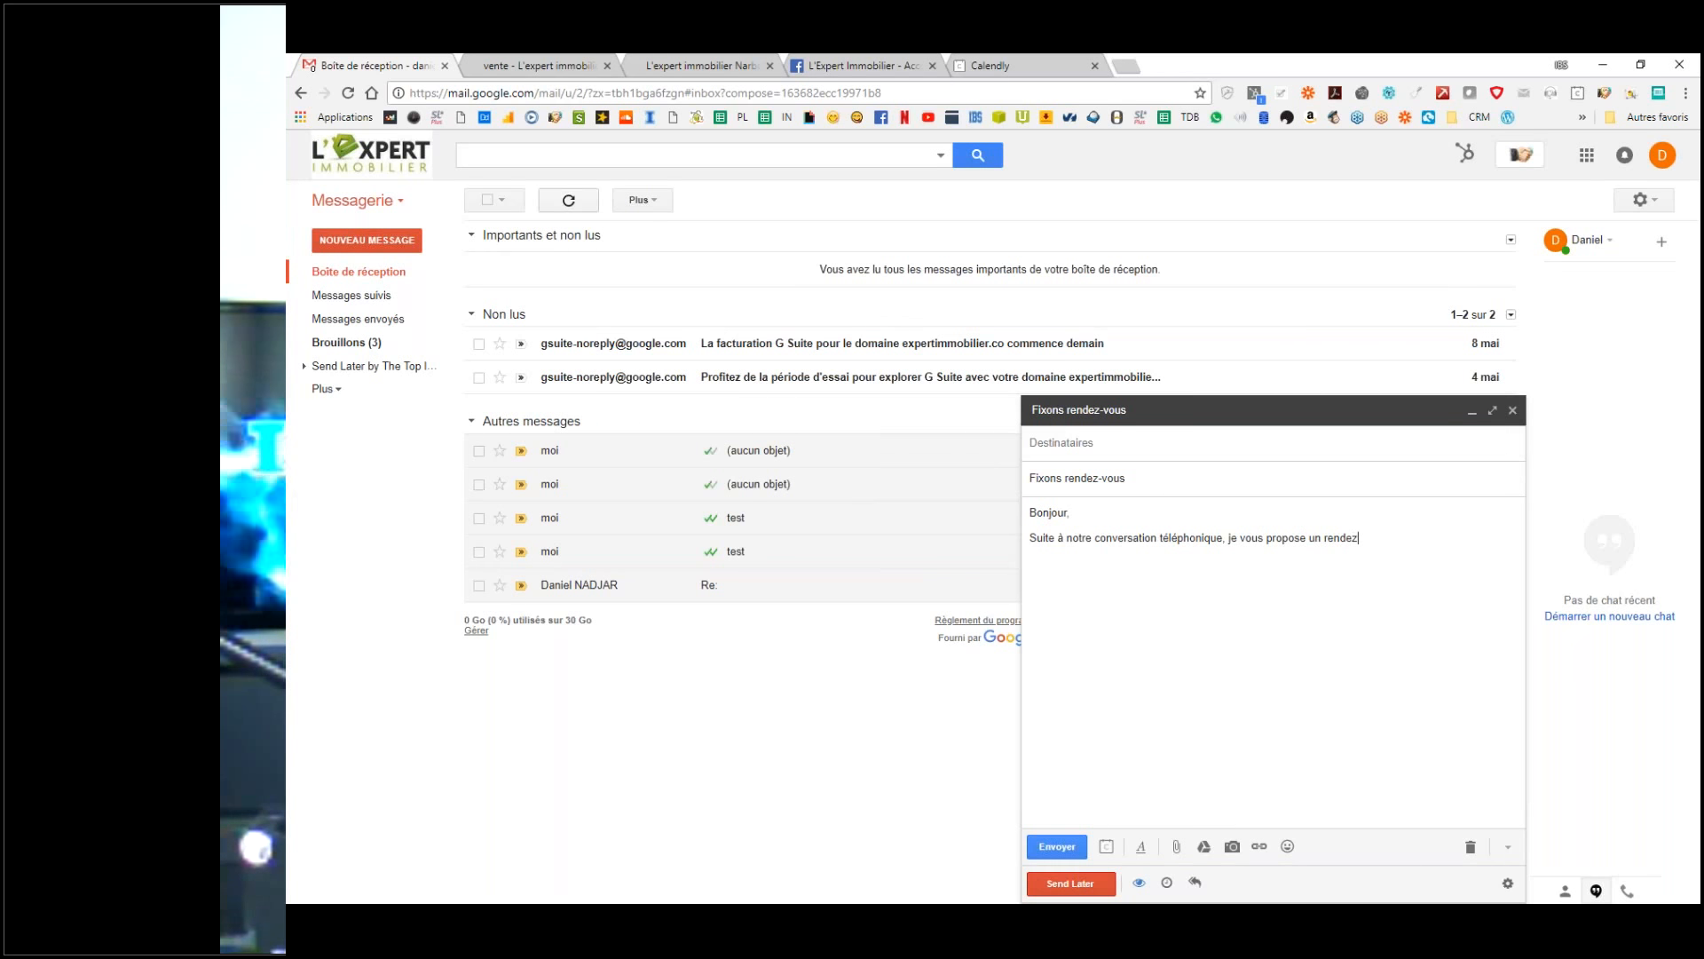
{"action": "type", "text": "-vous pour visiter le bien en questions"}
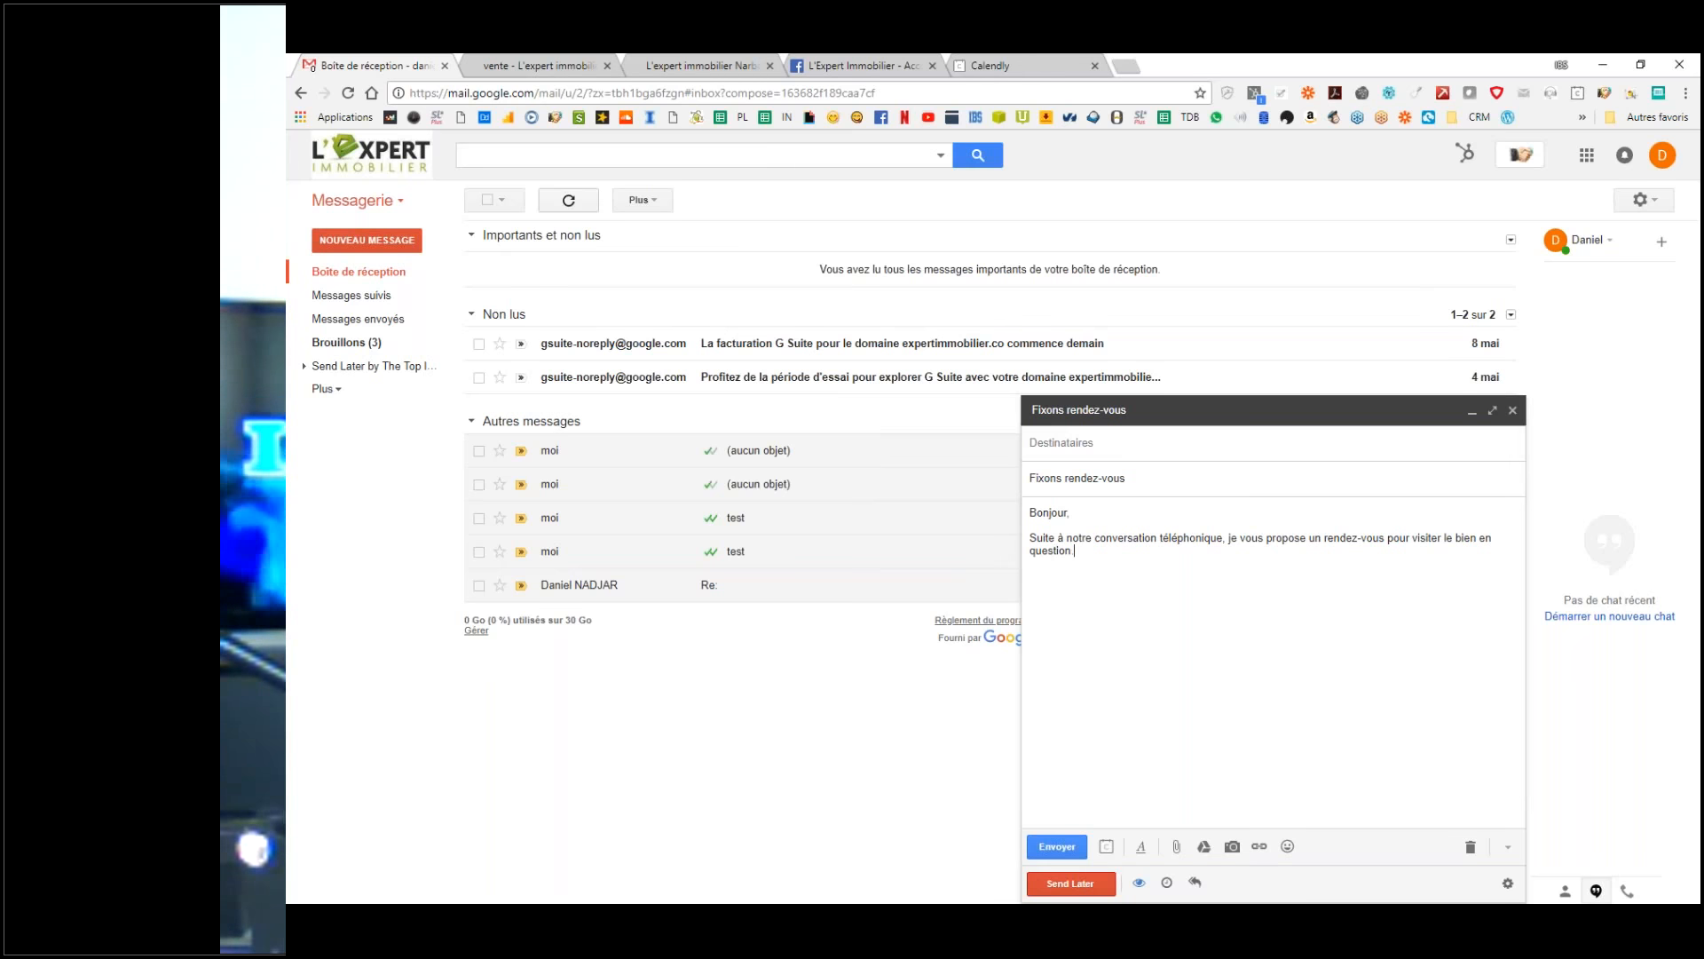
{"action": "type", "text": "Pour "}
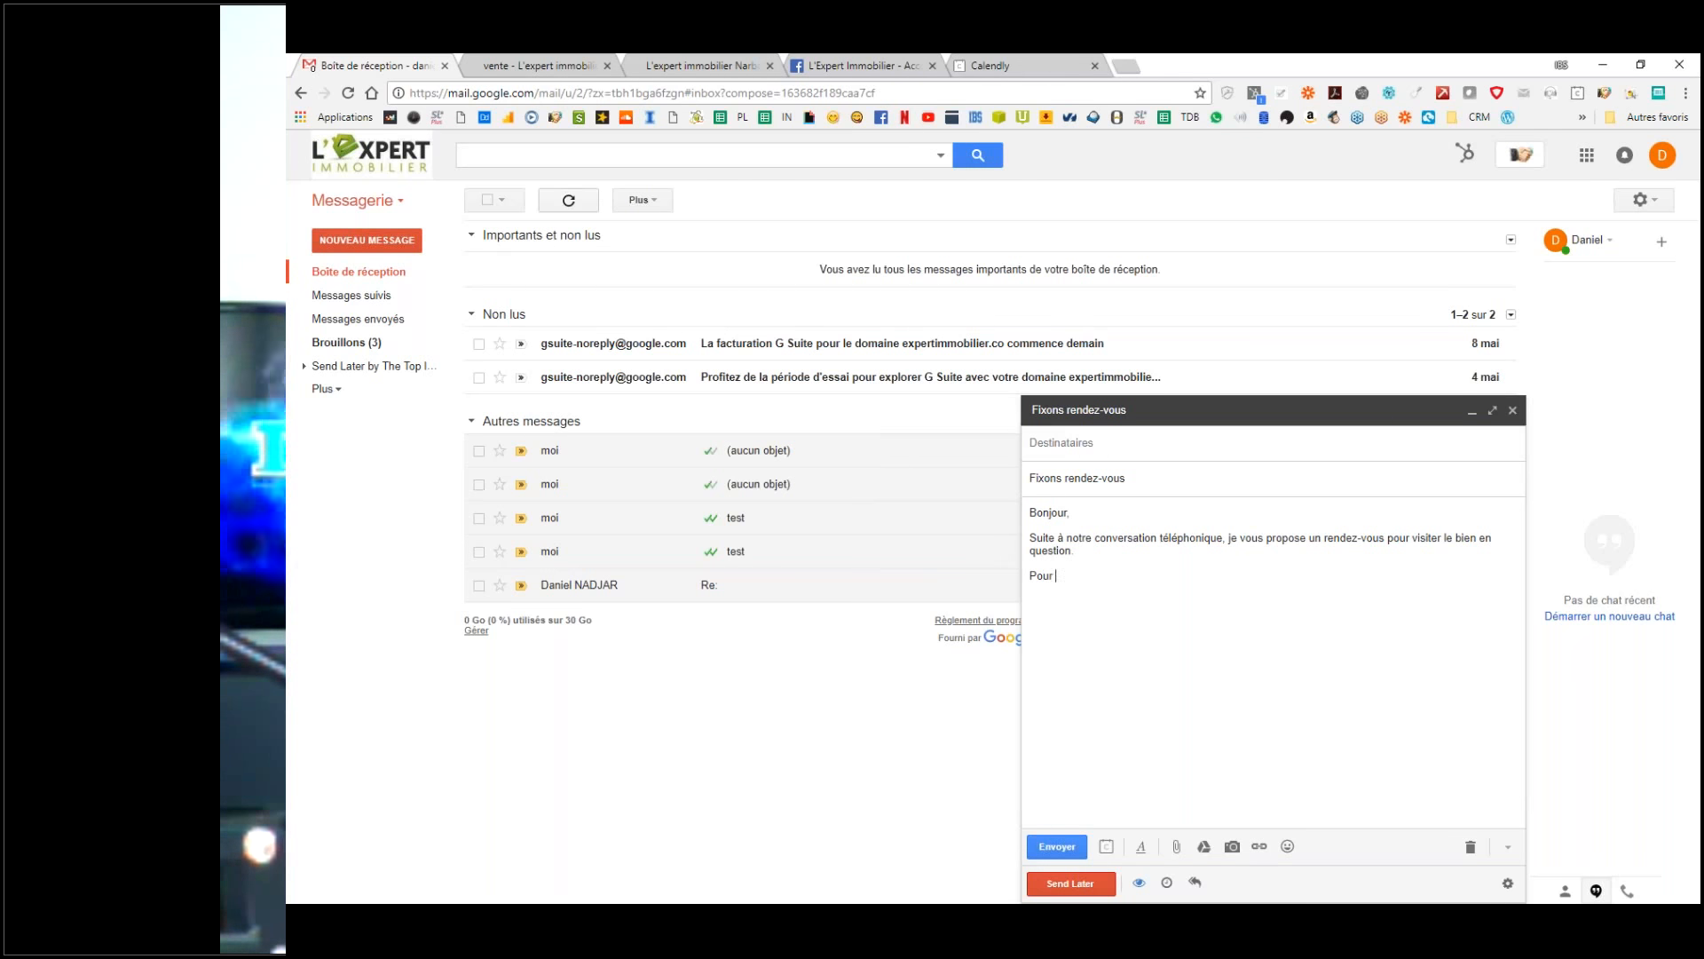
{"action": "type", "text": "ce faire, il vous suffit juste, de cliquer sur le lien suivant"}
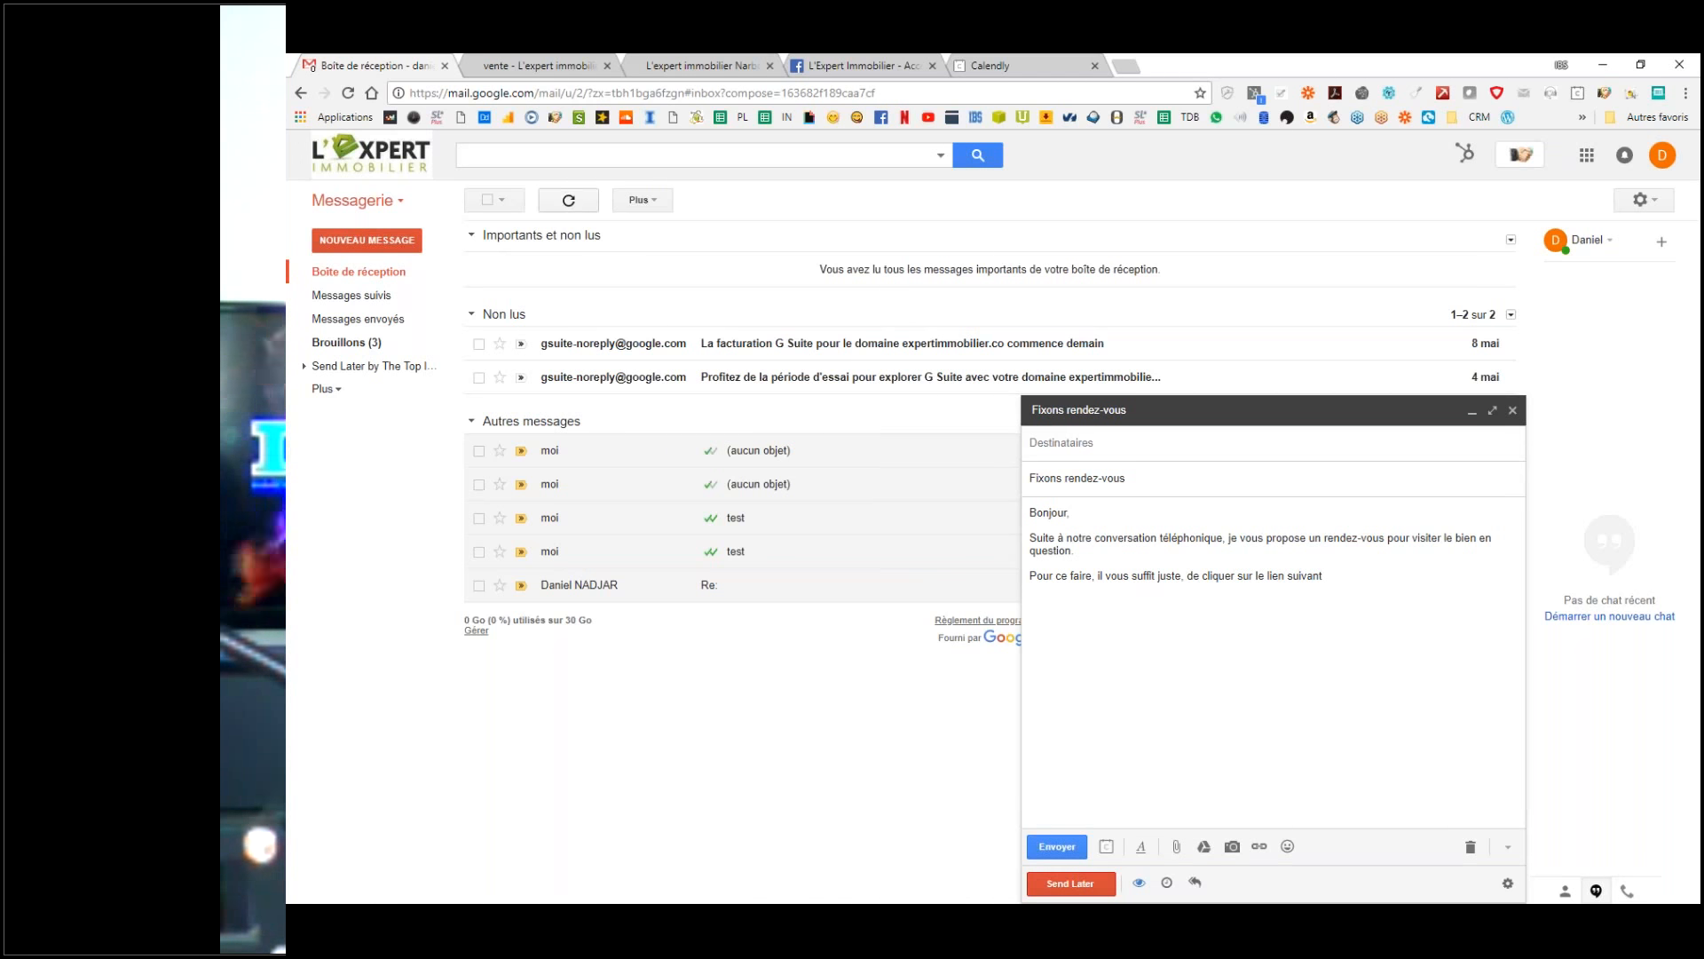
{"action": "type", "text": "."}
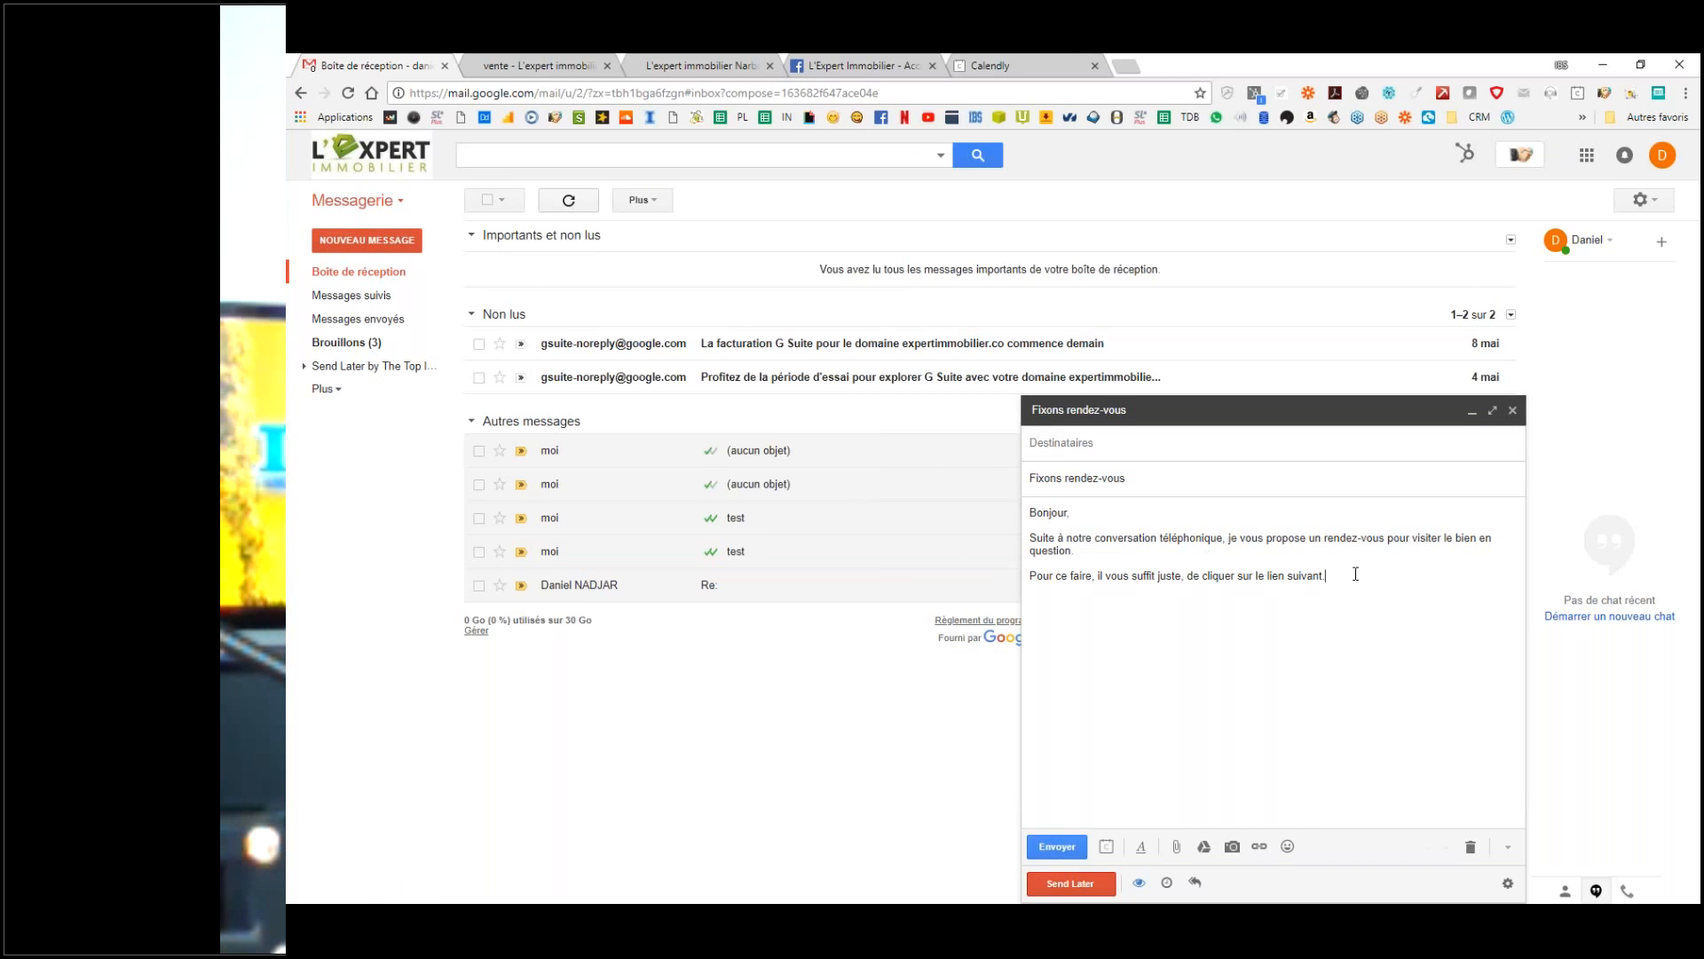
Step: Replace the closing link words with 'C'est mon AGENDA !' and add 'Fixez rendez-vous à votre convenance.'
{"action": "left_click_drag", "start_coordinate": [1323, 577], "coordinate": [1236, 572]}
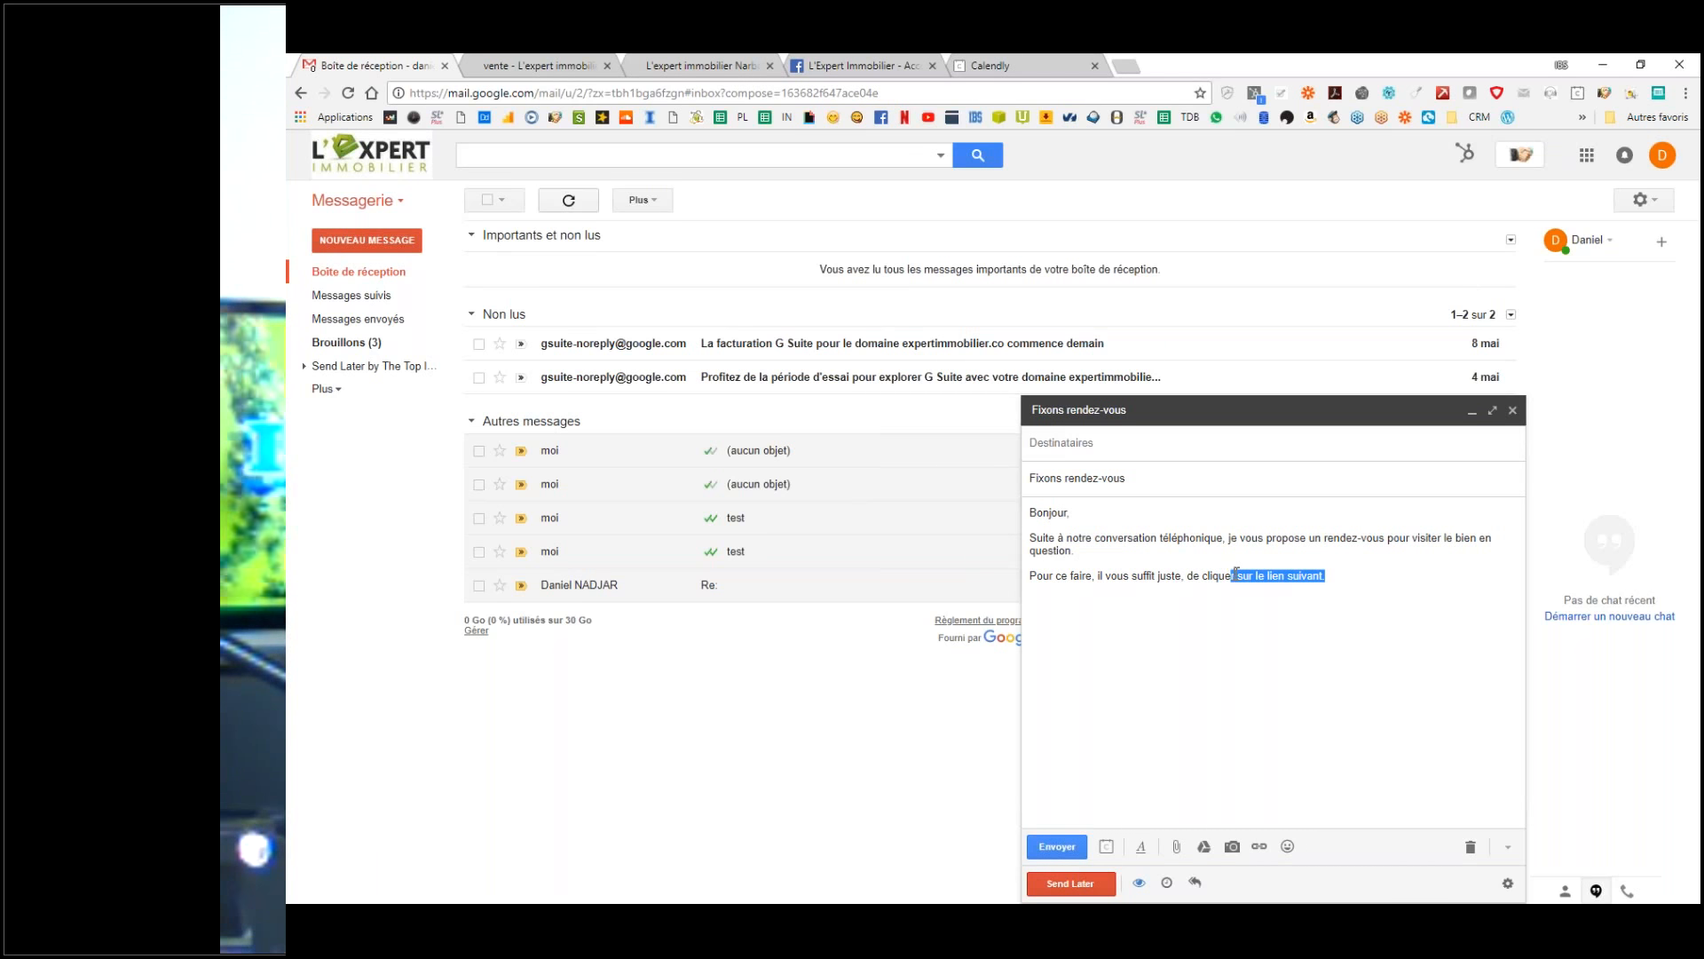
{"action": "key", "text": "BackSpace"}
{"action": "type", "text": "sur"}
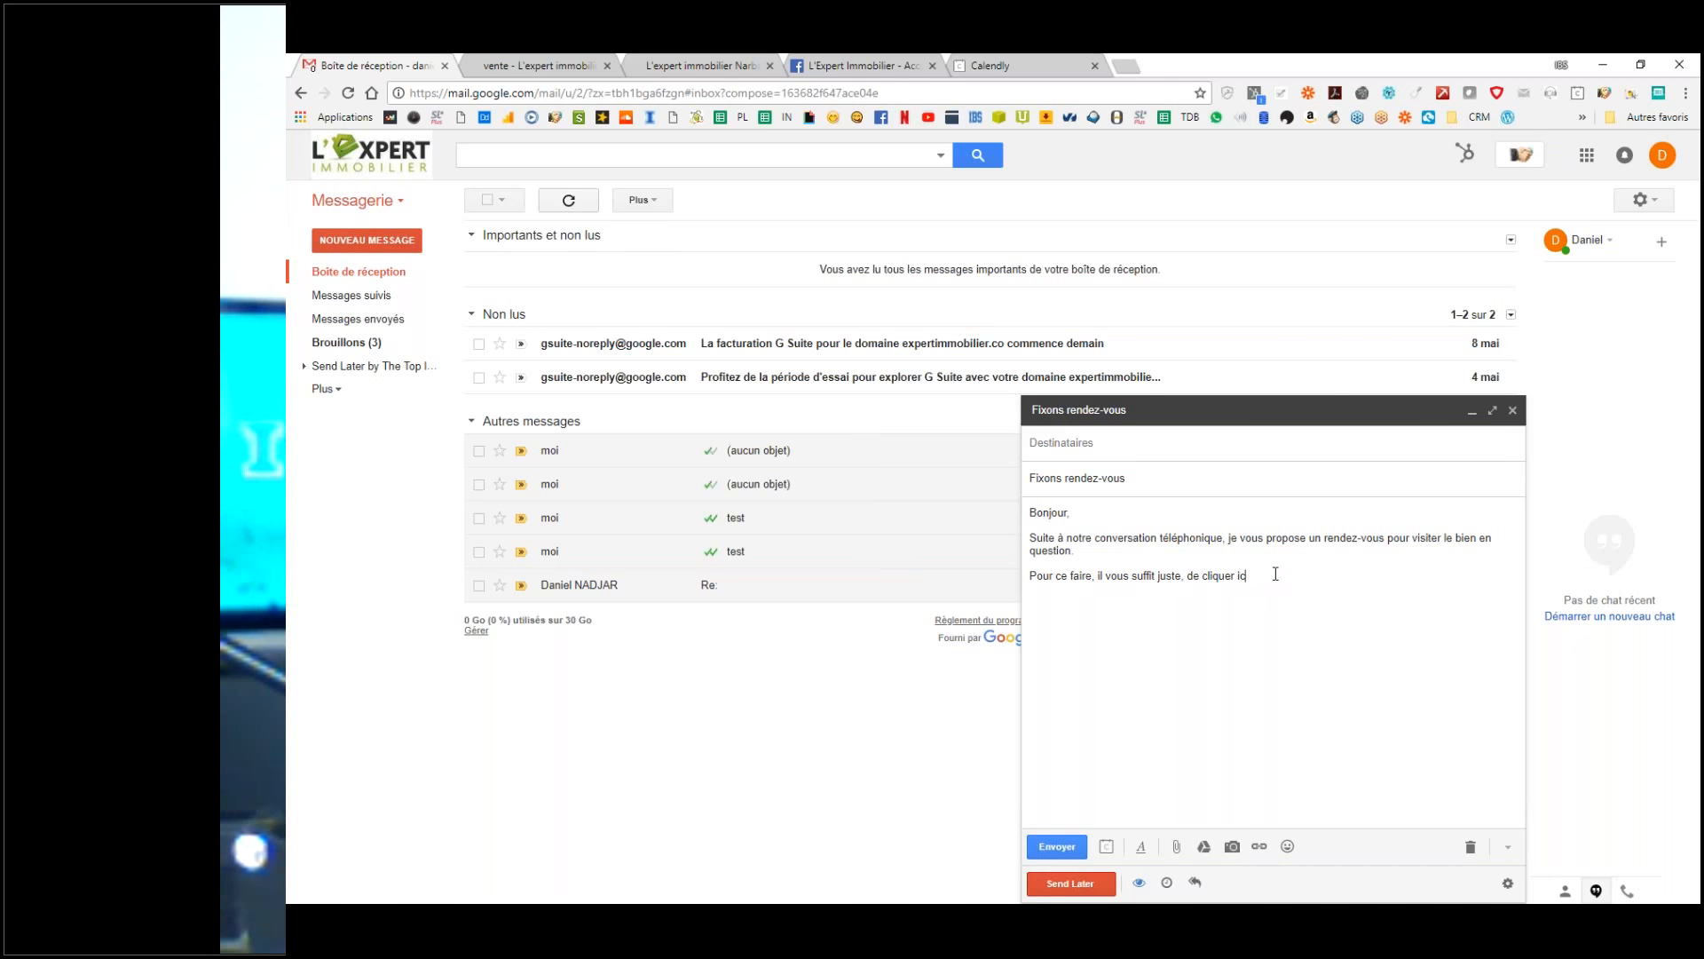
{"action": "type", "text": ", tout simple."}
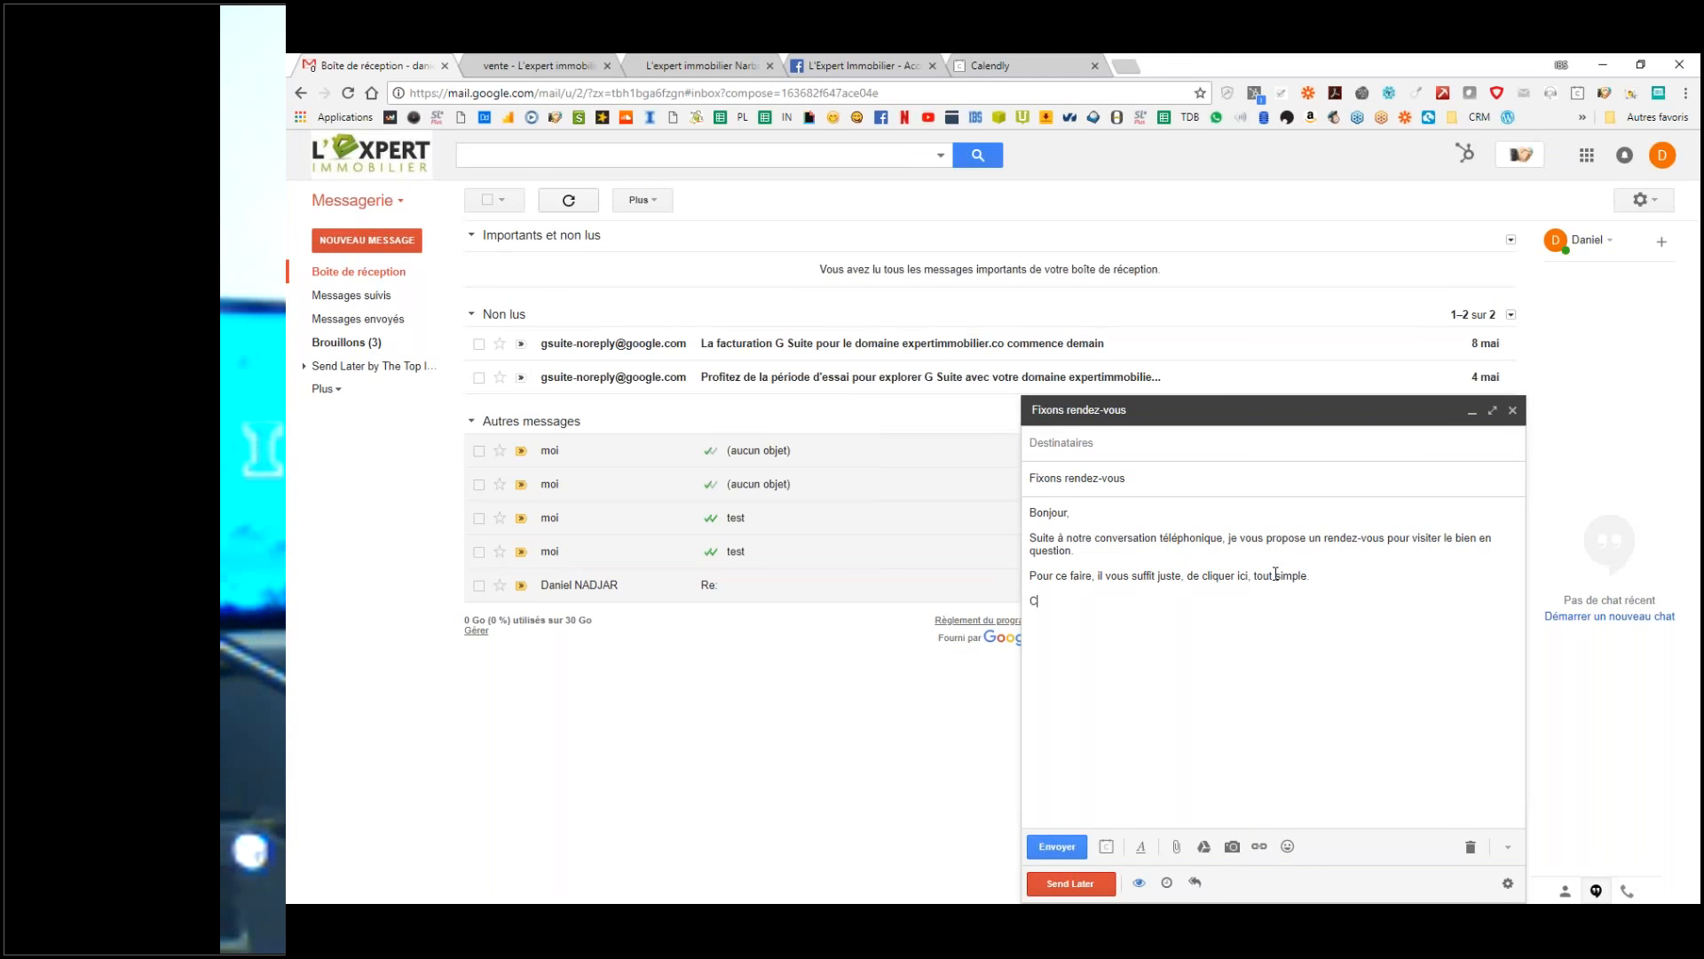
{"action": "type", "text": "mon AGENDA"}
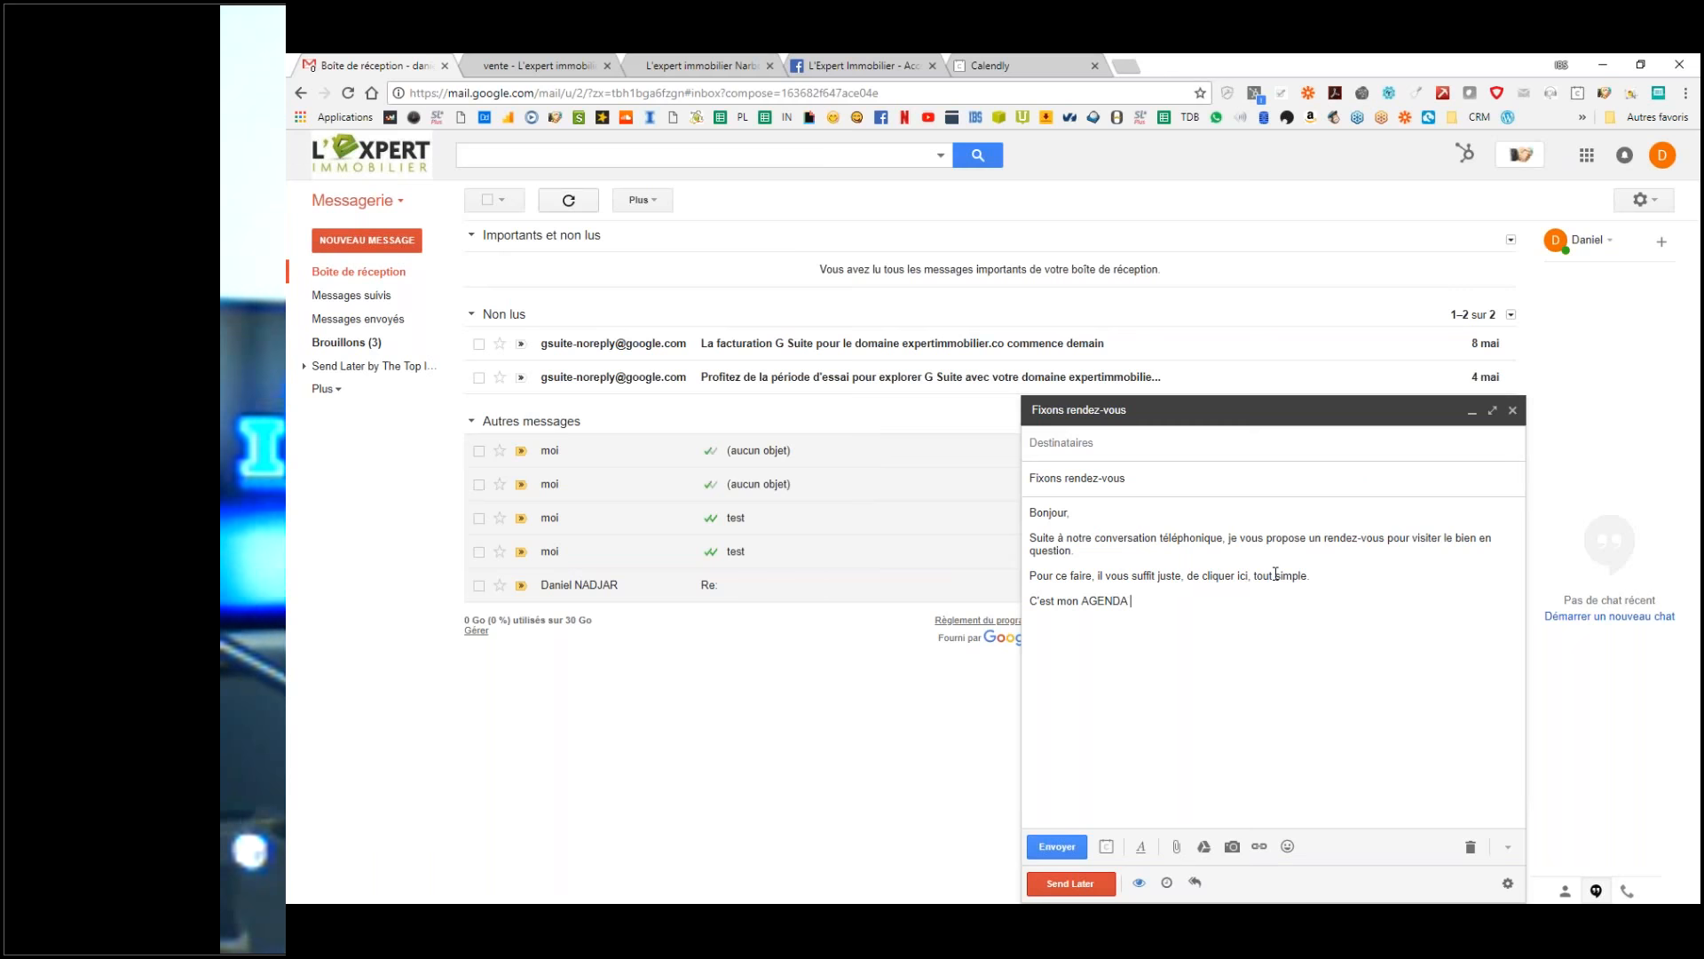
{"action": "type", "text": " !"}
{"action": "key", "text": "Return"}
{"action": "key", "text": "Return"}
{"action": "type", "text": "Fixez rendez-vous"}
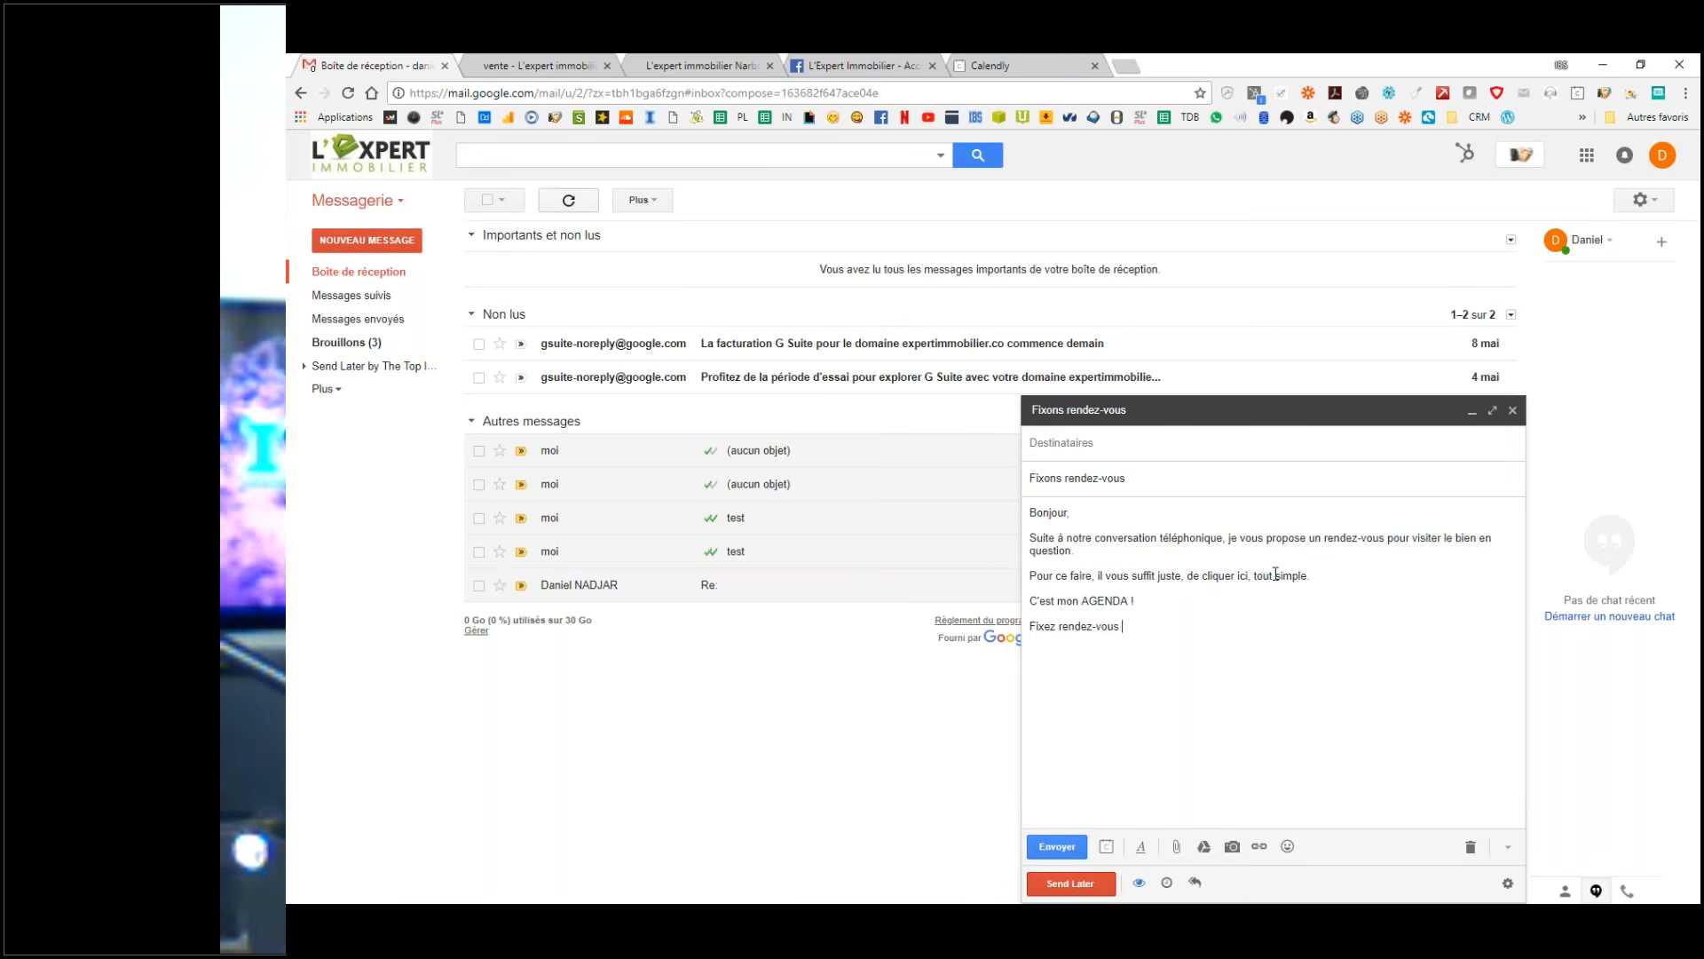
{"action": "type", "text": " à votre convenance."}
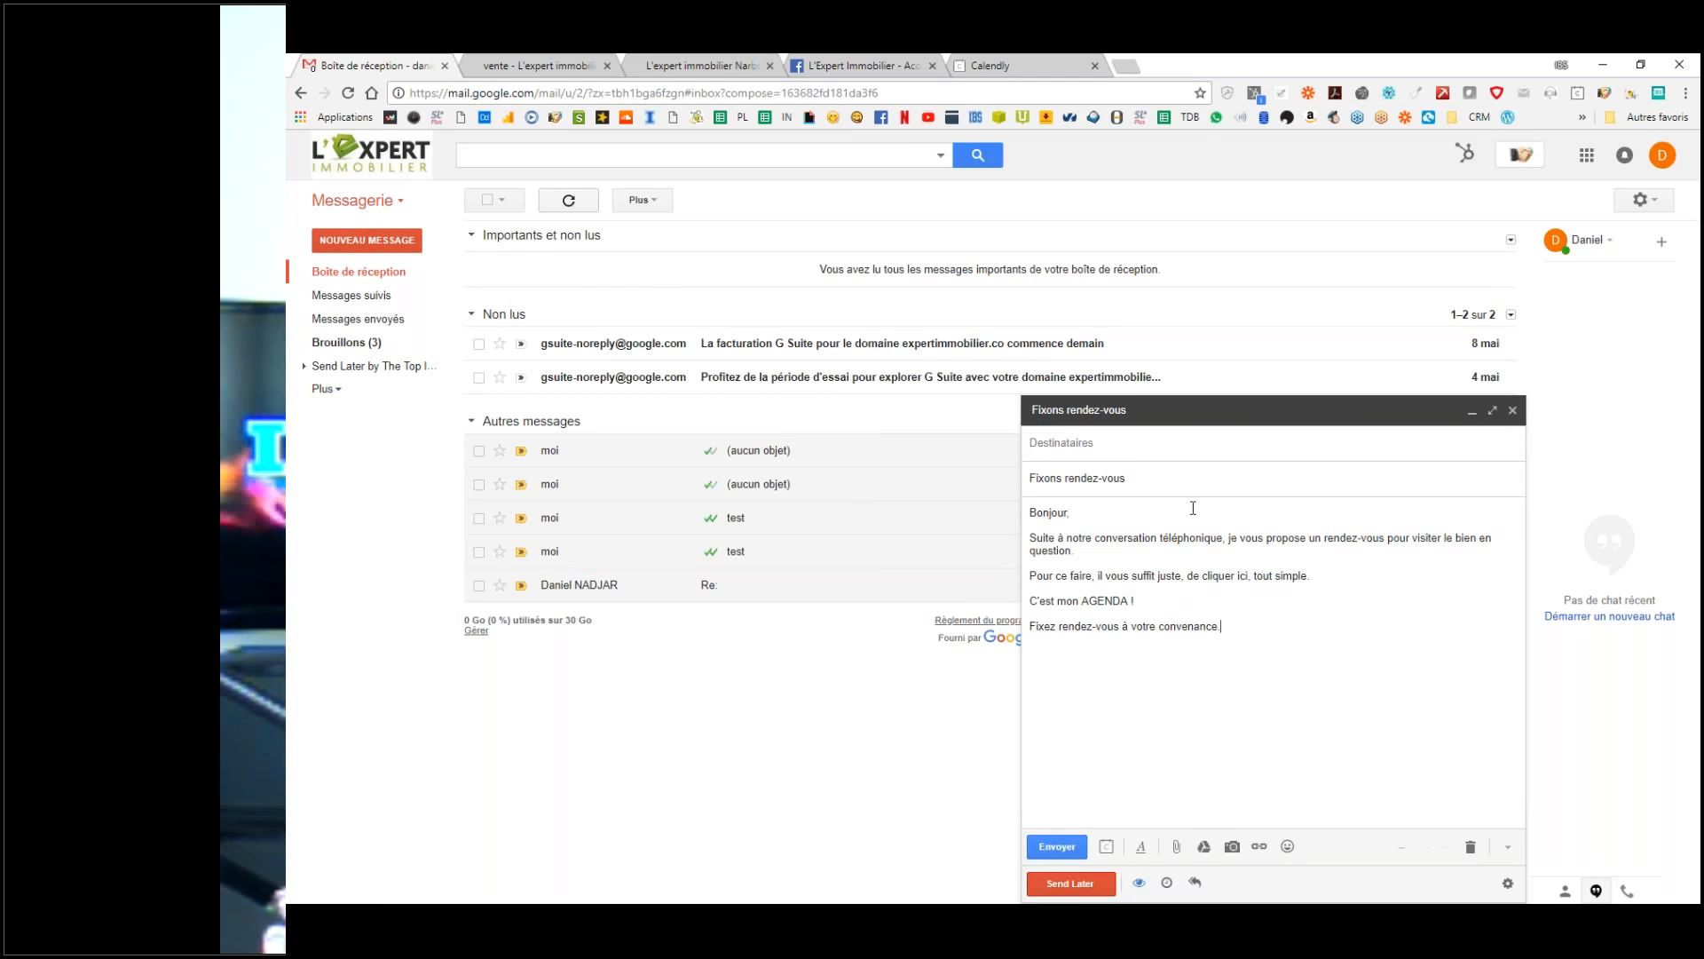
Step: Copy the 15-minute phone appointment booking link in Calendly and go back to Gmail
{"action": "left_click", "coordinate": [1025, 64]}
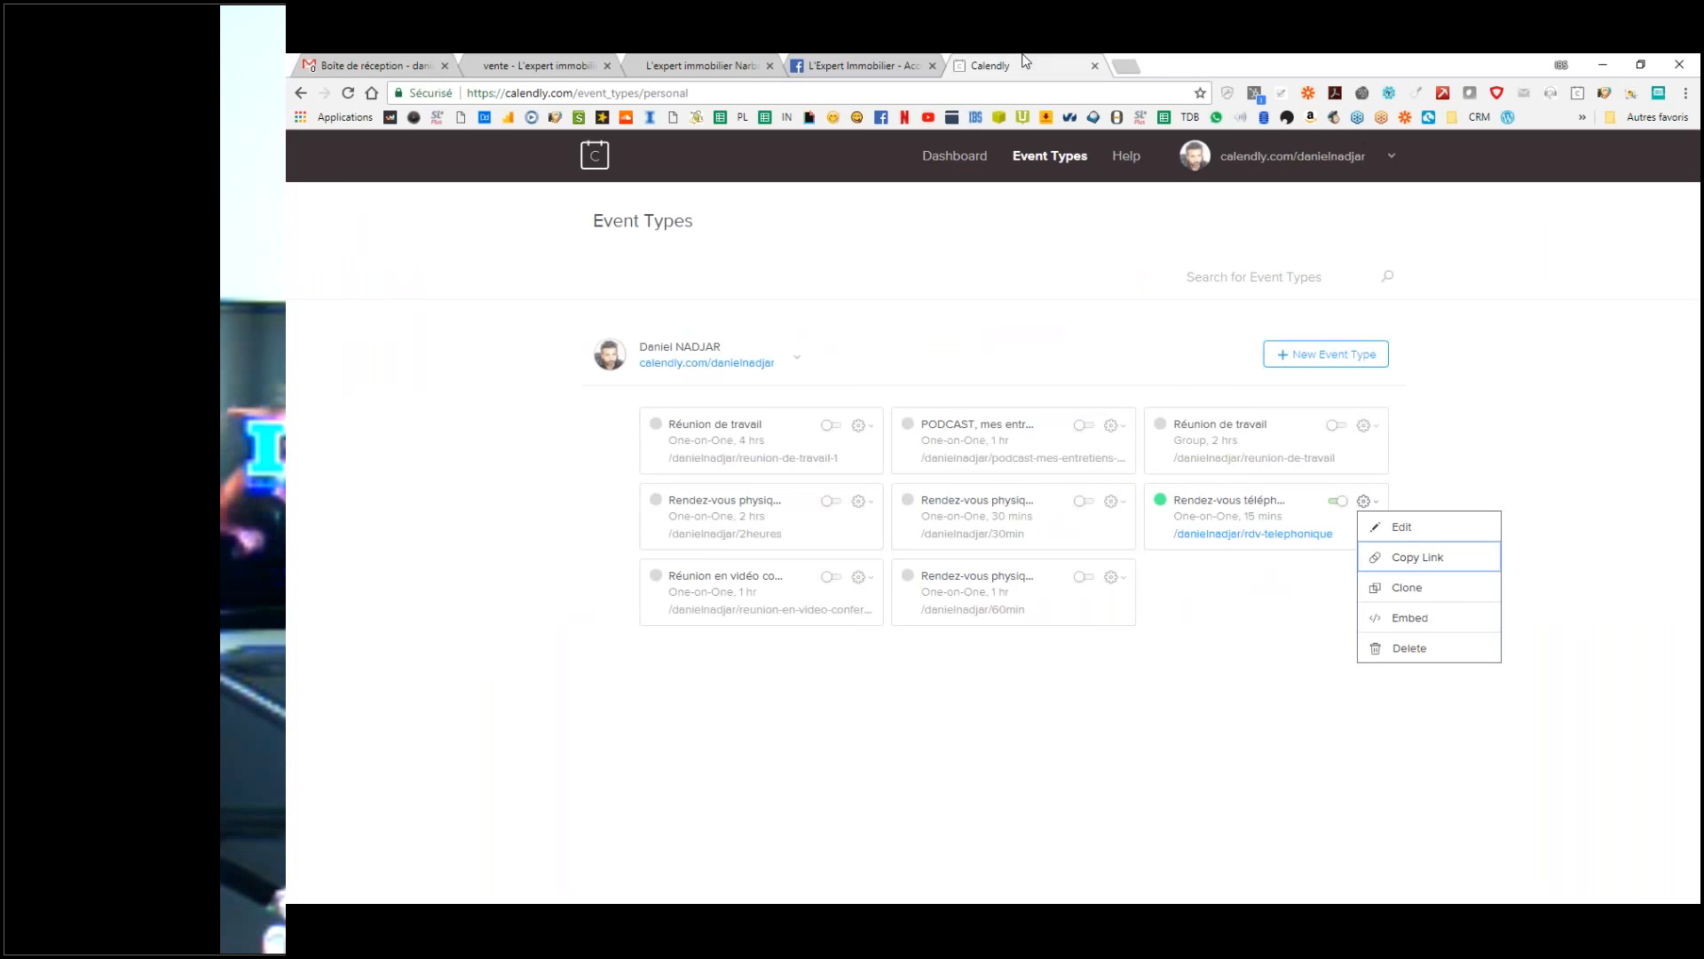
{"action": "left_click", "coordinate": [1412, 559]}
{"action": "left_click", "coordinate": [377, 65]}
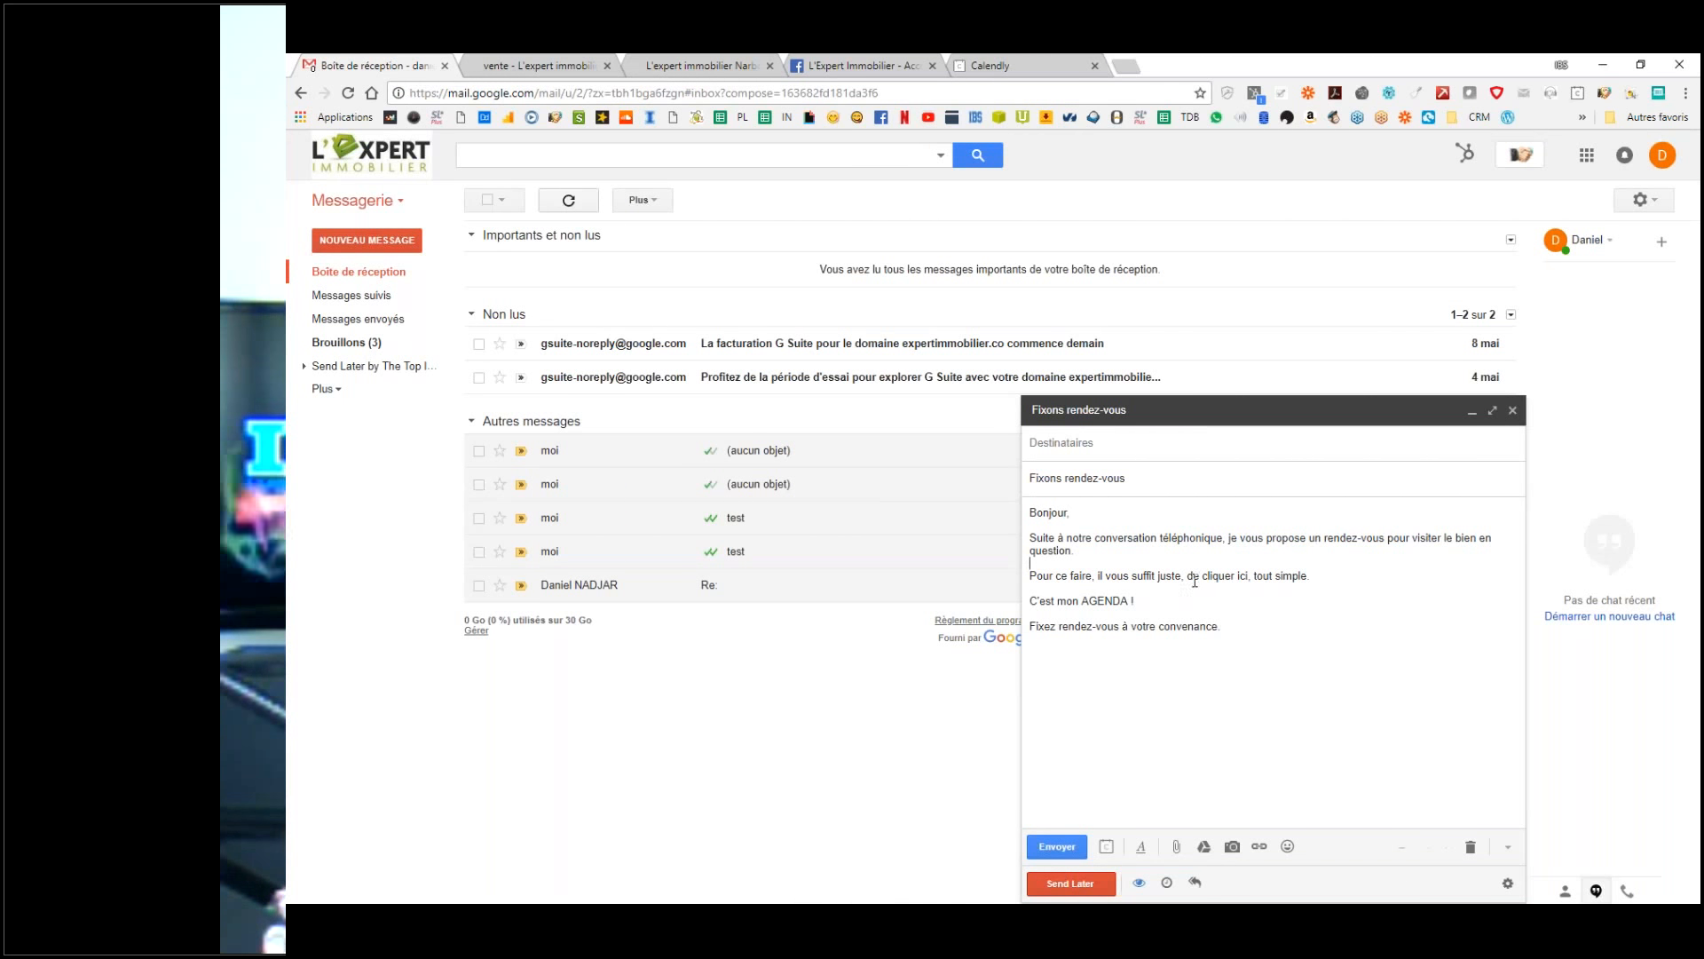
Step: Link the words 'de cliquer ici' to the pasted Calendly phone-appointment booking URL
{"action": "left_click_drag", "start_coordinate": [1188, 578], "coordinate": [1250, 582]}
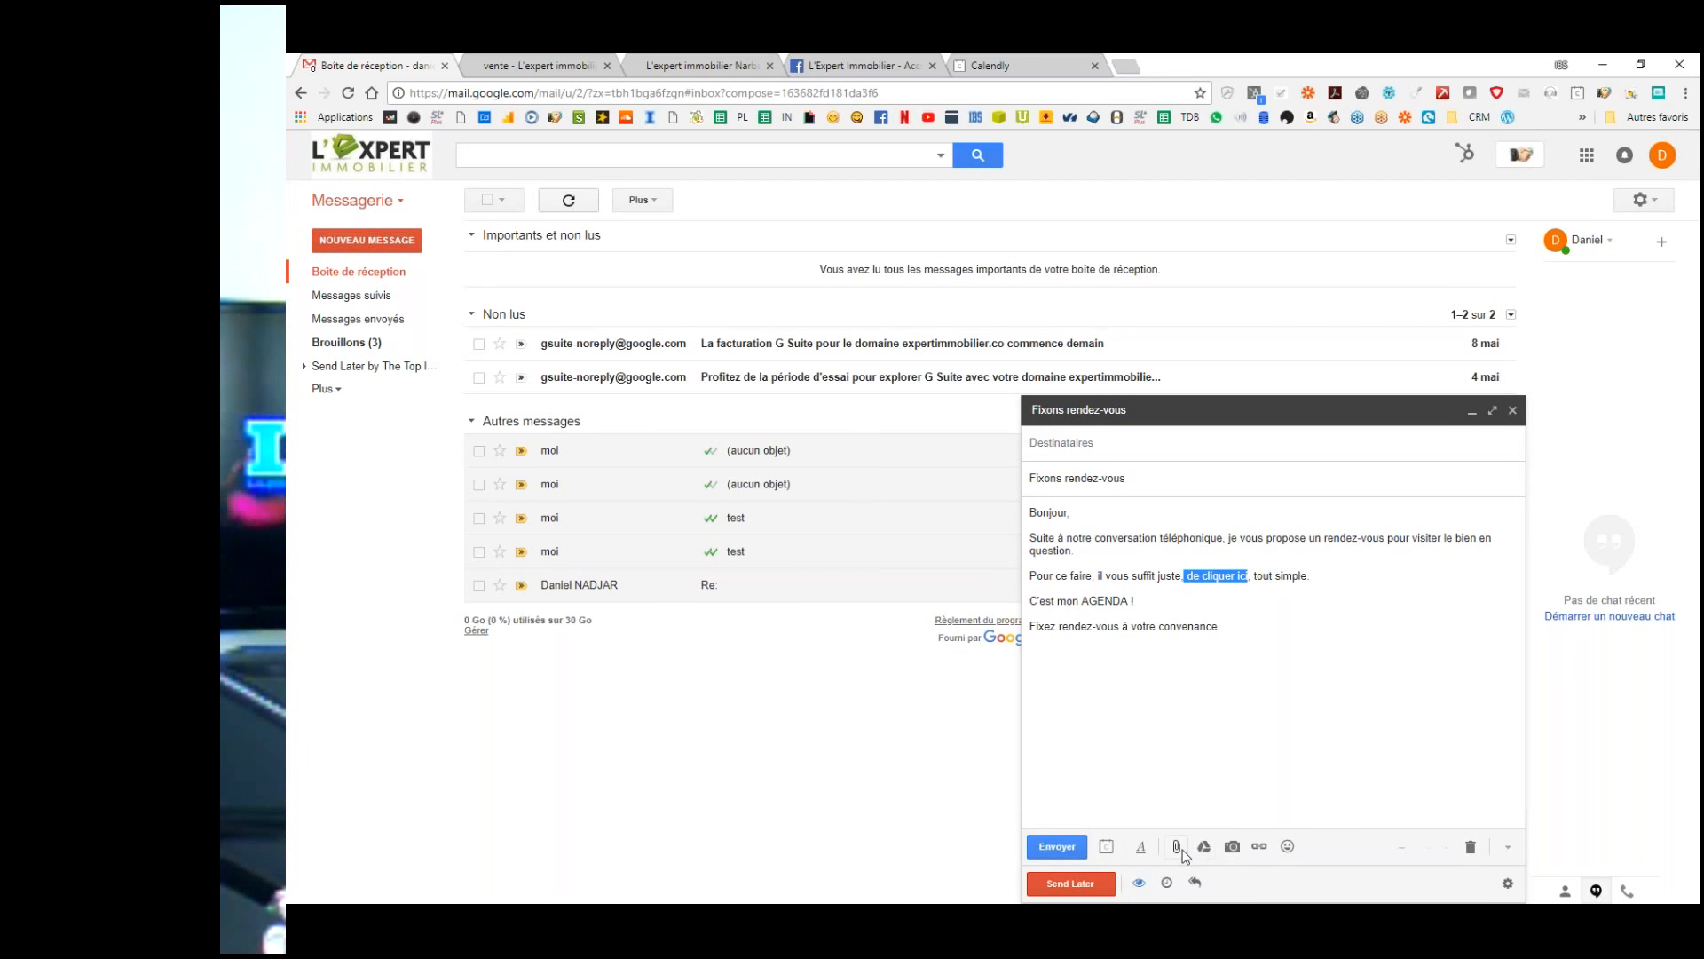
{"action": "left_click", "coordinate": [1261, 848]}
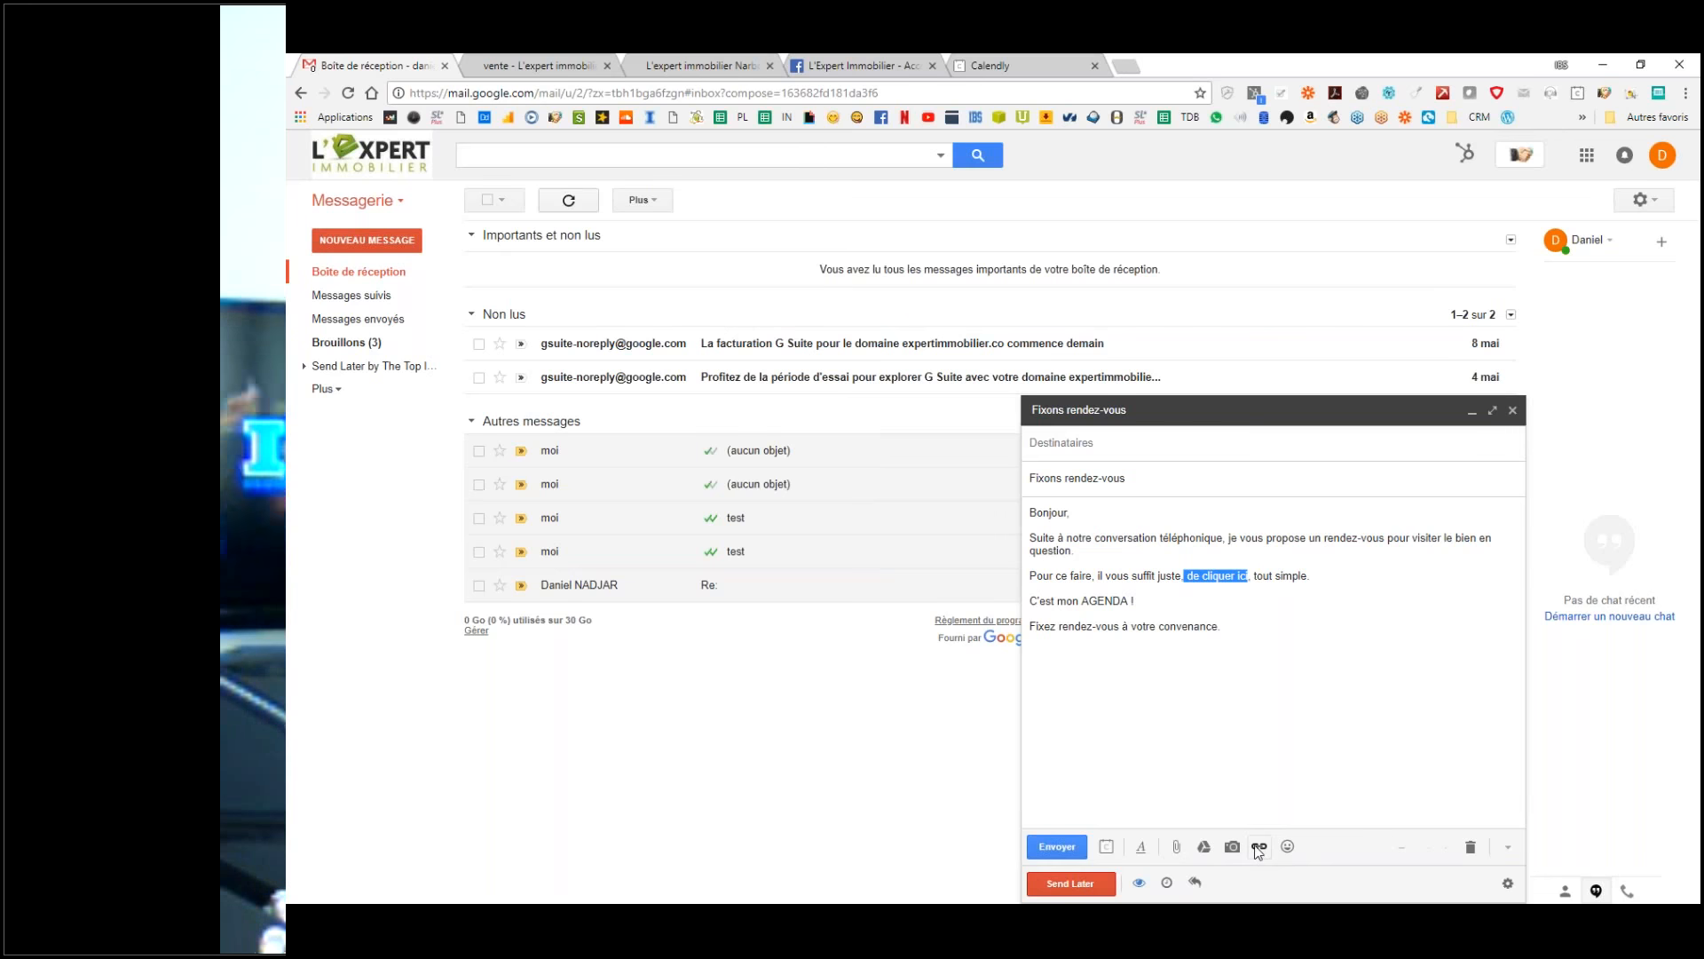
{"action": "left_click", "coordinate": [1258, 847]}
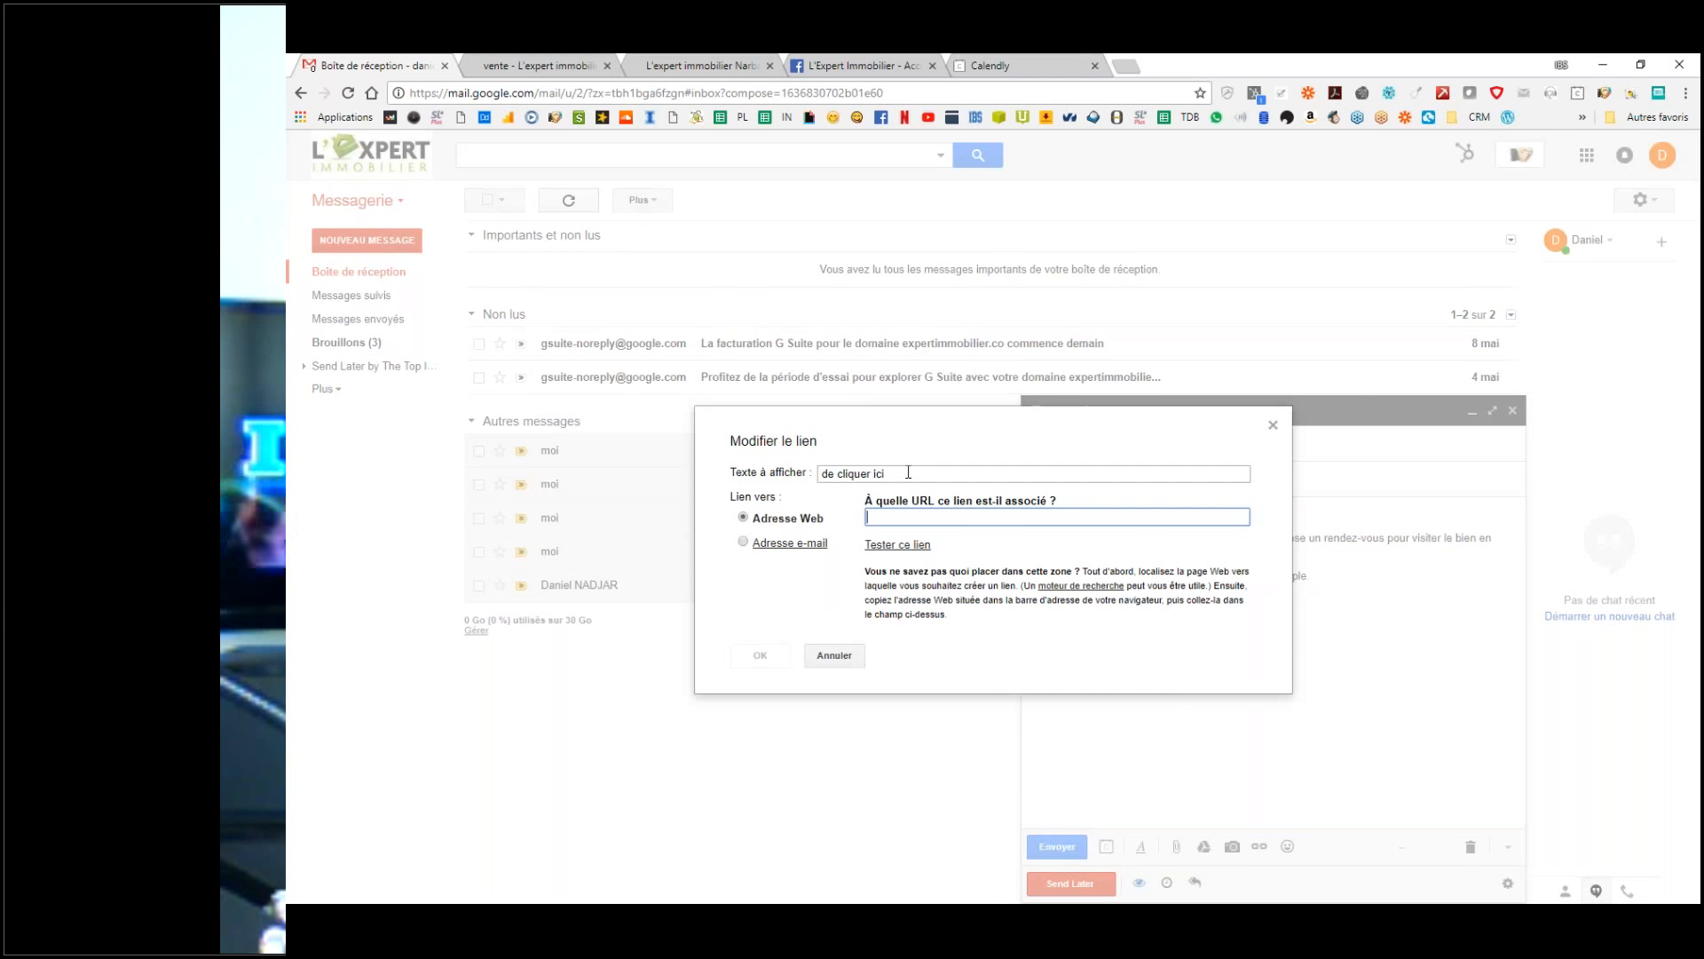
{"action": "left_click_drag", "start_coordinate": [818, 474], "coordinate": [884, 473]}
{"action": "left_click", "coordinate": [906, 517]}
{"action": "type", "text": "https://calendly.com/danielnadjar/rdv-telephonique"}
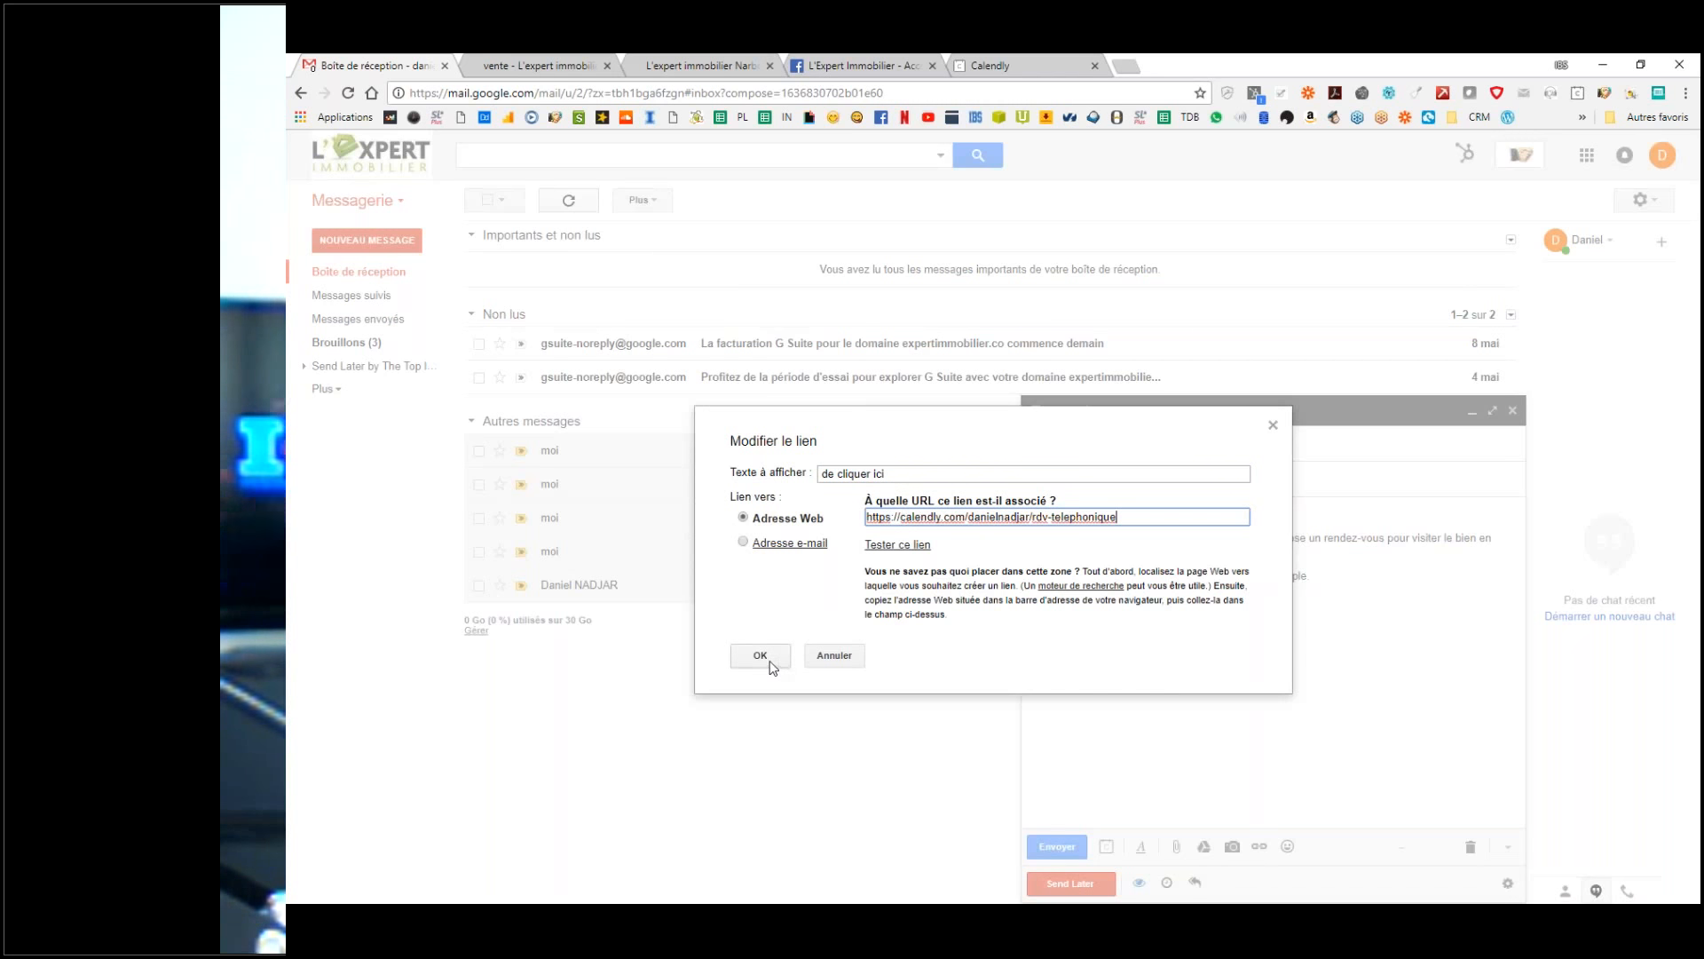
{"action": "left_click", "coordinate": [760, 657]}
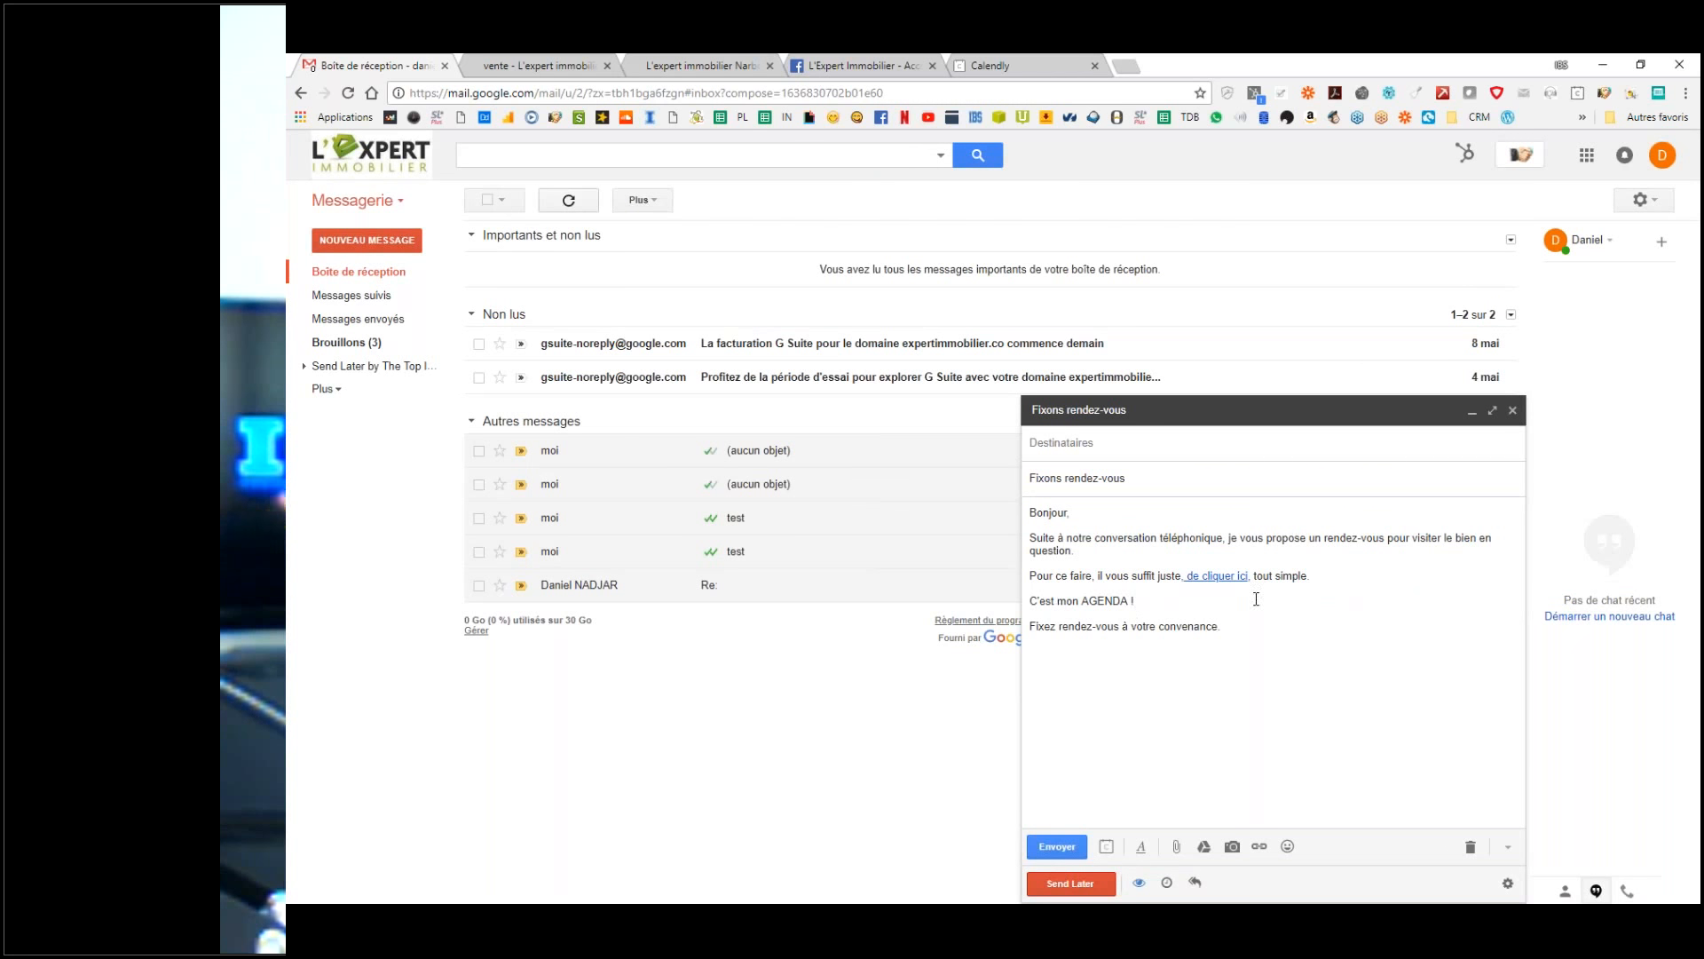
Step: Use Réponses standardisées > Nouvelle réponse standardisée to store the draft as 'Fixons rendez-vous'
{"action": "left_click", "coordinate": [1294, 658]}
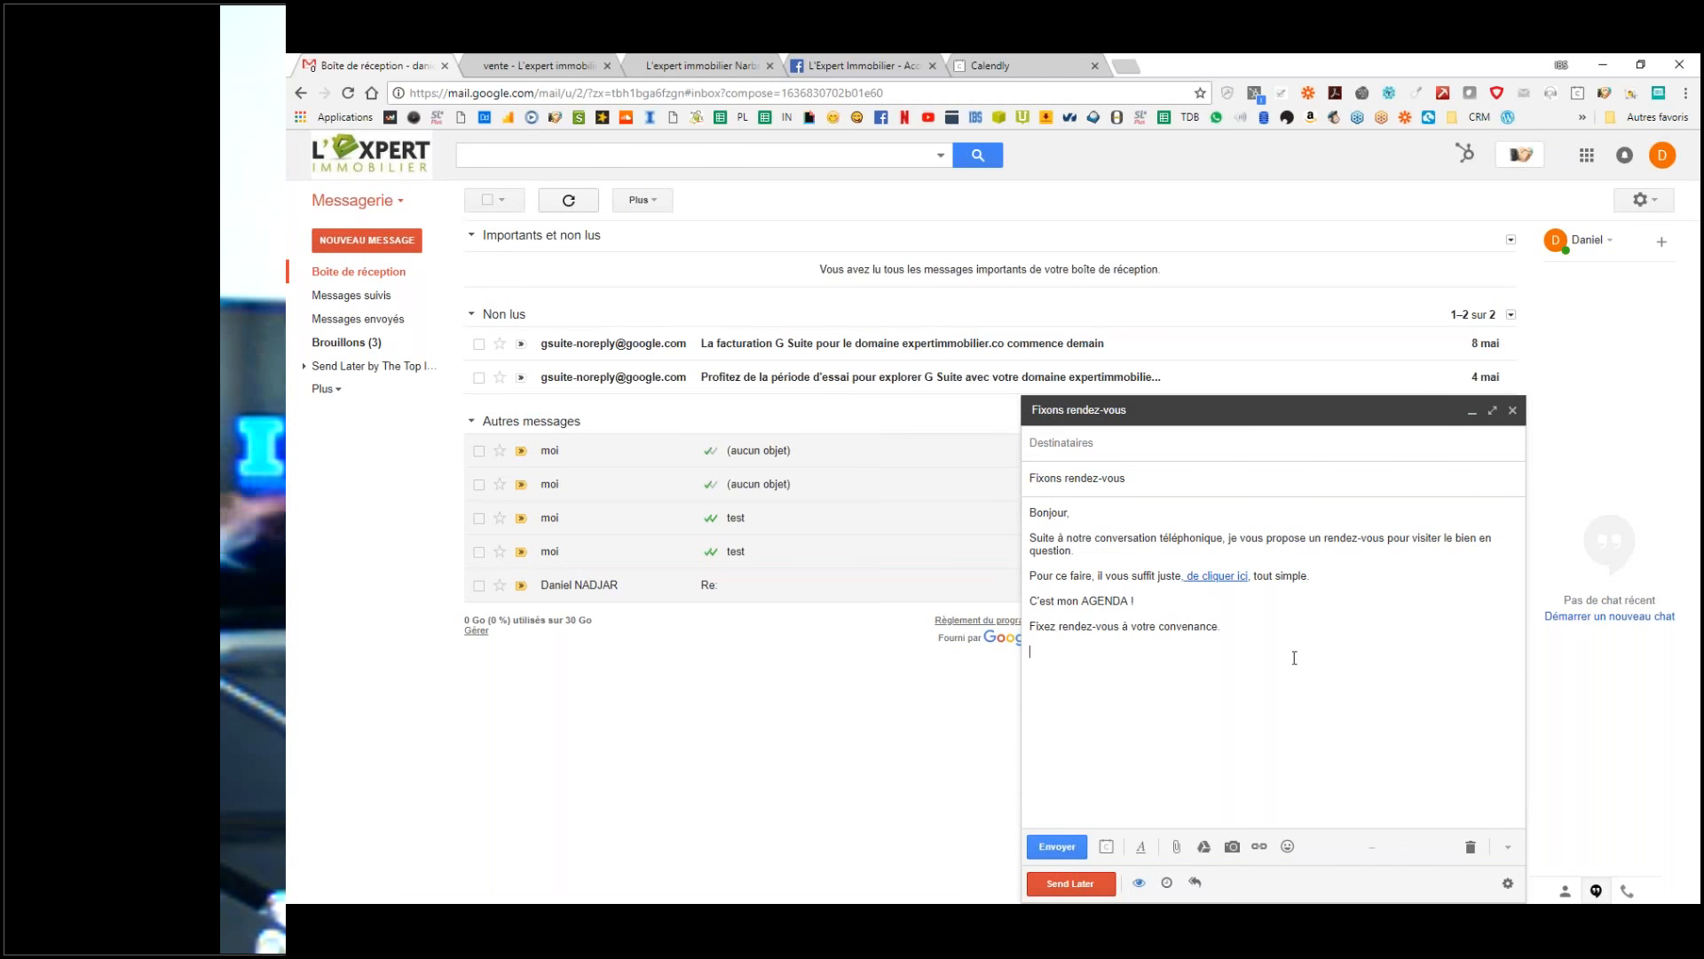
{"action": "key", "text": "shift+Up"}
{"action": "key", "text": "shift+Up"}
{"action": "key", "text": "shift+Up"}
{"action": "key", "text": "shift+Up"}
{"action": "key", "text": "shift+Up"}
{"action": "key", "text": "shift+Up"}
{"action": "key", "text": "shift+Up"}
{"action": "key", "text": "shift+Up"}
{"action": "key", "text": "shift+Up"}
{"action": "key", "text": "shift+Up"}
{"action": "key", "text": "shift+Up"}
{"action": "left_click", "coordinate": [1327, 667]}
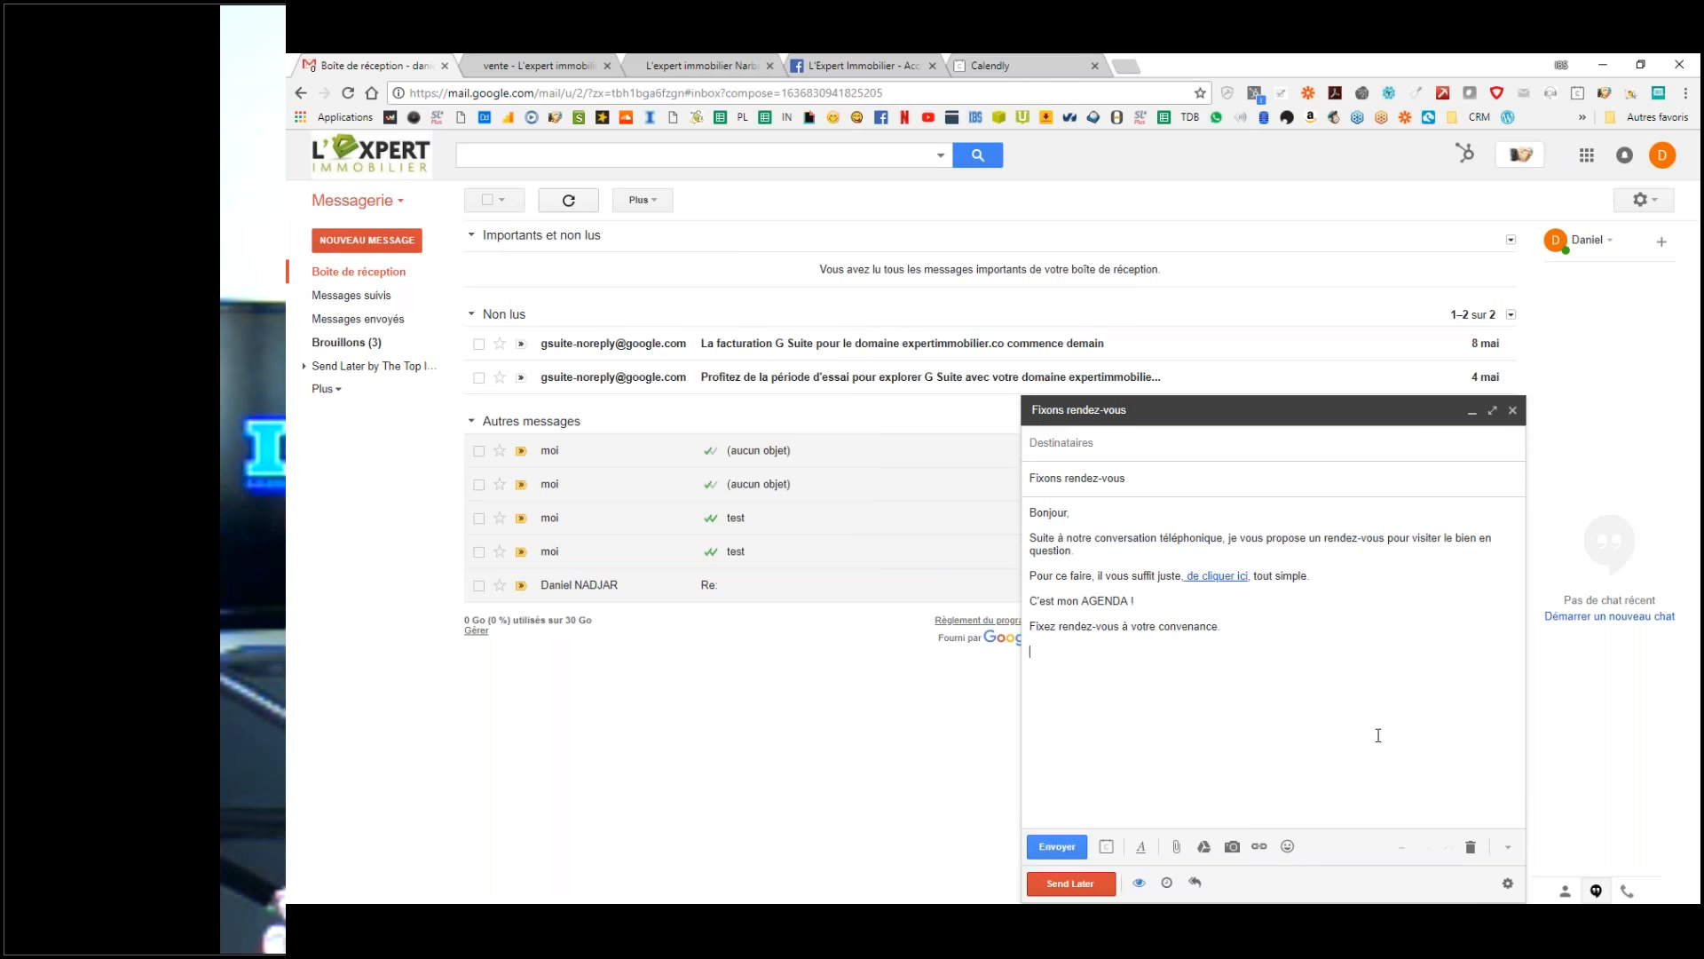
{"action": "left_click", "coordinate": [1471, 848]}
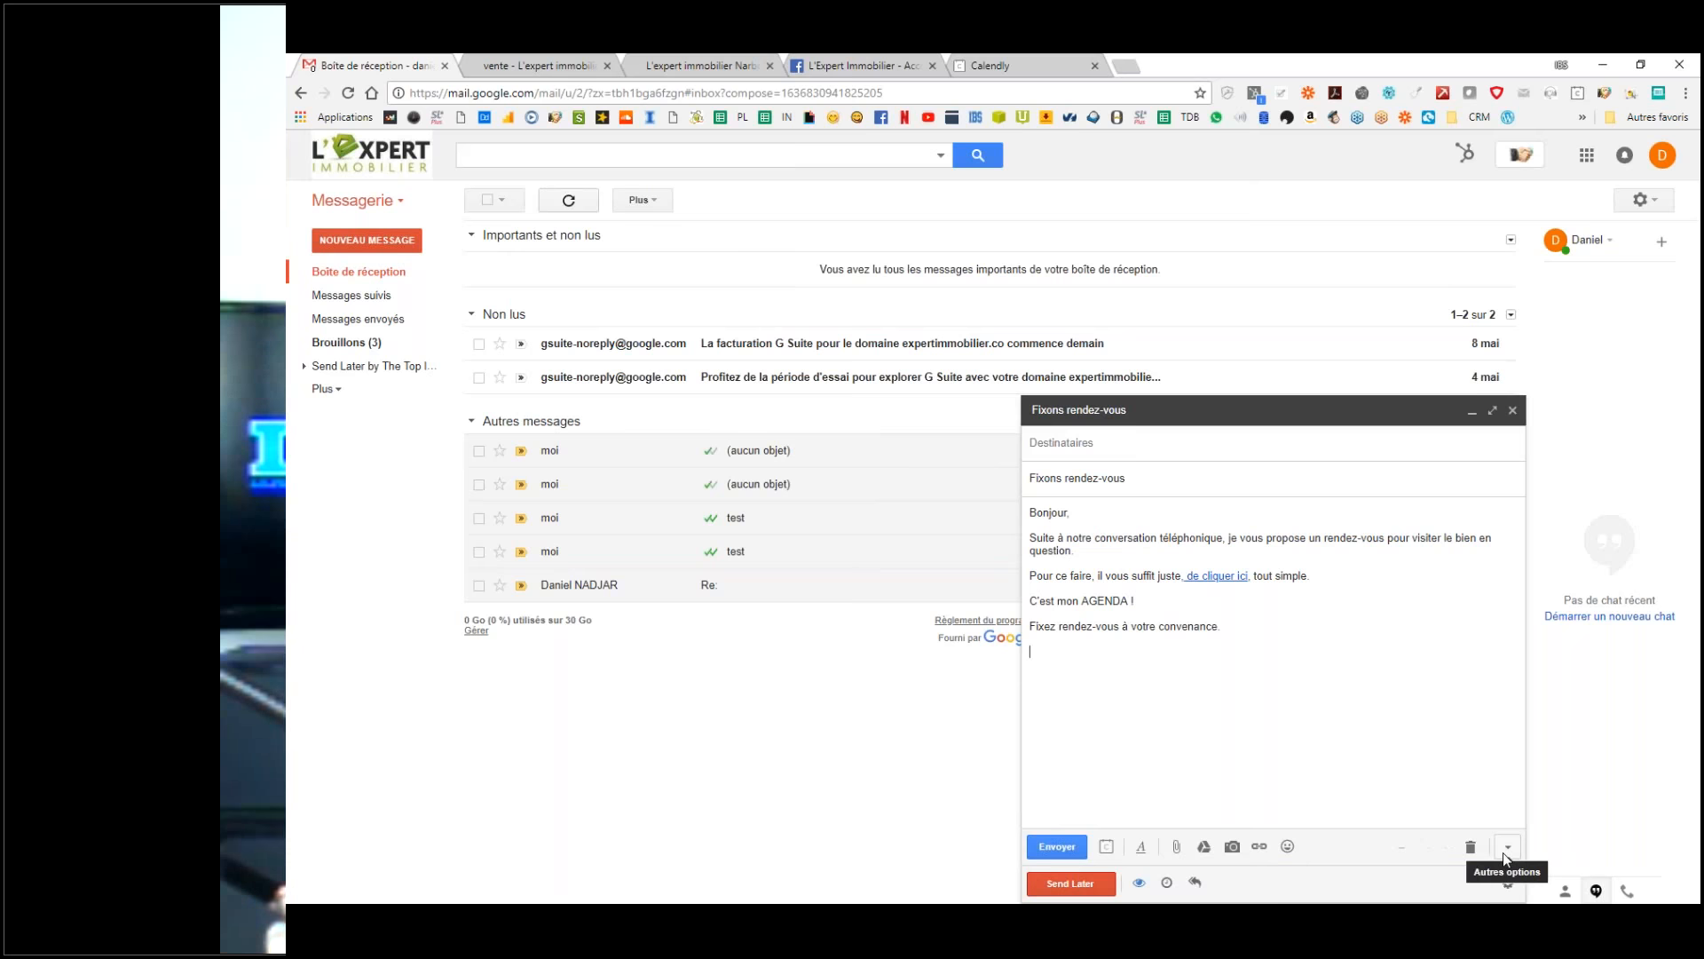
{"action": "left_click", "coordinate": [1504, 851]}
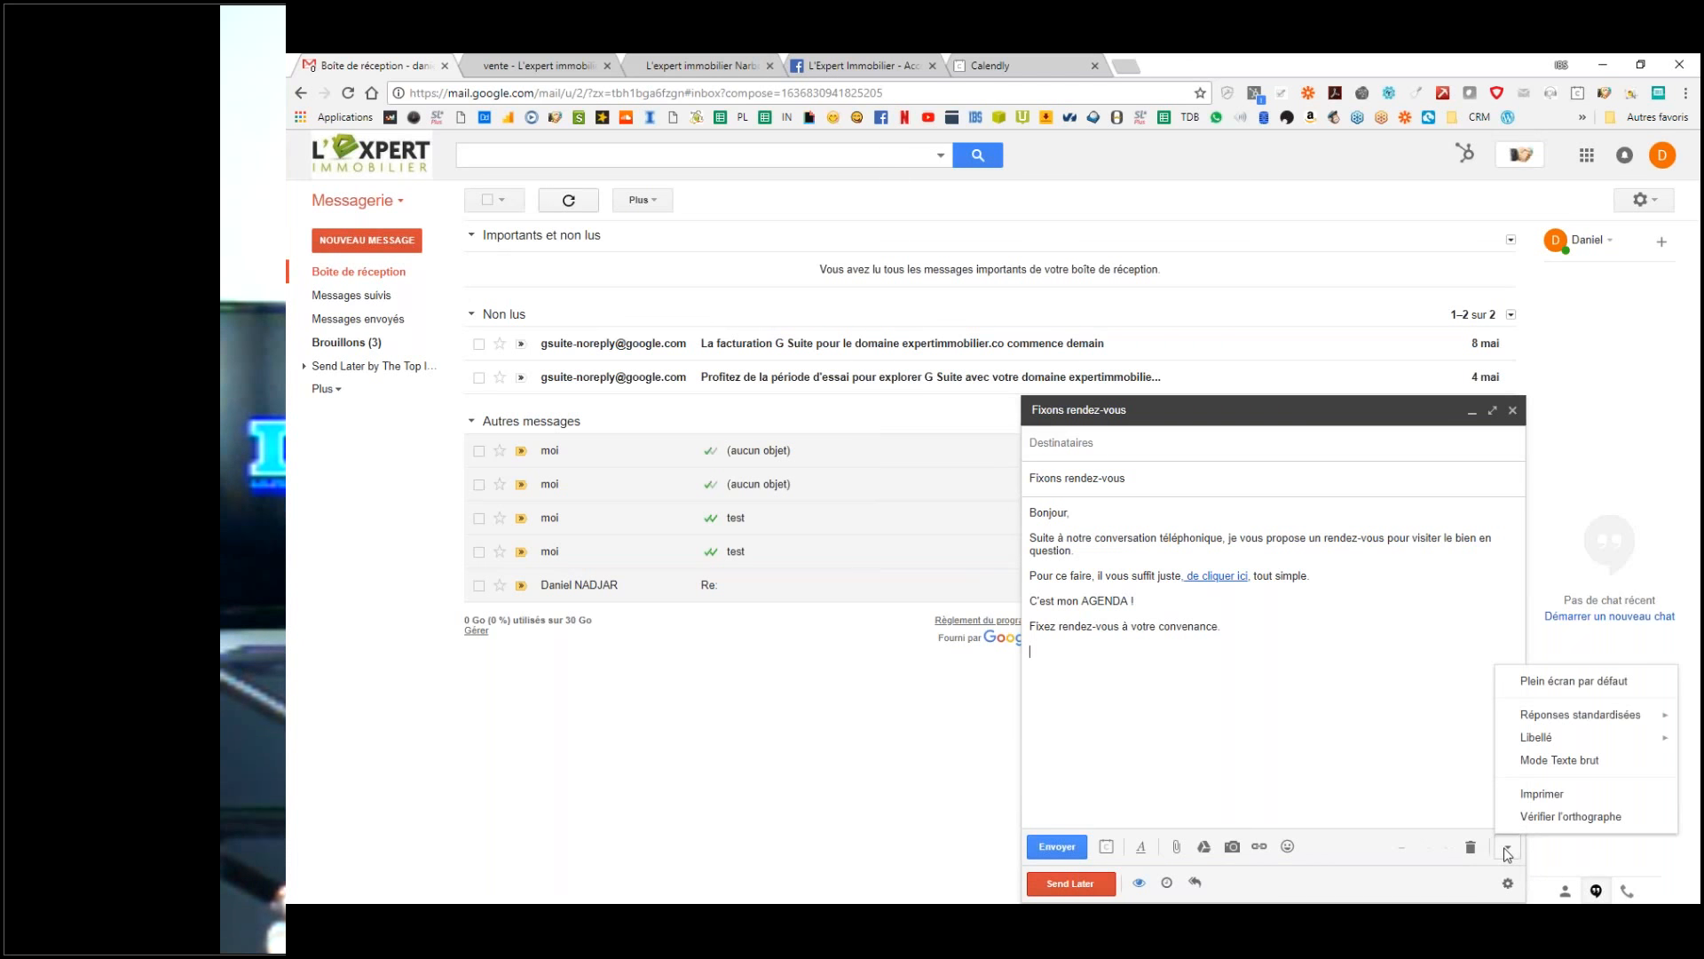
{"action": "left_click", "coordinate": [1506, 851]}
{"action": "left_click", "coordinate": [1509, 849]}
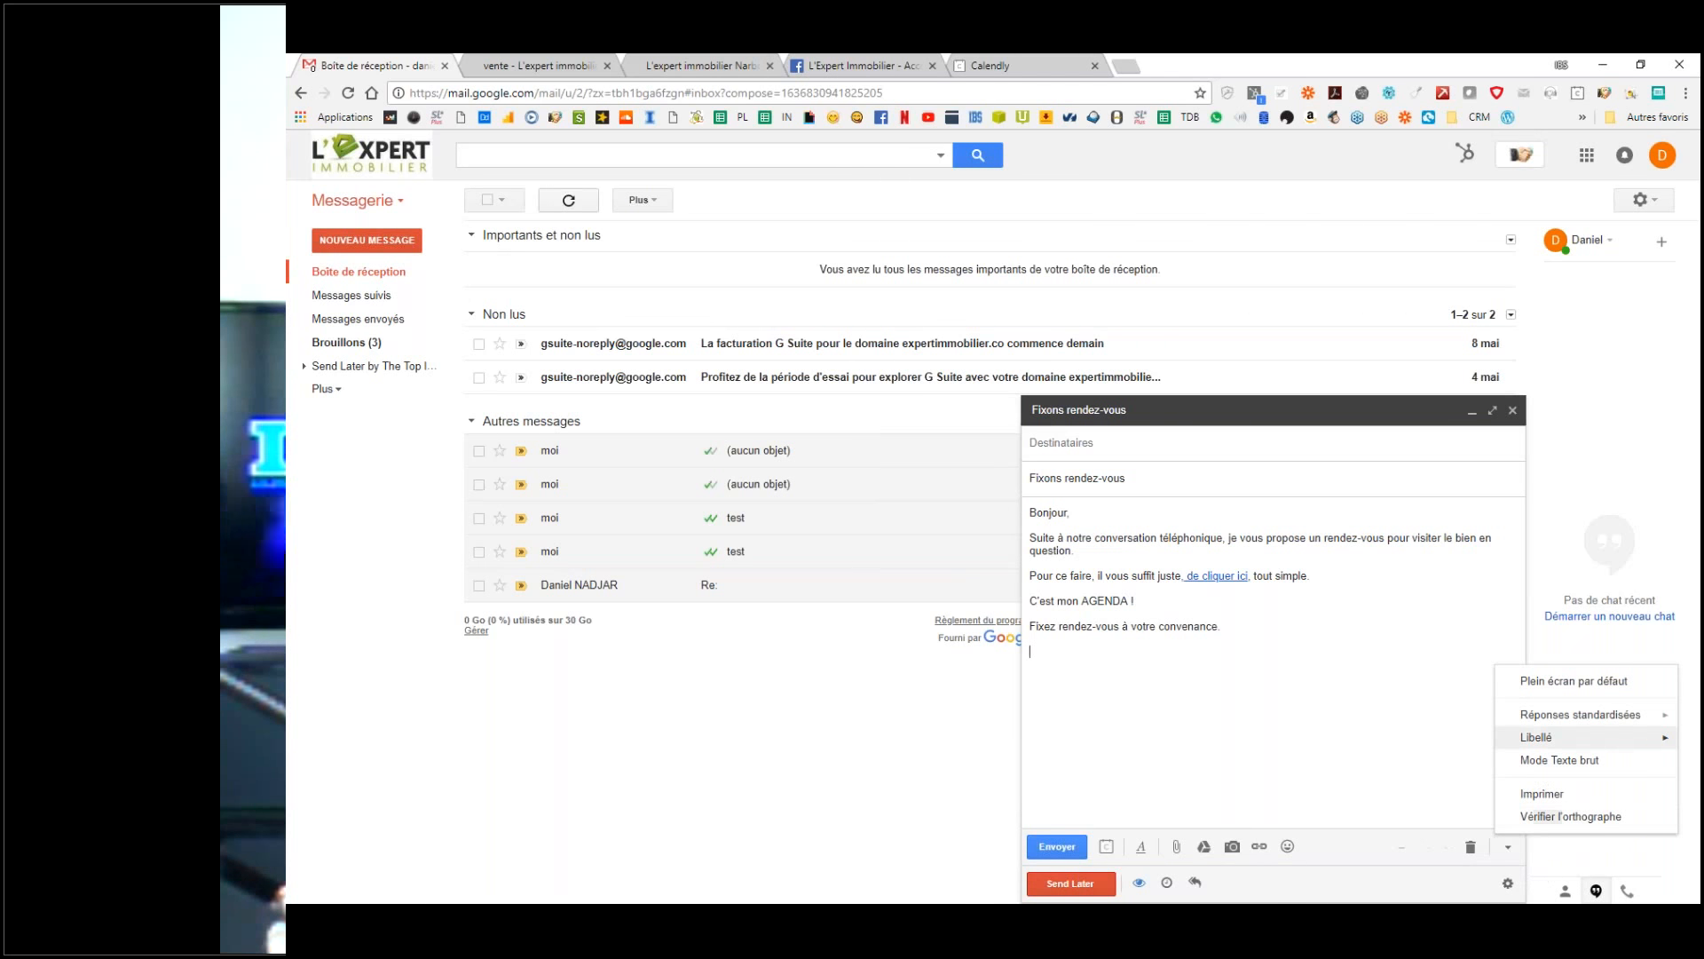
{"action": "mouse_move", "coordinate": [1558, 721]}
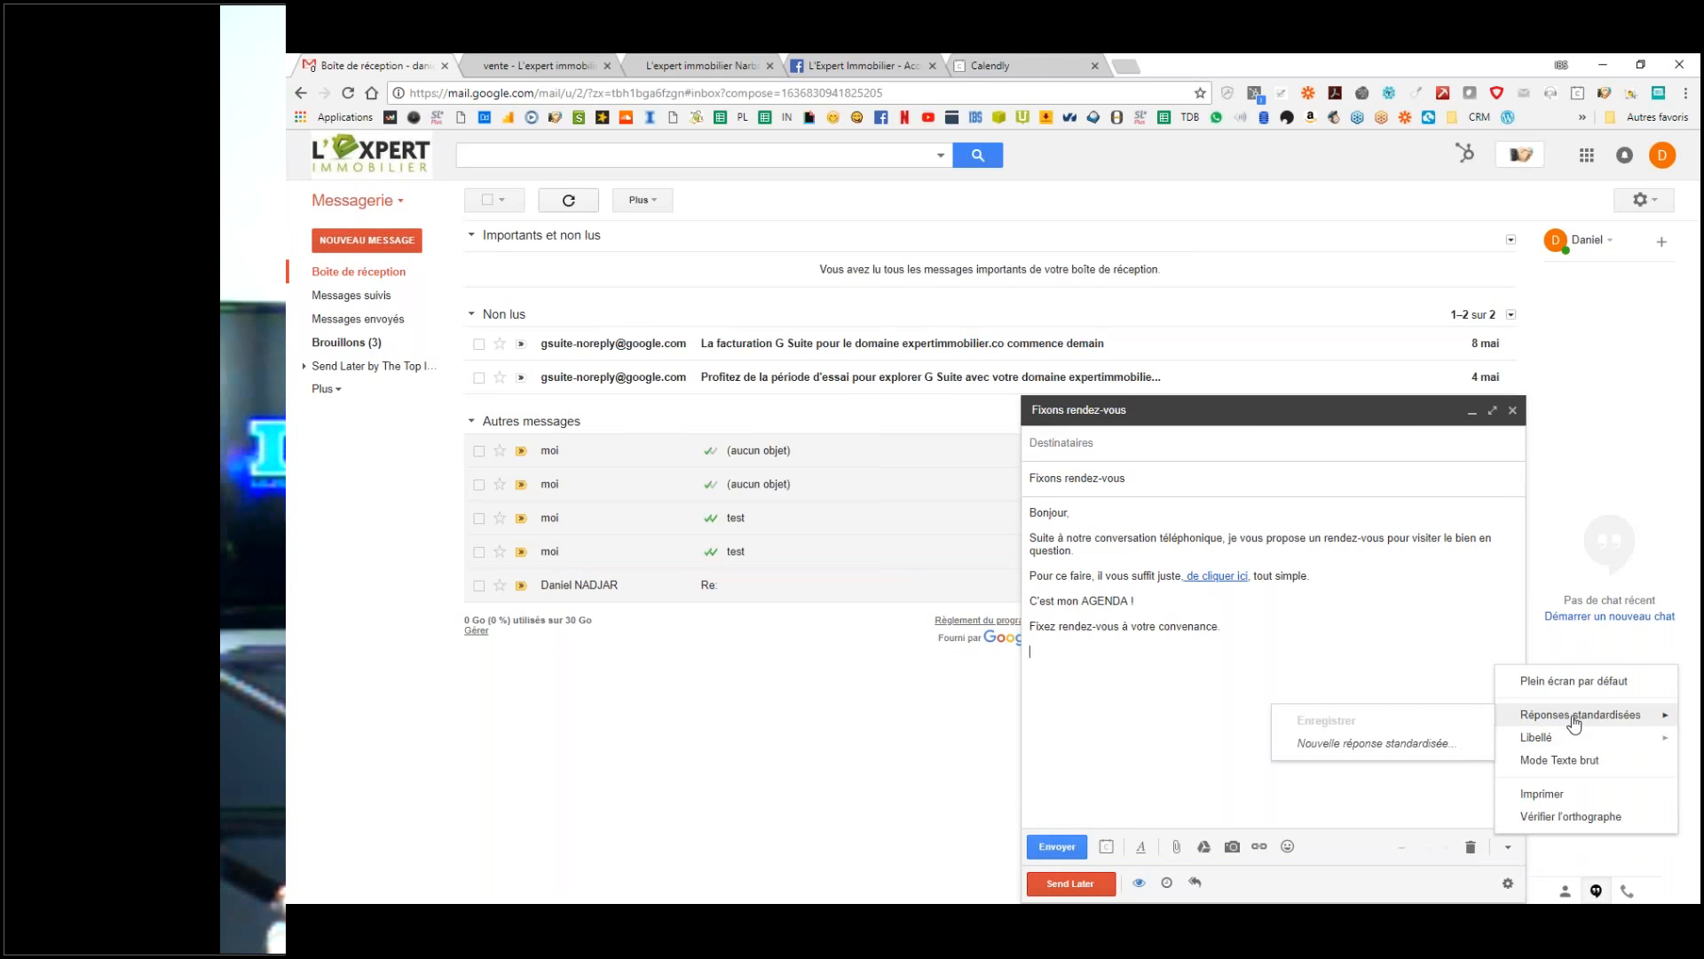
{"action": "left_click", "coordinate": [1391, 751]}
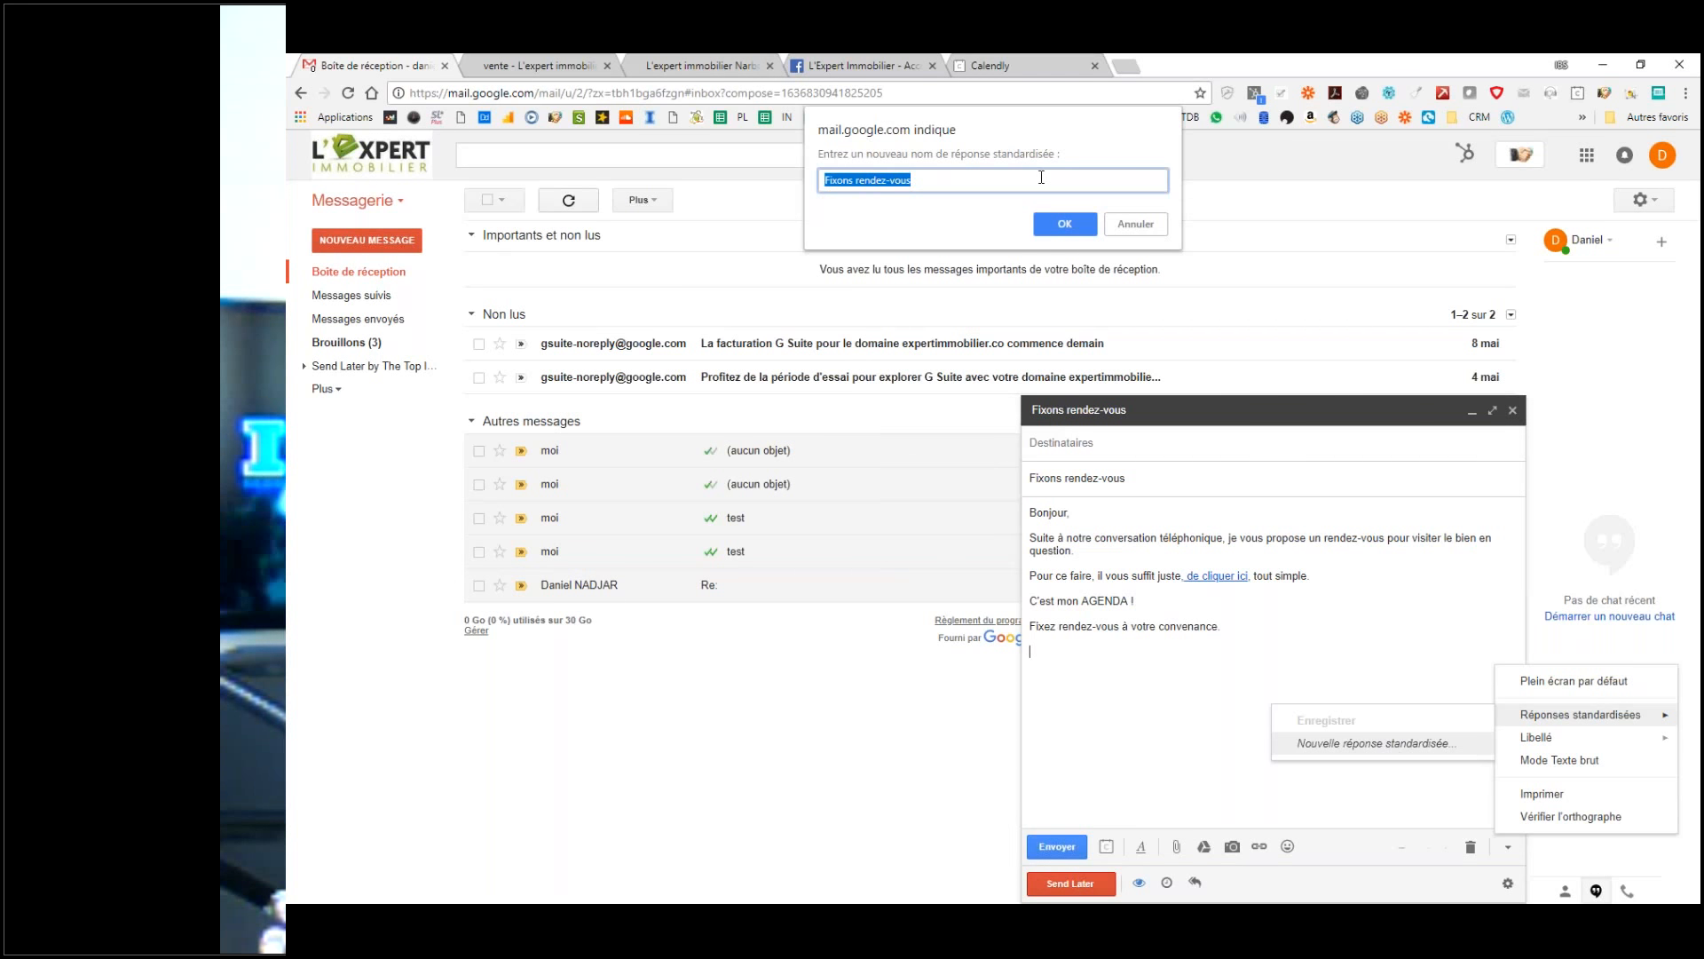
{"action": "left_click", "coordinate": [1061, 229]}
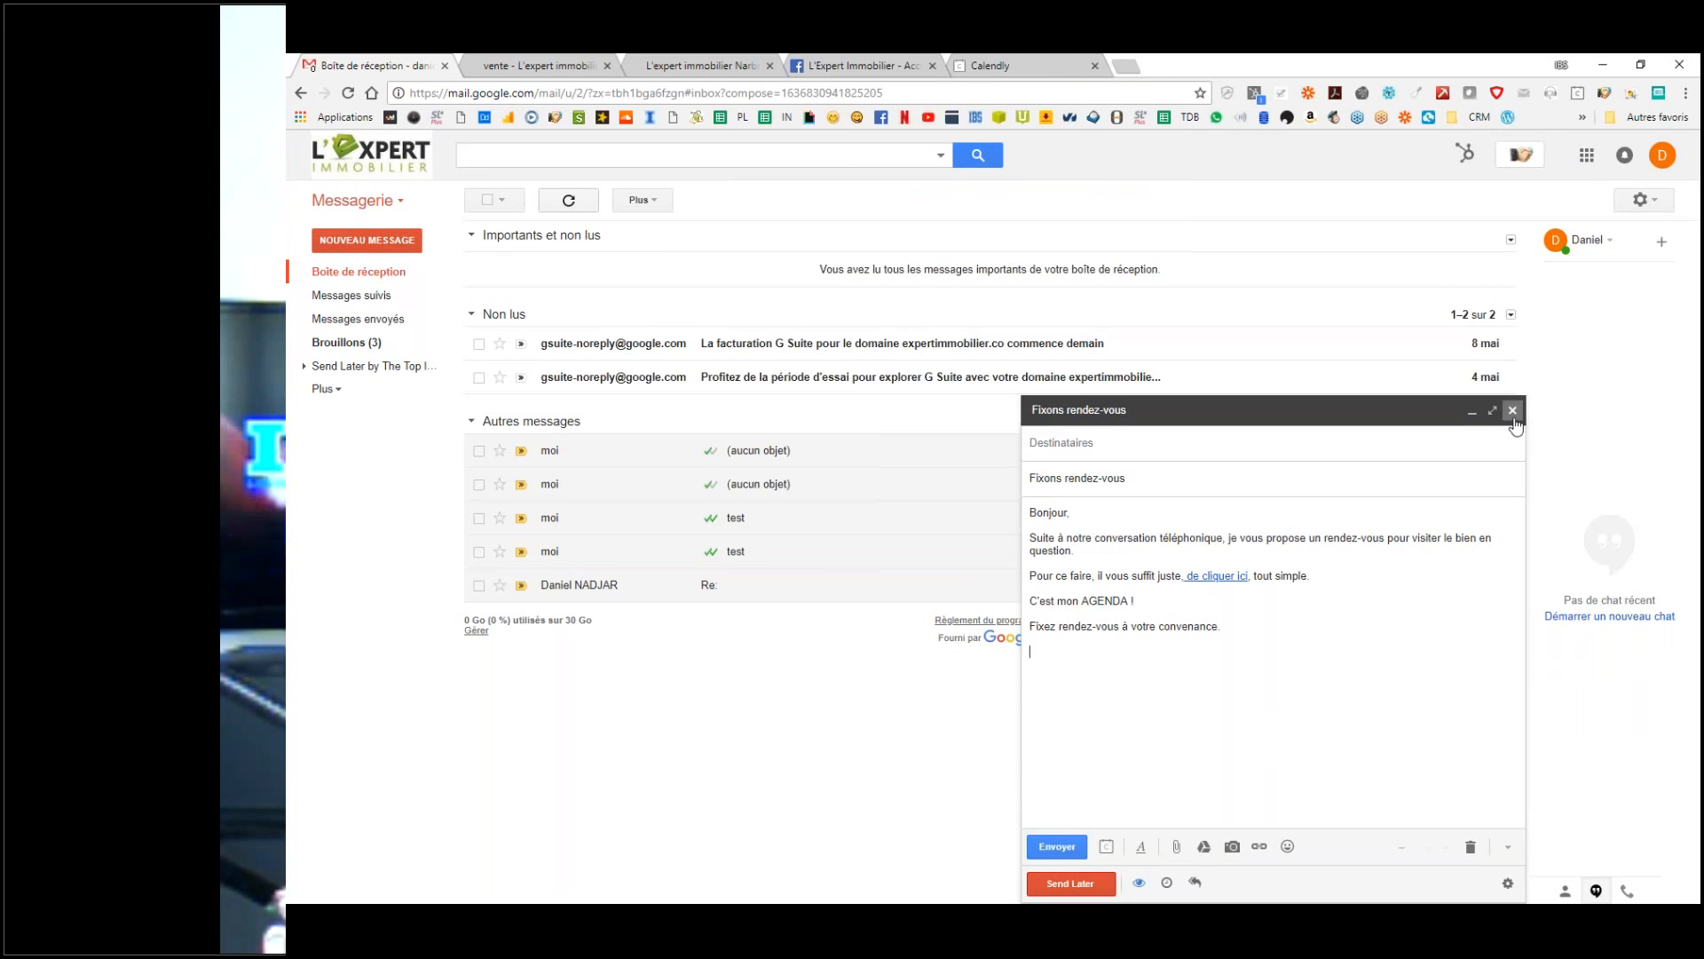
Step: Close the draft, open the 10:59 '(aucun objet)' email and start a reply showing the quoted original
{"action": "left_click", "coordinate": [1513, 410]}
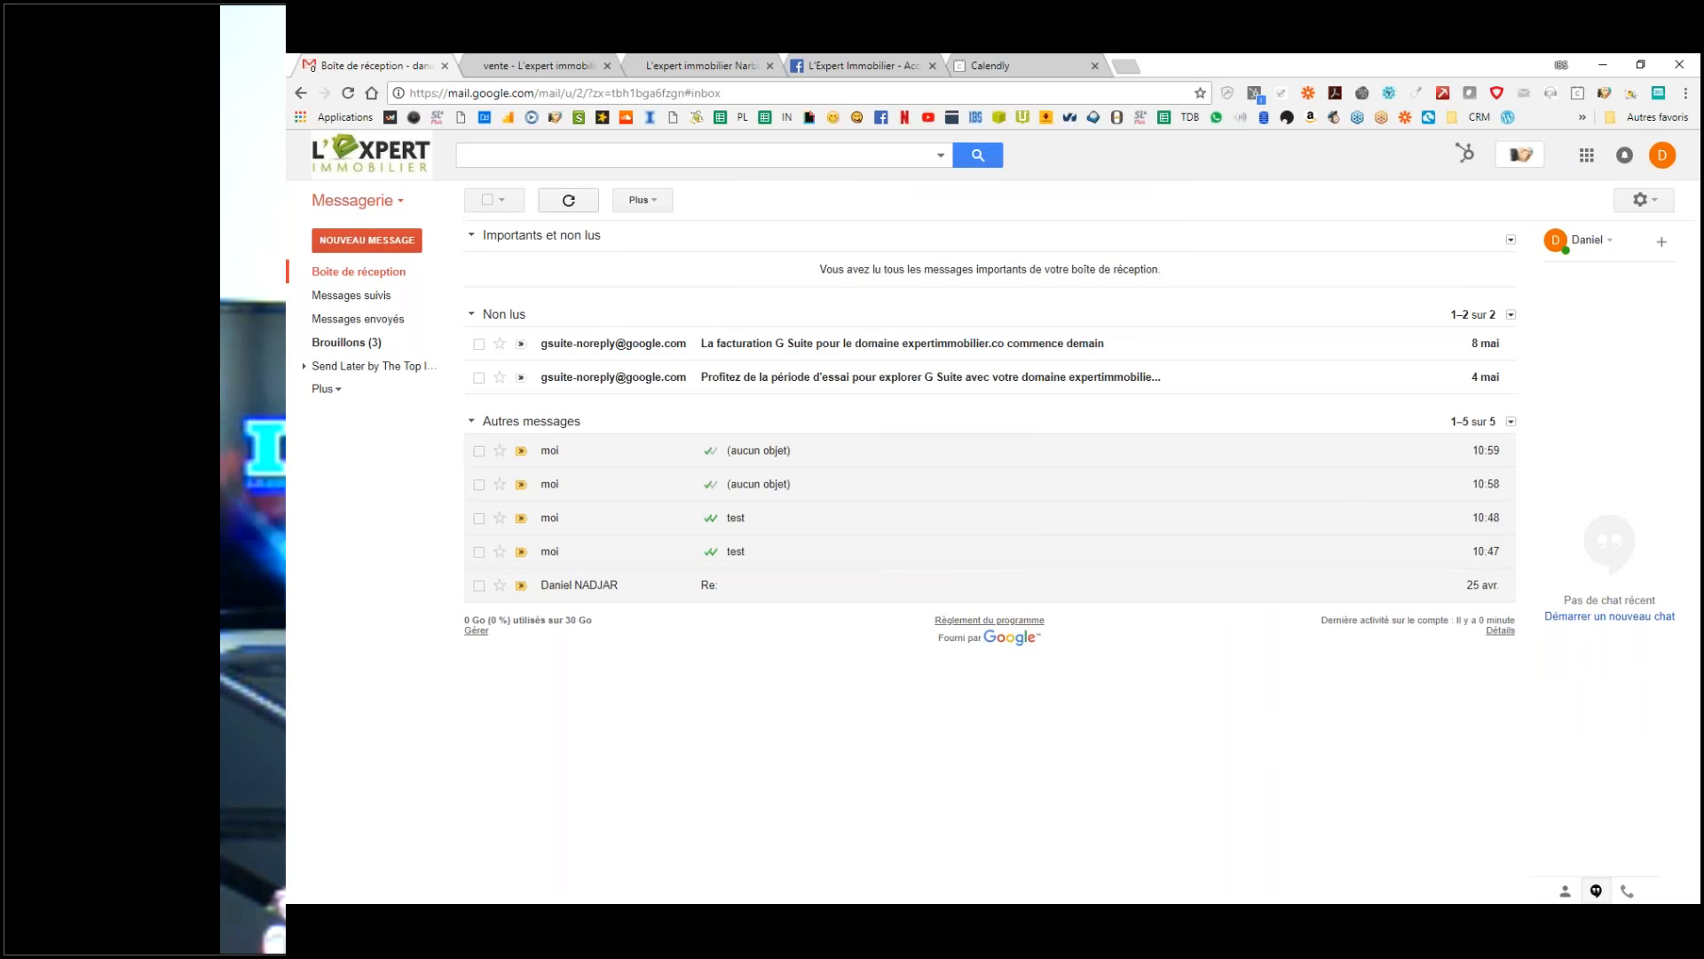
{"action": "left_click", "coordinate": [331, 274]}
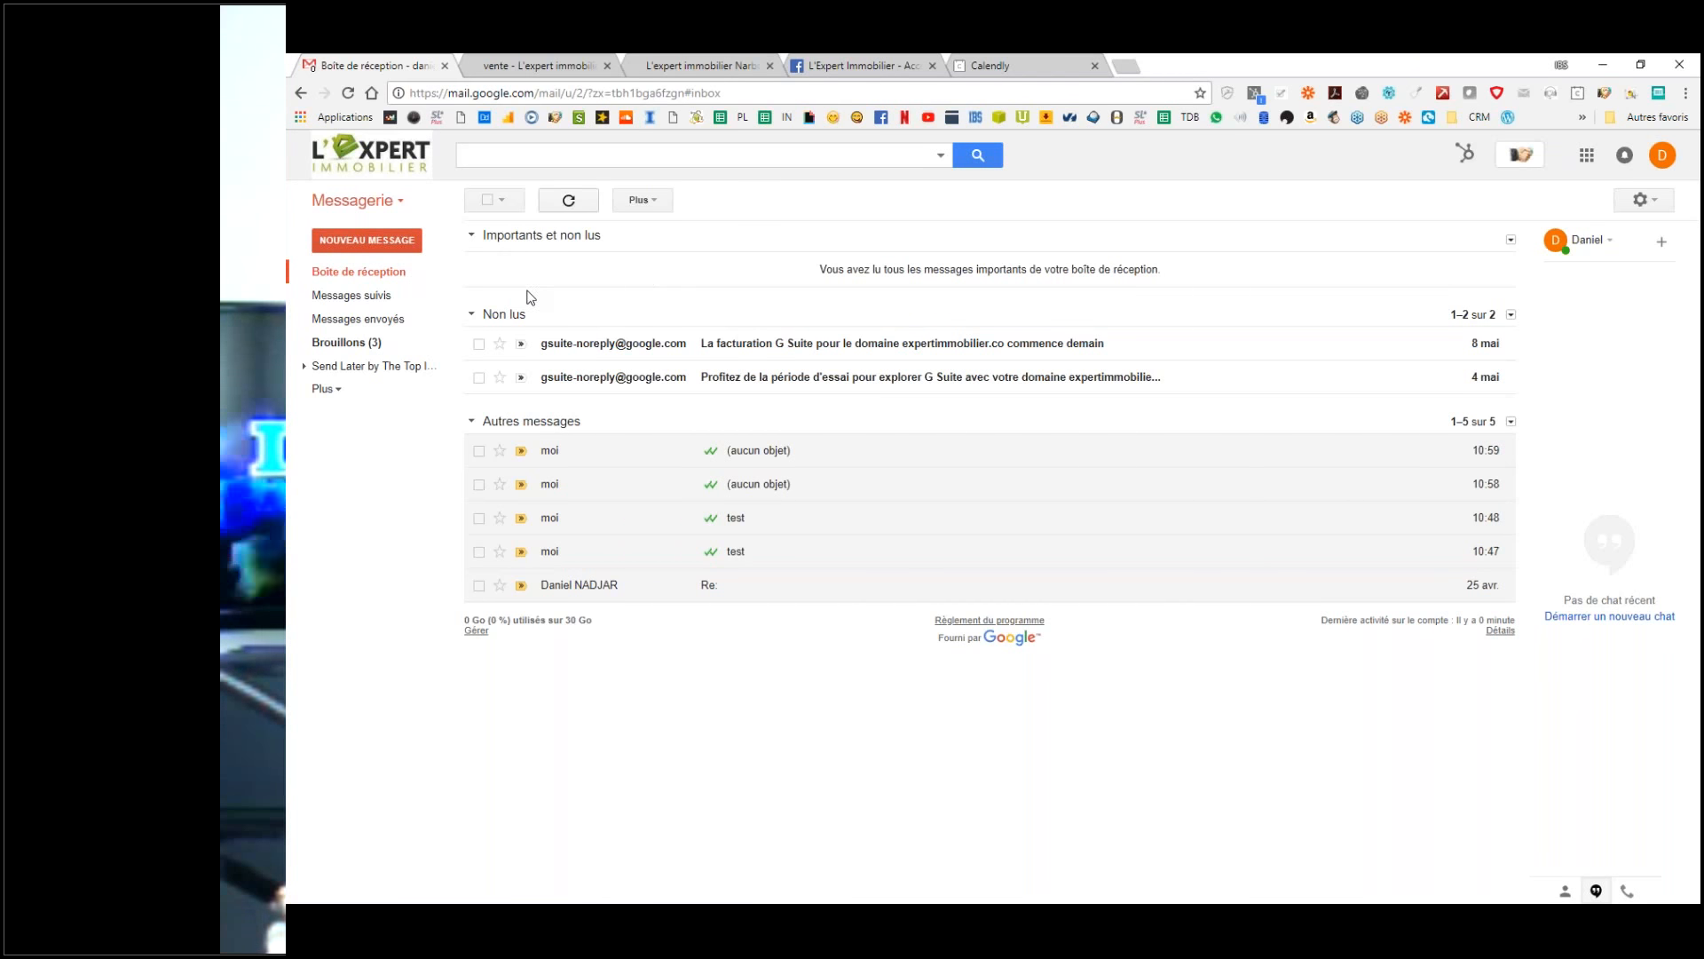
{"action": "left_click", "coordinate": [594, 458]}
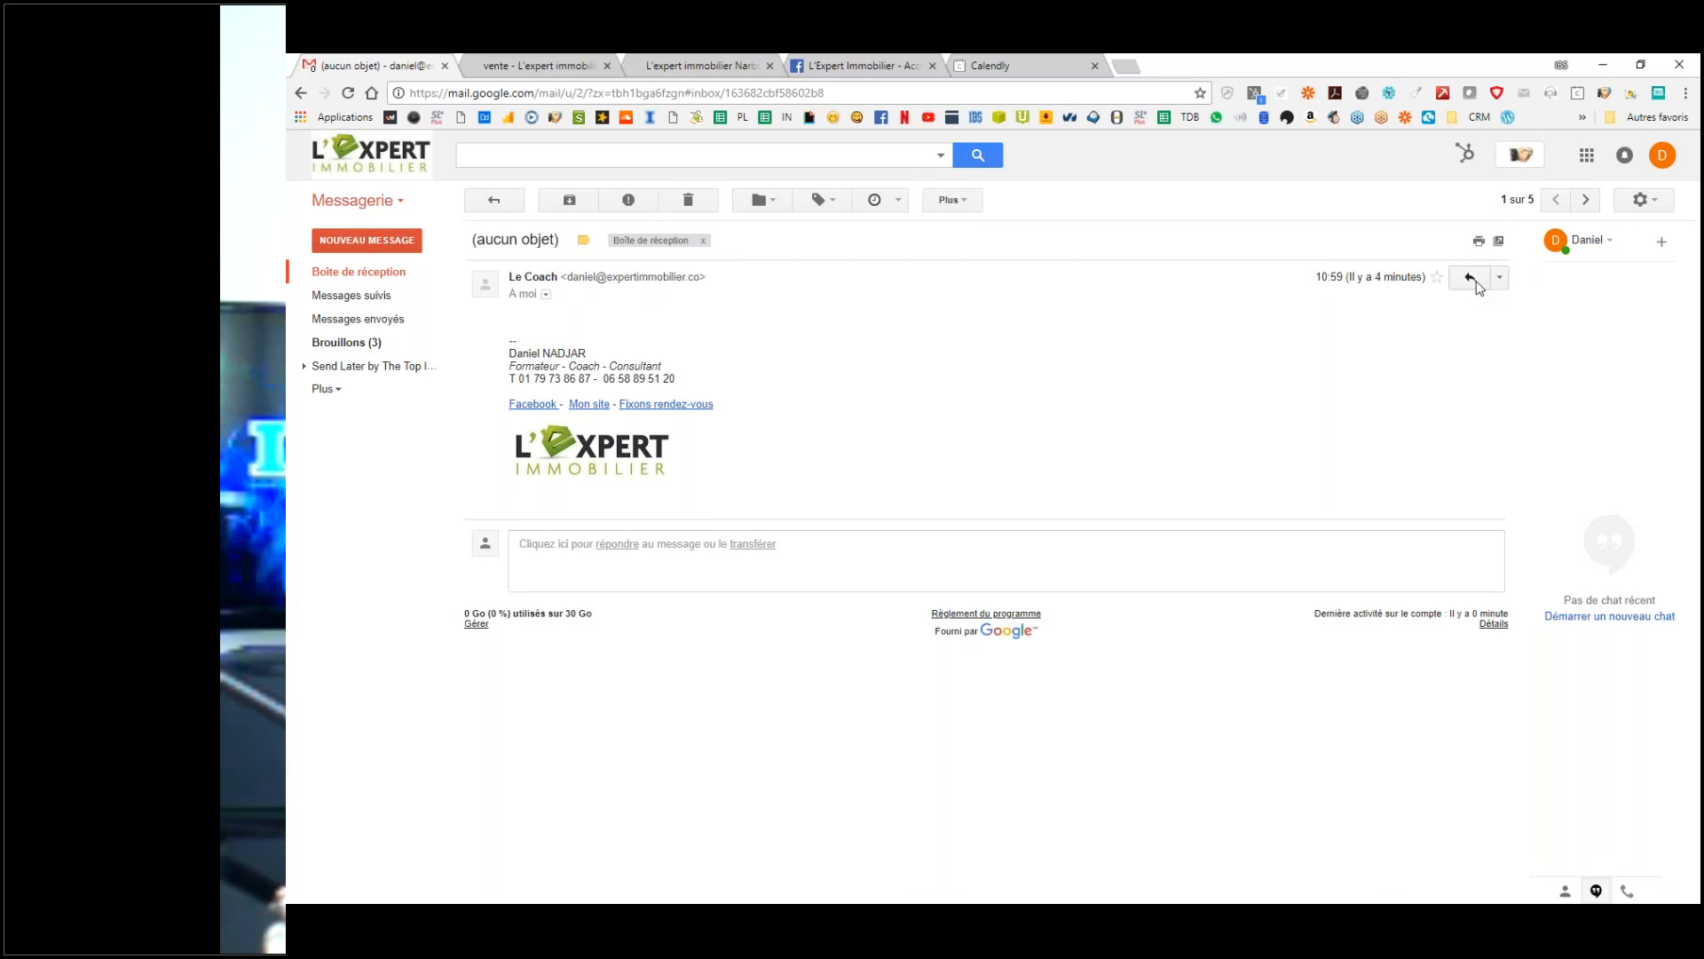
{"action": "left_click", "coordinate": [1473, 282]}
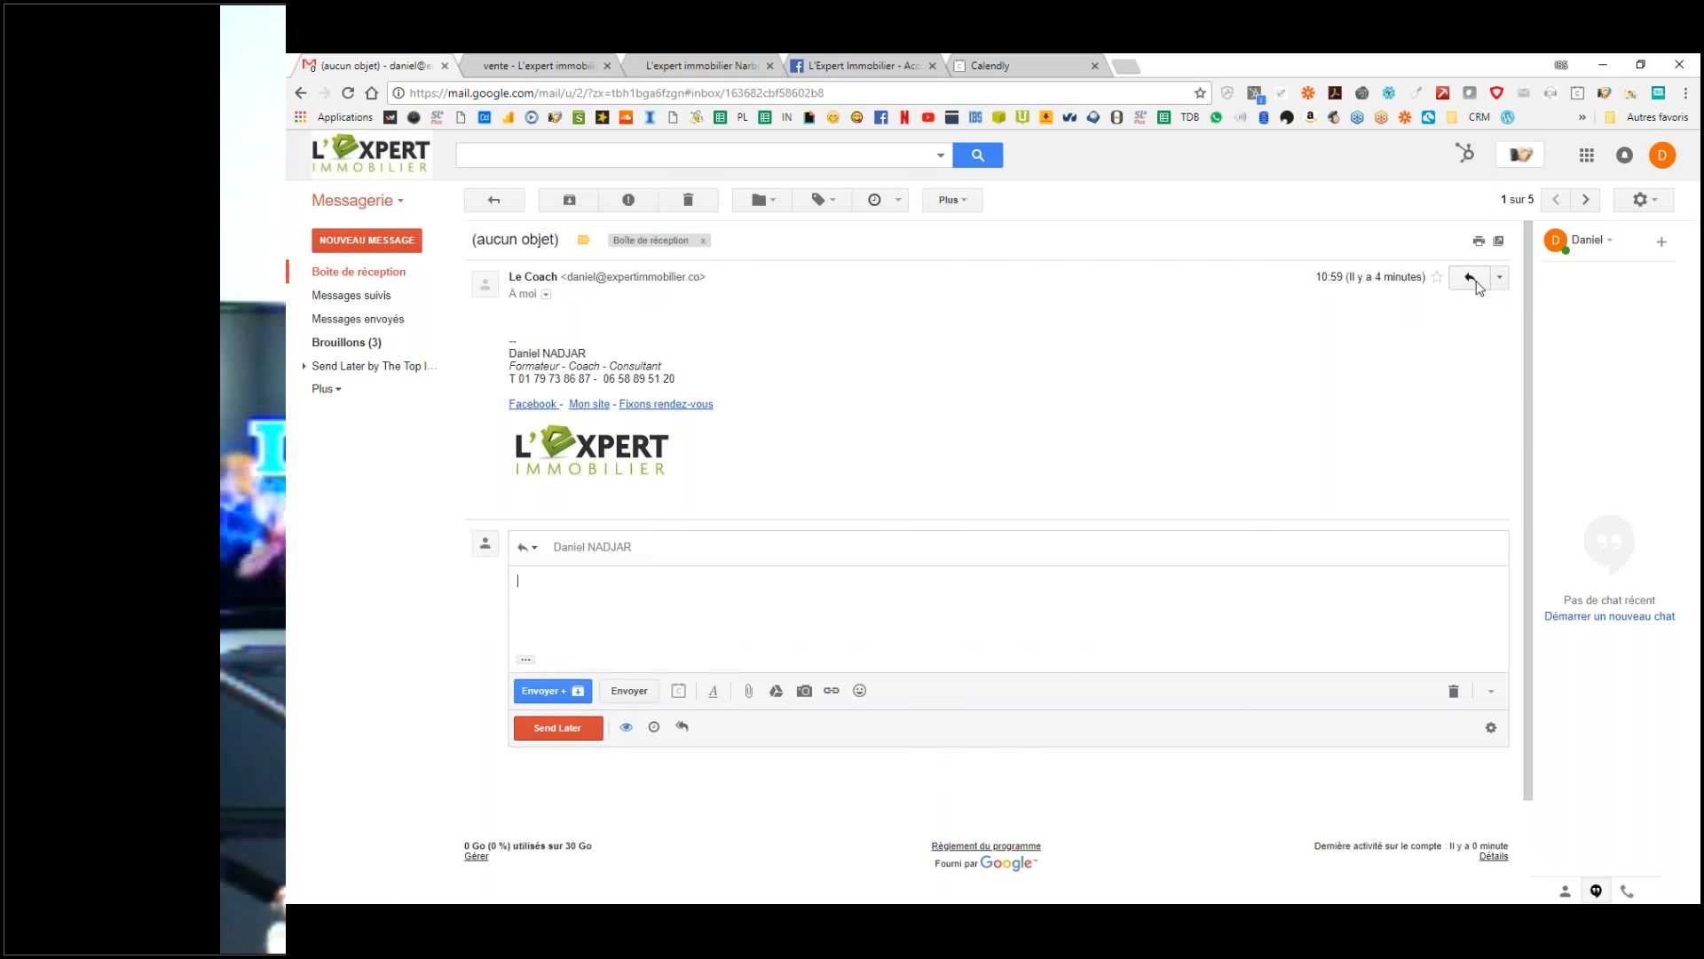
{"action": "left_click", "coordinate": [525, 658]}
{"action": "left_click", "coordinate": [551, 589]}
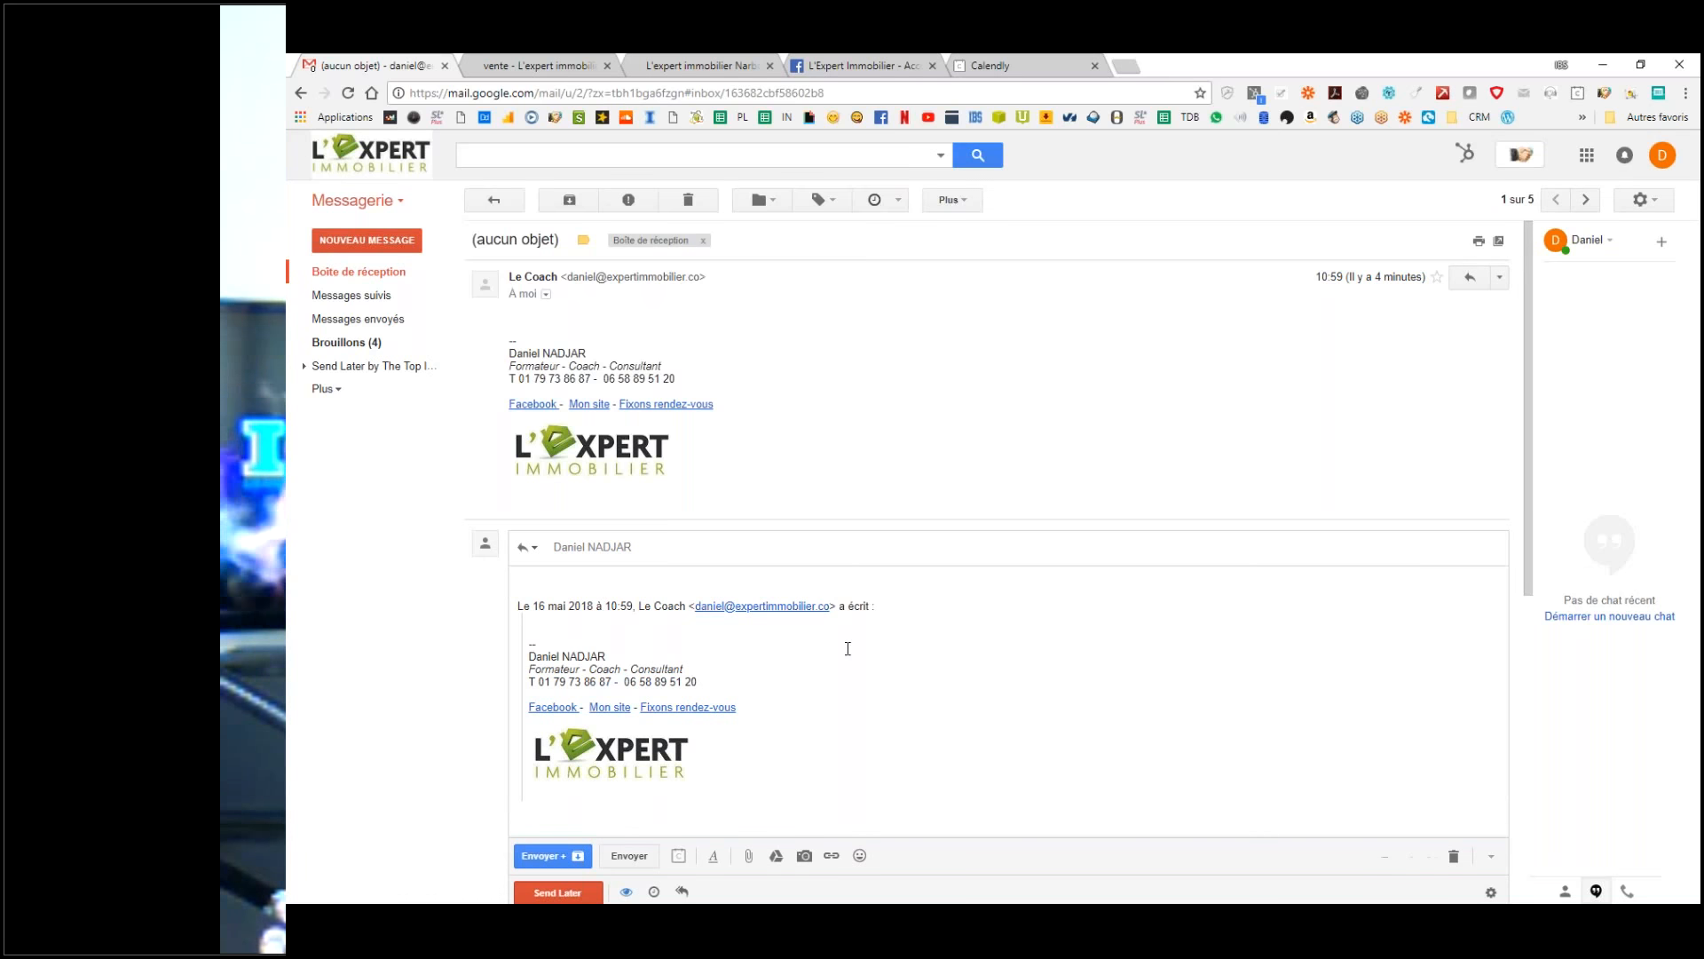
{"action": "left_click", "coordinate": [495, 200]}
{"action": "left_click", "coordinate": [629, 457]}
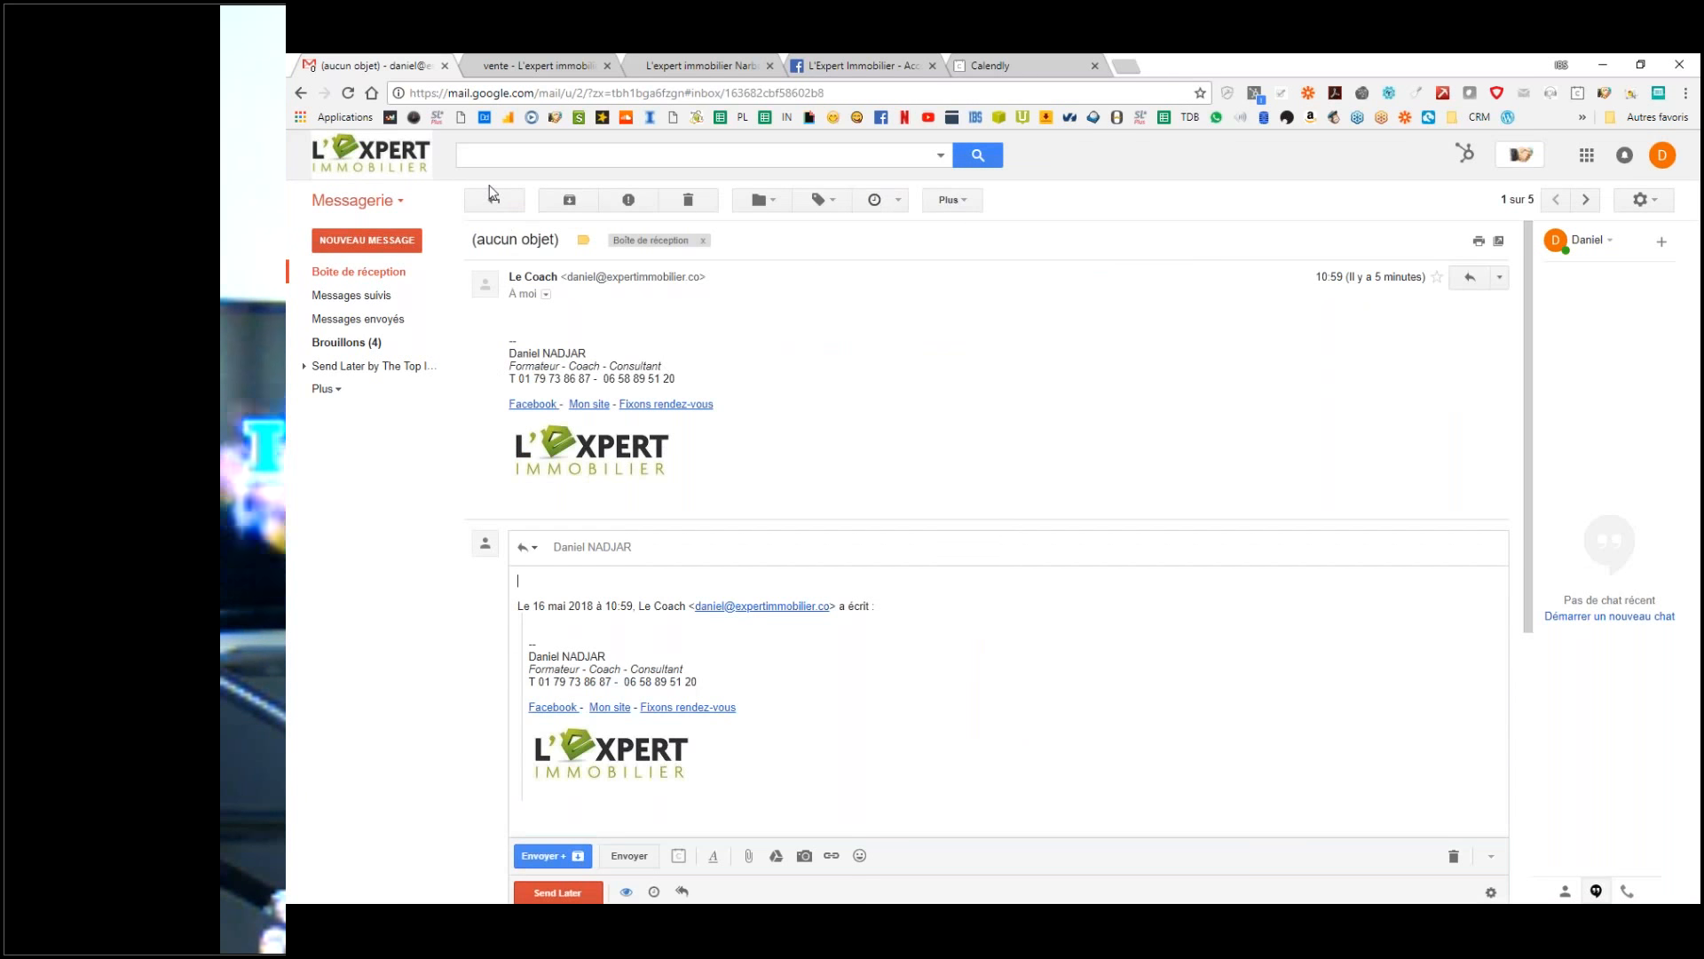
Step: Reply to the 10:58 '(aucun objet)' email by inserting the 'Fixons rendez-vous' canned response and sending
{"action": "left_click", "coordinate": [494, 200]}
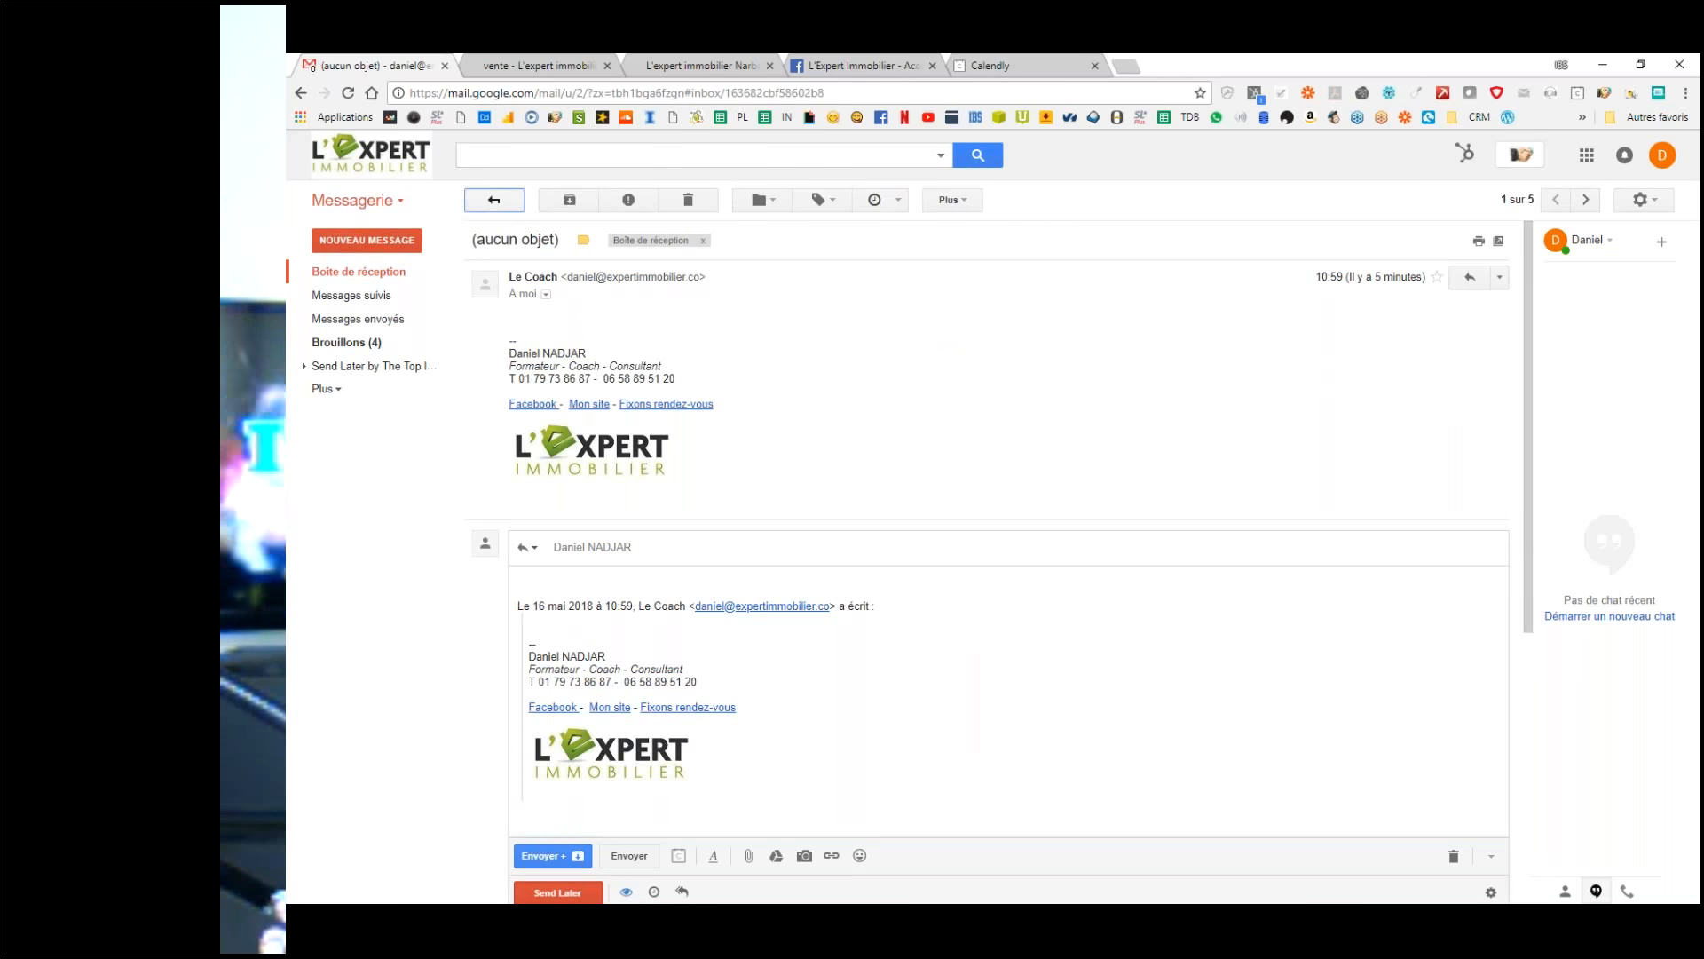
{"action": "left_click", "coordinate": [639, 493]}
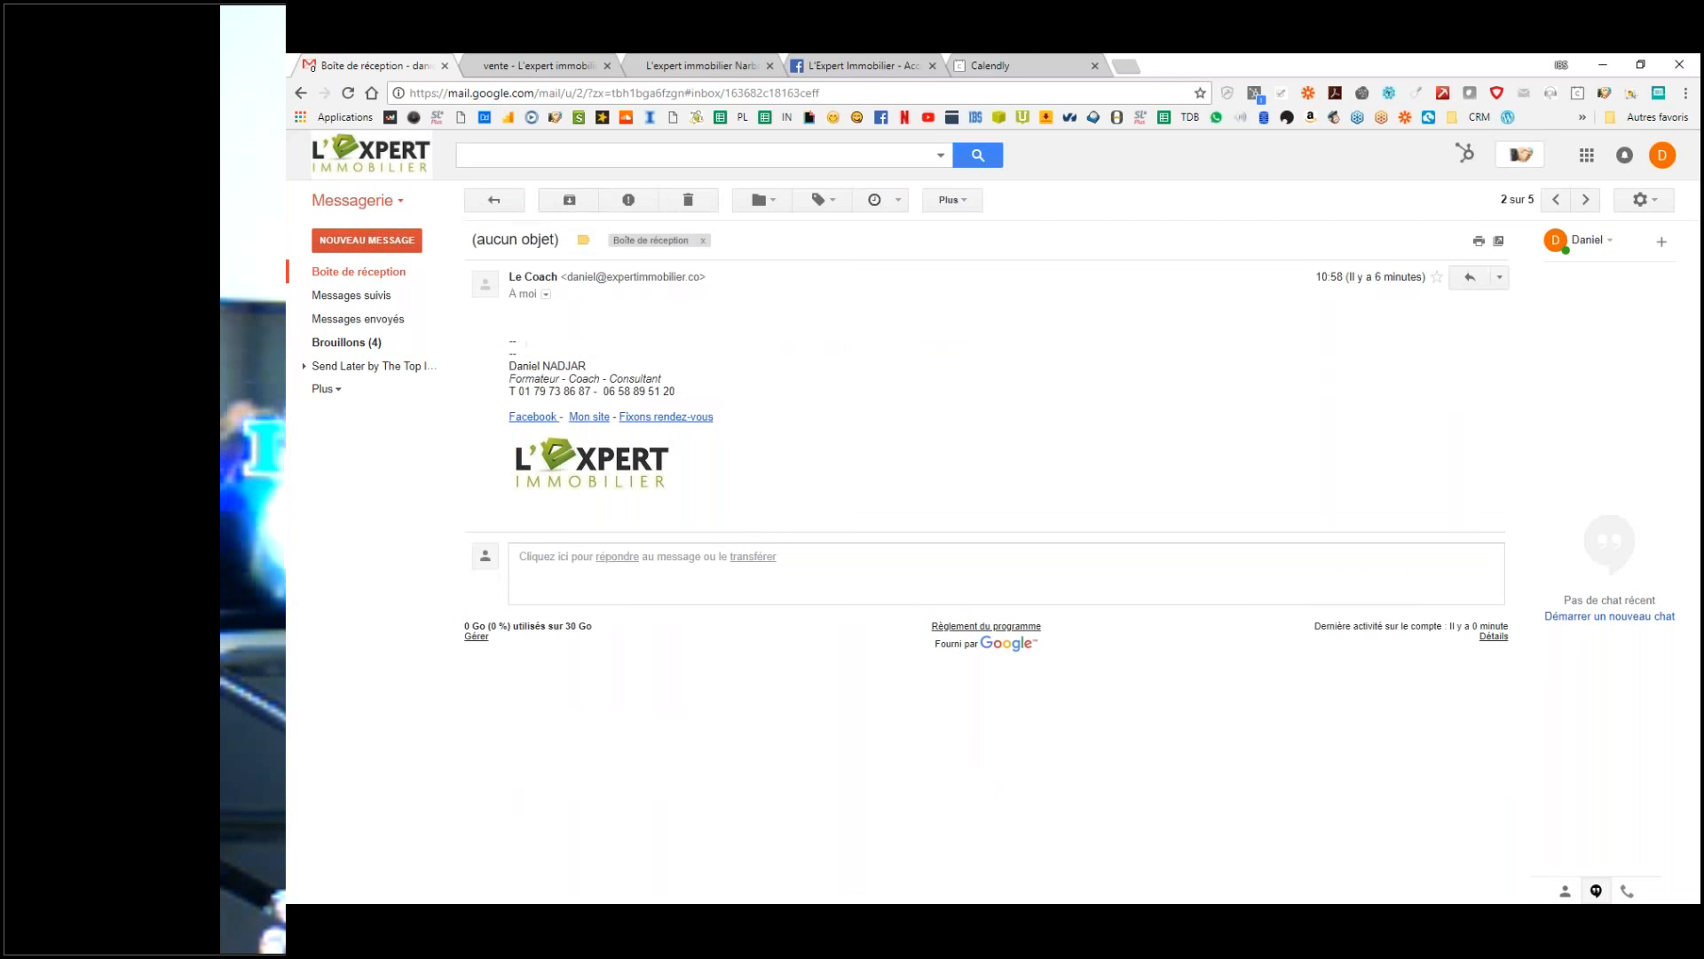
{"action": "left_click", "coordinate": [1463, 282]}
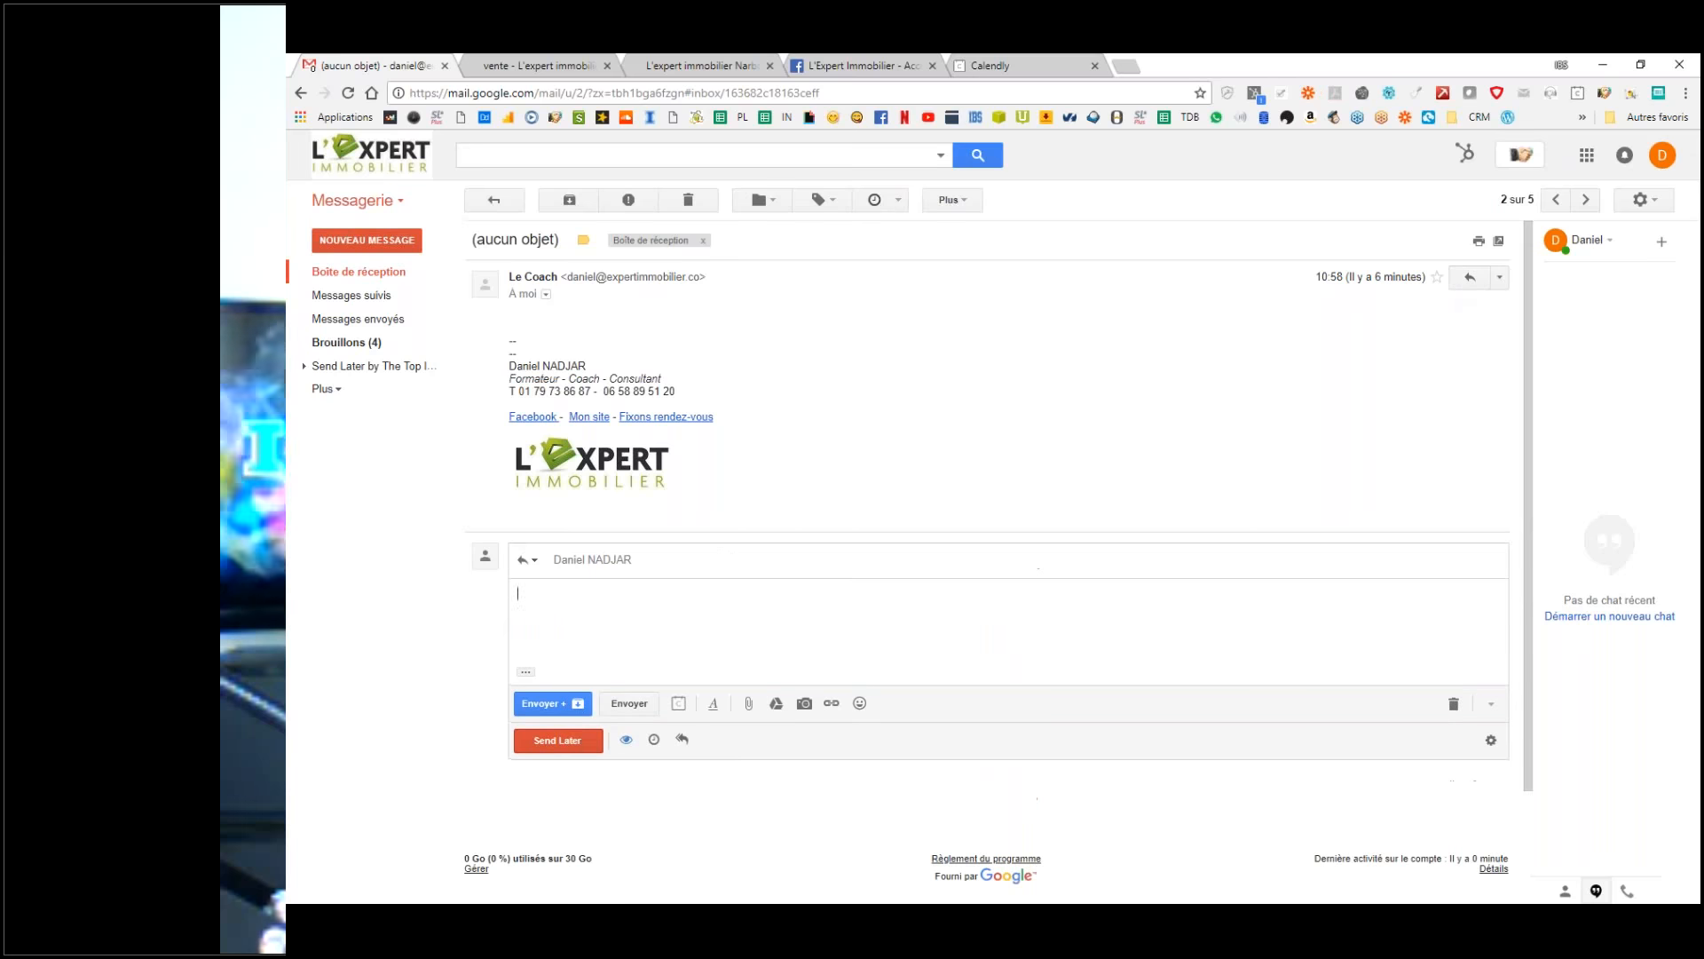
{"action": "left_click", "coordinate": [1496, 708]}
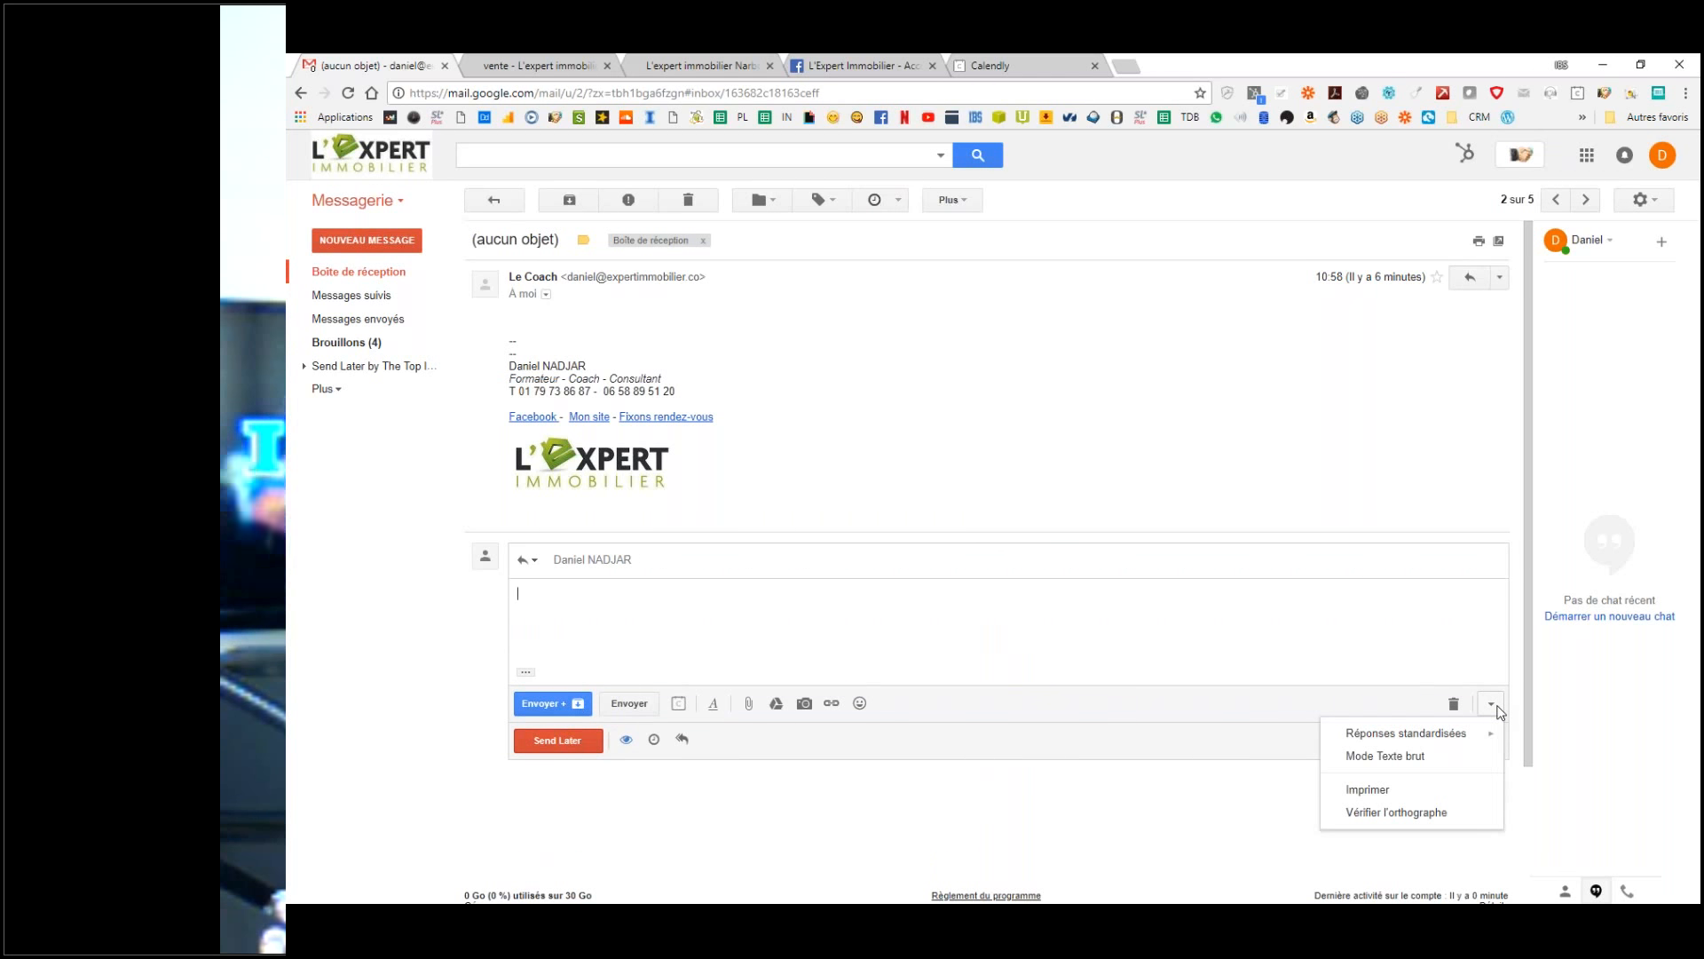
{"action": "mouse_move", "coordinate": [1469, 736]}
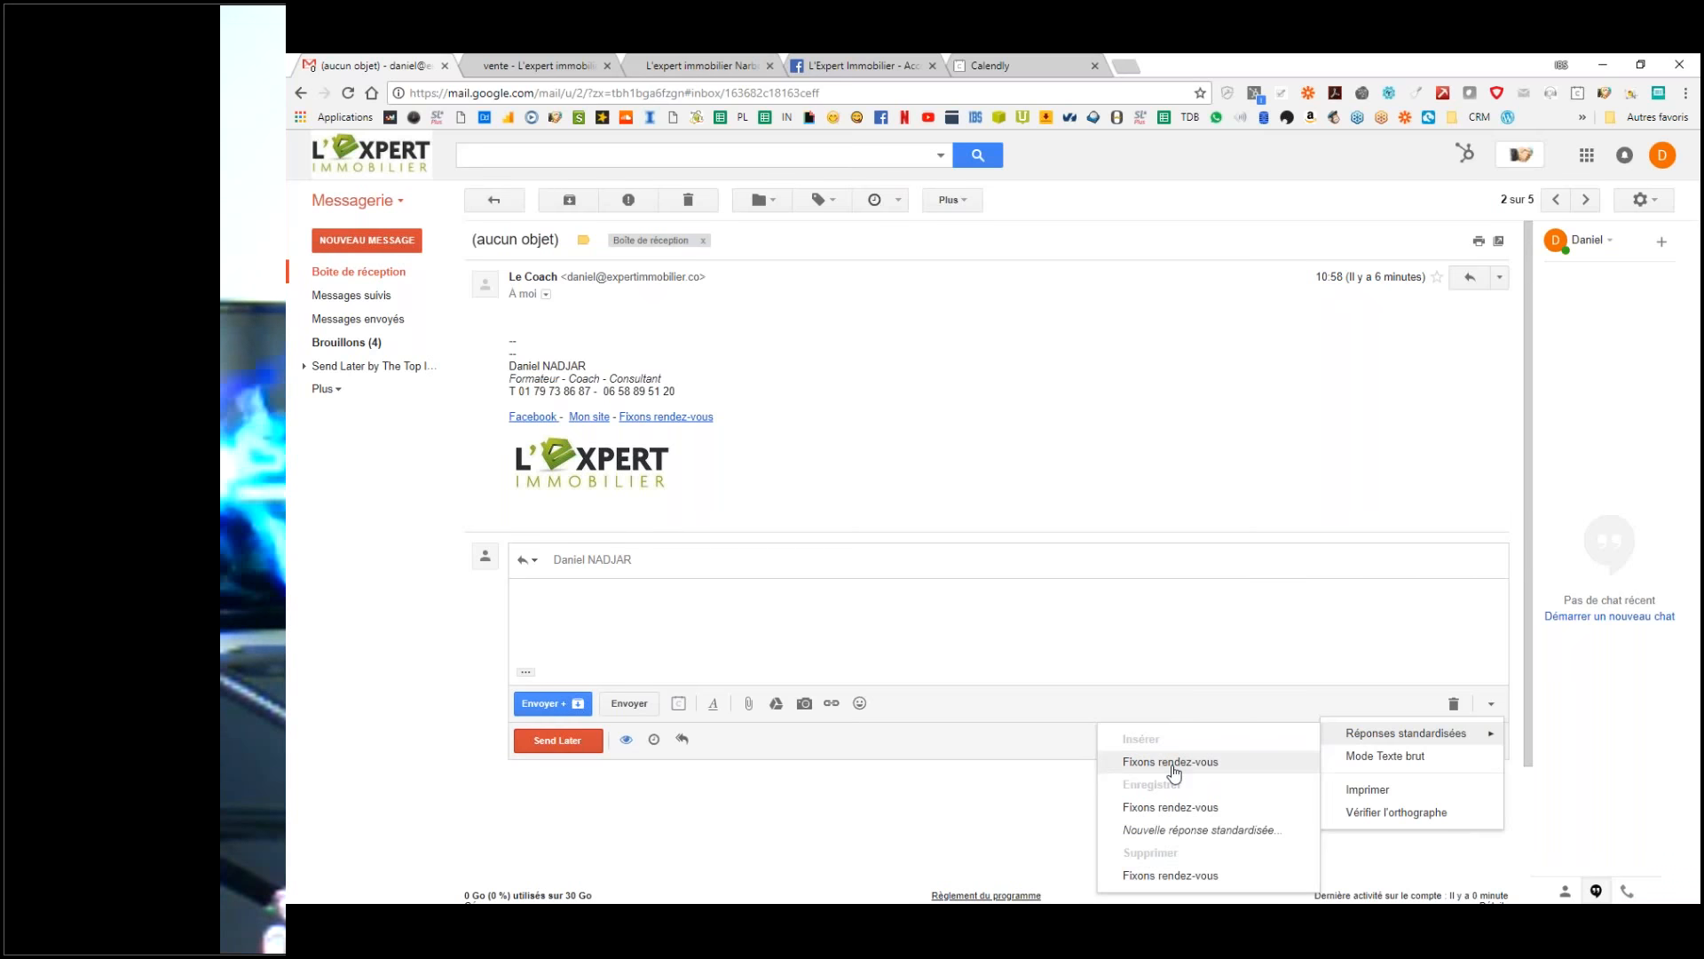
{"action": "left_click", "coordinate": [1173, 767]}
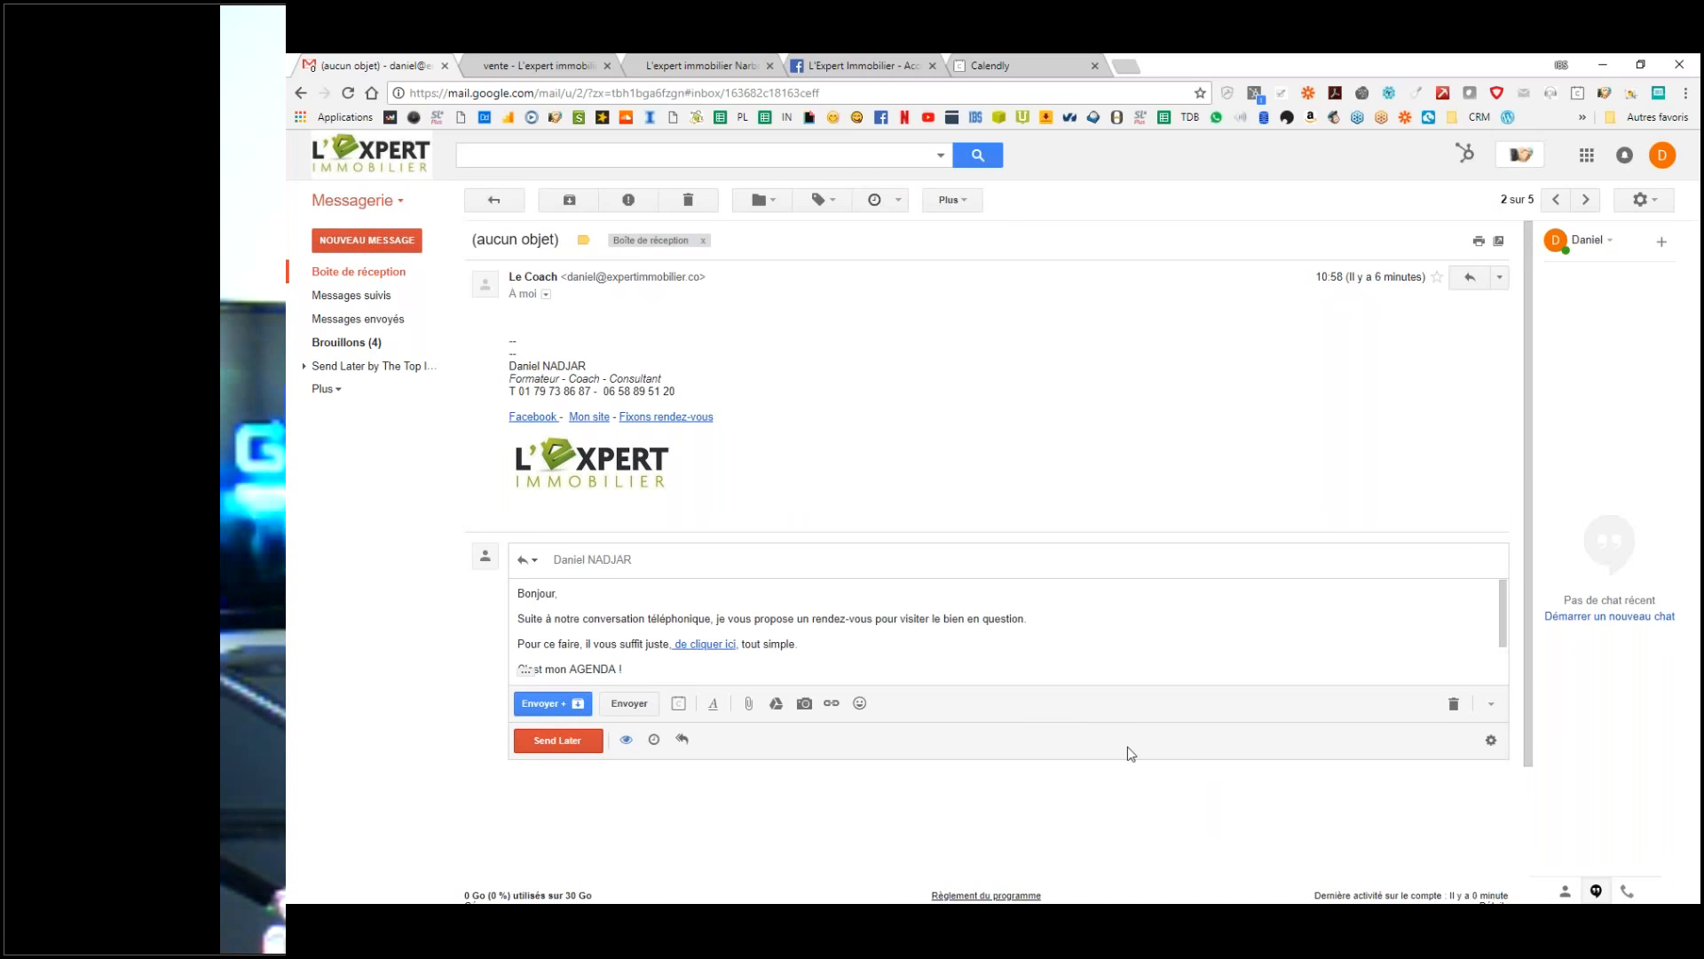
{"action": "scroll", "coordinate": [1054, 654], "scroll_direction": "down", "scroll_amount": 1}
{"action": "scroll", "coordinate": [1035, 655], "scroll_direction": "up", "scroll_amount": 1}
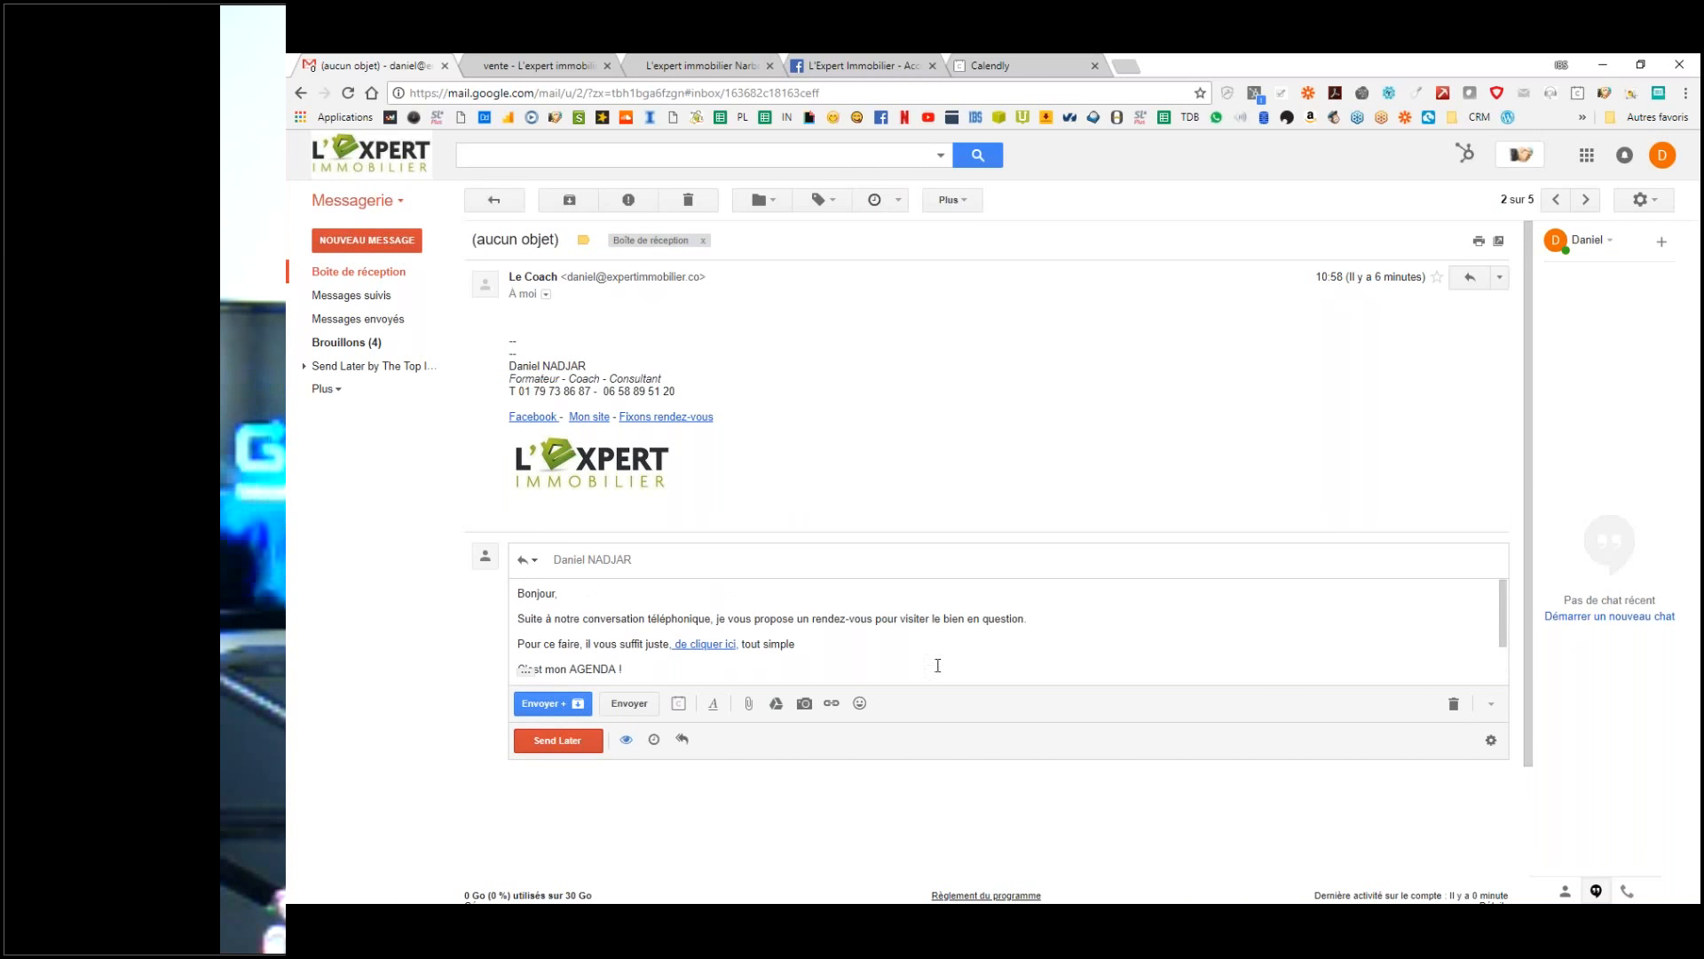
{"action": "scroll", "coordinate": [753, 645], "scroll_direction": "down", "scroll_amount": 1}
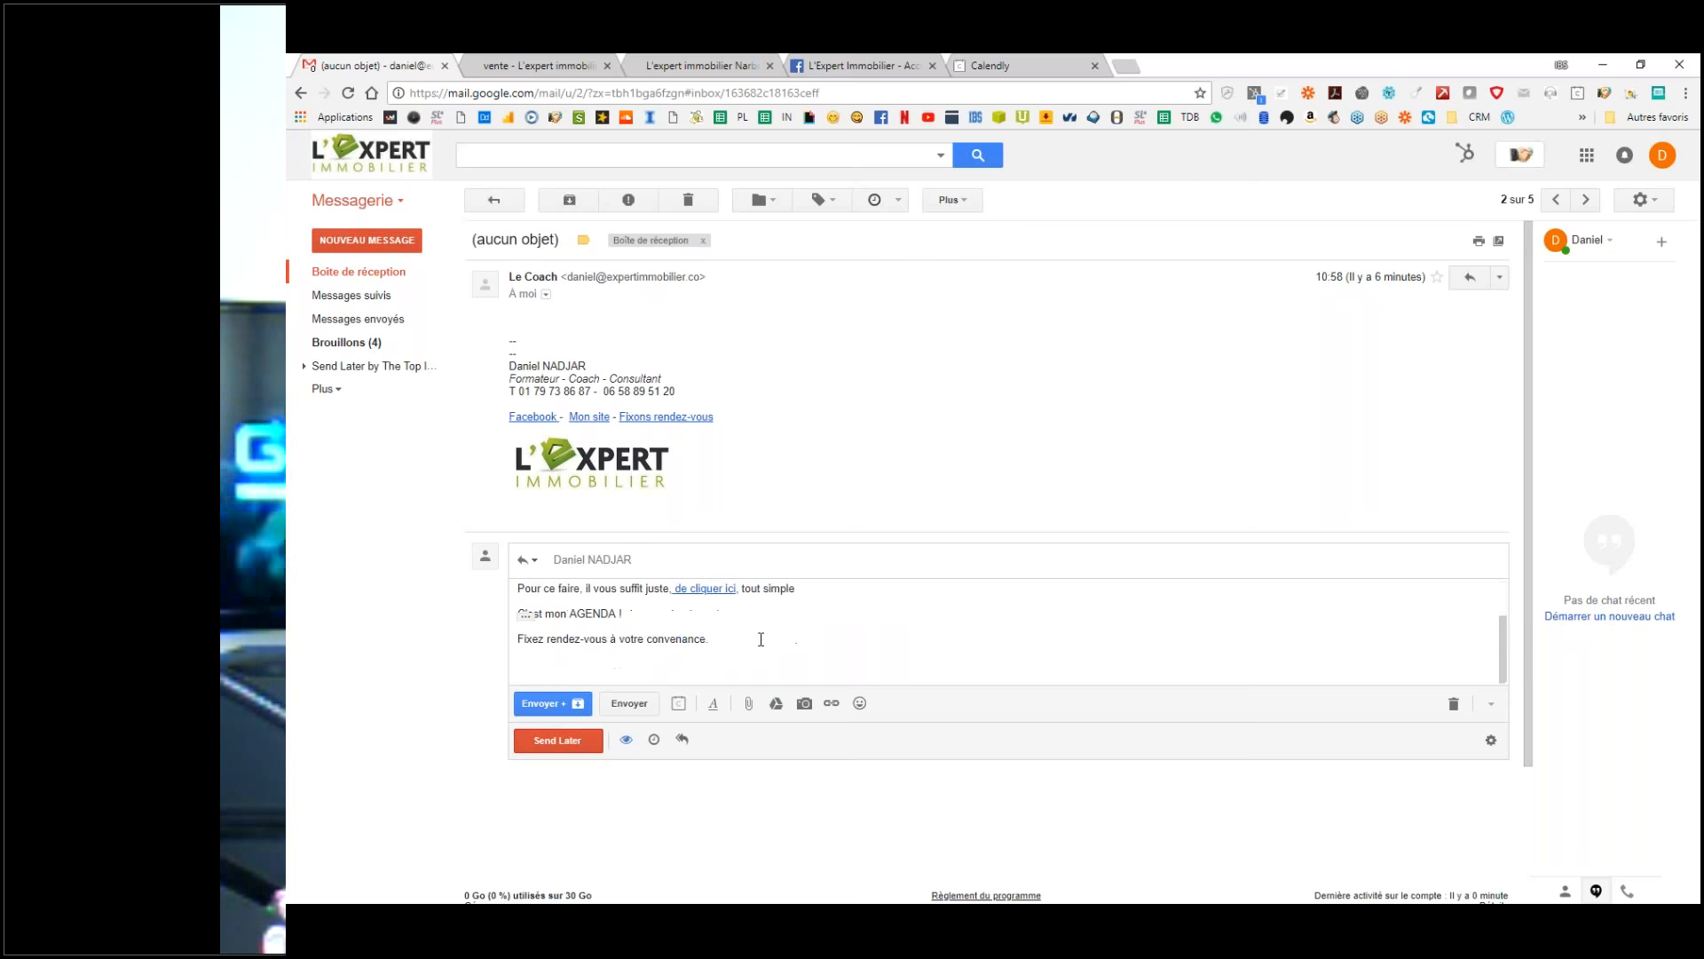
{"action": "left_click", "coordinate": [537, 703]}
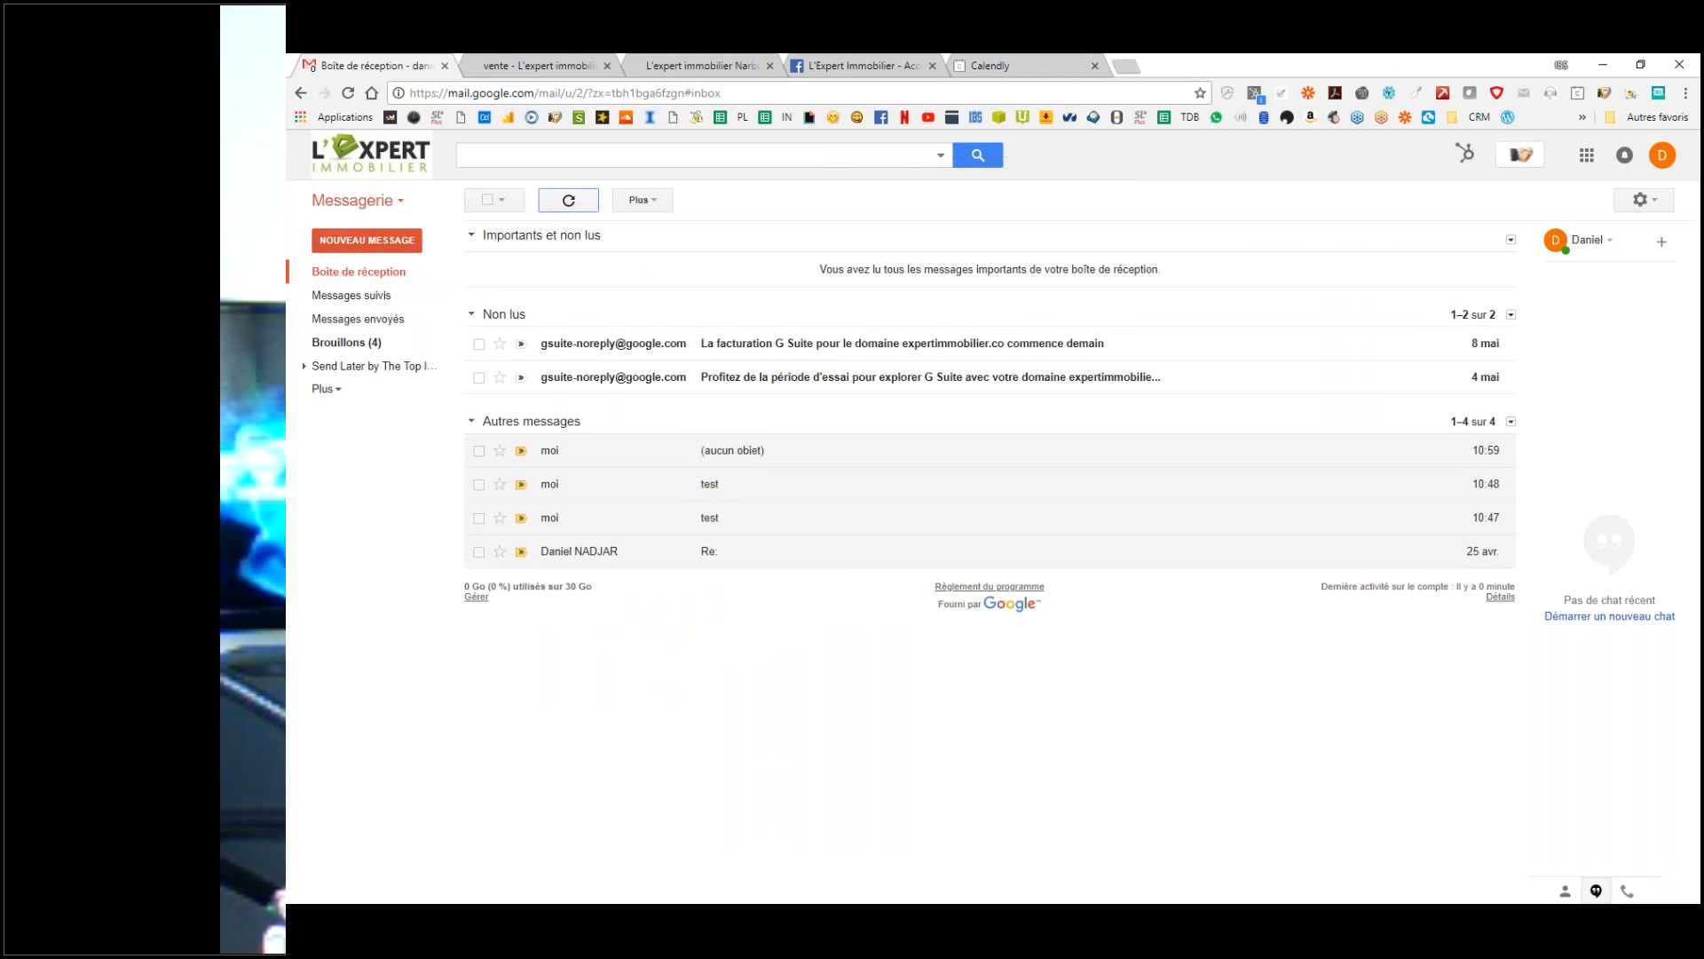
Step: Open the latest 'Re:' reply in Messages envoyés and test that 'de cliquer ici' opens Calendly
{"action": "left_click", "coordinate": [365, 277]}
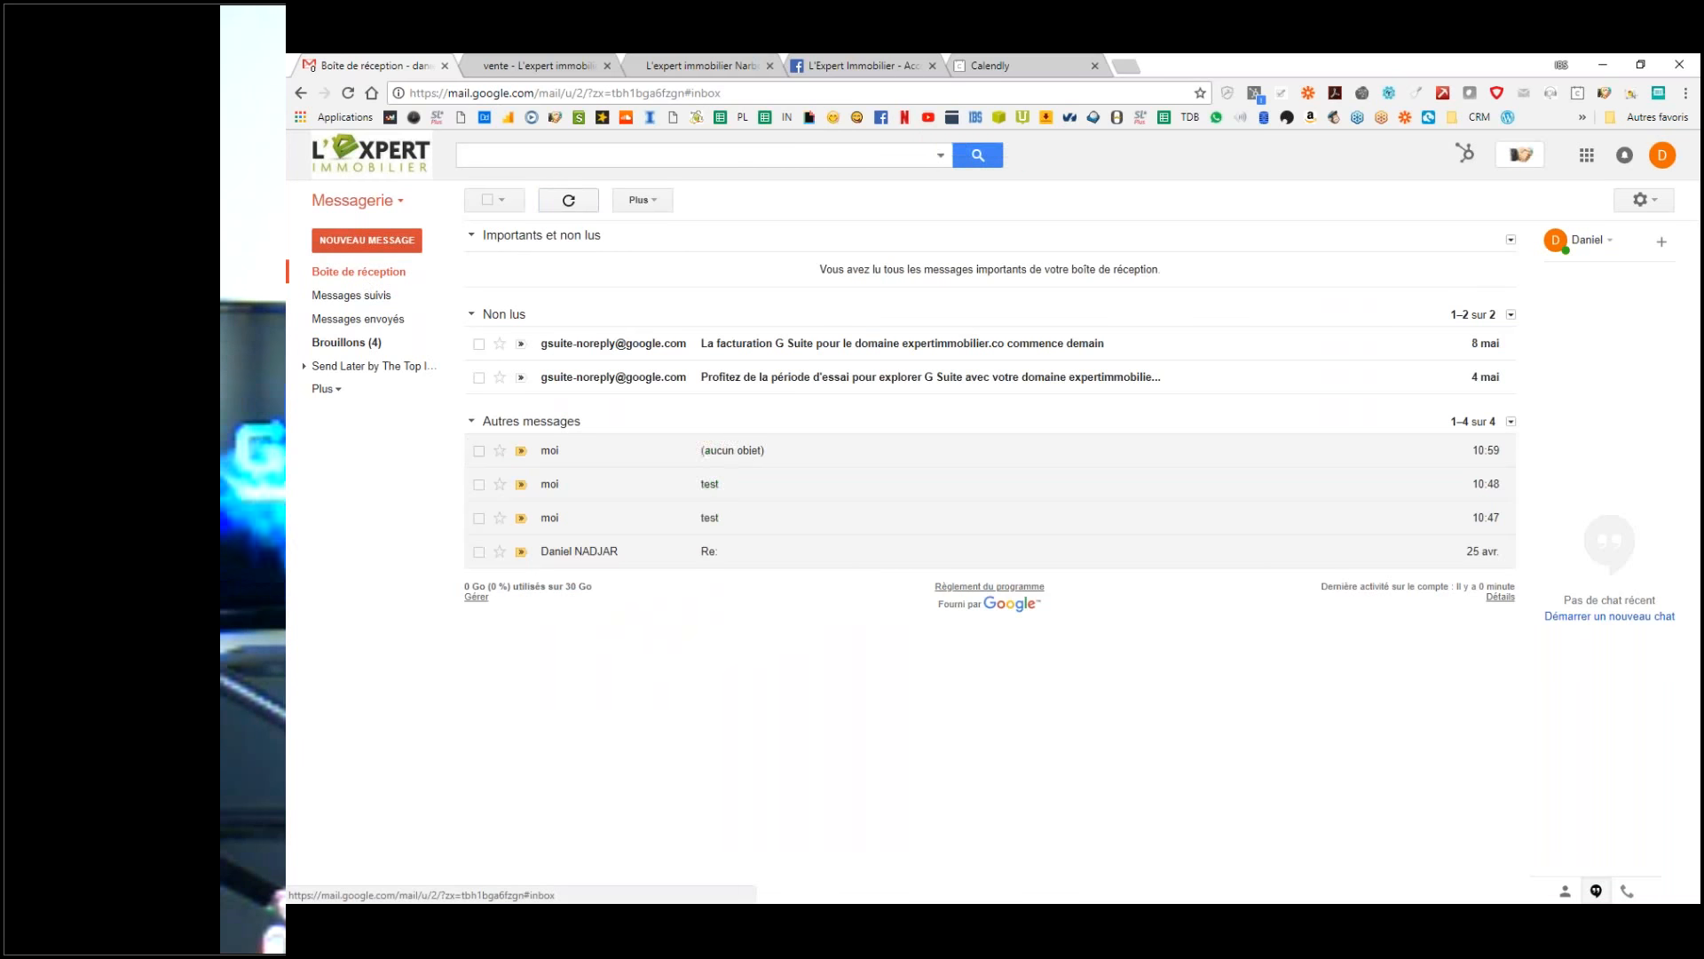
{"action": "left_click", "coordinate": [359, 319]}
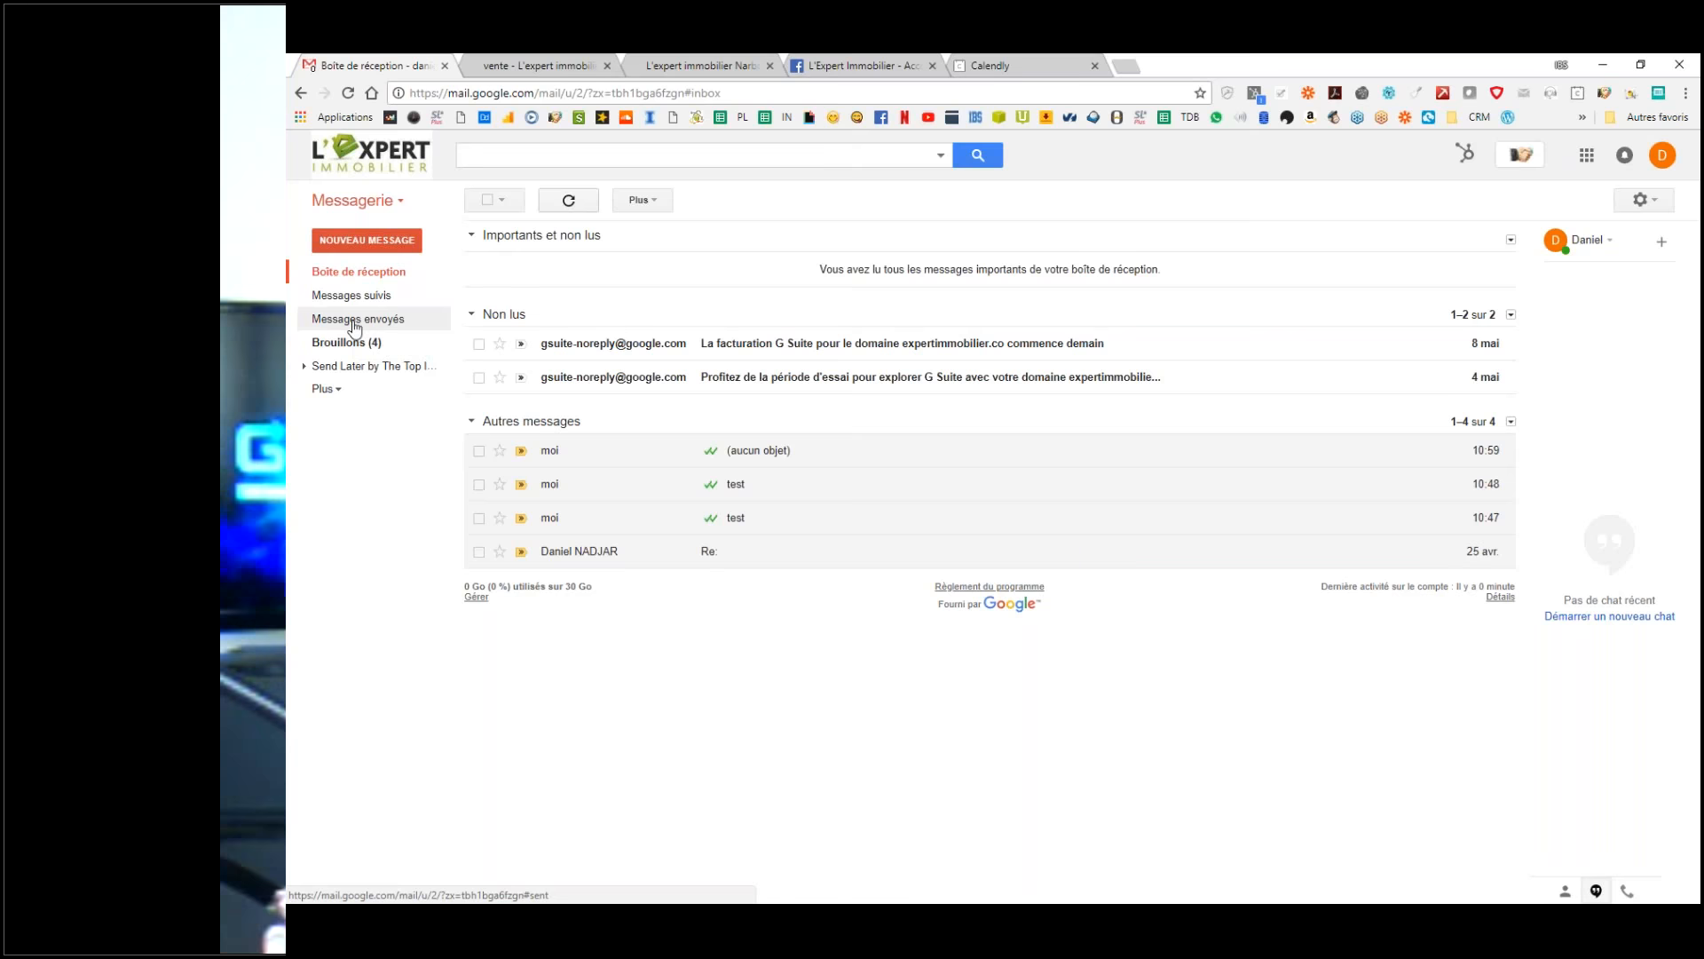
{"action": "left_click", "coordinate": [588, 240]}
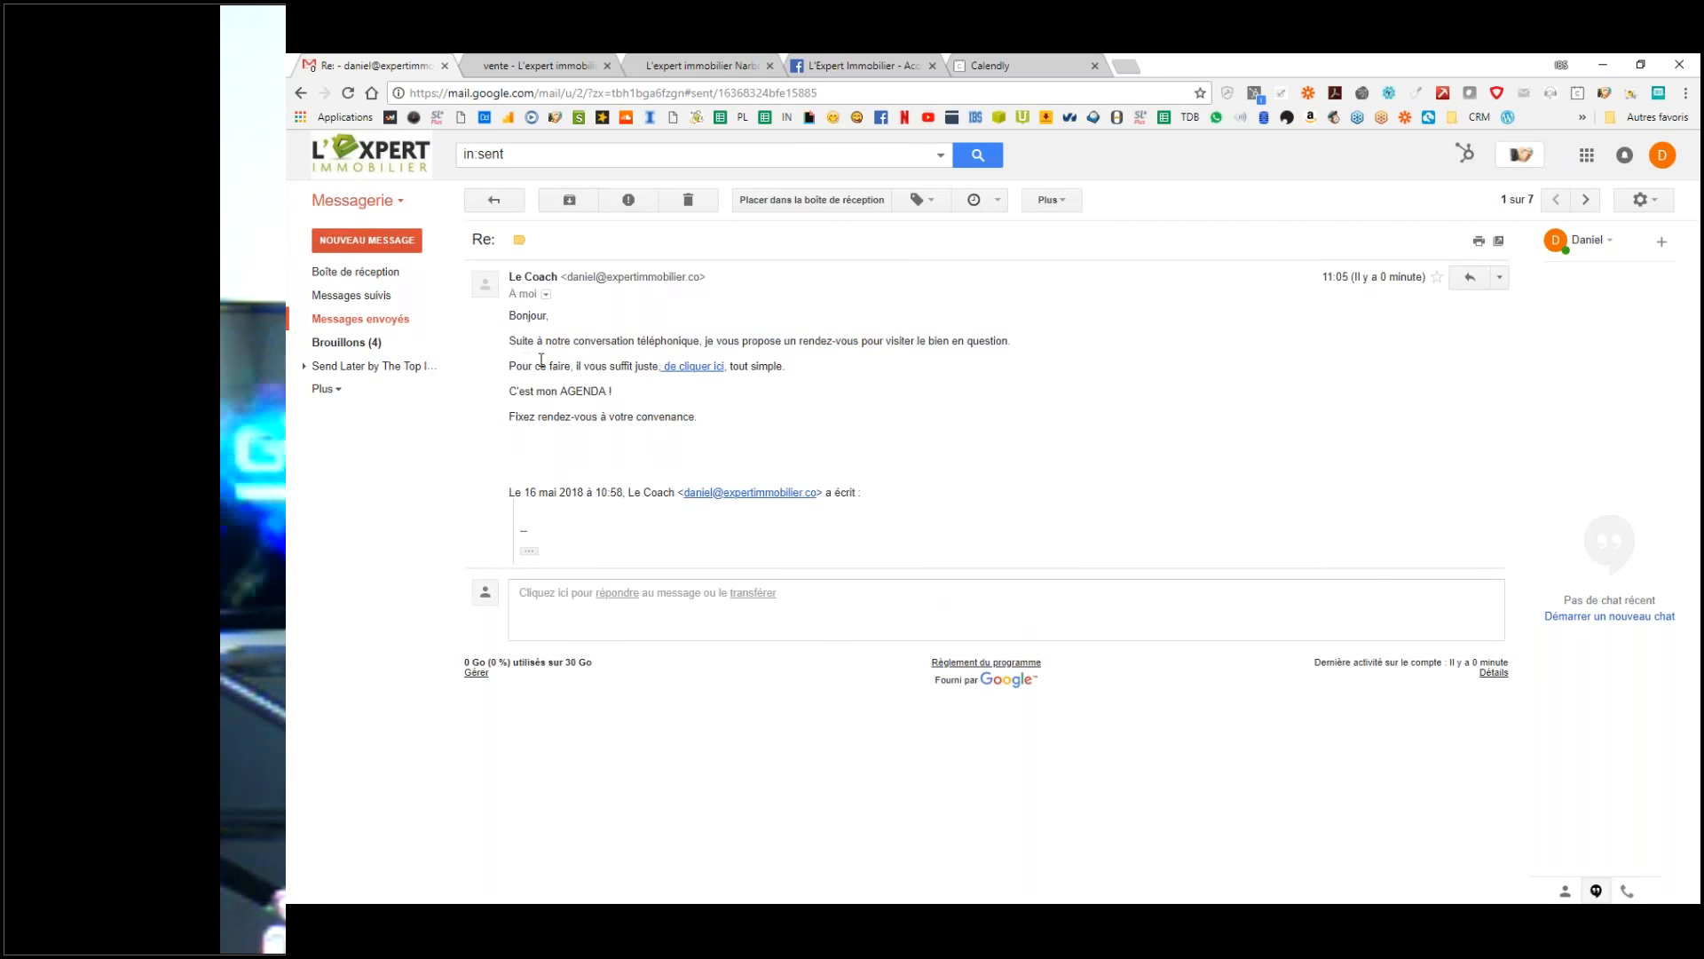
{"action": "left_click", "coordinate": [701, 368]}
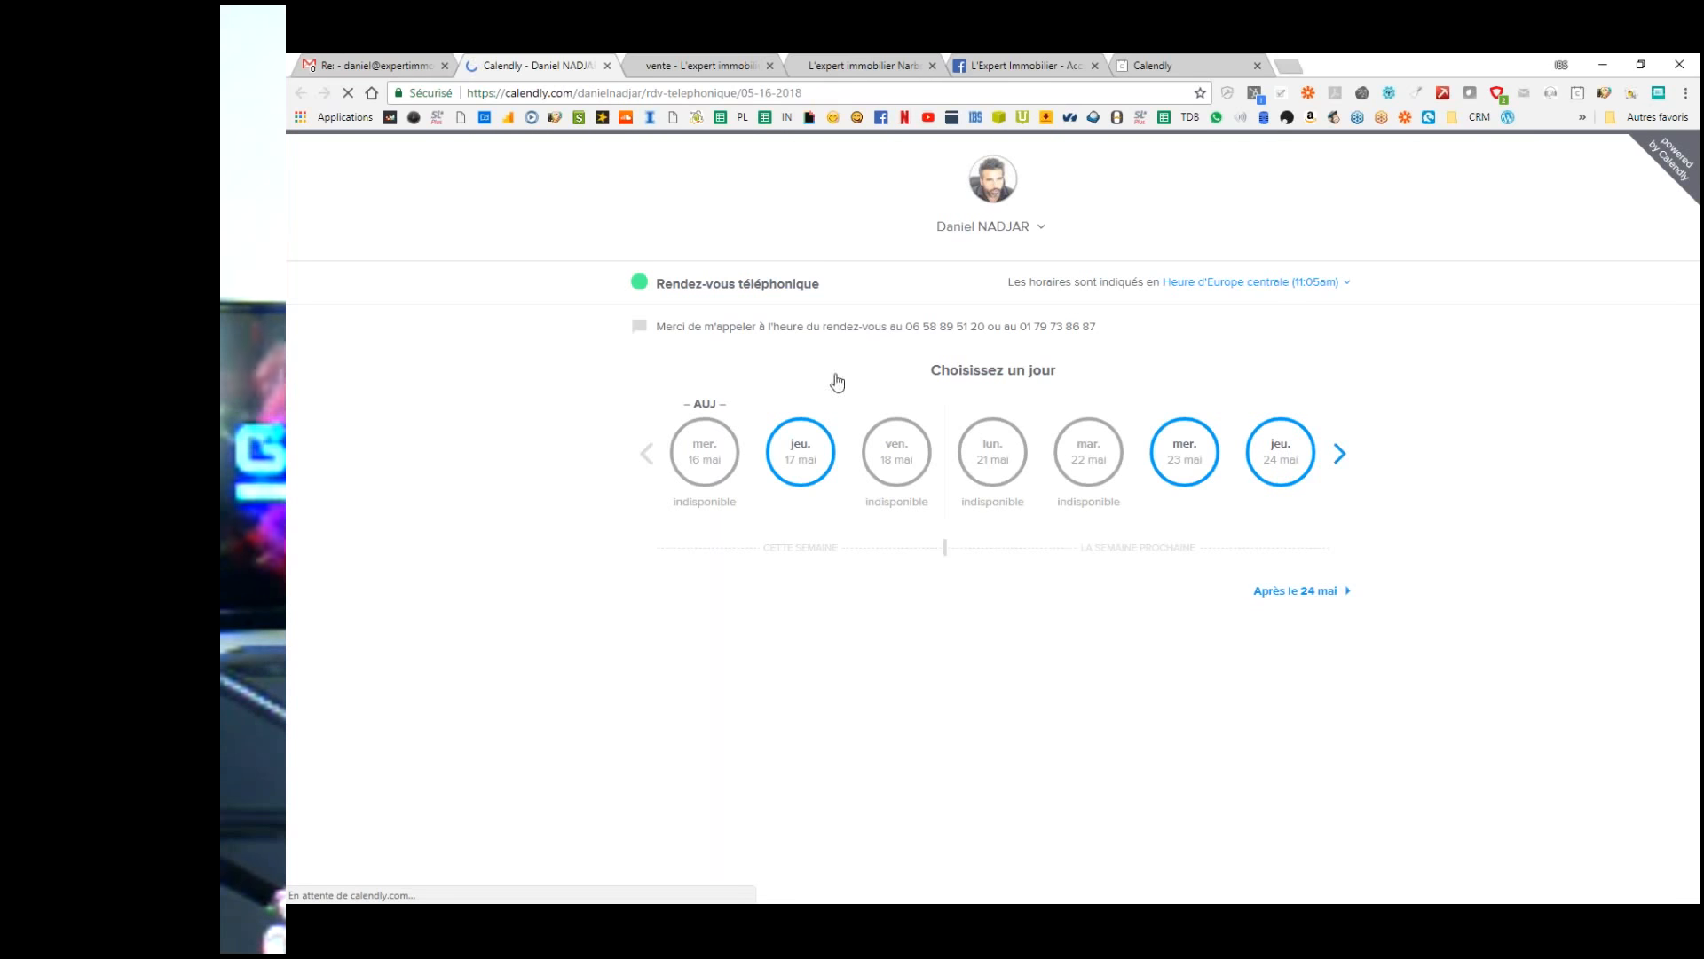
{"action": "left_click", "coordinate": [388, 66]}
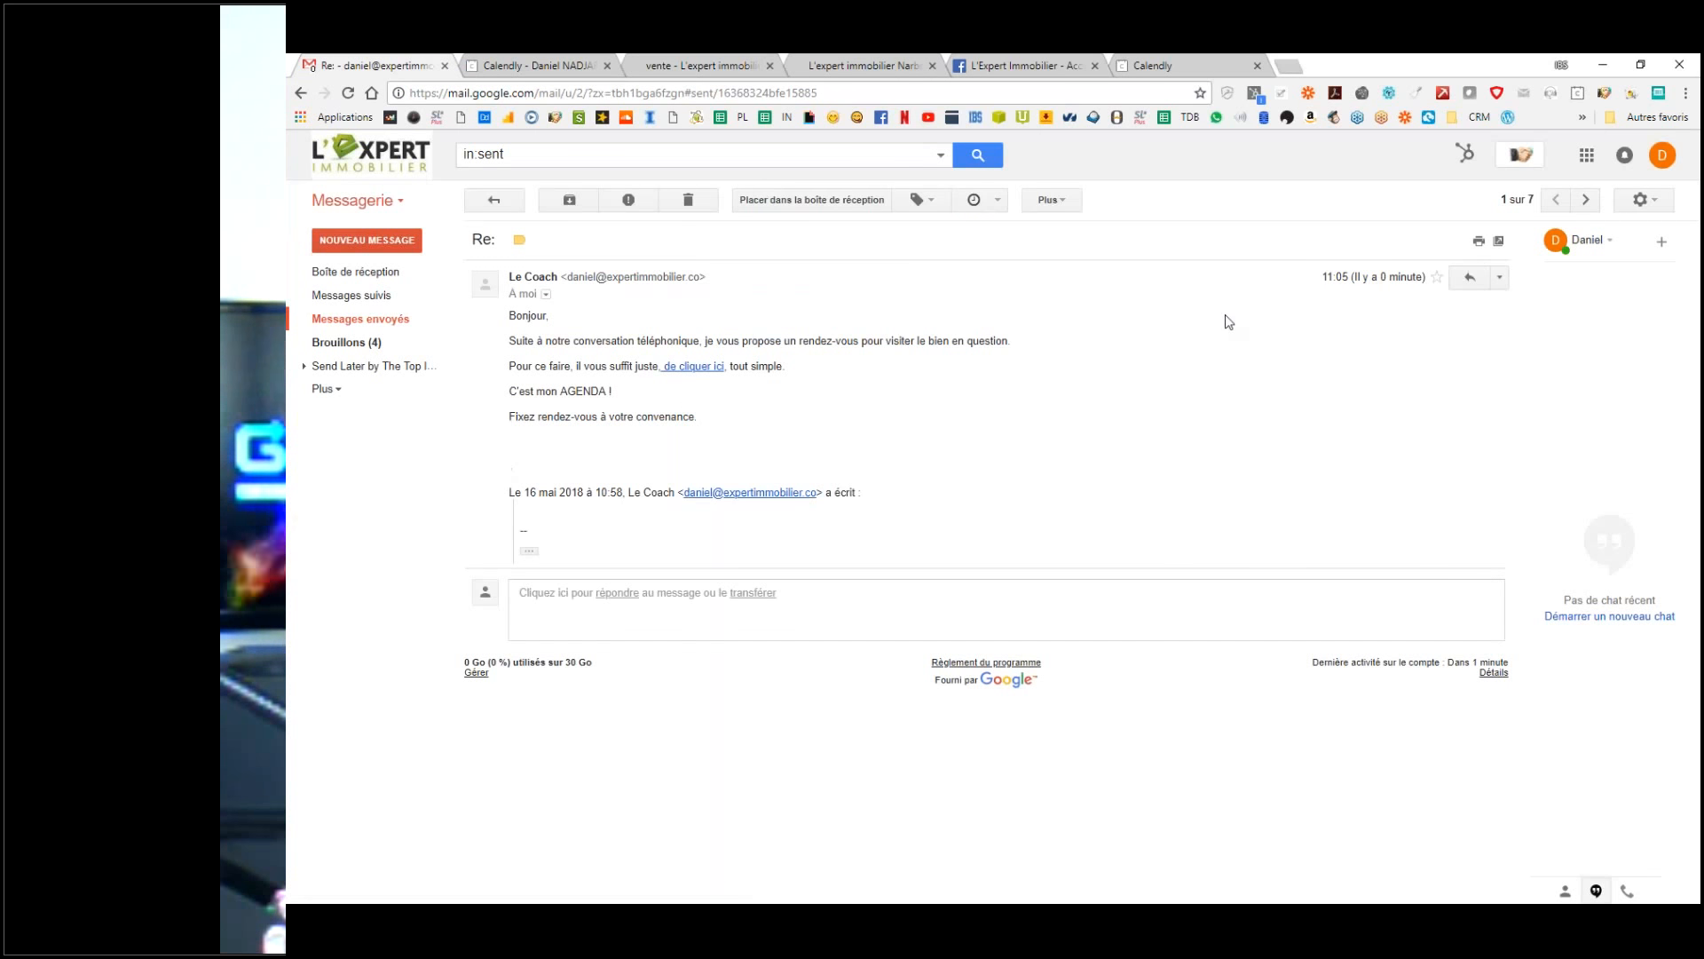
Step: Open Gmail settings, then revisit the 10:59 untitled conversation and return to the inbox
{"action": "left_click", "coordinate": [1642, 199]}
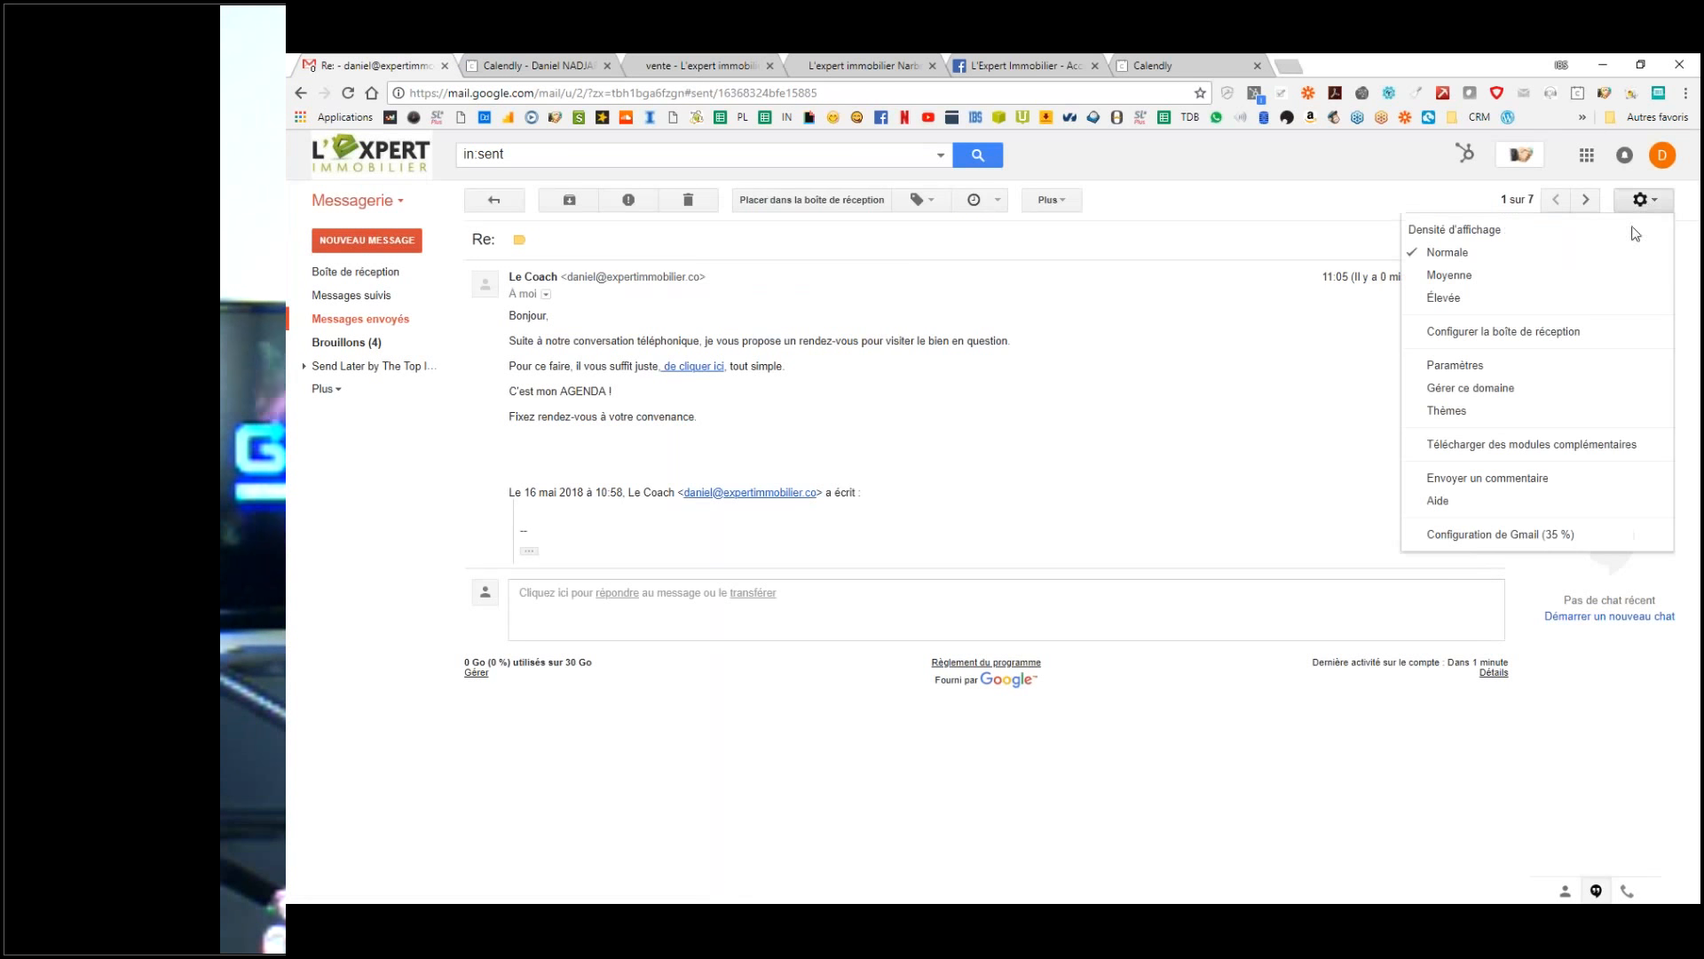
{"action": "left_click", "coordinate": [1482, 388]}
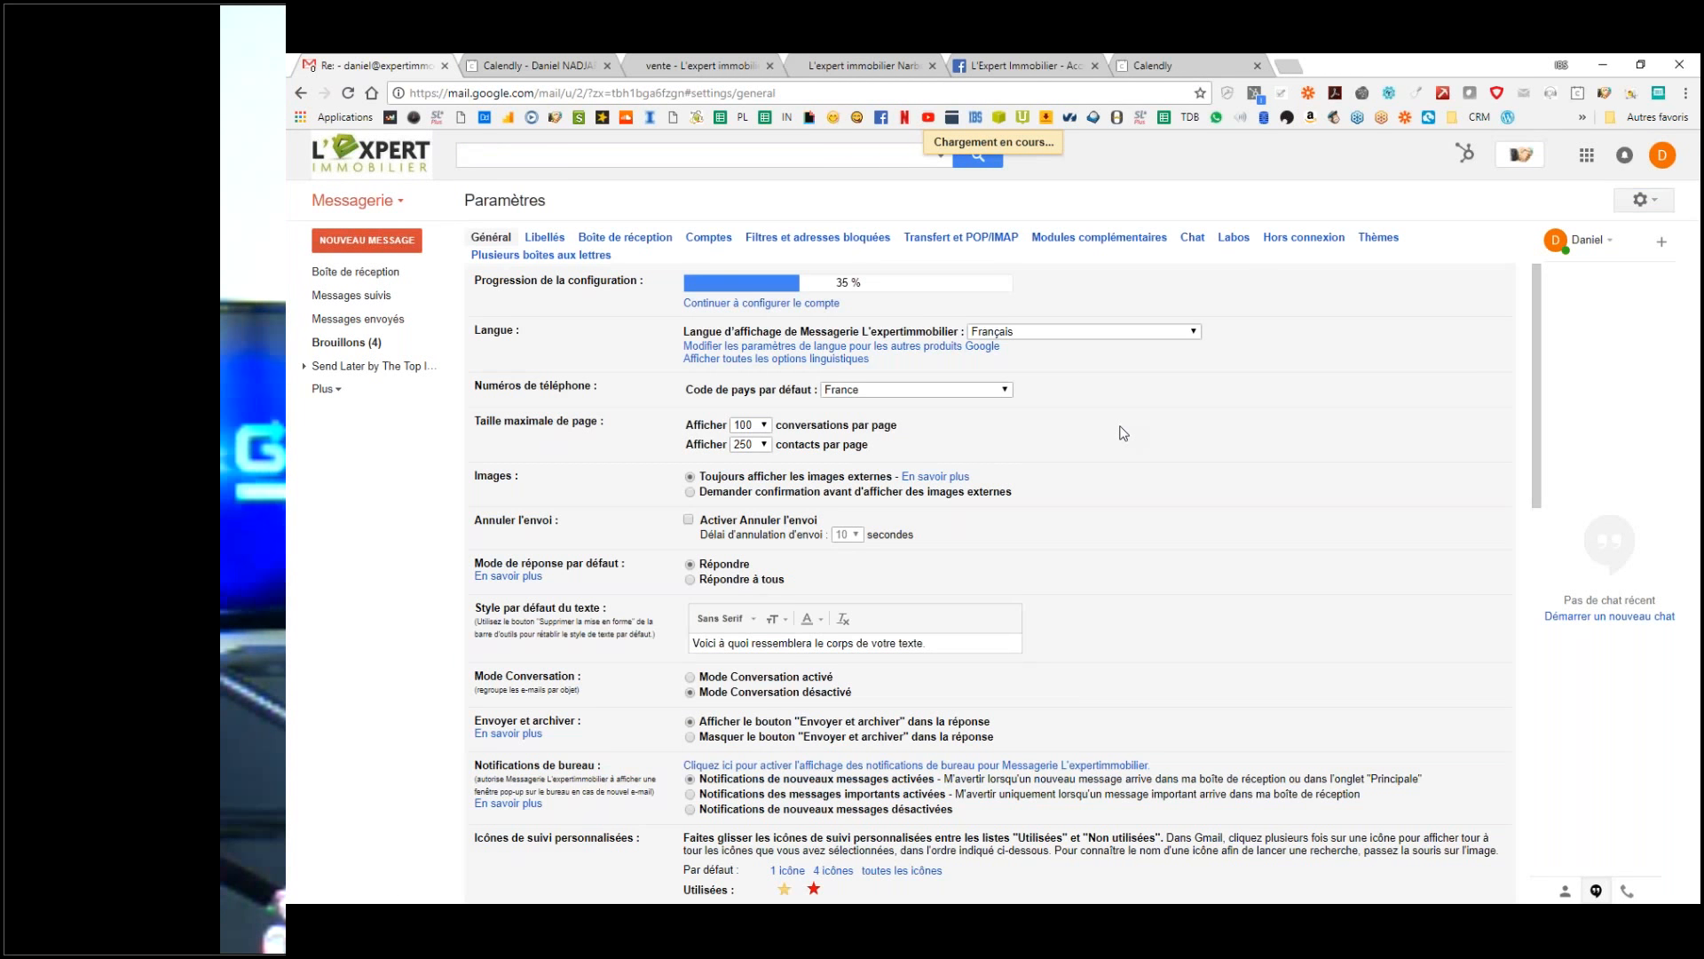
{"action": "scroll", "coordinate": [804, 554], "scroll_direction": "down", "scroll_amount": 10}
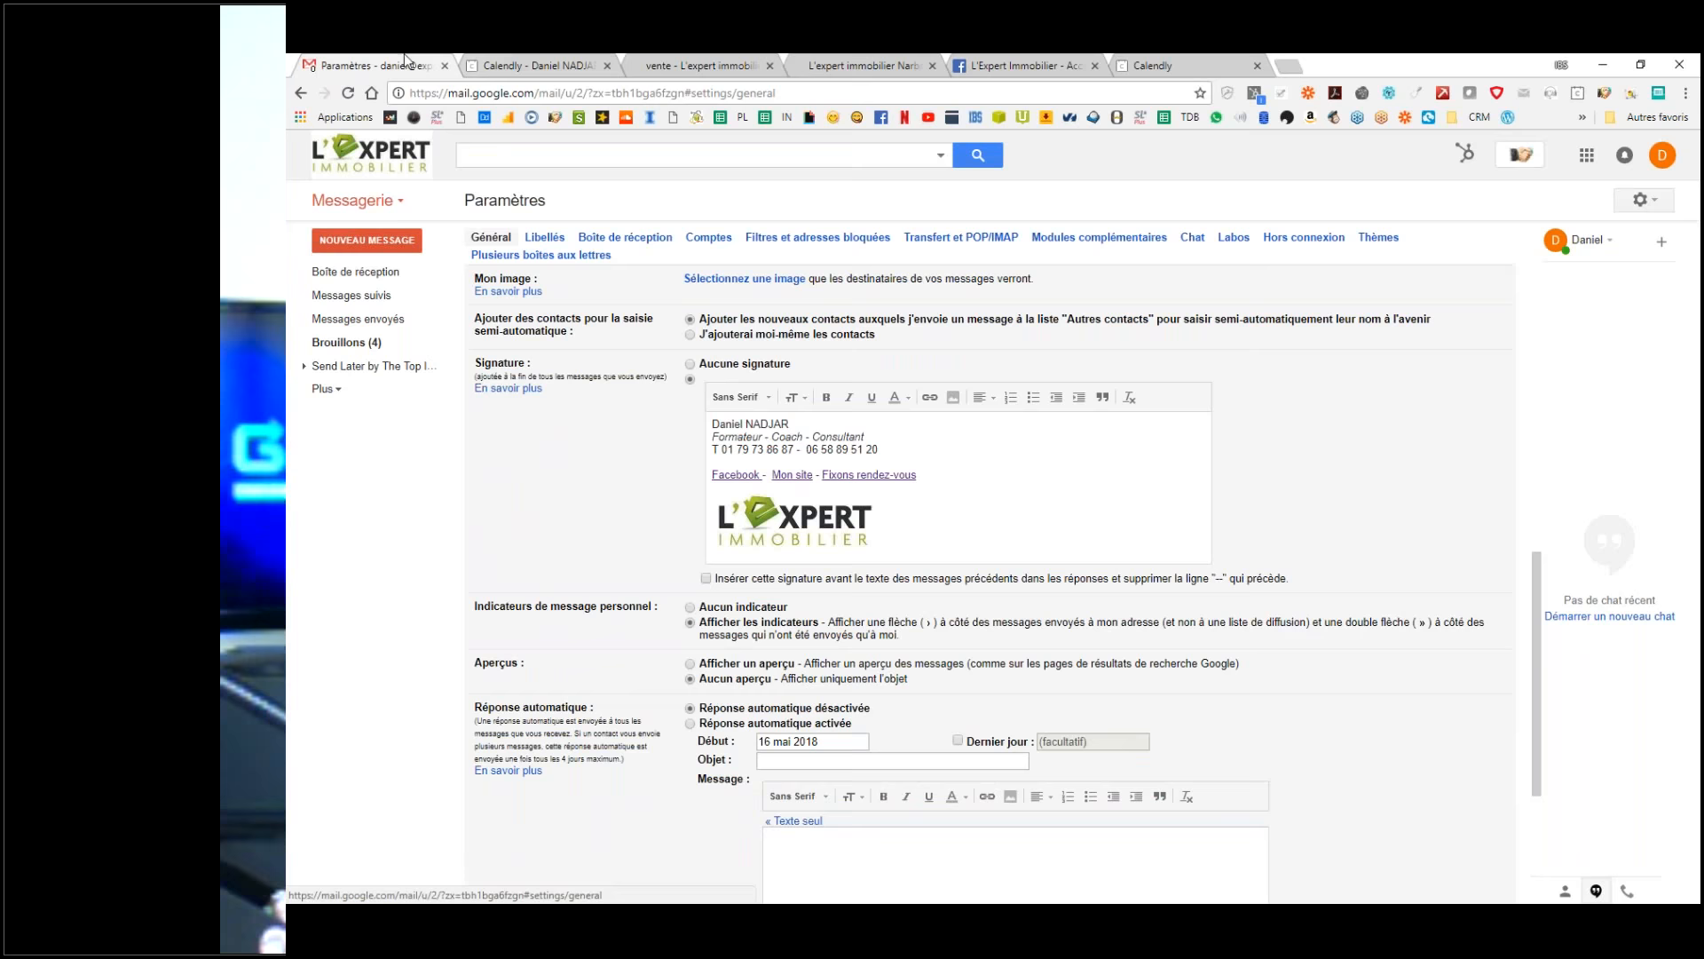
{"action": "left_click", "coordinate": [361, 275]}
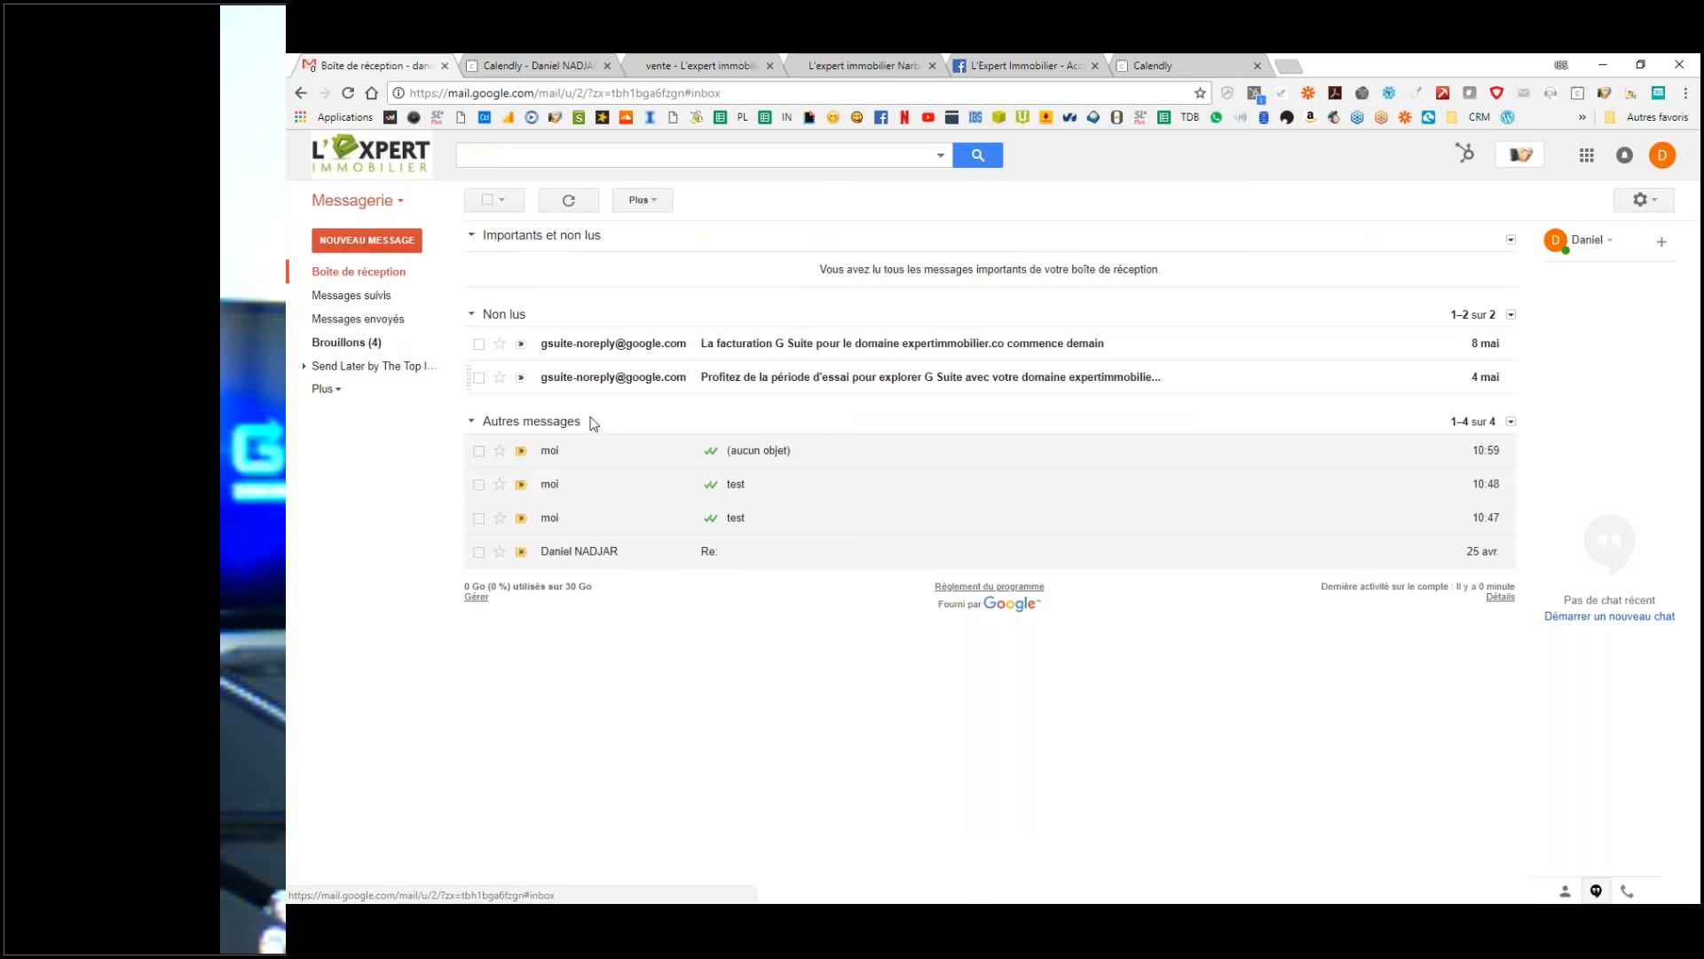
{"action": "left_click", "coordinate": [784, 452]}
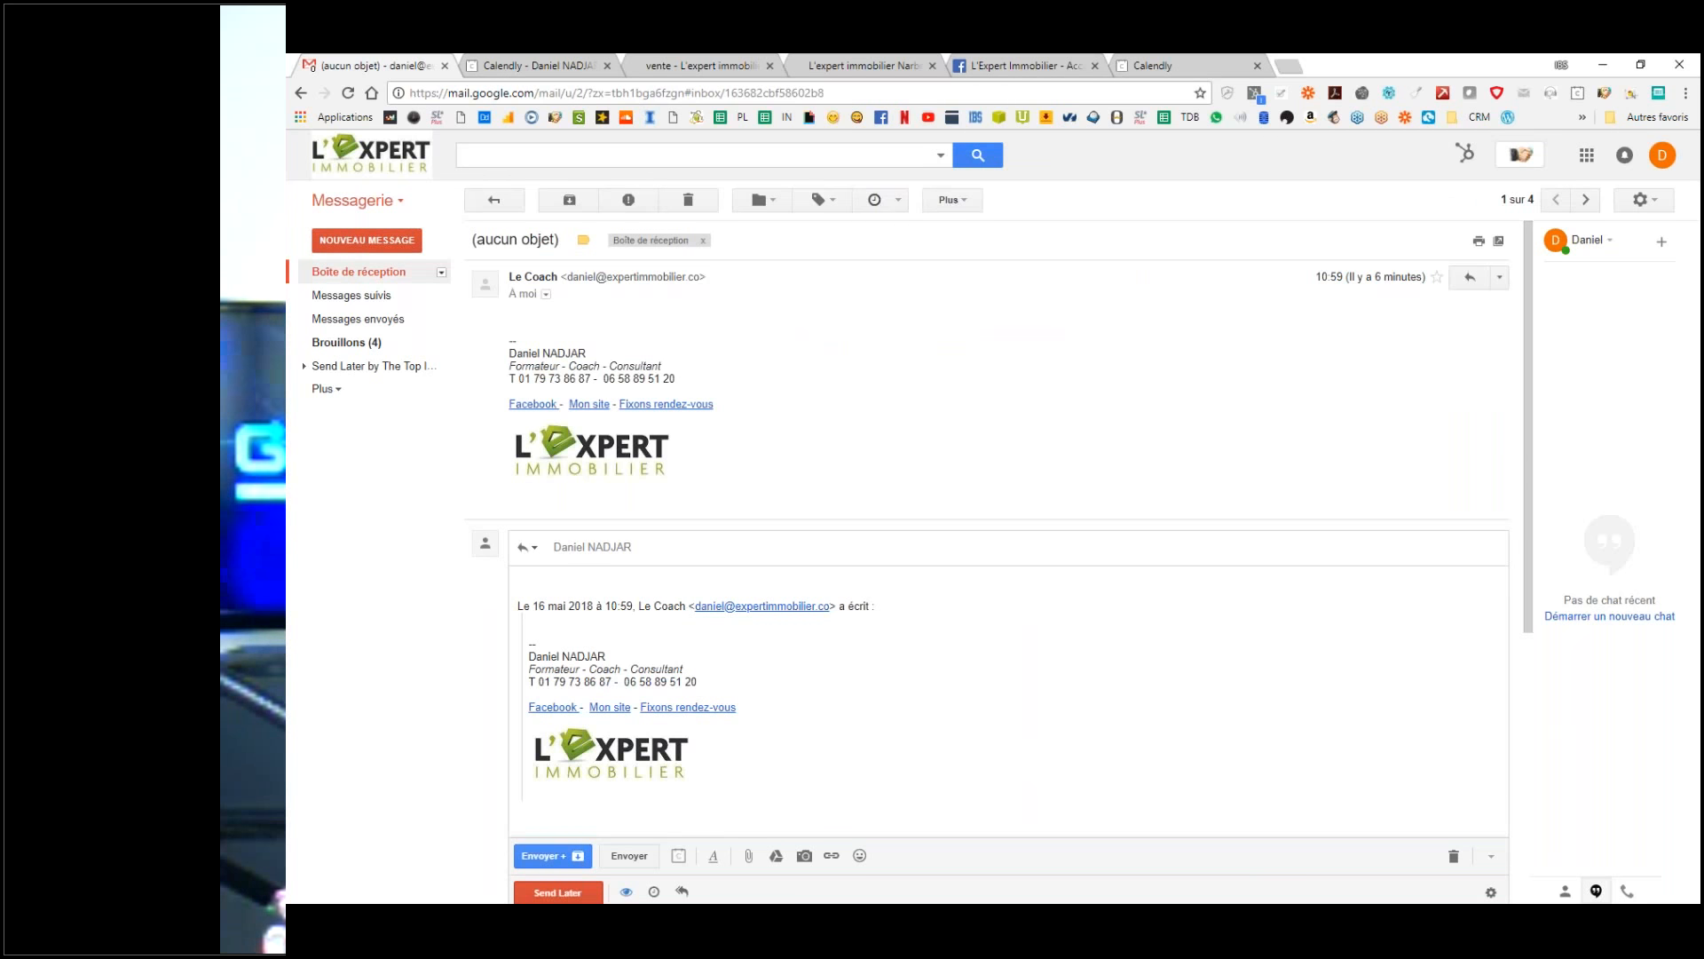
{"action": "left_click", "coordinate": [355, 272]}
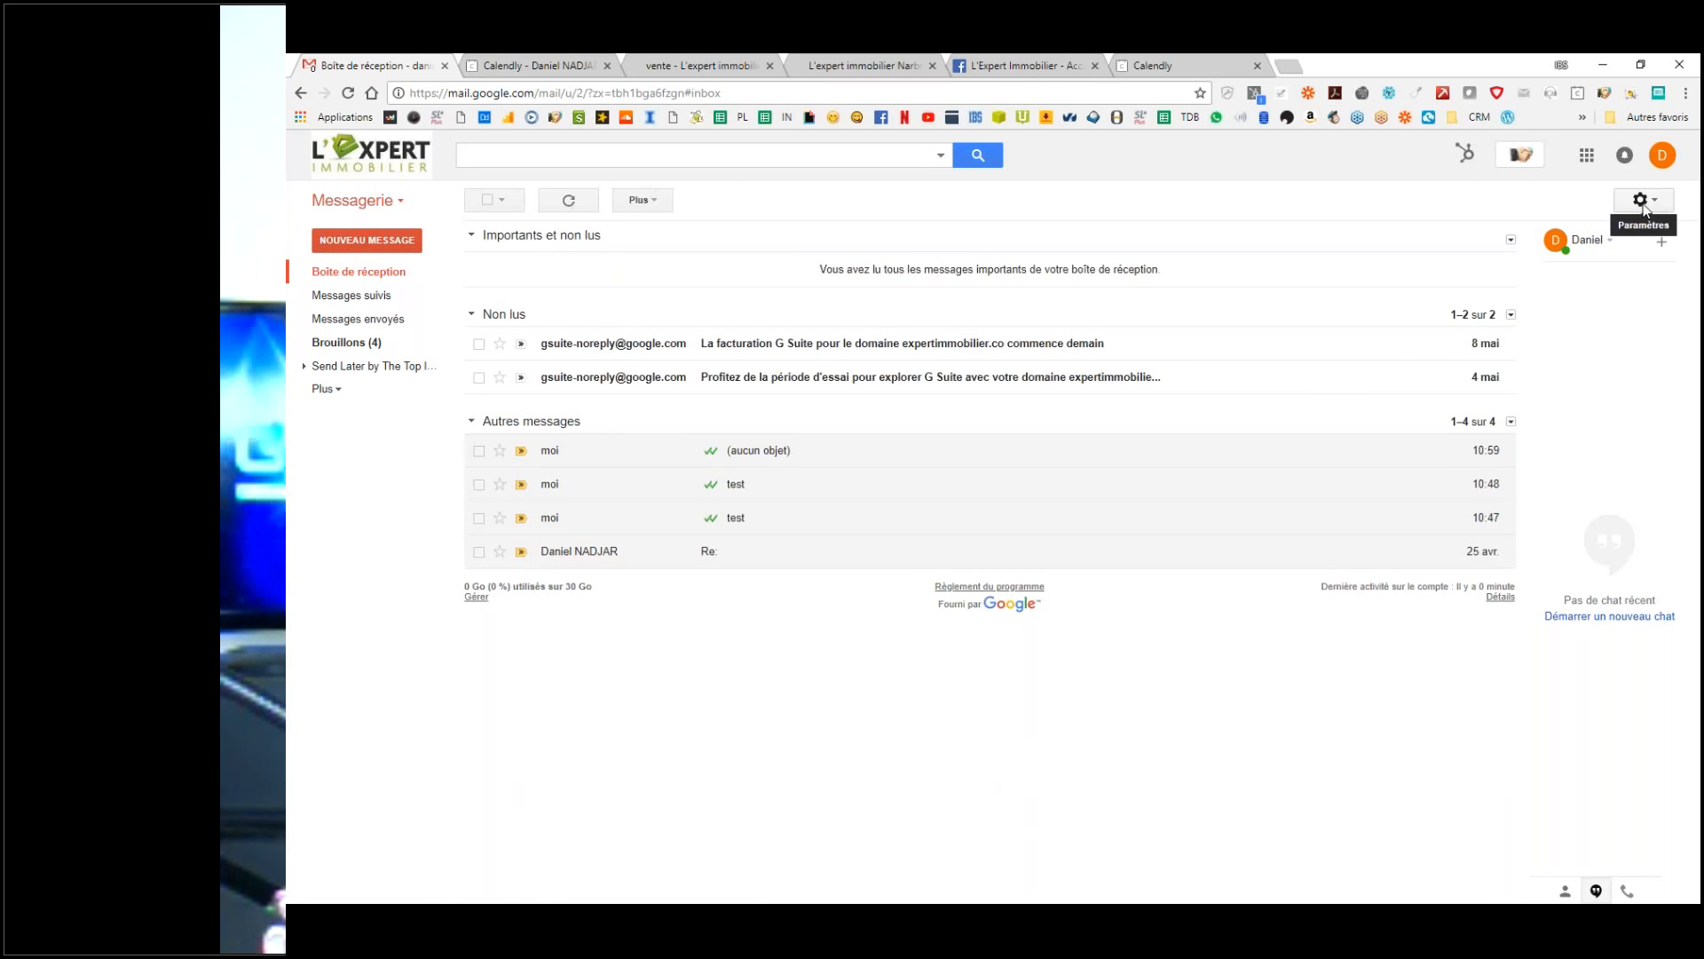
Step: Place the signature above quoted replies, add a leading '--' line to it, and save
{"action": "left_click", "coordinate": [1644, 208]}
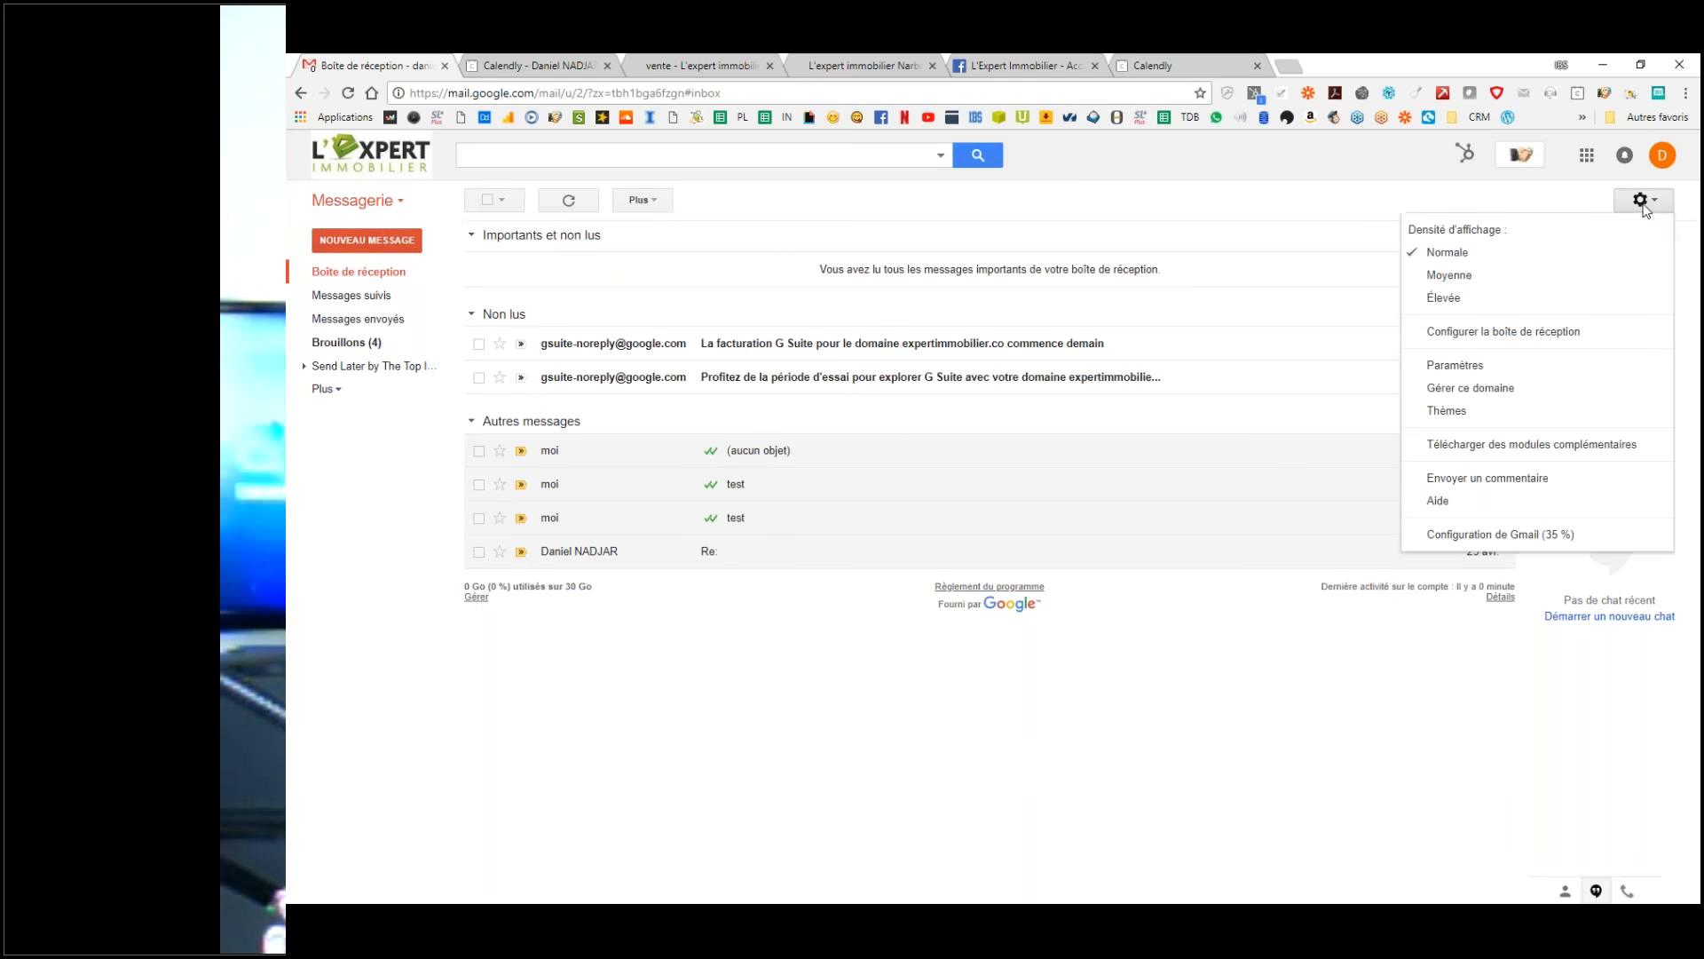
{"action": "left_click", "coordinate": [1478, 371]}
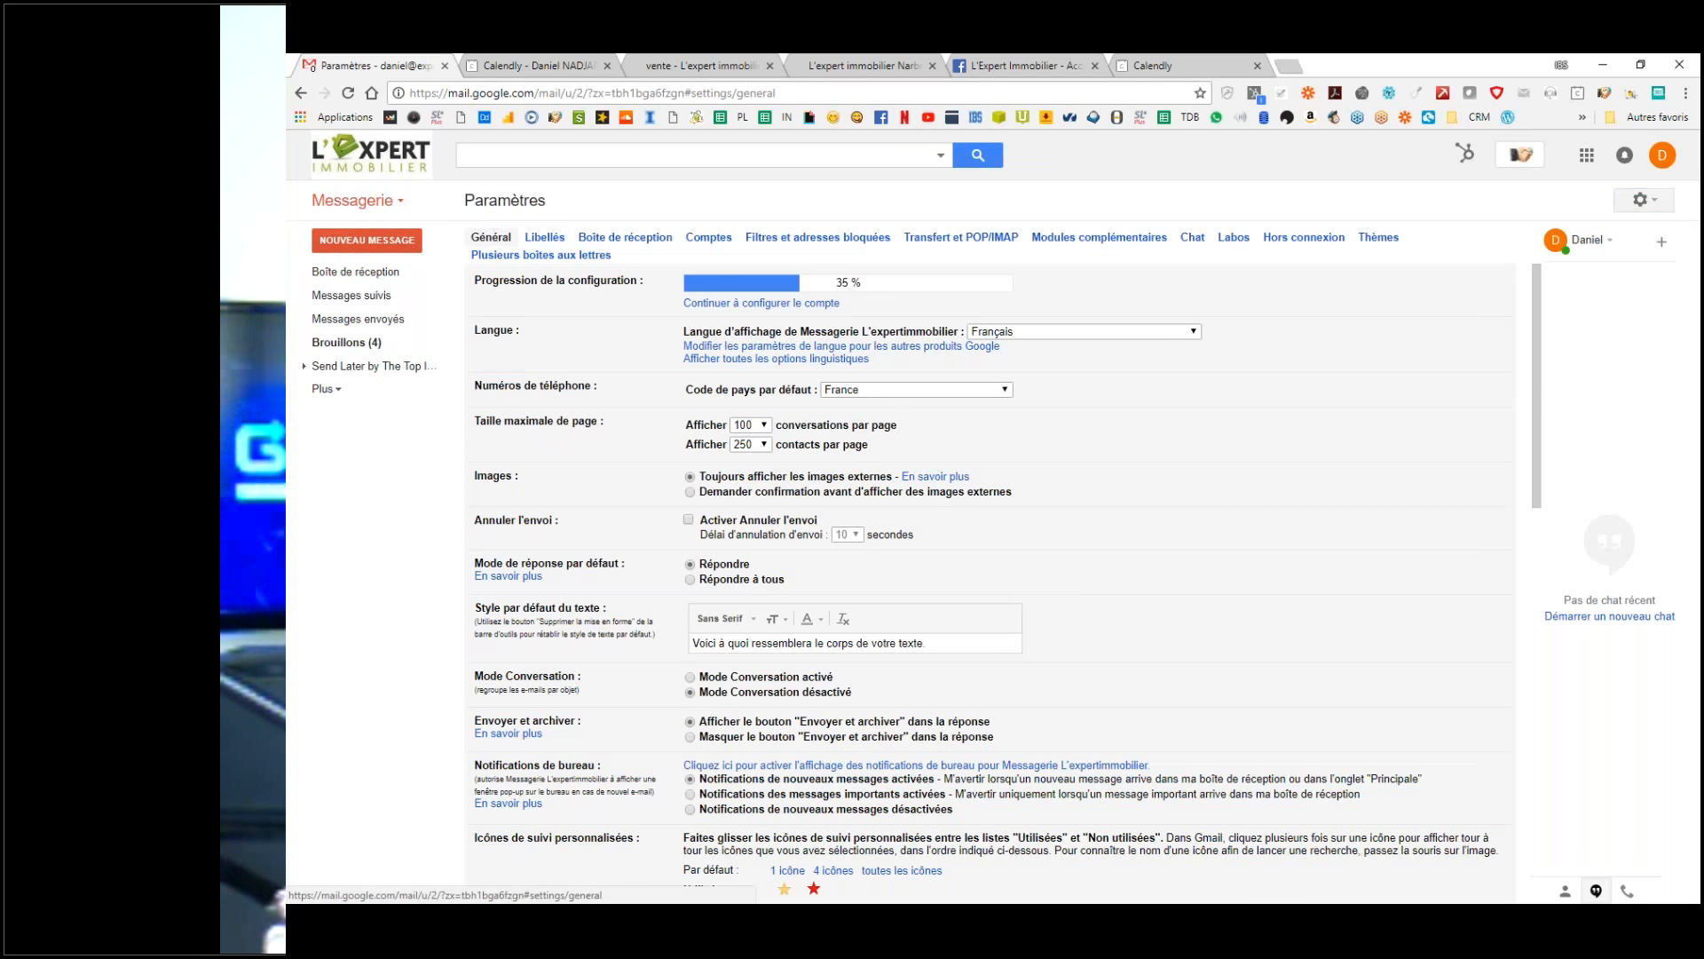
{"action": "scroll", "coordinate": [808, 646], "scroll_direction": "down", "scroll_amount": 5}
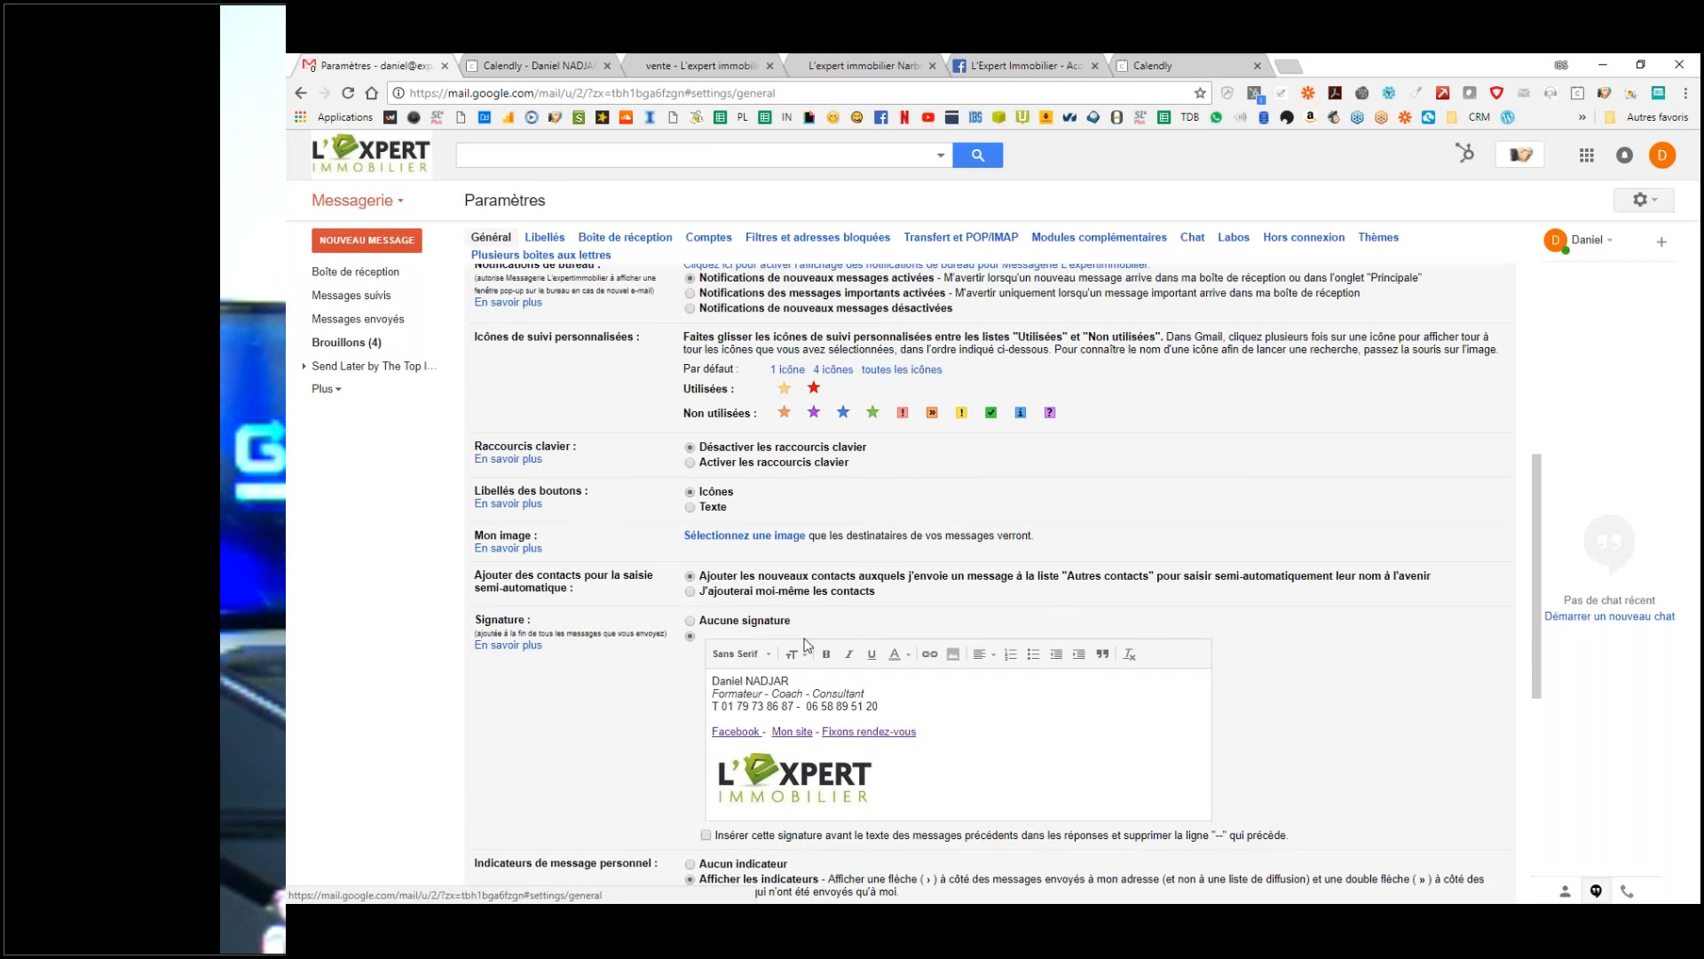
{"action": "scroll", "coordinate": [807, 645], "scroll_direction": "down", "scroll_amount": 2}
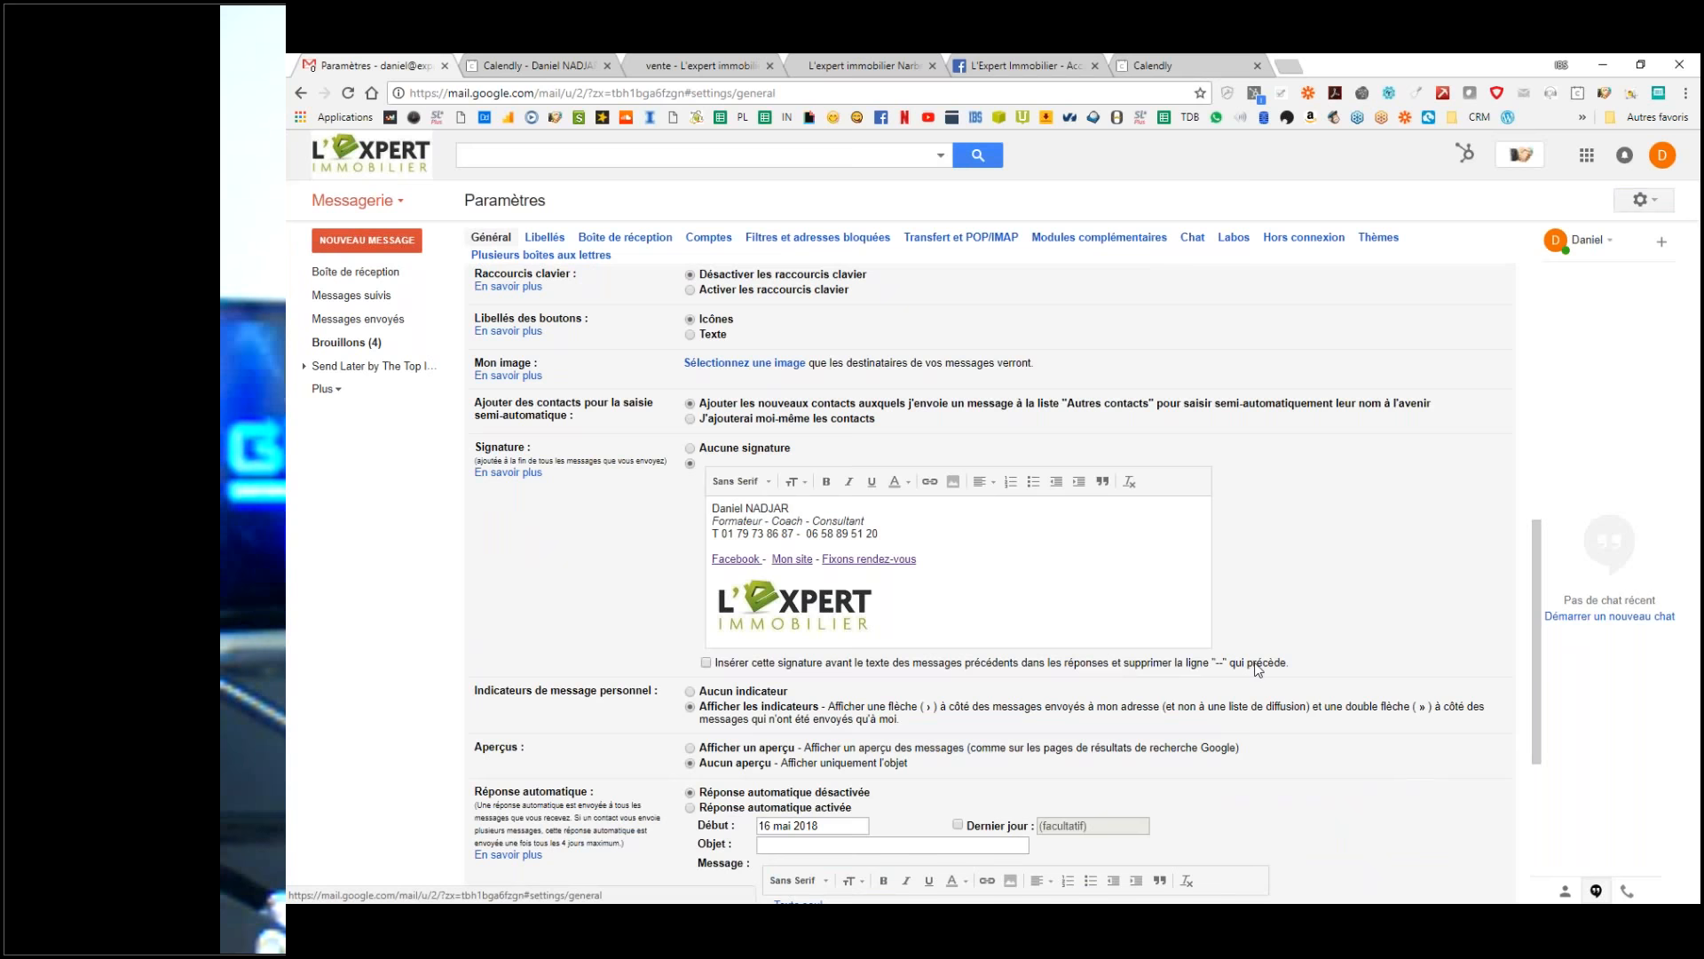
{"action": "key", "text": "ctrl"}
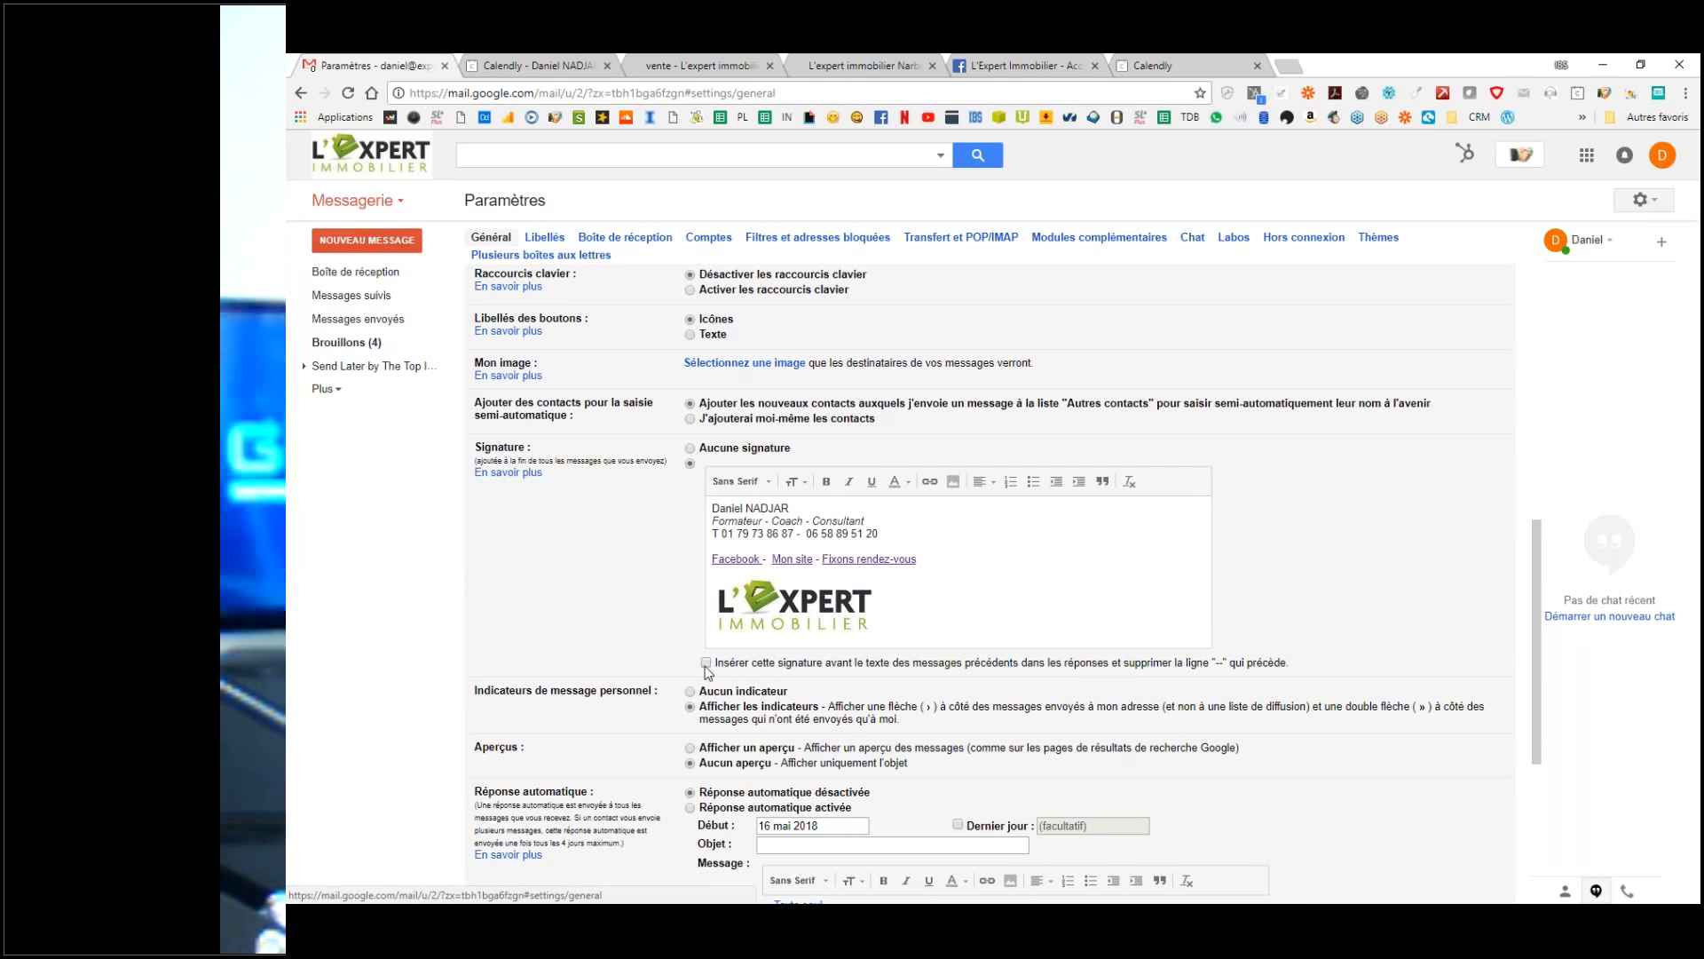
{"action": "left_click", "coordinate": [707, 662]}
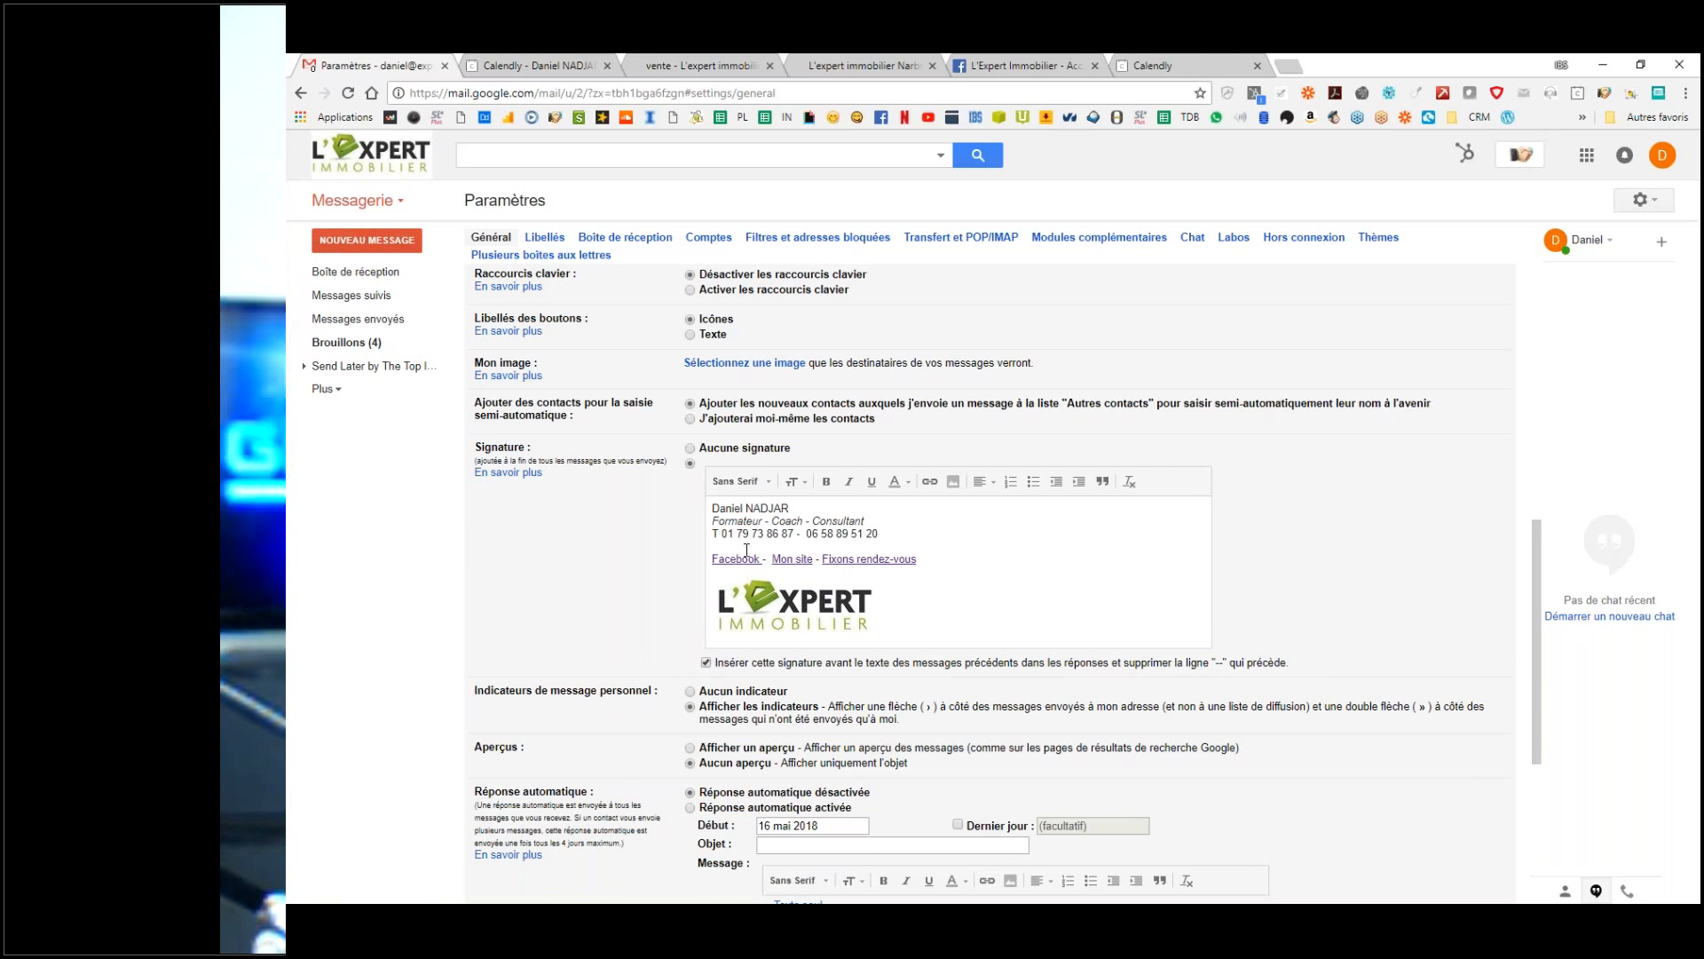
{"action": "left_click", "coordinate": [714, 507]}
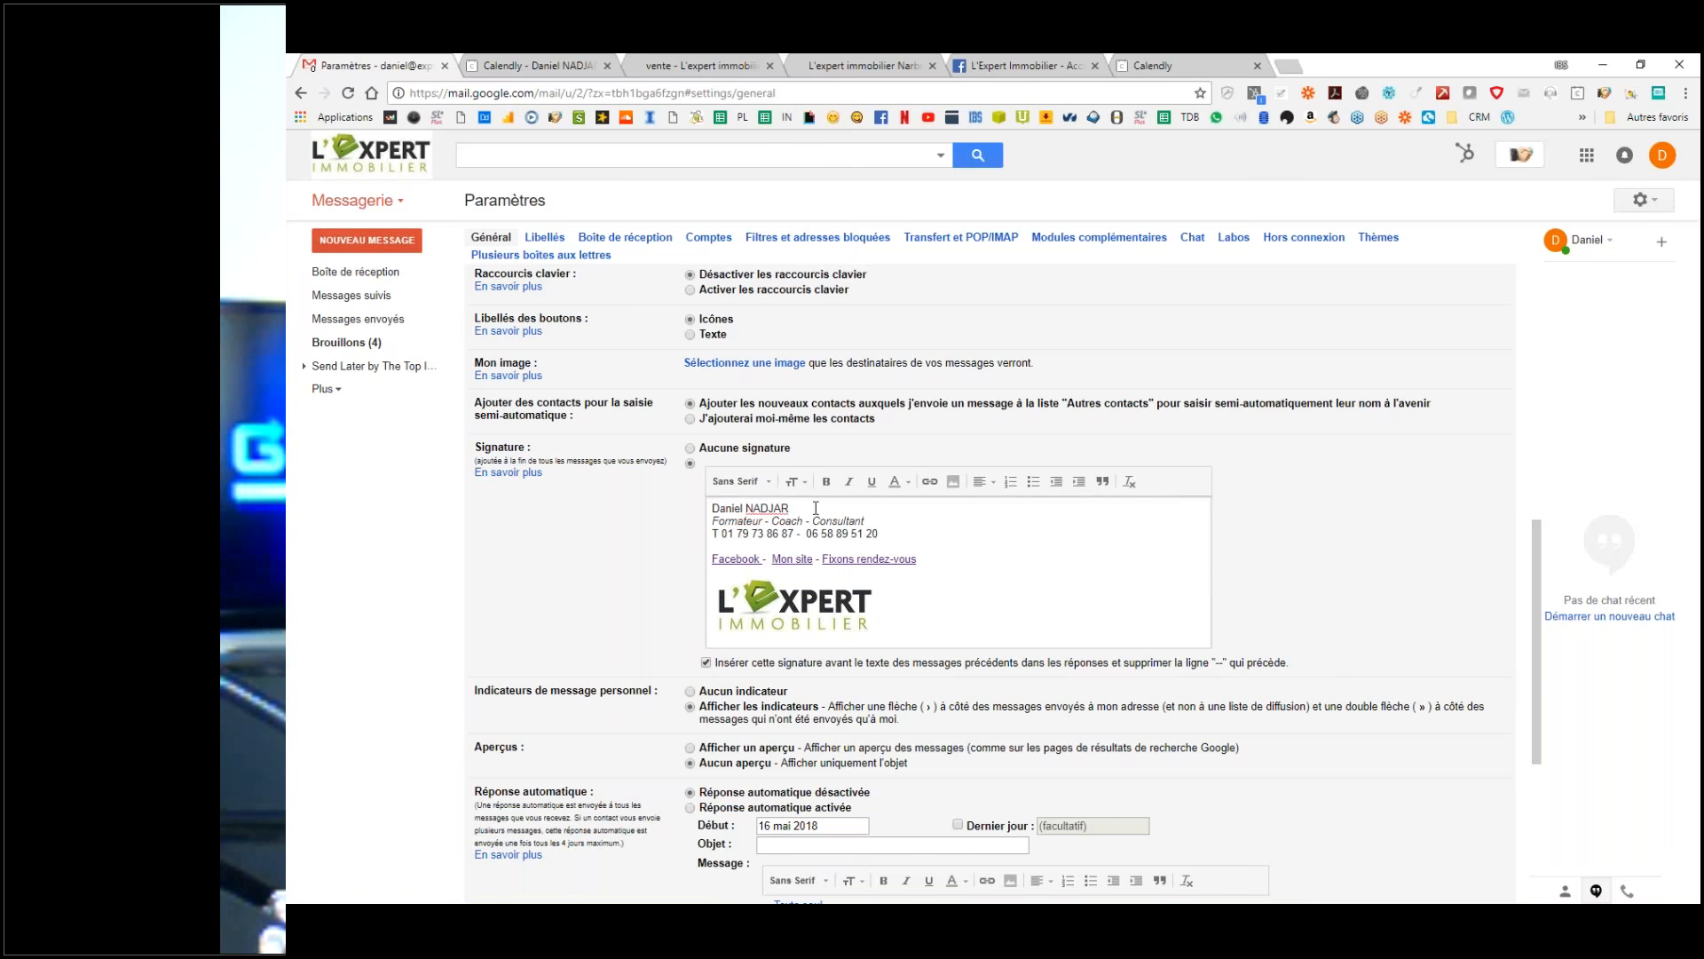
{"action": "key", "text": "Return"}
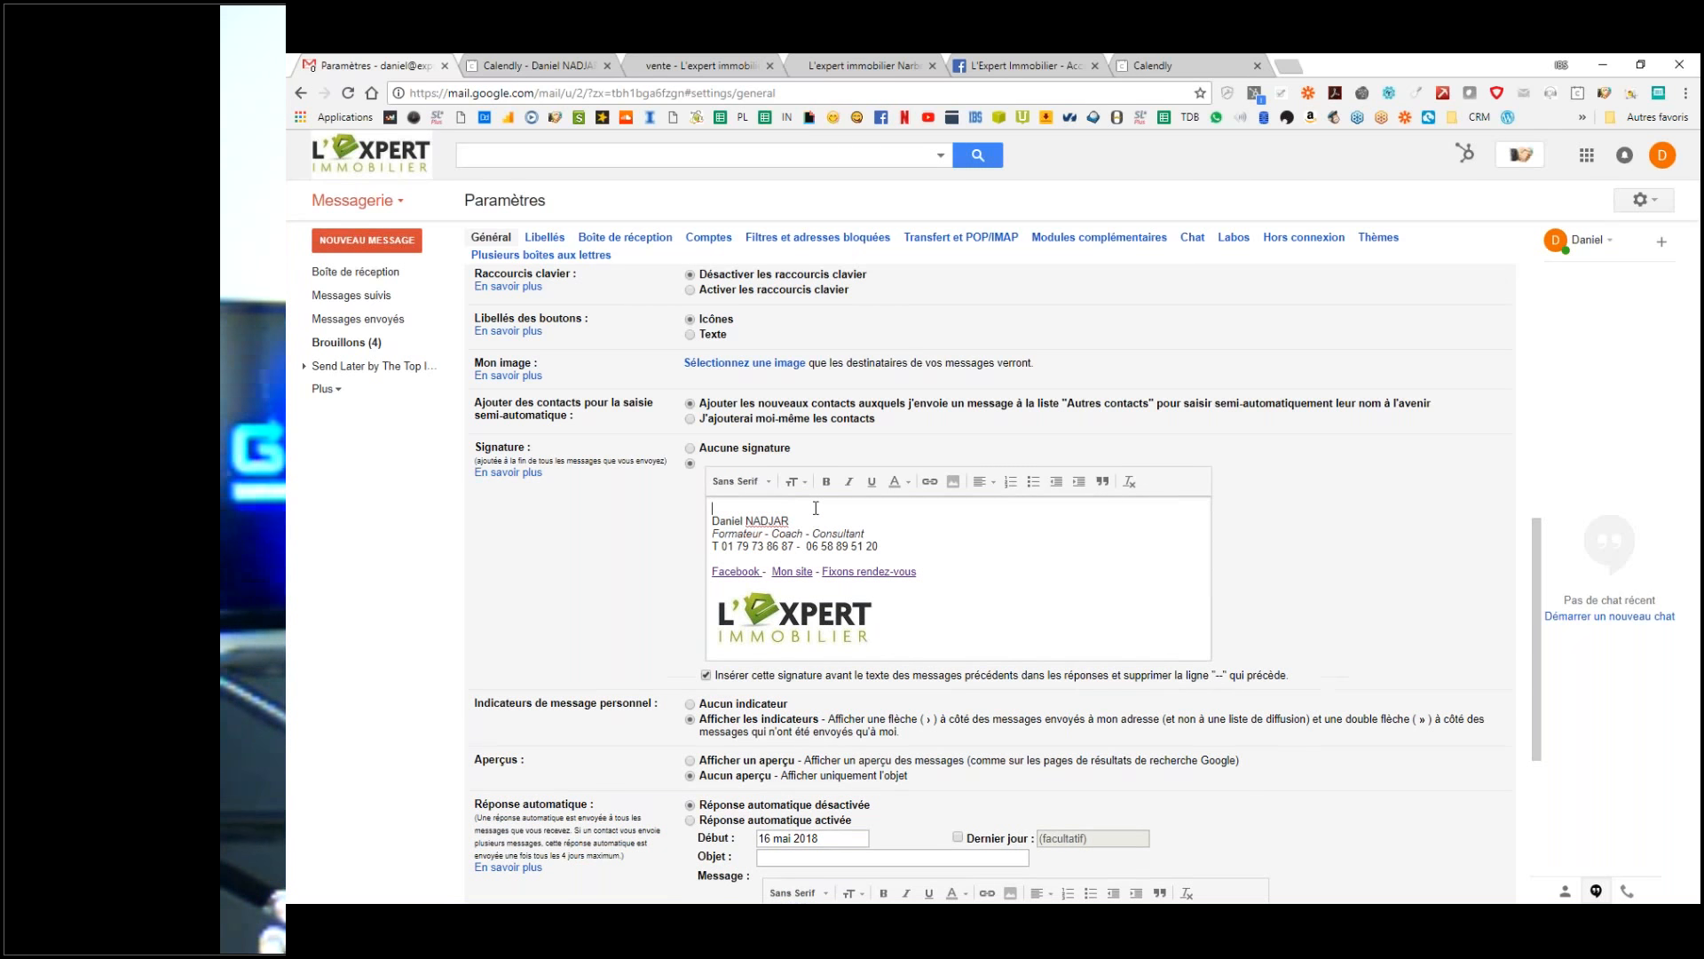
{"action": "type", "text": "--"}
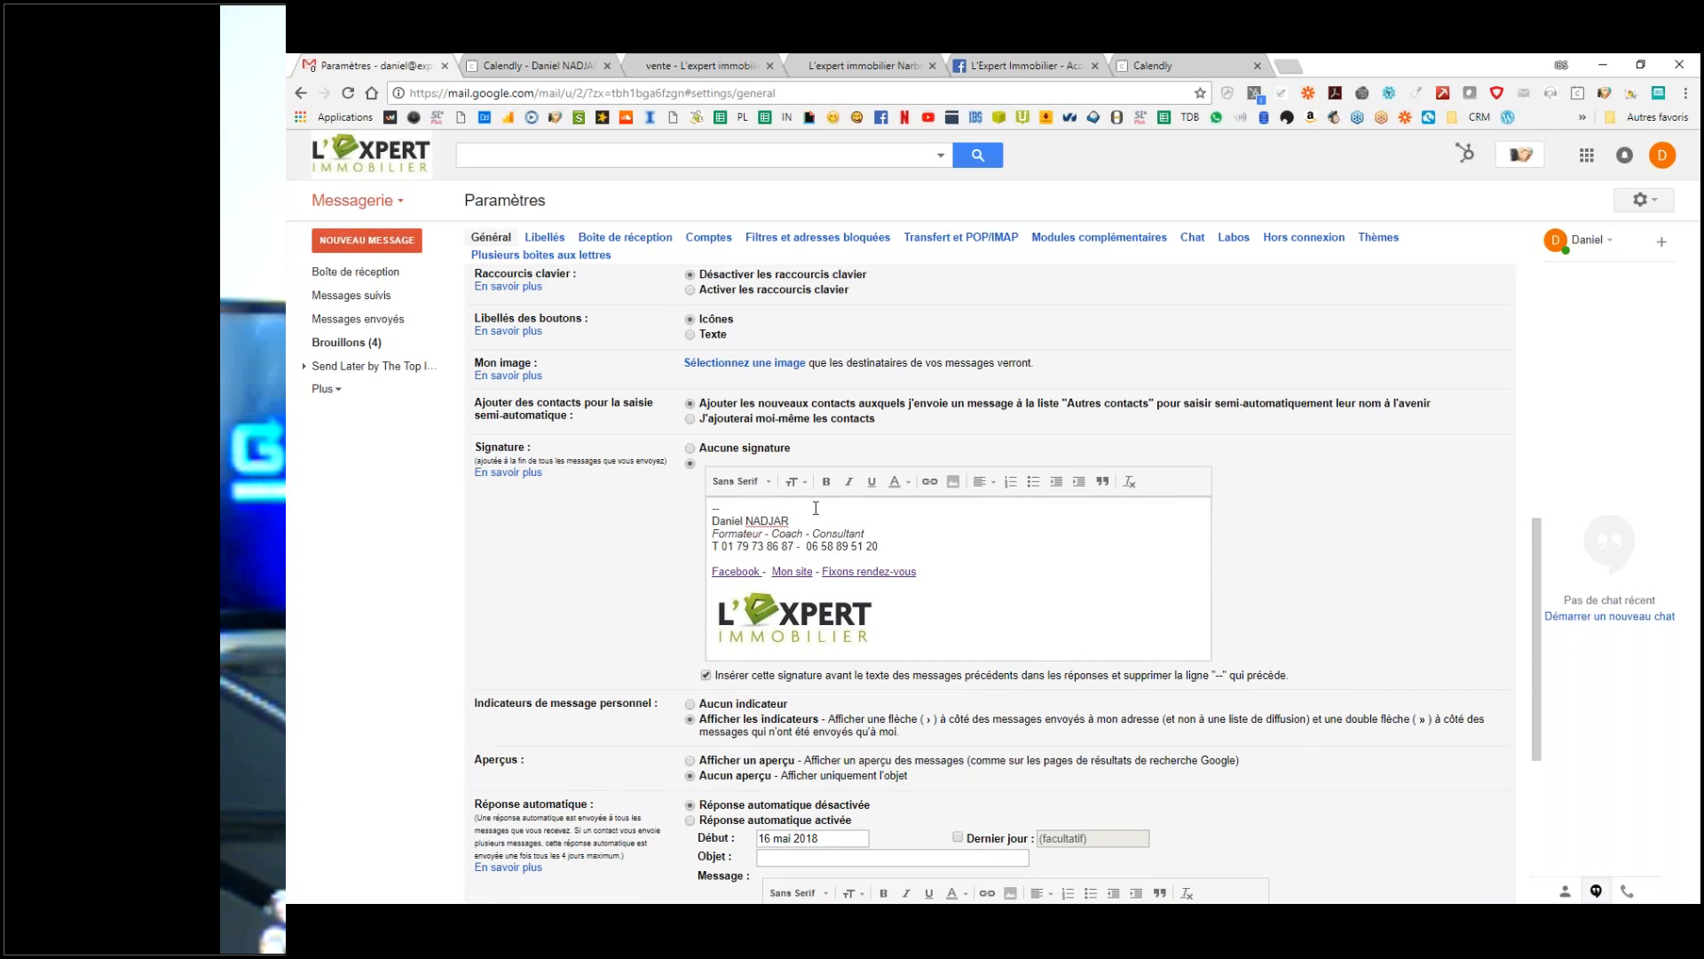
{"action": "scroll", "coordinate": [816, 508], "scroll_direction": "down", "scroll_amount": 3}
{"action": "left_click", "coordinate": [947, 820]}
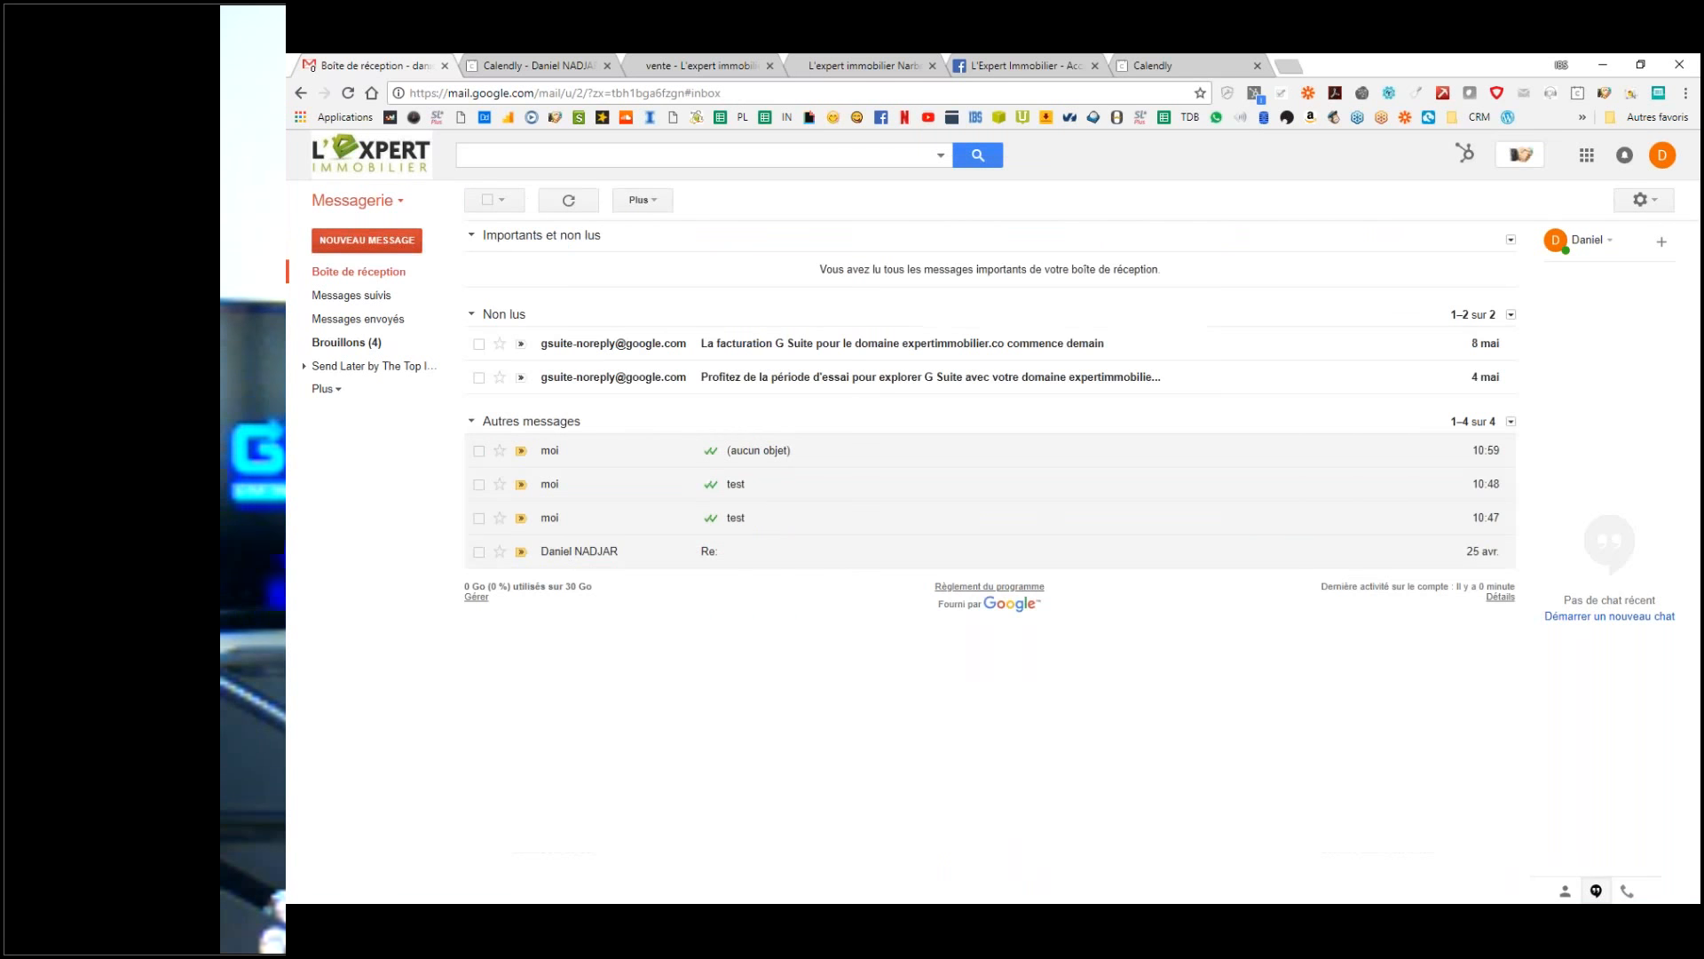
Step: Open the 10:47 test message and start a reply with its signature shown
{"action": "left_click", "coordinate": [769, 455]}
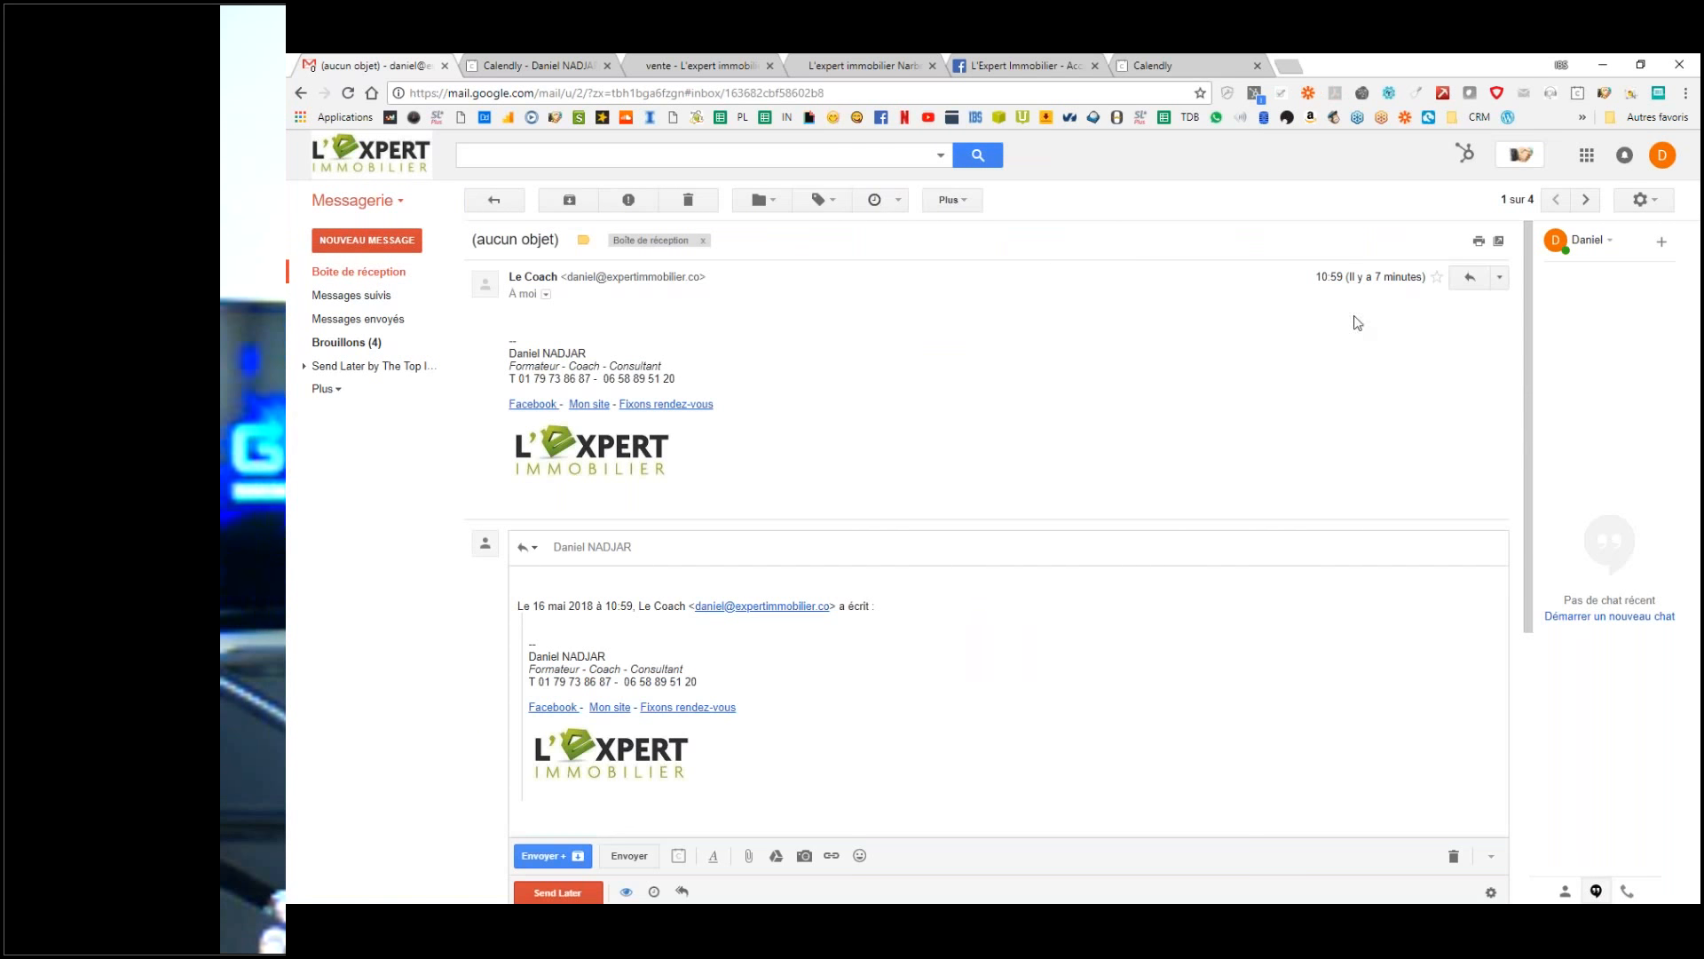
{"action": "left_click", "coordinate": [359, 273]}
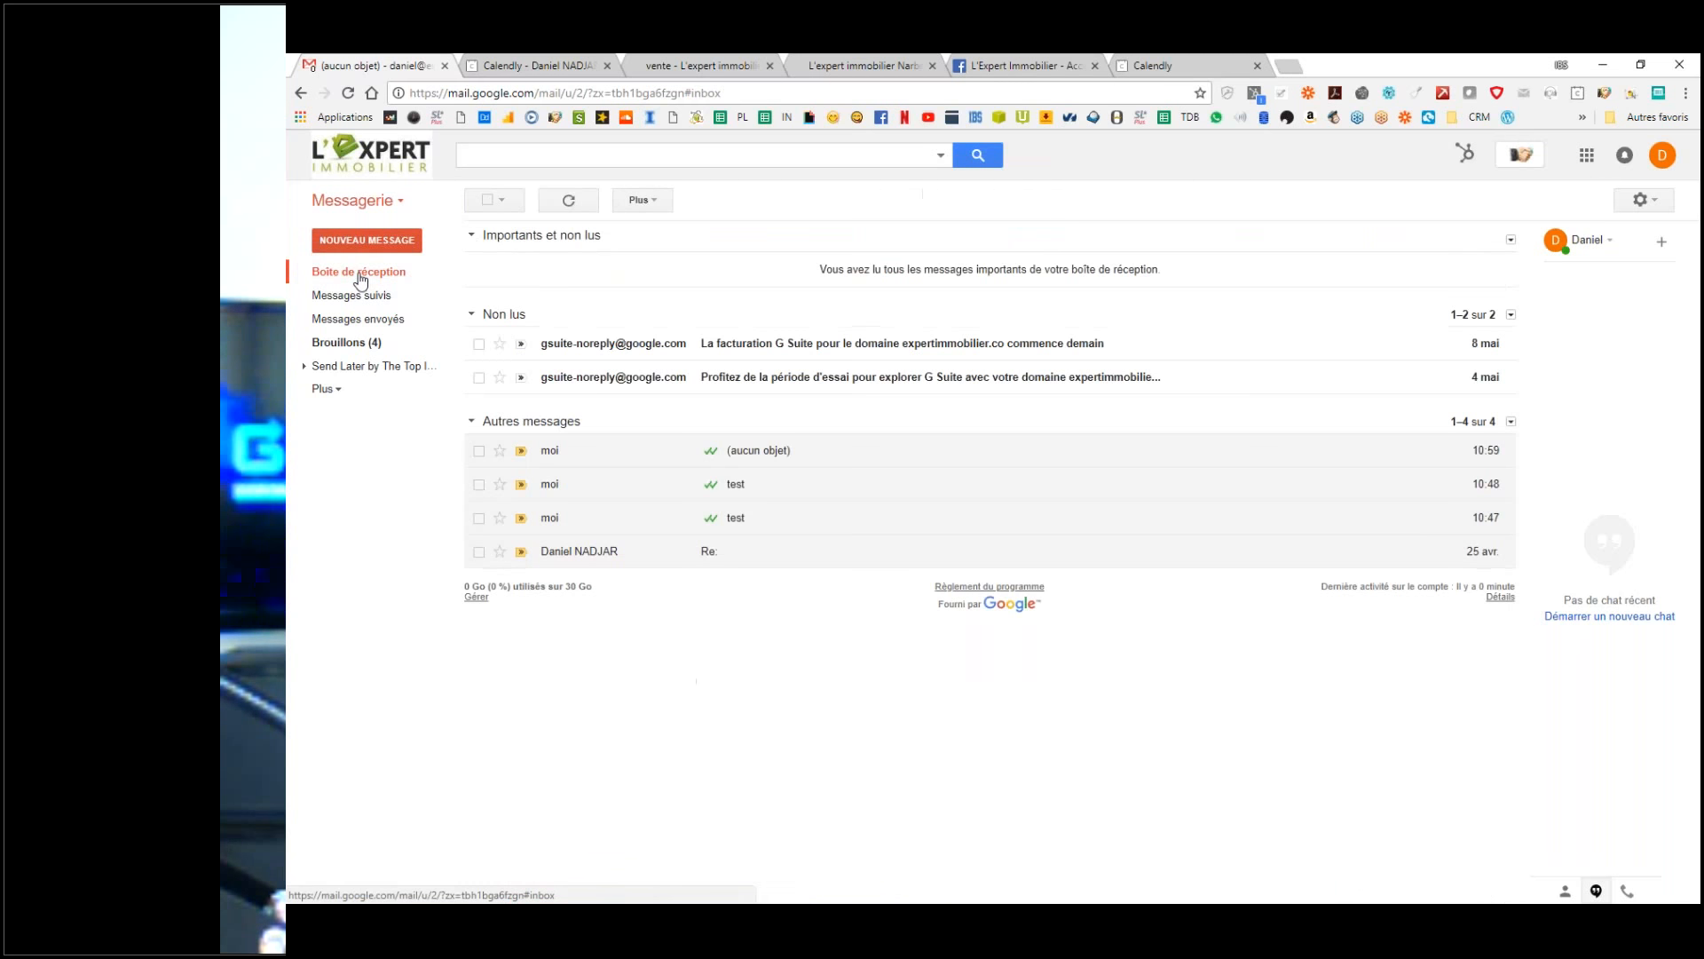
{"action": "left_click", "coordinate": [684, 520]}
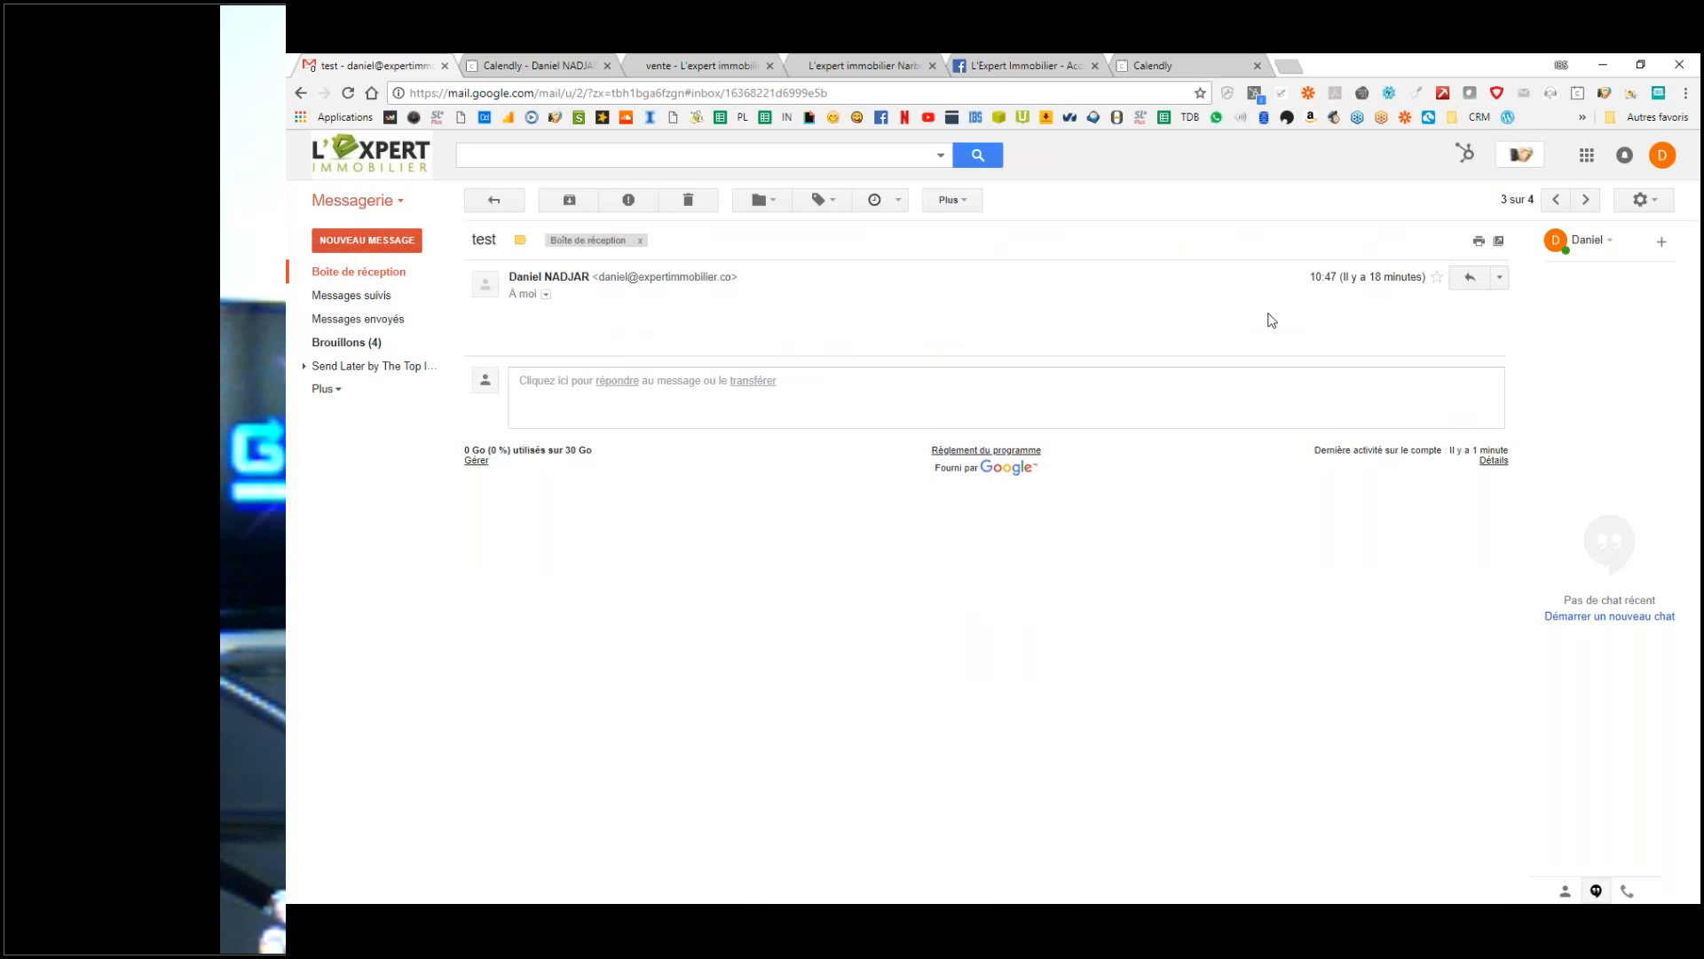
{"action": "left_click", "coordinate": [1466, 279]}
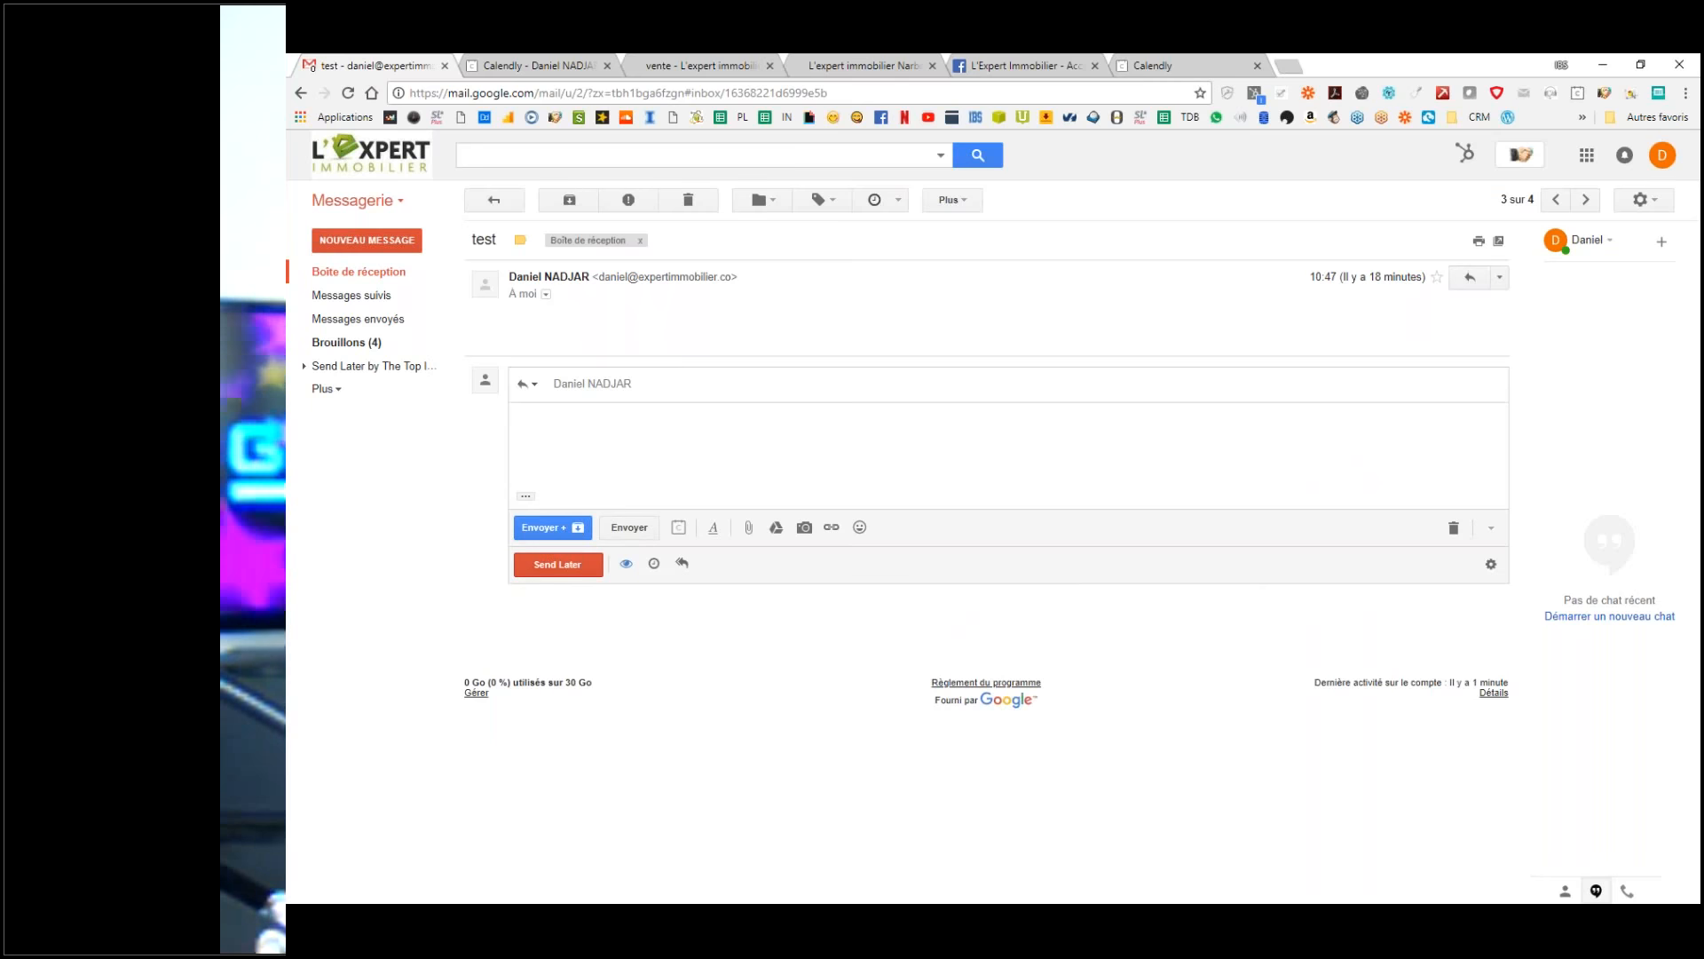
{"action": "left_click", "coordinate": [525, 496]}
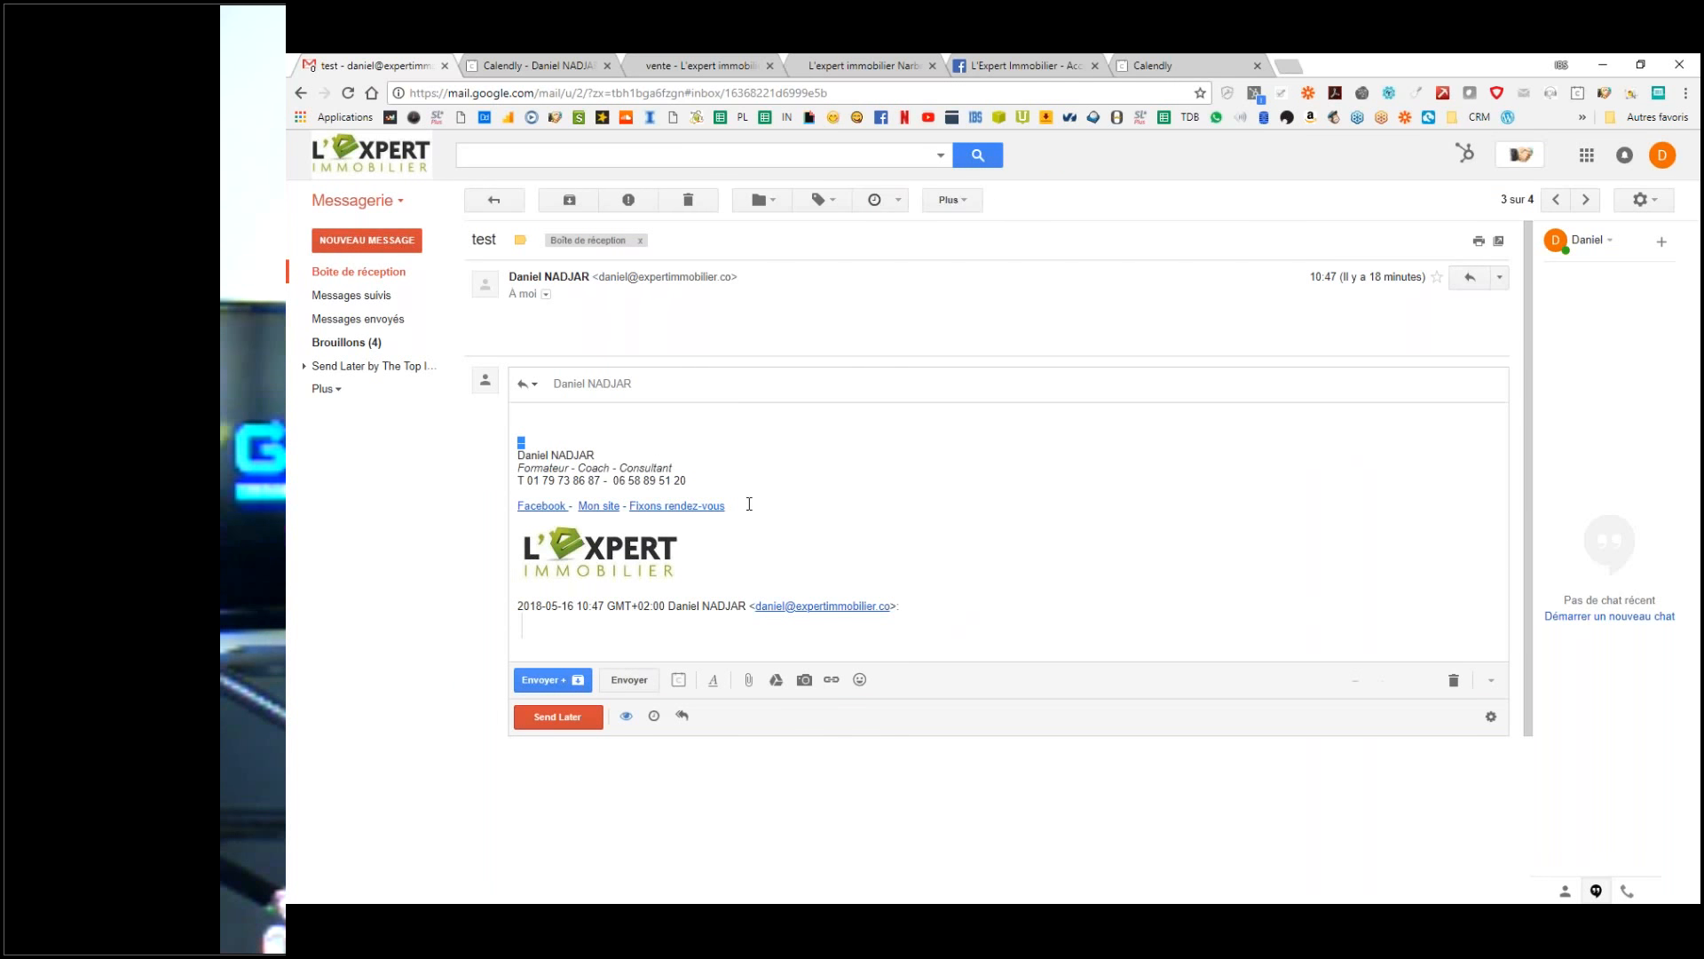
{"action": "left_click", "coordinate": [639, 435]}
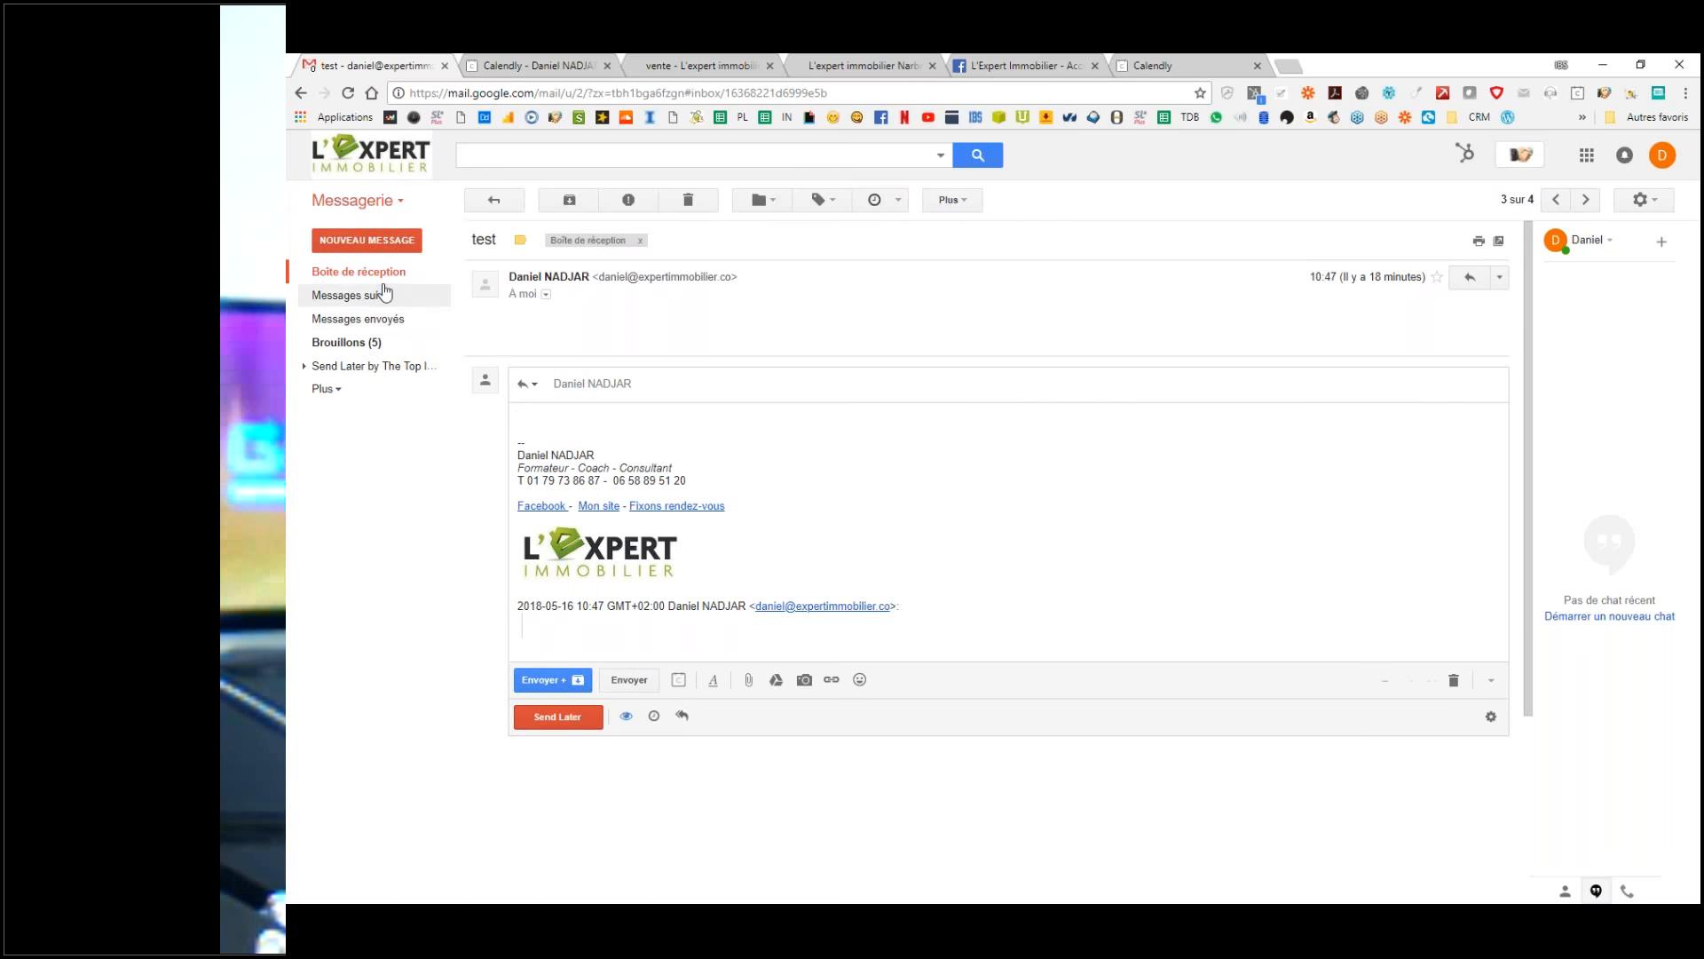
Step: Insert the Fixons rendez-vous canned reply, then refresh the inbox to check for new mail
{"action": "left_click", "coordinate": [1482, 682]}
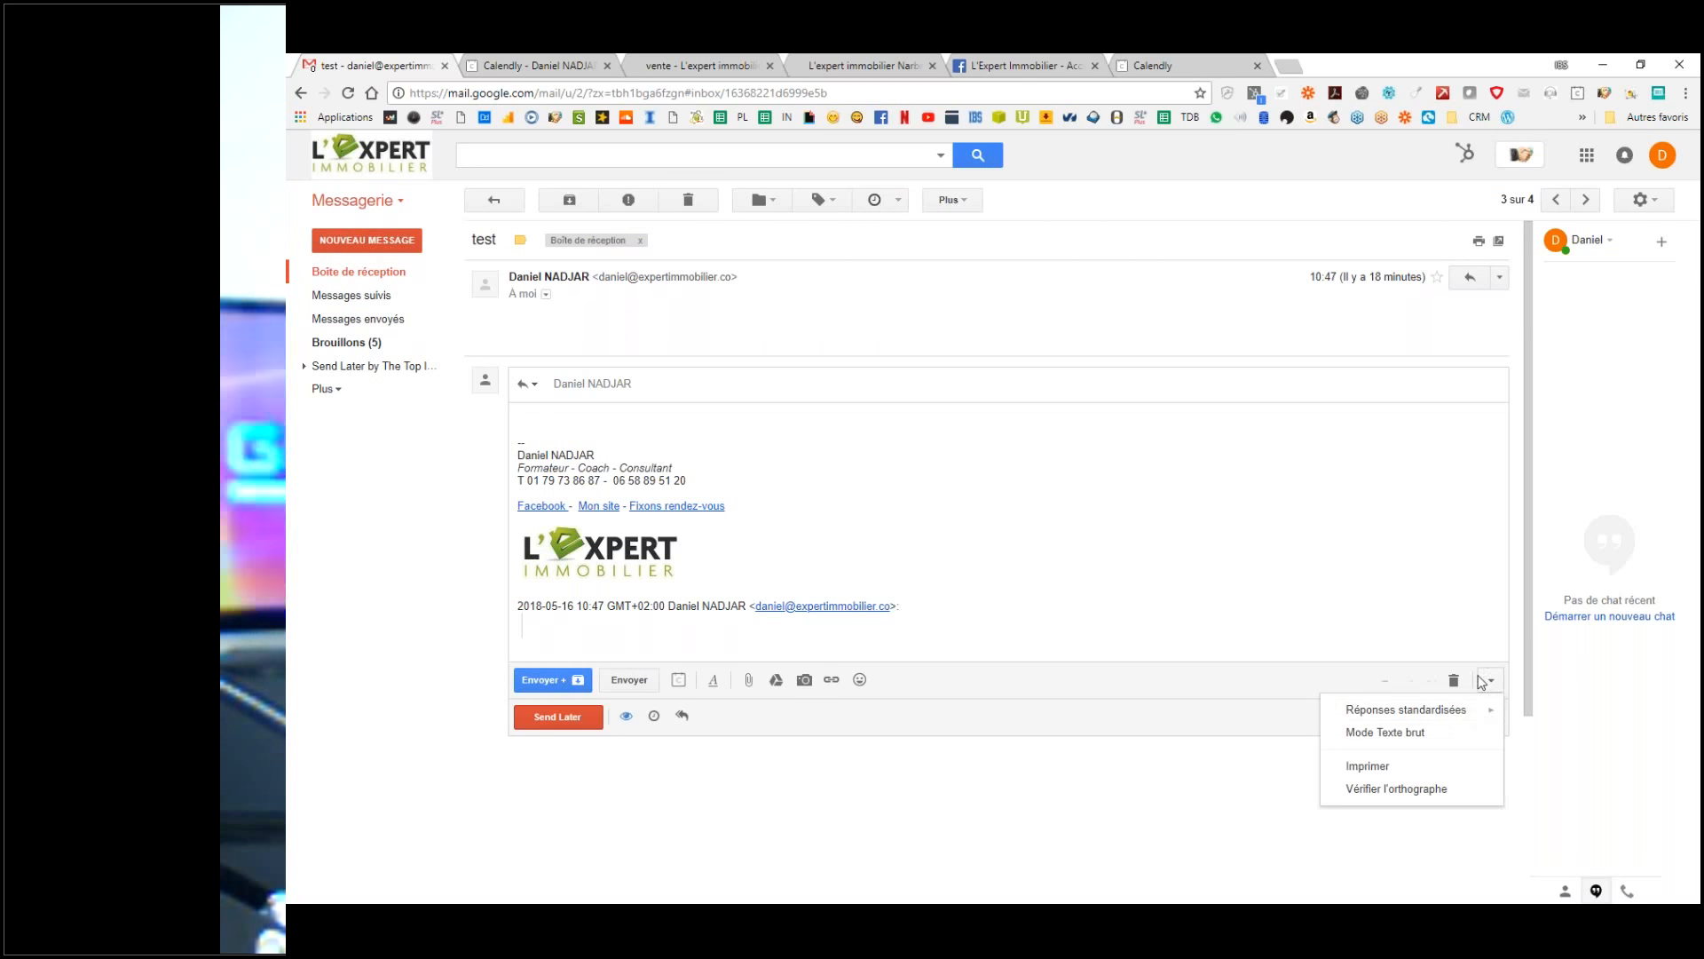
{"action": "mouse_move", "coordinate": [1430, 713]}
{"action": "left_click", "coordinate": [1195, 744]}
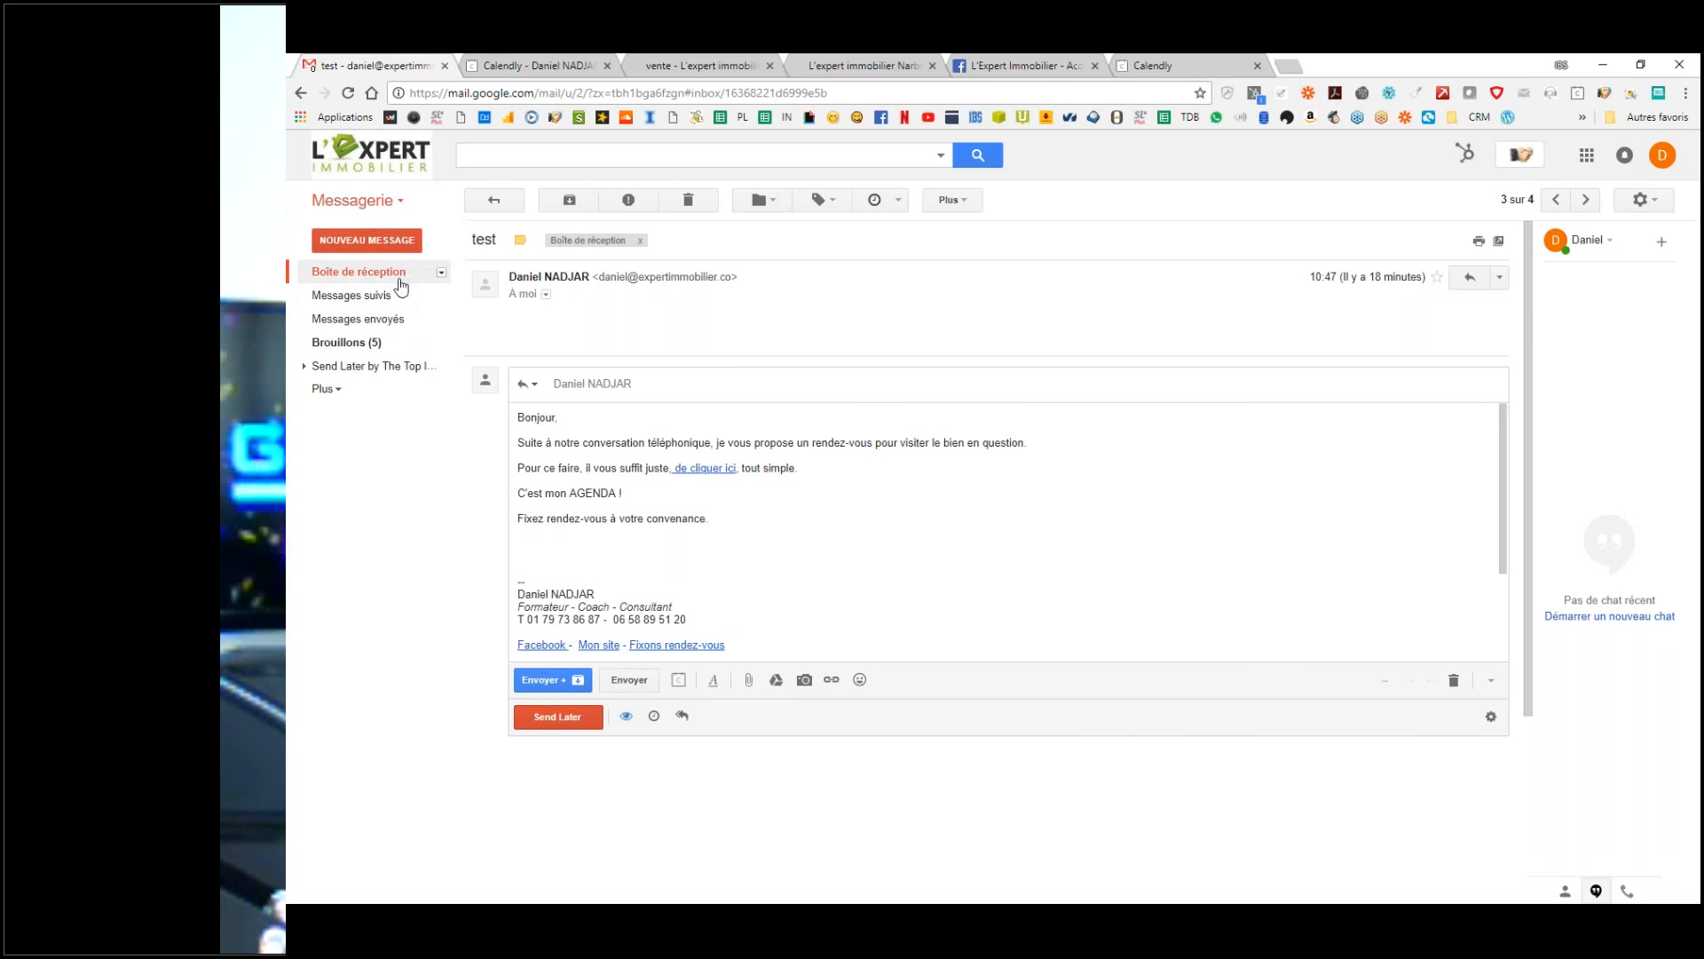
{"action": "left_click", "coordinate": [373, 272]}
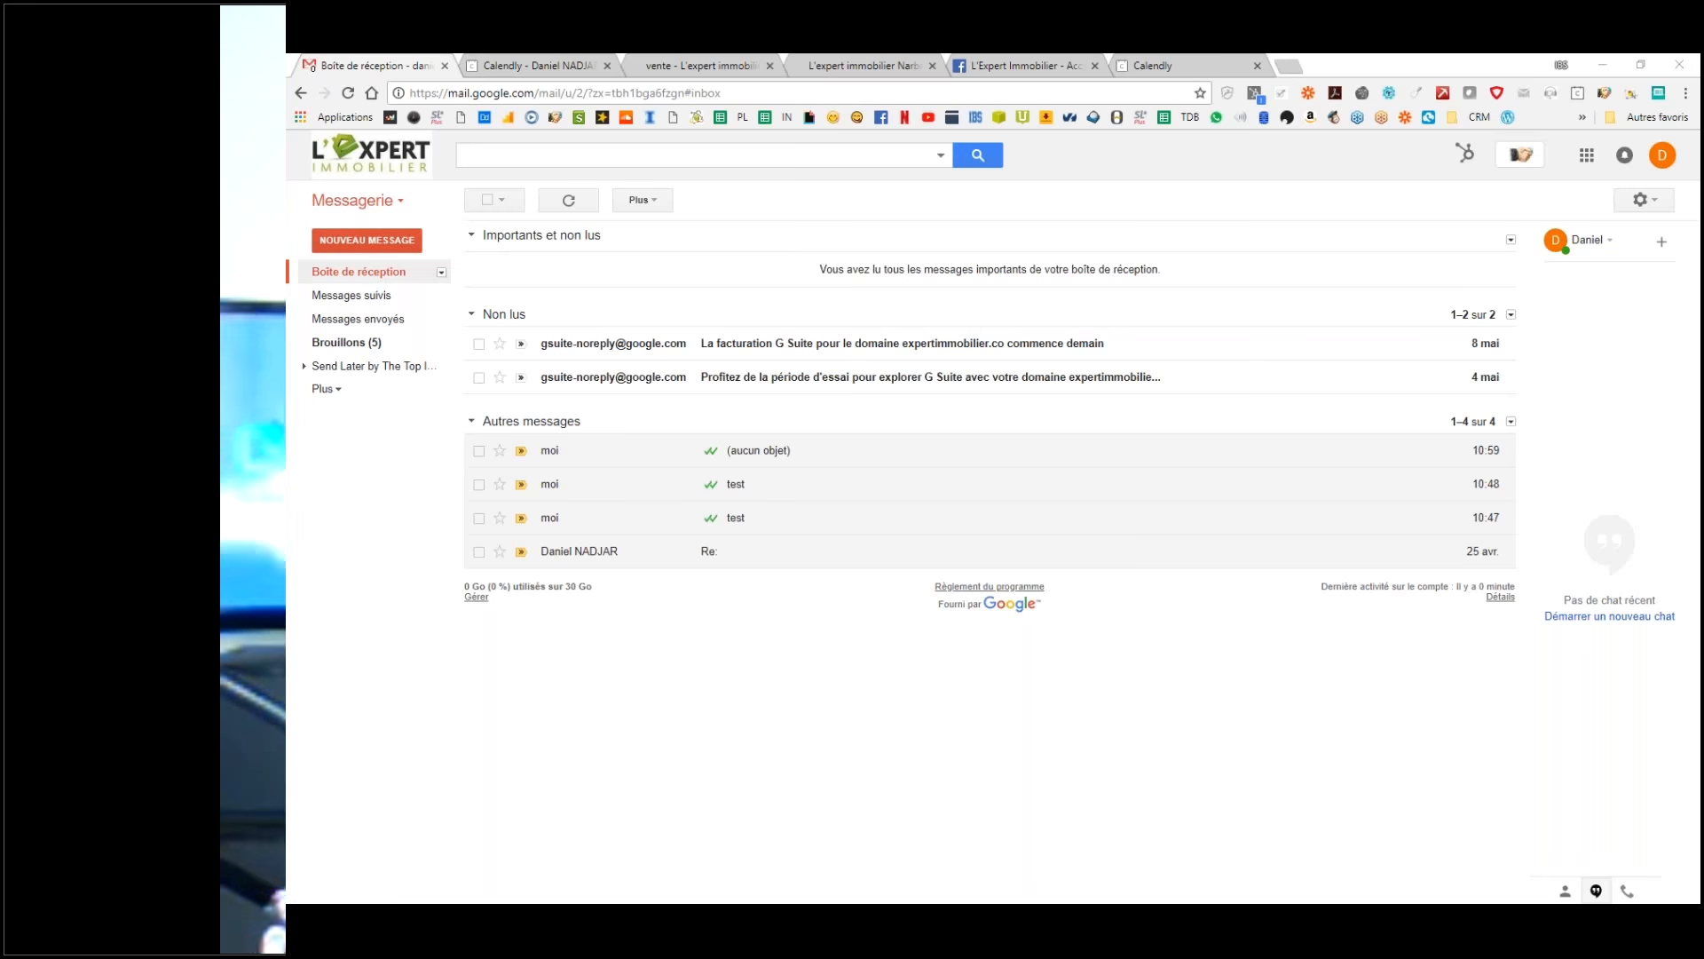
{"action": "left_click", "coordinate": [358, 271]}
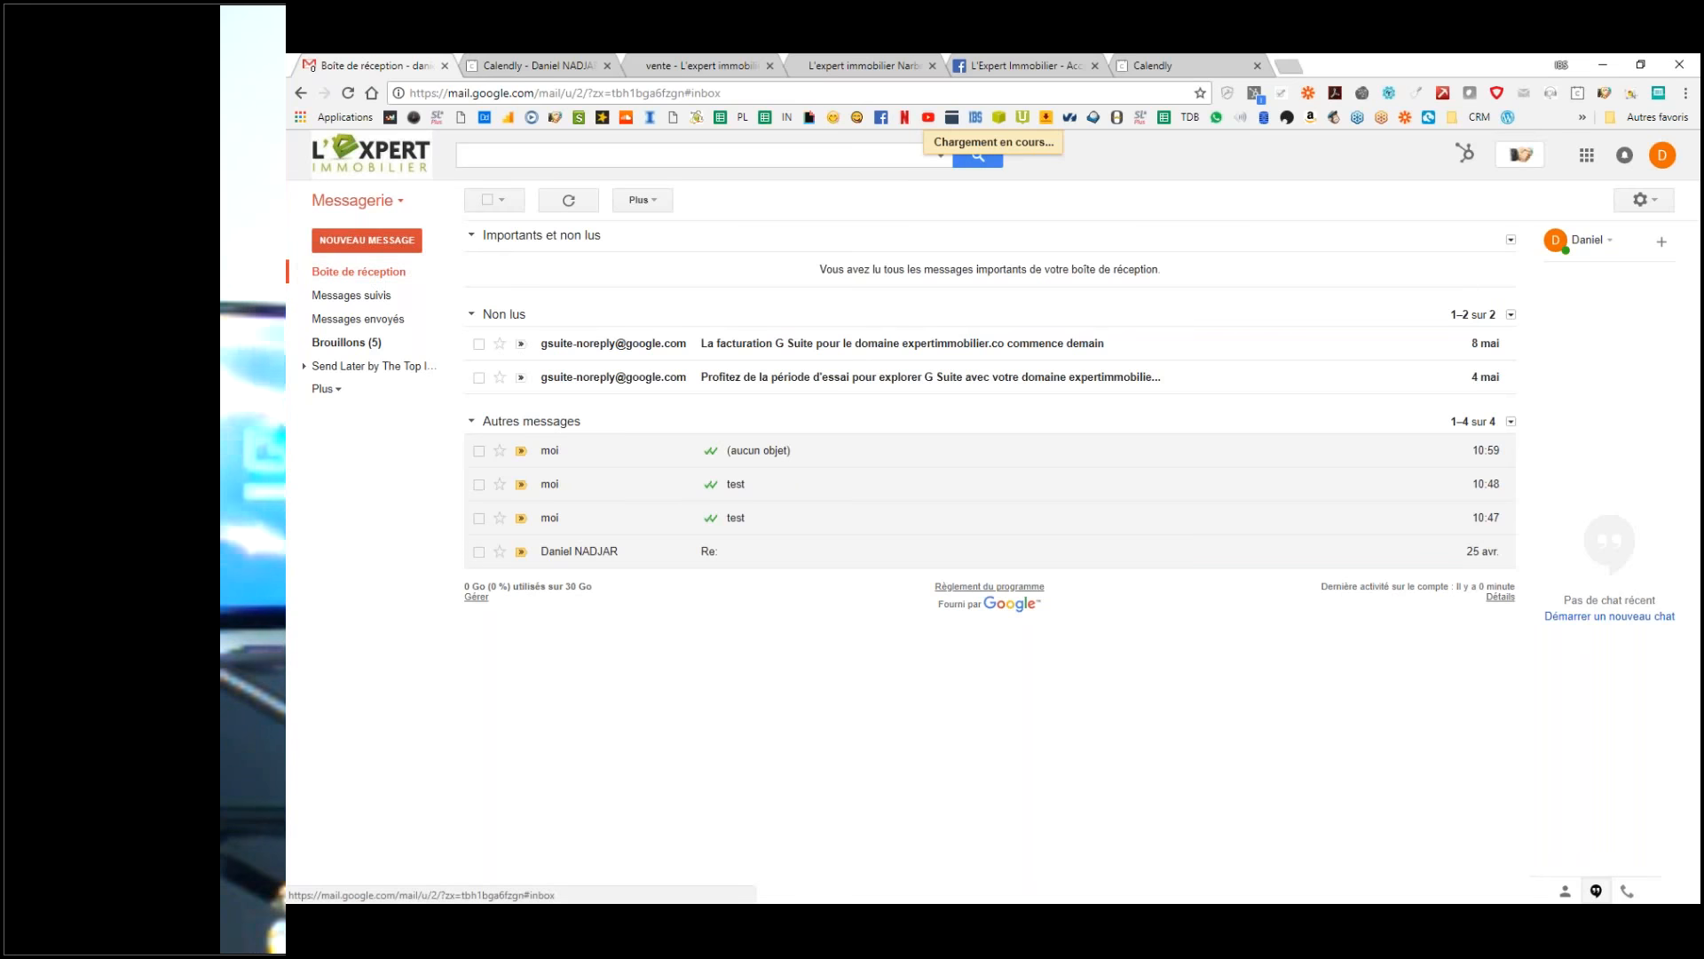
{"action": "left_click", "coordinate": [375, 281]}
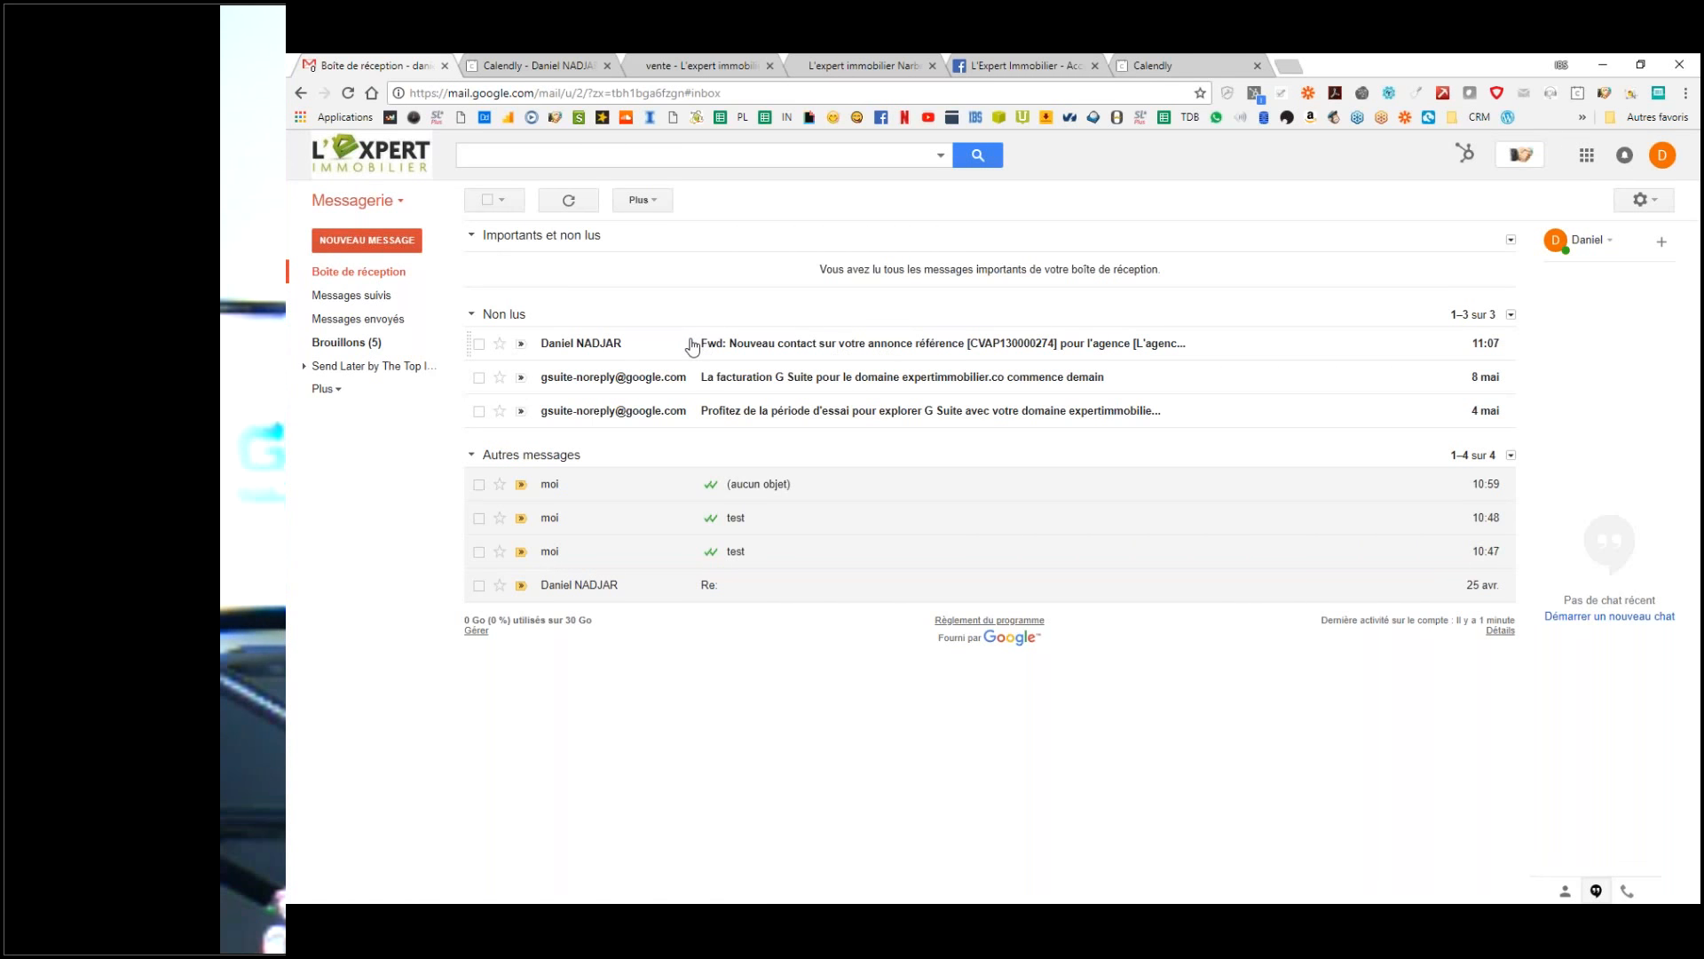
Step: Open the forwarded SeLoger lead email and display its sender details
{"action": "left_click", "coordinate": [761, 348]}
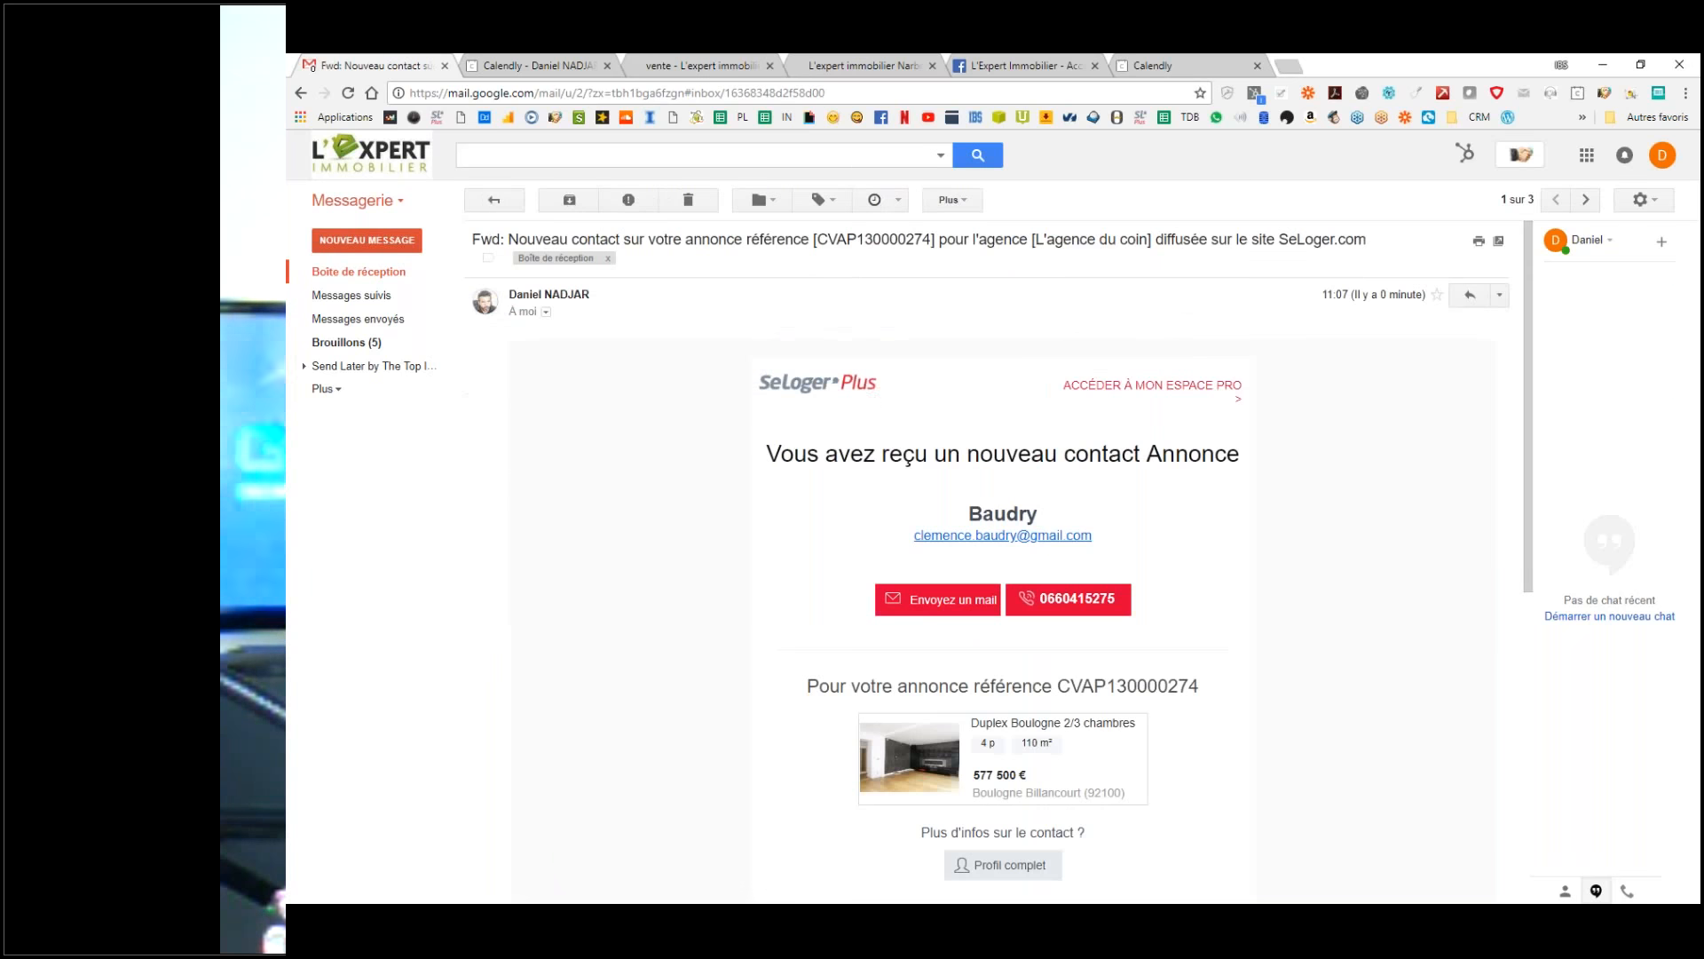
{"action": "scroll", "coordinate": [1132, 612], "scroll_direction": "down", "scroll_amount": 5}
{"action": "scroll", "coordinate": [1134, 617], "scroll_direction": "up", "scroll_amount": 5}
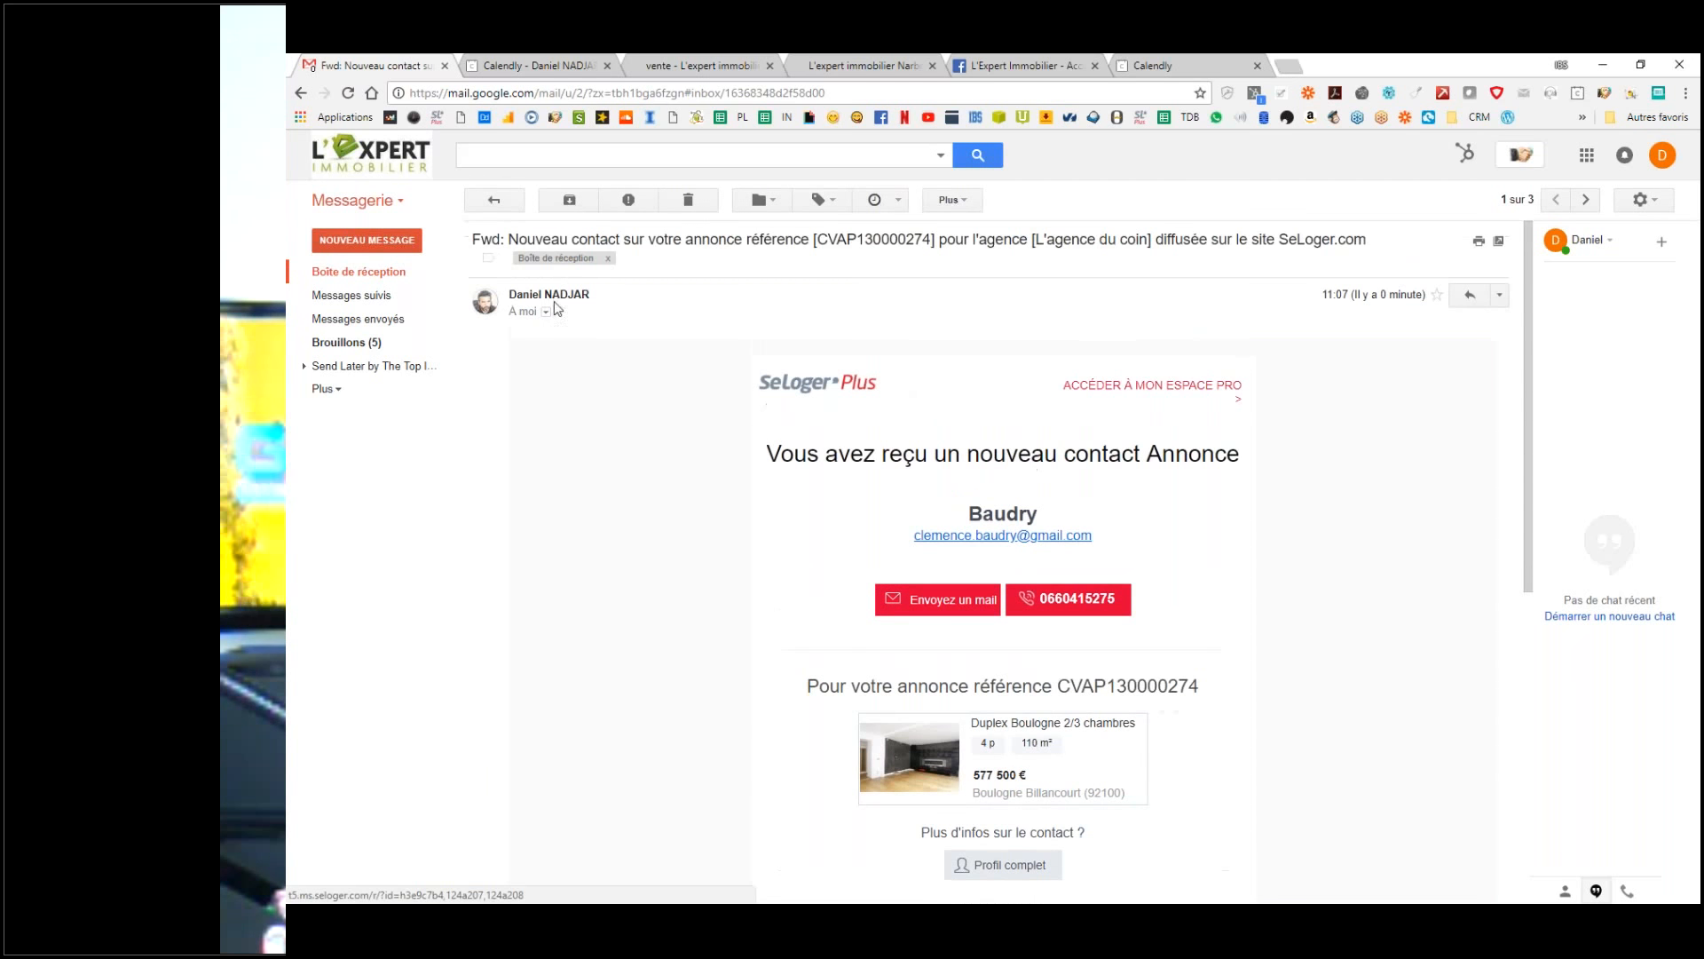
{"action": "left_click", "coordinate": [545, 312]}
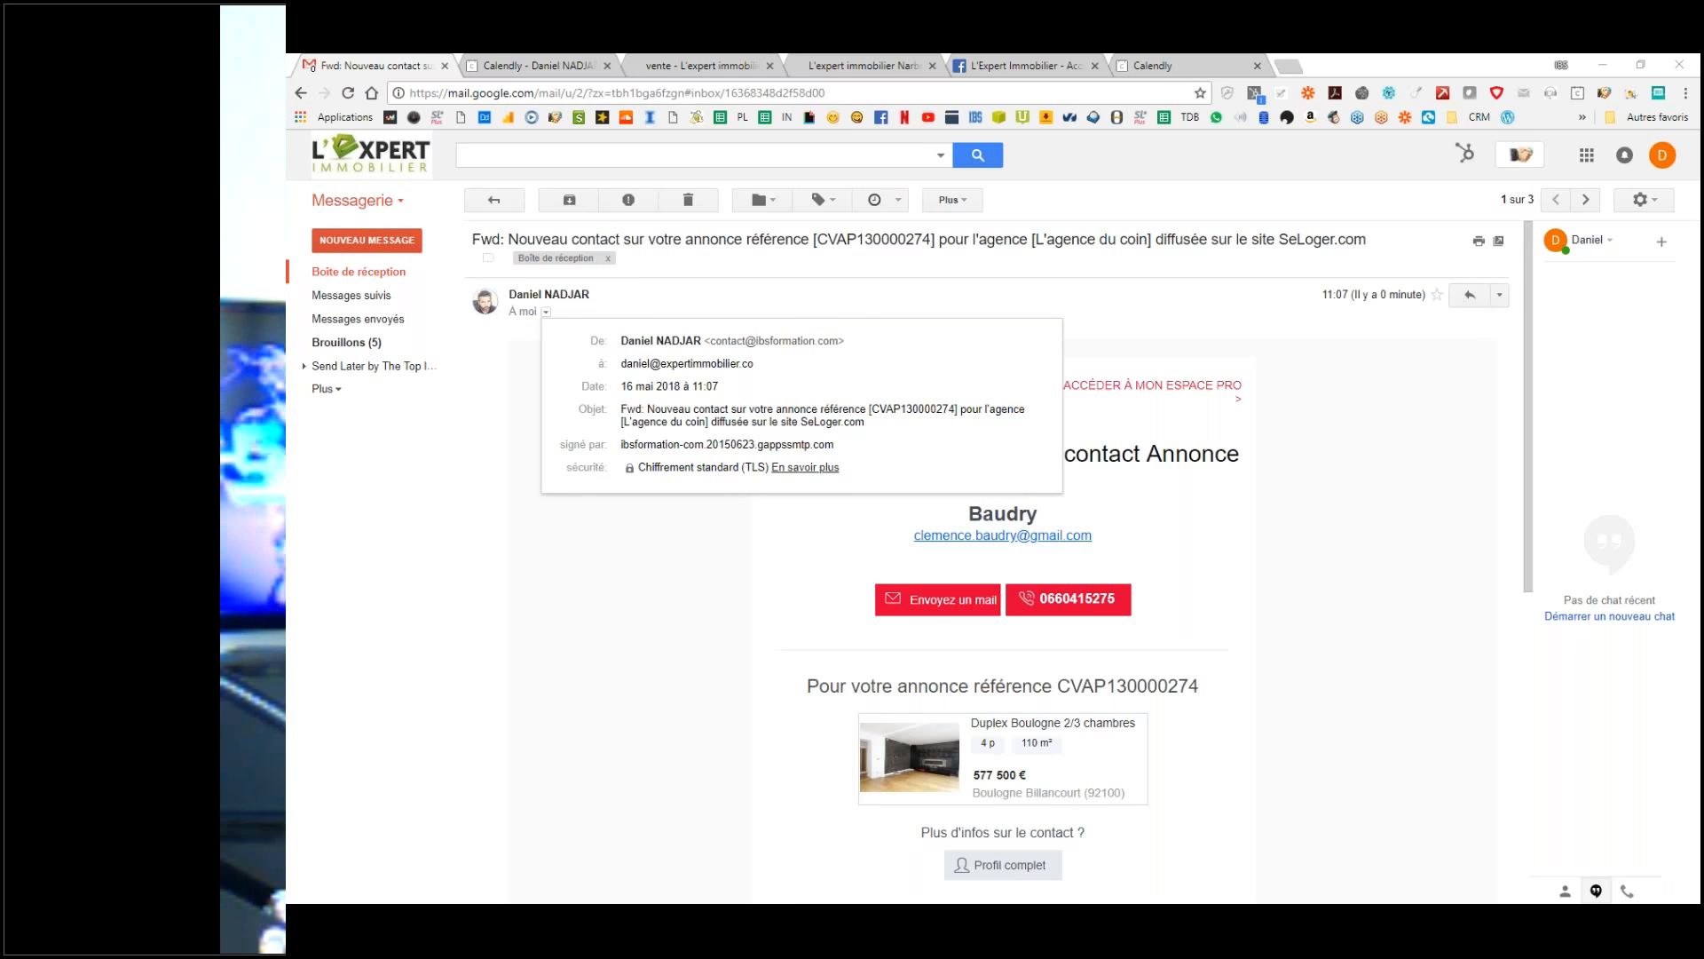
{"action": "left_click", "coordinate": [729, 570]}
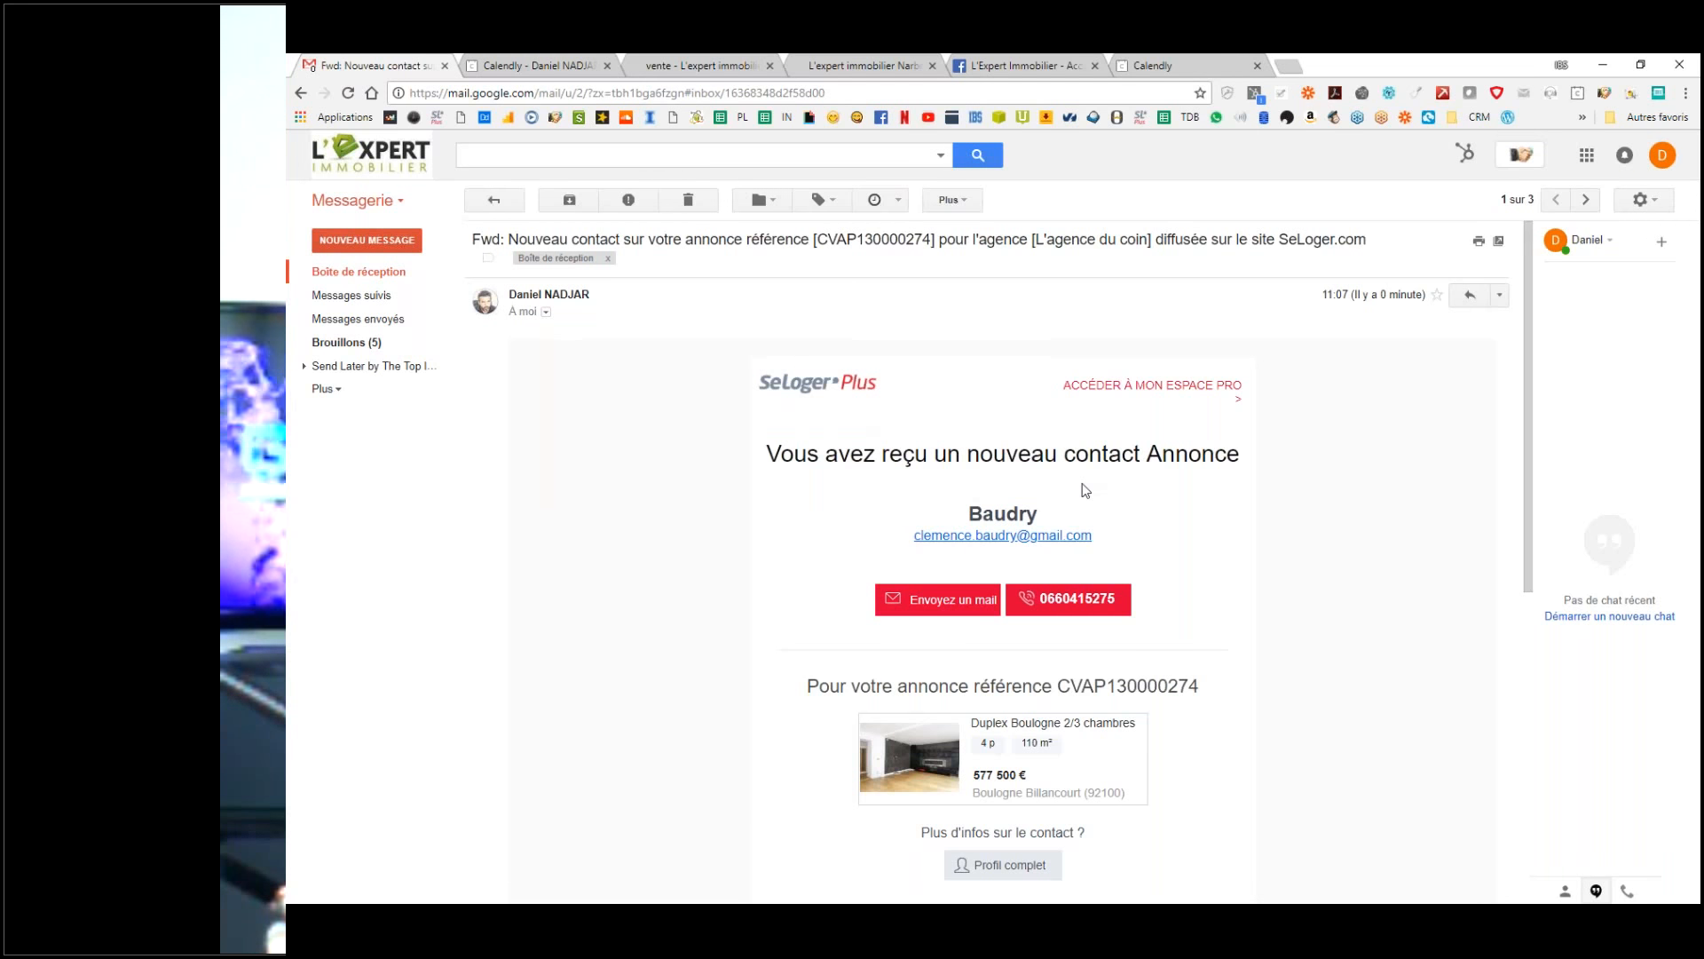
{"action": "left_click", "coordinate": [545, 311]}
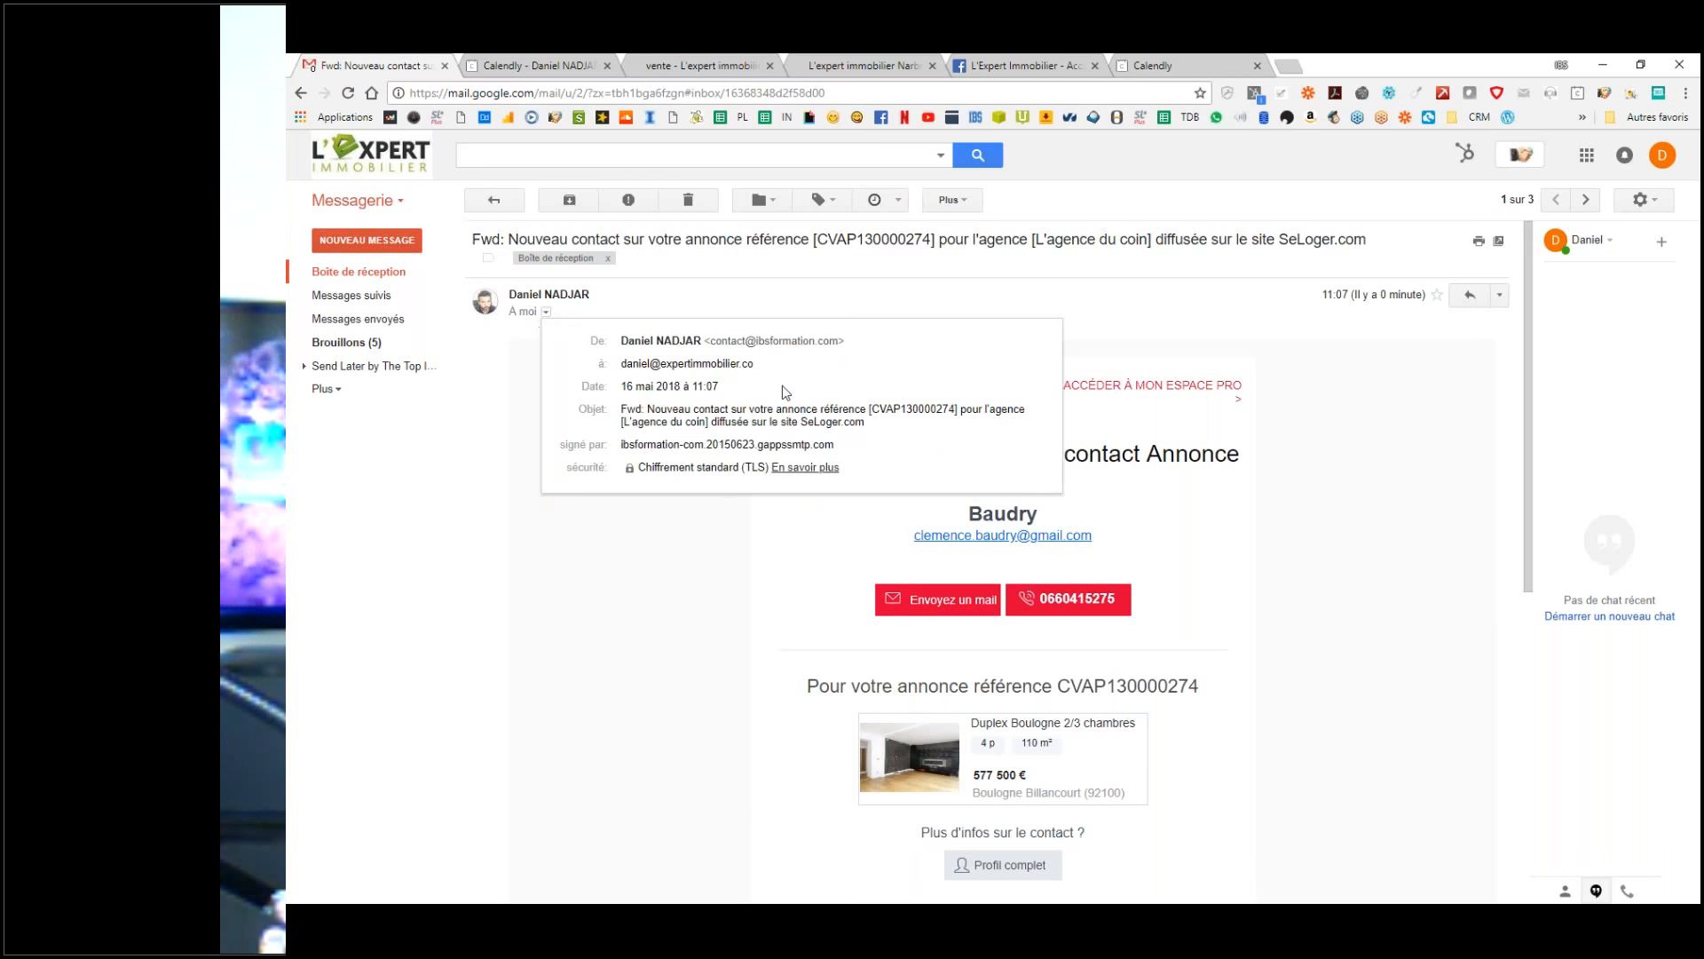
{"action": "left_click", "coordinate": [1302, 484]}
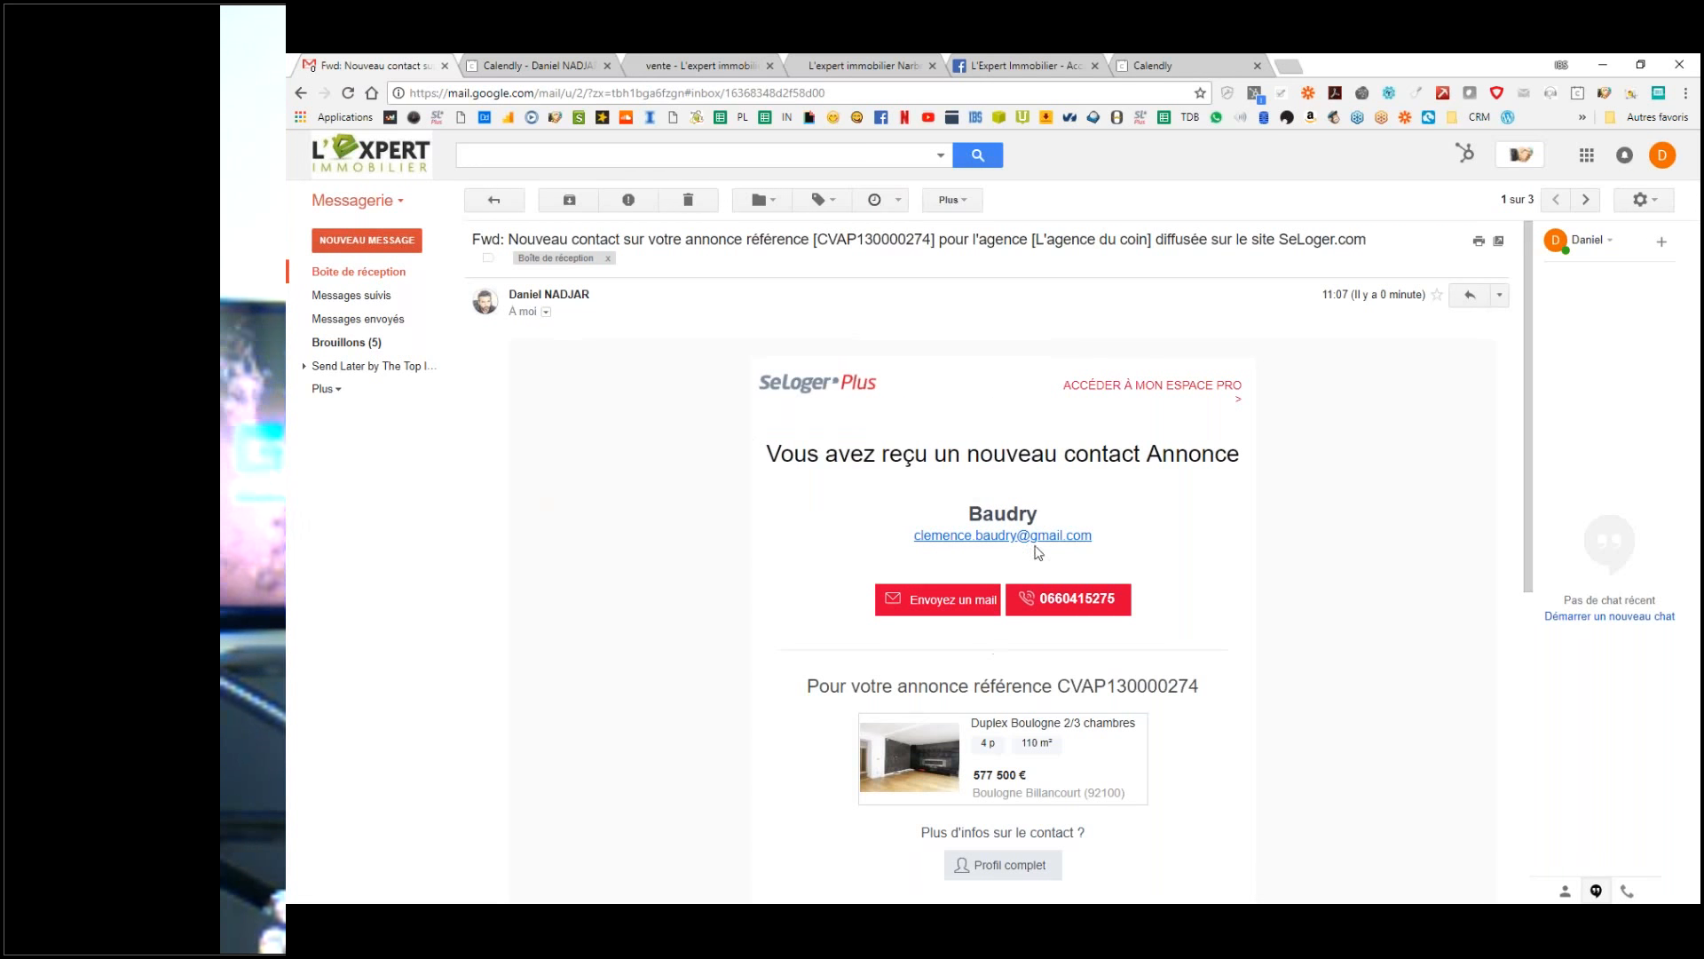
{"action": "left_click", "coordinate": [546, 311]}
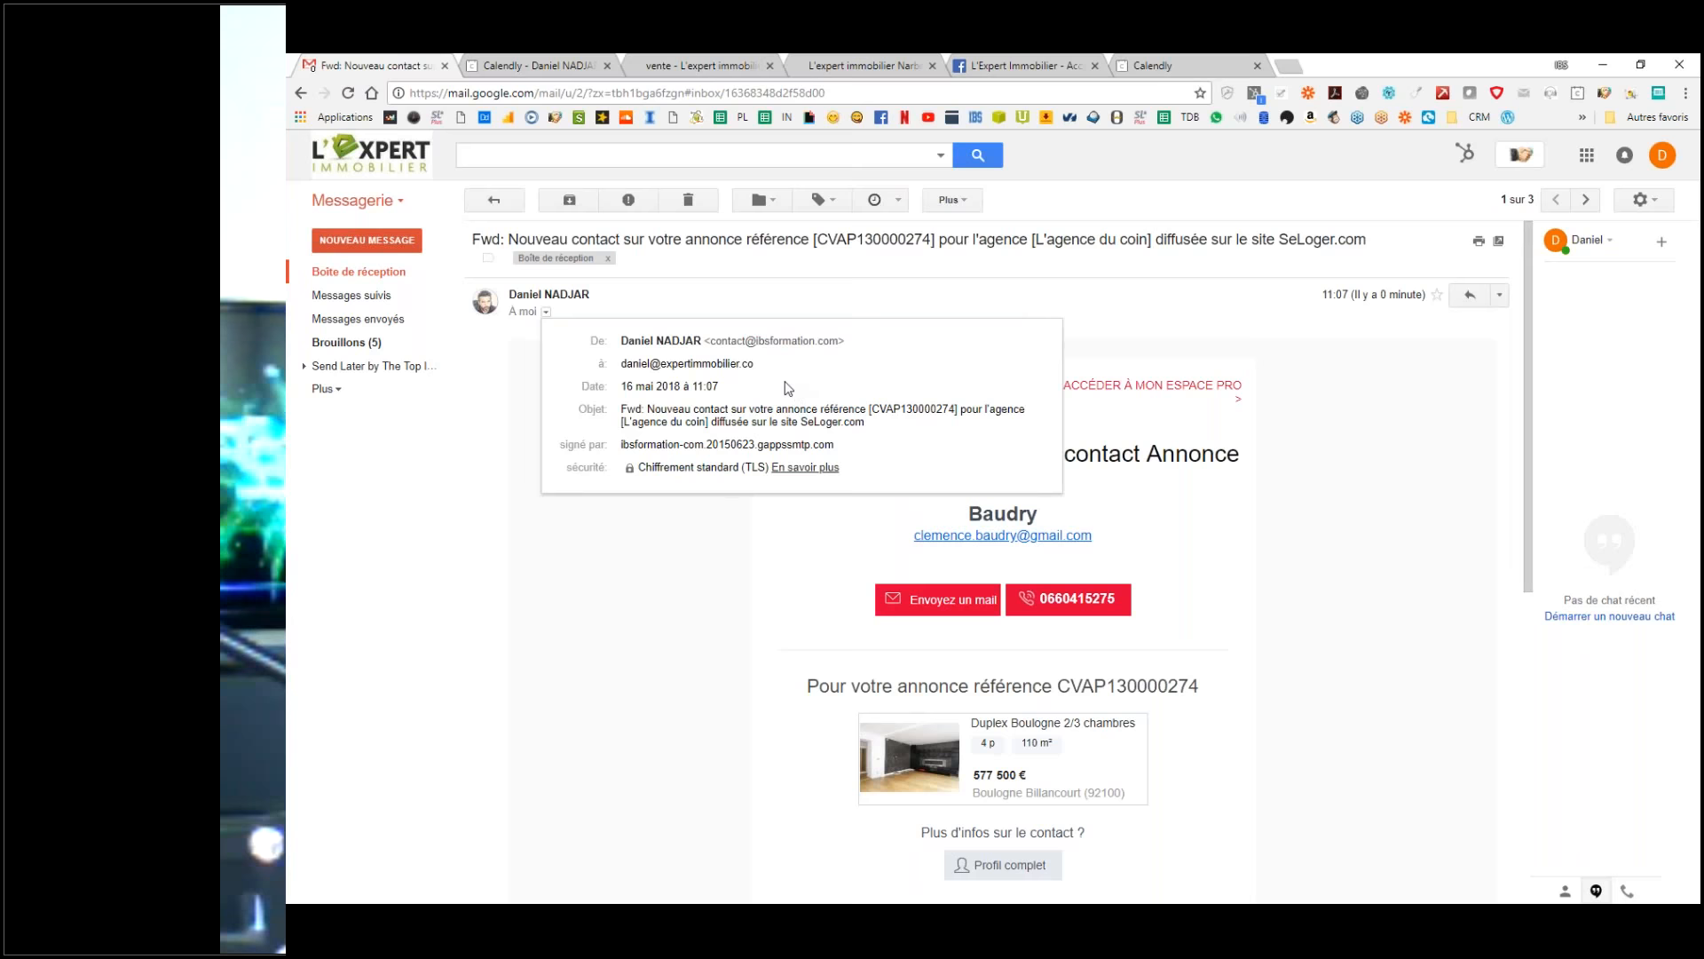
Step: Select the sender's address in the details panel to inspect who sent the lead
{"action": "left_click_drag", "start_coordinate": [841, 334], "coordinate": [717, 344]}
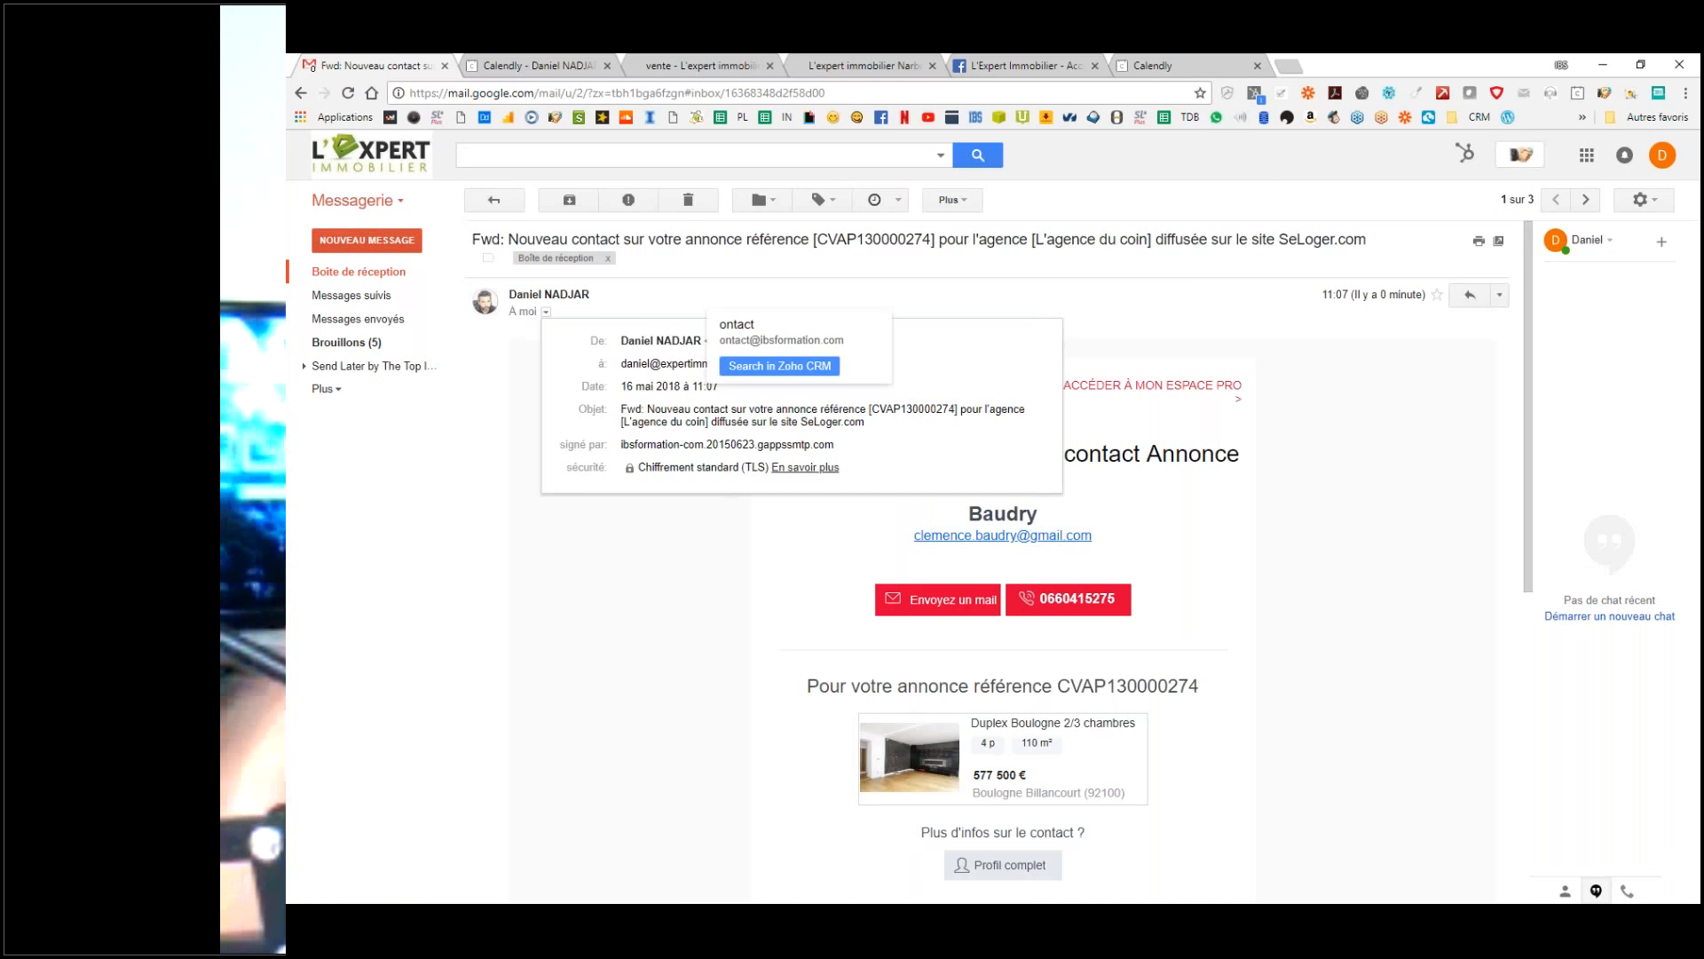
{"action": "left_click", "coordinate": [703, 346]}
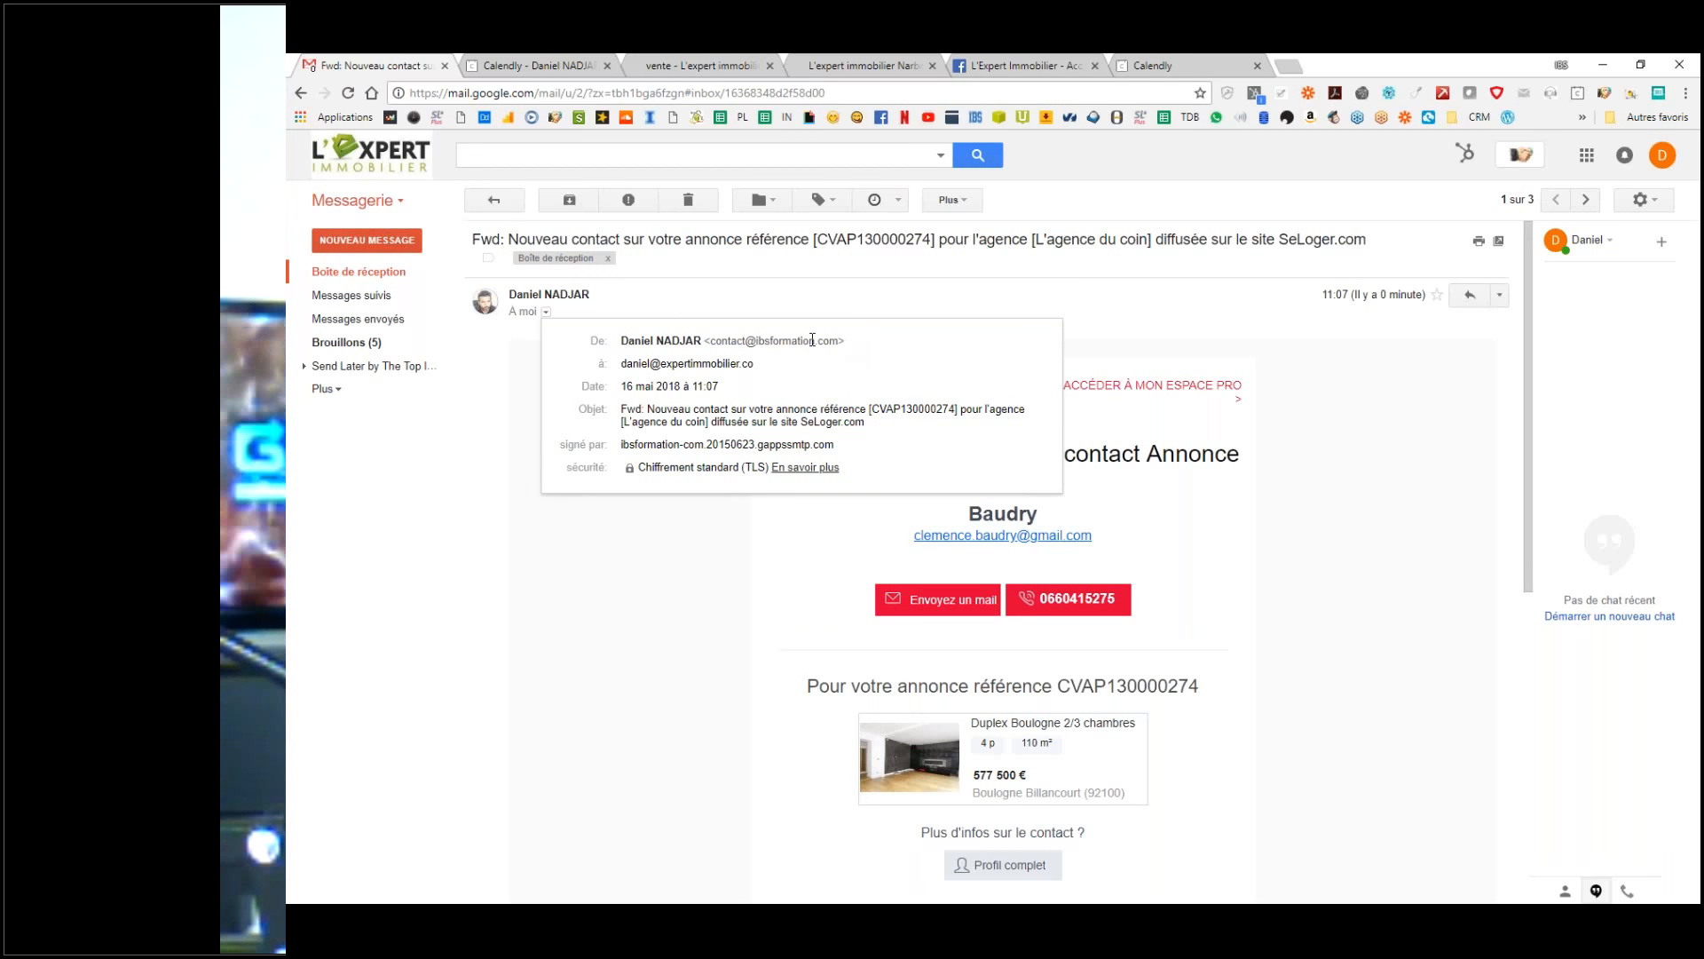
{"action": "left_click", "coordinate": [1163, 335]}
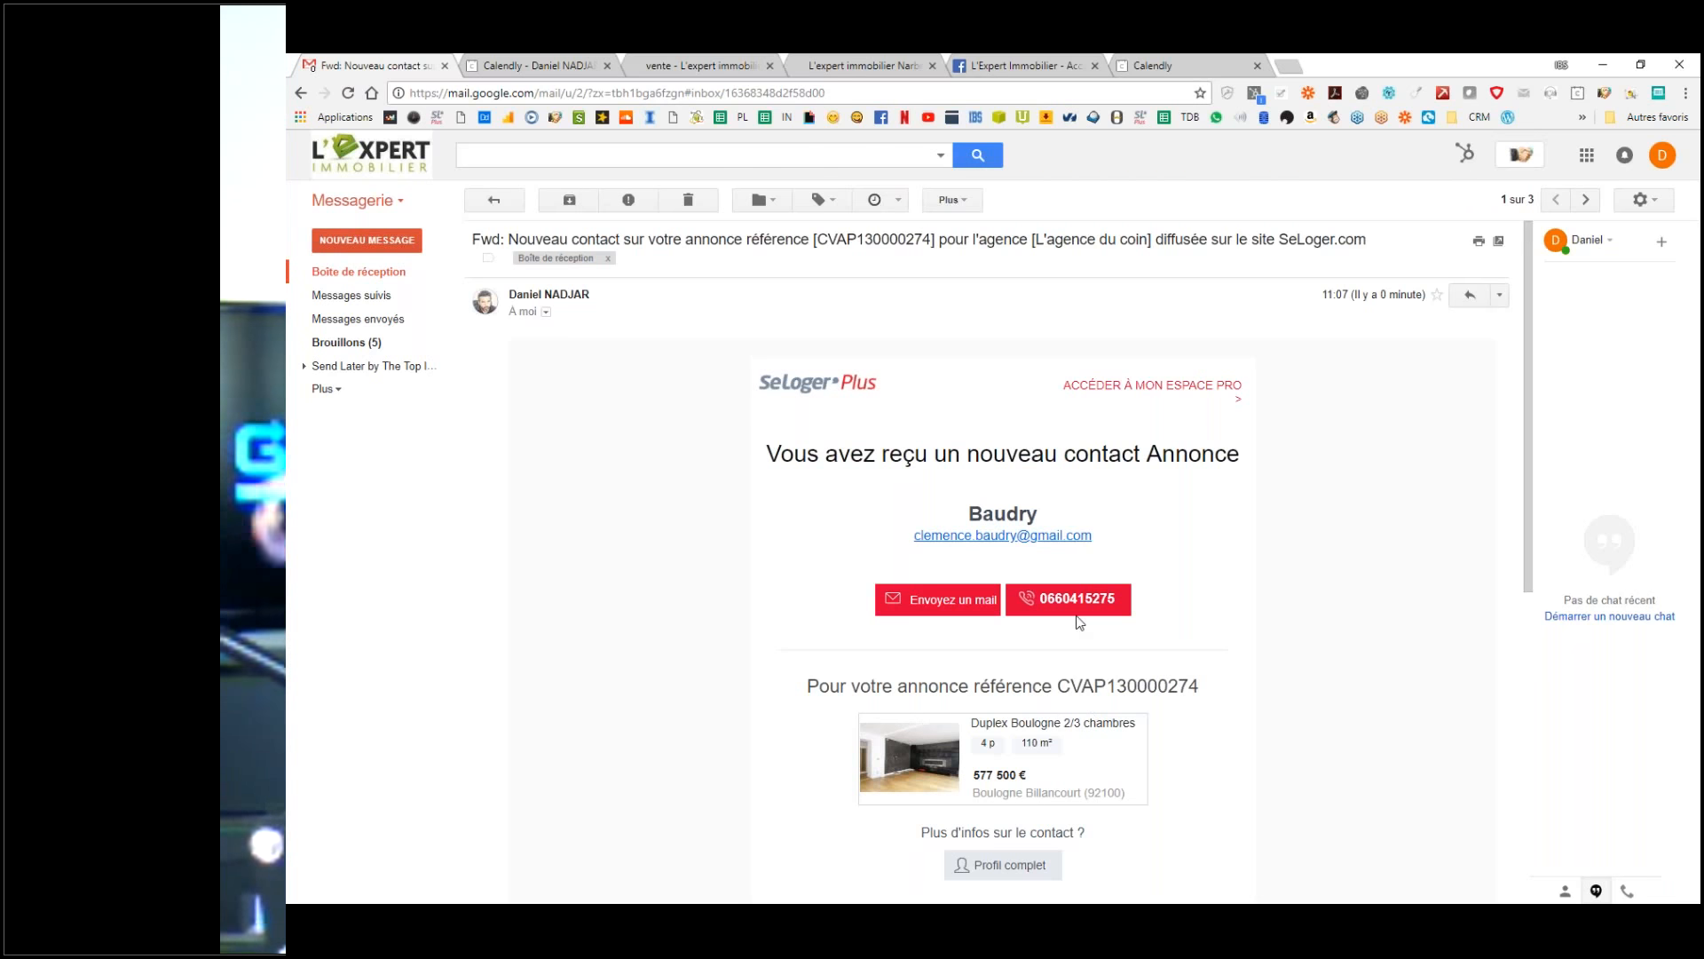
{"action": "left_click", "coordinate": [546, 317]}
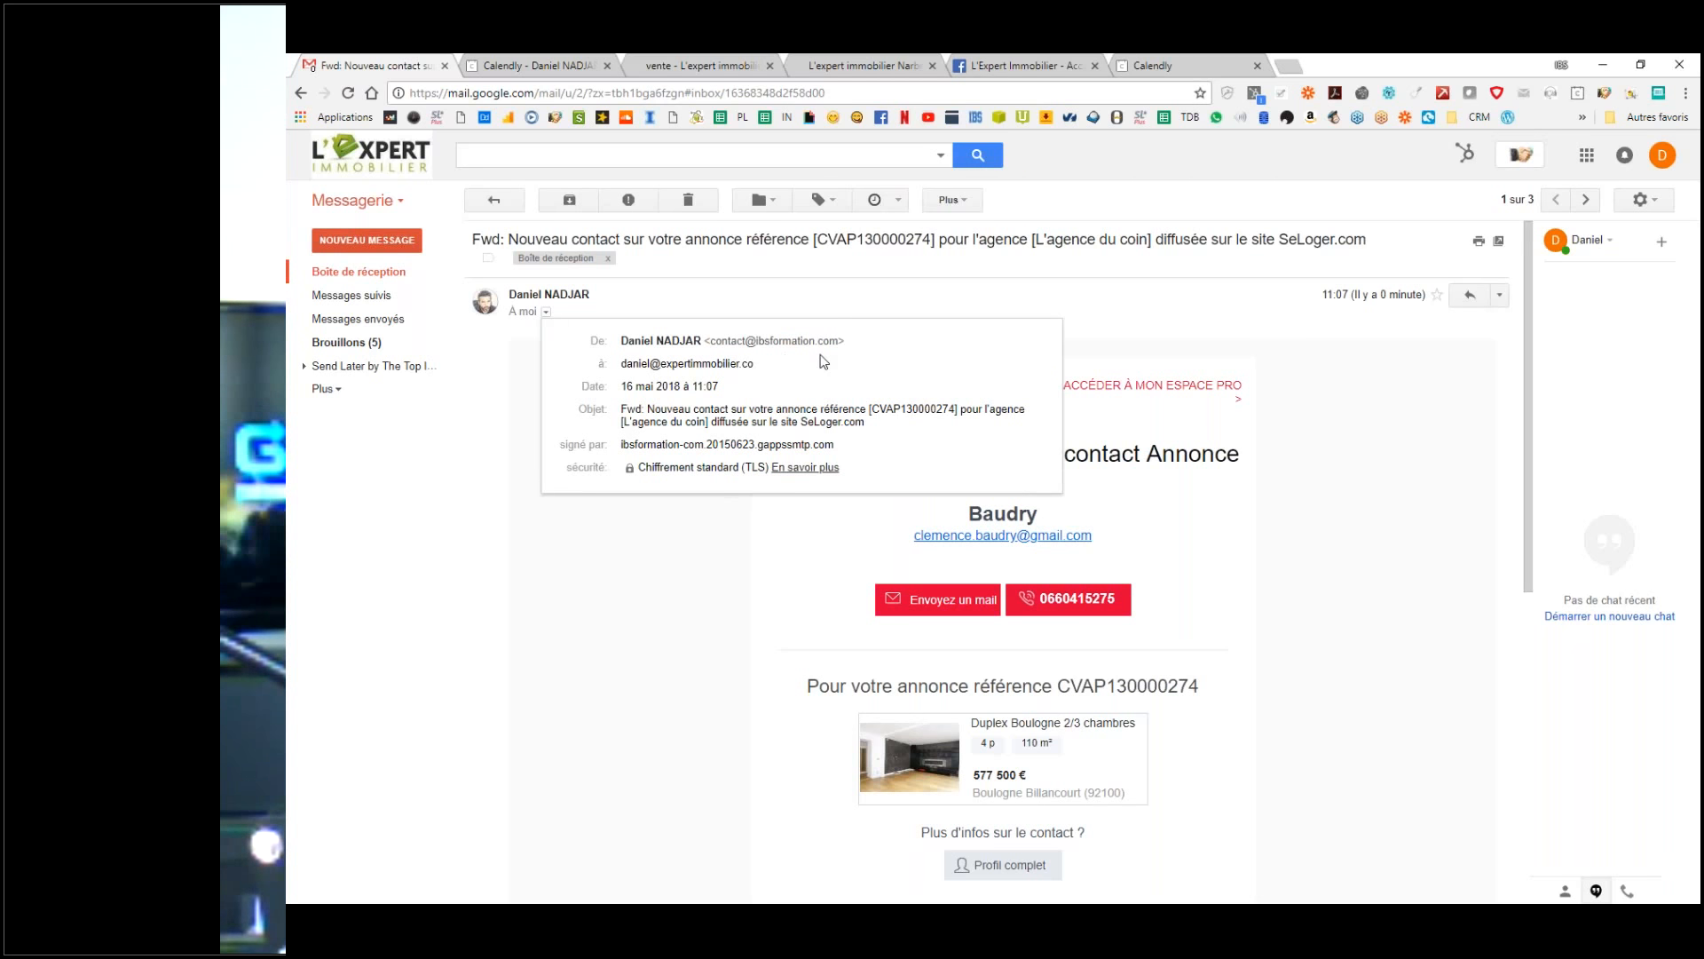
{"action": "left_click_drag", "start_coordinate": [840, 340], "coordinate": [712, 352]}
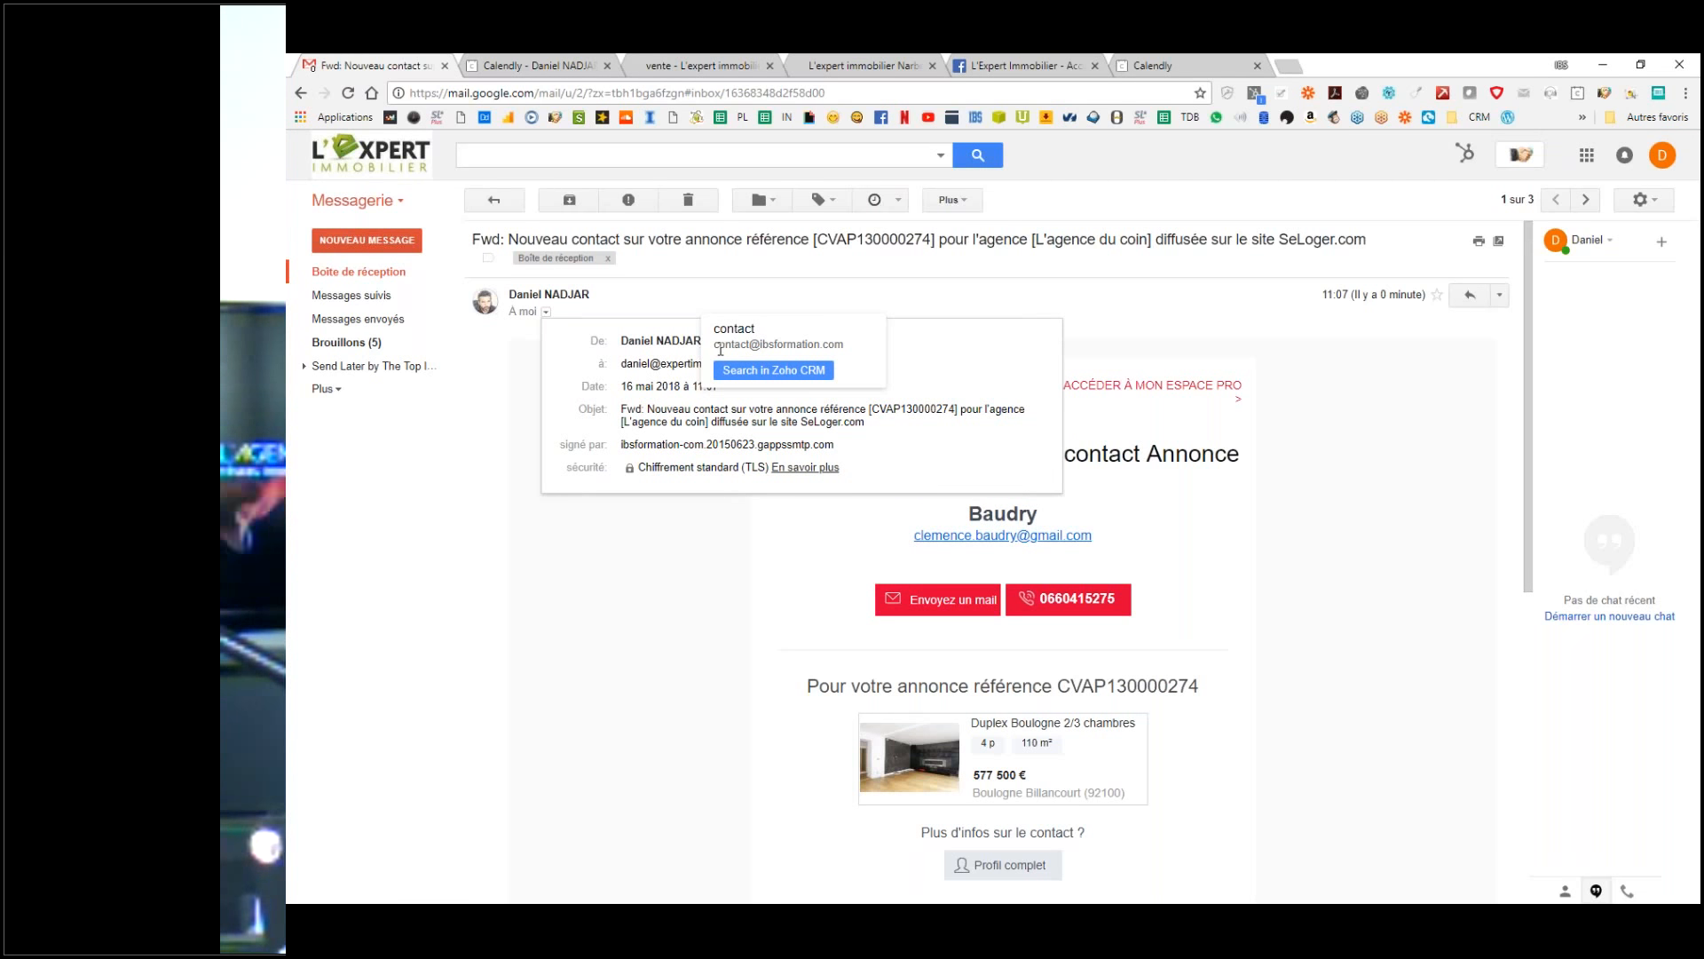
{"action": "left_click", "coordinate": [720, 550]}
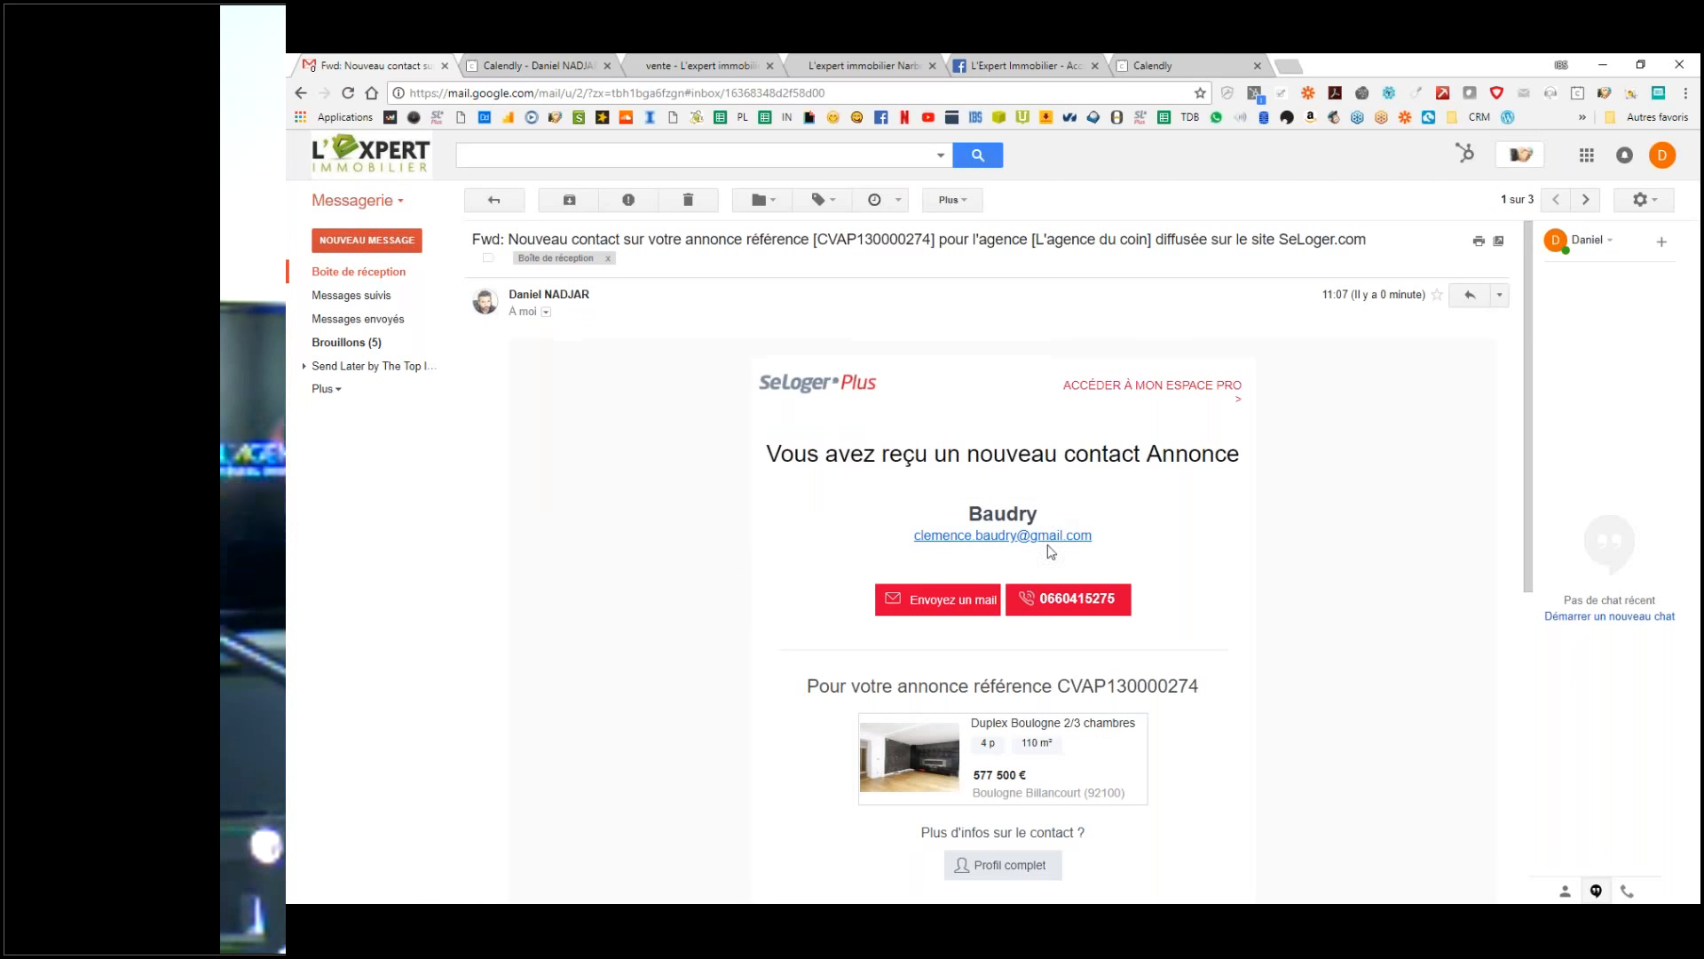
{"action": "left_click", "coordinate": [546, 312]}
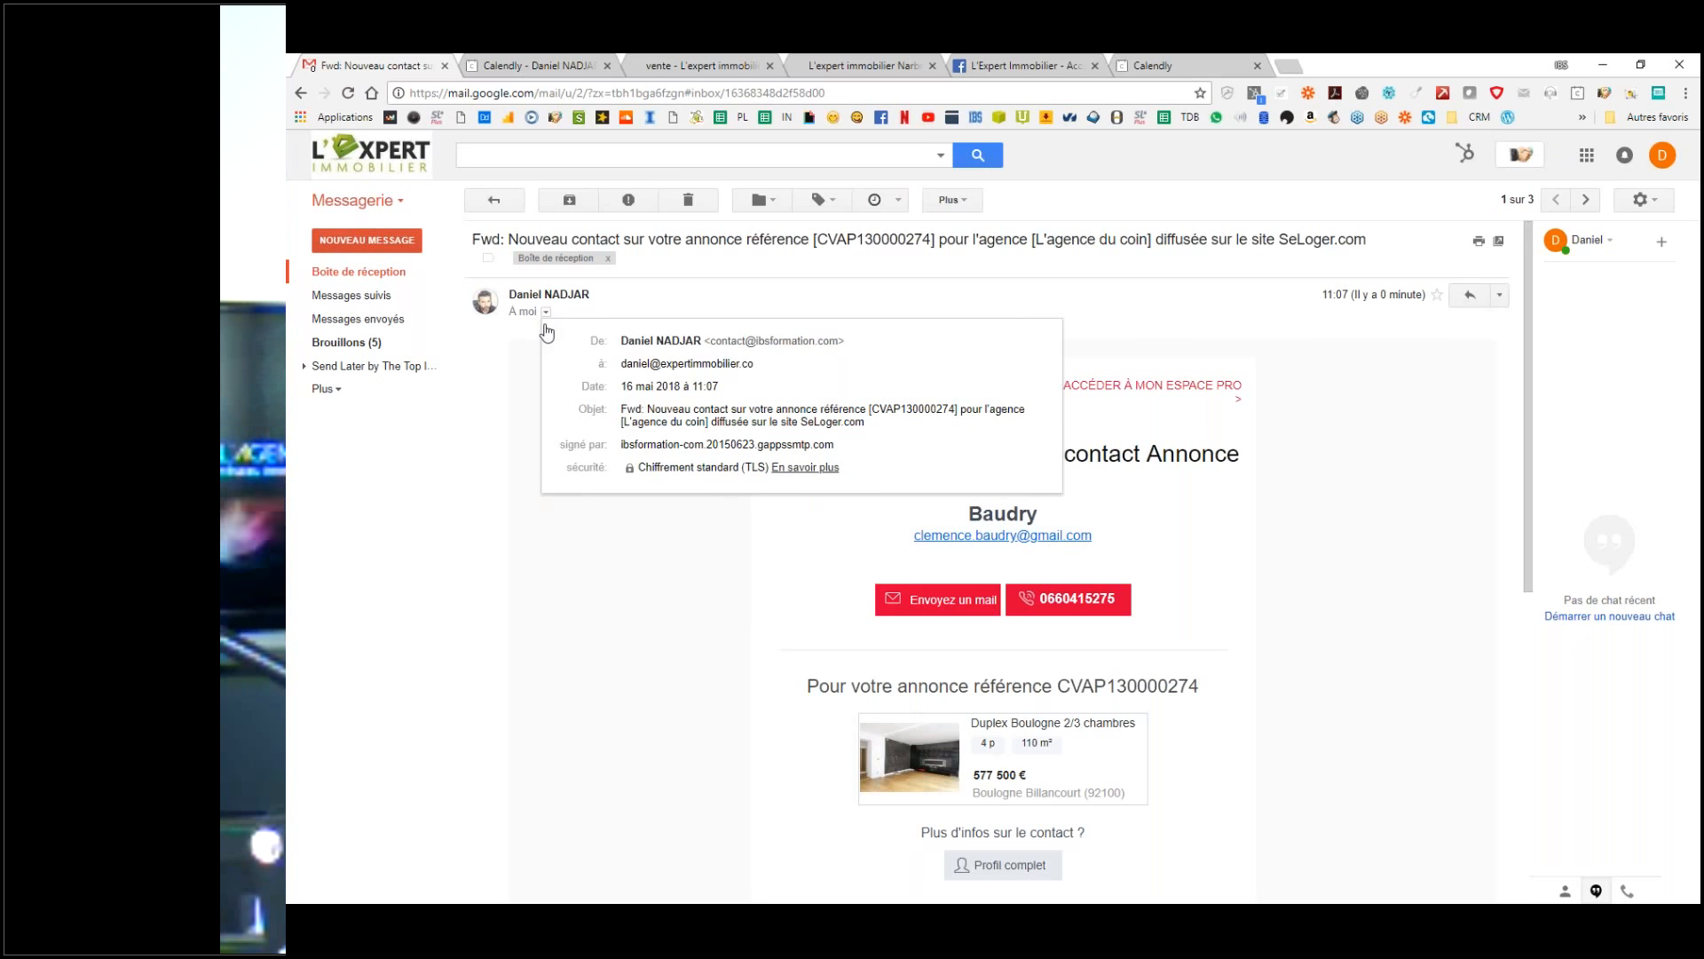
{"action": "left_click", "coordinate": [505, 410]}
{"action": "left_click", "coordinate": [546, 312]}
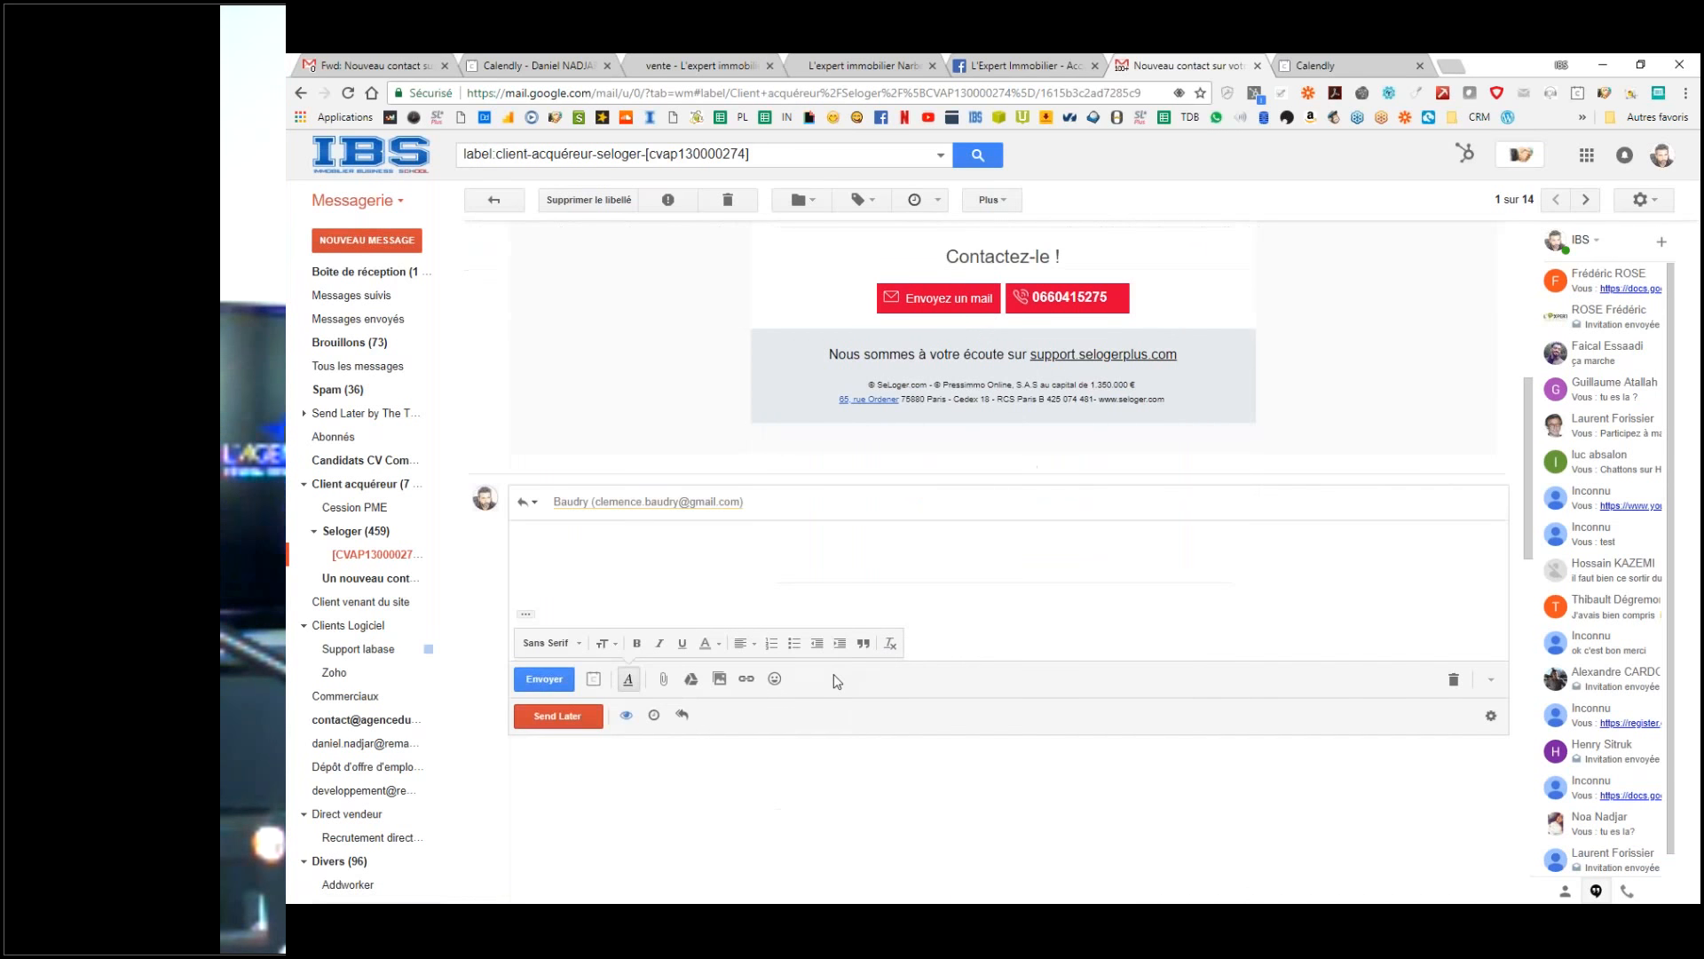
Step: Expand the reply's recipients, then return to the L'Expert Immobilier account's inbox
{"action": "left_click", "coordinate": [648, 507]}
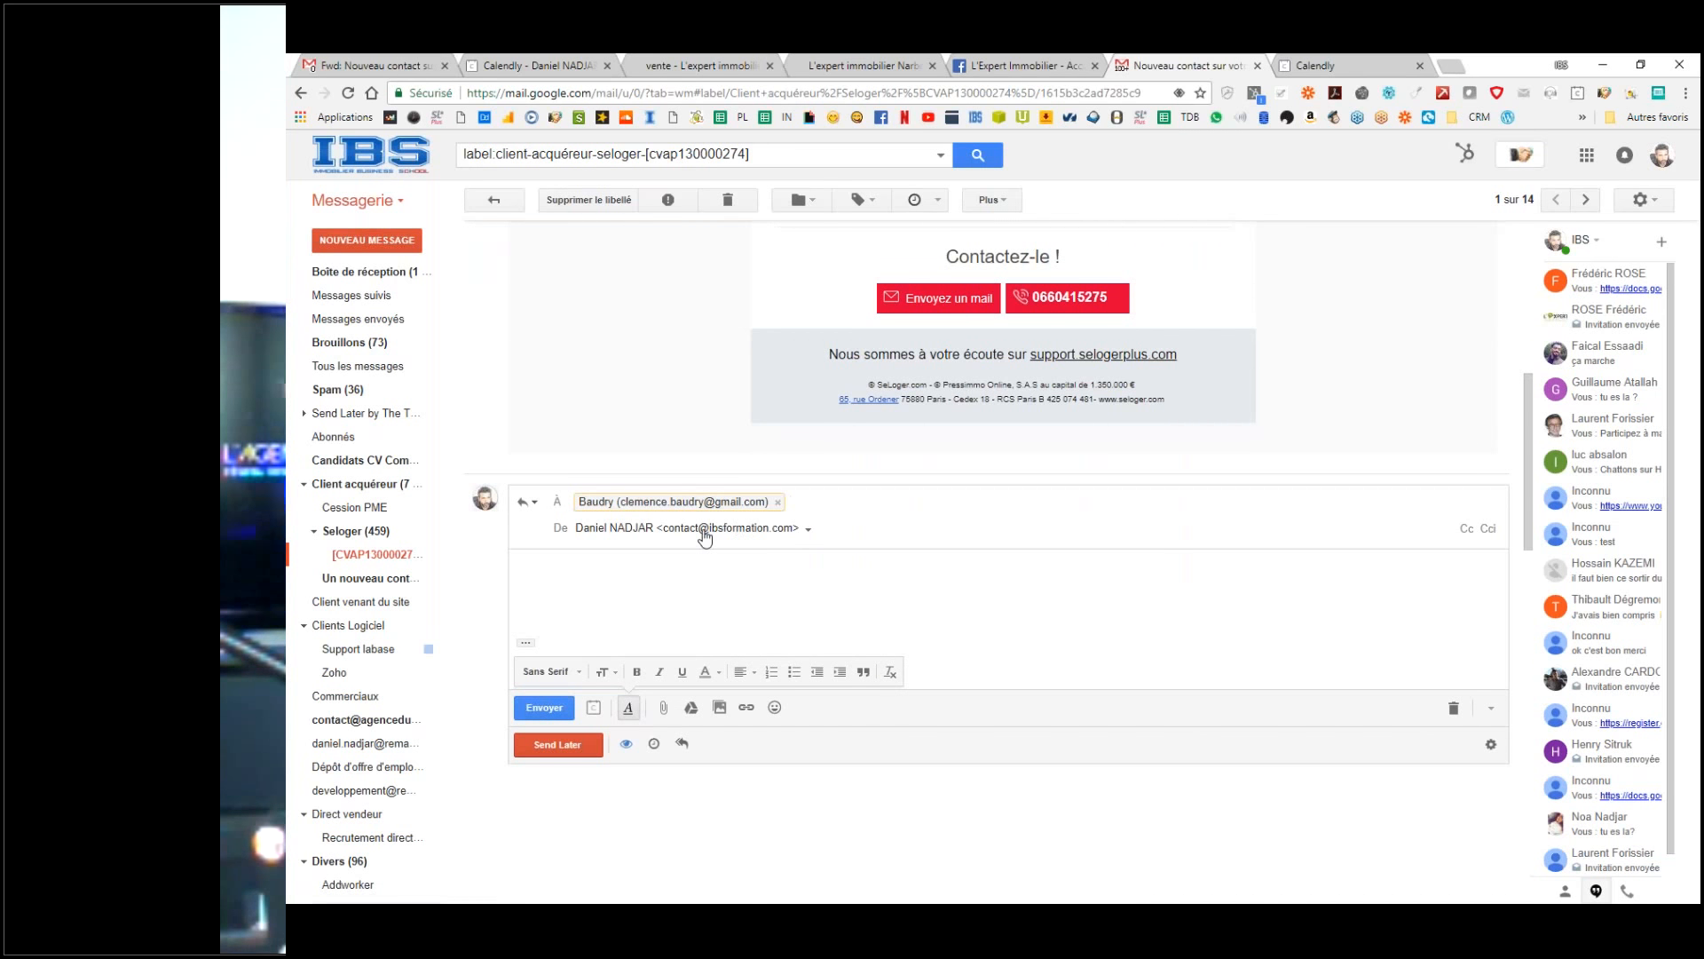
{"action": "scroll", "coordinate": [1009, 482], "scroll_direction": "up", "scroll_amount": 7}
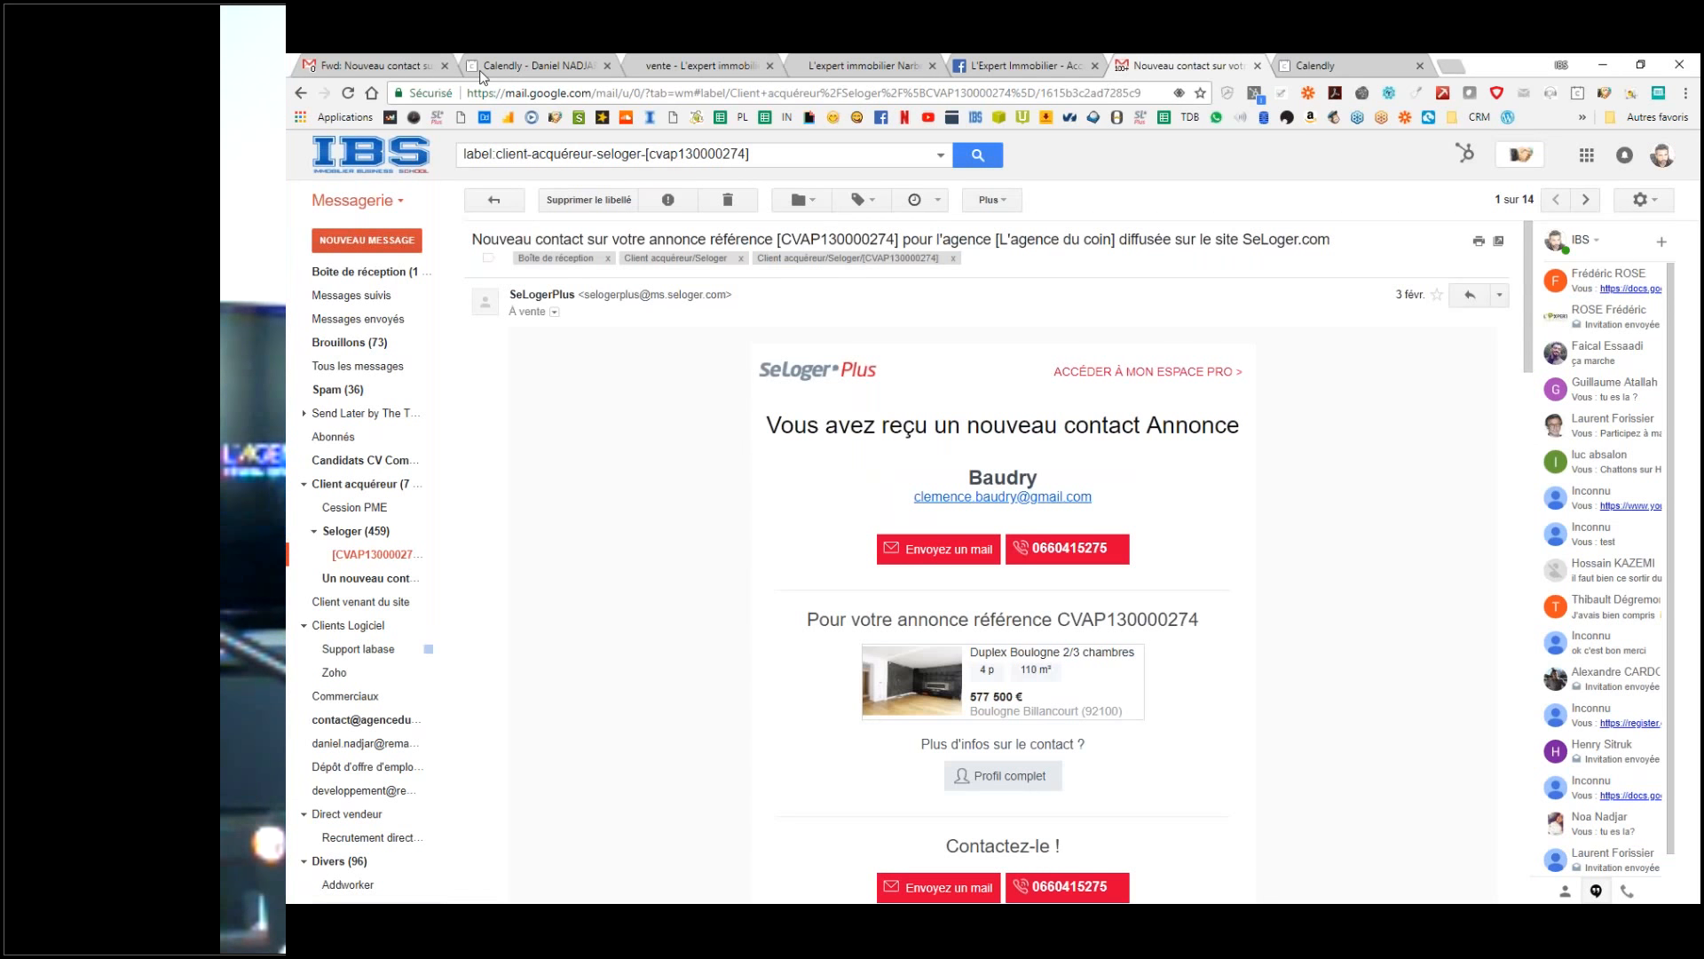
{"action": "left_click", "coordinate": [399, 68]}
{"action": "left_click", "coordinate": [637, 628]}
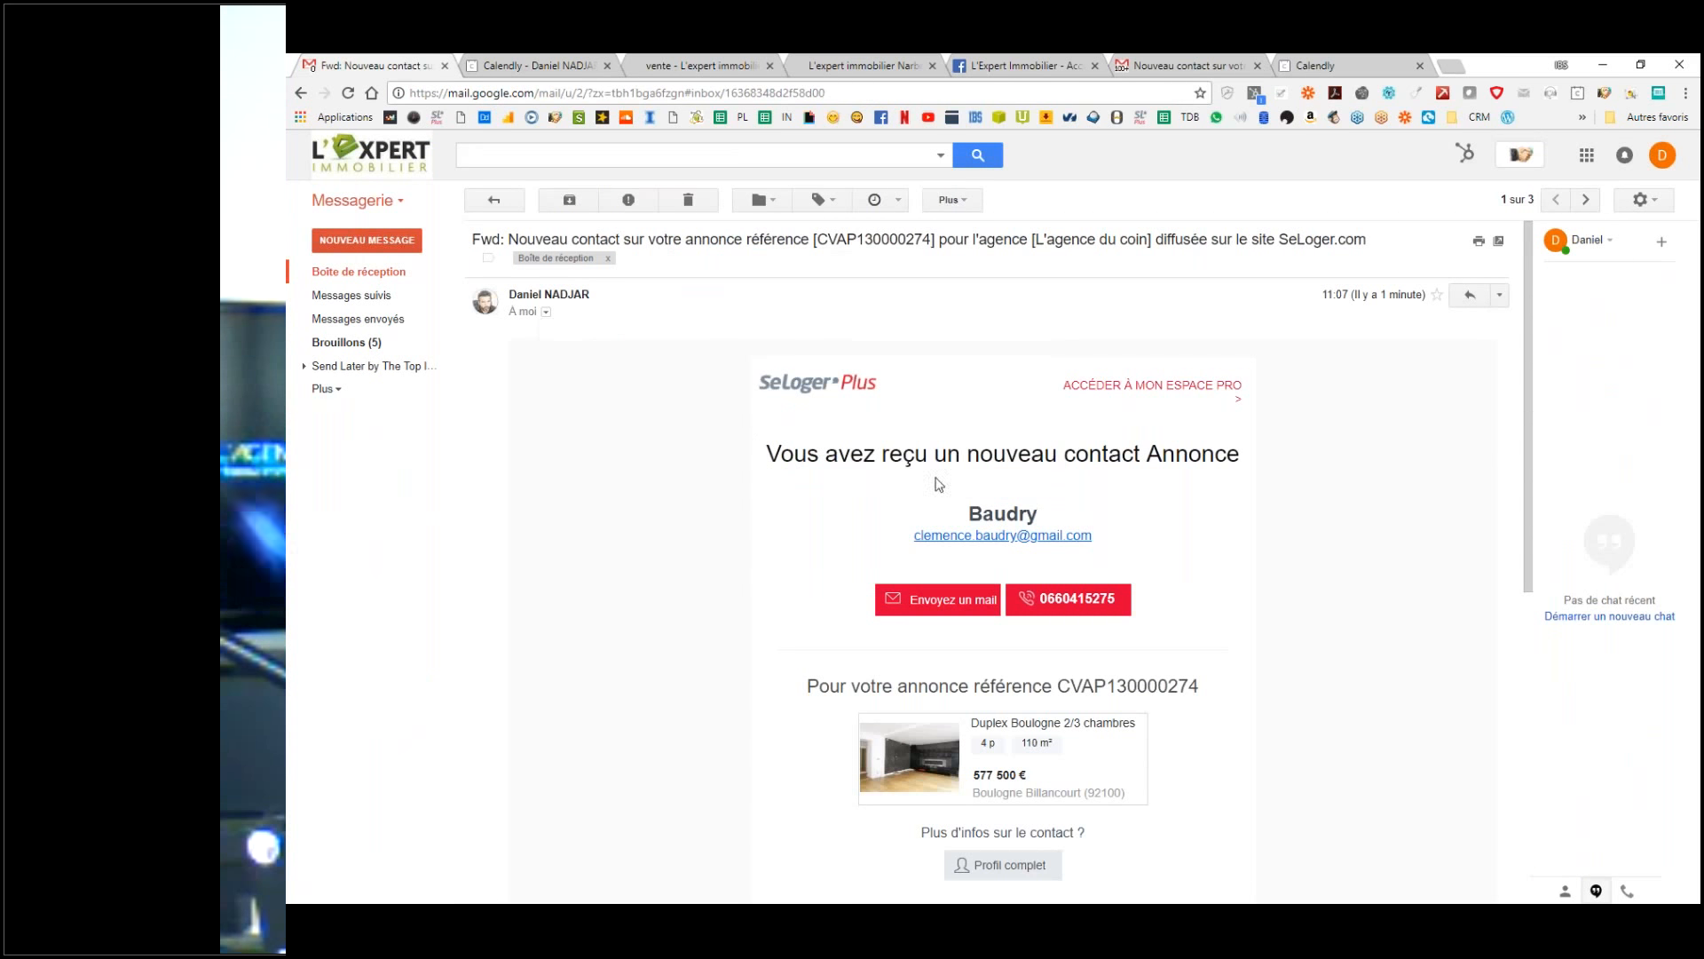
{"action": "left_click", "coordinate": [380, 275]}
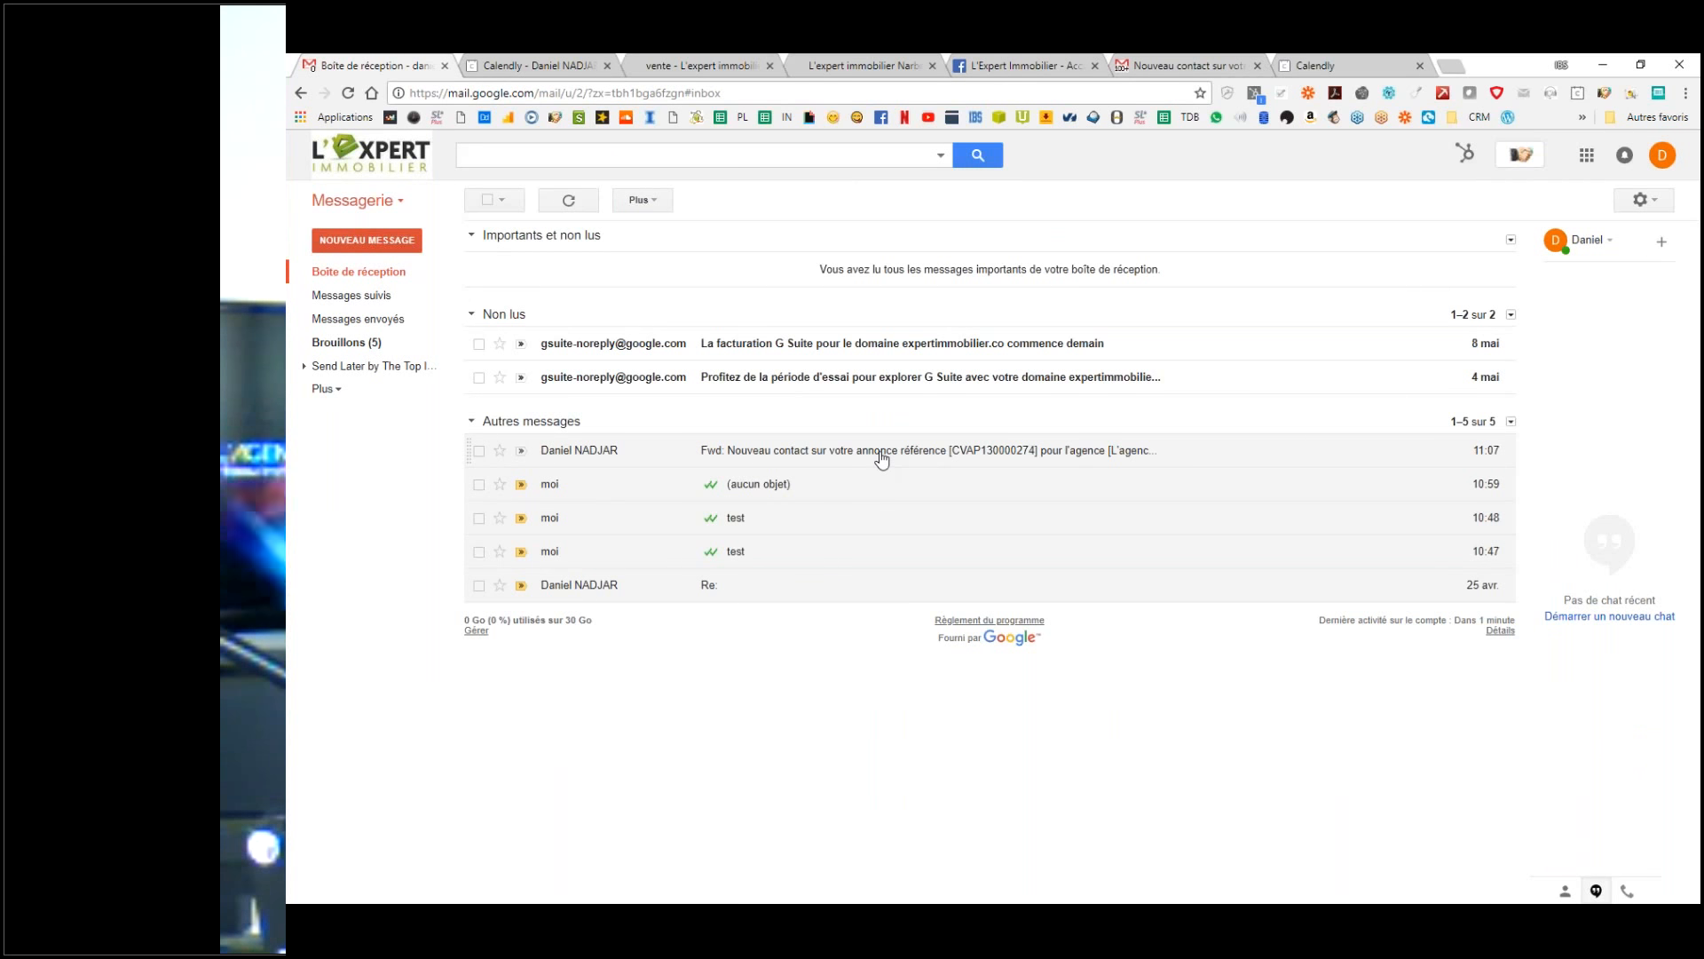
Step: Open the forwarded SeLoger lead and try a filter for similar messages, closing it unsaved
{"action": "left_click", "coordinate": [882, 454]}
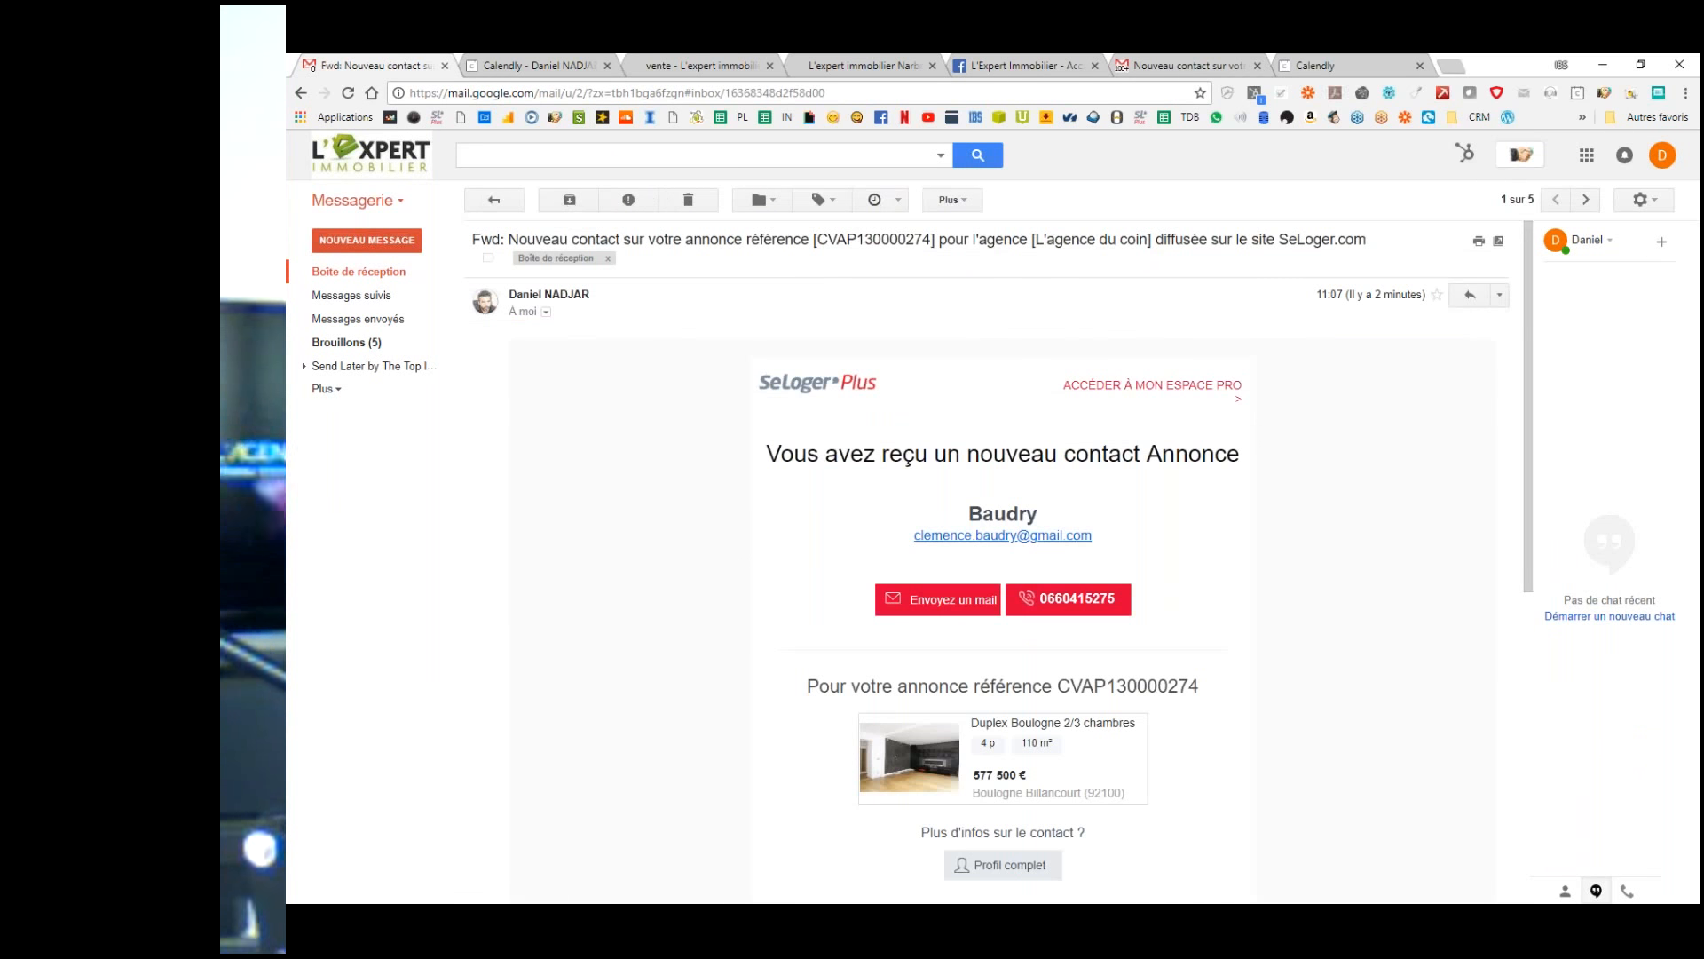
{"action": "left_click", "coordinate": [975, 205]}
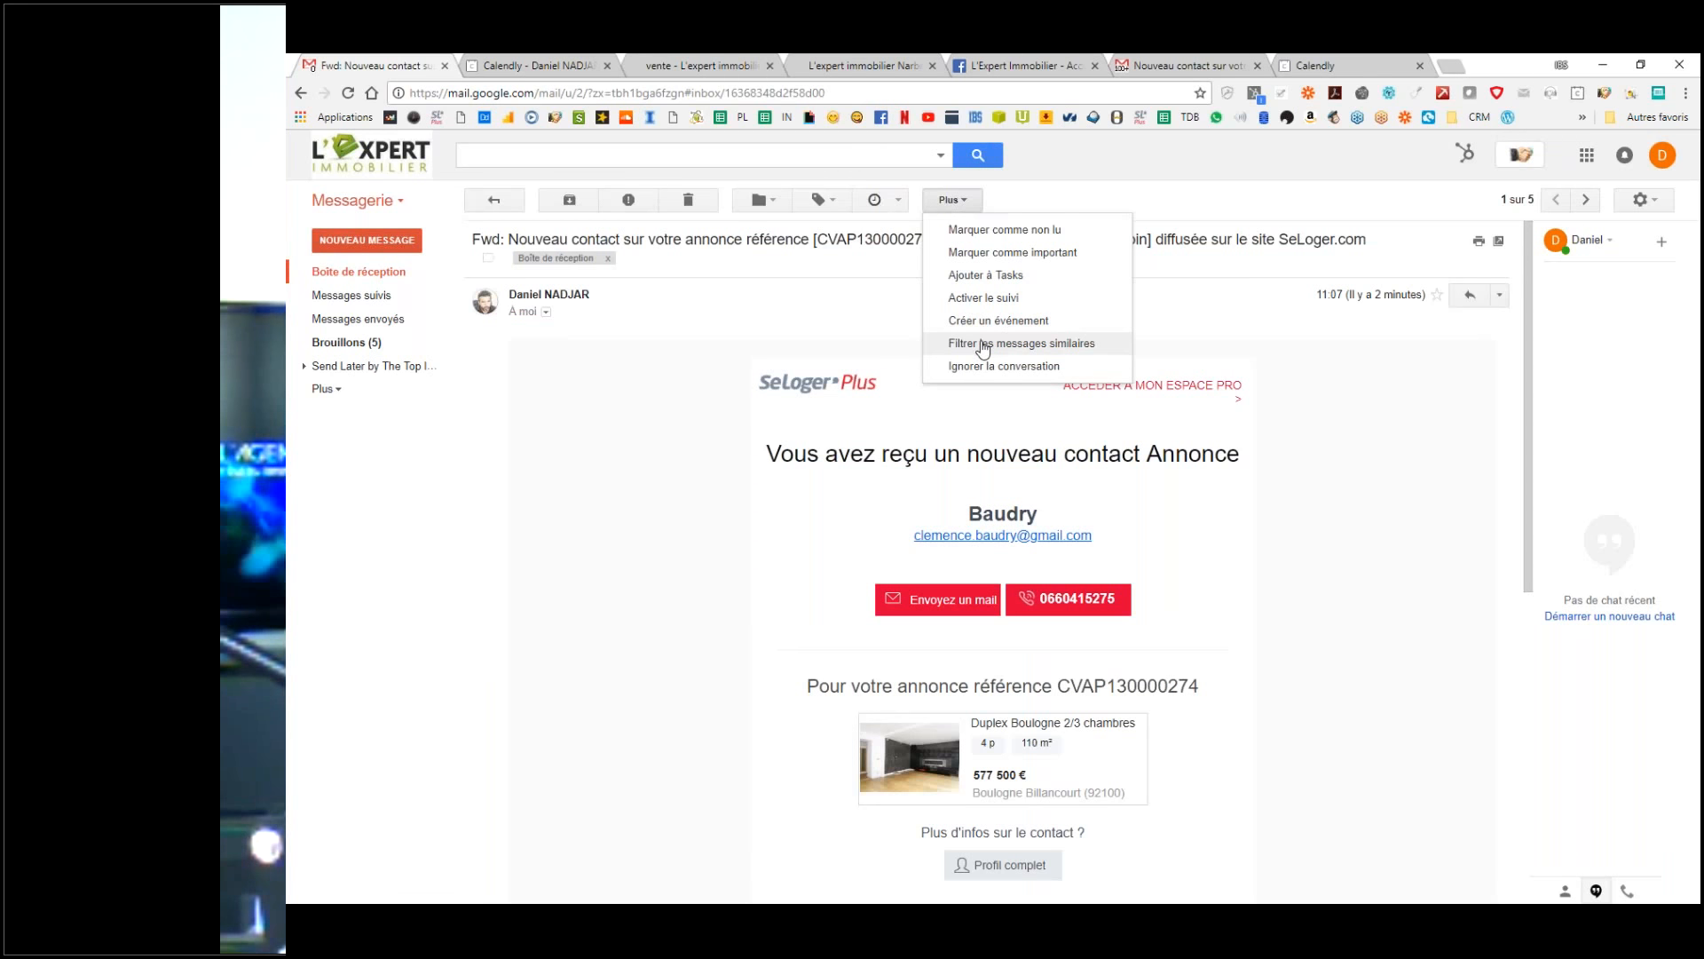
{"action": "left_click", "coordinate": [983, 347]}
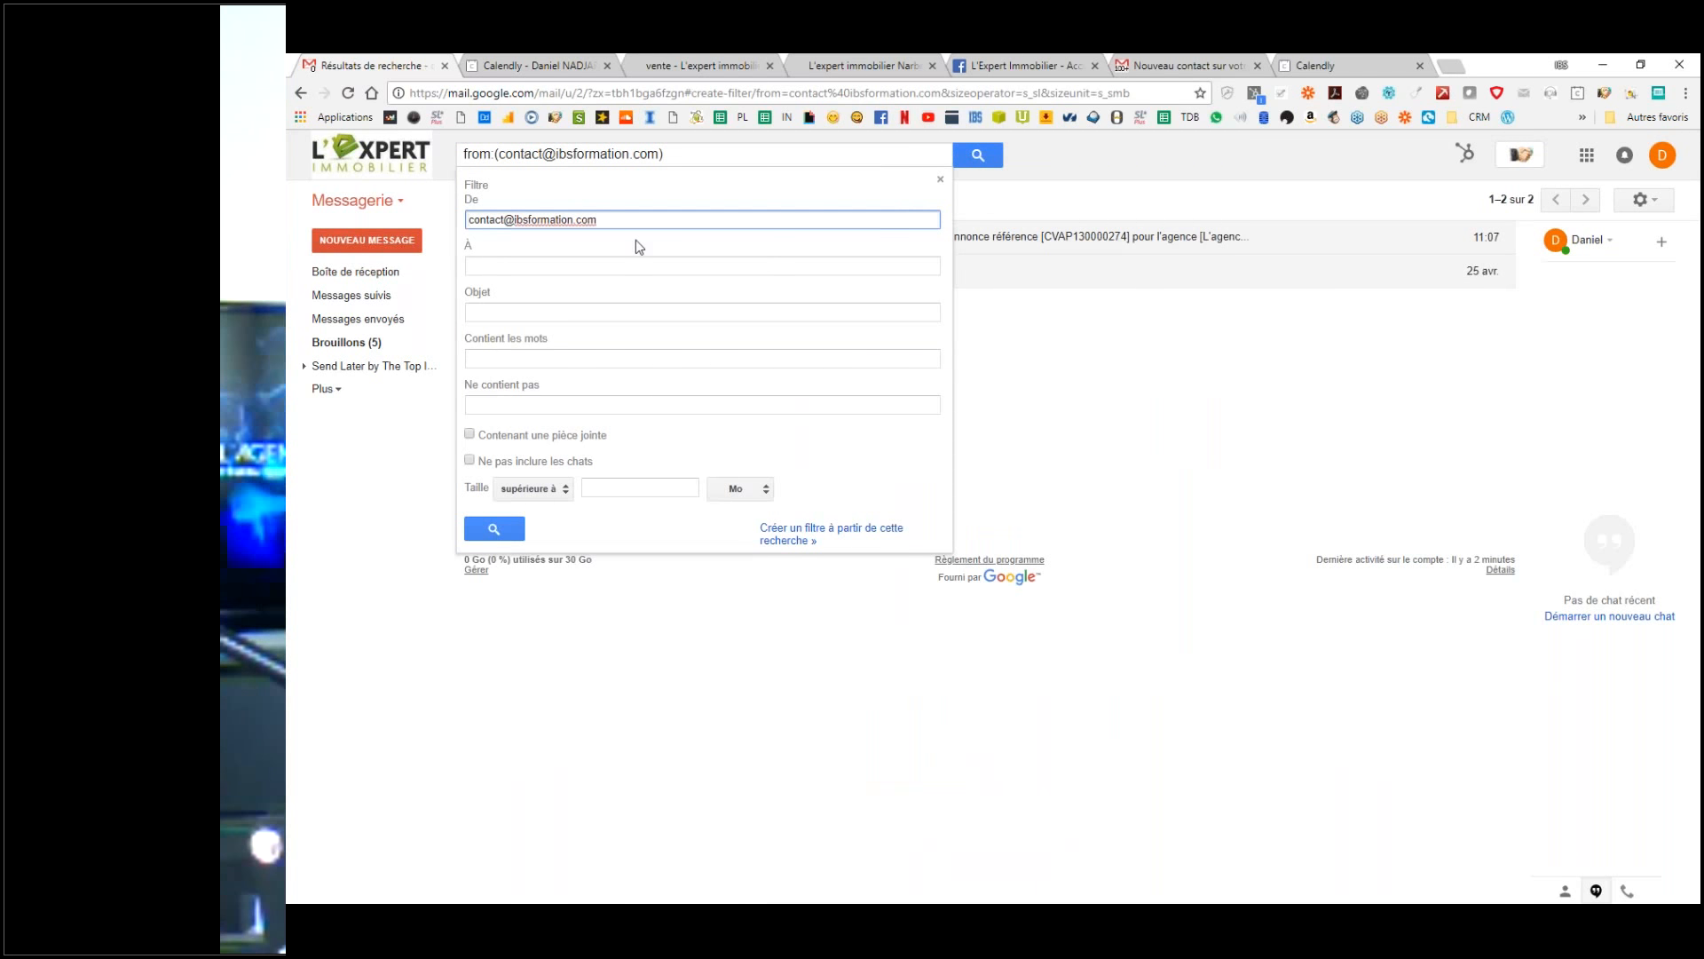
{"action": "triple_click", "coordinate": [578, 219]}
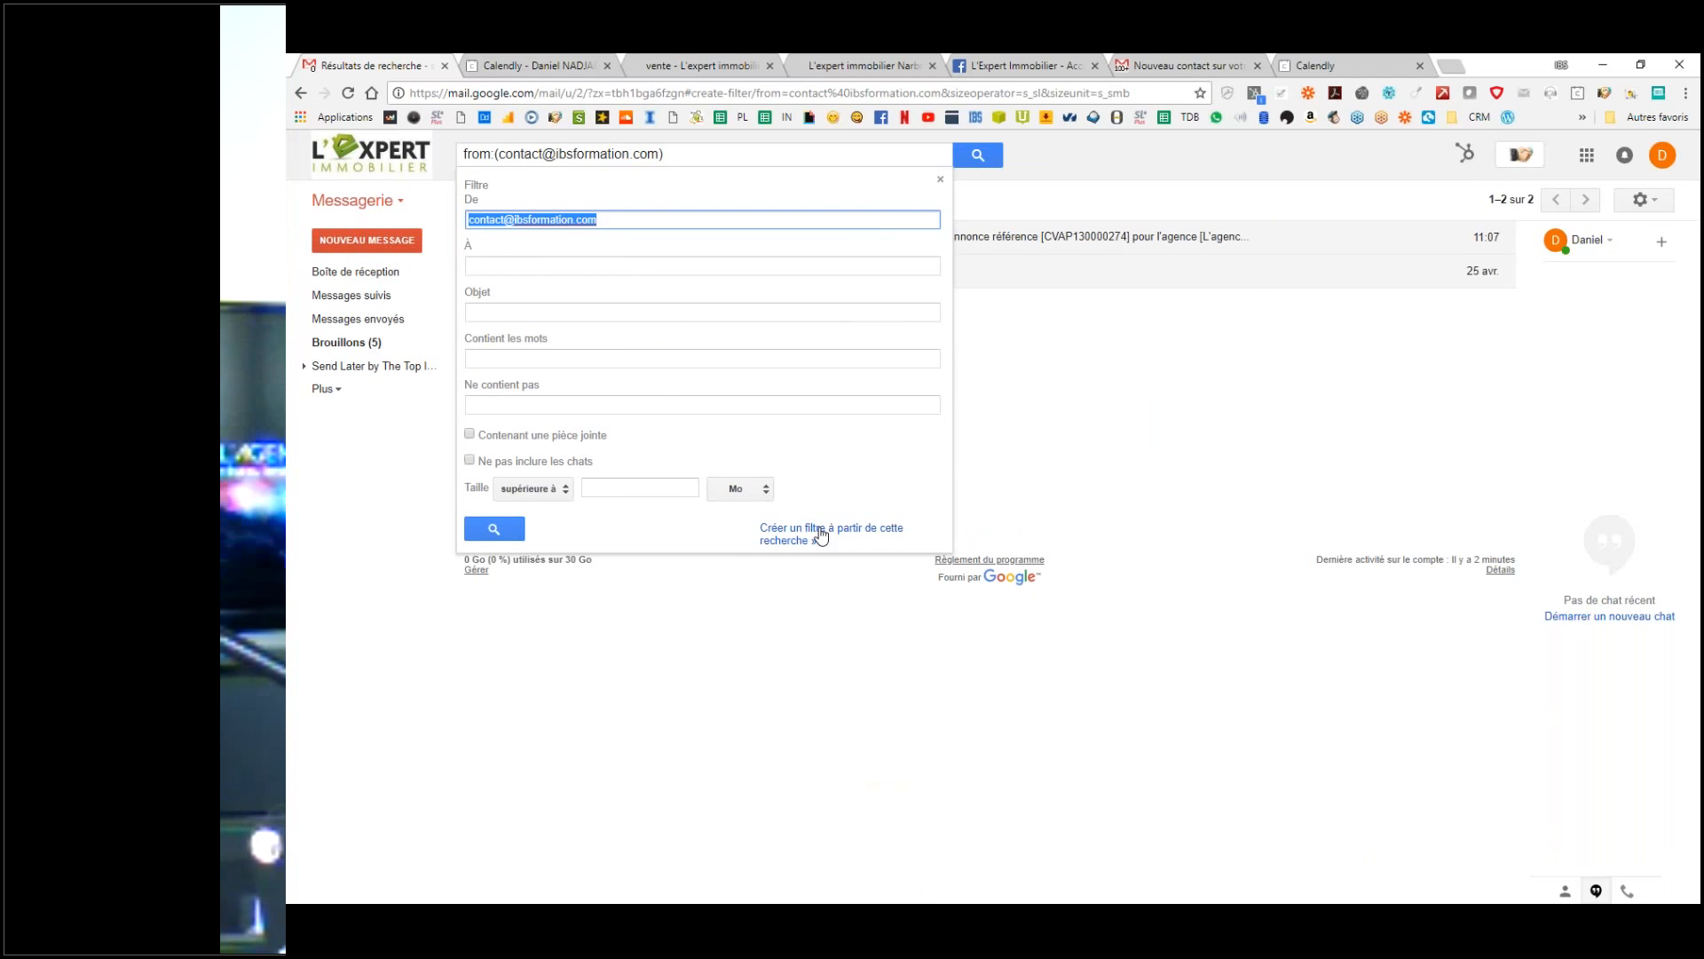
{"action": "left_click", "coordinate": [940, 179]}
Step: Return to the inbox, reopen the forwarded lead, and switch to the other SeLoger email tab
{"action": "left_click", "coordinate": [467, 167]}
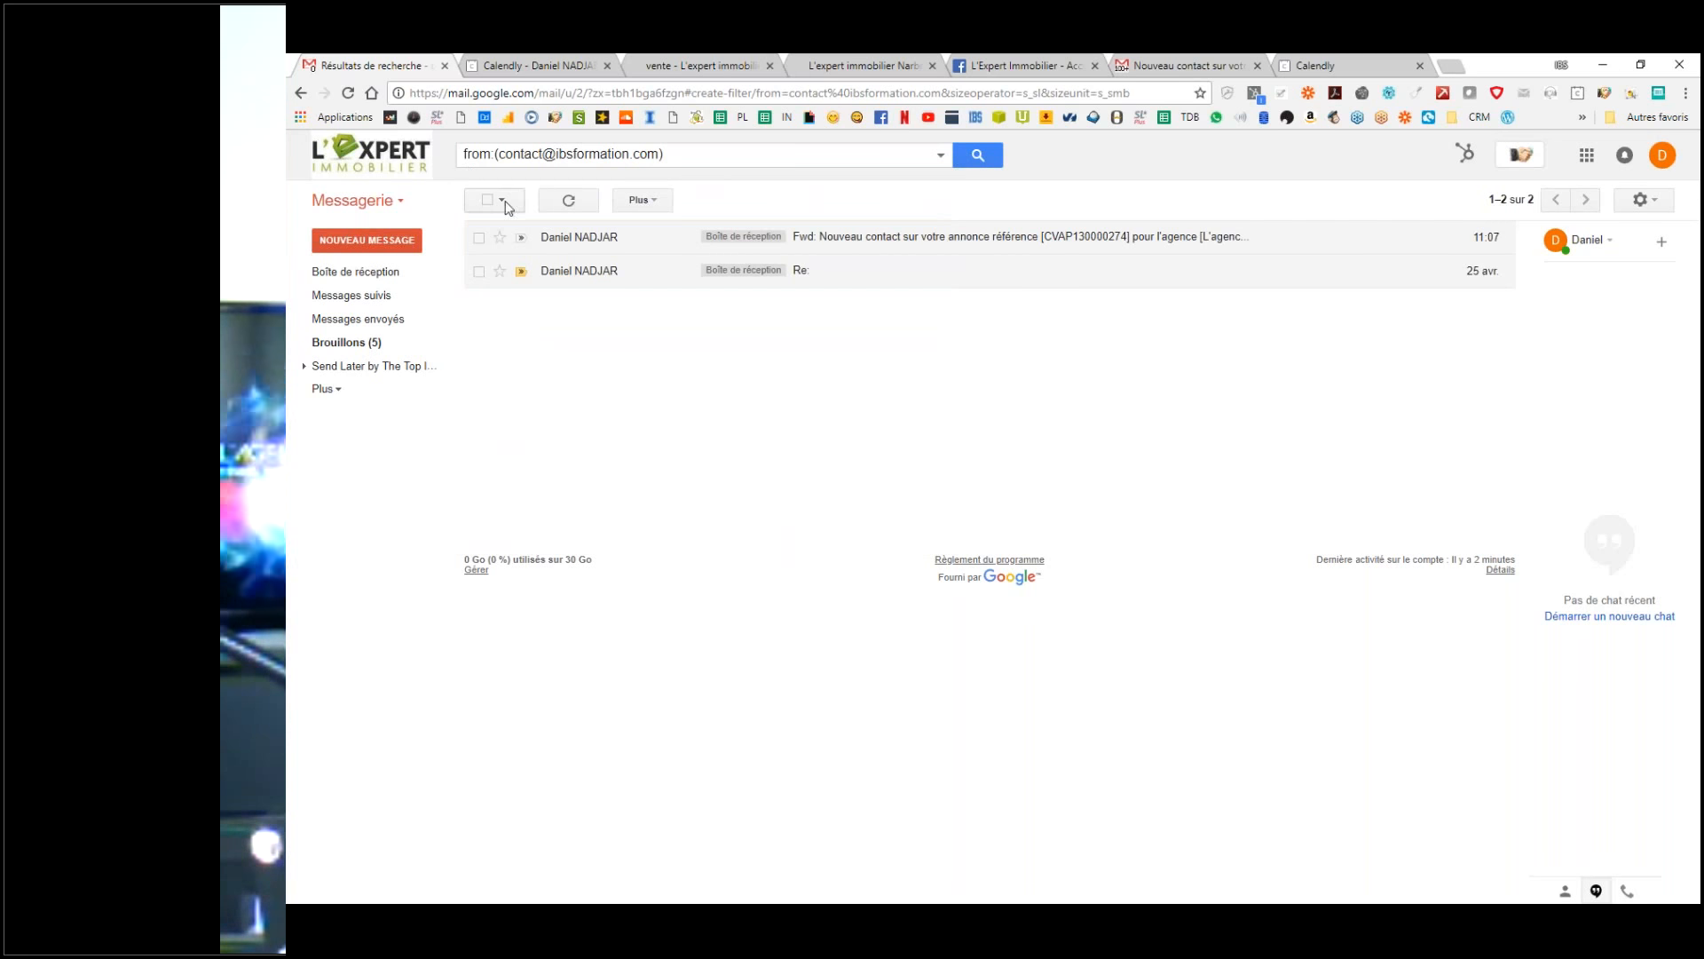
{"action": "left_click", "coordinate": [361, 273]}
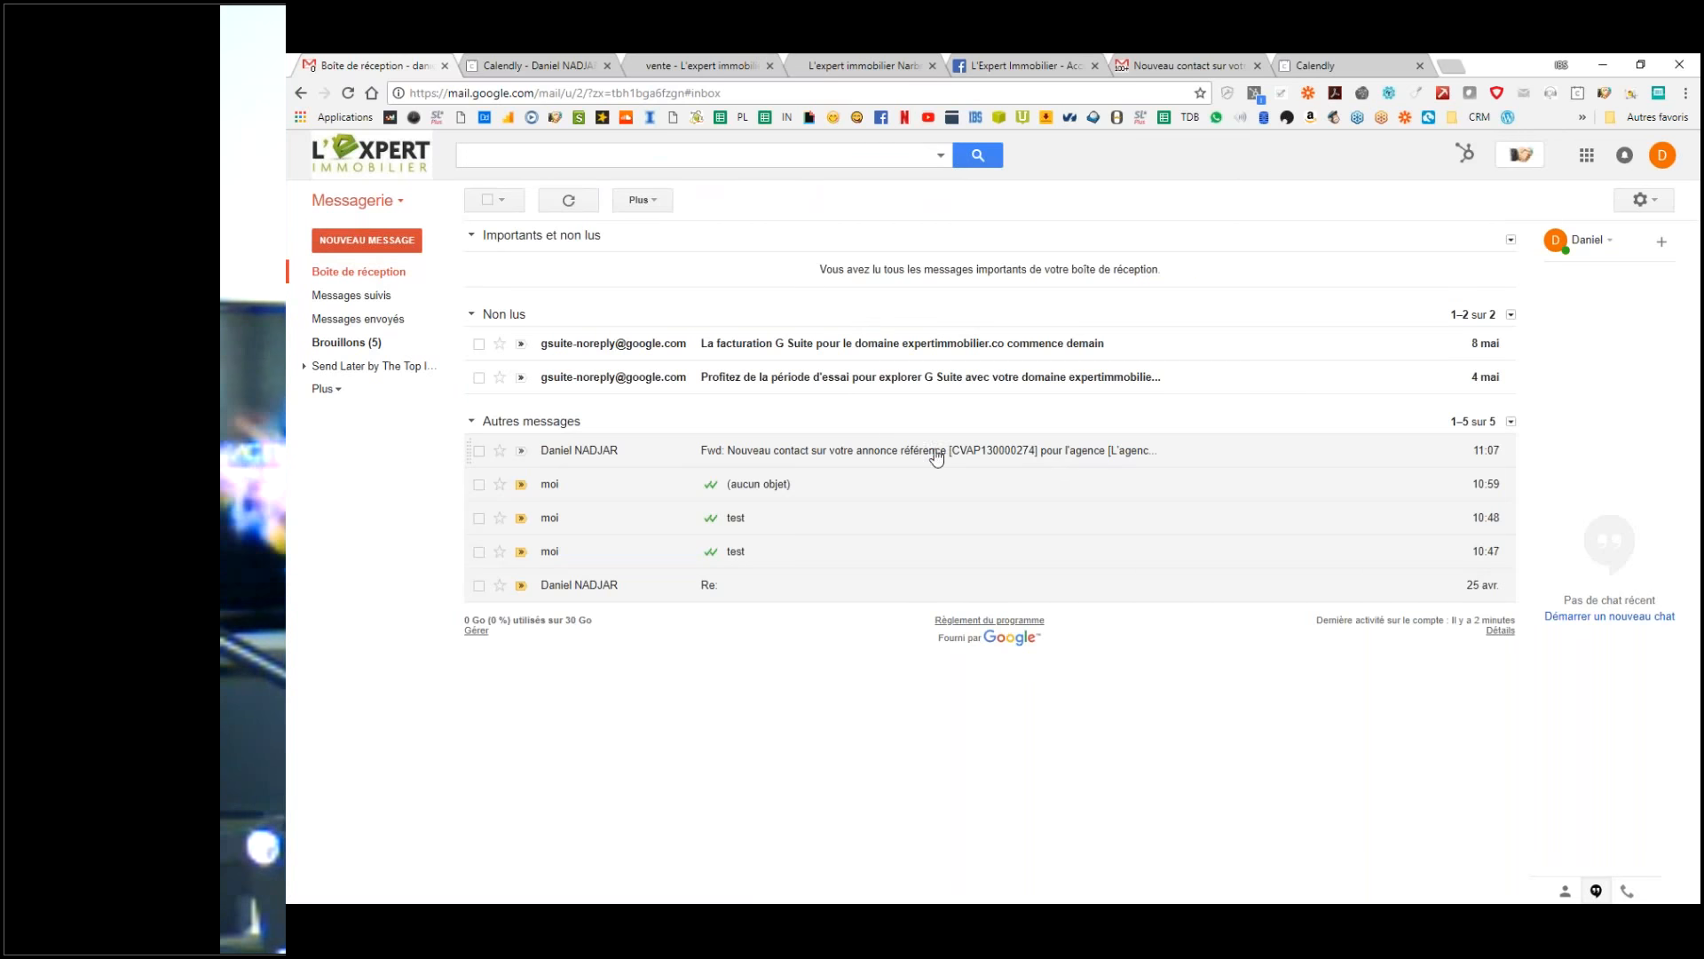
{"action": "left_click", "coordinate": [896, 453]}
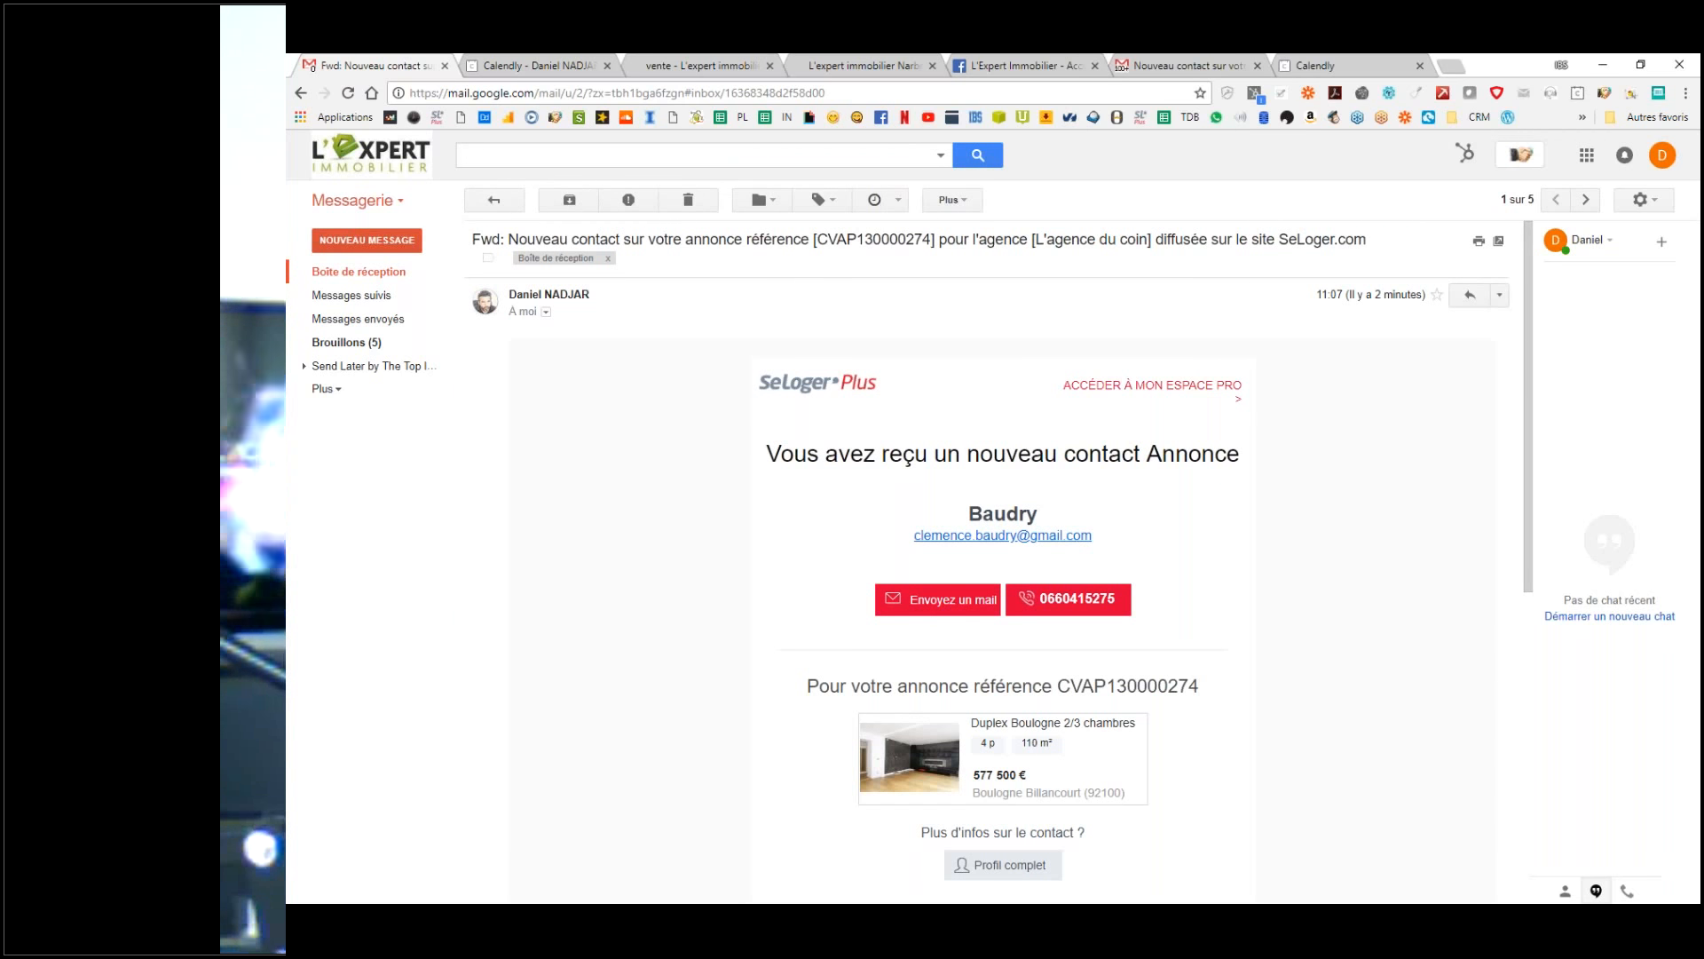
{"action": "left_click", "coordinate": [1191, 65]}
Step: Close the duplicate SeLoger tab, dismiss Calendly's event-type menu, and return to the Gmail lead
{"action": "left_click", "coordinate": [1257, 65]}
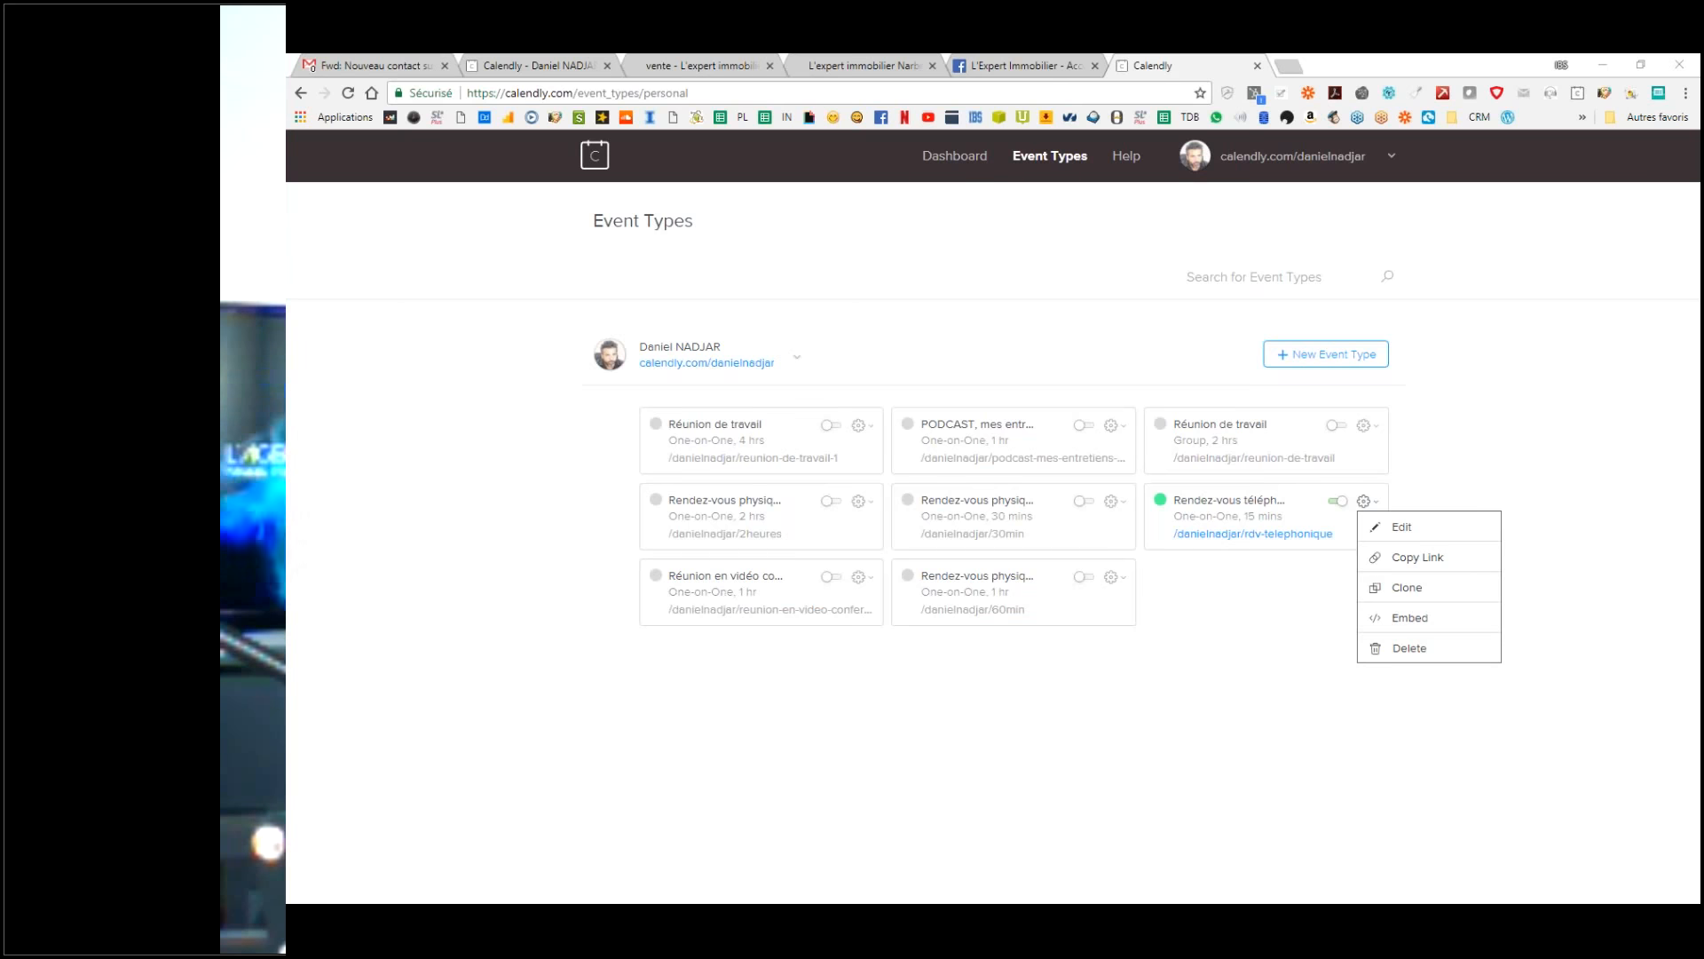
{"action": "left_click", "coordinate": [725, 131]}
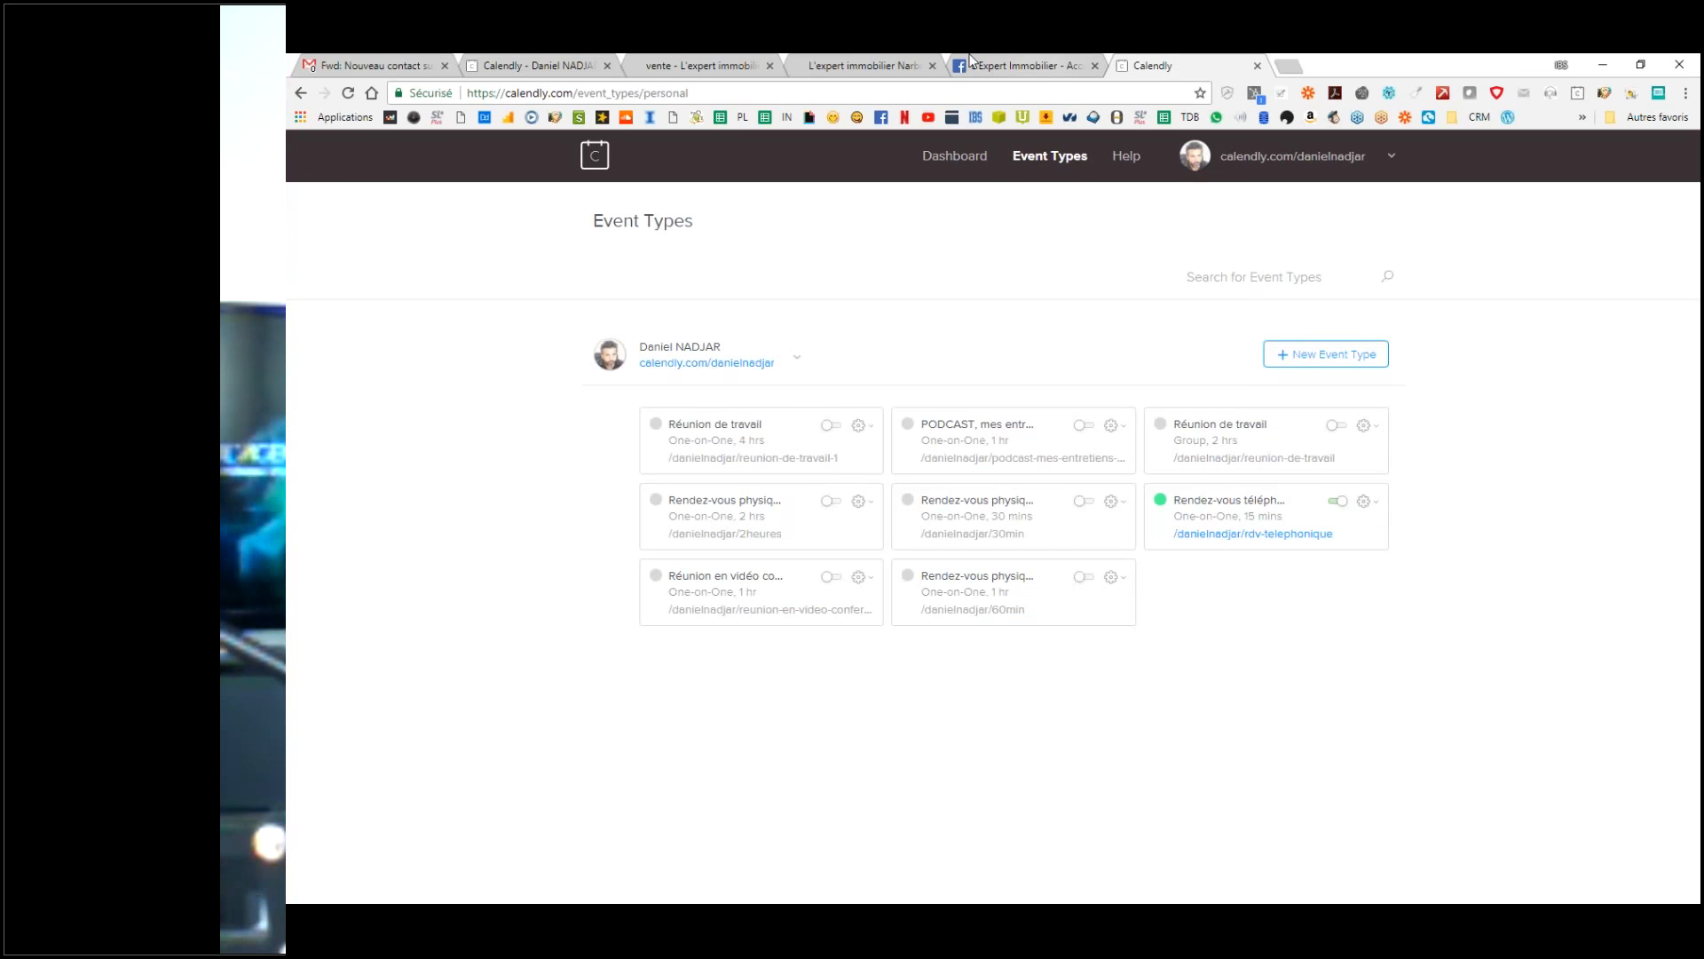
{"action": "left_click", "coordinate": [410, 64]}
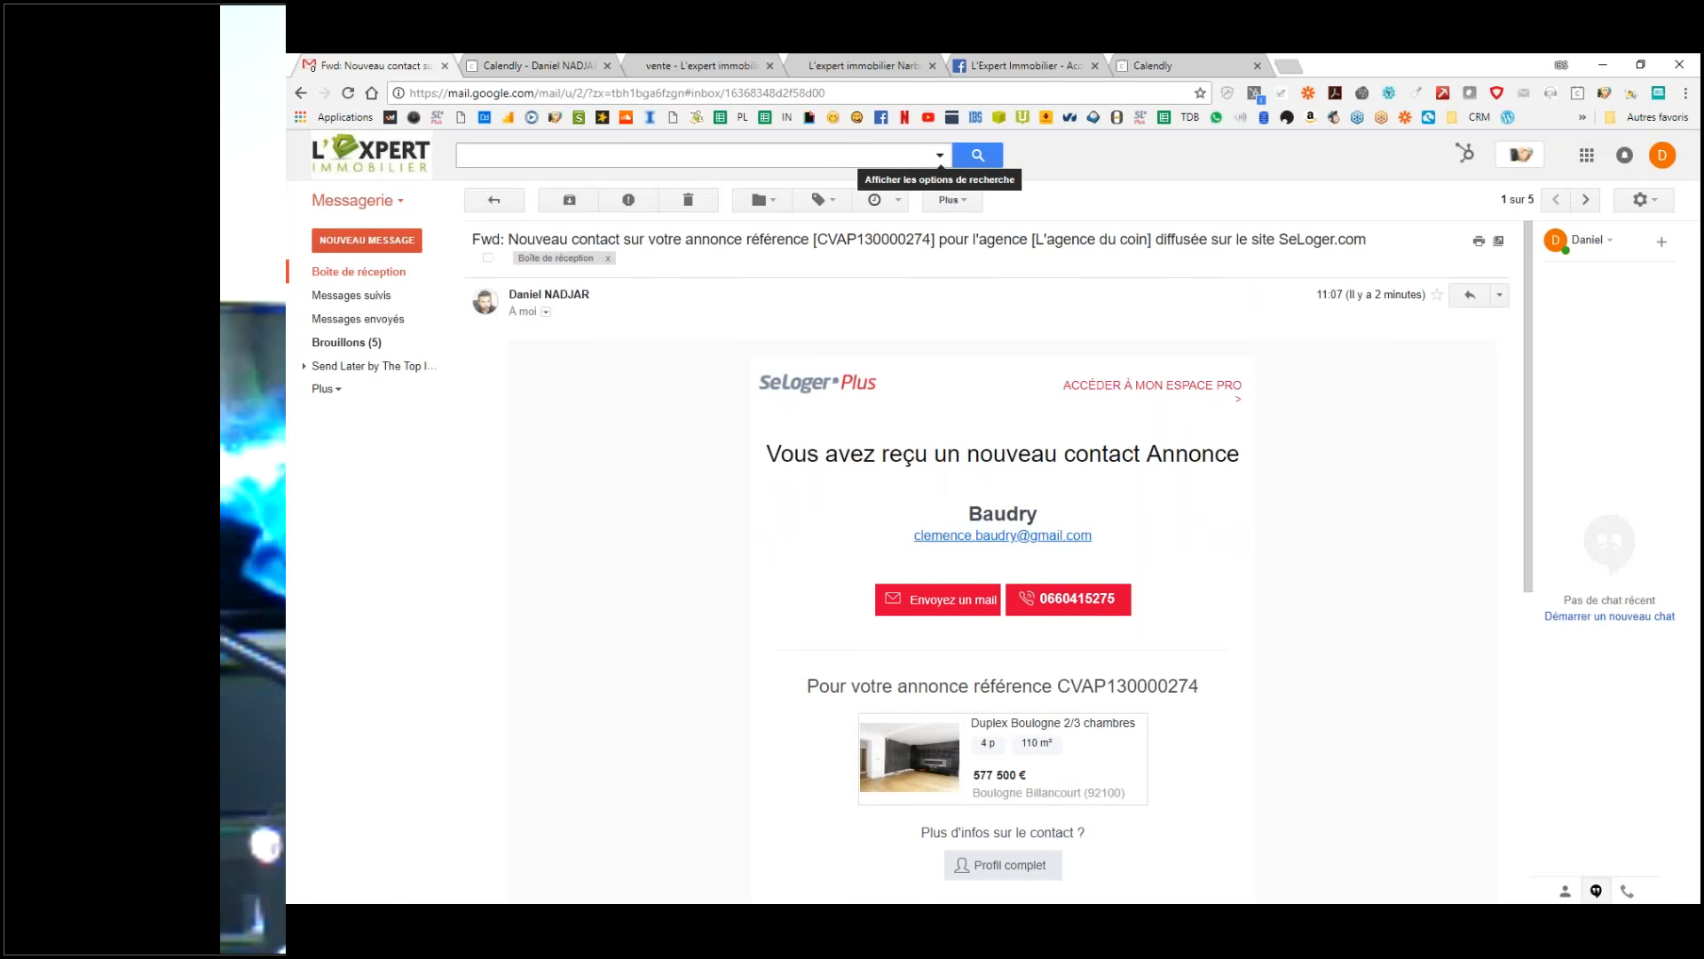
Step: Filter messages like this one by sender and reopen the matching SeLoger lead
{"action": "left_click", "coordinate": [970, 199]}
{"action": "left_click", "coordinate": [974, 344]}
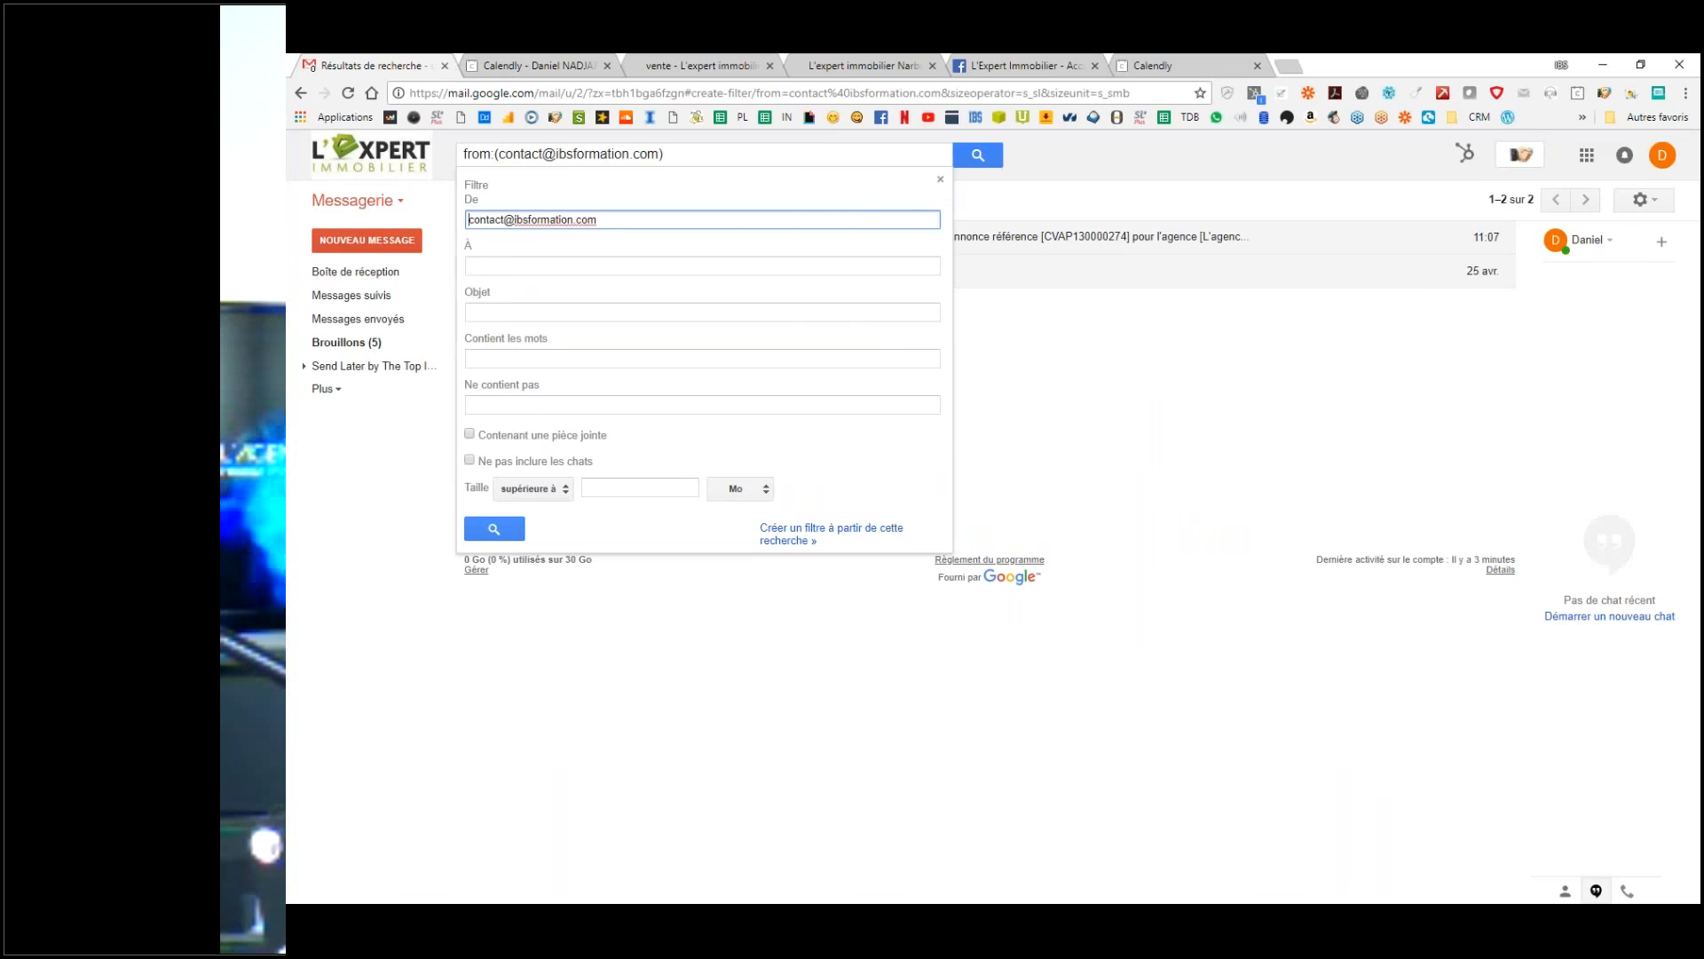
{"action": "triple_click", "coordinate": [614, 211]}
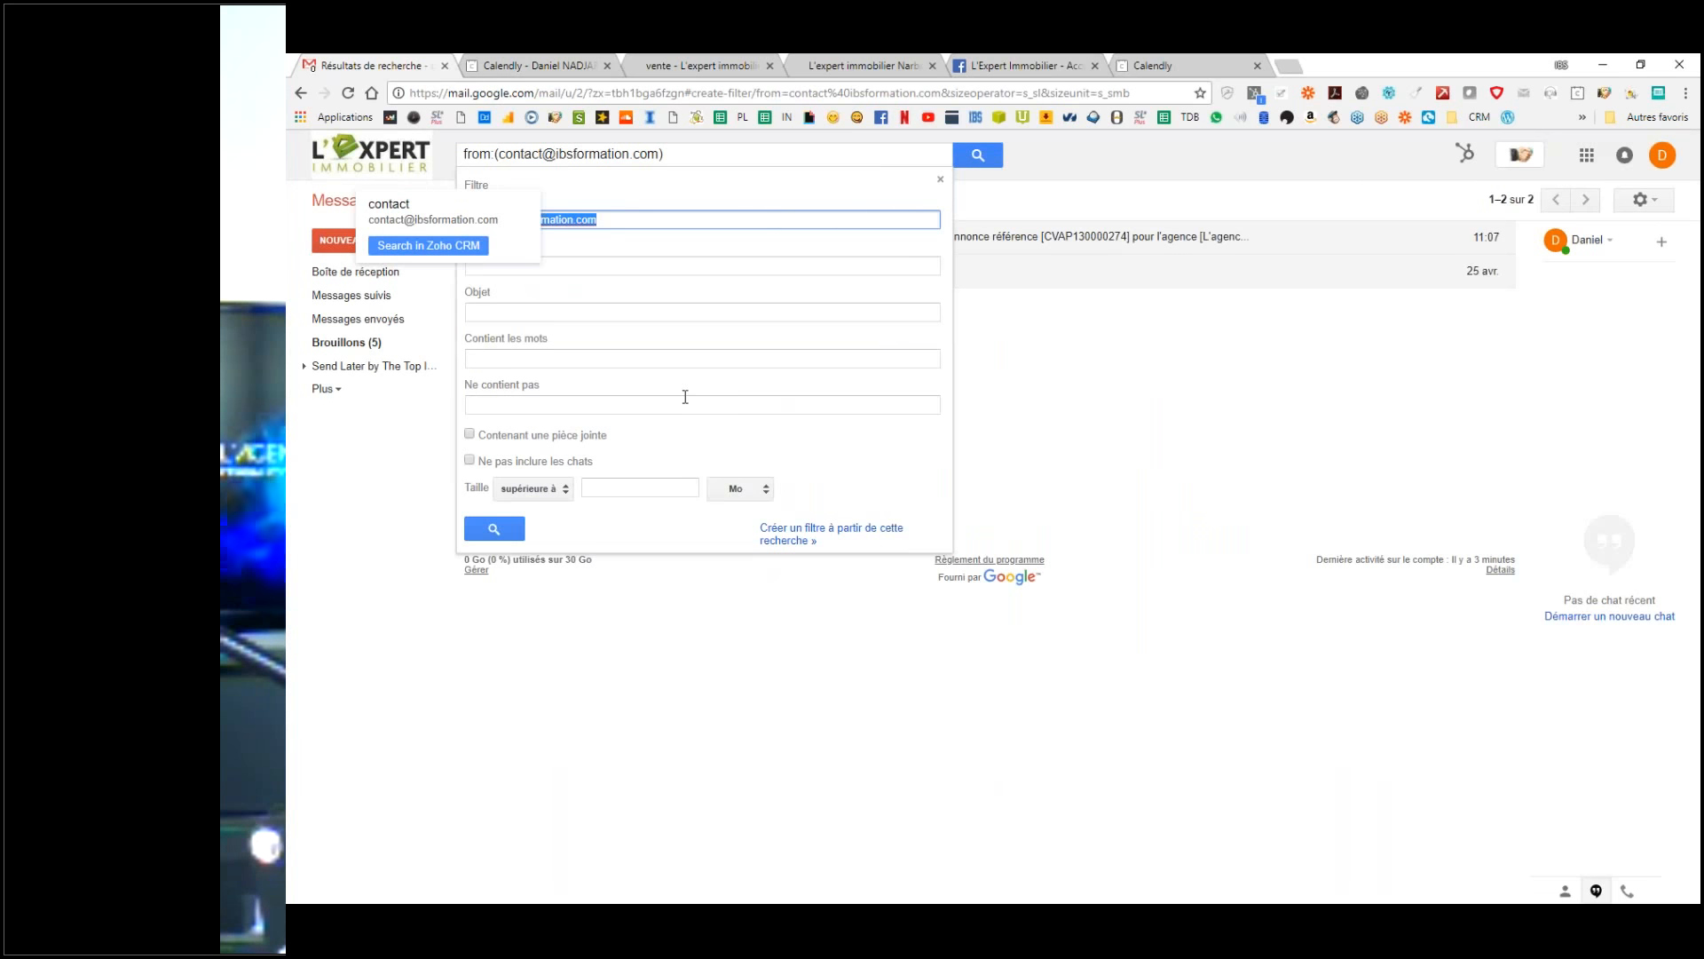
{"action": "left_click", "coordinate": [398, 534]}
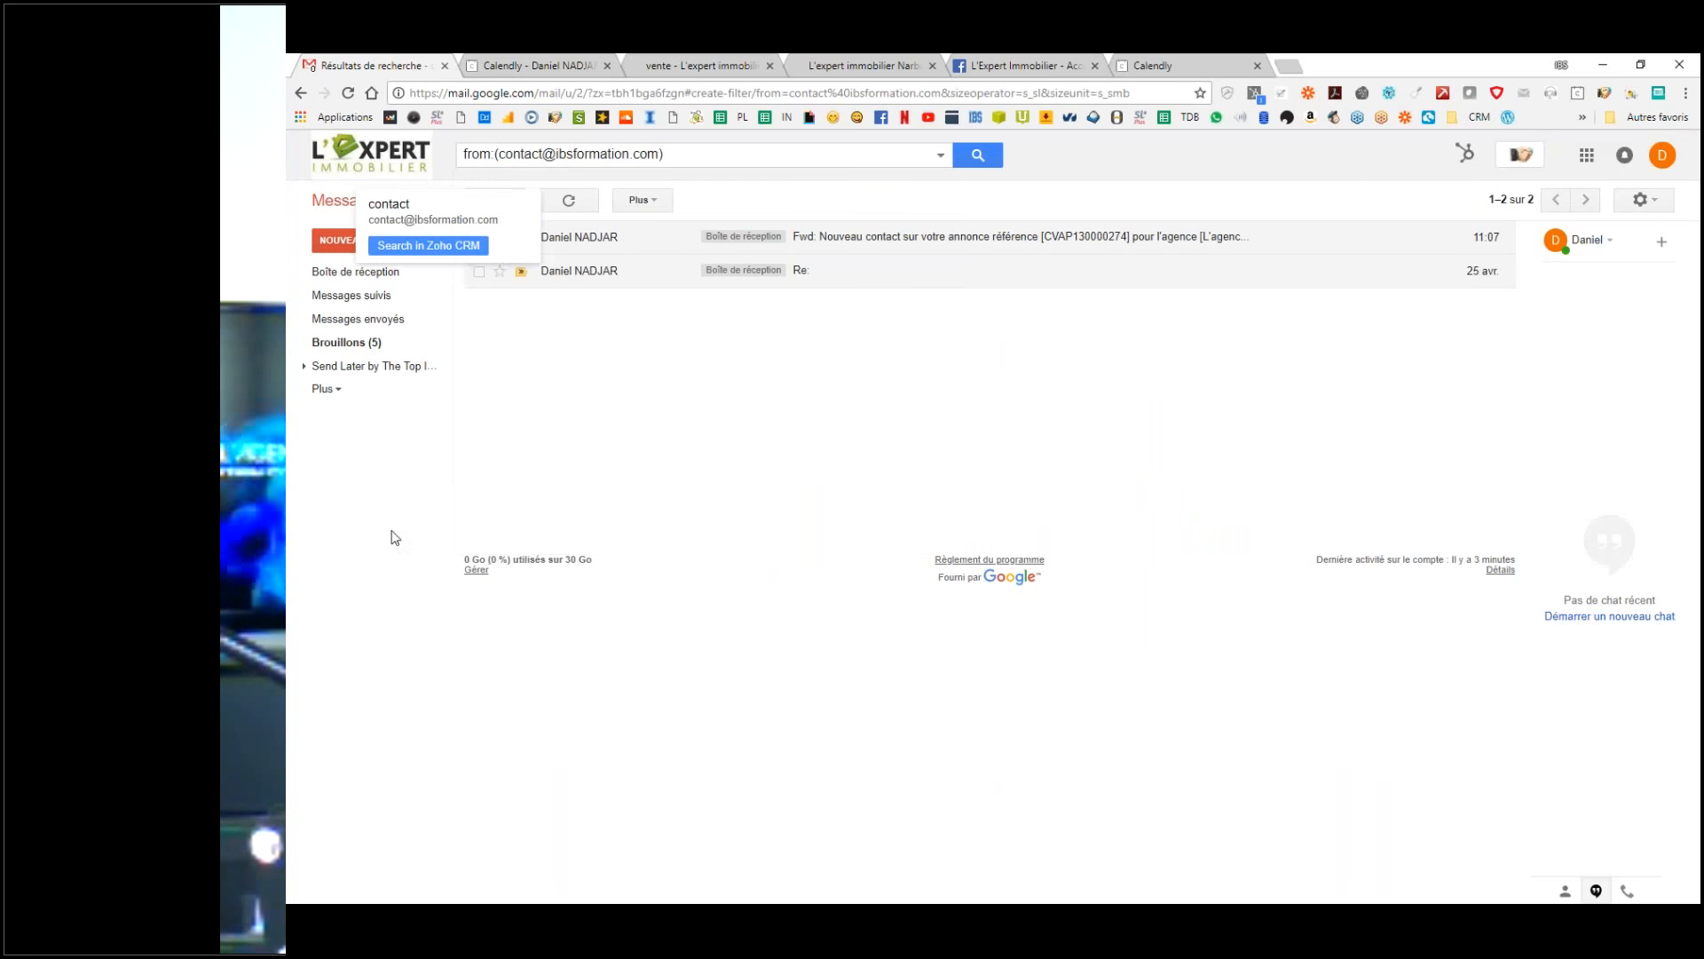
{"action": "left_click", "coordinate": [937, 235]}
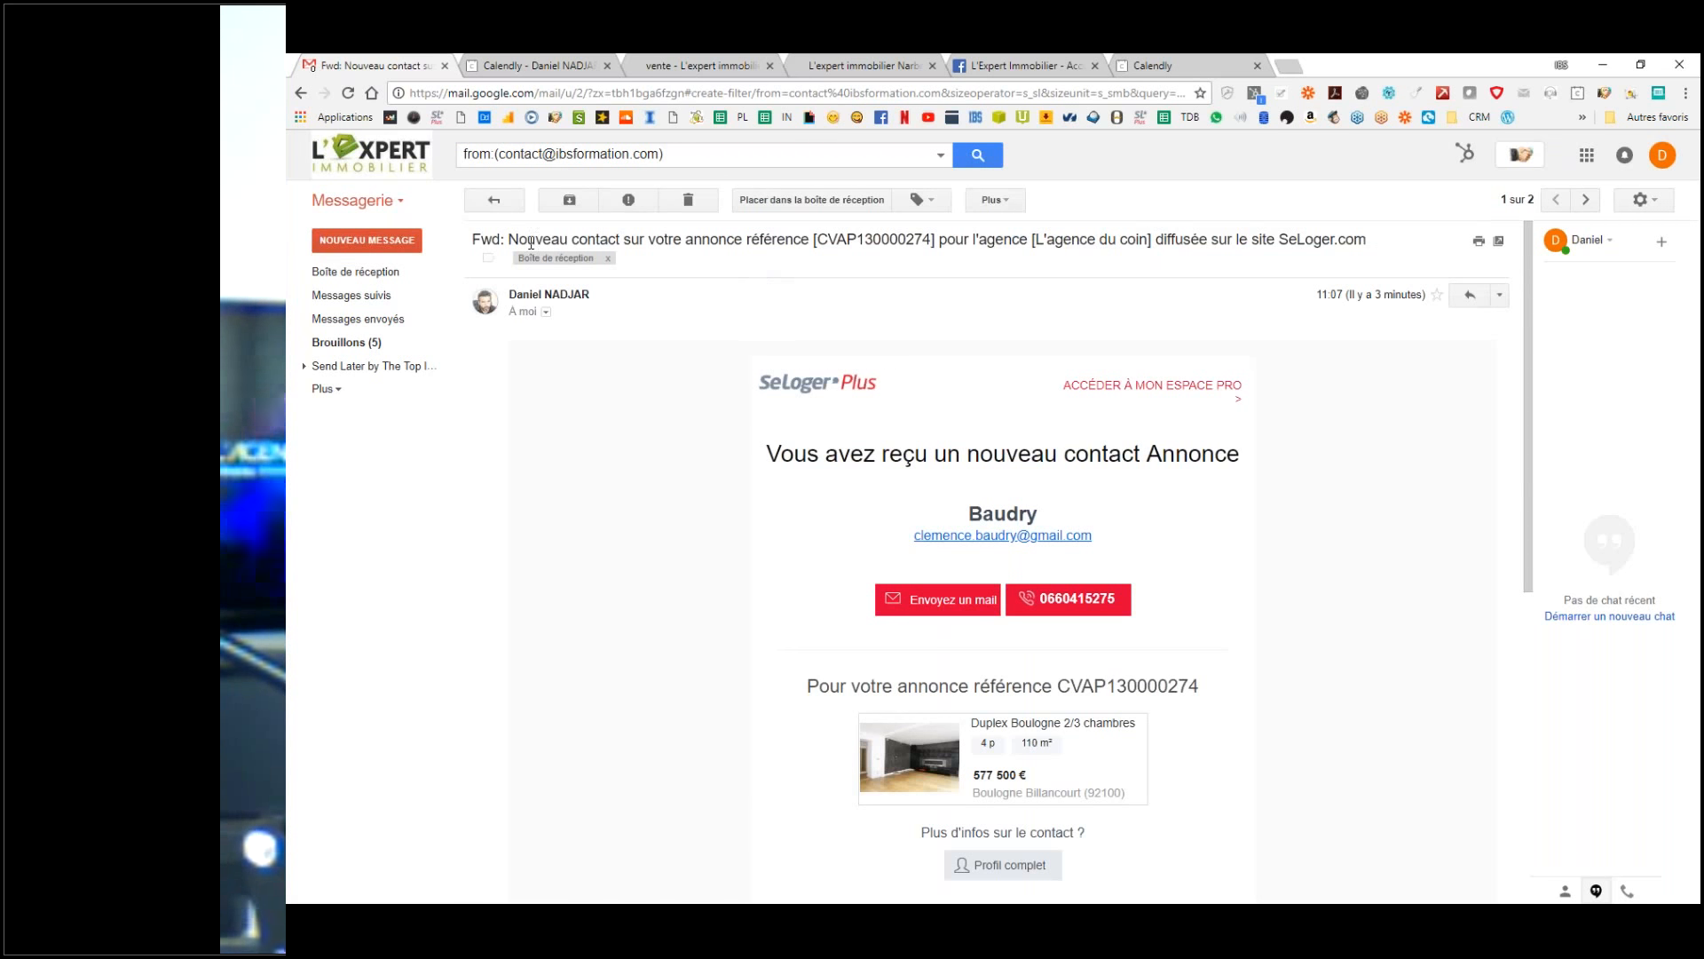
Step: Select the subject's fixed wording 'Nouveau contact sur votre annonce référence' to copy it
{"action": "left_click_drag", "start_coordinate": [509, 239], "coordinate": [814, 242]}
{"action": "left_click", "coordinate": [885, 239]}
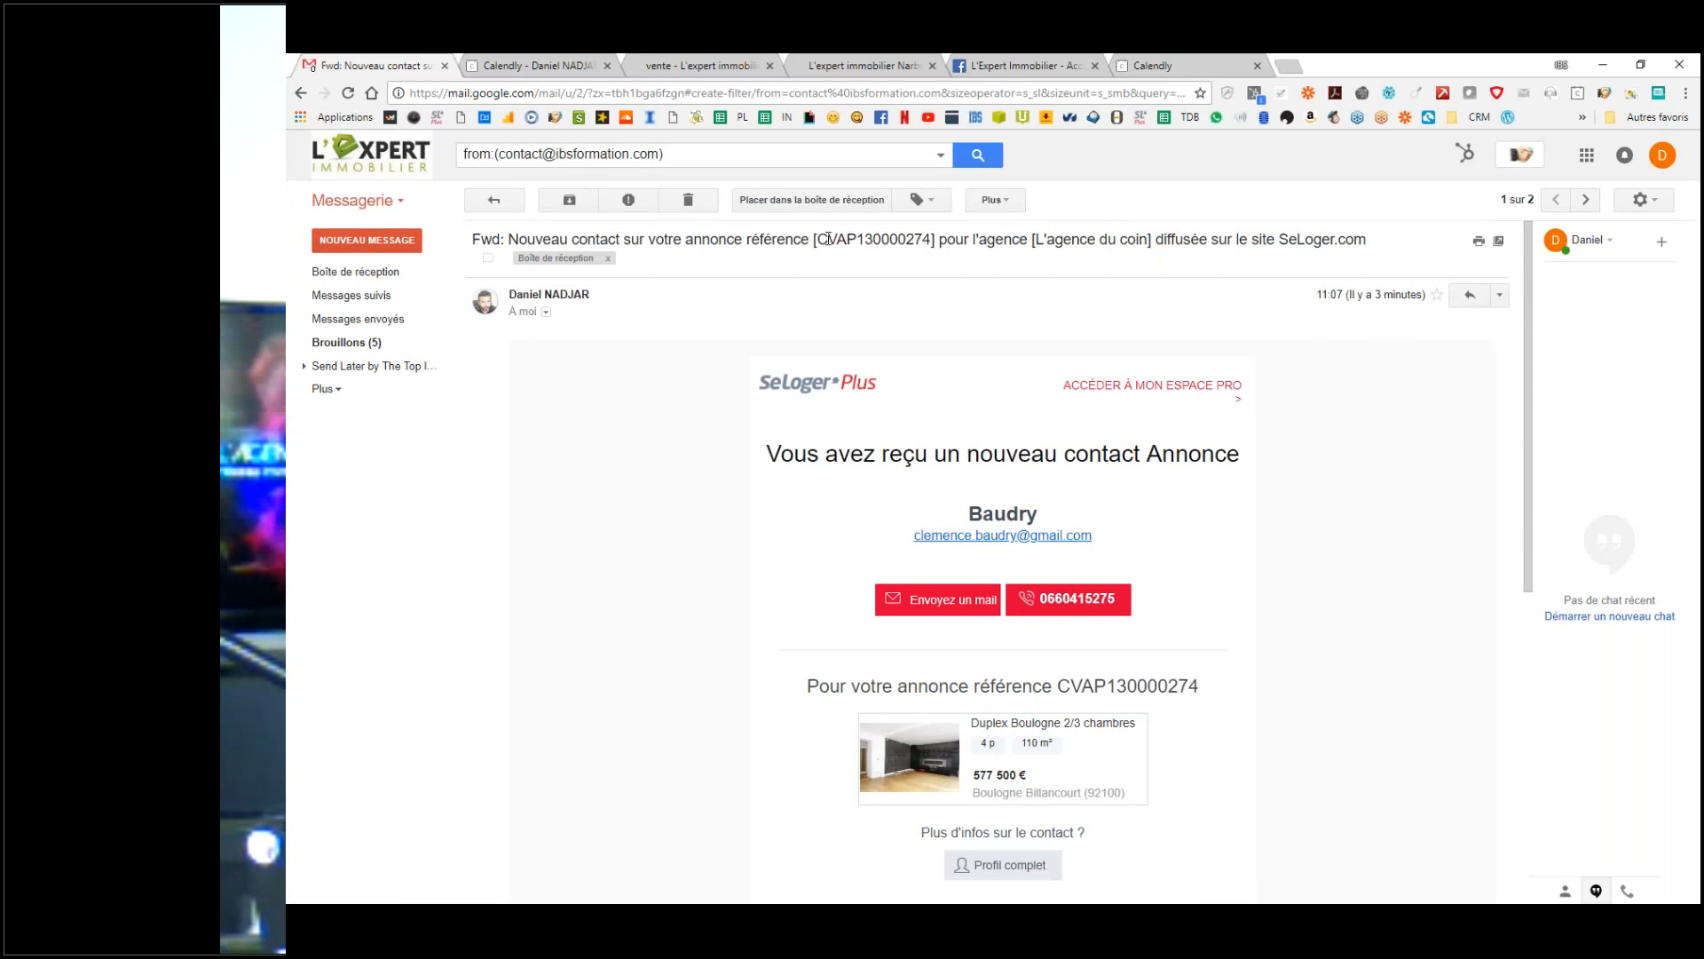
{"action": "left_click_drag", "start_coordinate": [508, 240], "coordinate": [814, 239]}
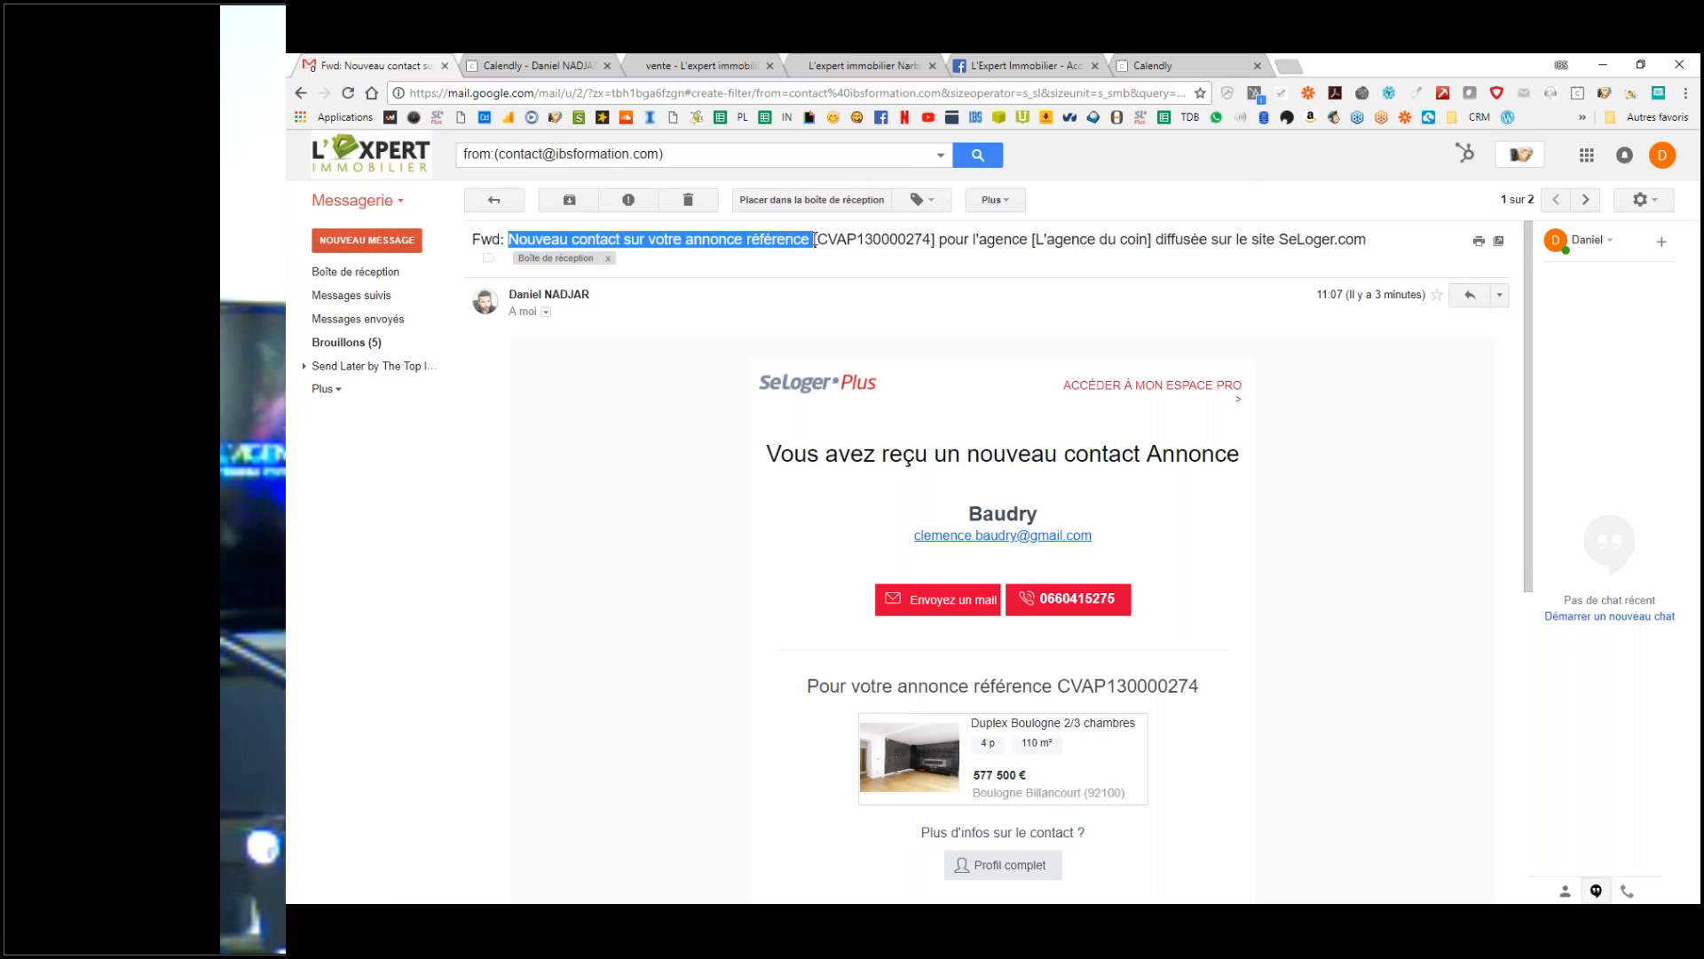
{"action": "left_click", "coordinate": [815, 240]}
{"action": "left_click_drag", "start_coordinate": [817, 240], "coordinate": [1034, 240]}
{"action": "left_click_drag", "start_coordinate": [1071, 240], "coordinate": [1400, 249]}
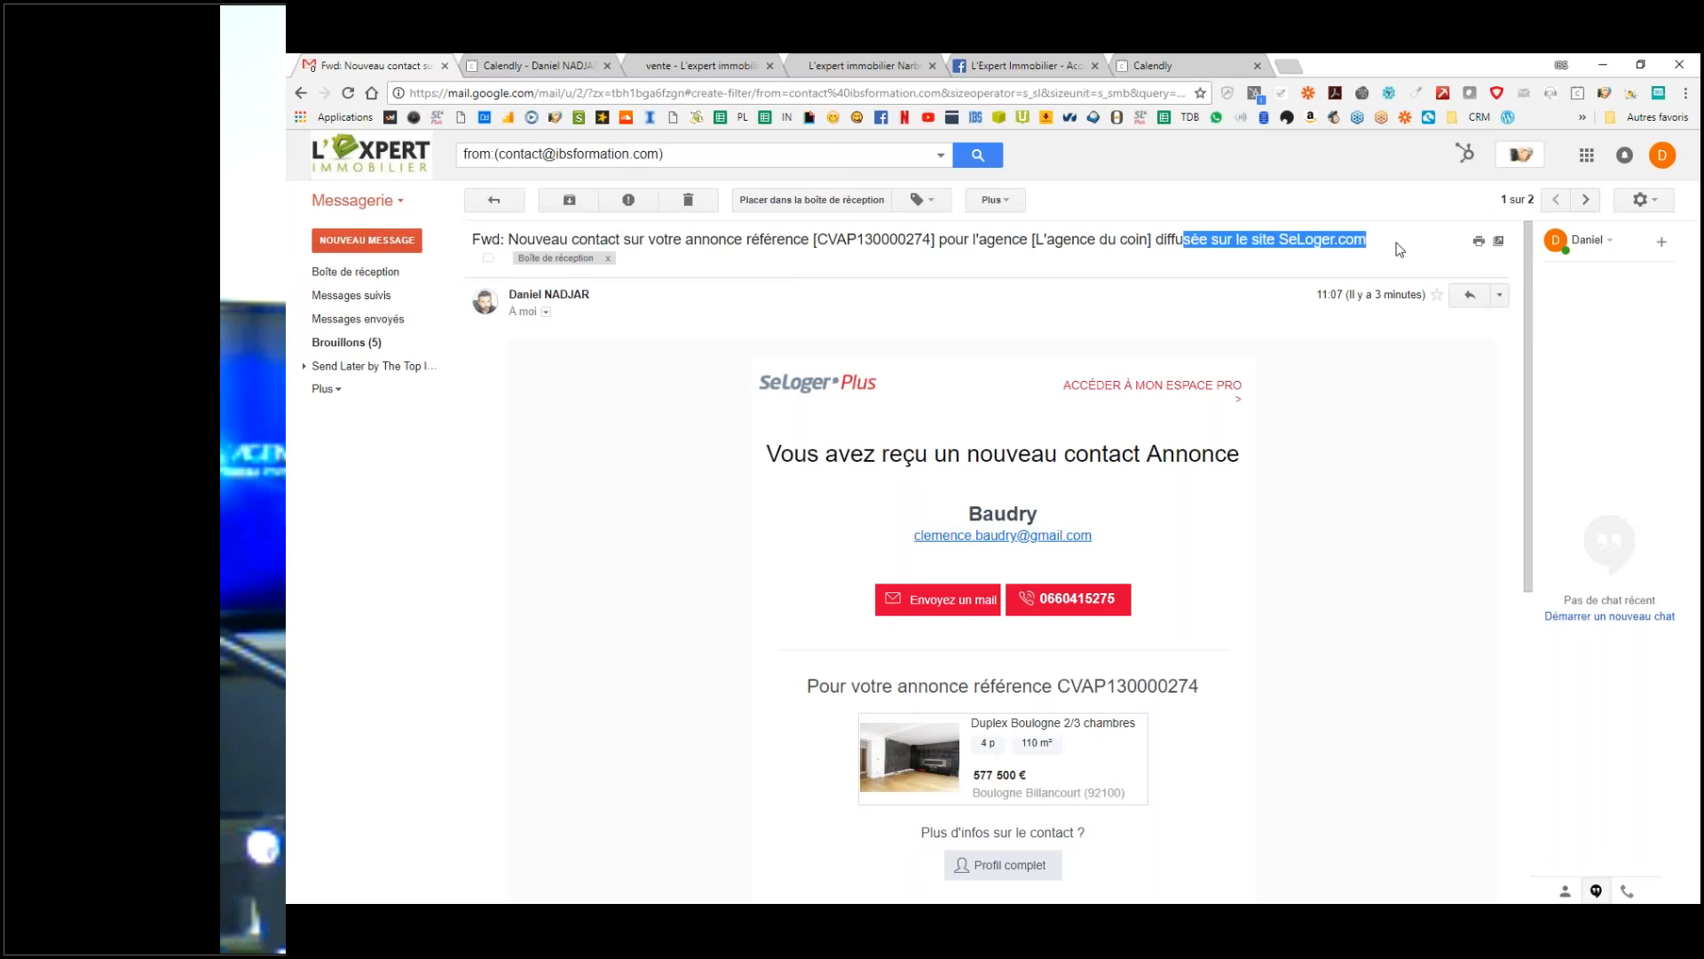
{"action": "left_click", "coordinate": [1047, 234]}
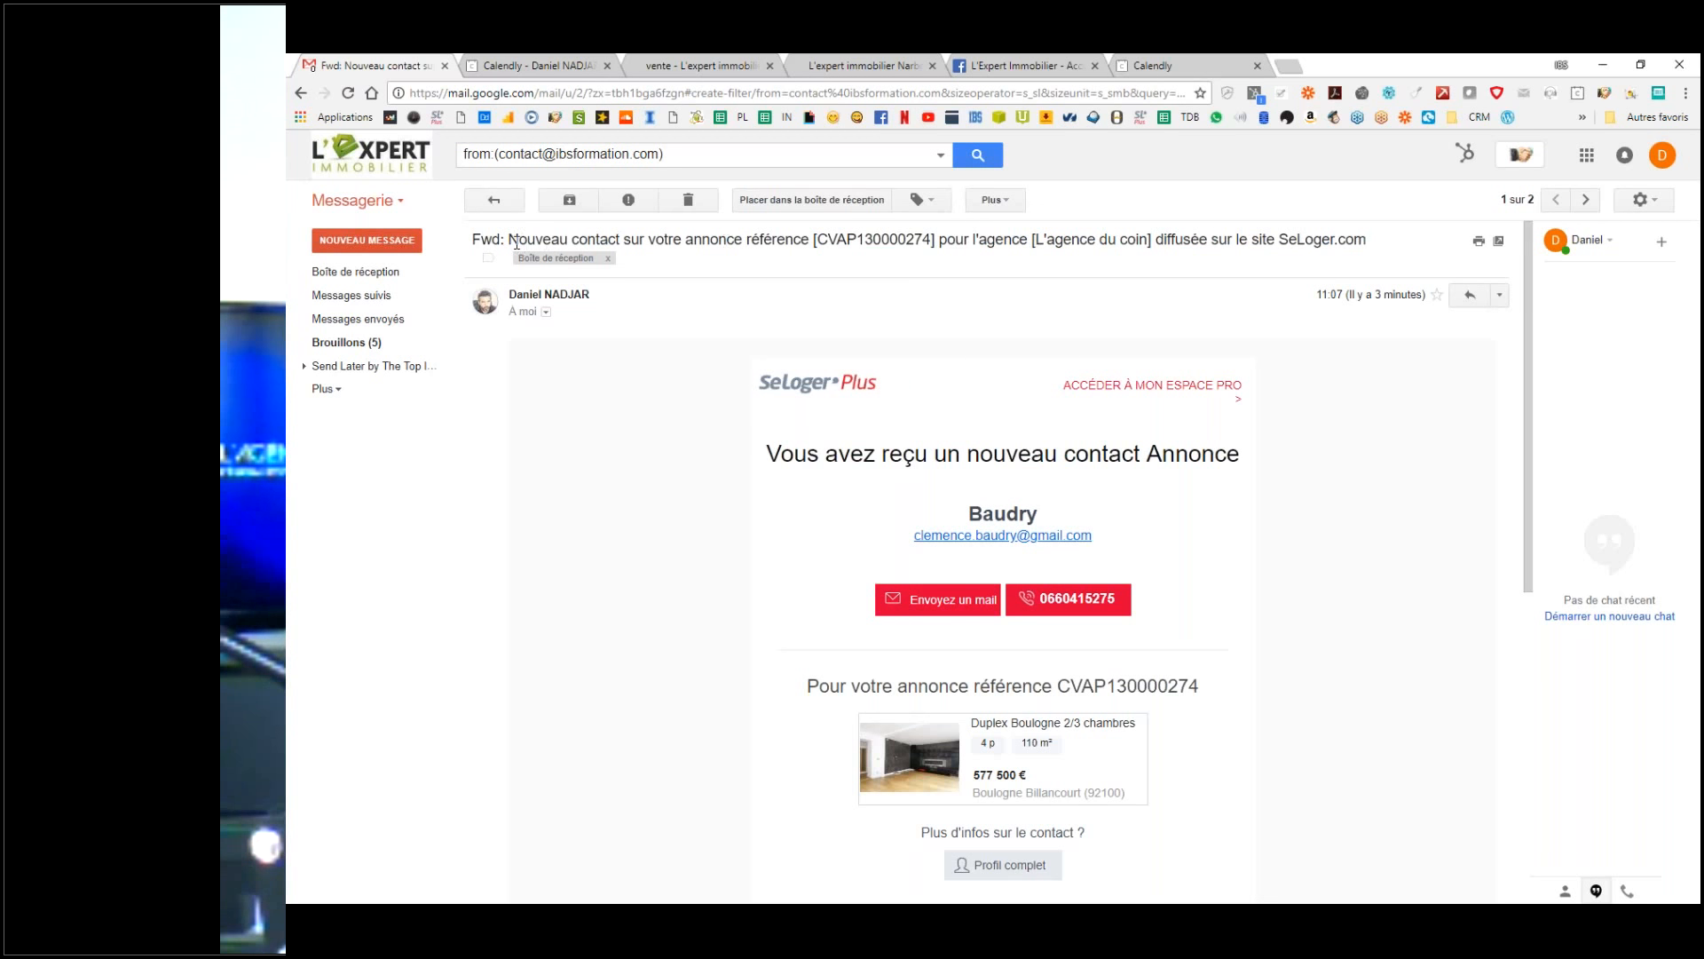
{"action": "left_click_drag", "start_coordinate": [512, 238], "coordinate": [808, 239]}
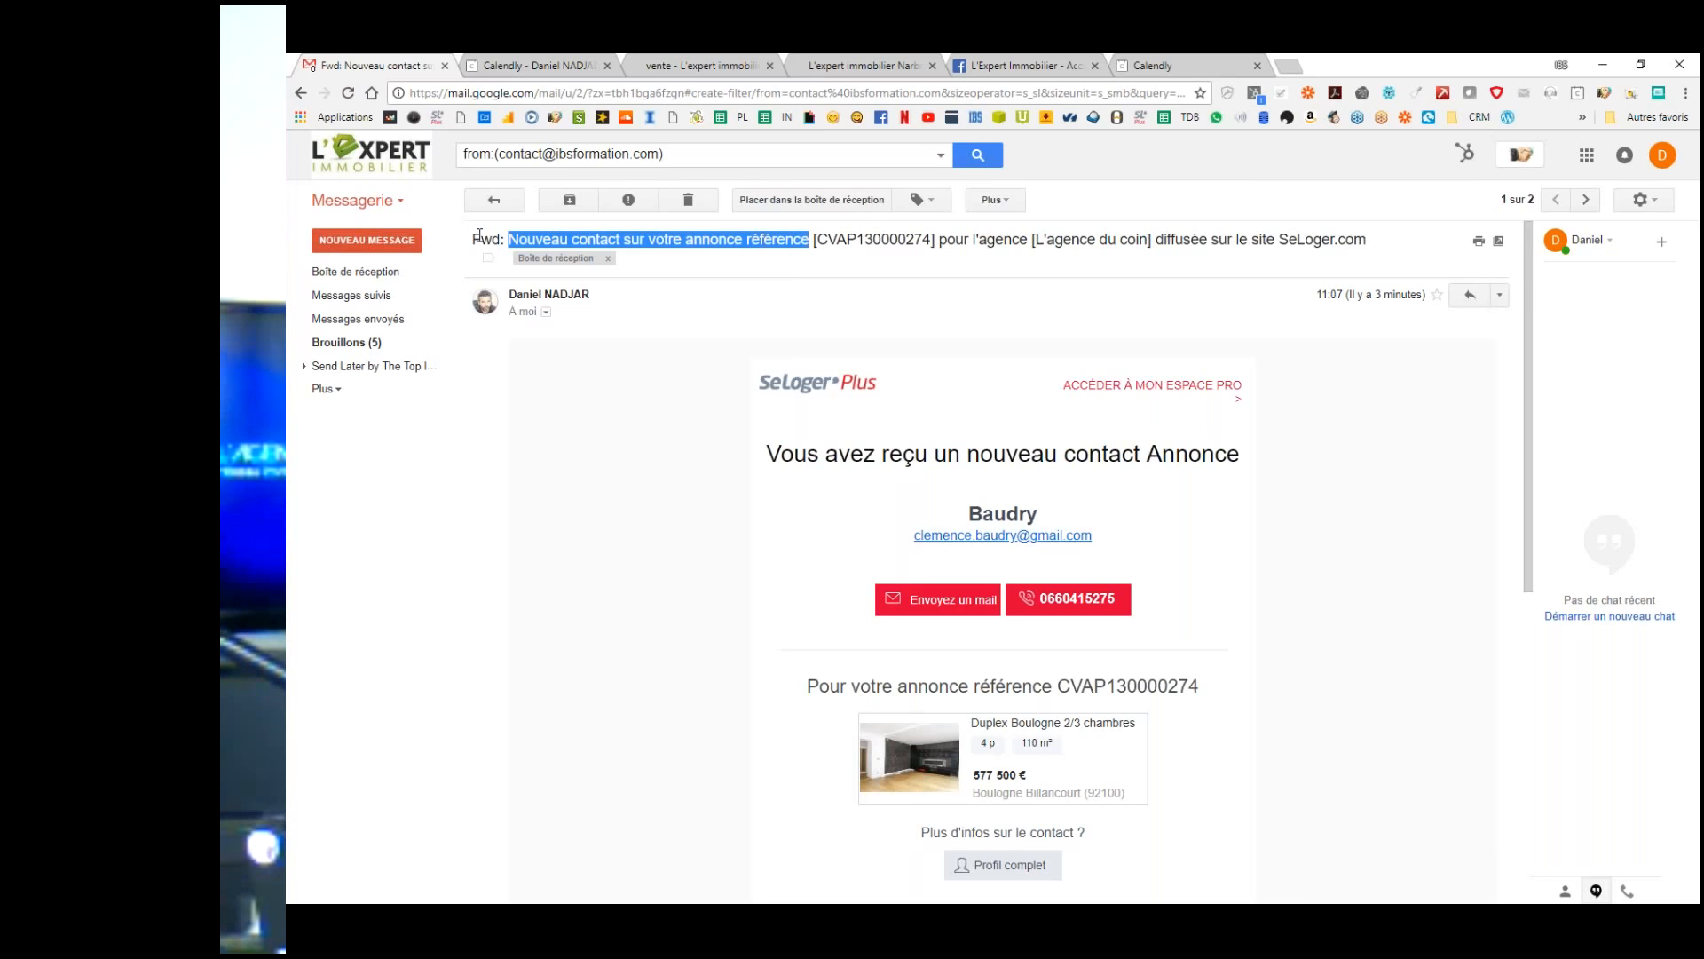
{"action": "left_click", "coordinate": [528, 242]}
{"action": "left_click_drag", "start_coordinate": [512, 238], "coordinate": [808, 245]}
{"action": "key", "text": "ctrl+c"}
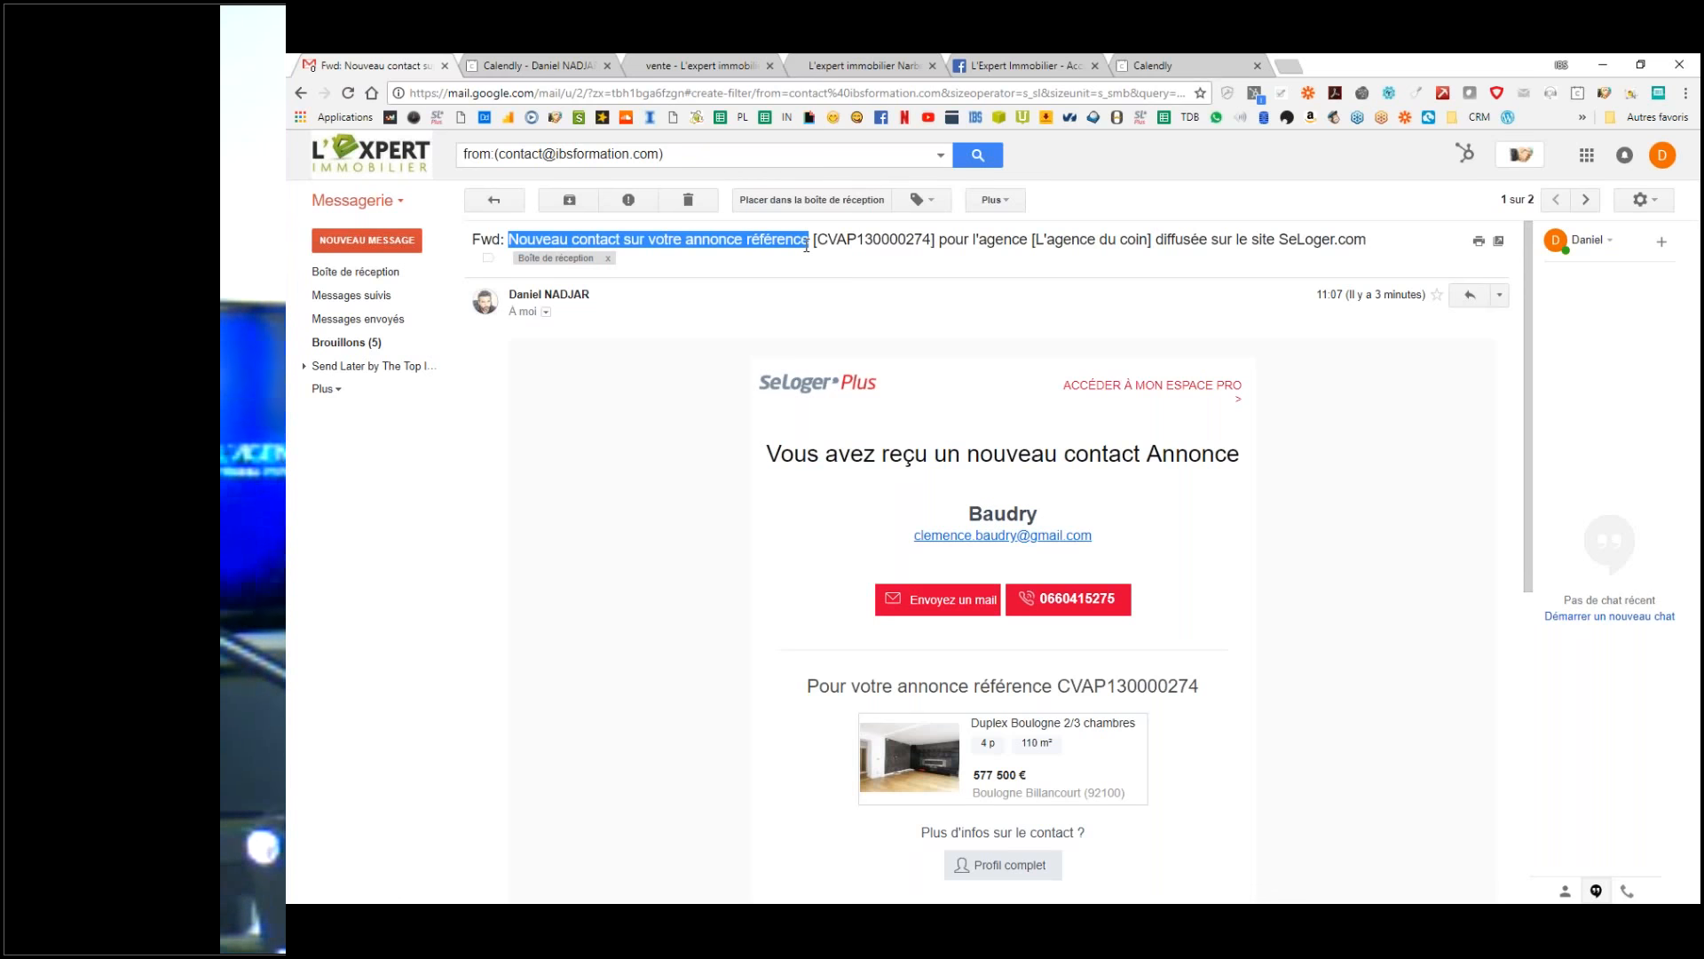
Step: Set the filter criteria to subject 'Nouveau contact sur votre annonce référence', with no sender
{"action": "left_click", "coordinate": [939, 155]}
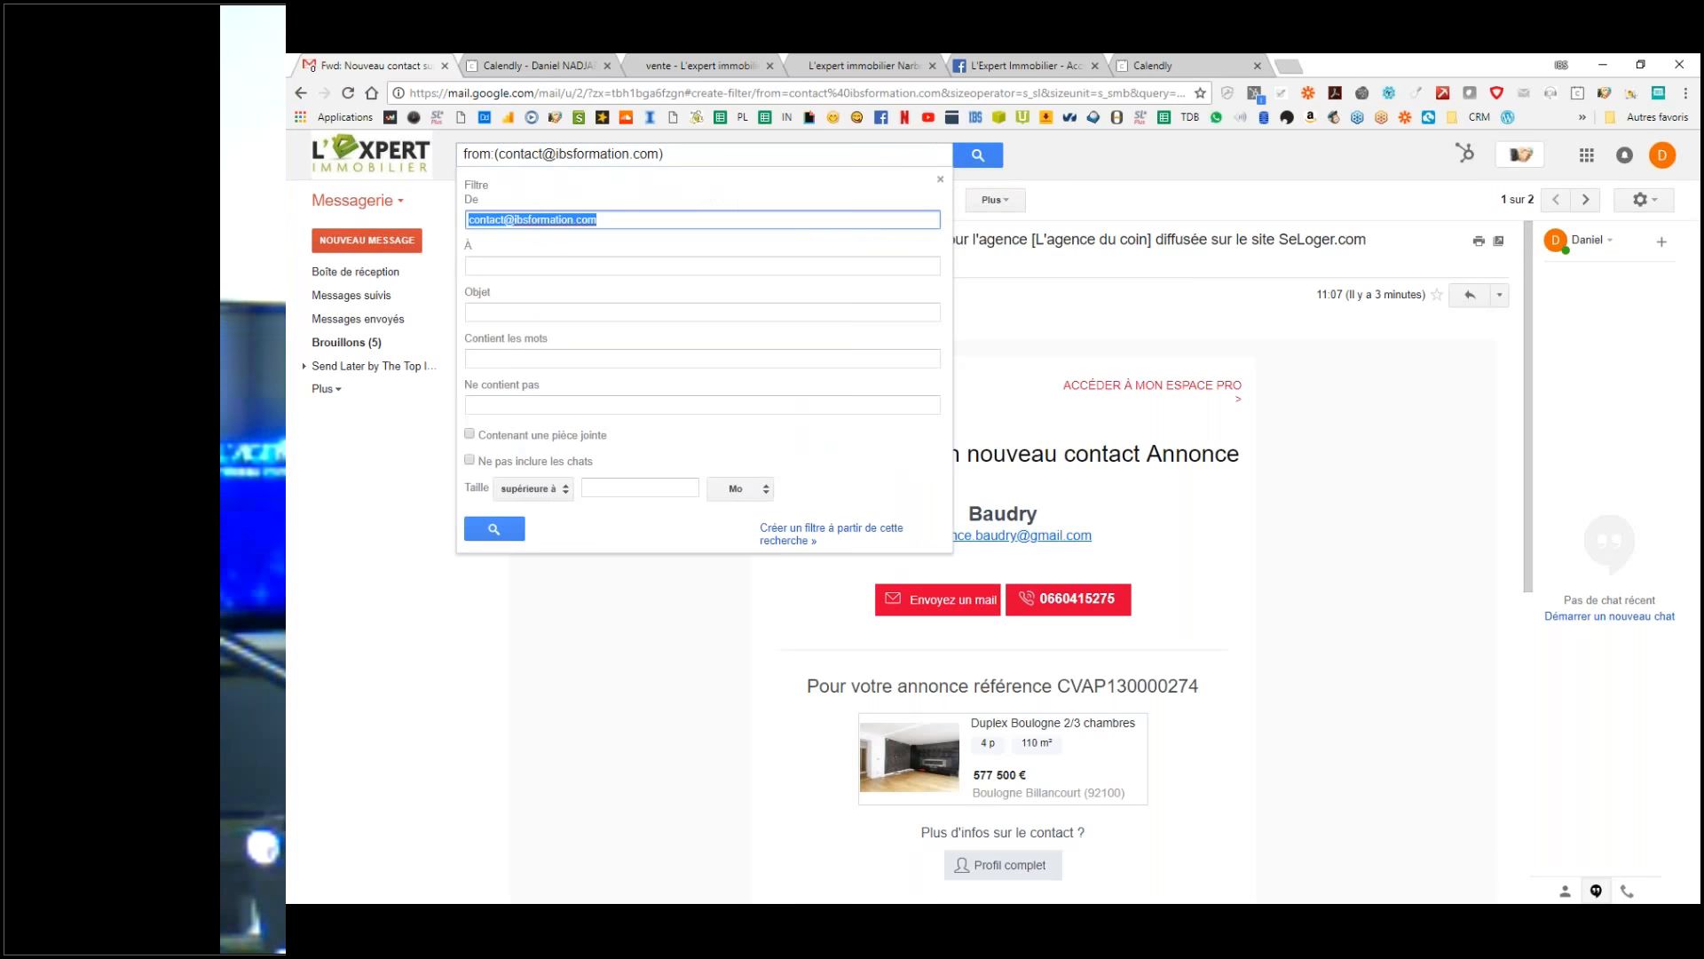
{"action": "left_click", "coordinate": [684, 220]}
{"action": "left_click_drag", "start_coordinate": [684, 220], "coordinate": [595, 176]}
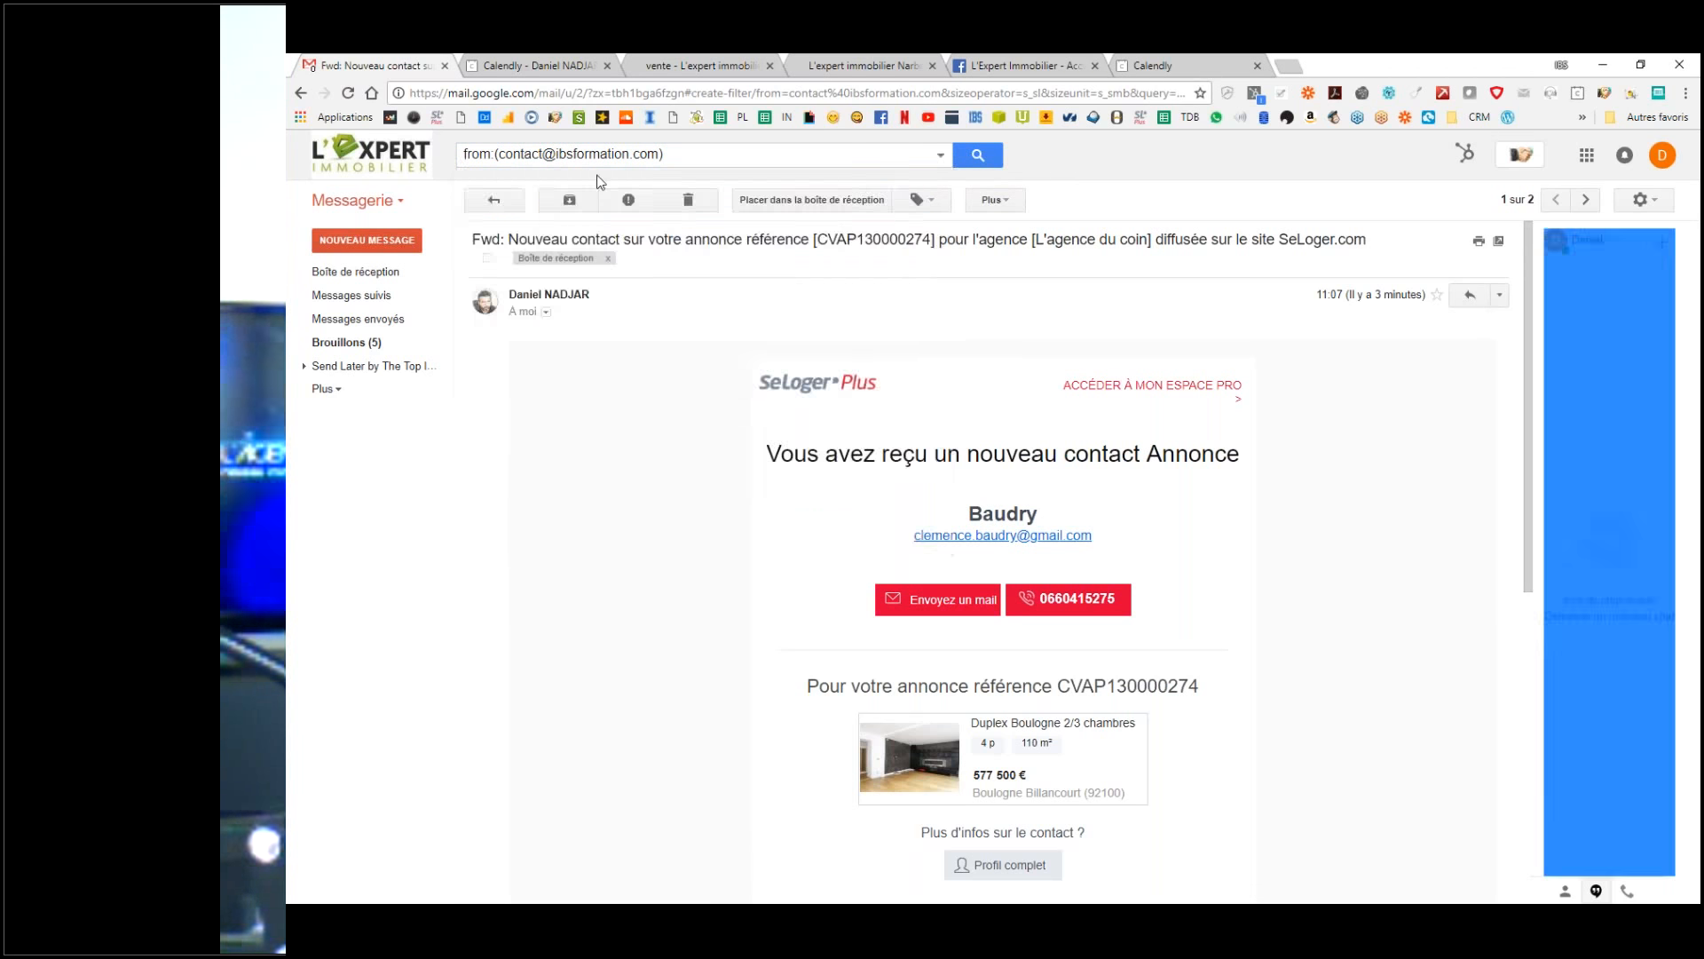
{"action": "left_click", "coordinate": [939, 155]}
{"action": "left_click_drag", "start_coordinate": [596, 220], "coordinate": [437, 232]}
{"action": "key", "text": "BackSpace"}
{"action": "left_click", "coordinate": [565, 312]}
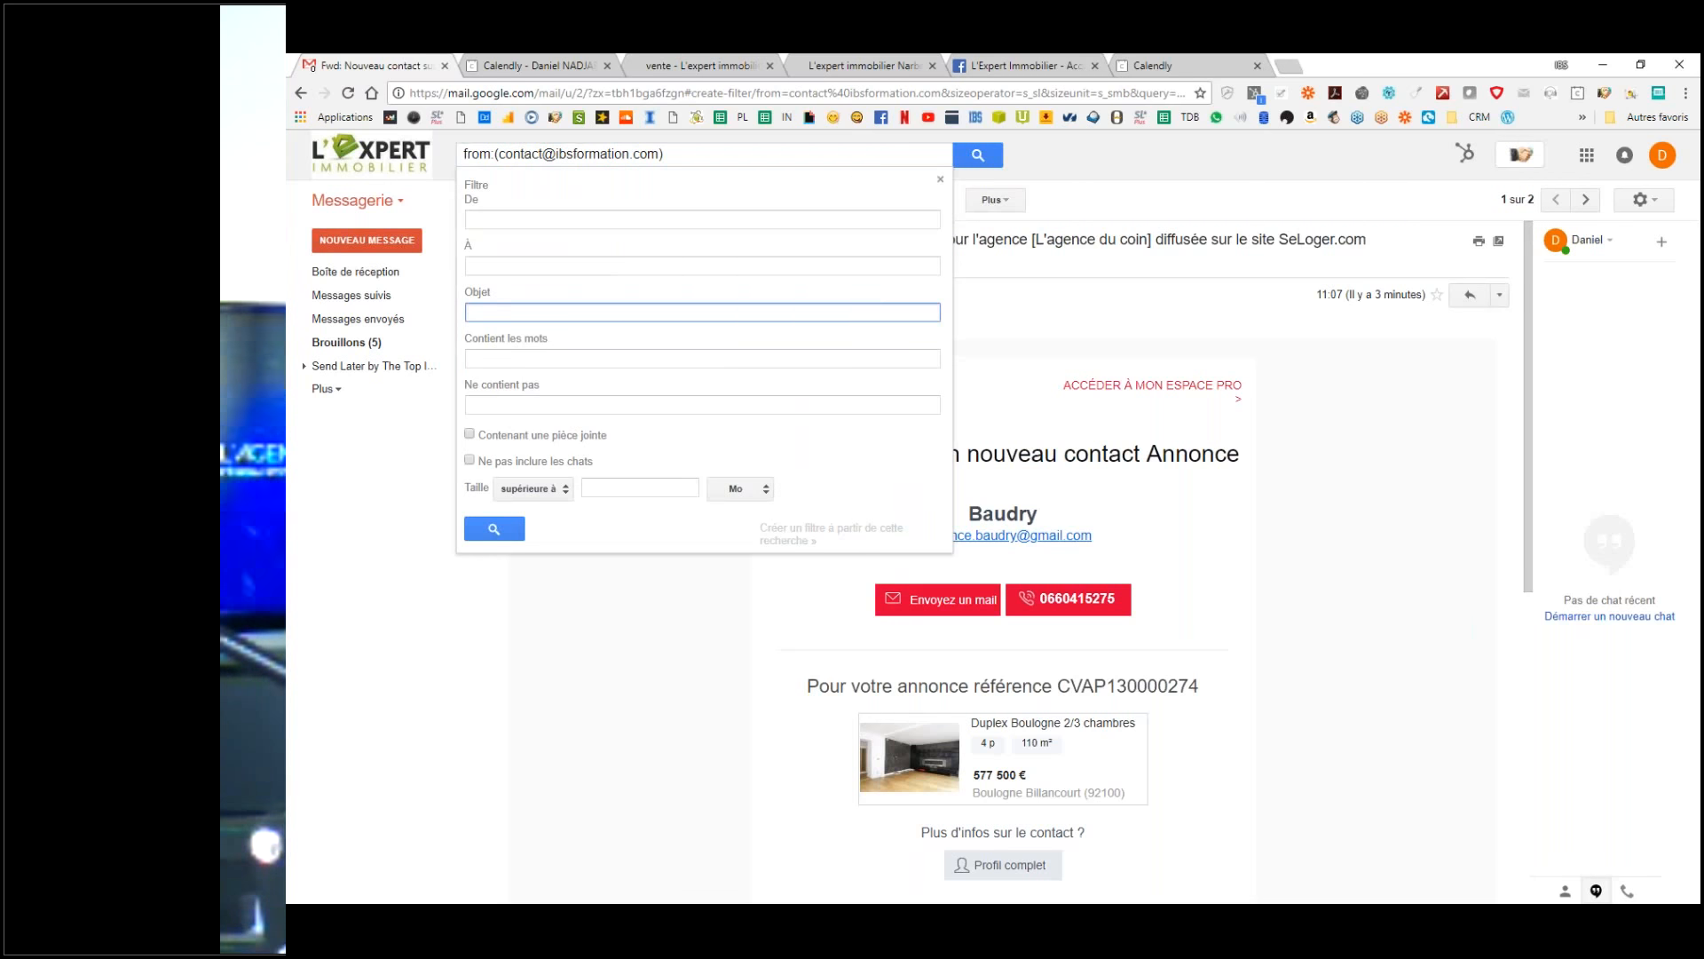
{"action": "key", "text": "ctrl+v"}
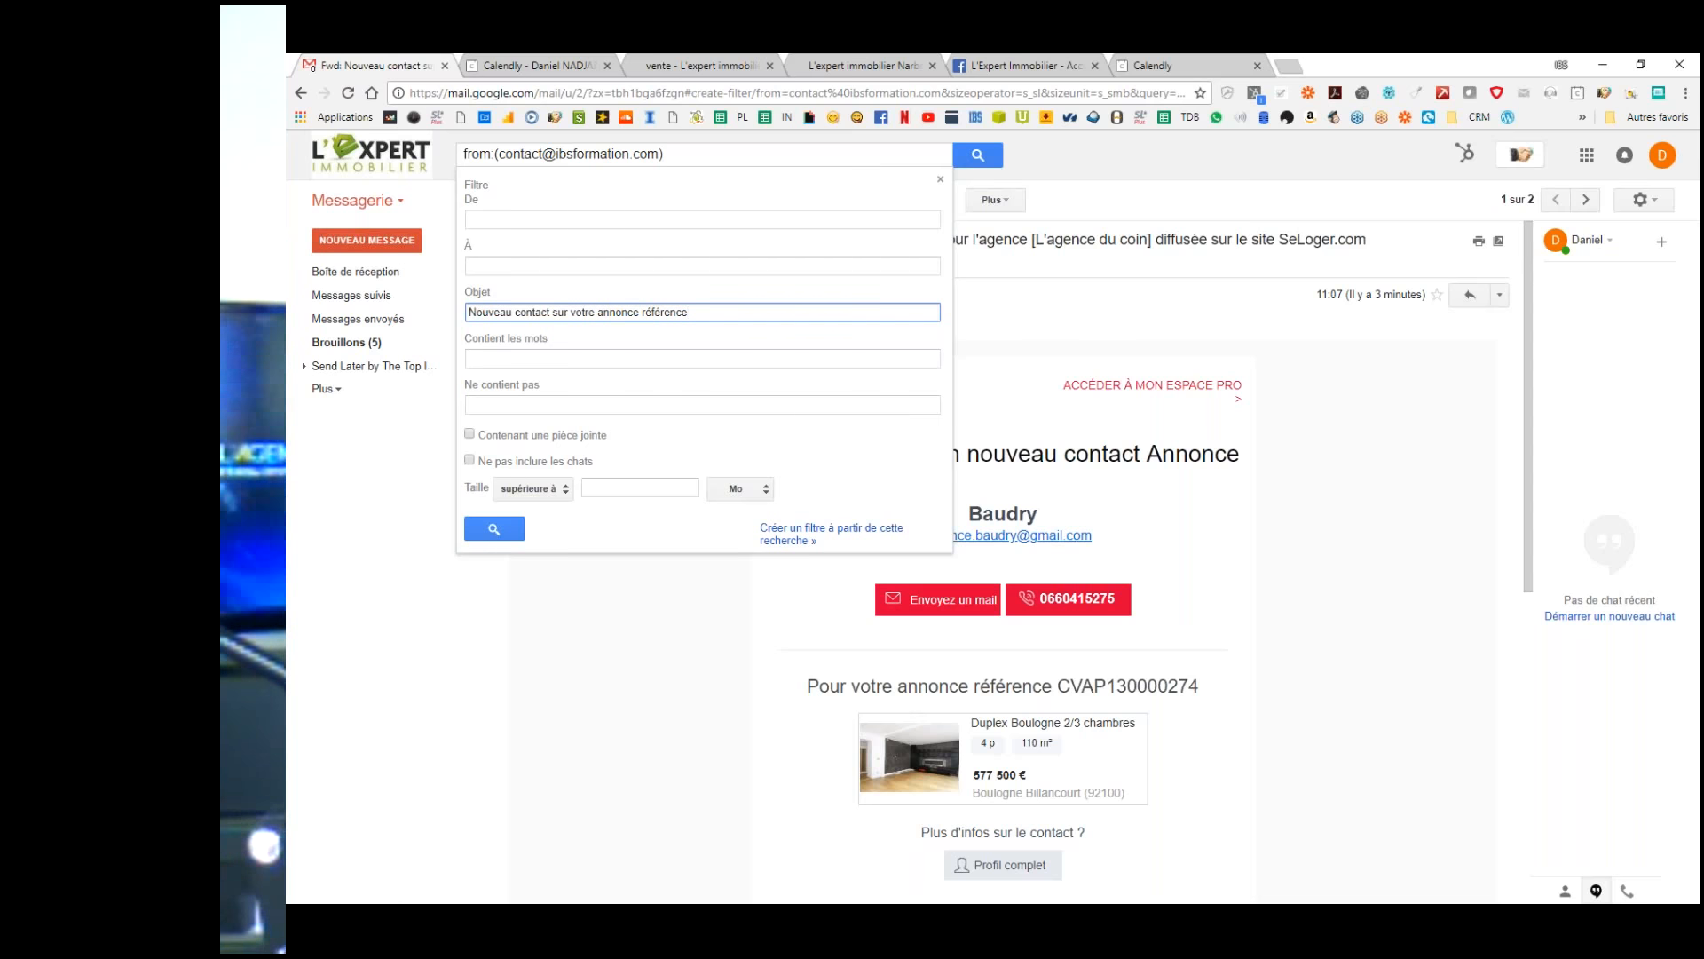
{"action": "left_click", "coordinate": [804, 543]}
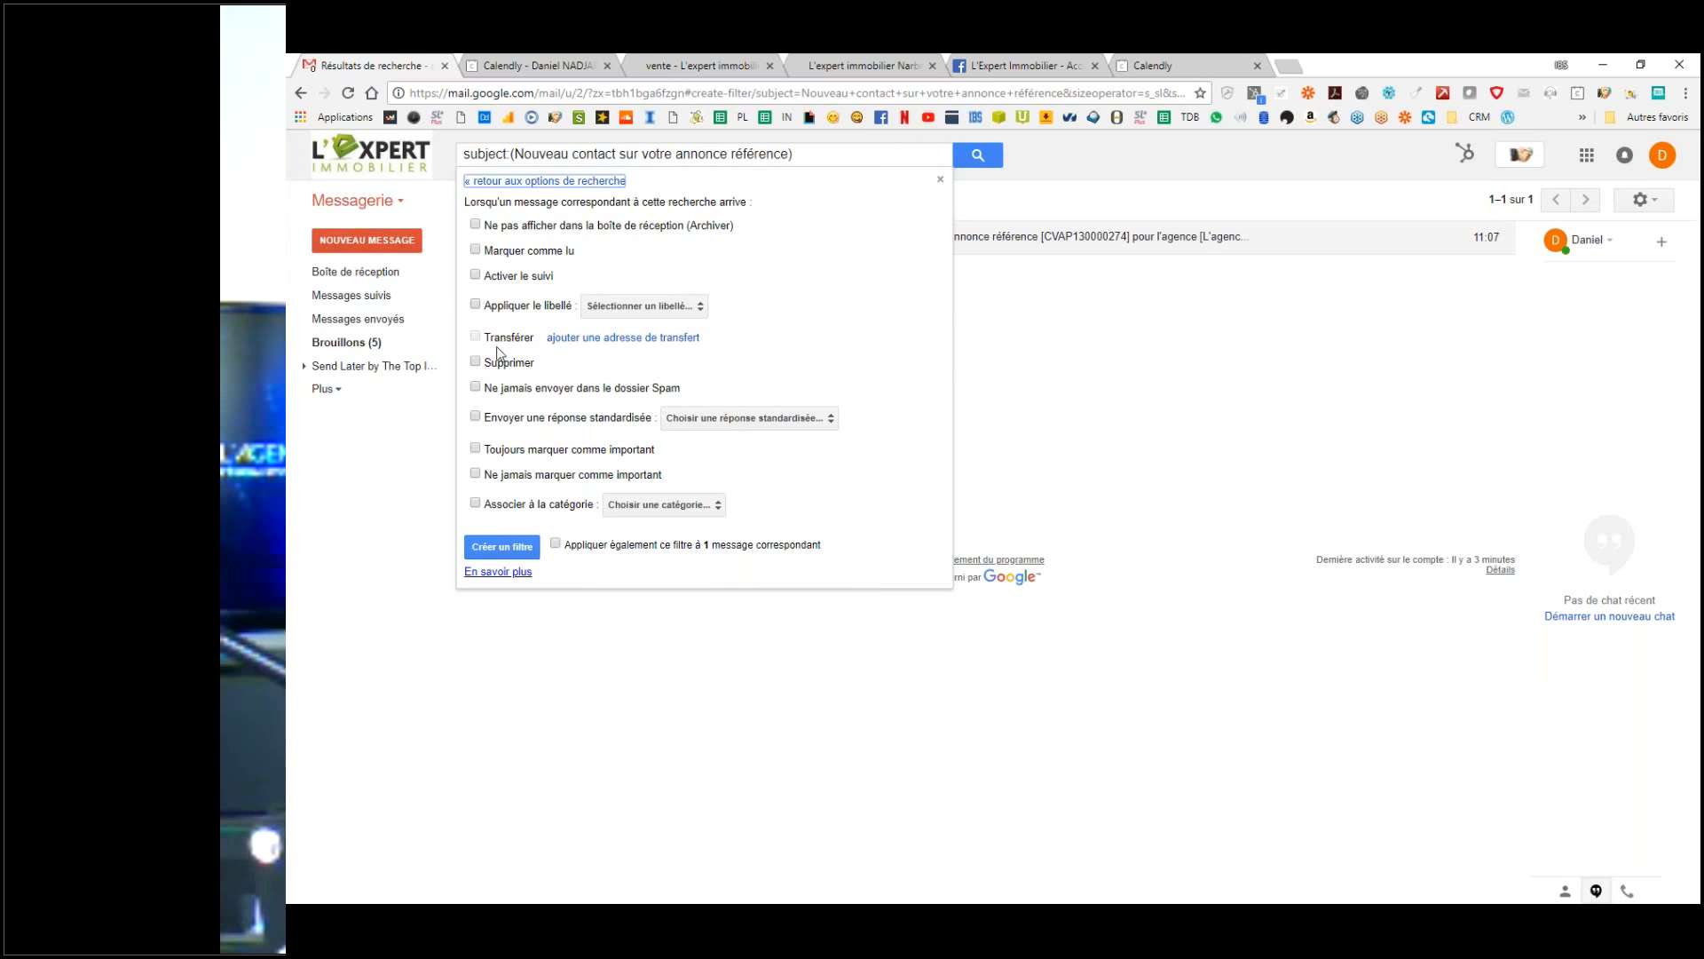
Step: Auto-send the Fixons rendez-vous canned reply, always mark important, never spam, and apply a label
{"action": "left_click", "coordinate": [476, 416]}
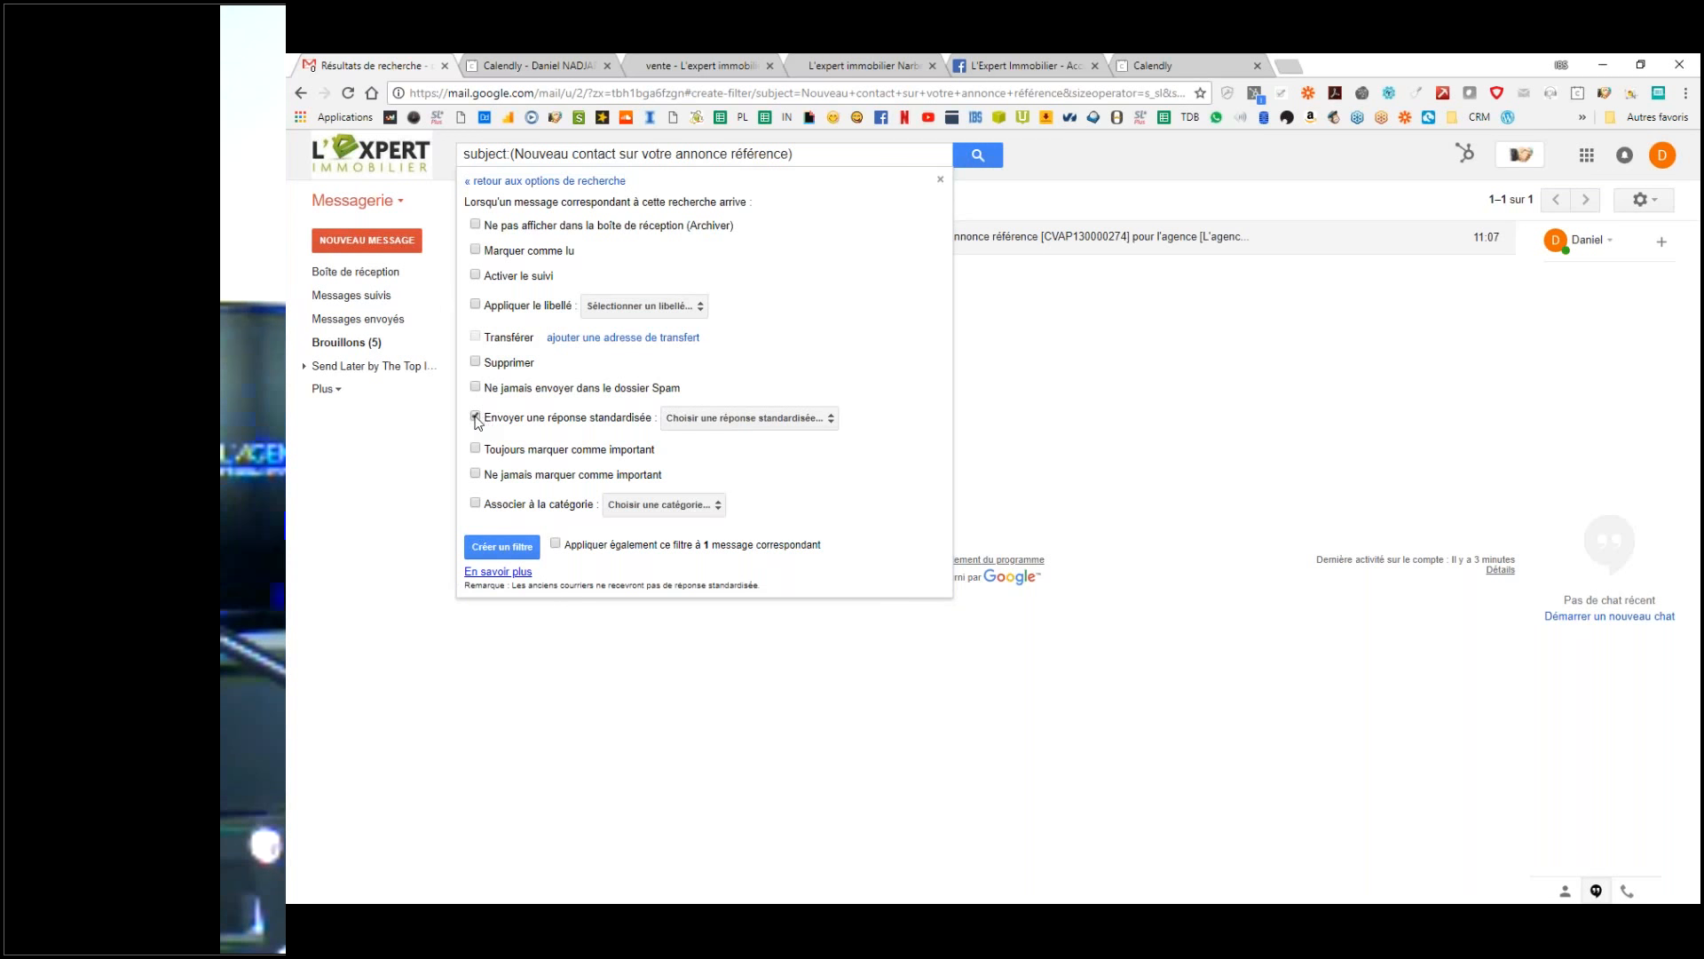
{"action": "left_click", "coordinate": [701, 420]}
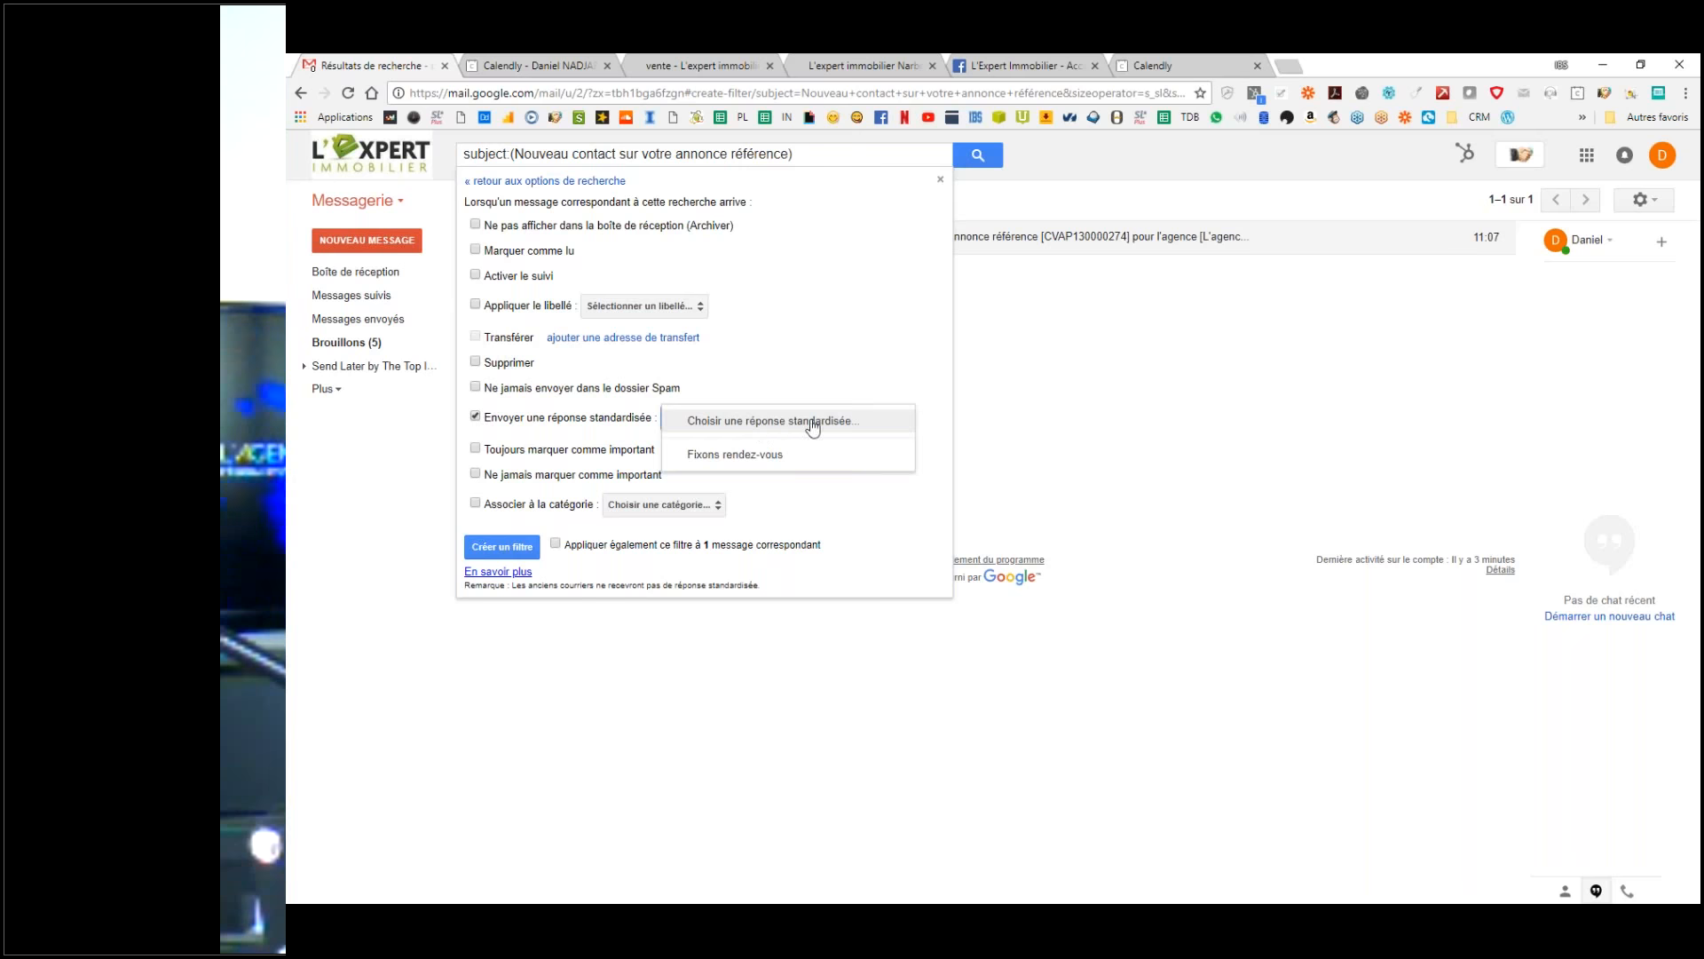
{"action": "left_click", "coordinate": [781, 453]}
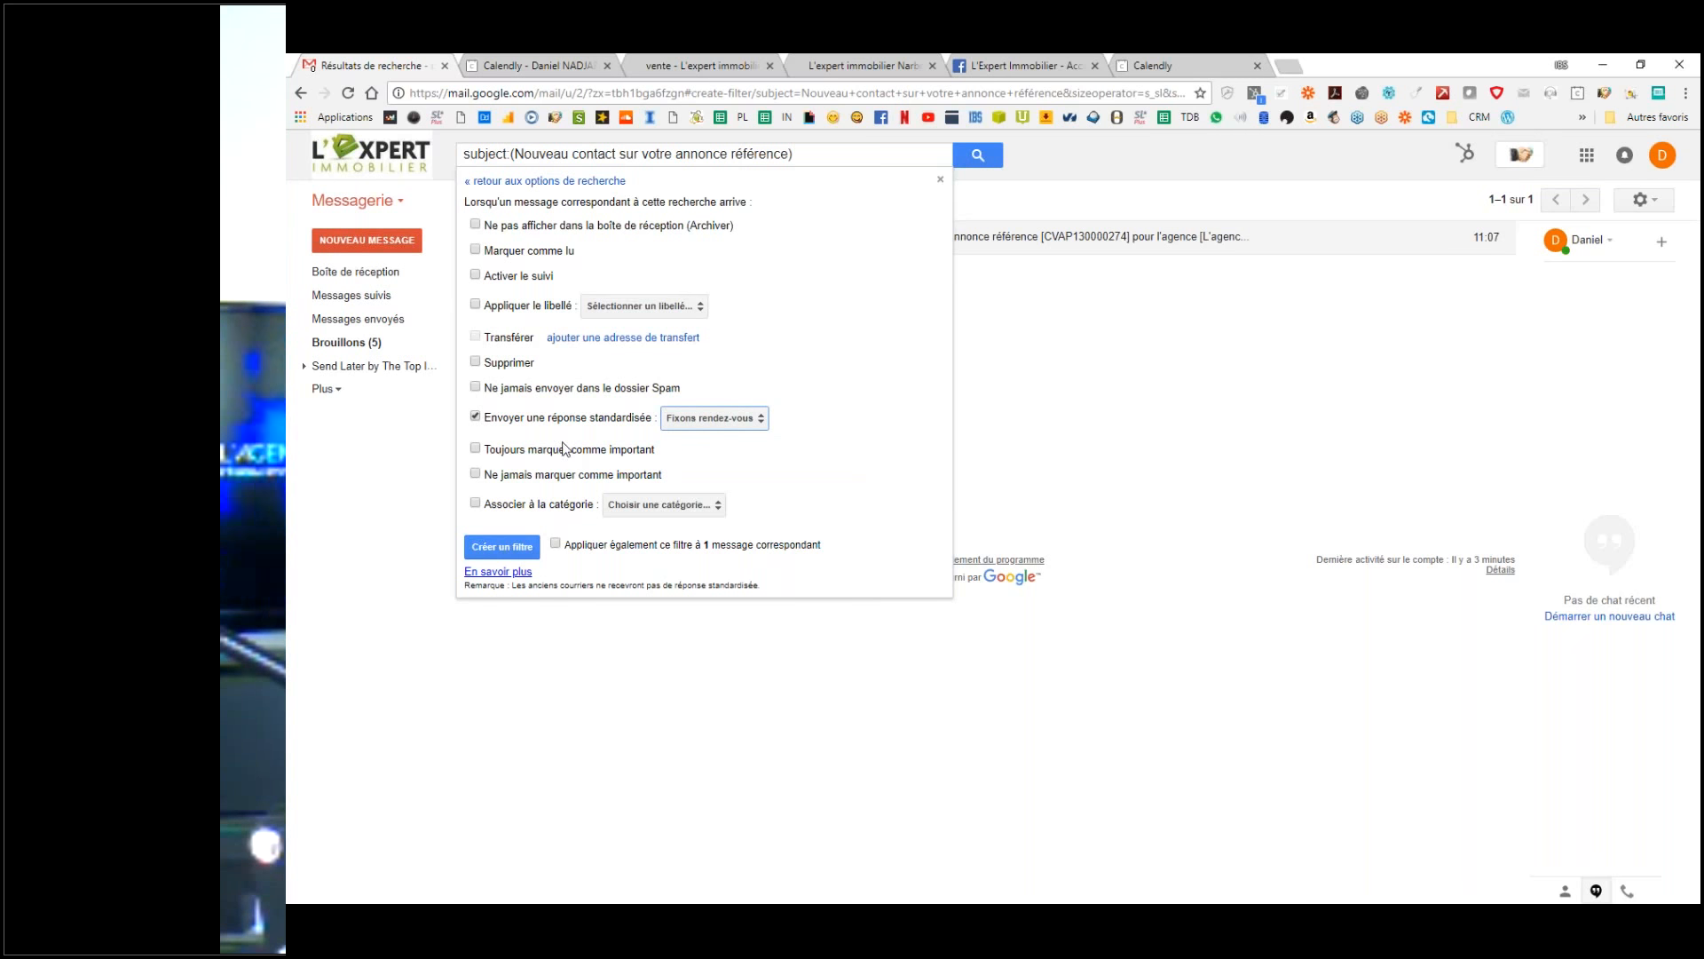
{"action": "left_click", "coordinate": [476, 450]}
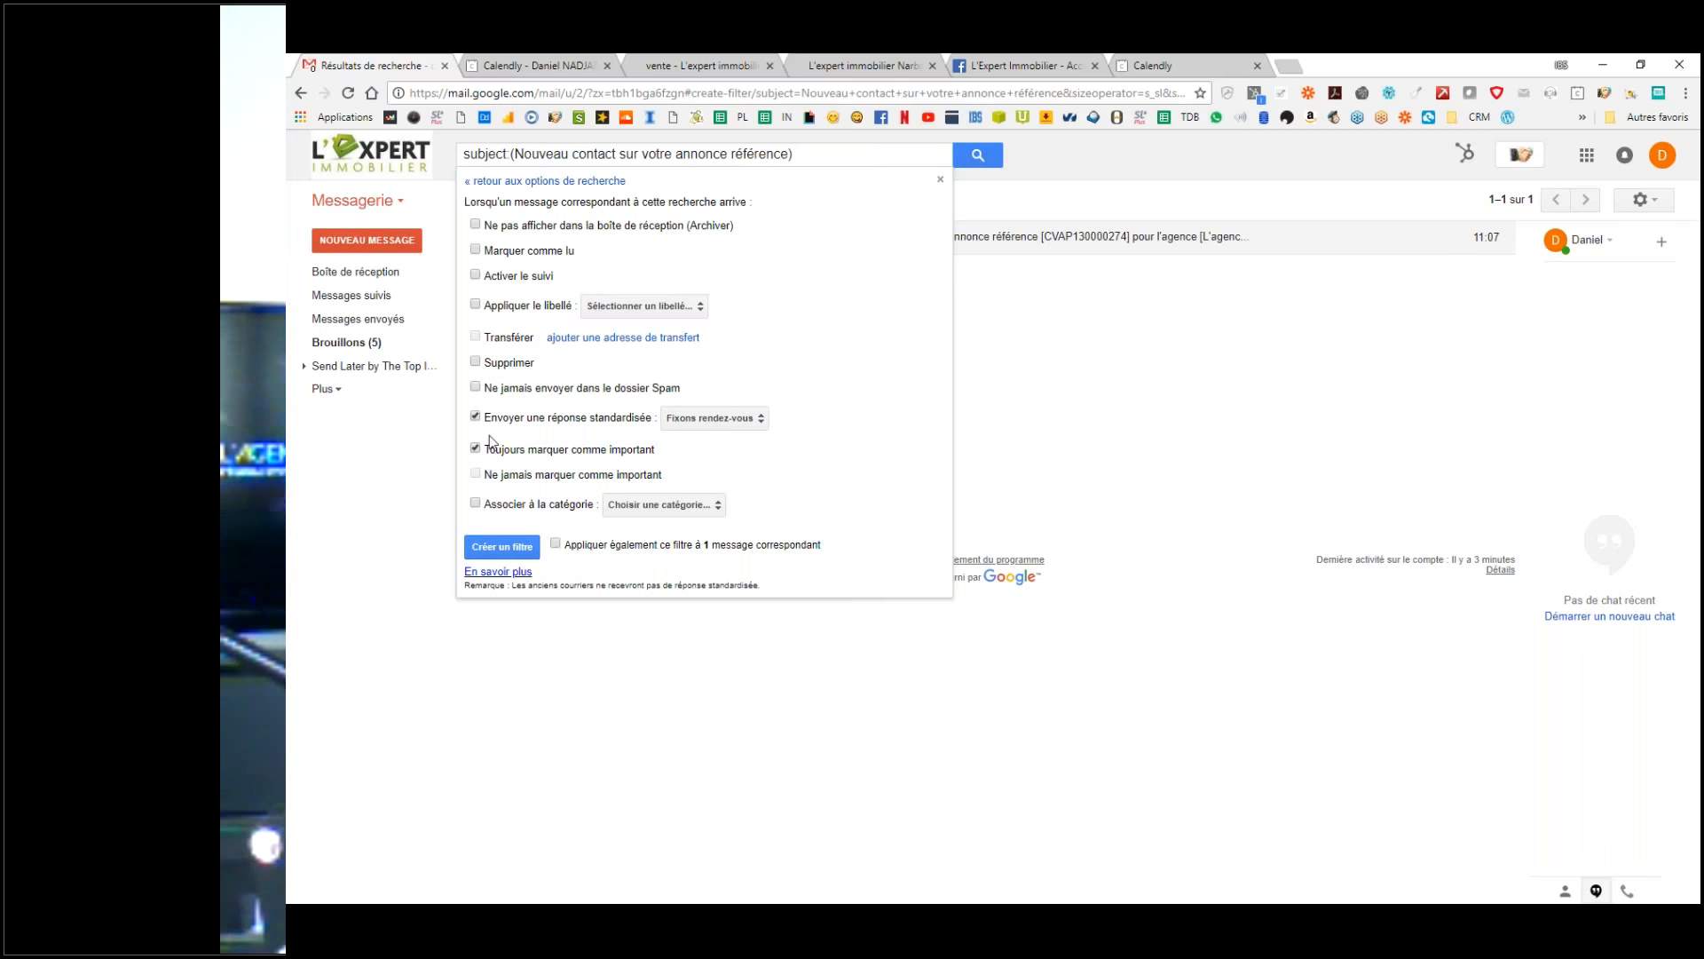
{"action": "left_click", "coordinate": [475, 388]}
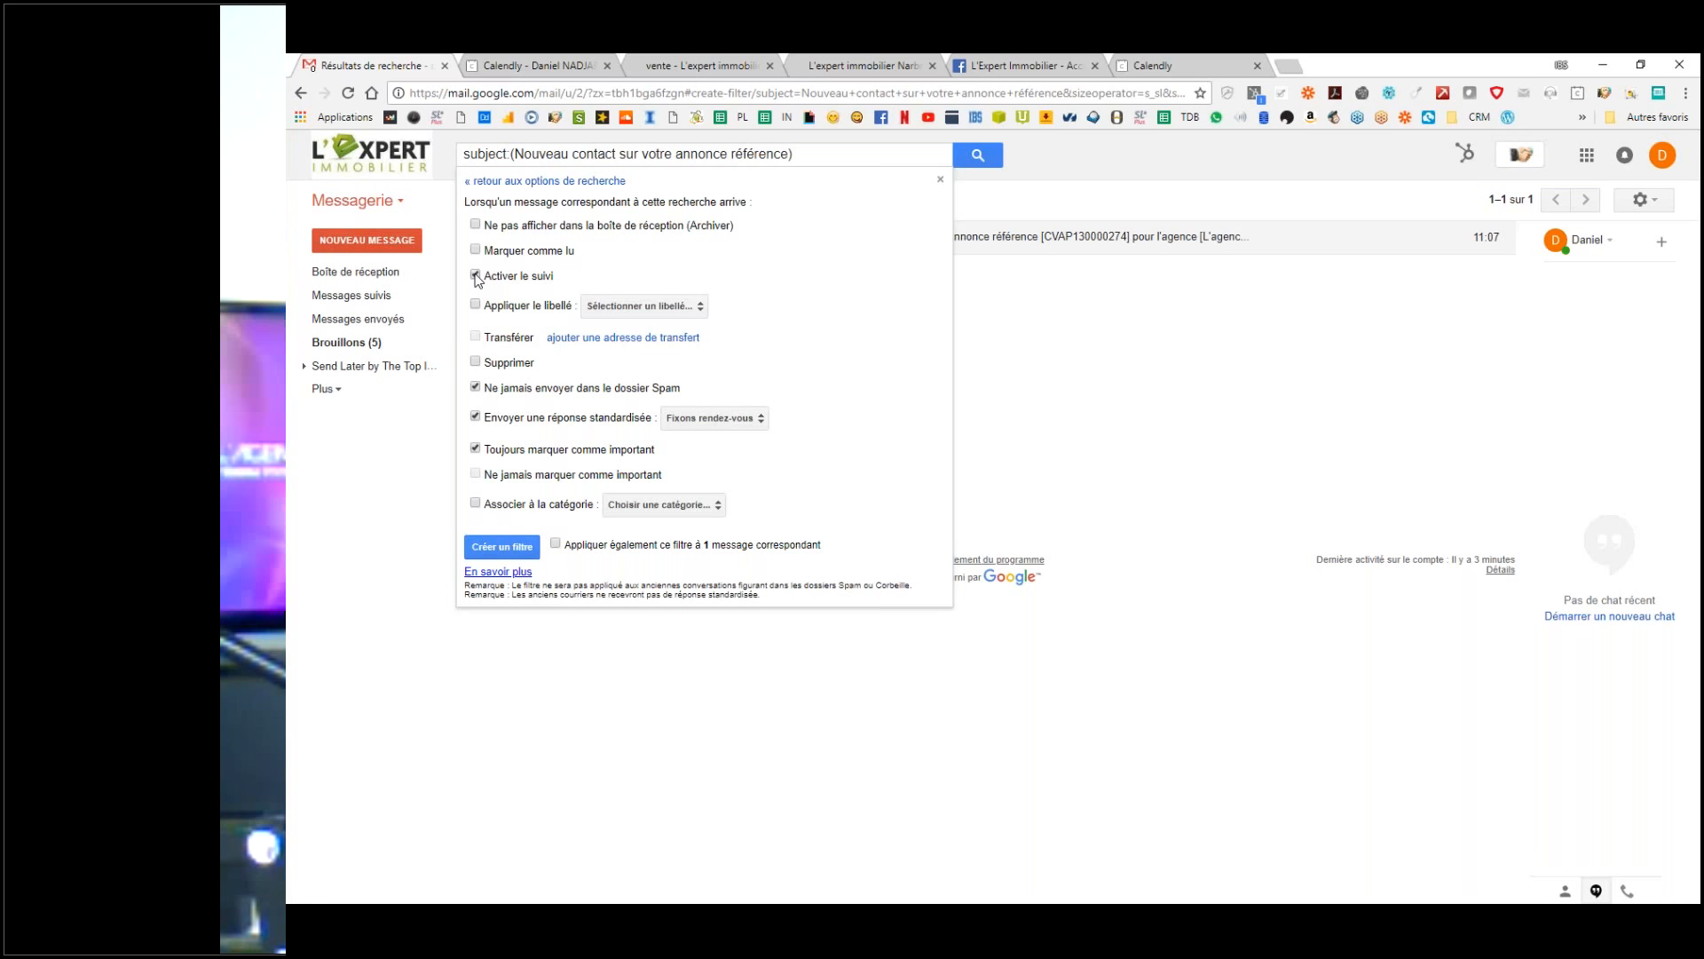
{"action": "left_click", "coordinate": [523, 308]}
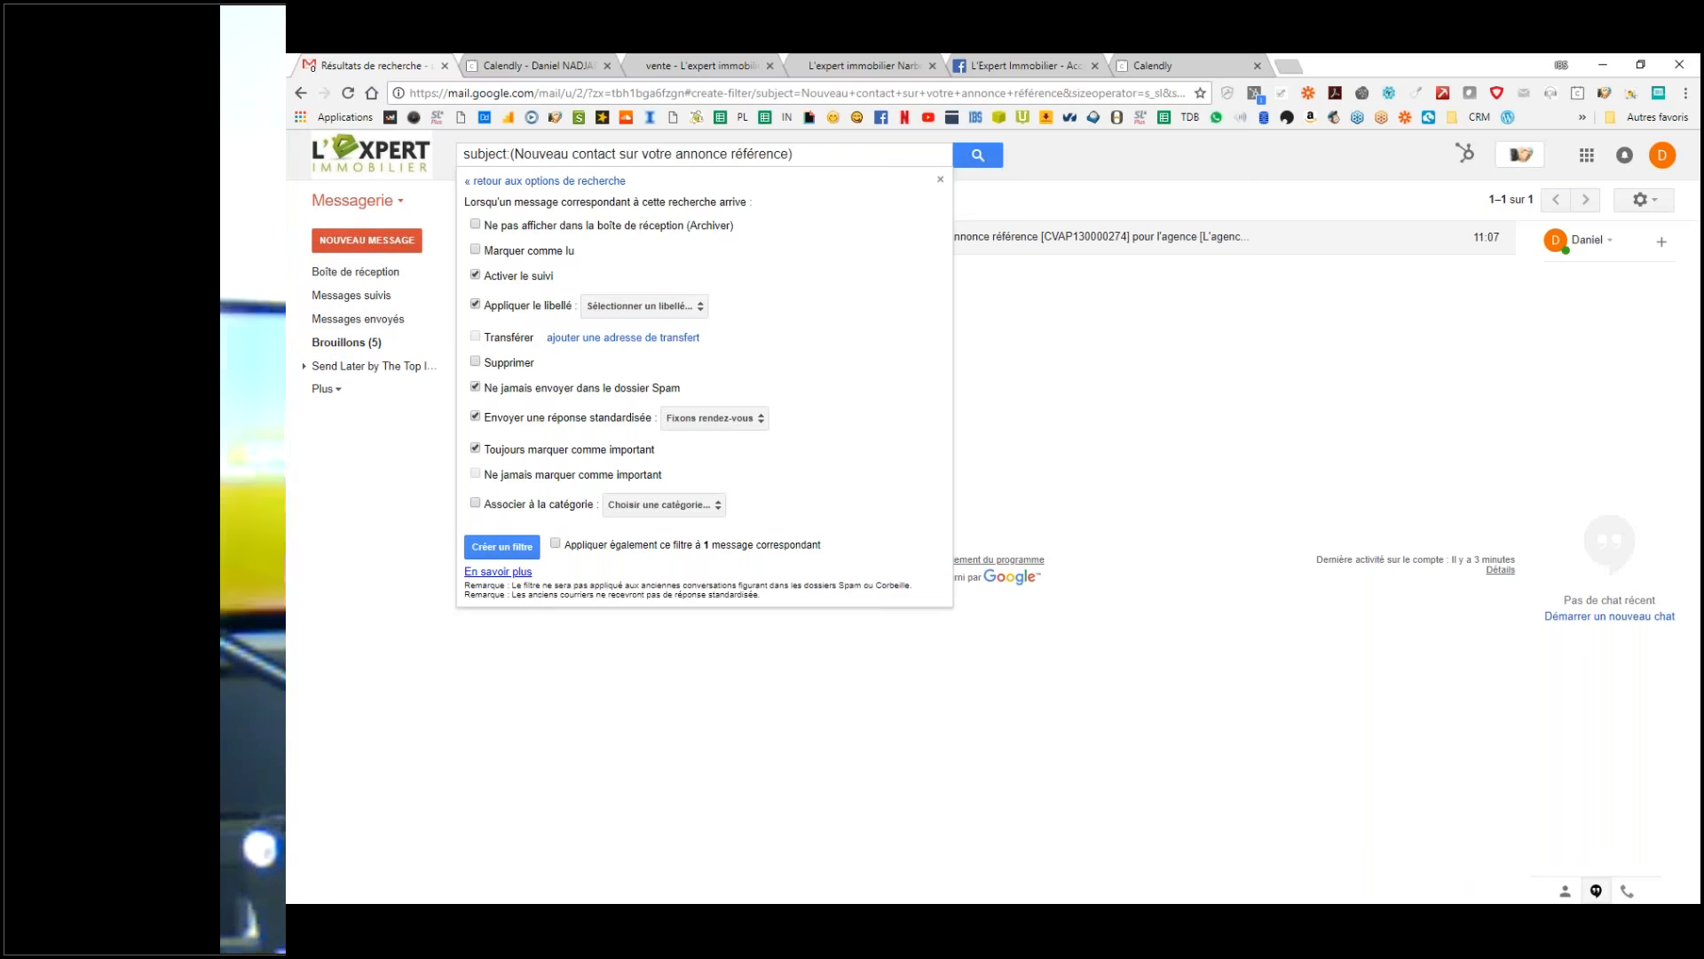
{"action": "left_click", "coordinate": [621, 307]}
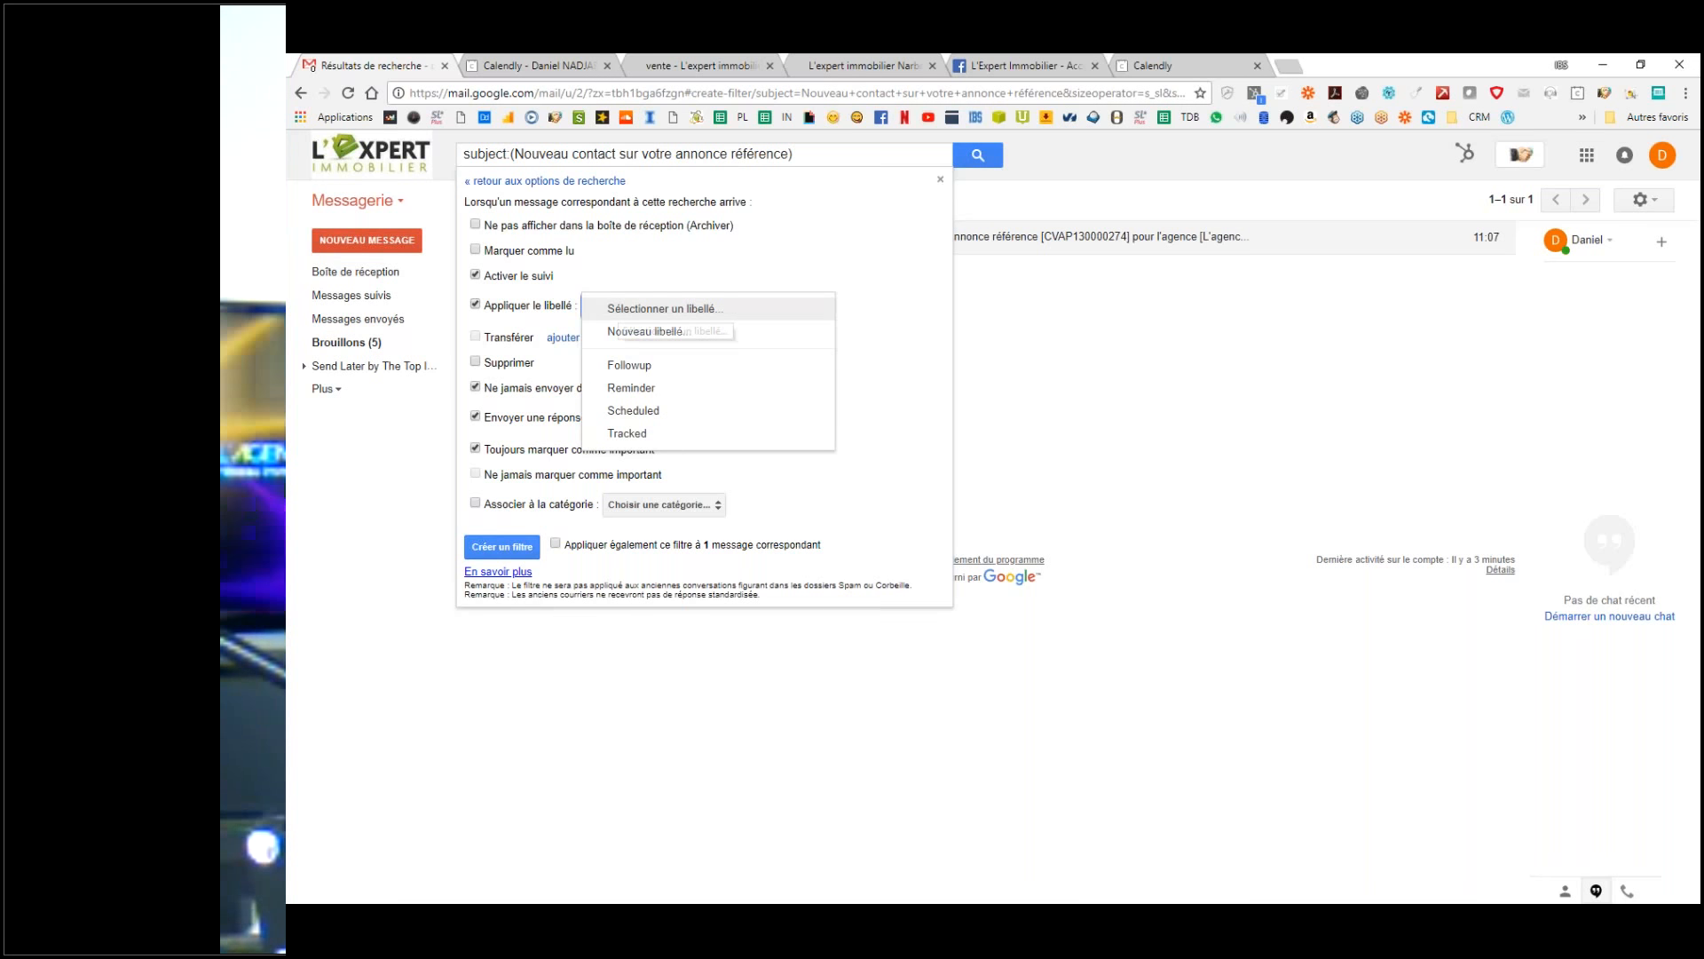
Step: Create a new top-level label named Seloger for the filter
{"action": "left_click", "coordinate": [642, 333]}
{"action": "key", "text": "ctrl+v"}
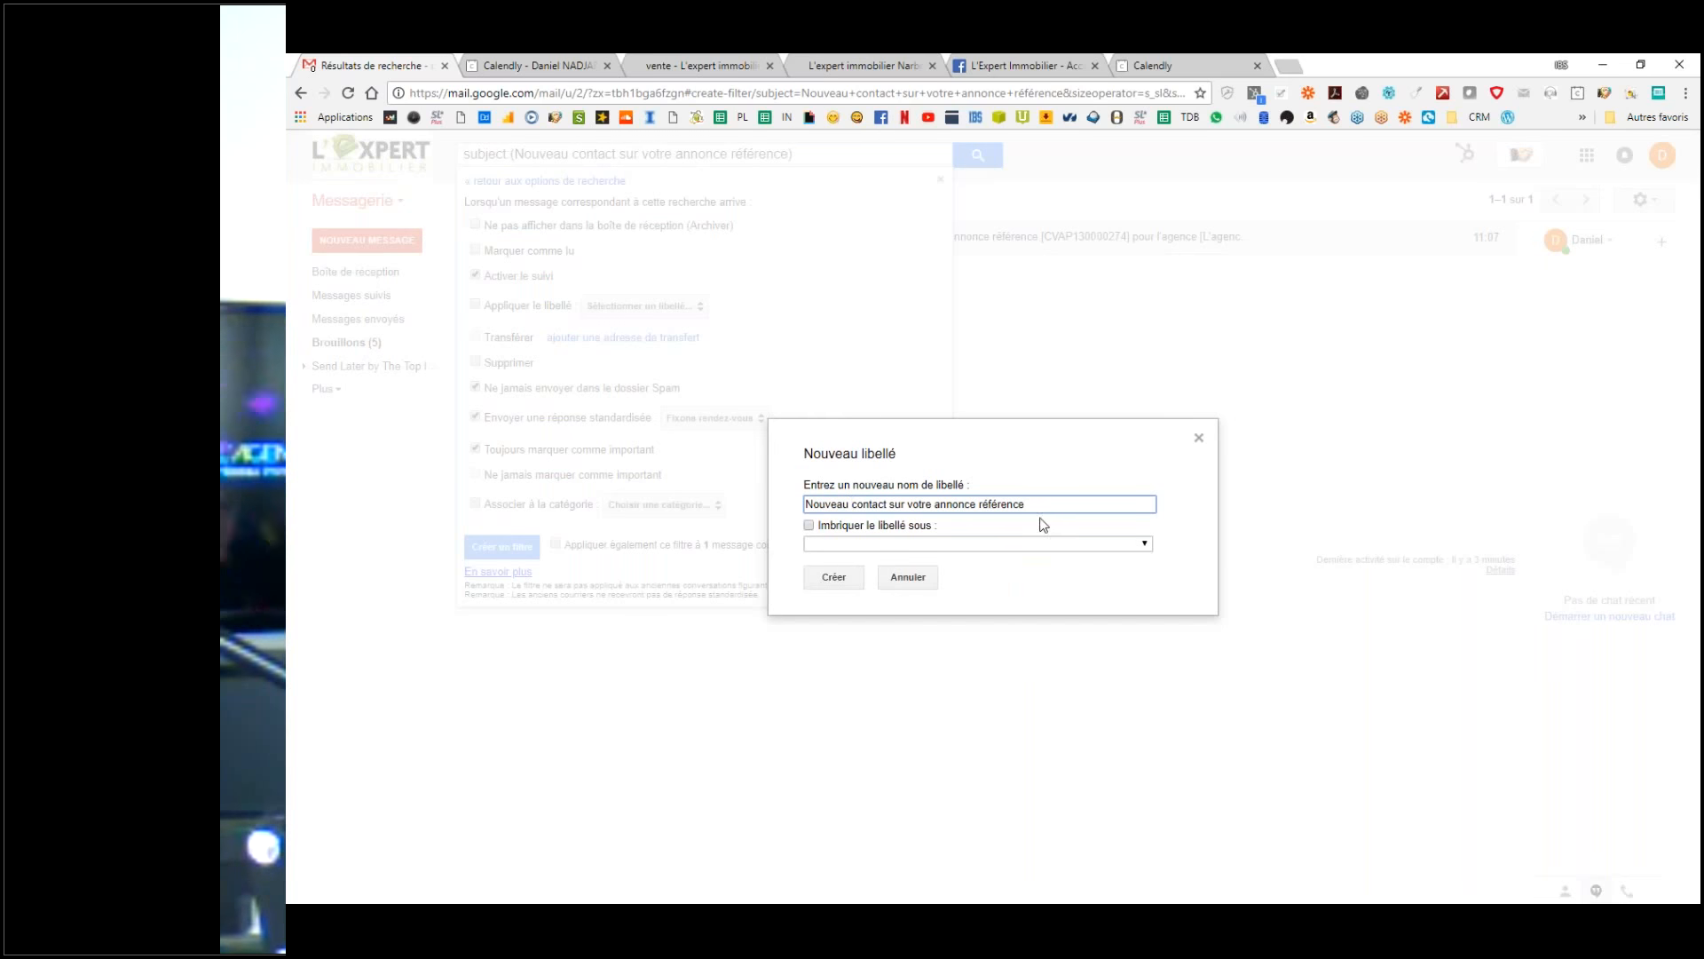
{"action": "left_click_drag", "start_coordinate": [1067, 507], "coordinate": [745, 493]}
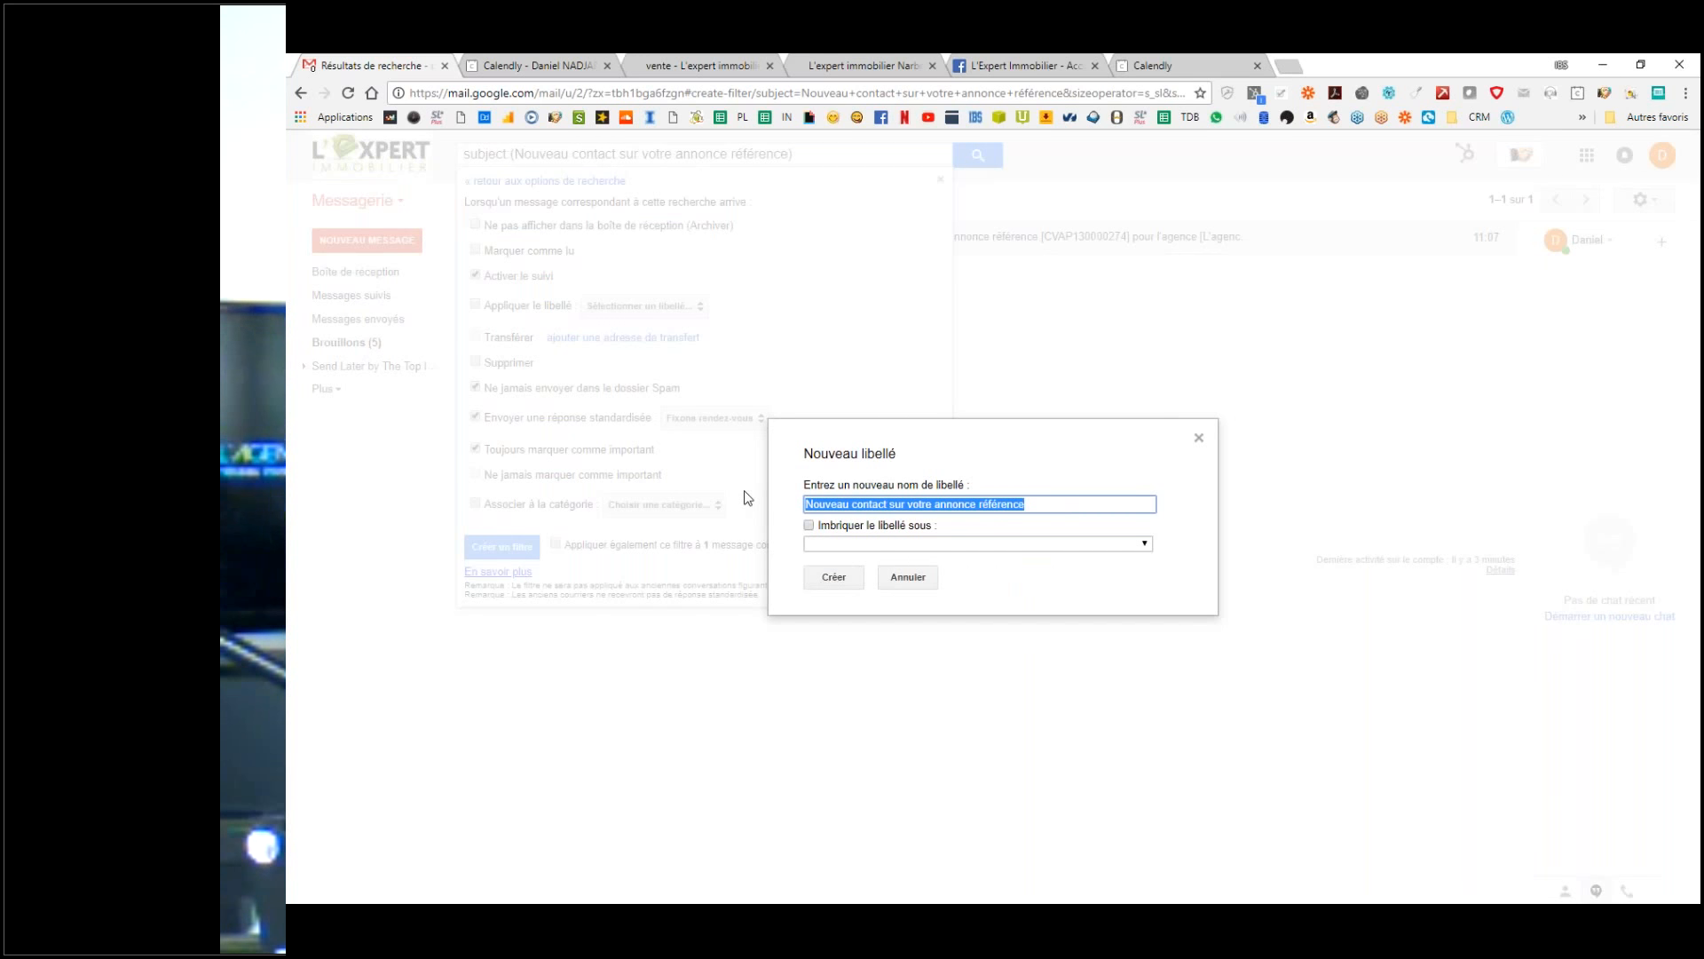
{"action": "type", "text": "Seloger"}
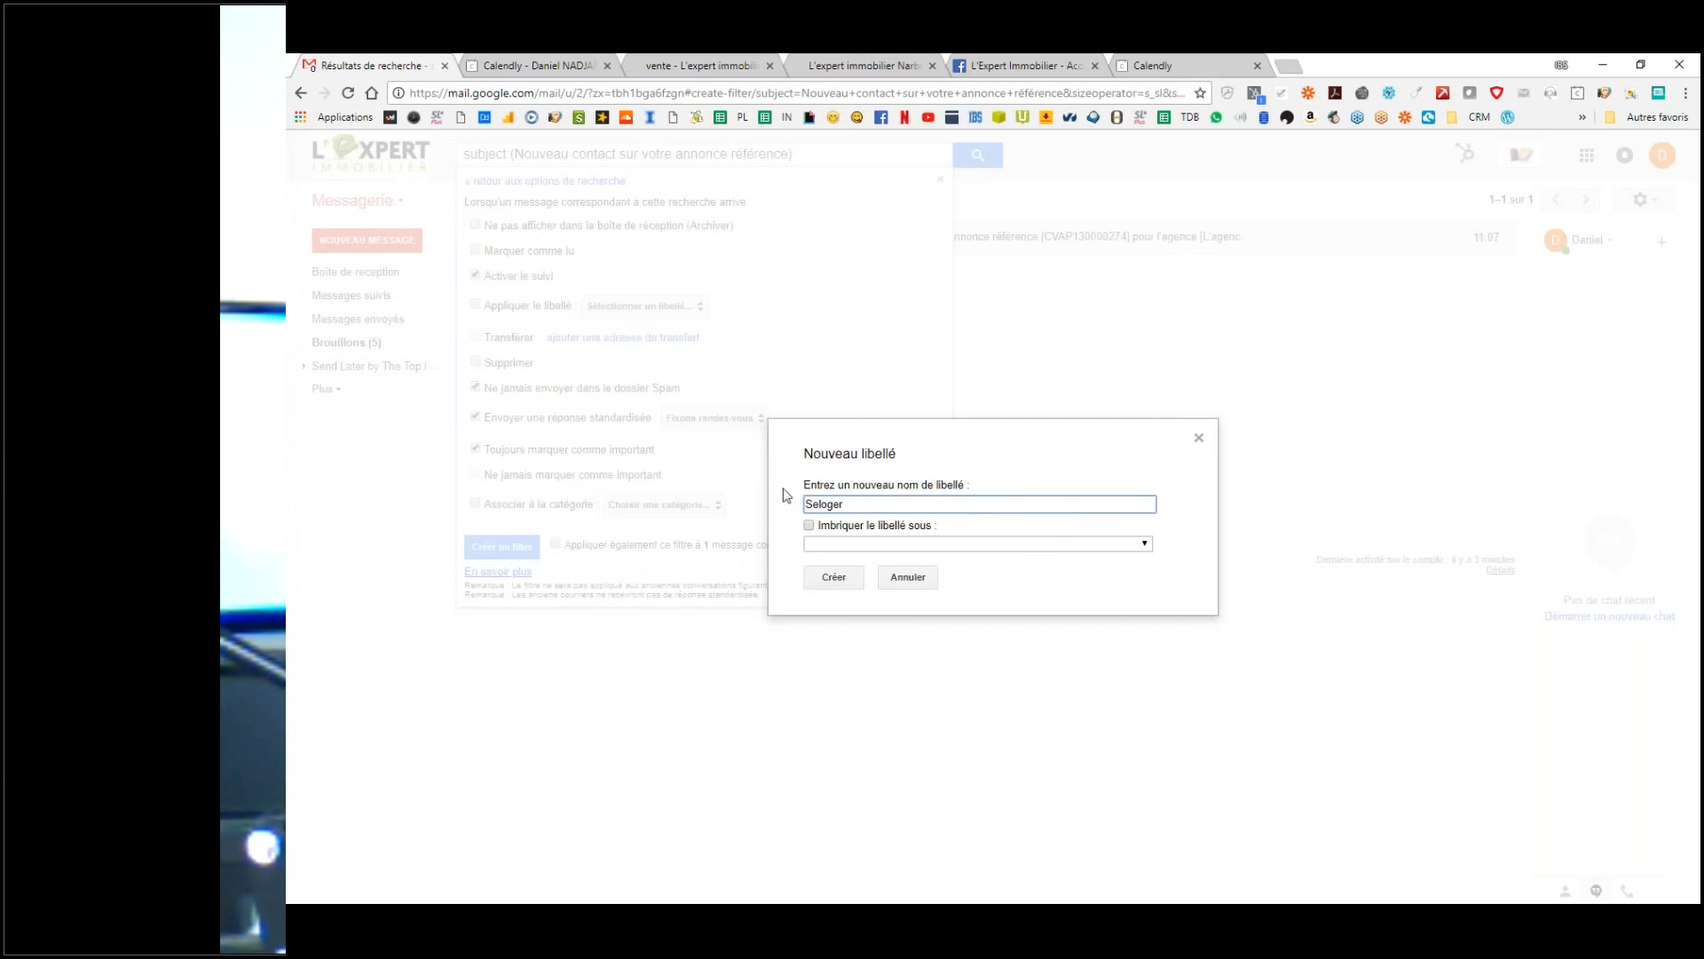
{"action": "left_click", "coordinate": [855, 531]}
{"action": "left_click", "coordinate": [897, 545]}
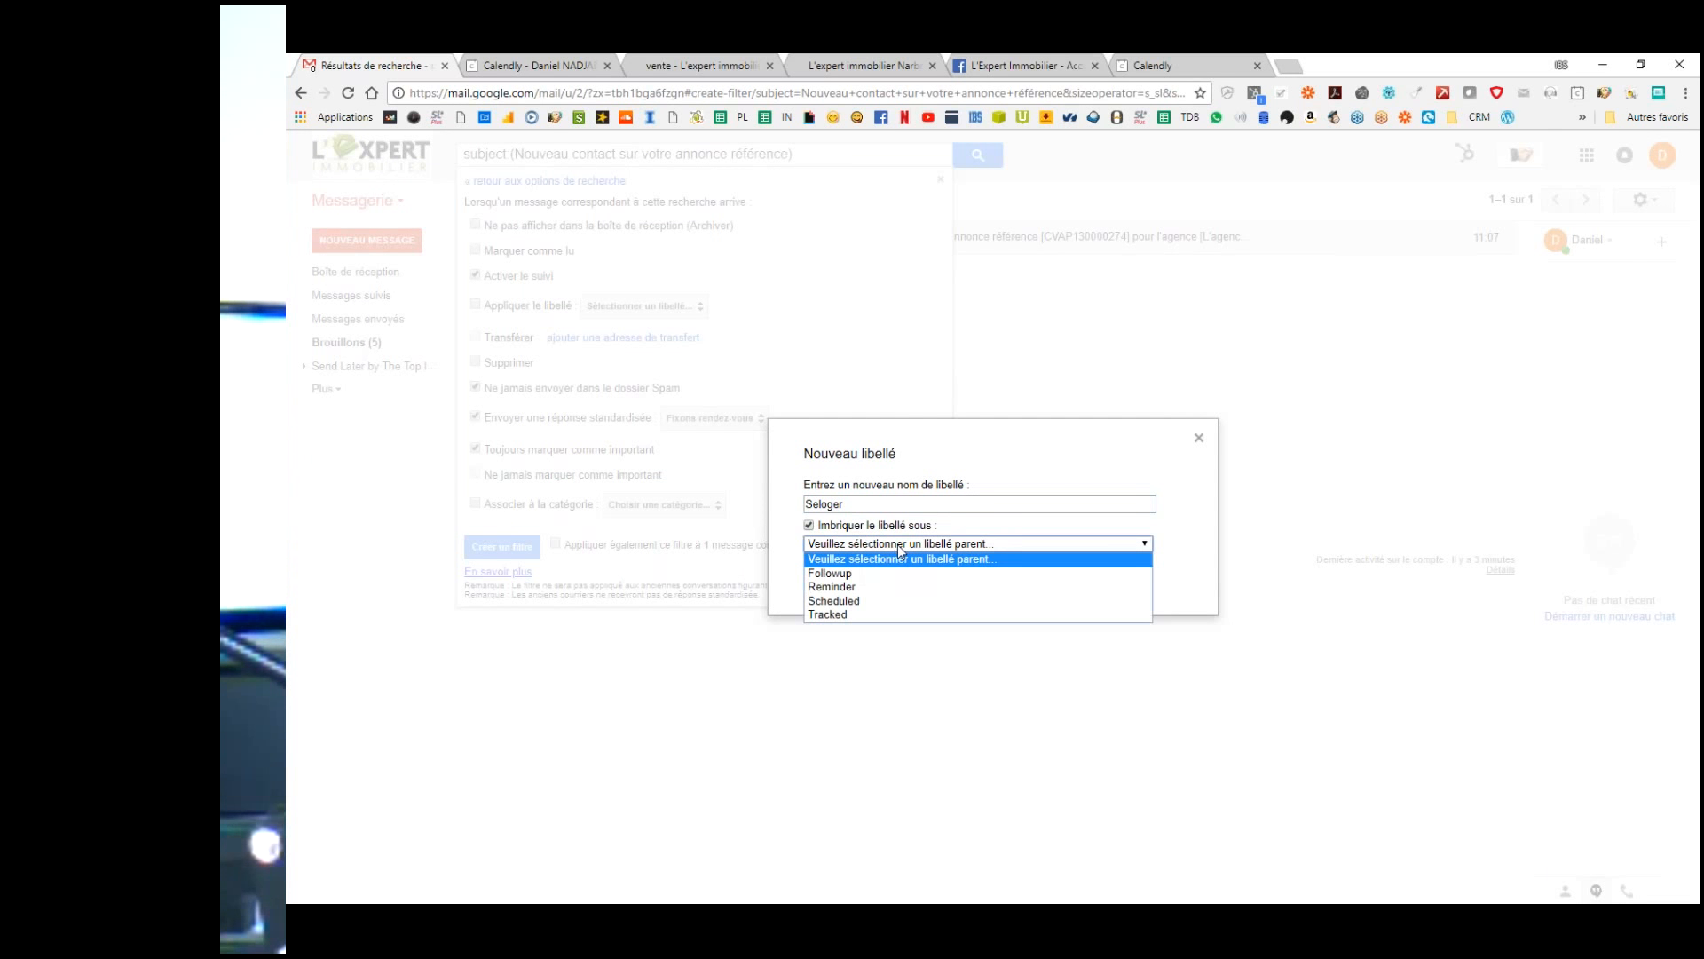
{"action": "left_click", "coordinate": [810, 526]}
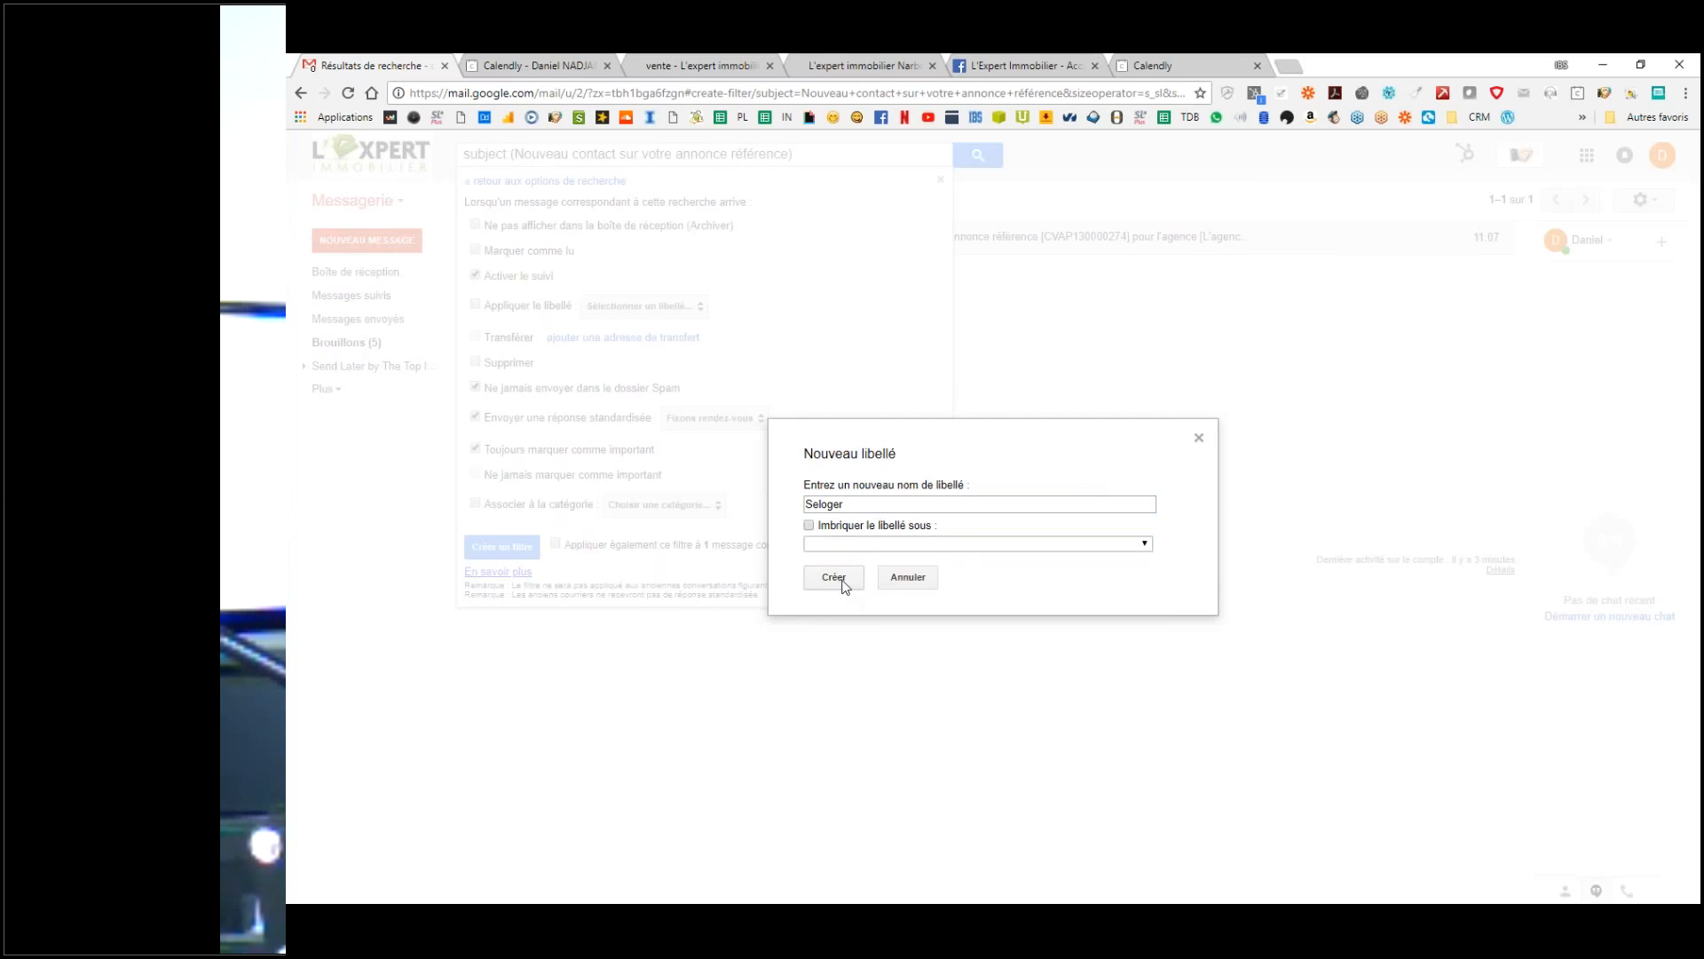
{"action": "left_click", "coordinate": [834, 578]}
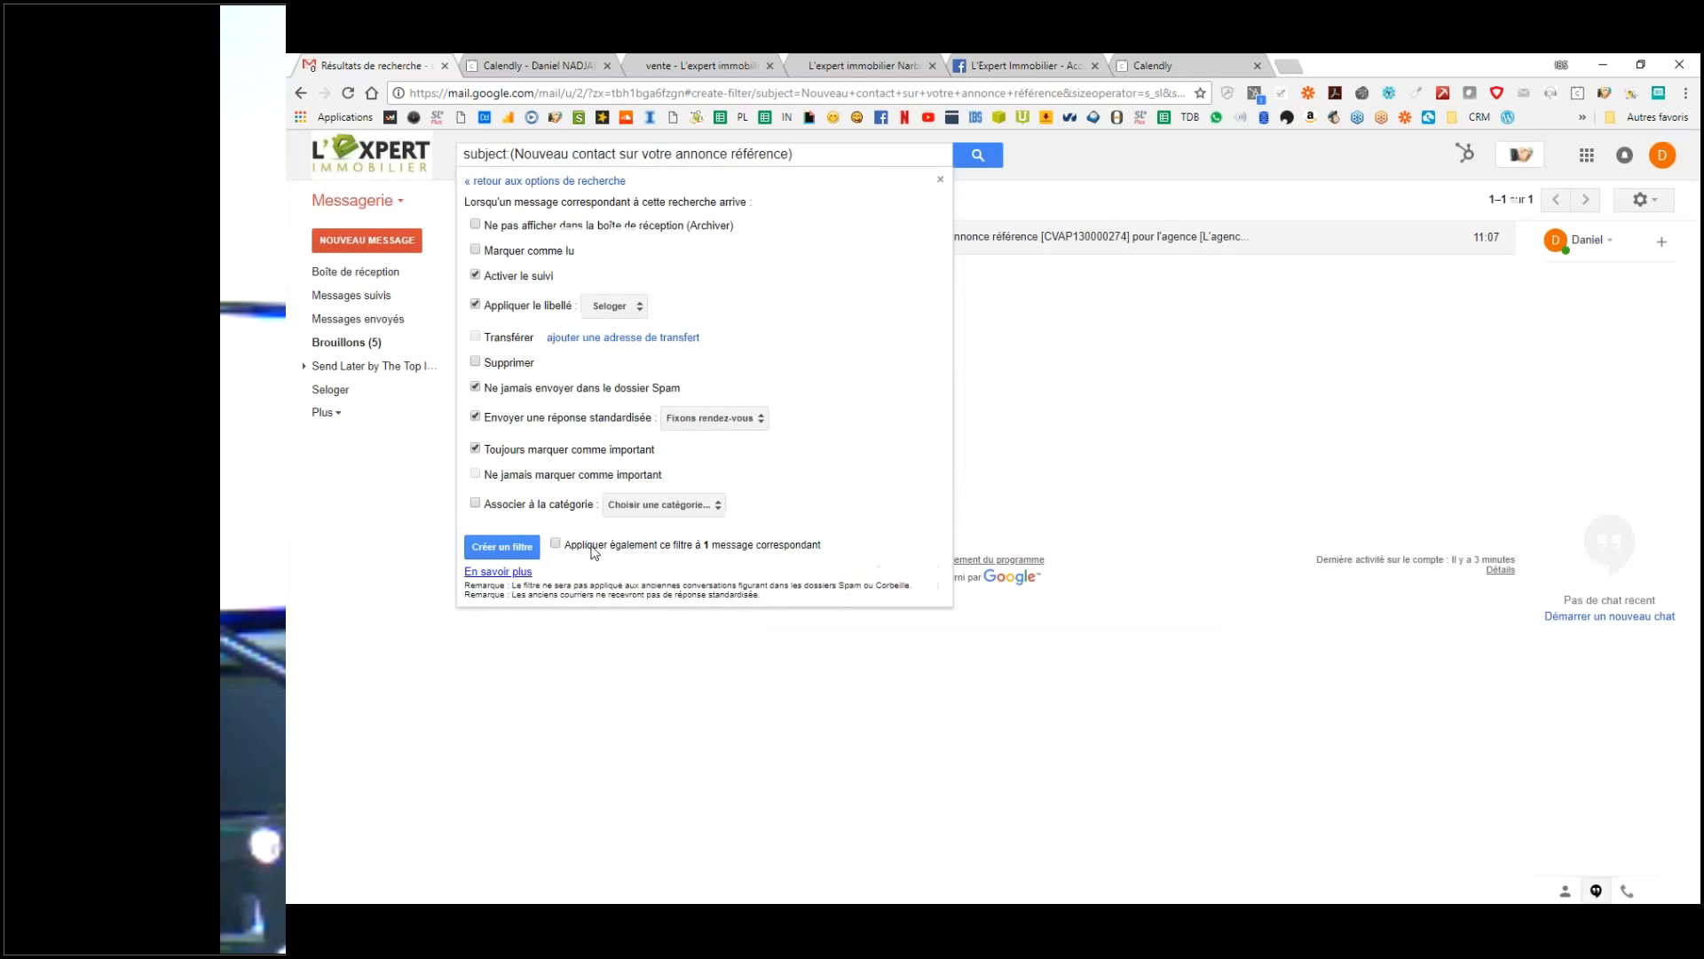
Step: Save the filter, also applying it to the matching message, and return to the inbox
{"action": "left_click", "coordinate": [557, 544]}
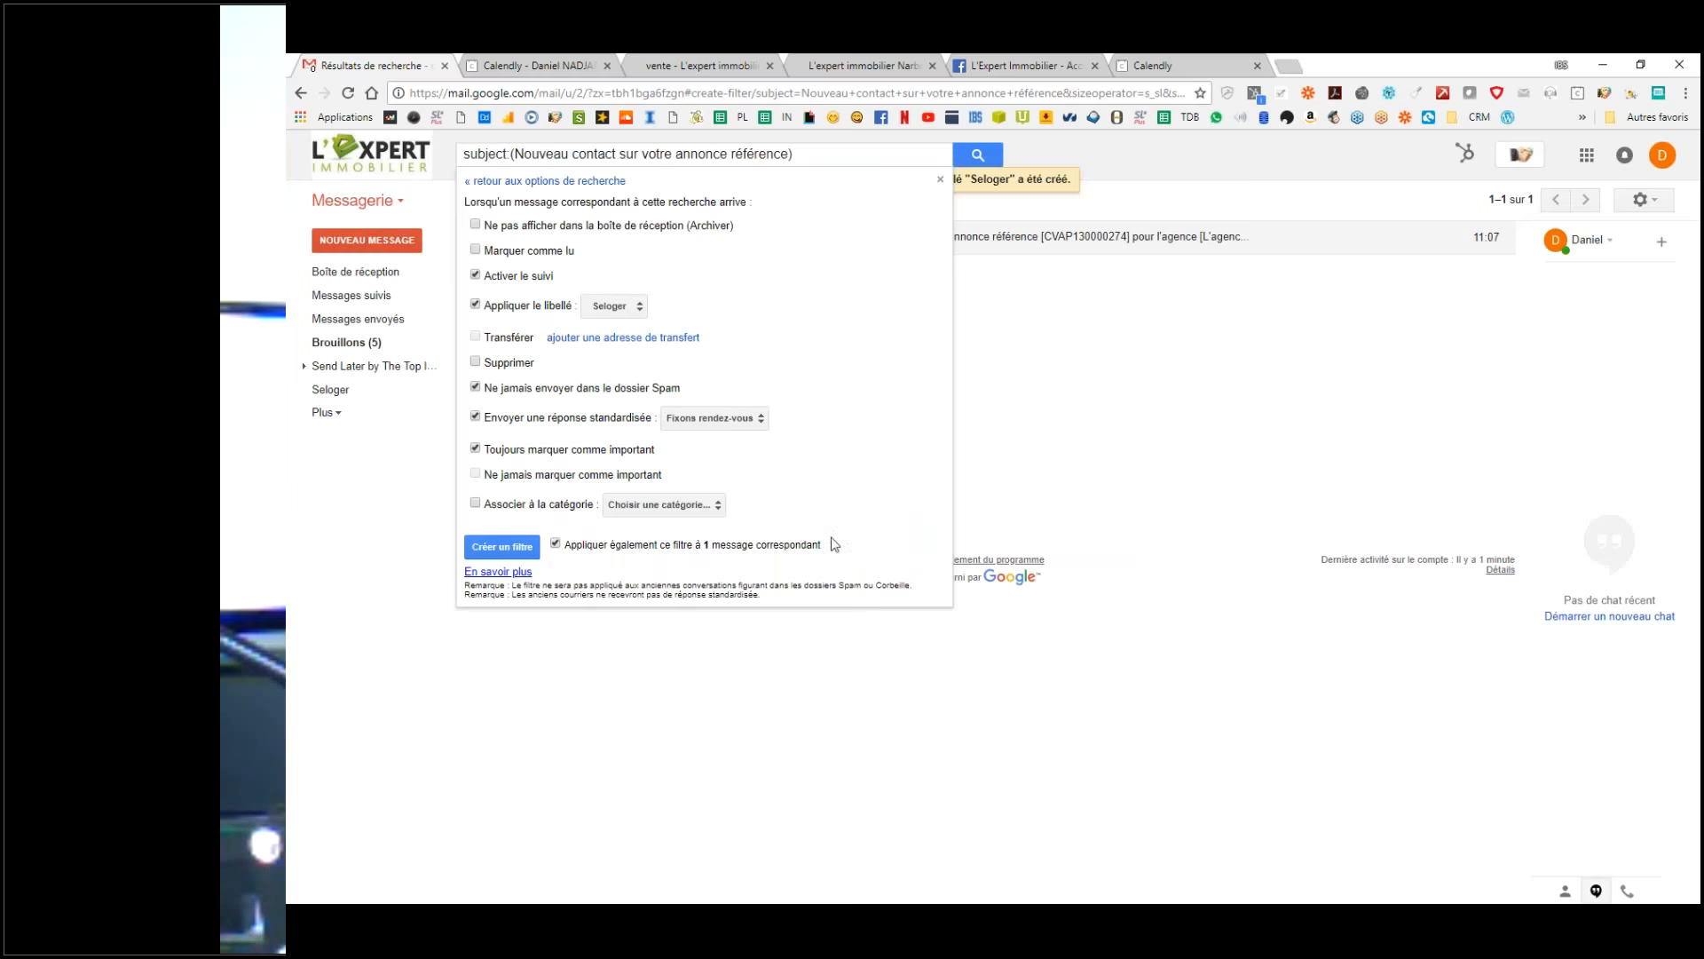
{"action": "left_click", "coordinate": [502, 546]}
{"action": "left_click", "coordinate": [364, 273]}
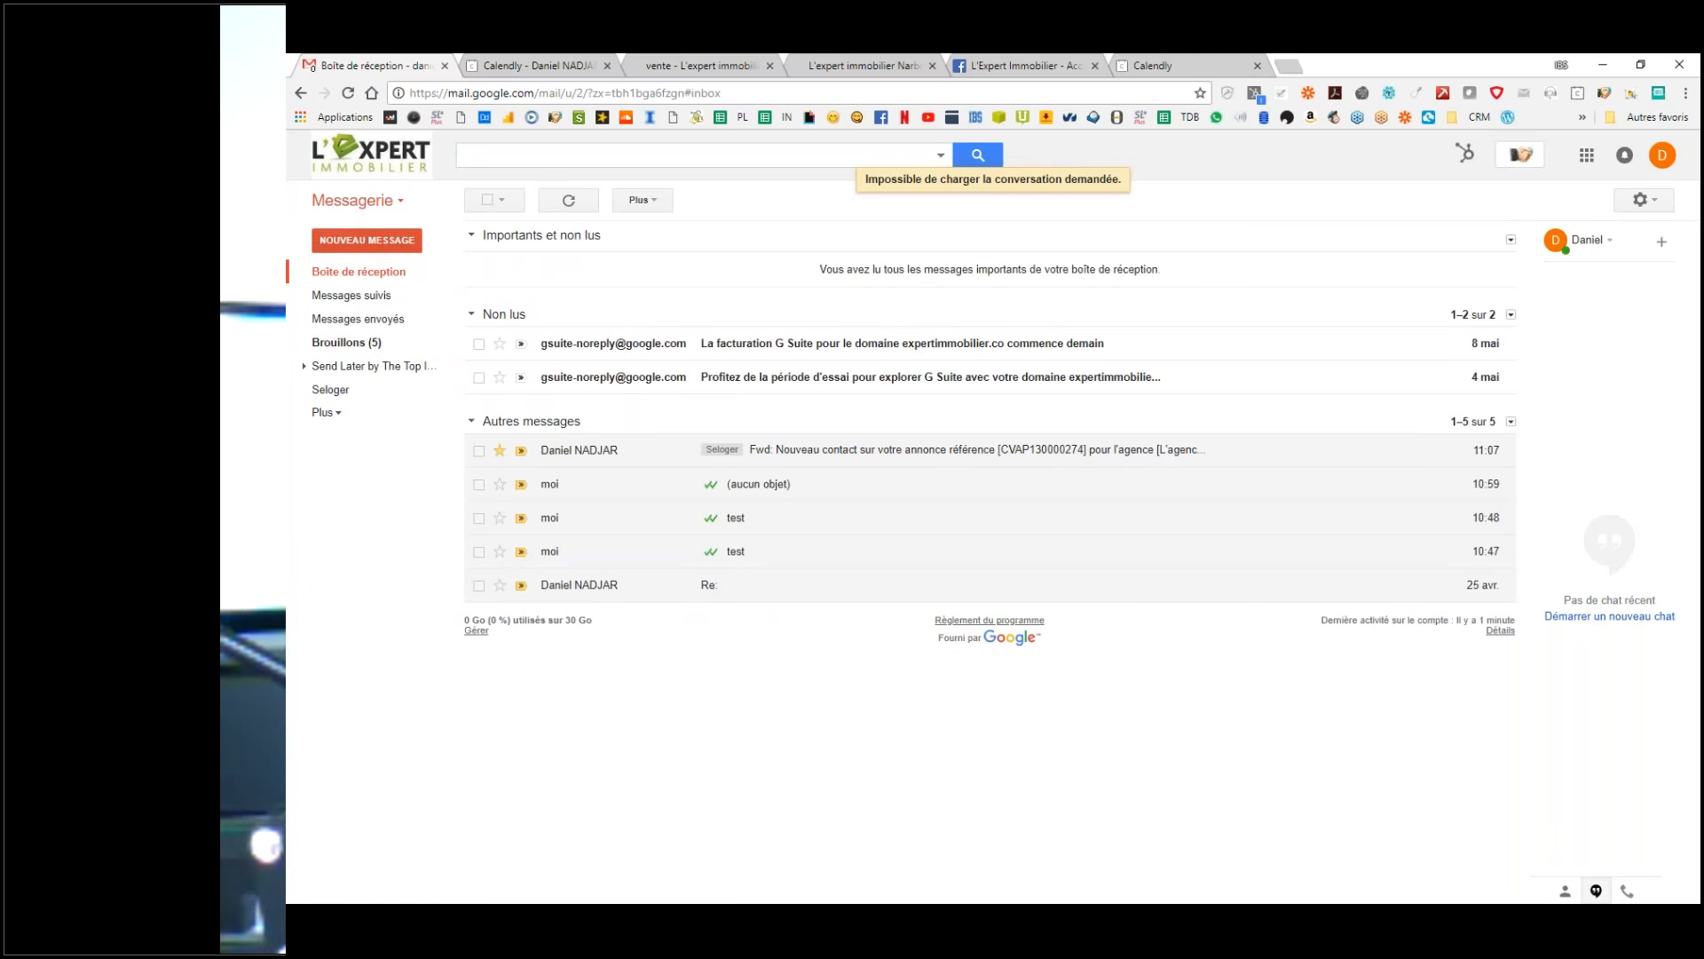
Step: In the second account, forward a SeLoger lead email to the agency's e-mail address
{"action": "left_click_drag", "start_coordinate": [1100, 61], "coordinate": [1104, 66]}
{"action": "left_click", "coordinate": [1012, 179]}
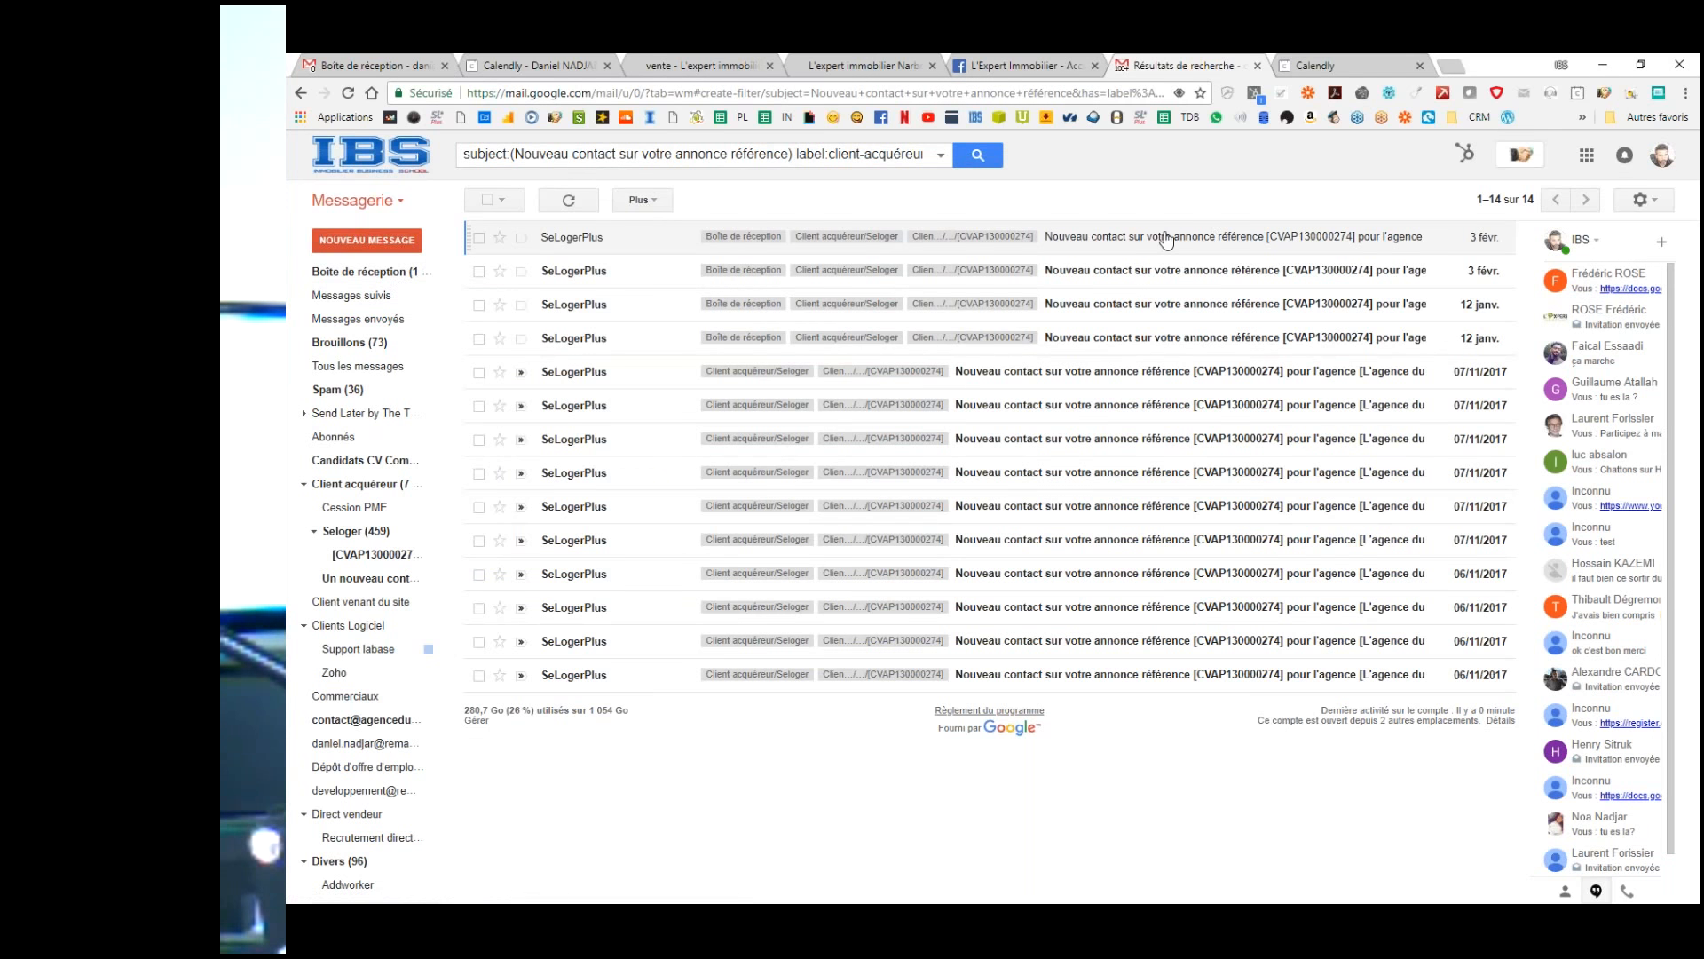
{"action": "left_click", "coordinate": [1143, 285]}
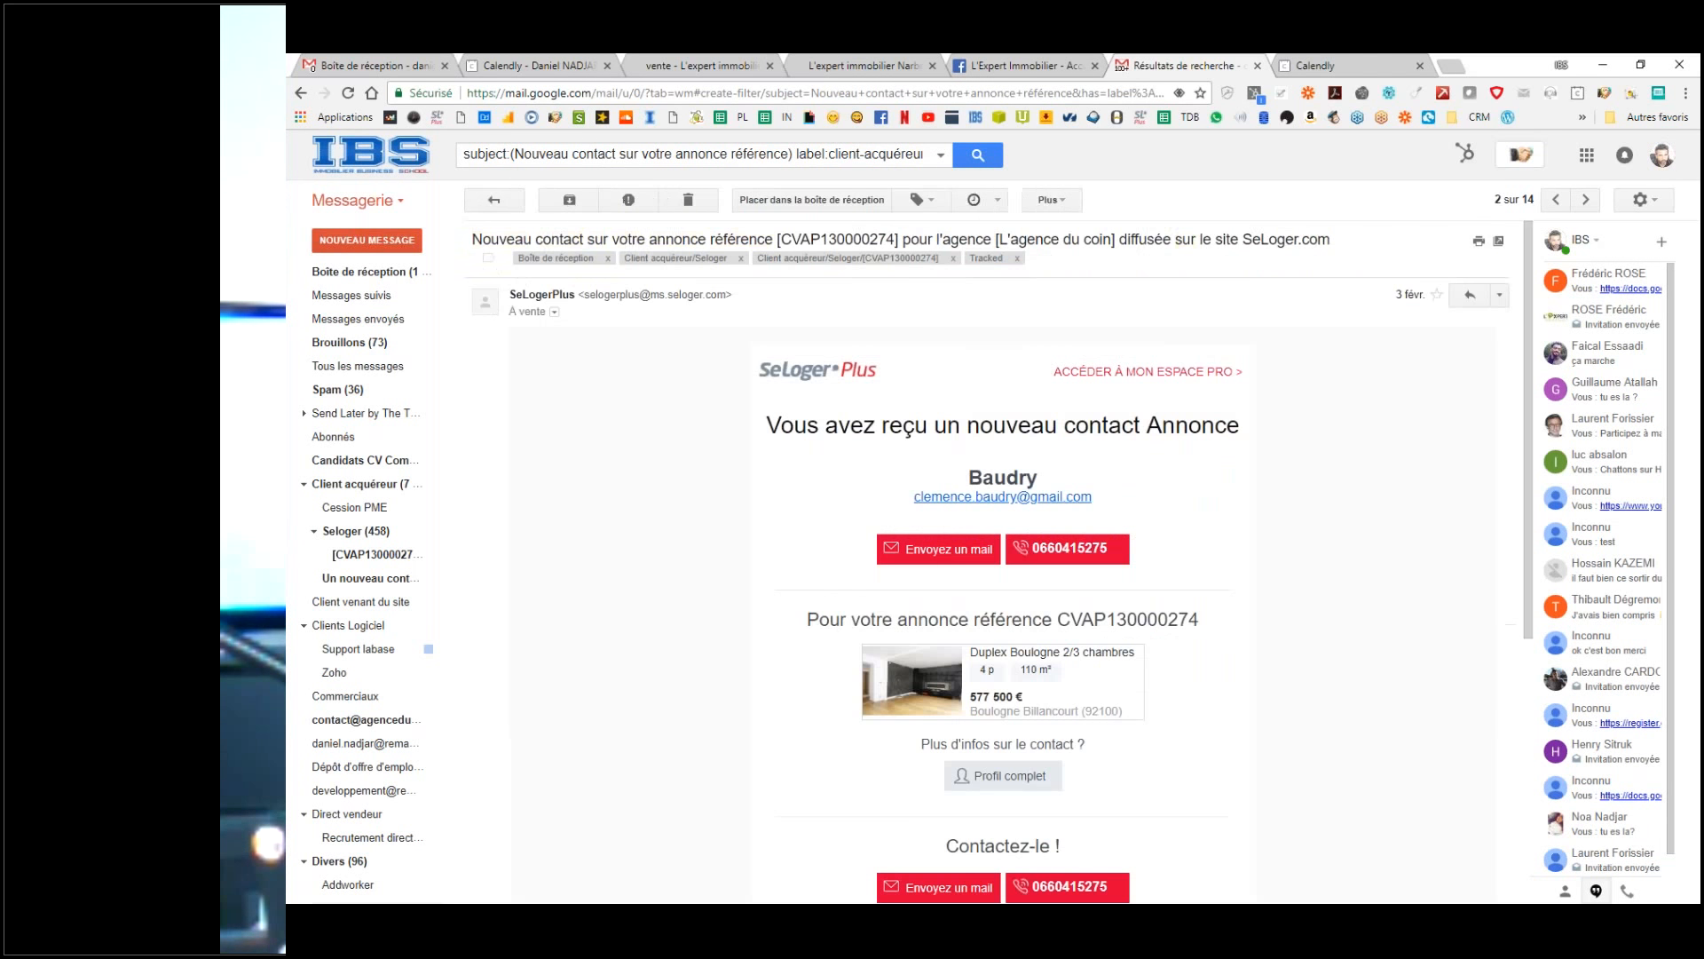
{"action": "left_click", "coordinate": [1500, 295]}
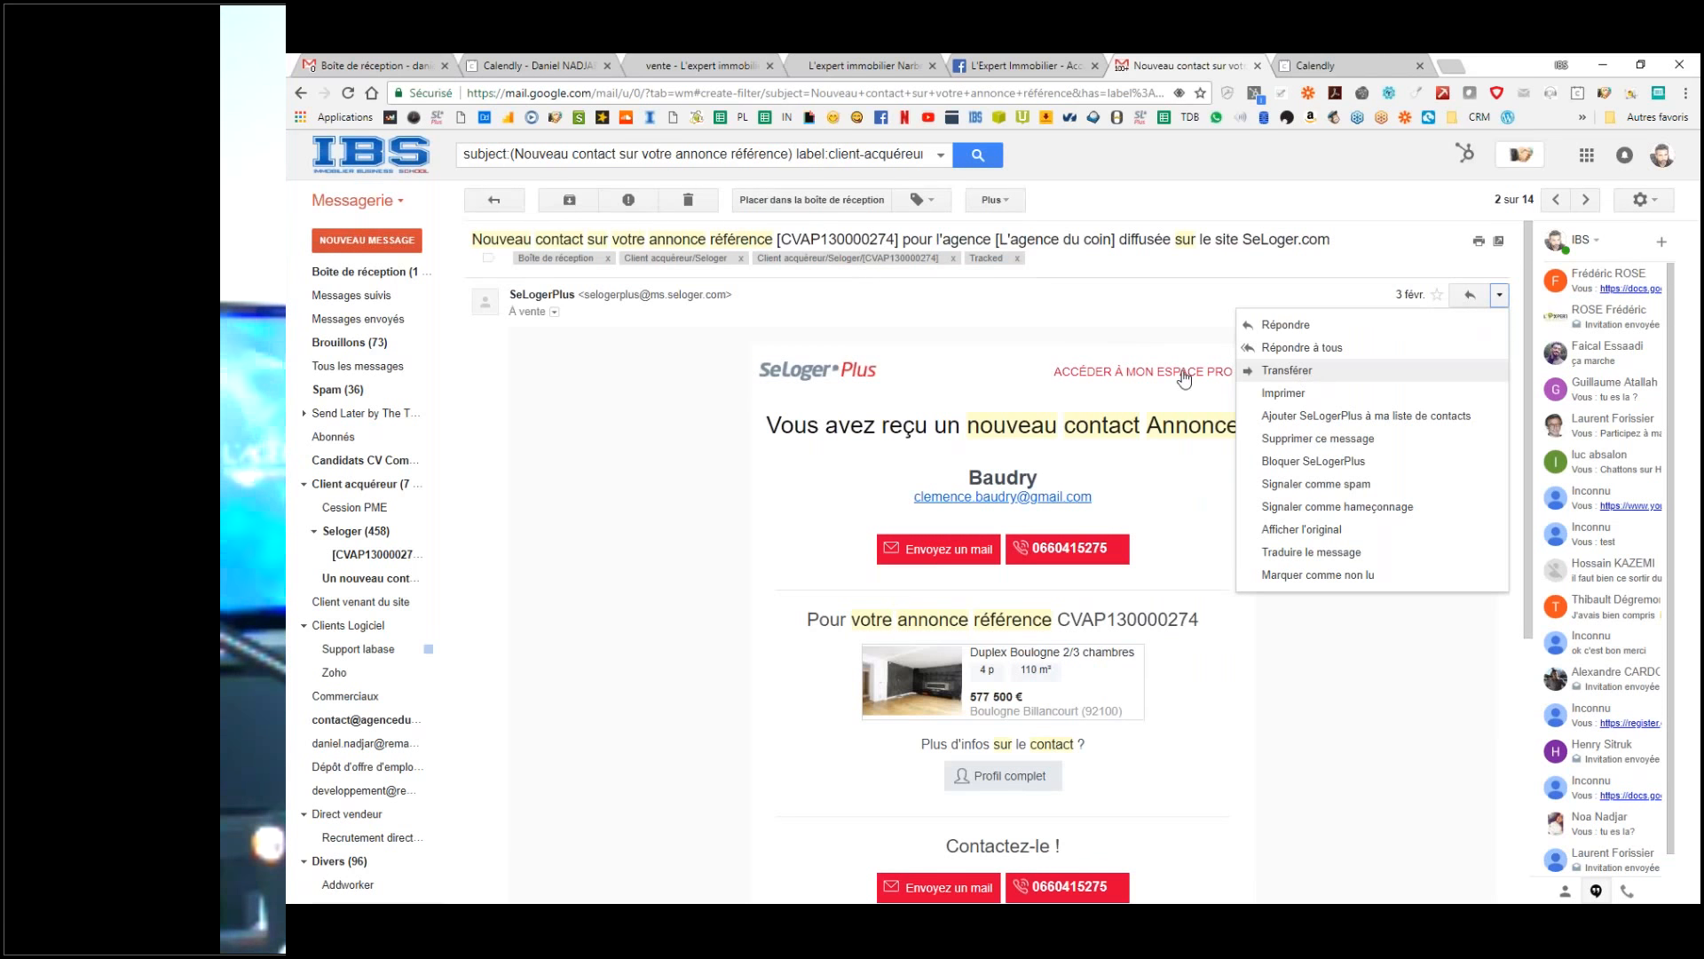
{"action": "left_click", "coordinate": [1287, 370]}
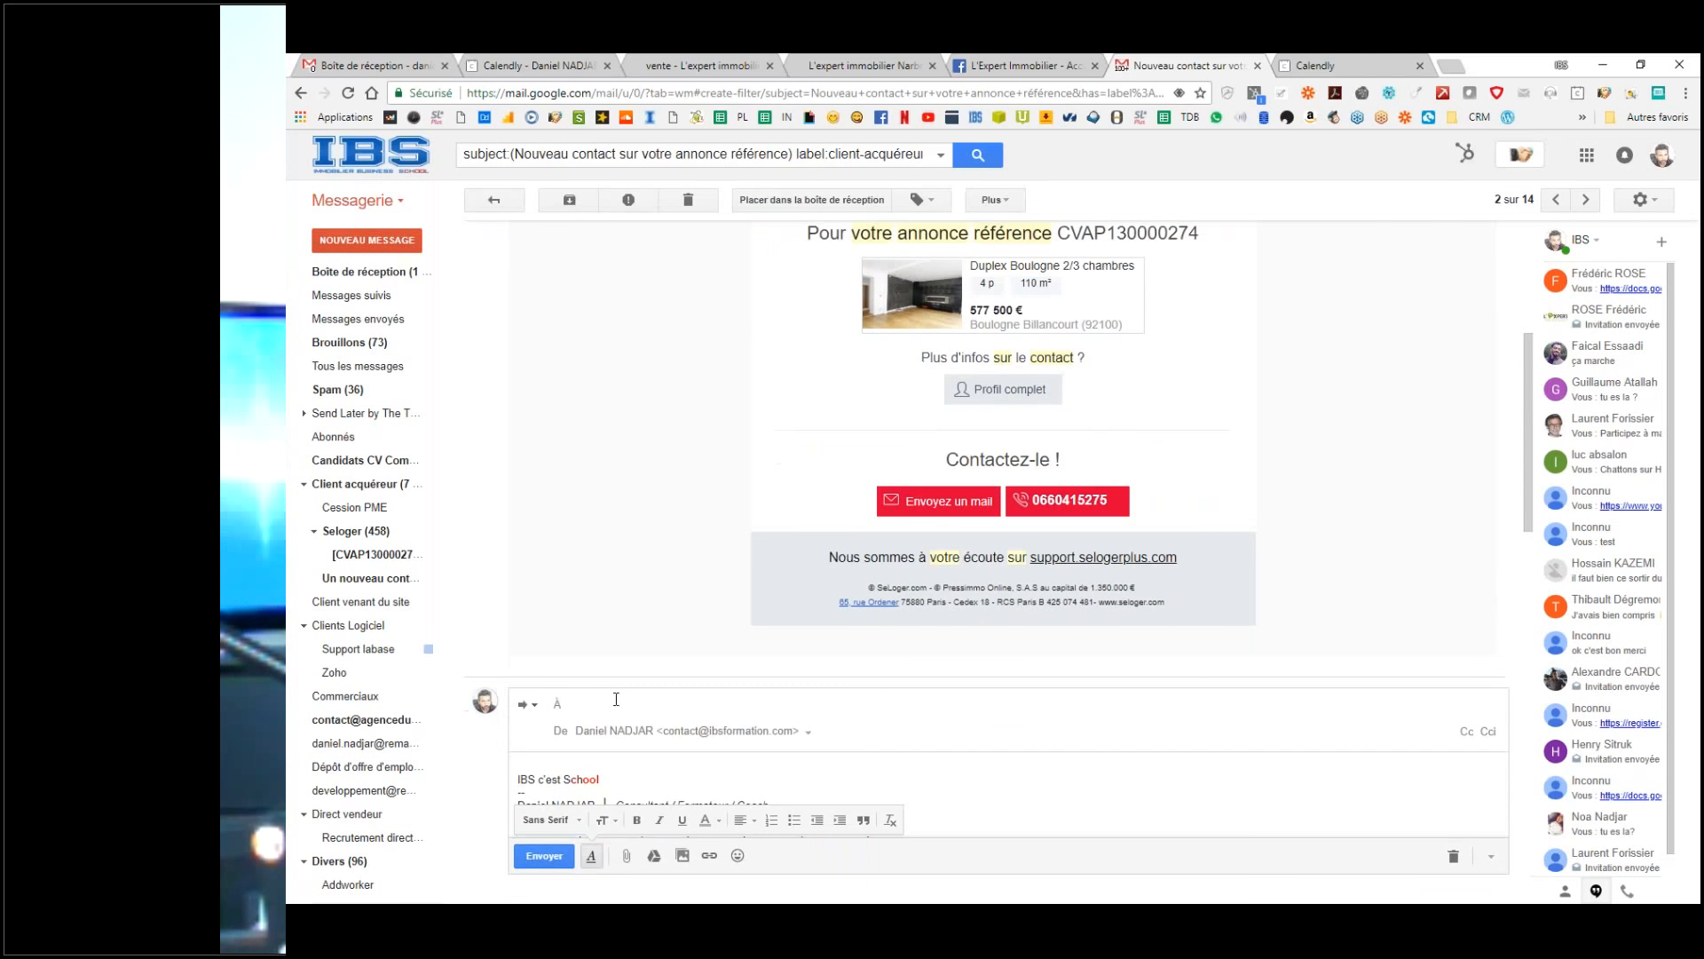
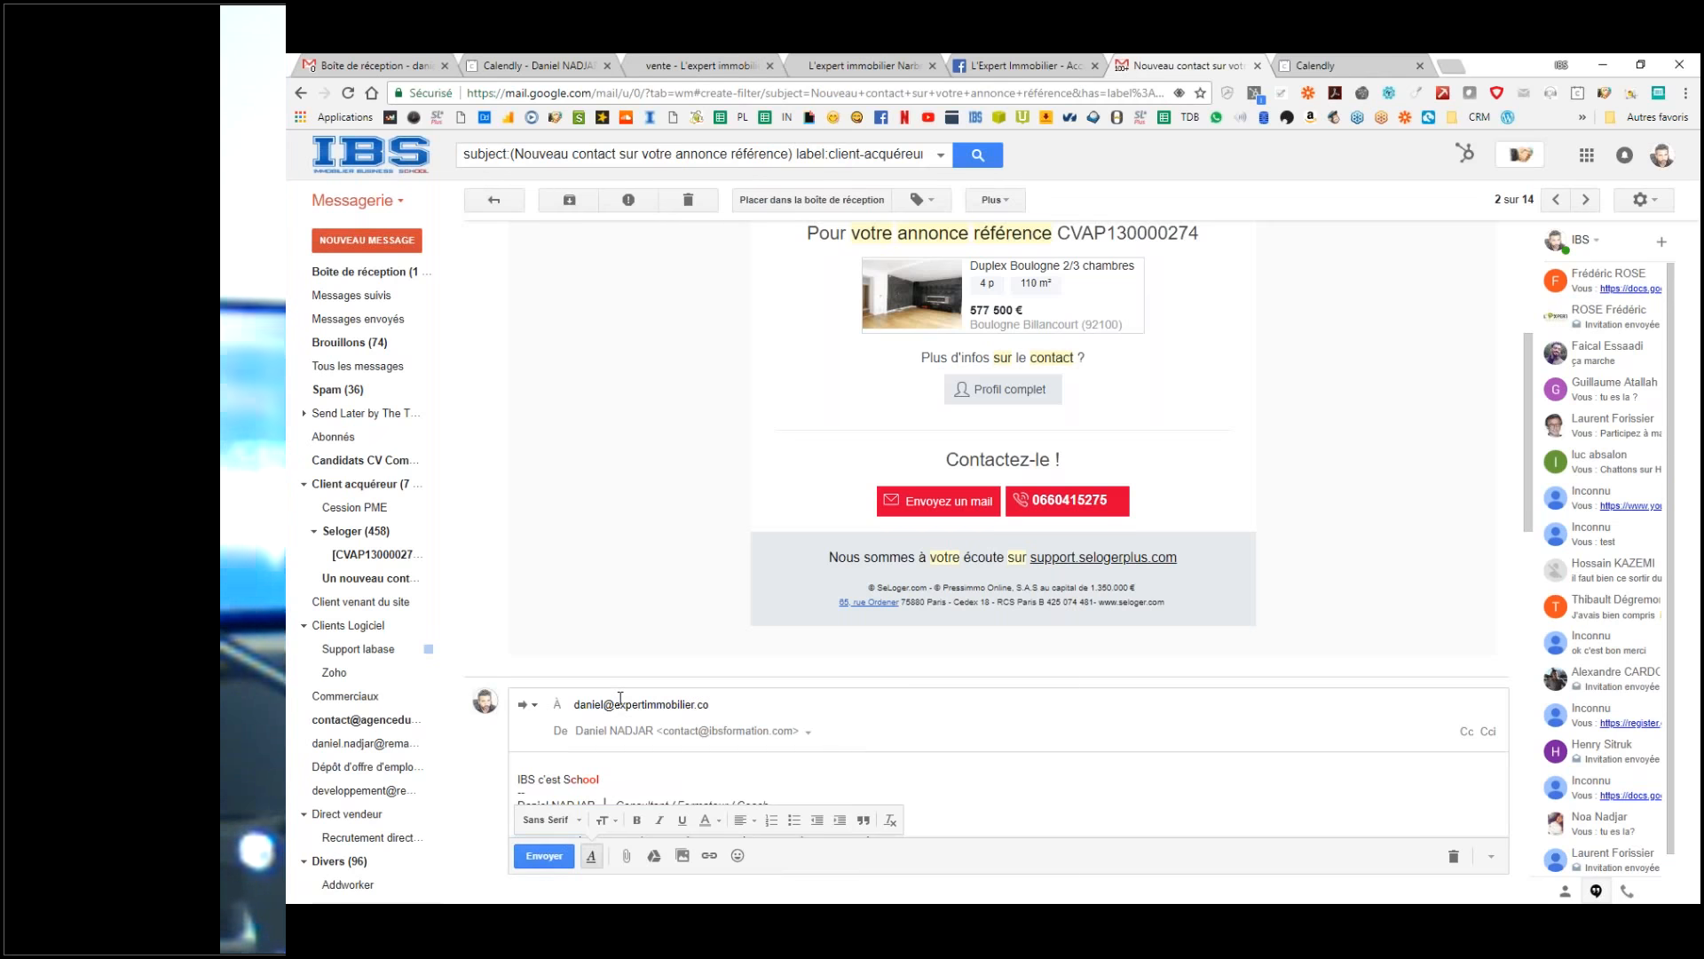
Step: Delete the signature and forwarded-message header from the forward's body
{"action": "scroll", "coordinate": [621, 698], "scroll_direction": "down", "scroll_amount": 3}
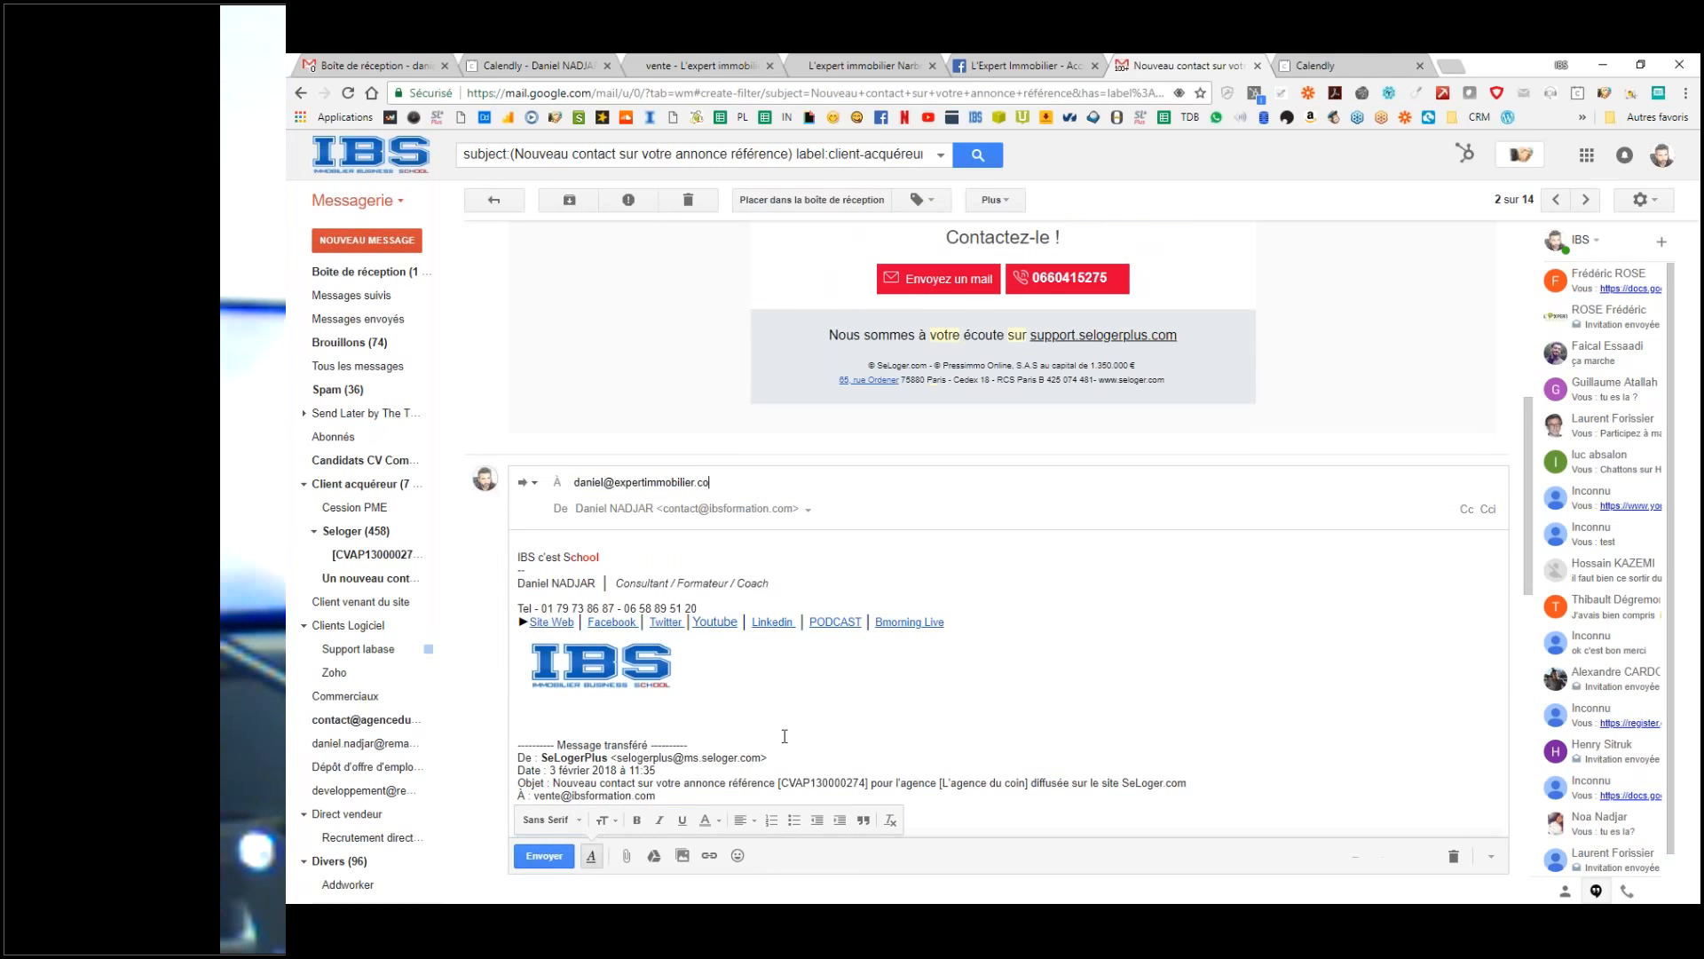
{"action": "scroll", "coordinate": [784, 736], "scroll_direction": "down", "scroll_amount": 3}
{"action": "left_click_drag", "start_coordinate": [675, 568], "coordinate": [779, 319]}
{"action": "key", "text": "BackSpace"}
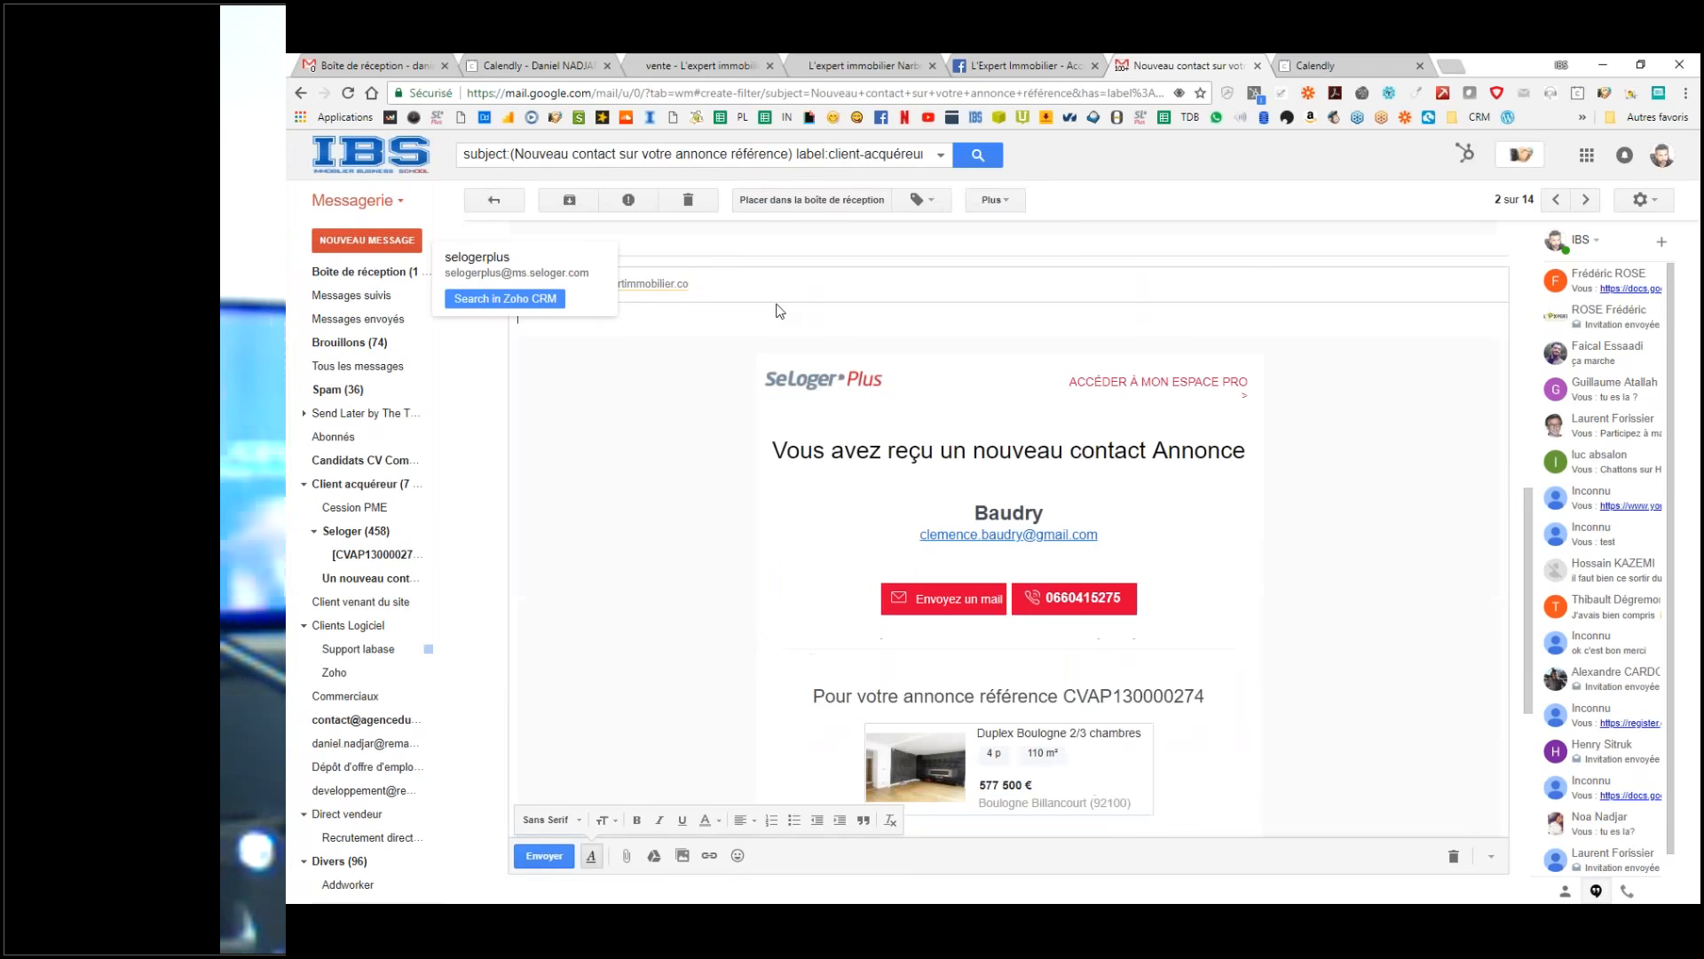
{"action": "scroll", "coordinate": [780, 311], "scroll_direction": "up", "scroll_amount": 3}
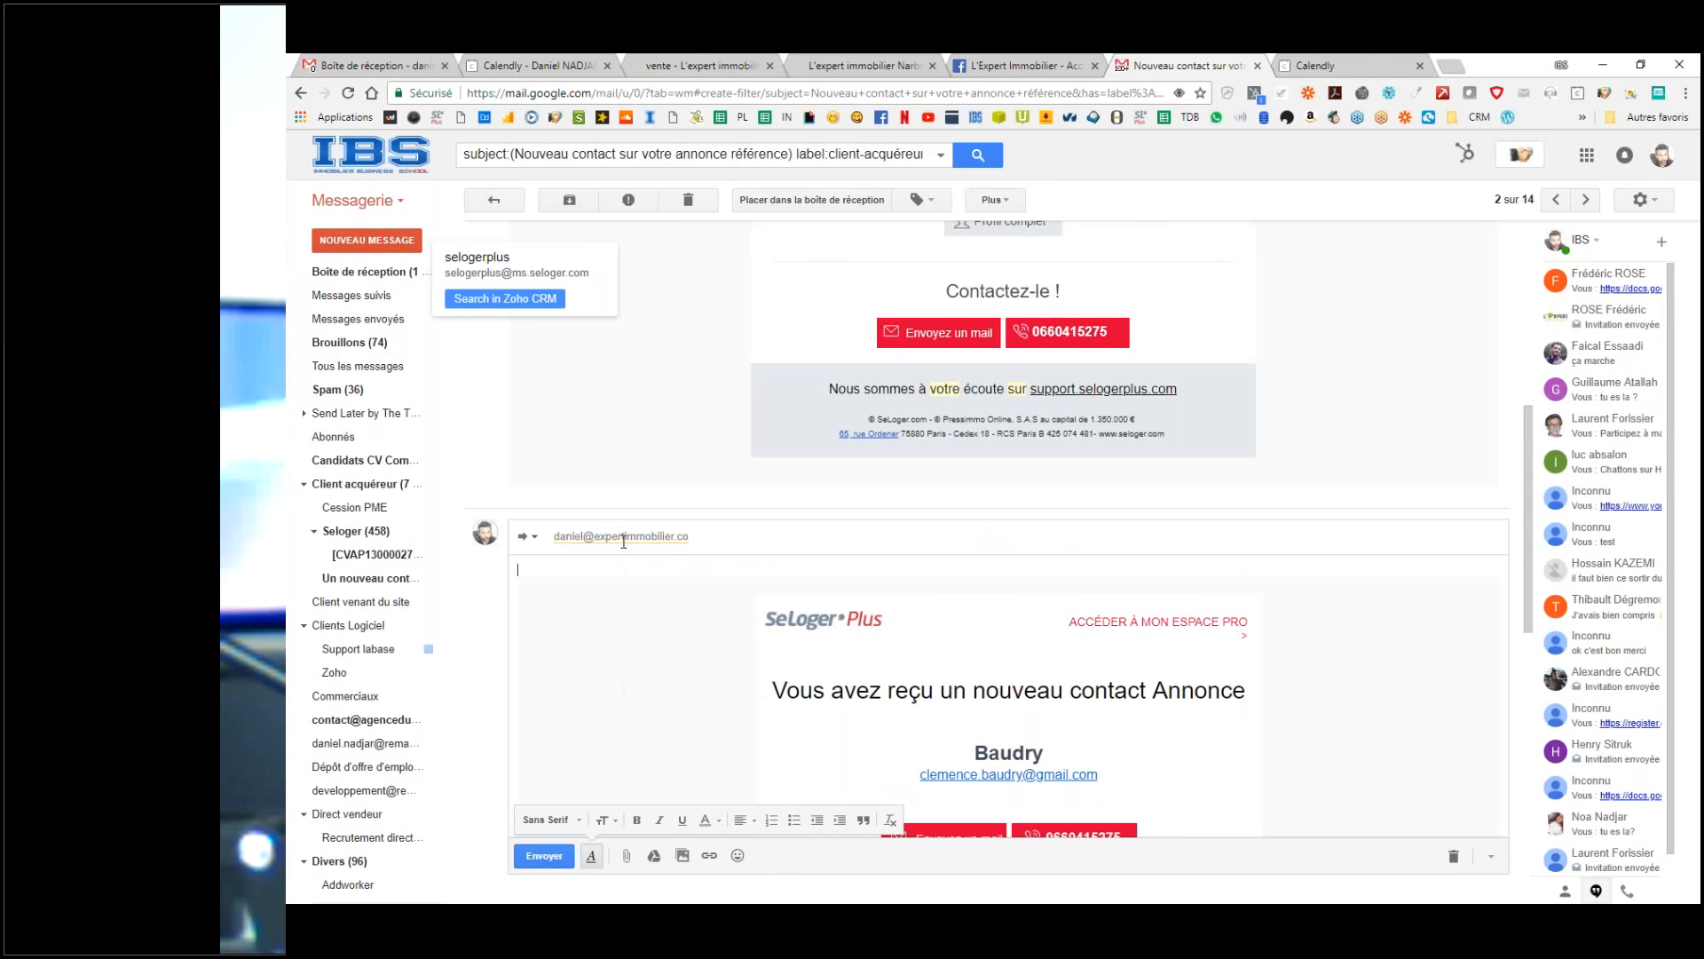
{"action": "left_click", "coordinate": [534, 540]}
{"action": "left_click", "coordinate": [531, 538]}
Step: Remove the 'Fwd: ' prefix from the subject and send the forward
{"action": "left_click", "coordinate": [570, 641]}
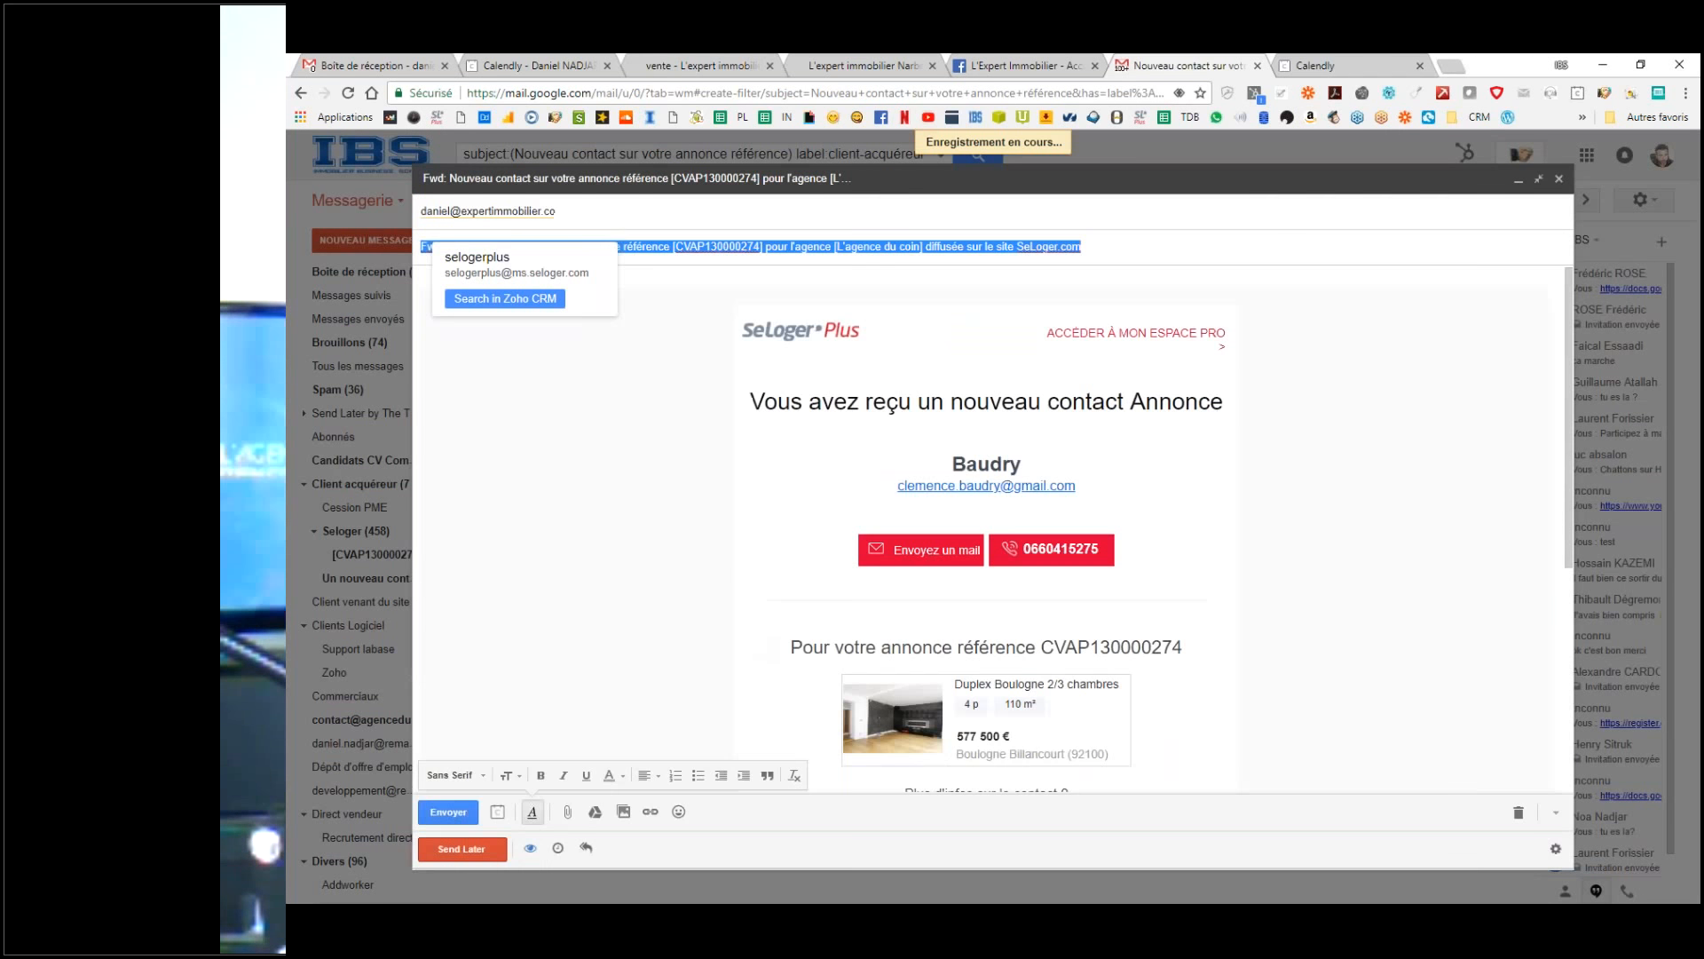
{"action": "left_click", "coordinate": [619, 217]}
{"action": "left_click_drag", "start_coordinate": [448, 274], "coordinate": [419, 258]}
{"action": "key", "text": "BackSpace"}
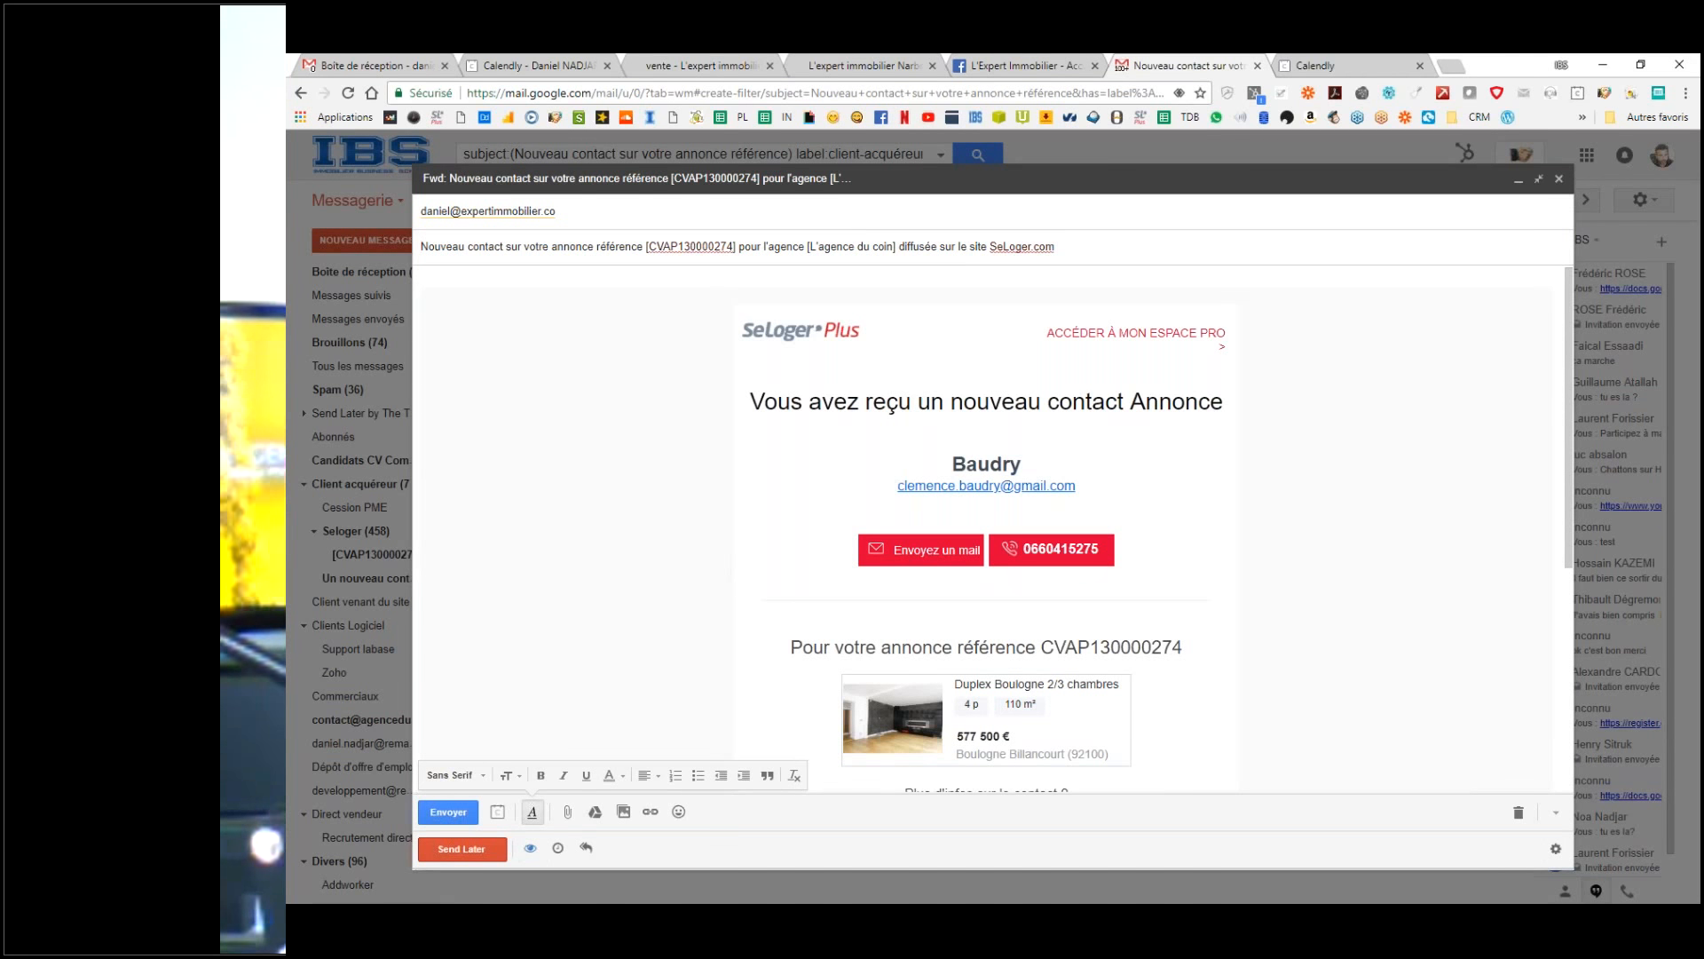
{"action": "left_click", "coordinate": [457, 850]}
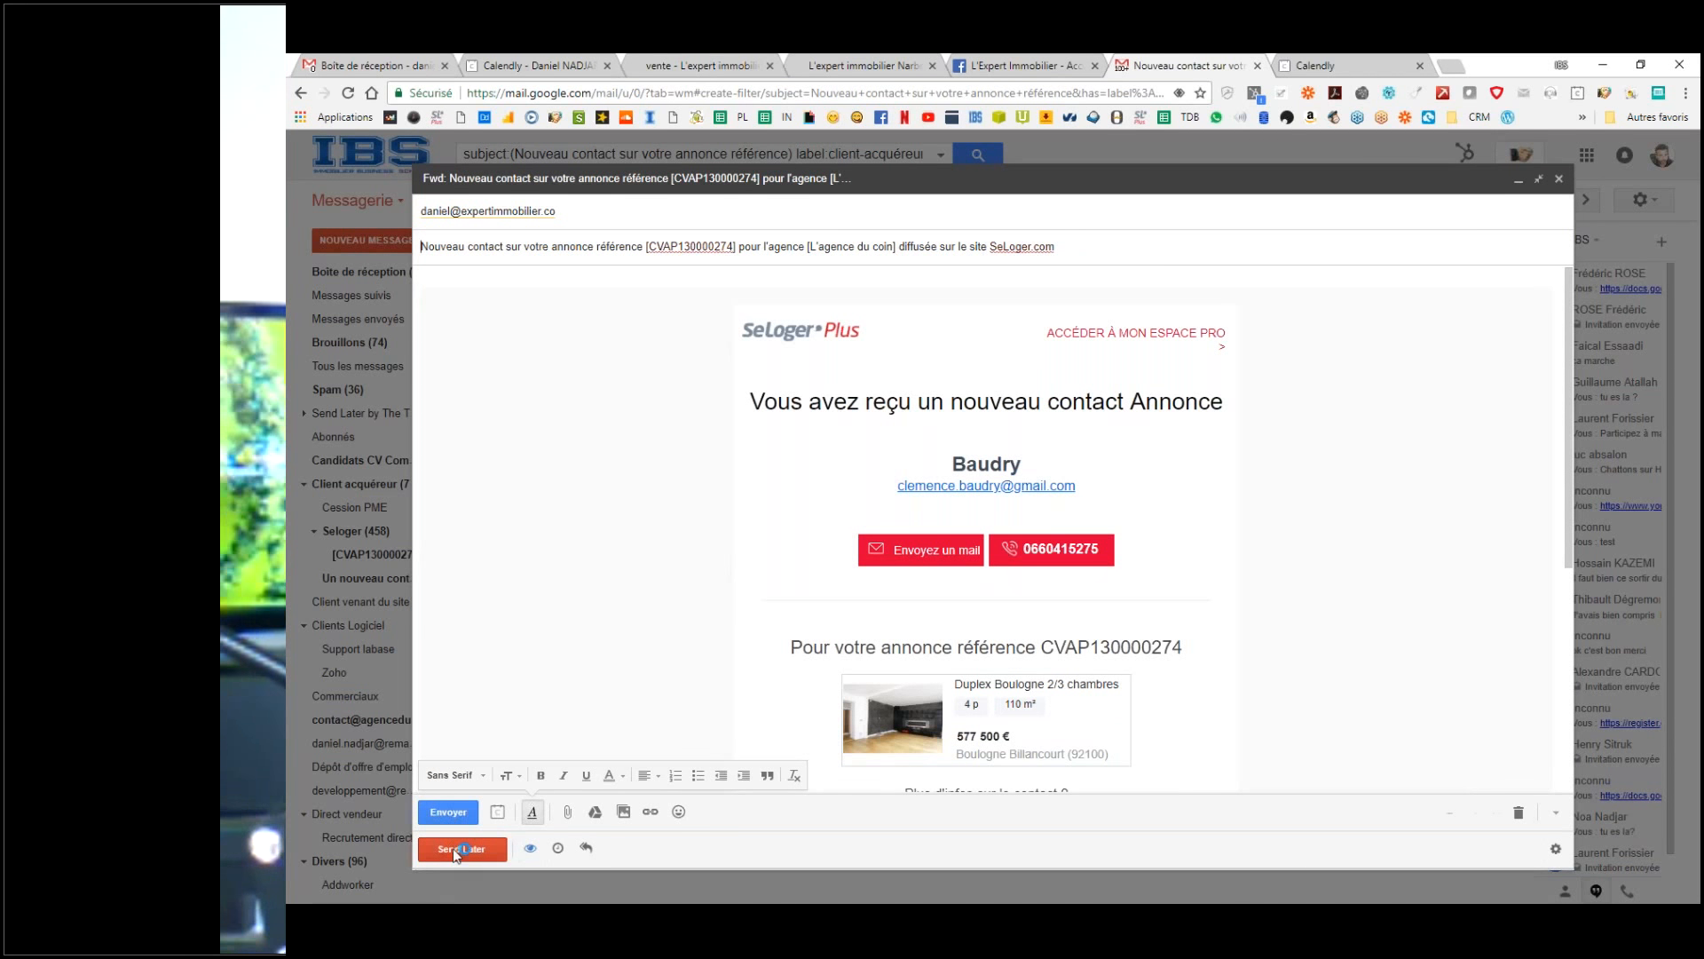
{"action": "left_click", "coordinate": [441, 813]}
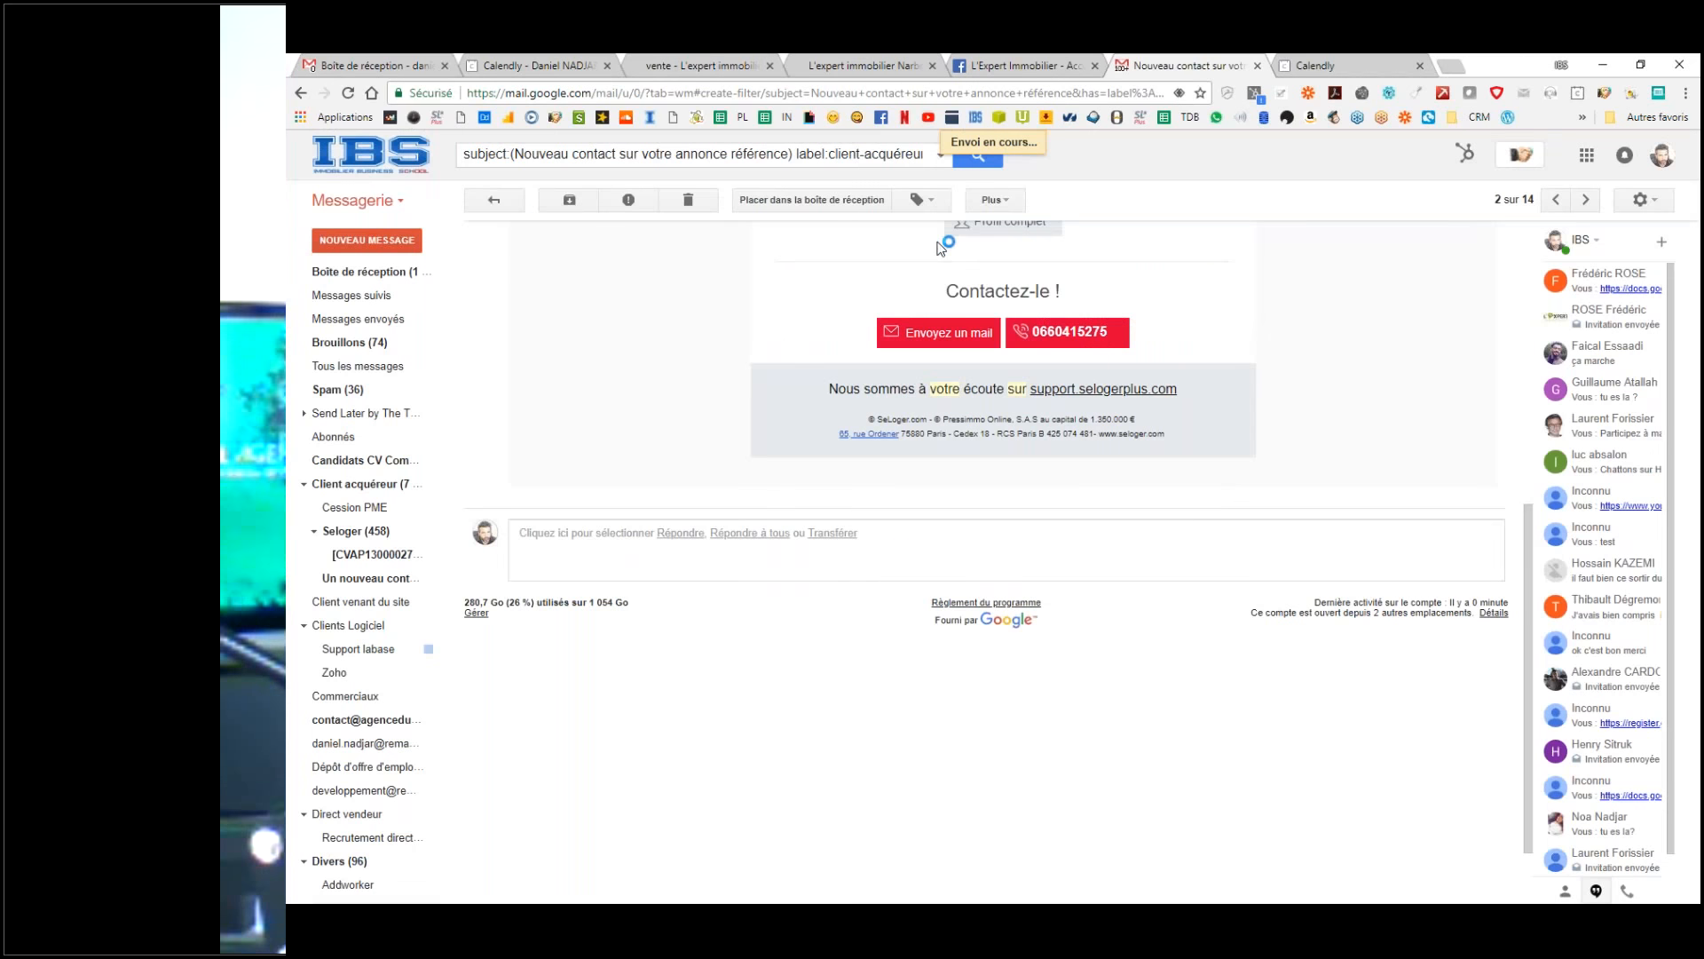
Step: Refresh the agency inbox, open the Seloger-labelled test lead, then view the second account's inbox
{"action": "left_click", "coordinate": [424, 62]}
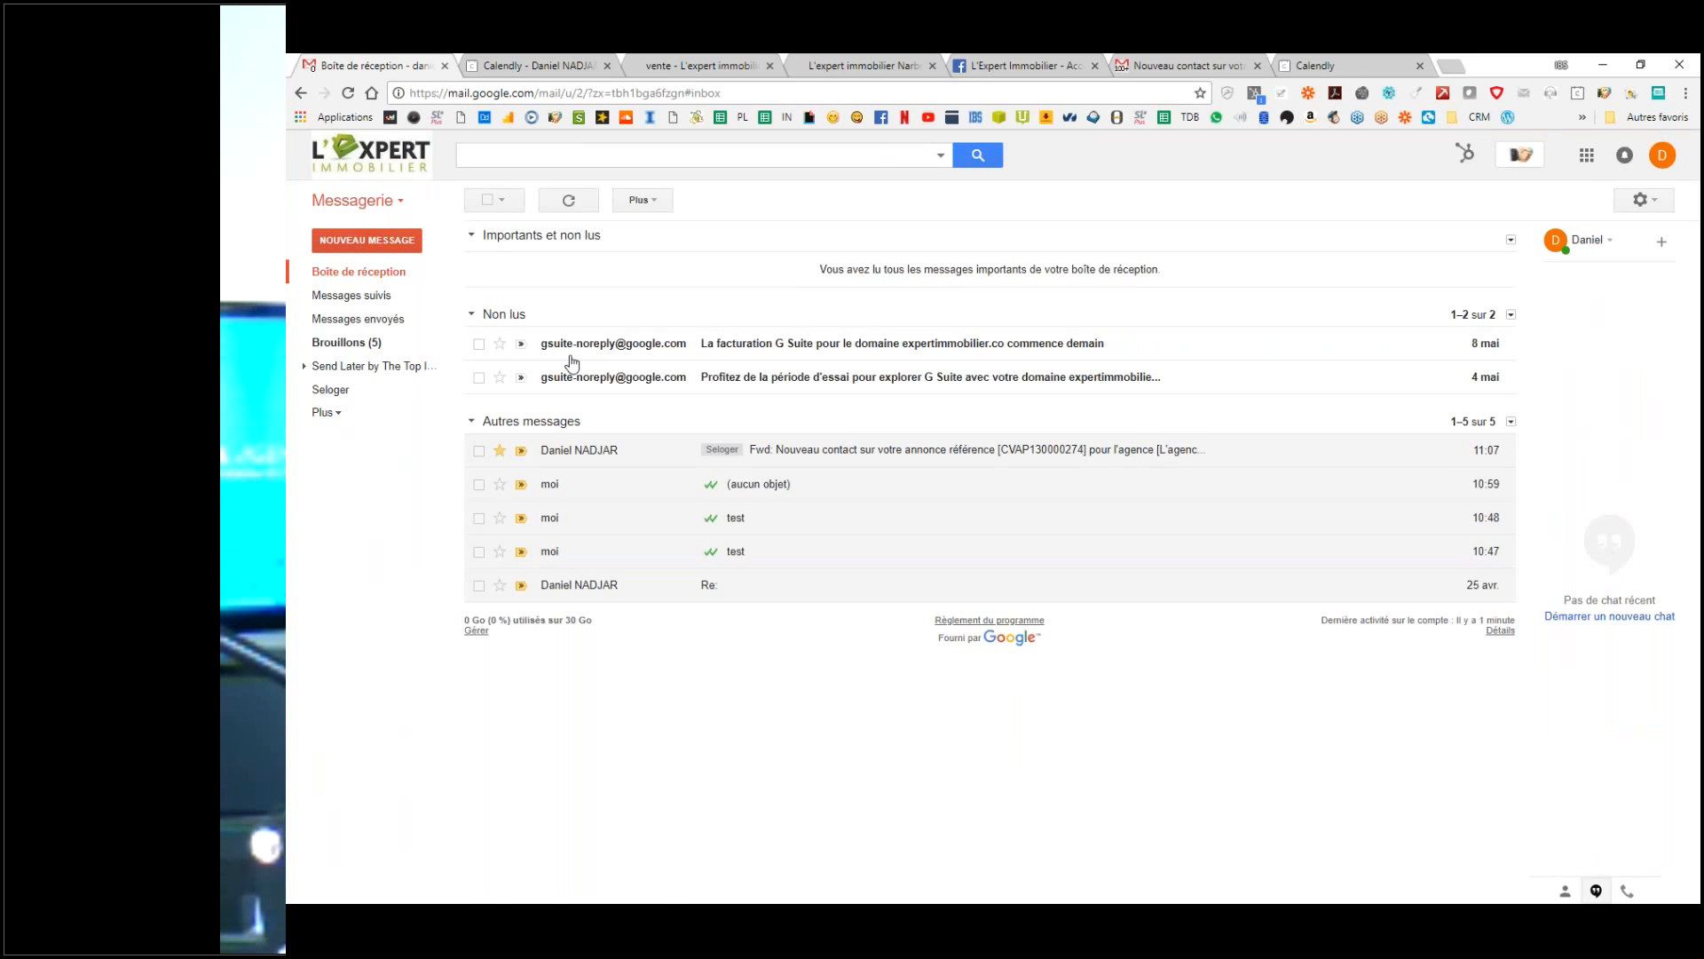
{"action": "left_click", "coordinate": [584, 206]}
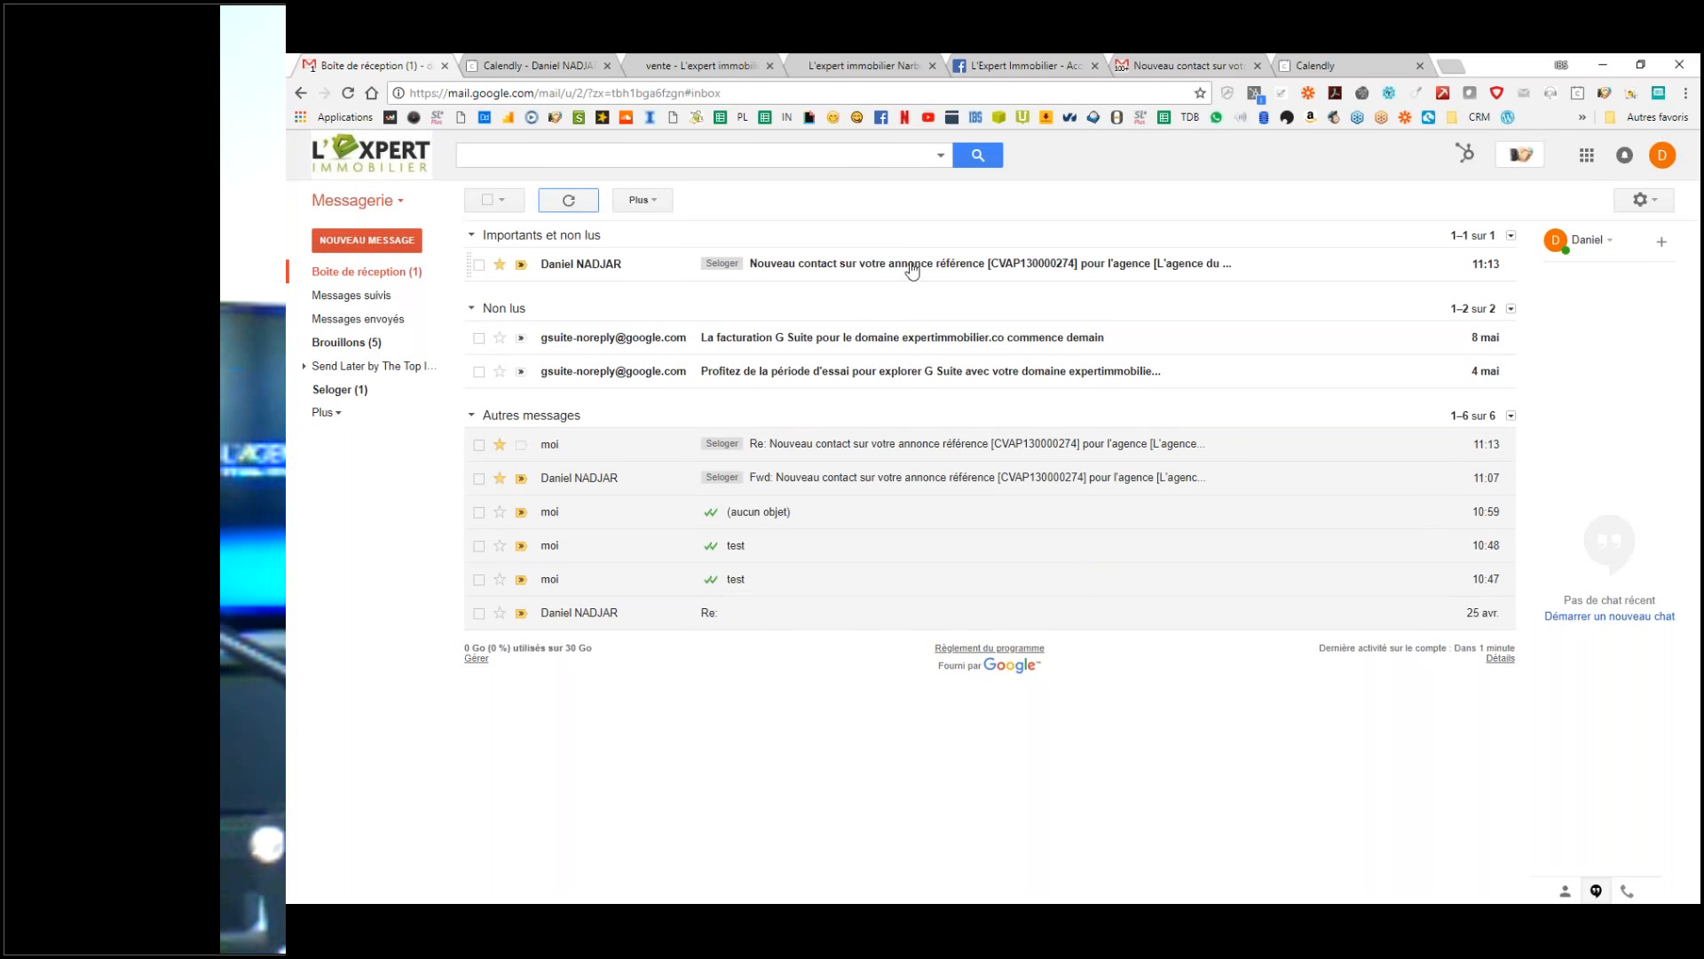
{"action": "left_click", "coordinate": [911, 265]}
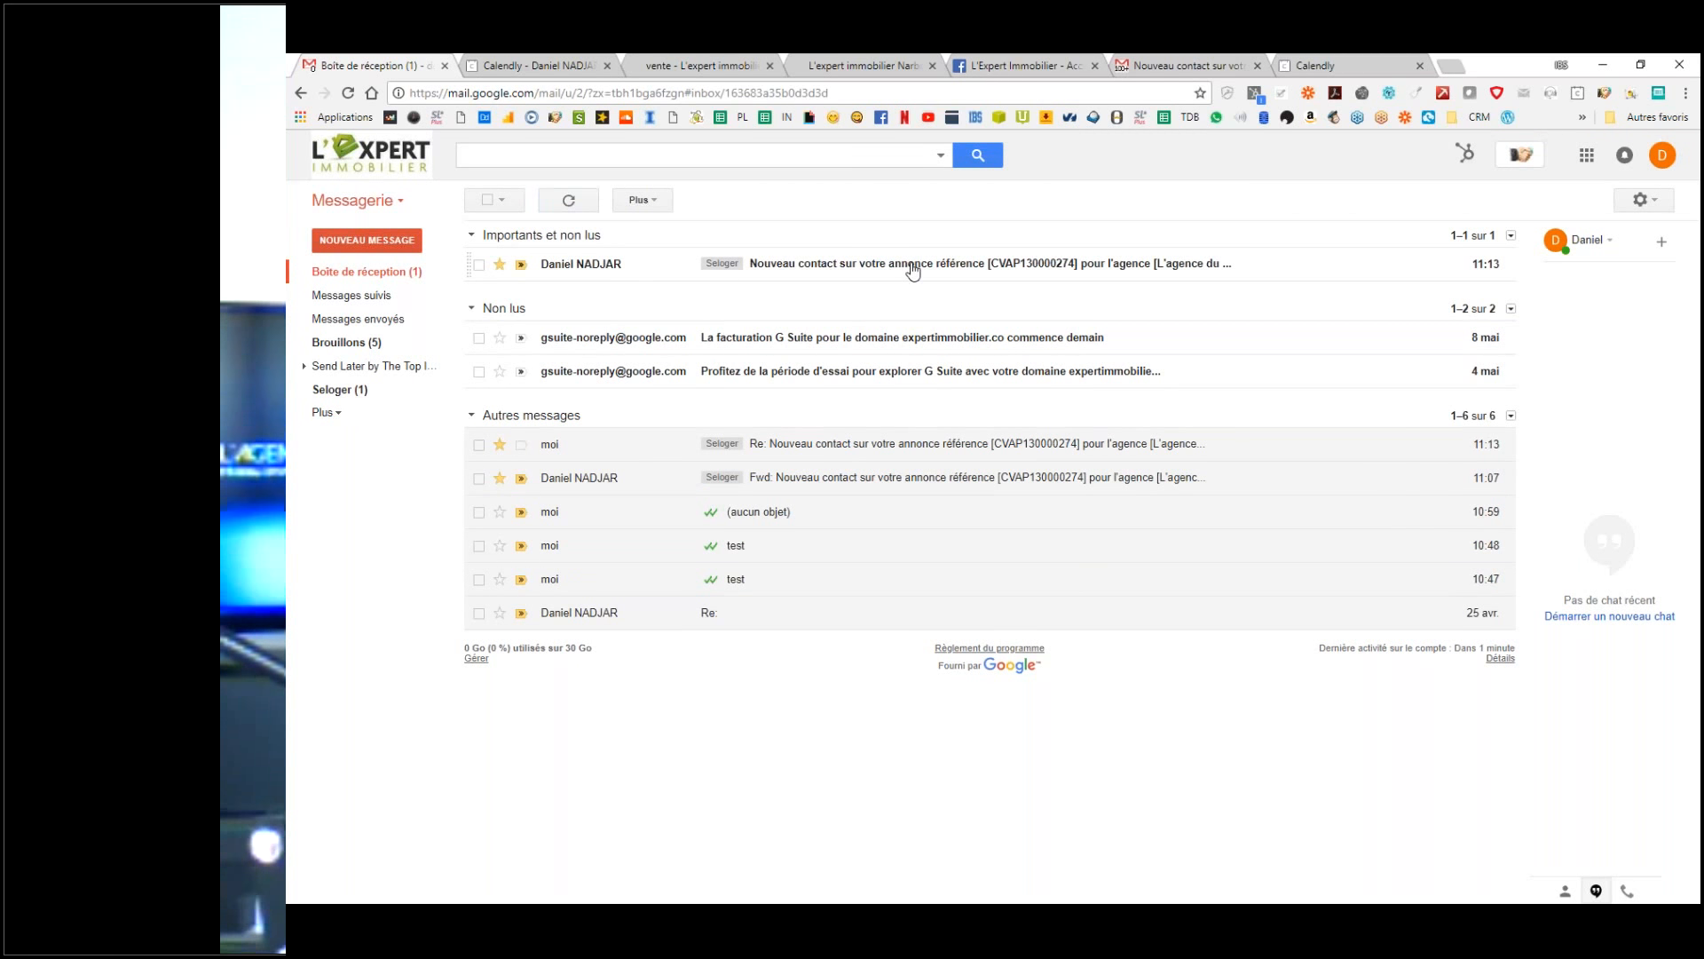
{"action": "left_click", "coordinate": [346, 281]}
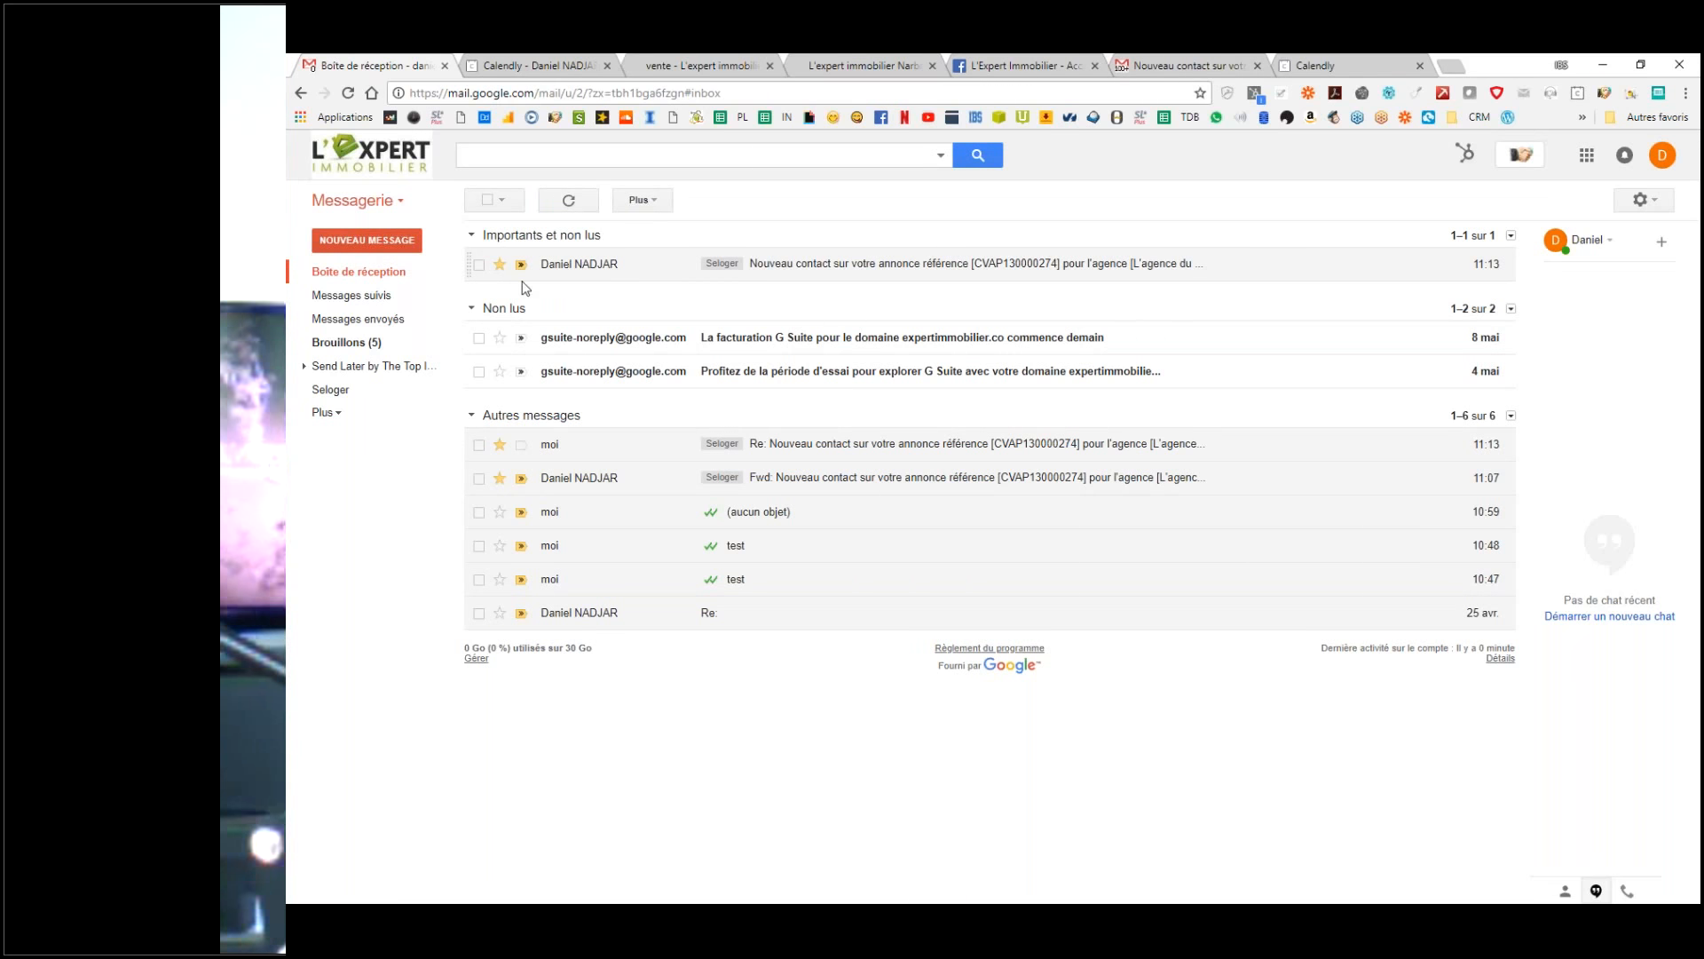
{"action": "left_click", "coordinate": [1159, 61]}
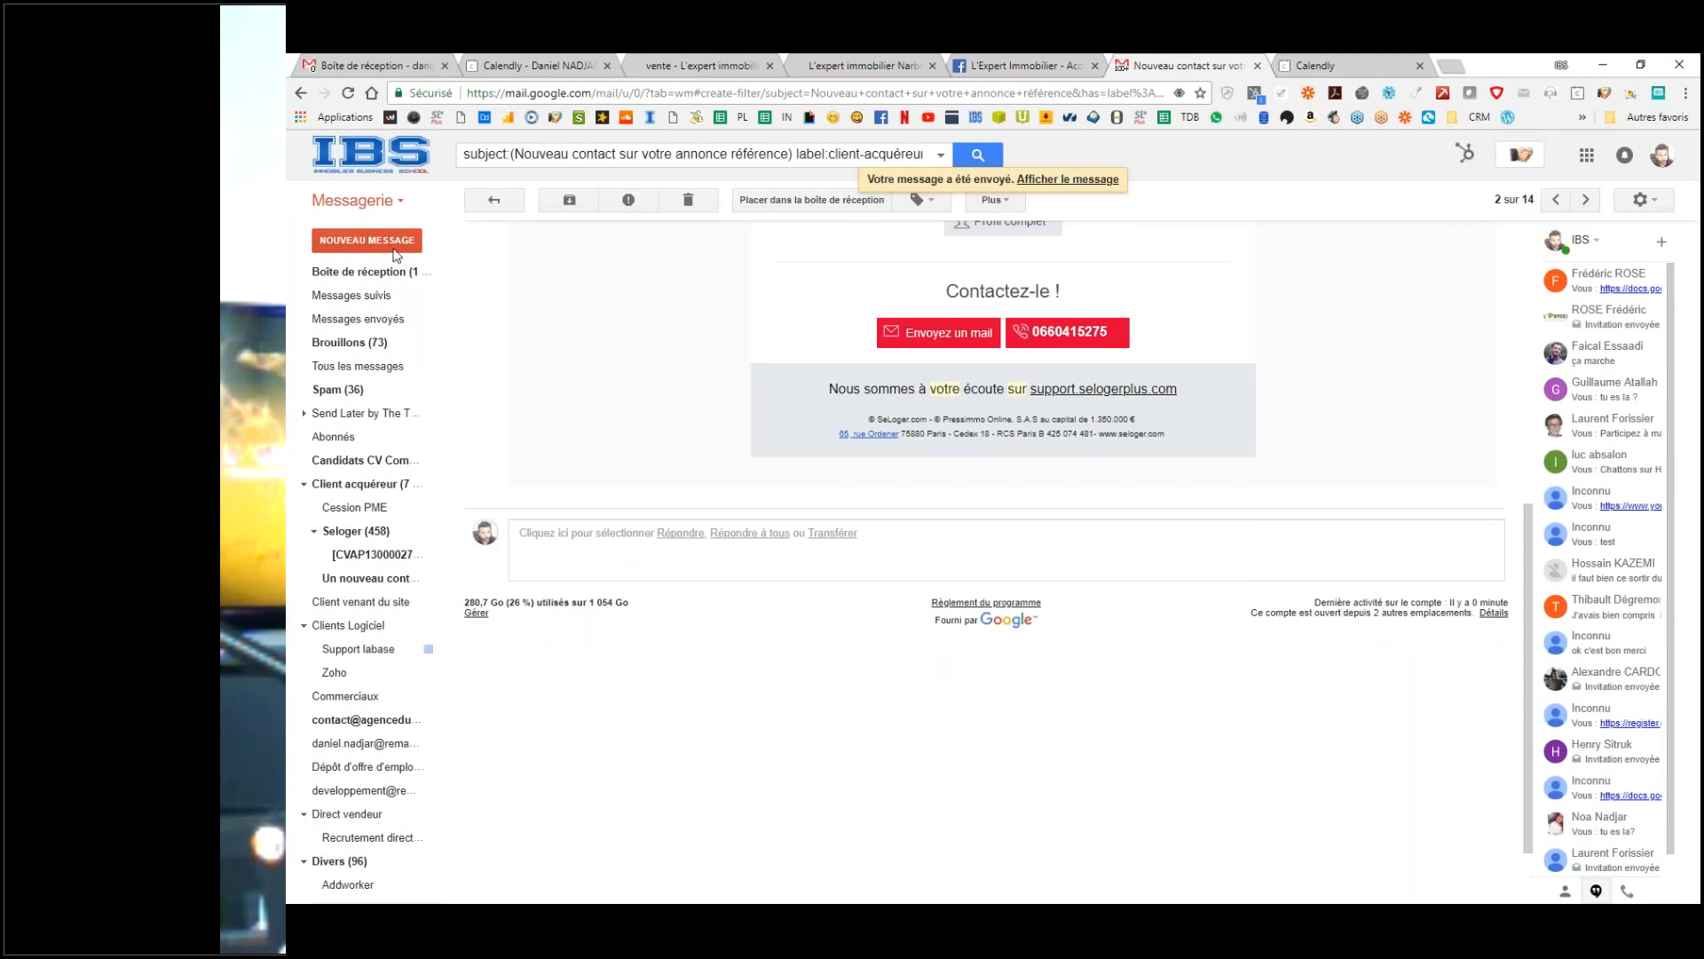
{"action": "left_click", "coordinate": [359, 271]}
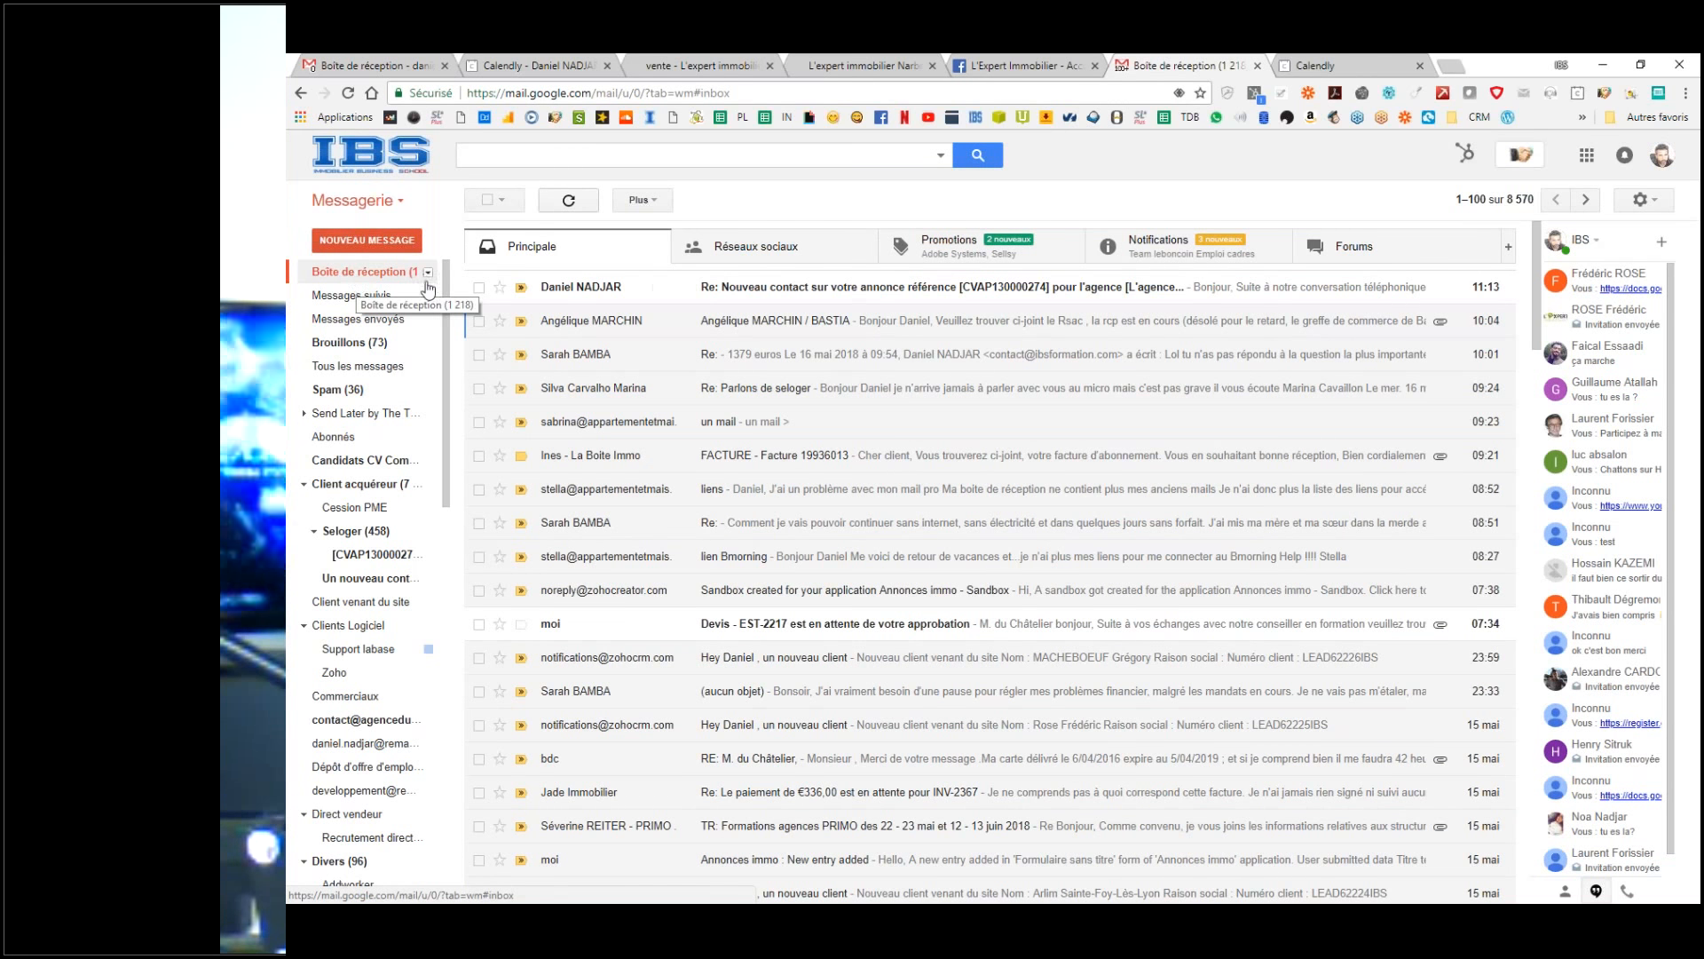
Step: Open the automatic Re: reply and inspect its sender details, including the canned-response tag, and opening sentence
{"action": "left_click", "coordinate": [854, 293]}
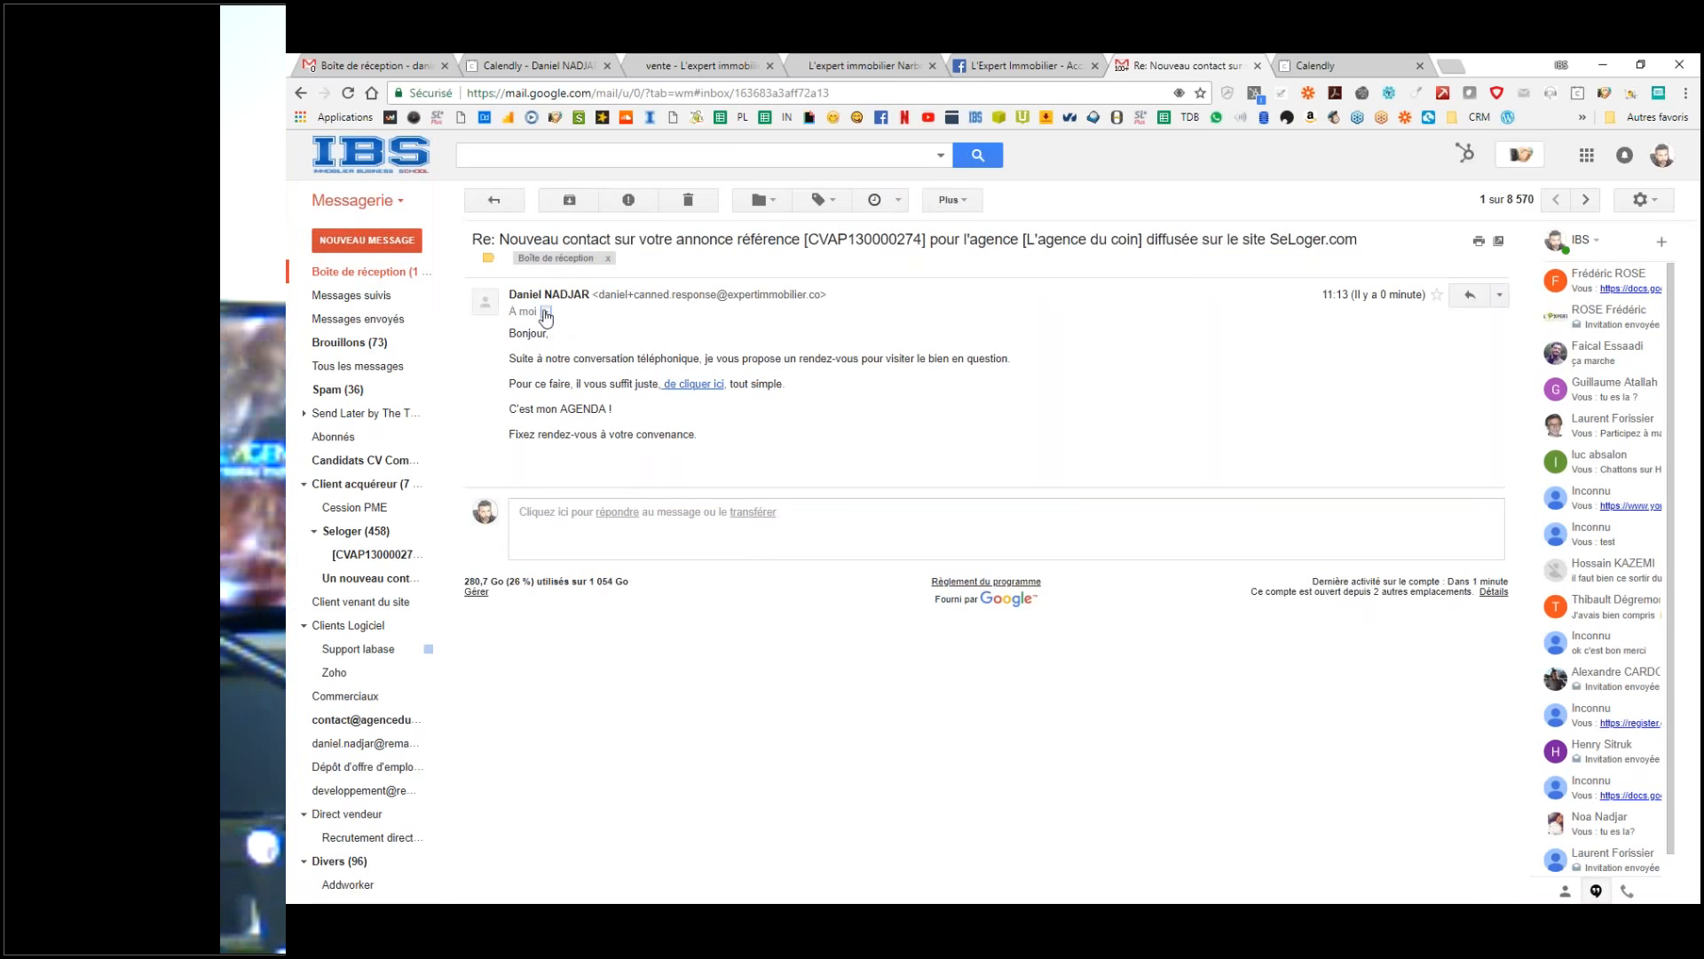
{"action": "left_click", "coordinate": [546, 311]}
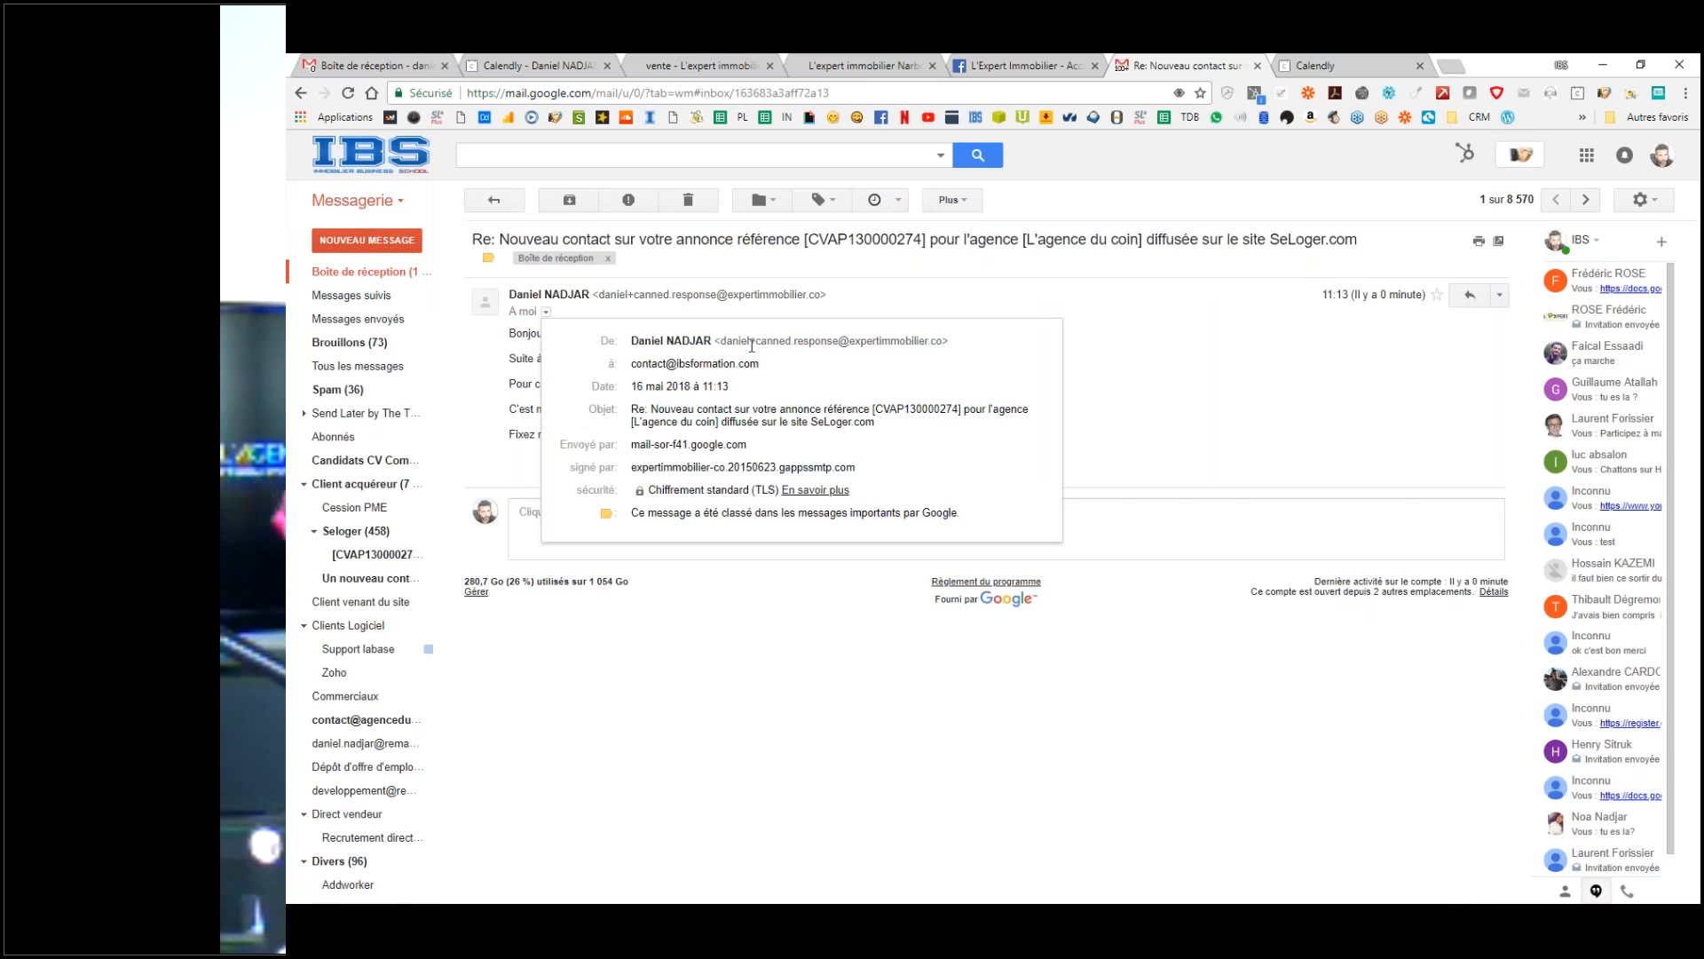
{"action": "left_click_drag", "start_coordinate": [757, 343], "coordinate": [816, 342]}
{"action": "left_click", "coordinate": [943, 339]}
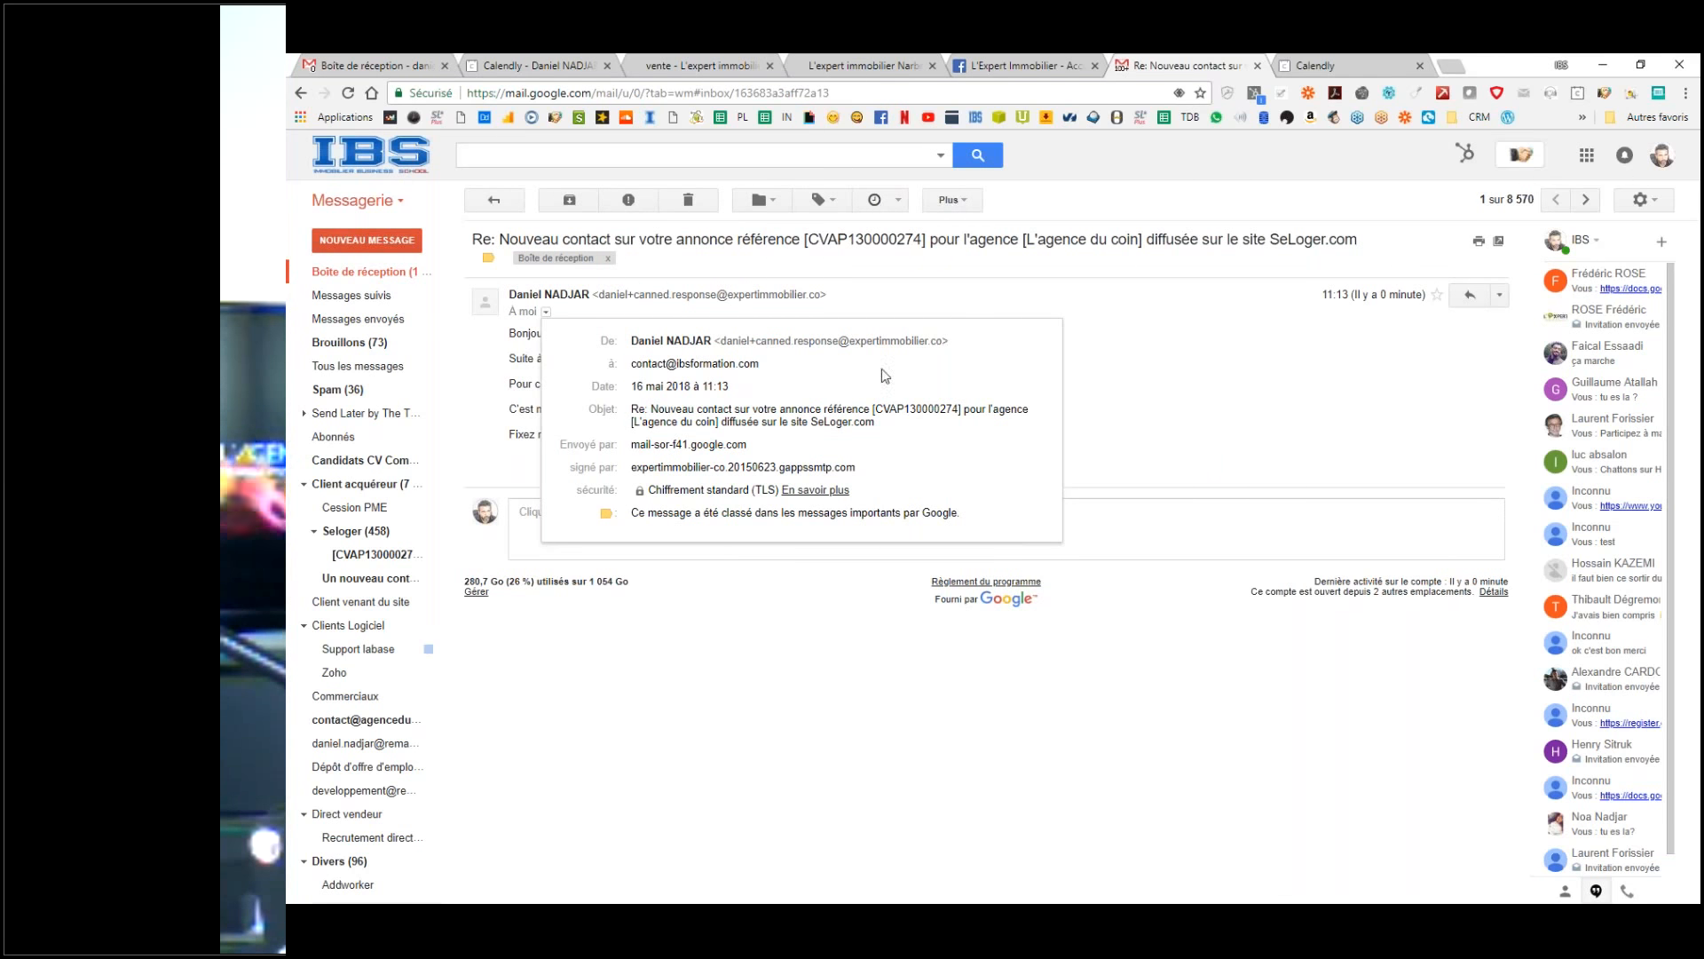
{"action": "left_click", "coordinate": [536, 360]}
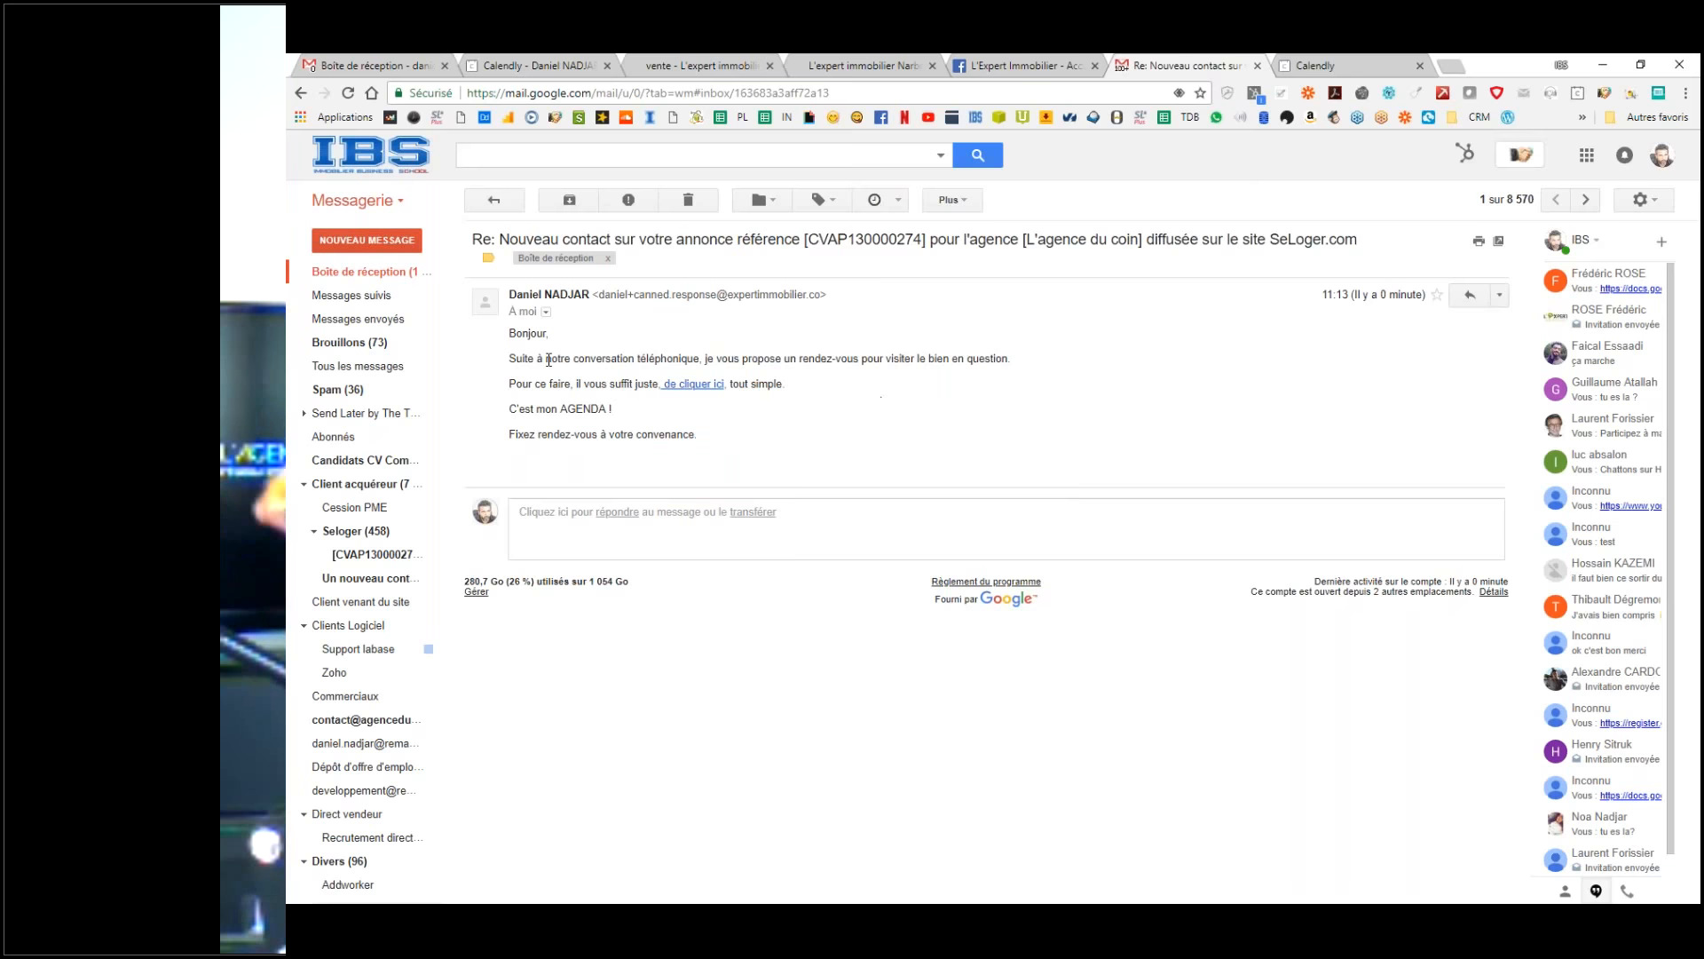
{"action": "left_click_drag", "start_coordinate": [552, 359], "coordinate": [692, 355]}
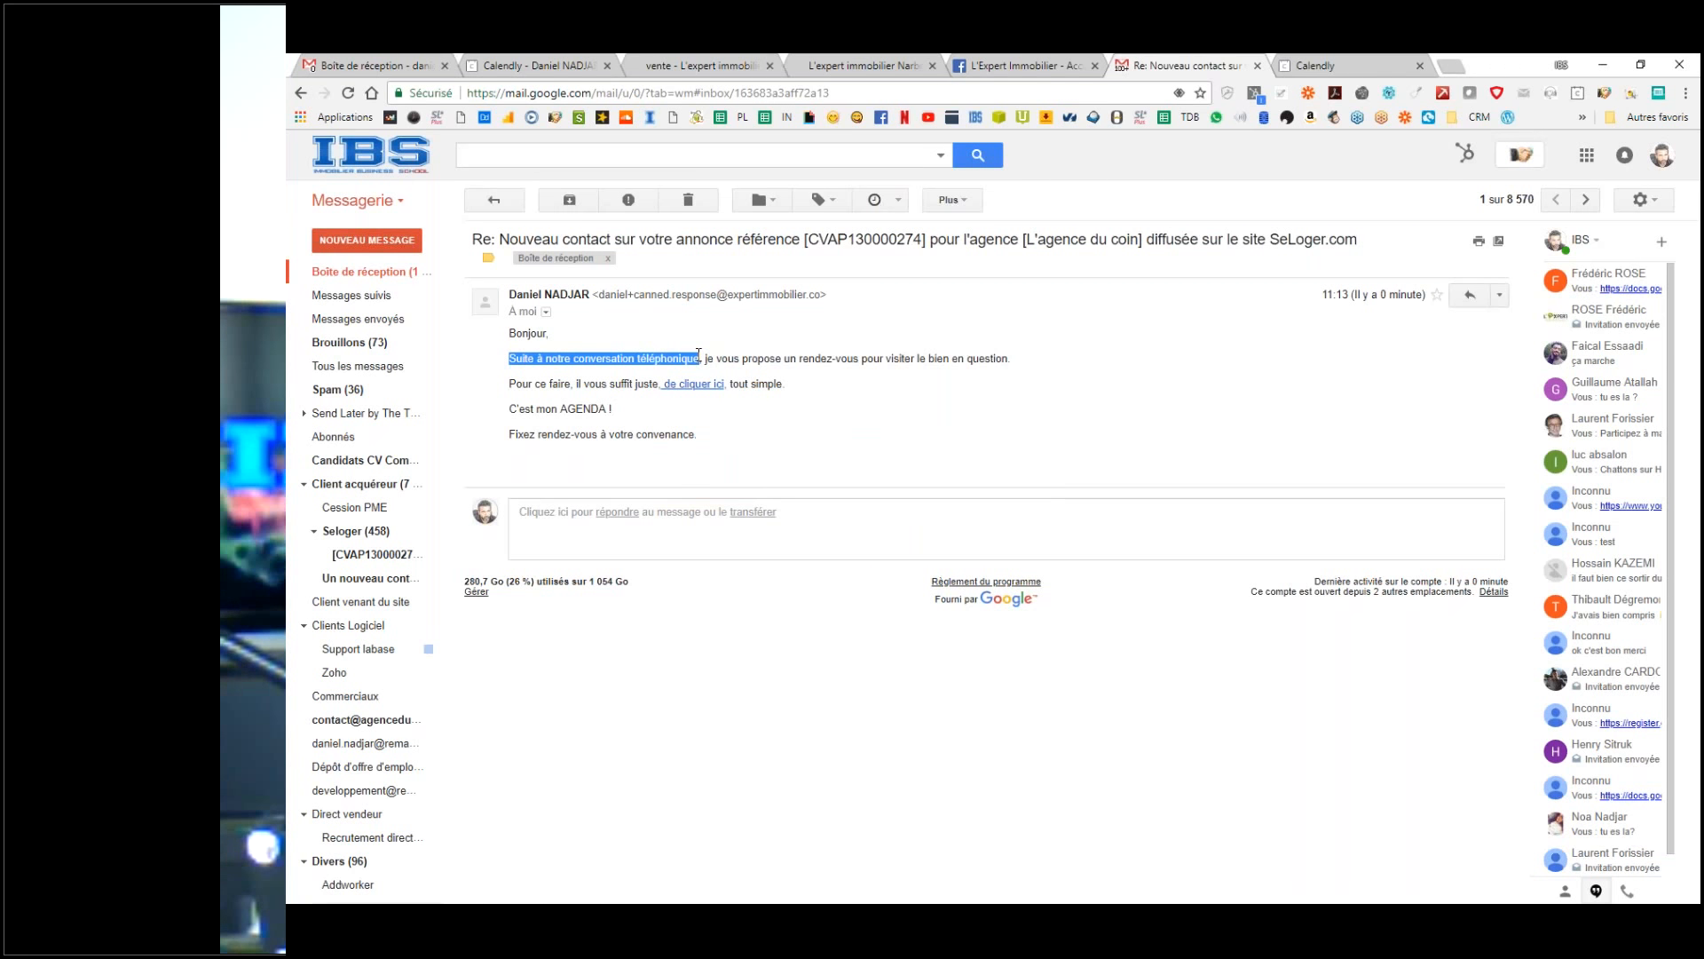
{"action": "left_click", "coordinate": [617, 360]}
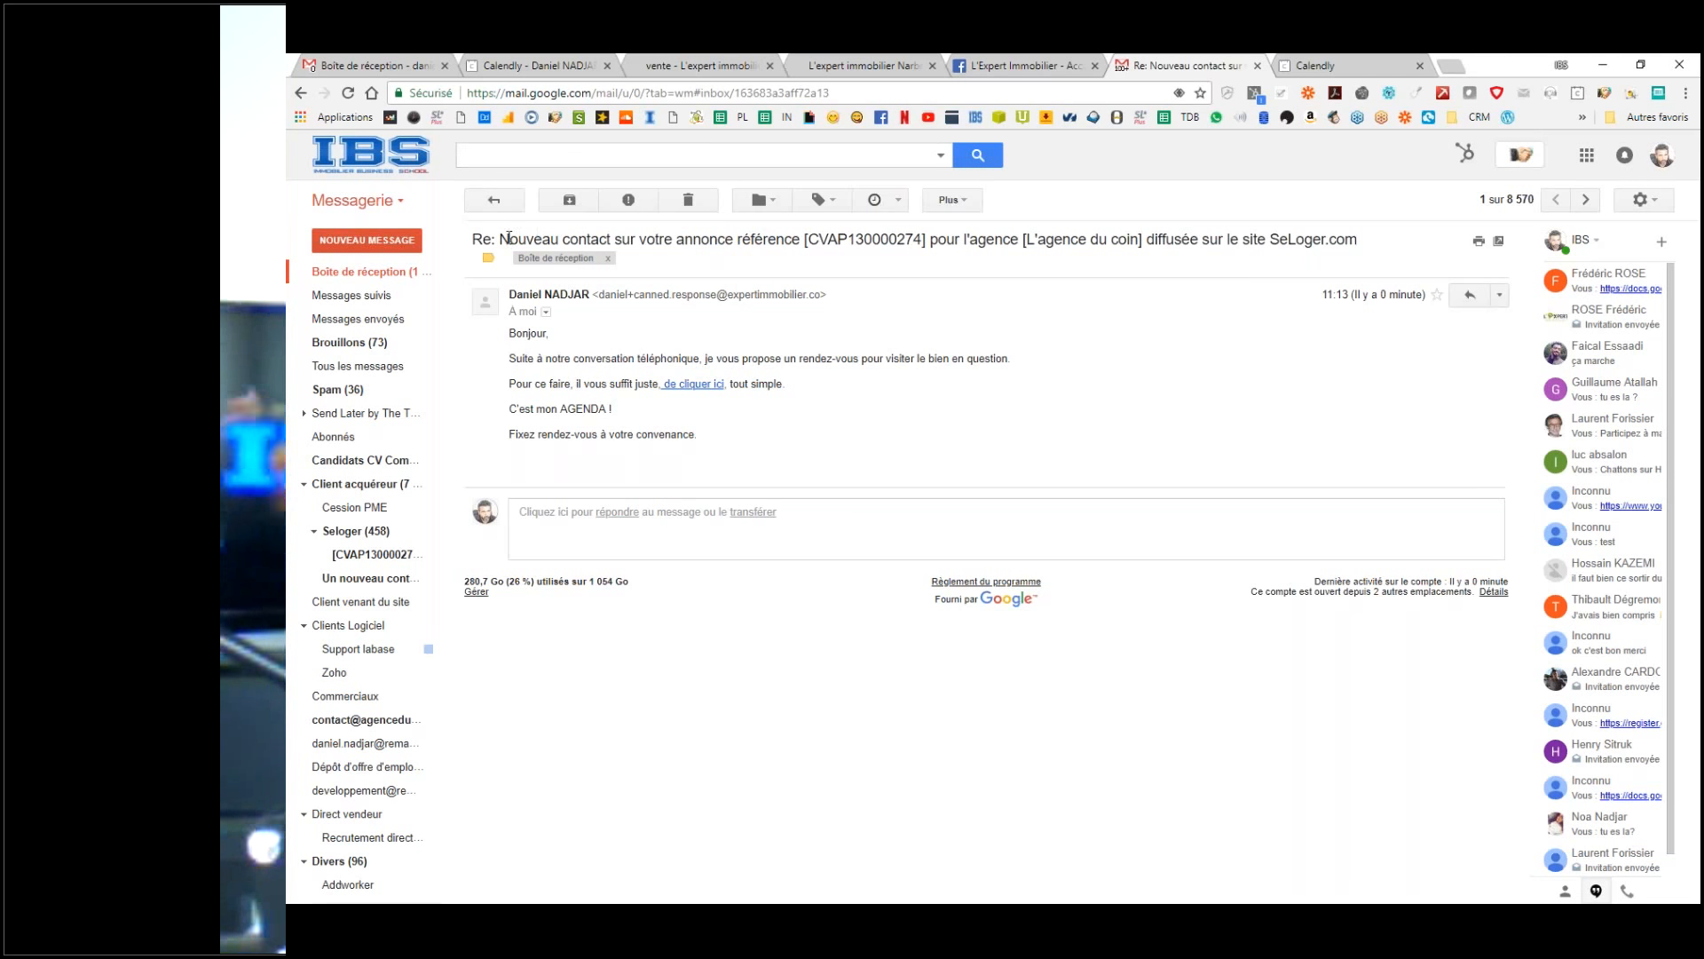
Step: Check the reply's subject against the L'Expert Immobilier inbox, then return to the IBS inbox list
{"action": "left_click_drag", "start_coordinate": [510, 239], "coordinate": [800, 239]}
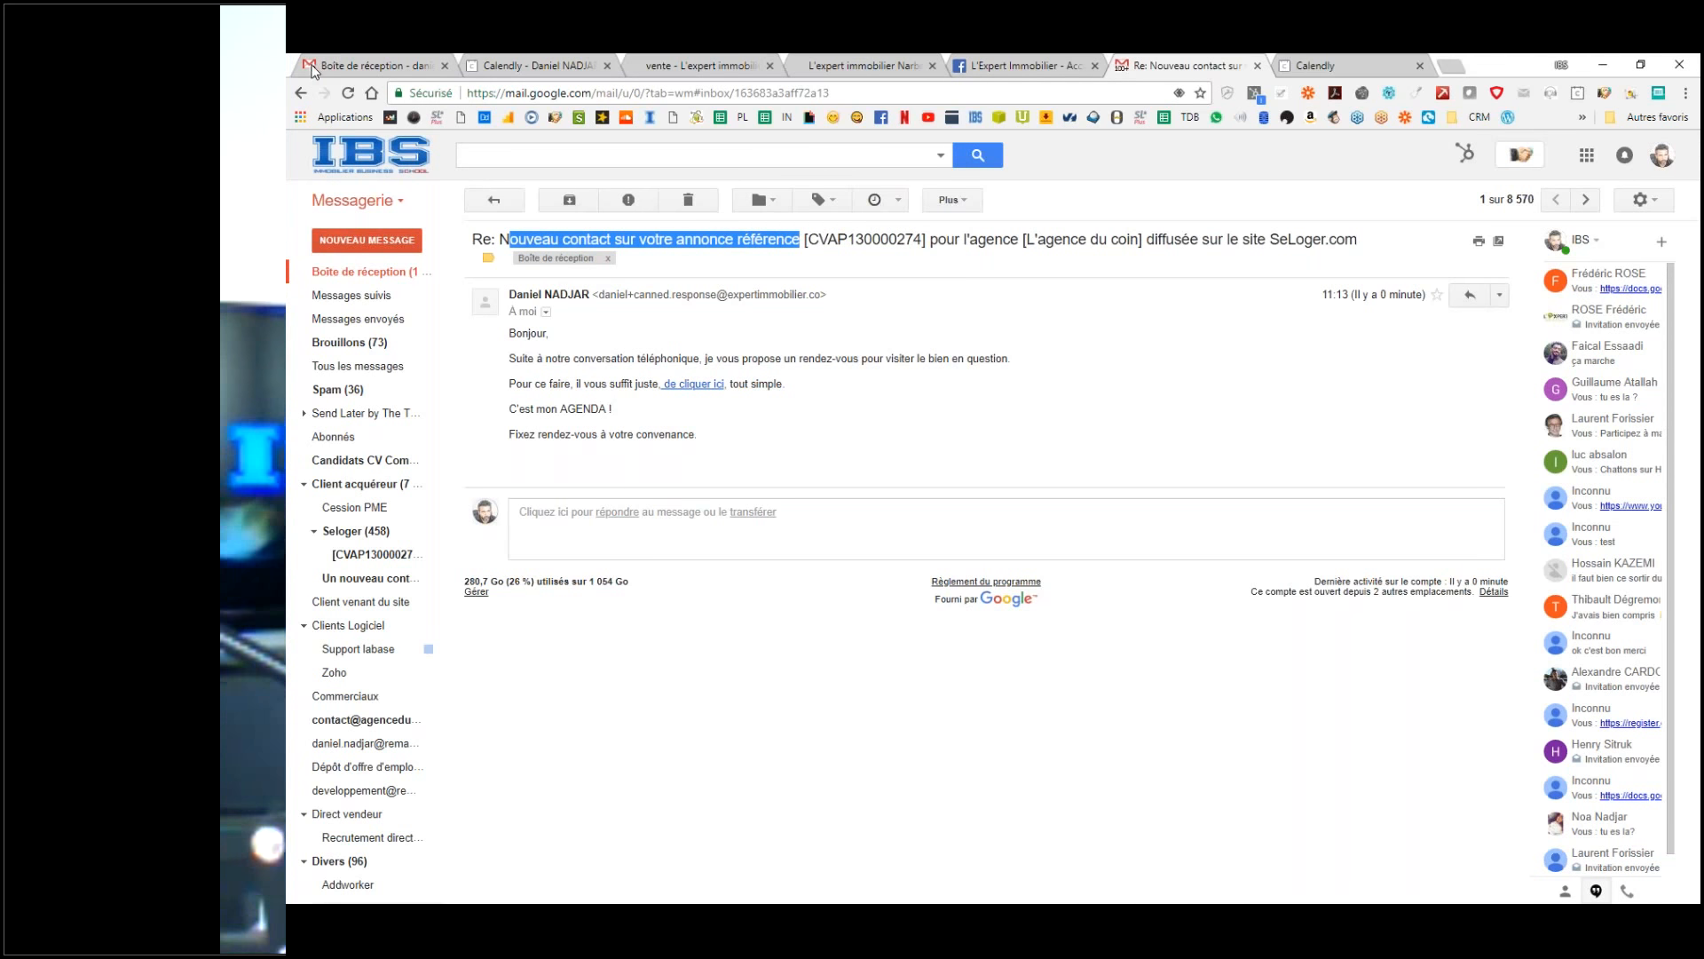
{"action": "left_click", "coordinate": [366, 67]}
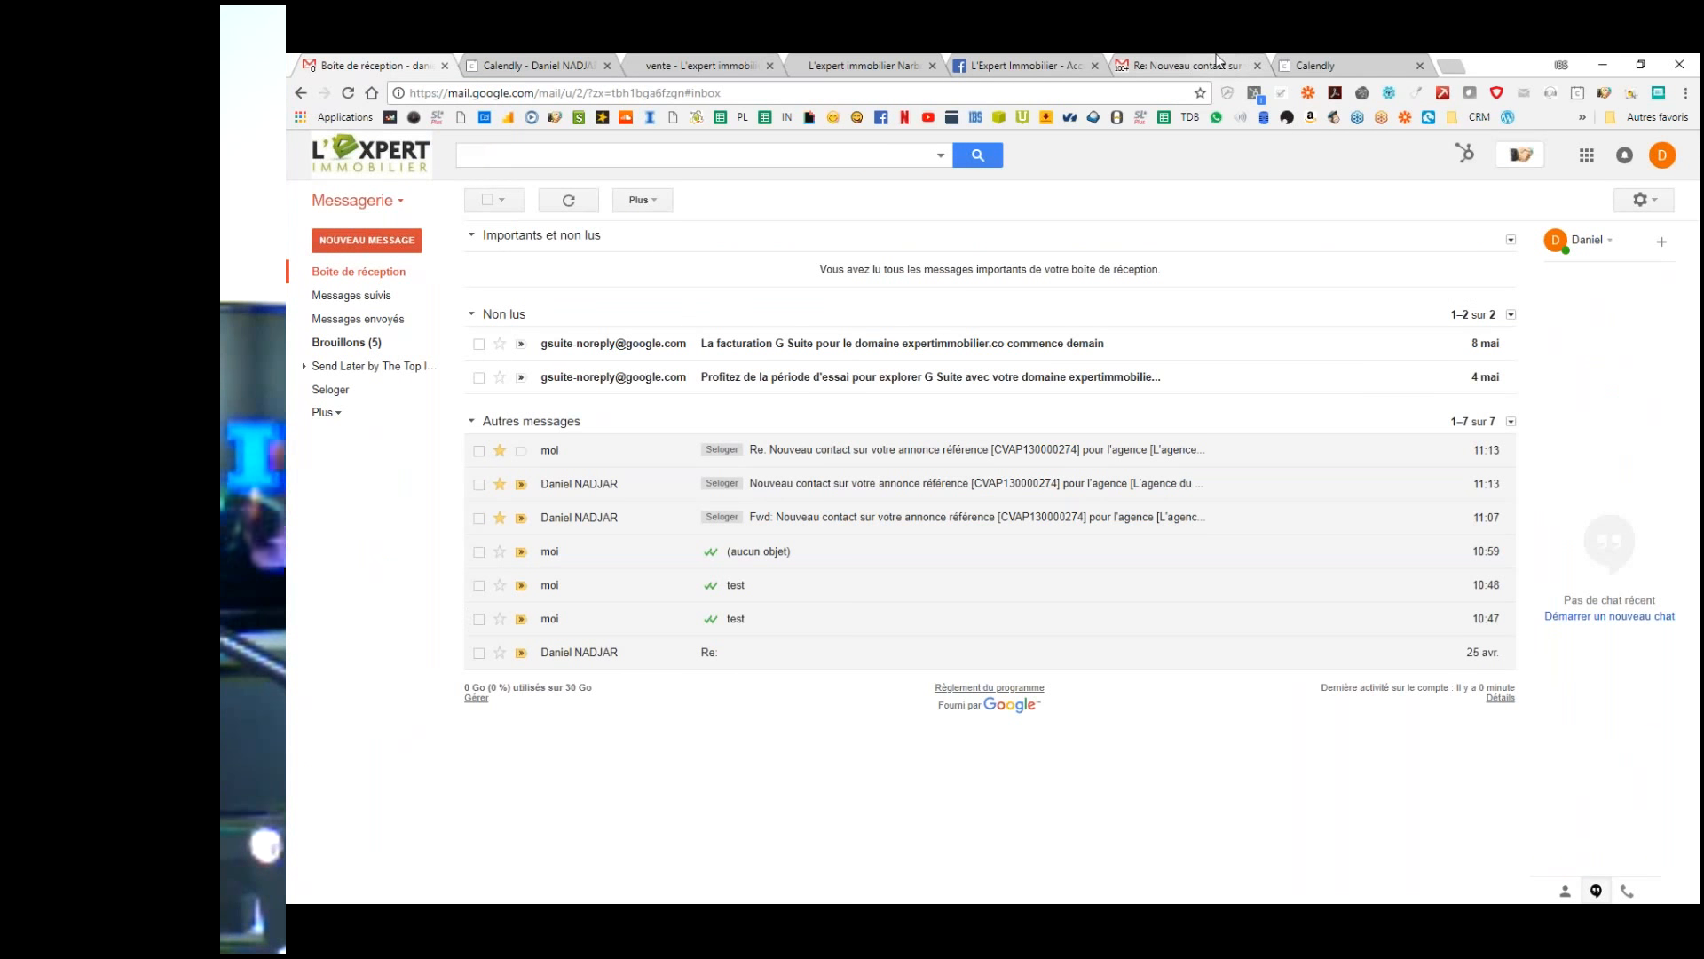
{"action": "left_click", "coordinate": [1219, 63]}
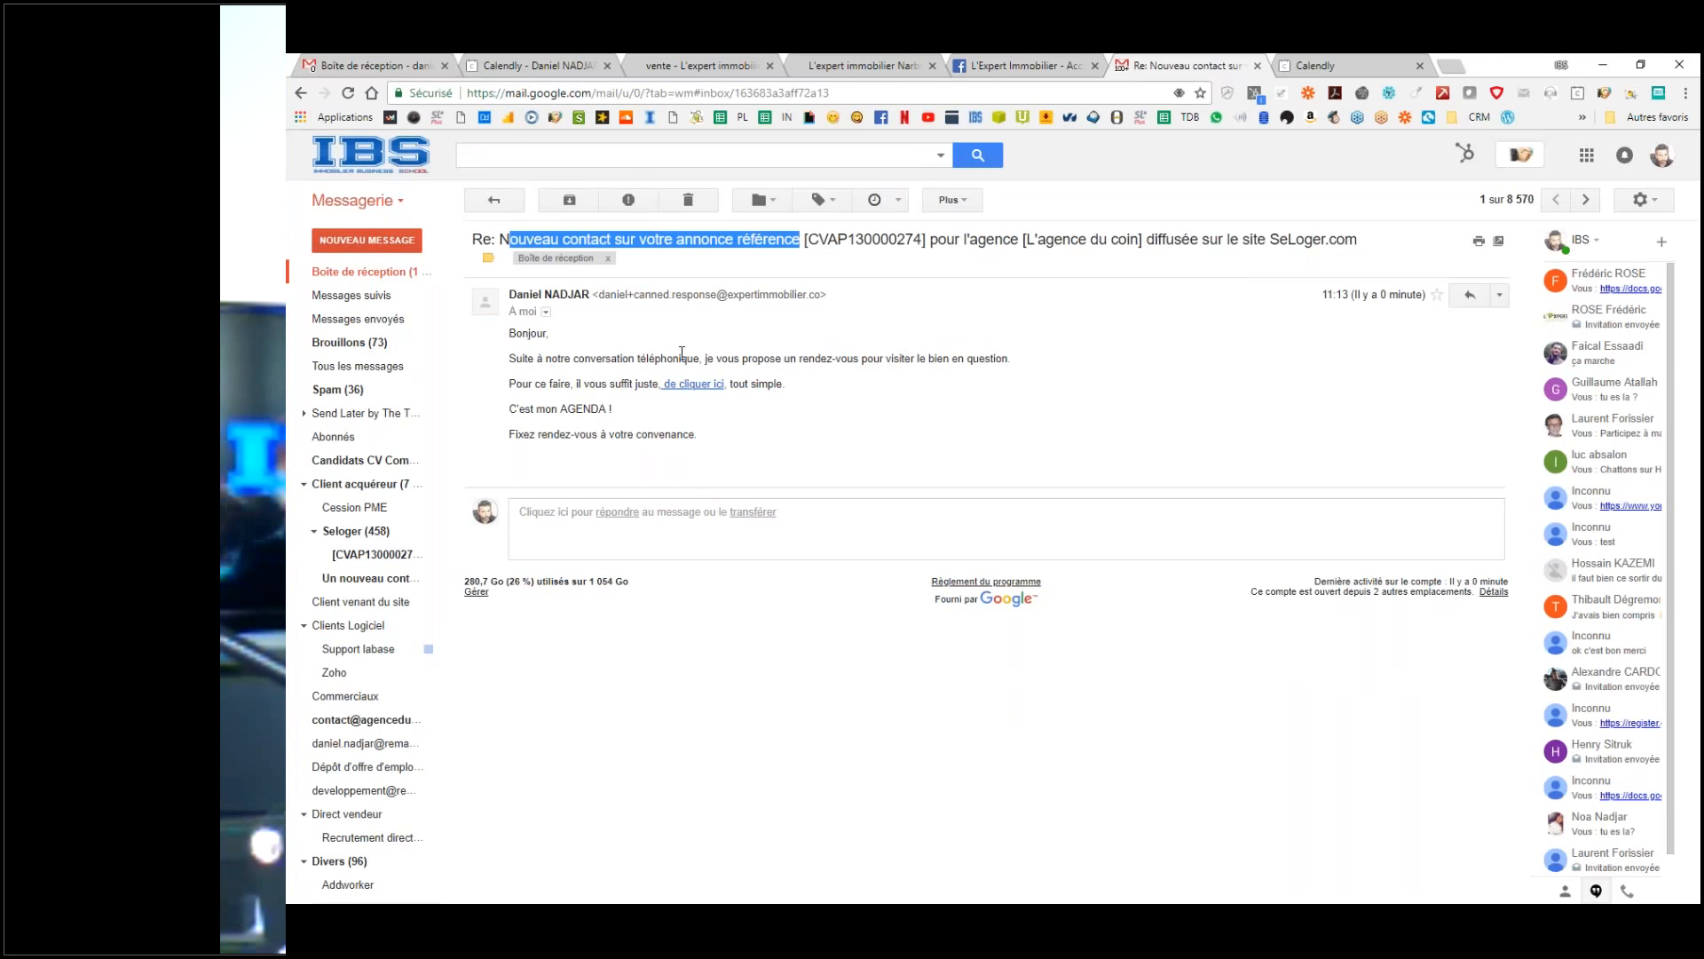
{"action": "left_click", "coordinate": [534, 462]}
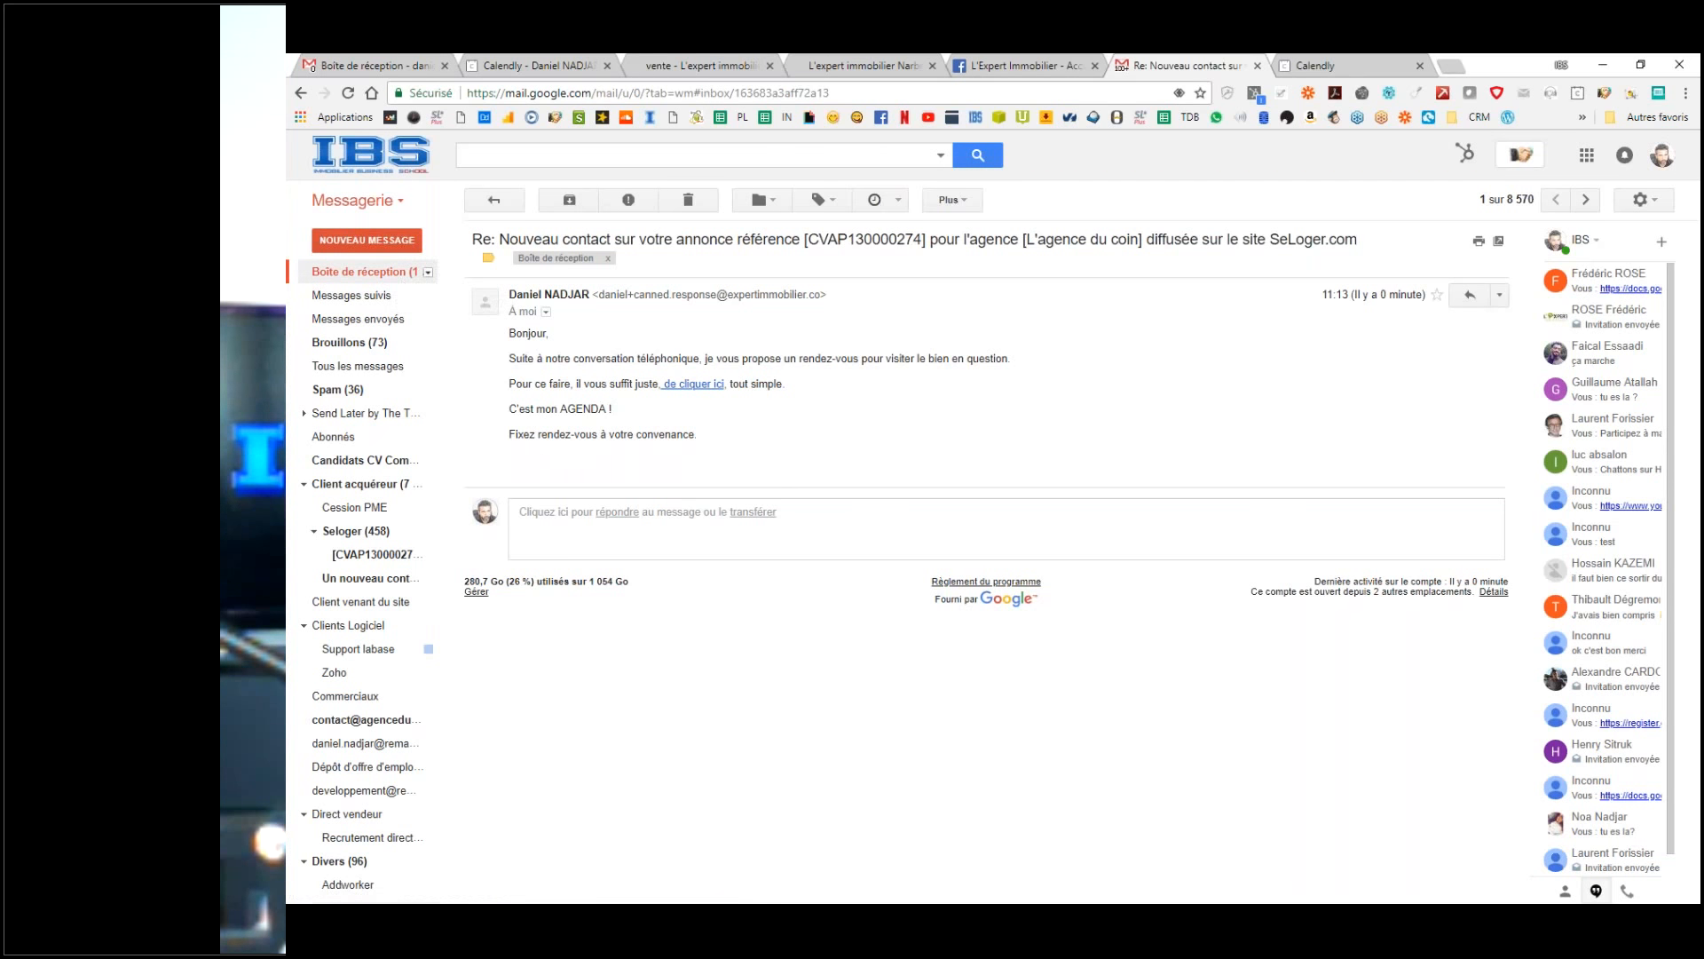
{"action": "left_click", "coordinate": [364, 272]}
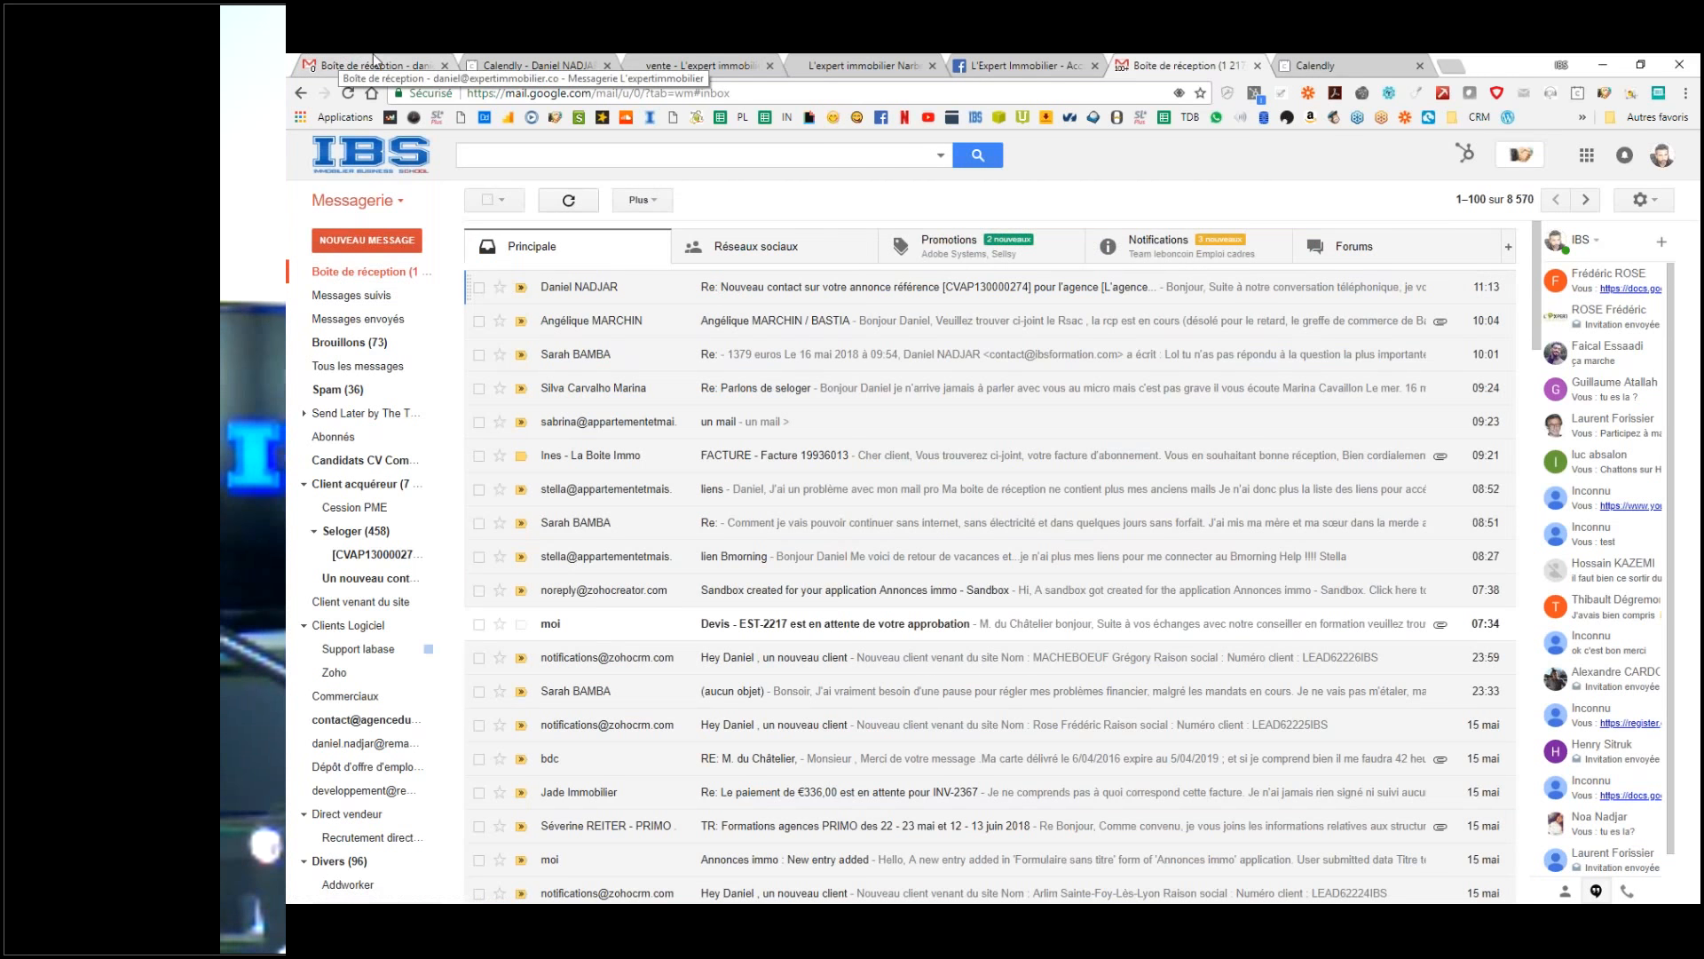
{"action": "left_click", "coordinate": [373, 63]}
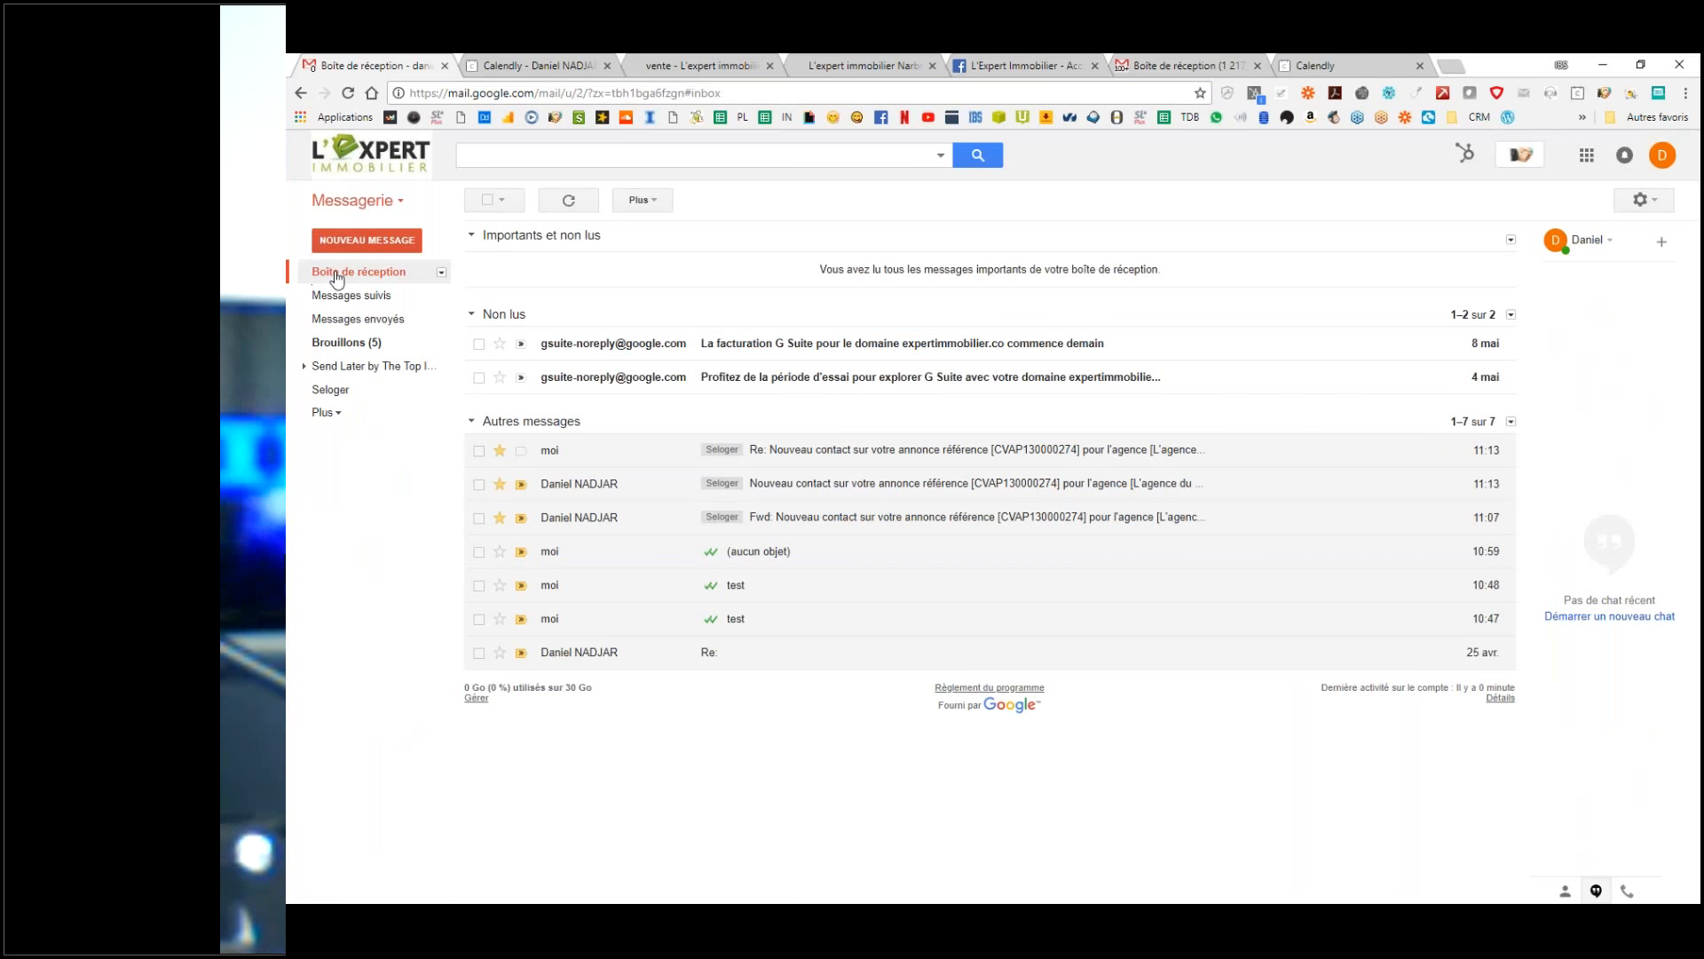
{"action": "left_click", "coordinate": [1644, 200]}
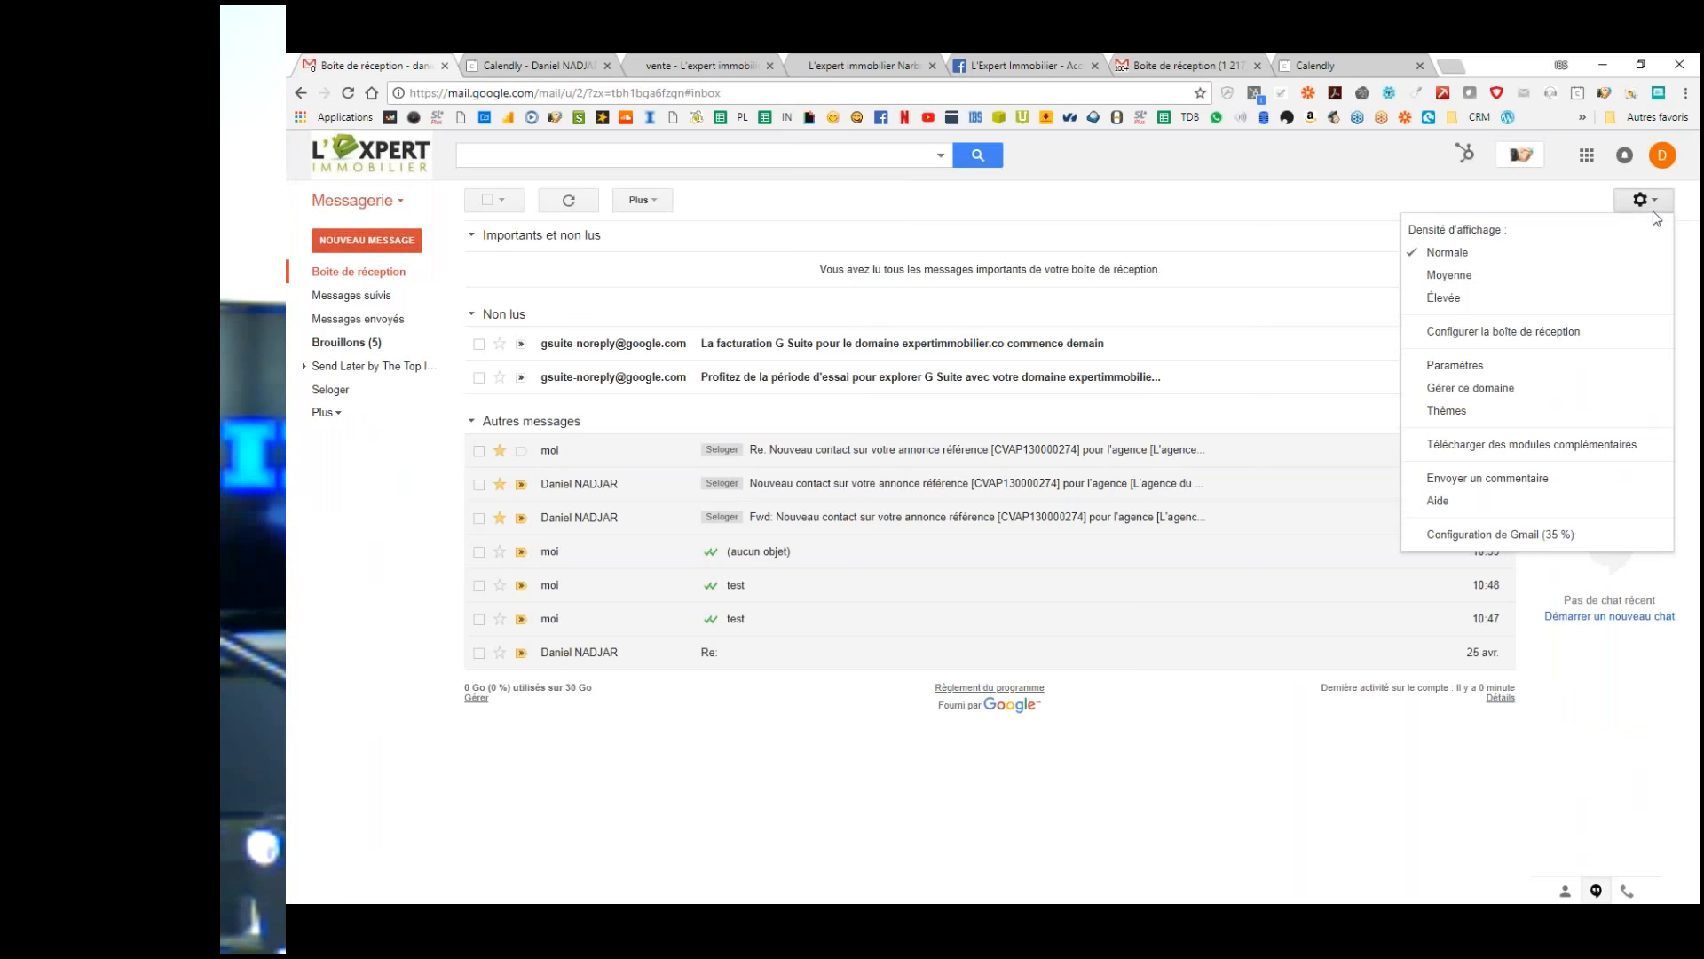
{"action": "left_click", "coordinate": [1454, 366]}
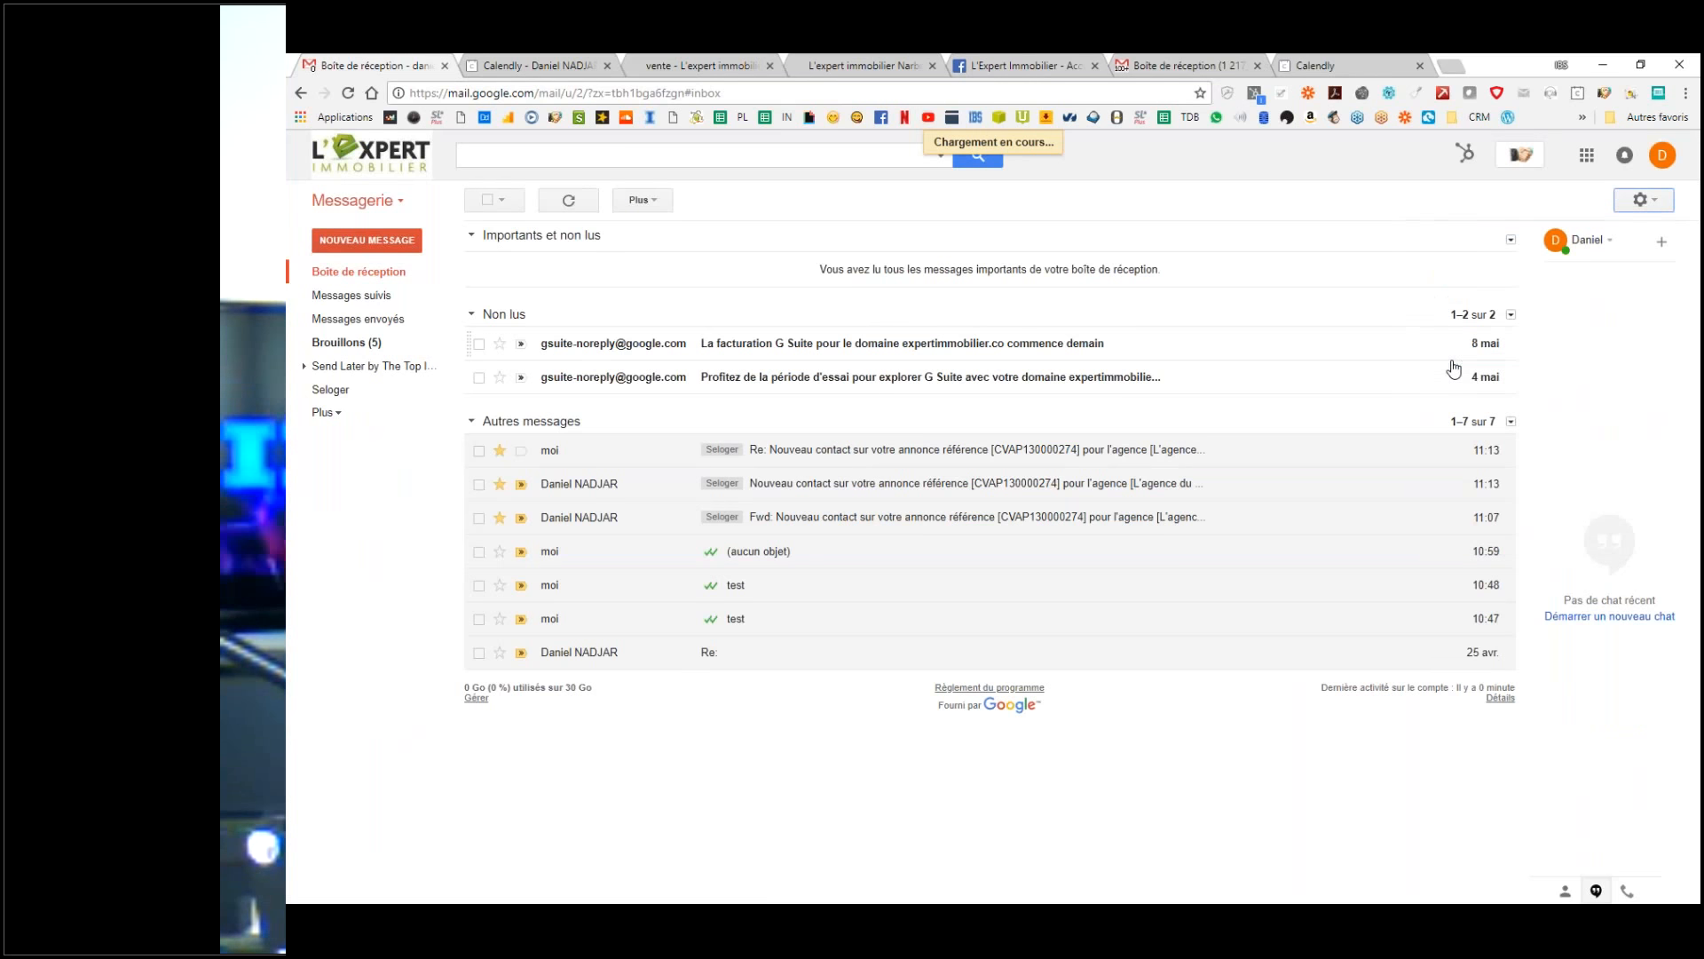
{"action": "left_click", "coordinate": [375, 278]}
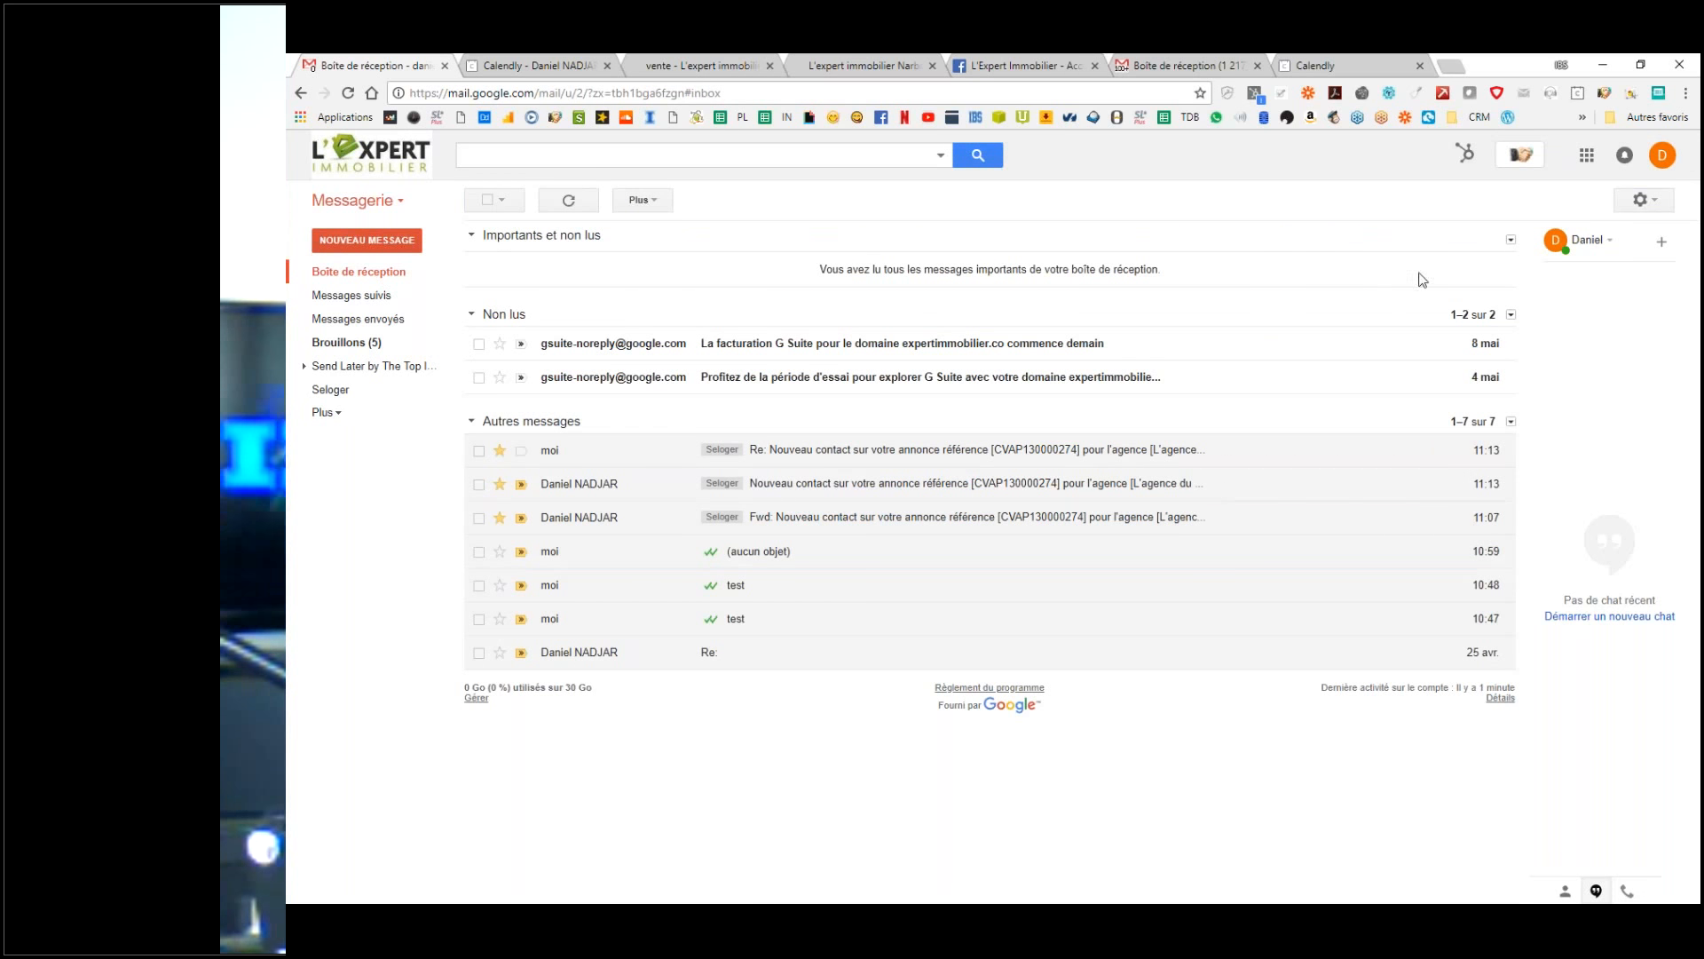
{"action": "left_click", "coordinate": [364, 275]}
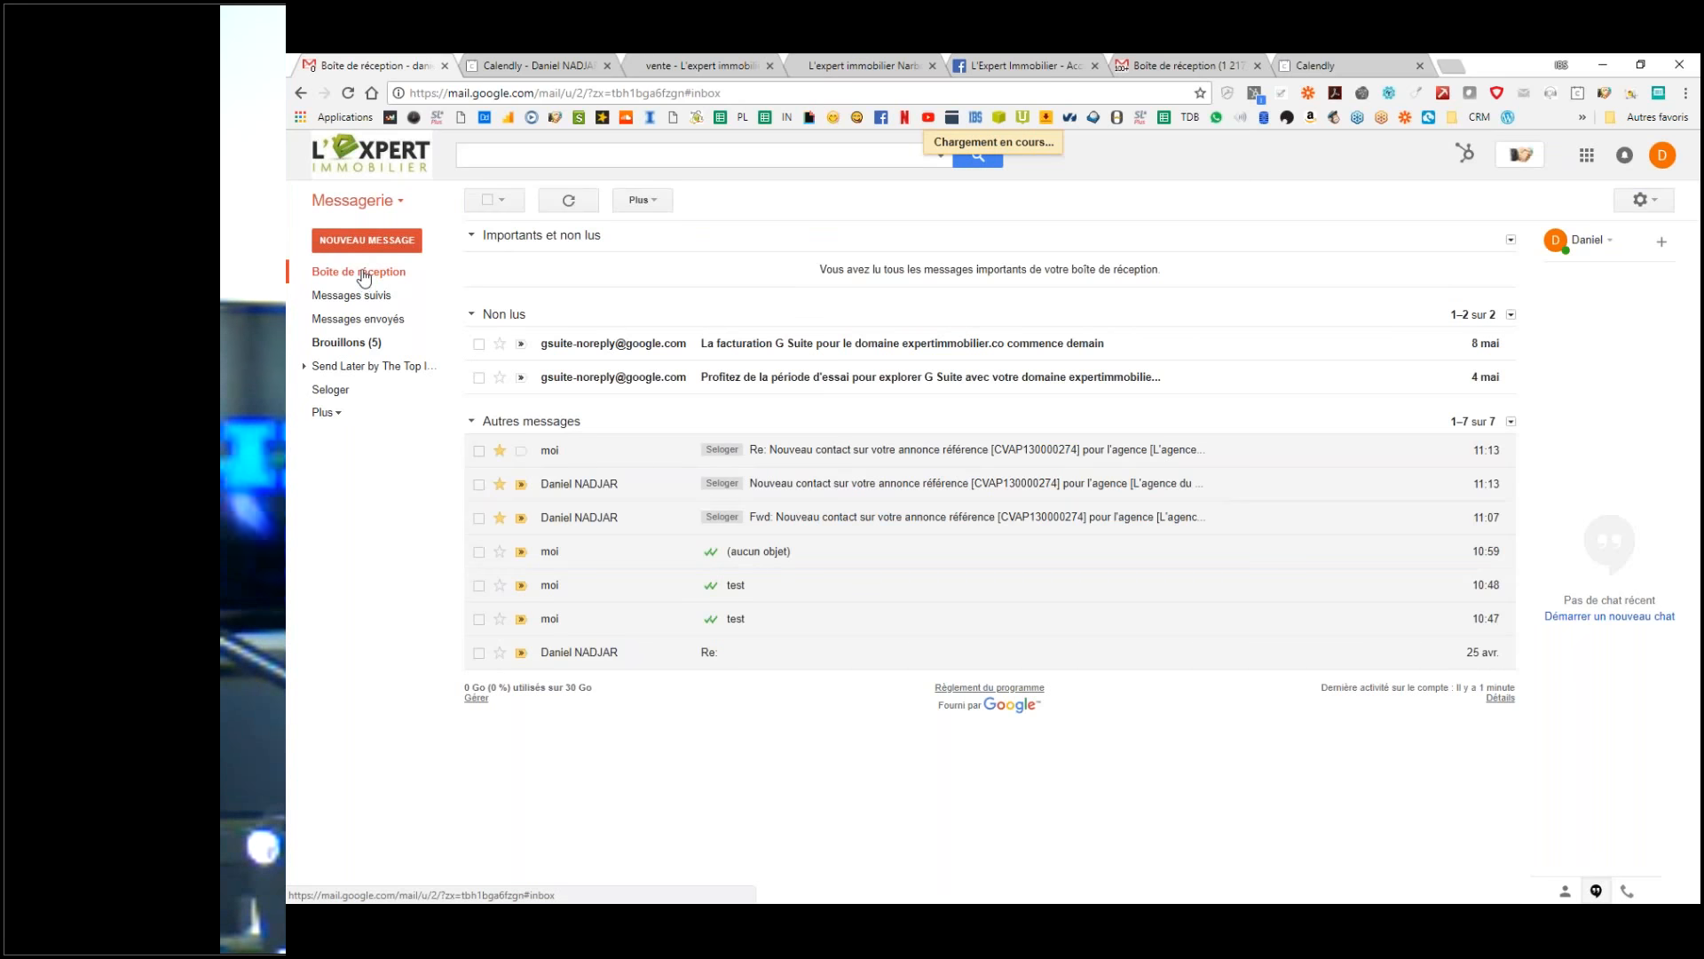
Step: Start a new message with the 'Fixons rendez-vous' canned response inserted and the blank line removed
{"action": "left_click", "coordinate": [396, 242]}
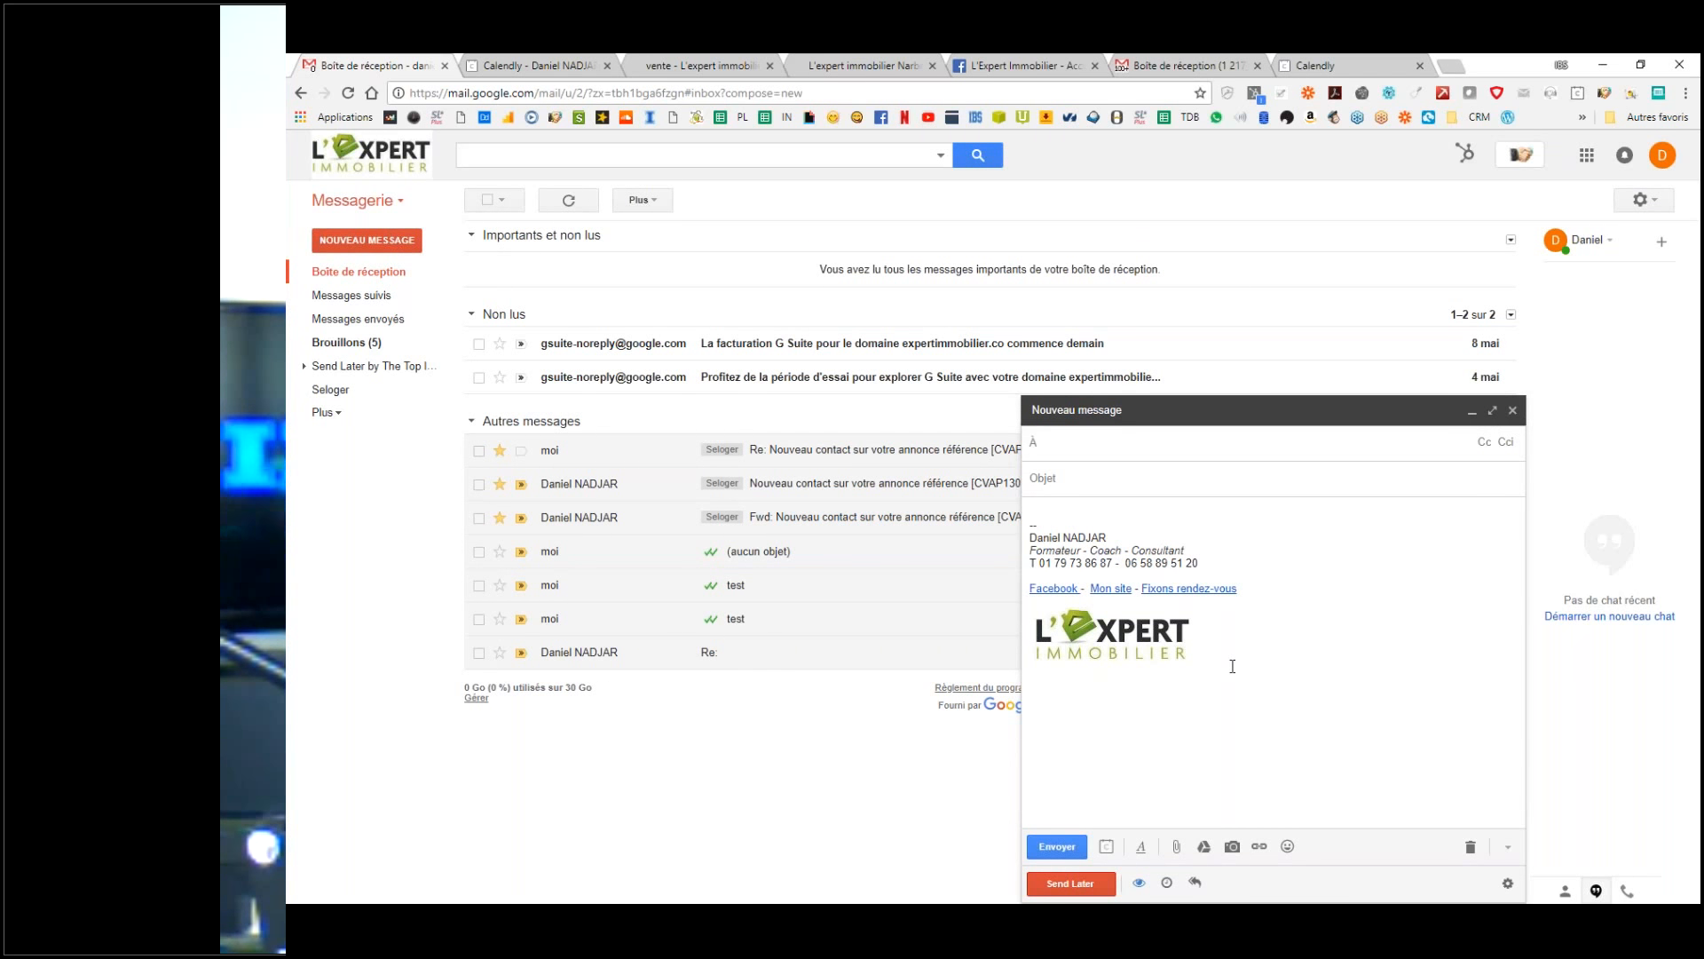
{"action": "left_click_drag", "start_coordinate": [1232, 666], "coordinate": [1021, 533]}
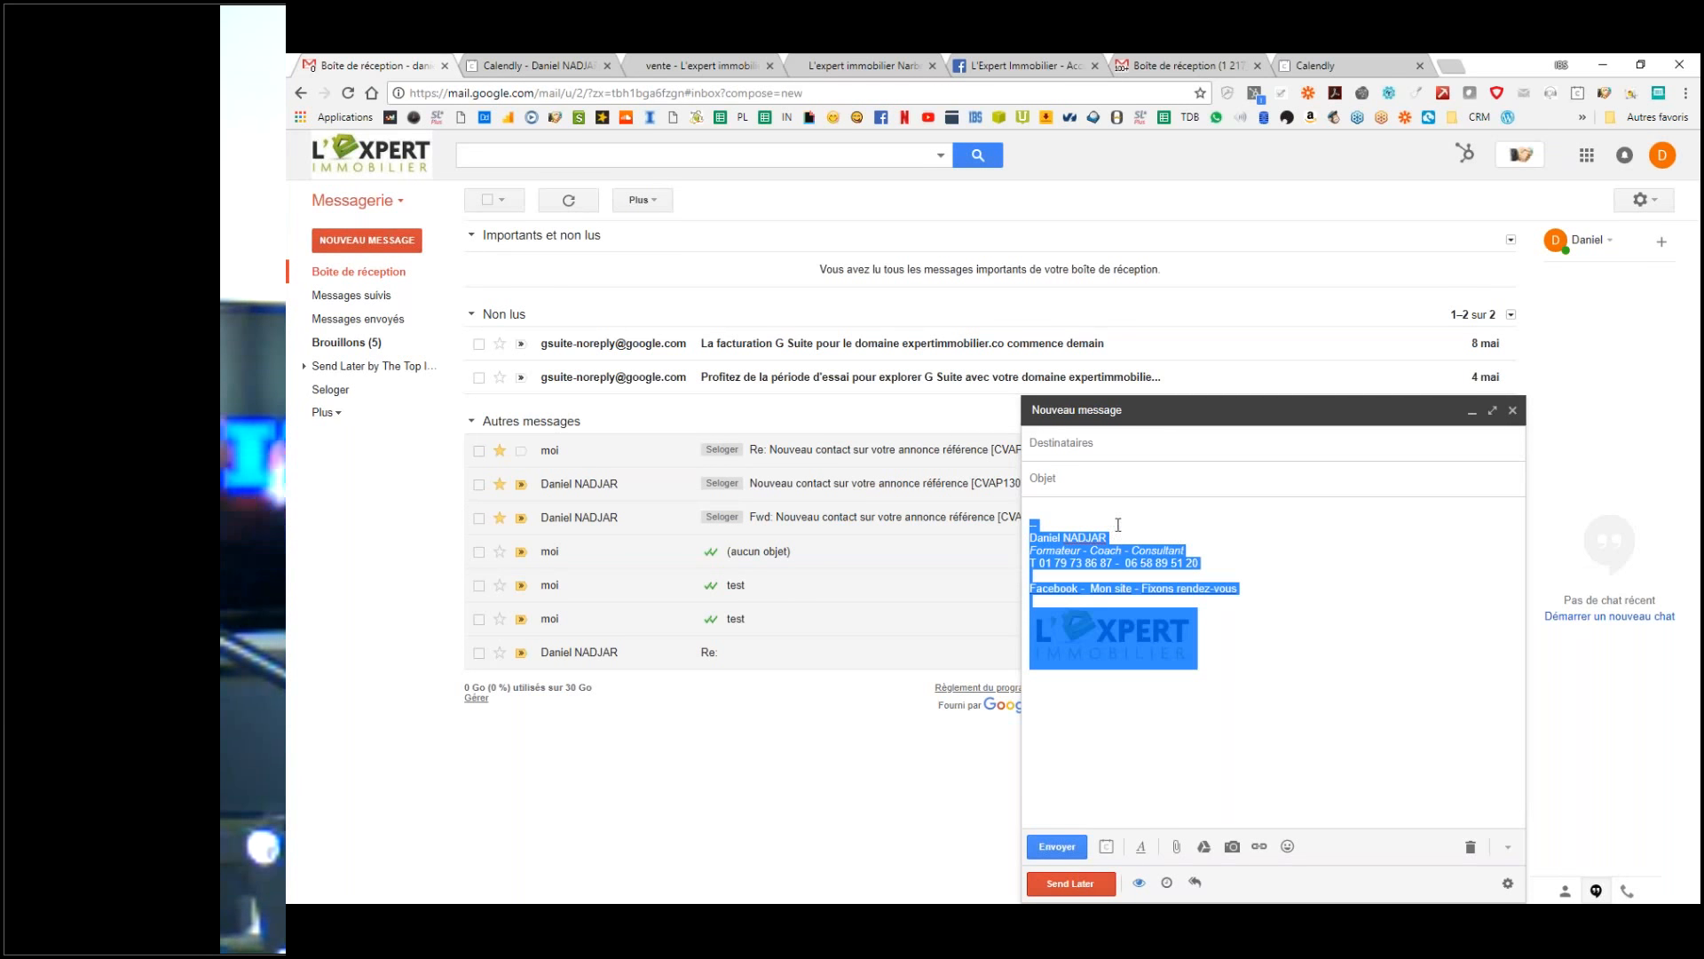
{"action": "left_click", "coordinate": [1035, 512]}
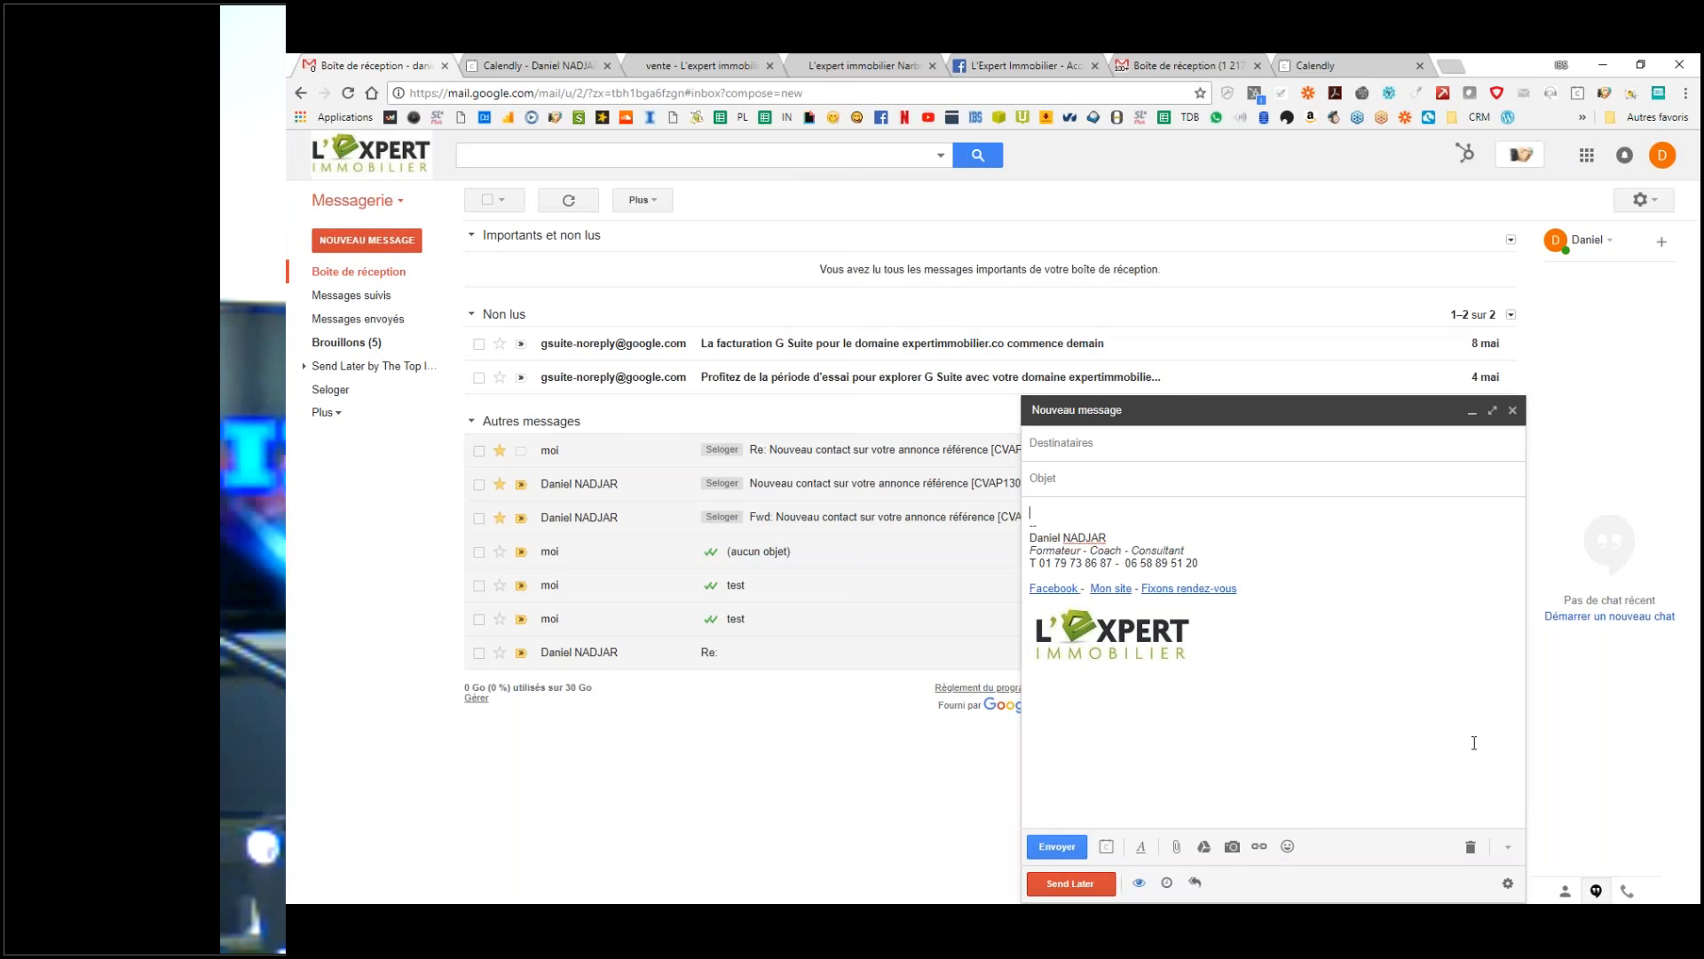
{"action": "left_click", "coordinate": [1510, 848]}
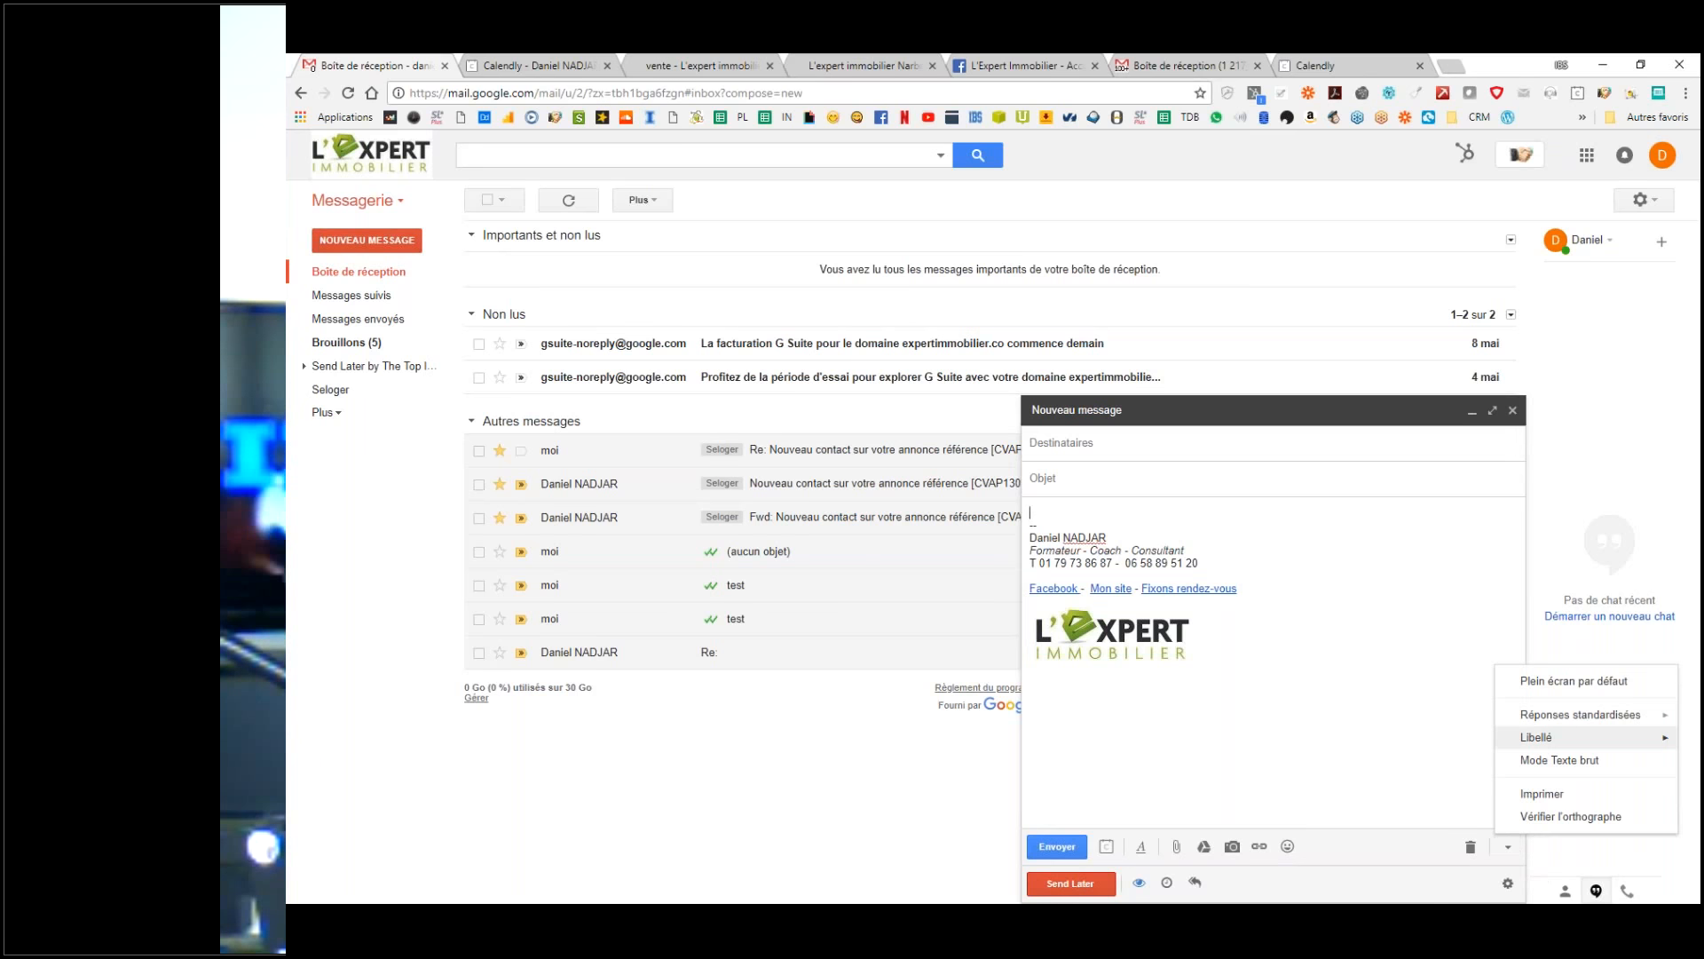
{"action": "mouse_move", "coordinate": [1557, 719]}
{"action": "left_click", "coordinate": [1344, 743]}
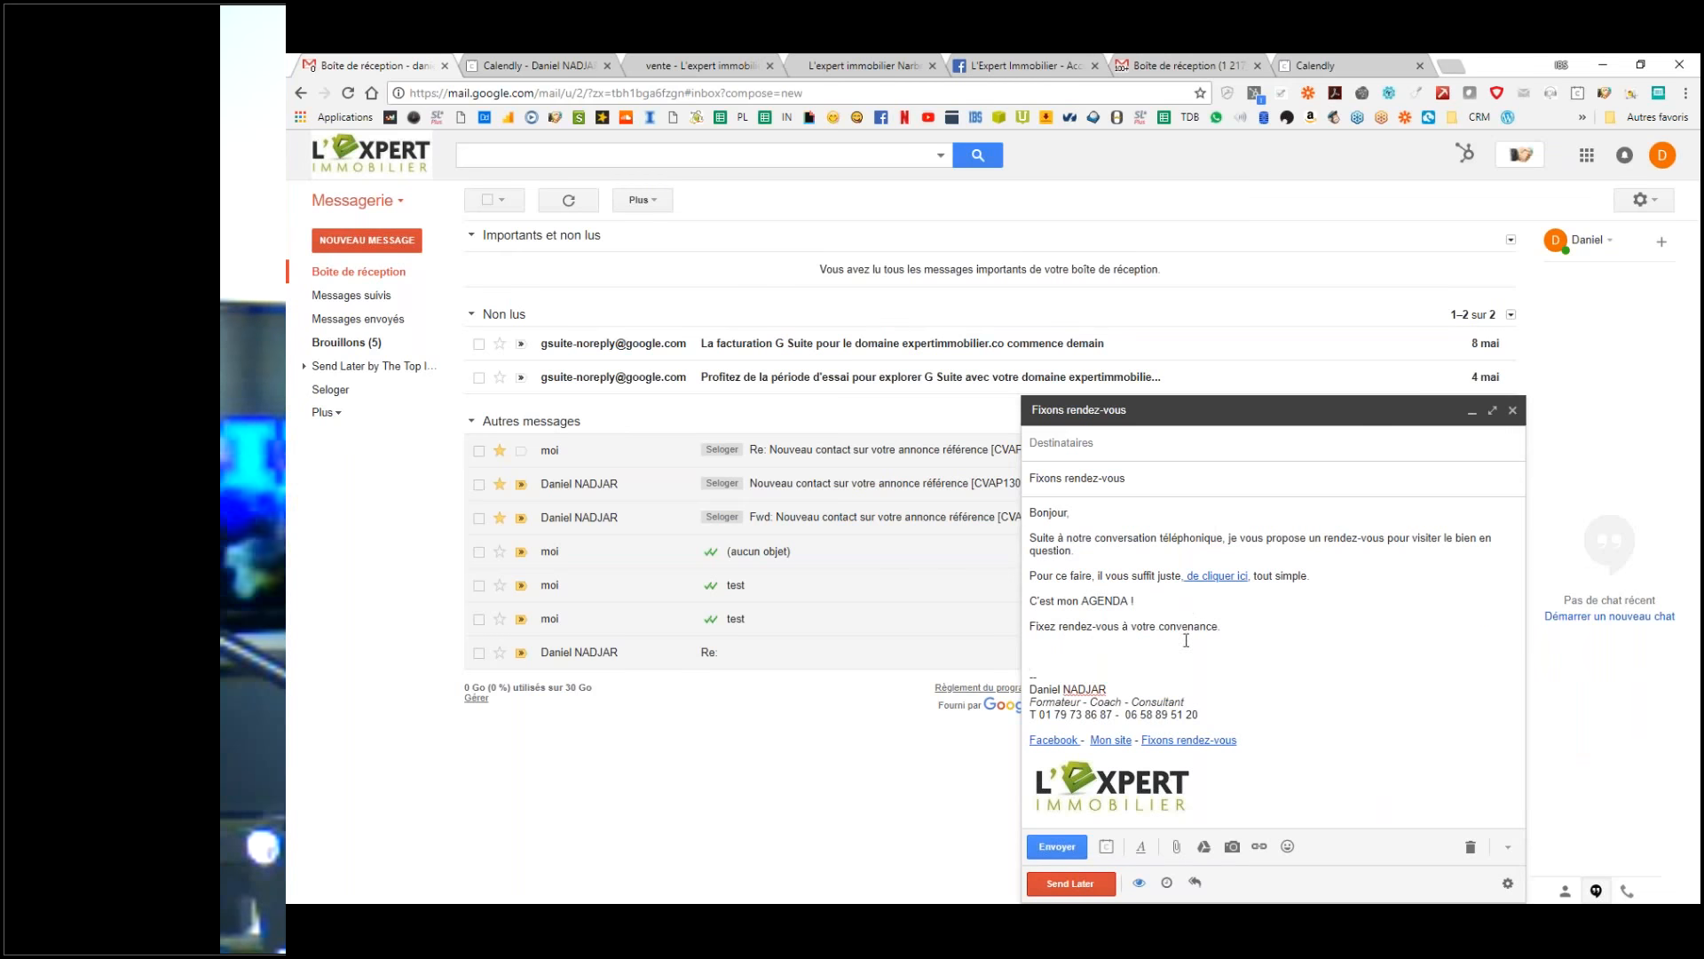
{"action": "key", "text": "BackSpace"}
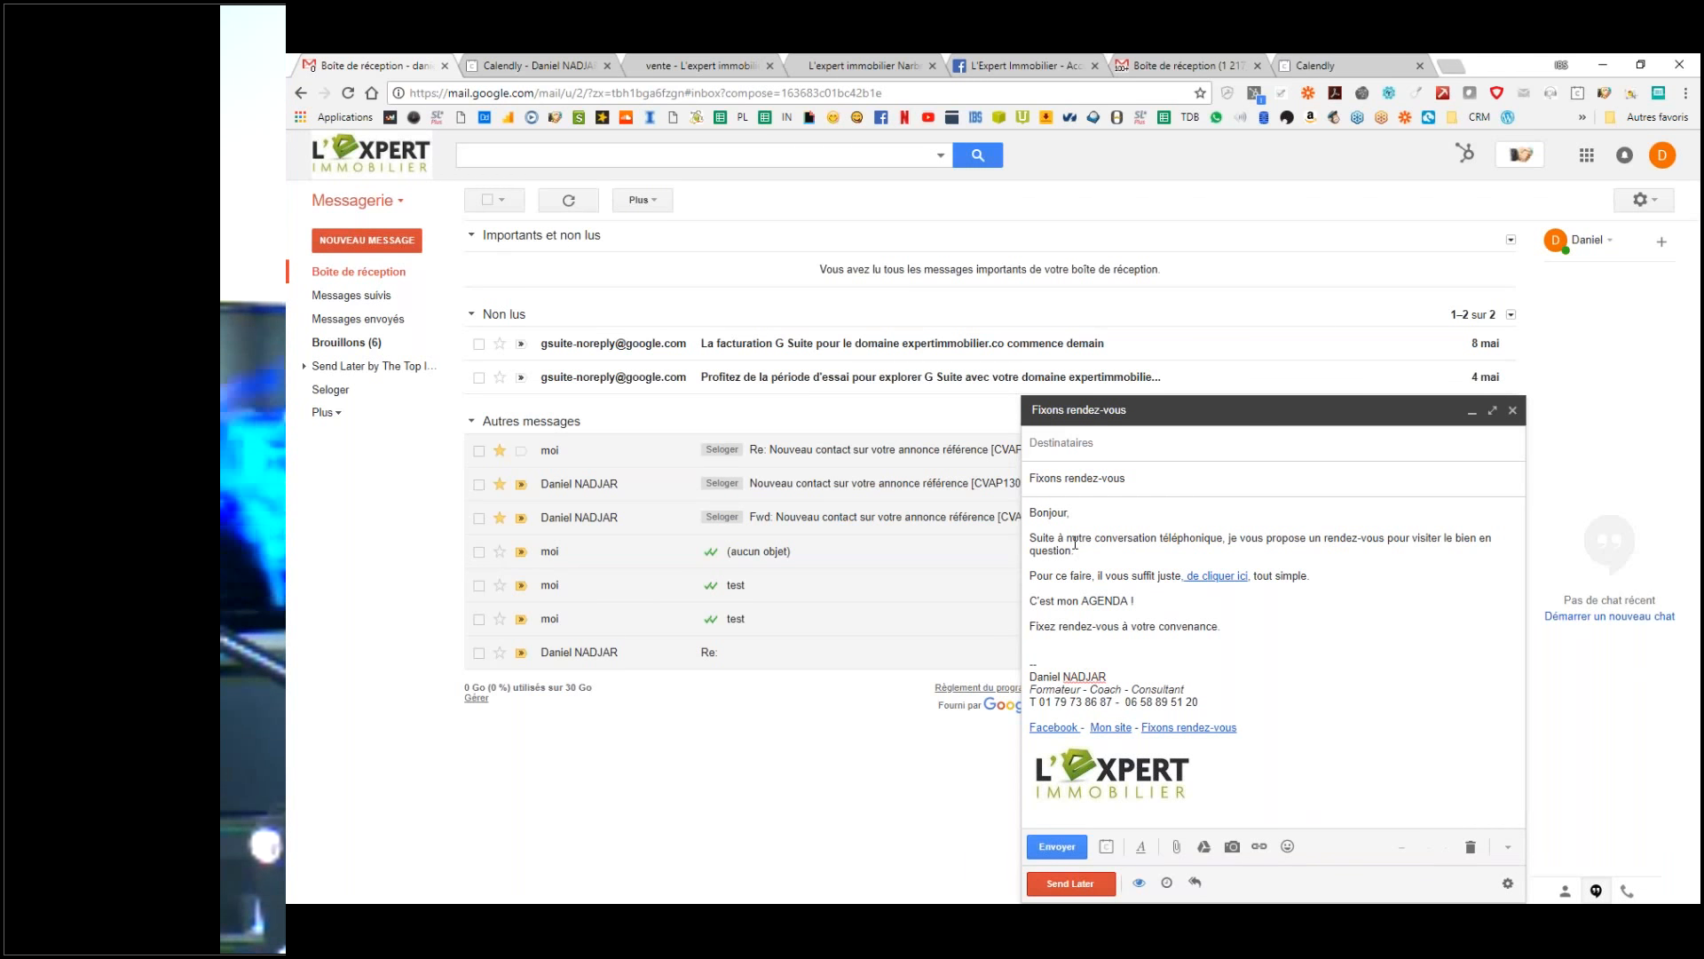
Step: Overwrite the saved 'Fixons rendez-vous' canned response with this text and close the draft
{"action": "left_click", "coordinate": [1507, 848]}
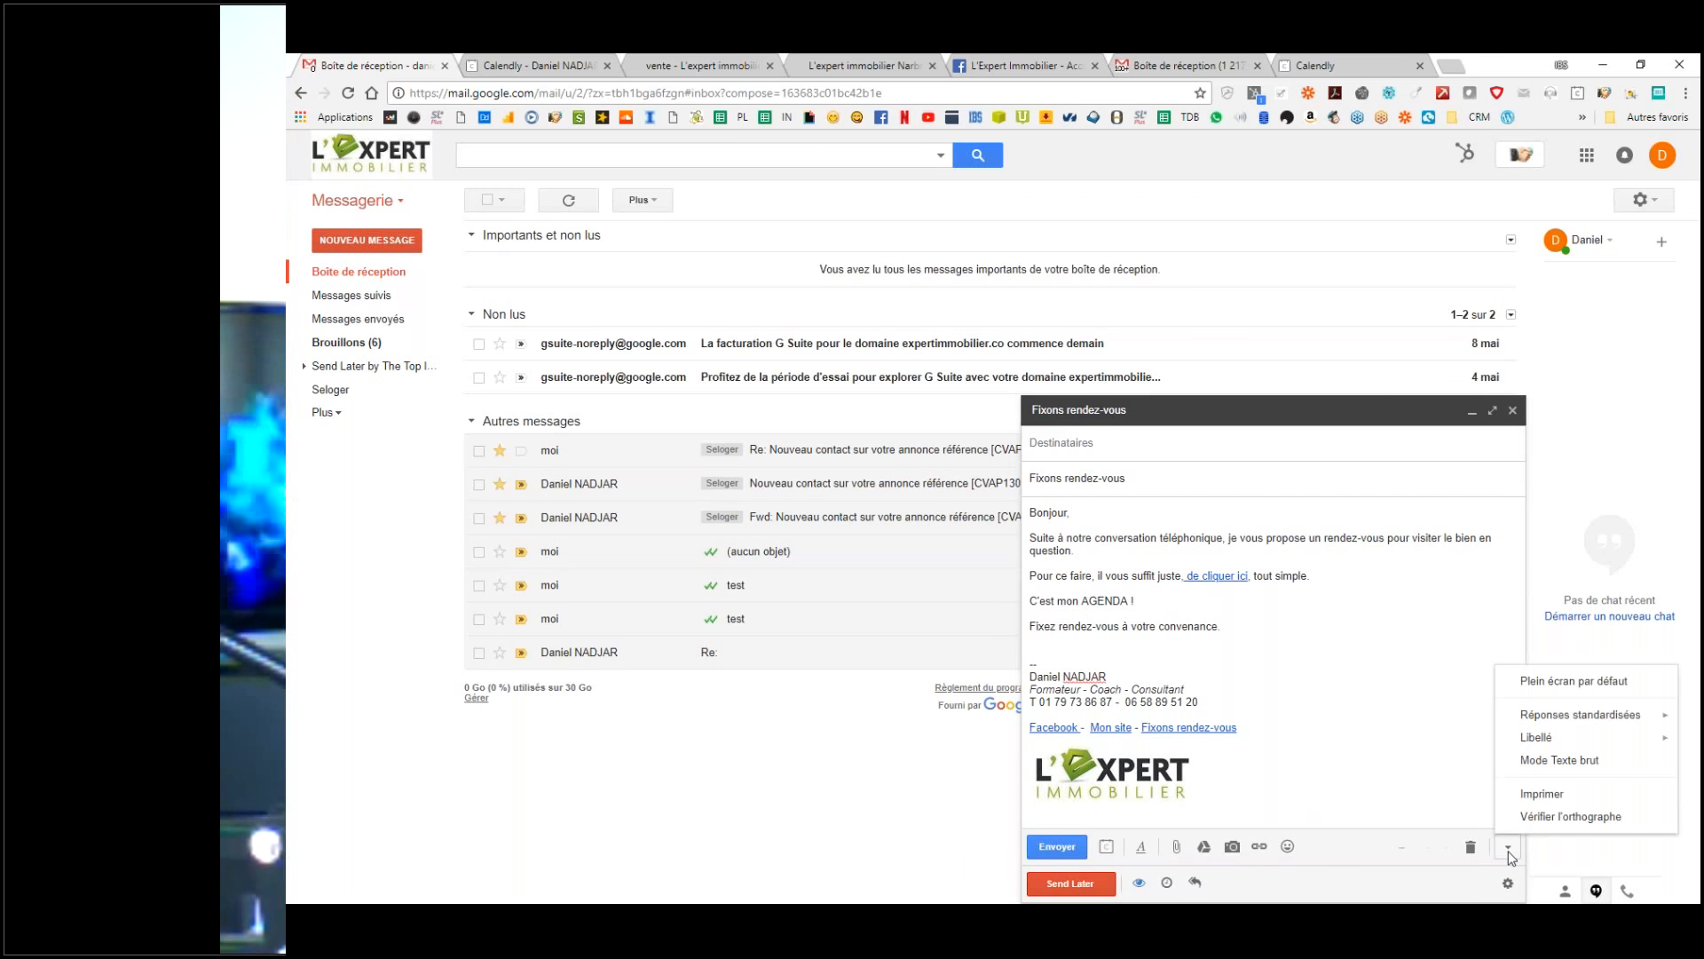
{"action": "mouse_move", "coordinate": [1576, 720]}
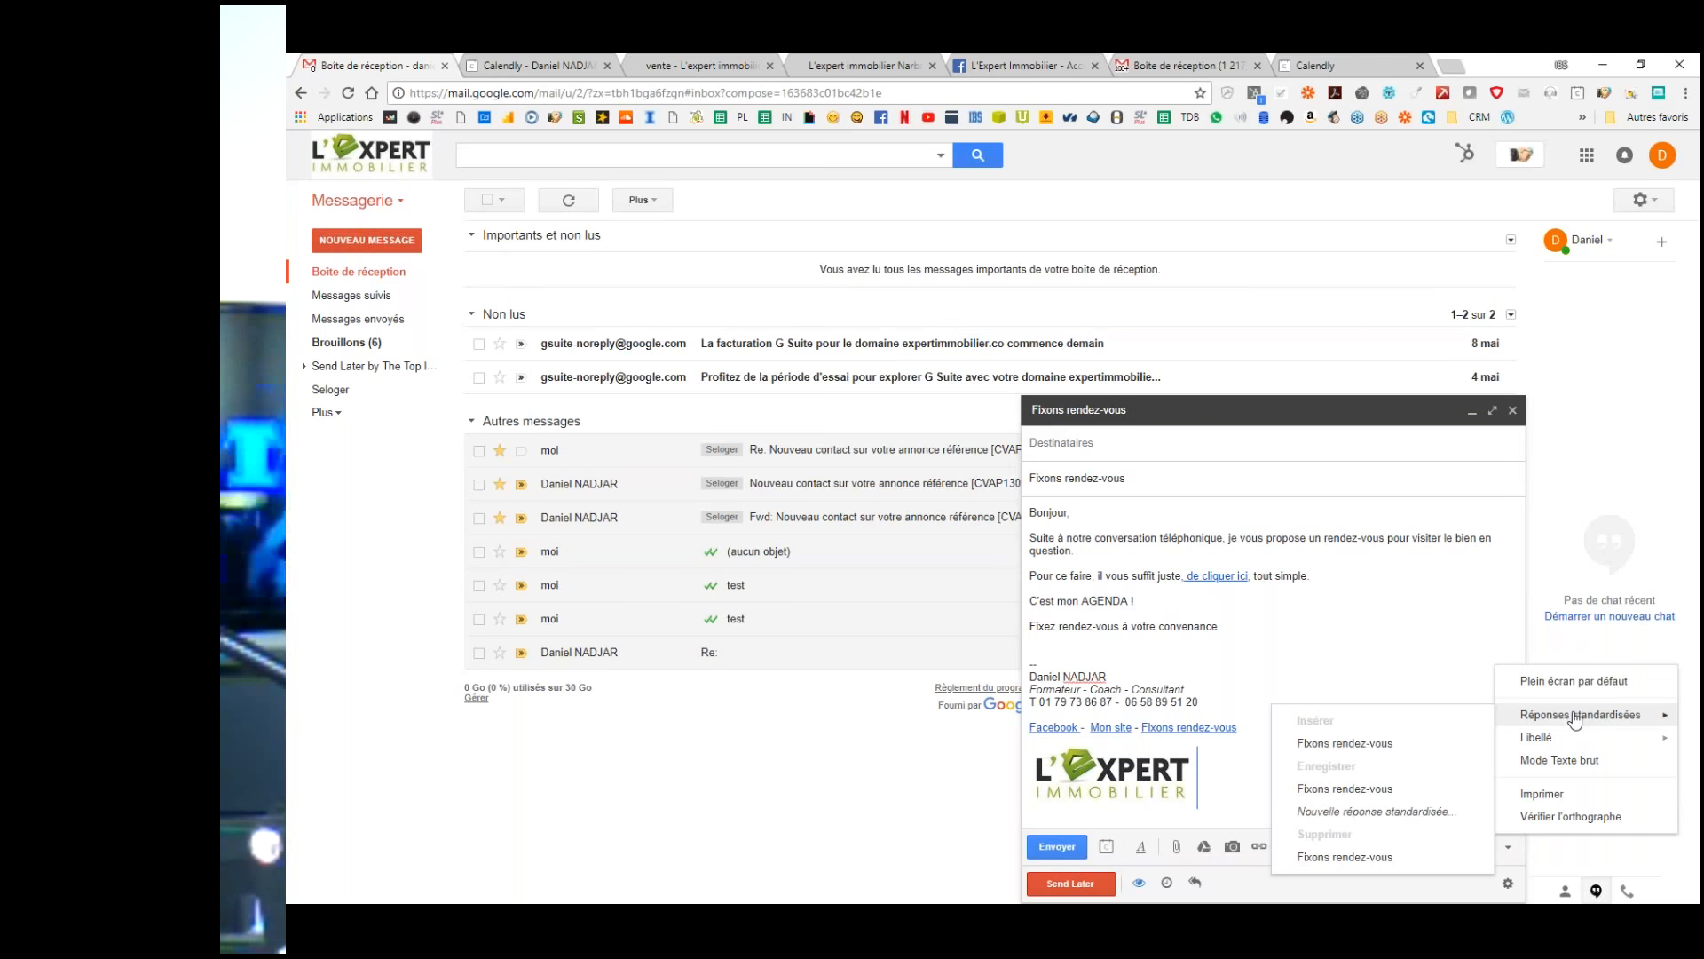
{"action": "left_click", "coordinate": [1316, 790]}
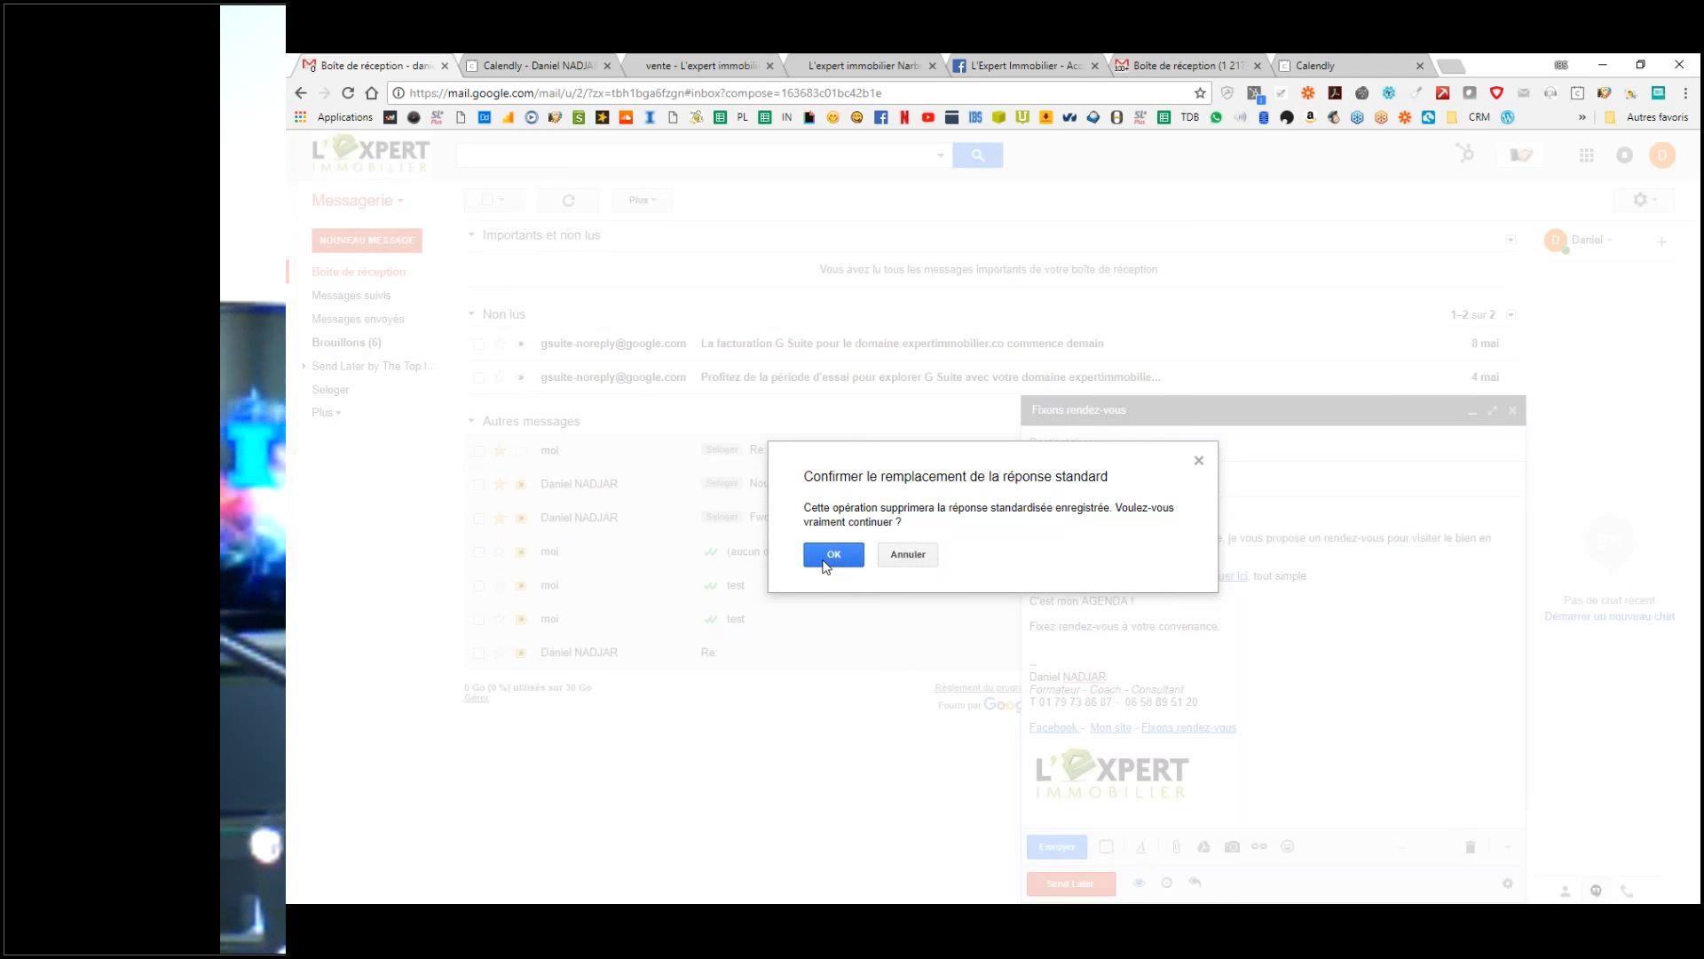
{"action": "left_click", "coordinate": [826, 557]}
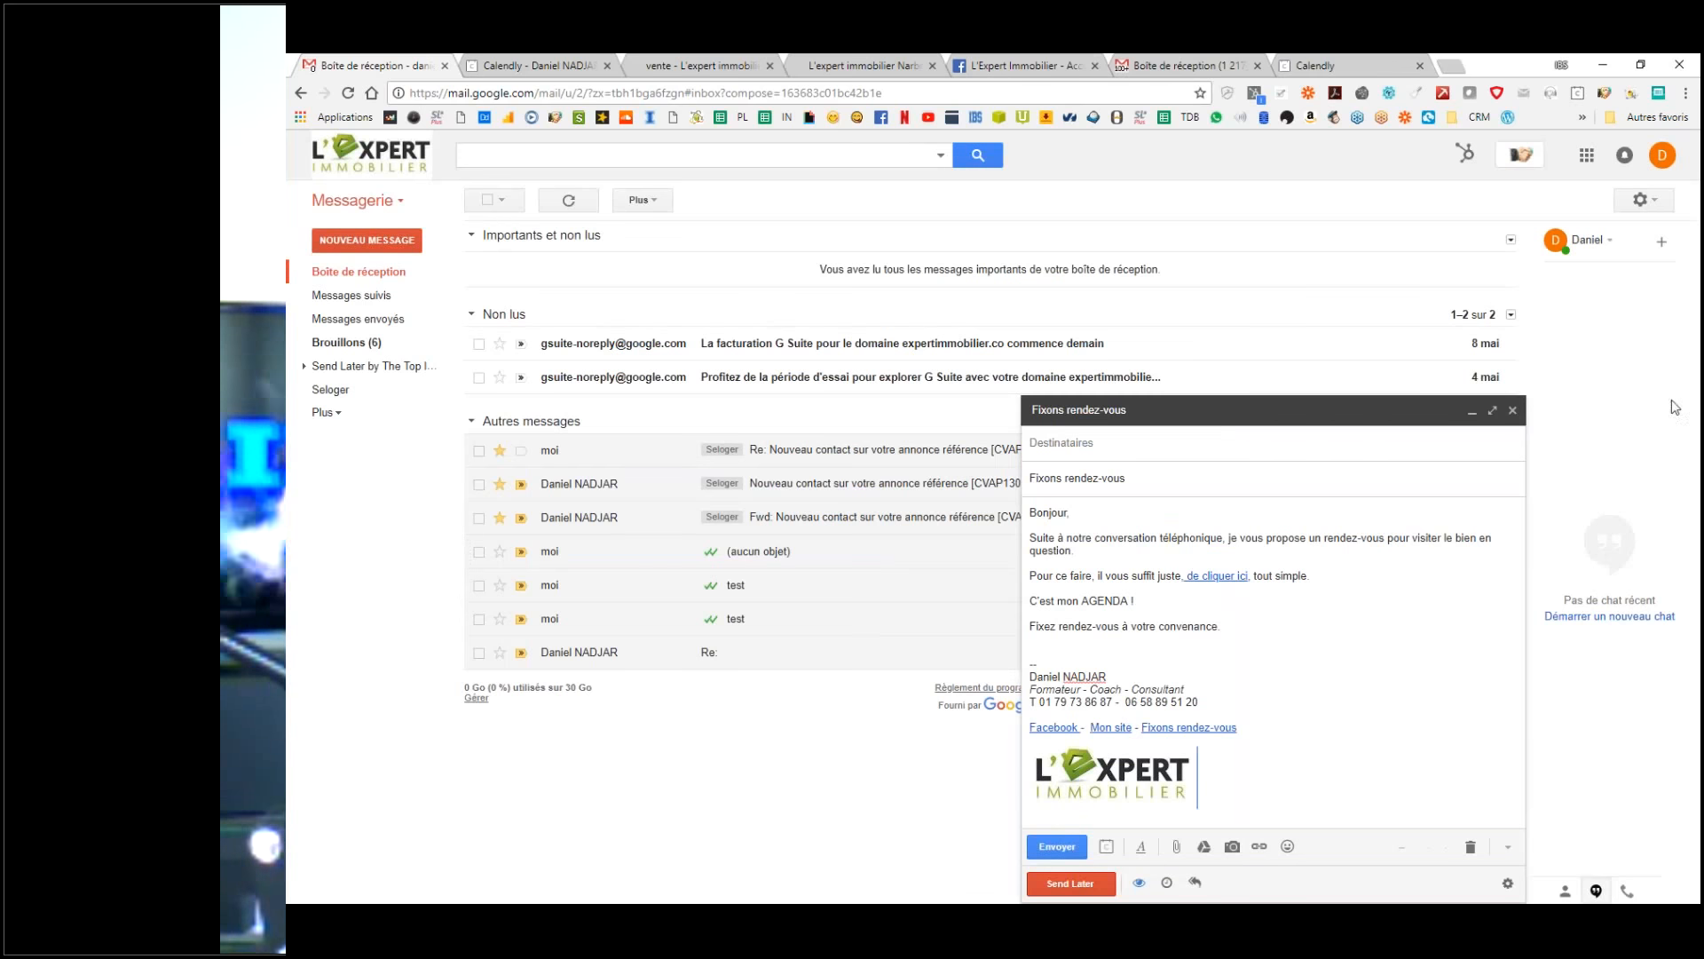
{"action": "left_click", "coordinate": [1513, 410]}
Step: Start a new message in the IBS account and undo the pasted L'Expert Immobilier signature
{"action": "left_click", "coordinate": [359, 271]}
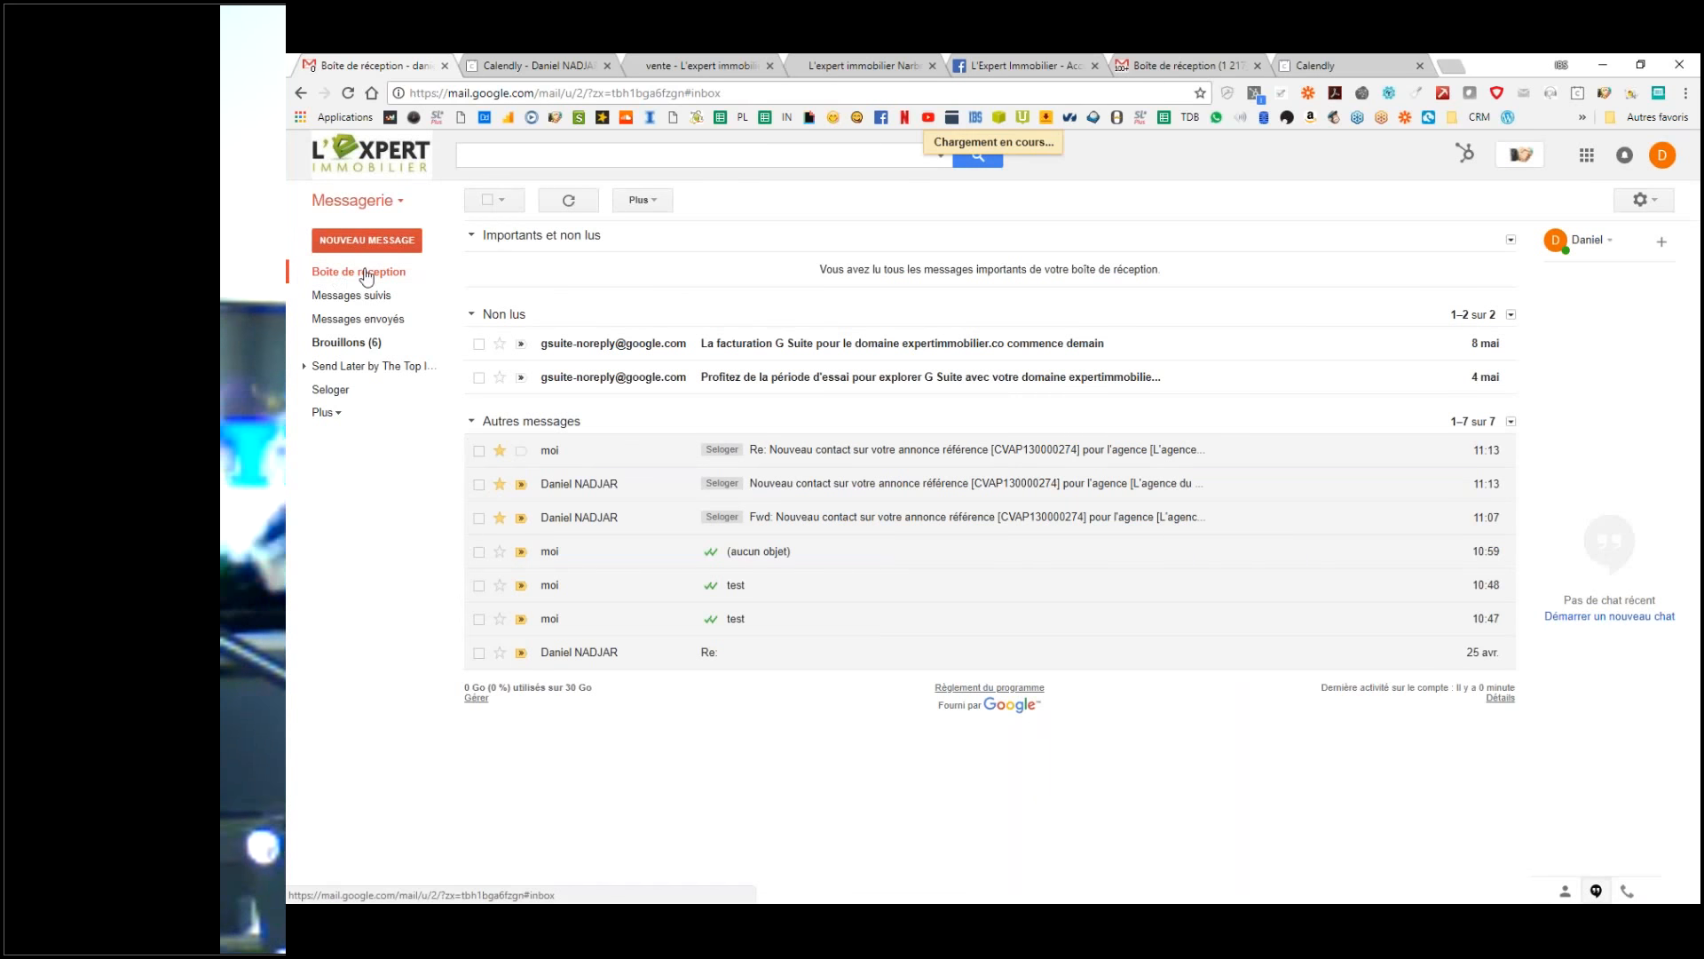
{"action": "left_click", "coordinate": [1181, 65]}
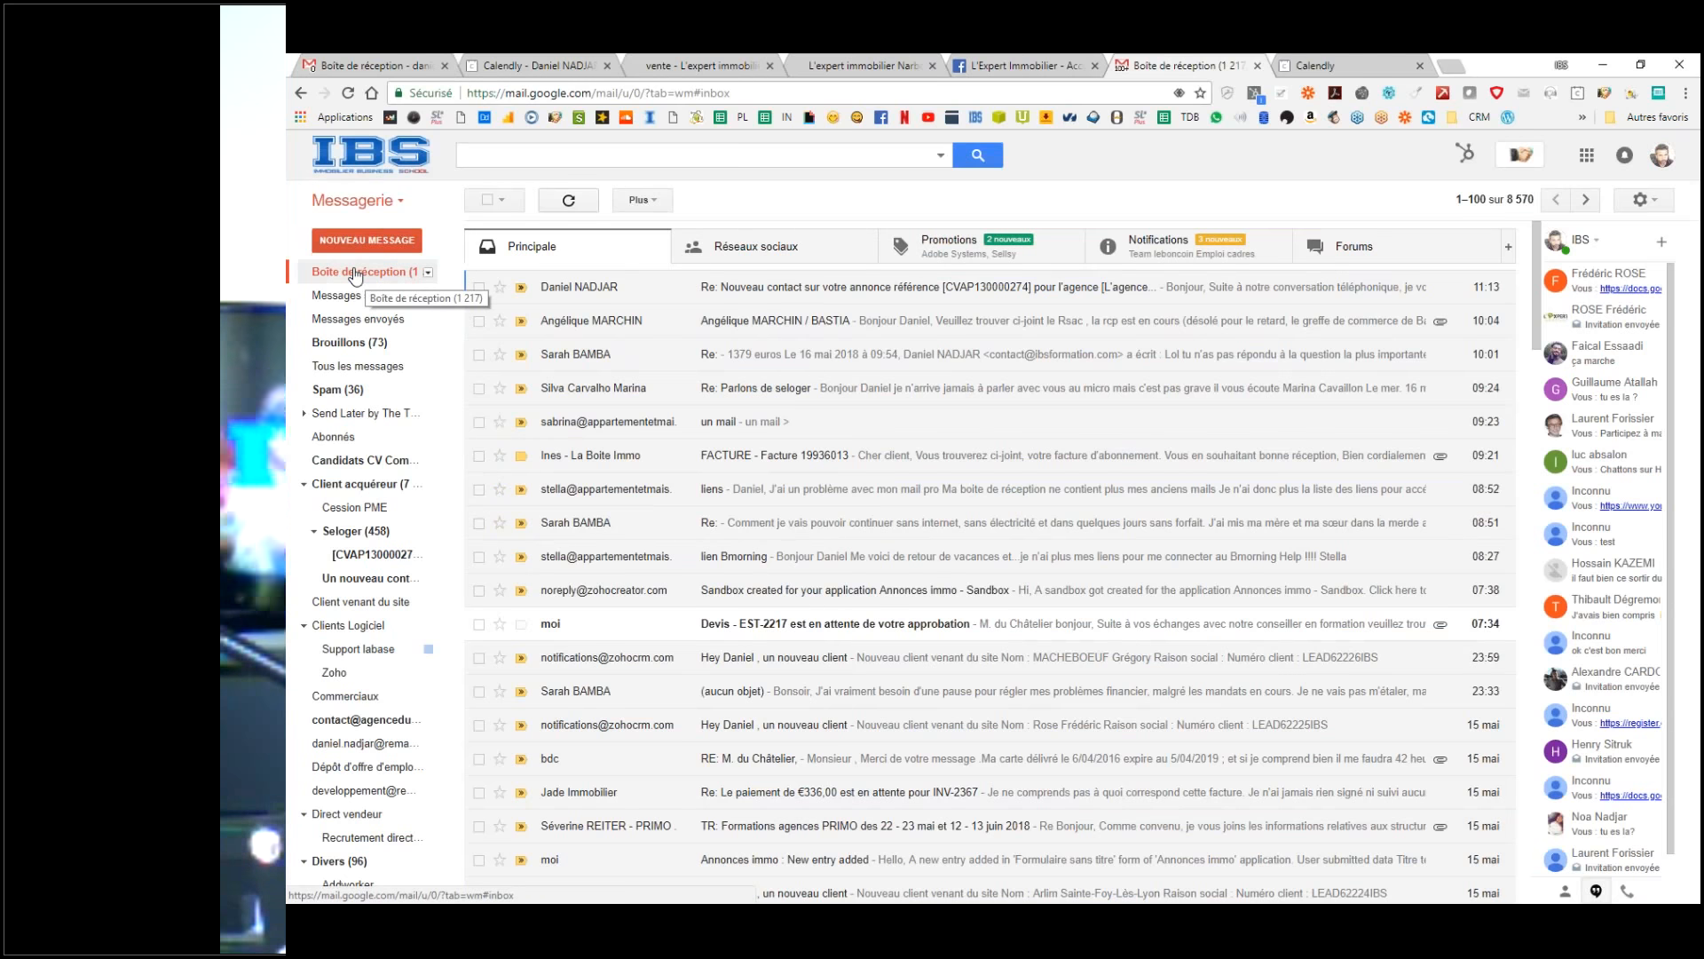
{"action": "left_click", "coordinate": [367, 240]}
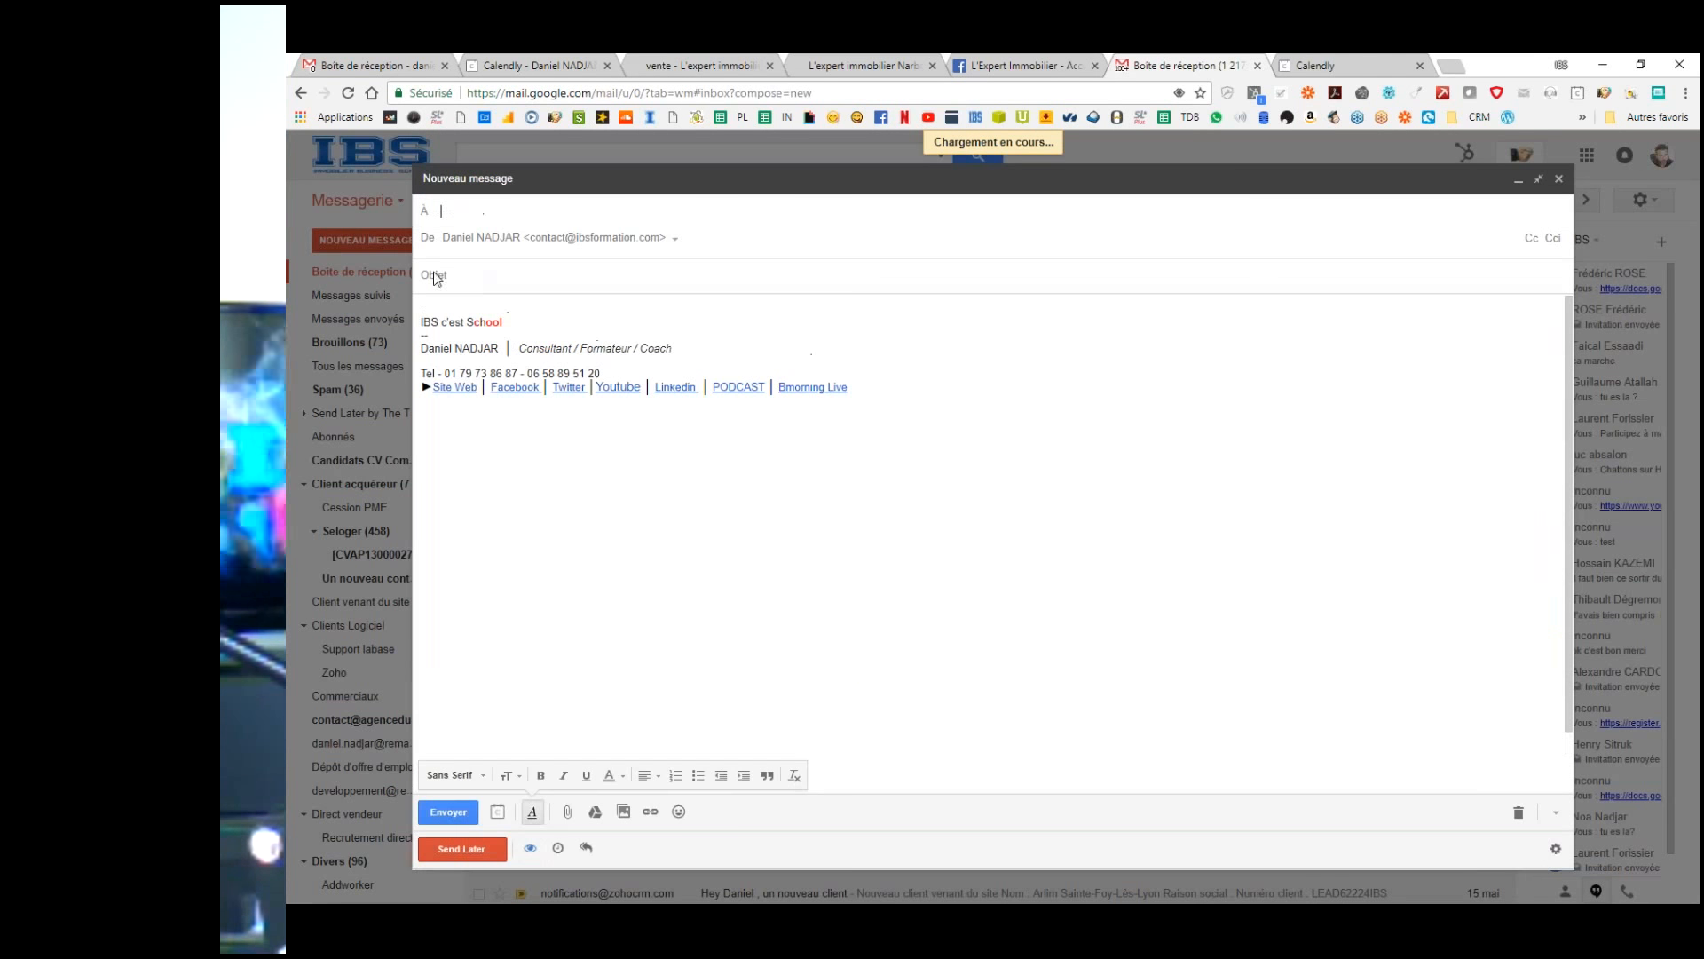
{"action": "left_click", "coordinate": [438, 277]}
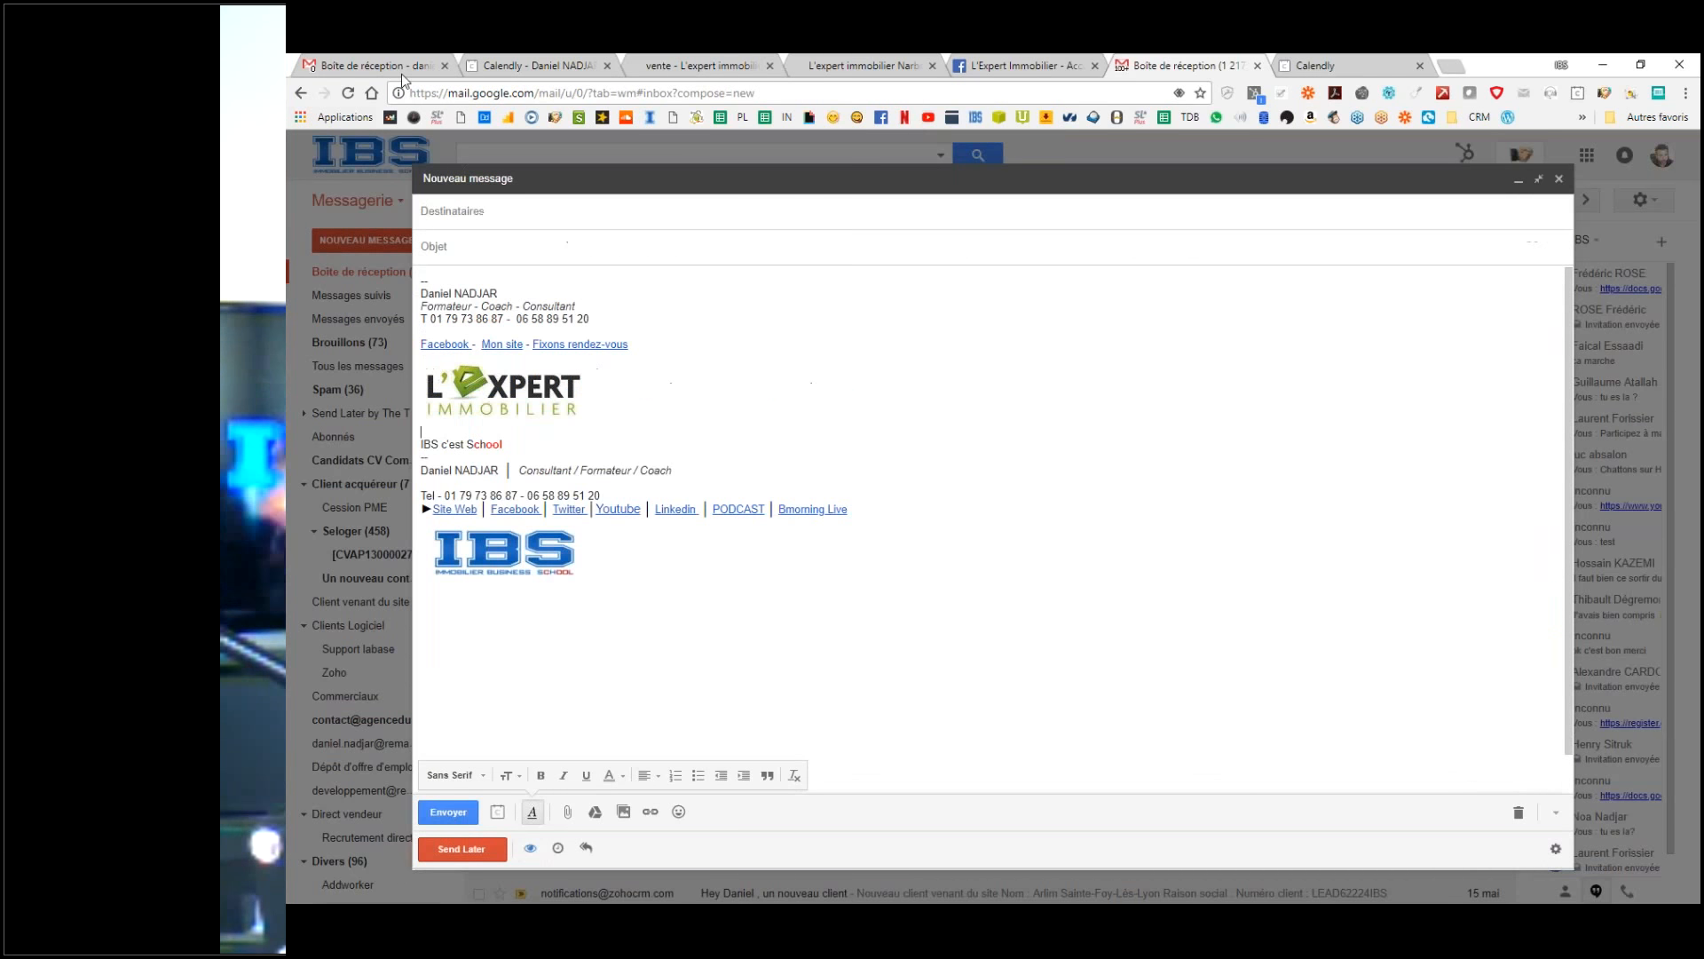
{"action": "key", "text": "ctrl+z"}
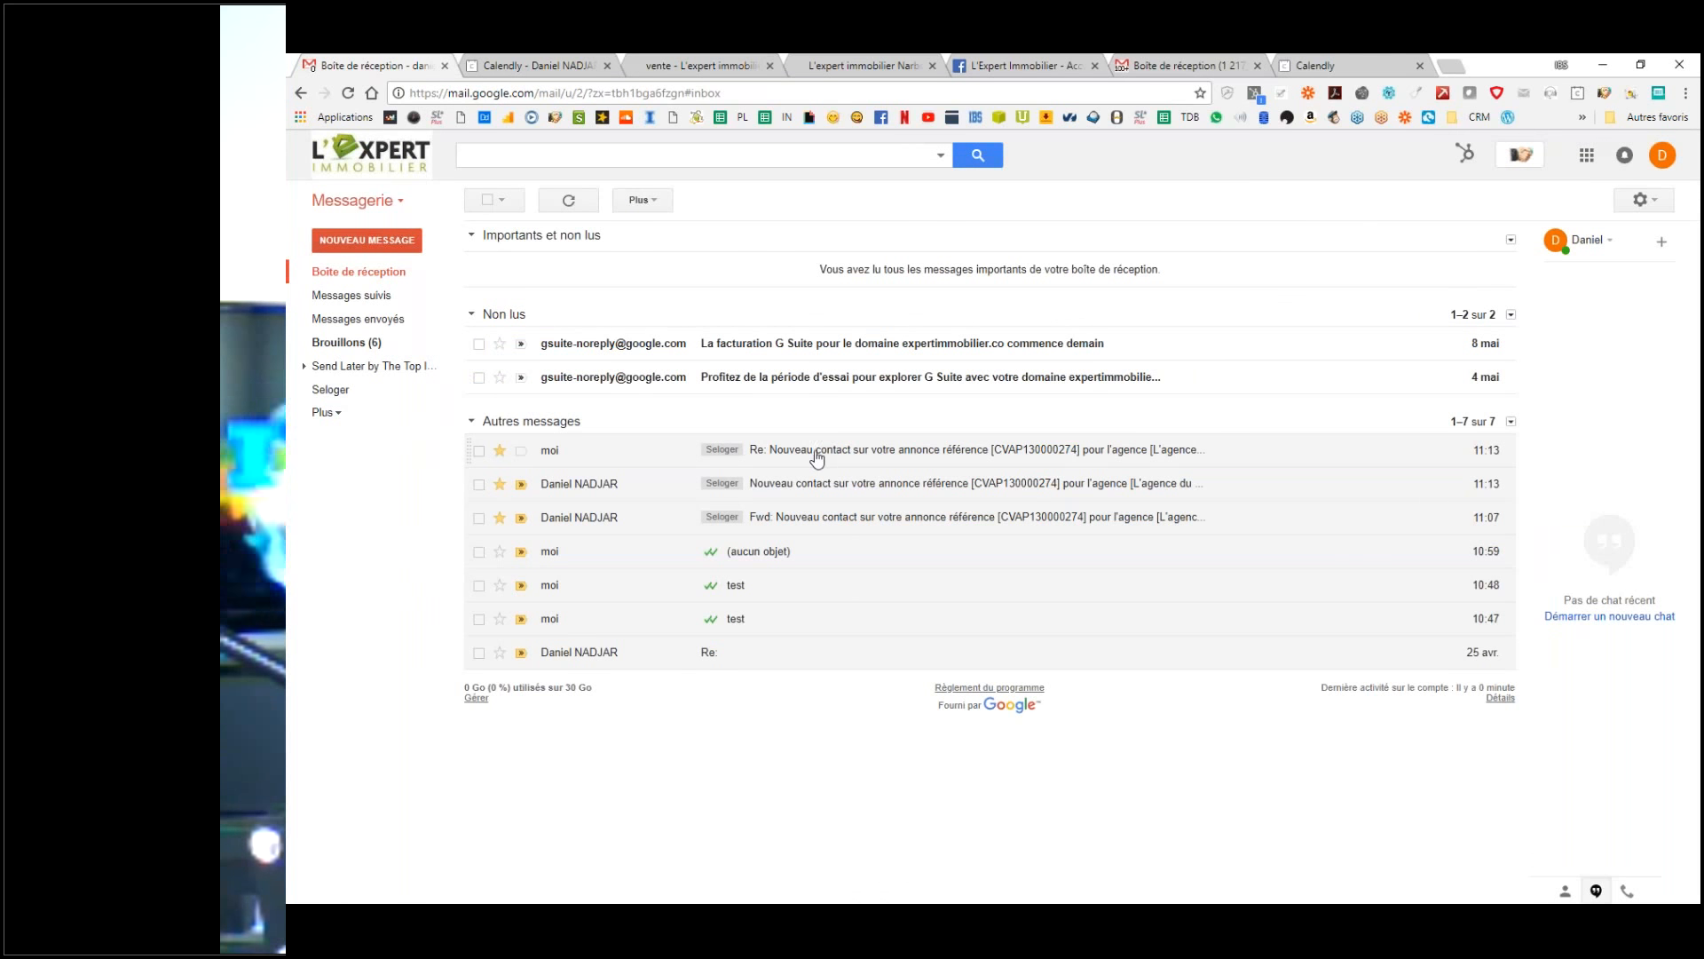
Step: Glance at the SeLoger reply's subject in the other tab, then return to the IBS draft
{"action": "left_click", "coordinate": [832, 458]}
{"action": "left_click_drag", "start_coordinate": [803, 240], "coordinate": [500, 239]}
{"action": "key", "text": "ctrl+c"}
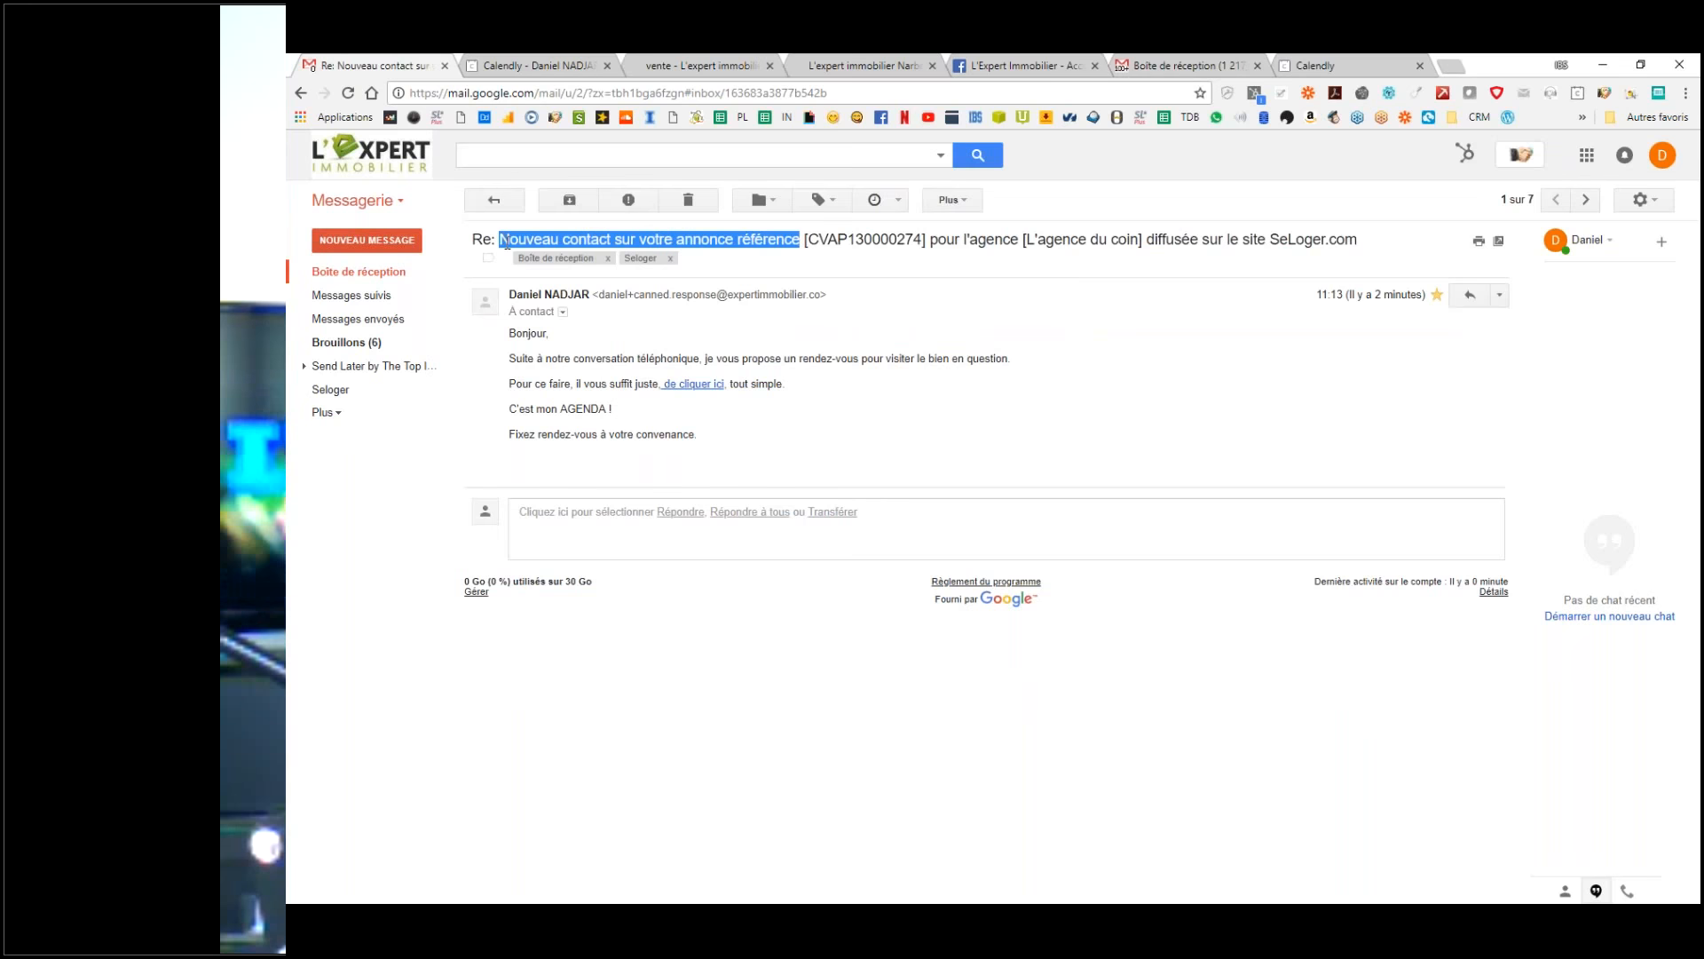
{"action": "left_click", "coordinate": [359, 271]}
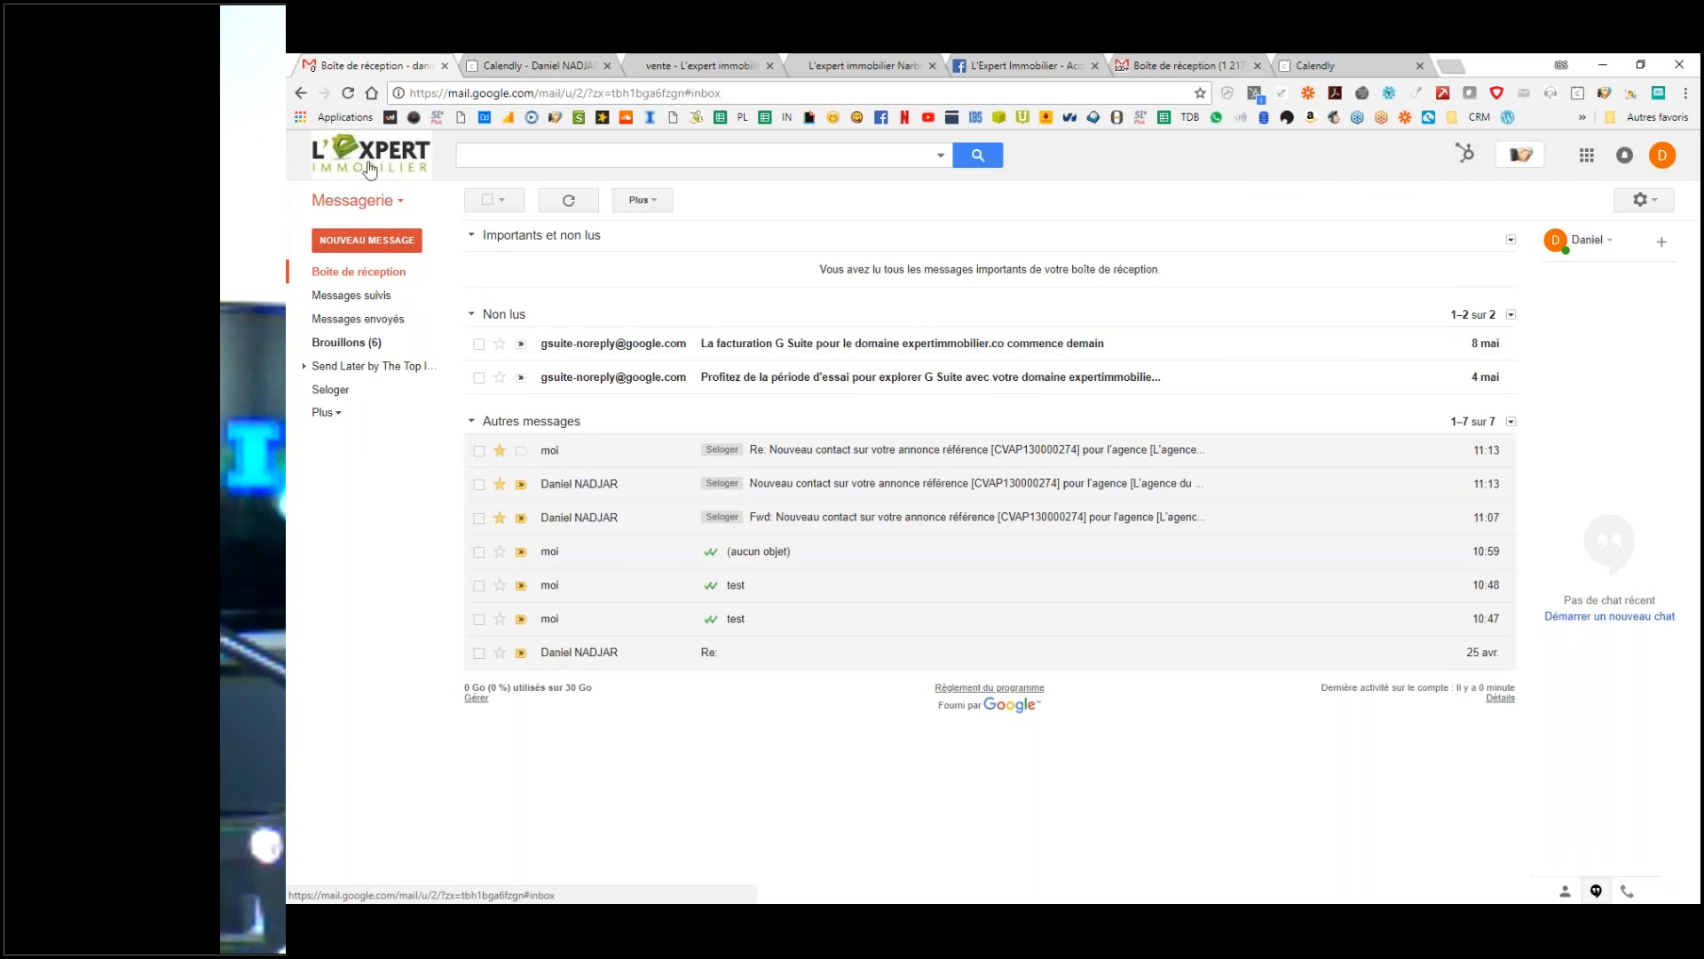
{"action": "left_click", "coordinate": [1190, 64]}
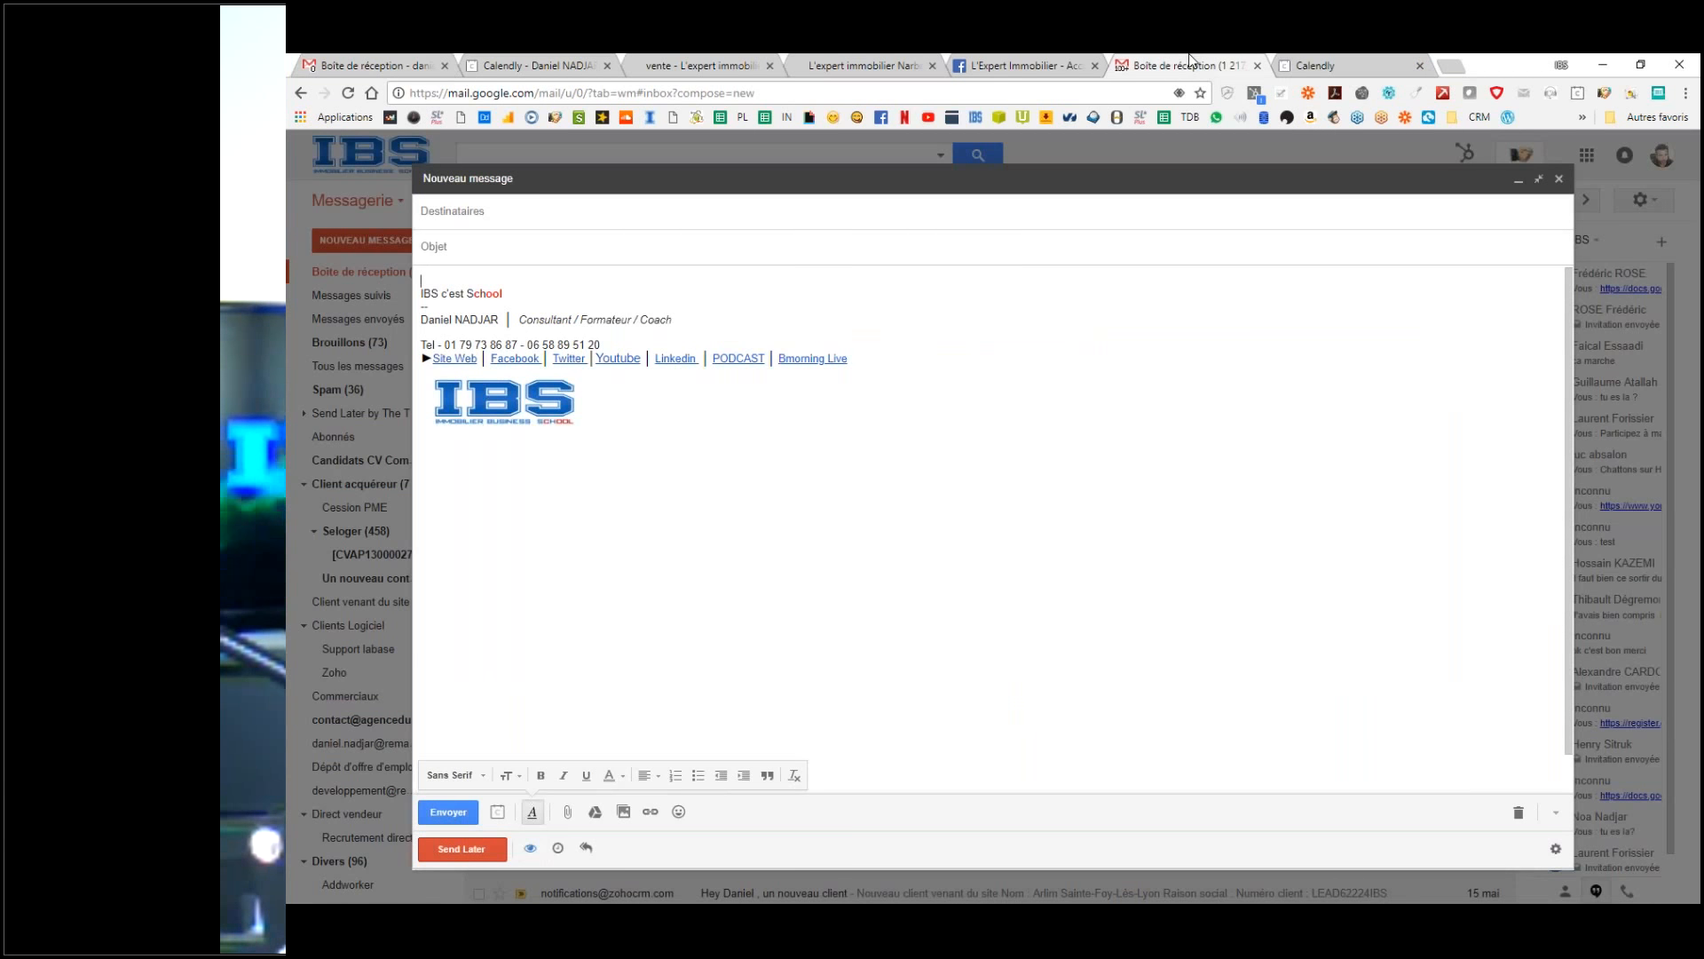
Step: Paste 'Nouveau contact sur votre annonce référence' as the subject and write 'test' in the body
{"action": "left_click", "coordinate": [467, 252]}
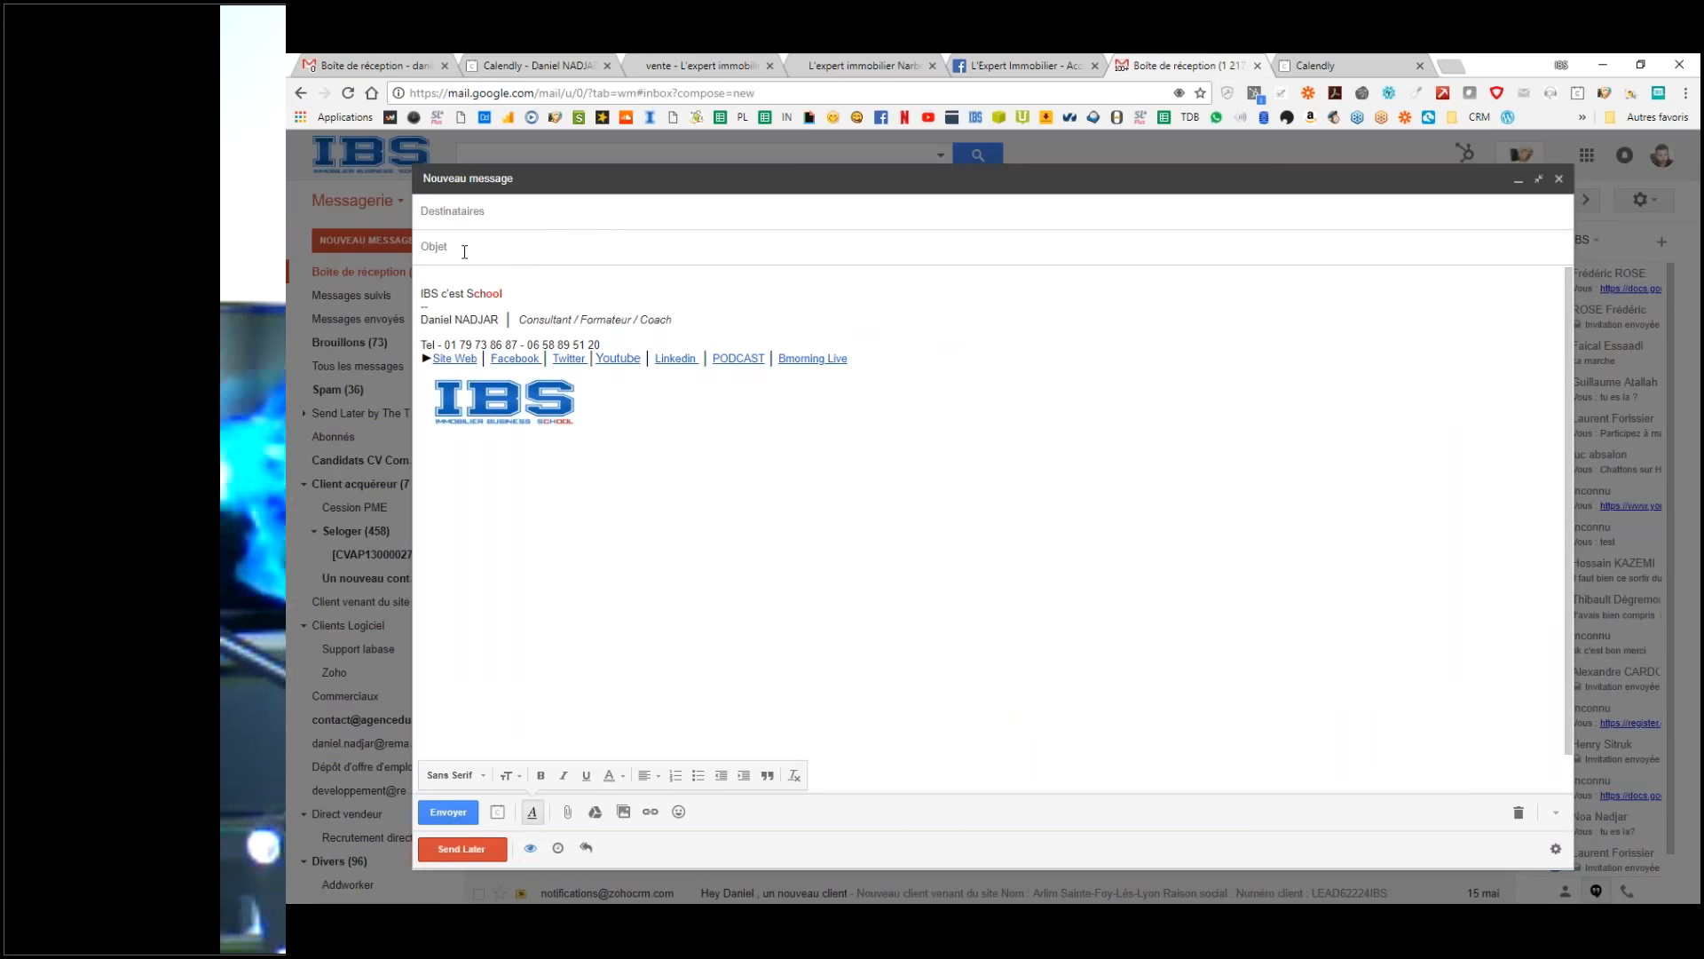
{"action": "key", "text": "ctrl+v"}
{"action": "left_click", "coordinate": [442, 278]}
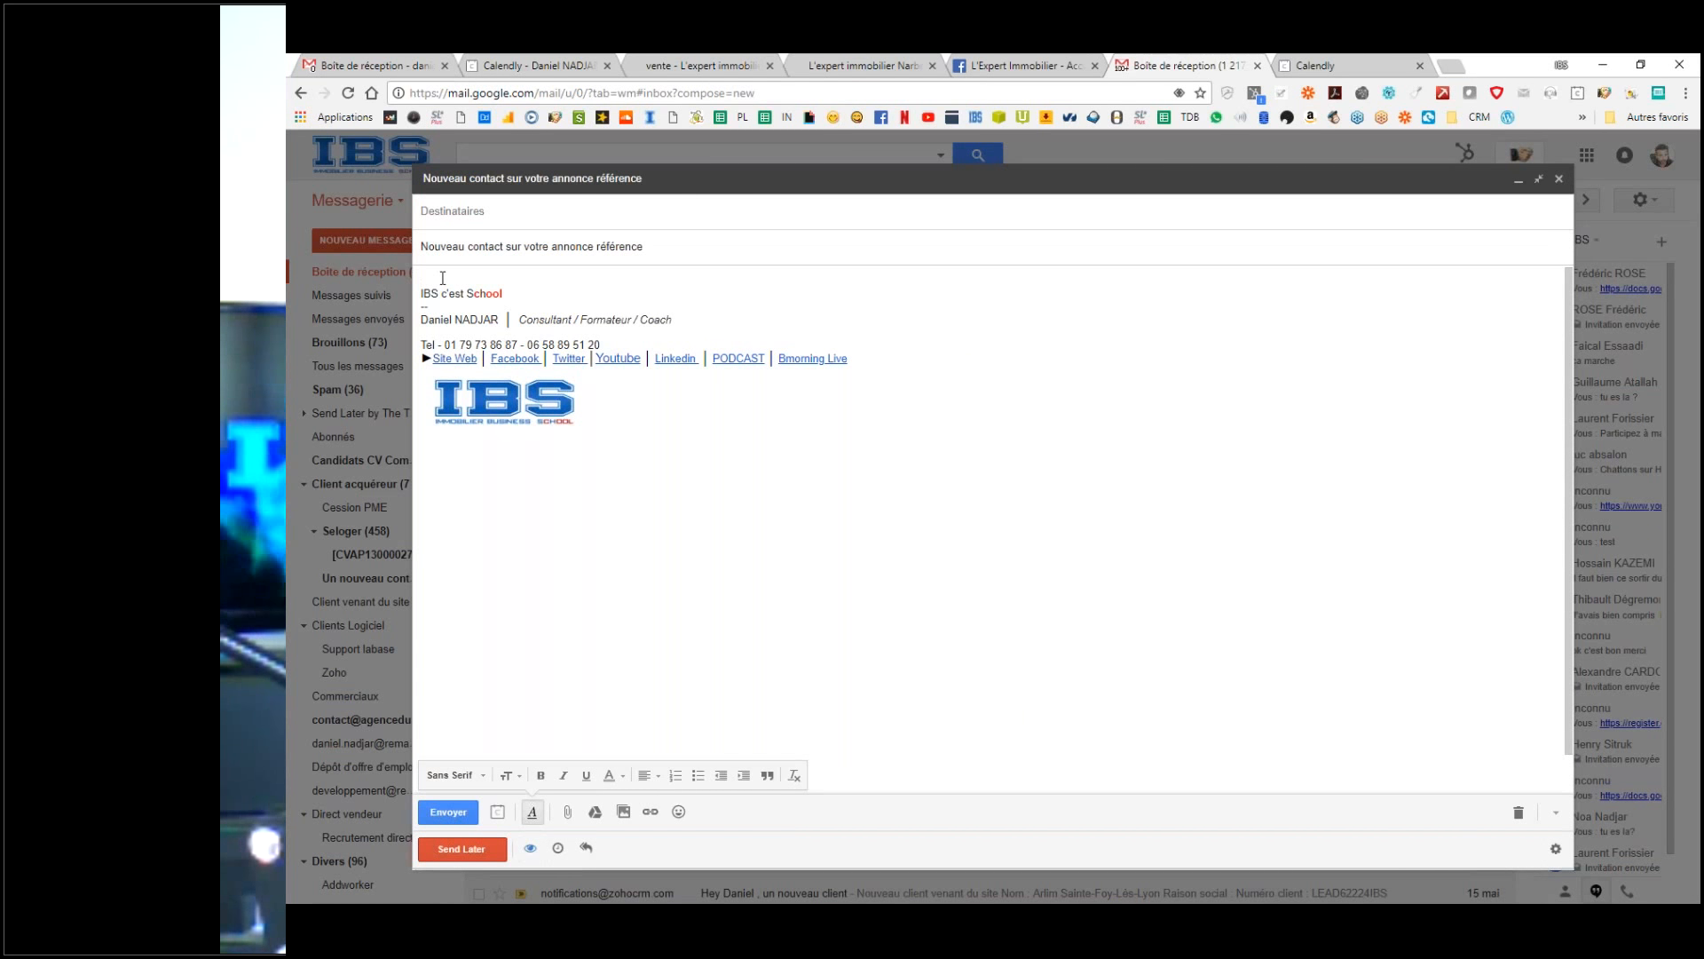
{"action": "key", "text": "Return"}
{"action": "type", "text": "test"}
{"action": "triple_click", "coordinate": [635, 249]}
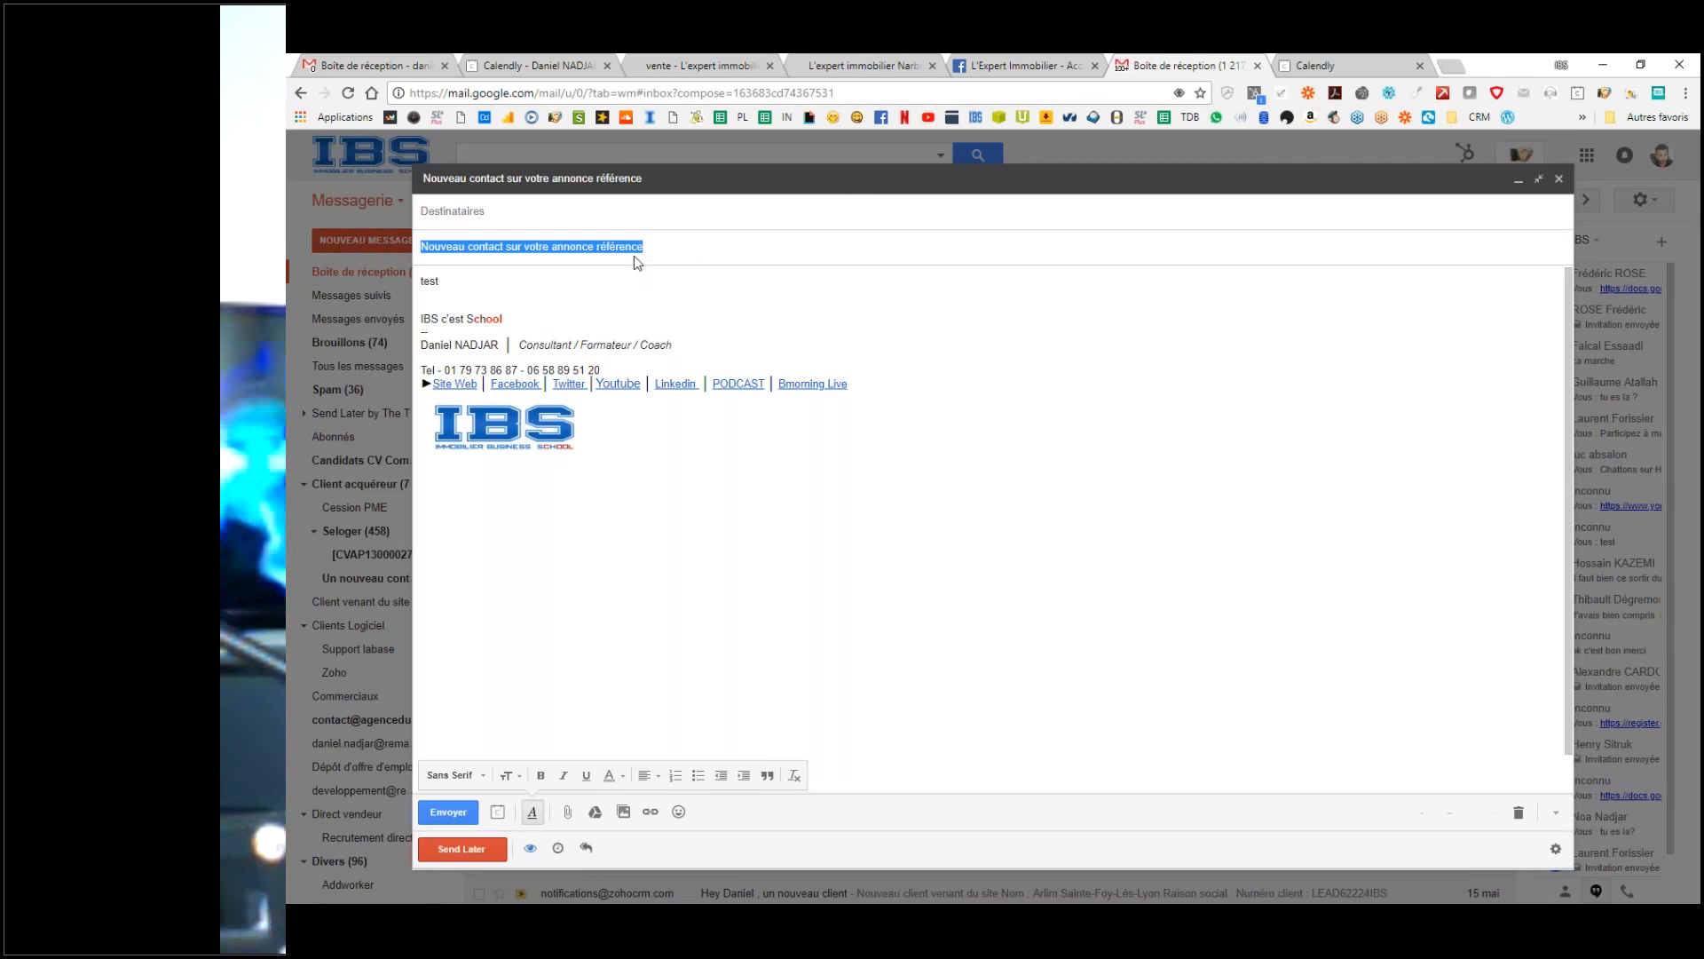
Step: Address the email to the second L'Expert Immobilier account and send it
{"action": "left_click", "coordinate": [543, 217]}
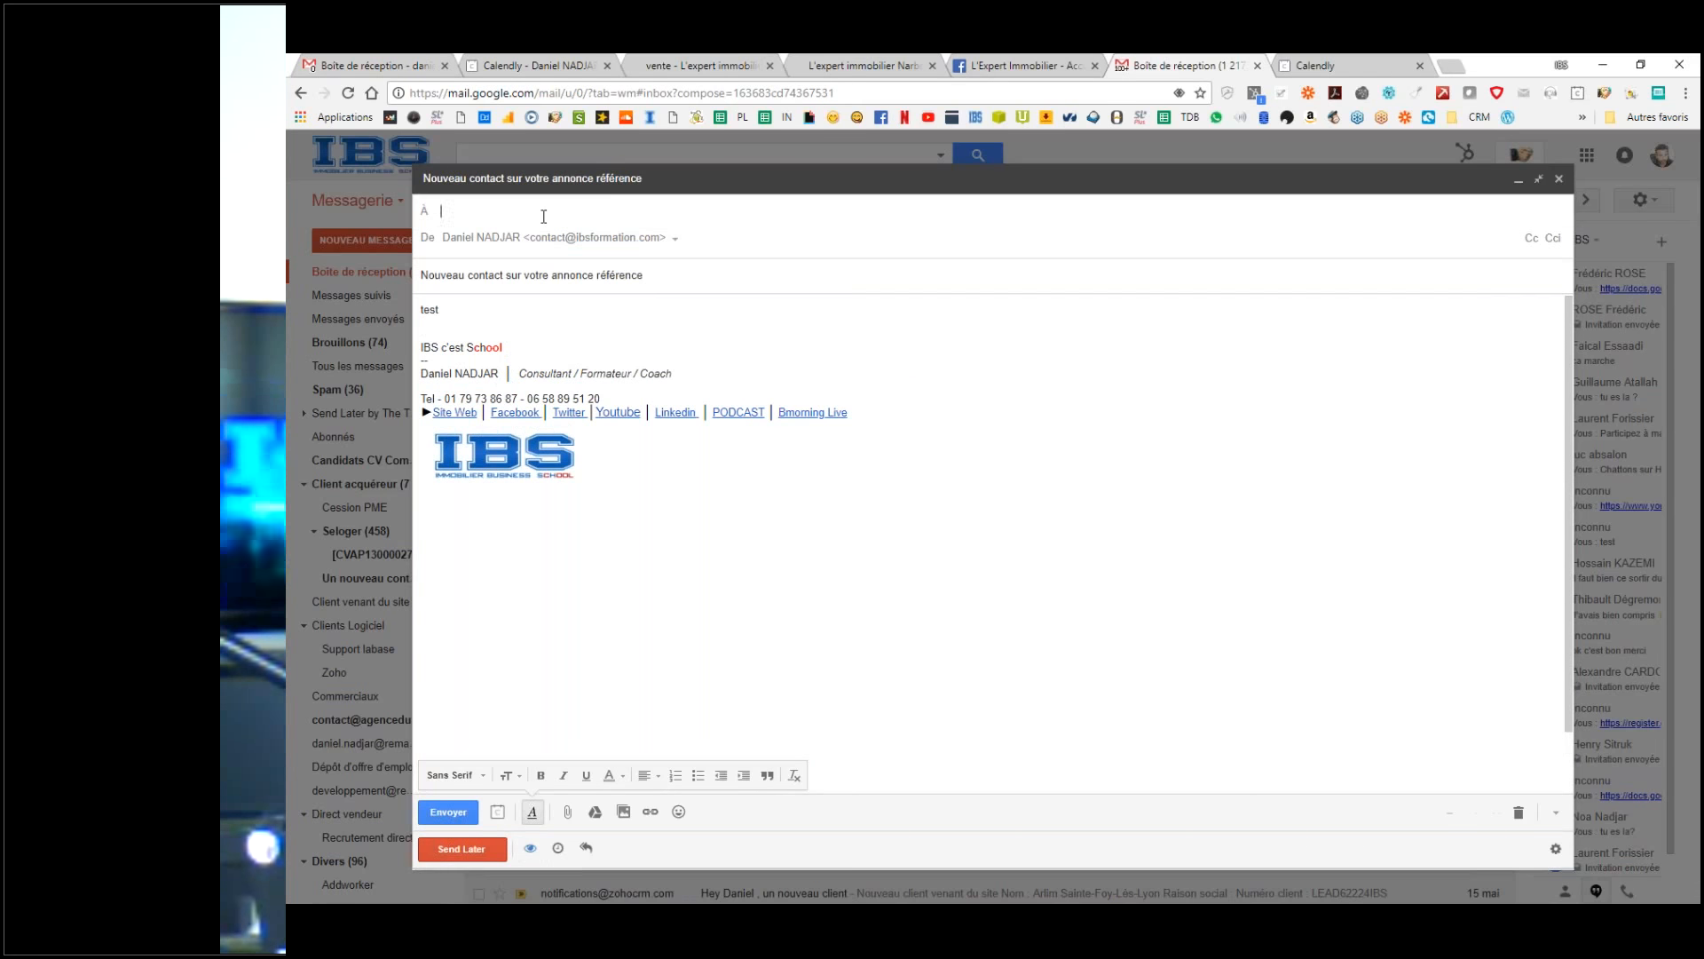
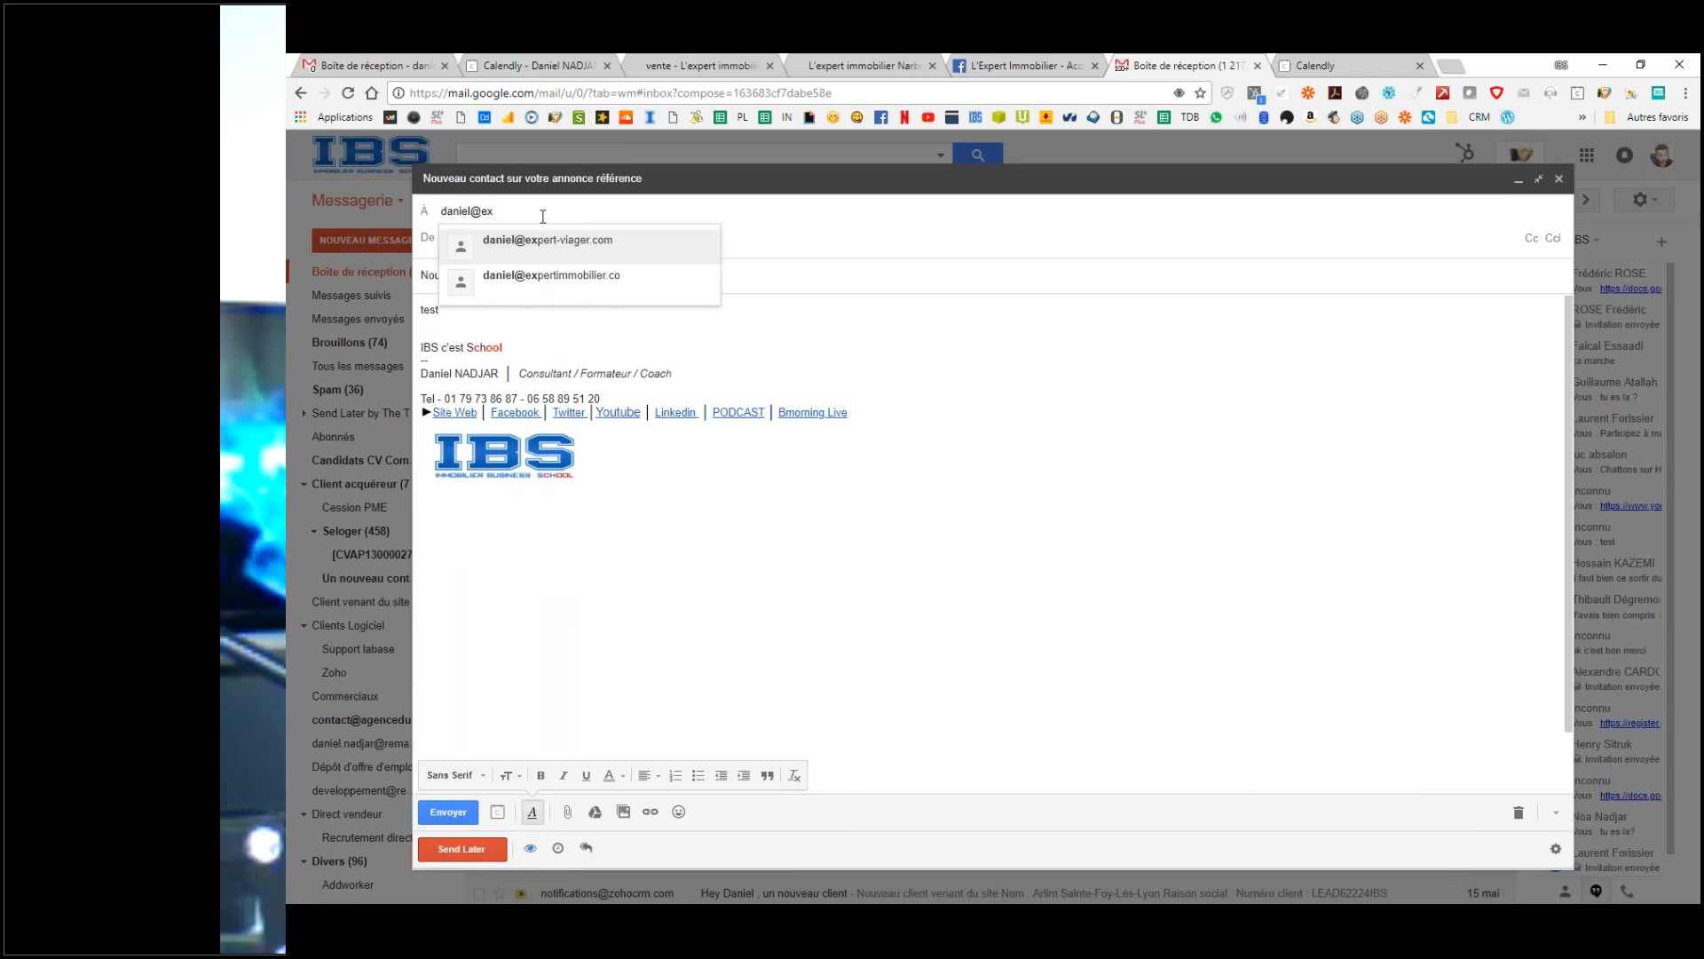
{"action": "key", "text": "Down"}
{"action": "left_click", "coordinate": [554, 282]}
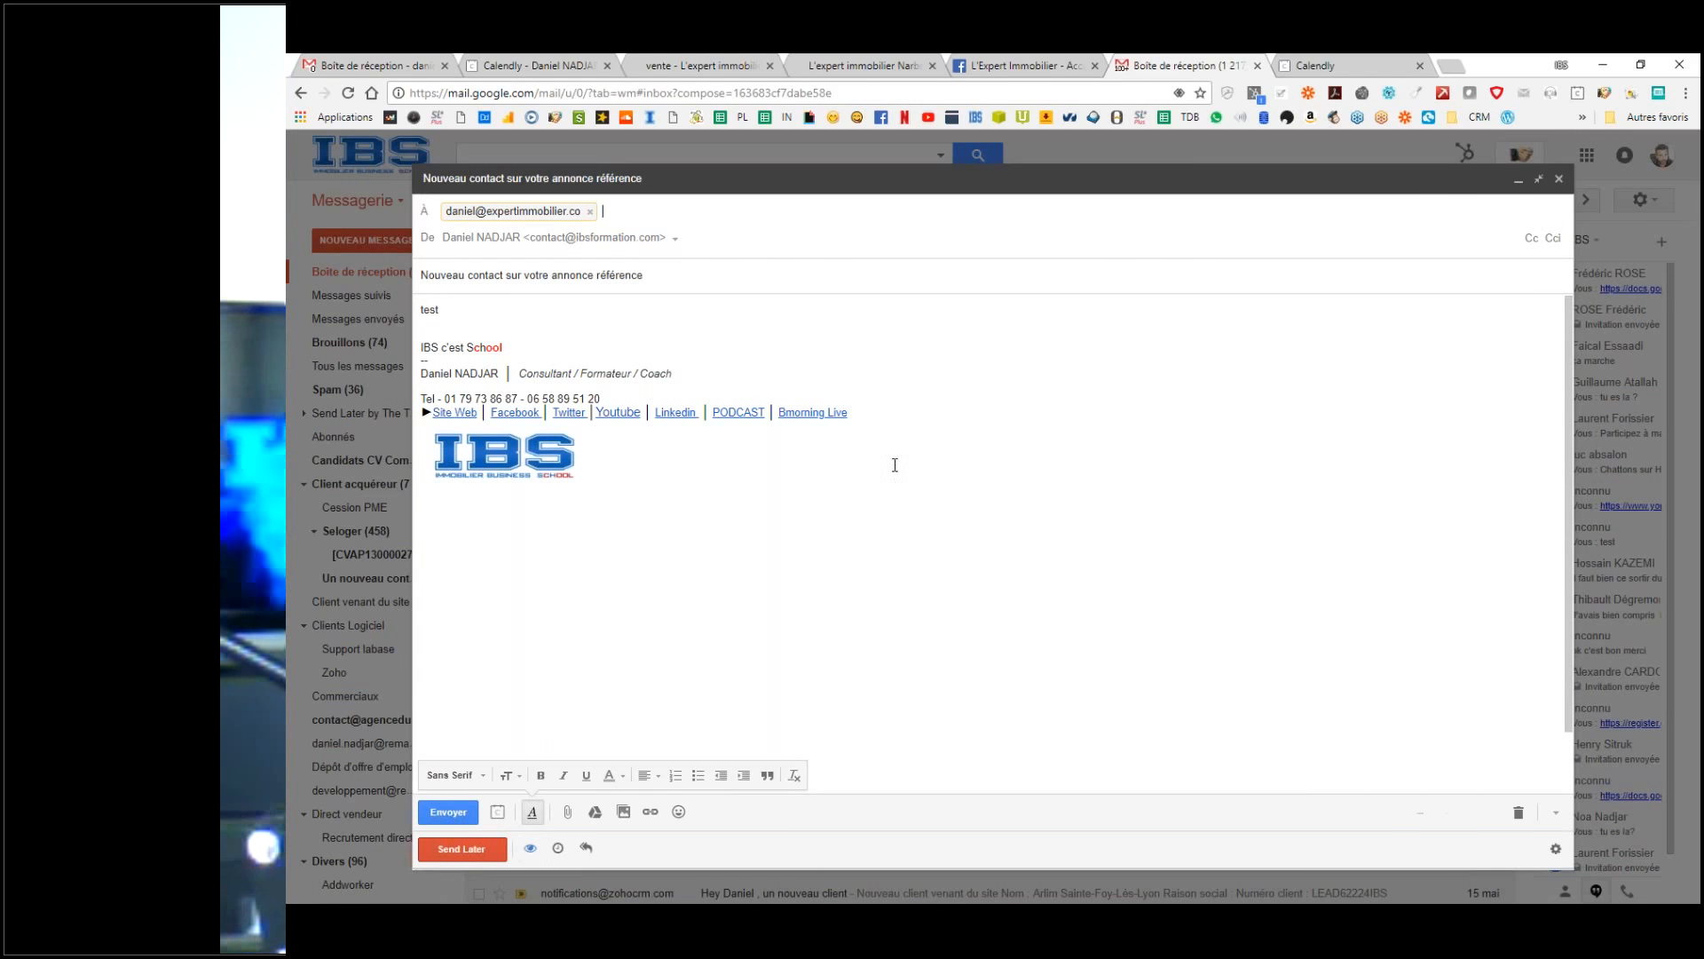
{"action": "left_click", "coordinate": [448, 812]}
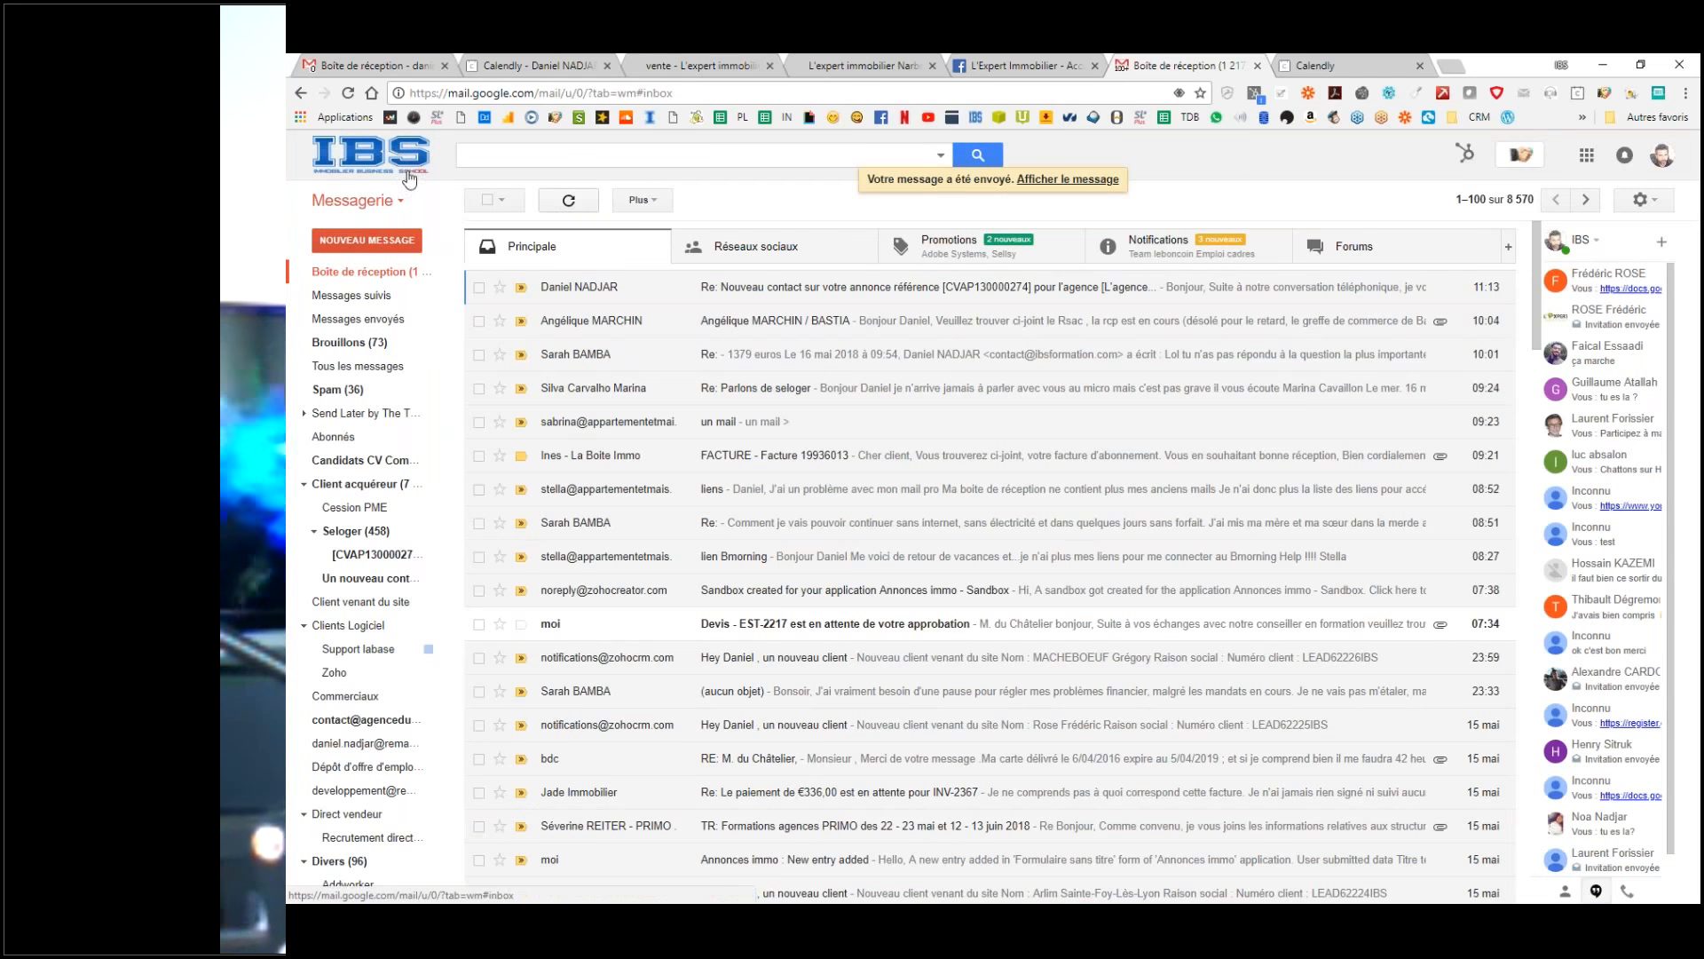
Step: Confirm the test email arrived in the L'Expert Immobilier inbox
{"action": "left_click", "coordinate": [391, 62]}
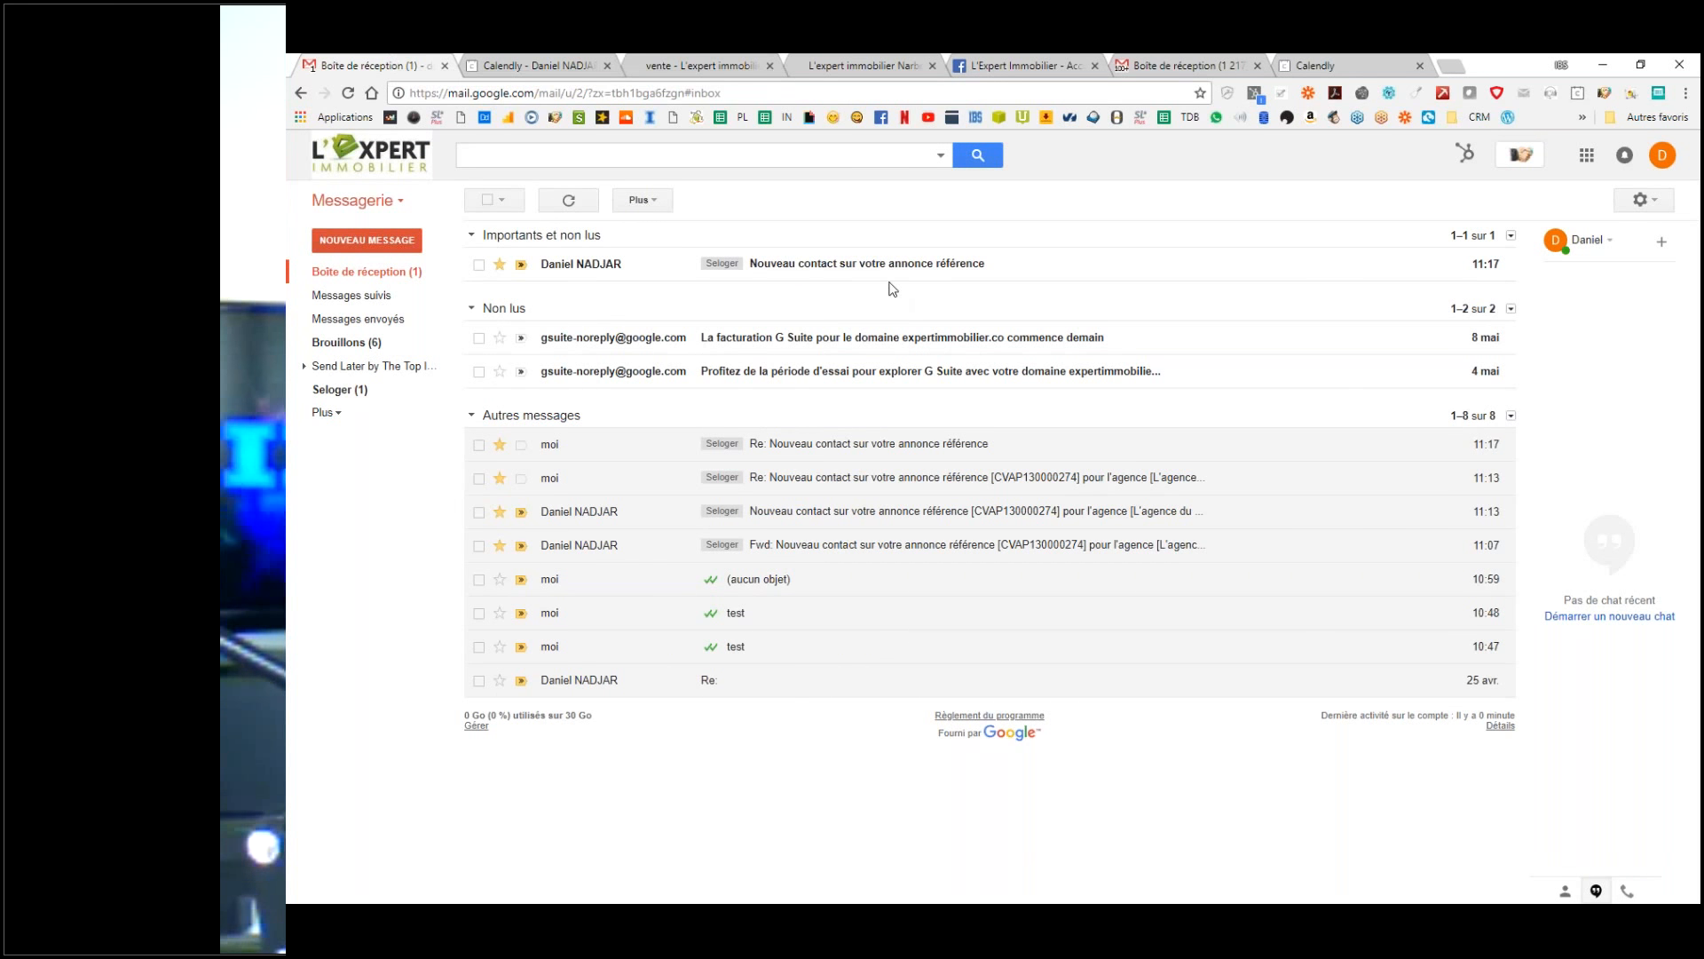
{"action": "left_click", "coordinate": [818, 268]}
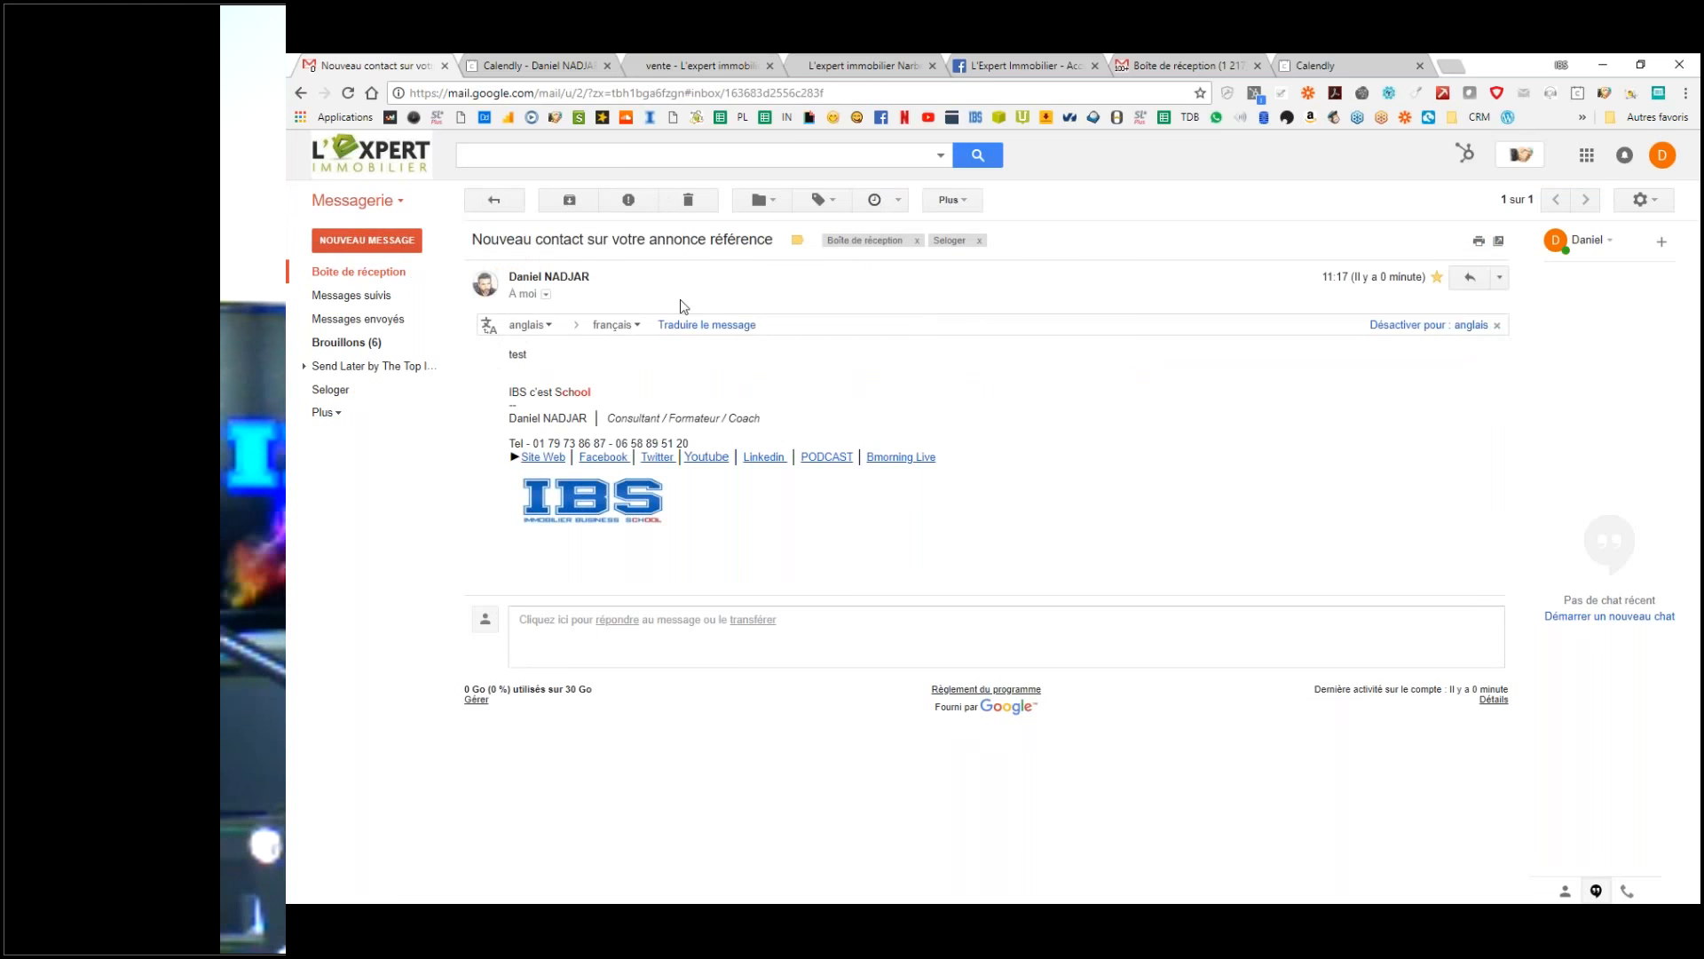
{"action": "left_click", "coordinate": [518, 201]}
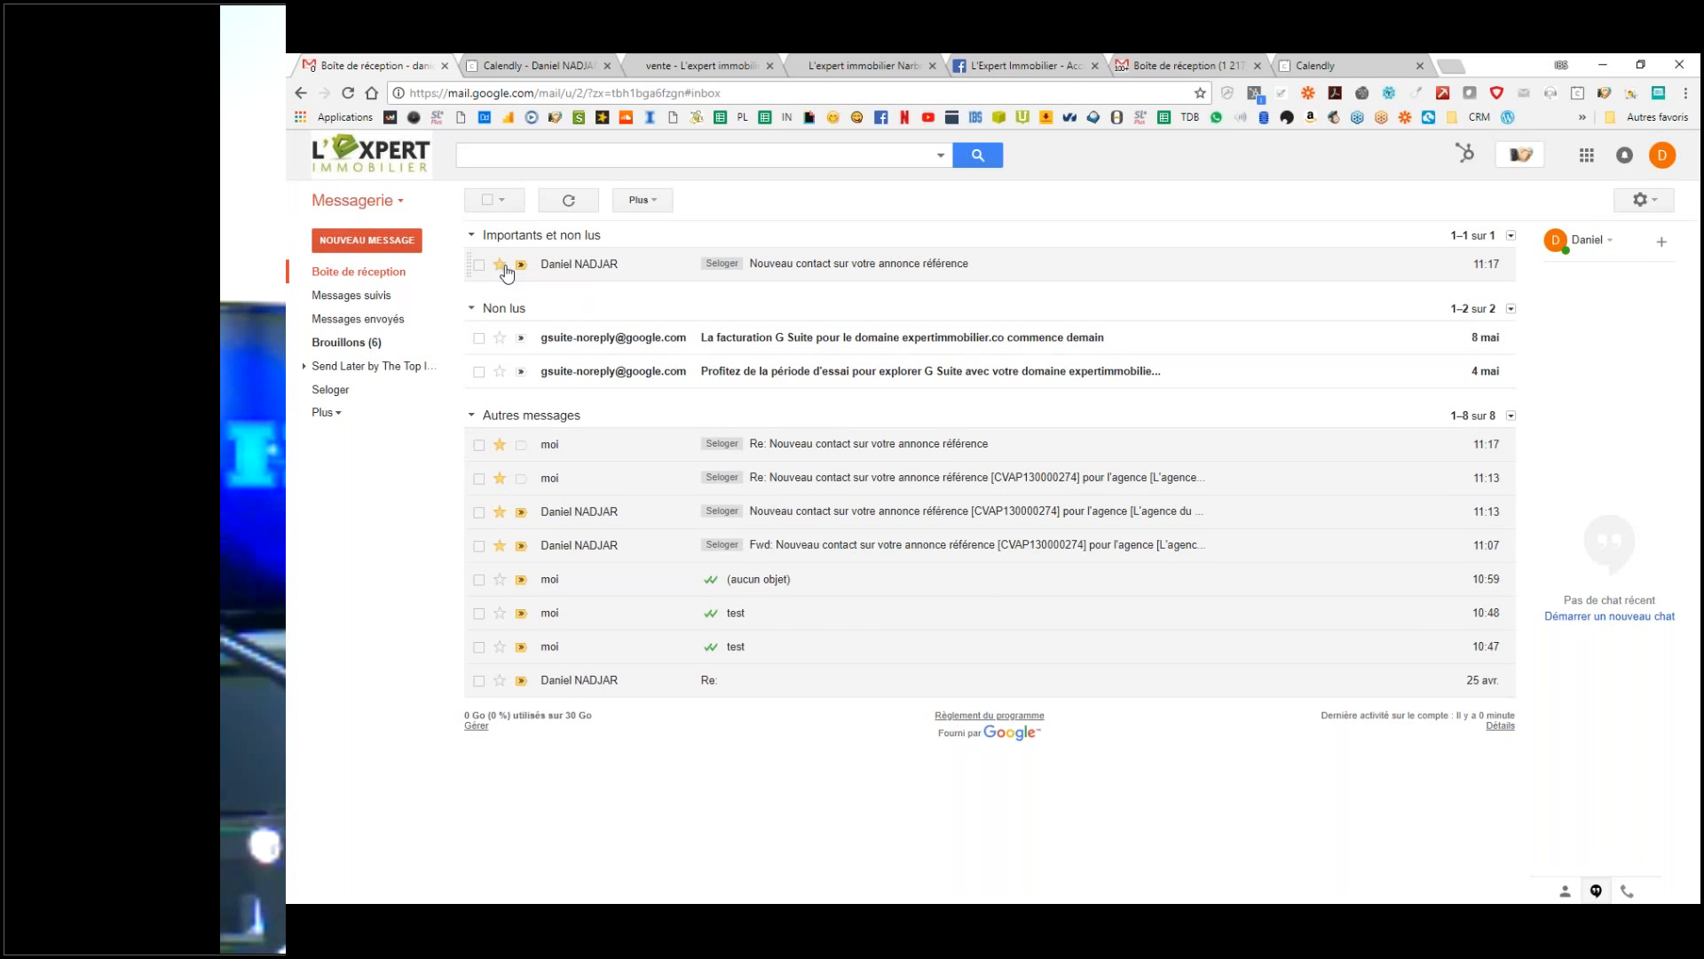
Step: Open the automatic Re: reply in the IBS inbox, test its Calendly booking link, then return to the L'Expert inbox
{"action": "left_click", "coordinate": [1146, 62]}
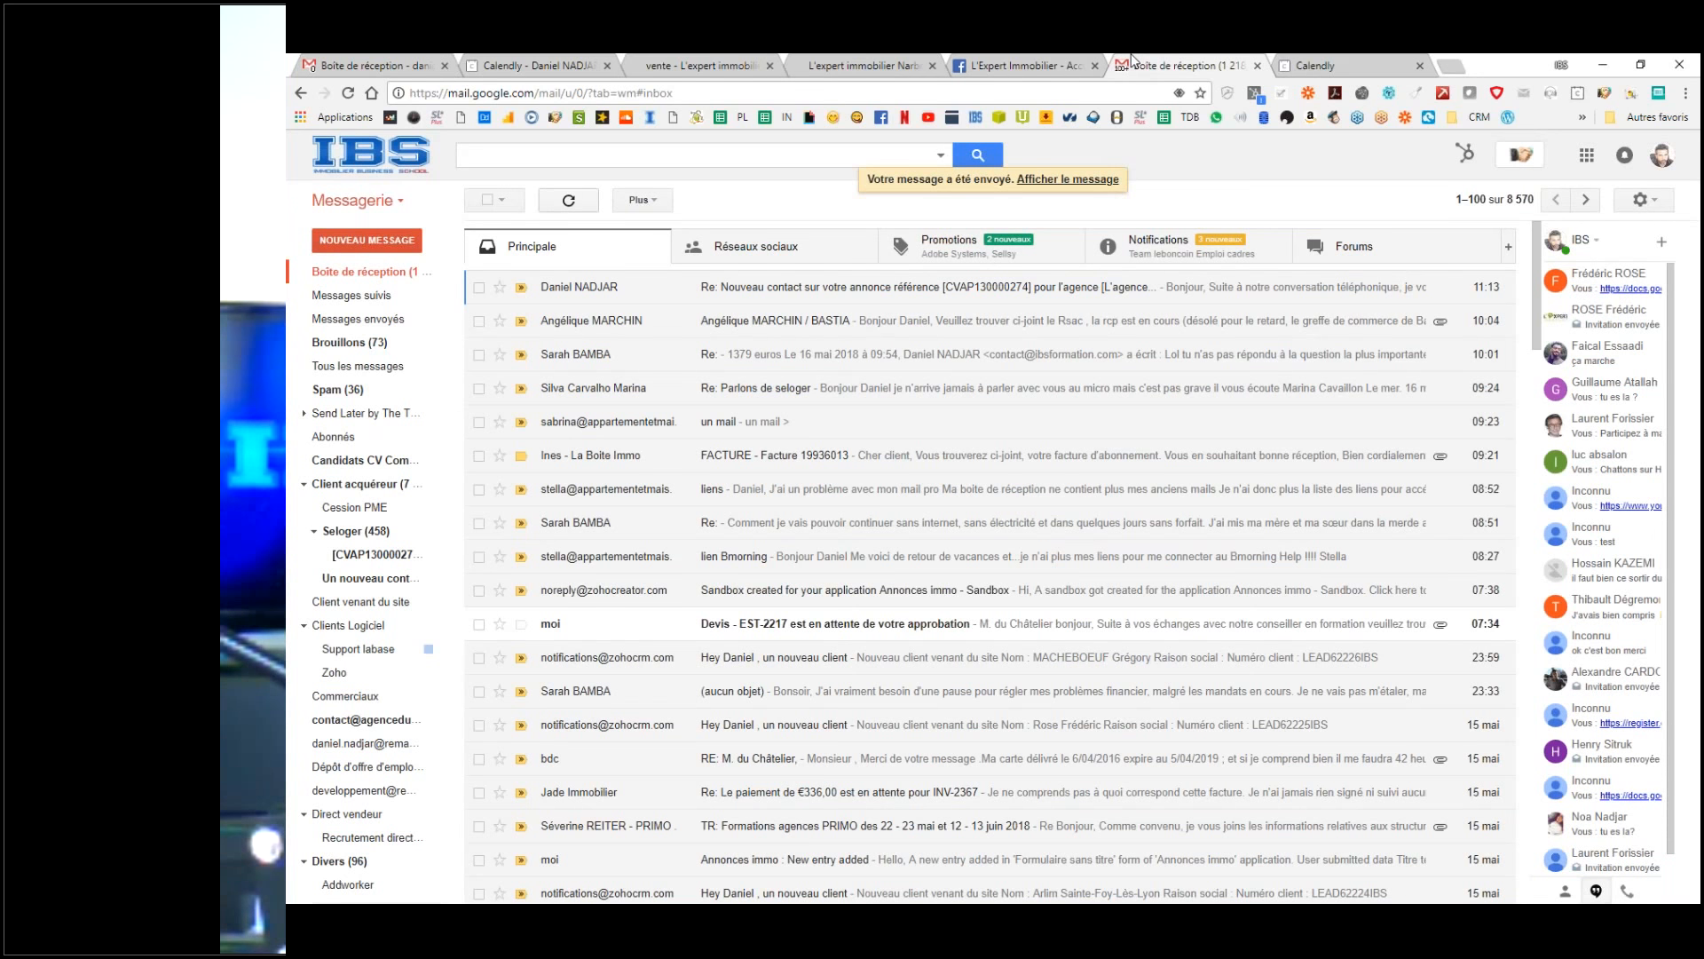
{"action": "left_click", "coordinate": [780, 293]}
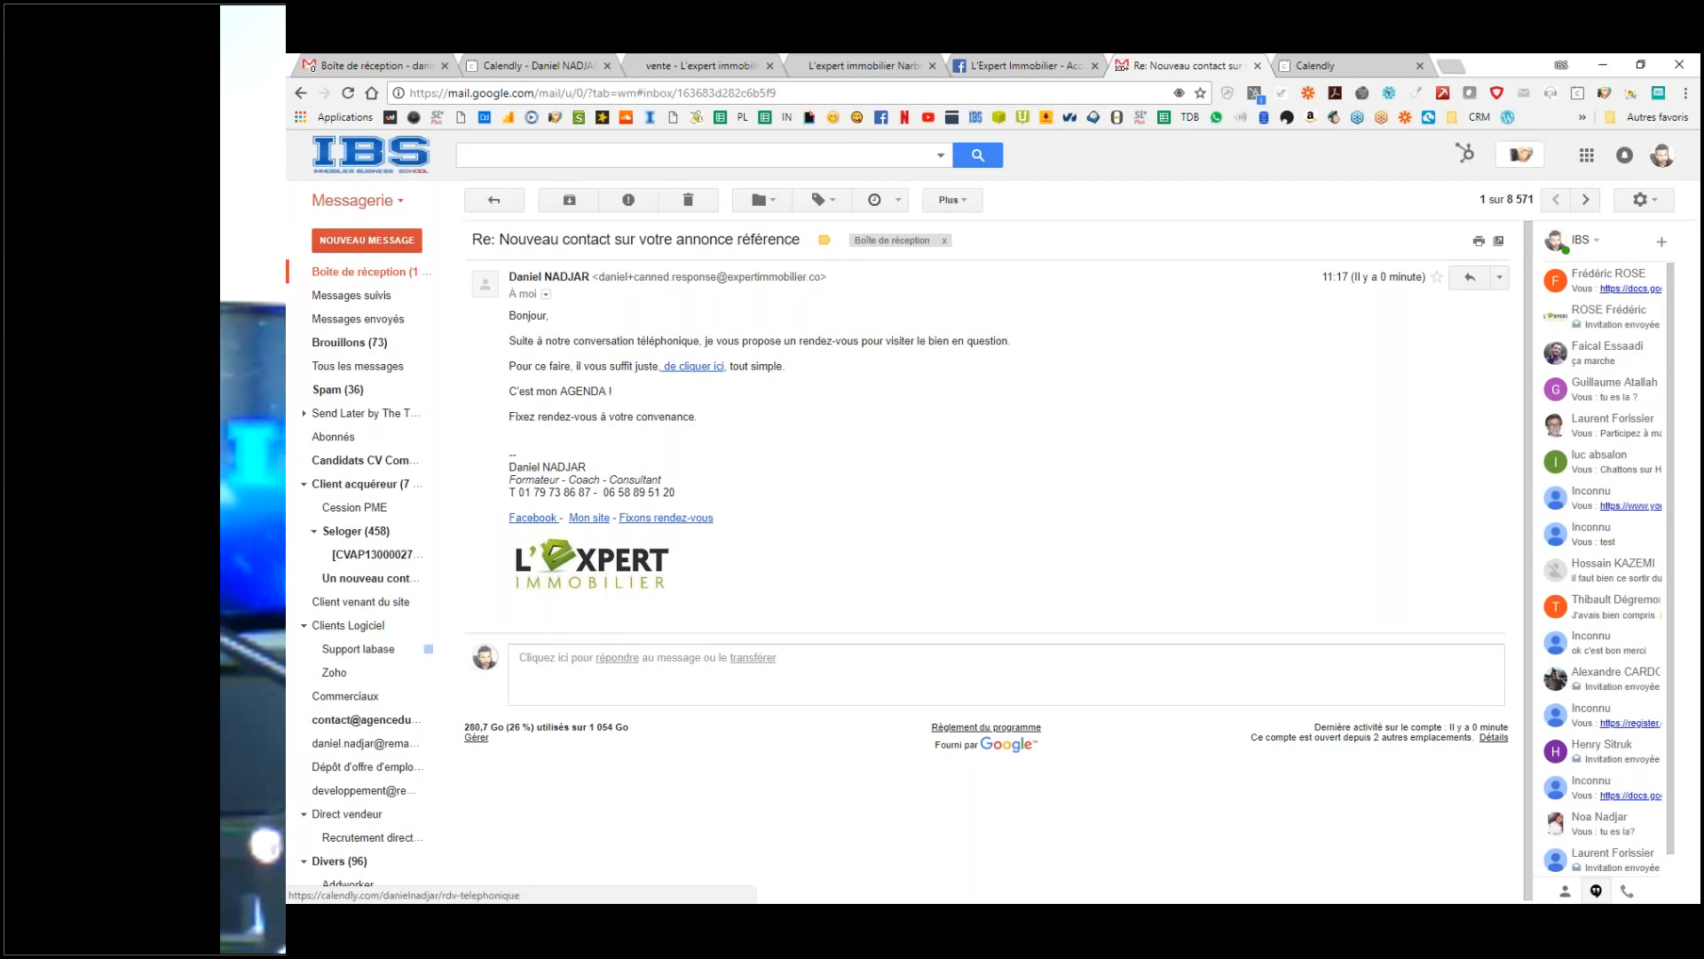
{"action": "left_click", "coordinate": [694, 365]}
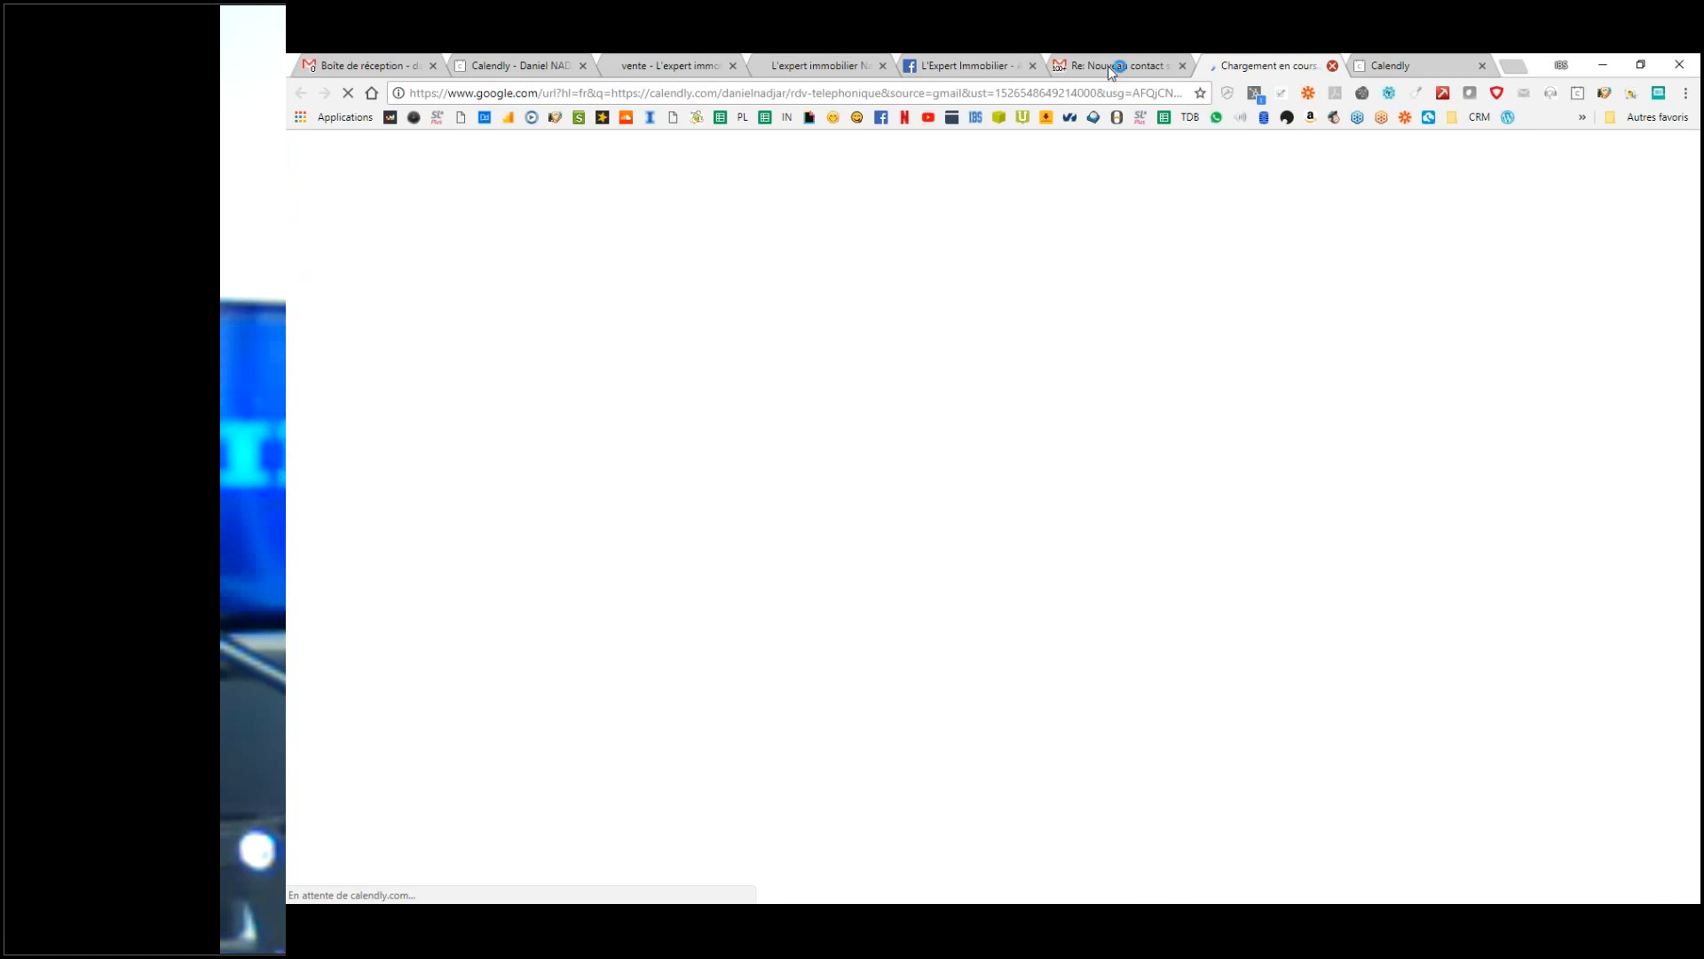
{"action": "left_click", "coordinate": [1333, 66]}
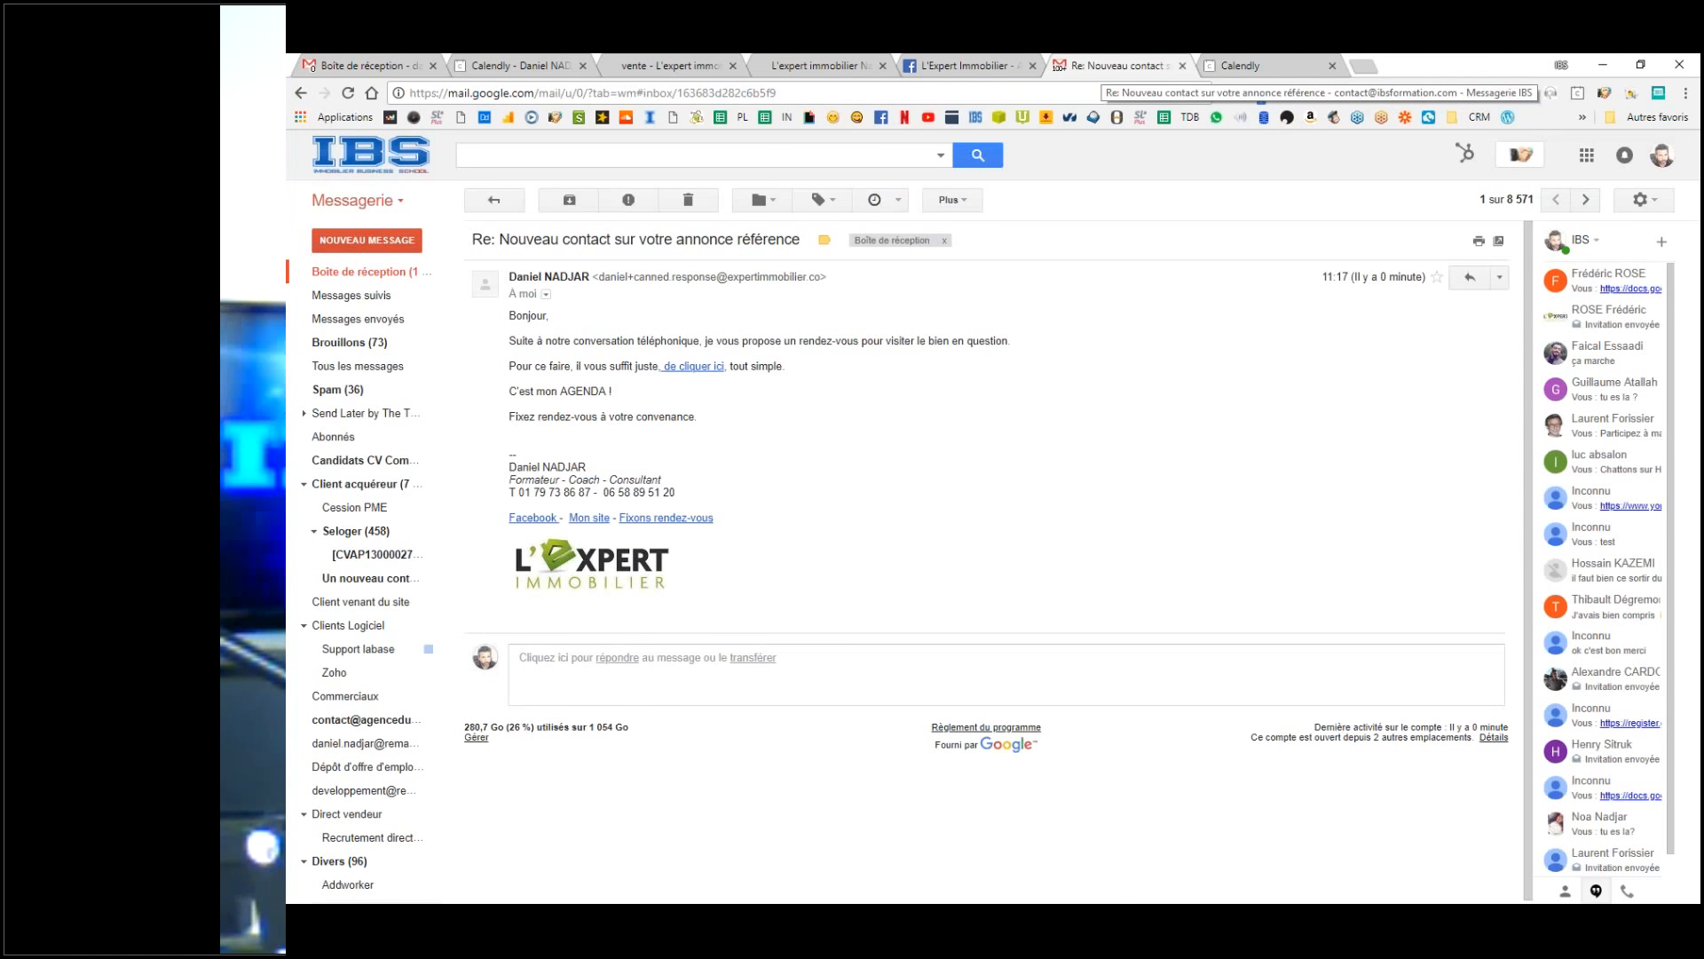
{"action": "left_click", "coordinate": [369, 94]}
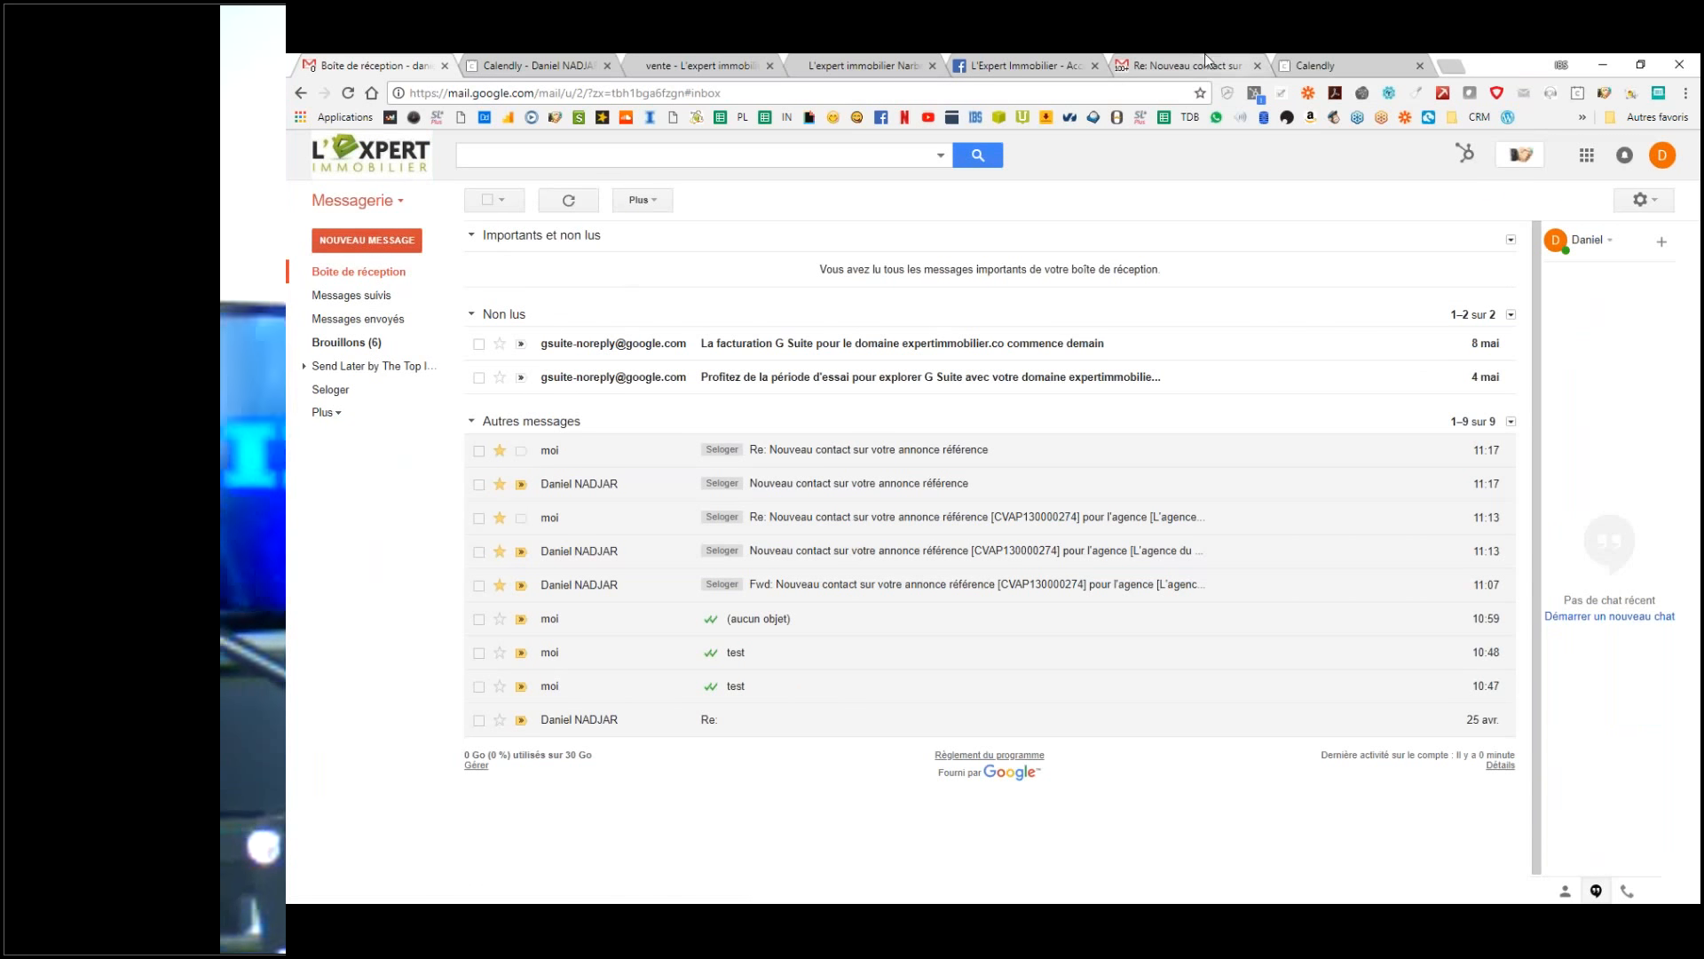
{"action": "left_click", "coordinate": [1265, 64]}
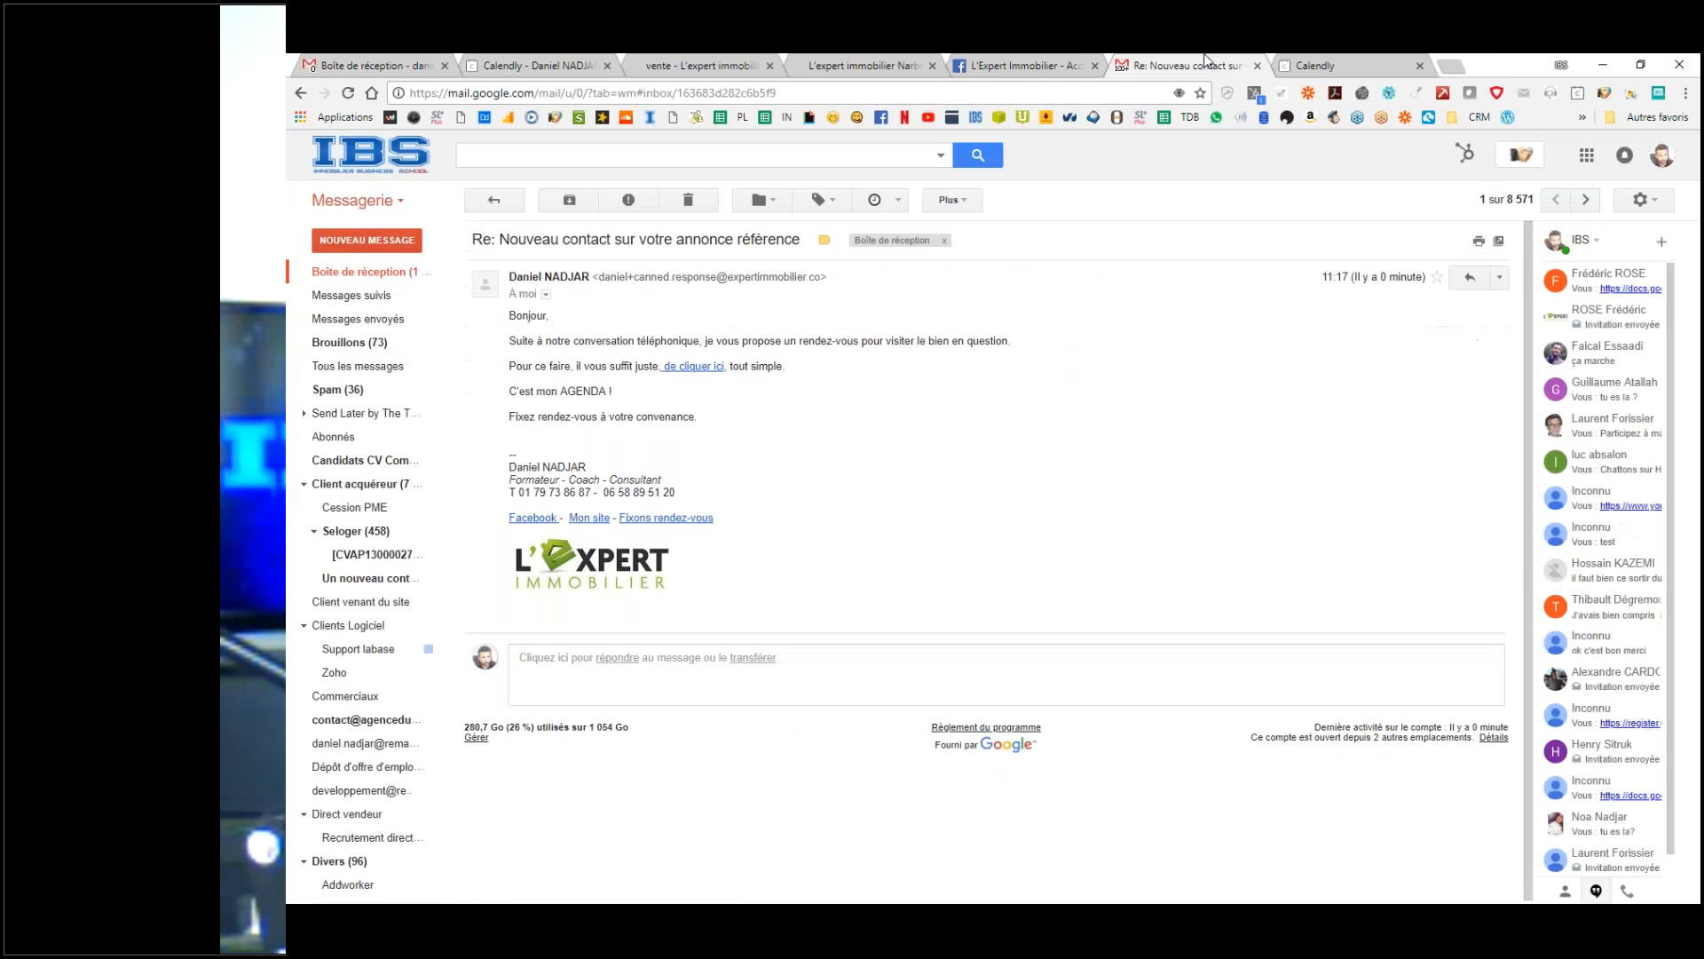
{"action": "left_click", "coordinate": [367, 240]}
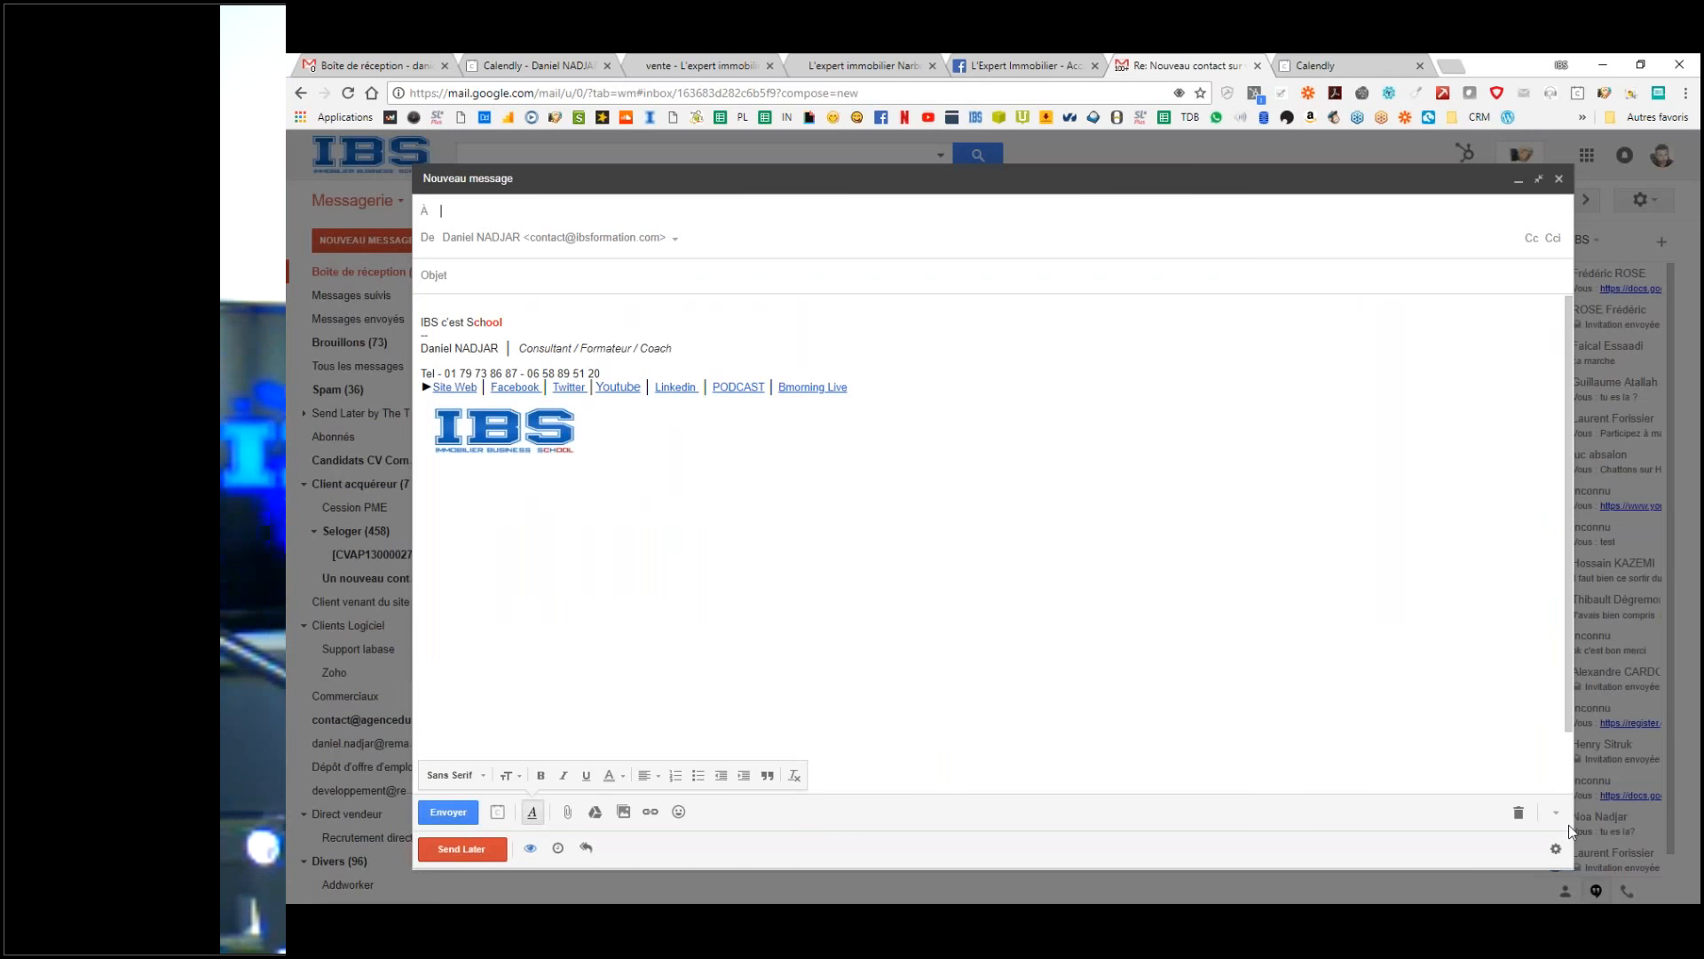
{"action": "left_click", "coordinate": [1557, 815]}
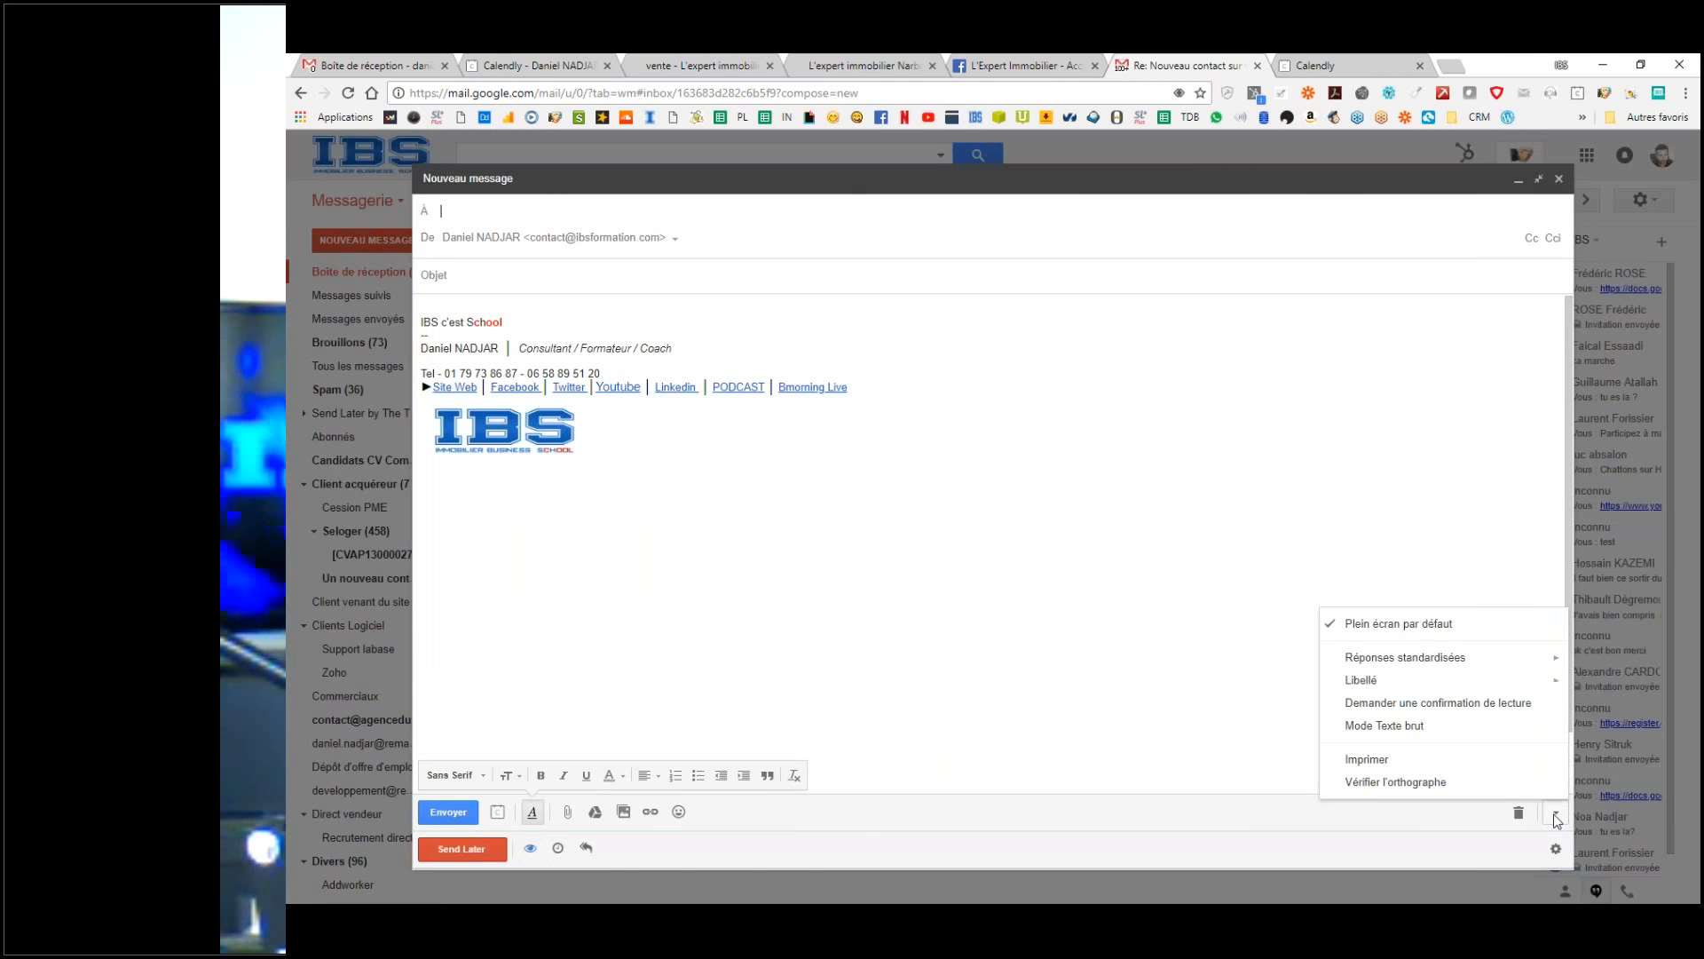
{"action": "mouse_move", "coordinate": [1408, 661]}
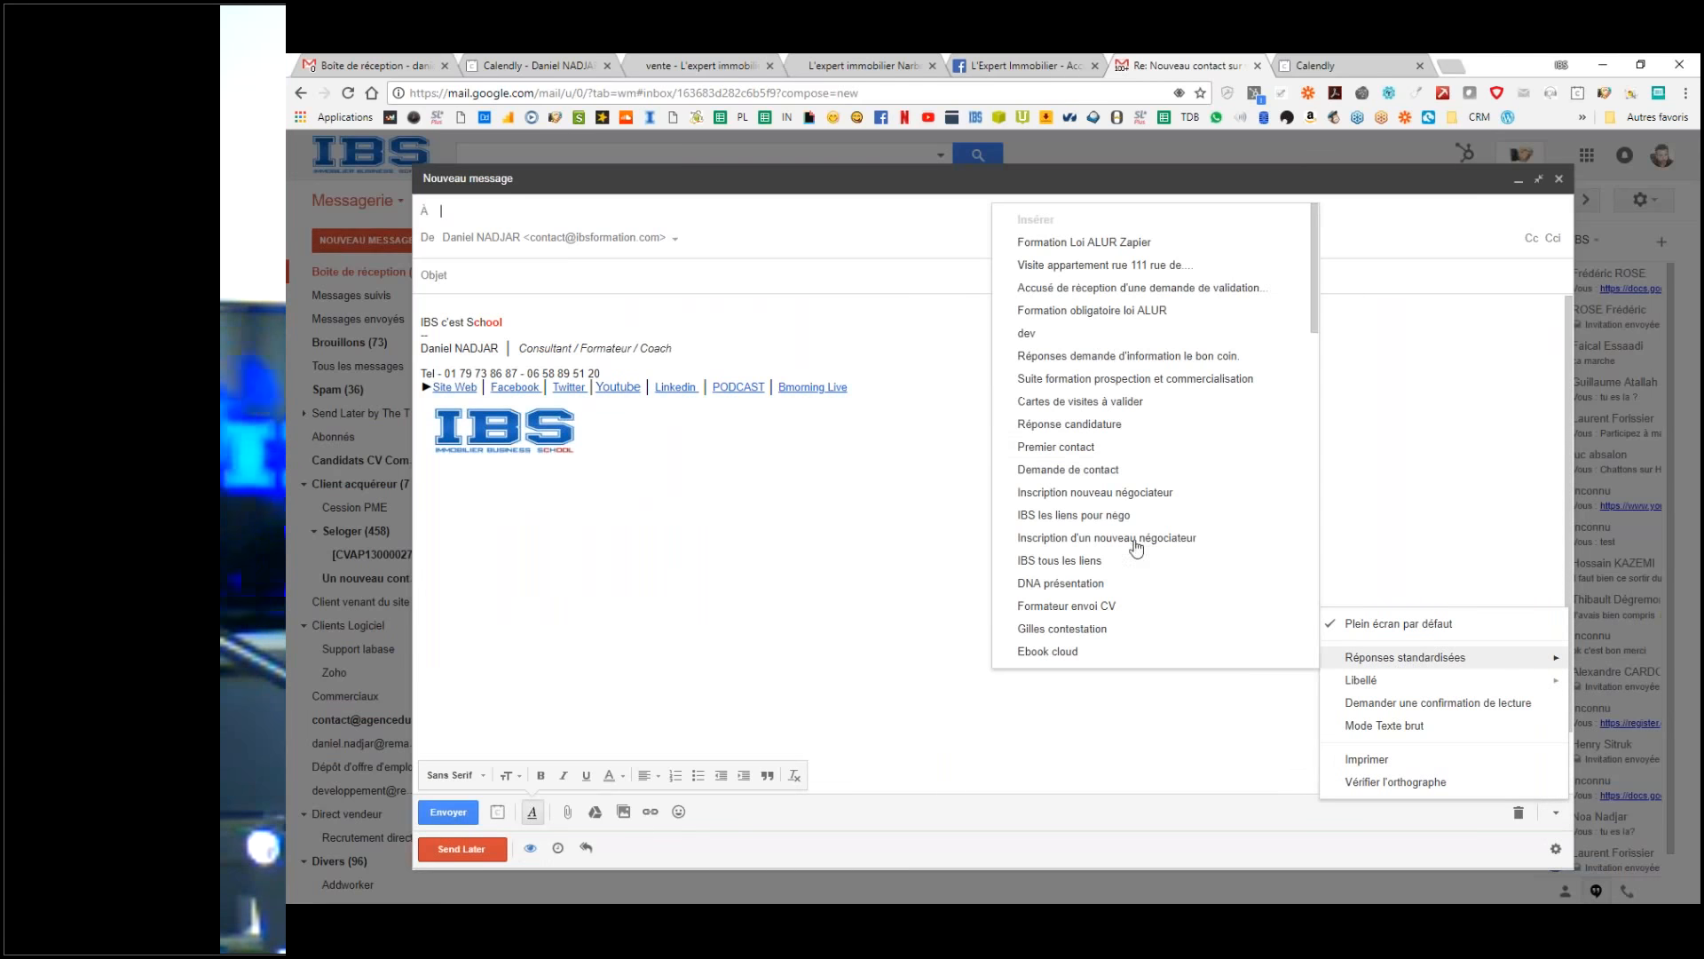
{"action": "scroll", "coordinate": [1088, 494], "scroll_direction": "down", "scroll_amount": 3}
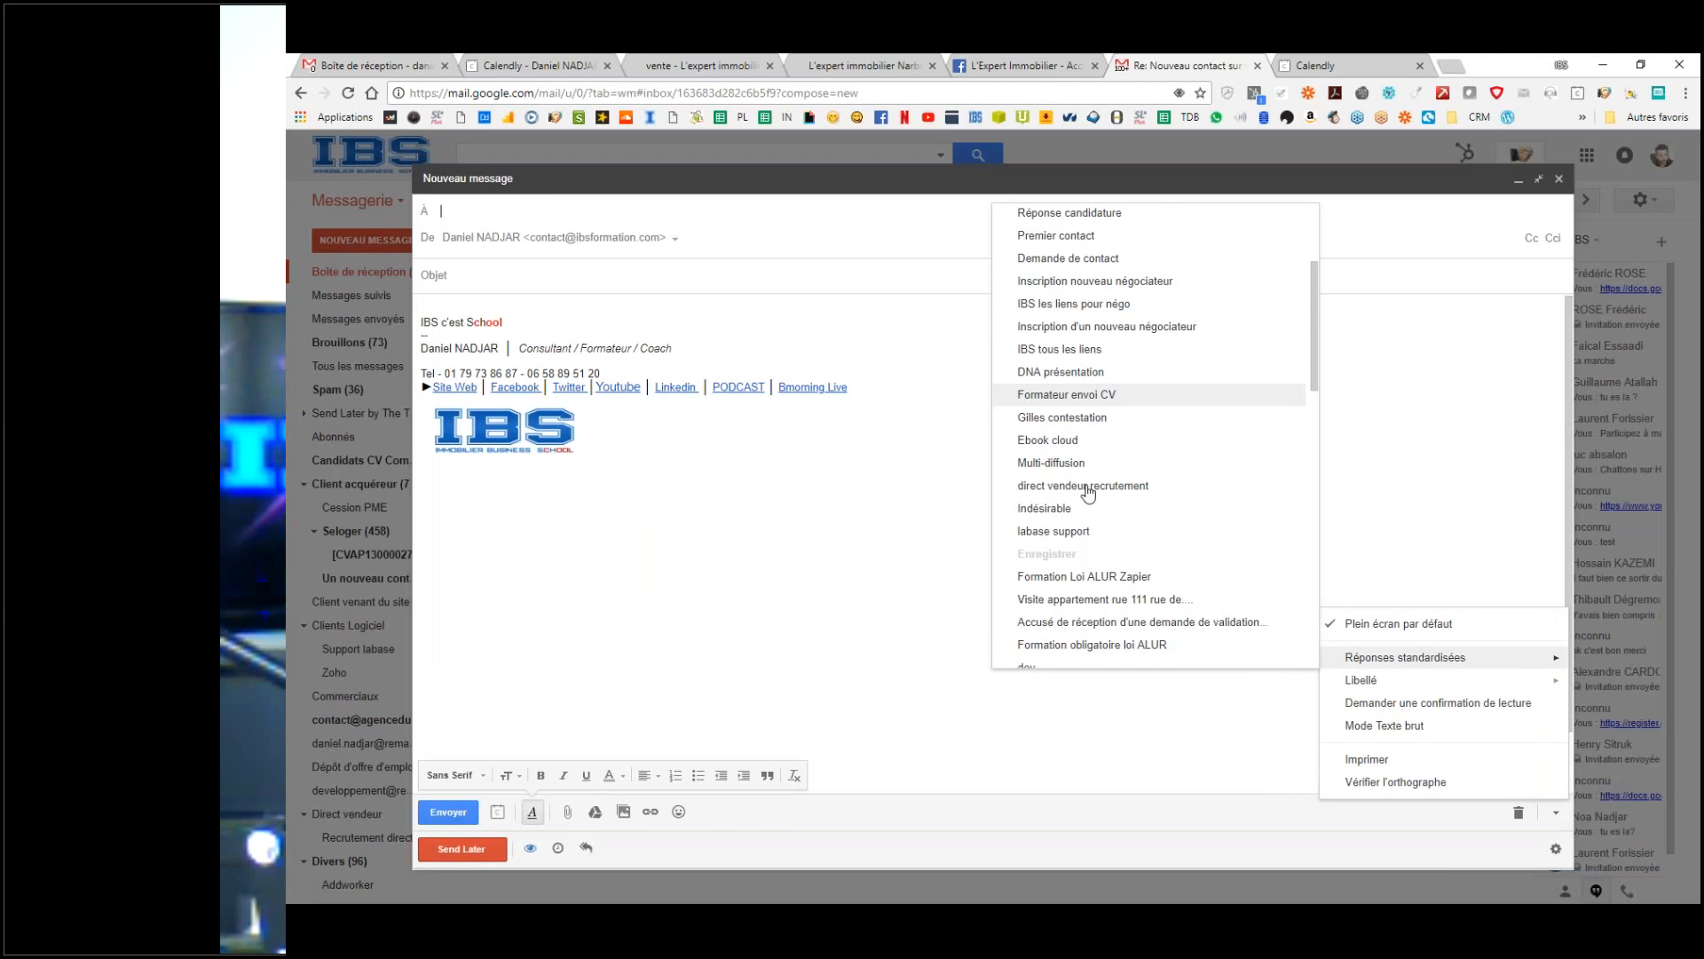
{"action": "left_click", "coordinate": [977, 612]}
{"action": "left_click", "coordinate": [1559, 180]}
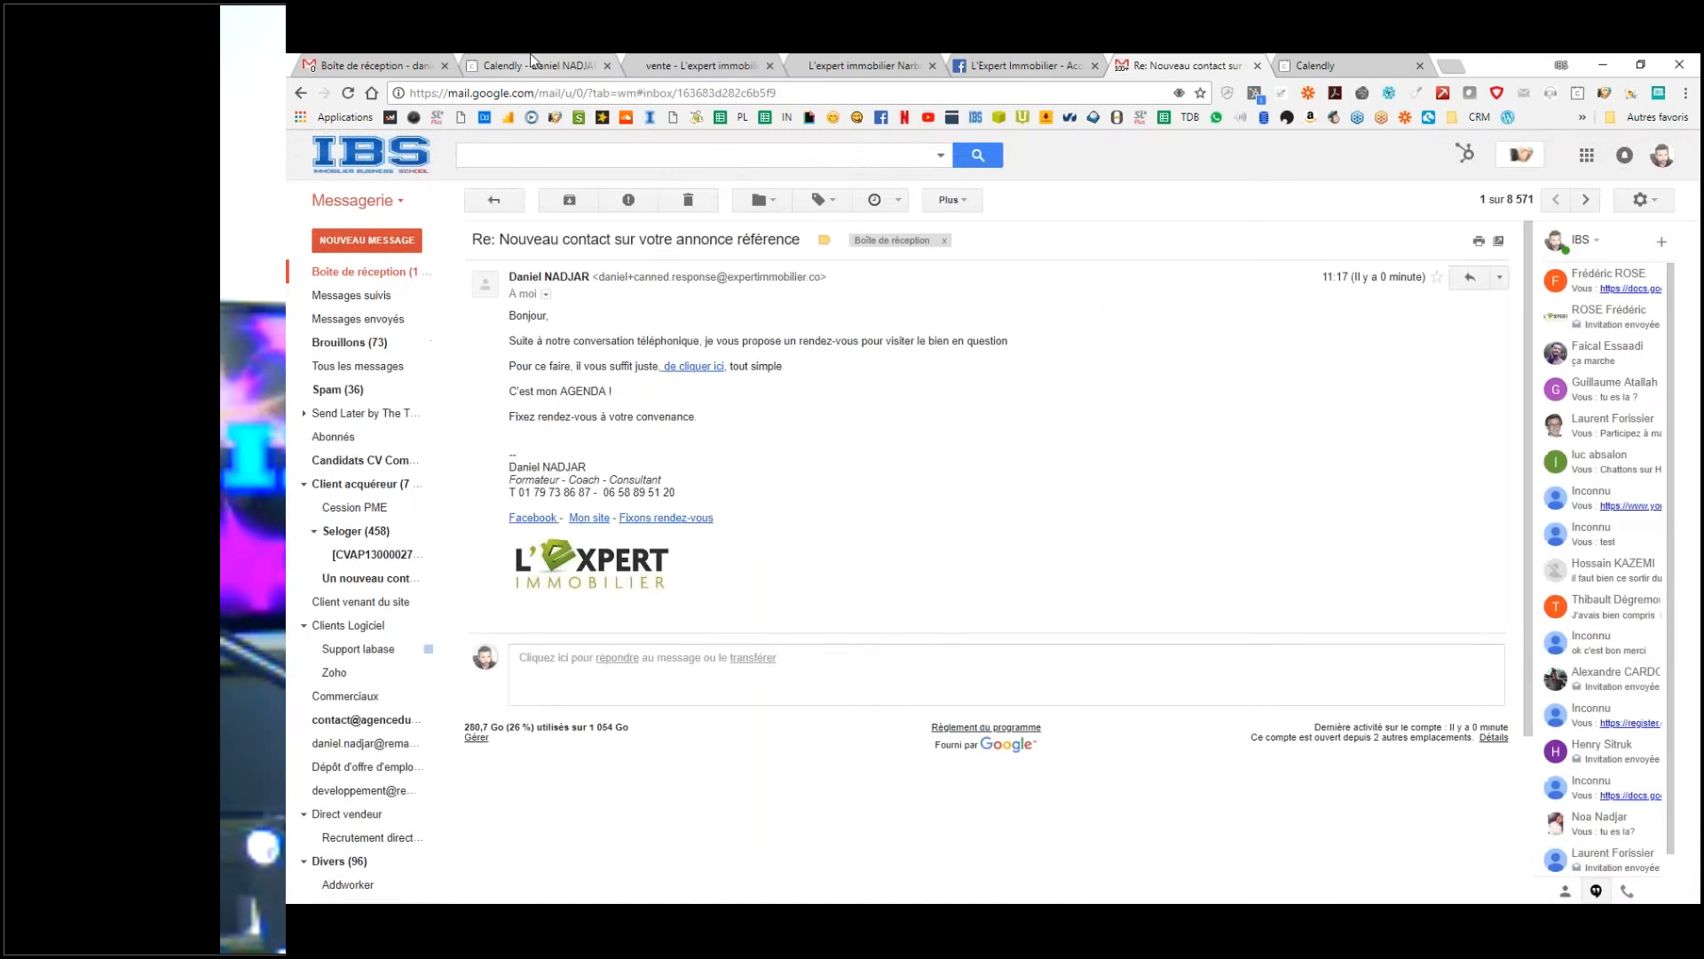
{"action": "left_click", "coordinate": [364, 272]}
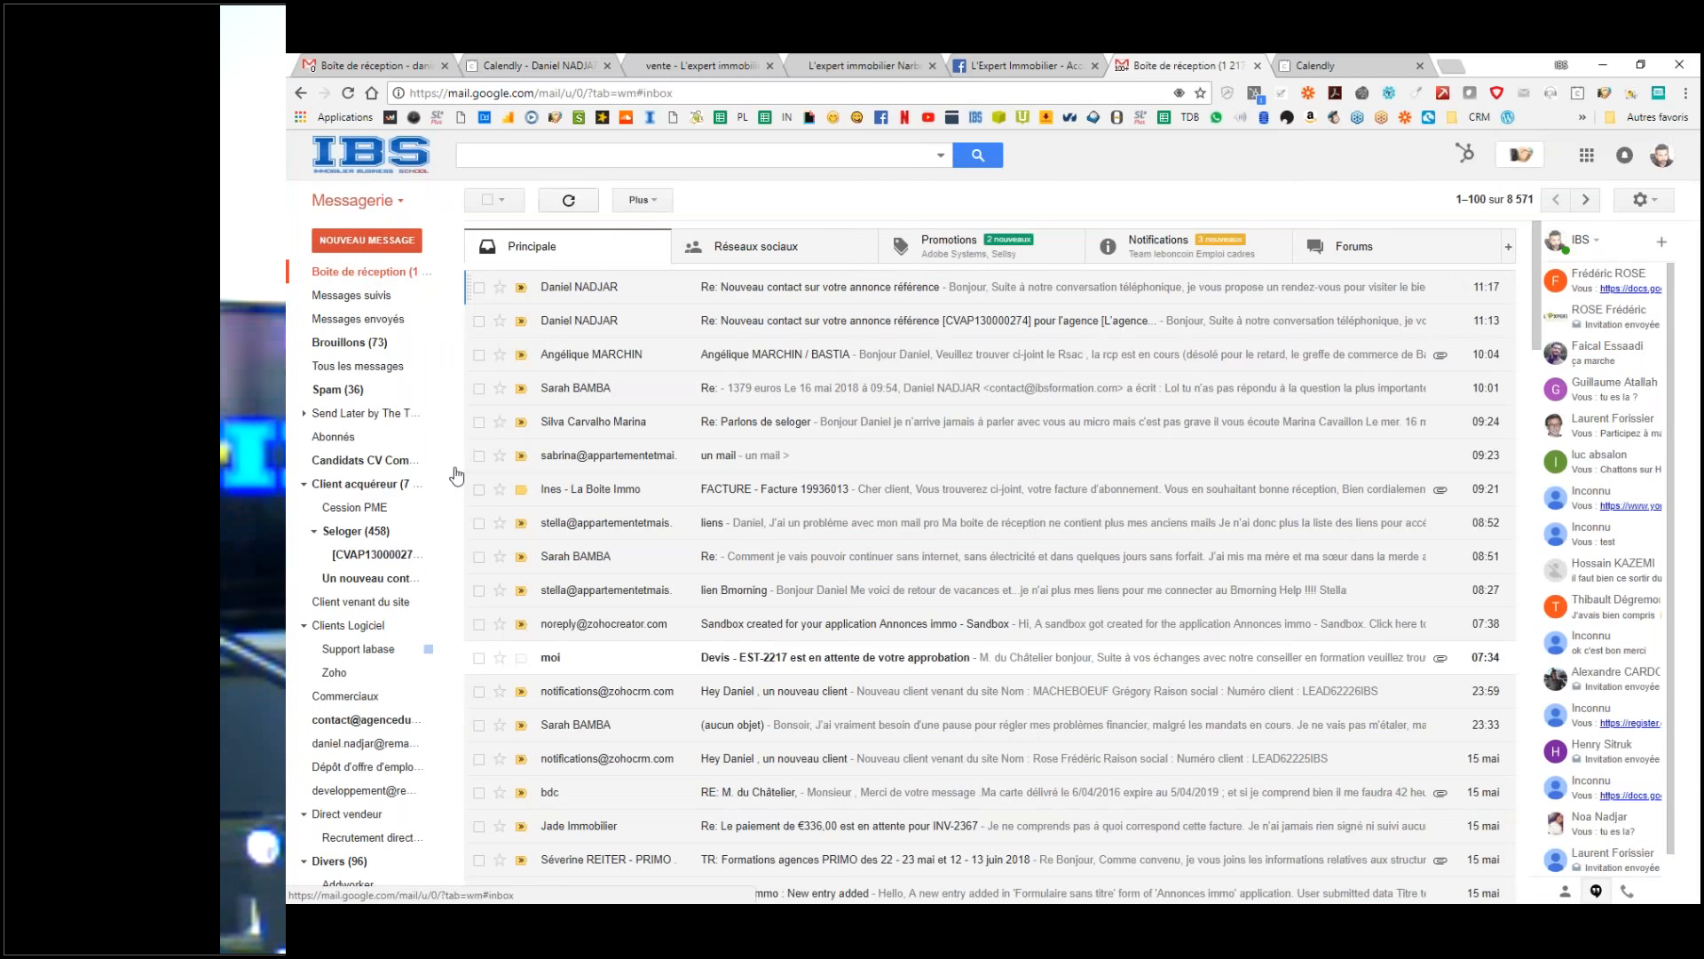
{"action": "left_click", "coordinate": [366, 63]}
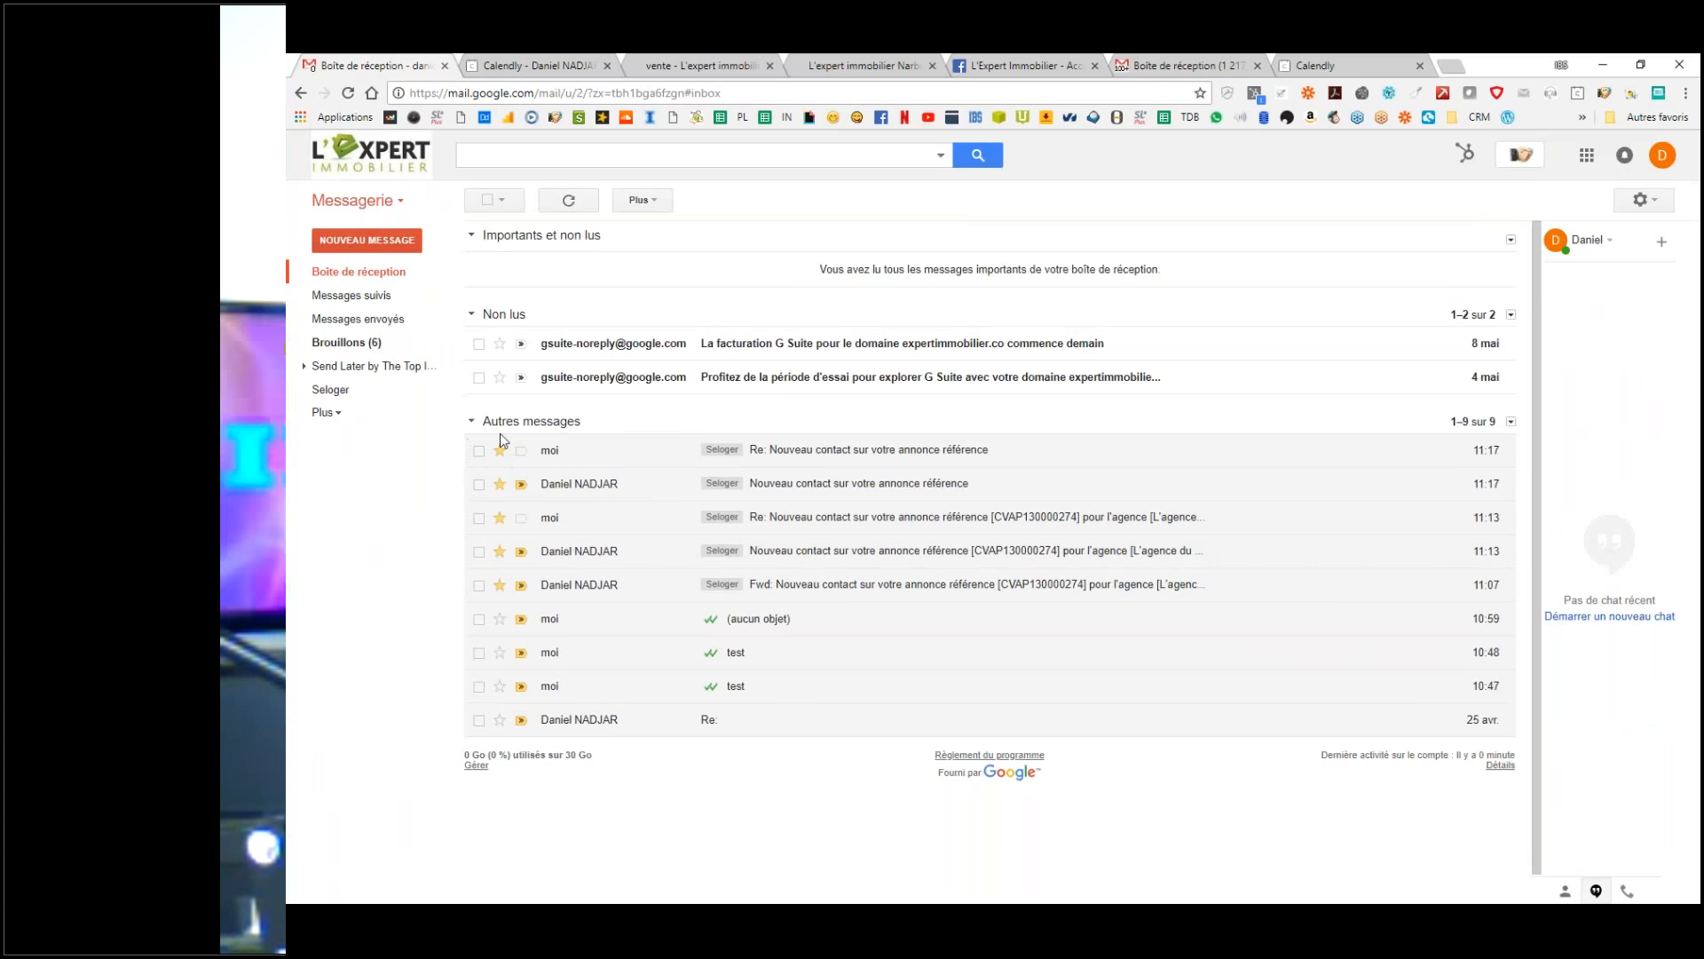
{"action": "key", "text": "ctrl"}
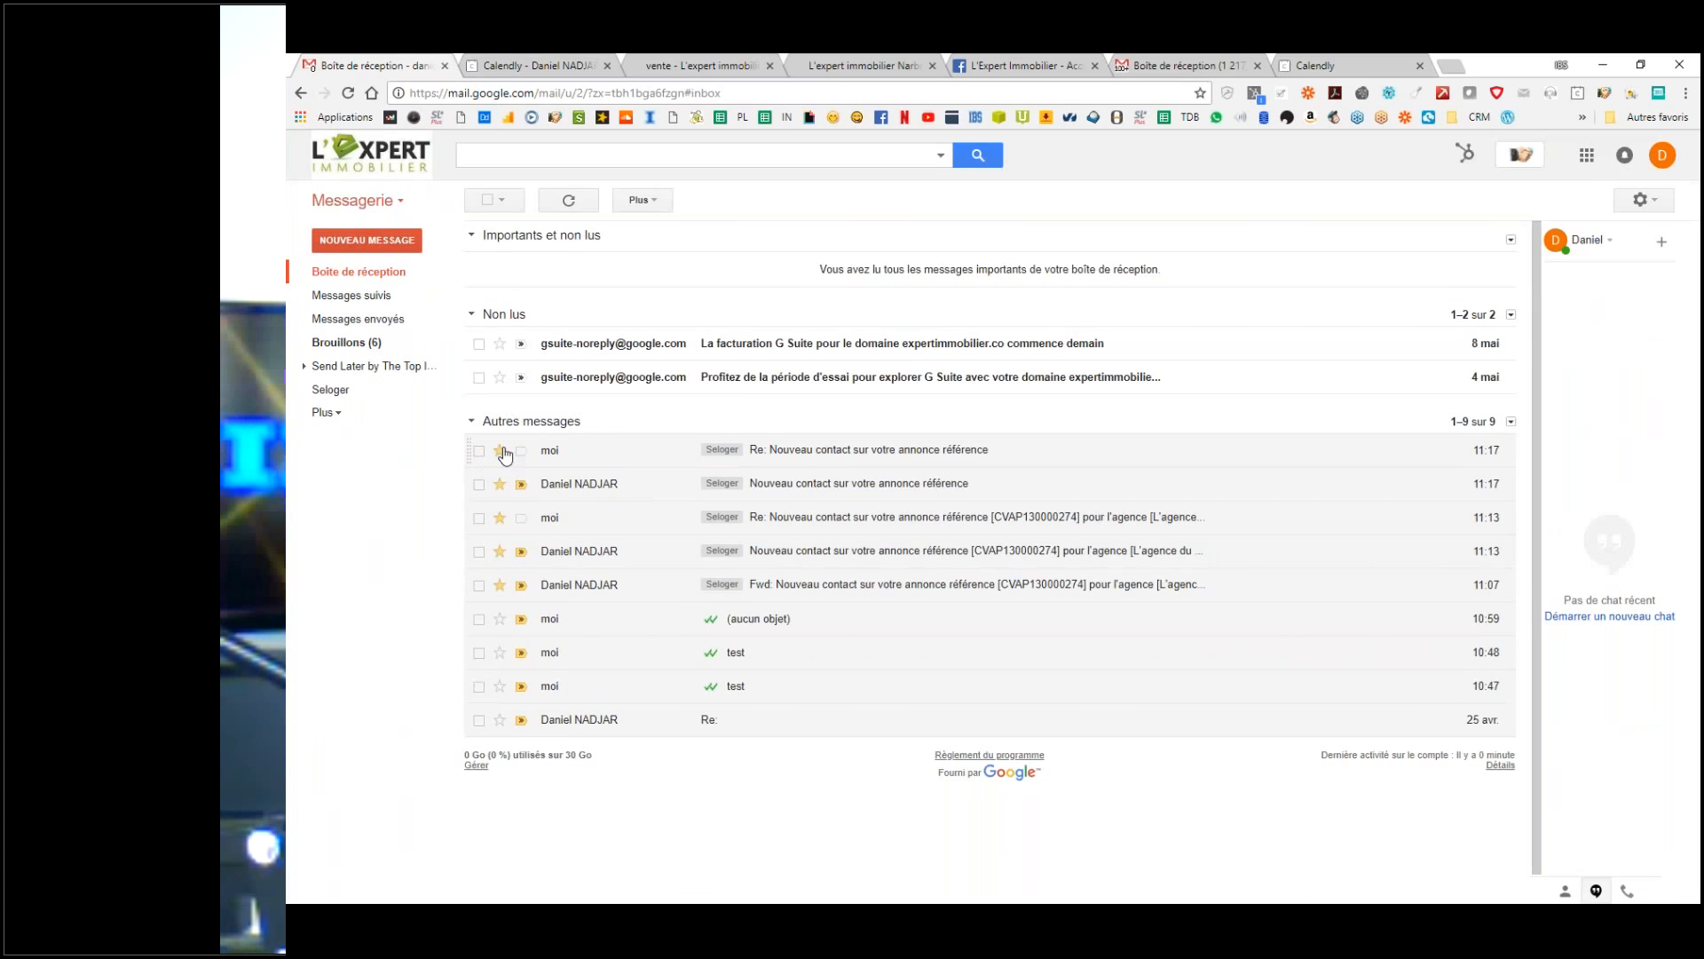
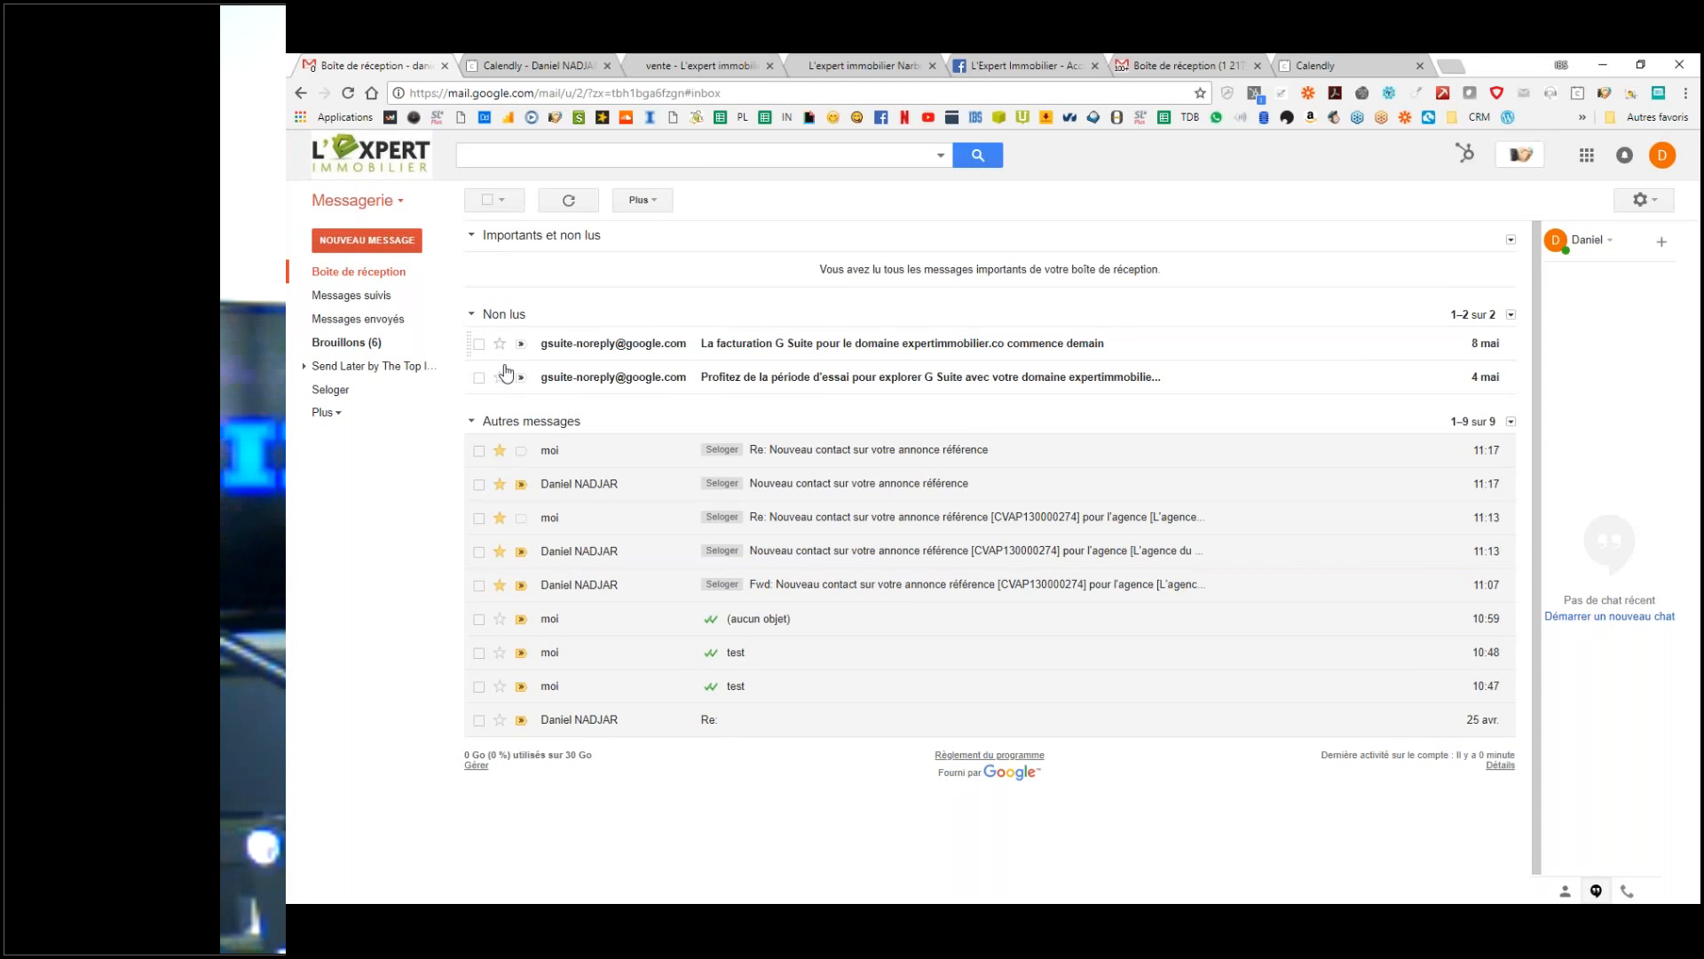
Step: Unstar the earlier starred messages until the starred list is empty
{"action": "left_click", "coordinate": [499, 344]}
{"action": "left_click", "coordinate": [499, 344]}
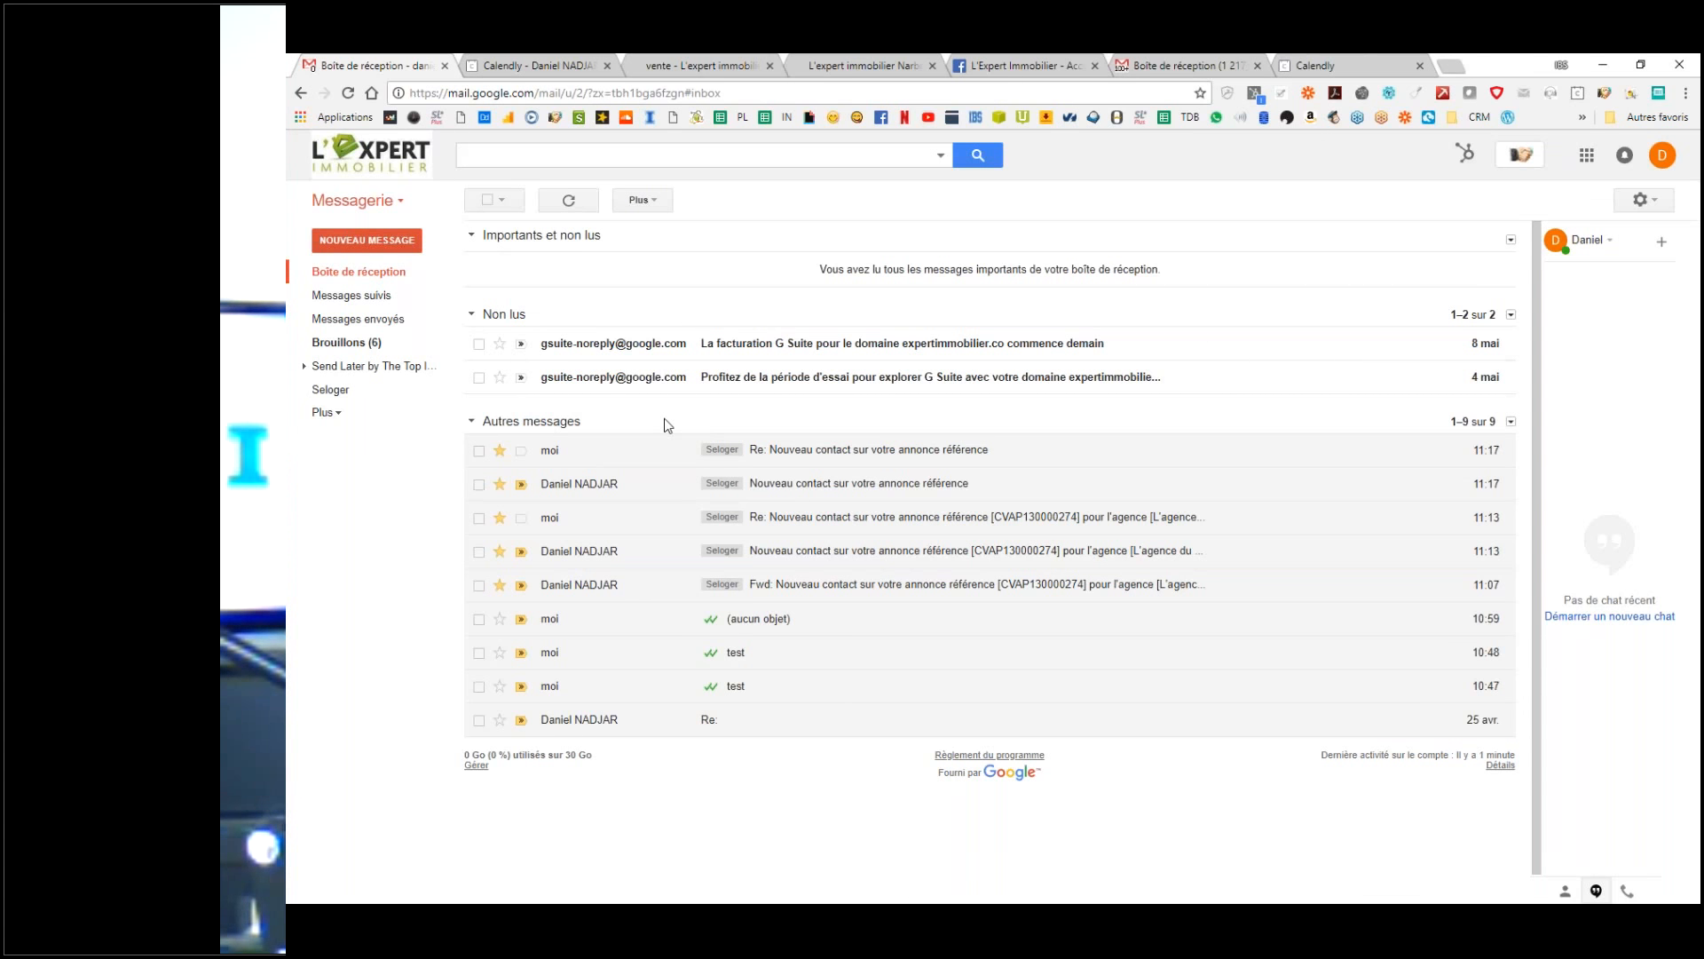
{"action": "left_click", "coordinate": [501, 622]}
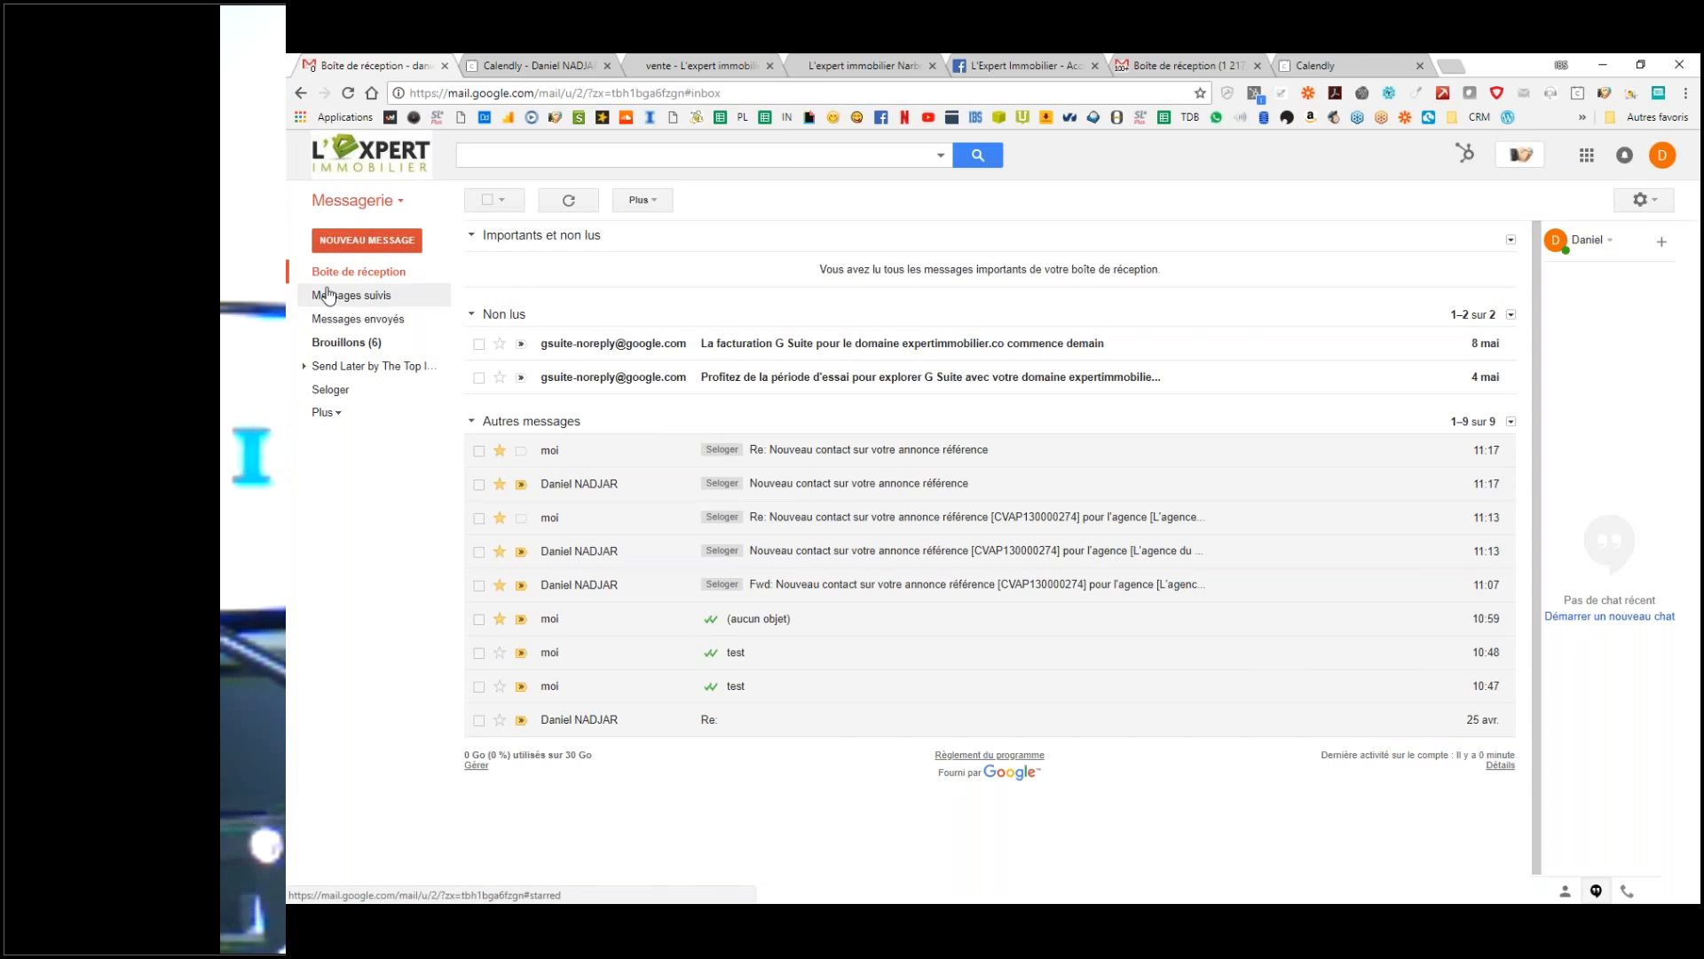
{"action": "left_click", "coordinate": [362, 300]}
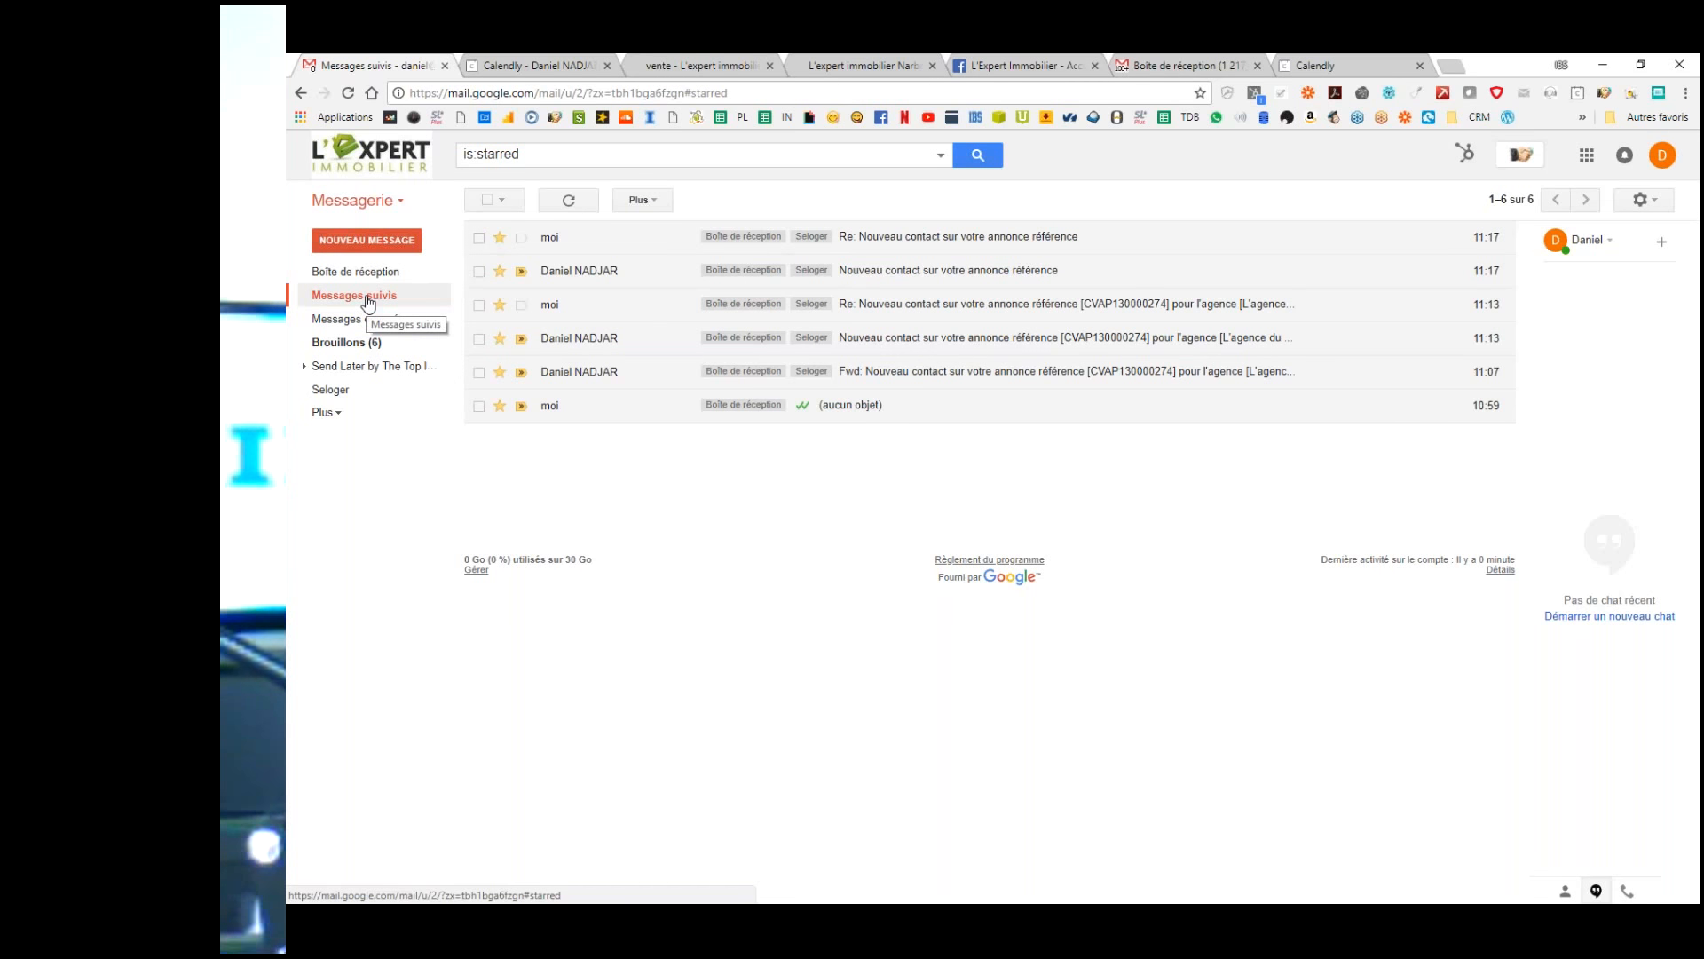
{"action": "left_click", "coordinate": [500, 272]}
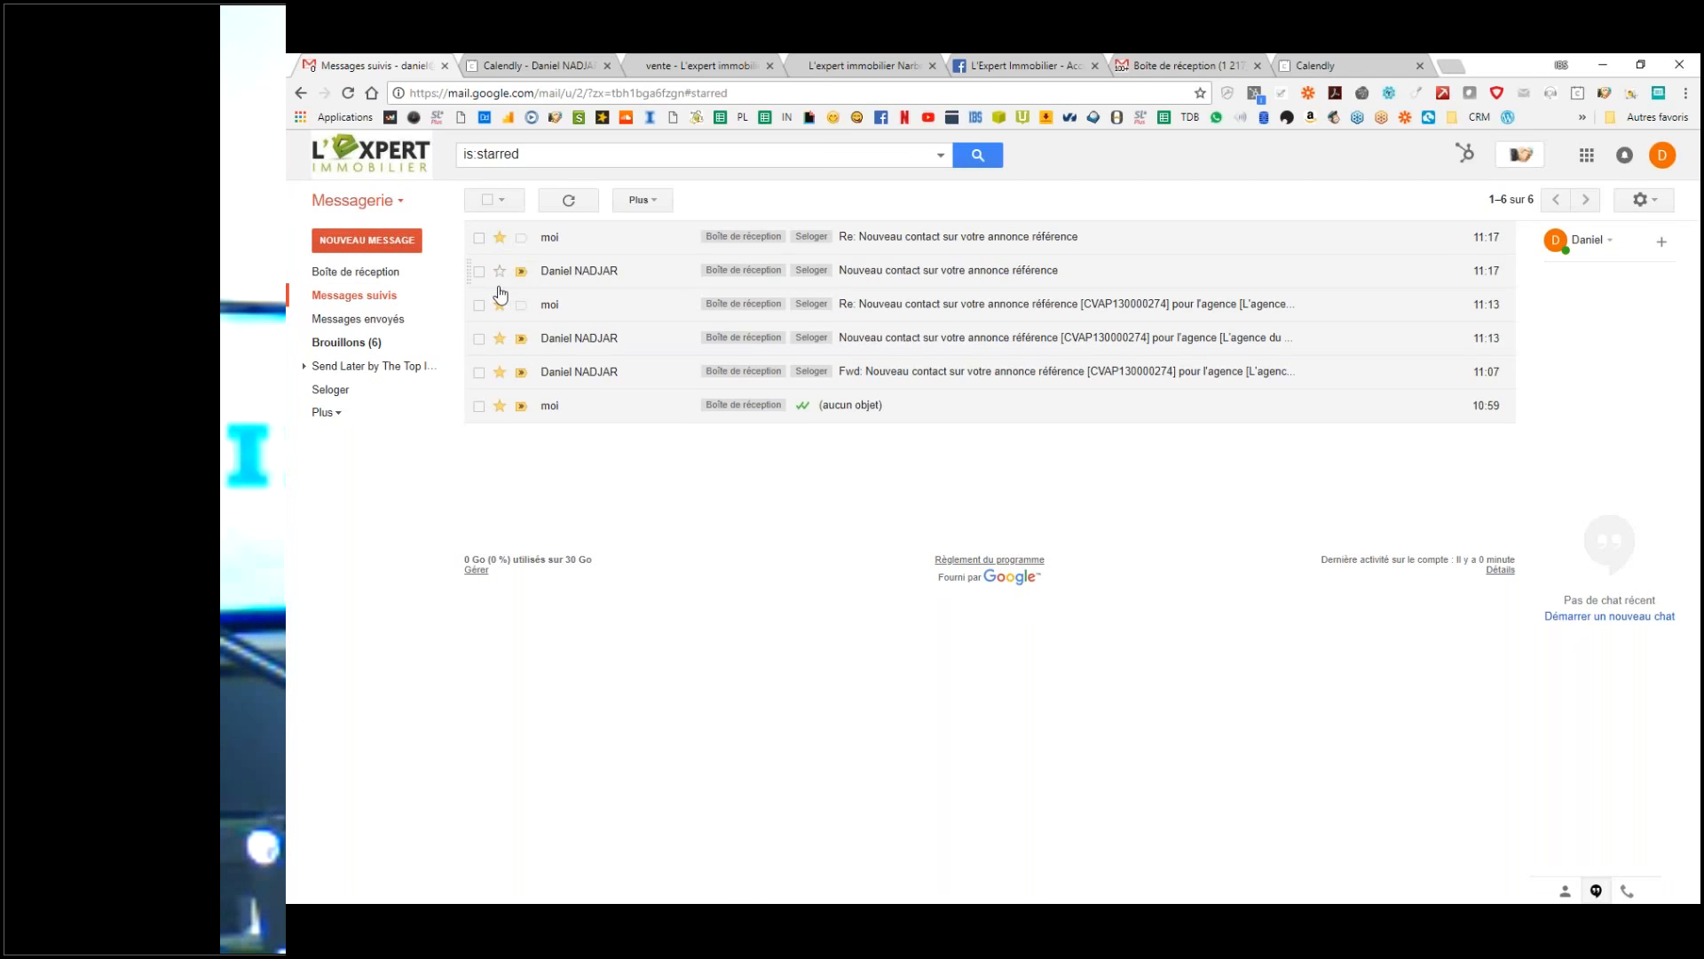
{"action": "left_click", "coordinate": [364, 294]}
{"action": "left_click", "coordinate": [500, 304]}
{"action": "left_click", "coordinate": [500, 338]}
{"action": "left_click", "coordinate": [499, 238]}
{"action": "left_click", "coordinate": [374, 298]}
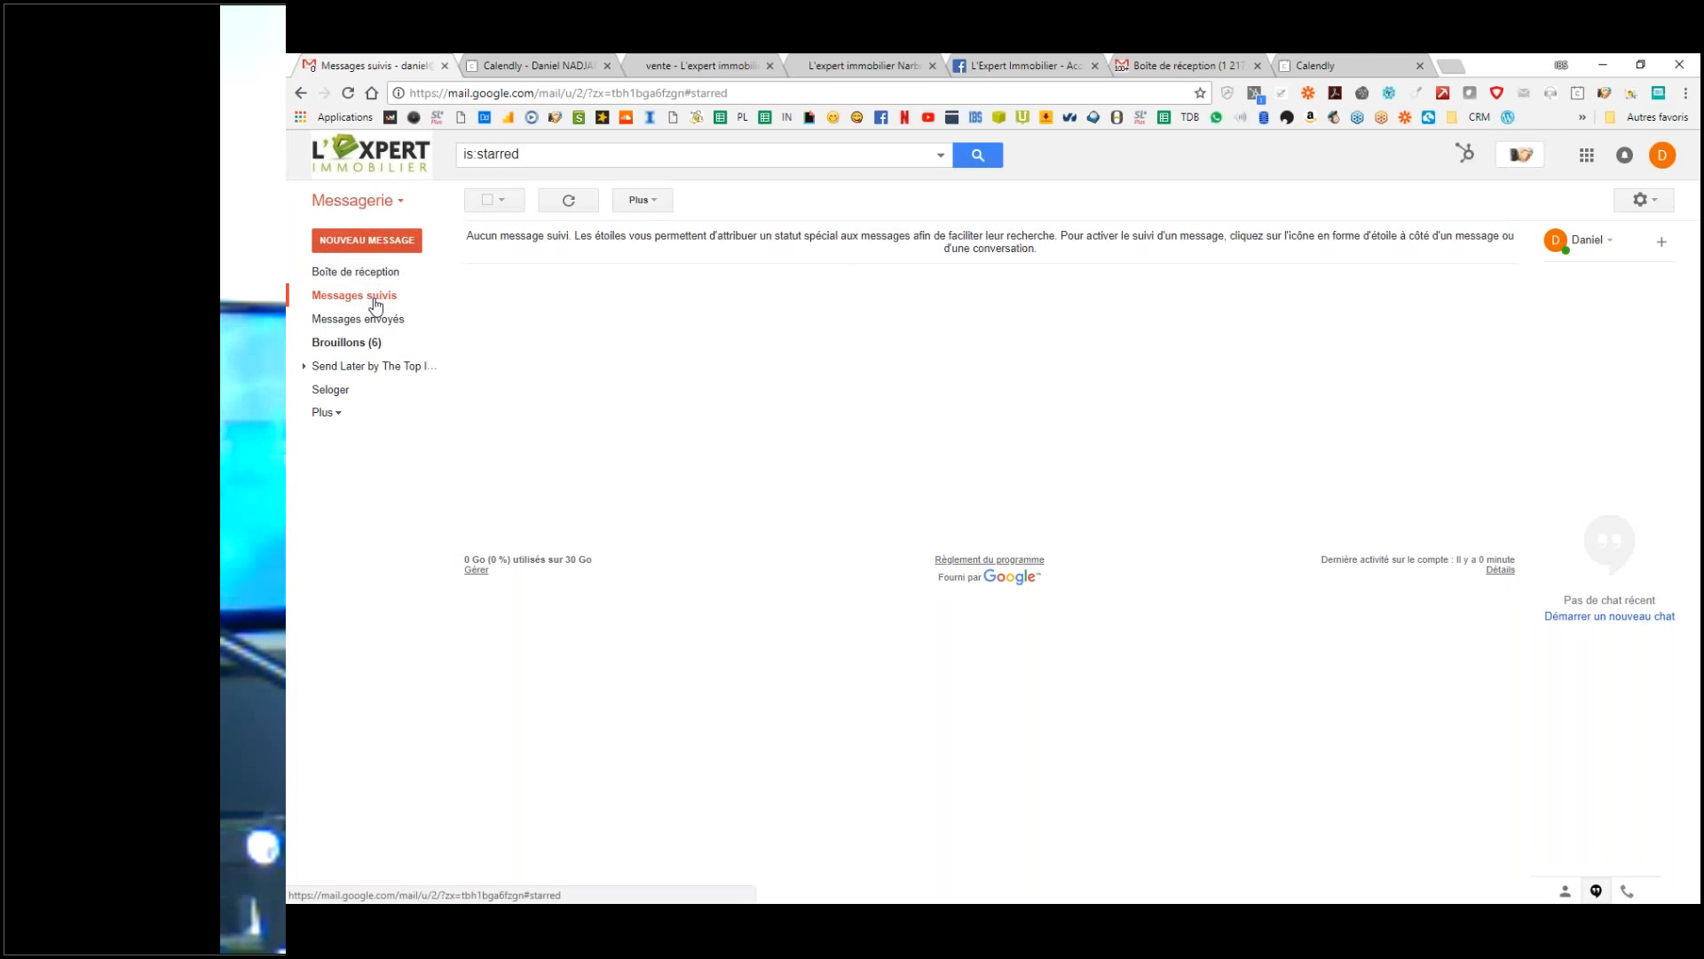
{"action": "left_click", "coordinate": [348, 270]}
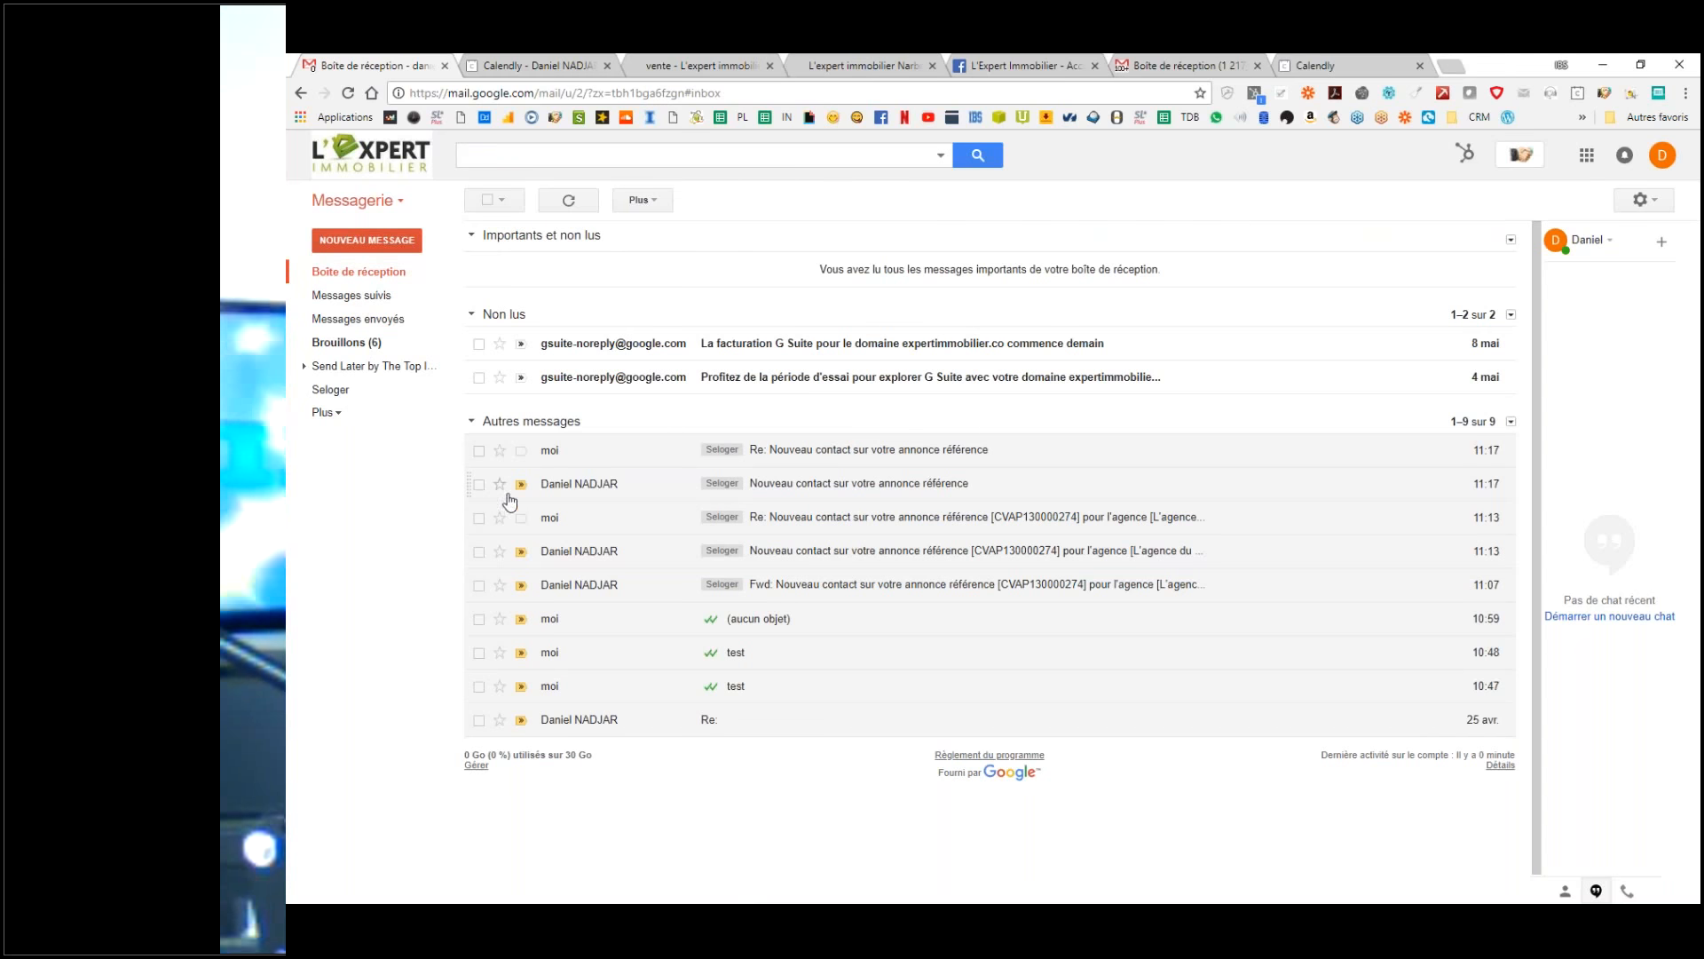
Step: Give the 11:17 reply a red star and confirm it in the starred list
{"action": "left_click", "coordinate": [501, 453]}
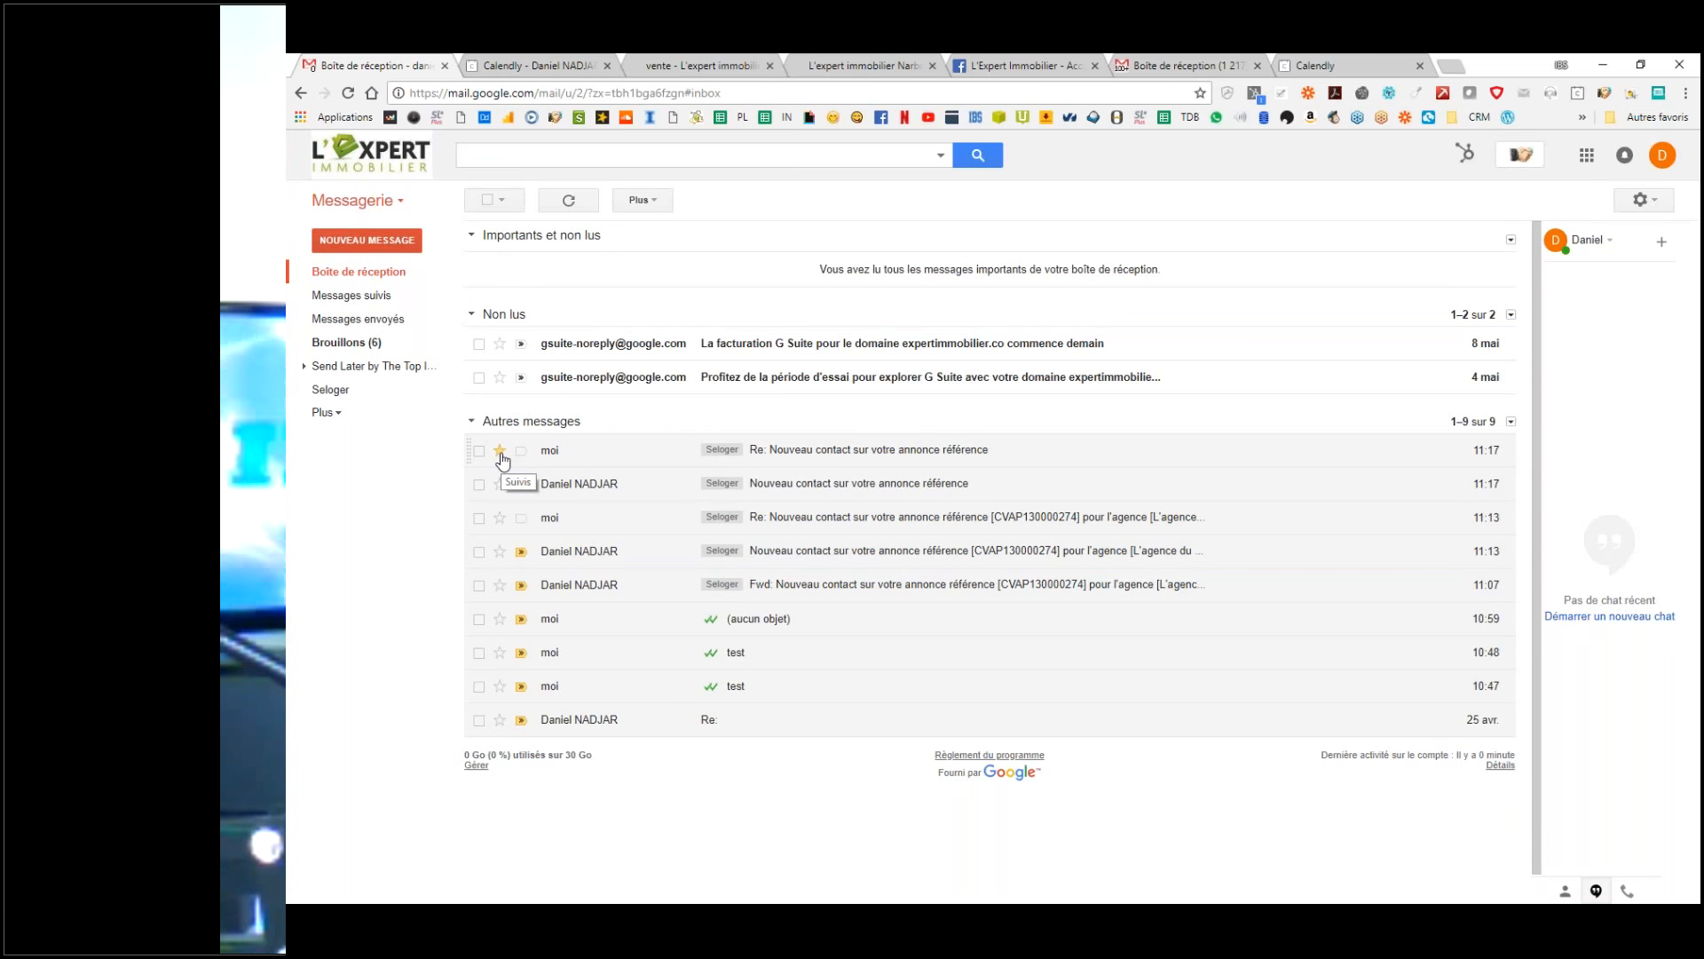
{"action": "left_click", "coordinate": [501, 455]}
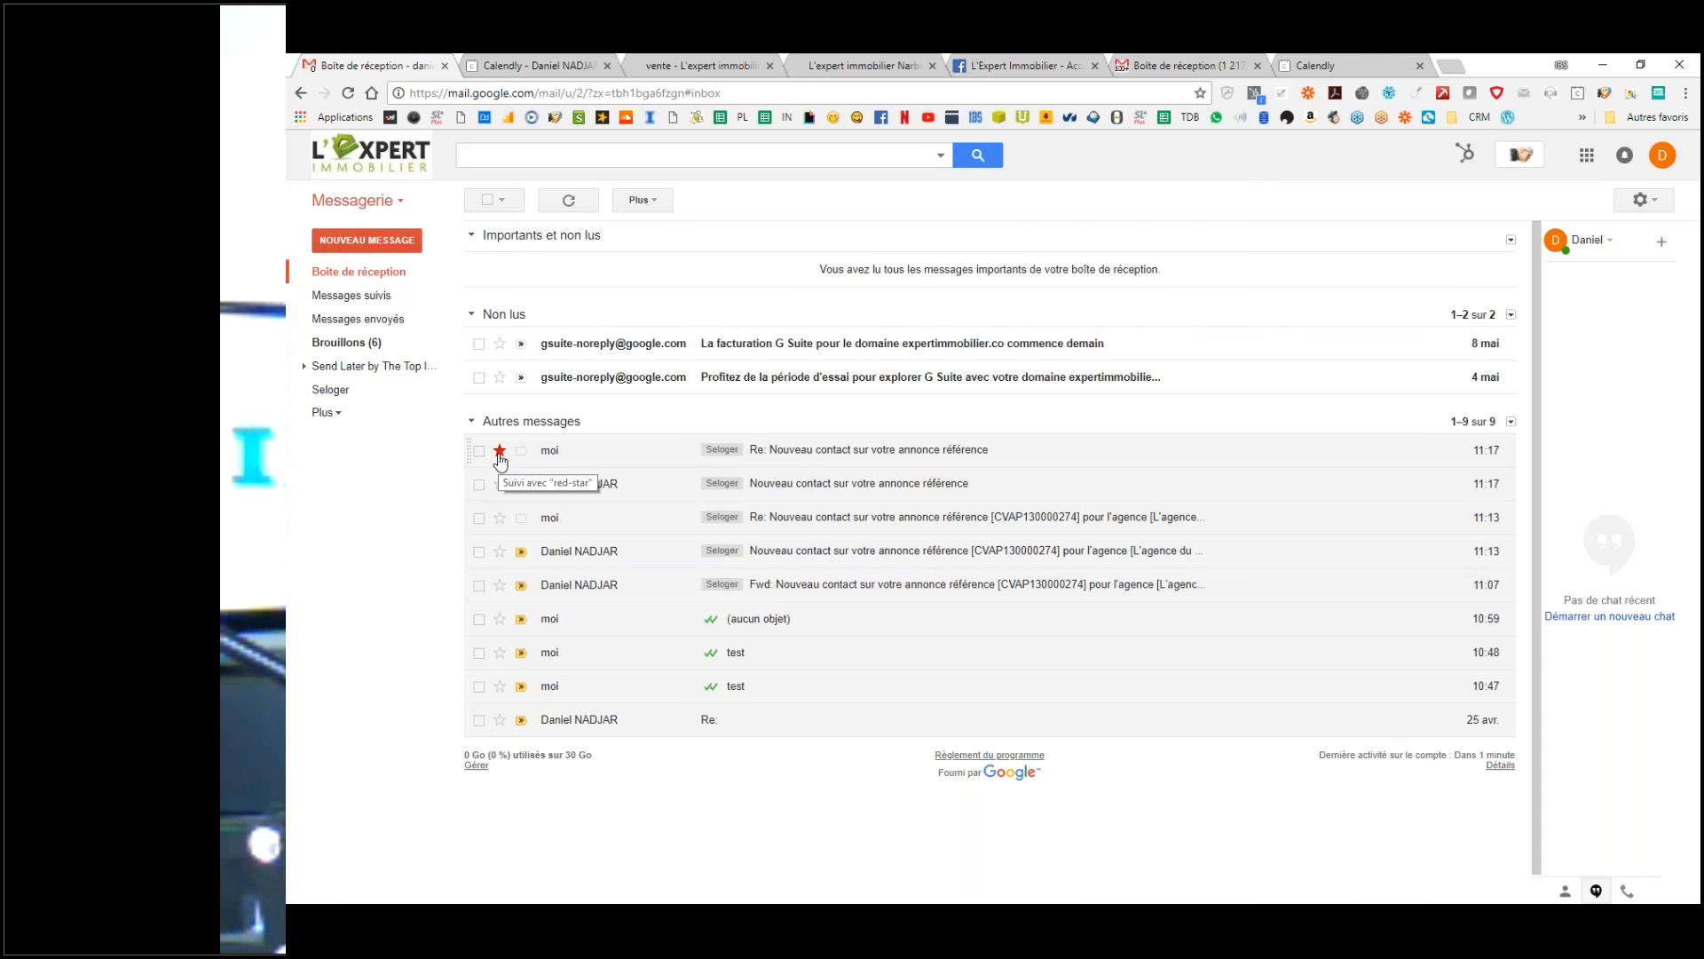
{"action": "left_click", "coordinate": [500, 453]}
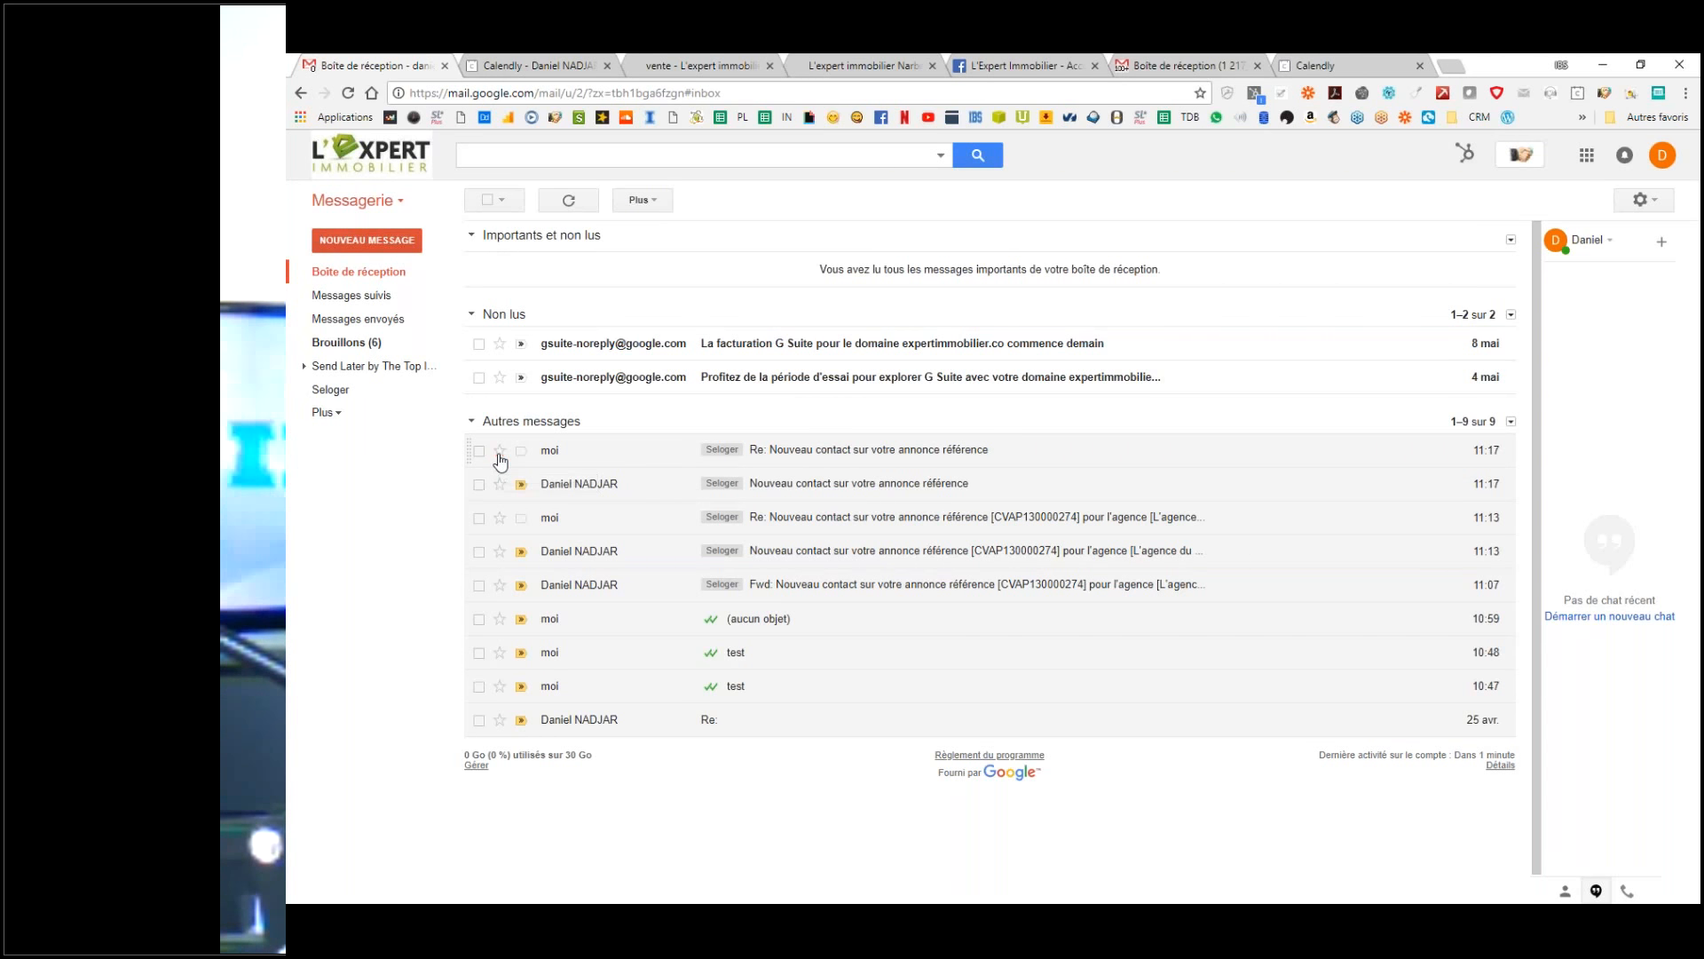
{"action": "left_click", "coordinate": [499, 453]}
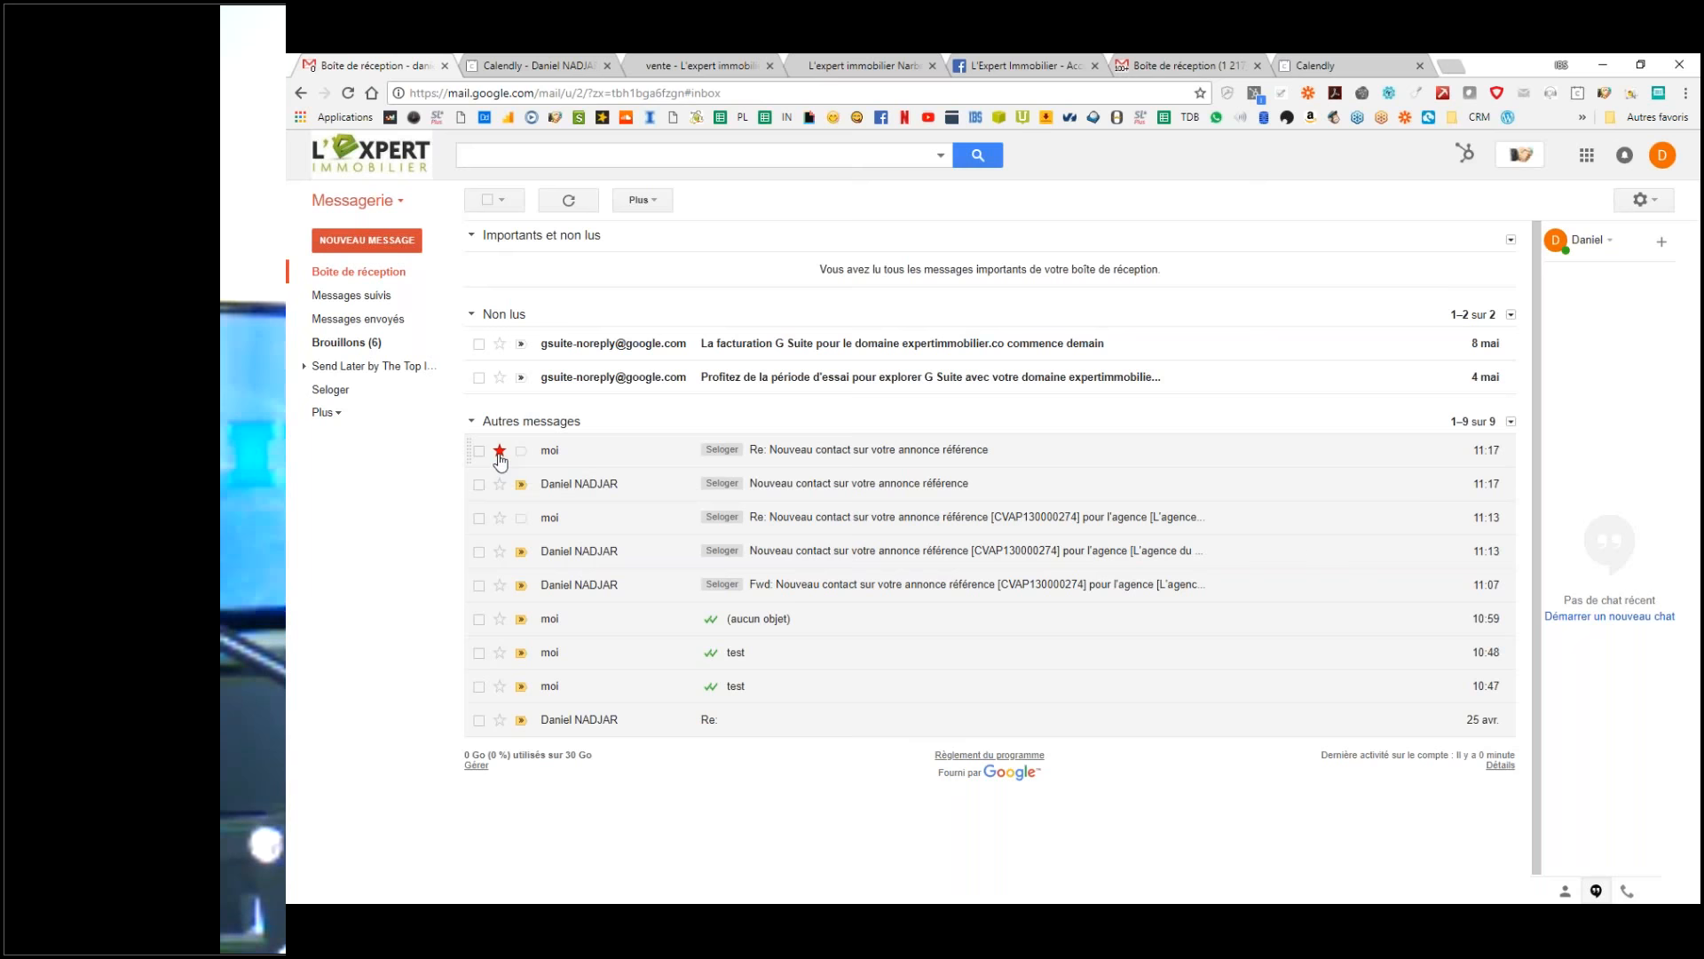
{"action": "left_click", "coordinate": [353, 295]}
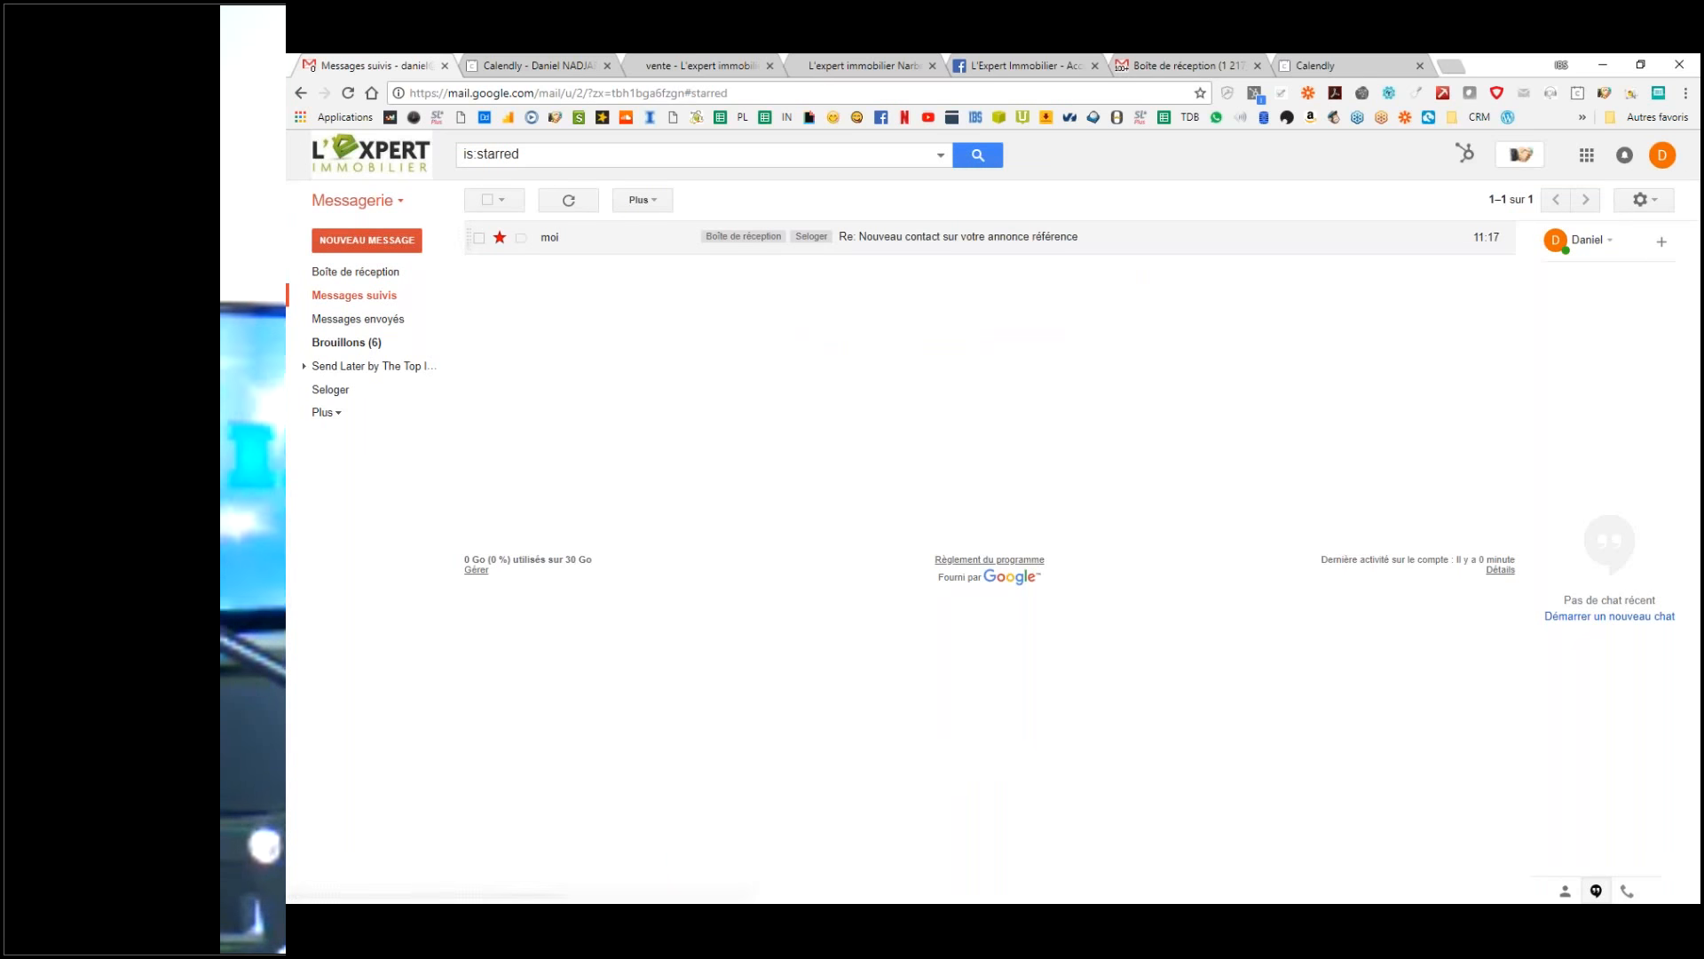
{"action": "left_click", "coordinate": [358, 271]}
{"action": "left_click", "coordinate": [368, 298]}
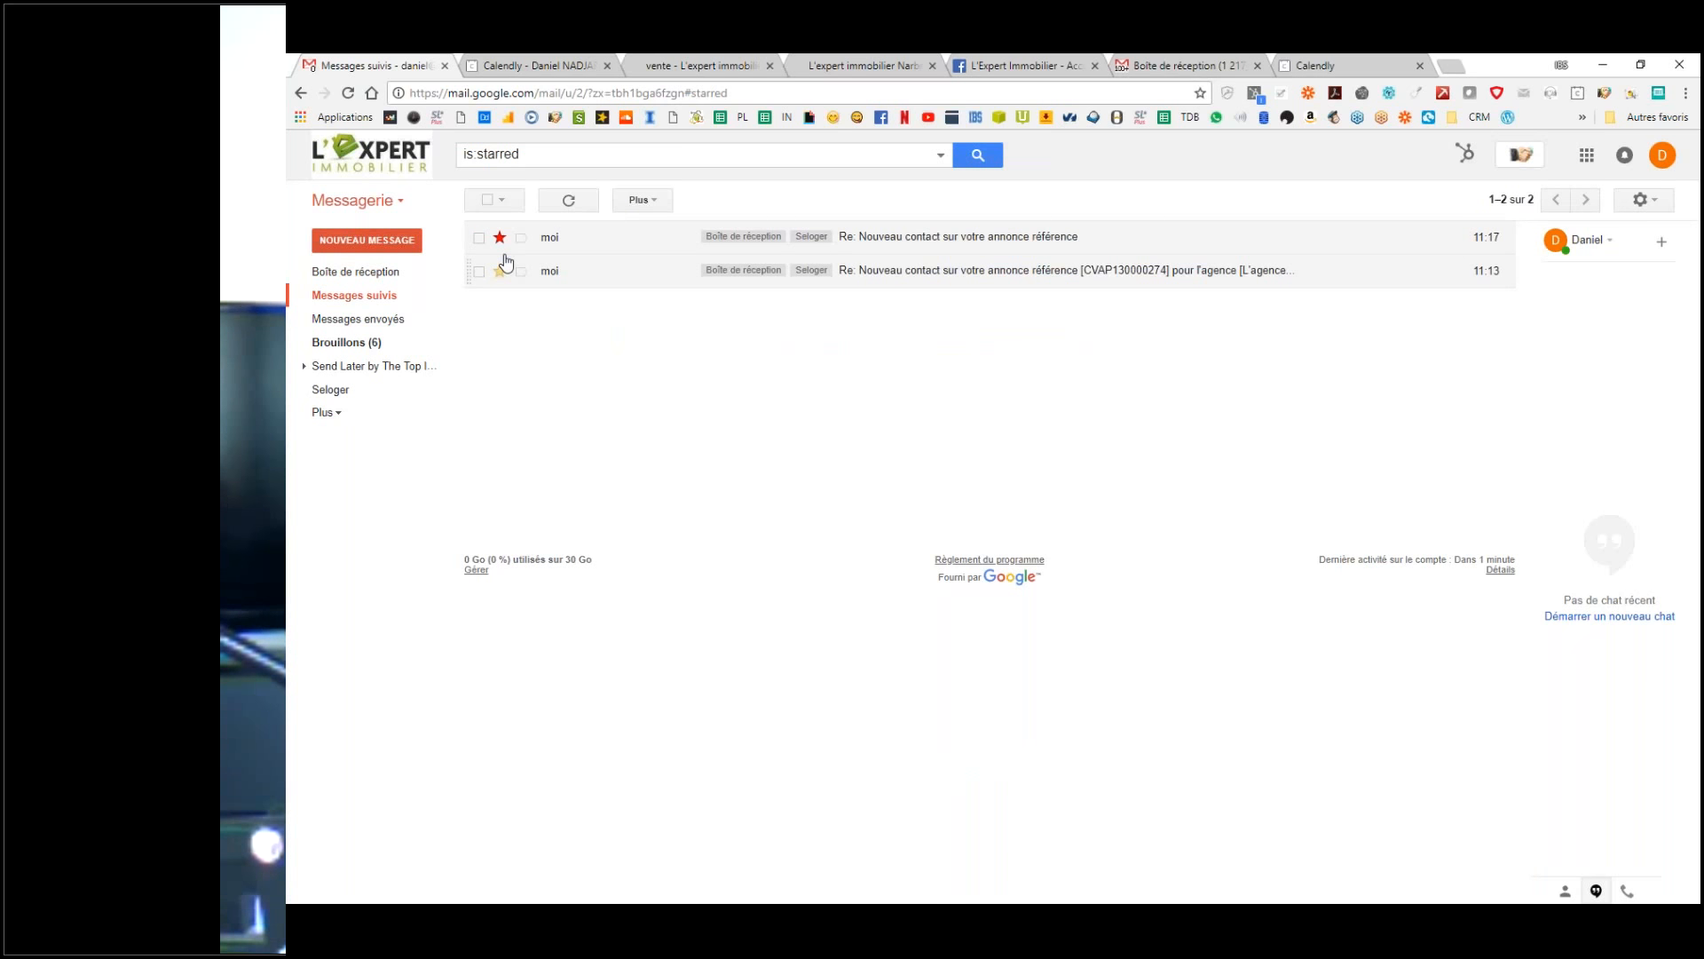
Step: Toggle the 11:13 message's importance marker back on and show the full label list
{"action": "left_click", "coordinate": [651, 200]}
{"action": "left_click", "coordinate": [338, 272]}
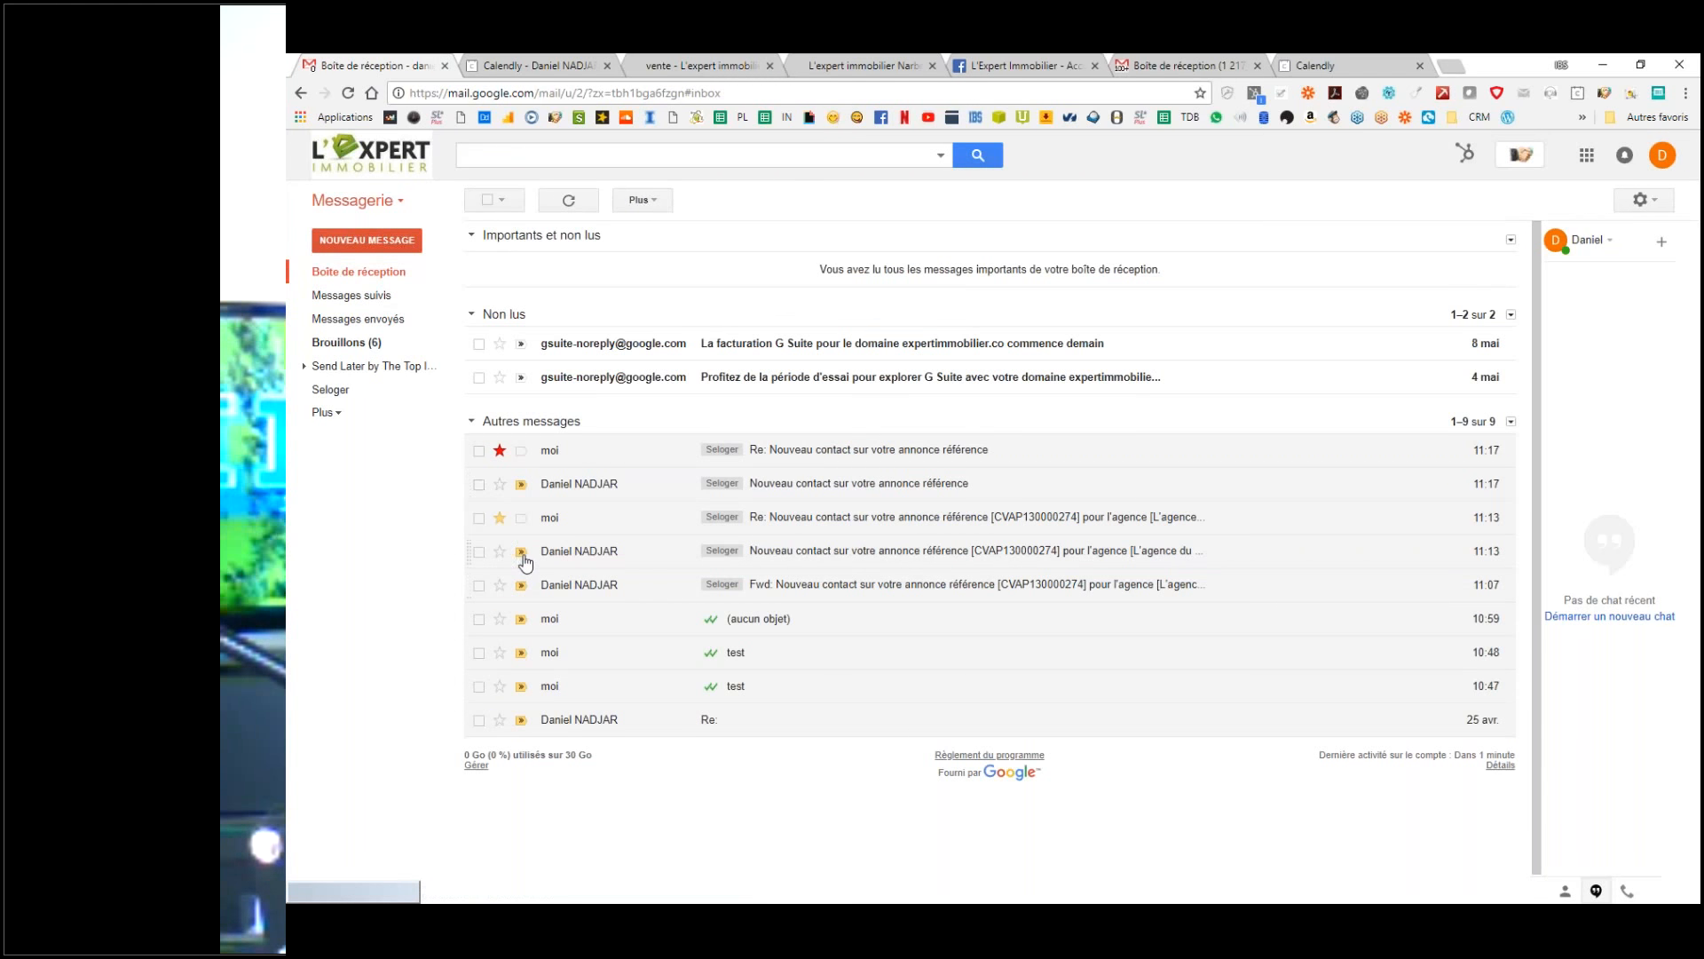
{"action": "left_click", "coordinate": [522, 552]}
{"action": "left_click", "coordinate": [522, 552]}
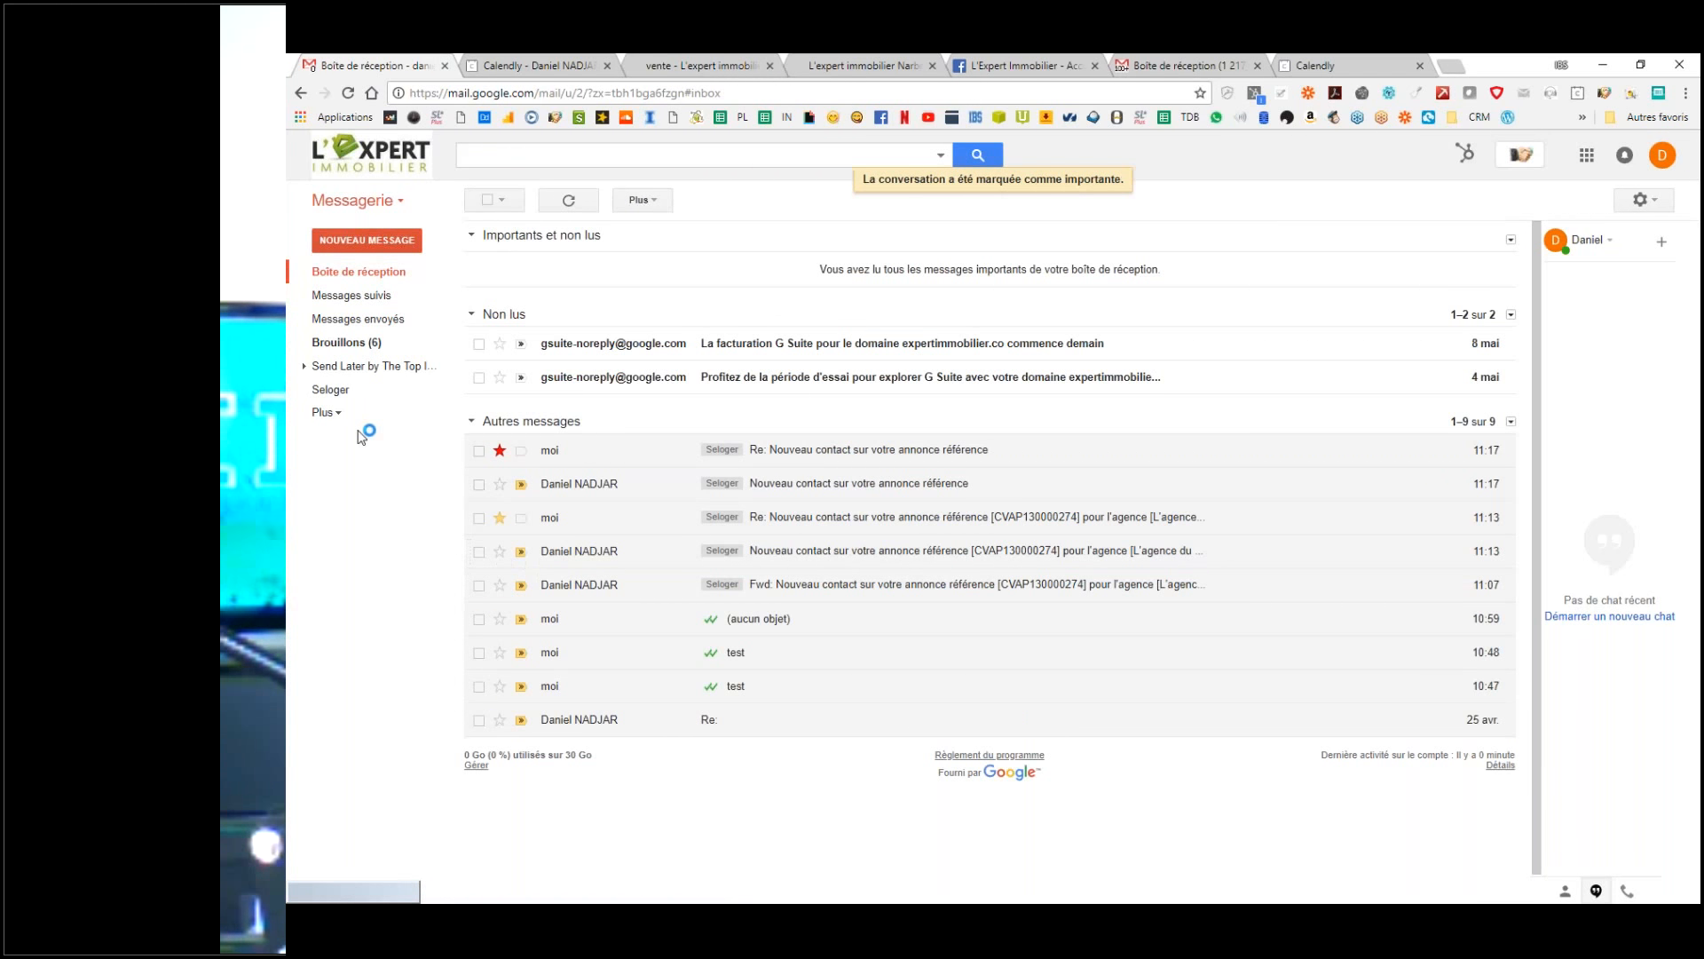
{"action": "left_click", "coordinate": [324, 411]}
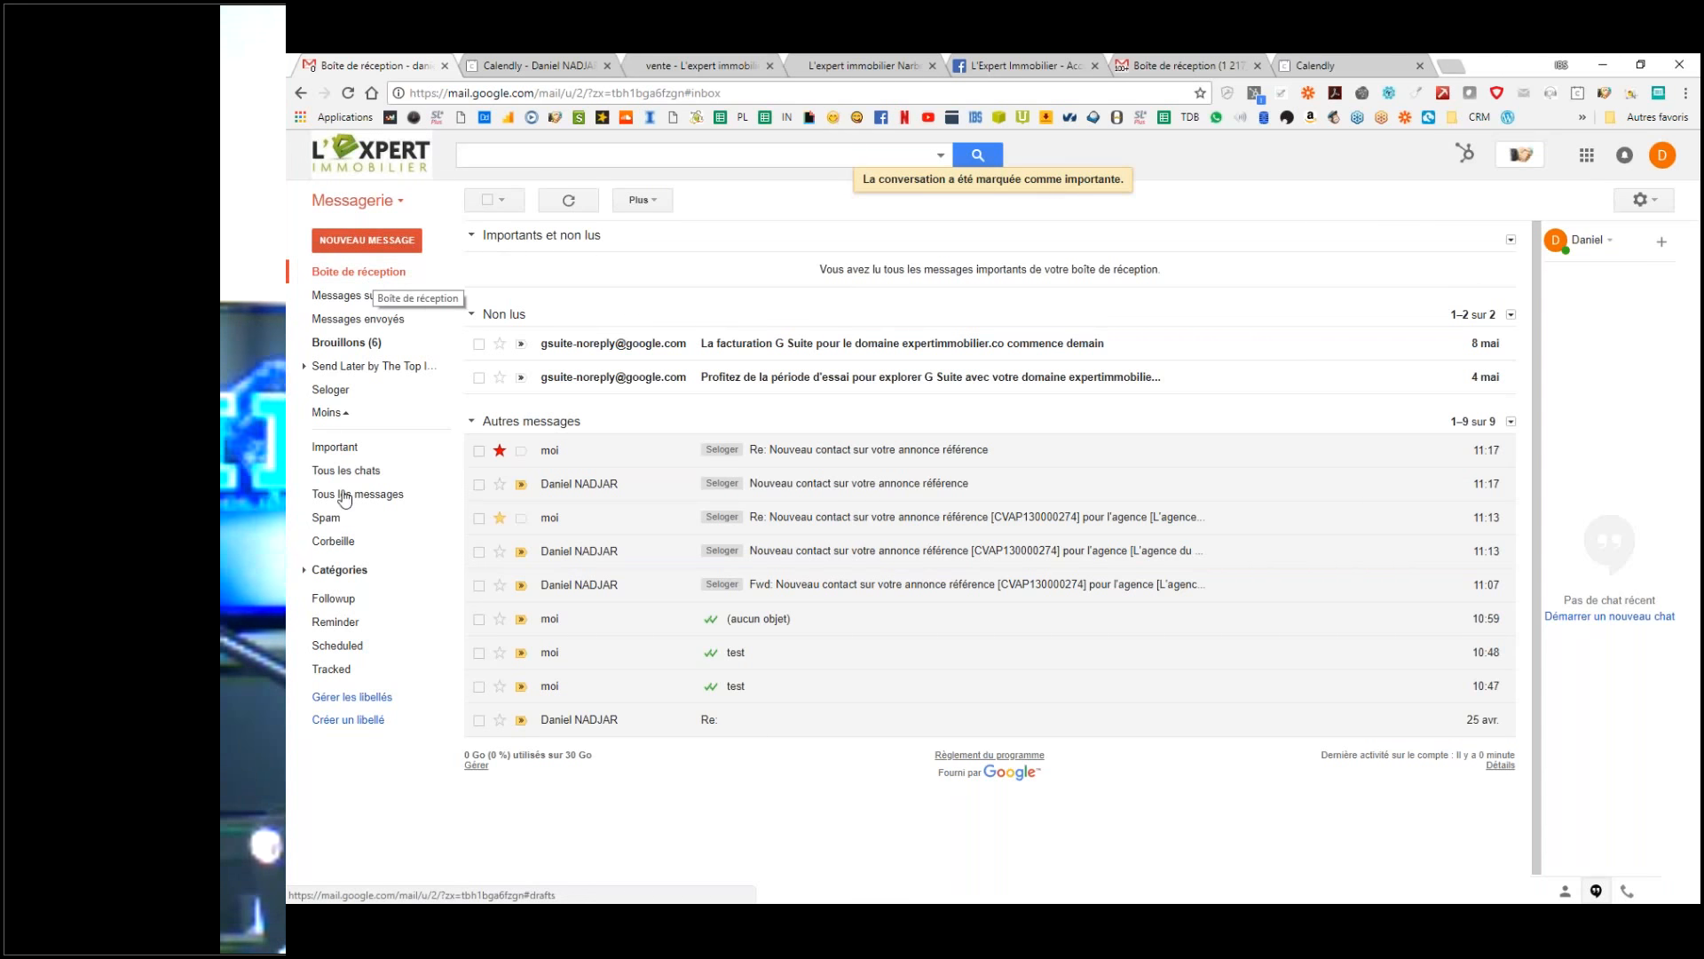
Step: In Libellés settings, always show Corbeille, Spam, Tous les messages, Tous les chats and Important
{"action": "left_click", "coordinate": [353, 697]}
{"action": "key", "text": "ctrl"}
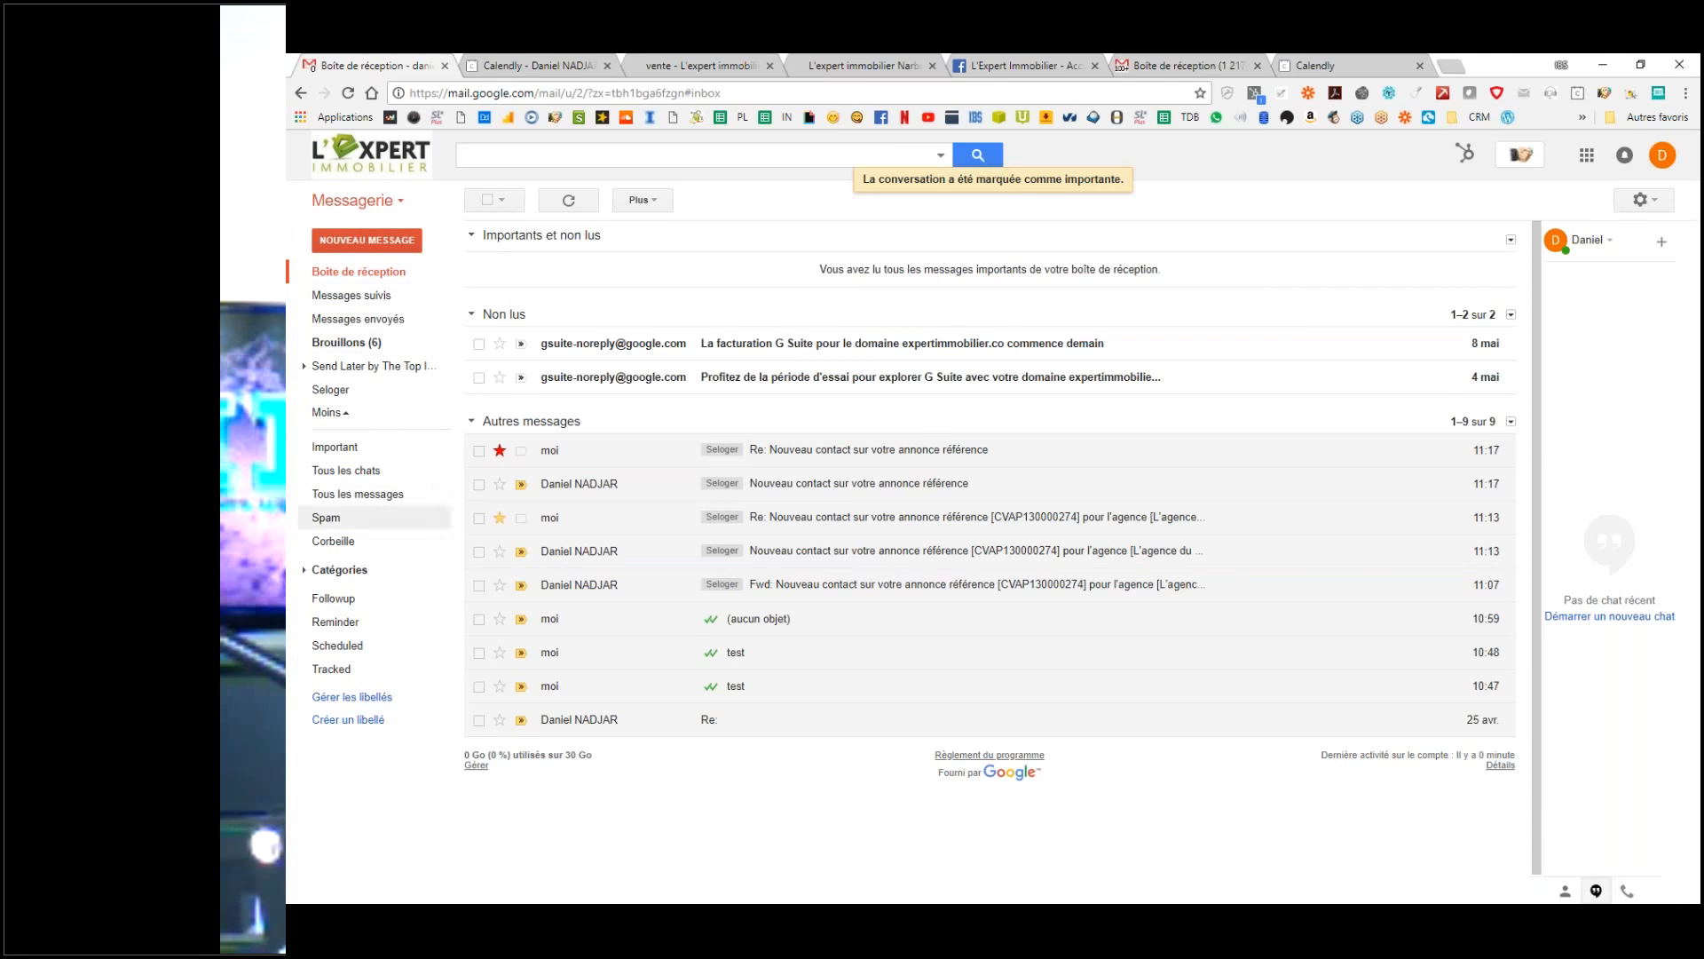
{"action": "left_click", "coordinate": [1641, 201]}
{"action": "left_click", "coordinate": [1458, 380]}
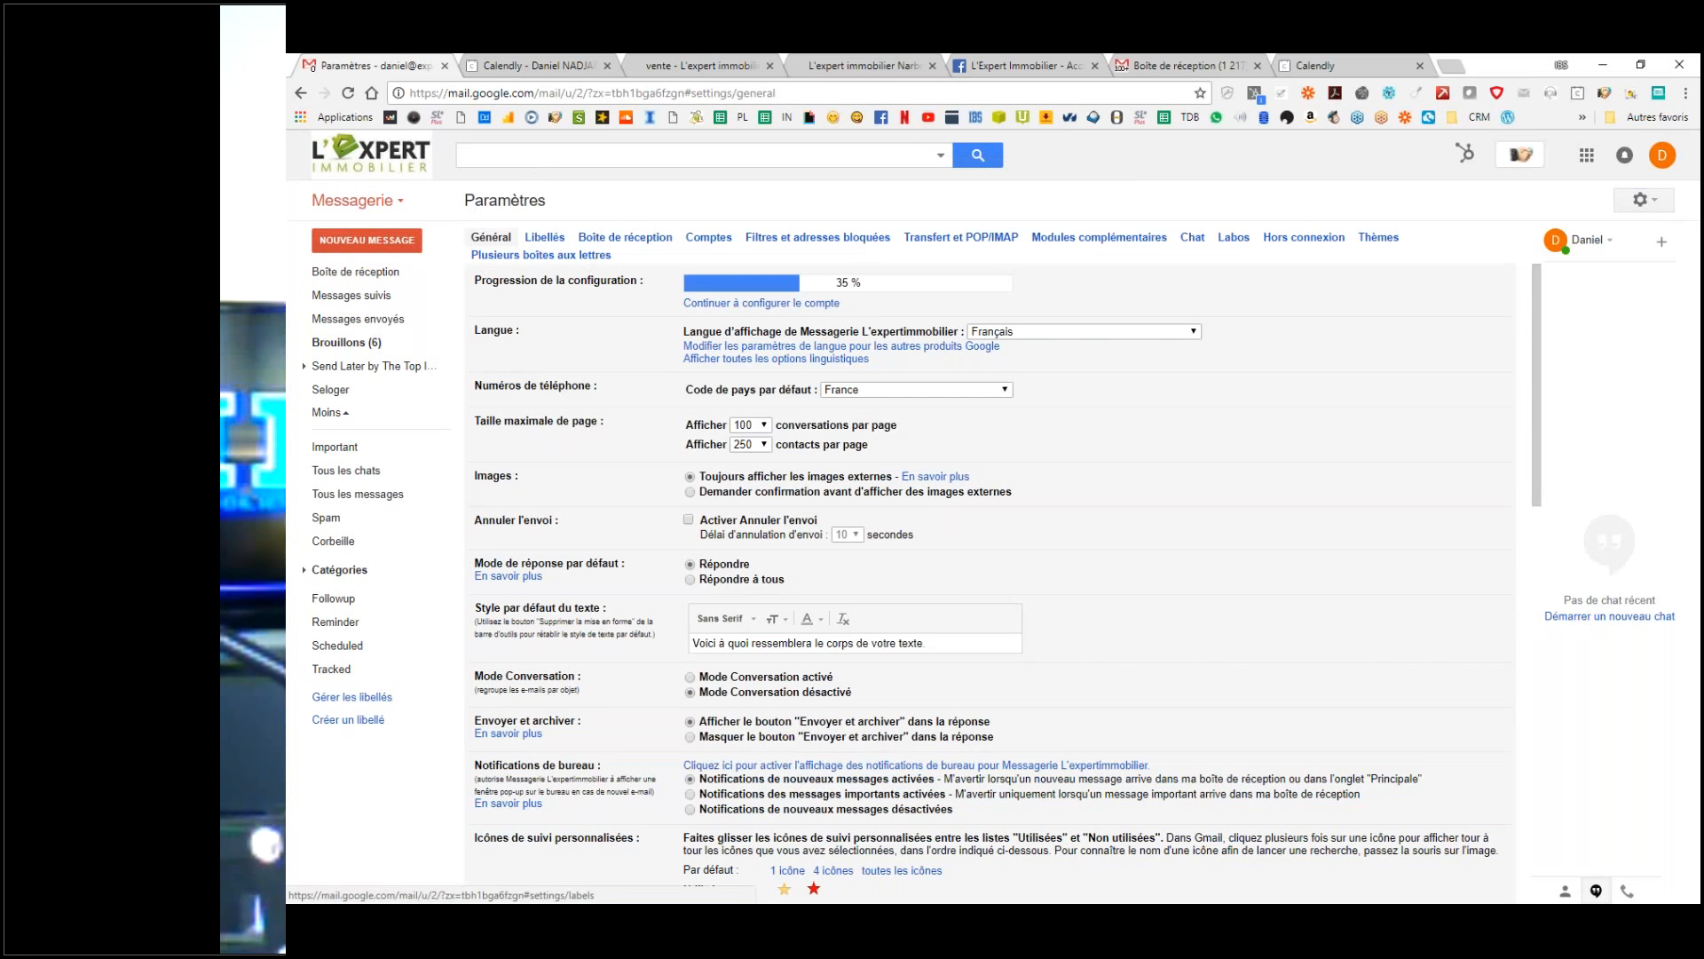
{"action": "left_click", "coordinate": [545, 237]}
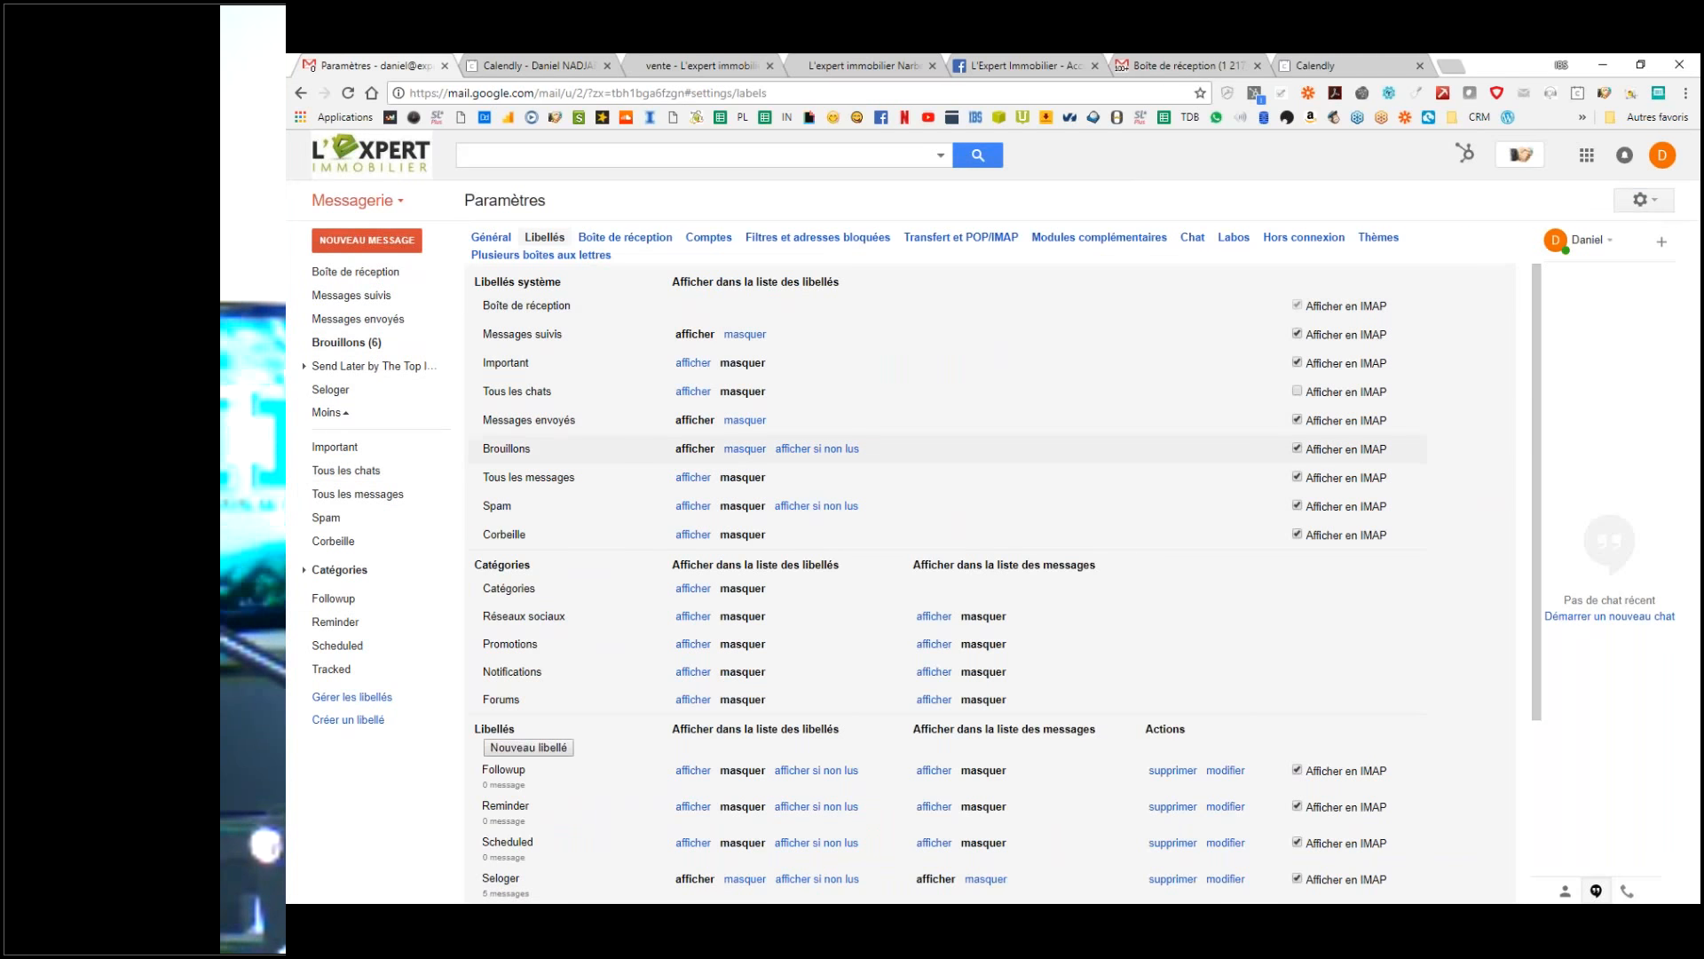
{"action": "scroll", "coordinate": [559, 657], "scroll_direction": "down", "scroll_amount": 3}
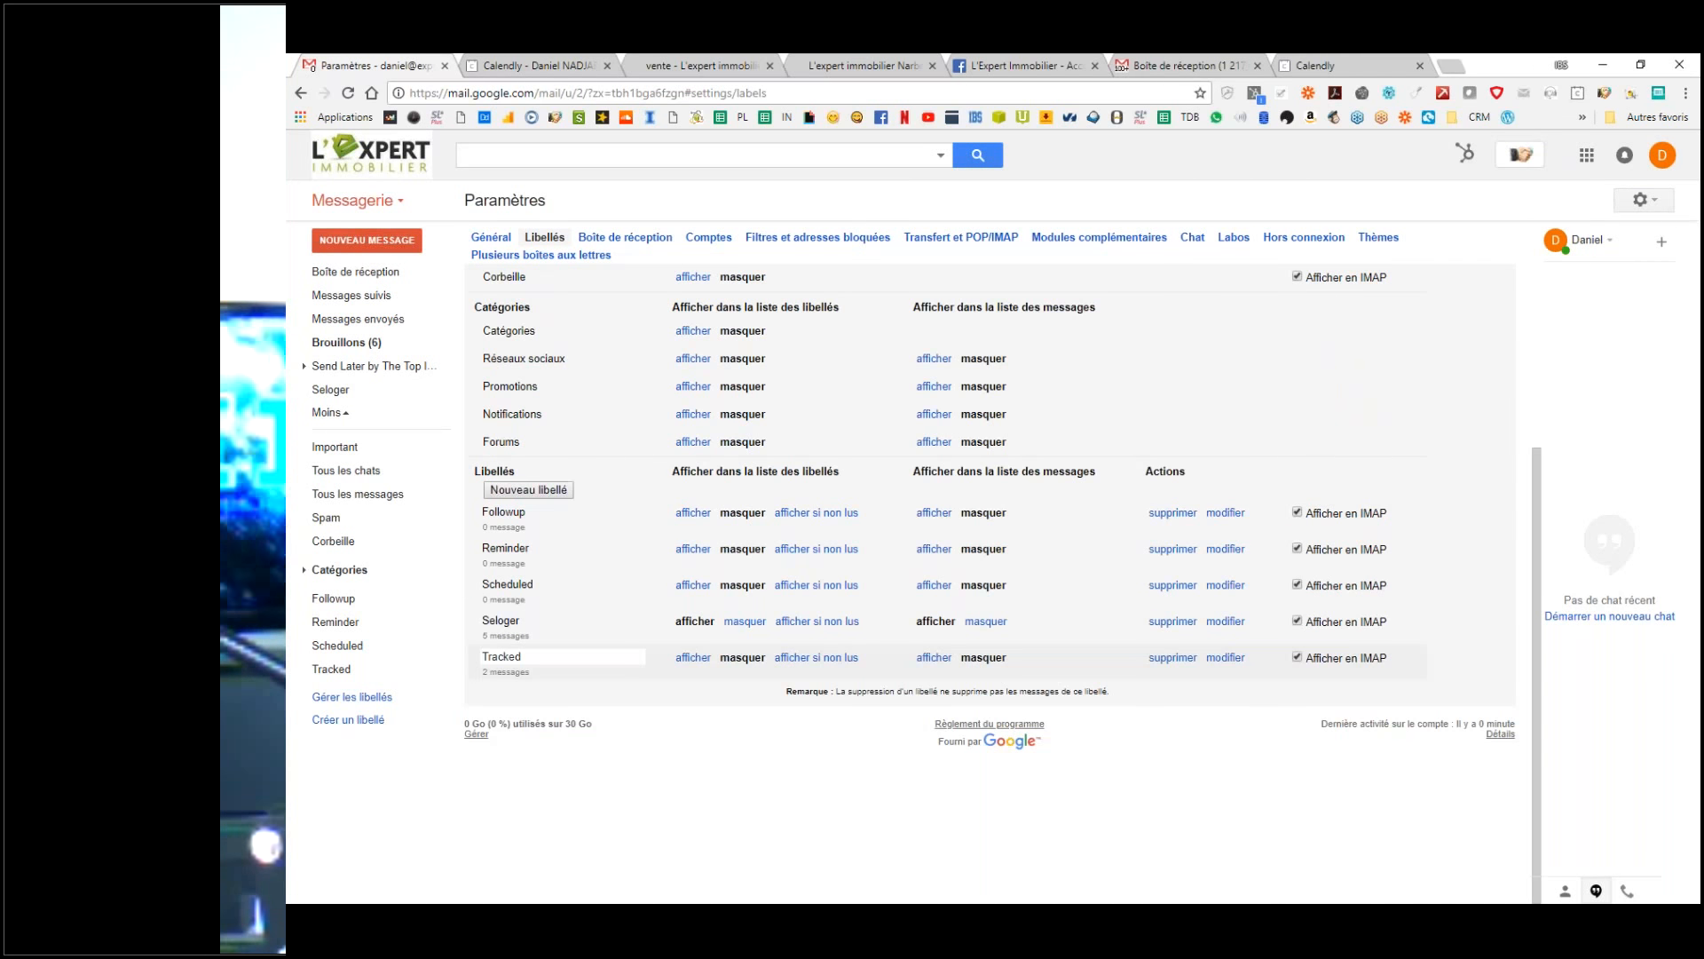
{"action": "scroll", "coordinate": [560, 657], "scroll_direction": "up", "scroll_amount": 3}
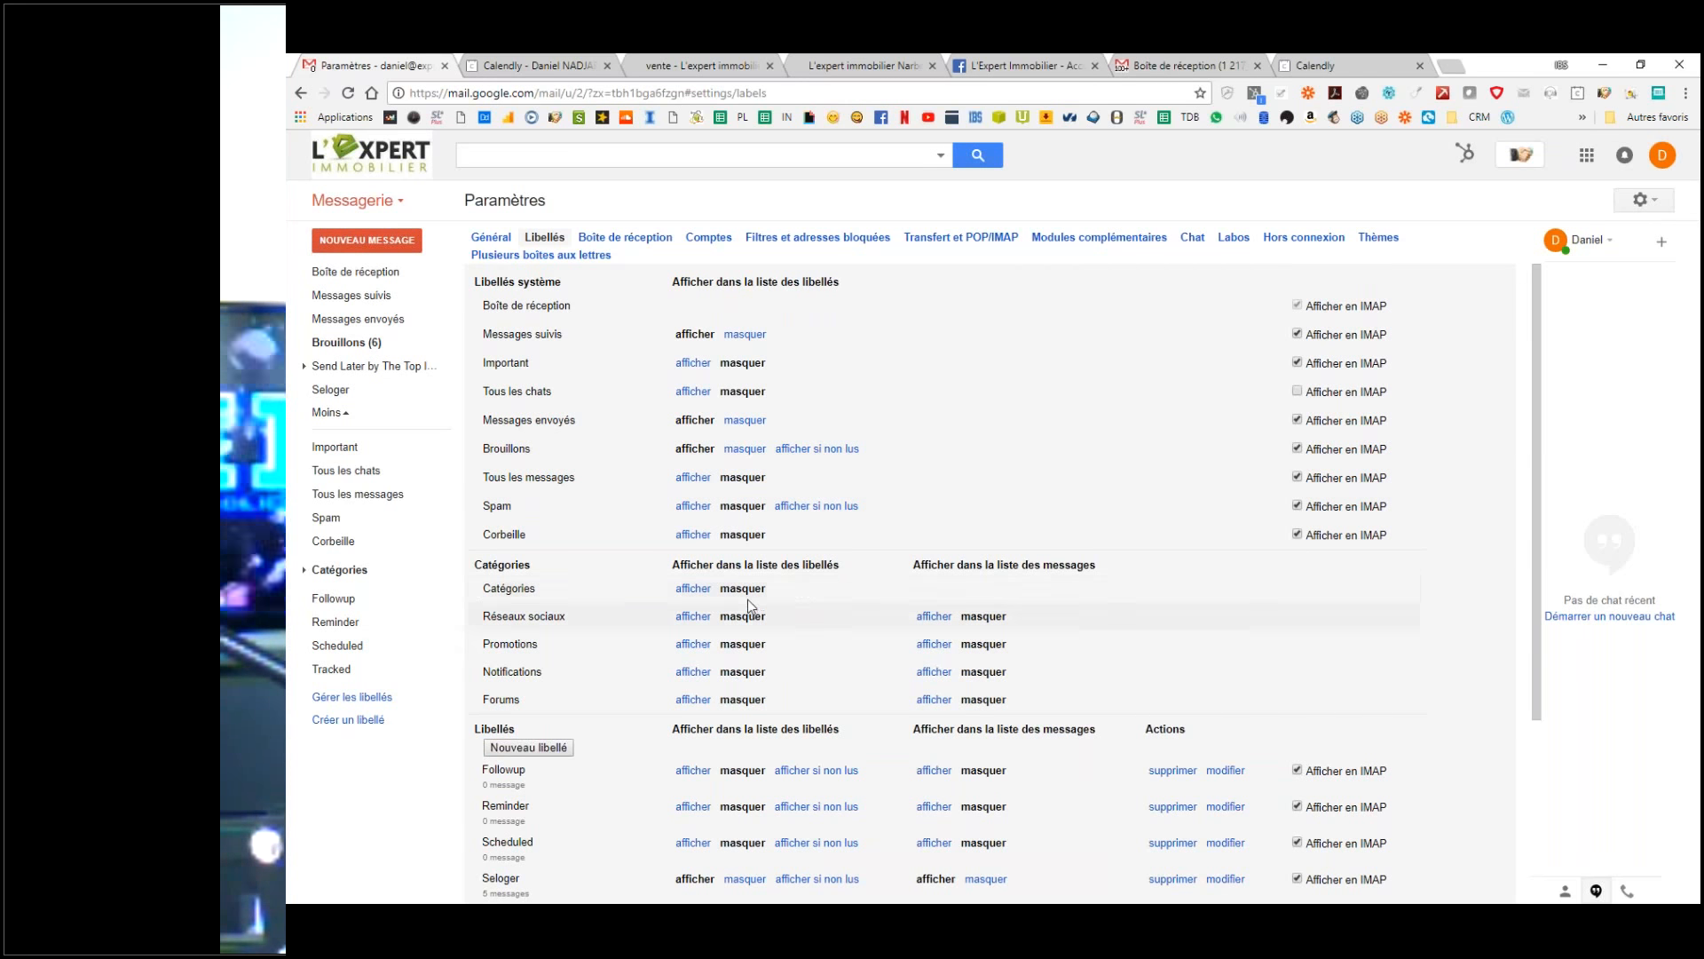
{"action": "left_click", "coordinate": [695, 535]}
{"action": "left_click", "coordinate": [693, 505]}
{"action": "left_click", "coordinate": [693, 477]}
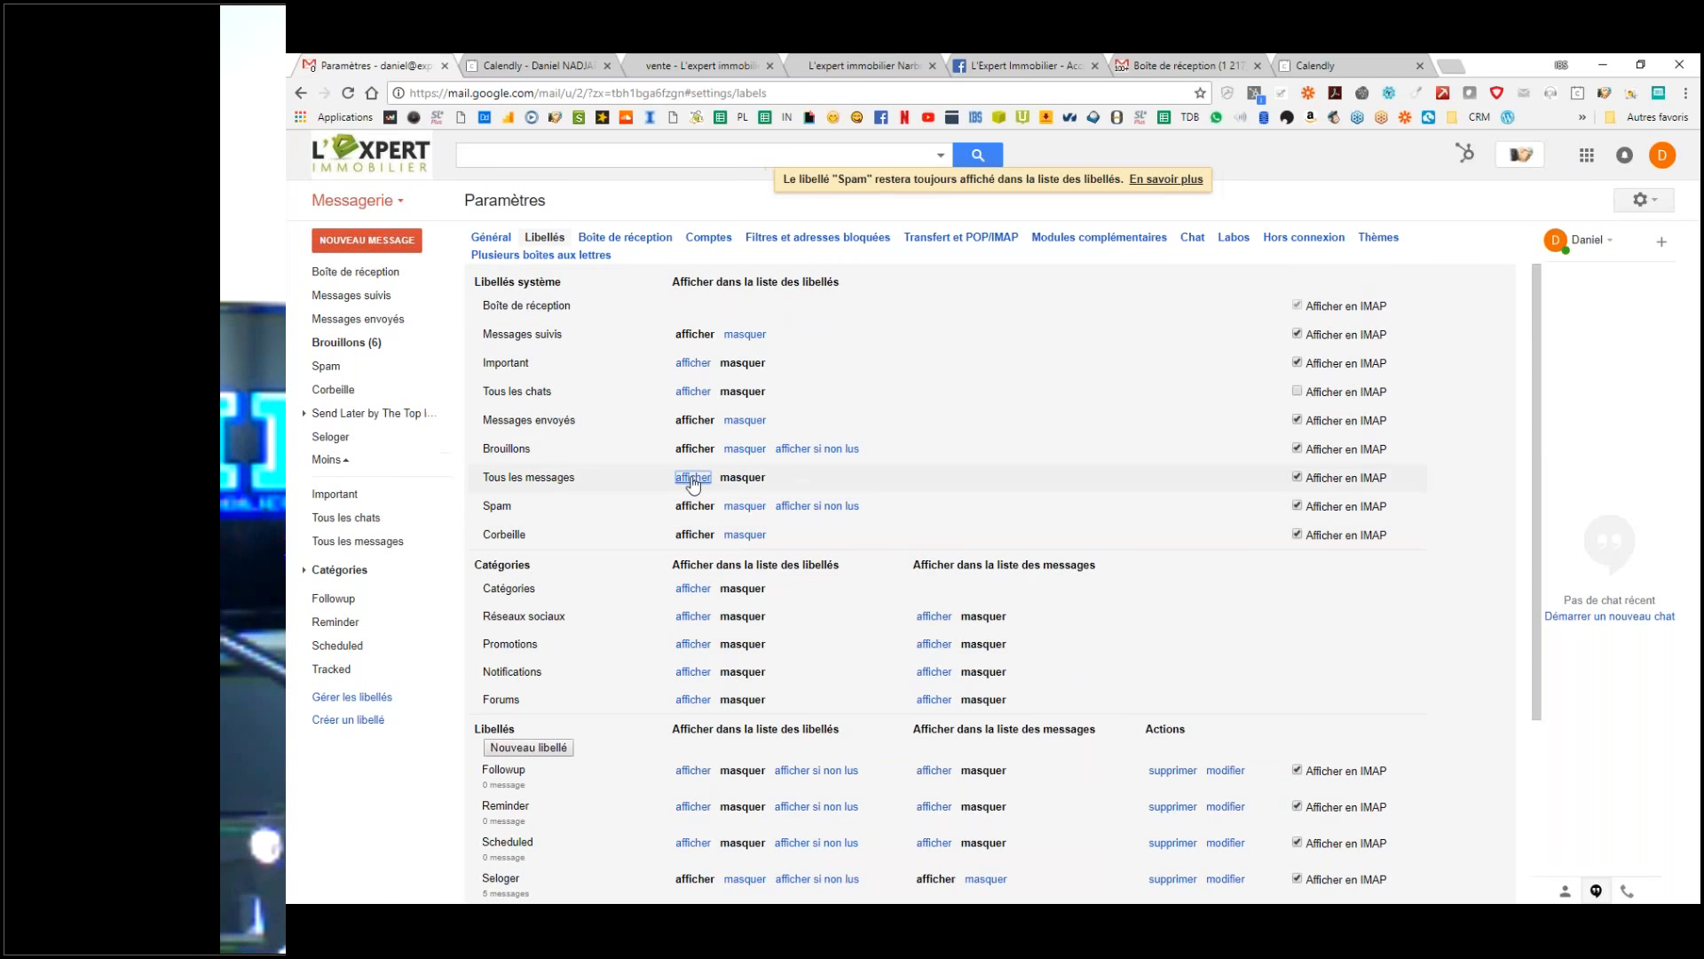
{"action": "left_click", "coordinate": [688, 391]}
{"action": "left_click", "coordinate": [694, 363]}
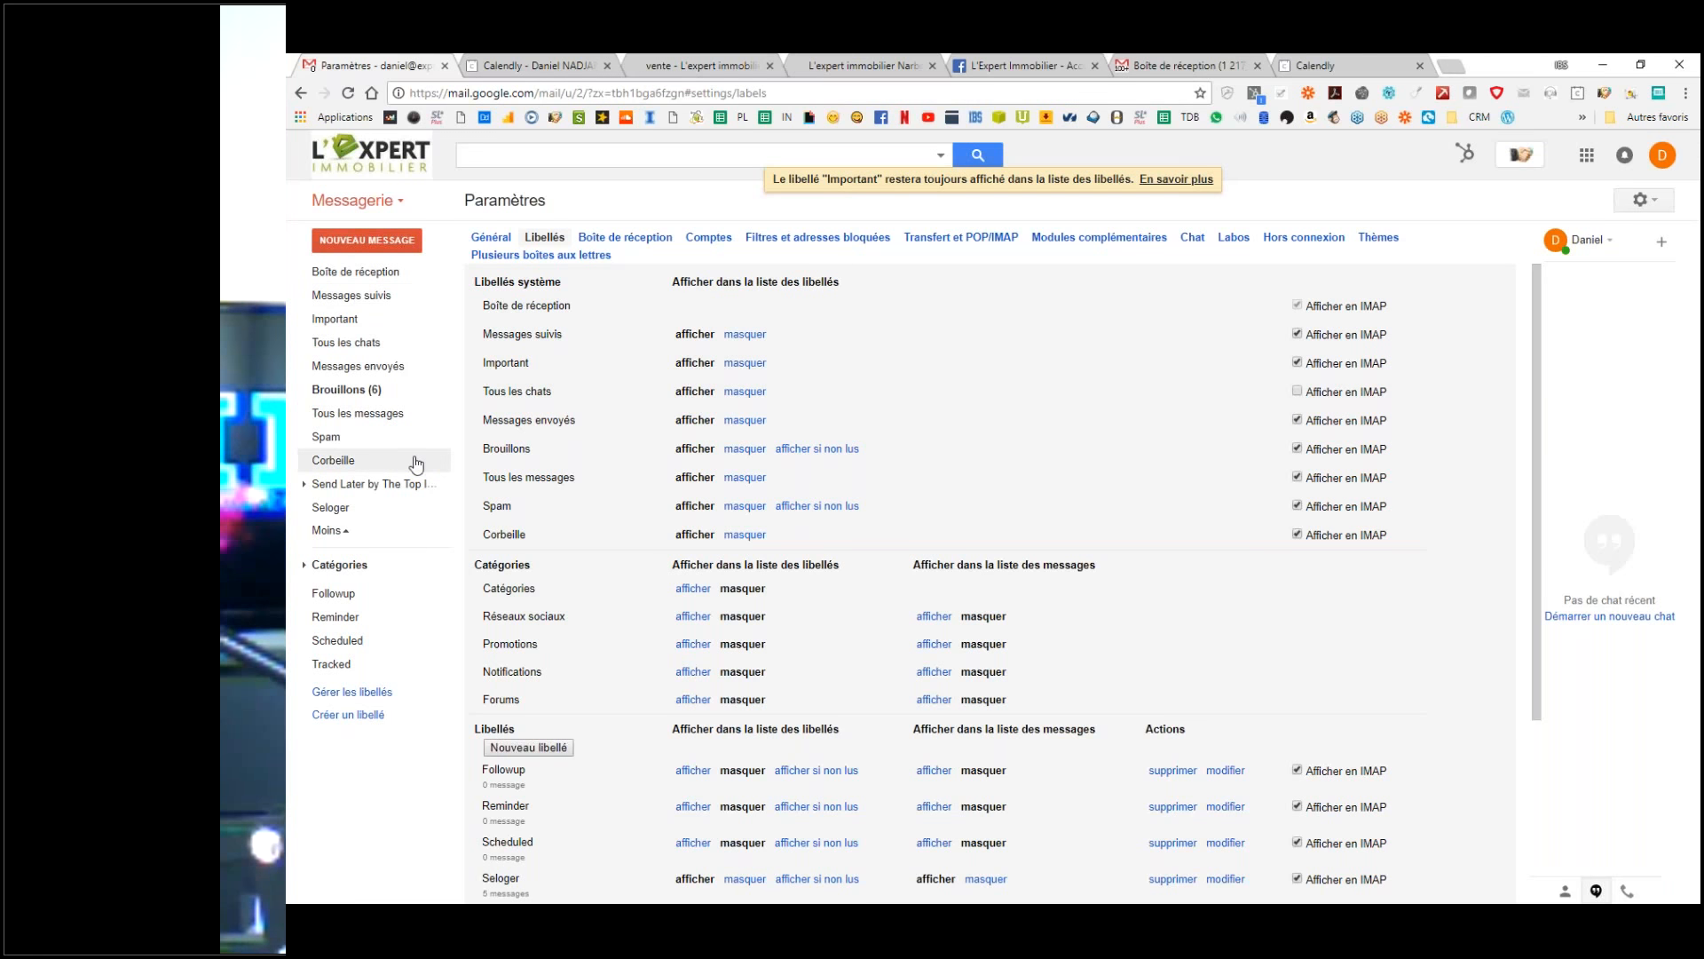
Step: Show Catégories, Réseaux sociaux, Promotions, Notifications, Forums and the Followup label
{"action": "scroll", "coordinate": [657, 488], "scroll_direction": "down", "scroll_amount": 2}
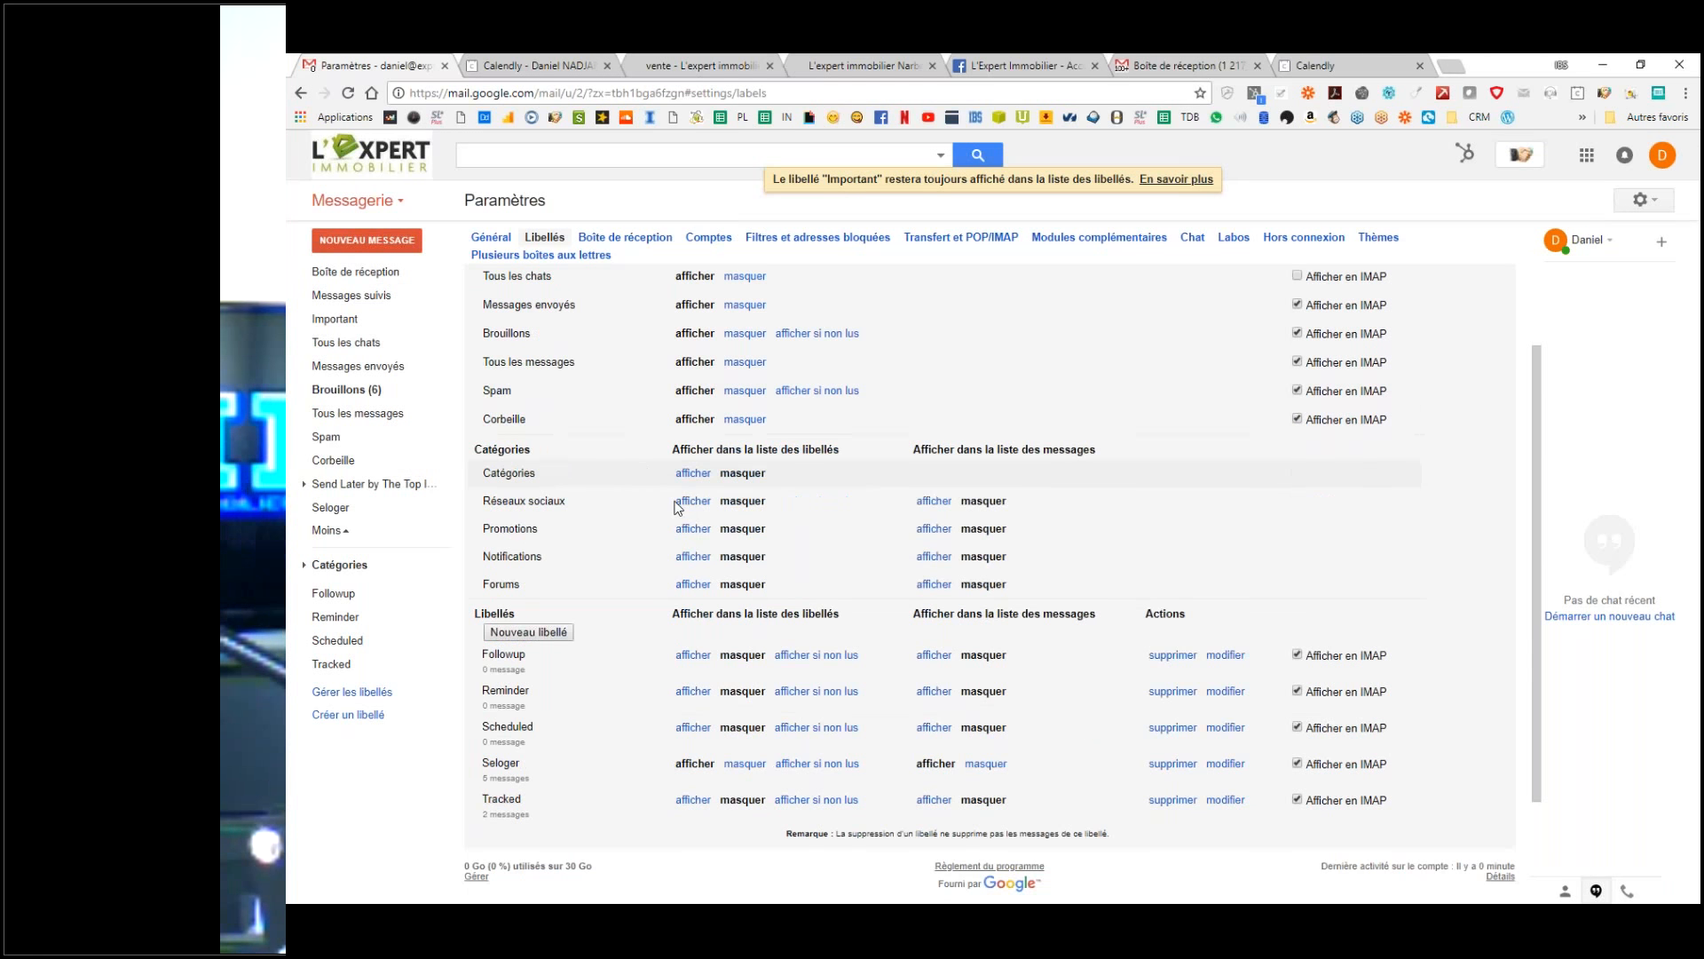
{"action": "scroll", "coordinate": [678, 507], "scroll_direction": "down", "scroll_amount": 1}
{"action": "left_click", "coordinate": [690, 449]}
{"action": "left_click", "coordinate": [693, 476]}
{"action": "left_click", "coordinate": [694, 503]}
{"action": "left_click", "coordinate": [694, 530]}
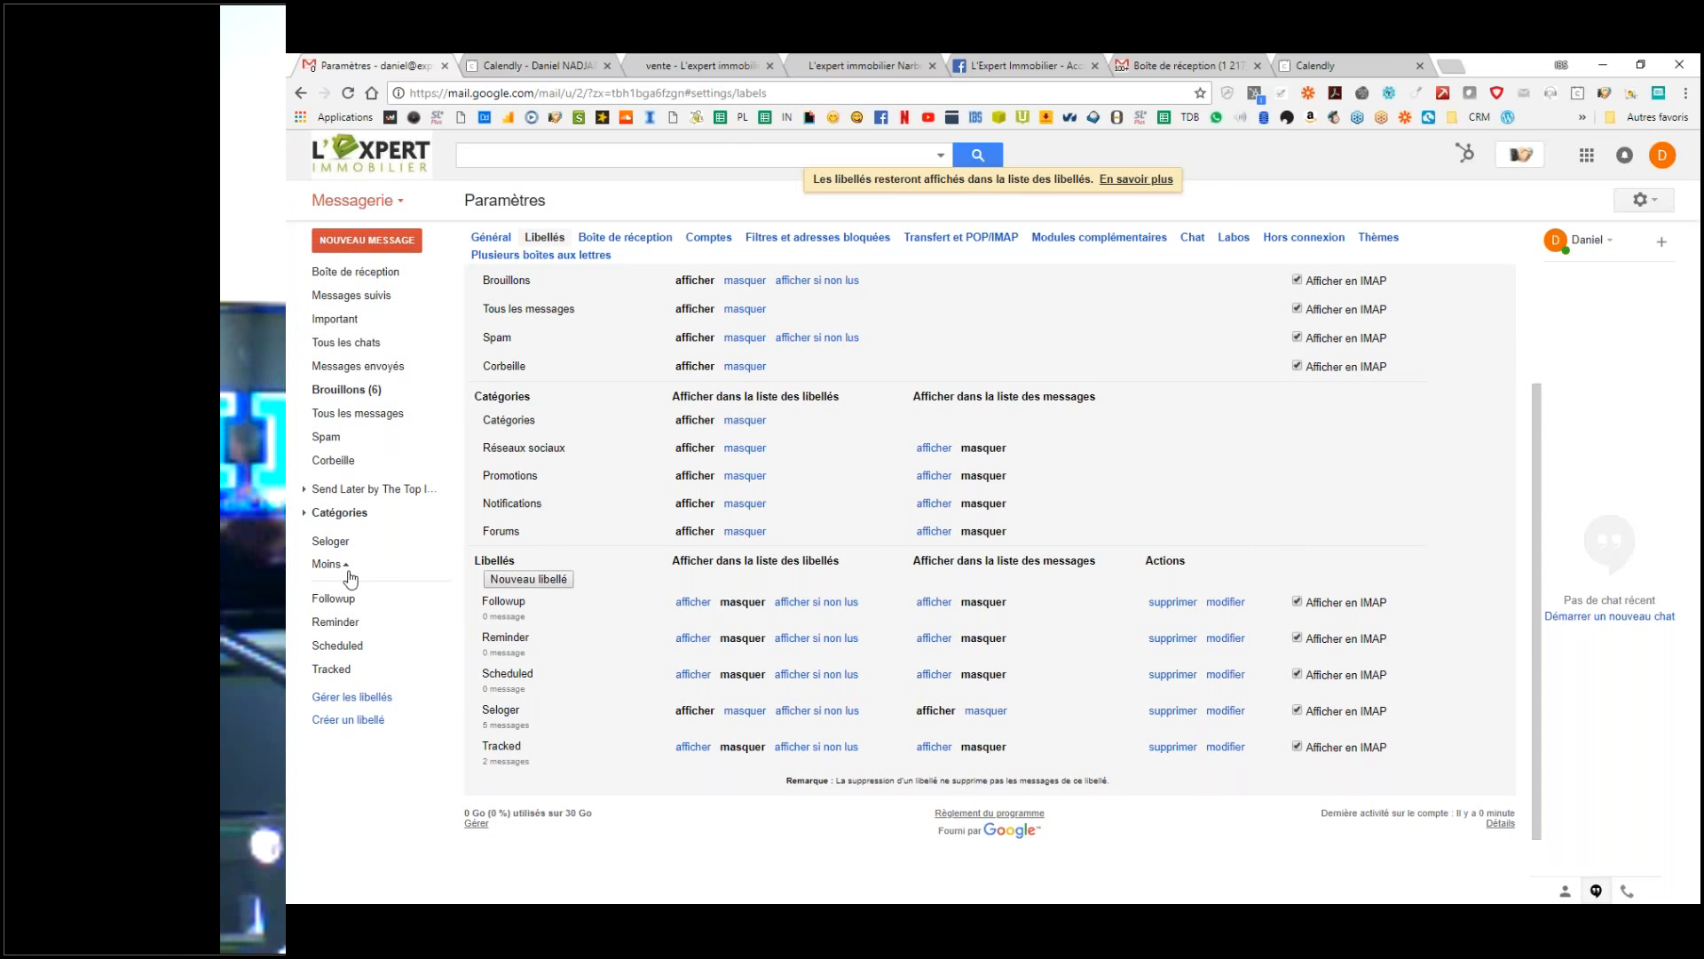
{"action": "scroll", "coordinate": [727, 531], "scroll_direction": "down", "scroll_amount": 1}
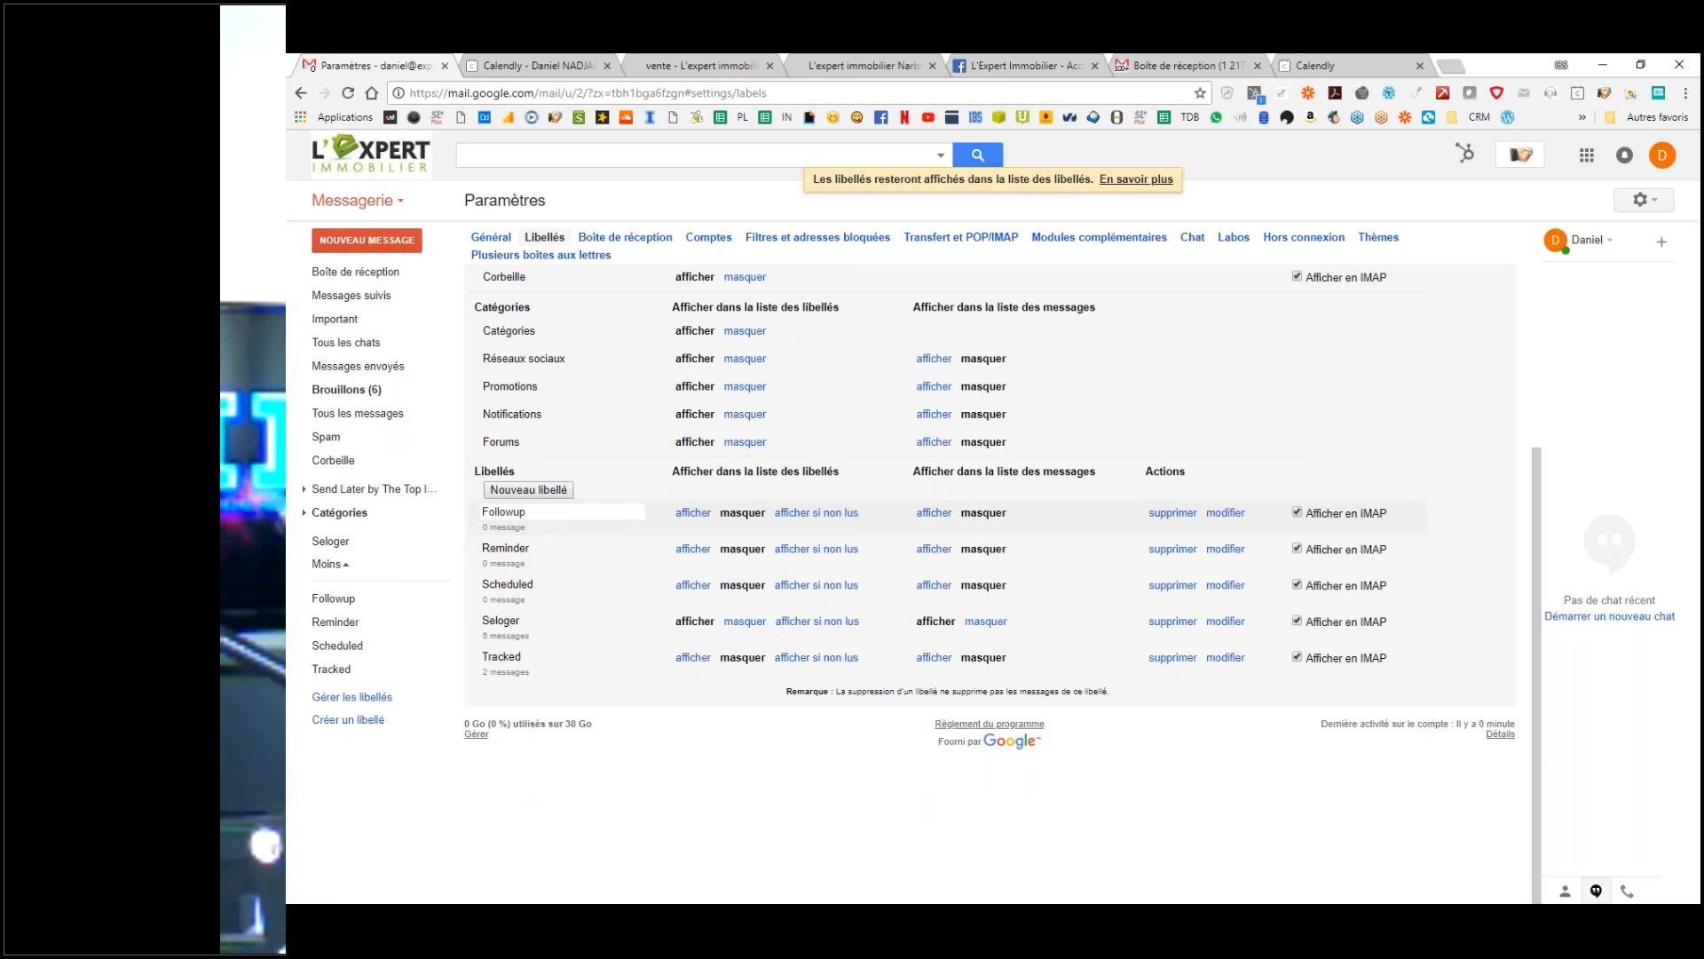
{"action": "left_click", "coordinate": [693, 512]}
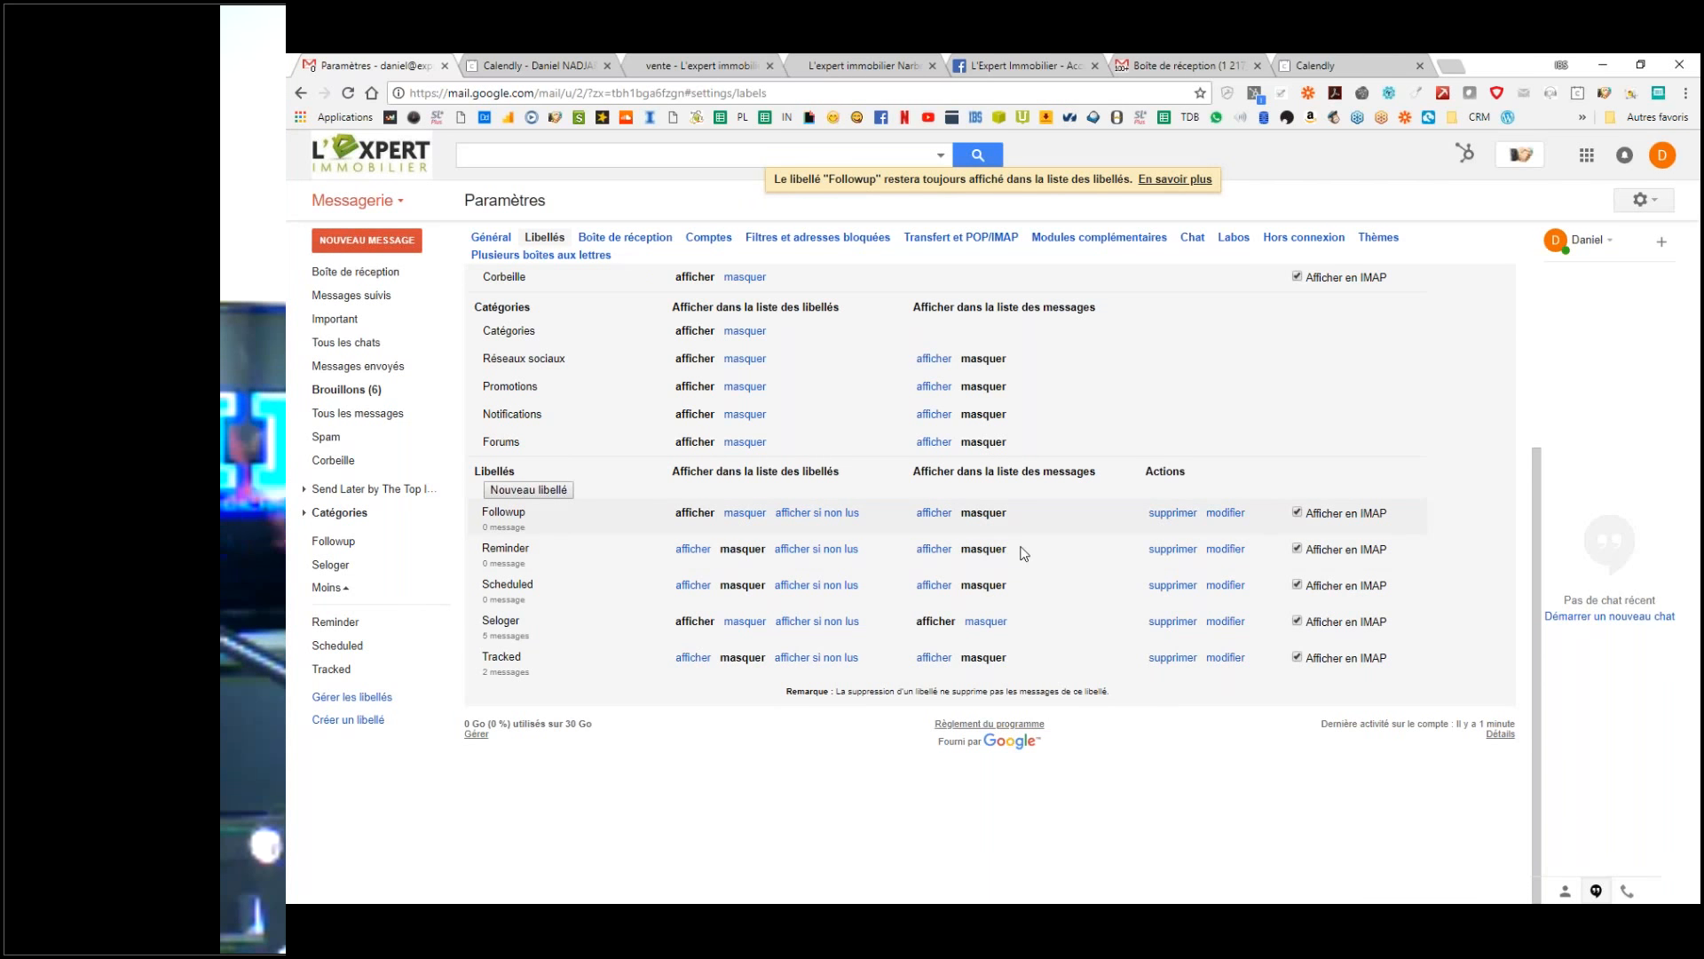
{"action": "scroll", "coordinate": [457, 469], "scroll_direction": "up", "scroll_amount": 1}
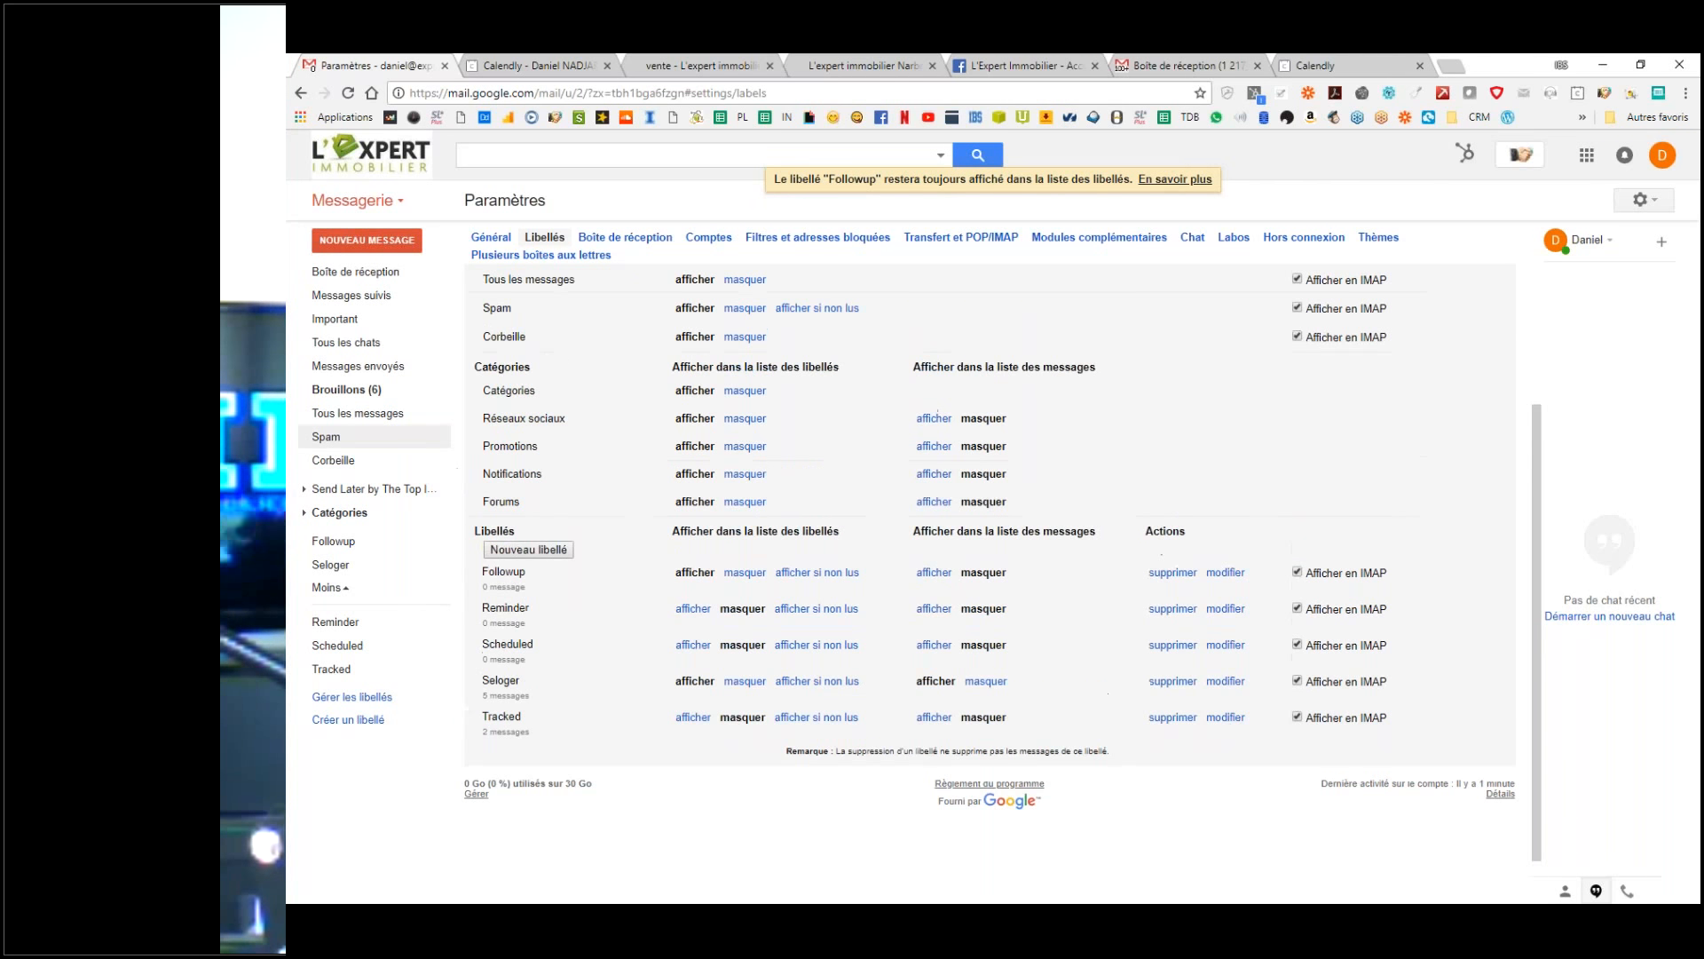
{"action": "left_click", "coordinate": [373, 274]}
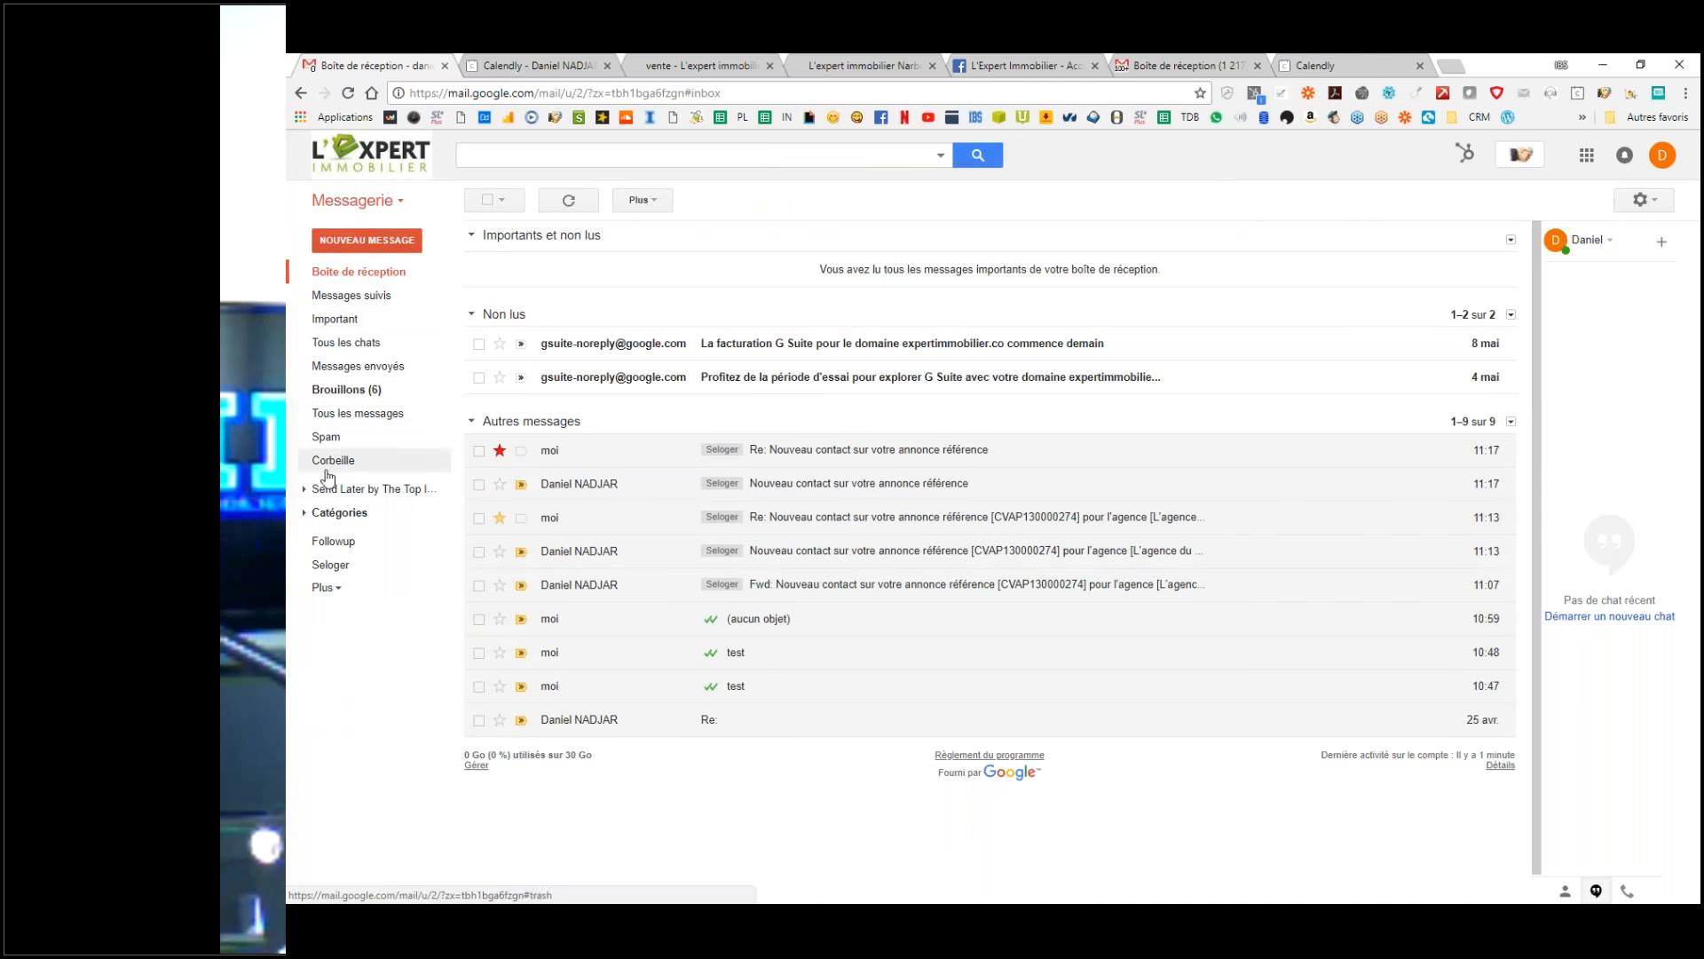
{"action": "left_click", "coordinate": [1643, 200]}
{"action": "left_click", "coordinate": [1471, 365]}
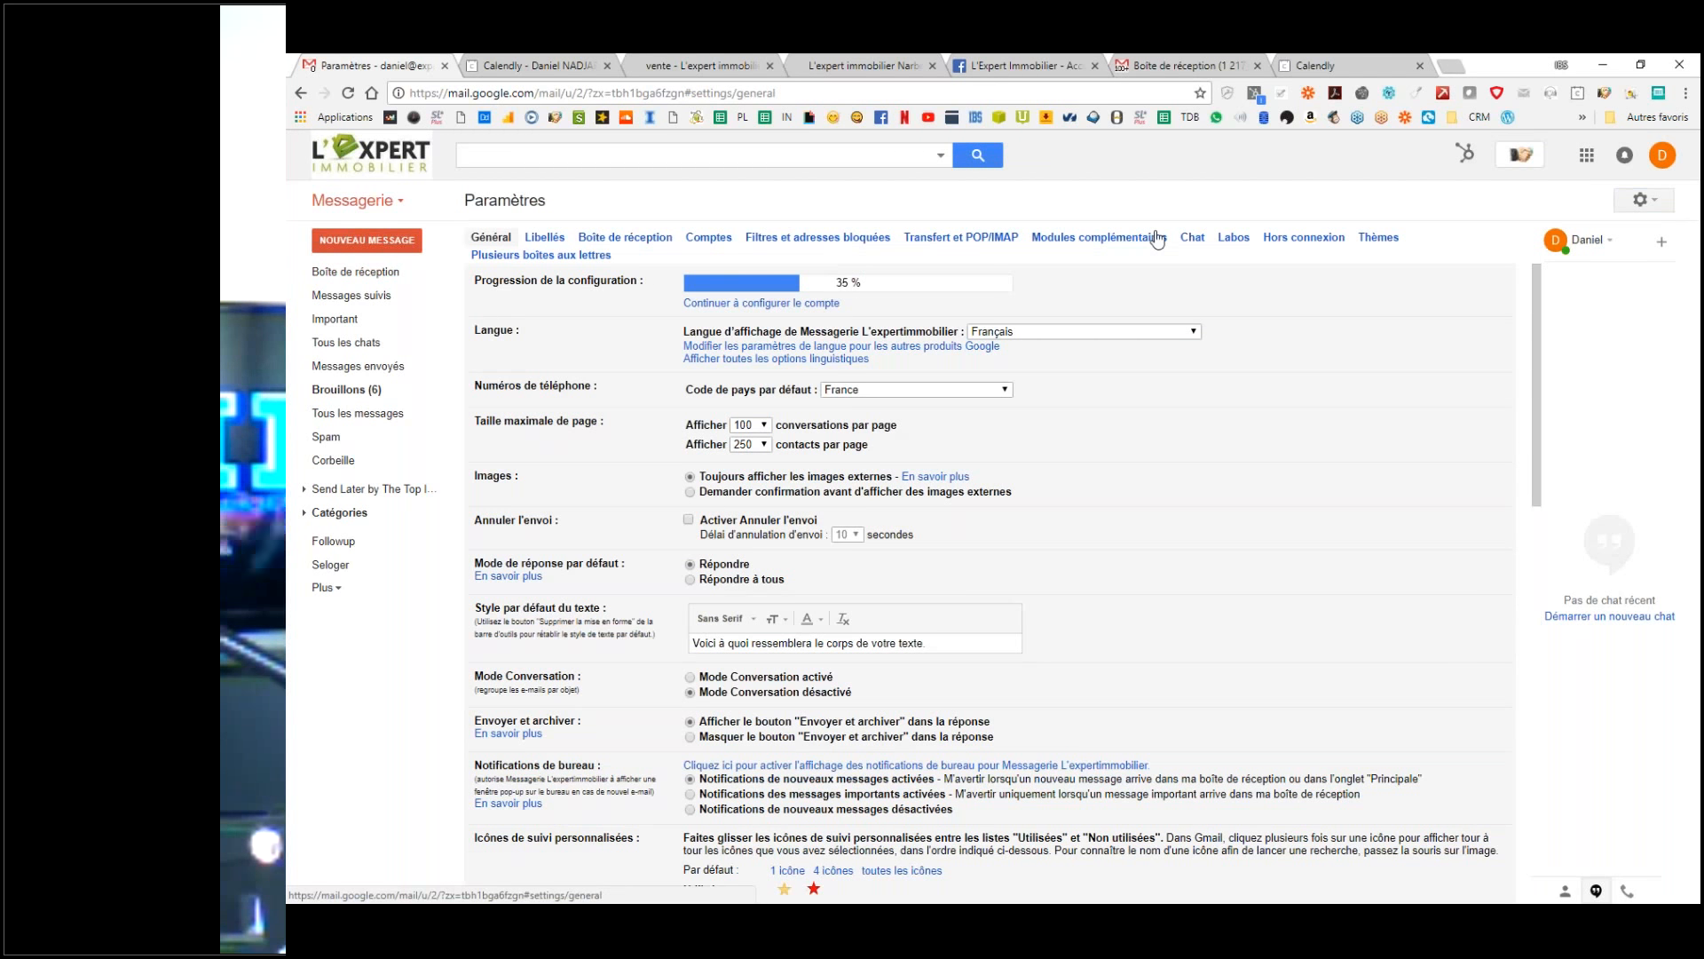
{"action": "left_click", "coordinate": [804, 237]}
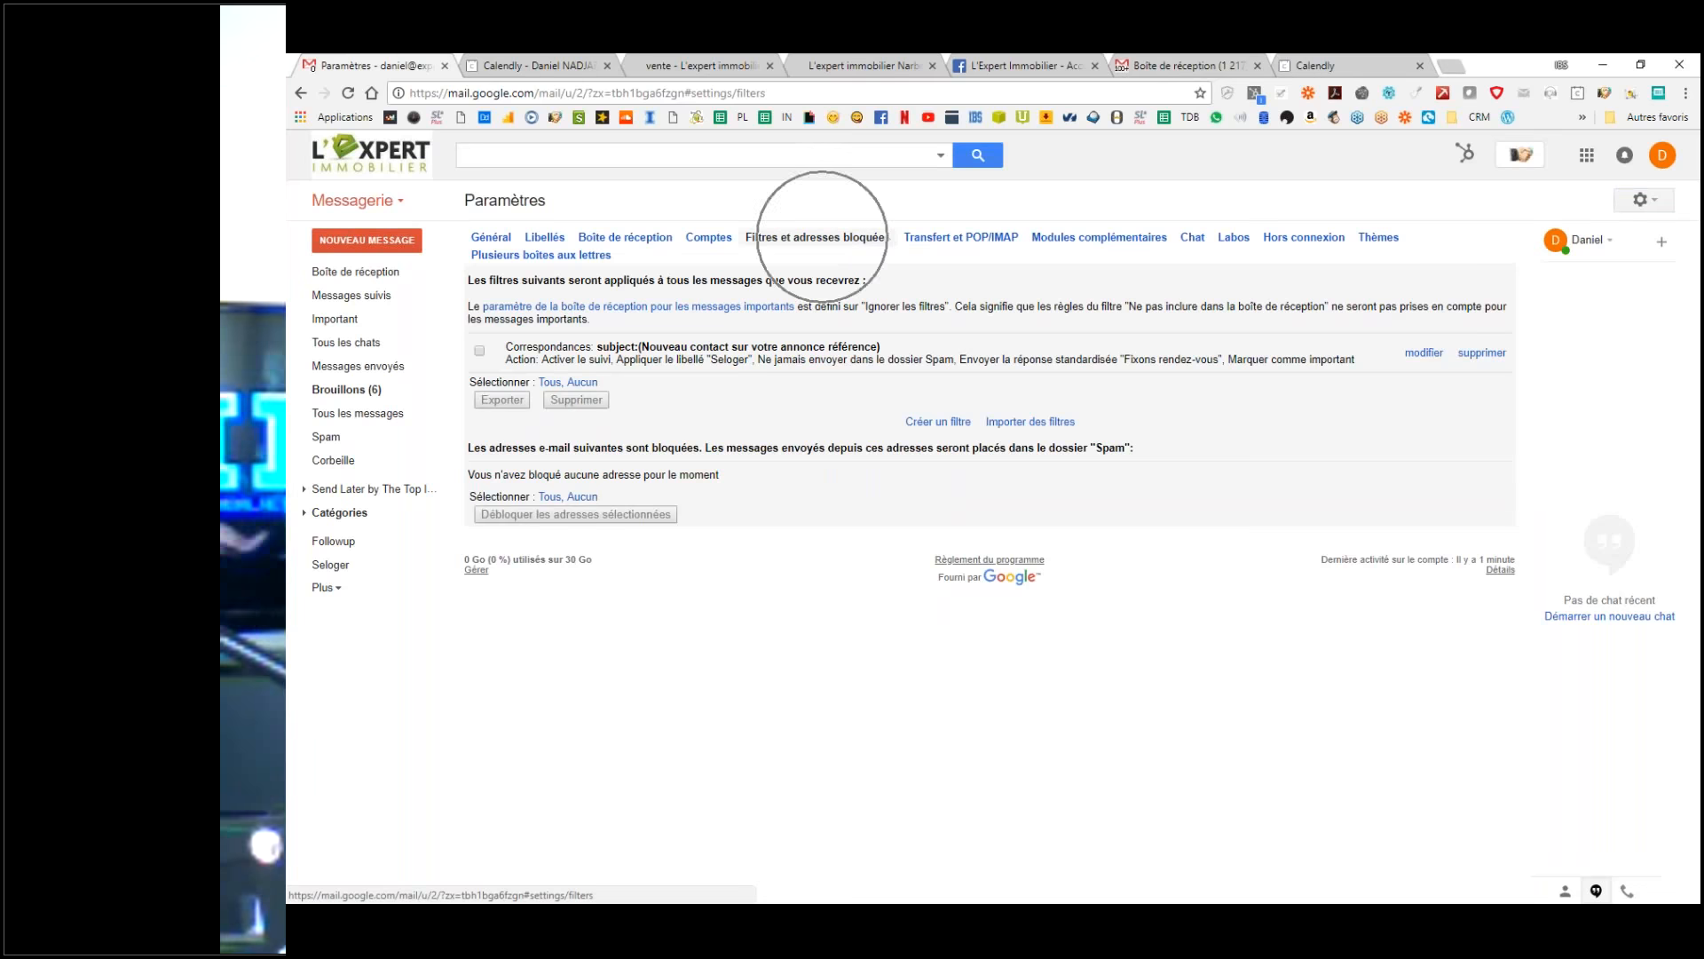
{"action": "key", "text": "ctrl"}
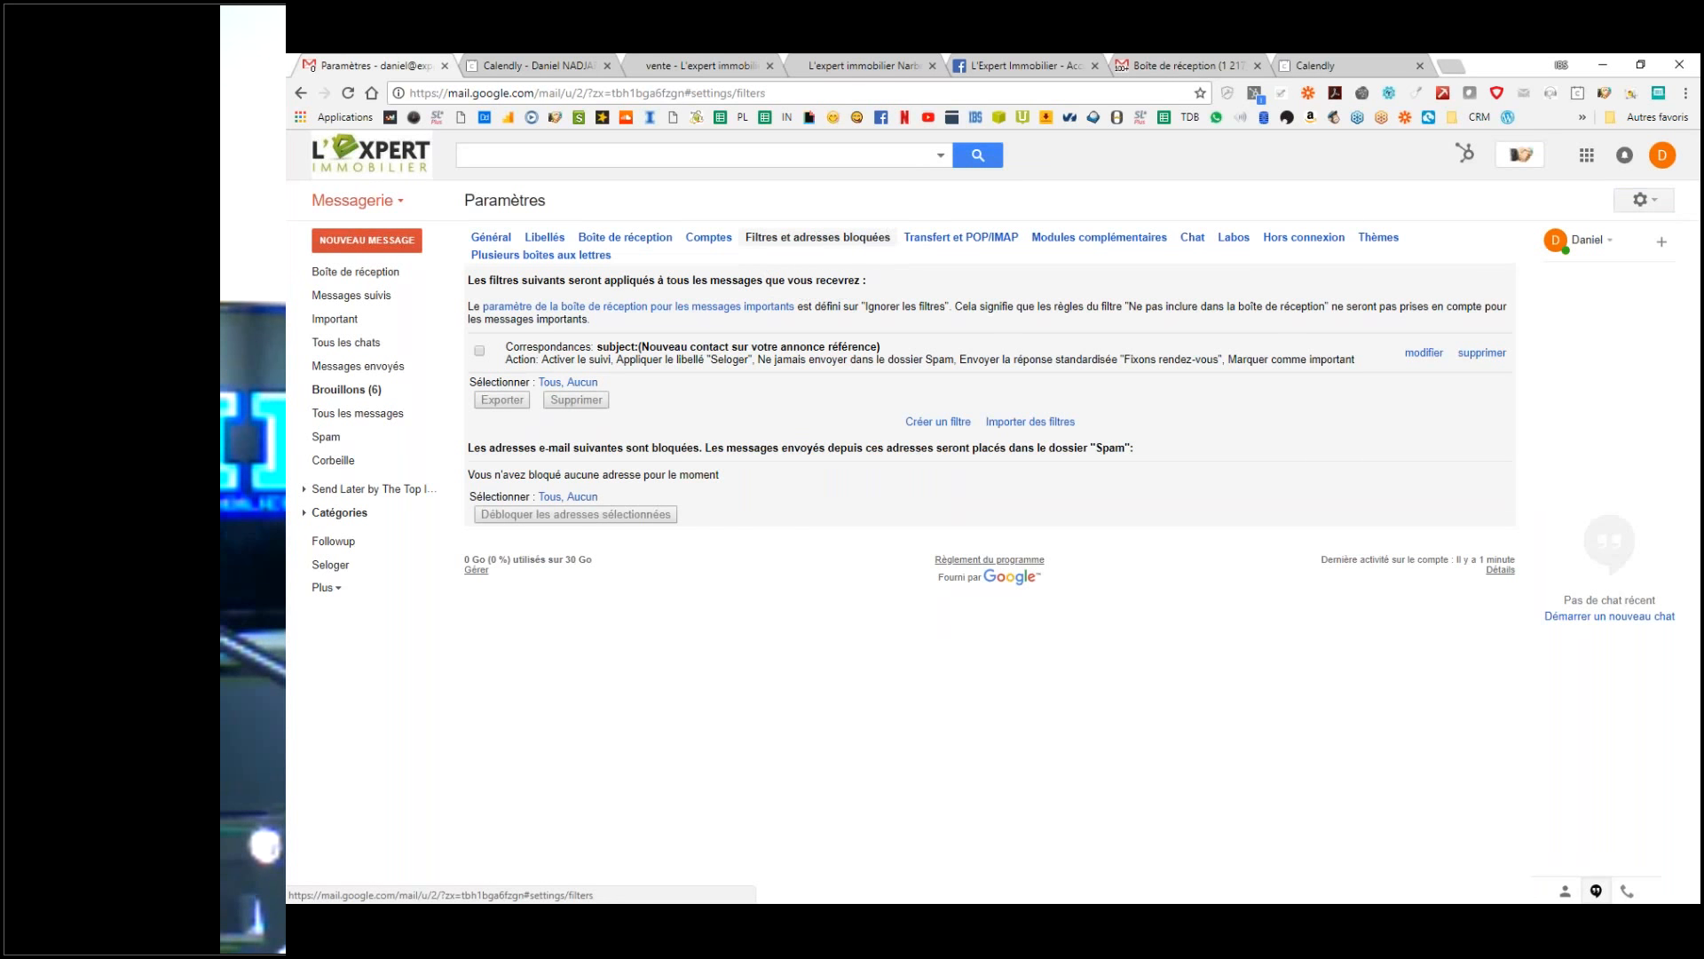
{"action": "left_click", "coordinate": [943, 157]}
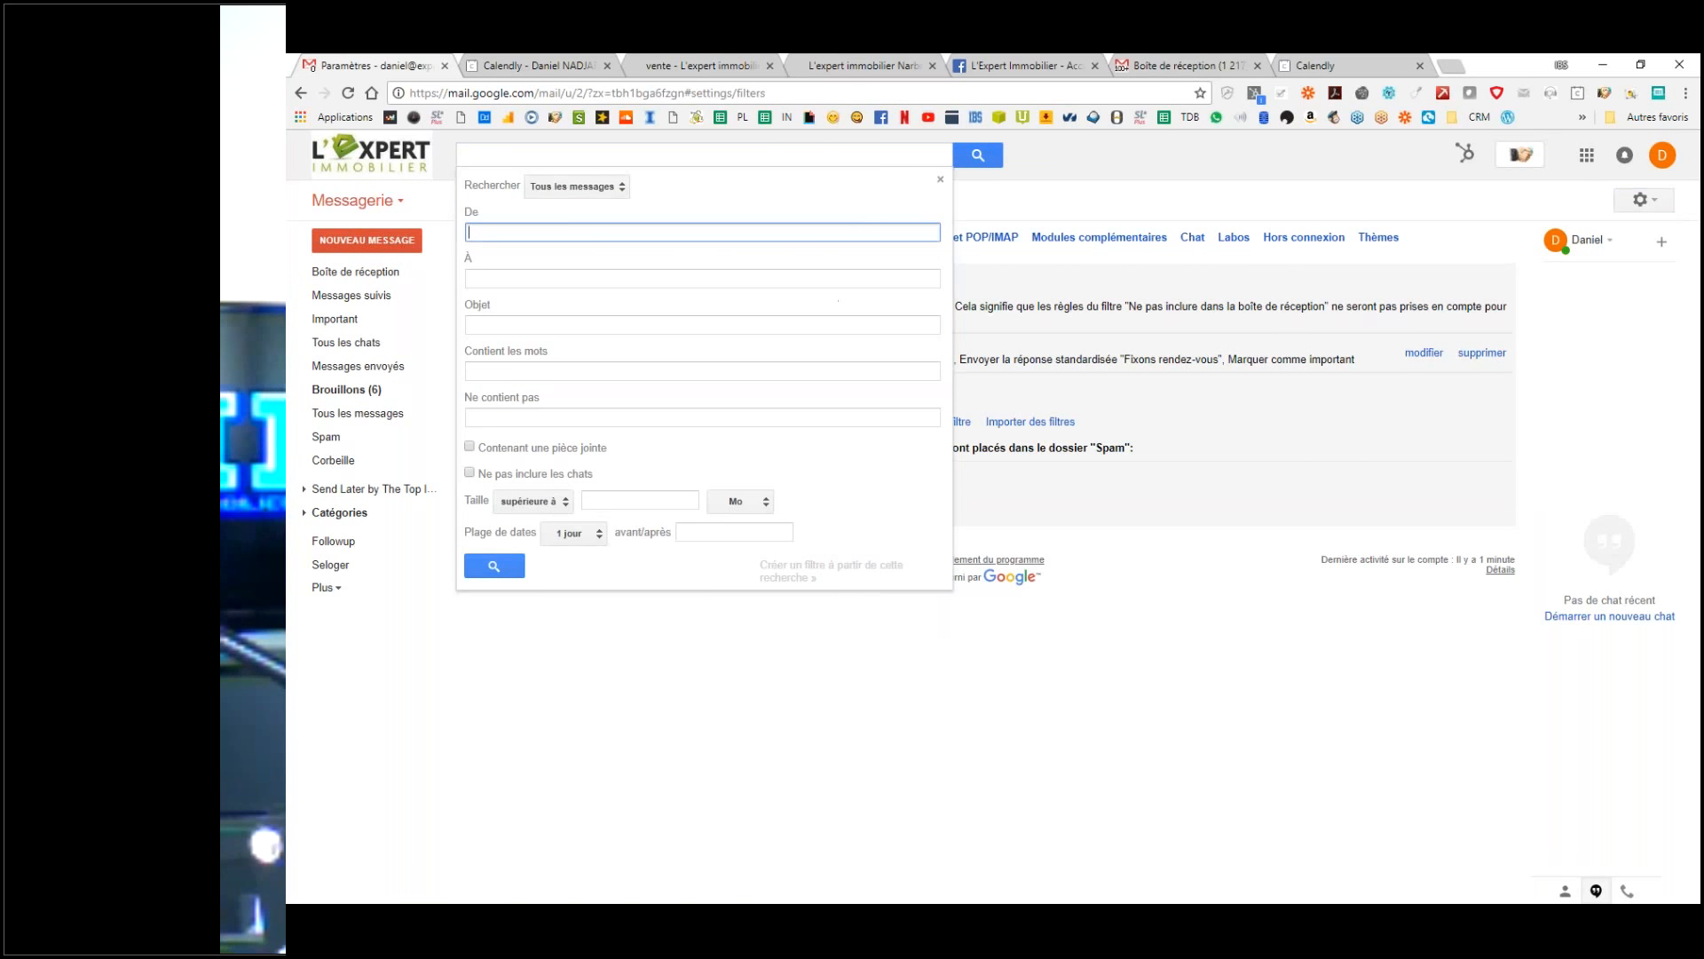
{"action": "left_click", "coordinate": [1089, 156]}
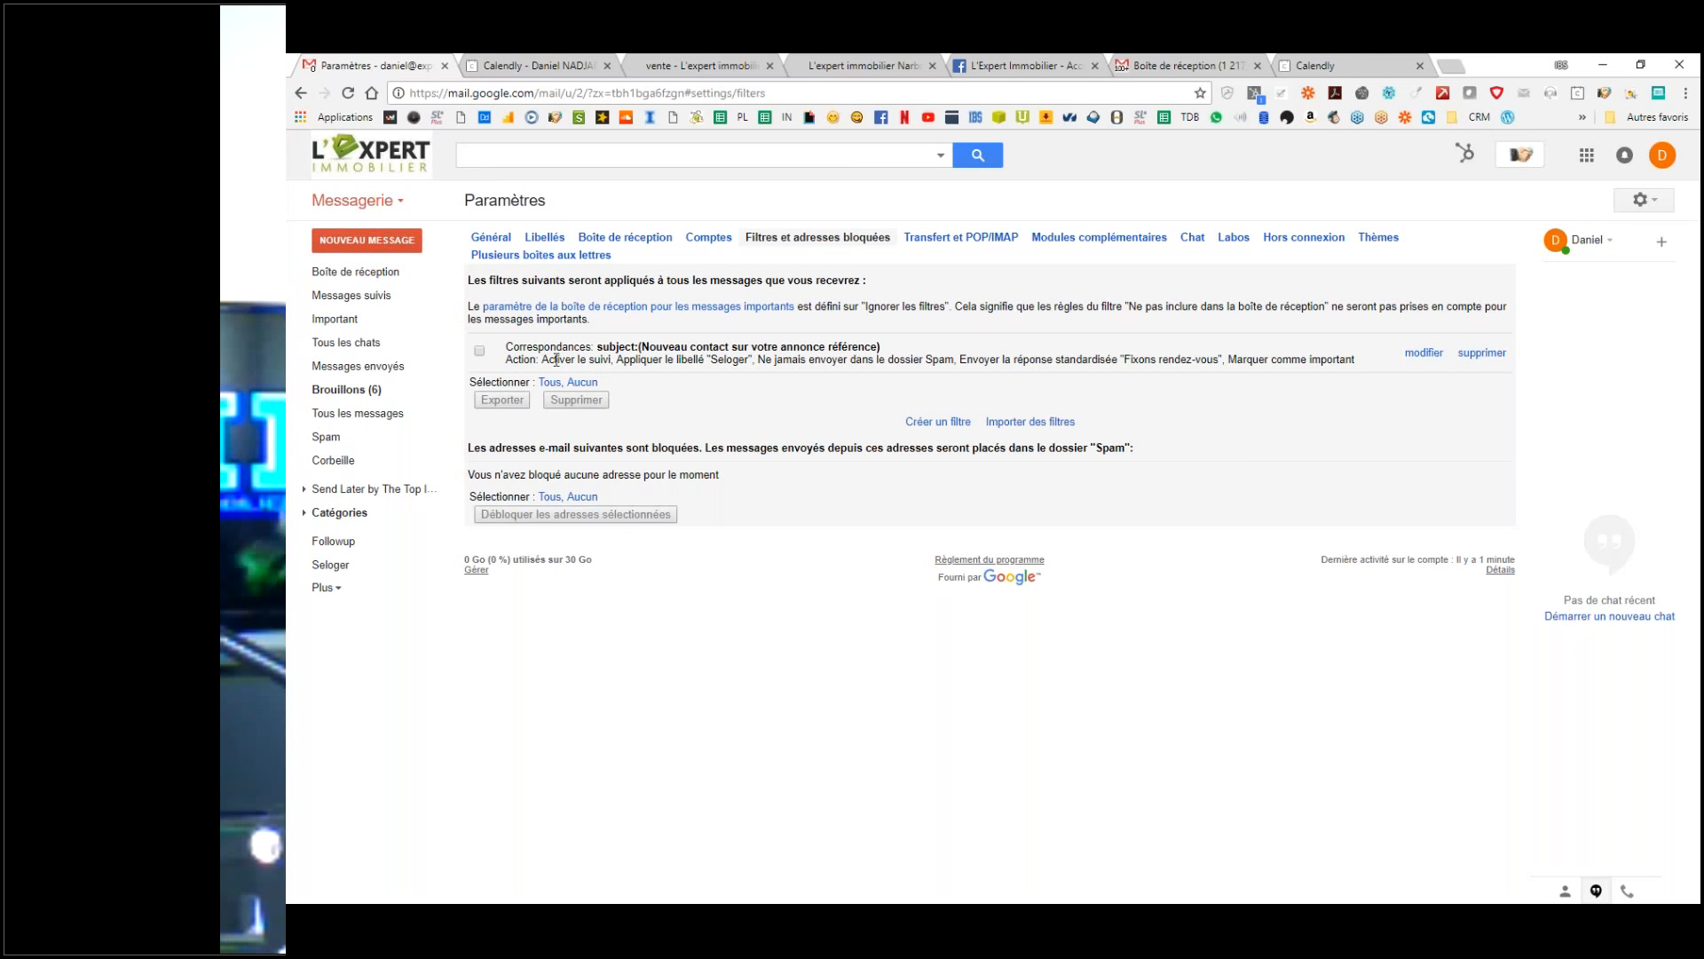
{"action": "left_click", "coordinate": [1425, 354]}
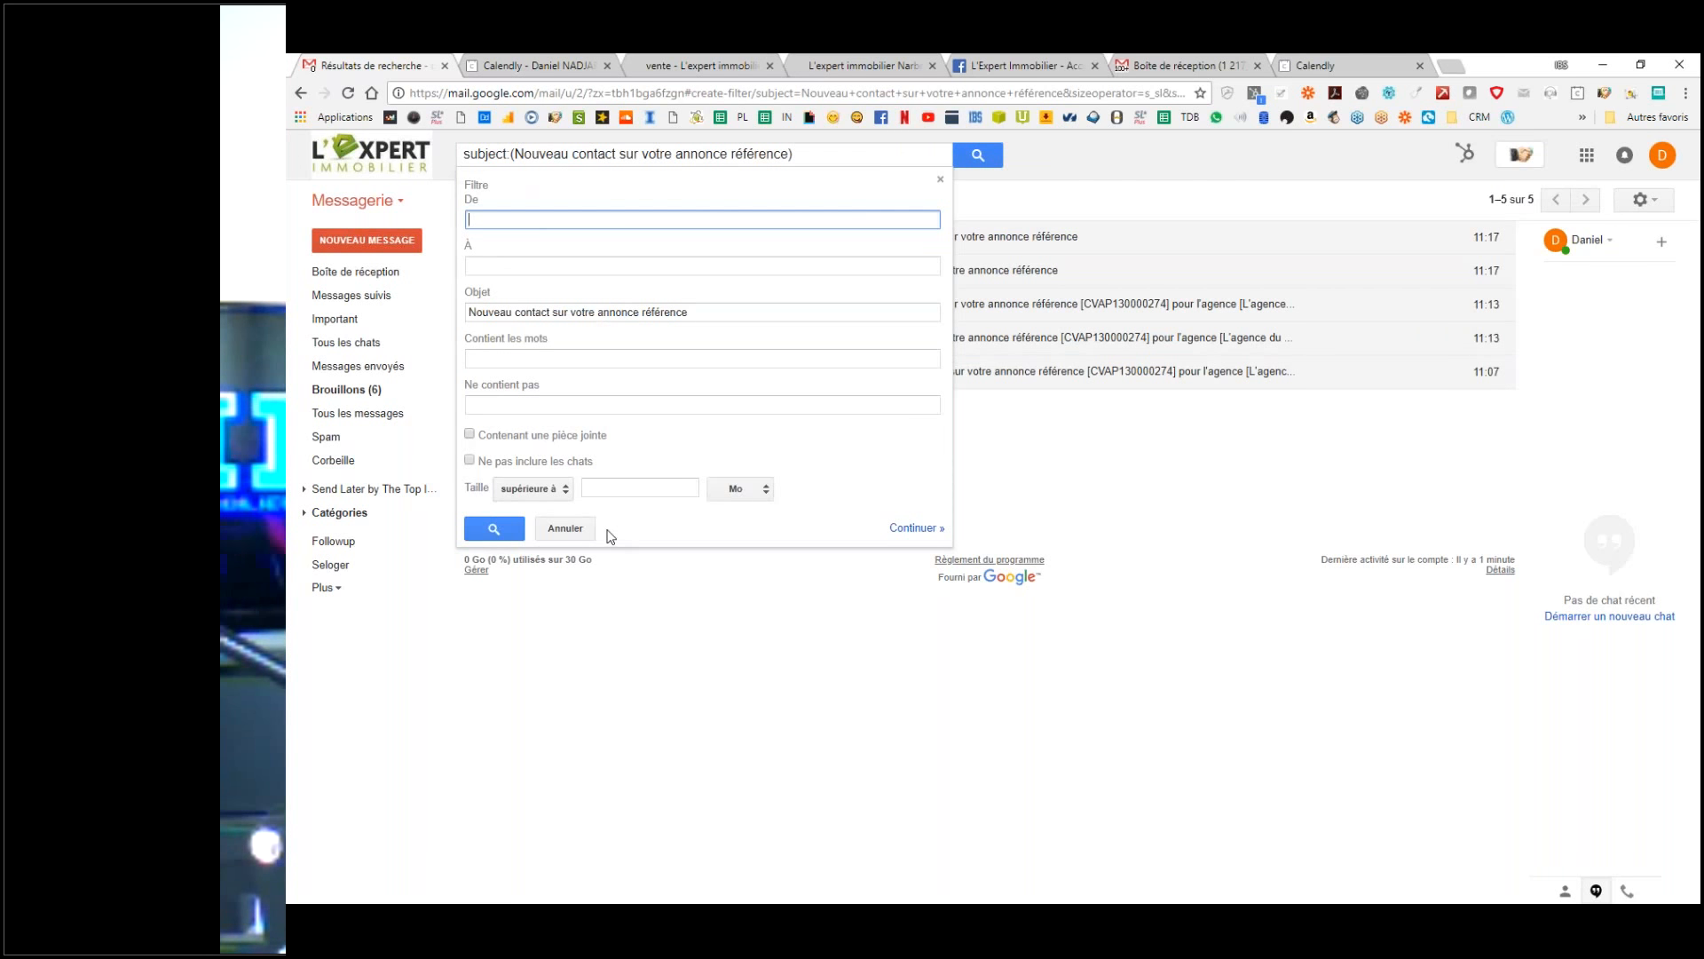
{"action": "left_click", "coordinate": [917, 527]}
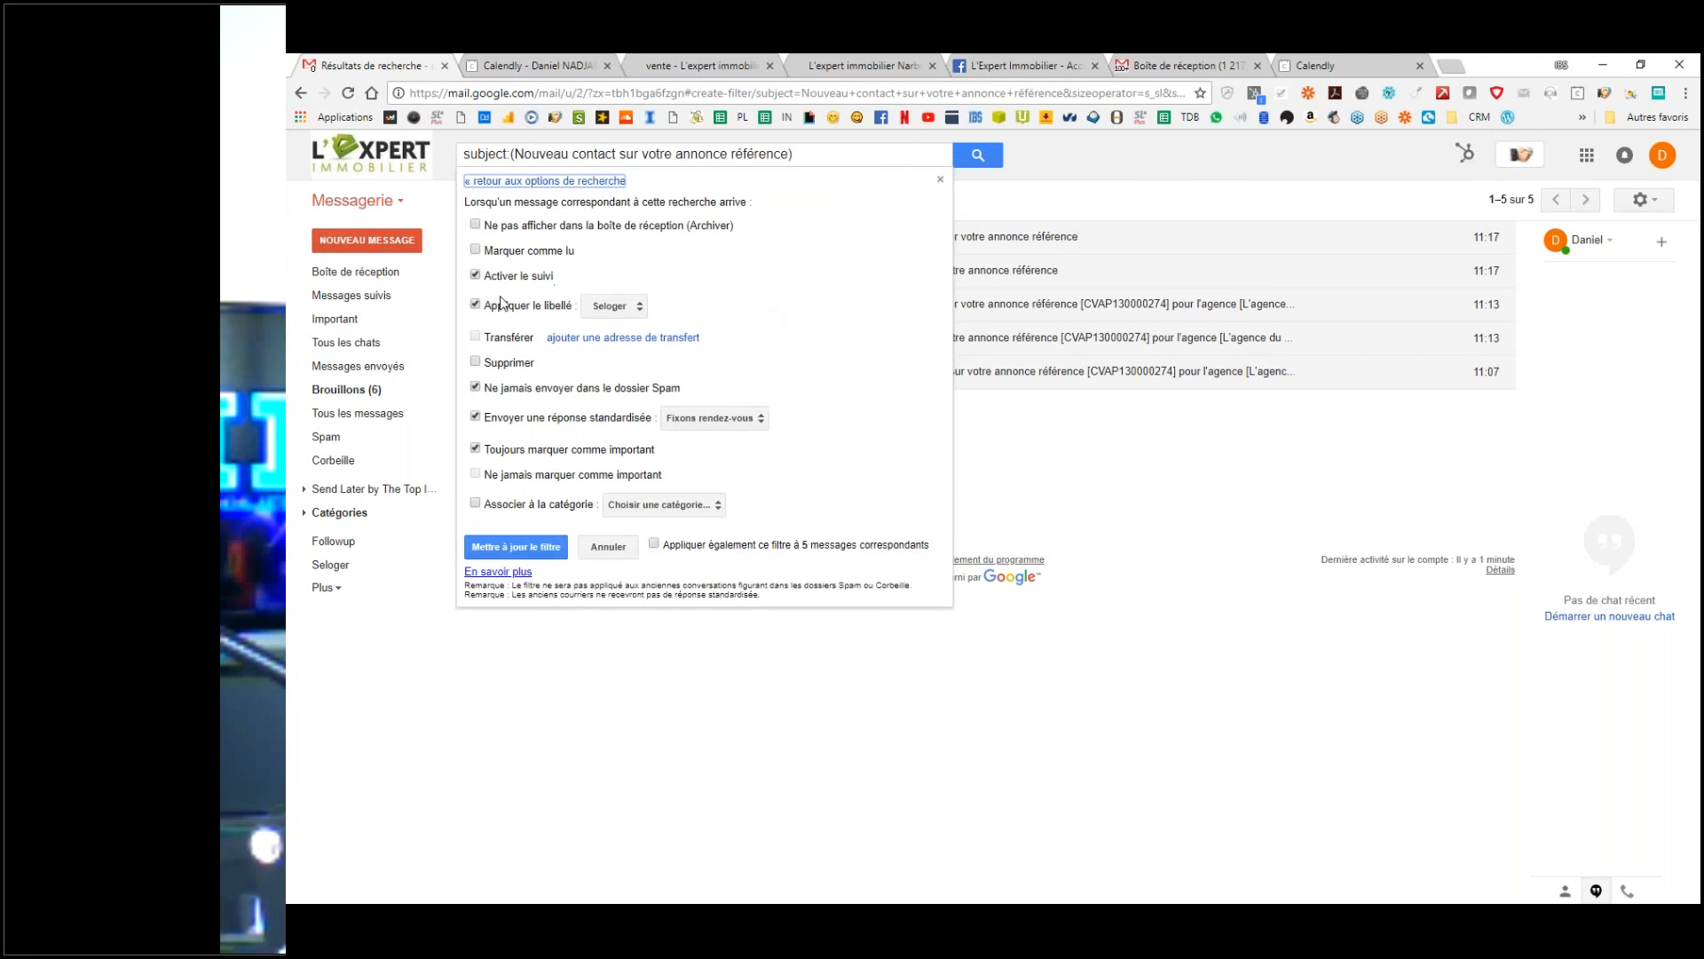
{"action": "left_click", "coordinate": [619, 309]}
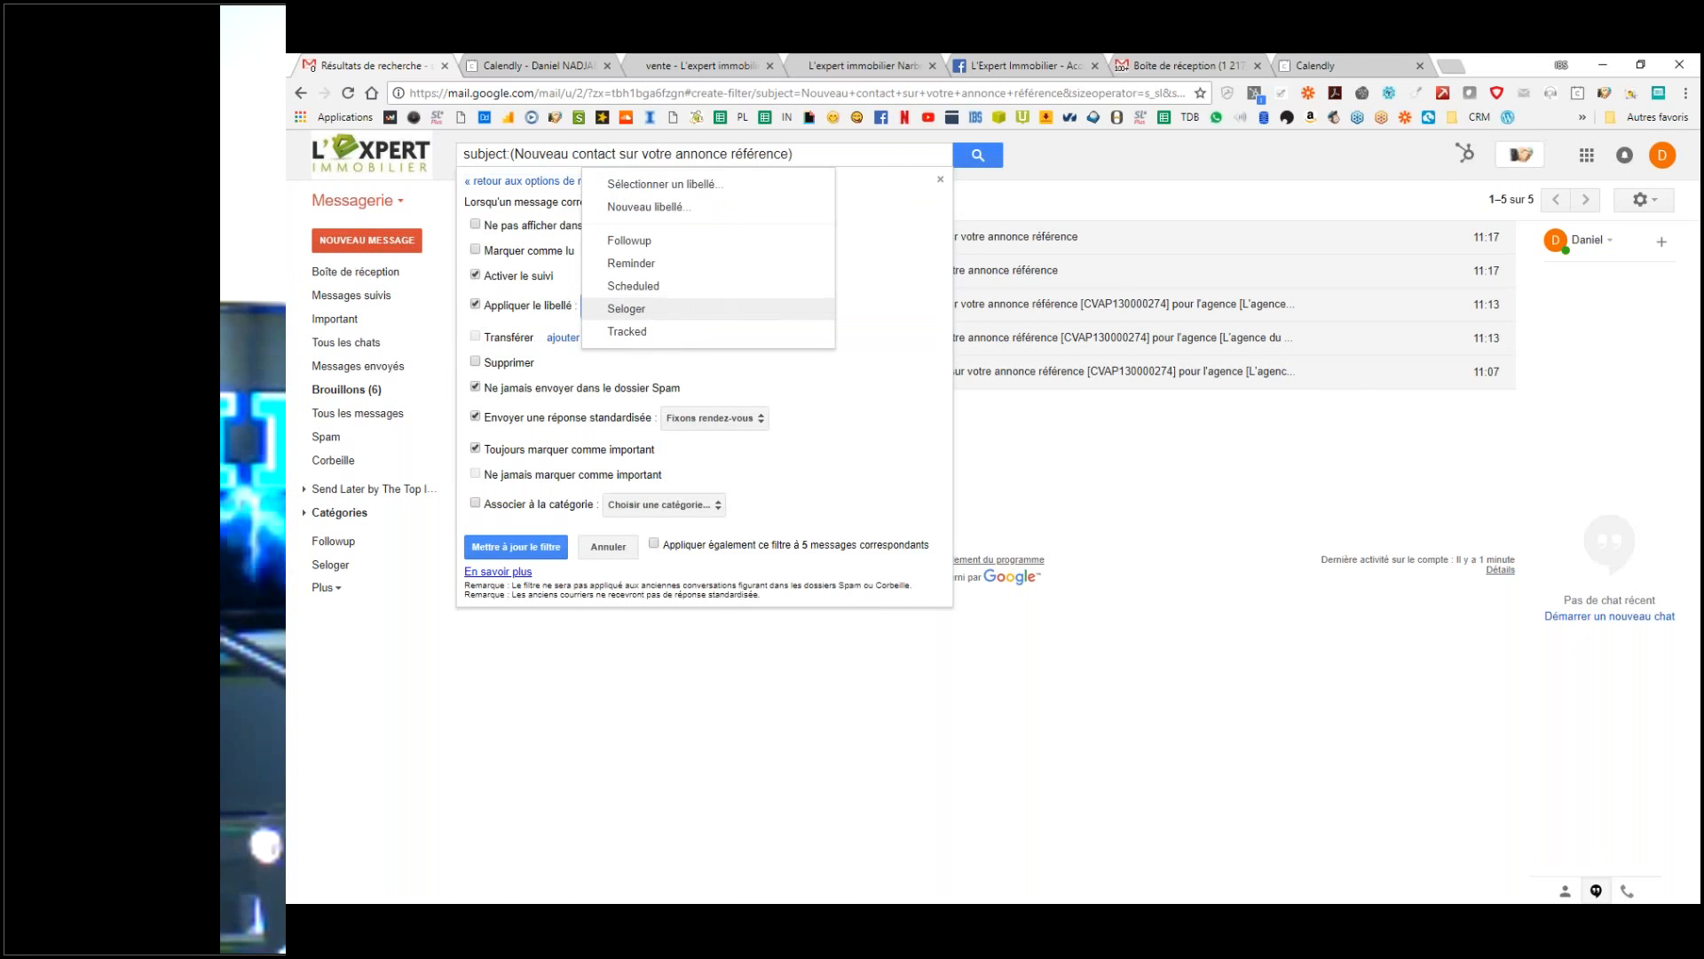
{"action": "left_click", "coordinate": [684, 208]}
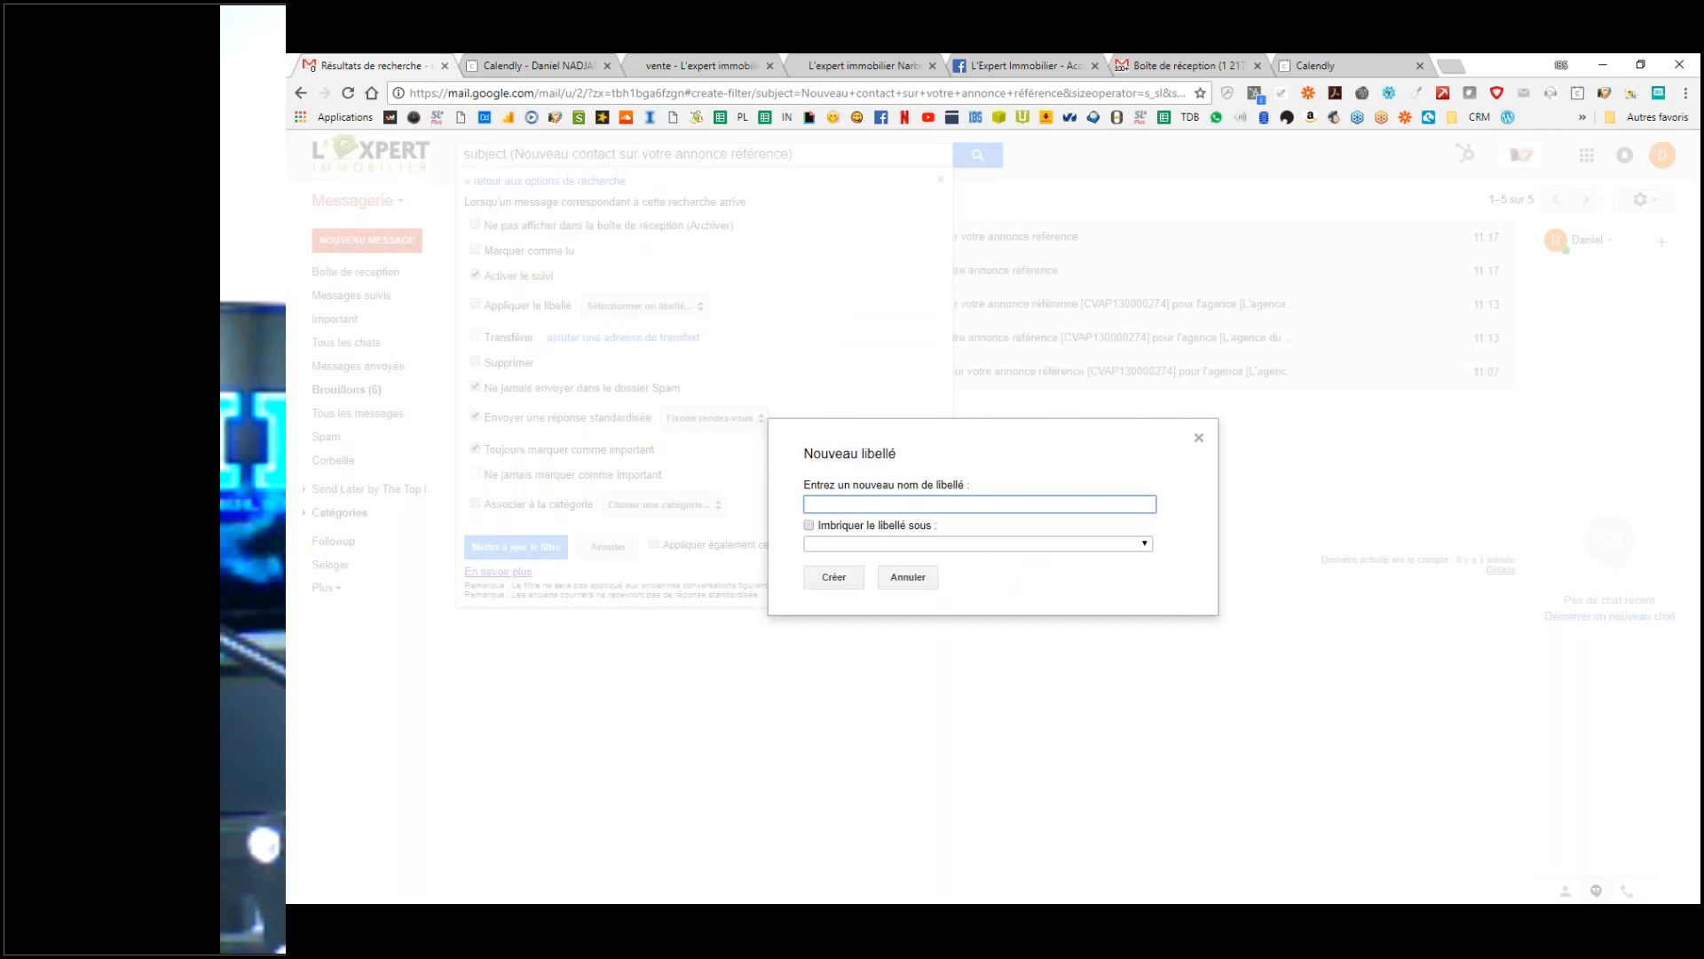
{"action": "left_click", "coordinate": [921, 586]}
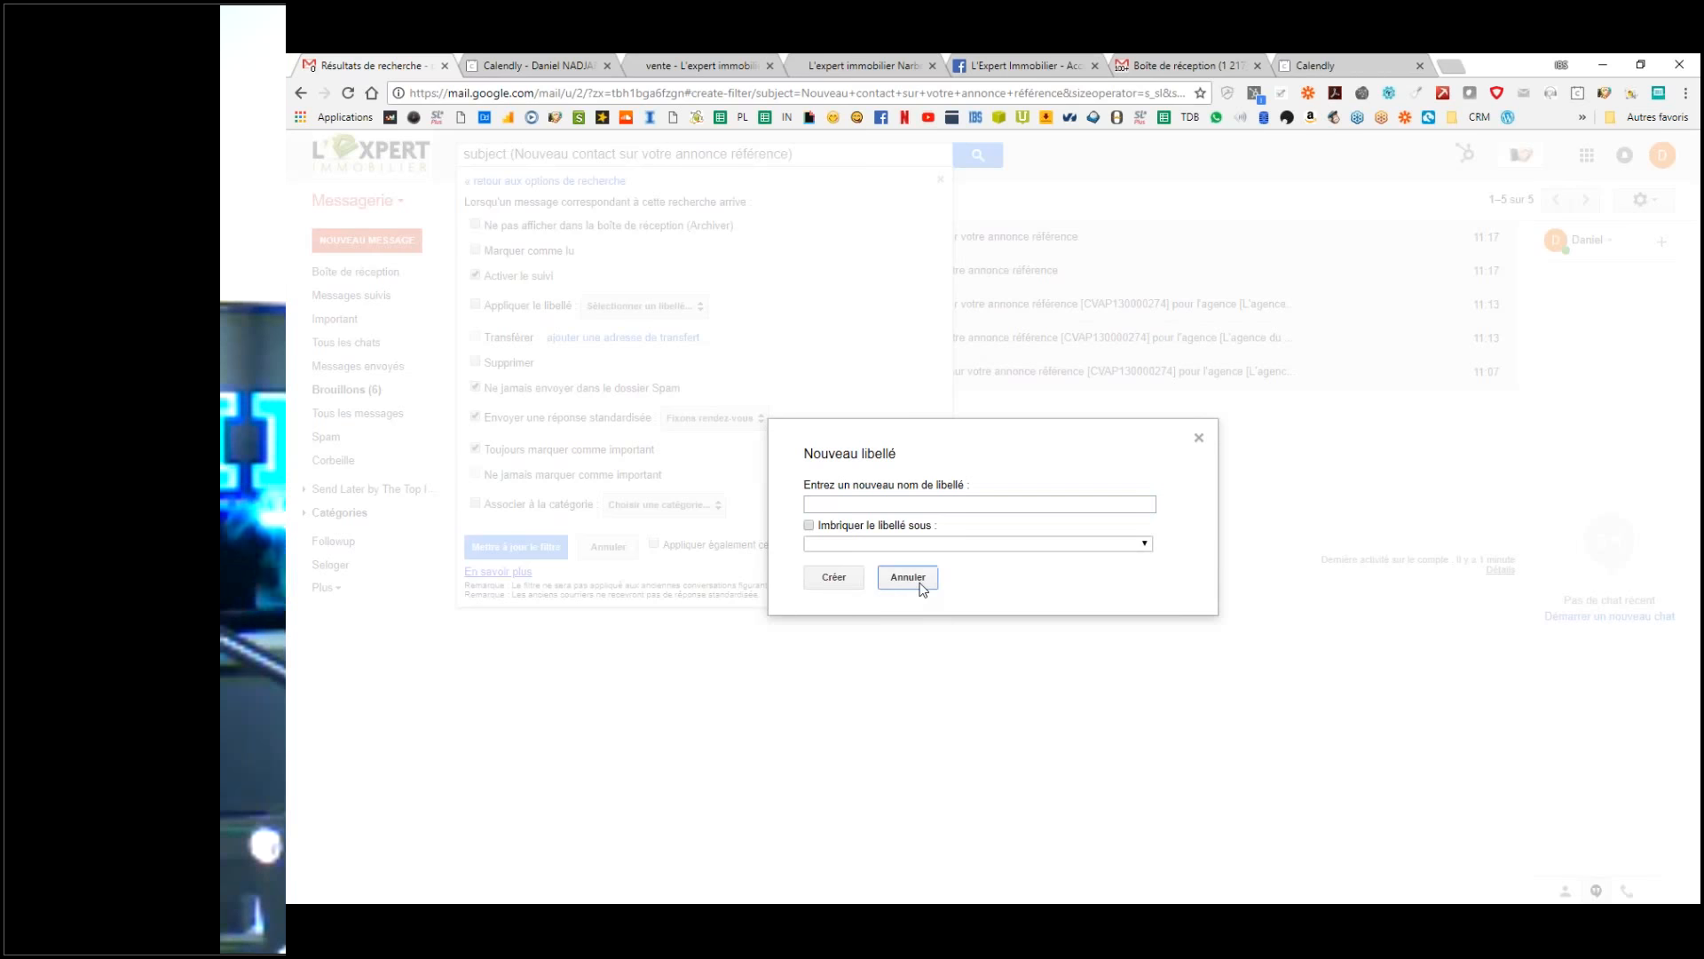
{"action": "left_click", "coordinate": [516, 547]}
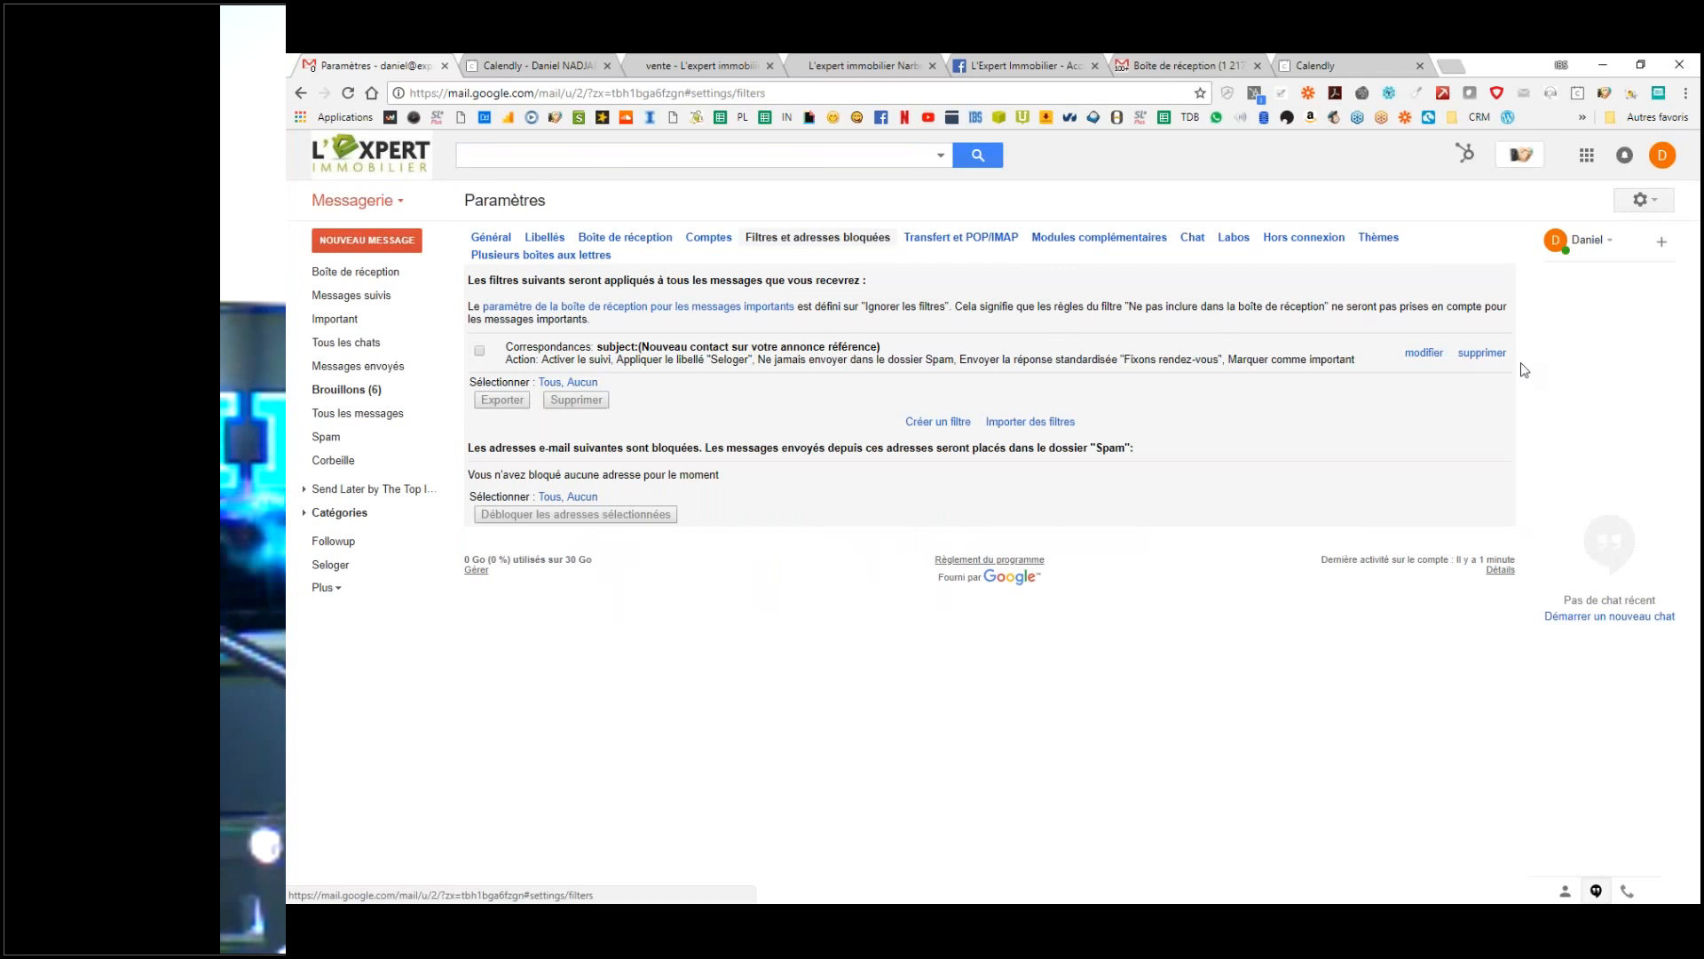
Step: Add a label called 'Supports pub' from the Libellés settings
{"action": "left_click", "coordinate": [1643, 200]}
{"action": "left_click", "coordinate": [1460, 368]}
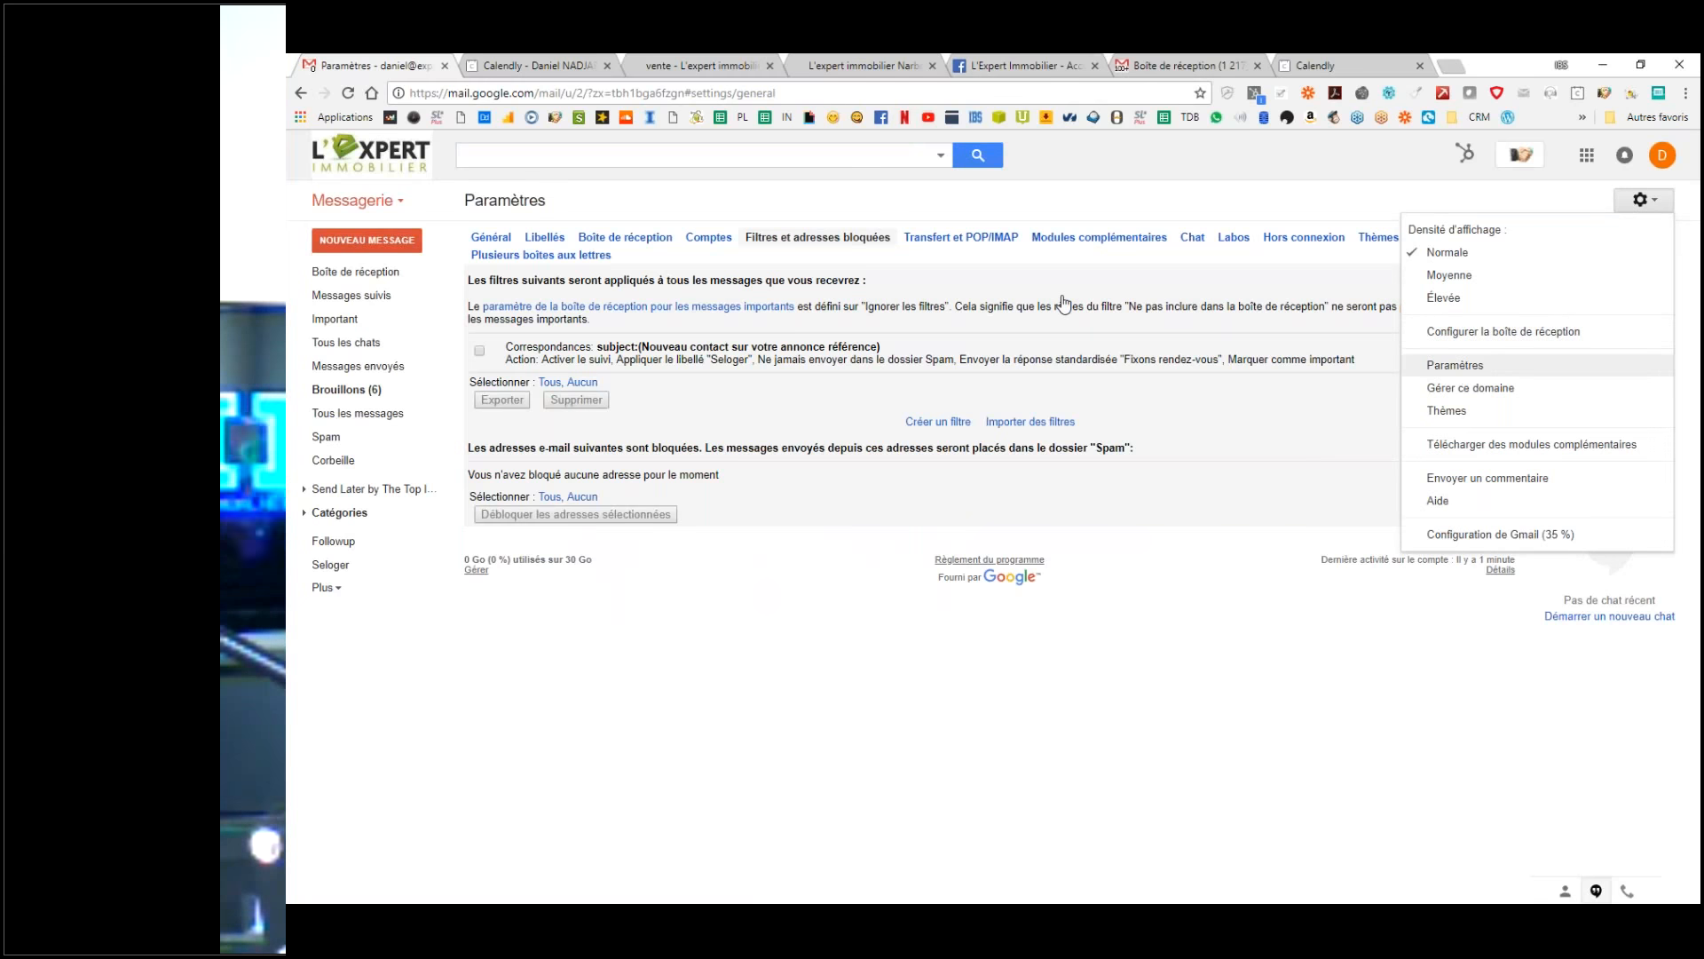
{"action": "left_click", "coordinate": [544, 237]}
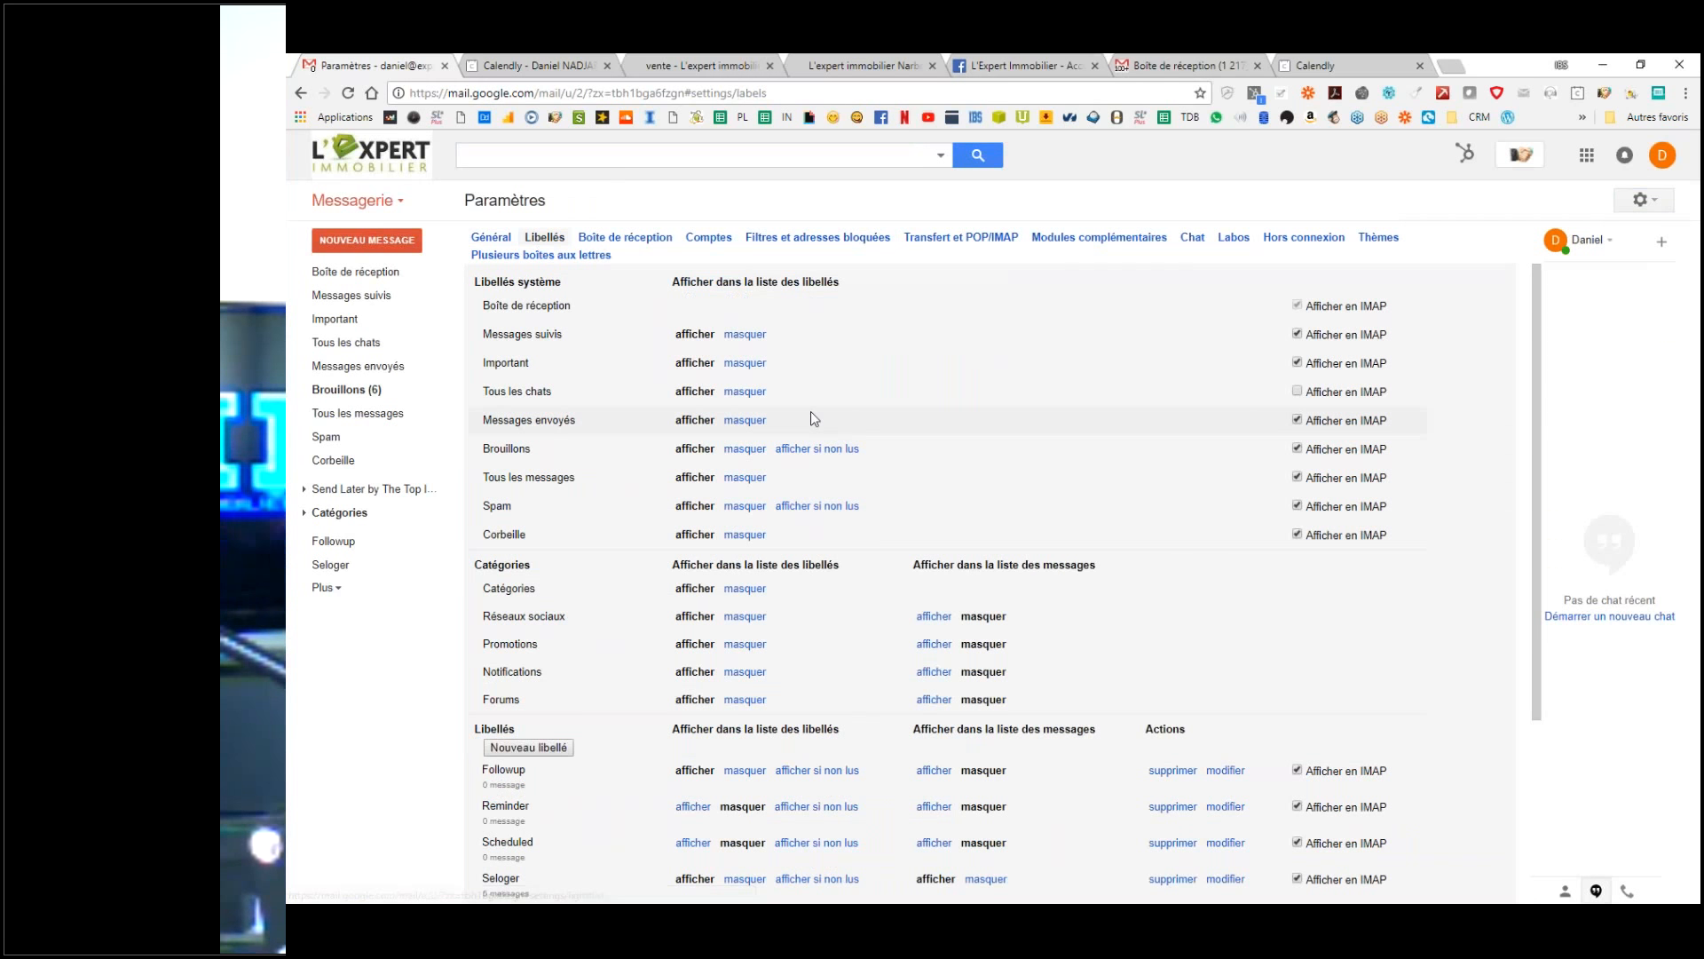
{"action": "scroll", "coordinate": [799, 426], "scroll_direction": "down", "scroll_amount": 3}
{"action": "scroll", "coordinate": [718, 444], "scroll_direction": "up", "scroll_amount": 3}
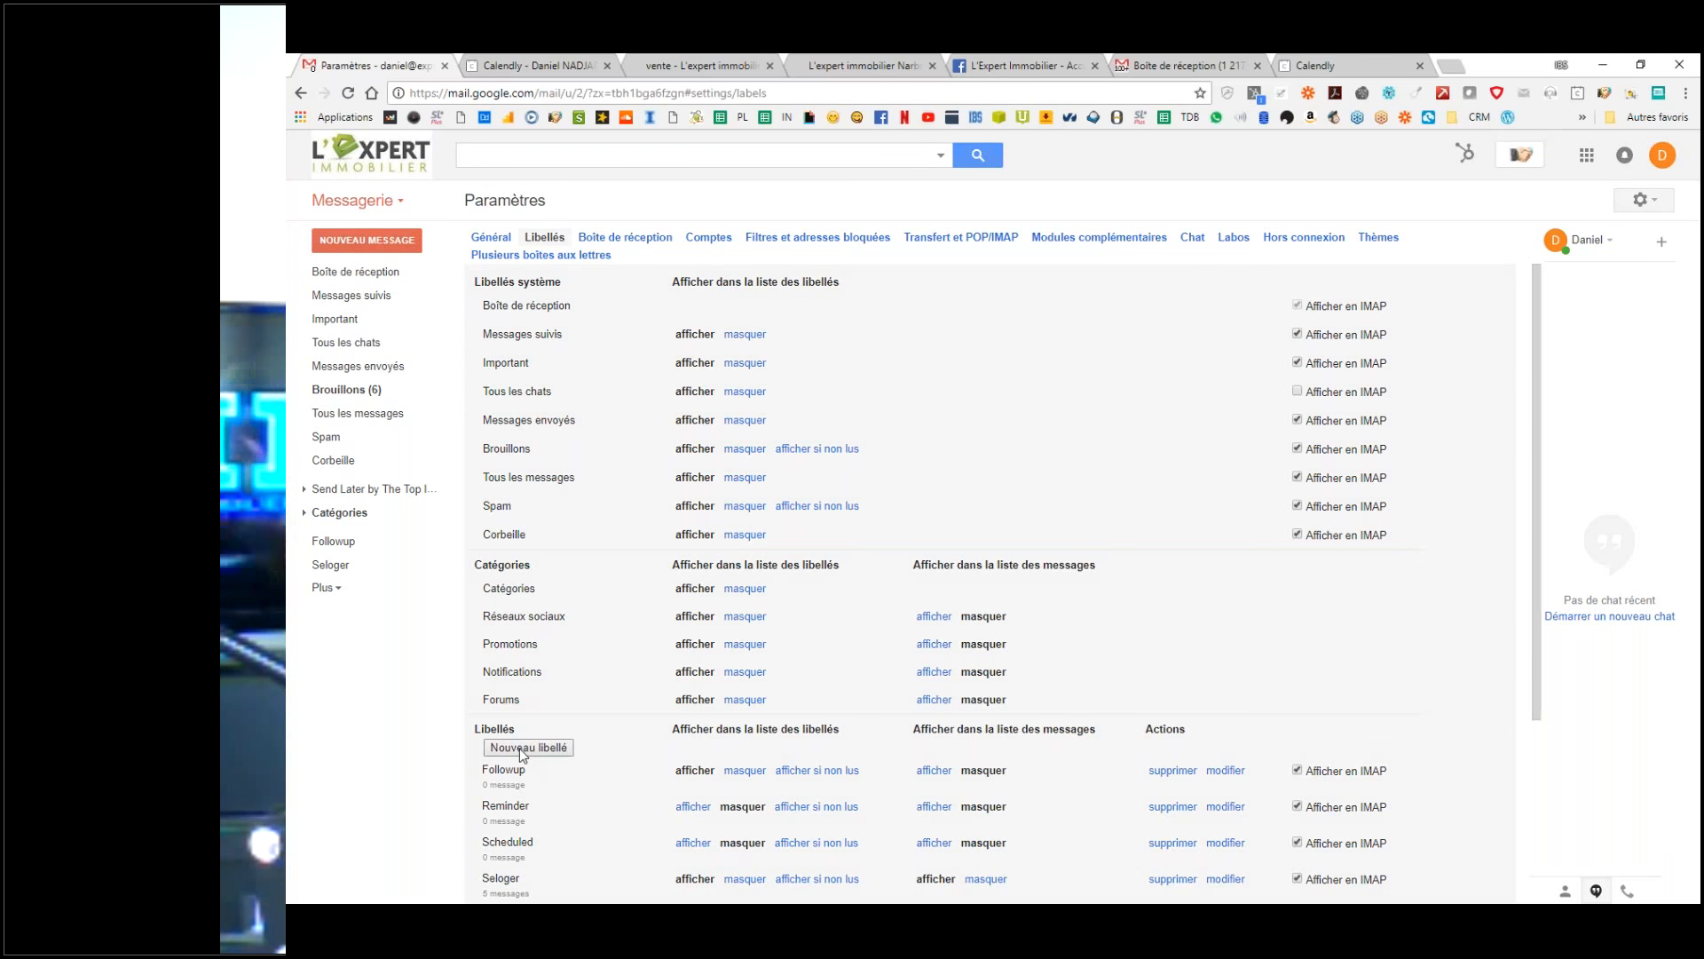
{"action": "left_click", "coordinate": [526, 747]}
{"action": "type", "text": "Se"}
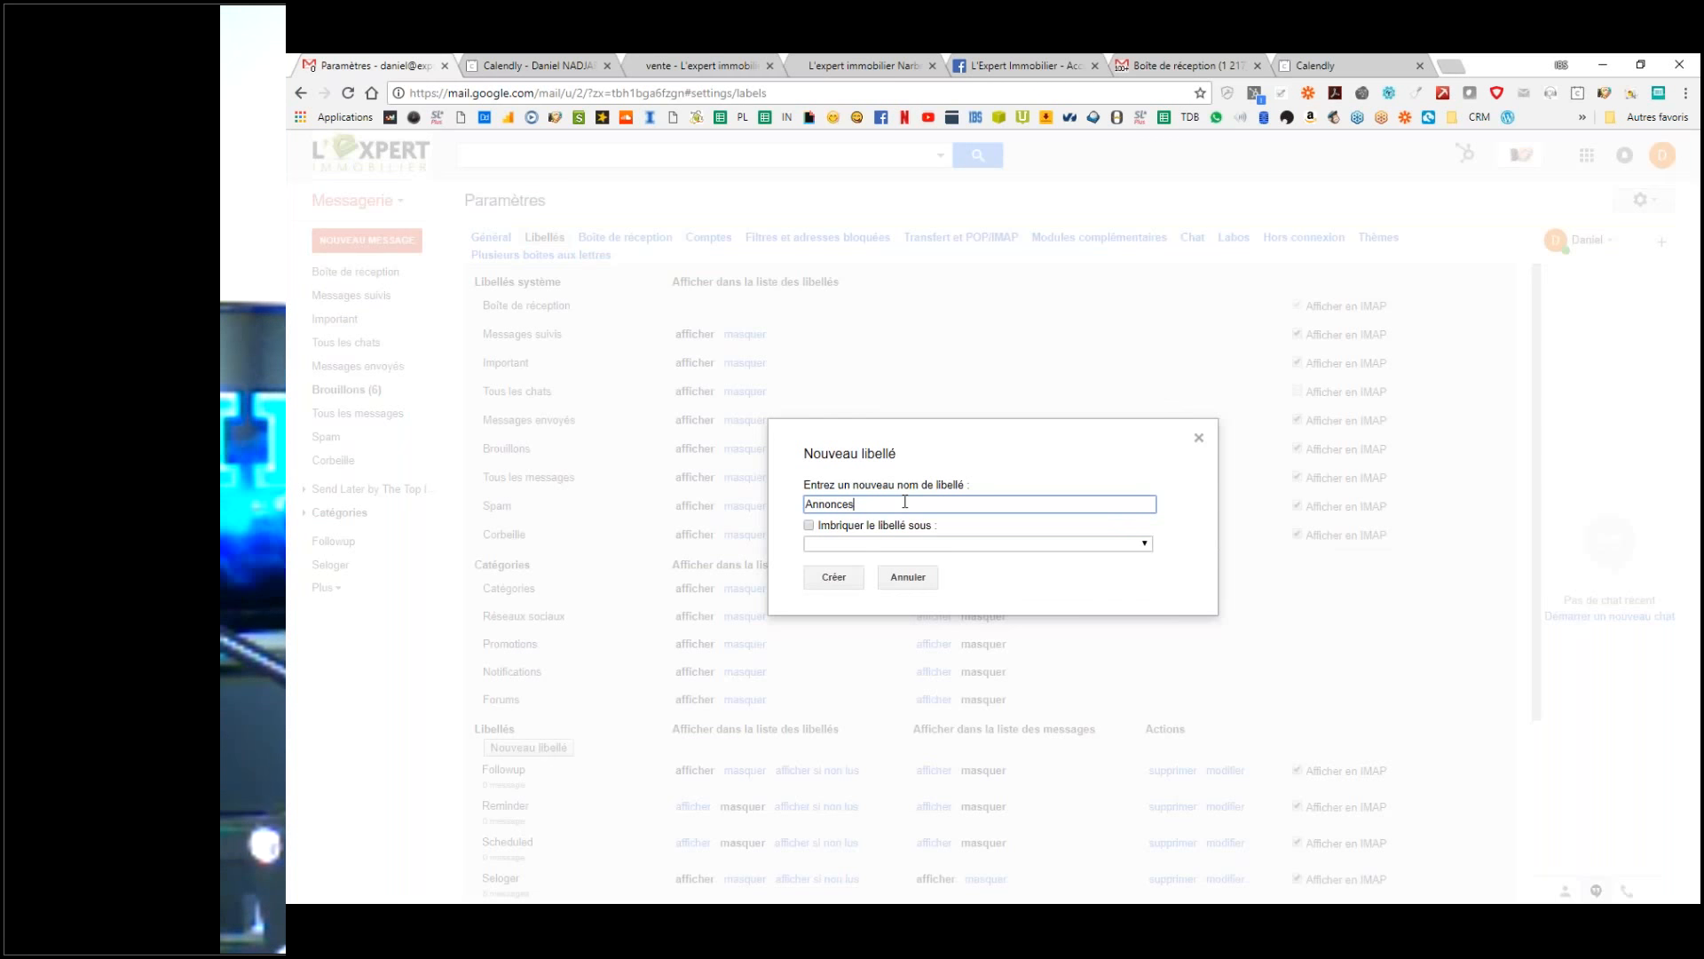
{"action": "double_click", "coordinate": [888, 503]}
{"action": "type", "text": "S"}
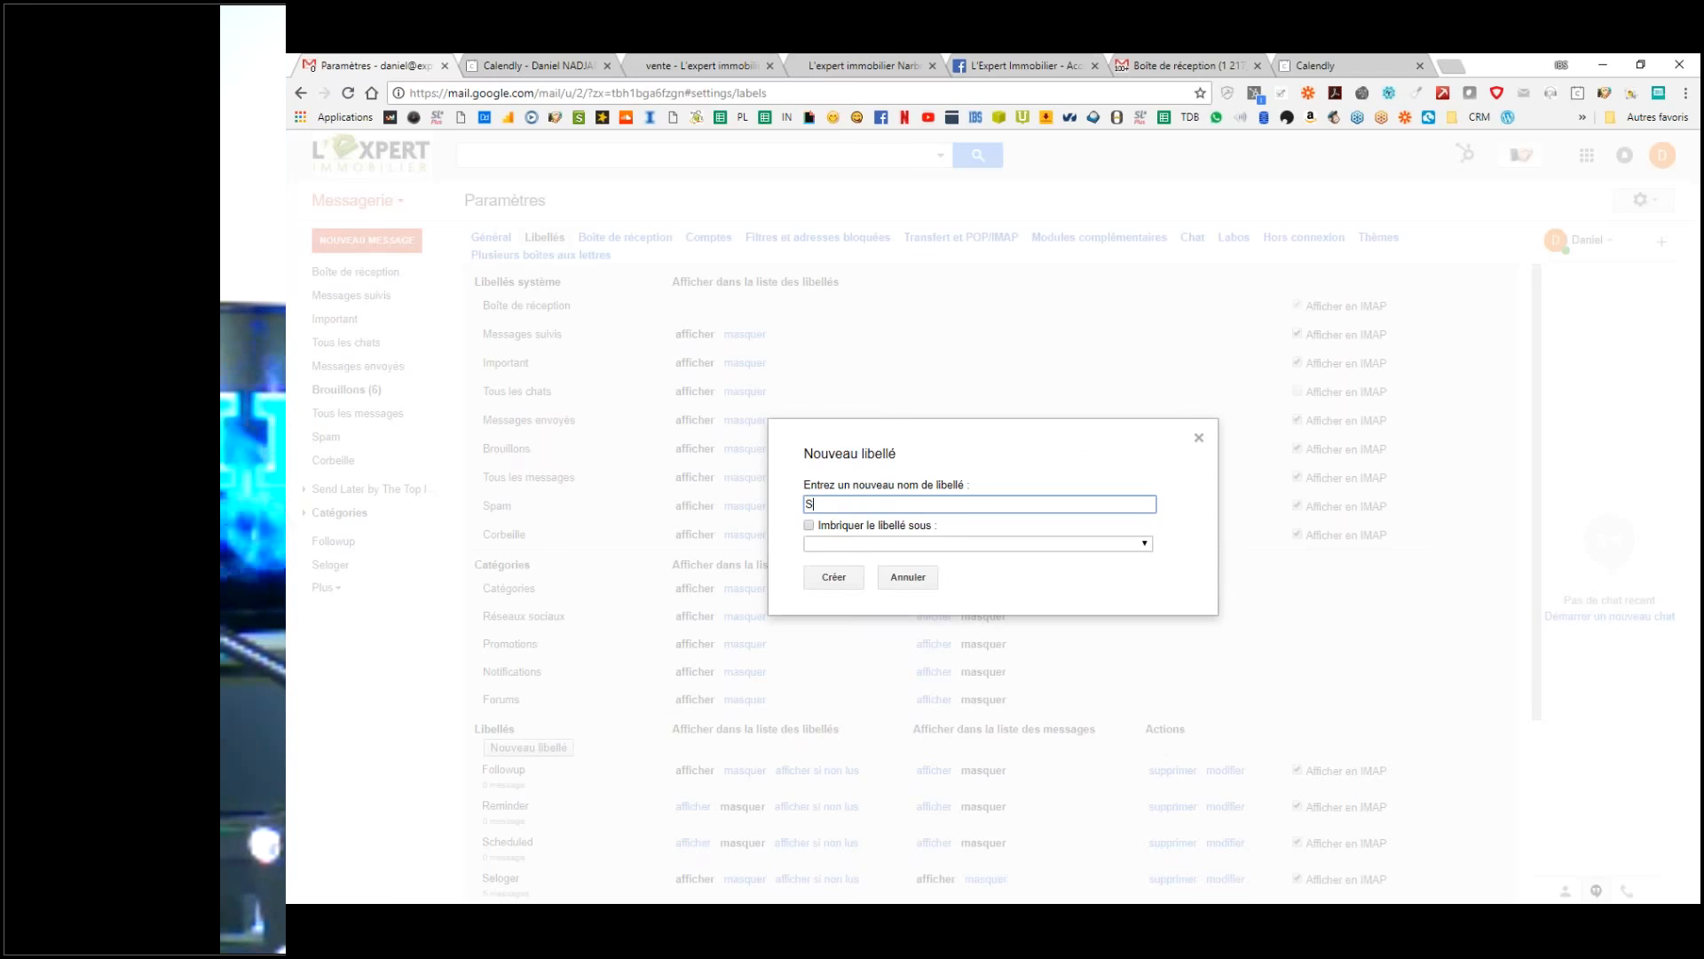
{"action": "type", "text": "upports pub"}
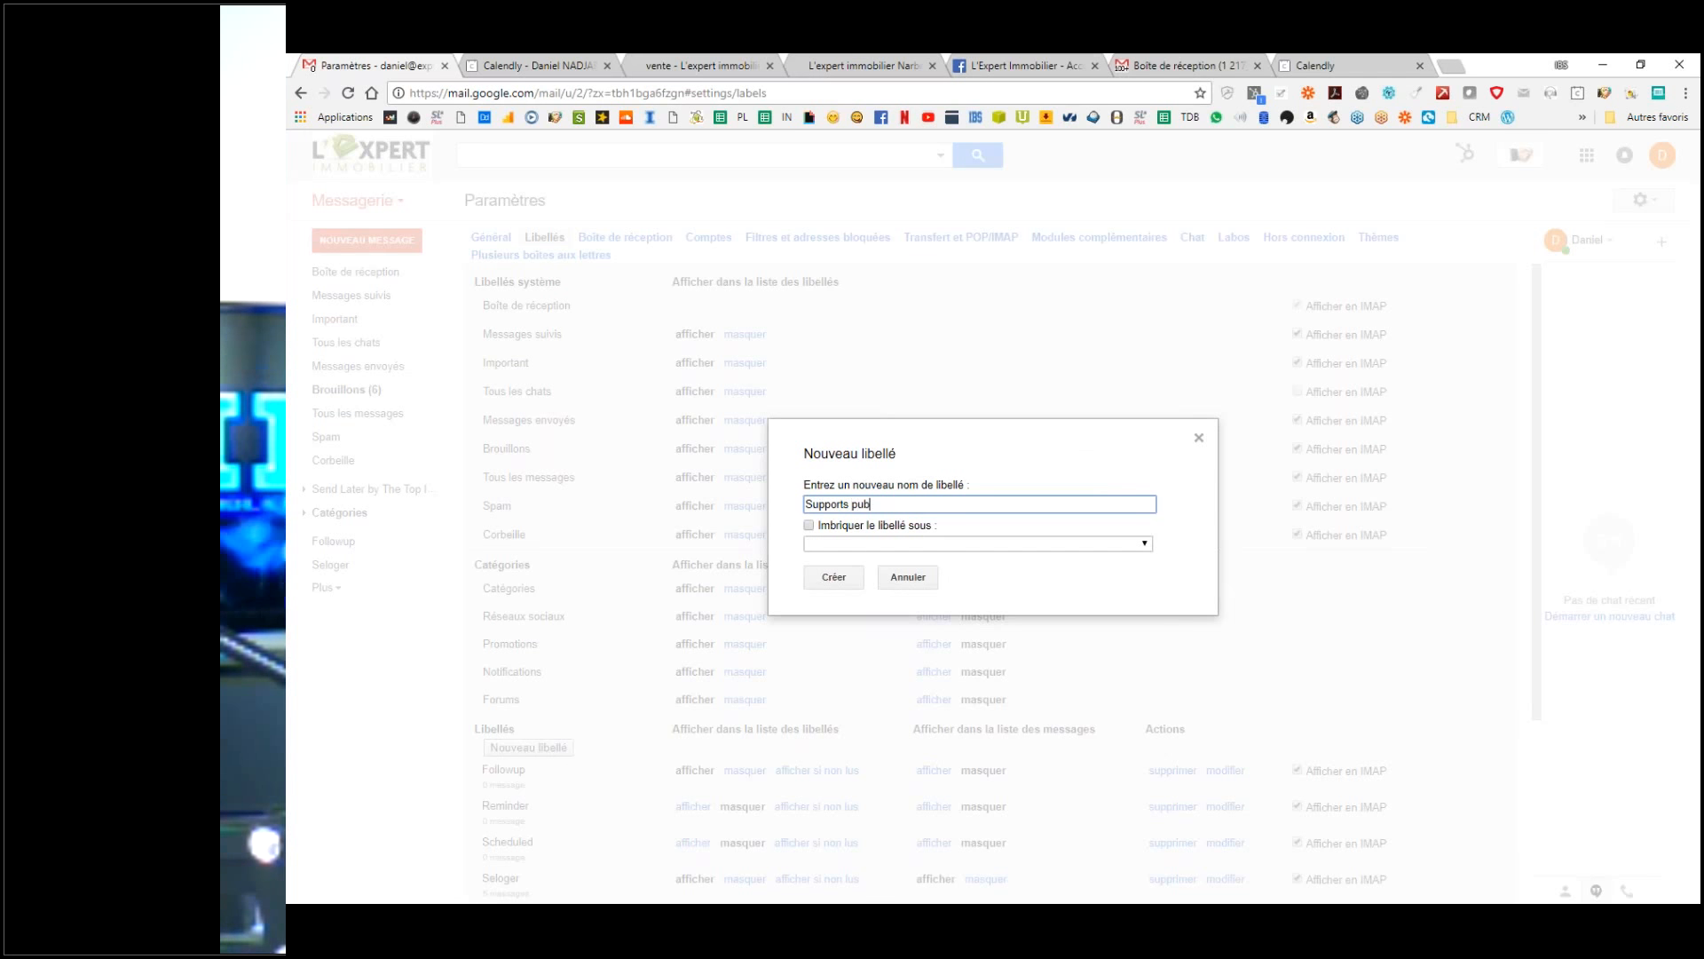
{"action": "left_click", "coordinate": [834, 577]}
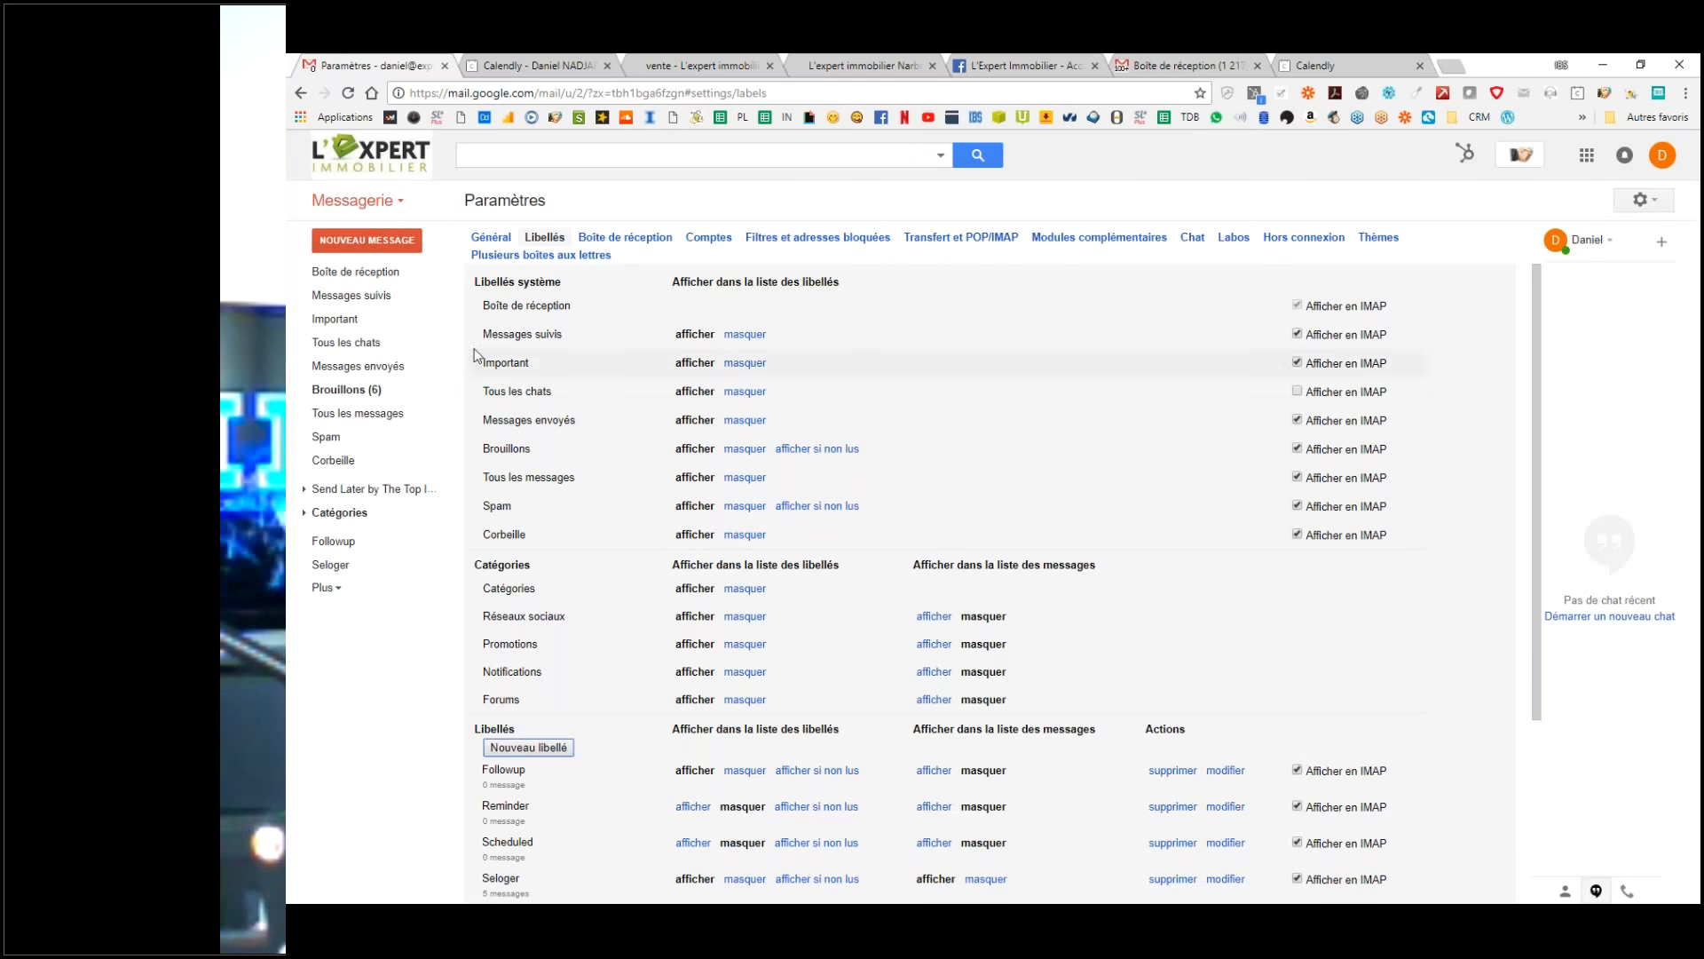
Step: Open the new-contact filter for editing in the Filtres settings
{"action": "left_click", "coordinate": [359, 272]}
{"action": "left_click", "coordinate": [1646, 204]}
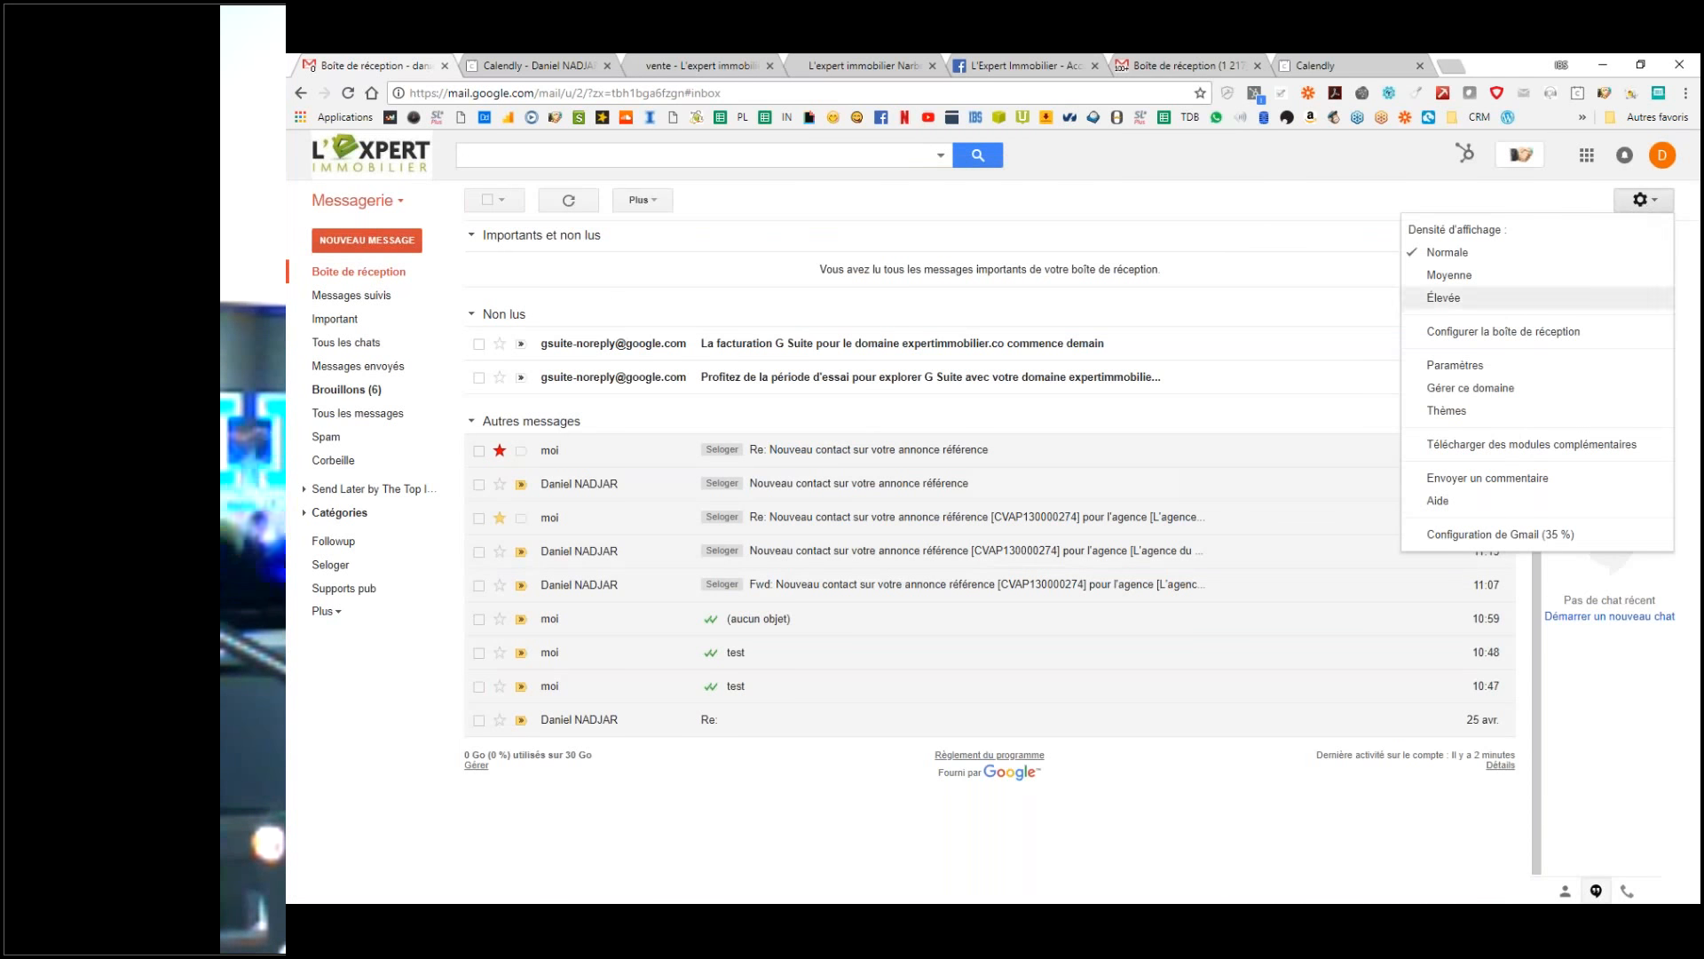
{"action": "left_click", "coordinate": [1460, 365]}
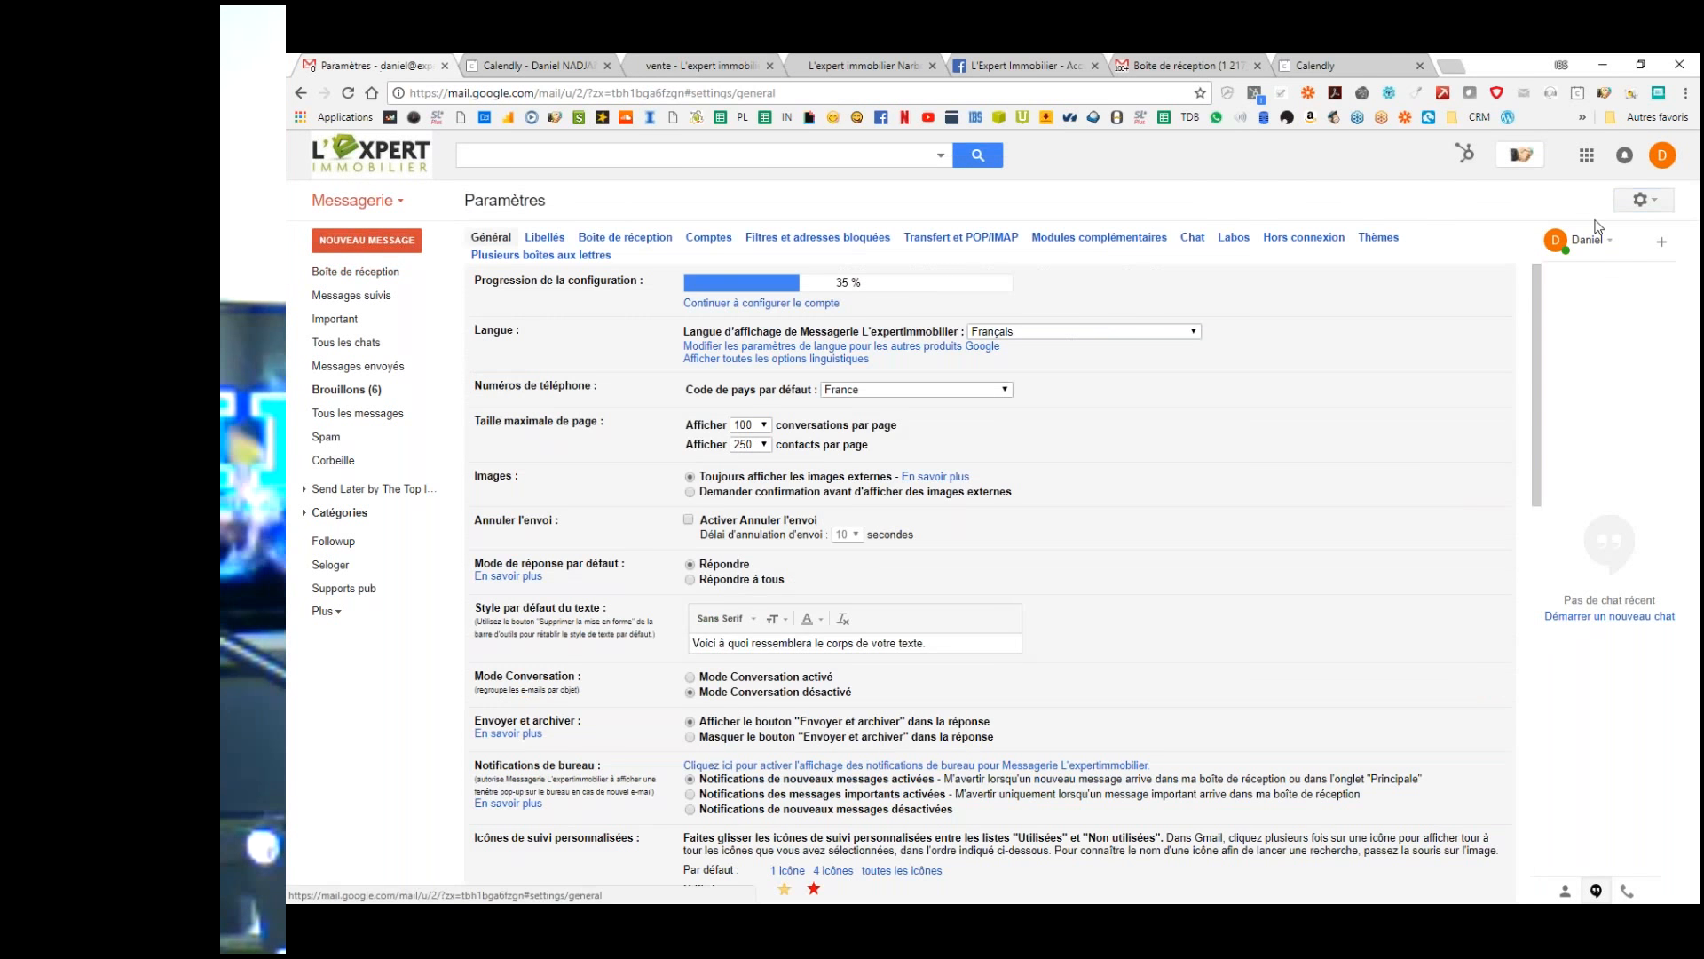
{"action": "left_click", "coordinate": [544, 238]}
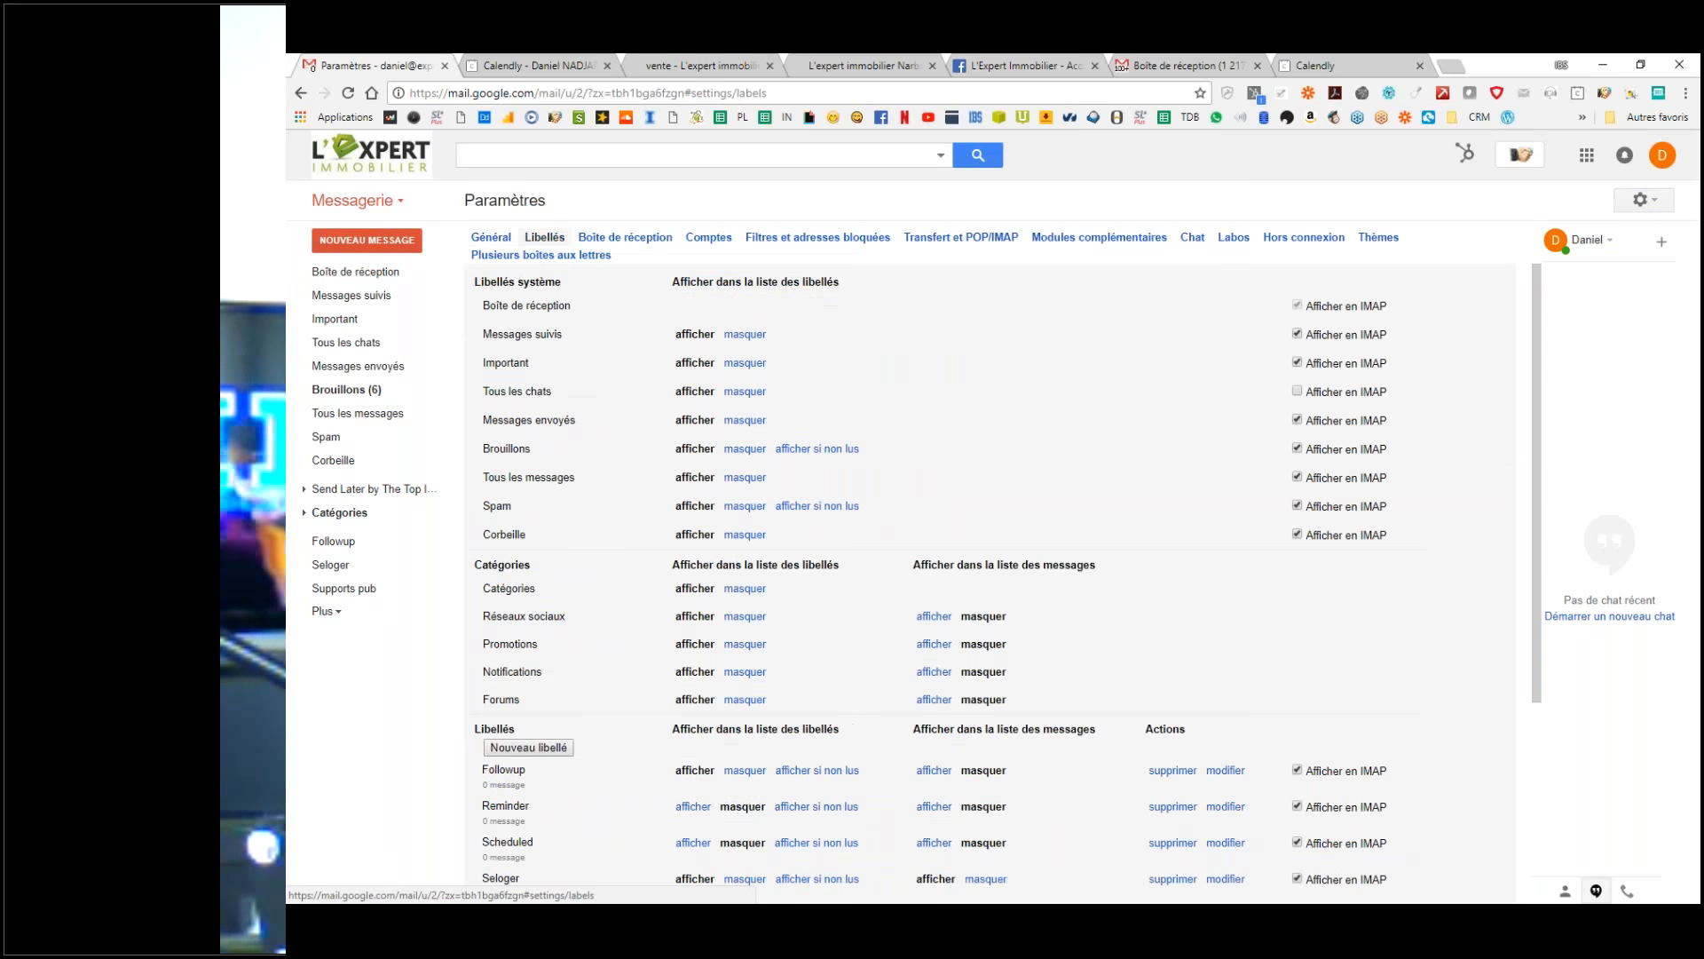
{"action": "left_click", "coordinate": [777, 238]}
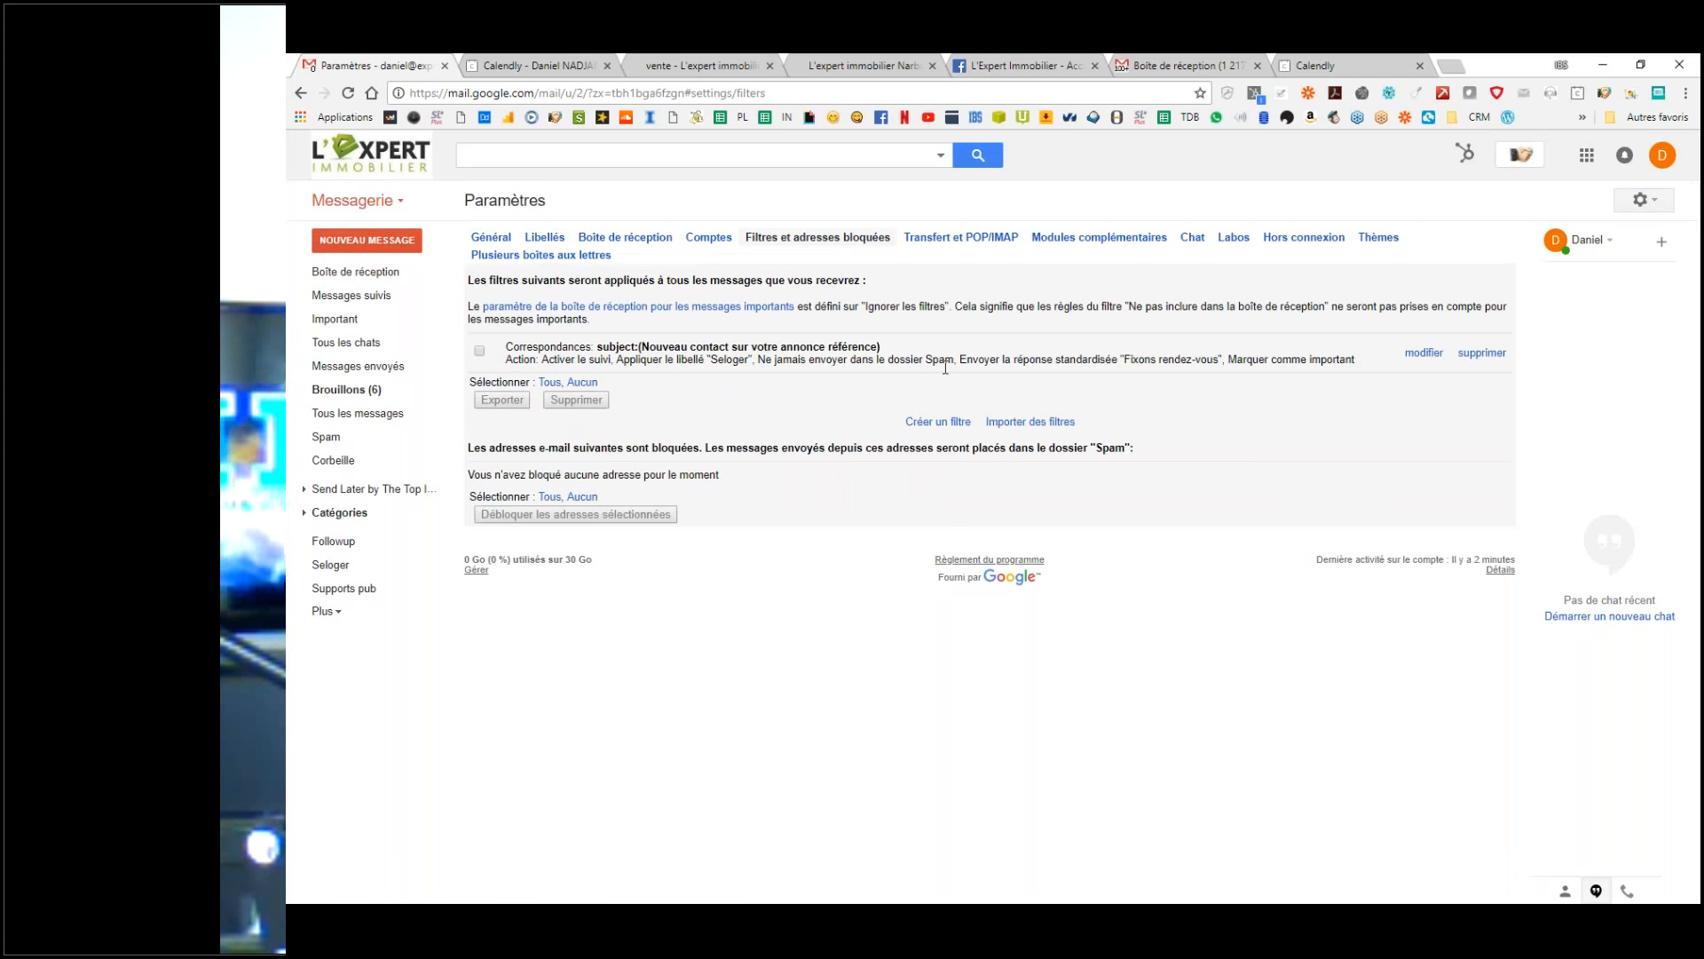
{"action": "left_click", "coordinate": [1429, 355]}
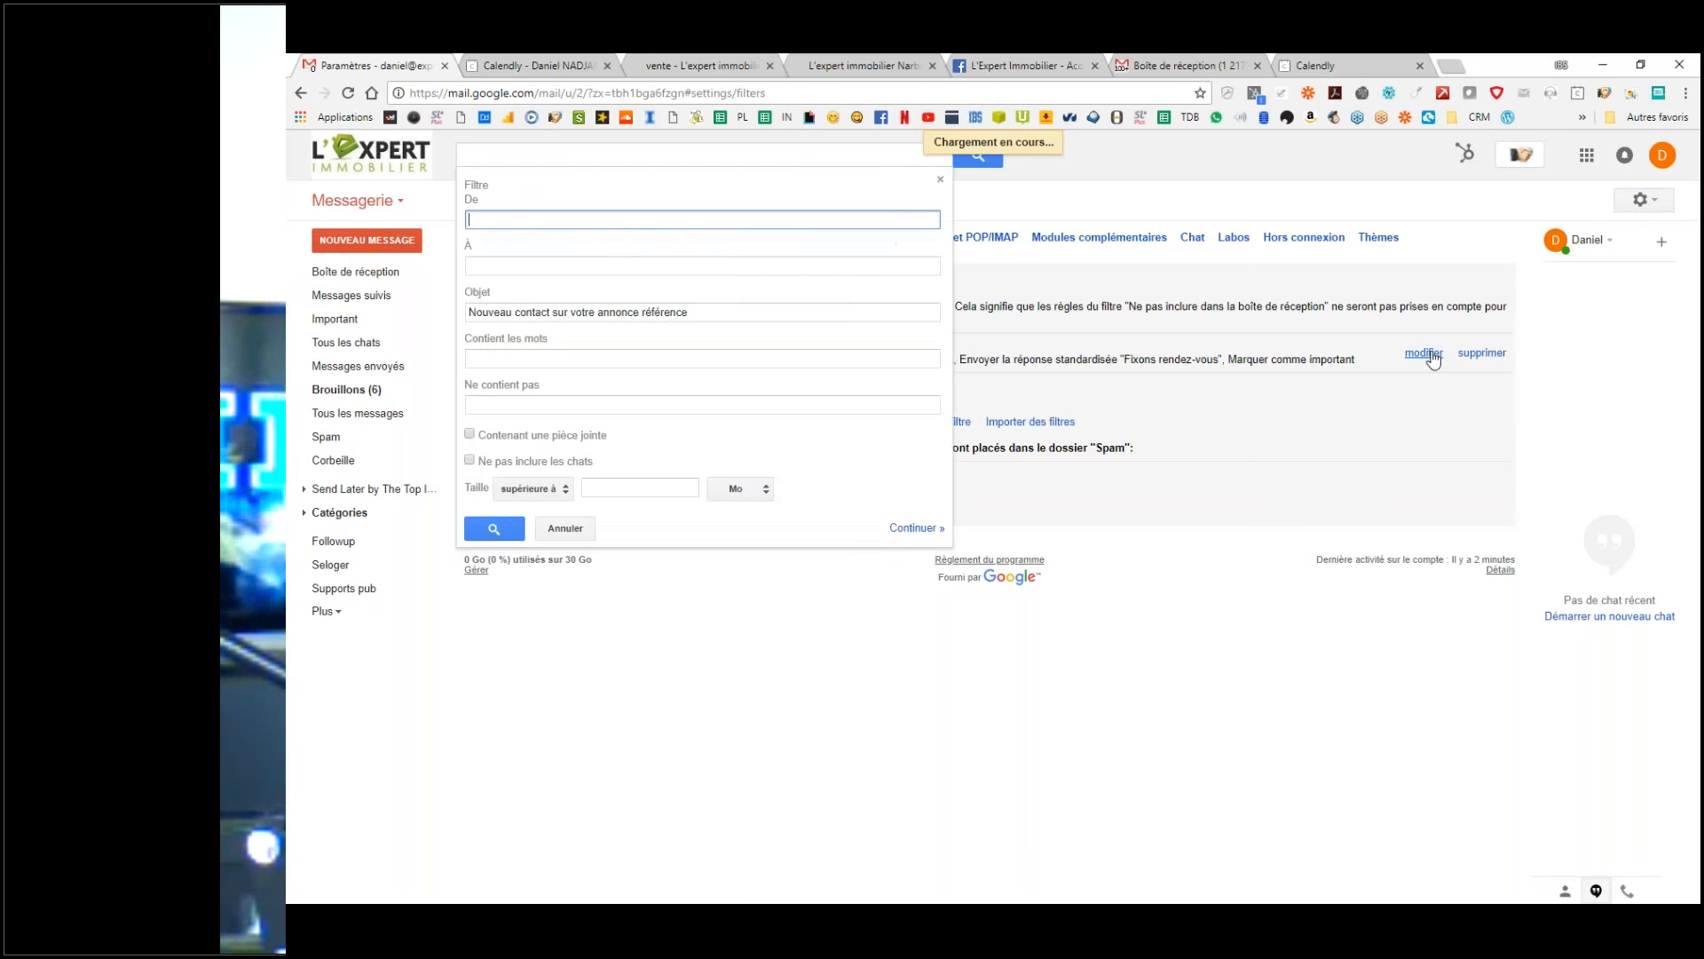
{"action": "left_click", "coordinate": [916, 530]}
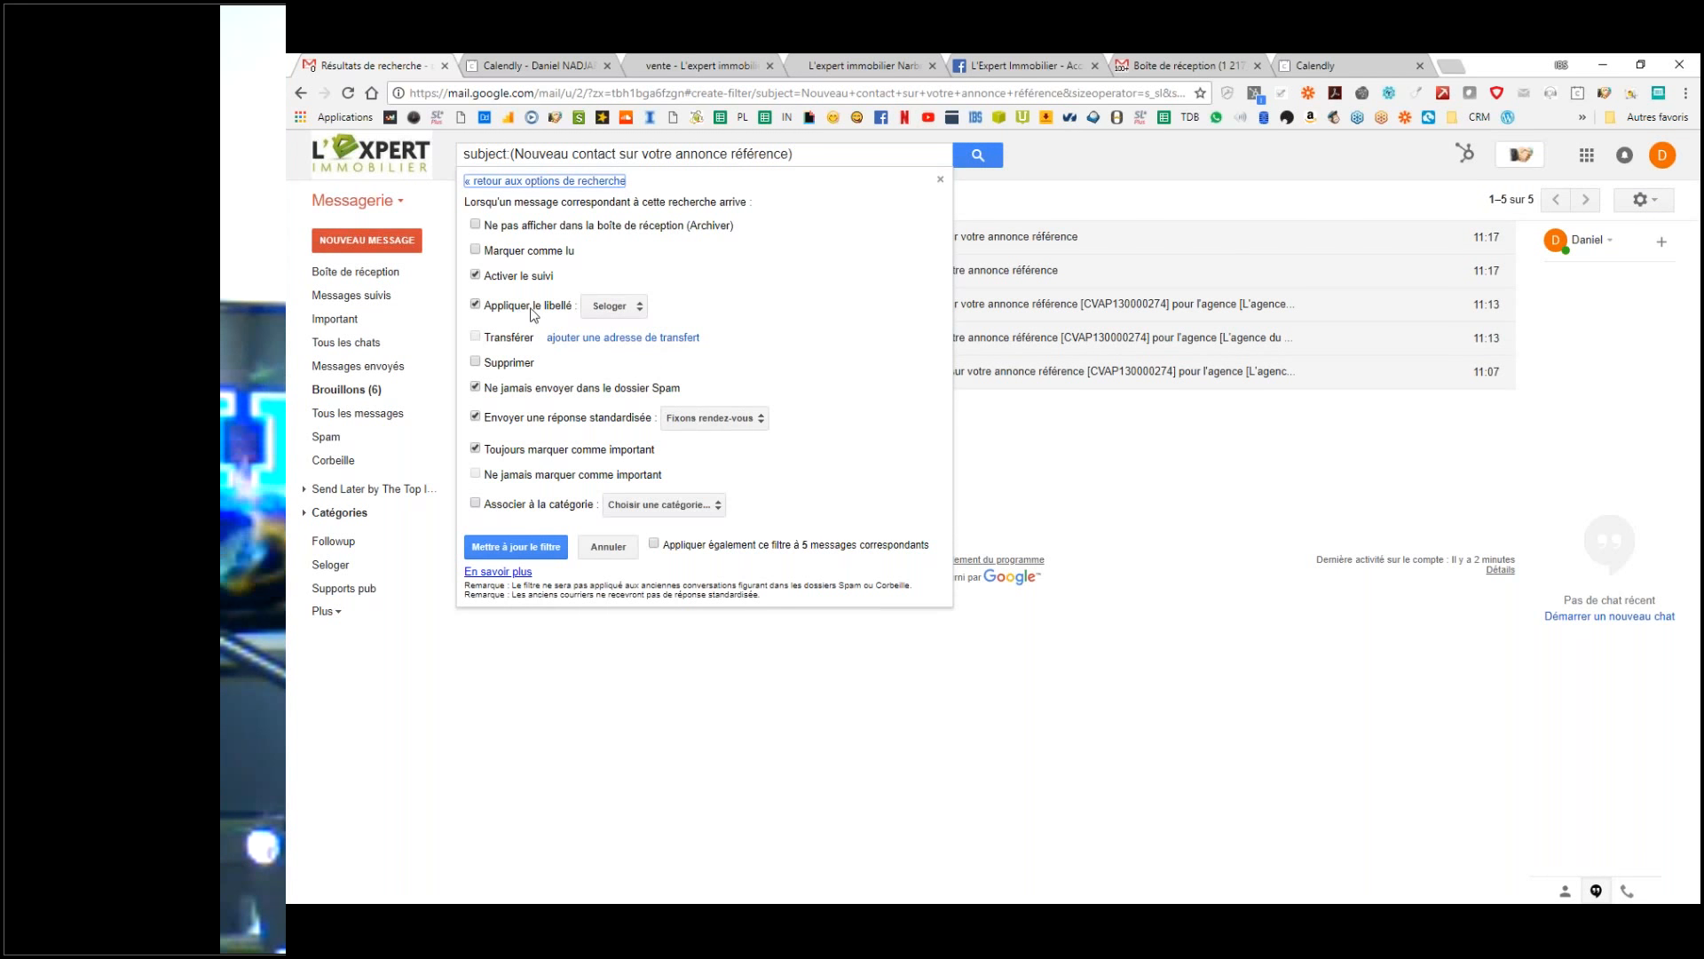
Step: Have the filter apply a new 'Seloger' label nested under Supports pub, including 5 existing messages
{"action": "left_click", "coordinate": [613, 306]}
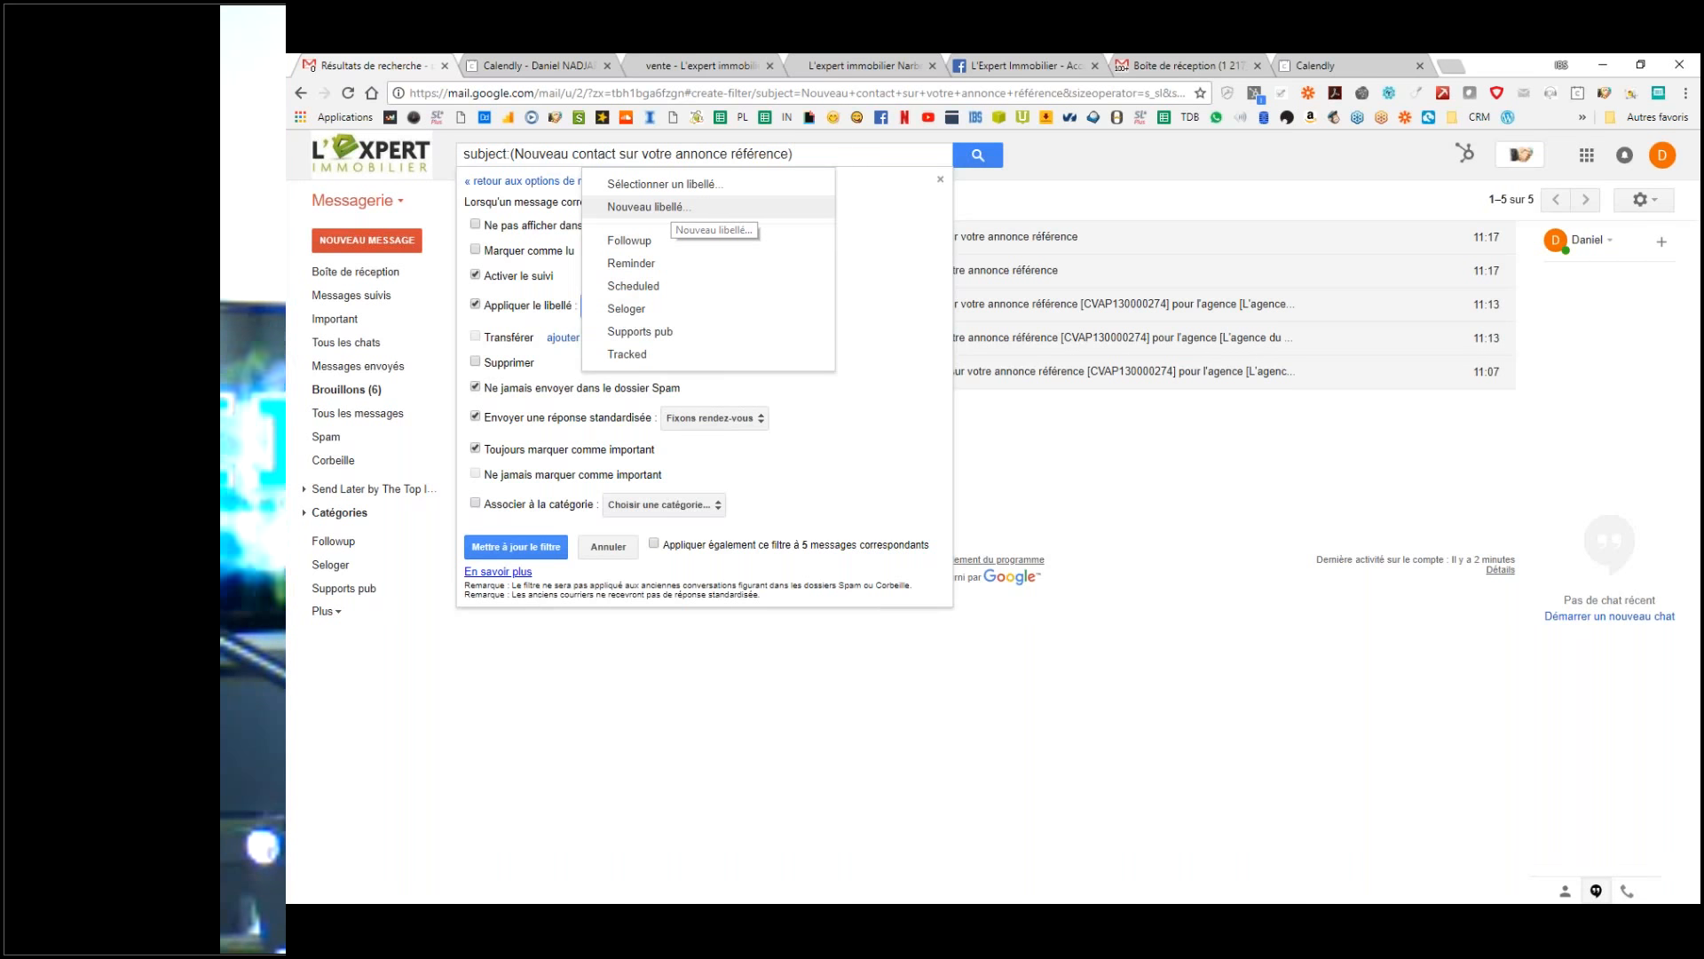
{"action": "left_click", "coordinate": [675, 207]}
{"action": "key", "text": "Escape"}
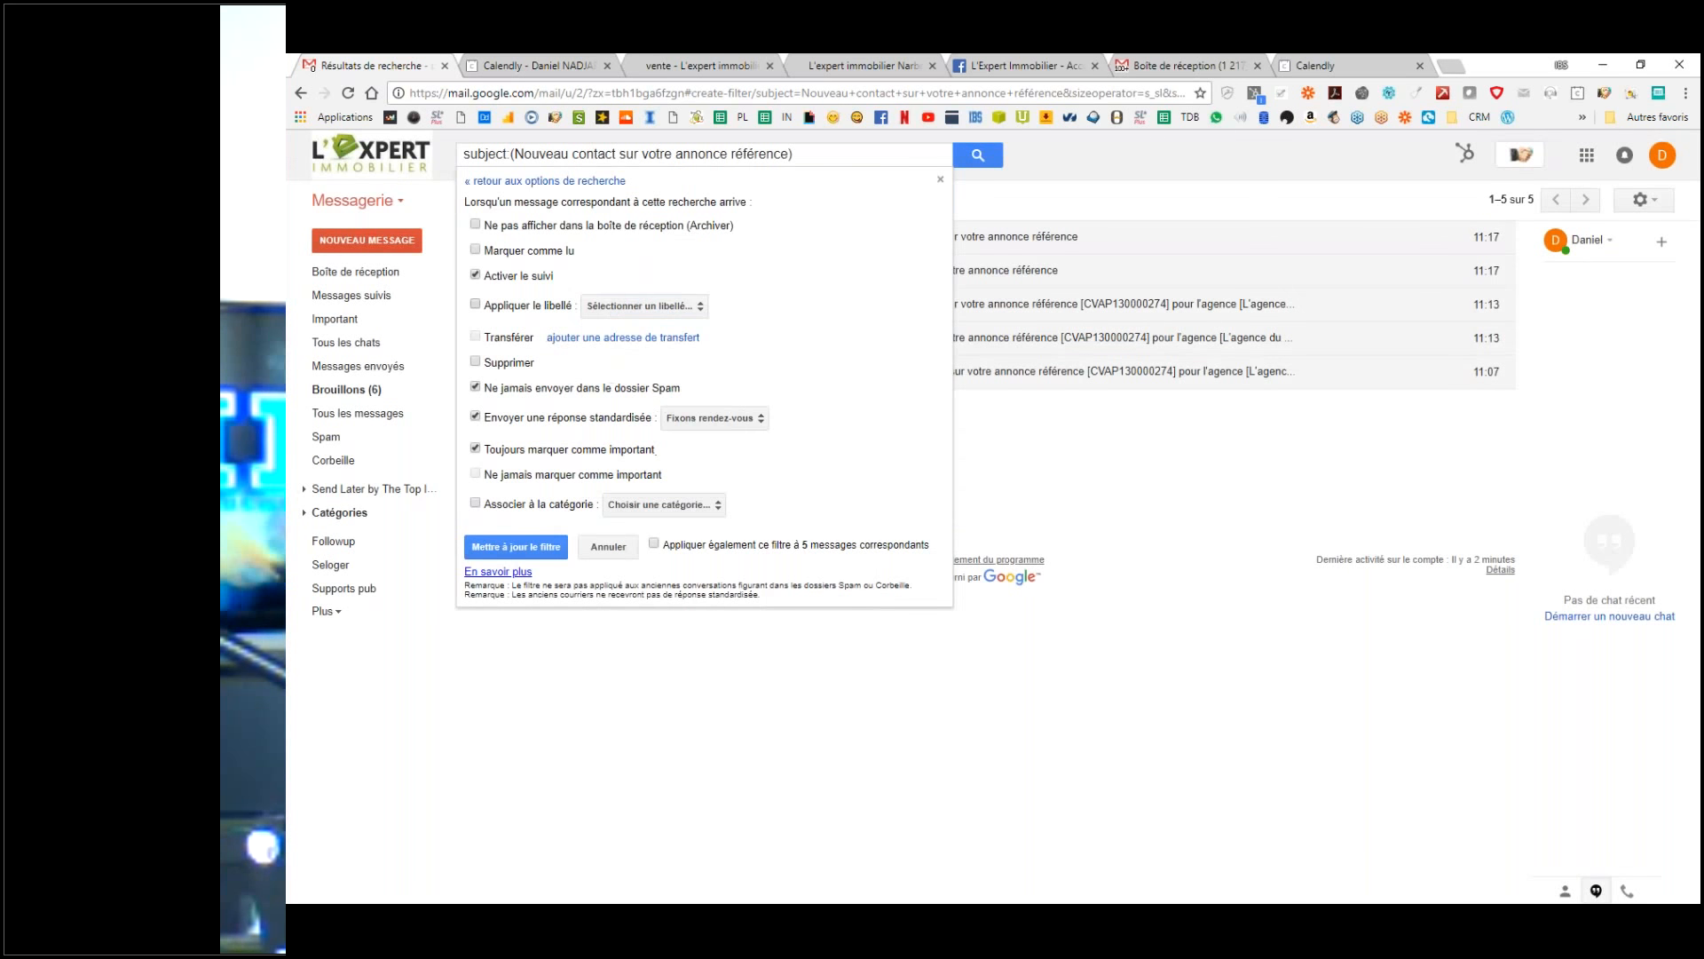
{"action": "left_click", "coordinate": [657, 306]}
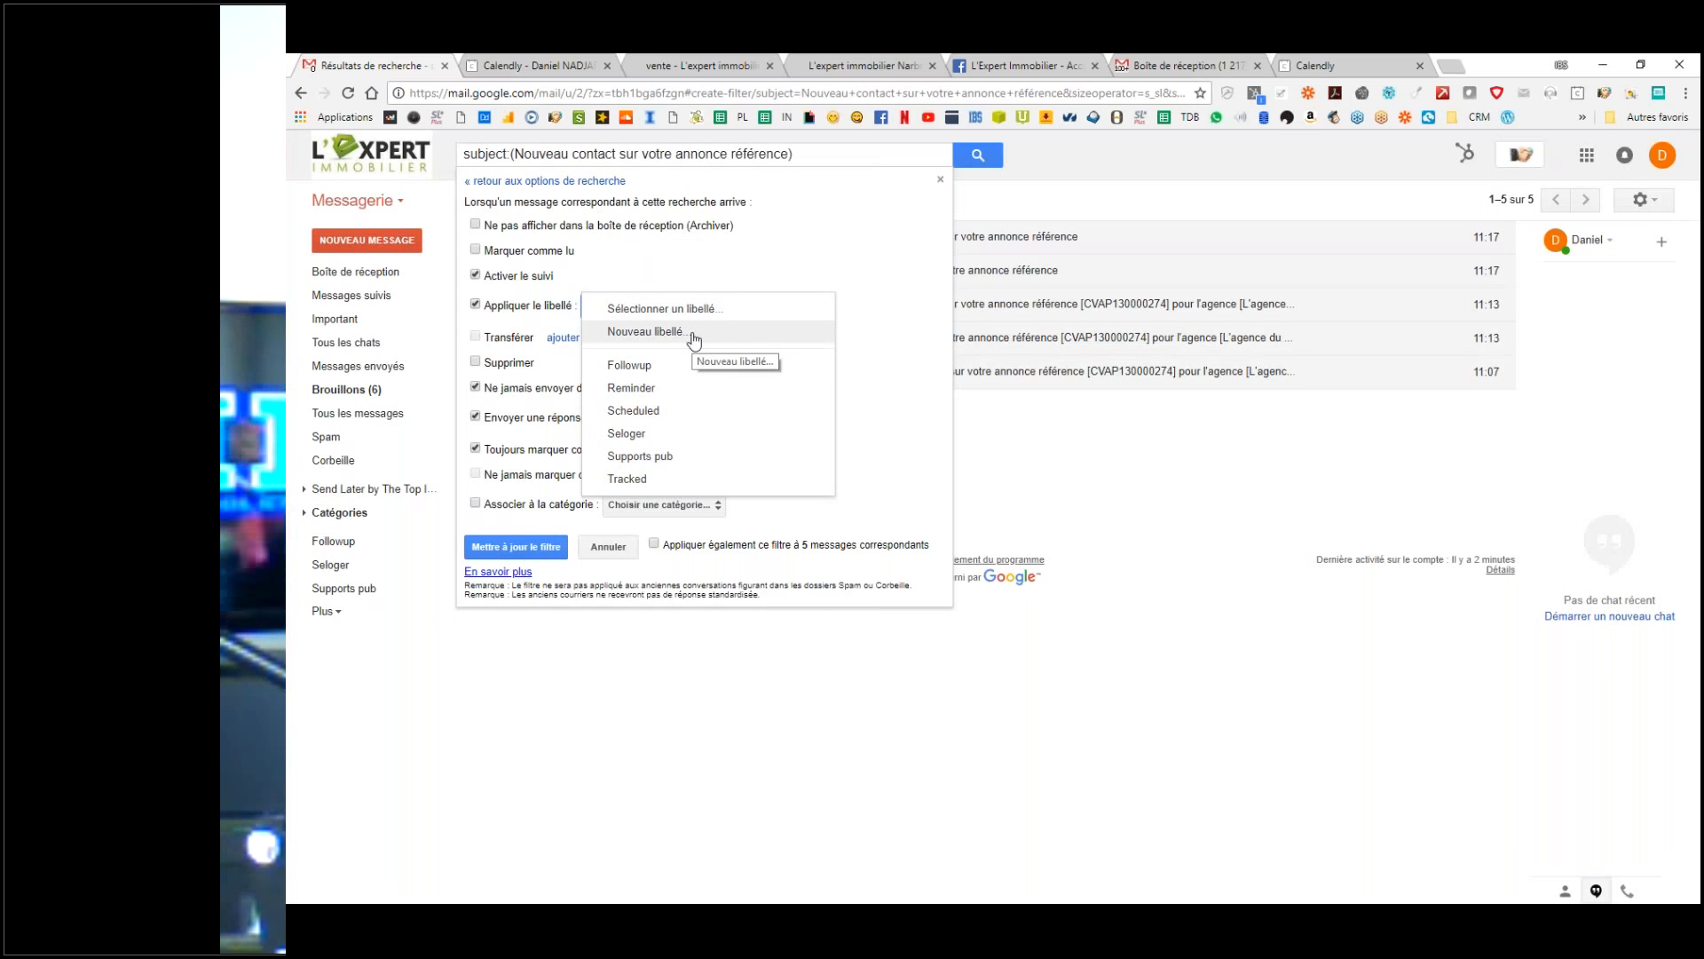
{"action": "left_click", "coordinate": [693, 340]}
{"action": "type", "text": "Selo"}
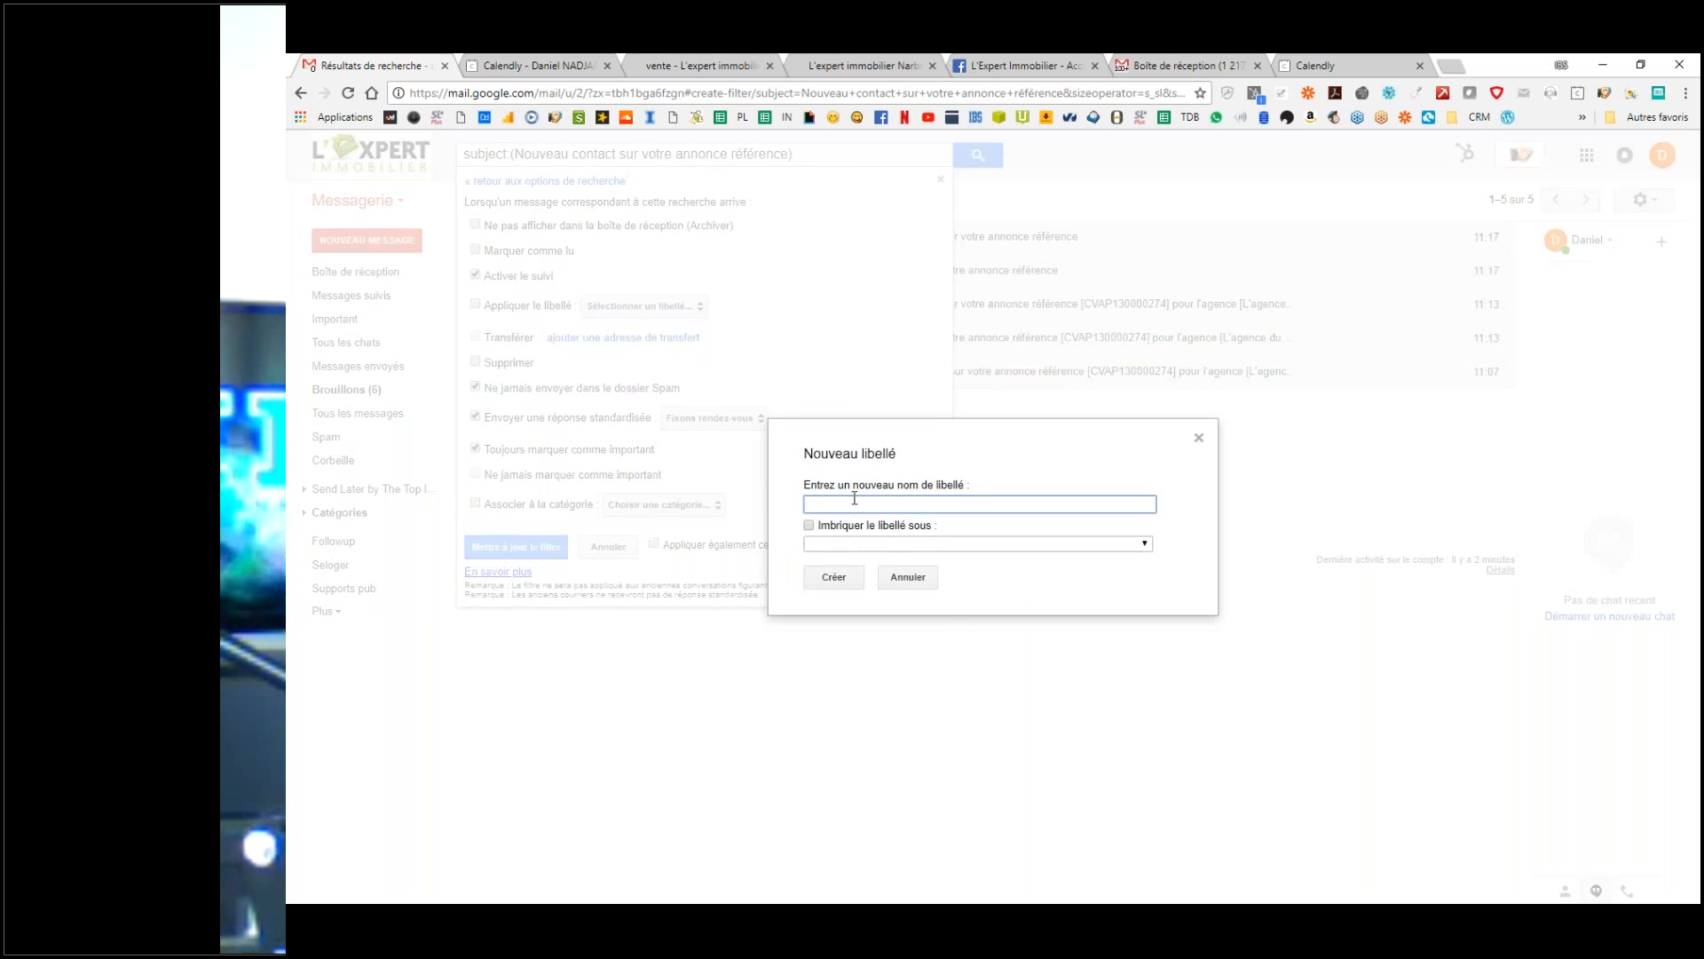
{"action": "type", "text": "ger"}
{"action": "left_click", "coordinate": [850, 525]}
{"action": "left_click", "coordinate": [850, 544]}
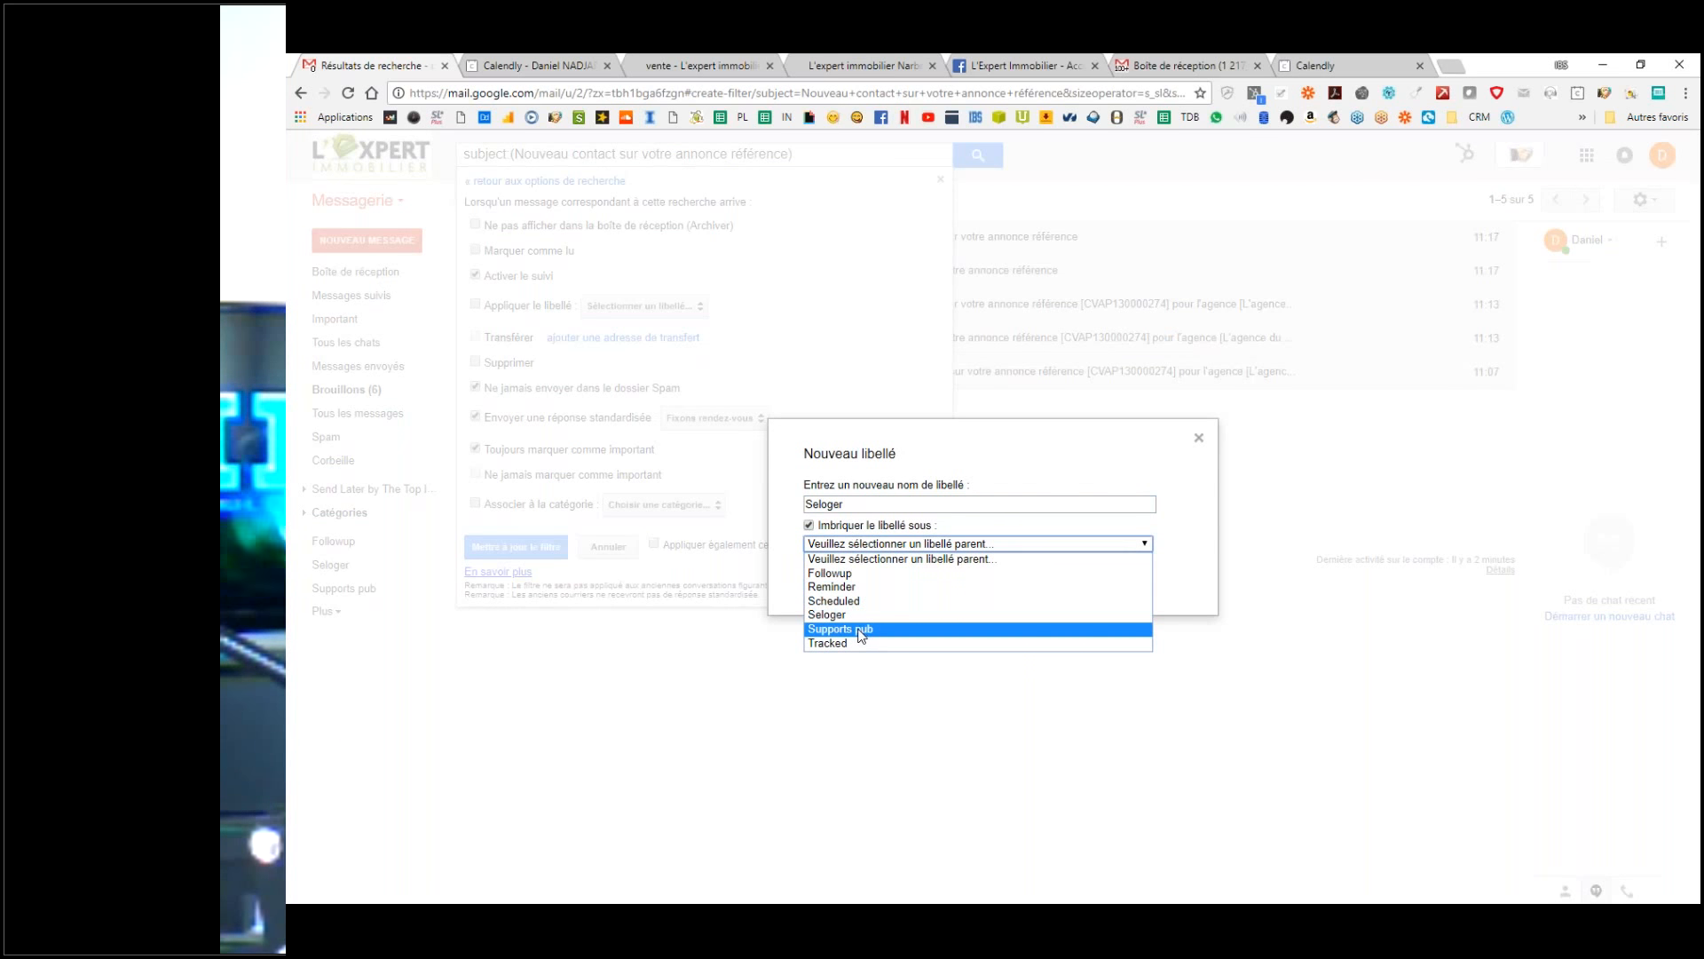
{"action": "left_click", "coordinate": [859, 629]}
{"action": "left_click", "coordinate": [834, 578]}
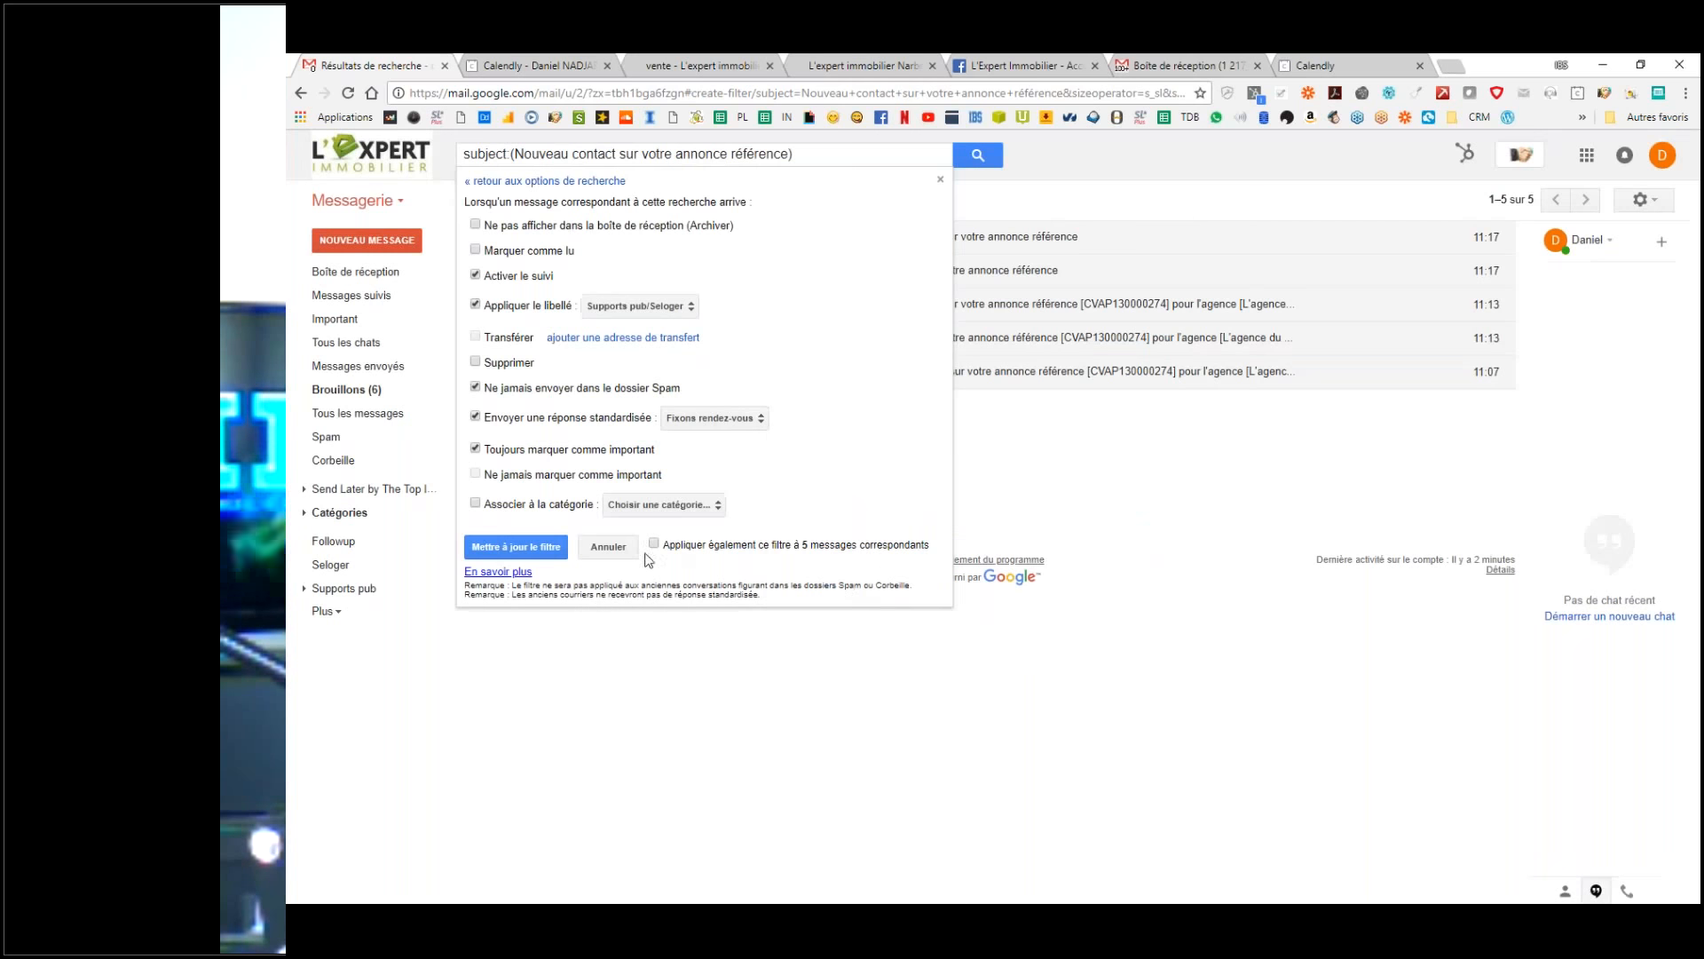
{"action": "left_click", "coordinate": [656, 544]}
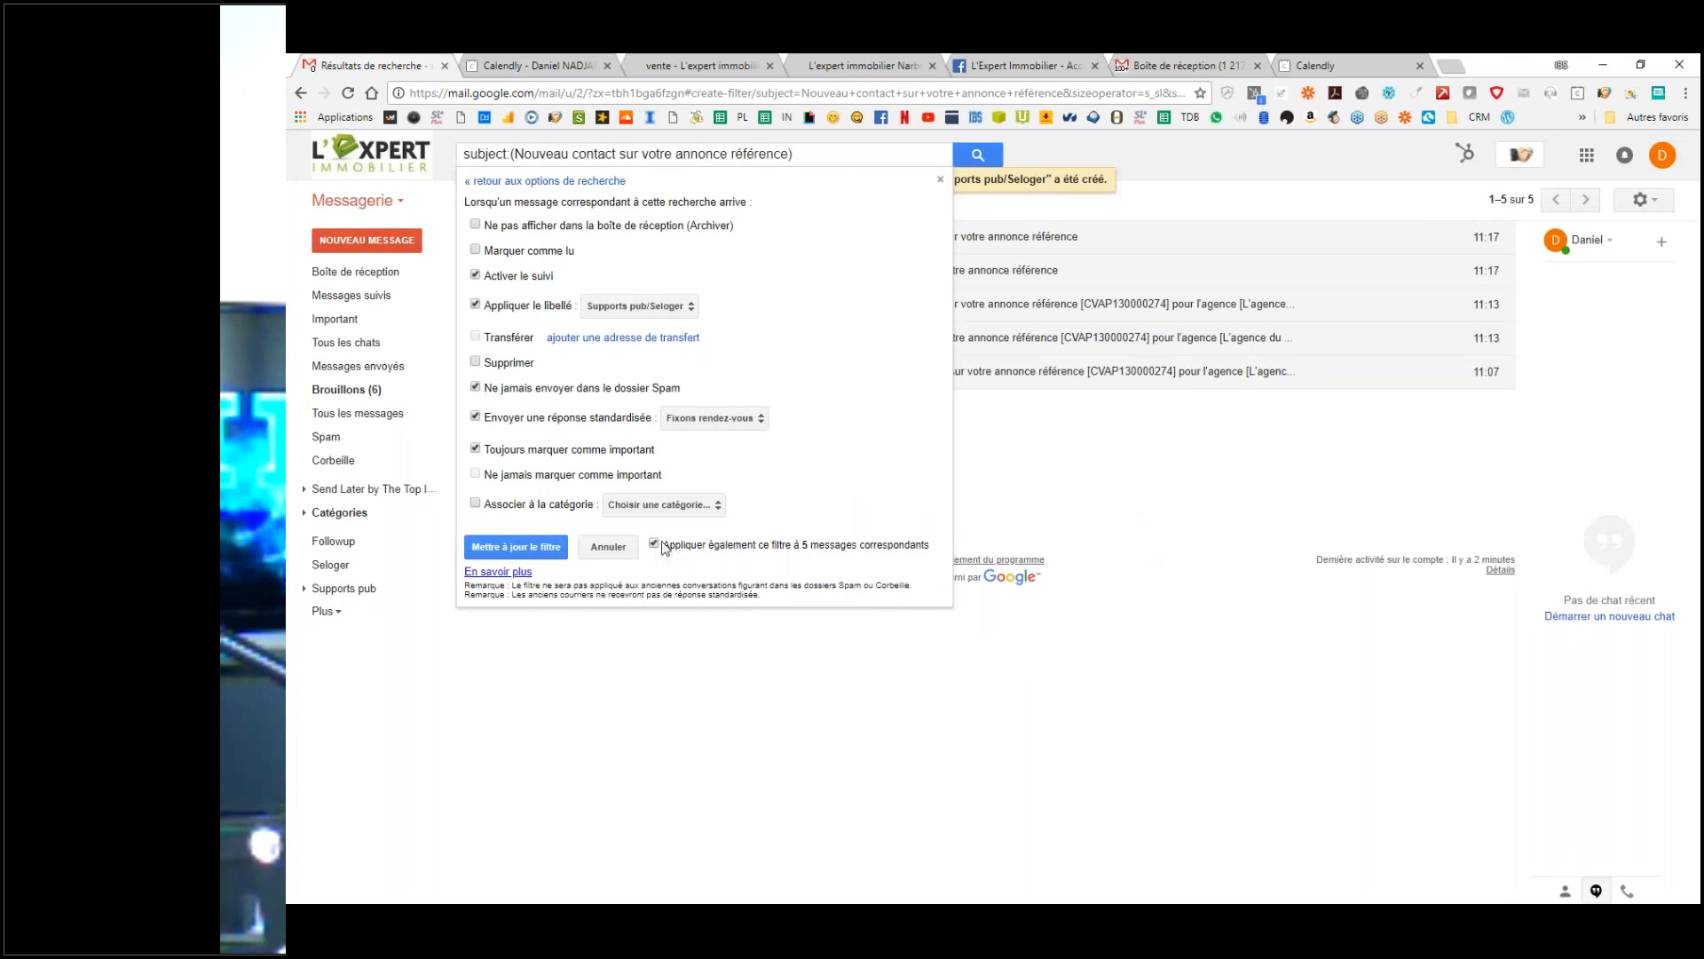
{"action": "left_click", "coordinate": [531, 551]}
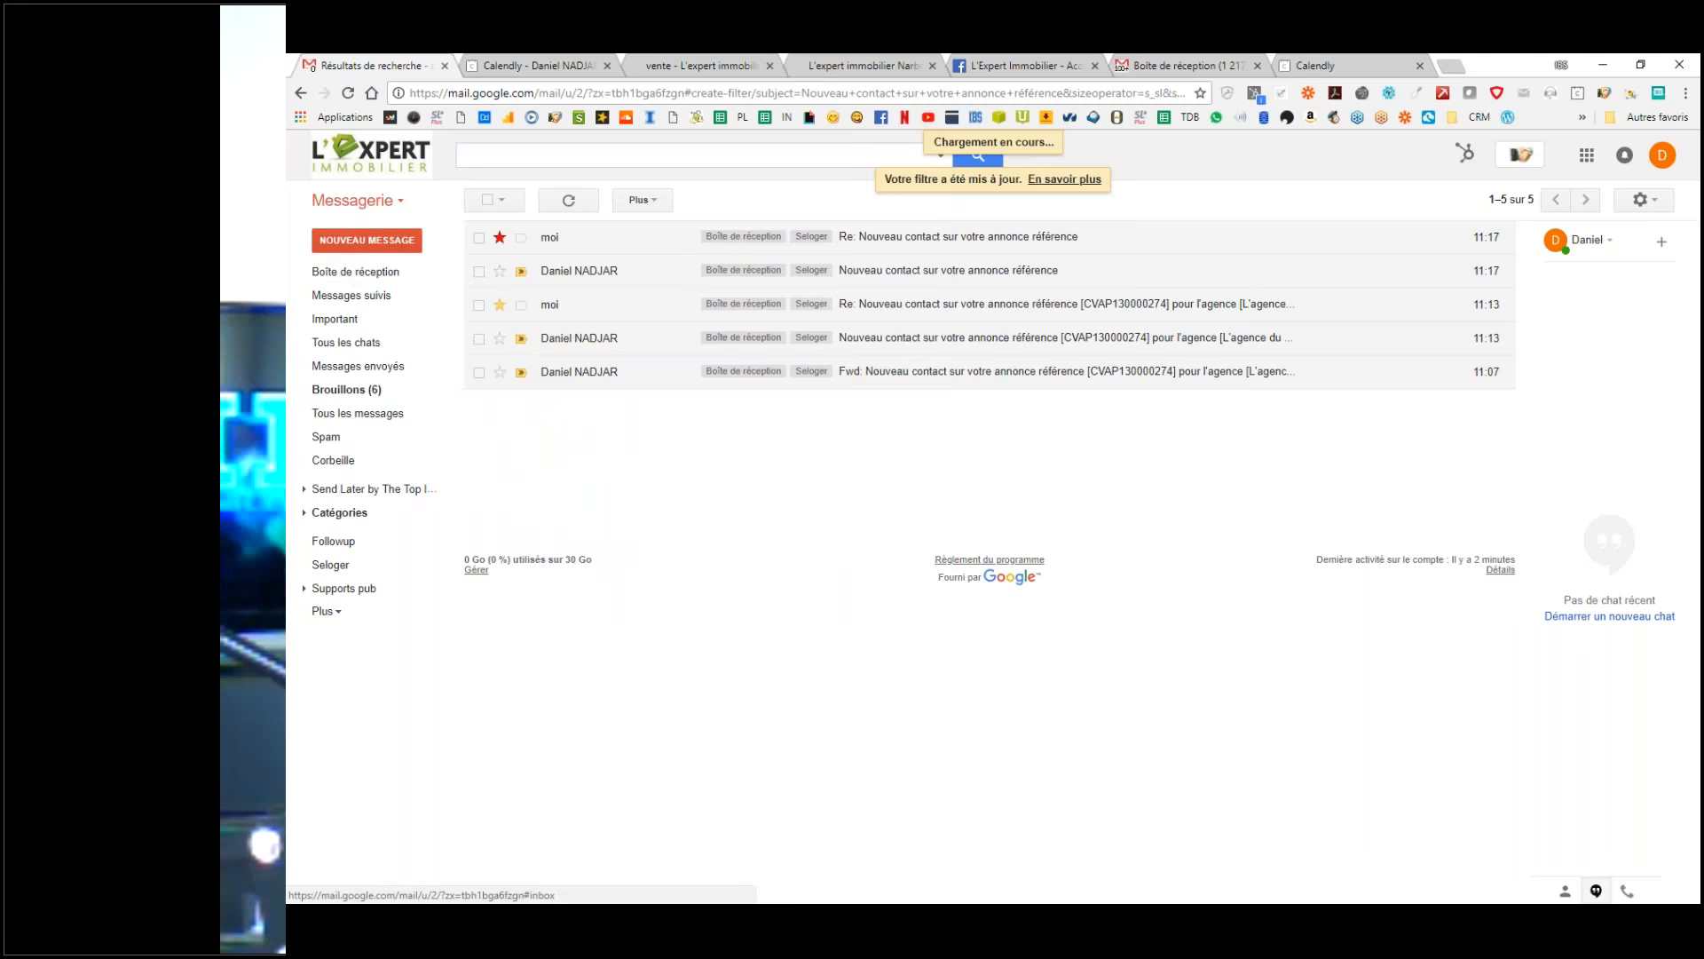
Step: Expand Supports pub in the sidebar and view its Seloger sub-label's five messages
{"action": "left_click", "coordinate": [371, 262]}
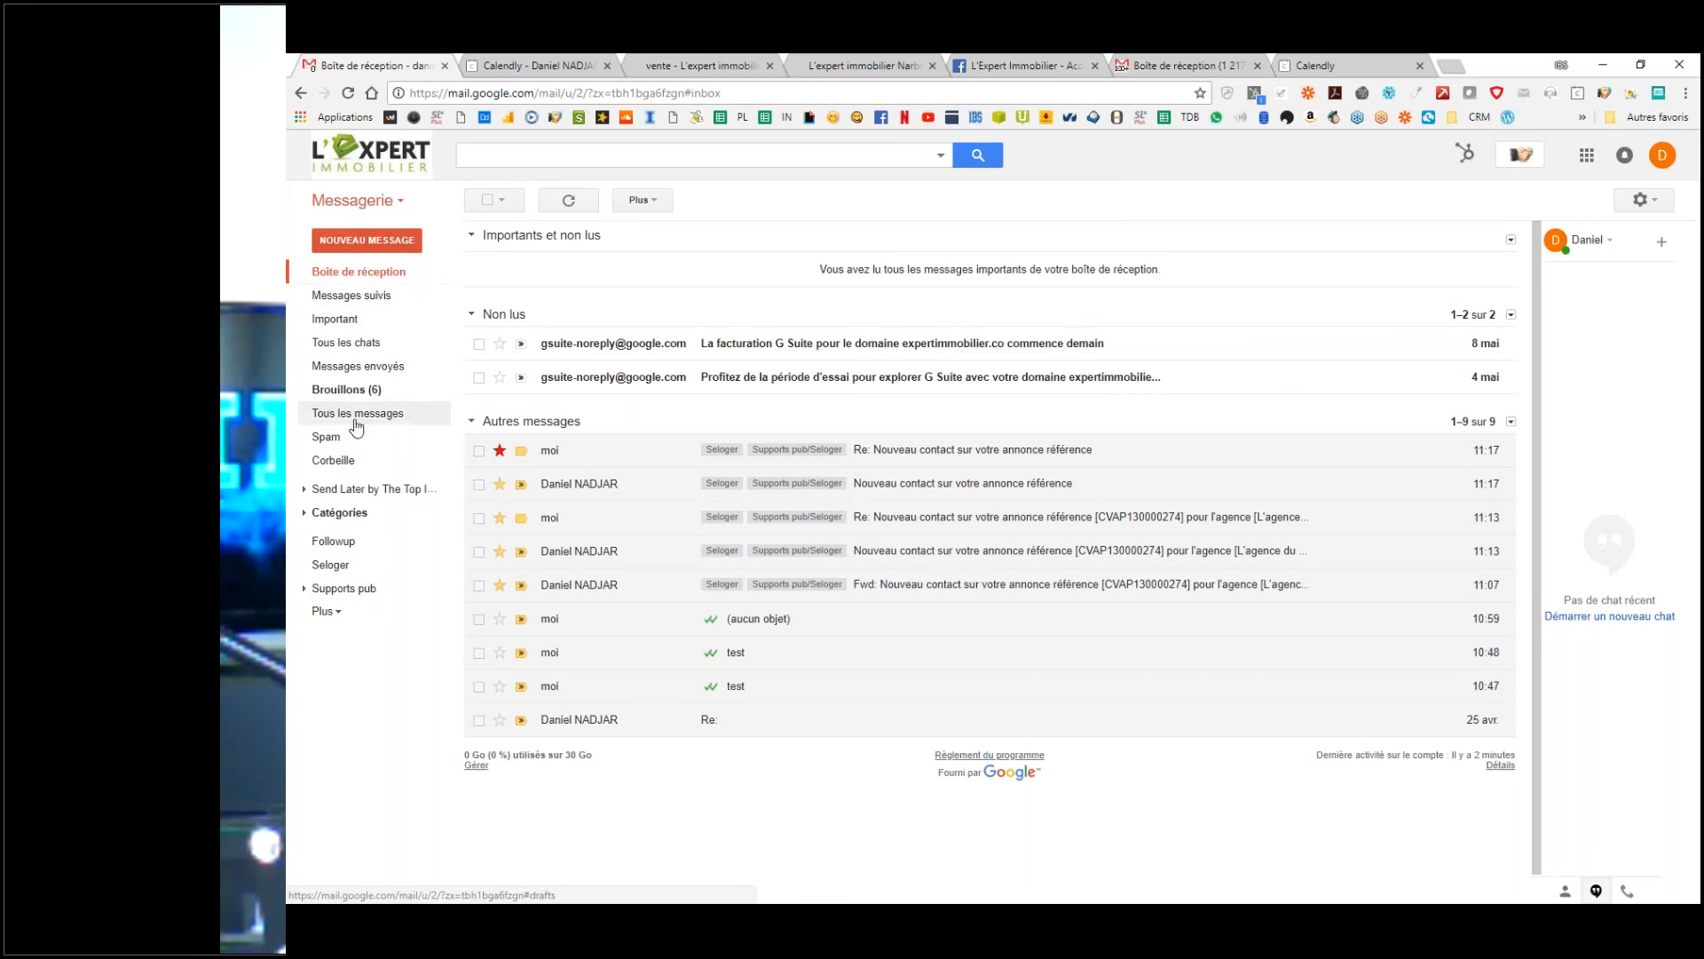
{"action": "left_click", "coordinate": [306, 514]}
{"action": "left_click", "coordinate": [305, 514]}
{"action": "left_click", "coordinate": [304, 587]}
{"action": "left_click", "coordinate": [359, 589]}
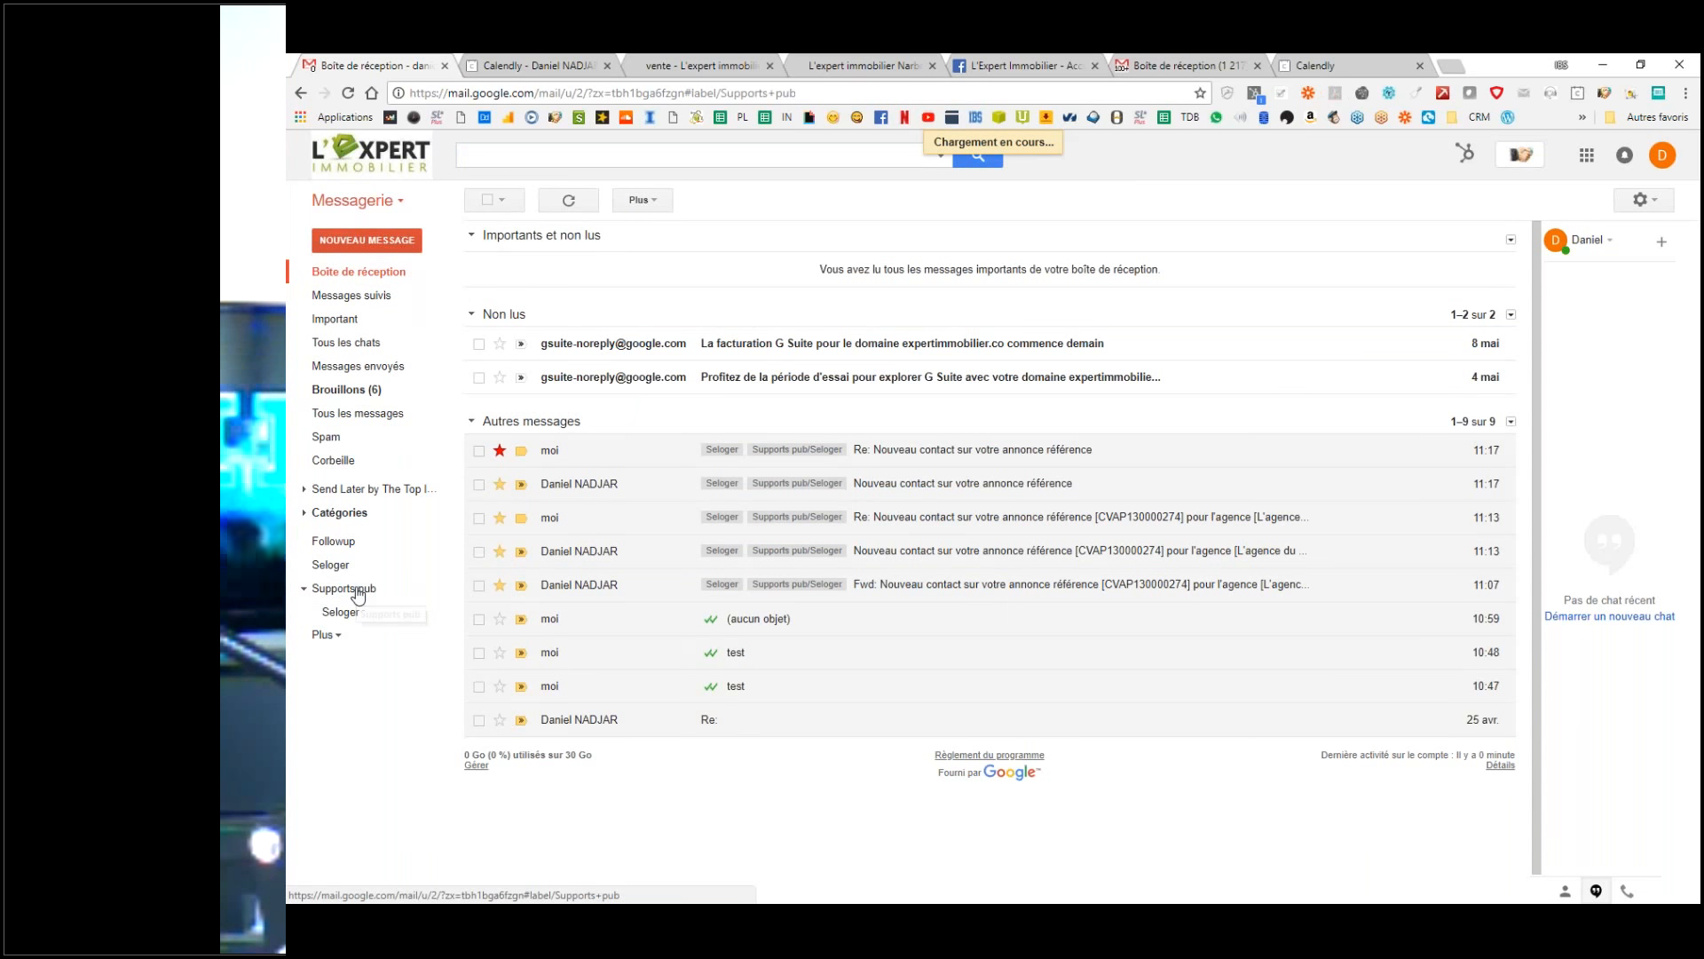
{"action": "left_click", "coordinate": [347, 615]}
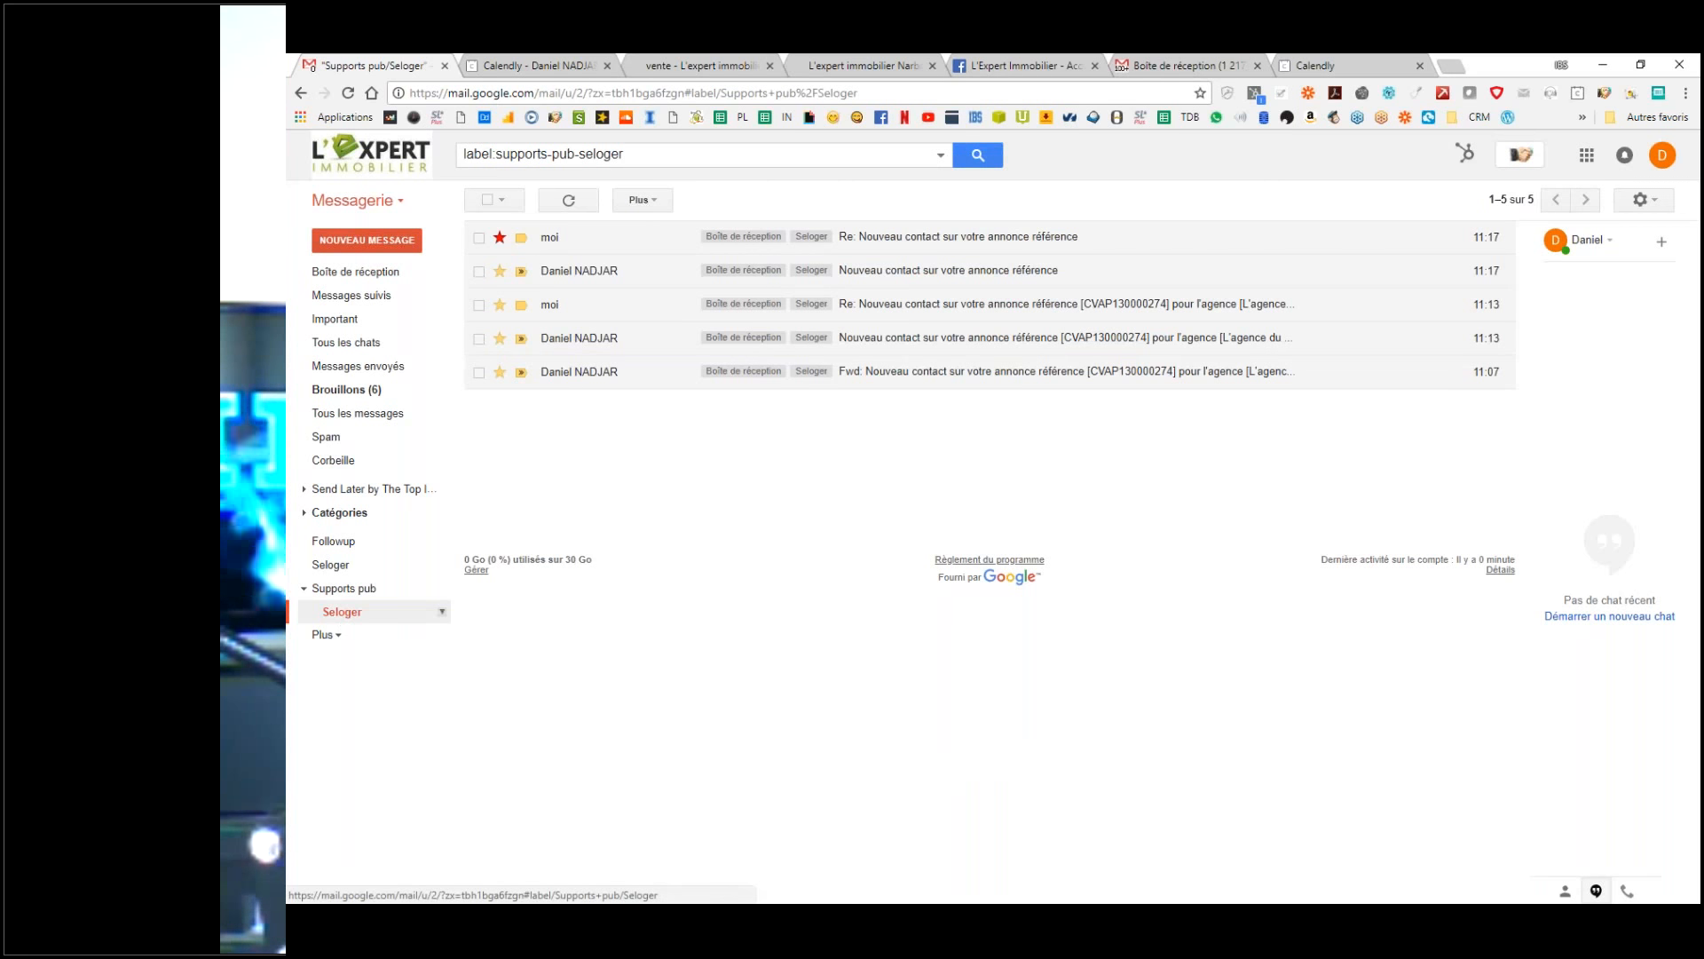
{"action": "left_click", "coordinate": [1644, 199]}
{"action": "left_click", "coordinate": [1469, 364]}
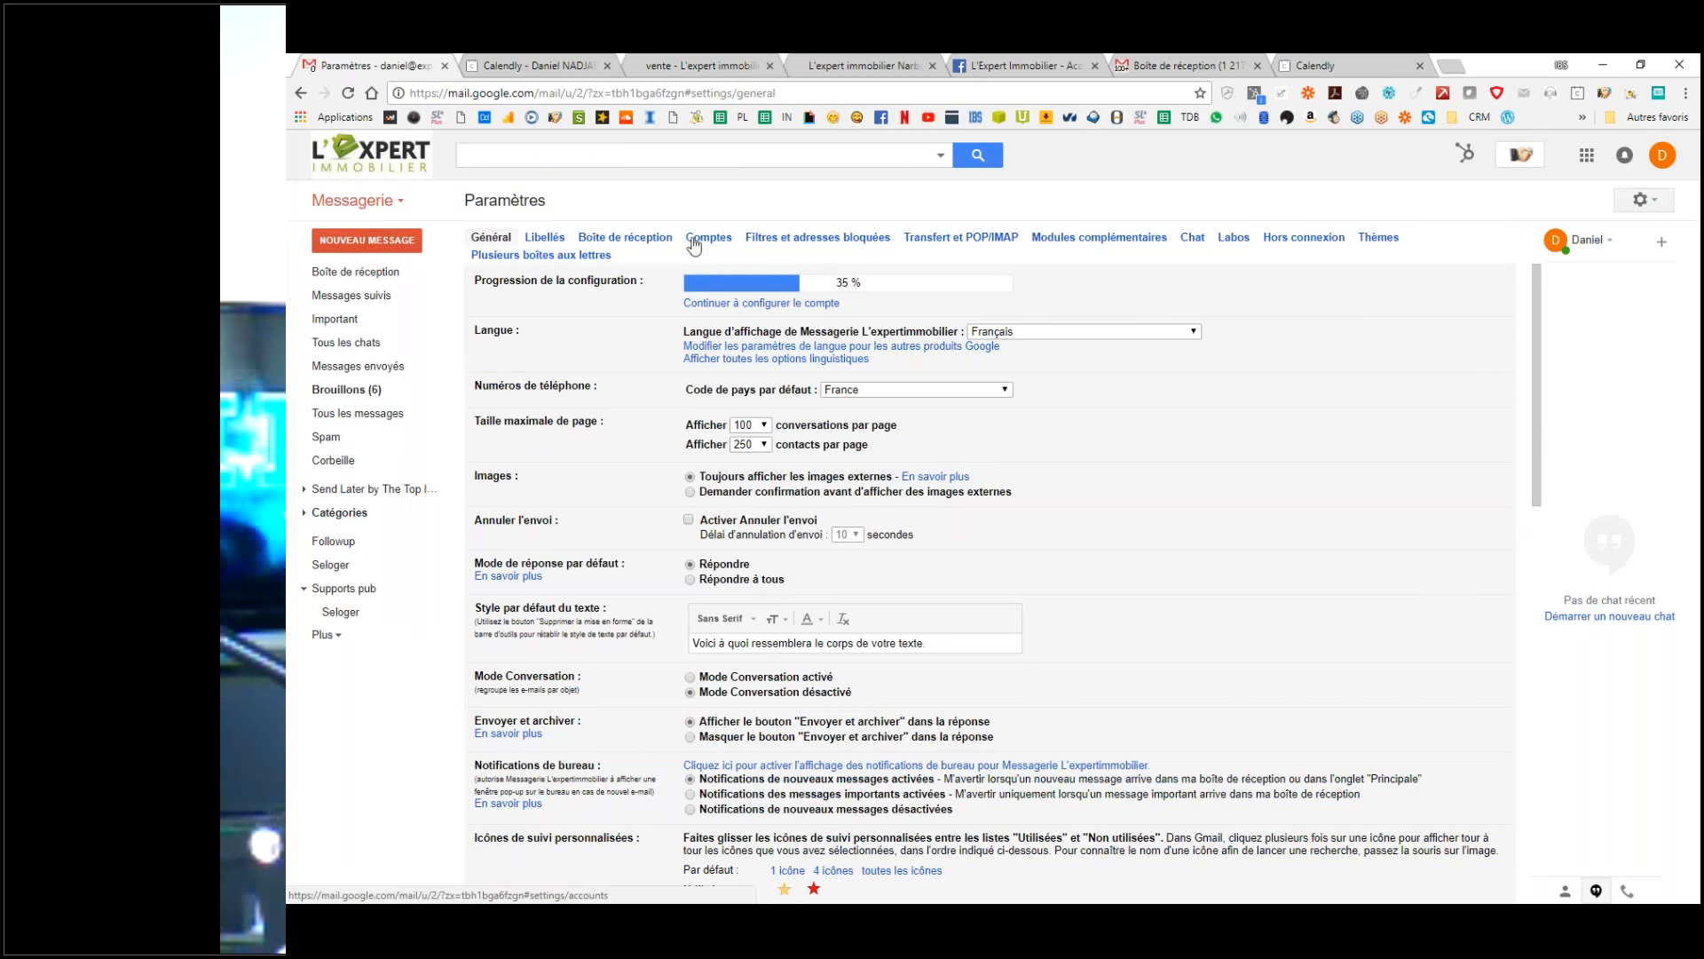
Step: Remove the standalone Seloger label, keeping the Supports pub/Seloger sub-label
{"action": "left_click", "coordinate": [540, 236]}
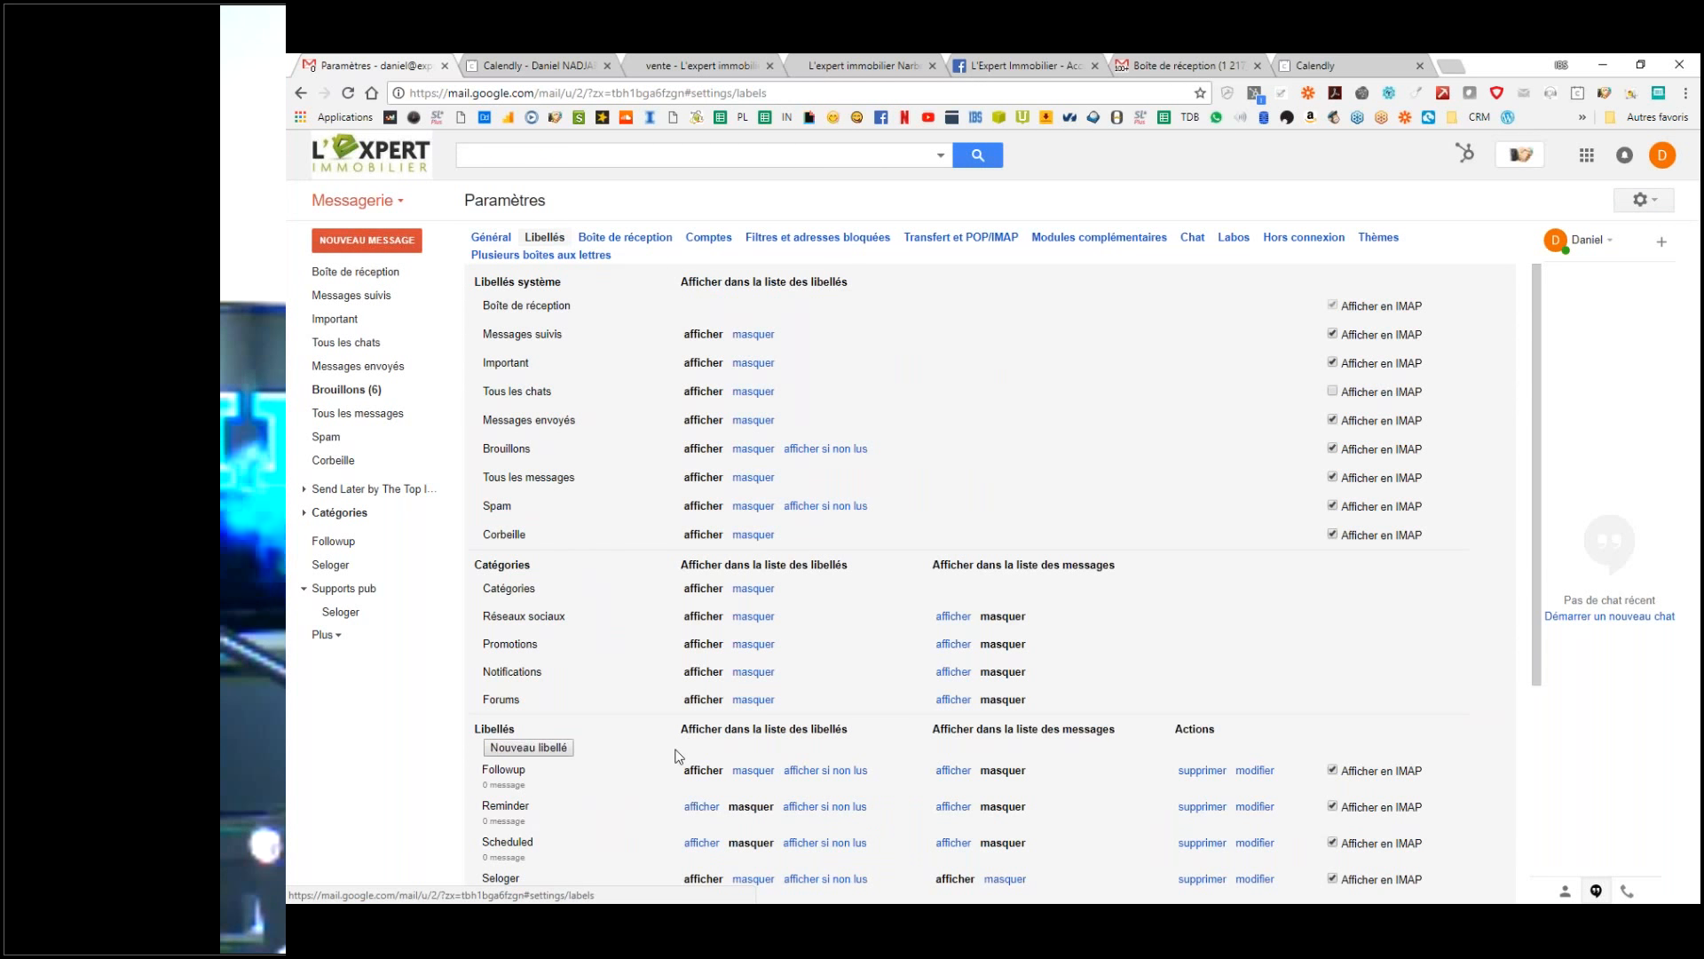
{"action": "scroll", "coordinate": [679, 755], "scroll_direction": "down", "scroll_amount": 3}
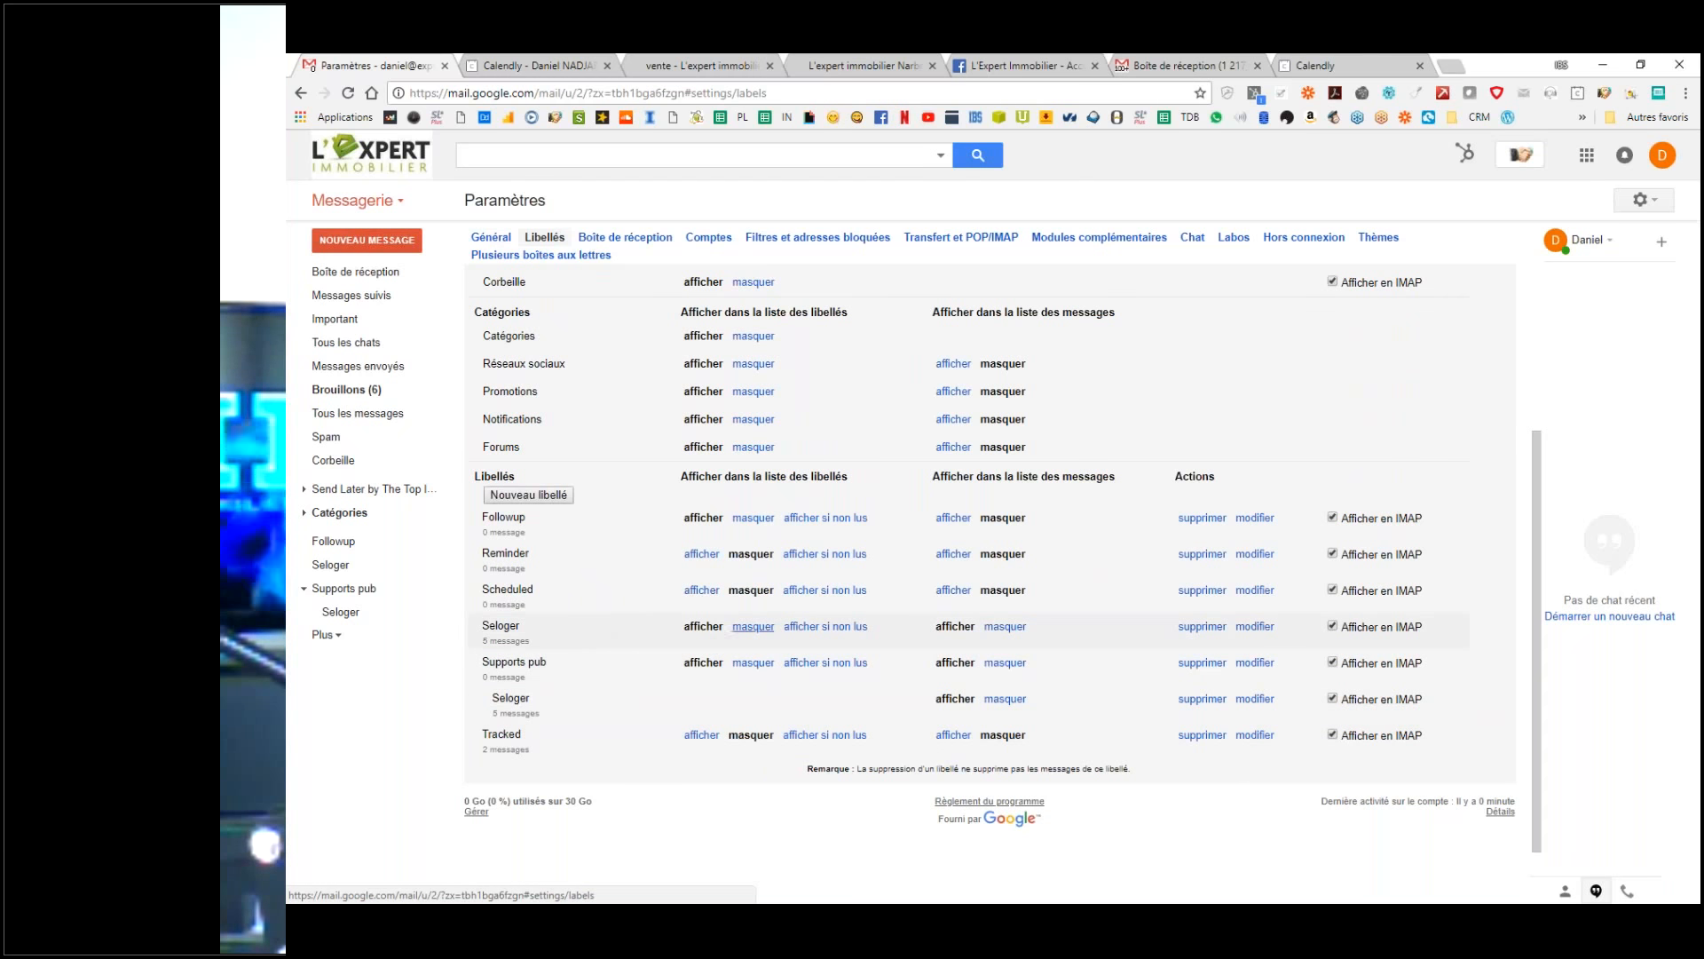
{"action": "left_click", "coordinate": [1206, 633]}
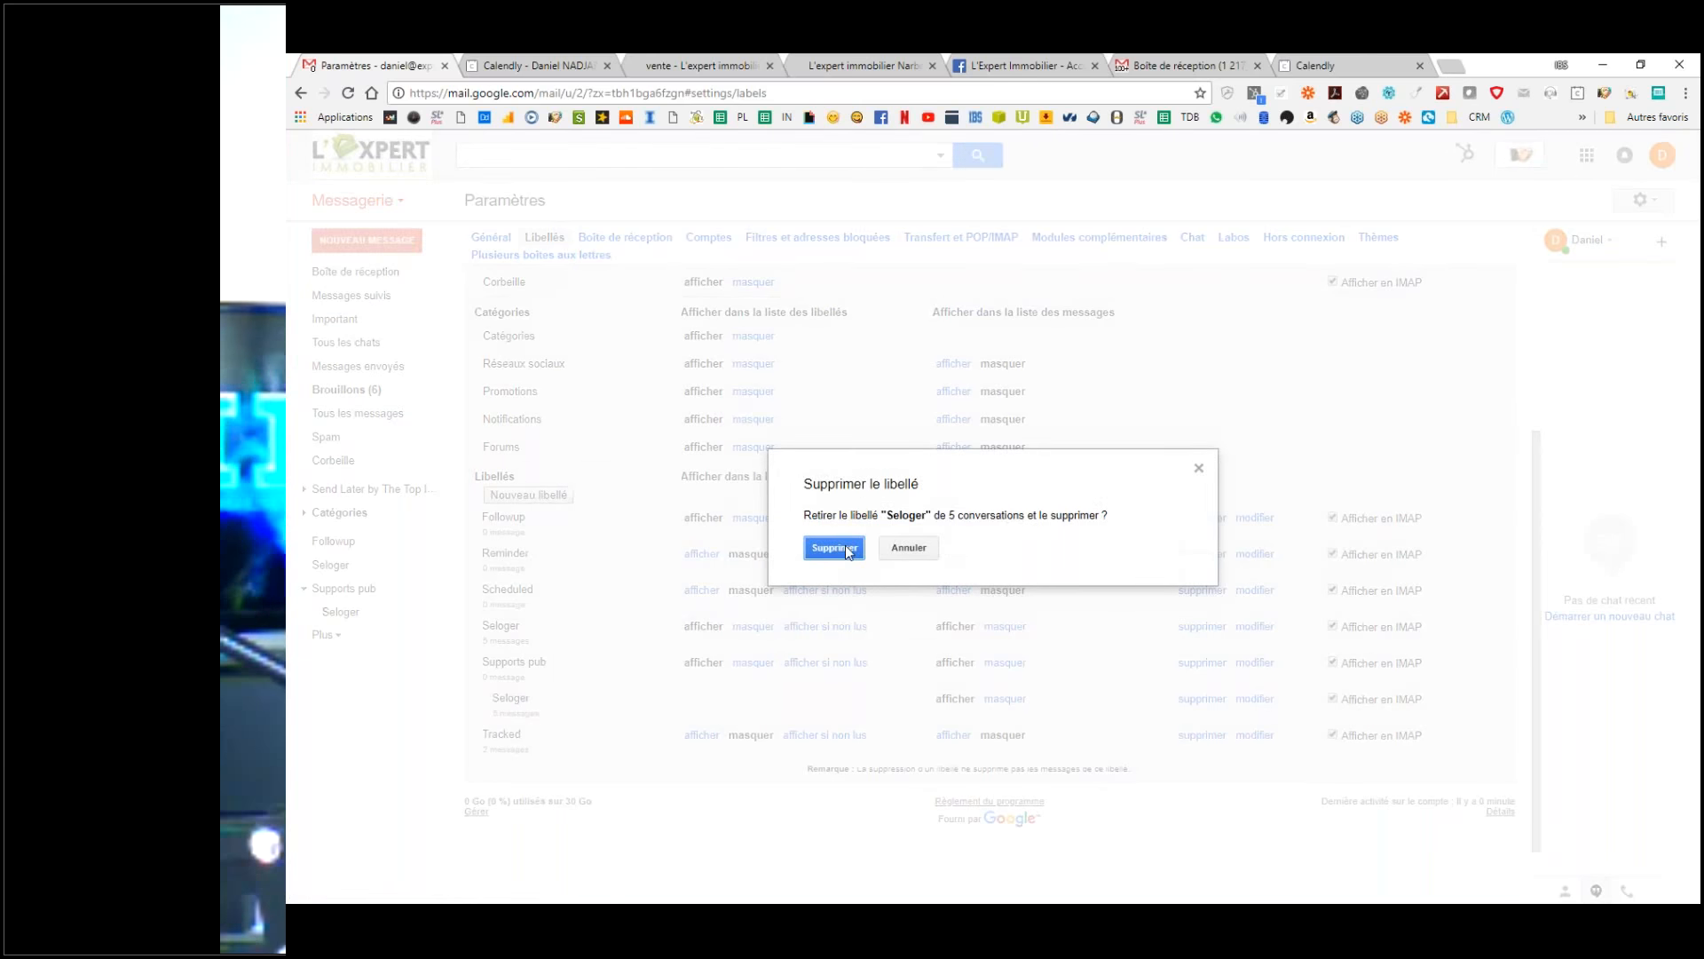
{"action": "left_click", "coordinate": [835, 547]}
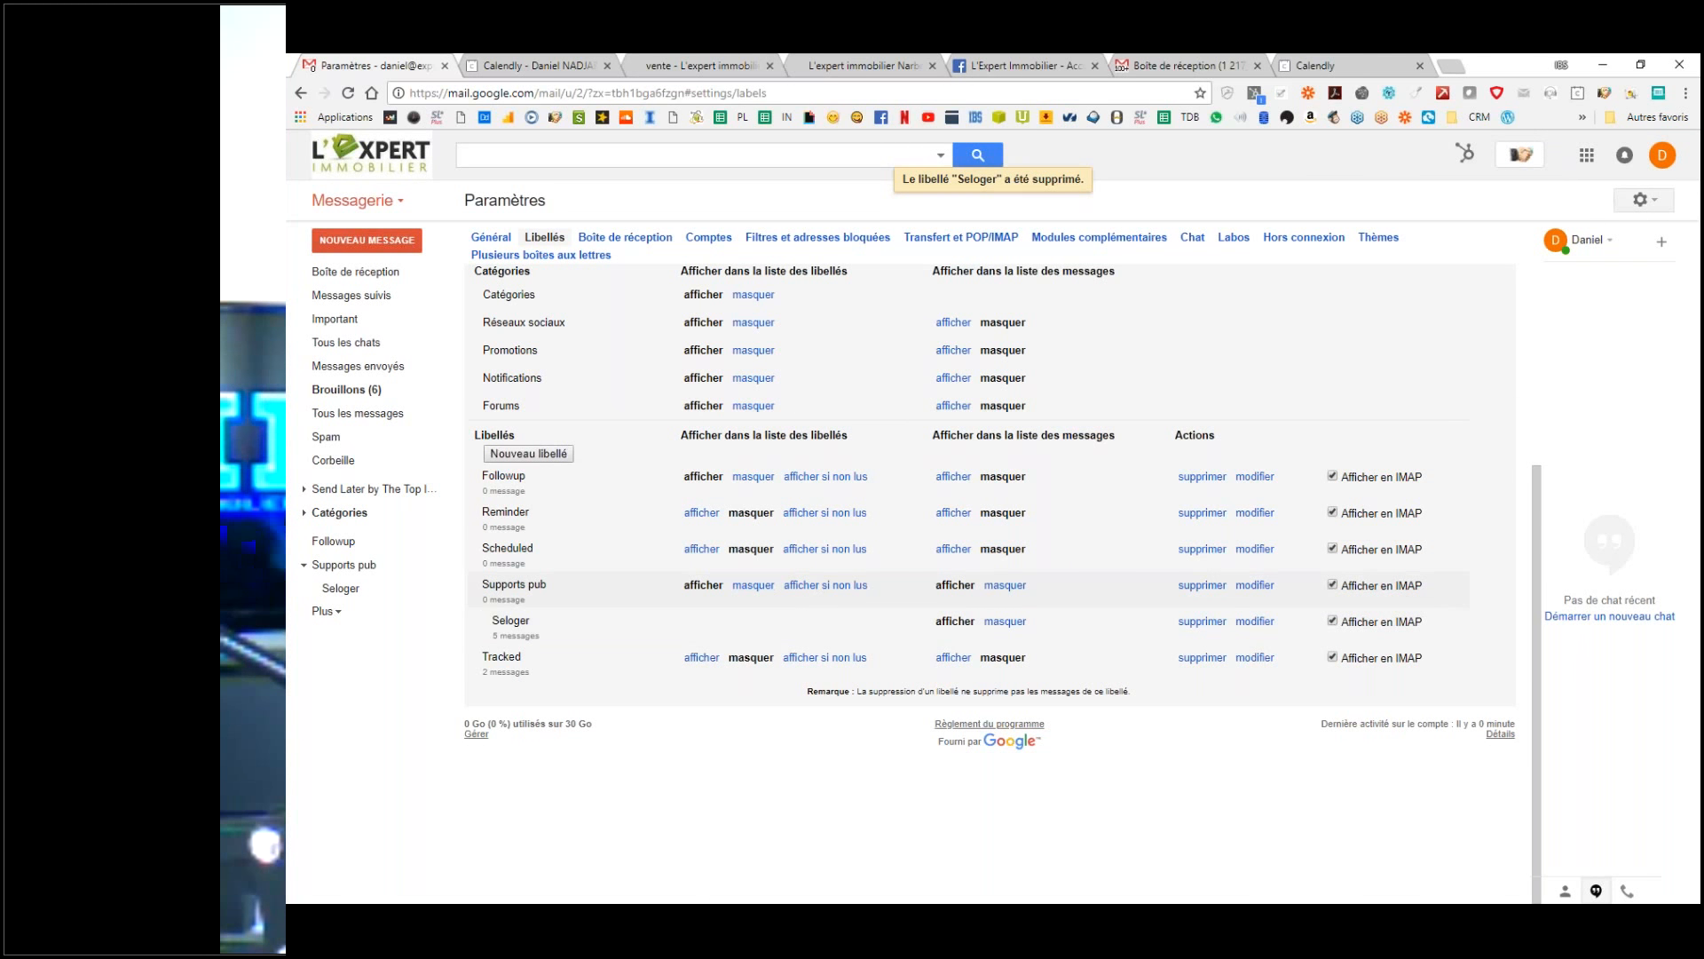
{"action": "scroll", "coordinate": [712, 604], "scroll_direction": "up", "scroll_amount": 4}
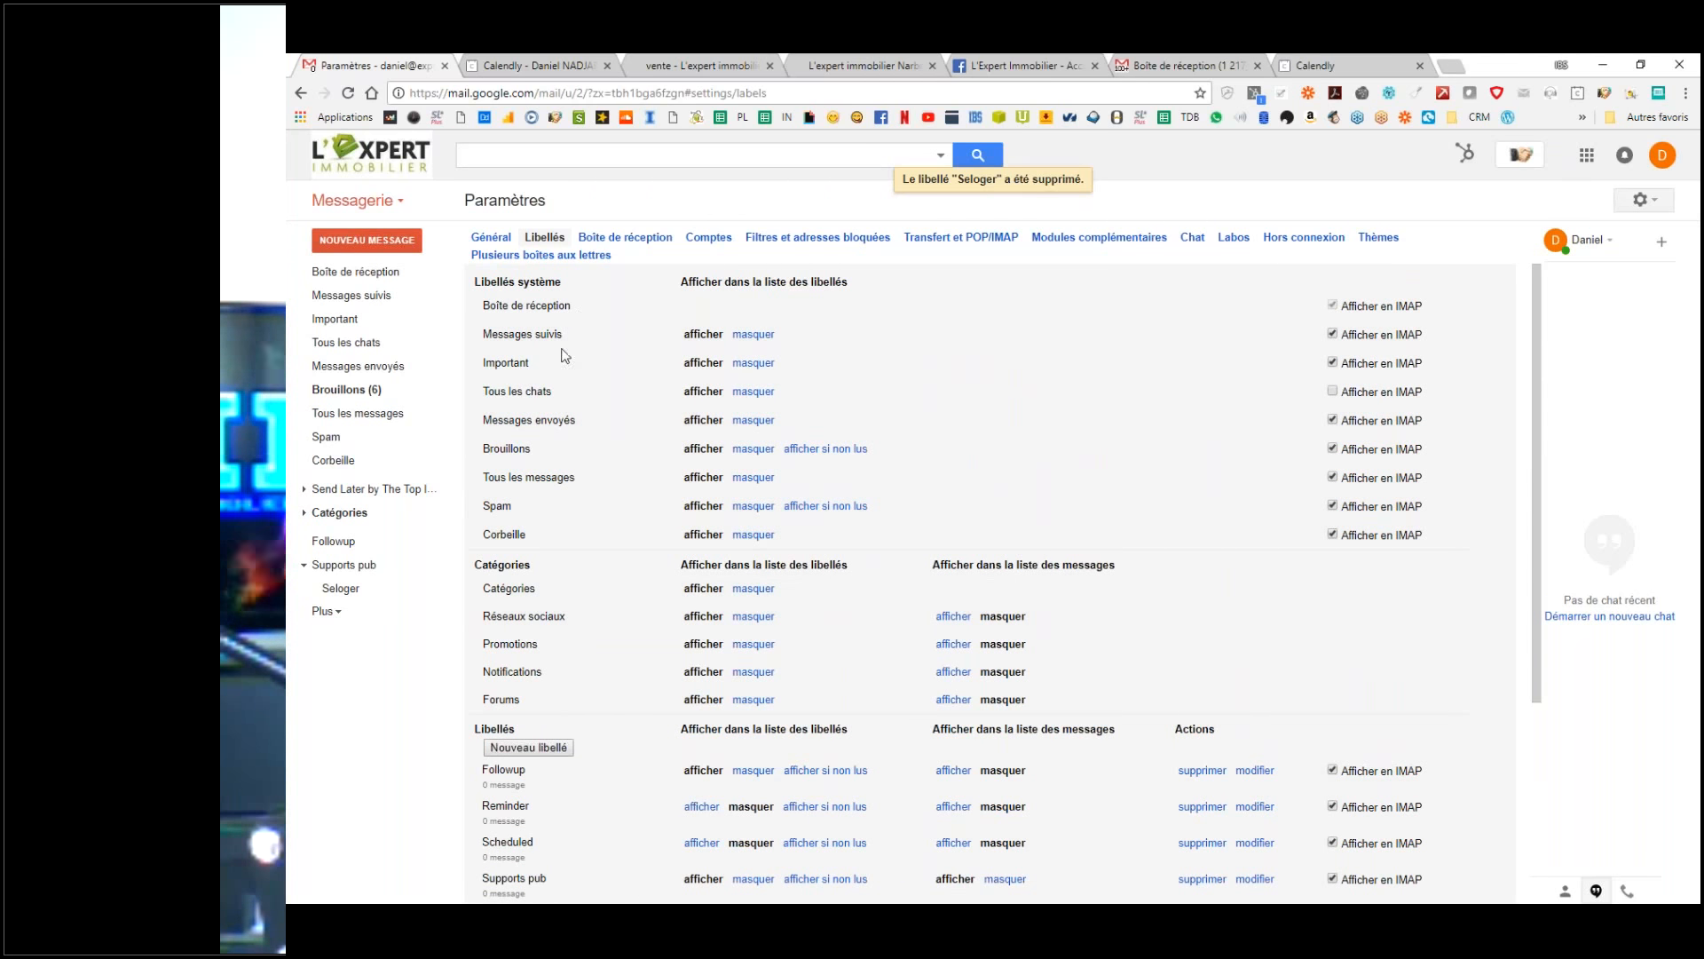
{"action": "scroll", "coordinate": [549, 542], "scroll_direction": "down", "scroll_amount": 4}
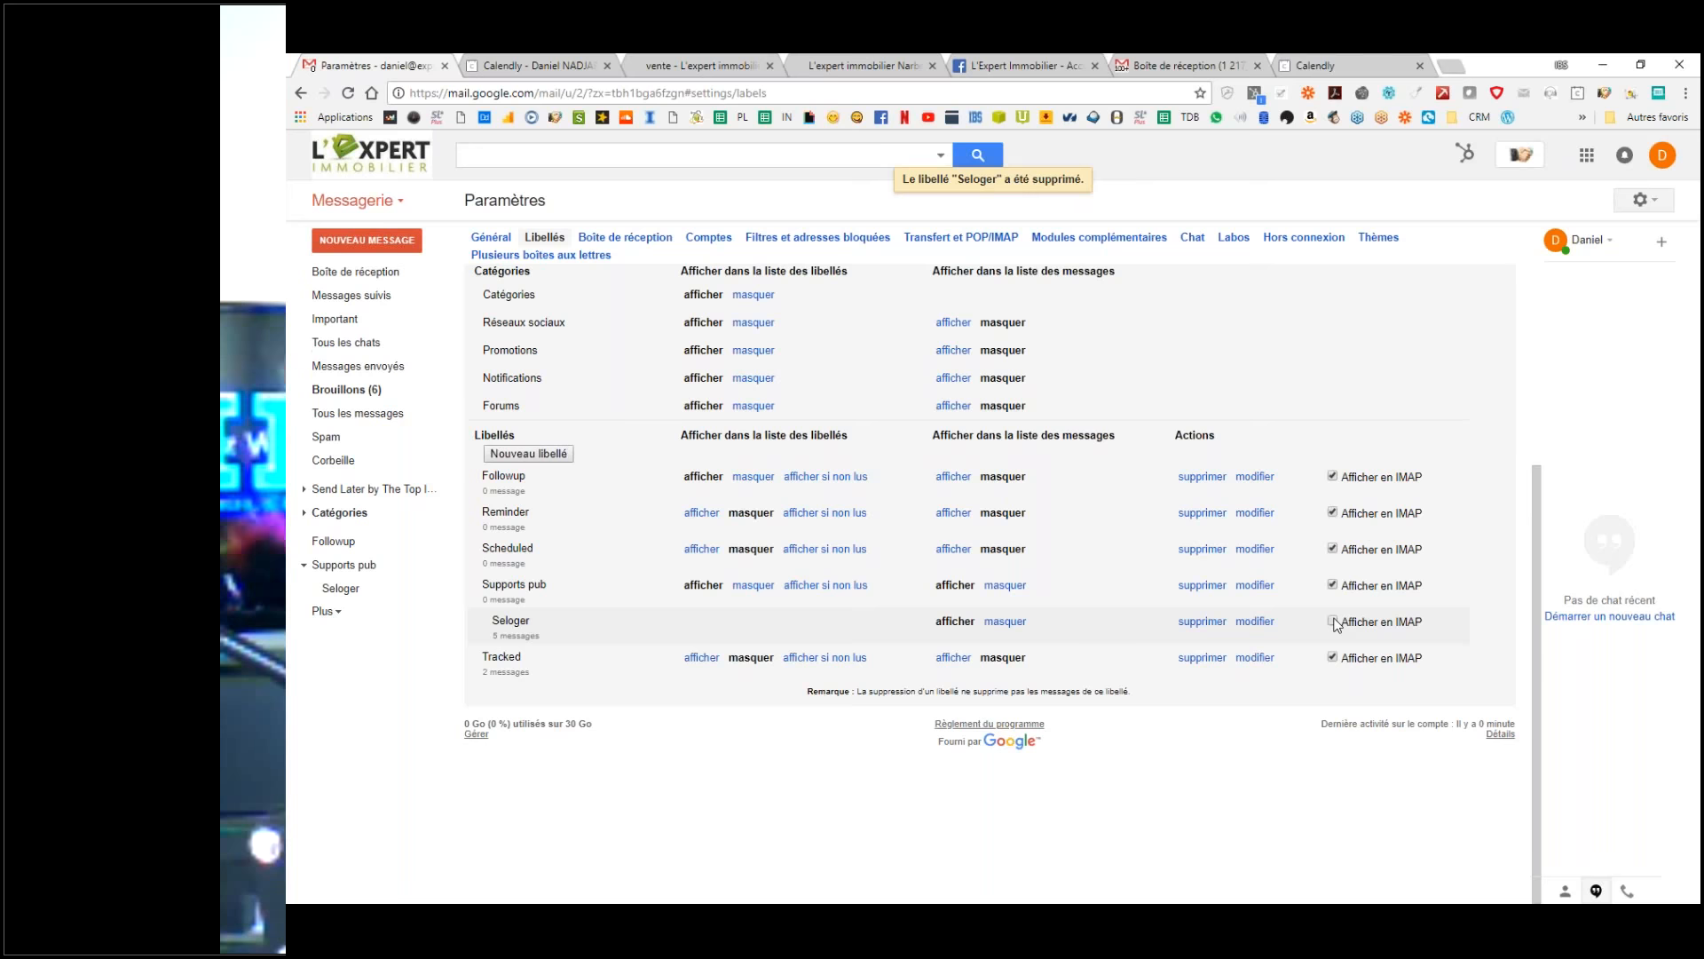
{"action": "left_click", "coordinate": [1333, 584]}
{"action": "left_click", "coordinate": [1333, 585]}
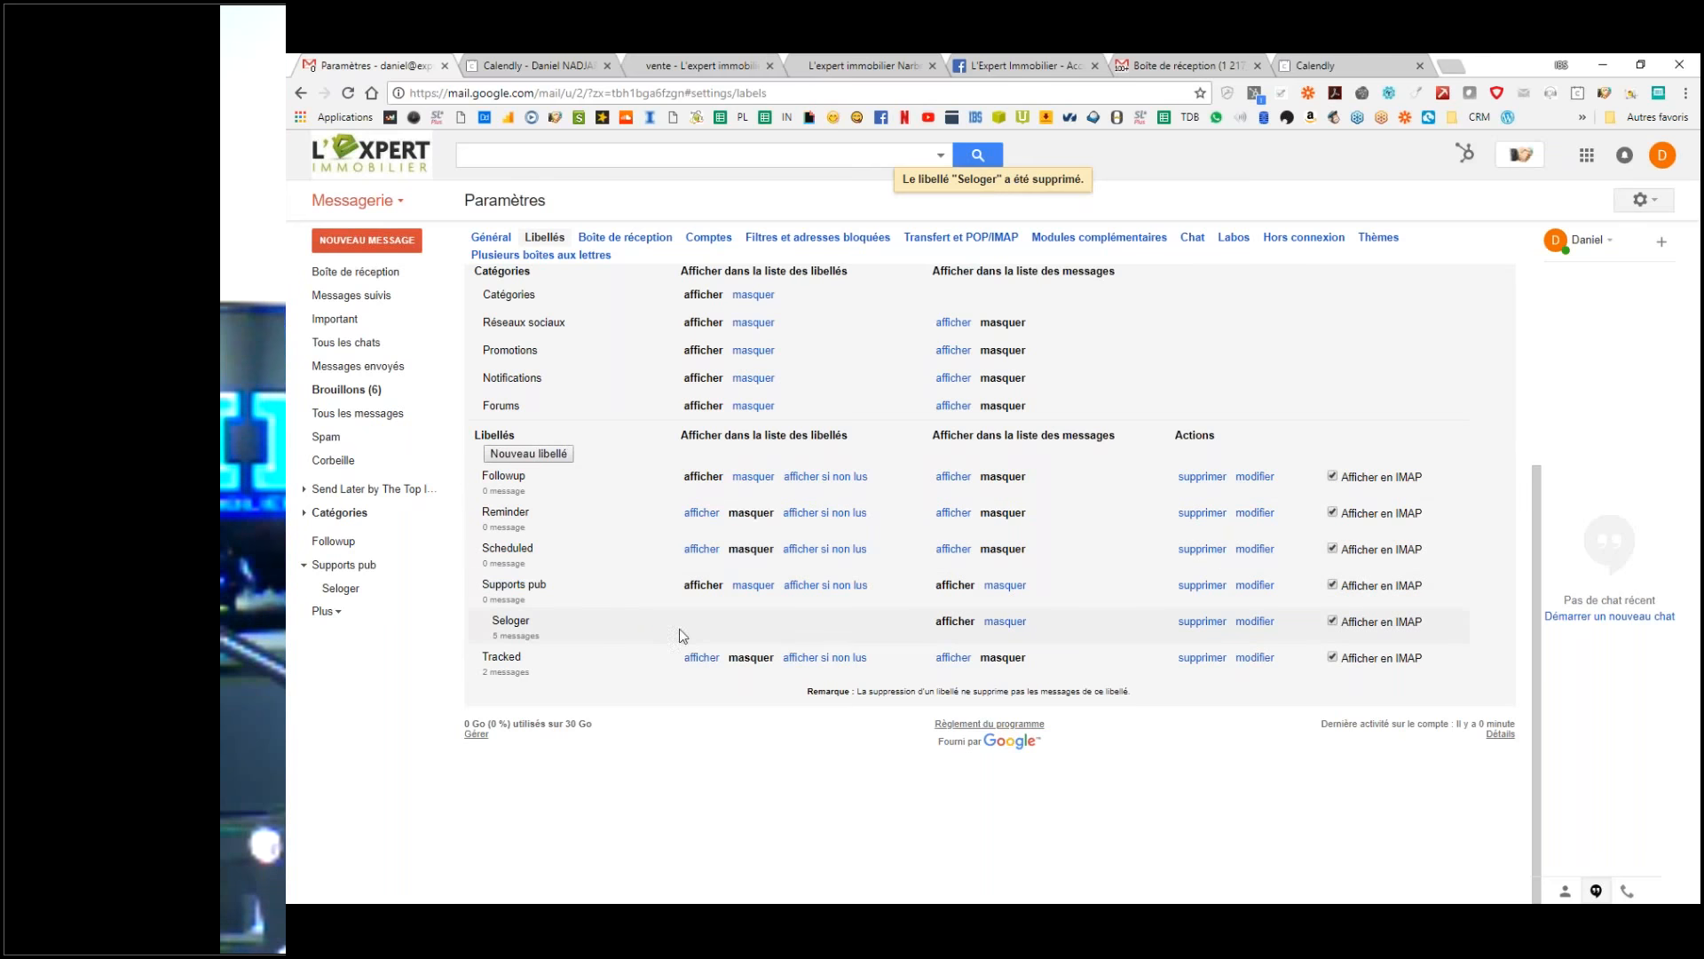
{"action": "left_click", "coordinate": [325, 611]}
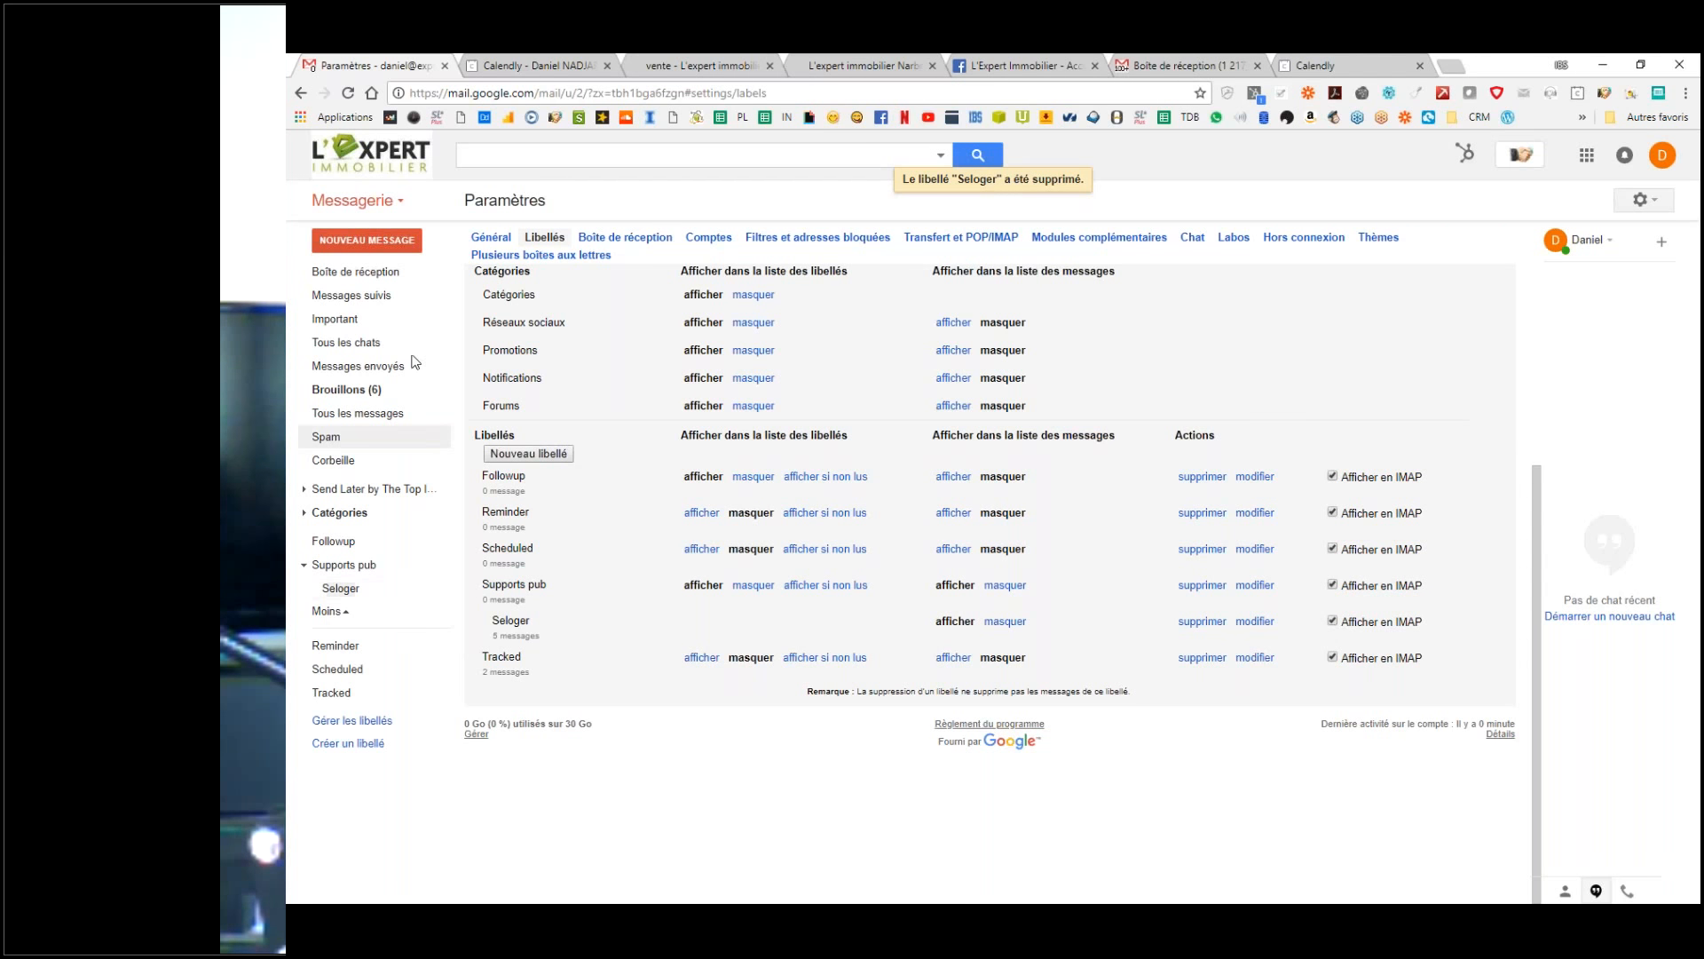
{"action": "left_click", "coordinate": [372, 271]}
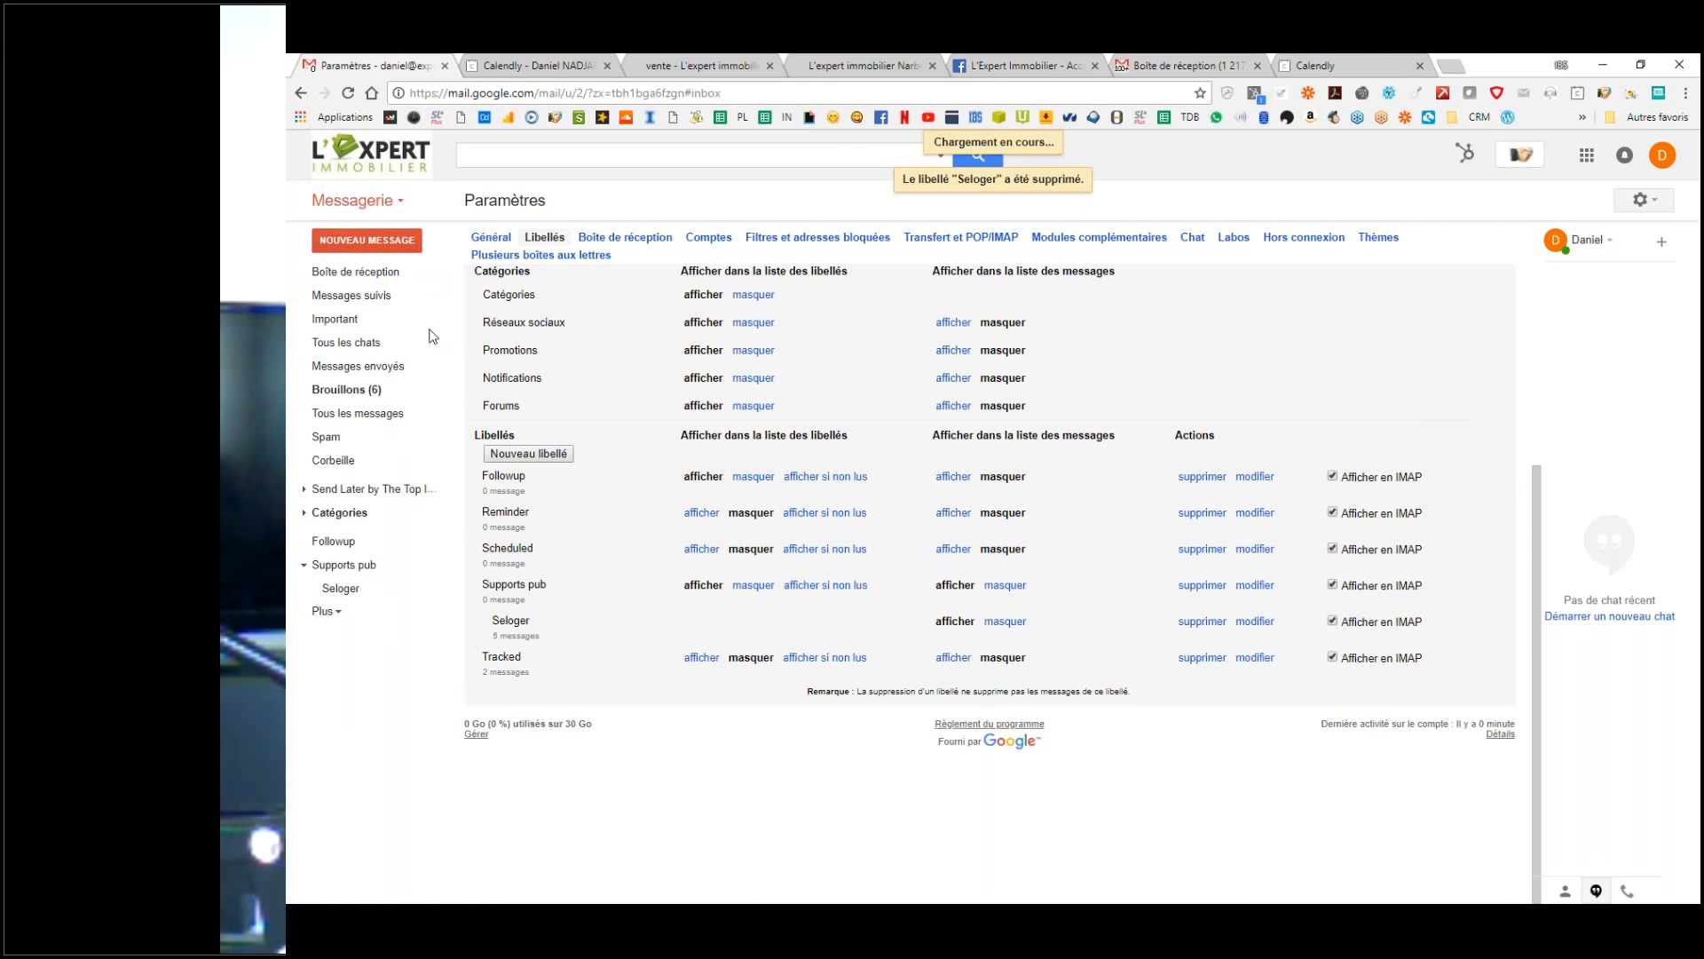
Step: Browse the five Supports pub/Seloger messages, then reload the inbox showing their label tags
{"action": "left_click", "coordinate": [329, 611]}
{"action": "left_click", "coordinate": [342, 587]}
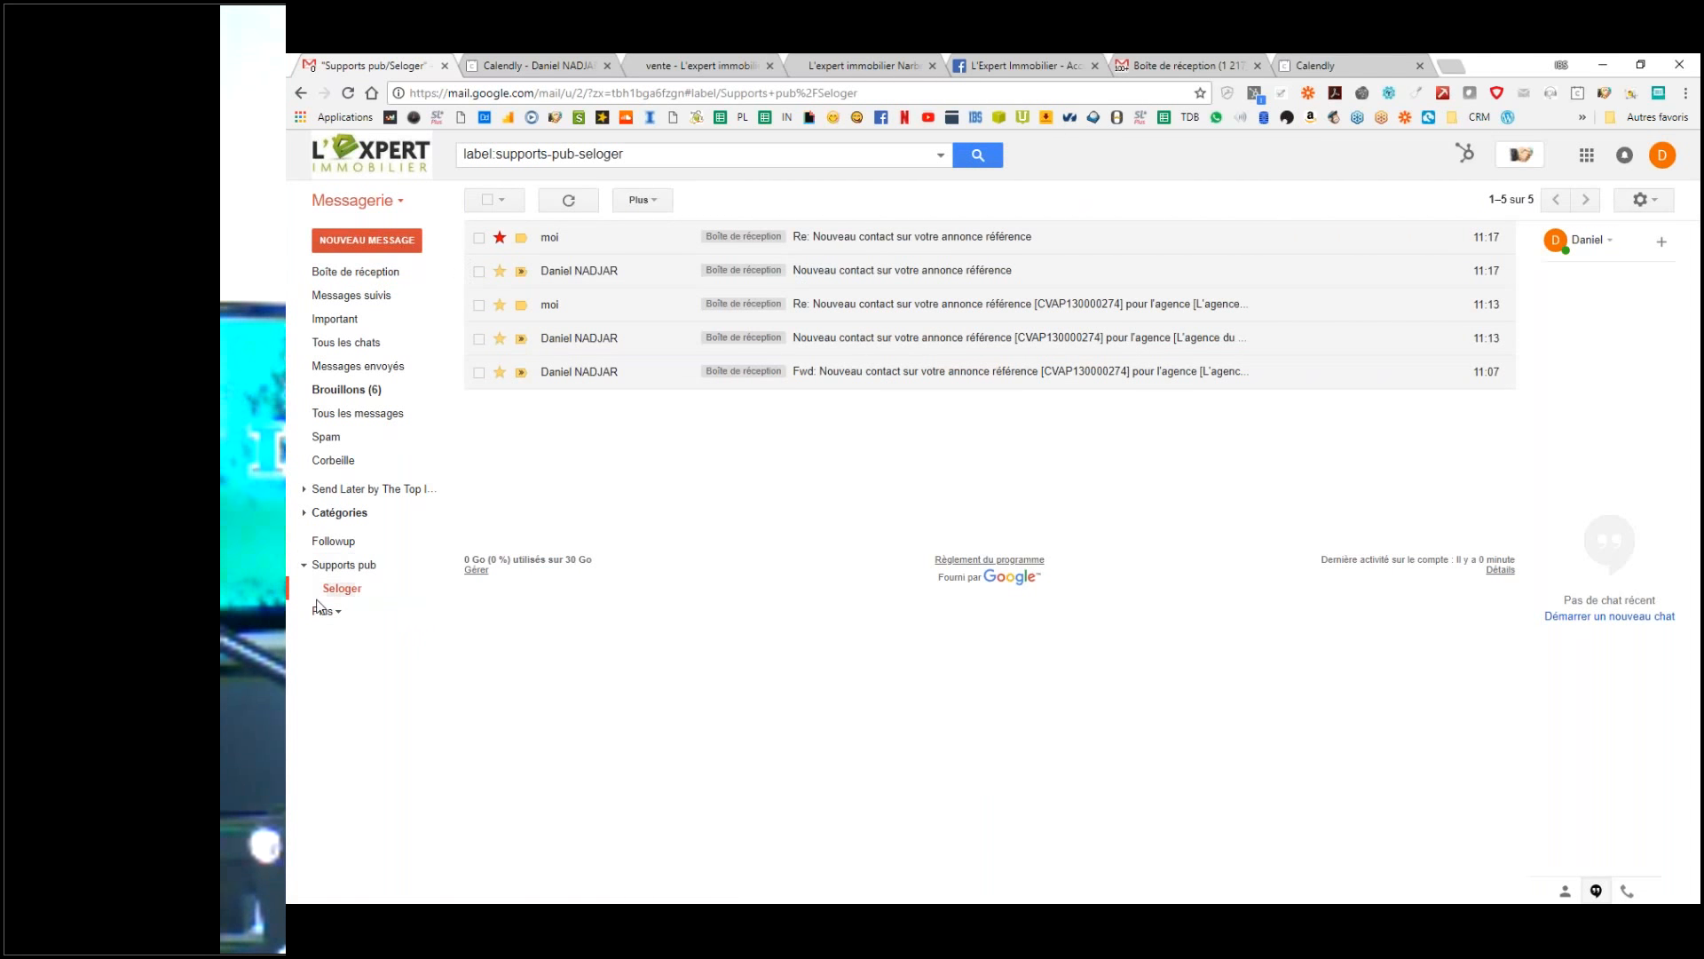
{"action": "left_click", "coordinate": [336, 612]}
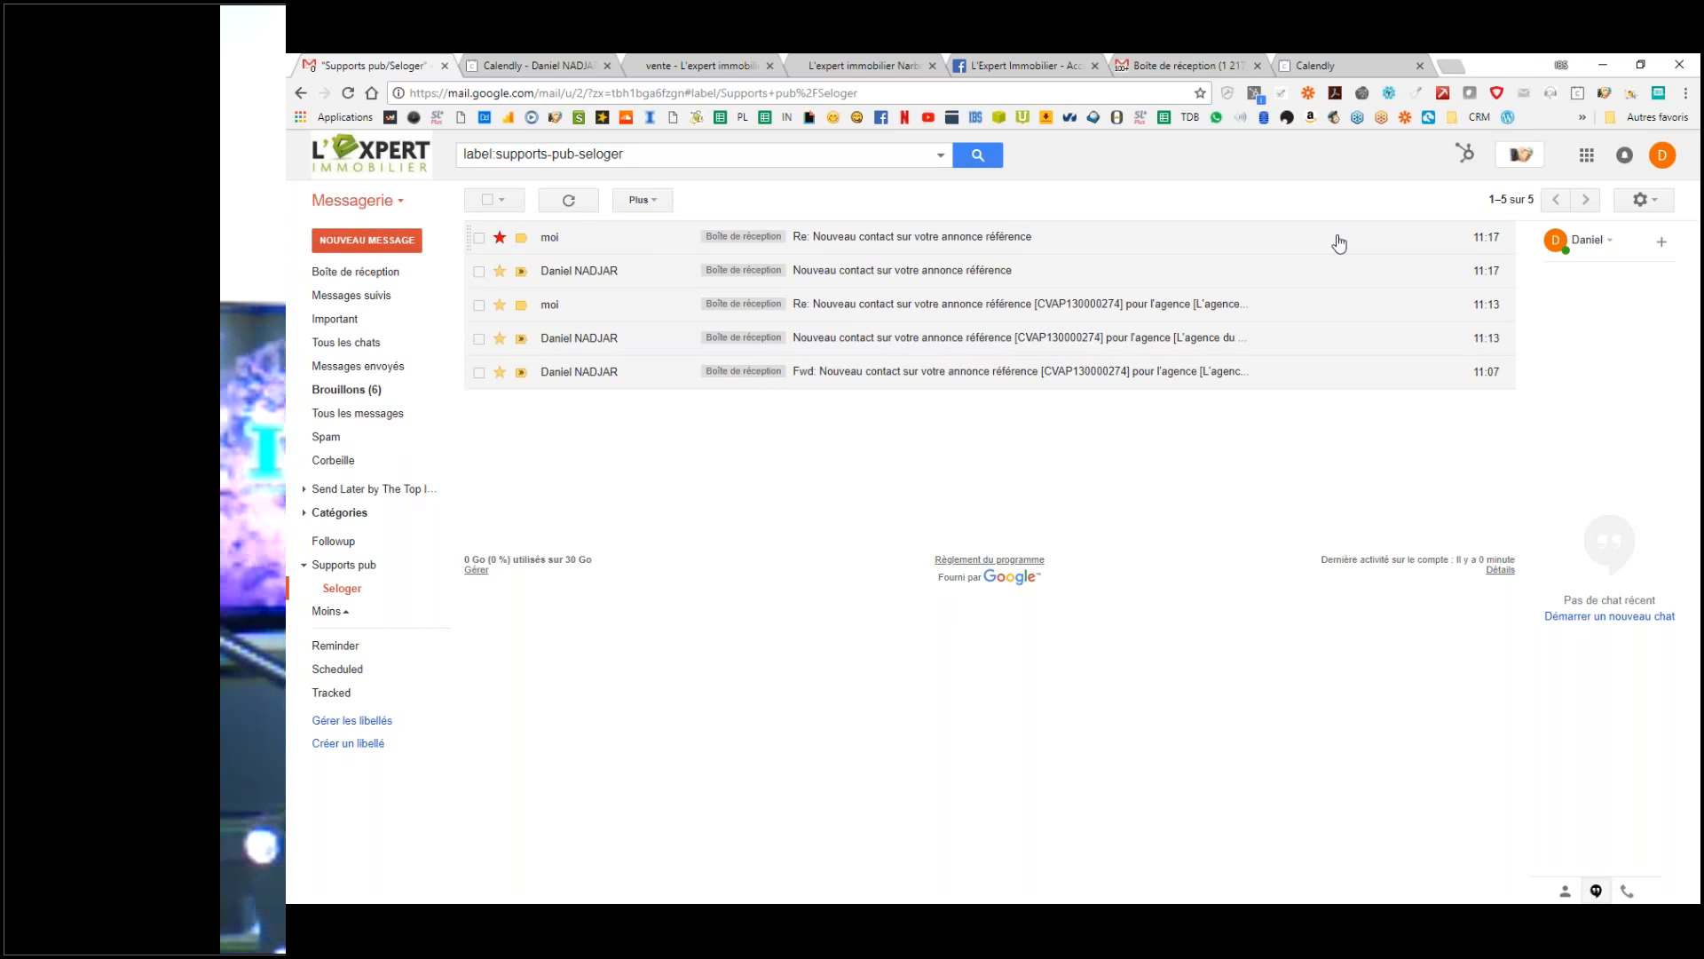
{"action": "left_click", "coordinate": [353, 271]}
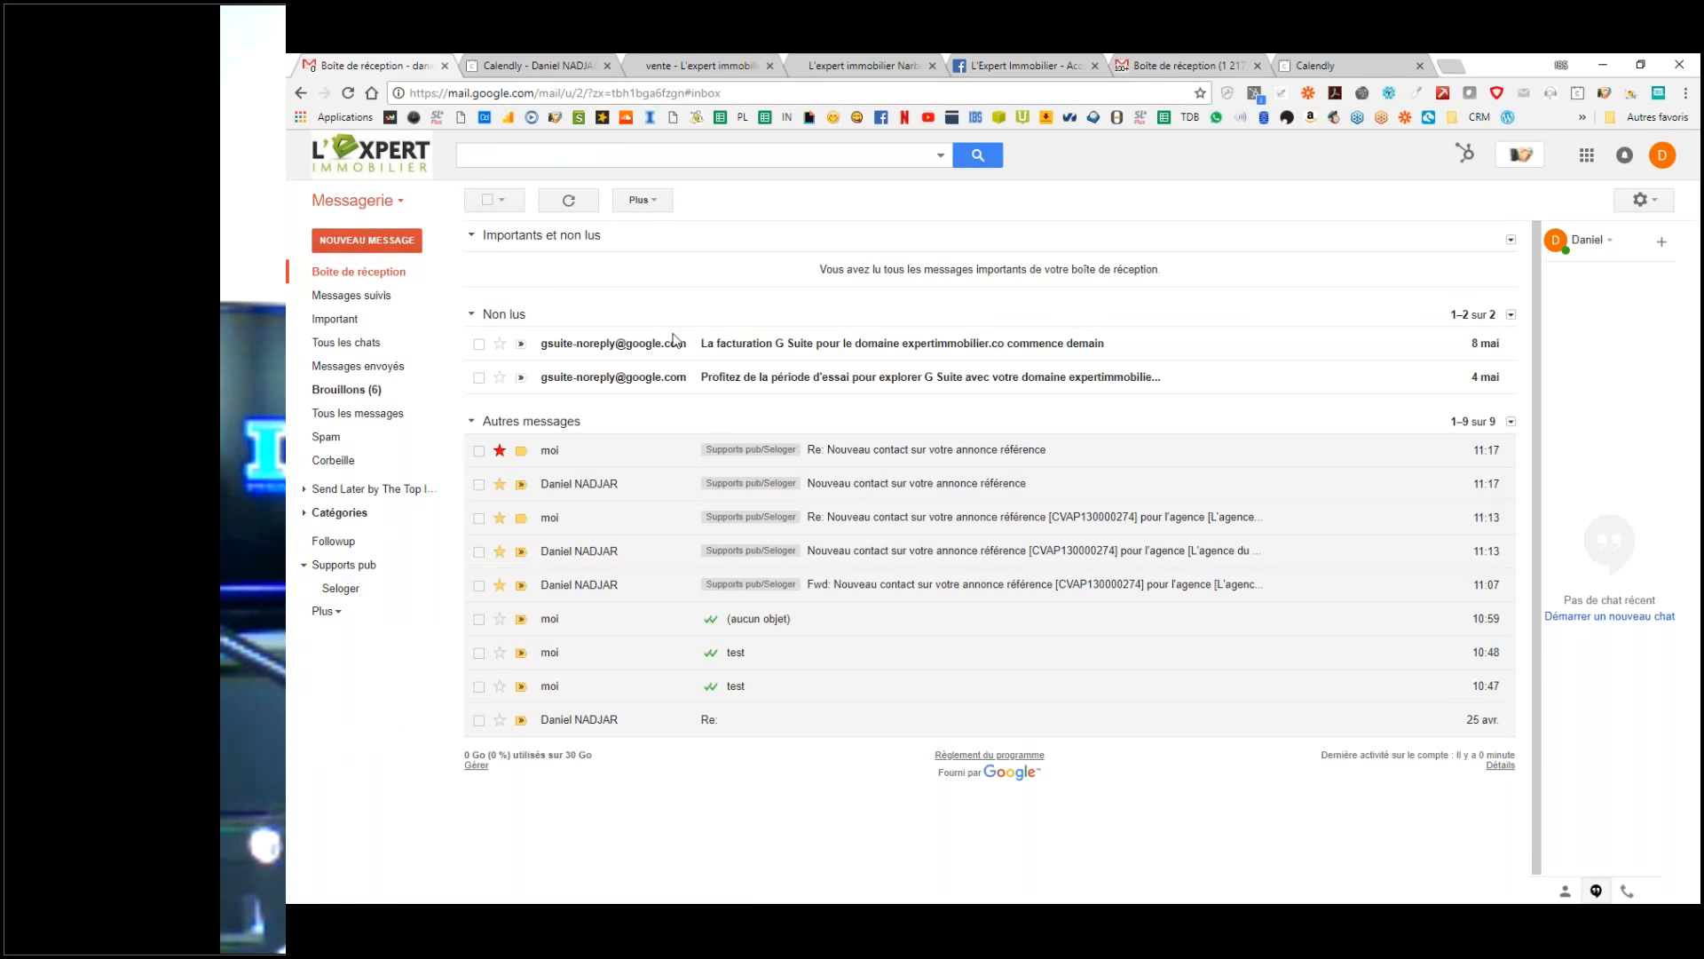
{"action": "mouse_move", "coordinate": [662, 381]}
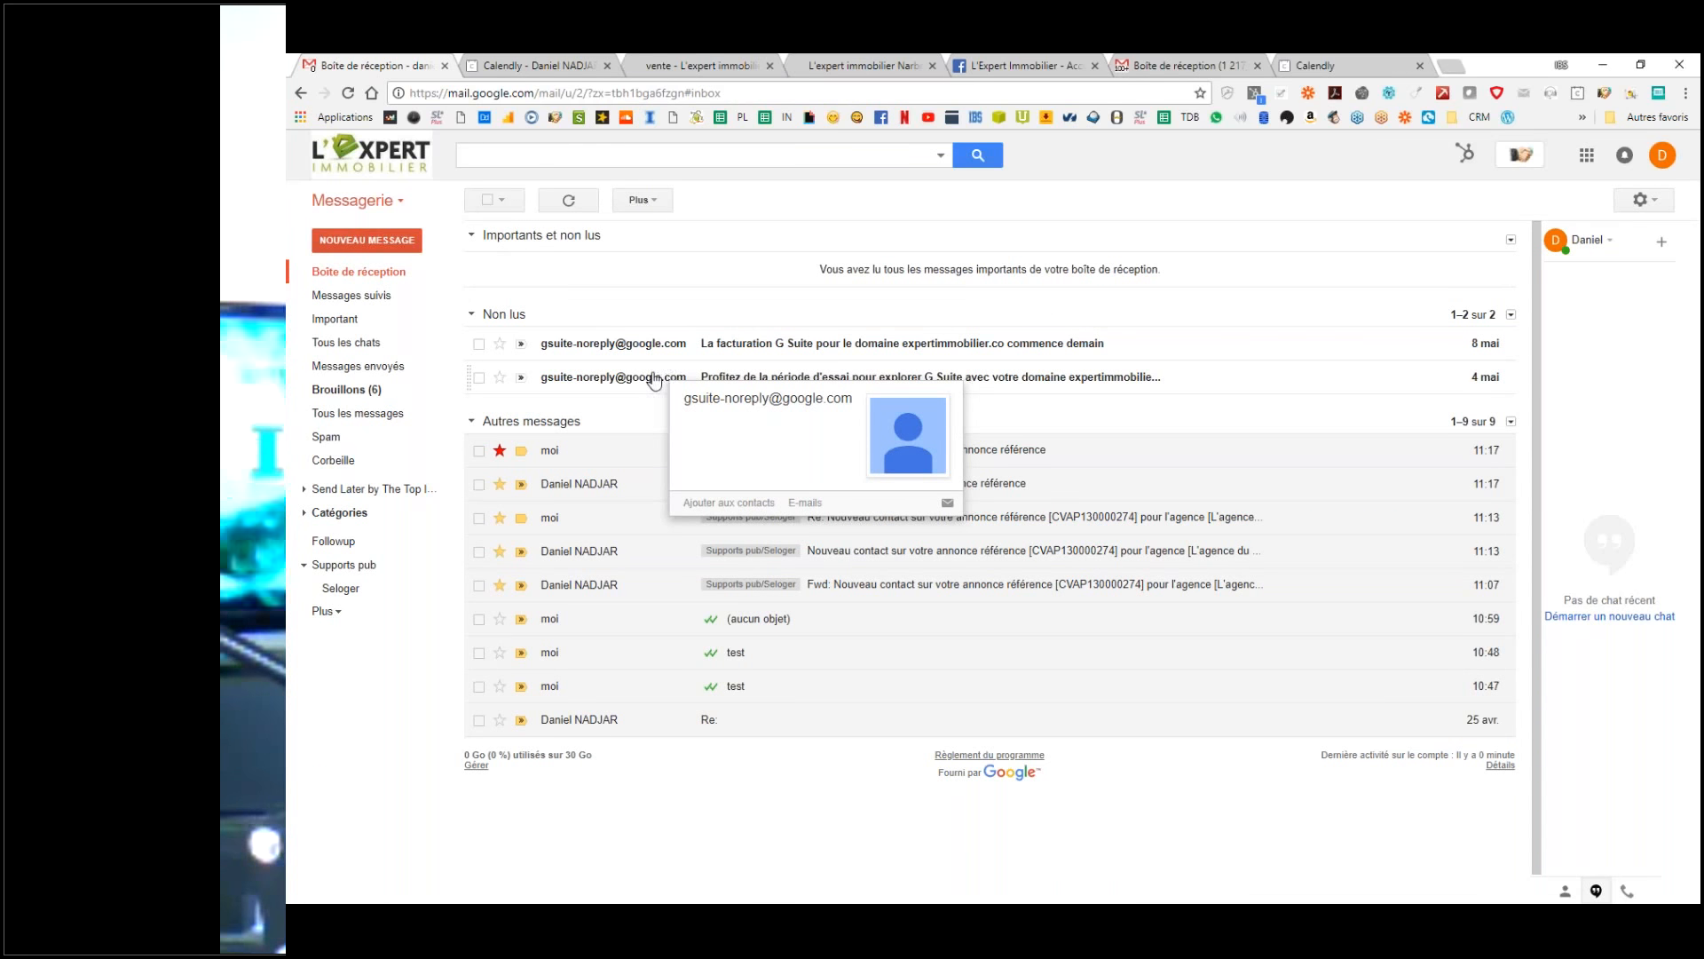
{"action": "left_click", "coordinate": [386, 275]}
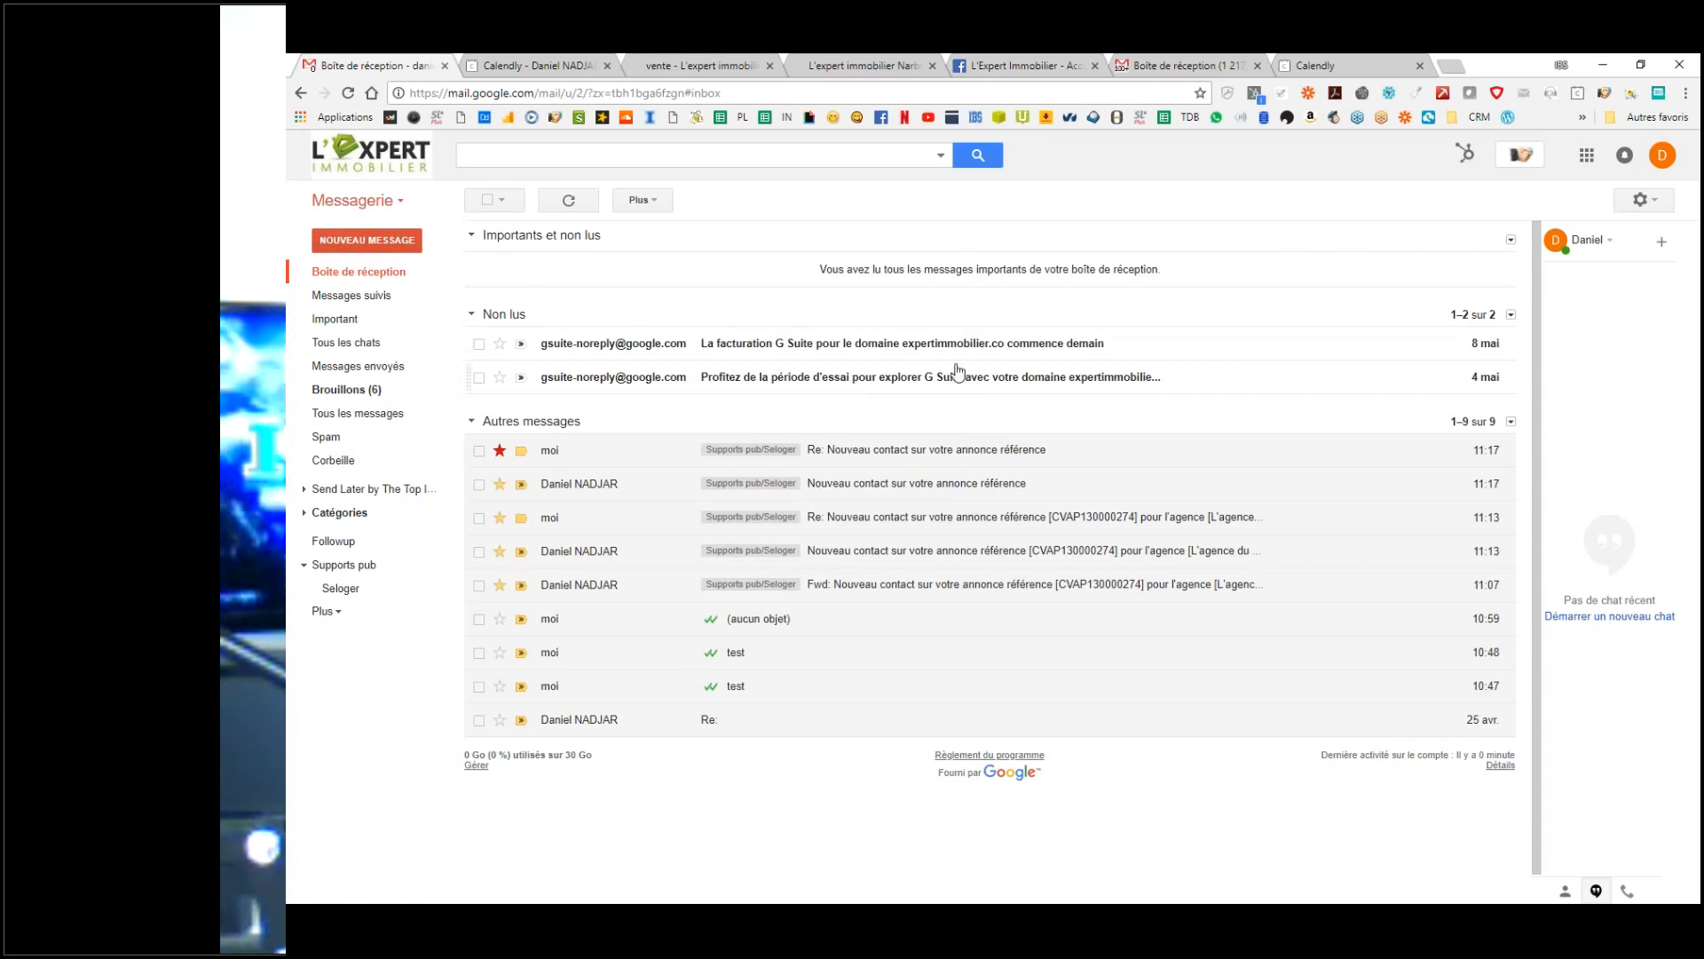
Step: Send a Hangouts chat invitation to the colleague with the message 'test tuto en,'
{"action": "left_click", "coordinate": [1662, 241]}
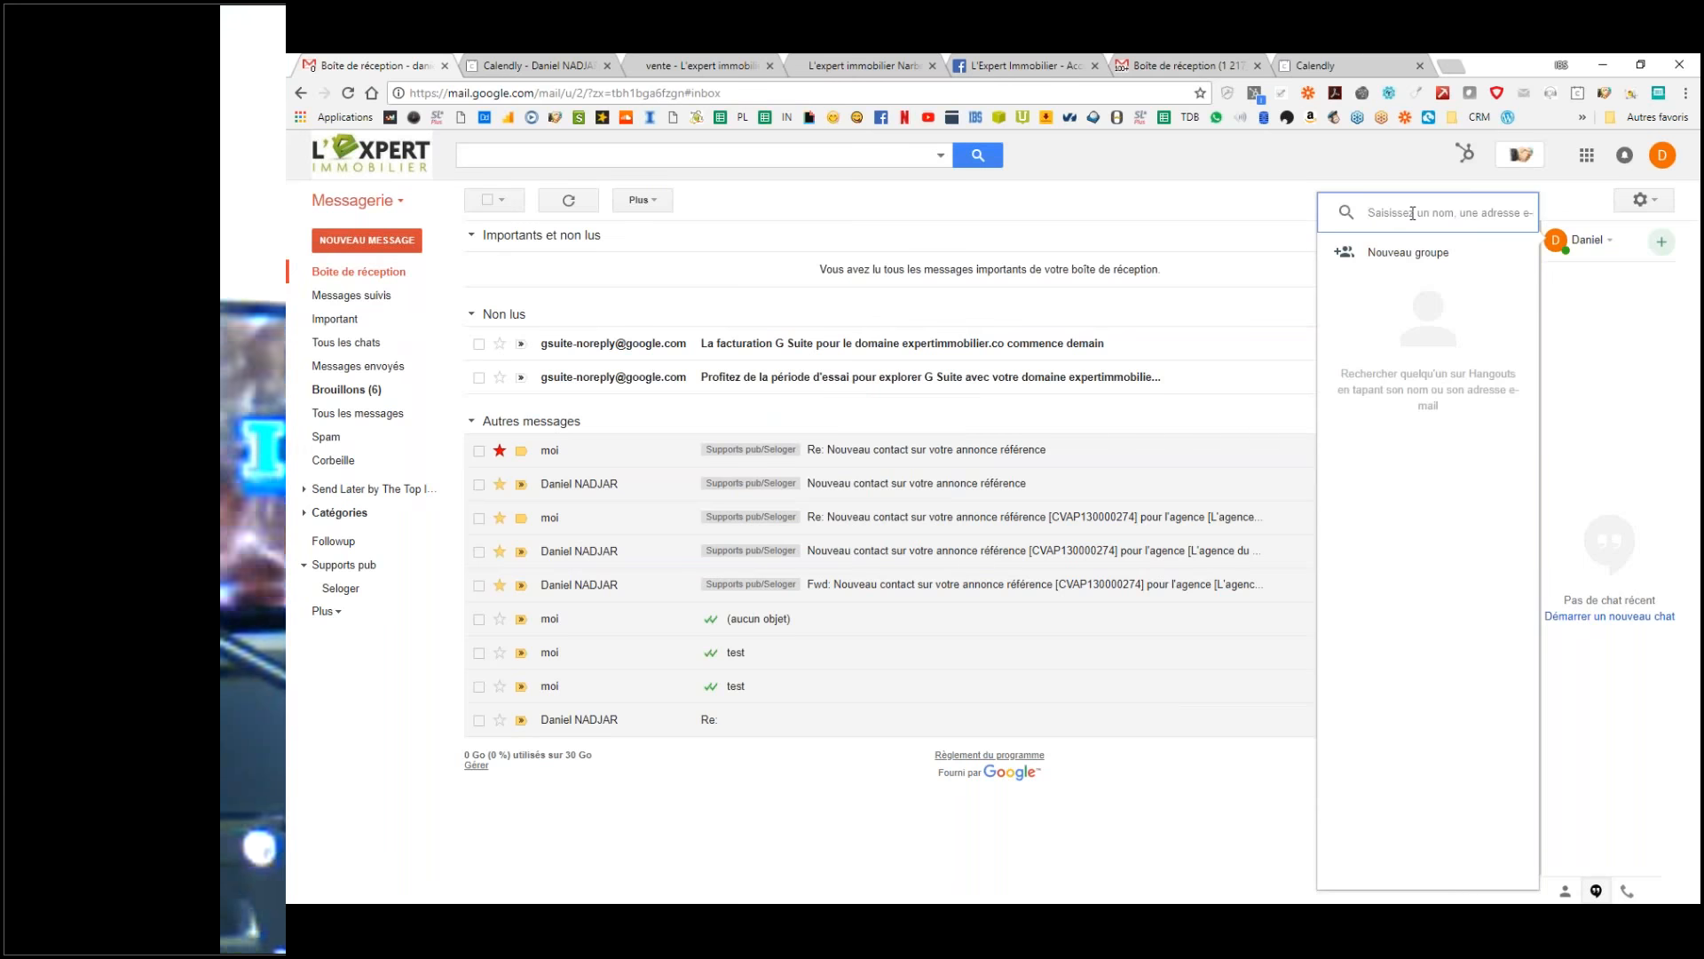
{"action": "type", "text": "fre"}
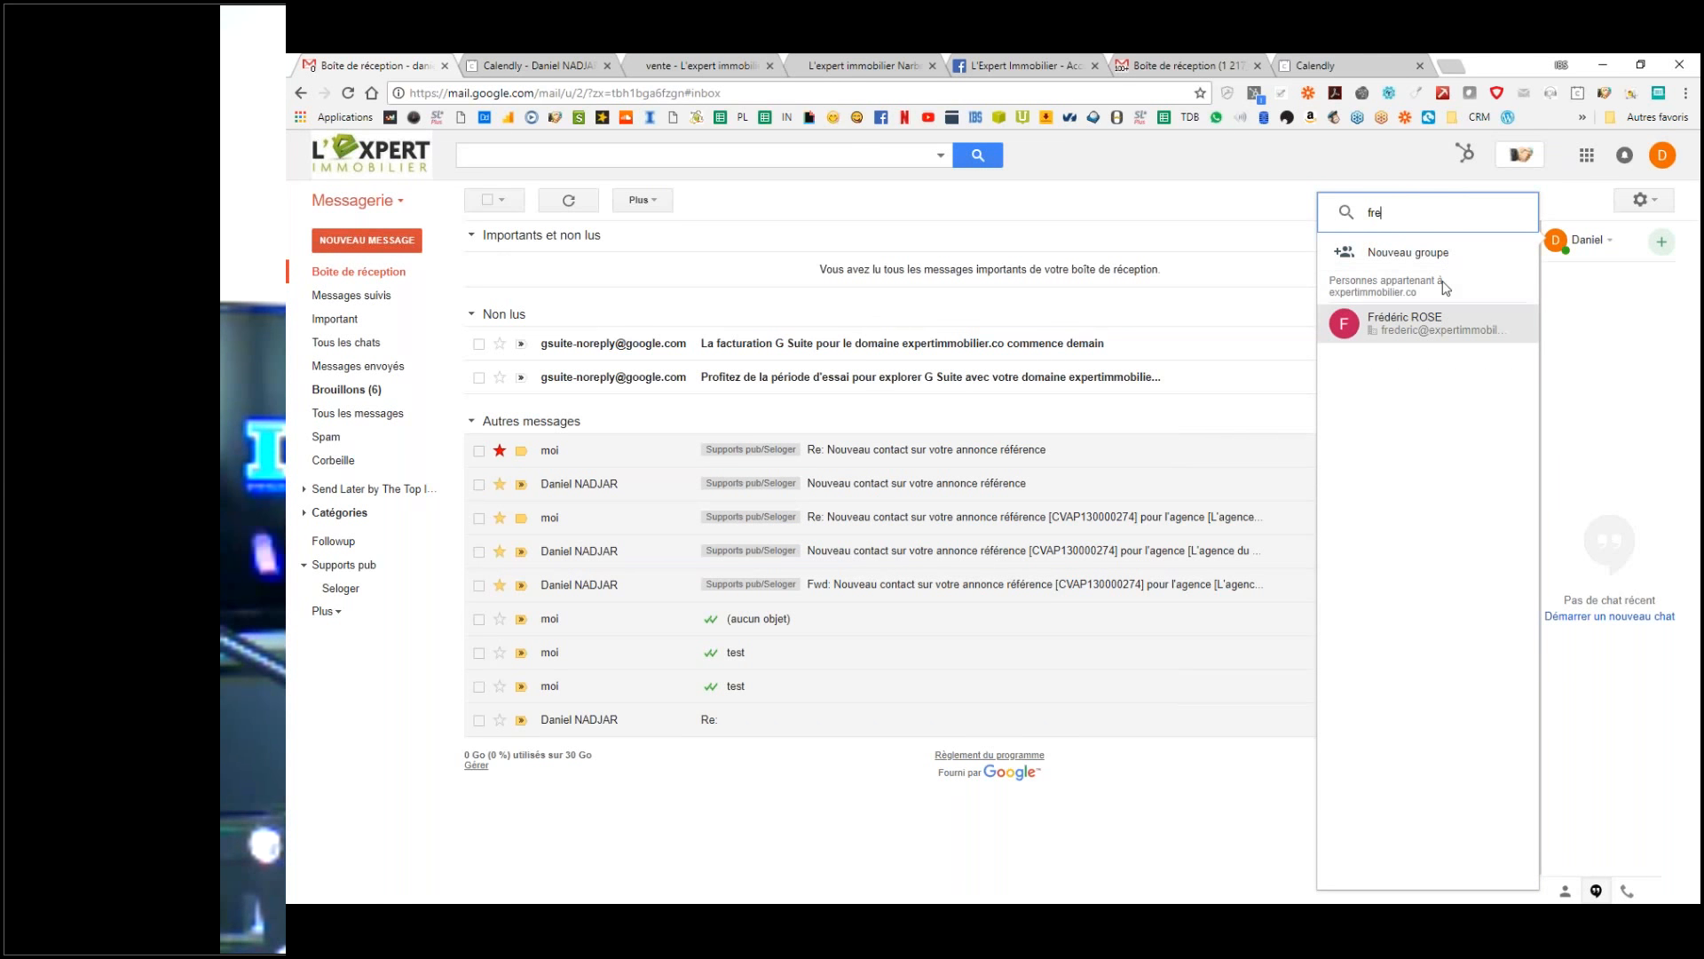
{"action": "mouse_move", "coordinate": [1454, 331]}
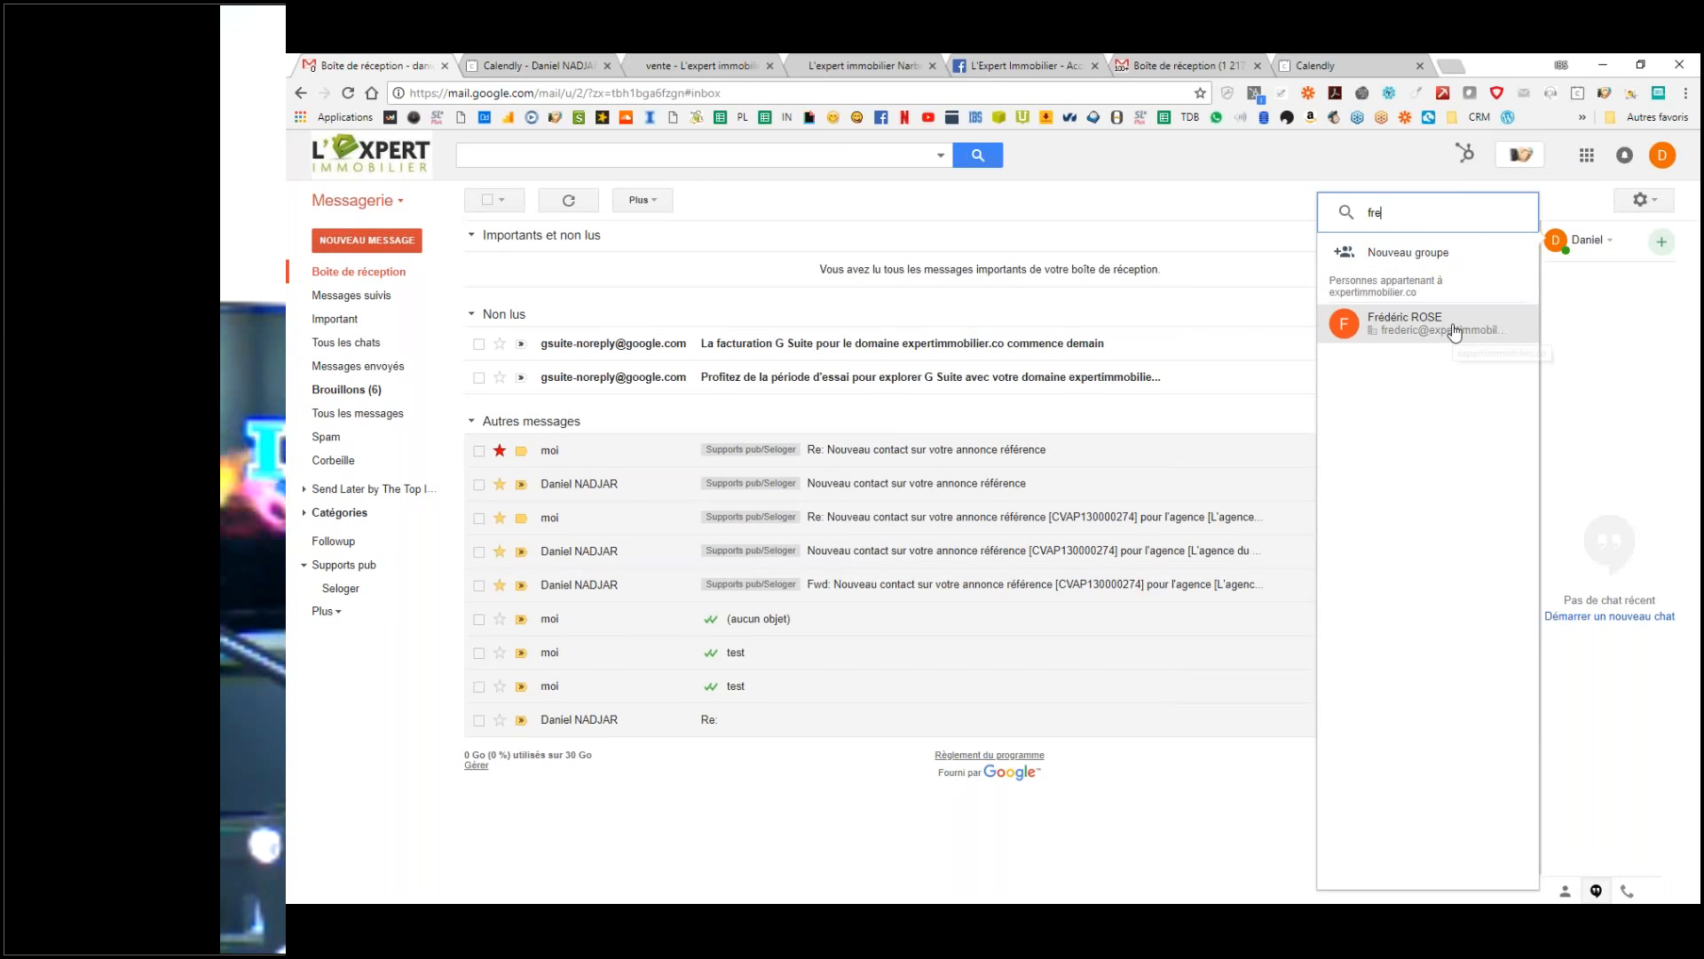
{"action": "left_click", "coordinate": [1376, 329]}
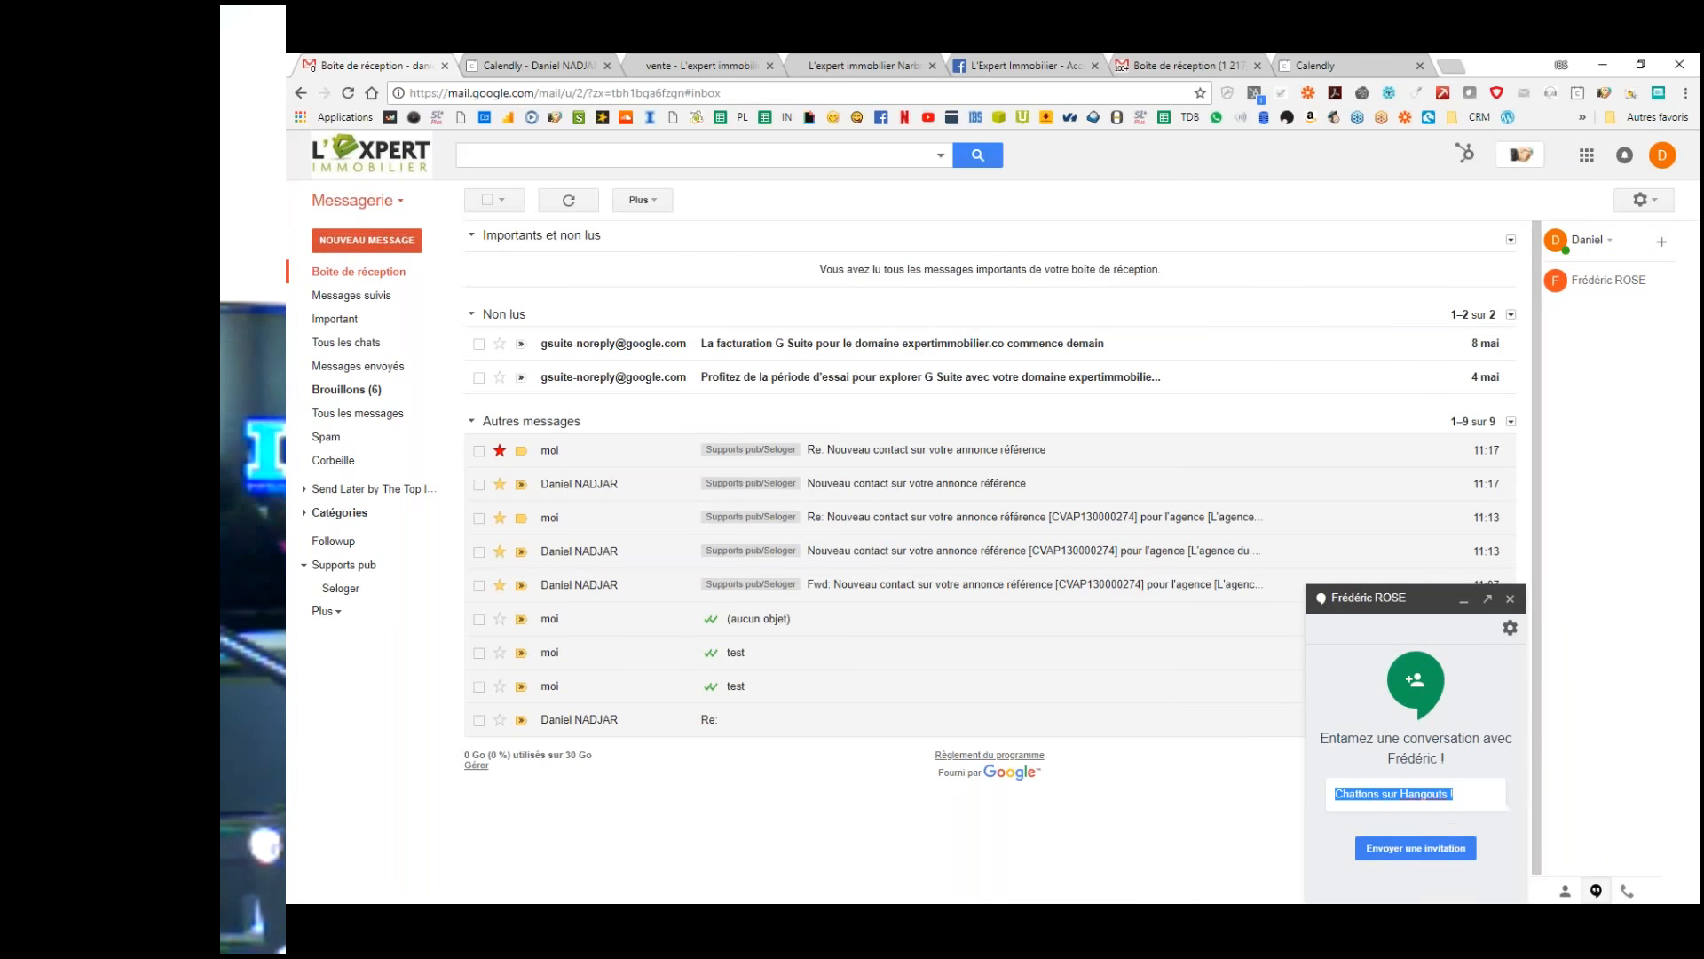
{"action": "left_click", "coordinate": [1472, 809]}
{"action": "mouse_move", "coordinate": [1477, 793]}
{"action": "left_mouse_down"}
{"action": "mouse_move", "coordinate": [1362, 802]}
{"action": "mouse_move", "coordinate": [1460, 788]}
{"action": "left_mouse_up"}
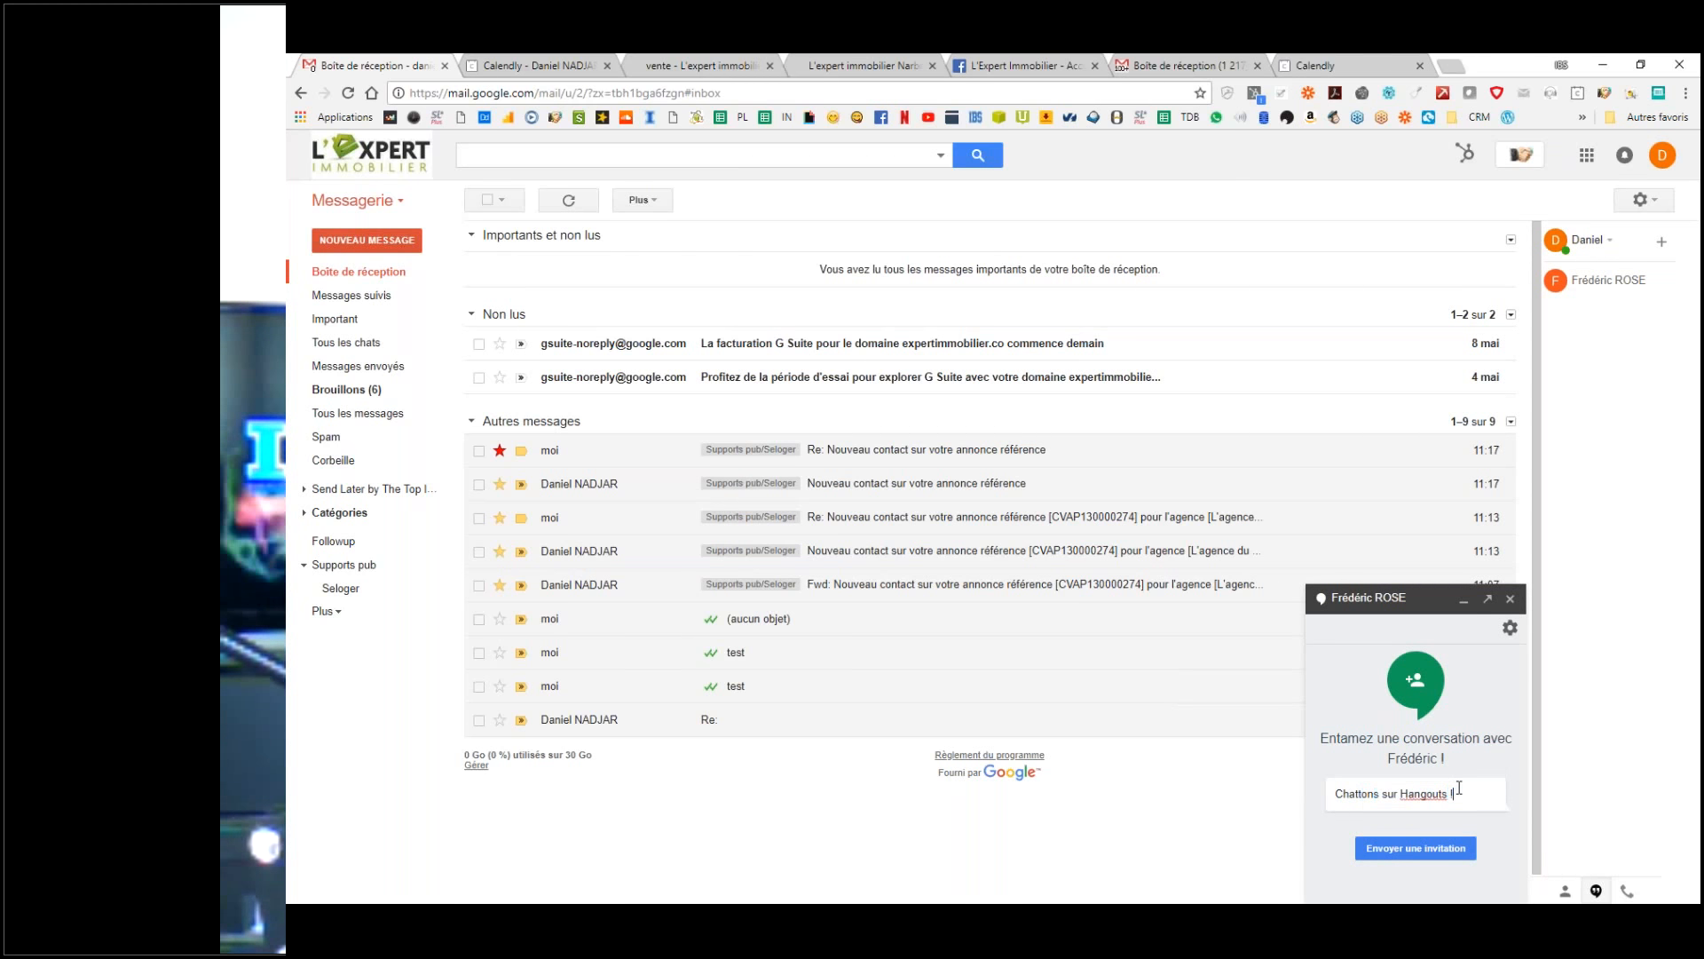
{"action": "type", "text": "test t"}
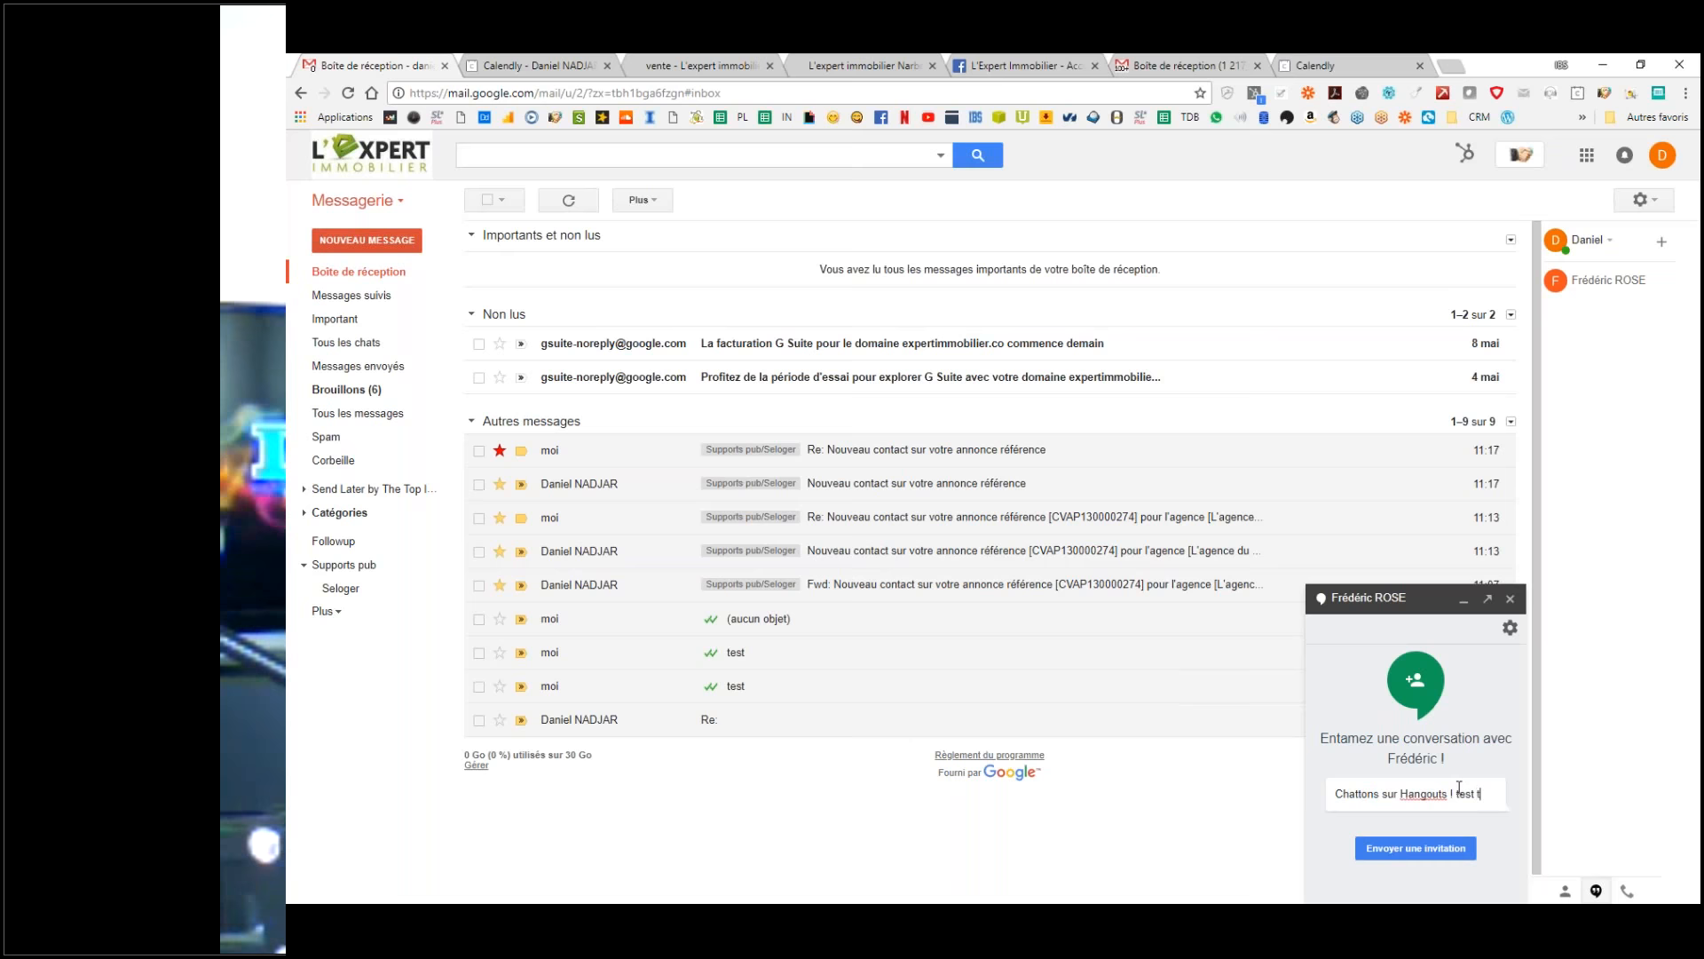
{"action": "type", "text": "uto en,"}
{"action": "key", "text": "Return"}
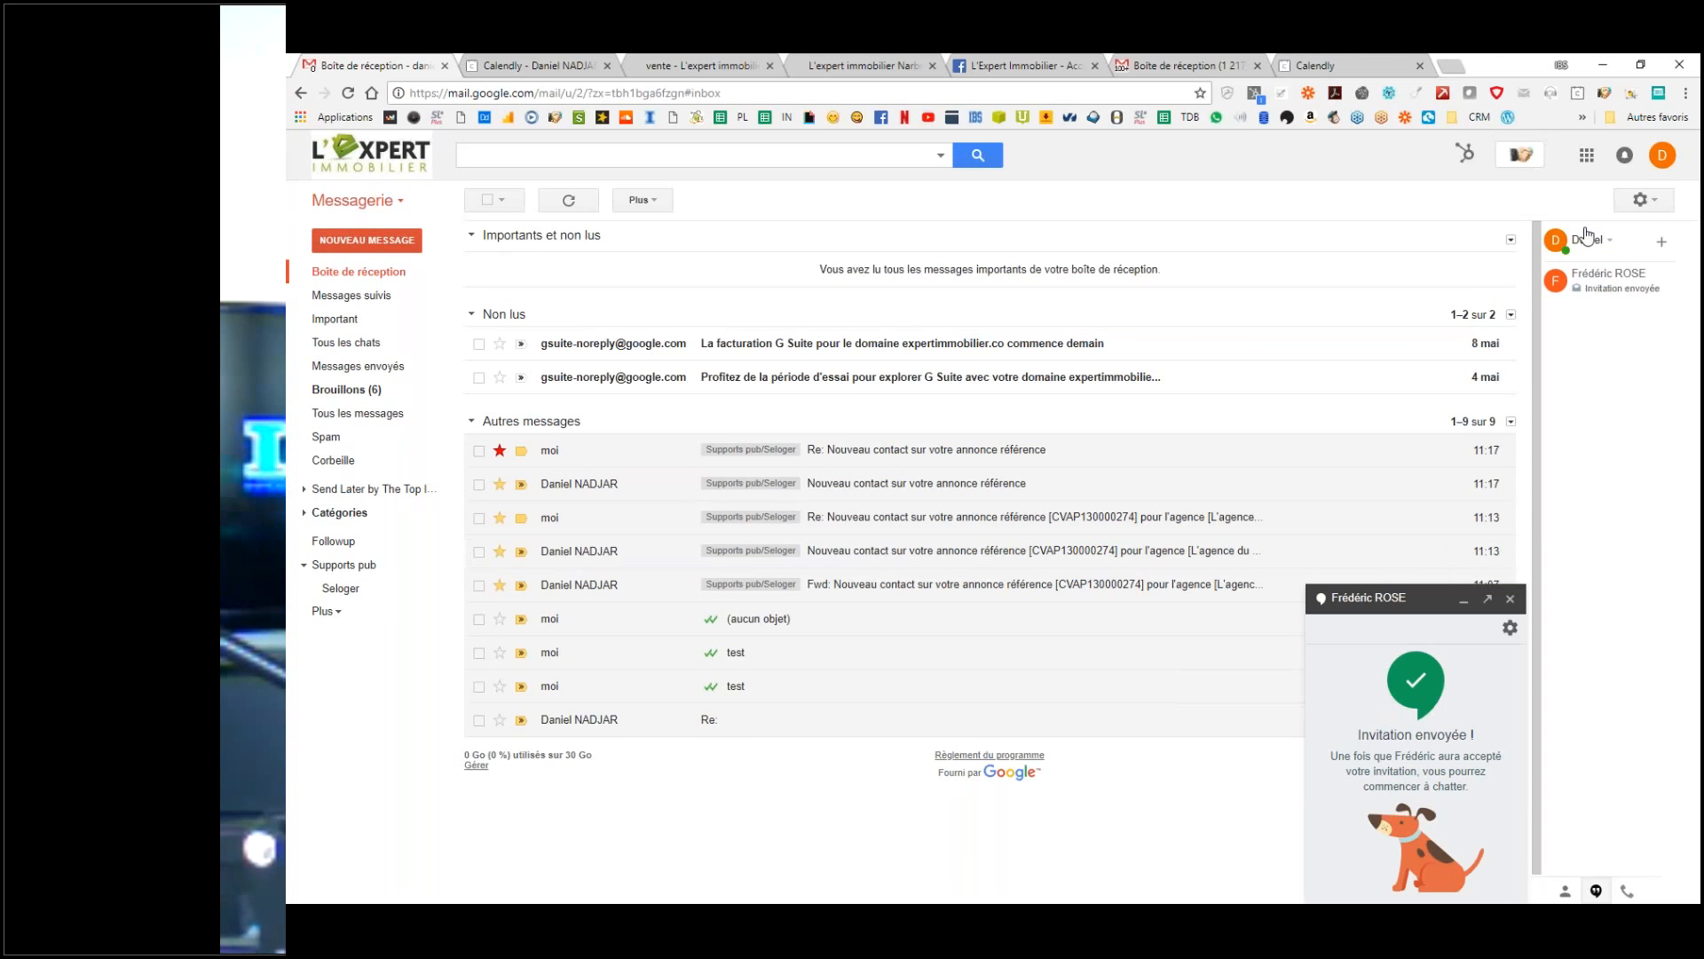
{"action": "left_click", "coordinate": [1587, 156]}
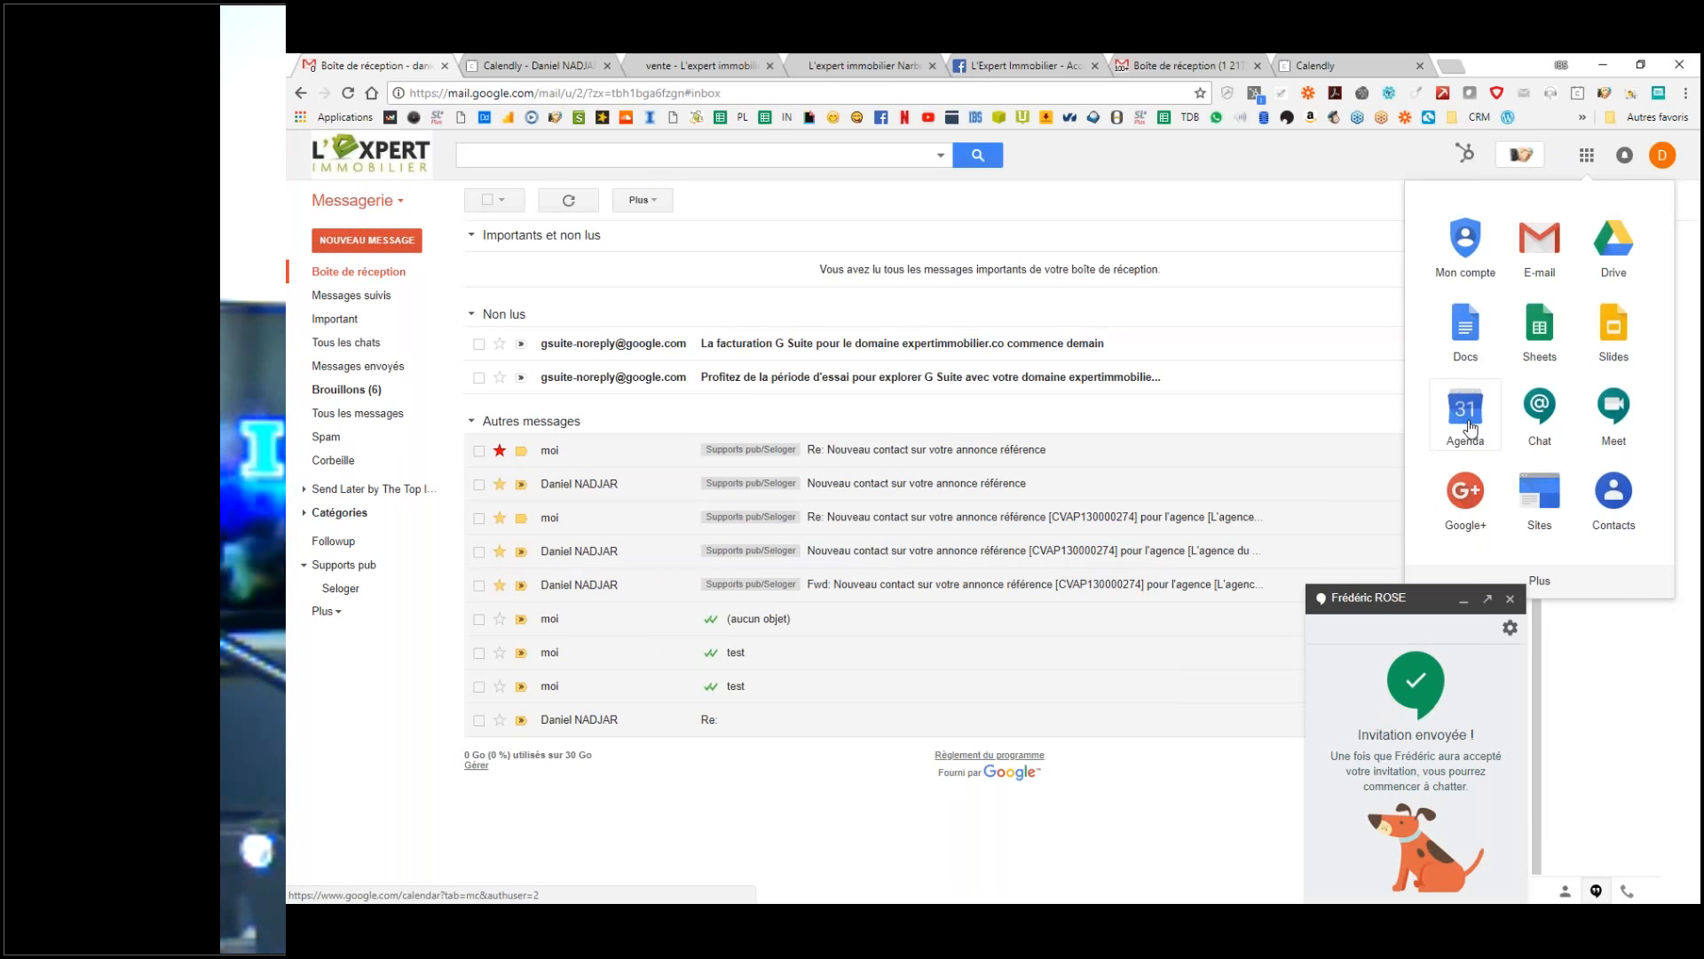
Step: Launch Google Chat in a new tab, finish its welcome slides, enable notifications, then return to Gmail
{"action": "left_click", "coordinate": [1551, 410]}
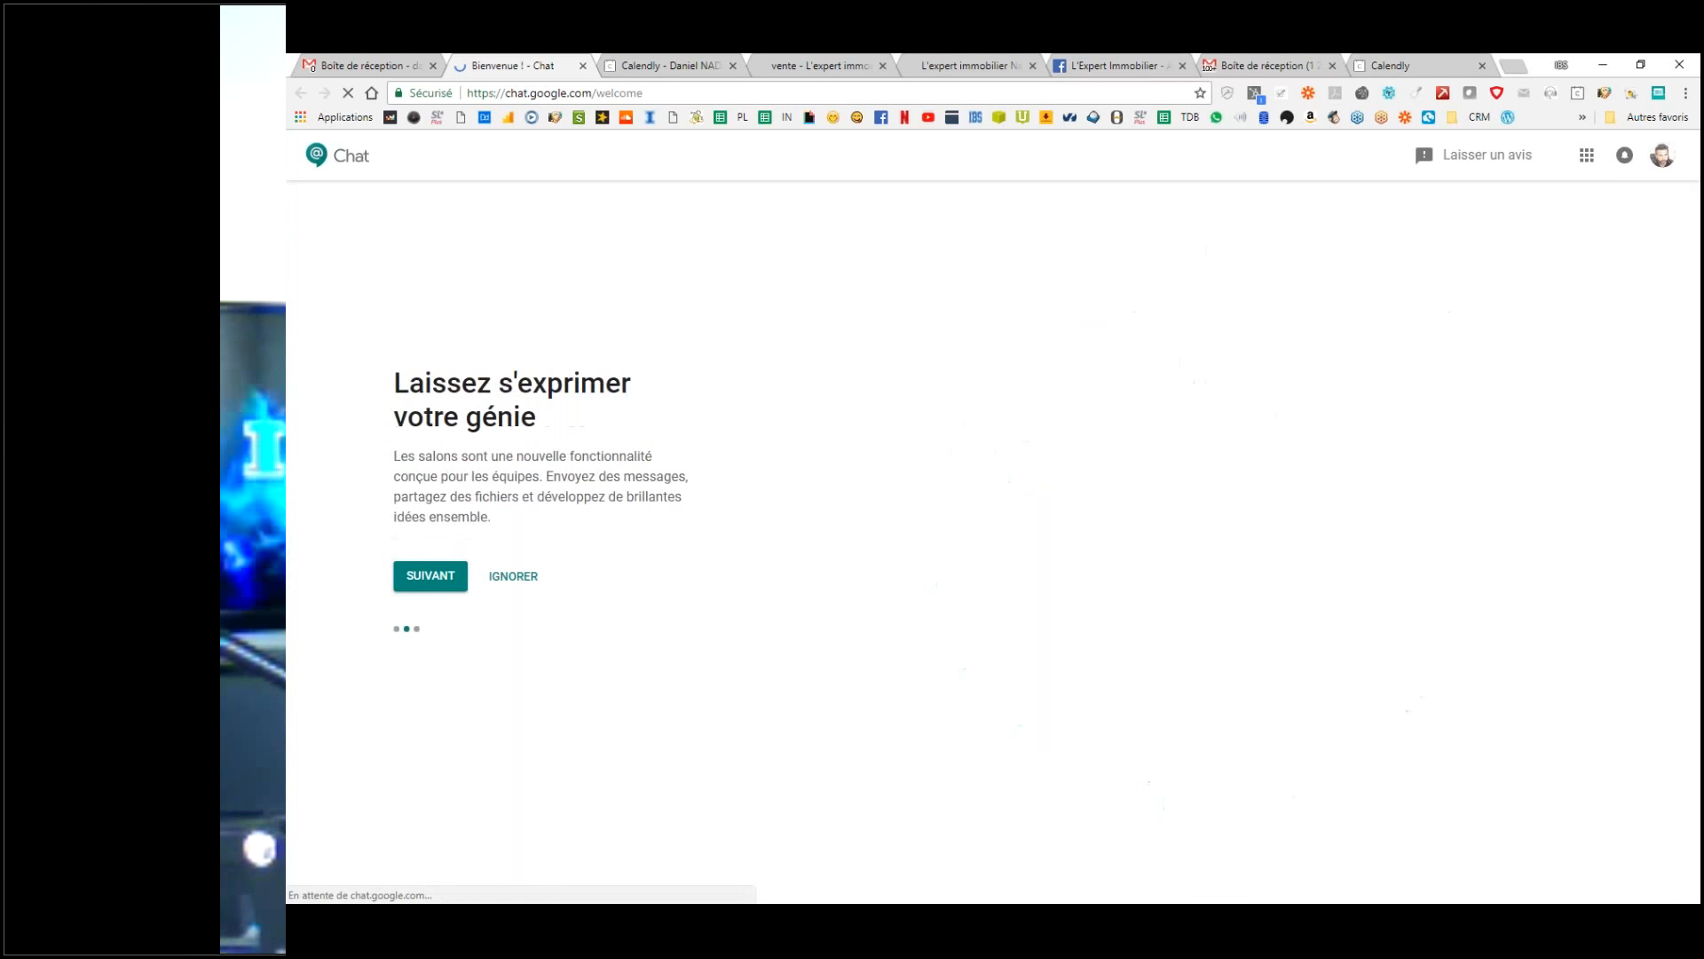
{"action": "left_click", "coordinate": [433, 583]}
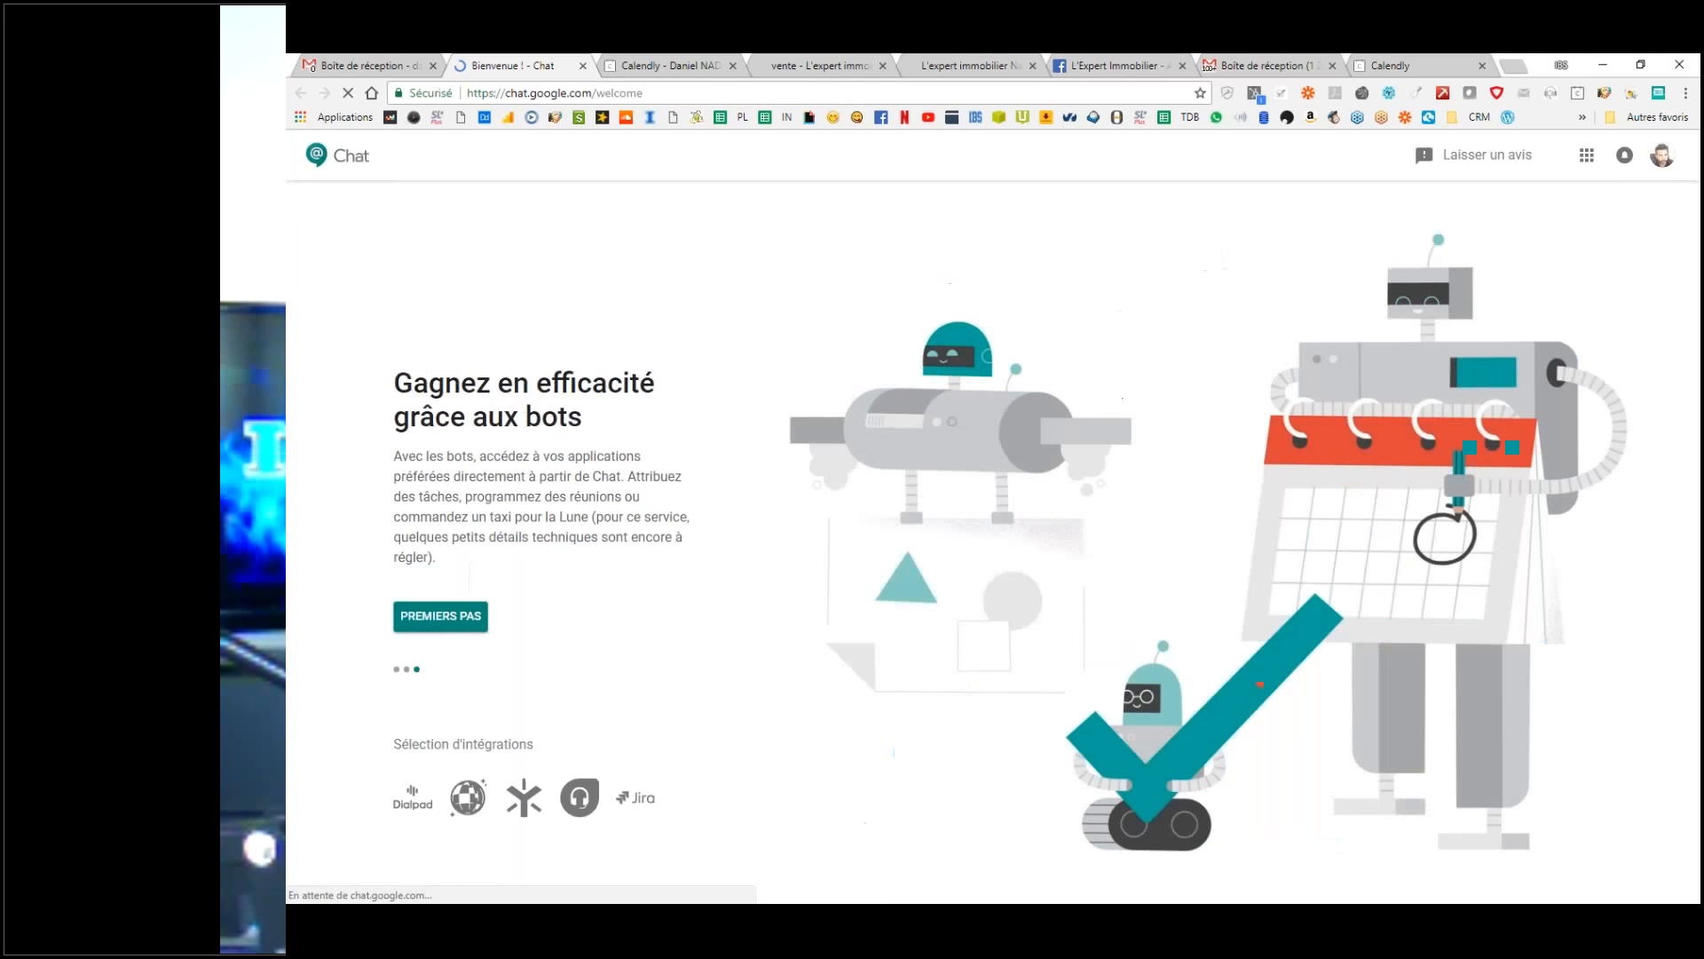
{"action": "left_click", "coordinate": [438, 614]}
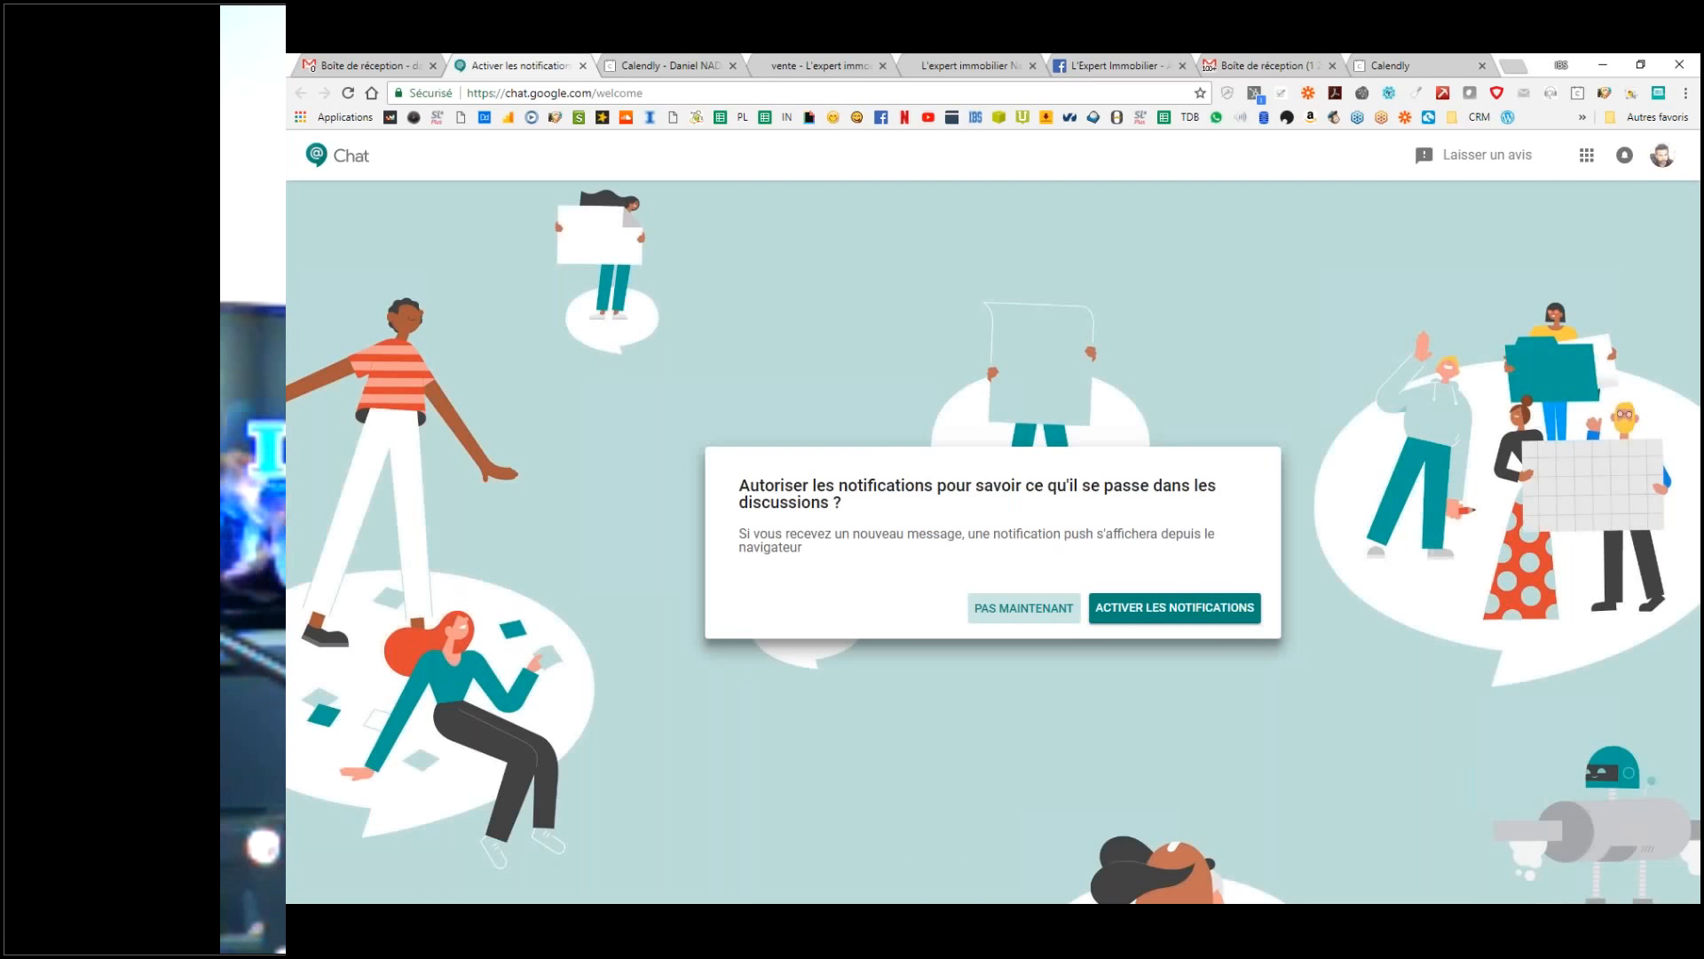
{"action": "left_click", "coordinate": [1181, 612]}
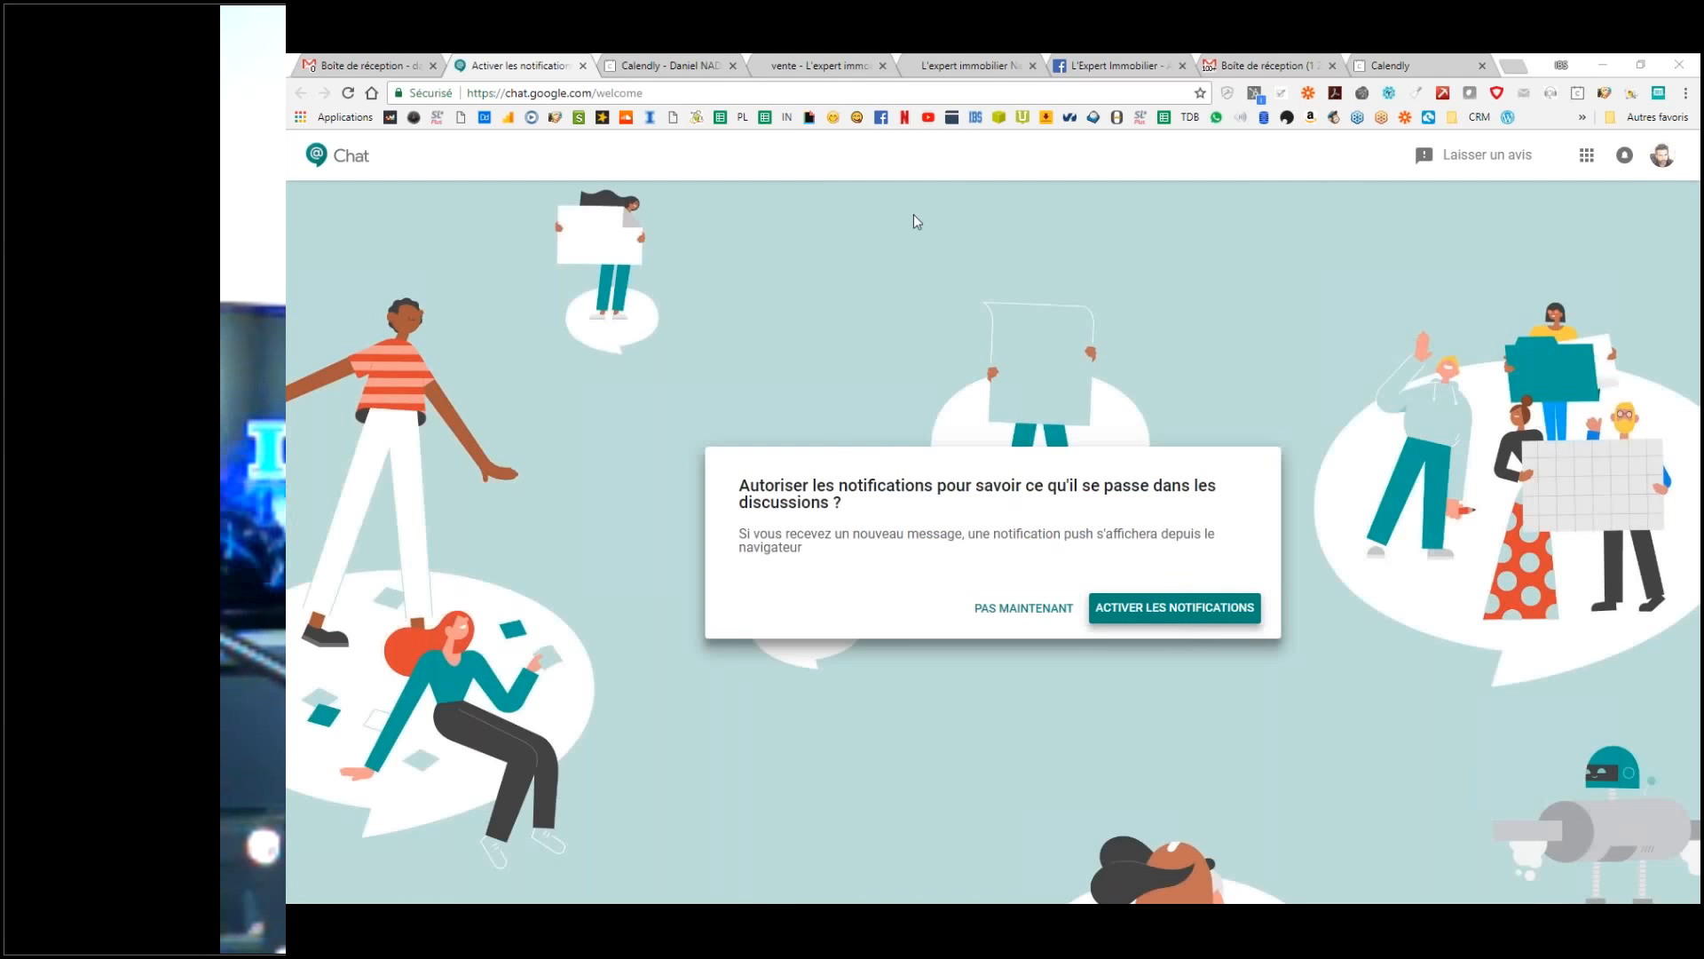
{"action": "left_click", "coordinate": [367, 62]}
{"action": "left_click", "coordinate": [367, 62]}
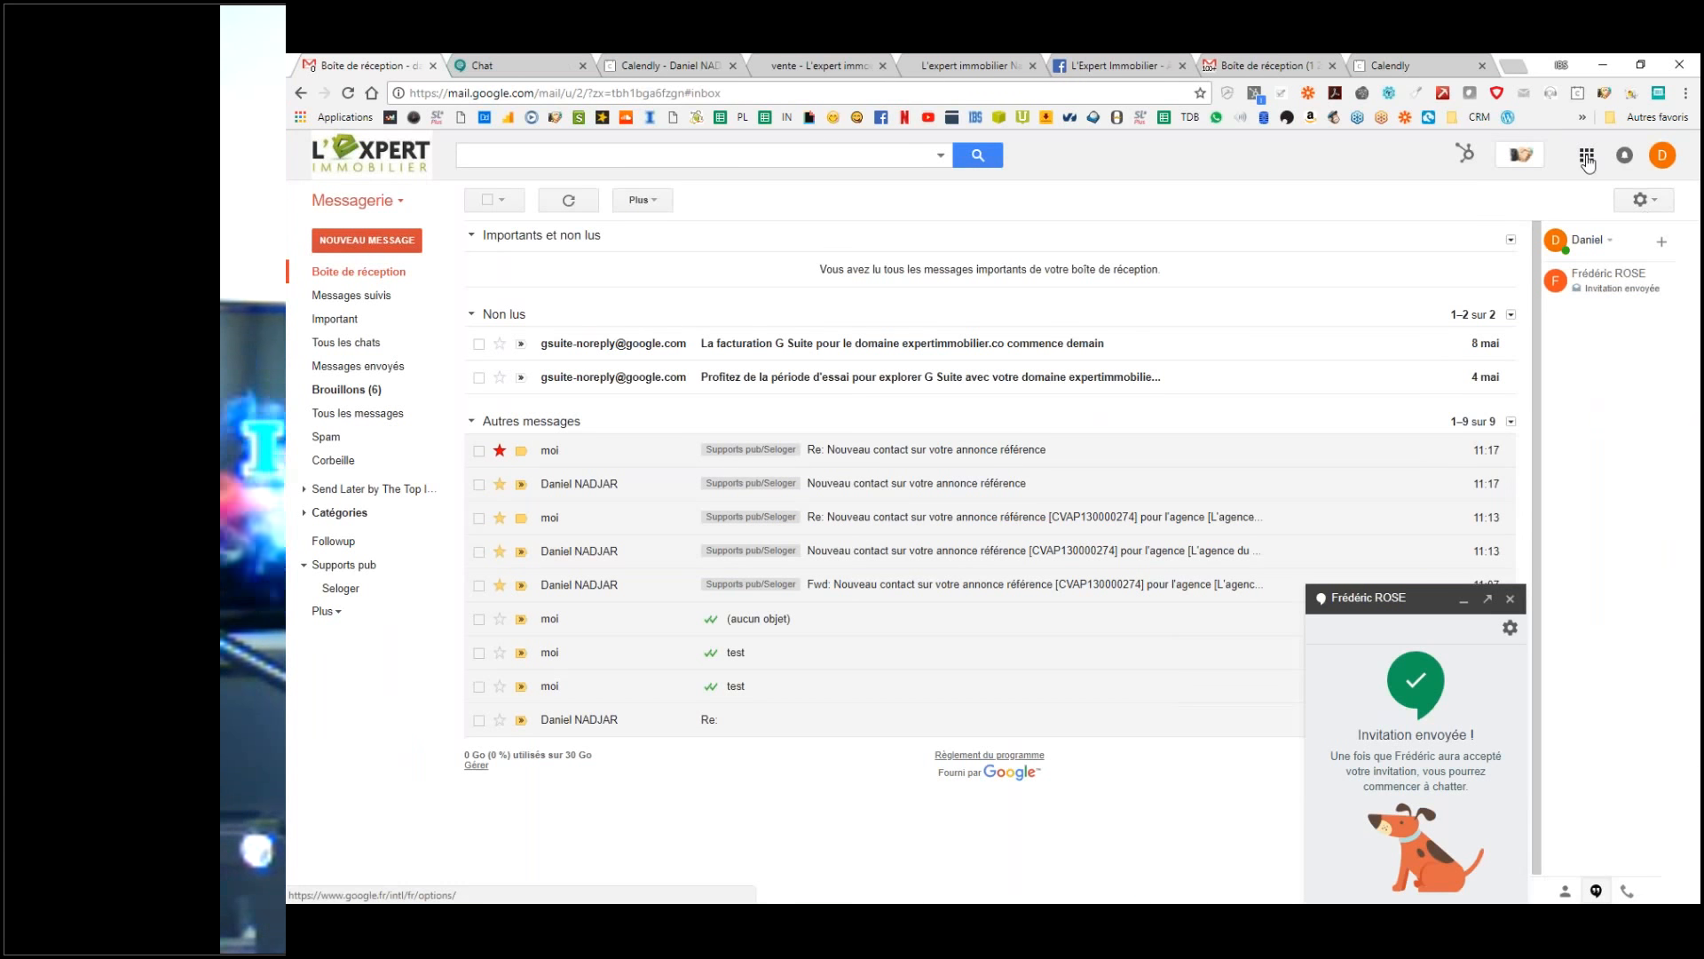
Step: Launch Agenda from the Google apps grid, opening Calendar in a new tab on the May 2018 week
{"action": "left_click", "coordinate": [1586, 157]}
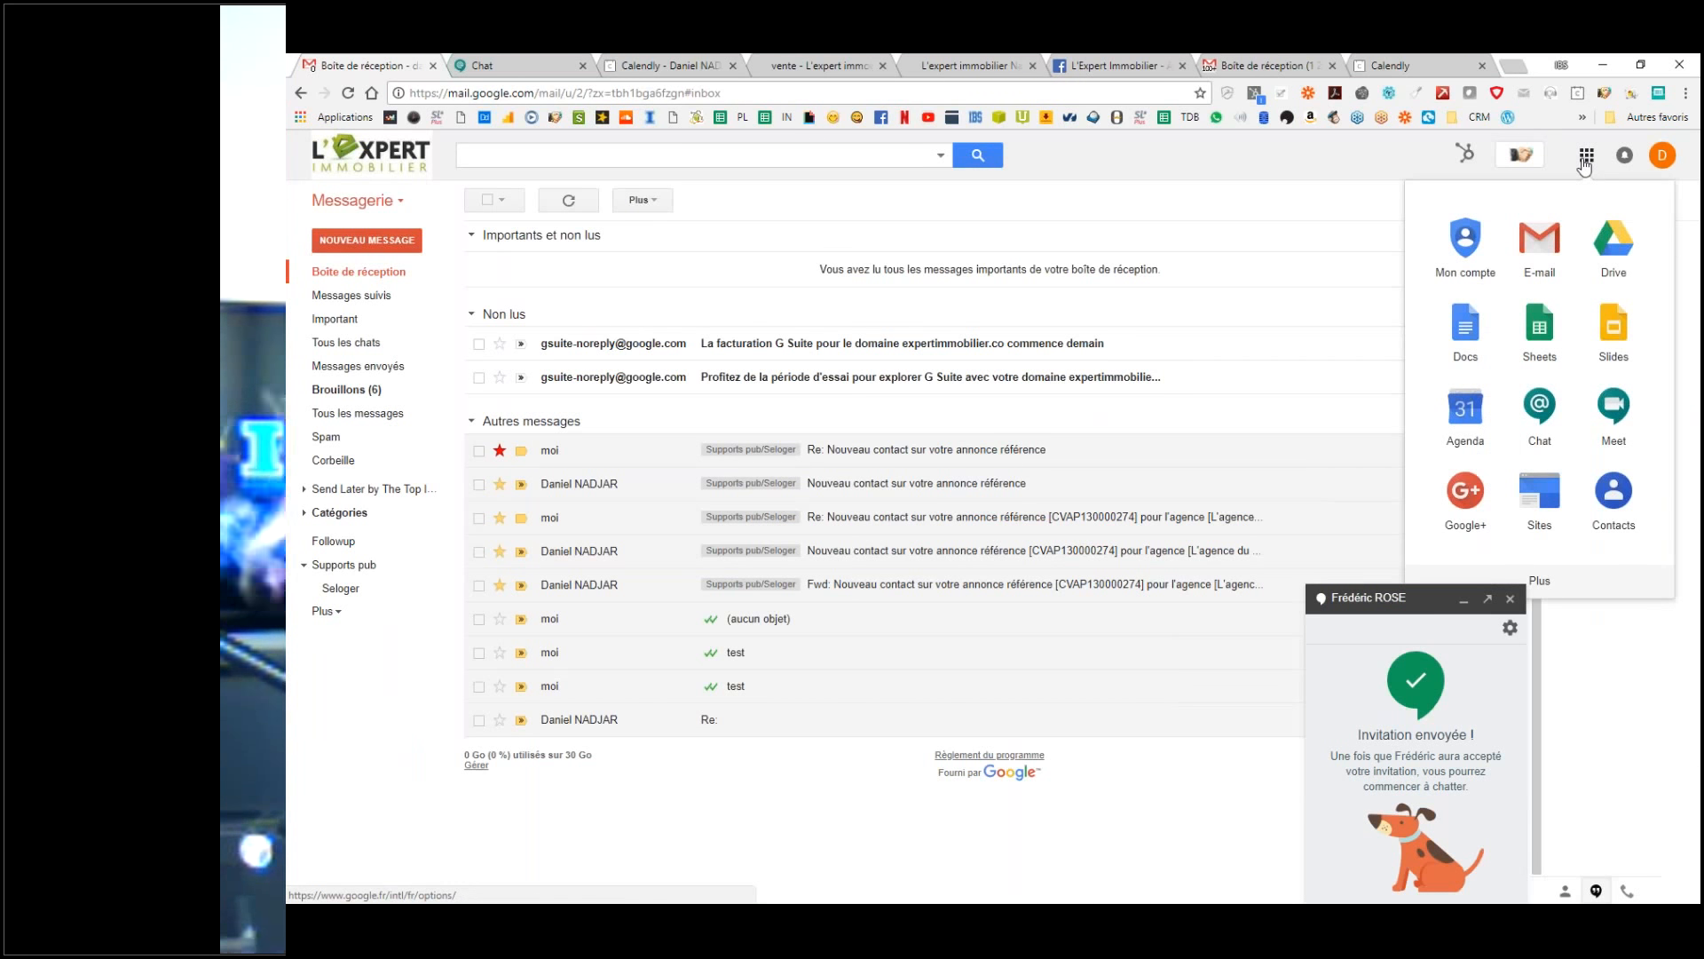
{"action": "left_click", "coordinate": [1467, 414]}
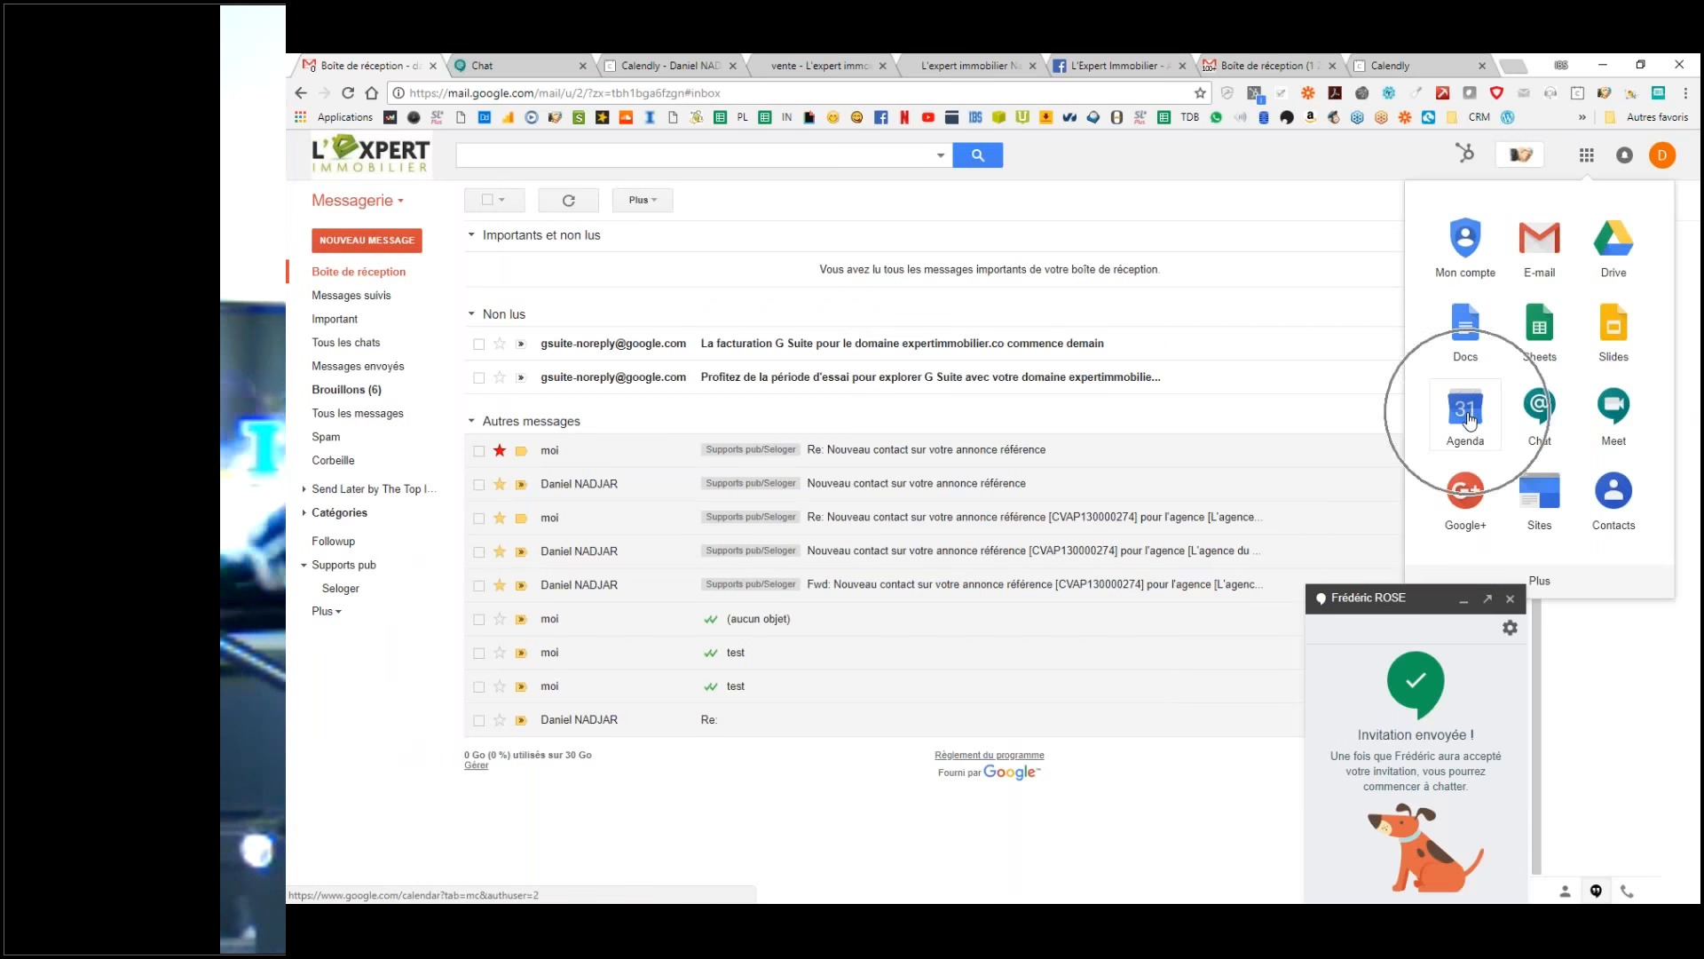
{"action": "left_click", "coordinate": [1467, 501]}
{"action": "left_click", "coordinate": [1468, 500]}
{"action": "key", "text": "ctrl"}
{"action": "key", "text": "ctrl"}
{"action": "key", "text": "ctrl"}
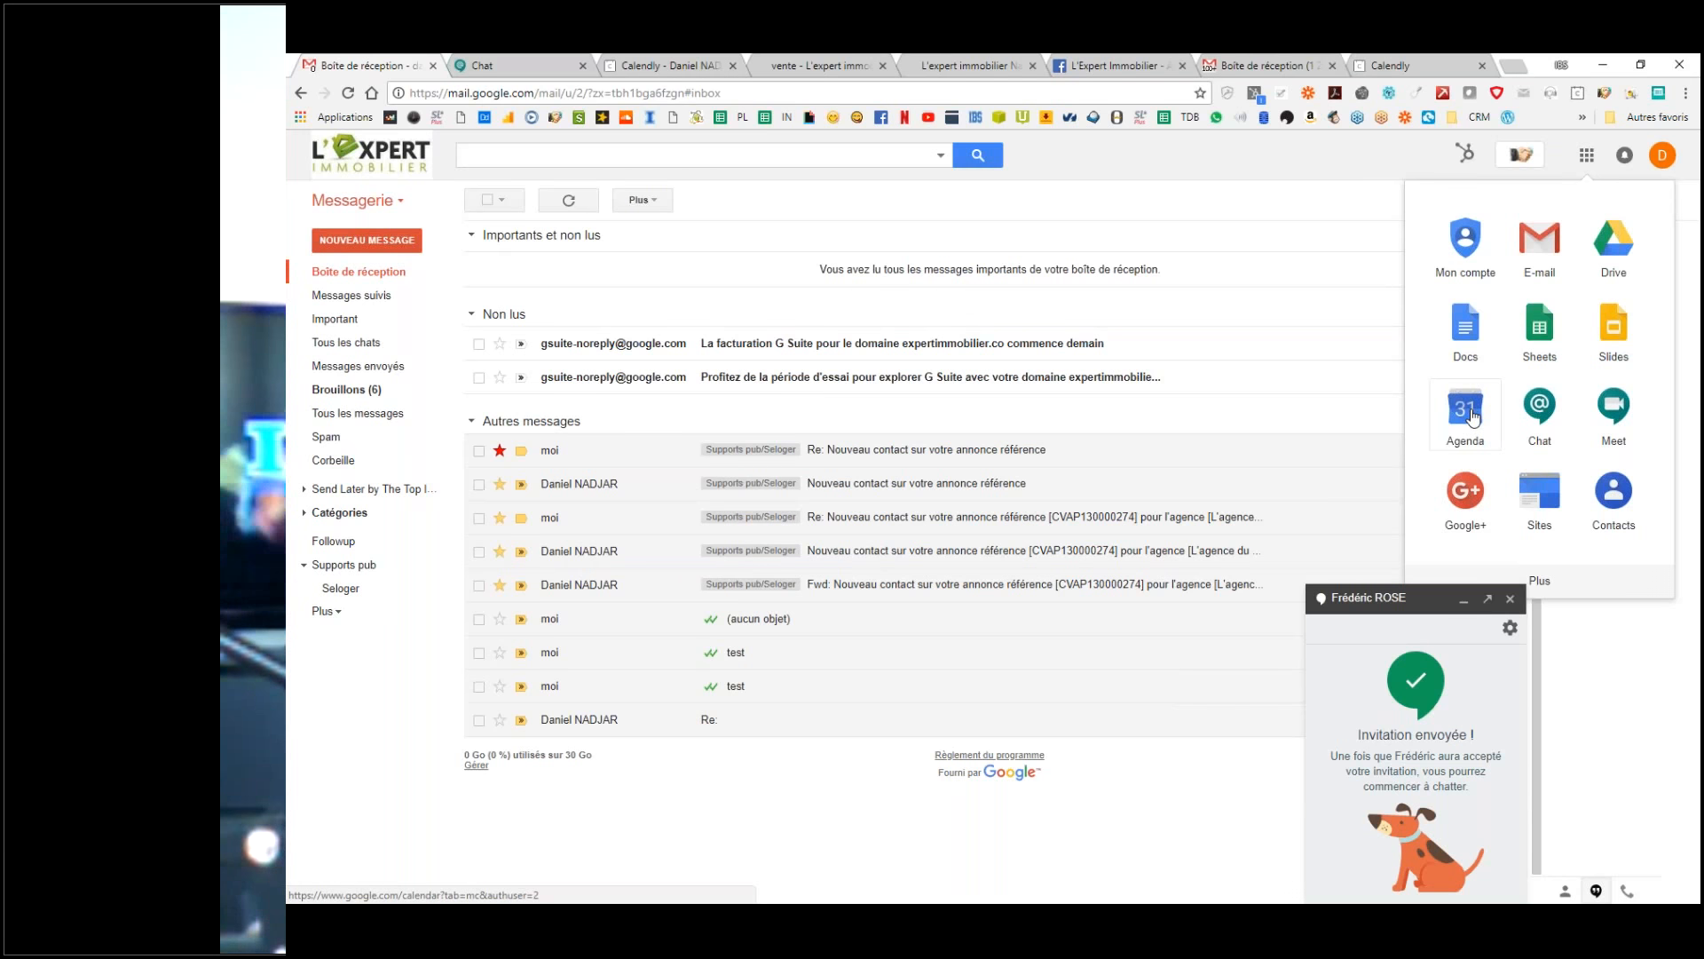
{"action": "left_click", "coordinate": [1465, 410]}
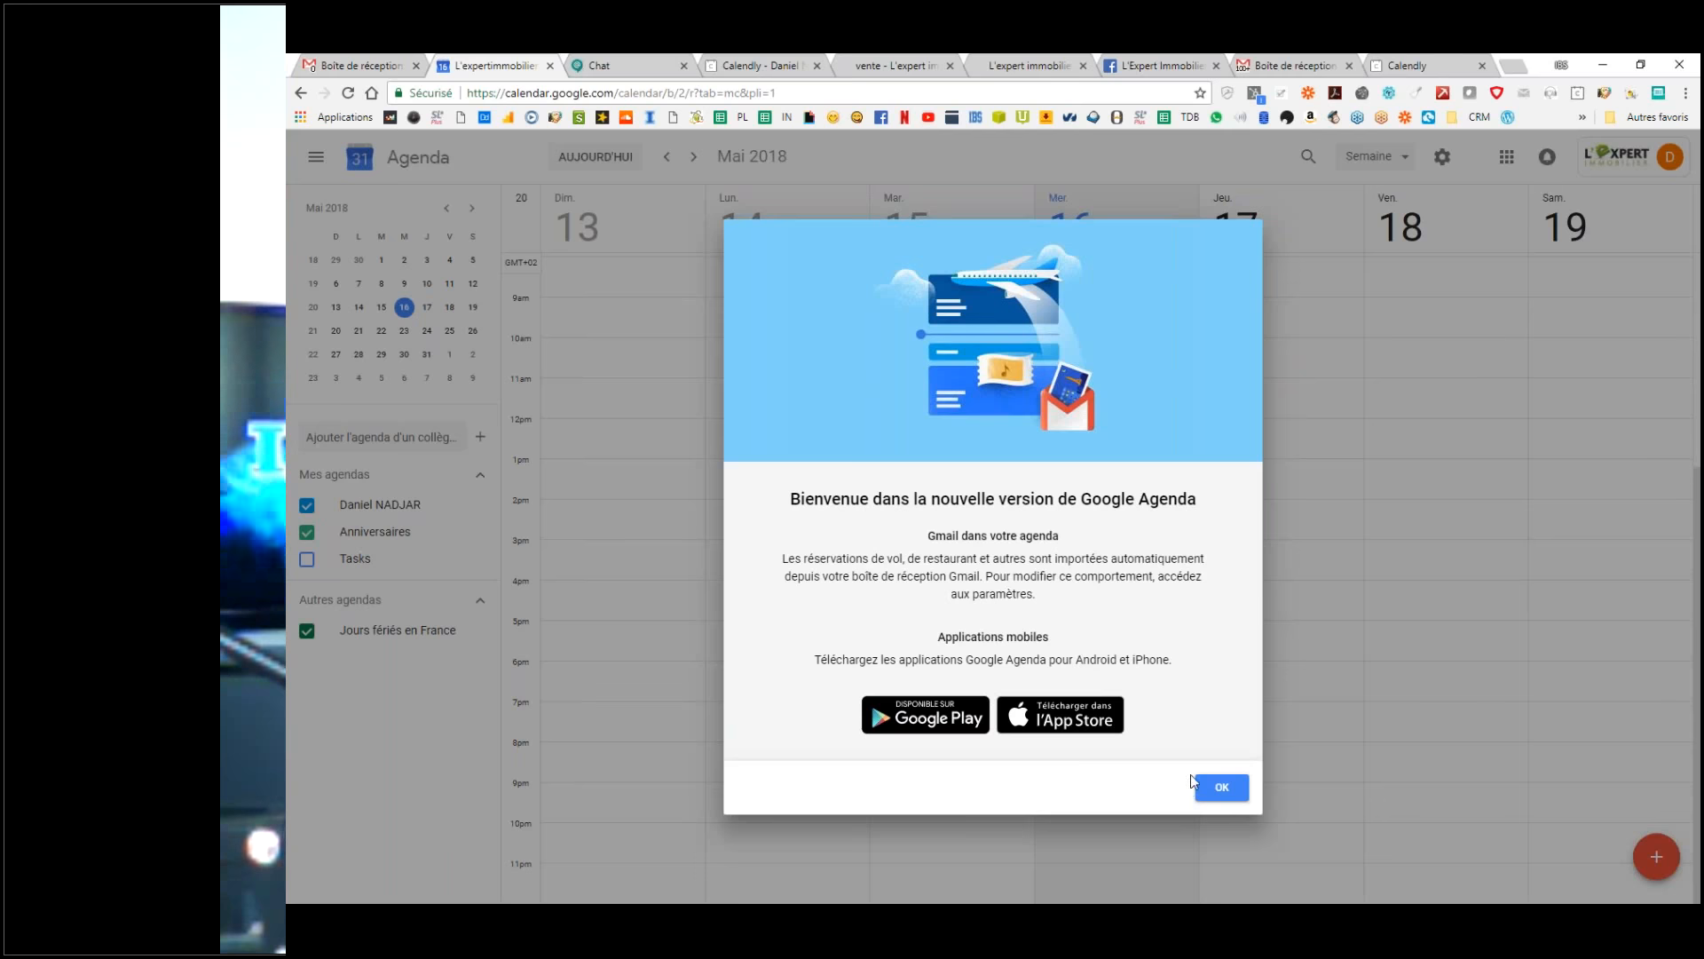
Step: Dismiss the welcome message and the desktop-notifications prompt, glancing at the Gmail inboxes
{"action": "left_click", "coordinate": [1233, 799]}
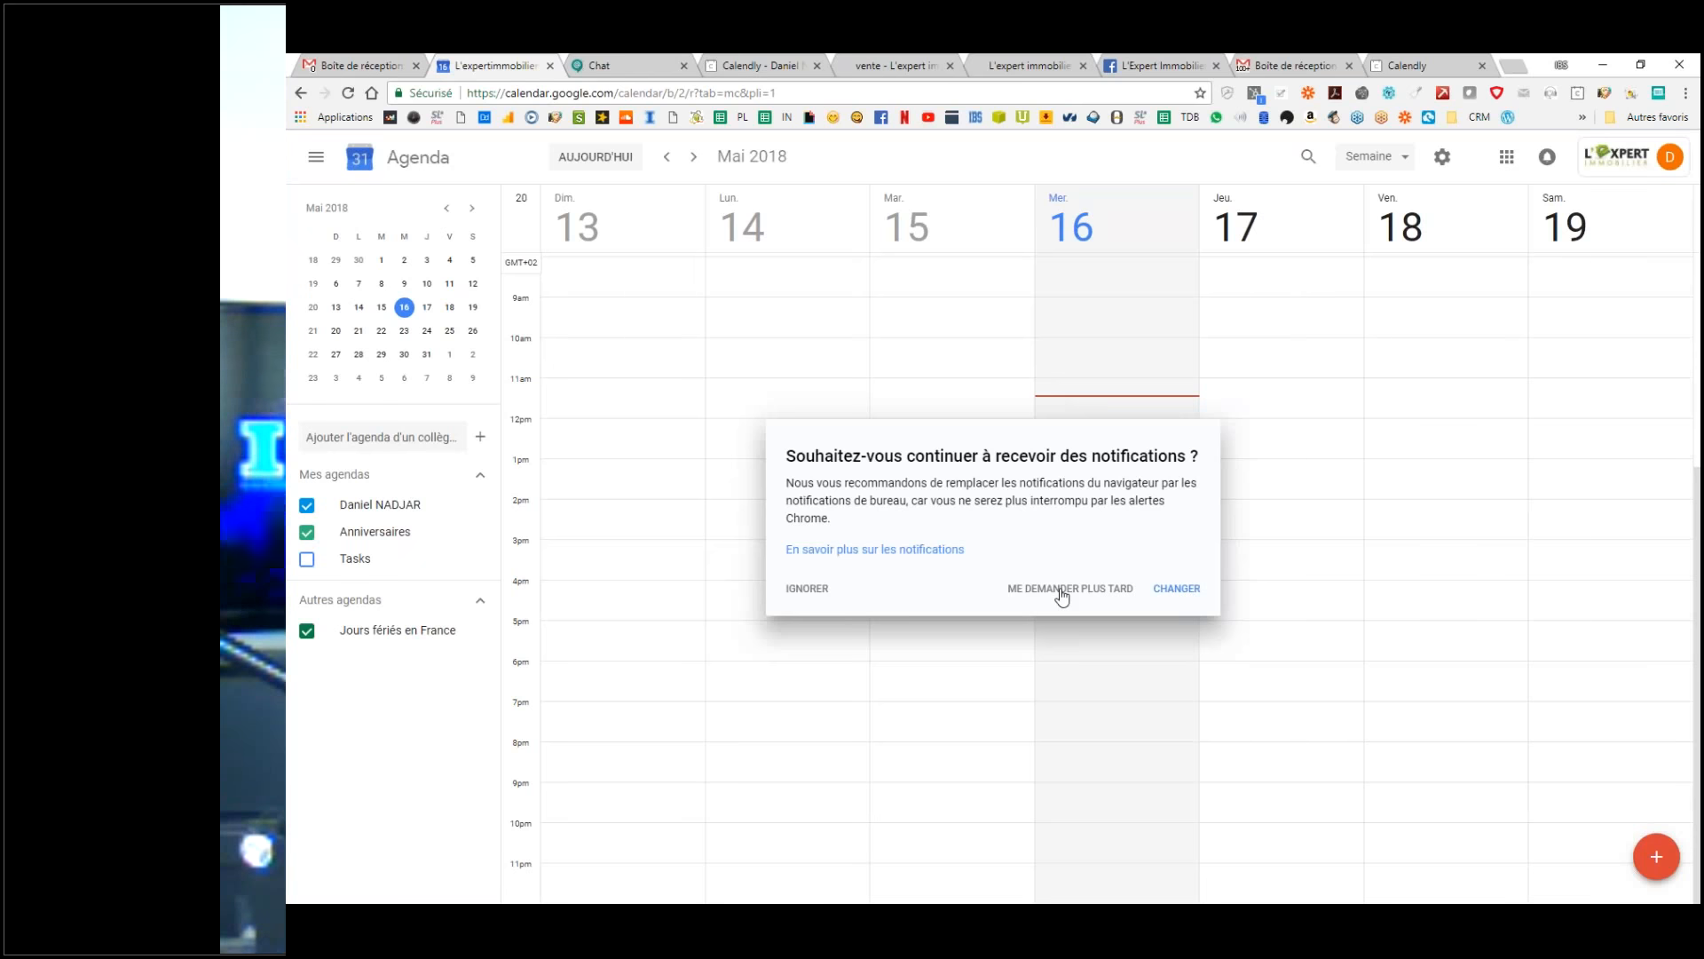
{"action": "left_click", "coordinate": [806, 591]}
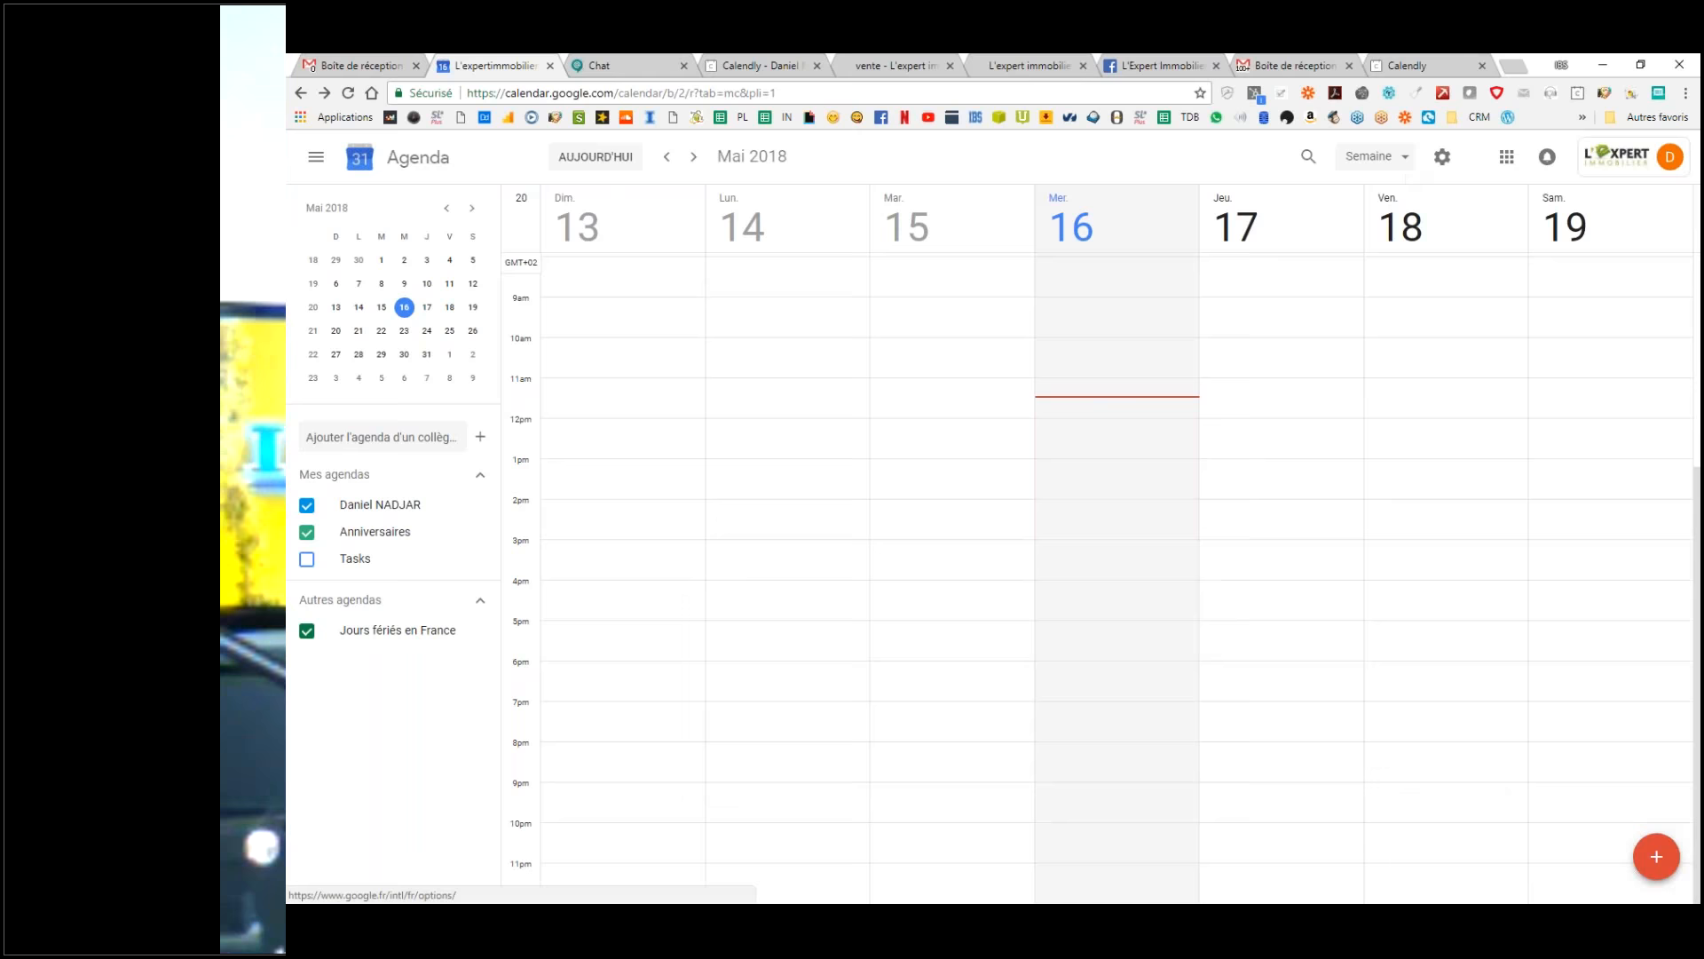
{"action": "left_click", "coordinate": [333, 62]}
{"action": "left_click", "coordinate": [493, 65]}
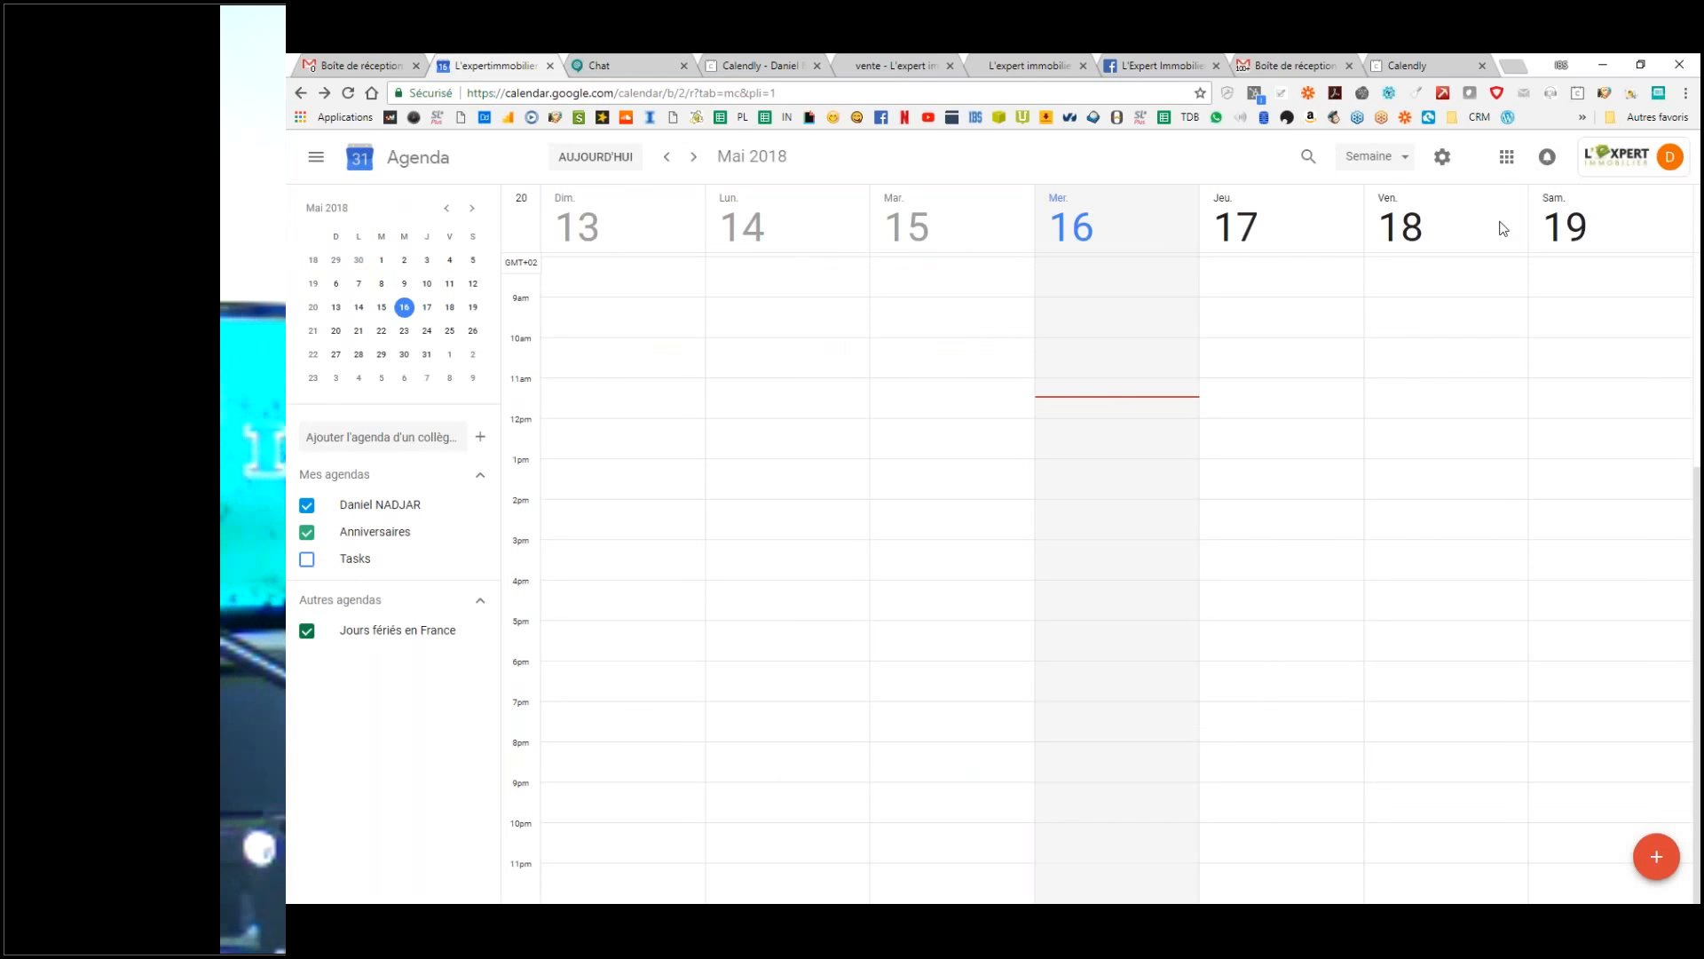
{"action": "key", "text": "ctrl"}
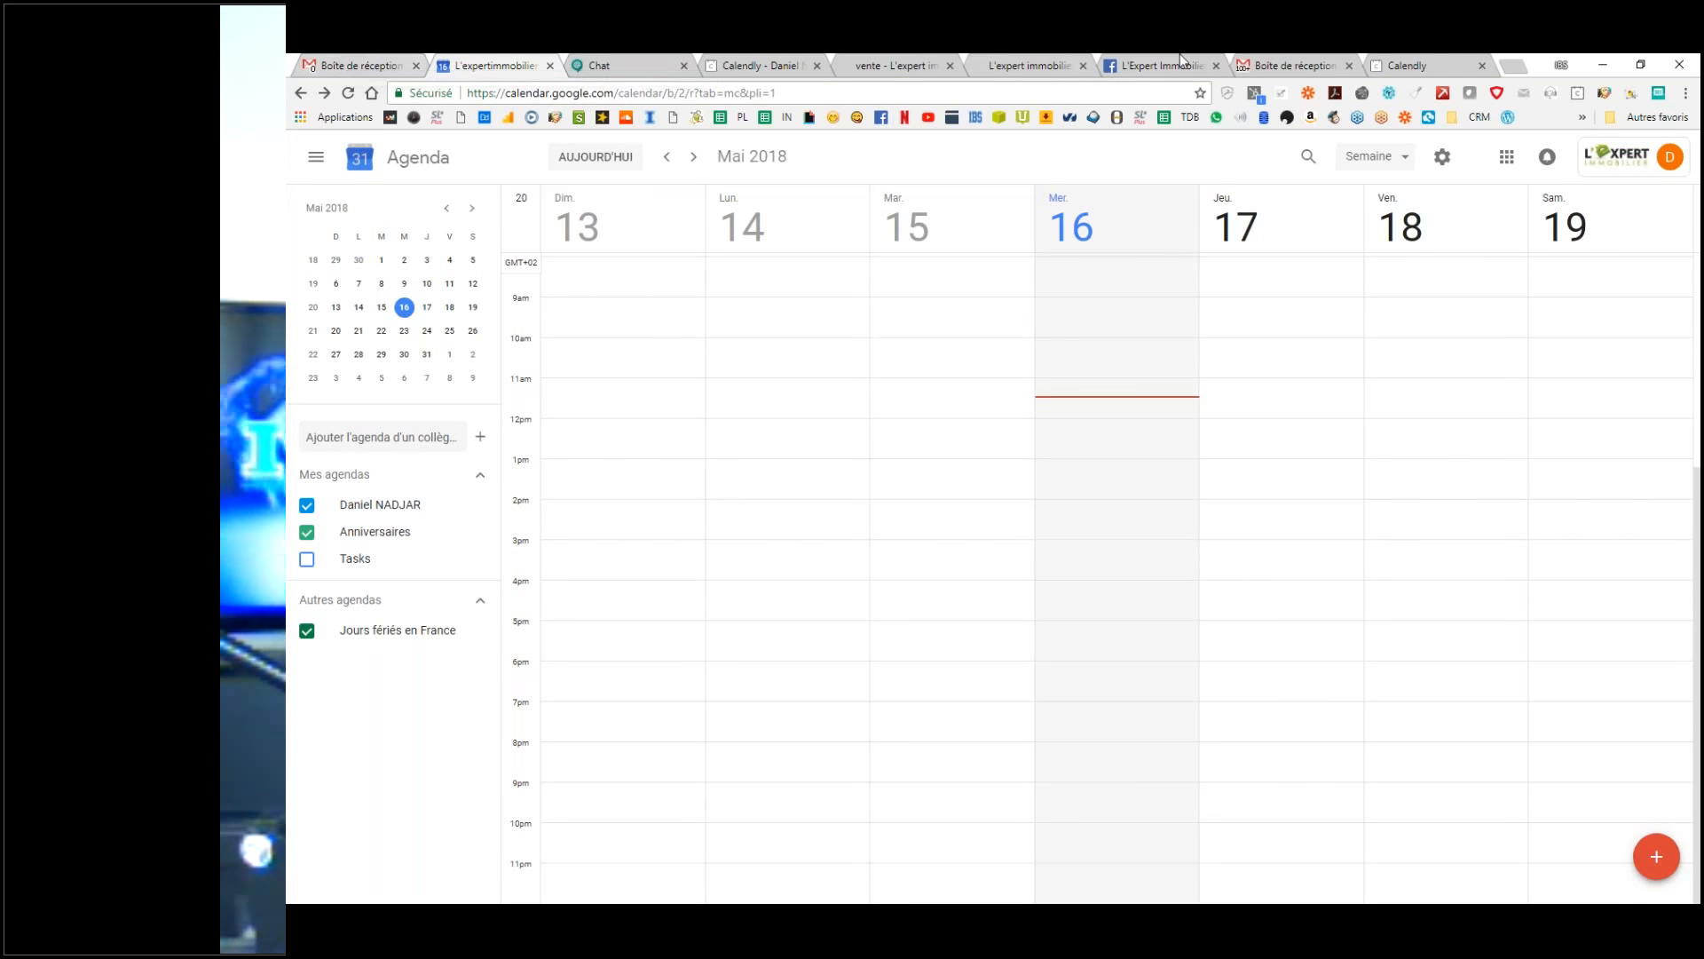
{"action": "left_click", "coordinate": [1337, 53]}
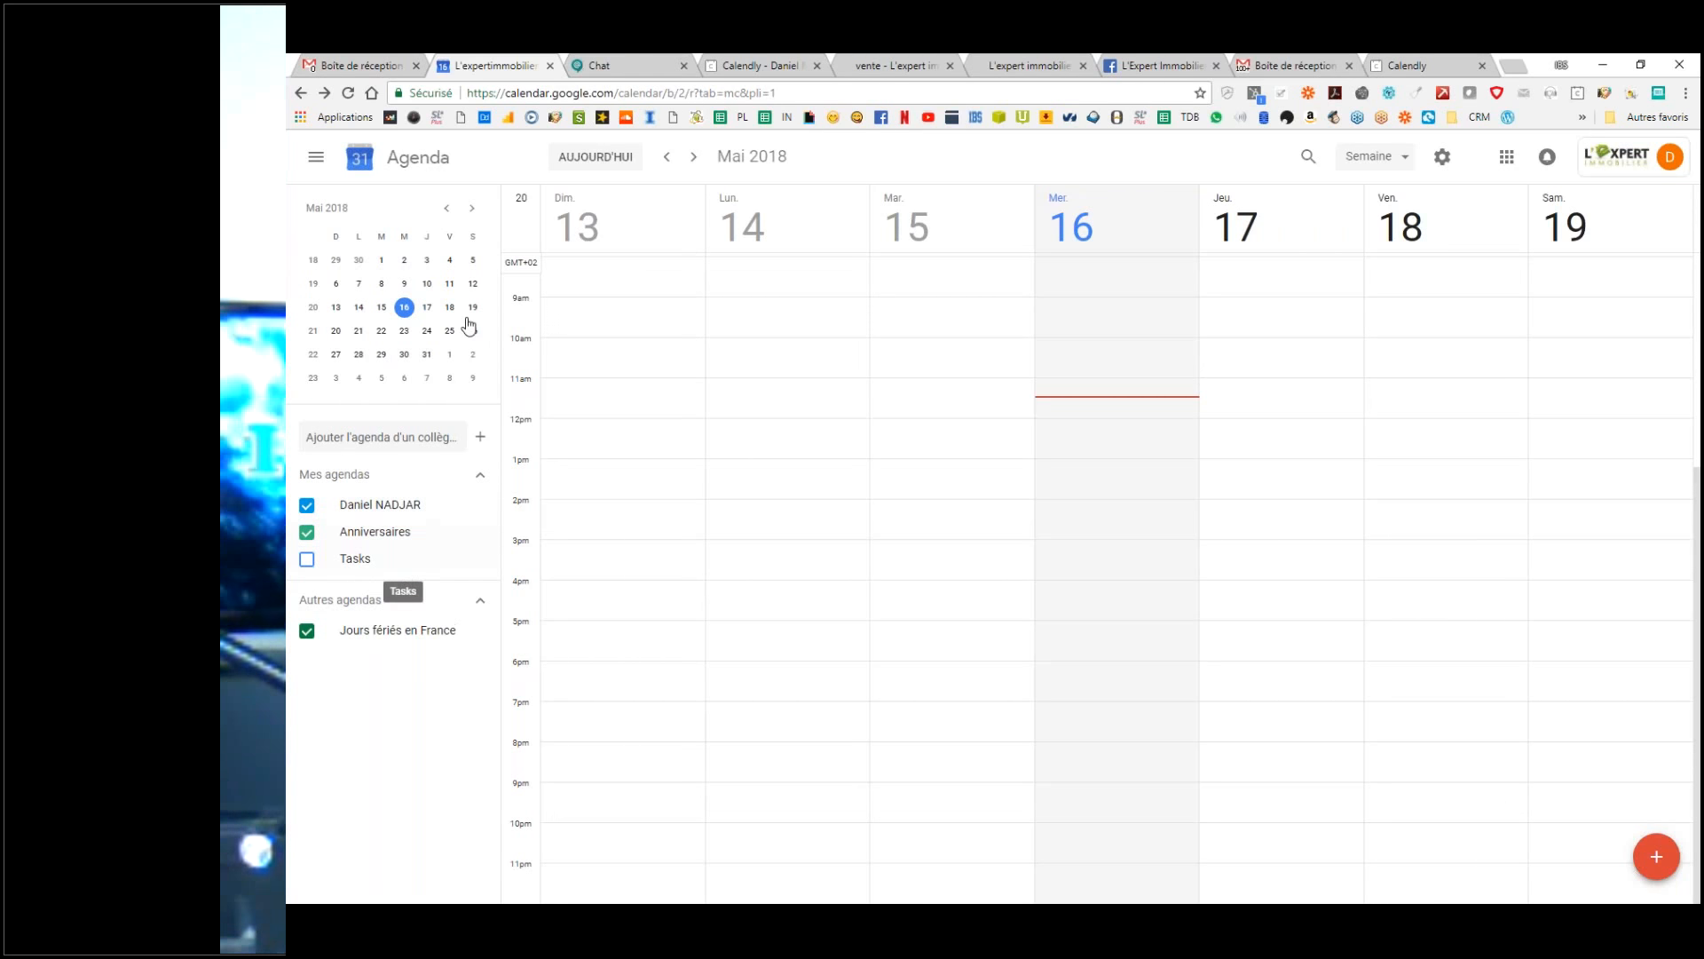
{"action": "key", "text": "ctrl"}
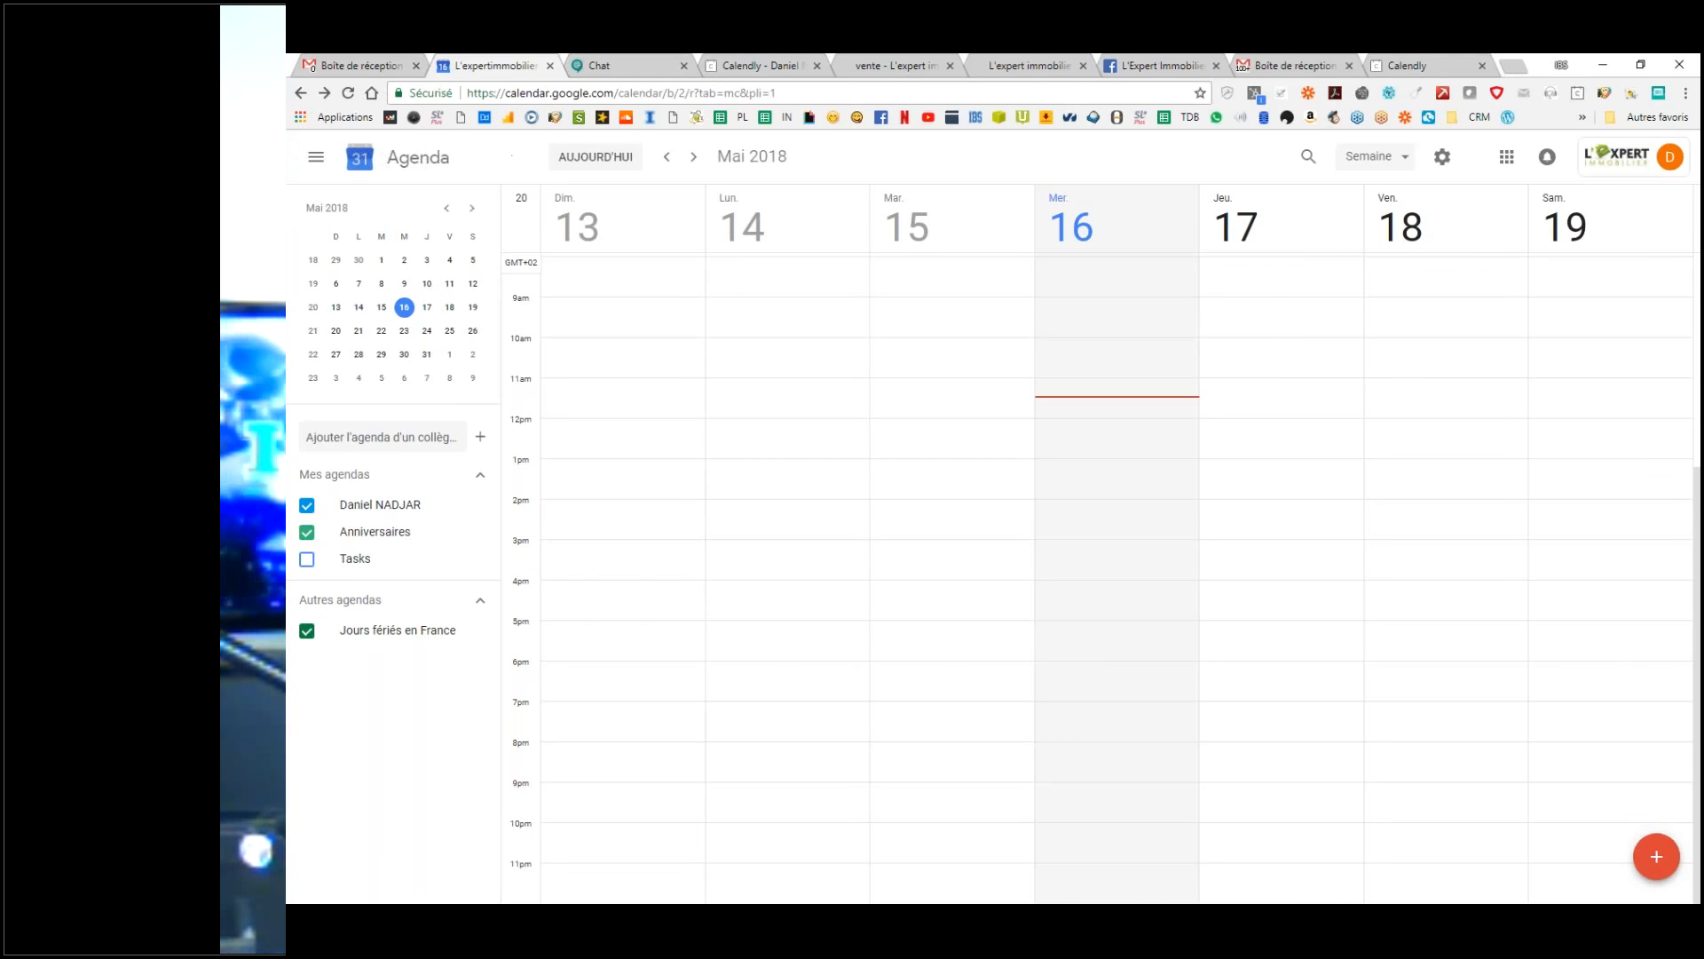
Step: Jump the calendar back to today's week of 13–19 May 2018 and bring up the view choices
{"action": "left_click", "coordinate": [605, 164]}
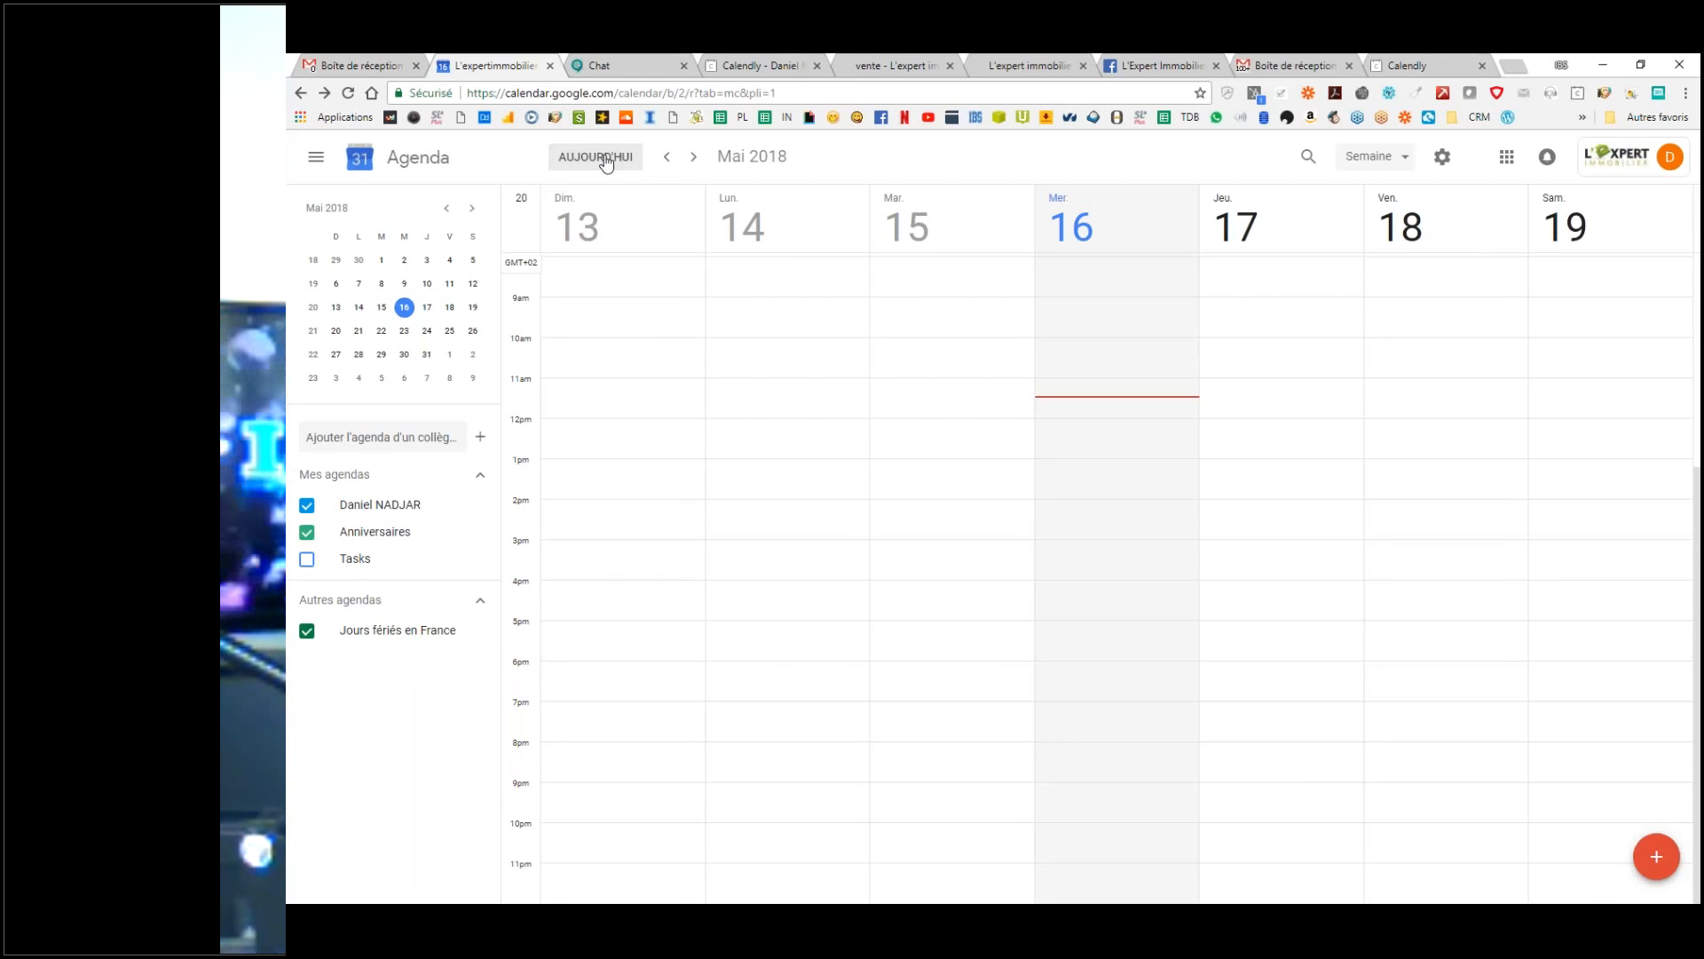
{"action": "left_click", "coordinate": [1383, 160]}
{"action": "left_click", "coordinate": [1387, 159]}
{"action": "left_click", "coordinate": [1387, 159]}
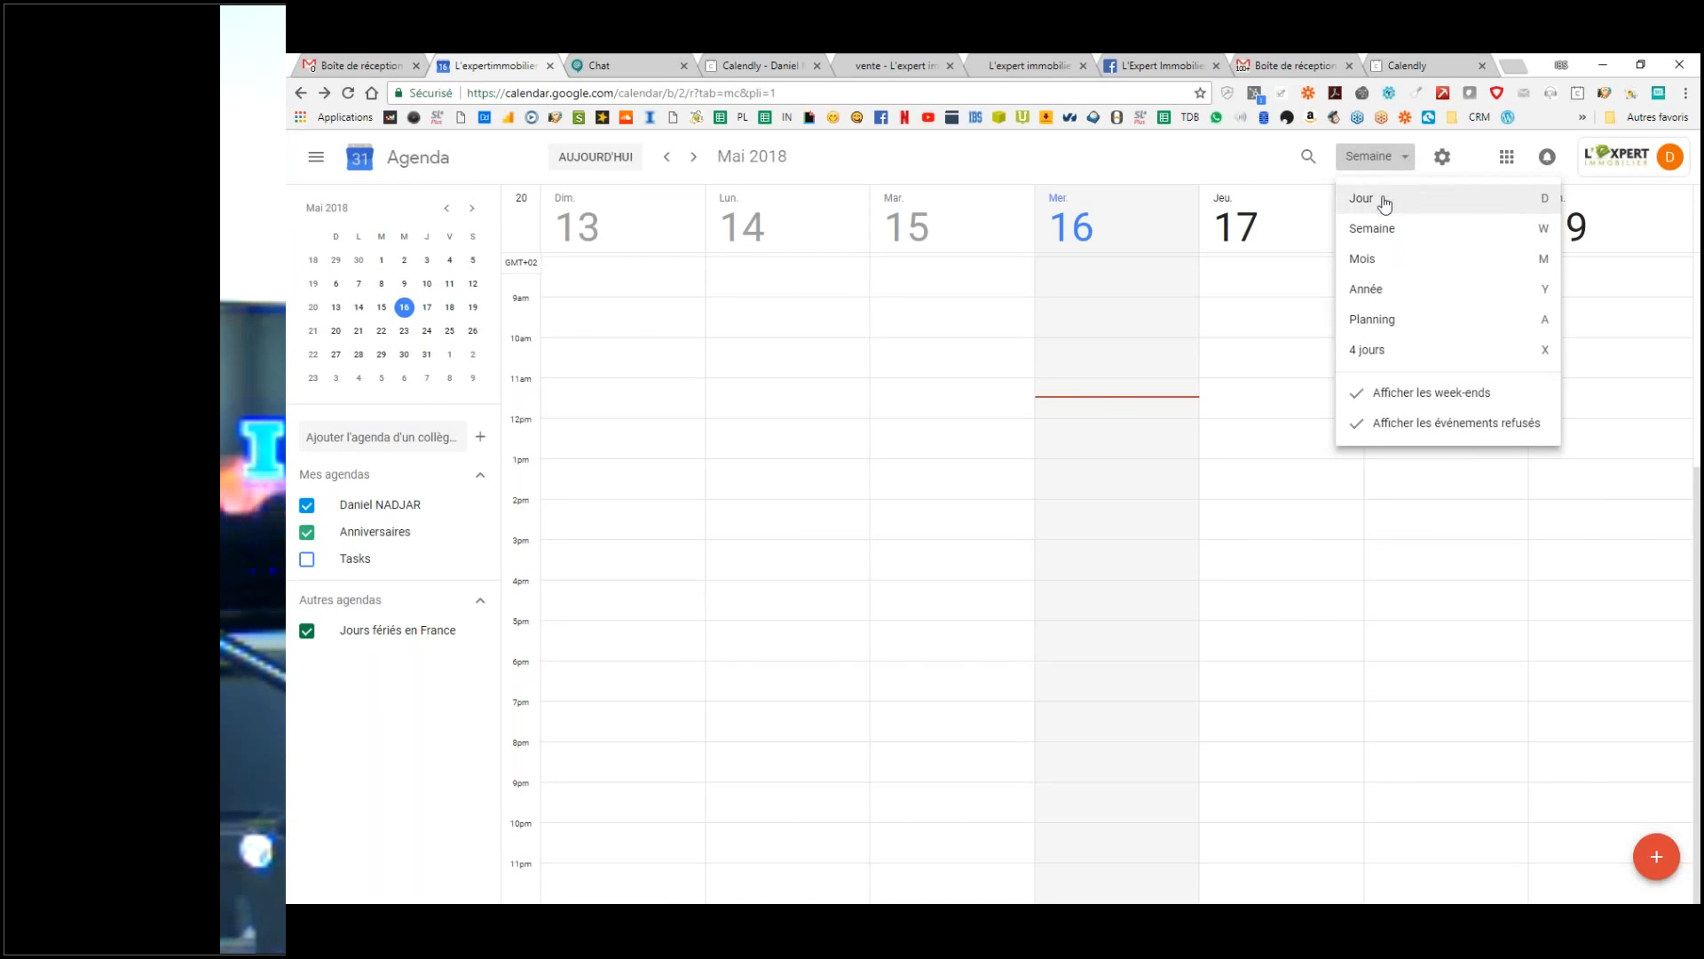
Step: Try the Day and Year 2018 views, settling on the Day view of Wednesday 16 May
{"action": "left_click", "coordinate": [1381, 198]}
{"action": "left_click", "coordinate": [1381, 160]}
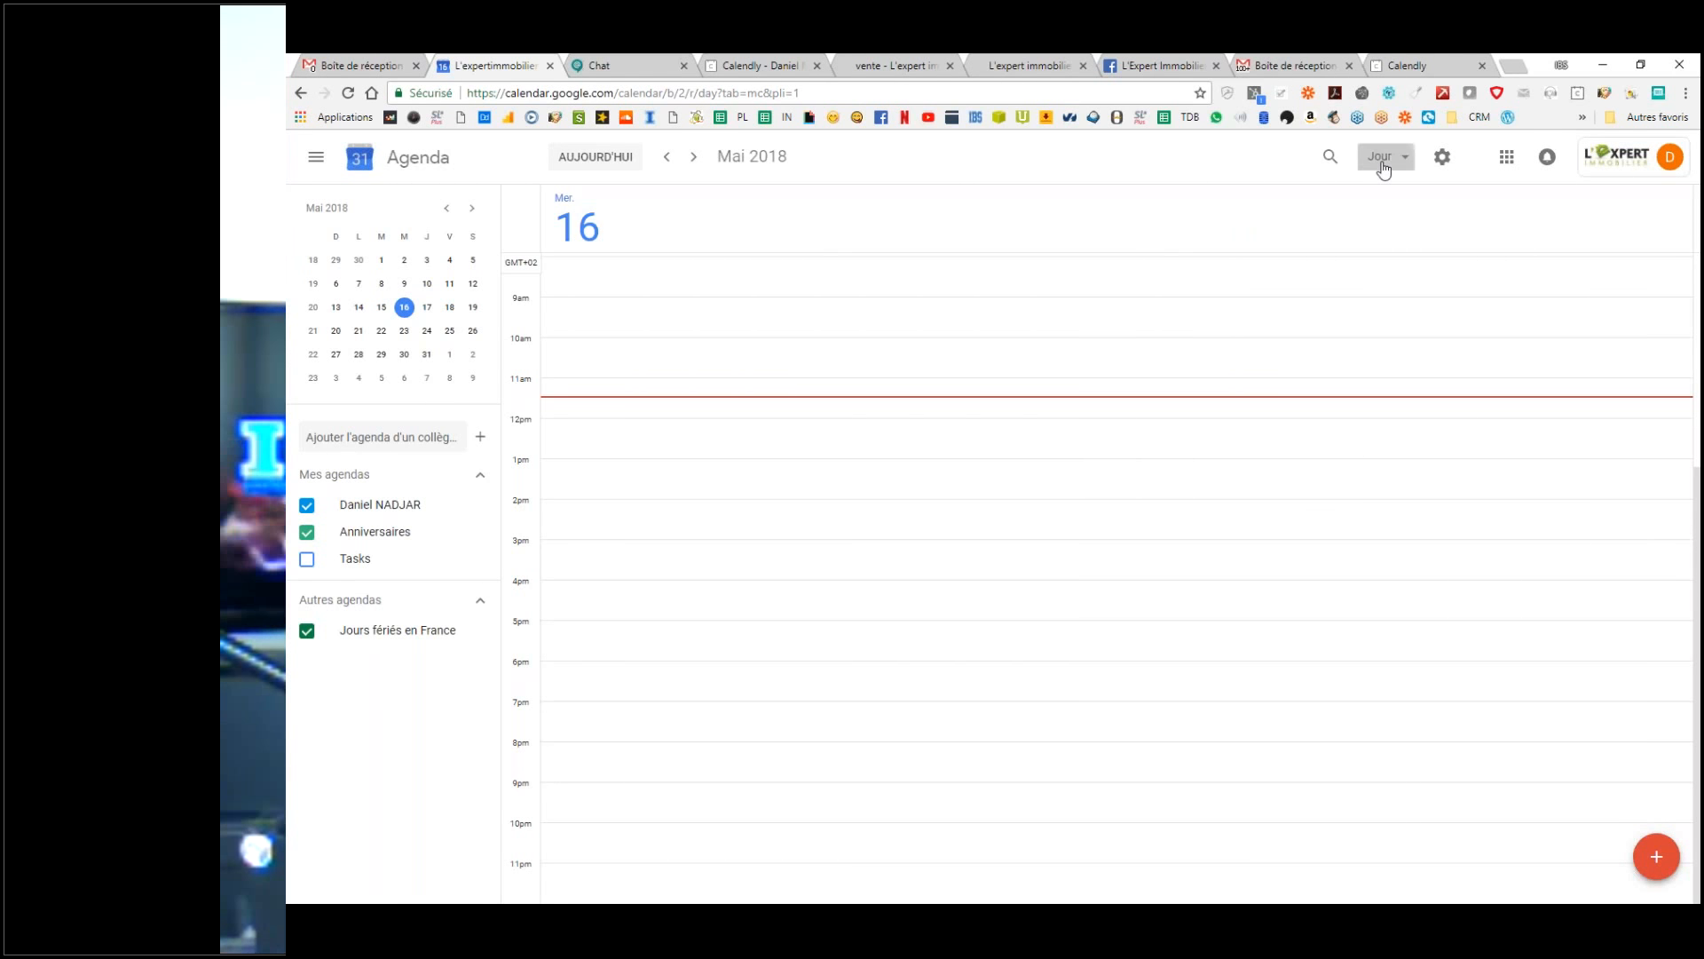
{"action": "left_click", "coordinate": [1397, 191]}
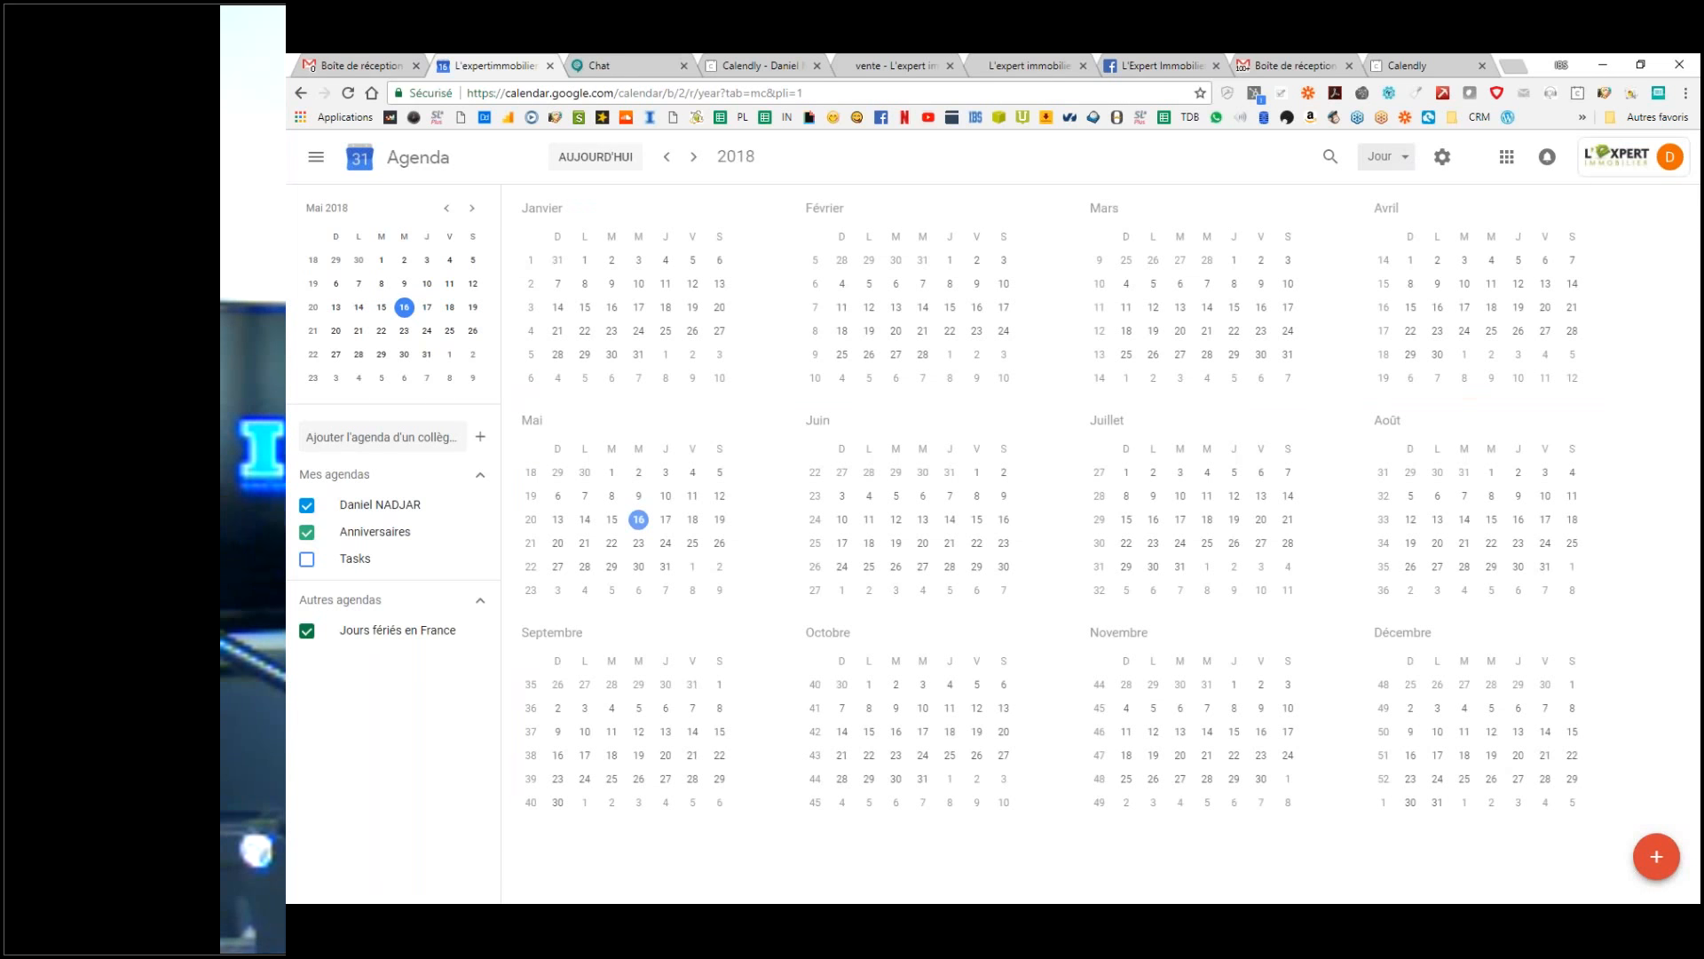
{"action": "left_click", "coordinate": [1381, 157]}
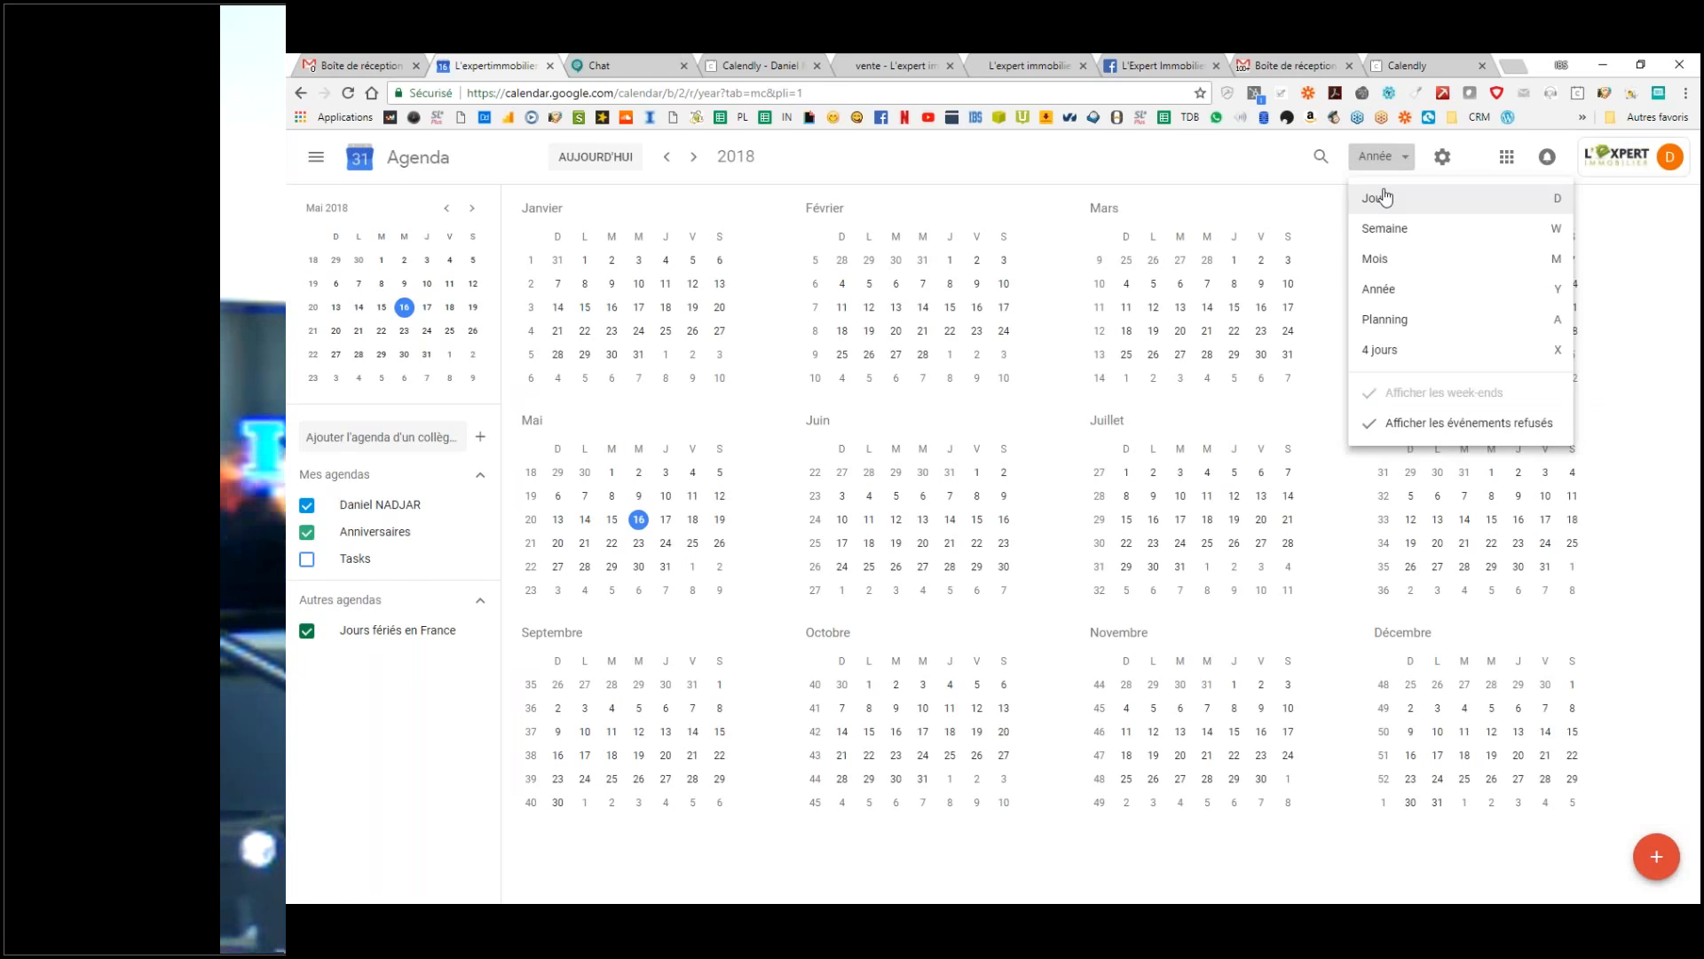
{"action": "left_click", "coordinate": [1398, 195]}
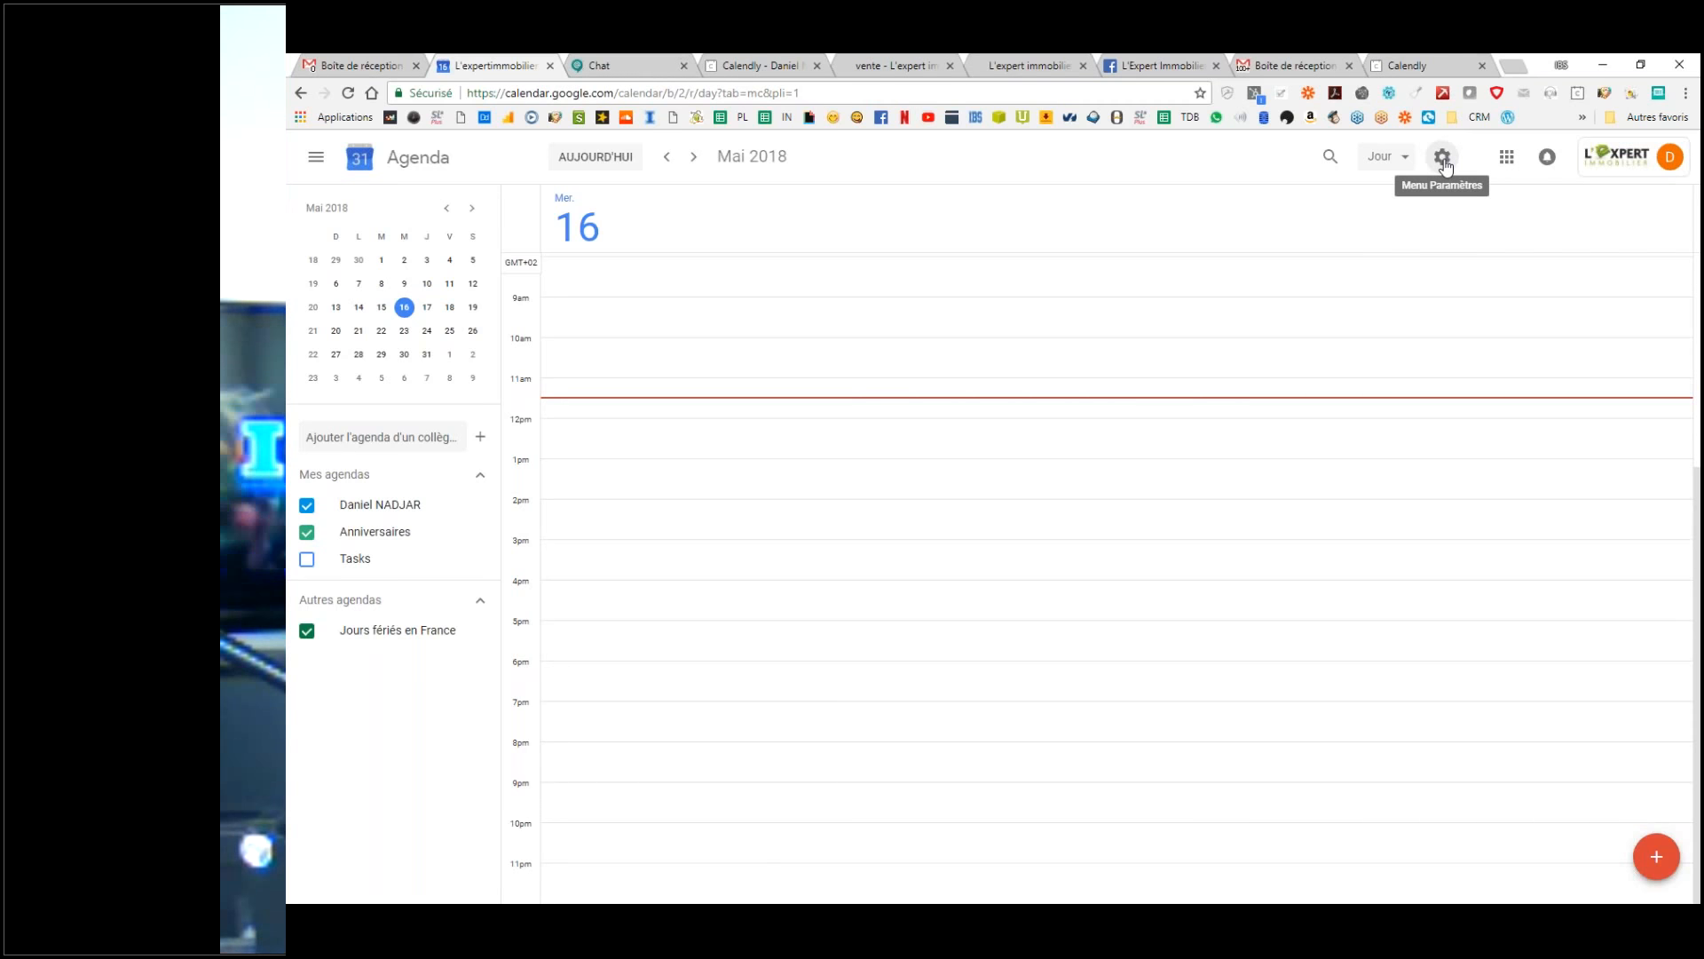
Step: Open the calendar settings and switch the secondary time zone on, then back off
{"action": "left_click", "coordinate": [1445, 160]}
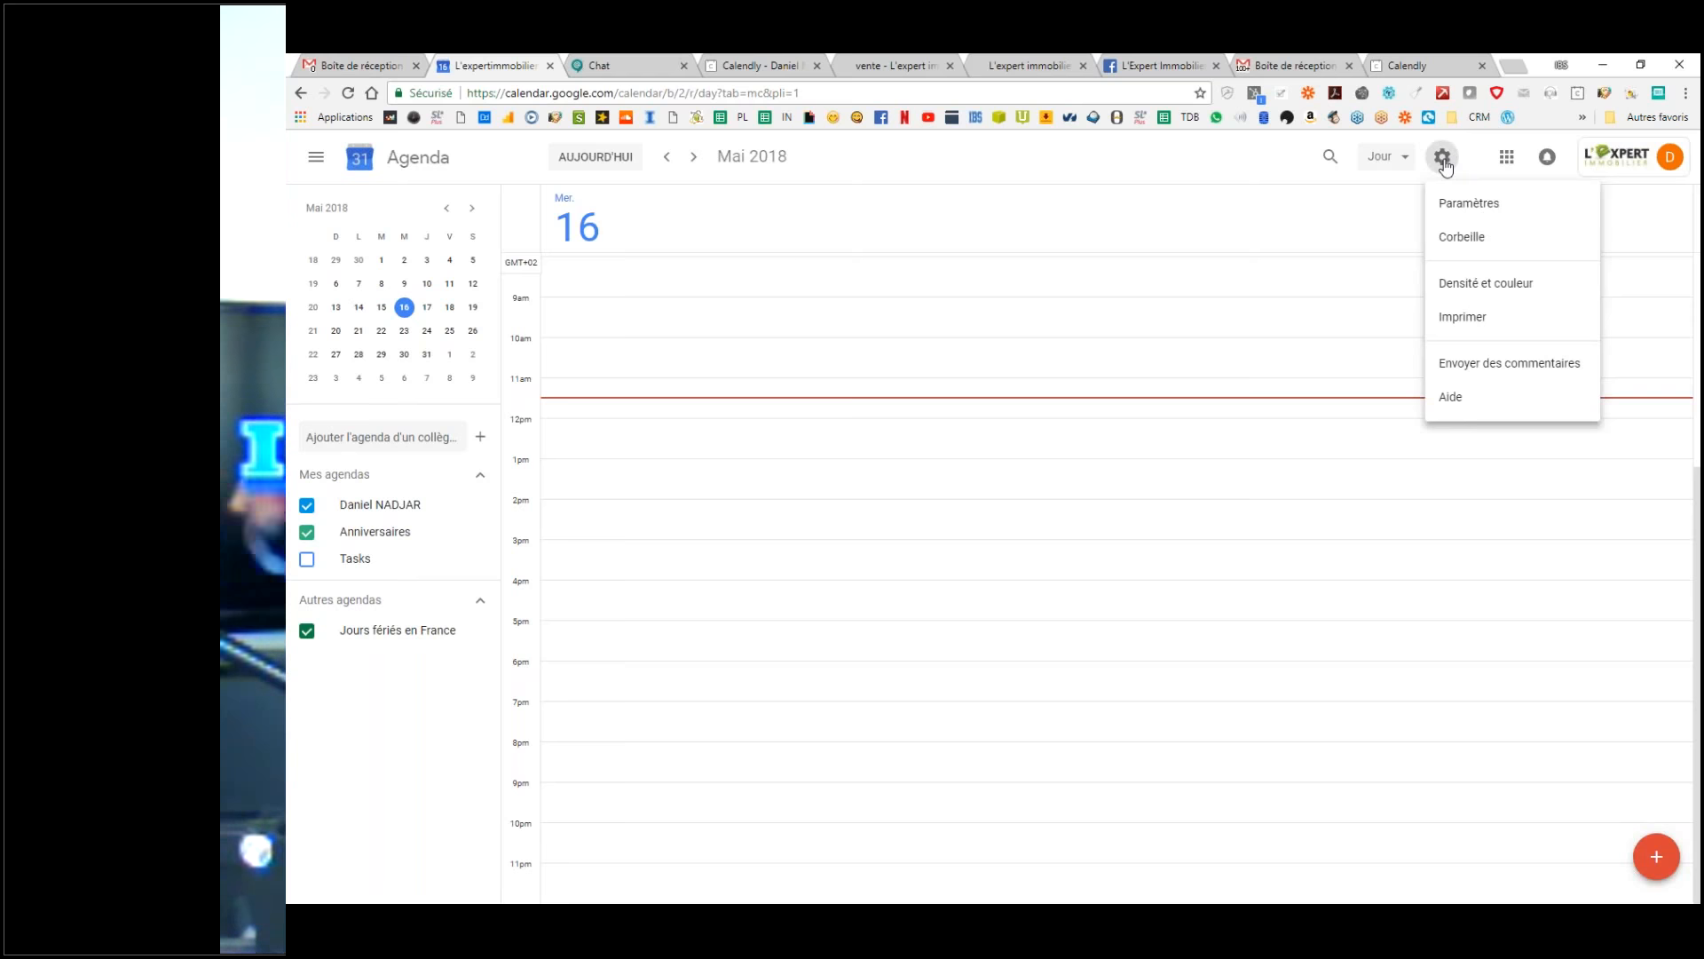
{"action": "left_click", "coordinate": [1458, 212]}
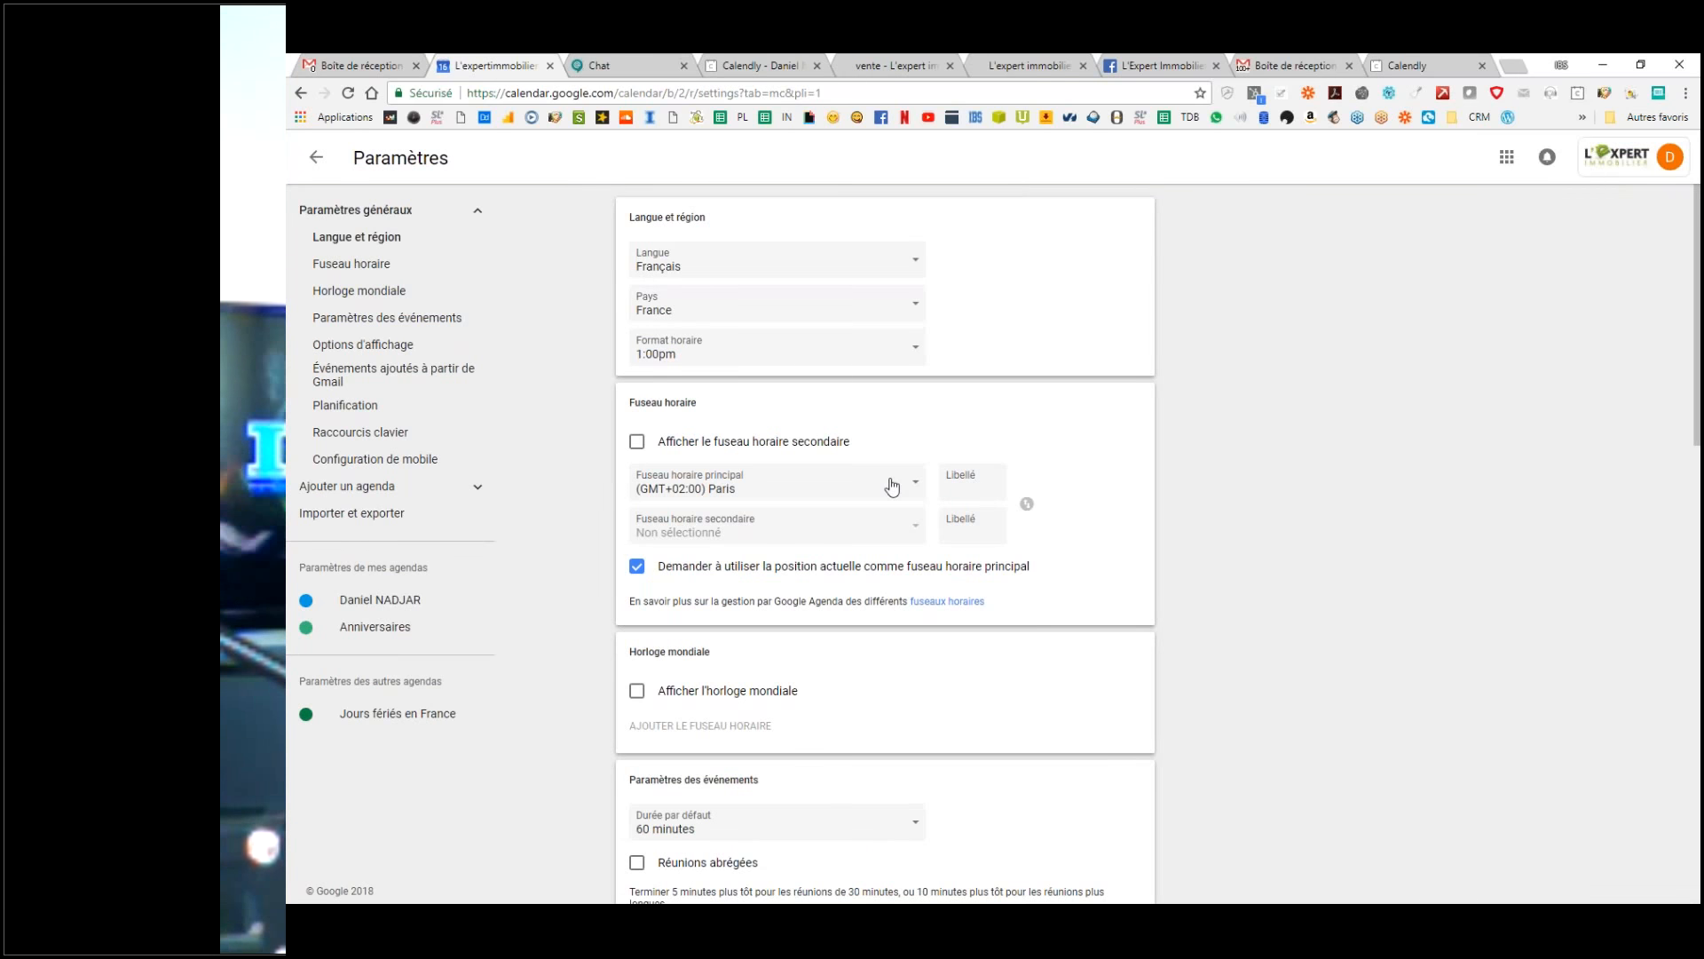
{"action": "scroll", "coordinate": [766, 456], "scroll_direction": "down", "scroll_amount": 2}
{"action": "scroll", "coordinate": [653, 453], "scroll_direction": "up", "scroll_amount": 2}
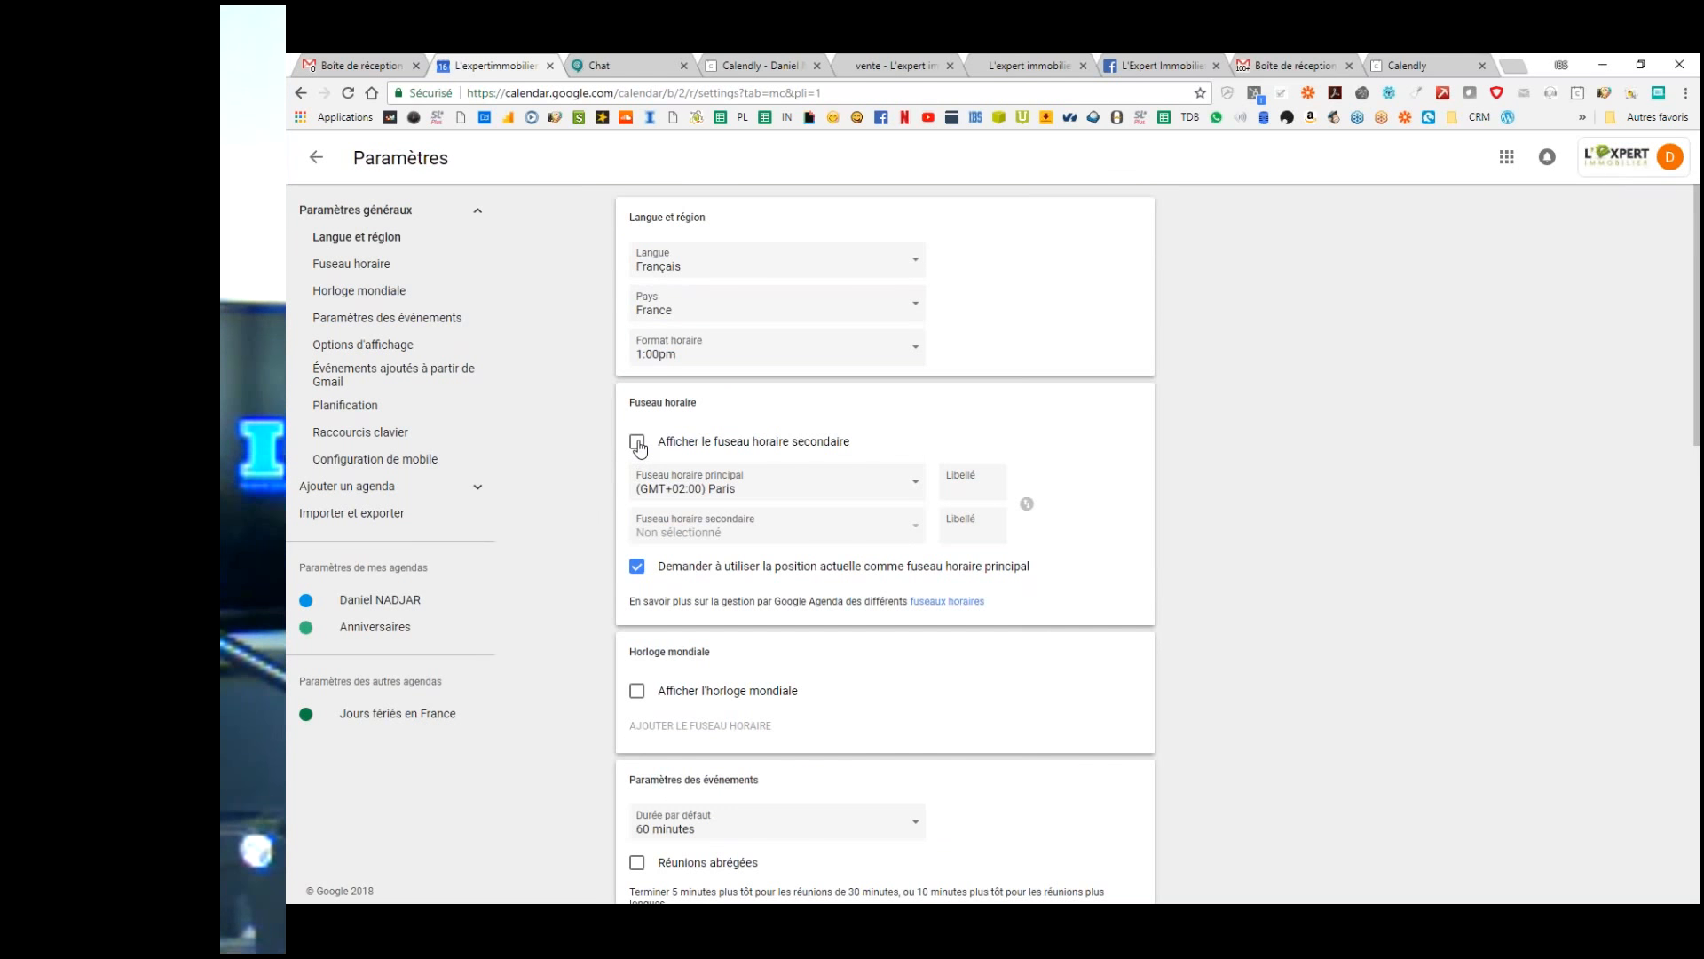
{"action": "left_click", "coordinate": [638, 442]}
{"action": "left_click", "coordinate": [637, 442]}
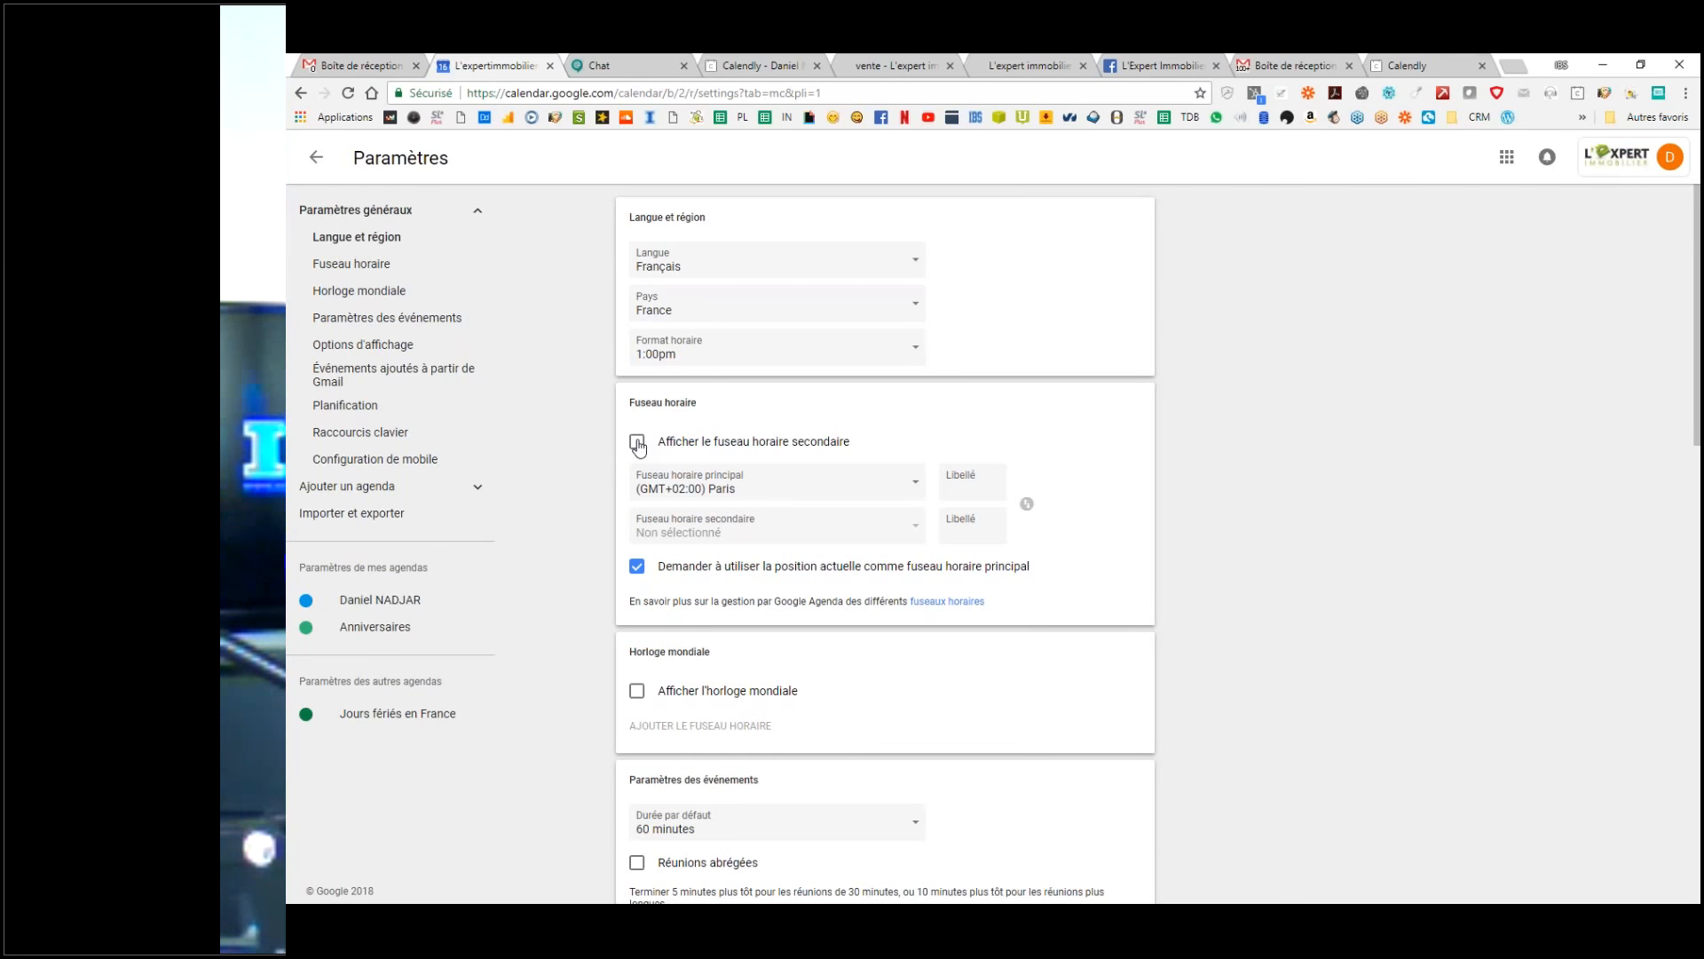
{"action": "scroll", "coordinate": [646, 483], "scroll_direction": "down", "scroll_amount": 1}
{"action": "scroll", "coordinate": [663, 271], "scroll_direction": "up", "scroll_amount": 1}
{"action": "key", "text": "ctrl"}
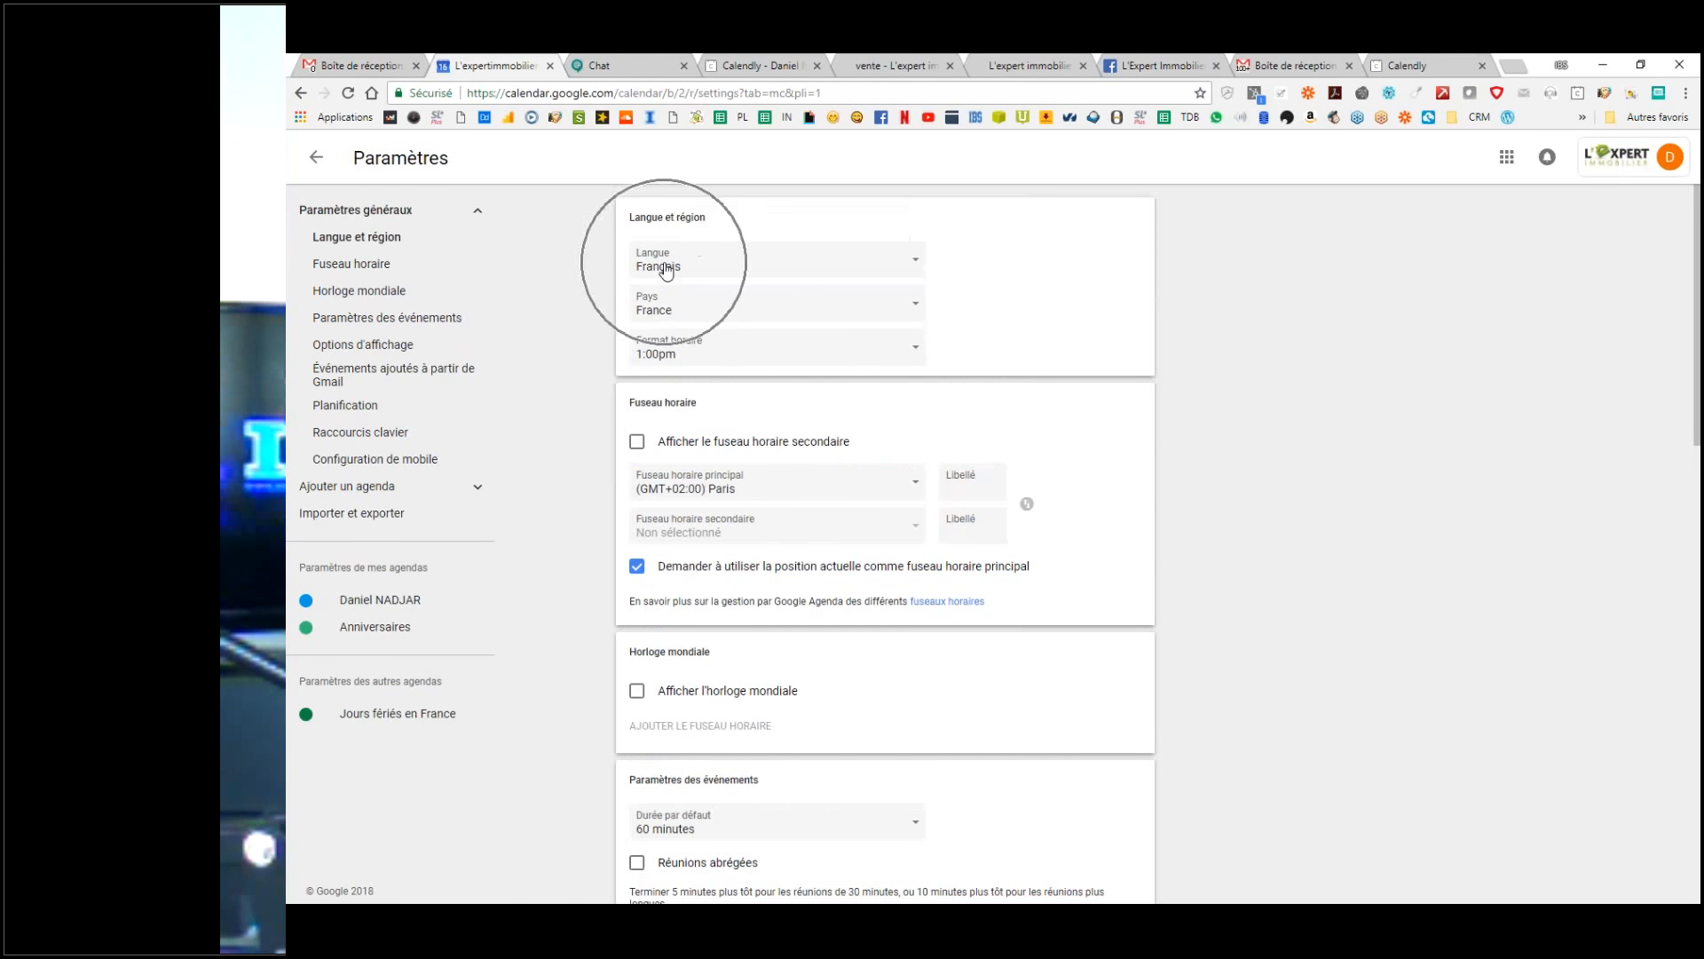
{"action": "key", "text": "ctrl"}
{"action": "key", "text": "ctrl"}
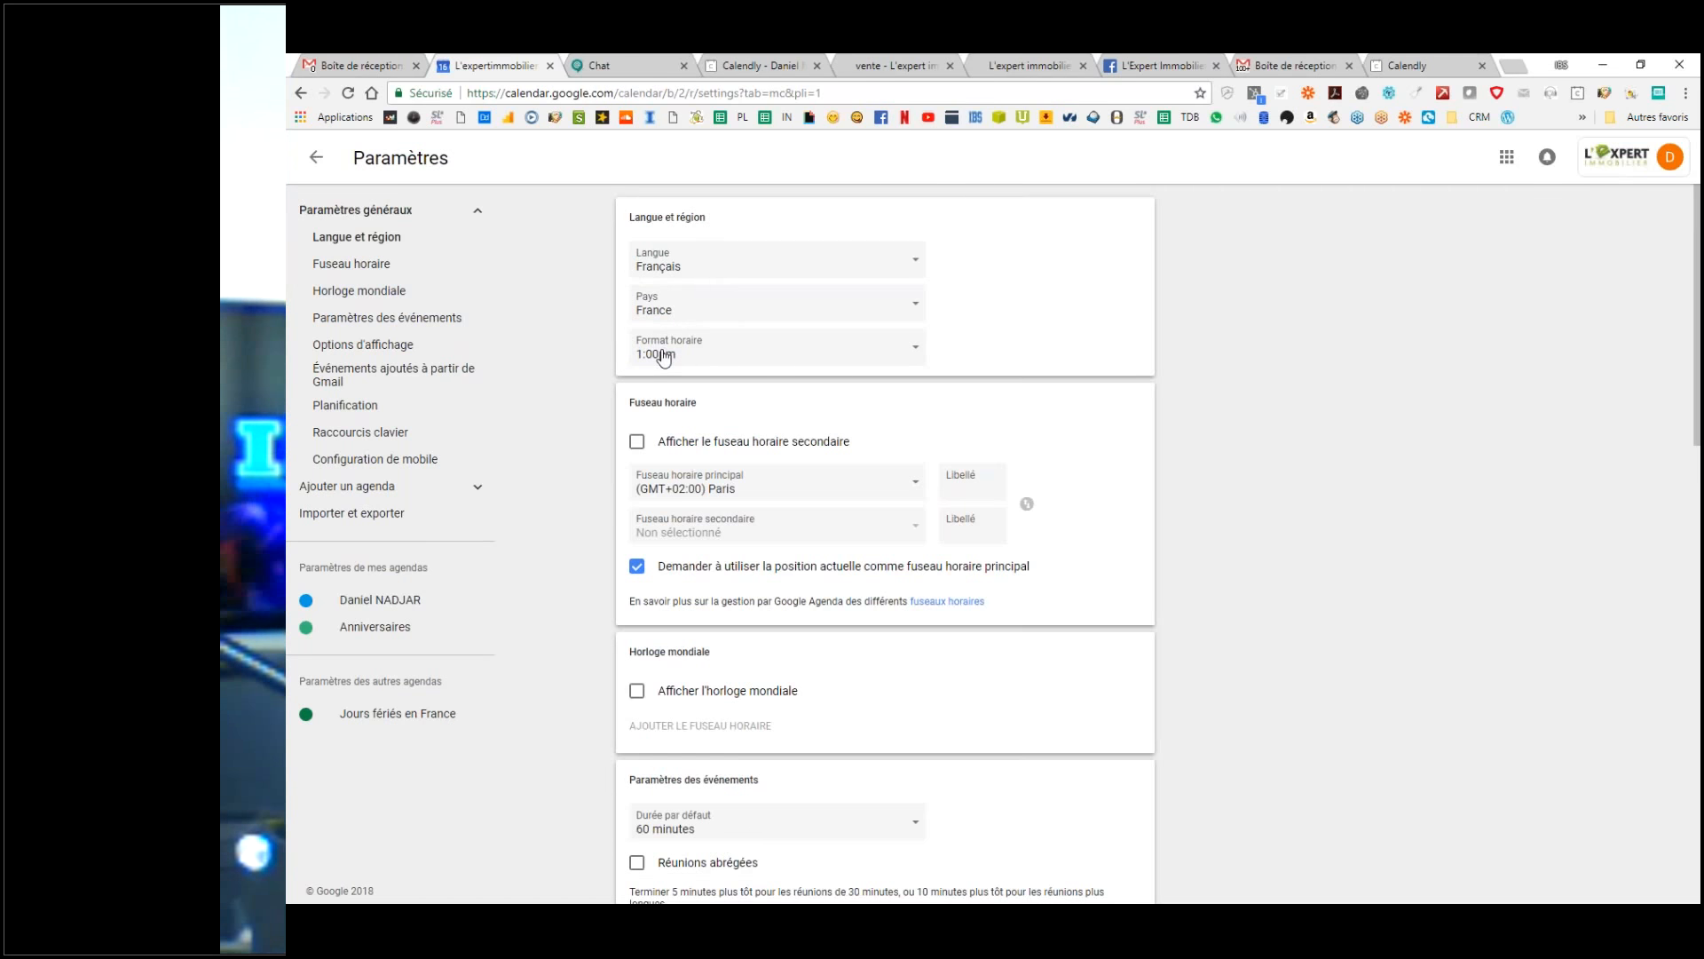
Step: Set the time format to 24-hour 13:00 and turn on the world clock display
{"action": "left_click", "coordinate": [662, 355]}
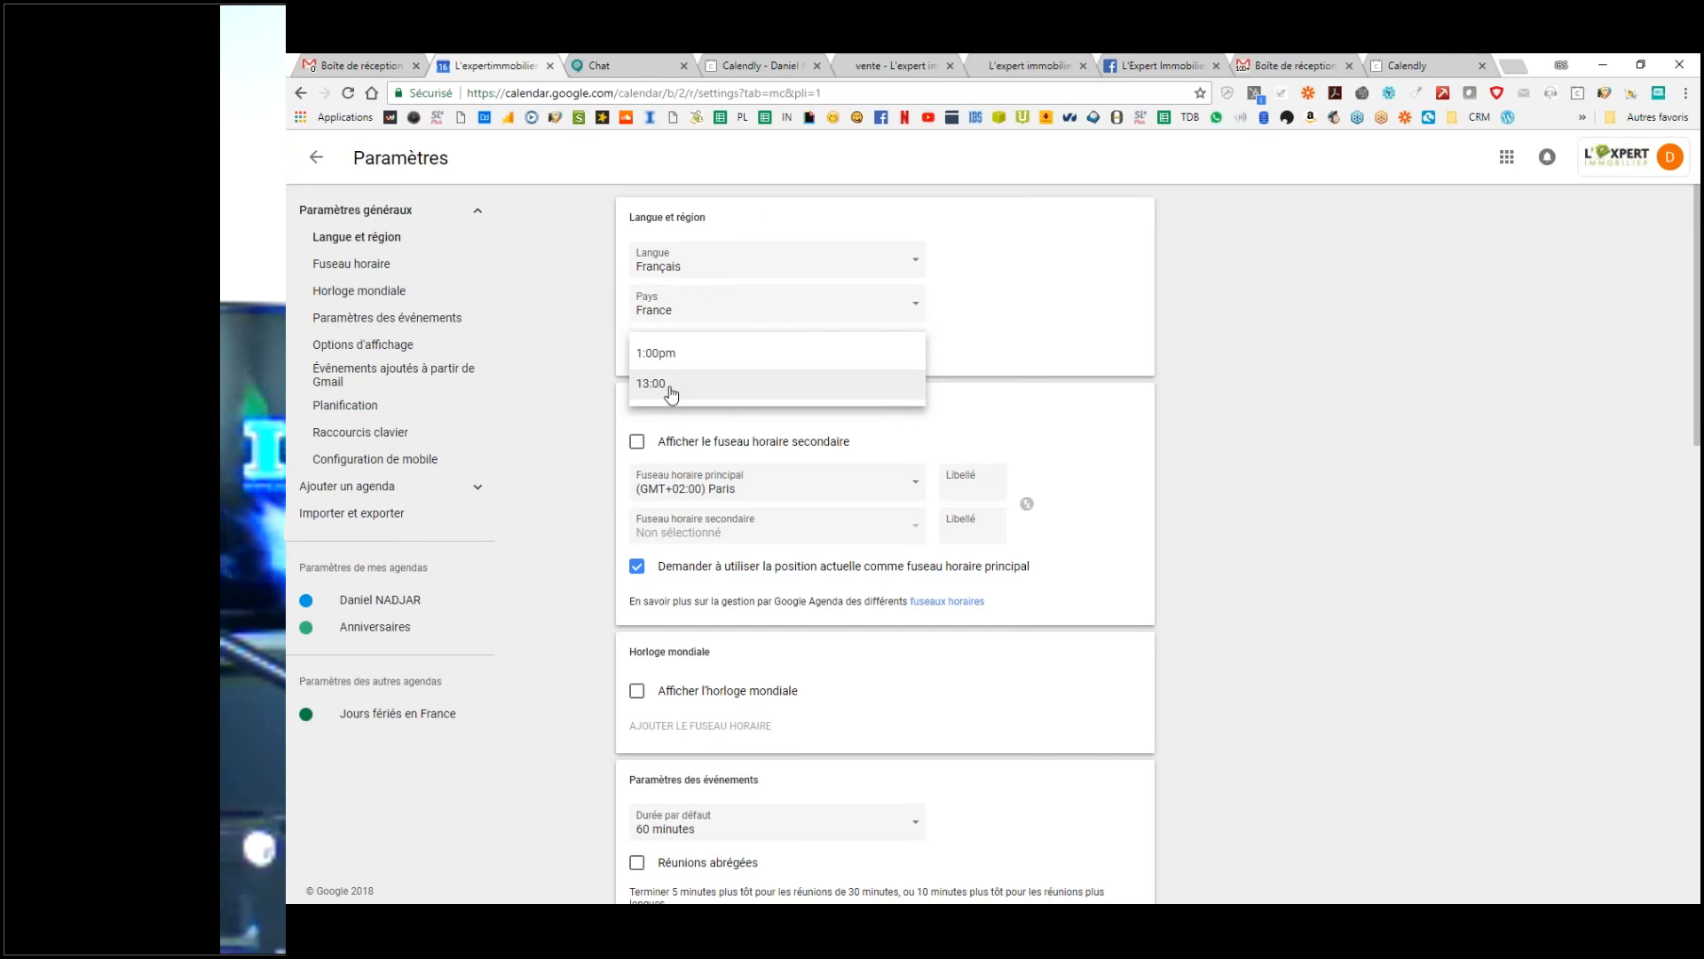
{"action": "left_click", "coordinate": [679, 398]}
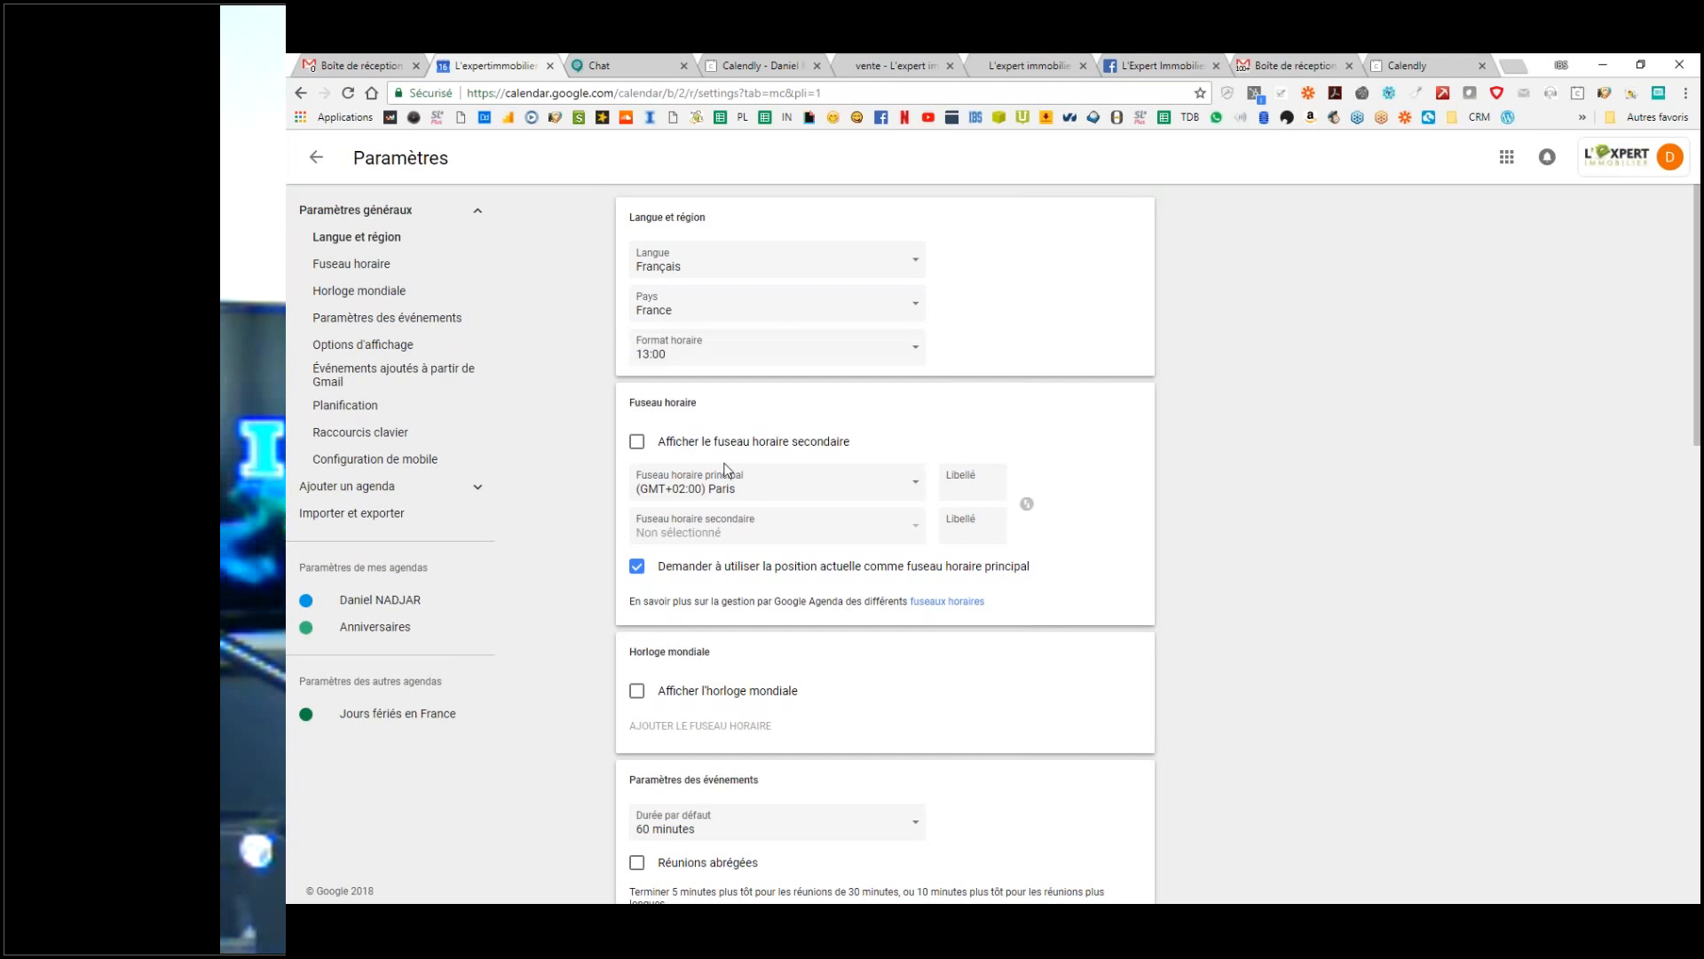
{"action": "scroll", "coordinate": [724, 469], "scroll_direction": "down", "scroll_amount": 2}
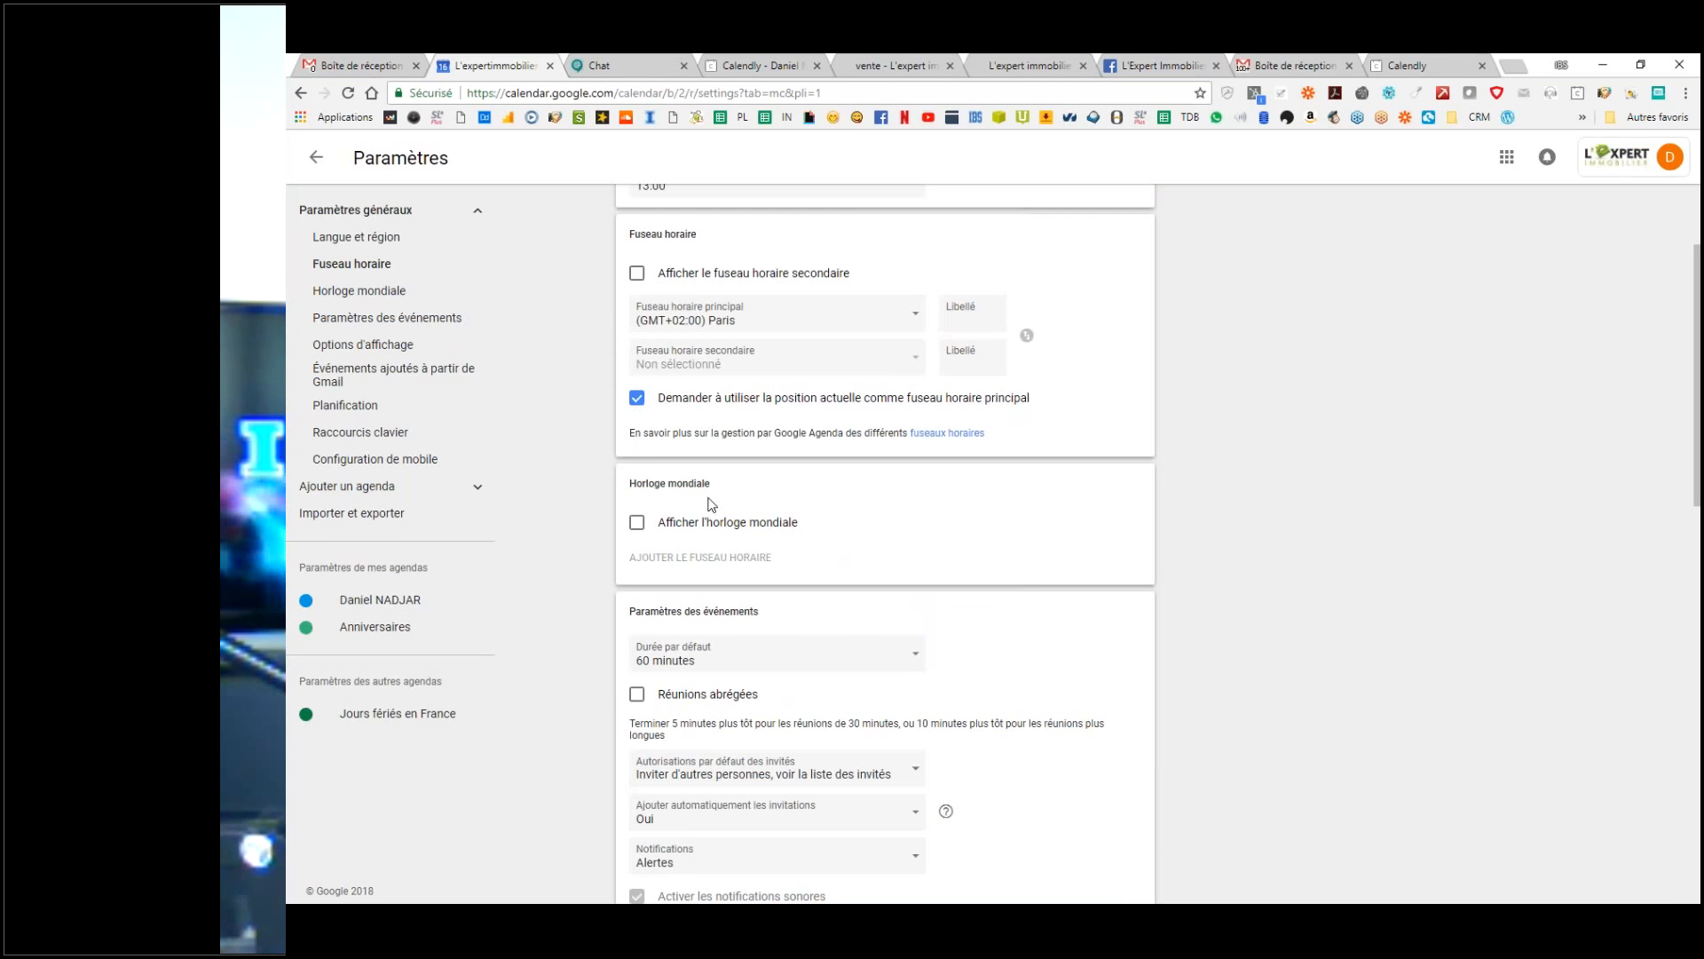
{"action": "scroll", "coordinate": [711, 505], "scroll_direction": "down", "scroll_amount": 2}
{"action": "left_click", "coordinate": [638, 355]}
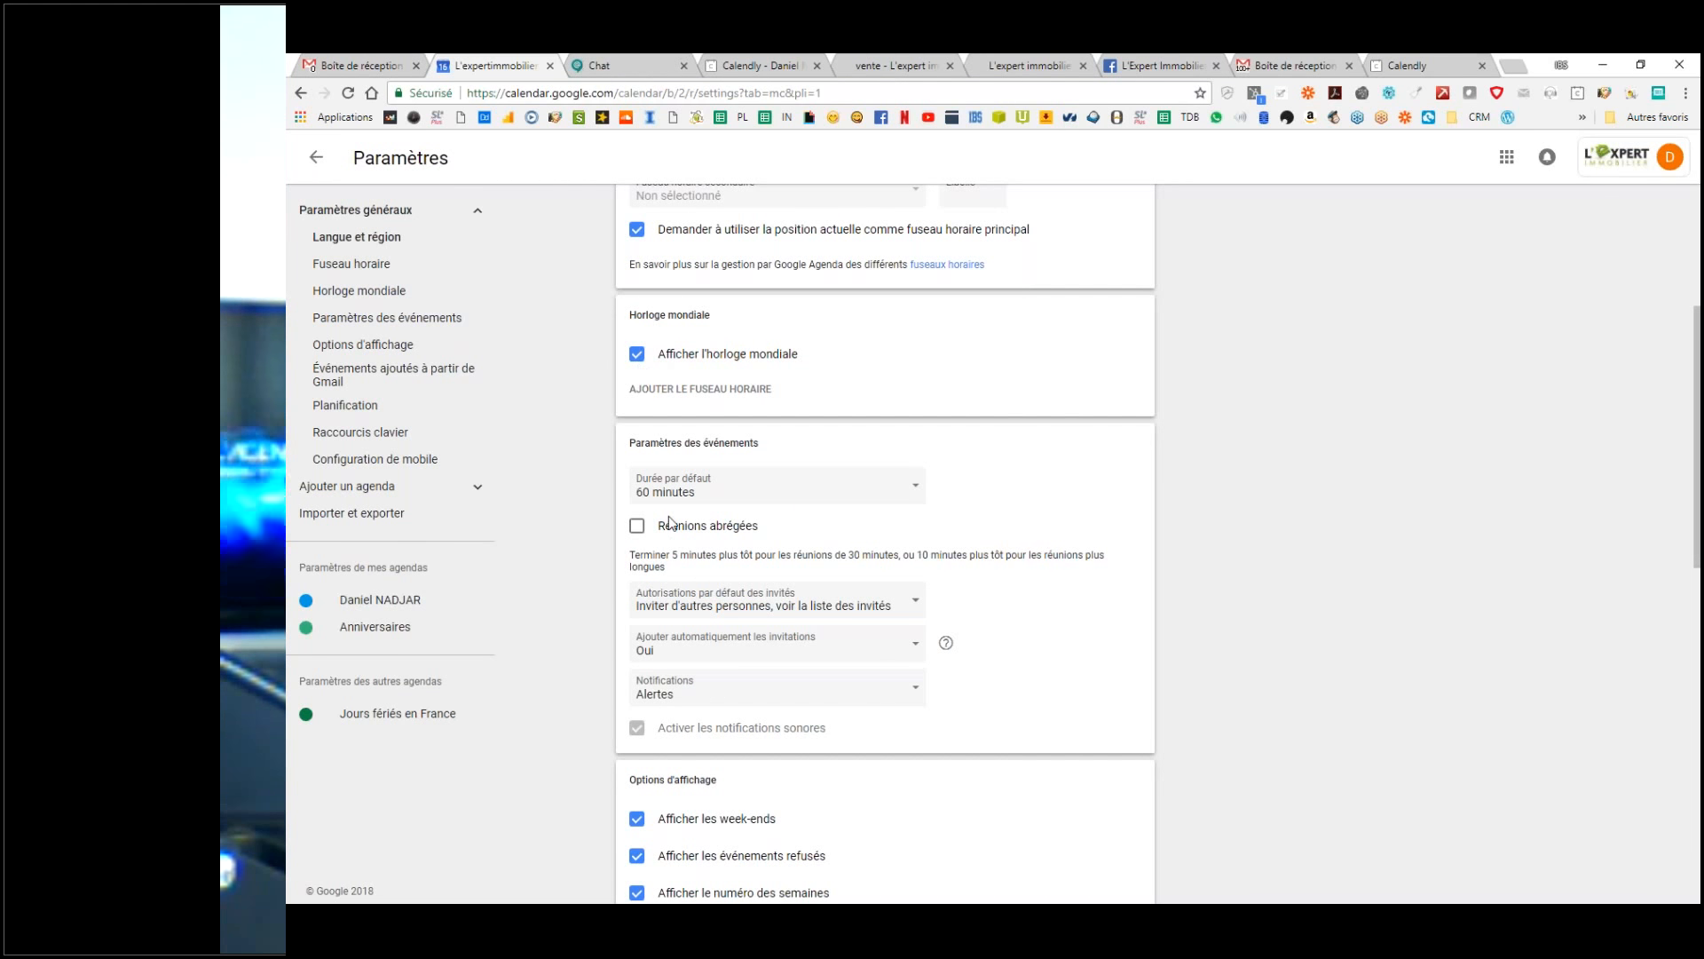
Step: Set the default event duration to 30 minutes, leaving shortened meetings off
{"action": "scroll", "coordinate": [662, 497], "scroll_direction": "down", "scroll_amount": 2}
{"action": "scroll", "coordinate": [653, 462], "scroll_direction": "up", "scroll_amount": 1}
{"action": "left_click", "coordinate": [680, 407]}
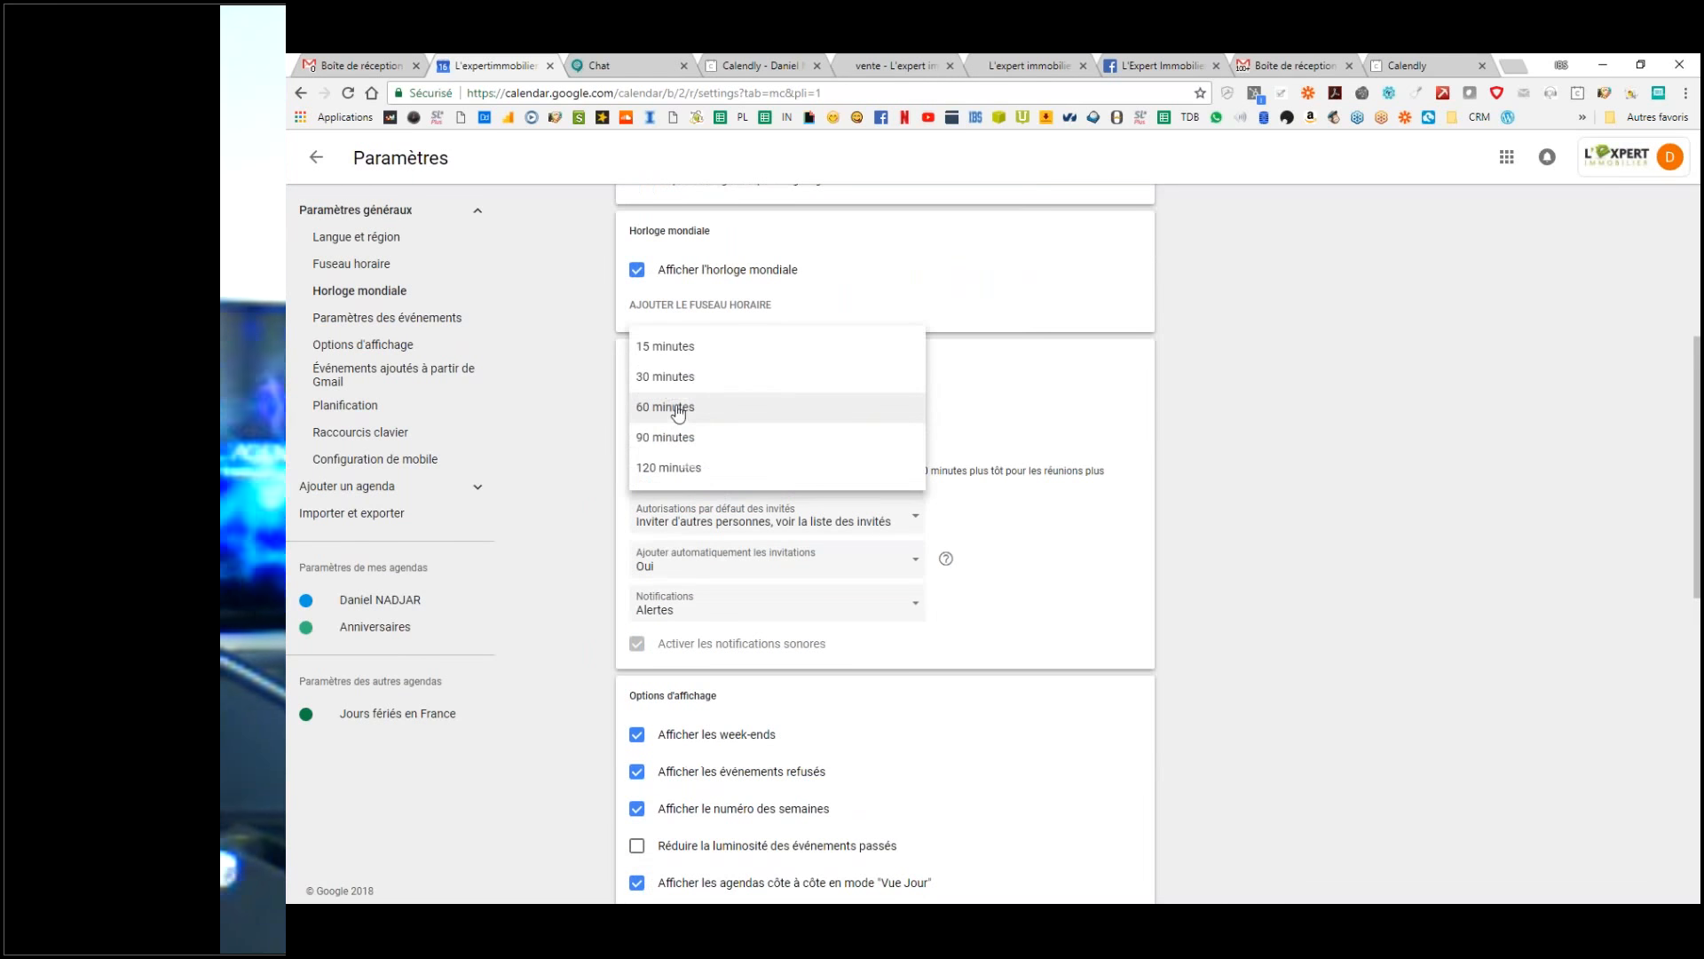
{"action": "left_click", "coordinate": [666, 380]}
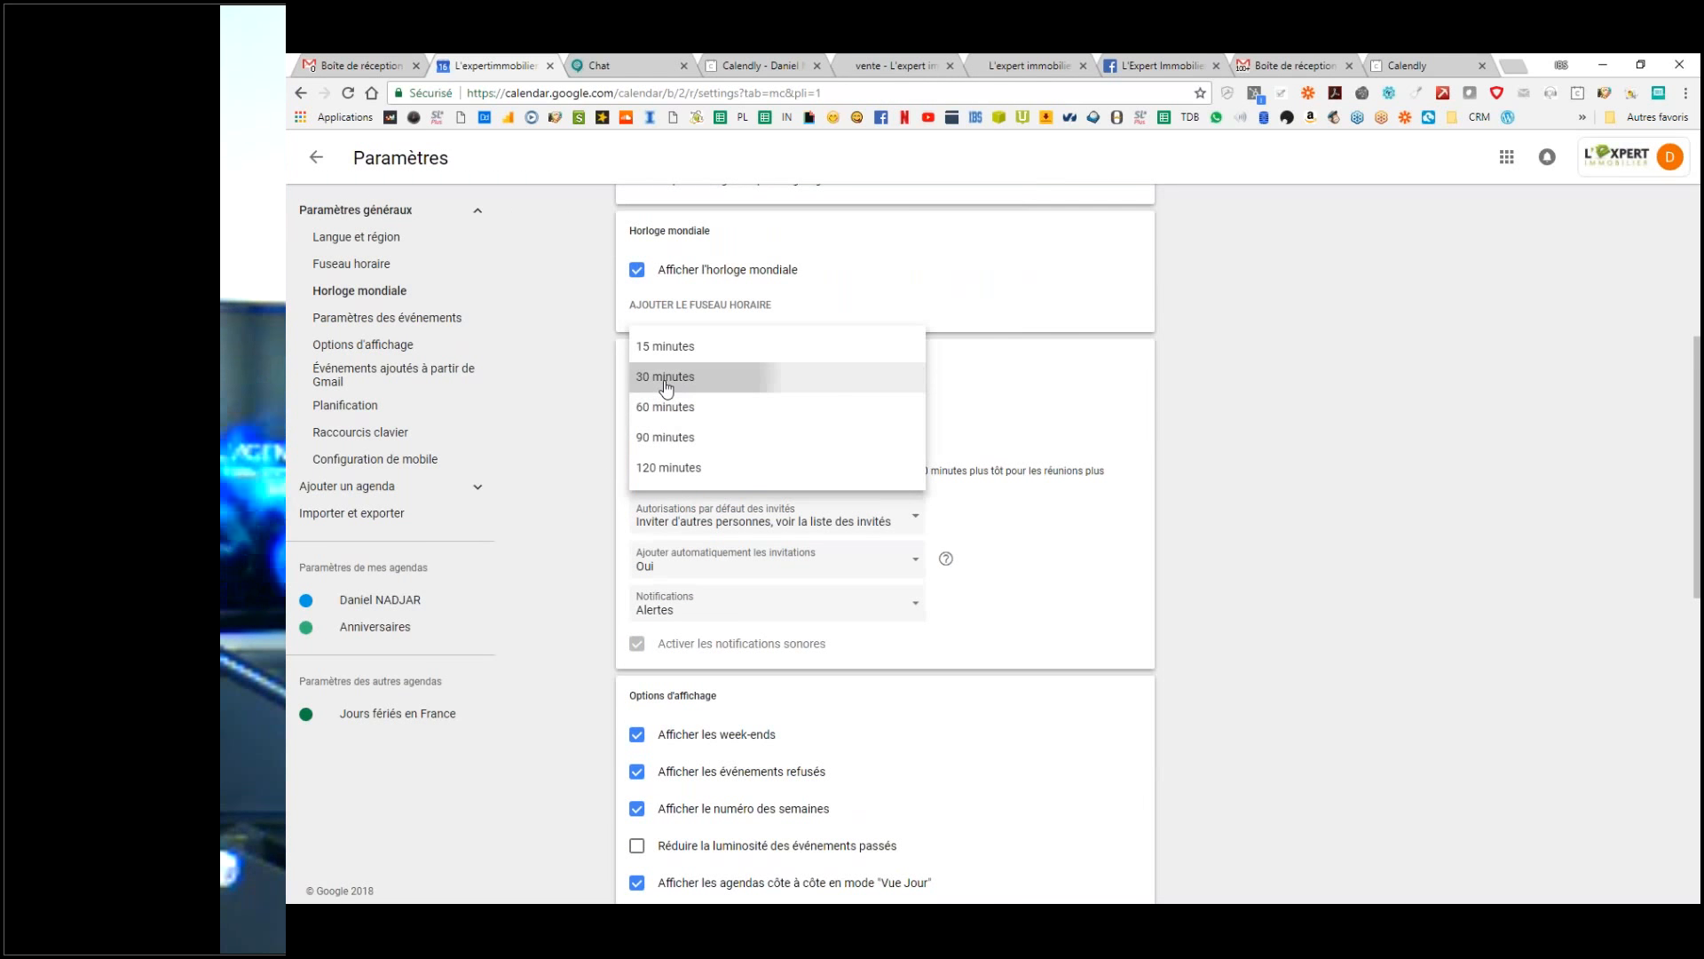
{"action": "left_click", "coordinate": [683, 409]}
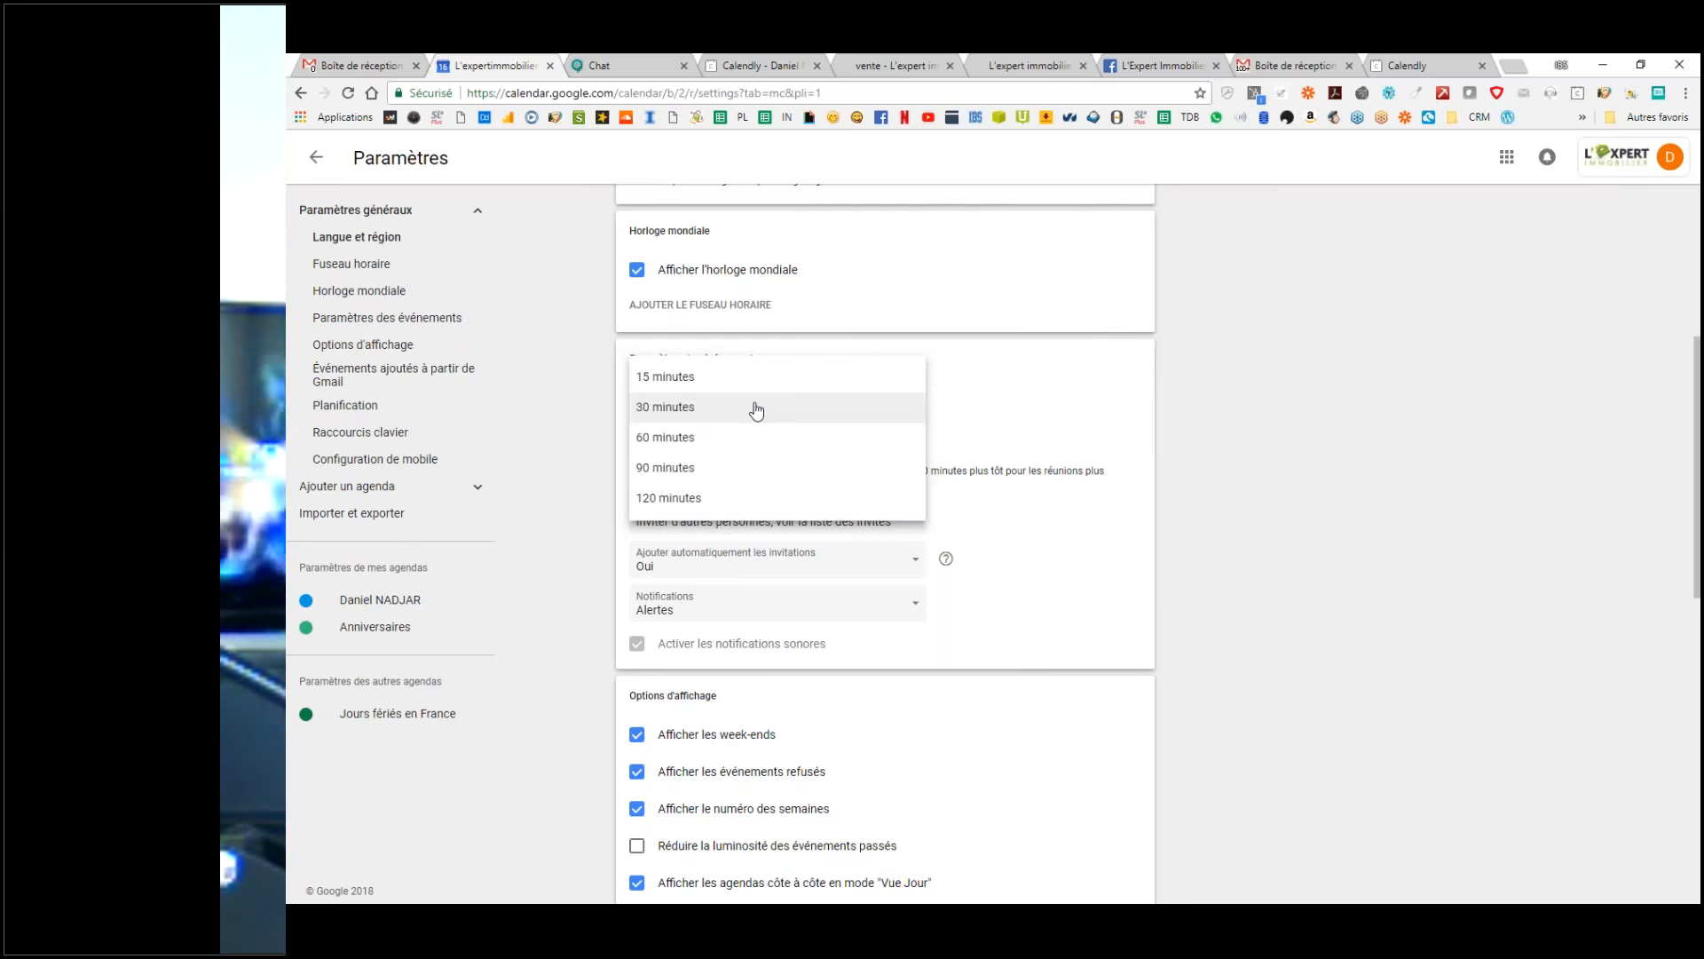
{"action": "left_click", "coordinate": [755, 408]}
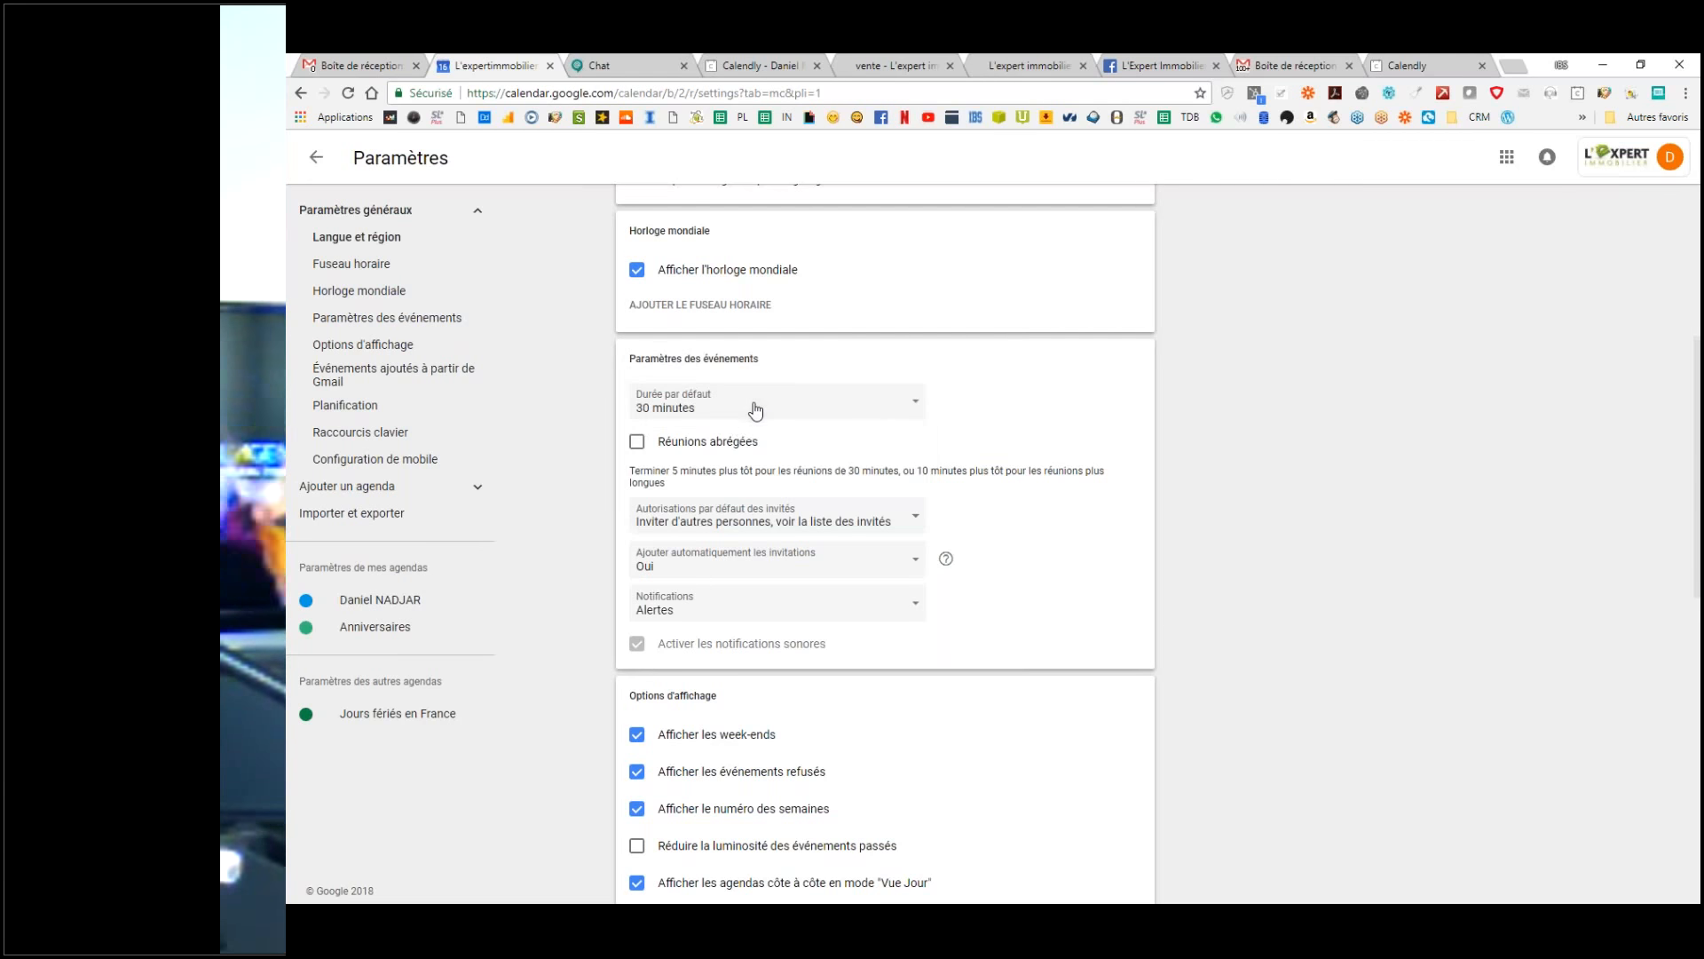
{"action": "left_click", "coordinate": [635, 446]}
{"action": "left_click", "coordinate": [637, 443]}
{"action": "left_click", "coordinate": [641, 444]}
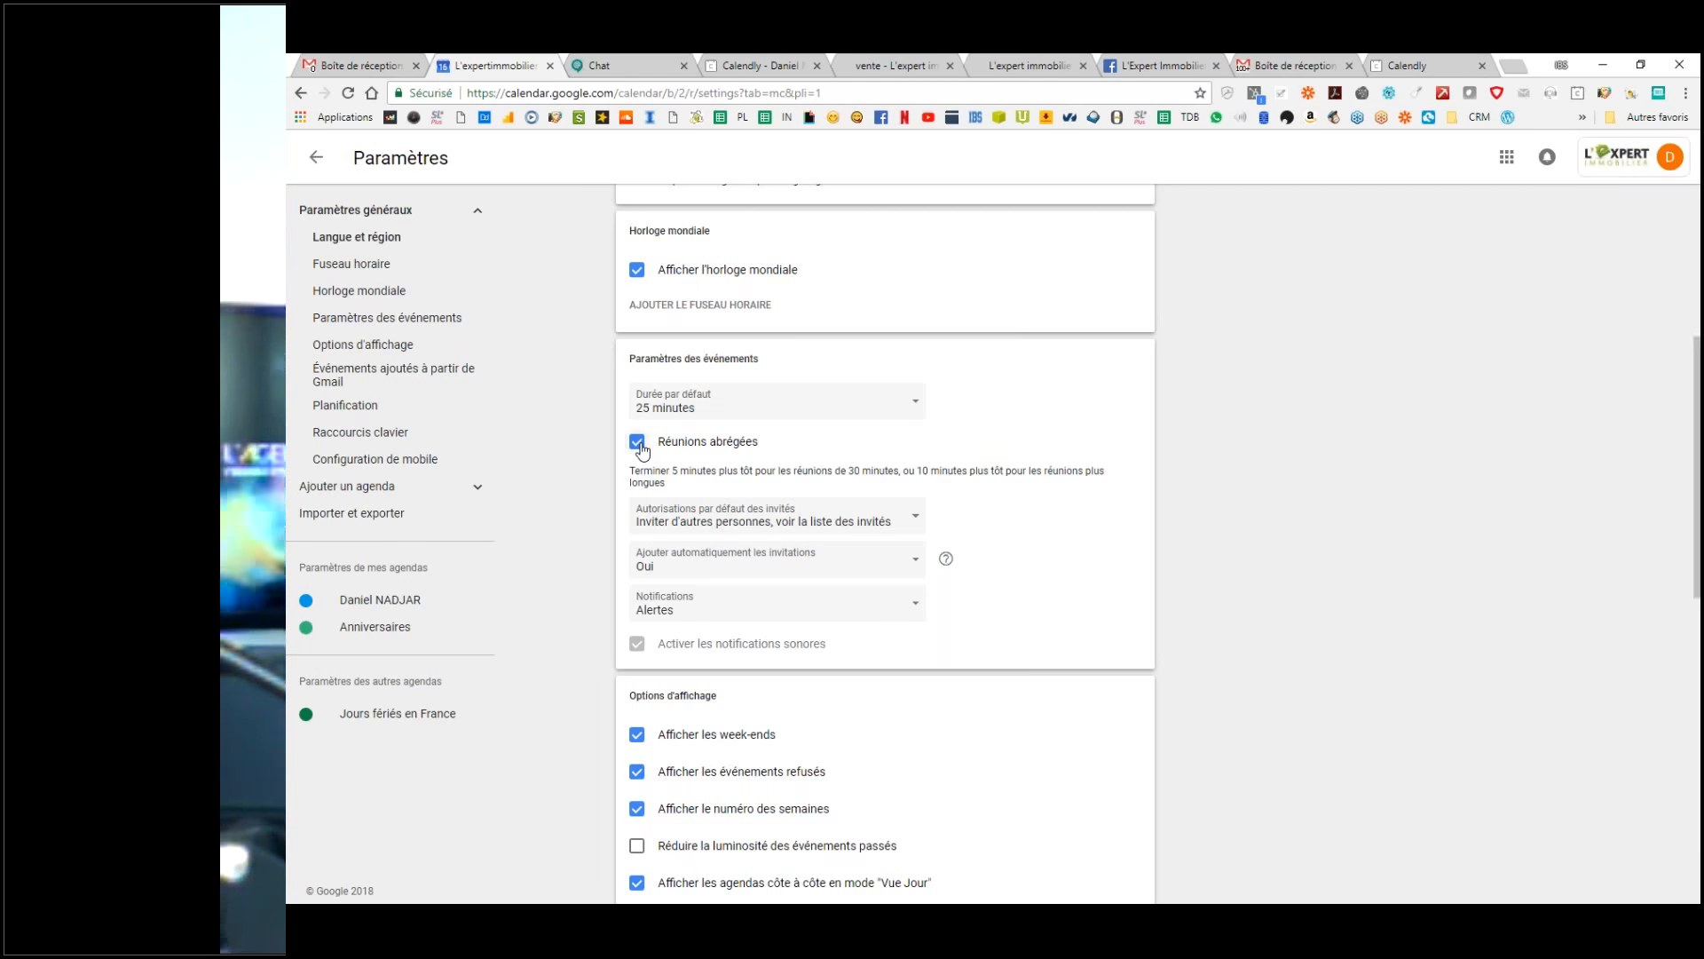
{"action": "left_click", "coordinate": [638, 443]}
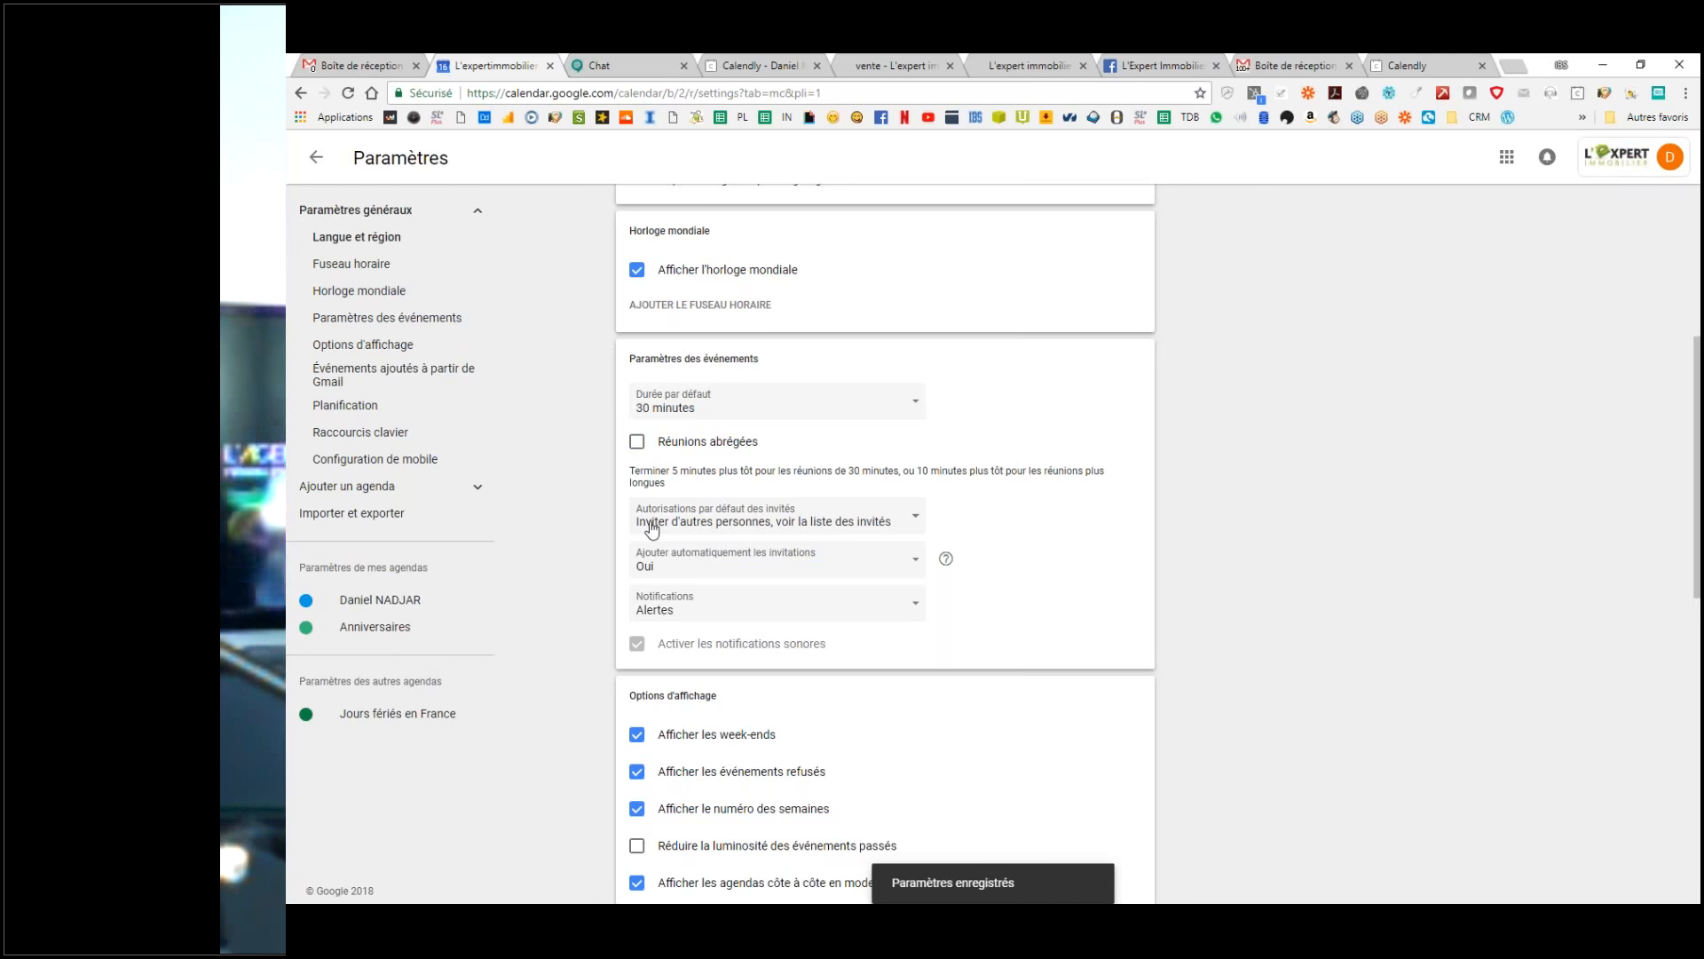
{"action": "left_click_drag", "start_coordinate": [635, 484], "coordinate": [637, 476]}
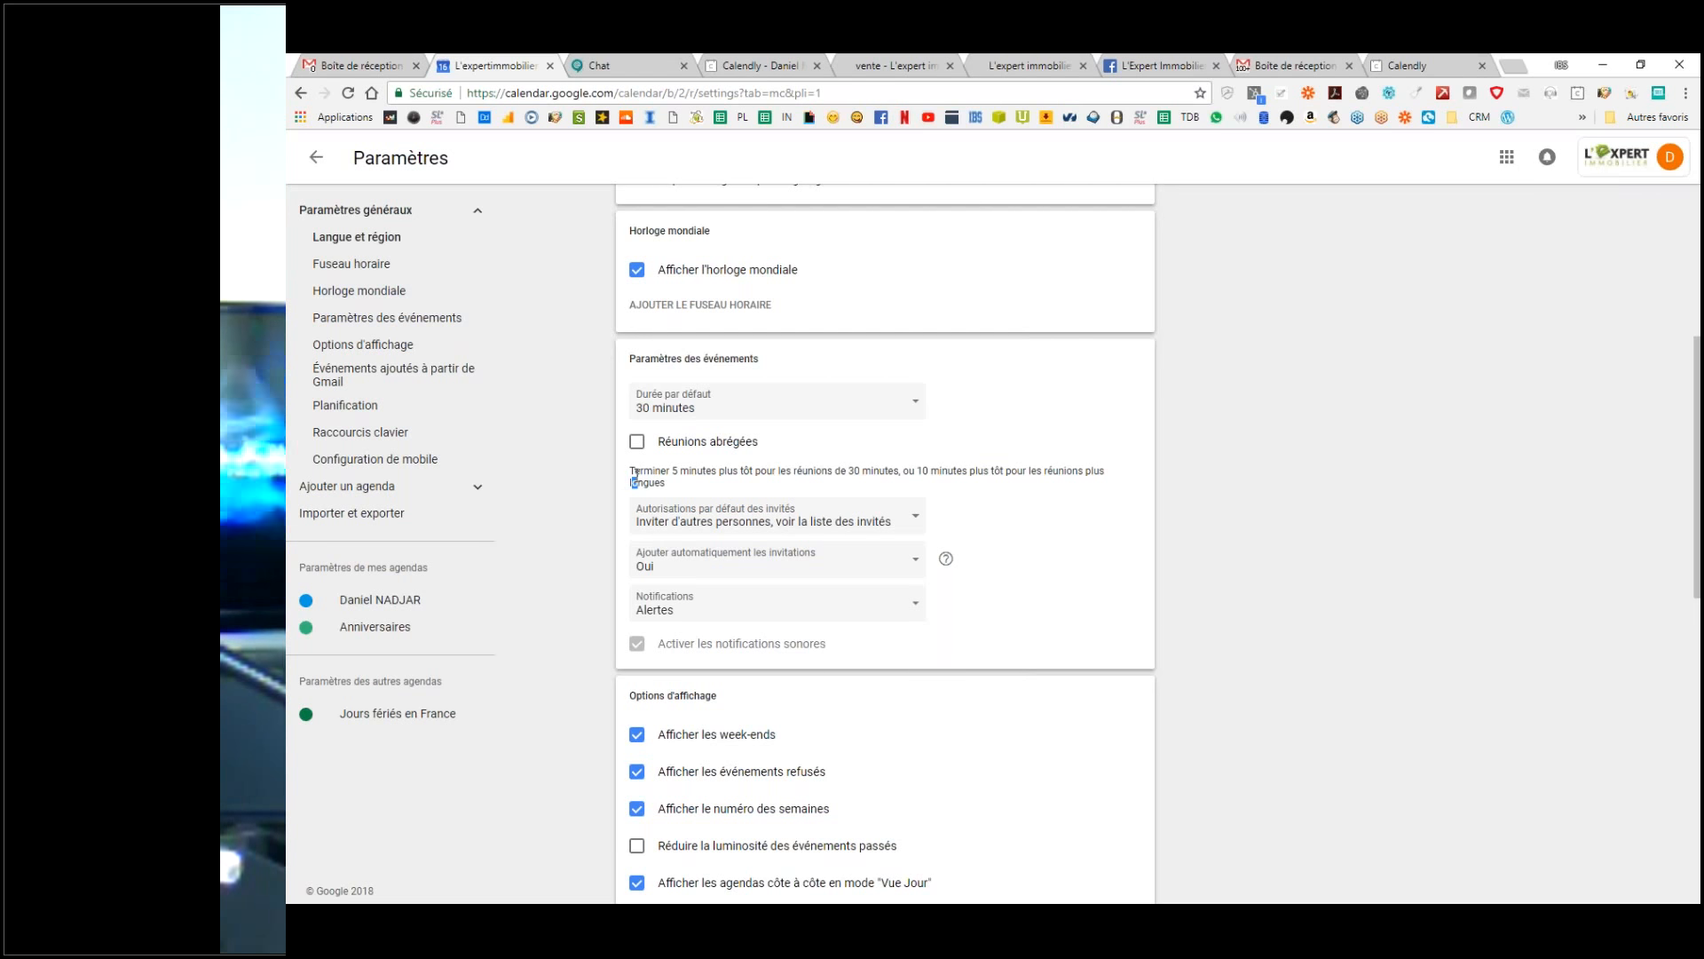
Step: Stop guests from seeing the guest list and from inviting other people by default
{"action": "left_click", "coordinate": [736, 529]}
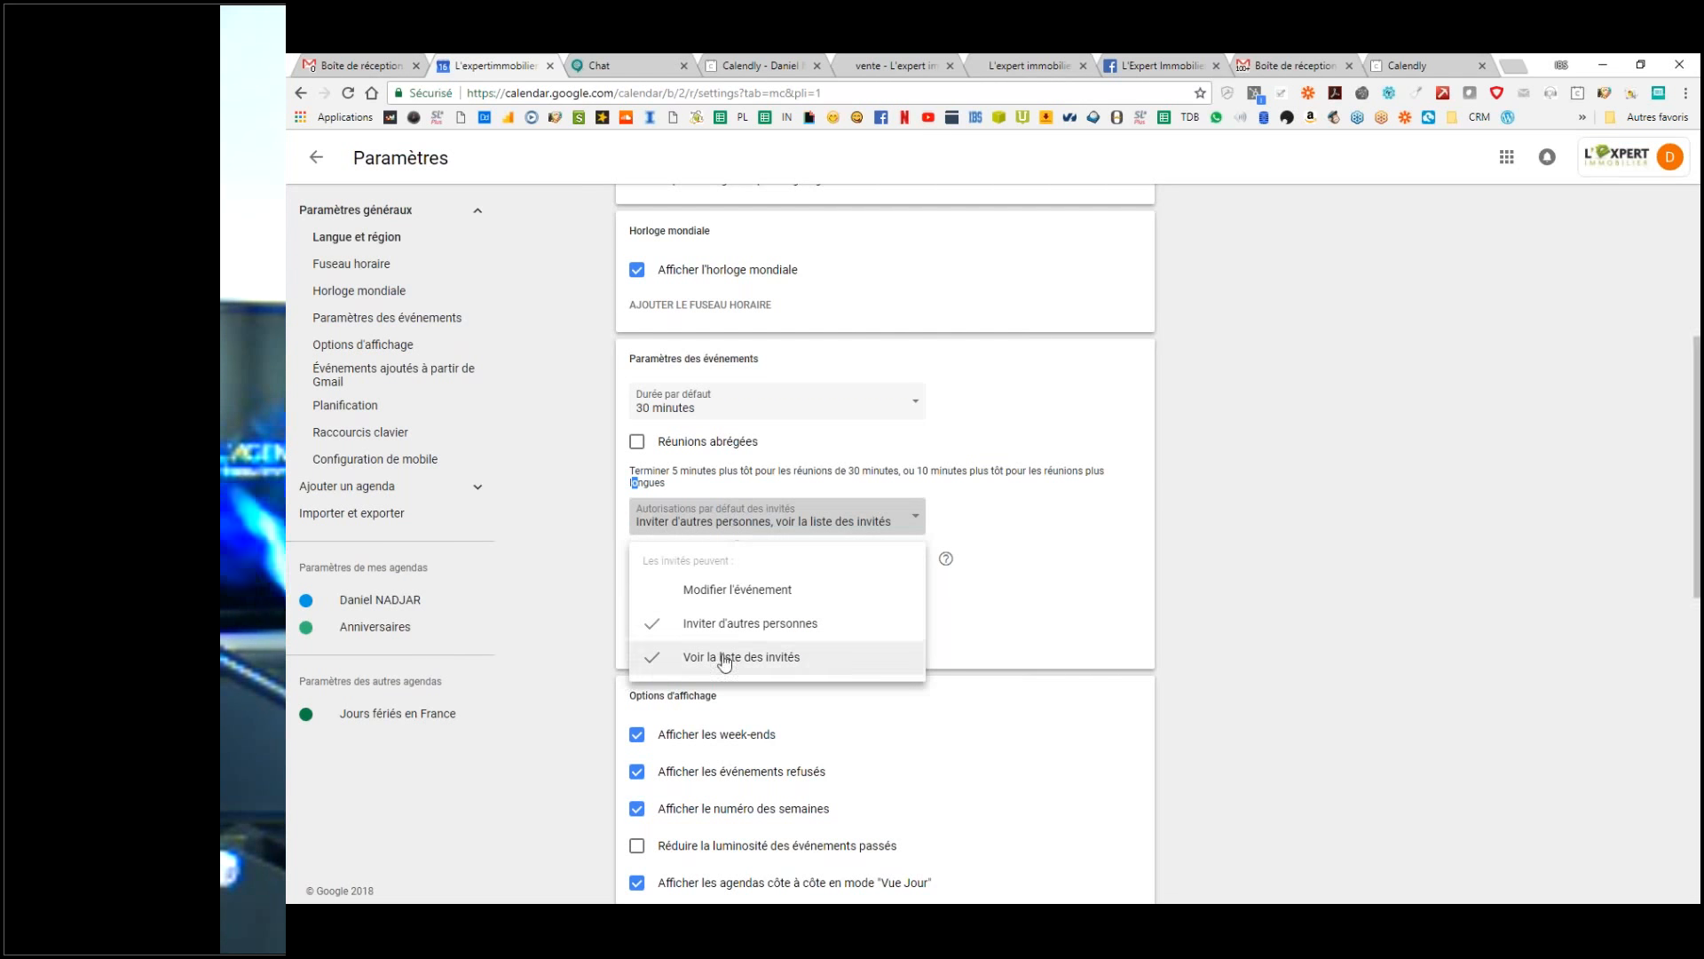
{"action": "left_click", "coordinate": [719, 661]}
{"action": "left_click", "coordinate": [701, 520]}
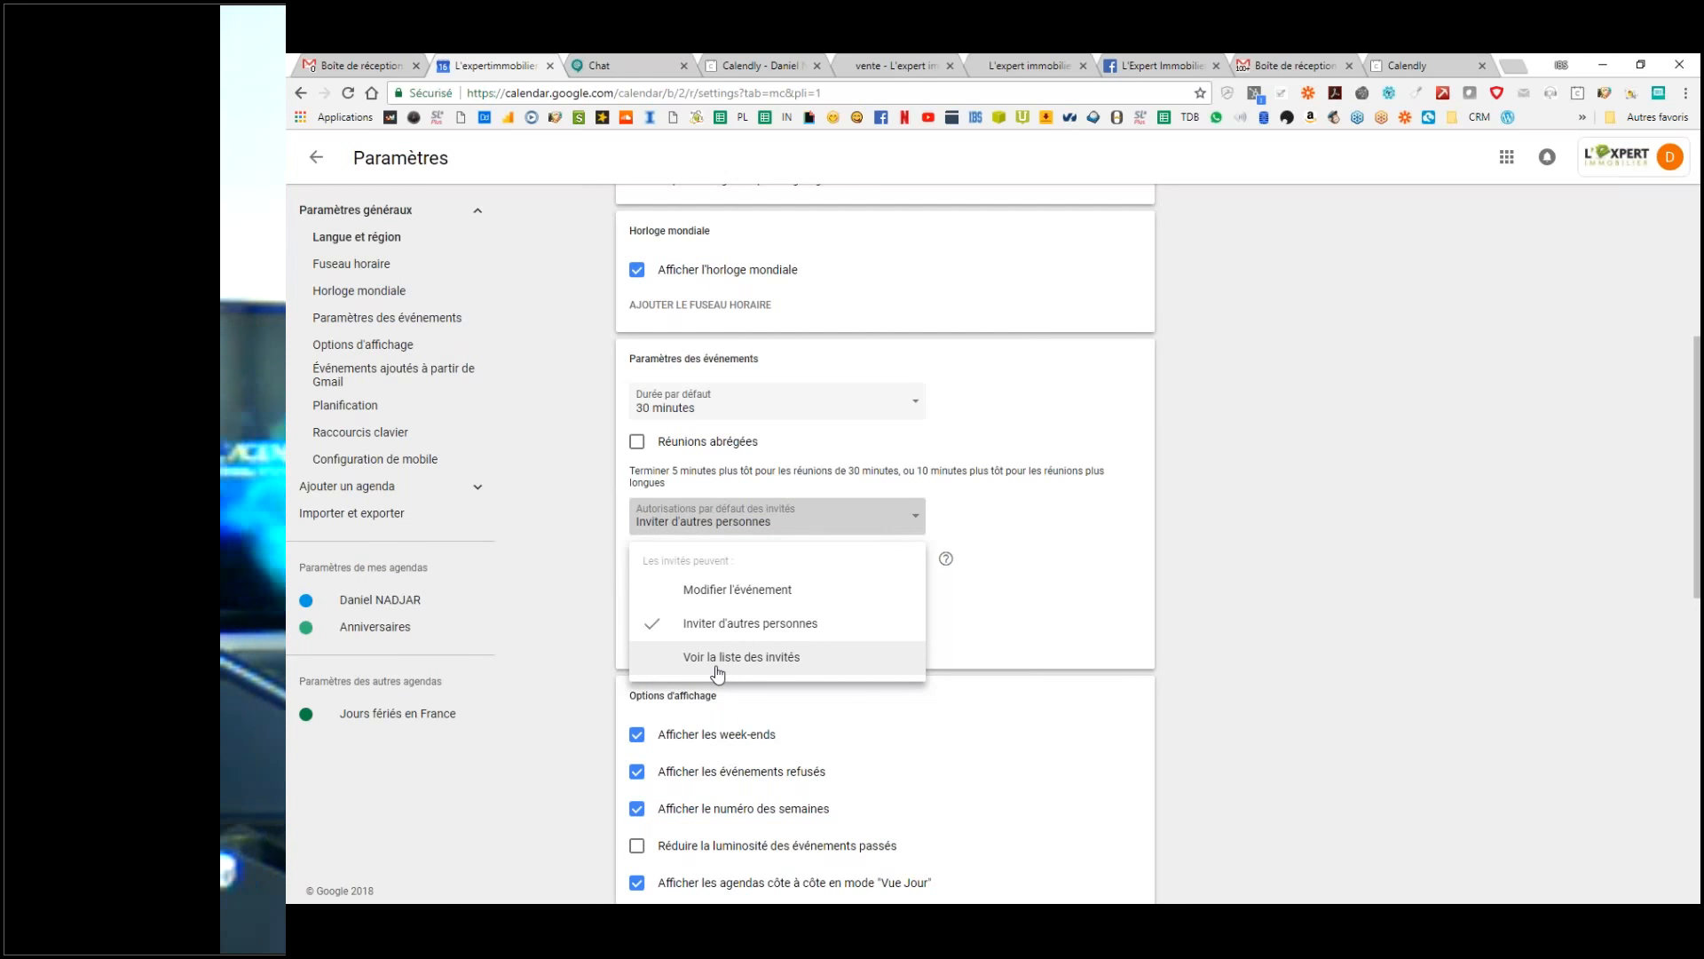
{"action": "left_click", "coordinate": [769, 634]}
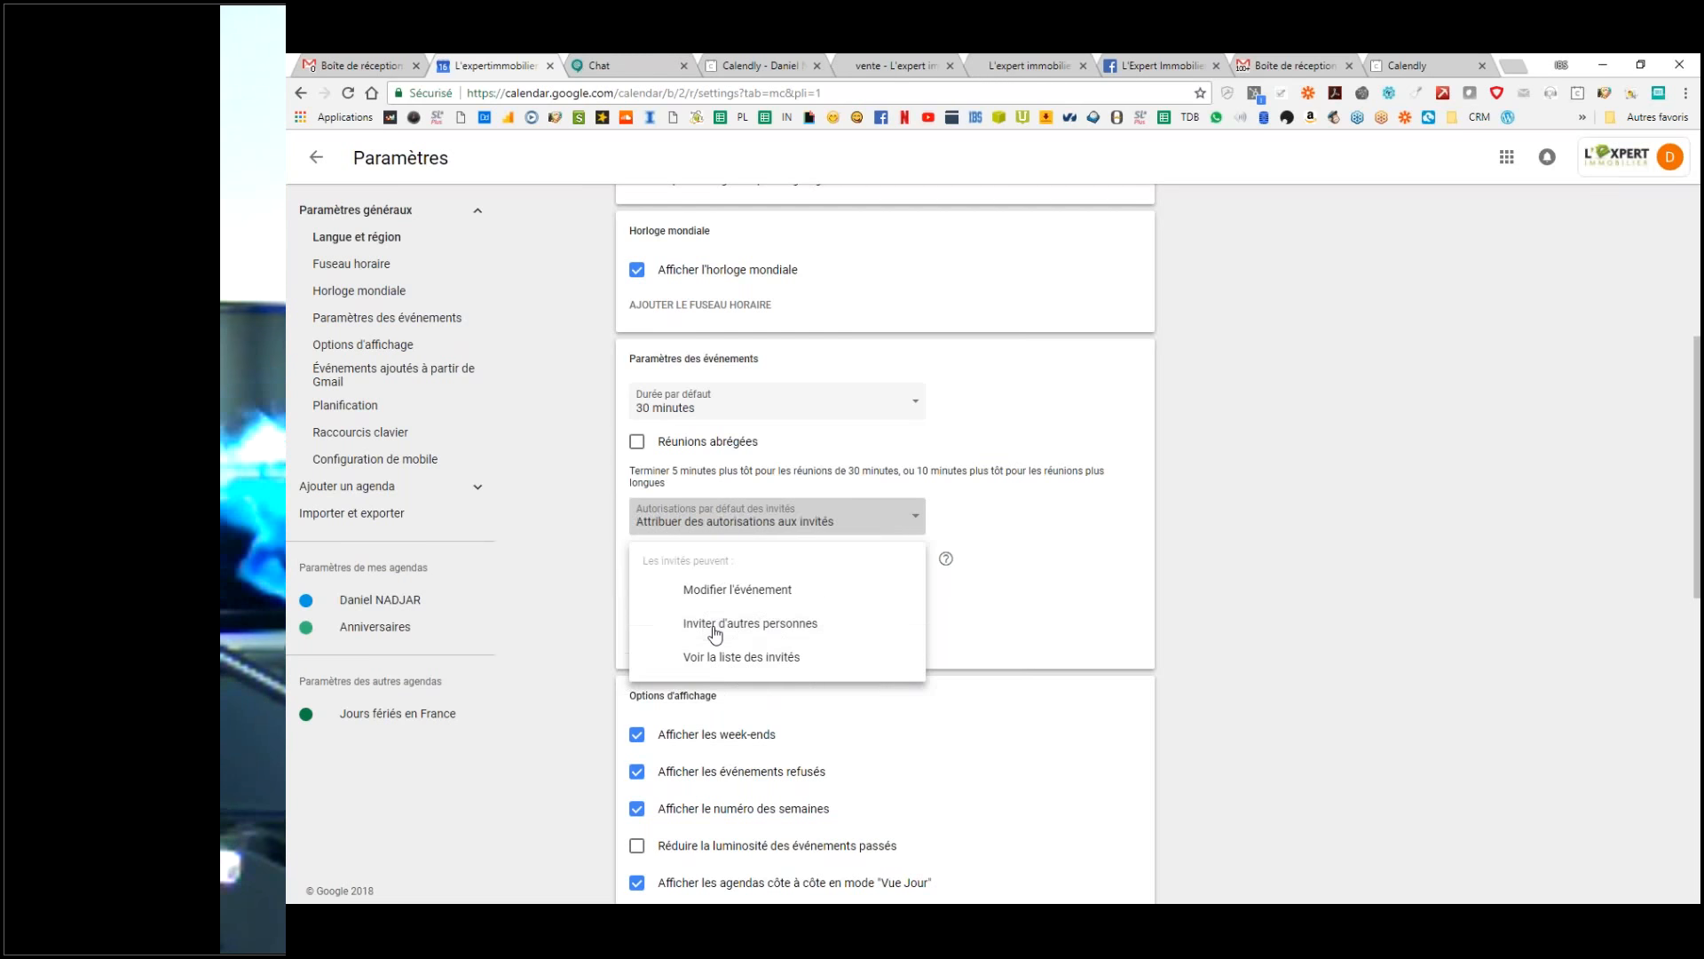
{"action": "left_click", "coordinate": [707, 515]}
{"action": "key", "text": "Escape"}
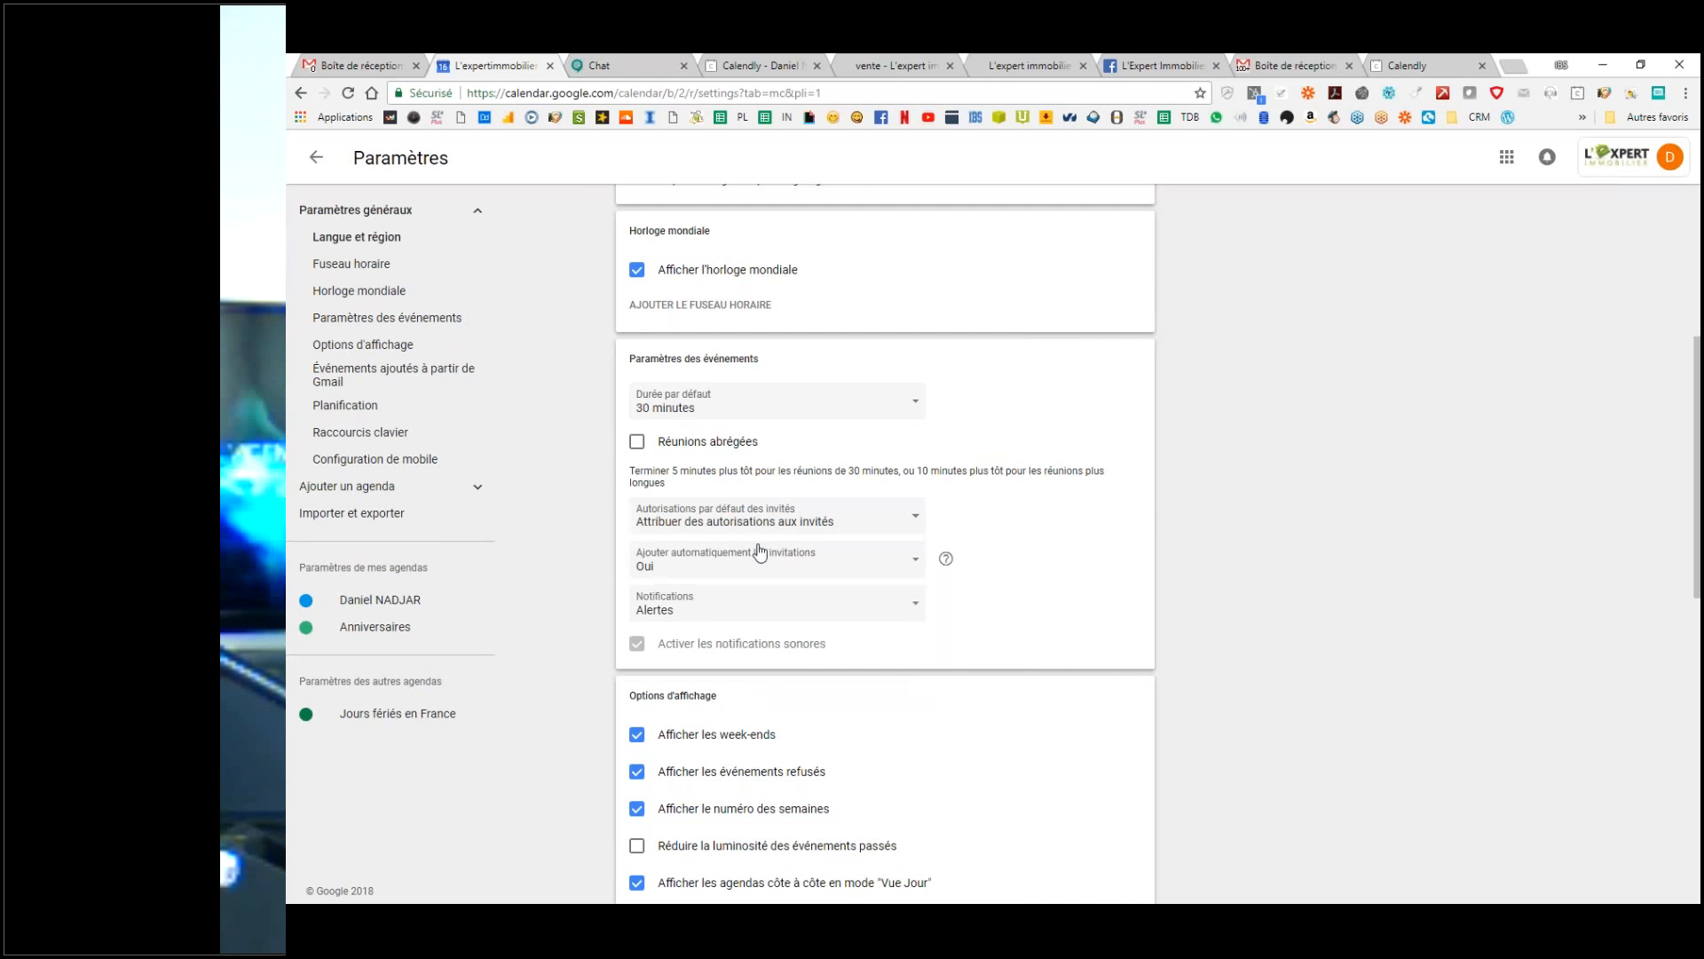
Step: Auto-add only invitations answered Yes or Maybe, and switch notifications to desktop notifications
{"action": "scroll", "coordinate": [761, 552], "scroll_direction": "down", "scroll_amount": 3}
{"action": "left_click", "coordinate": [677, 318]}
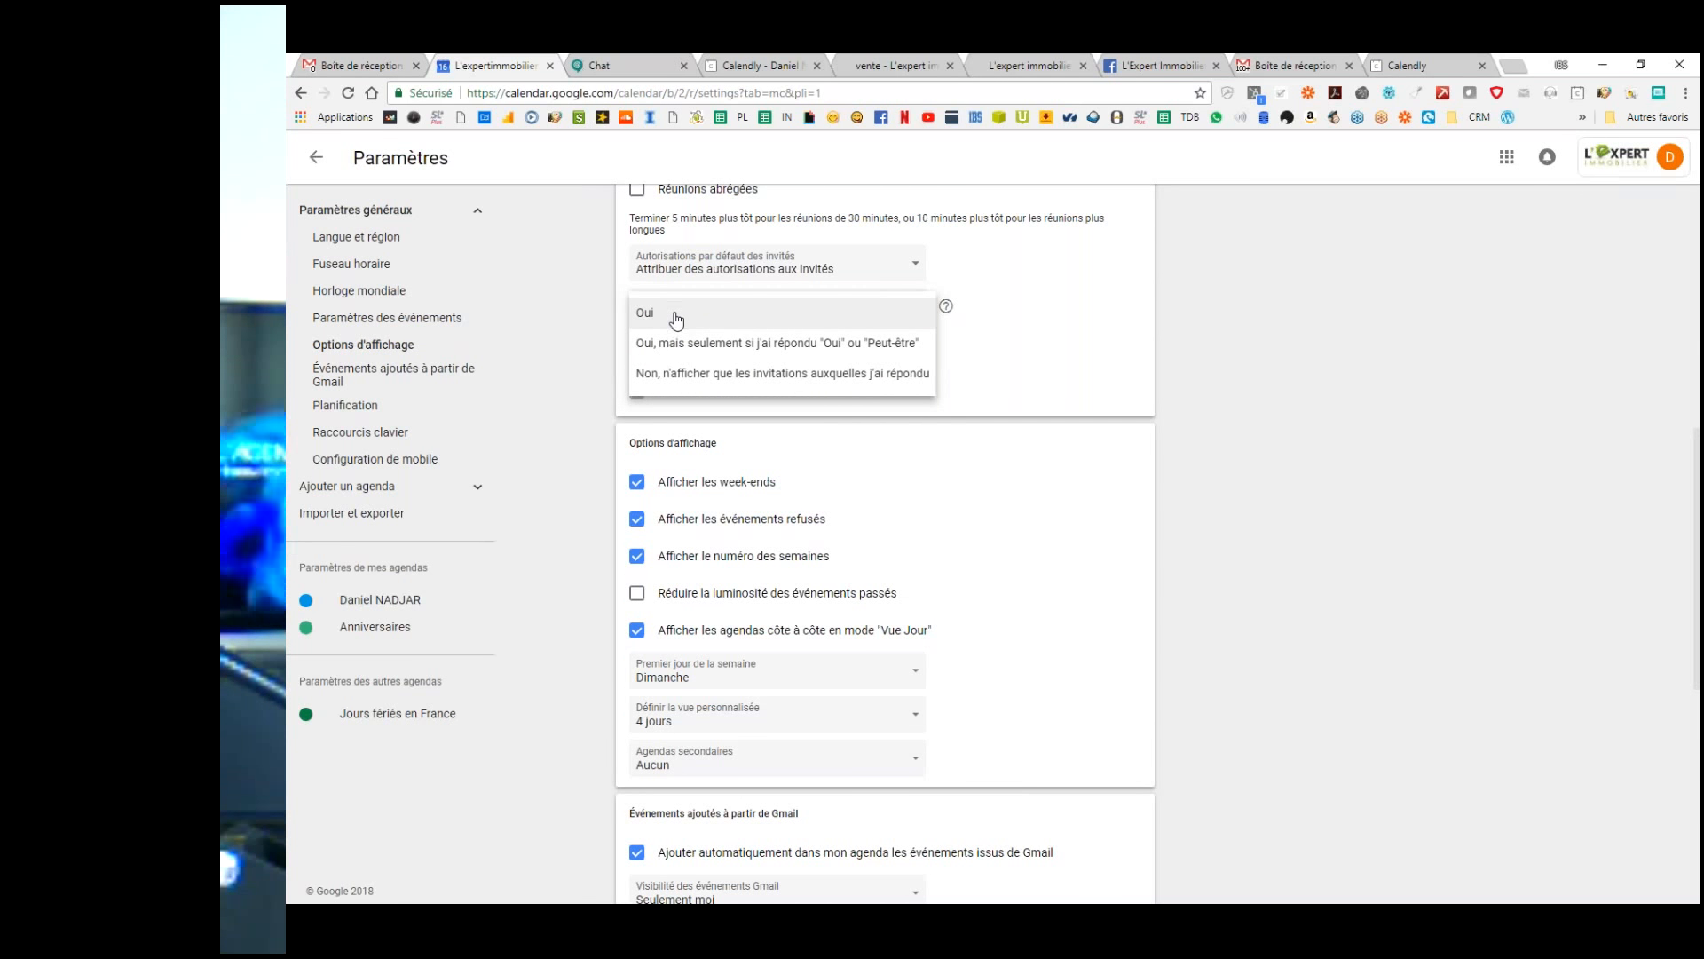
{"action": "left_click", "coordinate": [837, 345]}
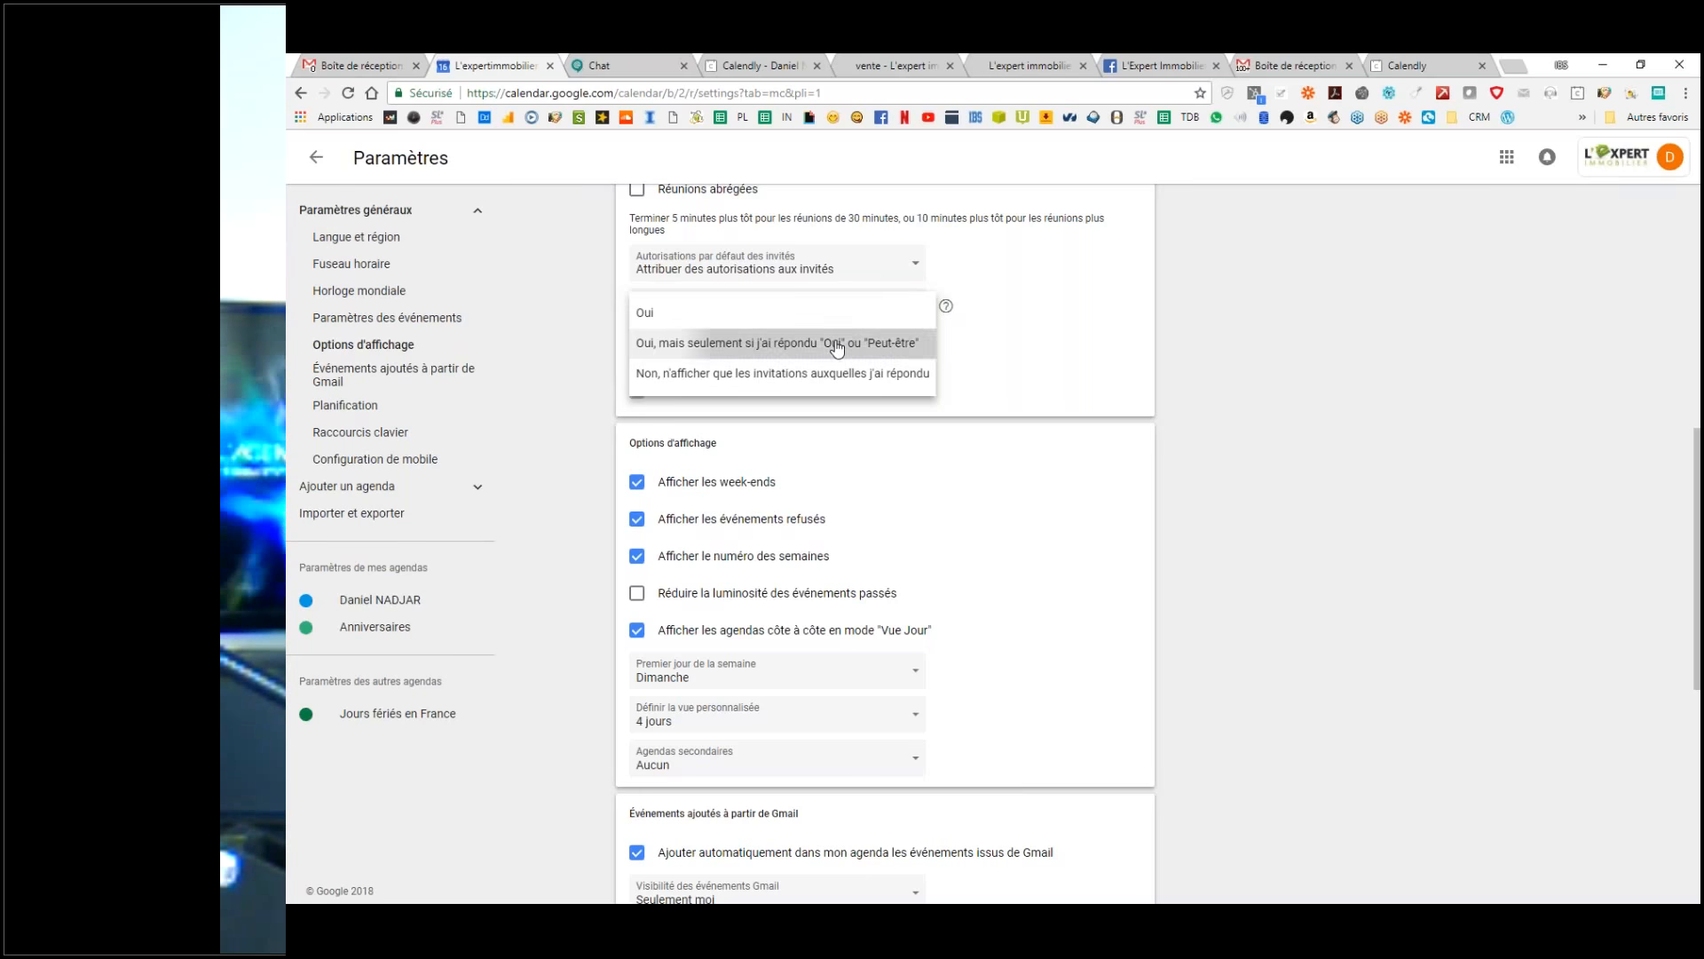
{"action": "left_click", "coordinate": [672, 367]}
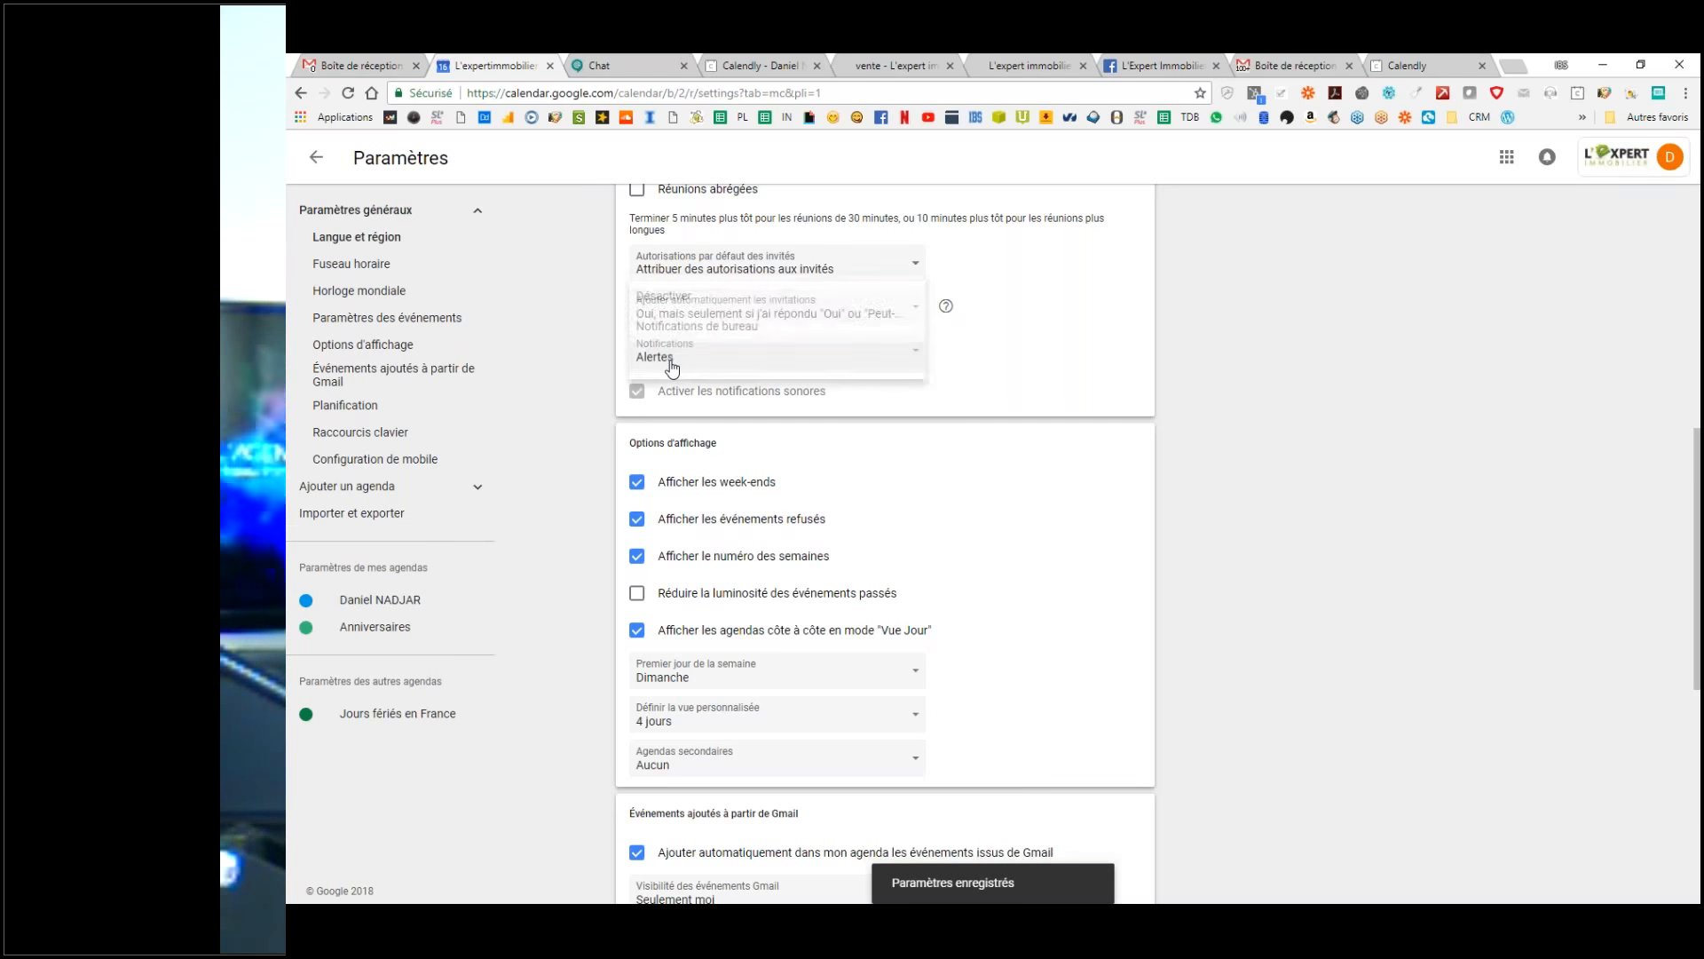
{"action": "left_click", "coordinate": [682, 326]}
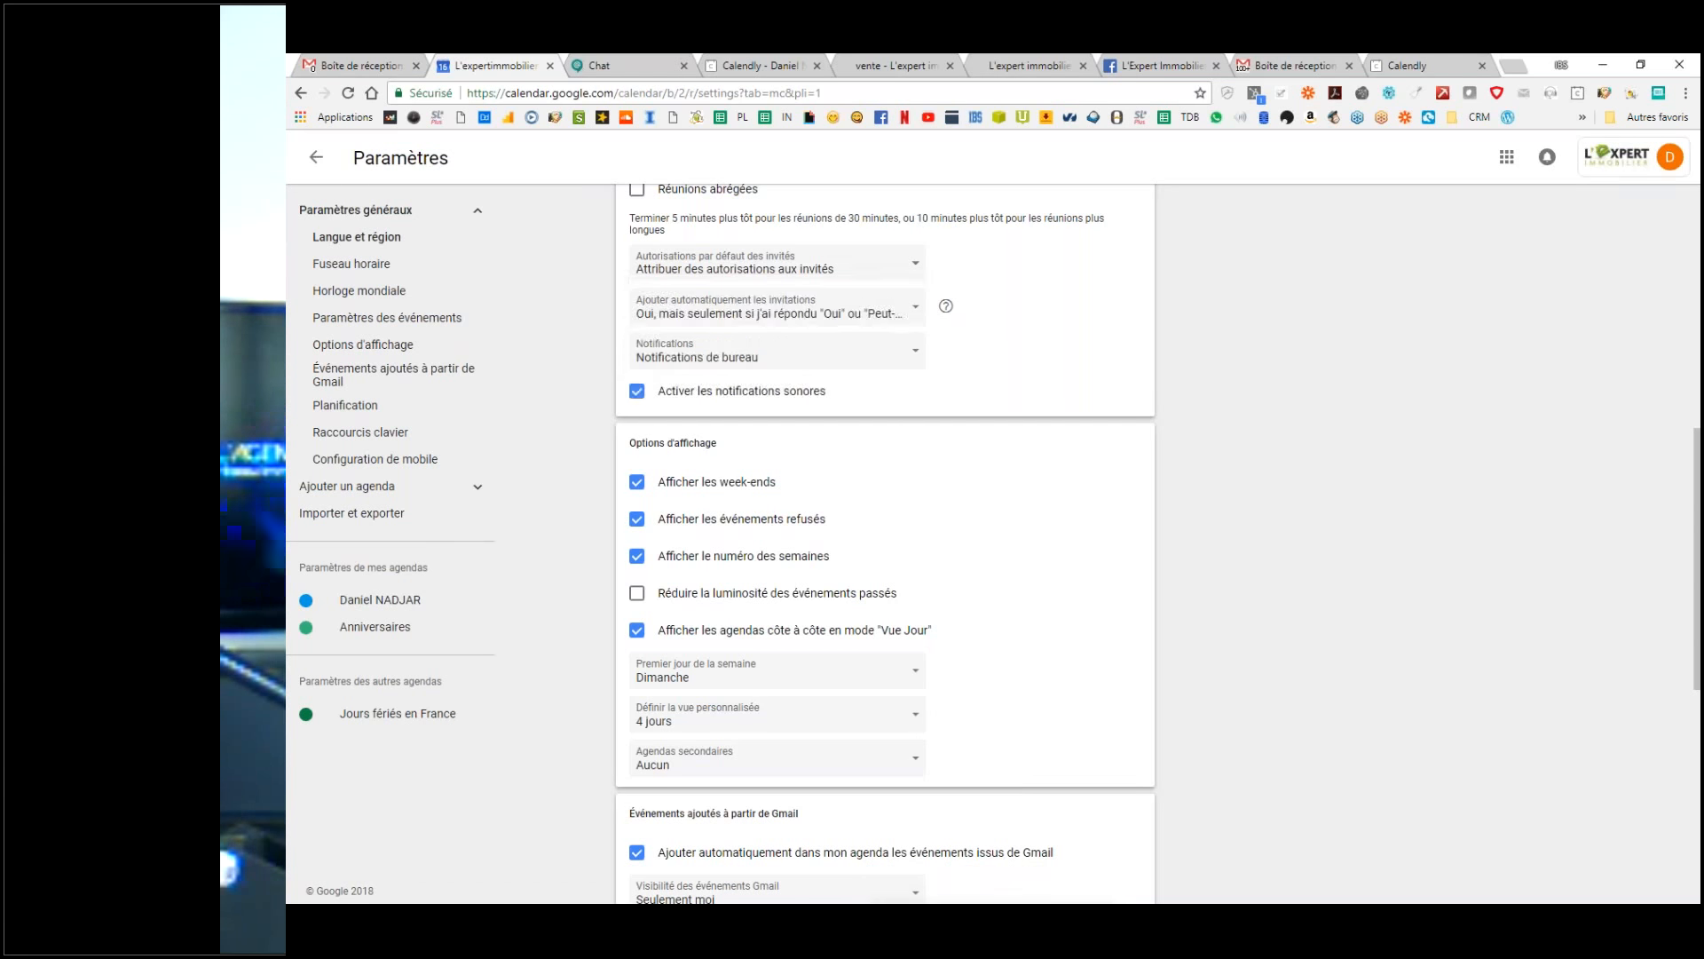
{"action": "scroll", "coordinate": [712, 439], "scroll_direction": "down", "scroll_amount": 1}
{"action": "scroll", "coordinate": [706, 433], "scroll_direction": "up", "scroll_amount": 1}
{"action": "left_click", "coordinate": [638, 391]}
{"action": "left_click", "coordinate": [638, 391]}
Step: Dim past events and start the week on Monday
{"action": "scroll", "coordinate": [724, 453], "scroll_direction": "down", "scroll_amount": 1}
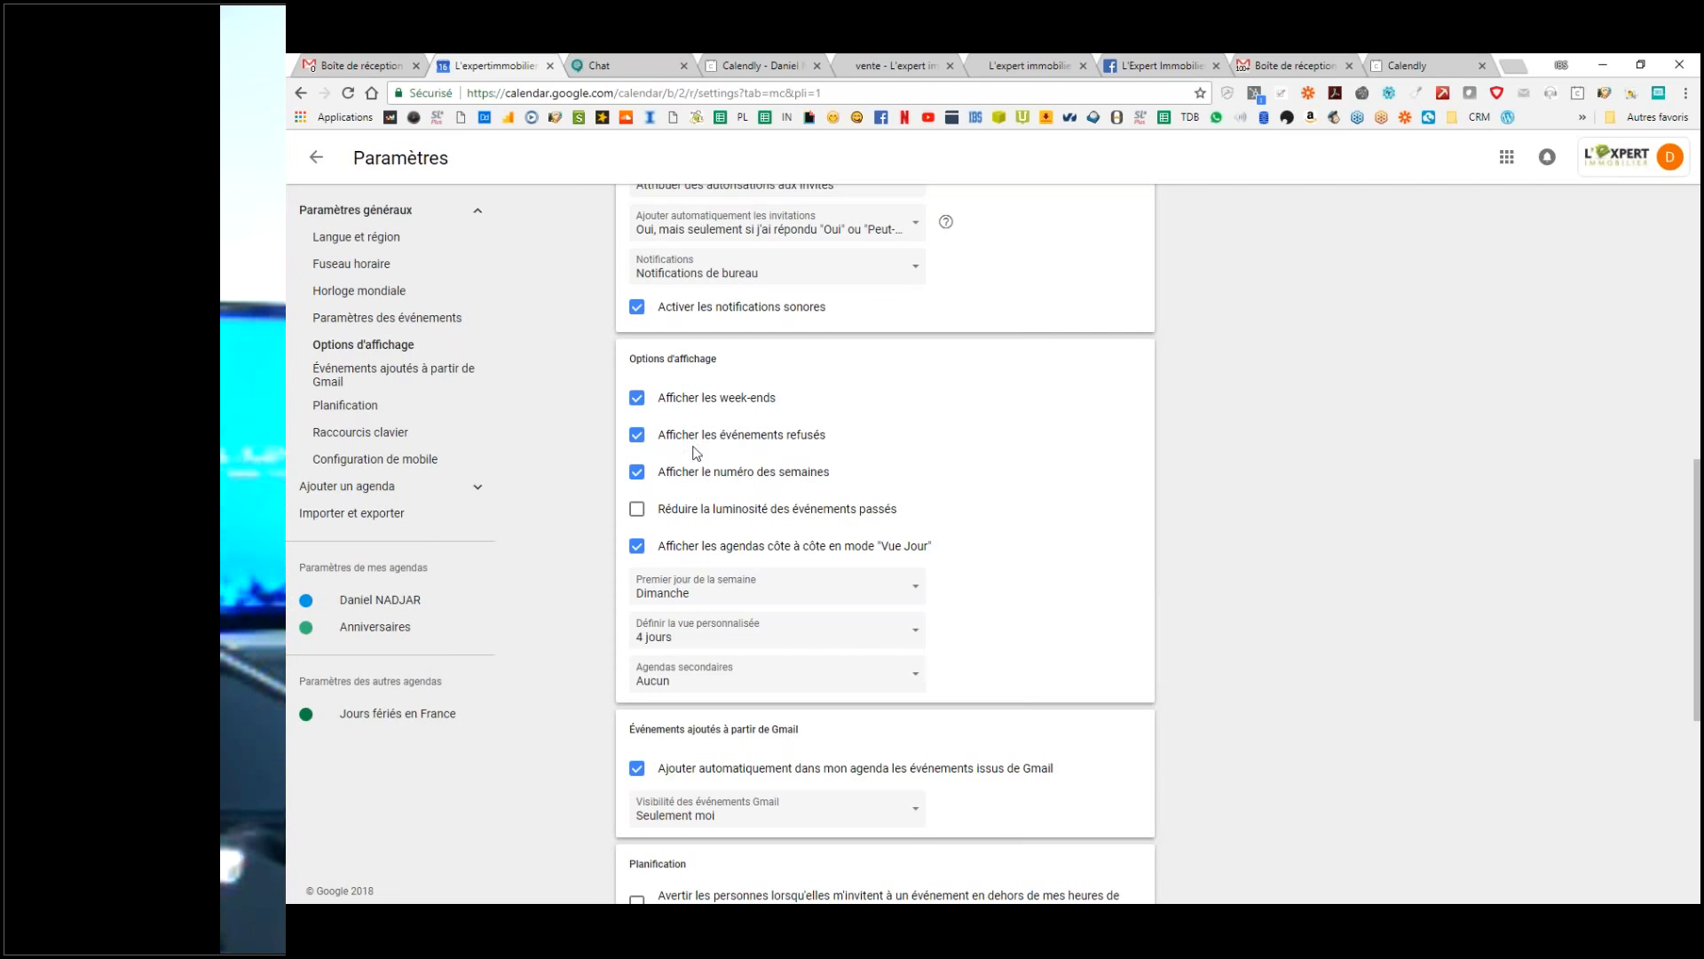
{"action": "key", "text": "ctrl"}
{"action": "key", "text": "ctrl"}
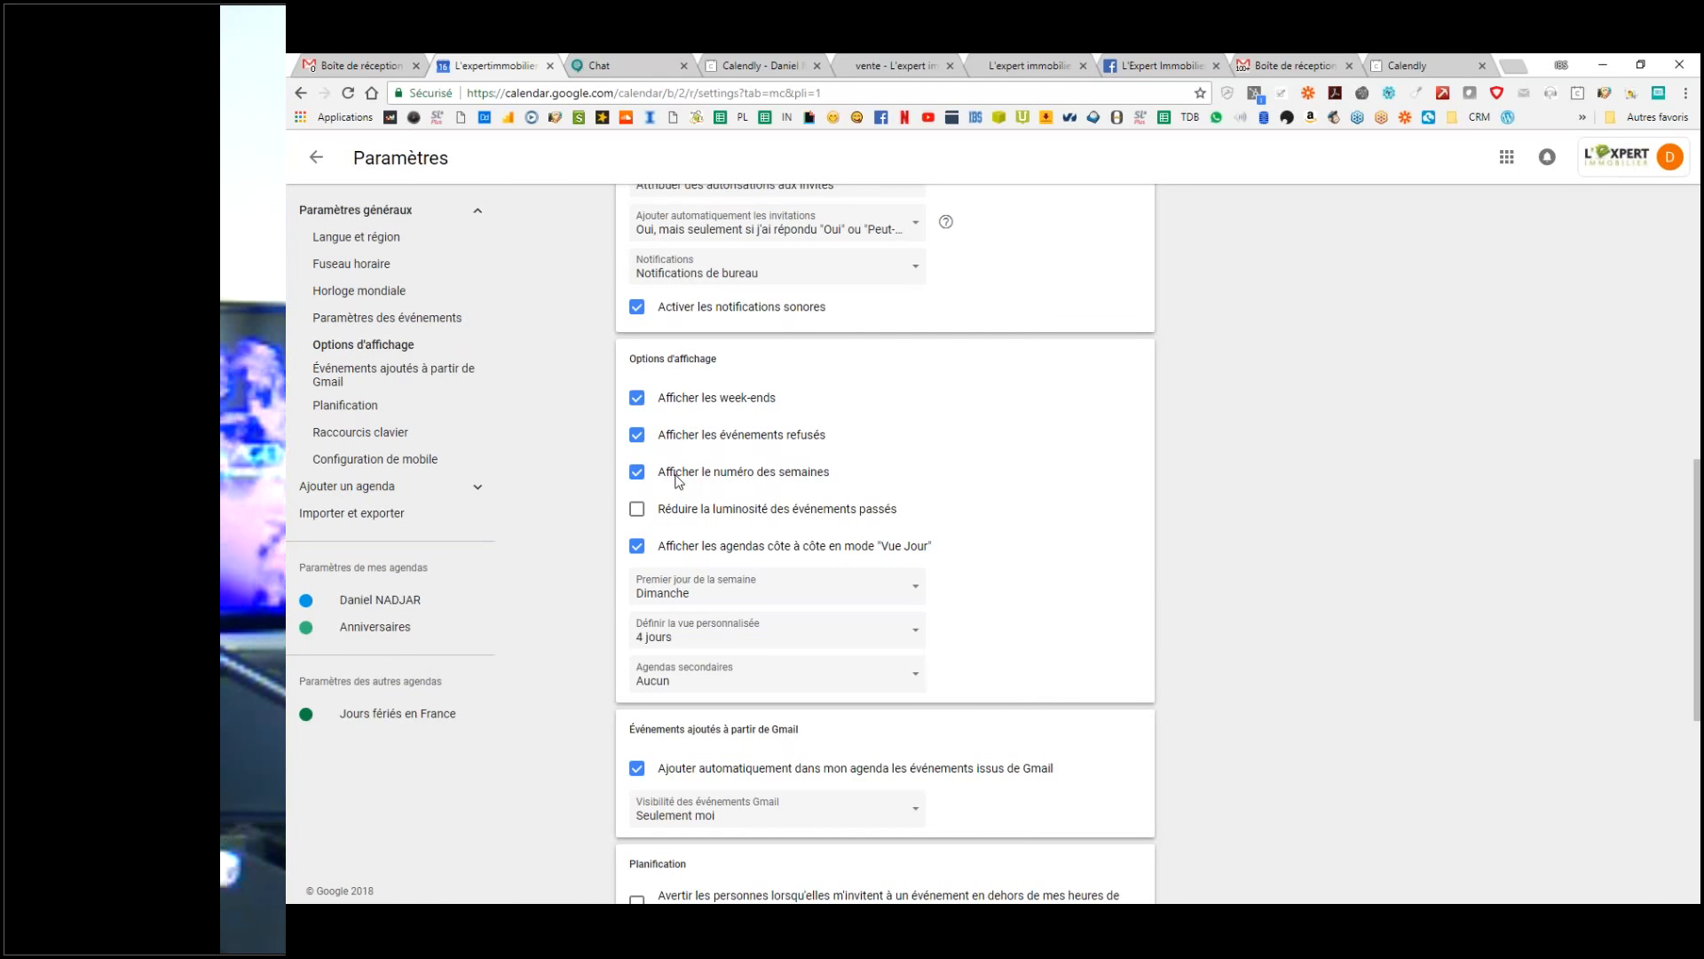
{"action": "scroll", "coordinate": [678, 480], "scroll_direction": "down", "scroll_amount": 2}
{"action": "key", "text": "ctrl"}
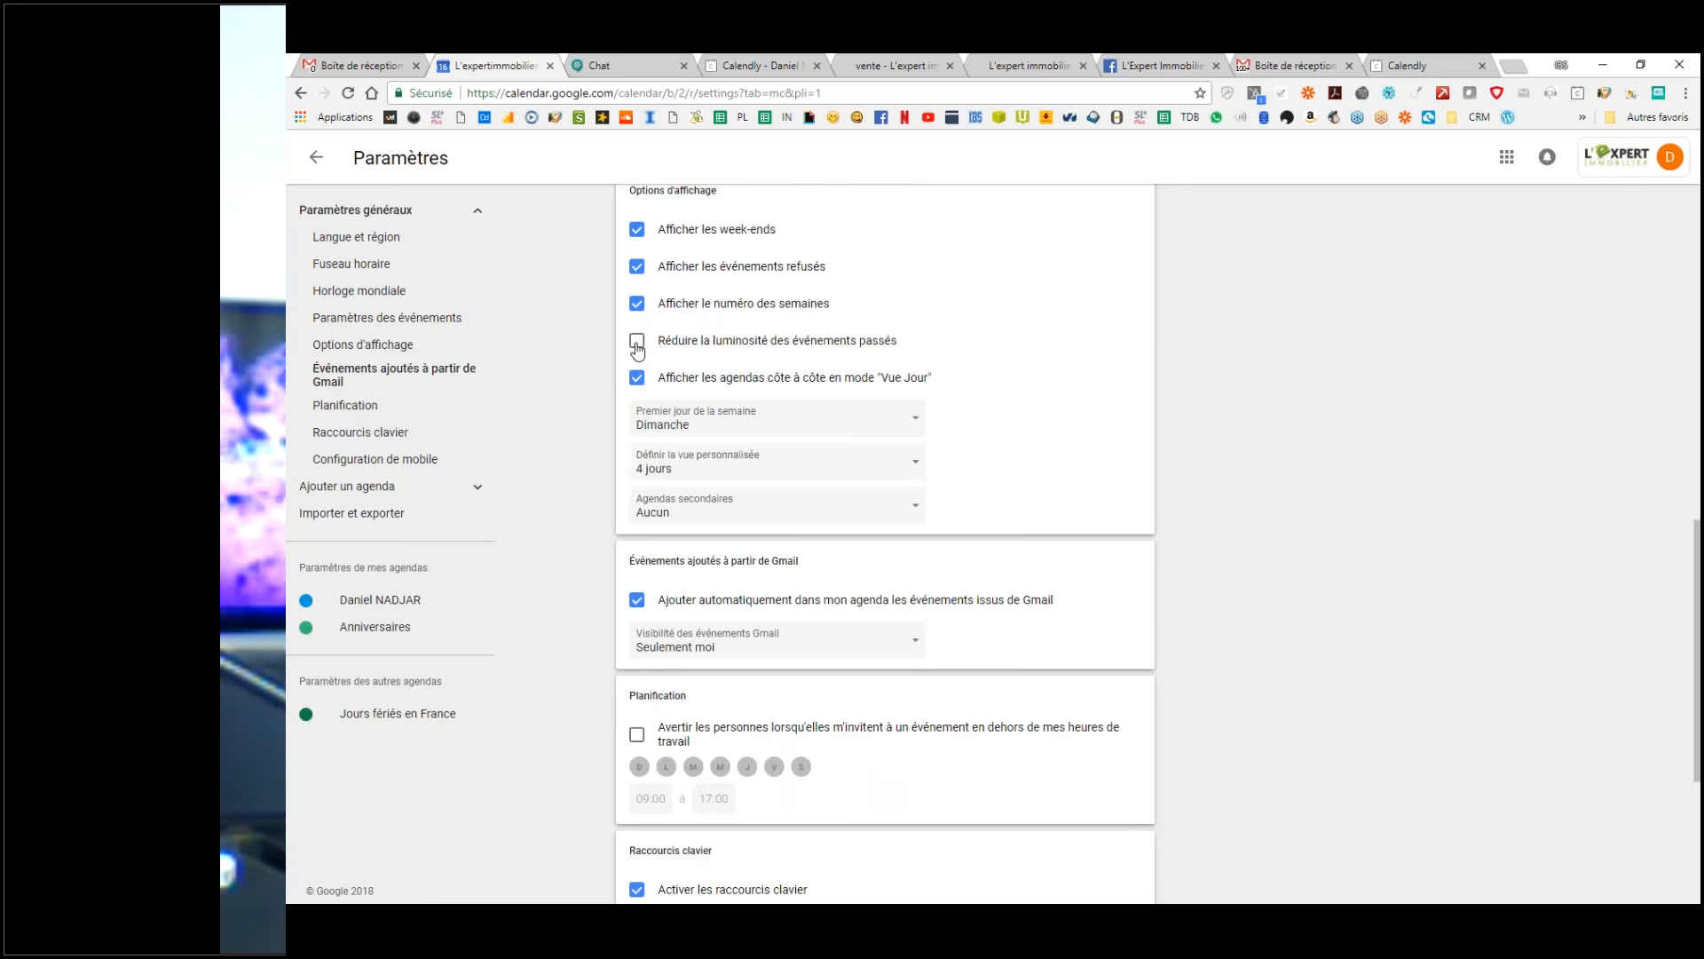
{"action": "left_click", "coordinate": [637, 342]}
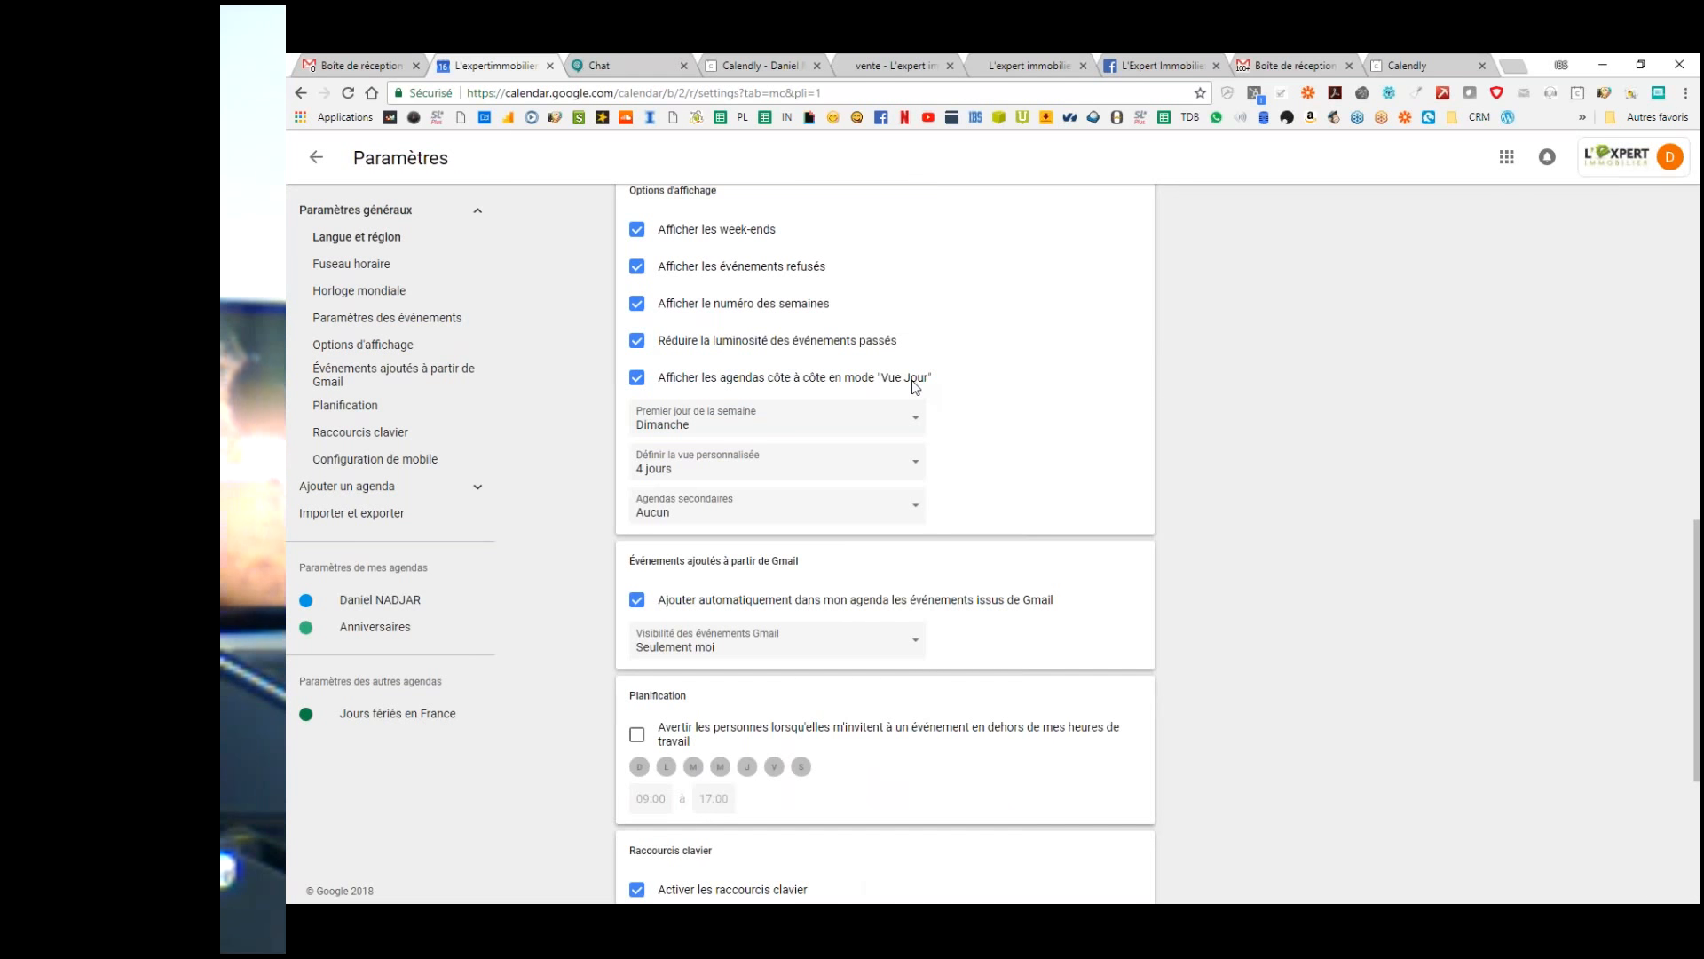
{"action": "left_click", "coordinate": [693, 429]}
{"action": "left_click", "coordinate": [666, 459]}
{"action": "left_click", "coordinate": [698, 451]}
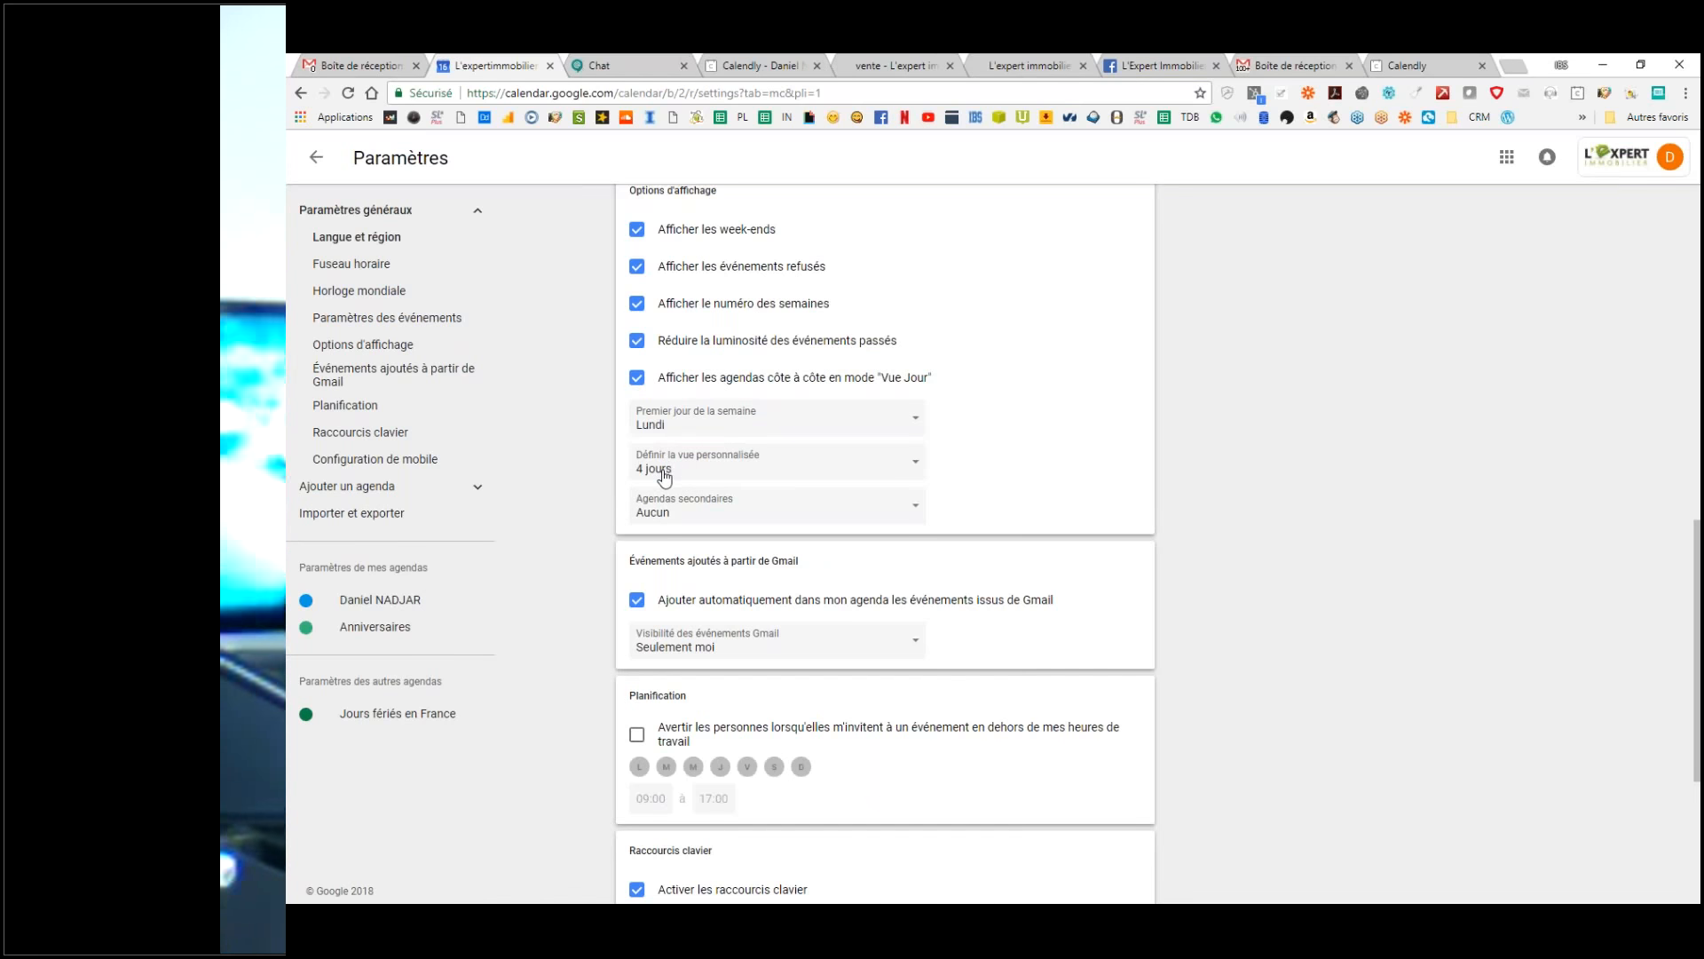
Step: Set the custom view to 5 days, leaving secondary calendars unchanged
{"action": "left_click", "coordinate": [664, 475]}
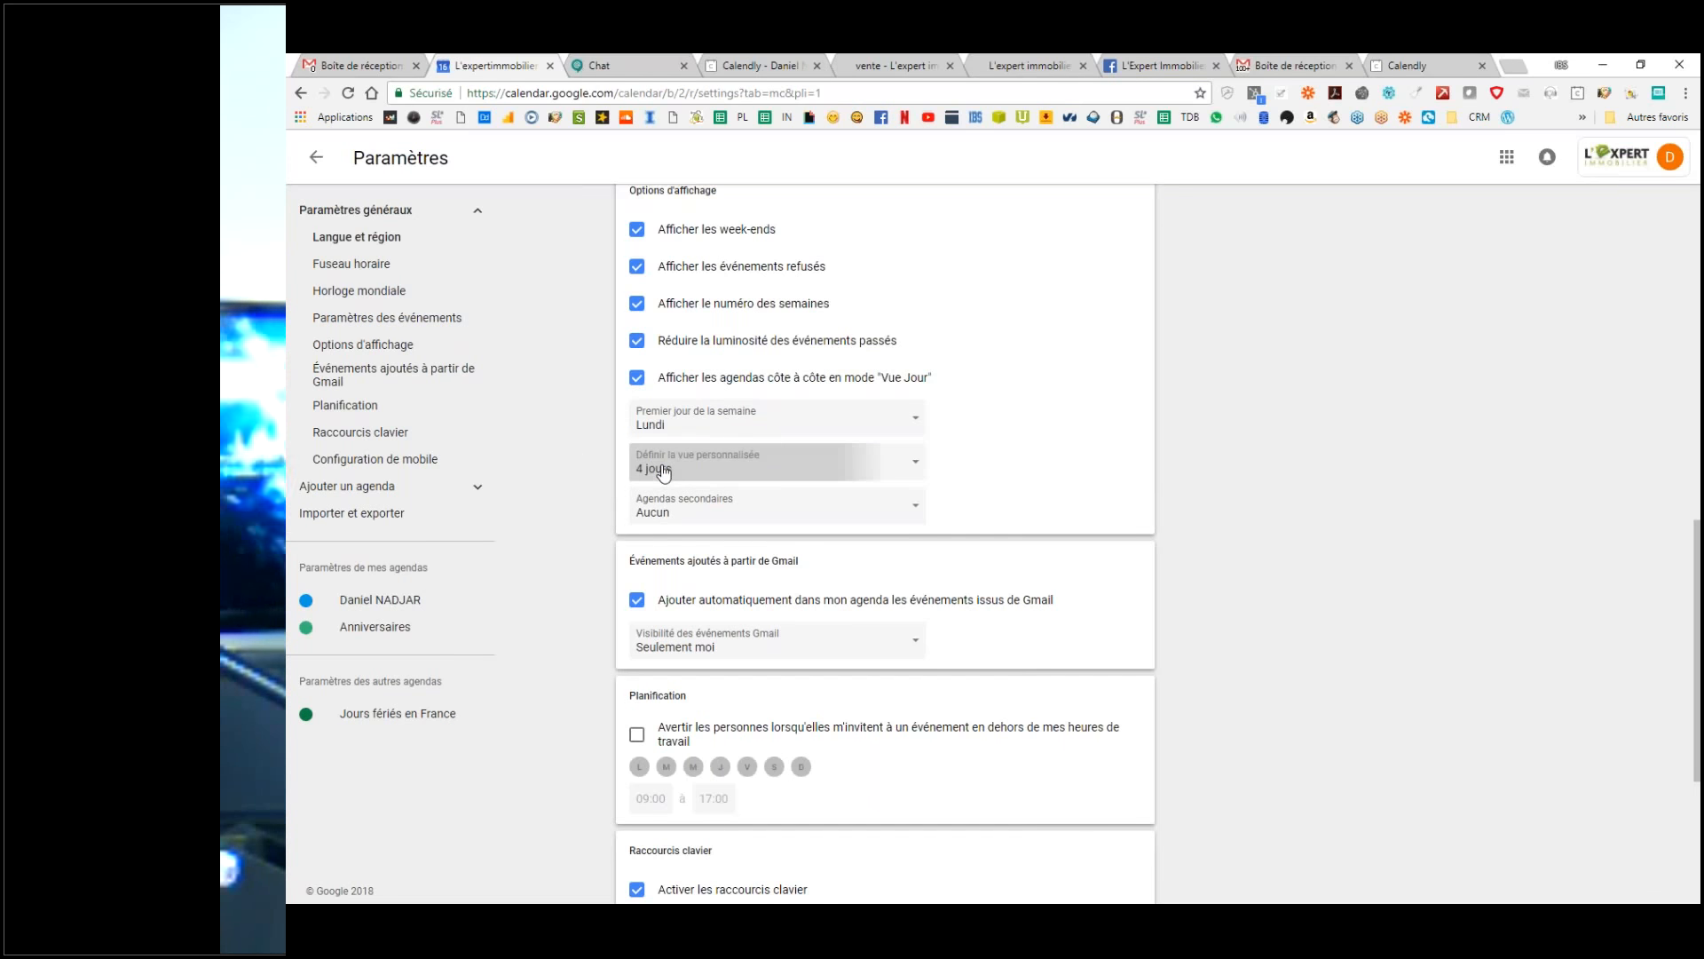
{"action": "left_click", "coordinate": [659, 502]}
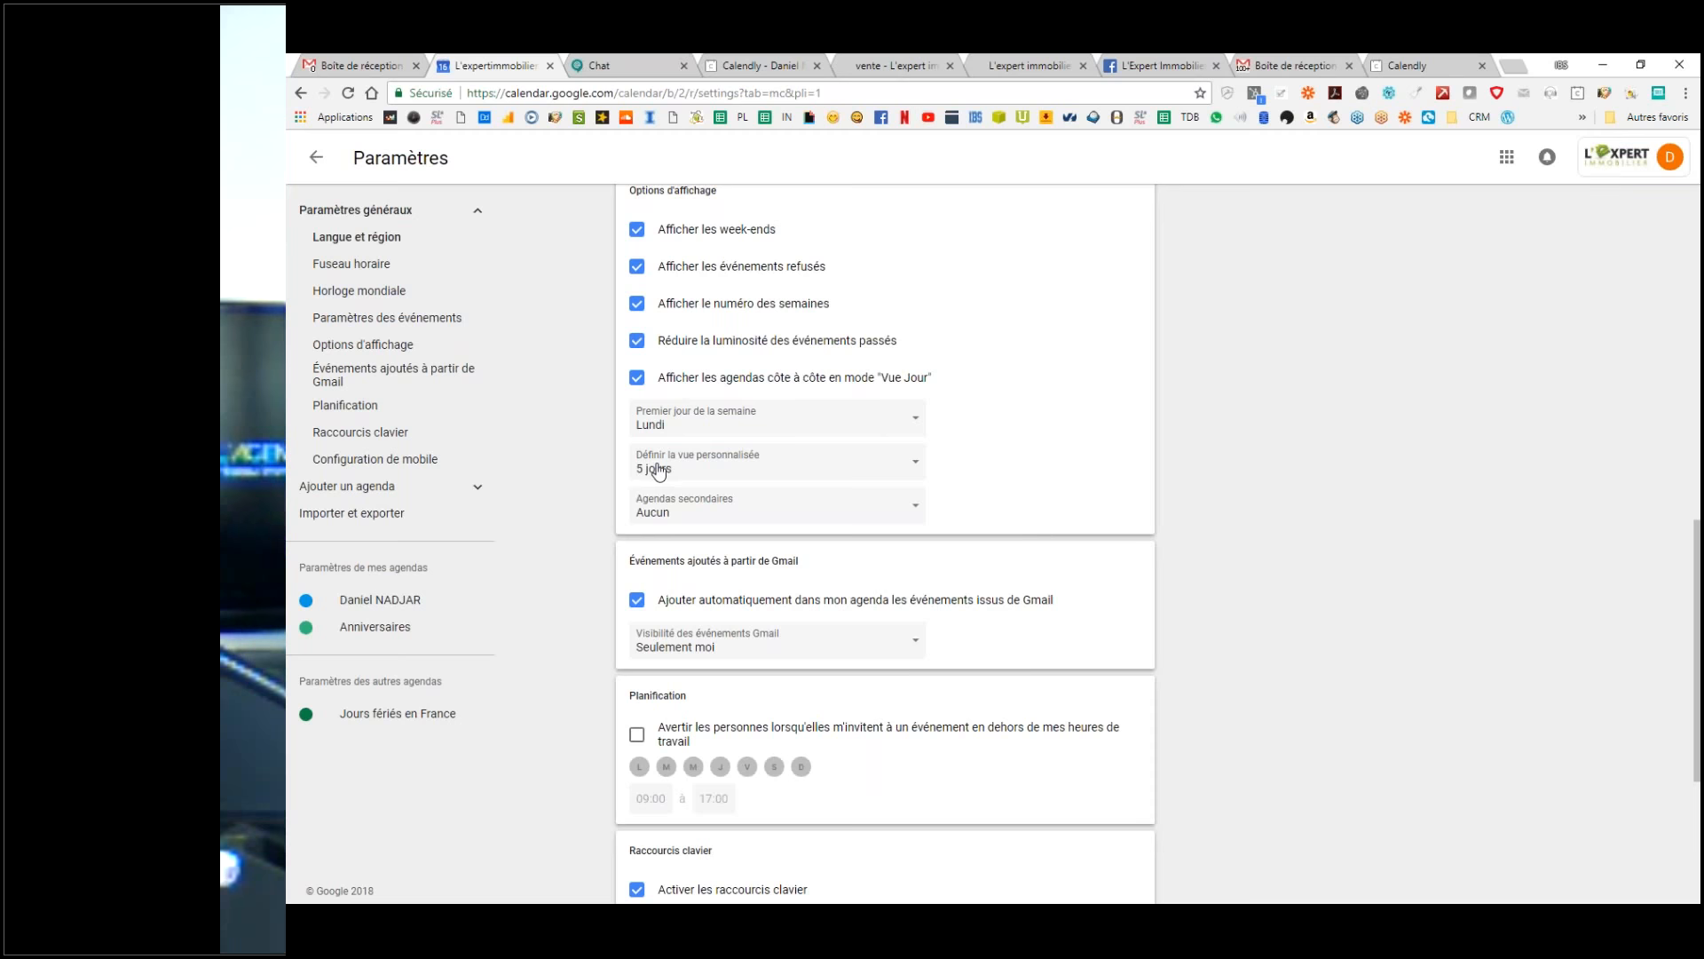
{"action": "left_click", "coordinate": [659, 471]}
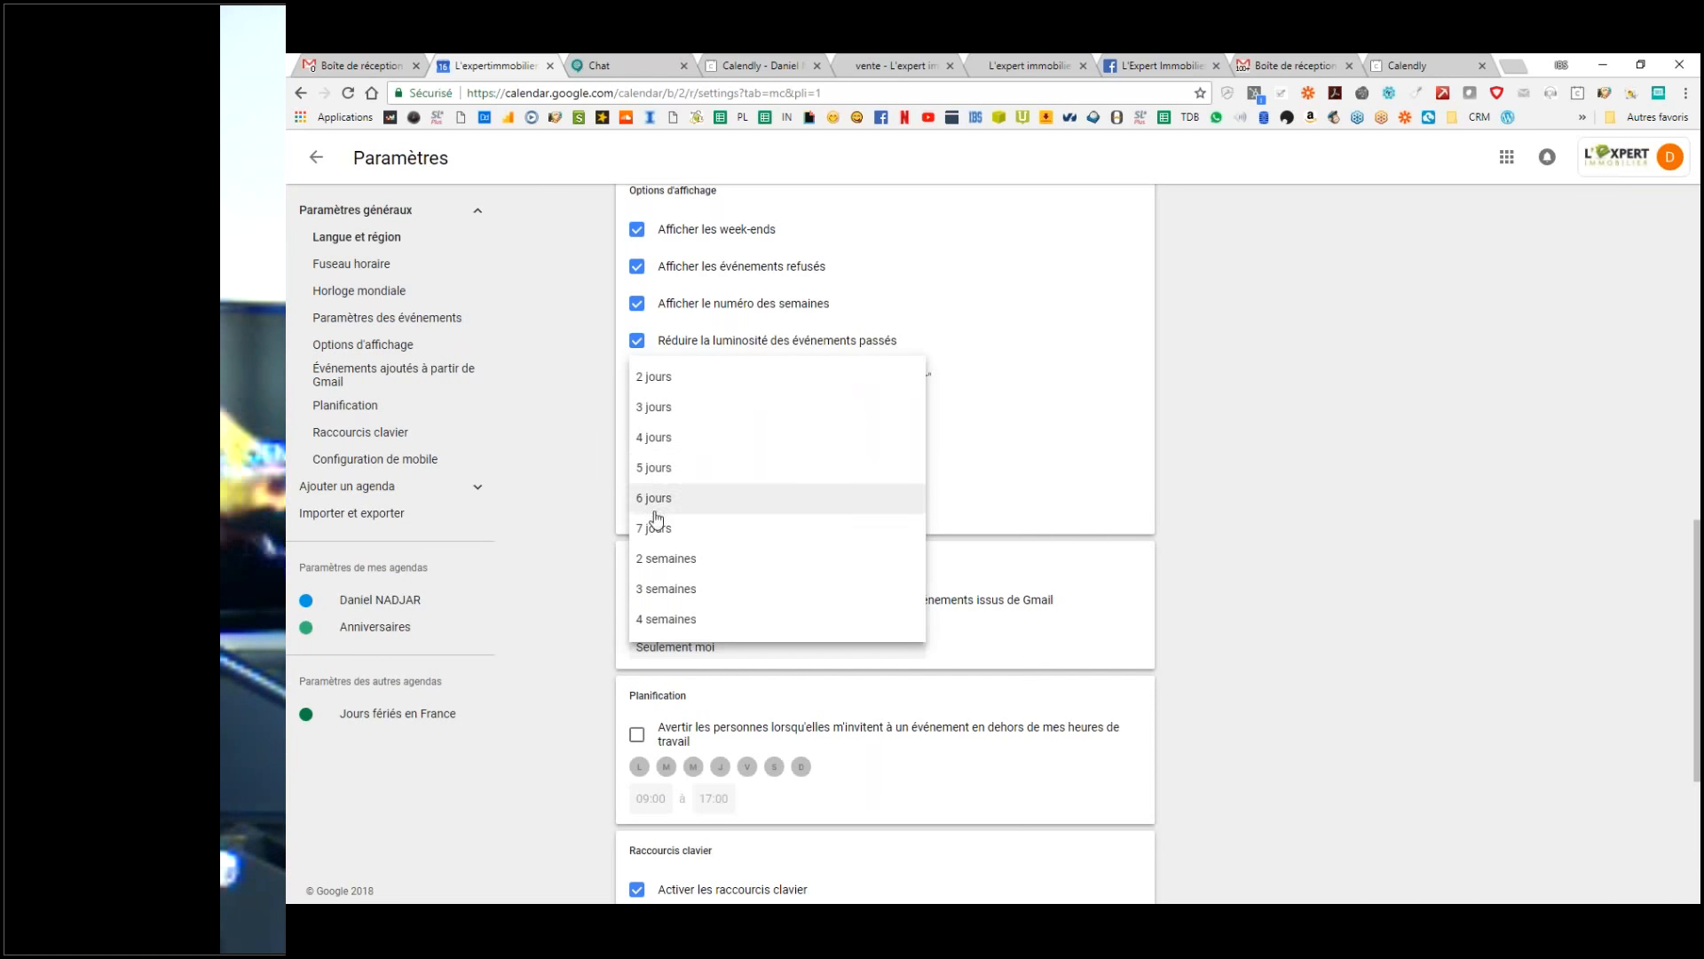
{"action": "left_click", "coordinate": [657, 468]}
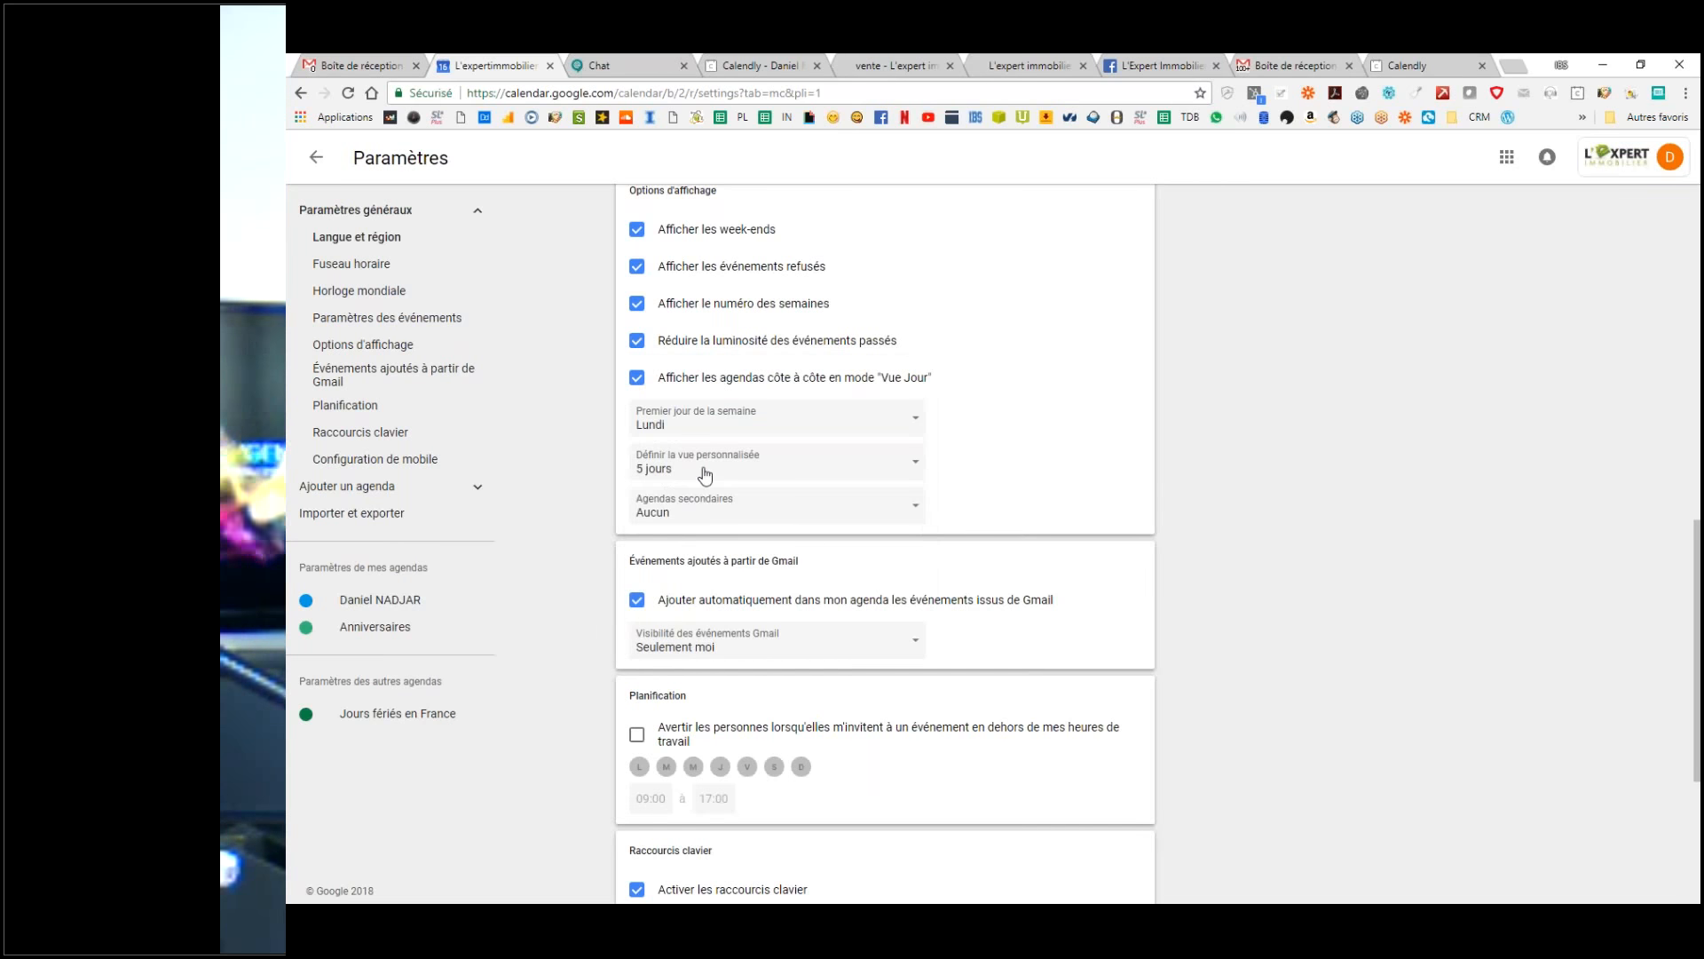
{"action": "left_click", "coordinate": [693, 509]}
{"action": "left_click", "coordinate": [1536, 435]}
{"action": "scroll", "coordinate": [974, 507], "scroll_direction": "down", "scroll_amount": 4}
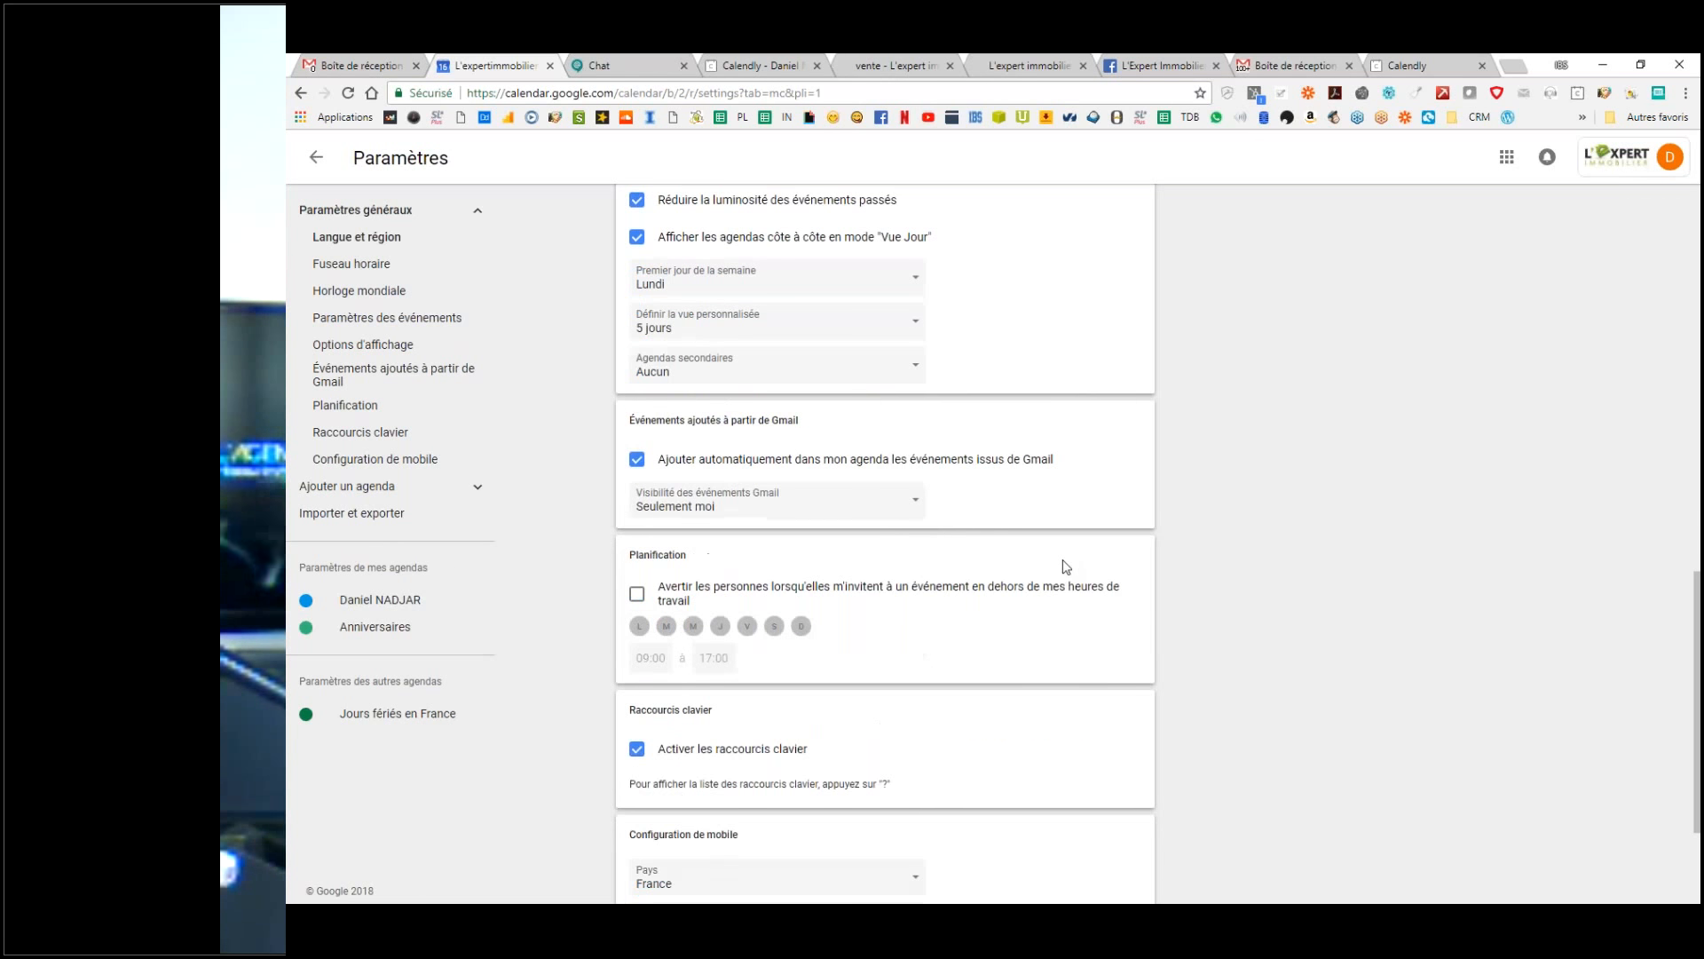
{"action": "scroll", "coordinate": [974, 507], "scroll_direction": "up", "scroll_amount": 2}
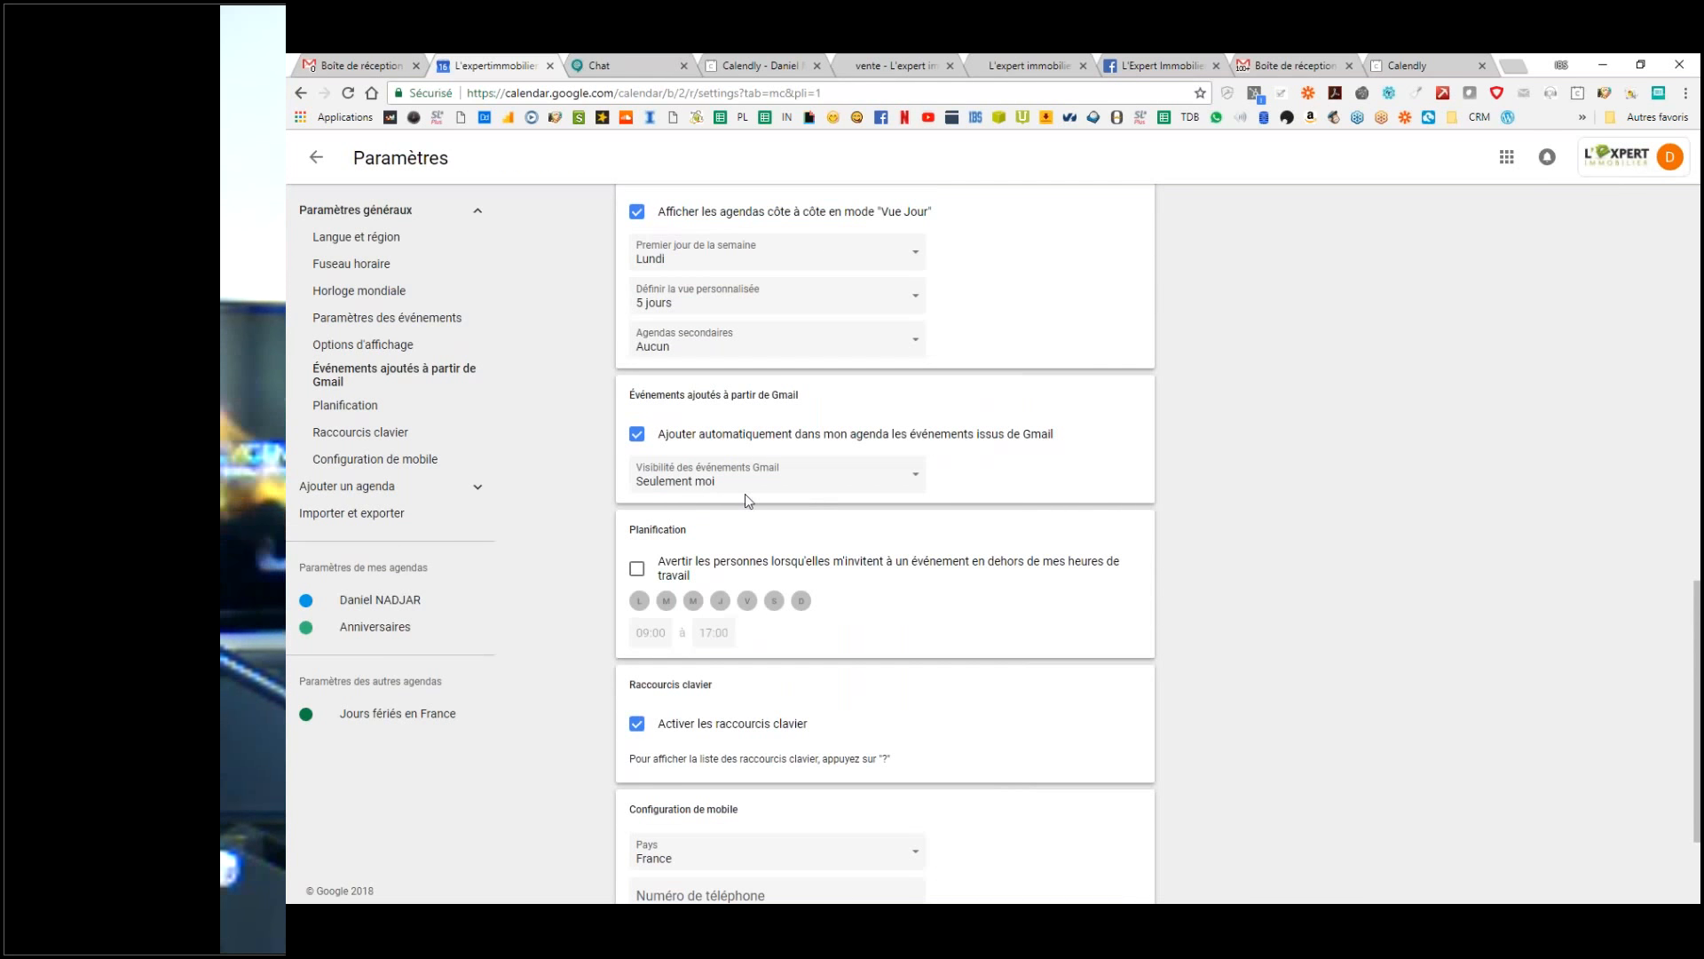
{"action": "left_click", "coordinate": [690, 489]}
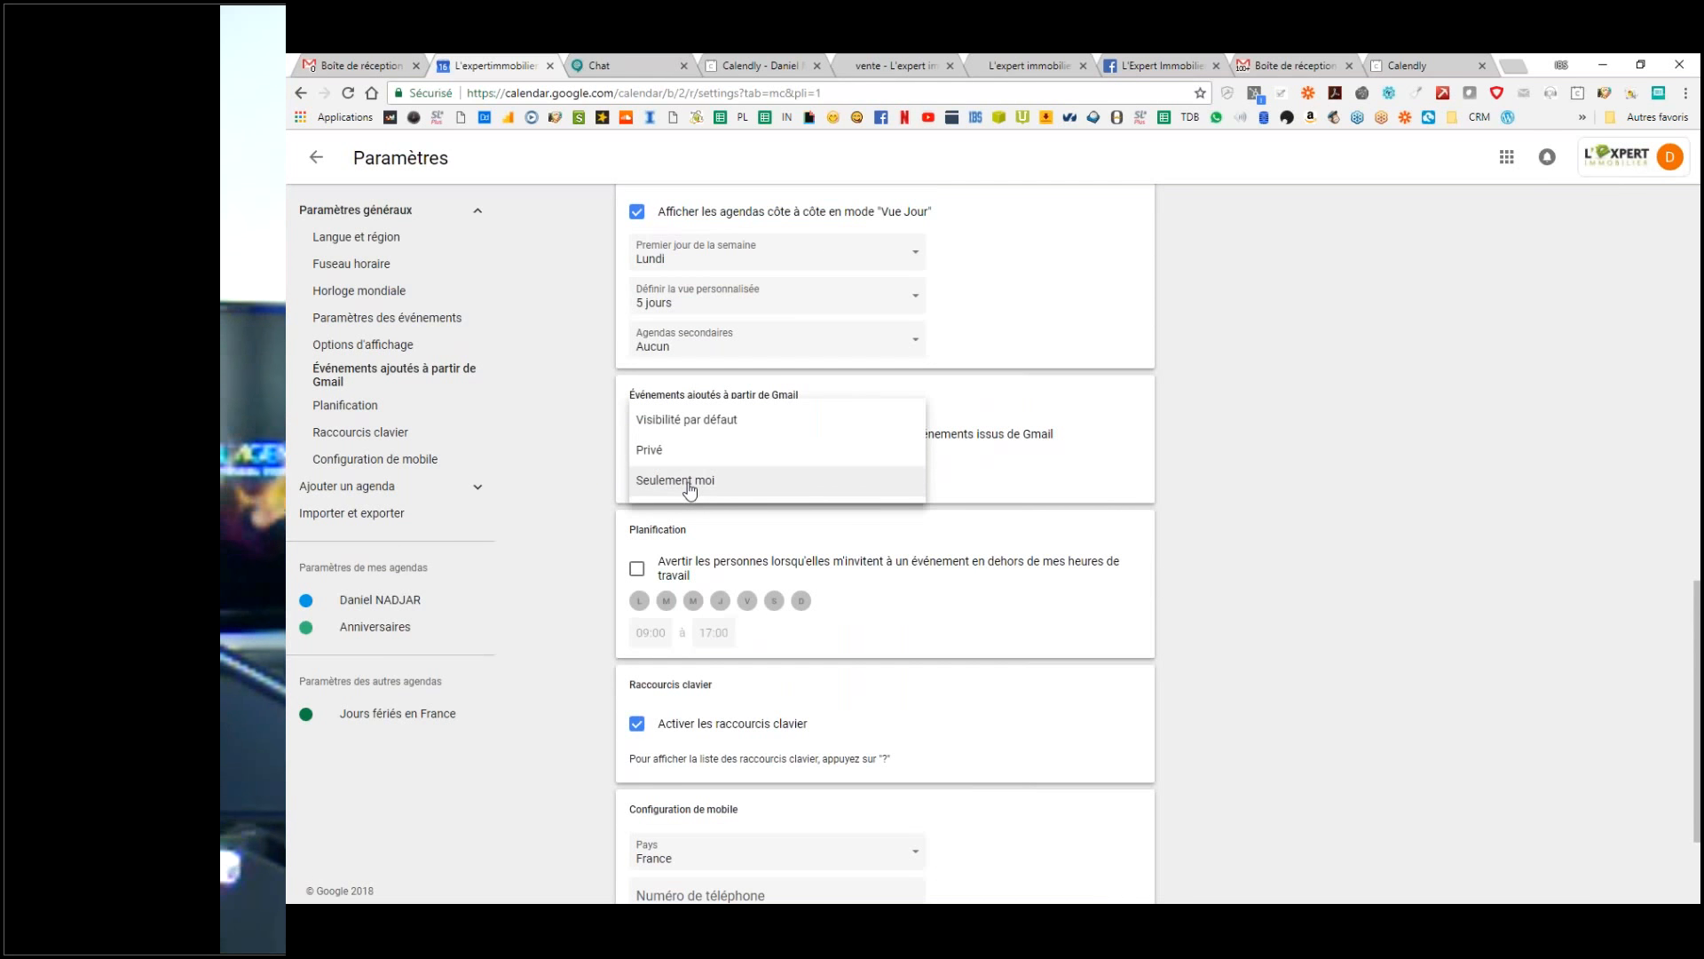
{"action": "left_click", "coordinate": [1541, 431]}
{"action": "scroll", "coordinate": [1090, 513], "scroll_direction": "down", "scroll_amount": 2}
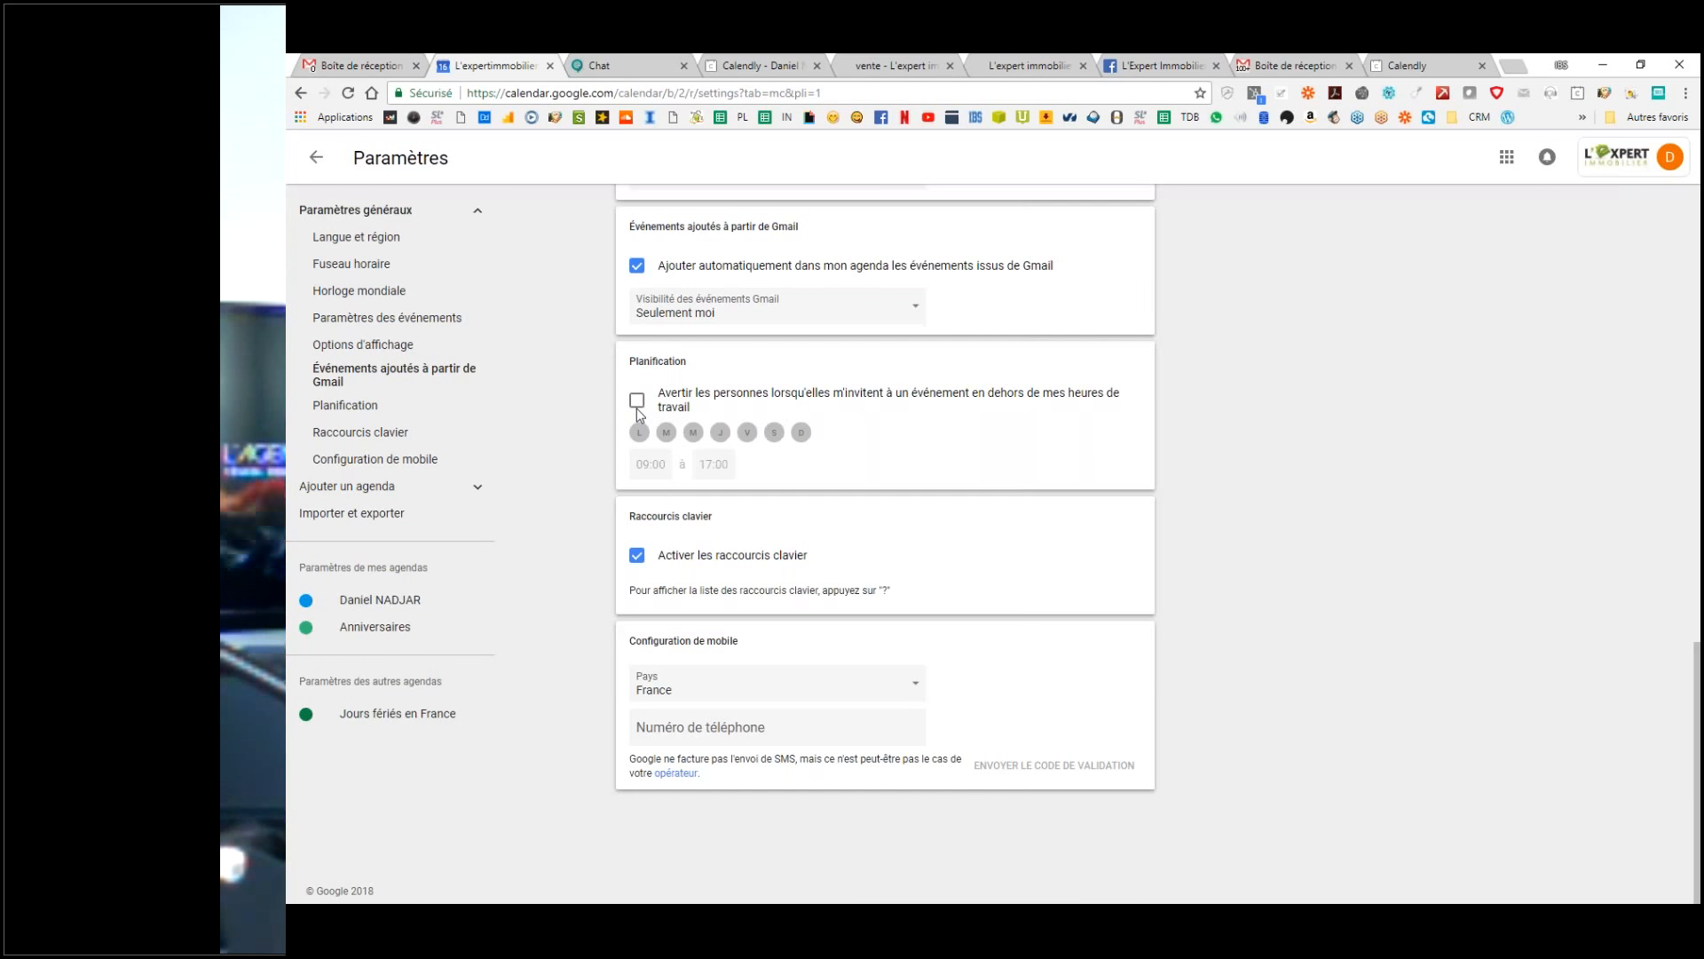
Step: Enable the out-of-hours warning, drop Saturday and Sunday, and set working hours 09:30–19:00
{"action": "left_click", "coordinate": [637, 402]}
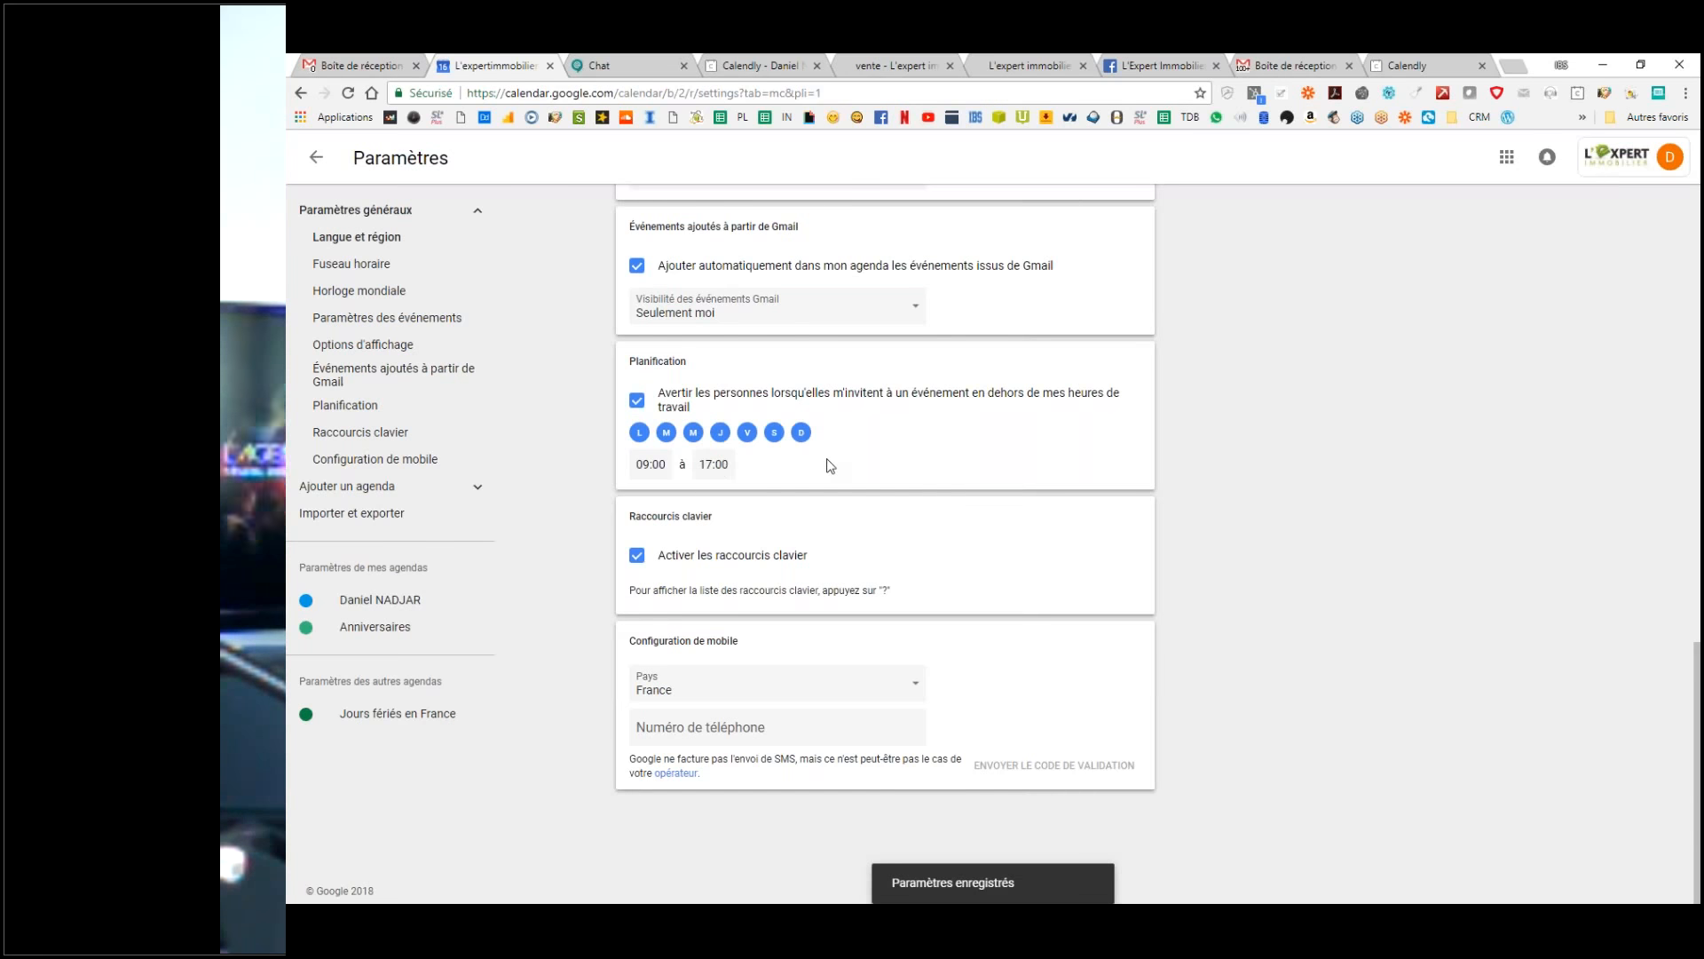
{"action": "left_click", "coordinate": [774, 432]}
{"action": "left_click", "coordinate": [802, 432]}
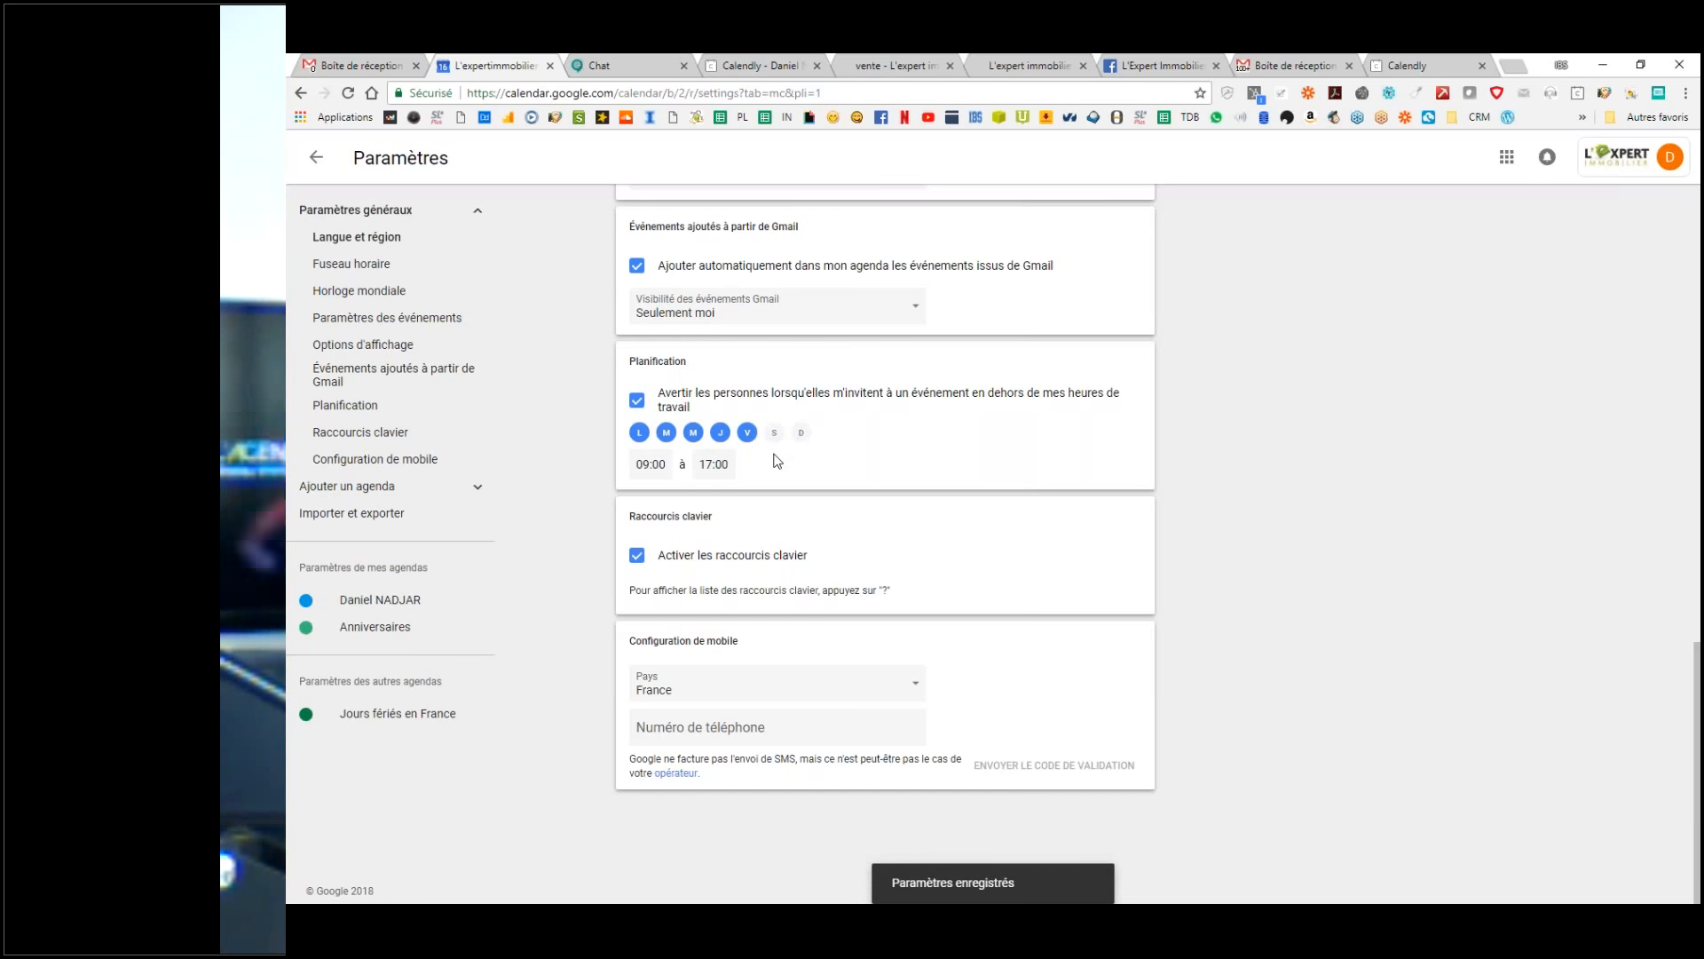
{"action": "left_click", "coordinate": [651, 463]}
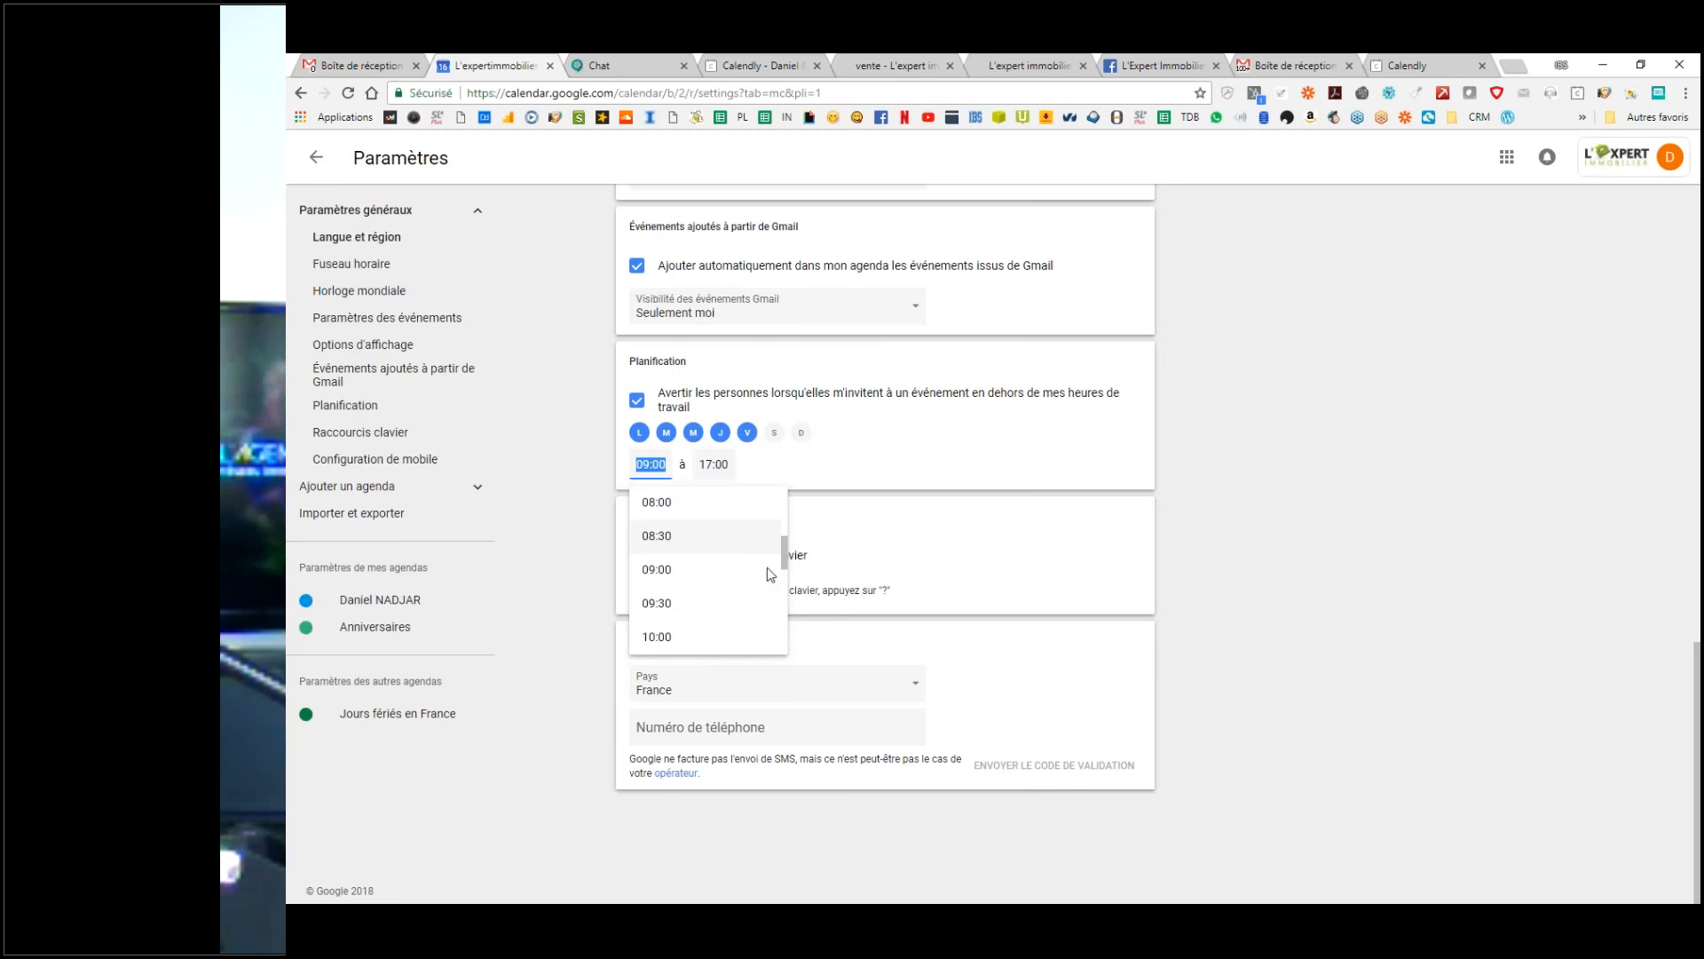
{"action": "left_click", "coordinate": [683, 609]}
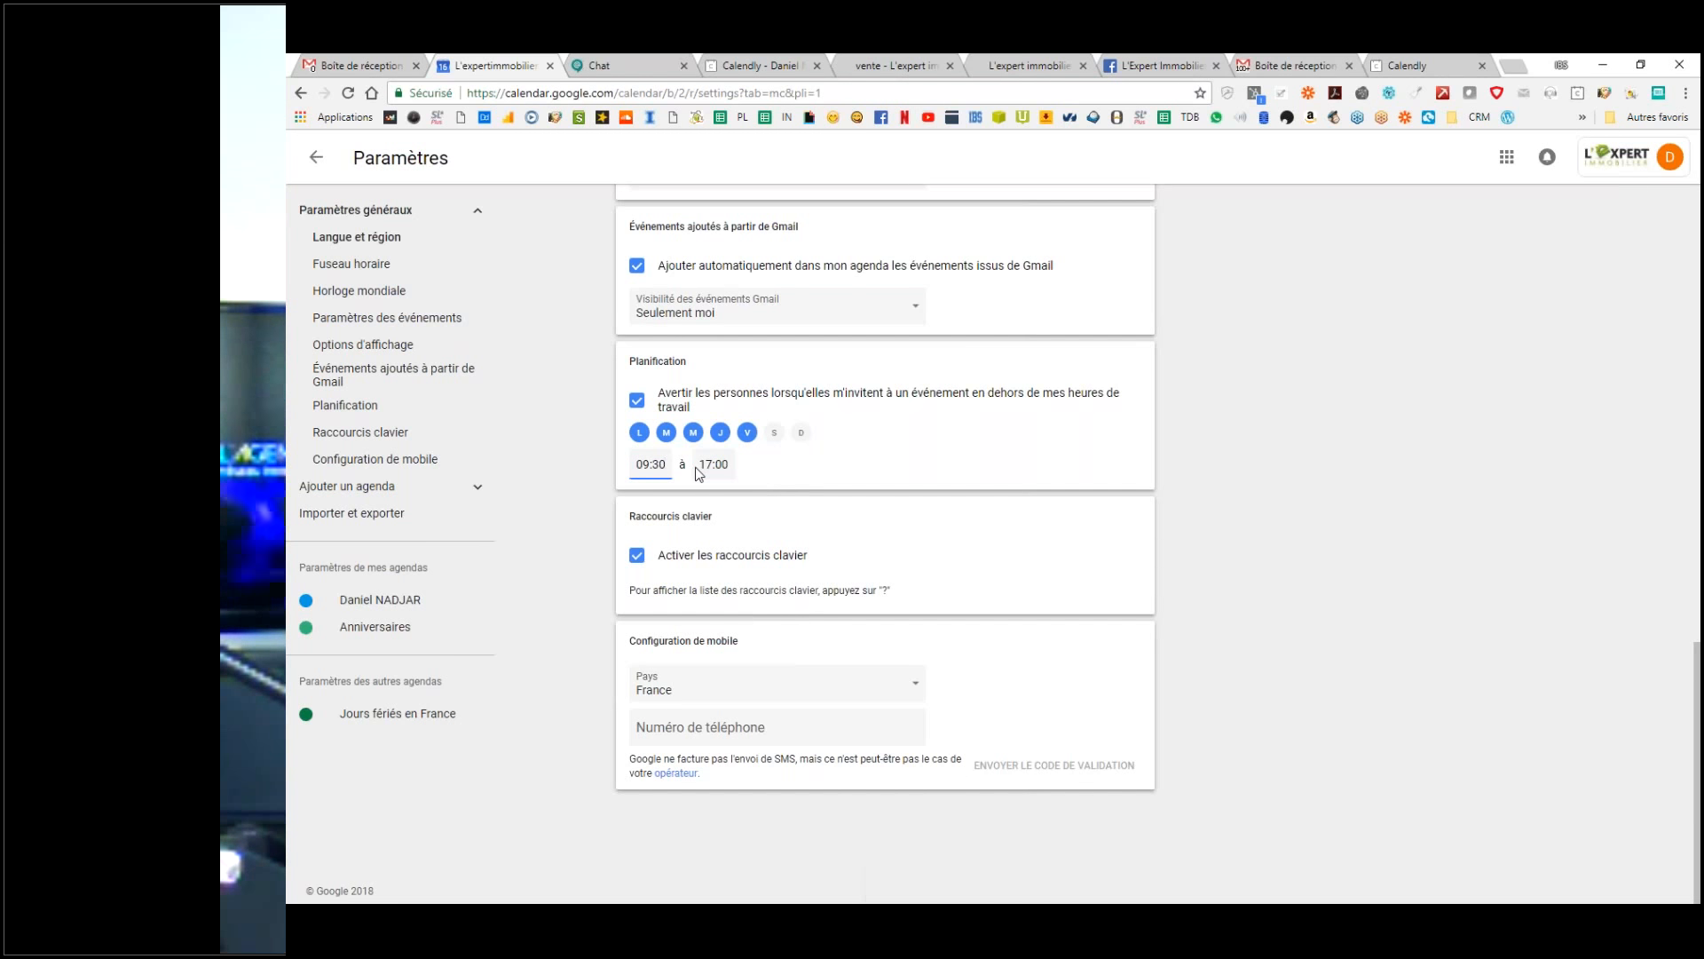
{"action": "left_click", "coordinate": [724, 470]}
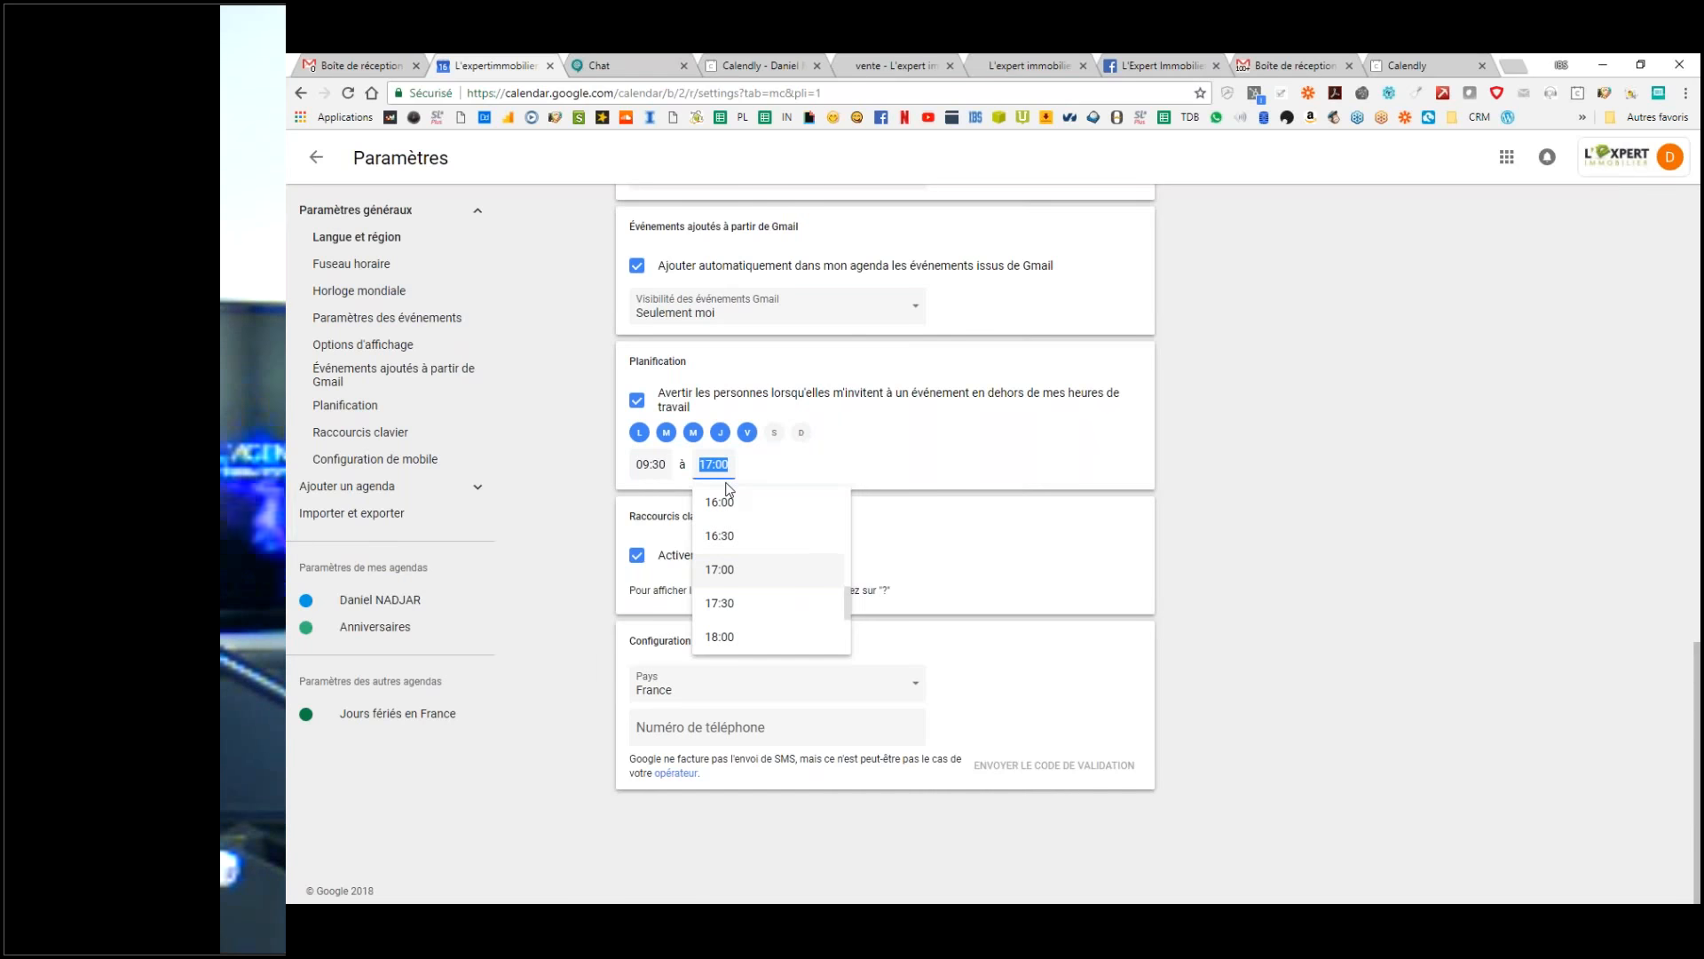
{"action": "left_click", "coordinate": [734, 611]}
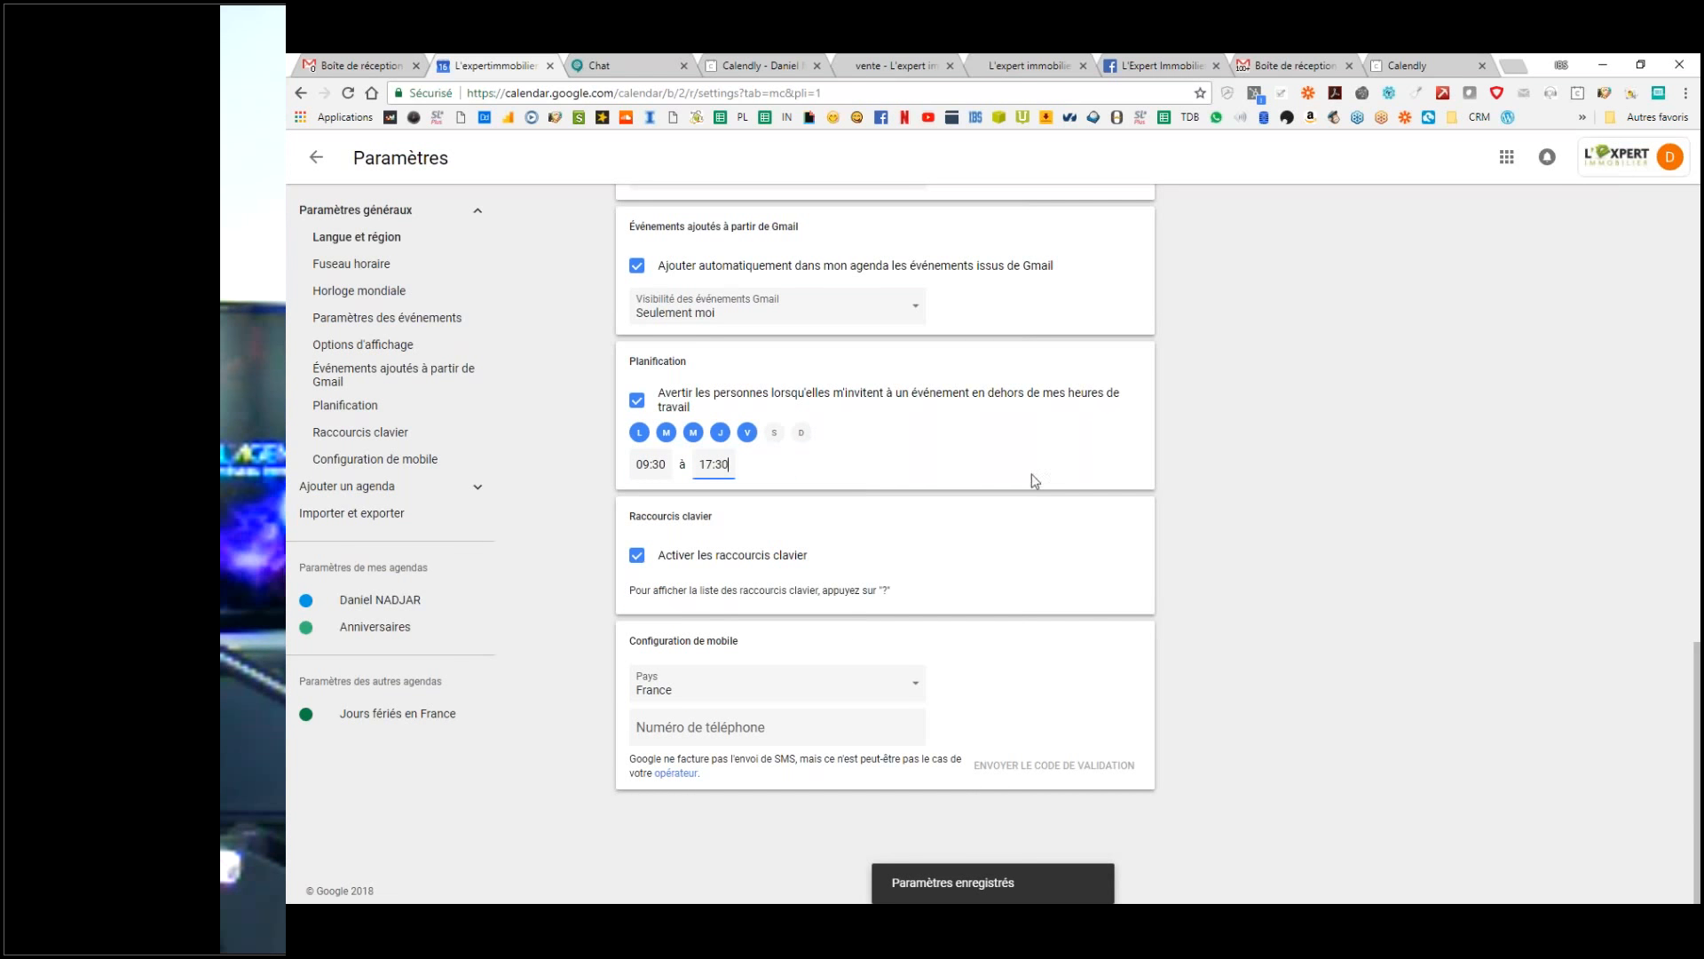
{"action": "left_click", "coordinate": [1275, 417]}
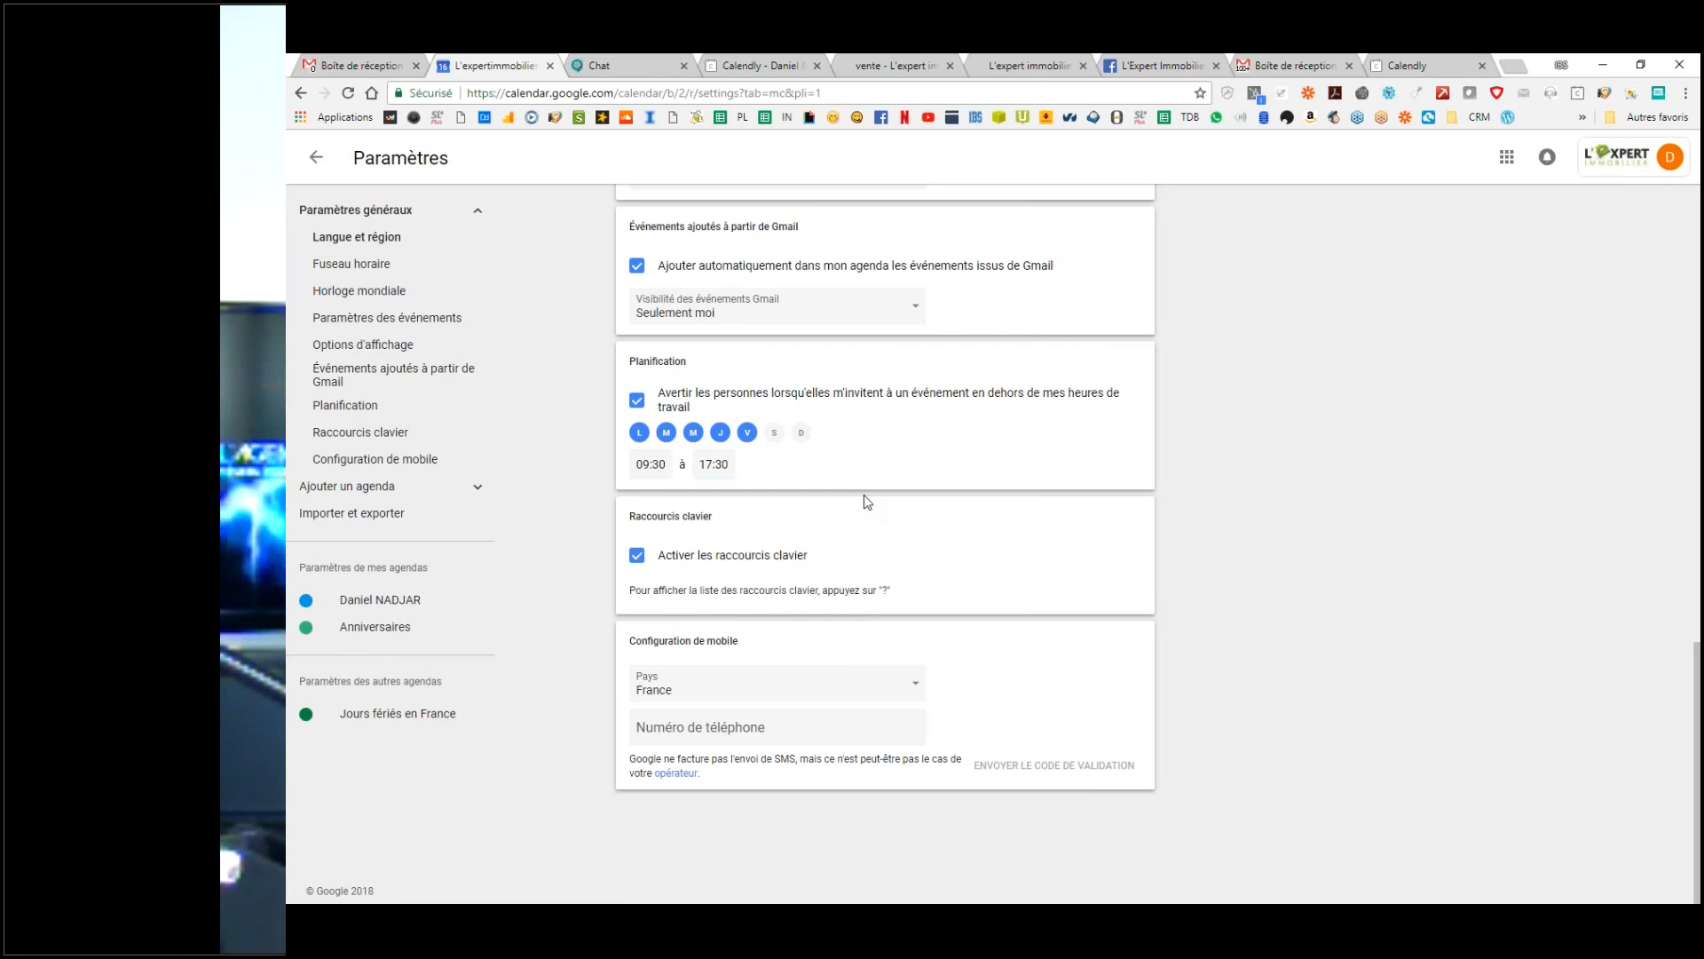
{"action": "left_click", "coordinate": [725, 468]}
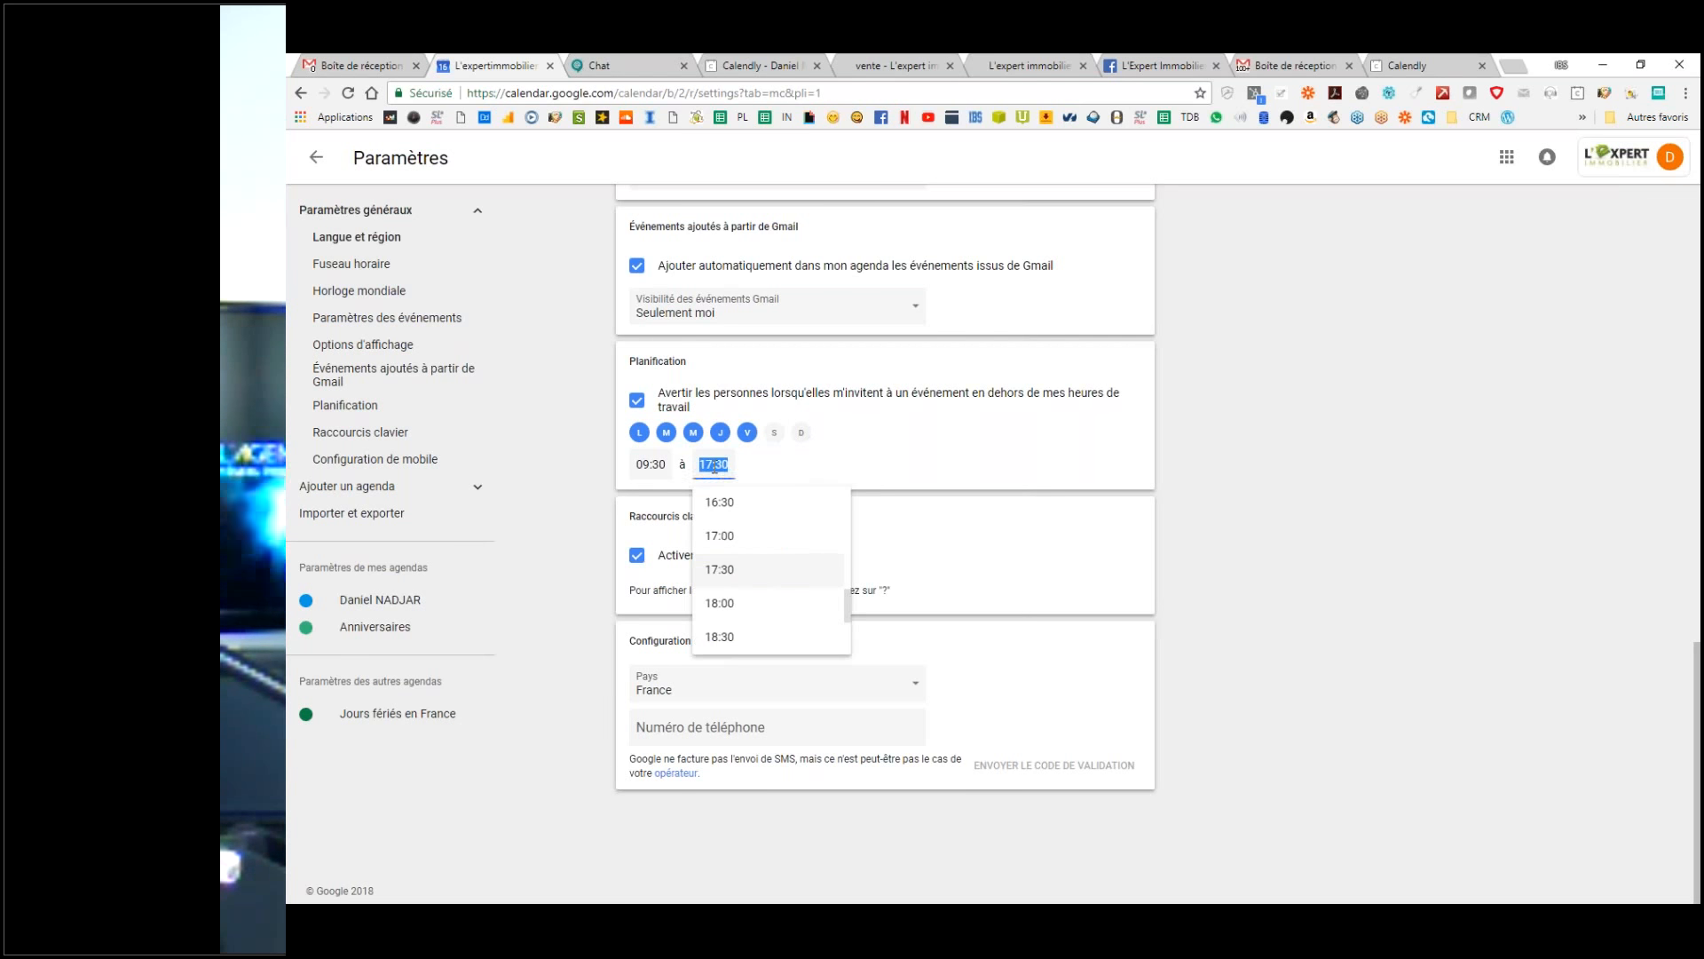
{"action": "scroll", "coordinate": [741, 635], "scroll_direction": "down", "scroll_amount": 3}
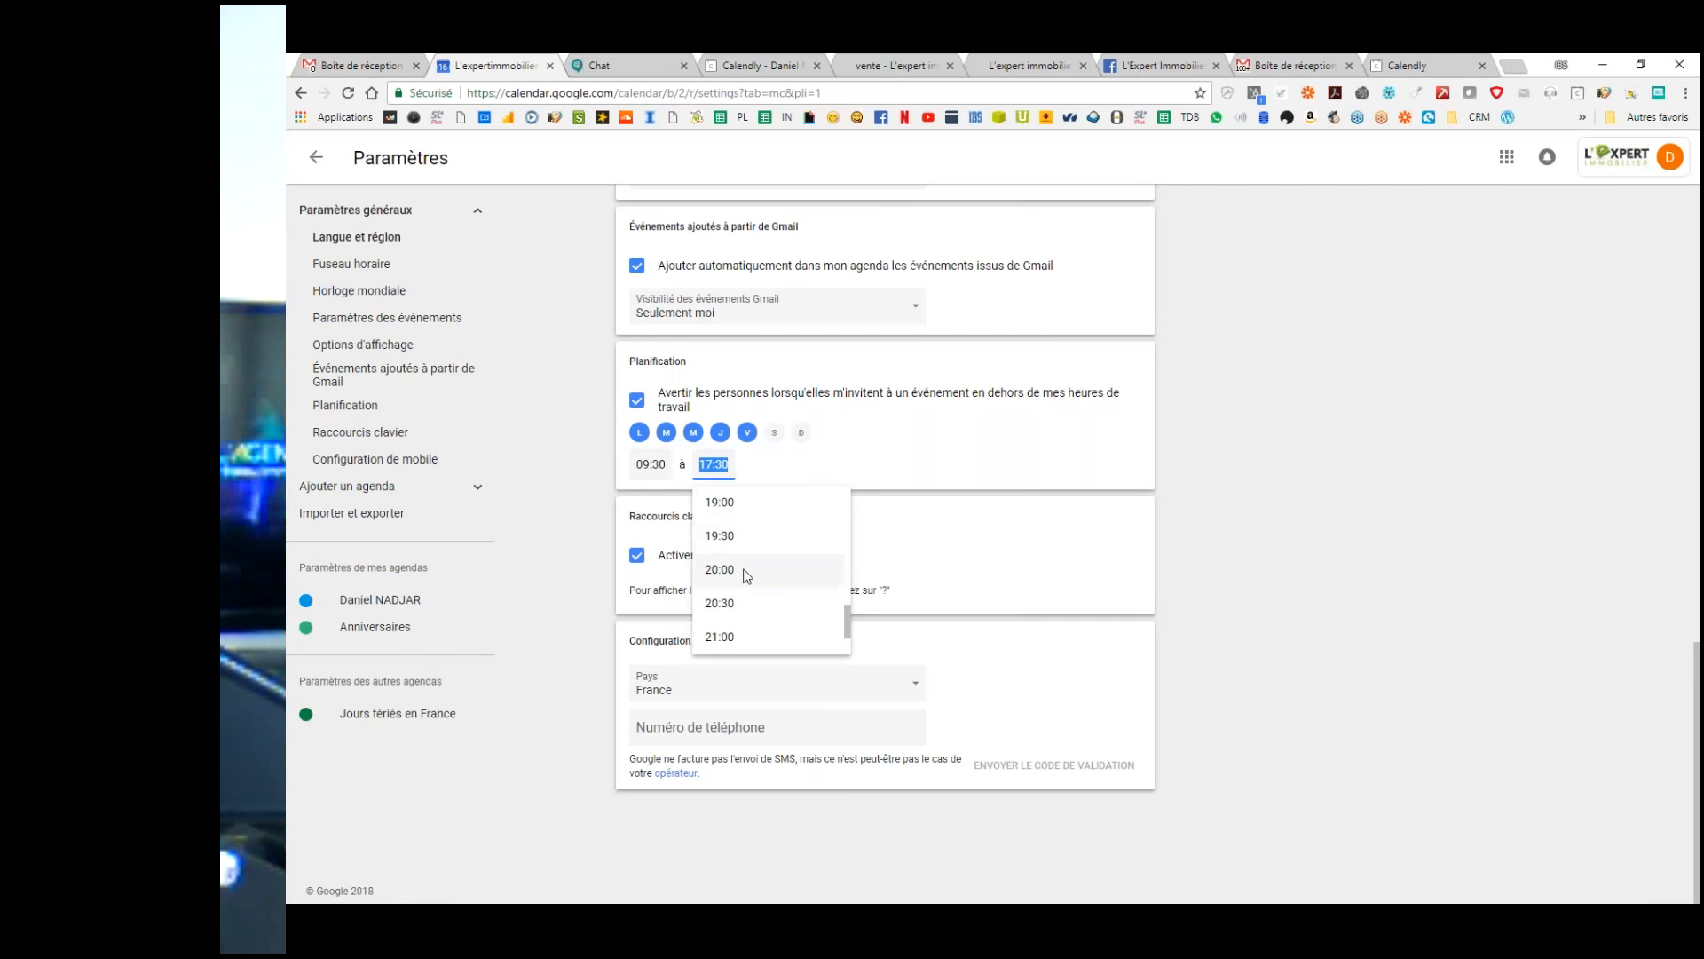
{"action": "left_click", "coordinate": [723, 501]}
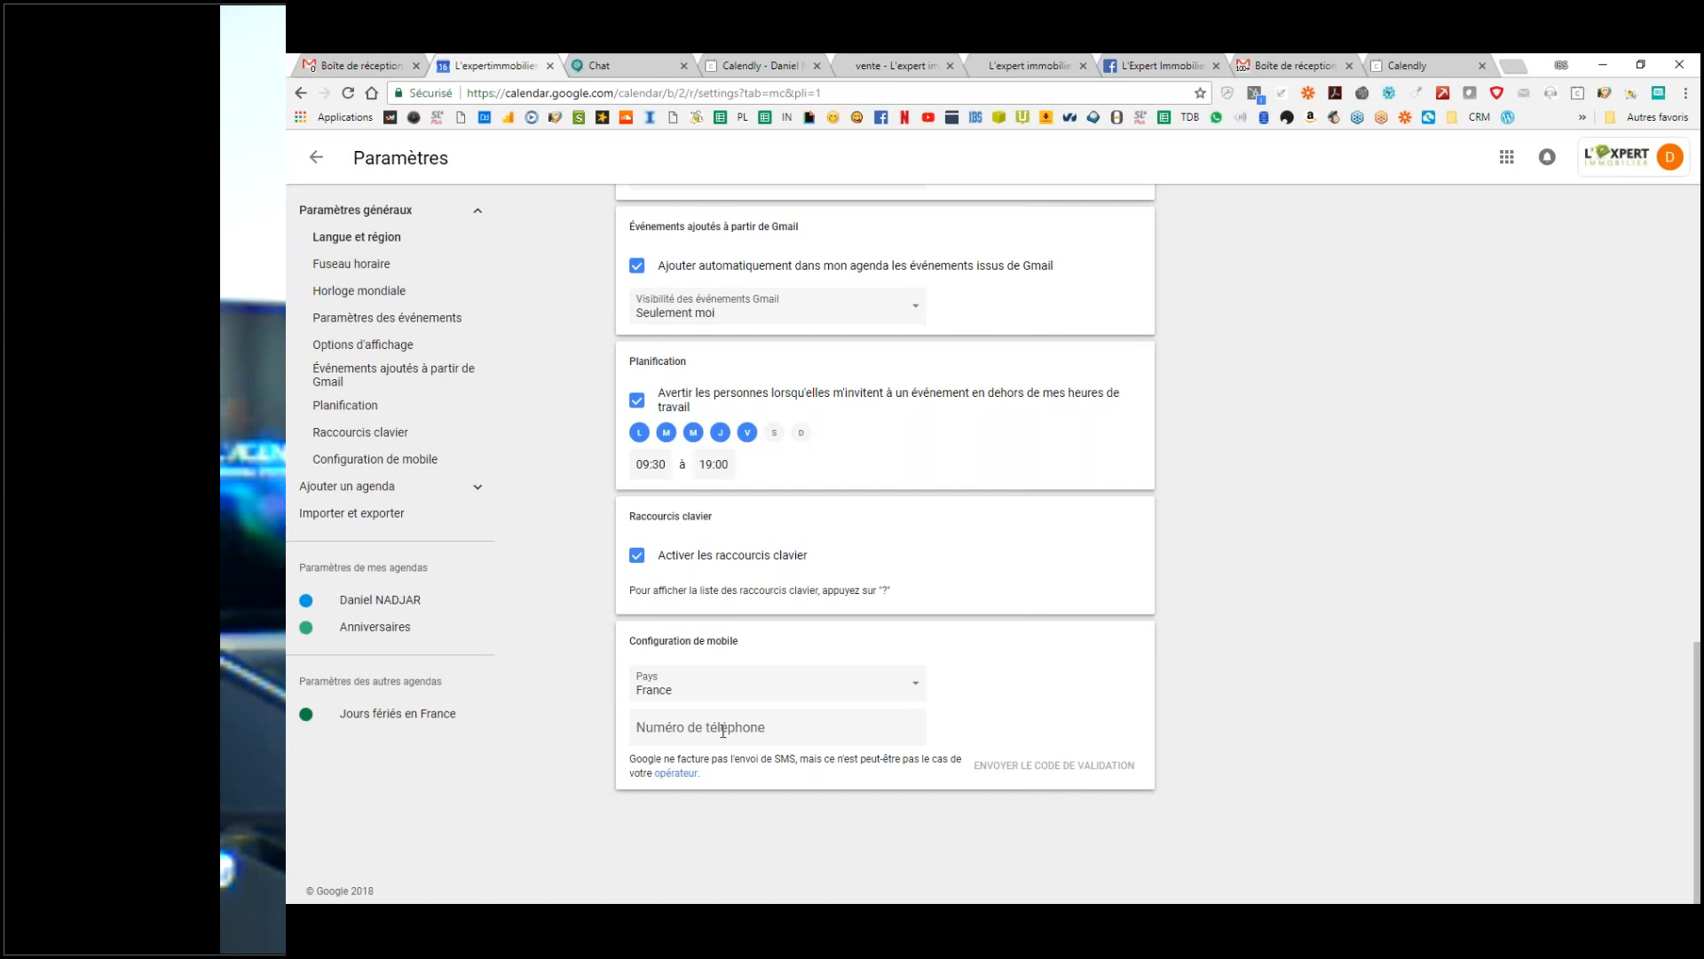
Step: Enter a mobile phone number in the settings, then delete it again
{"action": "left_click", "coordinate": [723, 730]}
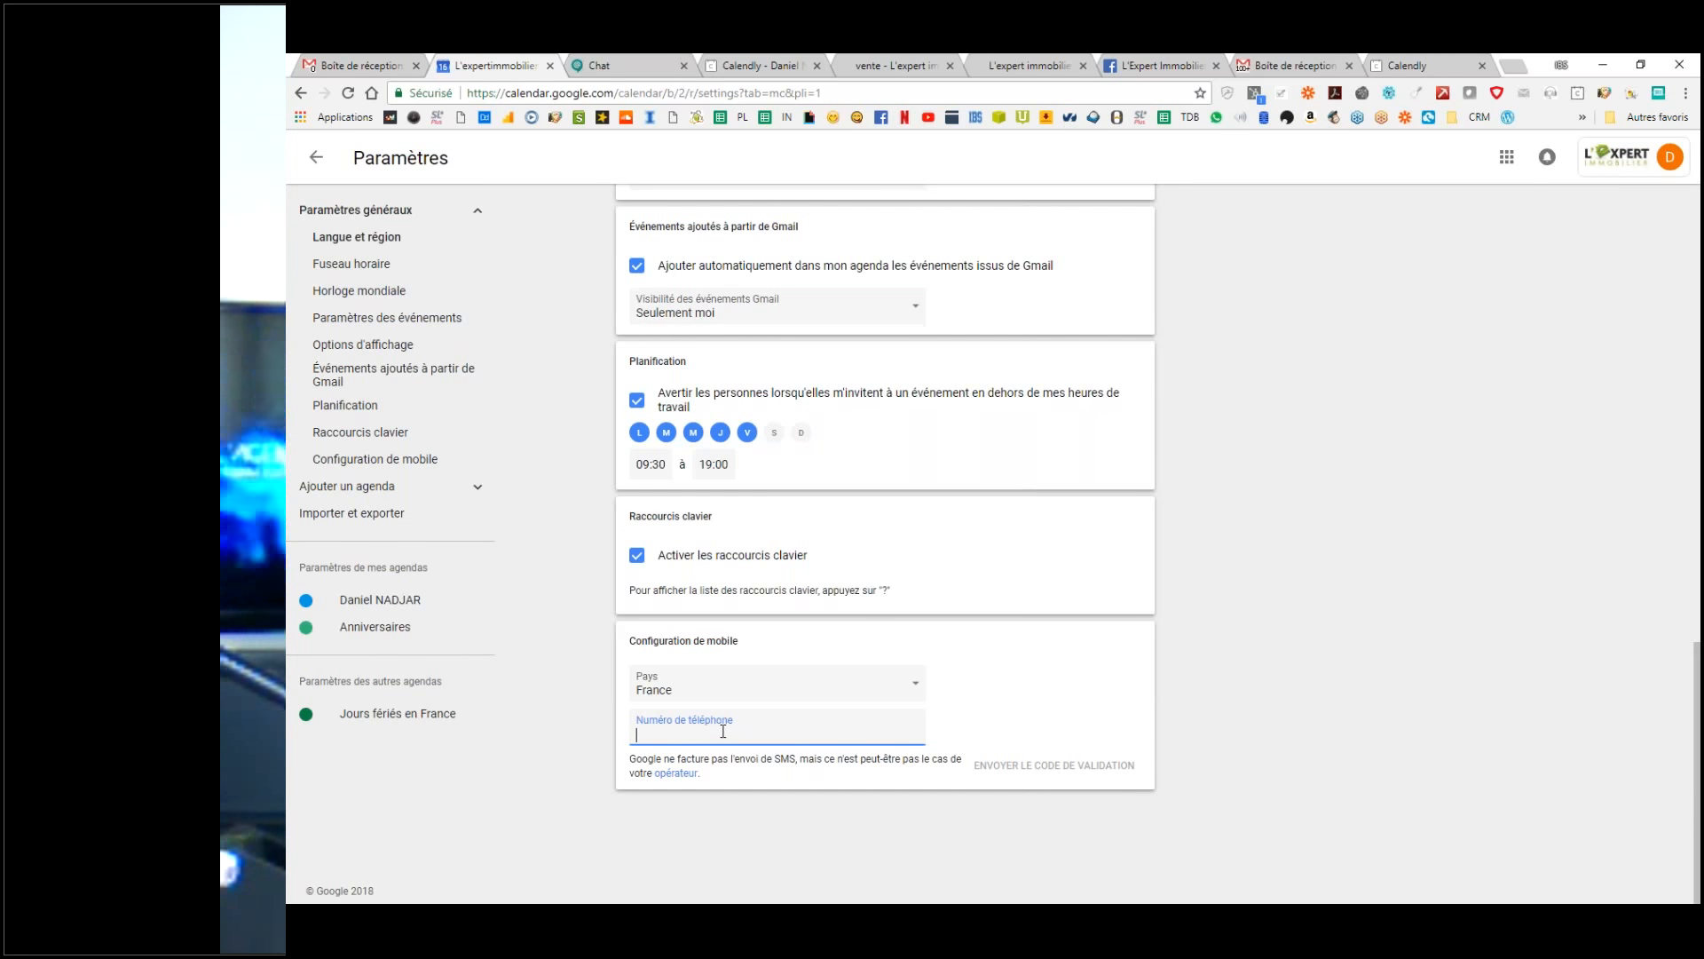
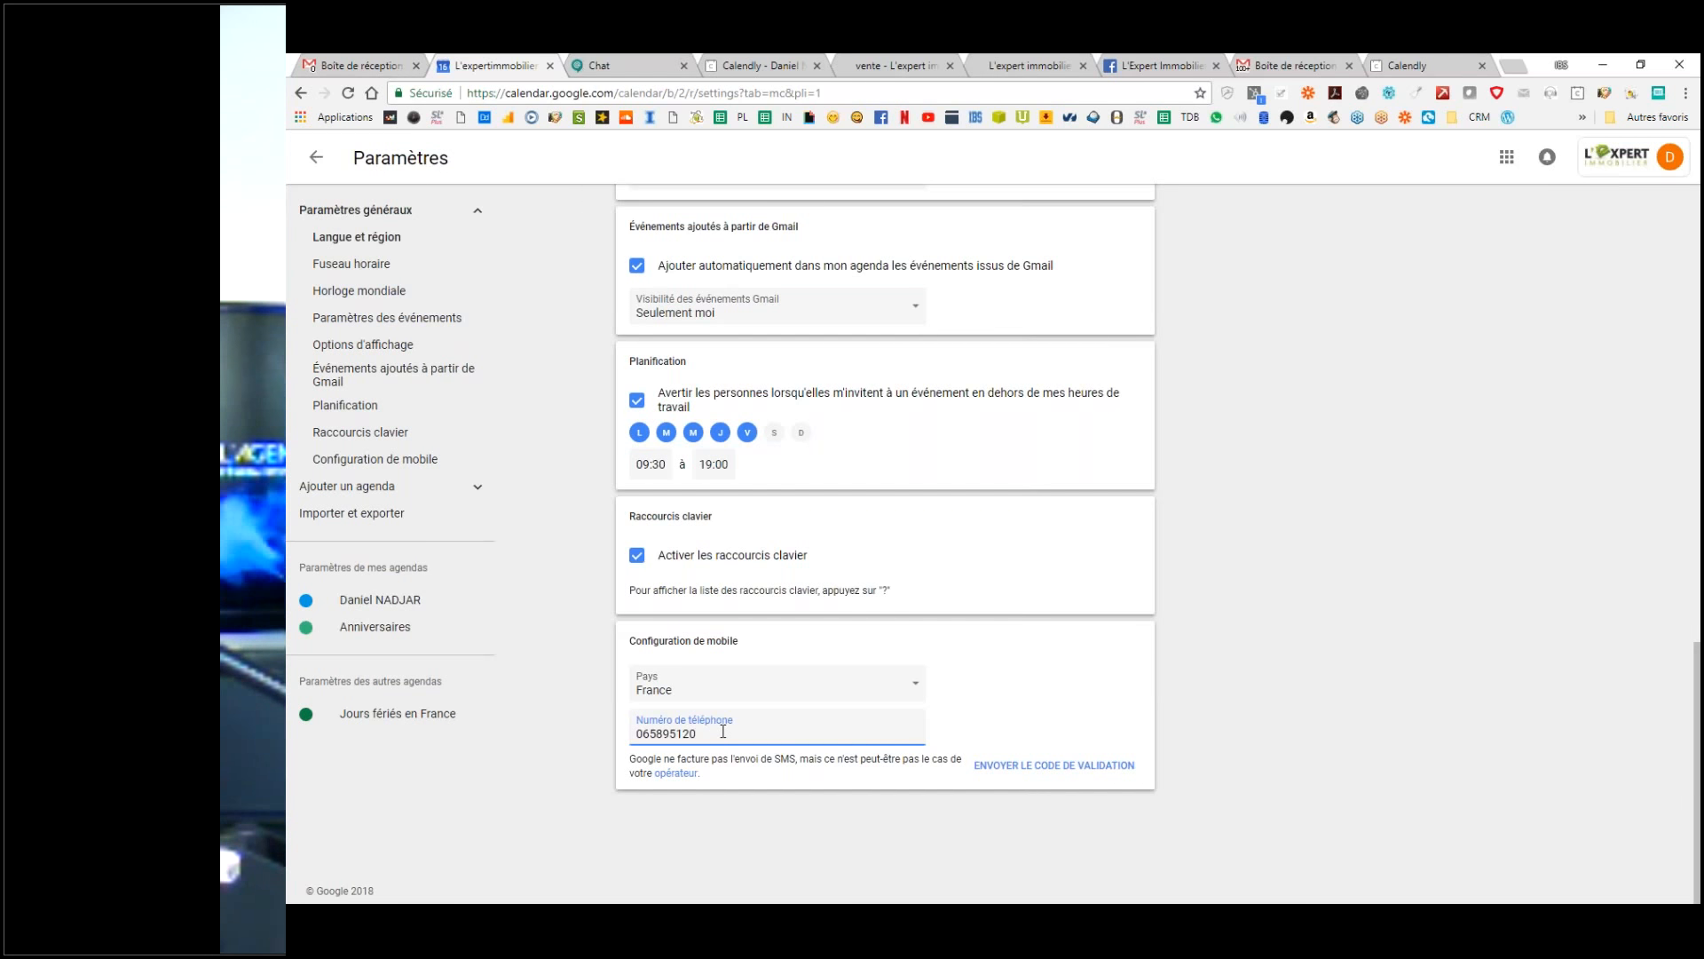
{"action": "double_click", "coordinate": [723, 731]}
{"action": "key", "text": "BackSpace"}
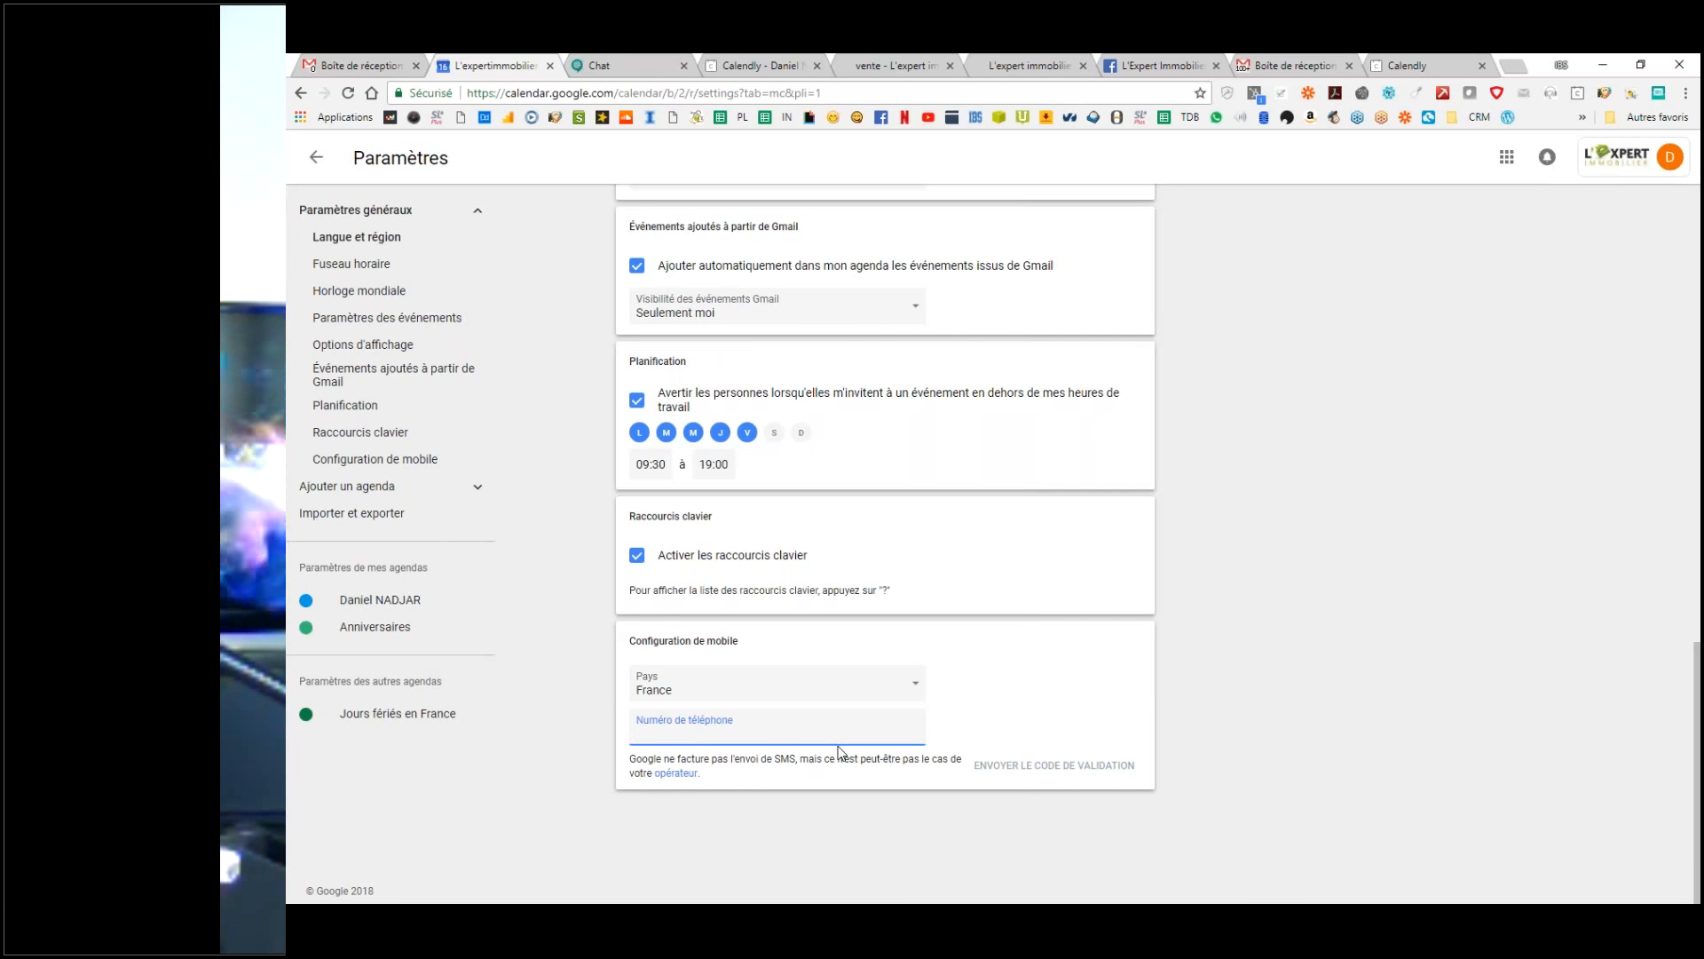
Step: Expand 'Ajouter un agenda' in the sidebar to show new calendar, browse and from-URL options
{"action": "scroll", "coordinate": [739, 466], "scroll_direction": "up", "scroll_amount": 3}
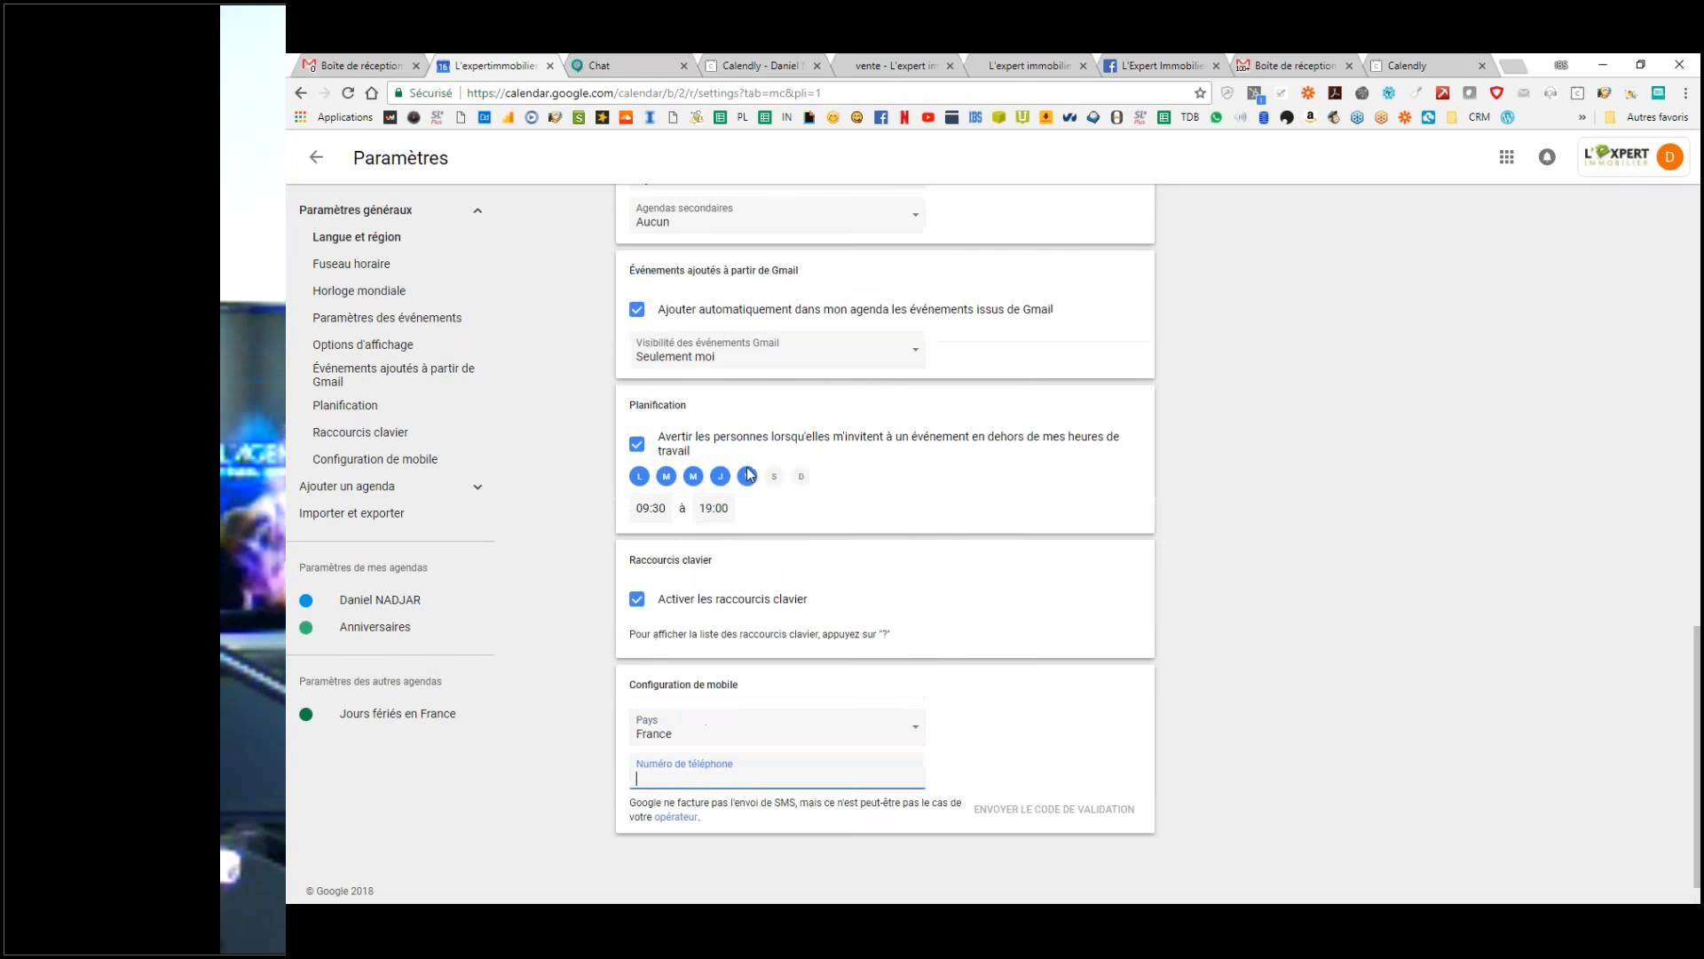
{"action": "scroll", "coordinate": [740, 466], "scroll_direction": "up", "scroll_amount": 6}
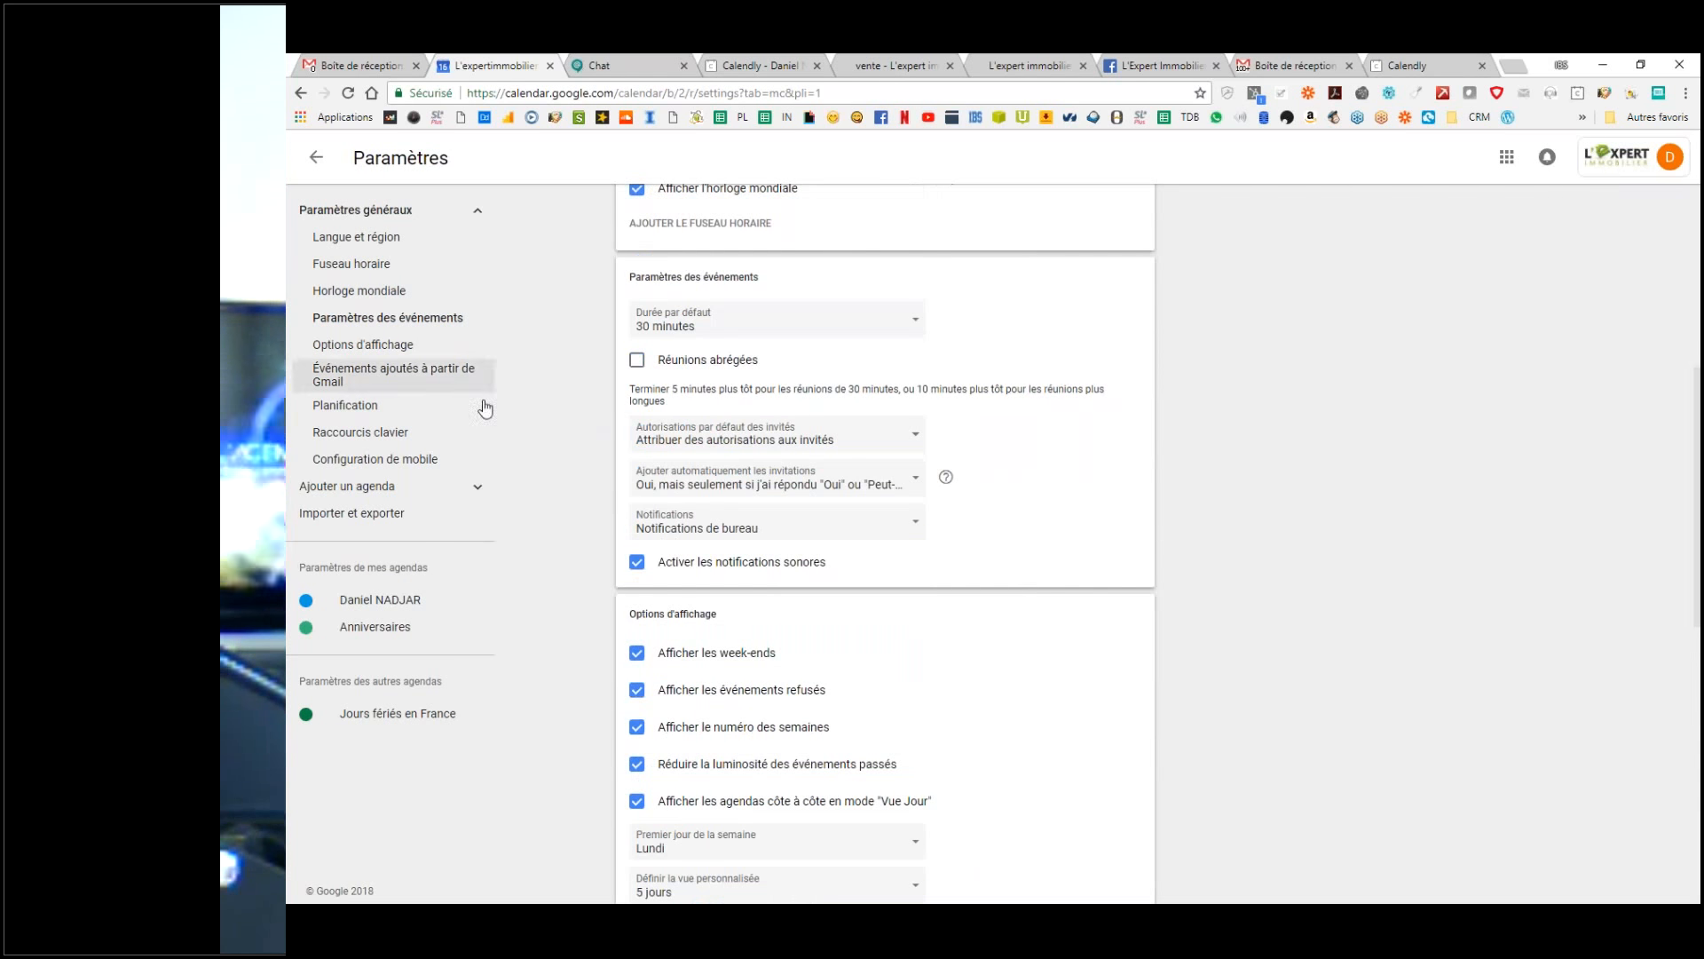
{"action": "scroll", "coordinate": [677, 476], "scroll_direction": "down", "scroll_amount": 10}
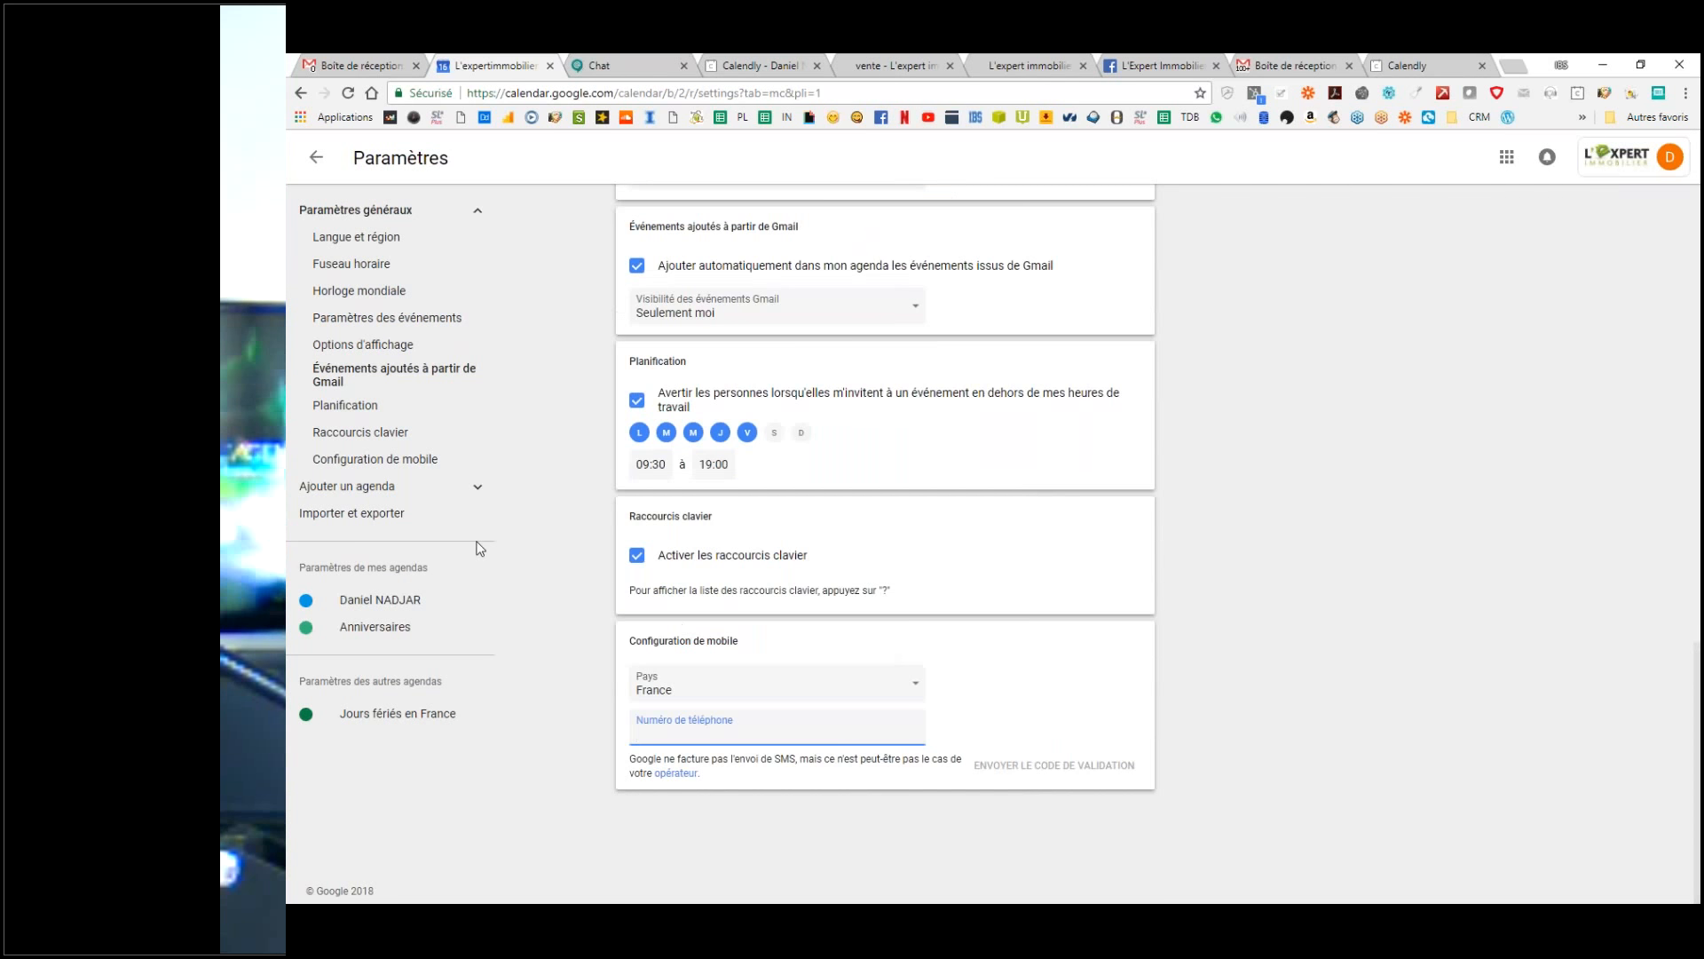
{"action": "left_click", "coordinate": [378, 487]}
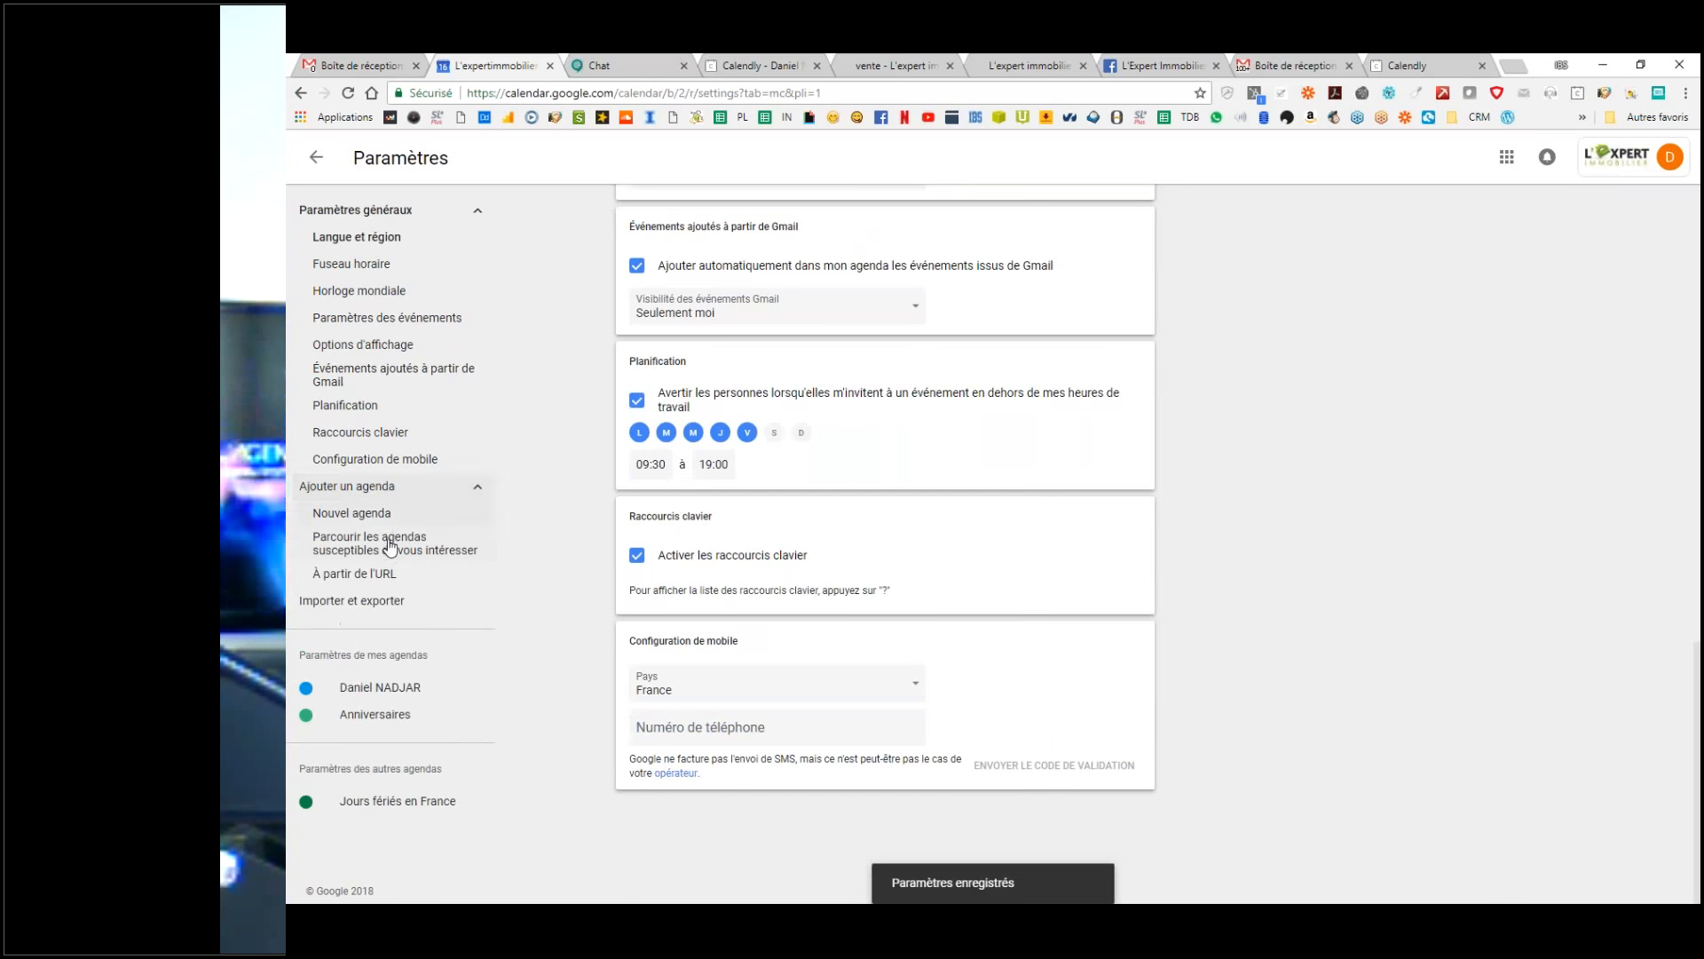
{"action": "key", "text": "ctrl"}
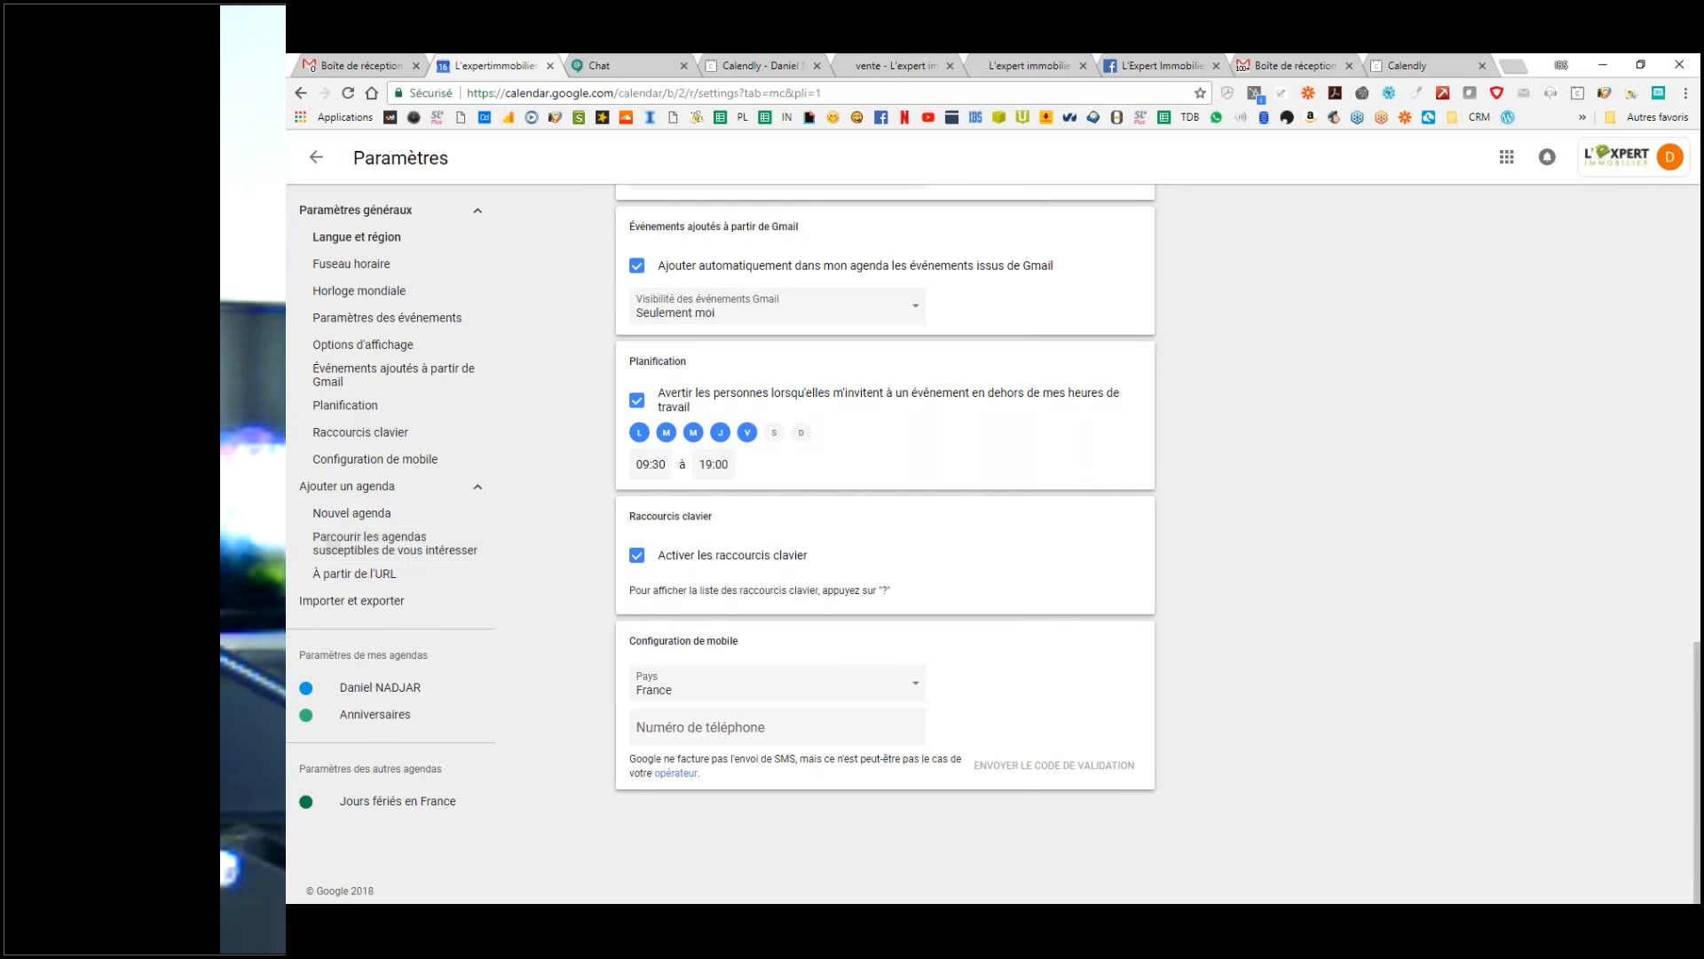
{"action": "scroll", "coordinate": [1225, 371], "scroll_direction": "up", "scroll_amount": 2}
{"action": "scroll", "coordinate": [1213, 369], "scroll_direction": "down", "scroll_amount": 2}
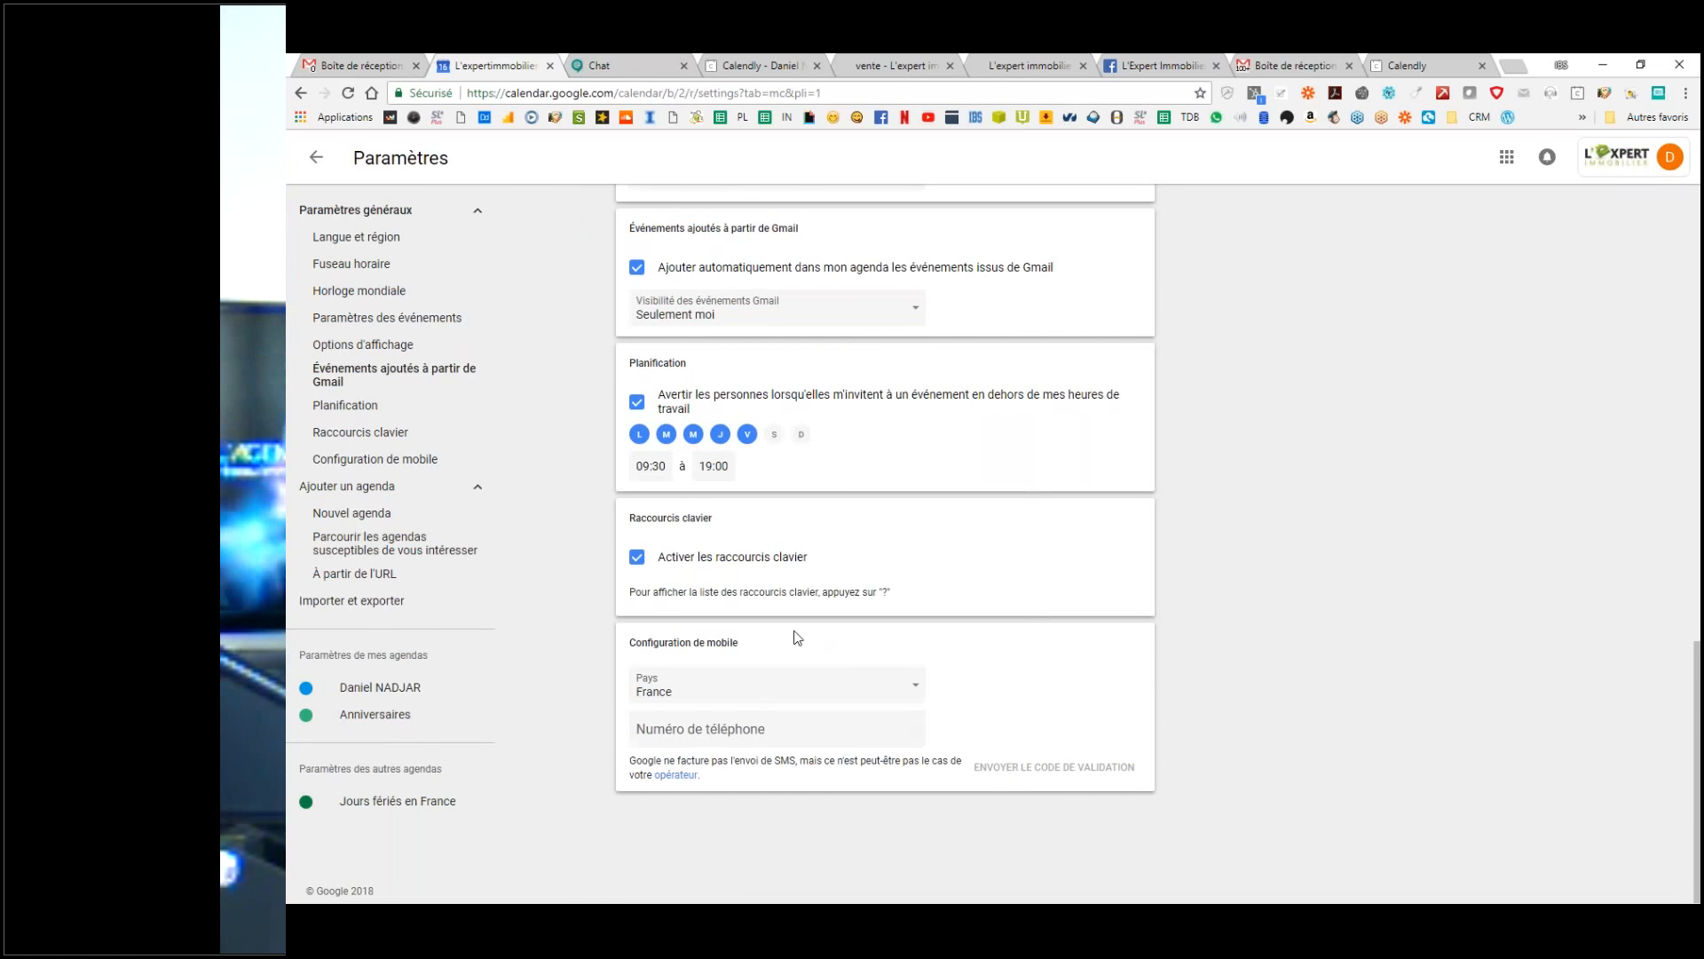
{"action": "scroll", "coordinate": [803, 621], "scroll_direction": "up", "scroll_amount": 8}
{"action": "scroll", "coordinate": [809, 604], "scroll_direction": "up", "scroll_amount": 5}
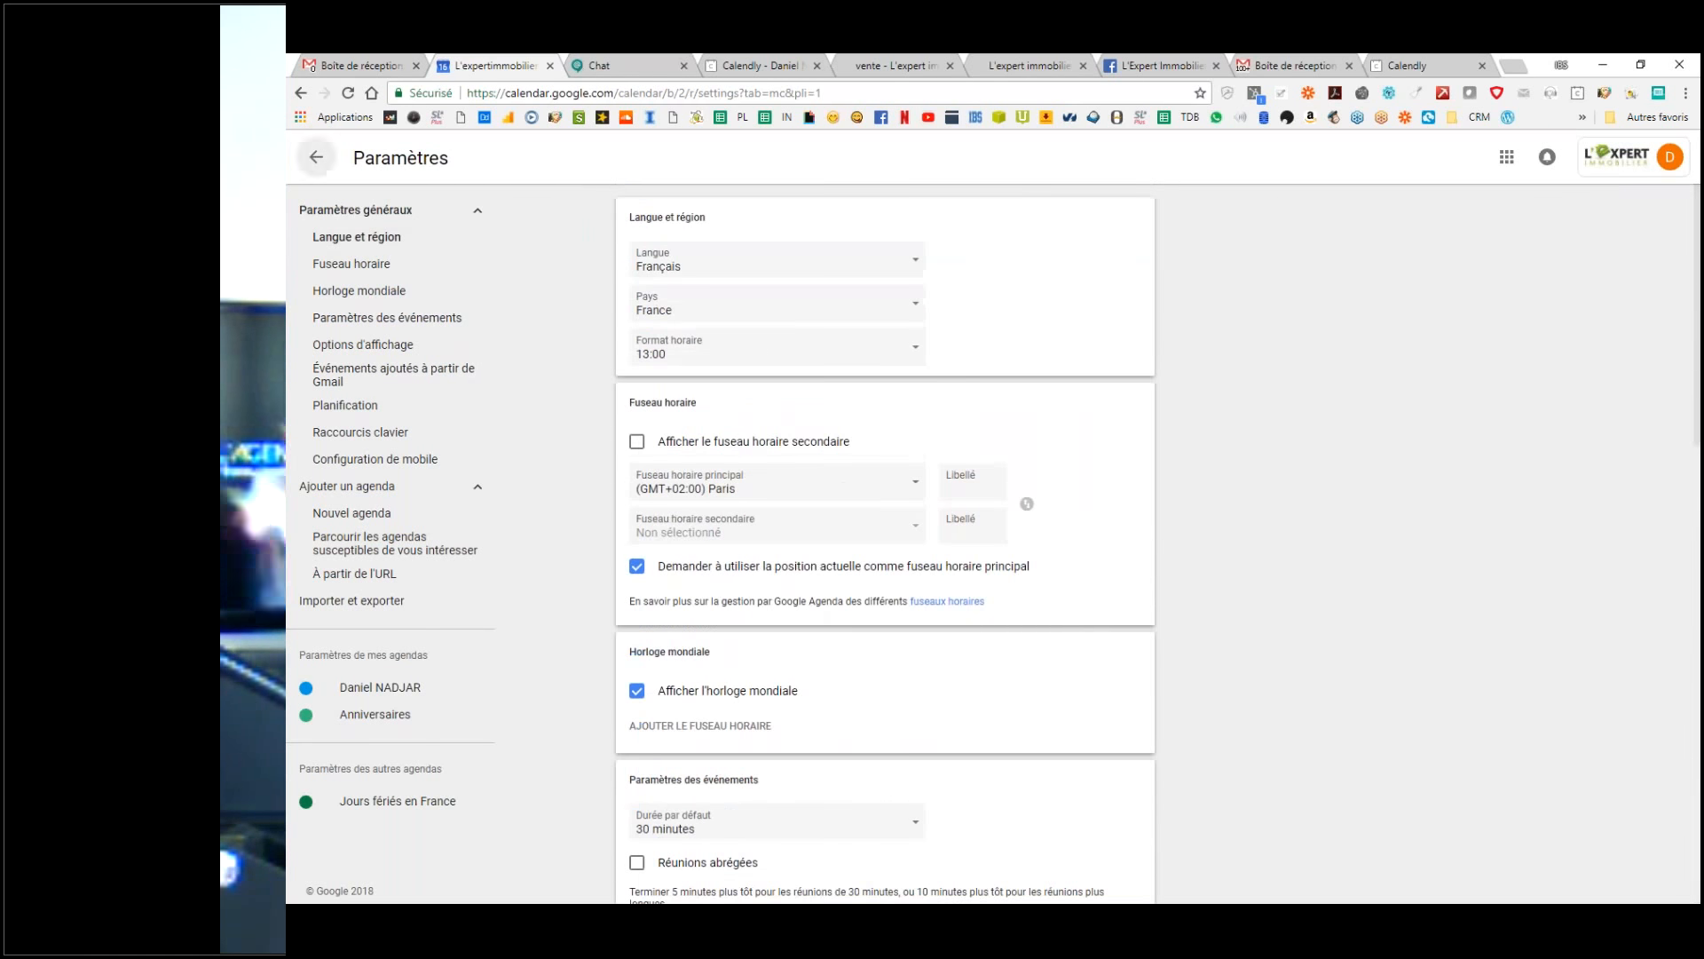
Step: Leave settings for the Wednesday 16 May day view and discard an untitled 11:00 event draft
{"action": "left_click", "coordinate": [320, 157]}
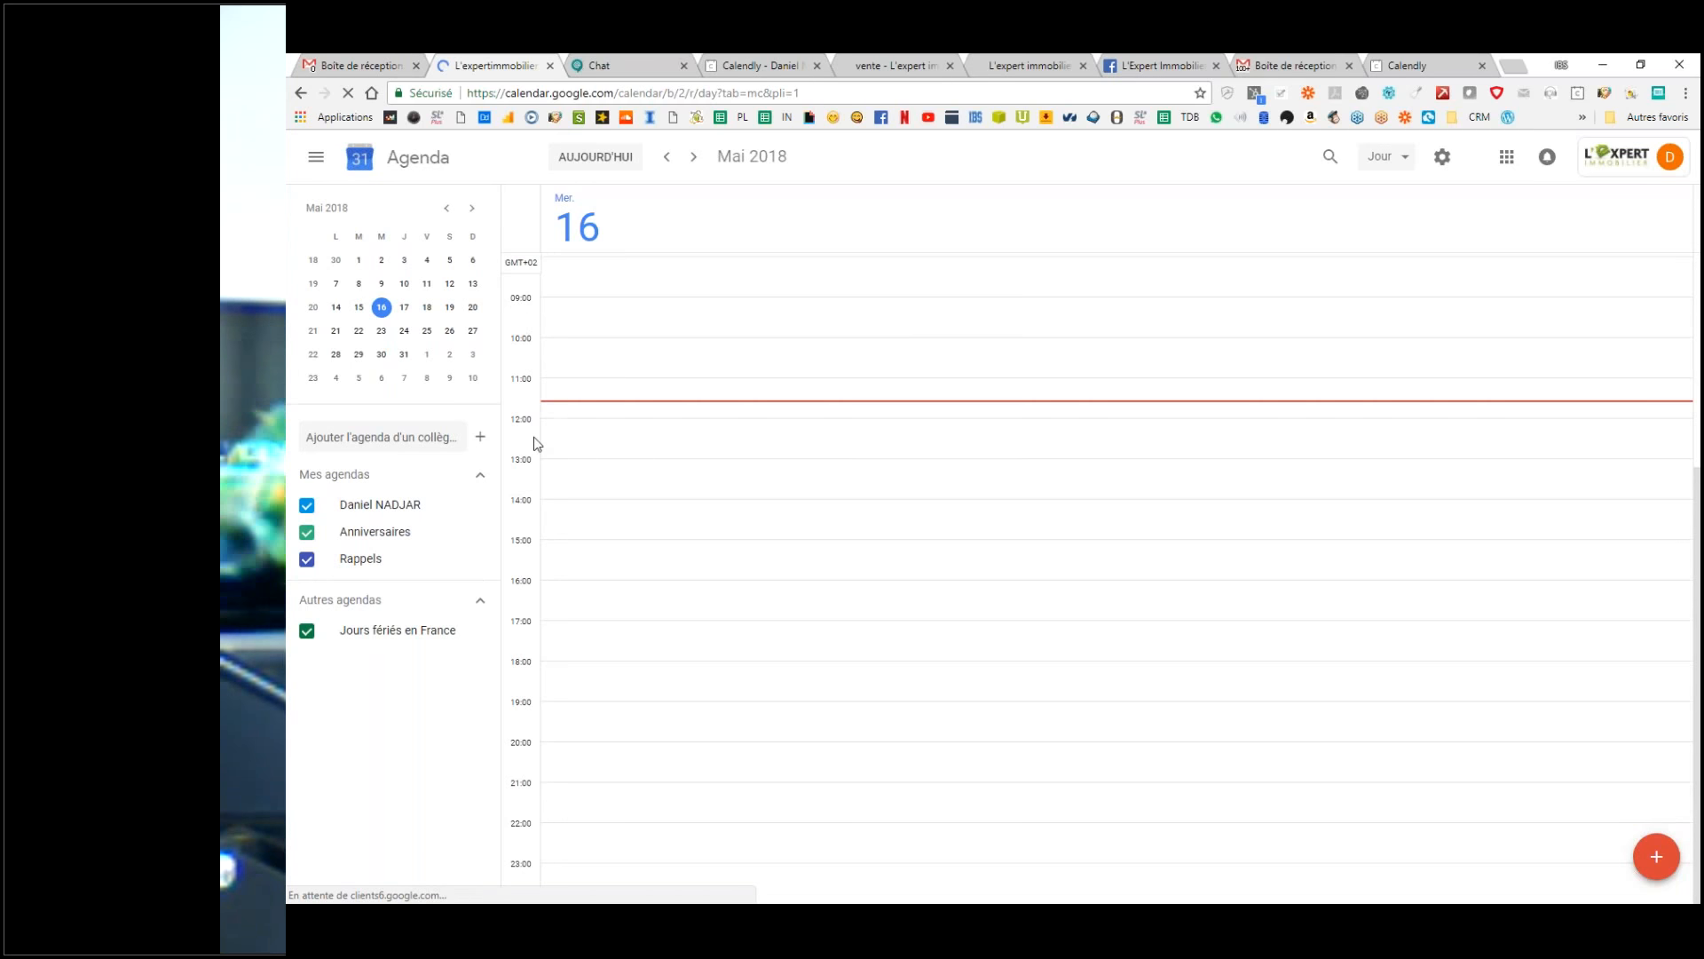
{"action": "left_click", "coordinate": [595, 397]}
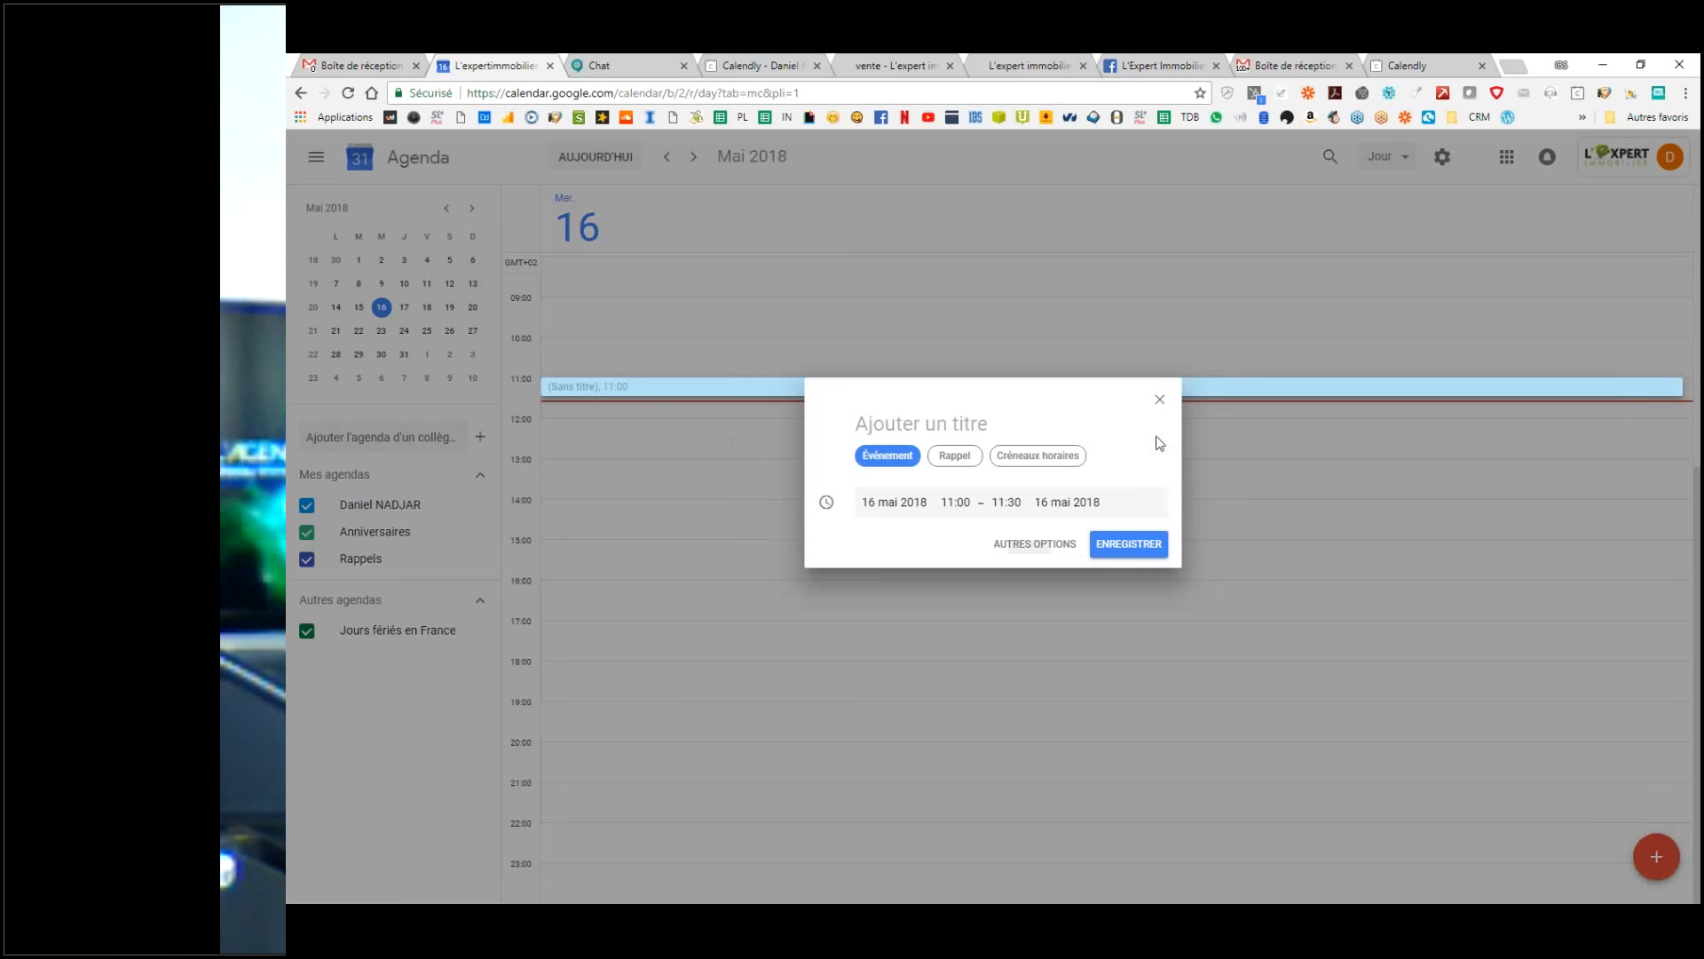
{"action": "left_click", "coordinate": [1161, 401]}
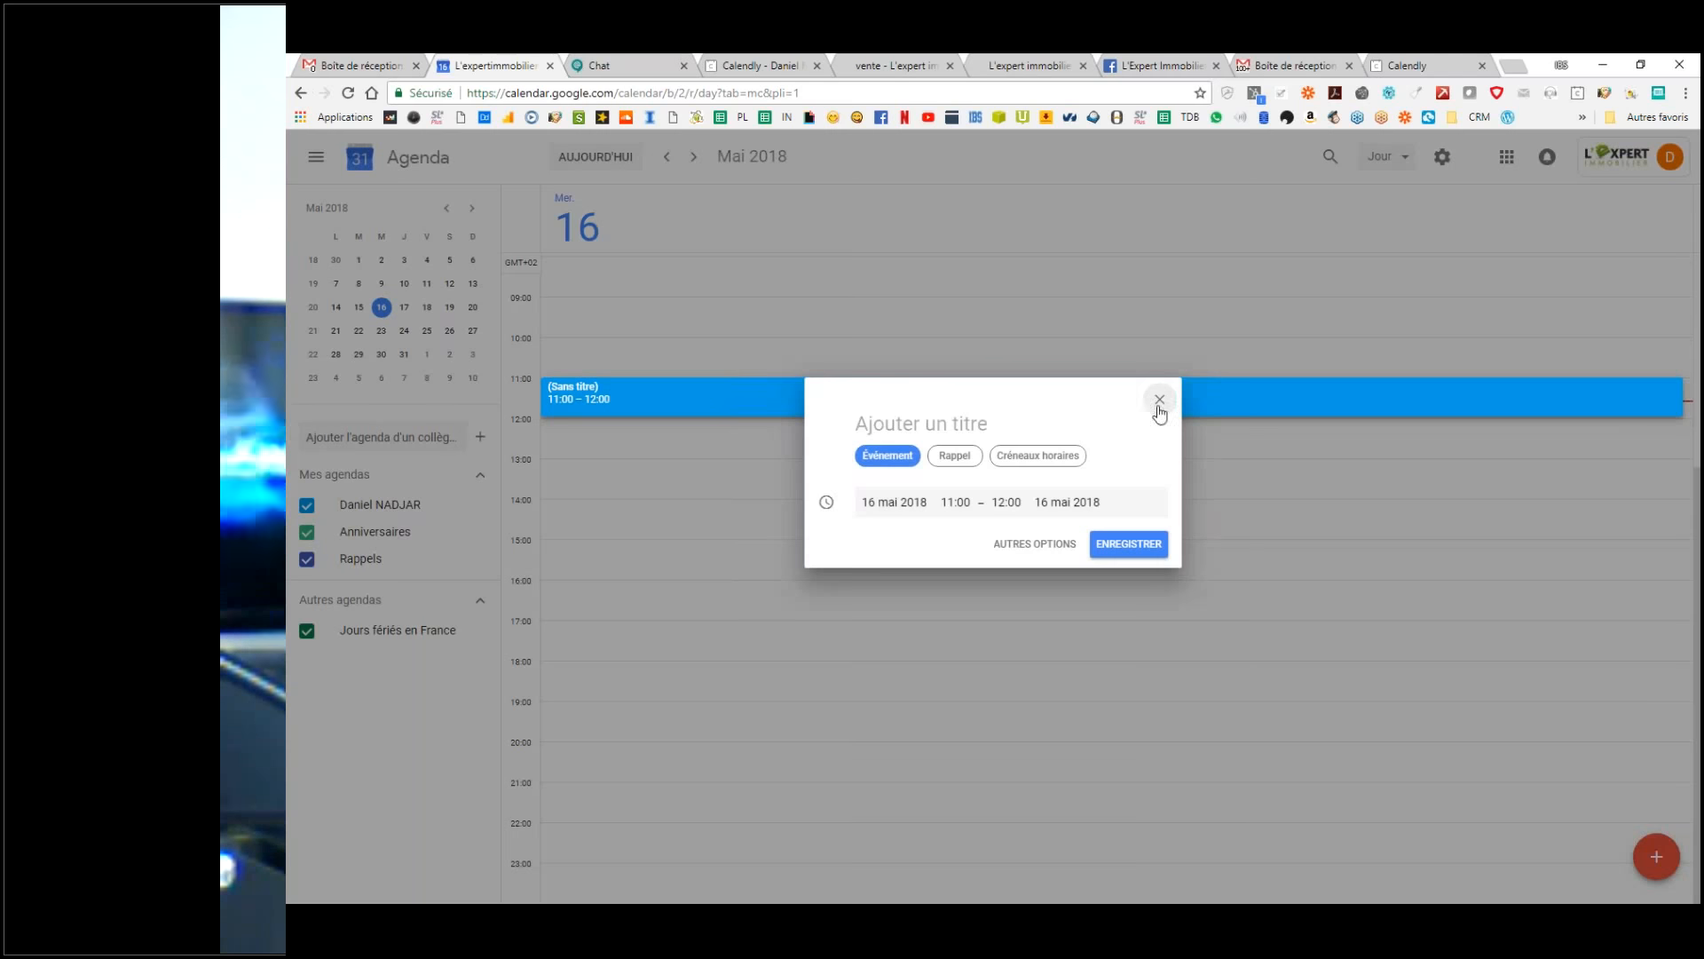
{"action": "left_click", "coordinate": [1159, 404]}
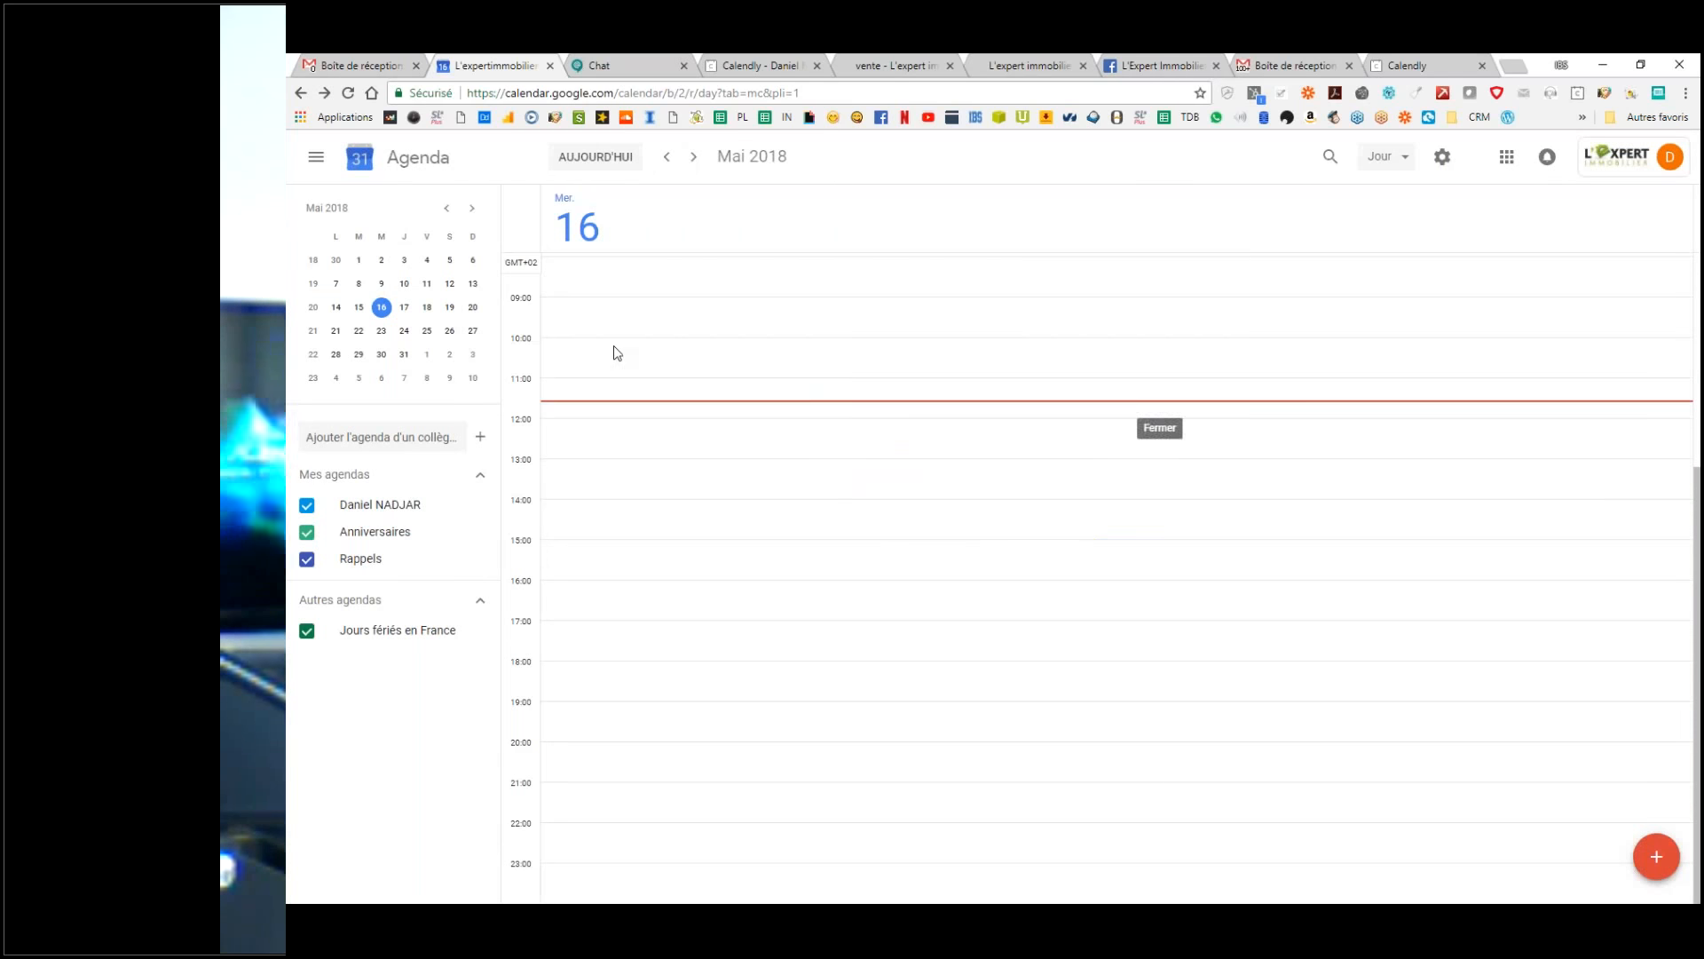
Step: Start and cancel event drafts at 10:00 and 16:00, keeping the day empty
{"action": "left_click", "coordinate": [616, 349]}
{"action": "left_click", "coordinate": [694, 492]}
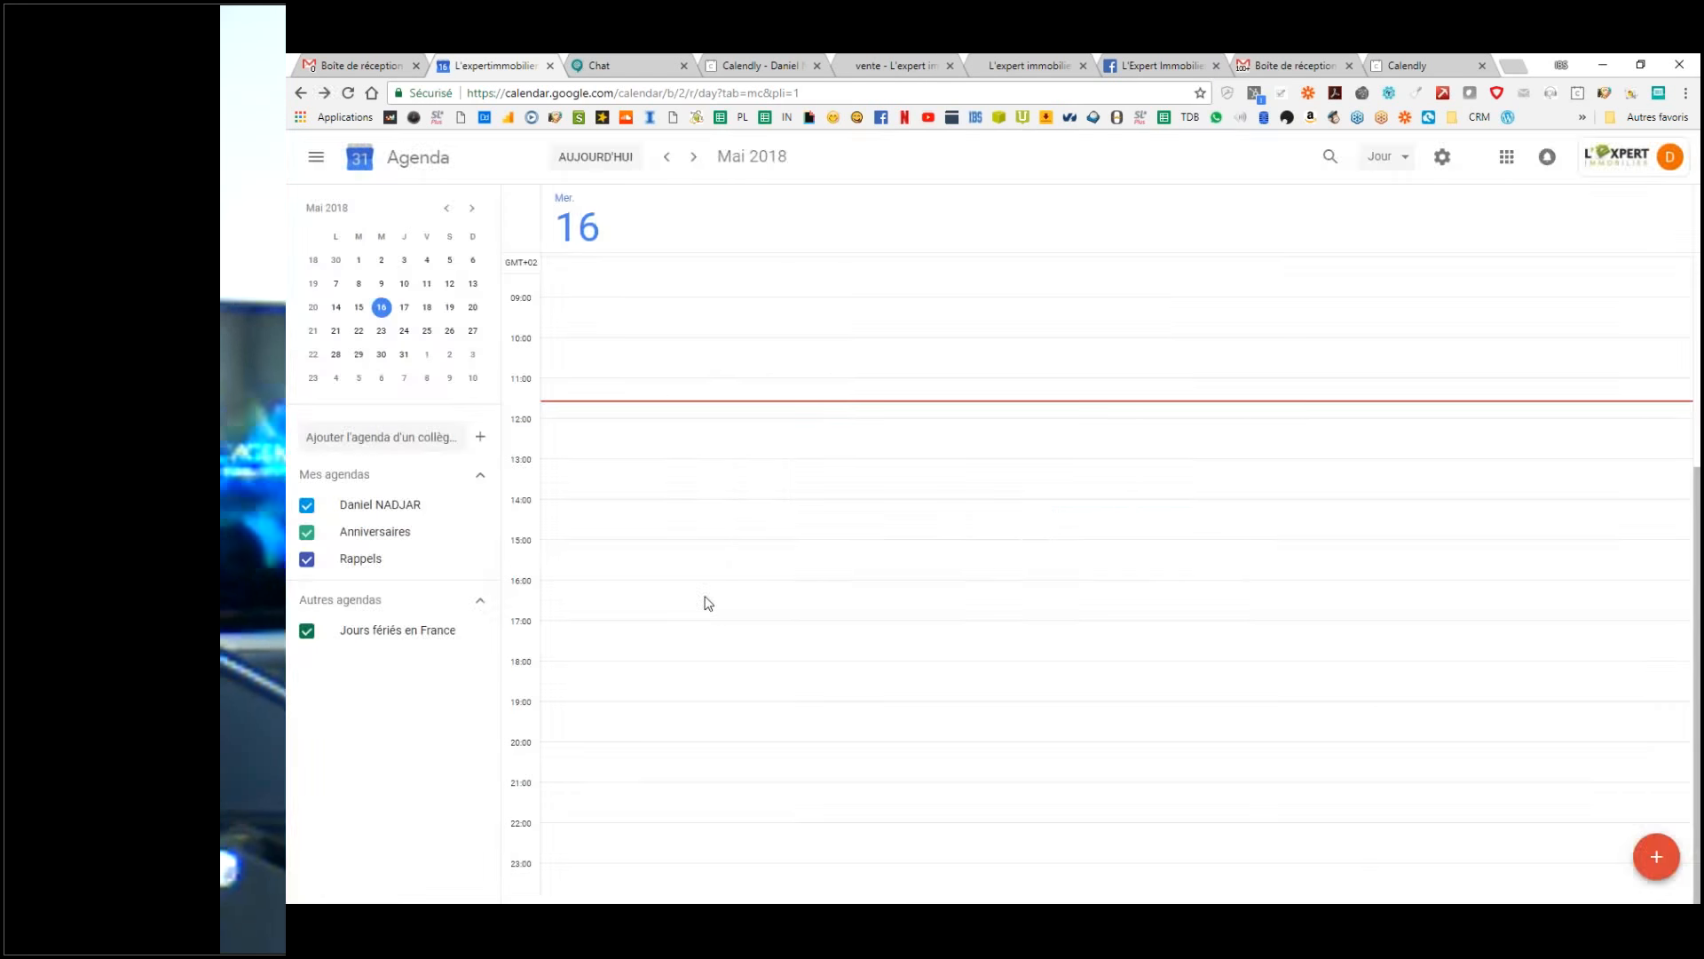
{"action": "left_click", "coordinate": [707, 601]}
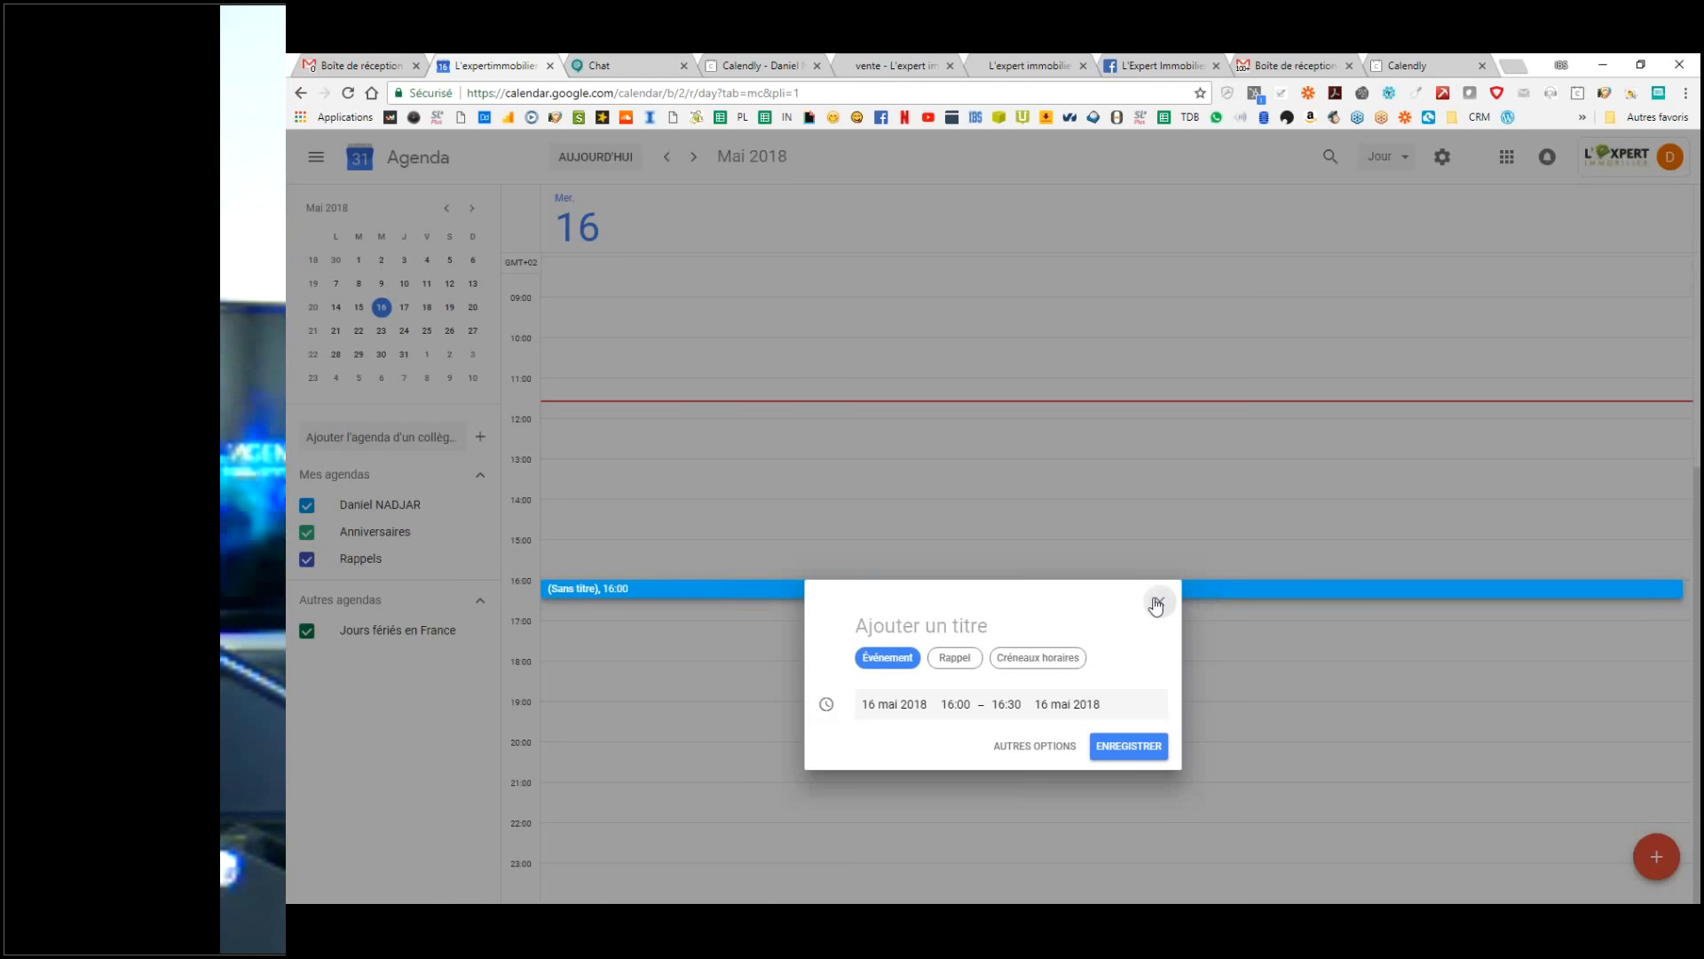
{"action": "left_click", "coordinate": [1158, 604]}
{"action": "left_click_drag", "start_coordinate": [511, 299], "coordinate": [522, 300]}
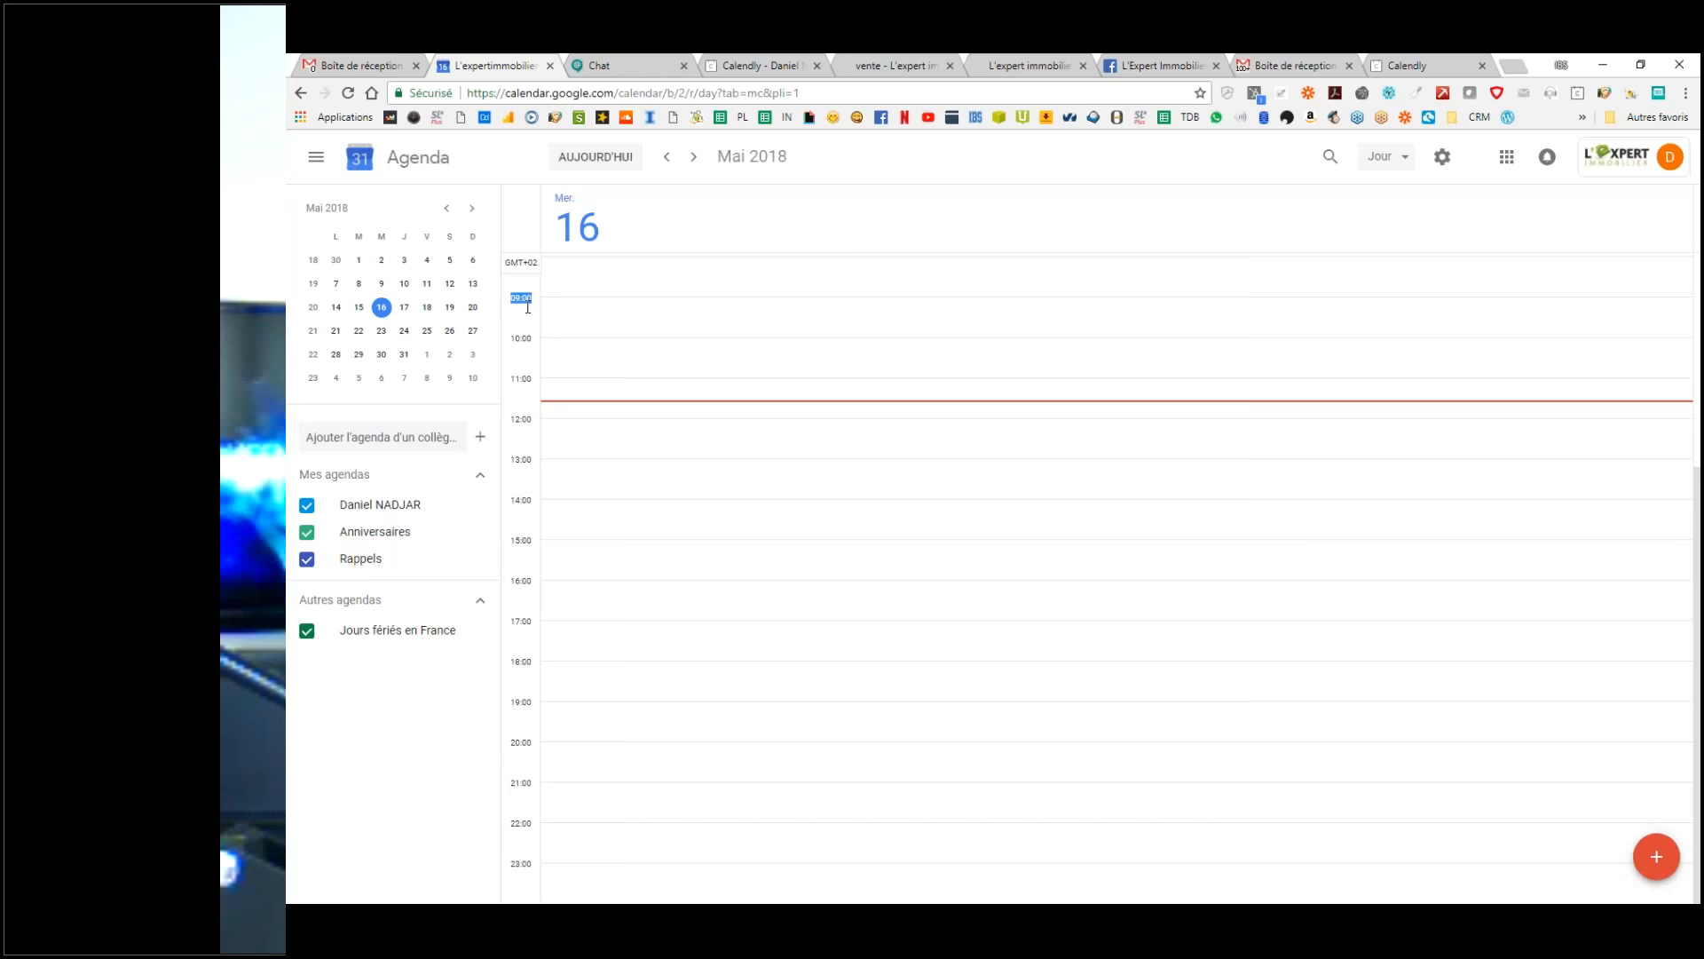
{"action": "double_click", "coordinate": [554, 308]}
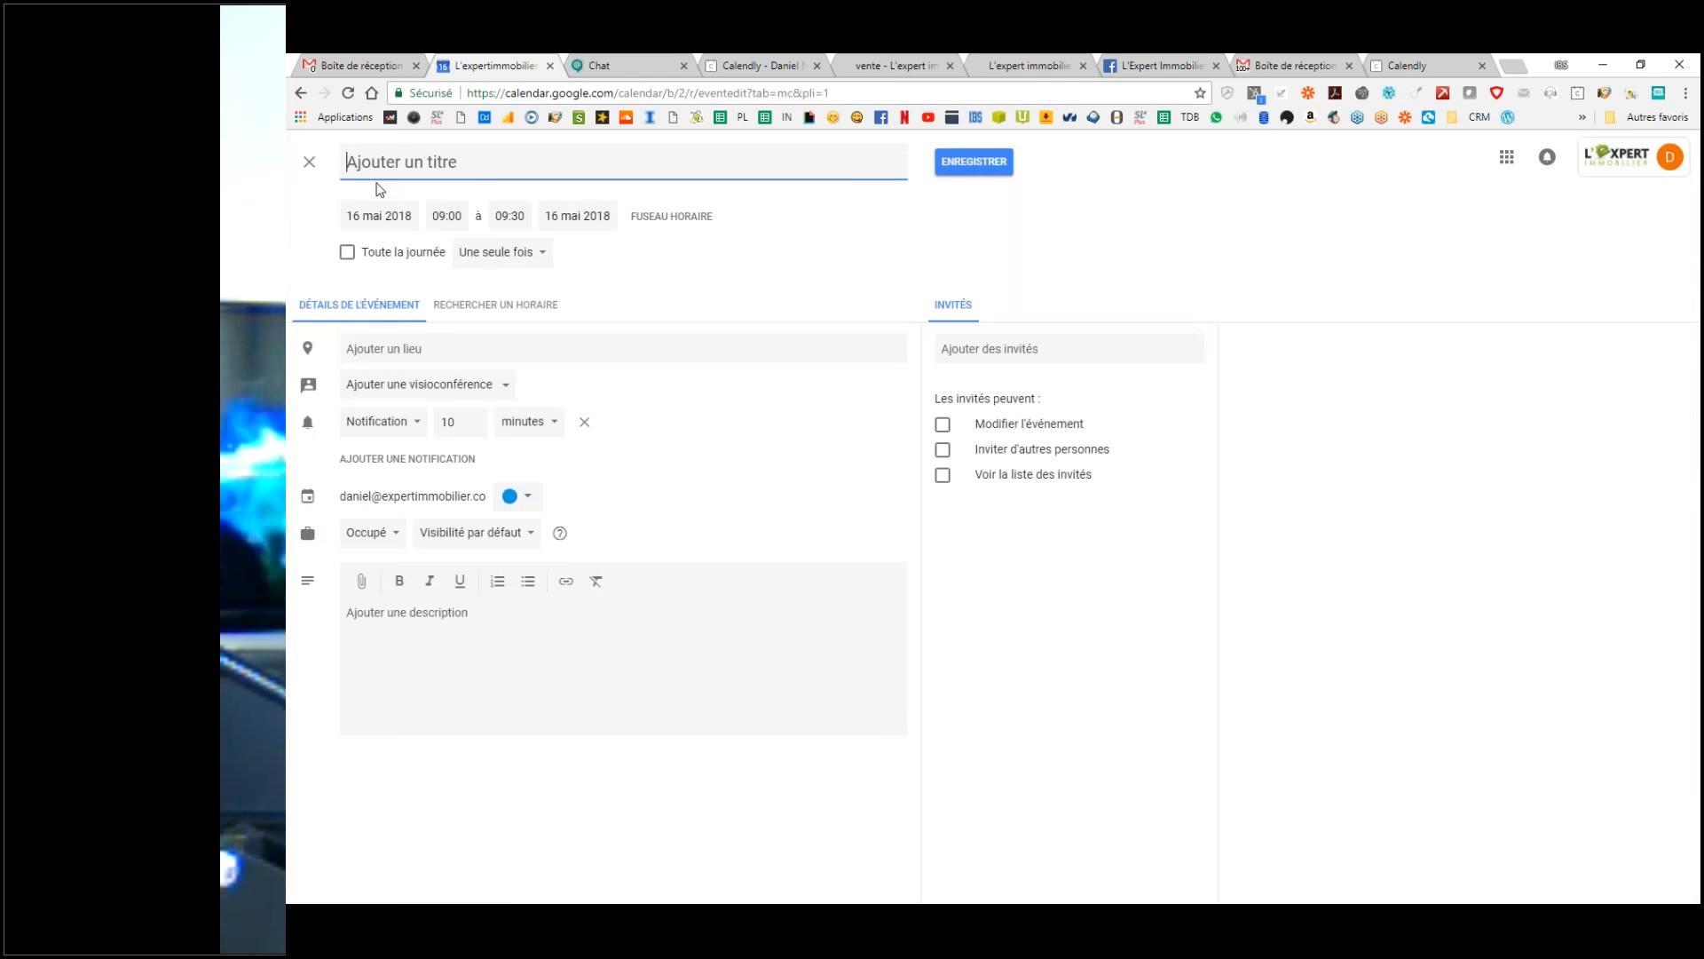
{"action": "left_click", "coordinate": [312, 164]}
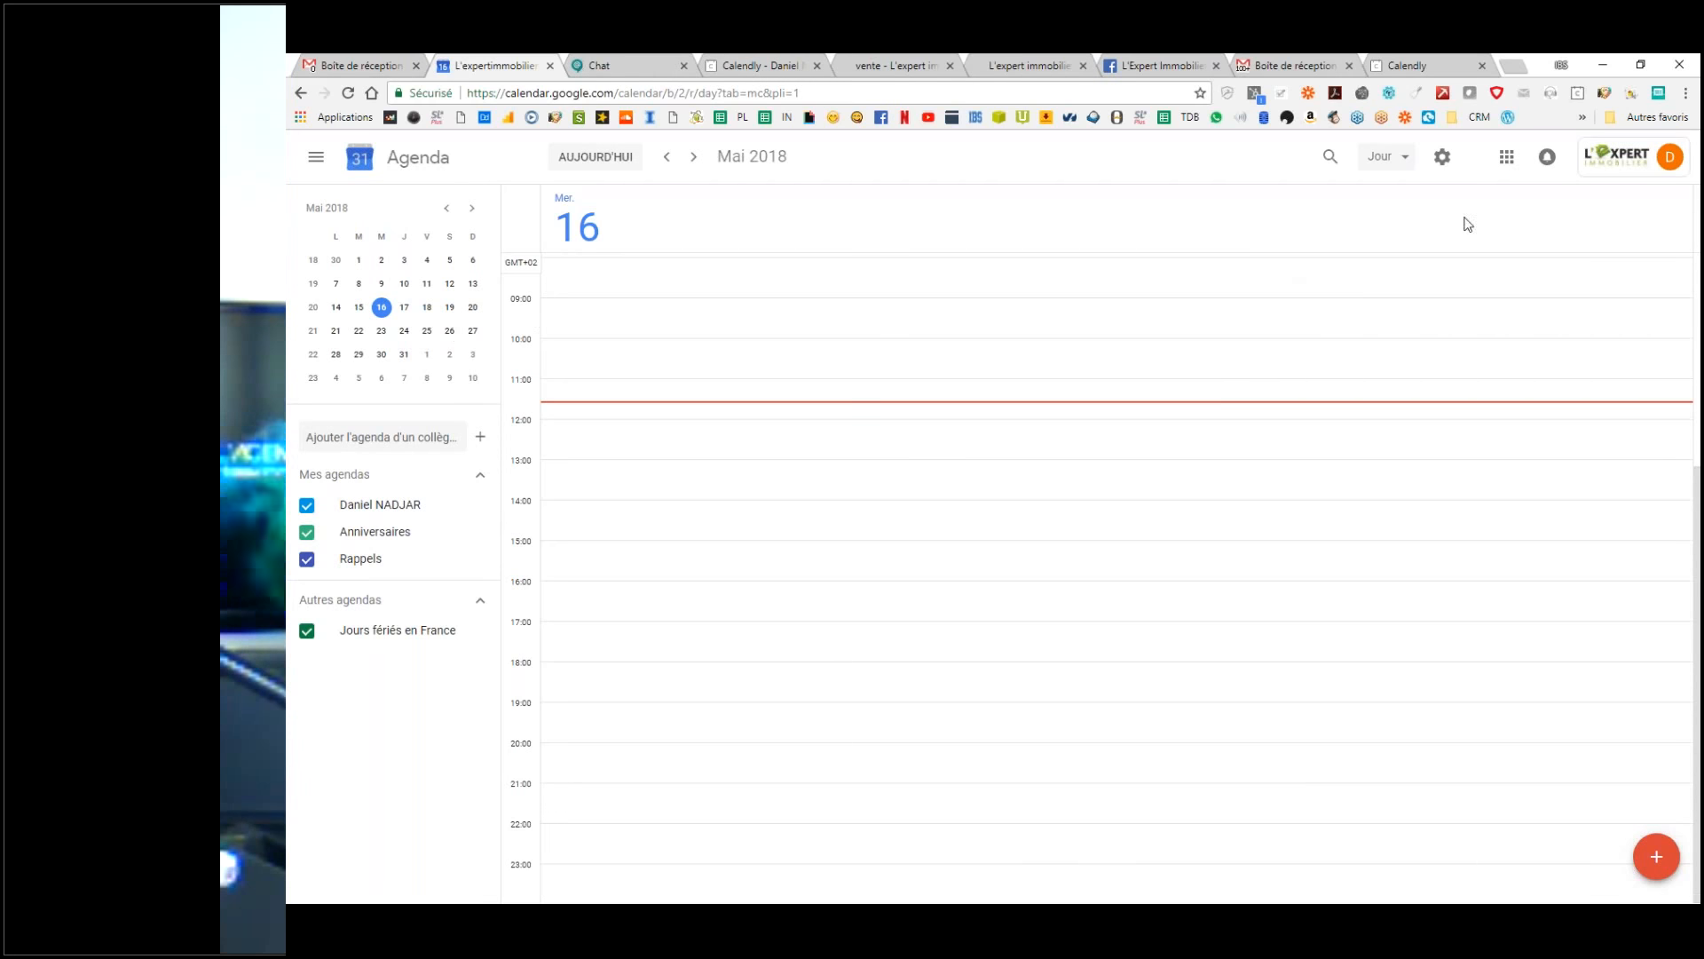
{"action": "left_click", "coordinate": [1390, 158]}
{"action": "left_click", "coordinate": [1390, 160]}
{"action": "left_click", "coordinate": [1390, 159]}
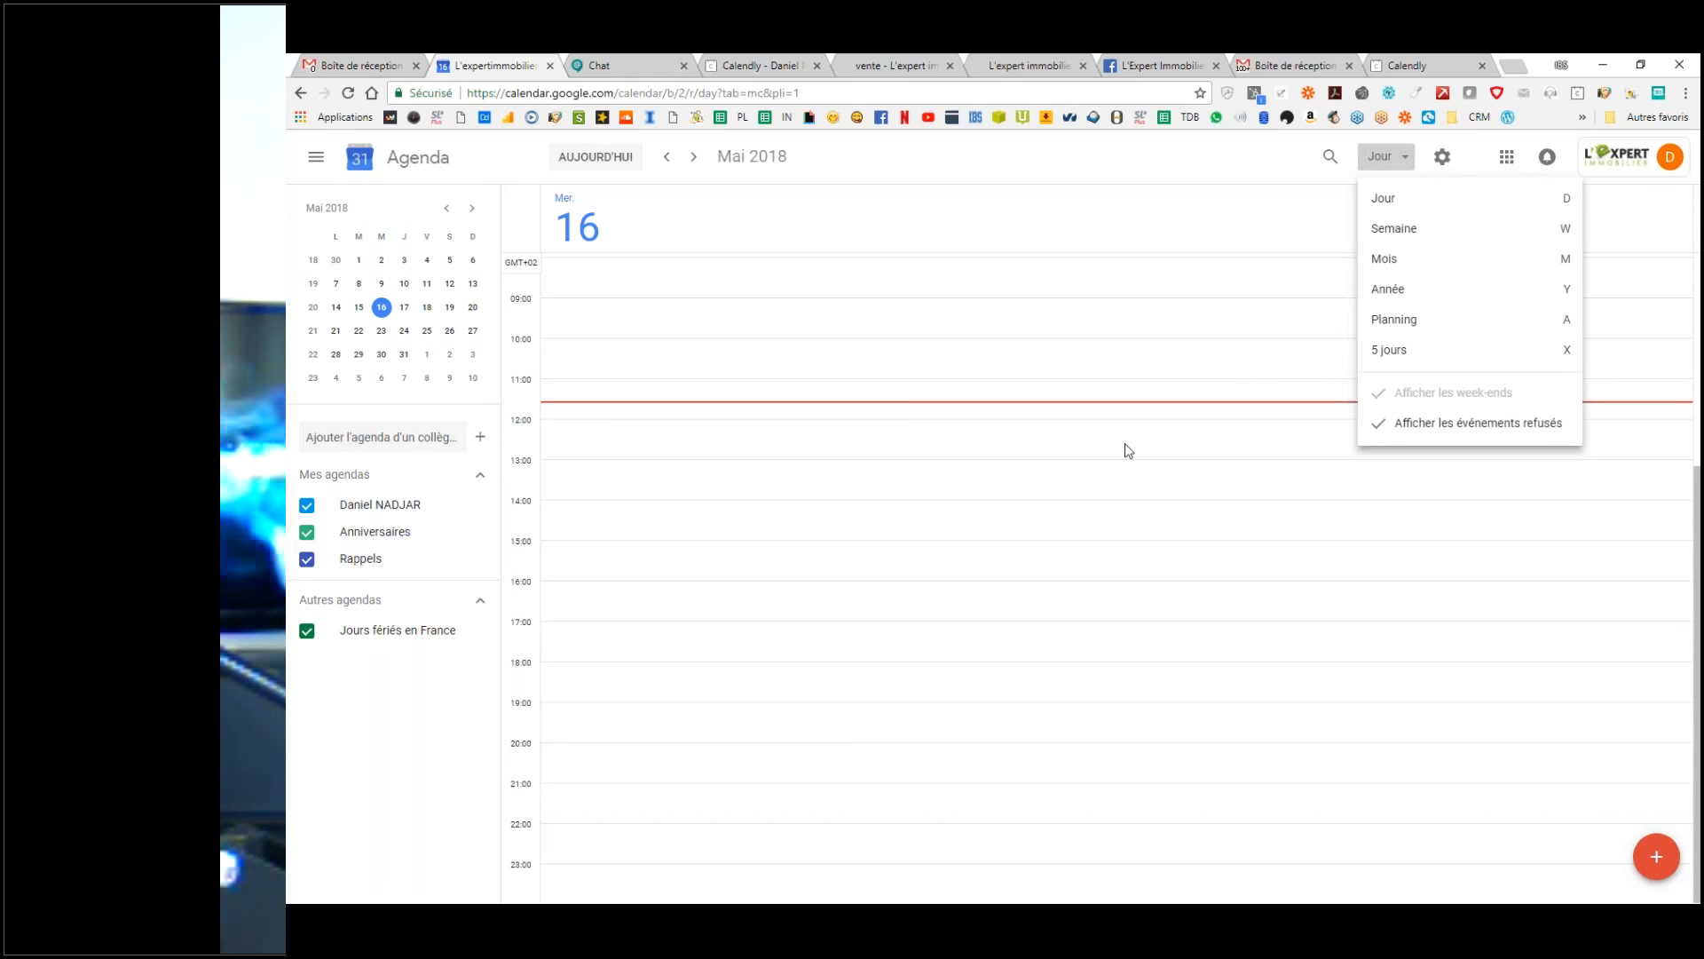
{"action": "left_click", "coordinate": [1407, 231]}
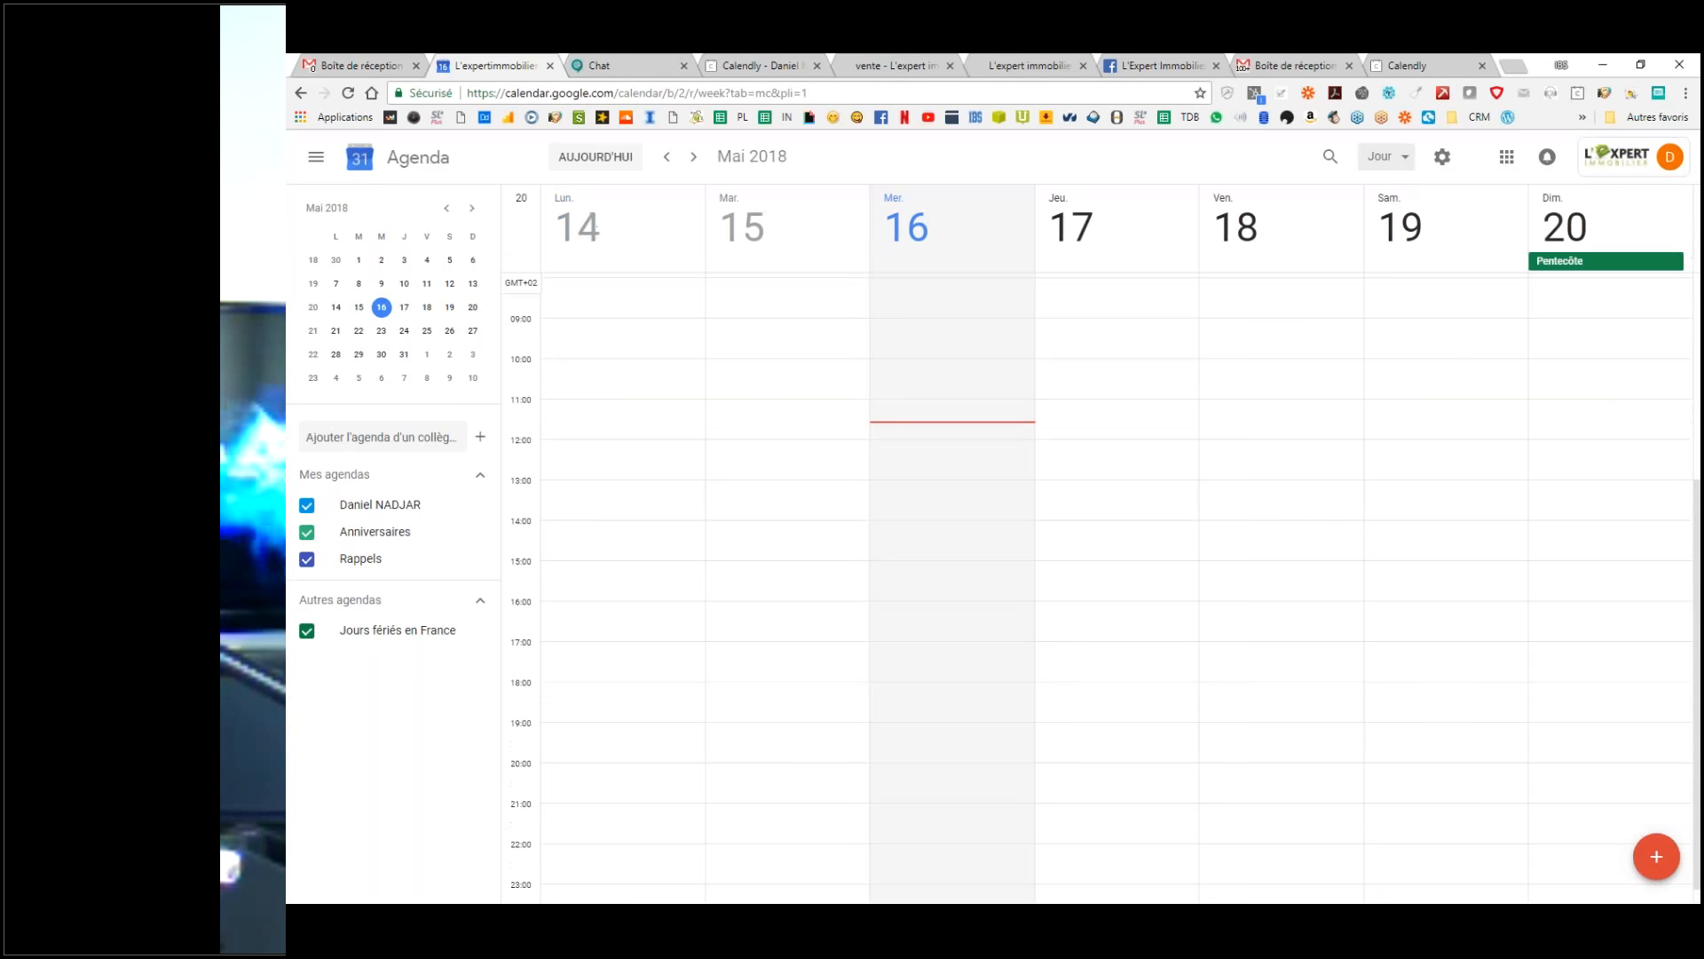
{"action": "left_click", "coordinate": [1398, 162]}
{"action": "left_click", "coordinate": [1363, 206]}
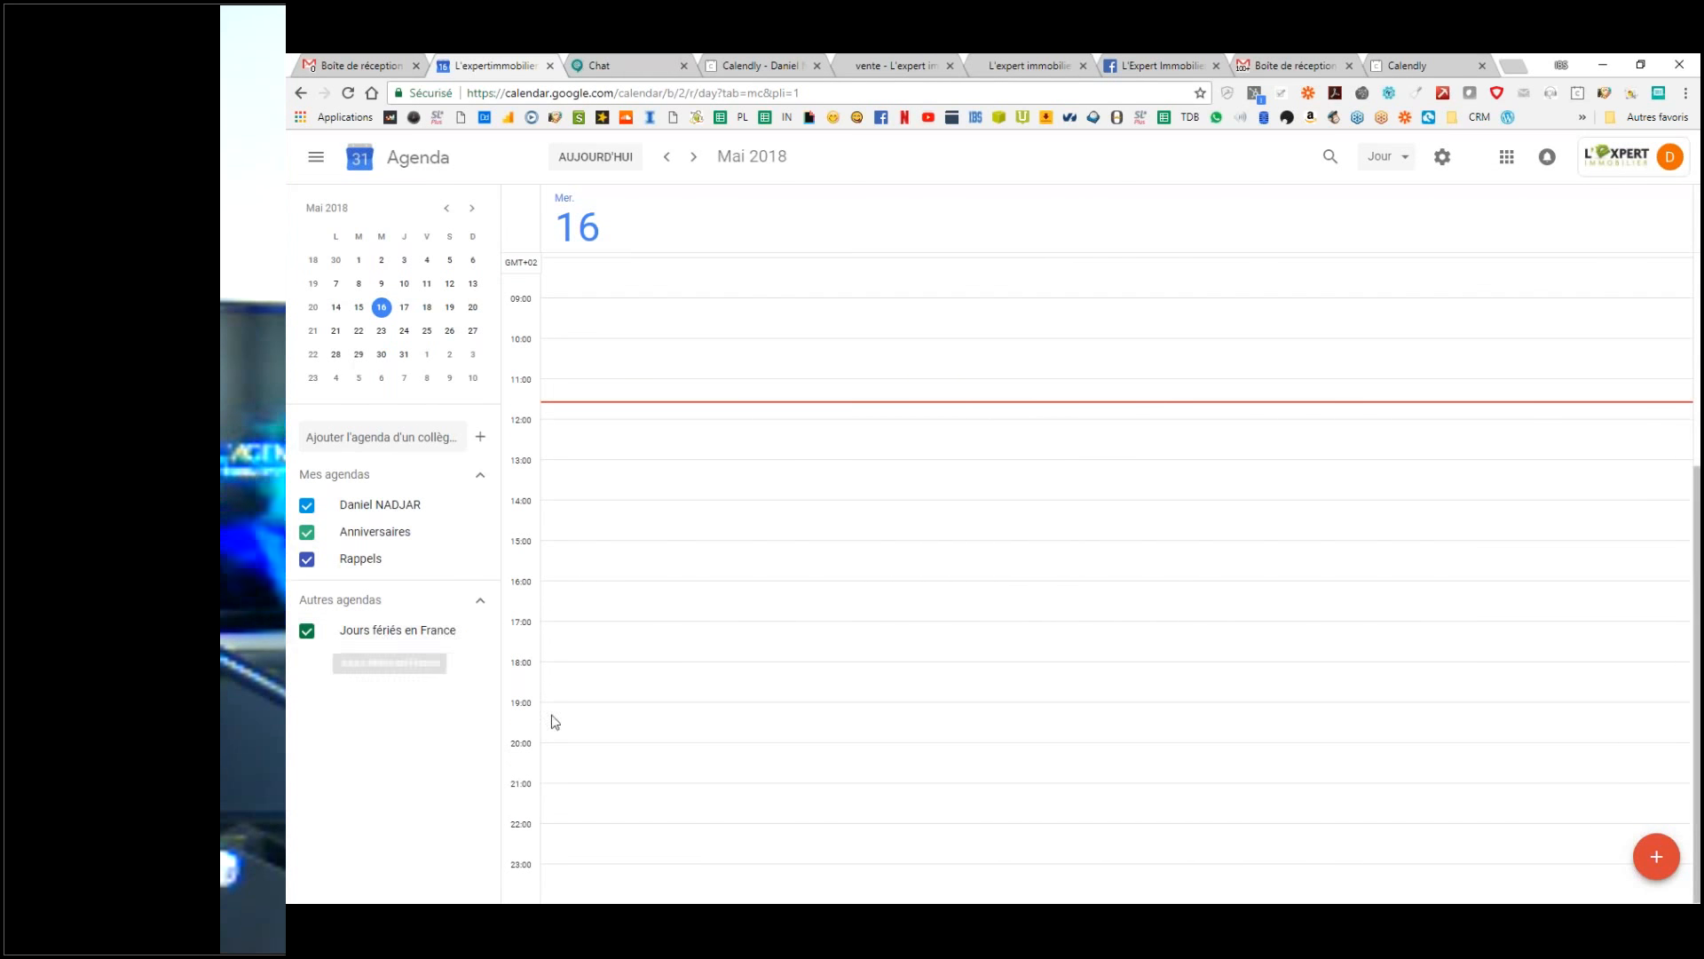
{"action": "left_click", "coordinate": [482, 602]}
{"action": "left_click", "coordinate": [484, 603]}
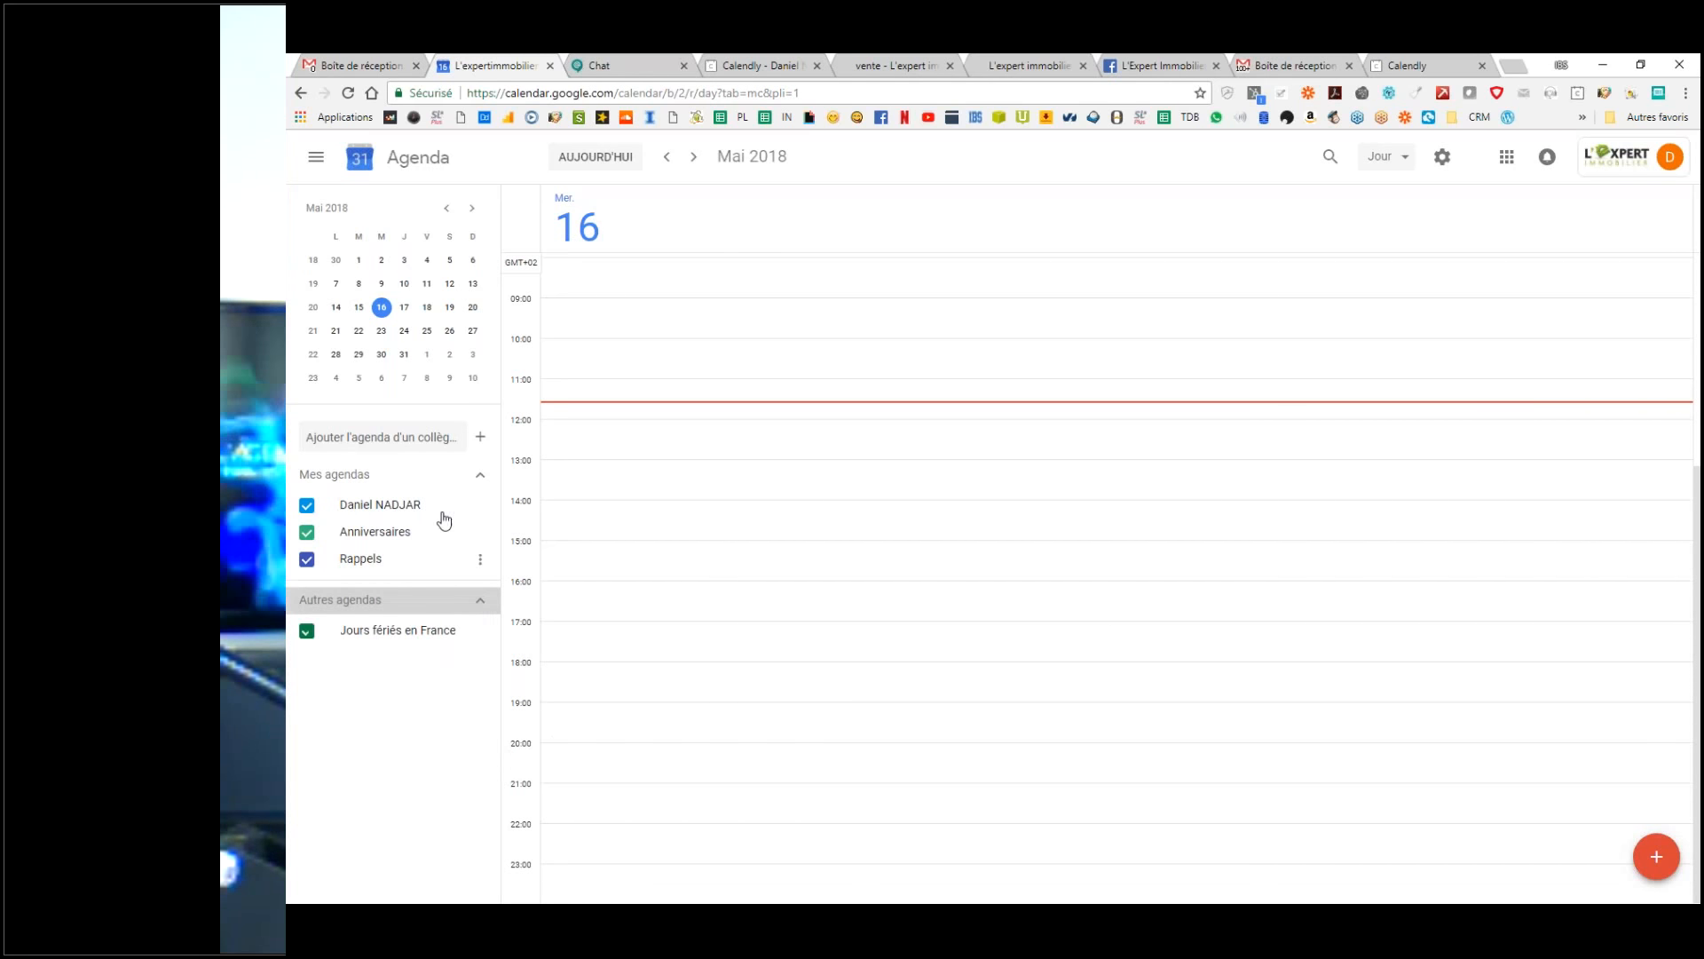
Step: Pick the colleague from the suggestions to add their calendar as a second day-view column
{"action": "left_click", "coordinate": [413, 439]}
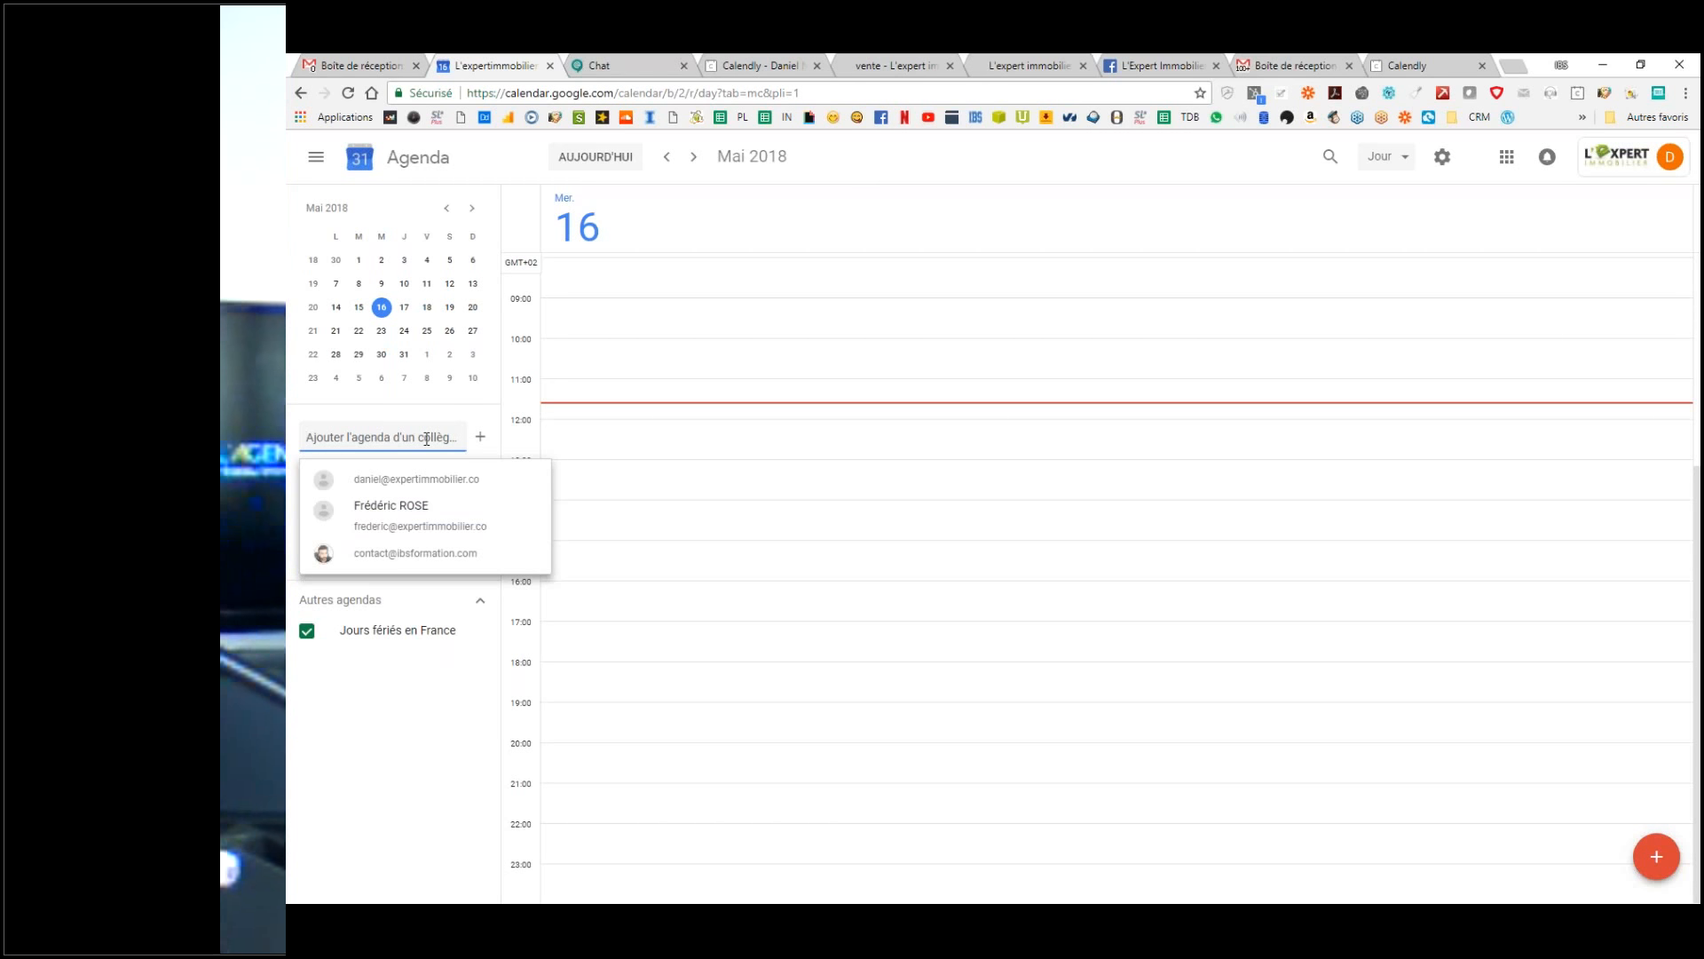
{"action": "left_click", "coordinate": [440, 415]}
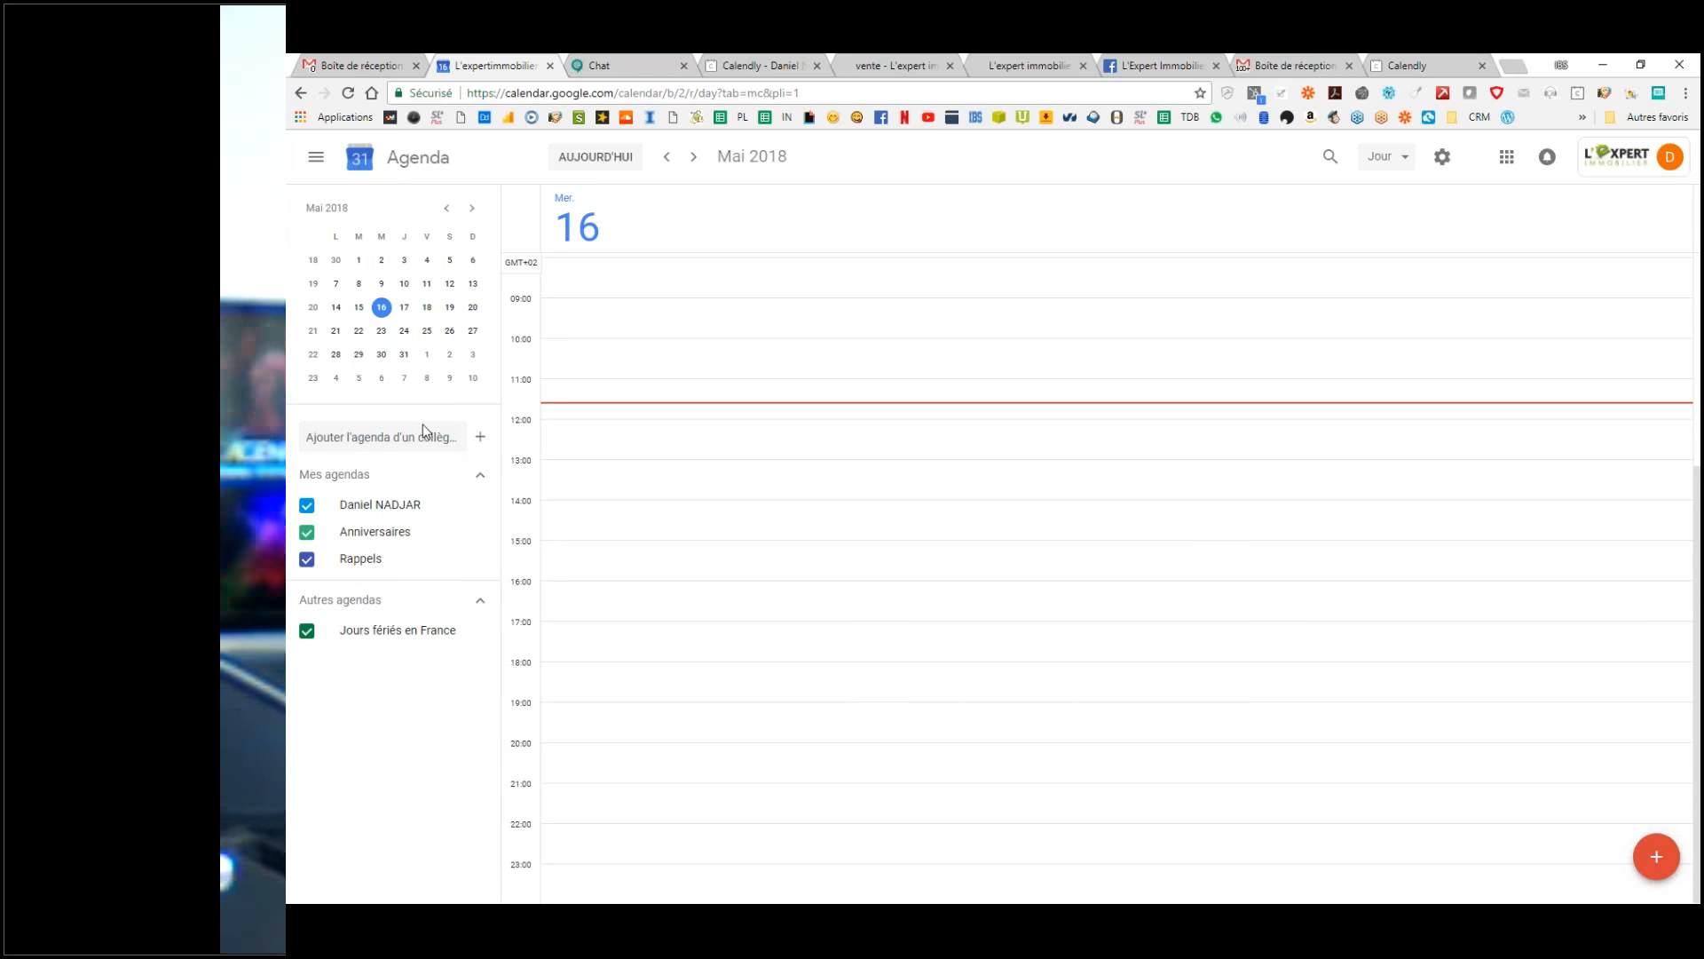
{"action": "left_click", "coordinate": [422, 428]}
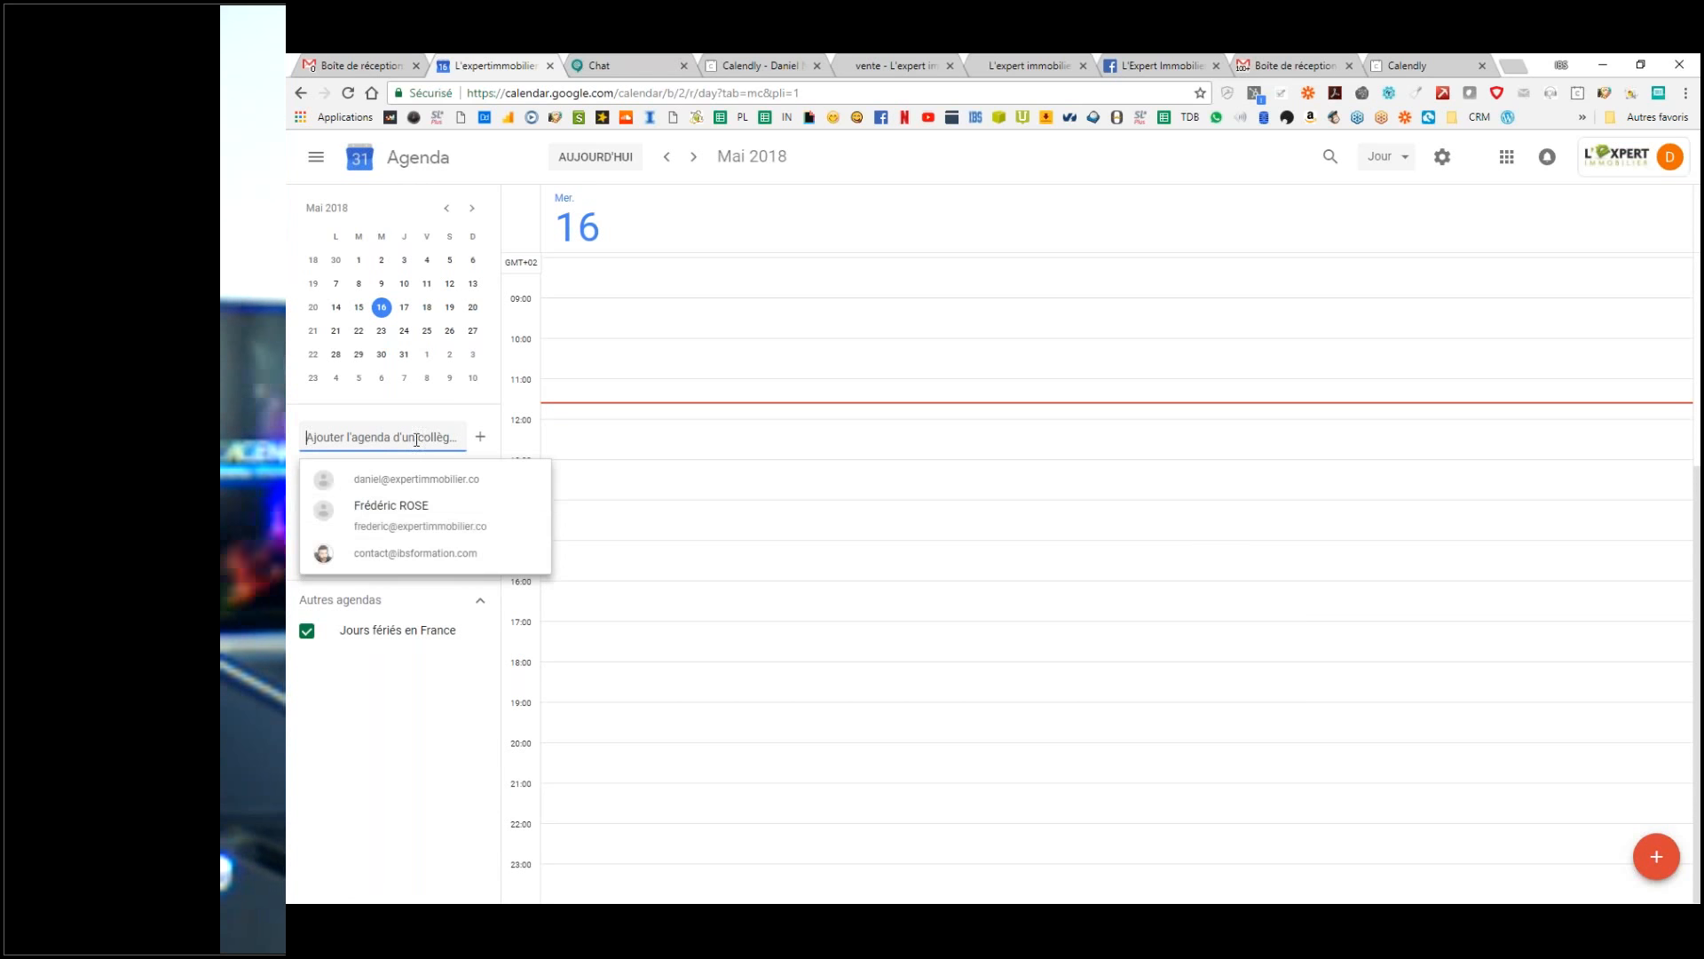
{"action": "left_click", "coordinate": [399, 507]}
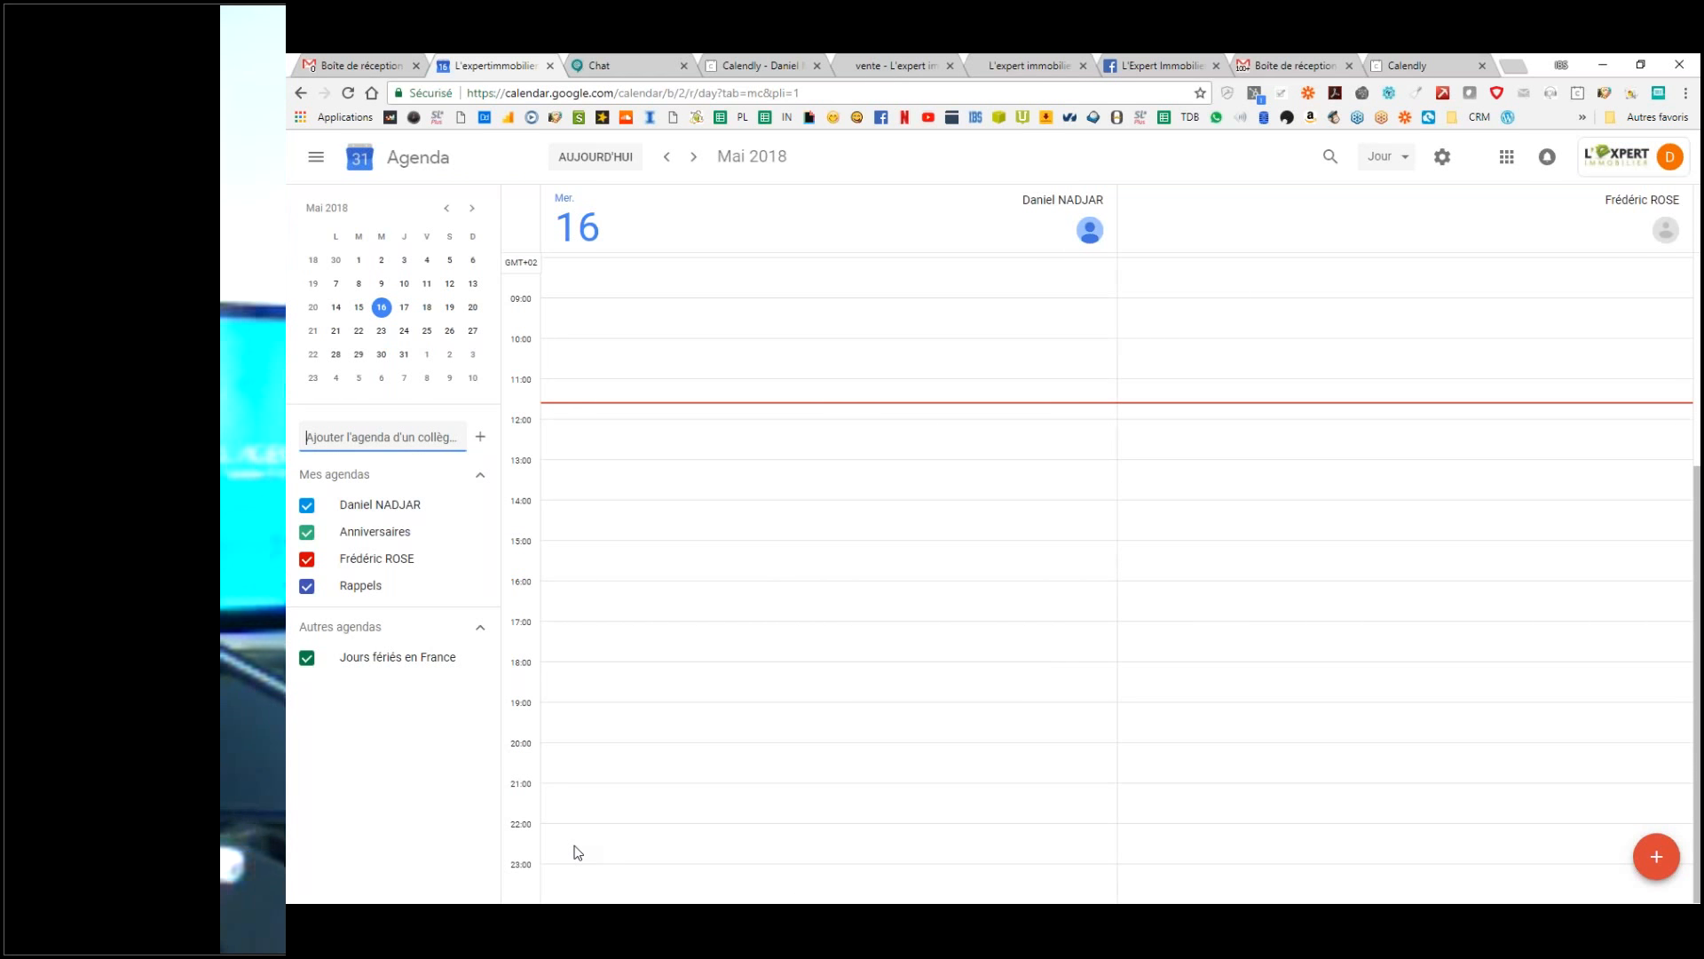
{"action": "left_click", "coordinate": [371, 745]}
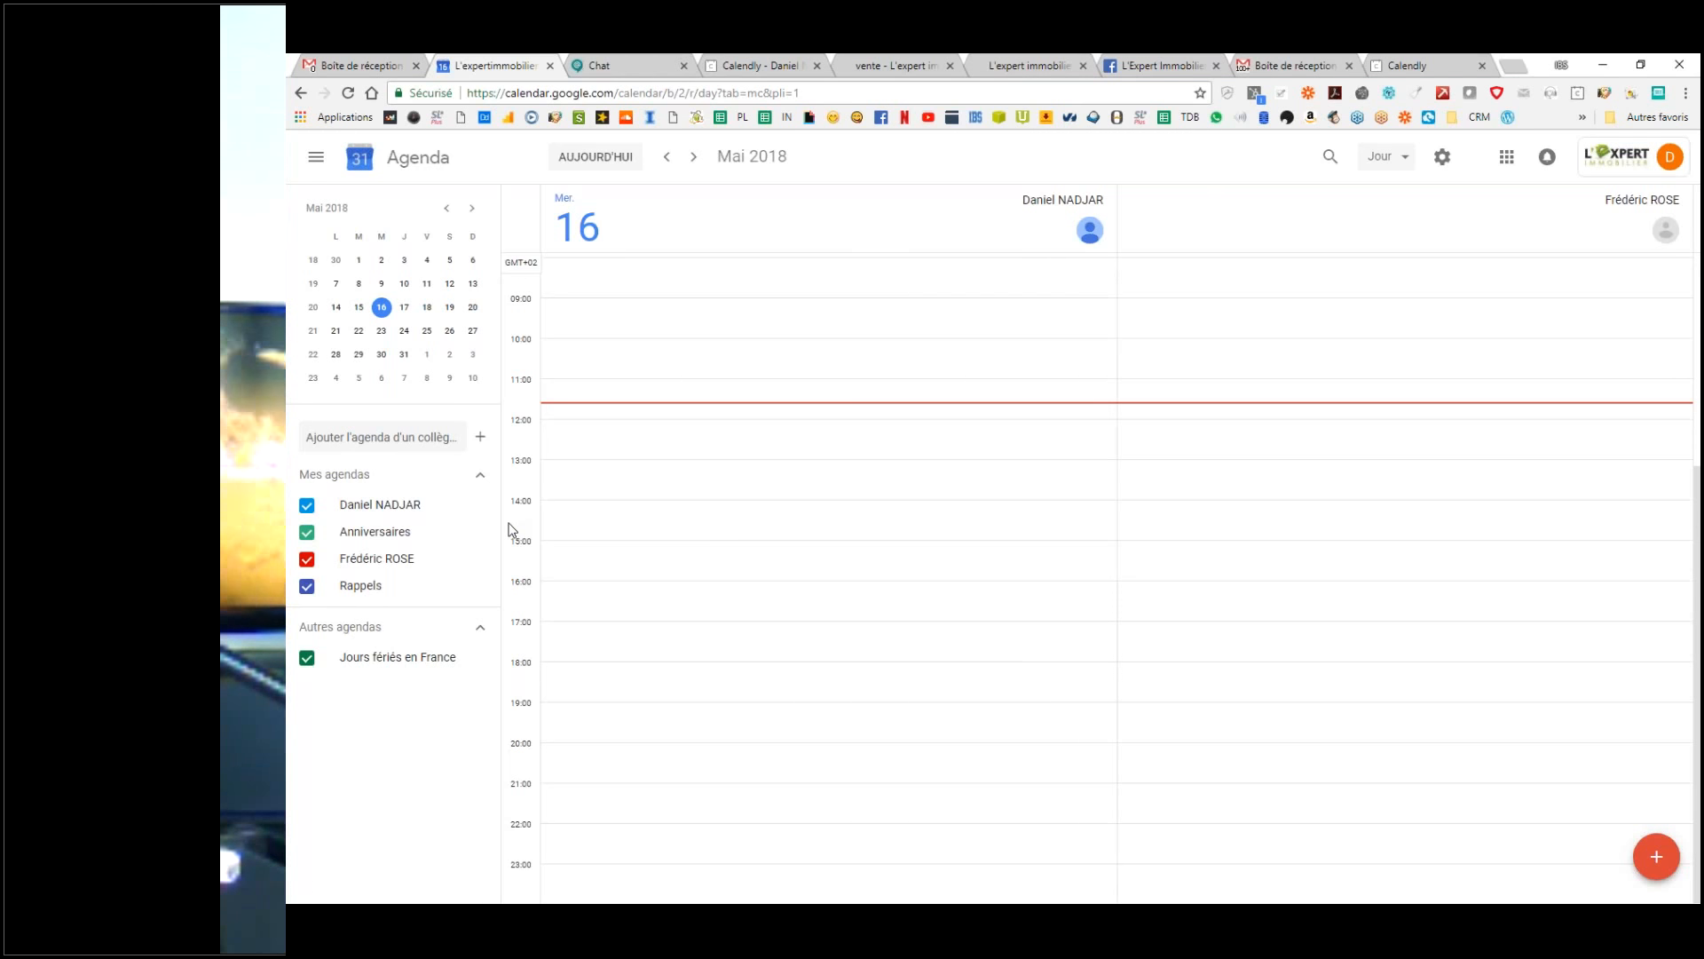
{"action": "scroll", "coordinate": [510, 506], "scroll_direction": "up", "scroll_amount": 3}
Step: Browse days in the May mini-calendar and settle on Thursday 17 May
{"action": "left_click", "coordinate": [337, 283]}
{"action": "left_click", "coordinate": [357, 307]}
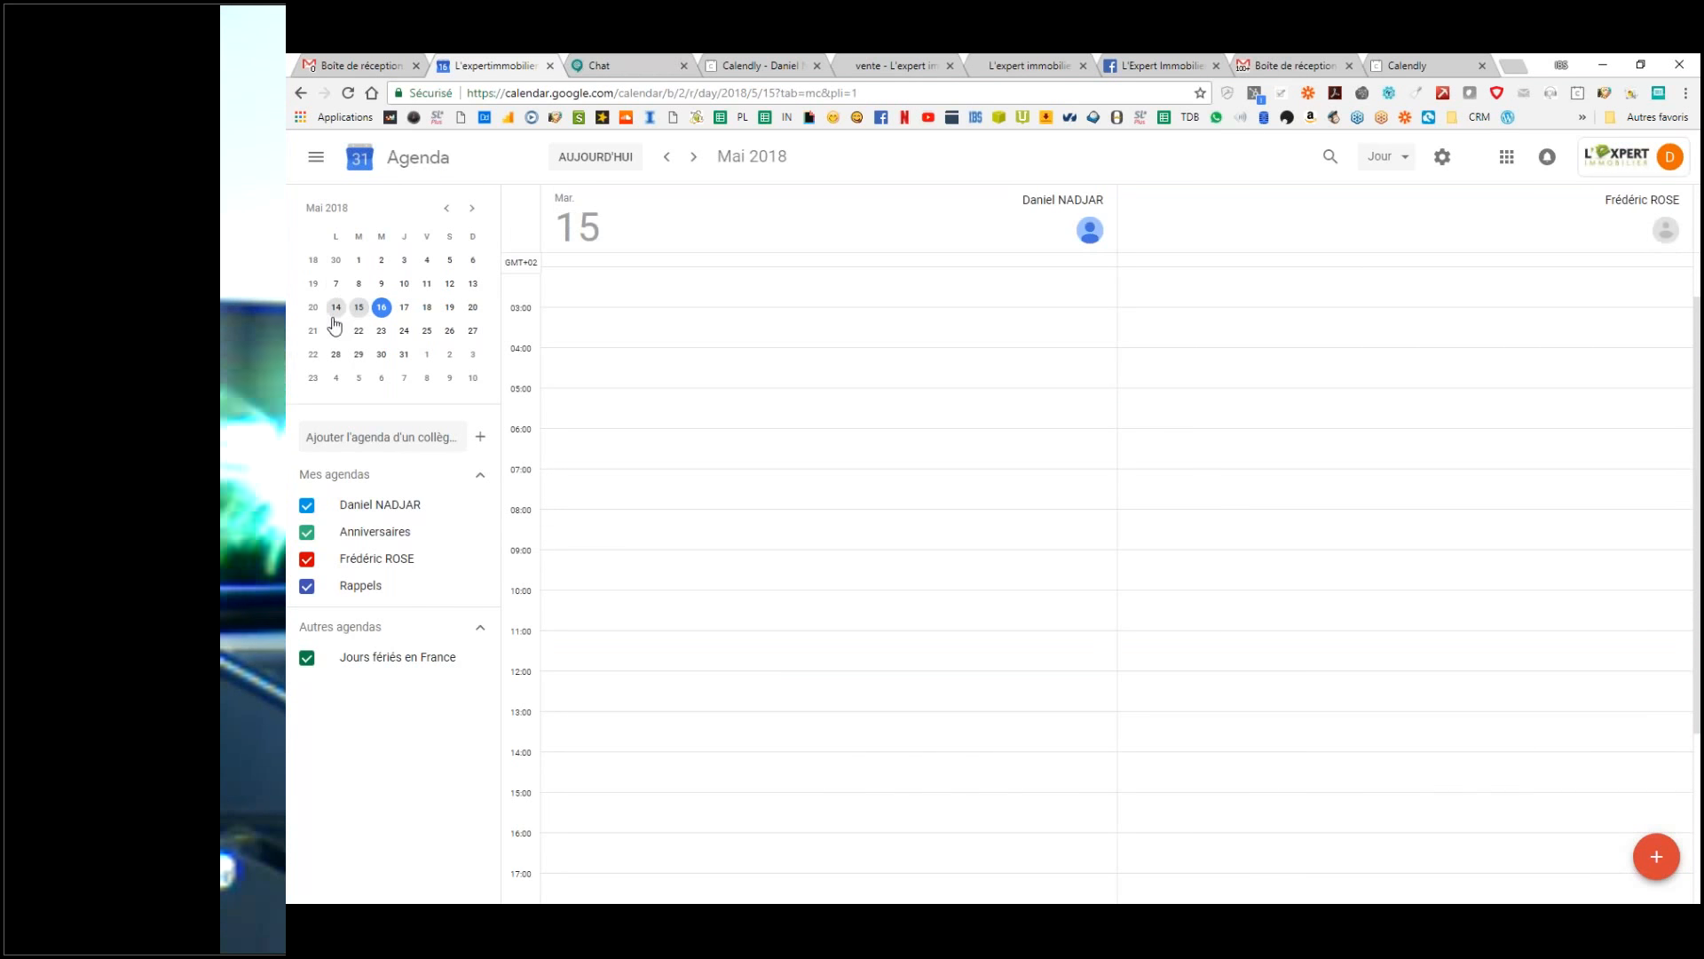
{"action": "left_click", "coordinate": [358, 330]}
{"action": "left_click", "coordinate": [427, 330]}
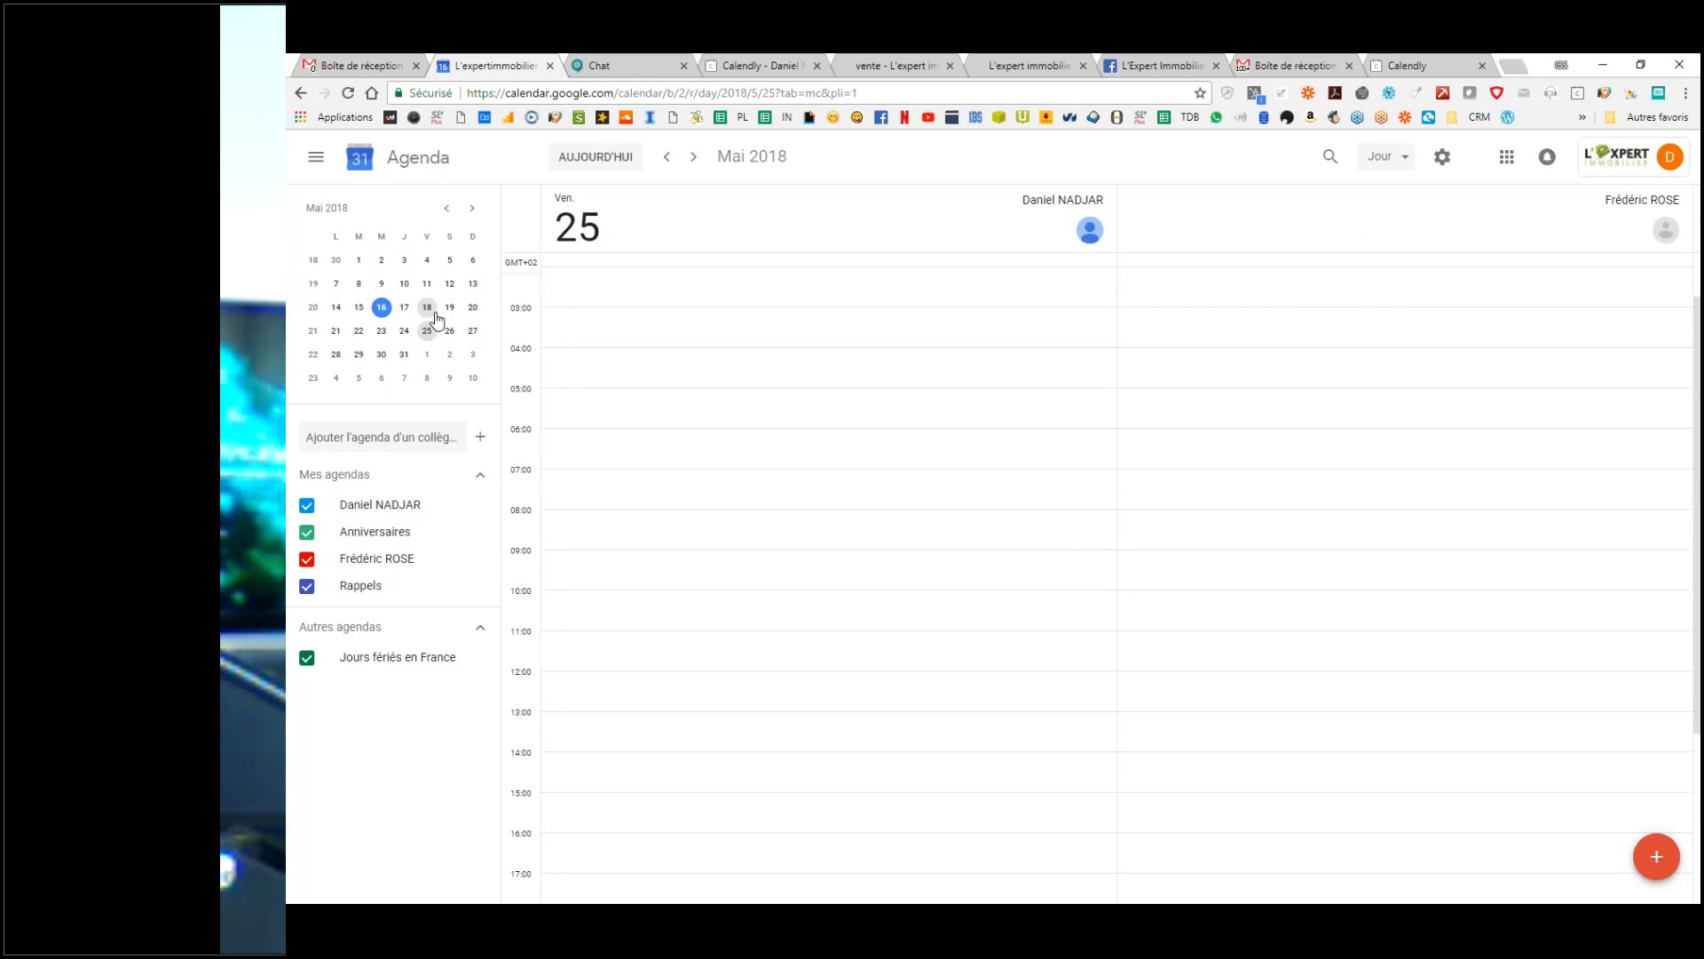
{"action": "left_click", "coordinate": [433, 312]}
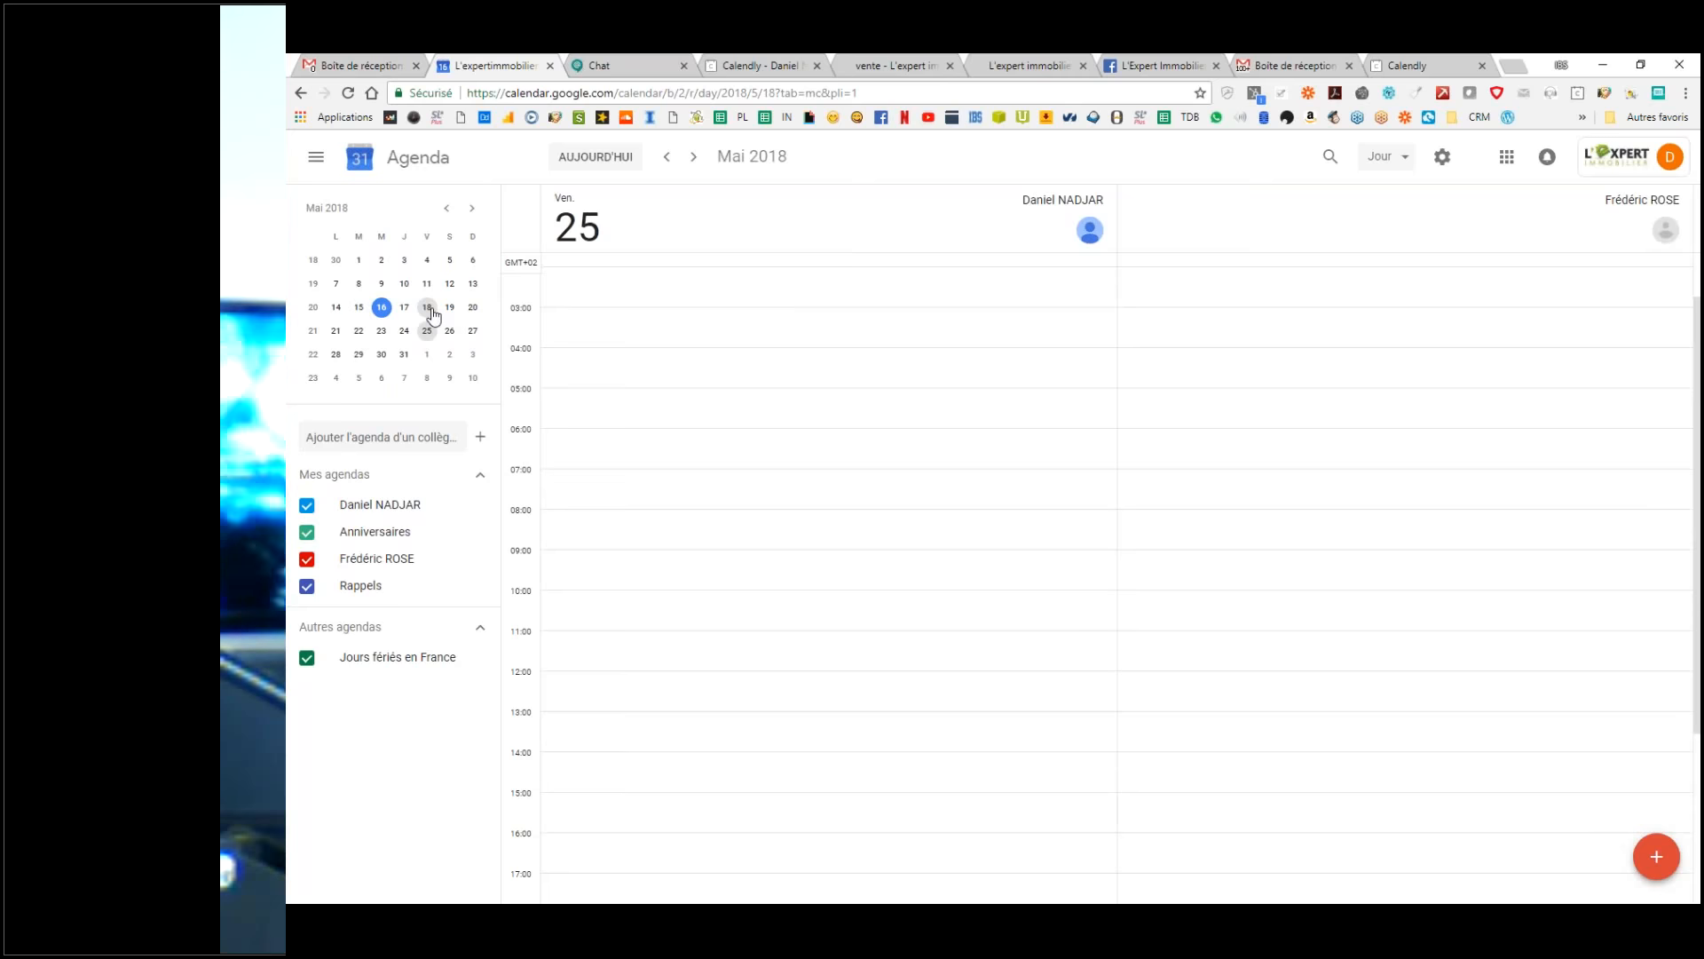
{"action": "left_click", "coordinate": [405, 308]}
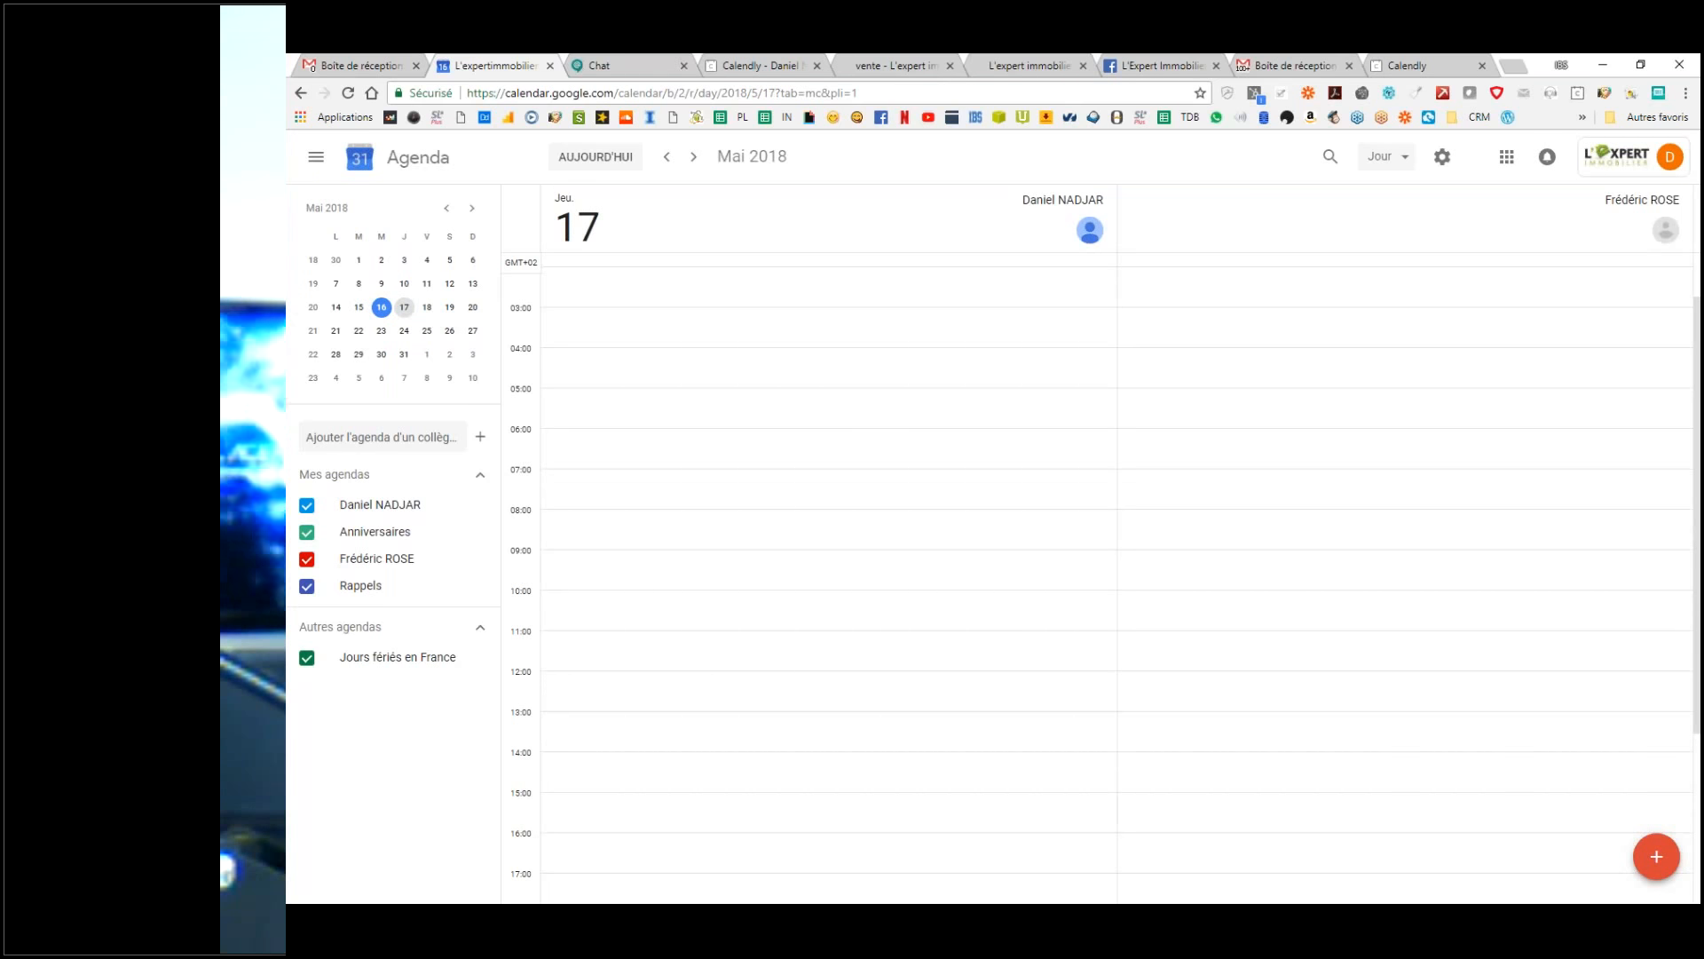
{"action": "left_click", "coordinate": [427, 330]}
{"action": "left_click", "coordinate": [381, 330]}
{"action": "left_click", "coordinate": [404, 307]}
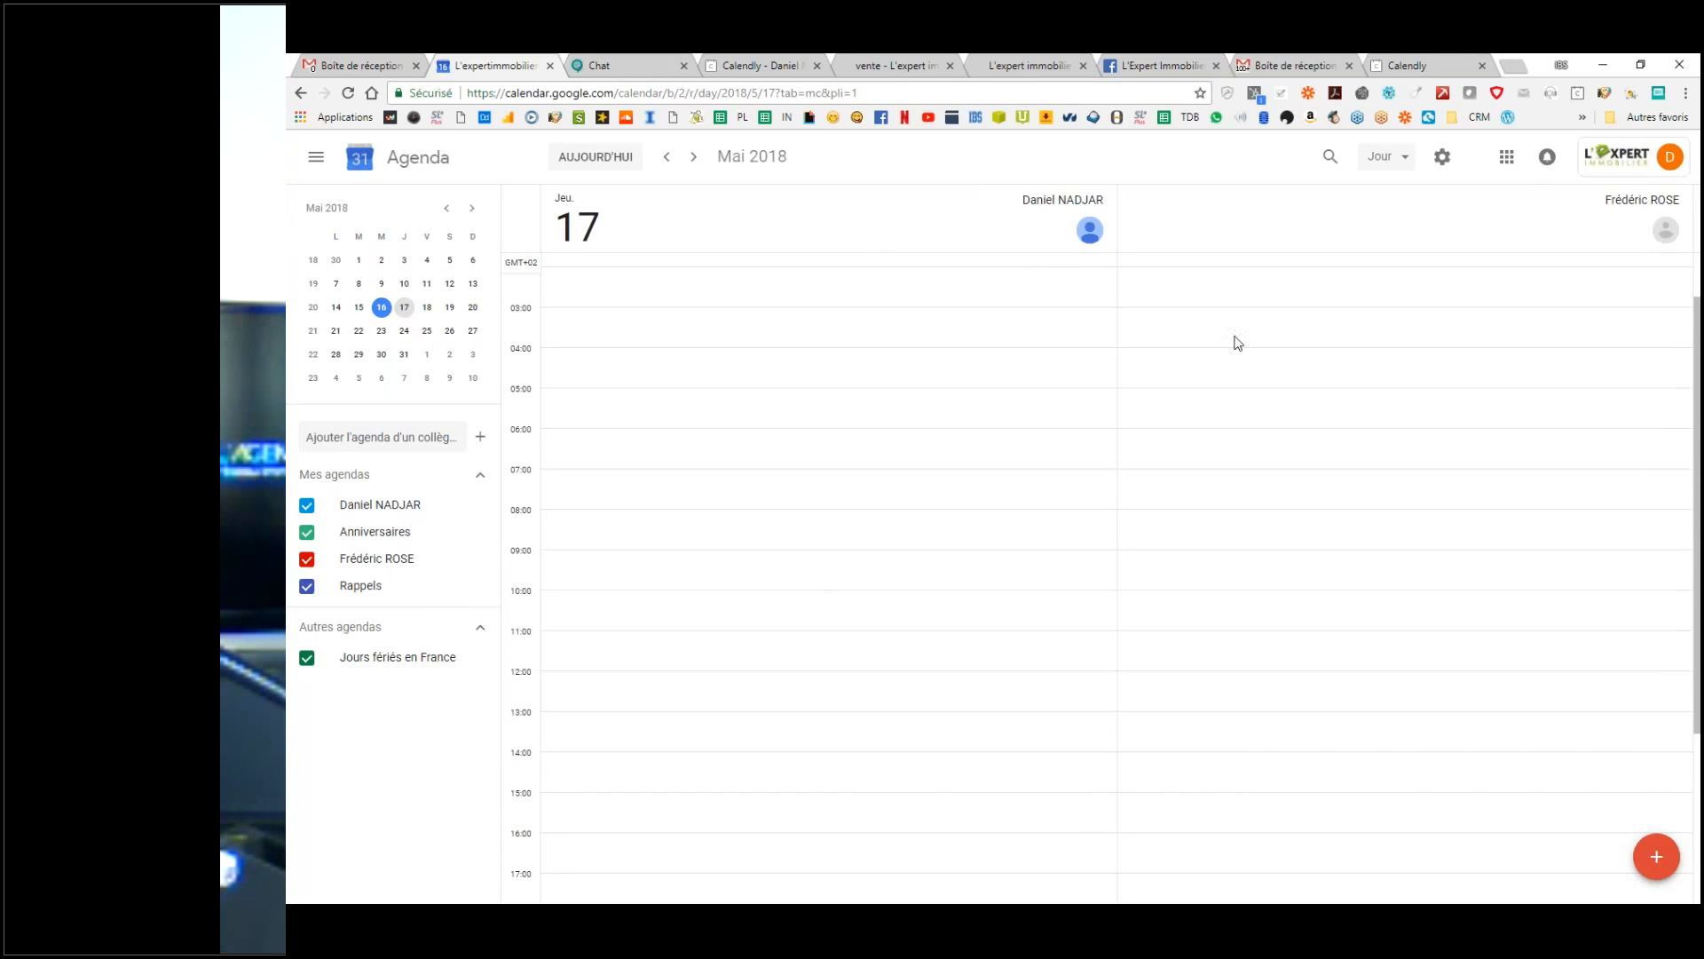
Step: Choose the external contact's calendar and send a request for access to it
{"action": "left_click", "coordinate": [379, 438]}
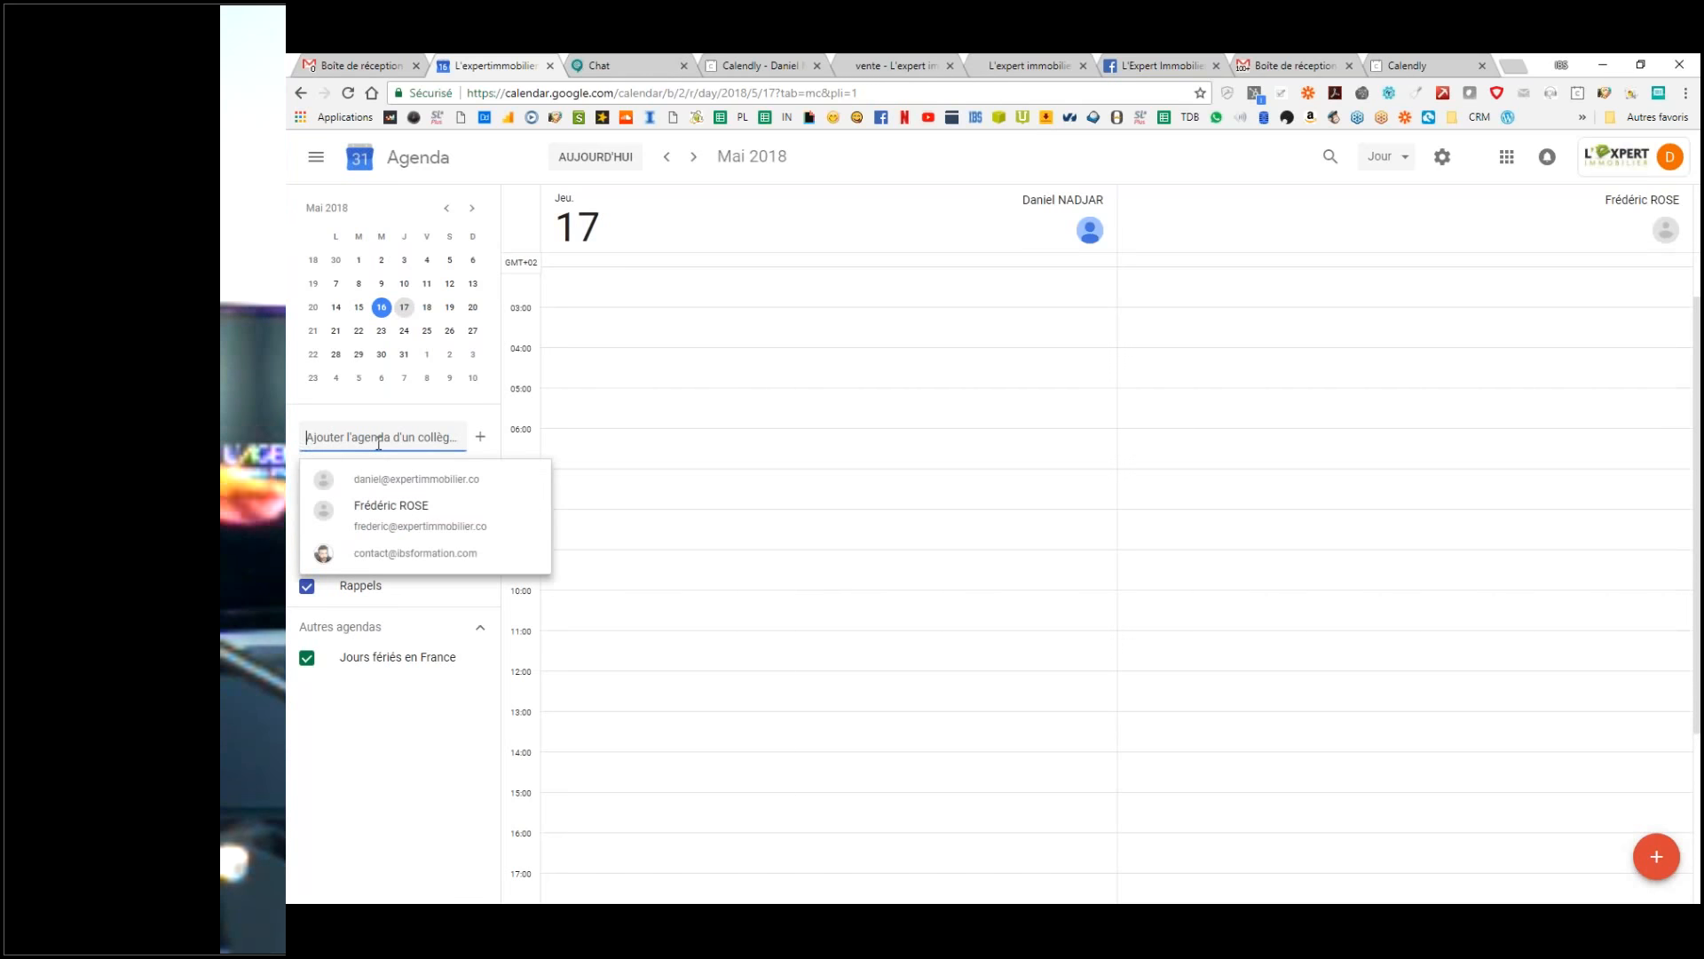
{"action": "left_click", "coordinate": [398, 557]}
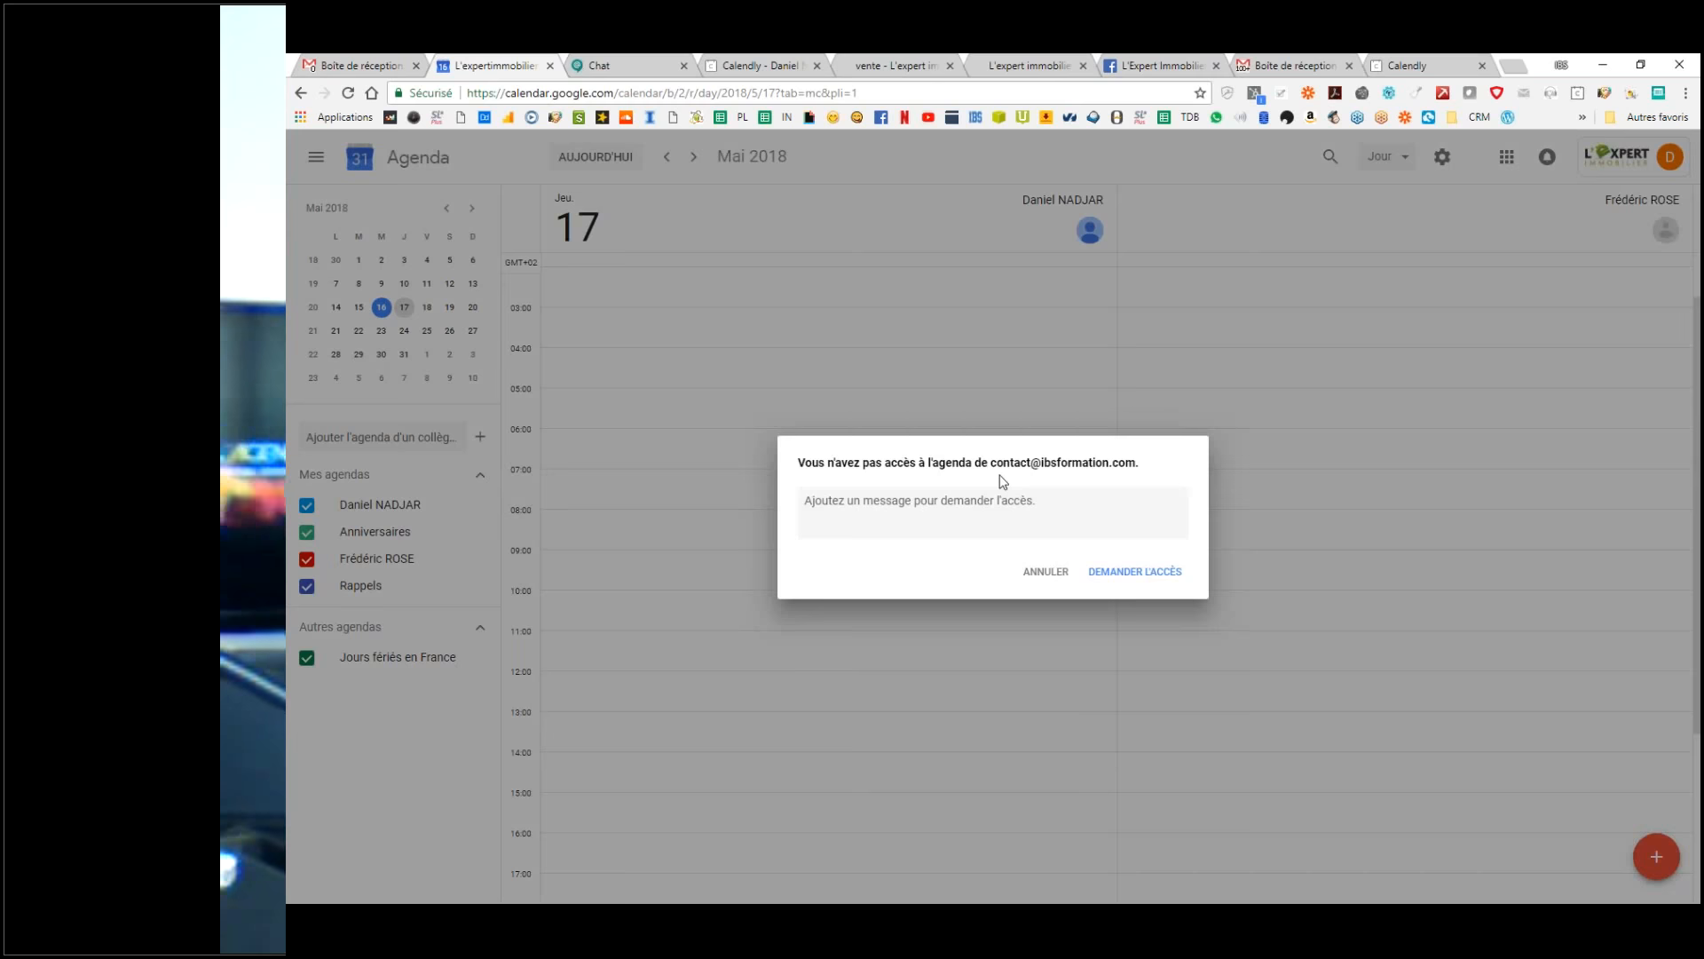
{"action": "left_click", "coordinate": [1128, 579]}
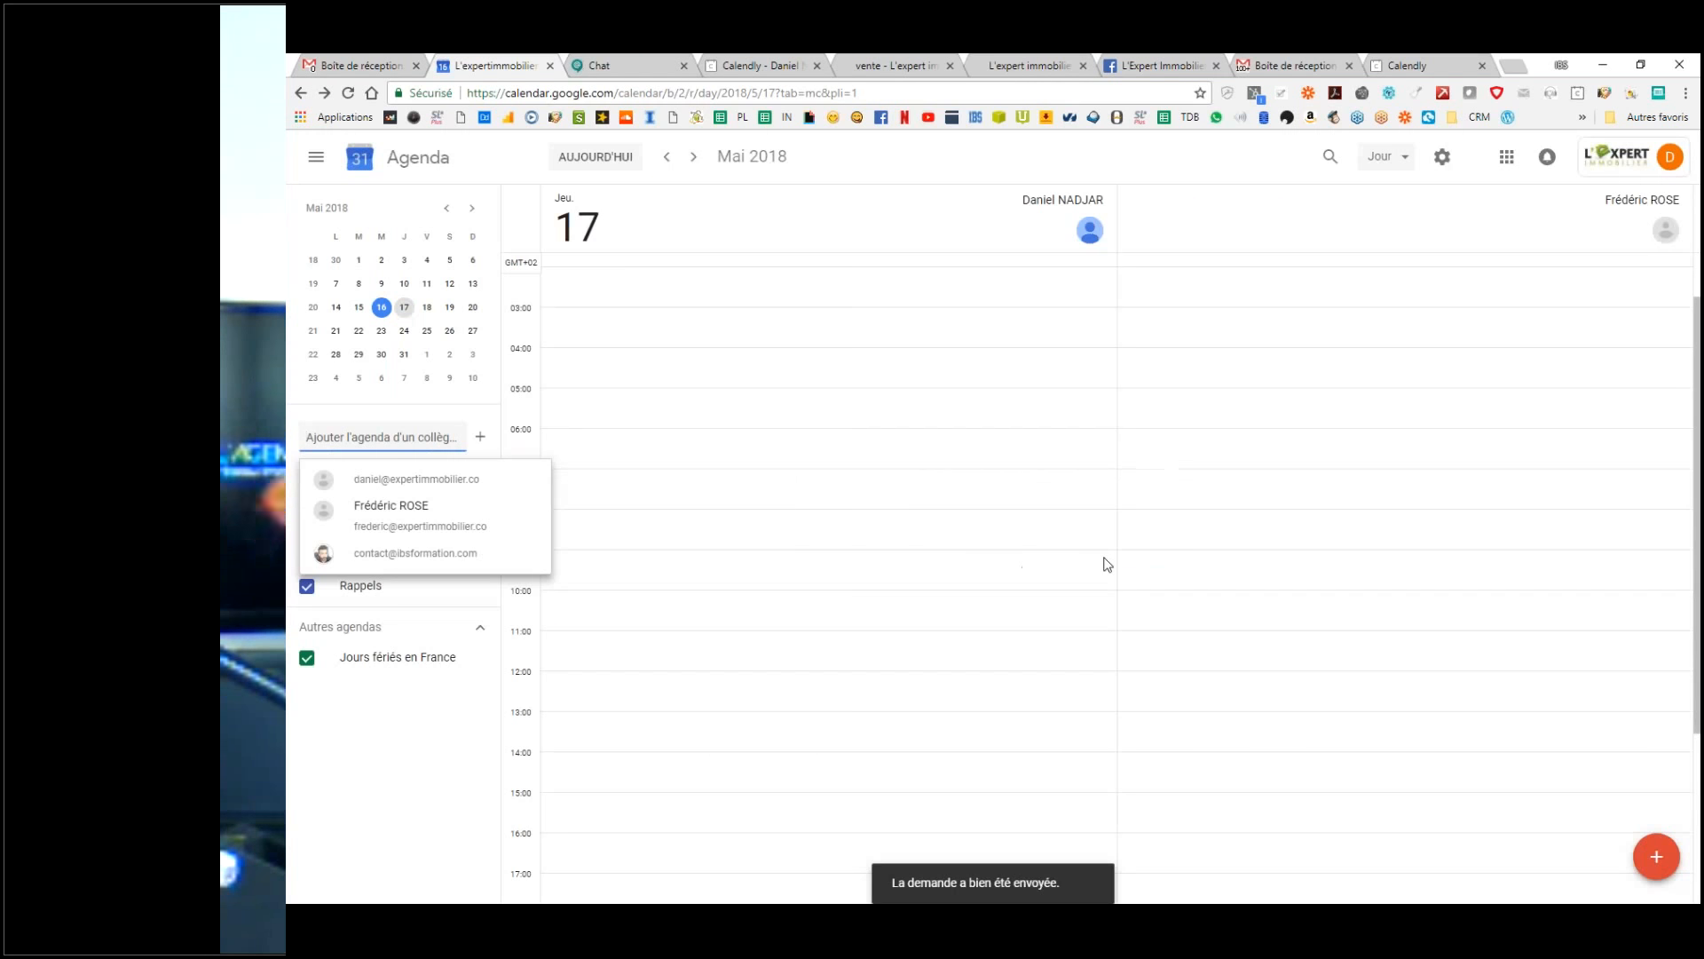
Step: Open the 'aimerait afficher votre agenda' request in All Mail and follow its calendar link
{"action": "left_click", "coordinate": [1265, 61]}
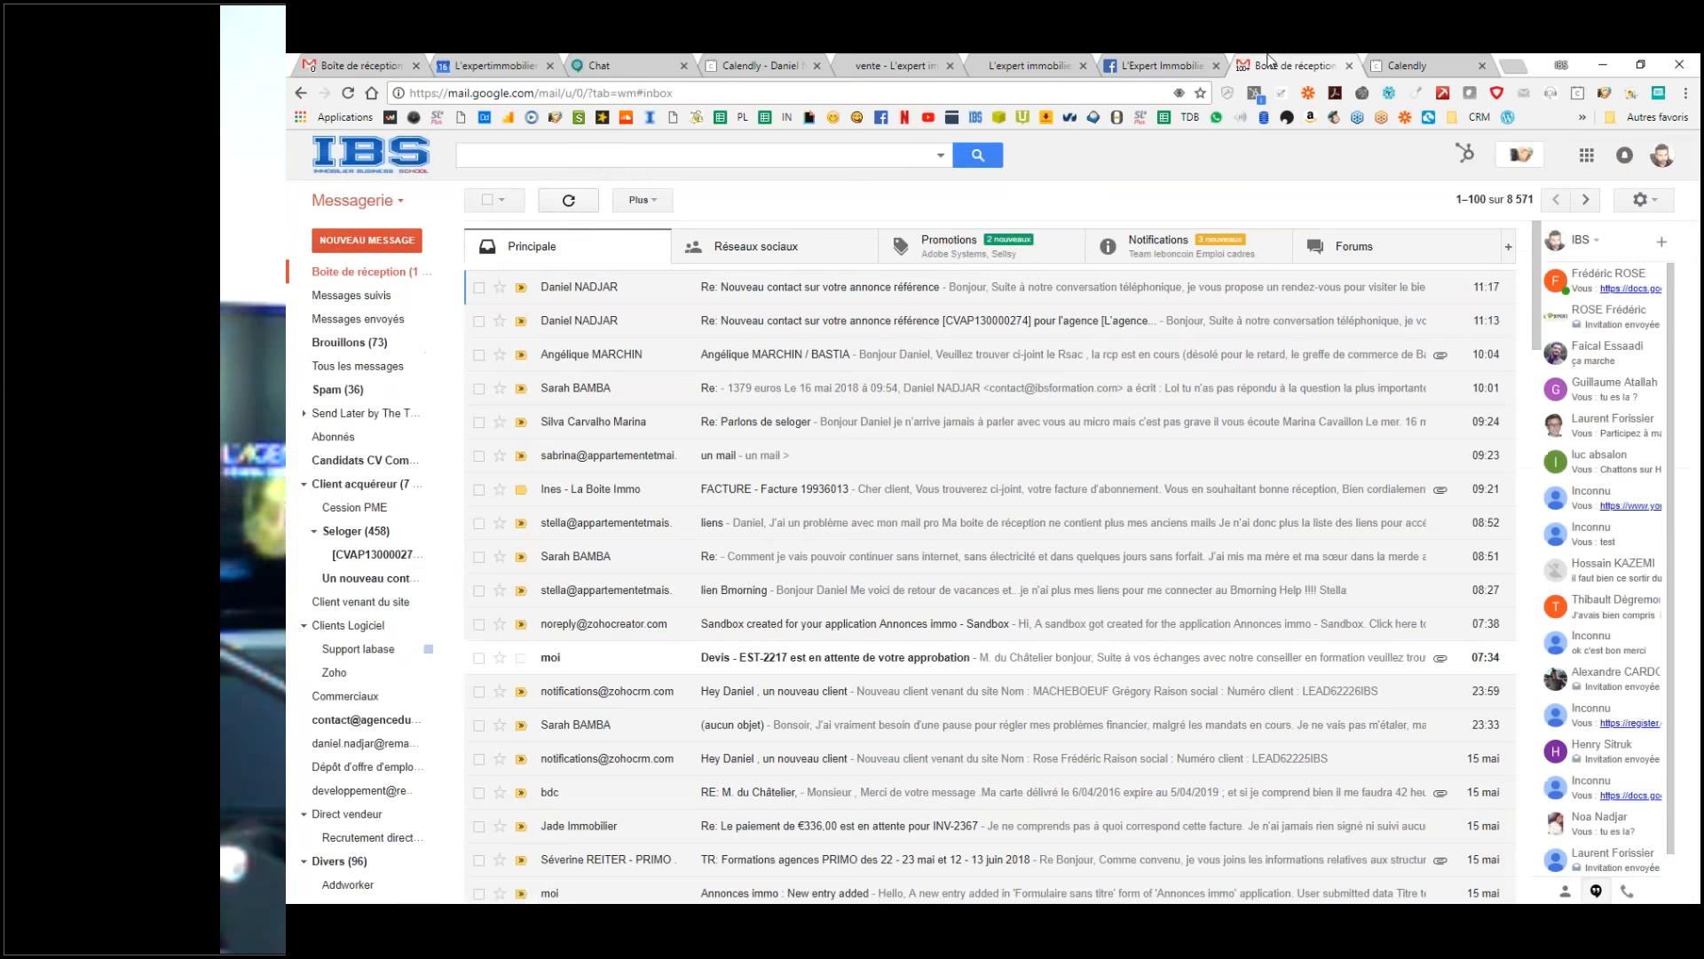
{"action": "left_click", "coordinate": [382, 374]}
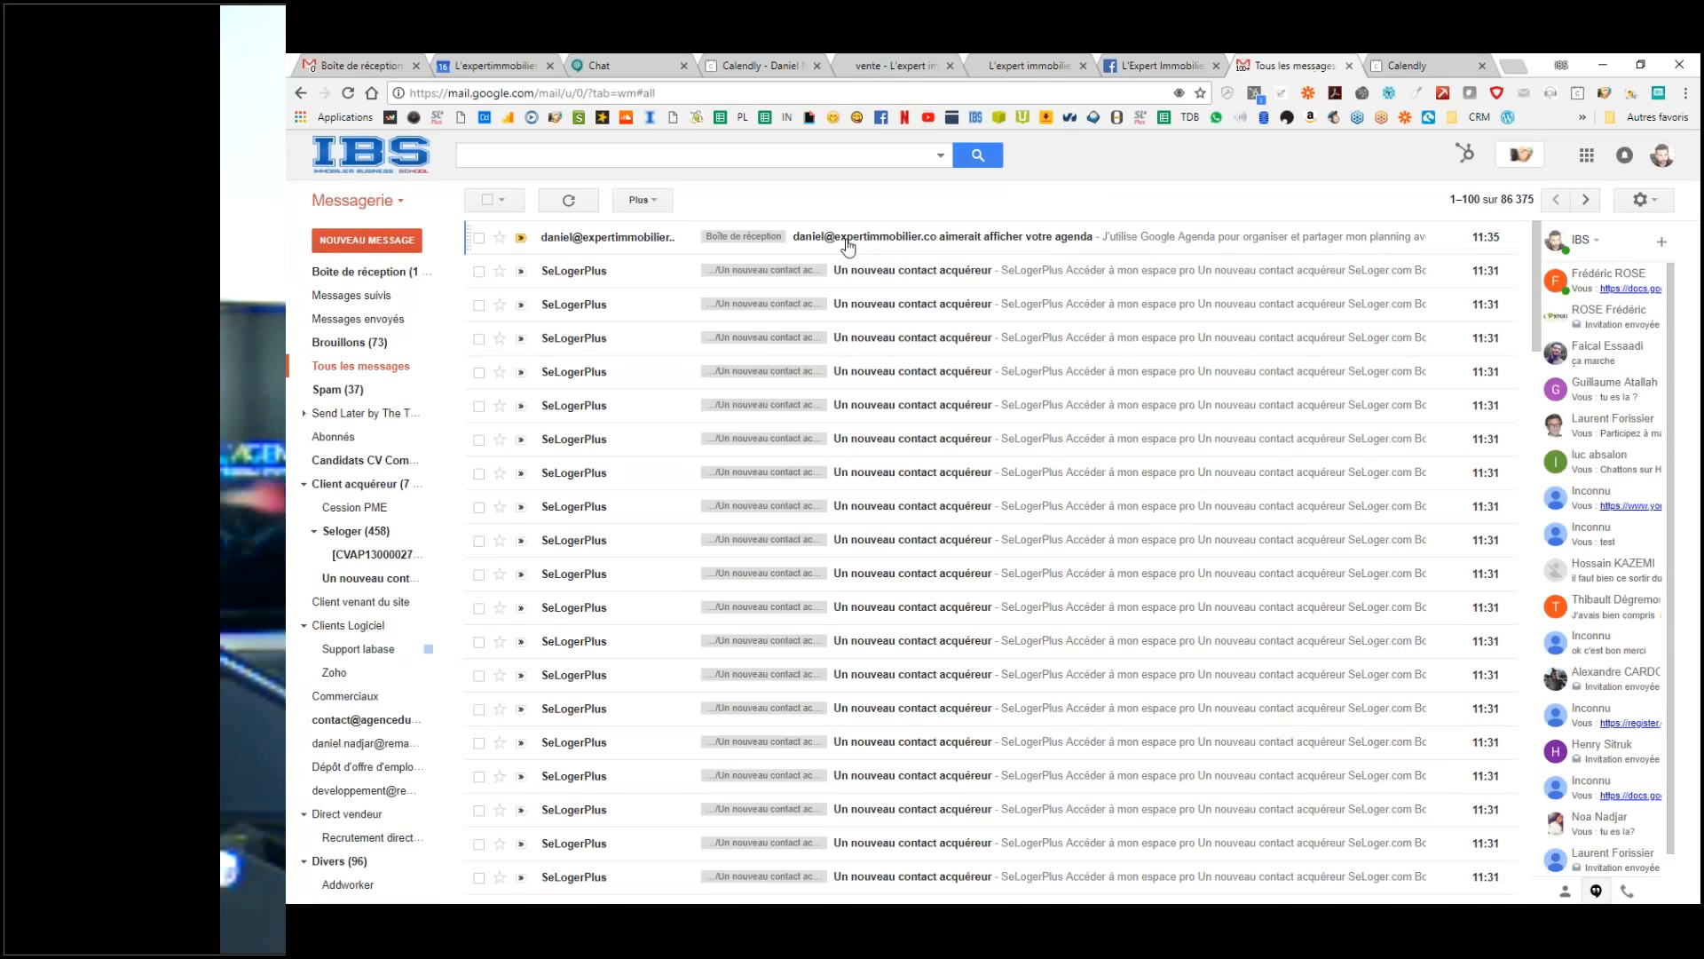
{"action": "left_click", "coordinate": [850, 242]}
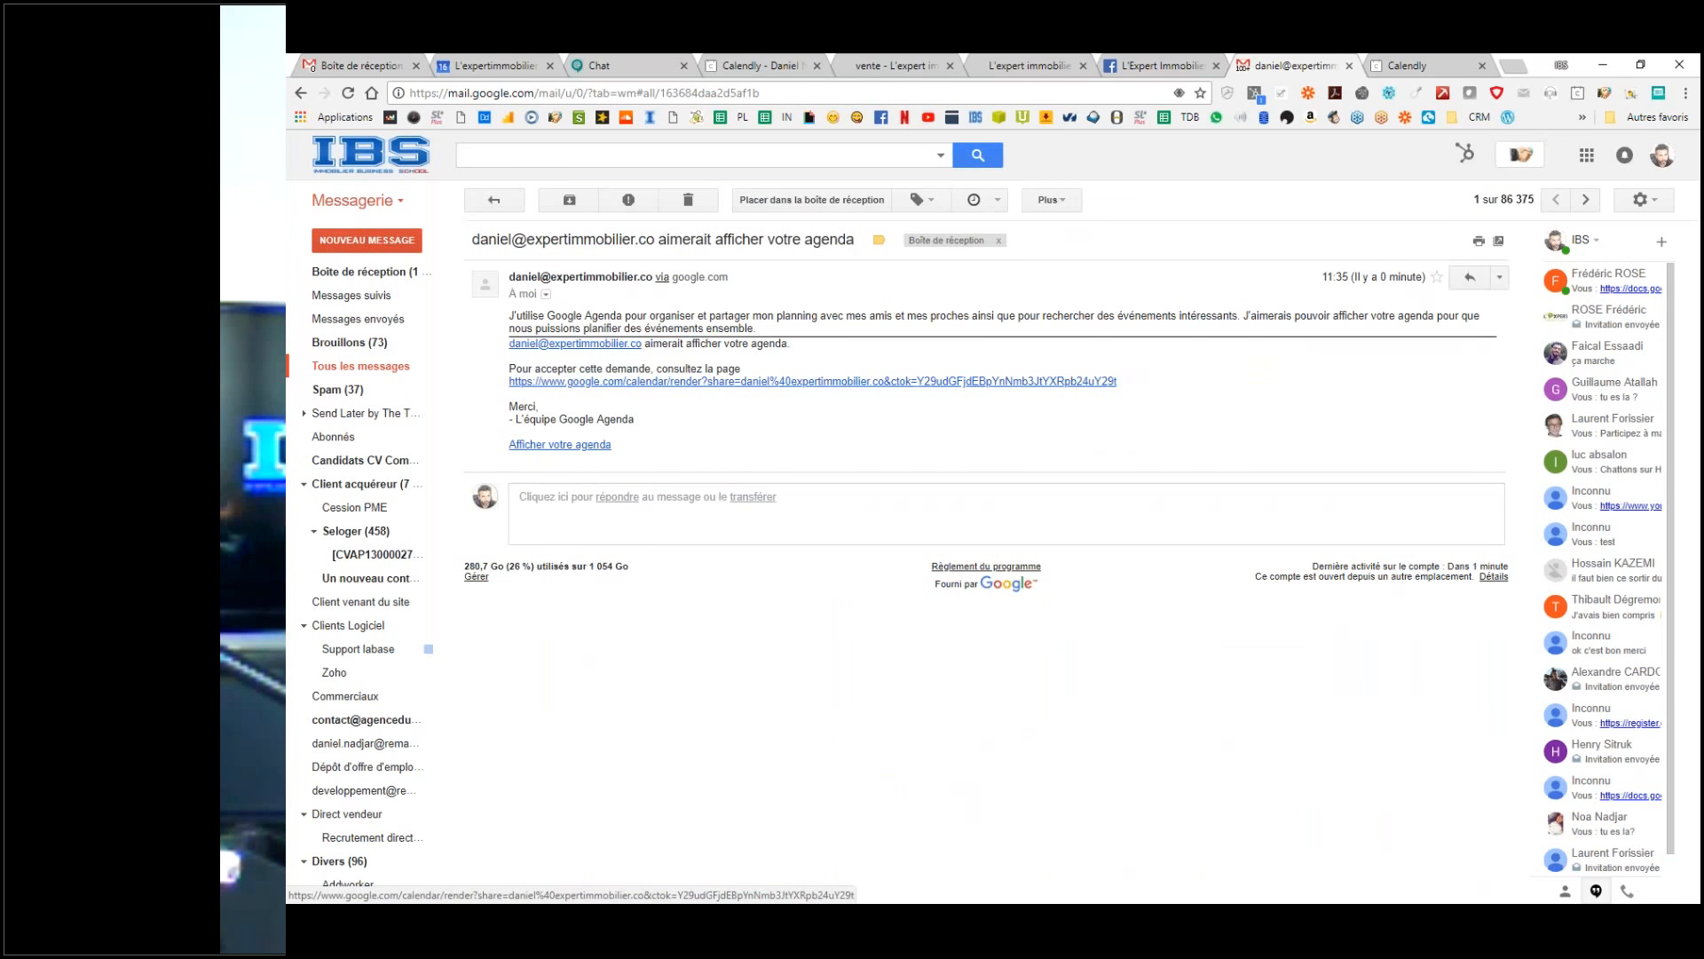
{"action": "left_click", "coordinate": [642, 383]}
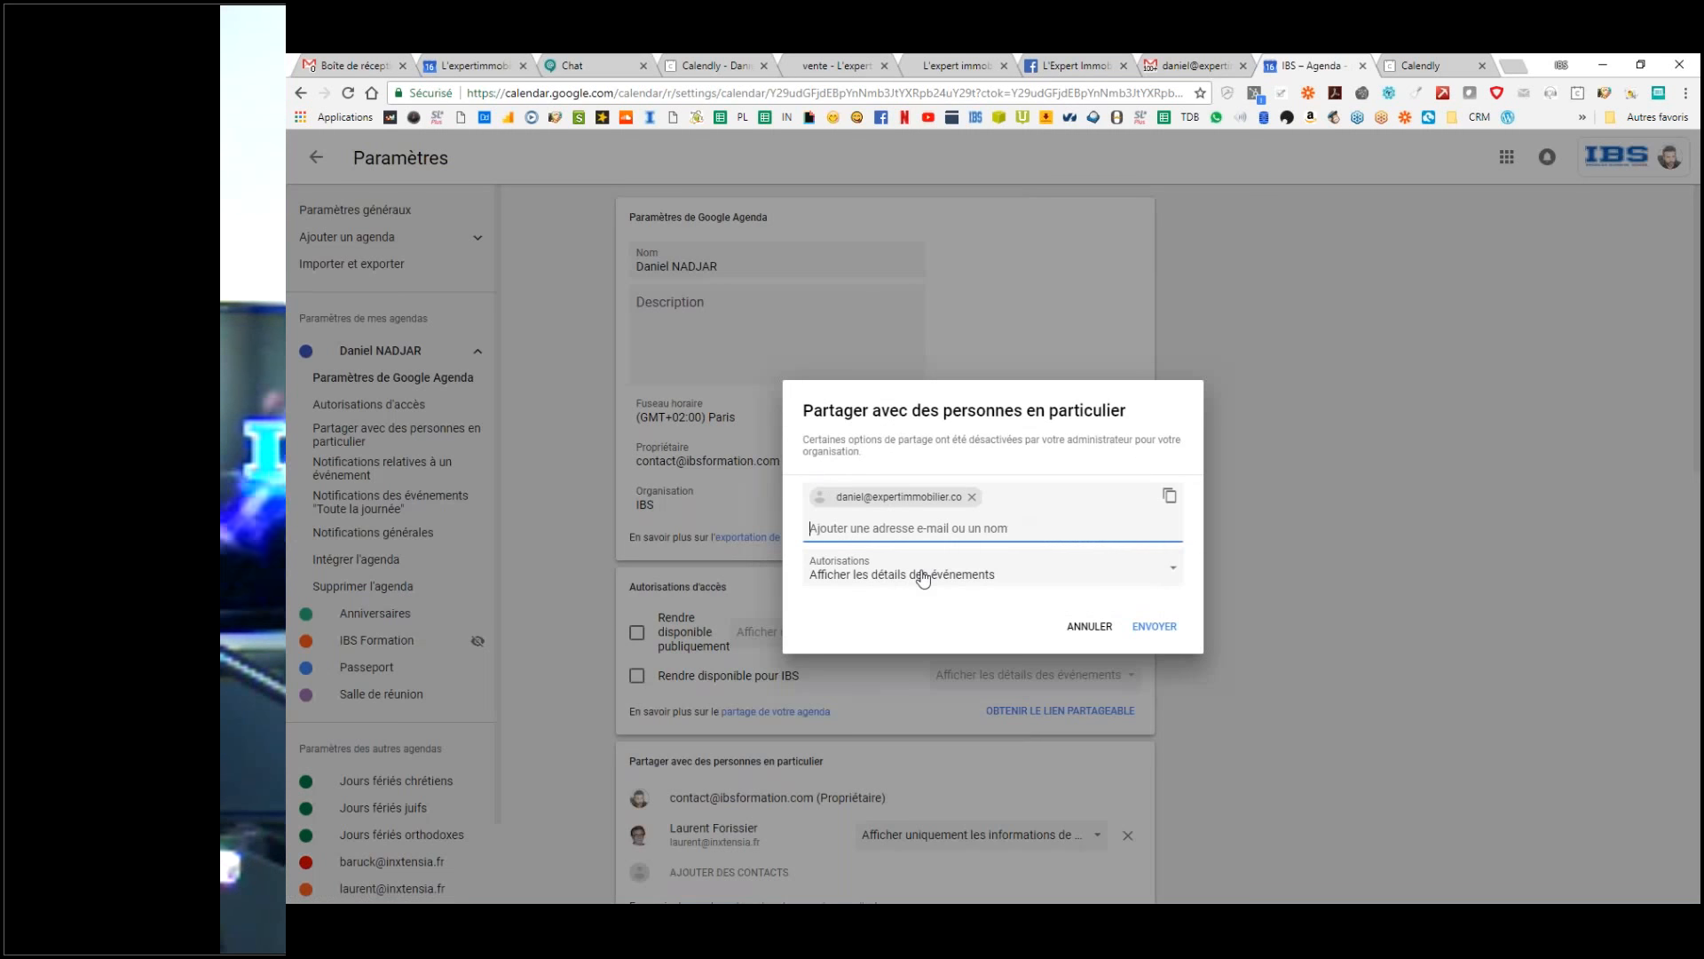
Step: Send the requester a share limited to 'Afficher uniquement les informations de disponibilité'
{"action": "left_click", "coordinate": [919, 575]}
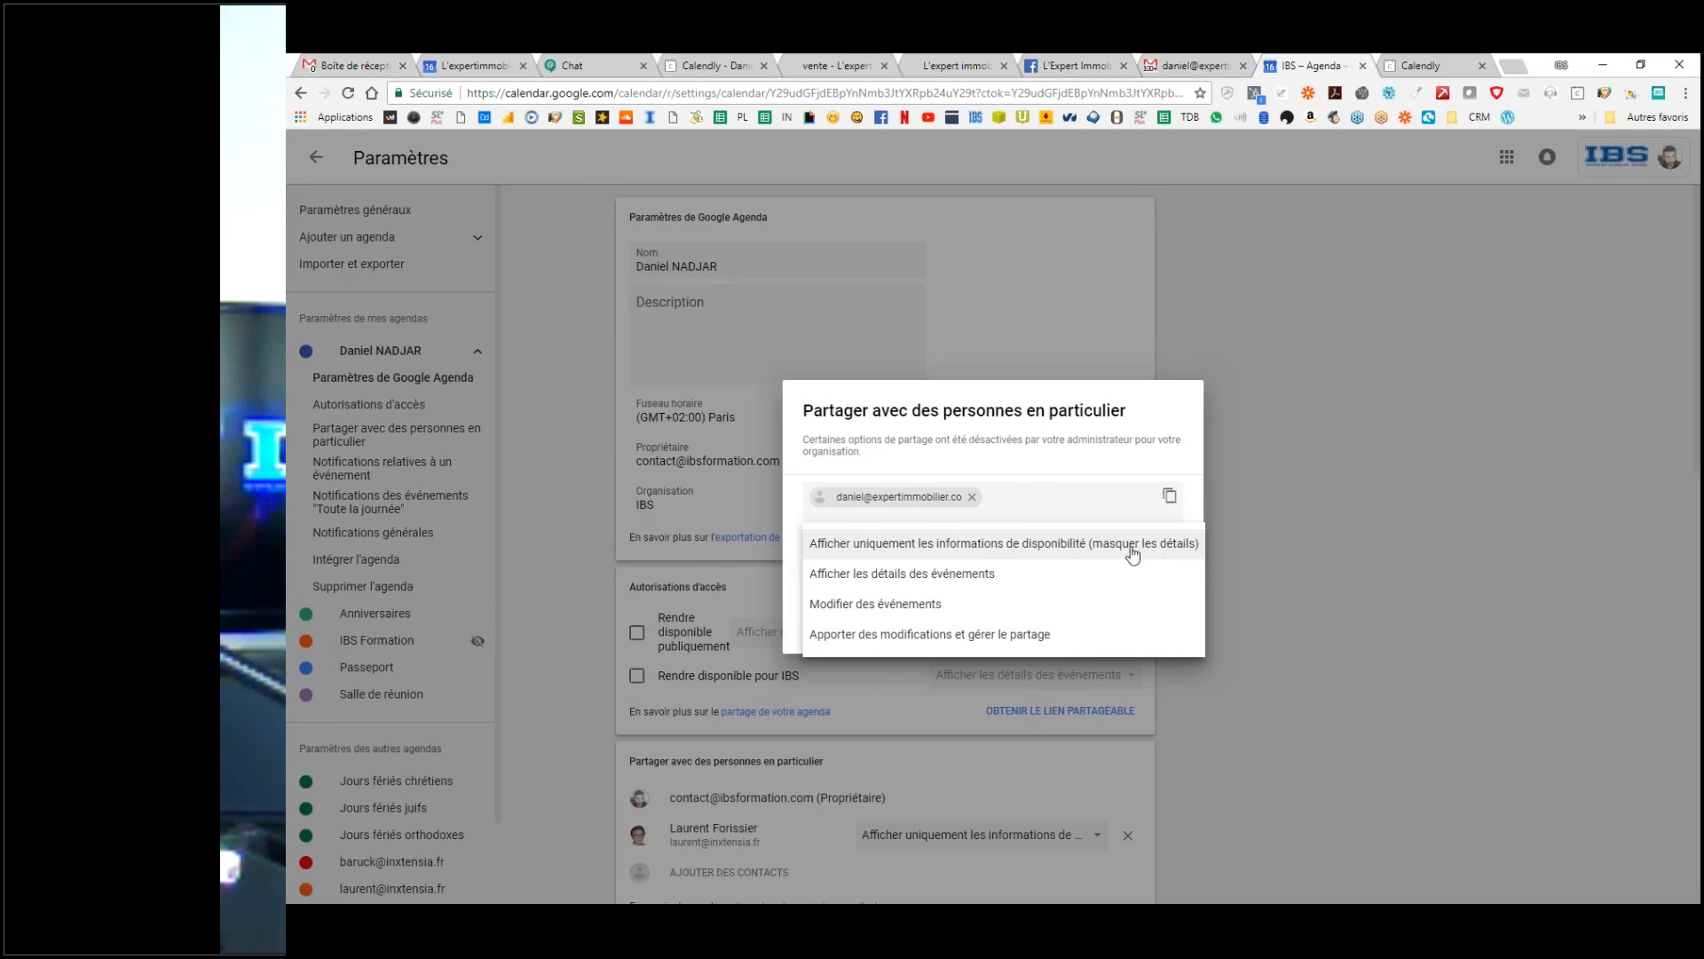
{"action": "left_click", "coordinate": [921, 545]}
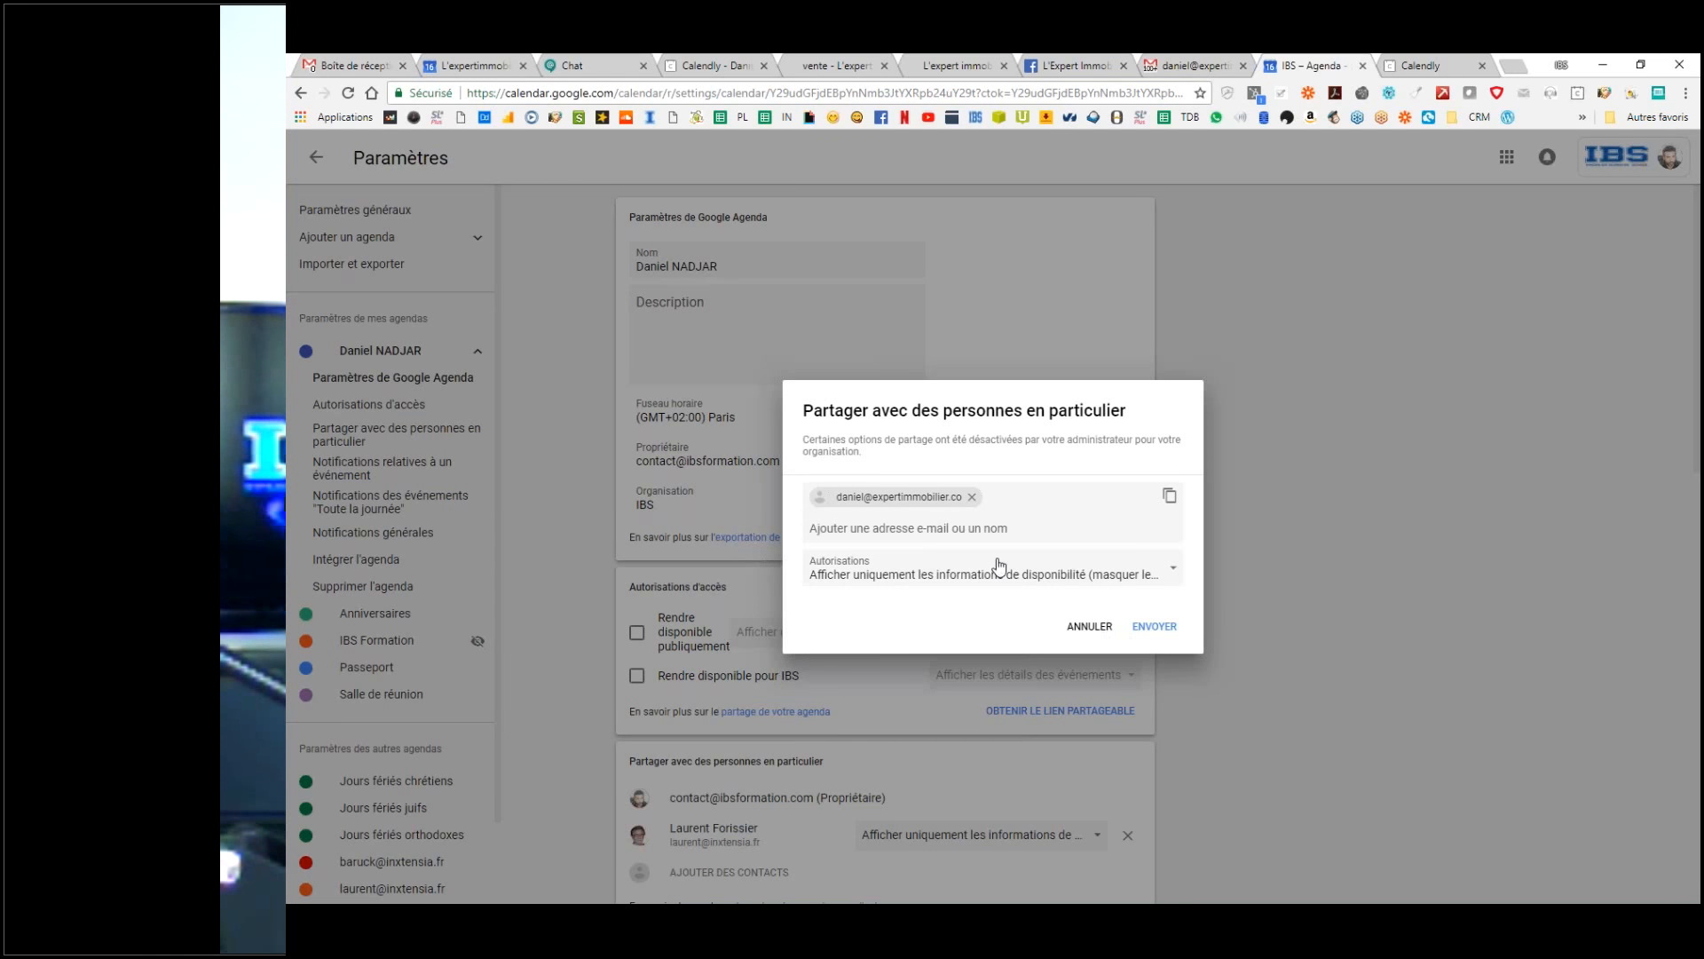
{"action": "left_click", "coordinate": [947, 585]}
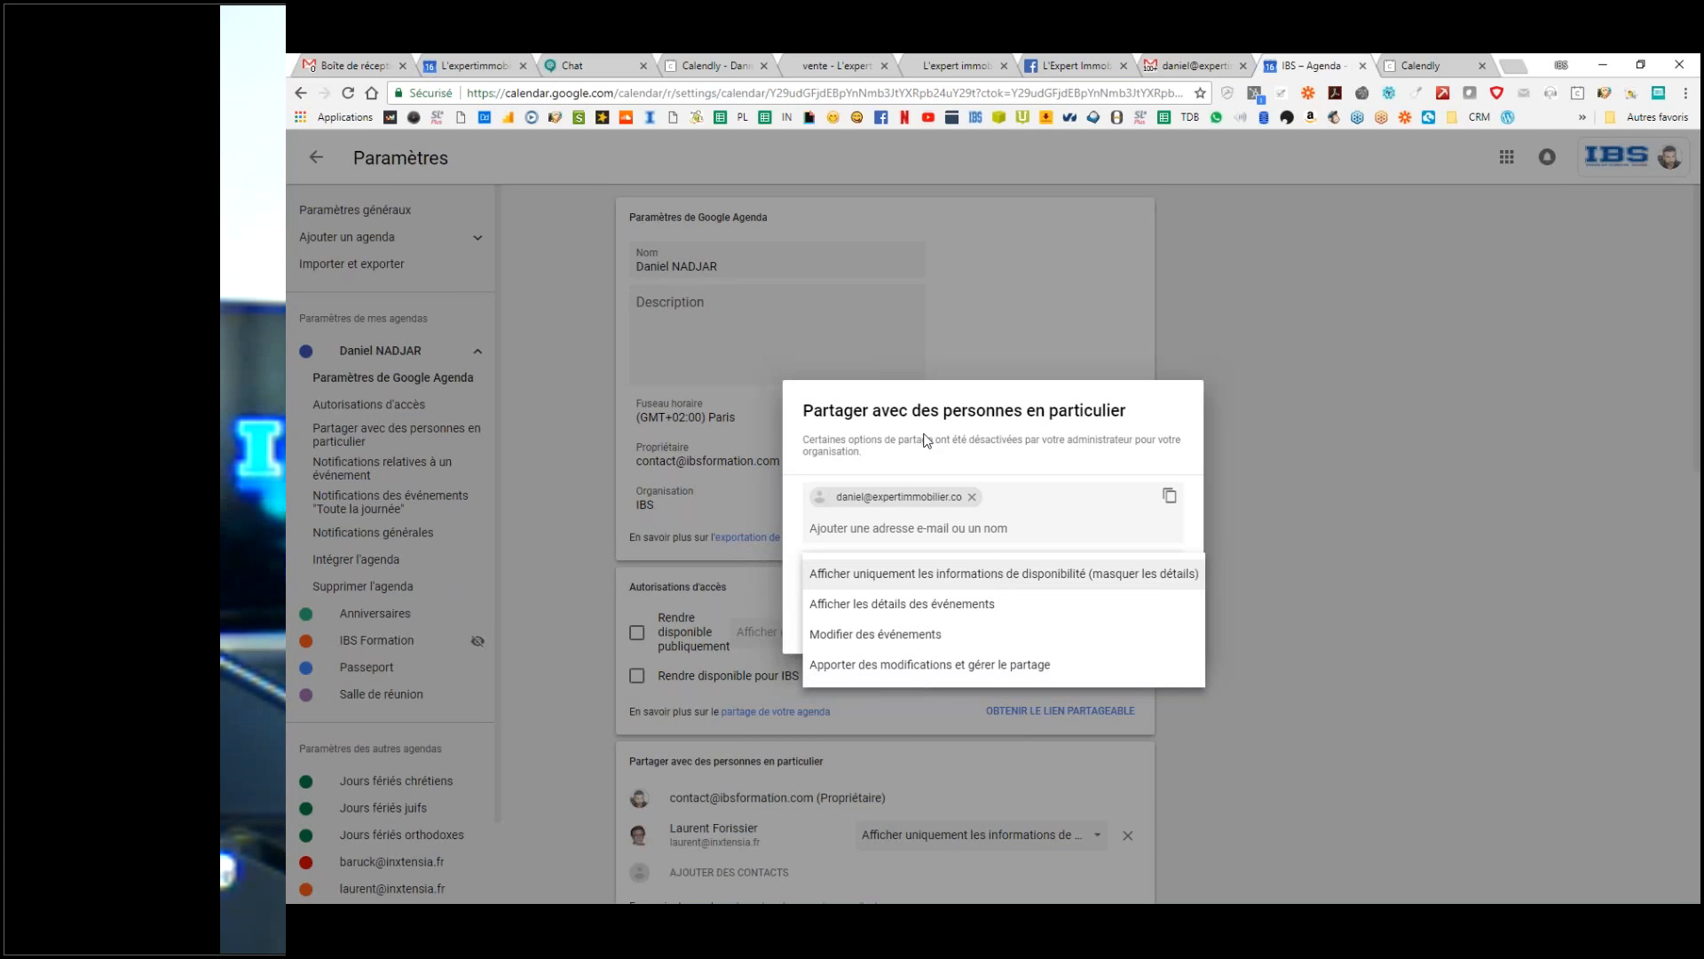
{"action": "left_click", "coordinate": [924, 440]}
{"action": "left_click", "coordinate": [981, 578]}
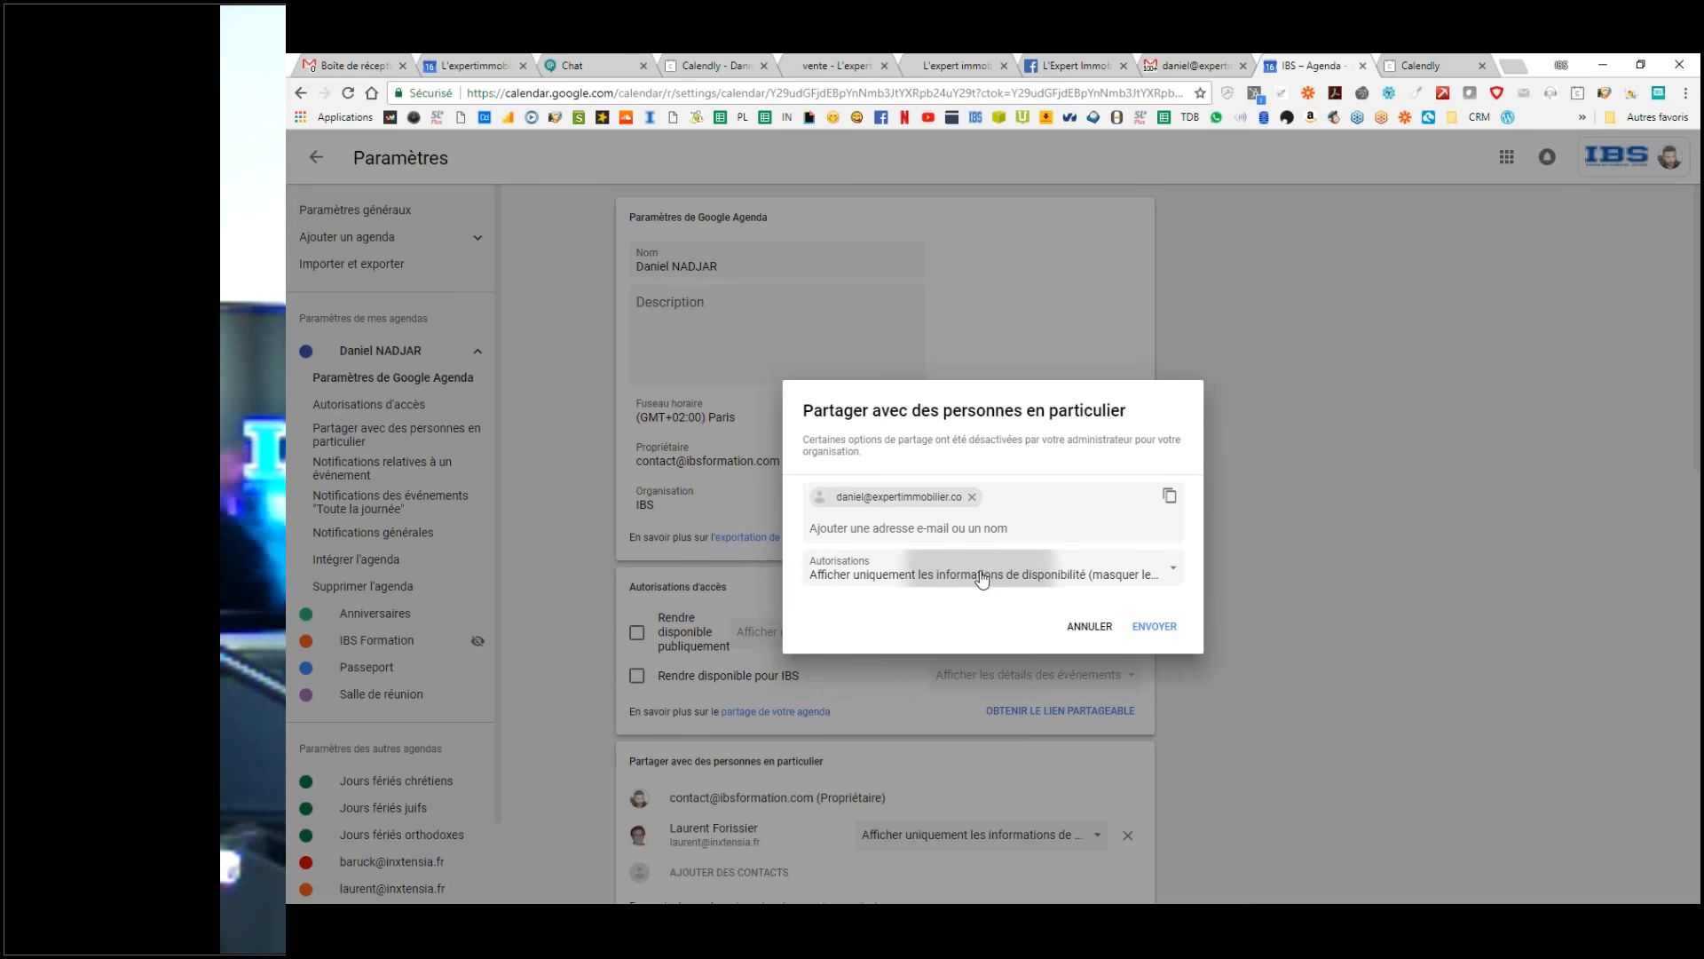
{"action": "left_click", "coordinate": [981, 574]}
{"action": "left_click", "coordinate": [1153, 626]}
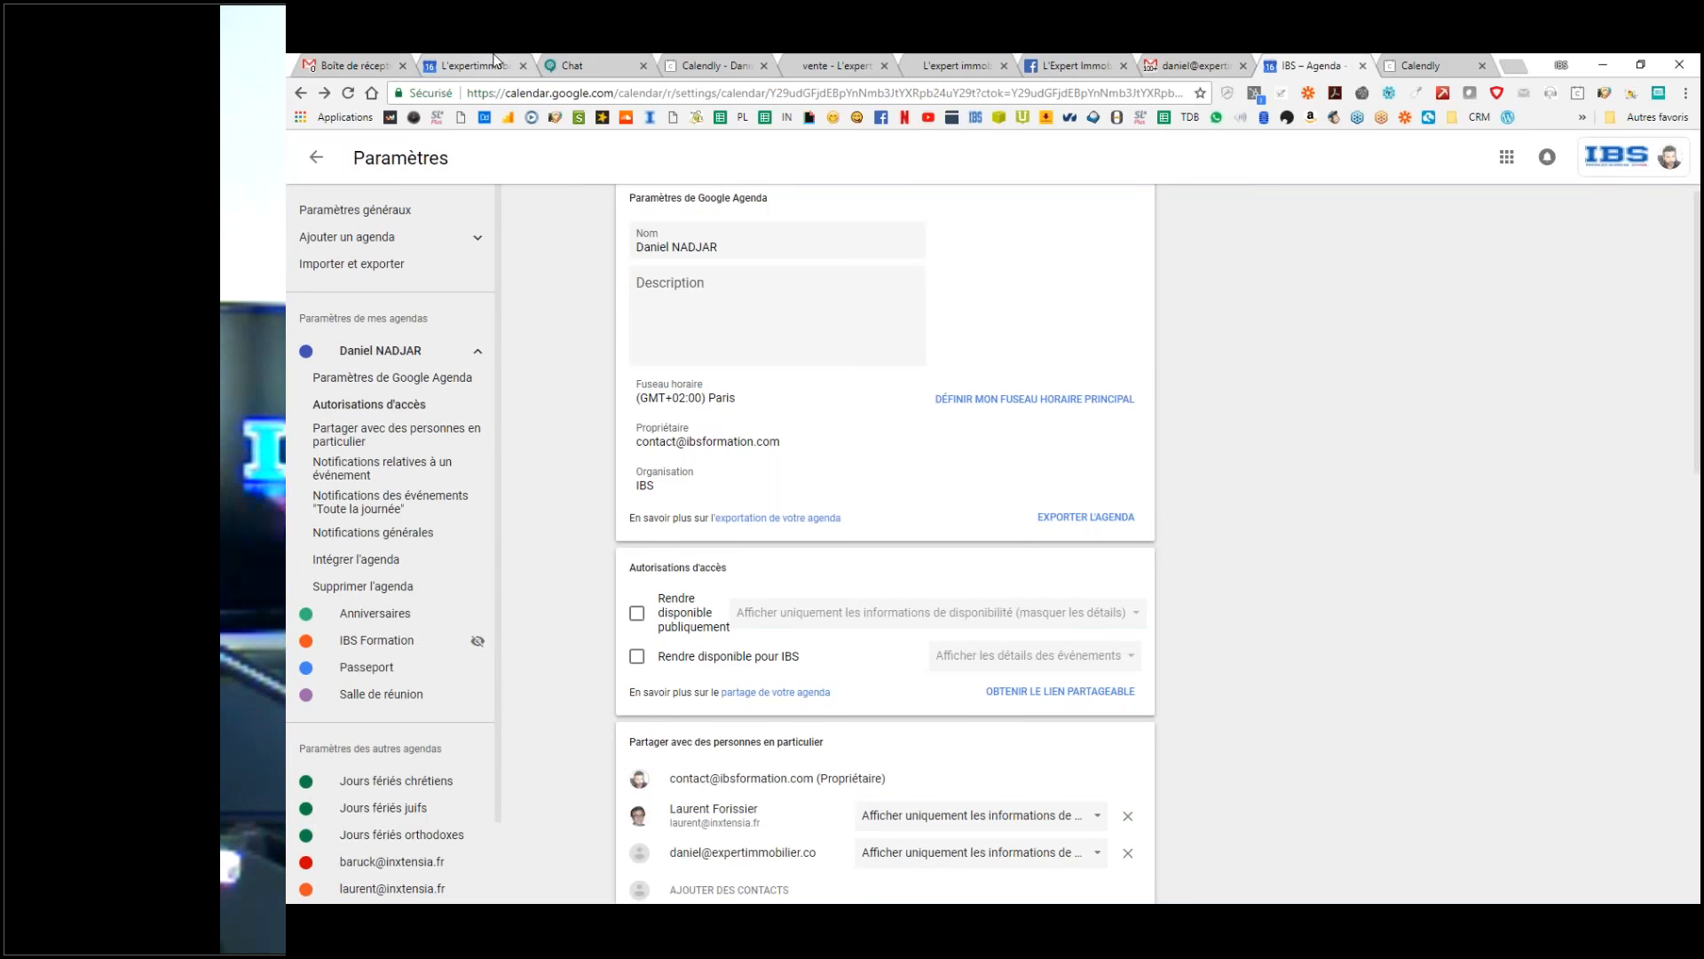
{"action": "left_click", "coordinate": [475, 65]}
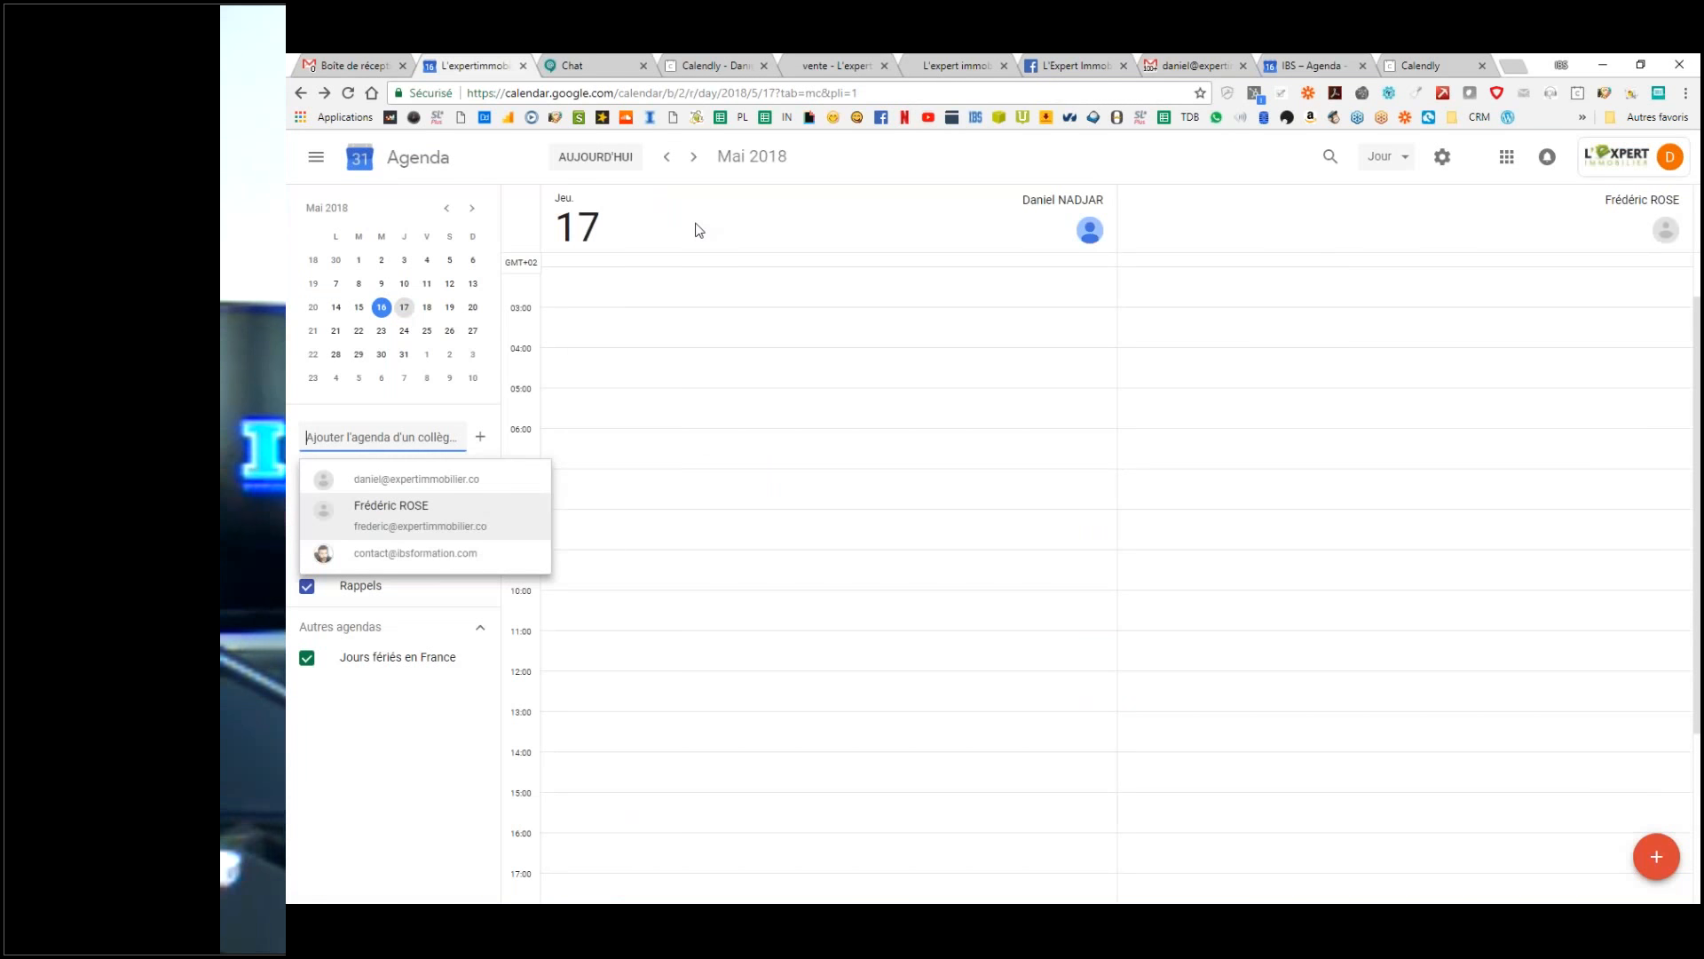
{"action": "left_click", "coordinate": [381, 777]}
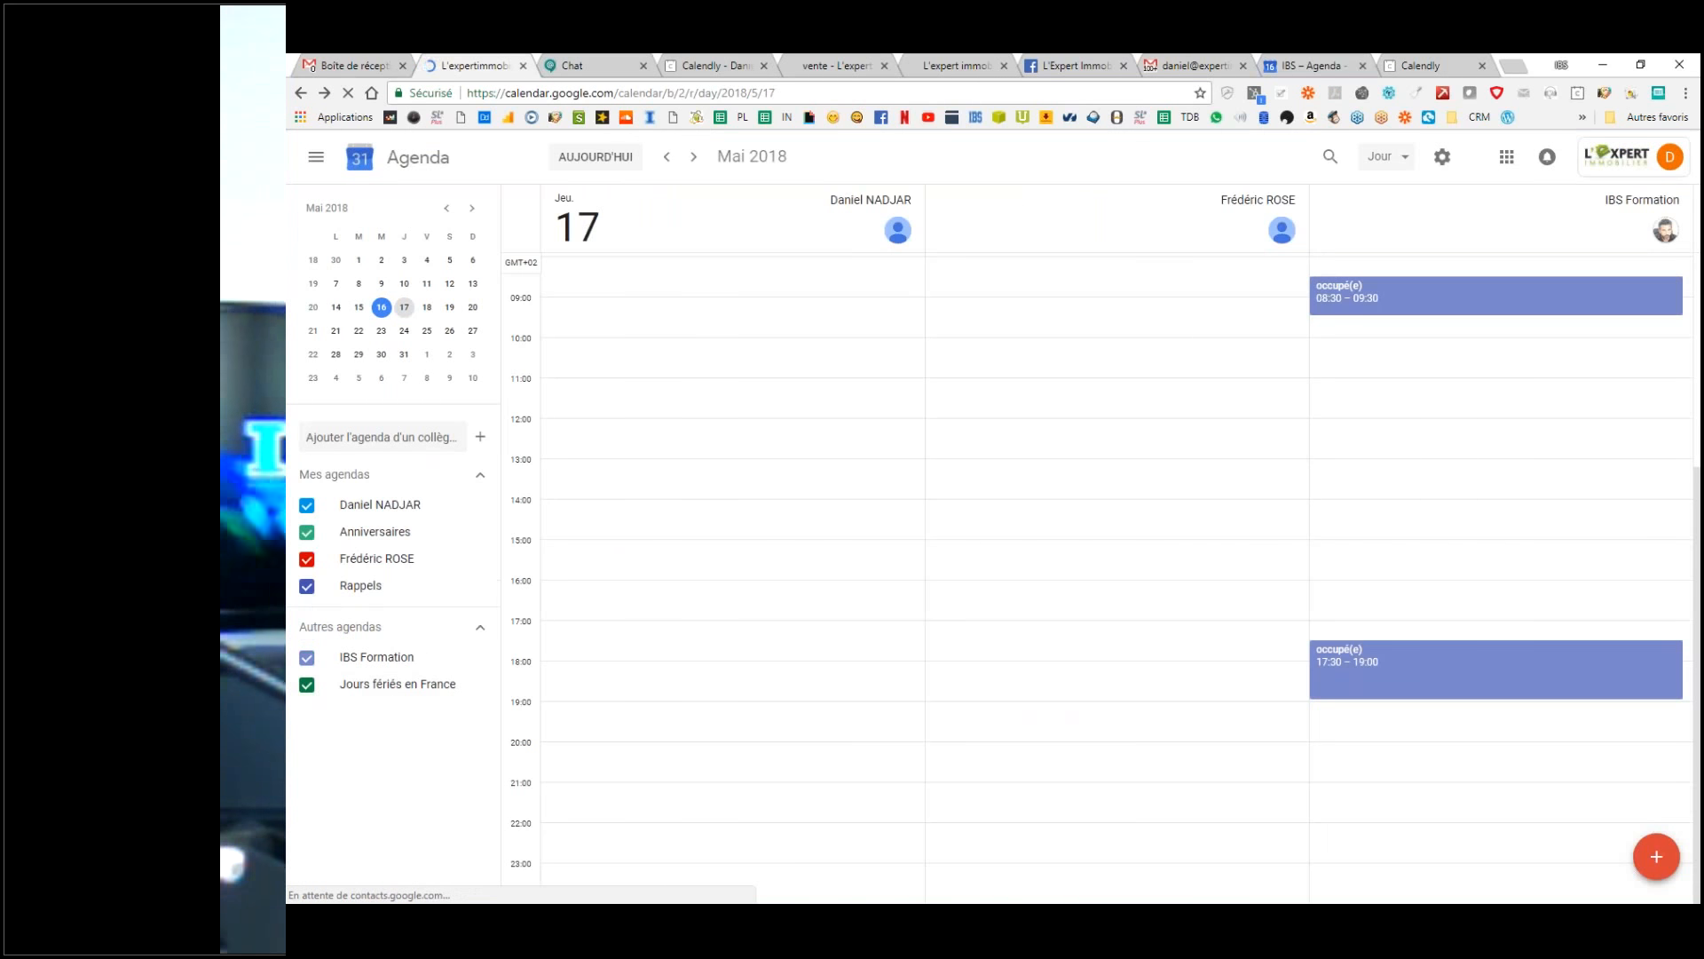
{"action": "left_click", "coordinate": [306, 657]}
{"action": "left_click", "coordinate": [306, 657]}
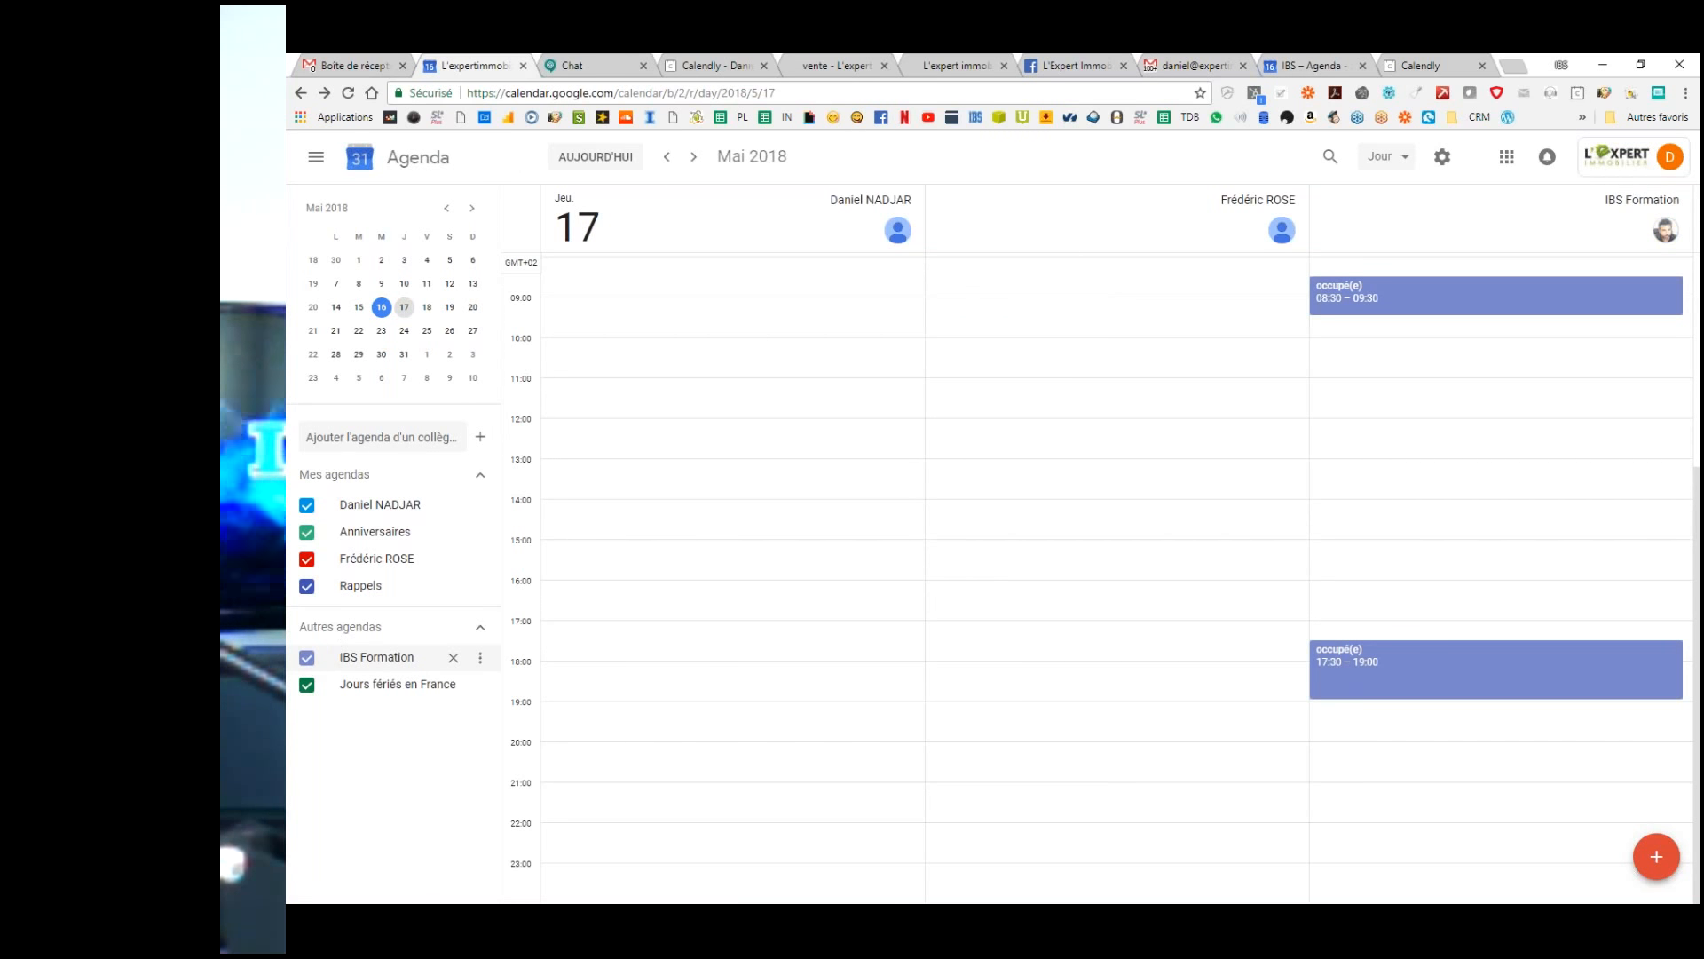
{"action": "left_click", "coordinate": [596, 158]}
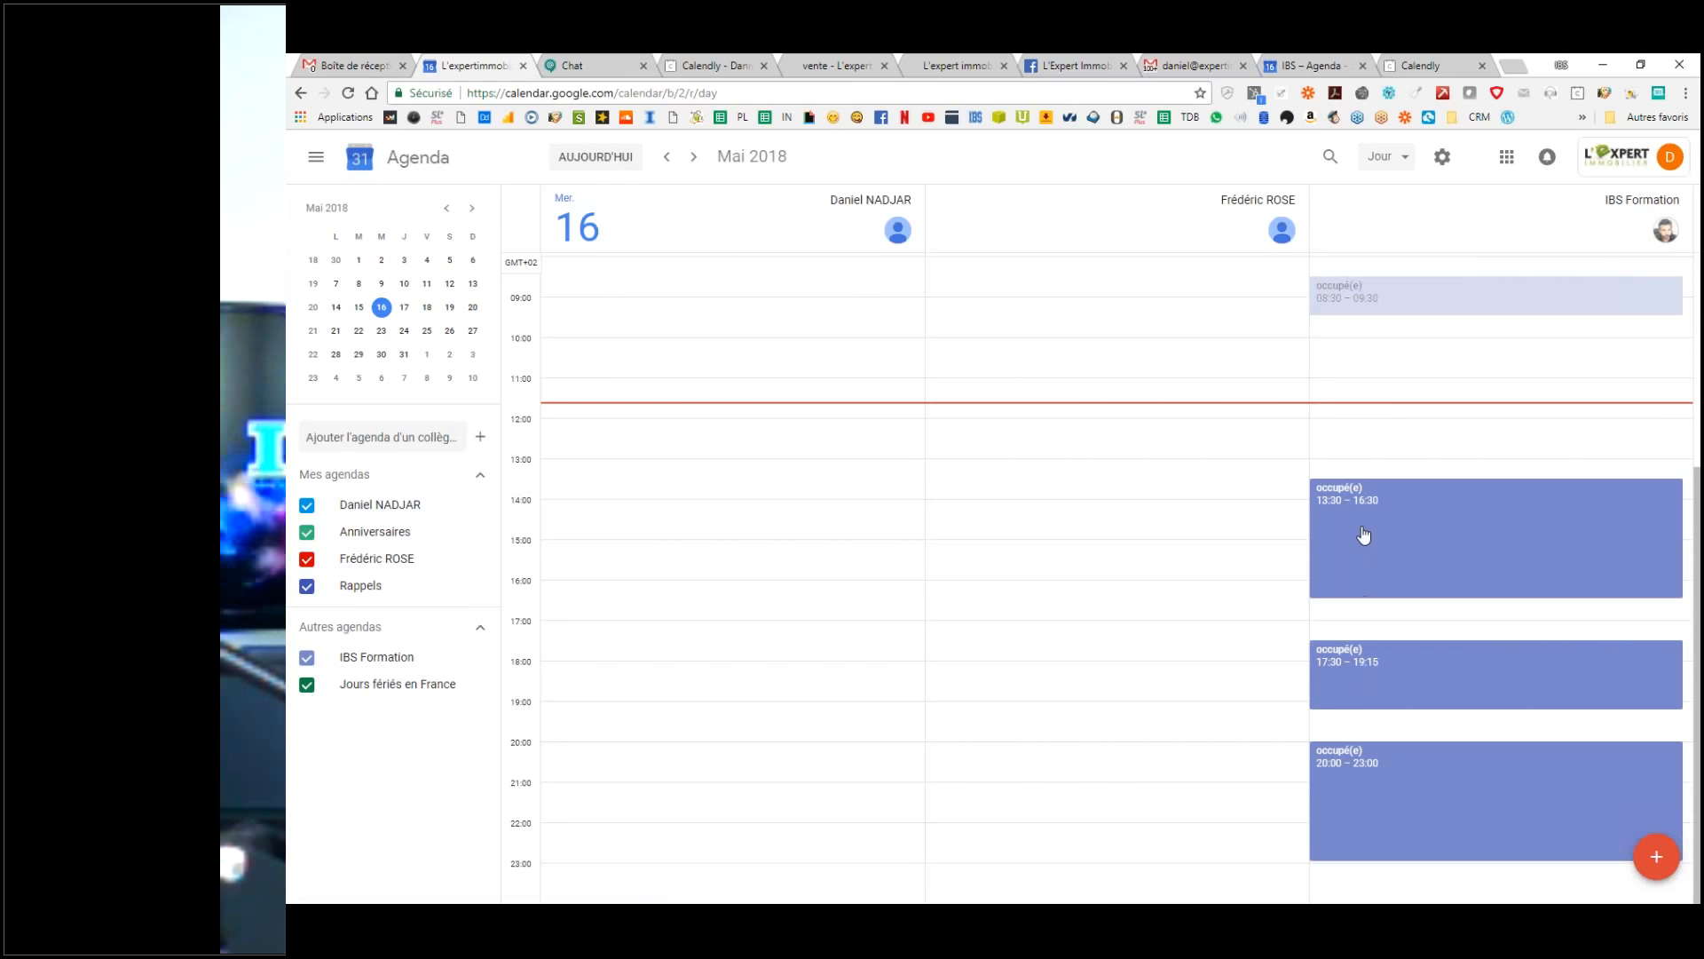
{"action": "scroll", "coordinate": [1376, 604], "scroll_direction": "up", "scroll_amount": 3}
{"action": "scroll", "coordinate": [1392, 544], "scroll_direction": "down", "scroll_amount": 3}
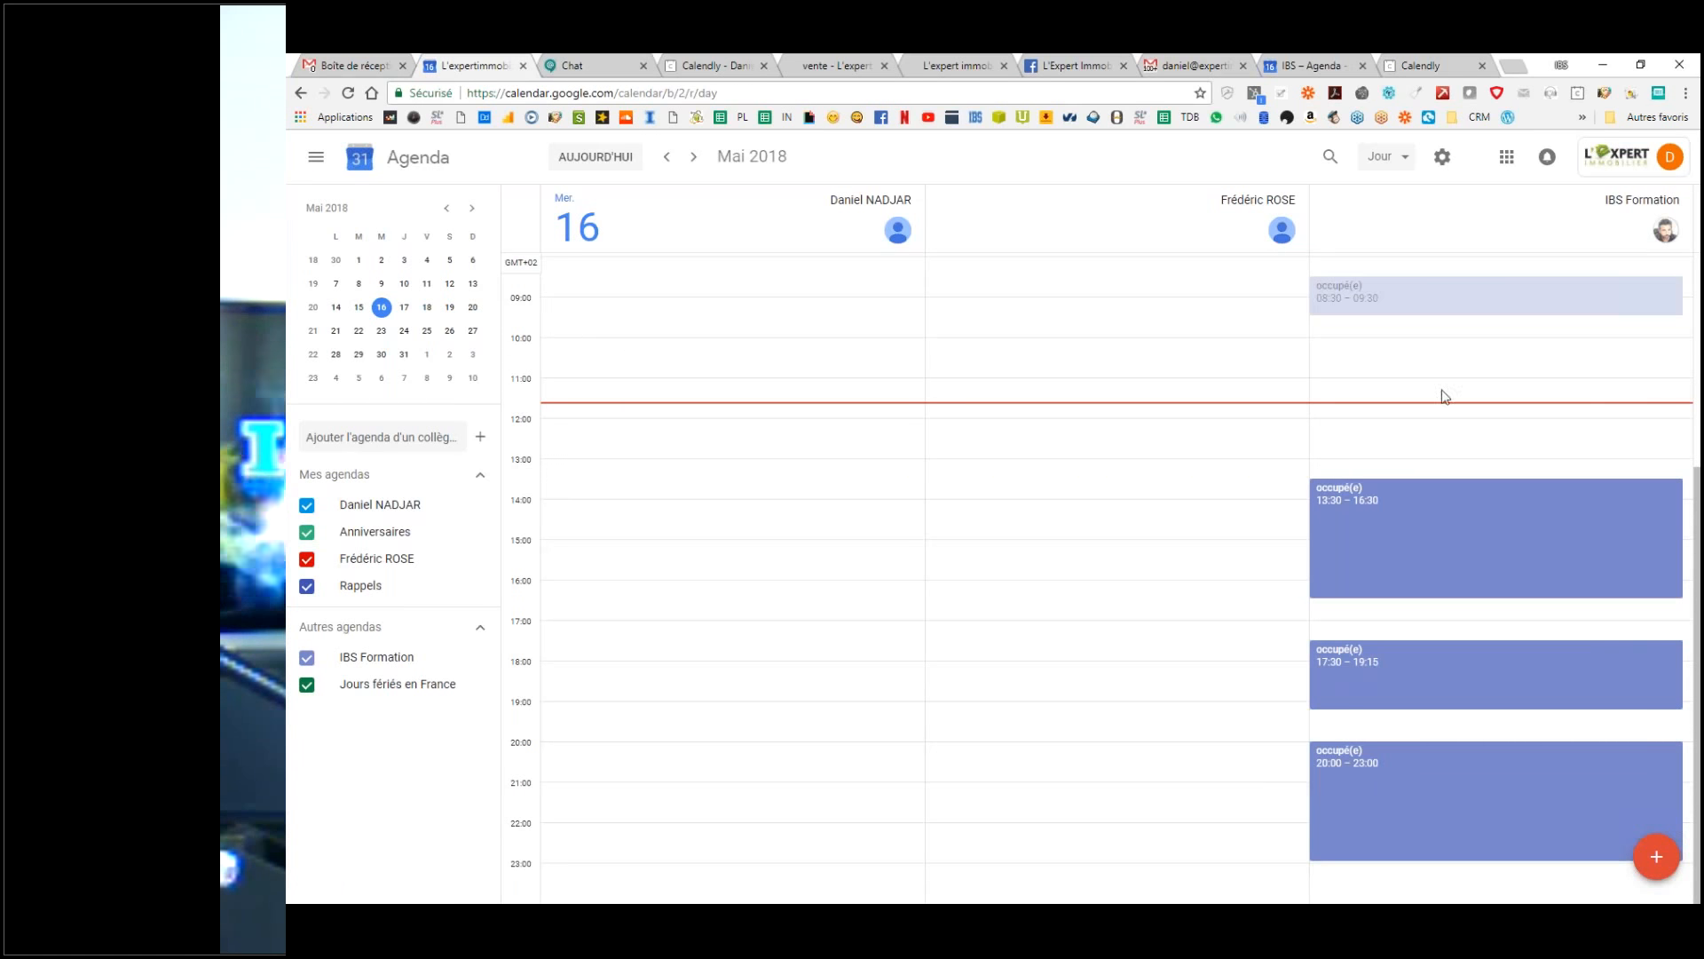
{"action": "left_click", "coordinate": [1380, 355]}
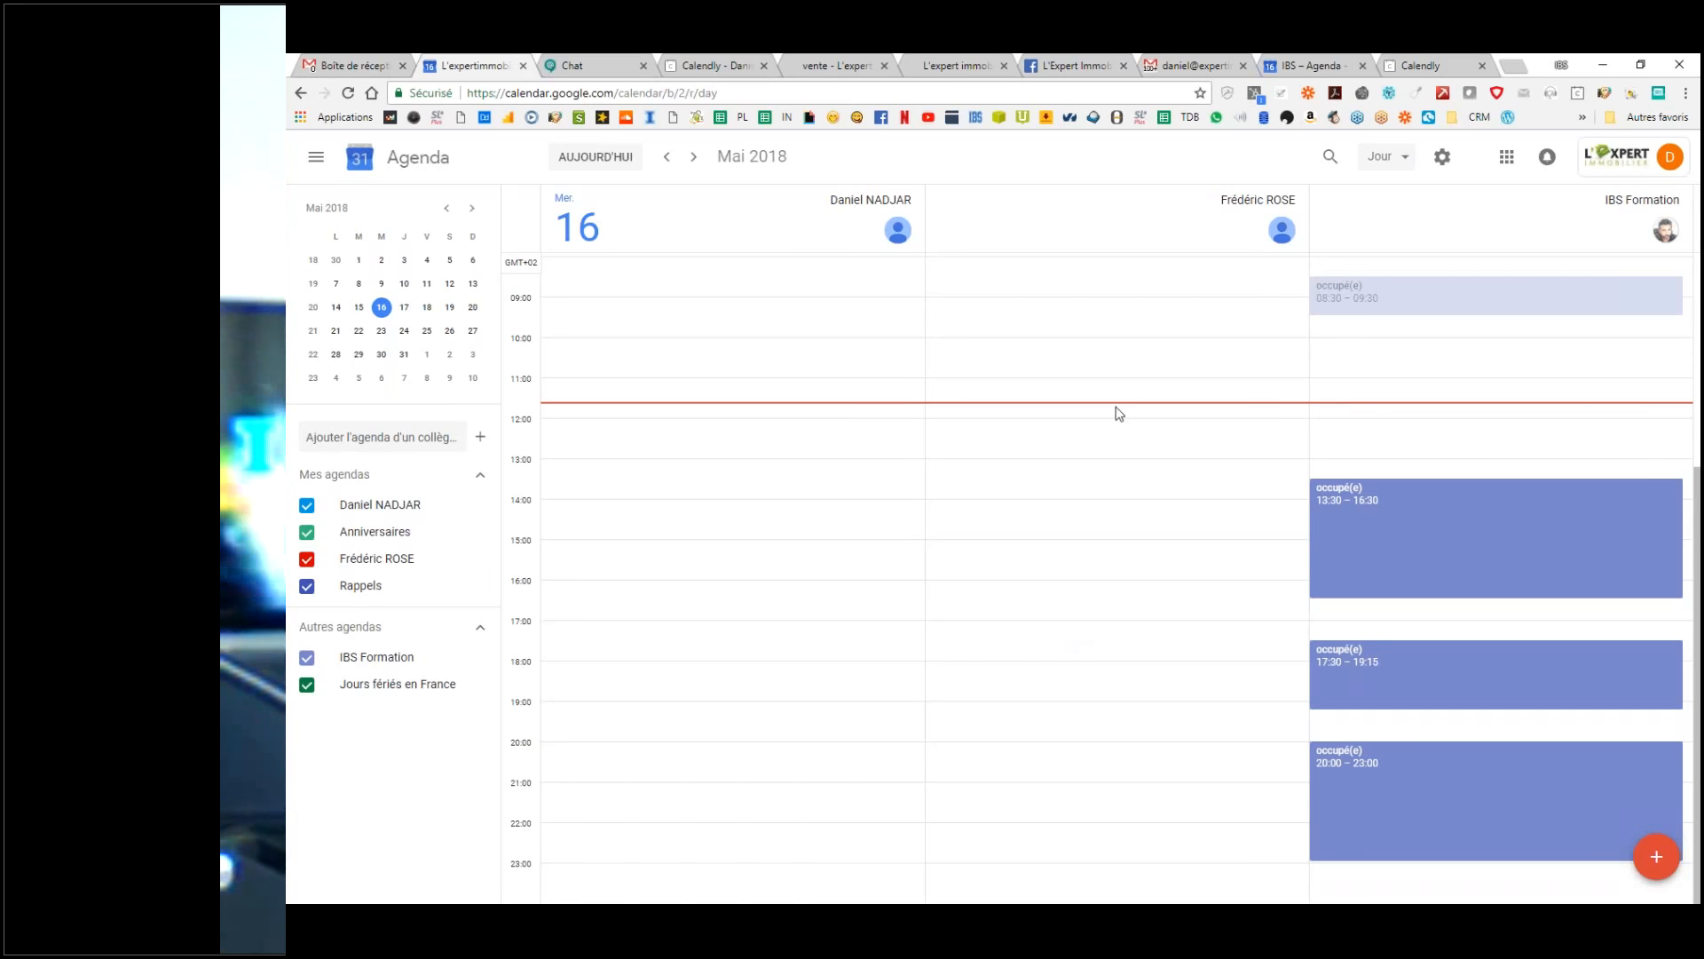
Step: Draft a 10:00–11:00 'RDV test' event on 16 May and open its full editor
{"action": "left_click", "coordinate": [591, 355]}
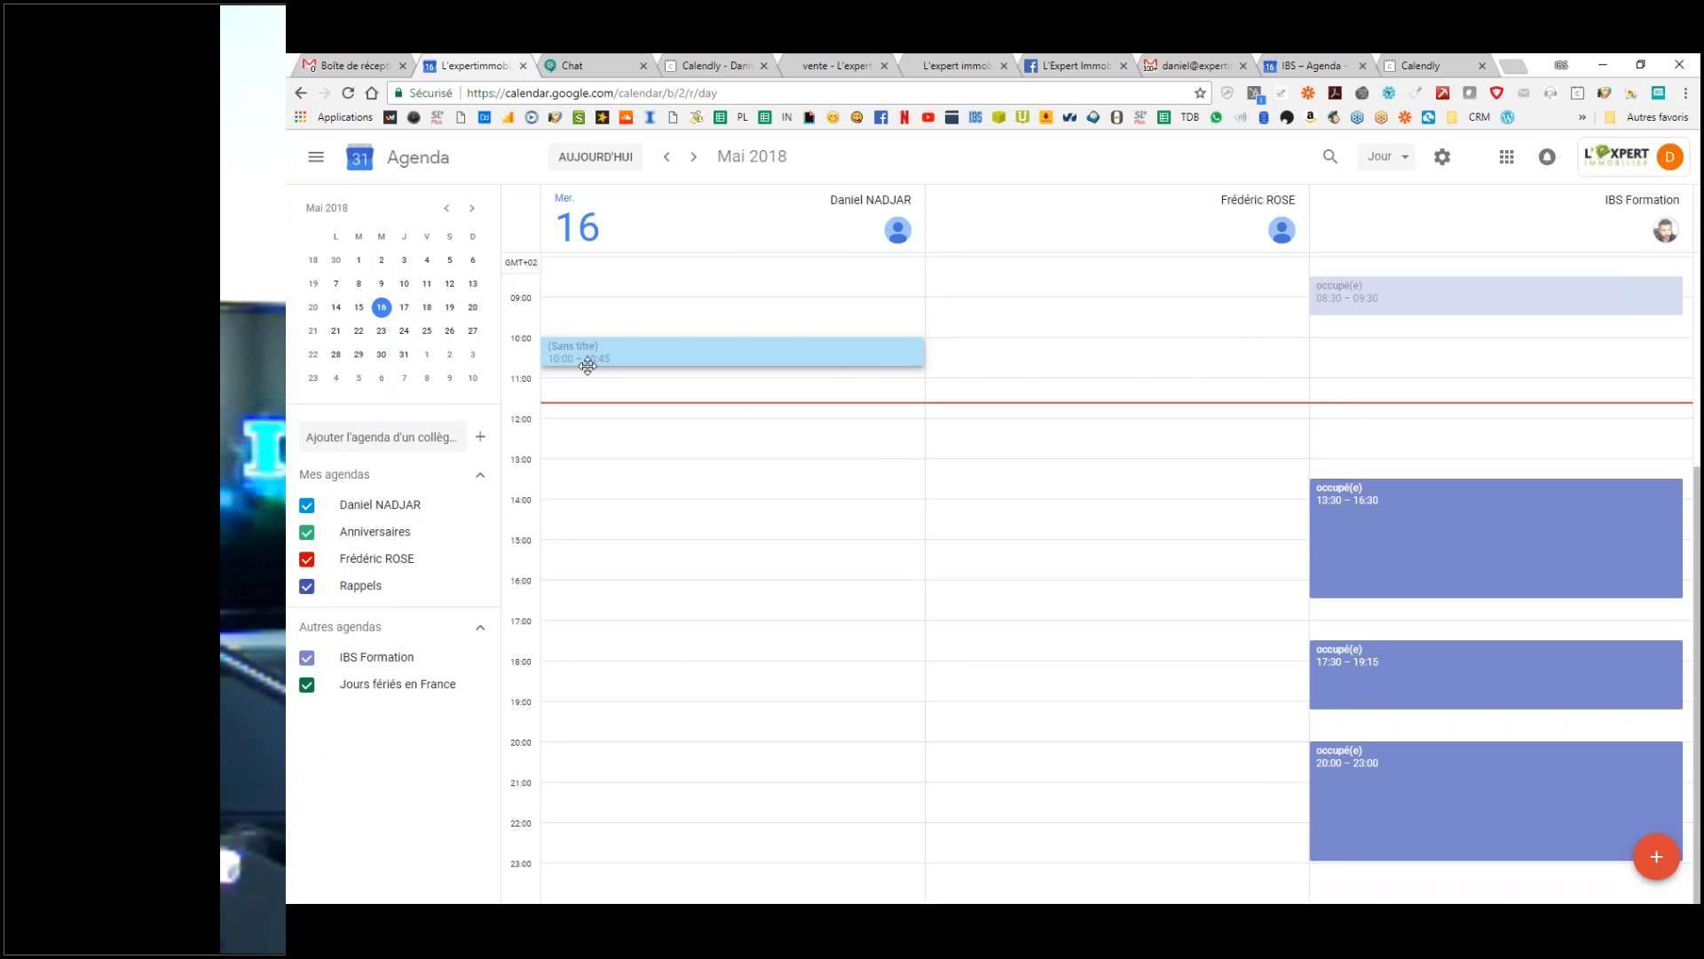
{"action": "mouse_move", "coordinate": [588, 366]}
{"action": "left_mouse_down"}
{"action": "mouse_move", "coordinate": [600, 354]}
{"action": "mouse_move", "coordinate": [609, 376]}
{"action": "left_mouse_up"}
{"action": "left_click", "coordinate": [795, 408]}
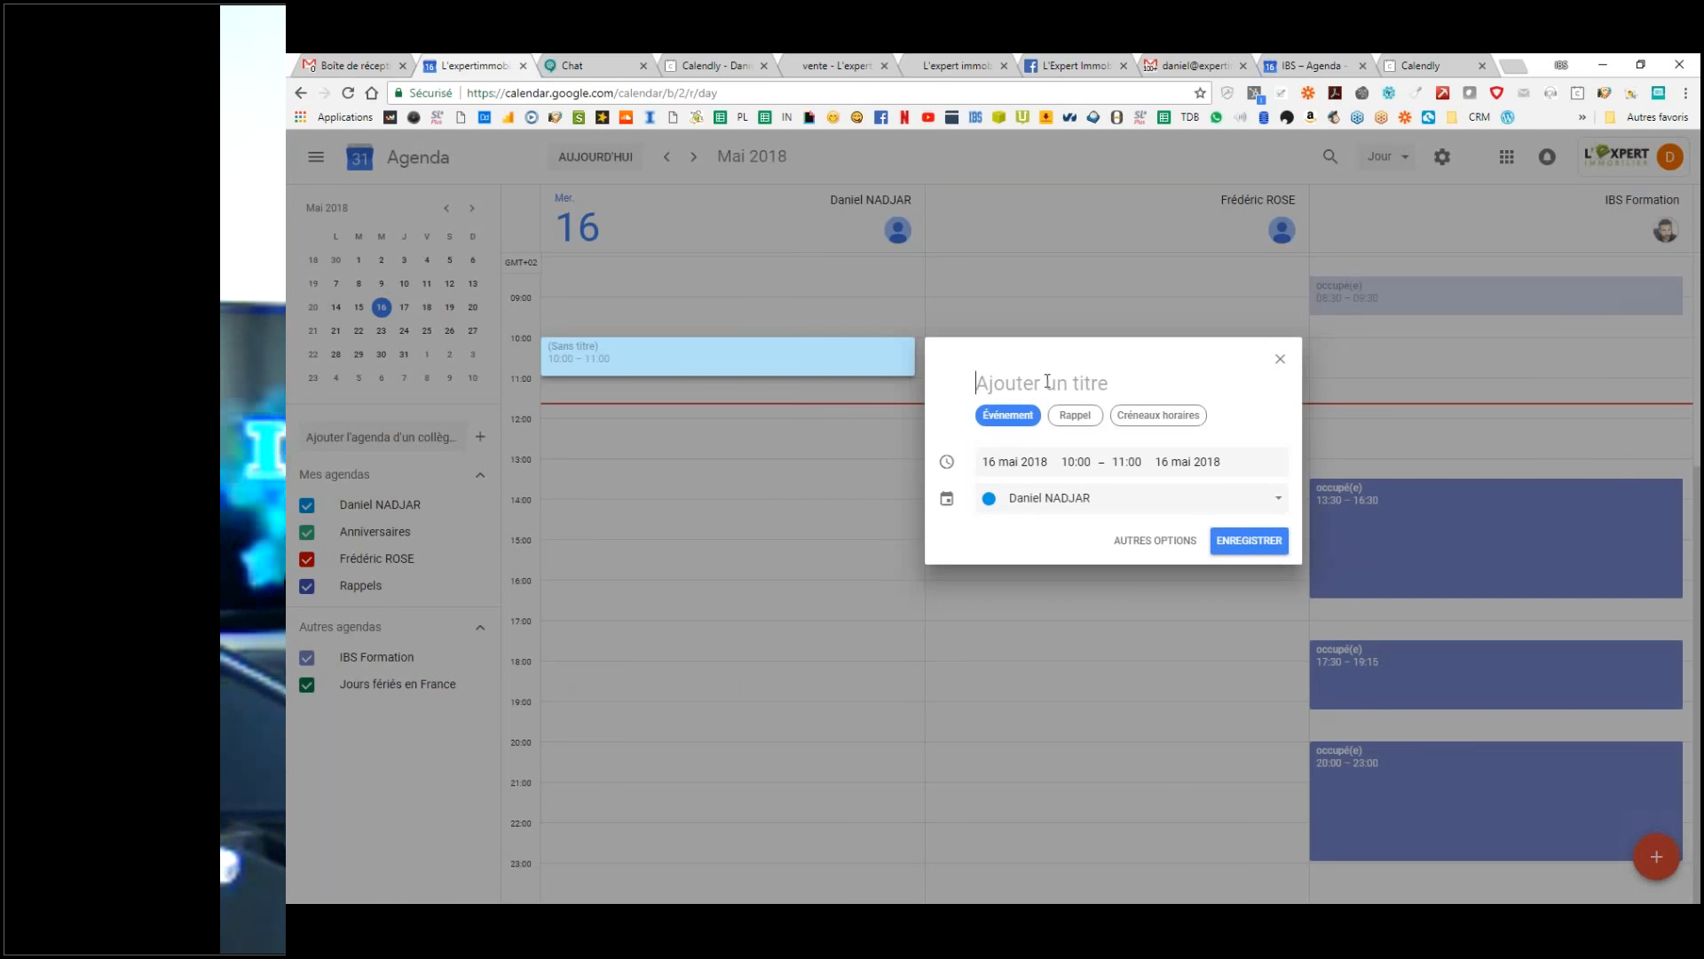
{"action": "type", "text": "RDV test"}
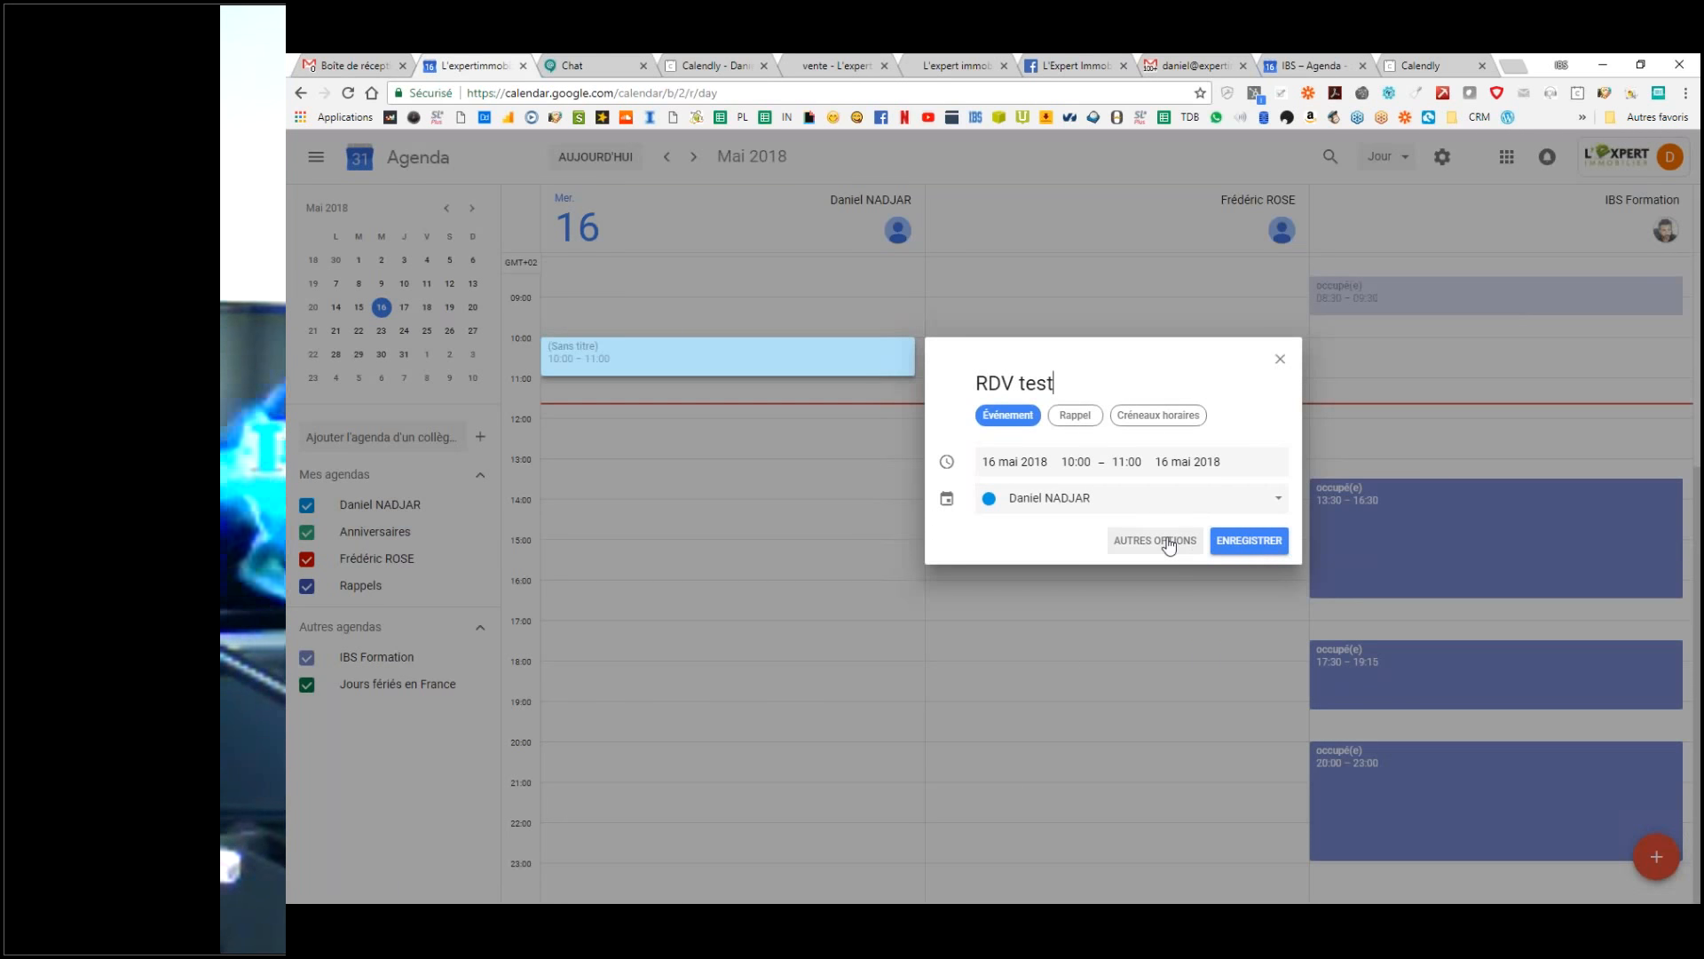
{"action": "left_click", "coordinate": [1140, 542]}
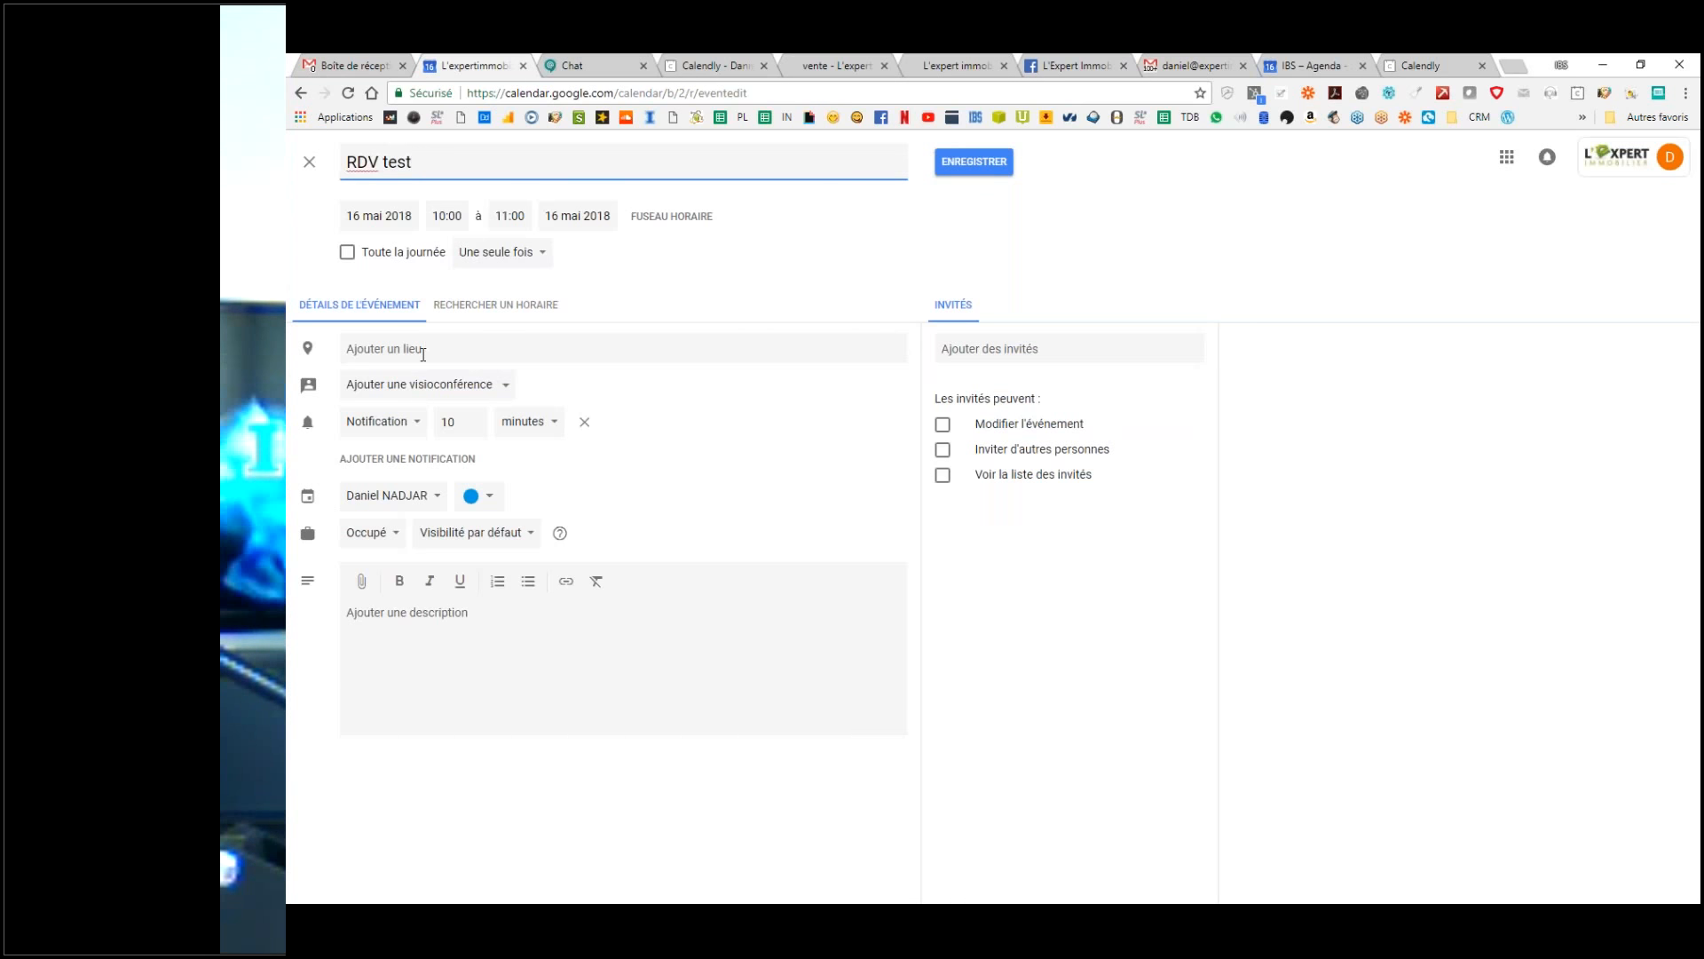
Step: Set the event location to Champs-Élysées, Paris
{"action": "left_click", "coordinate": [536, 354]}
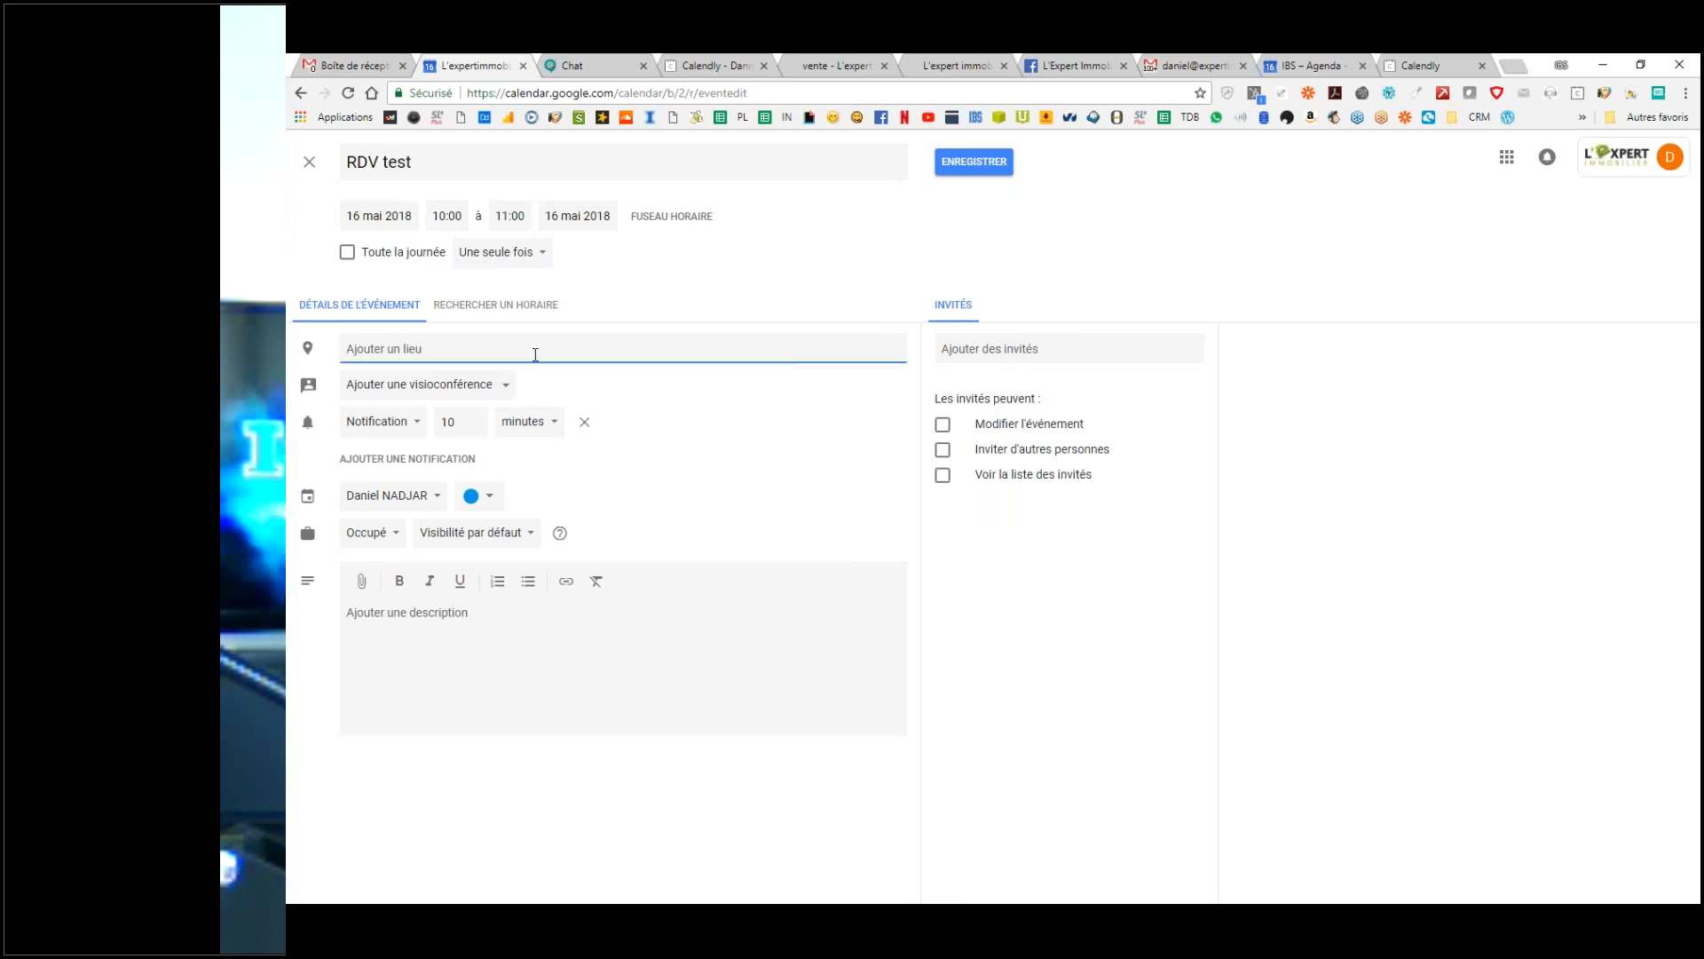
{"action": "type", "text": "champs"}
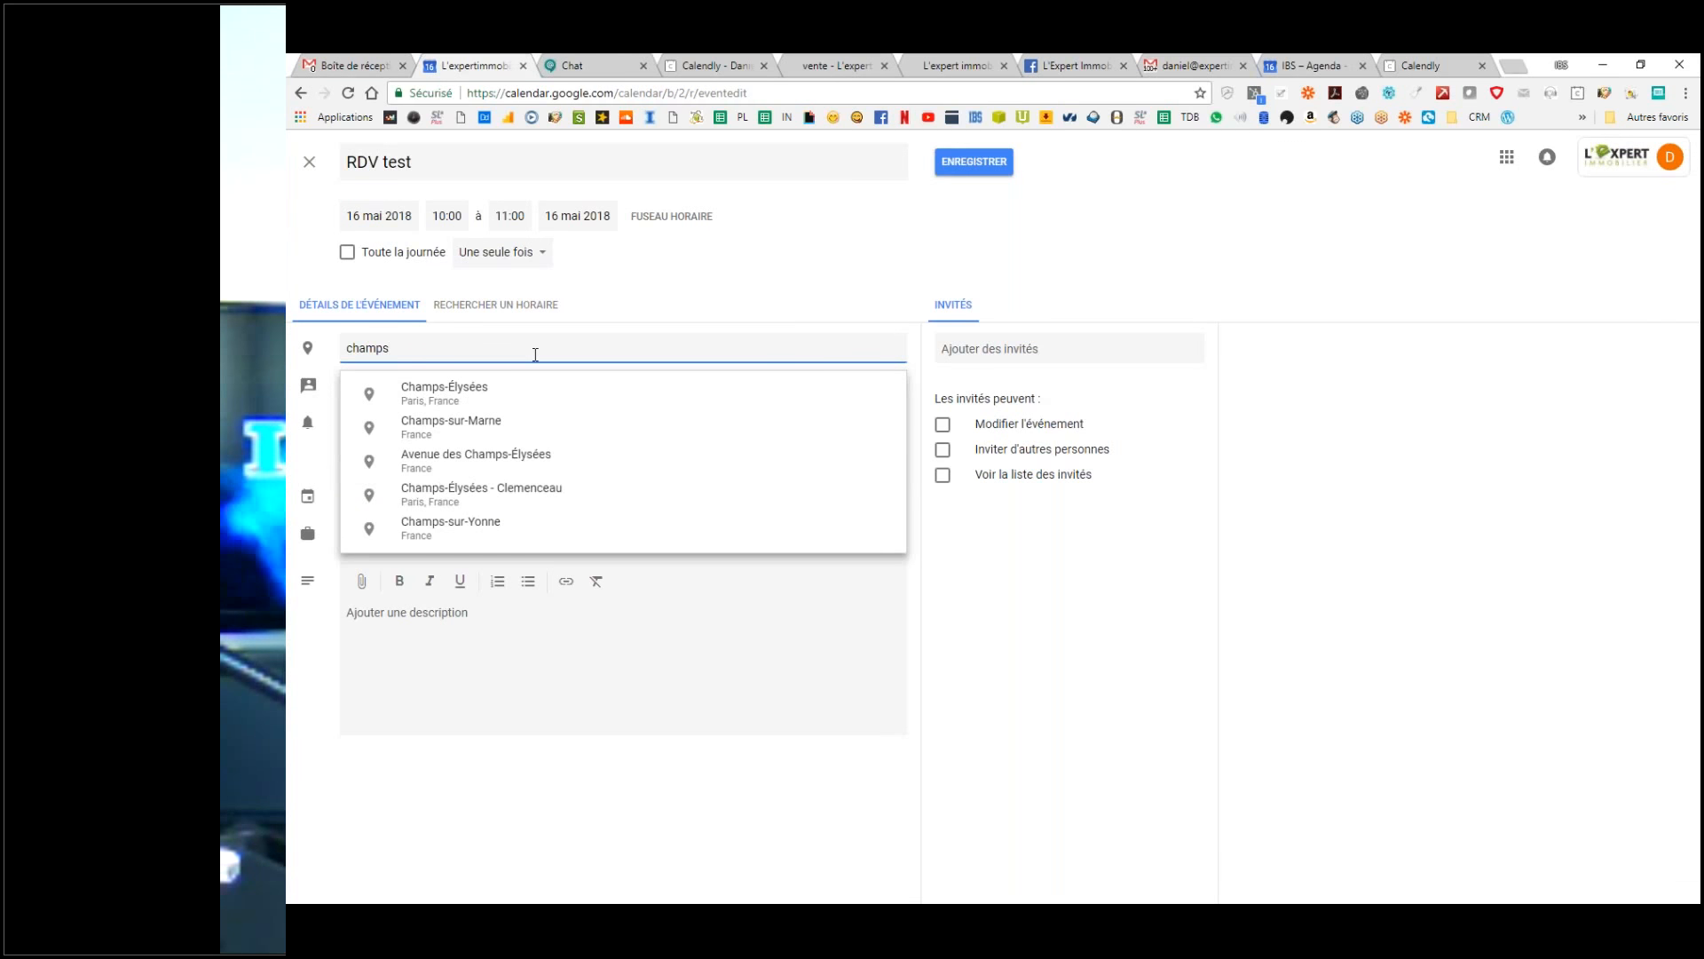
{"action": "left_click", "coordinate": [526, 393]}
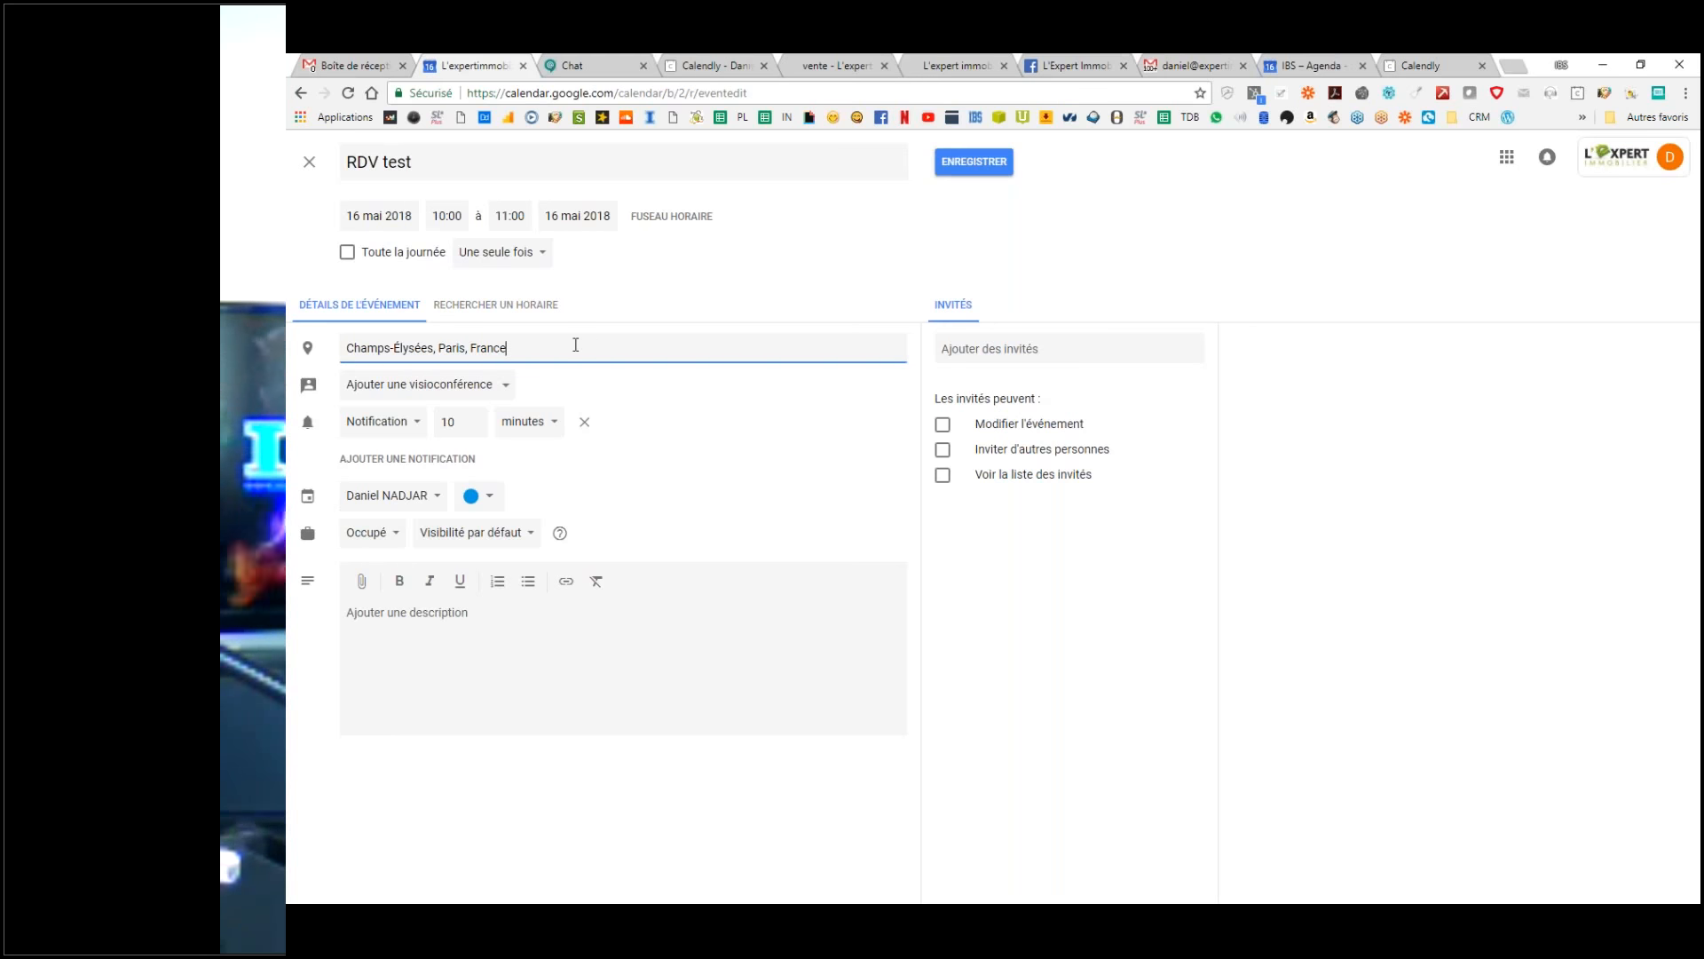
Step: Set the event's video conference option to none
{"action": "left_click", "coordinate": [503, 384]}
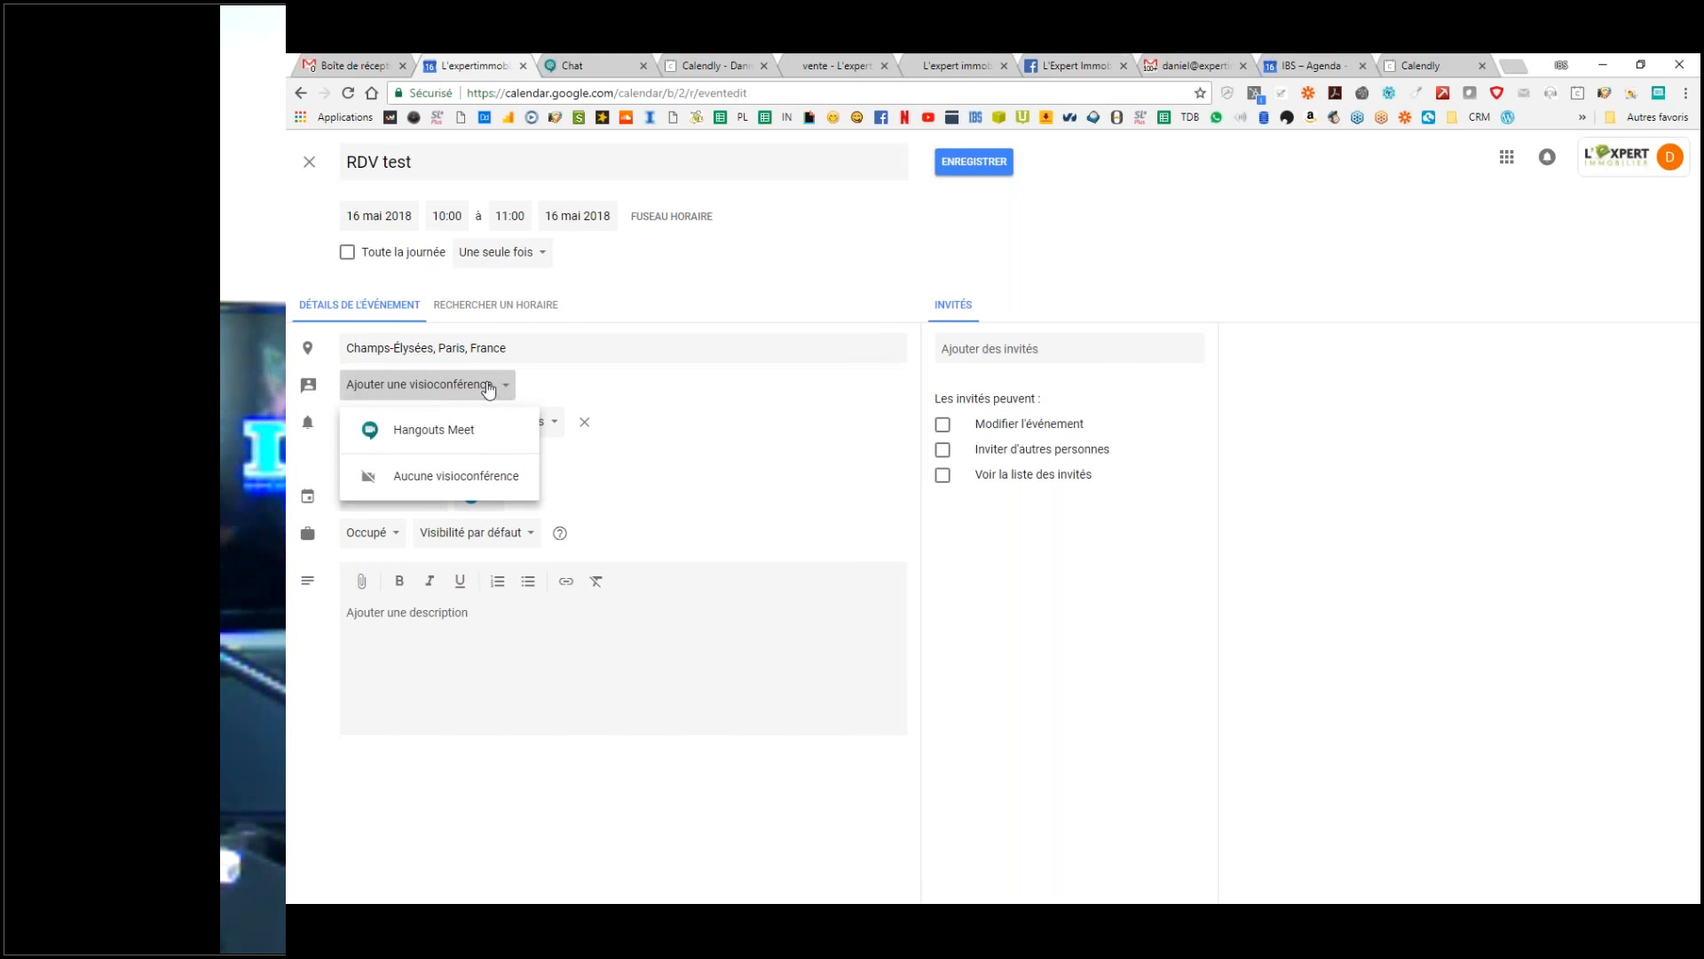
{"action": "left_click", "coordinate": [462, 426]}
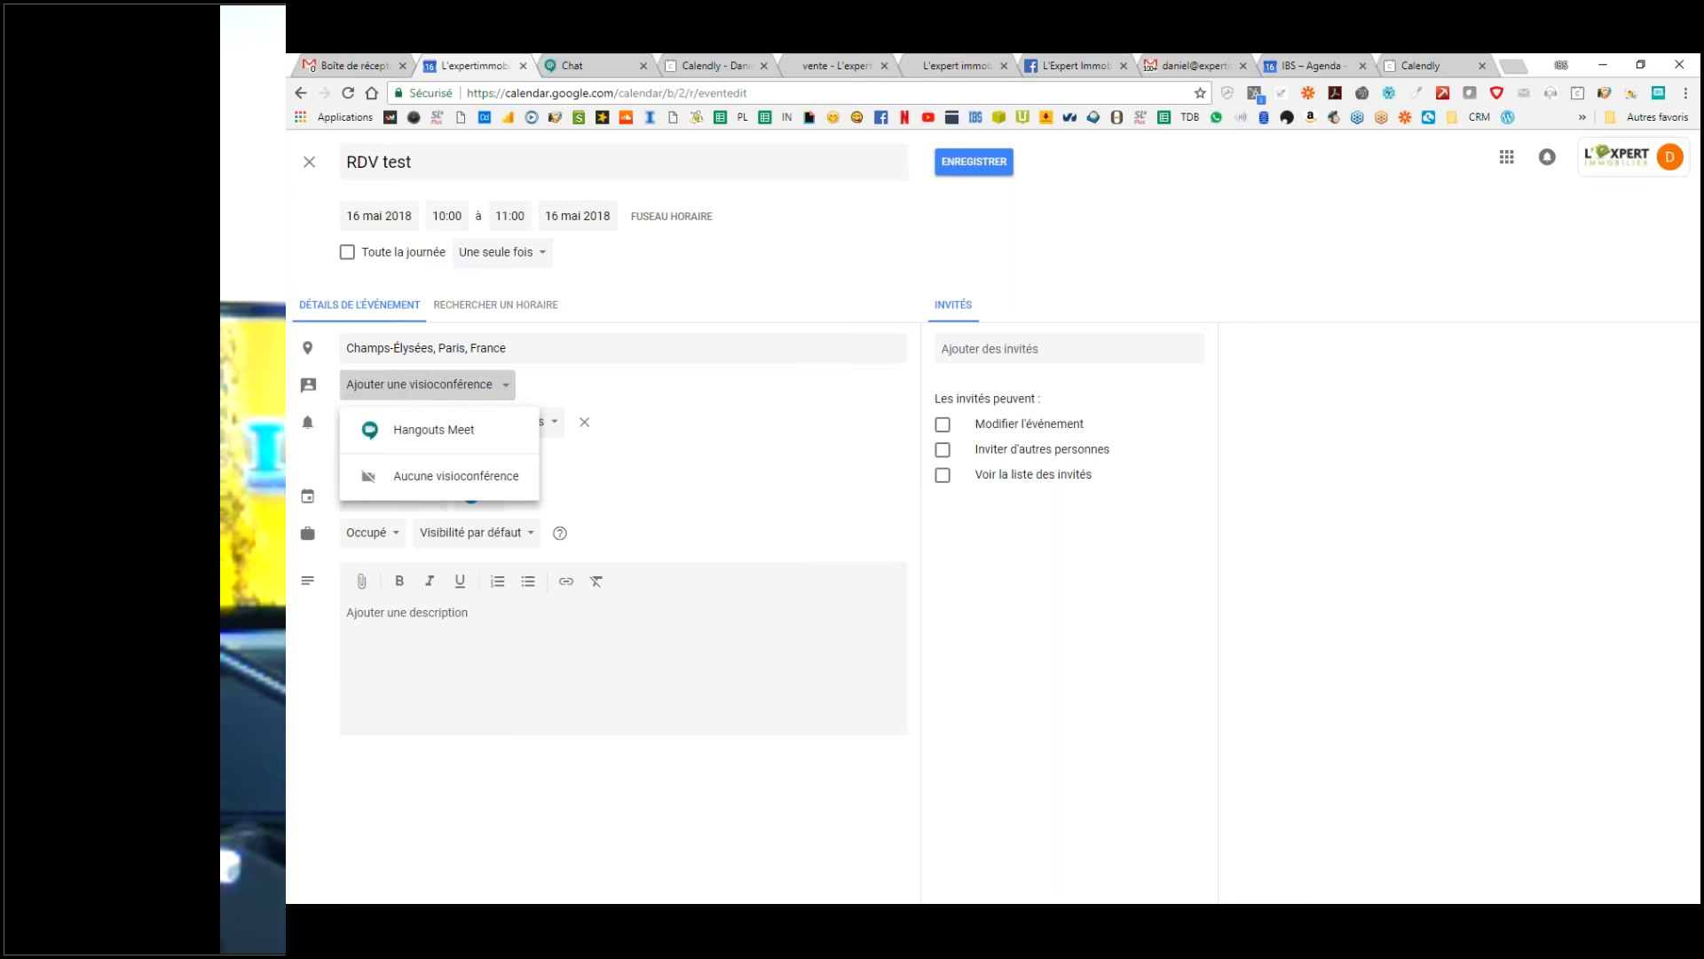
{"action": "left_click", "coordinate": [696, 384]}
{"action": "left_click", "coordinate": [513, 394]}
{"action": "left_click", "coordinate": [789, 403]}
{"action": "left_click", "coordinate": [504, 388]}
{"action": "left_click", "coordinate": [432, 476]}
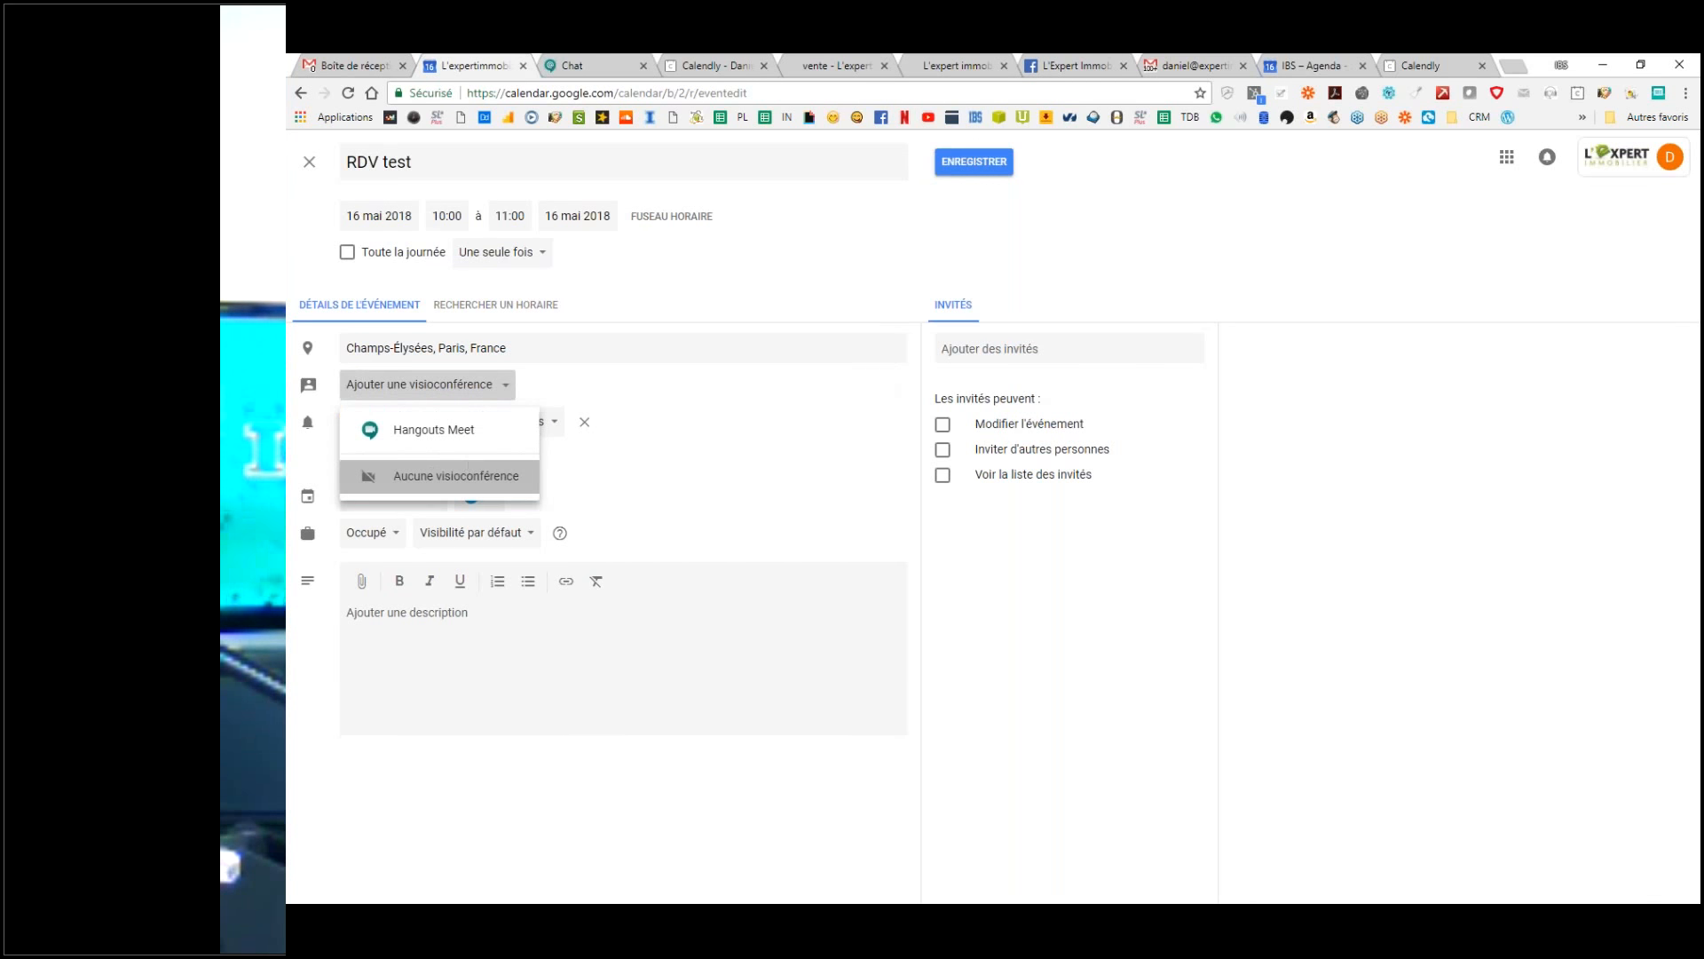
Step: Invite IBS Formation as a guest and remove the auto-added Hangouts Meet call
{"action": "left_click", "coordinate": [1025, 348]}
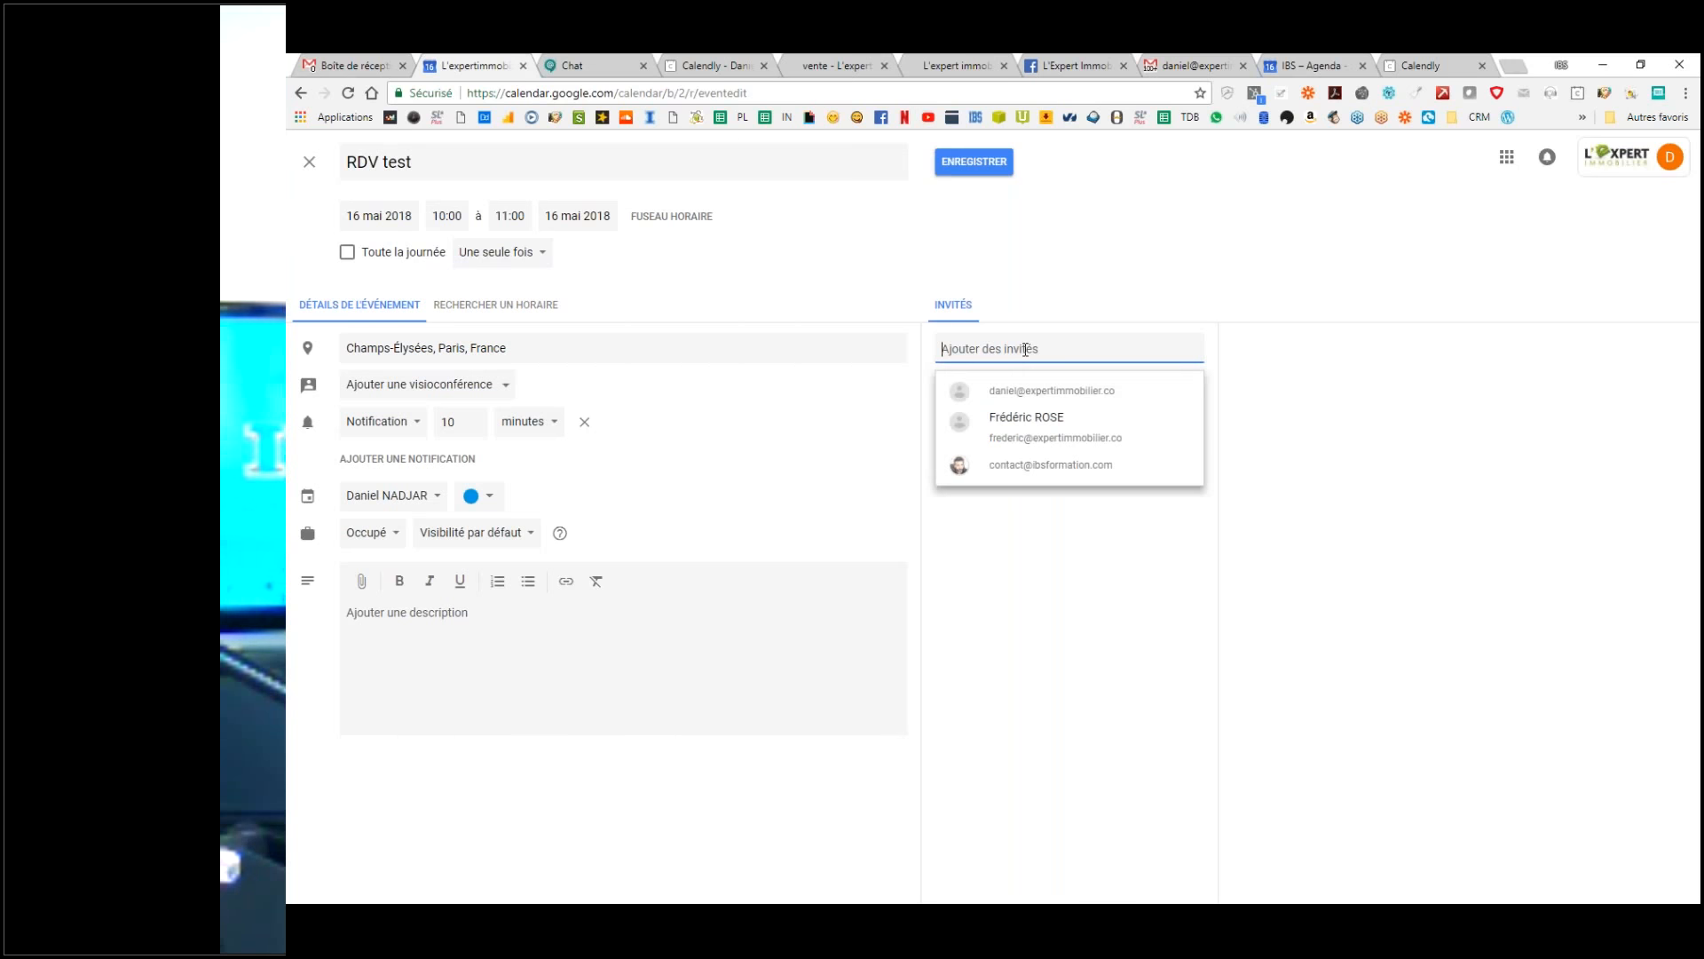
{"action": "left_click", "coordinate": [1031, 462]}
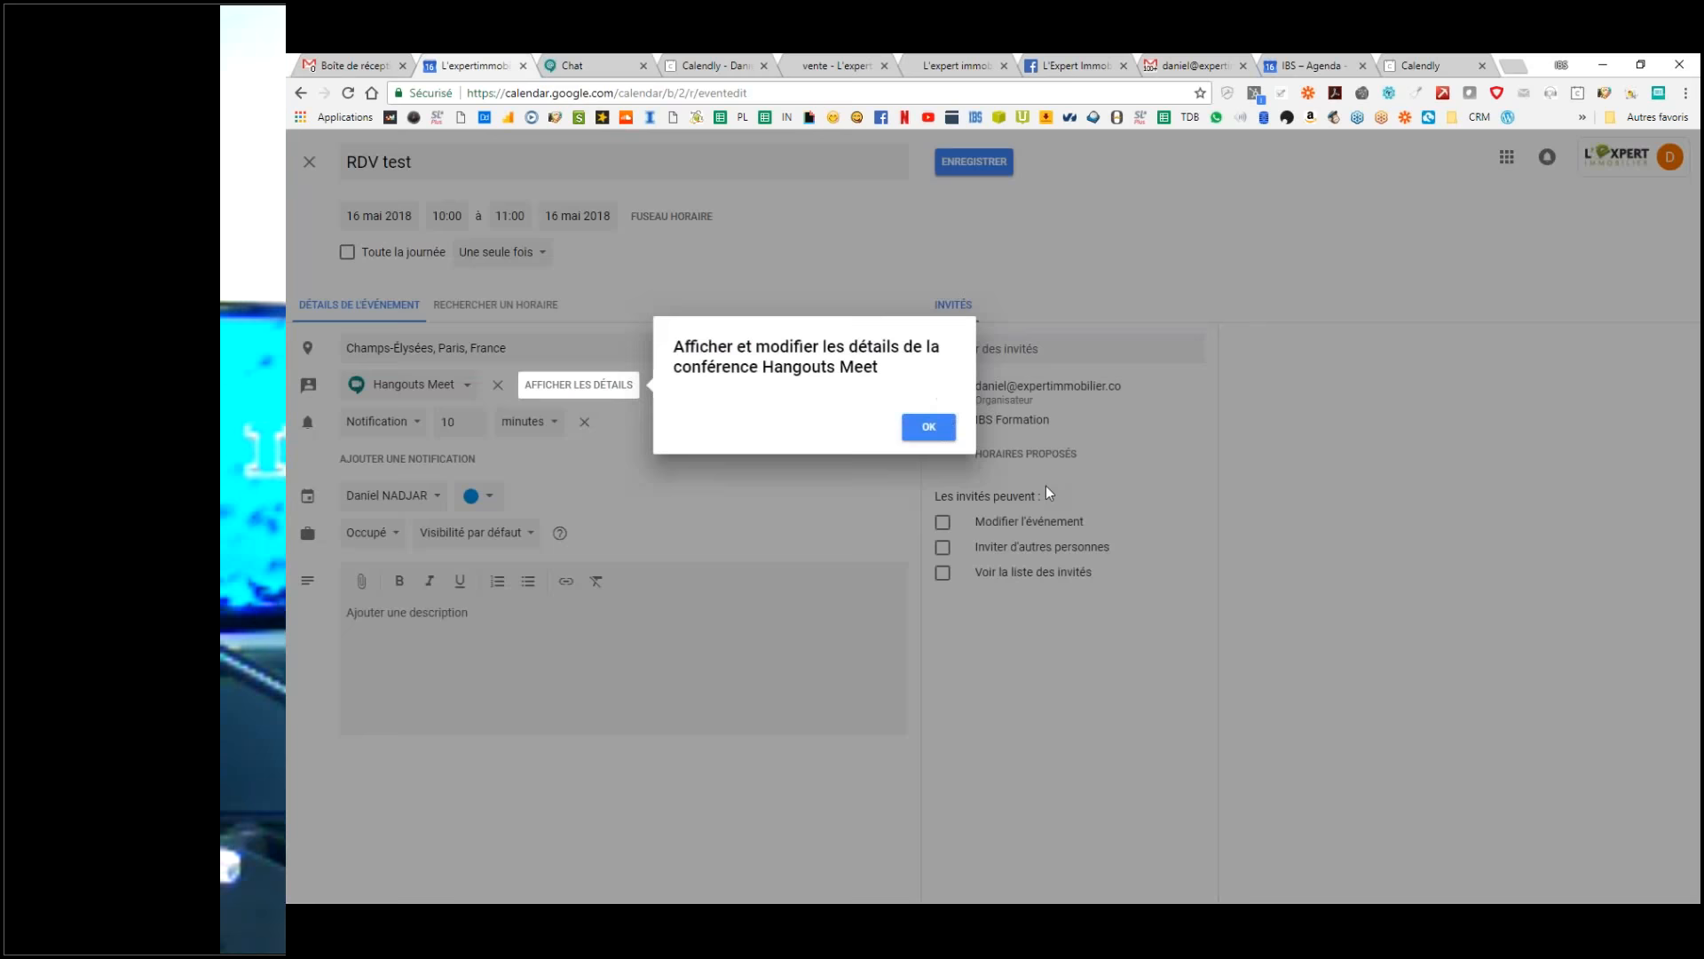
{"action": "left_click", "coordinate": [926, 428]}
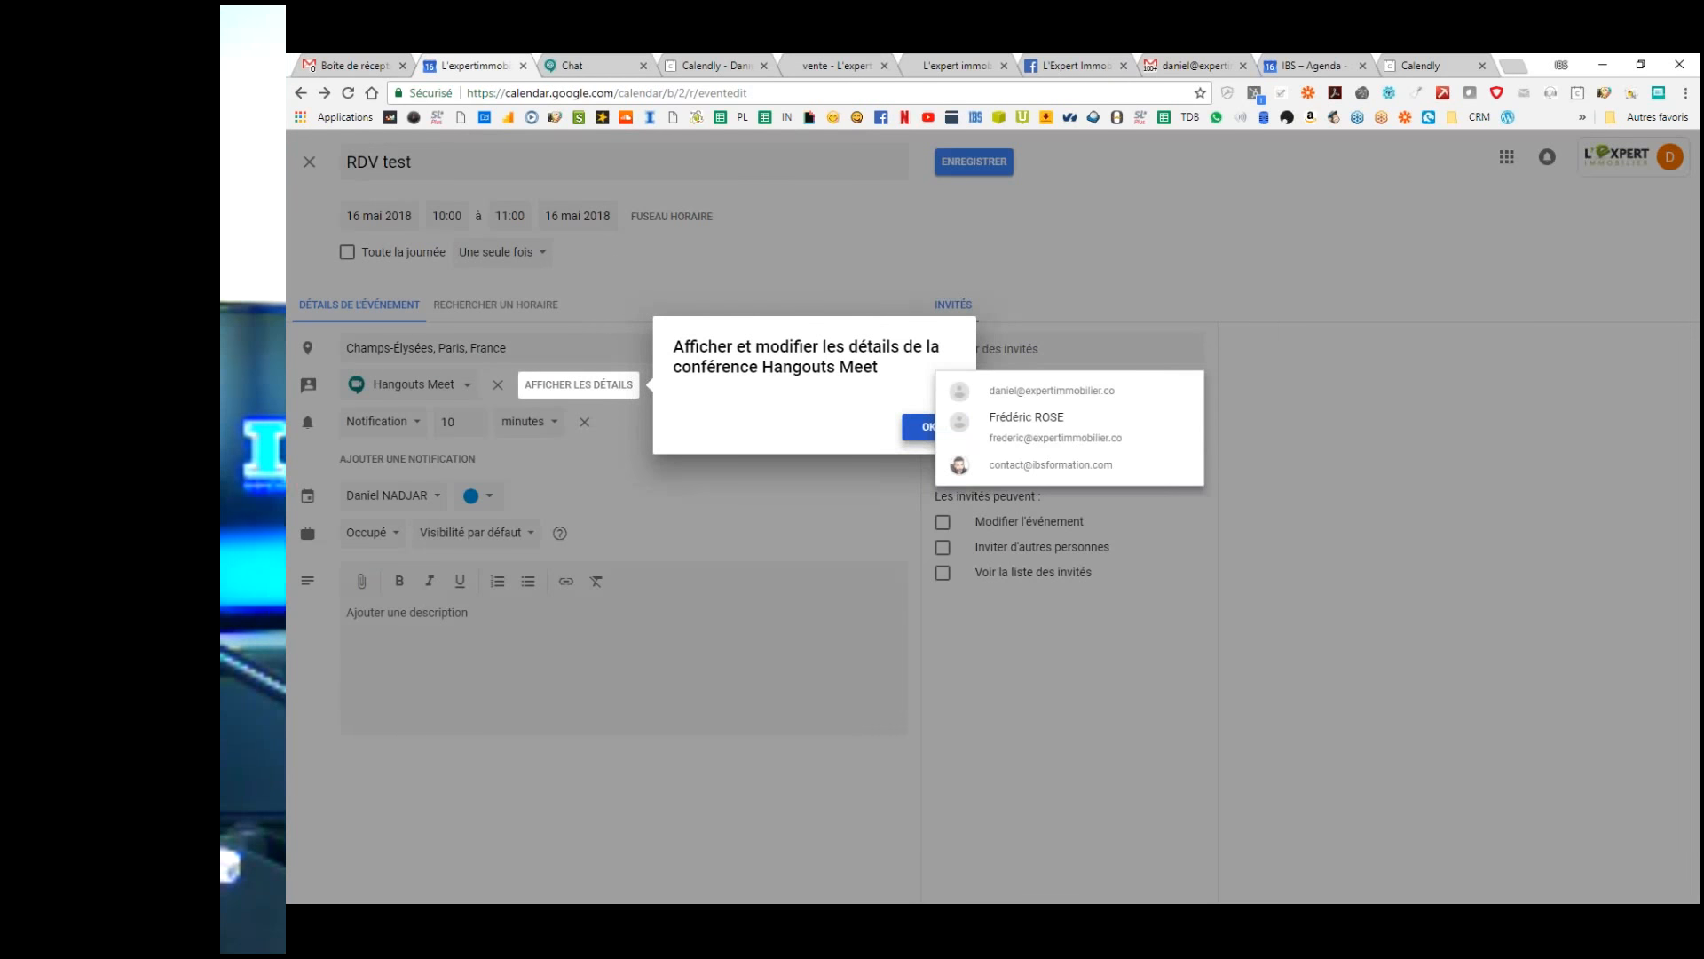
{"action": "left_click", "coordinate": [498, 387]}
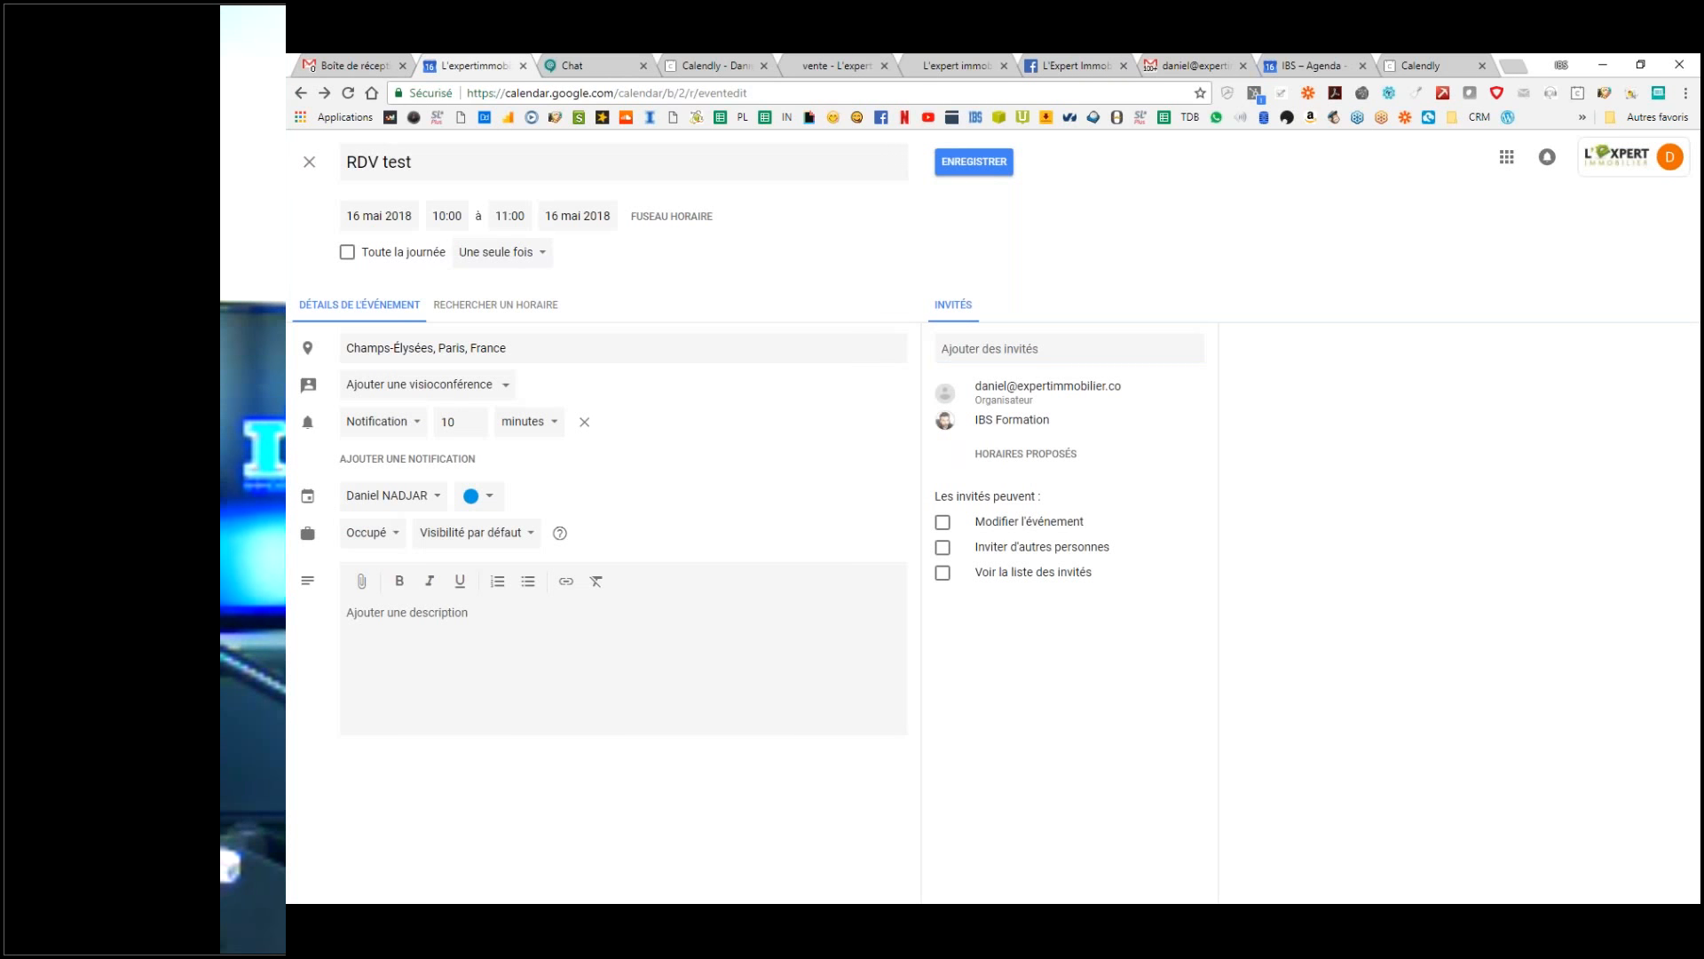
Step: Raise the event notification to 20 minutes
{"action": "left_click", "coordinate": [473, 416]}
{"action": "left_click", "coordinate": [473, 416]}
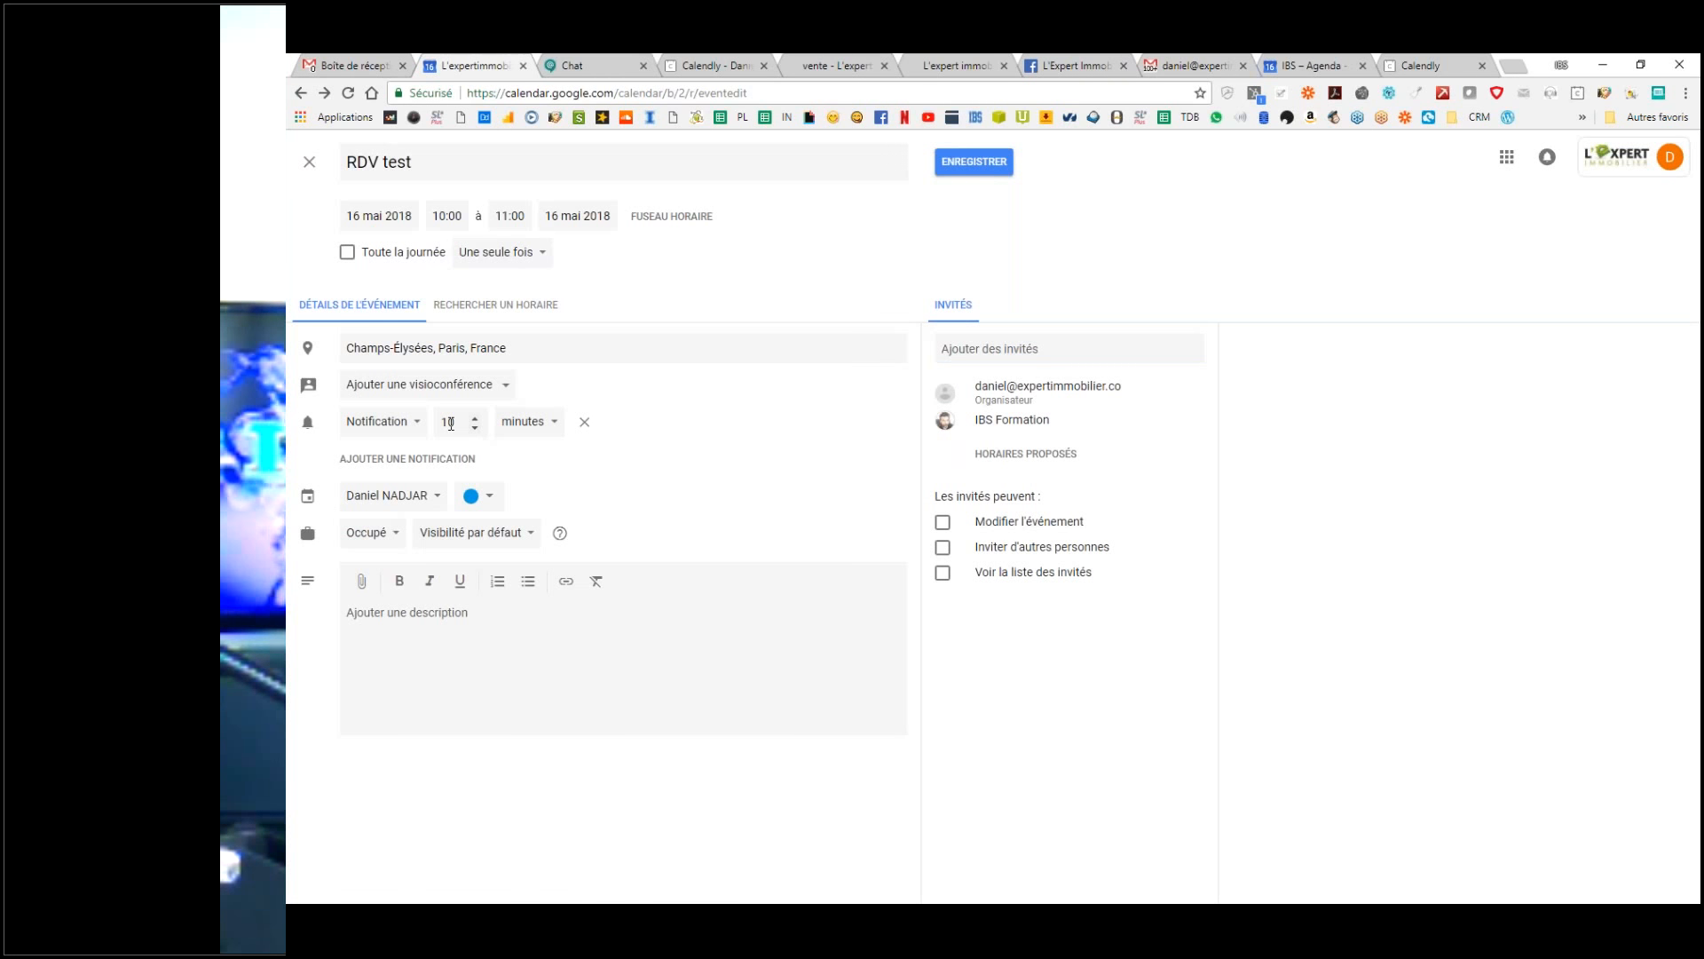
{"action": "left_click", "coordinate": [473, 417]}
{"action": "left_click", "coordinate": [473, 417]}
{"action": "left_click", "coordinate": [473, 416]}
{"action": "left_click", "coordinate": [473, 416]}
{"action": "left_click", "coordinate": [473, 416]}
{"action": "left_click", "coordinate": [473, 416]}
{"action": "left_click", "coordinate": [473, 417]}
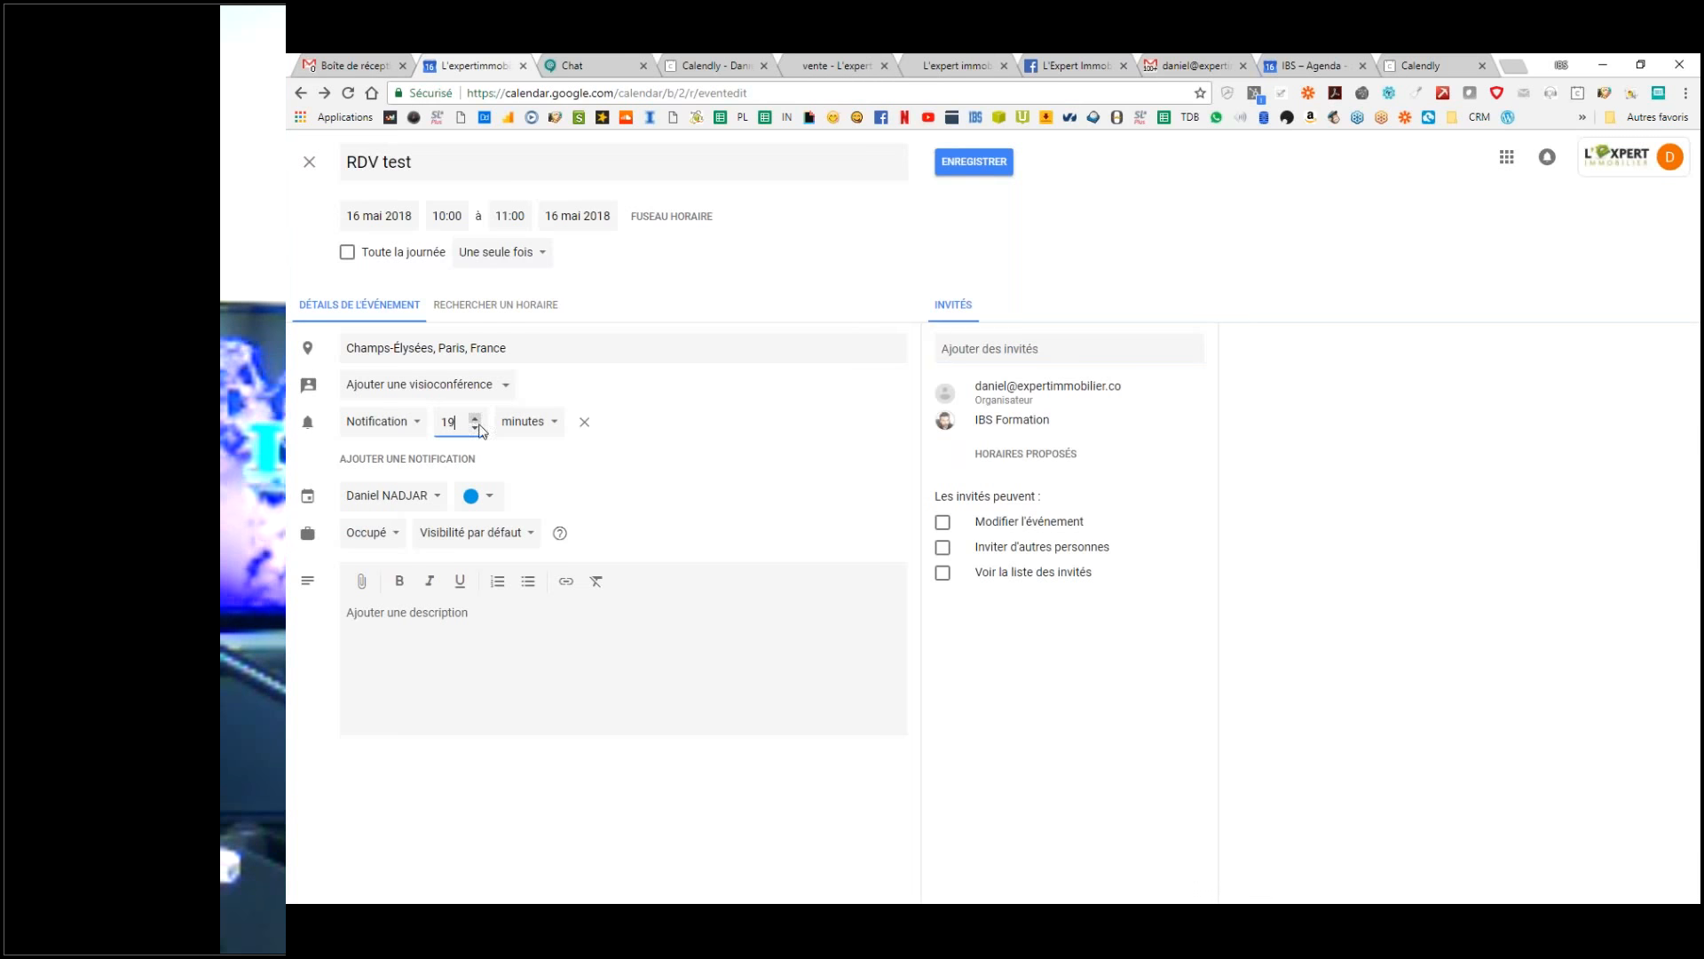
{"action": "left_click", "coordinate": [474, 417]}
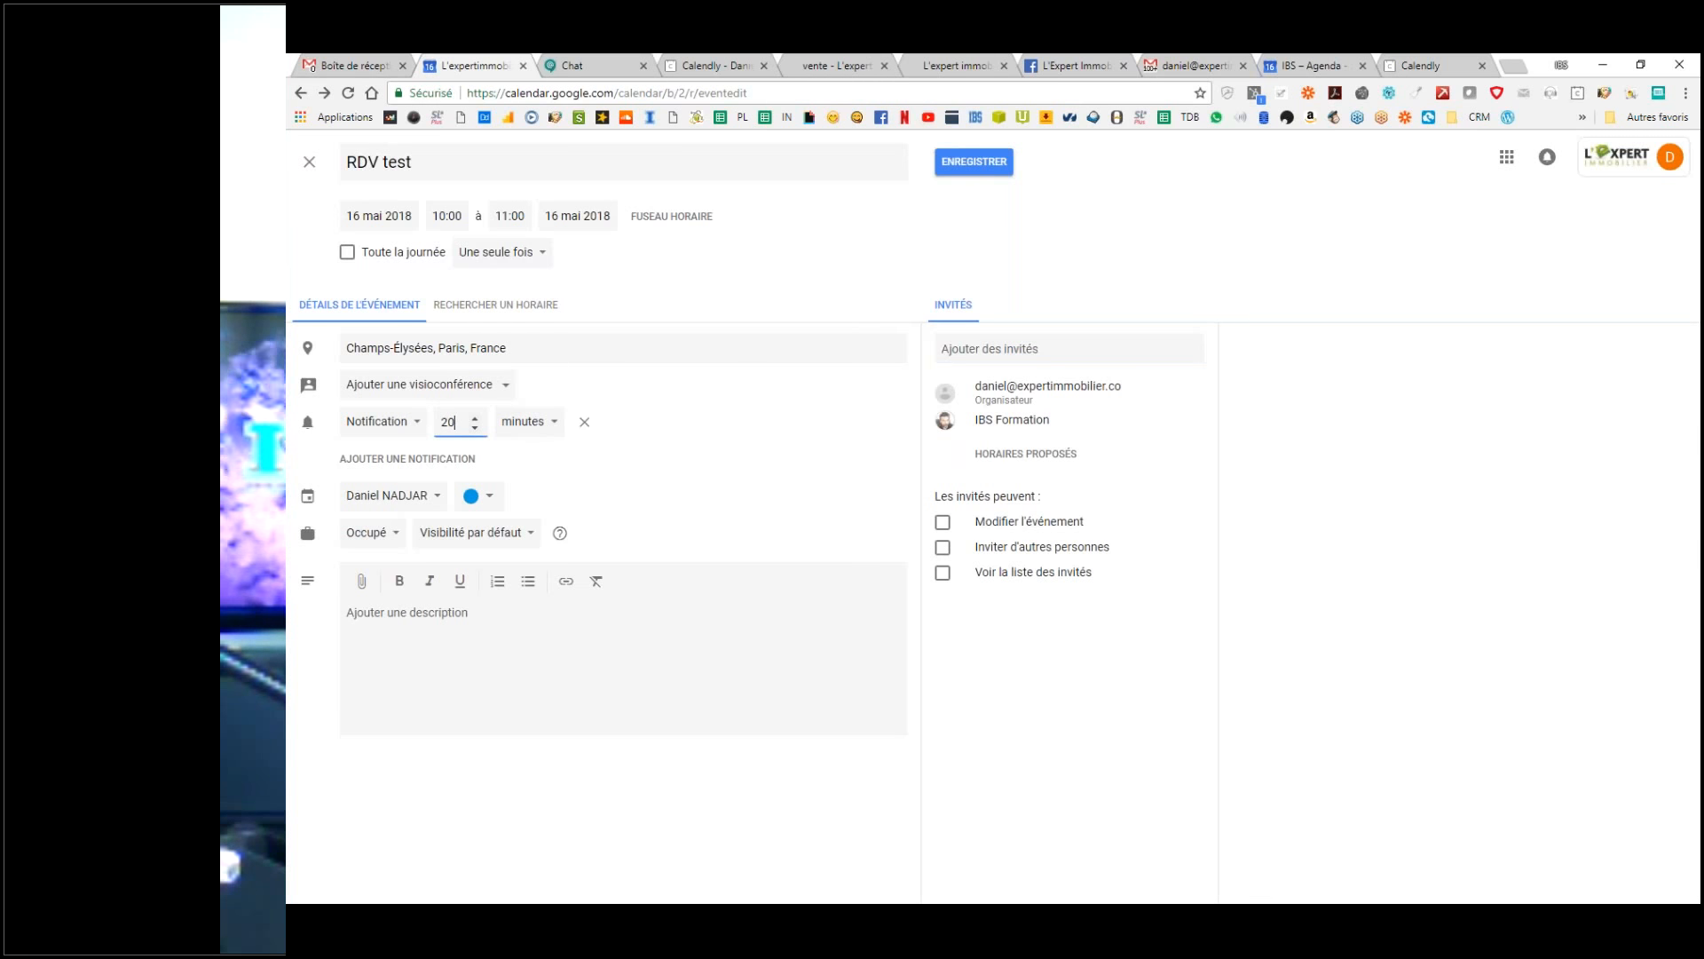
{"action": "left_click", "coordinate": [415, 621]}
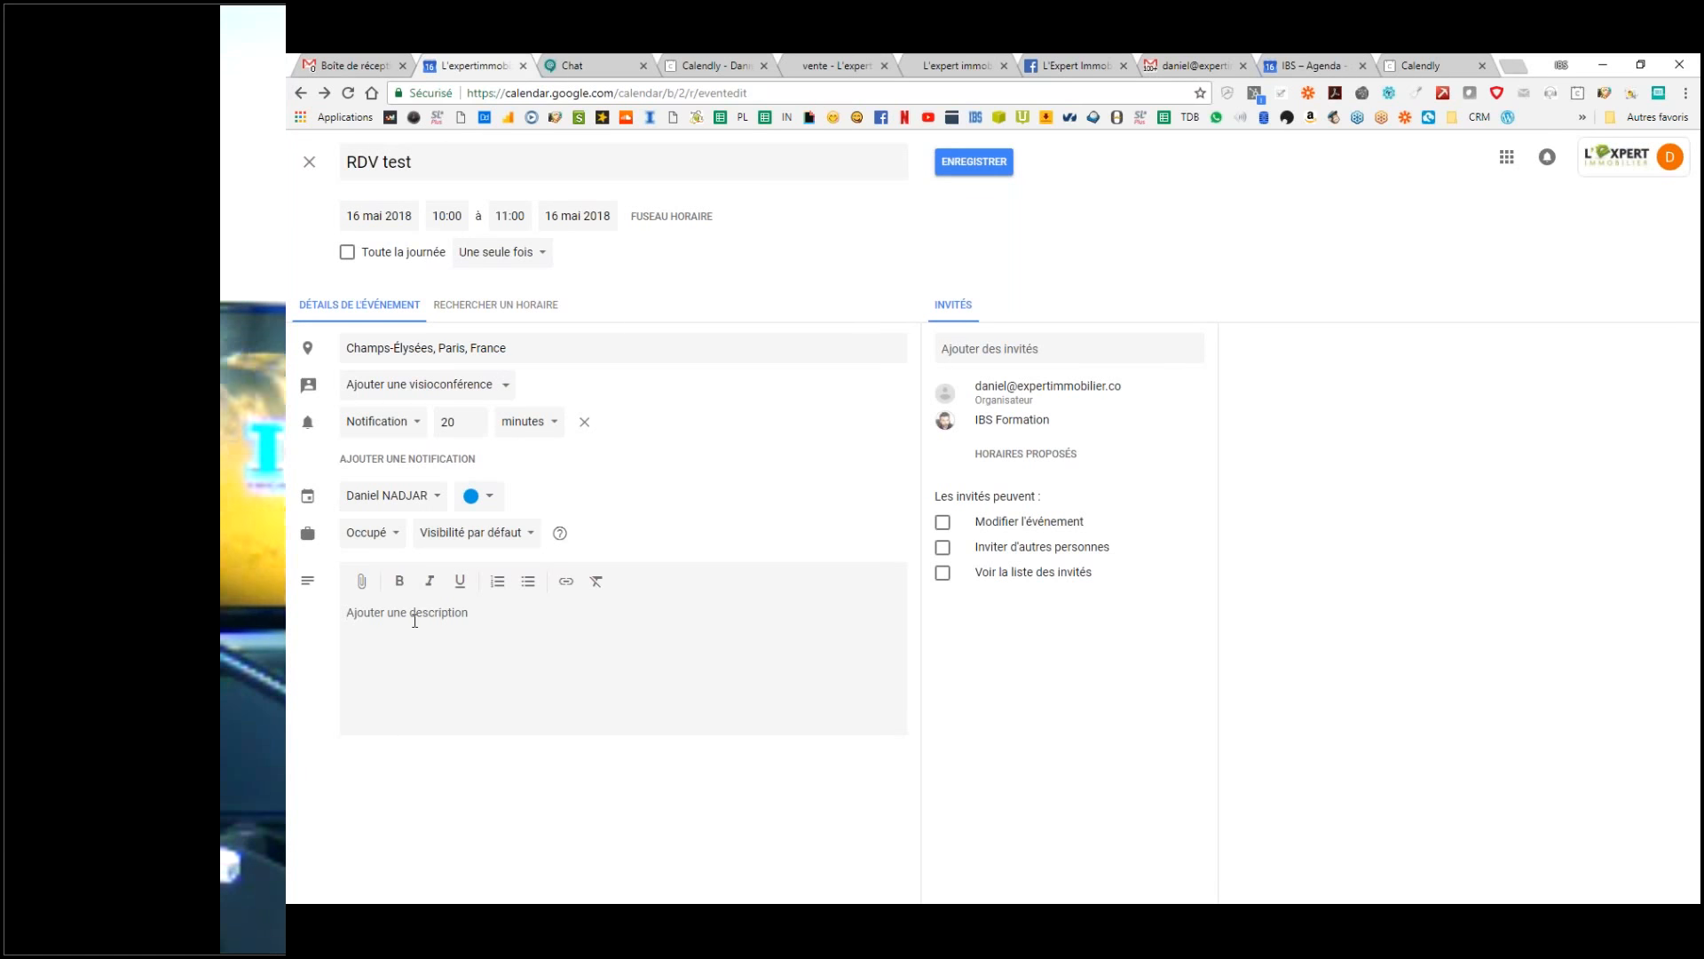
Step: Add the description 'pour un test', closing the Drive attachment picker without attaching anything
{"action": "type", "text": "pour un test"}
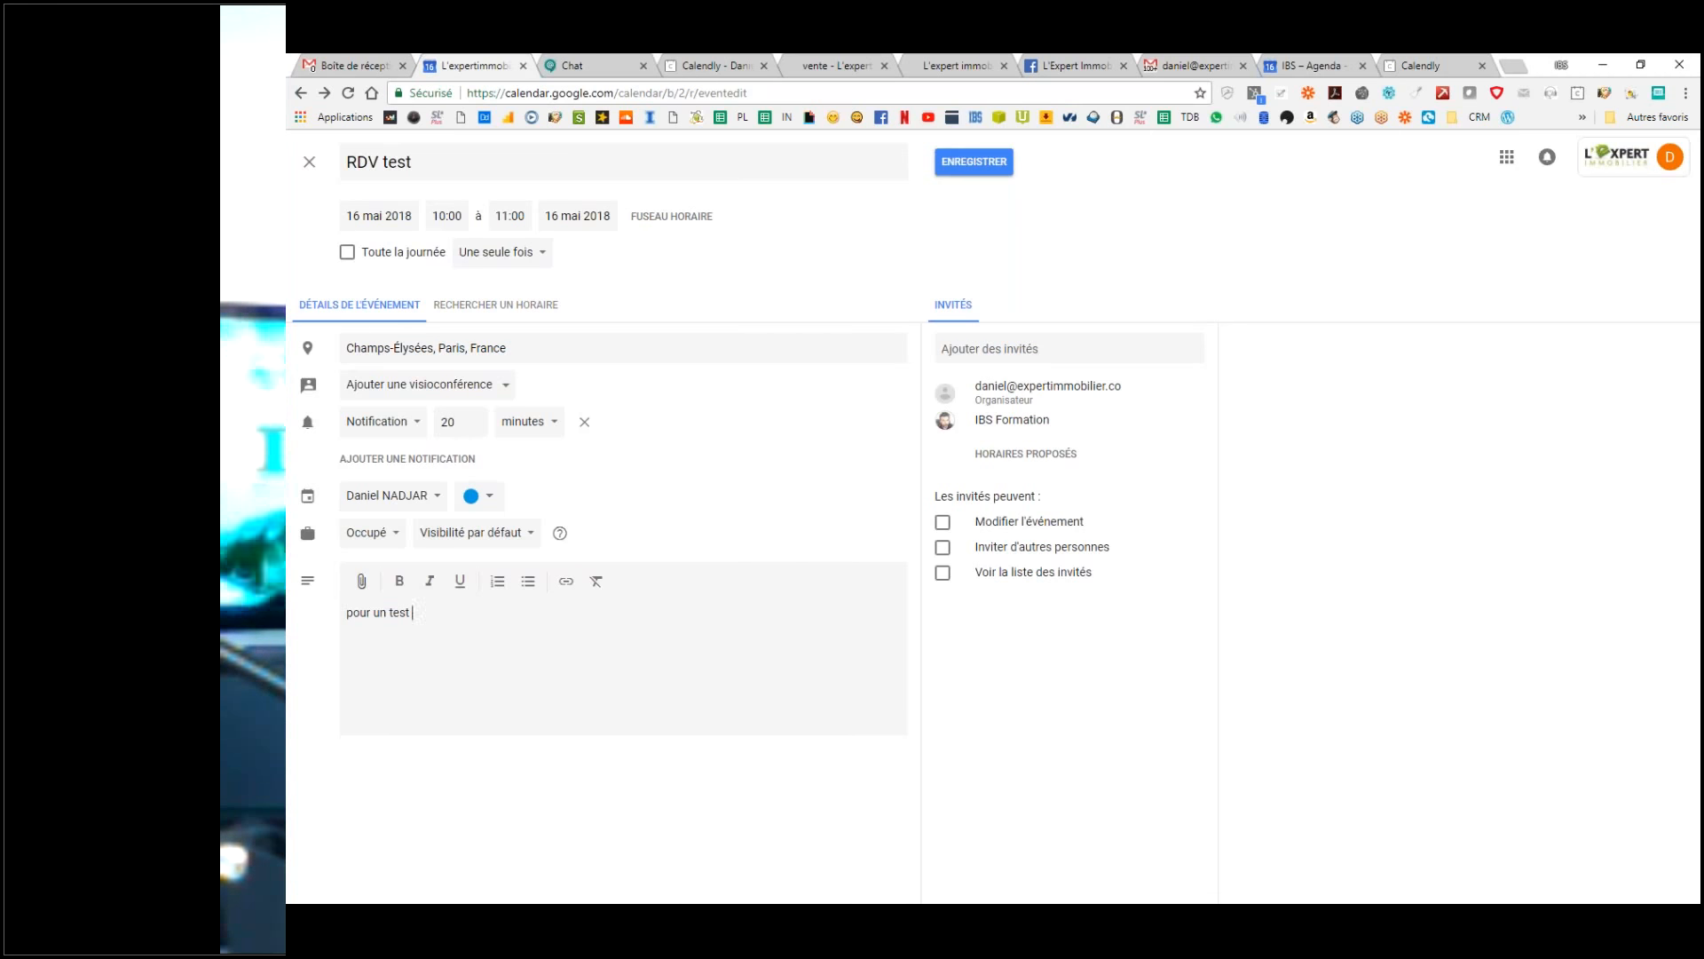
{"action": "left_click", "coordinate": [361, 580]}
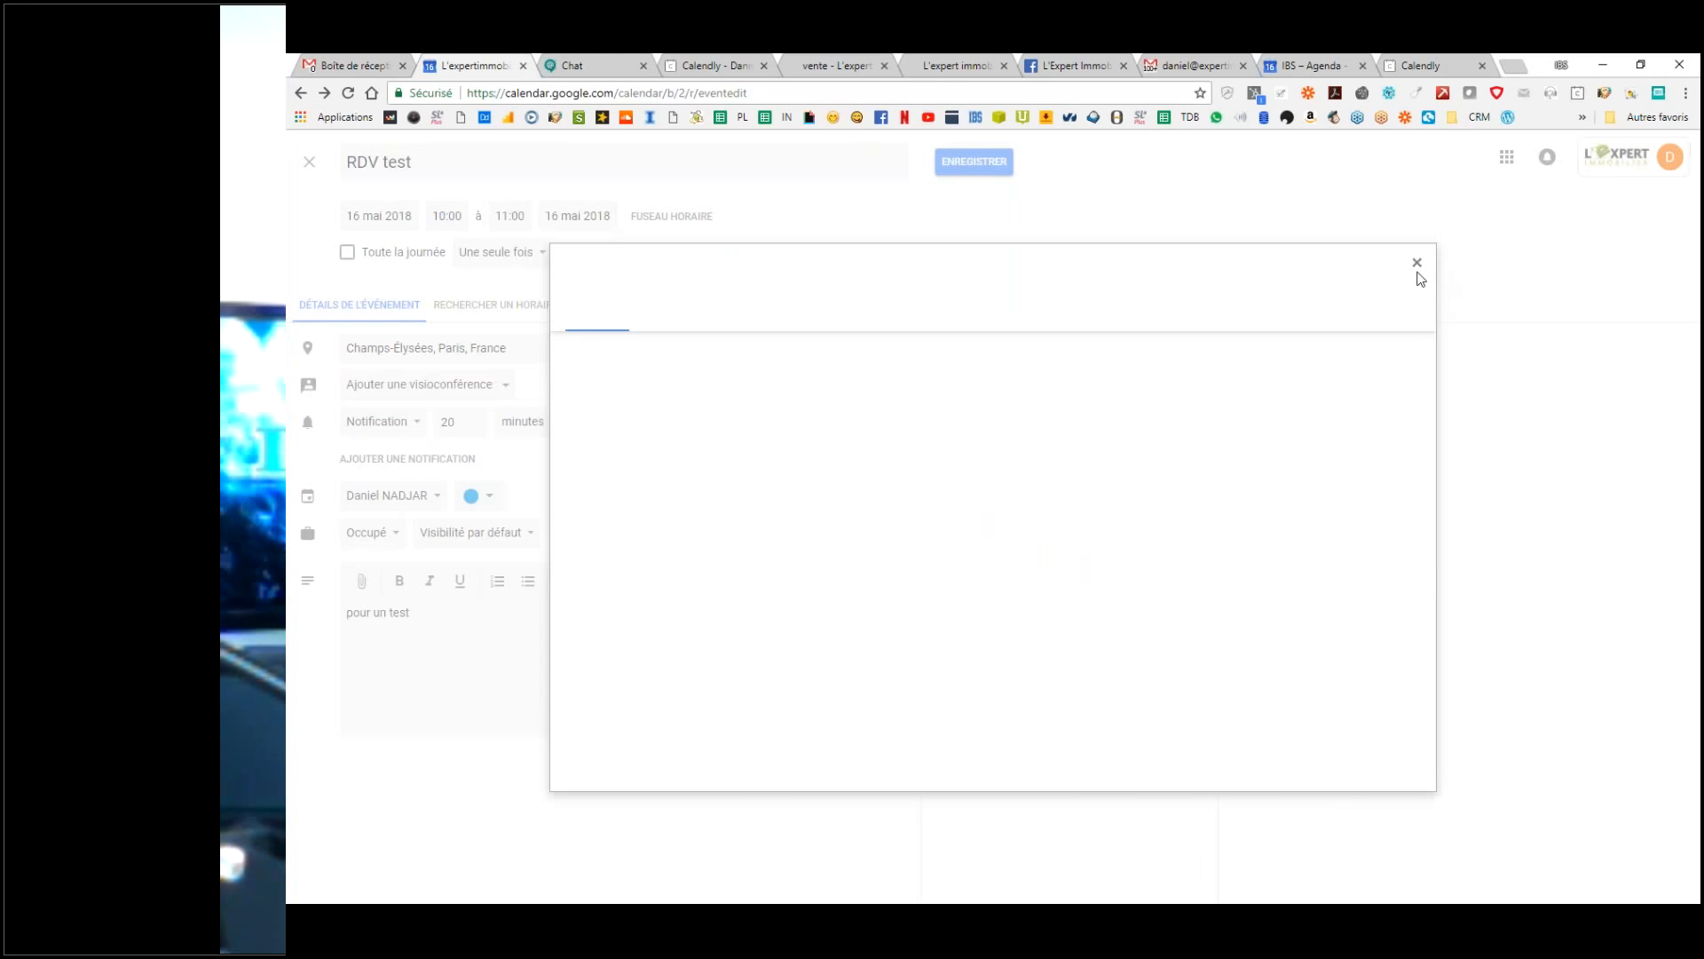
{"action": "left_click", "coordinate": [1417, 263]}
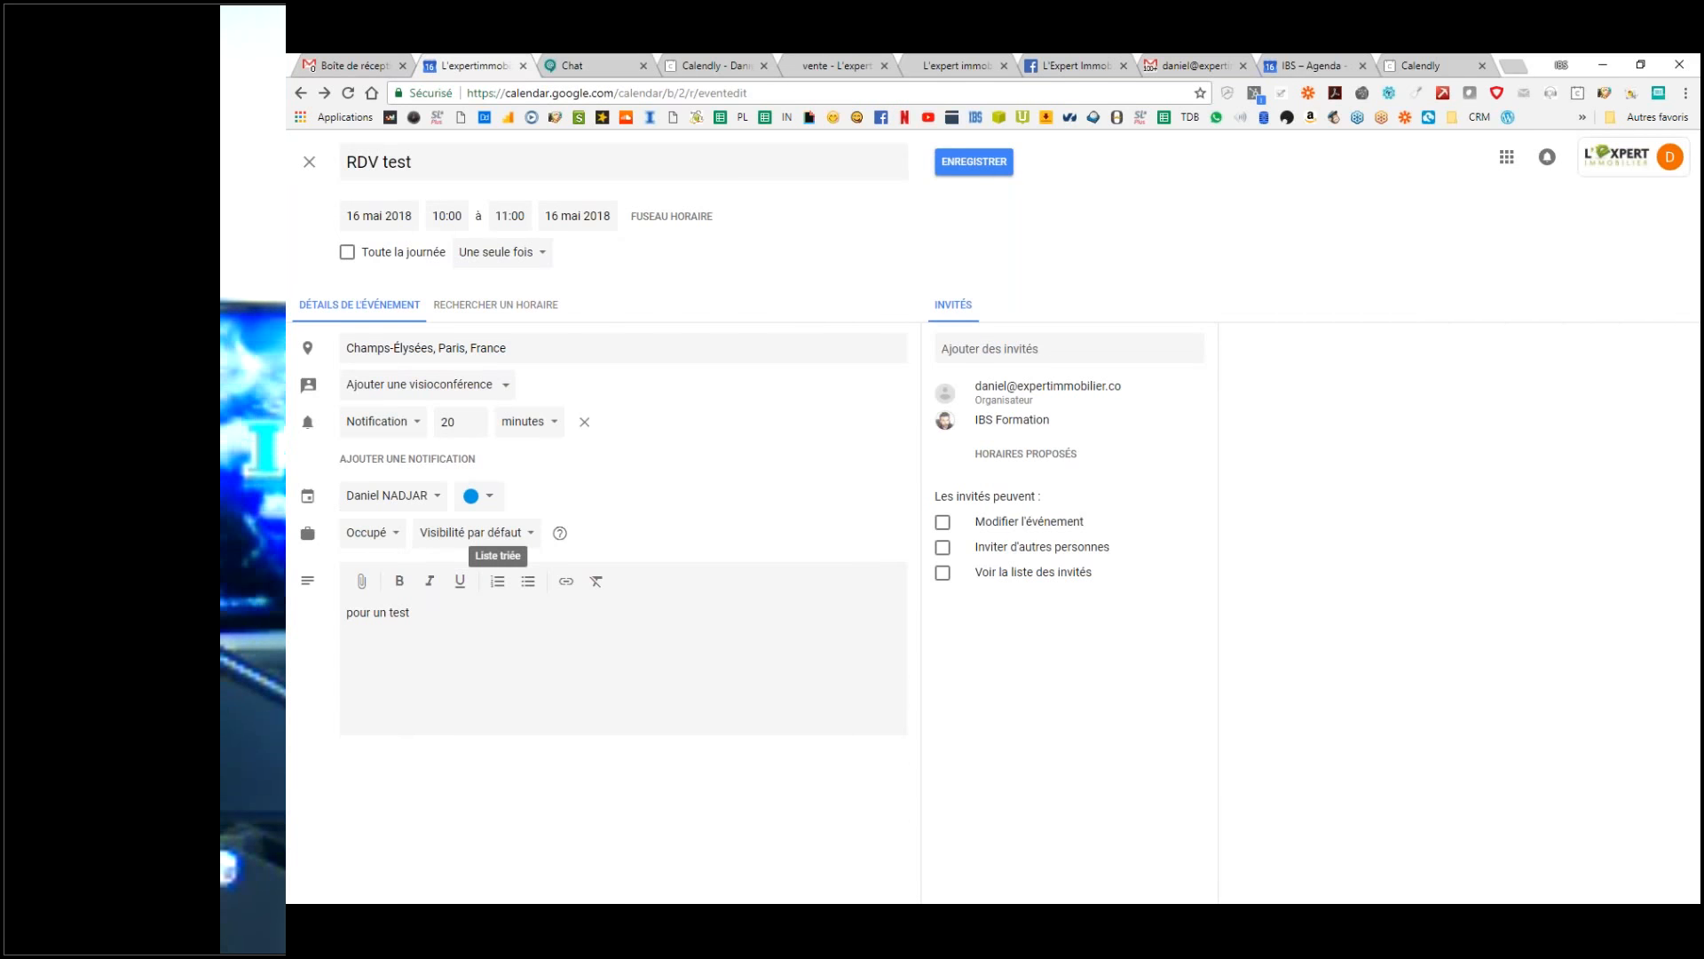
Step: Keep the event's availability on Occupé and save RDV test
{"action": "left_click", "coordinate": [368, 532]}
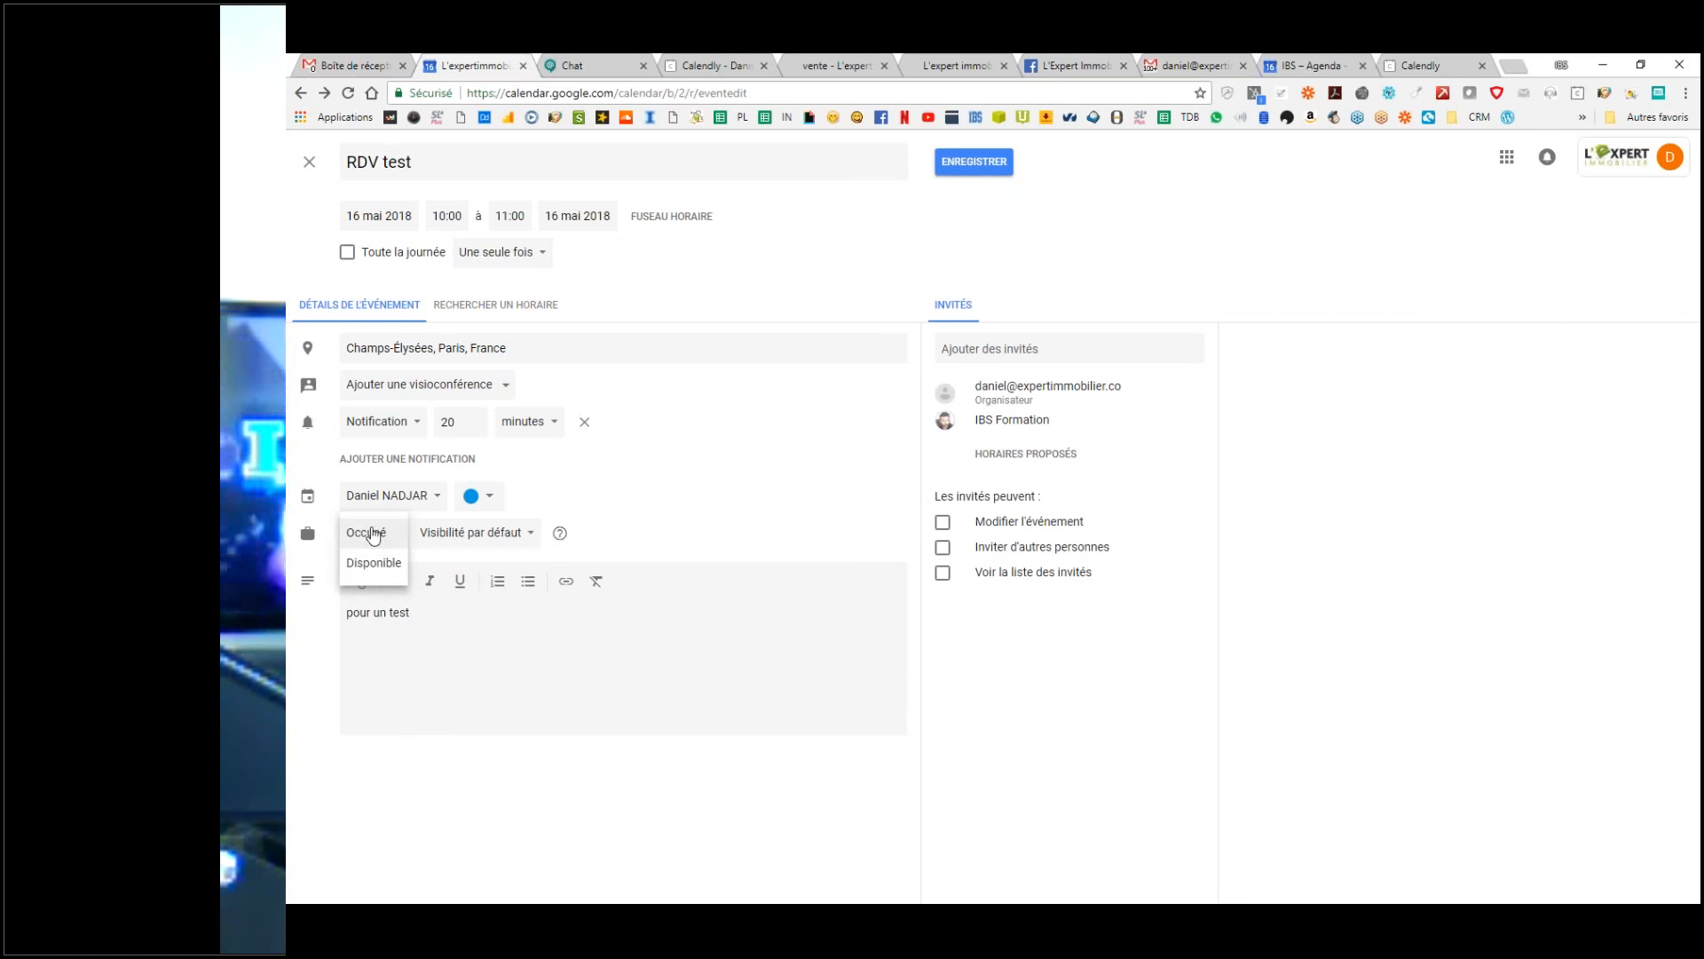
{"action": "left_click", "coordinate": [375, 535]}
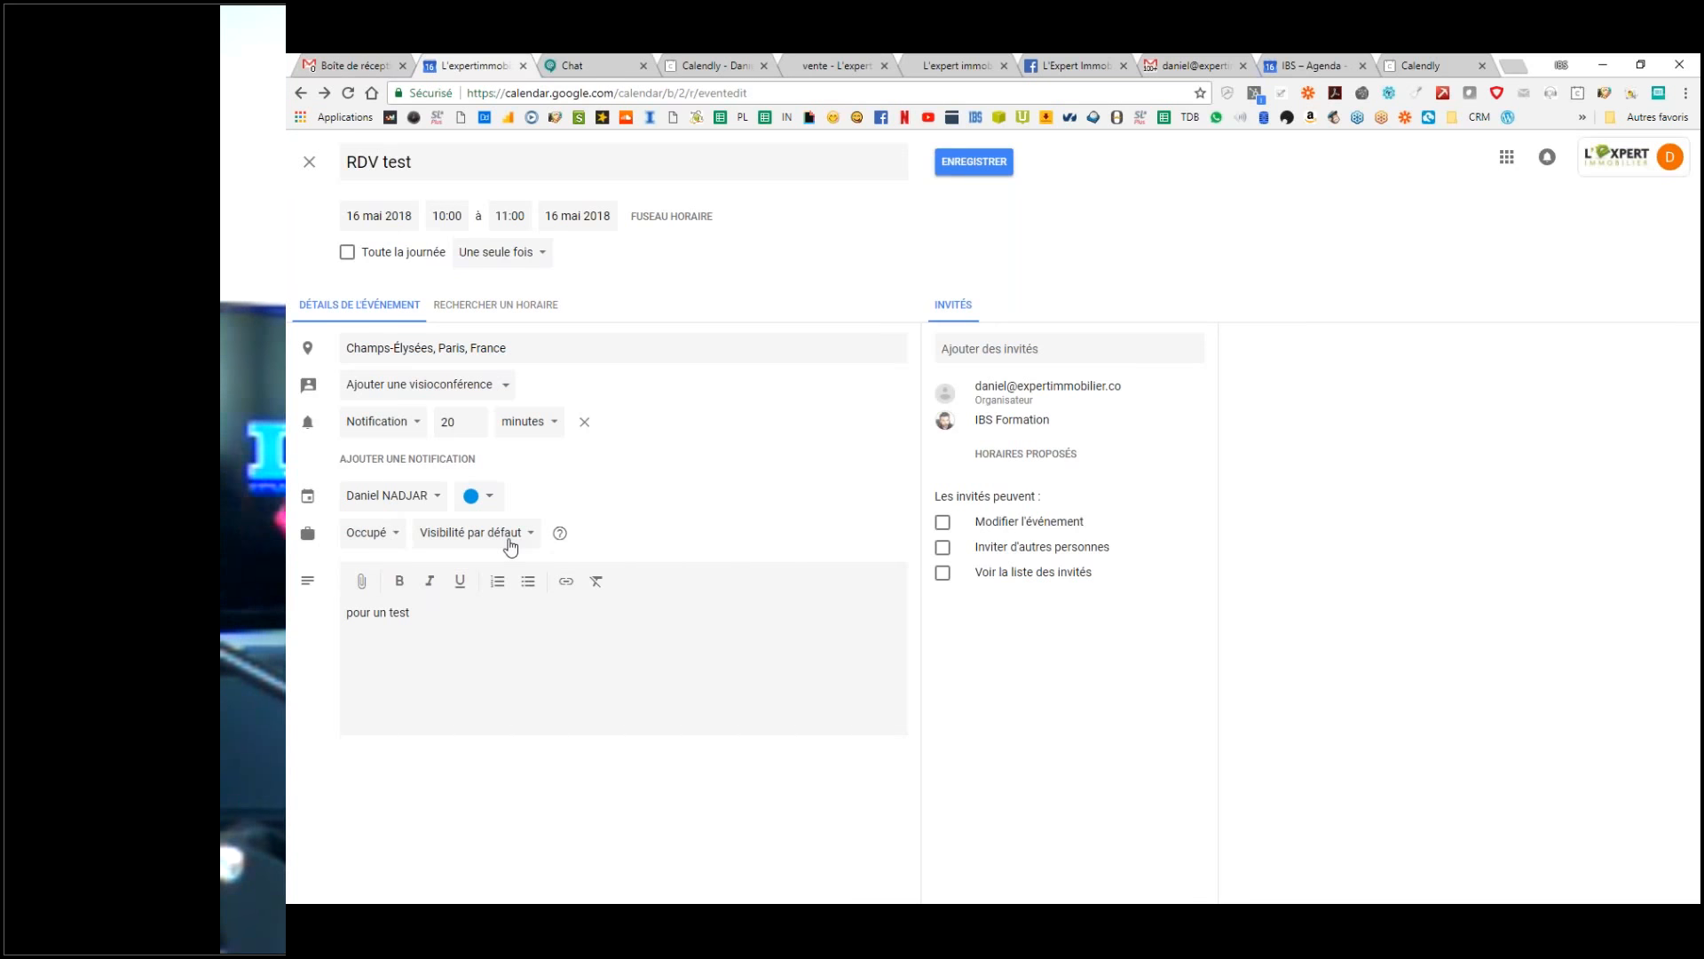
{"action": "left_click", "coordinate": [382, 541]}
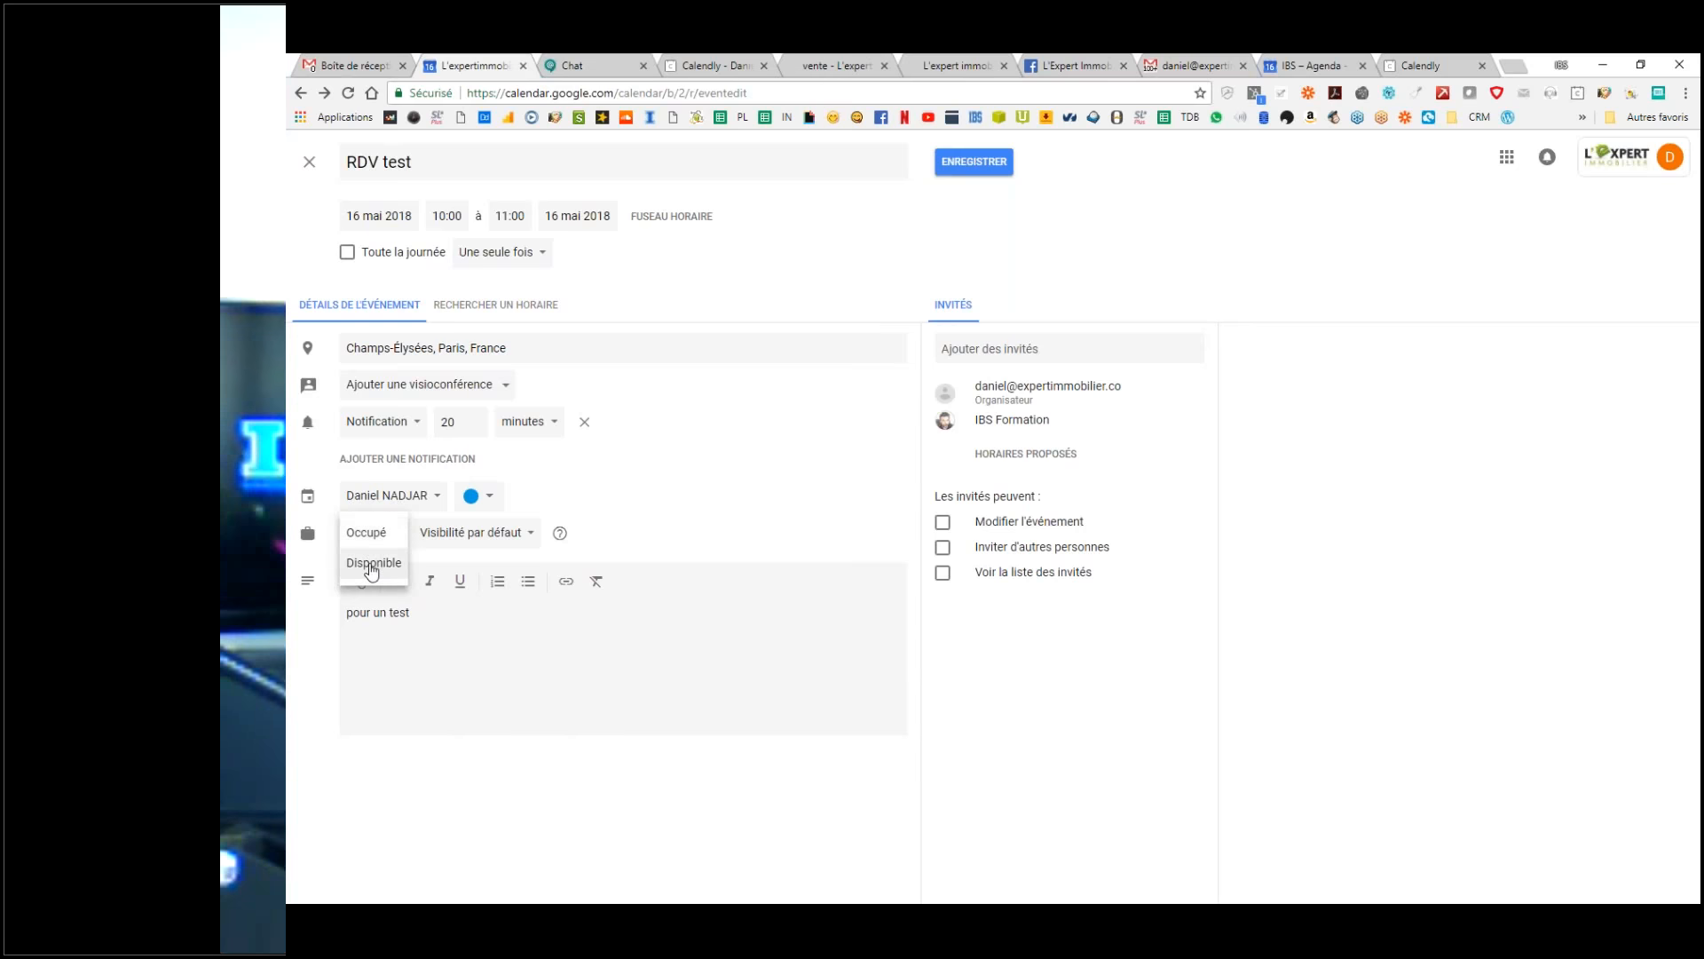
{"action": "left_click", "coordinate": [363, 535]}
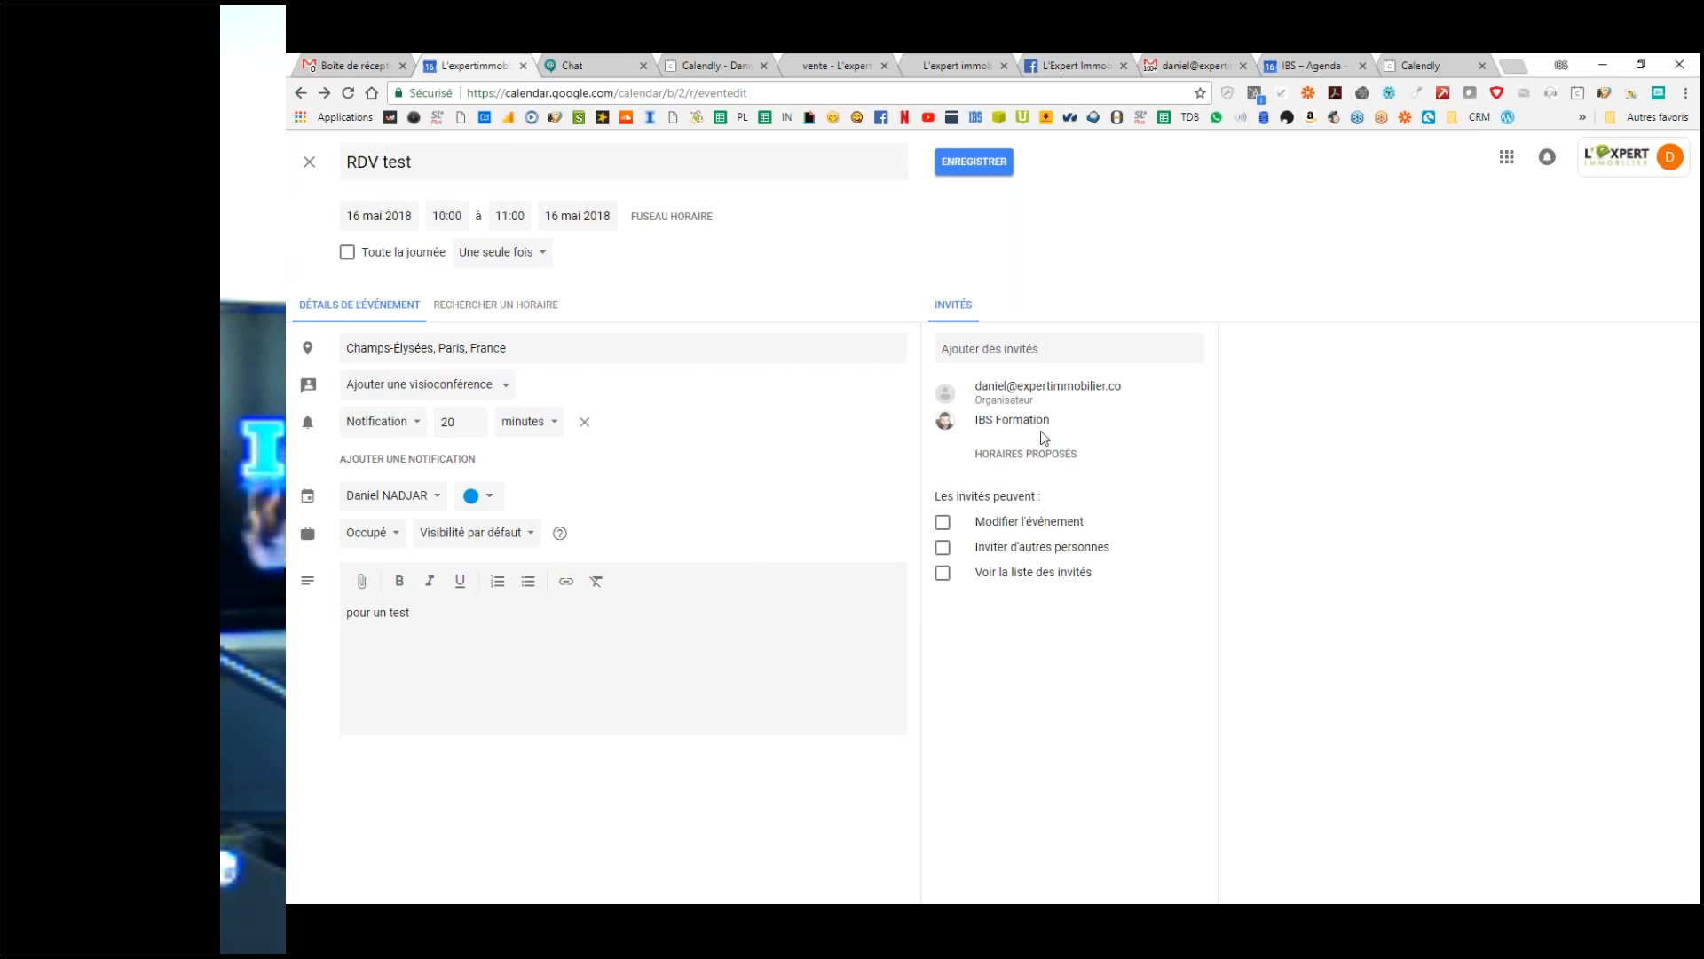
{"action": "left_click", "coordinate": [980, 164]}
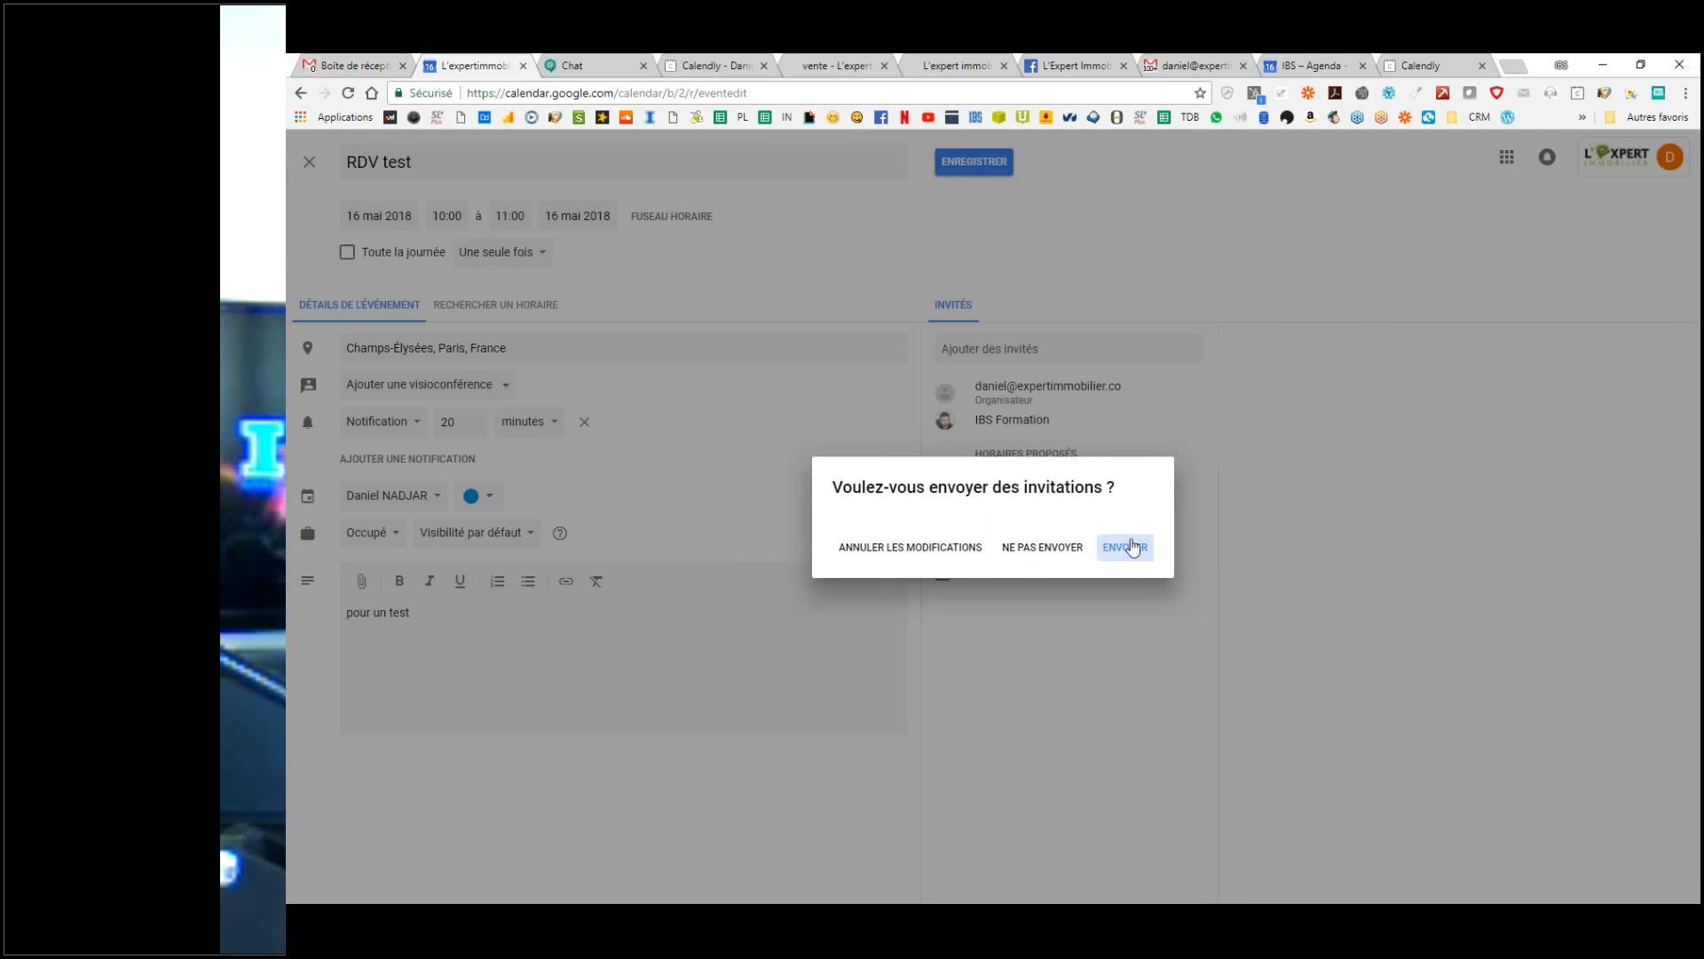
Step: Send the RDV test invitations, including to external guests, then return to the Gmail inbox
{"action": "left_click", "coordinate": [1127, 548]}
{"action": "left_click", "coordinate": [1117, 550]}
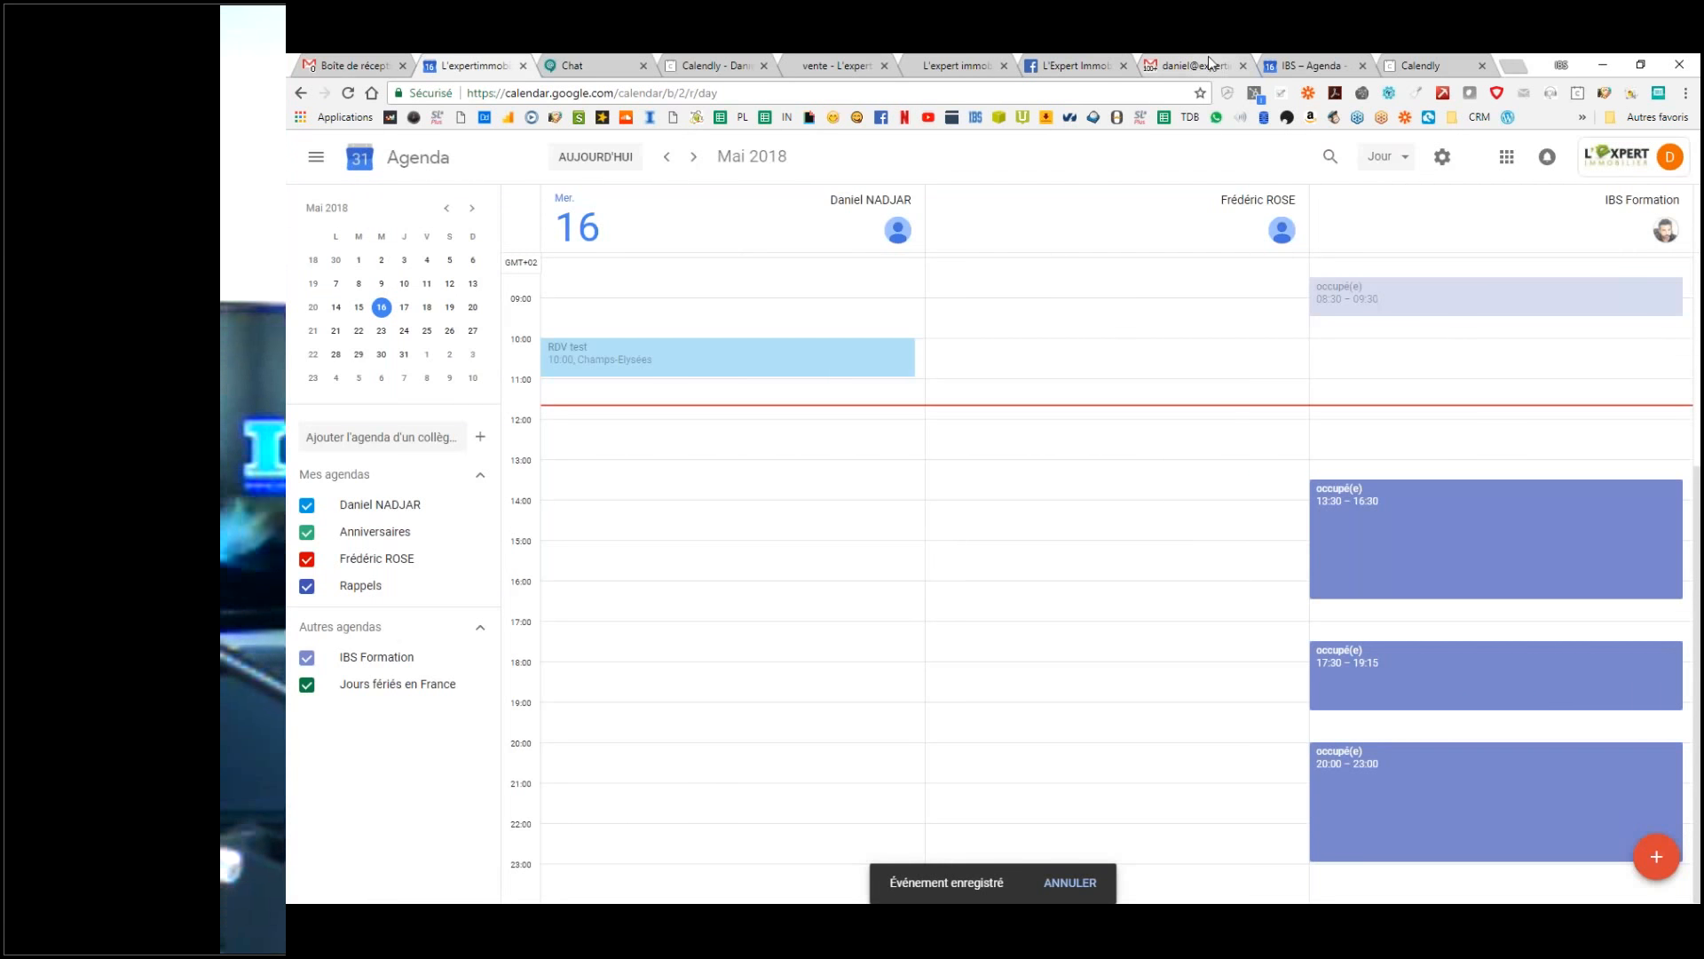
{"action": "left_click", "coordinate": [1208, 56]}
{"action": "left_click", "coordinate": [359, 271]}
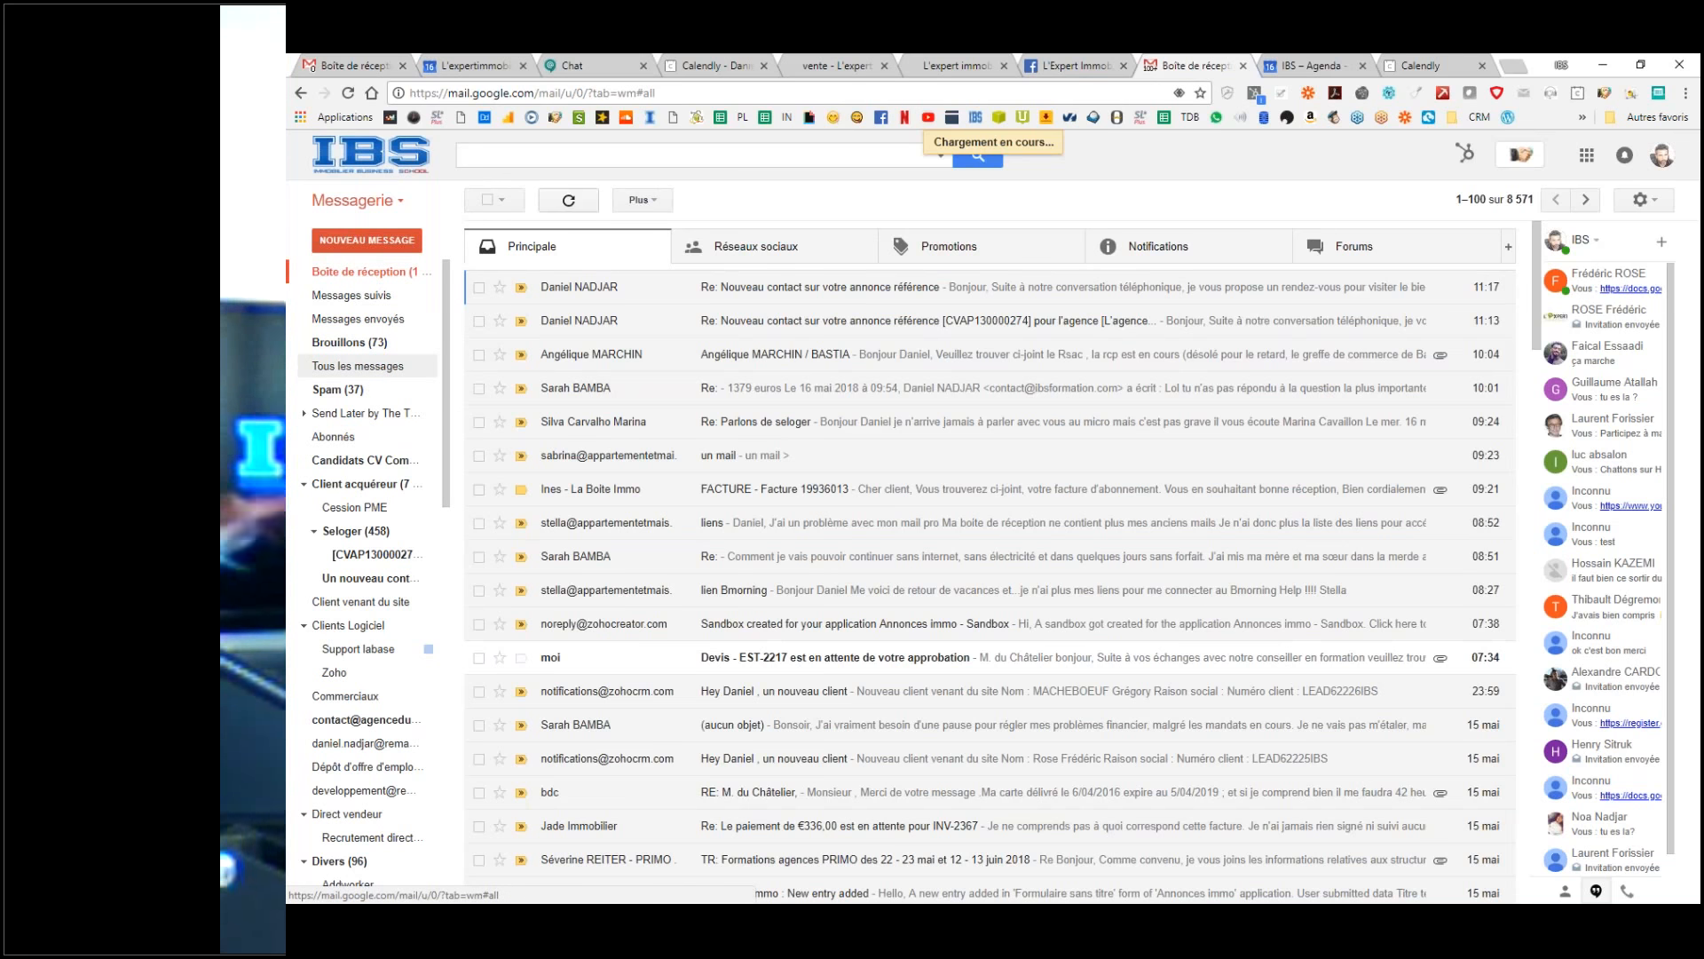
Step: Open the 'Invitation: RDV test' email from All Mail and follow its link to the event
{"action": "left_click", "coordinate": [366, 375]}
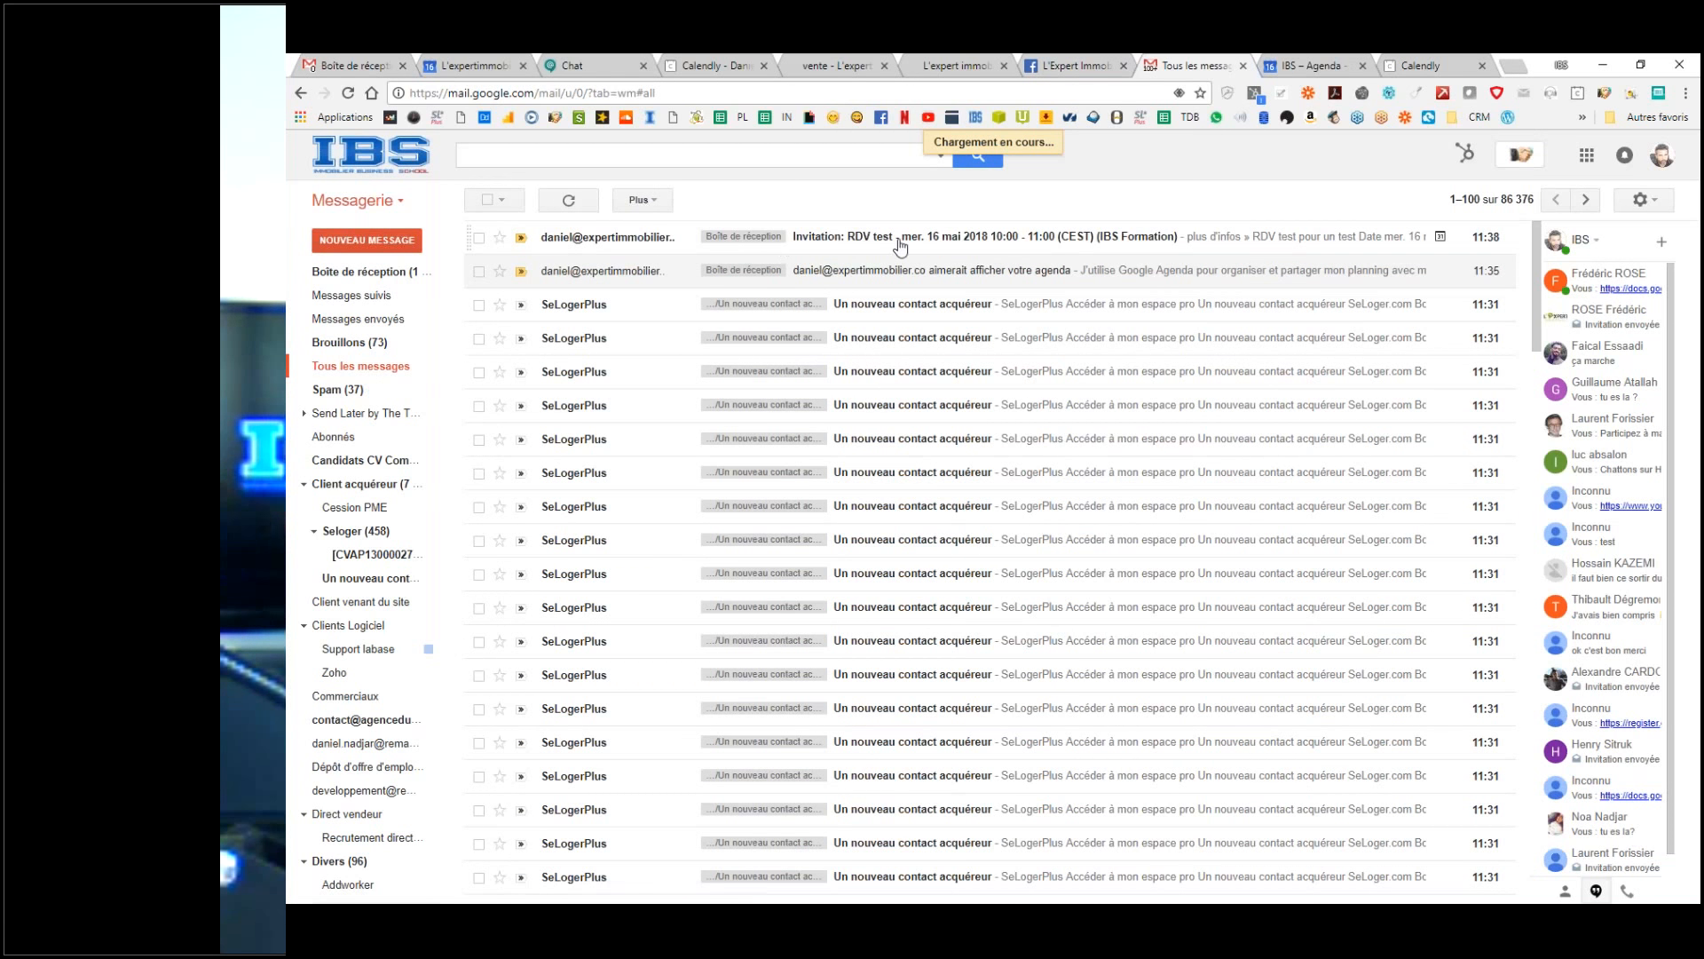
{"action": "left_click", "coordinate": [728, 260]}
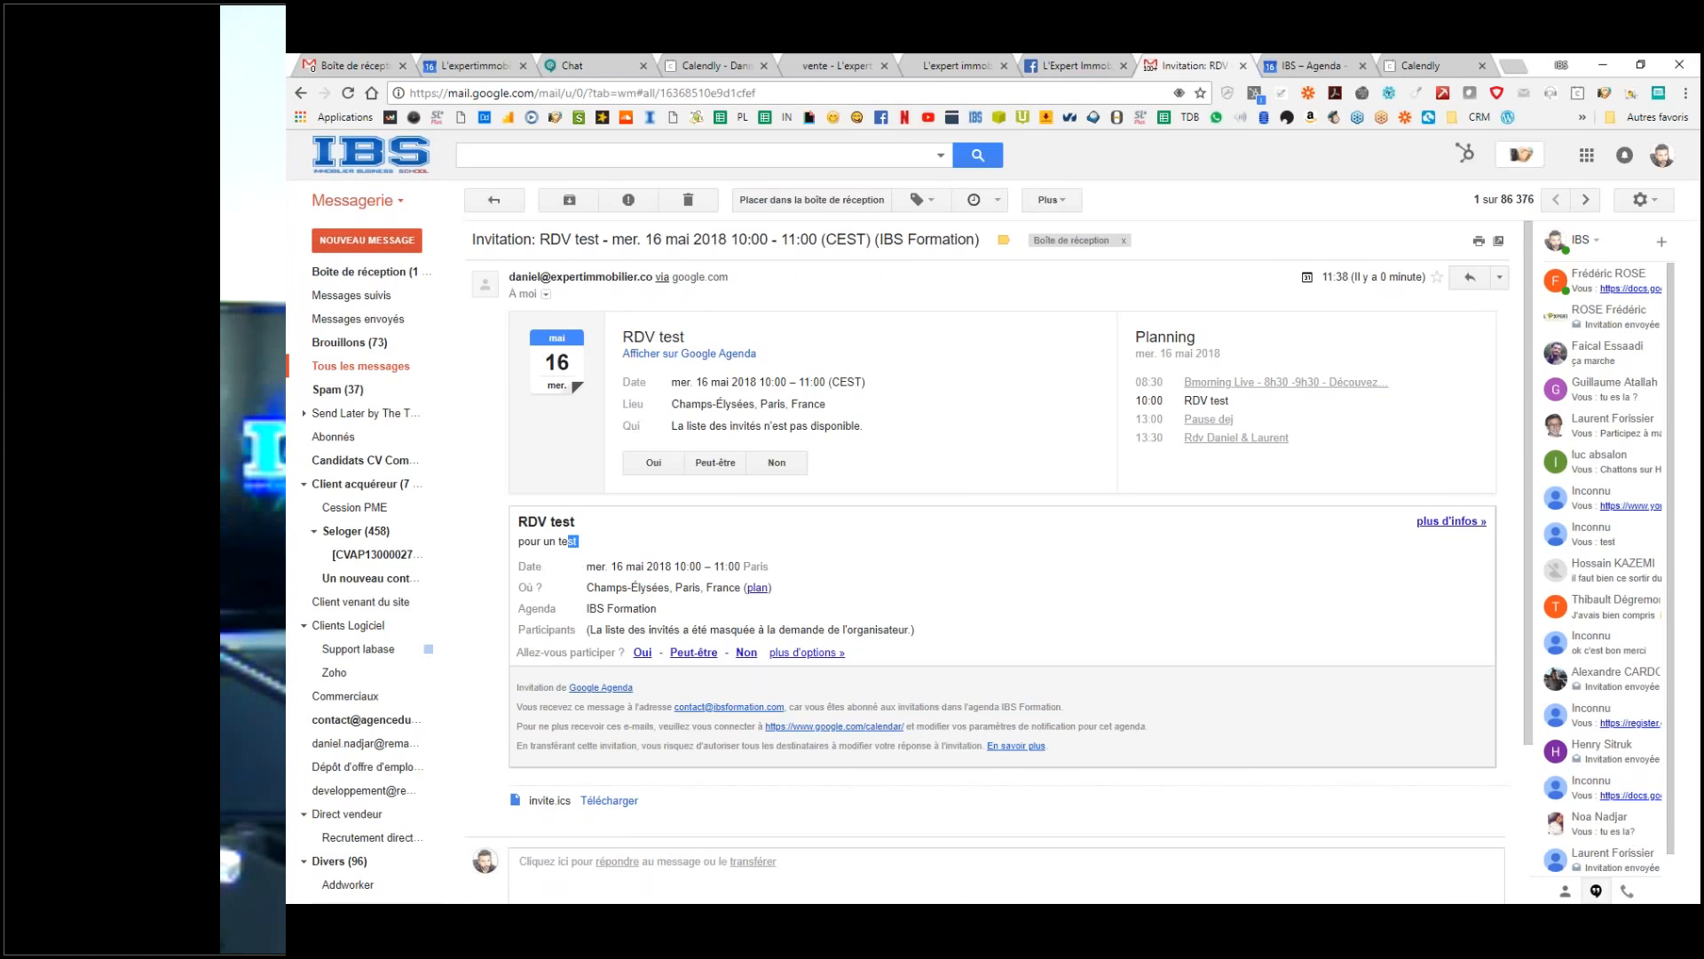
{"action": "left_click_drag", "start_coordinate": [568, 541], "coordinate": [519, 522]}
{"action": "left_click", "coordinate": [815, 550]}
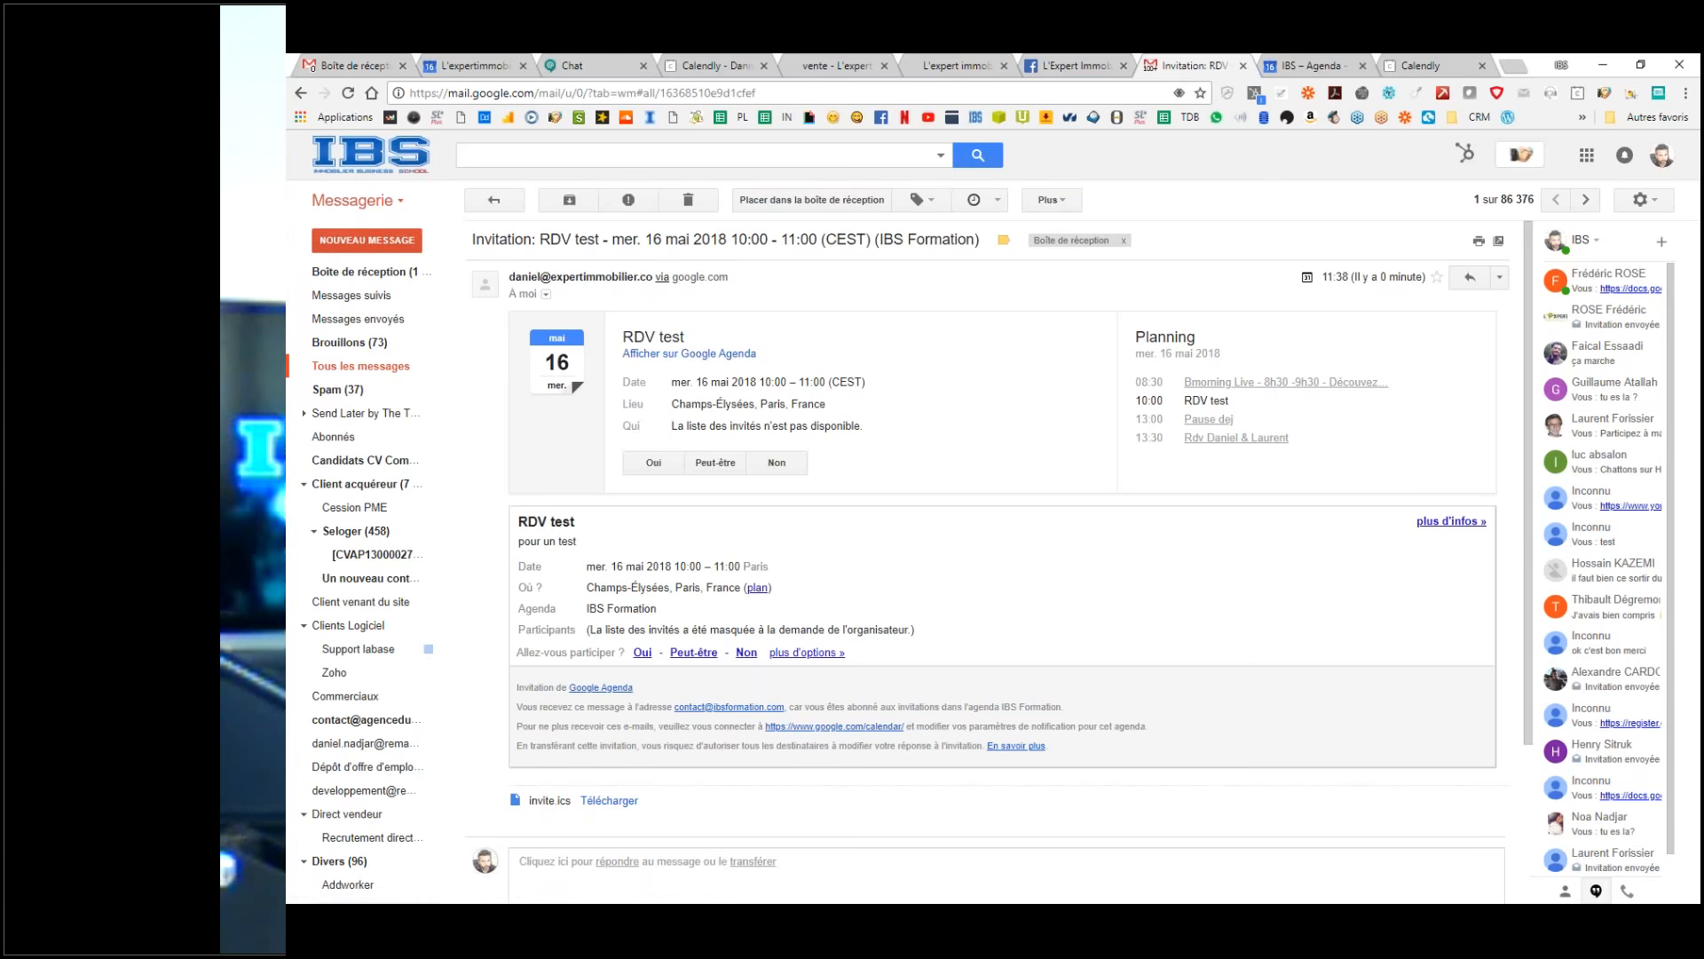
{"action": "left_click", "coordinate": [1456, 521]}
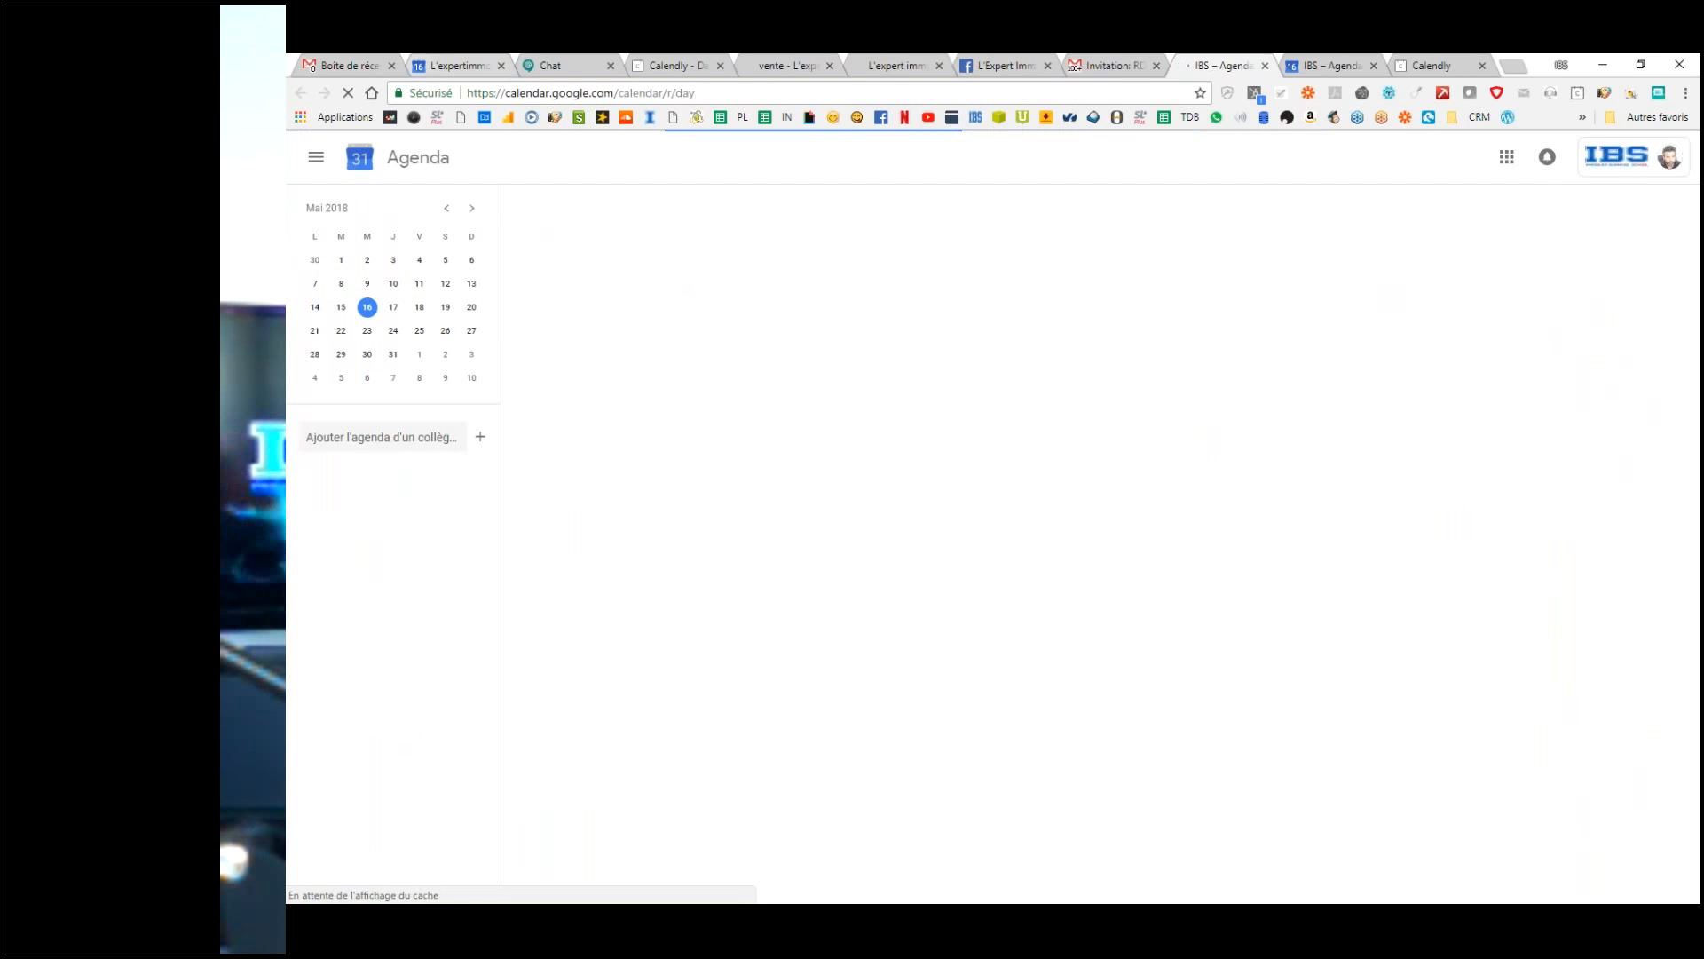
Step: Open RDV test in the organiser's calendar to check its two guests' replies
{"action": "left_click", "coordinate": [434, 66]}
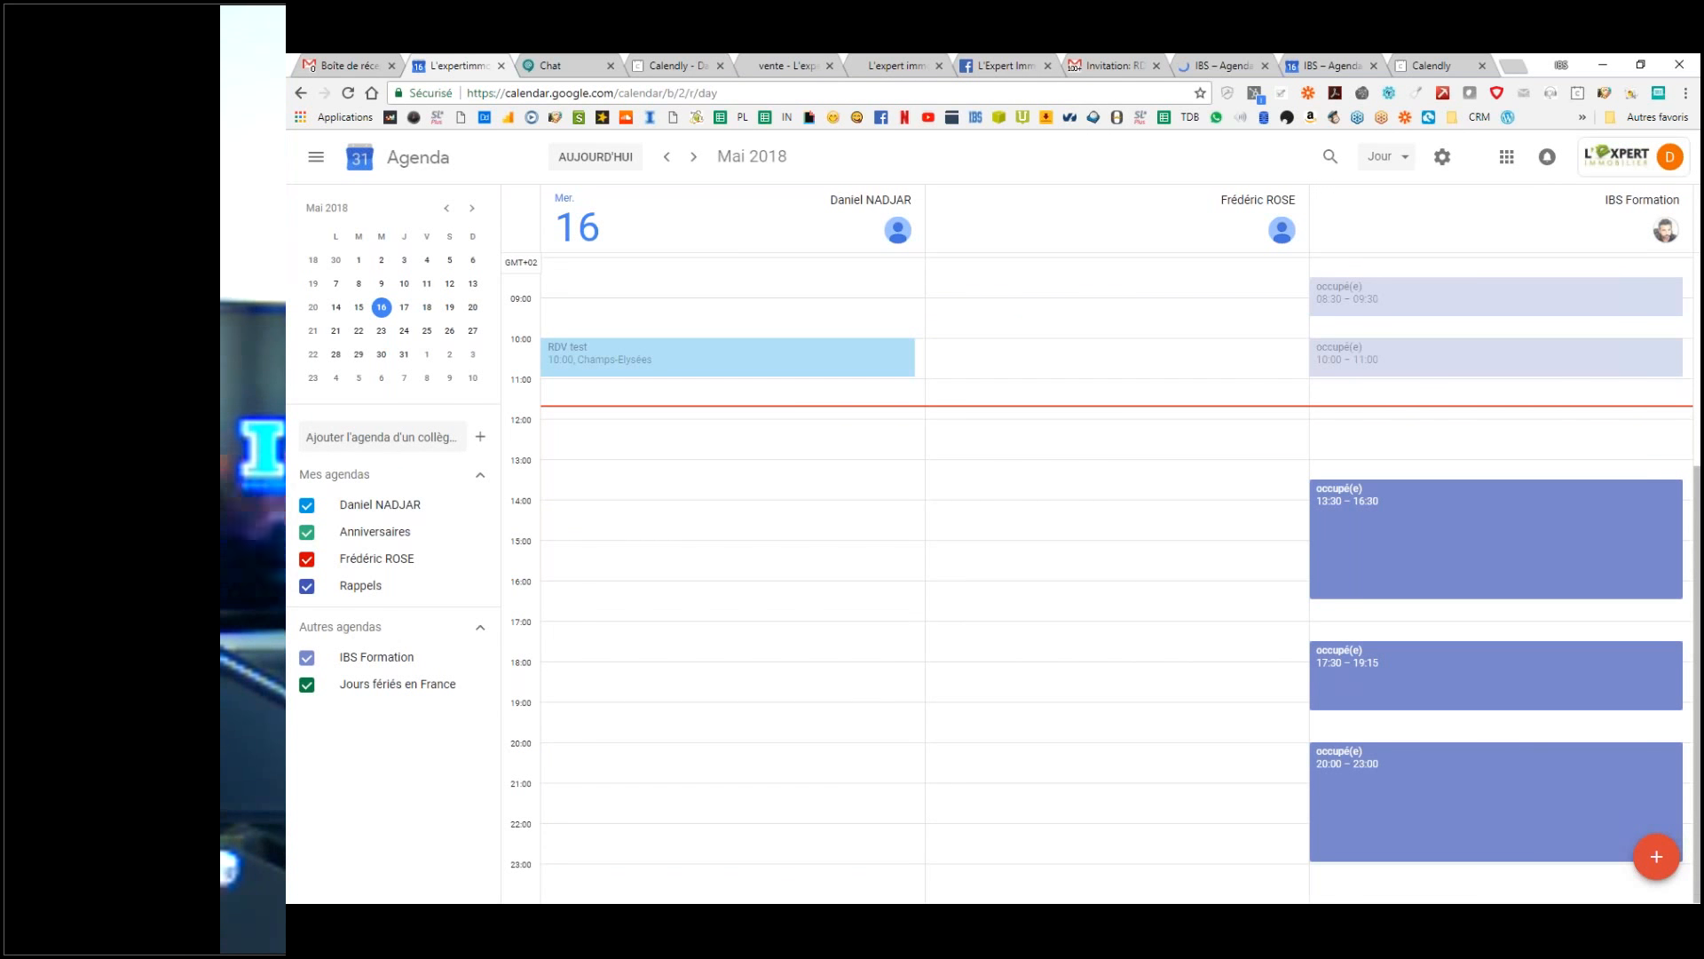
{"action": "left_click", "coordinate": [1455, 372]}
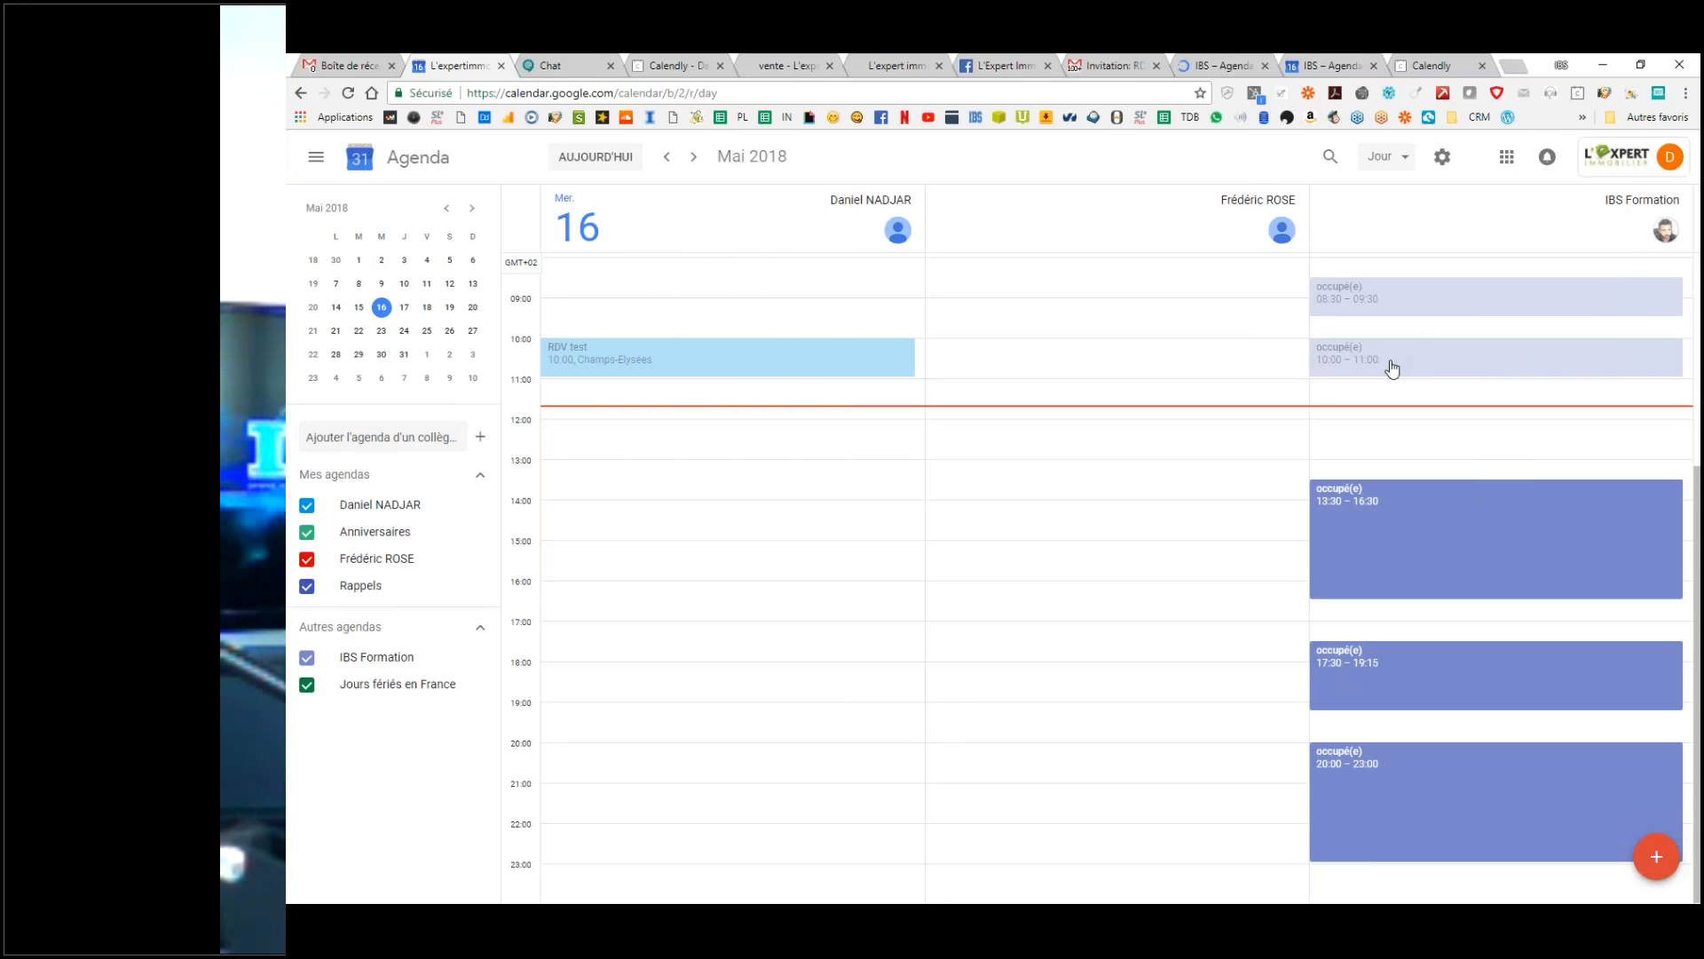
{"action": "double_click", "coordinate": [728, 357]}
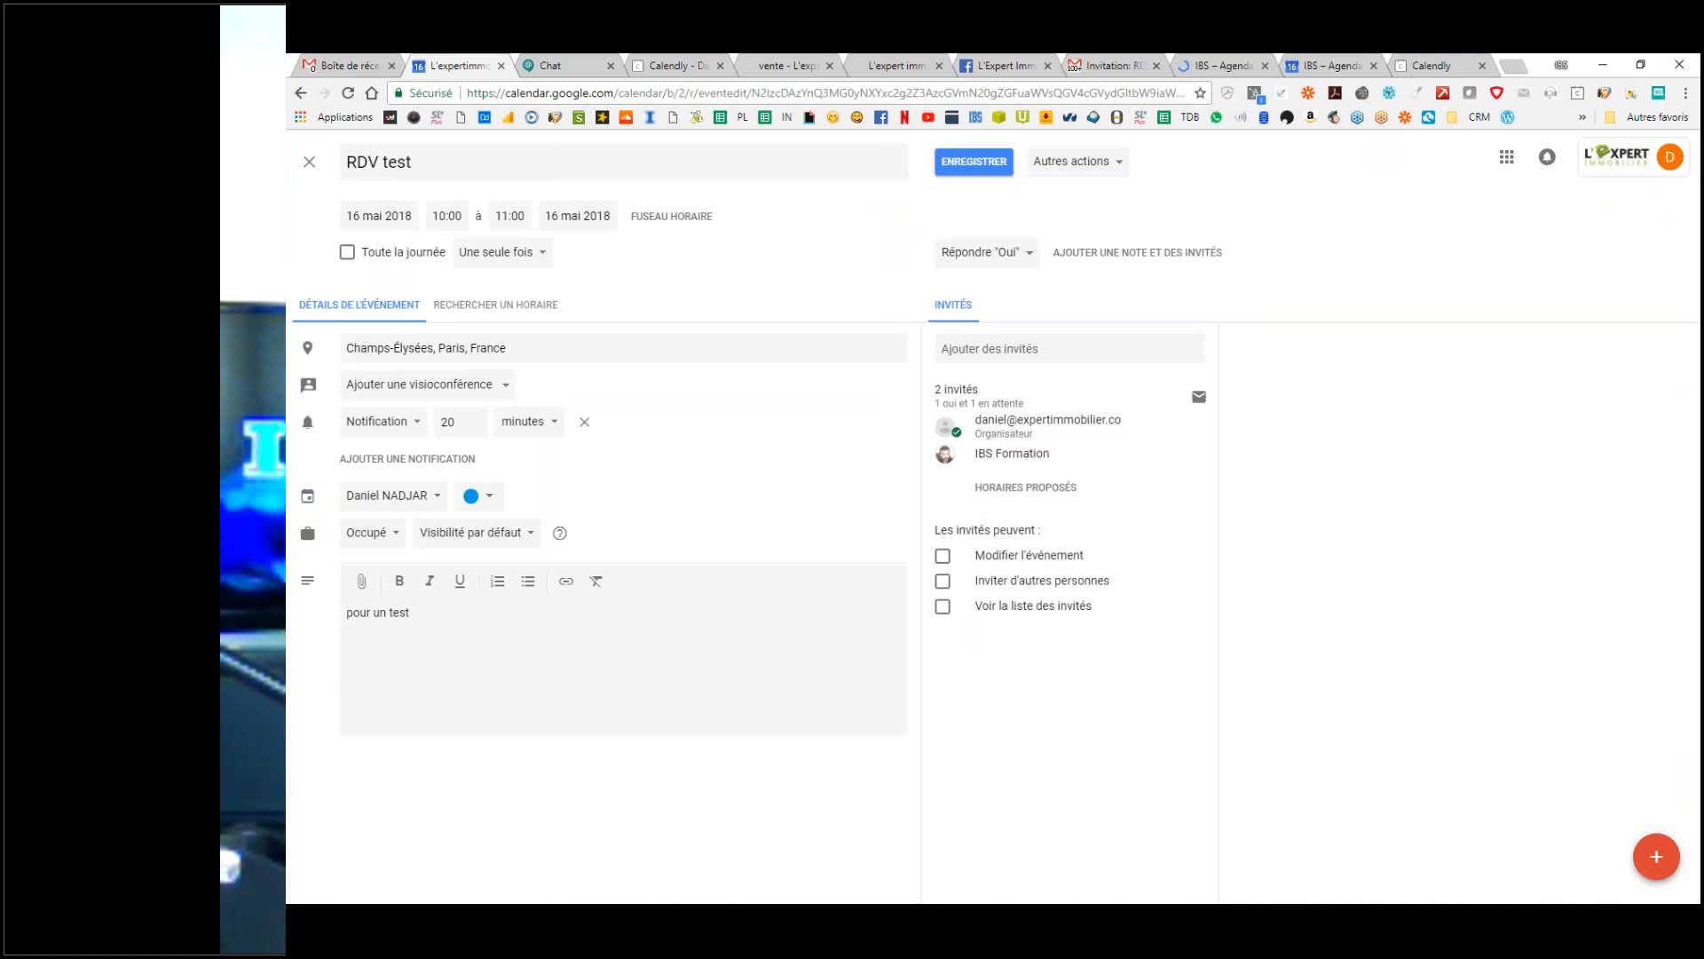
{"action": "left_click_drag", "start_coordinate": [1052, 453], "coordinate": [980, 453]}
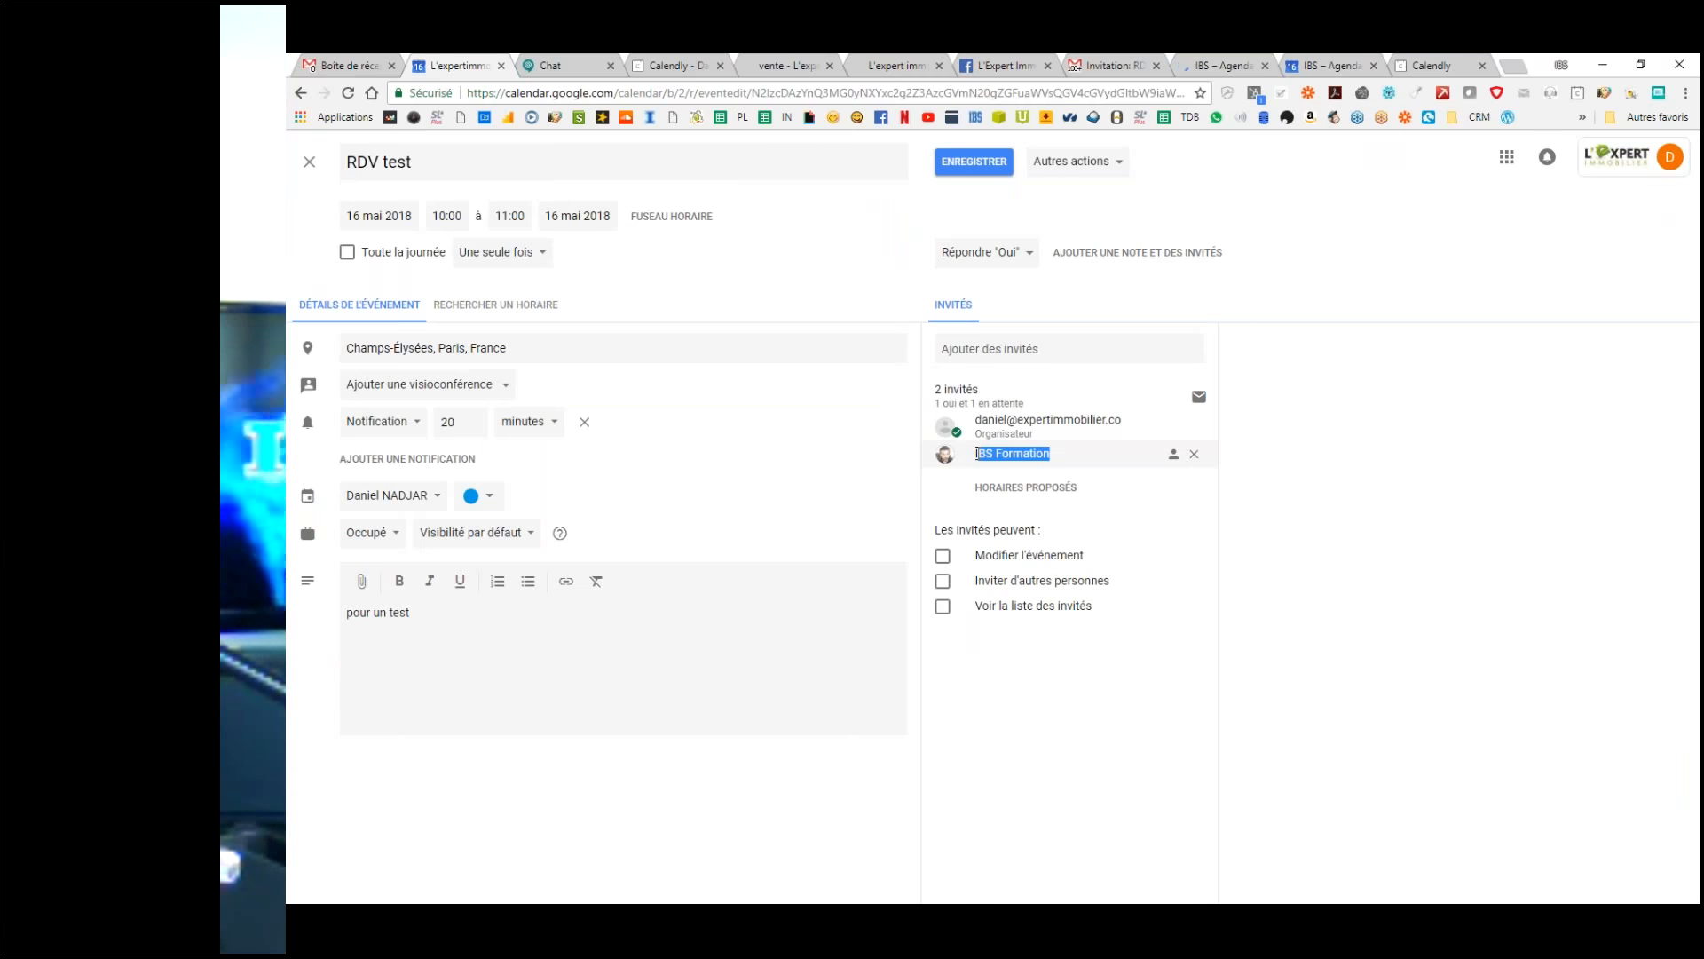
Step: Reply Peut-être to RDV test as IBS Formation and reload the organiser's event page
{"action": "left_click", "coordinate": [1329, 57]}
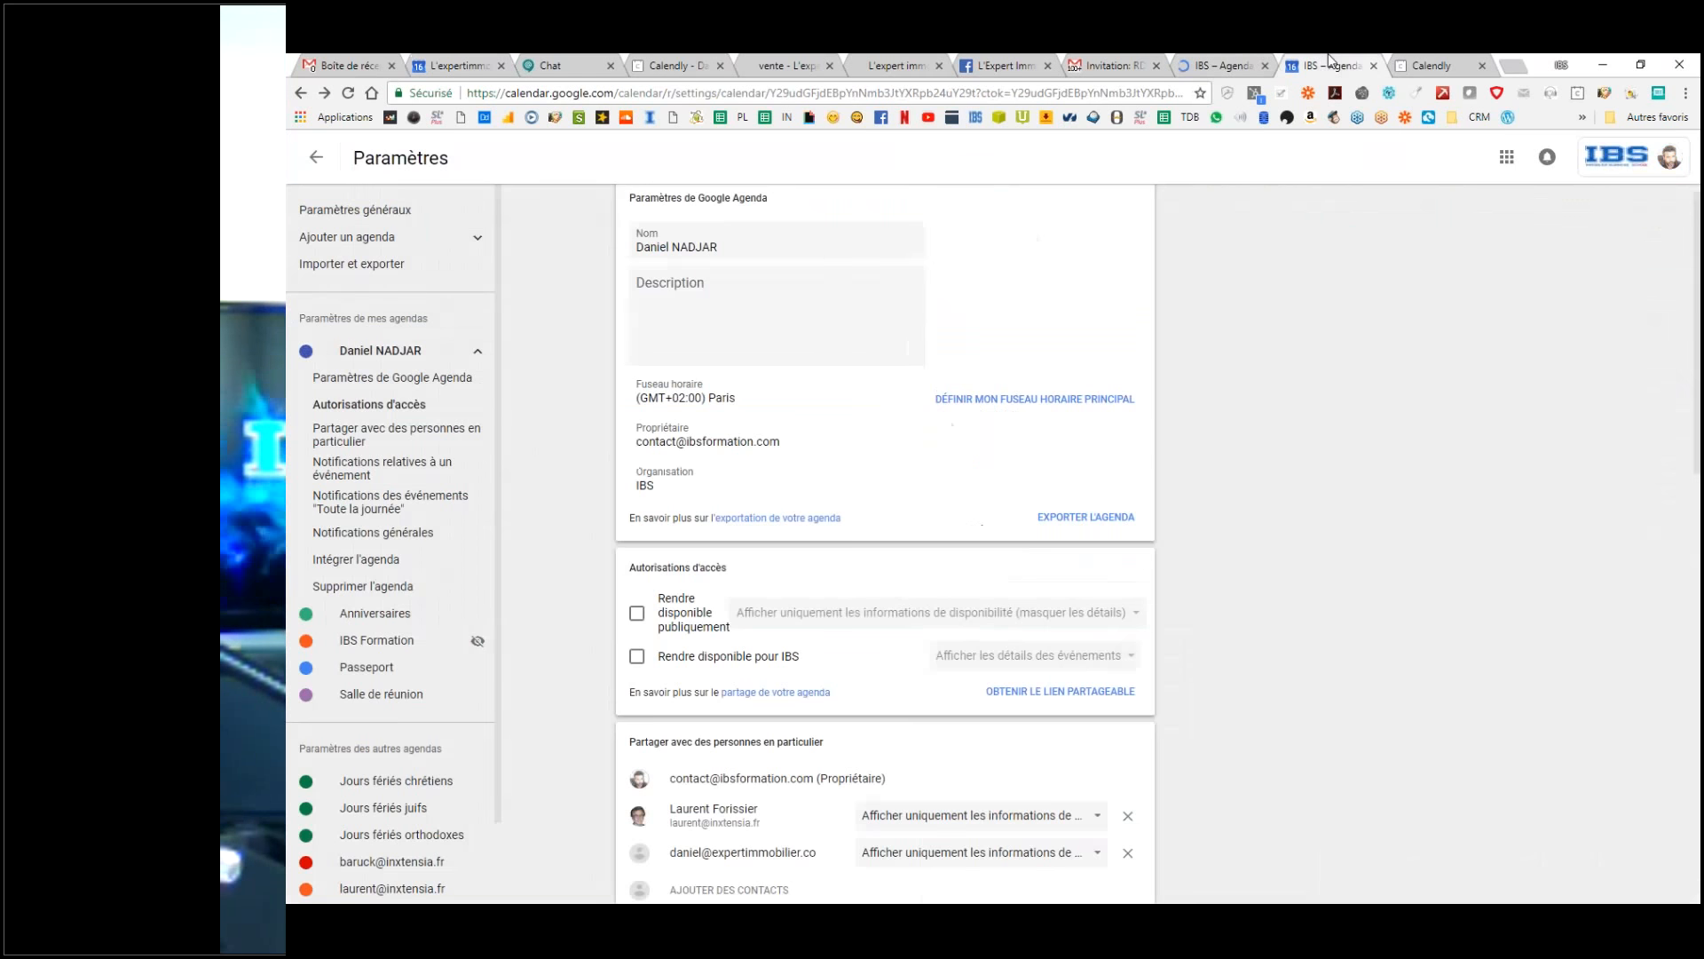
{"action": "left_click", "coordinate": [1201, 60]}
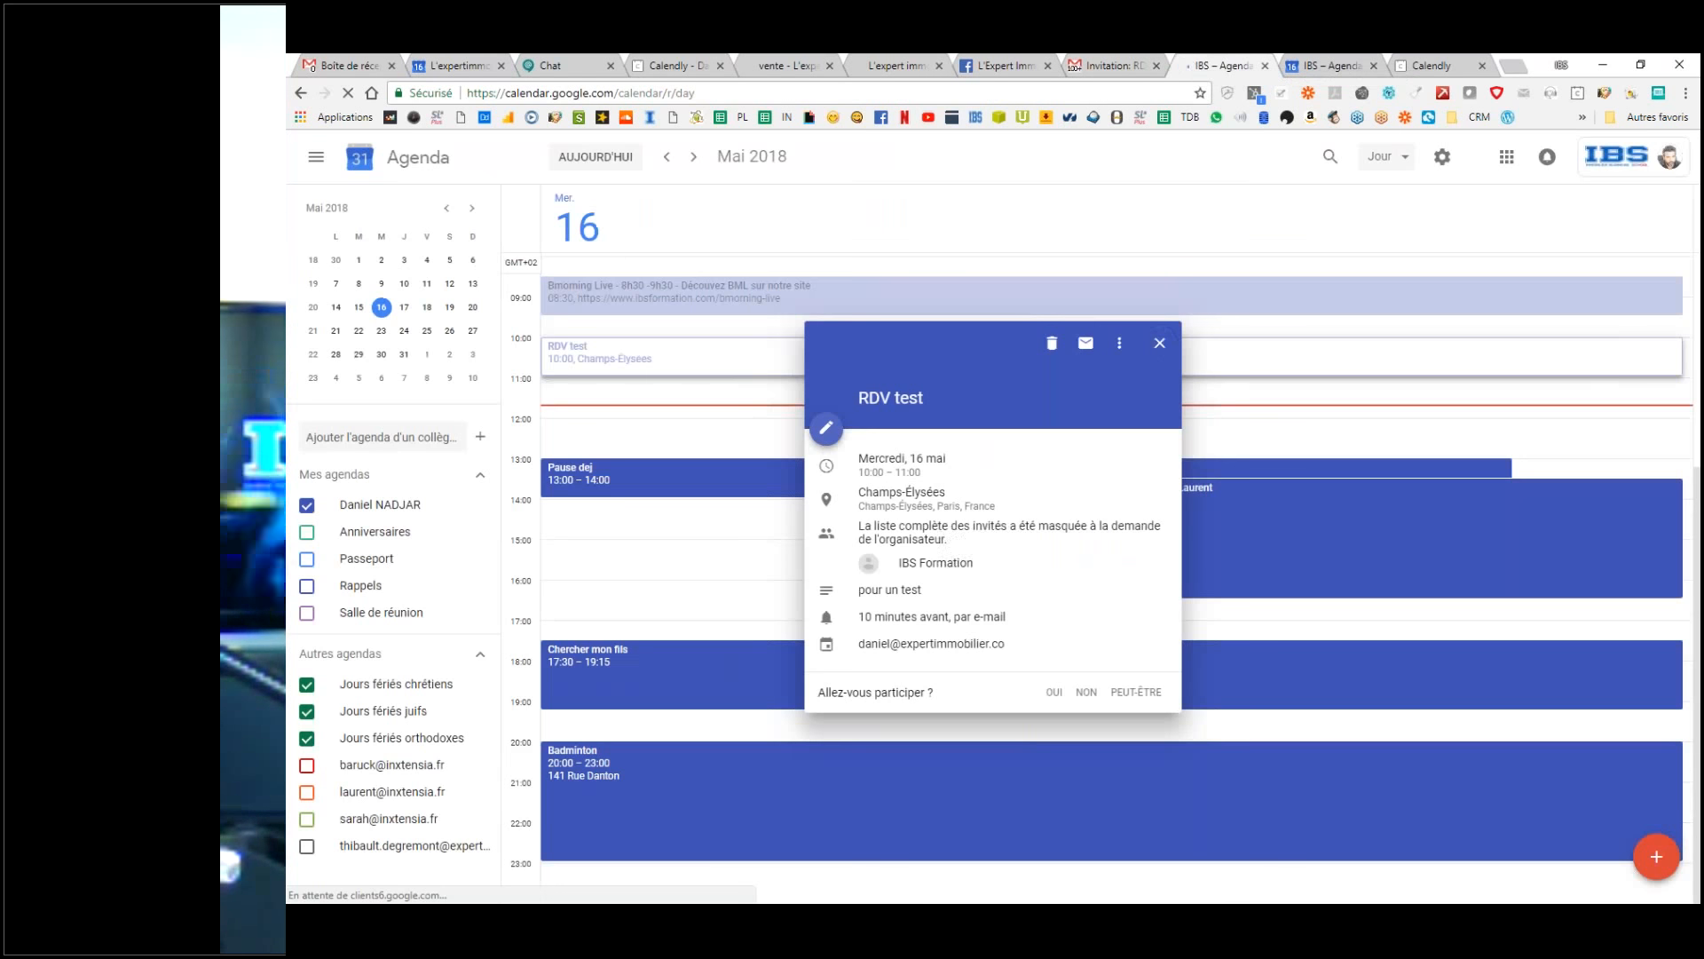
{"action": "left_click", "coordinate": [1124, 698]}
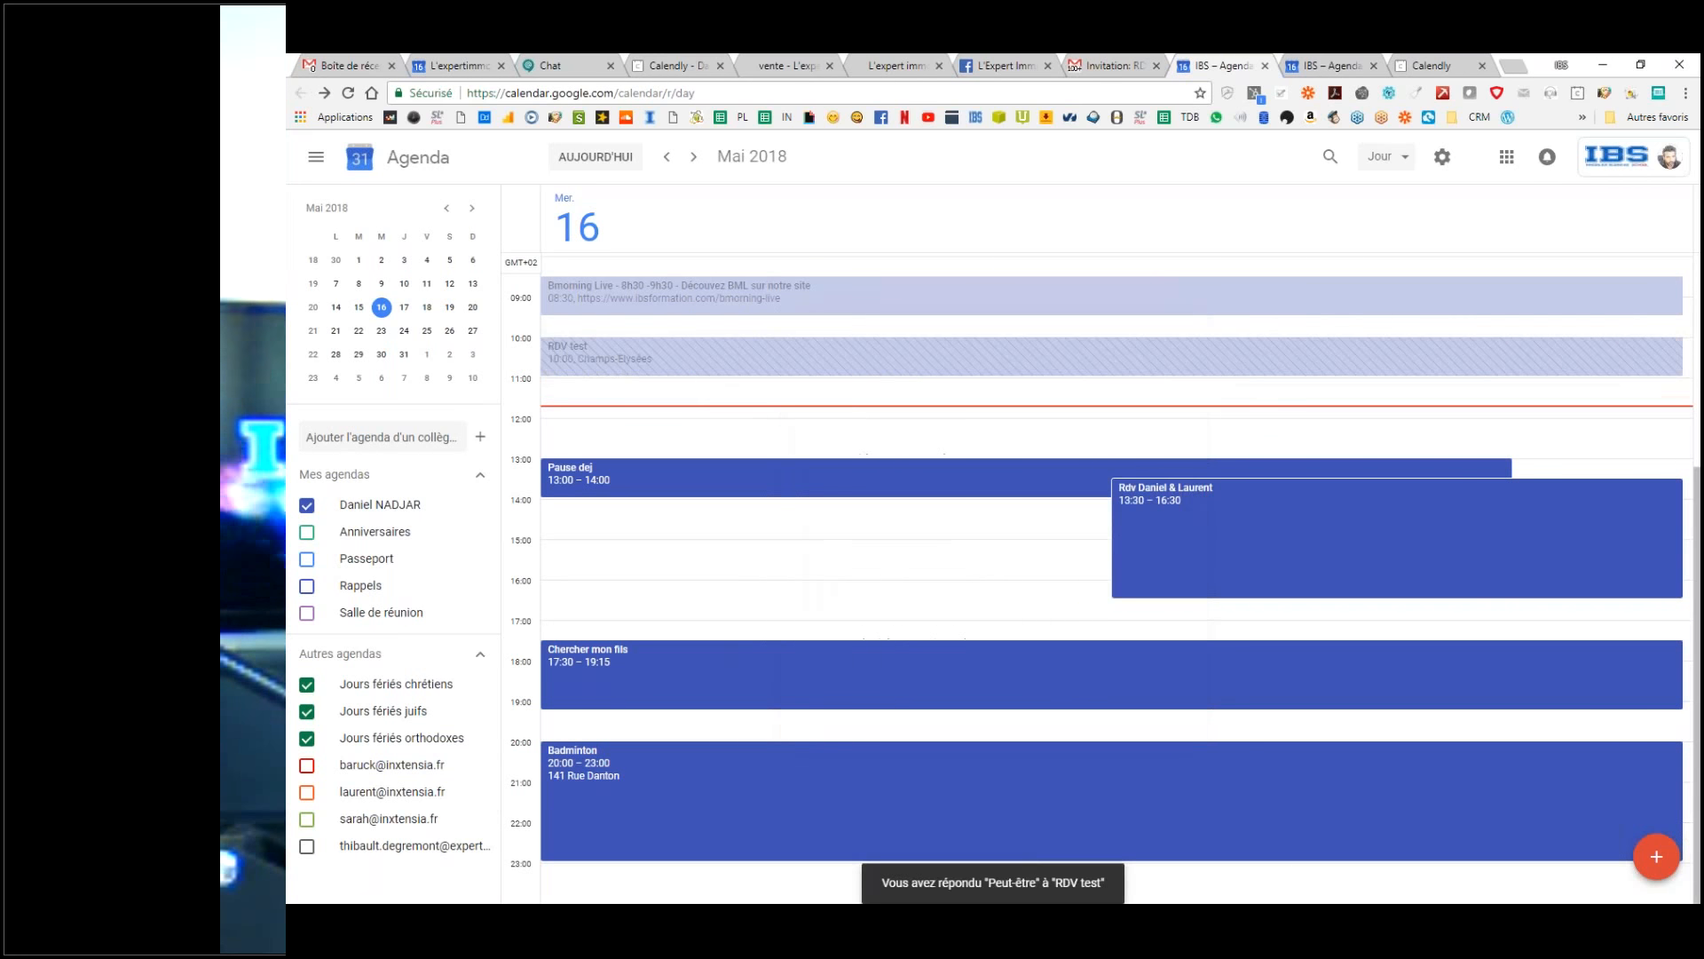
{"action": "left_click", "coordinate": [437, 63]}
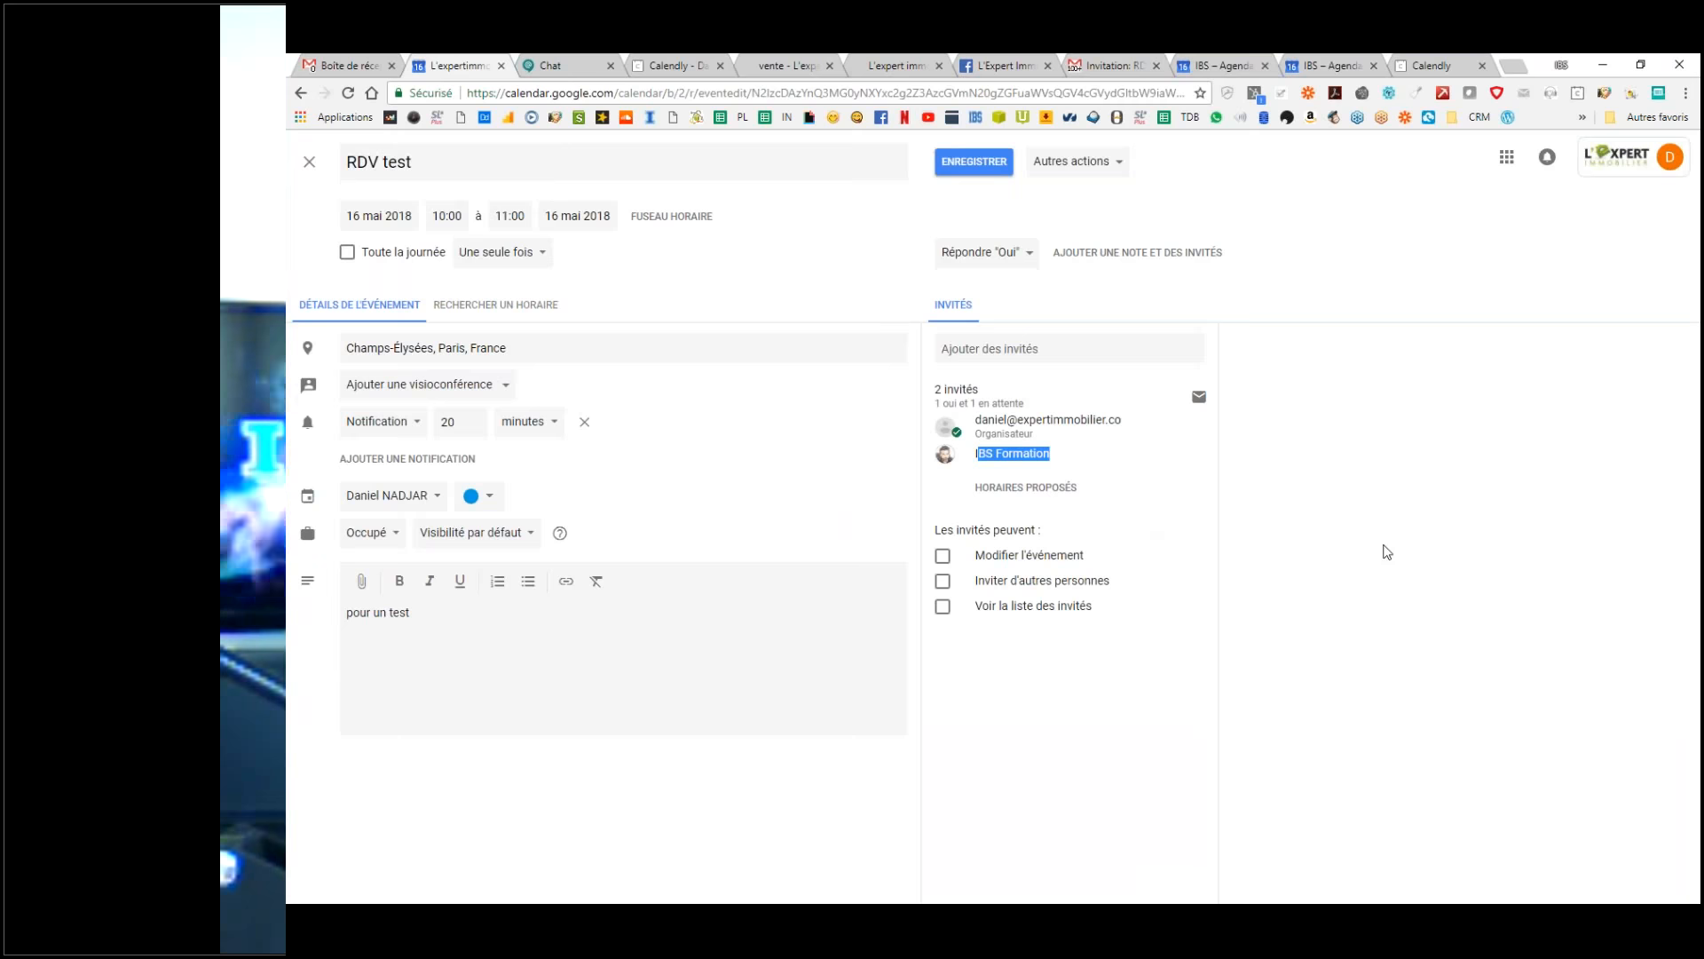
{"action": "left_click", "coordinate": [1410, 530]}
{"action": "key", "text": "F5"}
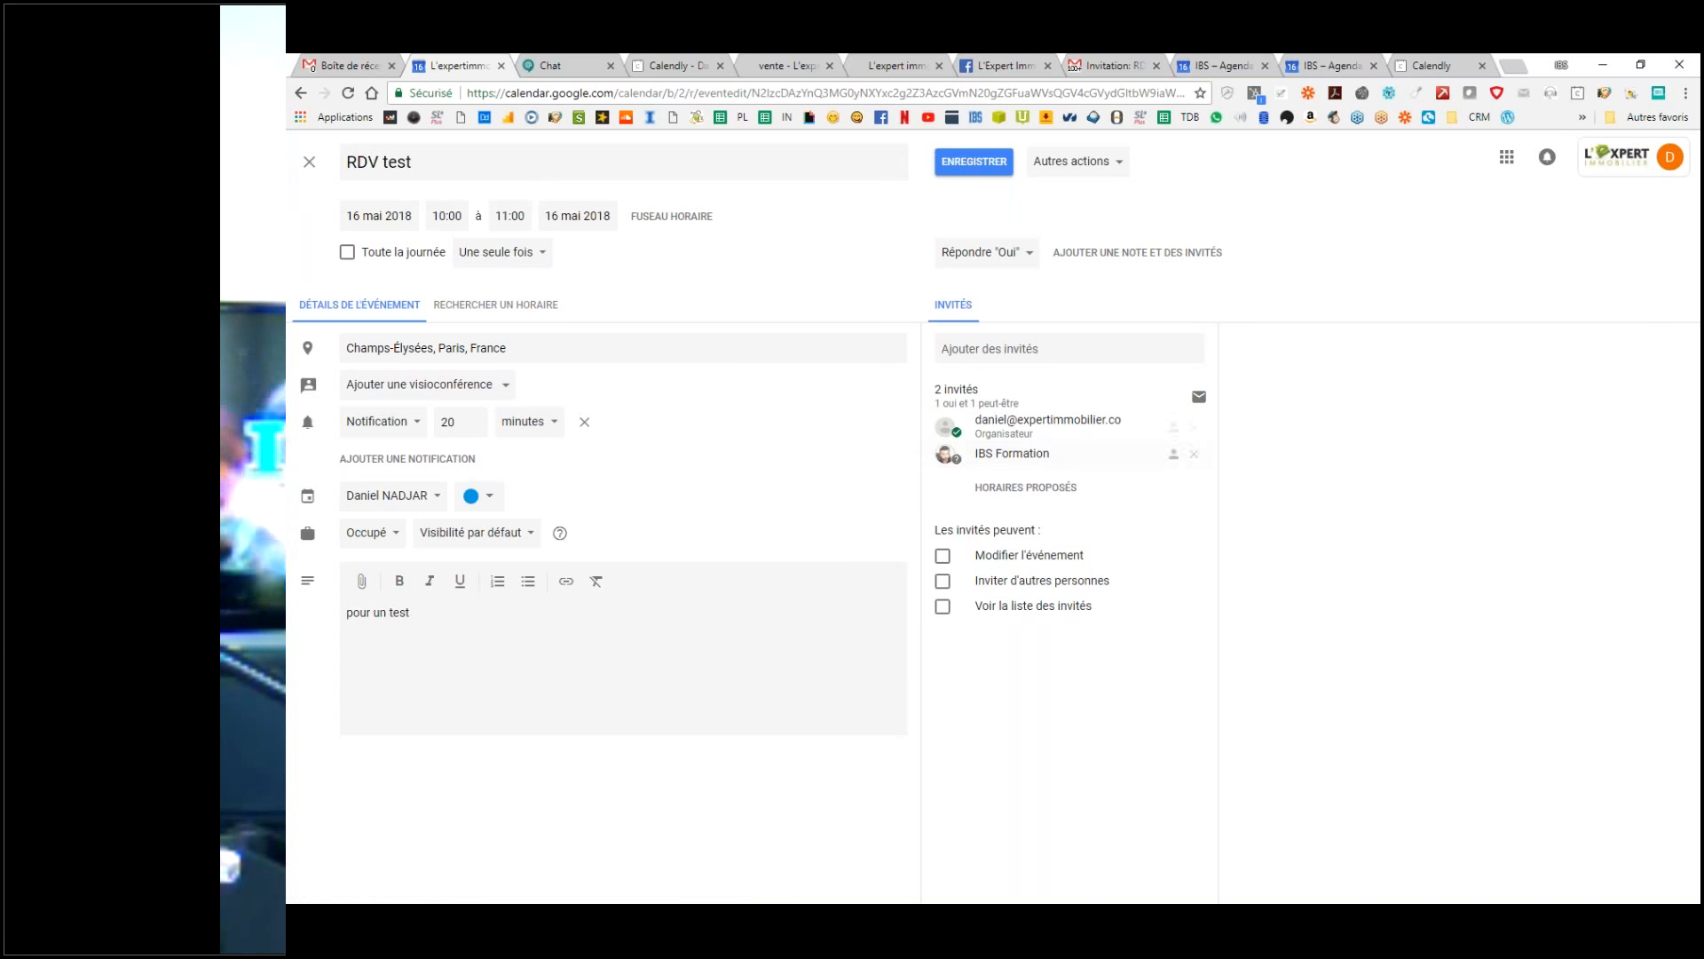
Step: Open the full RDV test event page in the IBS account
{"action": "left_click", "coordinate": [1207, 60]}
{"action": "left_click", "coordinate": [1217, 563]}
{"action": "left_click", "coordinate": [791, 355]}
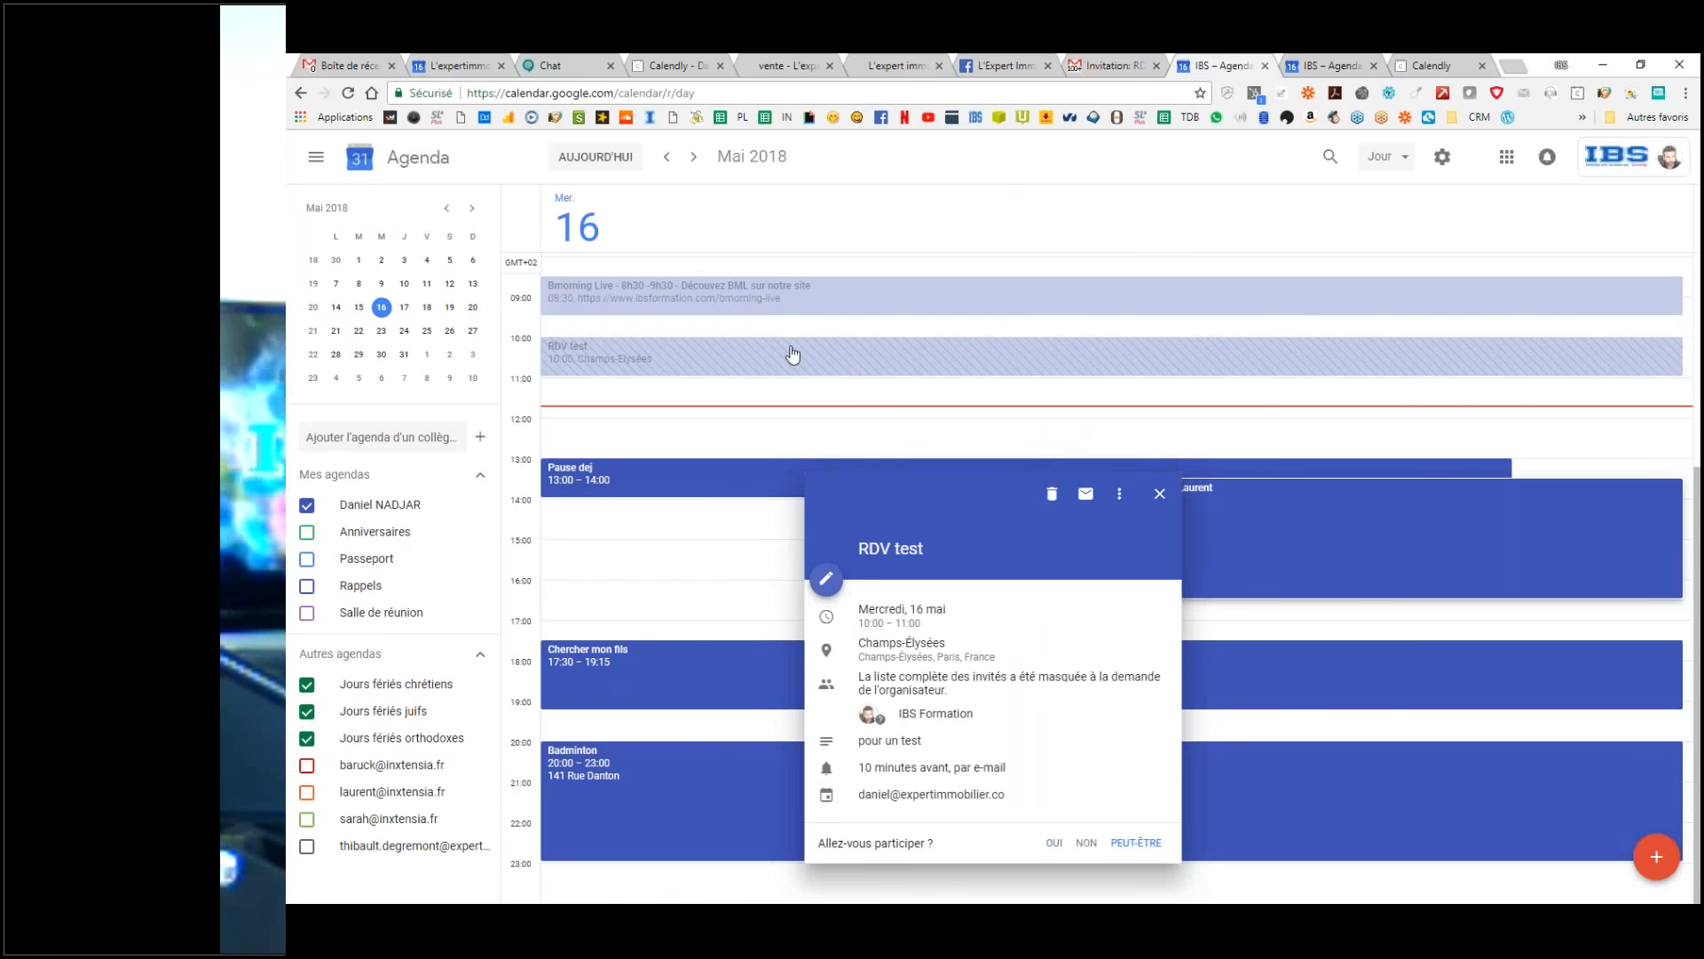
{"action": "left_click", "coordinate": [792, 355]}
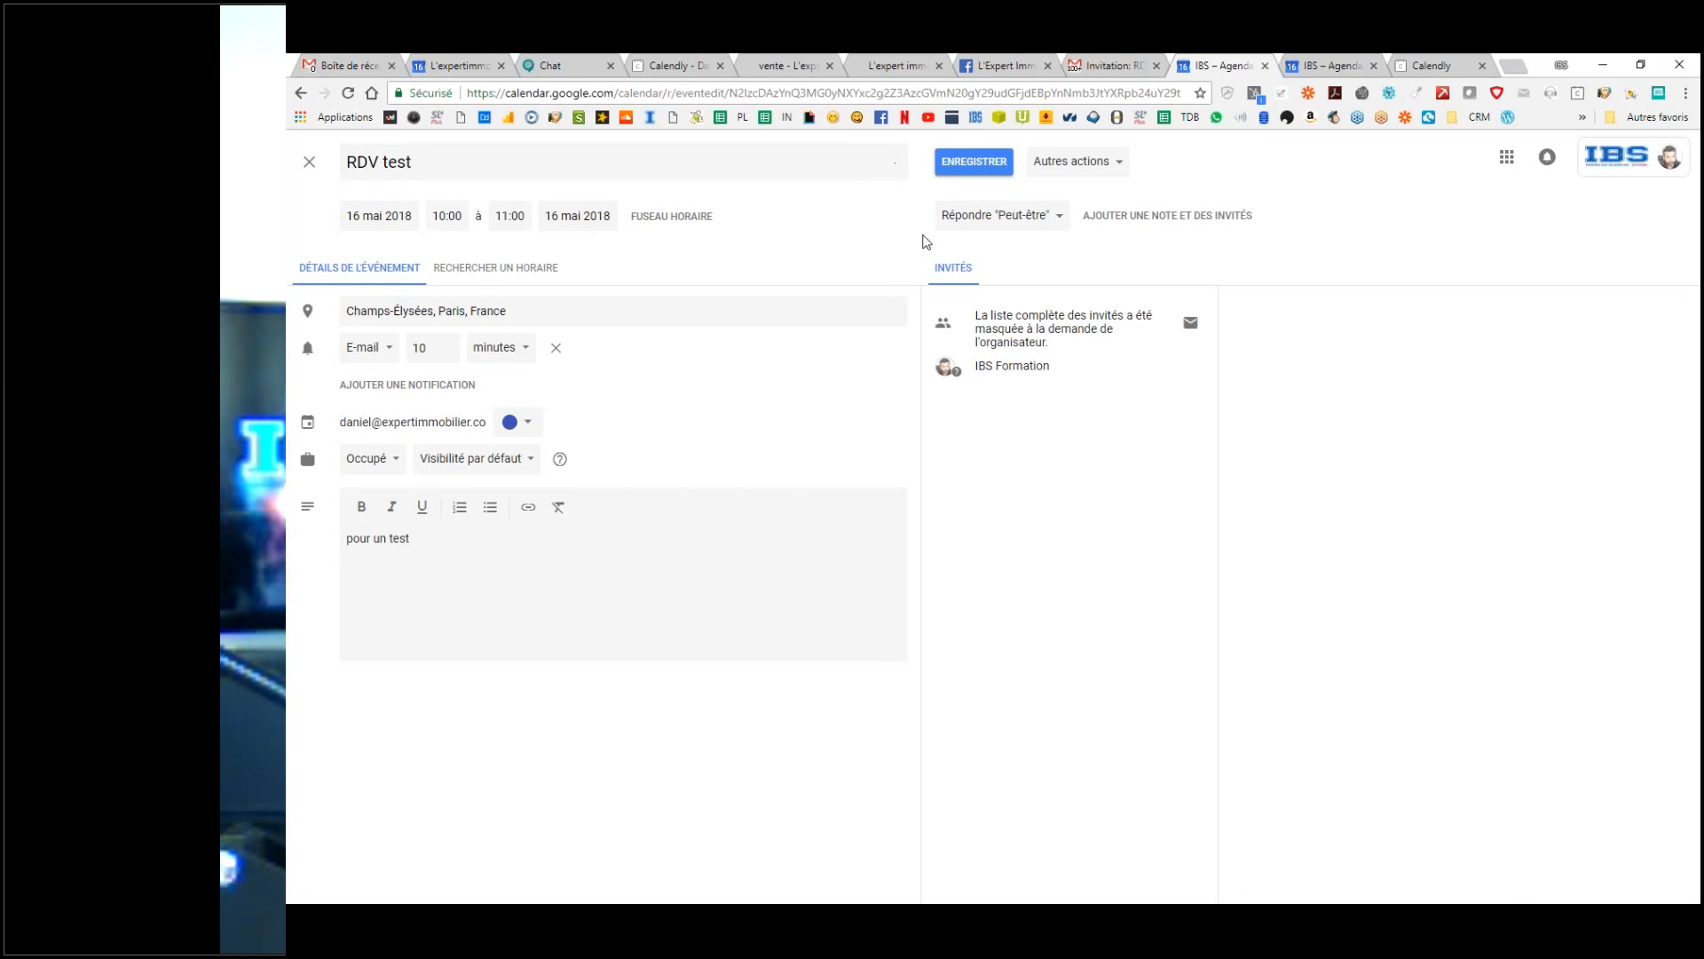
Step: Change IBS Formation's reply to the RDV test invitation to Oui and save it
{"action": "left_click", "coordinate": [1047, 223]}
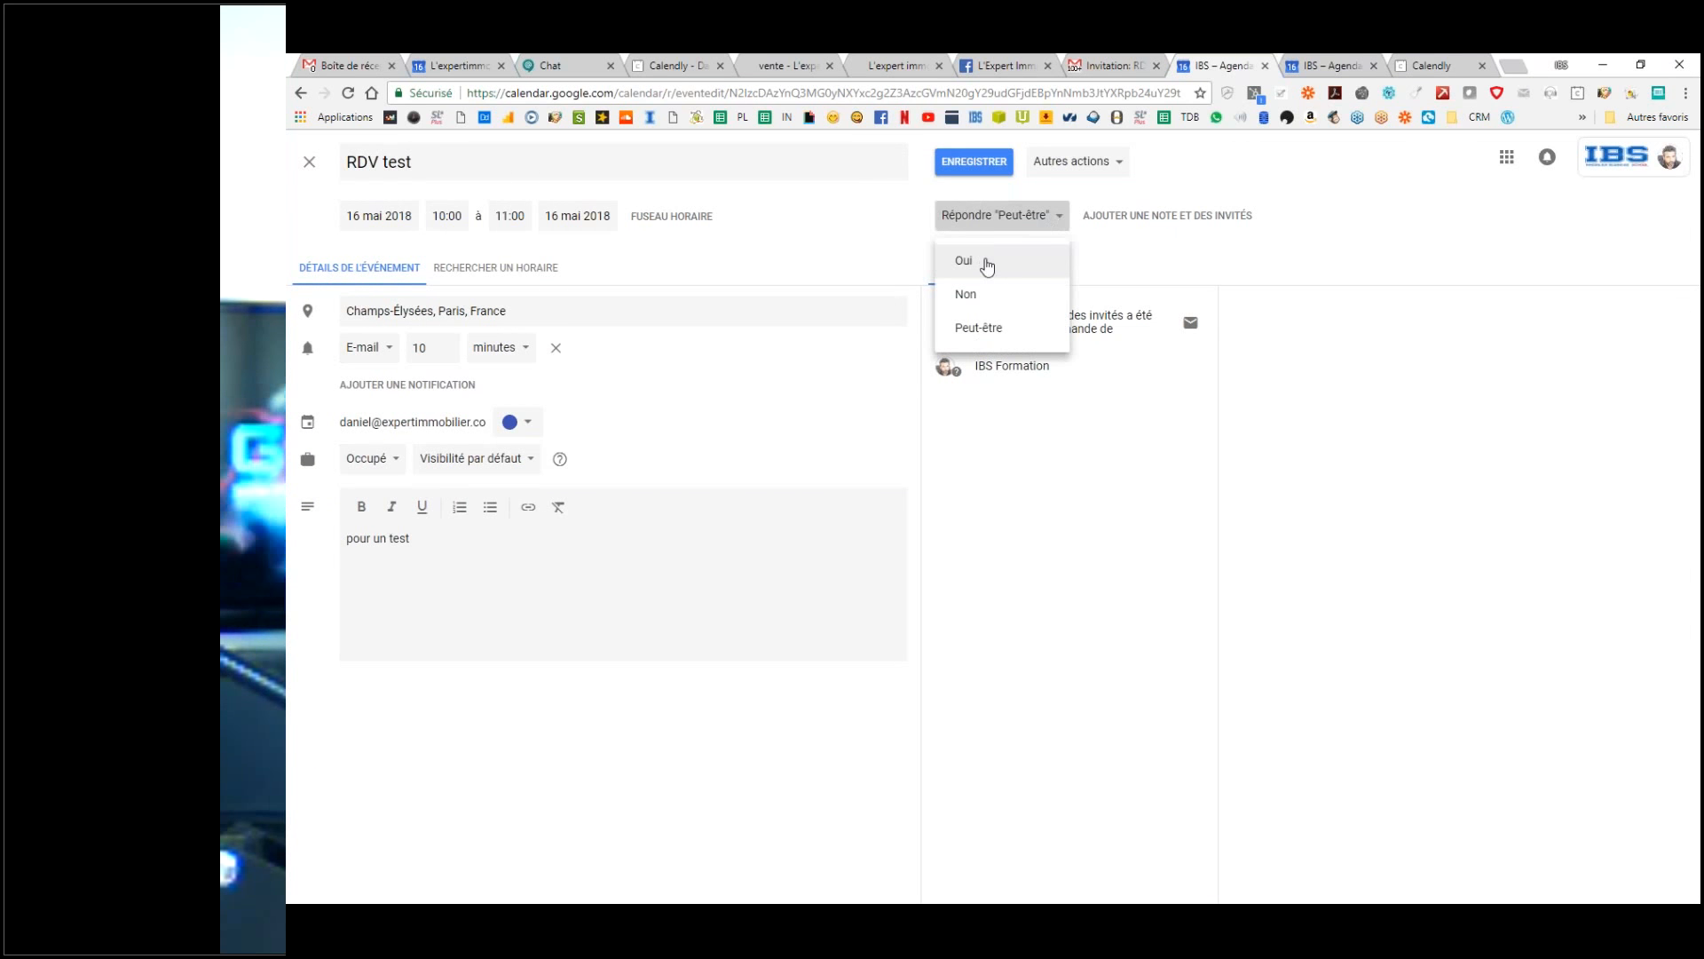
{"action": "left_click", "coordinate": [987, 266]}
{"action": "left_click", "coordinate": [985, 167]}
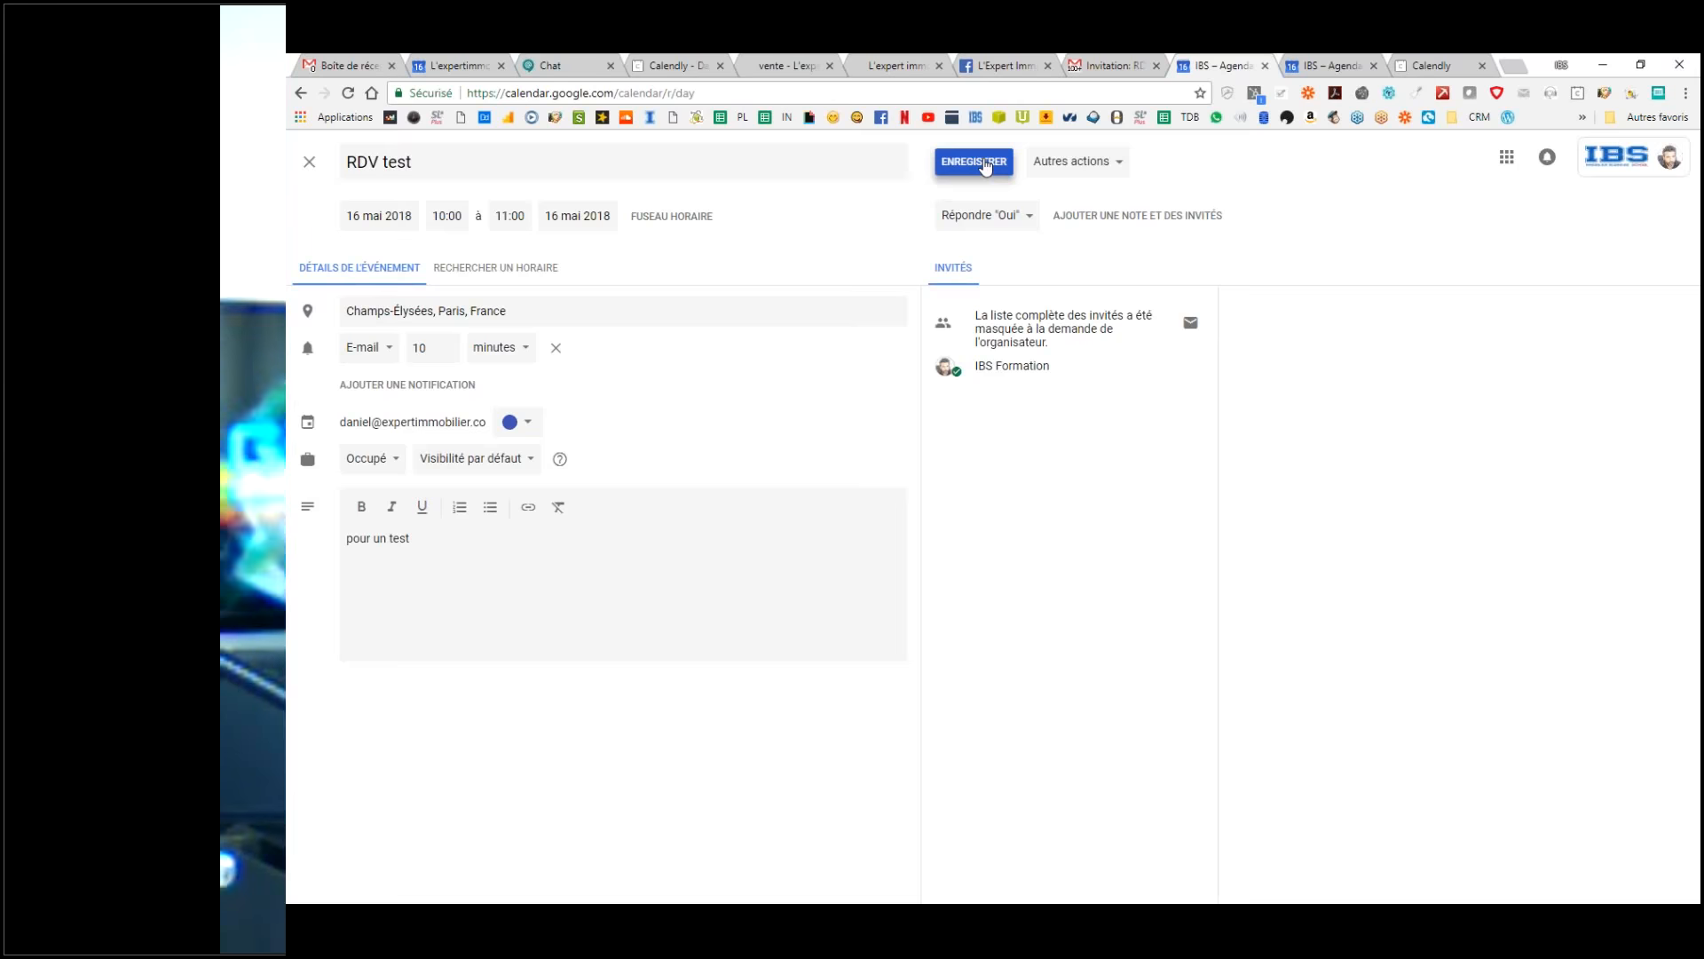
Step: Refresh and save the organiser's RDV test event, then check the 'Accepté: RDV test' reply in Gmail
{"action": "left_click", "coordinate": [441, 60]}
{"action": "key", "text": "F5"}
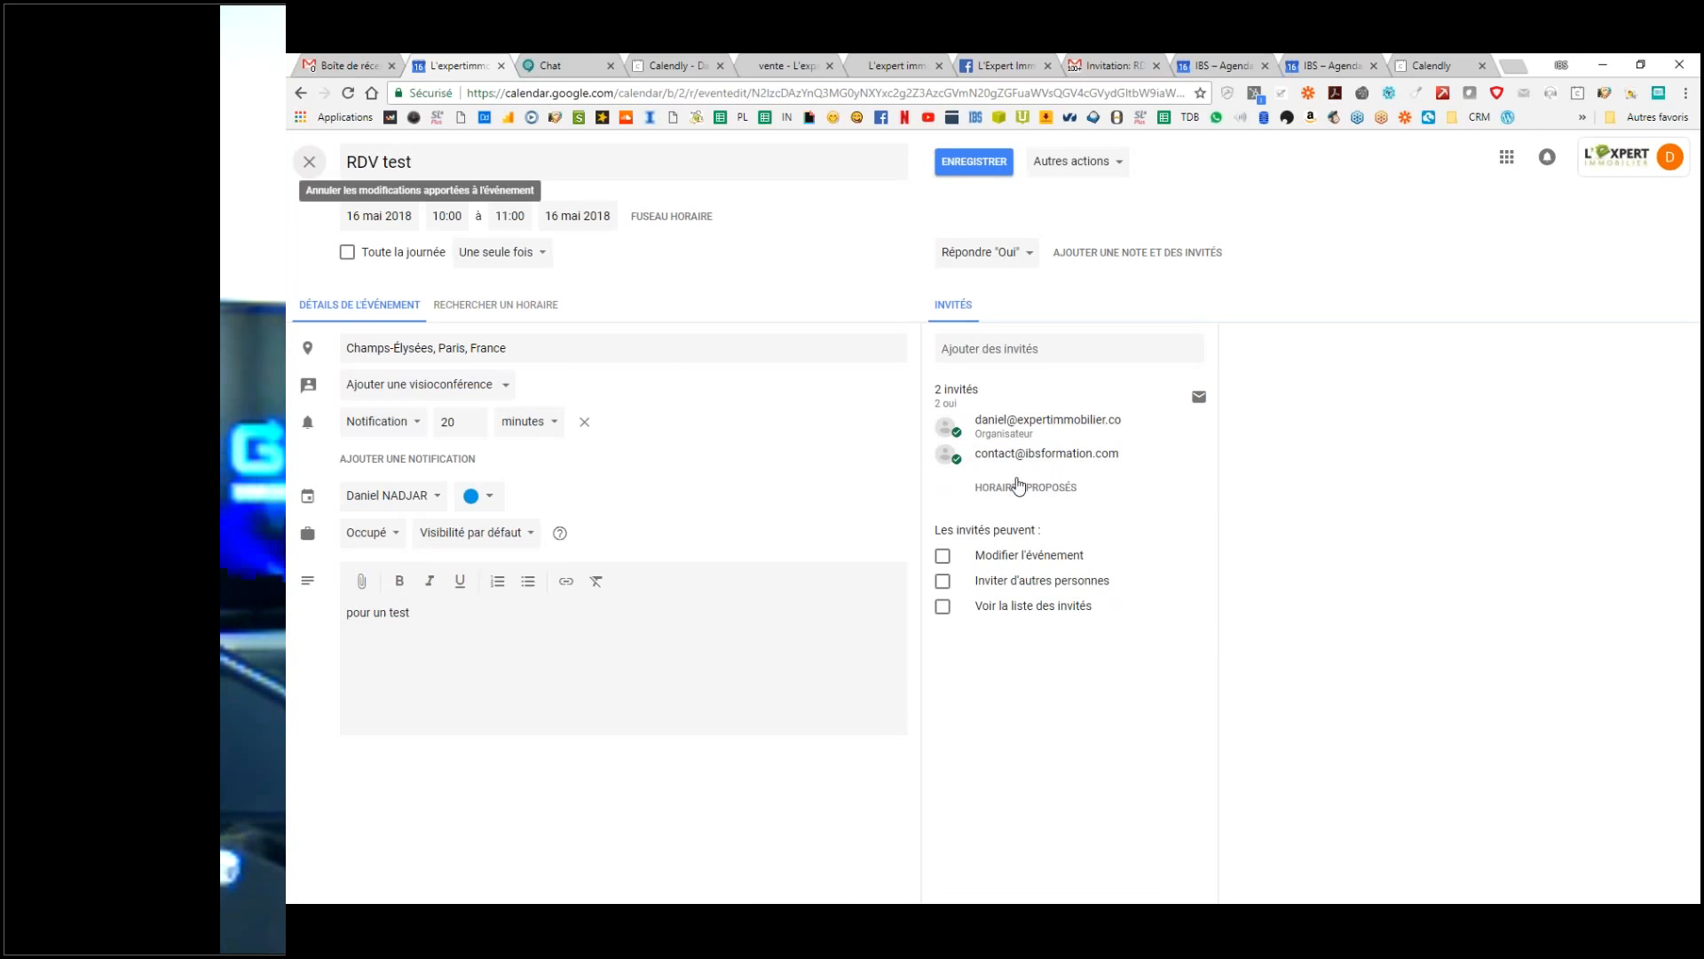
{"action": "left_click", "coordinate": [974, 162]}
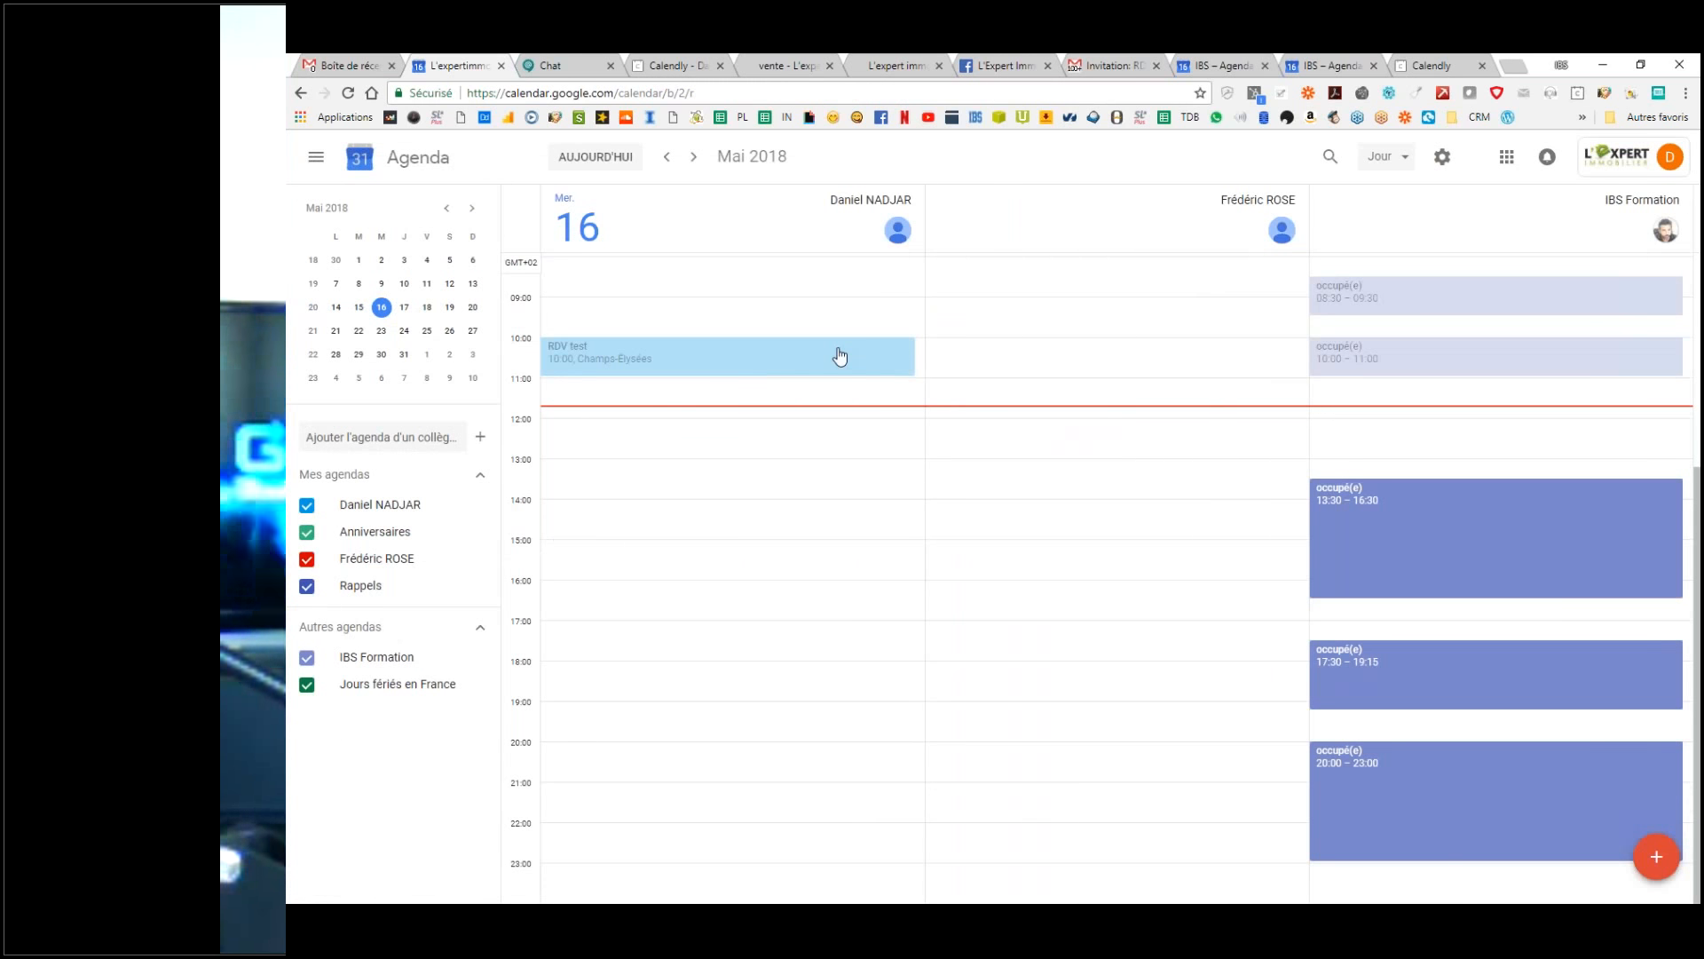
{"action": "left_click", "coordinate": [365, 61]}
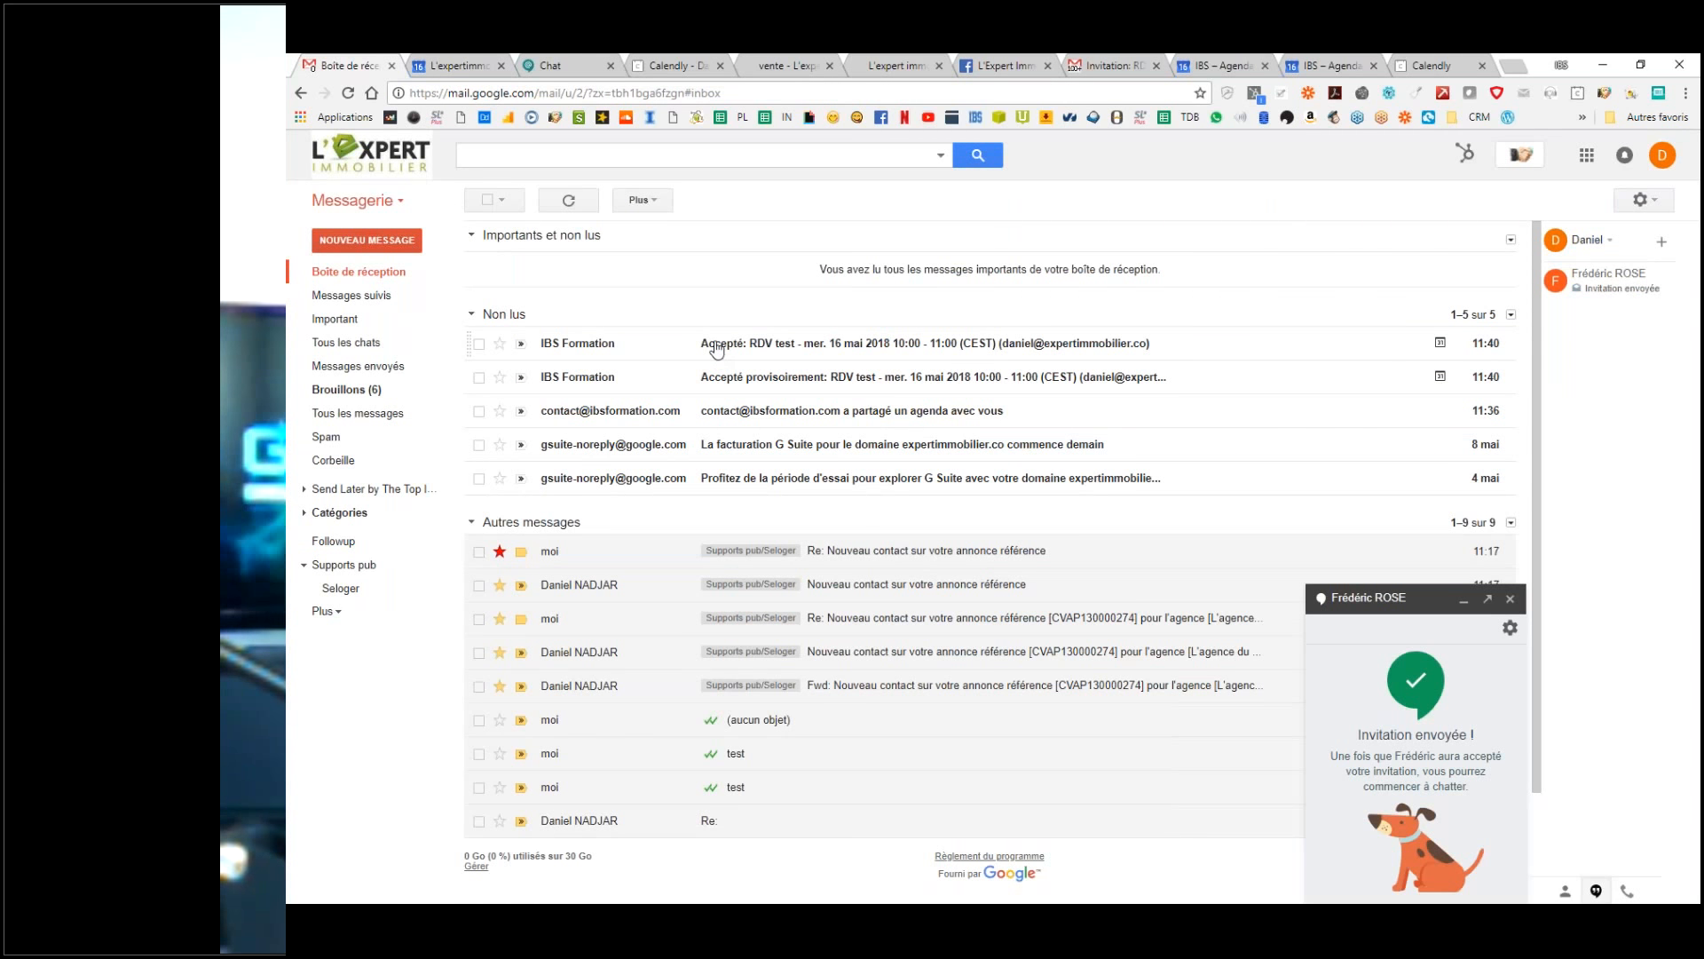
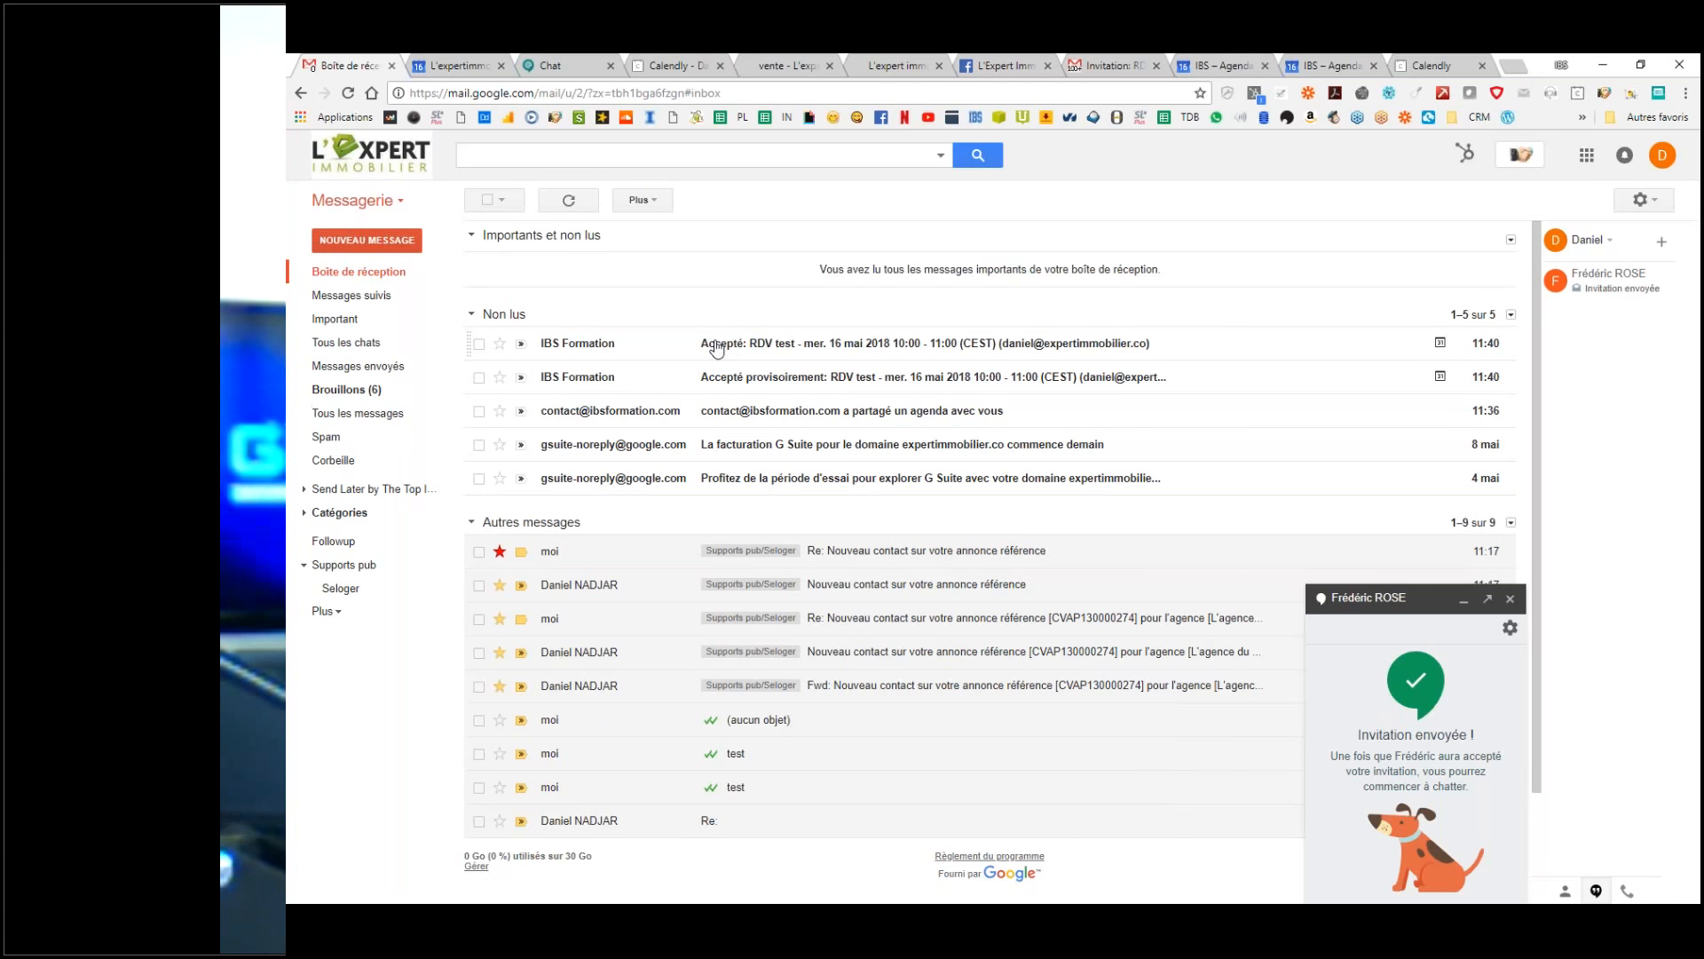
Step: Switch from Gmail to the IBS calendar's day view for 16 May
{"action": "left_click", "coordinate": [1211, 64]}
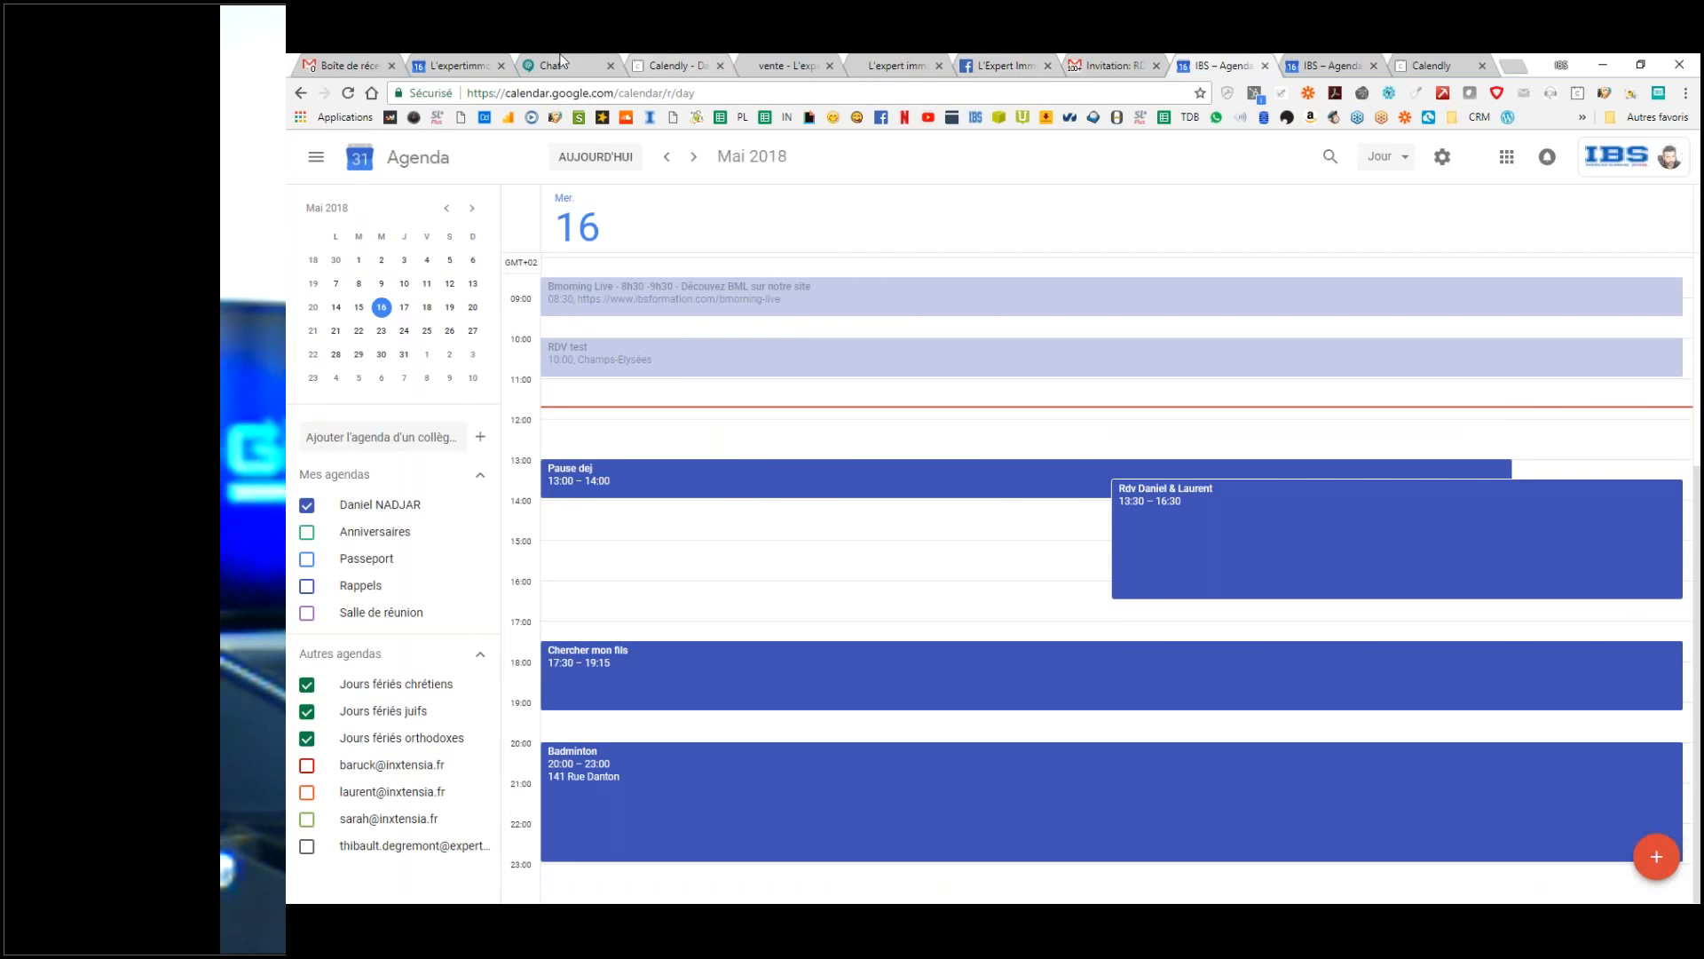
Step: Delete the 10:00 RDV test event from the IBS calendar on 16 May
{"action": "left_click", "coordinate": [448, 60]}
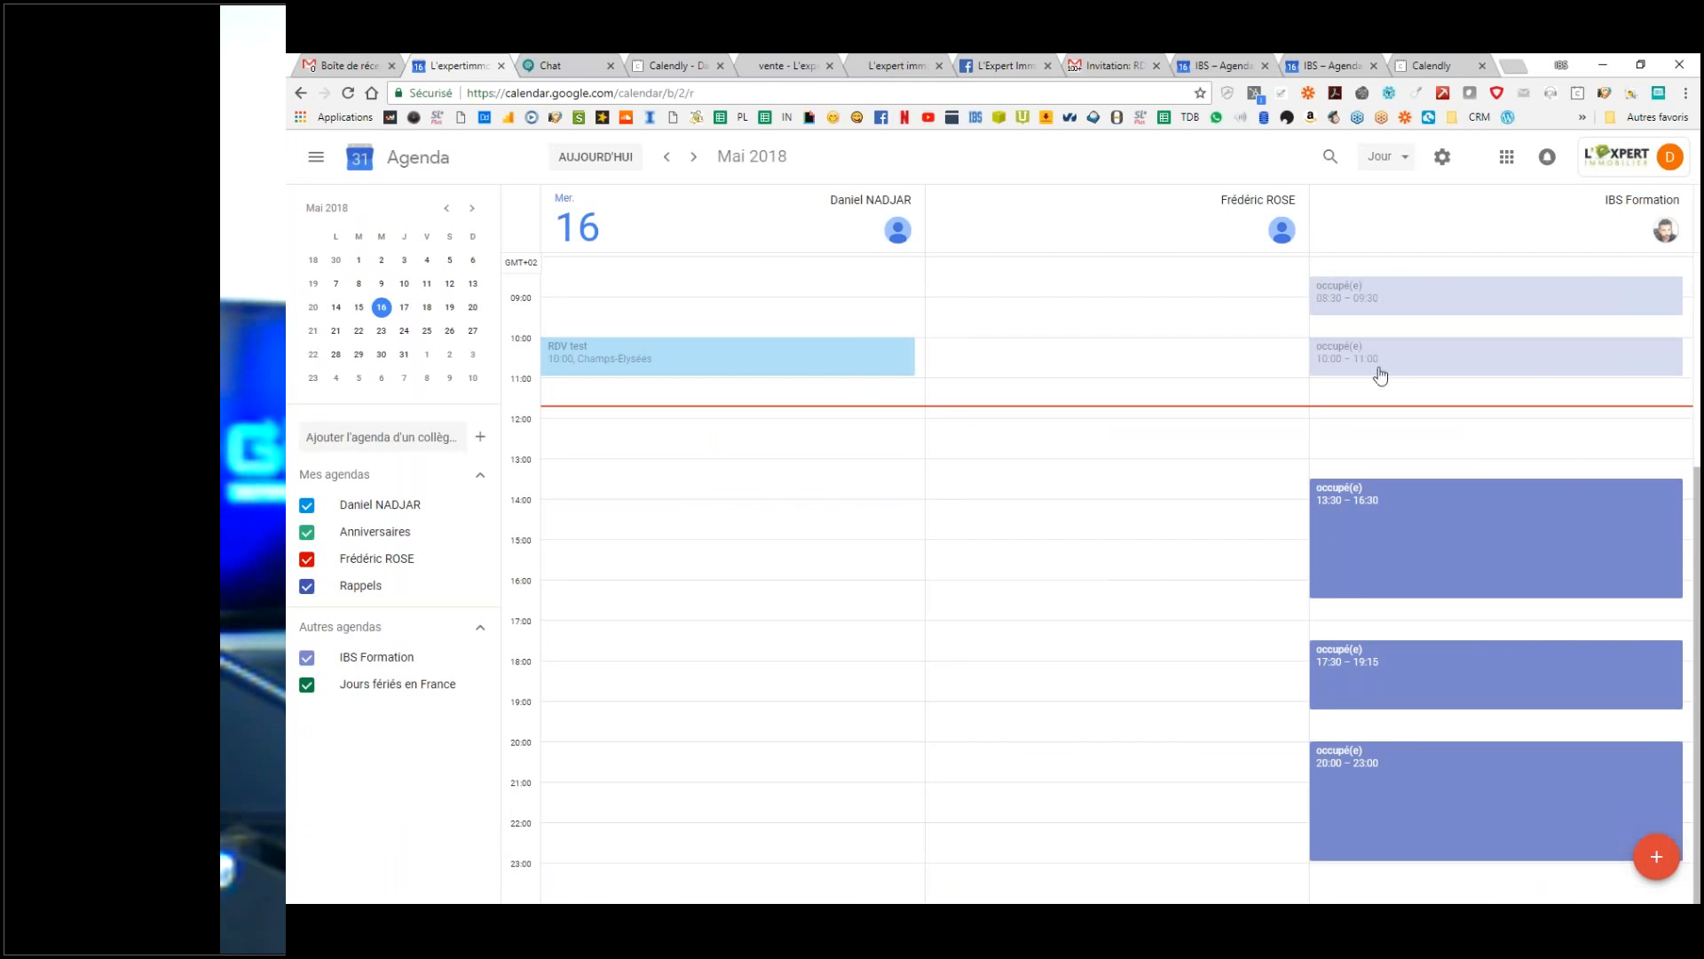
{"action": "left_click", "coordinate": [1323, 55]}
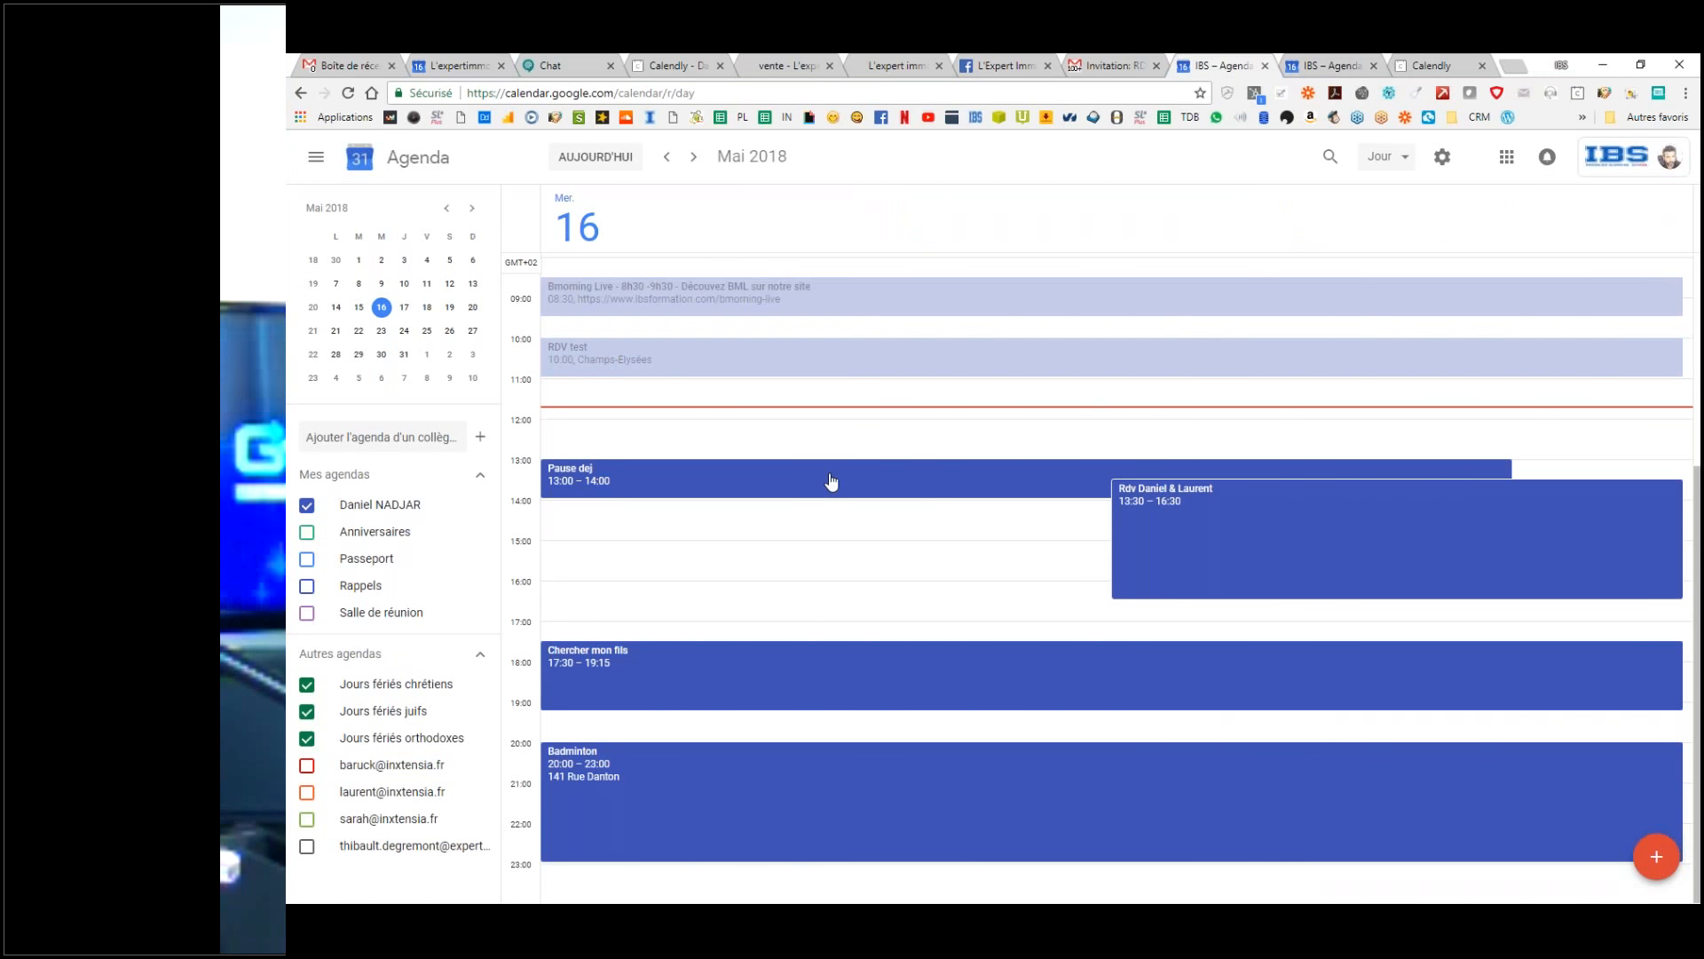
{"action": "left_click", "coordinate": [811, 362]}
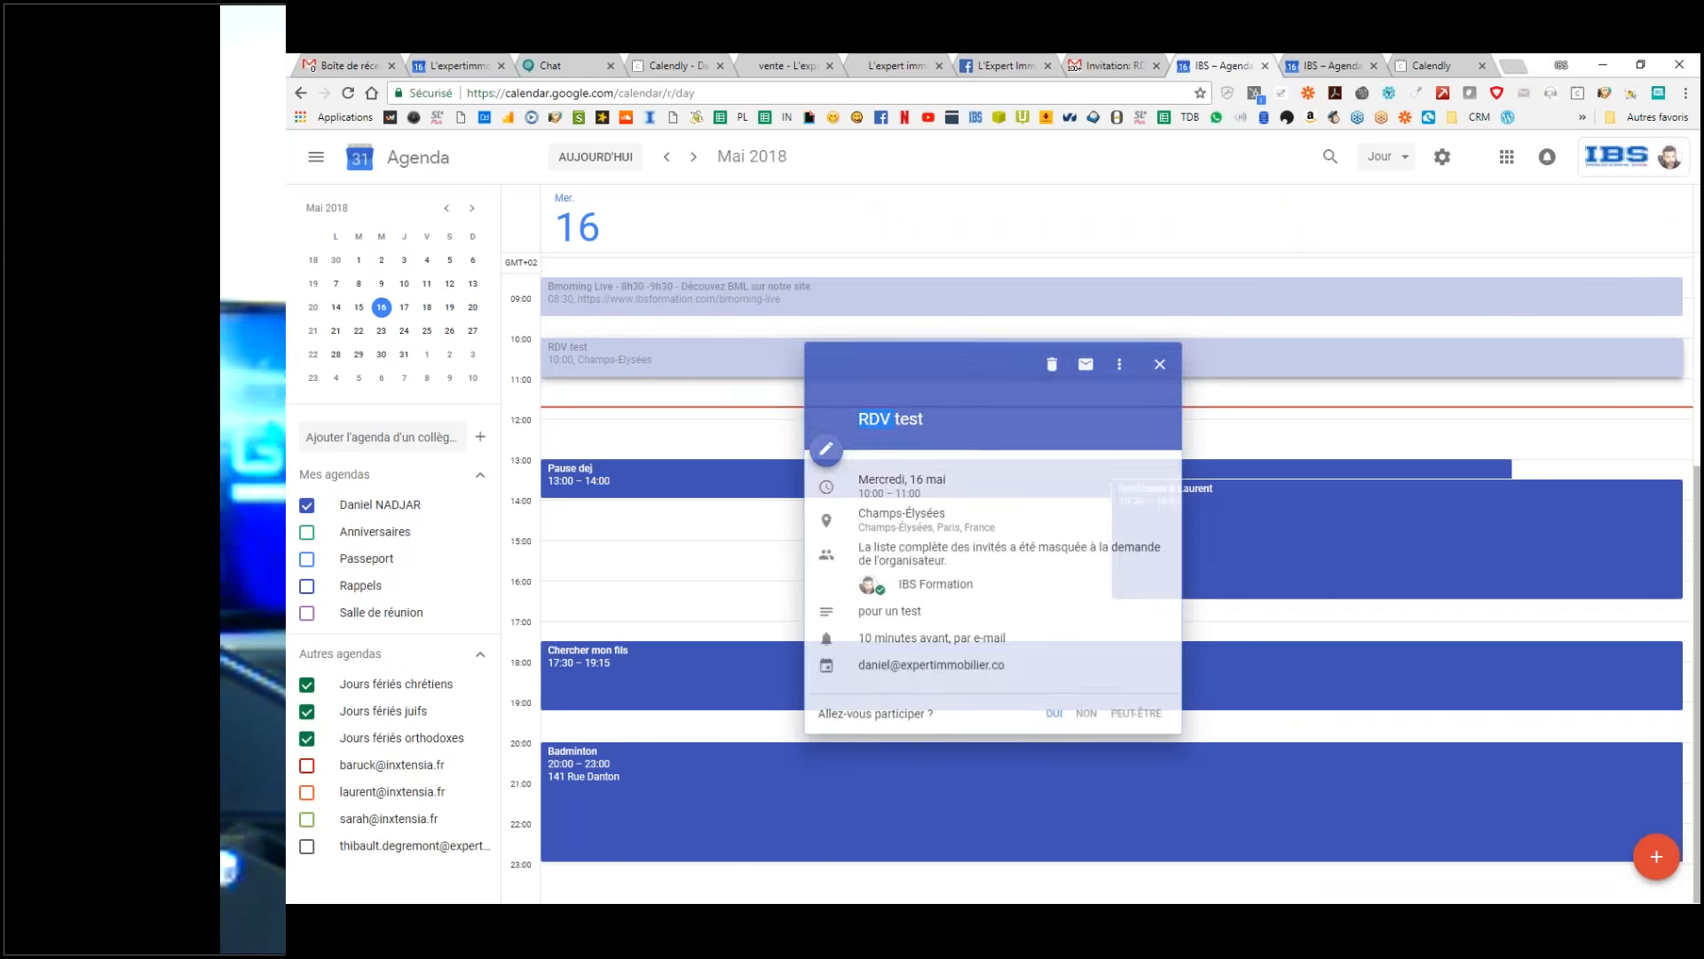
{"action": "left_click", "coordinate": [1053, 360]}
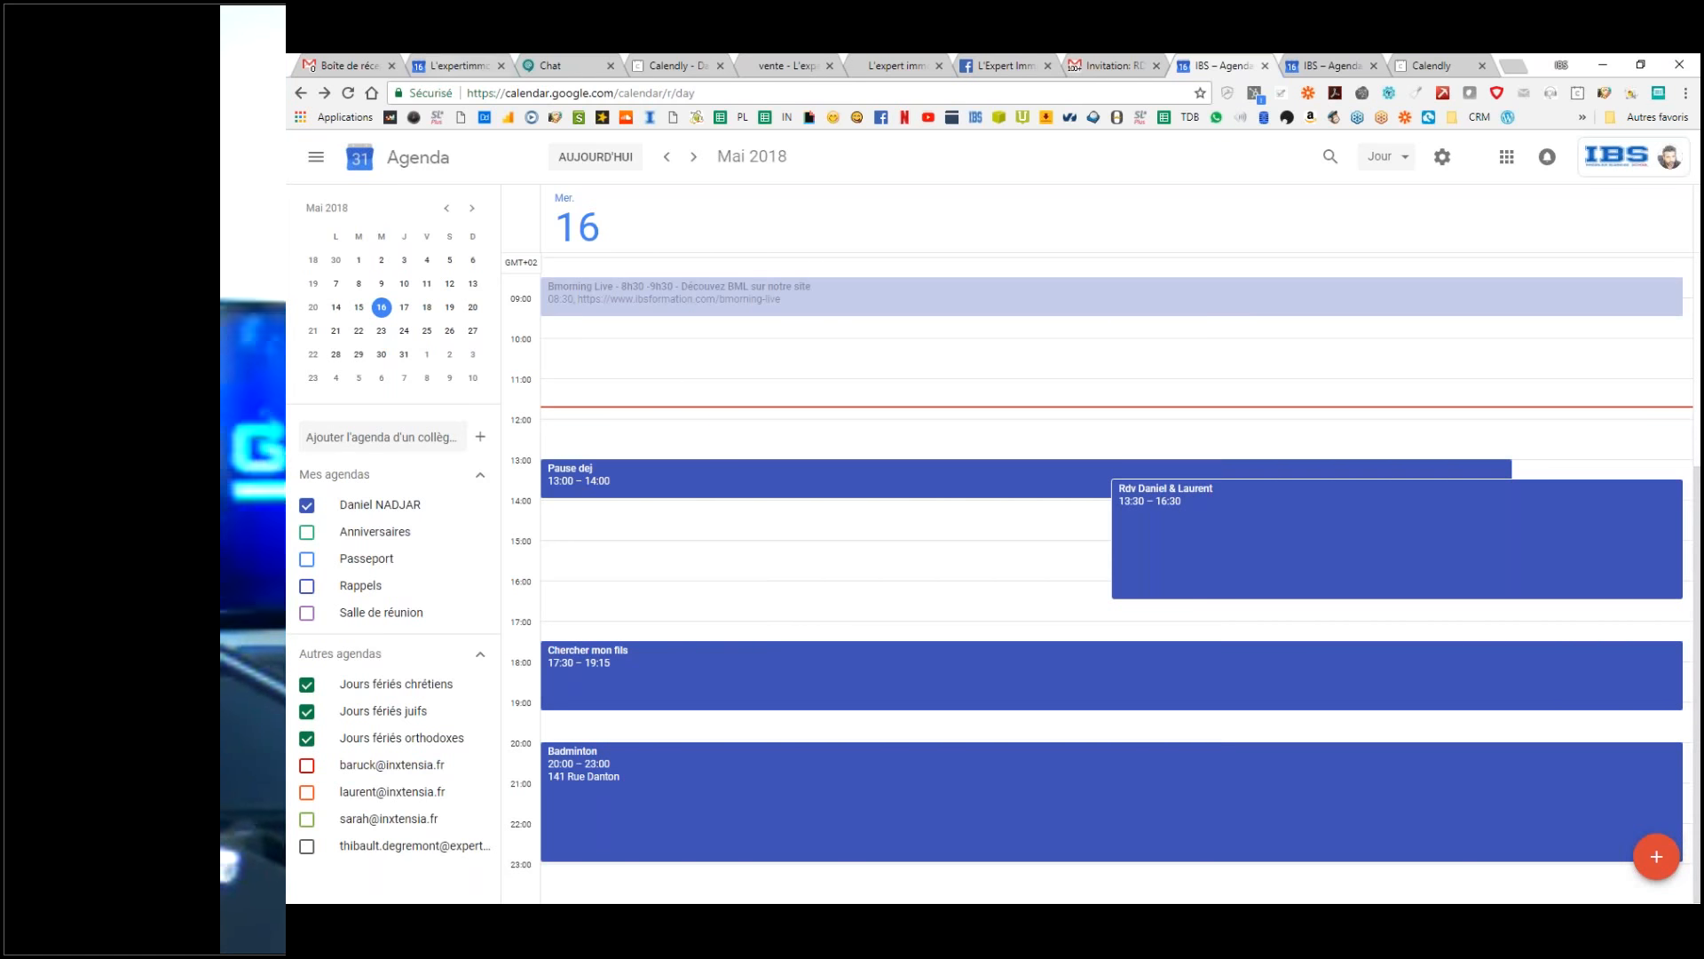
{"action": "left_click", "coordinate": [428, 61]}
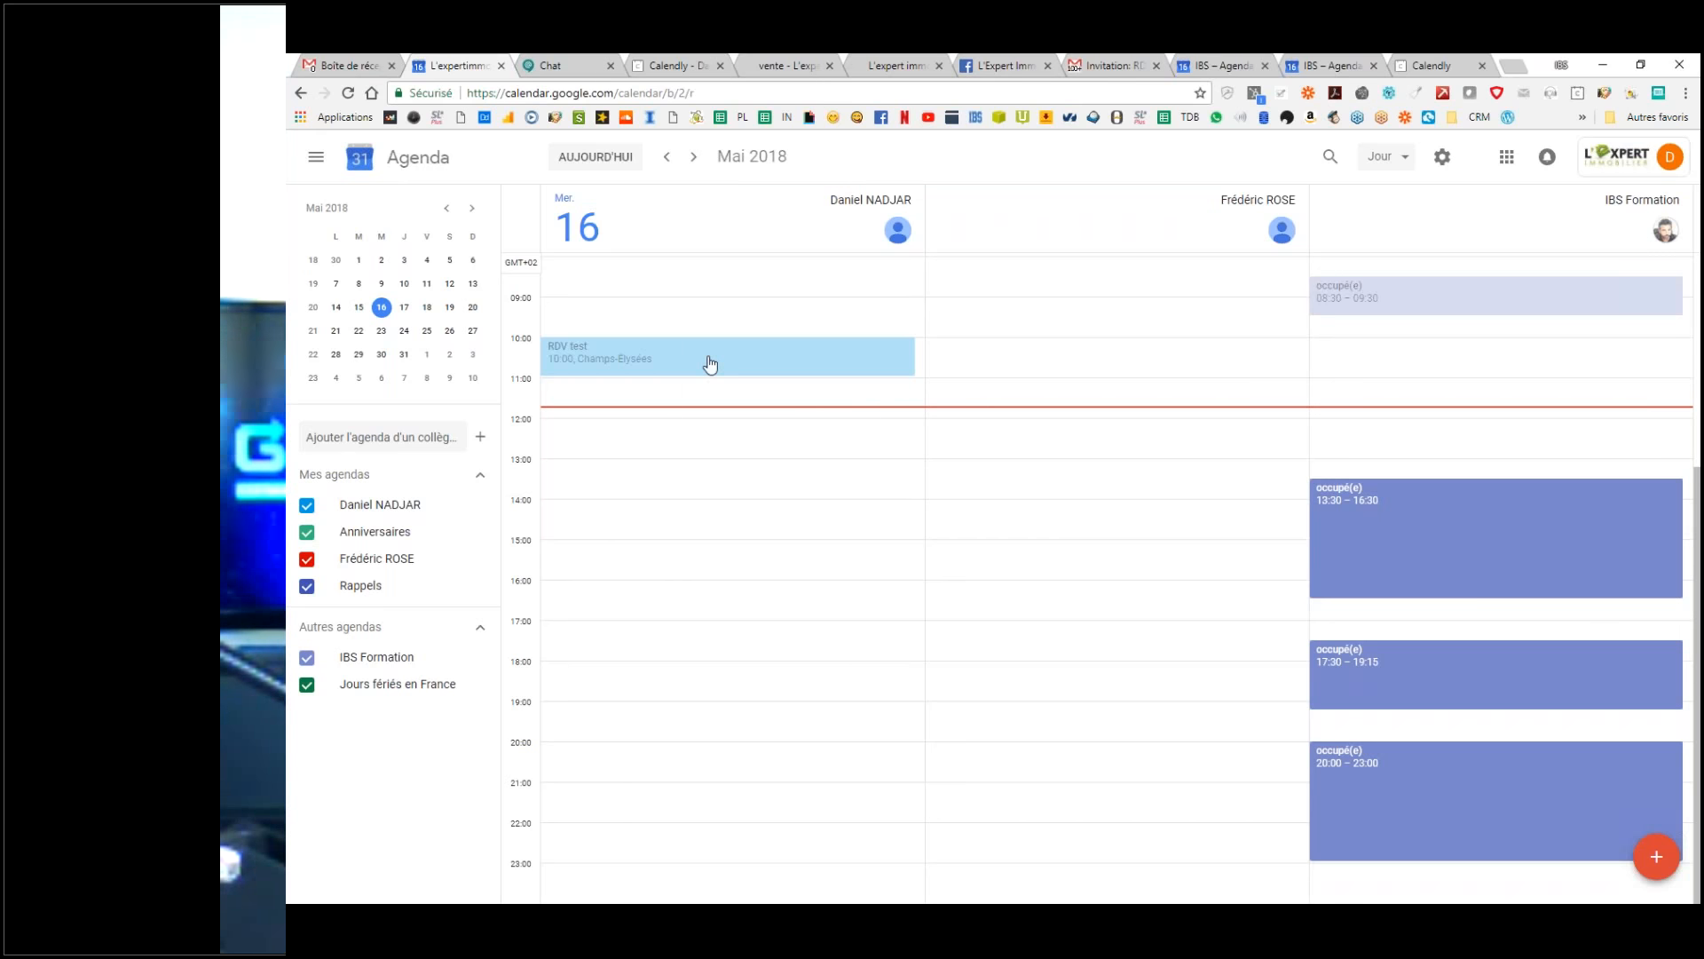
Step: Drag RDV test on 16 May from 10:00 to 16:15 and send the update to guests
{"action": "left_click", "coordinate": [793, 371]}
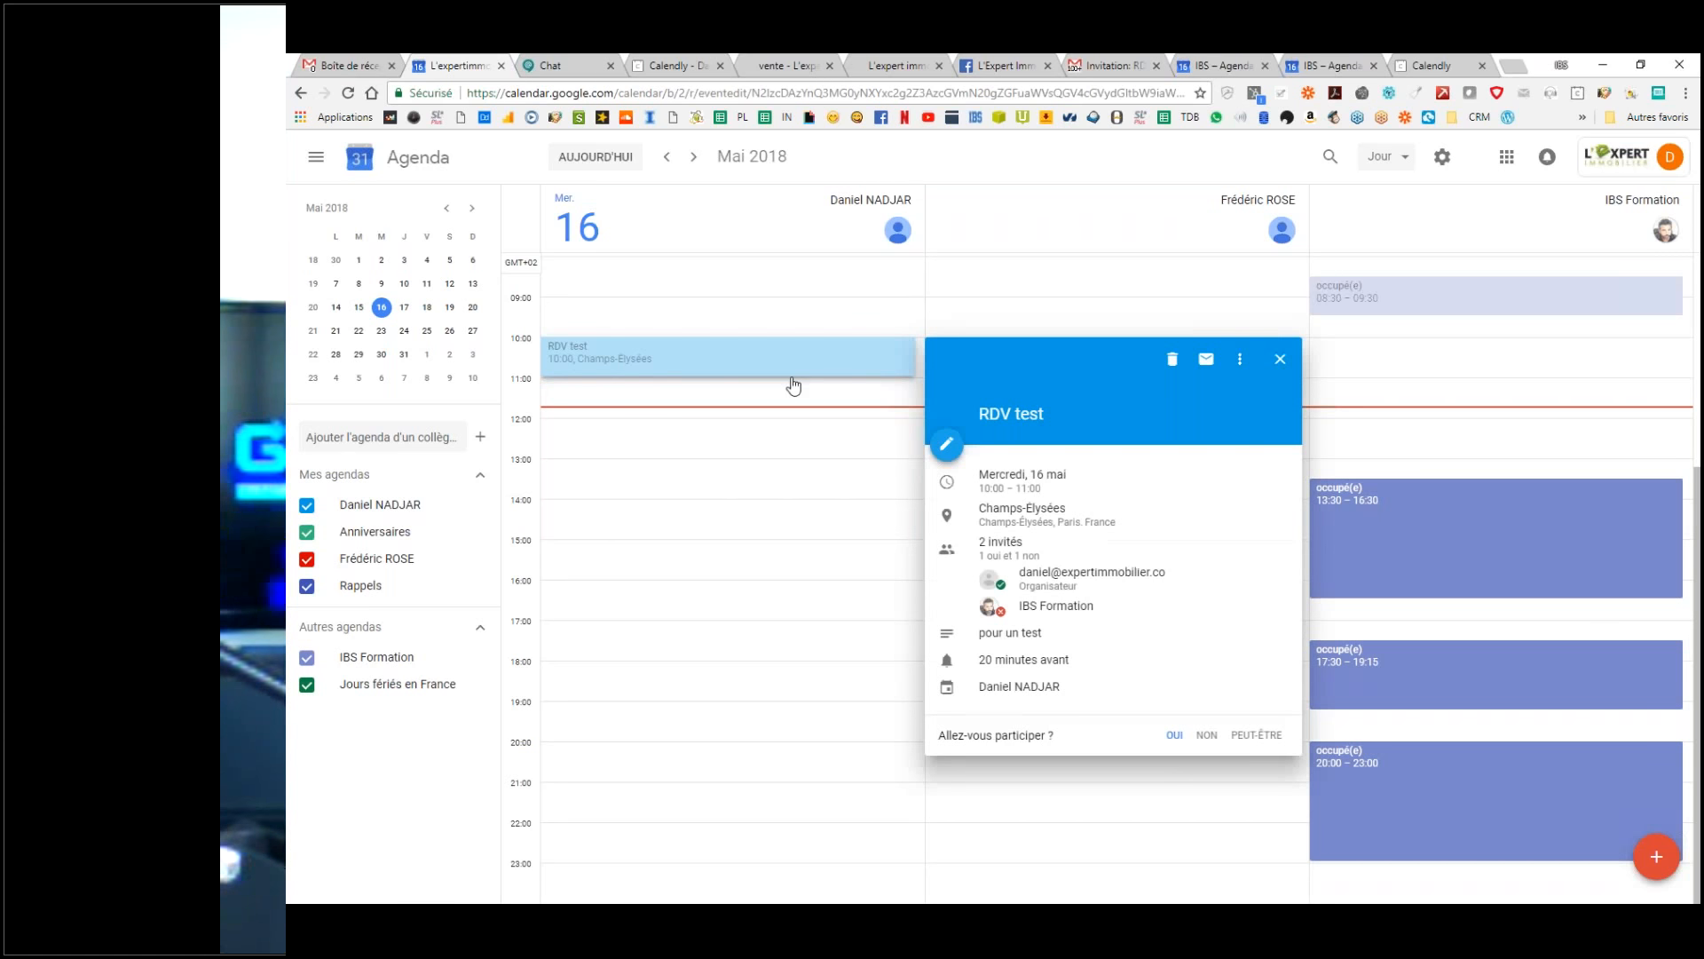
{"action": "left_click", "coordinate": [947, 446]}
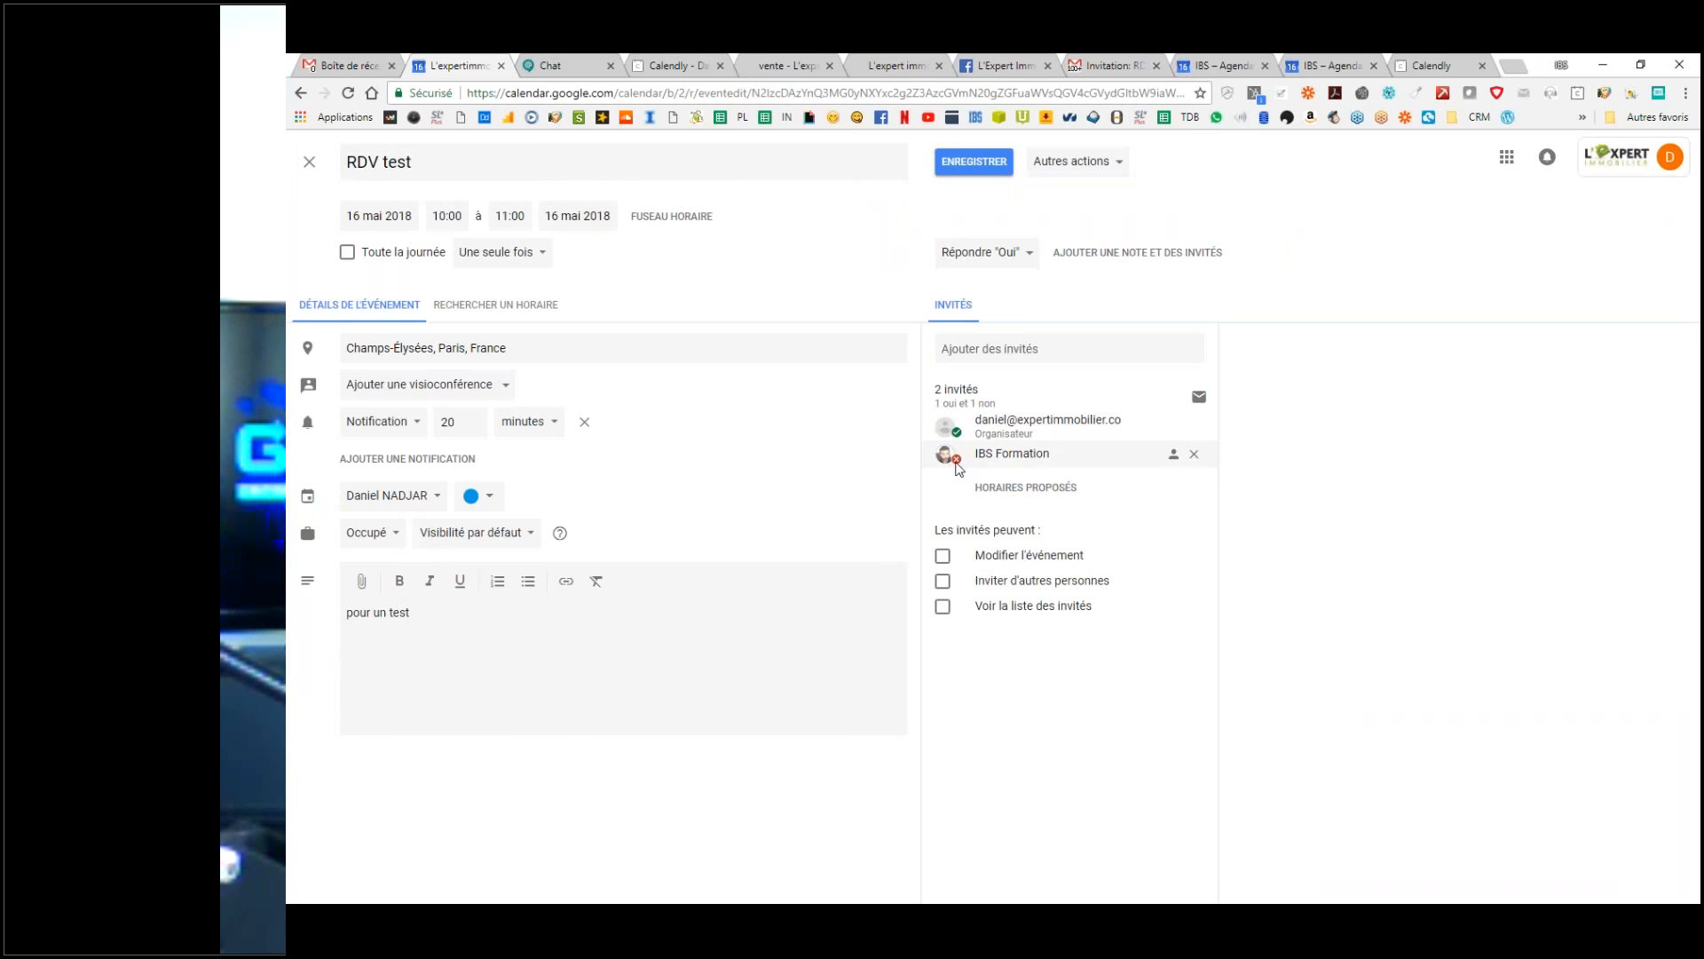
{"action": "mouse_move", "coordinate": [958, 466]}
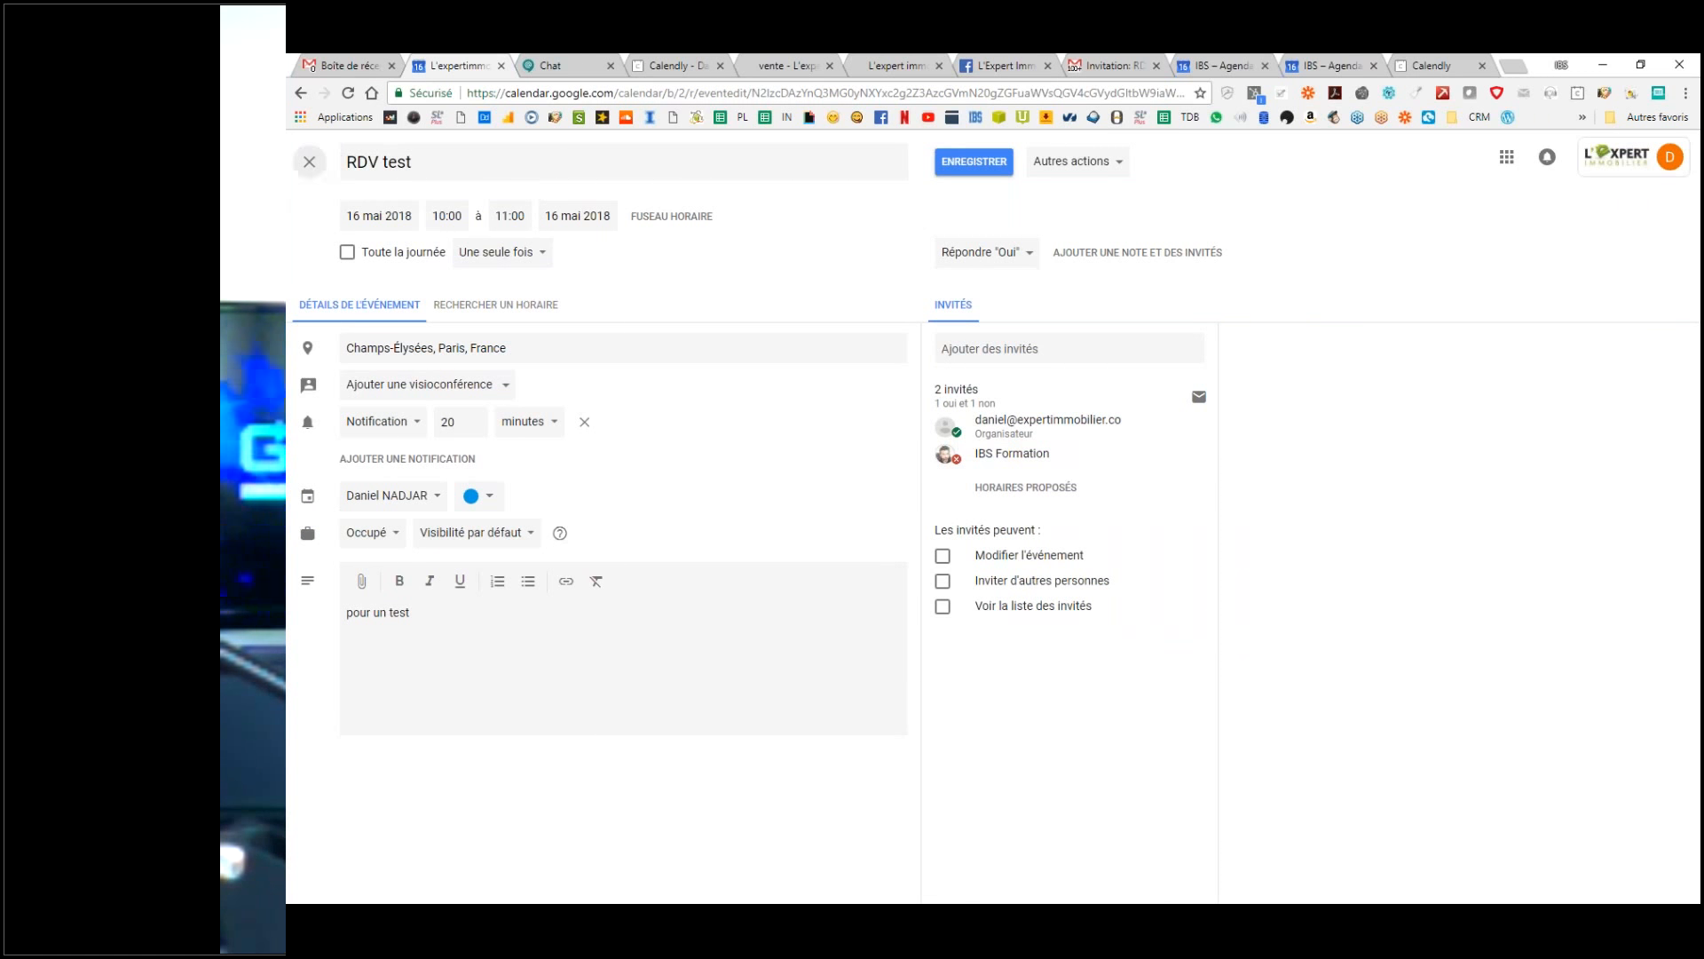
{"action": "left_click", "coordinate": [309, 161]}
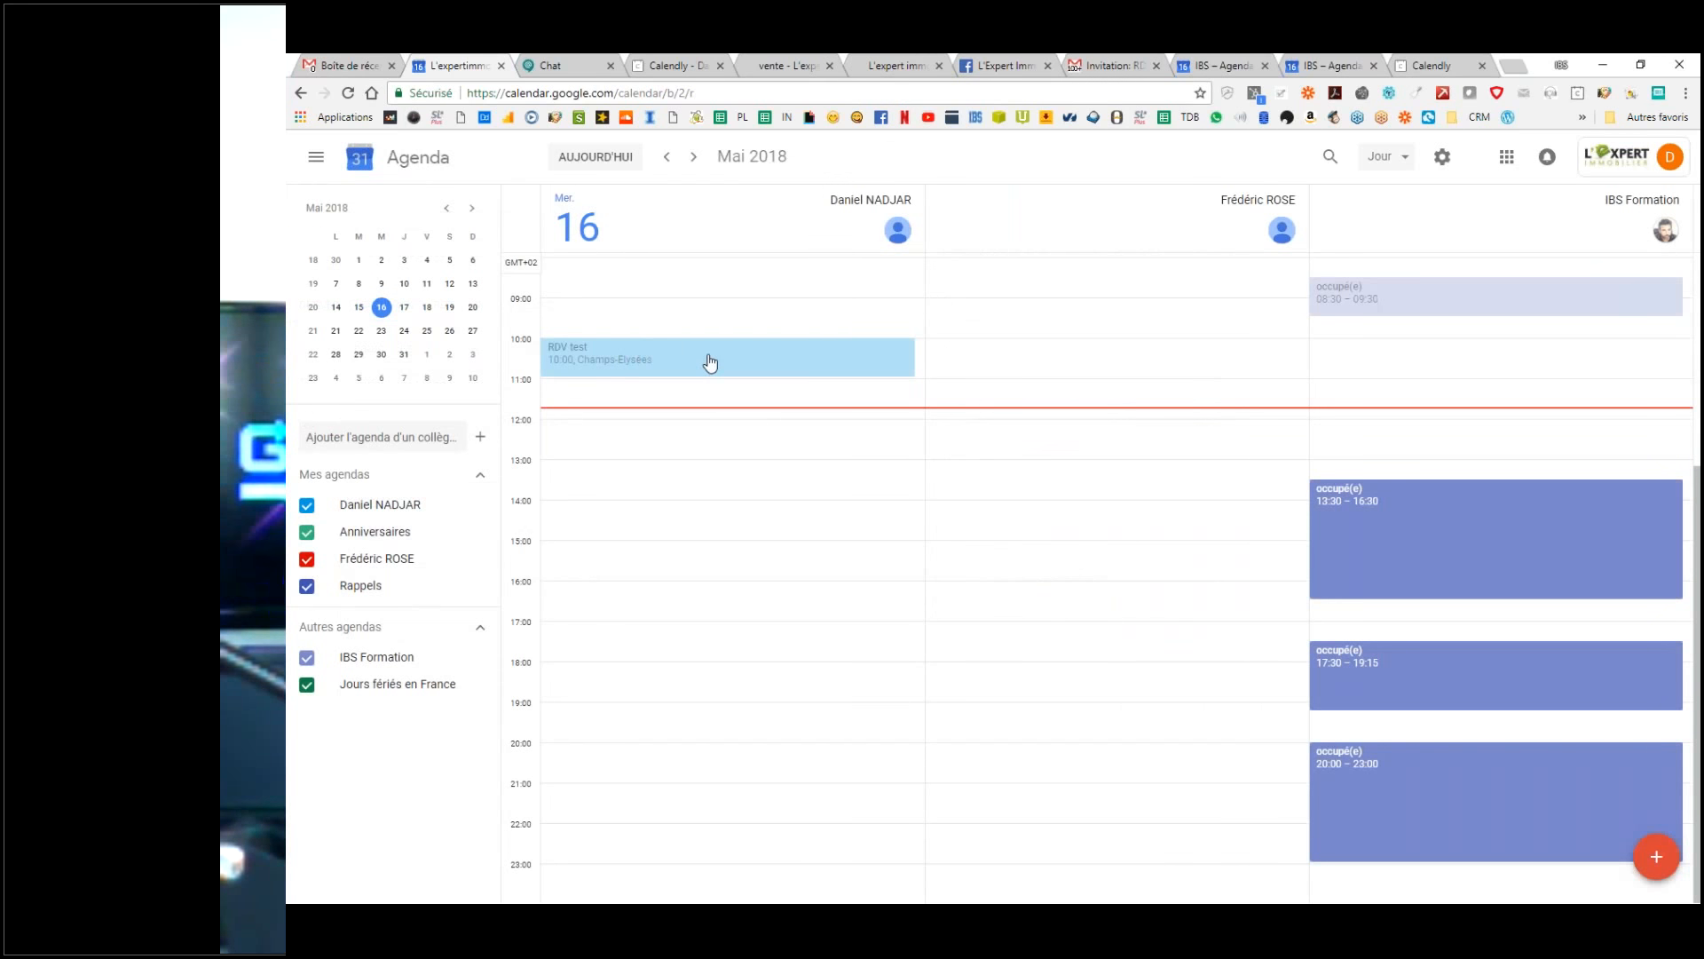
{"action": "left_click_drag", "start_coordinate": [710, 363], "coordinate": [717, 625]}
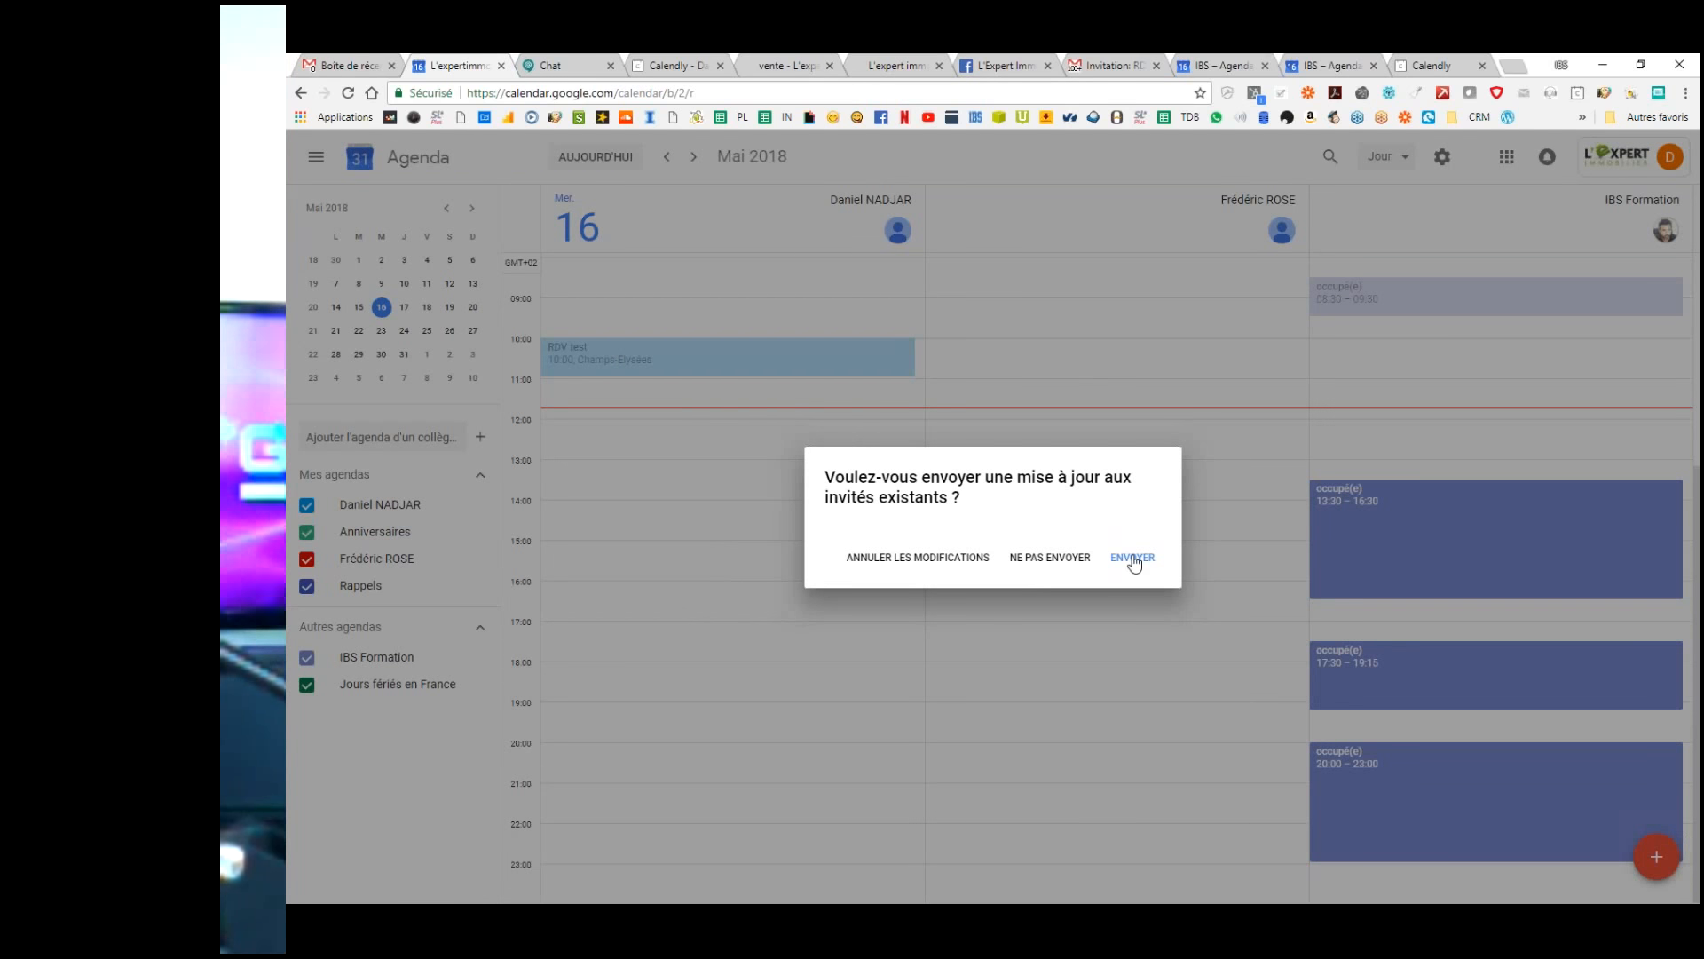
{"action": "left_click", "coordinate": [1134, 560]}
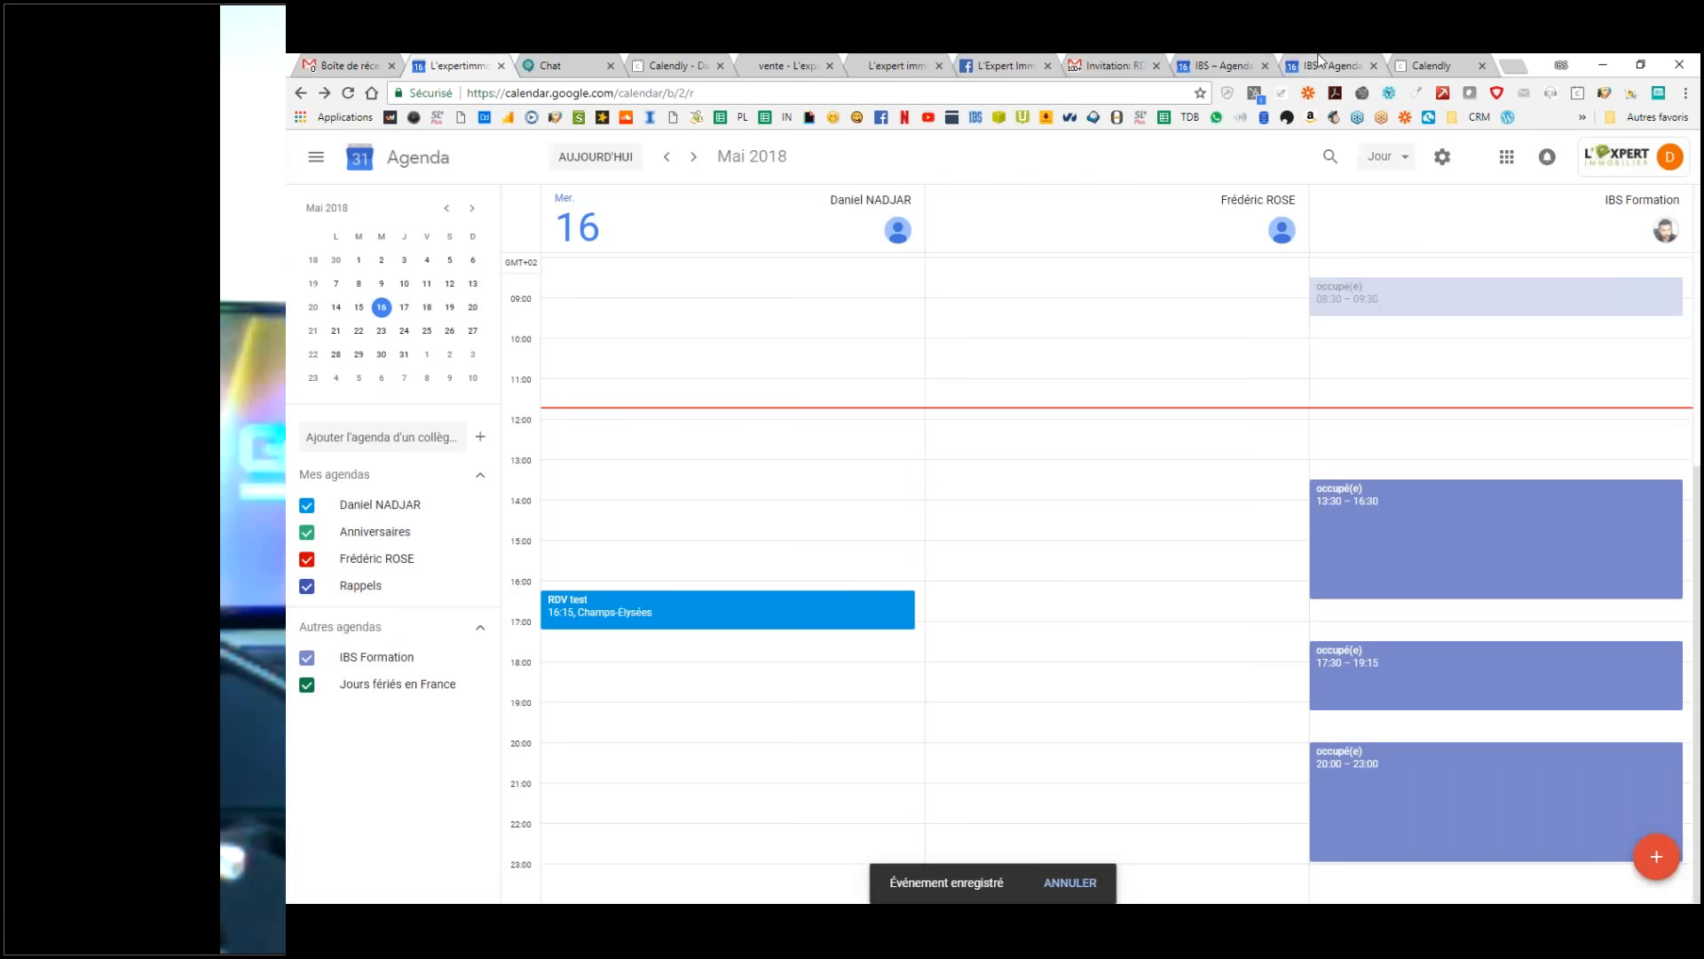
{"action": "left_click", "coordinate": [1230, 61]}
Step: Reload the IBS calendar and save IBS Formation's RDV test attendance reply as Oui
{"action": "key", "text": "F5"}
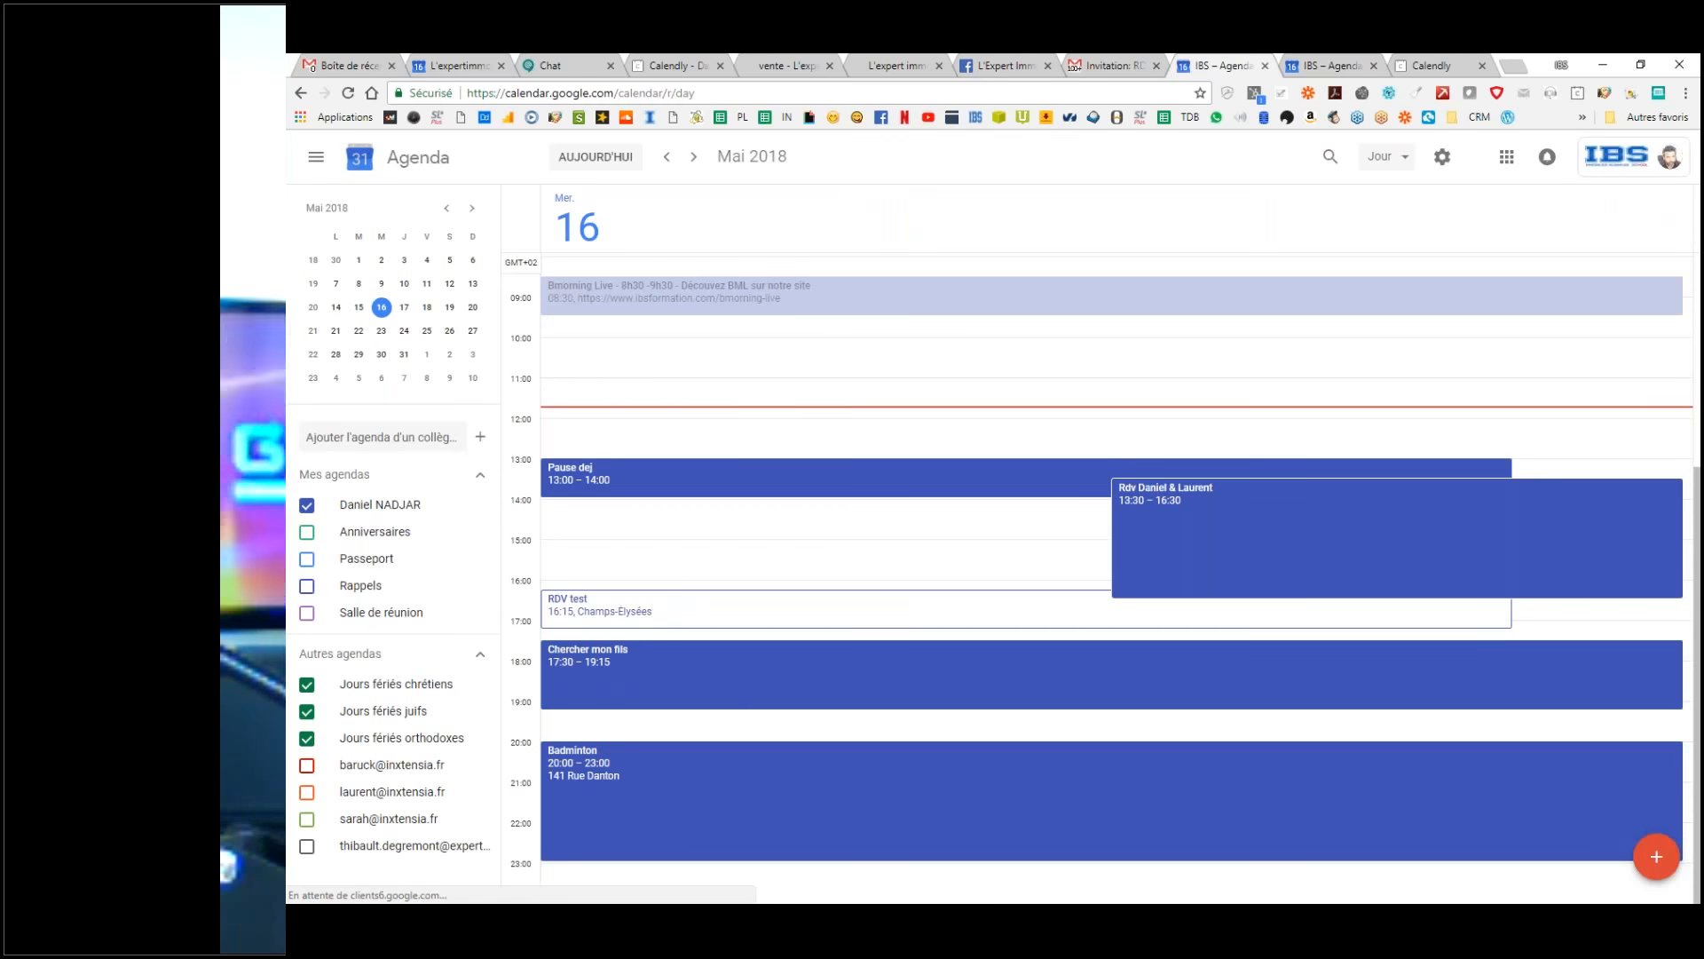
{"action": "left_click", "coordinate": [666, 609]}
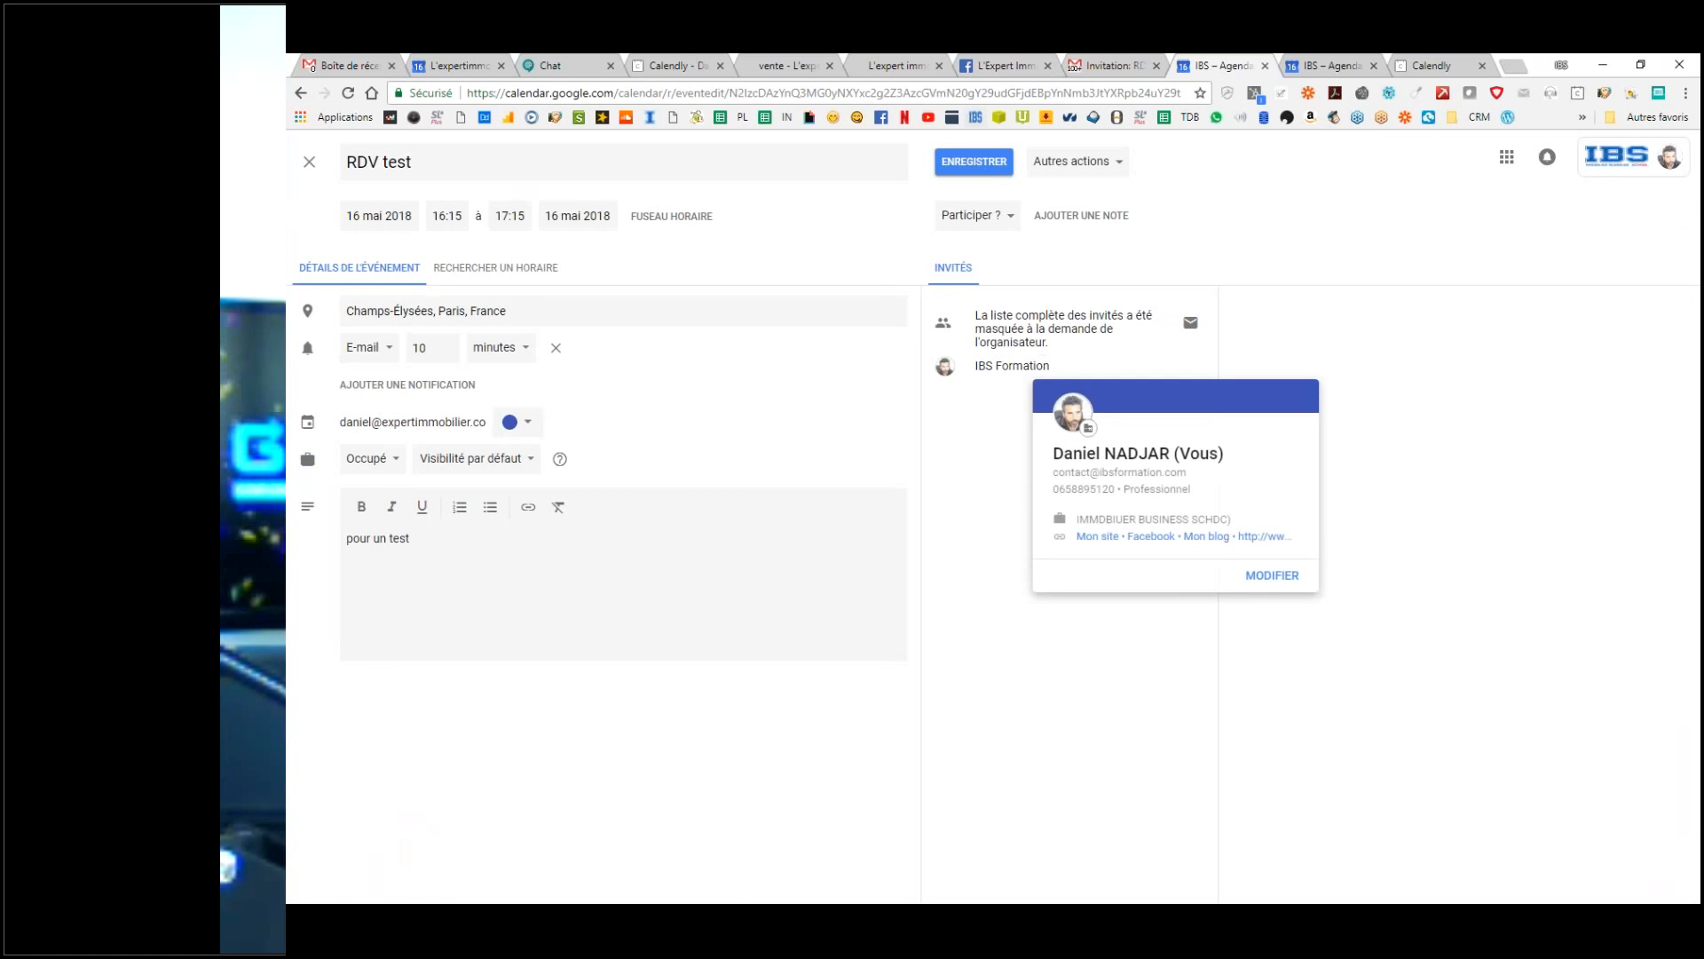
{"action": "left_click", "coordinate": [974, 216]}
{"action": "left_click", "coordinate": [978, 271]}
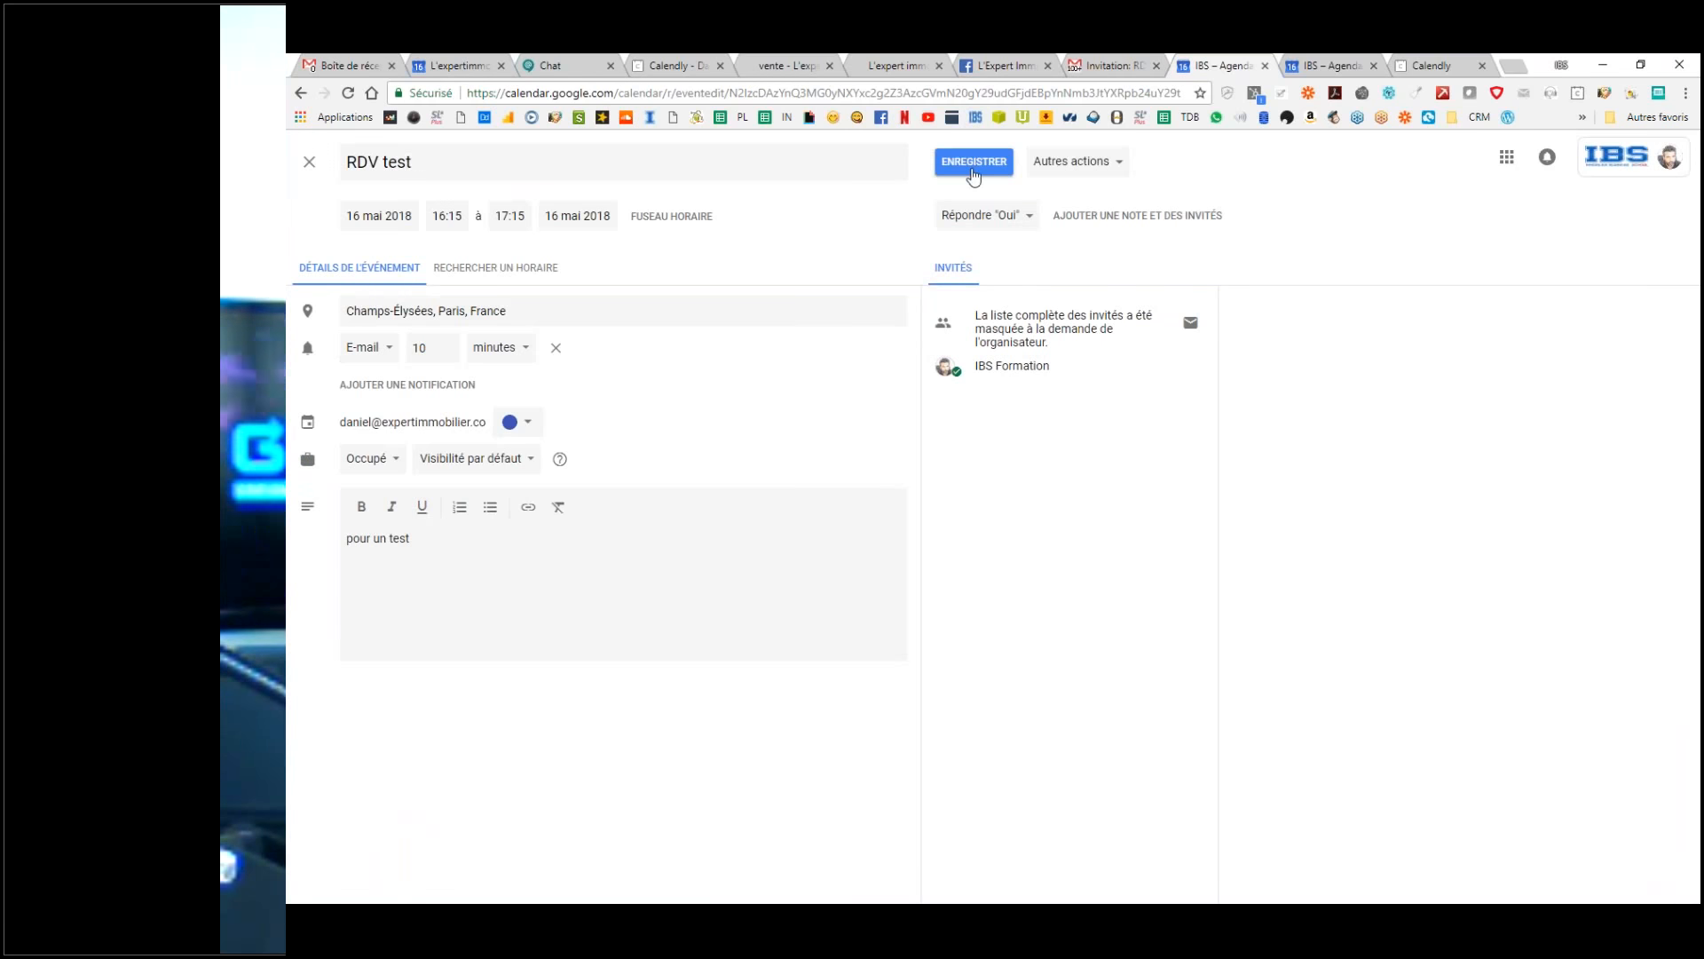
{"action": "left_click", "coordinate": [973, 161]}
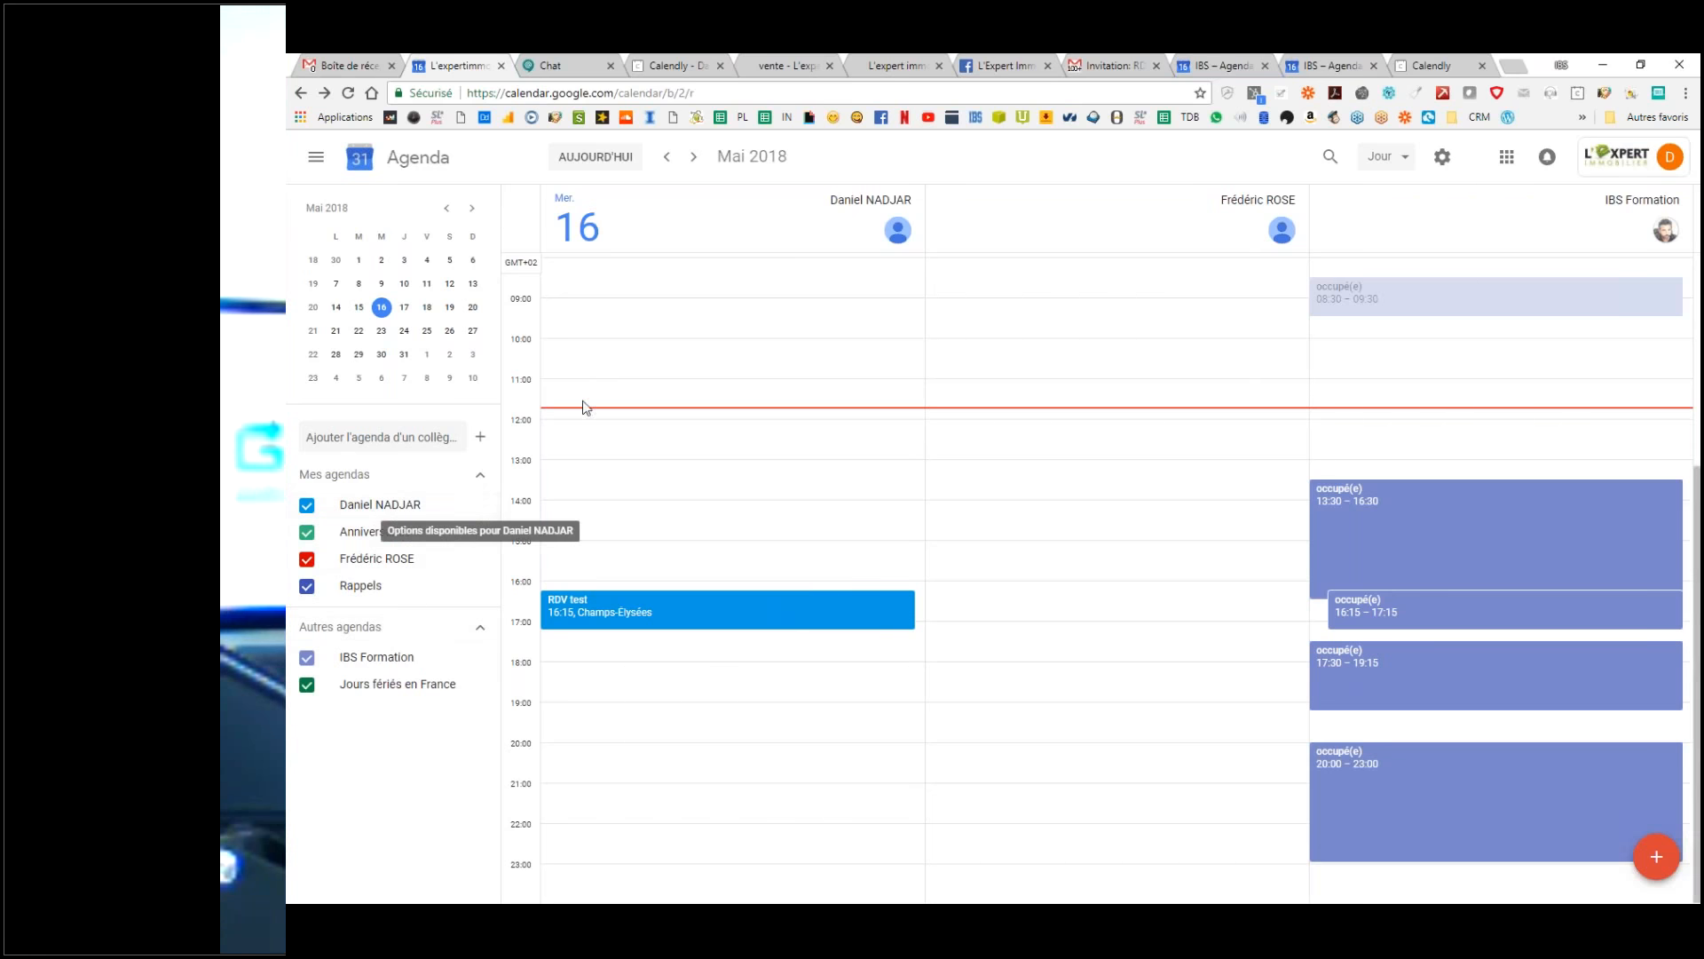
Step: Open calendar Settings and browse the calendars of interest under 'Ajouter un agenda'
{"action": "left_click", "coordinate": [1507, 158]}
{"action": "left_click", "coordinate": [1443, 157]}
{"action": "left_click", "coordinate": [1443, 157]}
{"action": "left_click", "coordinate": [1469, 206]}
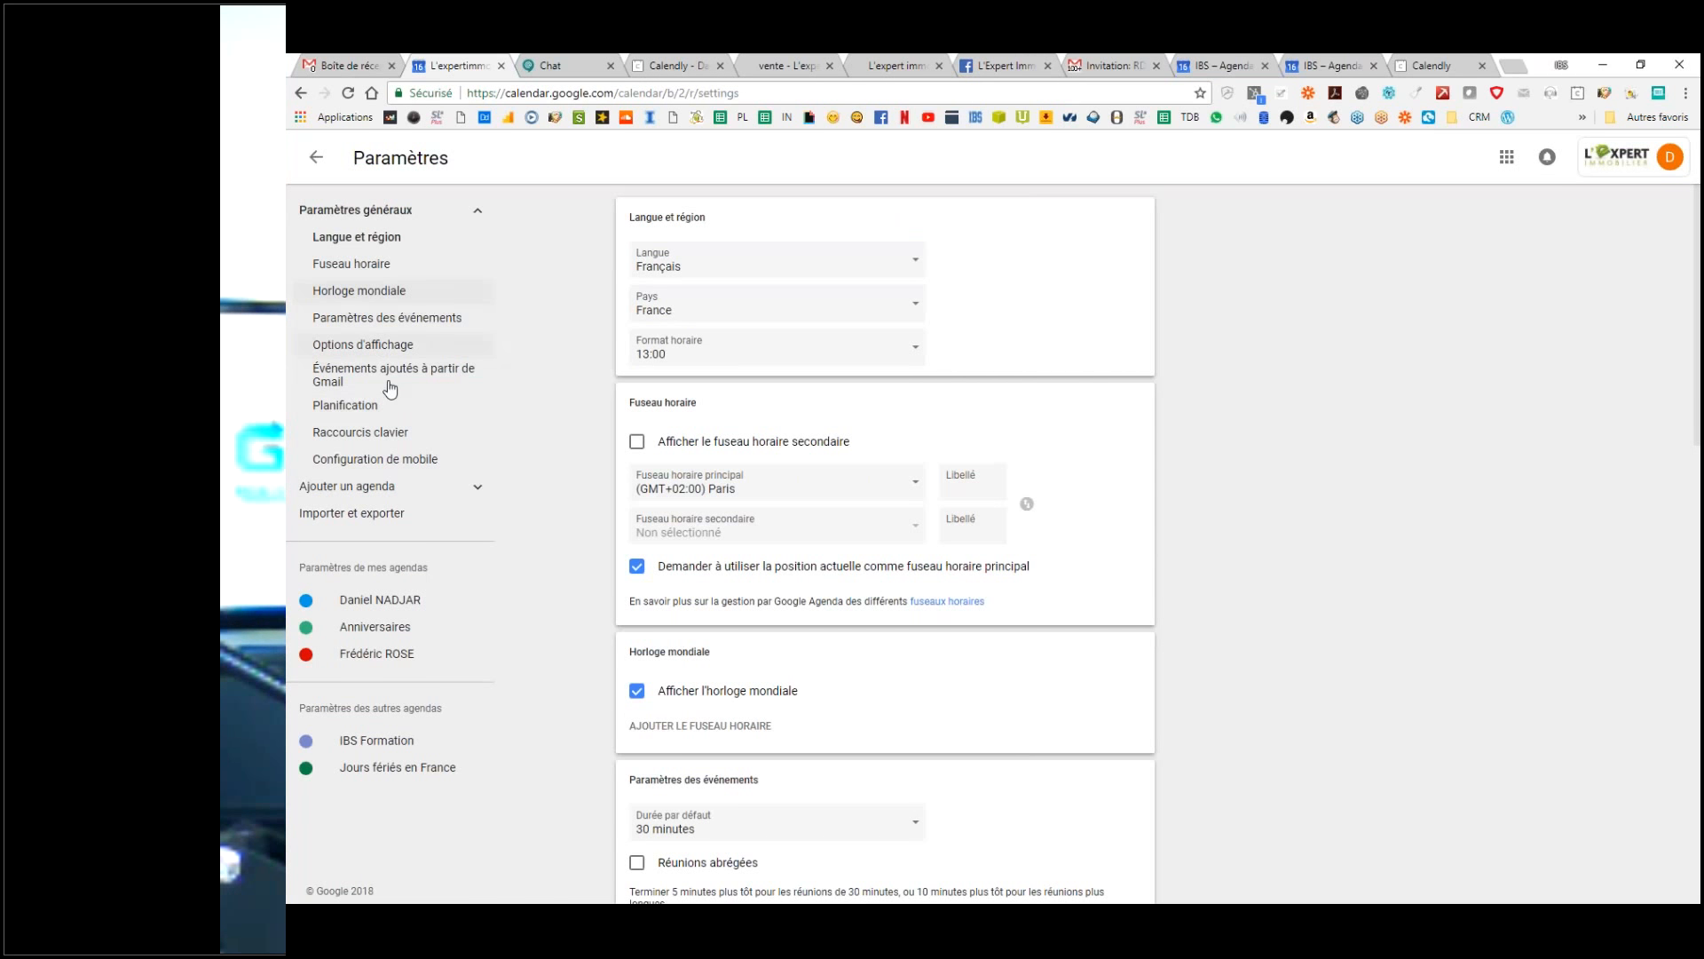
{"action": "left_click", "coordinate": [361, 491]}
{"action": "left_click", "coordinate": [358, 548]}
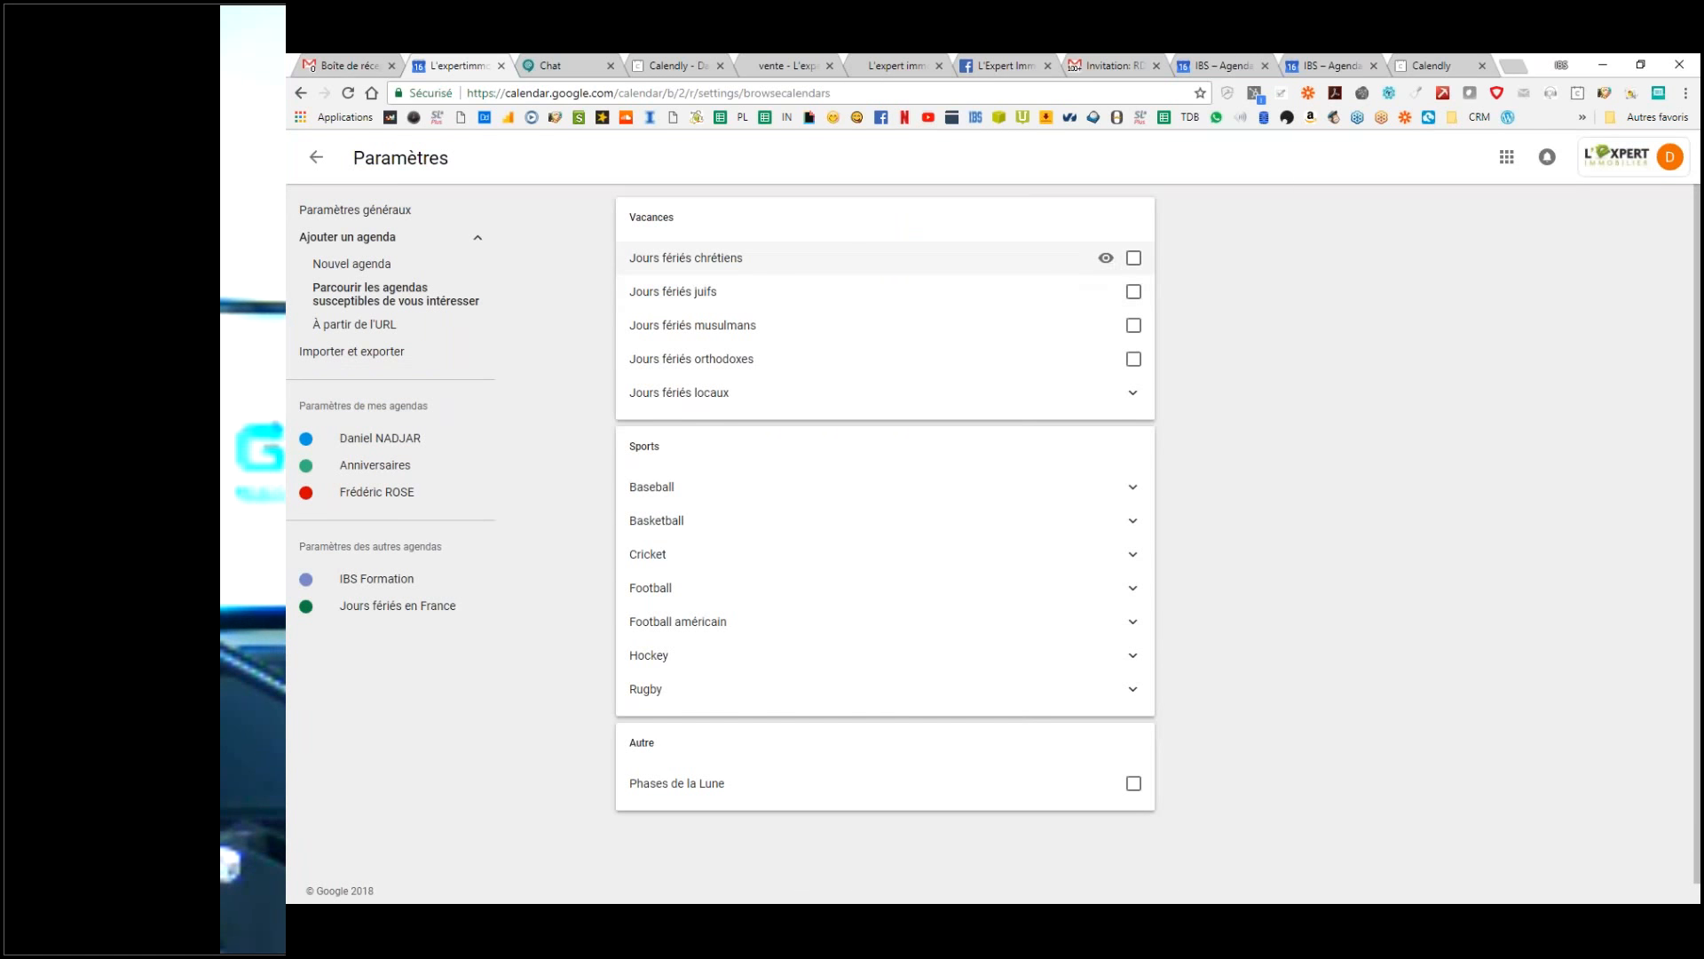
Step: Add the Jours fériés chrétiens, juifs, musulmans and orthodoxes holiday calendars
{"action": "left_click", "coordinate": [1133, 258]}
{"action": "left_click", "coordinate": [1134, 292]}
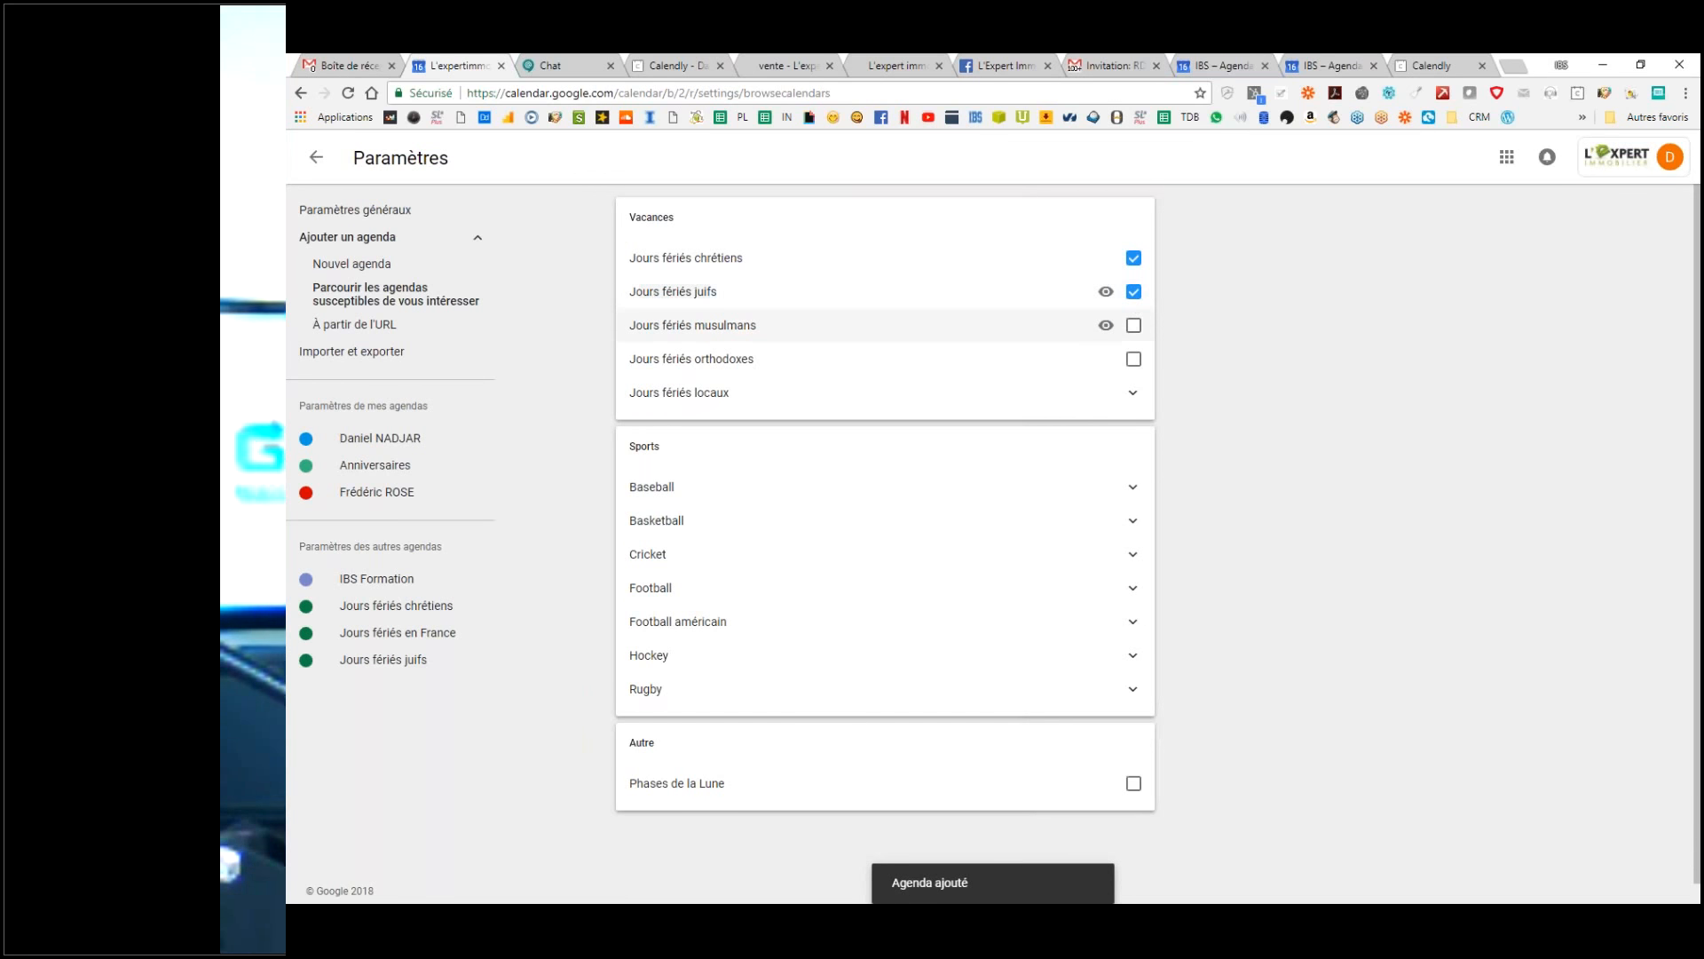
{"action": "left_click", "coordinate": [1133, 326]}
{"action": "left_click", "coordinate": [1133, 360]}
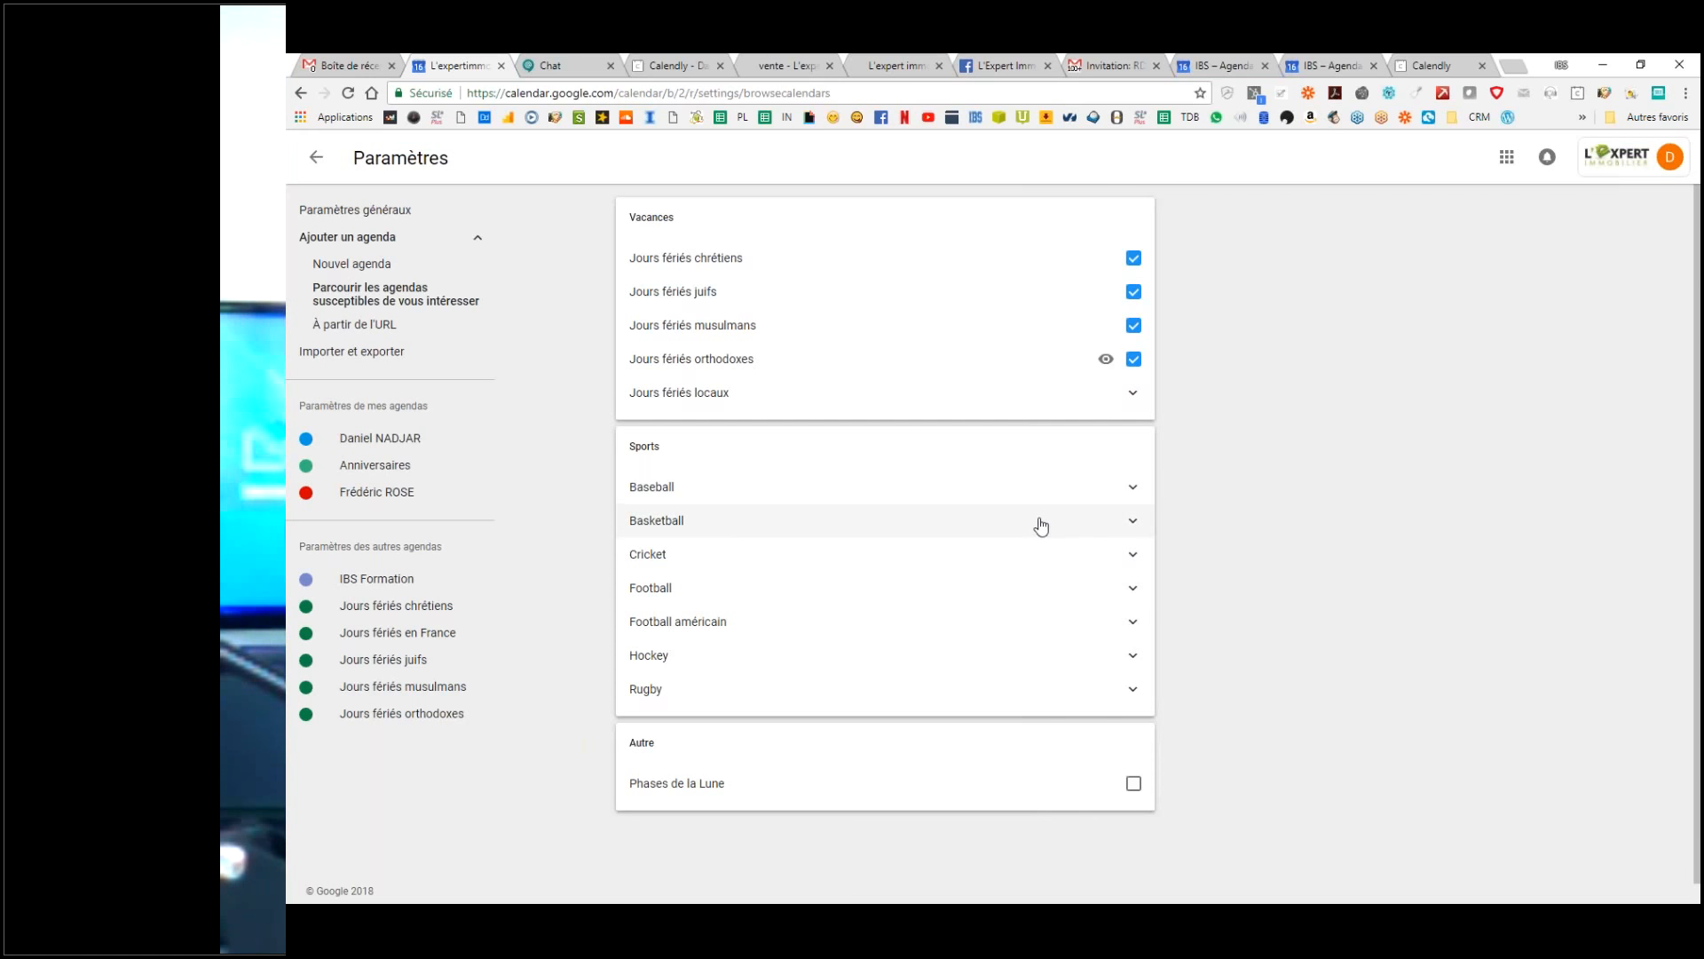
Step: Look through the local holiday calendars list, then collapse it again
{"action": "scroll", "coordinate": [1042, 526], "scroll_direction": "down", "scroll_amount": 1}
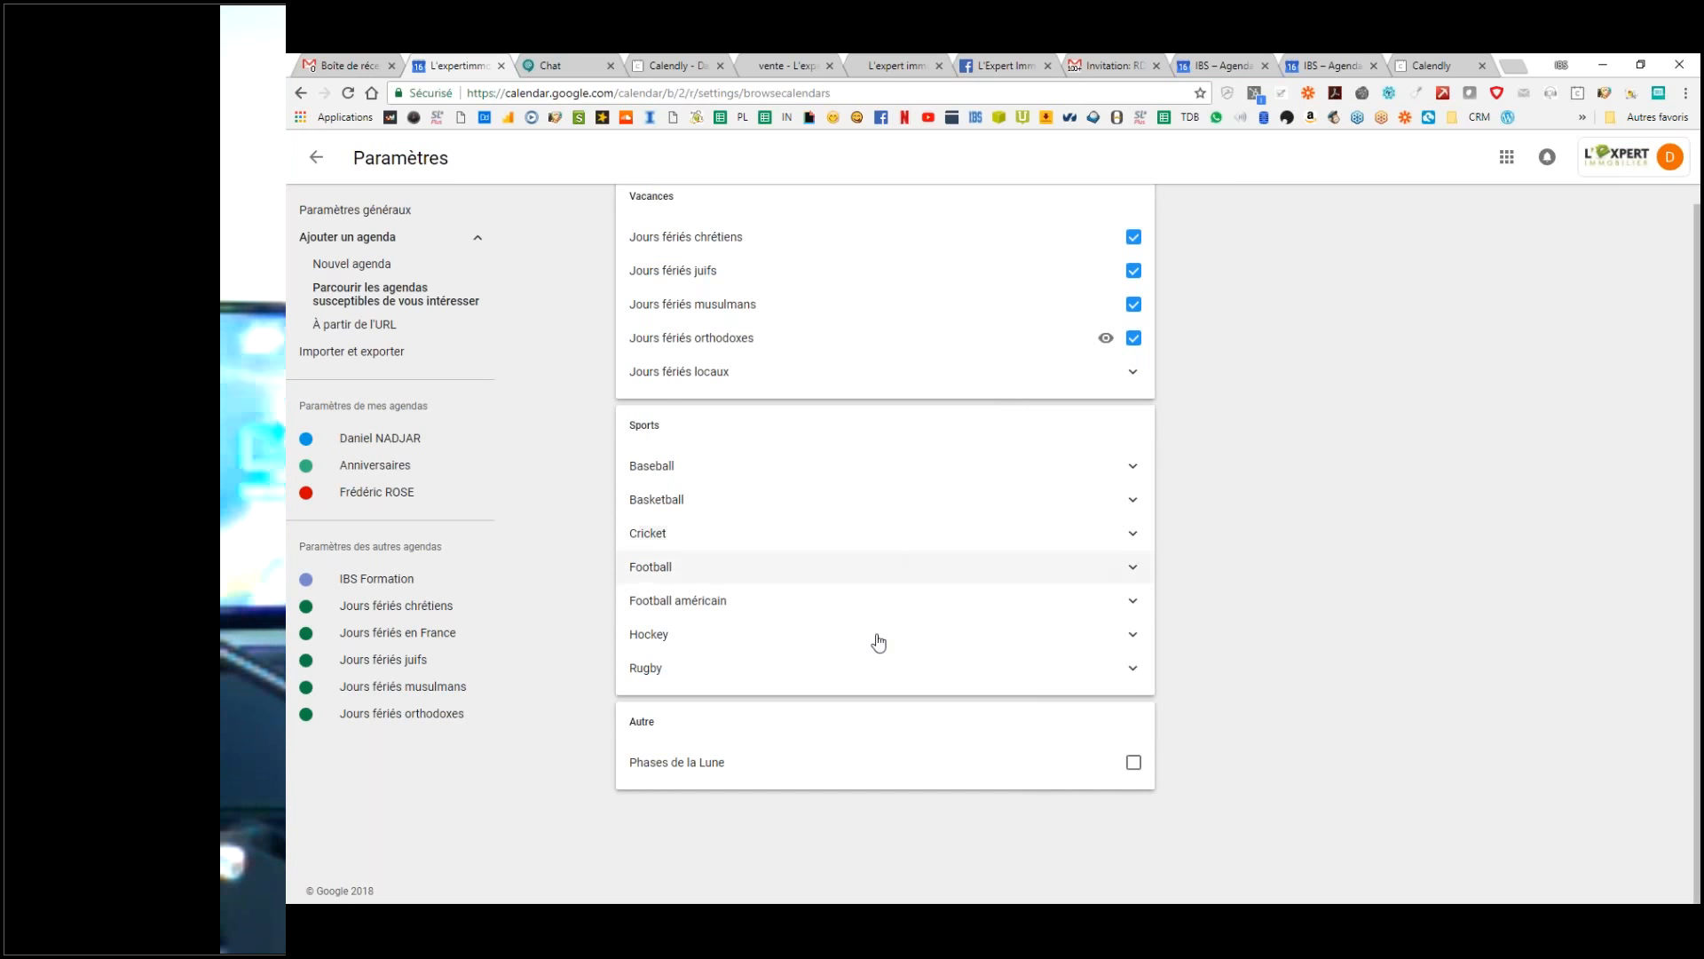
{"action": "left_click", "coordinate": [1134, 372]}
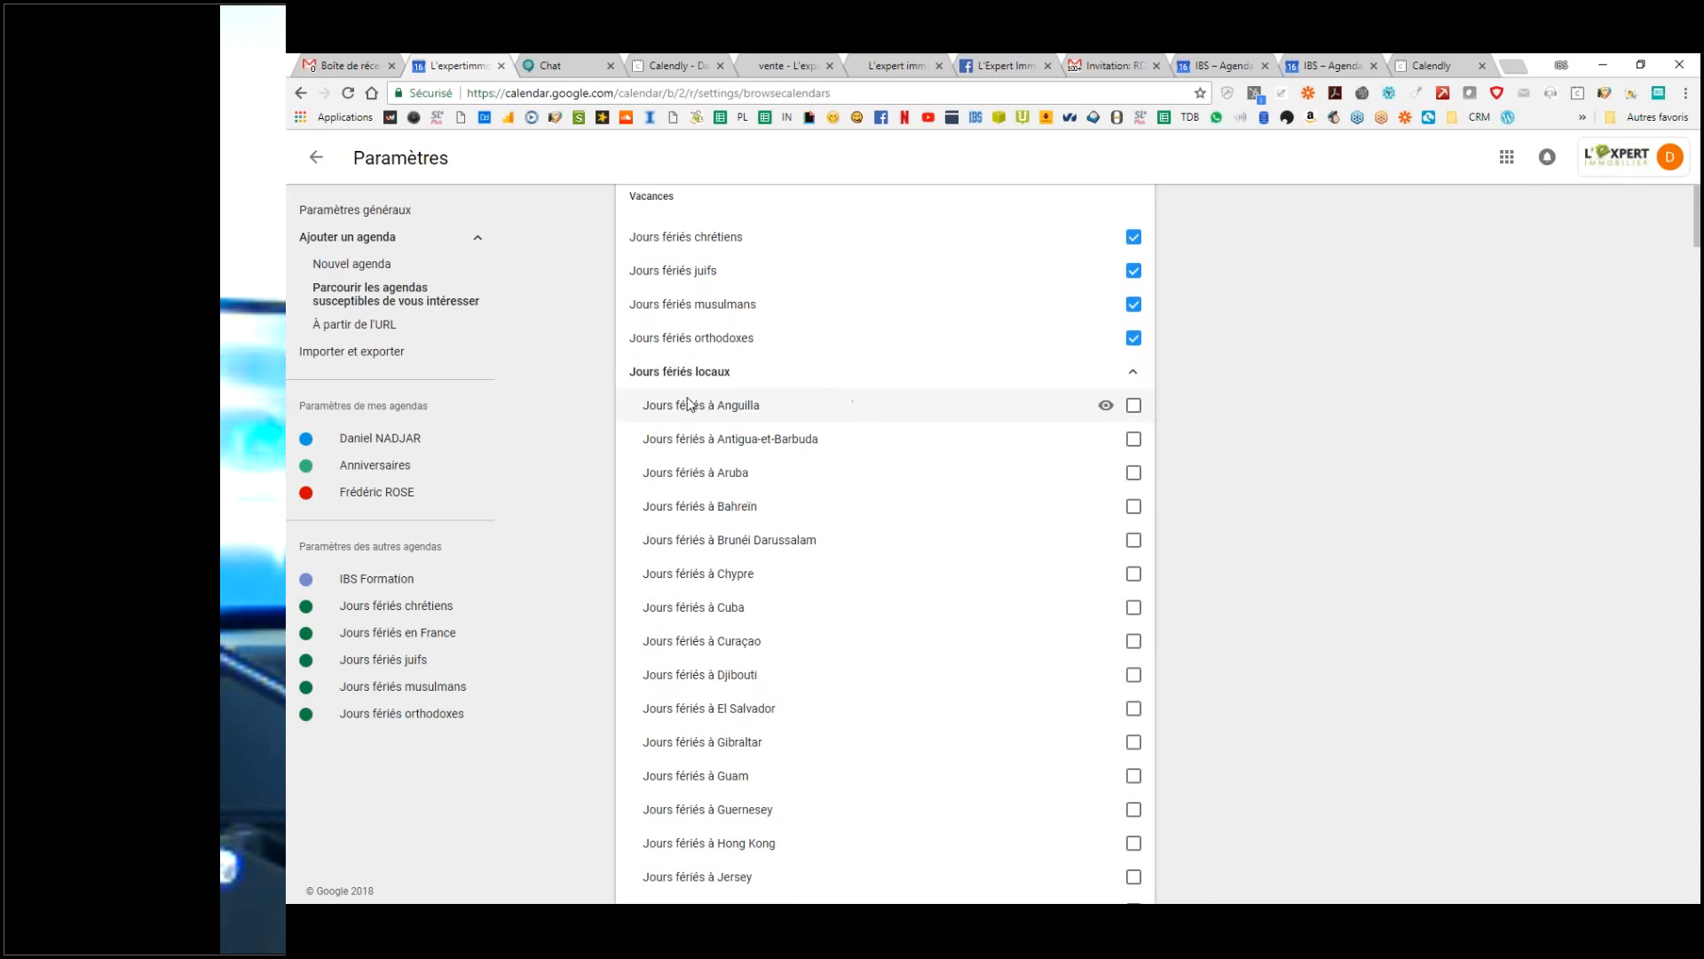
{"action": "scroll", "coordinate": [865, 566], "scroll_direction": "down", "scroll_amount": 3}
{"action": "scroll", "coordinate": [932, 577], "scroll_direction": "down", "scroll_amount": 5}
{"action": "scroll", "coordinate": [1019, 589], "scroll_direction": "up", "scroll_amount": 10}
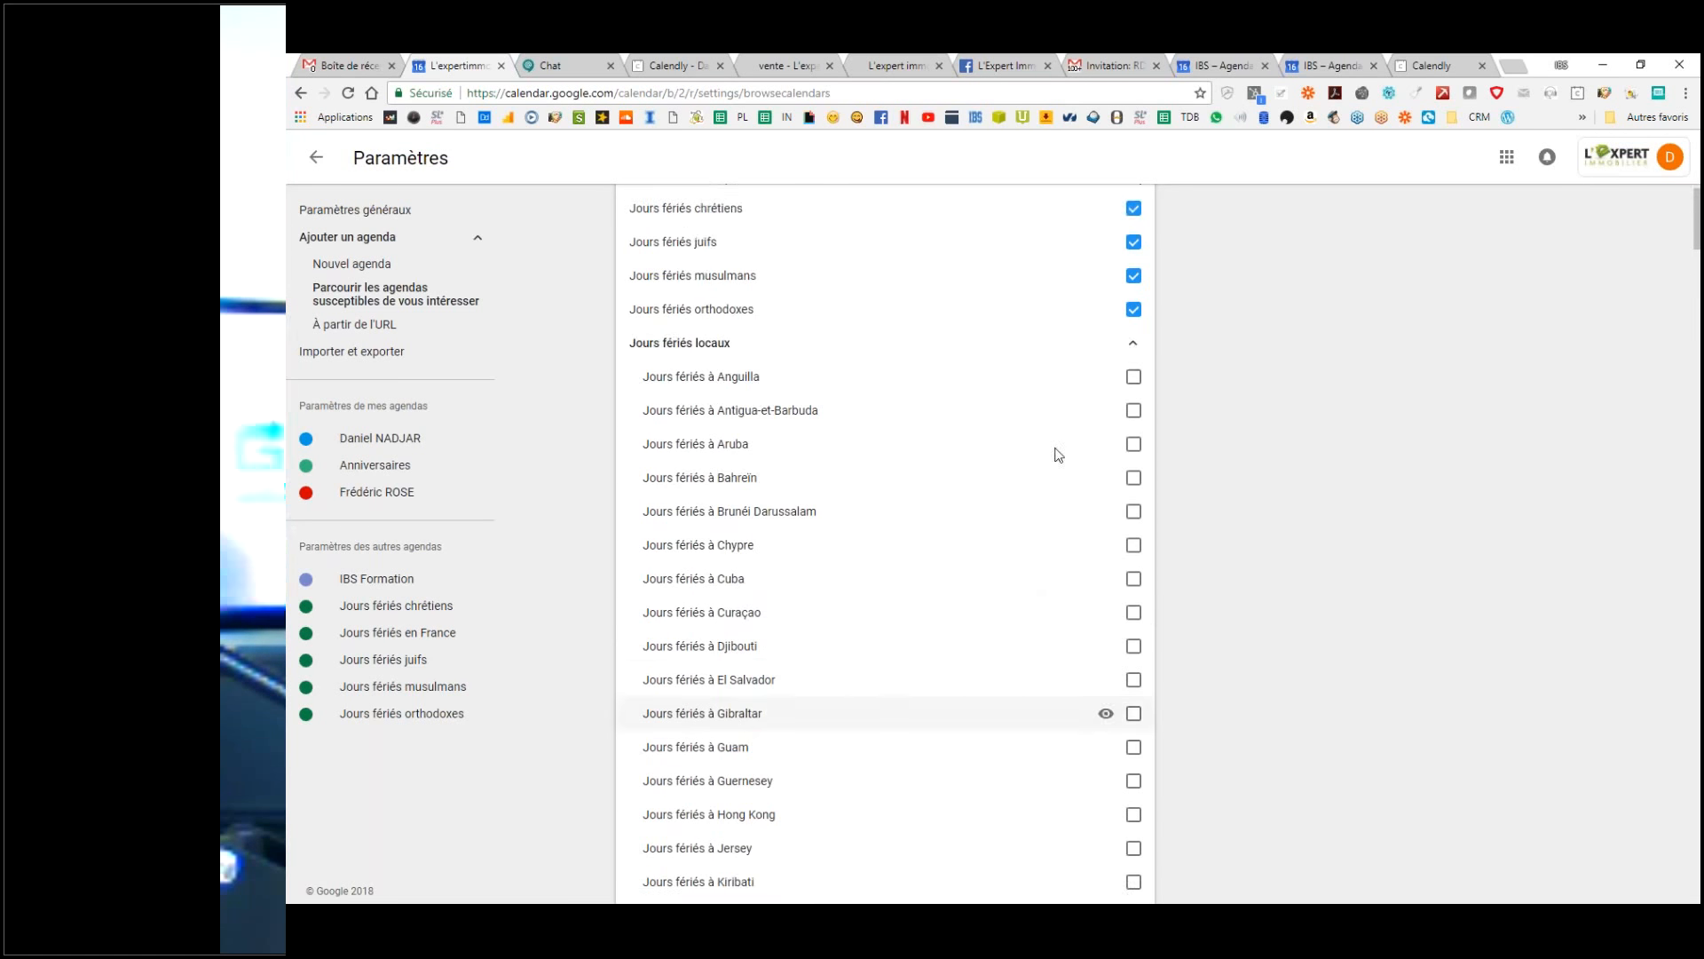
{"action": "left_click", "coordinate": [1146, 399]}
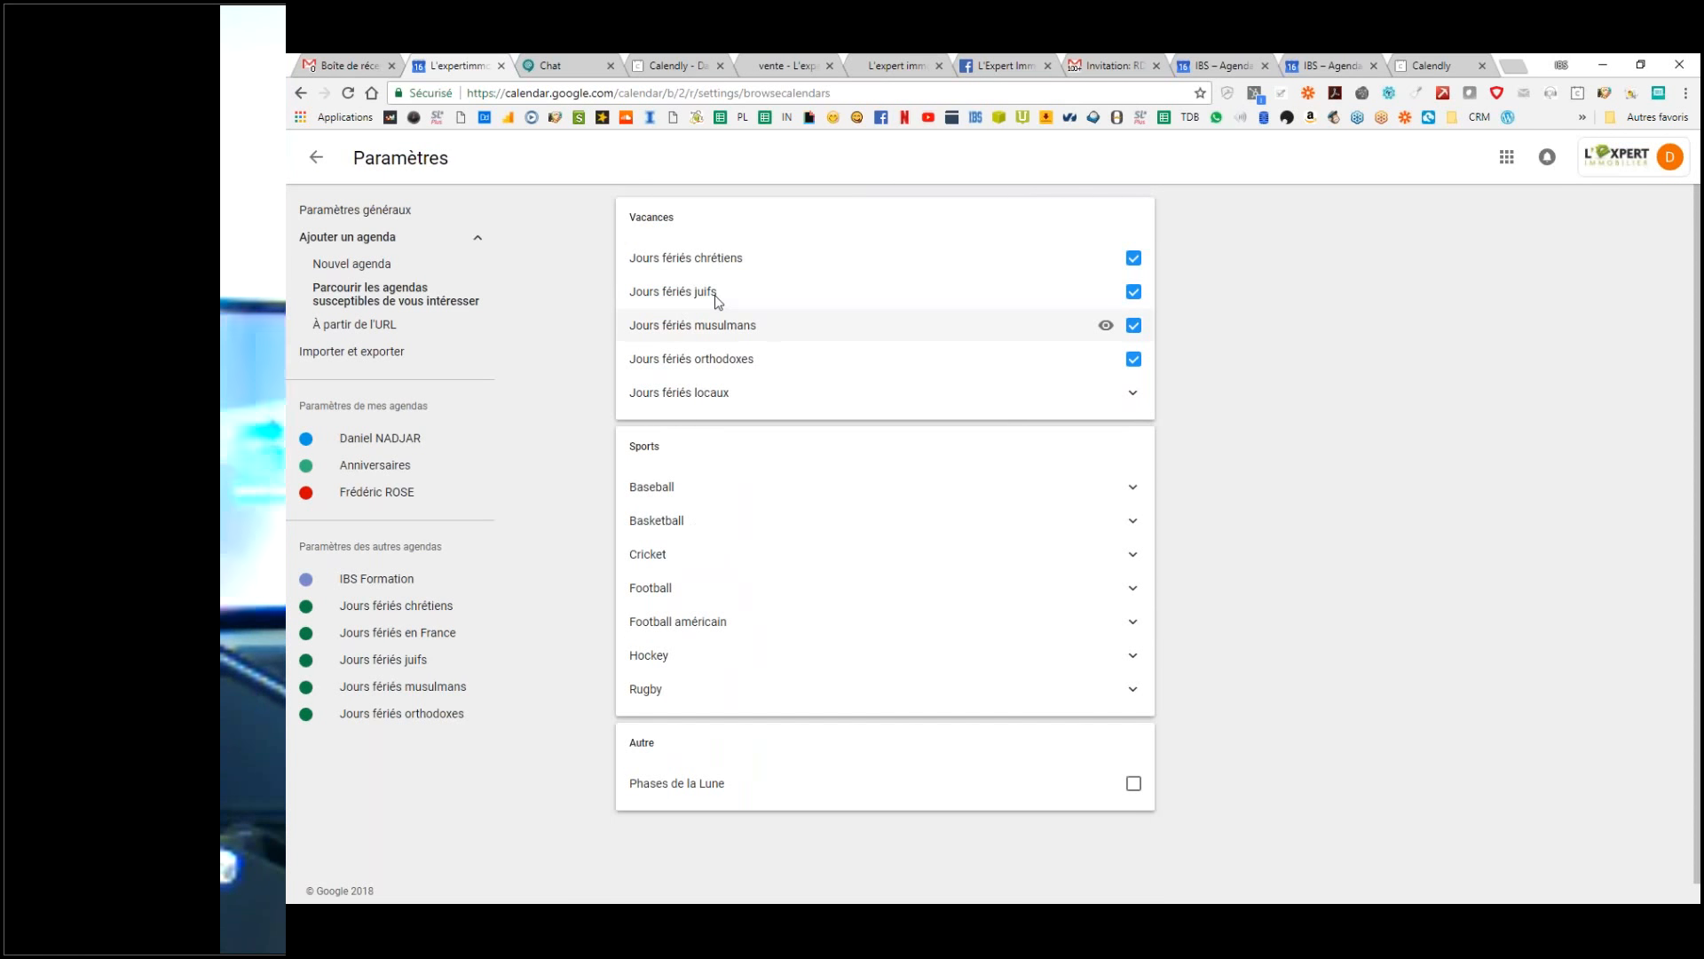
Step: Expand the Football sports calendars to review their leagues
{"action": "scroll", "coordinate": [759, 467], "scroll_direction": "down", "scroll_amount": 1}
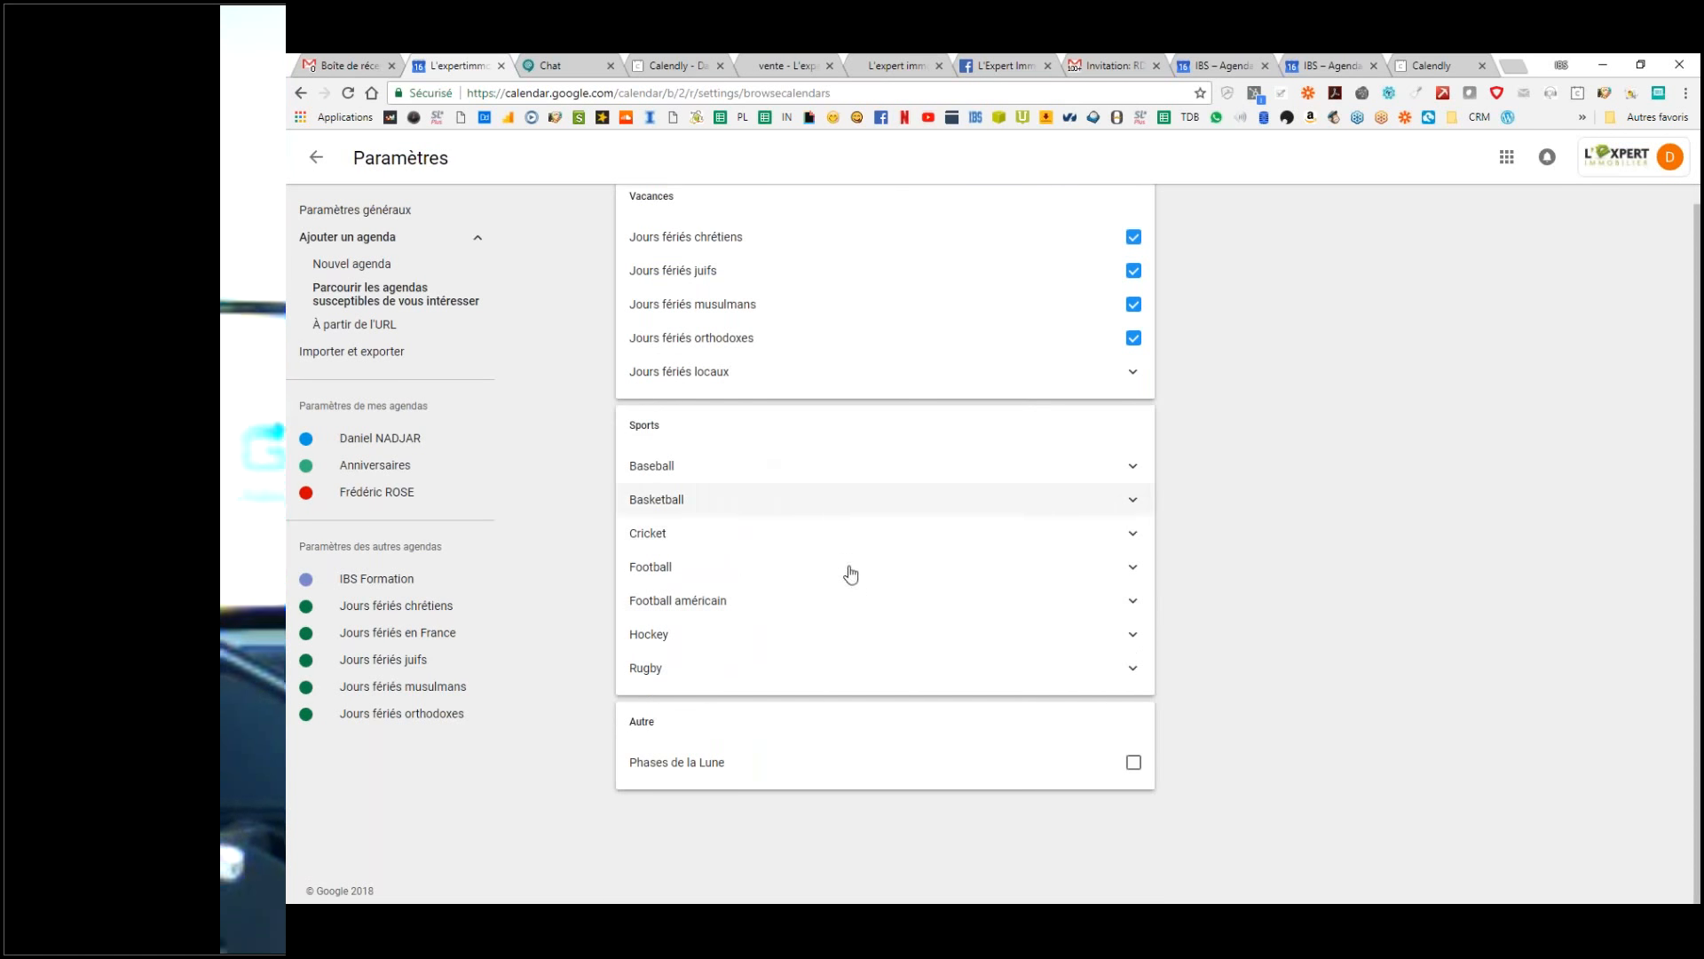
{"action": "left_click", "coordinate": [1133, 569]}
{"action": "scroll", "coordinate": [891, 666], "scroll_direction": "down", "scroll_amount": 7}
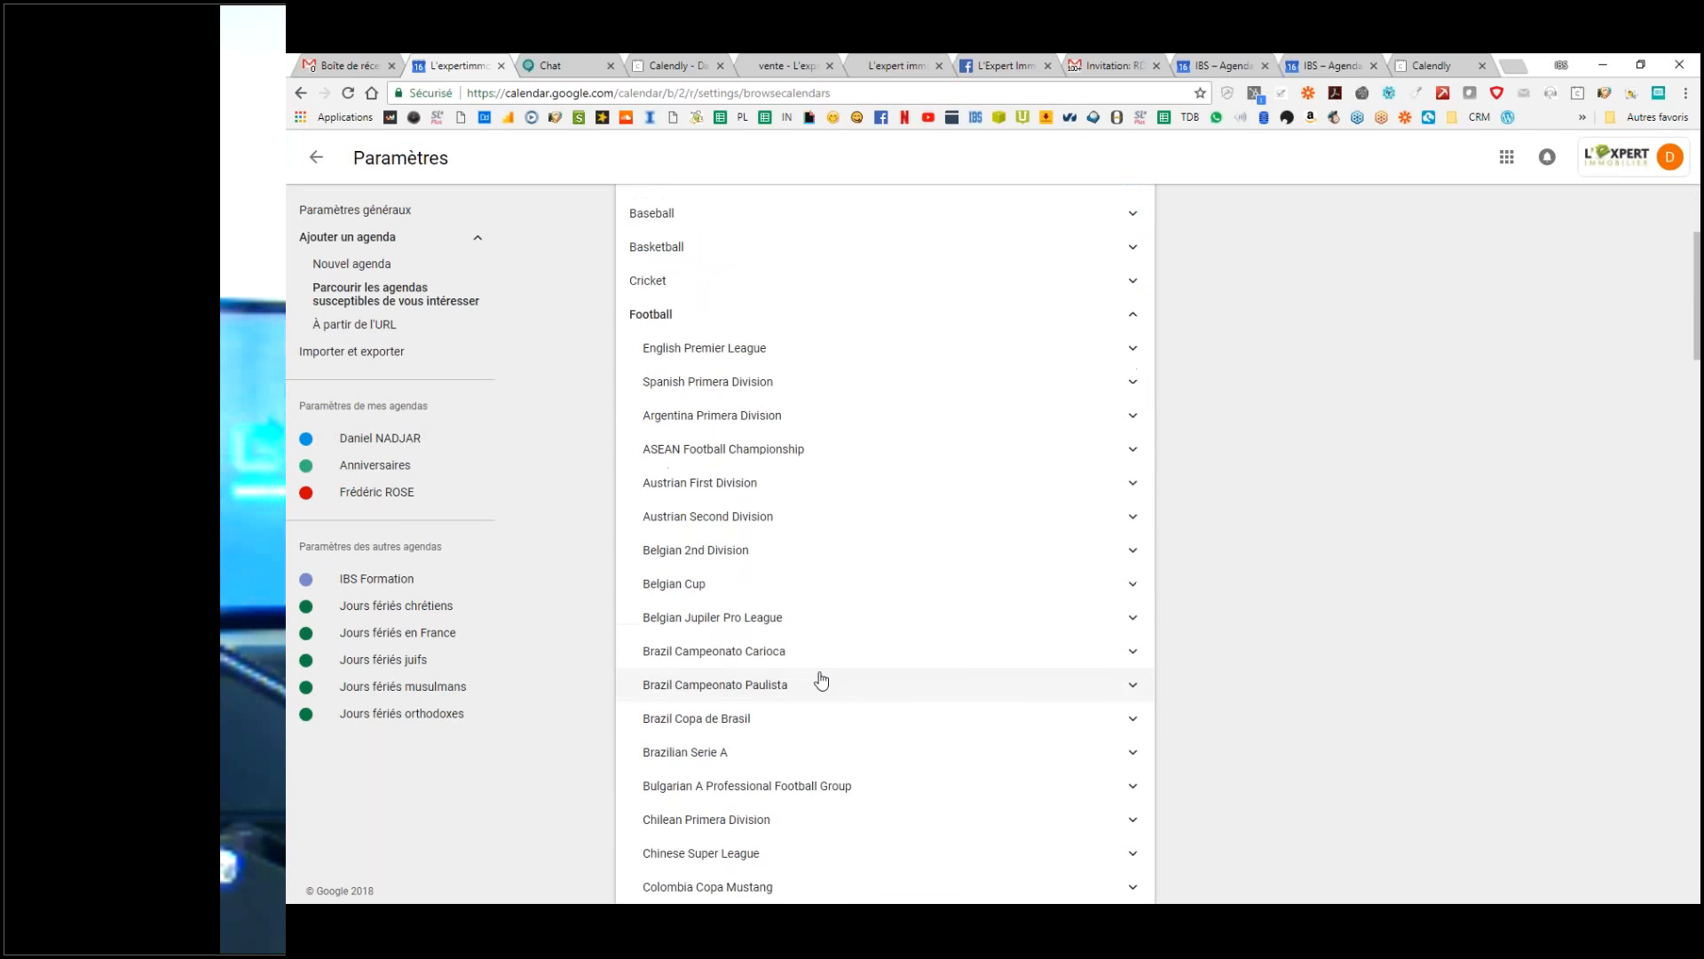
{"action": "scroll", "coordinate": [819, 680], "scroll_direction": "down", "scroll_amount": 8}
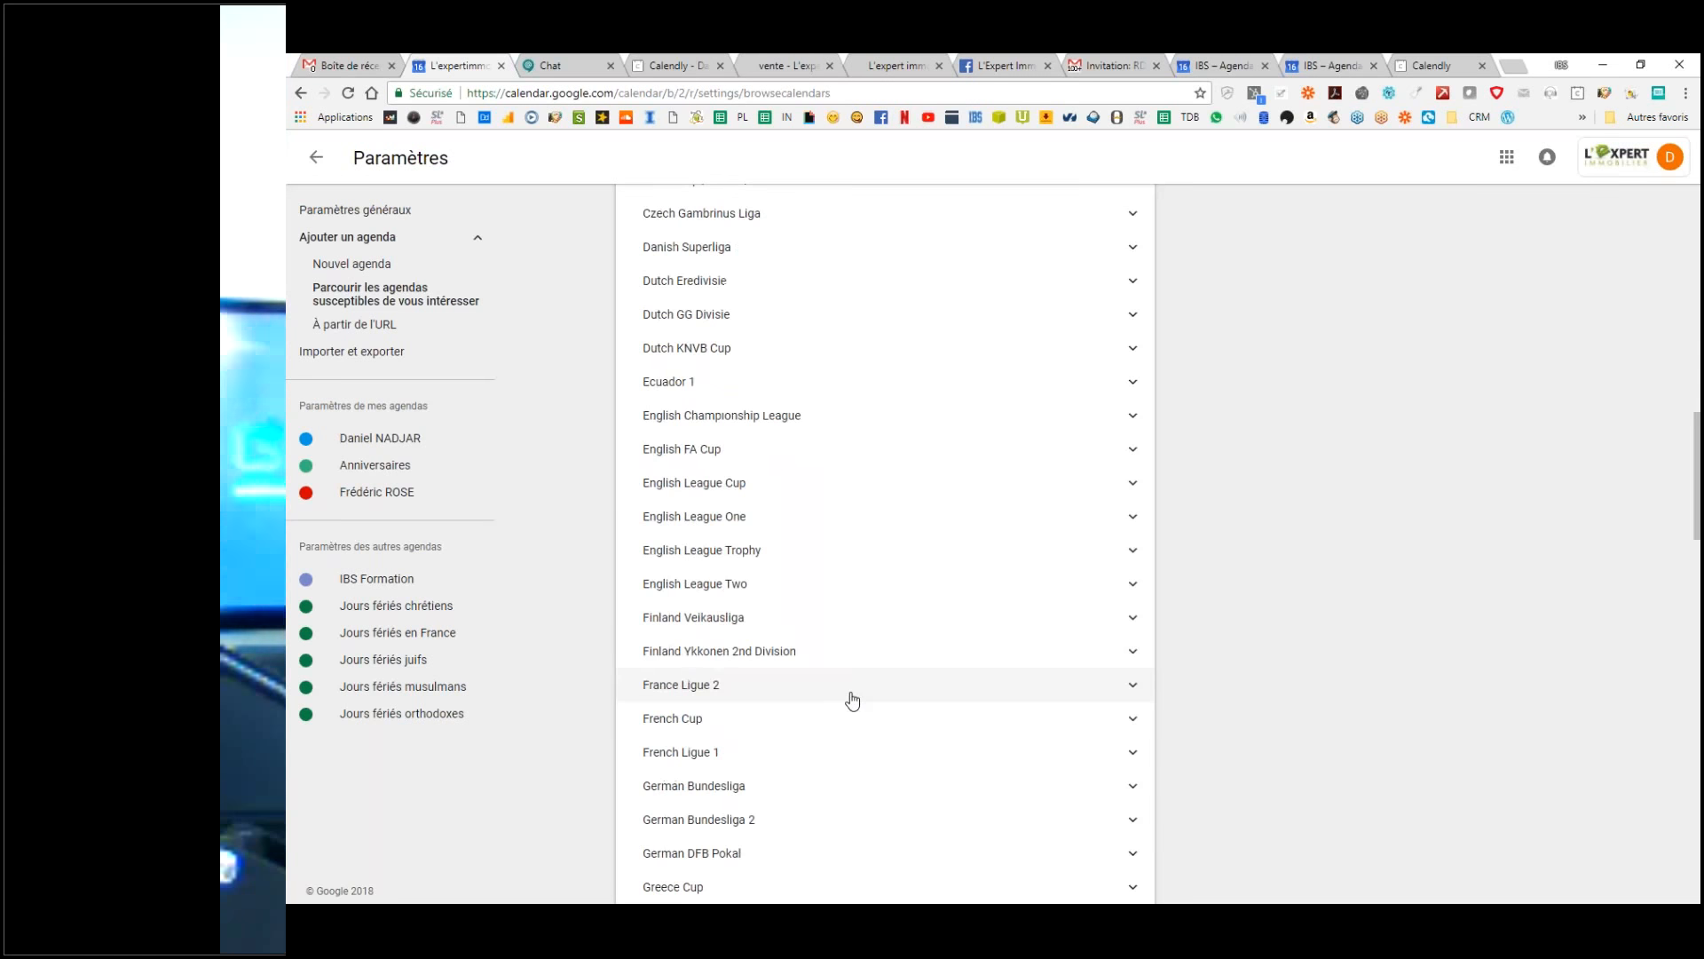
{"action": "scroll", "coordinate": [852, 701], "scroll_direction": "down", "scroll_amount": 5}
{"action": "scroll", "coordinate": [848, 742], "scroll_direction": "up", "scroll_amount": 10}
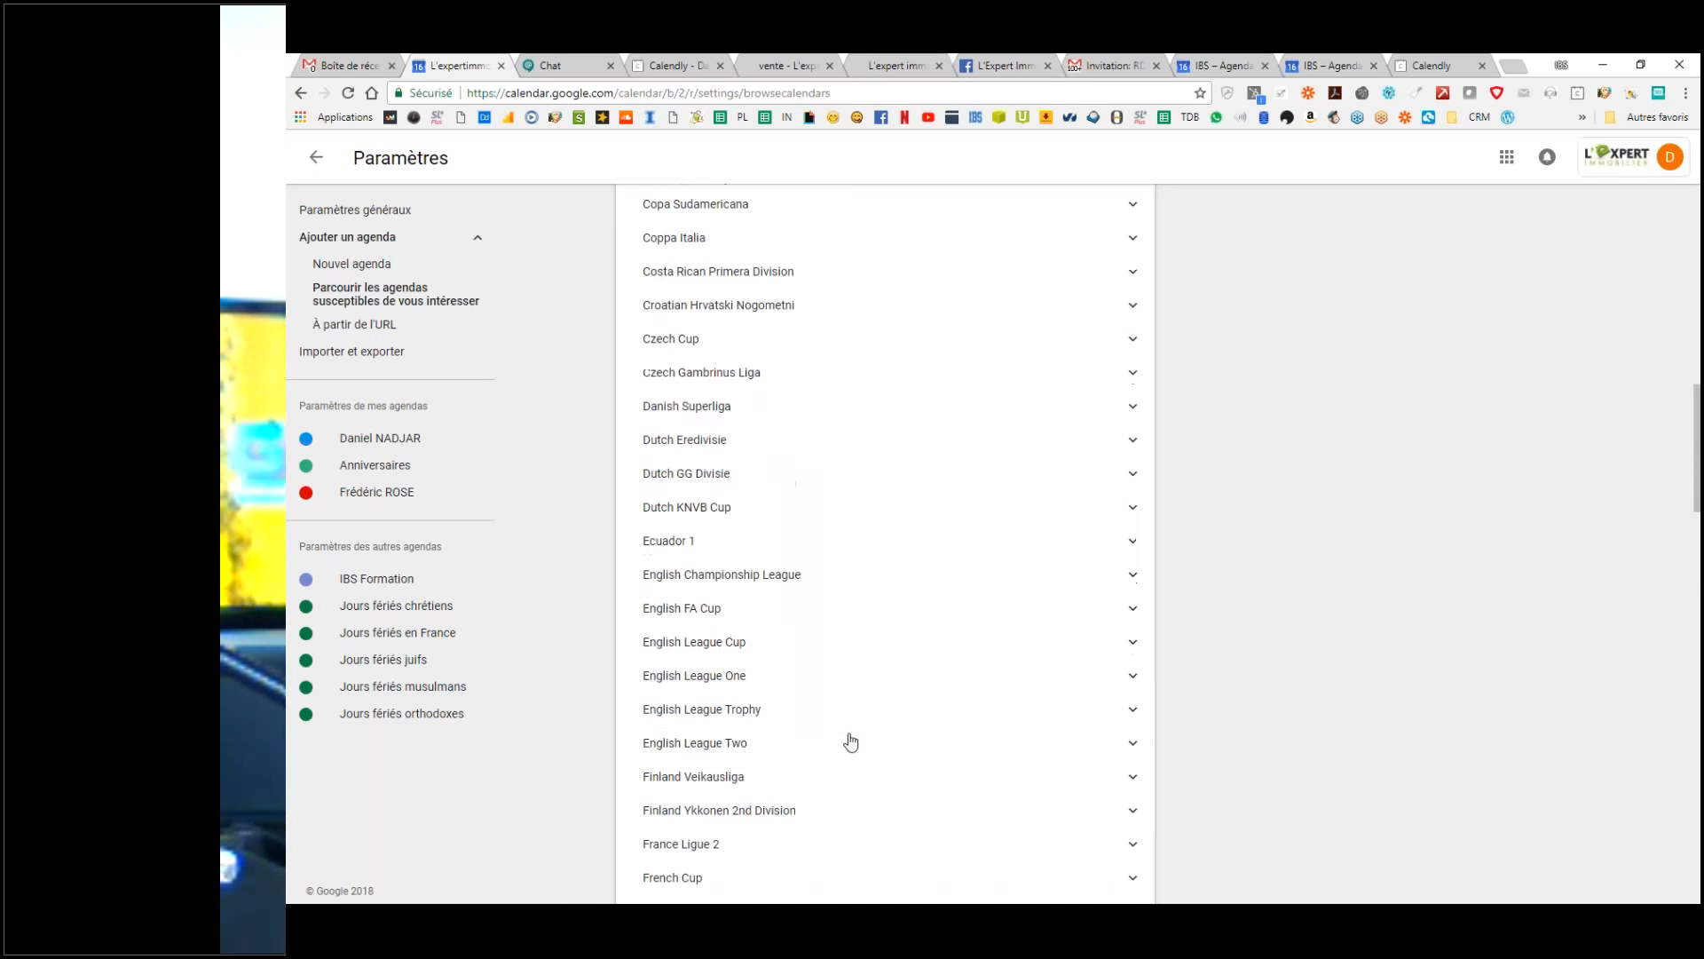
{"action": "scroll", "coordinate": [853, 741], "scroll_direction": "up", "scroll_amount": 10}
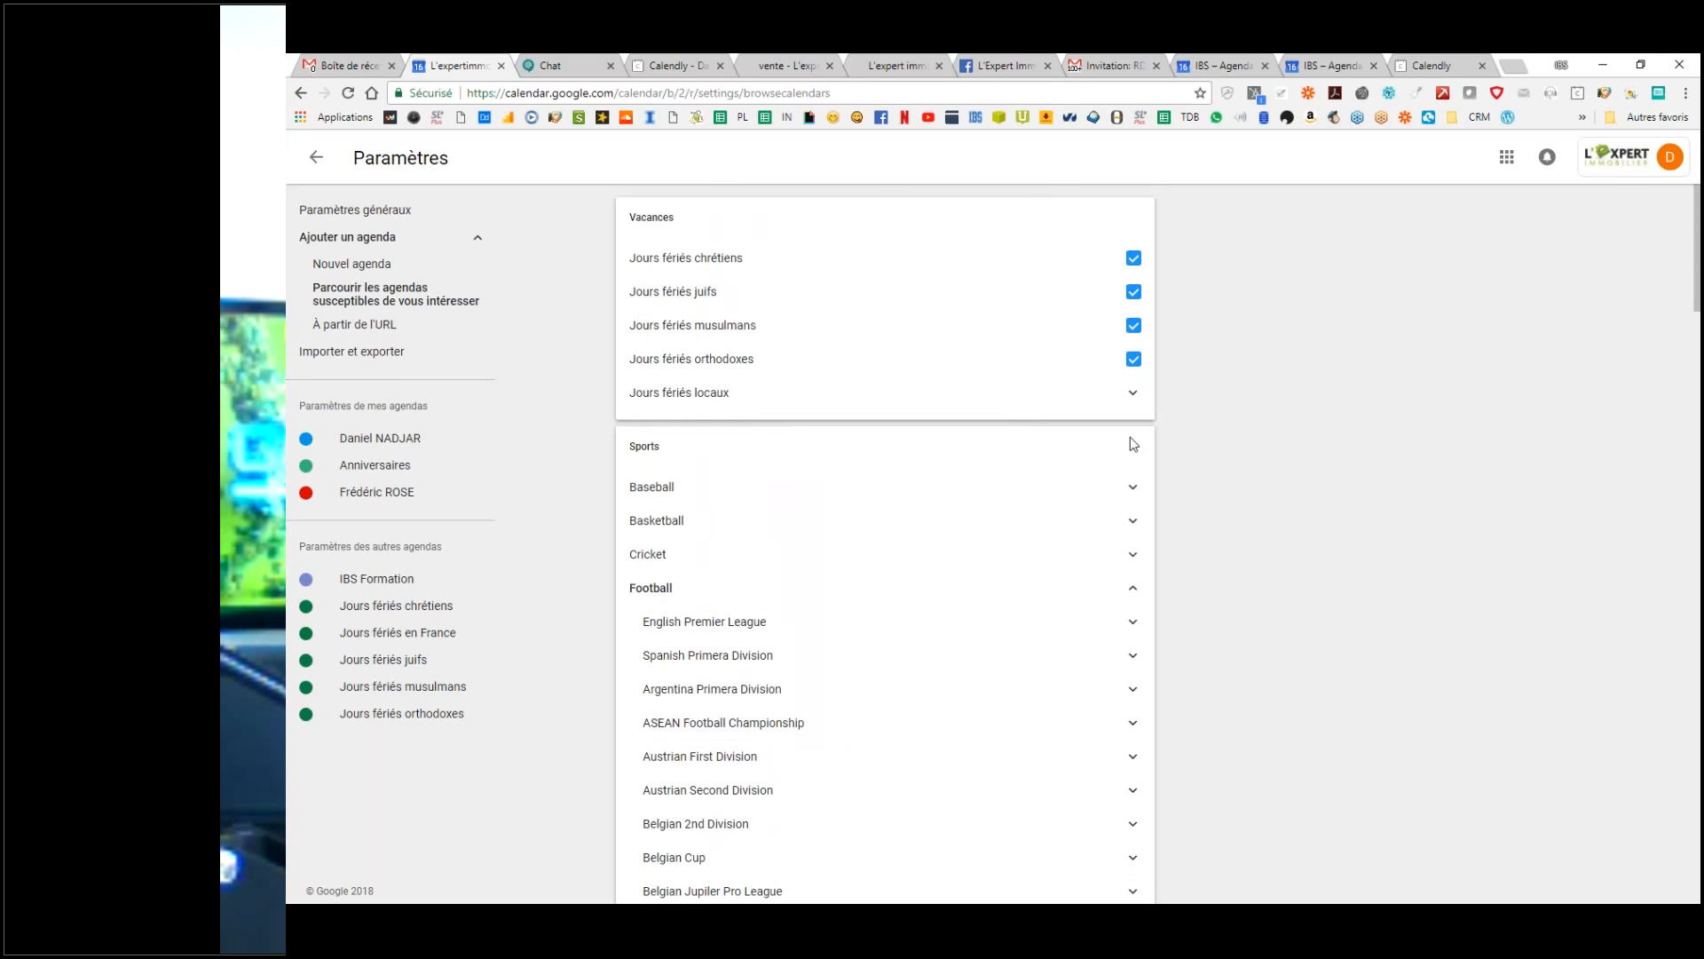
Step: Subscribe to the Phases de la Lune calendar under Autre and return to the calendar
{"action": "left_click", "coordinate": [1125, 488]}
{"action": "left_click", "coordinate": [1125, 487]}
{"action": "scroll", "coordinate": [803, 657], "scroll_direction": "down", "scroll_amount": 1}
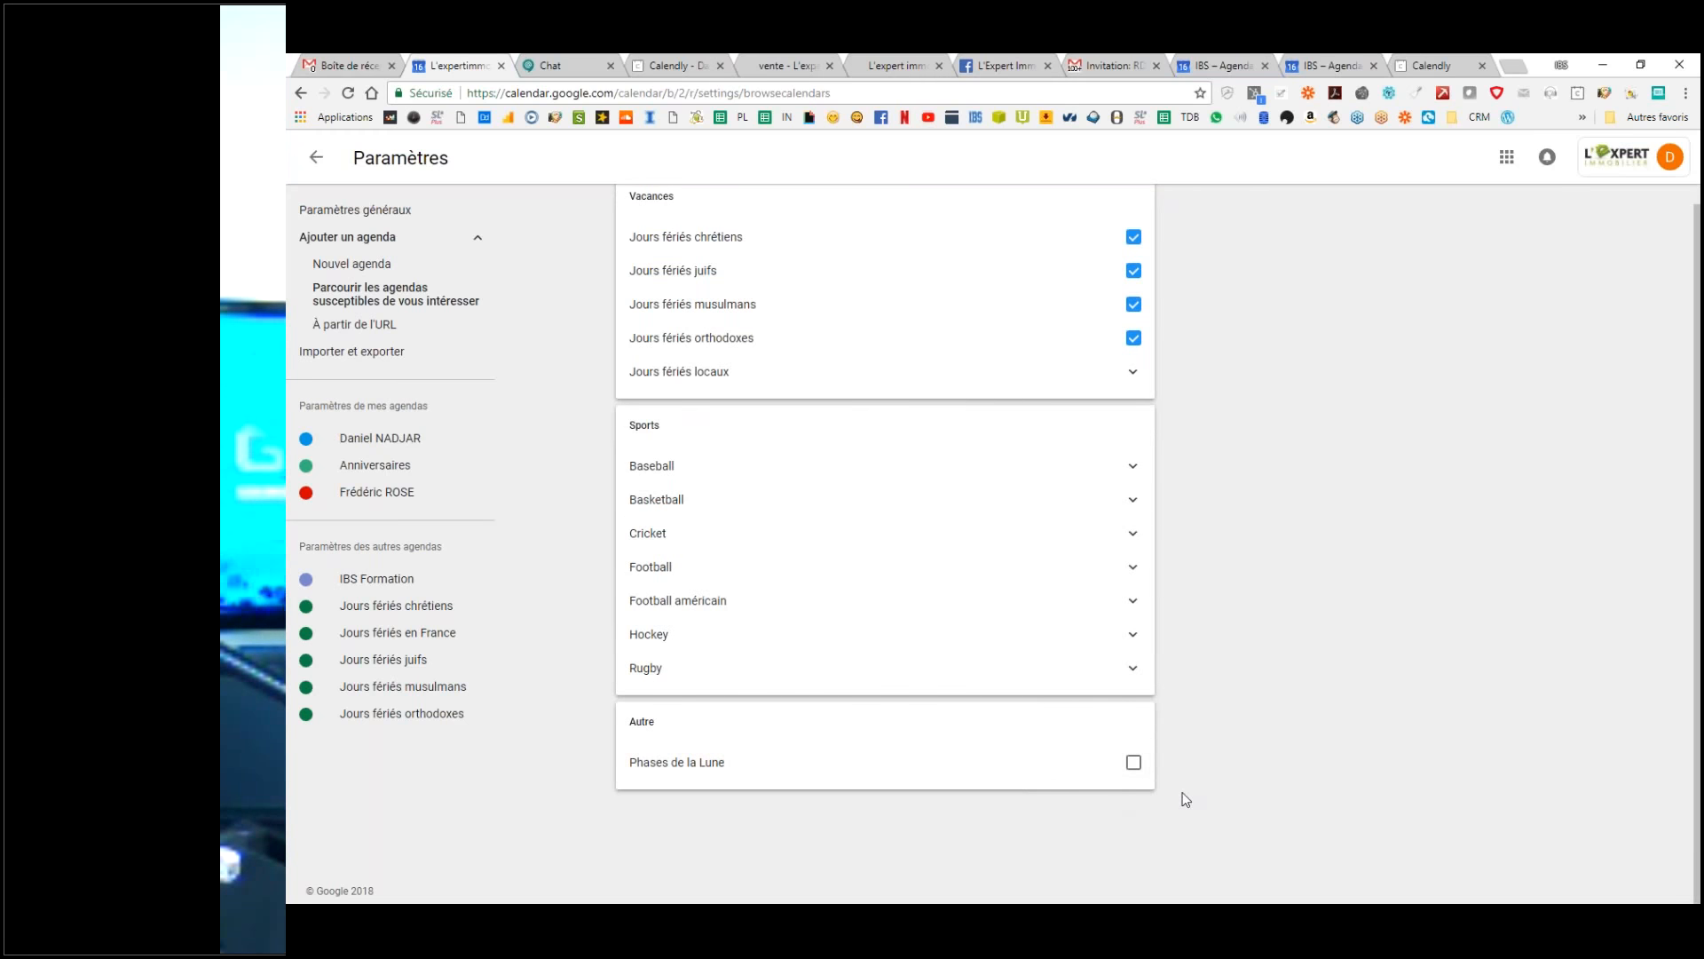
{"action": "left_click", "coordinate": [1133, 761]}
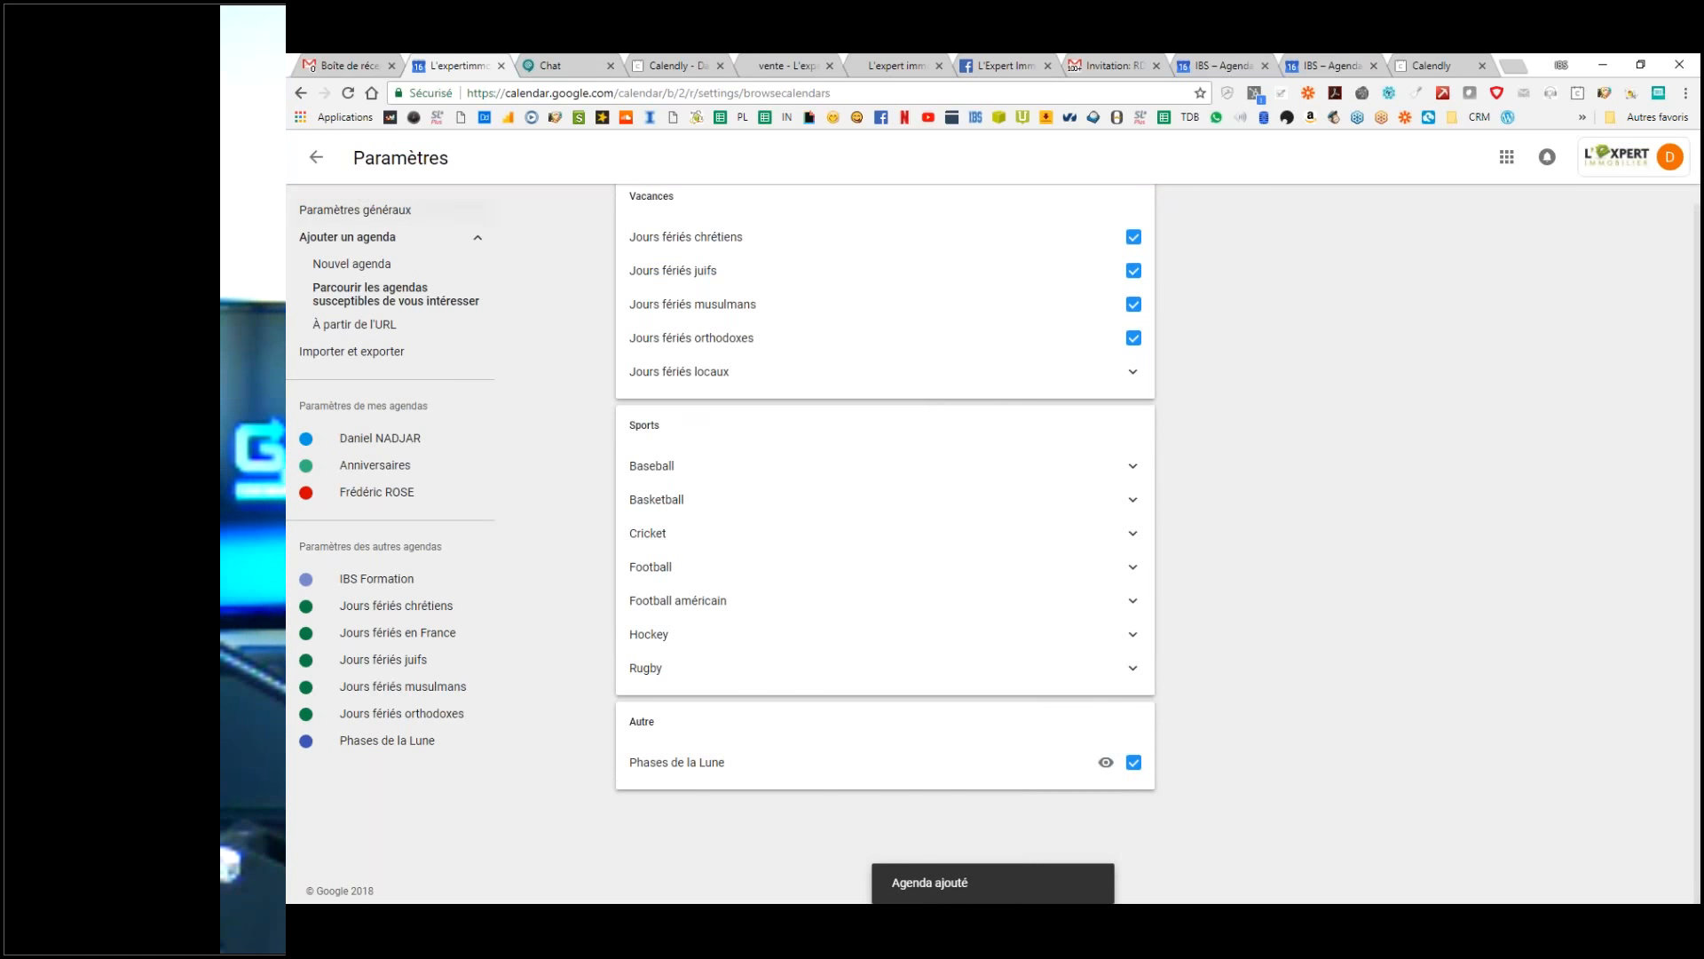
{"action": "left_click", "coordinate": [334, 171]}
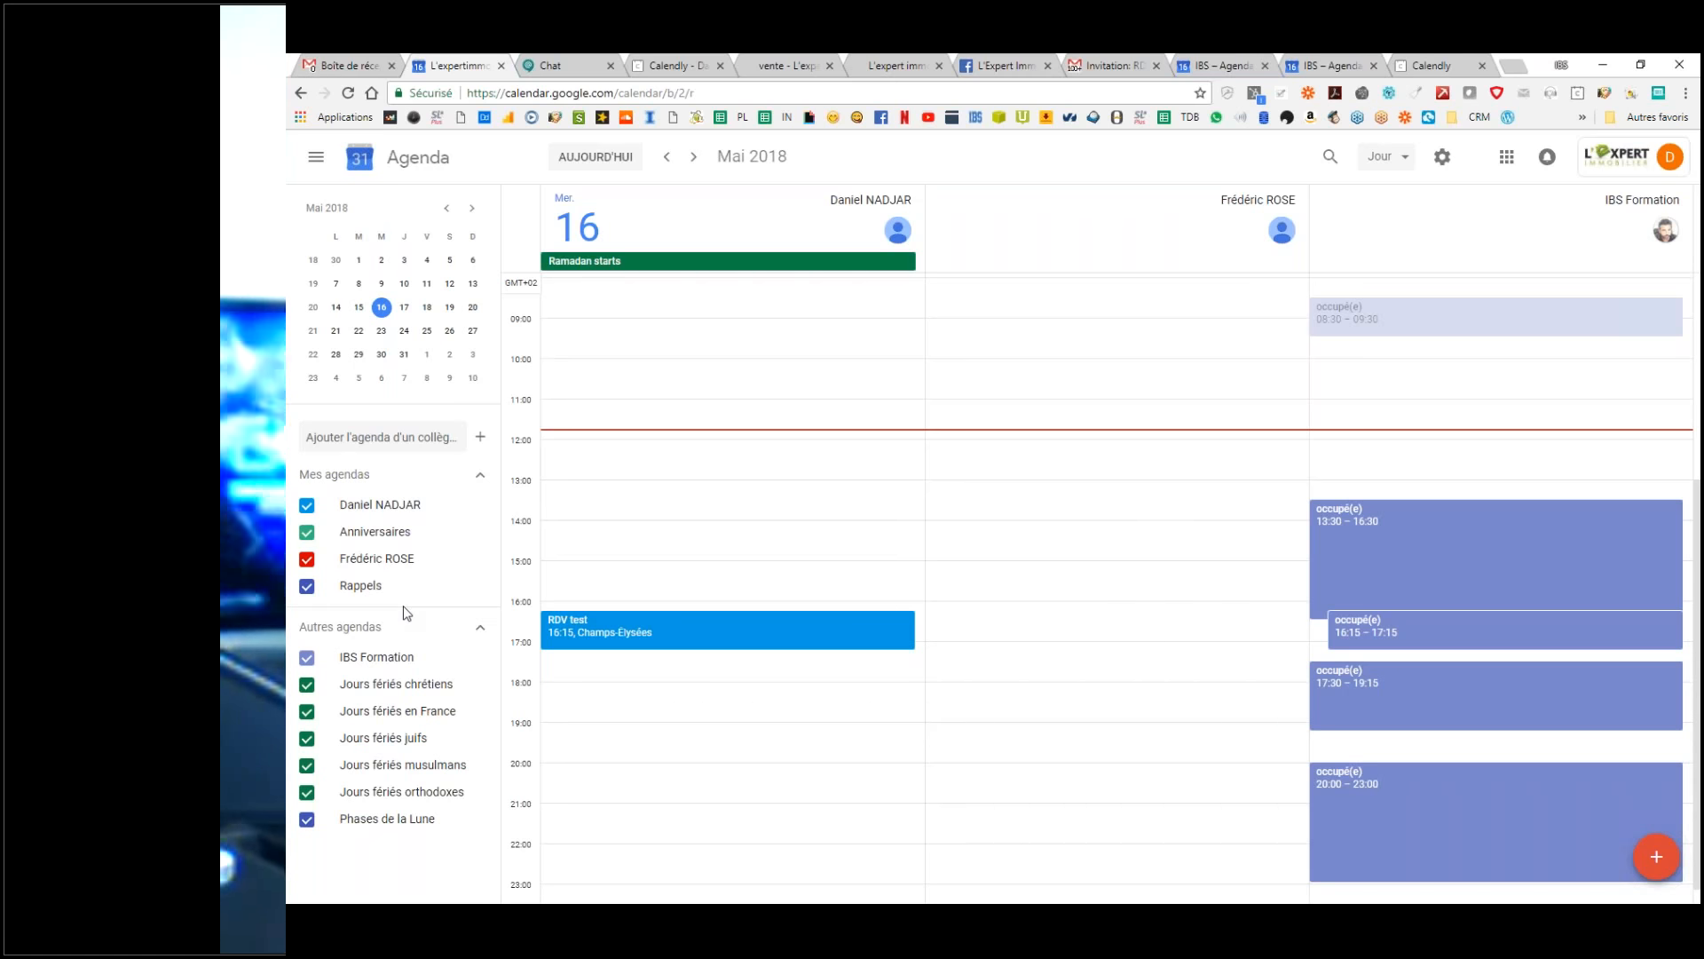
Step: Use the mini calendar to land on Monday 21 May 2018 with its Pentecost entries
{"action": "left_click", "coordinate": [404, 308]}
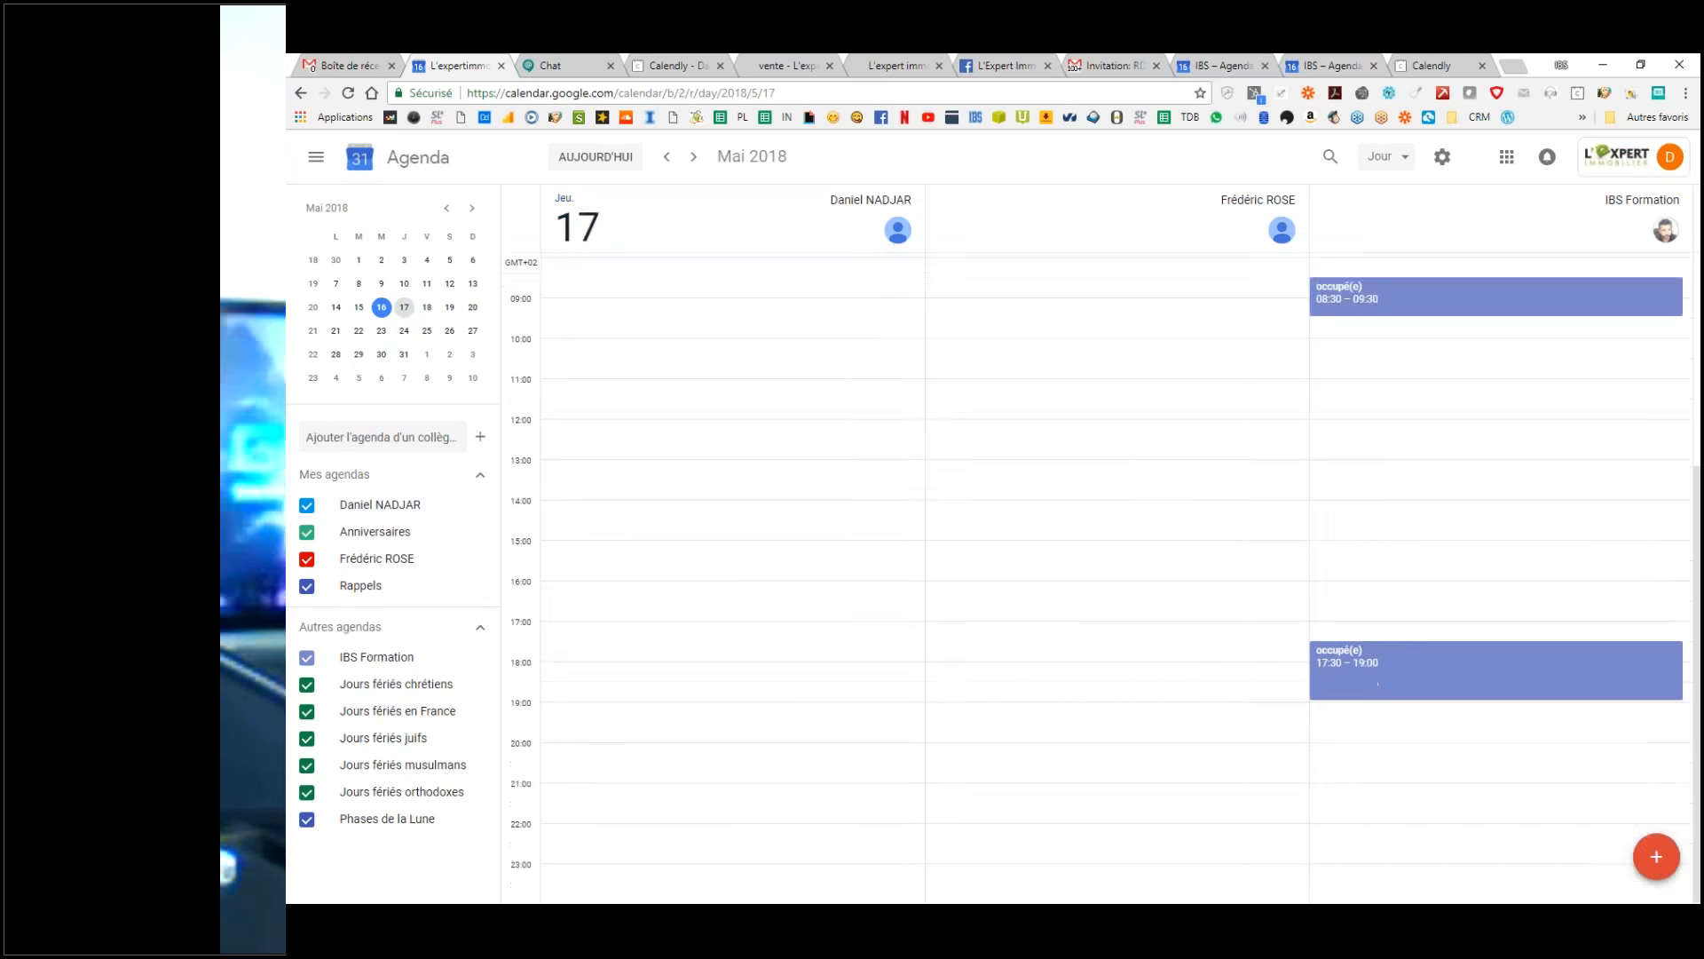
{"action": "left_click", "coordinate": [381, 330]}
{"action": "left_click", "coordinate": [335, 330]}
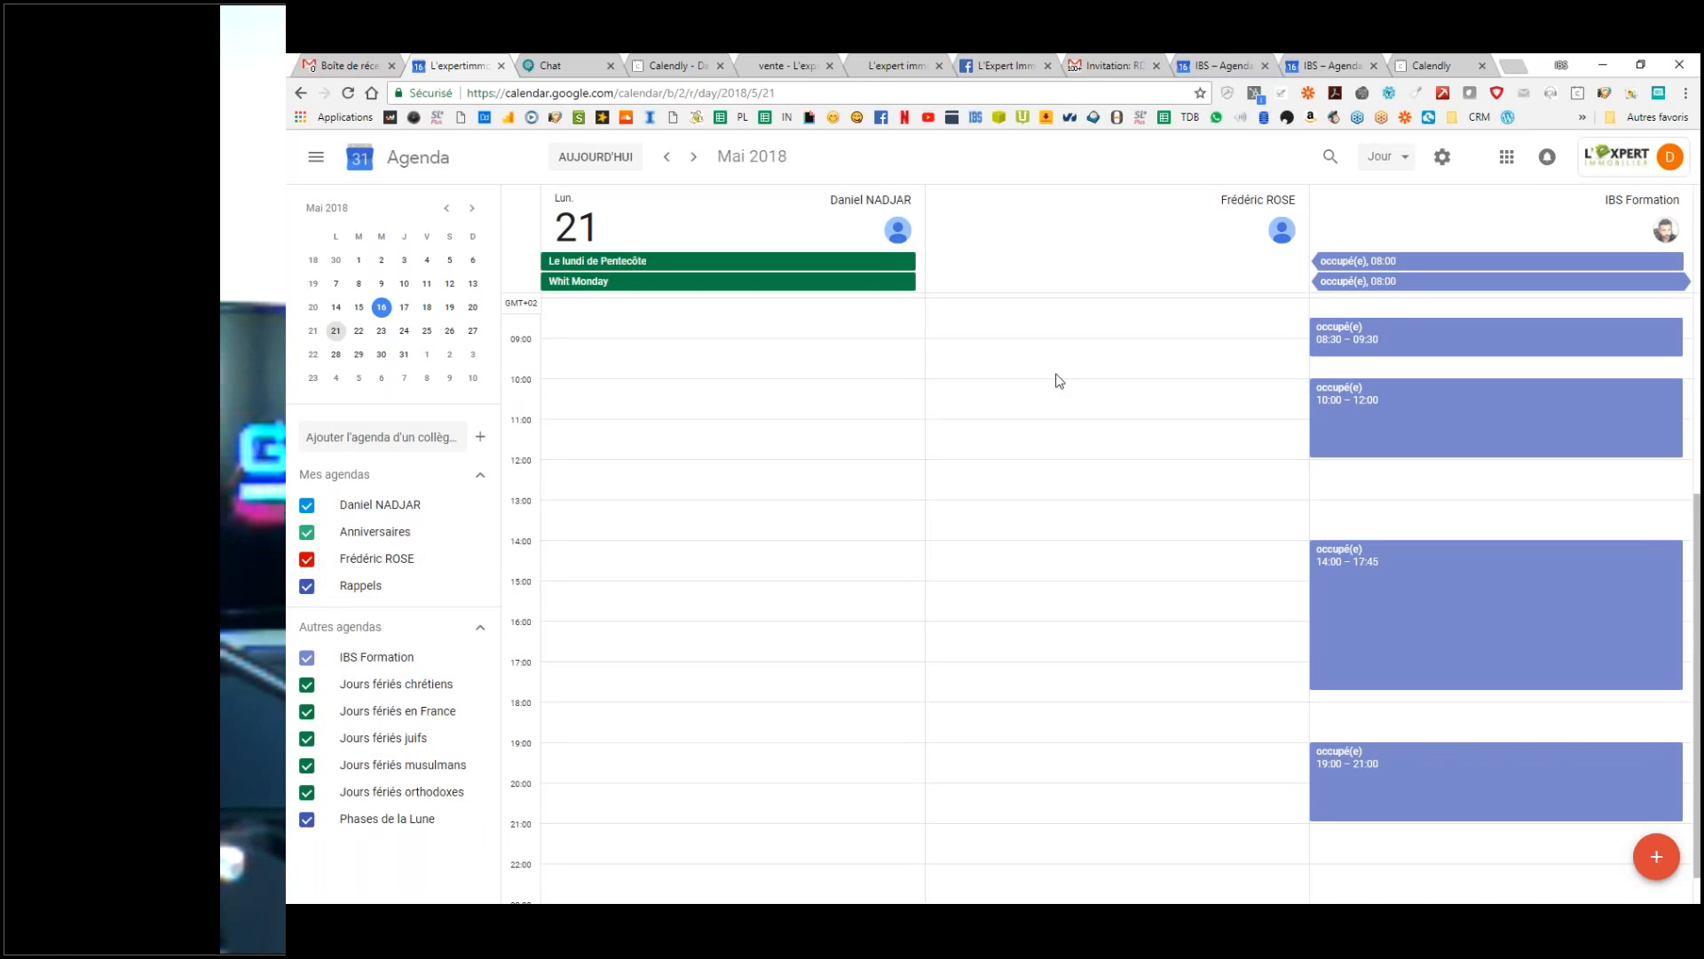
Step: Hide the colleague's and IBS Formation calendars, keeping the holiday calendars visible
{"action": "left_click", "coordinate": [307, 658]}
{"action": "left_click", "coordinate": [307, 658]}
{"action": "left_click", "coordinate": [307, 686]}
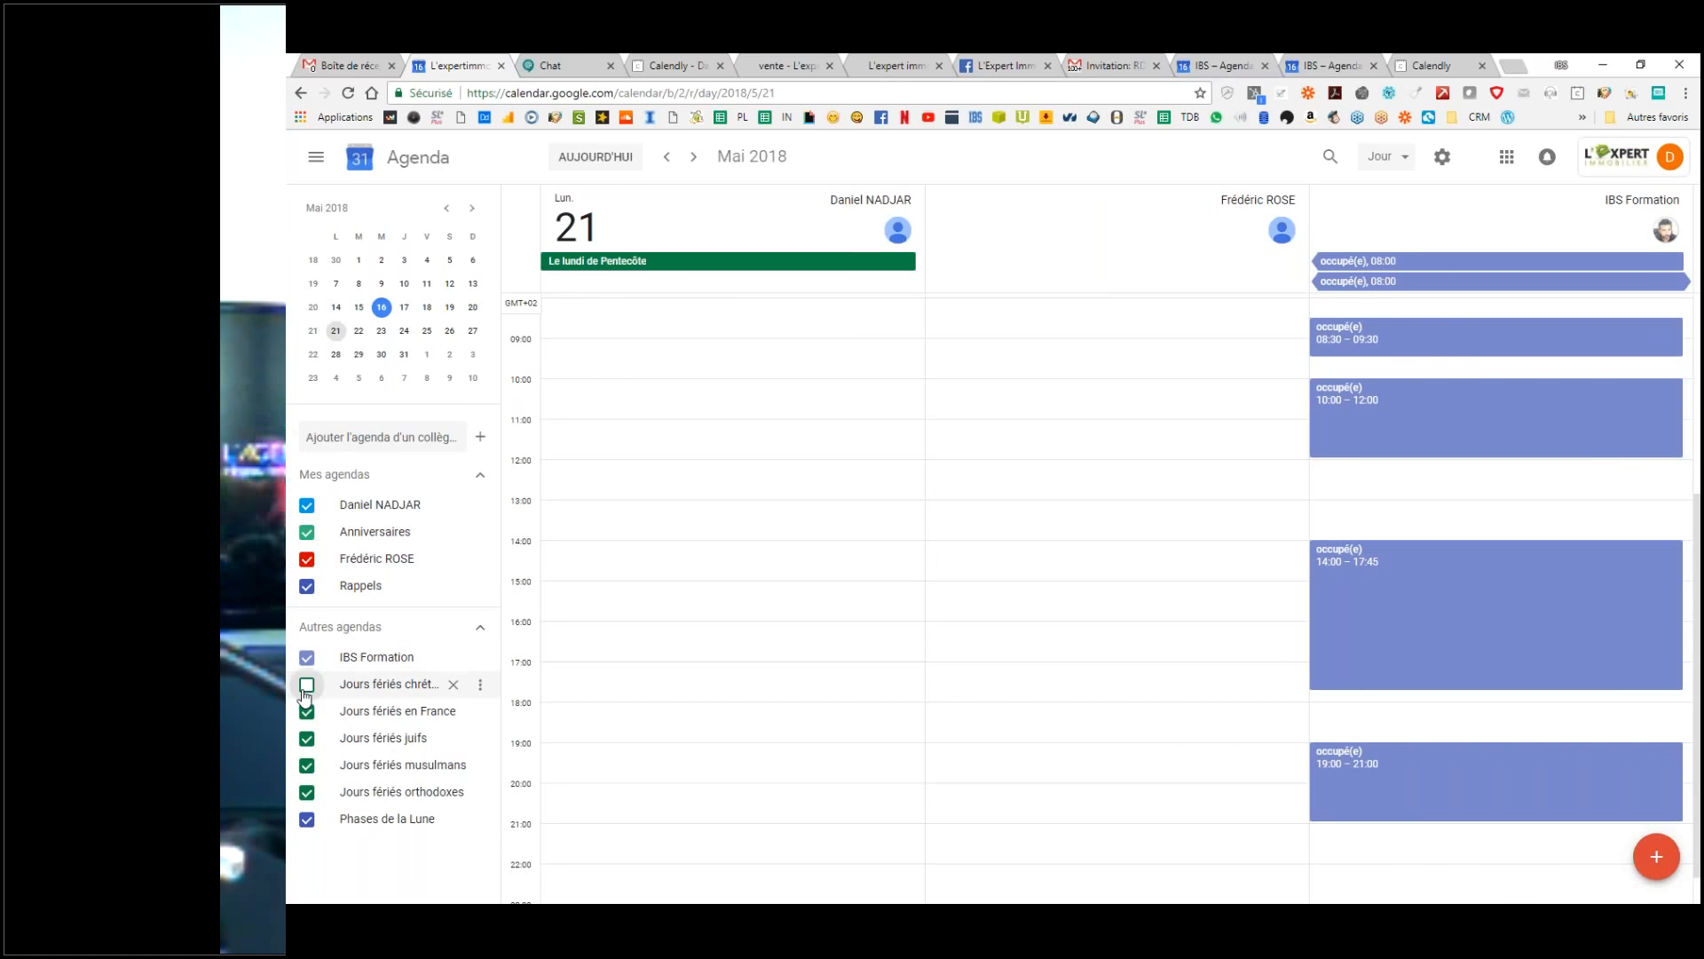
{"action": "left_click", "coordinate": [307, 713]}
{"action": "left_click", "coordinate": [307, 713]}
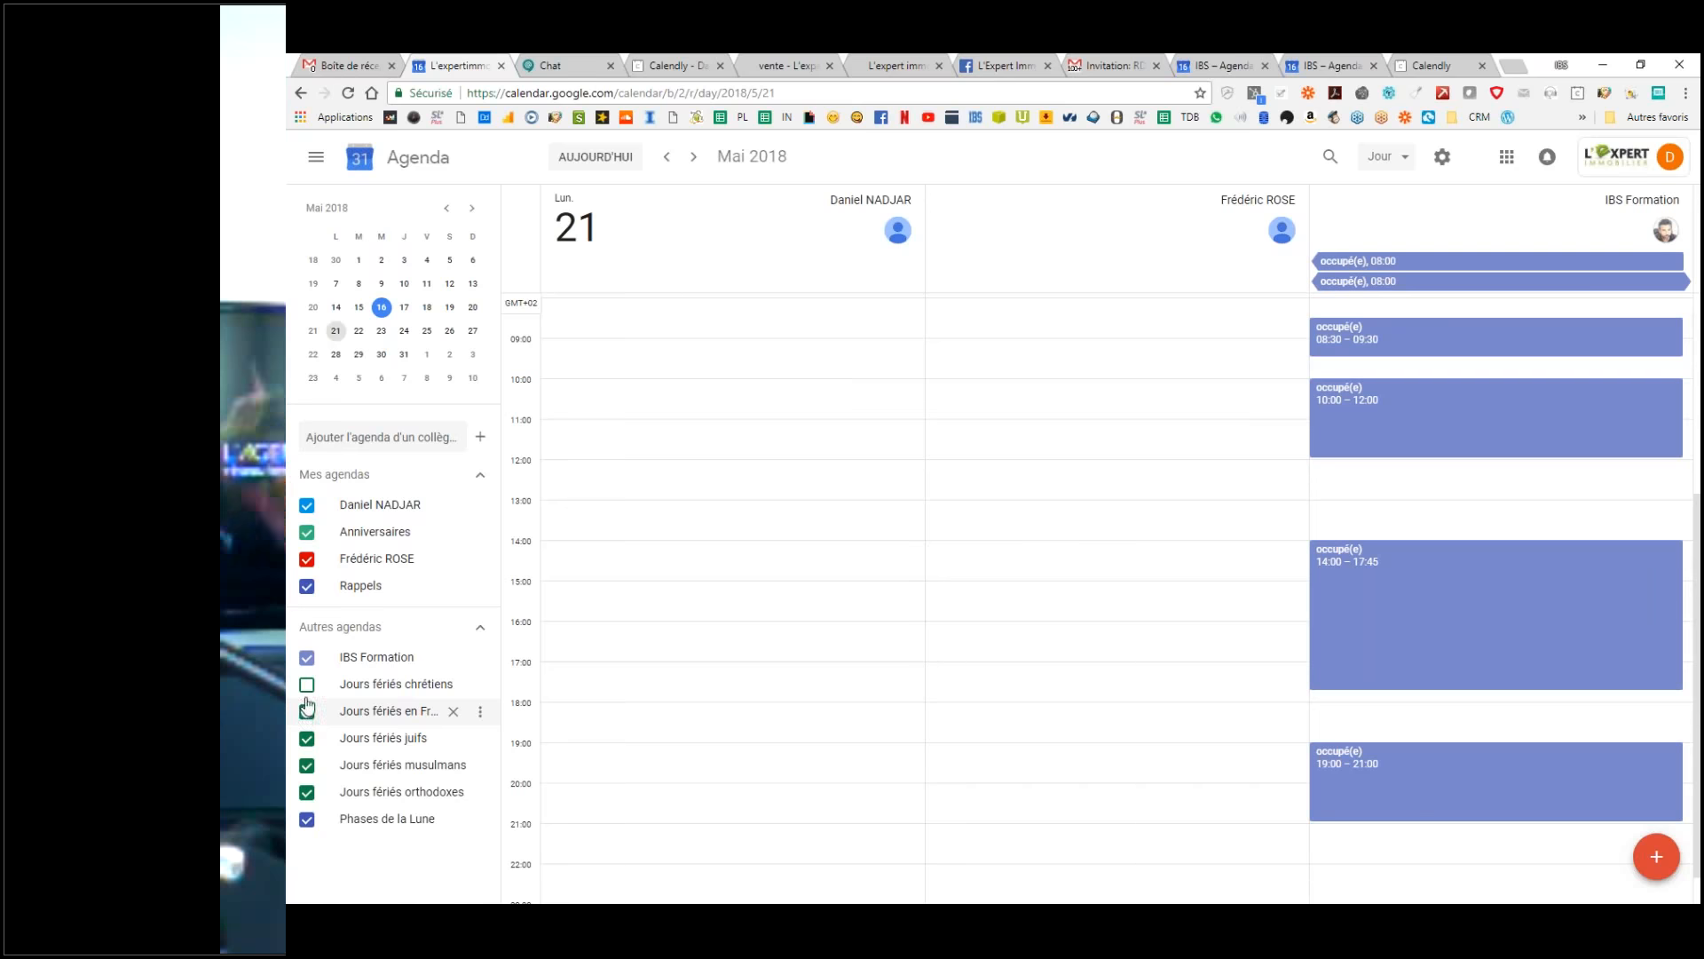
{"action": "left_click", "coordinate": [308, 686]}
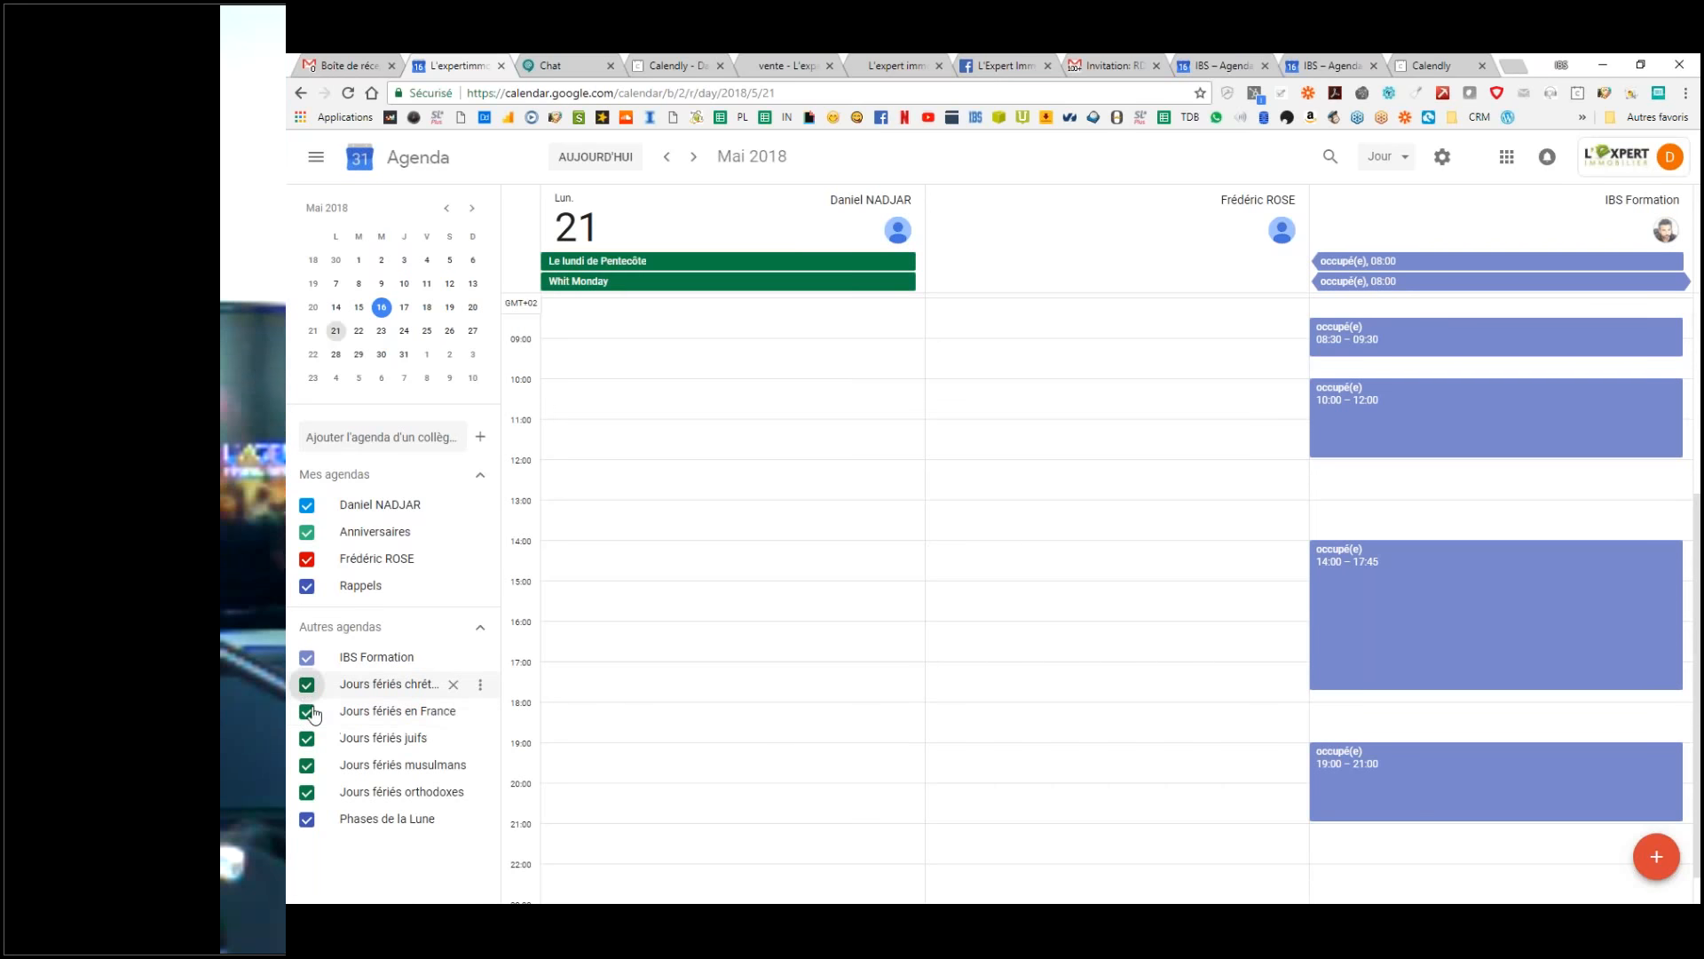
{"action": "left_click", "coordinate": [308, 560]}
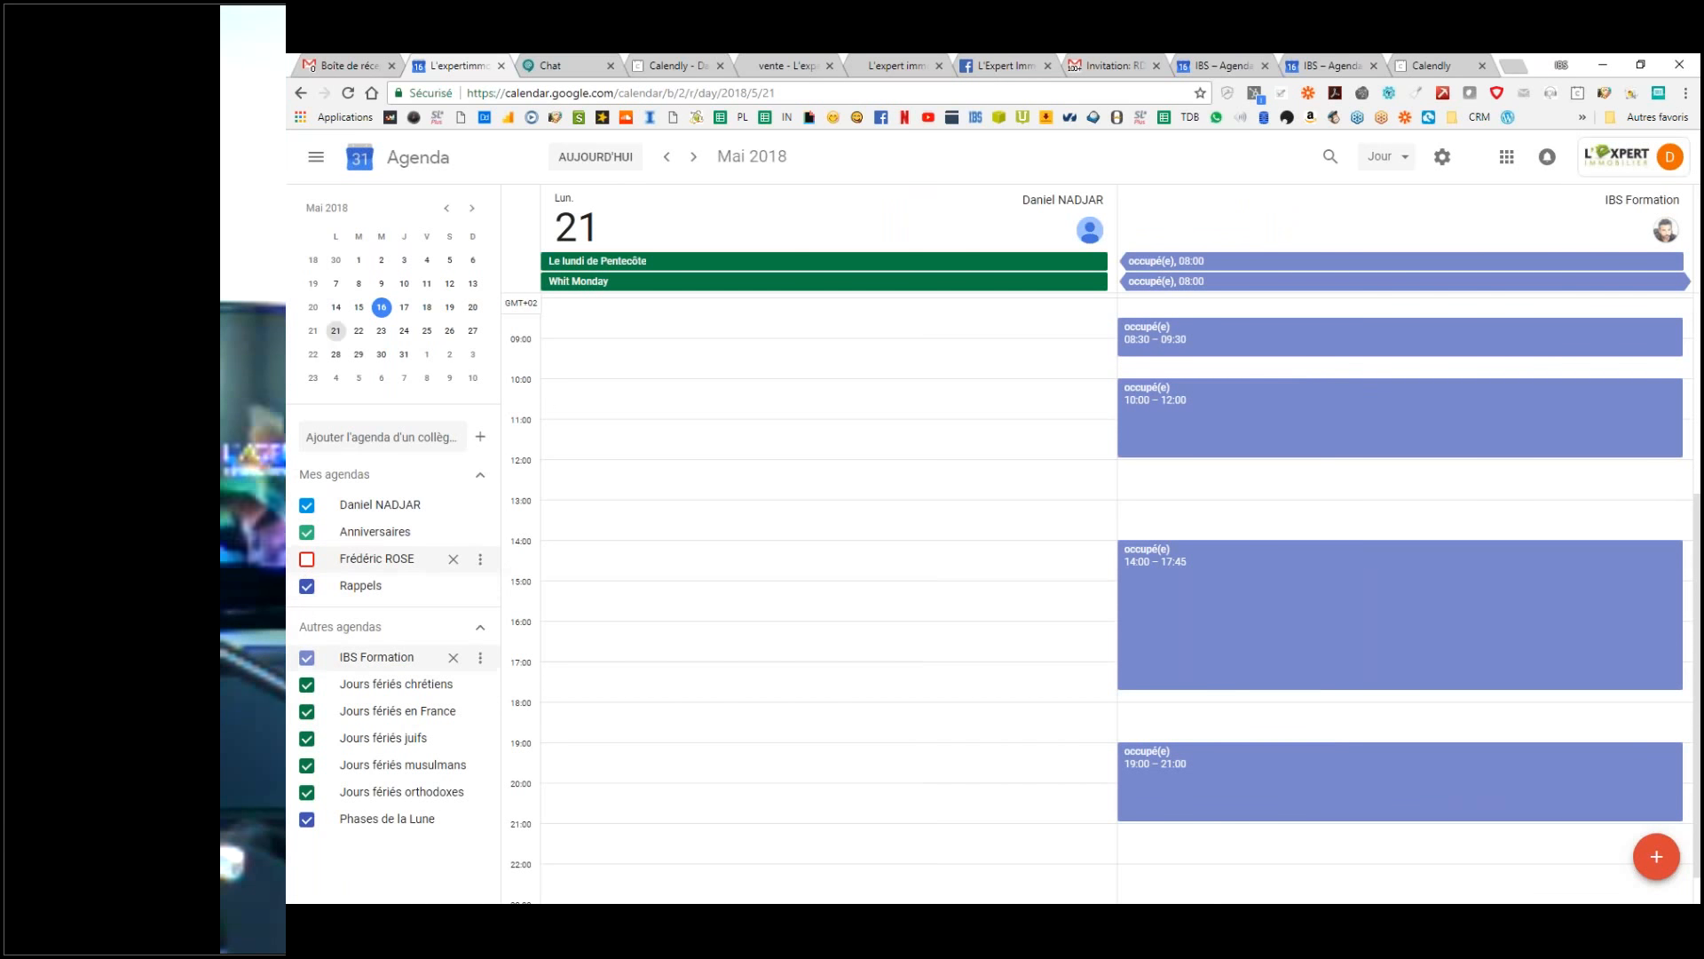
{"action": "left_click", "coordinate": [307, 658]}
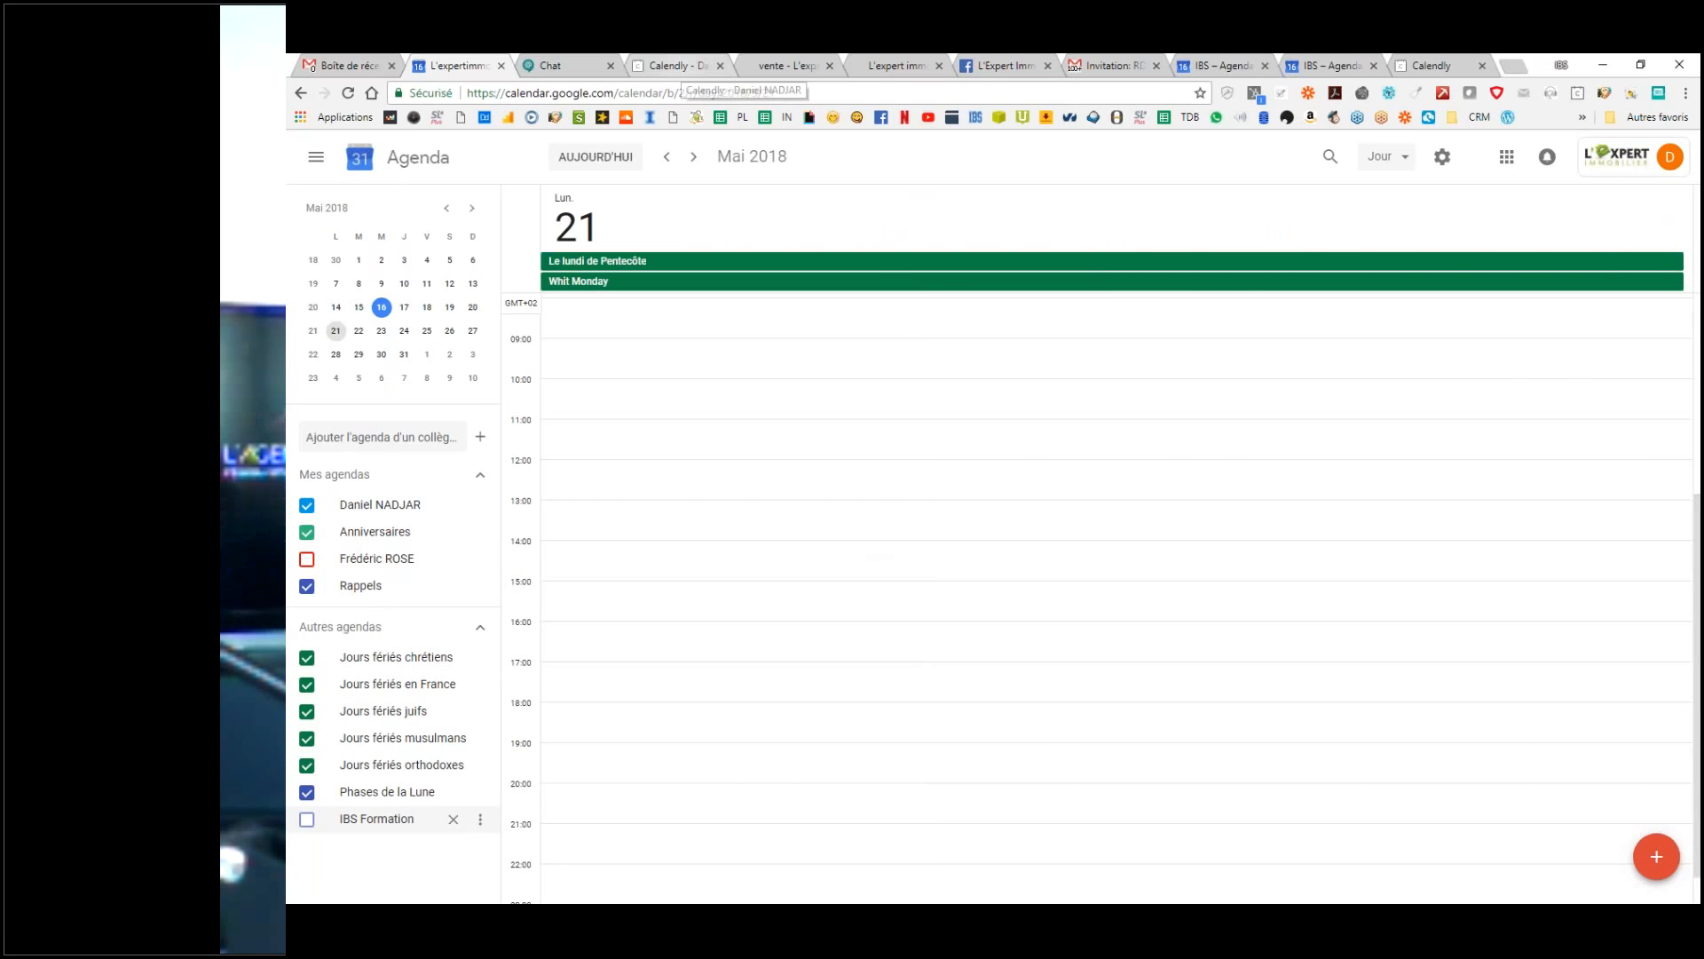
Step: Return to Gmail and refresh the inbox listing the IBS Formation RDV test replies
{"action": "left_click", "coordinate": [361, 60]}
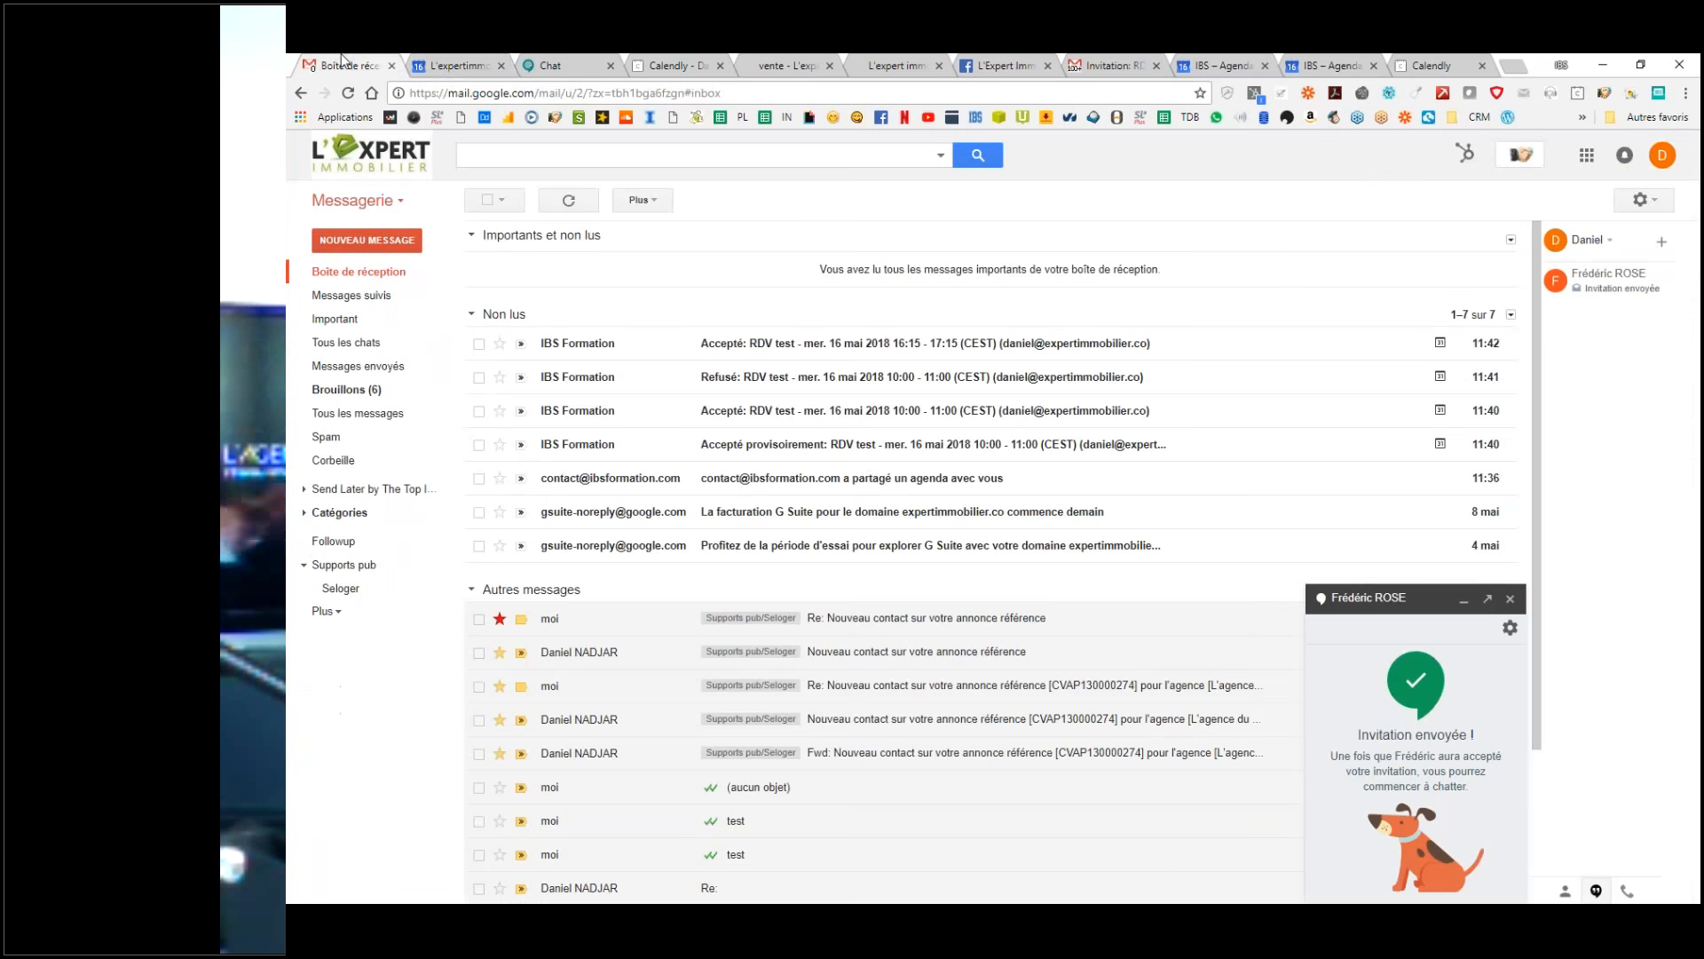
{"action": "left_click", "coordinate": [368, 277]}
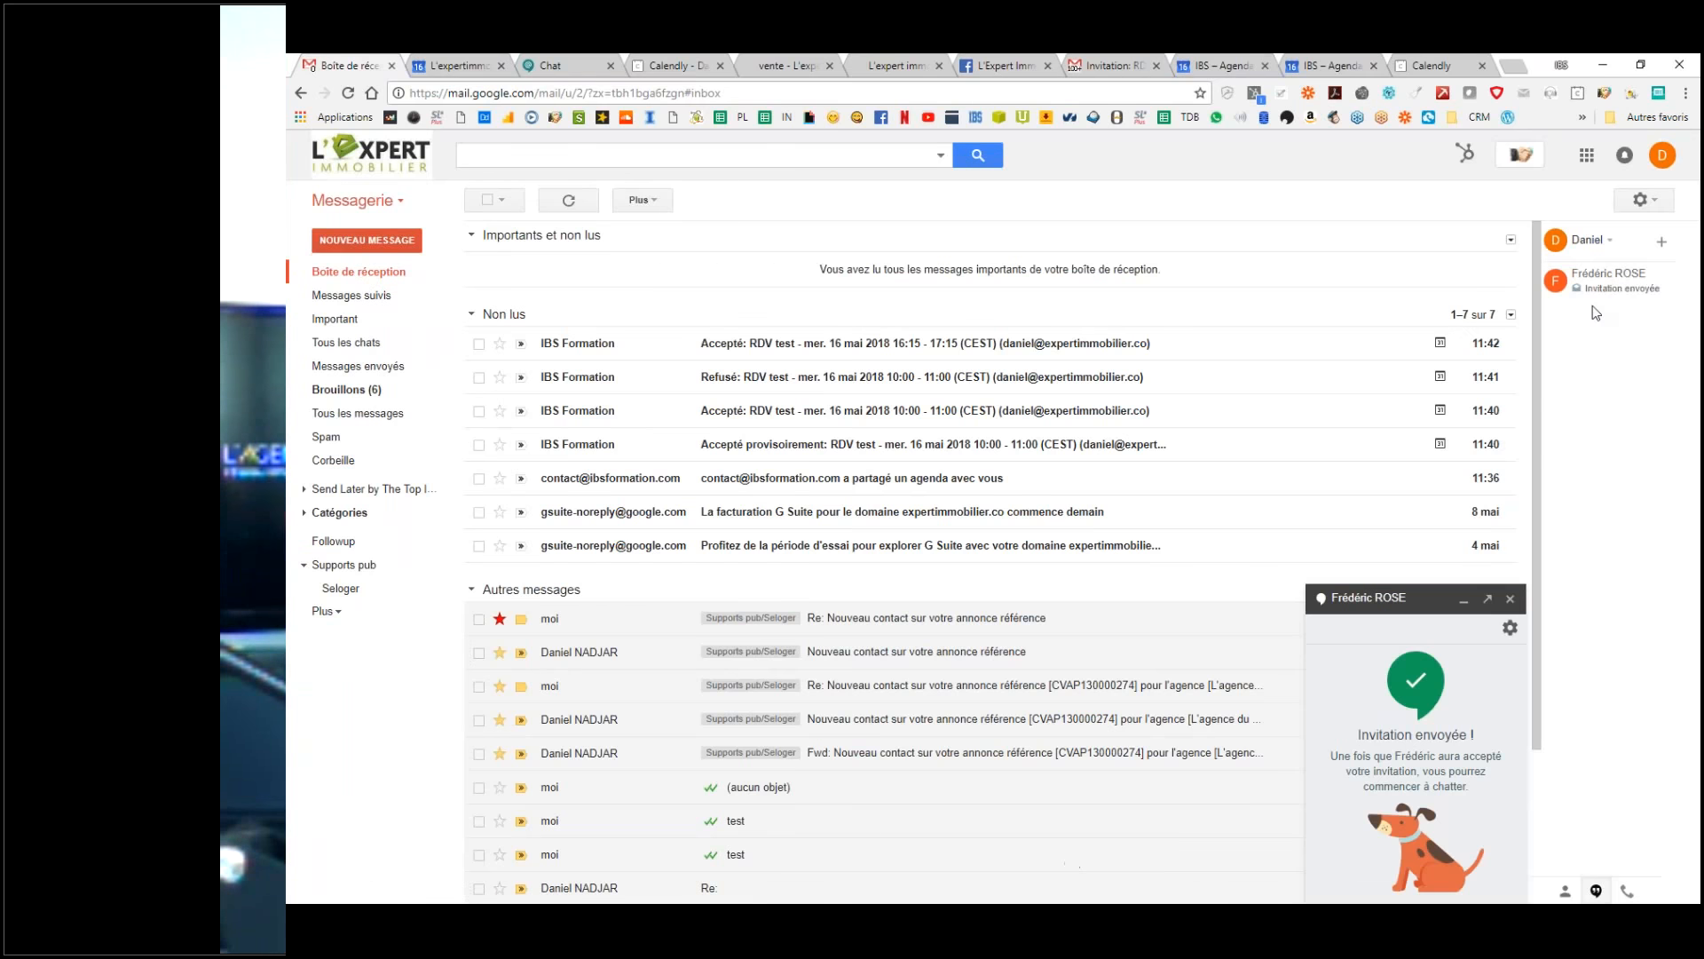
{"action": "mouse_move", "coordinate": [1614, 298]}
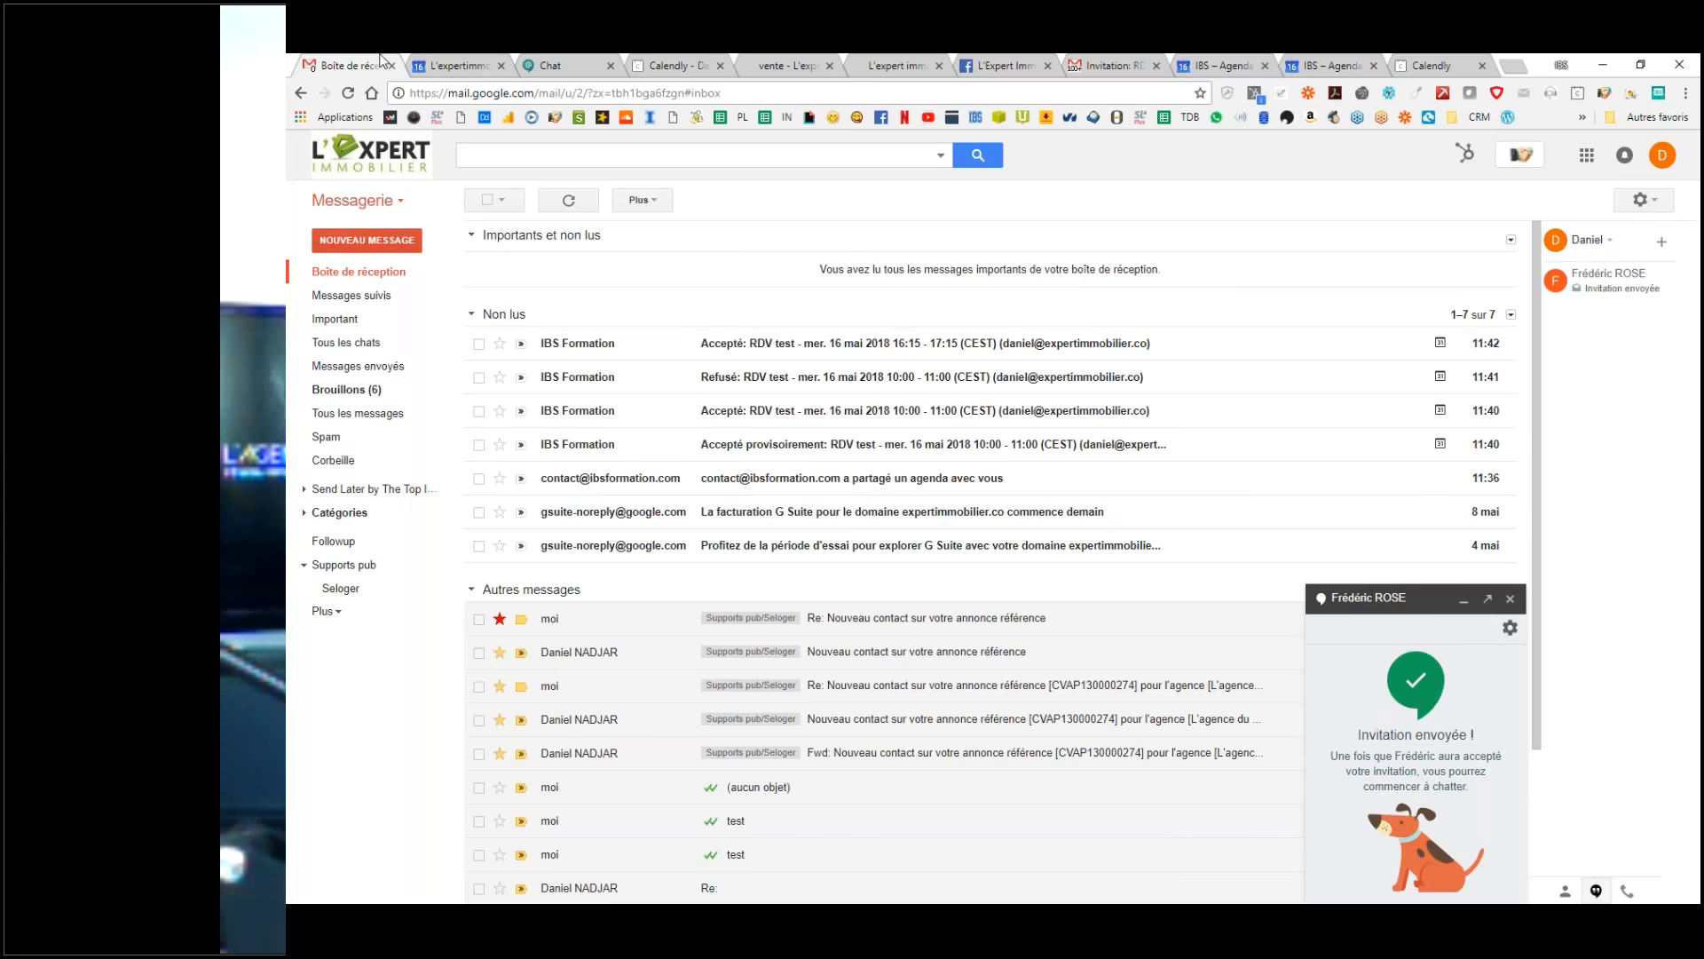
{"action": "left_click", "coordinate": [395, 202]}
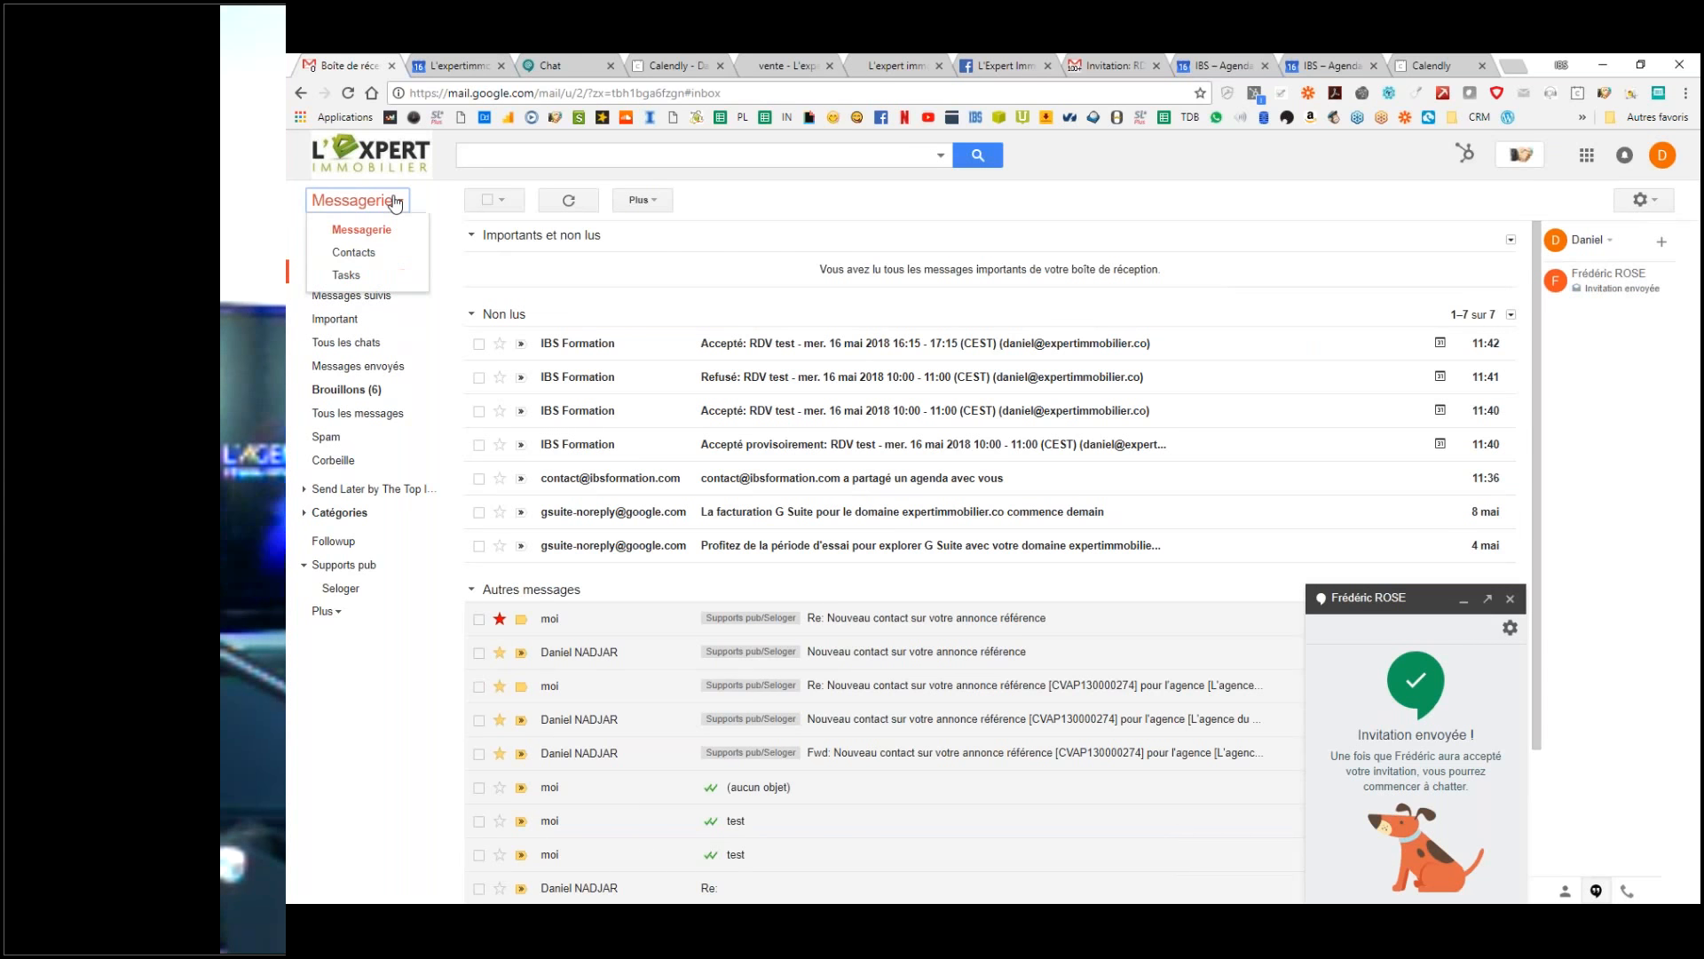
{"action": "left_click", "coordinate": [943, 223]}
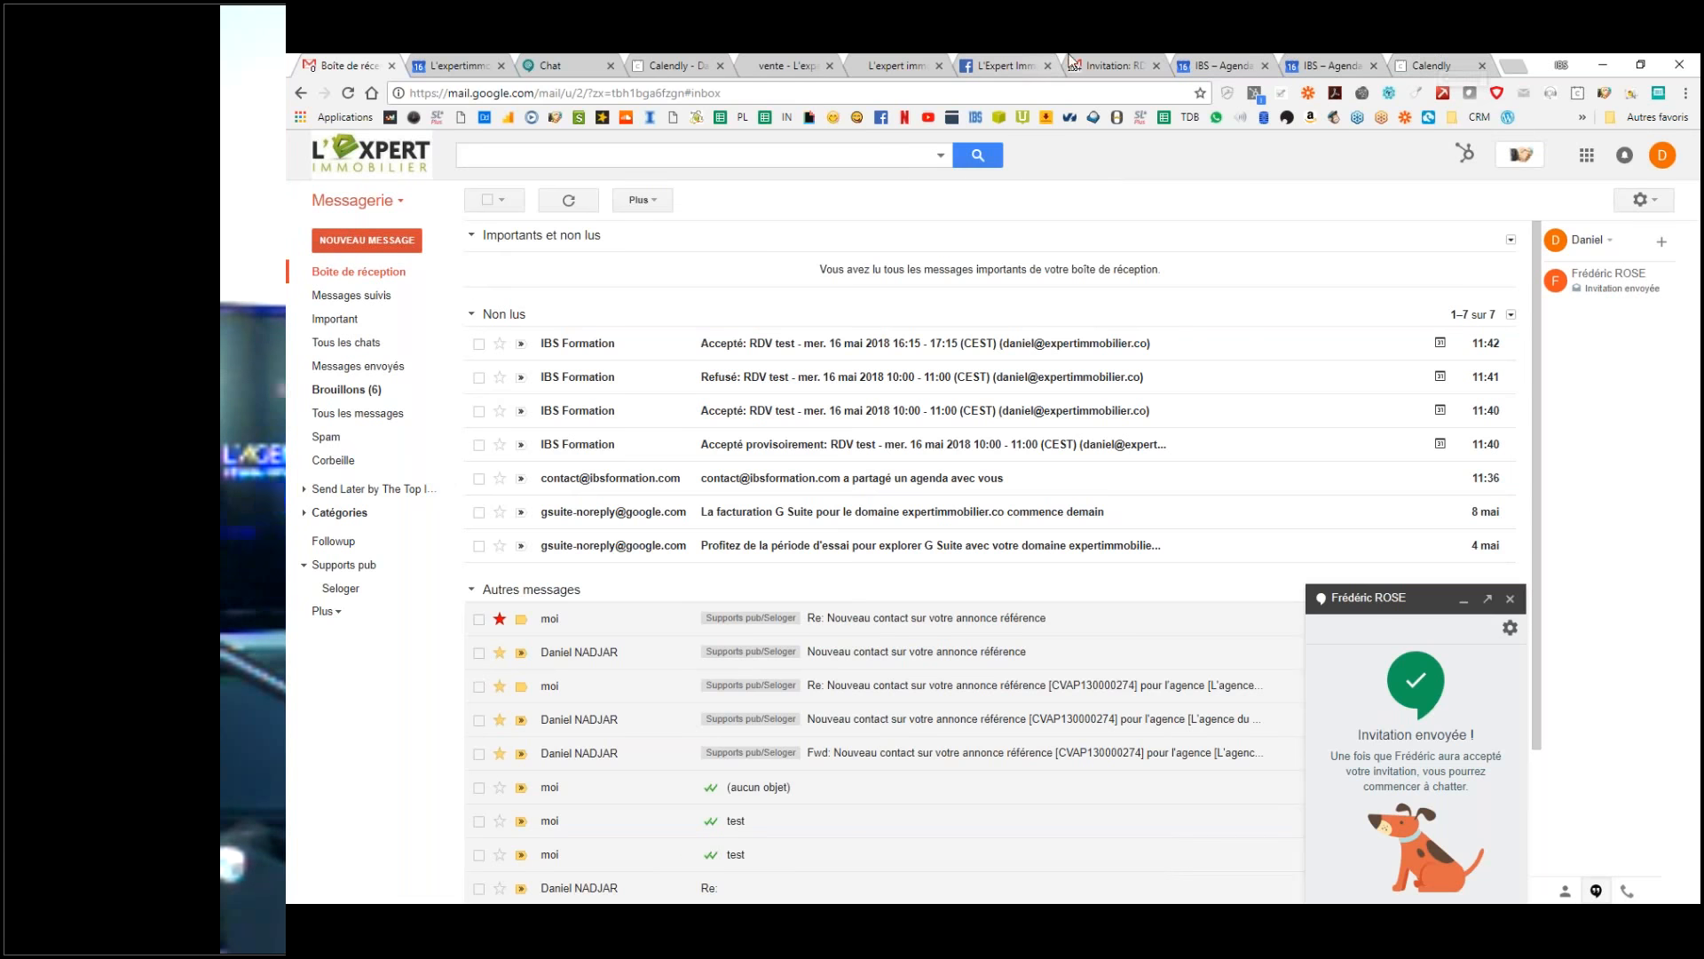
Step: Check Calendly's Event Types, then go back to the 21 May calendar day view
{"action": "left_click", "coordinate": [1438, 62]}
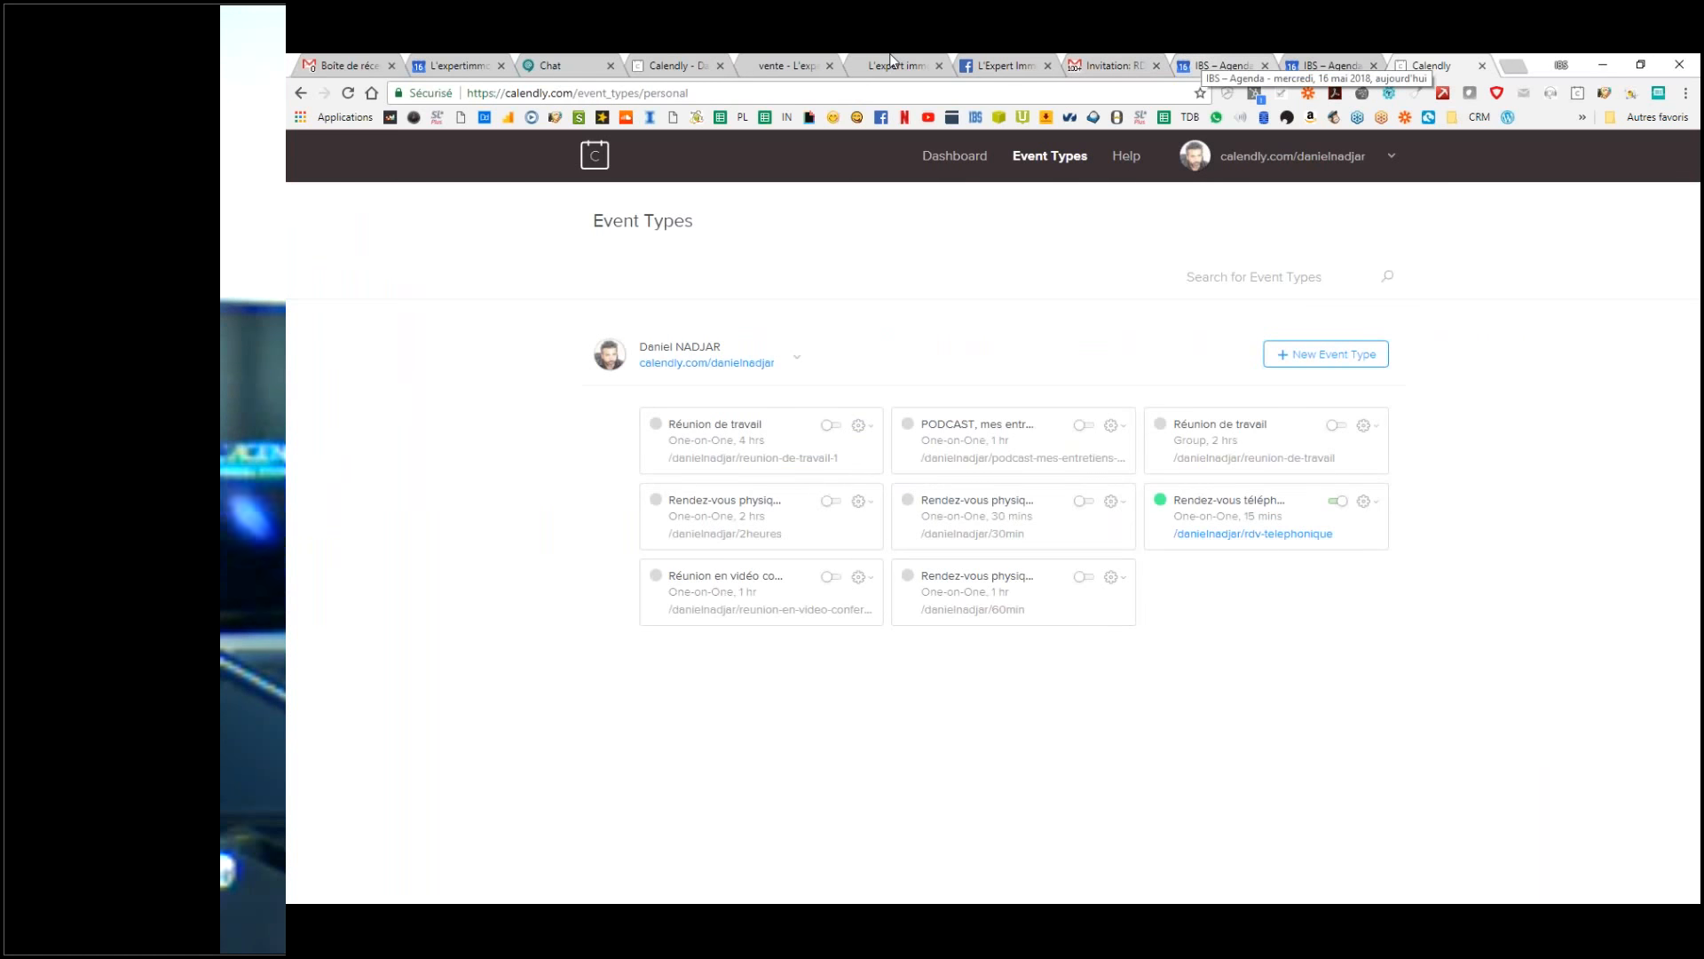
{"action": "left_click", "coordinate": [453, 64]}
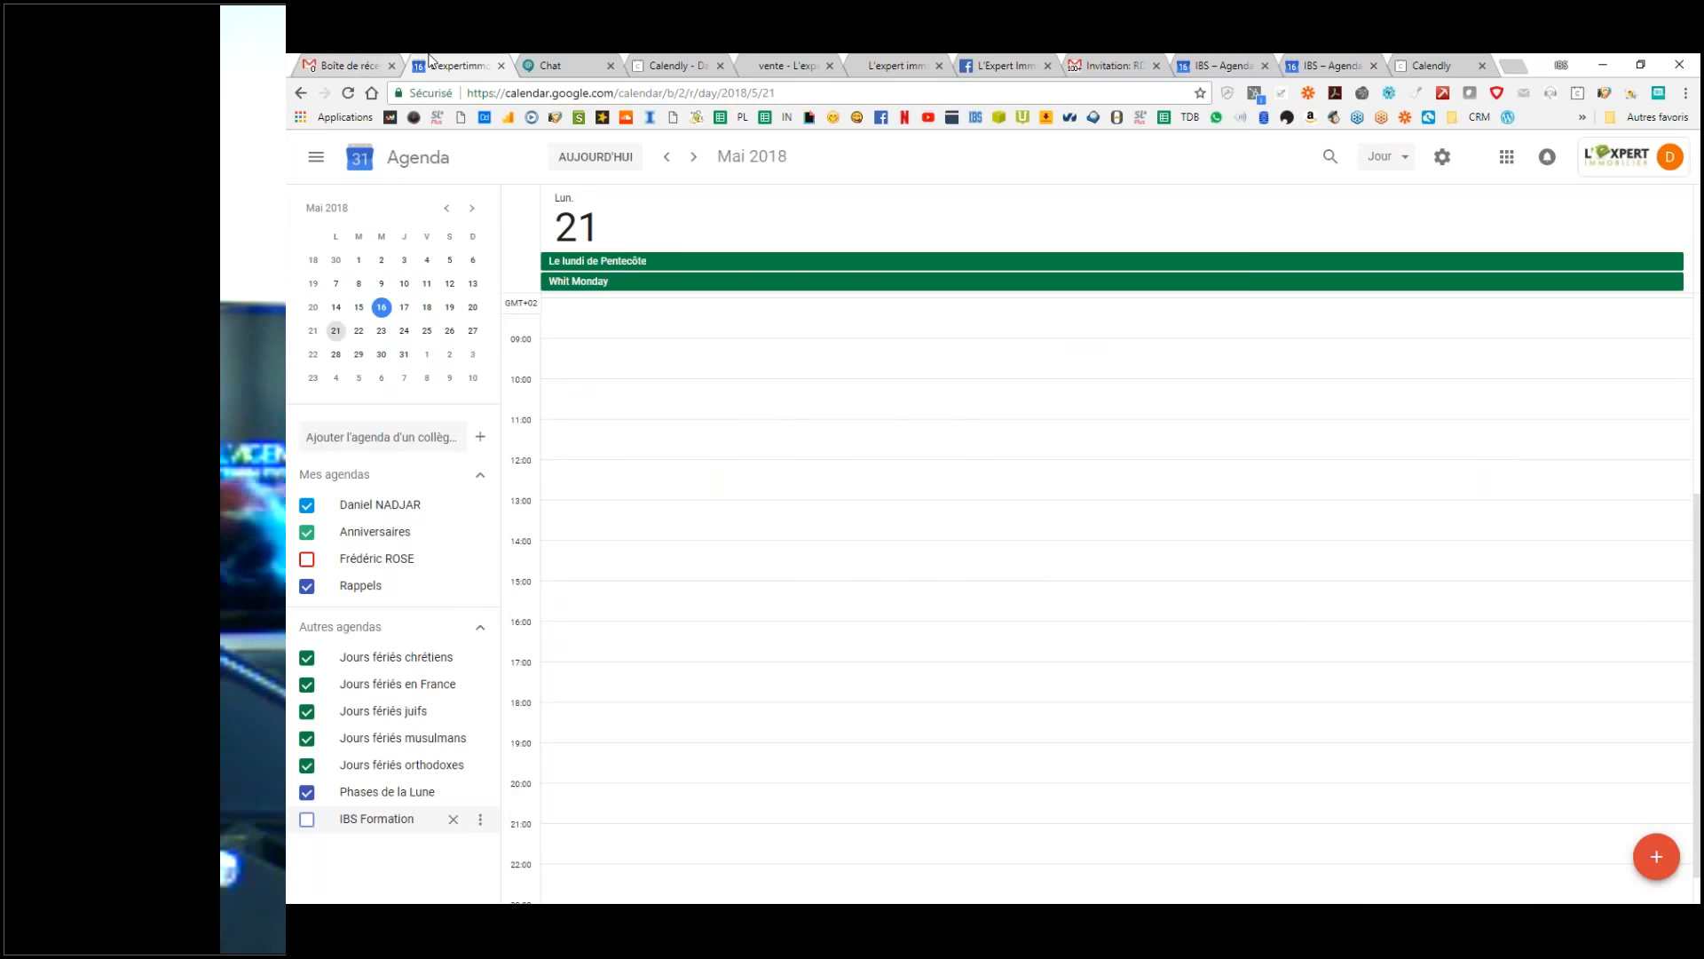
Step: Return to the Gmail 'Boîte de réception' inbox listing the IBS Formation replies about RDV test
{"action": "left_click", "coordinate": [376, 60]}
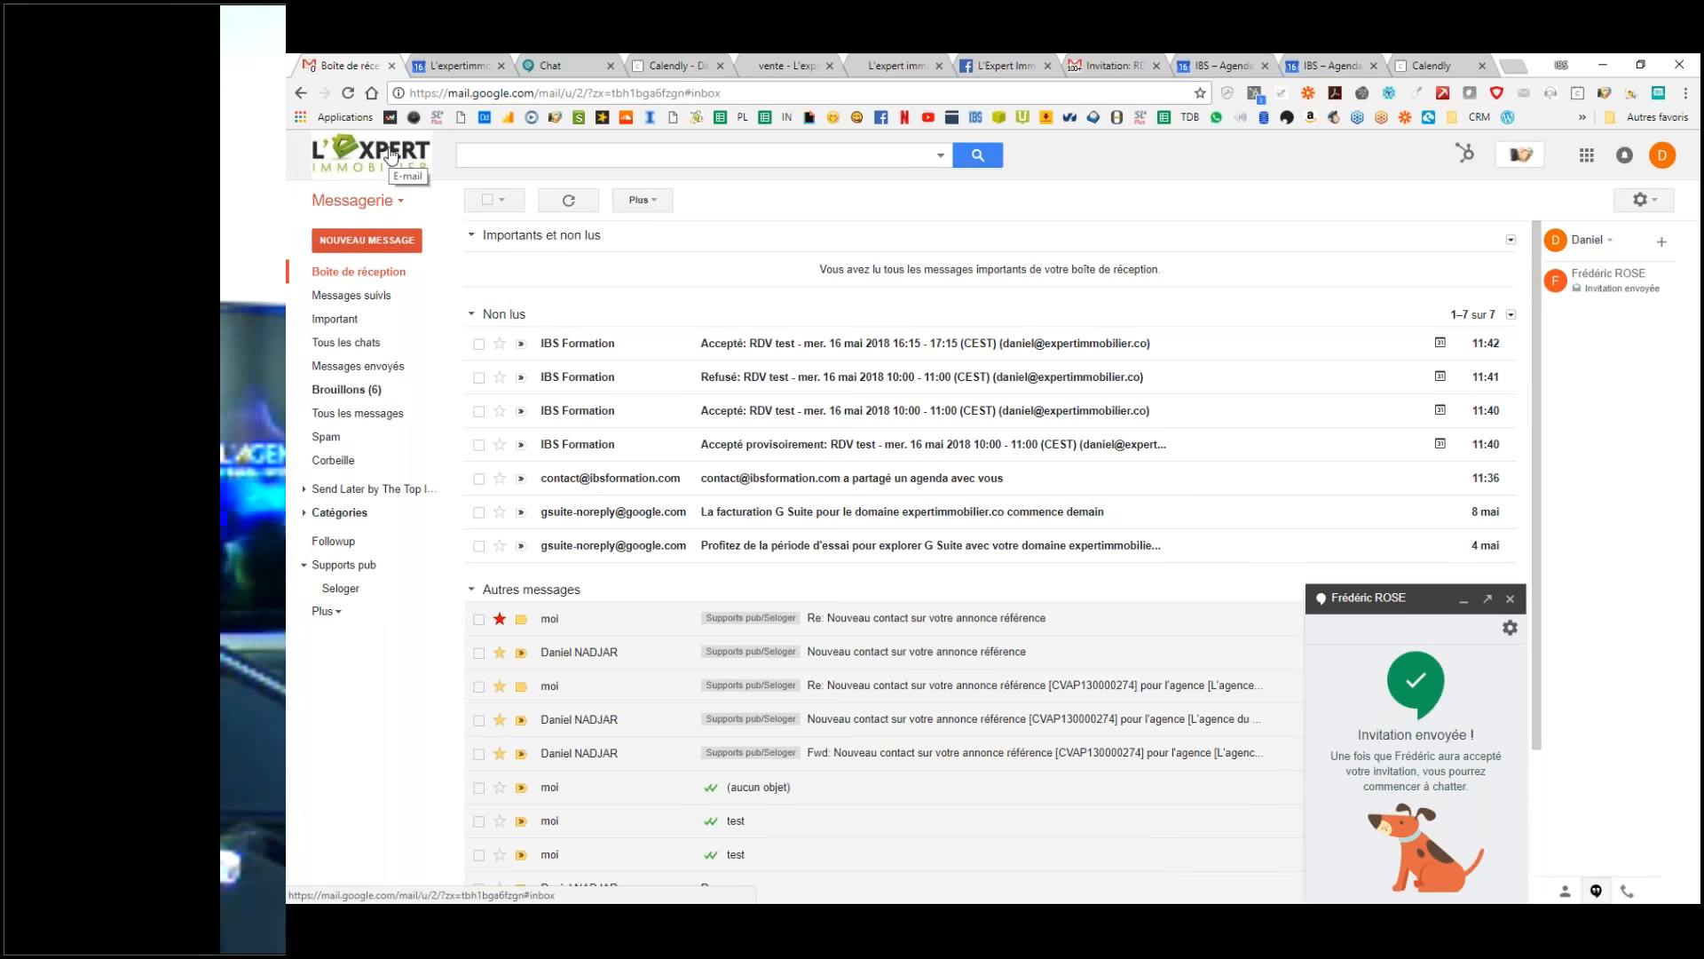
{"action": "left_click", "coordinate": [391, 156]}
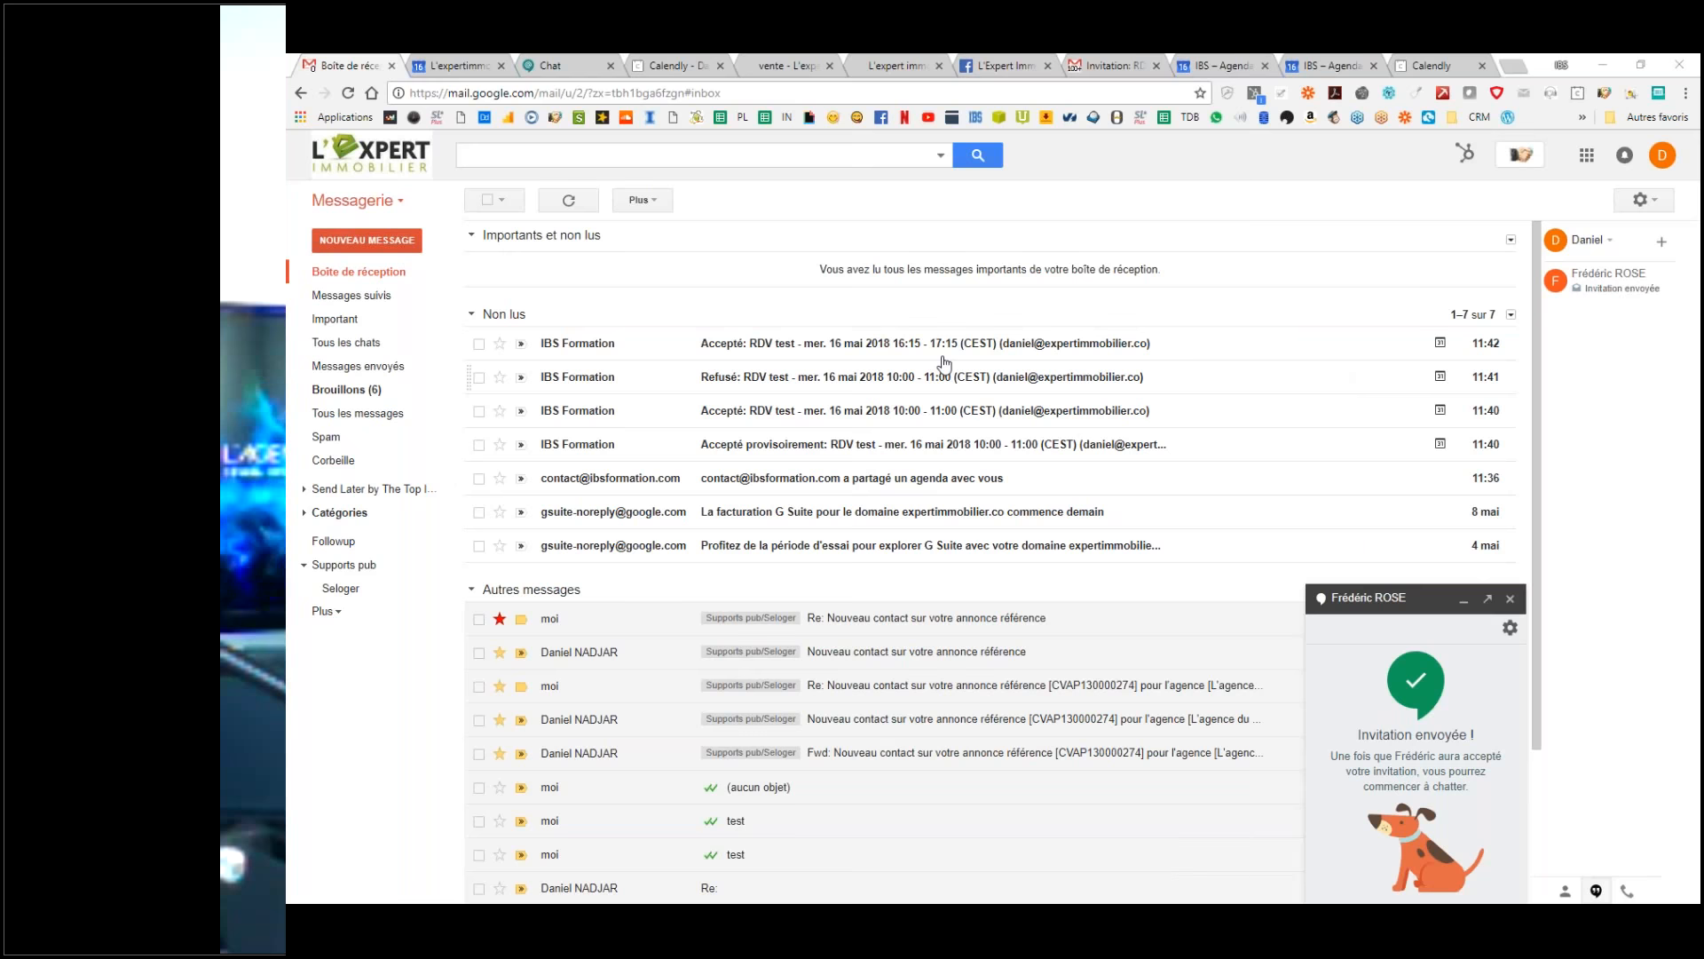
{"action": "left_click", "coordinate": [334, 276]}
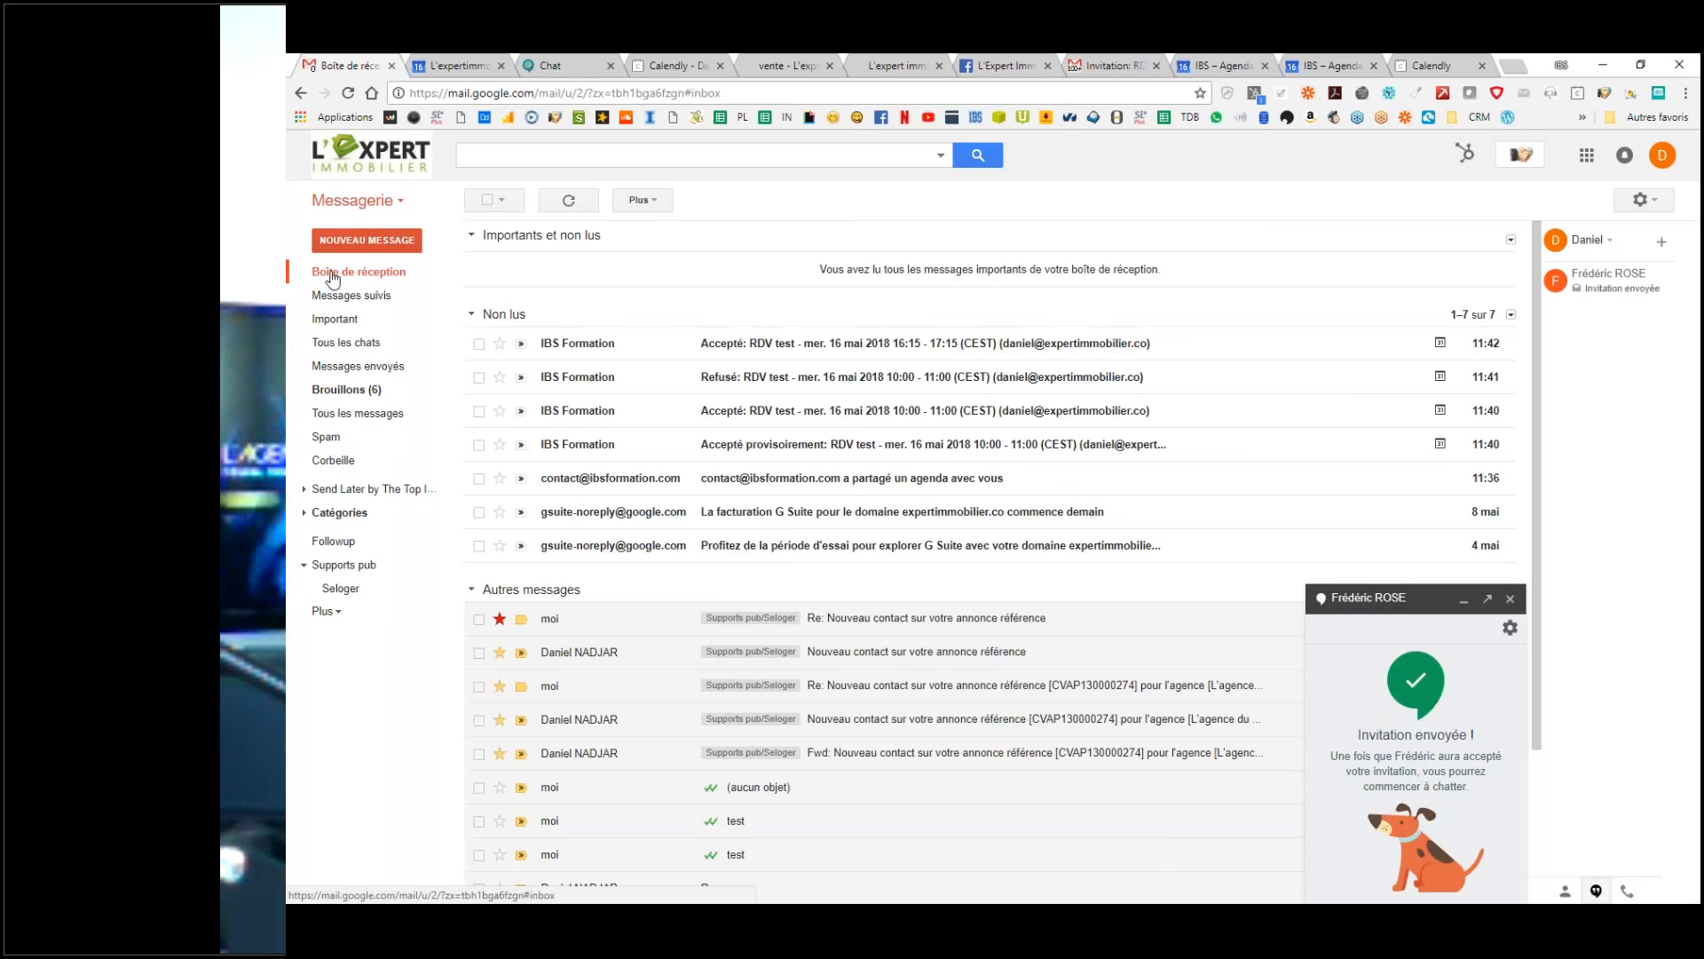